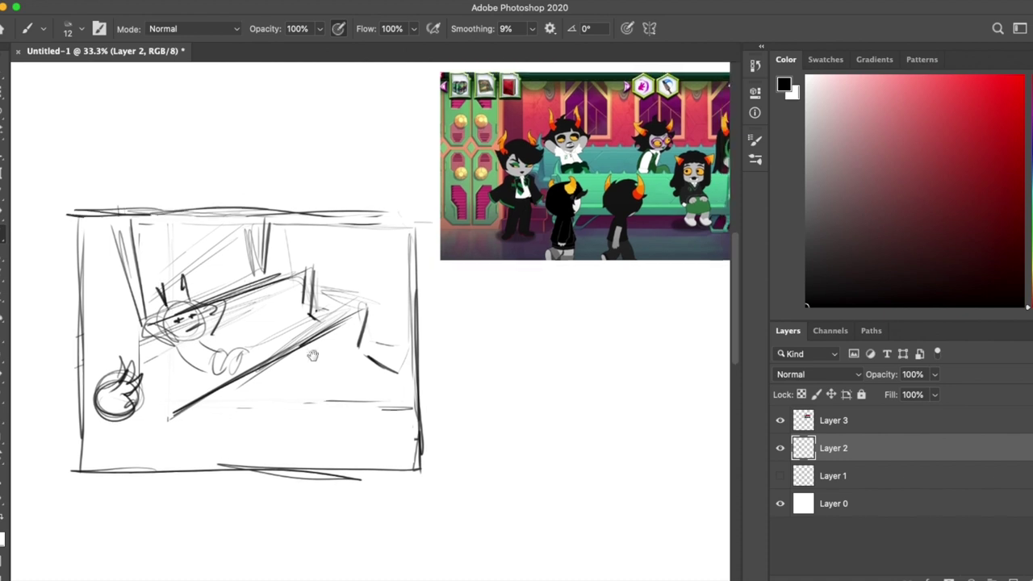
Step: Rough in a second seated figure on the back bench and extend the bench lines toward the right of the frame
drag(257, 329, 284, 352)
key(e)
key(b)
mouse_move(234, 274)
mouse_down()
mouse_move(311, 240)
mouse_move(233, 287)
mouse_up()
scroll(309, 345, right, 3)
drag(234, 290, 316, 304)
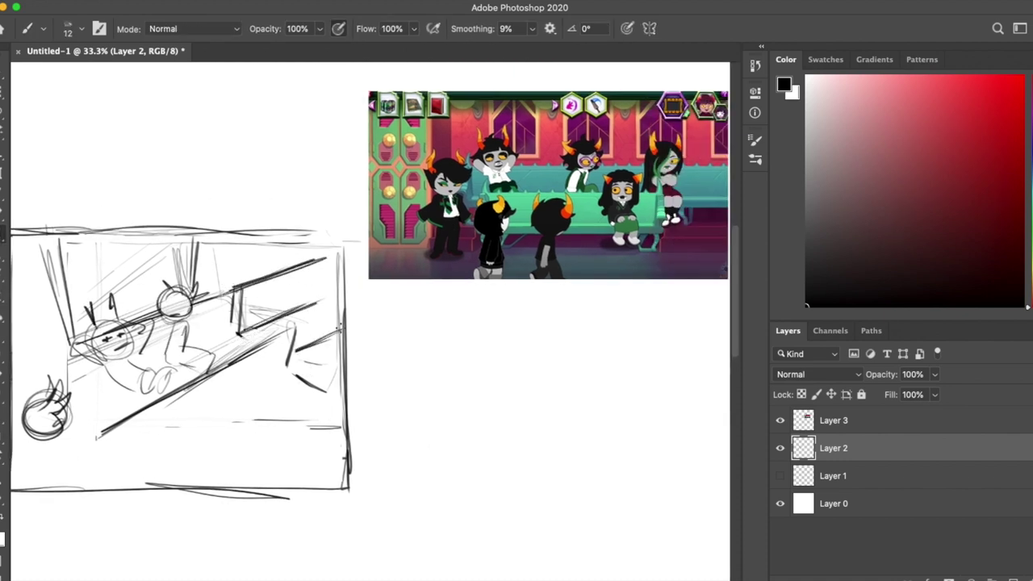
Step: Sketch a seated figure on the front bench, a round wall lamp and an angry-faced figure at the back bench's far end
scroll(329, 522, left, 3)
scroll(329, 522, down, 2)
key(v)
drag(367, 274, 372, 297)
key(b)
drag(284, 332, 318, 323)
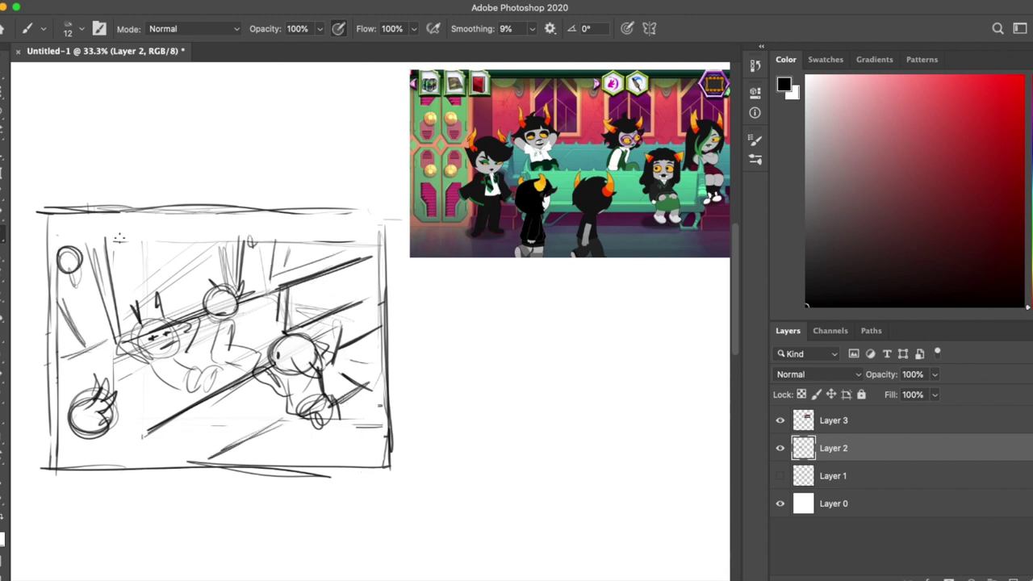
drag(174, 310, 167, 235)
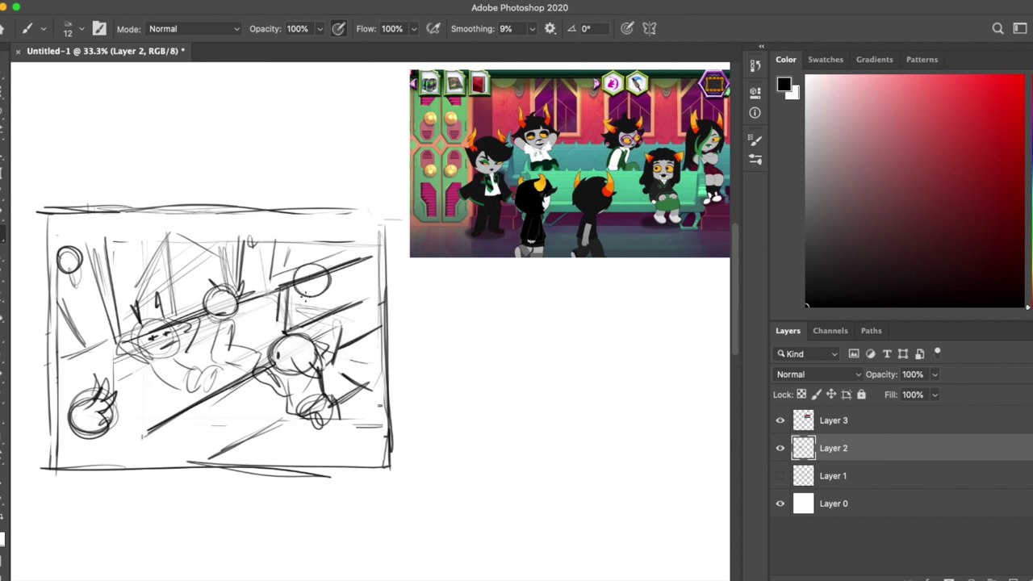
drag(331, 298, 312, 280)
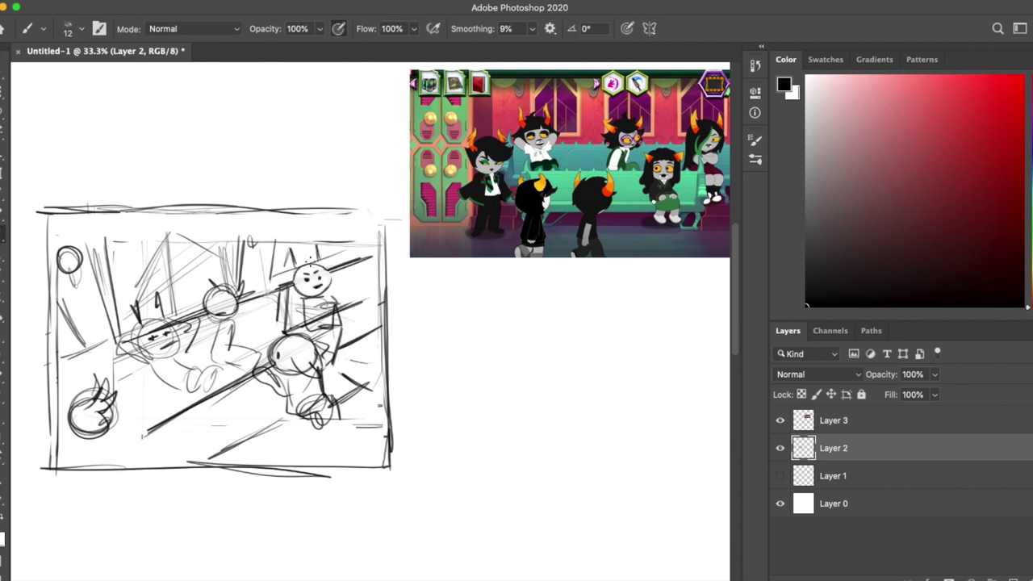
Step: Delete the overshooting frame lines above the sketch using a rectangular selection
scroll(378, 414, up, 1)
key(m)
drag(23, 178, 415, 247)
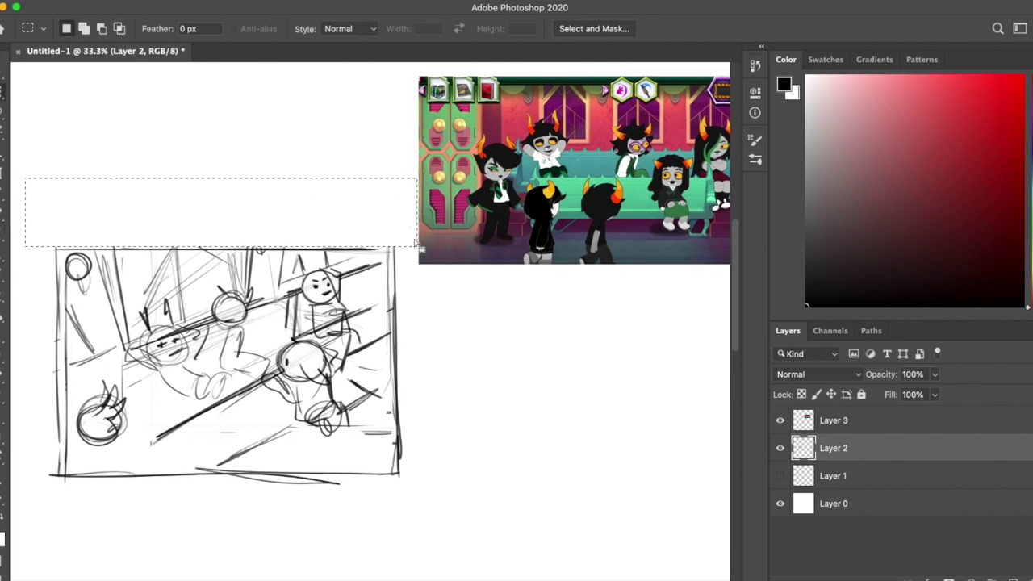
key(Delete)
drag(434, 371, 442, 356)
Step: Draw a straight bottom edge for the frame, delete the stray lines beneath it and deselect
key(b)
drag(71, 441, 404, 440)
key(m)
drag(449, 539, 28, 443)
key(Delete)
key(ctrl+d)
Step: Lasso the back bench with its figures and windows, shift it up and left, and erase the leftover overlapping lines
key(l)
drag(81, 360, 240, 383)
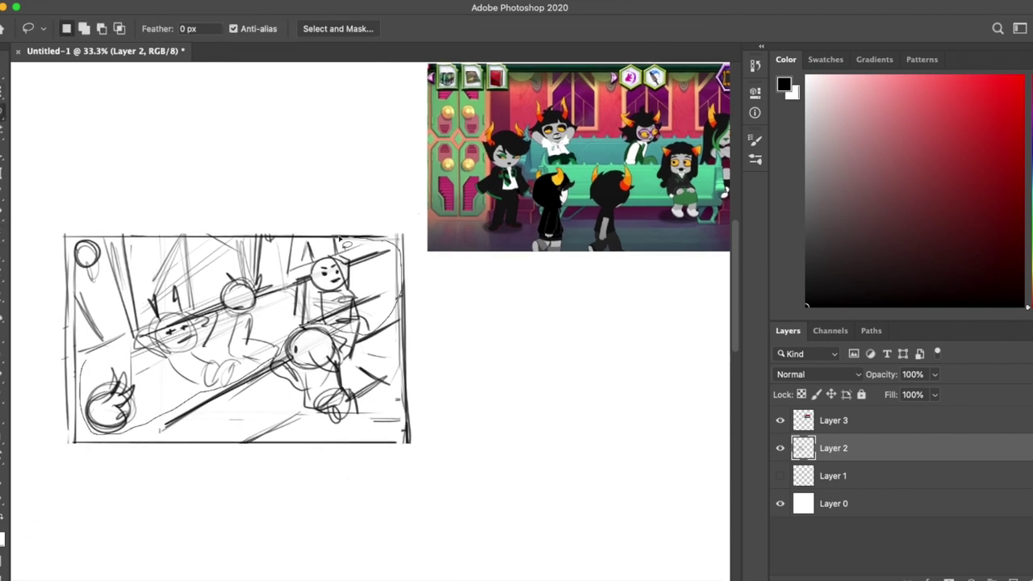
key(v)
drag(162, 323, 152, 313)
key(l)
key(e)
drag(97, 379, 121, 412)
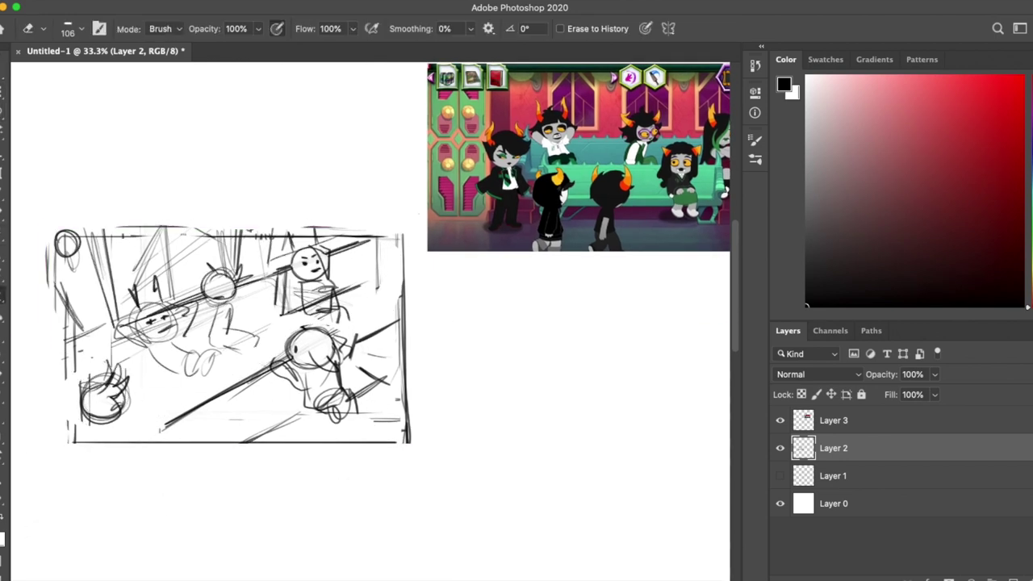
Step: Redraw the frame's left edge and darken the front bench's diagonal lines
key(b)
drag(68, 232, 73, 363)
drag(247, 445, 312, 410)
drag(257, 379, 147, 426)
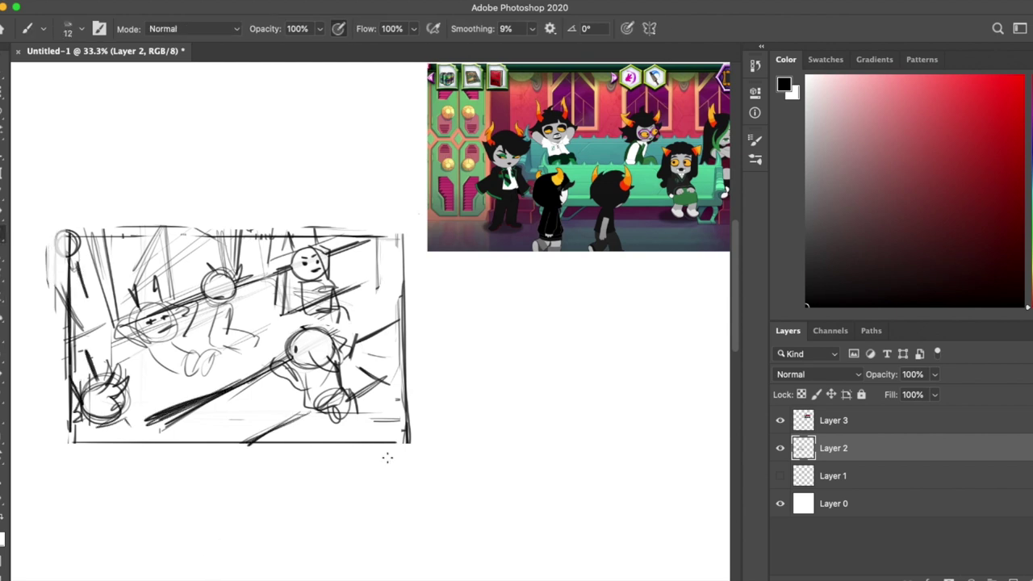
key(e)
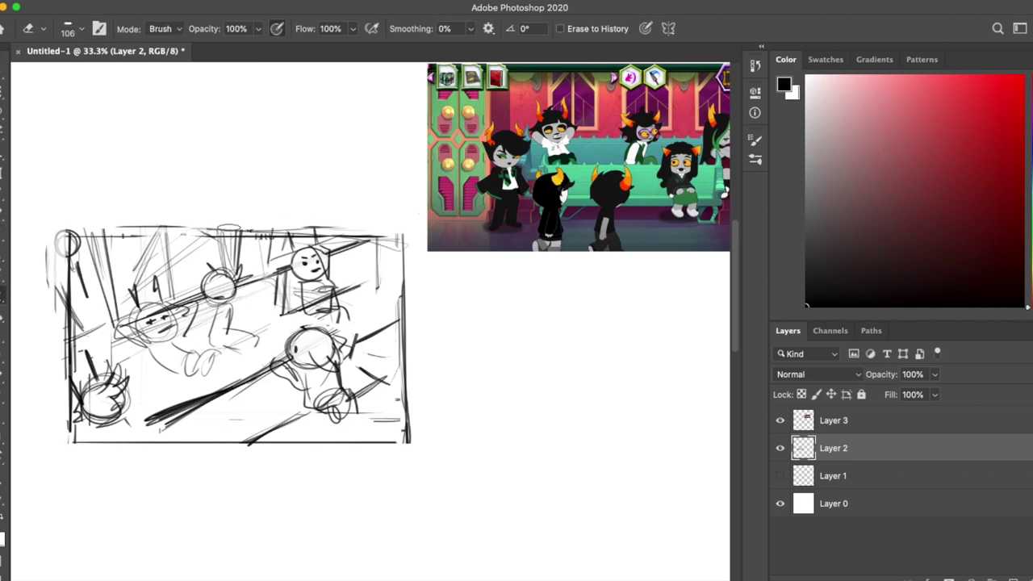
Step: Fade the sketch layer to 20% opacity and add a new layer above it
key(v)
key(3)
key(super+shift+alt+n)
key(u)
drag(459, 242, 352, 323)
key(Escape)
drag(5, 436, 97, 475)
click(97, 477)
drag(470, 264, 291, 339)
key(Escape)
Step: Set the foreground colour to bright red, try a first radial polygon burst over the sketch and discard it
click(1023, 76)
drag(224, 412, 611, 182)
key(v)
drag(224, 412, 231, 544)
key(BackSpace)
Step: Draw a red 100-sided radial burst on a new layer and place its centre below the sketch
scroll(374, 490, down, 3)
key(u)
click(1015, 578)
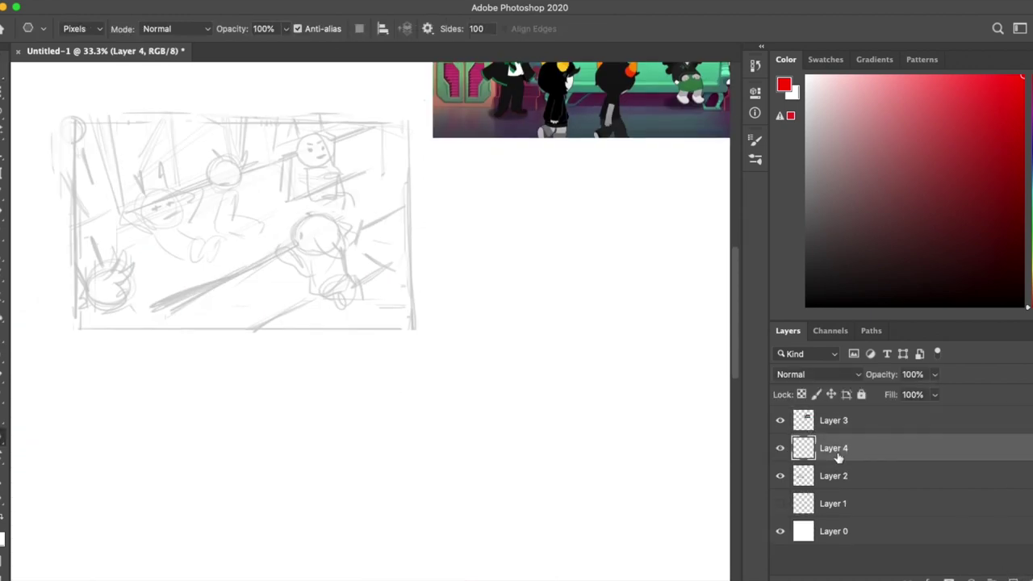
drag(248, 541, 669, 104)
key(v)
drag(252, 435, 272, 537)
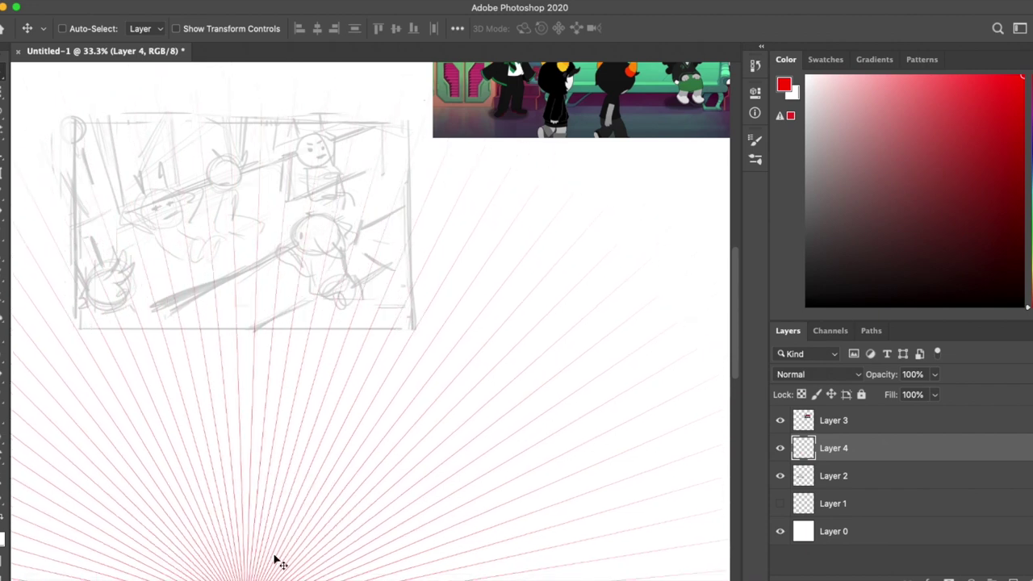
Step: Duplicate the radial burst and rotate the copy about its centre
key(ctrl+alt+t)
scroll(275, 572, up, 5)
drag(347, 210, 392, 173)
key(Return)
scroll(477, 322, down, 8)
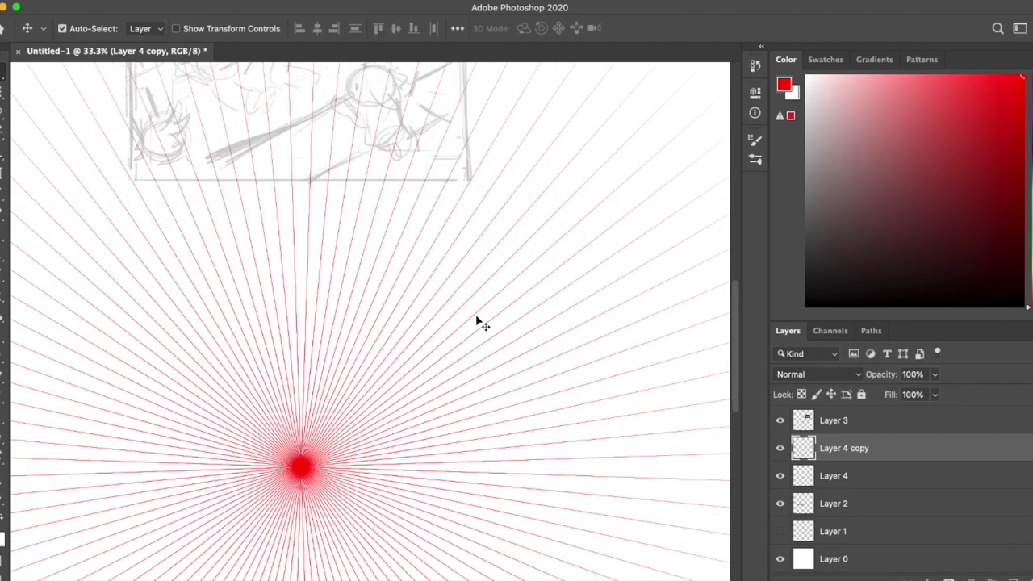
Step: Remove both burst layers and hide the reference image on Layer 3
key(ctrl+minus)
key(ctrl+minus)
key(ctrl+minus)
click(780, 421)
key(ctrl+t)
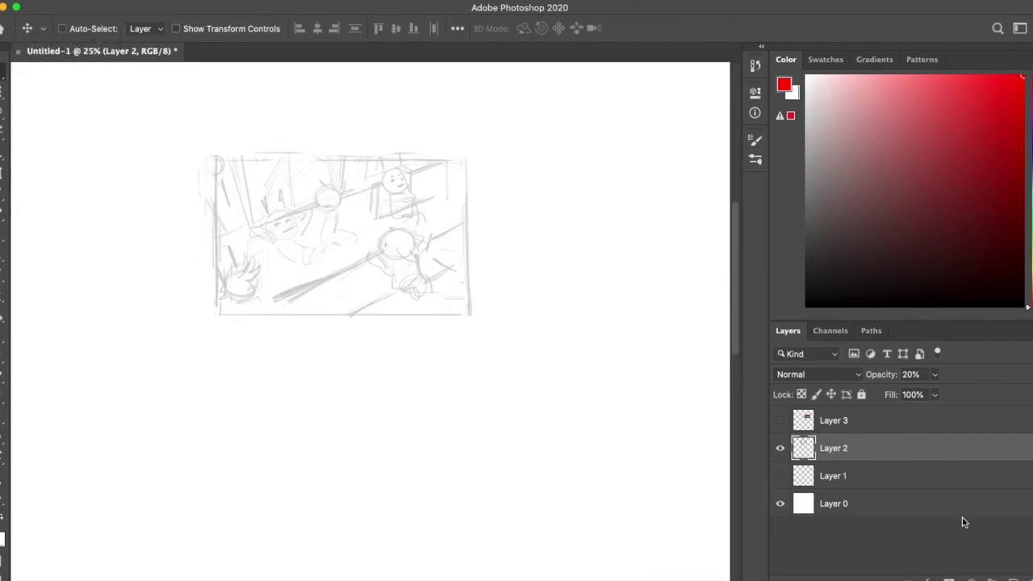
Step: Draw a new red radial polygon burst and centre it below the sketch as the vertical vanishing point
click(103, 30)
click(80, 7)
drag(286, 465, 650, 154)
key(v)
drag(263, 460, 295, 463)
scroll(355, 434, up, 3)
Step: Duplicate the polygon burst and rotate the copy by 1.73°
right_click(846, 452)
key(Escape)
key(ctrl+j)
key(ctrl+t)
drag(517, 105, 468, 178)
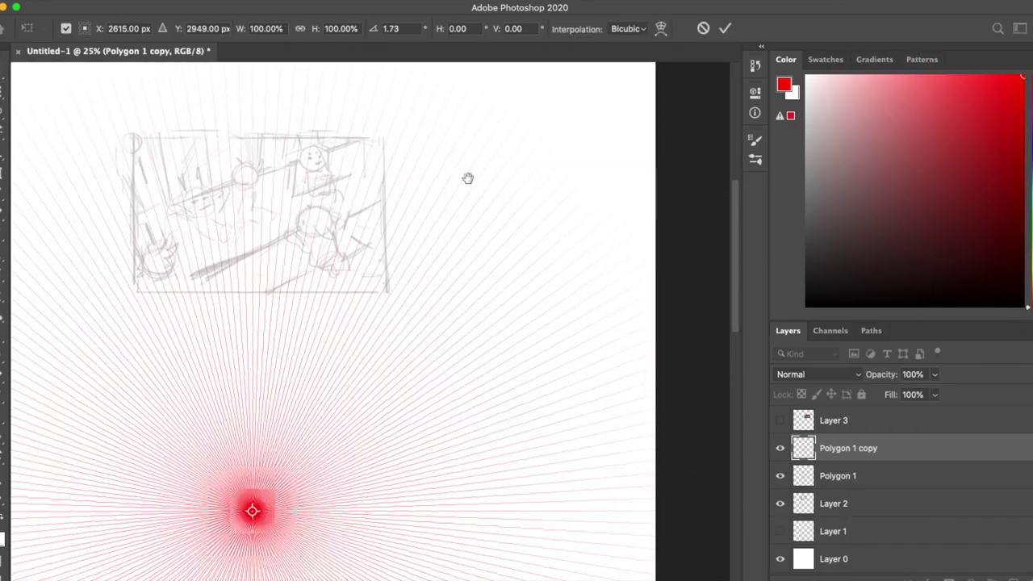
key(Return)
Step: Place burst copies as the upper-left and upper-right vanishing points and show the lower burst with them
click(779, 475)
drag(243, 547, 535, 127)
scroll(546, 200, up, 2)
drag(546, 200, 487, 258)
click(779, 503)
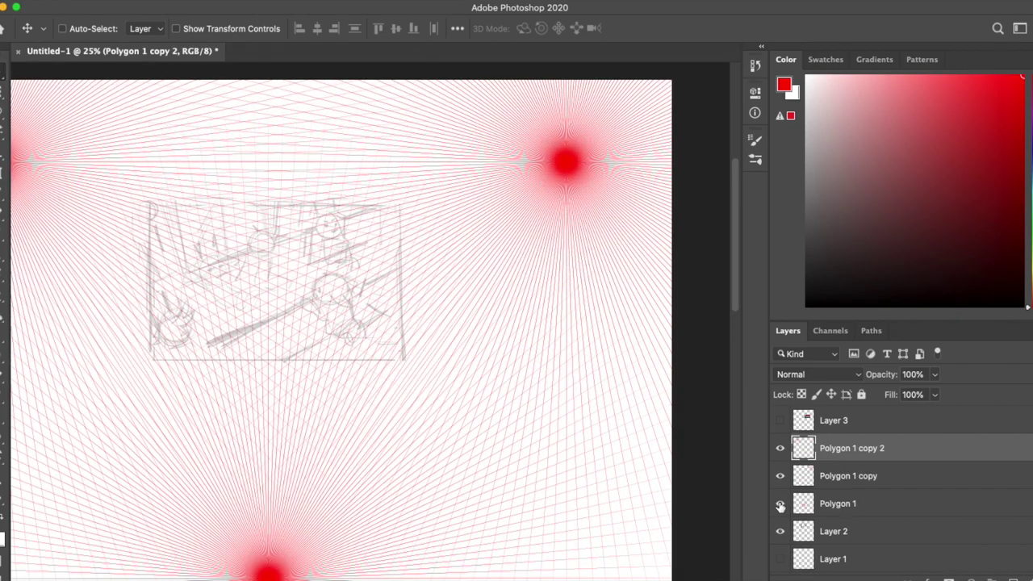
Step: Add a new layer above the perspective bursts and switch to a black brush
key(space)
scroll(328, 284, up, 1)
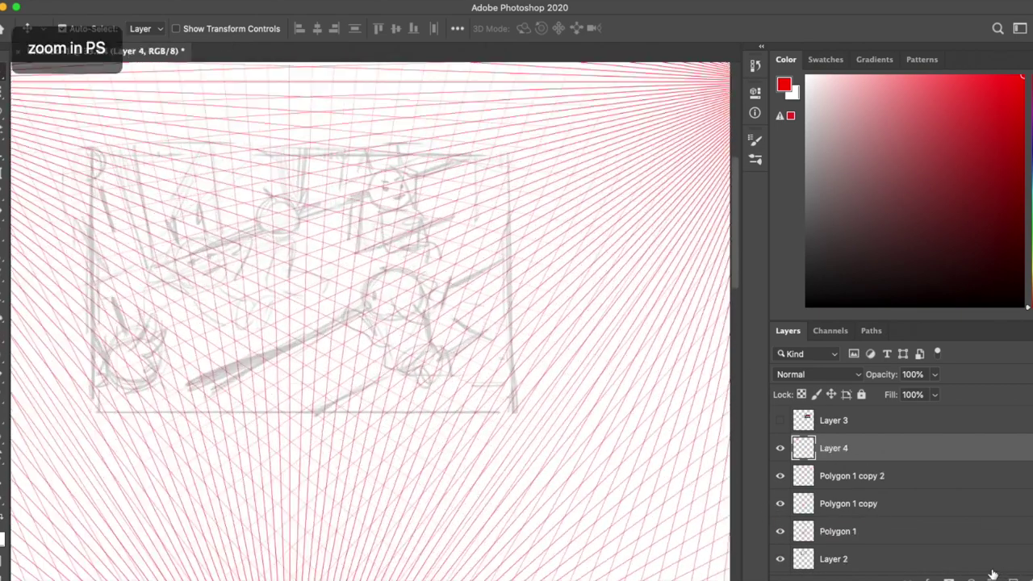
scroll(372, 306, up, 2)
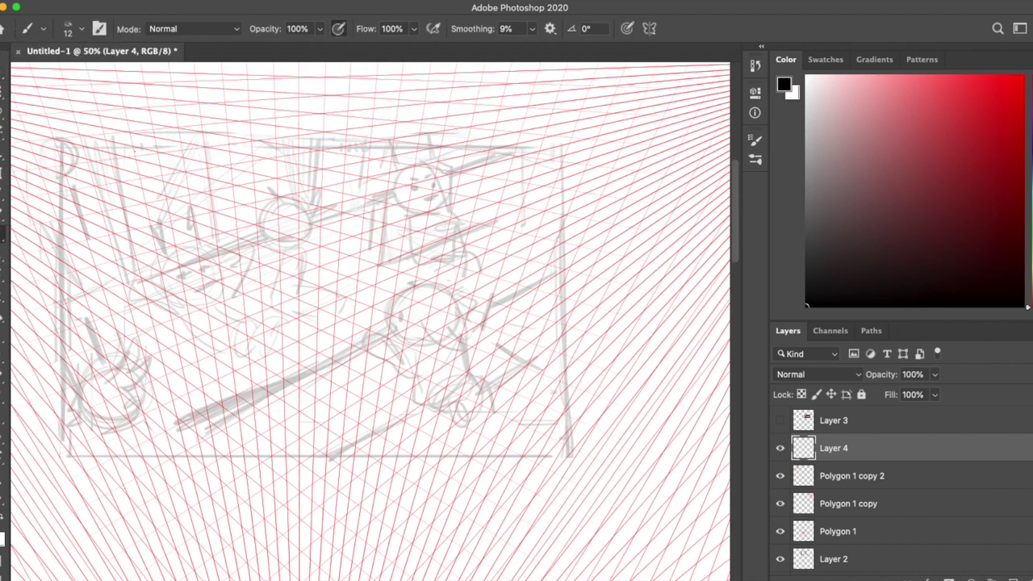
Step: Try out the back bench's top edge and end post along the perspective rays, undoing the strokes
mouse_move(202, 258)
mouse_down()
mouse_move(373, 209)
mouse_move(428, 194)
mouse_up()
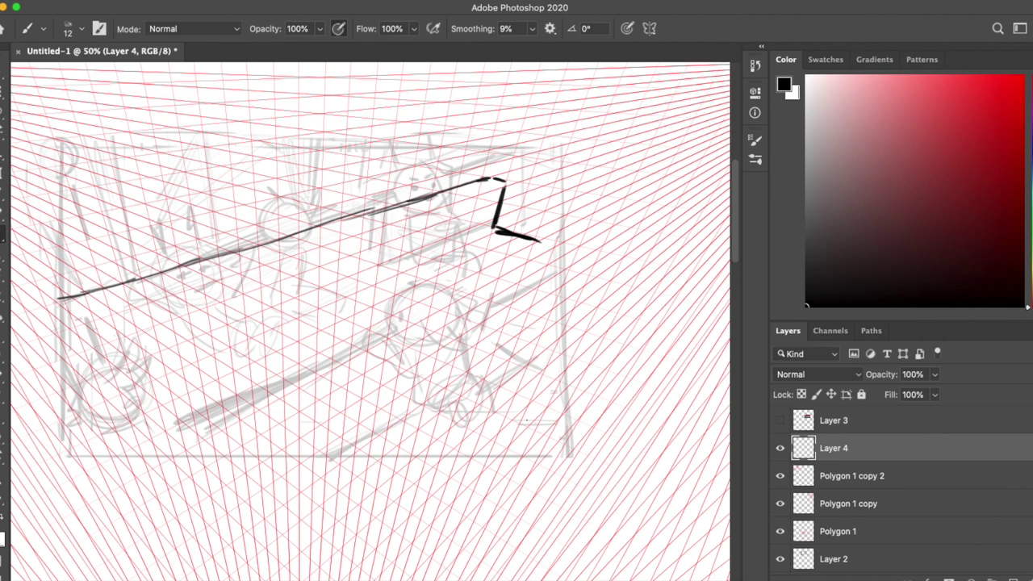
key(ctrl+z)
key(ctrl+z)
drag(207, 215, 519, 157)
key(ctrl+z)
drag(81, 240, 481, 166)
key(ctrl+z)
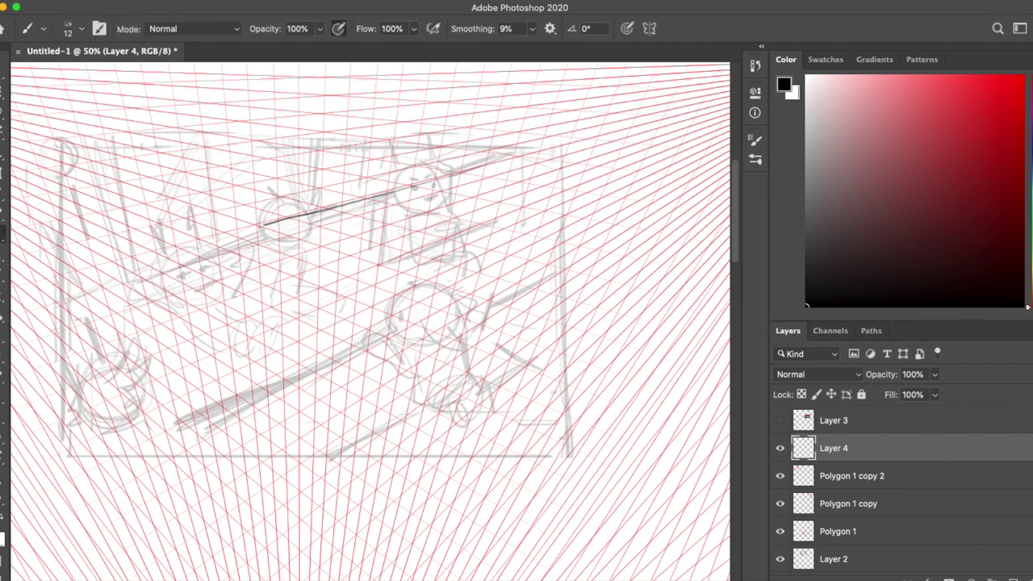
Step: Draw the back bench's backrest along the perspective rays, with both long edges, an end post and a row of small spikes
drag(81, 276, 508, 158)
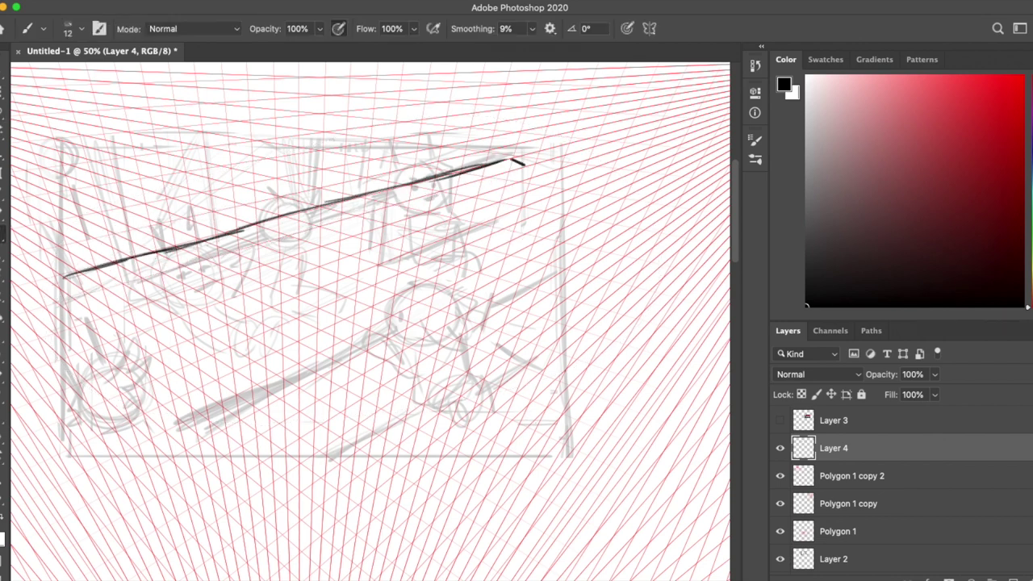
drag(365, 214, 65, 299)
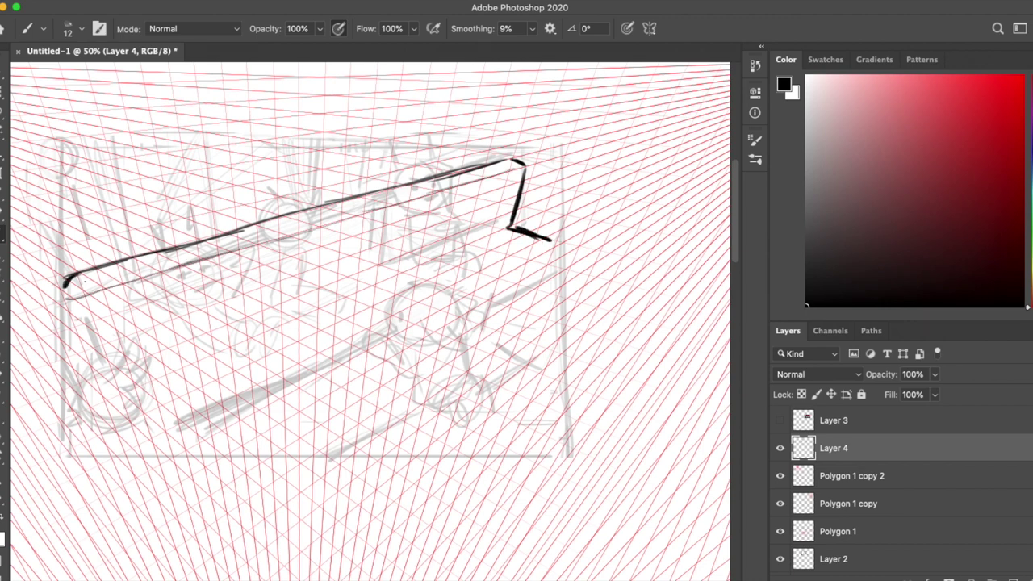
drag(448, 172, 505, 160)
Step: Draw the large window's double frame above the spikes of the back bench
drag(108, 144, 131, 234)
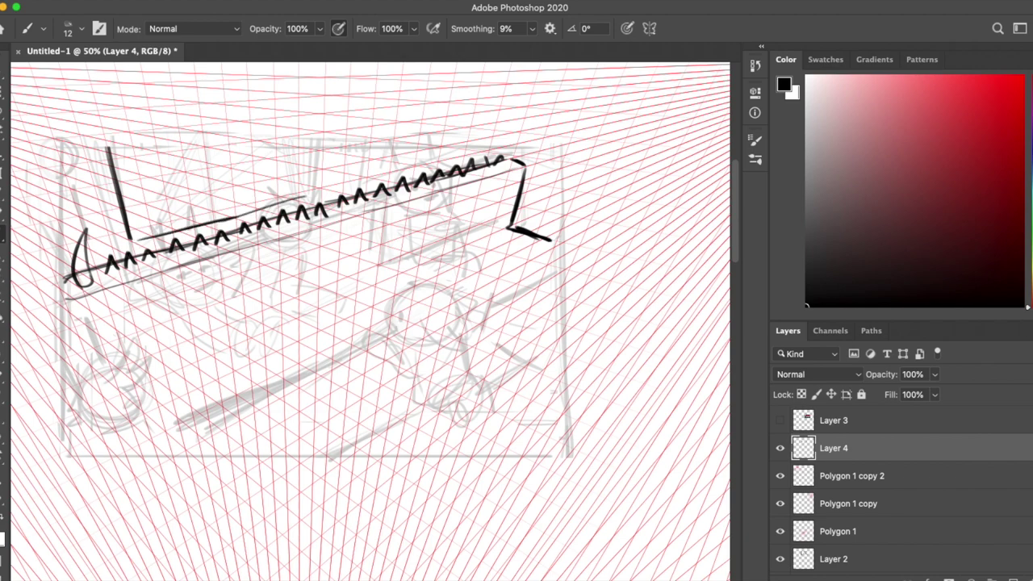
drag(145, 222, 290, 192)
drag(292, 140, 292, 155)
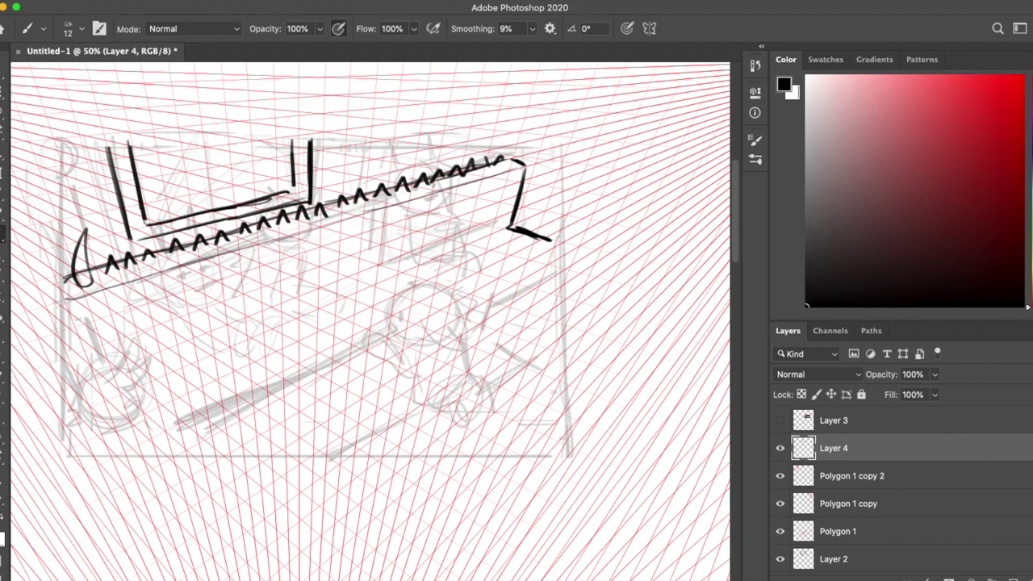
Step: Show the reference image again and replace the tall spike at the back bench's left end with small ones
click(779, 422)
key(super+minus)
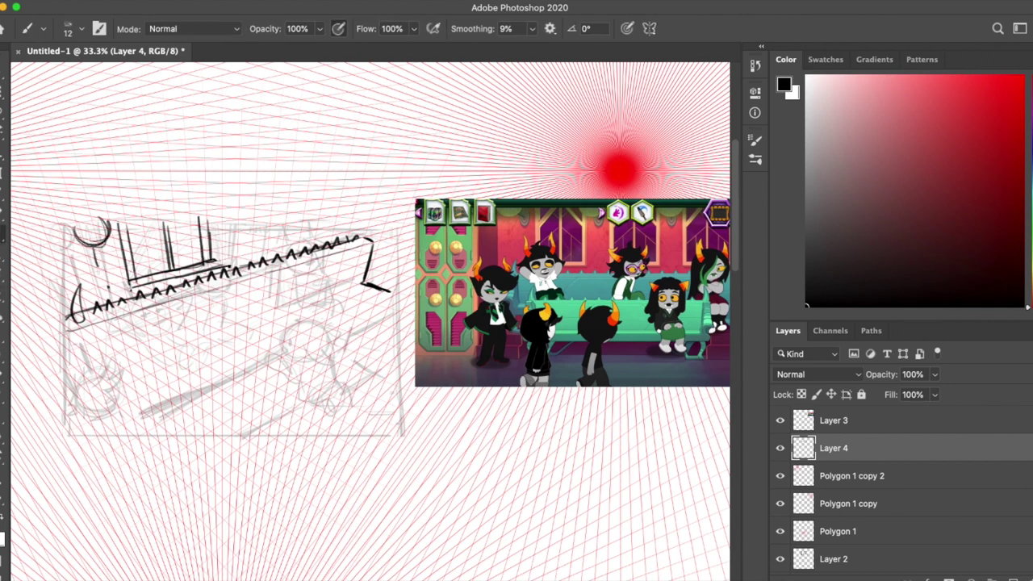
key(e)
drag(71, 321, 77, 305)
key(b)
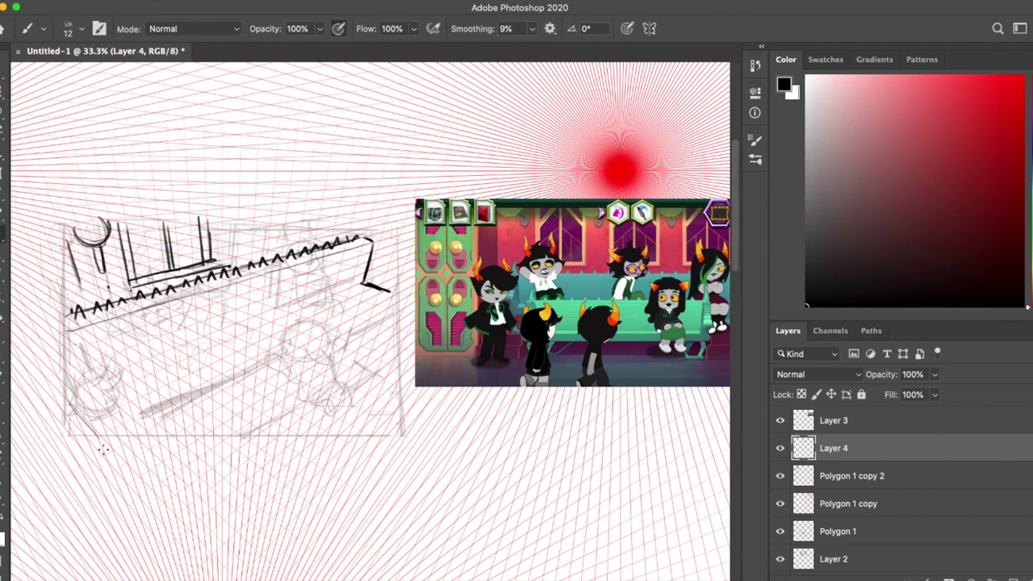
Step: Erase the back bench's end post, then draw its long seat line and two short diagonals in the frame's lower-left corner
key(e)
scroll(349, 219, right, 2)
key(b)
scroll(349, 219, left, 2)
key(e)
key(b)
drag(81, 394, 190, 343)
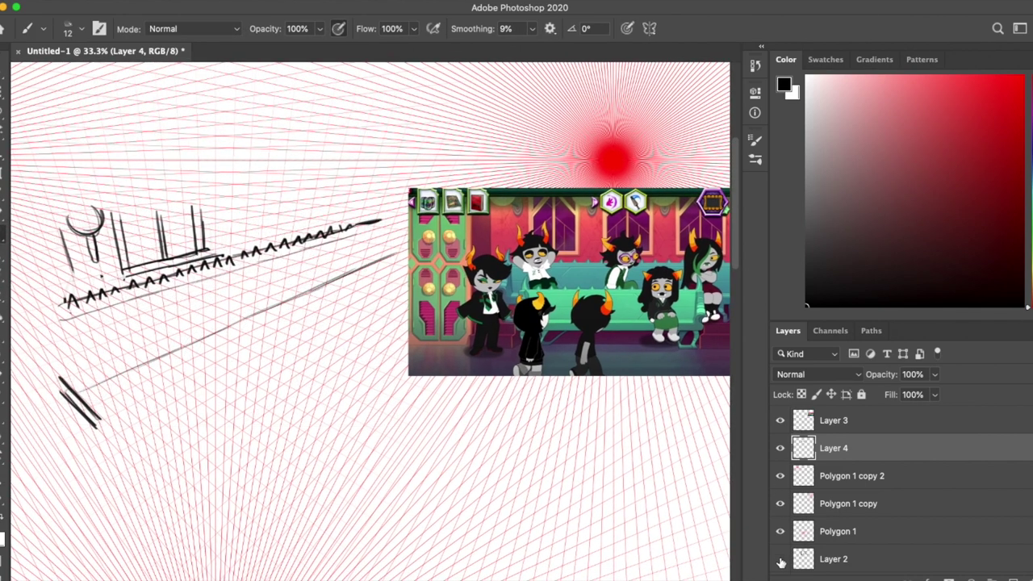
Step: Draw a dark slanted wall edge beside the round lamp at the frame's left side
scroll(272, 296, up, 3)
scroll(272, 297, down, 1)
scroll(371, 323, up, 1)
scroll(372, 323, left, 1)
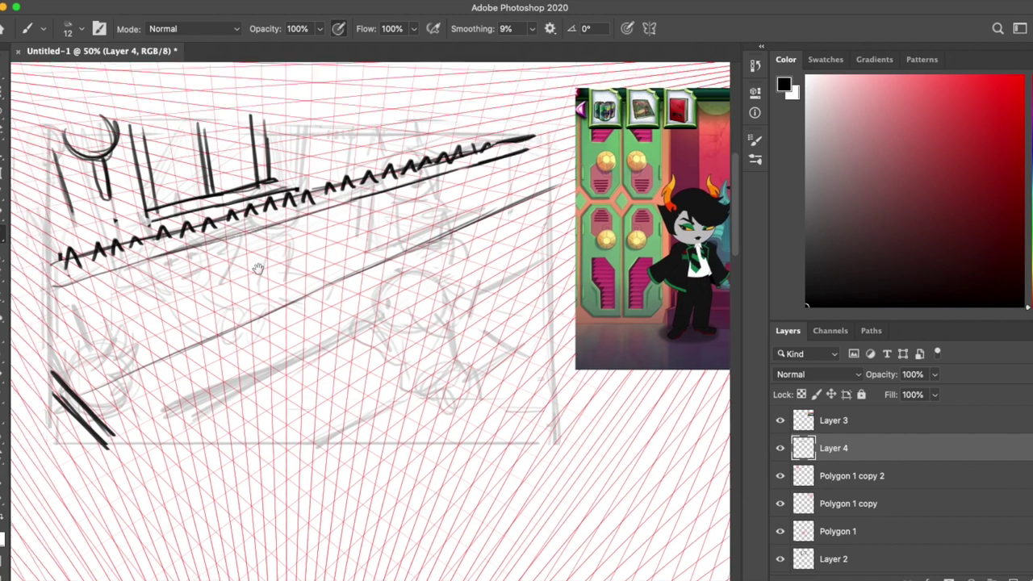
key(e)
key(b)
drag(36, 149, 71, 259)
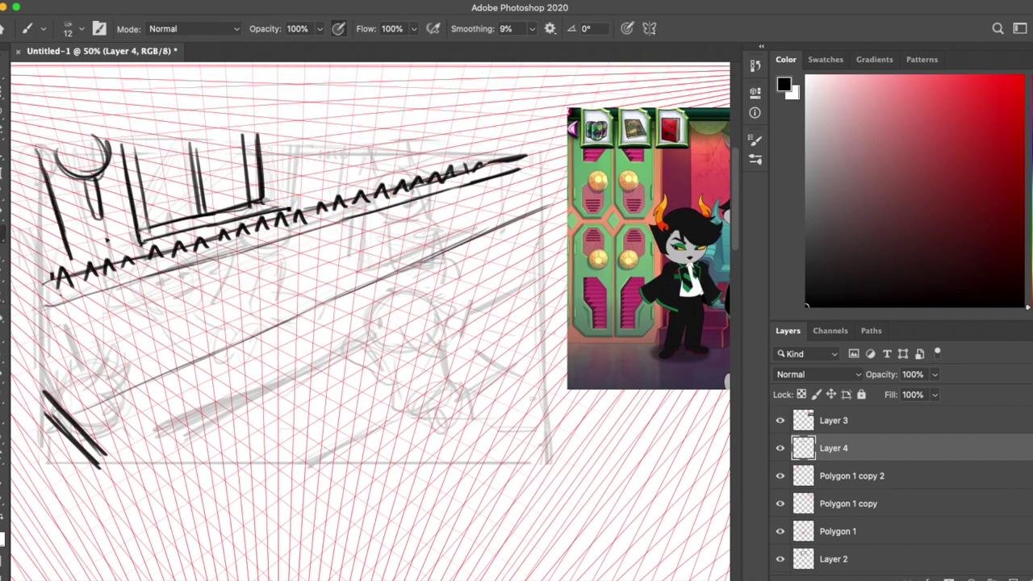
Step: Draw the frame's straight top edge, clean up stray lines, and add a small window and hanging post above the back bench
key(e)
scroll(371, 323, up, 1)
scroll(371, 323, left, 1)
key(b)
drag(69, 169, 569, 170)
key(e)
drag(359, 144, 318, 158)
mouse_move(242, 234)
mouse_down()
mouse_move(319, 230)
mouse_move(300, 232)
mouse_up()
key(b)
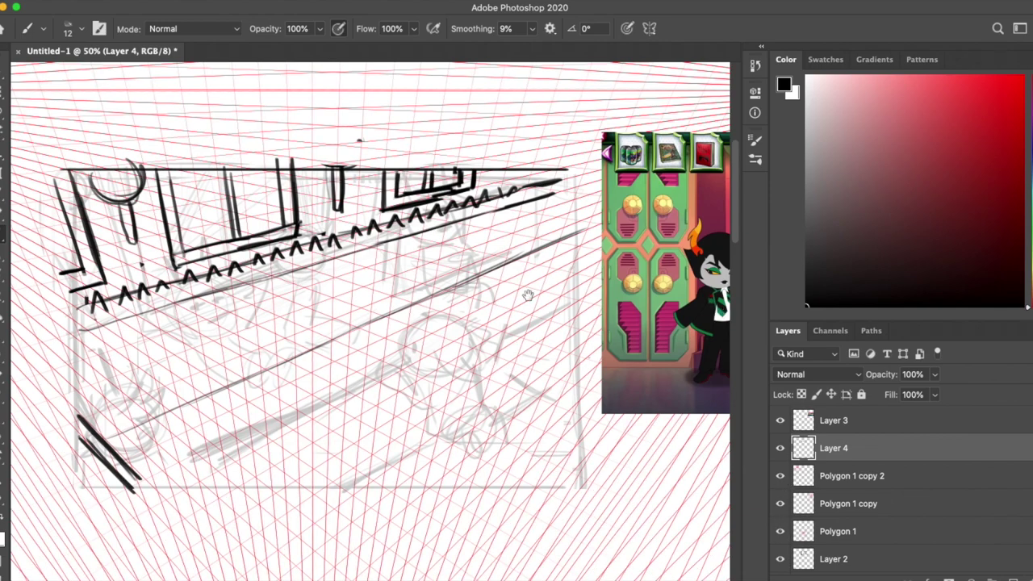
Step: Draw the front bench's two long backrest edges along the perspective rays over the rough sketch
scroll(484, 222, down, 10)
scroll(535, 210, up, 10)
drag(186, 371, 355, 282)
drag(242, 347, 565, 153)
drag(186, 347, 472, 194)
scroll(456, 315, up, 1)
drag(457, 315, 409, 243)
Step: Close the far end of the front bench with a cap and end post, and add its seat line
key(e)
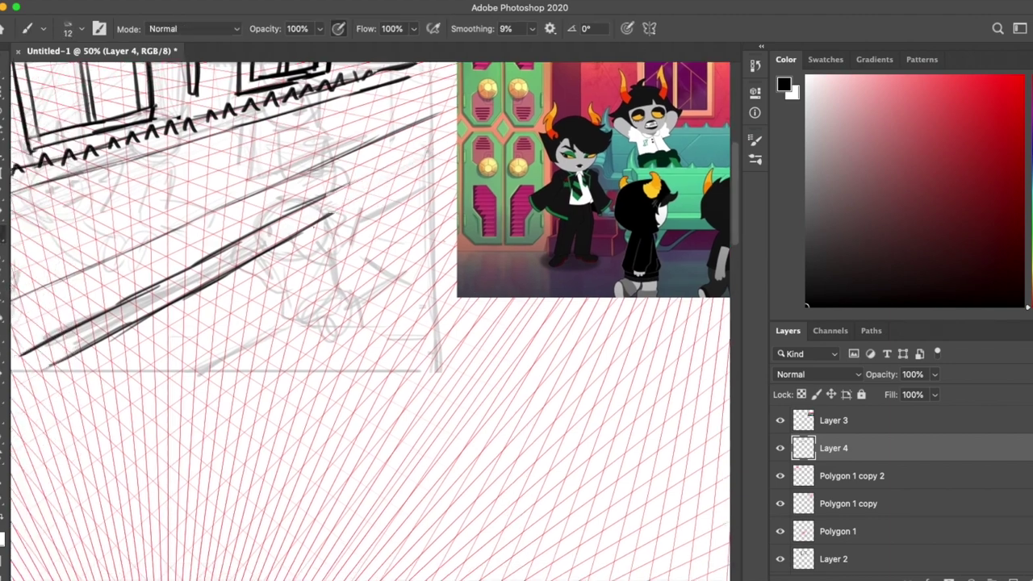
drag(379, 171, 401, 174)
key(b)
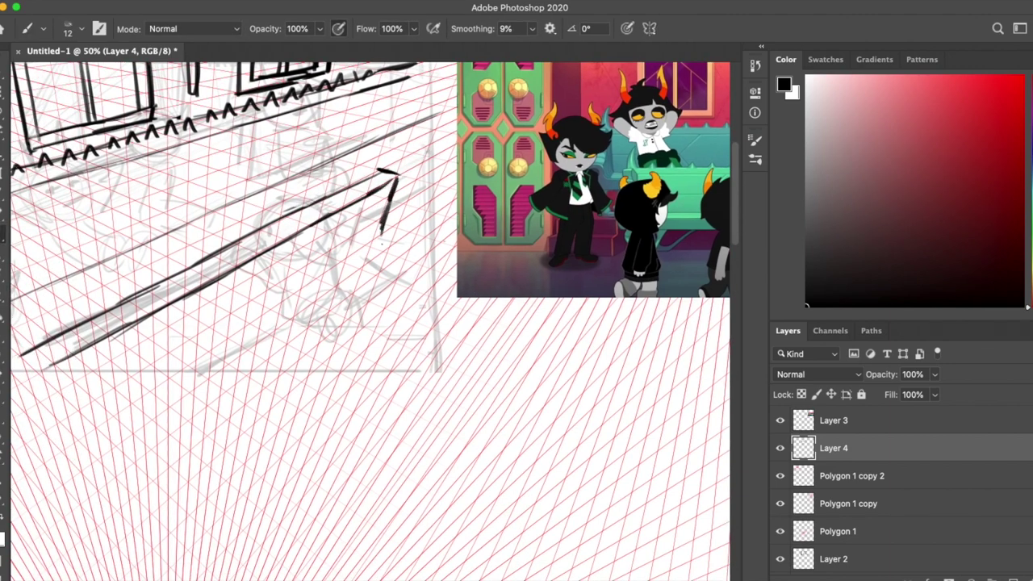
scroll(371, 321, up, 2)
scroll(370, 321, left, 5)
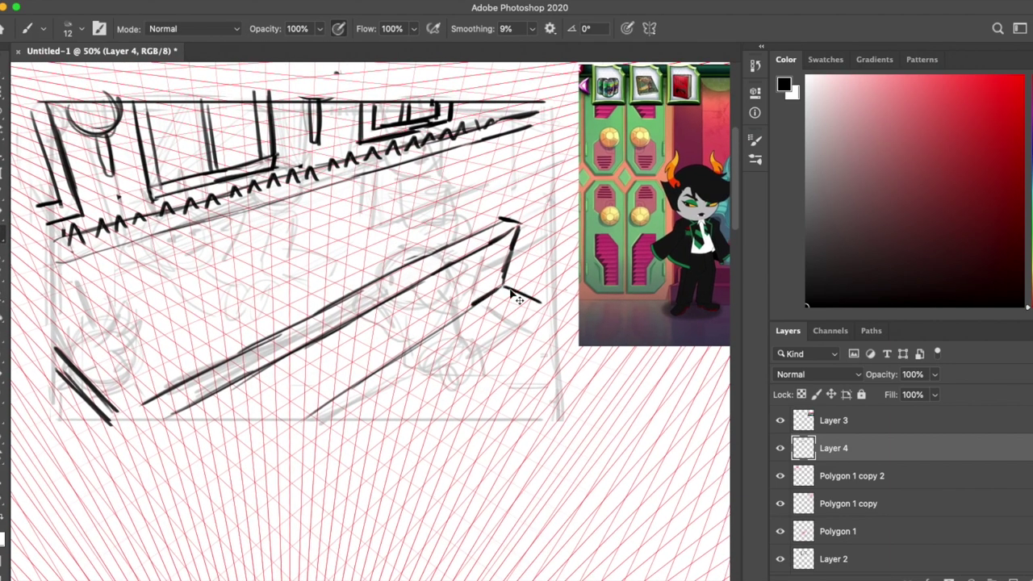
Step: Add a curved horn spike and lattice armrest to the front bench's far end, plus the diagonal edge of its seat
scroll(518, 299, right, 2)
scroll(517, 298, right, 8)
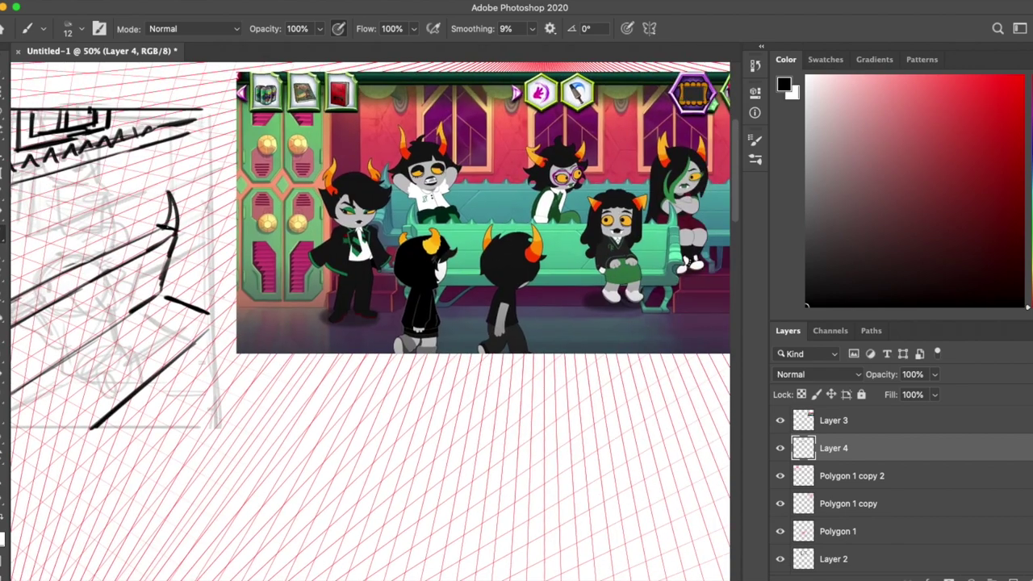
scroll(371, 322, left, 8)
scroll(370, 321, right, 5)
scroll(371, 321, left, 8)
Step: Draw straight left, bottom and right edges to complete the drawing's frame
drag(78, 357, 78, 430)
shift+click(586, 430)
shift+click(583, 115)
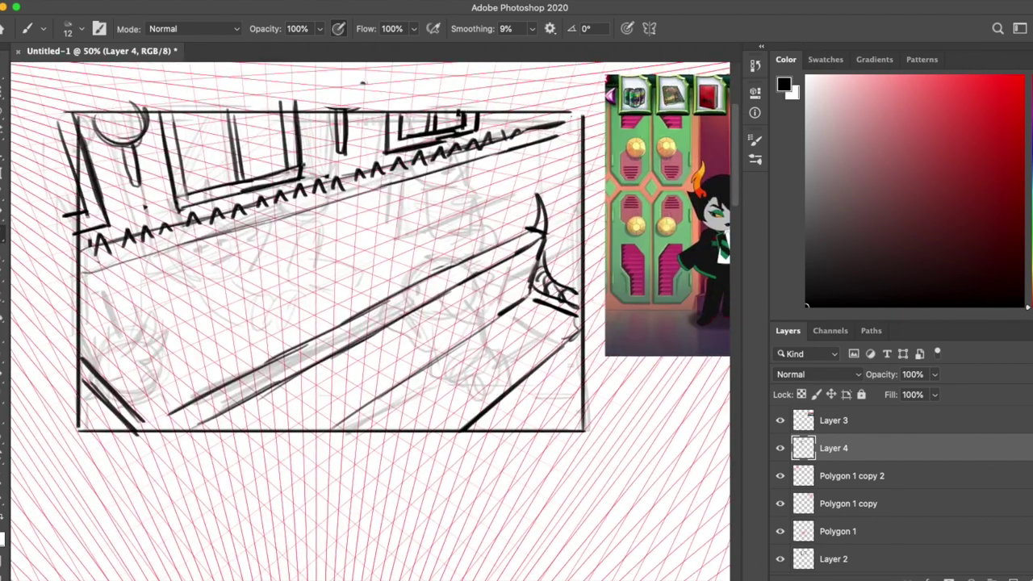
Step: Draw a curved horn spike and short end post at the near end of the front bench's backrest
scroll(21, 436, right, 6)
scroll(20, 436, left, 4)
scroll(20, 436, right, 5)
scroll(20, 435, left, 1)
scroll(20, 436, left, 6)
scroll(20, 436, down, 3)
scroll(371, 321, right, 5)
scroll(370, 321, up, 1)
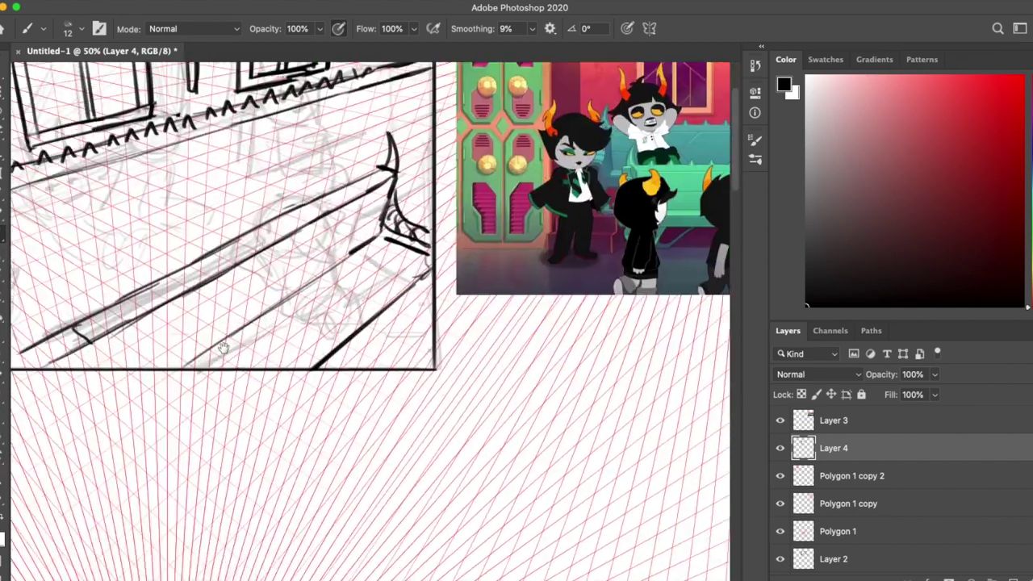
scroll(370, 321, left, 6)
scroll(370, 321, up, 2)
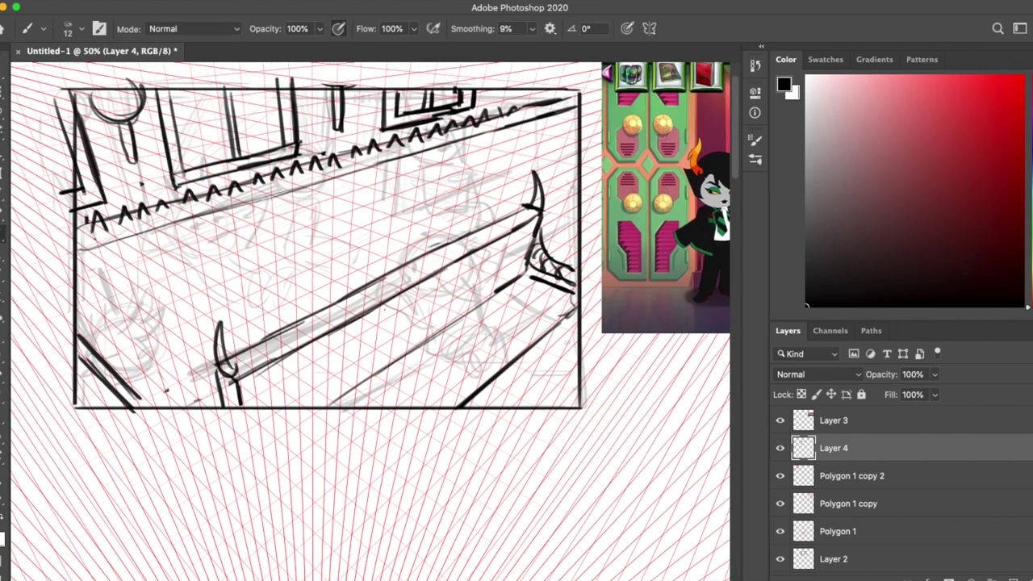
Step: Draw the back bench's long seat and backrest lines along the perspective rays, running toward the frame's right edge
drag(90, 334, 475, 183)
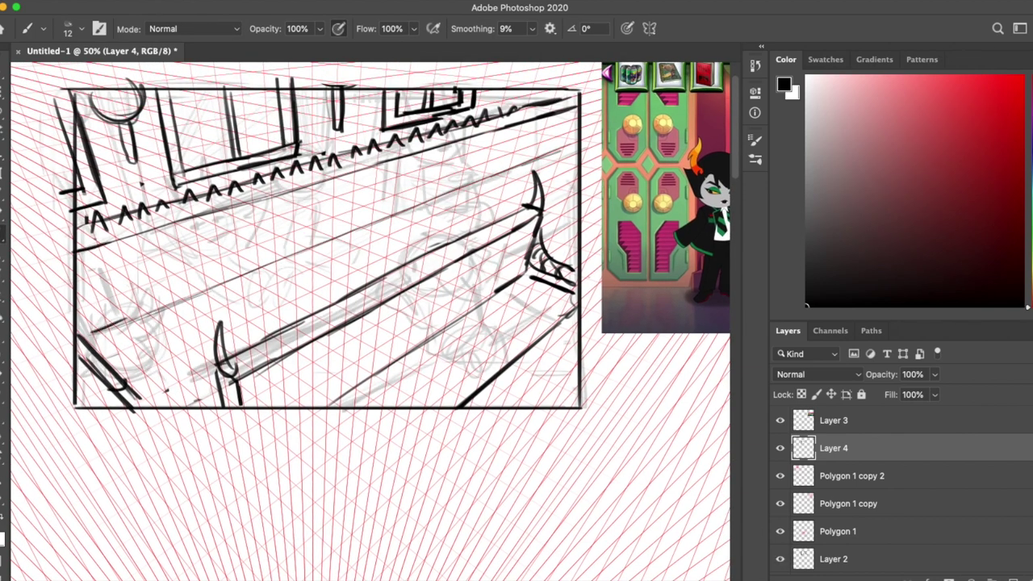
drag(90, 223, 580, 95)
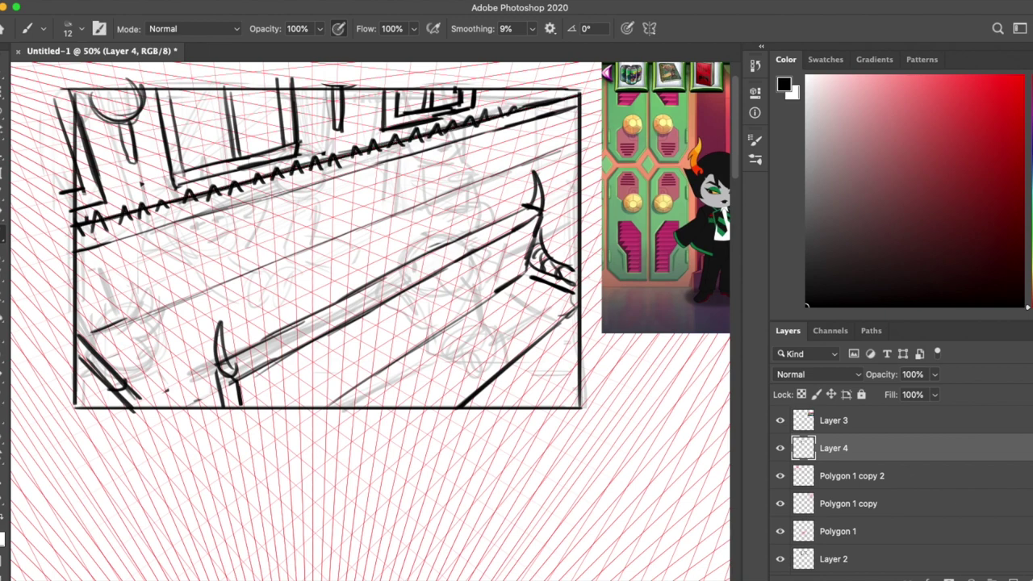
drag(76, 250, 579, 100)
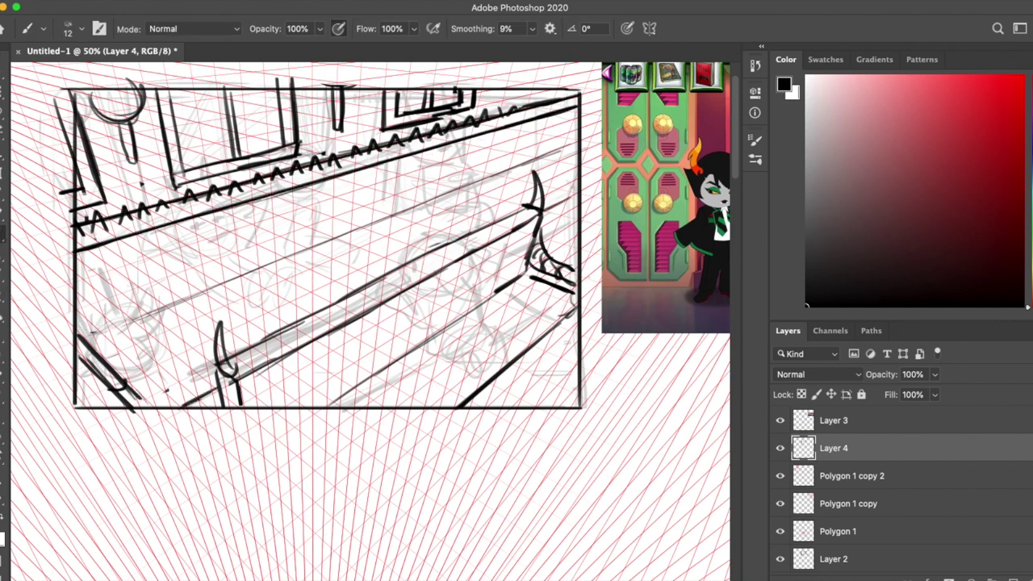
Step: Hatch the bench piece in the frame's lower-left corner and add a row of pointed spikes along the front bench's backrest
scroll(371, 322, down, 3)
drag(528, 309, 496, 335)
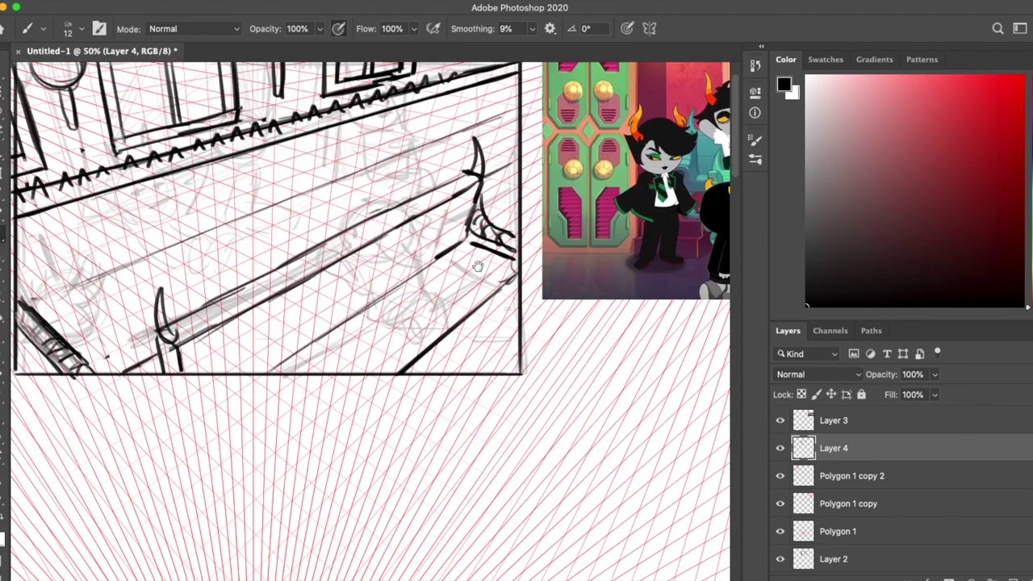
scroll(371, 323, down, 3)
scroll(371, 323, up, 3)
scroll(150, 427, up, 2)
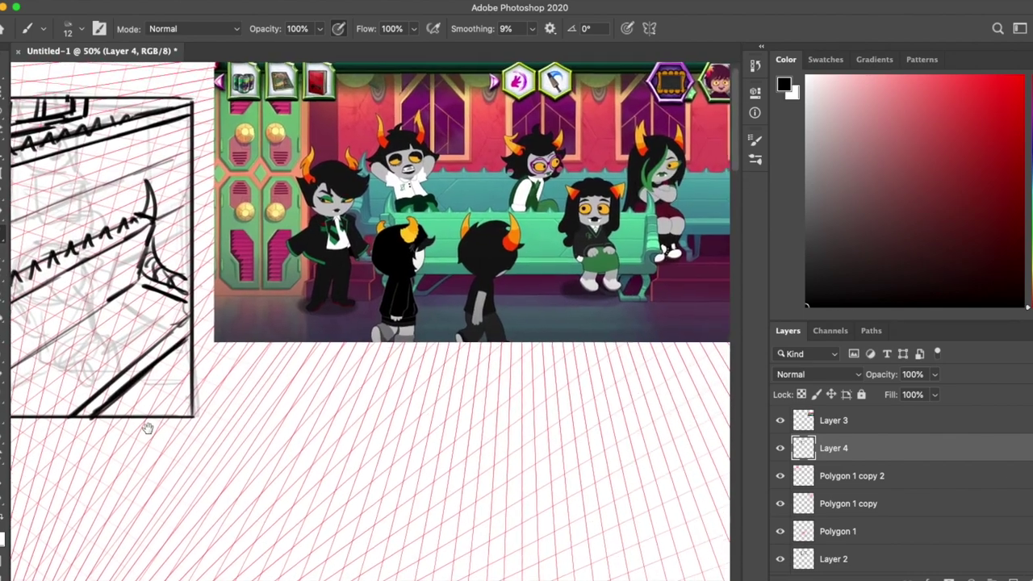
Step: Fill the shadow areas behind the front bench's two ends and below its seat with solid black
scroll(150, 427, right, 2)
scroll(371, 323, left, 5)
scroll(371, 323, down, 1)
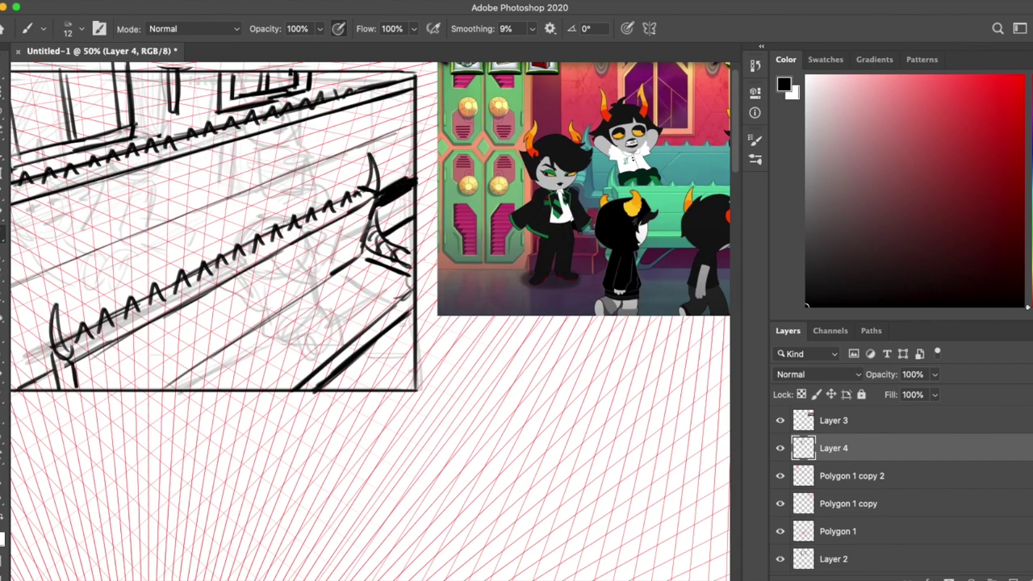
scroll(372, 323, left, 2)
scroll(371, 323, down, 1)
scroll(372, 323, up, 2)
scroll(371, 323, left, 1)
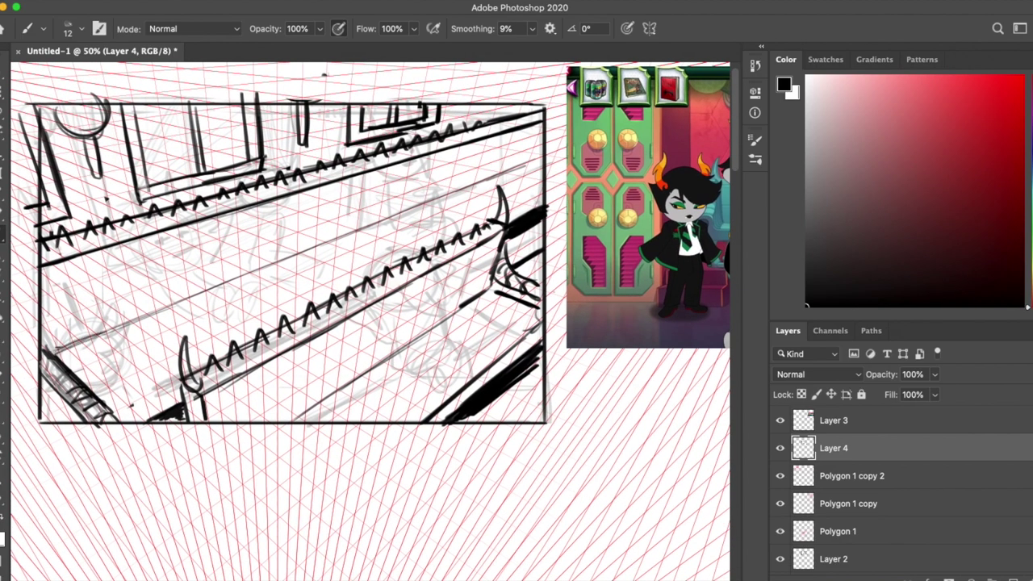
Step: Add diagonal pane lines to the large window and sketch extra wall details at the frame's upper-right edge
scroll(513, 315, up, 2)
scroll(513, 315, right, 3)
scroll(512, 315, left, 4)
scroll(371, 323, right, 5)
scroll(371, 322, left, 4)
scroll(370, 321, right, 1)
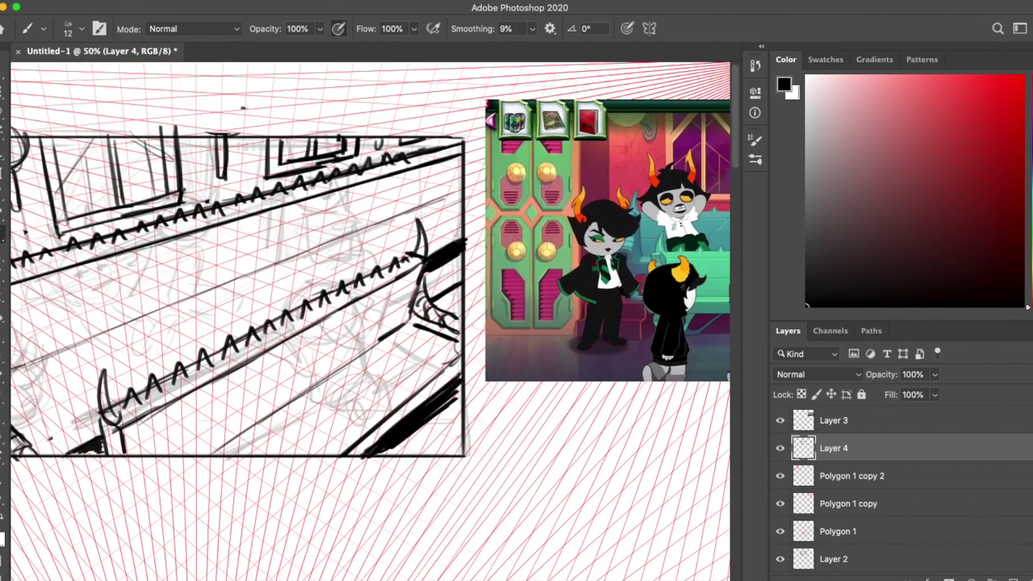
Step: Darken the front bench's top backrest edge and the line where its seat begins
scroll(371, 322, down, 2)
scroll(370, 321, left, 1)
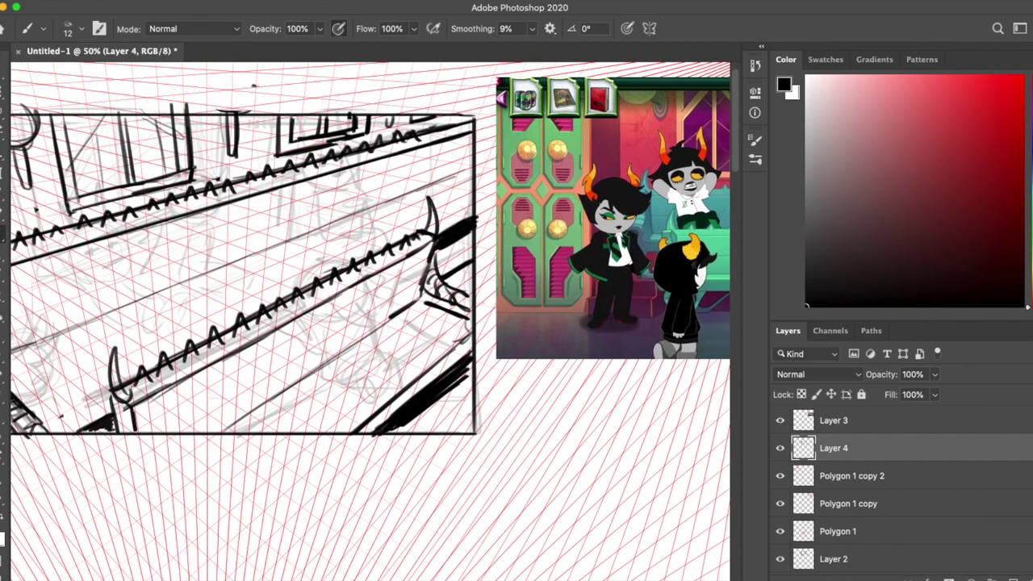
scroll(371, 323, down, 3)
scroll(372, 322, left, 2)
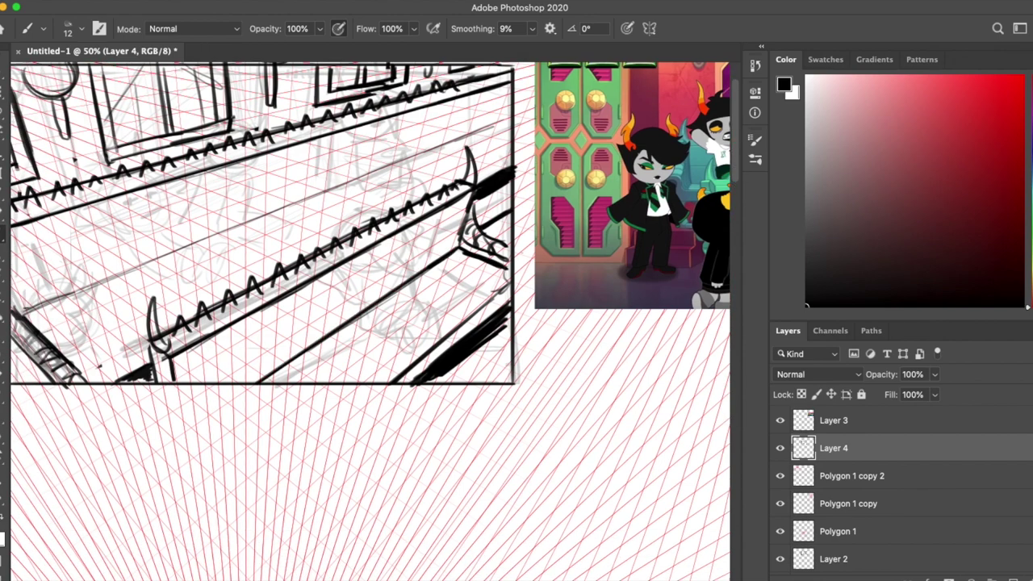
Step: Hide the rough sketch on Layer 2 and select that layer
scroll(371, 322, up, 4)
scroll(371, 323, left, 3)
scroll(371, 323, right, 1)
mouse_move(779, 476)
mouse_down()
mouse_move(775, 562)
mouse_move(780, 476)
mouse_up()
key(e)
key(alt+])
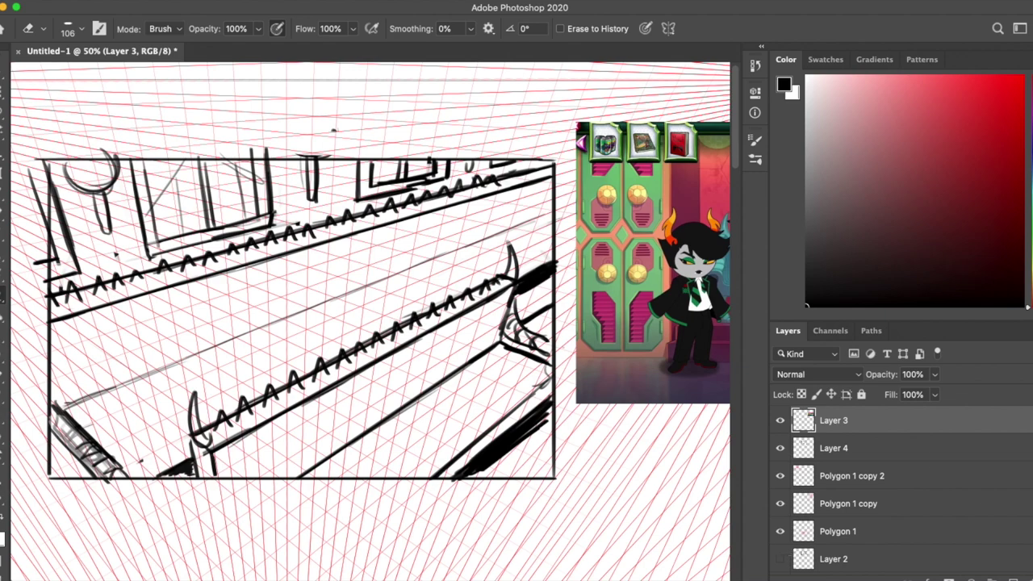
scroll(910, 516, down, 2)
click(783, 553)
key(Delete)
click(826, 535)
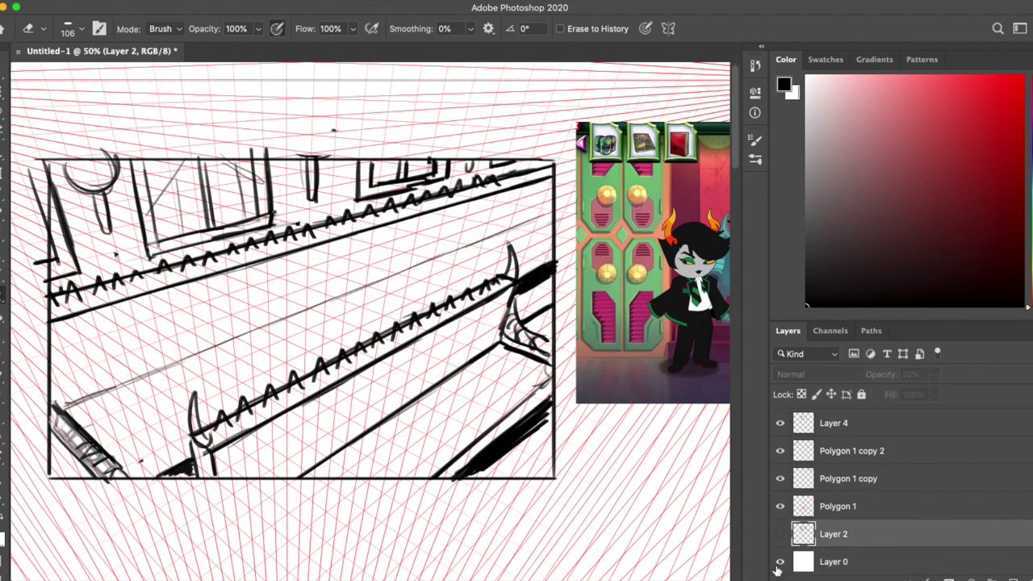
Step: Crop the canvas closely around the drawn frame, enlarge the cropped image's size, and fit it in view
key(c)
drag(46, 159, 557, 485)
key(Return)
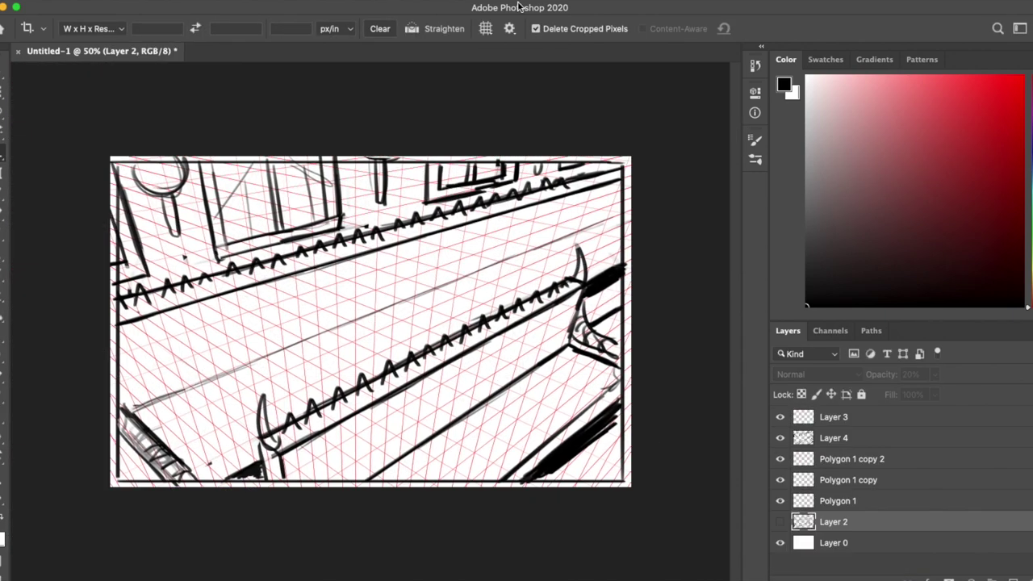
click(202, 96)
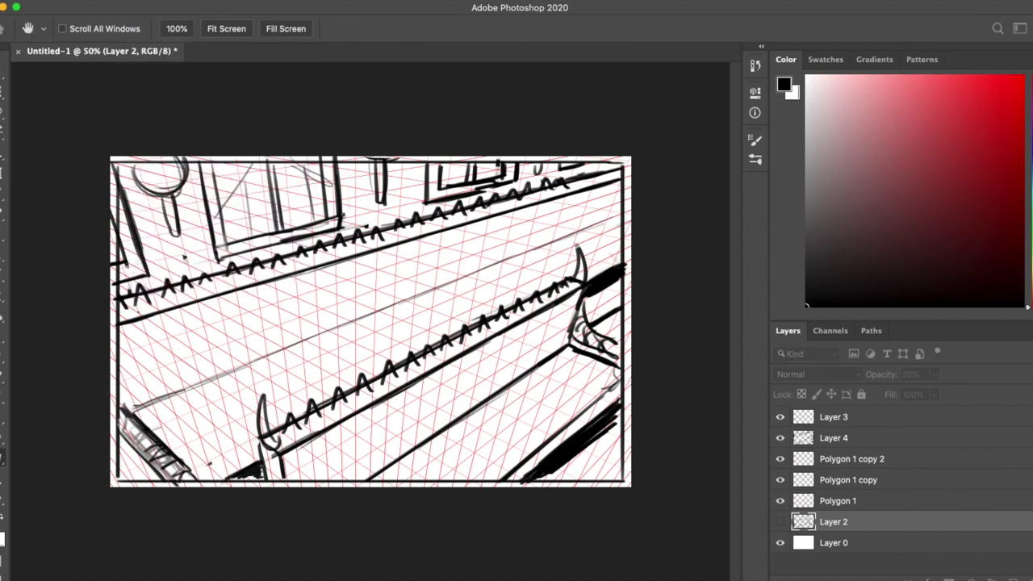
key(Return)
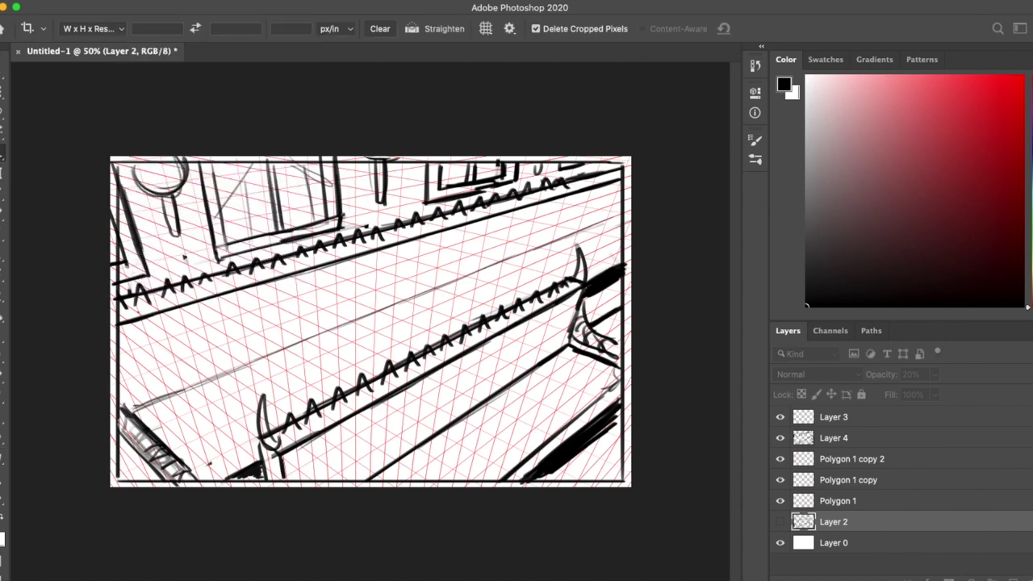
key(ctrl+0)
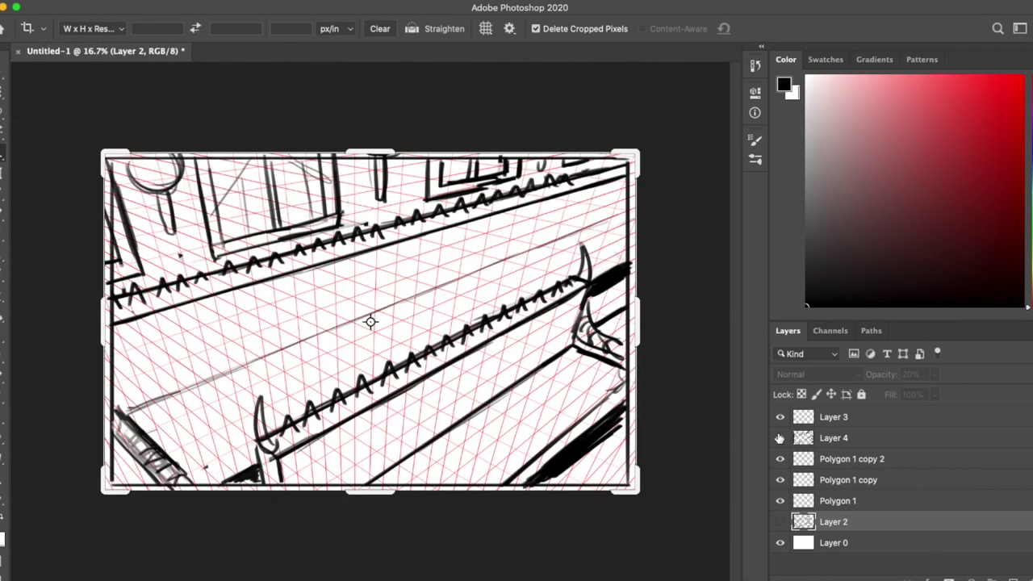
Step: Lower the opacity of the sketch on Layer 4 and make Layer 3 the active layer for brush line work
click(855, 438)
key(v)
key(4)
click(884, 418)
key(b)
scroll(608, 412, up, 2)
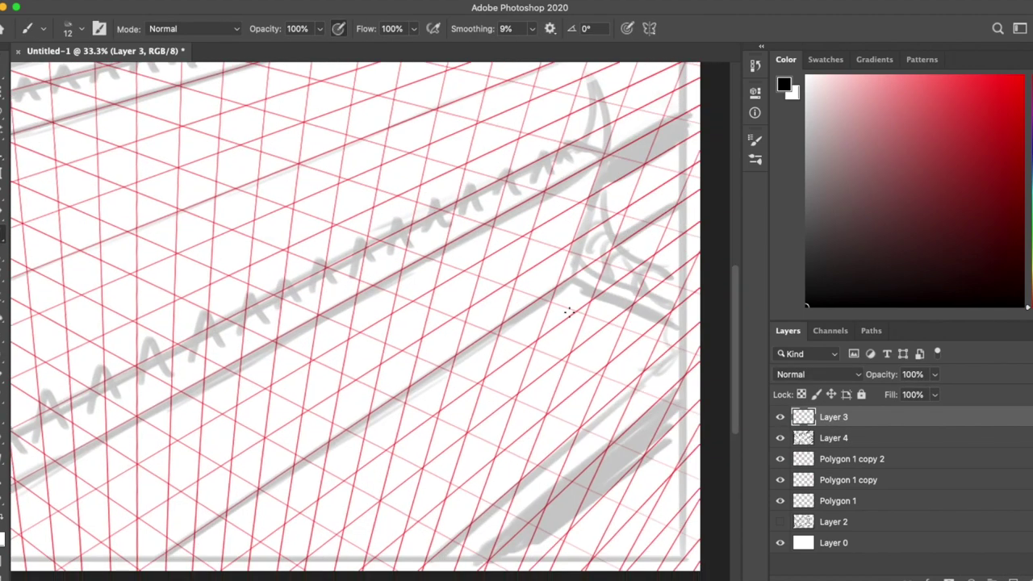
Step: Ink the front bench's lower backrest edge, its near-end cap, and the two sides of the near post
scroll(655, 105, up, 3)
scroll(484, 242, down, 5)
drag(727, 66, 322, 282)
shift+click(206, 206)
drag(206, 208, 237, 439)
drag(322, 277, 357, 473)
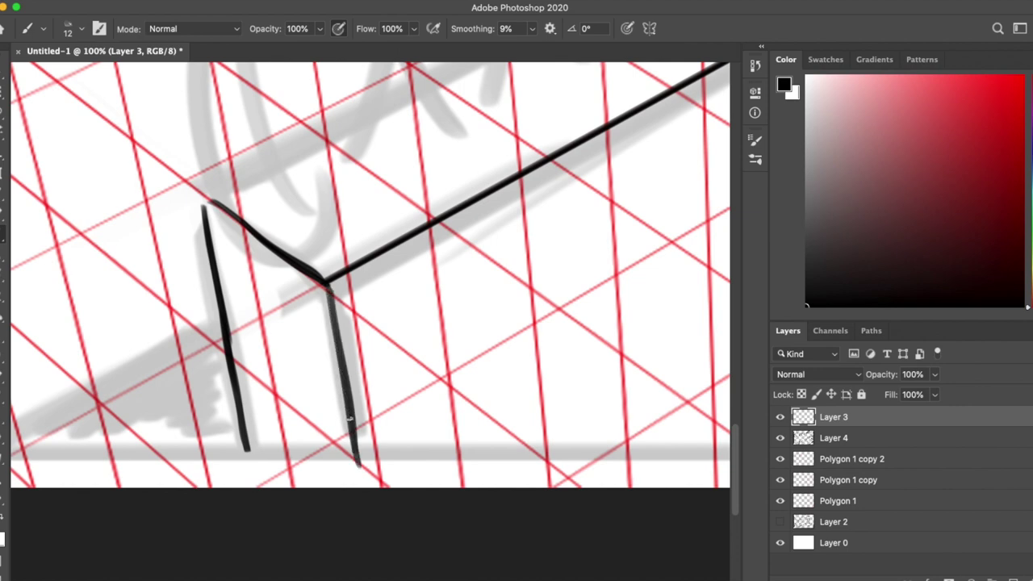
Step: Ink the short cap line across the far end of the front bench's backrest
key(e)
scroll(517, 345, up, 3)
scroll(517, 345, right, 5)
key(b)
scroll(517, 345, down, 5)
drag(180, 231, 258, 270)
scroll(317, 288, left, 2)
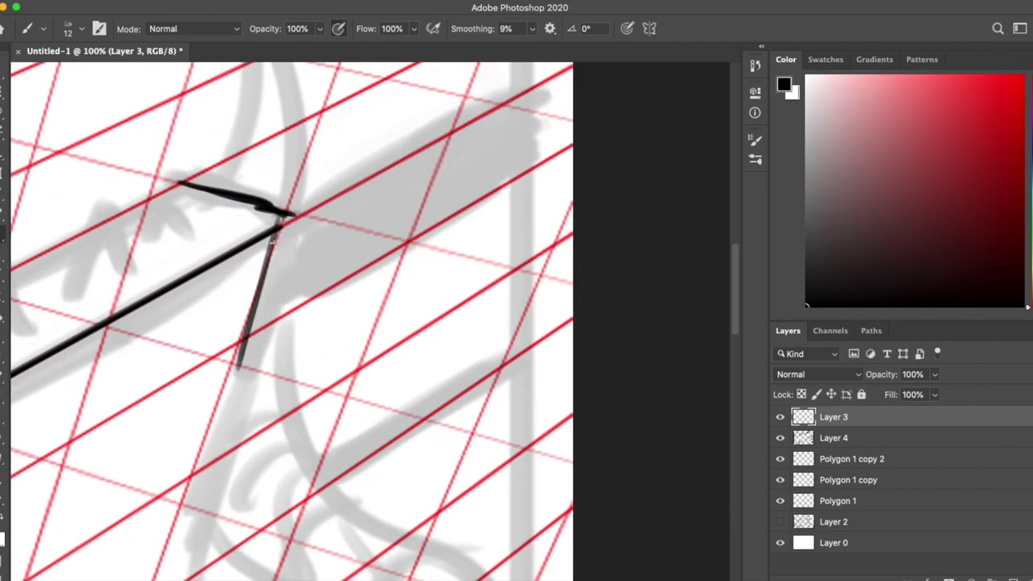
Step: Ink the slanted far end of the front bench's backrest and the seat's side edge out to the frame
drag(298, 230, 234, 440)
scroll(278, 190, down, 4)
key(ctrl+z)
drag(242, 242, 184, 434)
scroll(221, 300, down, 2)
key(ctrl+z)
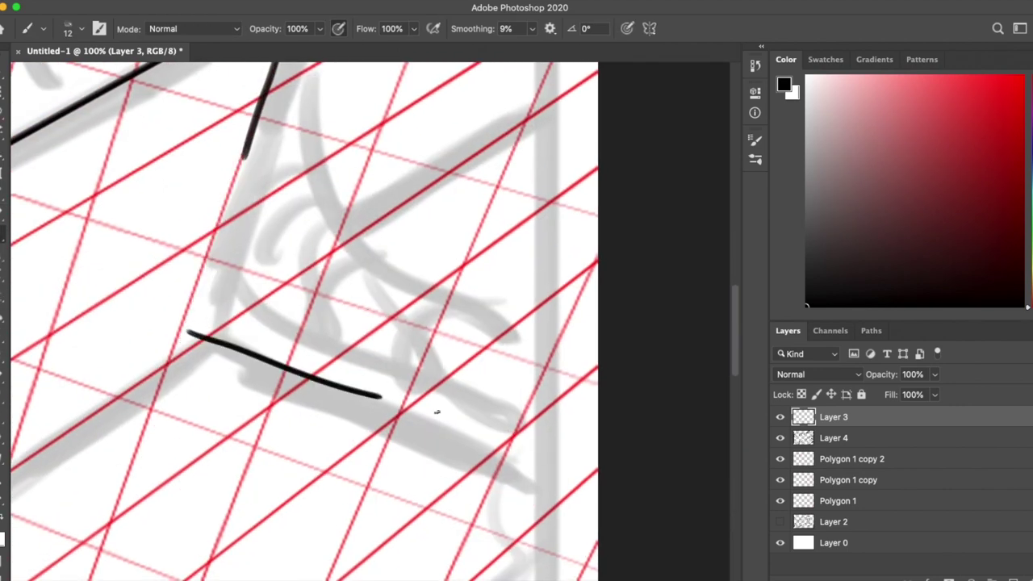
drag(223, 341, 384, 341)
drag(185, 238, 519, 358)
scroll(371, 323, up, 2)
drag(276, 162, 235, 341)
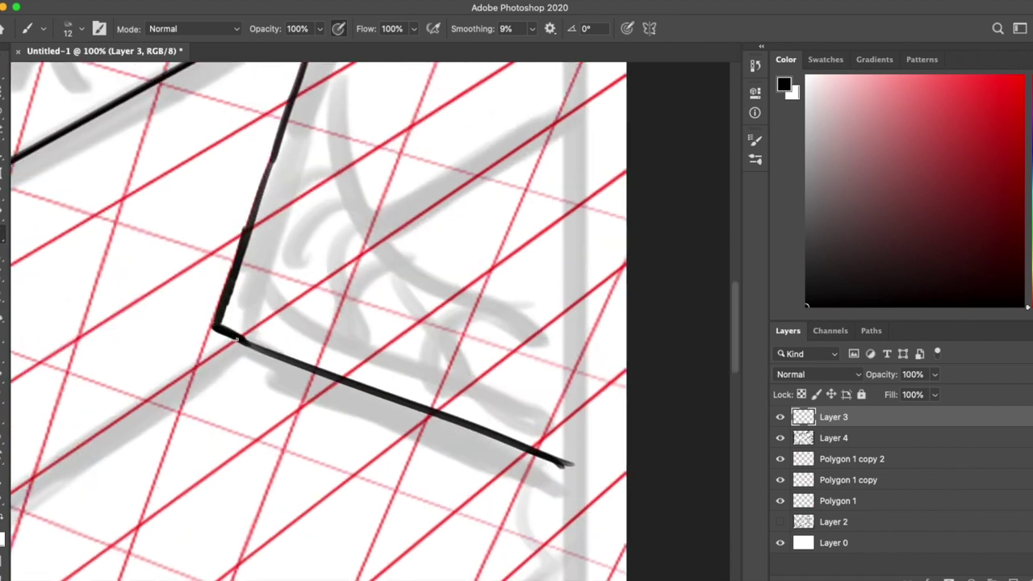
Step: Ink the long straight line where the front bench's backrest meets the seat, starting from the far corner
scroll(302, 373, left, 5)
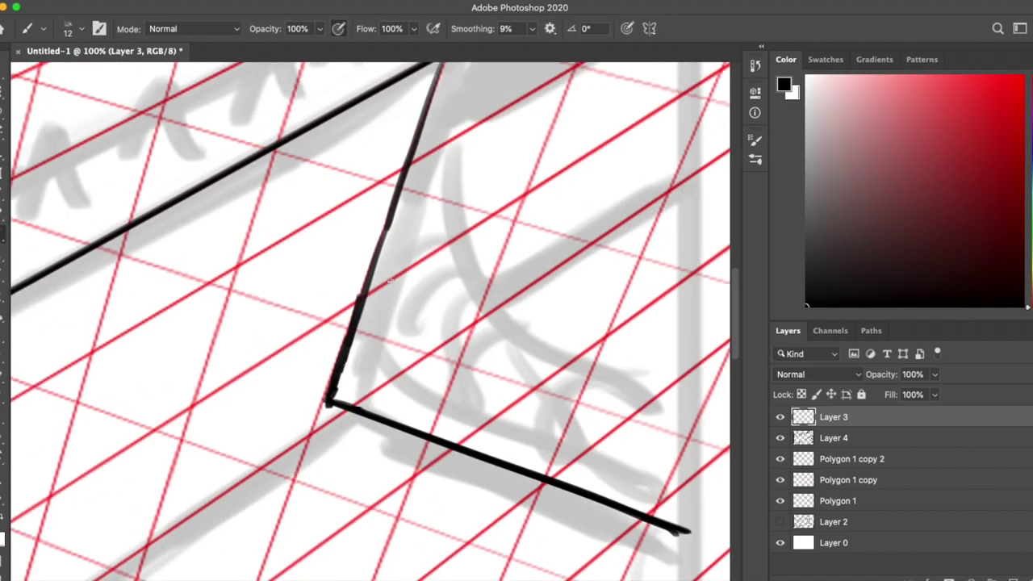
scroll(338, 369, down, 3)
scroll(337, 369, down, 4)
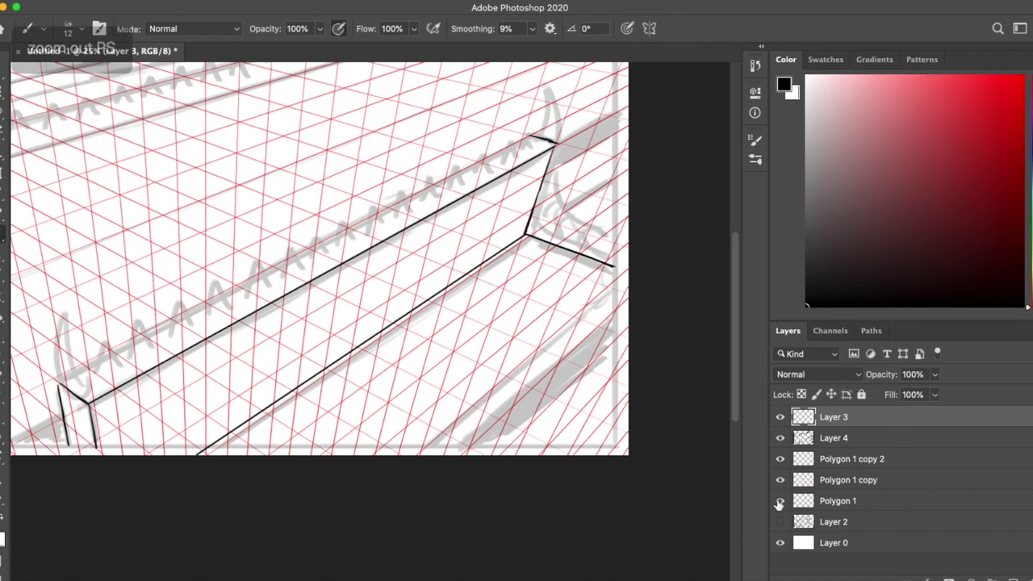
click(779, 438)
click(779, 438)
scroll(585, 161, up, 3)
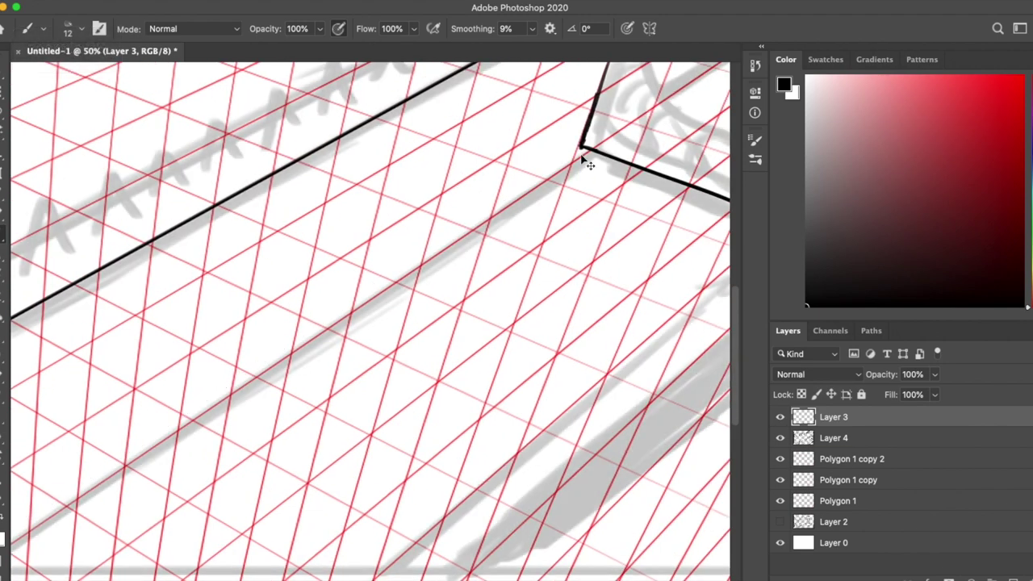
scroll(585, 162, down, 2)
scroll(369, 321, up, 5)
scroll(370, 321, right, 5)
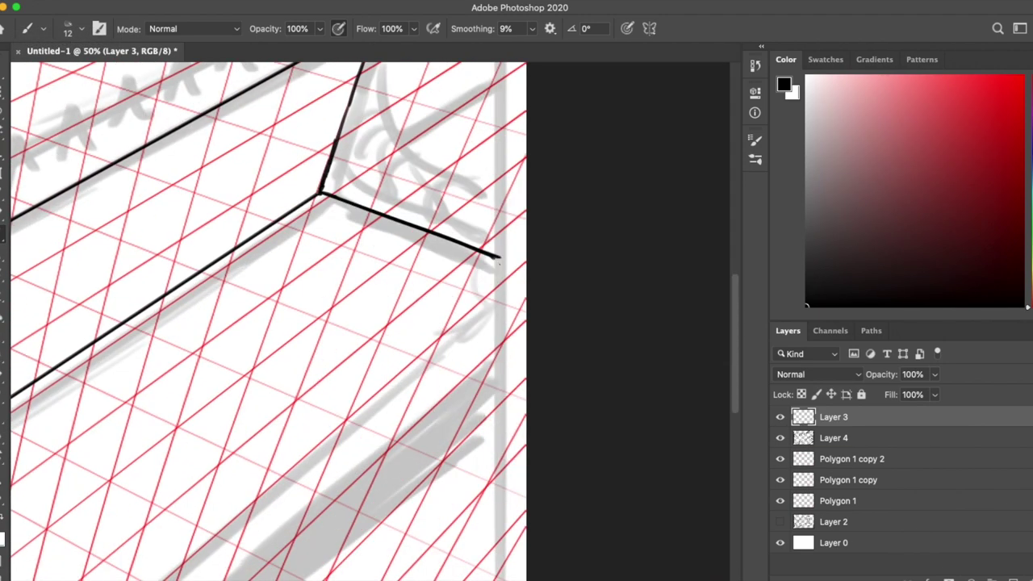
Step: Draw two straight diagonal lines for the front bench's seat edge, from the frame's bottom edge to its right edge
scroll(493, 283, down, 5)
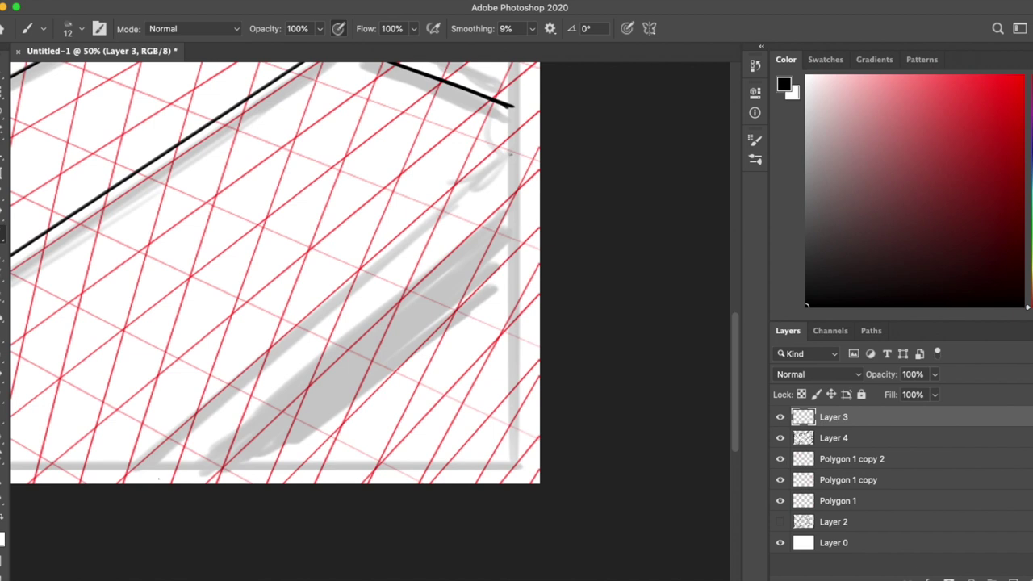
click(165, 469)
shift+click(510, 157)
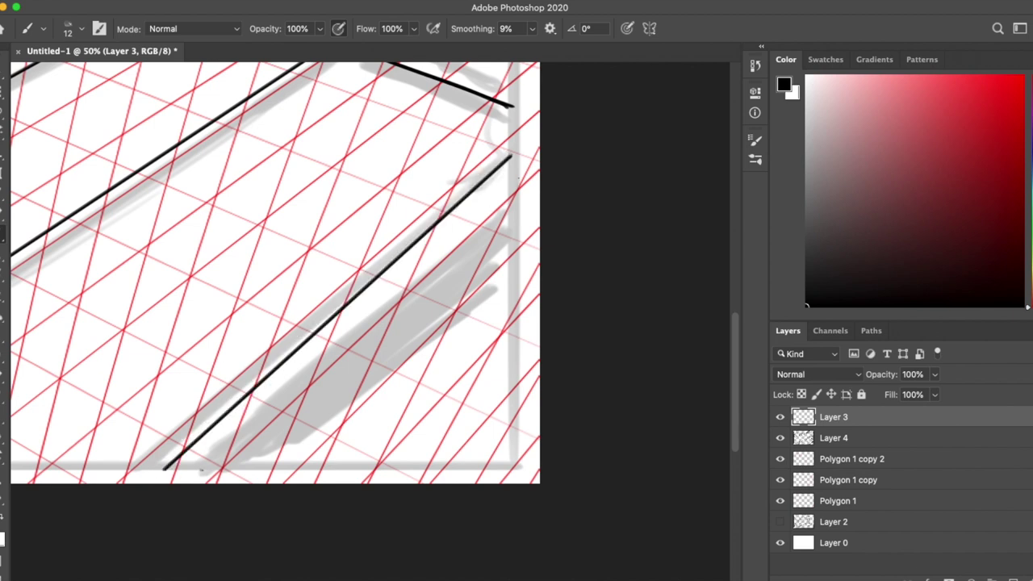
click(202, 468)
shift+click(517, 178)
Step: Select the shadow area below the front bench's seat with the Polygonal Lasso and fill it with black
right_click(3, 106)
click(76, 122)
click(203, 468)
click(298, 468)
click(517, 252)
click(517, 184)
click(203, 468)
key(alt+BackSpace)
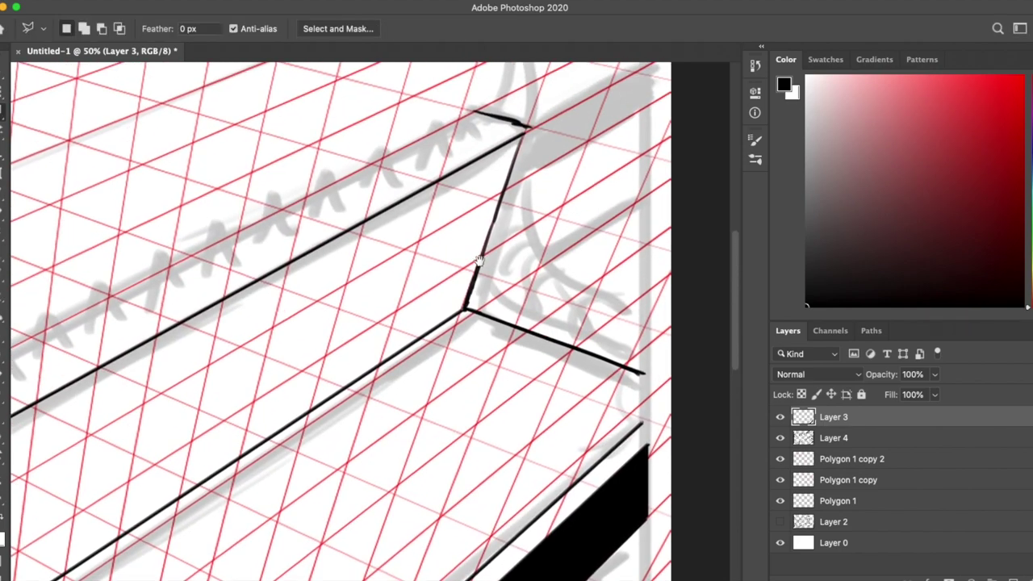
Step: Ink the backrest's top edge and the far end's curved armrest with its segments and front support
key(b)
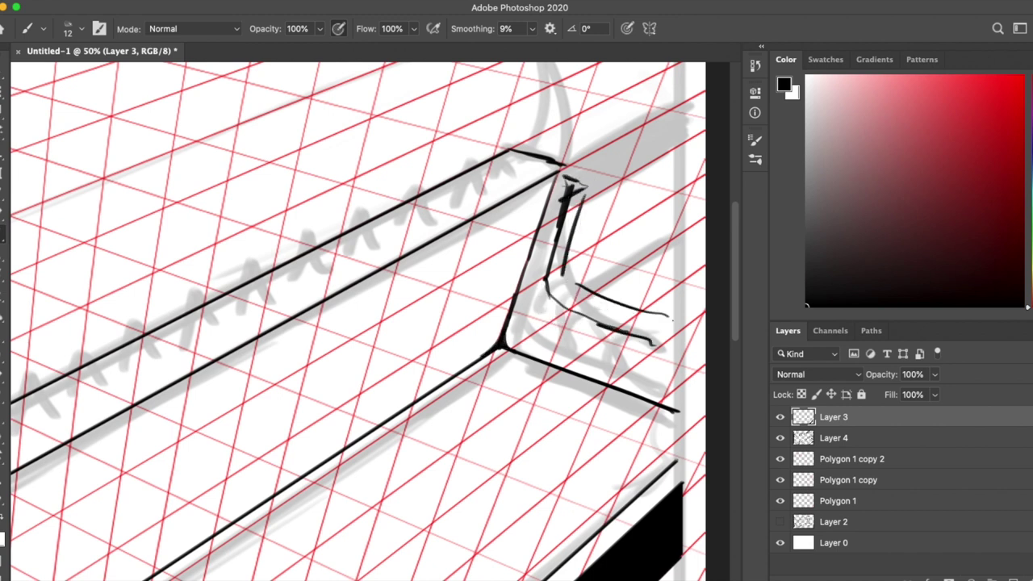
drag(687, 319, 654, 346)
key(super+z)
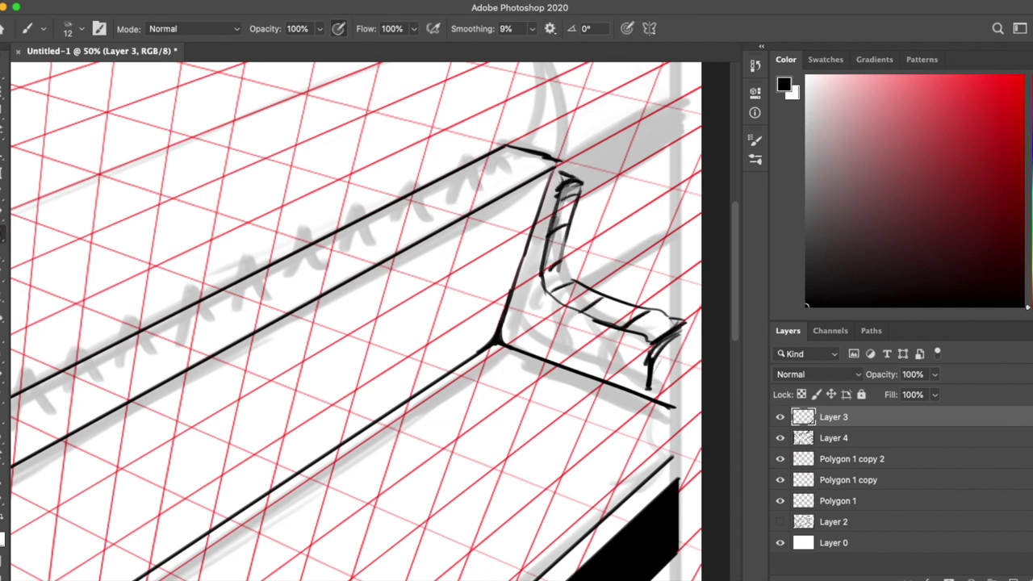
mouse_move(566, 187)
mouse_down()
mouse_move(541, 278)
mouse_move(575, 316)
mouse_up()
Step: Ink the curved horn spike on the backrest's far end and connect its base to the armrest
scroll(517, 242, up, 5)
drag(490, 269, 534, 272)
drag(514, 172, 534, 275)
key(cmd+z)
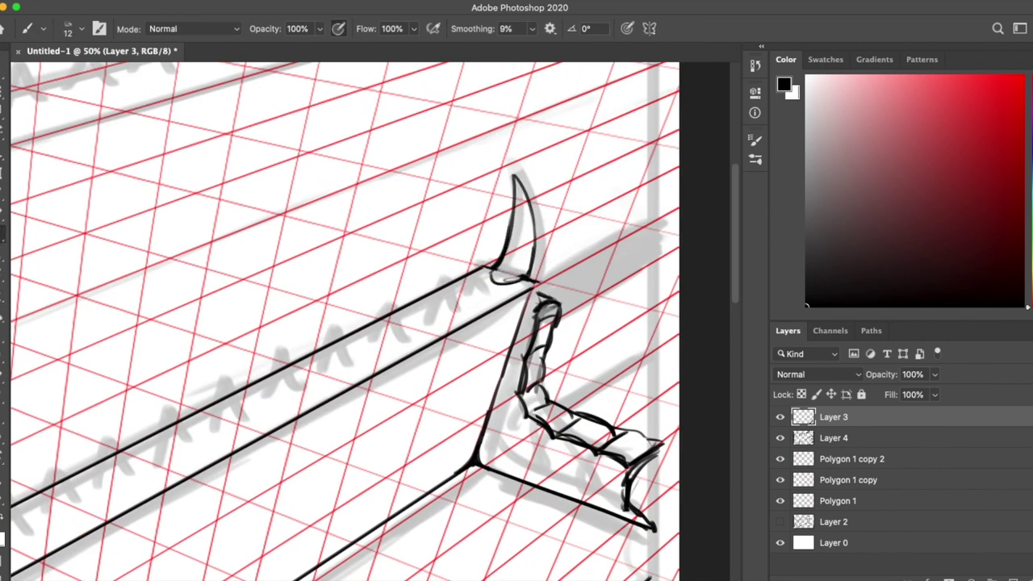
drag(535, 283, 530, 307)
Step: Set the brush size to 7 px and draw a thin straight plank line along the backrest, just below its front top edge
scroll(344, 322, down, 5)
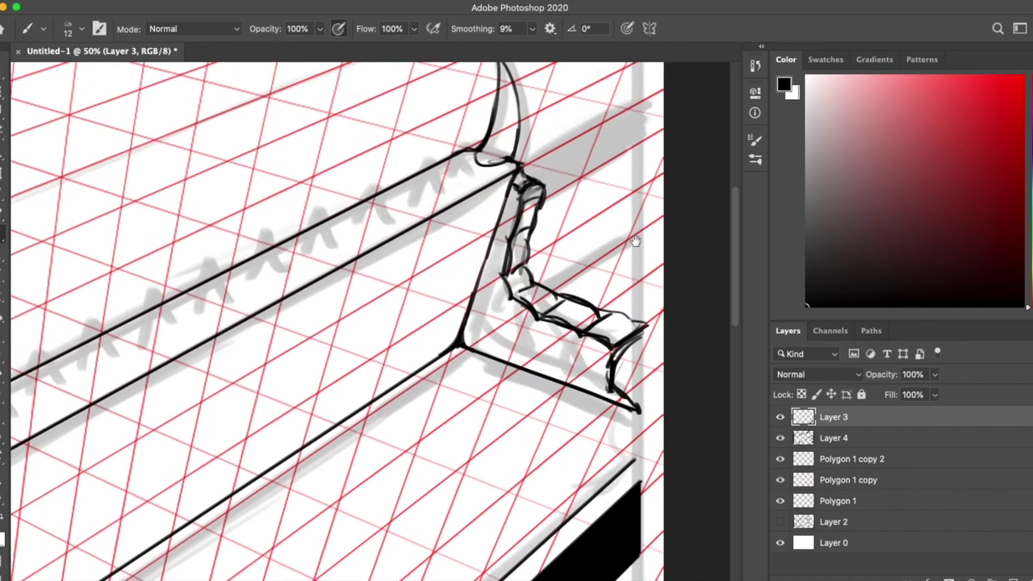
click(80, 29)
click(132, 180)
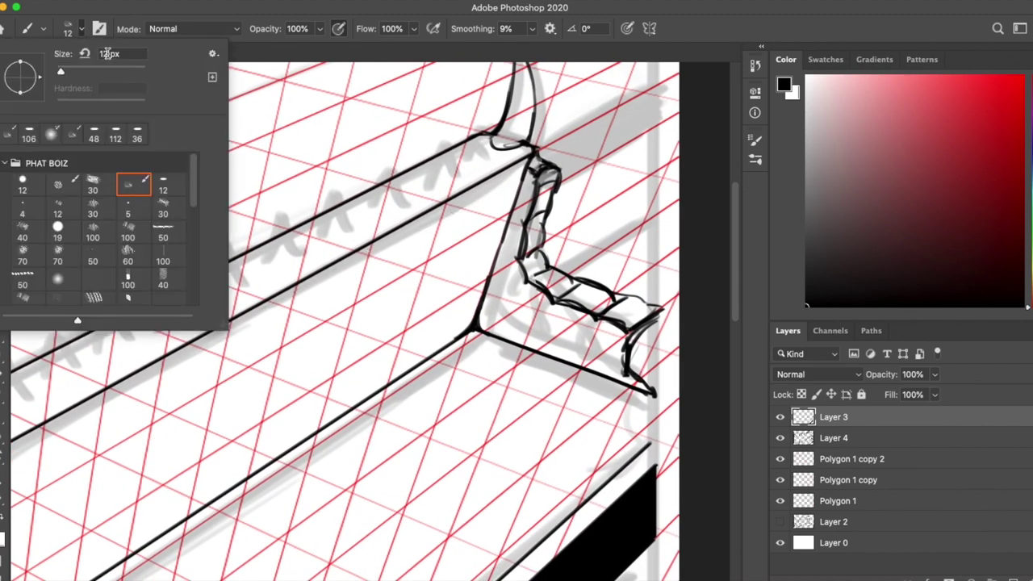
key(Return)
scroll(166, 367, left, 10)
scroll(166, 367, down, 5)
shift+click(165, 367)
scroll(166, 367, right, 10)
scroll(166, 368, down, 3)
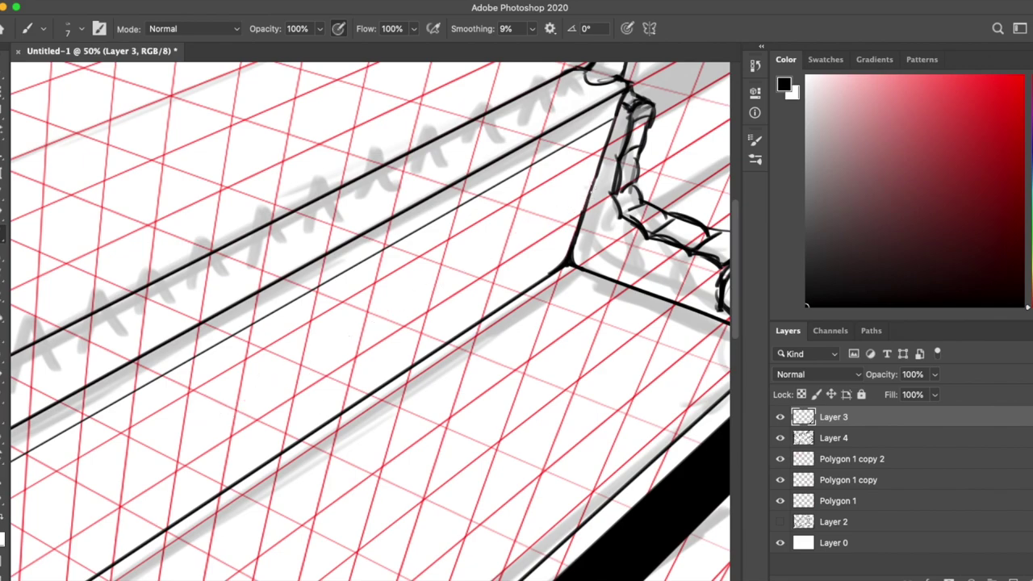
Step: Draw a second thin straight plank line lower on the backrest and hide the perspective grid layers
scroll(349, 334, down, 5)
scroll(94, 390, up, 3)
scroll(94, 390, down, 3)
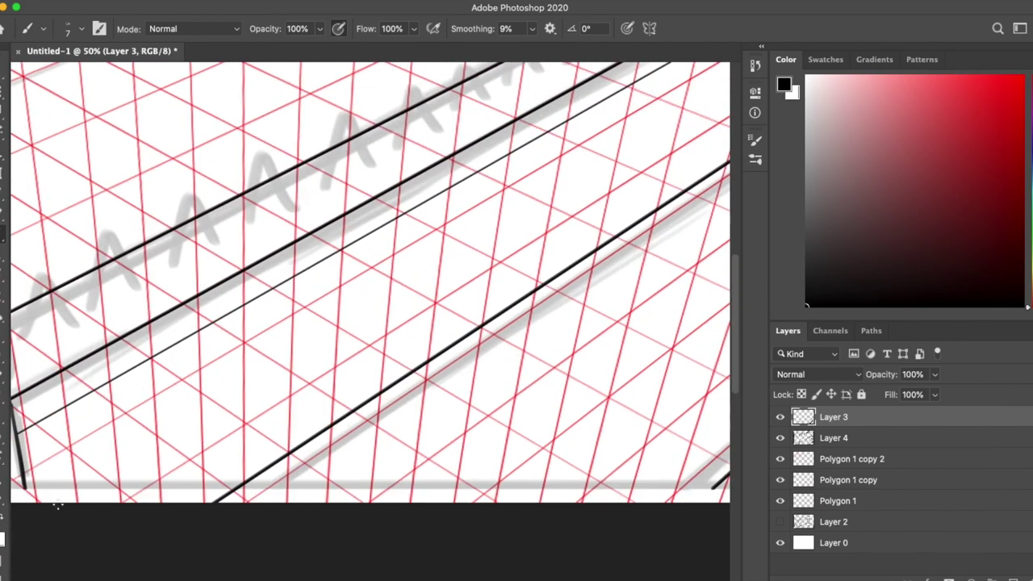
key(super+minus)
key(super+minus)
key(super+minus)
drag(779, 459, 776, 498)
key(super+equal)
key(super+equal)
key(super+equal)
Step: Select the lower plank line with the Polygonal Lasso, adjust it with Free Transform and deselect
key(l)
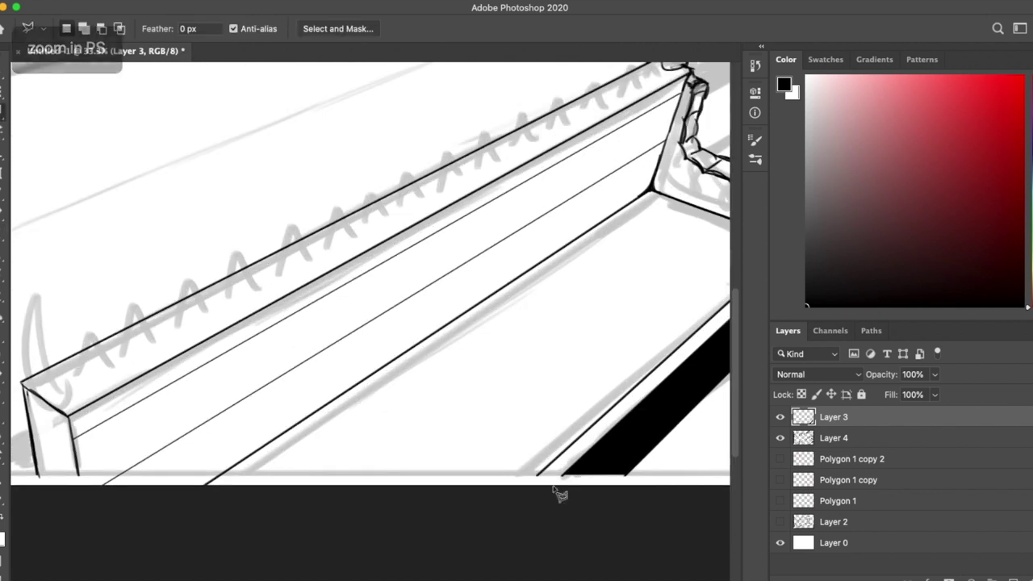
click(618, 202)
key(super+t)
mouse_move(93, 496)
mouse_down()
mouse_move(76, 565)
mouse_move(80, 533)
mouse_up()
key(Return)
key(super+t)
key(Return)
key(super+d)
key(b)
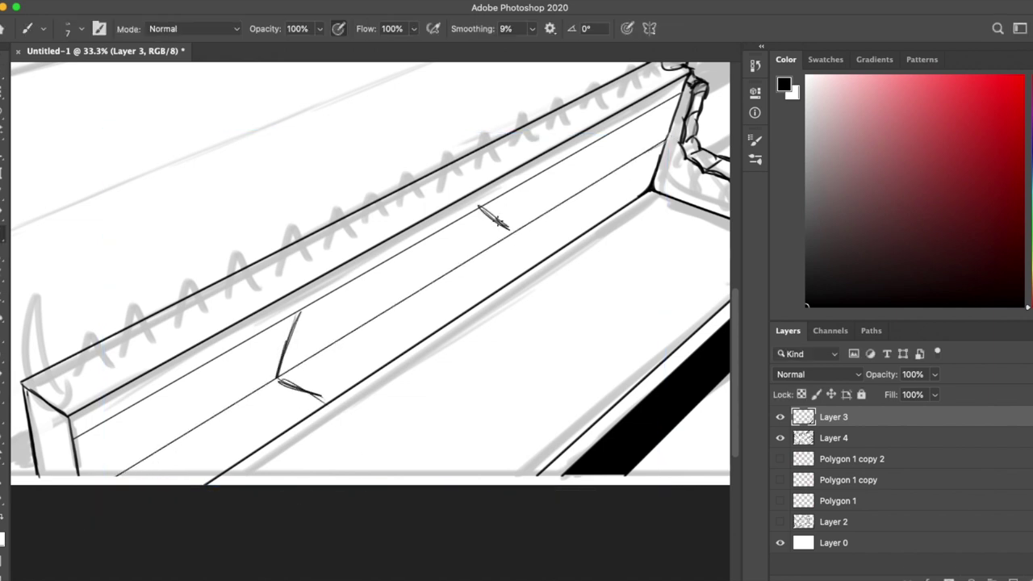
Step: Ink the angular break edges on both sides of the backrest's middle and erase the plank line between them
drag(511, 240, 499, 292)
key(e)
key(b)
key(super+equal)
drag(244, 403, 223, 411)
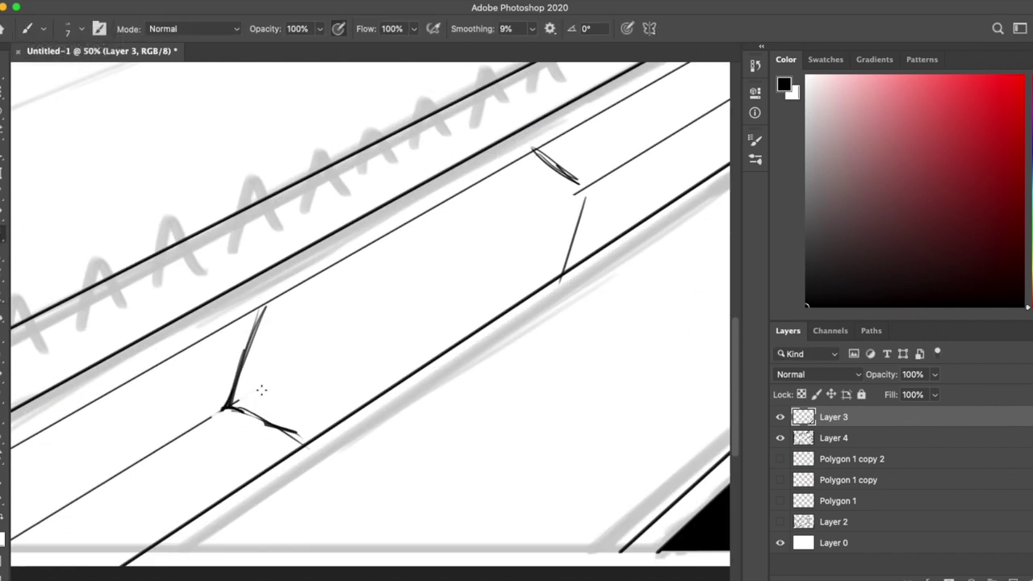
drag(581, 193, 587, 185)
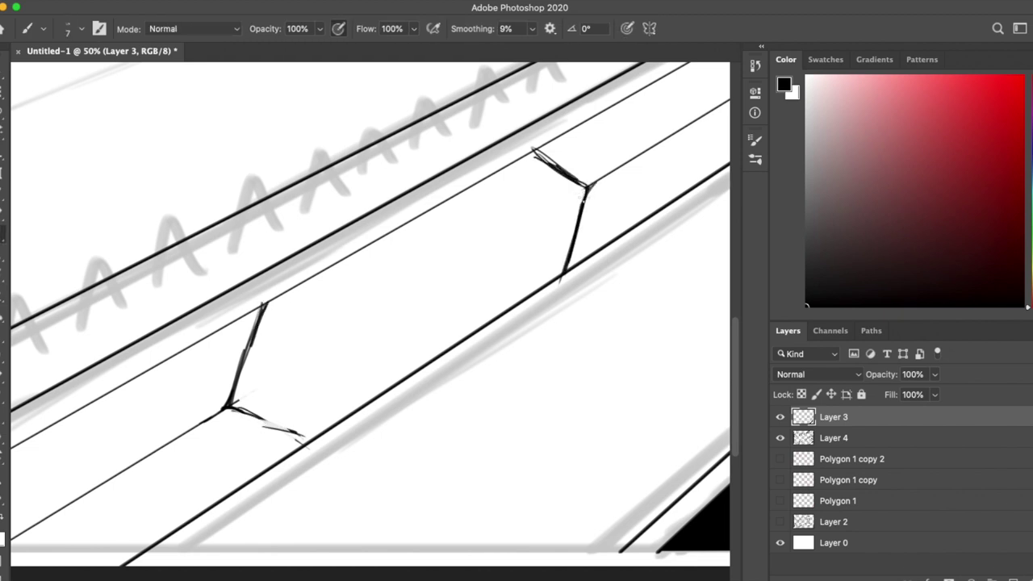
Step: Show the perspective grid again and draw three straight plank lines along the bench seat following it
drag(697, 342, 489, 381)
drag(779, 458, 780, 500)
key(ctrl+plus)
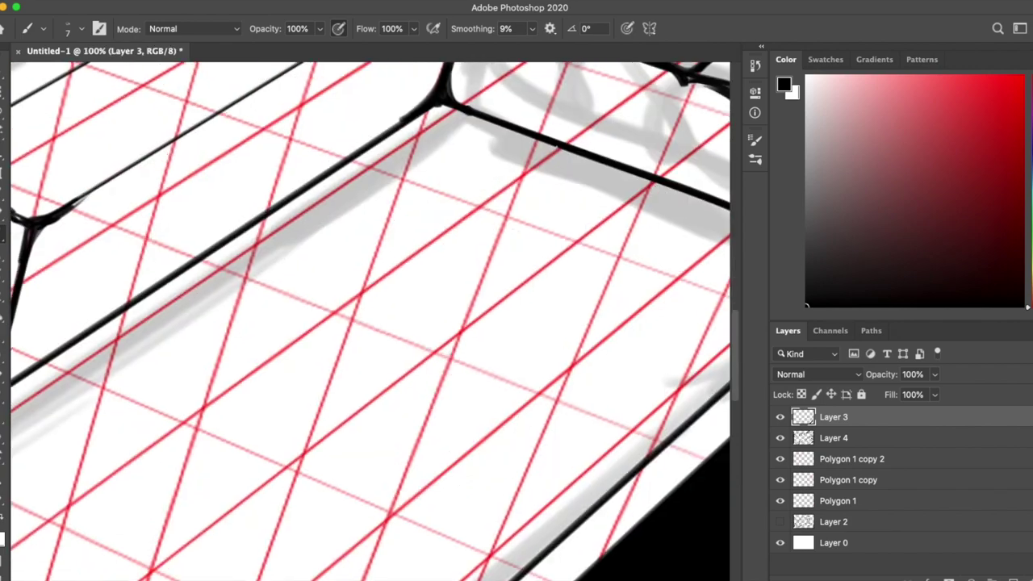
scroll(371, 323, down, 5)
scroll(371, 323, up, 5)
scroll(371, 322, down, 5)
scroll(371, 323, up, 5)
scroll(371, 322, down, 5)
scroll(372, 322, up, 5)
scroll(372, 323, up, 5)
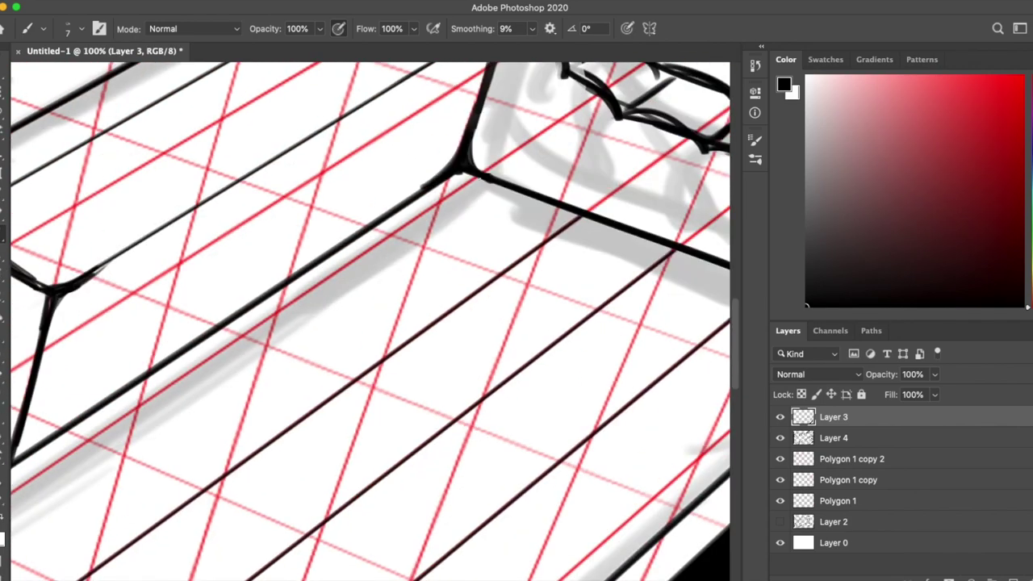
Step: Ink three curved division lines between the far armrest and the seat, and add another seat plank line beside the backrest
scroll(581, 413, up, 5)
scroll(581, 413, right, 2)
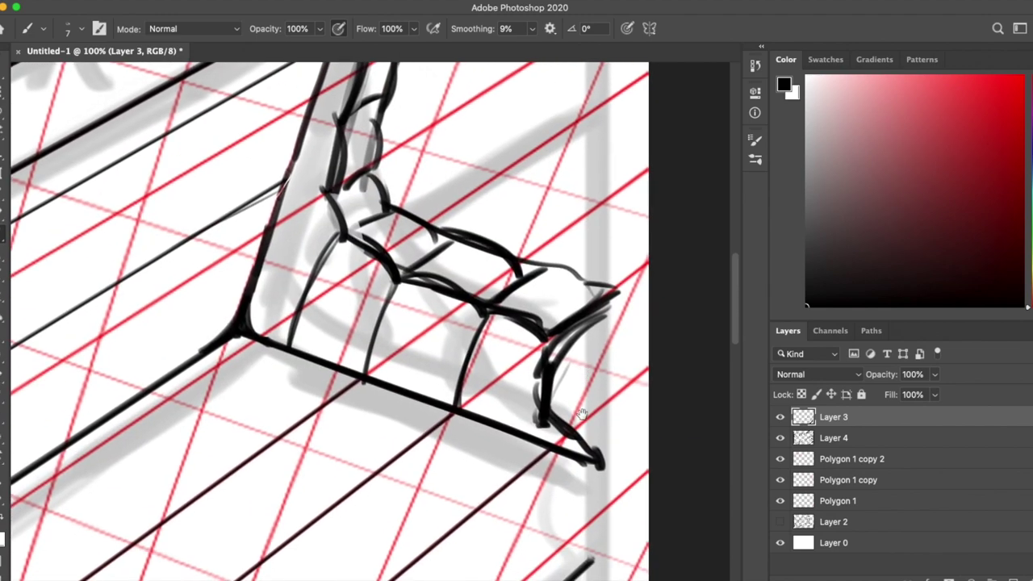
scroll(572, 427, down, 5)
scroll(572, 428, left, 2)
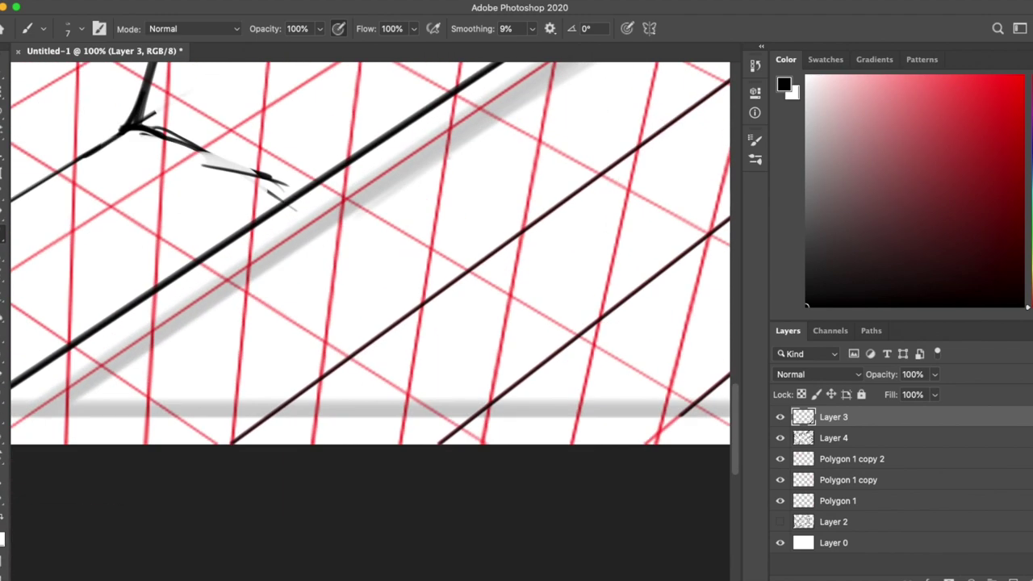
scroll(571, 427, up, 2)
scroll(572, 428, down, 2)
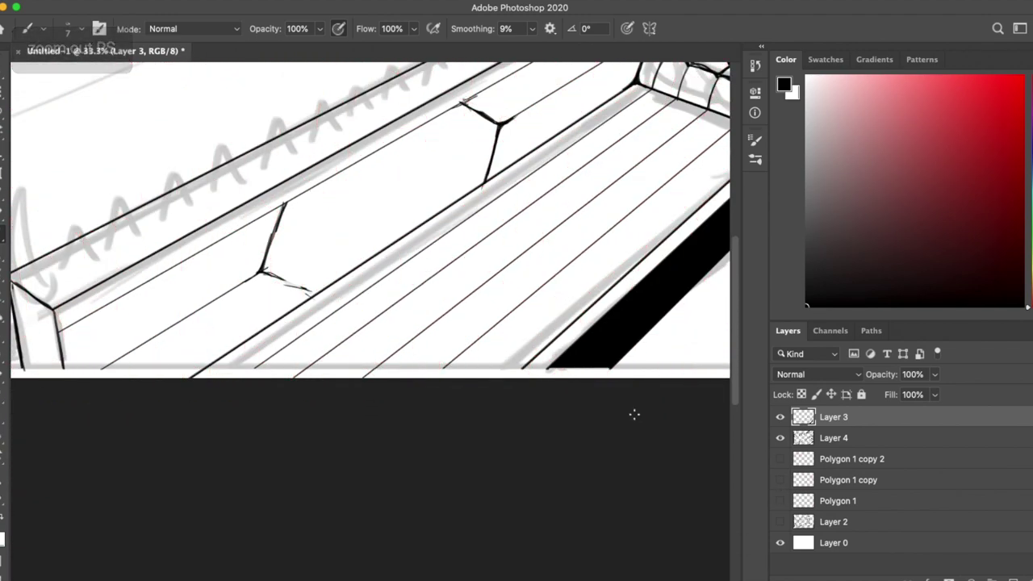
scroll(634, 415, up, 2)
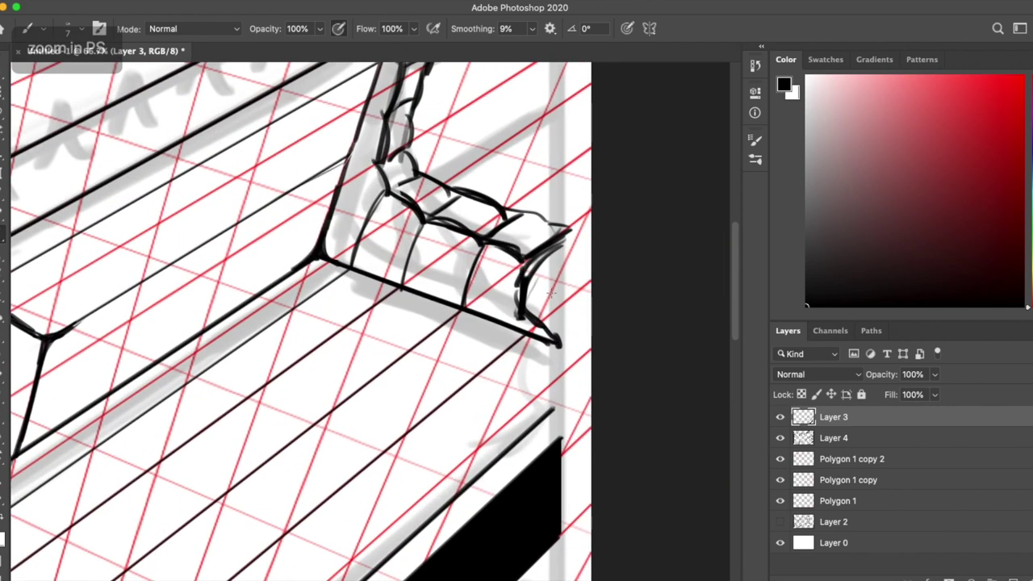
Step: Clean up the far armrest's front end and ink a solid black oval in it
key(e)
key(b)
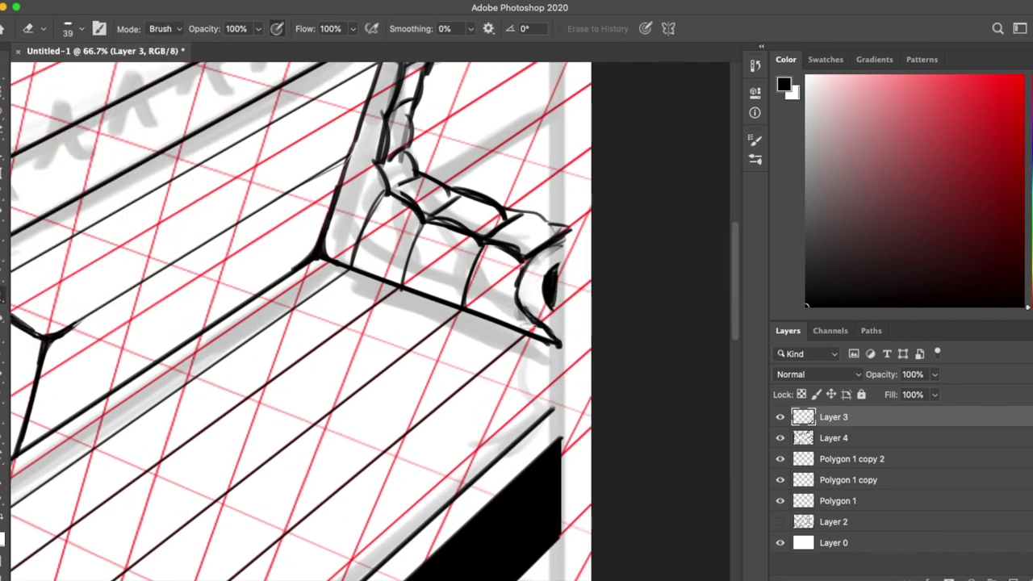
scroll(347, 323, up, 5)
scroll(347, 322, left, 3)
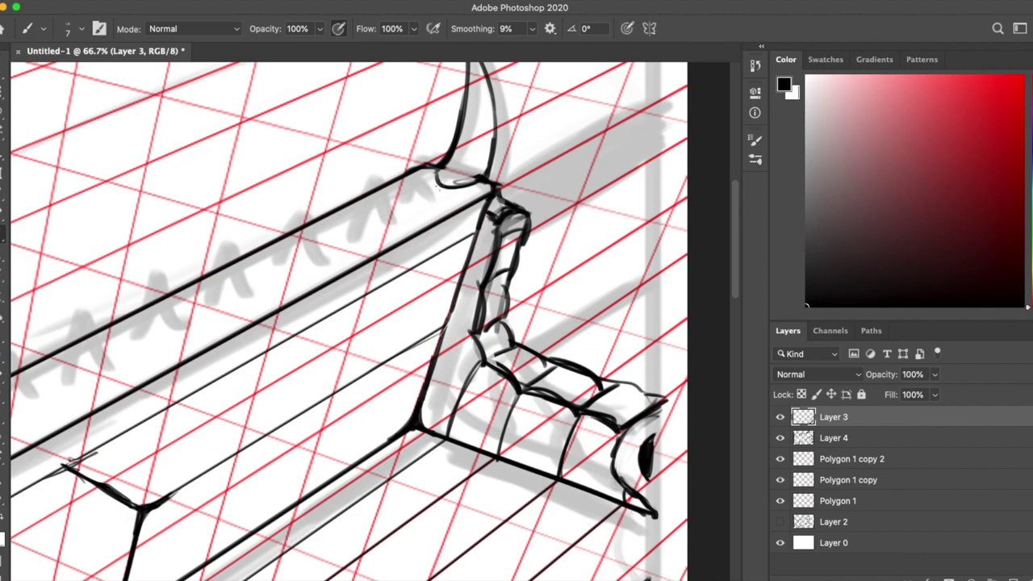
Step: Draw a straight guideline along the middle of the backrest's top rail and ink the first cone spike with an elliptical base
scroll(436, 186, left, 5)
scroll(436, 186, down, 3)
scroll(347, 323, up, 2)
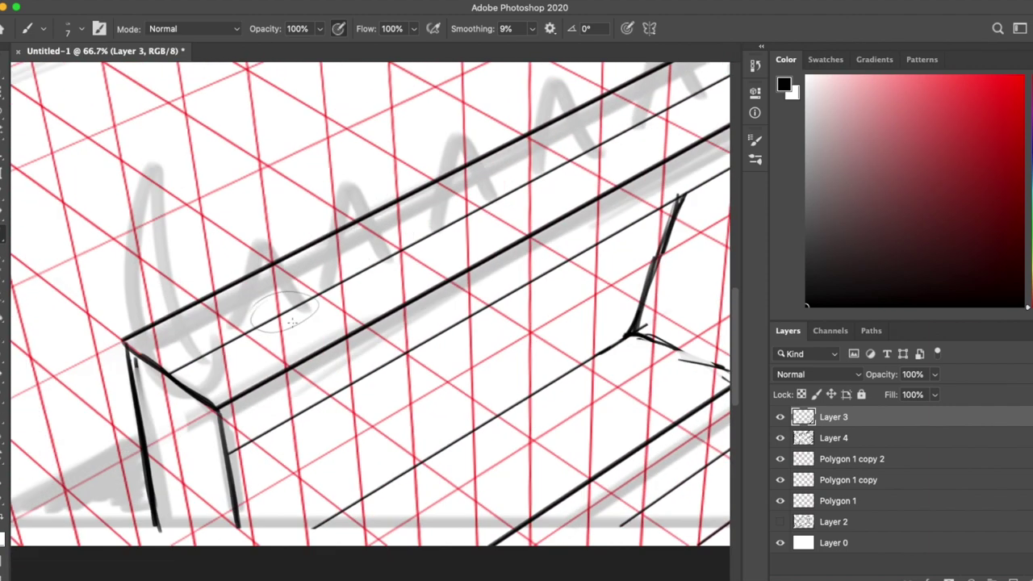
mouse_move(265, 242)
mouse_down()
mouse_move(305, 307)
mouse_move(248, 338)
mouse_up()
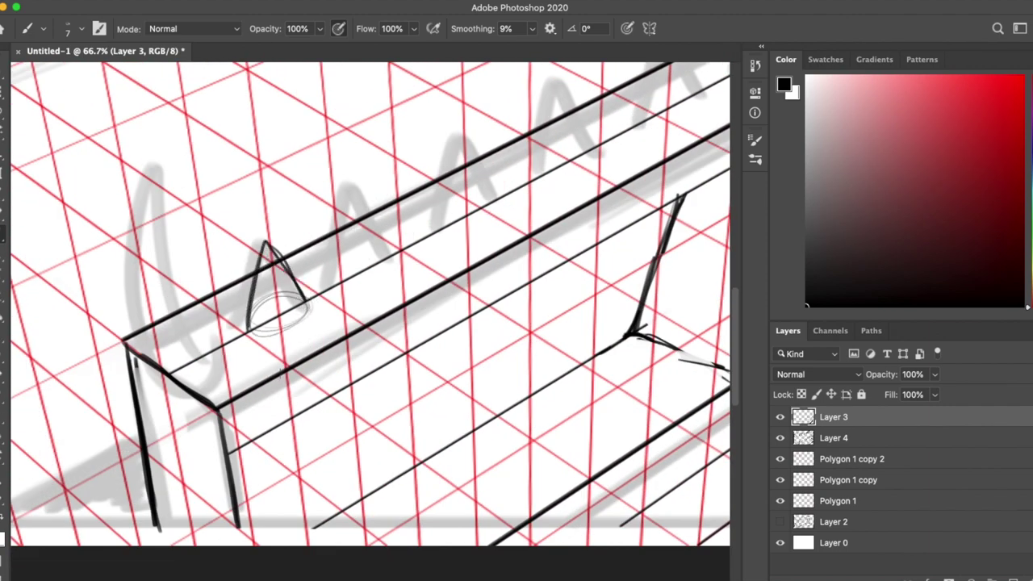
Step: Ink the curved horn spike on the backrest's near end with its rounded base, erasing the overlapping and stray lines
drag(152, 166, 179, 408)
scroll(363, 307, right, 5)
scroll(363, 307, left, 7)
drag(267, 80, 272, 169)
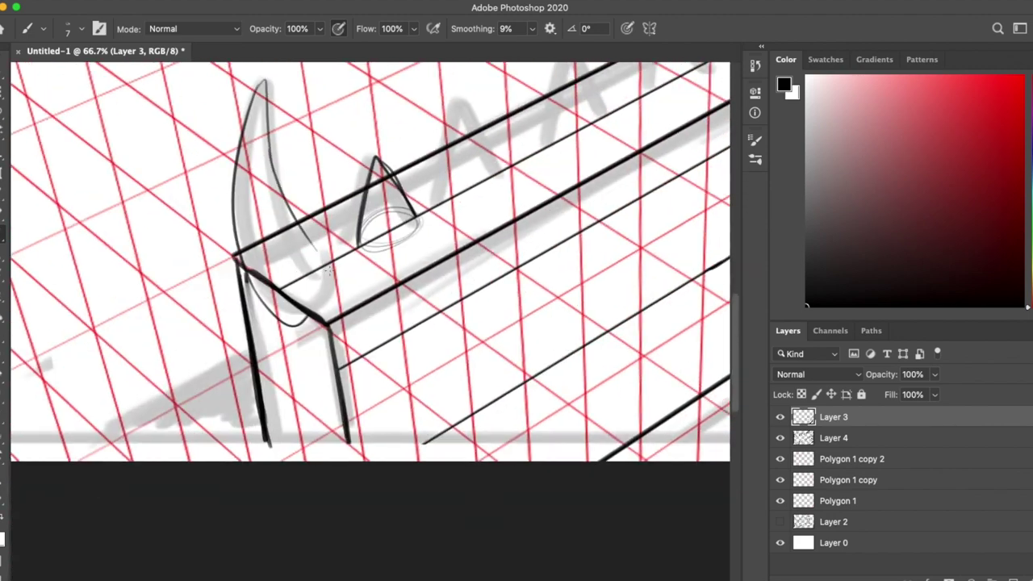
key(e)
drag(271, 234, 300, 308)
key(b)
drag(266, 81, 327, 294)
drag(463, 214, 361, 301)
key(e)
mouse_move(272, 301)
mouse_down()
mouse_move(272, 339)
mouse_move(313, 323)
mouse_up()
key(b)
key(ctrl+z)
key(e)
key(b)
Step: On a new layer, draw a straight height guideline from the first cone spike's tip along the backrest
key(super+minus)
key(super+minus)
key(super+minus)
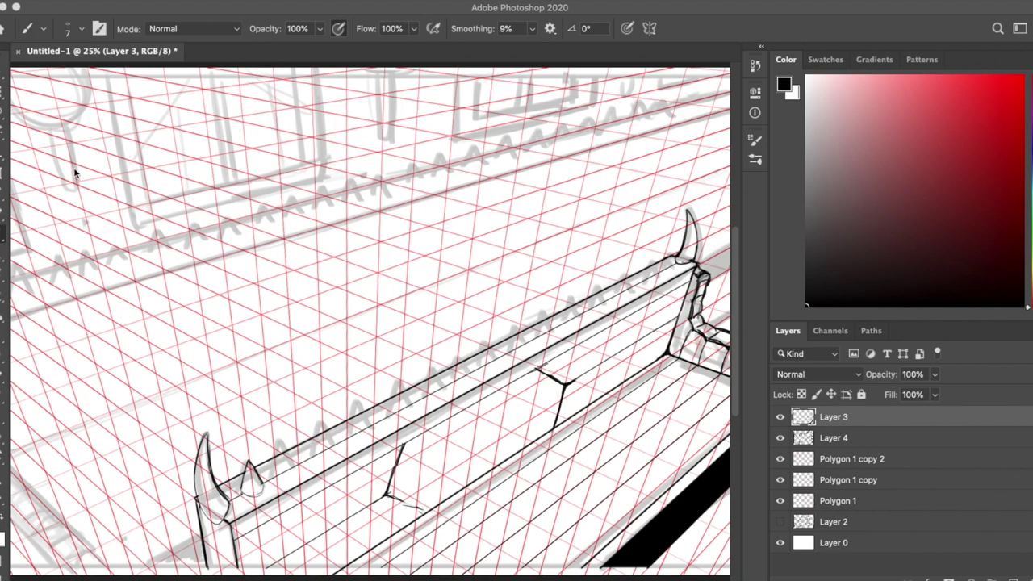
key(super+equal)
key(super+equal)
key(super+shift+alt+n)
key(super+equal)
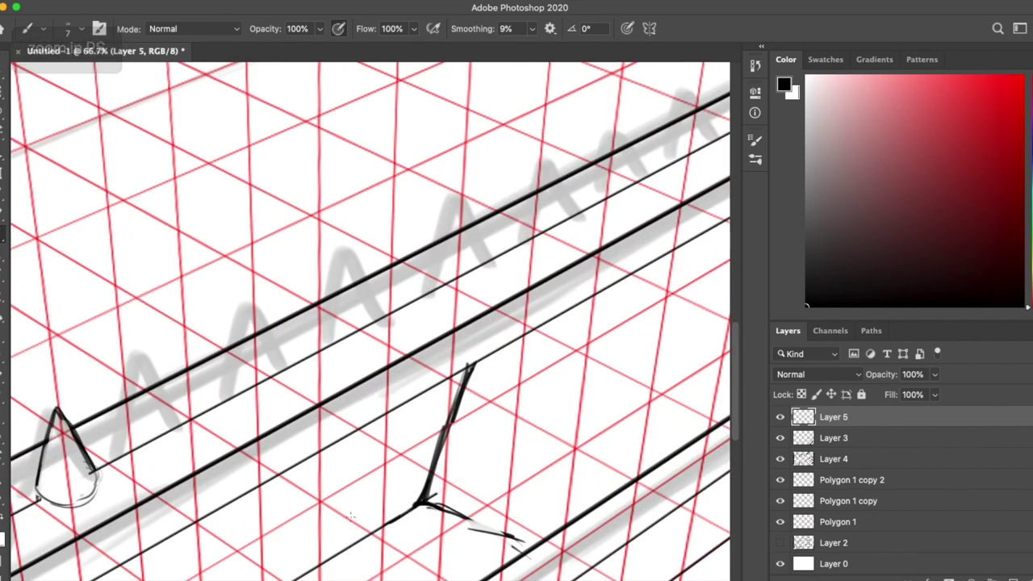
scroll(352, 513, right, 5)
key(super+minus)
key(super+minus)
key(super+minus)
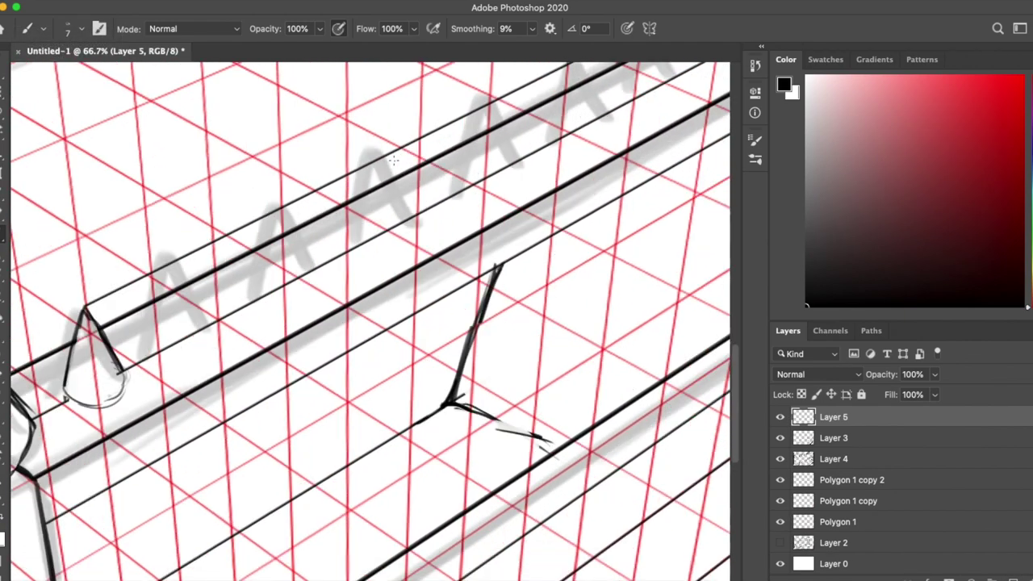
Step: Group the three Polygon grid layers and toggle the group's visibility to check it
click(781, 459)
click(839, 479)
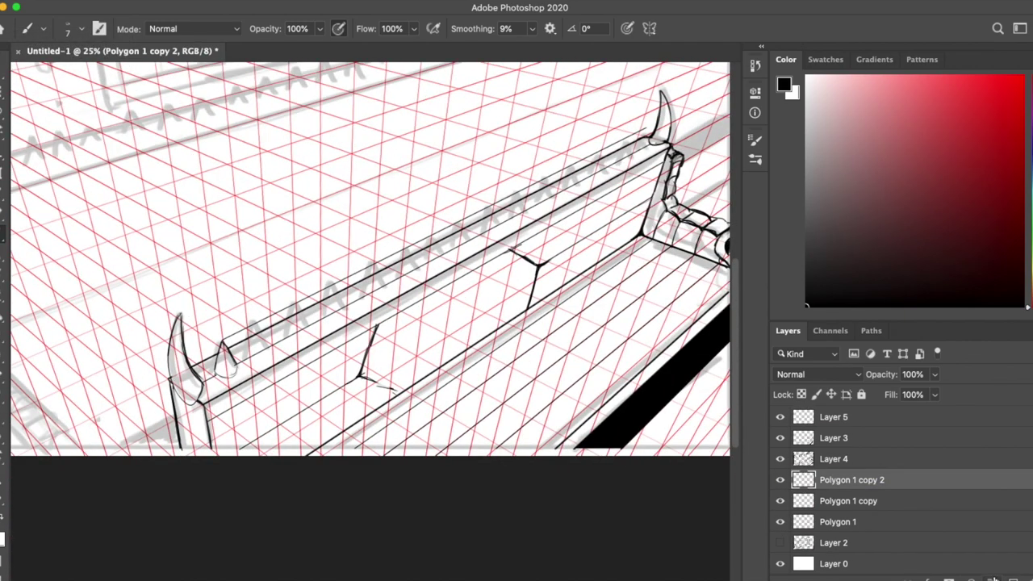
shift+click(839, 522)
key(super+g)
click(848, 538)
click(780, 478)
click(779, 478)
Step: On Layer 3, ink the second cone spike with a rounded base between the guidelines
key(super+plus)
key(super+plus)
key(super+plus)
click(833, 437)
drag(185, 273, 179, 353)
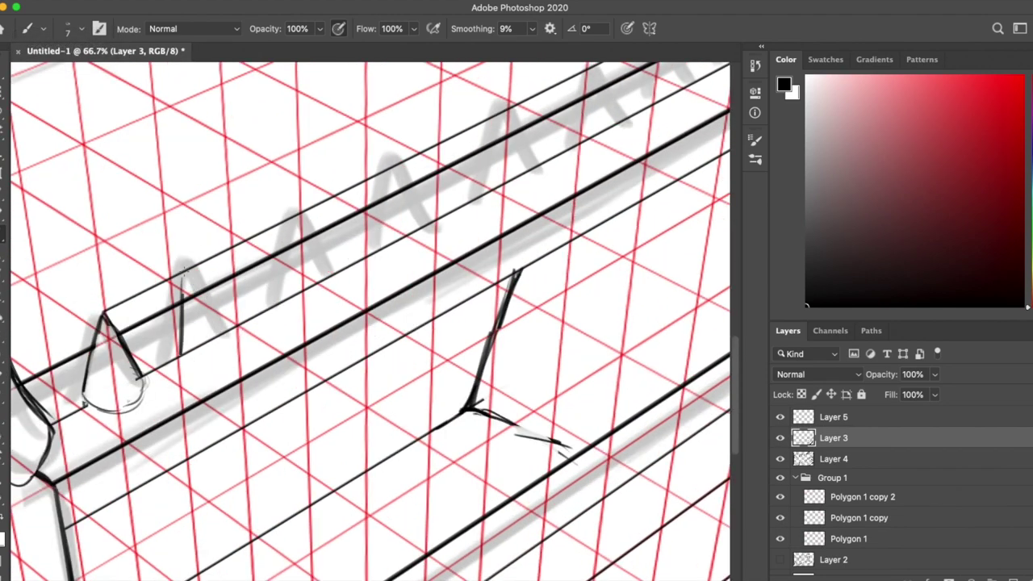
key(e)
mouse_move(186, 273)
mouse_down()
mouse_move(182, 352)
mouse_move(218, 355)
mouse_up()
key(b)
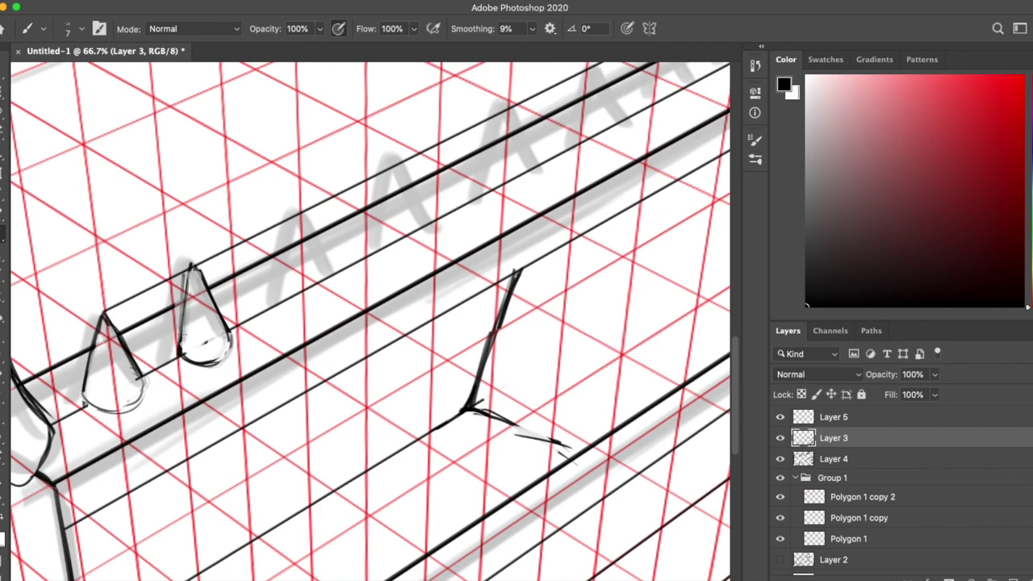
Step: Try to ink a third cone spike by hand on the backrest, reworking its sides and base
drag(288, 299, 330, 276)
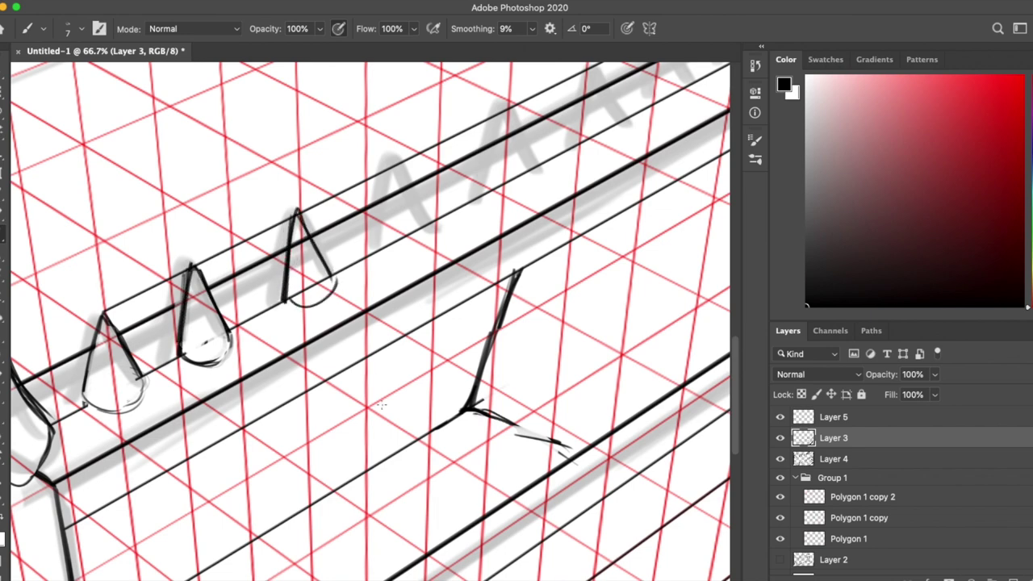
key(e)
drag(295, 284, 321, 295)
key(b)
drag(281, 222, 272, 310)
key(e)
key(b)
Step: Redraw the left sides of the second and third spikes with rounder curves, checking them with the grid group hidden
click(780, 479)
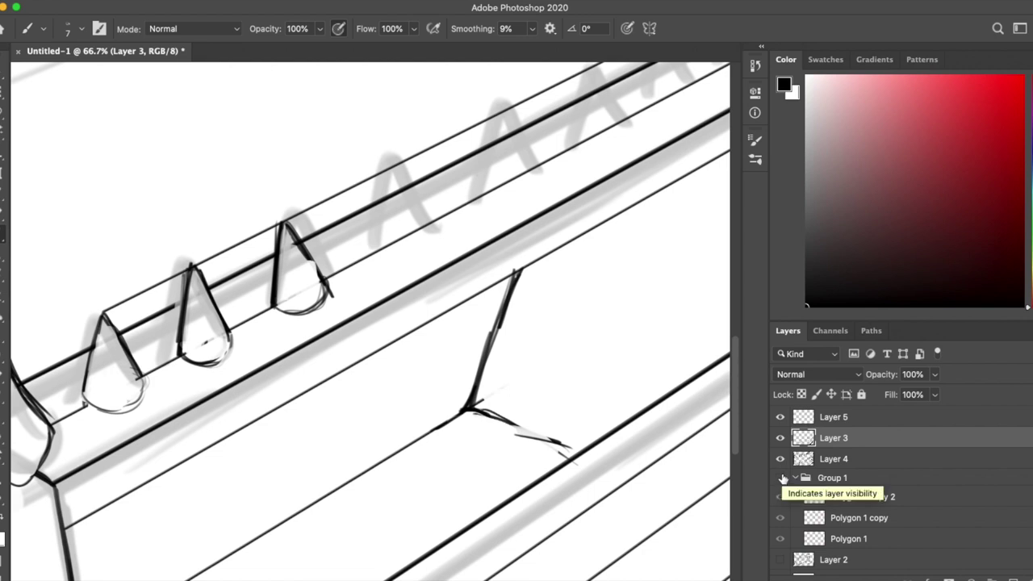
click(780, 479)
drag(276, 228, 268, 305)
key(e)
drag(281, 267, 271, 304)
key(b)
key(e)
drag(194, 278, 182, 332)
key(b)
click(781, 479)
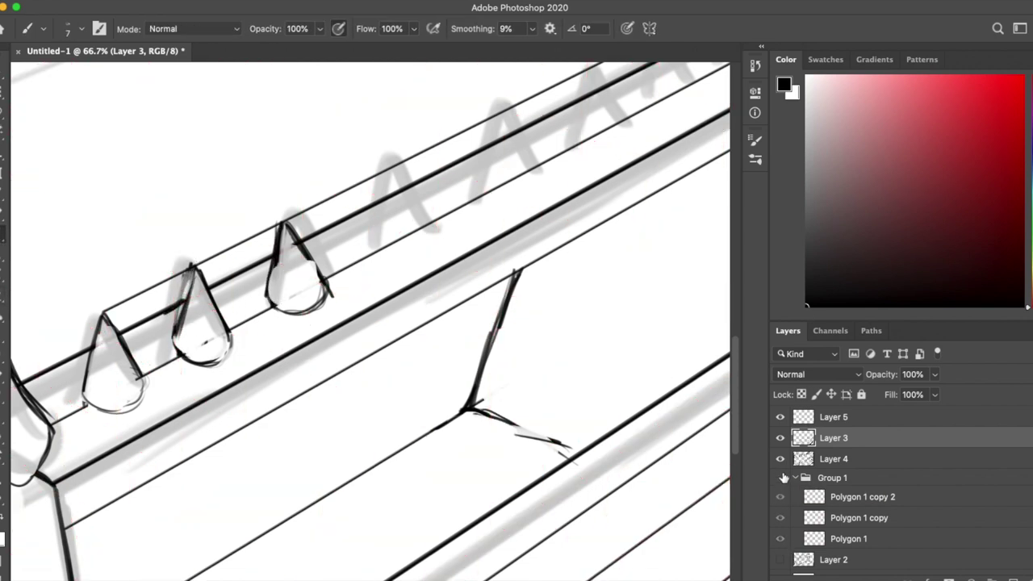
click(780, 479)
Step: Erase the hand-drawn third spike, lasso the second spike, copy it to a new layer and place the copy third
key(e)
click(281, 227)
key(b)
key(l)
mouse_move(172, 339)
mouse_down()
mouse_move(239, 353)
mouse_move(173, 341)
mouse_move(309, 304)
mouse_move(301, 309)
mouse_move(379, 242)
mouse_up()
key(ctrl+j)
key(v)
click(781, 499)
click(781, 499)
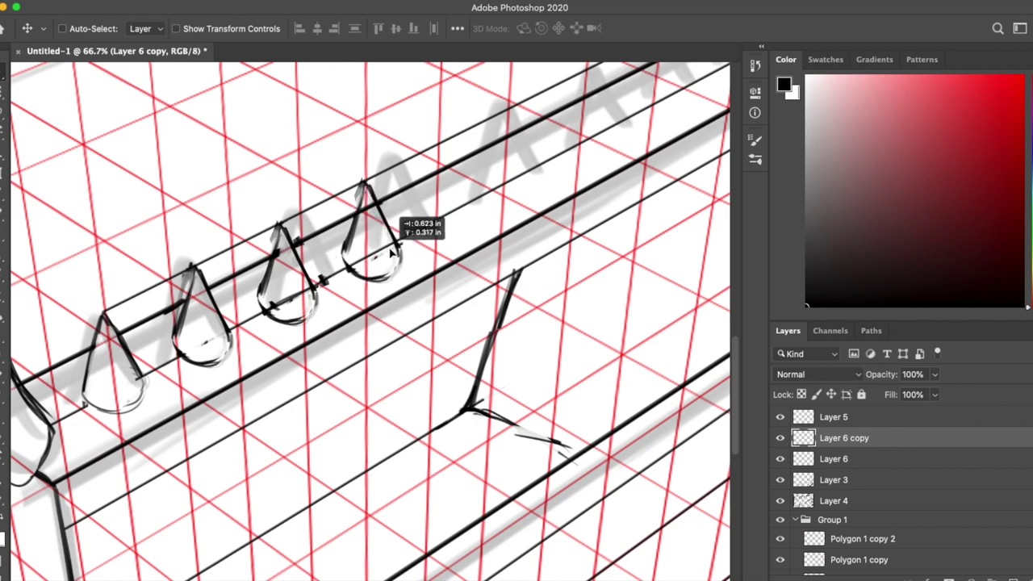
Step: Place two more spike copies farther along the backrest and scale them to fit between the guidelines
key(ctrl+t)
key(Return)
scroll(460, 363, up, 5)
scroll(460, 363, right, 5)
drag(242, 331, 337, 292)
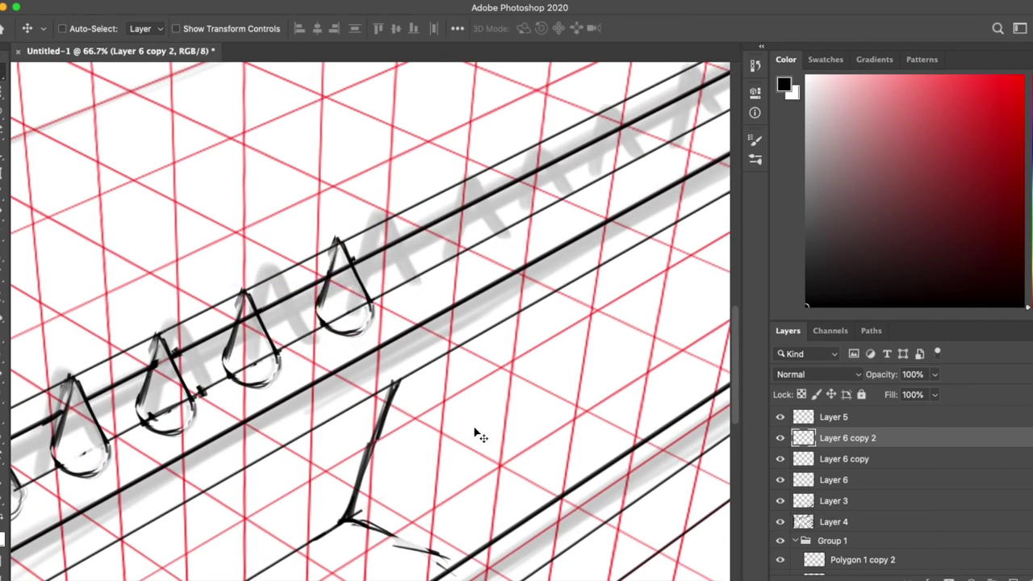
key(ctrl+t)
drag(367, 246, 370, 245)
key(Return)
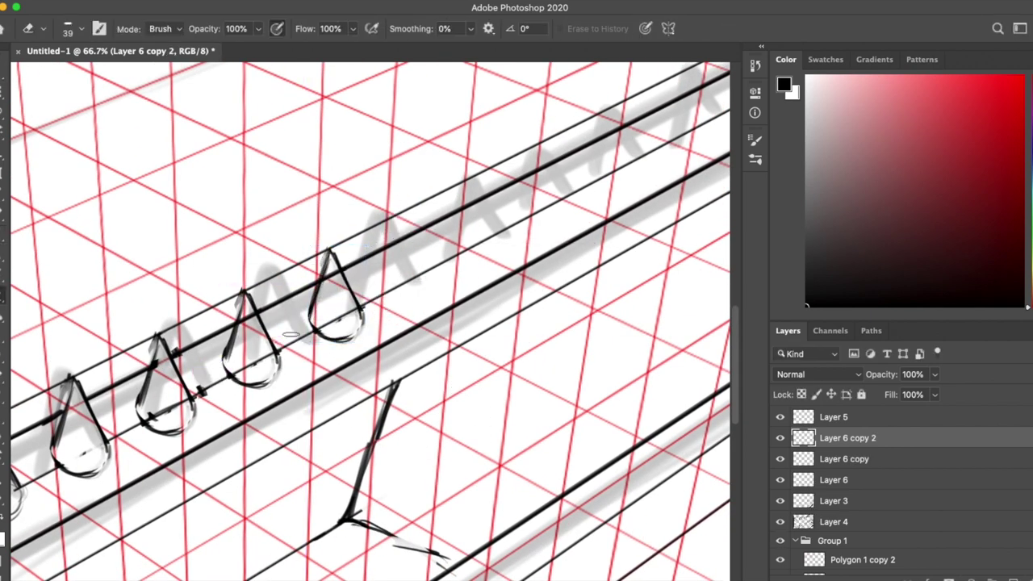
Step: Add a sixth cone spike as another copy, scale it down slightly to fit the guidelines, and review the whole row
drag(410, 357, 429, 282)
key(ctrl+t)
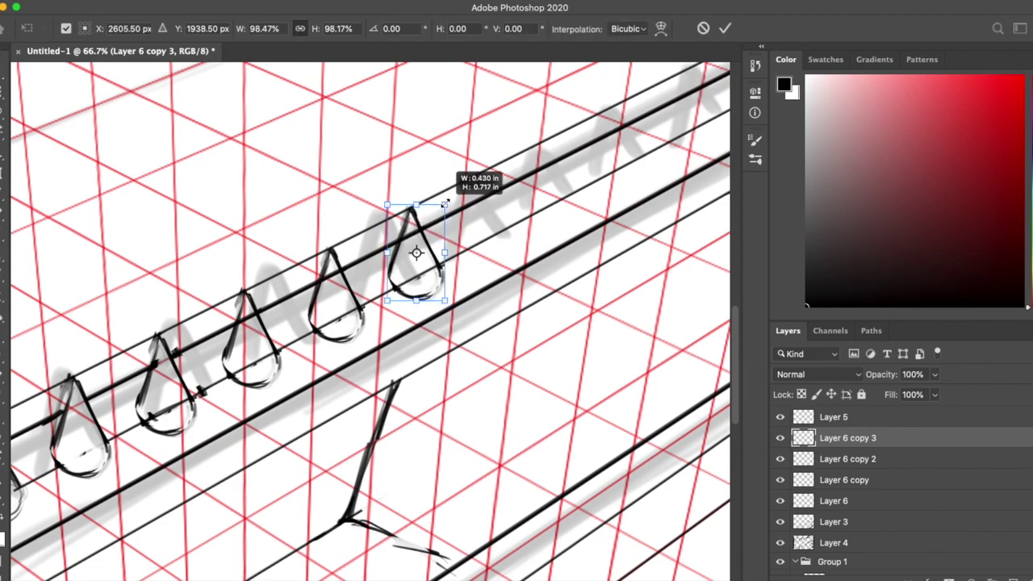
key(Return)
key(ctrl+minus)
key(ctrl+minus)
key(ctrl+minus)
key(ctrl+minus)
click(781, 561)
key(ctrl+plus)
key(ctrl+plus)
key(ctrl+plus)
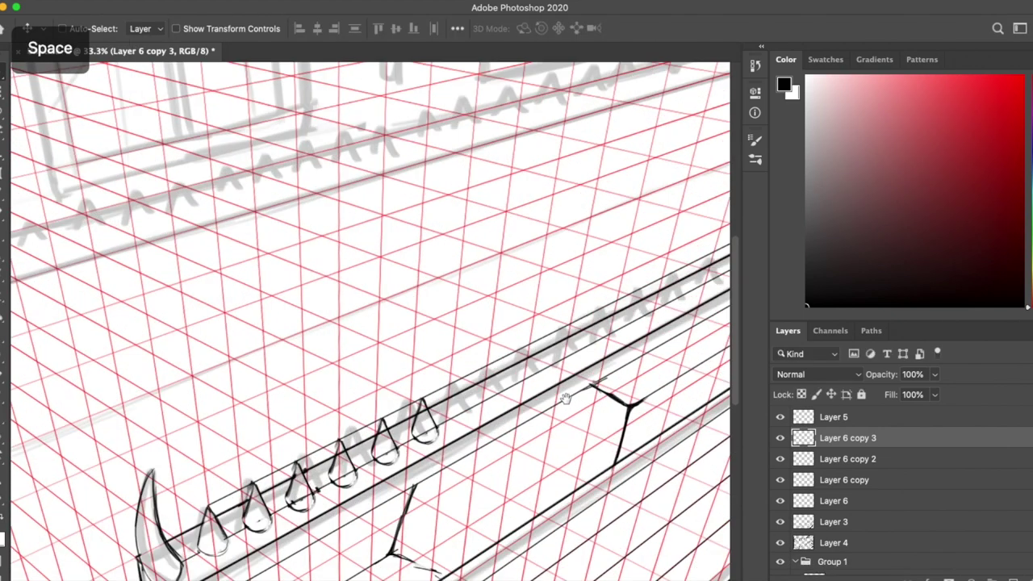
Step: Place three more spike copies farther along the front bench's backrest, scaling each down to fit between the guidelines
drag(278, 353, 383, 313)
key(ctrl+t)
key(Return)
key(ctrl+t)
key(Return)
key(ctrl+t)
key(Return)
Step: Continue the spike row past the middle of the backrest with further copies, shrinking and aligning each to the guidelines
key(ctrl+minus)
key(ctrl+minus)
key(ctrl+plus)
drag(505, 202, 406, 279)
key(ctrl+t)
key(Return)
key(ctrl+t)
key(Return)
drag(411, 365, 452, 341)
key(ctrl+t)
drag(434, 207, 430, 210)
key(Return)
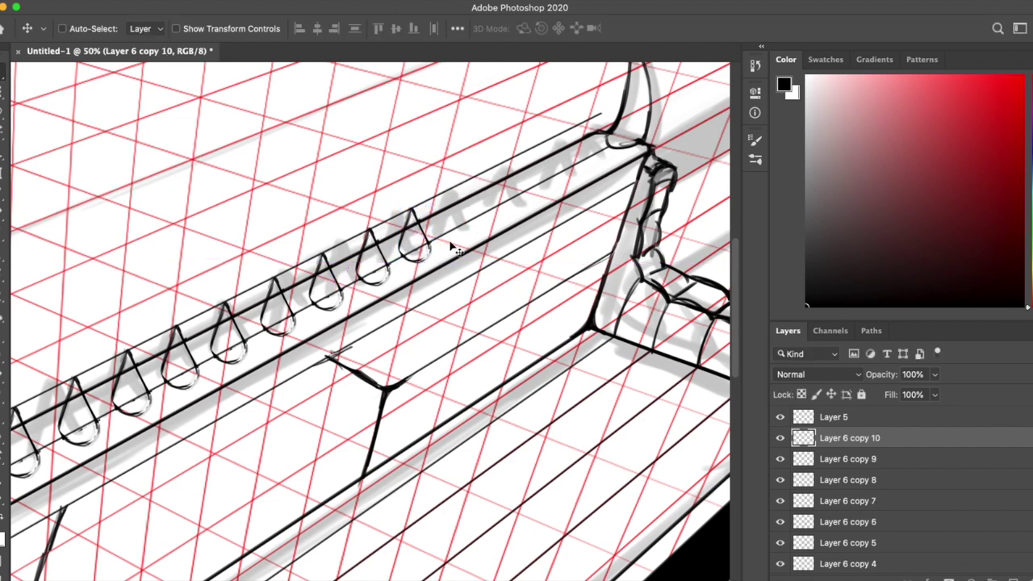
Step: Complete the spike row with four more progressively smaller copies reaching the horn at the backrest's far end
drag(563, 326, 609, 302)
key(ctrl+t)
key(Return)
drag(517, 281, 605, 243)
key(ctrl+t)
key(Return)
alt+drag(550, 161, 591, 141)
key(ctrl+t)
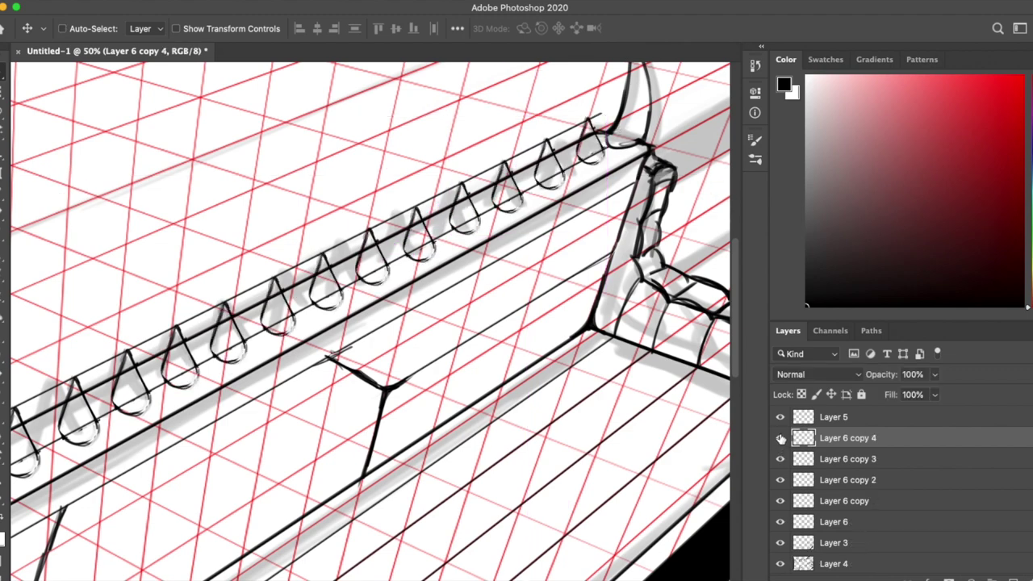
Step: Remove the Layer 5 guidelines and merge all the spike copies down into Layer 6
click(780, 417)
click(780, 418)
click(839, 417)
key(ctrl+e)
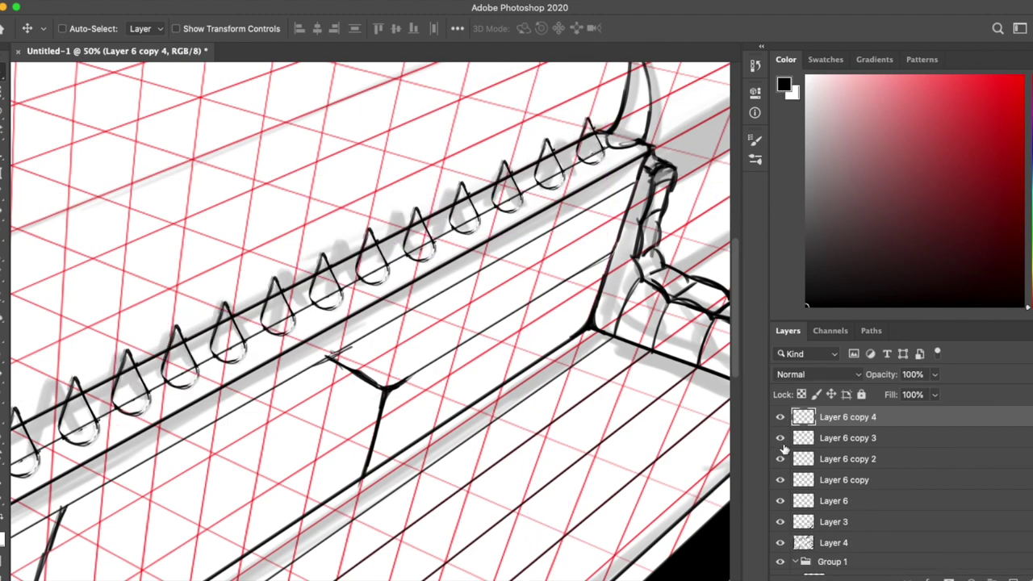
key(ctrl+e)
key(ctrl+e)
key(ctrl+e)
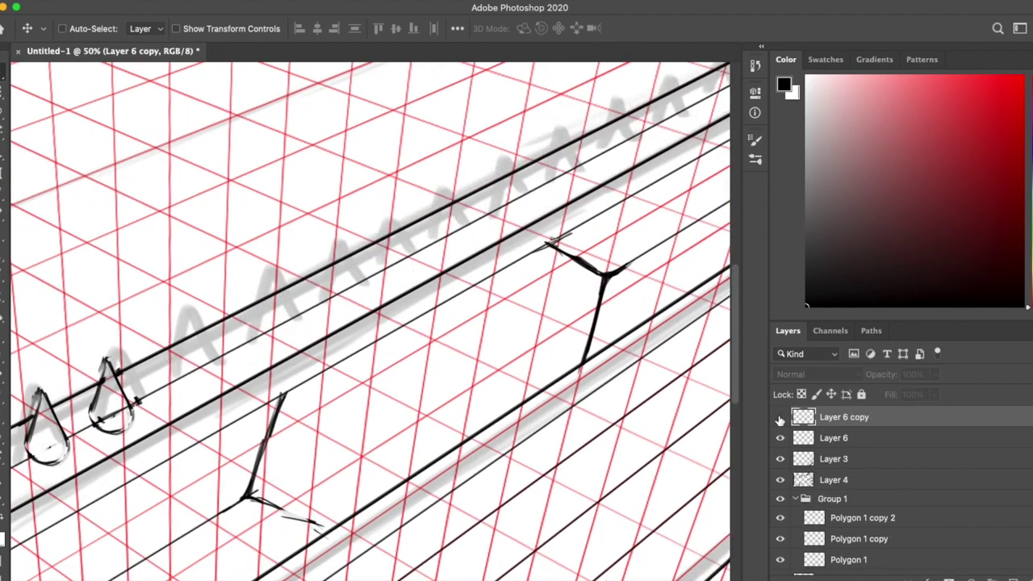
click(780, 418)
key(ctrl+e)
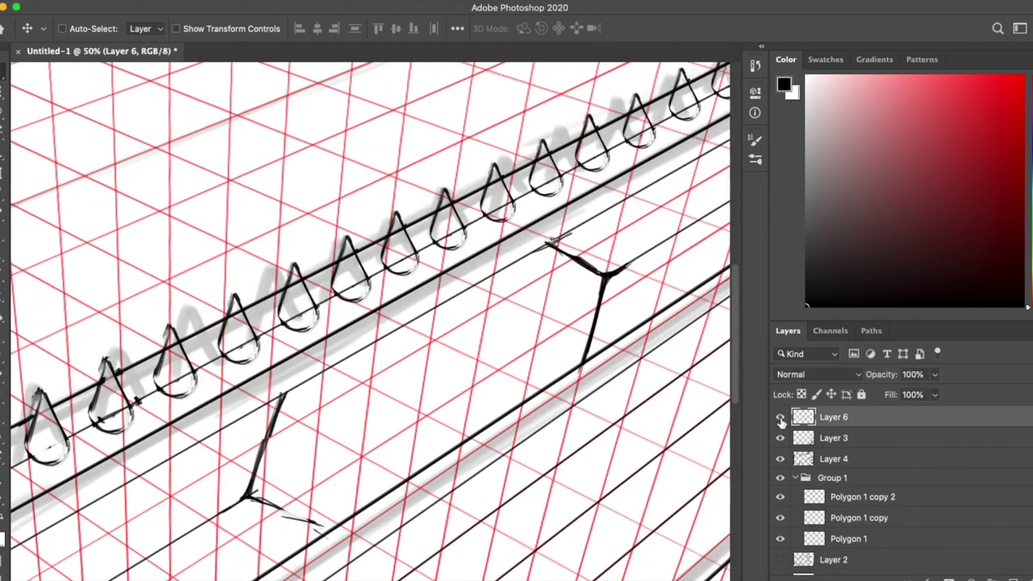
Step: Clear the bench lines running through the spikes on Layer 3 using a selection from Layer 6, and merge the two layers
key(w)
click(839, 438)
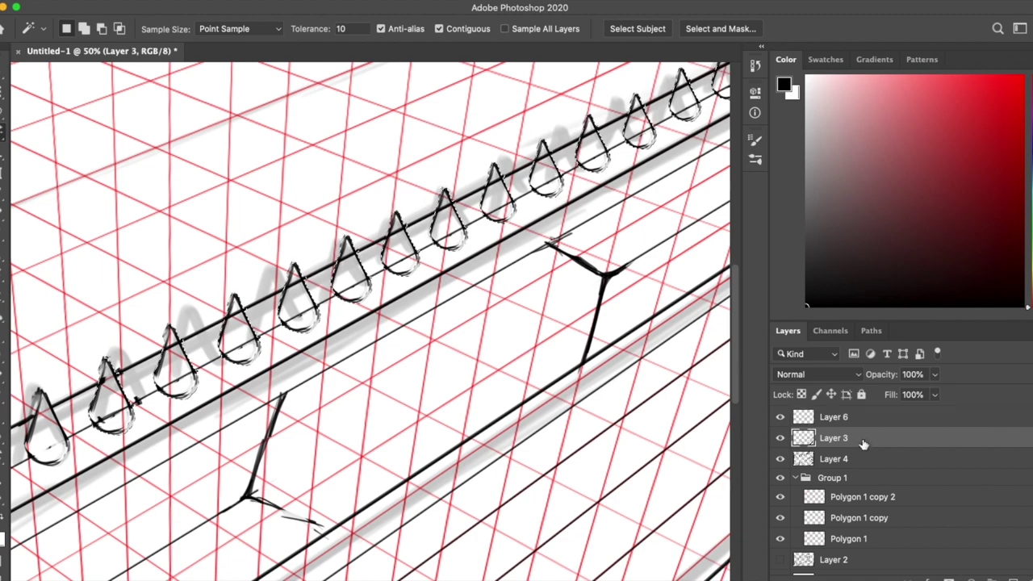
drag(602, 275, 433, 416)
key(ctrl+e)
key(e)
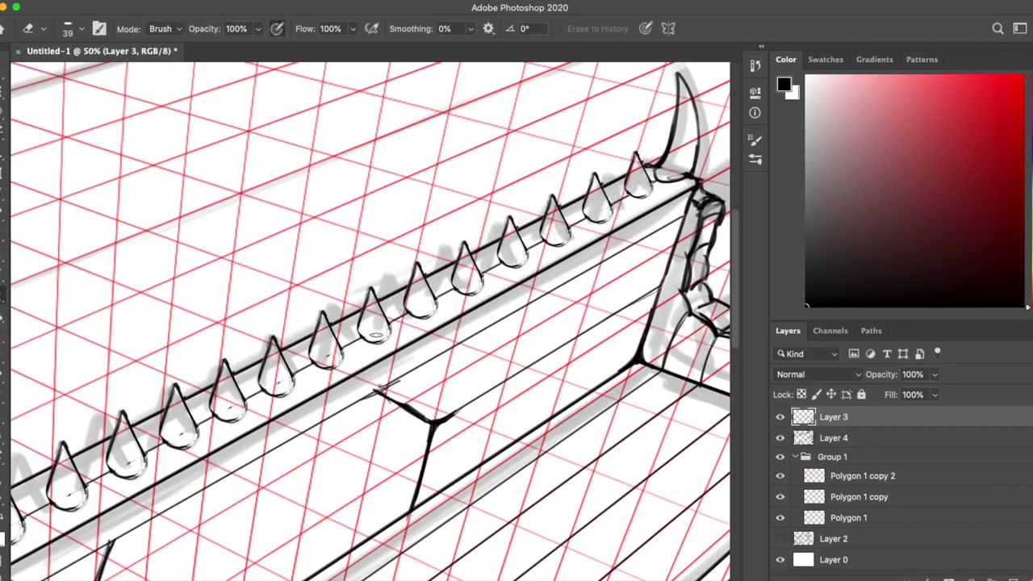
Step: Erase the stray marks around the merged spikes along the backrest
drag(283, 382, 352, 265)
key(super+minus)
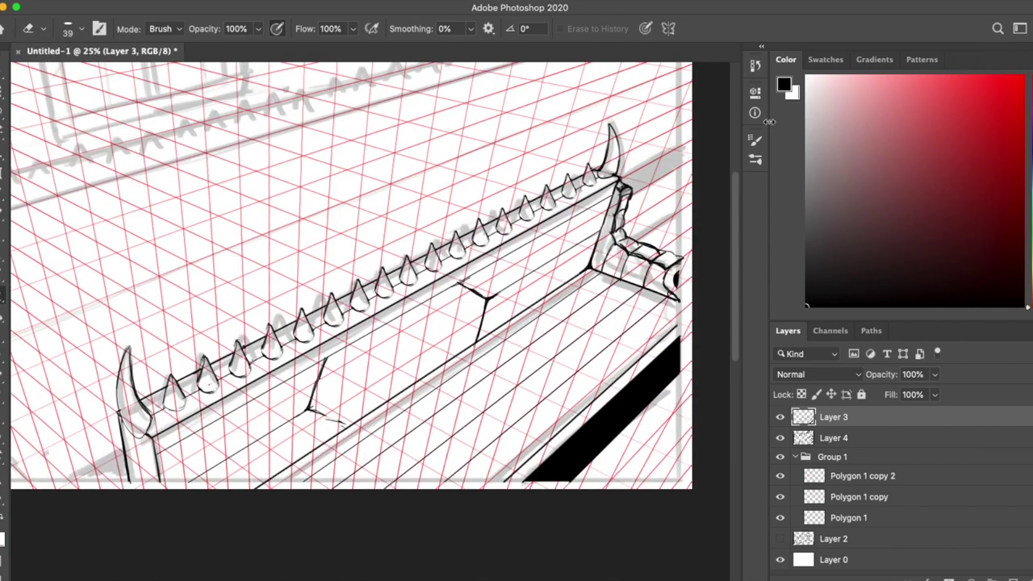
key(super+equal)
key(super+equal)
key(super+equal)
key(b)
key(super+minus)
key(super+minus)
key(super+minus)
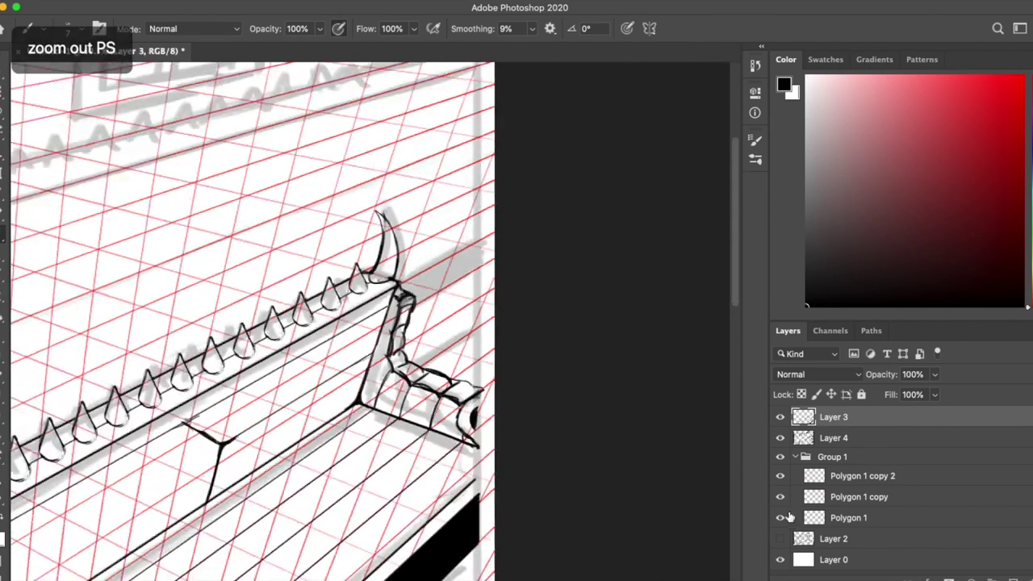
Step: Examine the spiked backrest up close and as a whole, toggling the grid group and faded sketch
click(780, 456)
key(super+equal)
key(super+equal)
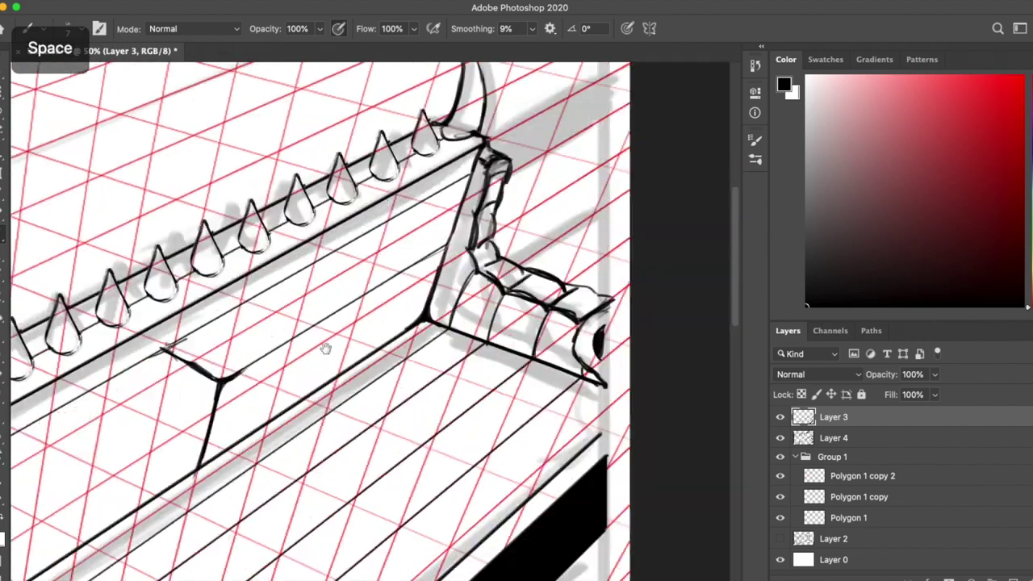
key(e)
key(b)
drag(106, 266, 129, 387)
key(super+minus)
key(super+minus)
key(super+minus)
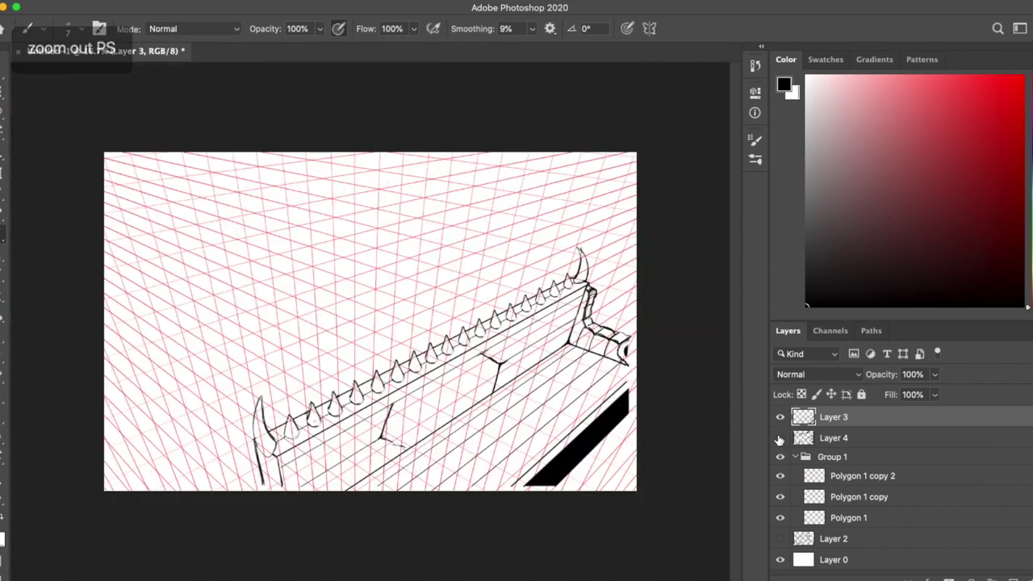
Step: Ink the top and outer curves of the front bench's near armrest beside the near horn post
key(super+equal)
key(super+equal)
key(super+equal)
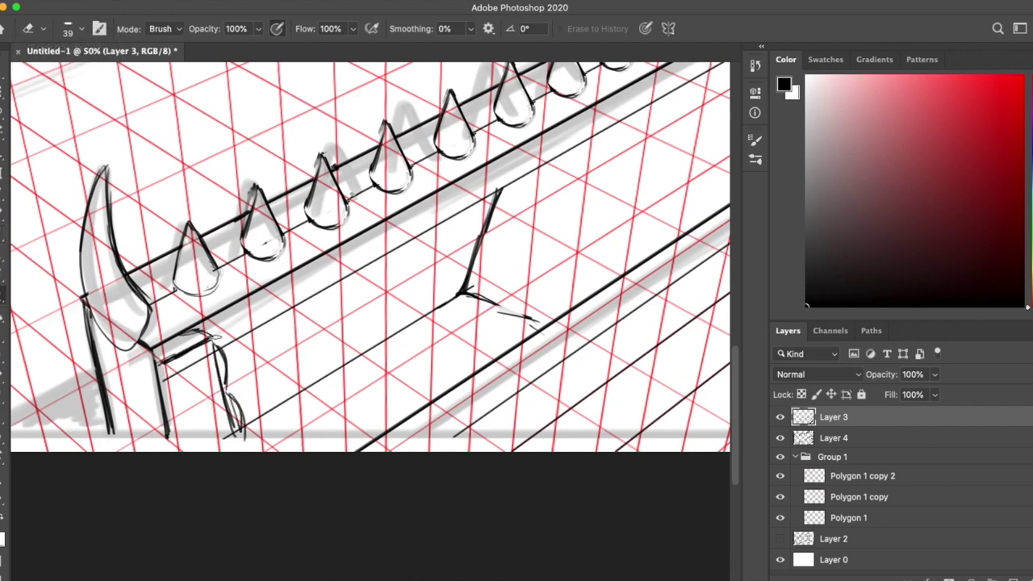
scroll(337, 363, left, 5)
key(super+minus)
key(super+minus)
key(super+equal)
key(super+equal)
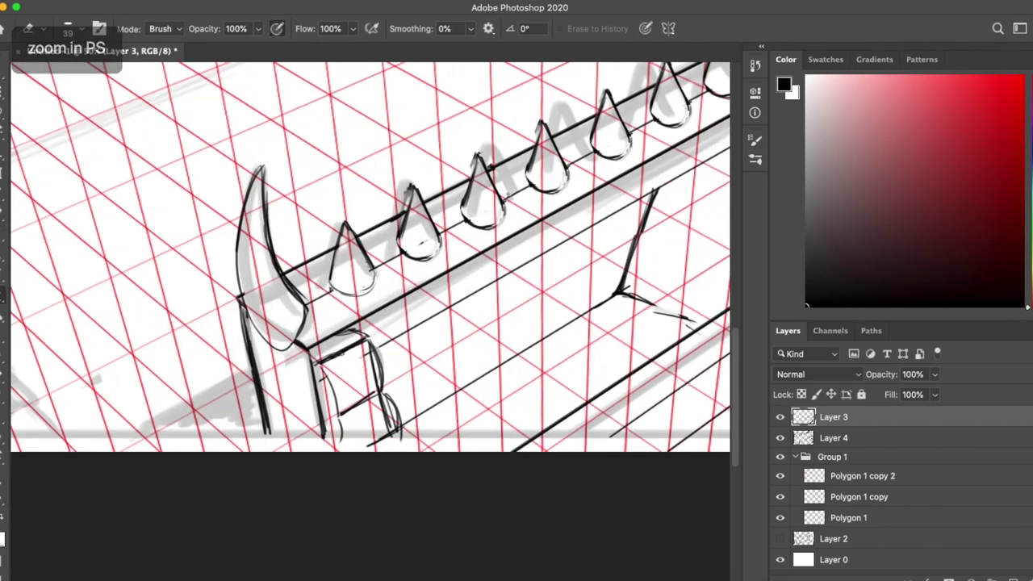
Step: Finish and clean up the near armrest's segment lines, checking the whole drawing with the grid group hidden
drag(336, 363, 367, 343)
key(e)
key(super+minus)
key(super+minus)
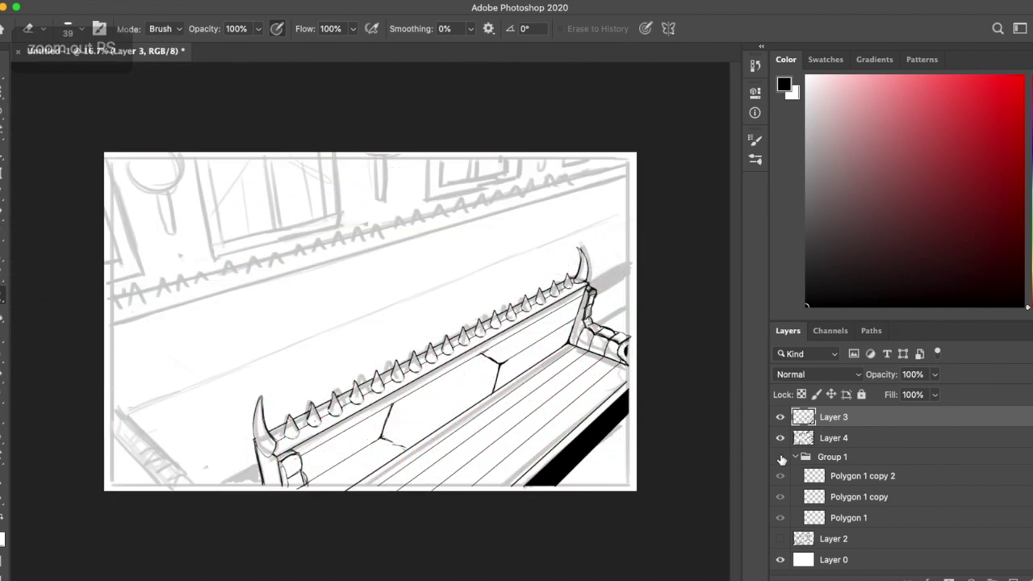
click(779, 457)
click(779, 457)
Step: Ink the two long edges of the rear bench's armrest in the artwork's lower-left corner with a size 12 brush
key(super+equal)
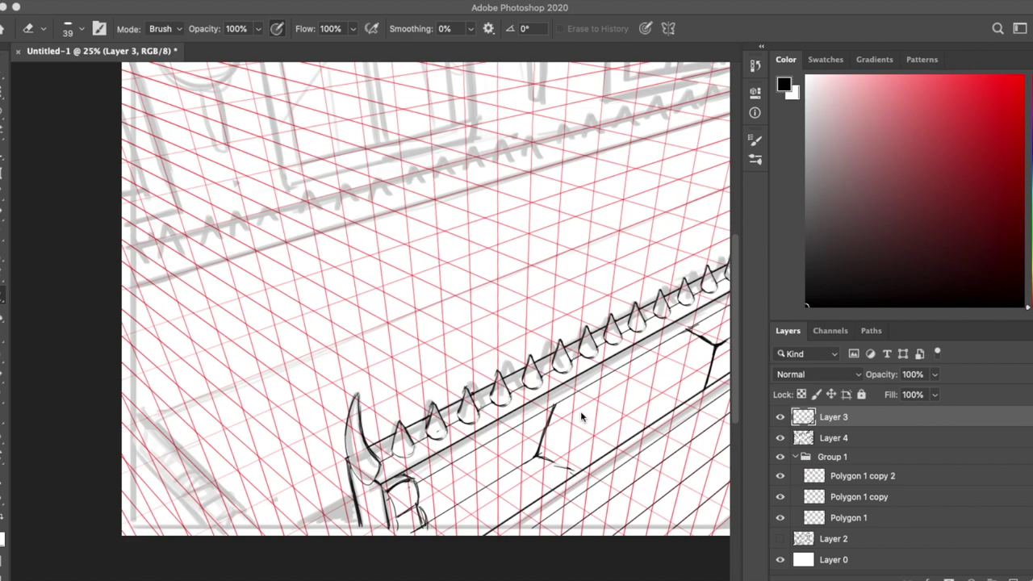
key(super+equal)
key(r)
mouse_move(581, 416)
mouse_down()
mouse_move(284, 477)
mouse_move(540, 392)
mouse_move(565, 258)
mouse_up()
key(r)
key(b)
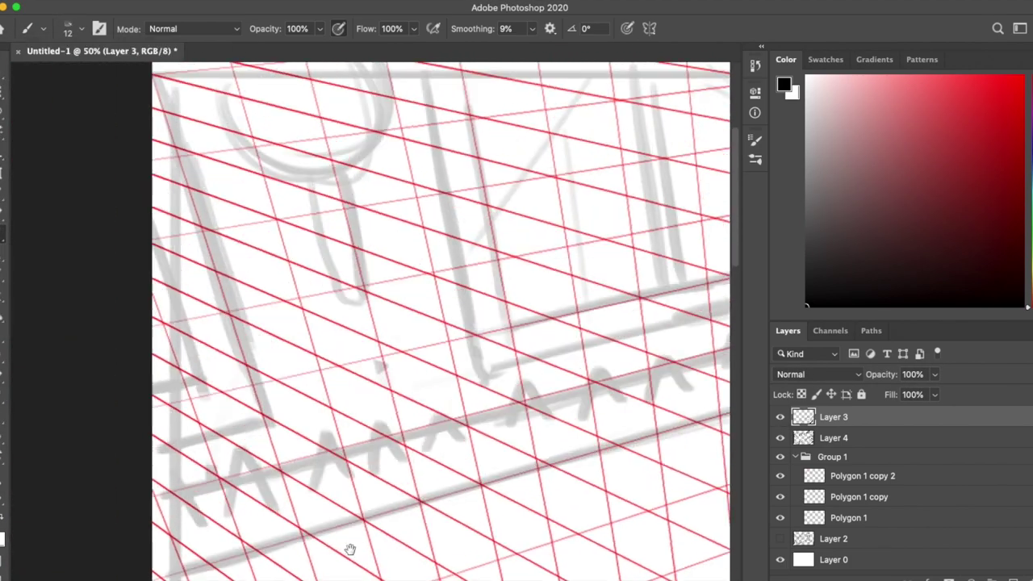
drag(296, 261, 318, 363)
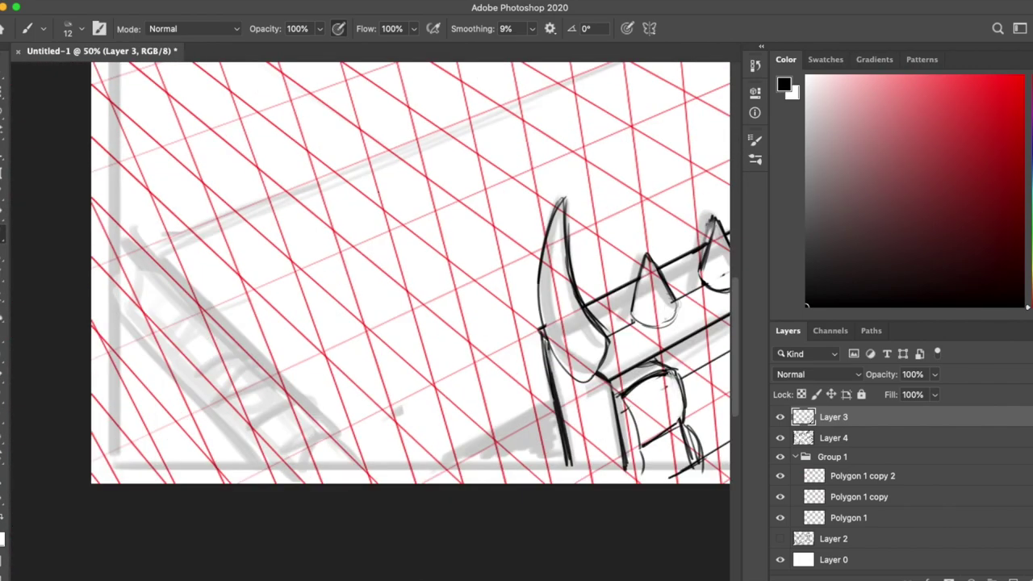
key(ctrl+z)
drag(129, 227, 206, 303)
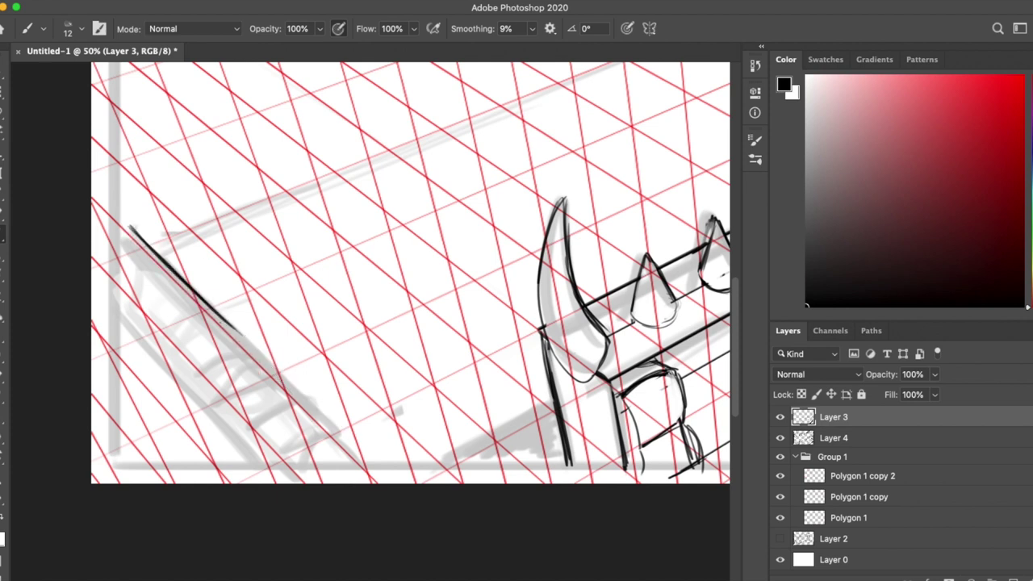
drag(117, 311, 262, 472)
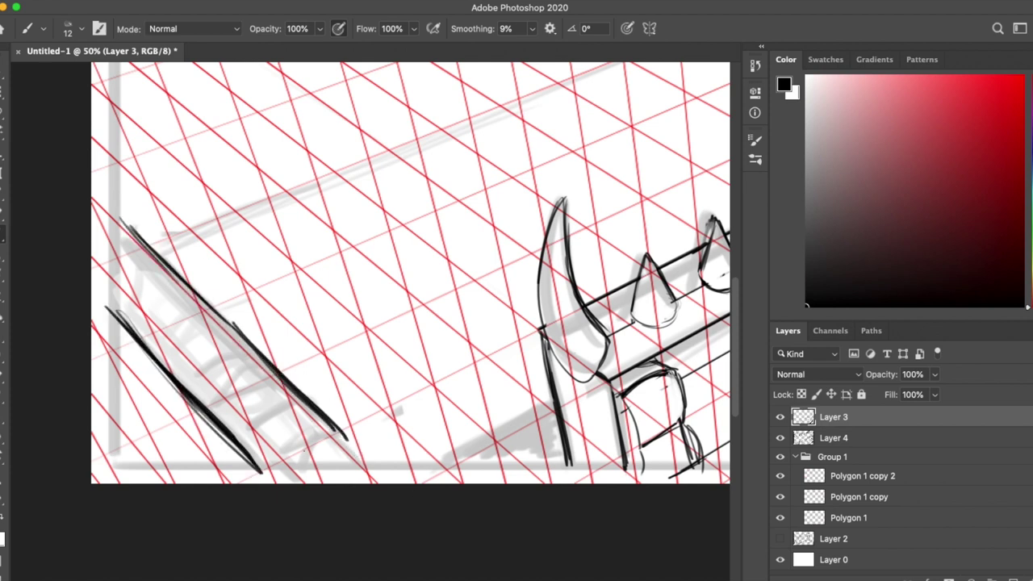
Step: Add curved segment bands and a rounded end to the rear bench's armrest, erasing the overlapping strokes
drag(322, 456, 361, 440)
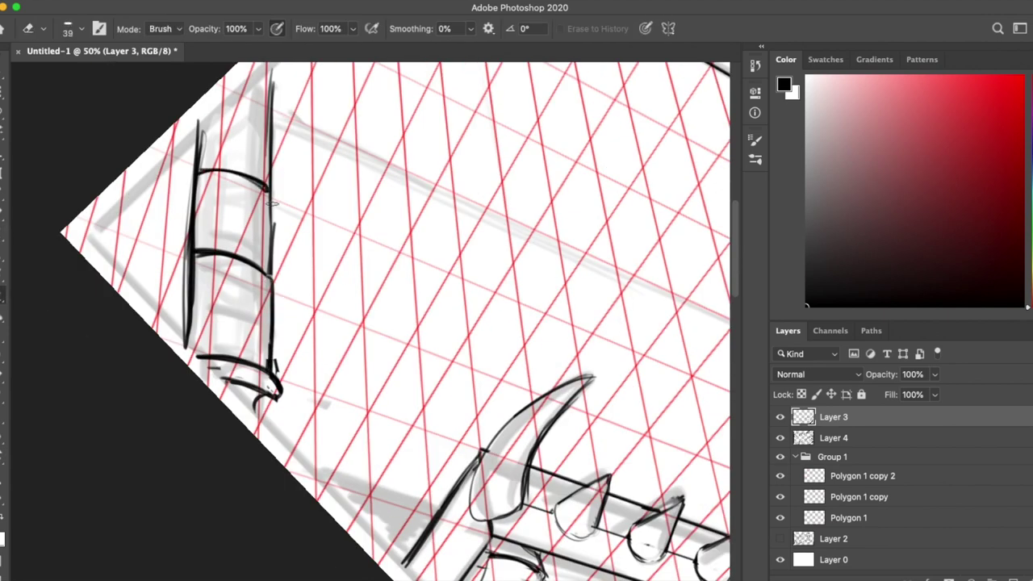
key(r)
key(Escape)
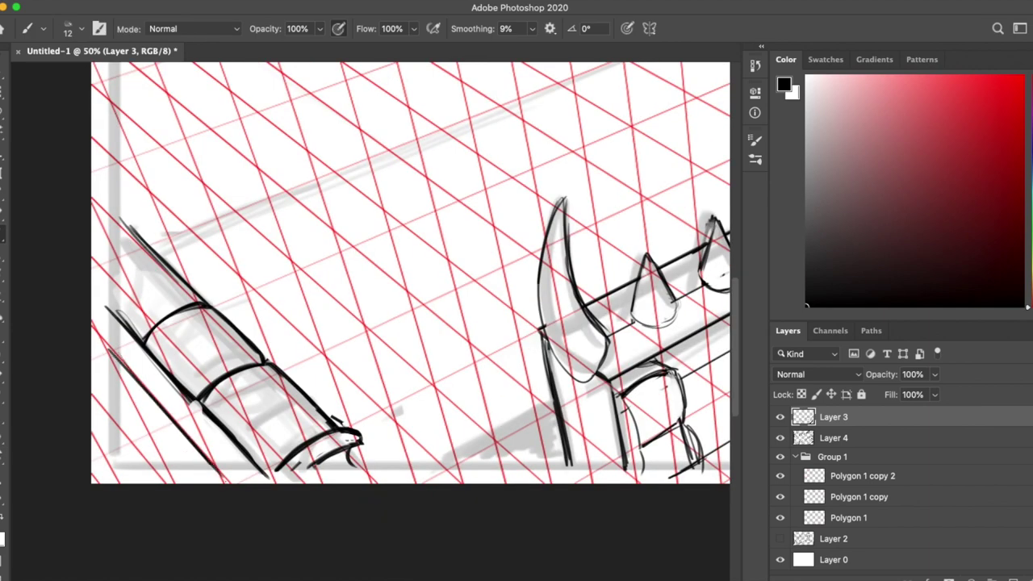
drag(355, 436, 367, 468)
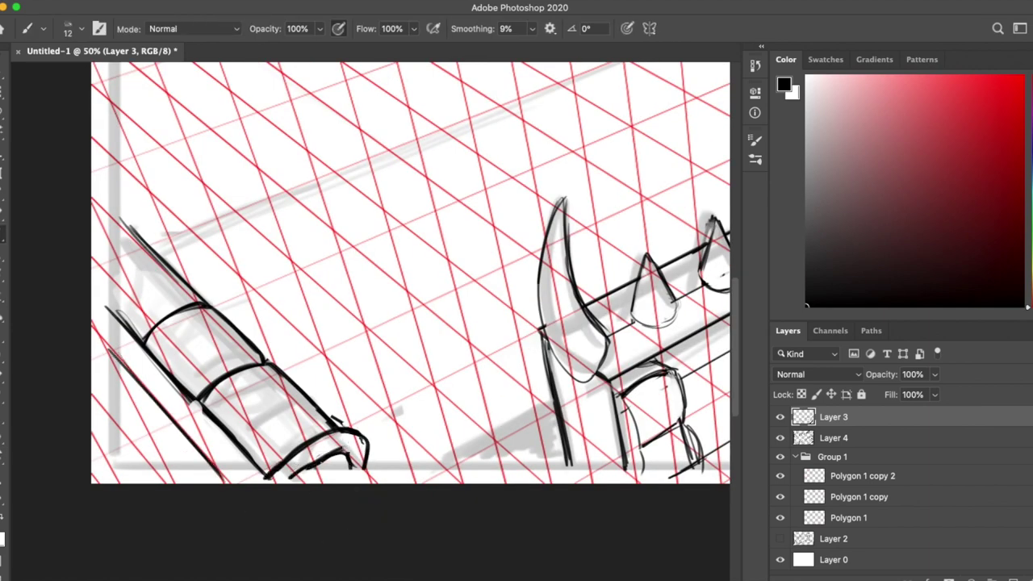
Step: Ink the two long perspective lines of the rear bench's top rail over the sketched spike row
drag(95, 274, 152, 247)
scroll(410, 292, up, 2)
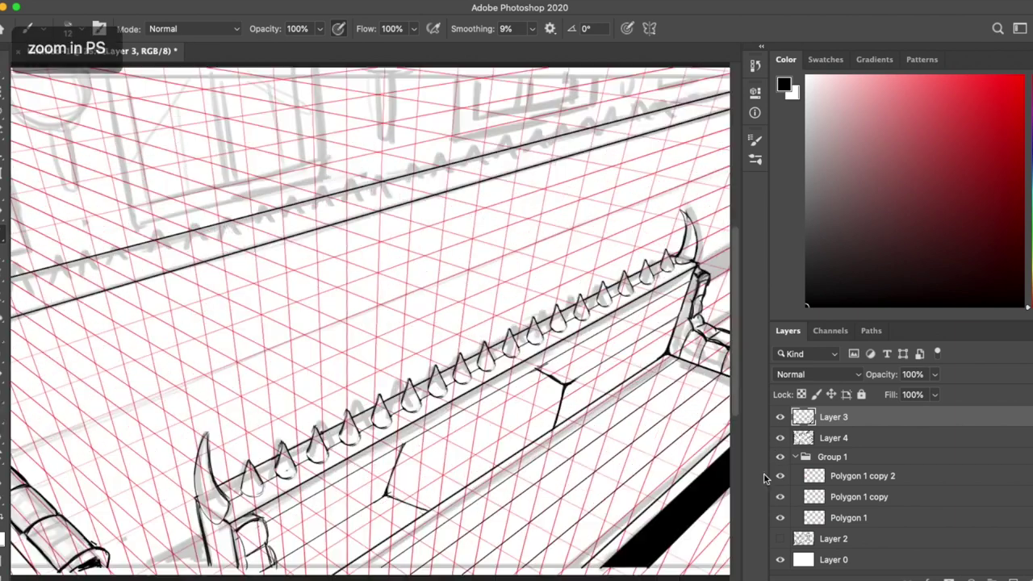
scroll(372, 242, up, 2)
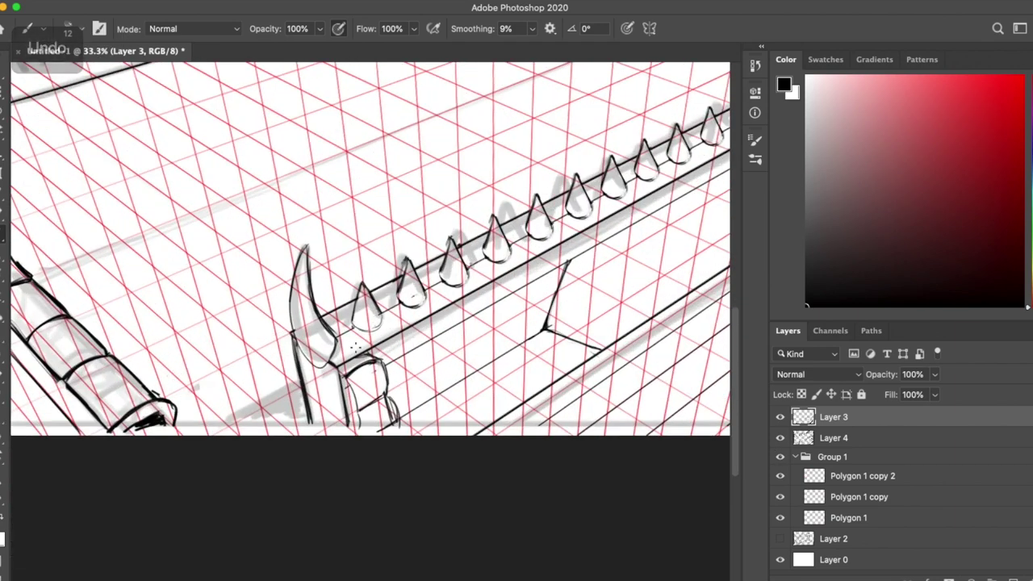
Step: Fill the sketched shadows beside the front bench's near post and behind its far horn with black, checking without the grid
key(l)
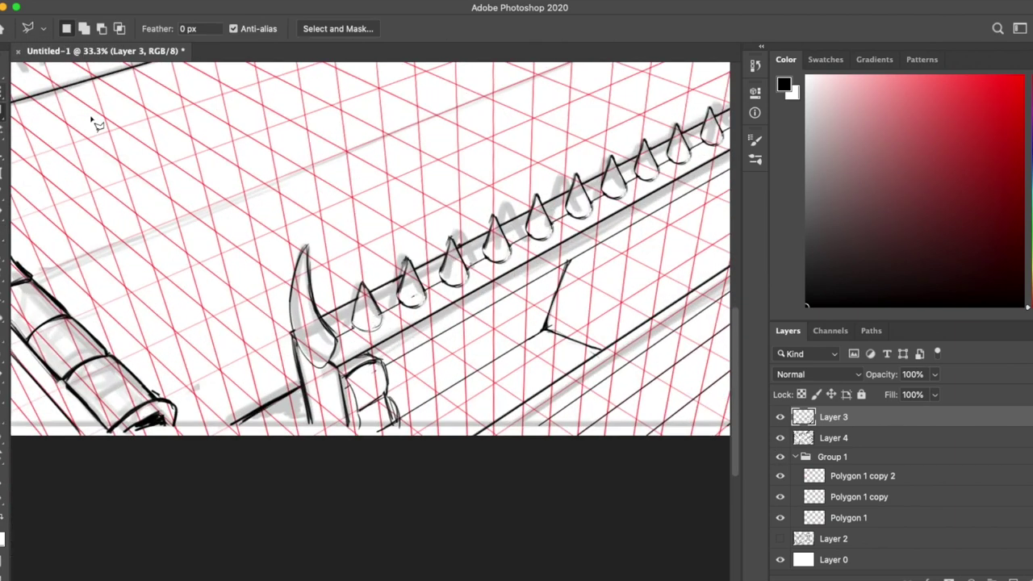
key(b)
scroll(587, 289, up, 3)
scroll(484, 298, right, 8)
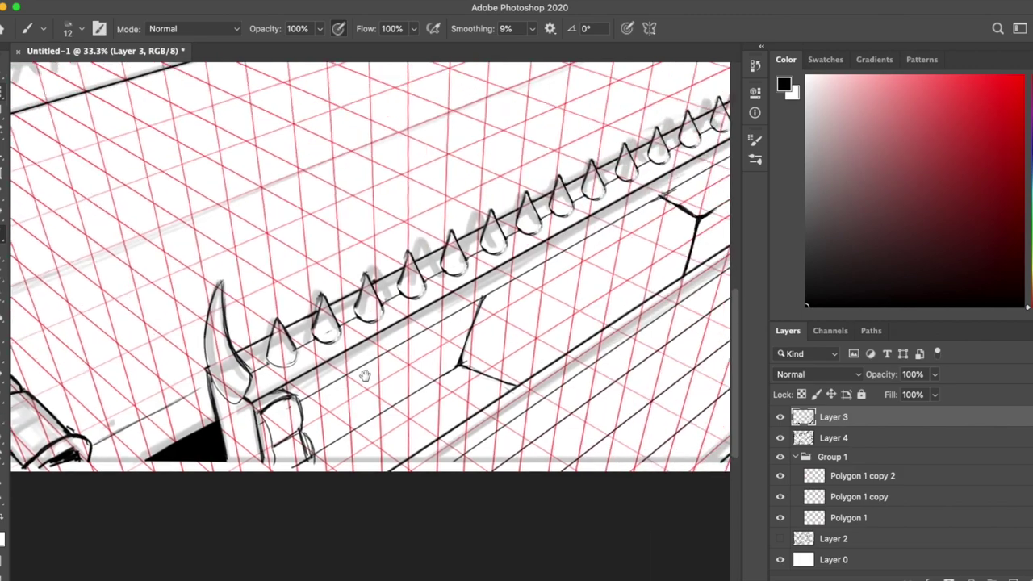
key(l)
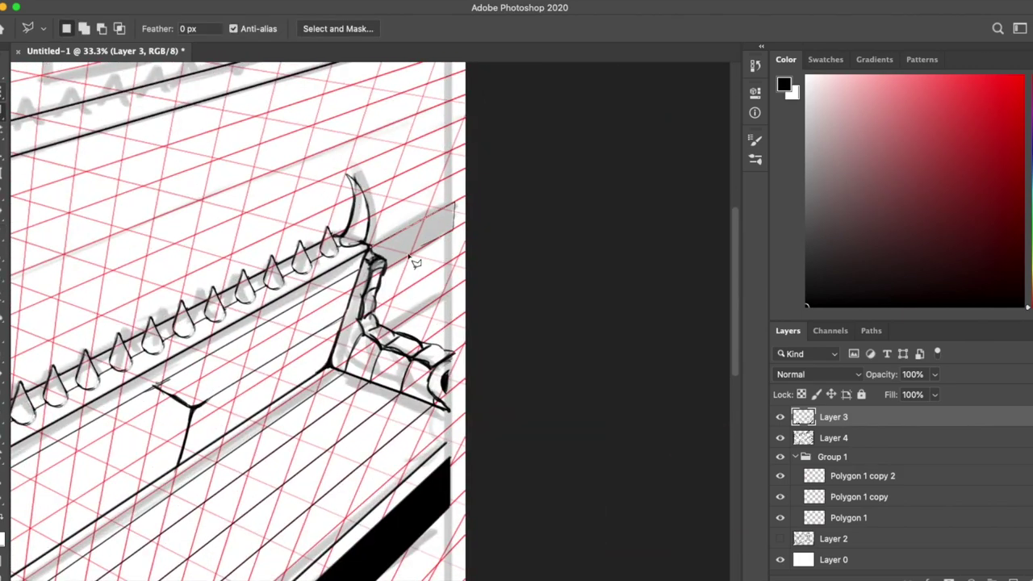
key(alt+BackSpace)
key(b)
key(super+minus)
key(super+minus)
key(super+minus)
key(super+minus)
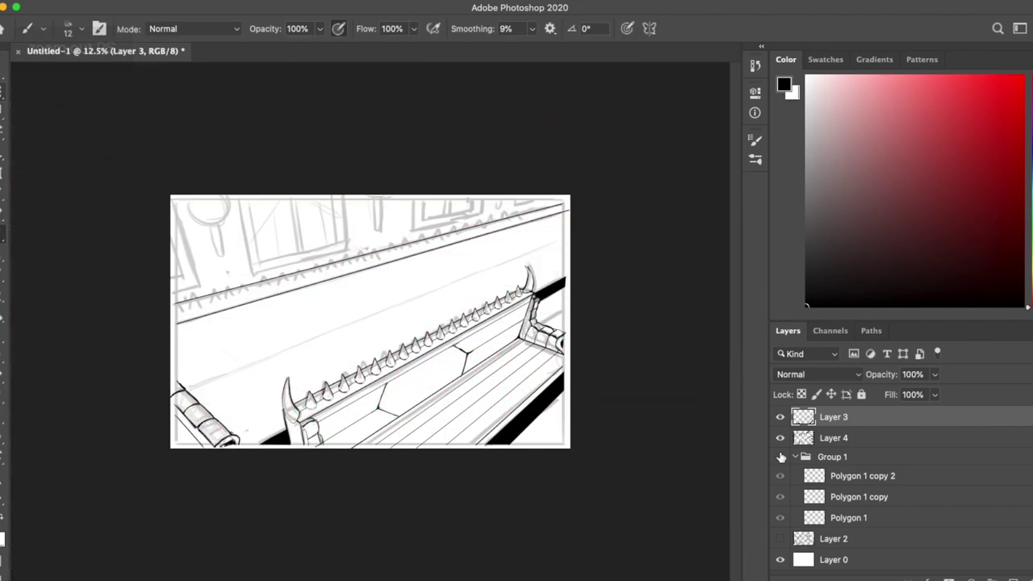
Step: Ink the long perspective line along the bottom of the rear bench's backrest
key(super+equal)
key(super+equal)
key(super+equal)
key(super+equal)
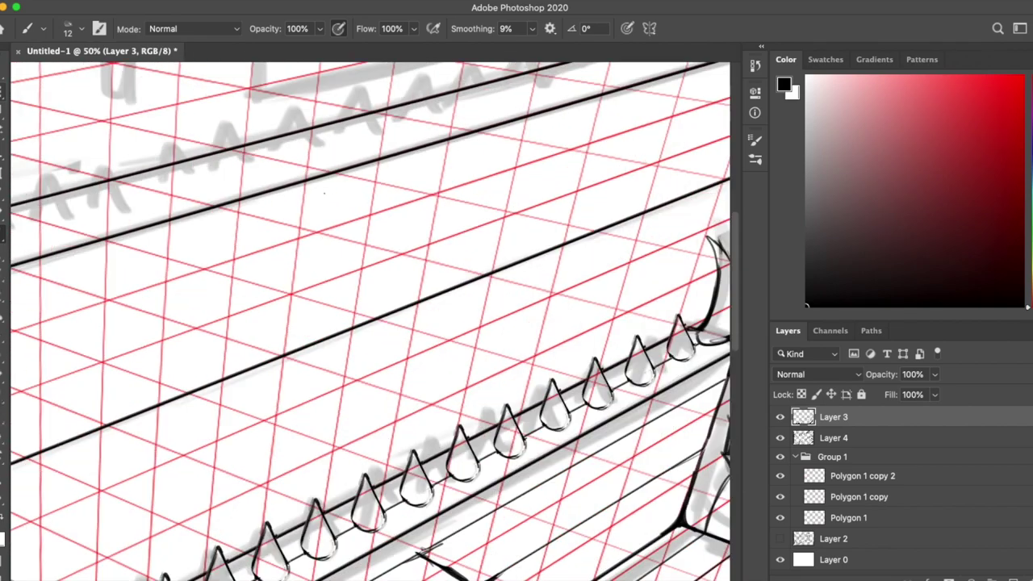
Step: Ink another long perspective line just above the rear bench's top rail, along the base of the sketched window
key(super+minus)
key(super+minus)
key(super+minus)
key(super+equal)
key(super+equal)
drag(158, 244, 39, 297)
scroll(371, 323, left, 5)
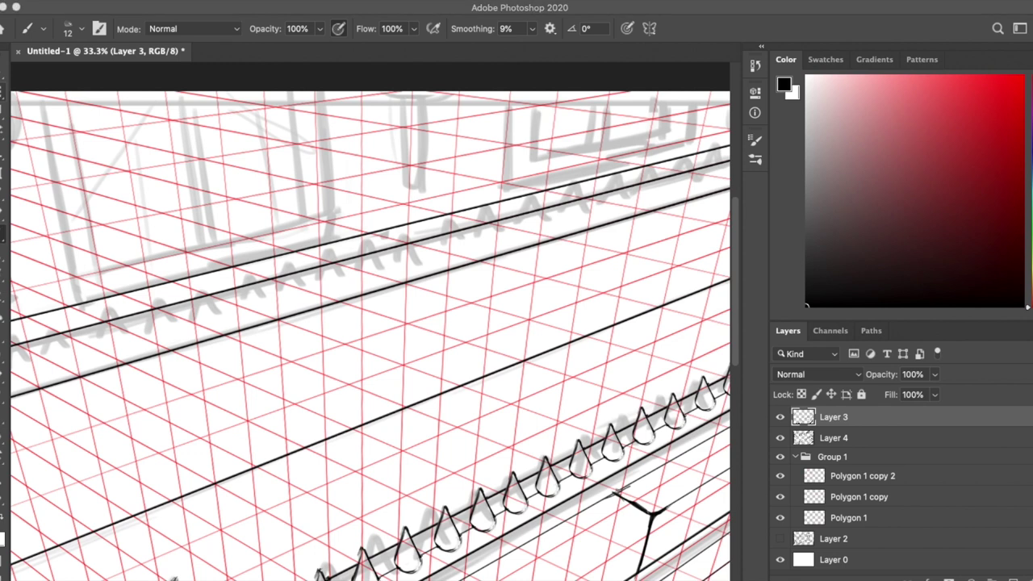
Step: Ink the large window's left edge and the side and base of the frame at the artwork's left, redoing unwanted strokes
drag(326, 95, 328, 196)
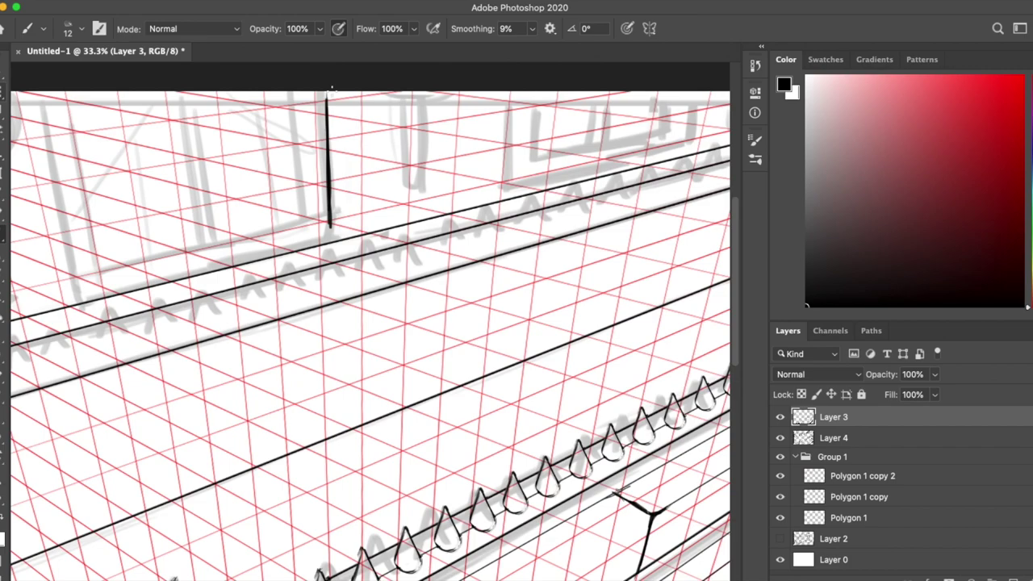
scroll(484, 322, left, 5)
scroll(242, 242, up, 5)
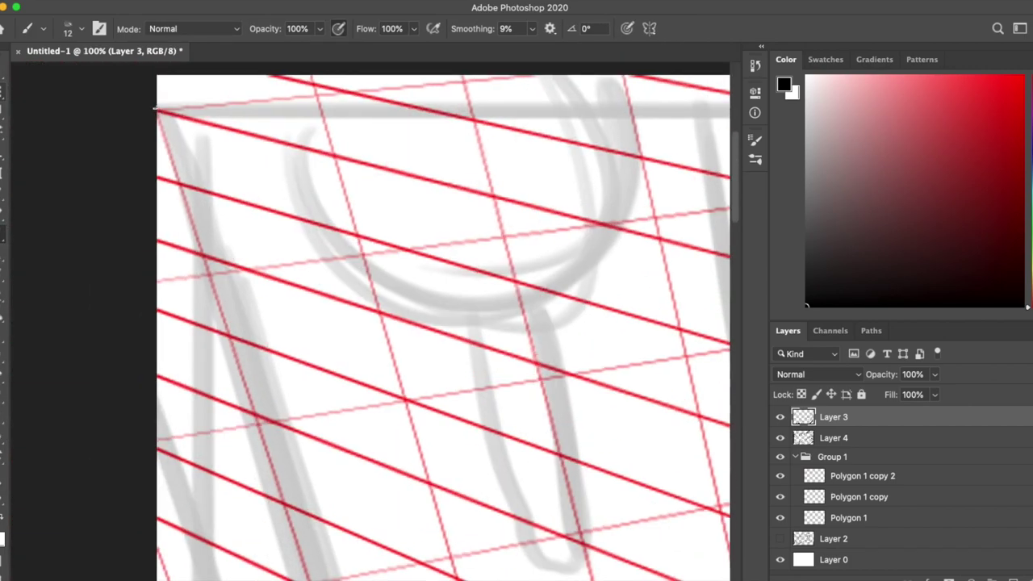
scroll(202, 146, right, 8)
scroll(238, 181, up, 3)
key(ctrl+z)
scroll(228, 158, down, 1)
scroll(363, 323, up, 3)
key(e)
scroll(456, 296, down, 3)
scroll(456, 296, up, 3)
scroll(456, 296, left, 4)
Step: Reduce the brush size to 7 and ink two thin plank lines across the rear bench's backrest in perspective
key(b)
click(81, 30)
key(Escape)
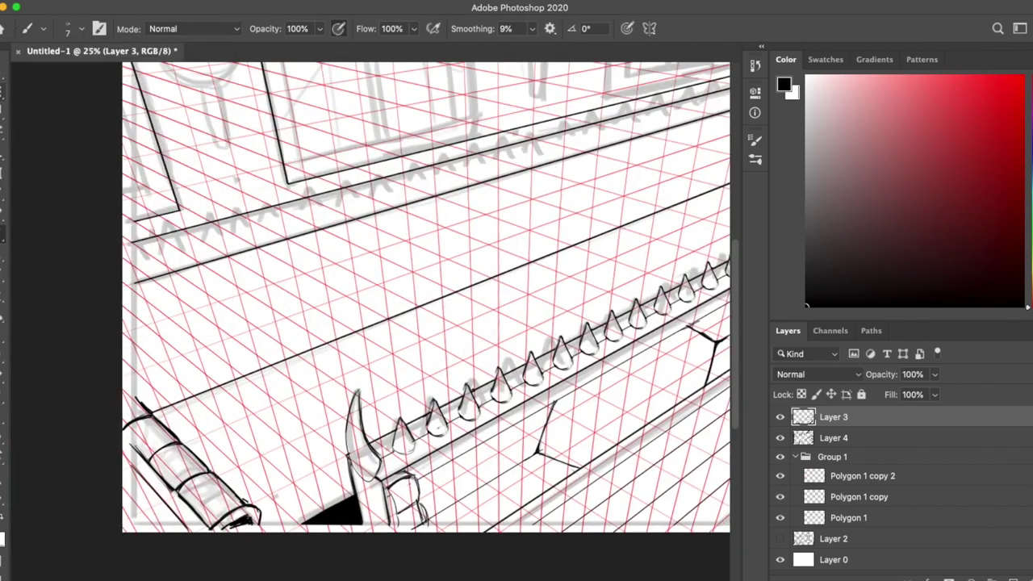
scroll(55, 421, up, 2)
scroll(58, 364, right, 4)
scroll(59, 365, up, 2)
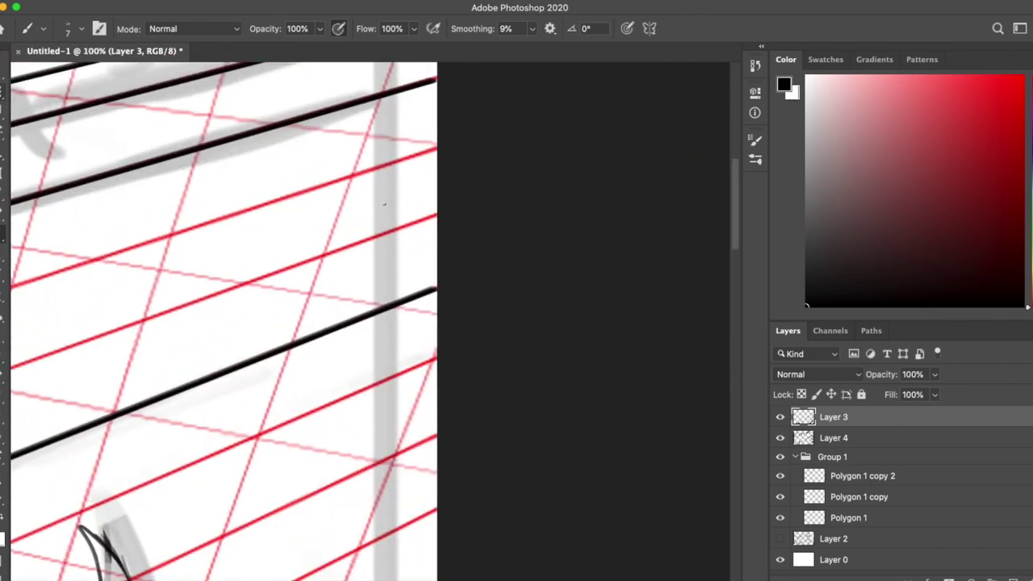
scroll(323, 202, down, 3)
scroll(323, 203, left, 3)
scroll(360, 234, up, 2)
scroll(360, 234, down, 2)
scroll(359, 234, up, 2)
scroll(409, 197, down, 3)
scroll(409, 197, up, 2)
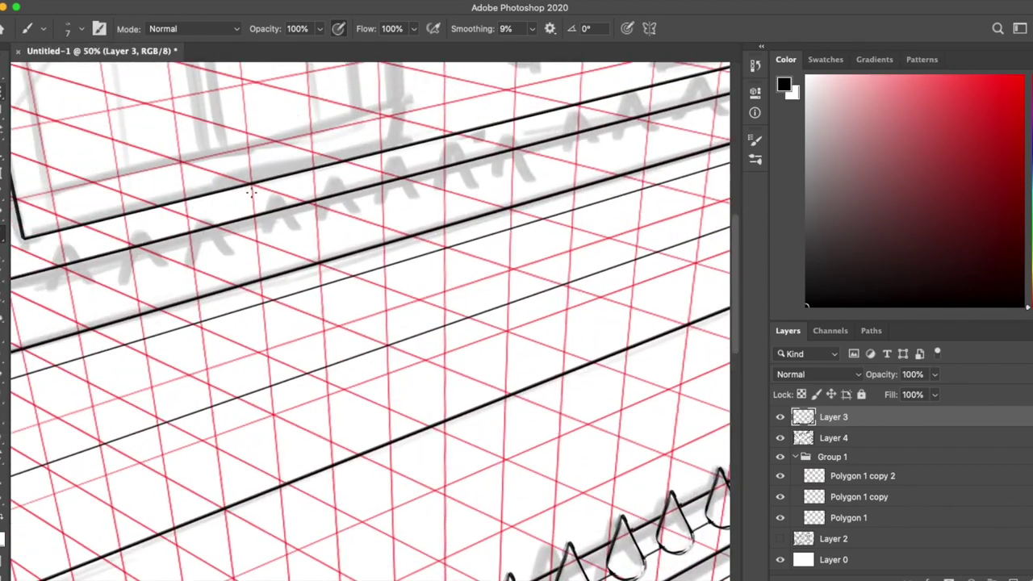
Step: Check the inked lines with the sketch layer and the perspective grid hidden
scroll(409, 197, down, 3)
click(780, 457)
click(779, 456)
key(super+plus)
key(super+minus)
click(780, 457)
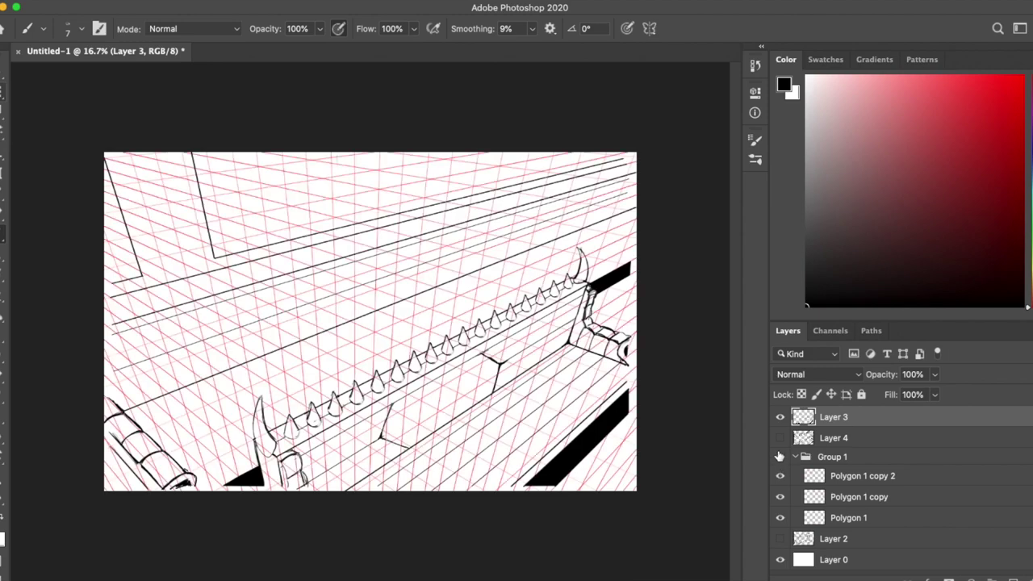
click(780, 457)
click(780, 437)
Step: Try to ink two angled board joints across the rear bench's backrest, checking them with the perspective grid hidden
scroll(425, 265, up, 2)
drag(364, 209, 404, 275)
key(Escape)
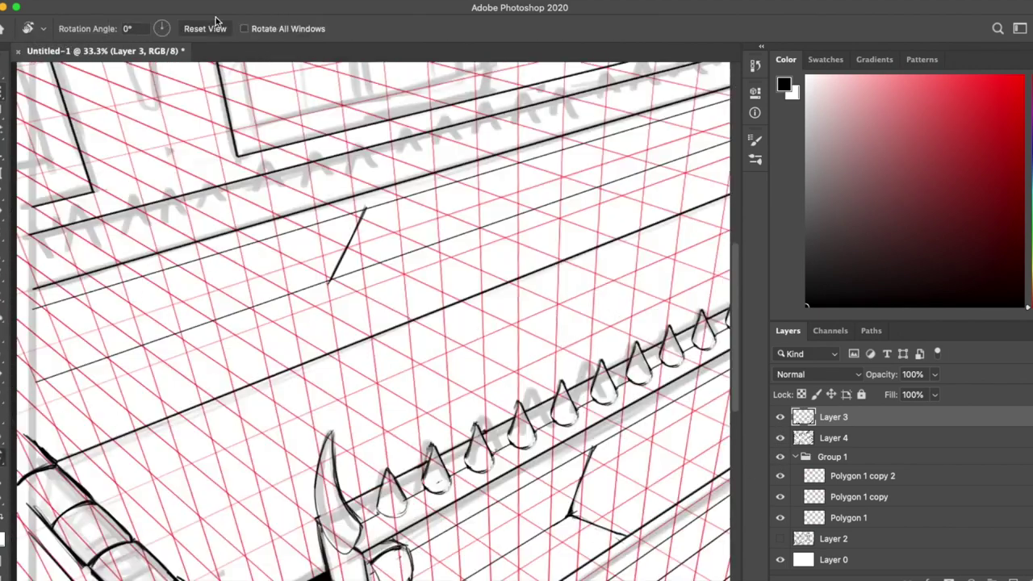
key(super+plus)
shift+click(383, 347)
scroll(422, 343, down, 3)
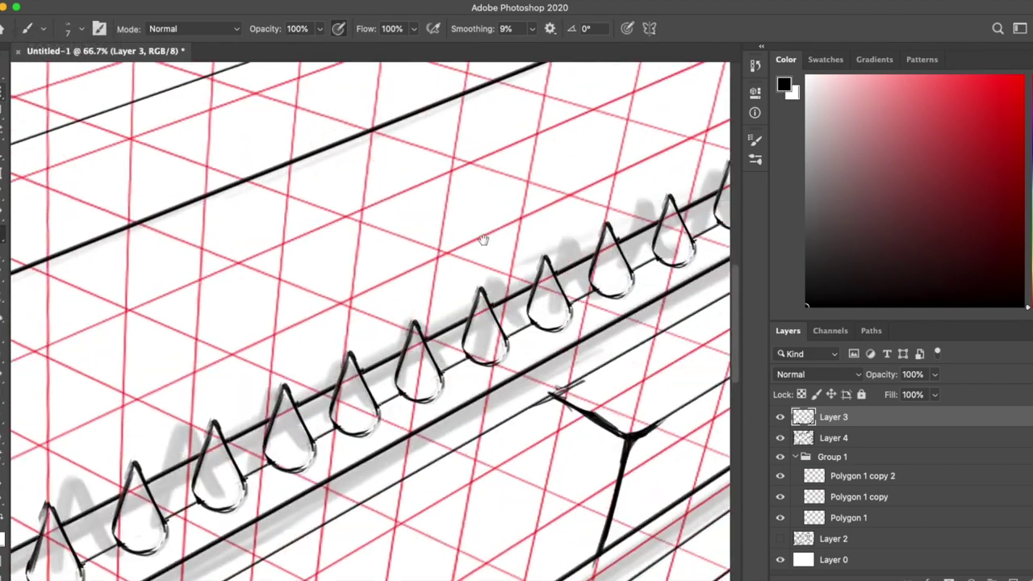
key(super+minus)
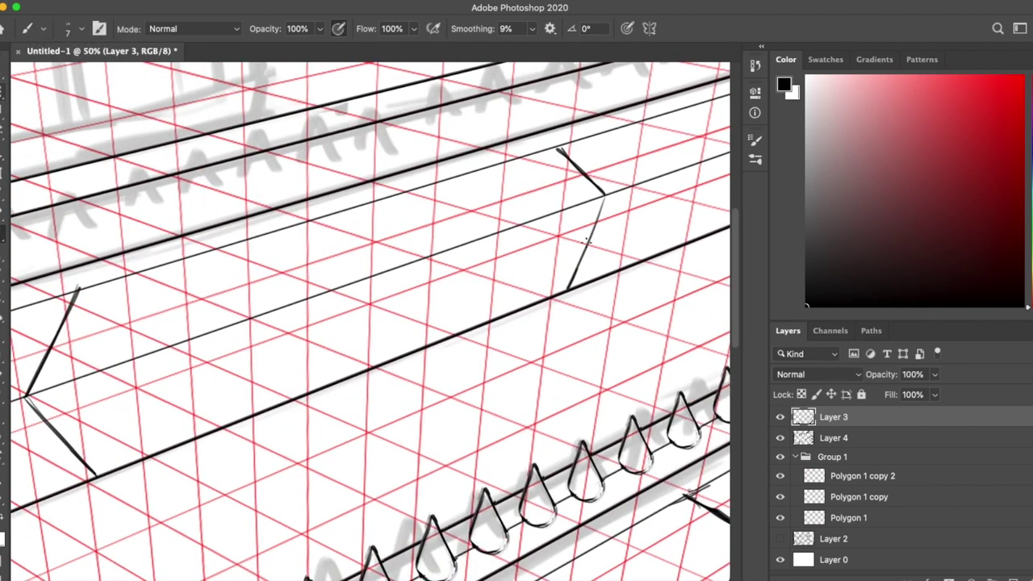
key(e)
key(super+z)
key(b)
key(super+minus)
key(super+minus)
key(super+minus)
click(780, 456)
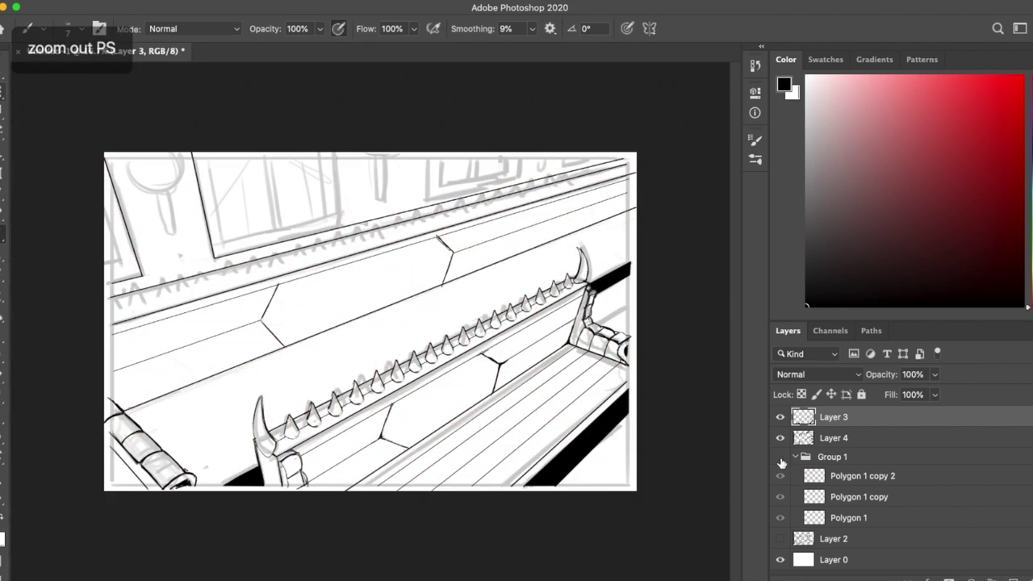
Step: Undo the joint strokes and re-ink two angled board joints across the rear backrest, following the perspective grid more closely
key(super+z)
key(super+plus)
key(super+plus)
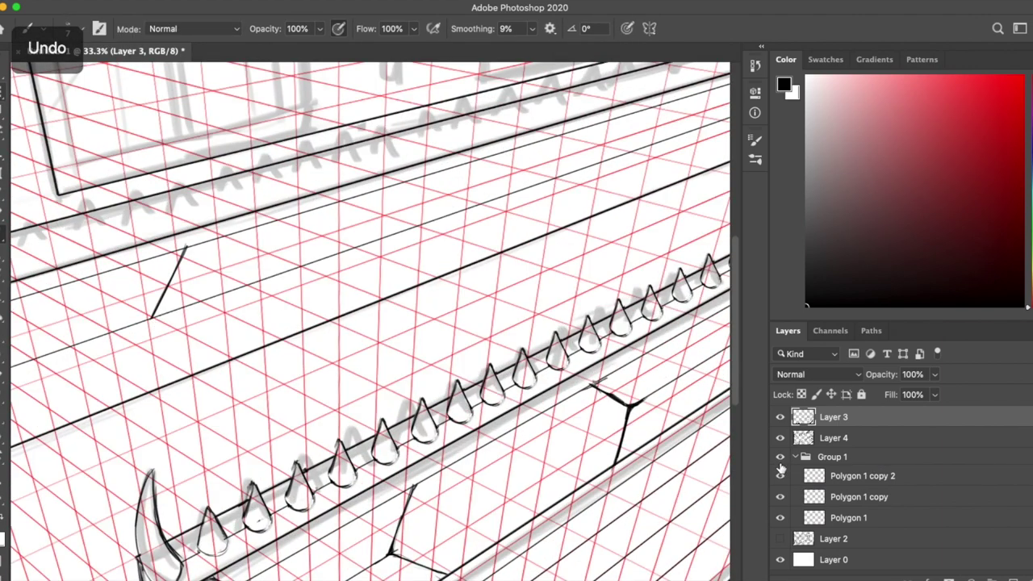
scroll(240, 282, down, 3)
scroll(240, 282, left, 2)
key(super+z)
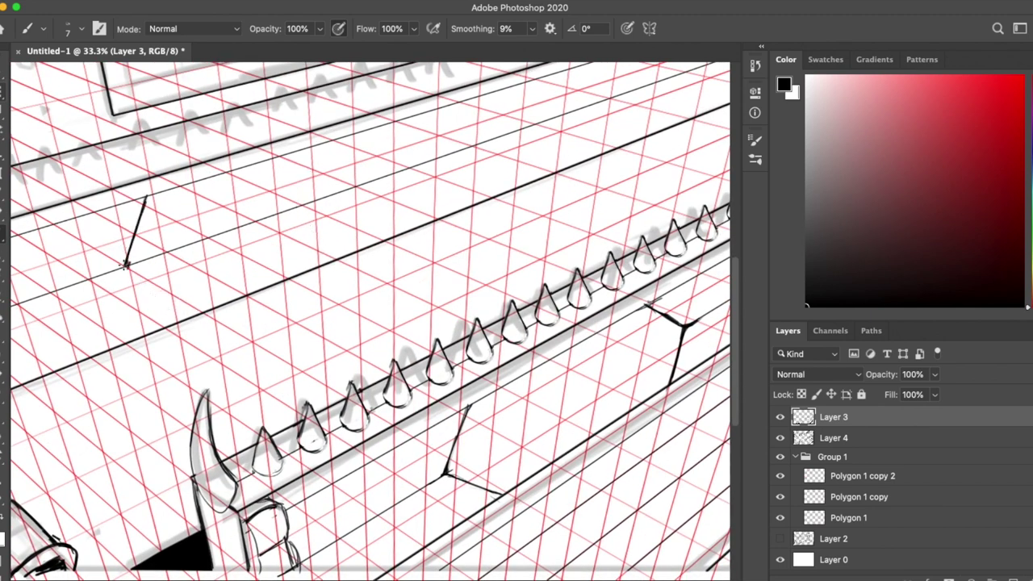
drag(388, 214, 379, 242)
click(779, 457)
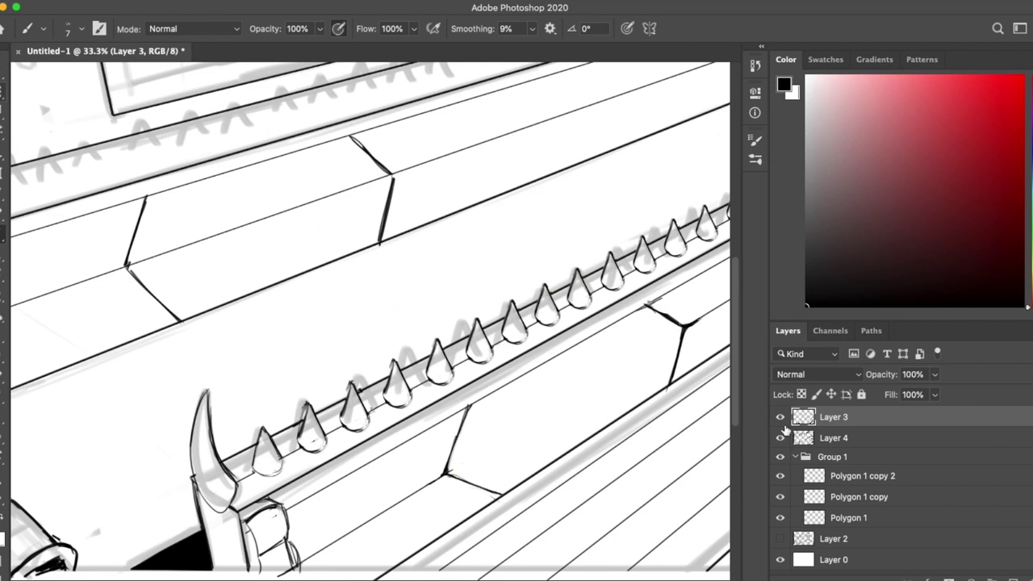
click(779, 456)
Step: Ink a third angled joint near the far end of the rear backrest and a short diagonal stroke beside the artwork's border
key(l)
key(b)
scroll(496, 107, down, 5)
scroll(496, 107, left, 8)
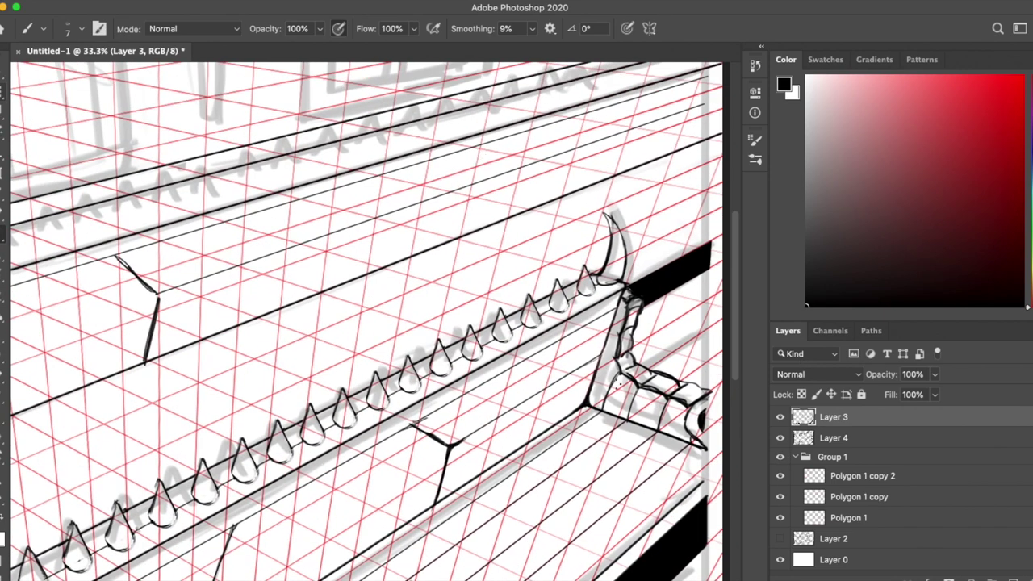
scroll(690, 168, right, 3)
scroll(690, 168, up, 2)
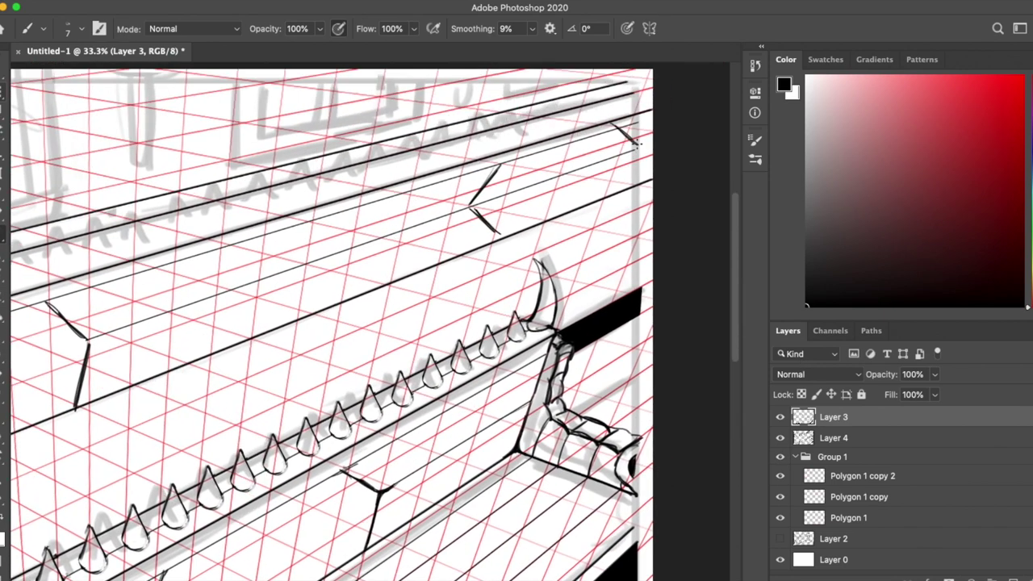
Step: Tidy the joint strokes on the rear backrest with the eraser and brush, checking them with the perspective grid hidden
key(e)
key(super+minus)
key(super+minus)
click(781, 458)
click(781, 457)
key(super+plus)
key(super+plus)
scroll(545, 217, left, 5)
key(b)
scroll(546, 216, right, 5)
key(e)
scroll(688, 185, left, 8)
key(b)
Step: Ink thin plank lines in perspective across the rear bench's seat, behind the front bench's spikes, and clean up their ends
scroll(689, 185, down, 4)
key(super+plus)
key(super+plus)
key(super+plus)
scroll(689, 185, down, 4)
scroll(688, 186, right, 4)
scroll(688, 186, left, 4)
scroll(459, 333, right, 5)
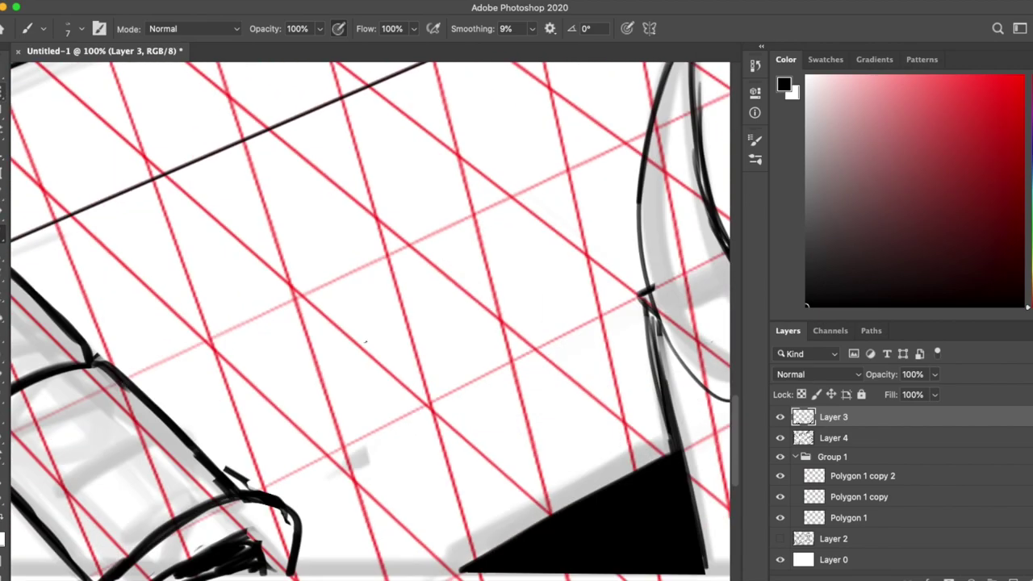
scroll(459, 332, left, 4)
key(e)
scroll(459, 332, left, 4)
scroll(407, 375, right, 4)
scroll(408, 375, down, 5)
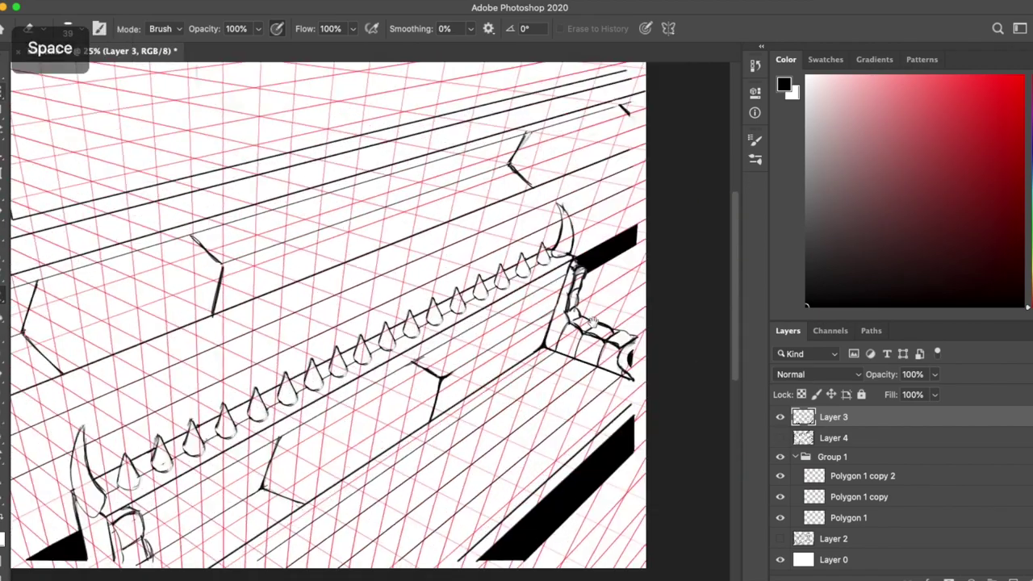
click(780, 457)
scroll(211, 425, up, 3)
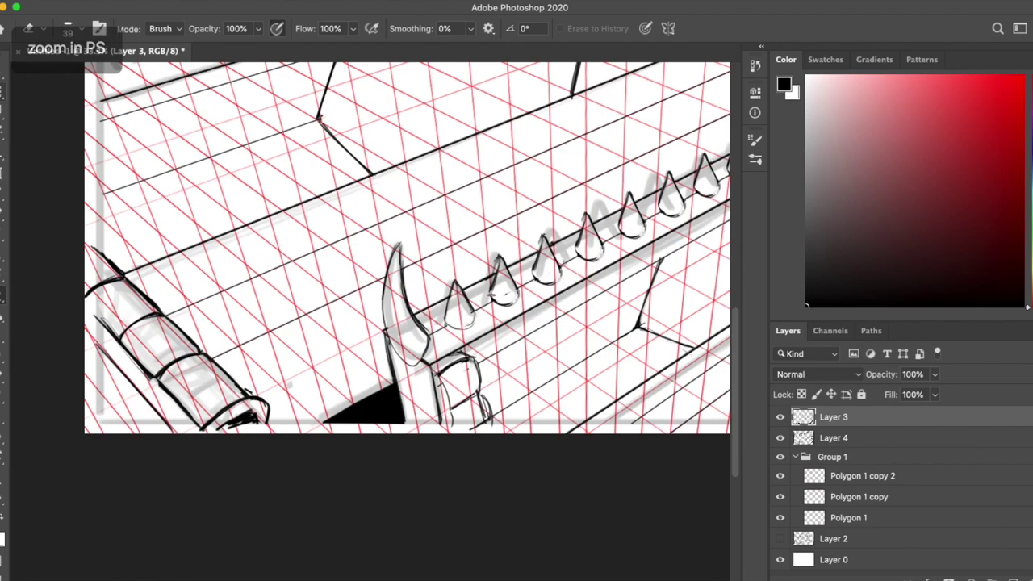
Step: Ink the lowest thin line along the rear seat, just above the black shadow areas, and add a new layer
key(b)
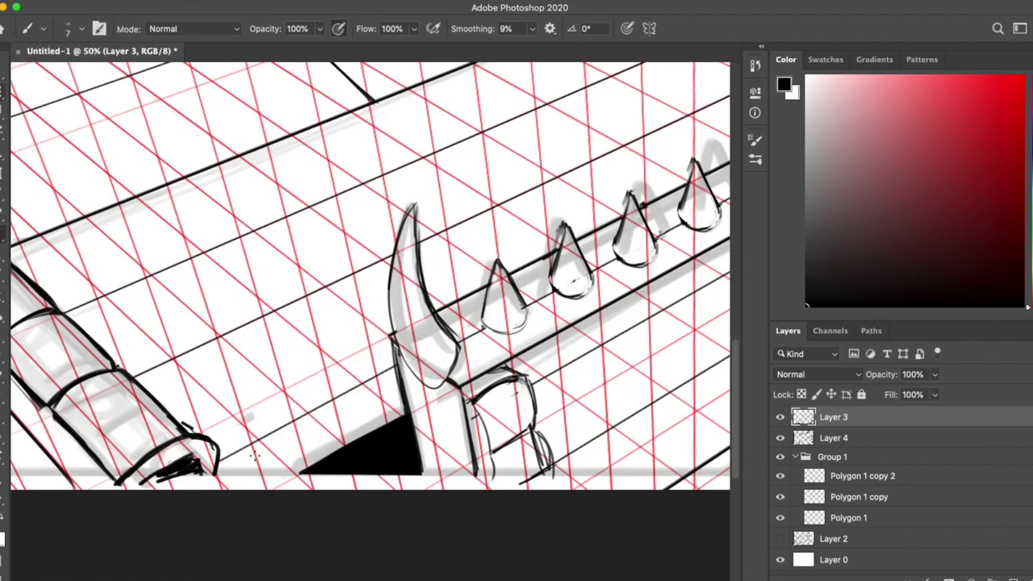
scroll(372, 275, right, 5)
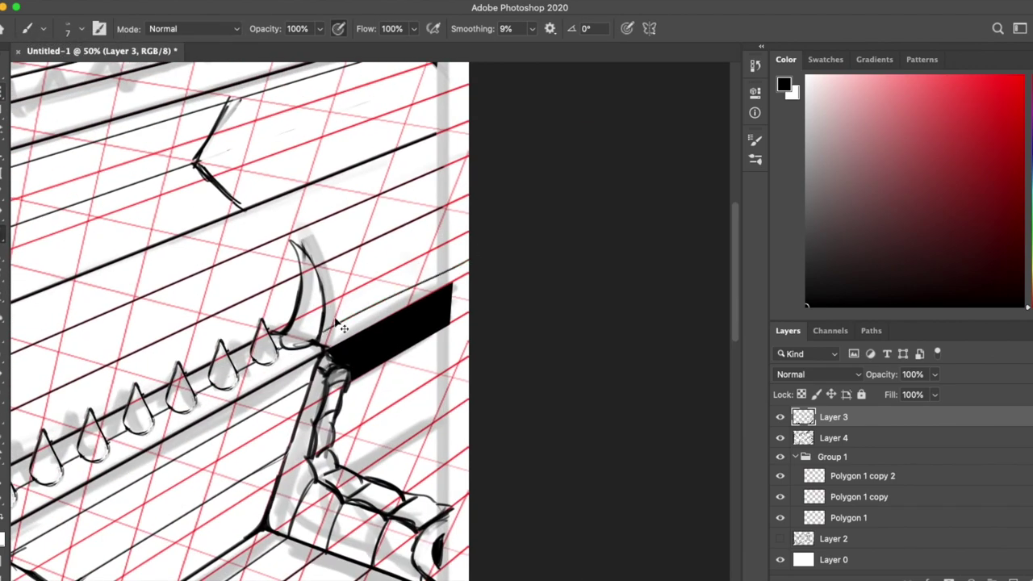
scroll(371, 274, down, 4)
scroll(372, 274, right, 3)
key(ctrl+shift+alt+n)
scroll(291, 427, left, 5)
scroll(290, 427, right, 6)
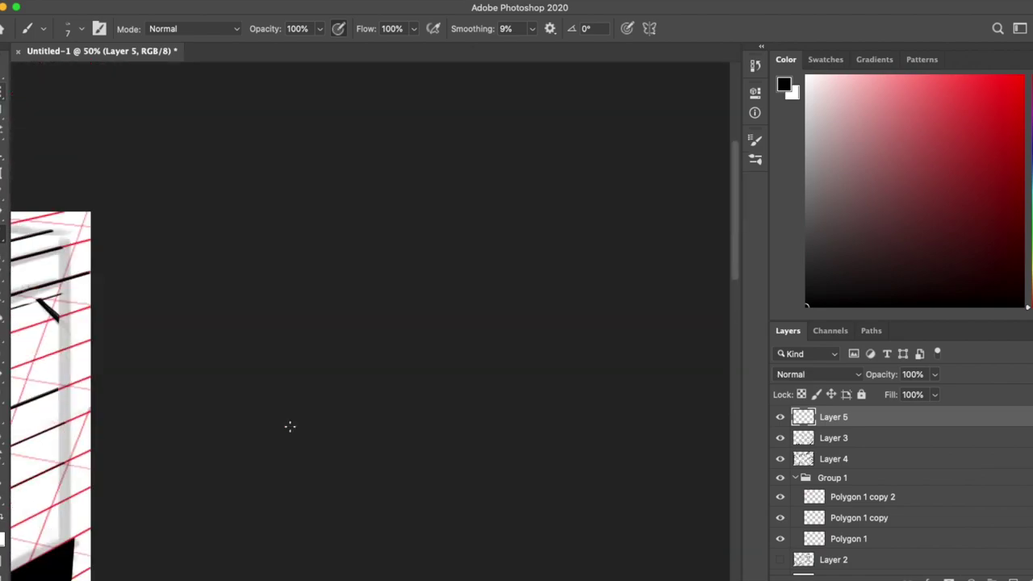
scroll(291, 426, left, 6)
scroll(163, 285, down, 3)
scroll(207, 271, up, 3)
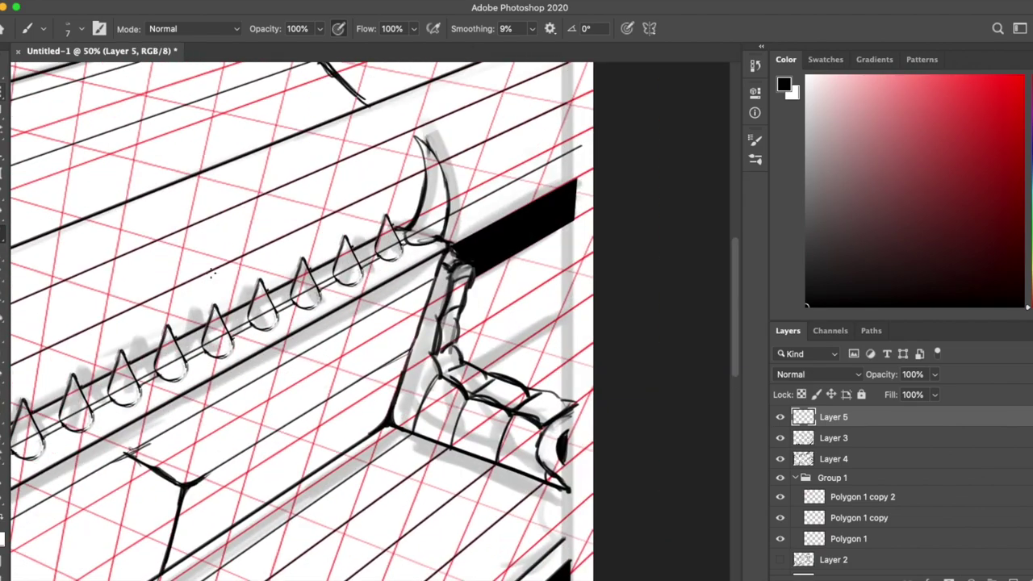
Step: Hatch the strips above the two black shadow areas with thin strokes and check the drawing with the grid hidden
scroll(161, 322, down, 3)
key(l)
scroll(147, 327, up, 2)
key(b)
scroll(474, 210, left, 2)
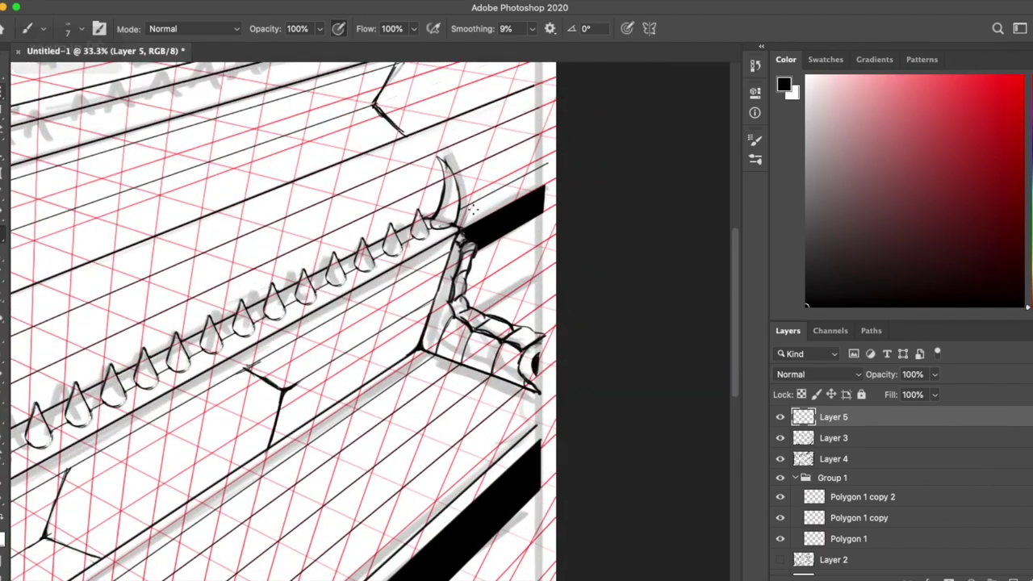
click(780, 459)
key(super+minus)
key(super+minus)
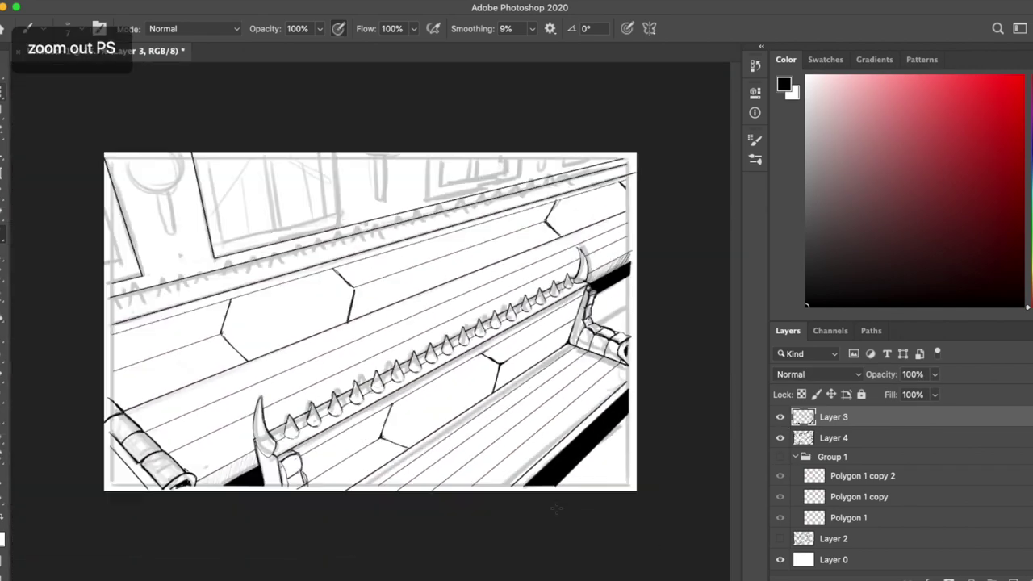
click(780, 457)
key(super+plus)
key(super+plus)
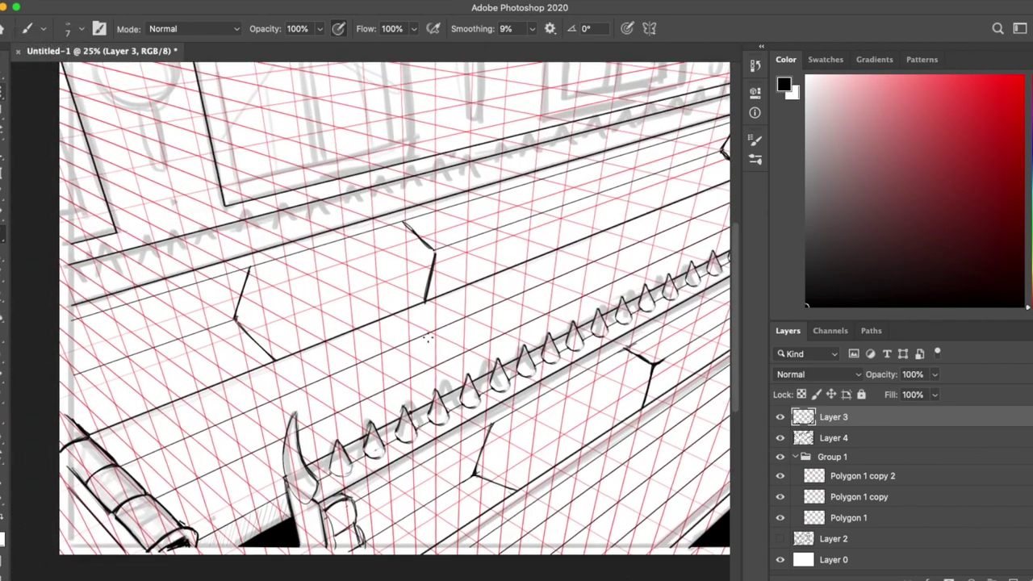
click(43, 28)
double_click(138, 180)
key(super+plus)
key(super+plus)
key(super+plus)
key(super+plus)
key(super+minus)
key(super+minus)
key(super+minus)
key(super+minus)
key(super+minus)
Step: Set the brush size to 12 and ink a thicker perspective line along the rear seat, with another thin plank line beside it
scroll(275, 234, down, 5)
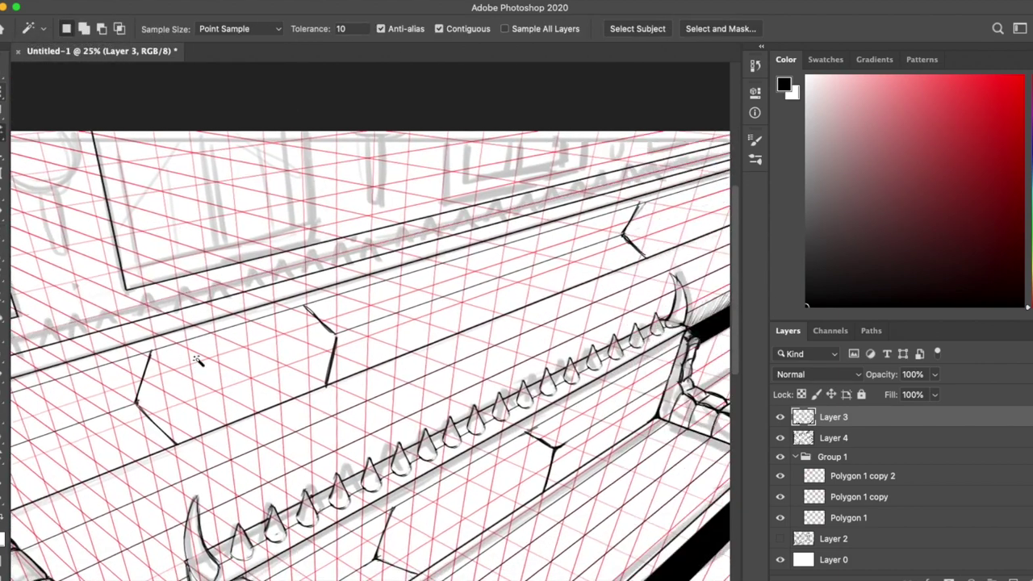
key(super+plus)
key(super+plus)
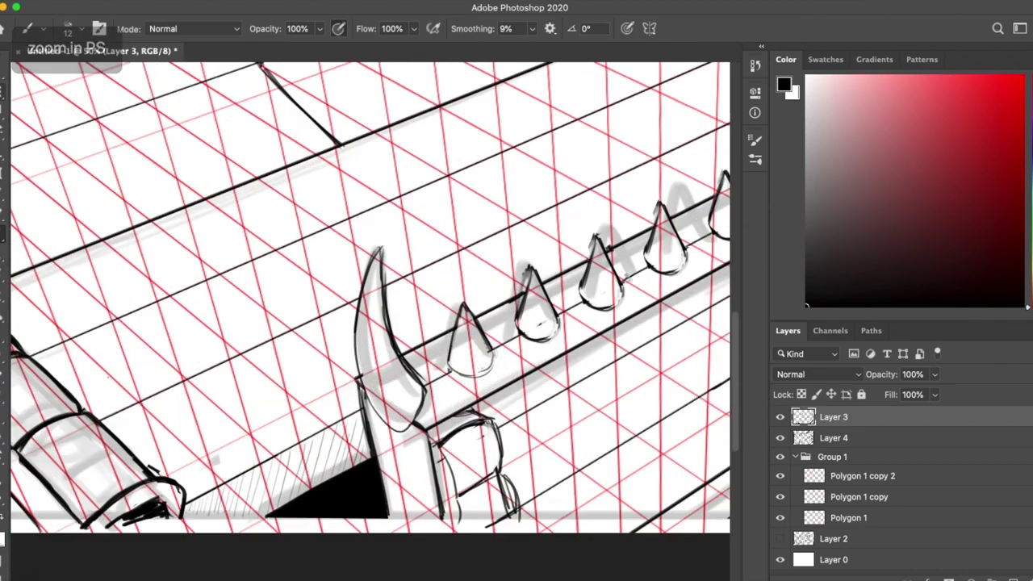
scroll(370, 297, right, 5)
key(super+minus)
key(super+minus)
key(super+plus)
scroll(370, 321, down, 5)
key(super+plus)
key(super+plus)
key(super+plus)
key(super+minus)
key(super+plus)
scroll(369, 297, left, 5)
Step: Erase the overshooting ends of the rear seat's lines and check the result with the perspective grid hidden
key(e)
key(super+minus)
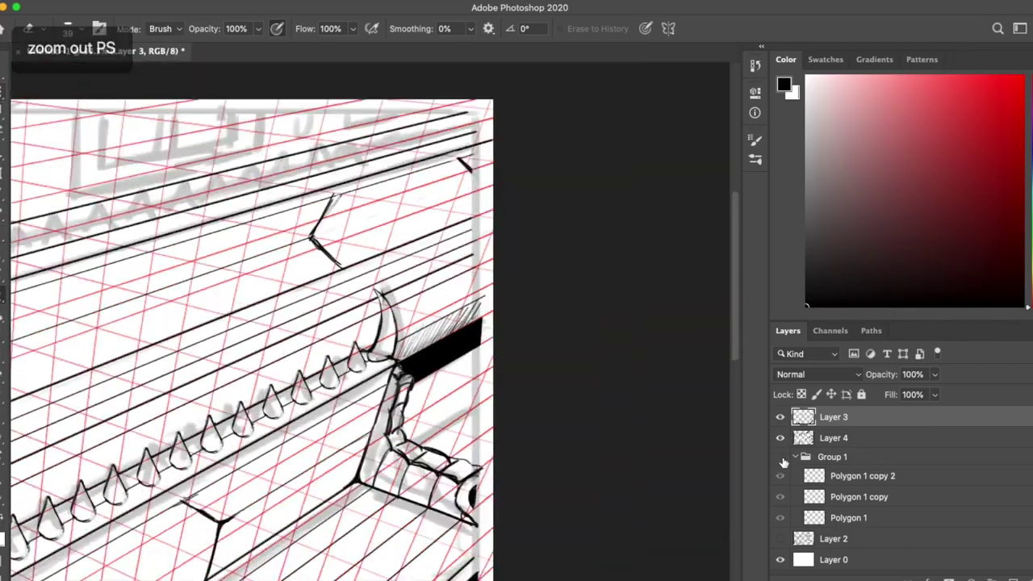
key(super+plus)
scroll(370, 297, down, 2)
scroll(370, 297, down, 3)
click(779, 457)
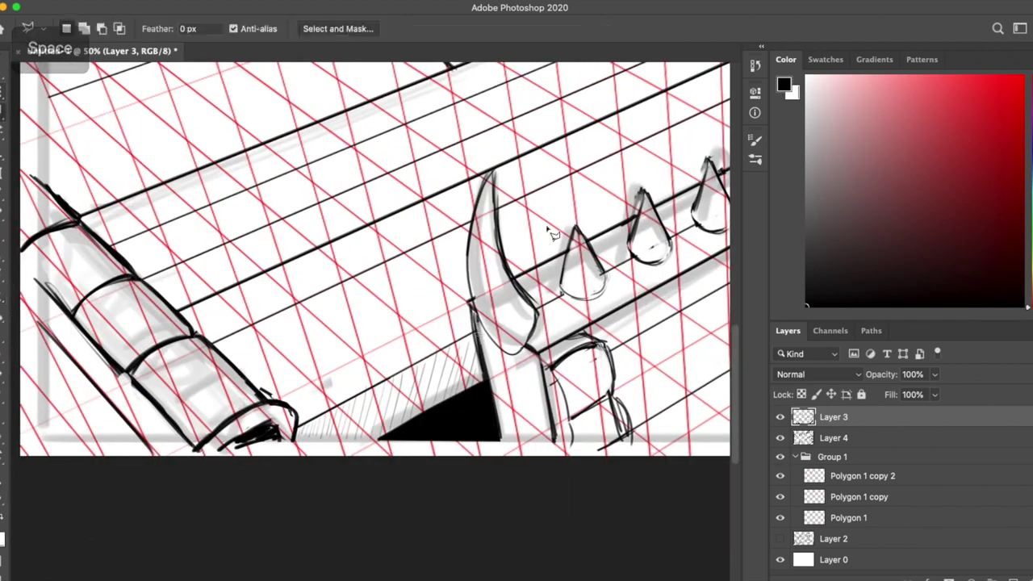
Step: Lasso the black bar and its hatching beside the front bench's far horn and clear them
key(super+plus)
key(l)
scroll(370, 297, left, 3)
key(e)
key(l)
drag(529, 260, 510, 276)
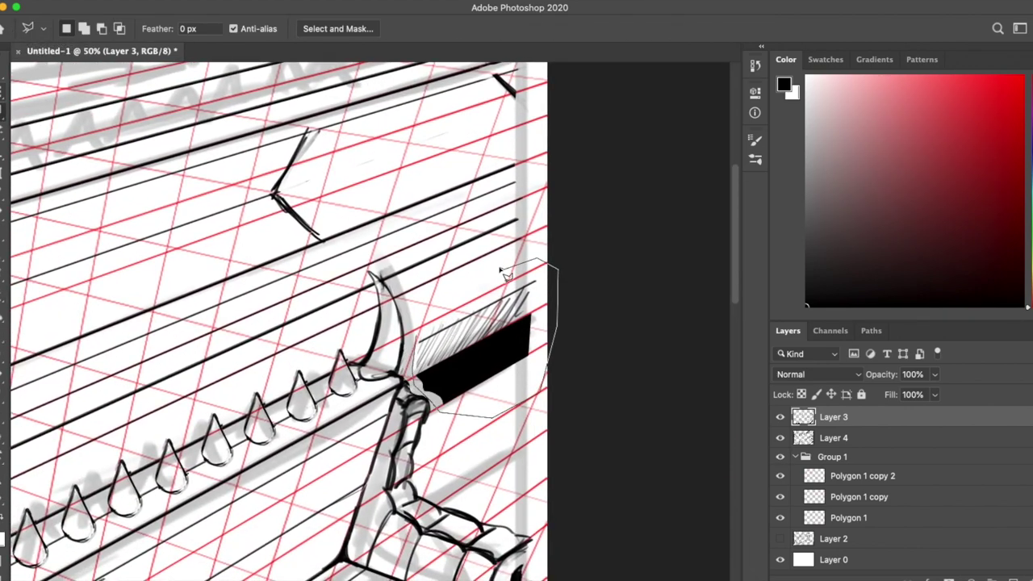
Step: Ink further thin plank lines along the lower part of the rear seat at brush size 7 and check the whole drawing
key(b)
scroll(495, 386, down, 4)
scroll(179, 365, left, 3)
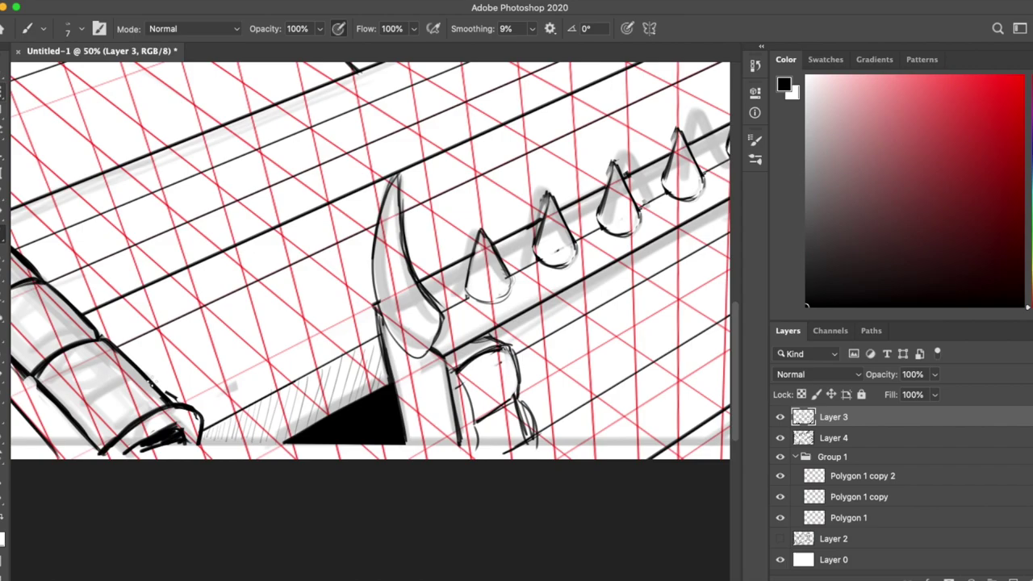
scroll(102, 396, right, 5)
scroll(102, 396, left, 4)
scroll(103, 396, up, 2)
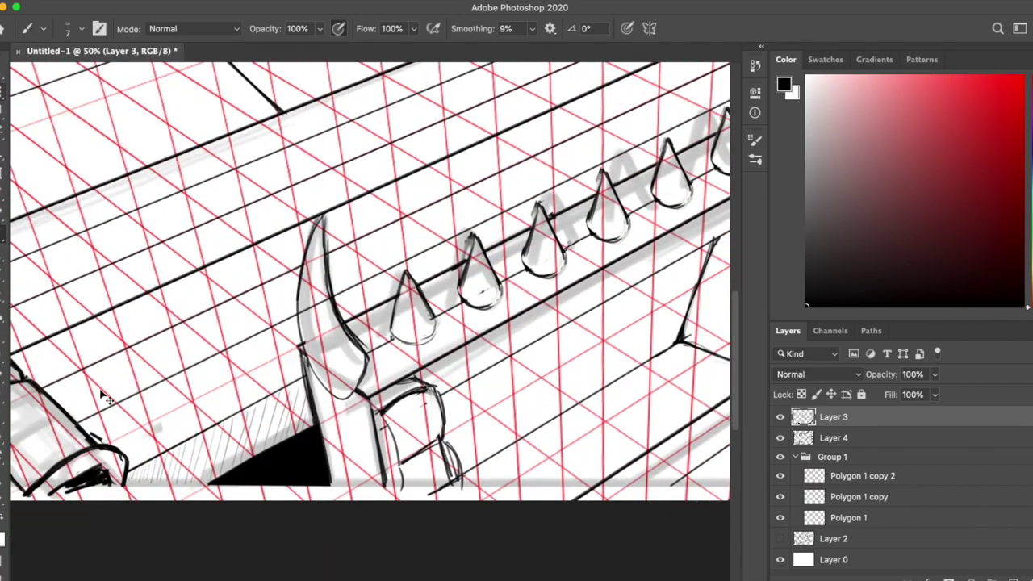
key(ctrl+minus)
key(ctrl+minus)
key(ctrl+minus)
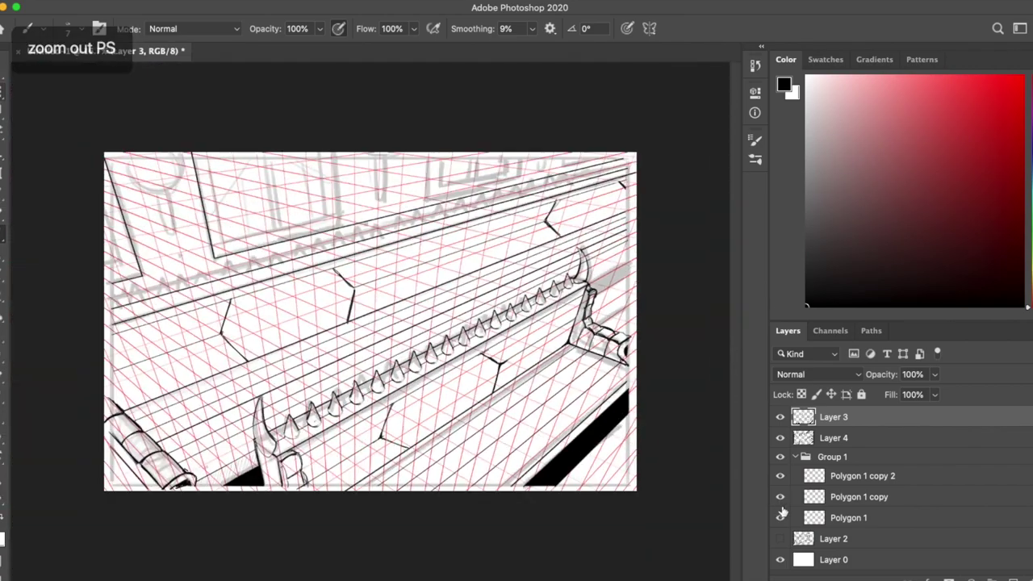
click(780, 457)
key(ctrl+z)
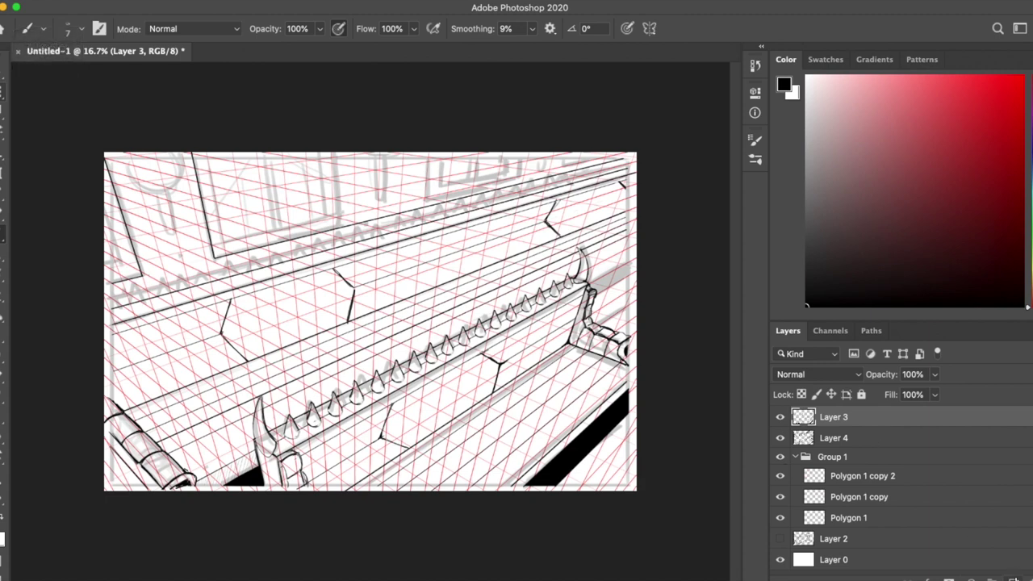
Step: Draw a long seat line on a new layer and rotate it about -0.87° around its near end to match the perspective
key(super+shift+alt+n)
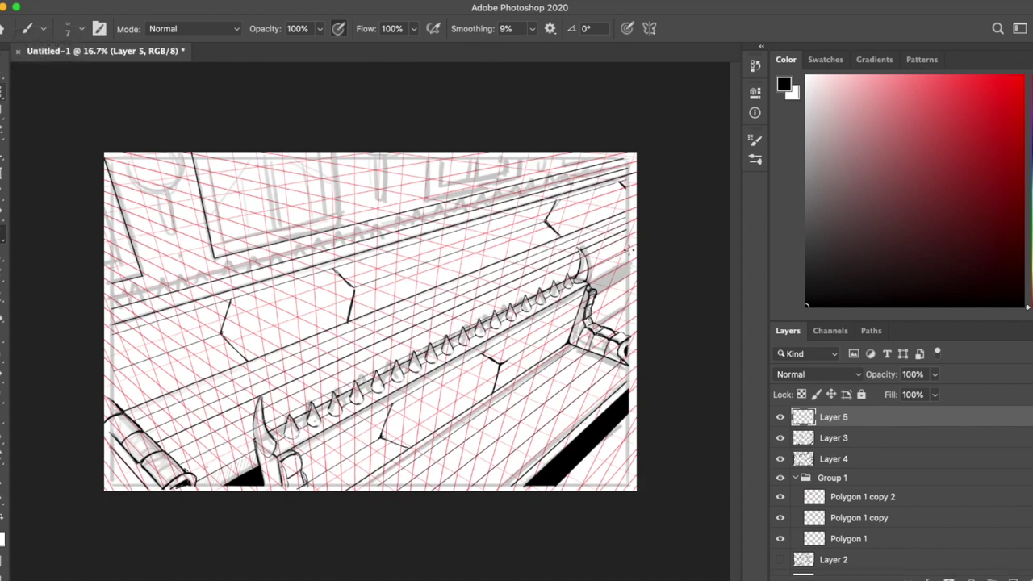
key(super+t)
drag(644, 245, 646, 237)
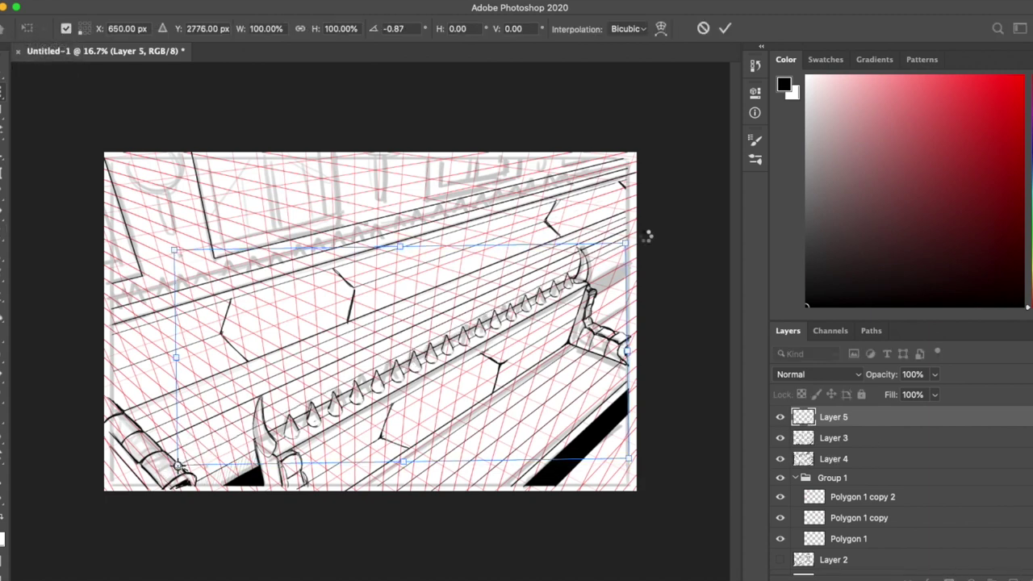
click(782, 418)
click(781, 417)
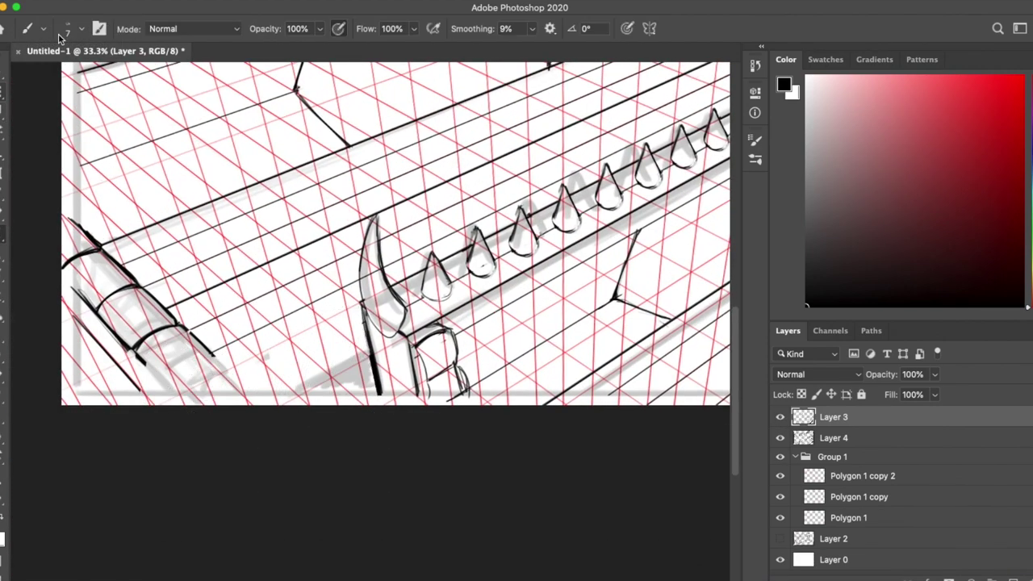
Step: Set the brush size to 12 and re-ink the rounded lower end of the rear bench's armrest with a dark scribbled core
click(68, 28)
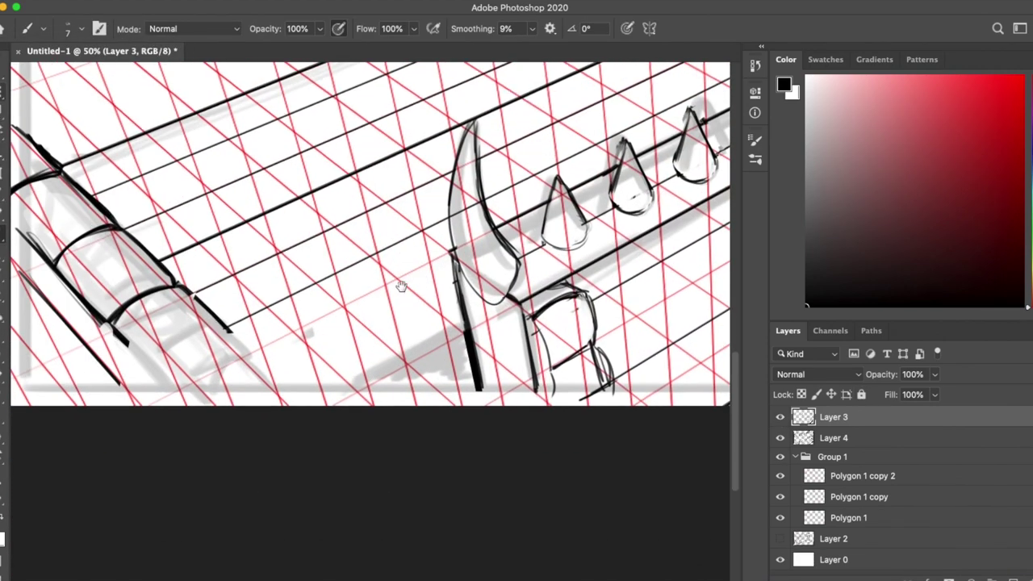
key(bracketright)
drag(176, 380, 250, 345)
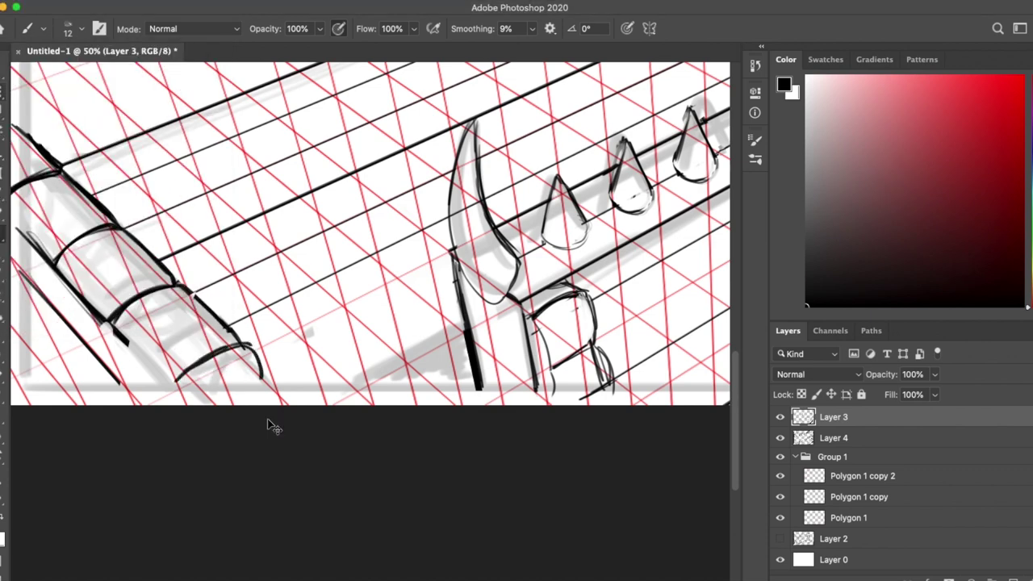
drag(172, 387, 230, 360)
scroll(429, 507, up, 5)
scroll(428, 508, left, 2)
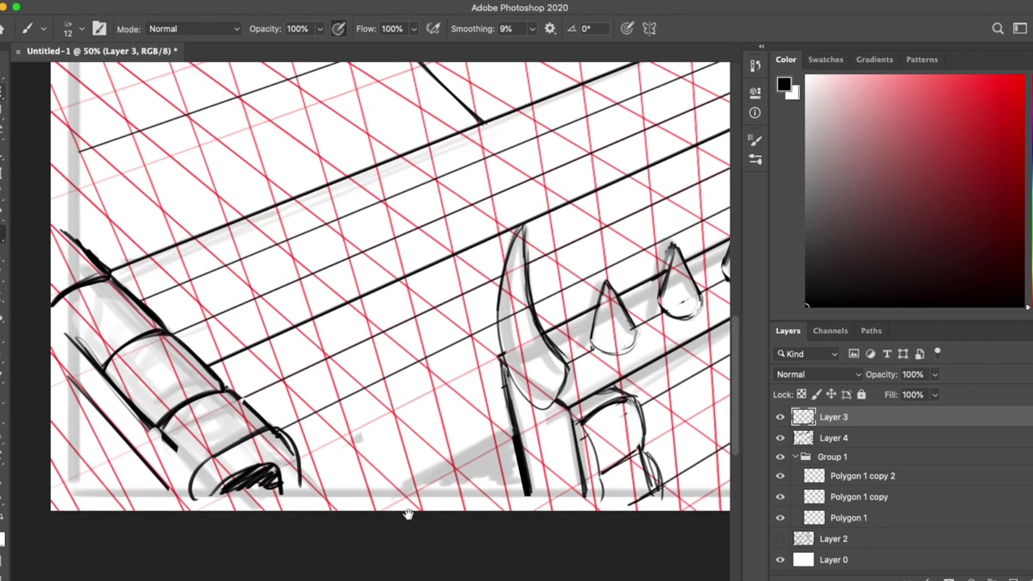
Step: On a new layer, lasso the gap under the rear bench beside the near horn and fill it with solid black
drag(212, 459, 194, 487)
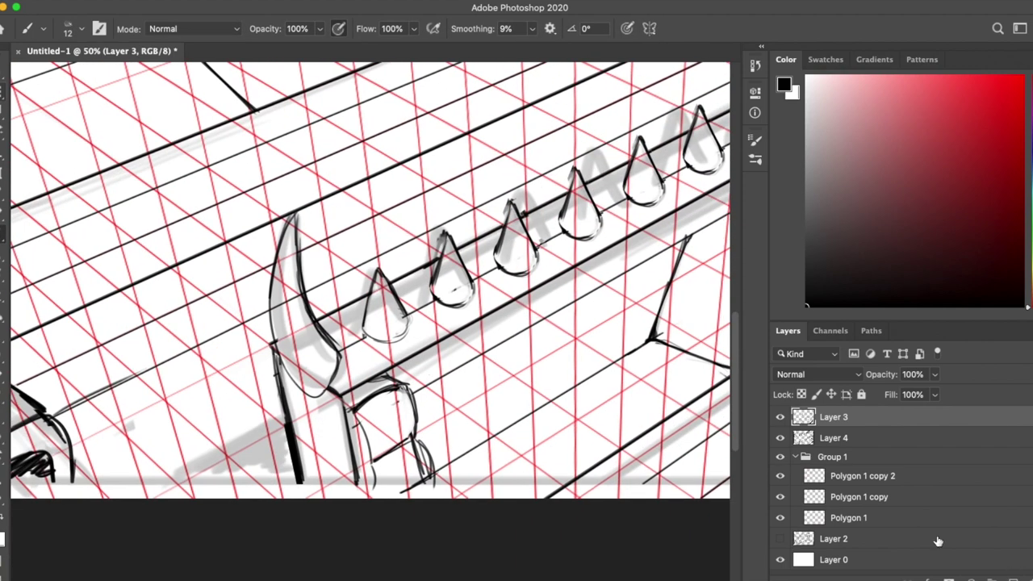
click(968, 573)
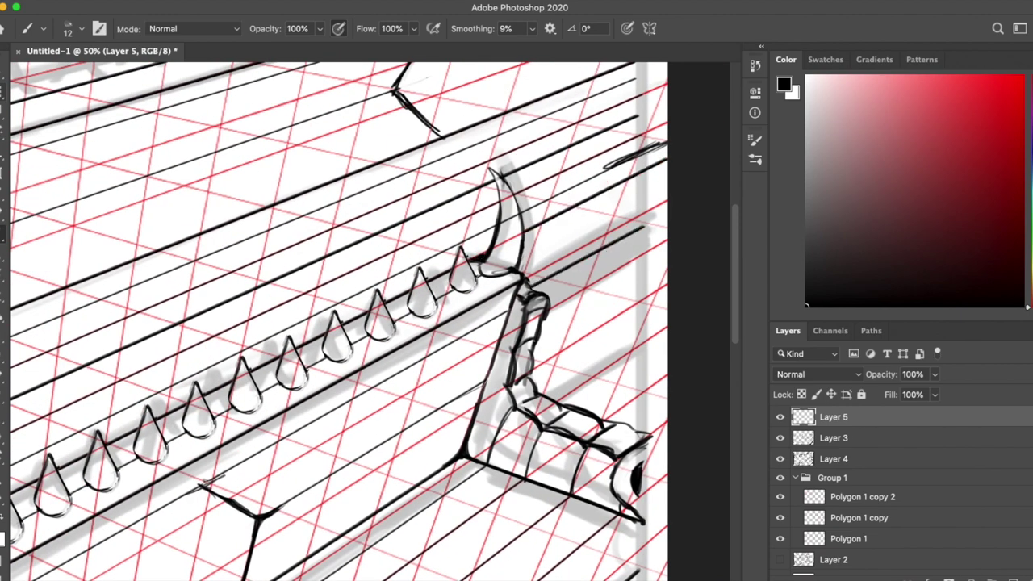
key(l)
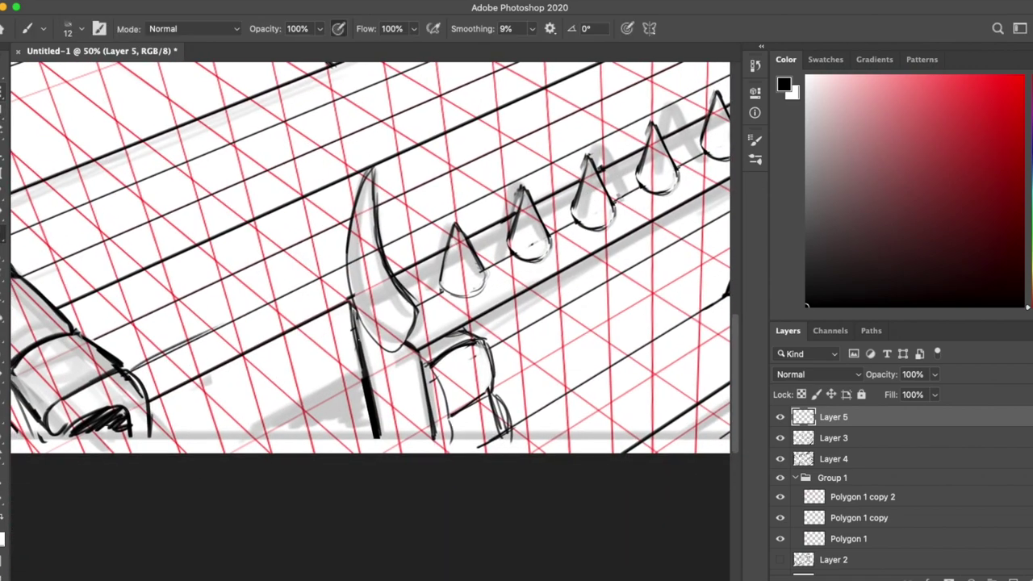
key(l)
key(b)
key(alt+BackSpace)
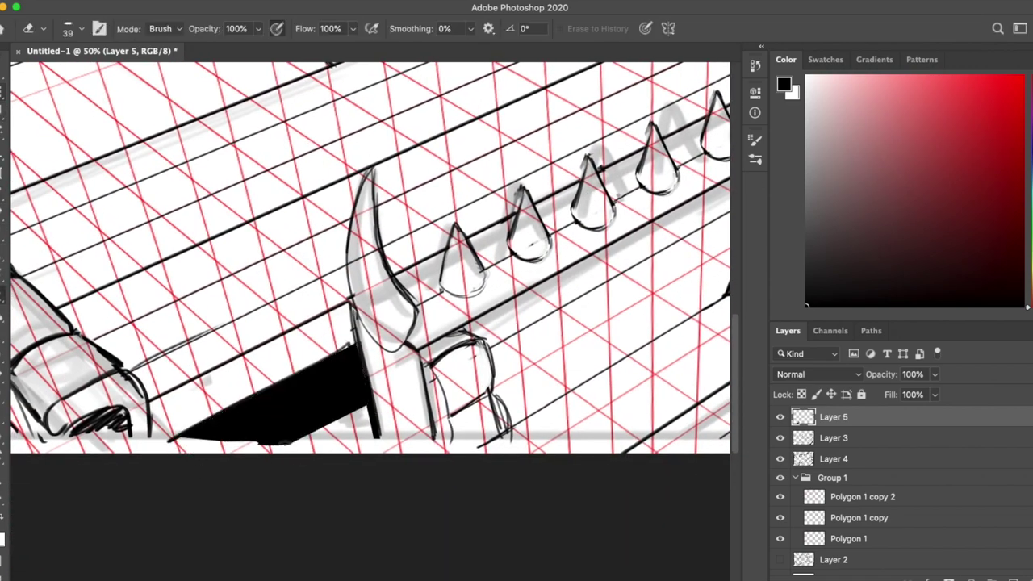
key(super+minus)
key(super+minus)
key(super+plus)
key(super+plus)
key(super+minus)
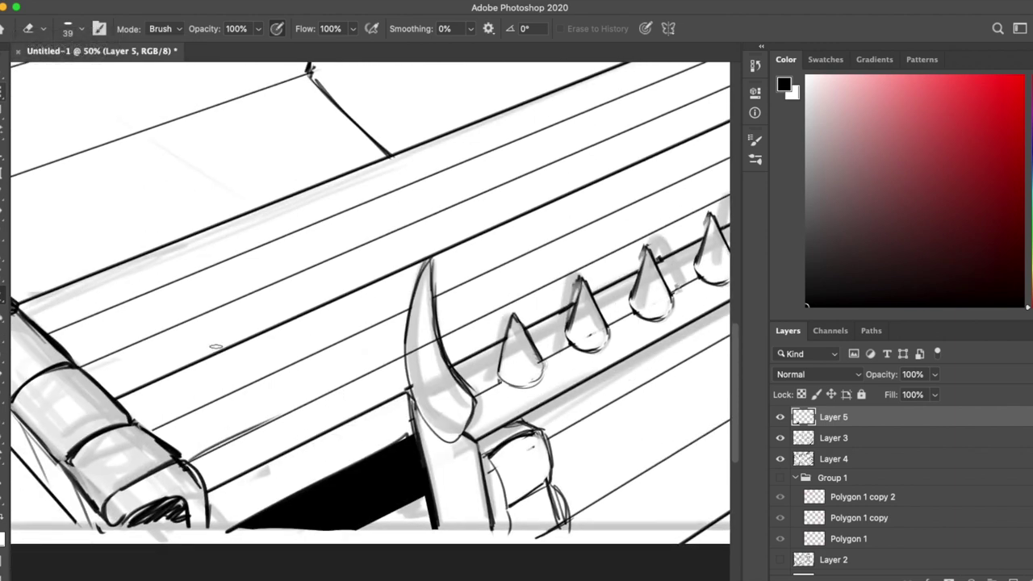
Step: Erase faint breaks into the rear bench's thick seat line with the size 39 eraser
key(BackSpace)
key(super+plus)
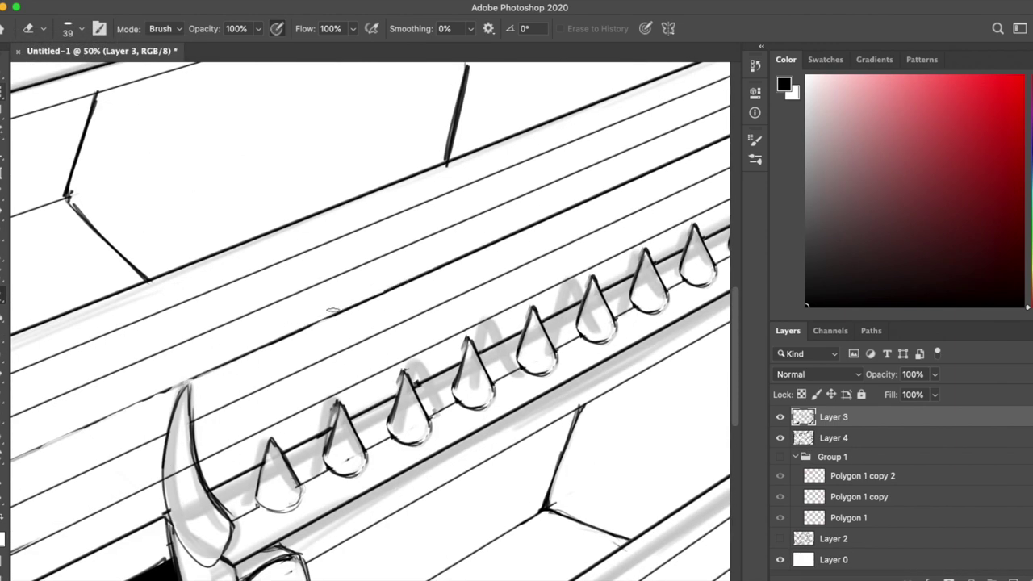
scroll(333, 309, down, 3)
key(super+minus)
key(super+minus)
key(super+minus)
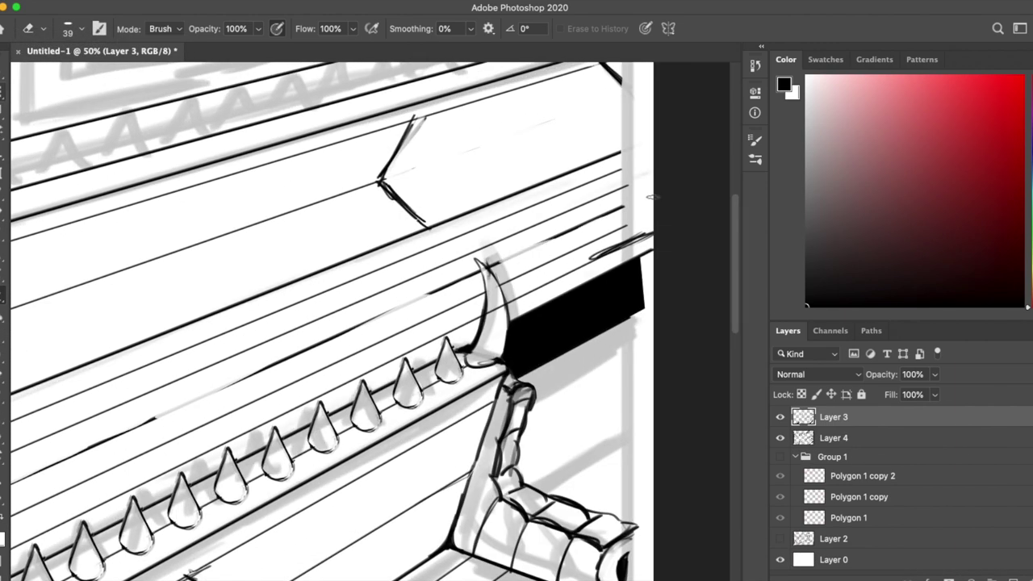
Step: Hide the sketch on Layer 4, lower the grid group's opacity to 30%, and return to the ink layer
click(779, 437)
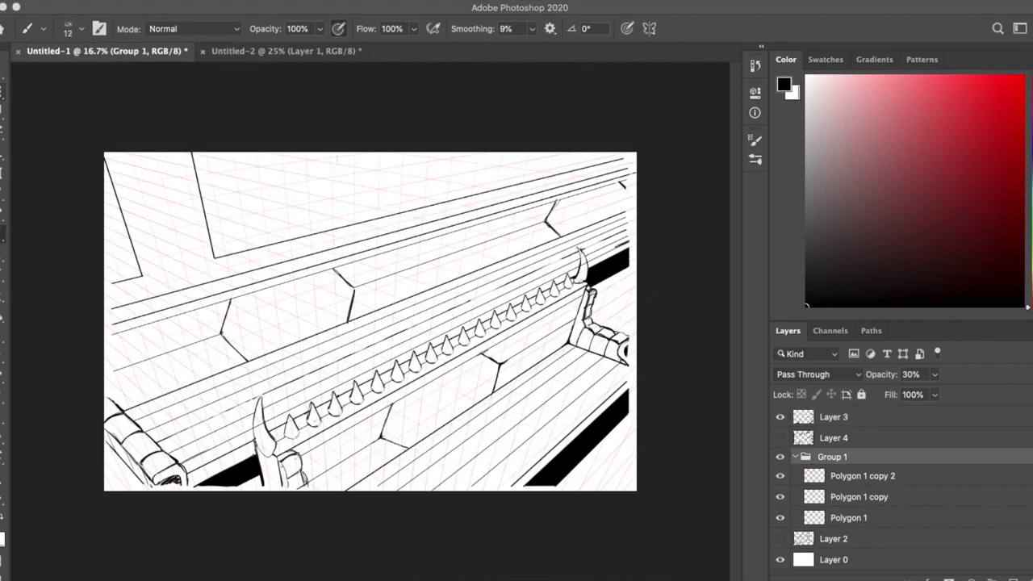
drag(121, 353, 376, 387)
key(alt+bracketright)
key(alt+bracketright)
scroll(172, 190, up, 3)
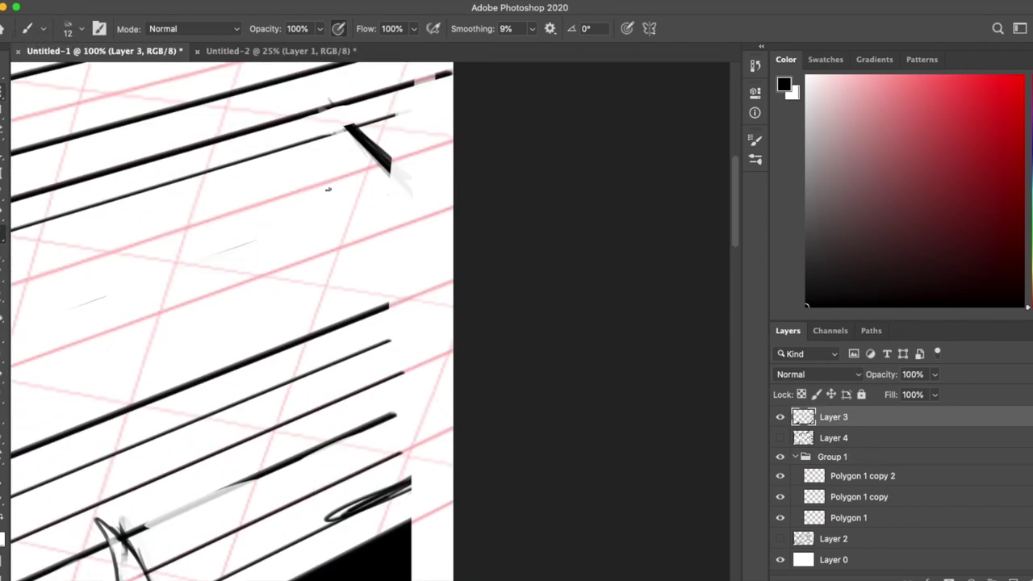
Step: Erase the line overshoots at the far end of the rear bench's backrest
key(e)
scroll(393, 168, down, 2)
key(super+minus)
key(super+minus)
key(super+minus)
key(super+minus)
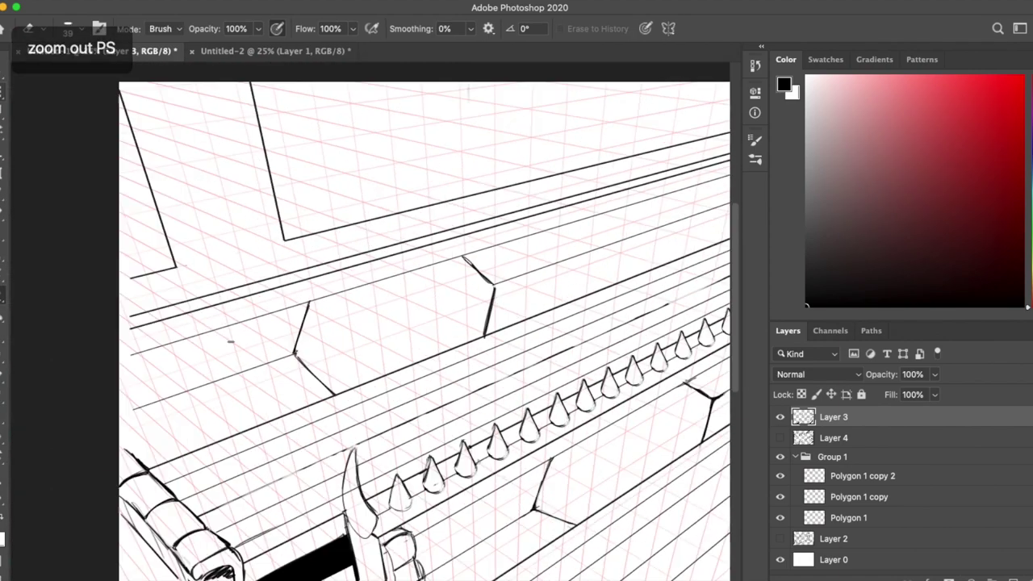
mouse_move(680, 309)
mouse_down()
mouse_move(681, 215)
mouse_move(588, 191)
mouse_move(645, 385)
mouse_move(590, 423)
mouse_up()
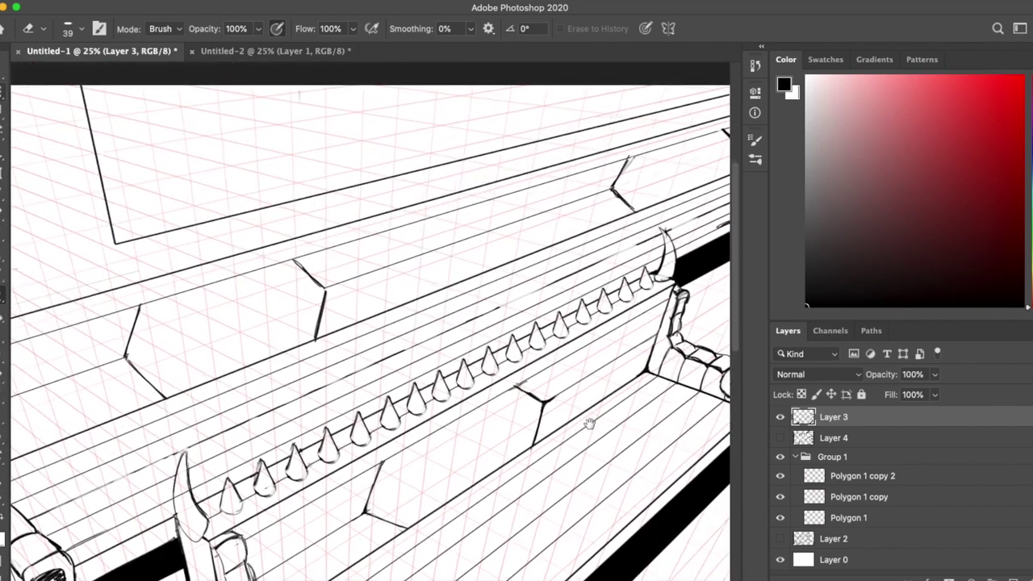
Step: On a new layer, draw a straight red guide line along the upper side of the rear bench's top rail, checking it against the sketch
key(super+shift+alt+n)
key(b)
drag(11, 327, 674, 150)
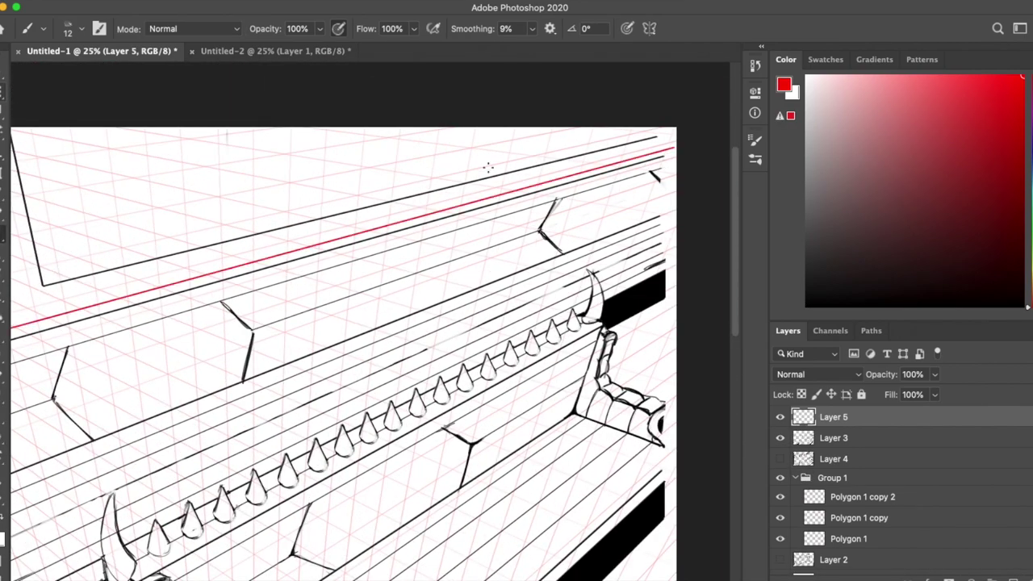
key(super+t)
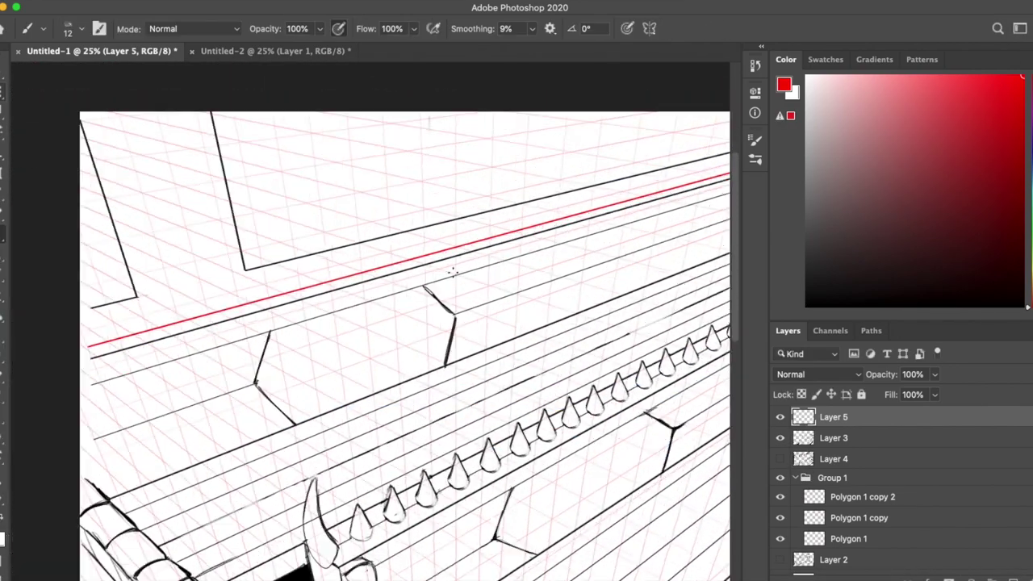
key(super+minus)
key(super+plus)
key(super+plus)
key(super+plus)
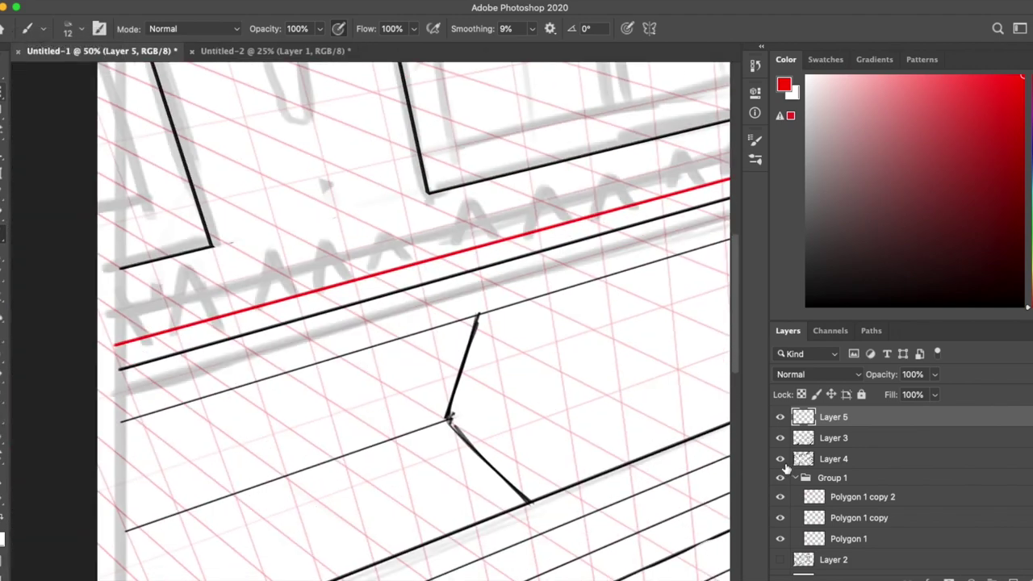
key(super+minus)
scroll(413, 323, up, 3)
key(super+plus)
scroll(357, 323, down, 5)
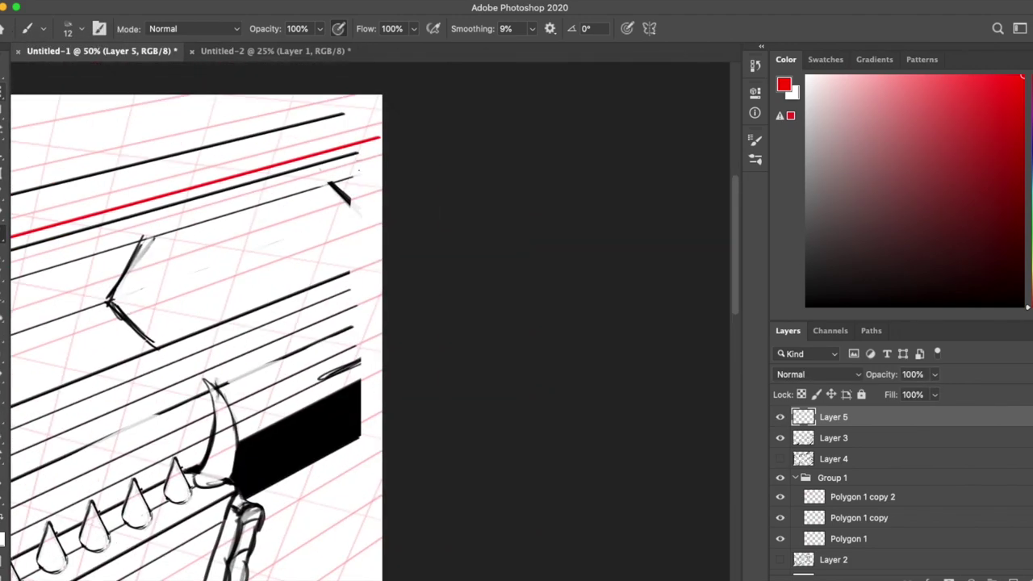
Step: Add a second red guide line just below the rail line, following the same perspective
scroll(357, 323, right, 2)
key(w)
key(alt+bracketleft)
key(super+t)
key(super+plus)
alt+click(12, 71)
key(super+minus)
key(Return)
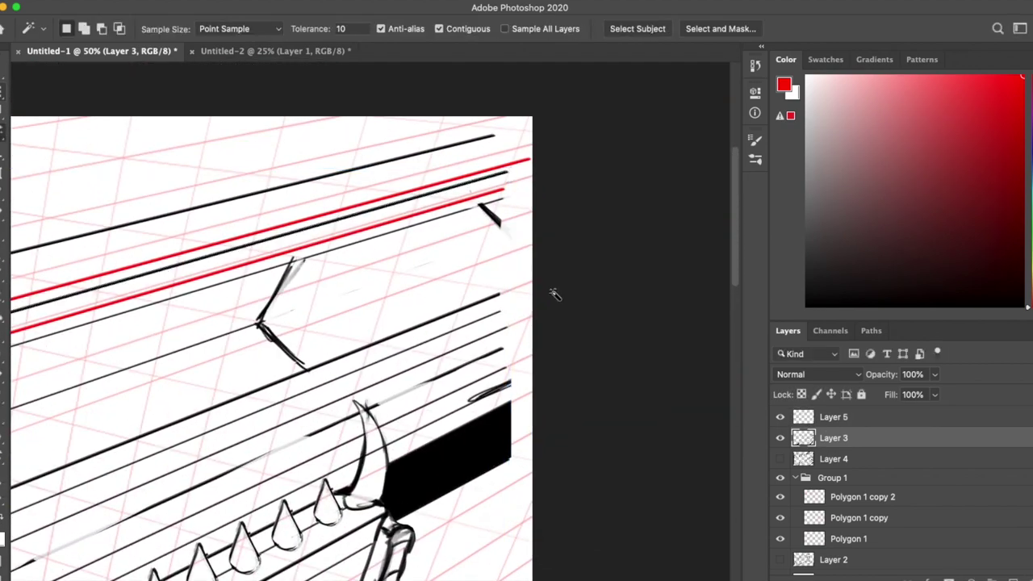
Step: Erase a curved, banded leg with a foot out of the black gap under the front bench
key(super+minus)
key(super+plus)
key(b)
scroll(253, 401, down, 4)
scroll(253, 401, right, 1)
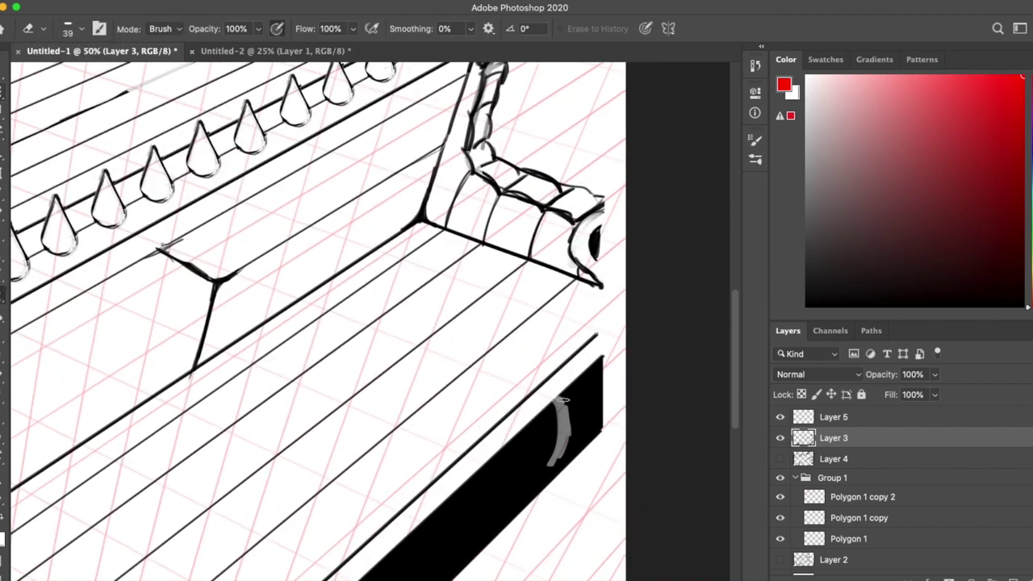
key(e)
scroll(577, 417, down, 2)
scroll(577, 417, left, 1)
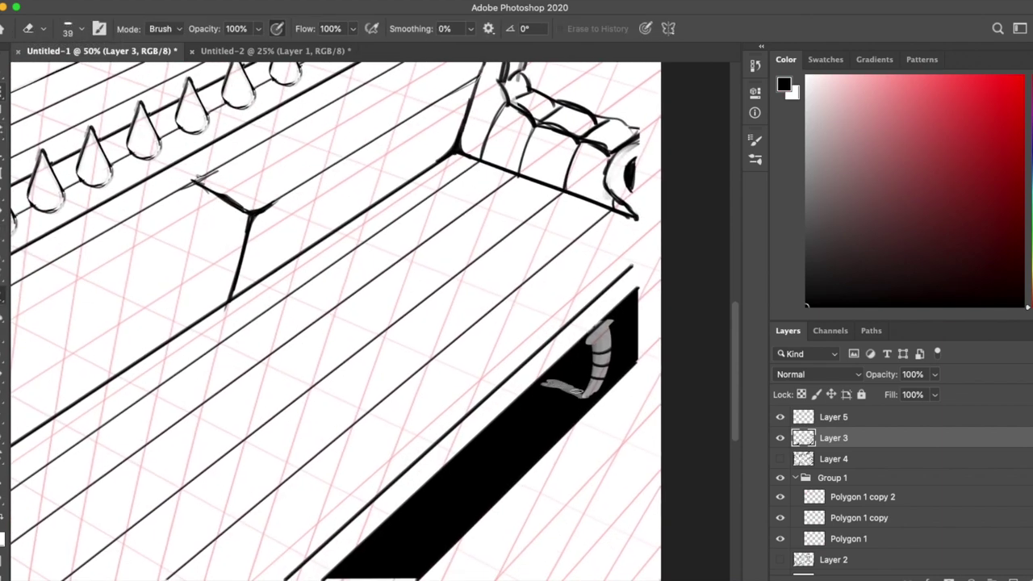
Step: Carve a similar banded leg out of the black gap beside the far horn
scroll(635, 334, up, 5)
scroll(636, 334, right, 1)
key(b)
scroll(624, 251, down, 1)
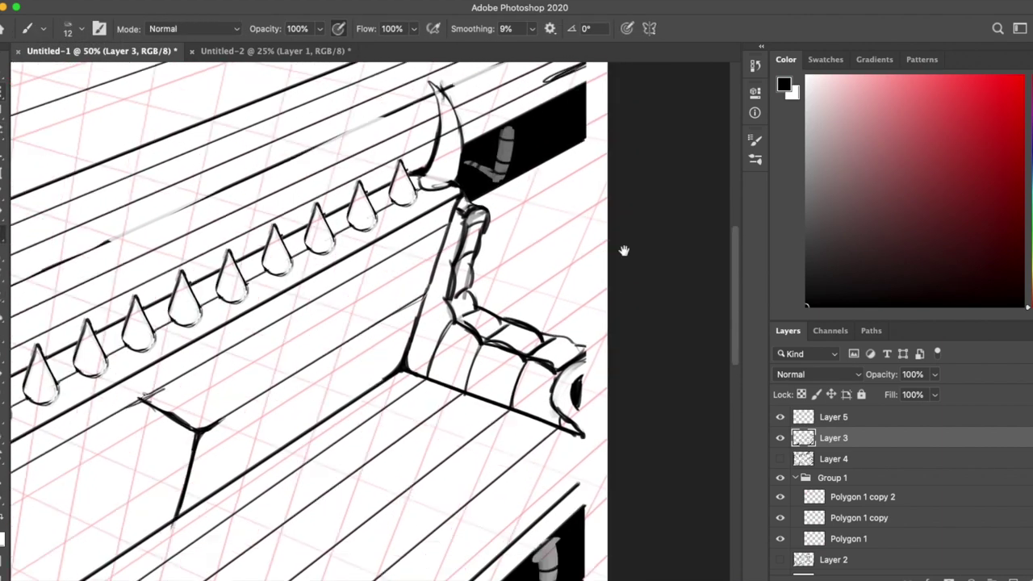
Step: Refine both carved legs in the black gaps, alternating eraser highlights with size 12 black brush contours
key(ctrl+minus)
key(ctrl+plus)
drag(624, 251, 616, 146)
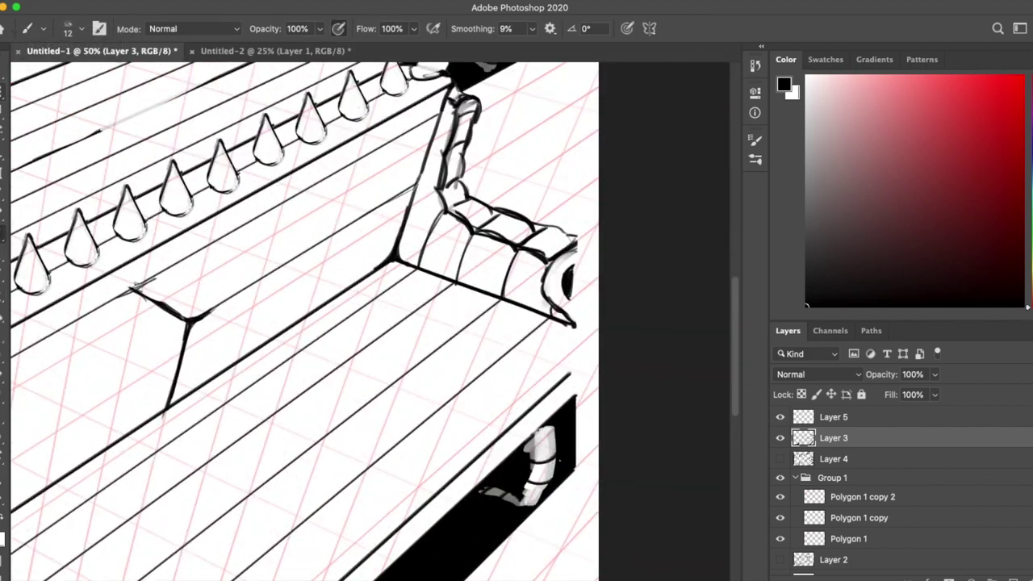
key(e)
scroll(578, 364, up, 3)
key(b)
scroll(476, 274, up, 3)
key(e)
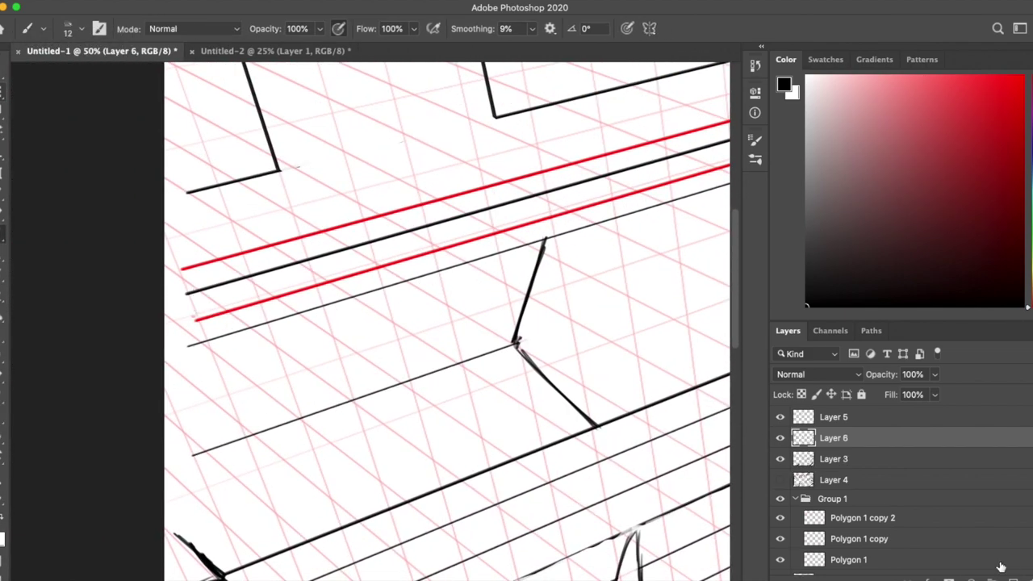
Step: On a new layer, ink one teardrop spike between the red guides at the near end of the rear bench's rail
scroll(452, 323, down, 2)
scroll(245, 93, right, 2)
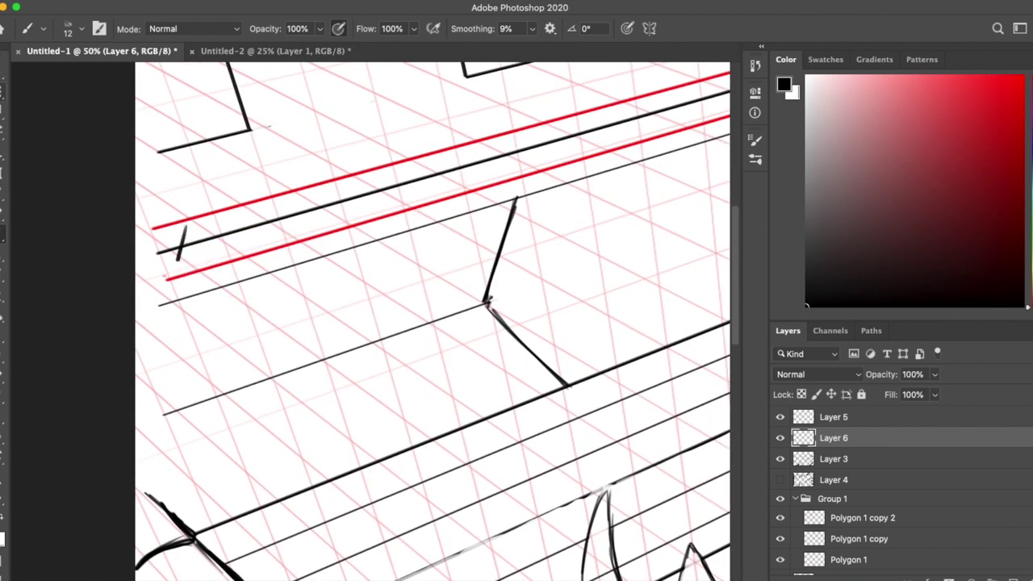
key(e)
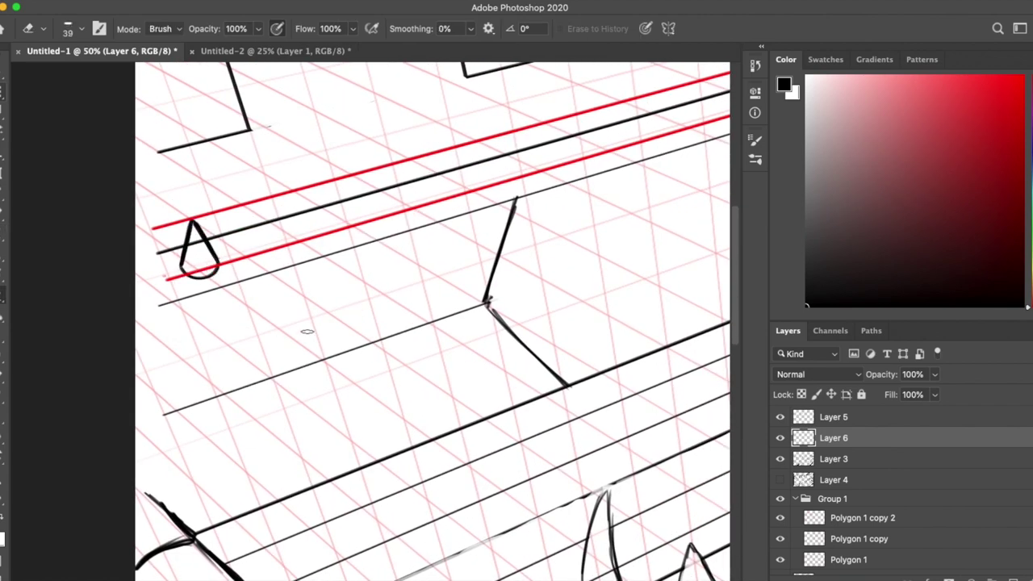
Step: Duplicate the spike three times and space the copies along the rail between the red guides
key(super+j)
key(b)
key(v)
drag(227, 242, 343, 216)
key(super+j)
key(super+j)
drag(387, 392, 450, 376)
drag(540, 238, 460, 282)
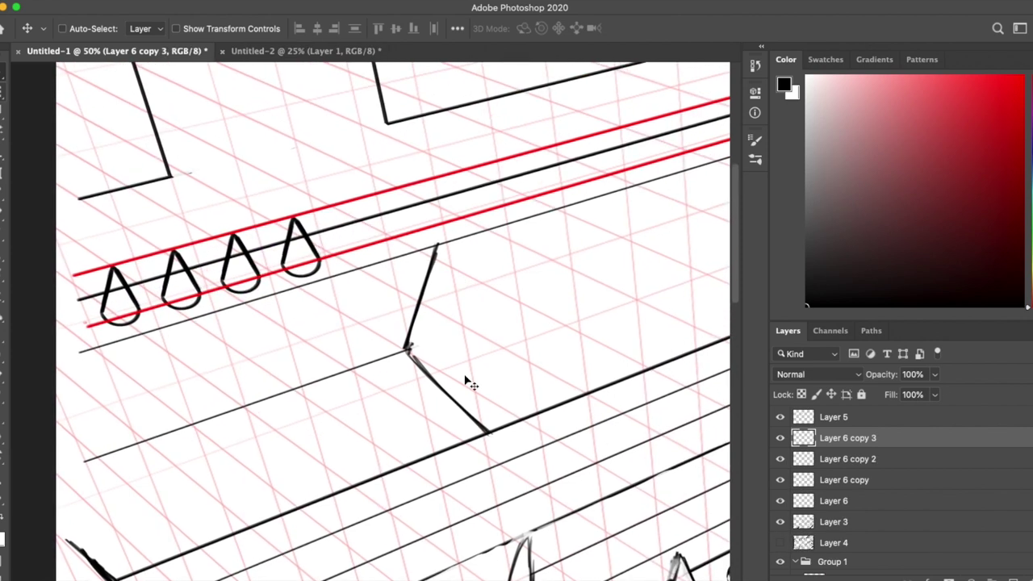
Step: Extend the spike row with further copies and shift the copied group farther along the rail
key(super+j)
drag(315, 255, 328, 255)
key(super+t)
key(super+z)
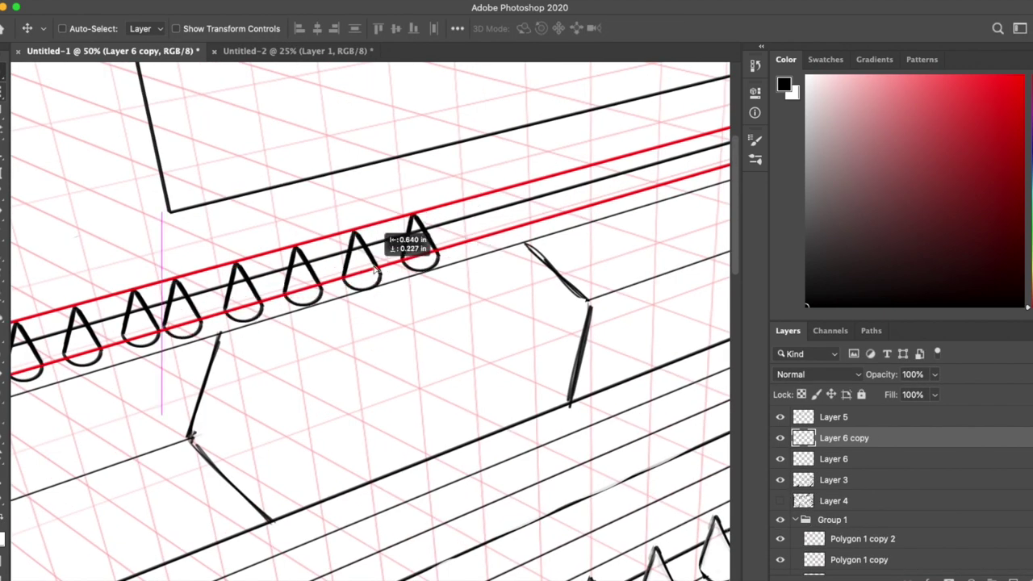
drag(376, 271, 428, 250)
Step: Shrink and nudge the copied spikes to an even spacing between the guides, and merge them into Layer 6
key(l)
key(super+t)
drag(449, 207, 441, 215)
key(Return)
drag(232, 323, 237, 328)
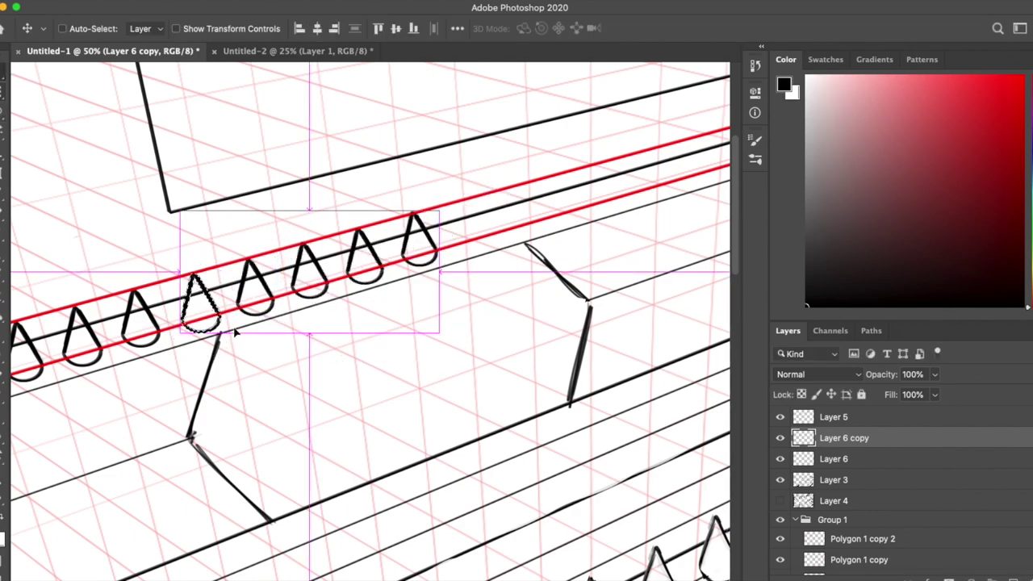
scroll(237, 329, down, 5)
scroll(363, 323, up, 4)
key(super+e)
click(781, 439)
key(super+plus)
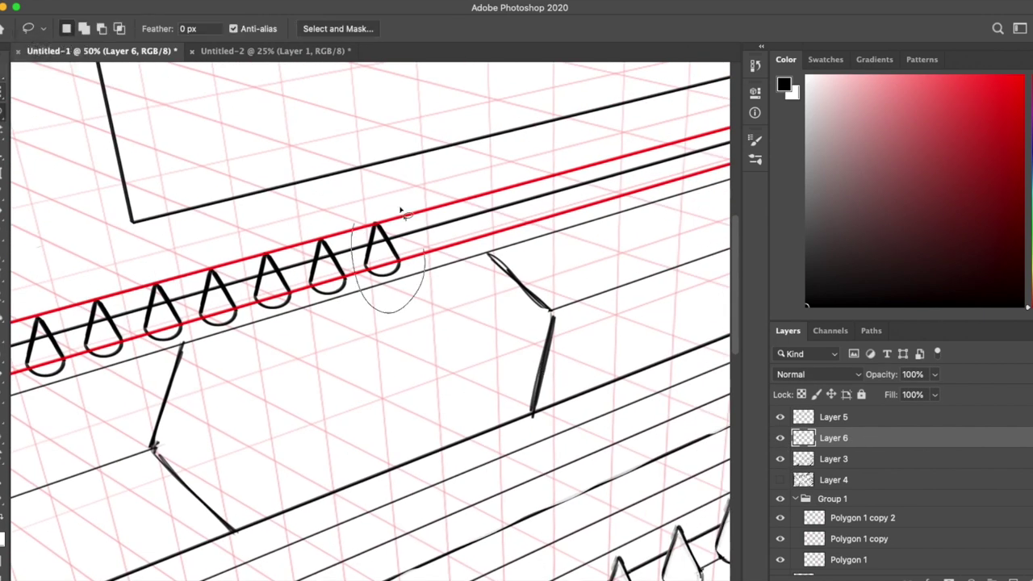
Step: Copy the lassoed end spike to its own layer, scale it down, and place three successive copies farther along the rail
key(super+j)
key(v)
key(super+alt+t)
drag(373, 283, 424, 266)
key(Return)
drag(555, 315, 499, 338)
alt+drag(403, 321, 455, 313)
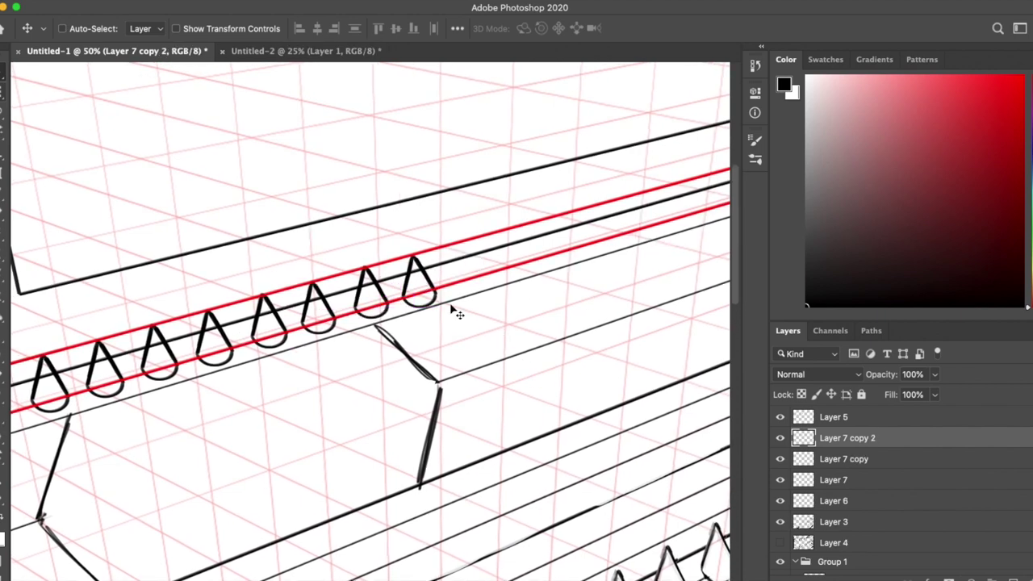
Step: Add one more reduced spike to the end of the row and correct its position between the red guides
key(super+alt+t)
drag(438, 253, 266, 256)
key(Return)
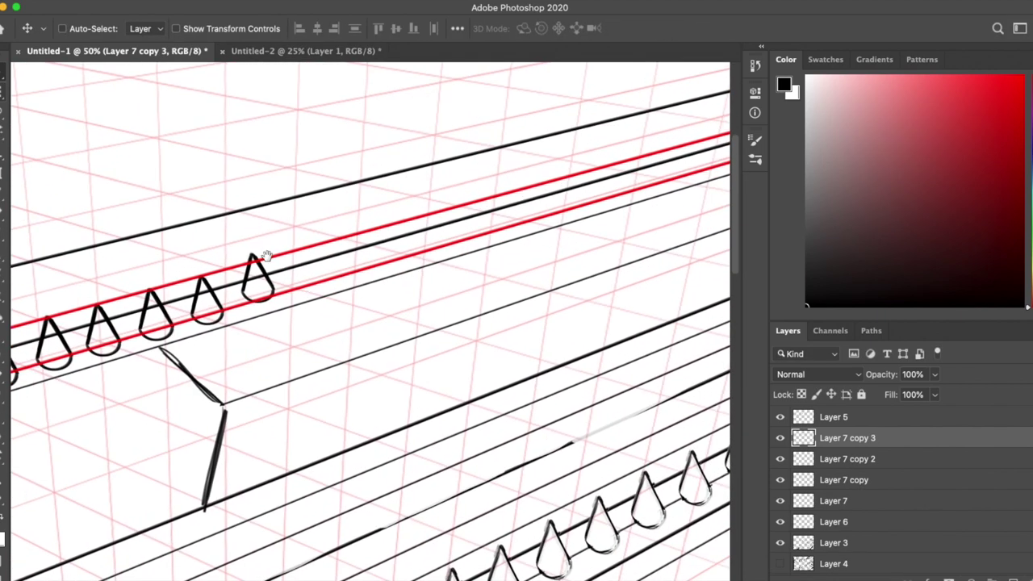
key(super+z)
key(super+z)
key(shift+super+z)
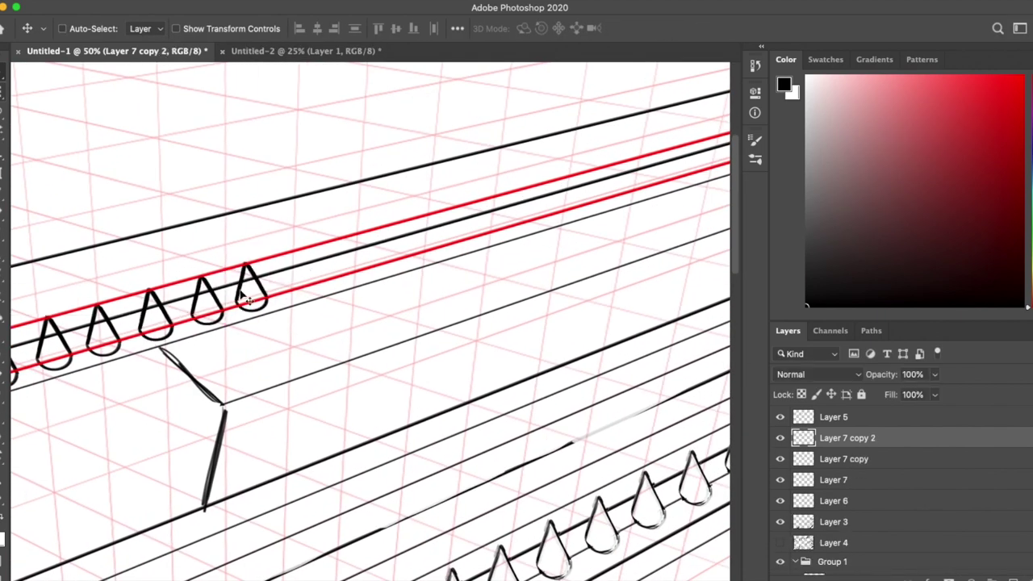
Step: Duplicate the last three spikes as a group along the rail twice, scaling the second copy to about 94%
key(super+alt+t)
key(Escape)
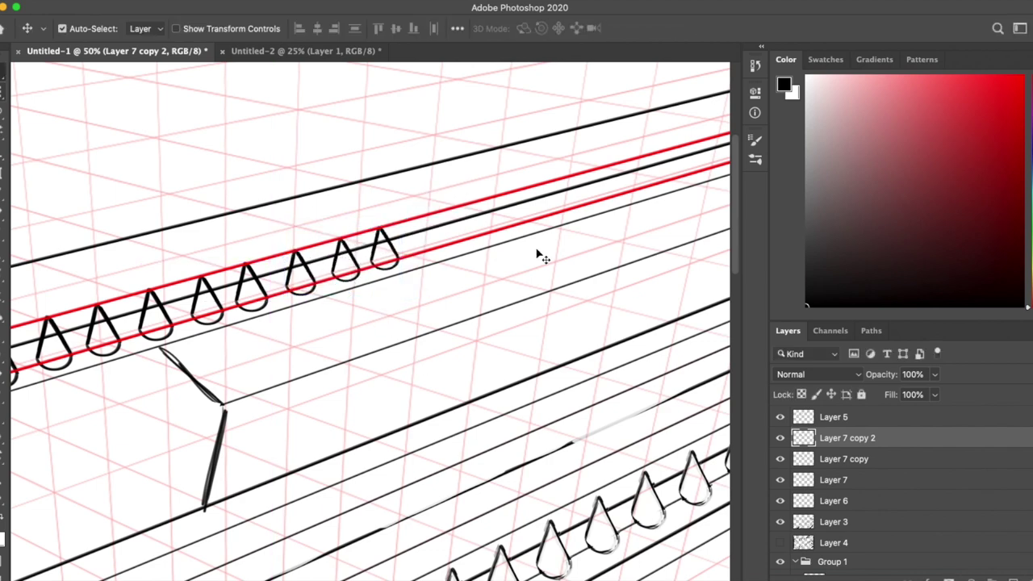
key(shift+super+alt+t)
key(super+t)
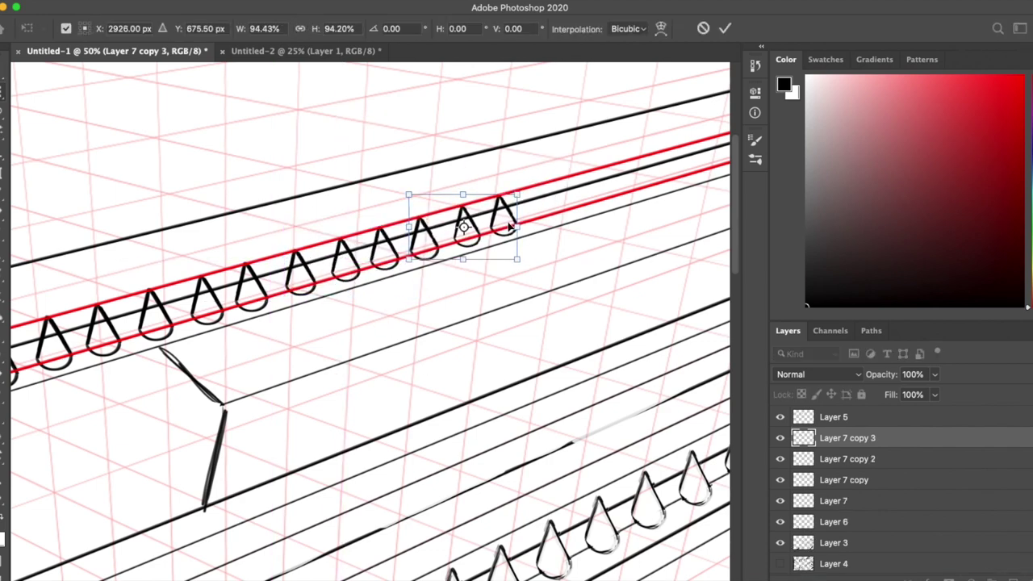
key(Escape)
Step: Place more scaled-down copies of the three-spike group along the rail toward its far end
scroll(498, 307, right, 5)
scroll(498, 307, up, 2)
key(shift+super+alt+t)
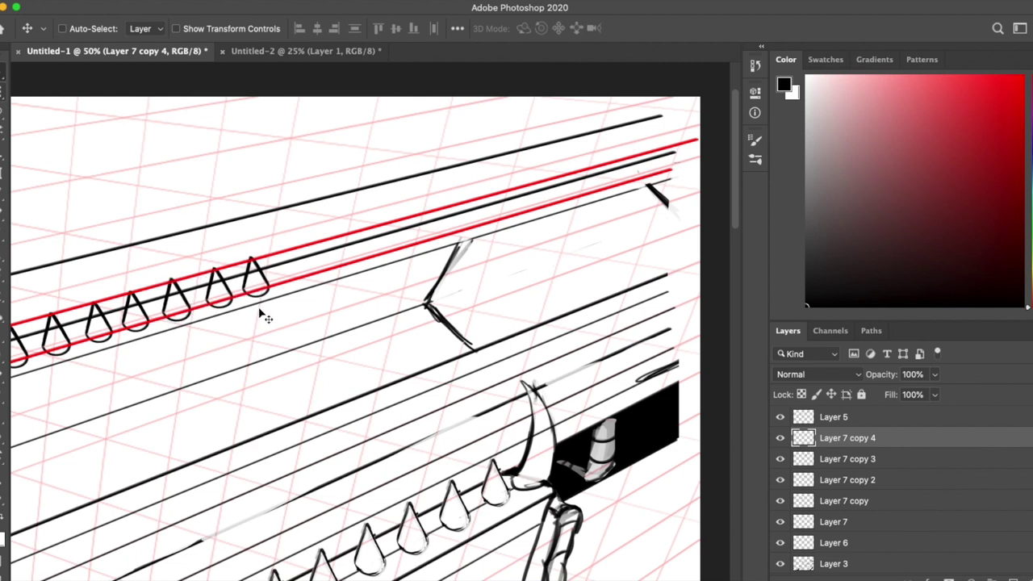
drag(265, 311, 534, 192)
key(super+t)
key(Escape)
key(shift+super+alt+t)
key(super+t)
key(Escape)
Step: Scale the newest three-spike copy to about 92% and place another copy near the far end of the rail
key(shift+super+alt+t)
scroll(529, 191, right, 2)
key(super+t)
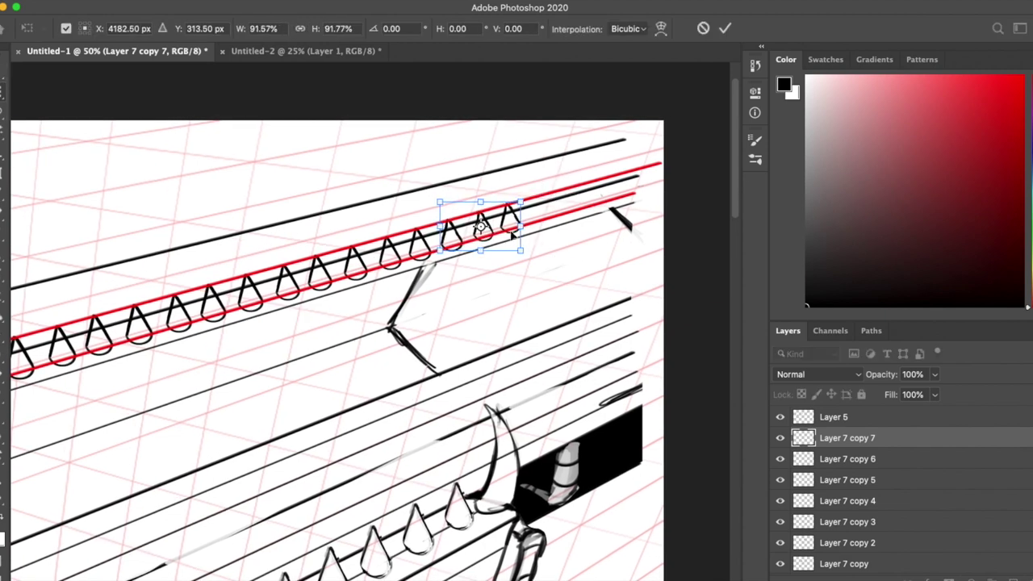
key(Escape)
key(shift+super+alt+t)
drag(519, 247, 621, 192)
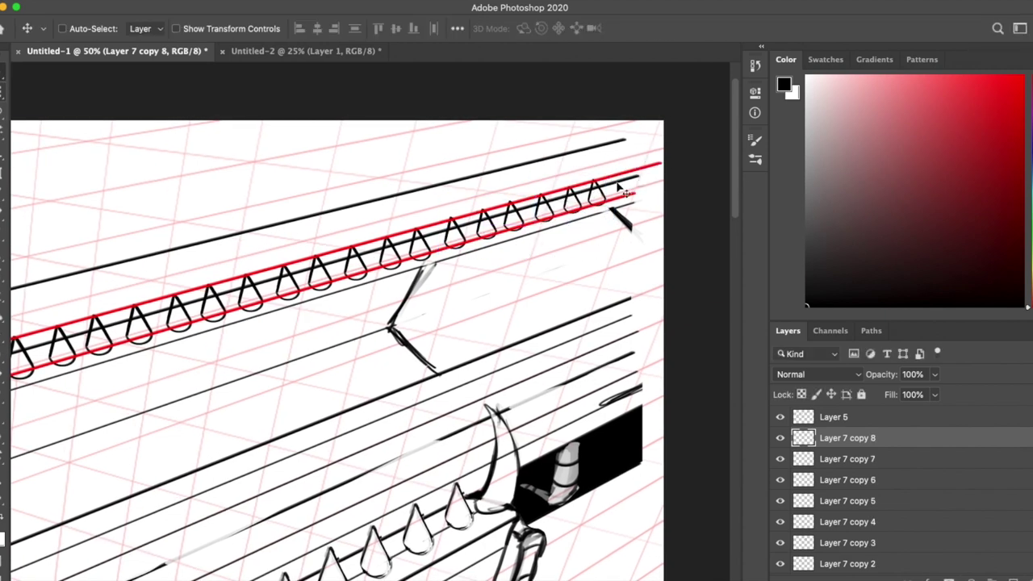
Step: Fit the last spike group at the rail's far end and merge all the spike copies into Layer 7
key(super+t)
key(Return)
key(super+e)
key(super+e)
key(e)
key(super+e)
key(super+e)
key(super+e)
key(super+e)
key(super+e)
key(super+e)
key(super+e)
key(super+e)
key(super+minus)
key(super+minus)
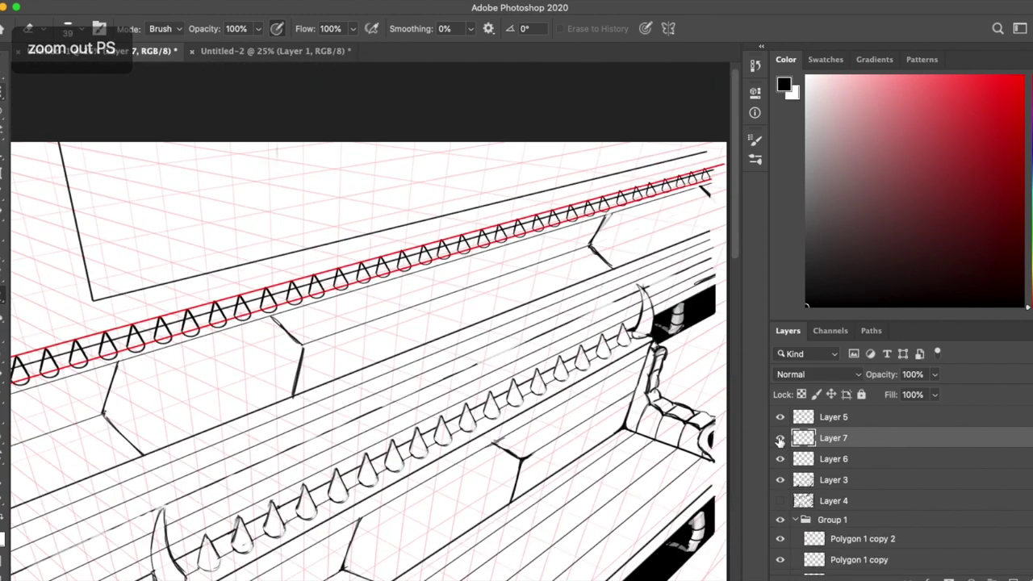
Step: Clear the rail line inside the rear bench's spikes and merge the spike and rail layers into Layer 3
key(w)
click(495, 218)
click(837, 459)
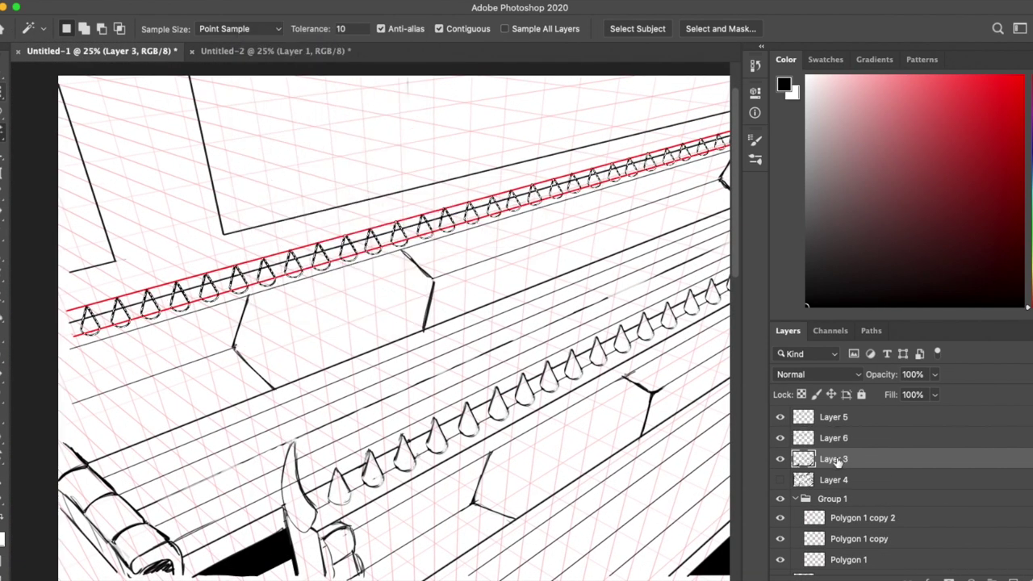
key(super+e)
key(super+minus)
key(super+plus)
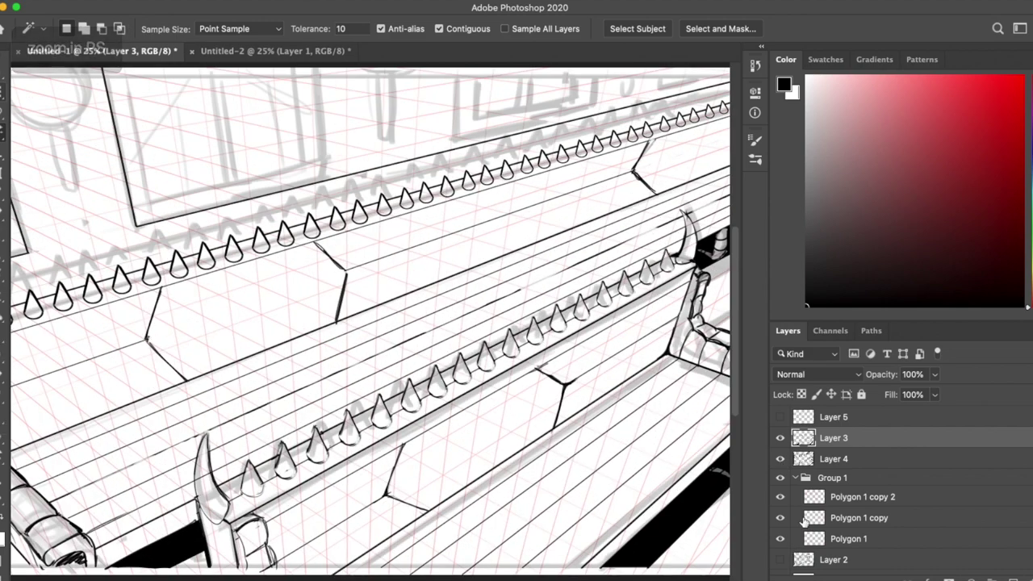
Step: Ink the large window's inner frame and right side over the sketch, erasing the frame lines that overshoot the corner
key(b)
scroll(320, 340, up, 2)
key(super+plus)
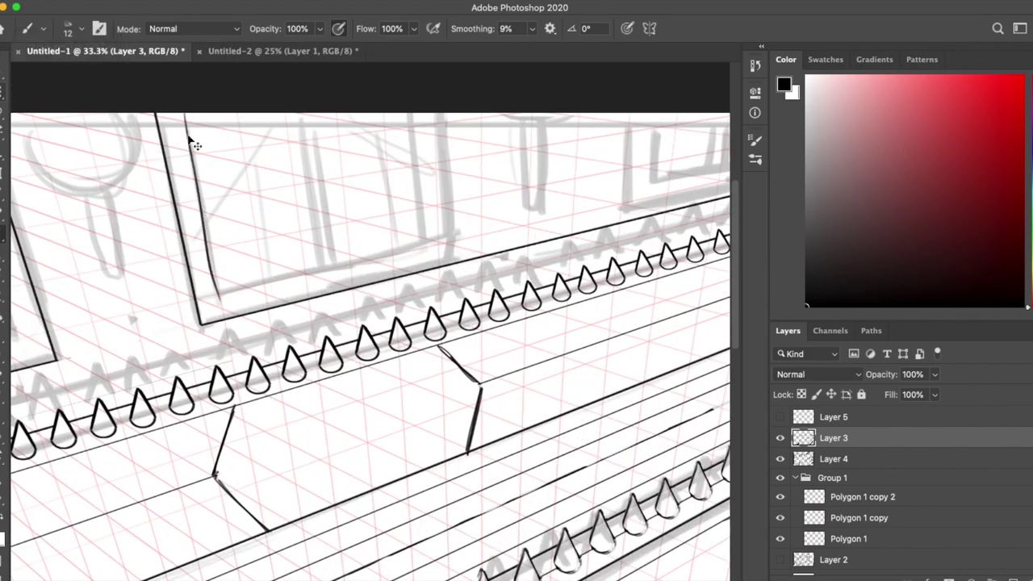
key(super+plus)
scroll(369, 323, up, 3)
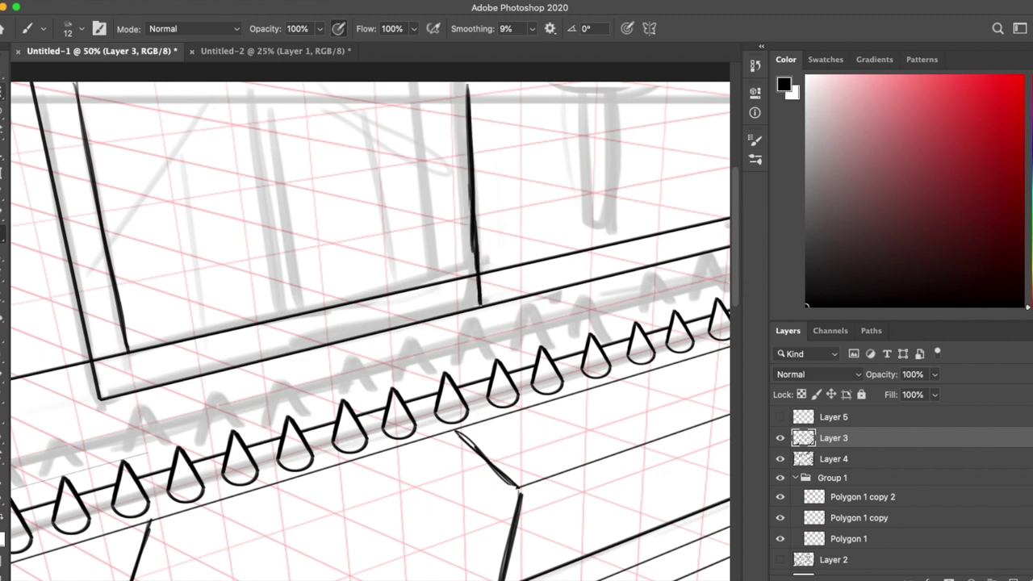
drag(450, 235, 453, 279)
key(e)
scroll(369, 323, up, 2)
key(b)
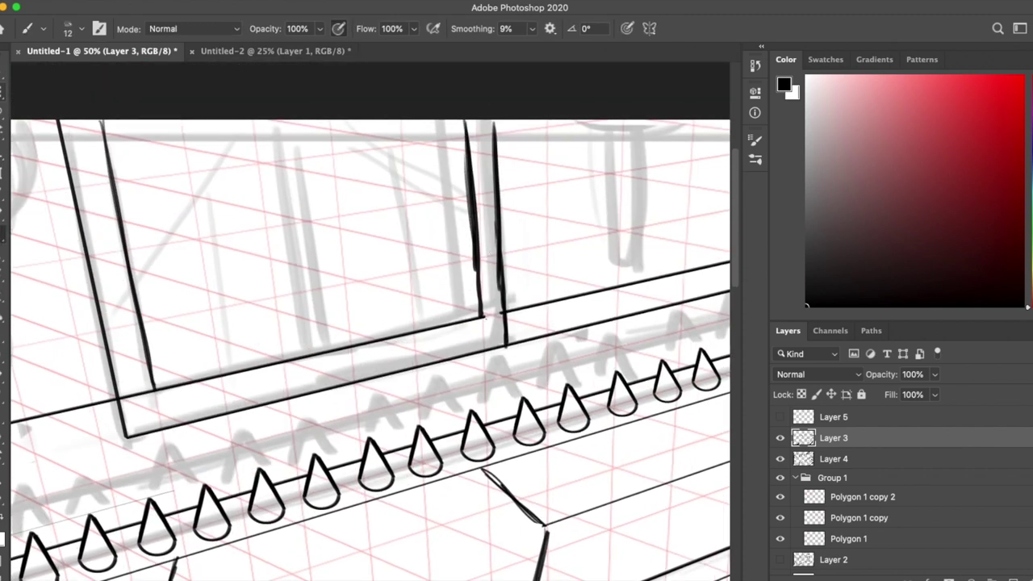
Step: Erase and redraw the two vertical lines of the large window's right side, cleaning up the overlaps at its lower corner
key(e)
drag(468, 129, 478, 311)
key(b)
key(e)
drag(500, 194, 503, 322)
scroll(370, 322, down, 2)
key(b)
drag(504, 119, 508, 343)
key(e)
key(b)
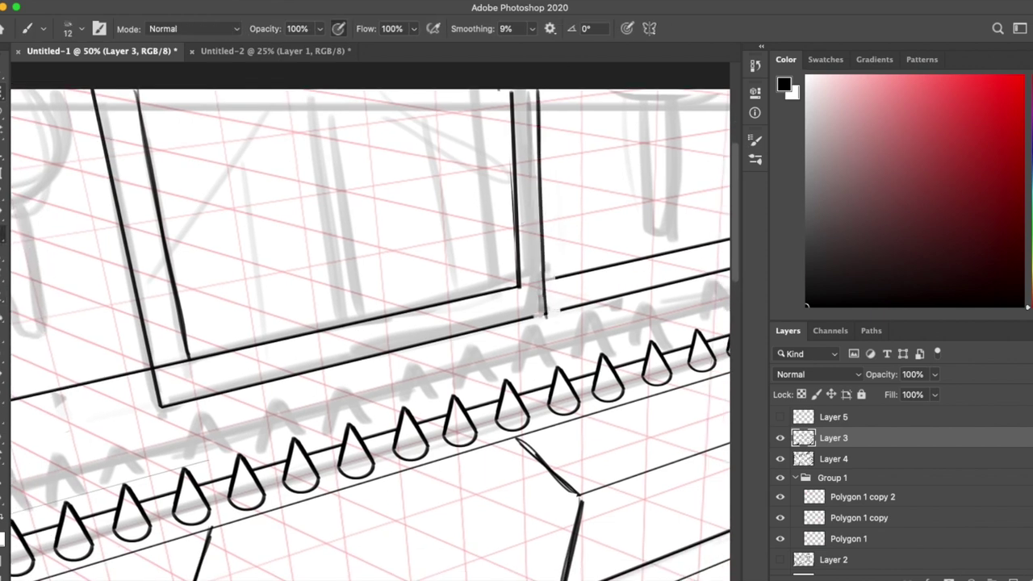
key(e)
key(b)
scroll(369, 323, up, 2)
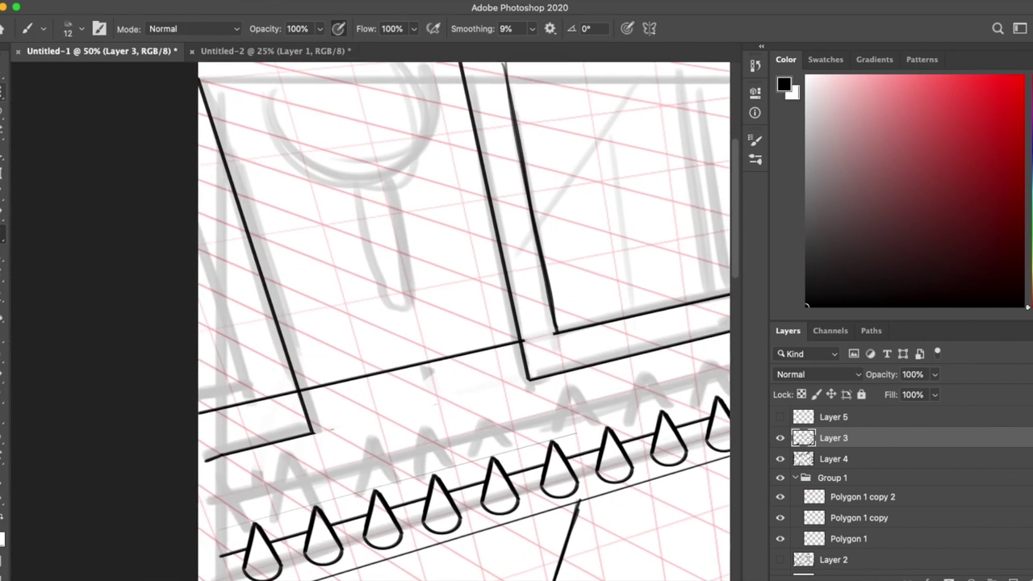
Step: Try to ink a vertical centre bar inside the large window
drag(396, 142, 432, 384)
key(ctrl+z)
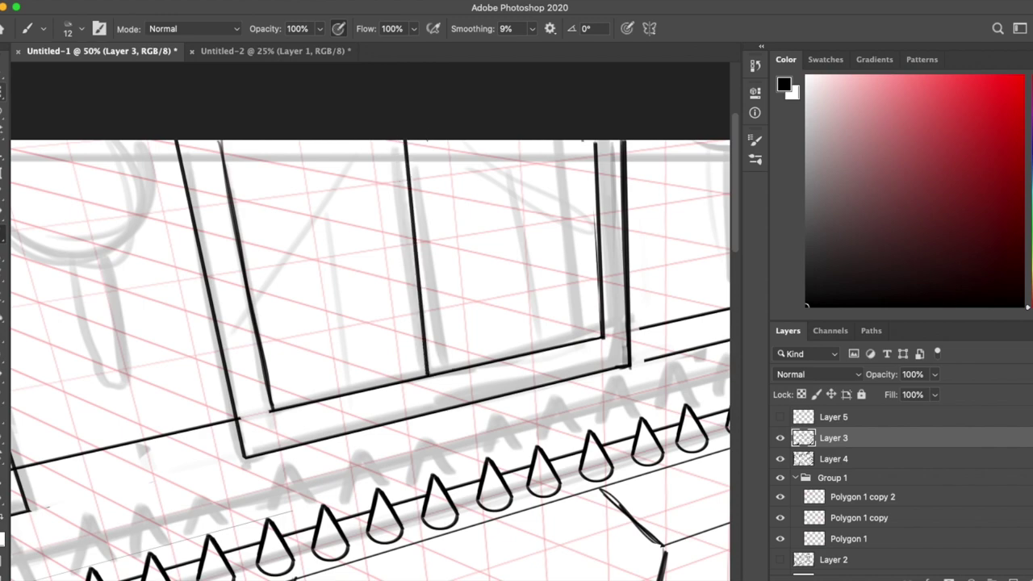
key(ctrl+z)
Step: Check the inks with the sketch layer hidden, and ink the outer side edges of the two farther windows
key(ctrl+minus)
key(ctrl+minus)
key(ctrl+minus)
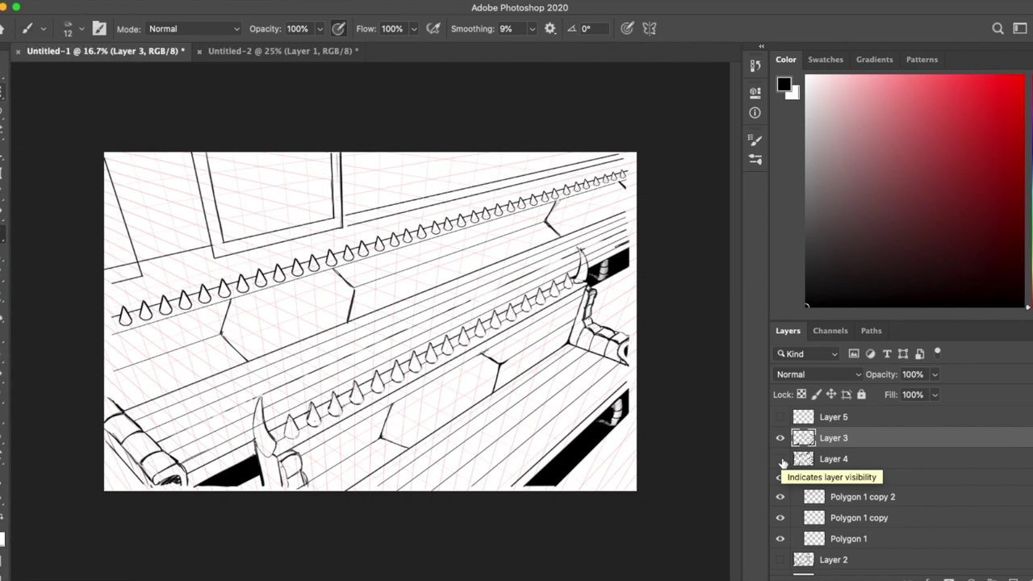
click(779, 458)
key(ctrl+plus)
key(ctrl+plus)
key(ctrl+plus)
scroll(590, 192, right, 5)
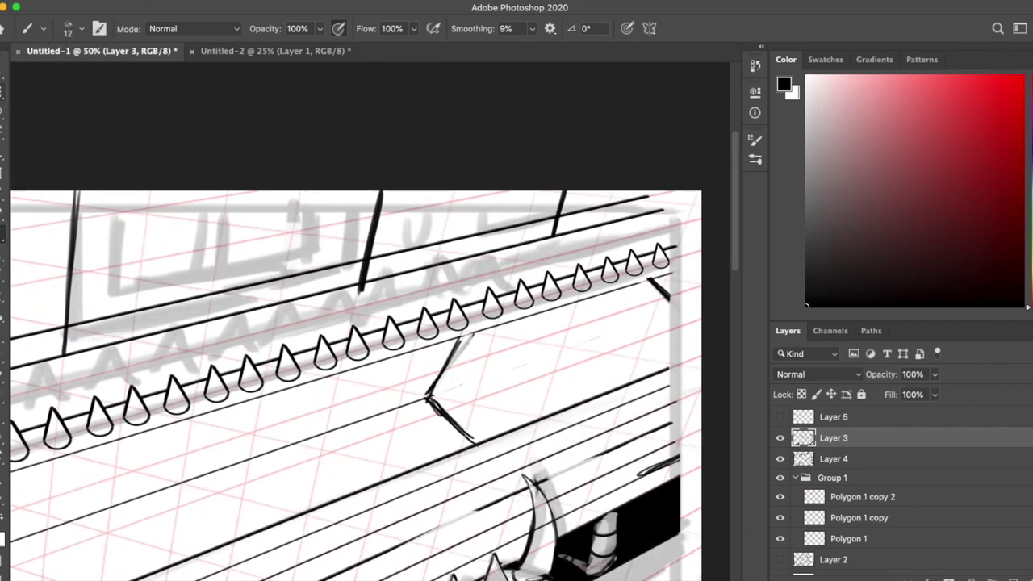
Step: Remove the frame lines crossing the wall between the windows and ink the inner frame sides of the farther windows
key(ctrl+minus)
key(ctrl+plus)
key(l)
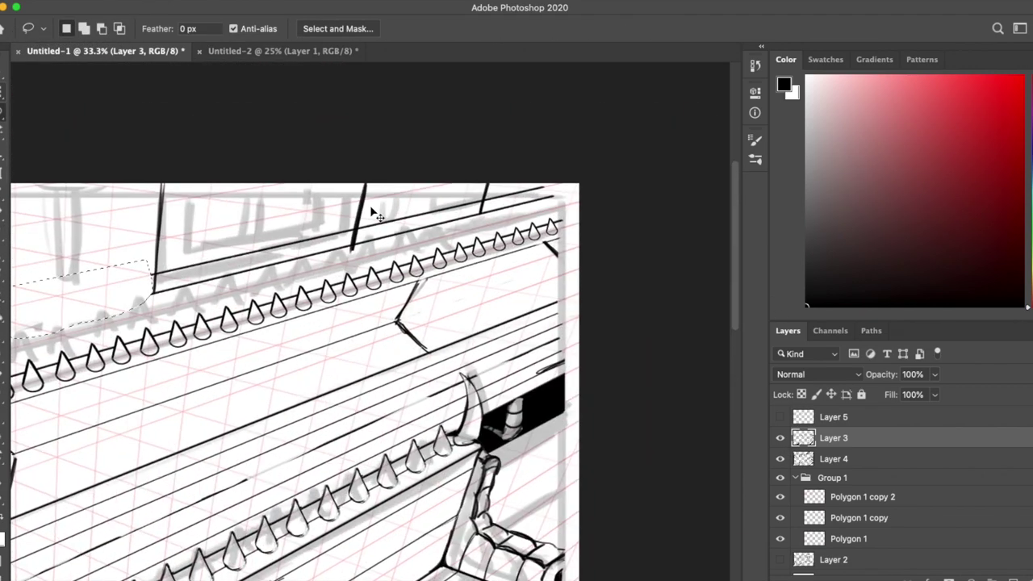
key(b)
key(ctrl+d)
drag(176, 268, 179, 182)
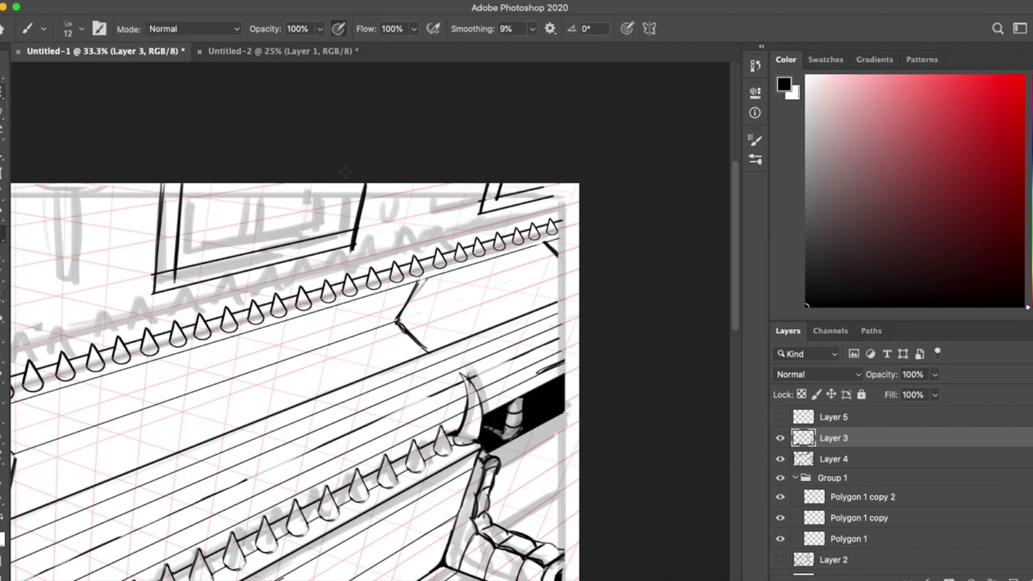
key(e)
drag(338, 246, 349, 231)
Step: Ink the nearest window's inner frame and the cross-hatched round wall lamp with its tapered holder beside the large window
key(ctrl+plus)
key(b)
drag(238, 286, 230, 144)
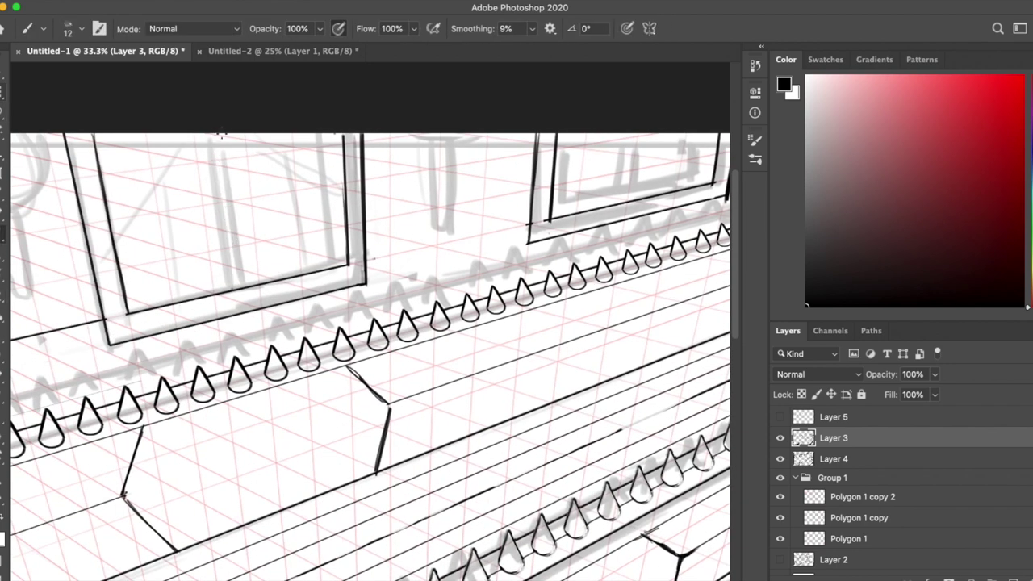
drag(240, 204, 323, 234)
key(e)
key(ctrl+minus)
click(779, 478)
key(ctrl+plus)
click(781, 481)
key(ctrl+plus)
key(b)
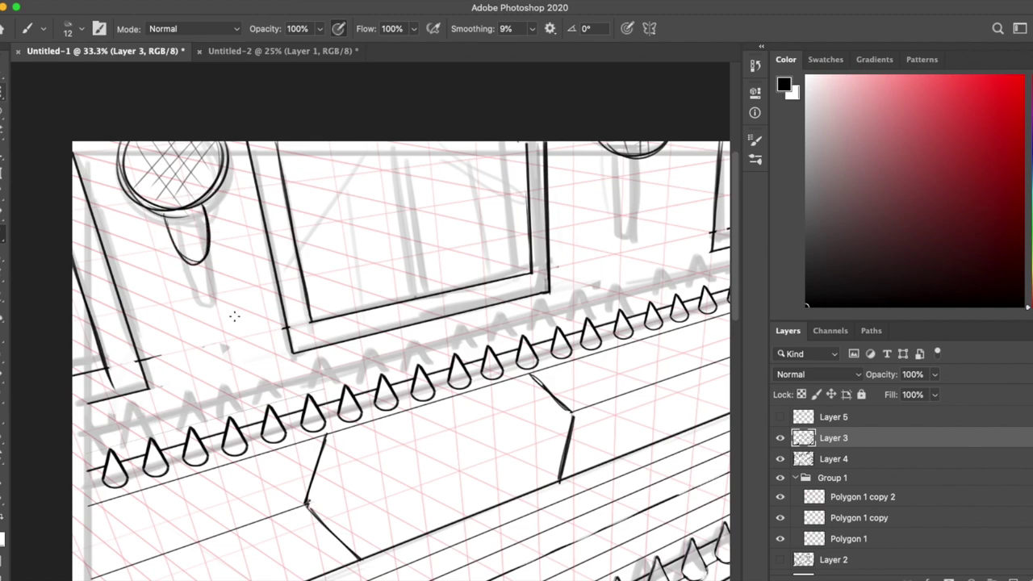
Step: Ink the second wall lamp's tapered holder and add inner contour curves to both lamp holders
mouse_move(581, 242)
mouse_down()
mouse_move(516, 193)
mouse_move(429, 81)
mouse_up()
key(e)
drag(527, 167, 468, 120)
key(v)
key(ctrl+minus)
key(ctrl+plus)
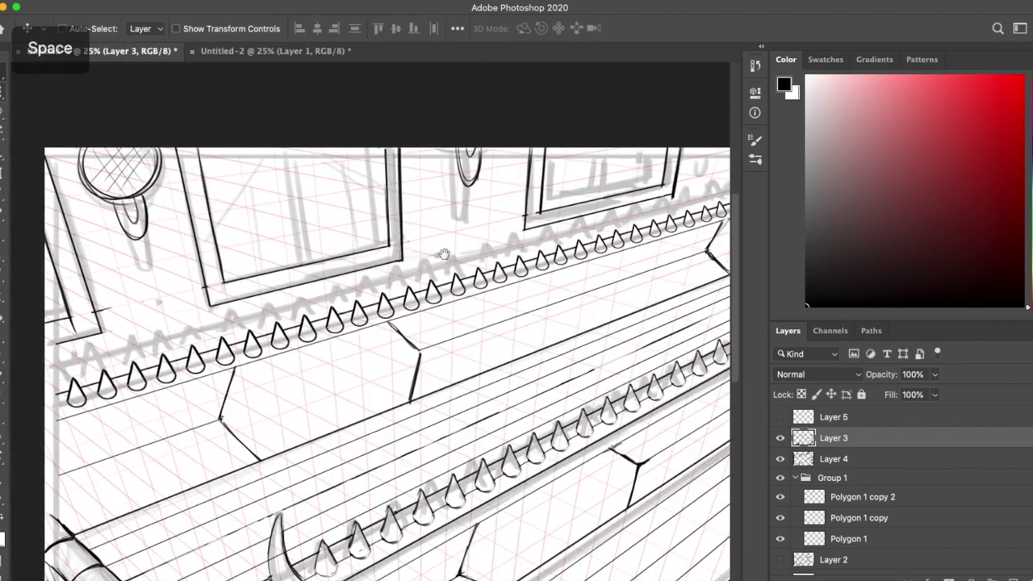
key(b)
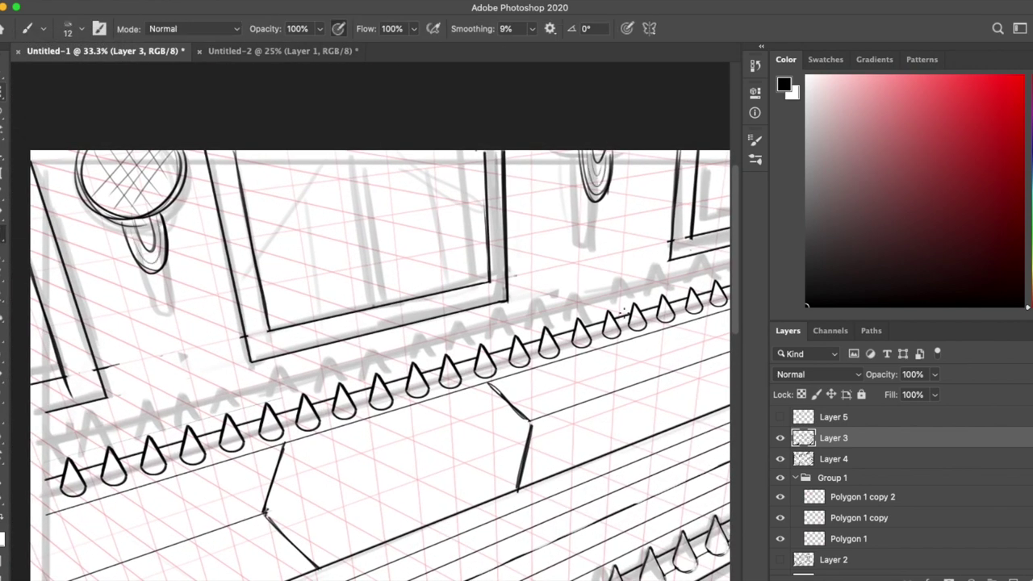
Step: Replace the large window's trial centre bars with diagonal corner braces and thicken the inner right edge
drag(379, 363, 346, 382)
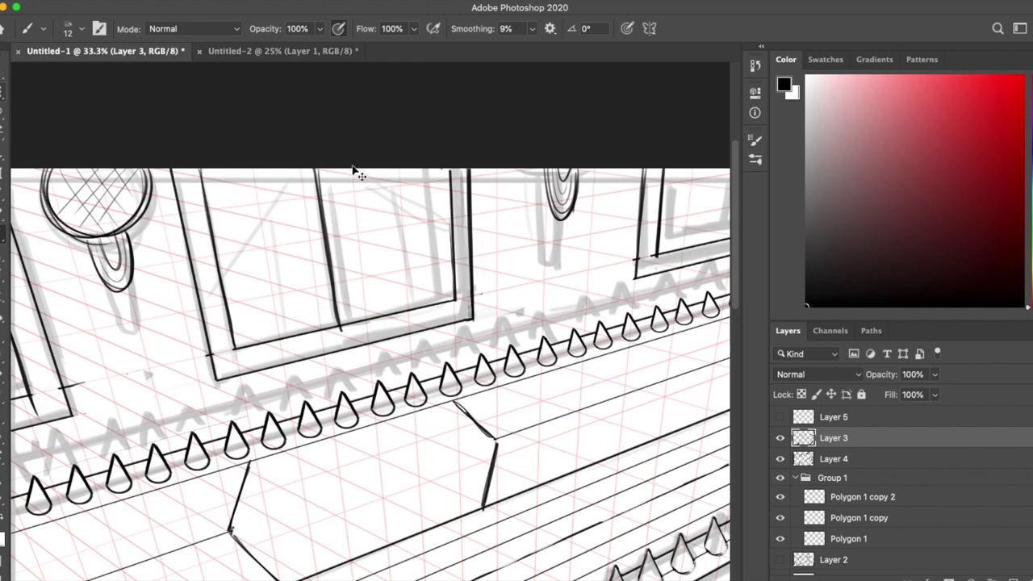
drag(357, 323, 338, 171)
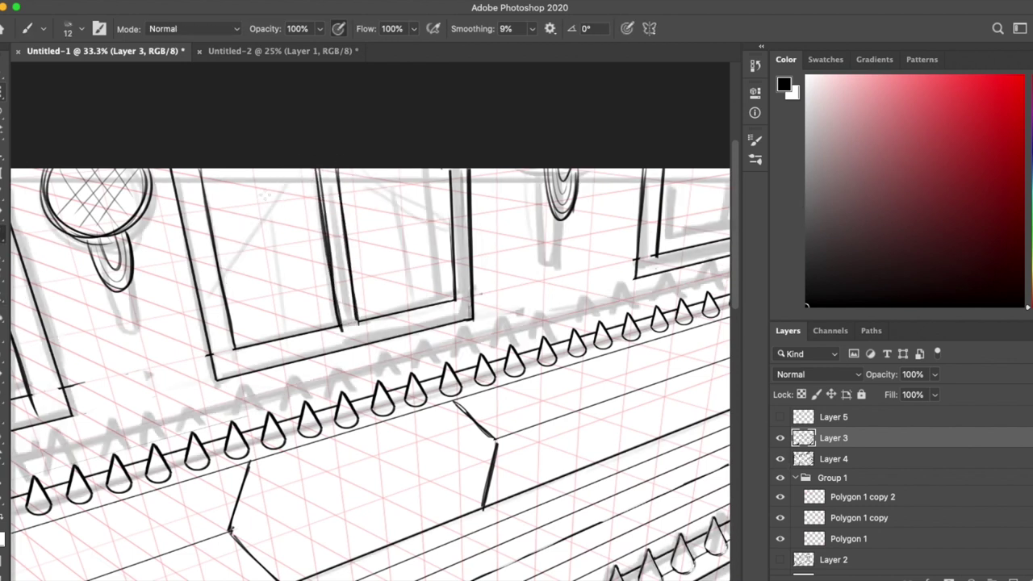
drag(398, 167, 456, 215)
key(ctrl+z)
key(ctrl+z)
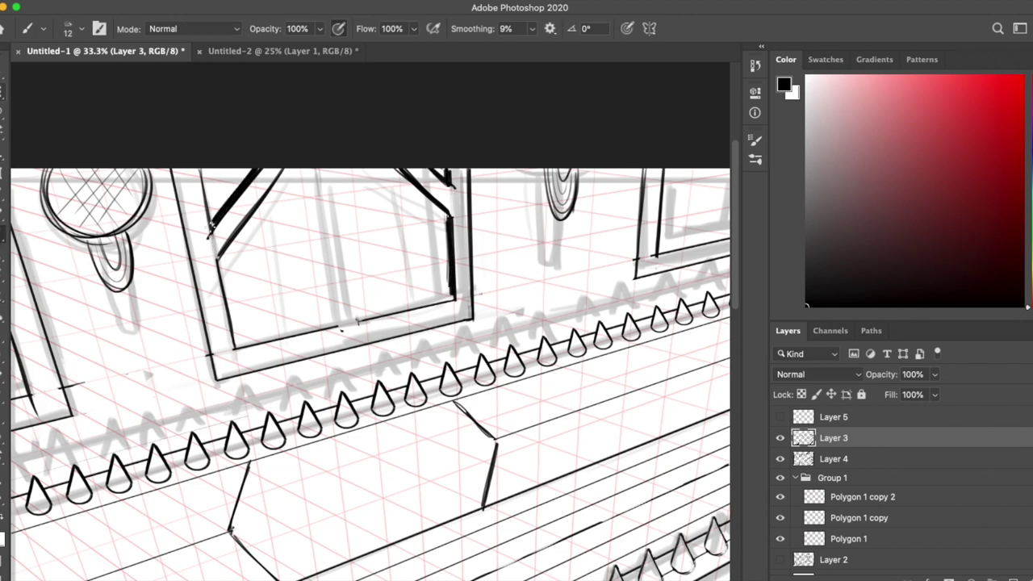
Step: Add a second line along the large window's lower inner edge to give the frame thickness
key(super+equal)
key(super+equal)
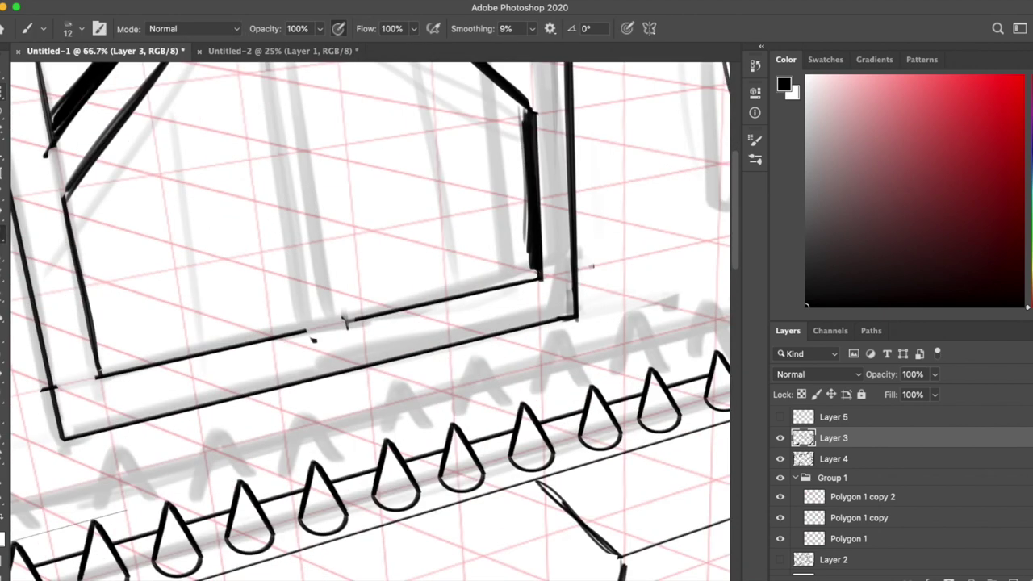
drag(99, 373, 539, 275)
drag(314, 339, 295, 444)
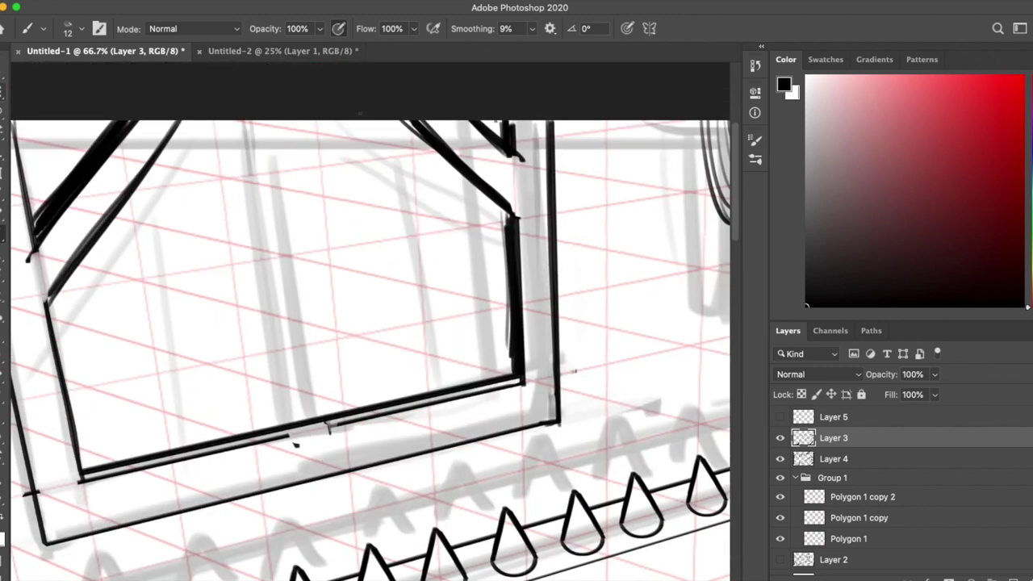
Step: Ink the two lines of the large window's centre bar, thickening the left one and opening the frame line between them
drag(315, 121, 346, 419)
drag(262, 121, 289, 427)
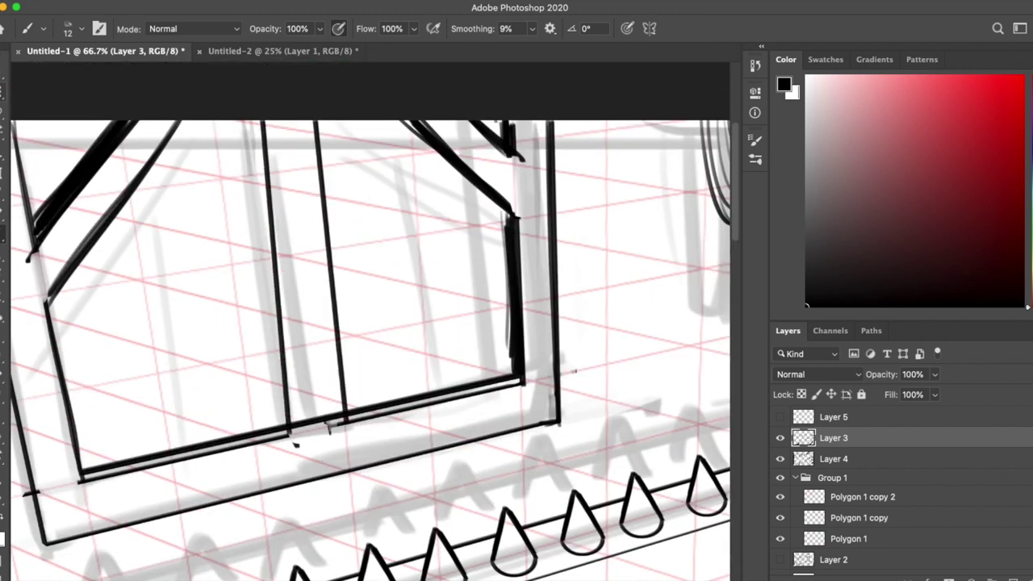
key(ctrl+z)
drag(260, 121, 302, 423)
mouse_move(256, 121)
mouse_down()
mouse_move(295, 424)
mouse_move(468, 247)
mouse_up()
key(r)
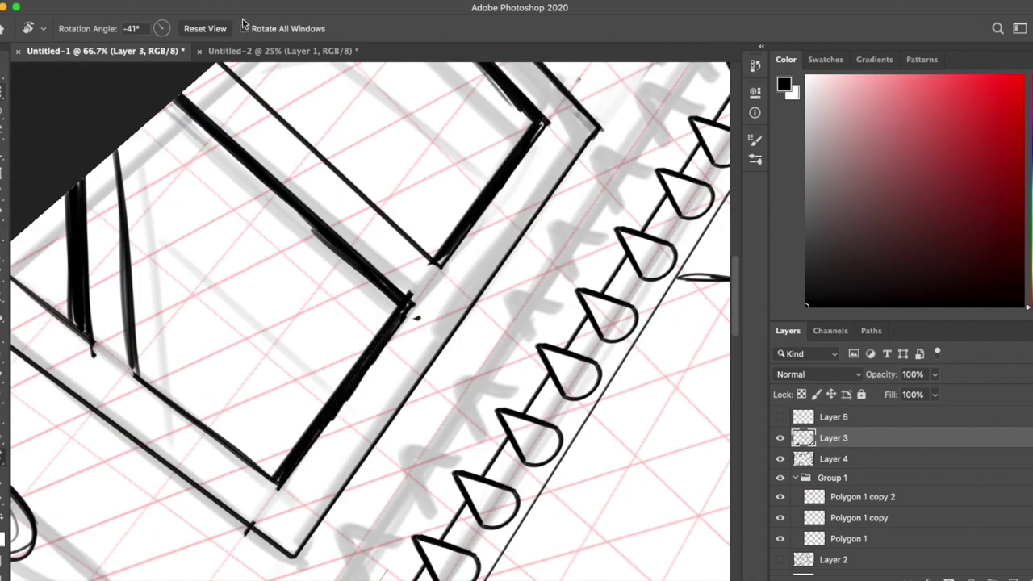
key(r)
key(Escape)
Step: Ink matching bars and thick inner edges on the windows beside the large one
key(ctrl+minus)
key(ctrl+minus)
key(ctrl+minus)
key(ctrl+minus)
scroll(220, 484, up, 3)
drag(339, 242, 315, 162)
key(b)
mouse_move(210, 311)
mouse_down()
mouse_move(274, 291)
mouse_move(259, 335)
mouse_up()
Step: Carve a banded leg out of the black shadow beneath the rear bench's near end and ink its details
scroll(371, 282, up, 4)
key(e)
drag(186, 488, 234, 472)
key(b)
scroll(426, 396, down, 2)
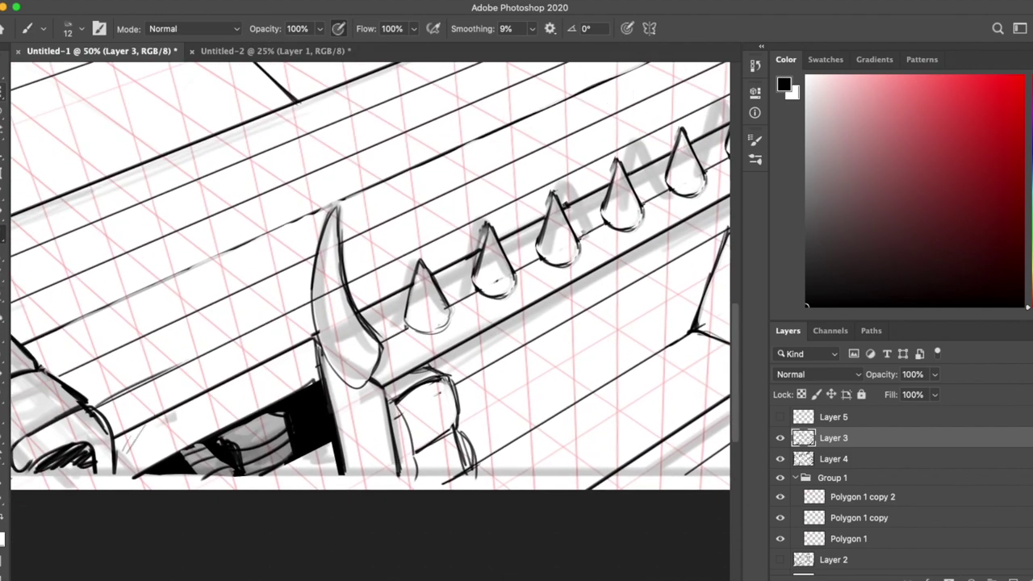
Step: Hatch the strips above the black shadows at the rear bench's far end and along the front bench's lower edge
scroll(371, 323, right, 10)
scroll(371, 322, up, 3)
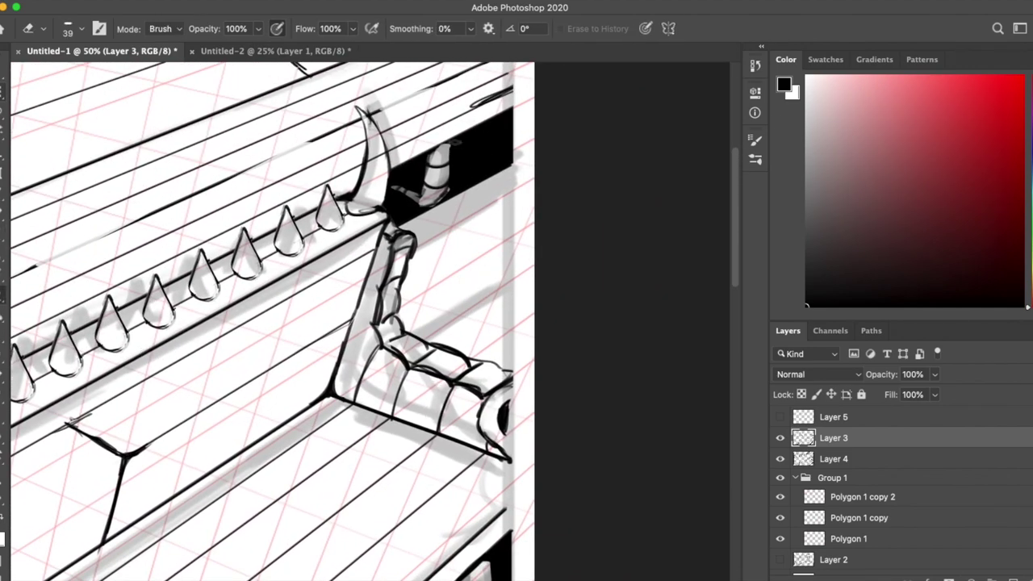
key(e)
drag(404, 174, 505, 130)
key(b)
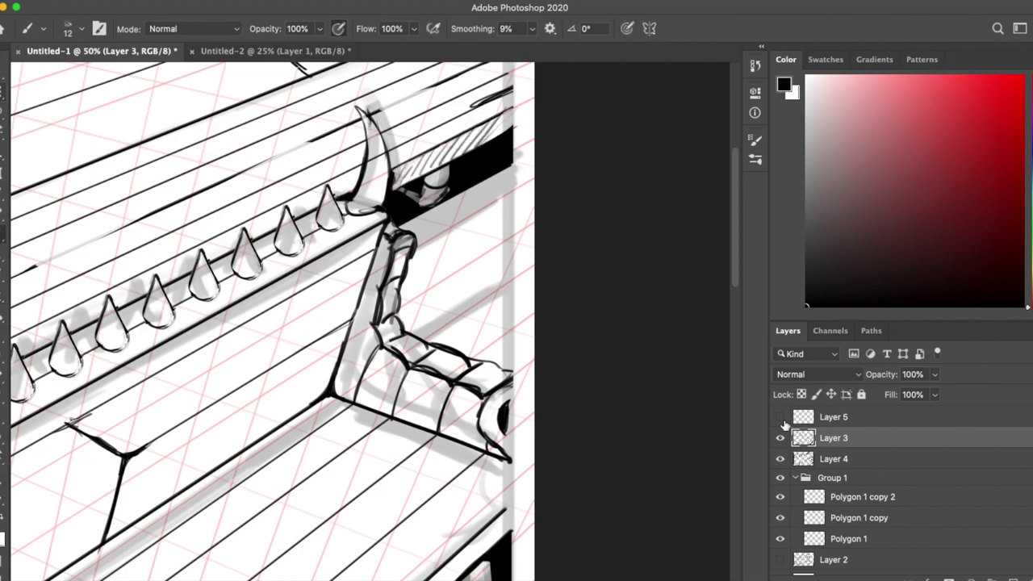
key(ctrl+minus)
key(ctrl+minus)
key(ctrl+plus)
key(ctrl+plus)
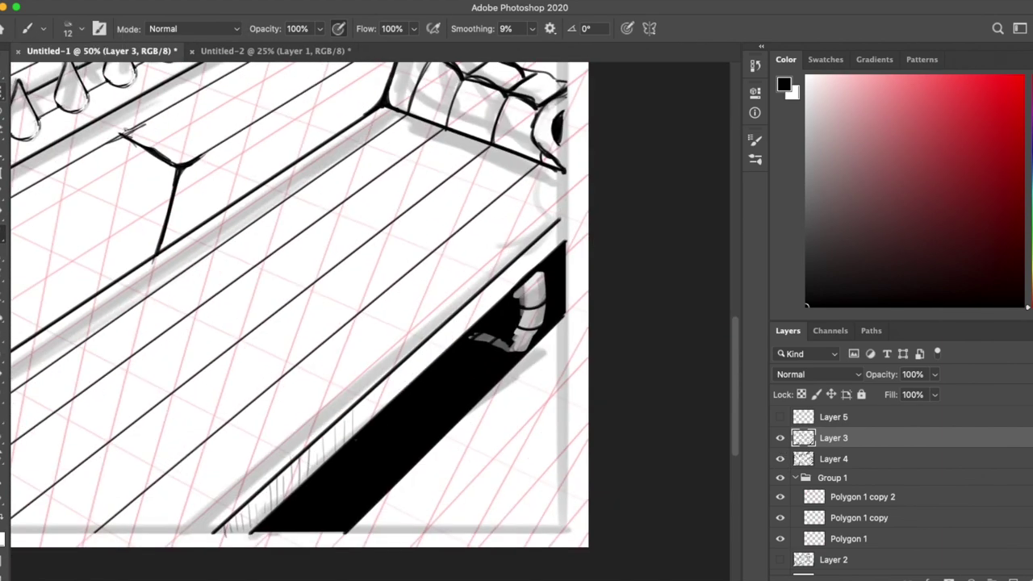
Step: Add a parallel line along the large window's outer left edge and fill the gap to thicken the frame
scroll(371, 323, up, 10)
scroll(371, 323, left, 5)
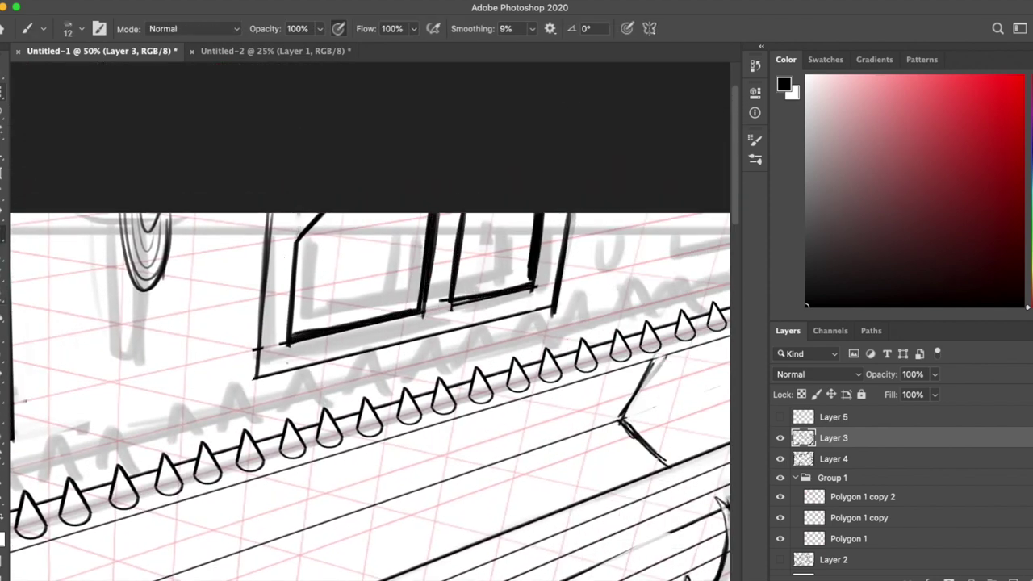
key(ctrl+minus)
key(ctrl+minus)
key(ctrl+minus)
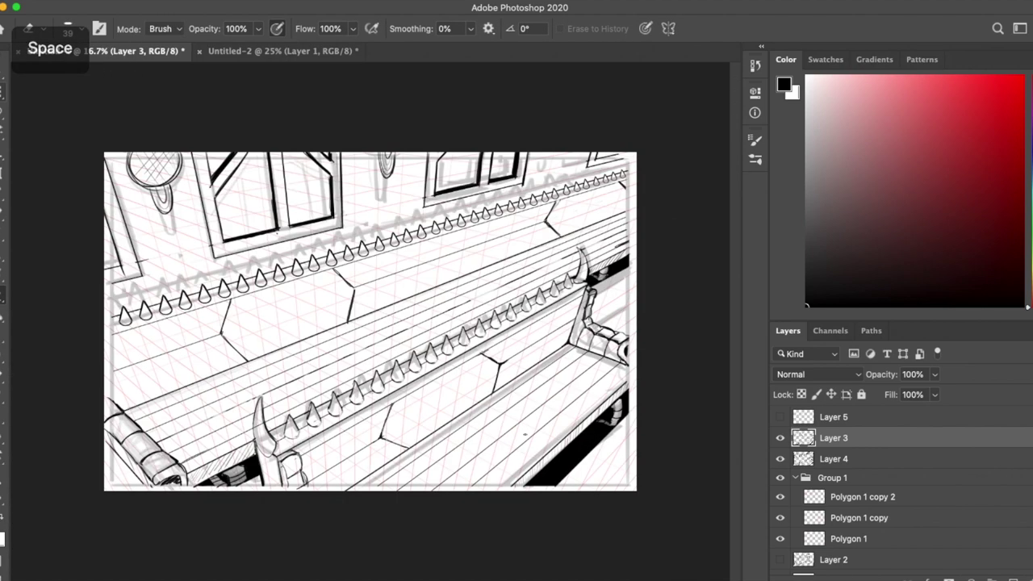
key(ctrl+plus)
key(ctrl+plus)
key(ctrl+plus)
key(ctrl+plus)
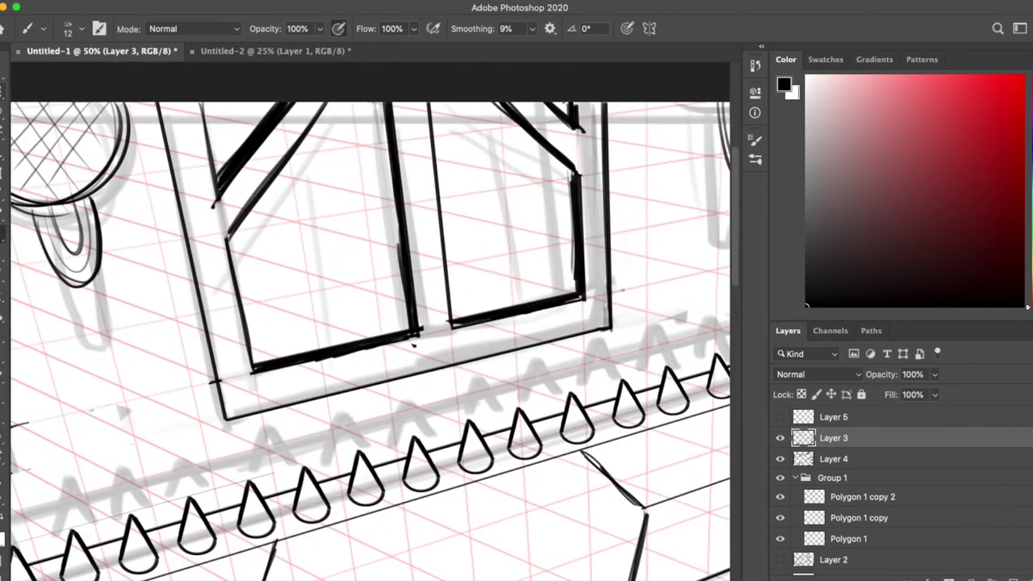
drag(151, 103, 216, 418)
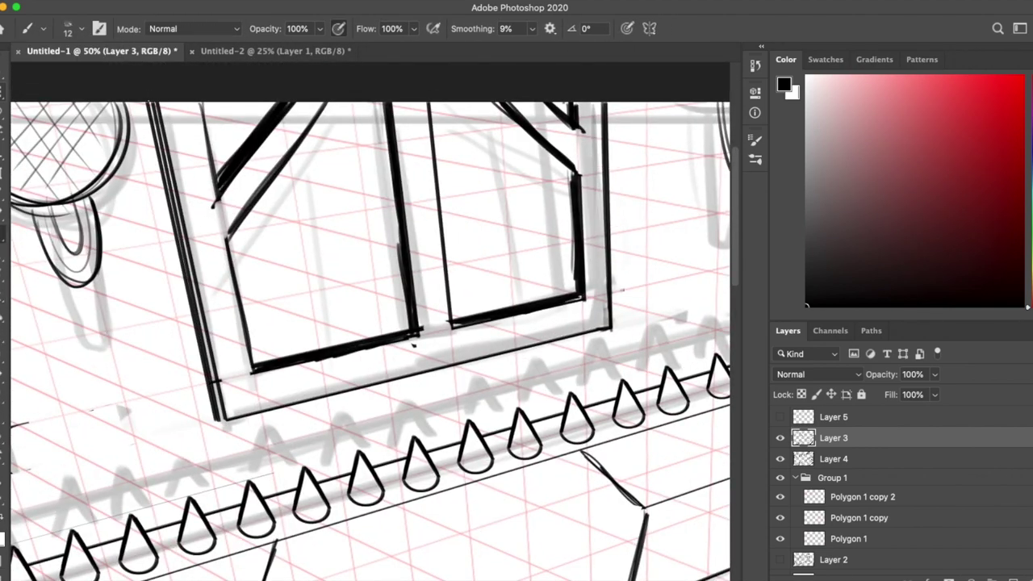
drag(413, 345, 665, 272)
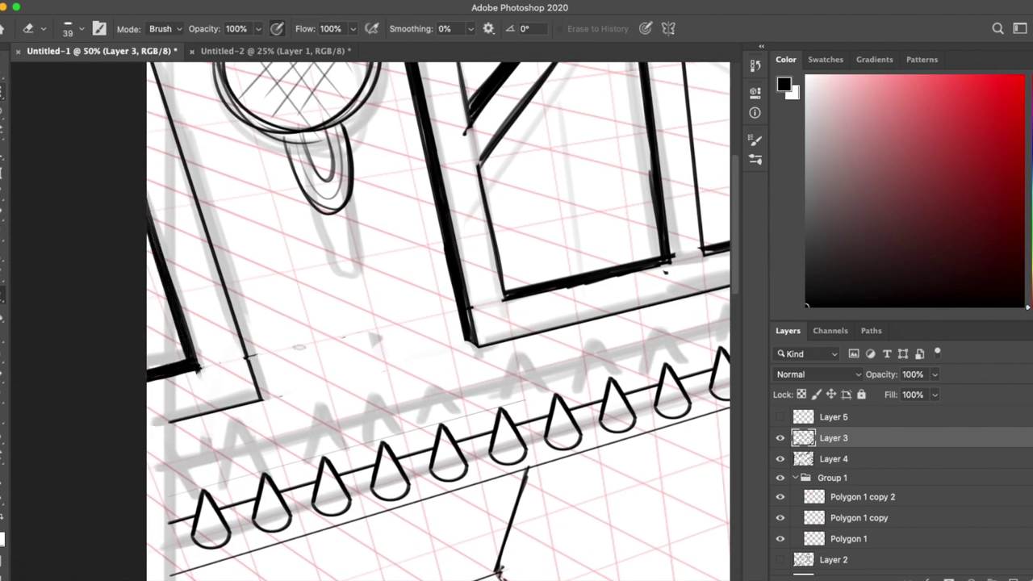
Step: Thicken the farther window's black inner edges and show the perspective grid again for the farthest window
key(ctrl+minus)
key(ctrl+minus)
key(ctrl+plus)
key(ctrl+plus)
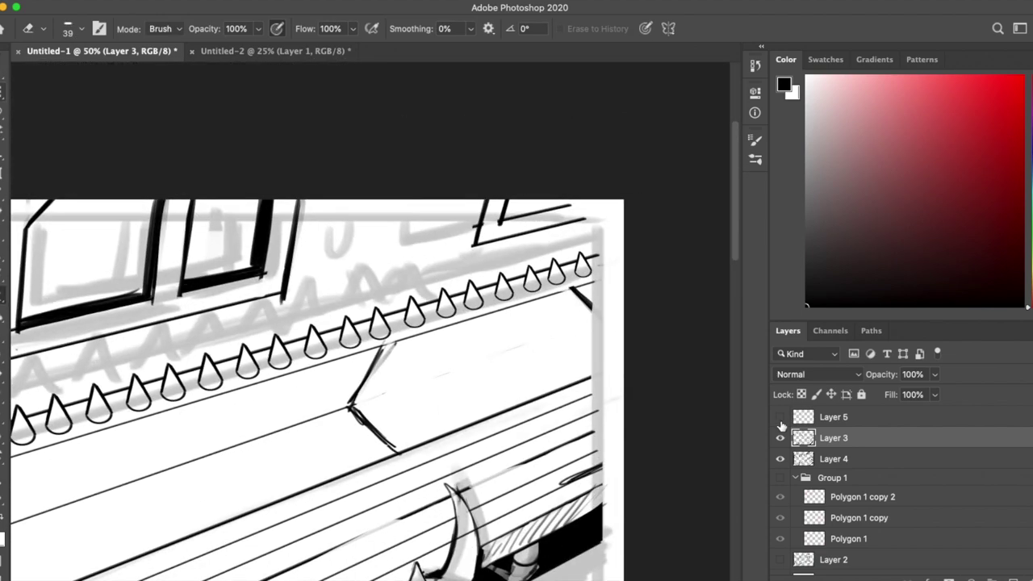
click(780, 478)
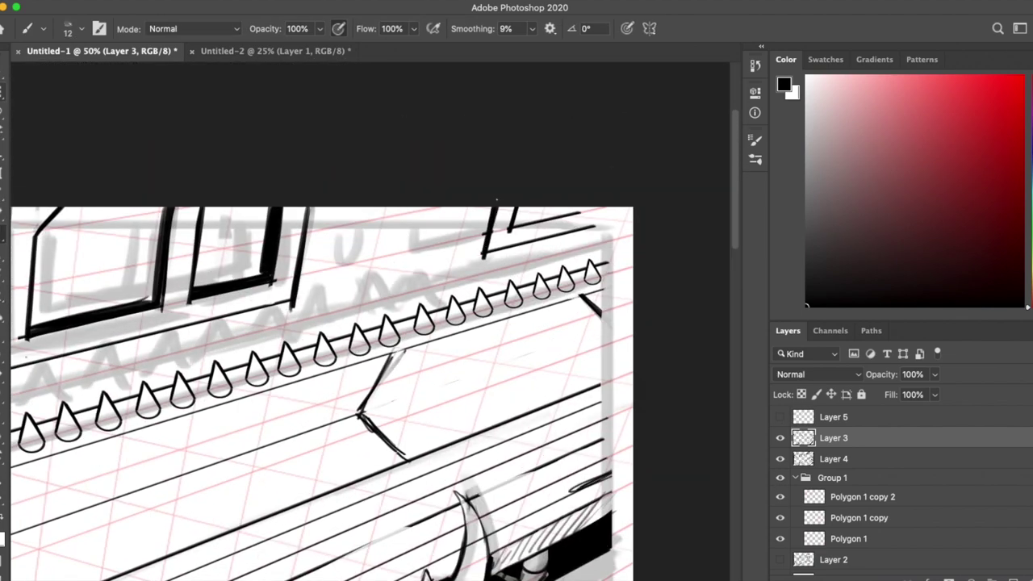
Step: Add a new layer directly above Layer 3
scroll(363, 322, down, 5)
key(ctrl+0)
key(ctrl+plus)
key(ctrl+plus)
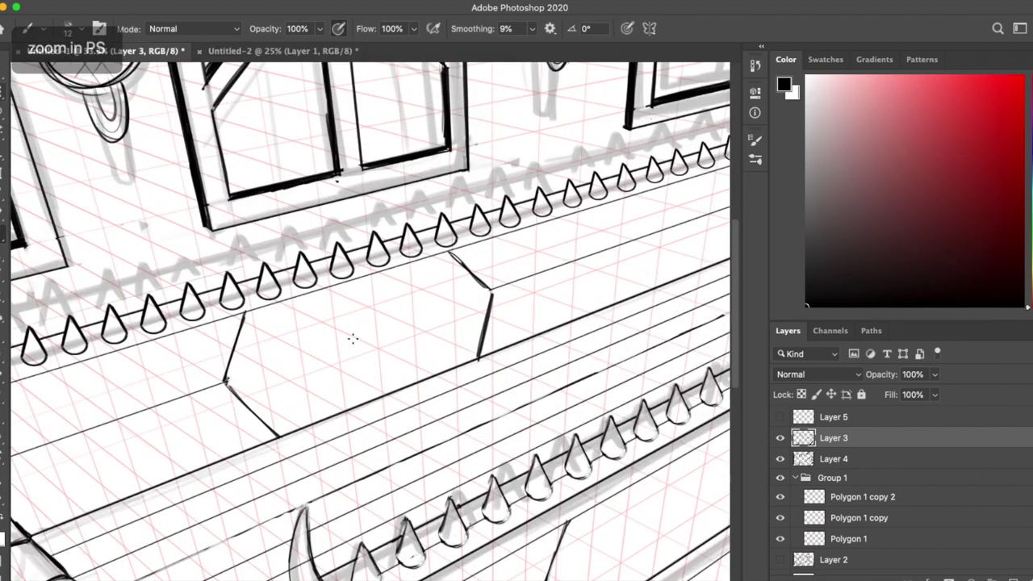
key(ctrl+shift+alt+n)
key(ctrl+plus)
key(ctrl+plus)
key(ctrl+minus)
scroll(371, 323, down, 10)
key(ctrl+minus)
key(l)
mouse_move(147, 246)
mouse_down()
mouse_move(568, 245)
mouse_move(153, 267)
mouse_up()
scroll(390, 253, up, 5)
mouse_move(322, 102)
mouse_down()
mouse_move(518, 312)
mouse_move(503, 306)
mouse_up()
key(b)
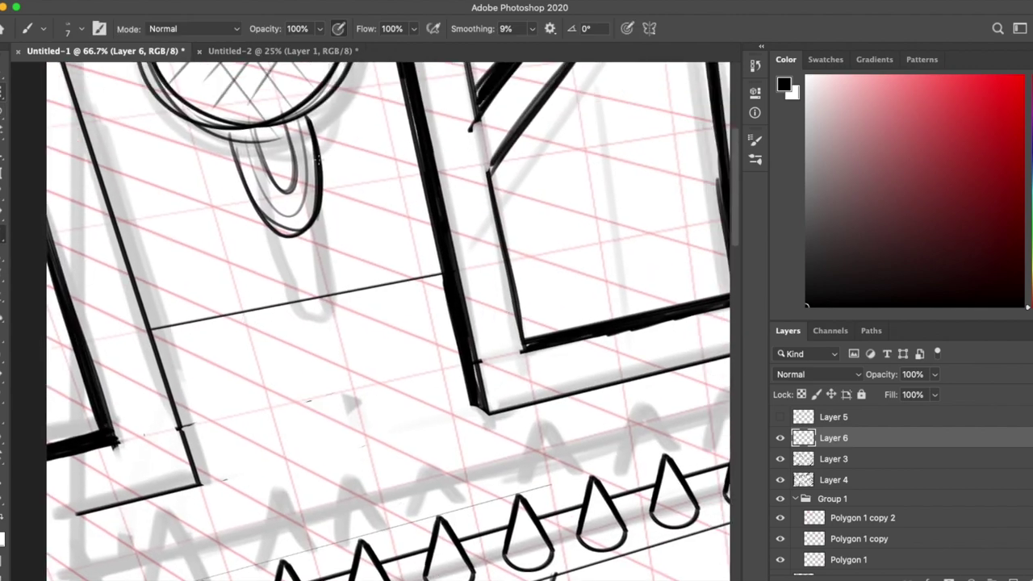
key(ctrl+minus)
key(ctrl+minus)
key(ctrl+minus)
key(ctrl+minus)
key(space)
key(l)
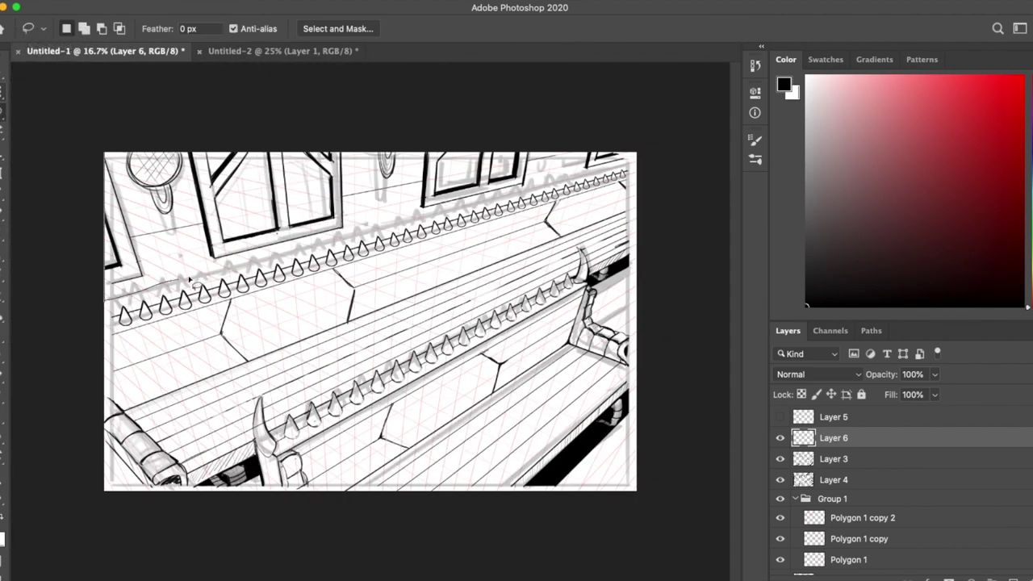
Step: Hide Layer 4 and roughly block in three window frames on a new layer above it at 30% opacity
click(834, 479)
click(780, 480)
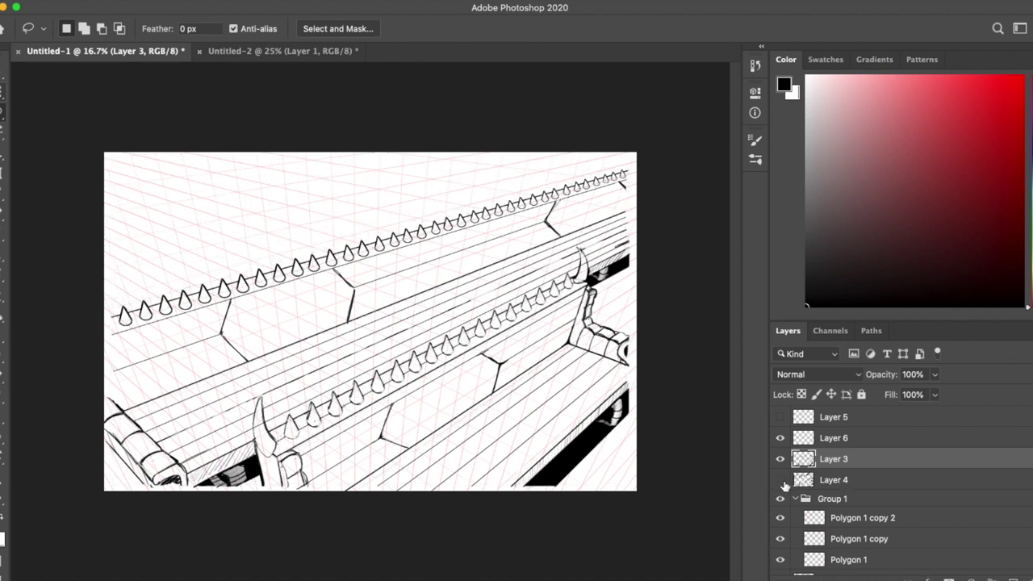
key(ctrl+shift+alt+n)
key(v)
key(3)
key(b)
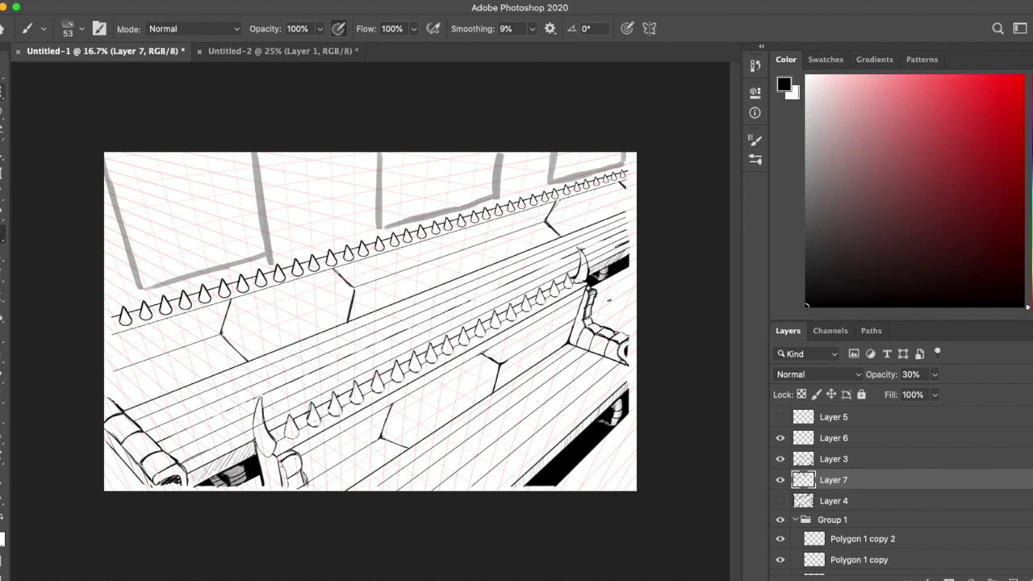
Step: Redraw the rough middle and farthest window frames closer to the nearest window and erase their old edges
drag(354, 153, 386, 229)
key(e)
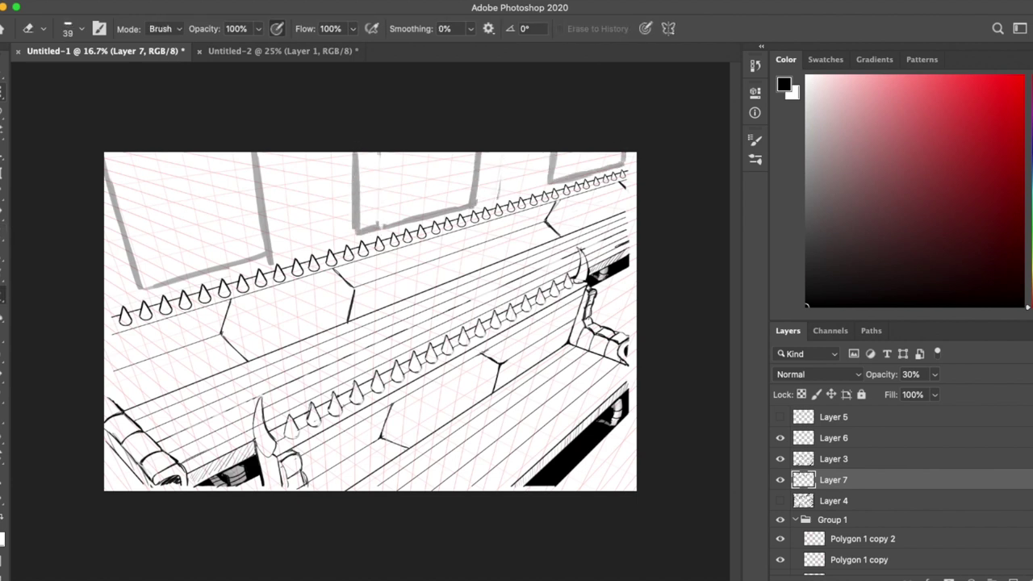
key(b)
drag(562, 180, 529, 189)
key(e)
Step: Rough in the windows' central mullions and diagonal braces, and rework the wall lamp sketch between the two nearer windows
key(b)
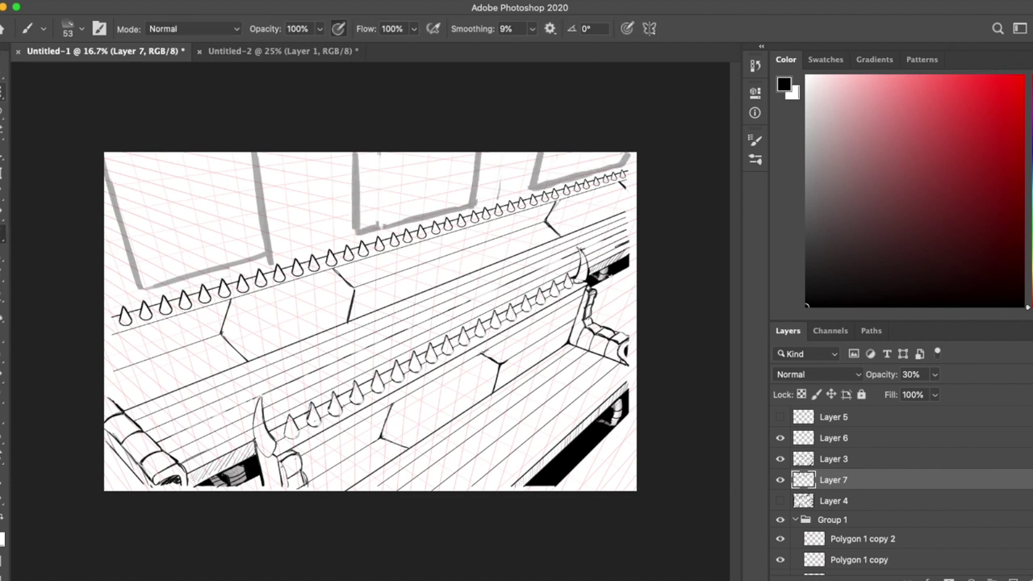
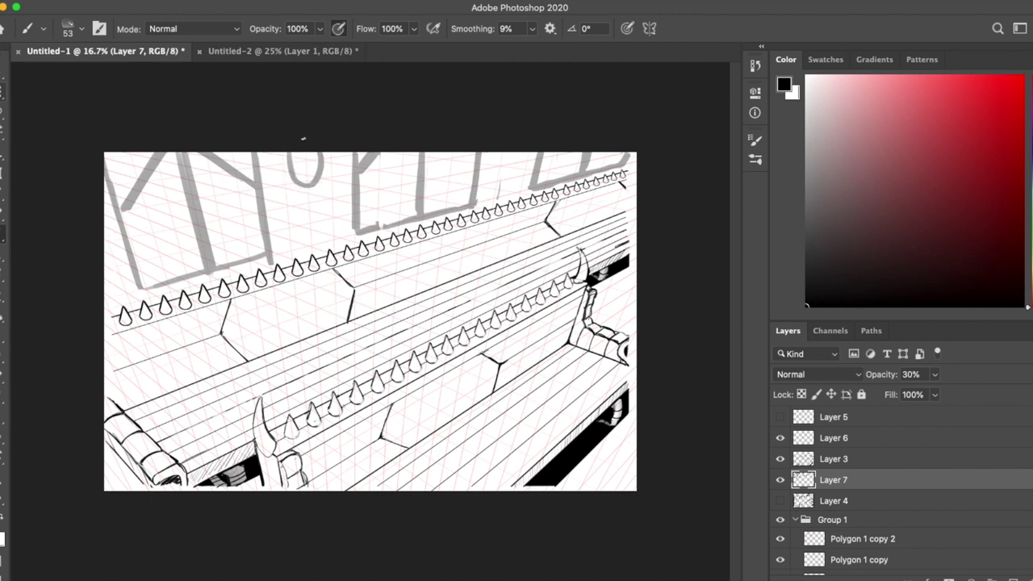
key(e)
drag(338, 159, 292, 160)
key(b)
key(e)
Step: On Layer 6, ink the base line beneath the windows and the nearest window's near inner frame edge
click(823, 440)
key(b)
key(super+plus)
key(super+plus)
key(super+plus)
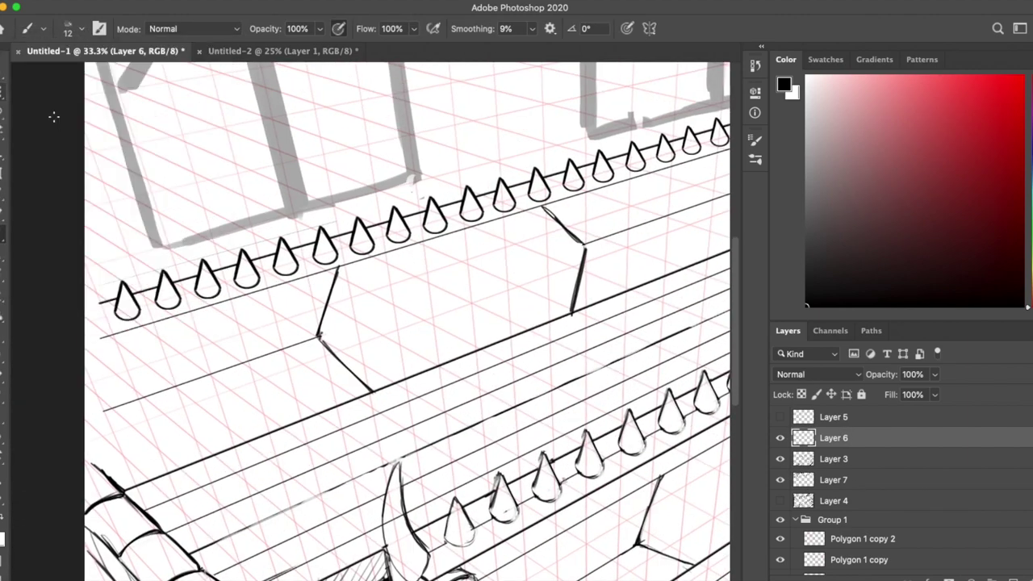
scroll(371, 323, up, 10)
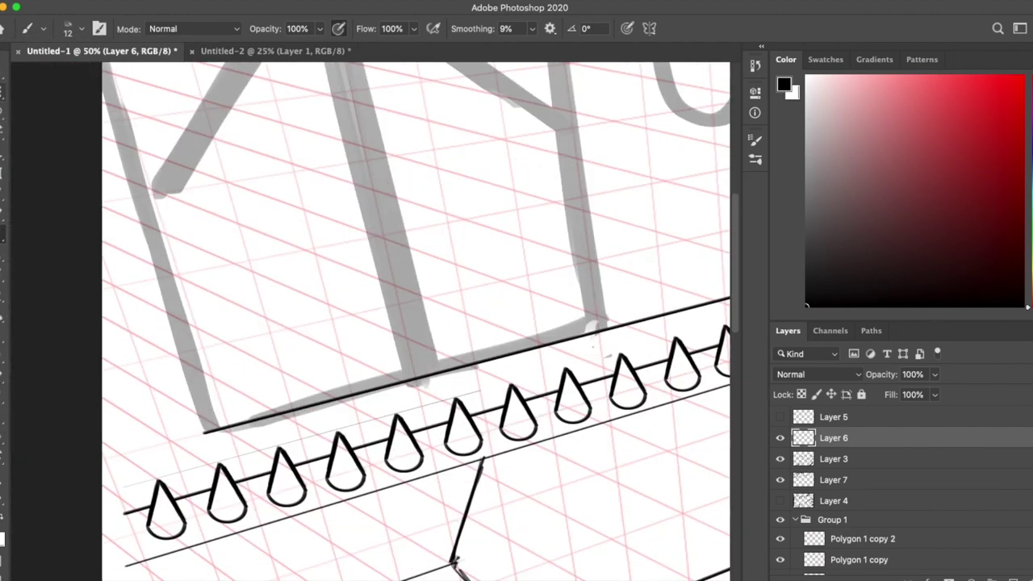
scroll(371, 322, left, 6)
drag(114, 134, 235, 522)
scroll(420, 323, down, 2)
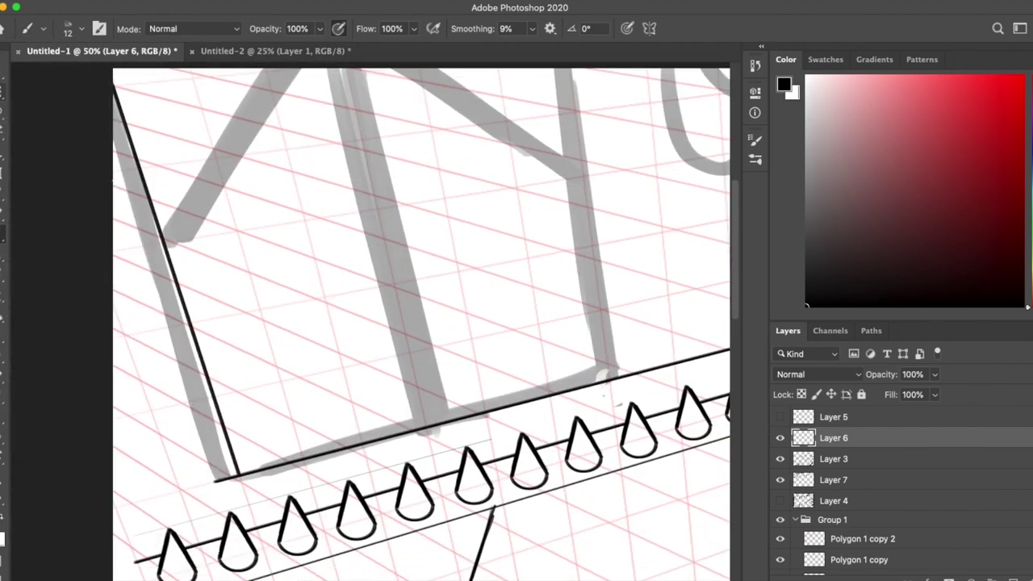
Step: Ink a second perspective line above the windows' base line, running both lines to the wall's far end
key(super+minus)
key(super+minus)
key(super+minus)
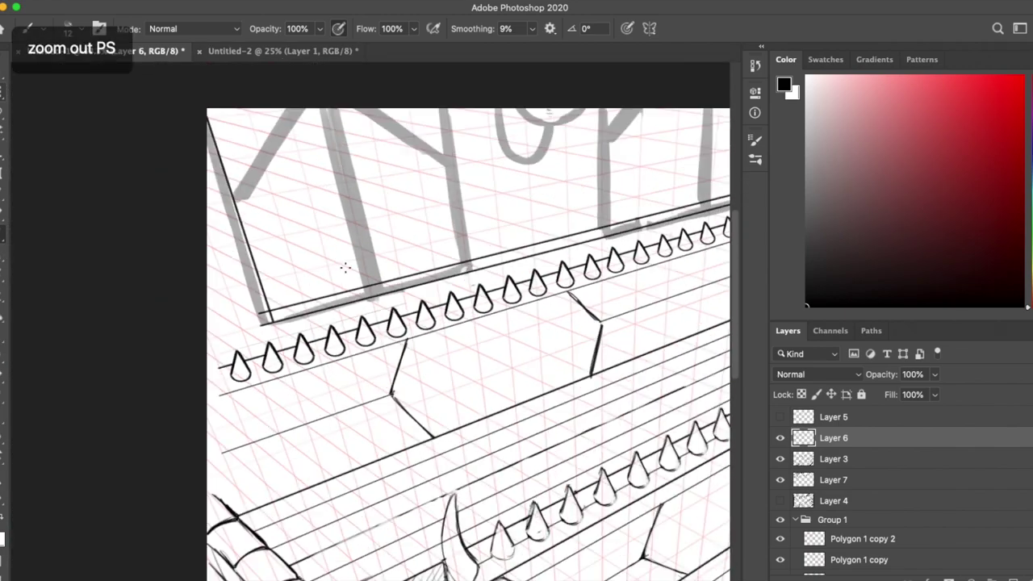
key(super+plus)
key(super+minus)
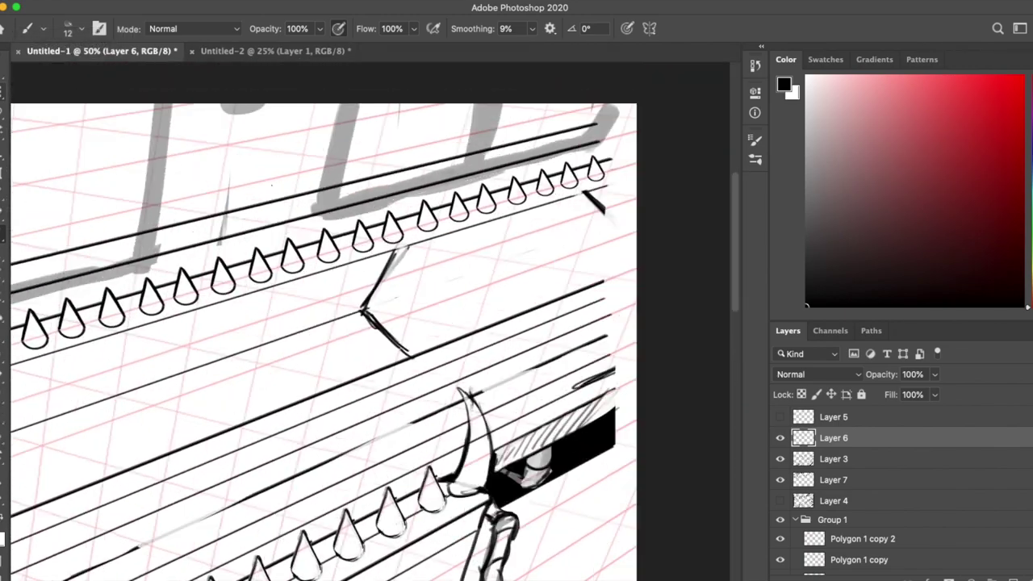
Step: Ink both edges of the nearest window's central mullion
key(super+minus)
key(super+plus)
key(super+plus)
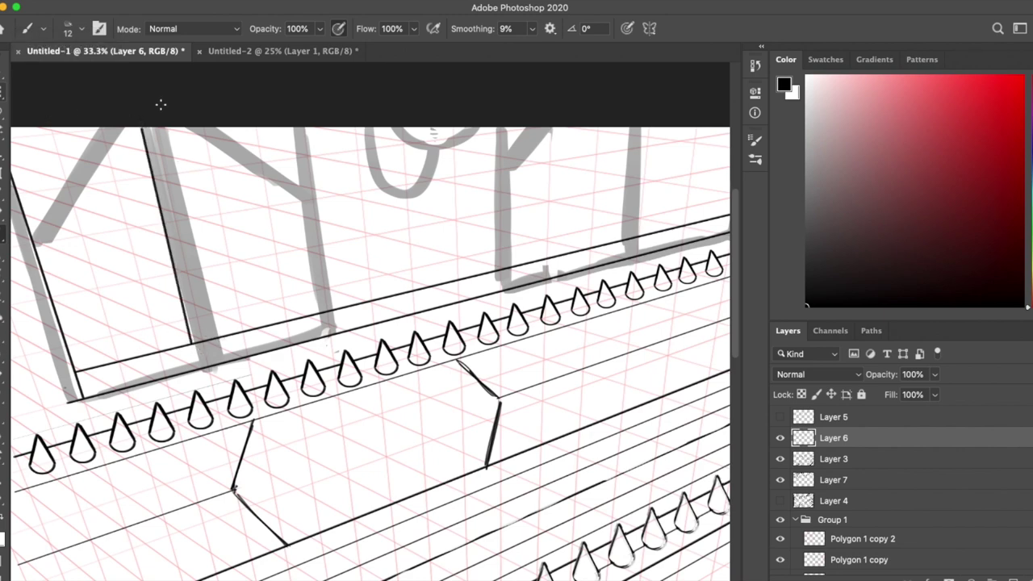
key(super+plus)
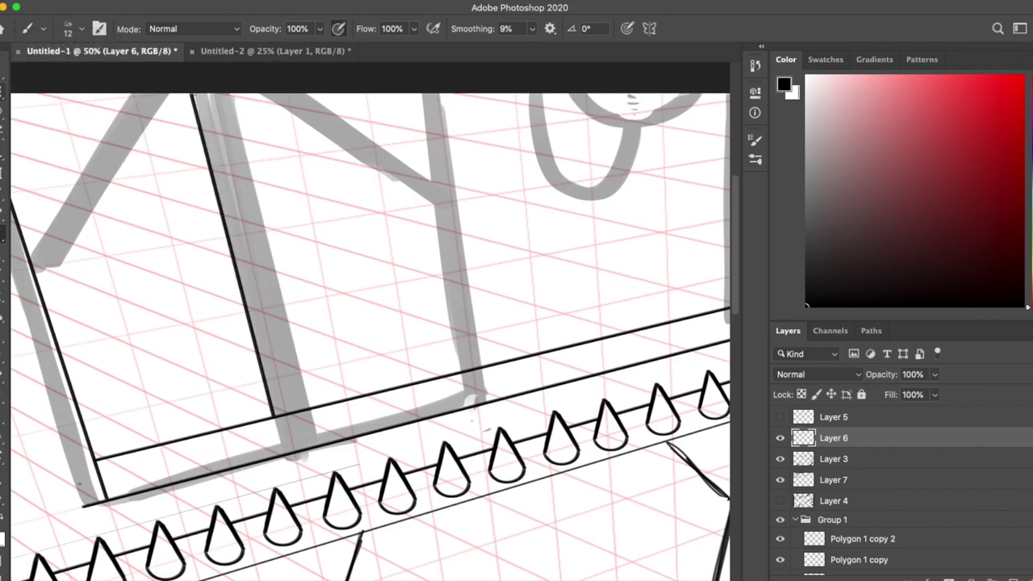
drag(310, 407, 237, 93)
scroll(315, 427, up, 2)
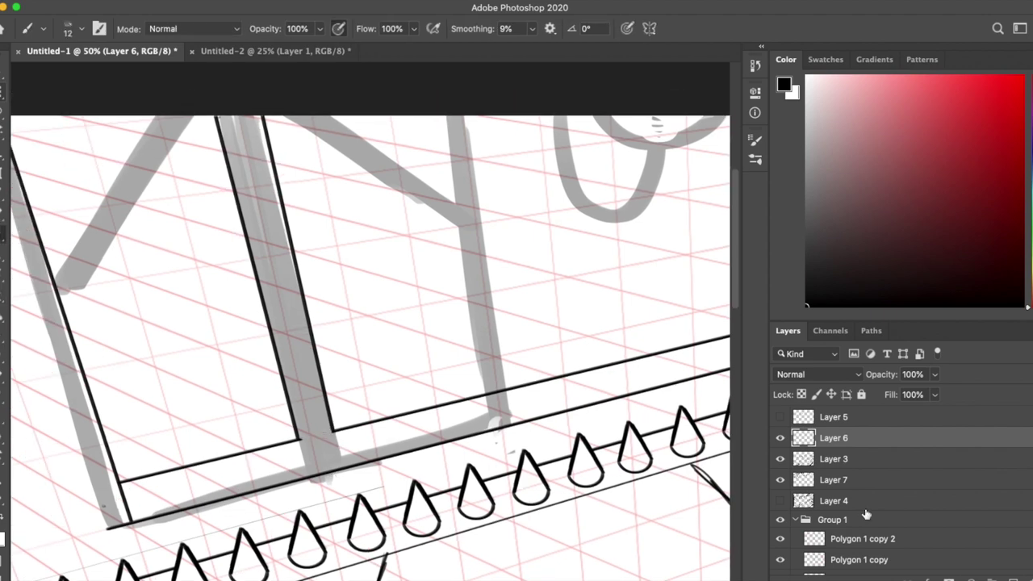
Step: Ink the nearest window's remaining side frame edges and erase the lines overlapping at the frame's lower corners
drag(502, 426, 464, 115)
scroll(371, 323, left, 4)
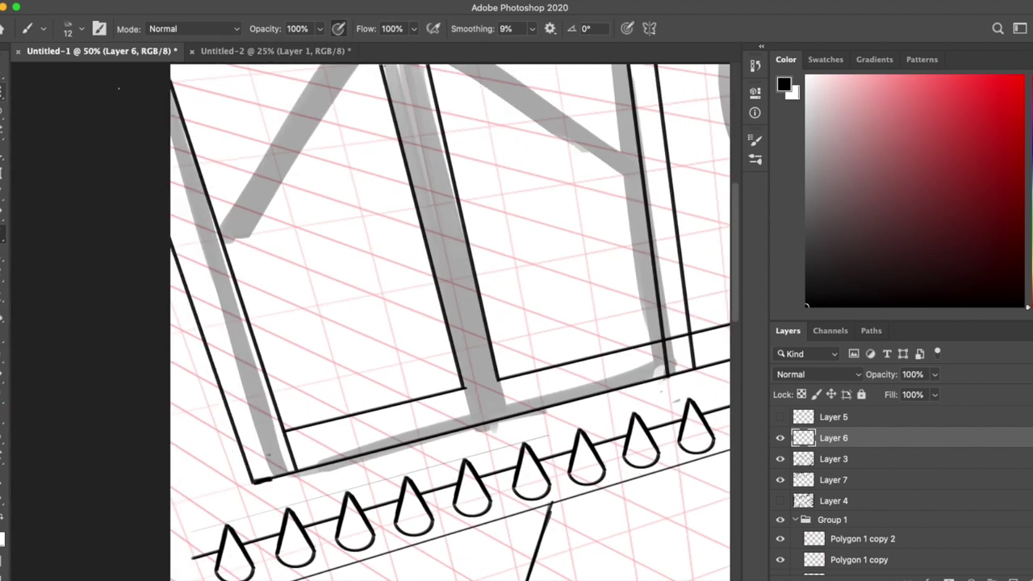
scroll(210, 418, down, 3)
scroll(209, 418, right, 5)
key(e)
key(h)
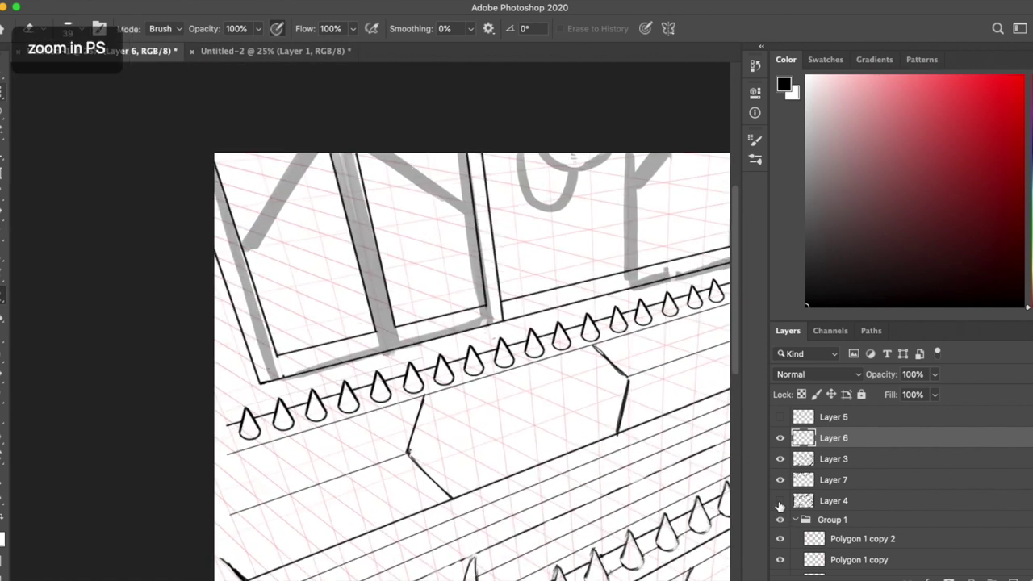
Step: Ink both diagonal braces of the nearest window, erasing the frame line across the joint and the doubled upper brace line
key(b)
click(126, 327)
shift+click(255, 124)
key(e)
drag(118, 284, 125, 323)
key(b)
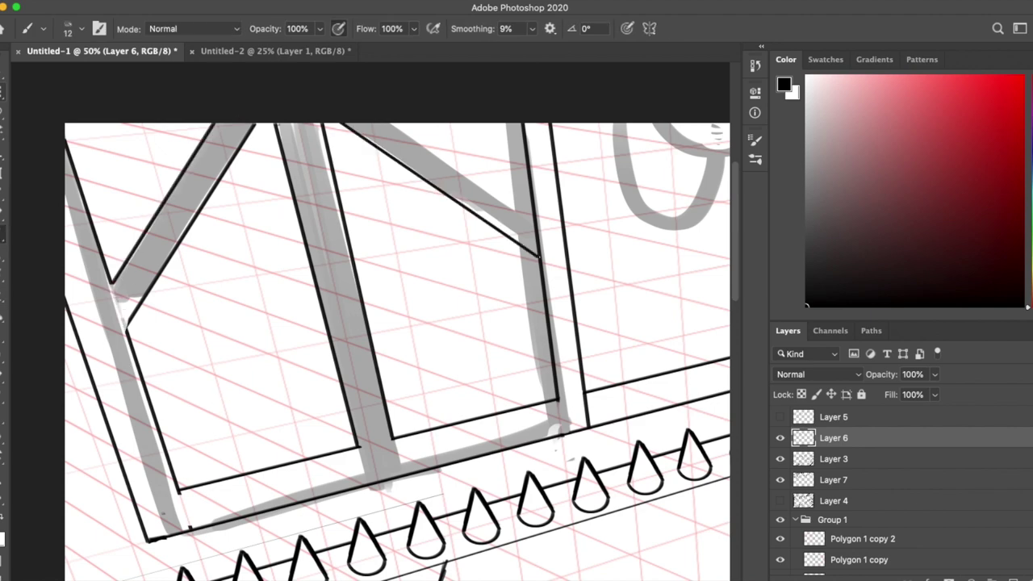
key(h)
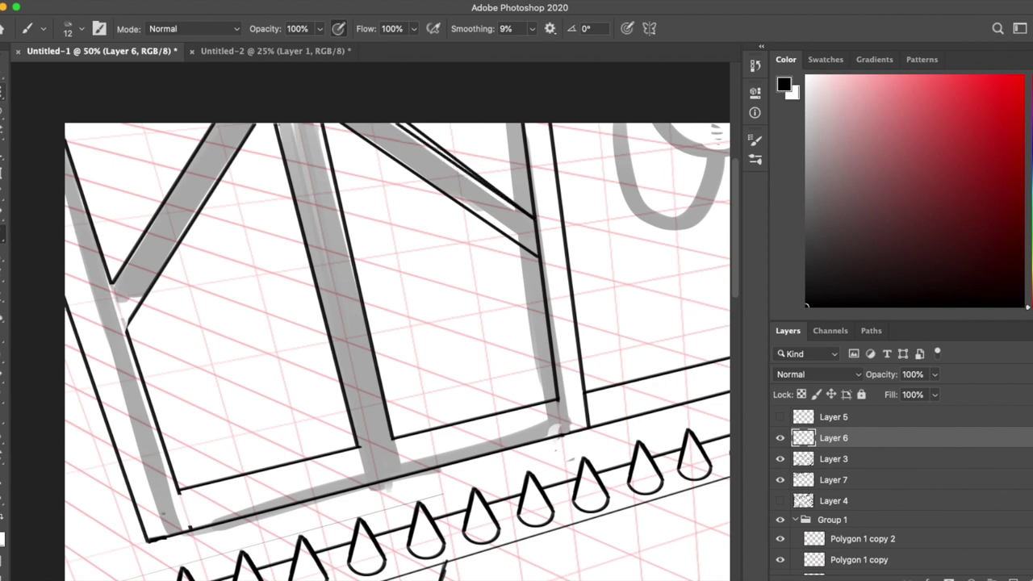
key(e)
drag(408, 126, 512, 200)
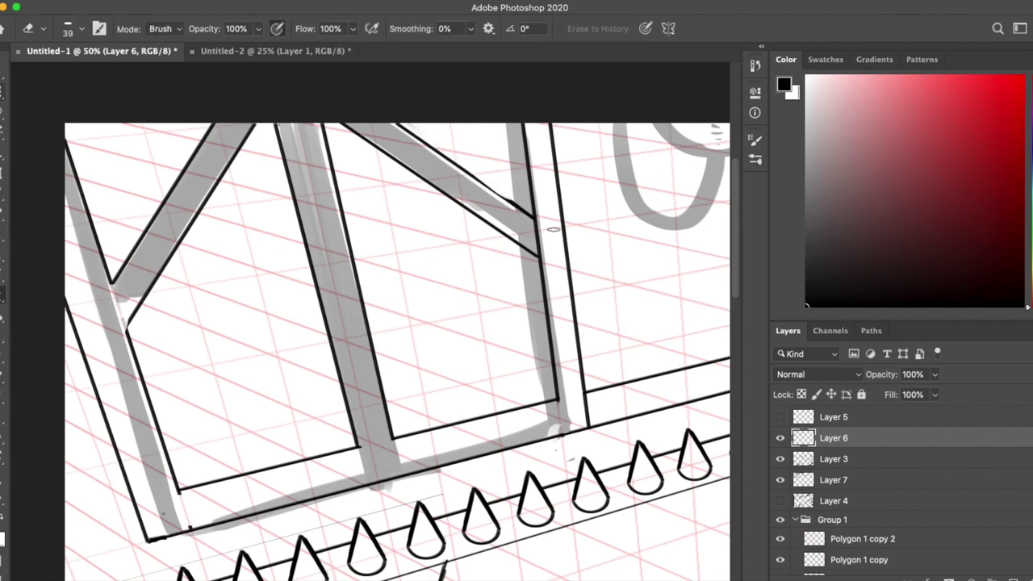
Step: Thicken the nearest window's far inner edge, the underside of its far brace and the mullion's near edge in black
key(b)
drag(521, 125, 528, 215)
drag(531, 257, 555, 398)
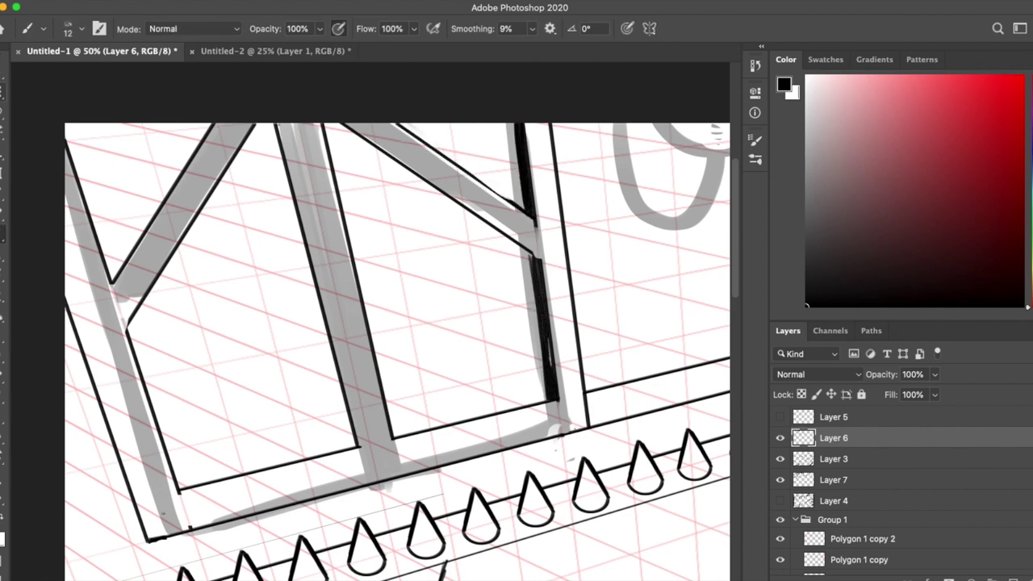
drag(352, 128, 531, 254)
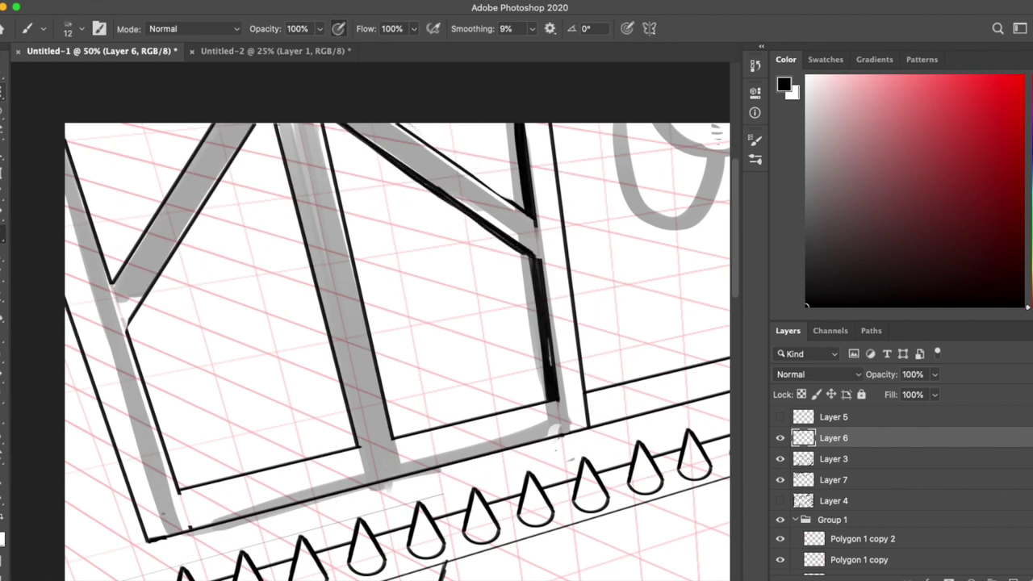
drag(268, 125, 352, 446)
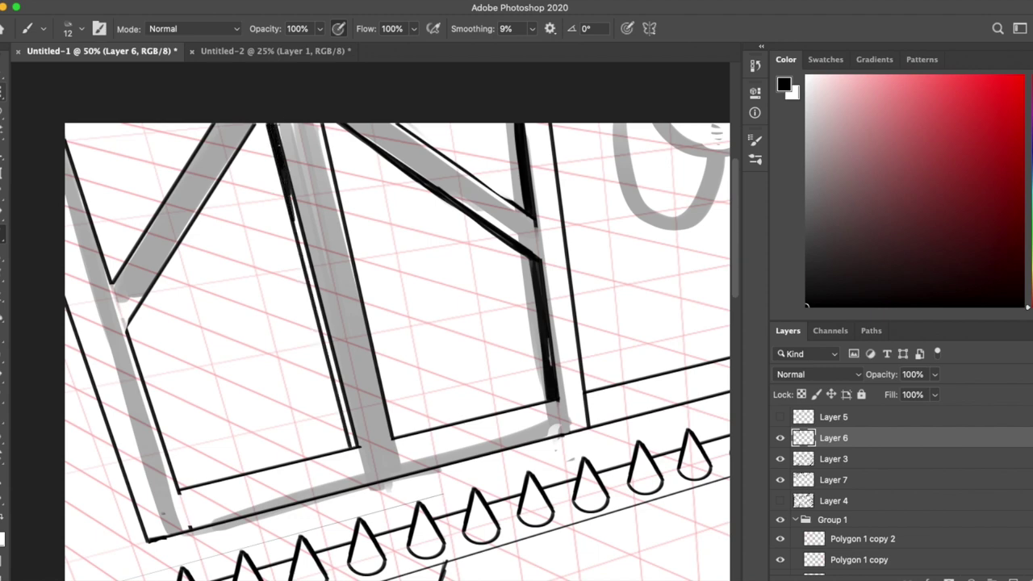
Step: Thicken the bottom edges of both panes, the near brace's upper edge and the nearest window's outer frame edge
drag(511, 194, 485, 352)
drag(476, 293, 449, 463)
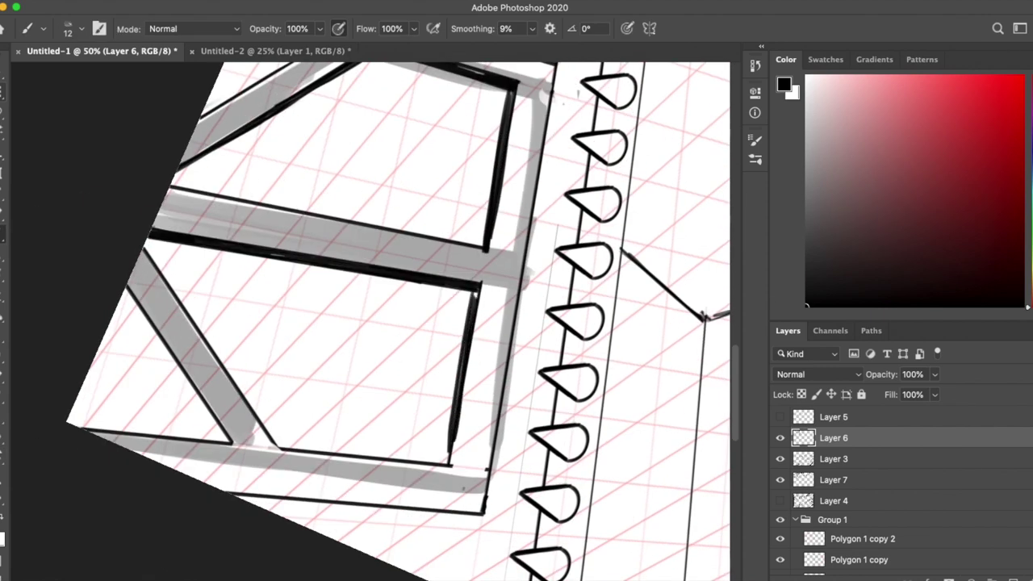
drag(468, 200, 452, 242)
drag(327, 125, 226, 285)
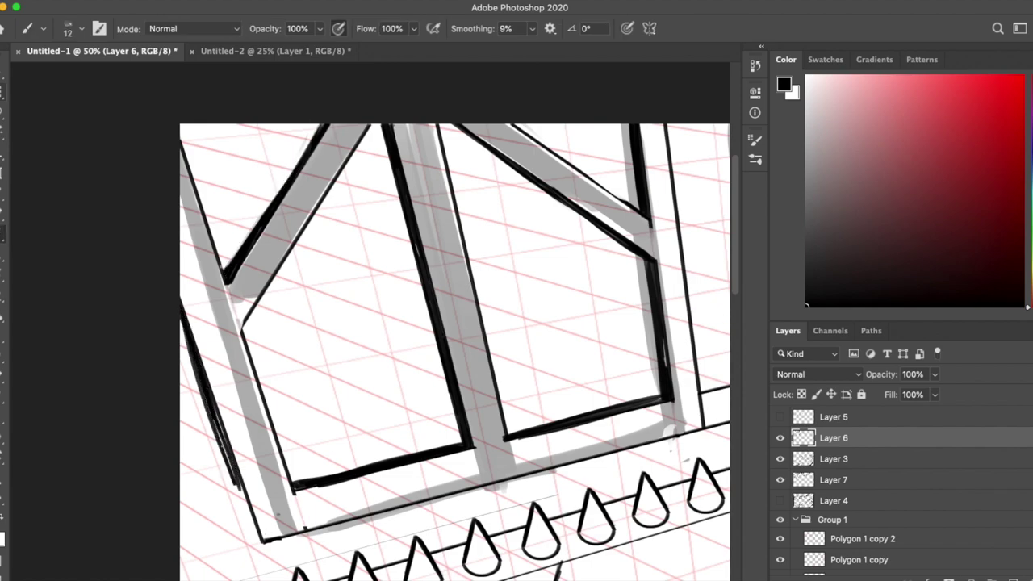
key(e)
key(ctrl+minus)
key(ctrl+minus)
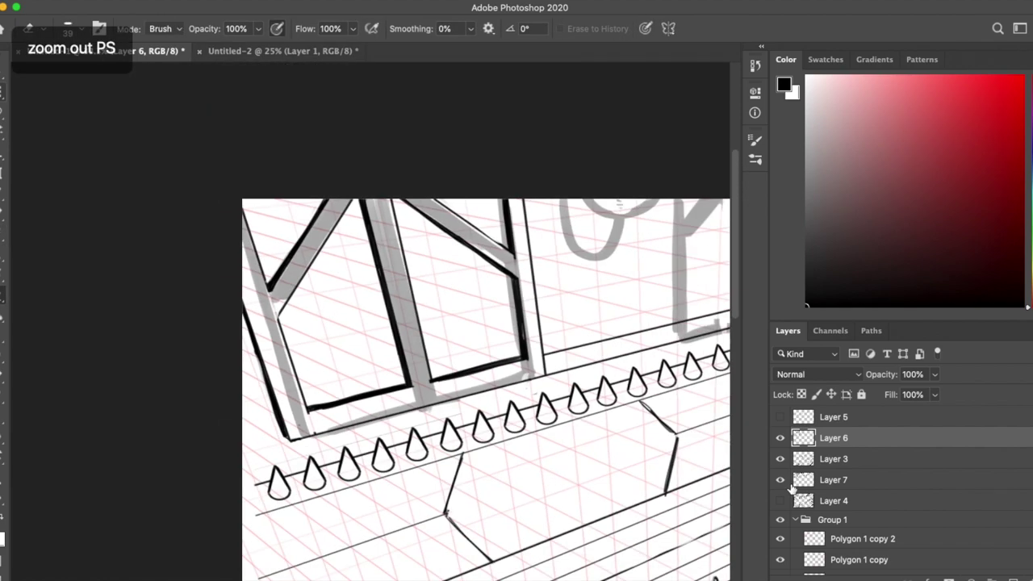
Step: Ink short bars beside the nearest window's mullion and a doubled diagonal bar across its near lower pane
key(ctrl+plus)
key(ctrl+plus)
key(b)
key(e)
key(b)
key(ctrl+plus)
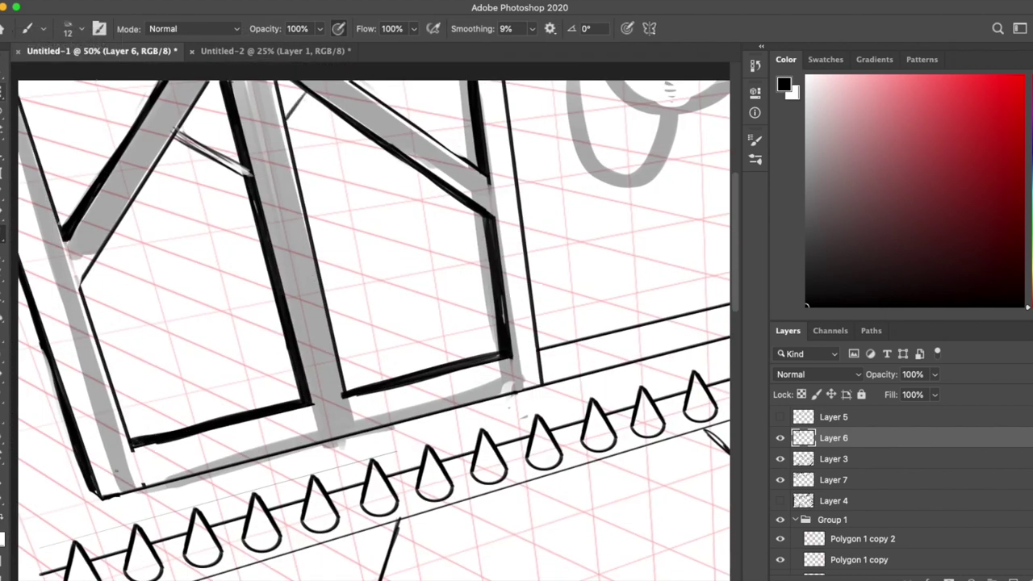
scroll(375, 323, down, 2)
drag(258, 217, 176, 332)
drag(251, 223, 128, 399)
drag(258, 204, 130, 386)
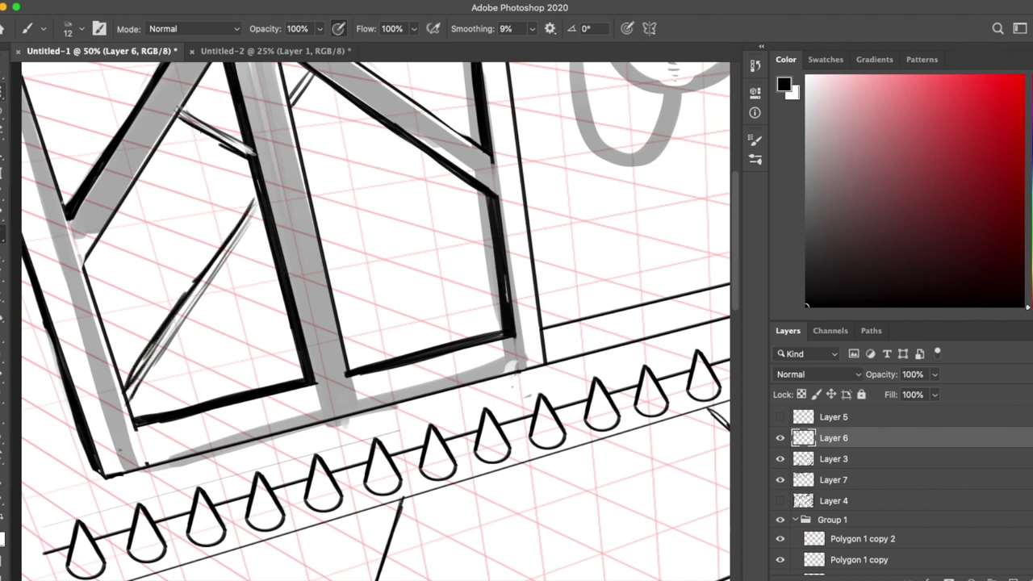
Step: Ink a doubled diagonal bar across the nearest window's far lower pane, from the mullion to the lower corner
key(r)
mouse_move(597, 379)
mouse_down()
mouse_move(572, 428)
mouse_move(517, 484)
mouse_up()
drag(416, 187, 444, 248)
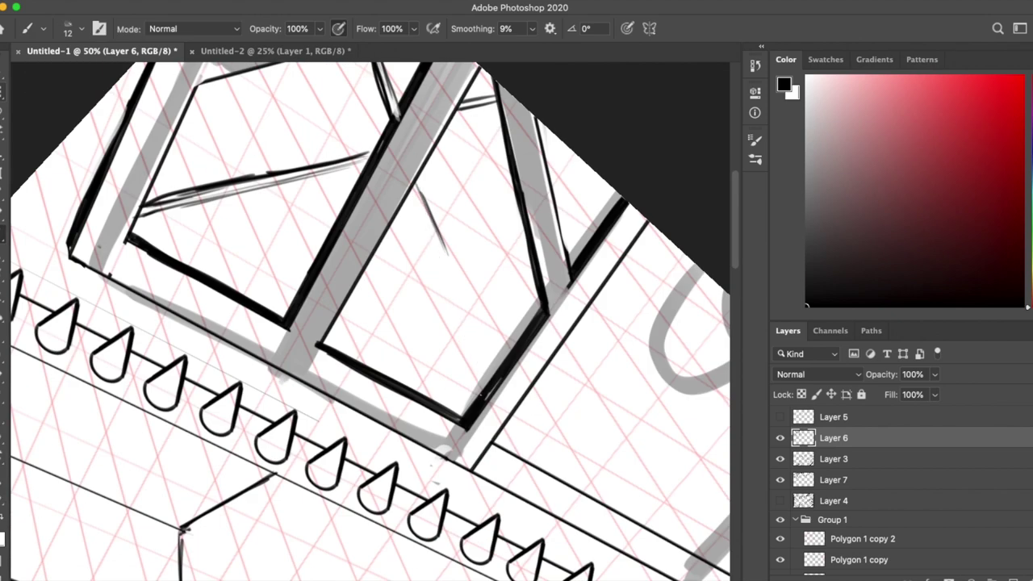
key(r)
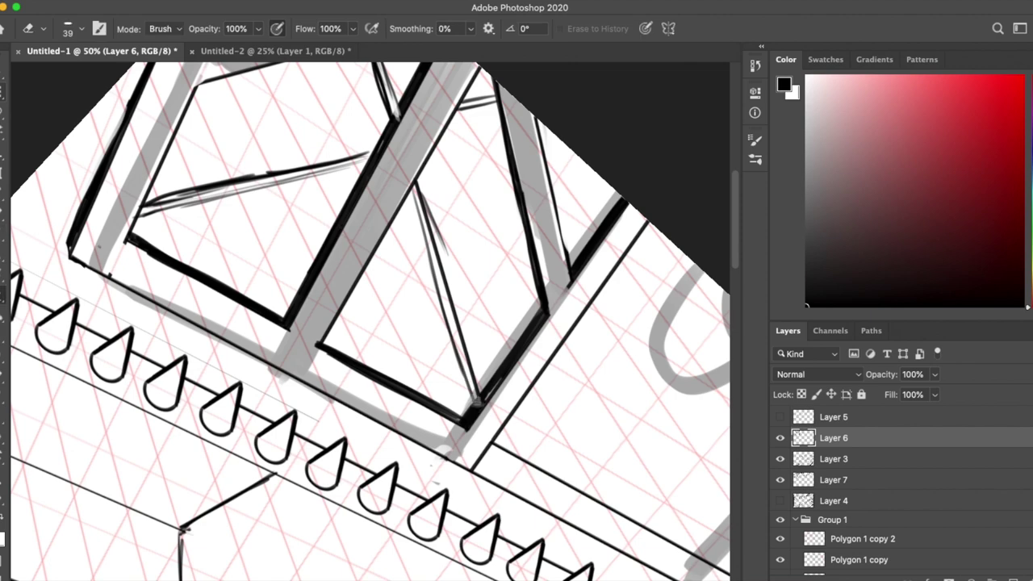
drag(517, 484, 597, 379)
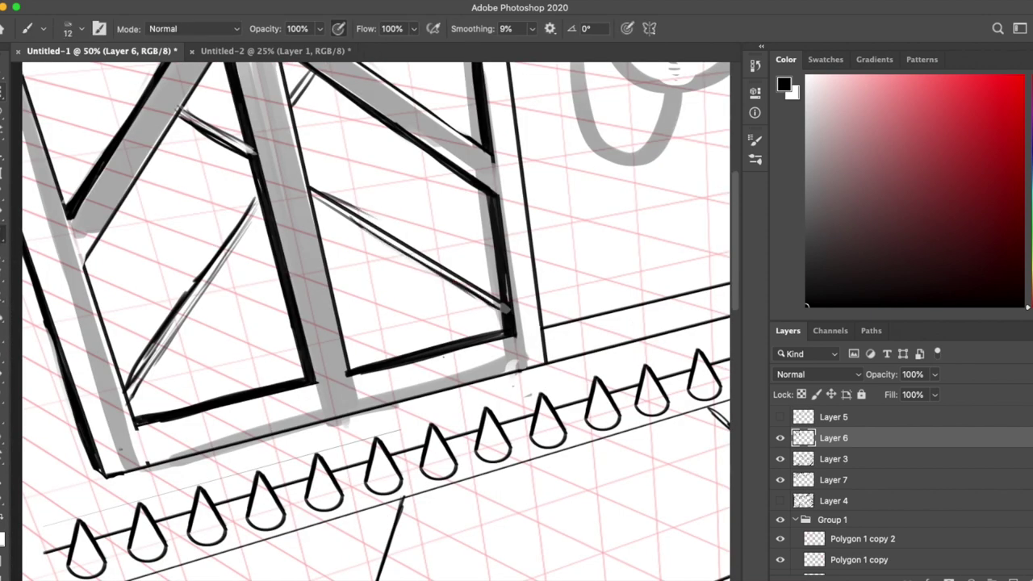
Step: Add thin upright bars below the diagonals in both lower panes and a short slanted bar in the far pane
drag(411, 260, 429, 355)
drag(421, 321, 385, 361)
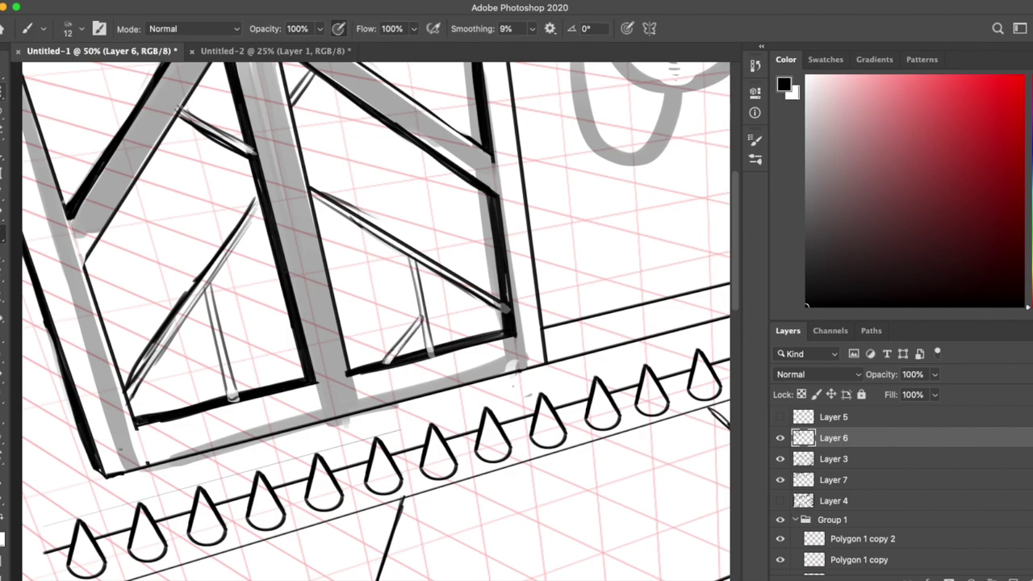
key(super+minus)
key(super+minus)
key(super+minus)
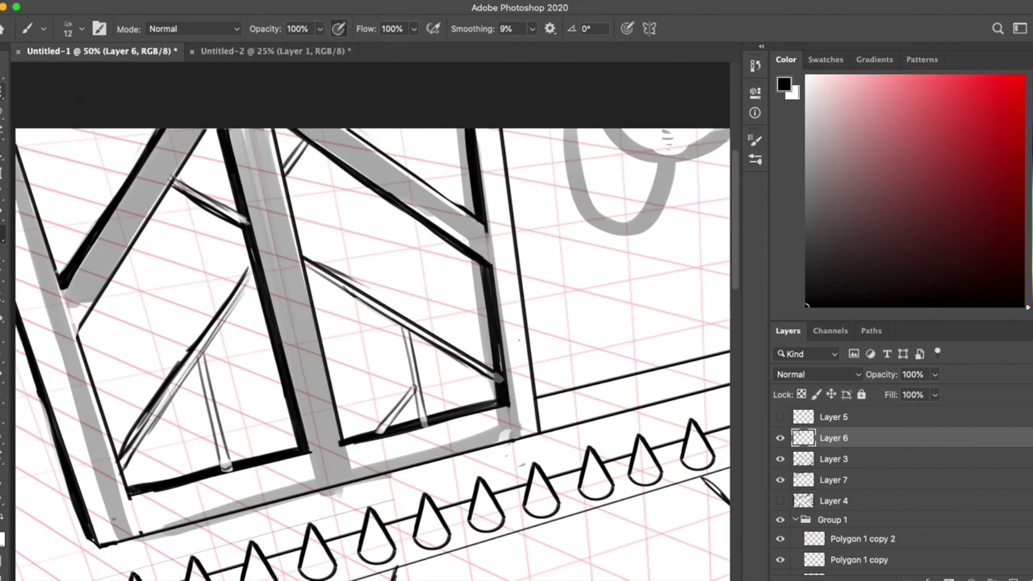
Step: Ink the lamp between the nearest and second windows as a thick oval with thin inner ovals and a cross-hatched round shade
key(super+plus)
key(super+plus)
key(super+plus)
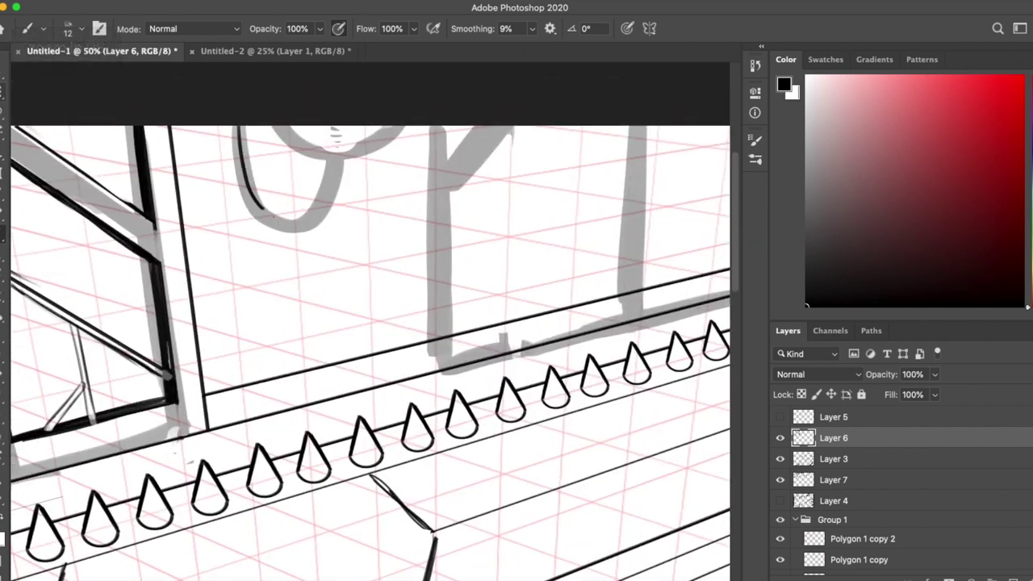
mouse_move(244, 134)
mouse_down()
mouse_move(338, 139)
mouse_move(237, 129)
mouse_up()
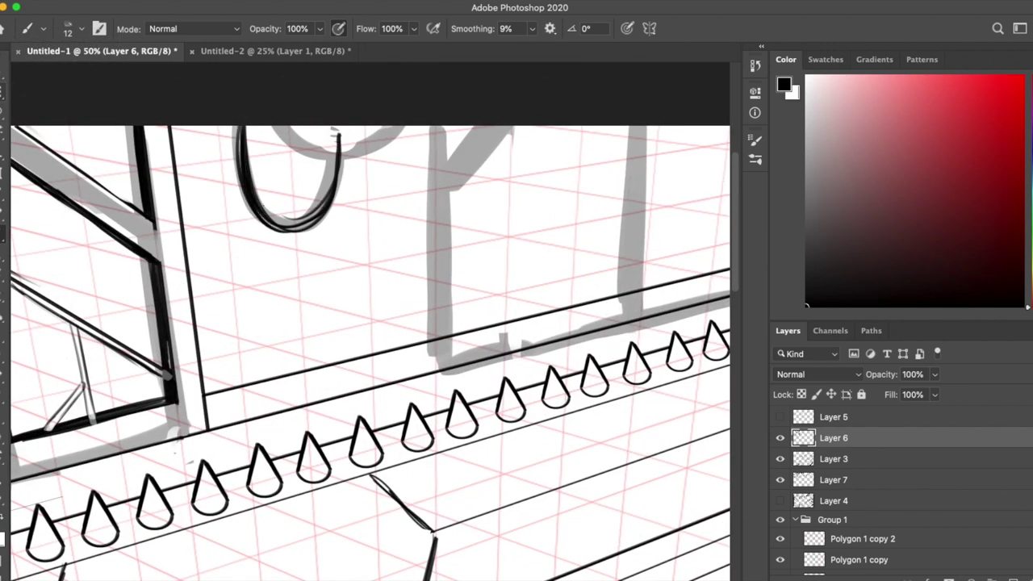
drag(383, 119, 276, 129)
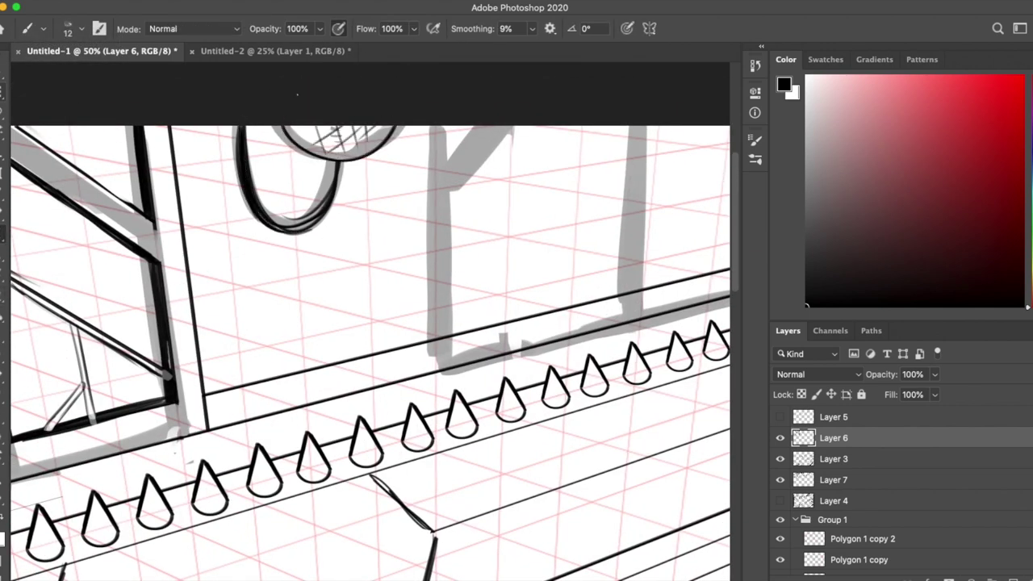
scroll(557, 279, up, 3)
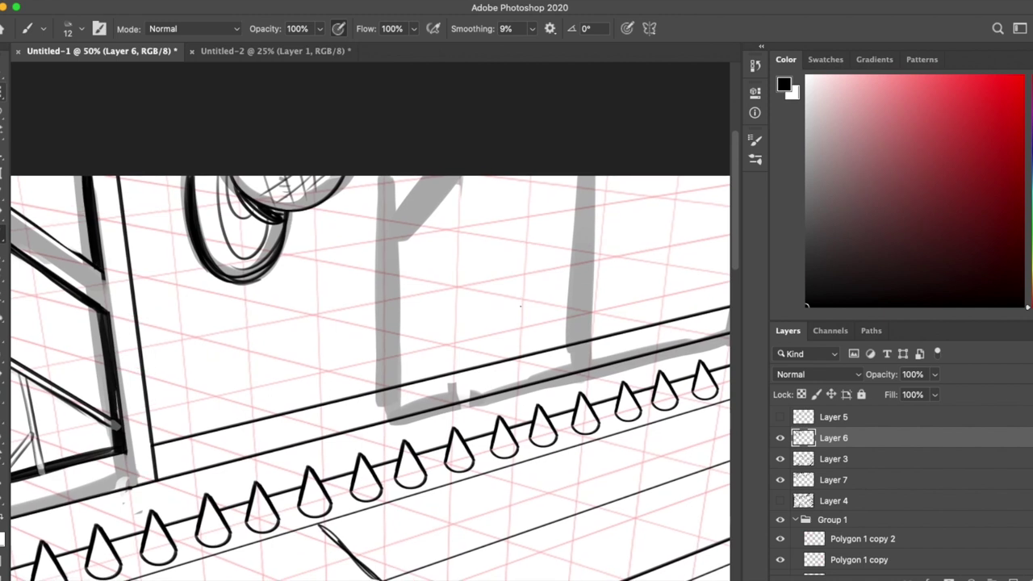
Step: Ink the second window's near side as a thick outer frame upright with a thinner pane edge beside it
drag(385, 174, 385, 423)
key(super+z)
drag(363, 174, 363, 426)
key(e)
key(b)
drag(363, 175, 363, 426)
Step: Erase the long wall lines running between the nearest and second windows and tidy the second window's lower near corner
key(e)
key(b)
key(e)
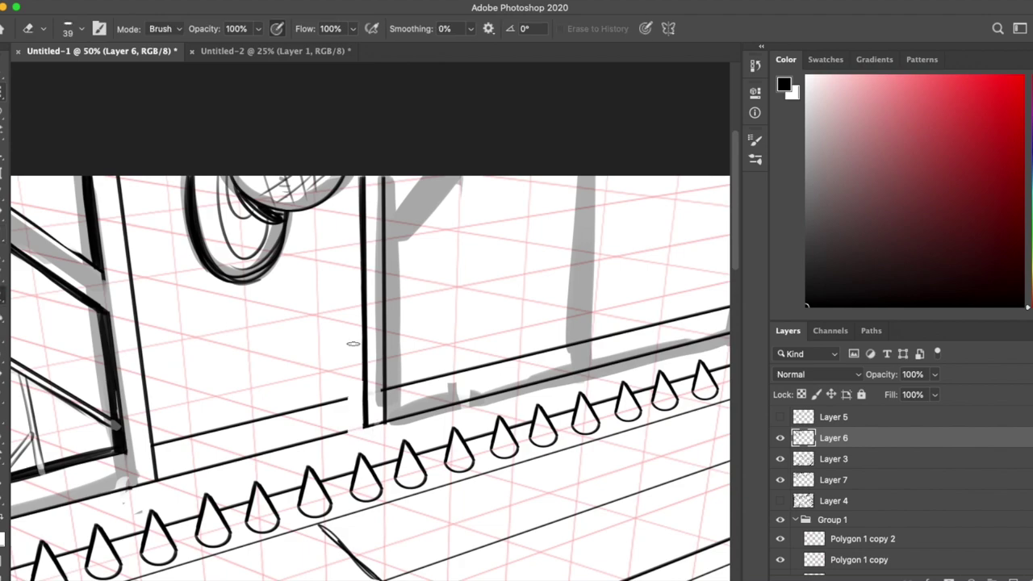
key(l)
scroll(370, 347, up, 2)
key(b)
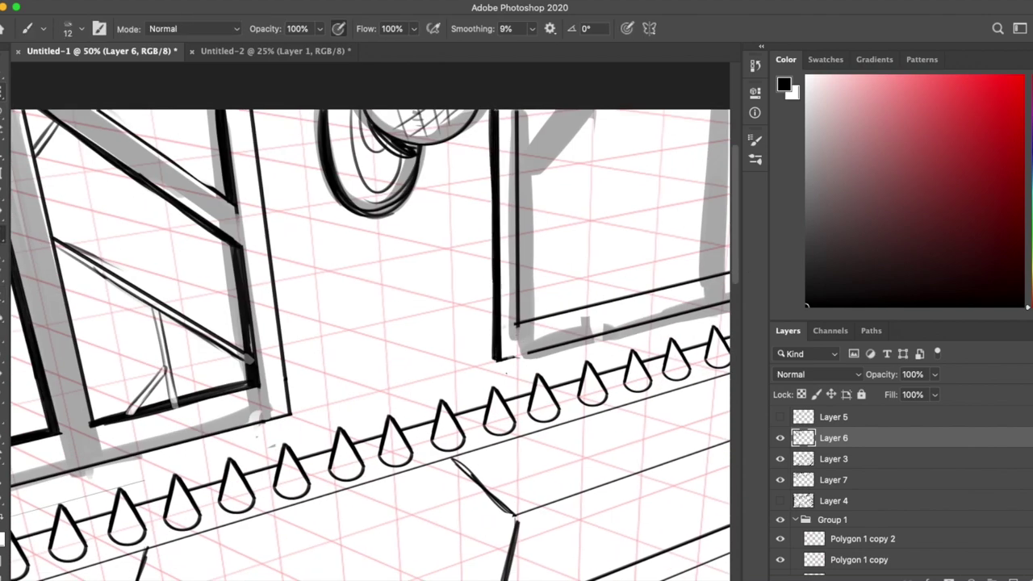
scroll(272, 433, down, 3)
scroll(272, 433, up, 4)
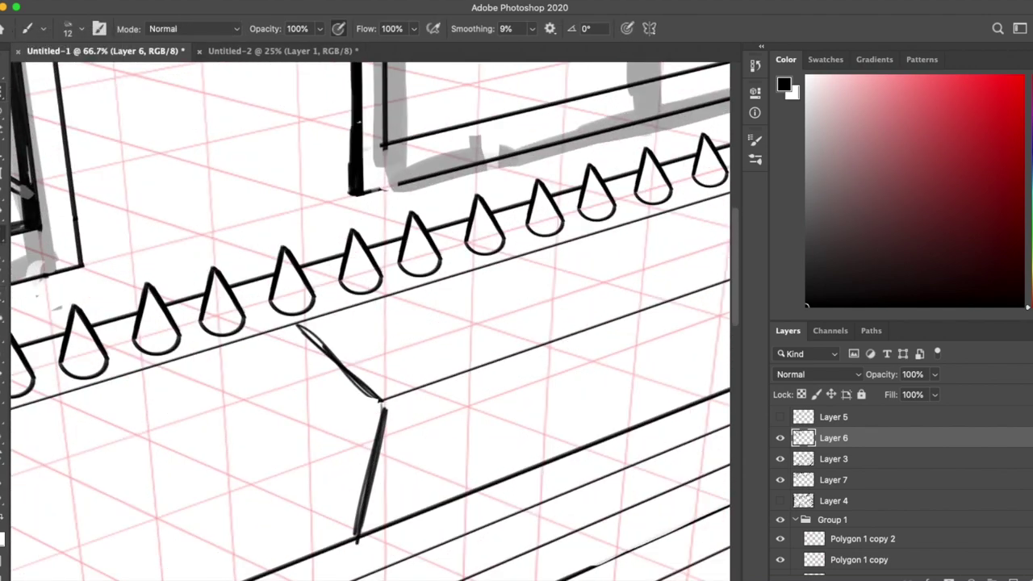
Step: Ink both upright edges of the second window's central mullion, weighting the near pane's side
scroll(370, 323, up, 5)
drag(462, 148, 453, 371)
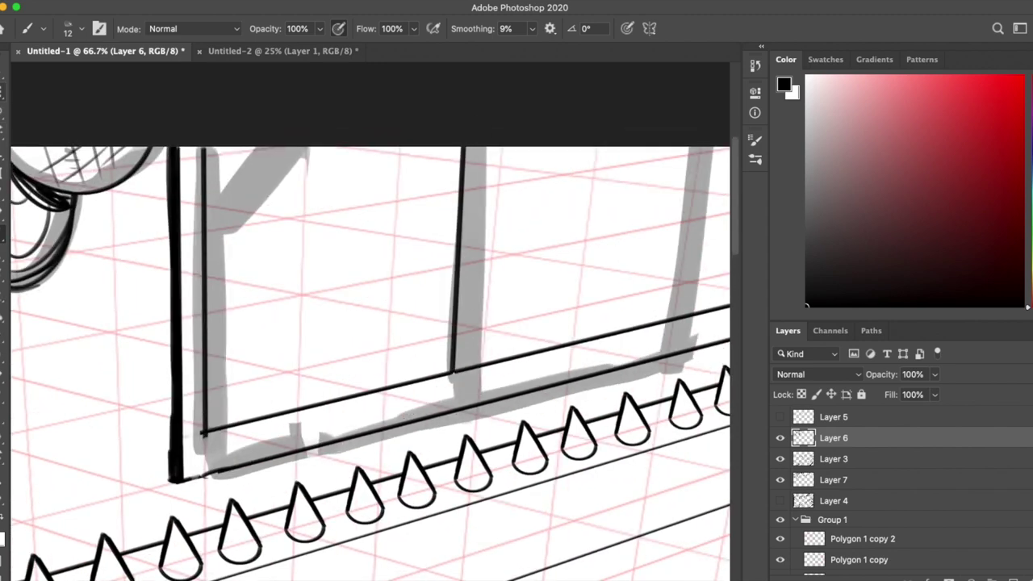
drag(505, 146, 484, 364)
scroll(369, 363, right, 3)
drag(305, 176, 283, 402)
Step: Ink the upright edges at the second window's far side and thicken the bottom edges of its two panes
mouse_move(538, 176)
mouse_down()
mouse_move(504, 355)
mouse_move(509, 384)
mouse_up()
key(ctrl+z)
key(e)
mouse_move(539, 178)
mouse_down()
mouse_move(529, 300)
mouse_move(559, 347)
mouse_up()
key(b)
drag(536, 176, 506, 360)
drag(565, 323, 516, 185)
drag(488, 244, 393, 392)
mouse_move(435, 323)
mouse_down()
mouse_move(455, 277)
mouse_move(444, 347)
mouse_move(101, 392)
mouse_up()
Step: Ink the third window's frame and pane edges, and remove the grey guide sketch on Layer 7
key(e)
key(b)
drag(378, 333, 407, 191)
mouse_move(616, 166)
mouse_down()
mouse_move(483, 185)
mouse_move(446, 279)
mouse_up()
drag(428, 276, 292, 313)
drag(156, 200, 503, 158)
key(super+minus)
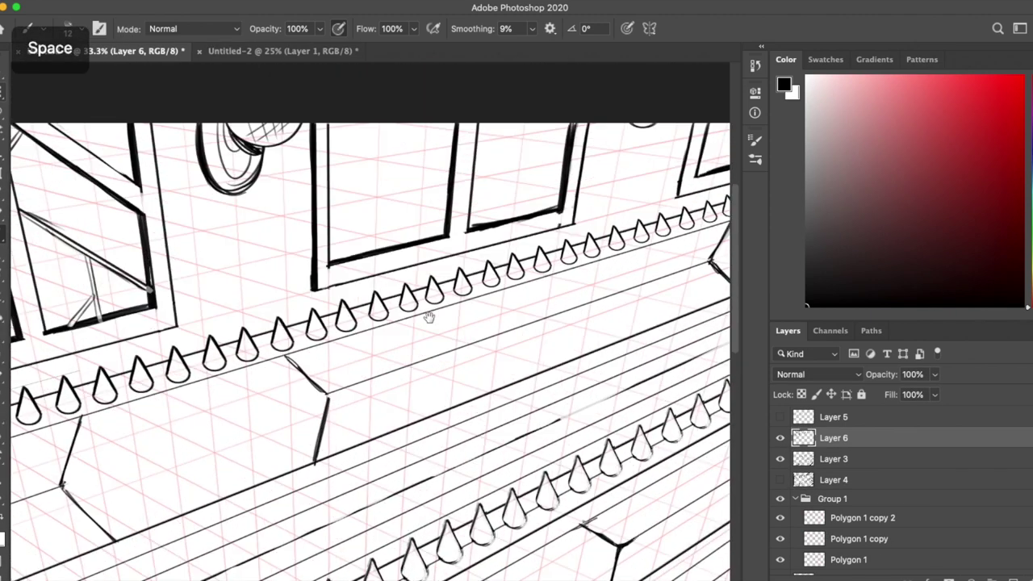
Step: Ink a diagonal brace across the second window's near pane, with a heavy upper edge and a thin lower edge
drag(428, 317, 408, 335)
drag(312, 204, 365, 147)
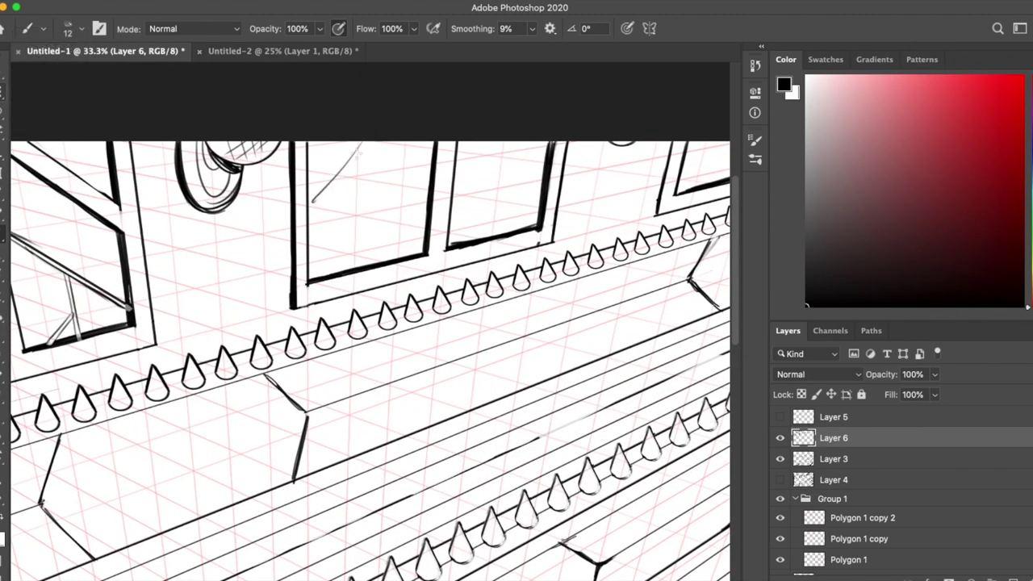
key(e)
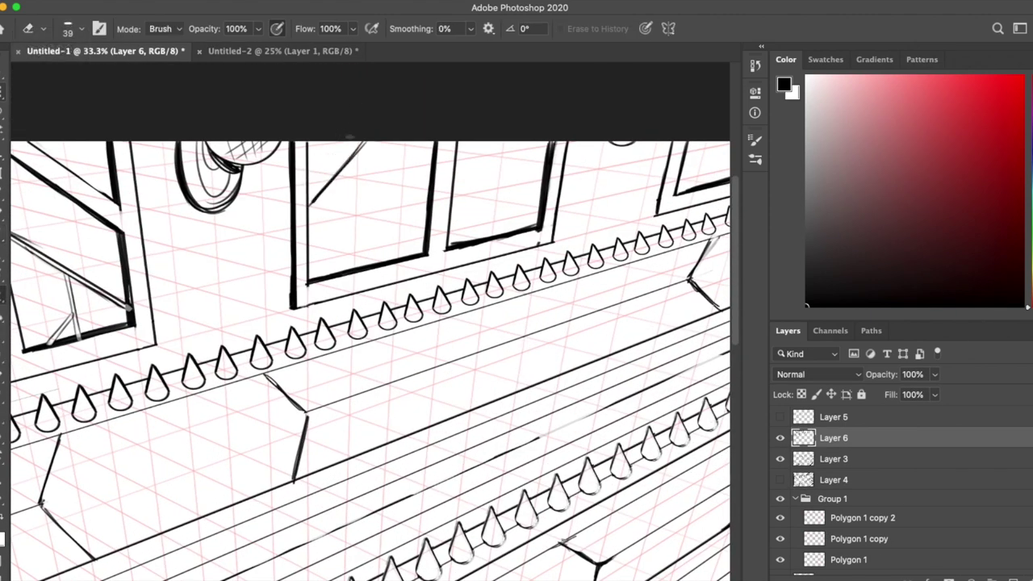
key(b)
drag(308, 187, 363, 144)
key(e)
key(b)
drag(299, 208, 403, 225)
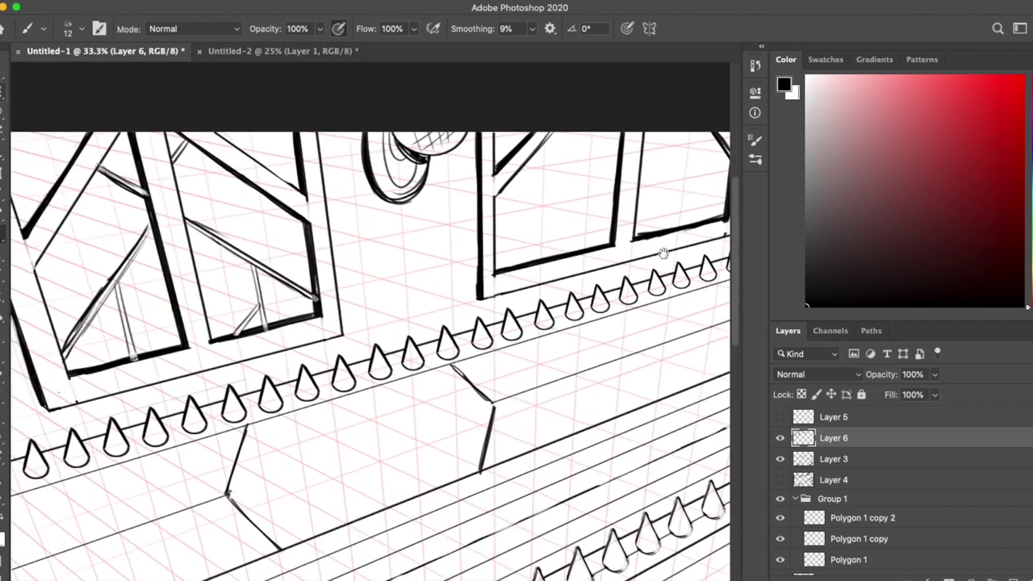
Step: Ink a doubled diagonal bar and a thin upright bar below it in the second window's near pane
drag(418, 263, 521, 163)
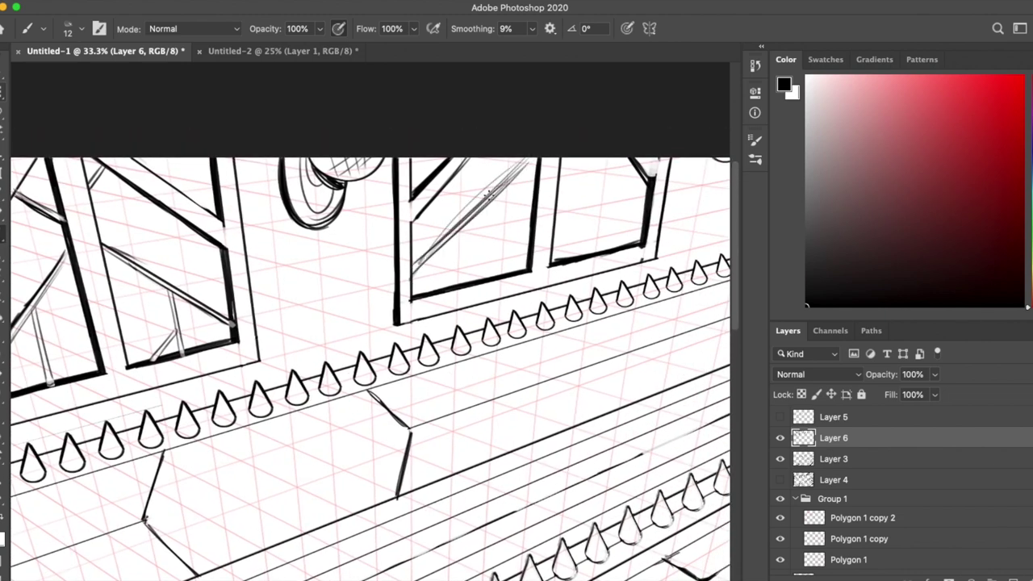
scroll(483, 214, right, 4)
scroll(482, 214, up, 2)
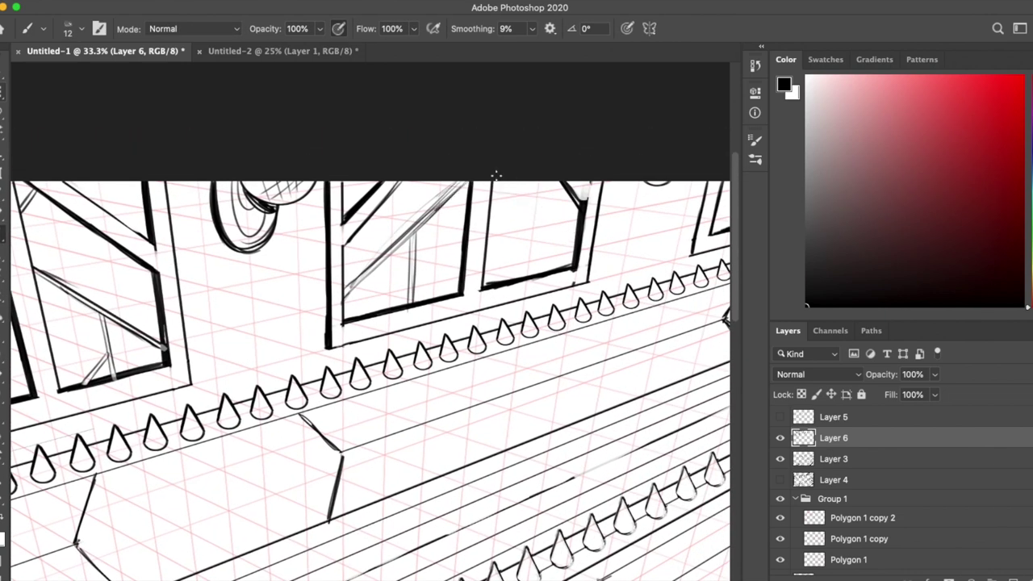
Step: Clean up the second window's far pane and ink a doubled diagonal bar with a thin upright bar below it
key(e)
mouse_move(532, 217)
mouse_down()
mouse_move(532, 274)
mouse_move(541, 231)
mouse_up()
key(b)
key(e)
key(b)
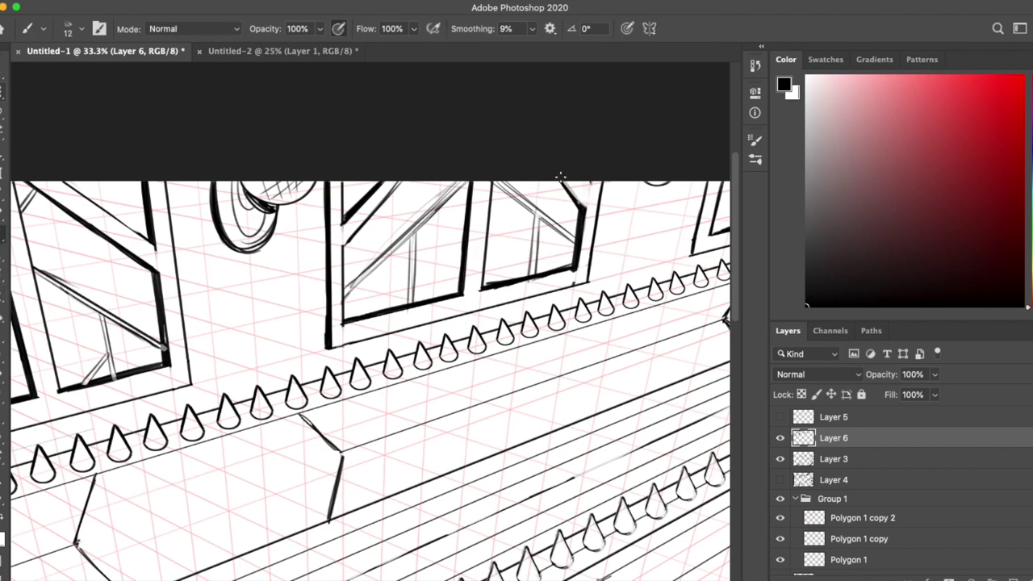
Step: Add thin diagonal and upright bars to the third window and merge Layer 6 down into Layer 3
scroll(590, 180, right, 10)
scroll(590, 179, up, 3)
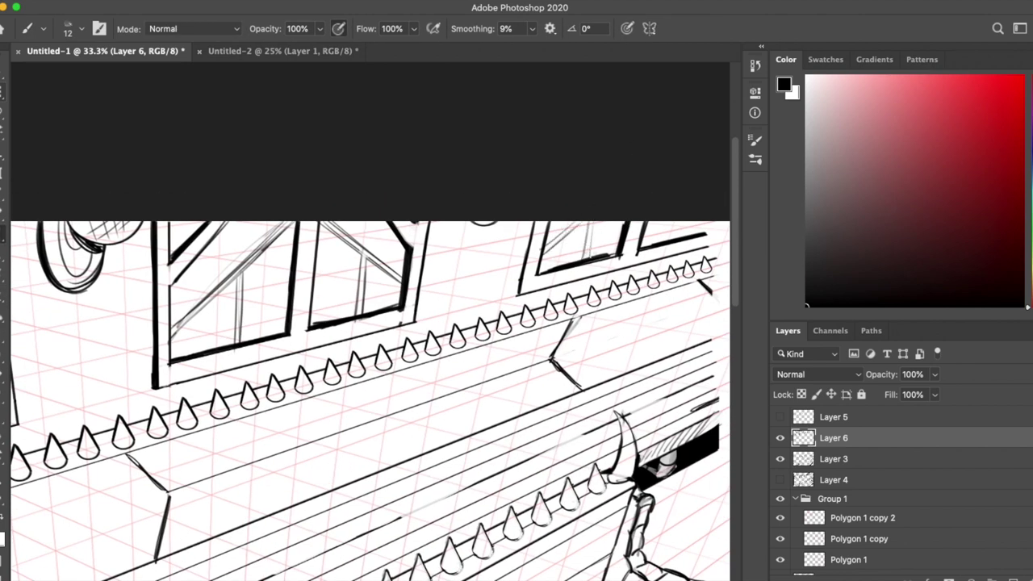
scroll(665, 236, right, 4)
key(e)
key(b)
key(super+minus)
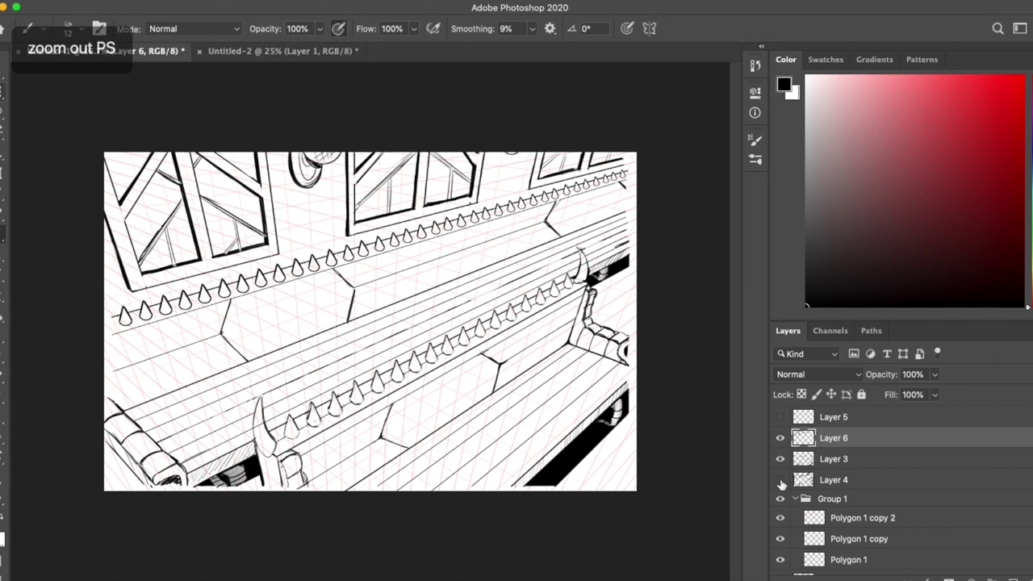
key(super+e)
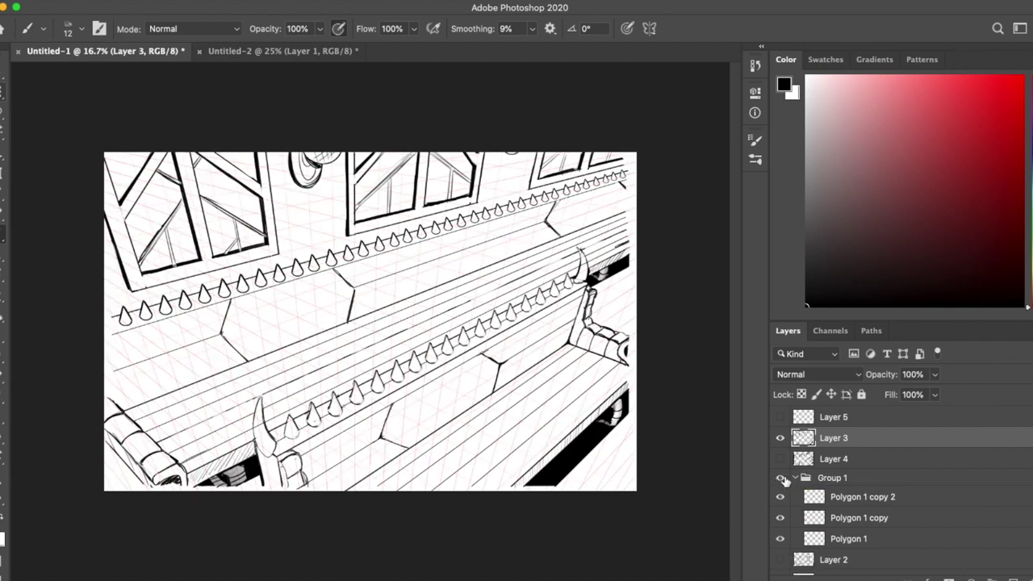
Step: Redraw the angled end lines of the back pew's hexagonal panel with cleaner, tapered strokes
key(super+plus)
key(space)
drag(257, 323, 387, 254)
key(e)
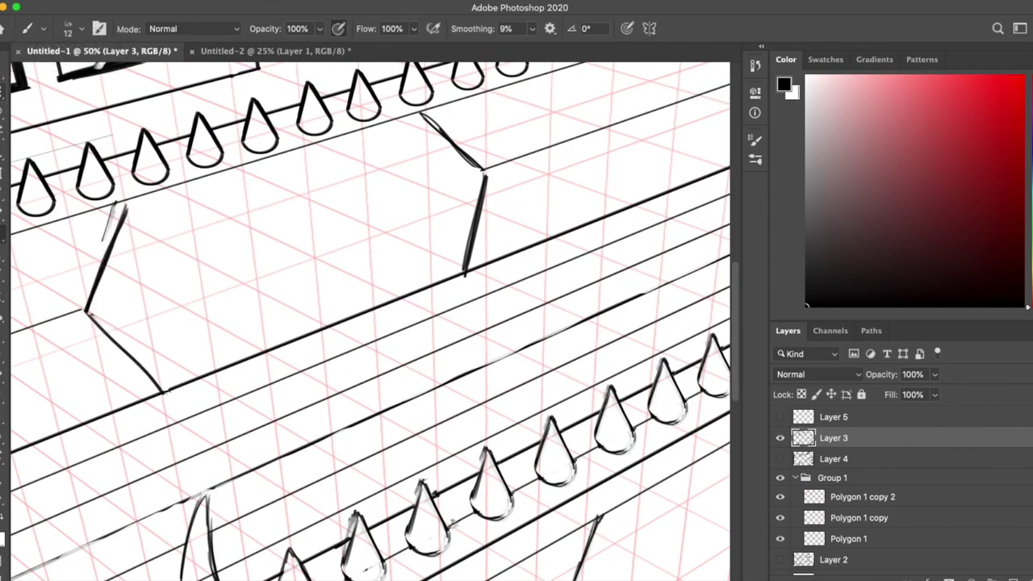
key(super+plus)
key(b)
key(super+z)
drag(459, 202, 465, 298)
key(super+minus)
key(super+minus)
key(super+minus)
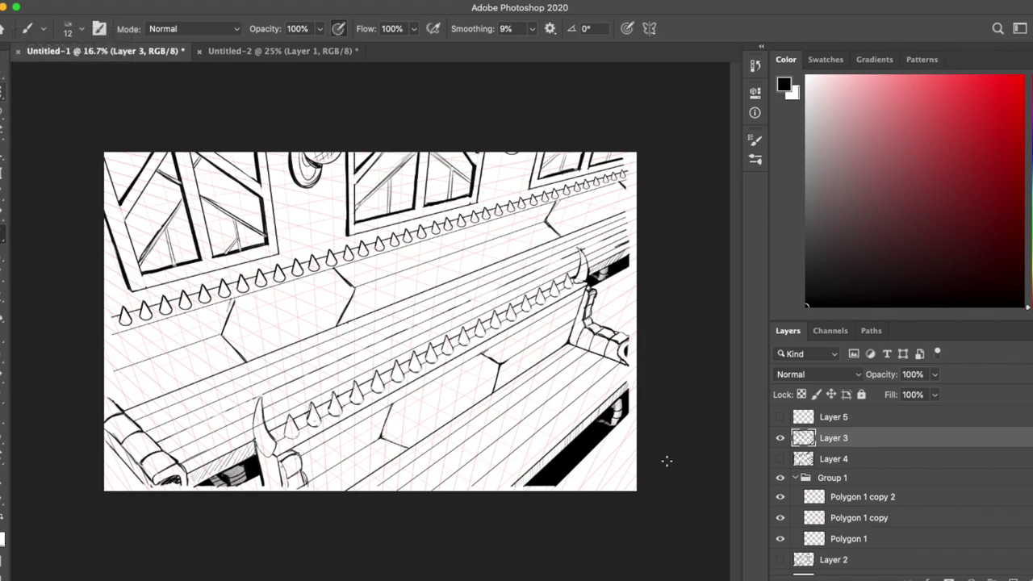
Step: Redraw the angled end lines of the front pew's hexagonal panel with heavier, tapered strokes
key(super+plus)
key(super+plus)
key(r)
key(super+plus)
drag(420, 278, 339, 400)
drag(323, 363, 469, 242)
drag(283, 254, 209, 373)
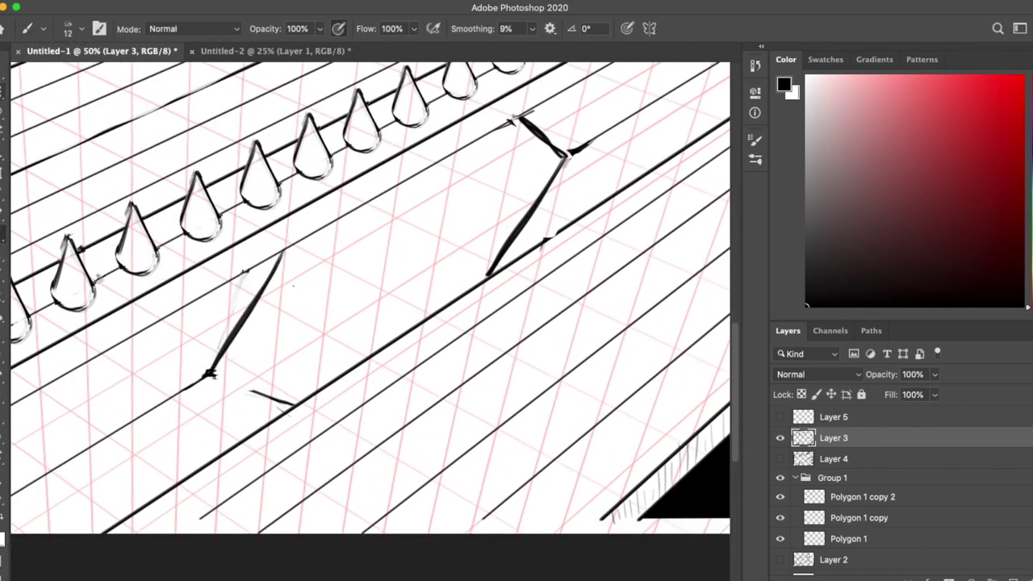
Step: Ink the short lower edge at the near end of the front pew's hexagonal panel
key(super+minus)
key(super+minus)
key(super+minus)
key(super+plus)
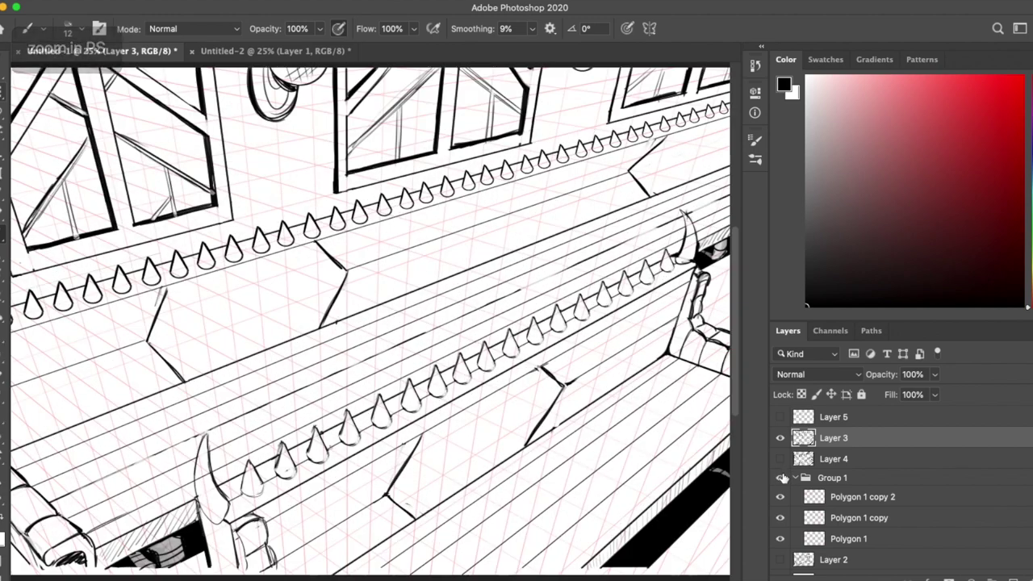
key(super+plus)
key(e)
key(b)
key(super+plus)
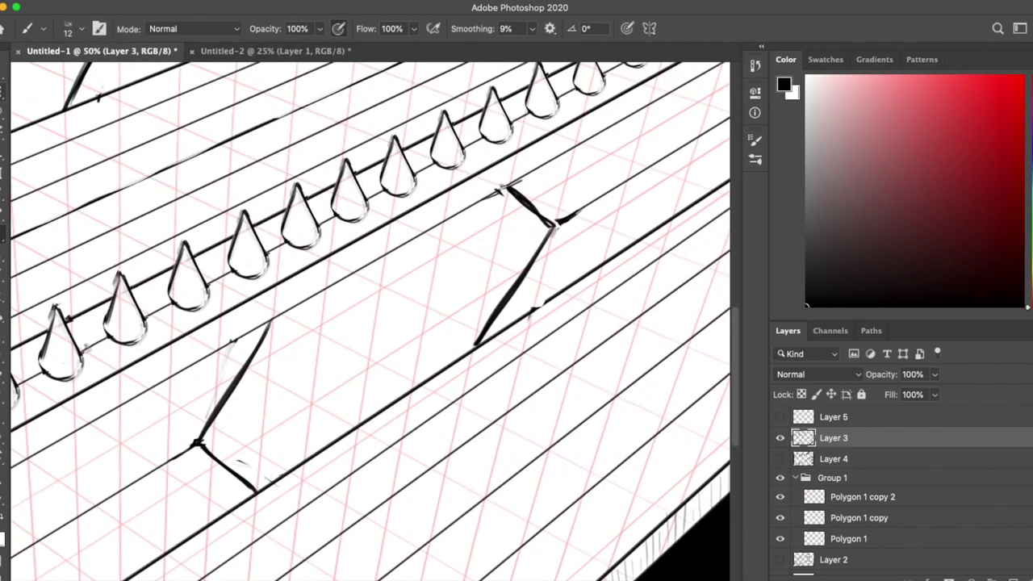
key(super+minus)
key(super+minus)
key(super+plus)
Step: Draw thin pointed panel lines on the wall in the gaps between the windows, with a line from each point towards the next window
drag(399, 100, 383, 169)
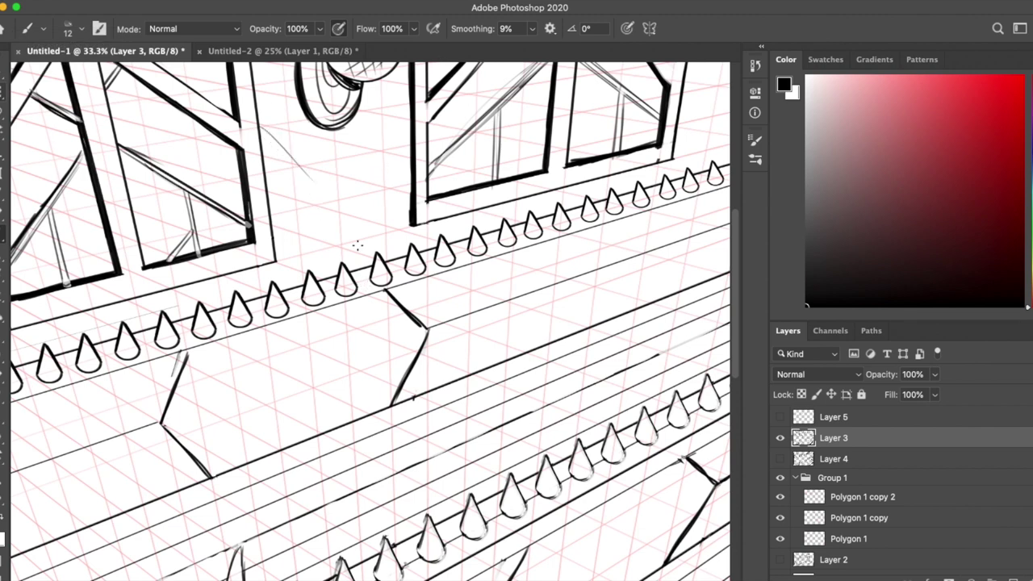
drag(382, 169, 496, 128)
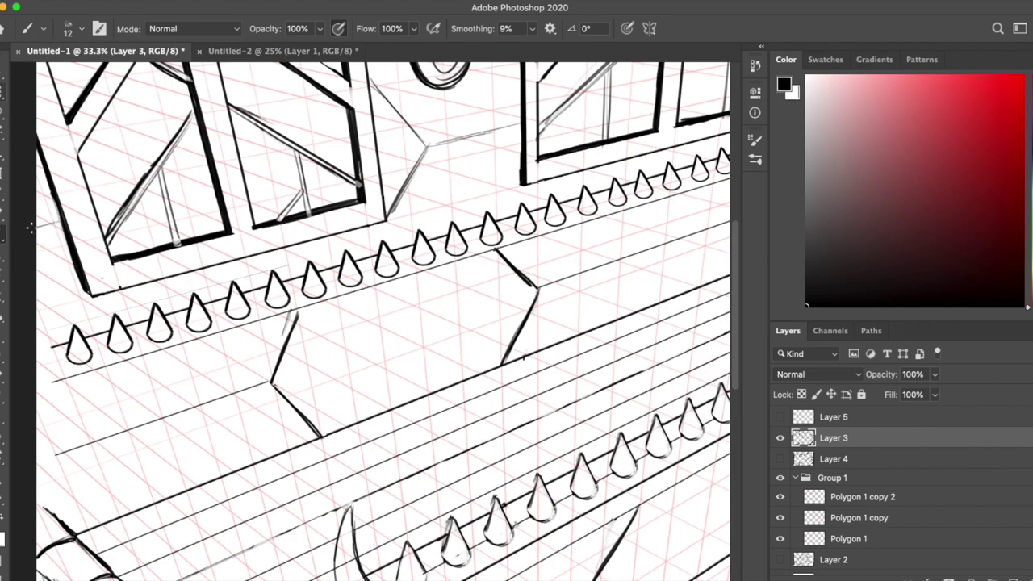
scroll(29, 228, down, 2)
scroll(439, 153, up, 1)
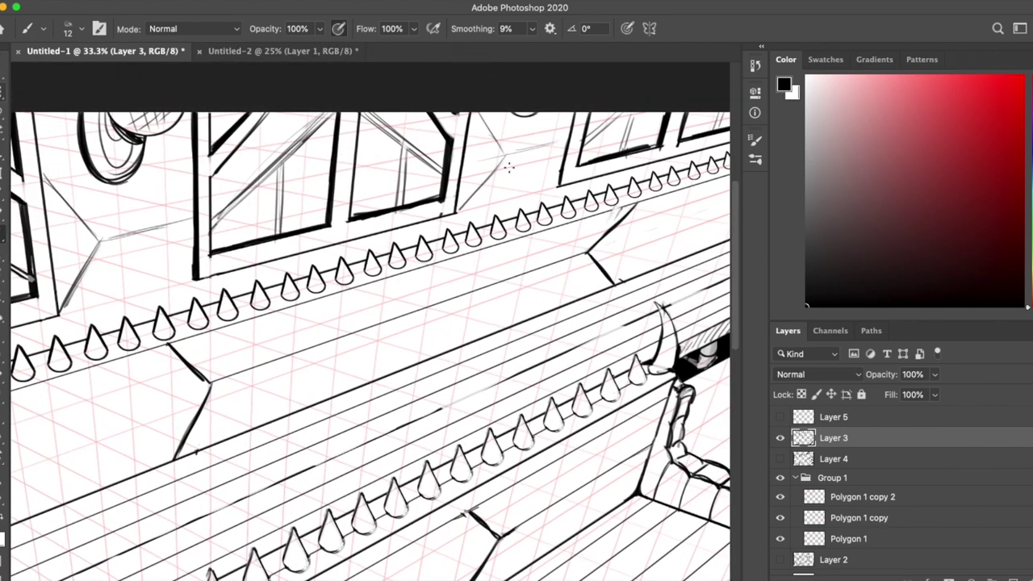
key(e)
scroll(473, 98, down, 3)
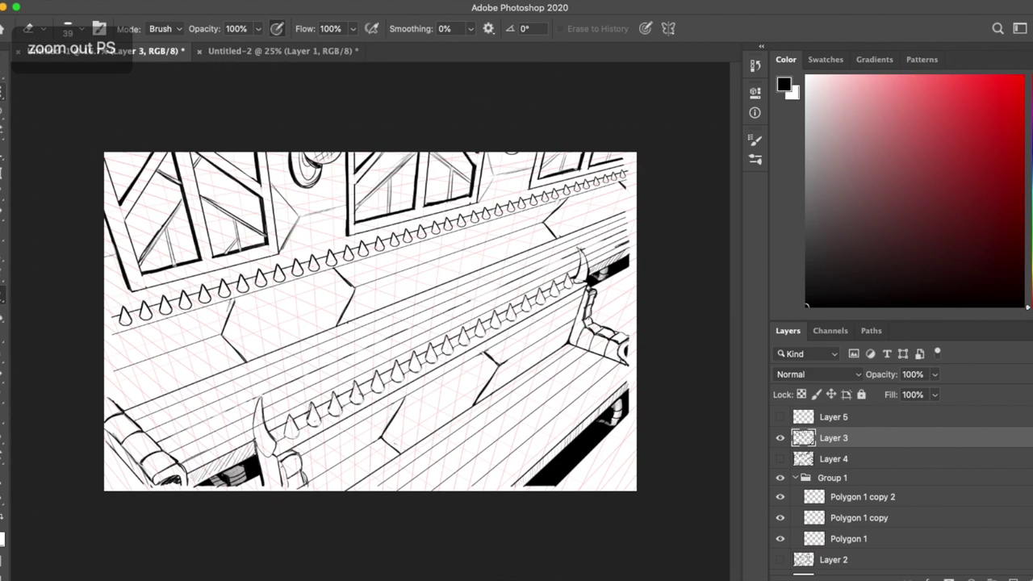
scroll(266, 323, up, 1)
key(b)
scroll(161, 323, left, 2)
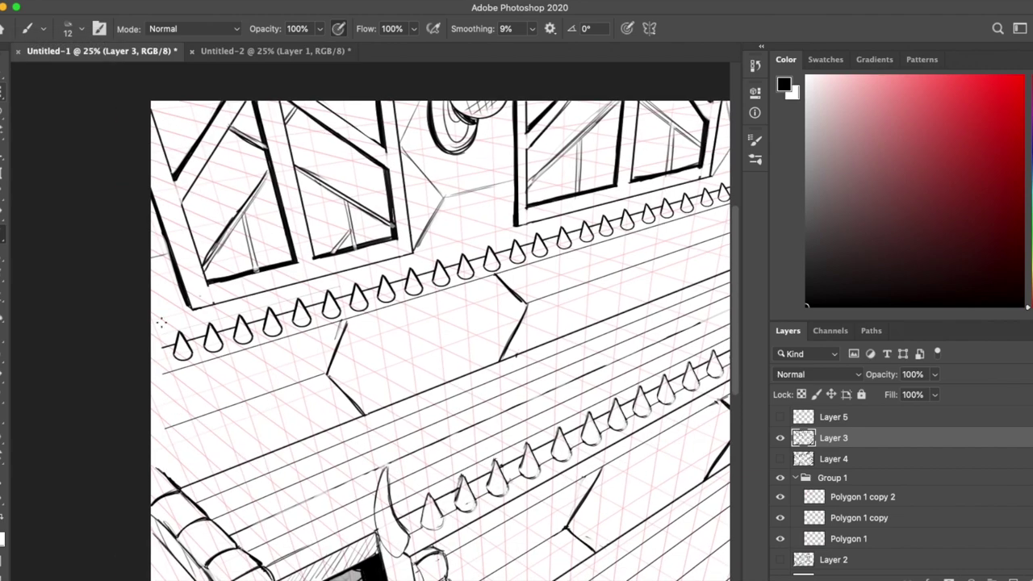
scroll(445, 308, down, 2)
scroll(224, 325, right, 3)
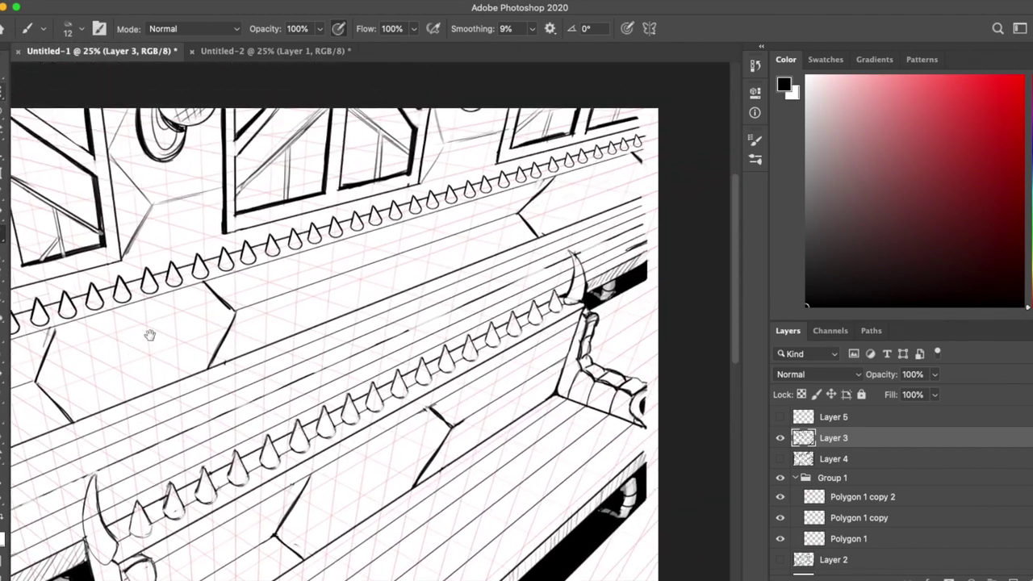
Step: Show the figure sketch on Layer 2 with the perspective grid, add a new layer above Layer 3 and set the brush colour to red
key(e)
key(v)
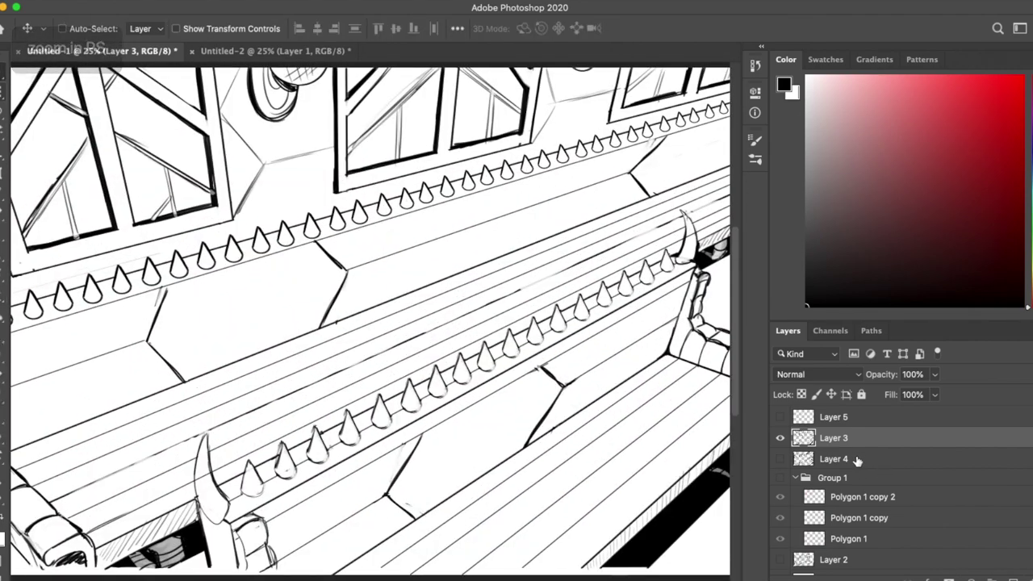
click(779, 478)
click(779, 560)
click(993, 578)
key(b)
click(1023, 77)
scroll(363, 323, up, 1)
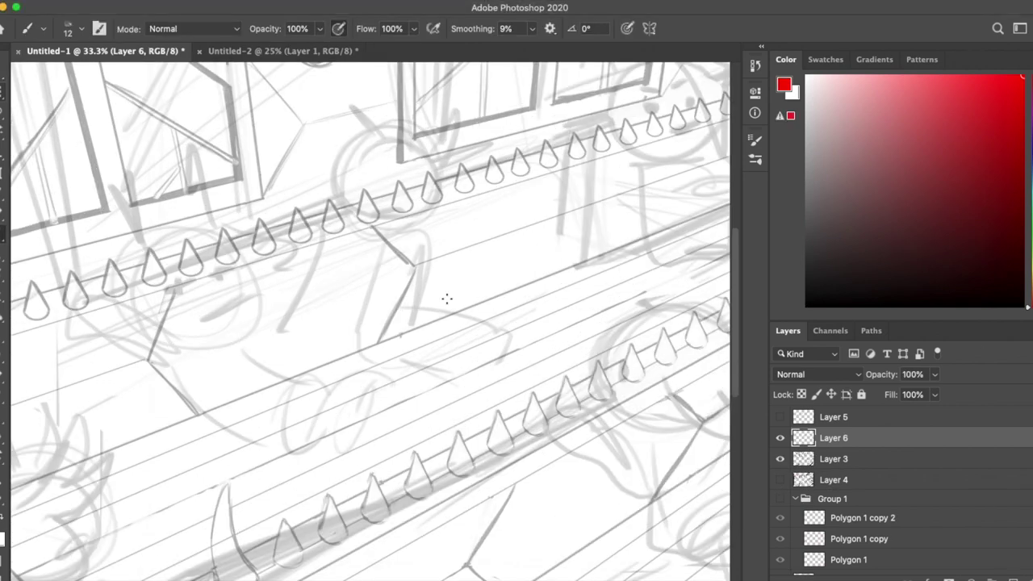
scroll(363, 323, up, 2)
click(780, 498)
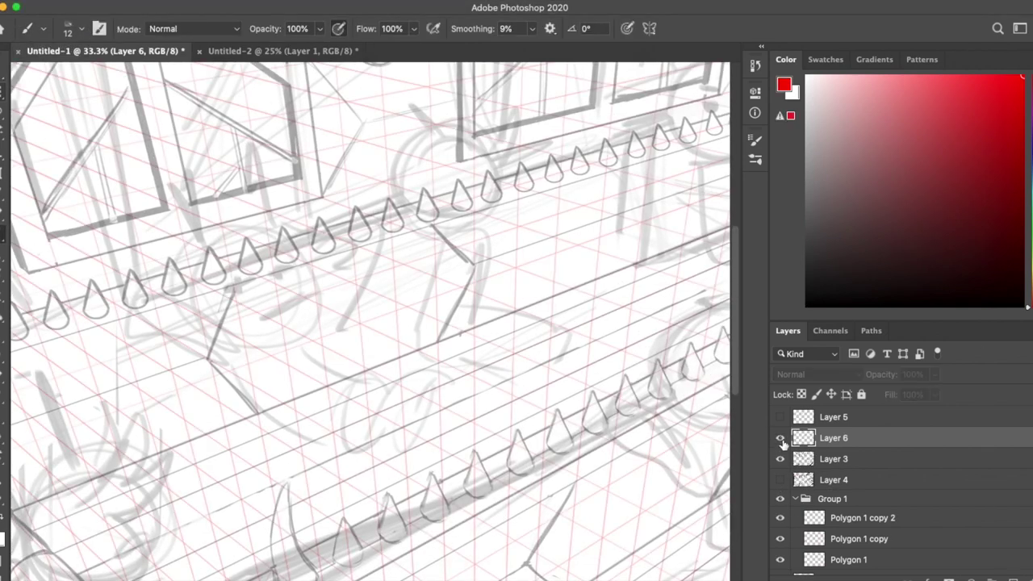
Step: Block in the near figure on the back pew in thick red strokes, with a round head, curved torso sides and an oval base
drag(266, 234, 242, 327)
mouse_move(217, 319)
mouse_down()
mouse_move(270, 314)
mouse_move(299, 444)
mouse_up()
key(e)
key(b)
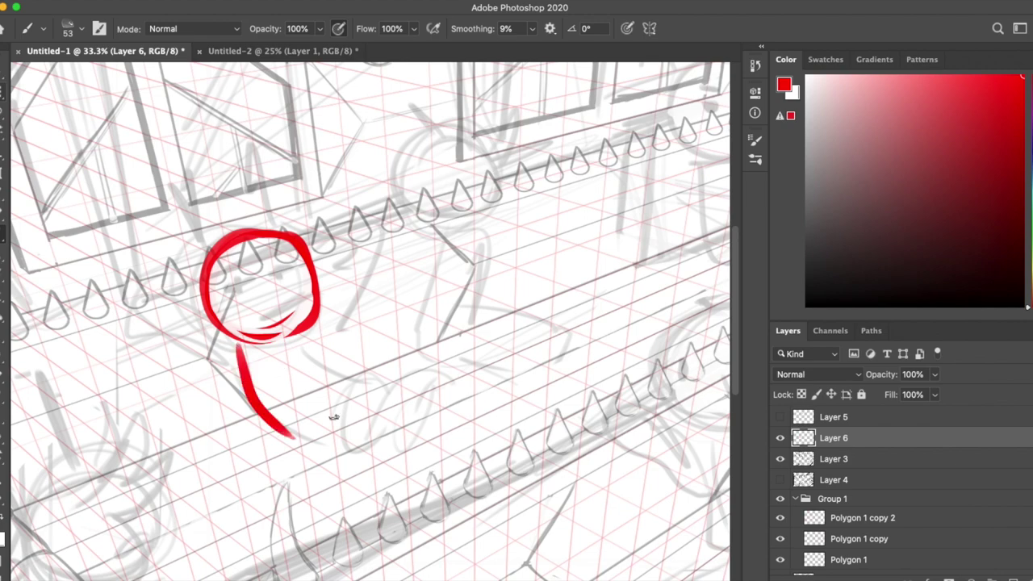
drag(309, 338, 416, 419)
drag(367, 436, 404, 408)
Step: Nudge the red head and torso slightly with Free Transform
key(ctrl+t)
key(ctrl+minus)
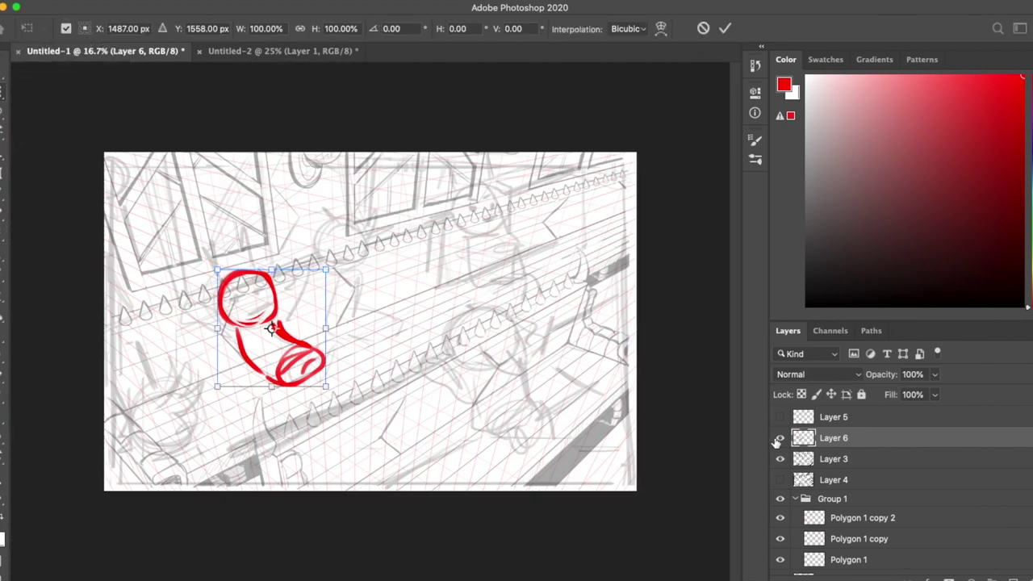
key(ctrl+plus)
drag(279, 211, 274, 214)
key(Return)
Step: Draw the reclining back-pew figure's bent legs and feet in thick red strokes extending from the oval base
drag(193, 403, 242, 395)
scroll(322, 376, down, 3)
drag(302, 338, 284, 418)
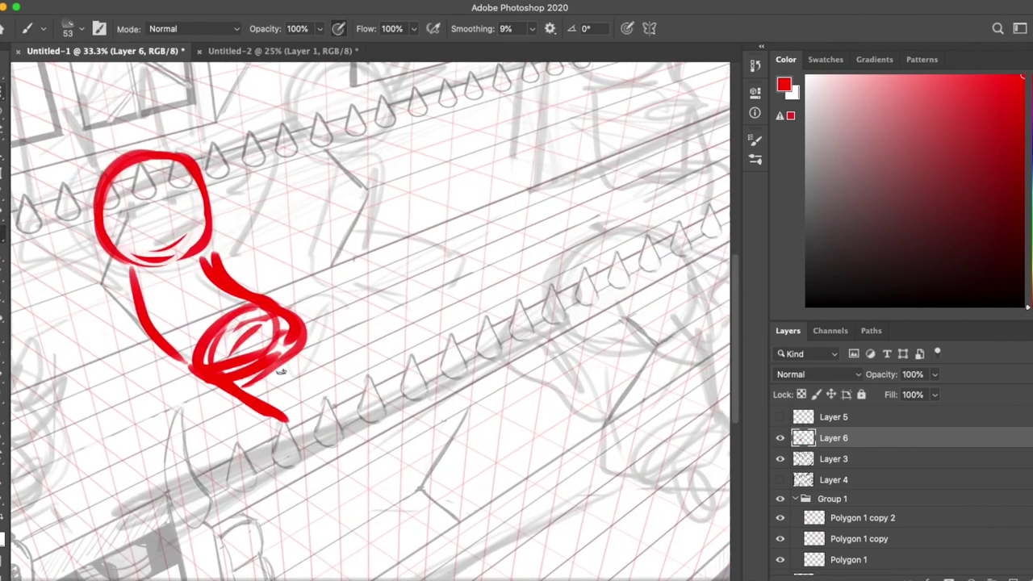
mouse_move(372, 330)
mouse_down()
mouse_move(290, 368)
mouse_move(258, 403)
mouse_up()
Step: Draw the reclining figure's arms folded behind the head and give the head a sullen face
scroll(363, 323, left, 3)
drag(166, 226, 194, 323)
drag(218, 278, 266, 265)
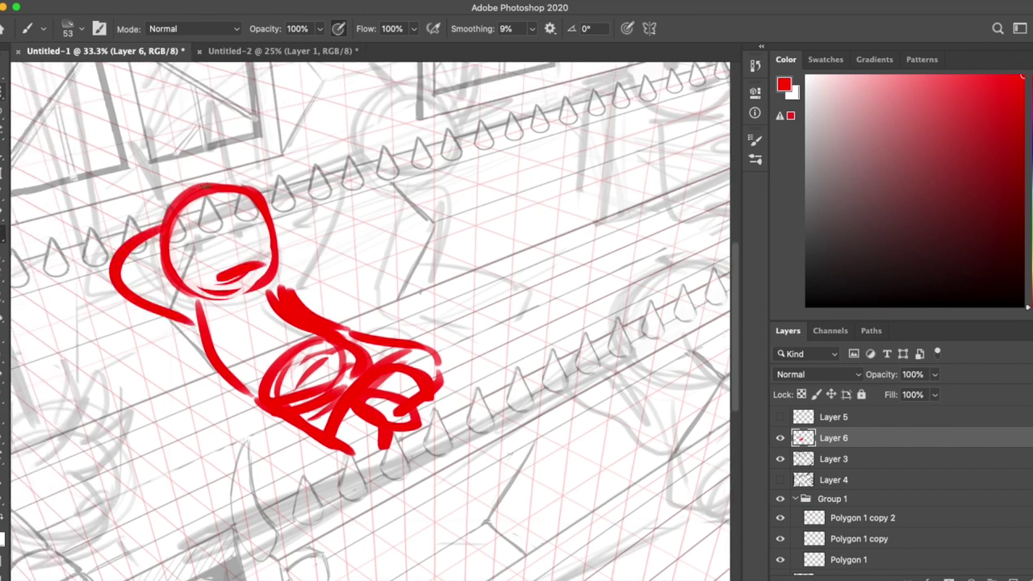
mouse_move(275, 202)
mouse_down()
mouse_move(299, 290)
mouse_move(170, 323)
mouse_move(280, 330)
mouse_up()
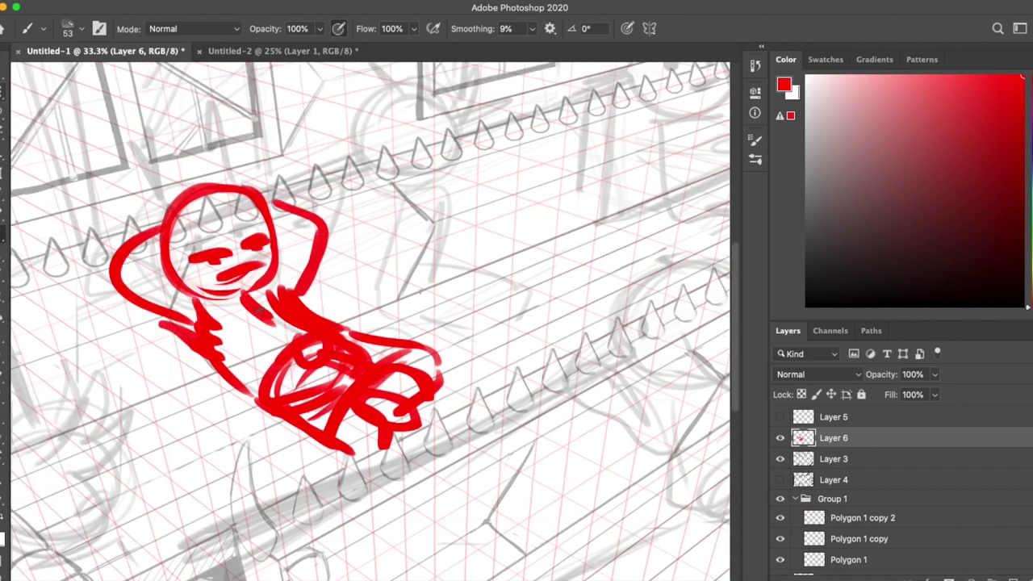
scroll(255, 228, down, 3)
scroll(255, 228, left, 2)
drag(177, 315, 182, 319)
key(ctrl+z)
Step: Block in the figure in the scene's lower-left corner with a round head, swept-up hair, shoulders and arm strokes
scroll(242, 323, up, 2)
drag(178, 355, 165, 452)
mouse_move(143, 492)
mouse_down()
mouse_move(152, 553)
mouse_move(242, 488)
mouse_up()
drag(246, 476, 274, 553)
drag(230, 460, 307, 525)
drag(266, 468, 331, 553)
Step: Rework the lower-left figure's torso curve and outer arm lines with fresh red strokes
drag(133, 489, 101, 557)
key(ctrl+z)
drag(121, 508, 246, 485)
key(ctrl+z)
drag(121, 517, 246, 484)
drag(133, 488, 103, 550)
key(ctrl+z)
drag(276, 494, 313, 562)
scroll(200, 280, right, 3)
scroll(199, 280, right, 8)
drag(422, 235, 419, 239)
scroll(422, 288, left, 5)
key(ctrl+z)
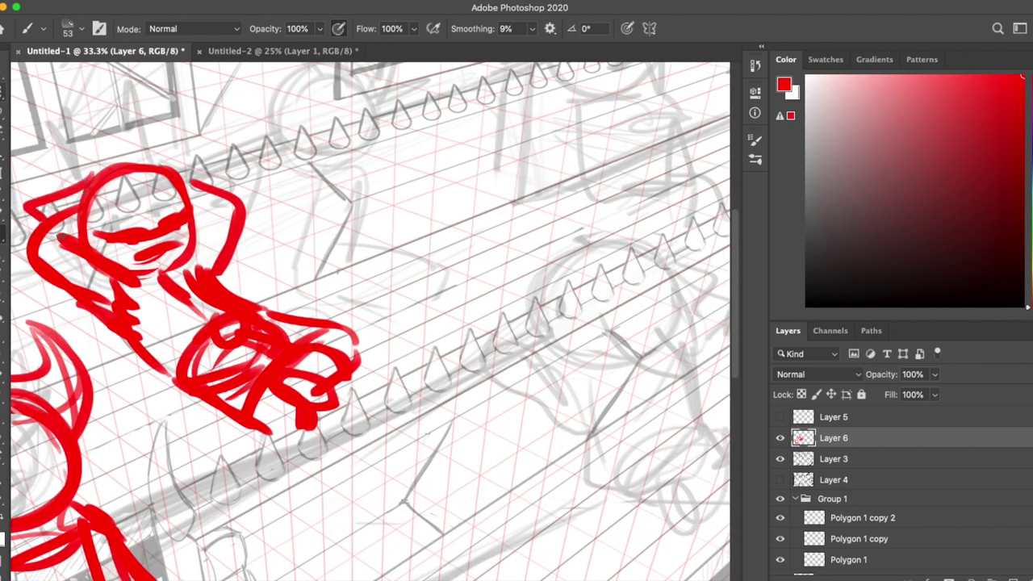
scroll(113, 258, up, 4)
scroll(113, 259, right, 3)
scroll(113, 259, left, 3)
key(ctrl+z)
Step: Block in the middle back-pew figure's upright boxy torso with a rounded base and hanging legs
drag(351, 228, 436, 384)
drag(322, 316, 440, 389)
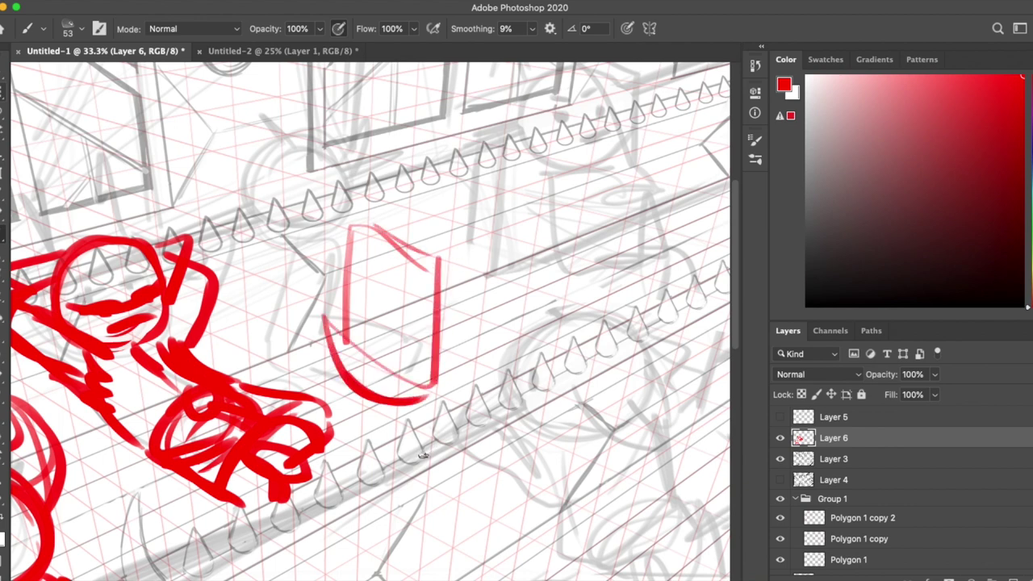
drag(442, 319, 466, 379)
drag(397, 299, 371, 448)
Step: Draw the middle figure's round head above the torso with a collar line, scowling face and spiky hair
scroll(406, 157, up, 3)
scroll(405, 157, right, 1)
mouse_move(388, 214)
mouse_down()
mouse_move(326, 249)
mouse_move(387, 222)
mouse_up()
key(ctrl+z)
key(ctrl+z)
drag(387, 184, 334, 266)
key(ctrl+z)
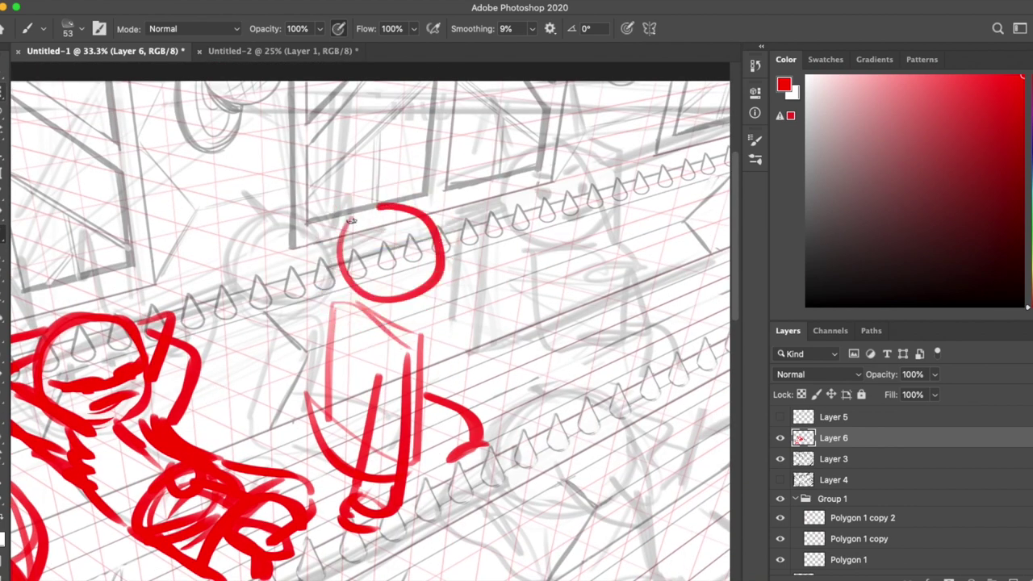
drag(391, 192, 380, 201)
drag(352, 307, 404, 338)
drag(278, 266, 380, 162)
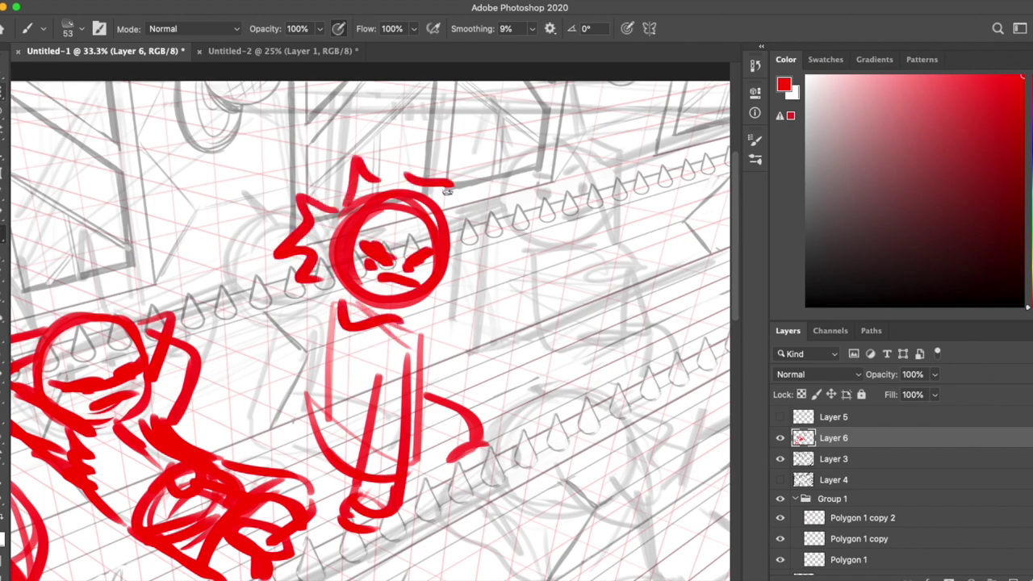
Step: Strengthen the middle figure's torso outline on both sides and add a line to its bent side limb
scroll(363, 323, down, 5)
scroll(363, 322, up, 5)
drag(356, 339, 359, 408)
drag(270, 311, 267, 432)
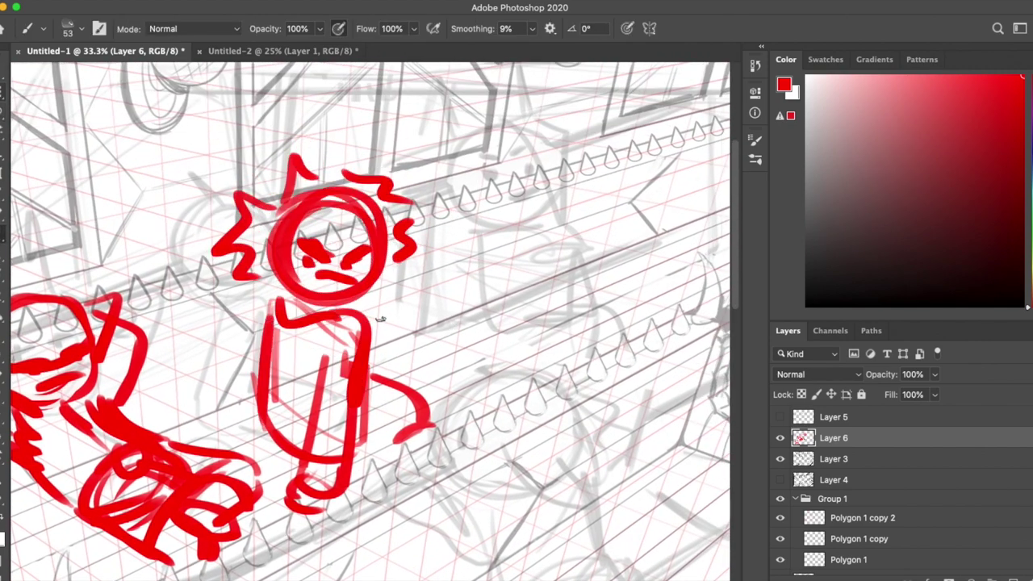
drag(369, 371, 403, 415)
Step: Erase the middle figure's face, redraw it turned to the side and add pointed horns to the head
key(e)
mouse_move(318, 247)
mouse_down()
mouse_move(339, 278)
mouse_move(379, 242)
mouse_move(315, 282)
mouse_up()
key(b)
drag(283, 213, 295, 141)
Step: Block in the far back-pew figure with a round head, side hair strand, narrow torso and an outstretched leg
mouse_move(473, 265)
mouse_down()
mouse_move(518, 269)
mouse_move(462, 258)
mouse_move(289, 280)
mouse_move(272, 309)
mouse_up()
mouse_move(428, 162)
mouse_down()
mouse_move(418, 158)
mouse_move(452, 230)
mouse_up()
key(e)
key(b)
mouse_move(483, 155)
mouse_down()
mouse_move(450, 267)
mouse_move(421, 234)
mouse_up()
drag(407, 306, 460, 280)
mouse_move(347, 294)
mouse_down()
mouse_move(355, 210)
mouse_move(336, 292)
mouse_up()
drag(436, 228, 421, 274)
drag(343, 300, 440, 275)
mouse_move(432, 266)
mouse_down()
mouse_move(504, 273)
mouse_move(532, 324)
mouse_up()
drag(367, 321, 408, 343)
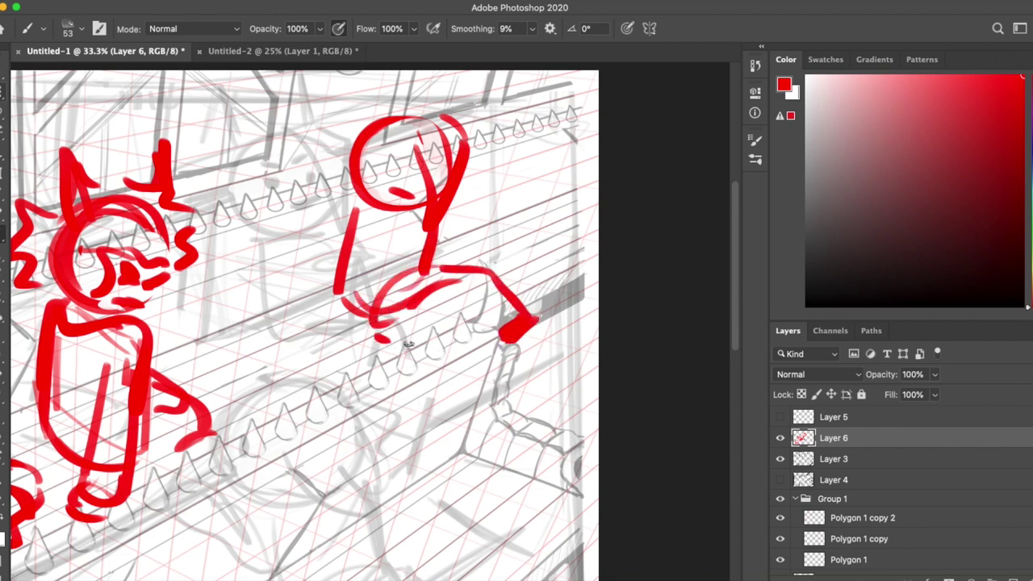
Step: Add the far figure's second foot, rounded hips and chest lines below the head
drag(526, 337, 556, 365)
drag(423, 200, 395, 266)
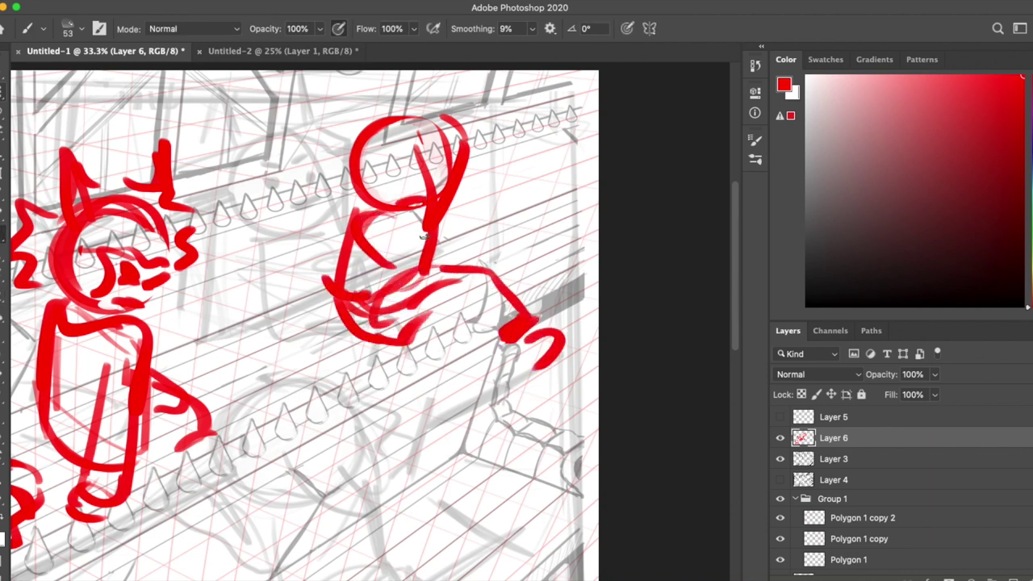
drag(457, 215, 403, 273)
drag(380, 142, 407, 214)
key(super+z)
Step: Draw long hair flowing down the far figure's back and two curved horns on top of the head
key(e)
scroll(395, 242, up, 5)
key(b)
mouse_move(361, 187)
mouse_down()
mouse_move(333, 247)
mouse_move(347, 403)
mouse_up()
drag(362, 209, 367, 152)
drag(445, 192, 459, 153)
Step: Draw the far figure's folded arms and facial features, and erase excess red around the shoulder
scroll(459, 153, down, 5)
scroll(458, 153, left, 5)
scroll(445, 184, up, 3)
scroll(445, 184, right, 4)
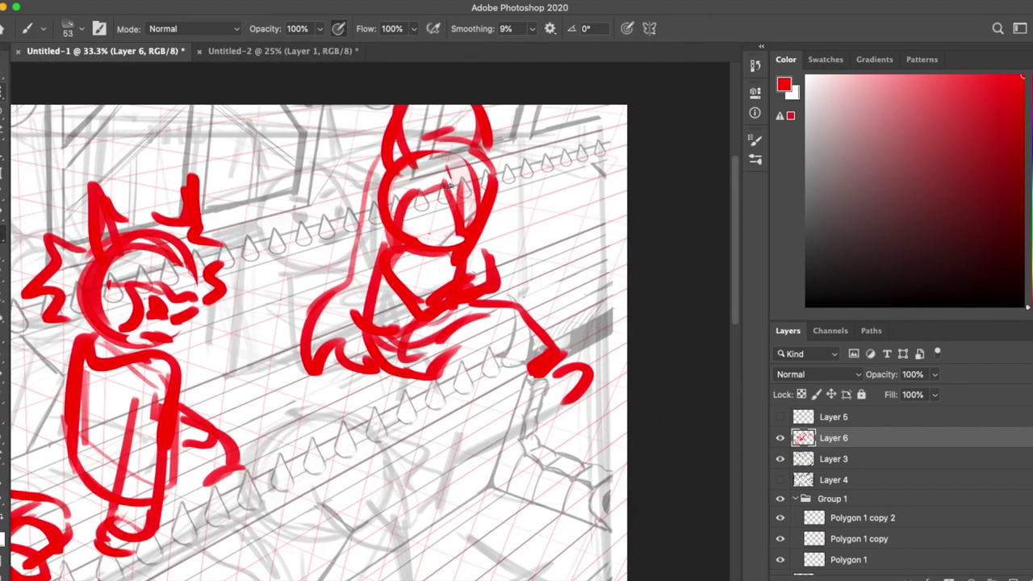
key(e)
drag(428, 329, 468, 274)
key(super+z)
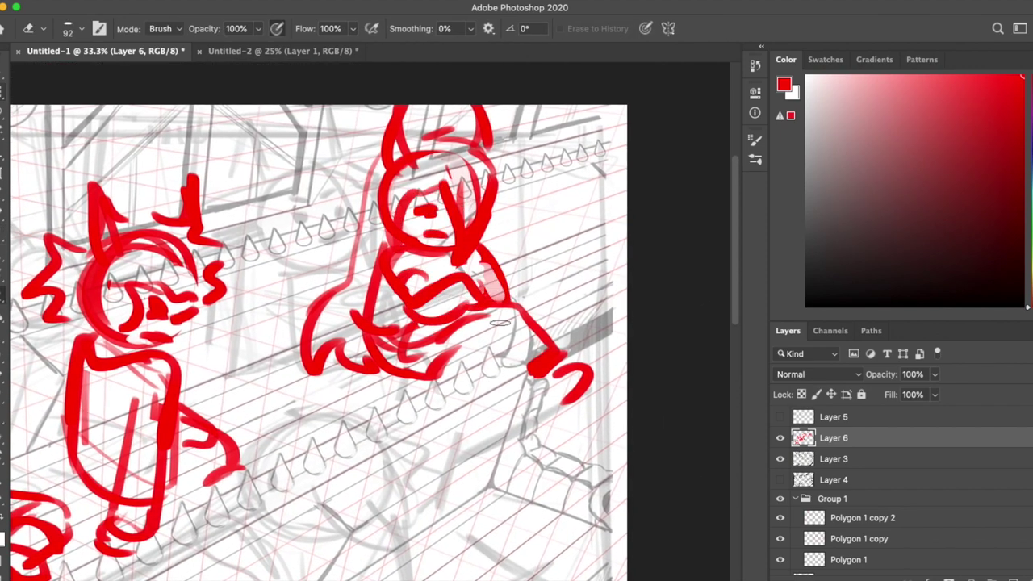
Step: Lasso the far figure, scale it down to 95.64% with Free Transform and shift it slightly on the pew
key(super+minus)
key(super+plus)
key(space)
drag(419, 309, 560, 283)
key(b)
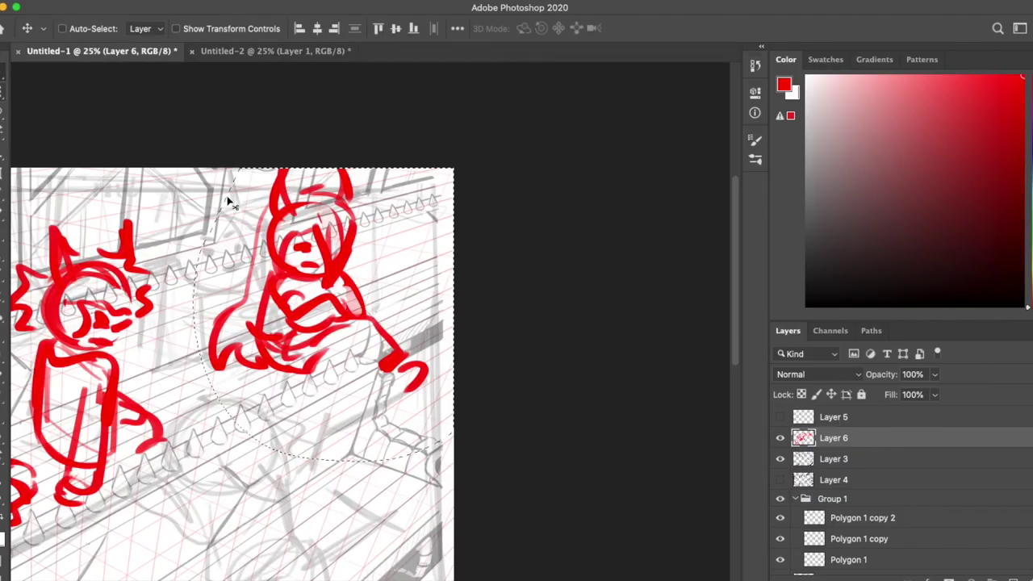
key(ctrl+t)
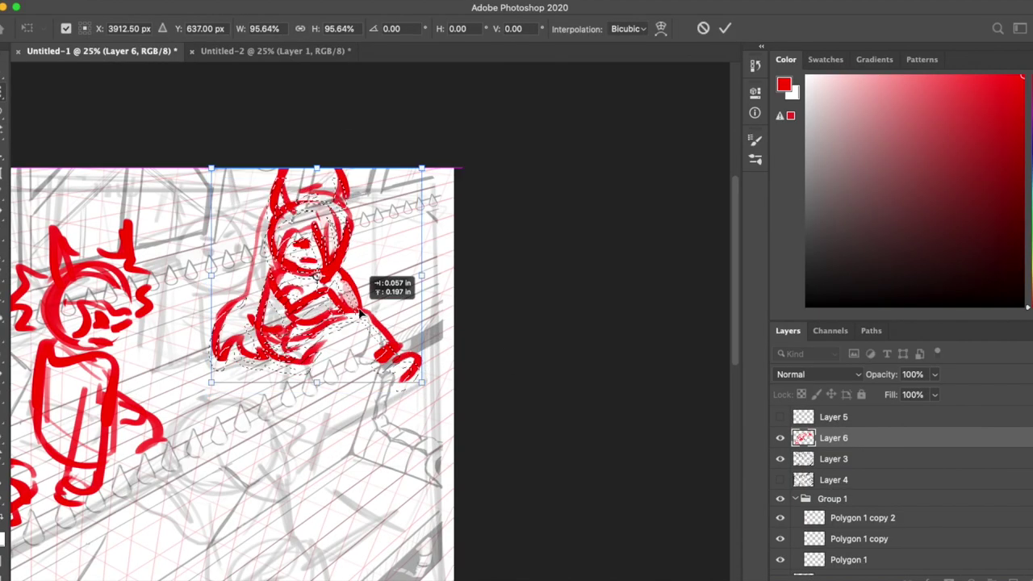
Step: Try blocking in the front-pew figure with a round head and boxy torso near the bench's far end
drag(380, 216, 432, 271)
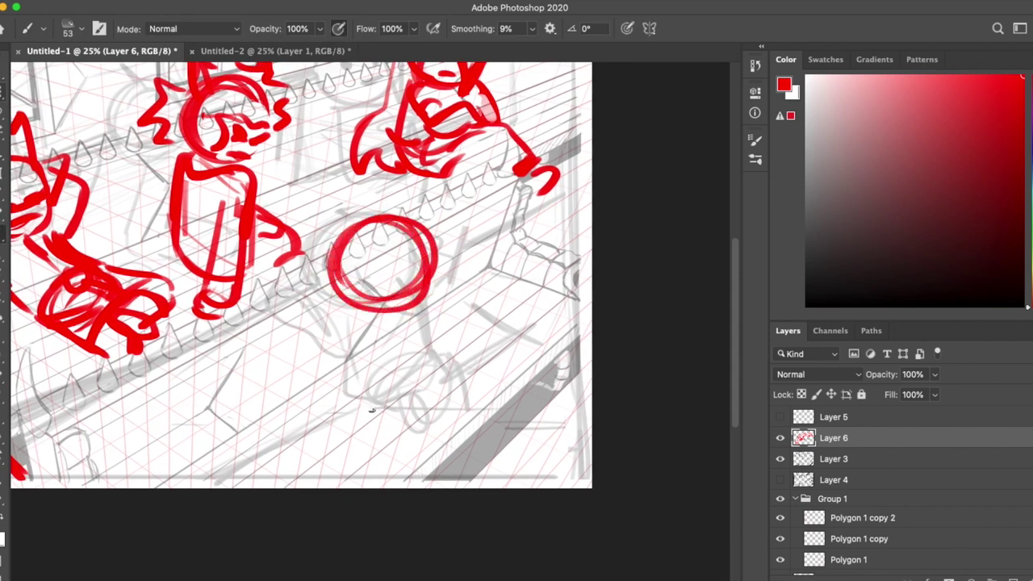
scroll(371, 291, left, 5)
drag(609, 386, 609, 323)
key(ctrl+z)
scroll(587, 449, right, 3)
key(l)
key(ctrl+z)
key(b)
drag(598, 280, 601, 274)
key(ctrl+z)
scroll(593, 299, right, 3)
drag(539, 377, 484, 428)
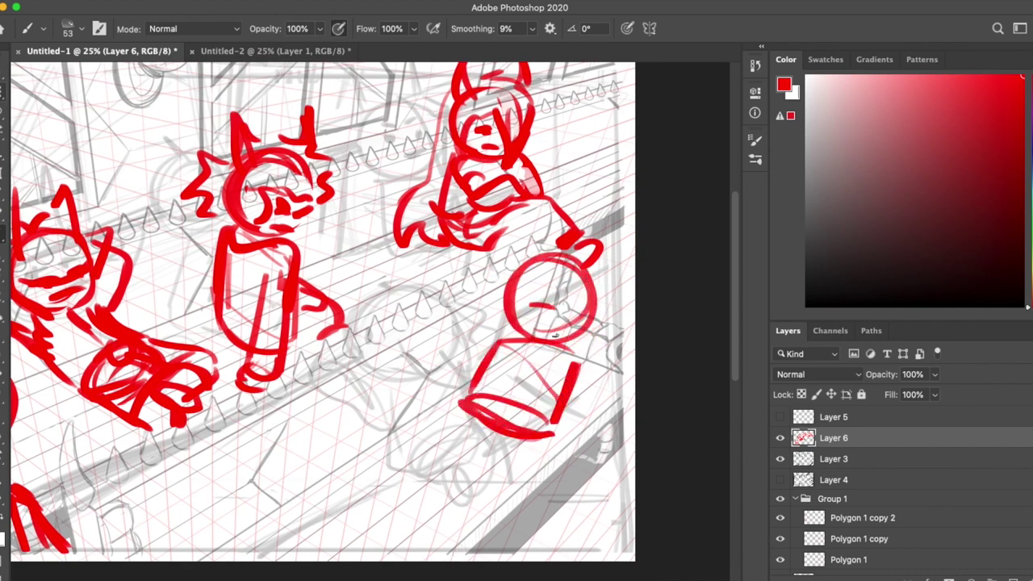
key(super+z)
key(super+z)
key(super+z)
key(super+z)
Step: Sketch an arc and angular pointed shapes in red along the scene's bottom edge
drag(537, 494, 626, 471)
mouse_move(484, 456)
mouse_down()
mouse_move(409, 494)
mouse_move(546, 505)
mouse_up()
drag(552, 500, 480, 523)
drag(413, 493, 472, 514)
drag(549, 507, 555, 528)
drag(317, 521, 403, 506)
Step: Add a long horn, face marks and extra body strokes to the figure in the scene's lower-left corner
scroll(360, 323, left, 5)
scroll(359, 323, up, 2)
drag(154, 440, 143, 351)
mouse_move(101, 424)
mouse_down()
mouse_move(74, 363)
mouse_move(87, 484)
mouse_up()
drag(145, 440, 189, 493)
drag(66, 420, 95, 464)
drag(101, 379, 133, 416)
Step: Block in the front-pew figure below the far figure with a round head, tapered torso and thigh lines
mouse_move(574, 425)
mouse_down()
mouse_move(481, 449)
mouse_move(320, 361)
mouse_up()
drag(367, 211, 368, 218)
drag(355, 302, 436, 323)
drag(484, 375, 413, 432)
drag(407, 351, 445, 400)
drag(359, 343, 399, 419)
Step: Draw the front-pew figure's bent raised arm, jagged hair beside the head, first horn, knees and feet
mouse_move(289, 273)
mouse_down()
mouse_move(352, 305)
mouse_move(355, 327)
mouse_up()
drag(411, 247, 432, 287)
drag(416, 226, 458, 270)
drag(477, 309, 556, 364)
mouse_move(541, 424)
mouse_down()
mouse_move(497, 480)
mouse_move(508, 492)
mouse_up()
key(e)
key(b)
drag(549, 404, 489, 452)
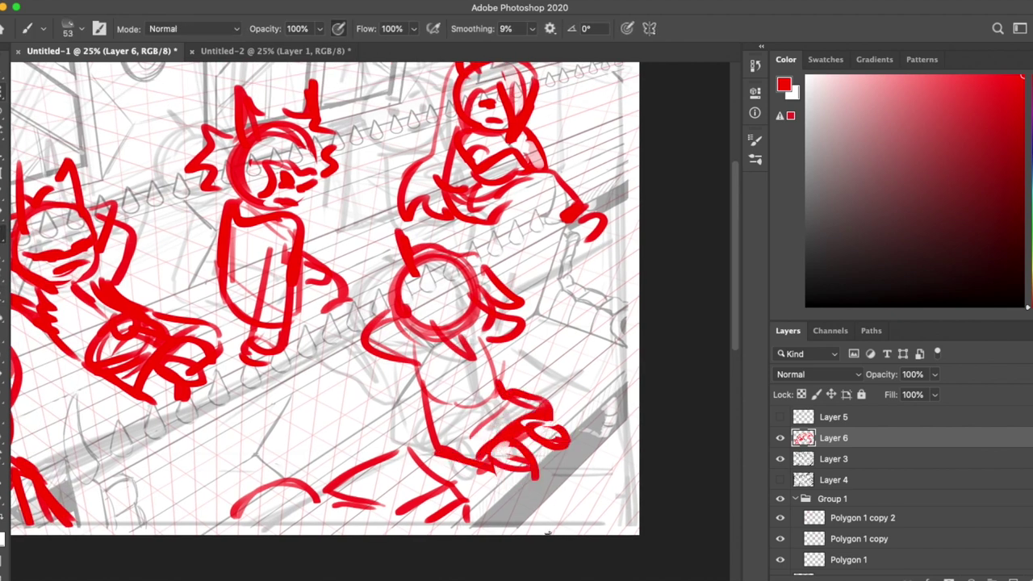
Step: Add the front-pew figure's second horn, hair strands across the face, curved torso base and heavier leg lines
drag(436, 291, 525, 331)
drag(547, 274, 552, 299)
drag(521, 340, 526, 379)
drag(557, 305, 548, 392)
drag(494, 326, 536, 389)
drag(444, 376, 521, 433)
drag(501, 434, 513, 450)
drag(508, 392, 592, 450)
drag(565, 452, 558, 435)
drag(526, 471, 575, 502)
key(super+z)
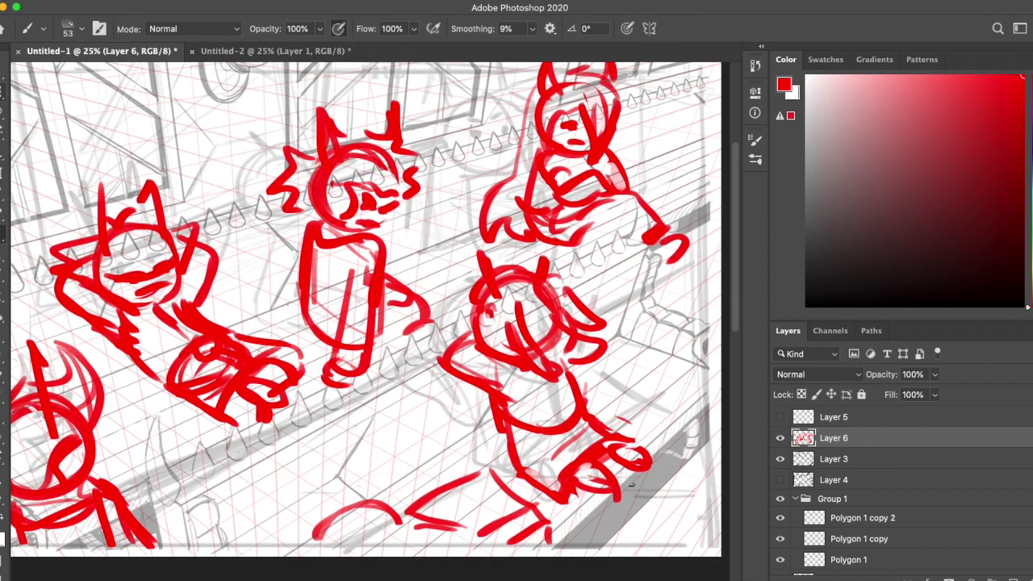
Step: Erase the front-pew figure's torso sides, lasso its head and arms, and shift them slightly left
key(e)
scroll(430, 355, left, 3)
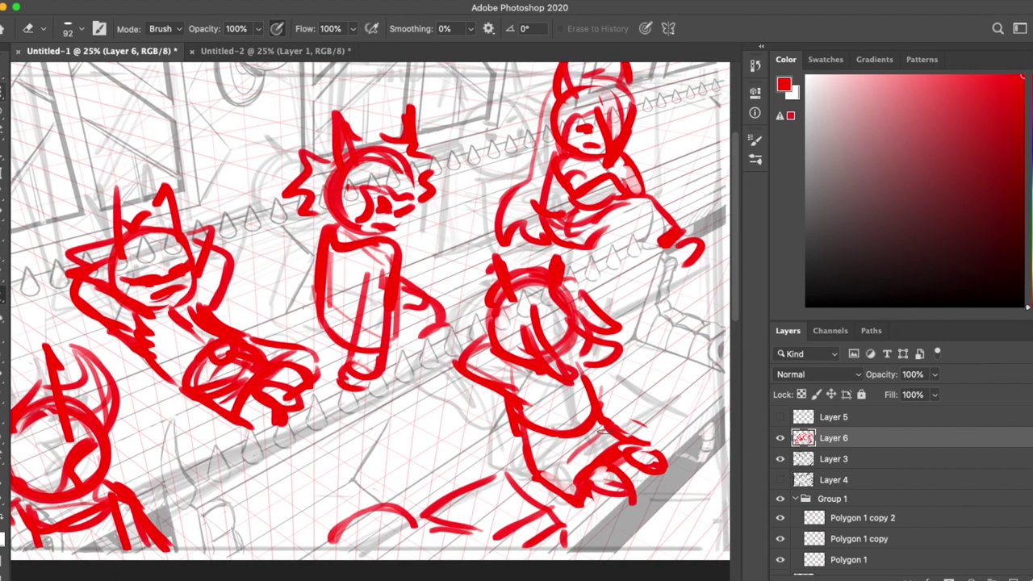
key(l)
drag(430, 356, 435, 359)
key(v)
drag(581, 311, 565, 311)
key(super+d)
Step: Redraw the front-pew figure's torso sides and base beneath the shifted head and arms
key(b)
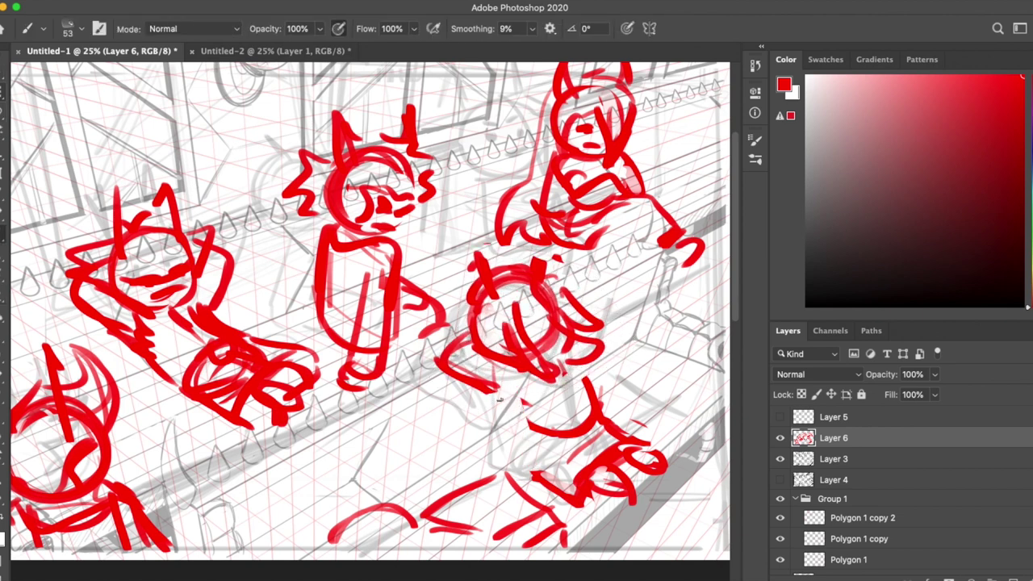
key(super+z)
drag(496, 381, 588, 428)
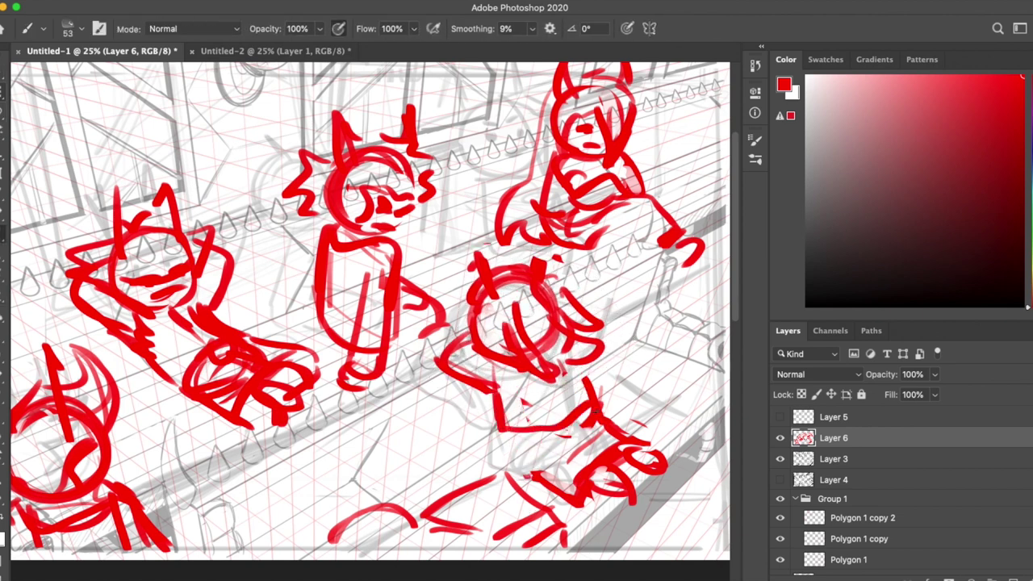
drag(513, 436, 550, 476)
key(e)
key(b)
Step: Sketch heavy thigh and leg lines under the front-pew figure's new torso base
mouse_move(517, 436)
mouse_down()
mouse_move(529, 472)
mouse_move(638, 452)
mouse_up()
key(e)
key(b)
drag(496, 440, 569, 493)
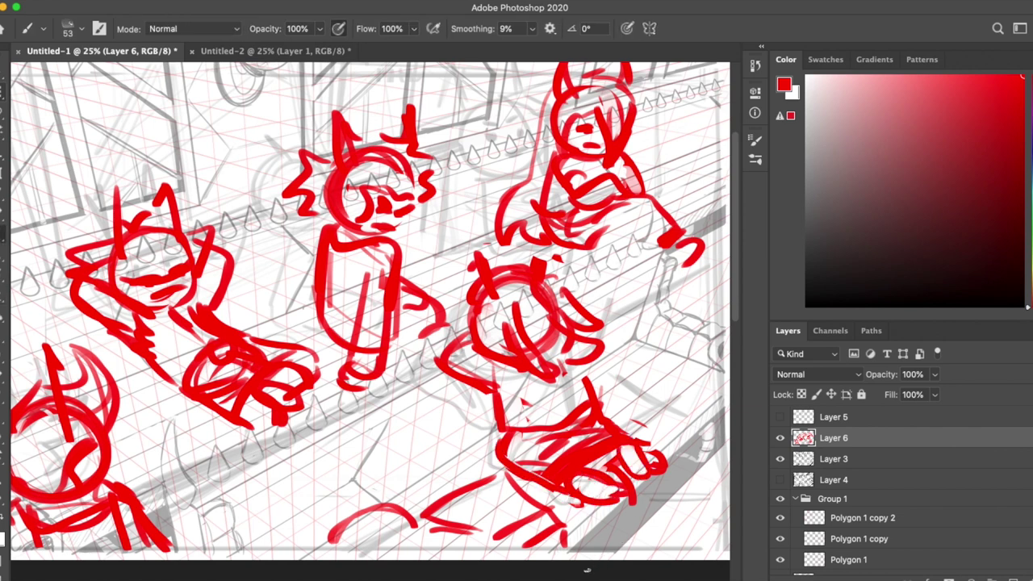
drag(496, 436, 523, 476)
Step: Lasso and delete the front-pew figure's legs and feet, then clear the selection
key(e)
key(l)
drag(534, 423, 539, 507)
key(Delete)
key(super+d)
Step: Redraw the front-pew figure's legs as compact bent knees with feet and thicken the hair strands over its face
key(b)
mouse_move(515, 459)
mouse_down()
mouse_move(566, 471)
mouse_move(593, 484)
mouse_up()
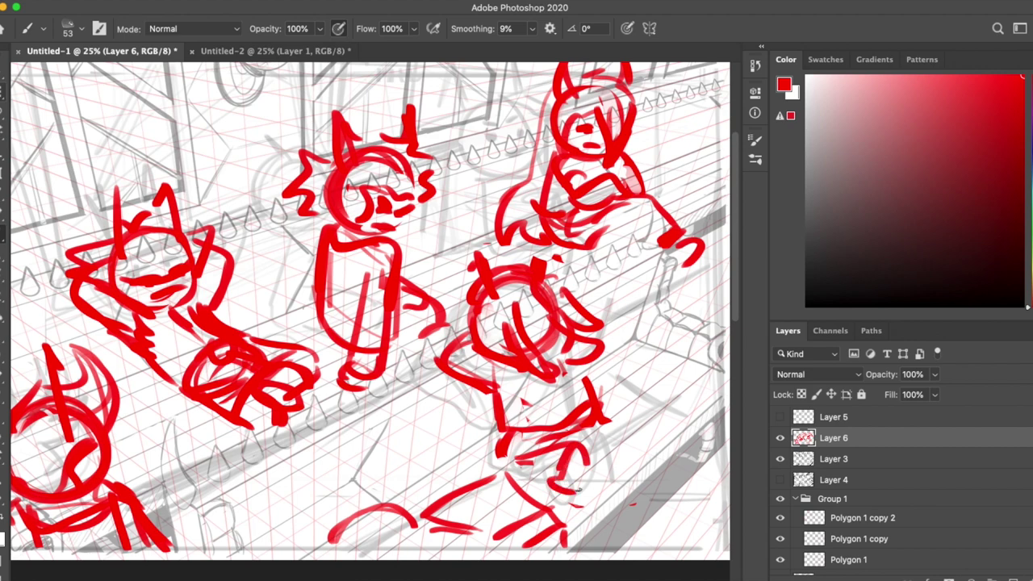
drag(589, 428, 614, 468)
drag(557, 436, 601, 445)
key(e)
drag(561, 481, 589, 488)
key(b)
key(e)
key(b)
mouse_move(540, 380)
mouse_down()
mouse_move(582, 373)
mouse_move(573, 294)
mouse_move(557, 302)
mouse_up()
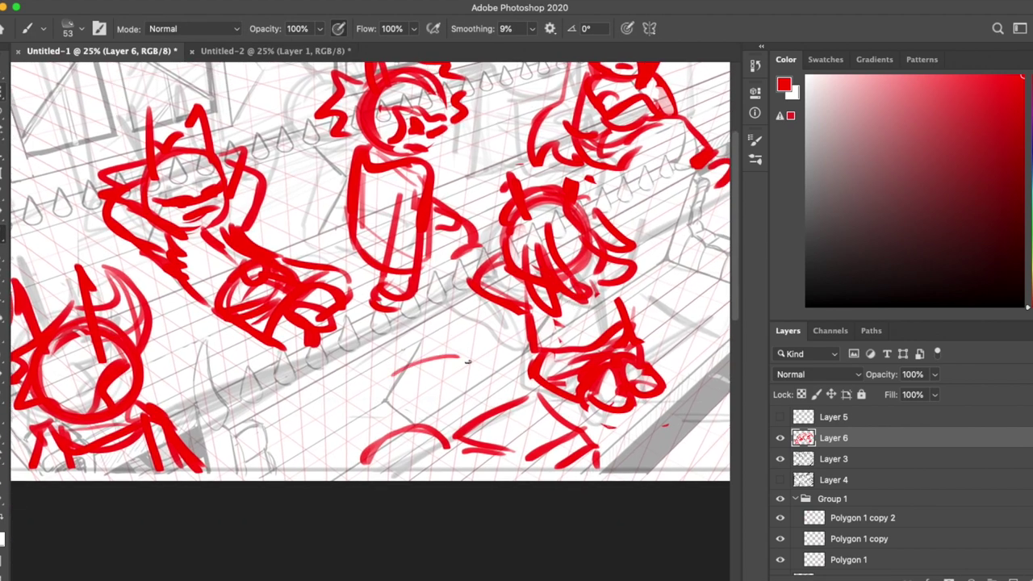
Step: Lasso and delete the loose arc and limb lines in the foreground below the front-pew figure
key(l)
drag(415, 392, 560, 490)
key(Delete)
key(super+d)
Step: Draw a box in perspective on the pew beside the front-pew figure, with a top face and heavy side edges
key(b)
mouse_move(605, 316)
mouse_down()
mouse_move(658, 274)
mouse_move(638, 386)
mouse_up()
scroll(637, 290, right, 2)
key(super+z)
key(super+z)
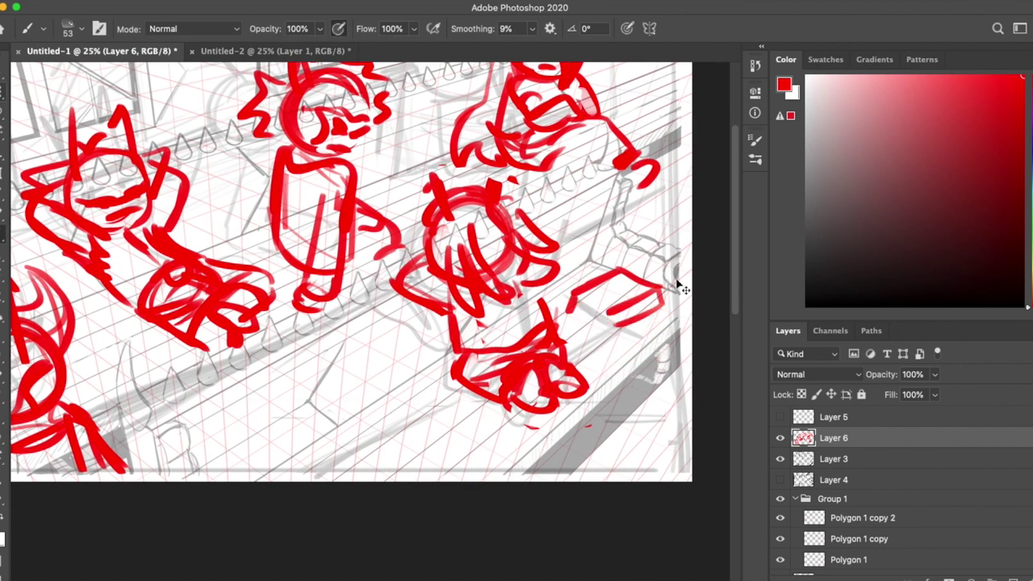
drag(621, 327, 672, 300)
drag(575, 308, 657, 319)
drag(607, 347, 610, 391)
mouse_move(666, 316)
mouse_down()
mouse_move(652, 384)
mouse_move(602, 450)
mouse_up()
Step: Block in a small seated horned figure at the bottom centre with a round head, sloped body, knees and feet
drag(363, 363, 426, 304)
mouse_move(337, 462)
mouse_down()
mouse_move(423, 436)
mouse_move(401, 486)
mouse_up()
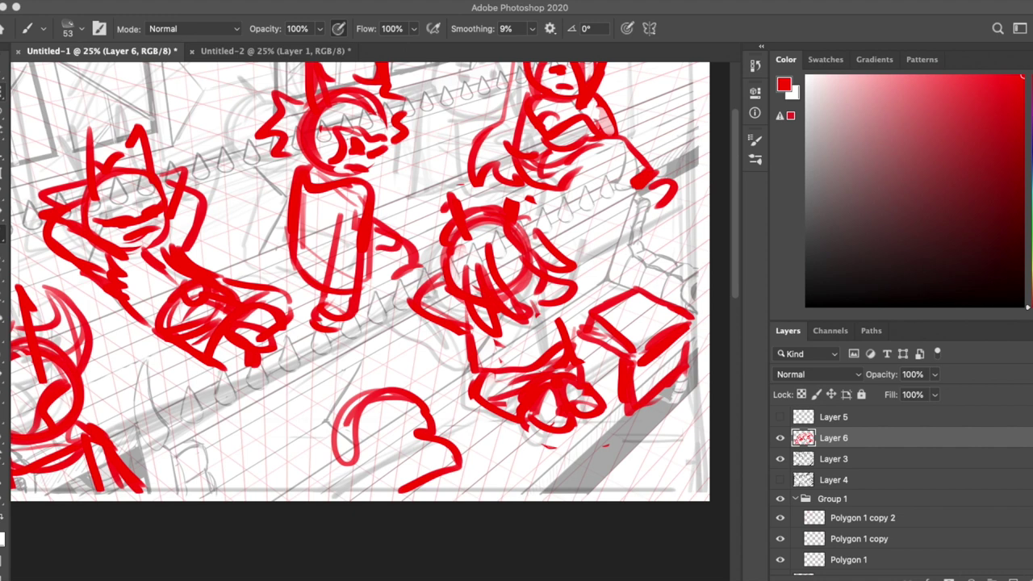
drag(387, 379, 343, 436)
mouse_move(339, 399)
mouse_down()
mouse_move(407, 378)
mouse_move(395, 407)
mouse_move(416, 436)
mouse_up()
mouse_move(339, 420)
mouse_down()
mouse_move(380, 484)
mouse_move(452, 468)
mouse_move(331, 492)
mouse_up()
mouse_move(580, 450)
mouse_down()
mouse_move(565, 460)
mouse_move(658, 452)
mouse_up()
Step: Add a cup with a bent straw on the reclining figure's legs and a cropped pointed figure at the canvas's right edge
drag(327, 240, 314, 273)
drag(298, 222, 321, 235)
drag(335, 265, 339, 282)
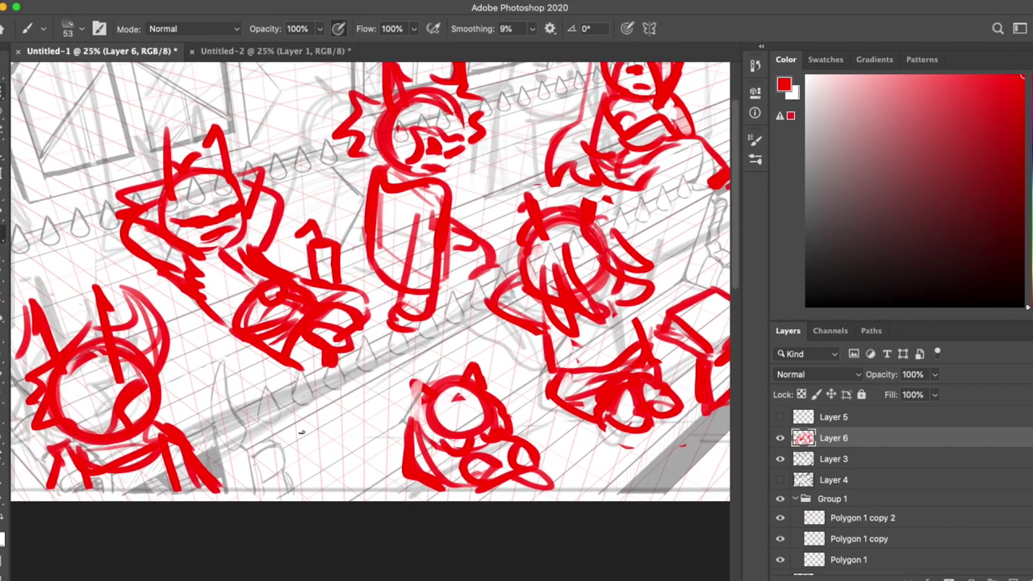
drag(293, 476, 124, 580)
drag(591, 148, 568, 194)
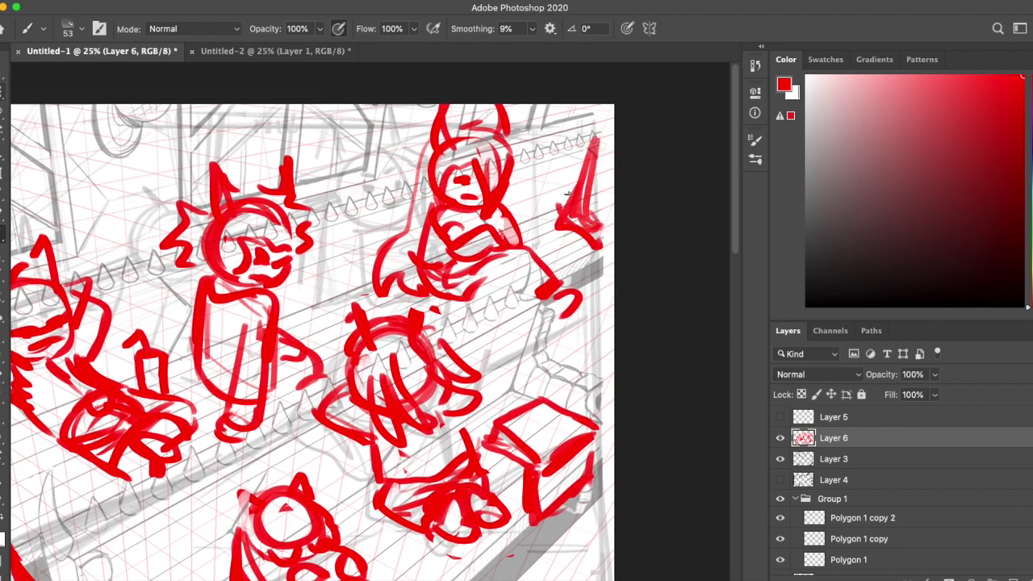
Step: Lasso the whole reclining figure with its cup on Layer 6 and shift it left along the pew
scroll(623, 308, down, 5)
scroll(789, 545, down, 2)
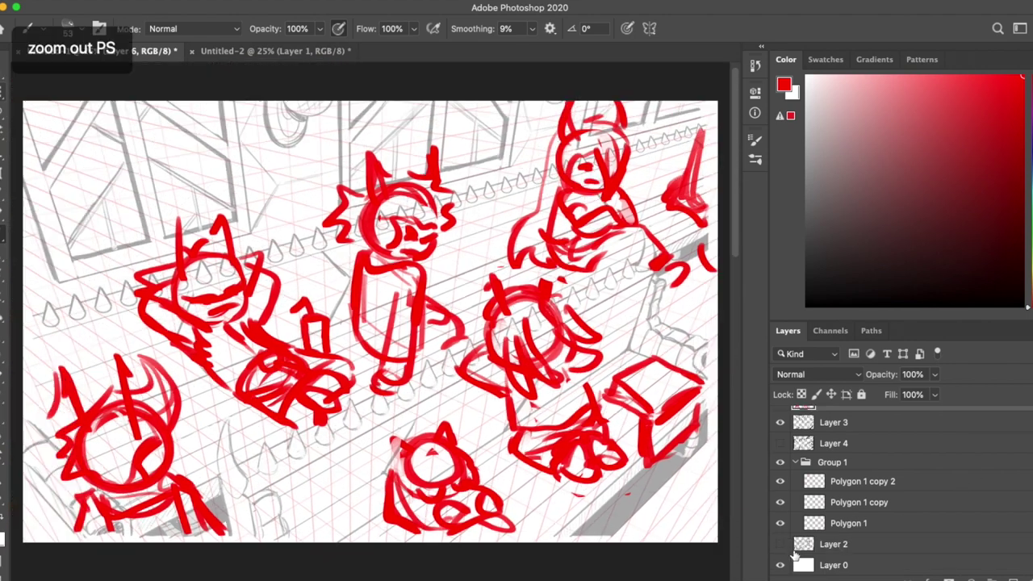
key(super+equal)
scroll(789, 546, up, 2)
key(l)
super+click(803, 437)
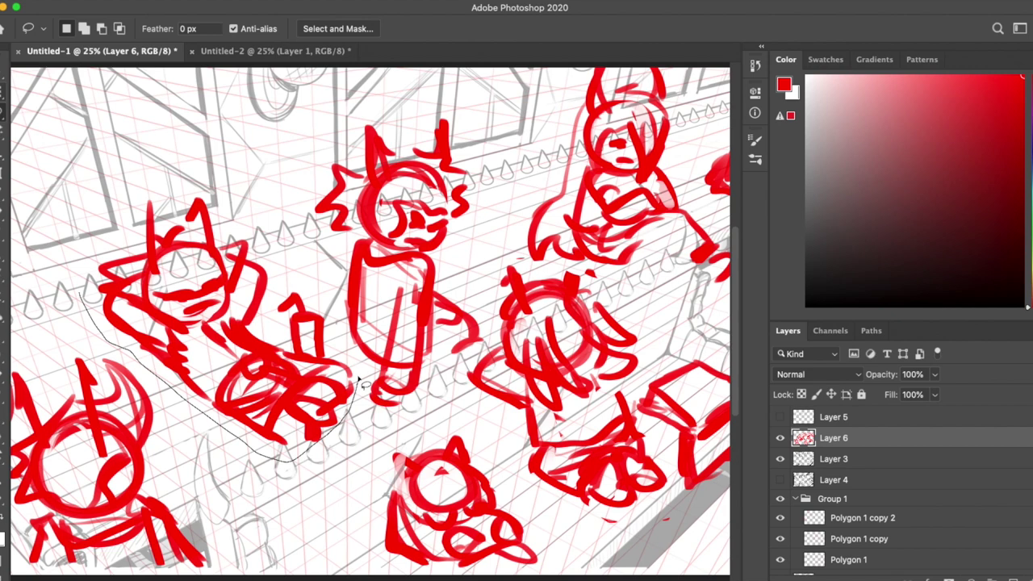
key(v)
key(super+d)
Step: Lasso the reclining figure's head and arms and scale them up slightly
key(e)
key(b)
drag(429, 382, 498, 367)
key(l)
drag(137, 266, 154, 323)
key(super+t)
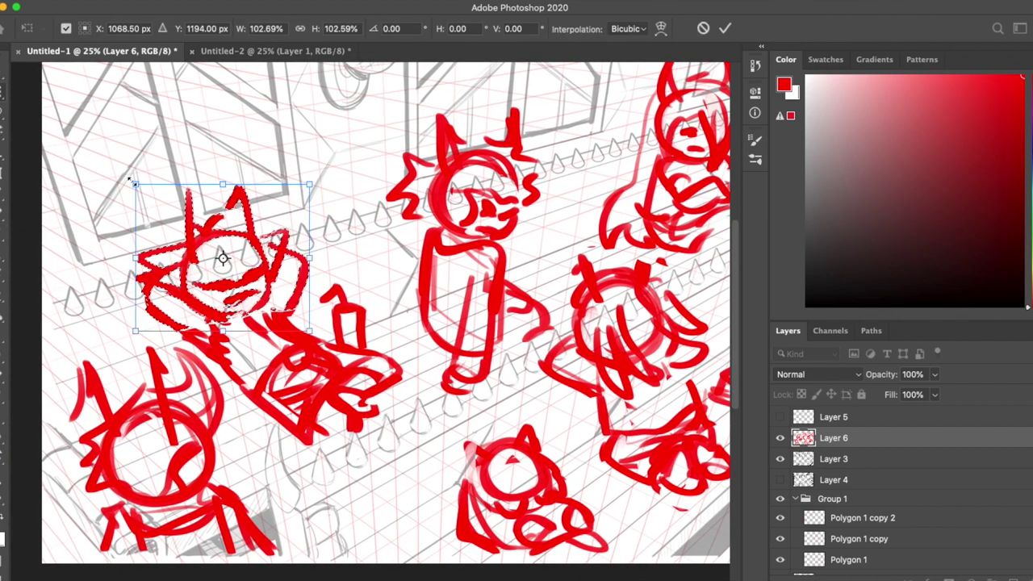
key(Return)
key(v)
Step: Lasso the large horned figure in the lower-left foreground and enlarge it slightly
drag(532, 430, 521, 450)
key(l)
drag(48, 355, 56, 363)
key(super+t)
key(Return)
key(v)
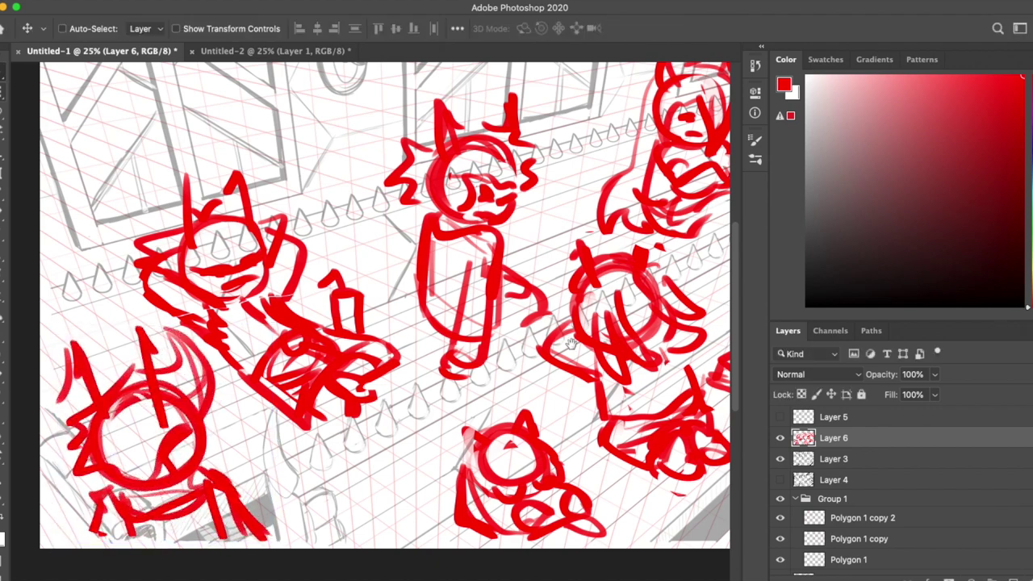
Step: Redraw the reclining figure's face with crossed guide lines and eyes, and give it a raised arm tossing a round object
key(super+minus)
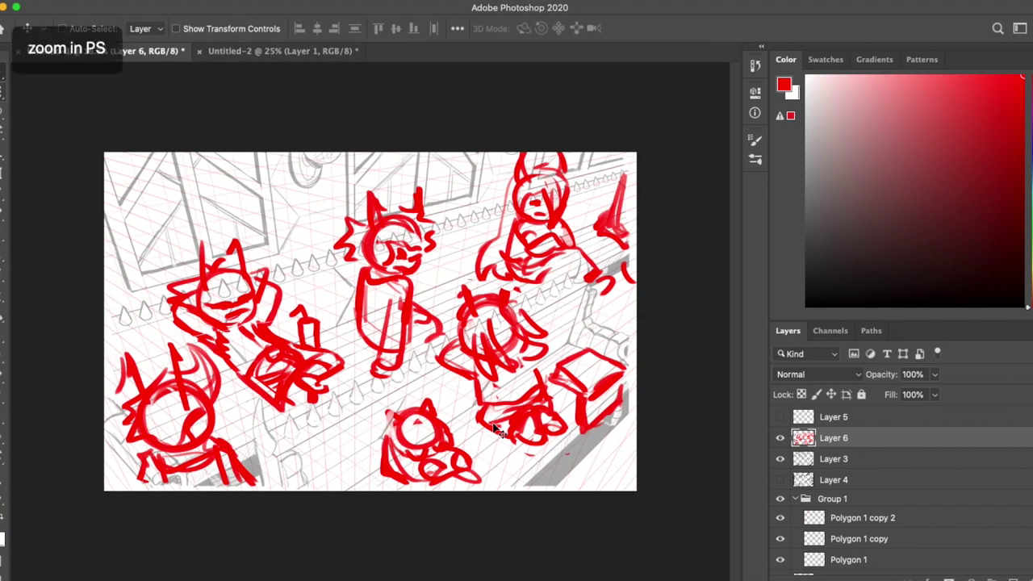
key(super+plus)
key(b)
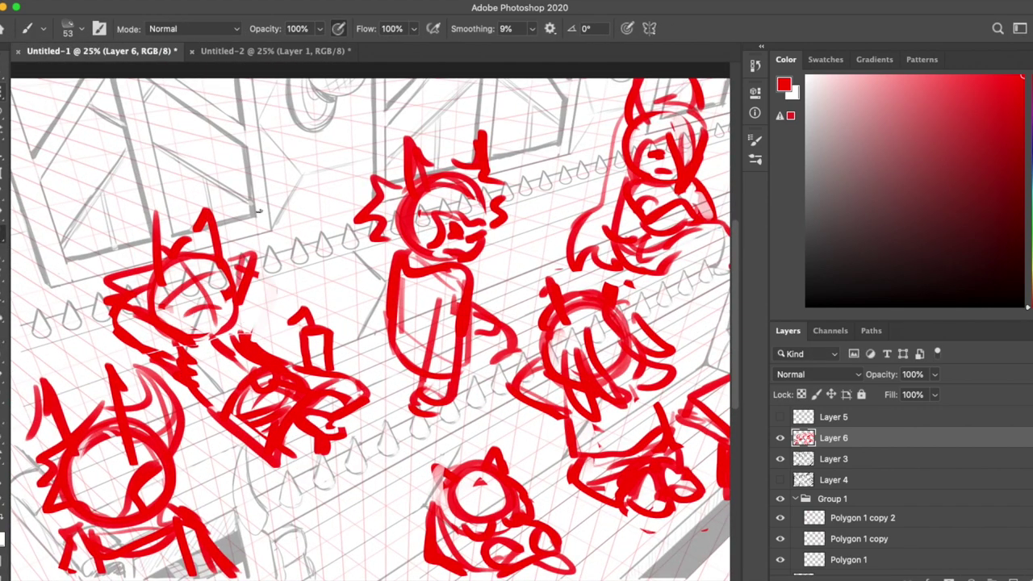
drag(256, 211, 242, 267)
drag(271, 242, 300, 239)
drag(279, 260, 260, 329)
drag(242, 113, 222, 149)
mouse_move(230, 129)
mouse_down()
mouse_move(251, 137)
mouse_move(272, 181)
mouse_up()
drag(282, 226, 304, 248)
Step: Sketch rough lettering across the top face of the box beside the front-pew figure
scroll(480, 382, right, 10)
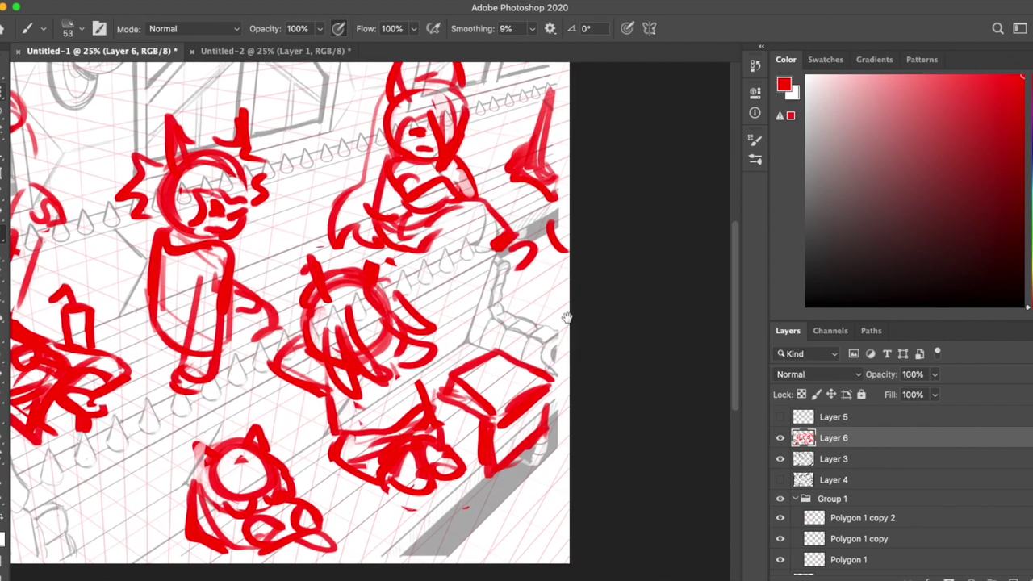
drag(481, 382, 525, 372)
scroll(323, 315, left, 5)
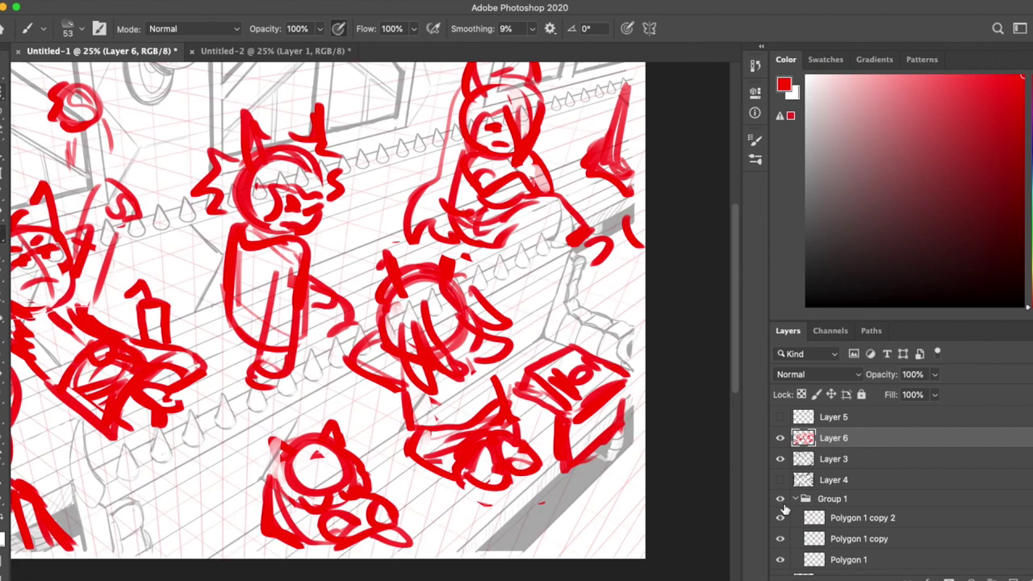
Step: Lower the red rough sketch layer's opacity to 40% and add a new layer above it
key(v)
key(4)
key(b)
key(ctrl+shift+alt+n)
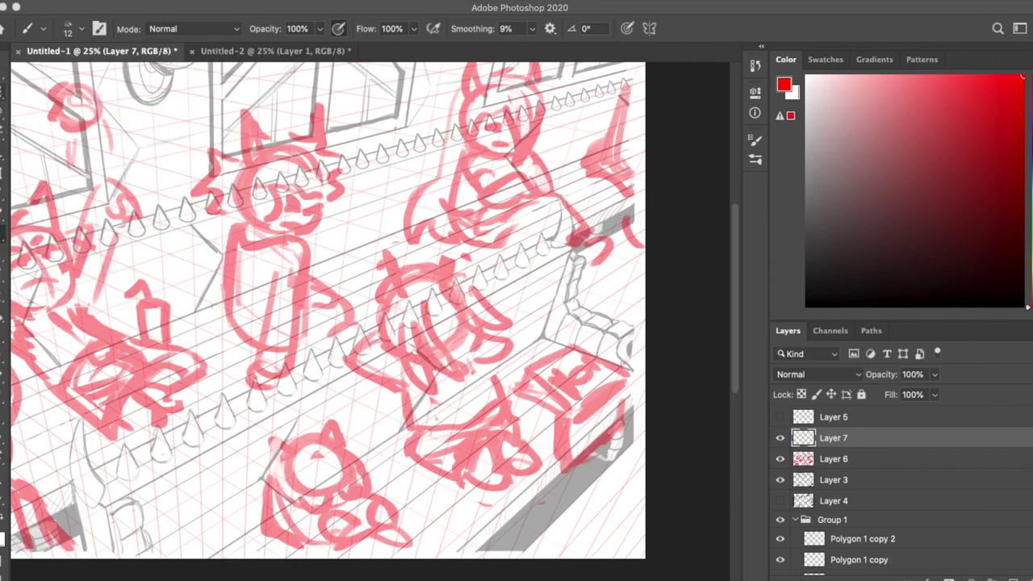
Step: With the Brush in default black, sketch a round head over the red character in the canvas's lower-left corner
key(ctrl+plus)
key(d)
drag(171, 375, 169, 373)
scroll(137, 420, down, 3)
drag(88, 360, 234, 347)
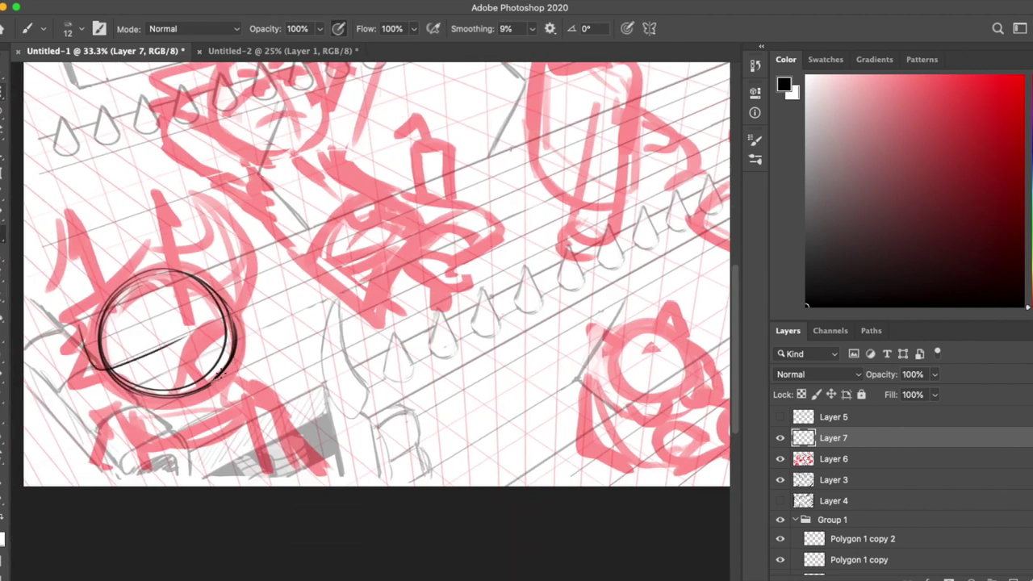
Step: Outline the lower-left character's outer head with hair tufts, spiky cheek fur and two tall pointed ears
drag(89, 297, 246, 289)
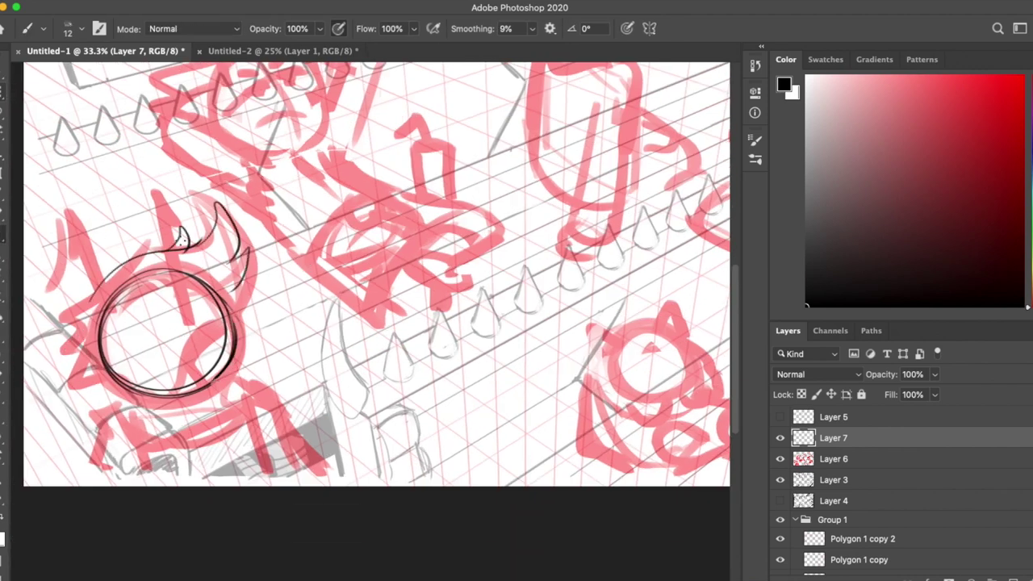
drag(187, 246, 225, 212)
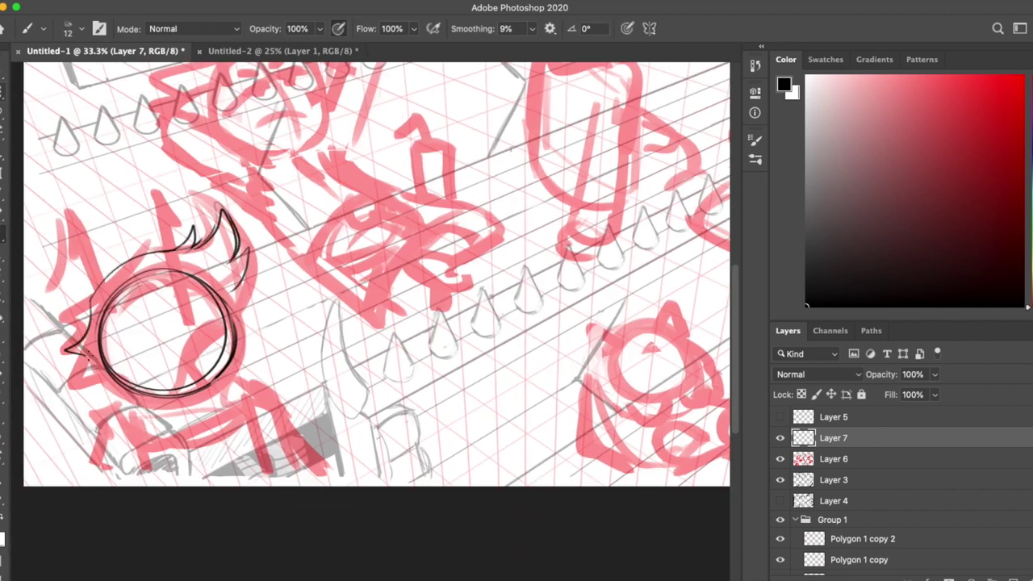
drag(146, 191, 166, 321)
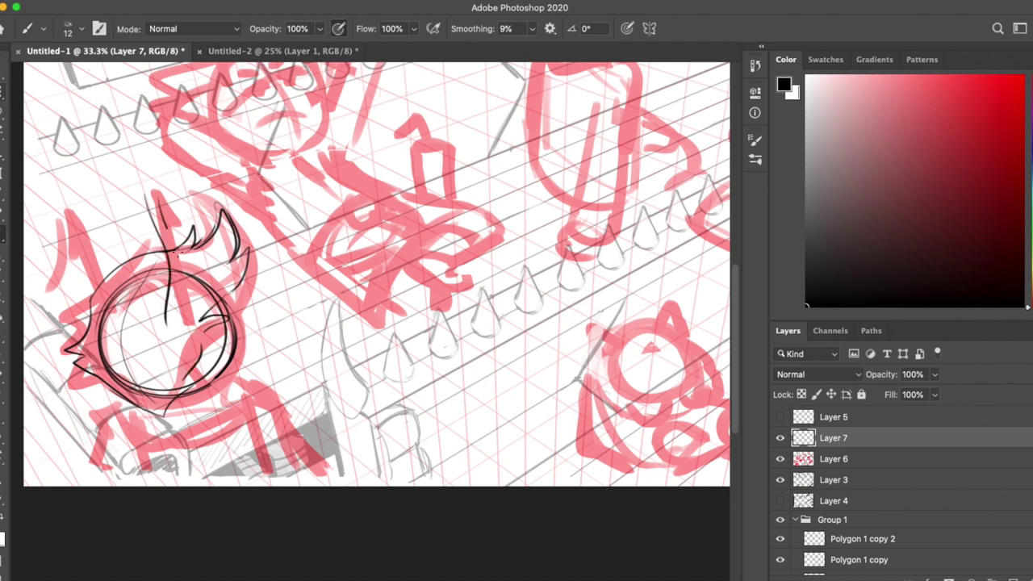
drag(144, 181, 170, 322)
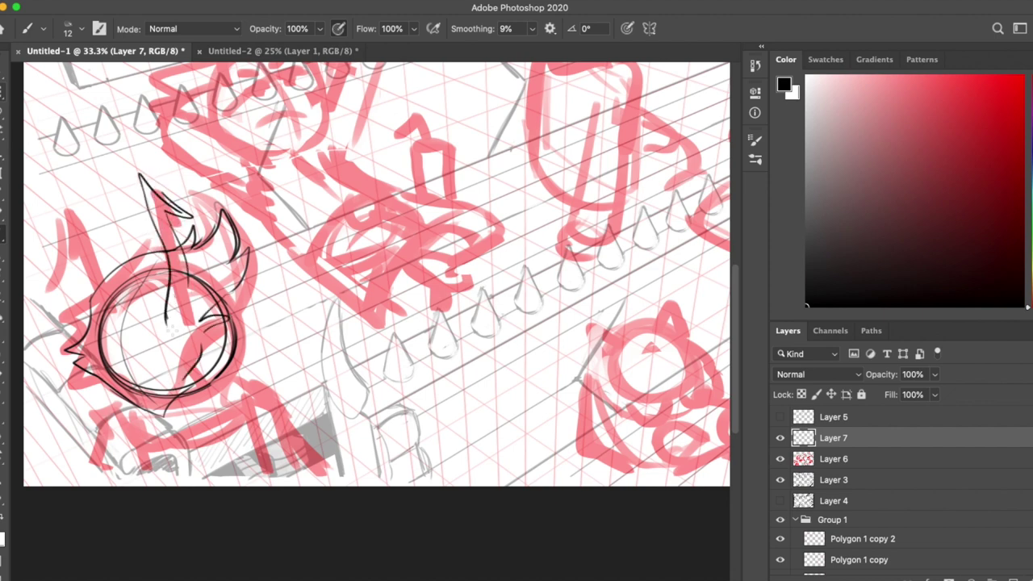
drag(69, 263, 93, 279)
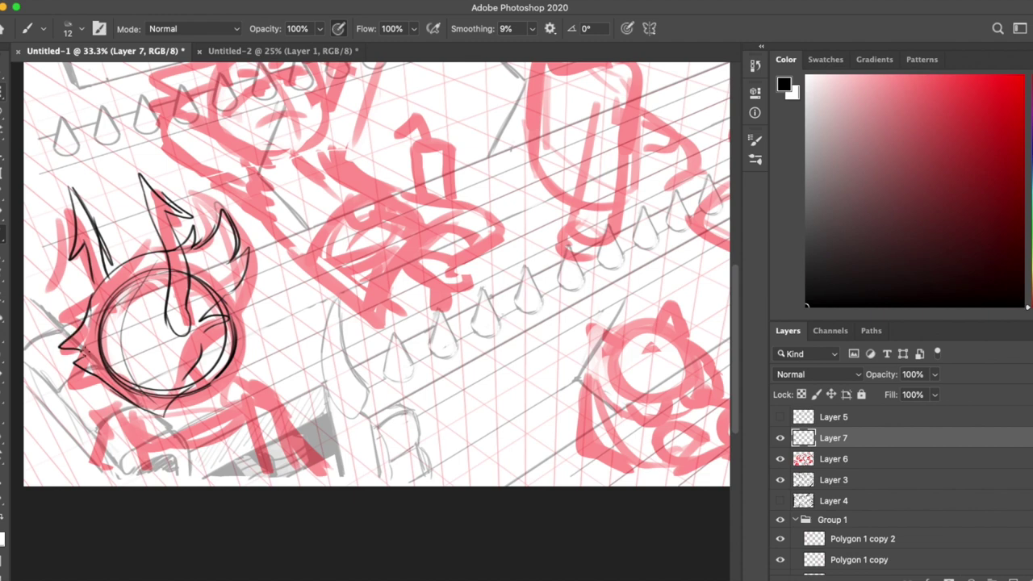
Step: Refine the side of the lower-left character's face and draw the collar, shoulders and both arms
drag(227, 305, 192, 390)
mouse_move(258, 408)
mouse_down()
mouse_move(118, 401)
mouse_move(214, 393)
mouse_up()
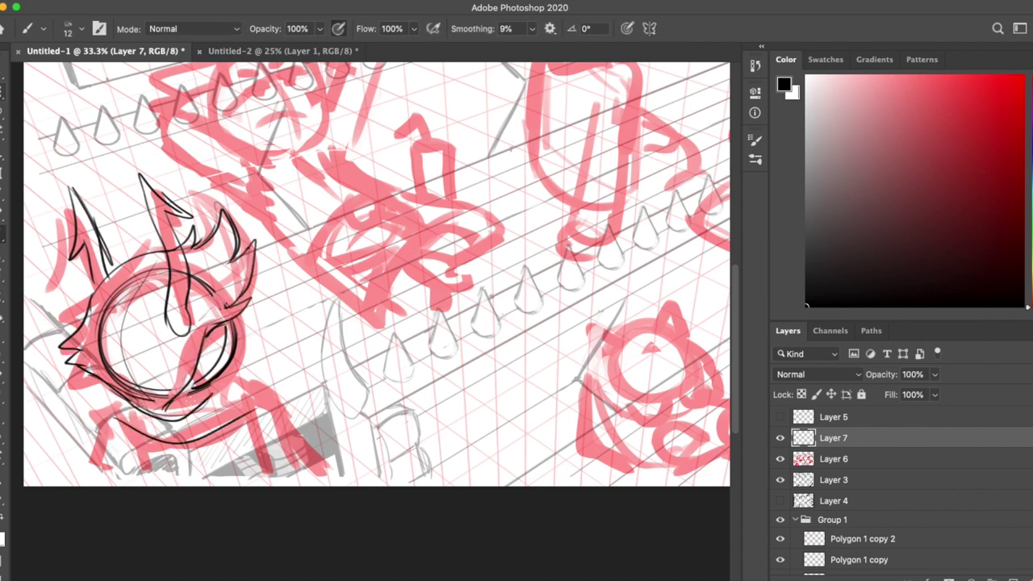
key(e)
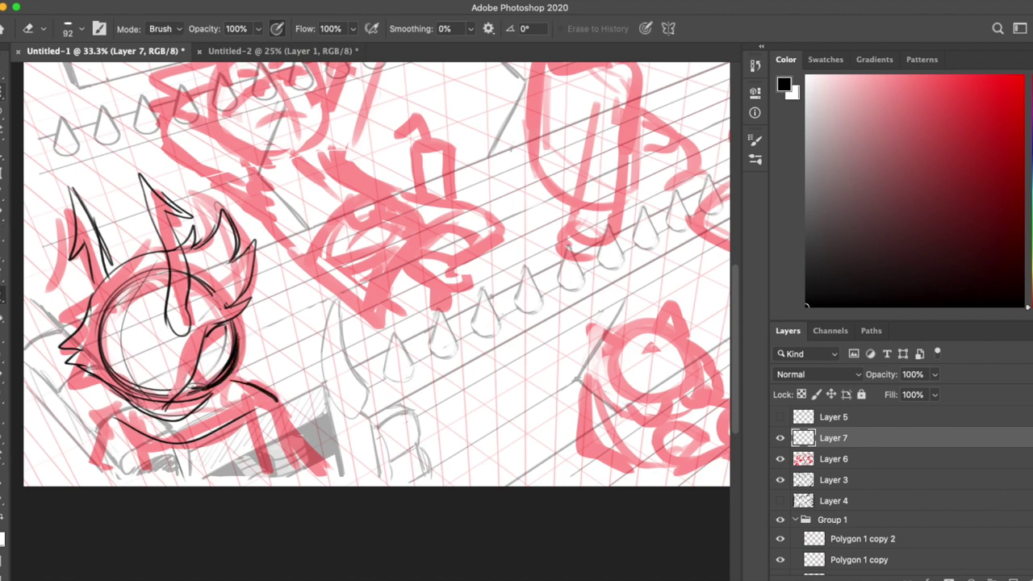
key(b)
drag(123, 402, 90, 468)
drag(276, 401, 320, 481)
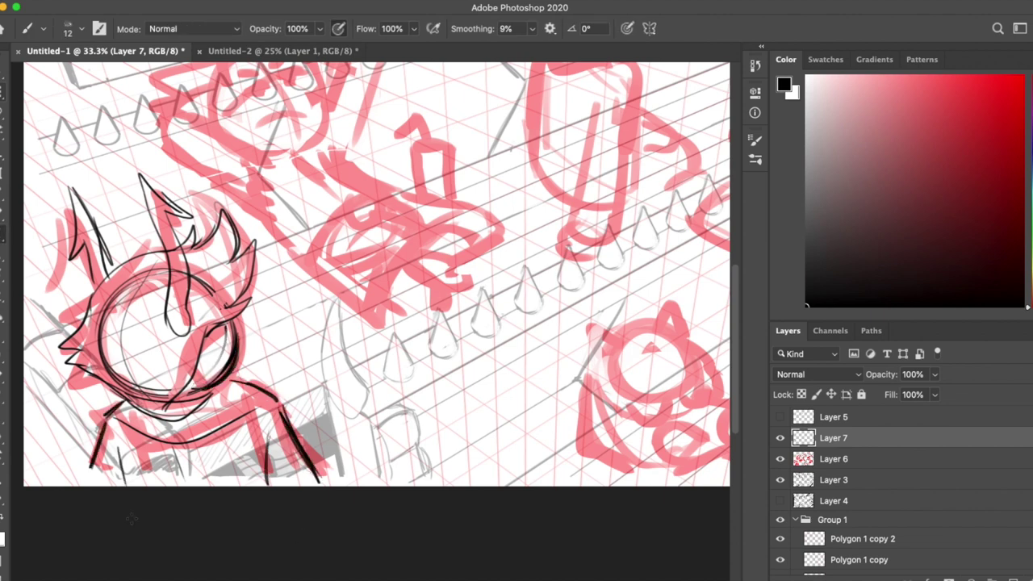
Step: Clean up the lower-left character's jaw, collar and inner arm lines, toggling the red rough layer to check them
click(780, 458)
click(780, 458)
click(779, 458)
click(779, 458)
drag(129, 406, 217, 395)
key(e)
key(b)
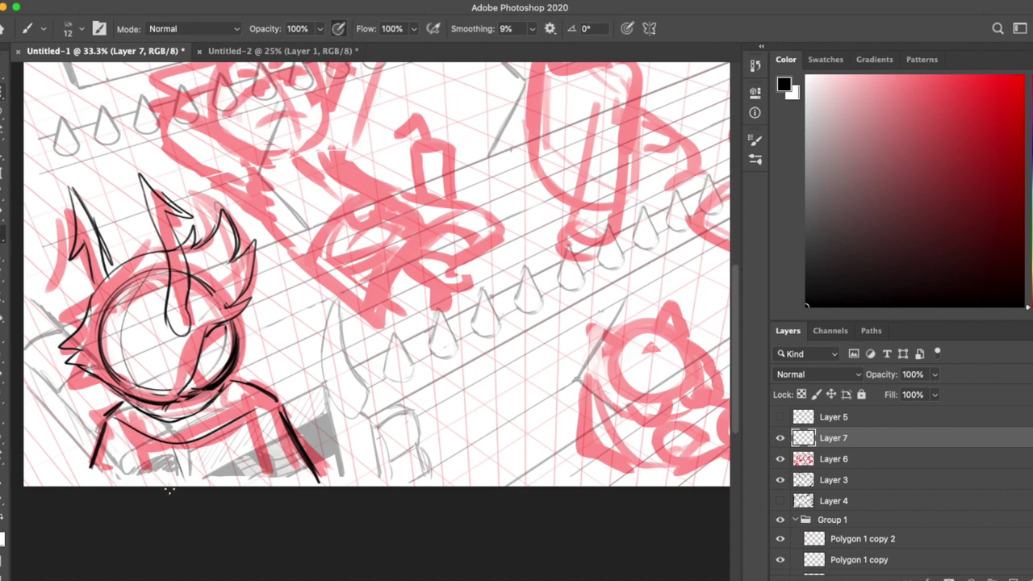
key(e)
key(b)
click(779, 458)
click(779, 458)
key(e)
key(b)
Step: Rework the lower-left character's two pointed ears with erasing and added black strokes
drag(71, 199, 107, 265)
drag(95, 224, 108, 270)
key(e)
key(b)
key(e)
key(b)
drag(194, 219, 151, 183)
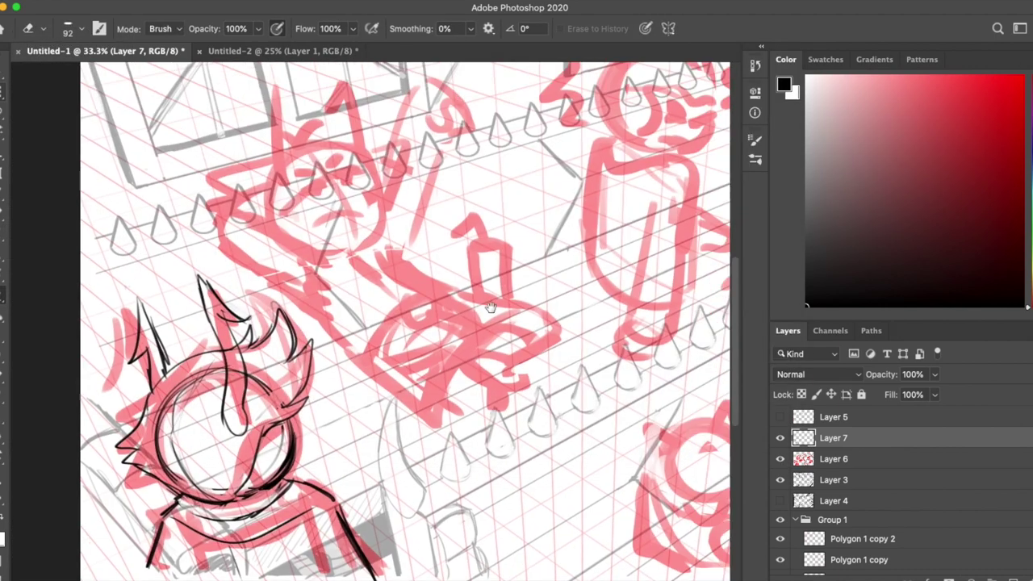
Step: Sketch the reclining character's round head and the first torso lines, undoing the unwanted strokes
key(b)
drag(242, 202, 247, 206)
drag(278, 318, 387, 412)
mouse_move(347, 286)
mouse_down()
mouse_move(392, 410)
mouse_move(440, 330)
mouse_up()
key(ctrl+z)
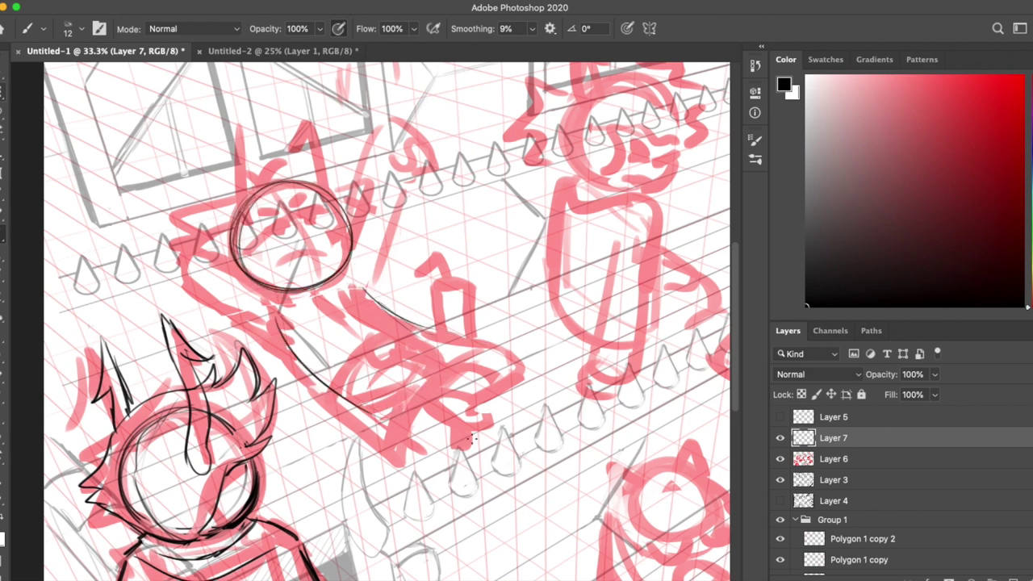
key(ctrl+z)
Step: Draw the reclining character's bent legs, rounded knee and oval foot over the red rough
drag(440, 386, 452, 388)
mouse_move(440, 332)
mouse_down()
mouse_move(523, 372)
mouse_move(496, 426)
mouse_up()
key(ctrl+z)
drag(476, 386, 489, 403)
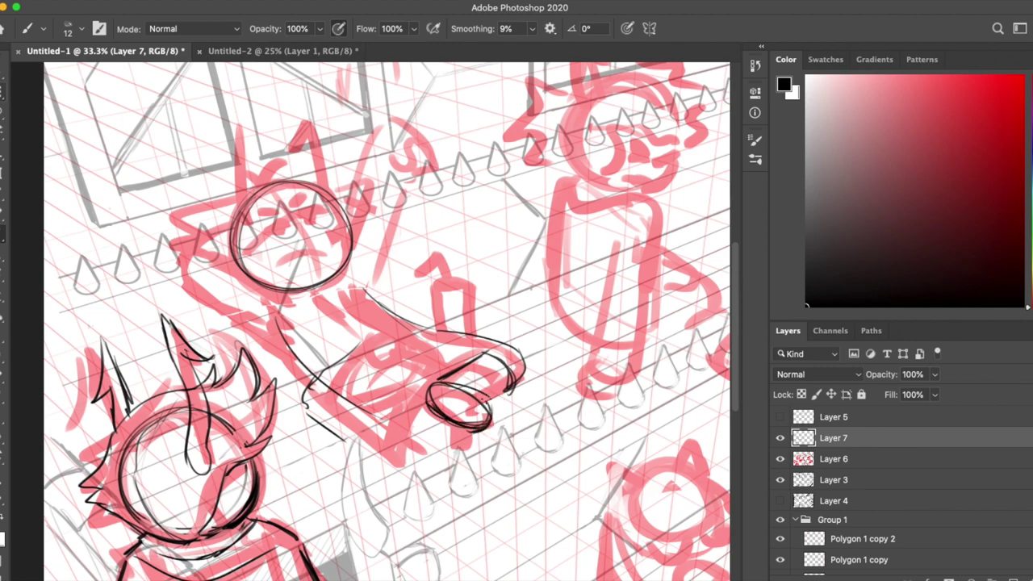
drag(517, 357, 525, 386)
Step: Add jagged fur along the reclining character's side, a wavy line above the hip, and heavier leg contours
key(e)
key(b)
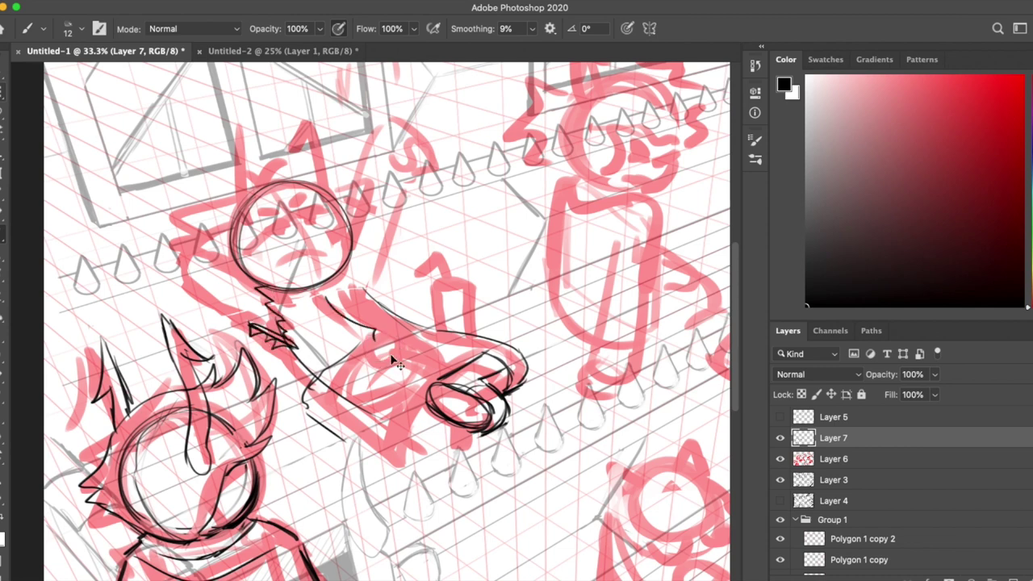
drag(367, 287, 406, 322)
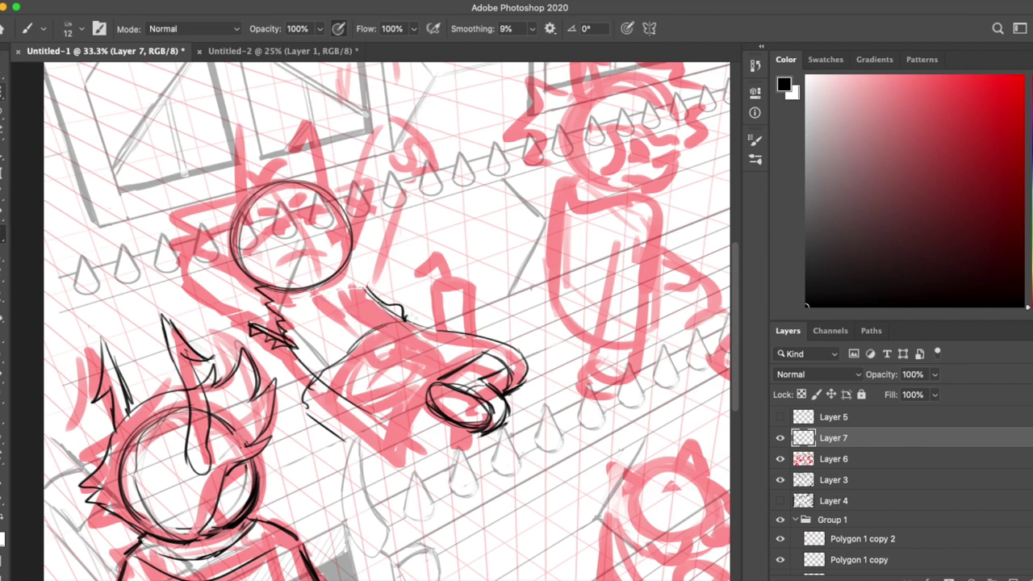
mouse_move(484, 359)
mouse_down()
mouse_move(528, 348)
mouse_move(529, 389)
mouse_up()
Step: Draw a small rounded knot at the reclining character's waist and the short lower lines beneath the legs
key(r)
drag(419, 371, 468, 307)
drag(395, 166, 407, 255)
mouse_move(468, 307)
mouse_down()
mouse_move(410, 393)
mouse_move(375, 416)
mouse_up()
key(r)
mouse_move(474, 324)
mouse_down()
mouse_move(452, 242)
mouse_move(484, 413)
mouse_up()
key(b)
drag(384, 419, 446, 431)
drag(426, 437, 431, 470)
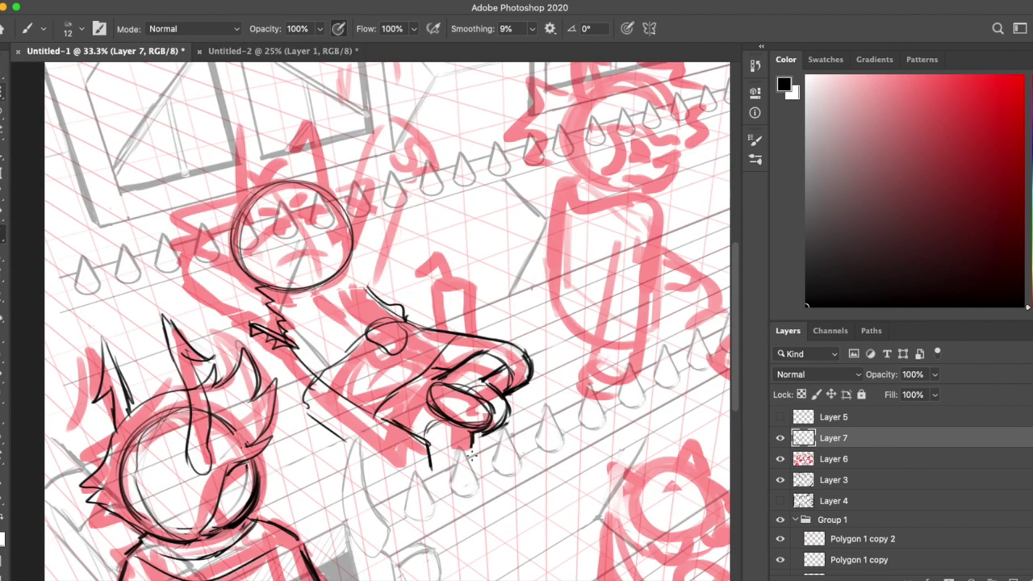
Step: Erase the loose line across the reclining character's thigh and redraw the inner leg contour beside the foot
key(e)
drag(436, 372, 416, 386)
key(b)
mouse_move(448, 338)
mouse_down()
mouse_move(468, 367)
mouse_move(379, 410)
mouse_move(447, 404)
mouse_up()
key(e)
key(b)
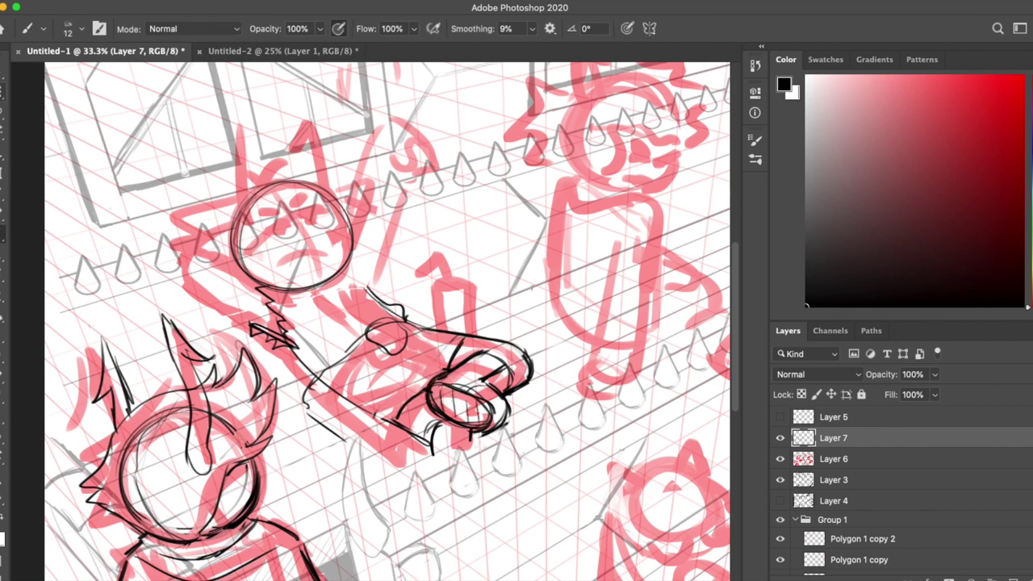
Step: Draw the cloth panel draping from the reclining character's waist and clean up its lower edge
drag(403, 355, 397, 386)
drag(383, 353, 367, 408)
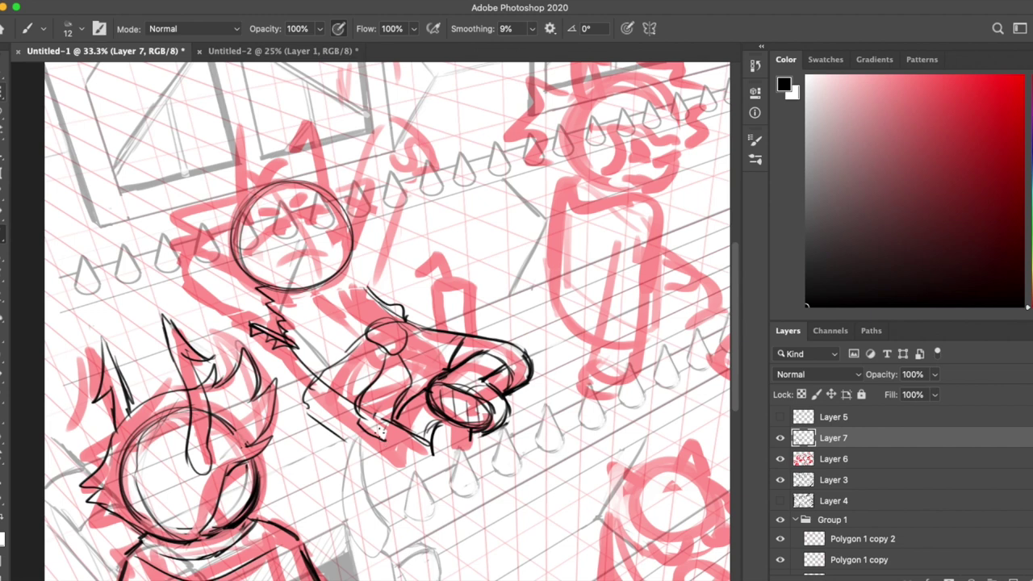
drag(404, 410, 412, 426)
key(e)
drag(359, 397, 412, 423)
Step: Add the hip contour and darken the waist knot's folds on the reclining character
key(b)
drag(448, 325, 428, 359)
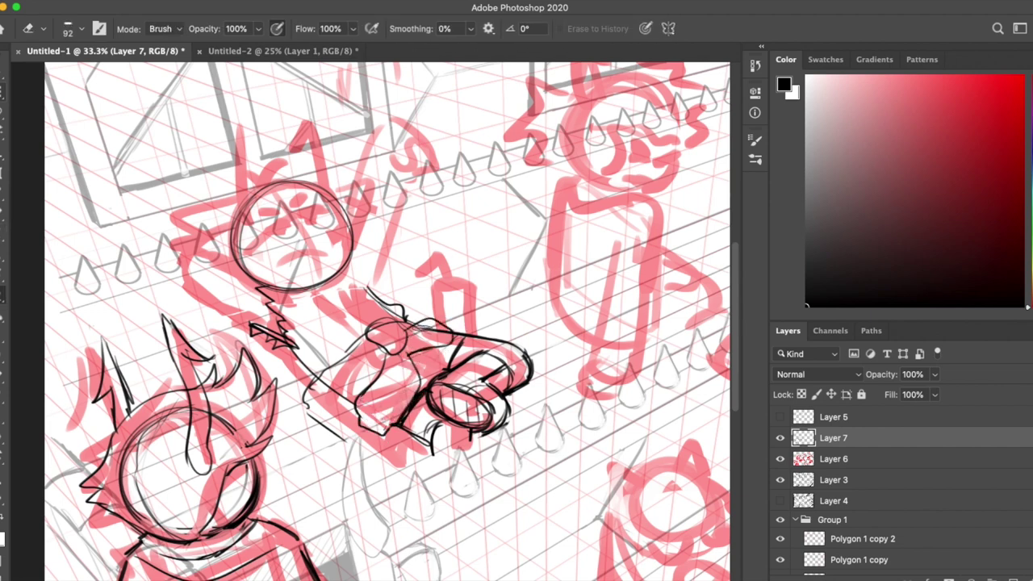
drag(390, 326, 367, 355)
key(e)
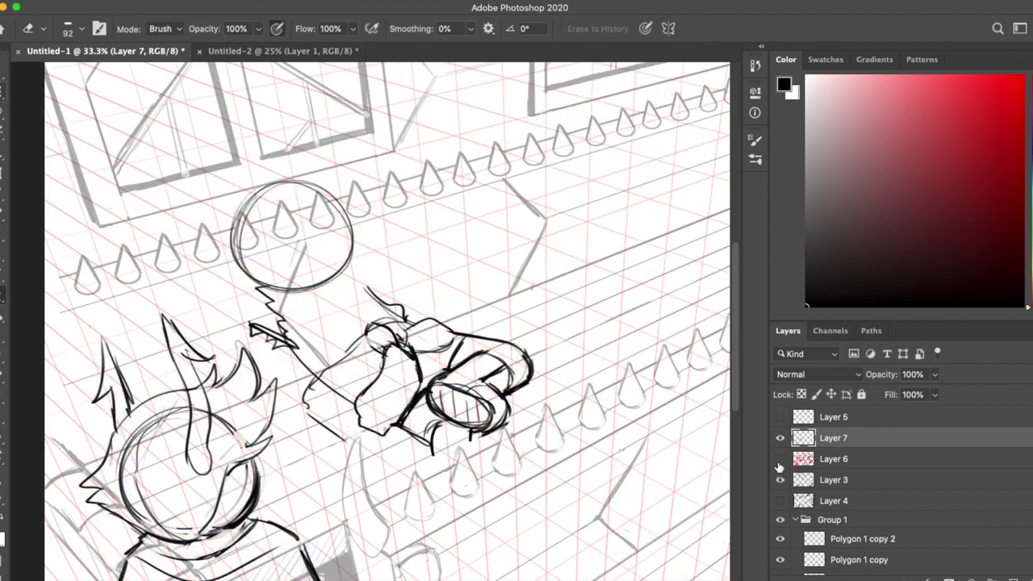
key(b)
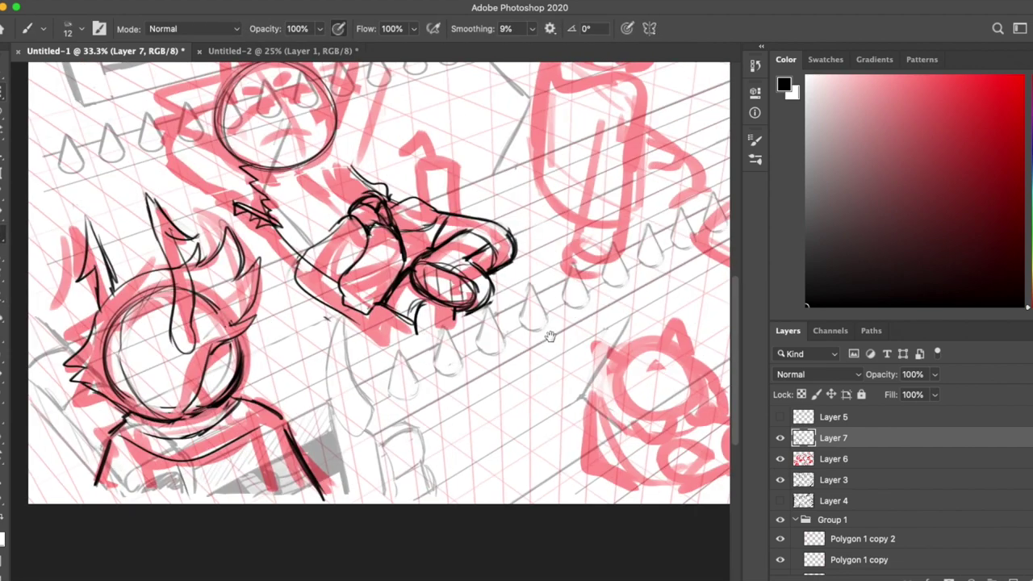
Step: Redraw the pointed cloth end and short lines below the reclining character's crossed legs
scroll(411, 323, down, 3)
drag(410, 319, 423, 343)
drag(463, 310, 466, 327)
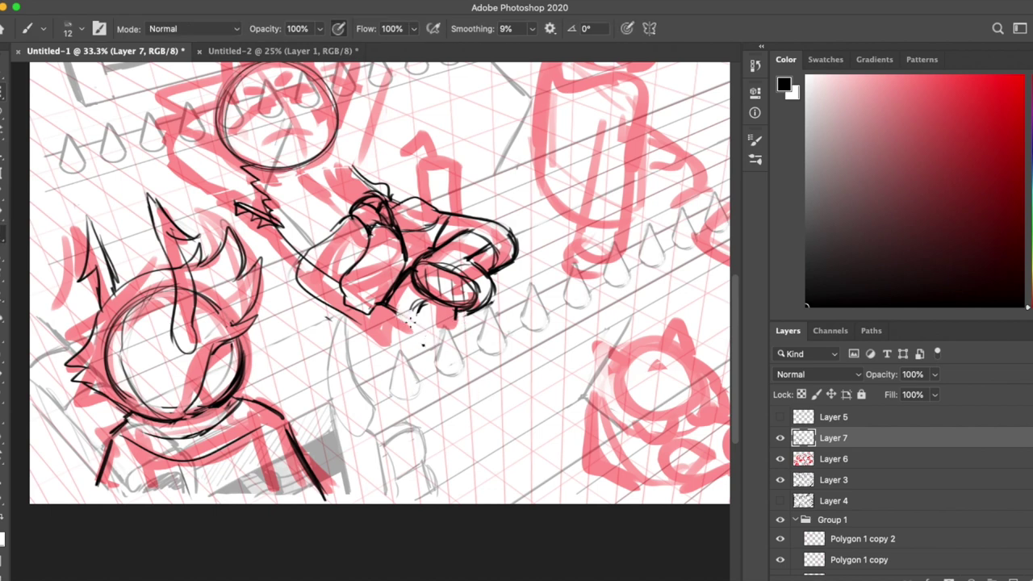
drag(377, 310, 436, 343)
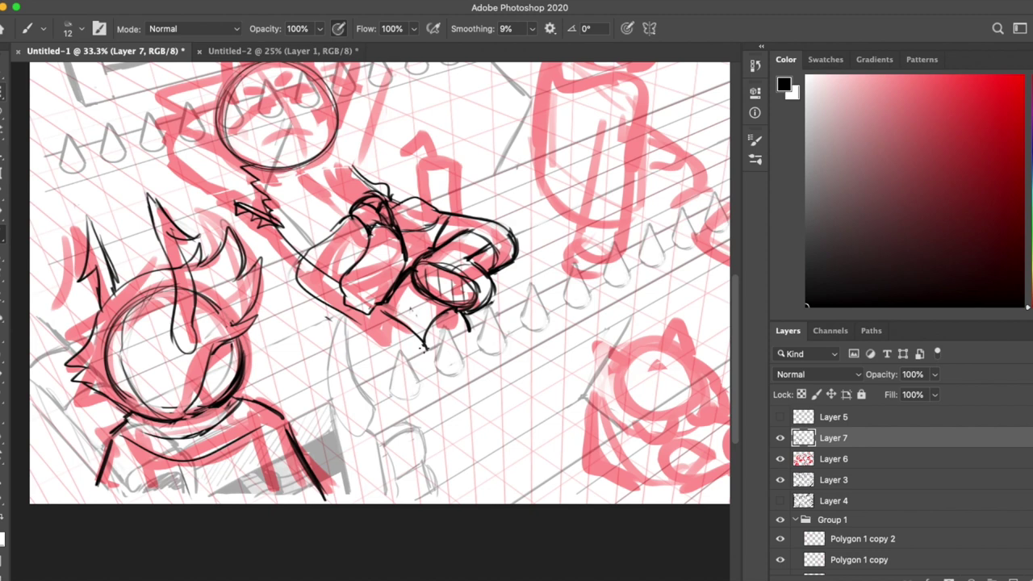
Step: Erase the heavy lines between the draped cloth and the legs, and redraw the cloth's edge more cleanly
key(e)
drag(397, 232, 384, 306)
drag(435, 228, 405, 315)
key(b)
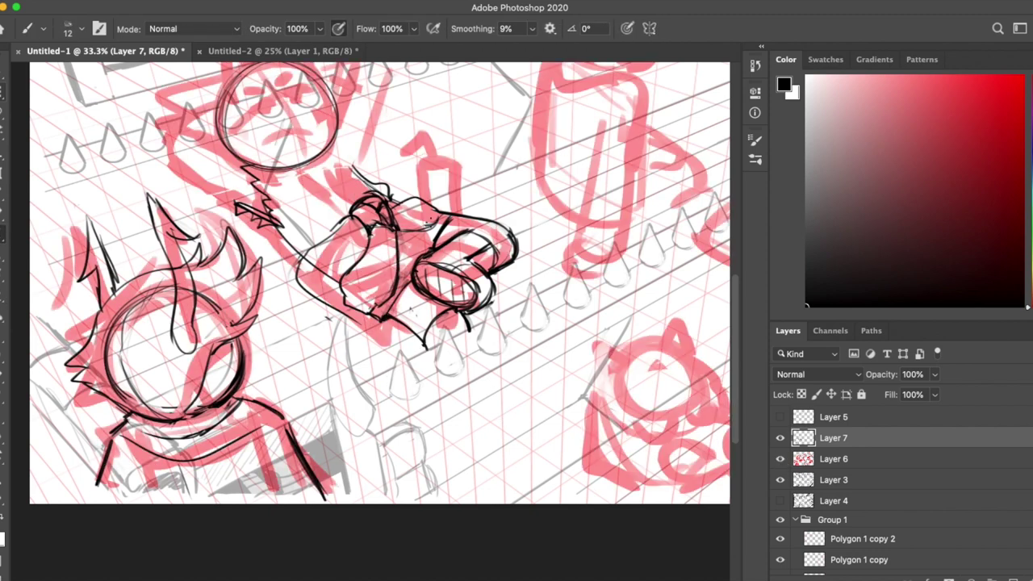
Step: Draw the reclining character's collar, chest fur and the bent arm tucked behind the head
scroll(323, 257, up, 3)
scroll(322, 256, right, 1)
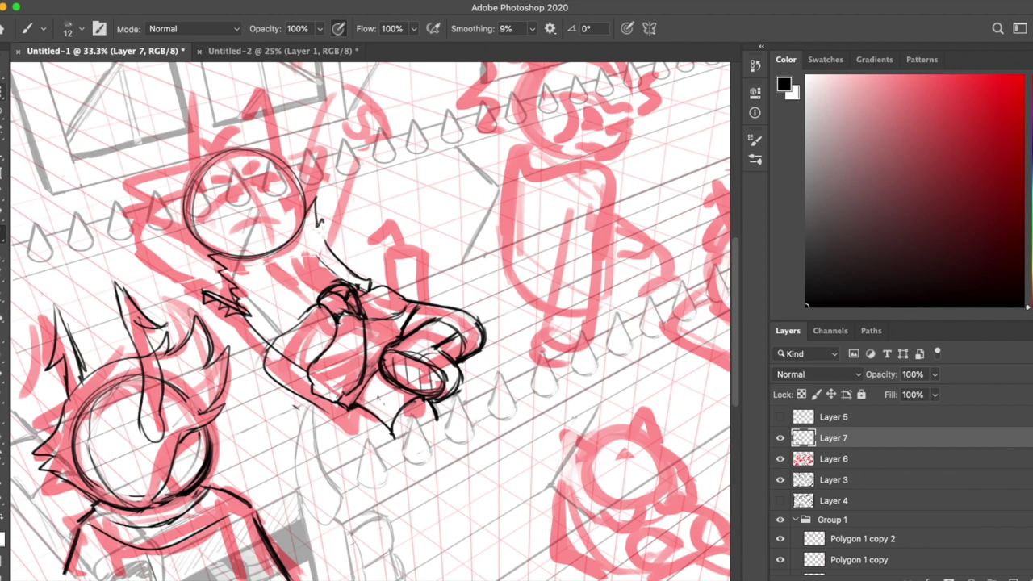
drag(253, 269, 304, 257)
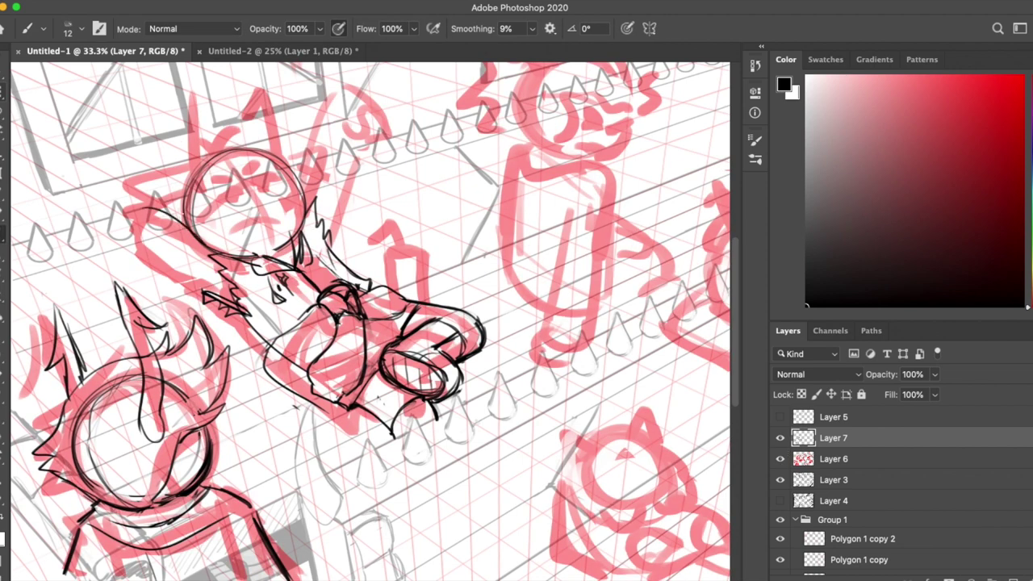
mouse_move(194, 206)
mouse_down()
mouse_move(137, 242)
mouse_move(230, 275)
mouse_up()
Step: Draw the reclining character's raised arm with a dark cuff and hand, plus the jagged ball tossed above it
drag(475, 252, 516, 281)
mouse_move(337, 220)
mouse_down()
mouse_move(375, 121)
mouse_move(416, 126)
mouse_move(373, 171)
mouse_up()
key(e)
key(b)
mouse_move(359, 129)
mouse_down()
mouse_move(395, 141)
mouse_move(378, 173)
mouse_up()
drag(402, 170, 365, 252)
mouse_move(404, 171)
mouse_down()
mouse_move(432, 152)
mouse_move(399, 276)
mouse_up()
mouse_move(334, 97)
mouse_down()
mouse_move(283, 145)
mouse_move(355, 170)
mouse_move(367, 206)
mouse_up()
drag(362, 182, 355, 216)
click(780, 458)
click(779, 459)
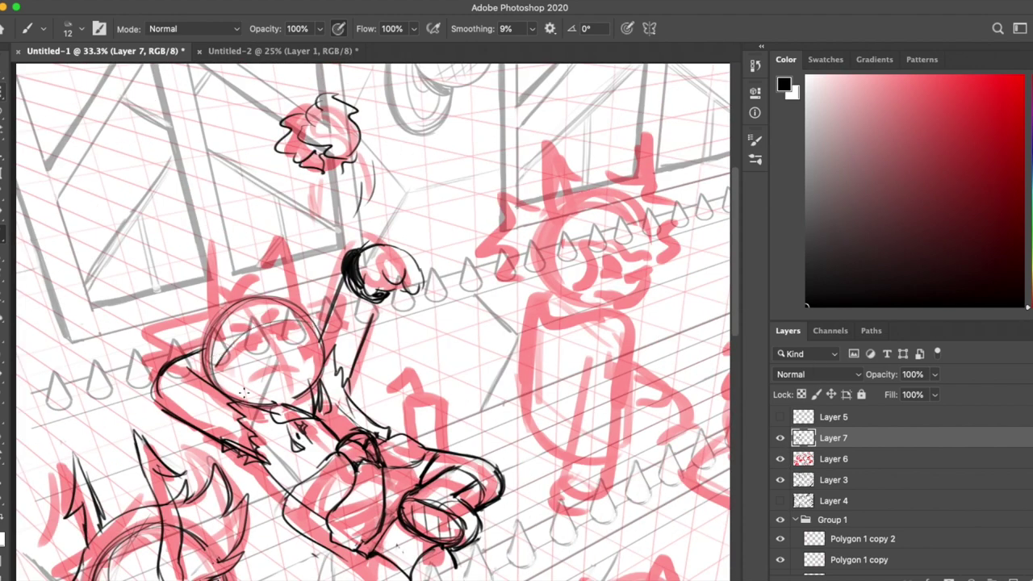
Step: Draw half-closed eyes and a small open mouth on the reclining character's face, undoing the oversized mouth stroke
scroll(282, 382, down, 2)
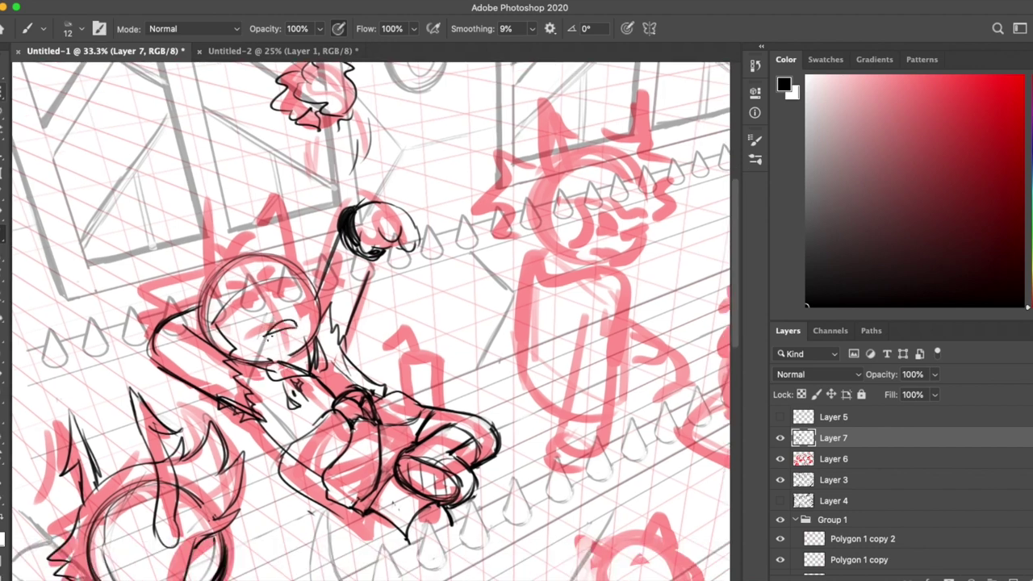
mouse_move(242, 302)
mouse_down()
mouse_move(279, 292)
mouse_move(290, 300)
mouse_up()
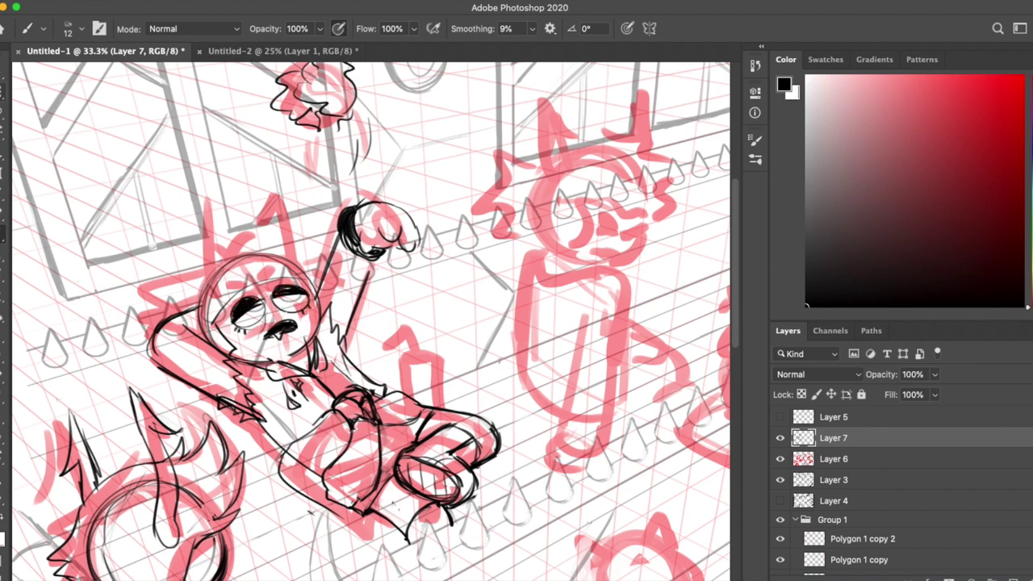
key(super+z)
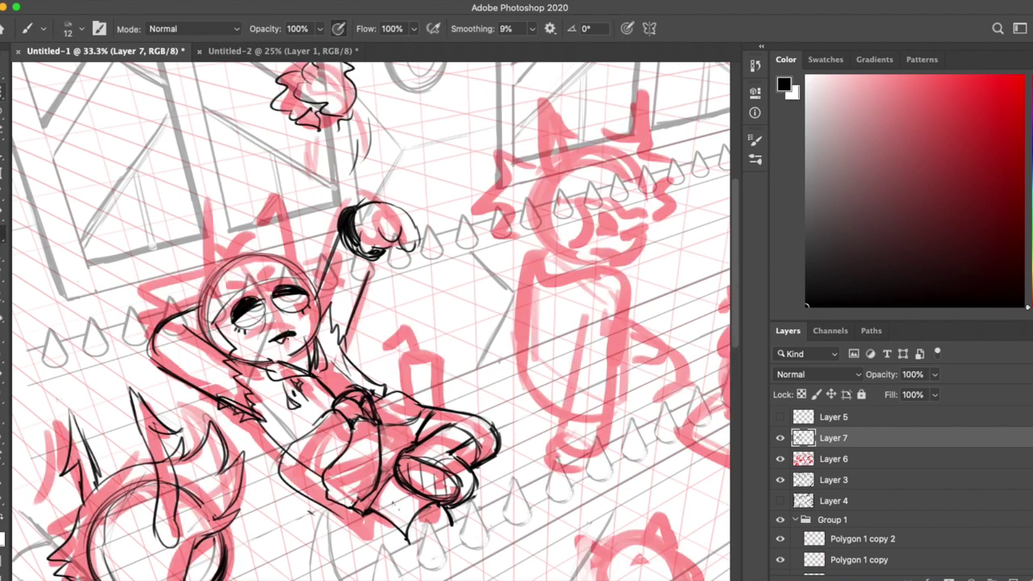
Step: Lasso the reclining character's eye area, adjust its position on the face, and deselect
key(l)
drag(218, 278, 267, 292)
key(v)
key(b)
key(super+d)
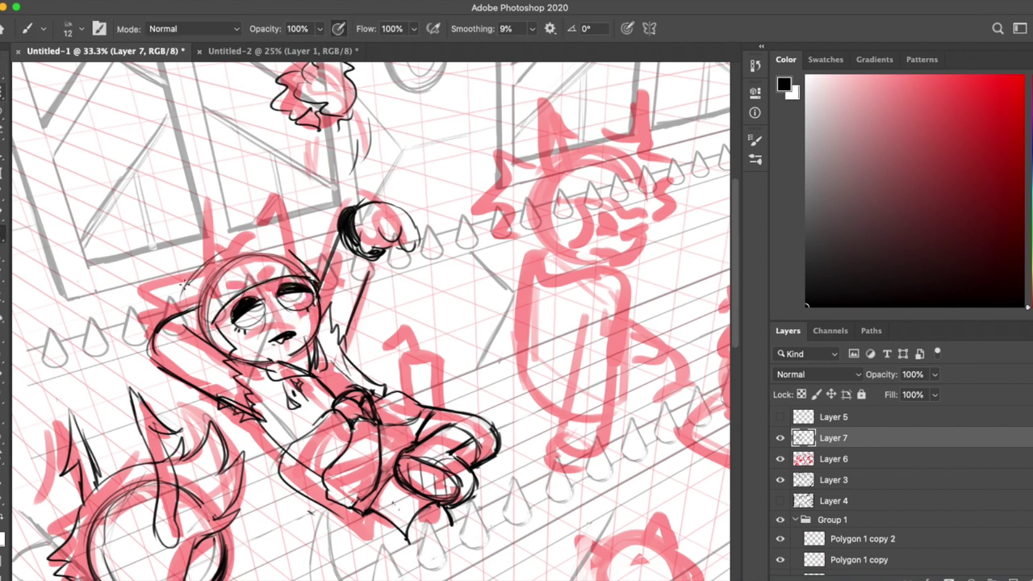
Step: Draw the outer head outline and pointed side tuft around the reclining character's face, cleaning up stray lines
mouse_move(143, 313)
mouse_down()
mouse_move(200, 279)
mouse_move(174, 323)
mouse_up()
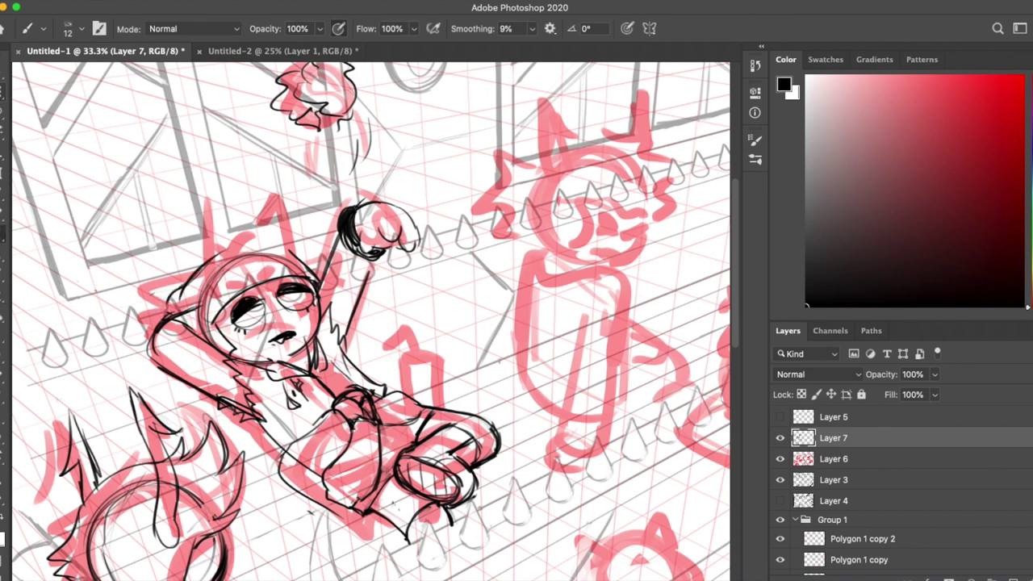
mouse_move(194, 274)
mouse_down()
mouse_move(153, 318)
mouse_move(169, 338)
mouse_move(266, 239)
mouse_up()
key(e)
key(b)
key(e)
key(b)
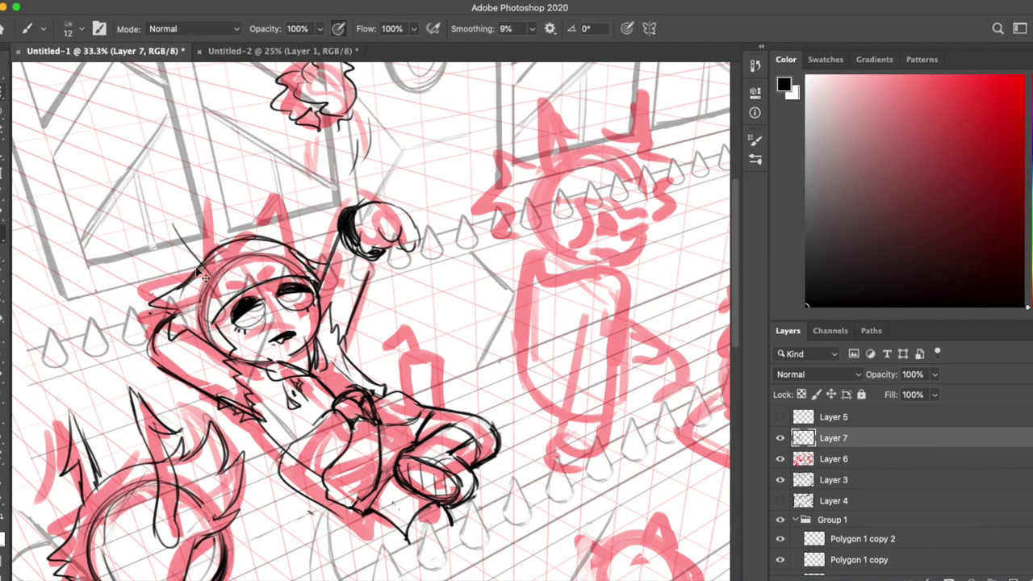
Step: Draw a tall pointed ear on the reclining character's head, replacing the first attempted stroke
drag(170, 202, 204, 289)
key(ctrl+z)
drag(175, 196, 206, 267)
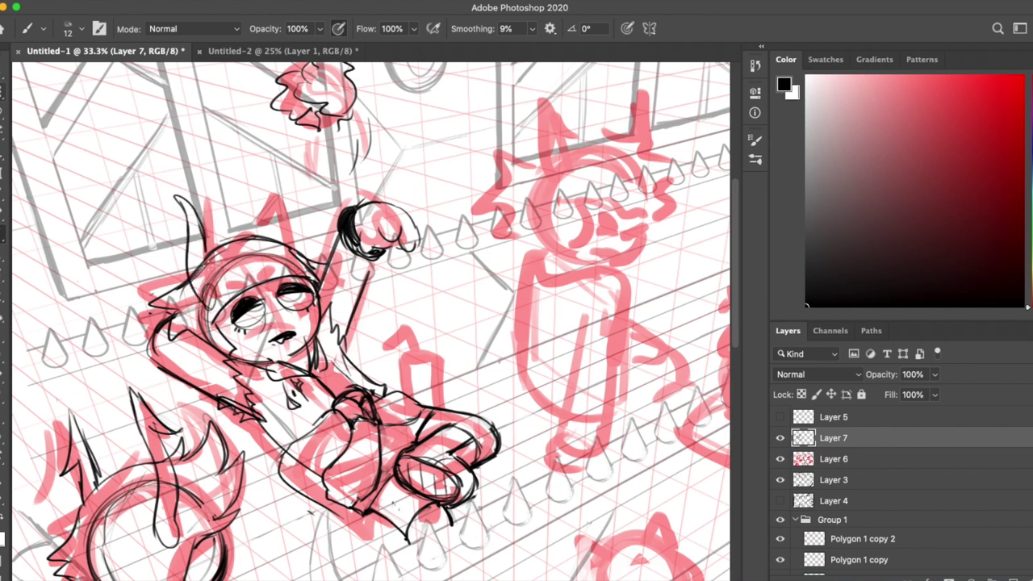
Step: Draw the reclining character's second pointed ear and add curved hair tufts along the top of the head
drag(275, 173, 303, 252)
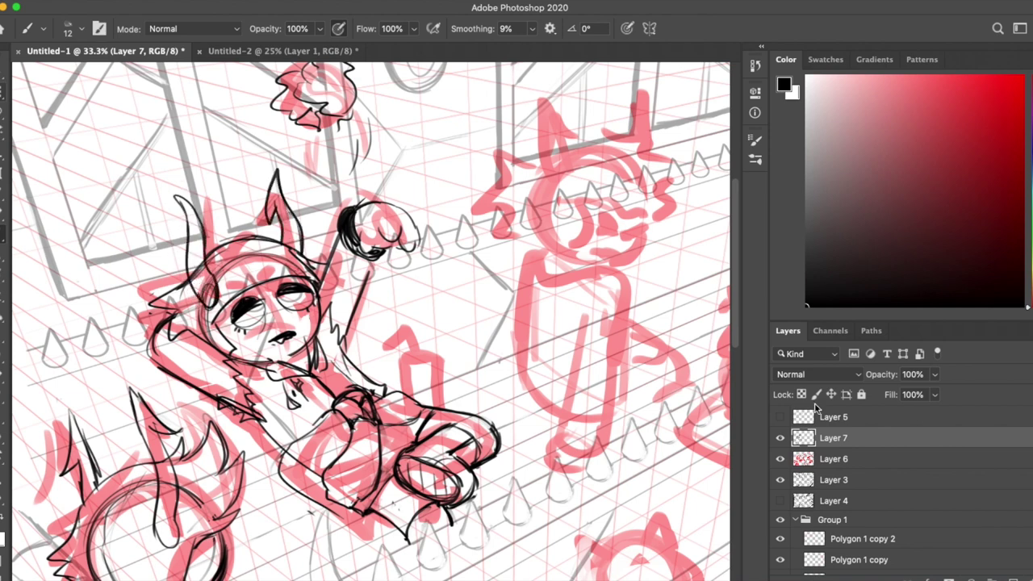
drag(209, 263, 302, 242)
drag(207, 254, 242, 228)
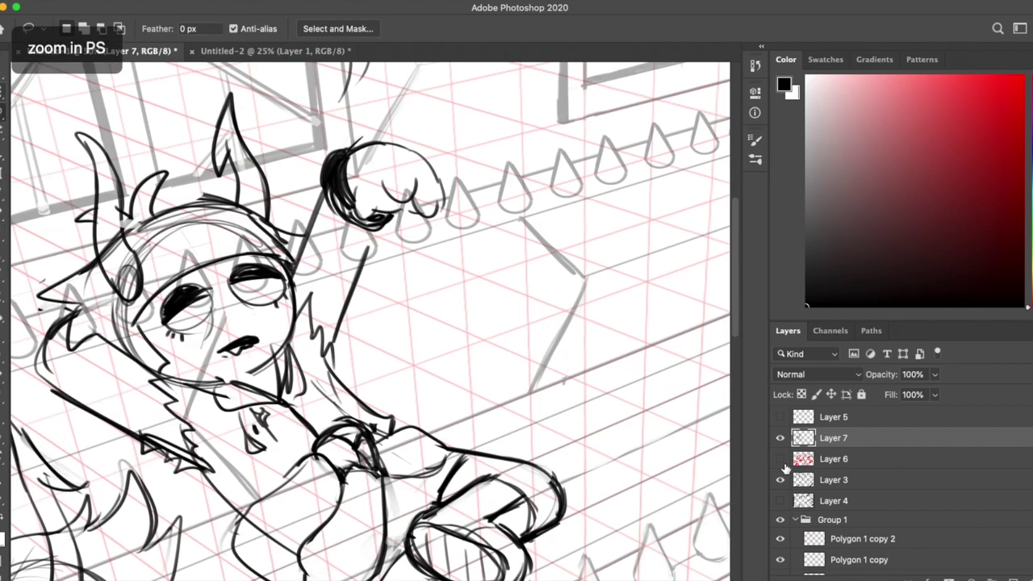
Step: Lasso the reclining character's larger eye and adjust its placement on the face with Free Transform
drag(190, 279, 187, 281)
key(v)
key(ctrl+t)
key(Return)
key(b)
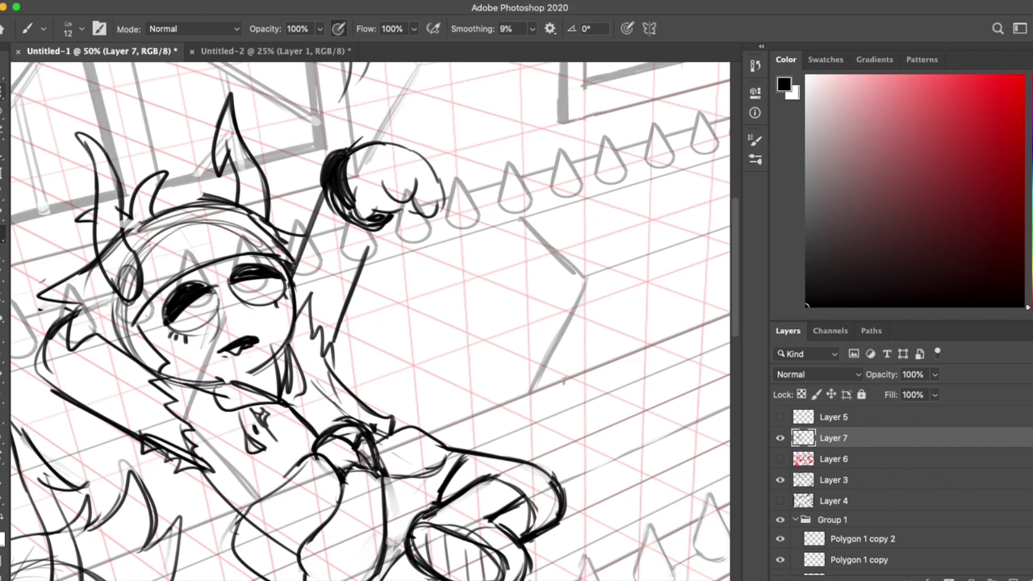
Step: Darken the reclining character's cheek outline and add a pointed fringe lock above the eyes
drag(173, 368, 138, 279)
drag(231, 231, 256, 265)
key(e)
key(b)
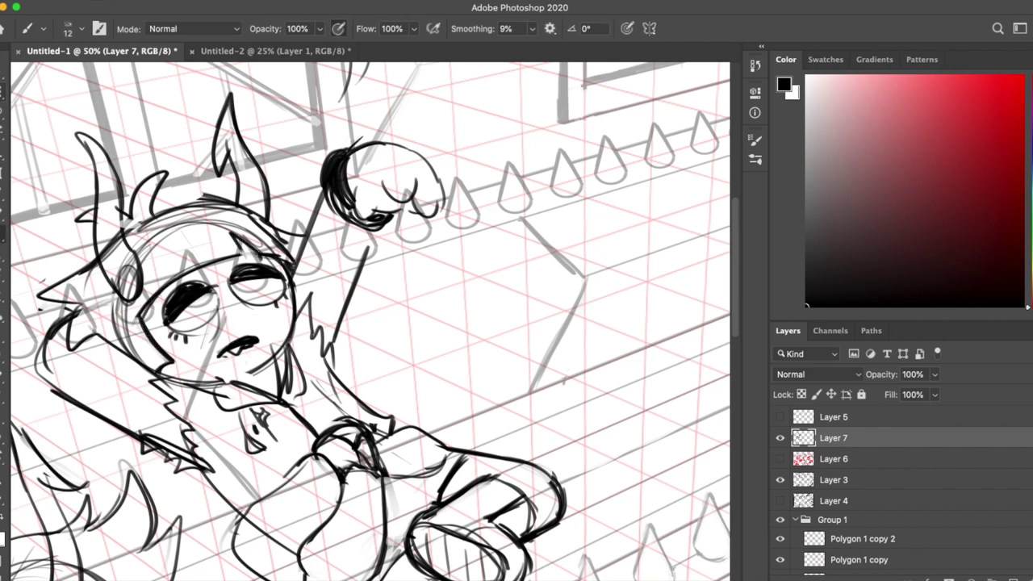
Step: Clean up the reclining character's raised hand and wrist, add finger curves, and check the drawing with Layer 3 hidden
key(e)
click(779, 479)
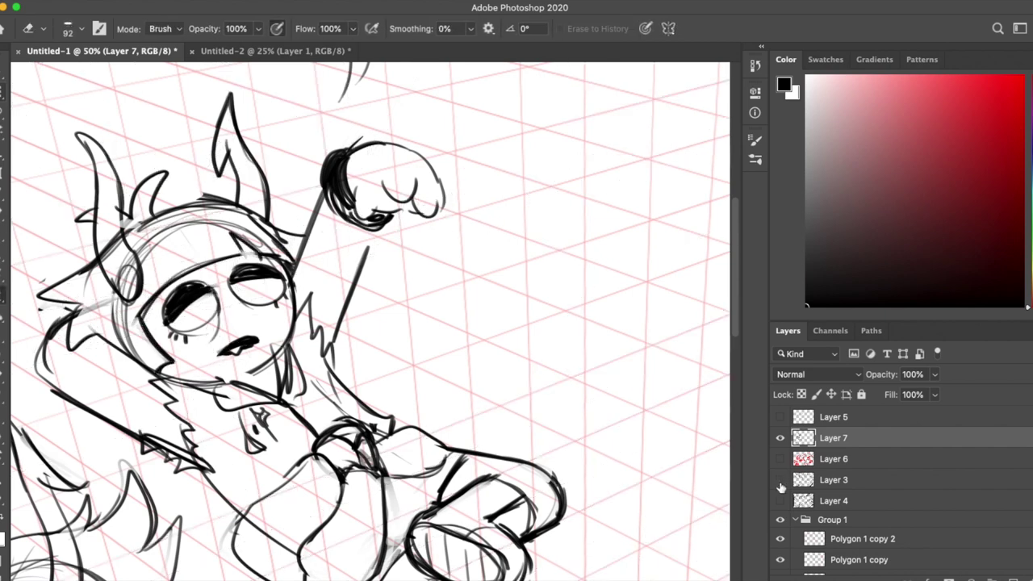
click(779, 479)
key(b)
key(e)
scroll(371, 323, up, 1)
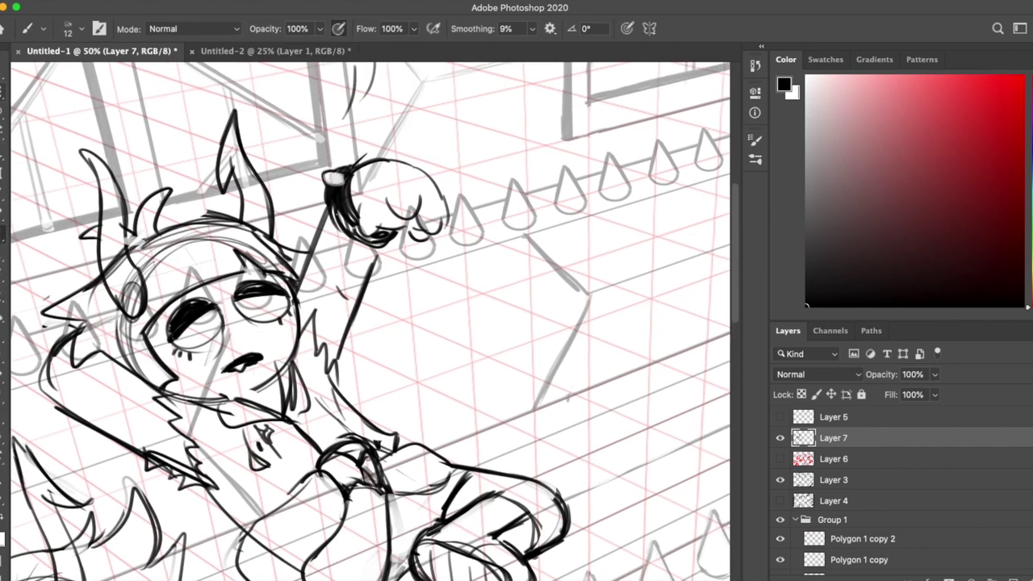
key(b)
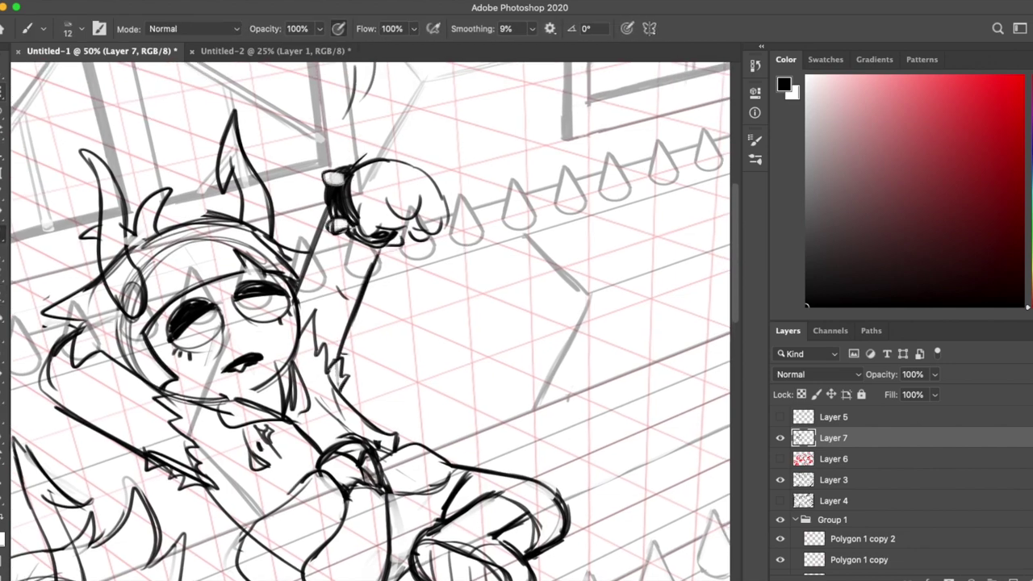
Step: Undo the last stroke and redraw the reclining character's small open mouth
scroll(371, 323, down, 2)
key(e)
key(b)
key(super+minus)
key(super+equal)
key(super+z)
drag(257, 276, 297, 263)
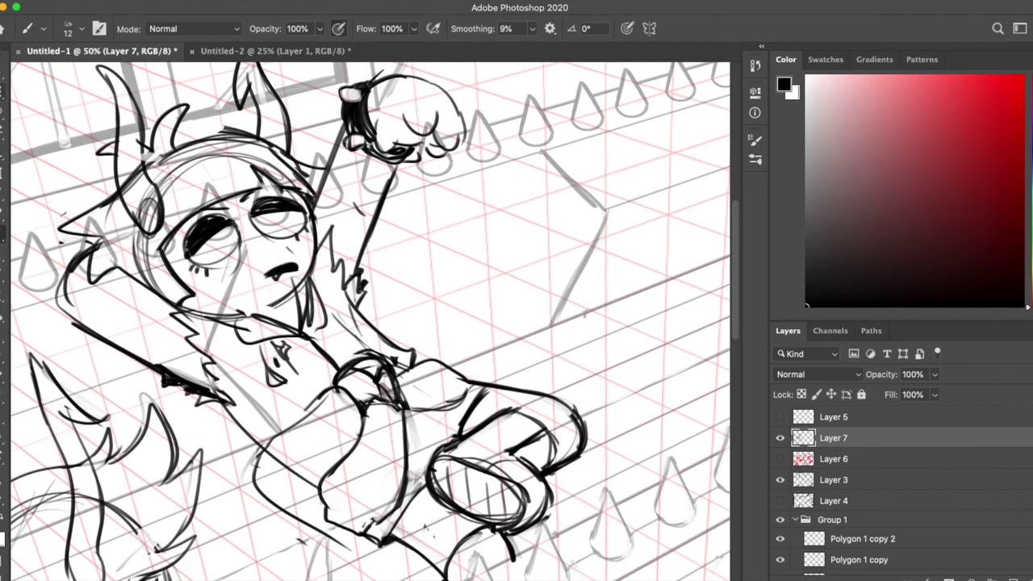
Step: Refine the reclining character's mouth and face lines, then compare the sketch with Layer 3 hidden and shown
key(e)
key(b)
key(e)
key(b)
key(super+minus)
click(780, 480)
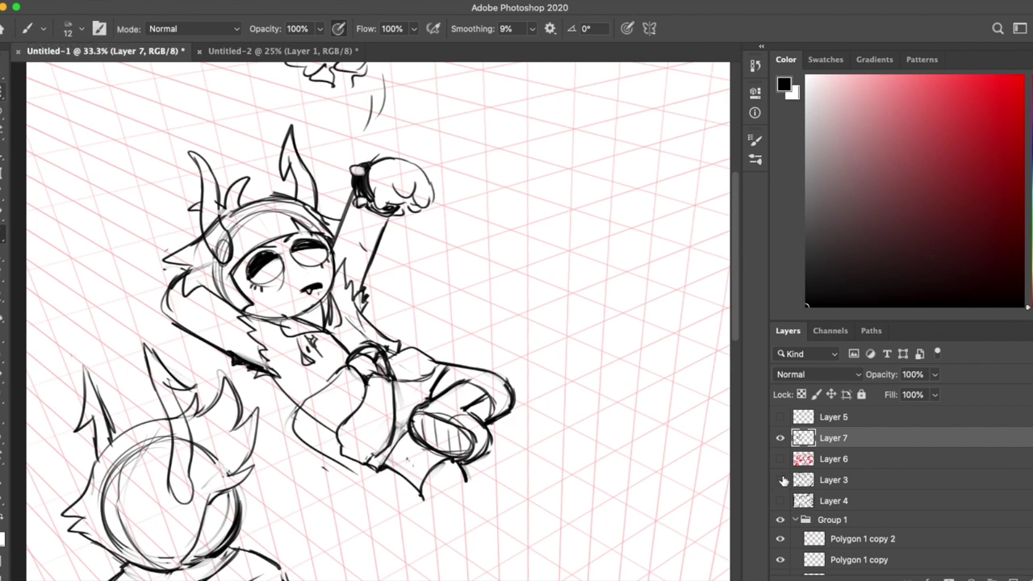
click(780, 480)
Step: Lasso the reclining character's larger eye, shift it slightly with Free Transform, and deselect
key(super+plus)
key(l)
drag(186, 198, 187, 202)
key(v)
key(super+t)
drag(343, 318, 351, 327)
key(Return)
key(super+d)
key(b)
key(e)
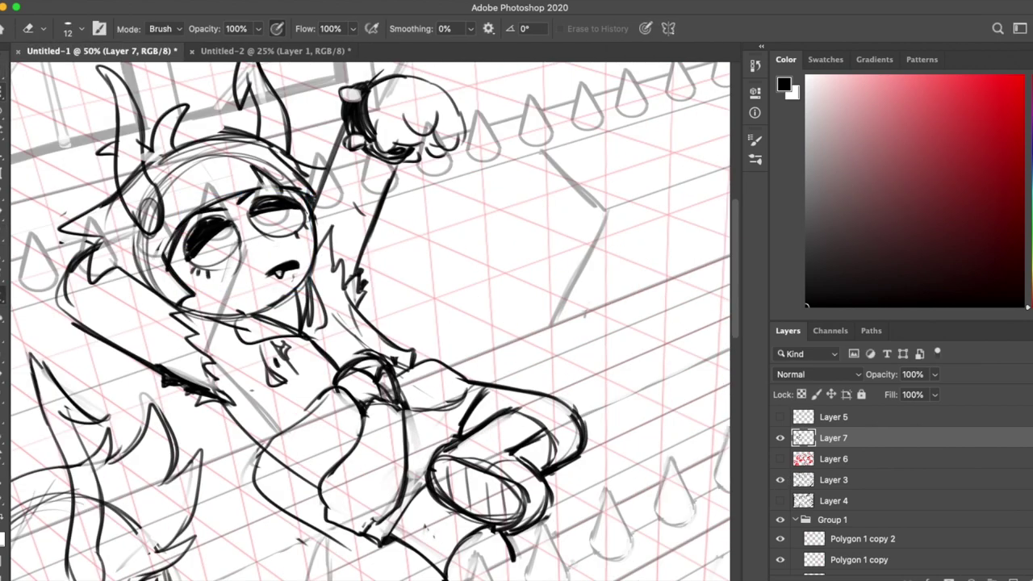
Step: Redraw the bent arm behind the reclining character's head and the pointed hair tuft beside it
scroll(152, 229, left, 2)
key(b)
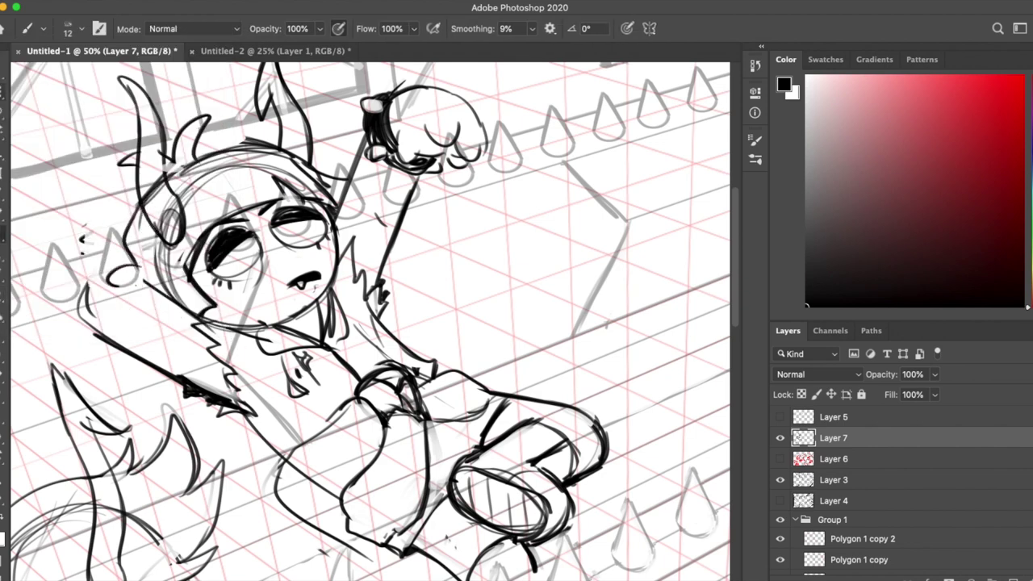
drag(113, 263, 79, 311)
key(e)
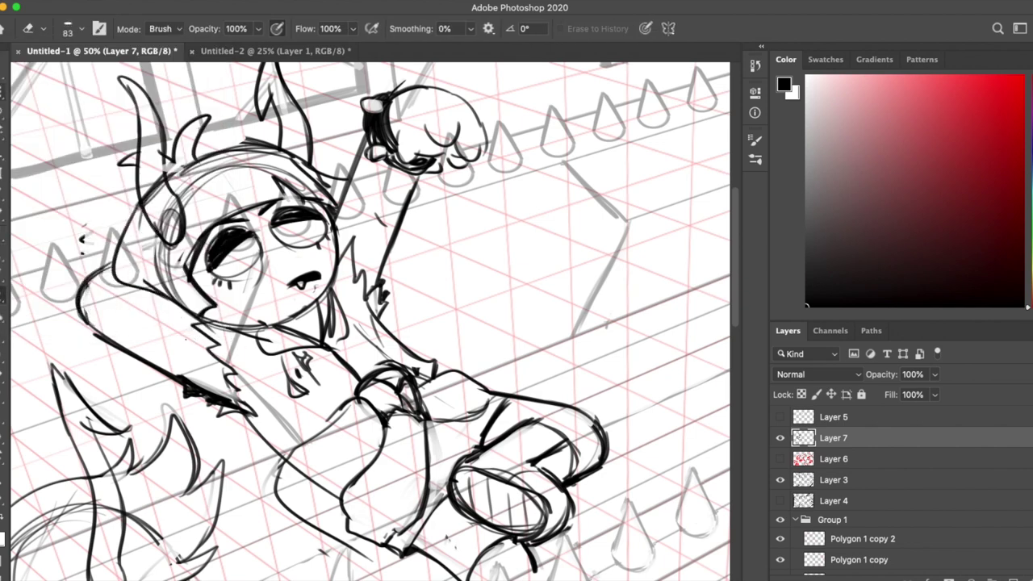
key(ctrl+z)
key(b)
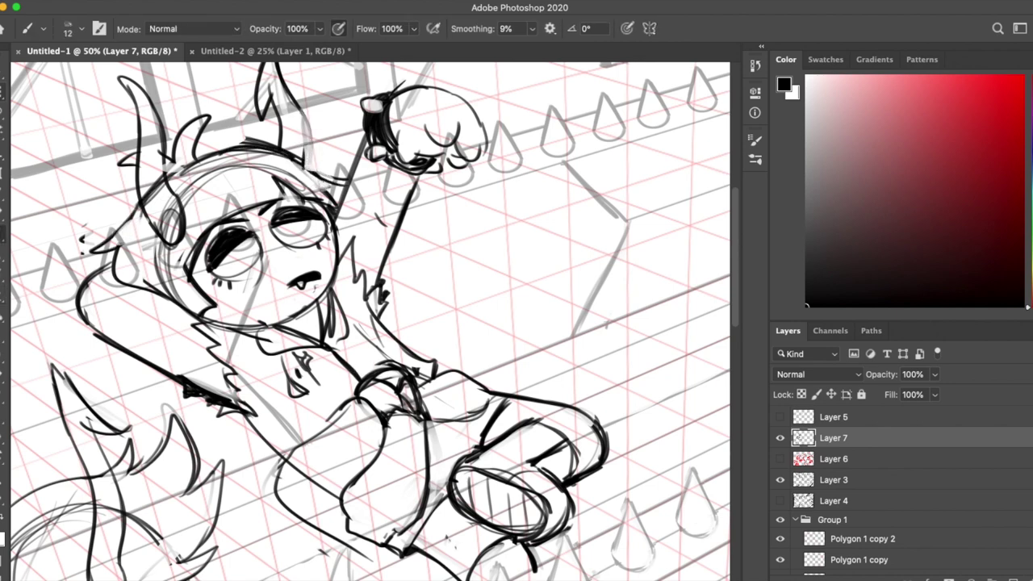
Step: Erase the construction lines across the reclining character's forehead and redraw the small open mouth with a fang
scroll(323, 218, up, 2)
key(e)
drag(182, 222, 279, 213)
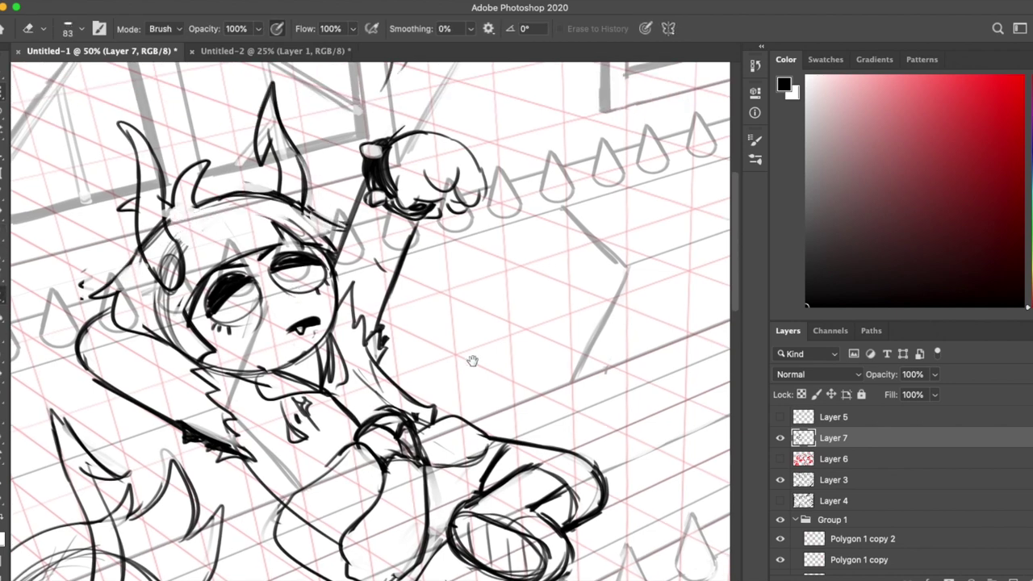
key(b)
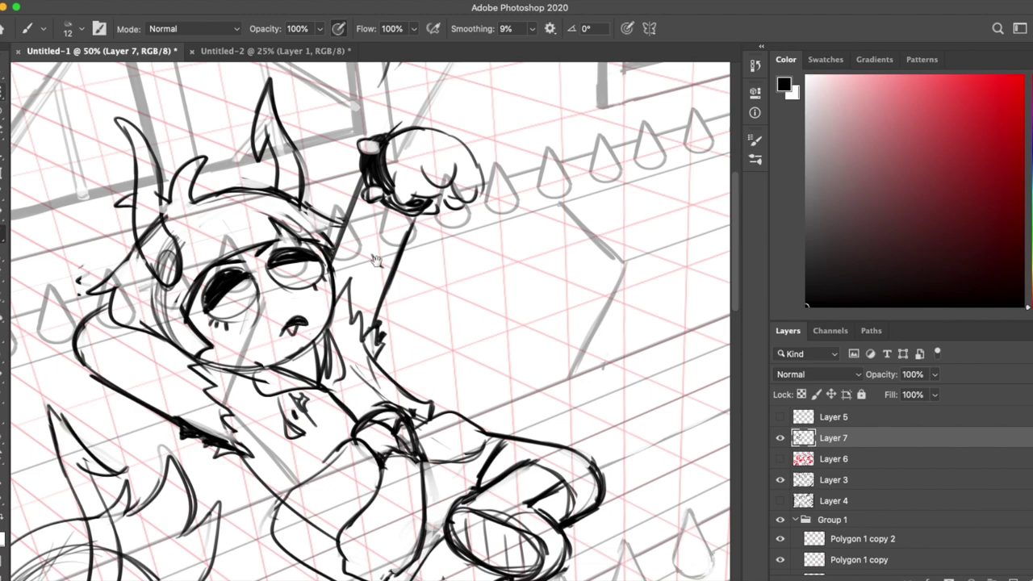
Step: Rework the curved line below the fluffy tuft above the reclining character's raised hand
scroll(371, 323, up, 5)
key(e)
key(b)
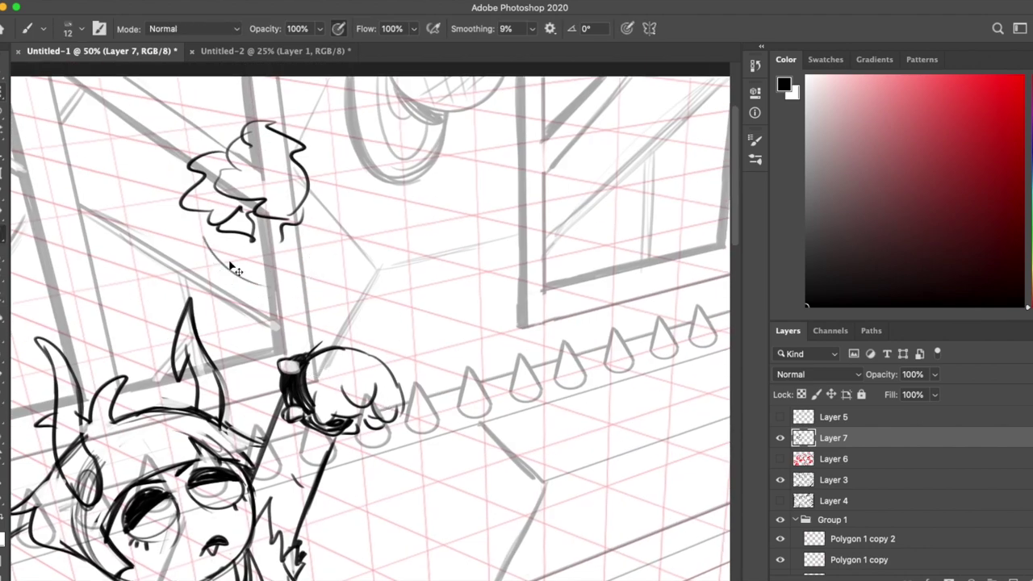
scroll(350, 303, down, 3)
scroll(349, 303, up, 3)
scroll(349, 303, down, 2)
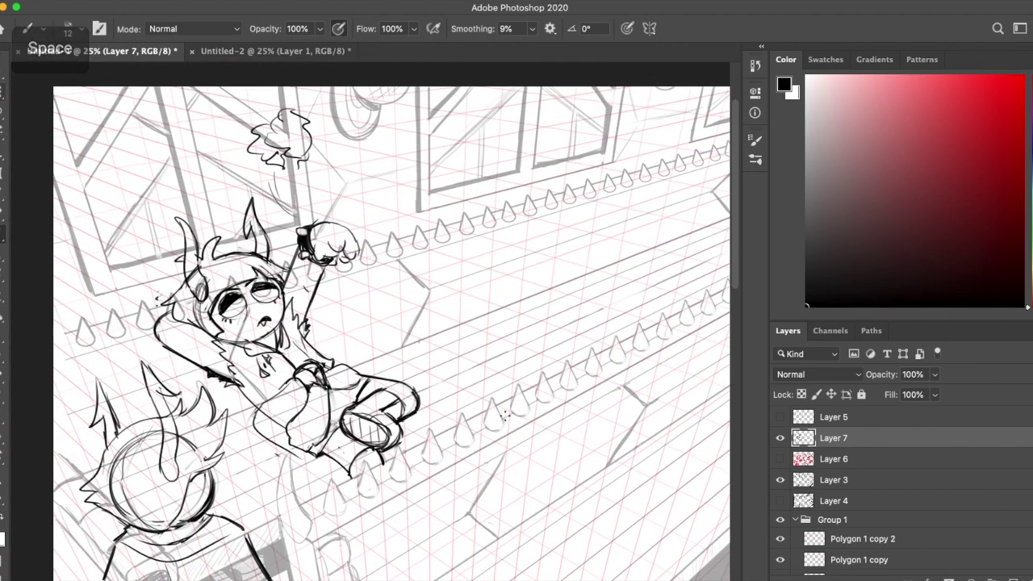
scroll(257, 343, up, 1)
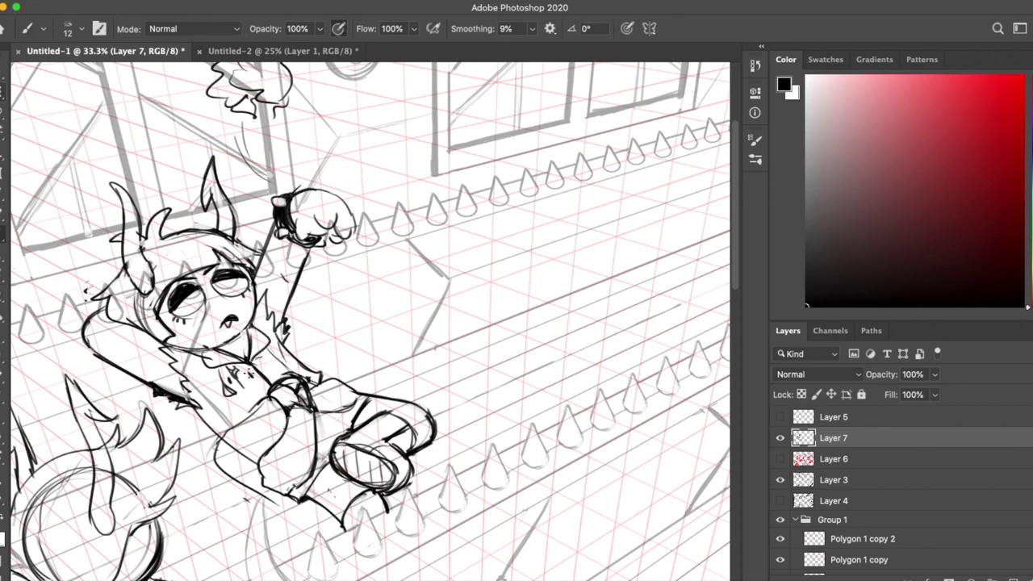
Step: Draw the reclining character's chest buttons and wavy jacket hem, erasing stray lines around the collar
key(e)
scroll(371, 323, down, 2)
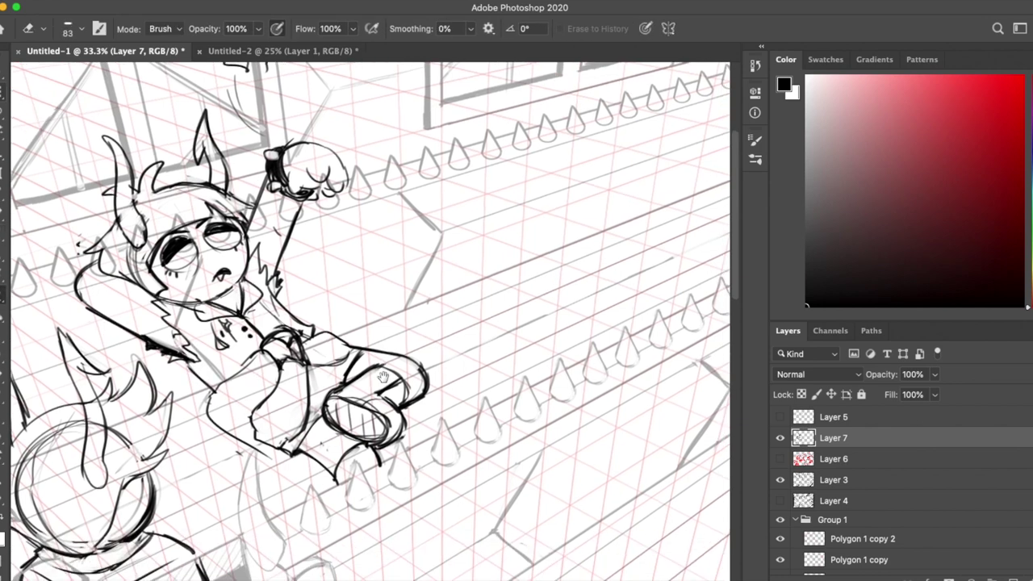
key(b)
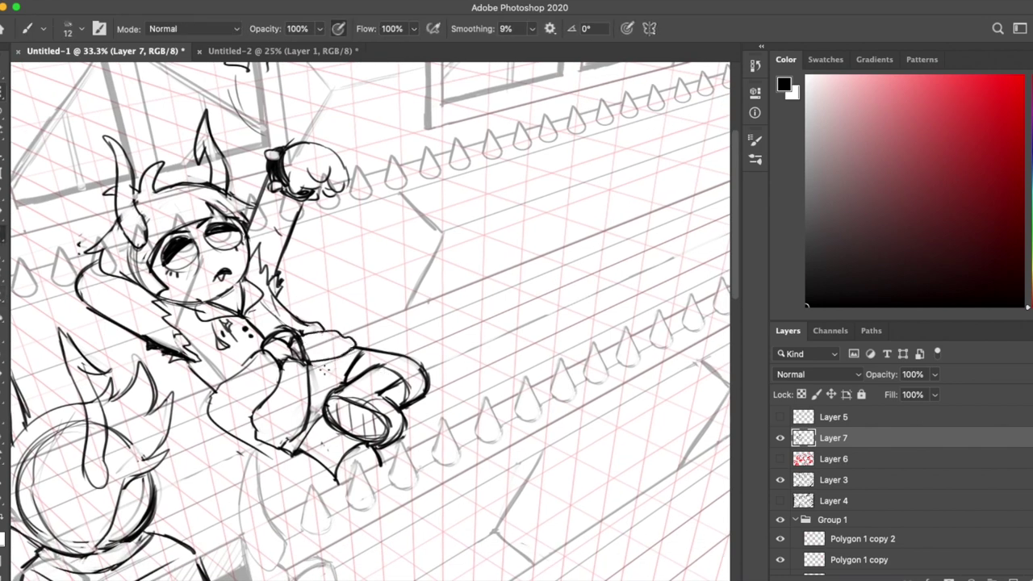
scroll(372, 323, down, 4)
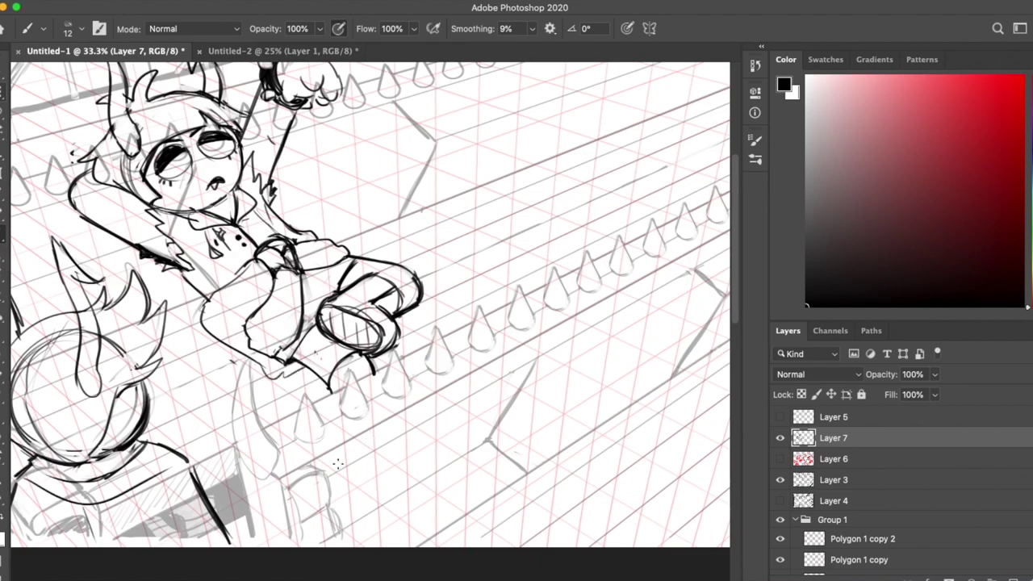
scroll(338, 464, up, 5)
Step: Show the red roughs on Layer 6 and sketch the standing character's round head and first facial lines
drag(780, 459, 780, 501)
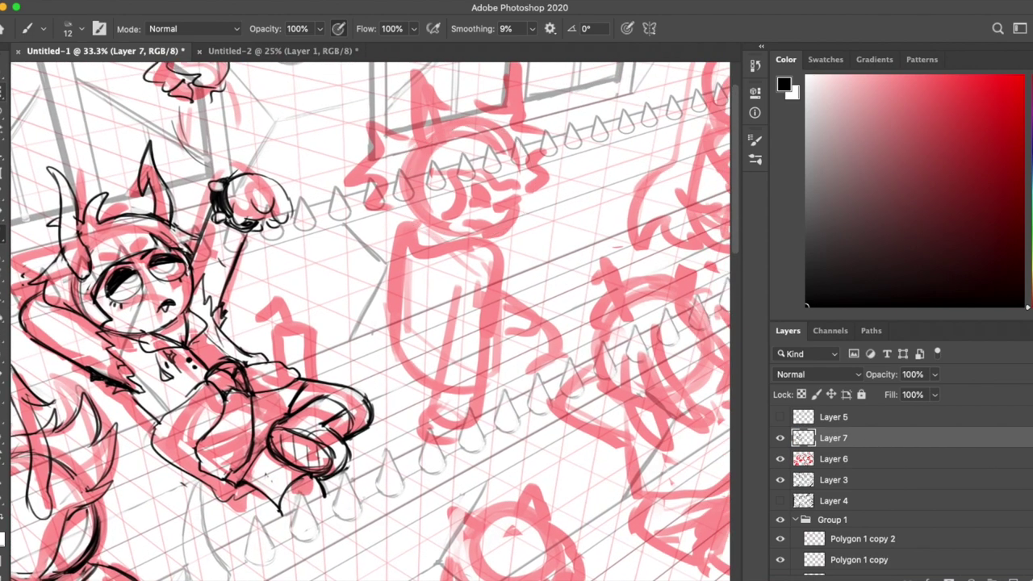
scroll(371, 202, up, 3)
mouse_move(367, 129)
mouse_down()
mouse_move(442, 210)
mouse_move(436, 161)
mouse_move(420, 271)
mouse_up()
drag(404, 198, 396, 247)
key(ctrl+z)
drag(424, 202, 389, 359)
mouse_move(267, 234)
mouse_down()
mouse_move(219, 262)
mouse_move(242, 275)
mouse_move(256, 324)
mouse_move(234, 345)
mouse_move(311, 394)
mouse_up()
drag(403, 206, 466, 352)
Step: Add the standing character's eye, horns and hair details, replacing a failed stroke and checking without the roughs
mouse_move(323, 122)
mouse_down()
mouse_move(307, 235)
mouse_move(351, 230)
mouse_move(343, 167)
mouse_move(446, 242)
mouse_up()
drag(373, 279, 408, 315)
mouse_move(359, 198)
mouse_down()
mouse_move(399, 184)
mouse_move(454, 240)
mouse_up()
key(ctrl+z)
drag(421, 198, 454, 240)
click(780, 458)
click(780, 459)
Step: Draw the standing character's collar line and try two body contour strokes, undoing both
mouse_move(274, 394)
mouse_down()
mouse_move(376, 381)
mouse_move(388, 396)
mouse_up()
scroll(371, 323, down, 4)
drag(389, 234, 387, 433)
key(ctrl+z)
mouse_move(331, 299)
mouse_down()
mouse_move(319, 470)
mouse_move(392, 475)
mouse_up()
key(ctrl+z)
Step: Draw the standing character's rounded torso, long straight sleeve and the bent arm behind the body
drag(267, 218, 239, 436)
drag(236, 397, 316, 440)
mouse_move(397, 300)
mouse_down()
mouse_move(482, 351)
mouse_move(507, 408)
mouse_up()
key(e)
key(b)
drag(452, 316, 420, 396)
Step: Draw the standing character's hand below the sleeve cuff, cleaning up the finger lines
scroll(372, 323, down, 5)
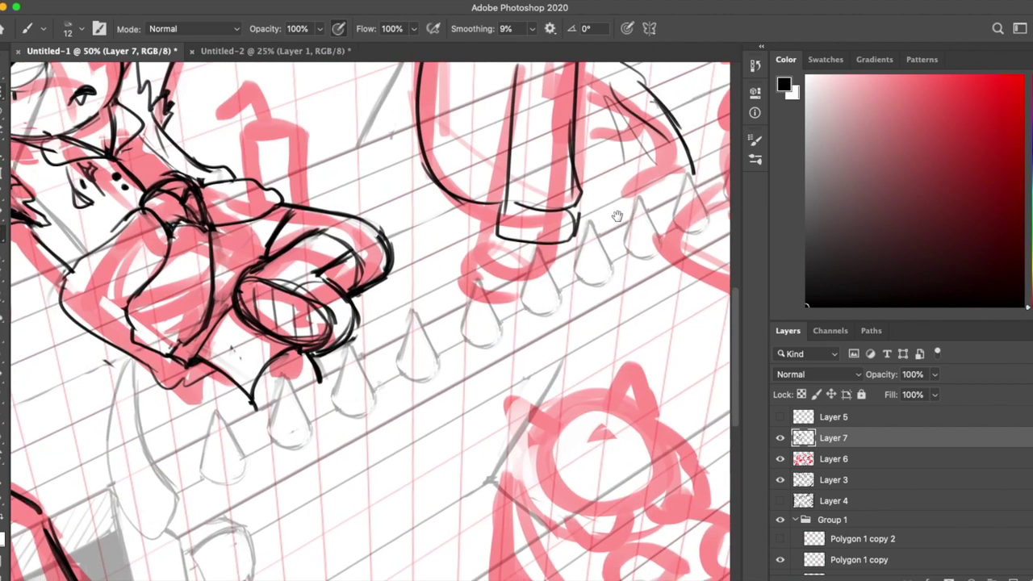
drag(494, 313, 462, 410)
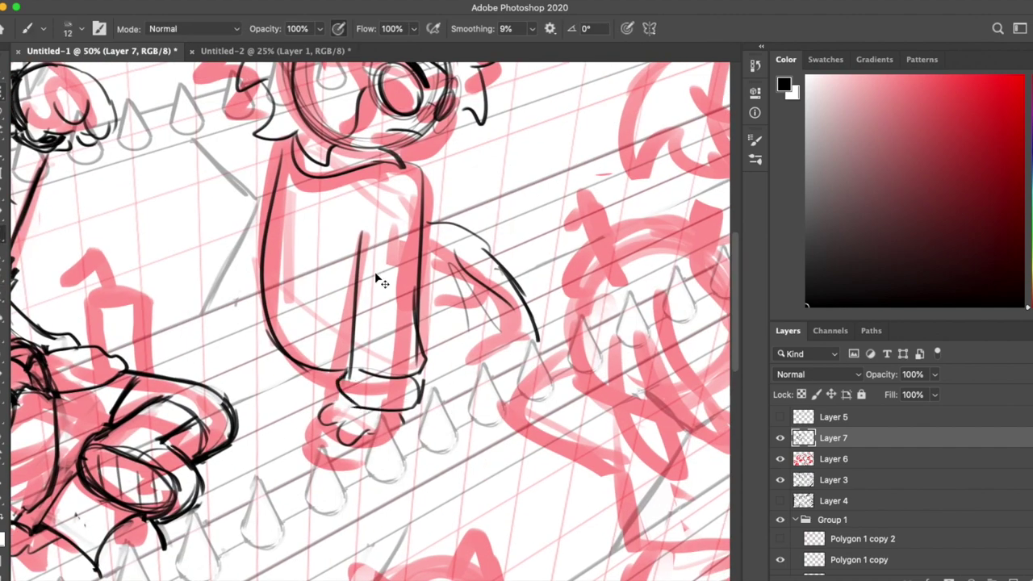
drag(398, 387, 404, 397)
key(e)
key(b)
Step: Redraw the inner line of the standing character's sleeve and clean up the shoulder and cuff
mouse_move(341, 236)
mouse_down()
mouse_move(371, 347)
mouse_move(347, 395)
mouse_up()
mouse_move(282, 182)
mouse_down()
mouse_move(229, 238)
mouse_move(204, 170)
mouse_up()
key(e)
key(b)
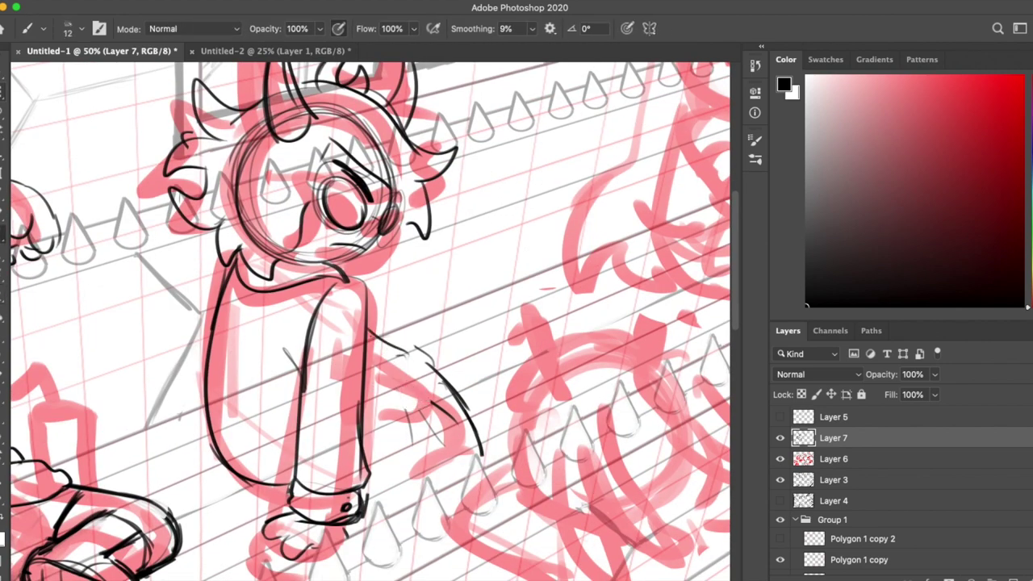
Step: Draw curled fingers on the standing character's second hand beside the torso
drag(372, 355, 412, 389)
mouse_move(391, 371)
mouse_down()
mouse_move(404, 378)
mouse_move(387, 261)
mouse_up()
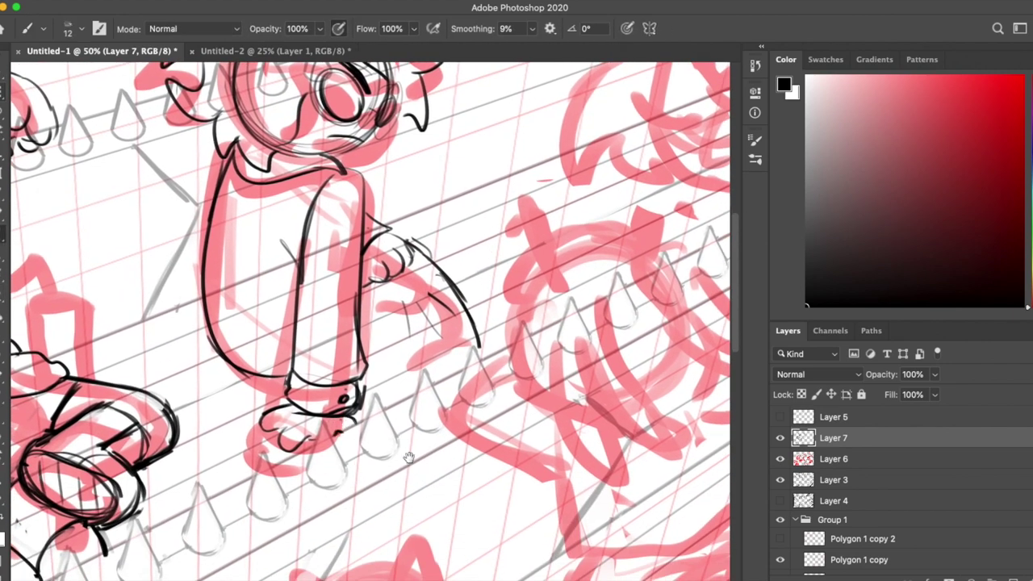
mouse_move(484, 242)
mouse_down()
mouse_move(347, 375)
mouse_move(162, 375)
mouse_up()
mouse_move(484, 161)
mouse_down()
mouse_move(356, 234)
mouse_move(492, 185)
mouse_up()
mouse_move(415, 251)
mouse_down()
mouse_move(444, 245)
mouse_move(391, 278)
mouse_up()
Step: Sketch the long-haired character's round head with a small mouth and sweeping fringe locks, erasing excess lines
drag(385, 161, 352, 319)
drag(319, 161, 355, 324)
mouse_move(355, 325)
mouse_down()
mouse_move(401, 159)
mouse_move(347, 305)
mouse_up()
key(e)
drag(408, 162, 339, 302)
key(b)
drag(369, 238, 332, 303)
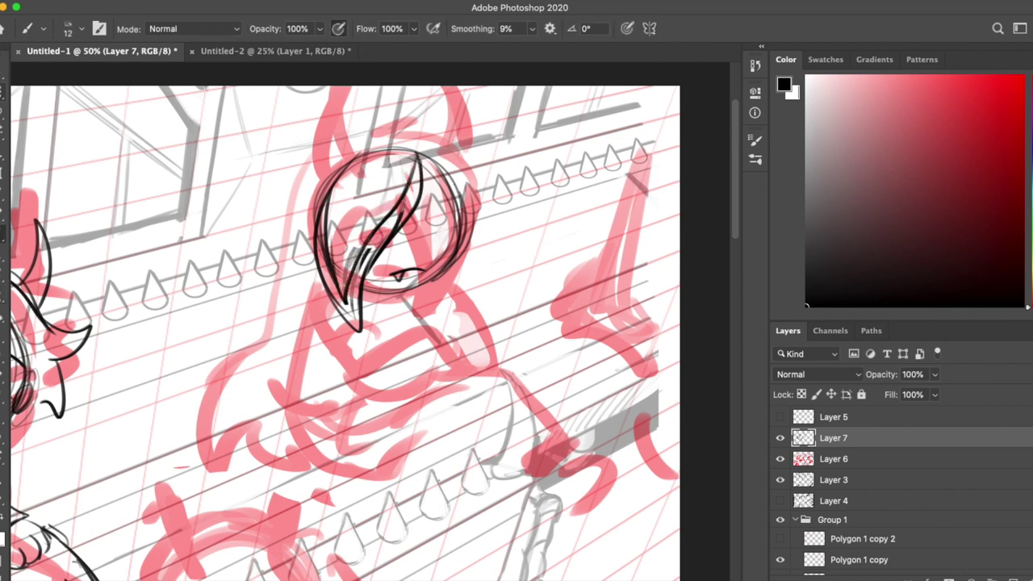
drag(331, 195, 373, 332)
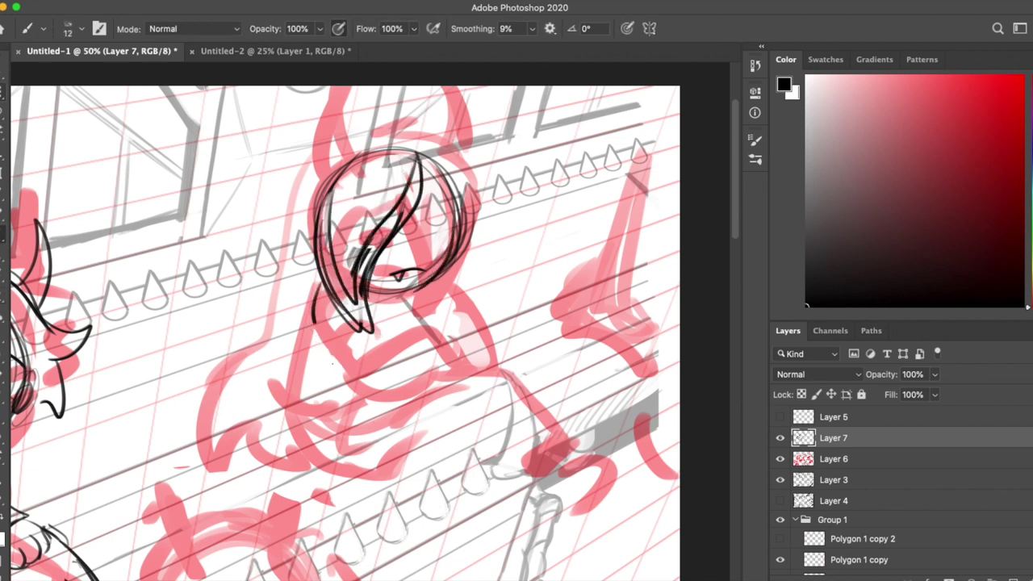
Step: Draw the long-haired character's folded forearm and outer shoulder curve, undoing the misplaced side strokes
key(ctrl+z)
drag(315, 310, 452, 414)
drag(396, 339, 472, 373)
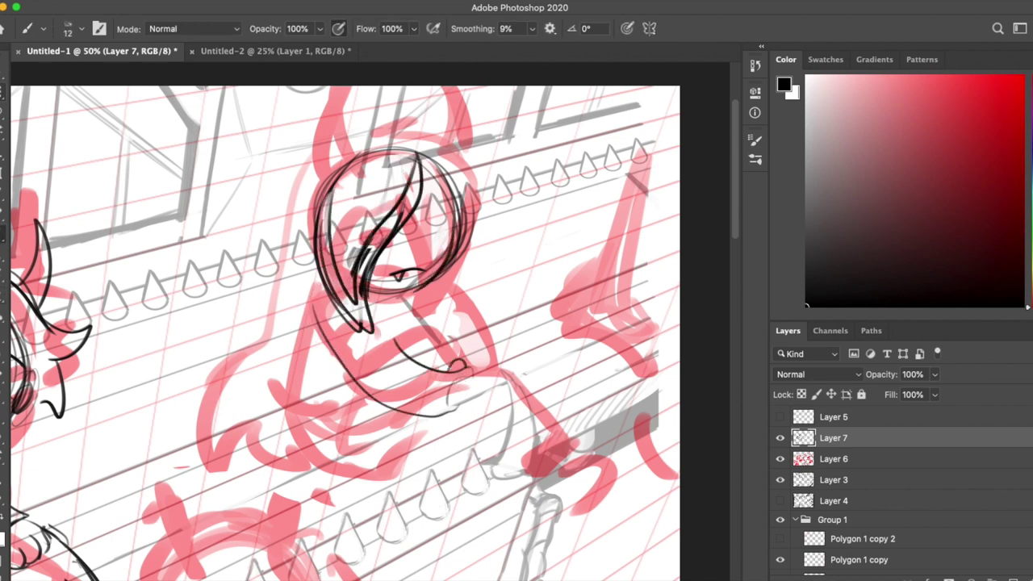
drag(456, 282, 507, 395)
drag(317, 274, 285, 382)
key(ctrl+z)
Step: Draw the long-haired character's flowing hair with pointed ends, the near sleeve edge and the collar
drag(314, 153, 211, 476)
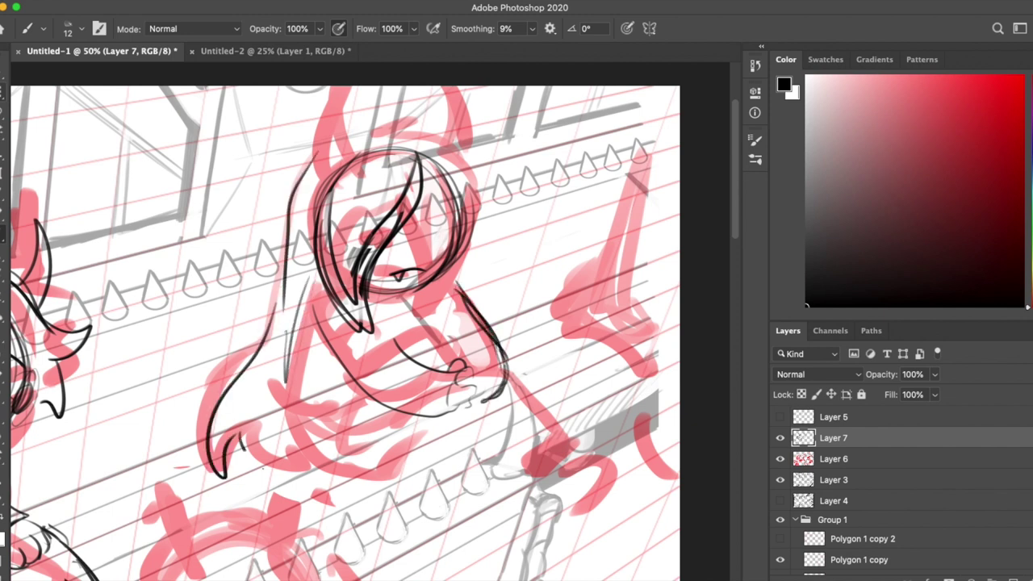
drag(234, 428, 294, 491)
drag(313, 290, 287, 381)
drag(377, 299, 436, 316)
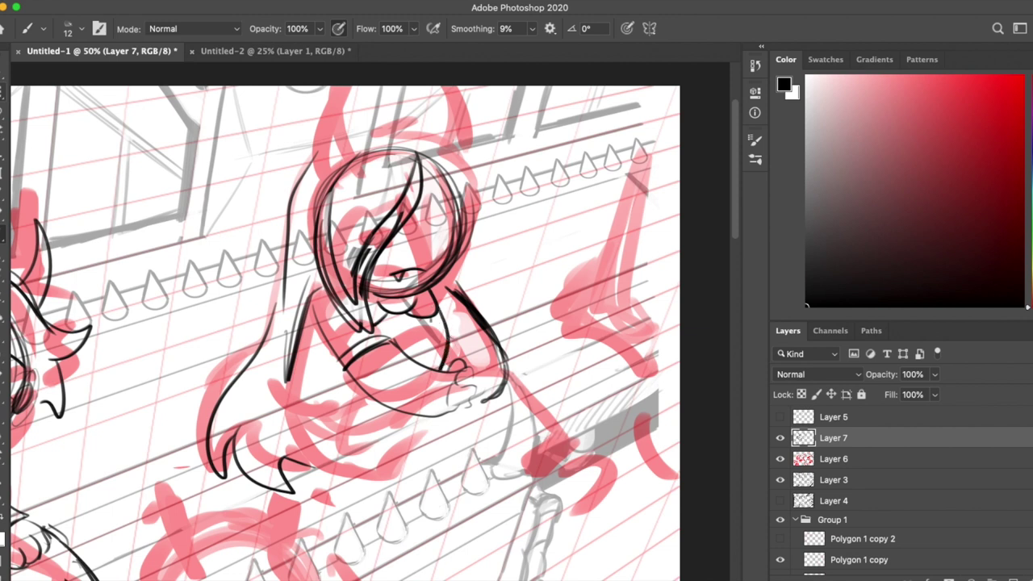
Step: Erase the long-haired character's hand lines, then lasso and delete the arm and shoulder strokes and deselect
key(e)
drag(507, 375, 536, 500)
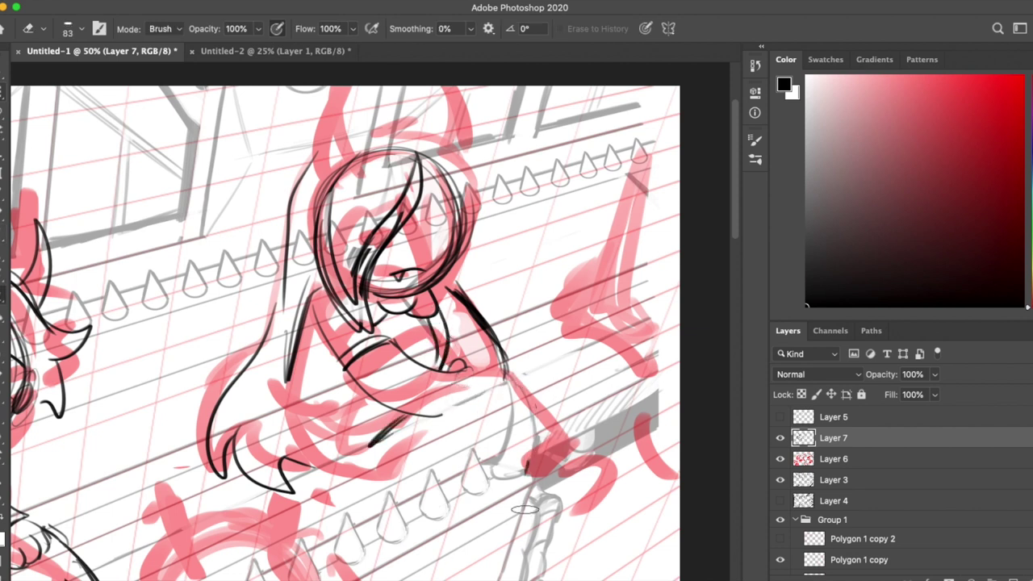
key(b)
key(l)
drag(452, 279, 395, 436)
key(Delete)
key(ctrl+d)
Step: Redraw the long-haired character's torso sides and extended leg, undoing the misplaced leg strokes
key(b)
drag(452, 319, 444, 403)
drag(308, 452, 420, 421)
key(ctrl+z)
key(ctrl+z)
drag(443, 349, 448, 387)
mouse_move(357, 420)
mouse_down()
mouse_move(452, 399)
mouse_move(540, 443)
mouse_up()
drag(287, 399, 359, 492)
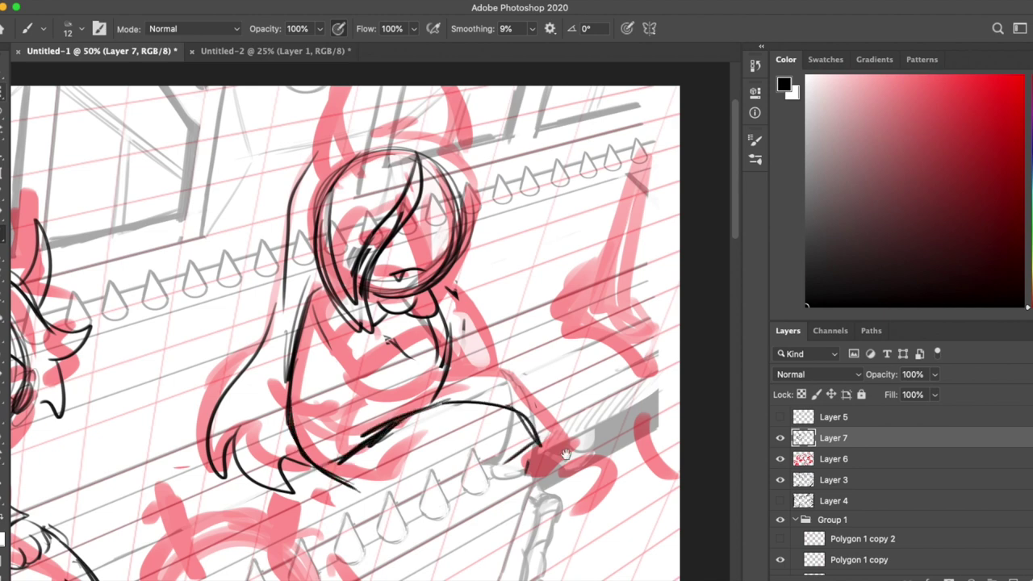
Step: Draw the long-haired character's inner jacket curves, bent far sleeve and outer shoulder line
key(e)
scroll(357, 321, down, 2)
key(b)
drag(331, 327, 379, 386)
drag(392, 403, 430, 390)
drag(384, 325, 460, 404)
mouse_move(491, 279)
mouse_down()
mouse_move(472, 363)
mouse_move(456, 367)
mouse_up()
drag(456, 252, 485, 311)
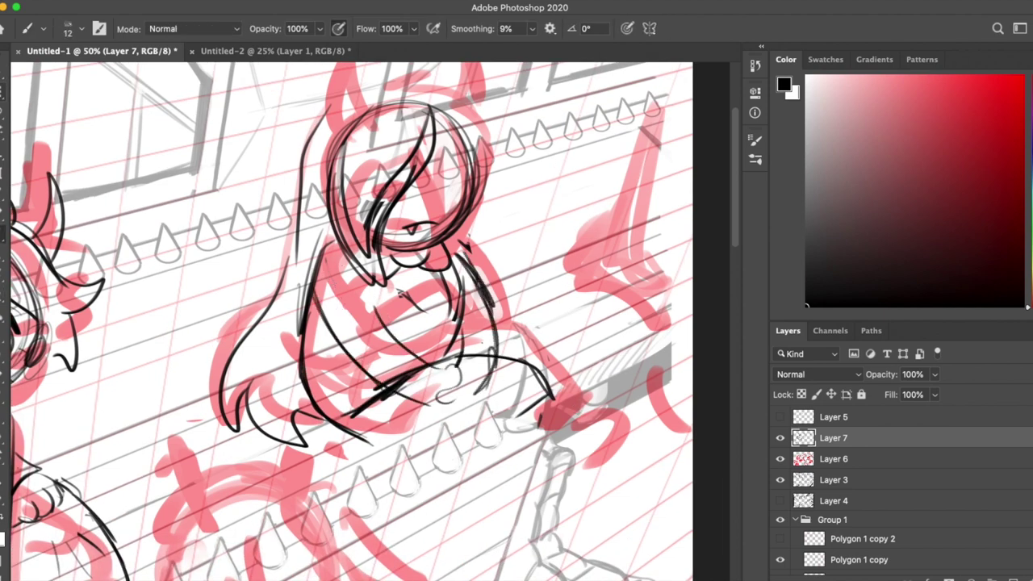
Step: Erase stray lines around the long-haired character's chest and near side, then redraw the jacket front and near torso edge
key(e)
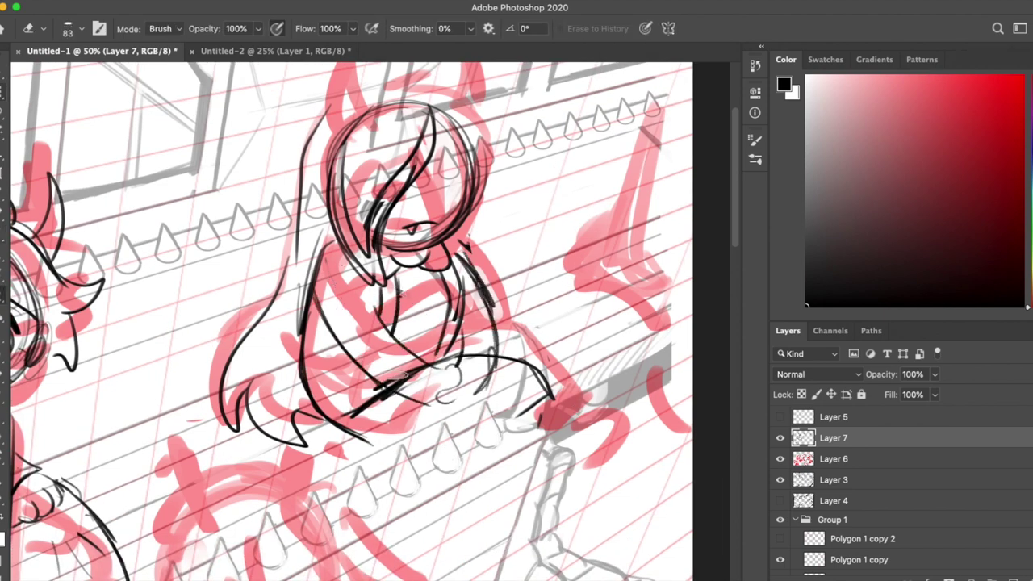
drag(428, 379, 339, 275)
key(b)
drag(388, 310, 435, 379)
key(e)
drag(319, 250, 310, 387)
key(b)
drag(326, 331, 303, 424)
Step: Lasso part of the long-haired character's torso linework, shift it slightly, and deselect
key(l)
drag(307, 266, 315, 258)
key(v)
drag(437, 322, 442, 330)
key(super+d)
Step: Draw the long-haired character's outer hair edge and tall near horn, undoing the misplaced stroke
scroll(442, 329, up, 2)
key(b)
scroll(443, 329, up, 2)
drag(287, 223, 240, 386)
mouse_move(361, 155)
mouse_down()
mouse_move(472, 200)
mouse_move(449, 311)
mouse_up()
key(super+z)
drag(349, 117, 323, 119)
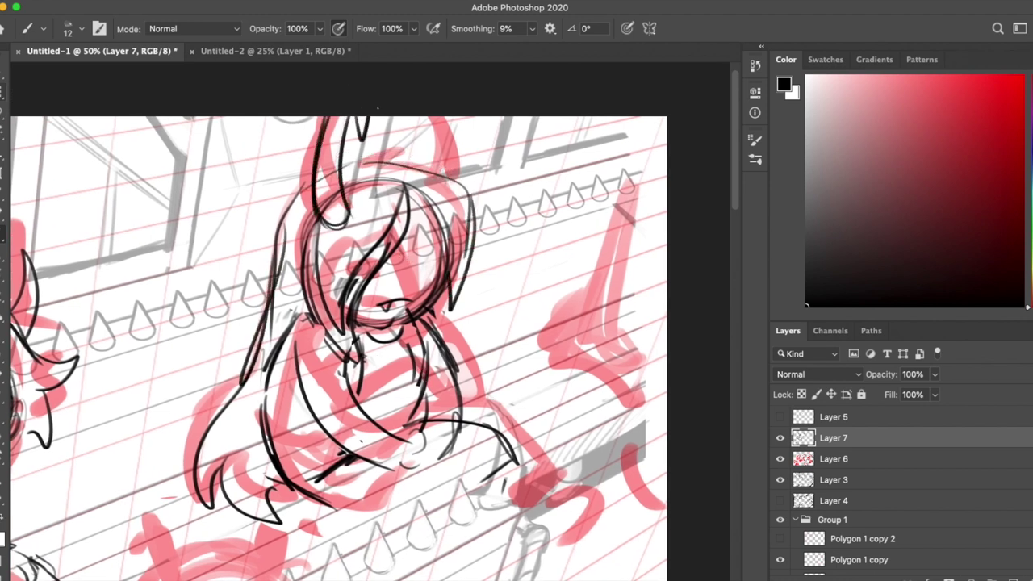
Step: Draw the long-haired character's far horn, reinforce the jawline, and touch up the hair beside the cheek
drag(444, 117, 426, 179)
mouse_move(434, 259)
mouse_down()
mouse_move(403, 287)
mouse_move(439, 283)
mouse_move(431, 323)
mouse_up()
mouse_move(368, 326)
mouse_down()
mouse_move(441, 291)
mouse_move(428, 316)
mouse_up()
key(e)
key(b)
drag(435, 278, 420, 321)
Step: Draw the long-haired character's visible eye, brow and far-side hair locks
key(e)
key(b)
drag(469, 246, 444, 324)
drag(485, 323, 465, 294)
drag(420, 145, 451, 233)
key(e)
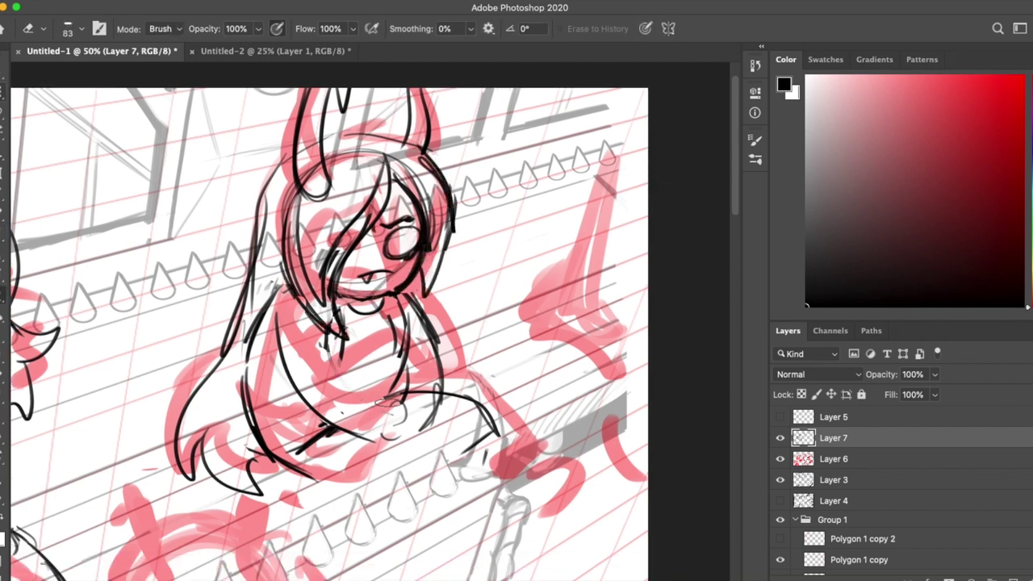
Step: Draw the long-haired character's folded arms, clasped hands and far sleeve with its cuff
key(b)
scroll(330, 321, down, 2)
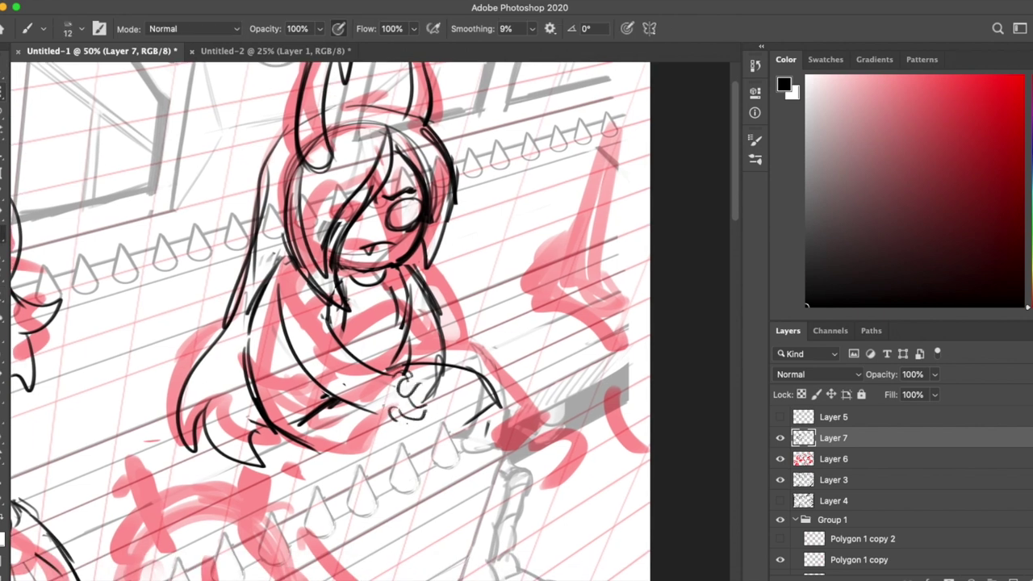
drag(306, 294, 282, 383)
drag(270, 302, 356, 412)
drag(452, 295, 432, 407)
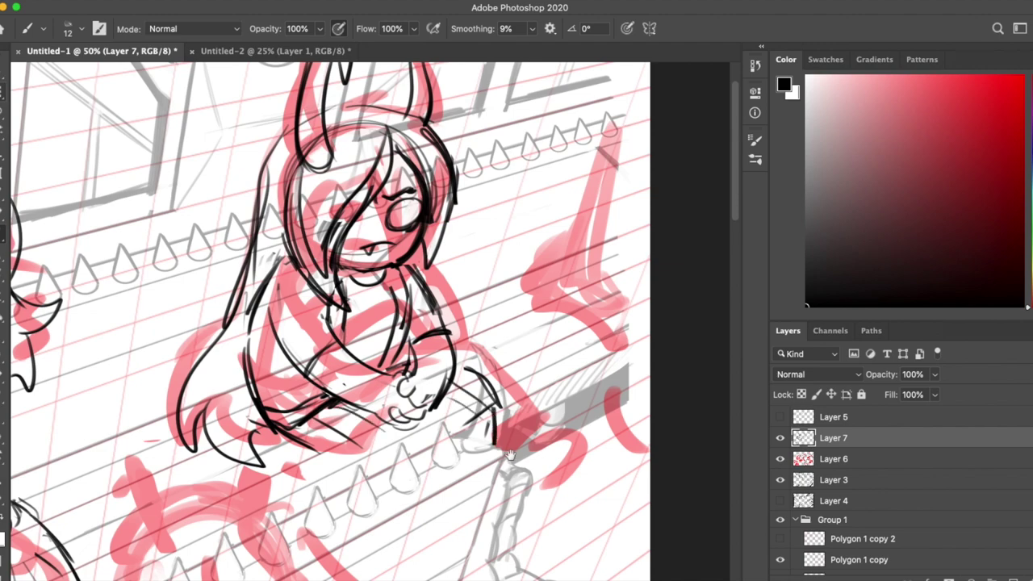
Step: Draw the long-haired character's bent knee and lower leg hanging over the ledge
scroll(330, 321, right, 3)
drag(476, 295, 428, 355)
drag(509, 303, 424, 428)
scroll(330, 321, left, 1)
drag(436, 371, 432, 448)
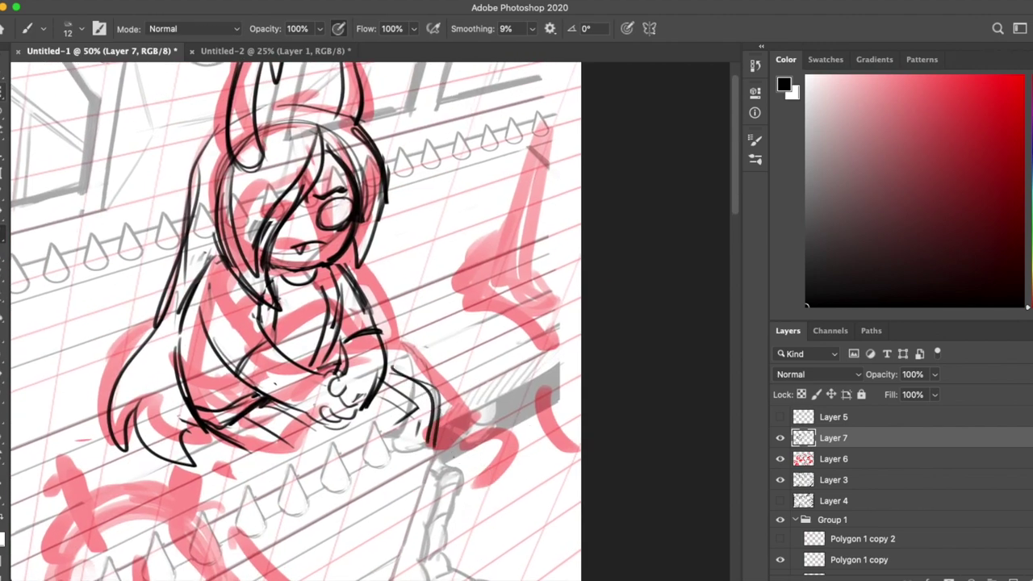
Step: Hide Layer 6 and erase excess strokes from the long-haired character's sketch
key(super+minus)
key(super+minus)
click(780, 459)
key(super+plus)
drag(580, 484, 580, 317)
key(super+plus)
key(e)
scroll(546, 353, right, 5)
scroll(546, 353, up, 3)
drag(546, 352, 463, 340)
Step: Redraw the lower end of the long-haired character's hair as a rounded sweep and erase rough facial lines
key(b)
key(e)
key(b)
mouse_move(258, 379)
mouse_down()
mouse_move(217, 452)
mouse_move(299, 460)
mouse_up()
key(e)
mouse_move(452, 194)
mouse_down()
mouse_move(387, 246)
mouse_move(404, 260)
mouse_move(395, 291)
mouse_up()
Step: Refine the long-haired character's mouth, collar and chest details, erasing the leftover lines around them
key(b)
key(e)
key(b)
drag(432, 340, 419, 363)
key(e)
drag(404, 306, 399, 407)
key(b)
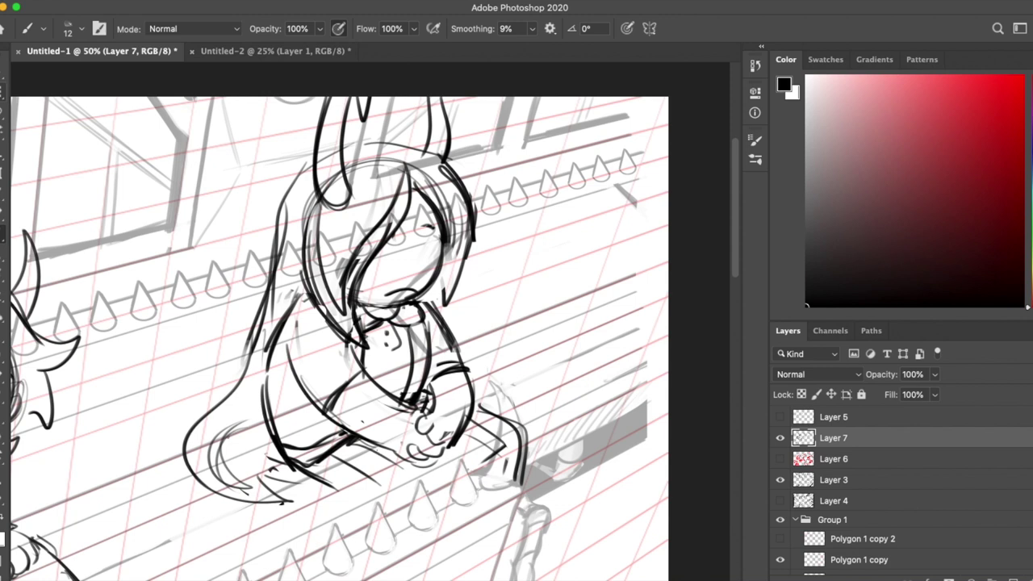
Step: Redraw the long-haired character's eye and the long front lock over the face, undoing the misplaced stroke
drag(422, 243, 413, 244)
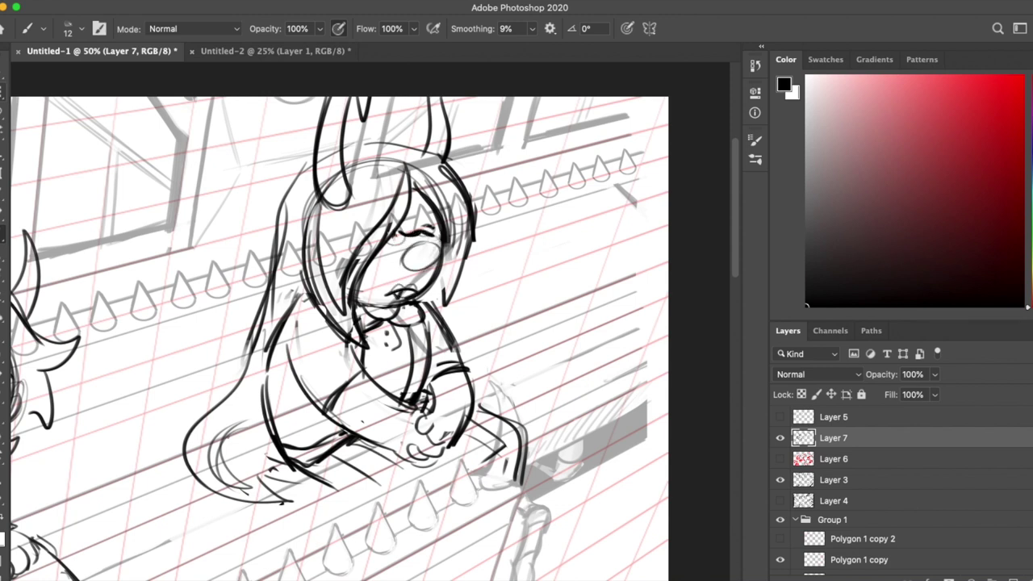
drag(407, 202, 375, 343)
key(ctrl+z)
drag(323, 222, 377, 331)
key(e)
key(b)
drag(399, 191, 372, 319)
Step: Draw the long-haired character's near shoulder and pointed hair lock, then open and close the brush settings
drag(330, 284, 281, 339)
key(e)
key(b)
mouse_move(312, 211)
mouse_down()
mouse_move(368, 318)
mouse_move(394, 342)
mouse_up()
key(e)
key(b)
key(F5)
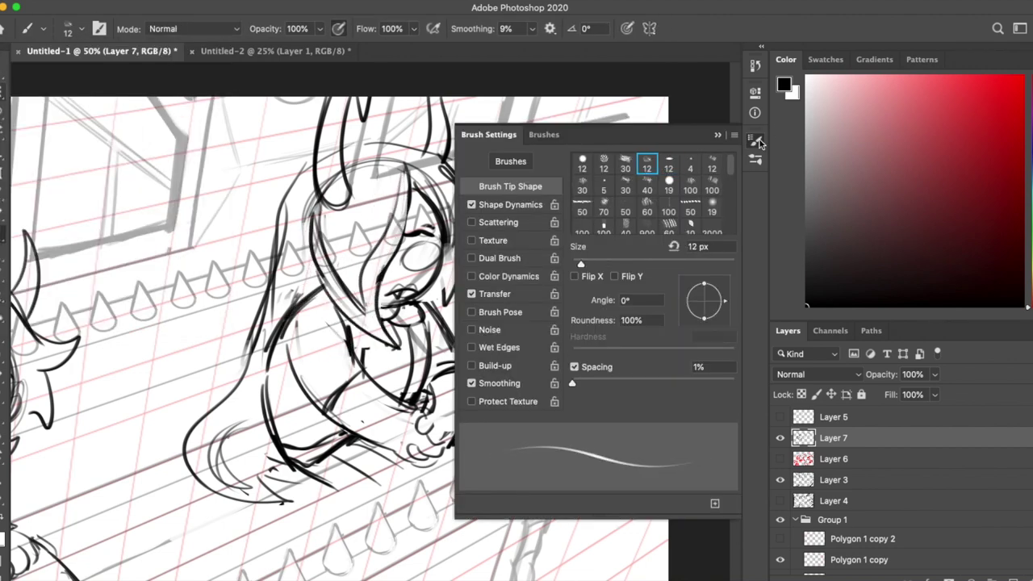
key(F5)
Step: Strengthen the long-haired character's shoulder curve, clean up the chest, and redraw the jacket hem and upper legs
key(e)
key(b)
drag(331, 291, 275, 359)
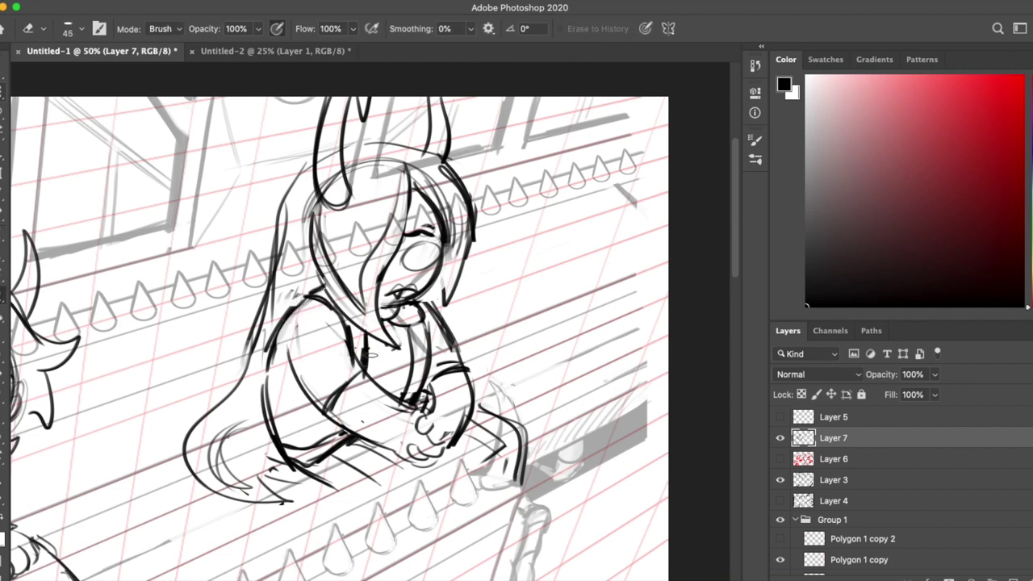
key(e)
scroll(338, 322, down, 2)
key(b)
drag(283, 428, 351, 399)
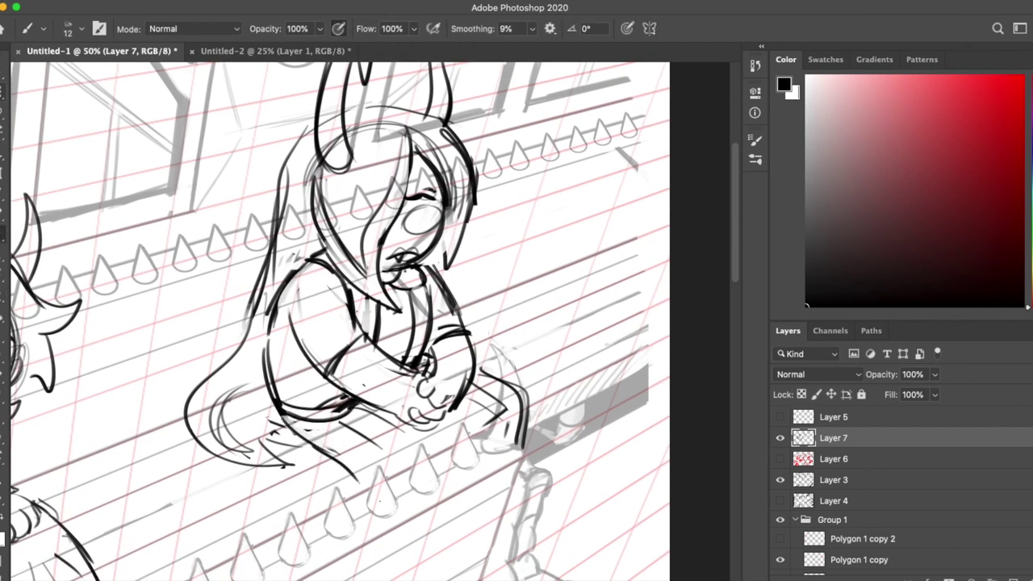
scroll(339, 323, up, 3)
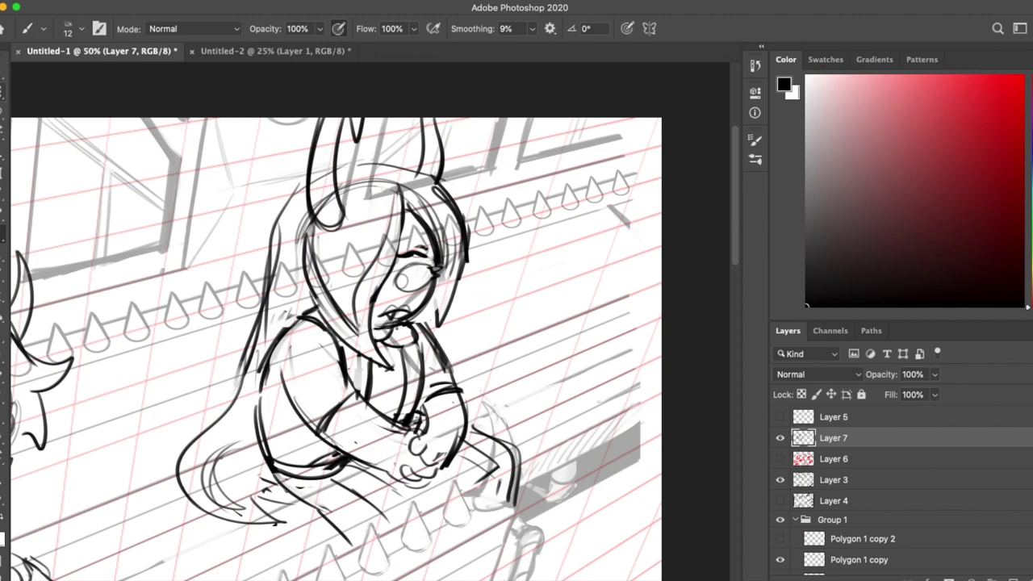
scroll(372, 323, left, 5)
scroll(371, 323, down, 2)
scroll(371, 323, left, 10)
scroll(371, 323, down, 5)
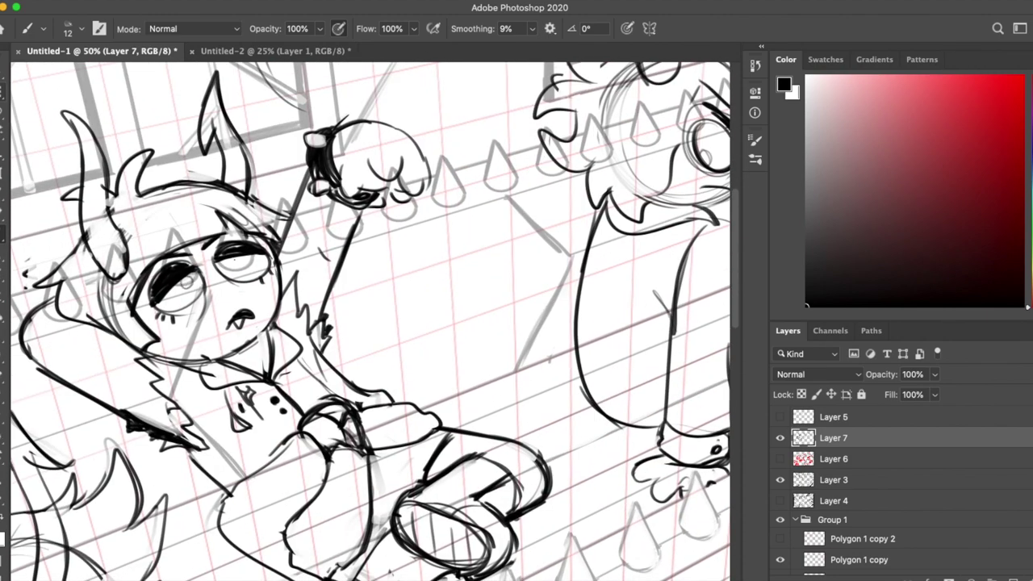
scroll(371, 323, right, 10)
scroll(371, 323, up, 5)
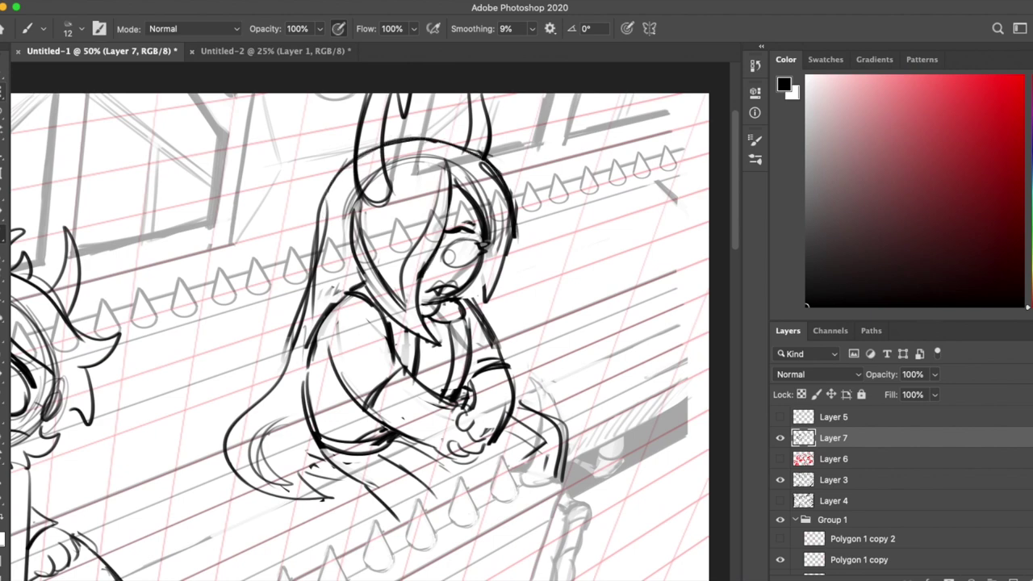
Step: Show Layer 6 and sketch the round head and torso guides of the seated character below the long-haired one
scroll(371, 323, down, 8)
click(779, 459)
drag(311, 220, 202, 297)
drag(376, 316, 394, 444)
drag(408, 299, 306, 452)
Step: Sketch the lower seated character's torso side, hips and first bent-leg lines
scroll(363, 323, down, 4)
drag(358, 331, 302, 381)
drag(253, 326, 295, 430)
mouse_move(361, 474)
mouse_down()
mouse_move(484, 231)
mouse_move(454, 473)
mouse_move(363, 323)
mouse_move(387, 291)
mouse_up()
drag(517, 292, 502, 360)
drag(440, 363, 483, 386)
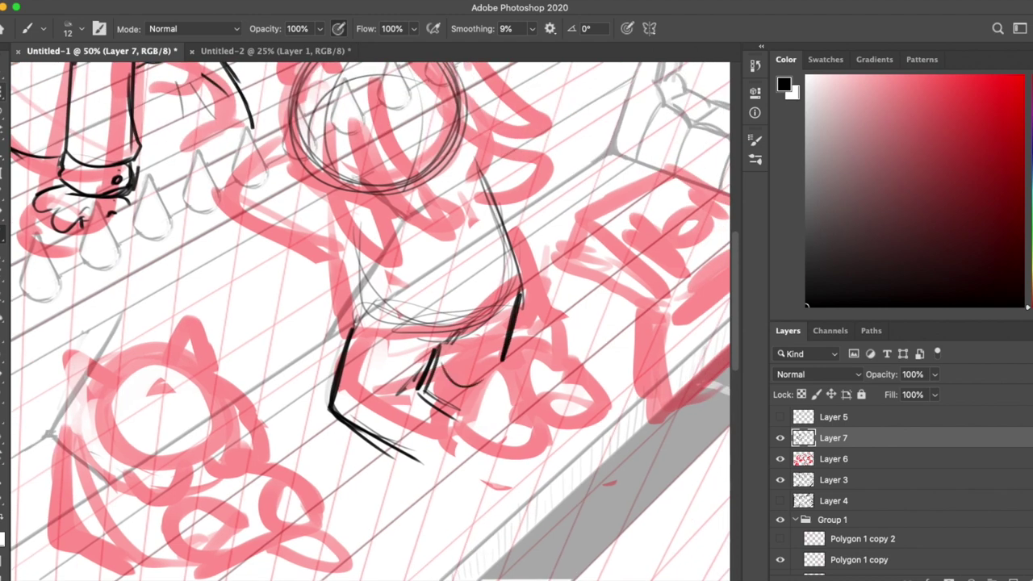
Step: Lasso and delete the seated character's leg strokes, then redraw the near hip, thigh and knee
key(l)
key(Delete)
mouse_move(323, 323)
mouse_down()
mouse_move(468, 484)
mouse_move(416, 440)
mouse_up()
key(b)
drag(338, 384, 430, 450)
drag(373, 404, 521, 361)
drag(351, 325, 338, 400)
Step: Lasso and delete the seated character's inner leg strokes, then draw the crossing leg and rounded near shoe
key(l)
drag(363, 347, 525, 411)
key(Delete)
key(b)
drag(399, 352, 529, 365)
drag(442, 395, 504, 389)
mouse_move(509, 335)
mouse_down()
mouse_move(533, 372)
mouse_move(529, 427)
mouse_up()
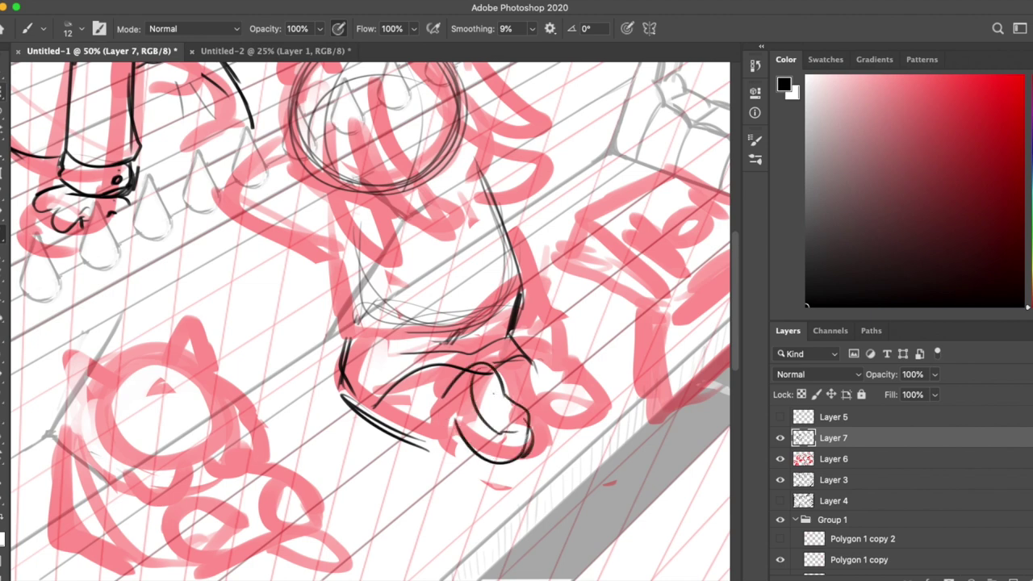
Step: Undo the misplaced leg stroke and redraw the seated character's near leg and shoe with the canvas rotated
key(ctrl+z)
drag(374, 408, 449, 376)
drag(485, 242, 420, 177)
drag(355, 387, 379, 428)
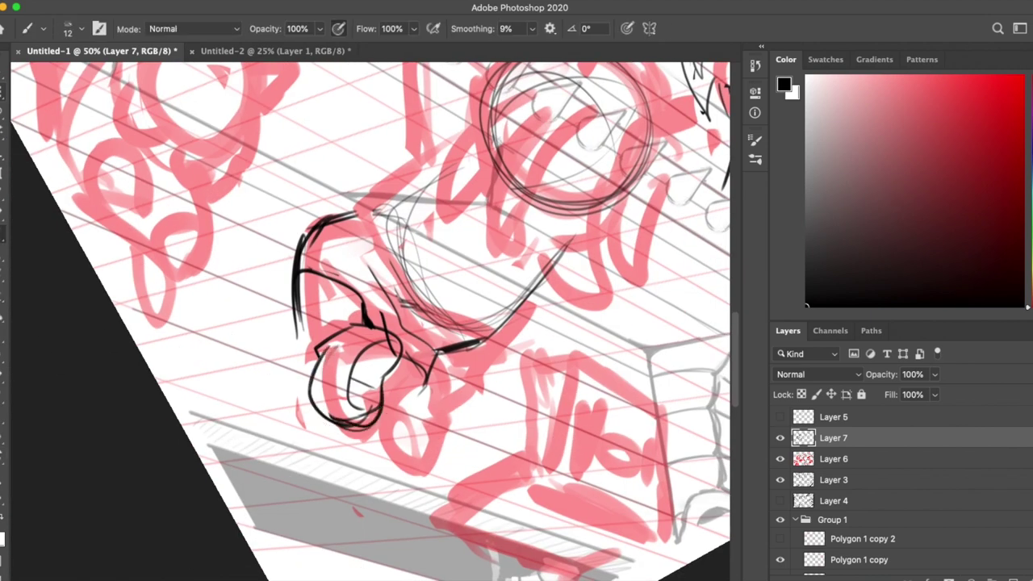
drag(419, 177, 484, 242)
key(super+z)
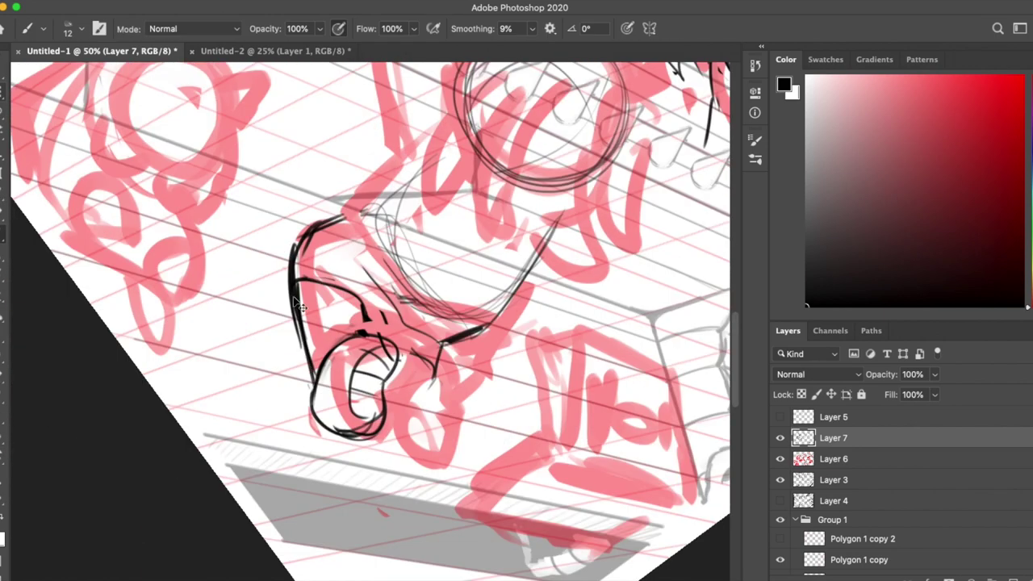
Step: Clean up the seated character's near leg and redraw its outer thigh and angular knee
key(e)
key(b)
drag(292, 377, 362, 323)
scroll(371, 322, up, 2)
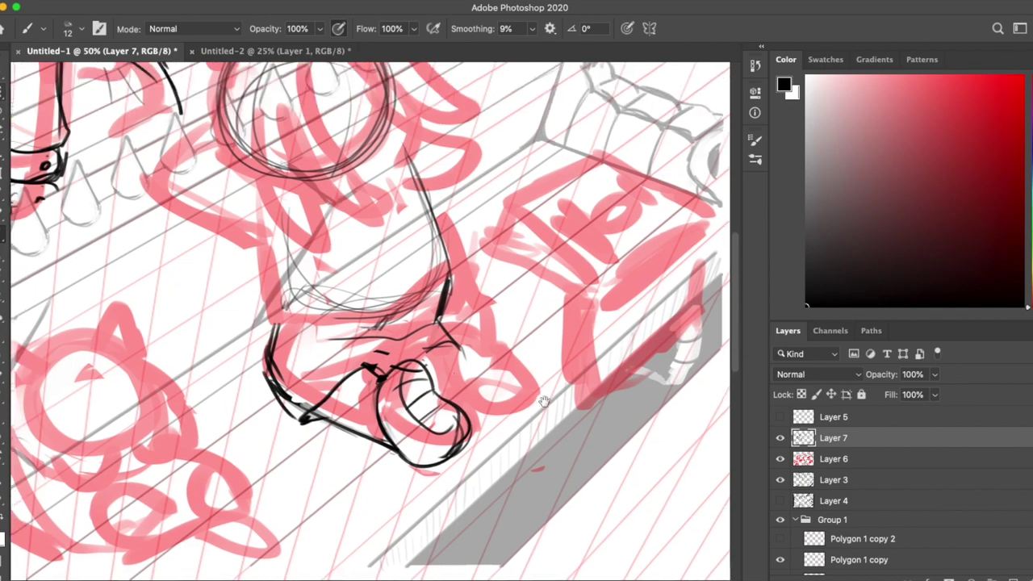
drag(260, 380, 316, 428)
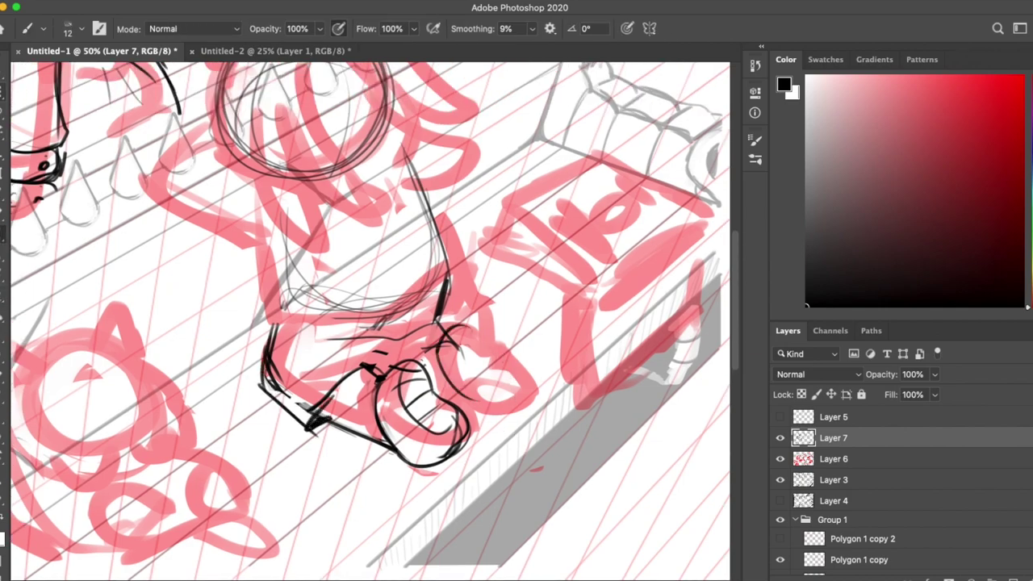
Step: Draw the seated character's far leg and rounded far shoe
mouse_move(464, 323)
mouse_down()
mouse_move(478, 387)
mouse_move(516, 399)
mouse_up()
key(super+minus)
key(super+equal)
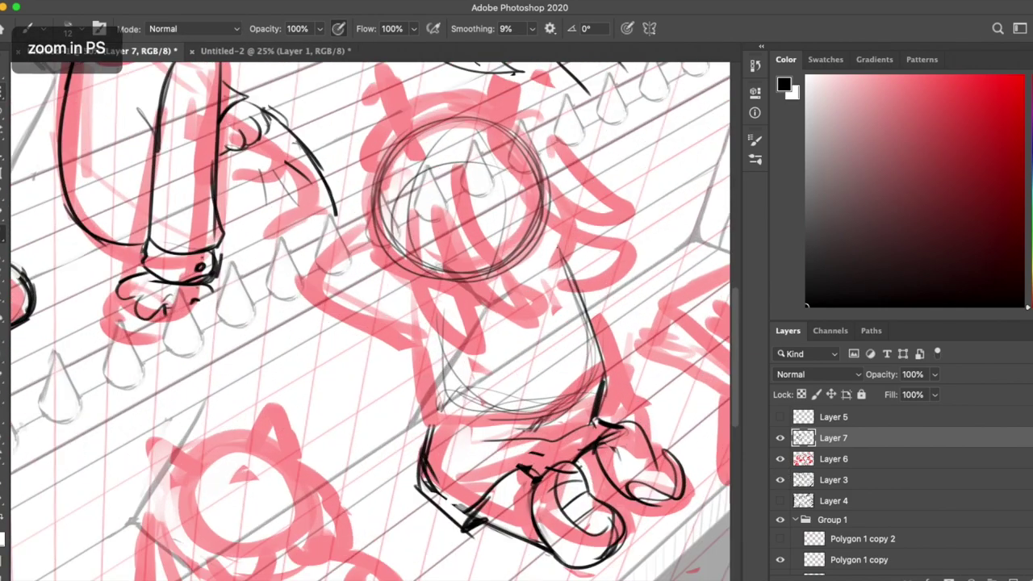
Step: Draw the seated character's central hair strand and the rounded locks on the far side of the head
mouse_move(379, 290)
mouse_down()
mouse_move(401, 469)
mouse_move(424, 404)
mouse_up()
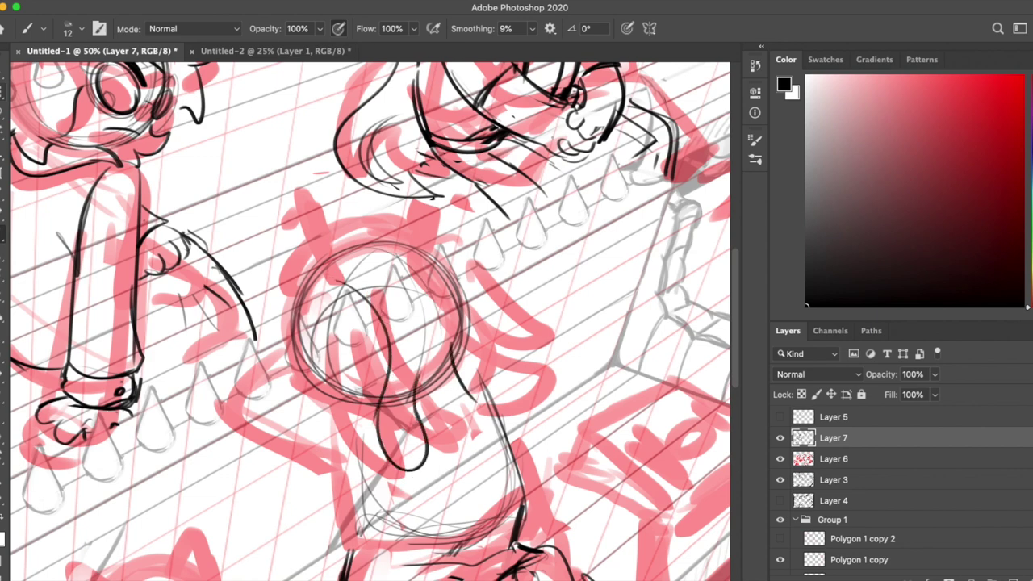
drag(377, 246, 452, 399)
drag(456, 255, 477, 402)
drag(420, 244, 516, 391)
drag(472, 303, 515, 396)
Step: Draw the seated character's rounded hair locks hanging over the face and chin
drag(347, 303, 329, 411)
drag(362, 347, 331, 407)
drag(349, 410, 373, 416)
drag(387, 347, 367, 439)
drag(428, 407, 467, 420)
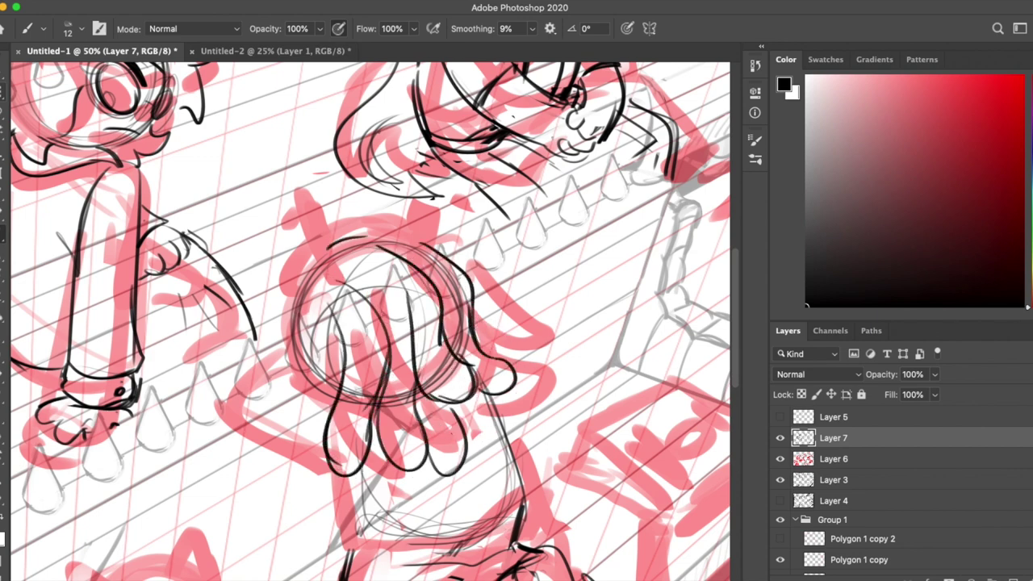
Step: Draw the seated character's crown, outer hair locks and far shoulder, undoing the misplaced side stroke, and darken a front strand
drag(377, 239, 420, 230)
mouse_move(475, 287)
mouse_down()
mouse_move(539, 333)
mouse_move(554, 394)
mouse_up()
scroll(328, 347, down, 2)
mouse_move(321, 338)
mouse_down()
mouse_move(329, 347)
mouse_move(279, 432)
mouse_up()
key(ctrl+z)
drag(315, 267, 283, 347)
drag(488, 359, 508, 395)
drag(386, 327, 373, 388)
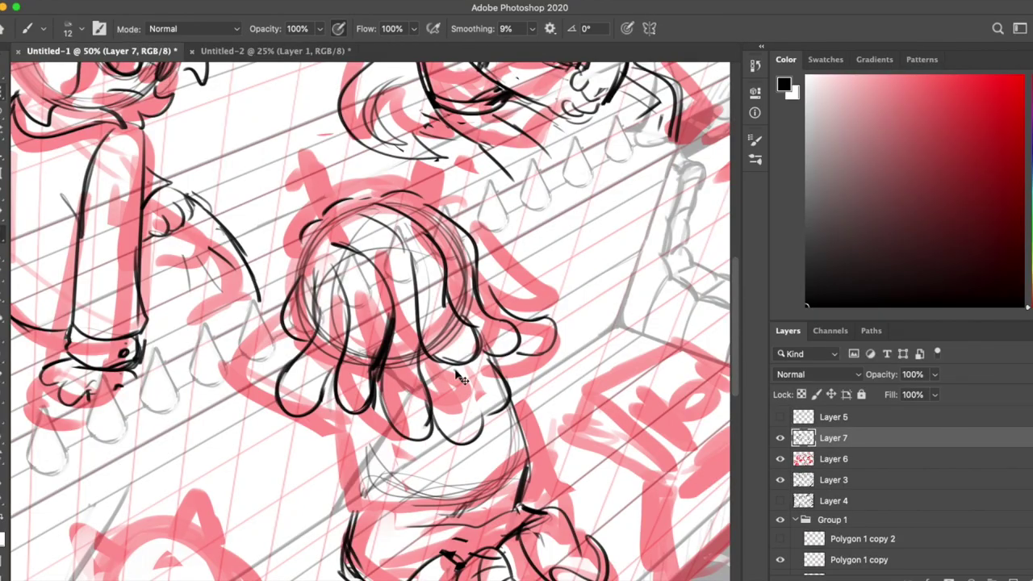
Step: Draw the seated character's small rounded hair locks below the far side of the head and compare them with Layer 6 hidden
drag(460, 378, 482, 442)
drag(488, 360, 517, 418)
click(779, 458)
click(779, 458)
Step: Draw the seated character's near pointed ear and rework the front and lower hair locks, erasing overlapping lines
mouse_move(288, 179)
mouse_down()
mouse_move(323, 214)
mouse_move(310, 284)
mouse_move(300, 279)
mouse_move(331, 347)
mouse_up()
key(e)
key(b)
drag(350, 292, 334, 392)
key(e)
drag(387, 238, 351, 318)
key(b)
key(e)
key(b)
drag(369, 278, 352, 331)
key(e)
key(b)
drag(476, 402, 449, 438)
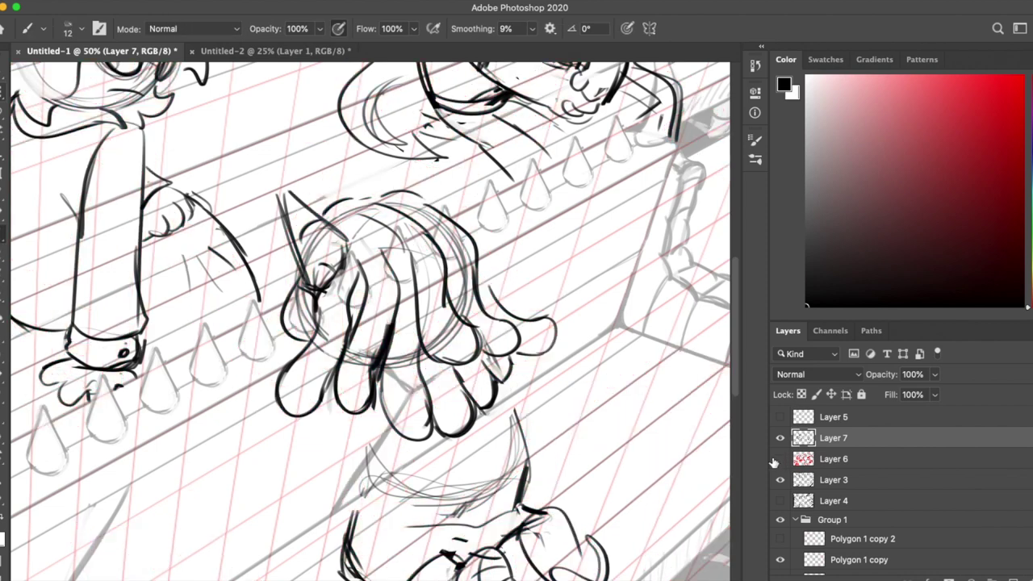
Step: Close the near ear's outline, and draw the seated character's far pointed ear and an outer rounded hair lock
mouse_move(279, 189)
mouse_down()
mouse_move(342, 239)
mouse_move(280, 242)
mouse_up()
key(e)
key(b)
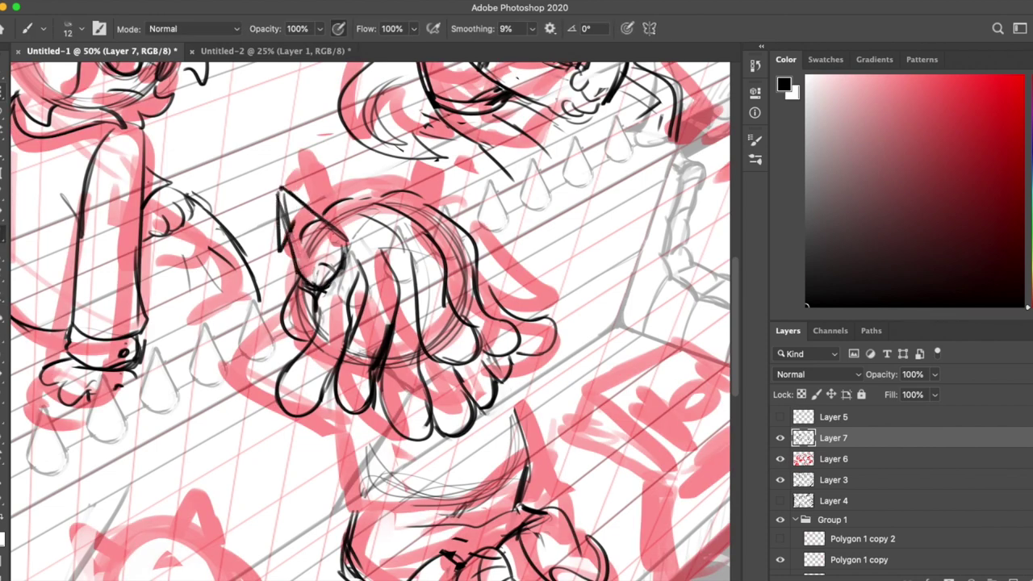
key(ctrl+z)
drag(457, 212, 530, 281)
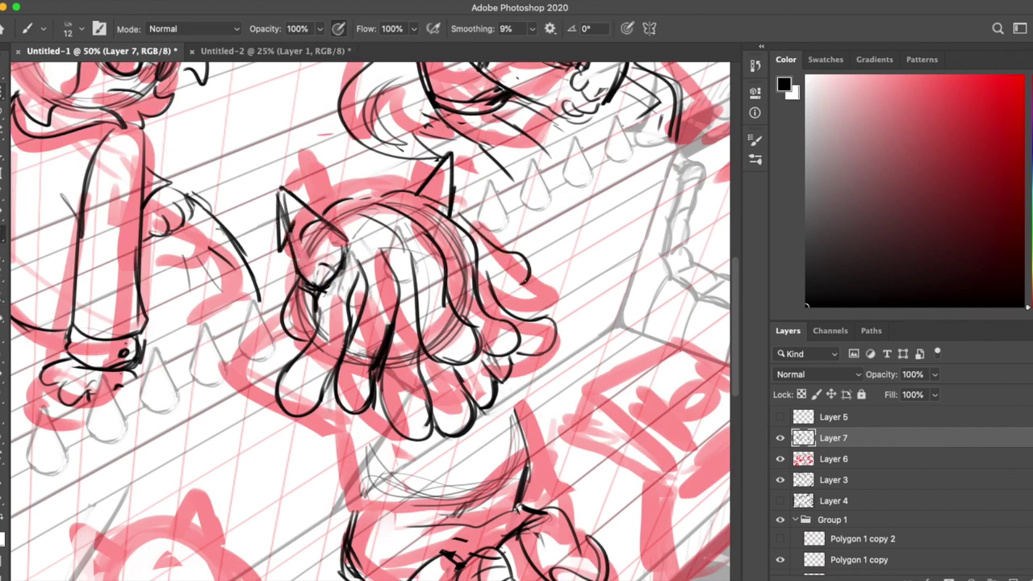
drag(457, 212, 518, 308)
Step: Draw the near side of the seated character's torso and the shirt hem, and redraw the side of the shorts
scroll(508, 277, down, 3)
drag(337, 304, 400, 405)
drag(413, 400, 507, 382)
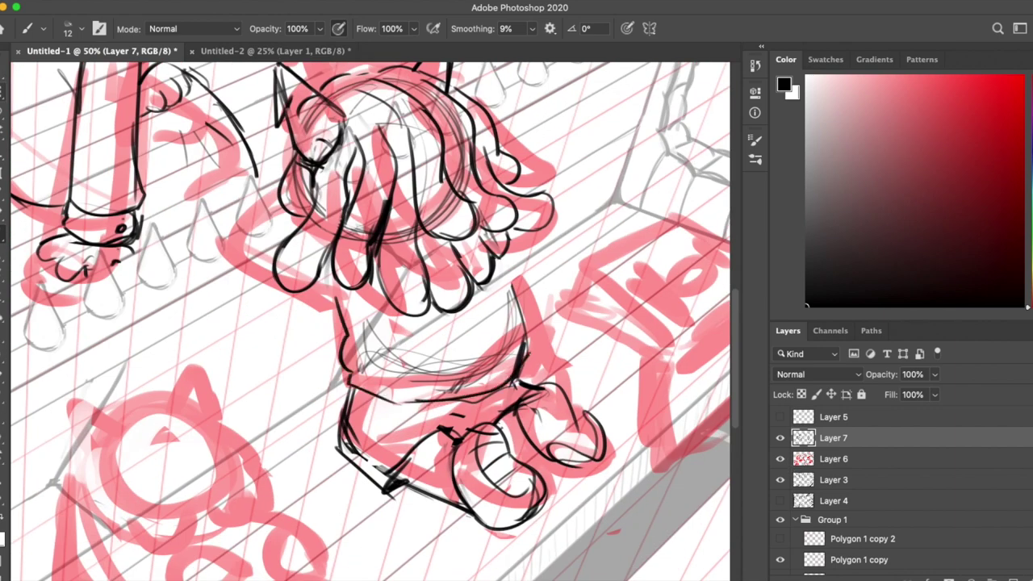
key(e)
drag(349, 394, 355, 460)
key(b)
drag(484, 421, 450, 437)
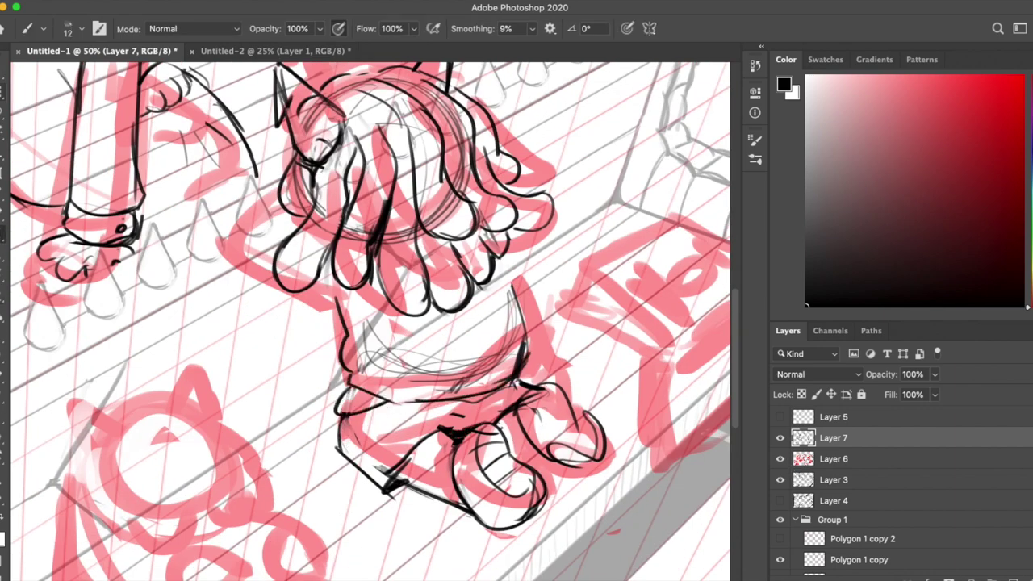
Step: Draw the seated character's bent near arm beside the hair, undoing the misplaced arm strokes
drag(604, 413, 517, 462)
drag(282, 196, 229, 266)
key(ctrl+z)
drag(339, 274, 249, 326)
key(ctrl+z)
mouse_move(274, 196)
mouse_down()
mouse_move(268, 270)
mouse_move(342, 318)
mouse_up()
key(e)
key(b)
Step: Refine the seated character's waistline and shift the far shoe slightly outward using a lasso selection
drag(391, 400, 500, 384)
key(e)
key(b)
scroll(371, 323, down, 3)
scroll(371, 323, right, 2)
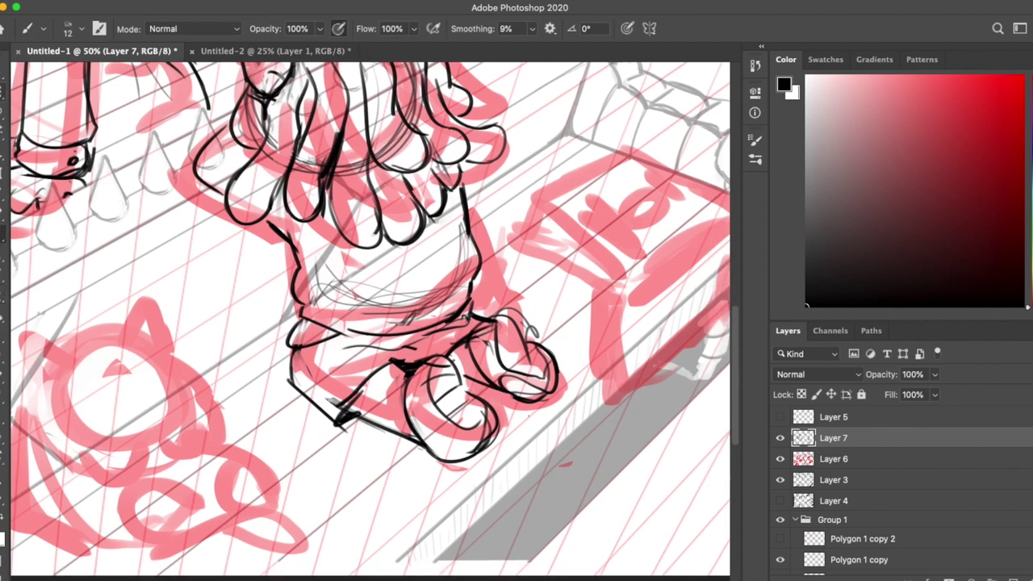
key(l)
mouse_move(466, 373)
mouse_down()
mouse_move(578, 355)
mouse_move(484, 318)
mouse_up()
key(b)
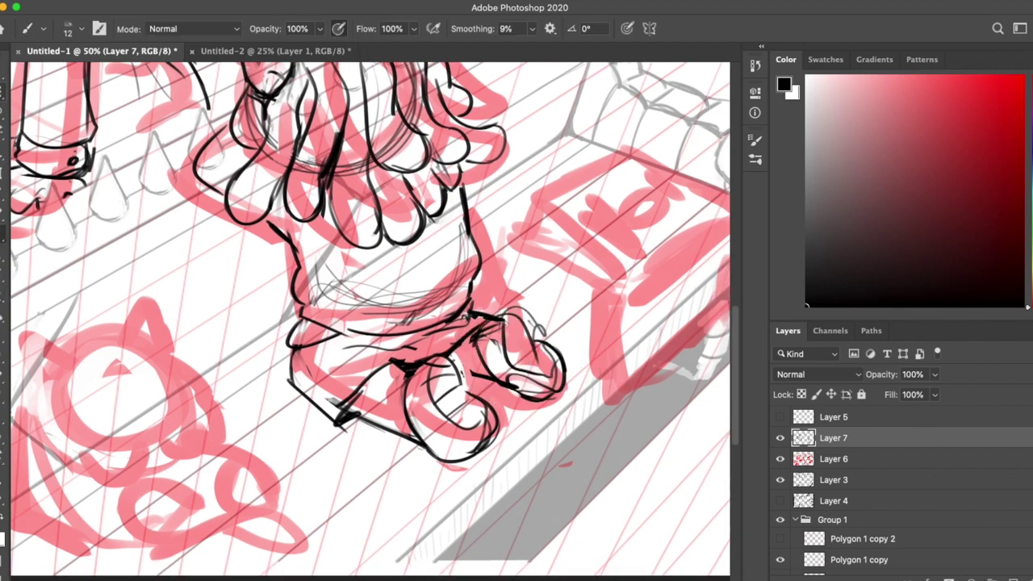
Step: Erase and redraw the seated character's near leg and shoe, and compare the lines with Layer 6 hidden
scroll(371, 323, up, 5)
scroll(371, 323, left, 3)
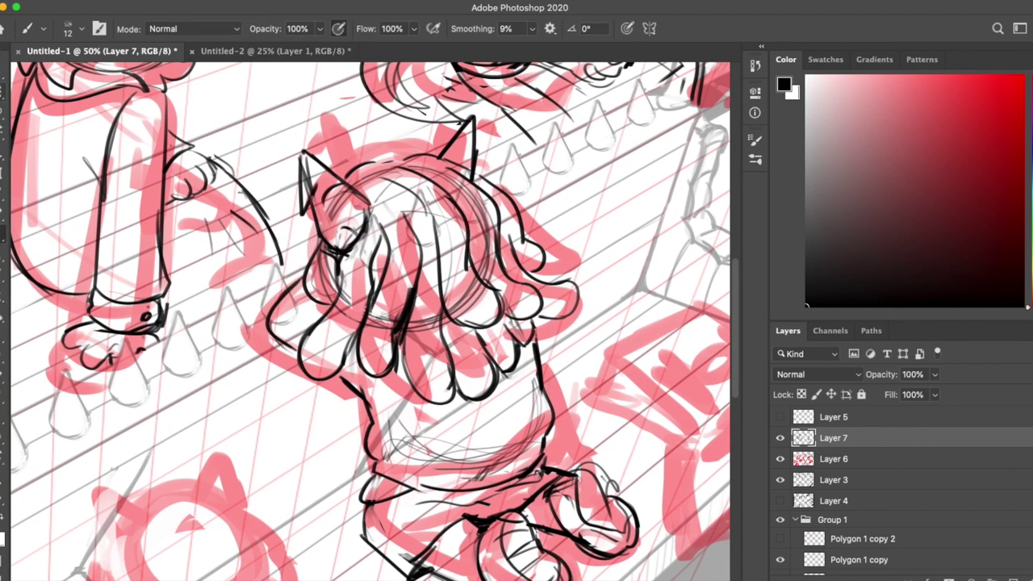
scroll(371, 323, down, 5)
scroll(371, 323, left, 1)
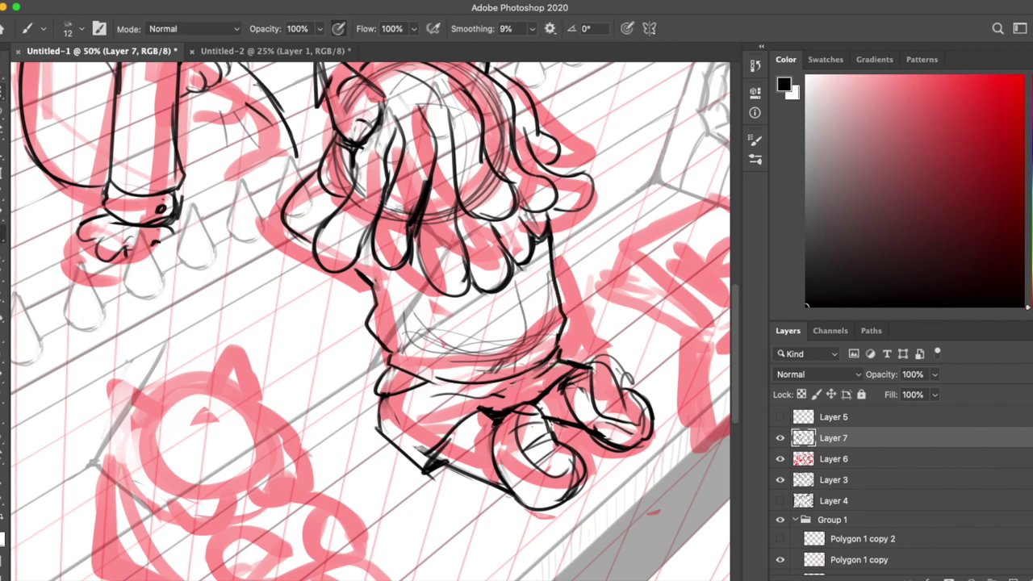
drag(645, 476, 594, 445)
key(e)
mouse_move(396, 436)
mouse_down()
mouse_move(500, 387)
mouse_move(484, 432)
mouse_move(548, 464)
mouse_up()
key(b)
mouse_move(420, 395)
mouse_down()
mouse_move(440, 440)
mouse_move(428, 460)
mouse_up()
key(e)
scroll(335, 396, down, 5)
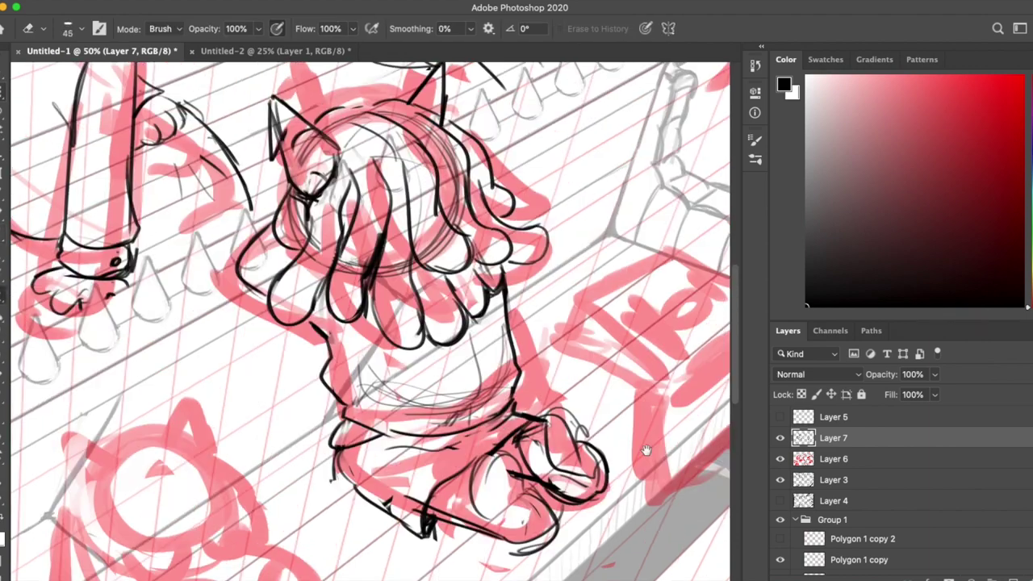
drag(525, 367, 637, 449)
click(781, 459)
click(780, 459)
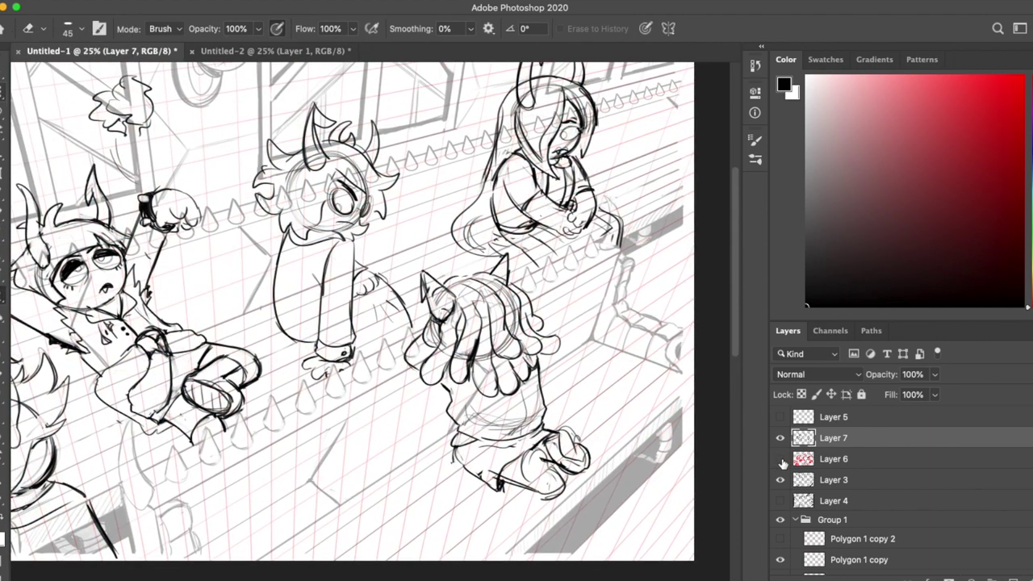
click(781, 459)
Step: Lasso the seated character's lower body, move it closer to the torso, and deselect
scroll(516, 452, up, 3)
drag(322, 404, 438, 347)
key(l)
drag(307, 355, 484, 322)
key(v)
drag(508, 404, 505, 439)
key(ctrl+d)
key(b)
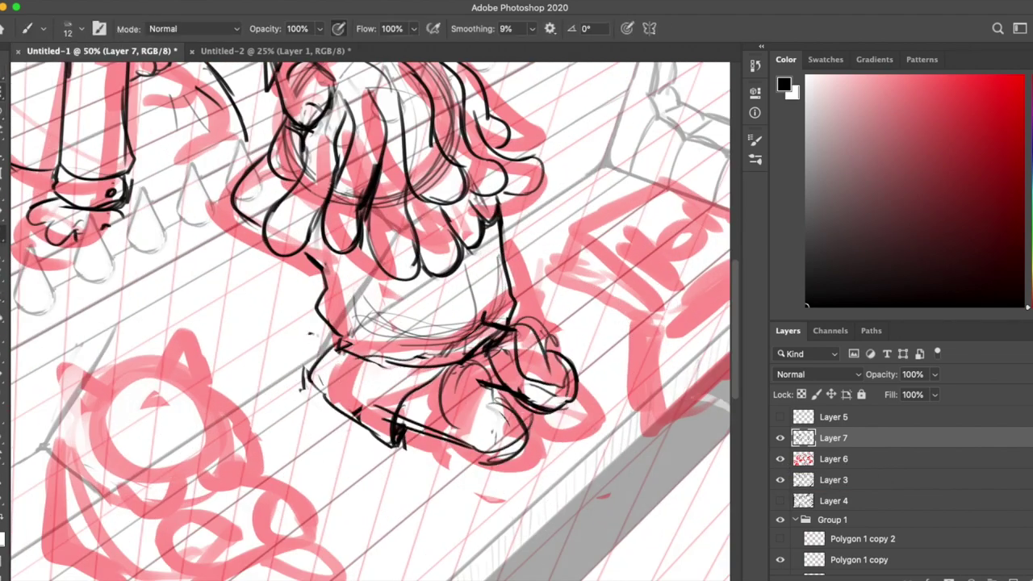
Step: Redraw the outer edge of the seated character's shorts and the near shoe, erasing stray lines at the waist
drag(300, 339, 355, 415)
drag(323, 326, 295, 372)
key(e)
drag(460, 323, 509, 359)
key(b)
drag(448, 367, 521, 444)
Step: Hide Layer 6 and reinforce the rounded outlines of the seated character's shoes
click(780, 459)
key(super+minus)
key(super+plus)
drag(452, 416, 516, 464)
key(r)
mouse_move(485, 403)
mouse_down()
mouse_move(419, 452)
mouse_move(300, 403)
mouse_up()
key(r)
drag(518, 336, 520, 444)
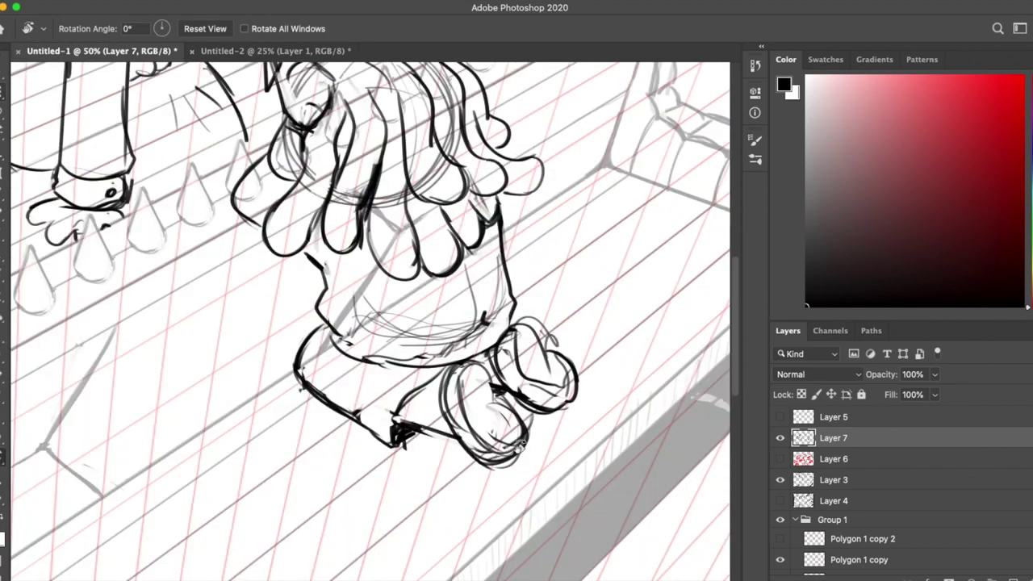
key(r)
mouse_move(565, 339)
mouse_down()
mouse_move(622, 330)
mouse_move(452, 266)
mouse_move(311, 320)
mouse_up()
drag(547, 378, 556, 343)
Step: Clean up the seated character's hair lines and draw the fingertips showing beside the near hair lock
key(e)
drag(361, 149, 387, 138)
key(b)
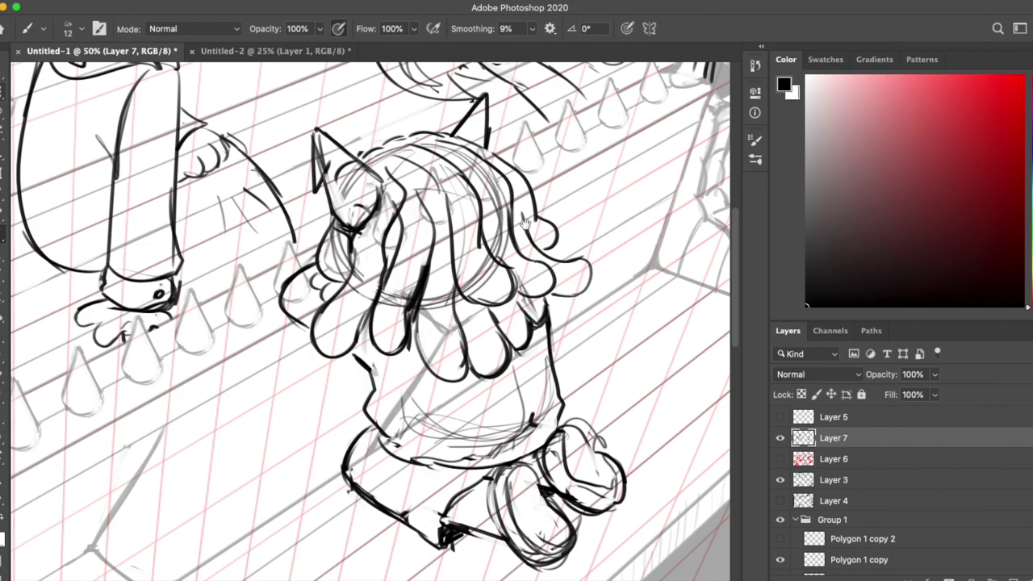
Step: Redraw the standing character's back outline so it angles inward into a shirt hem
scroll(525, 222, down, 3)
scroll(421, 183, up, 3)
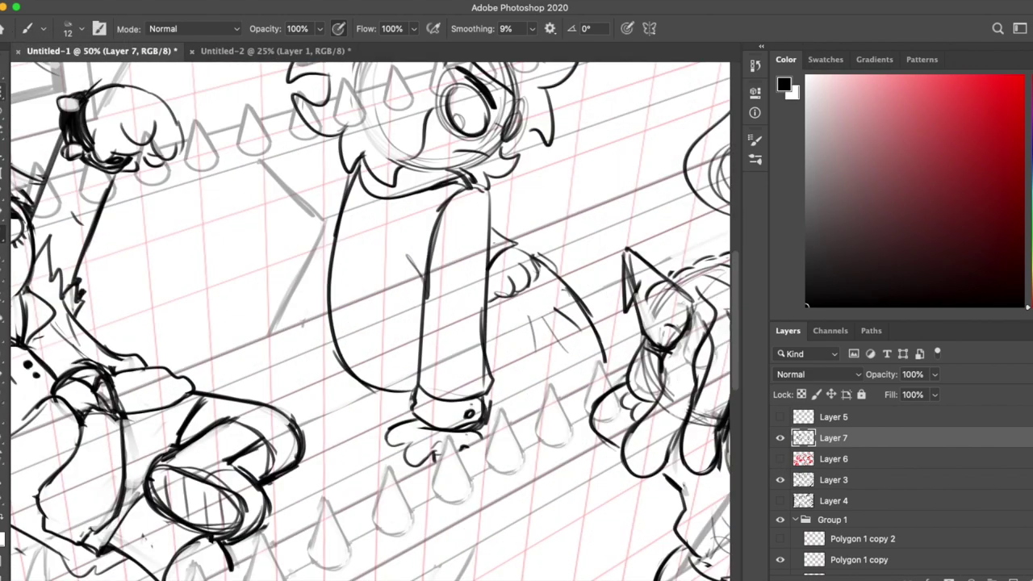
key(e)
key(b)
mouse_move(330, 246)
mouse_down()
mouse_move(319, 317)
mouse_move(413, 394)
mouse_up()
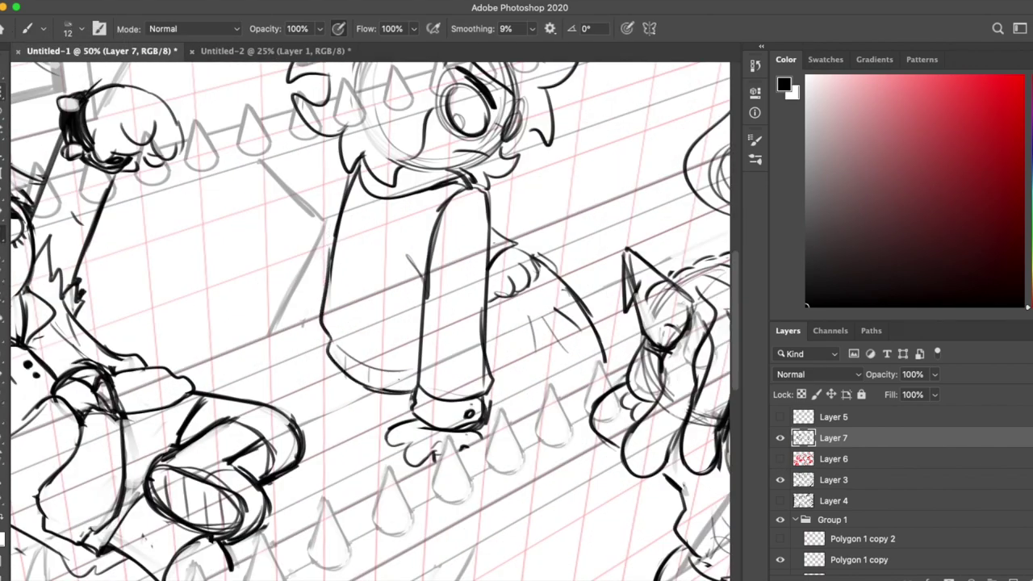
Step: Add ribbing lines to the standing character's shirt hem and a dark pupil to the eye
scroll(372, 323, up, 2)
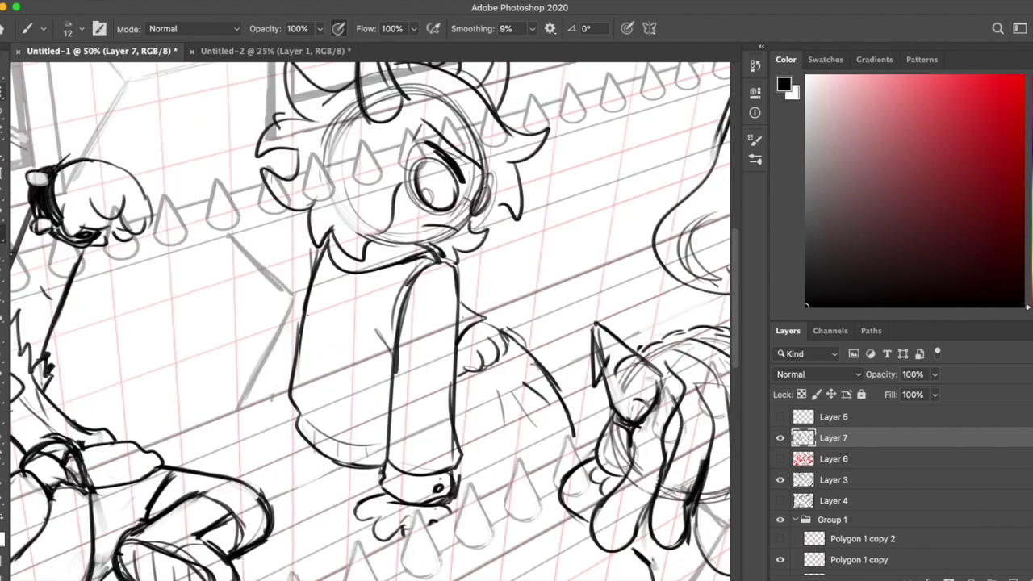
scroll(371, 323, up, 2)
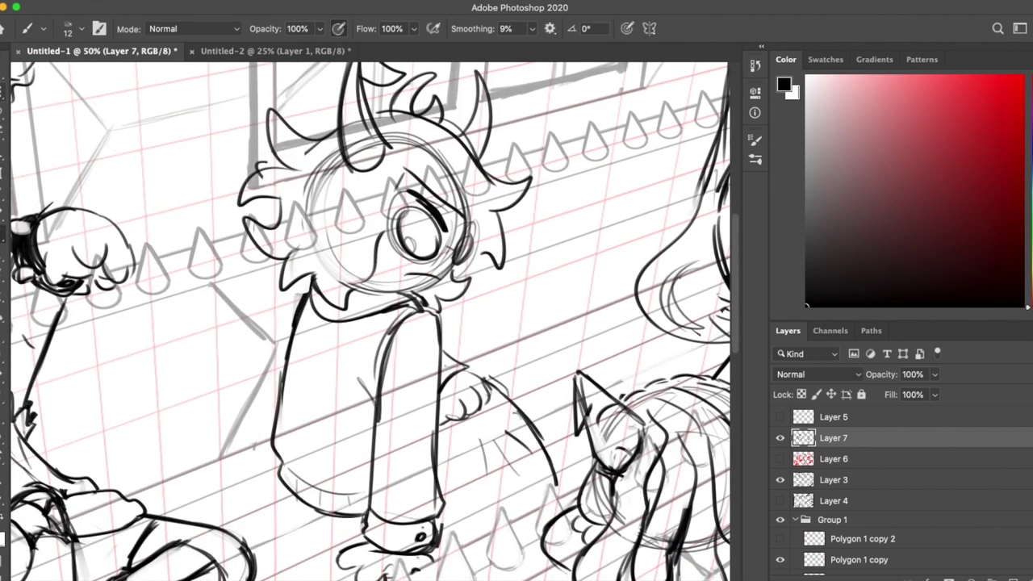
drag(286, 379, 254, 371)
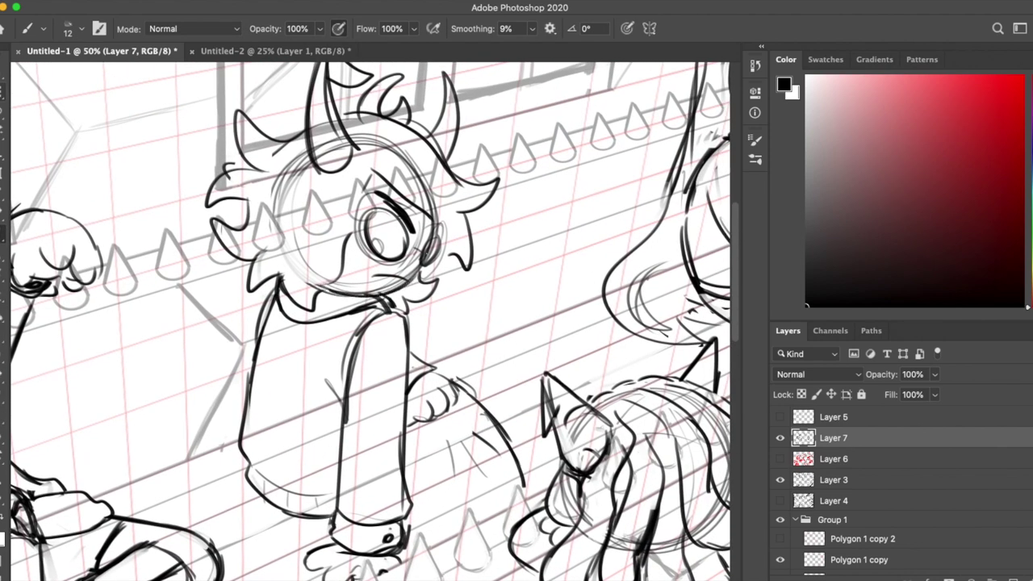
key(e)
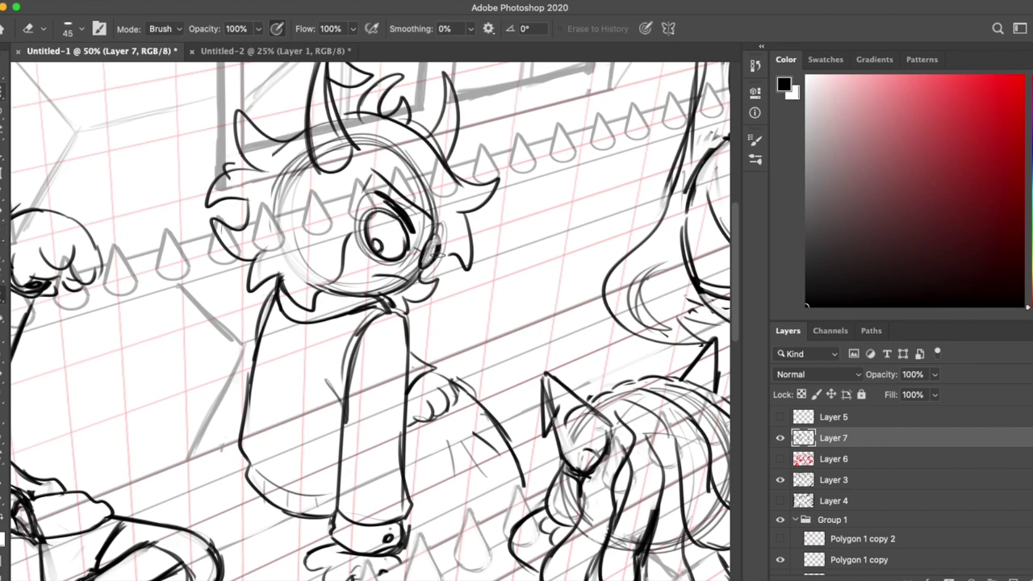
Step: Clean up the long-haired character's body lines and fill the gap above the clasped hands with black
scroll(371, 322, right, 5)
scroll(371, 323, up, 2)
key(b)
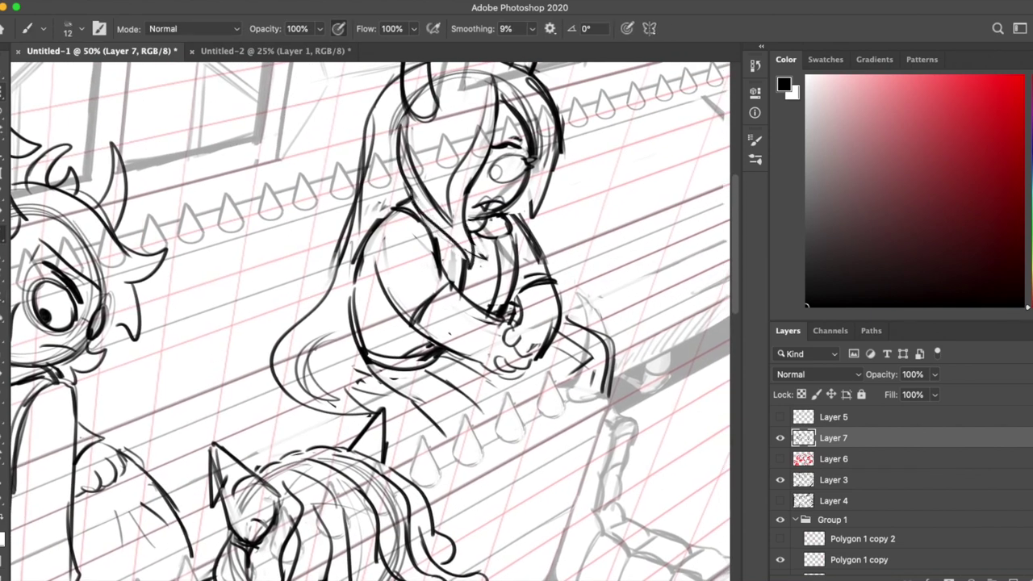
scroll(371, 323, up, 3)
scroll(371, 323, right, 2)
key(e)
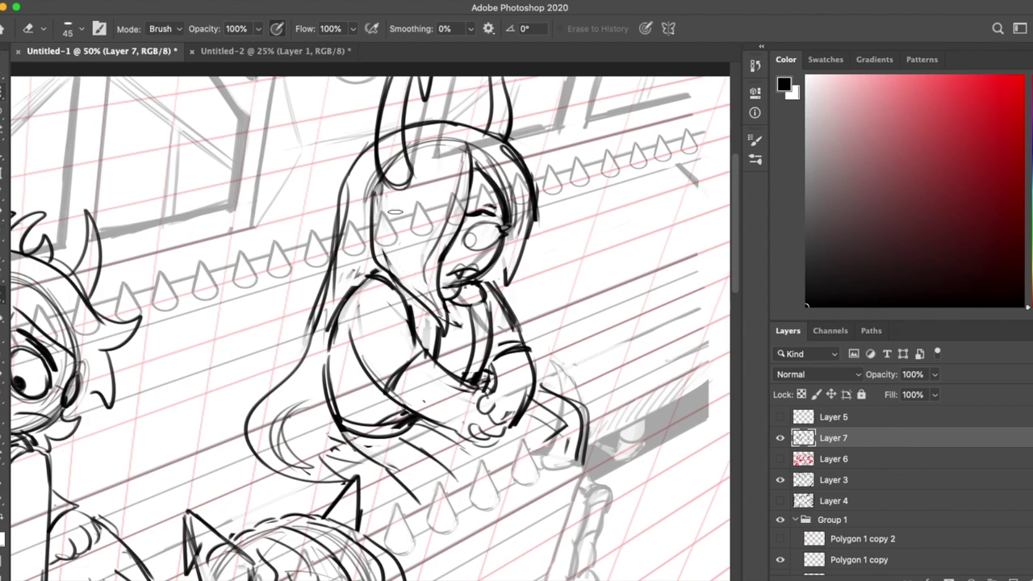
key(b)
scroll(372, 323, down, 3)
scroll(371, 323, right, 1)
key(e)
key(b)
key(e)
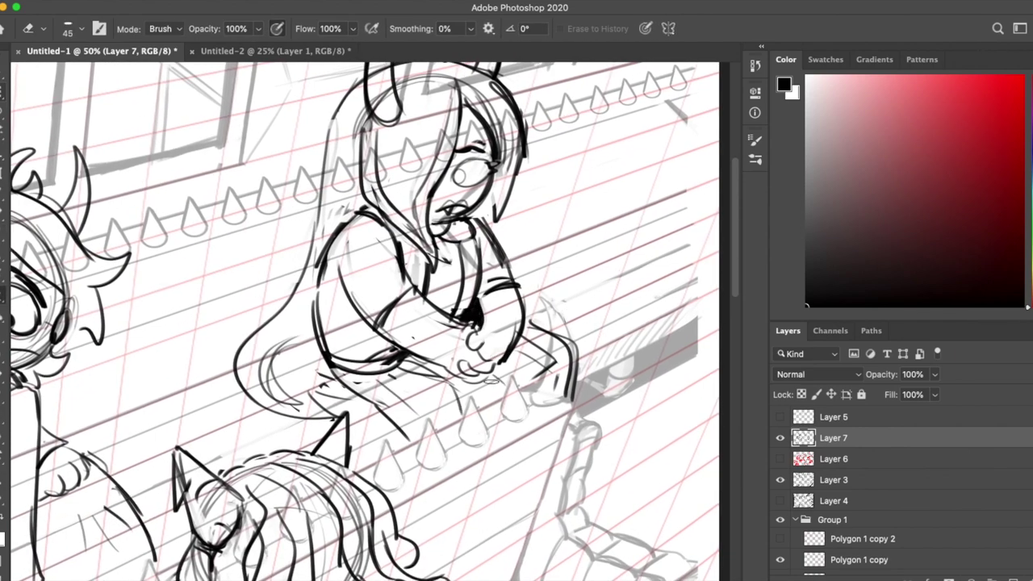
key(b)
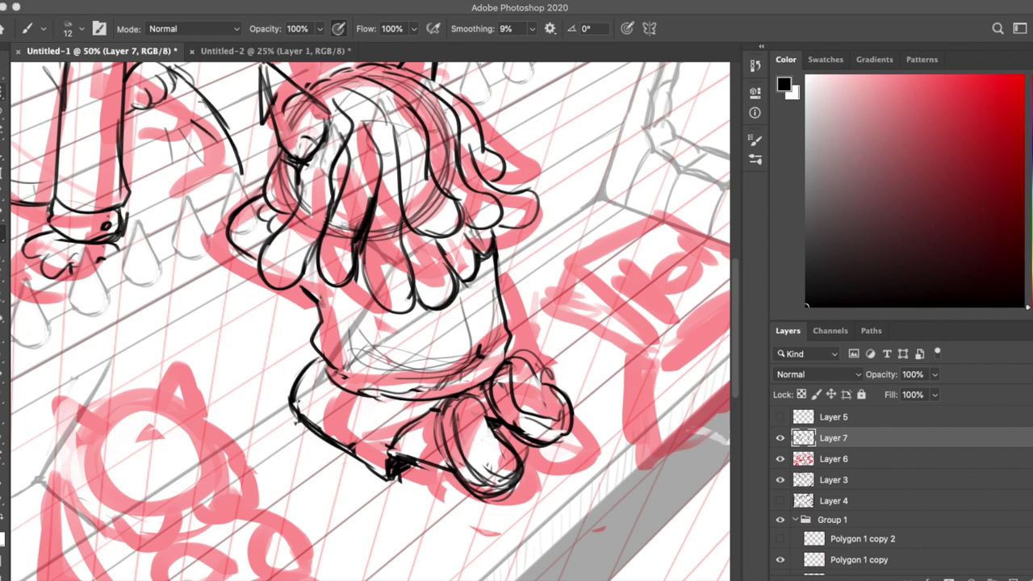
Step: Draw the small cat-like character's round head, closed-eye smiling face and near side outline over the red rough
scroll(371, 323, down, 2)
scroll(371, 323, left, 3)
drag(246, 321, 236, 325)
drag(231, 390, 242, 355)
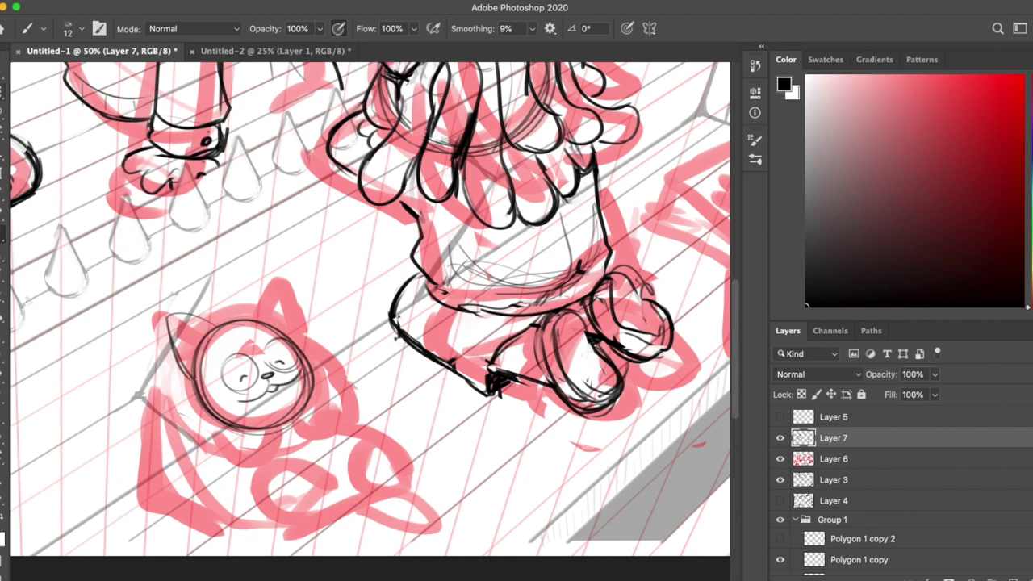
drag(179, 353, 186, 488)
mouse_move(323, 394)
mouse_down()
mouse_move(283, 448)
mouse_move(256, 442)
mouse_up()
Step: Draw the small cat-like character's hair tuft, paws, padded feet and the outline around its back
scroll(372, 323, down, 1)
scroll(371, 323, right, 1)
mouse_move(371, 410)
mouse_down()
mouse_move(355, 472)
mouse_move(379, 408)
mouse_up()
drag(303, 365, 276, 387)
drag(162, 484, 331, 517)
drag(138, 343, 214, 504)
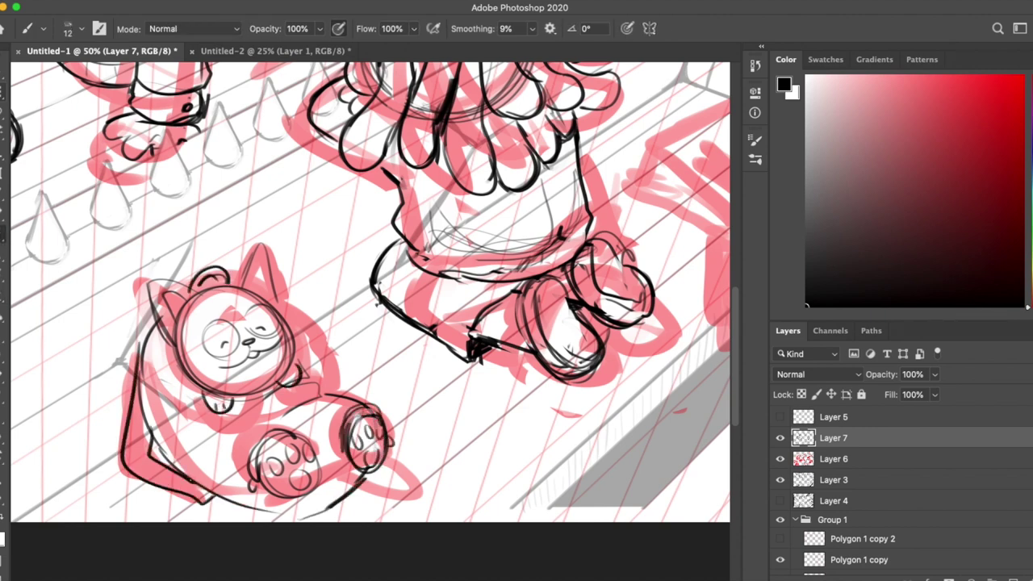
Step: Redraw the small cat-like character's far foot and lower body edge, and add a rounded tail
drag(294, 513, 362, 479)
key(e)
mouse_move(343, 416)
mouse_down()
mouse_move(375, 460)
mouse_move(355, 428)
mouse_up()
key(b)
mouse_move(359, 394)
mouse_down()
mouse_move(339, 448)
mouse_move(402, 508)
mouse_up()
key(ctrl+z)
drag(352, 477, 402, 508)
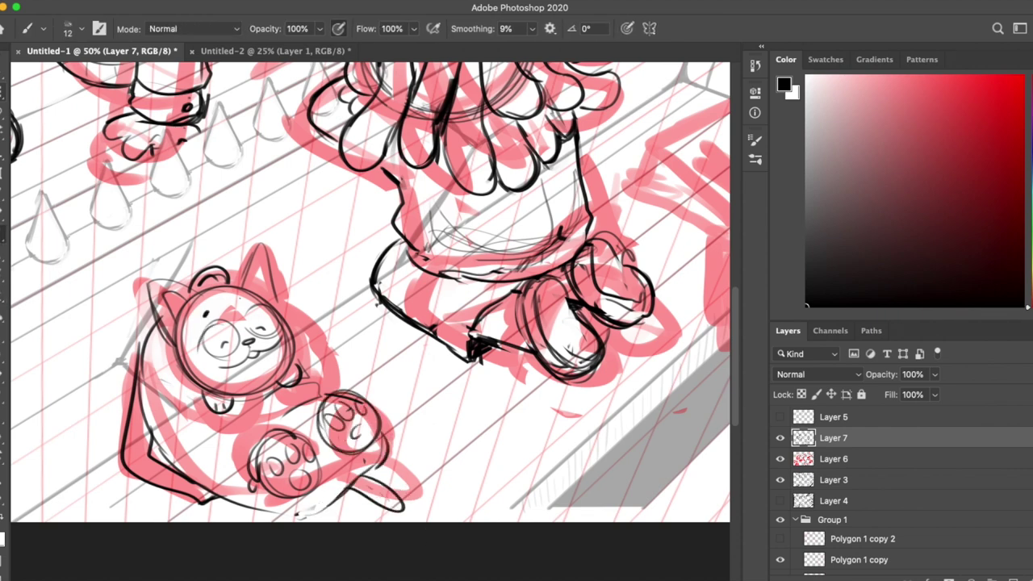
Step: Add brow dots, inner side shading and the far arm to the small cat-like character
drag(234, 298, 243, 302)
drag(151, 335, 207, 451)
drag(303, 368, 343, 411)
Step: Draw a drink can with a bent straw beside the reclining character and check the sketch with Layer 6 hidden
scroll(371, 323, up, 10)
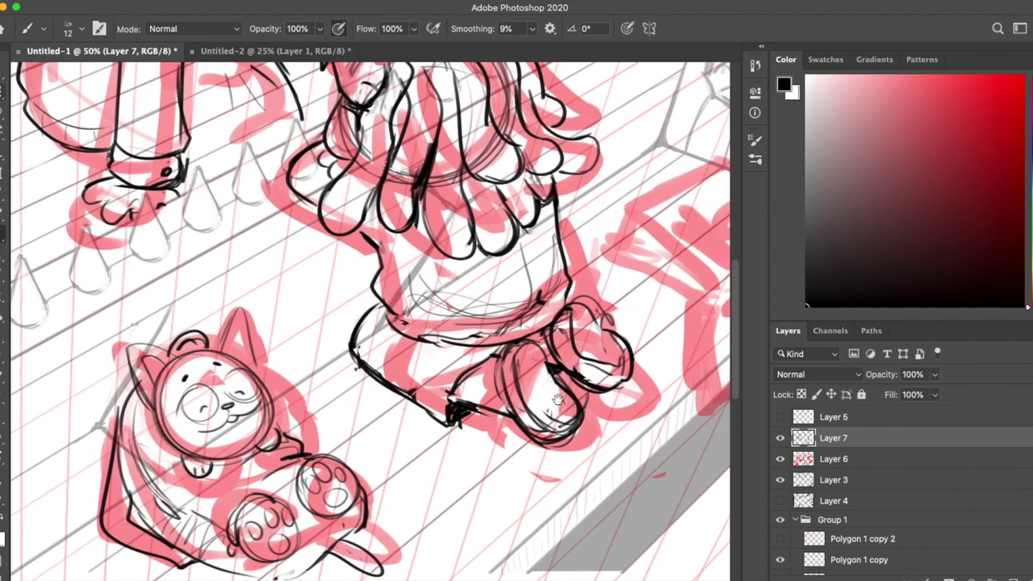
mouse_move(354, 308)
mouse_down()
mouse_move(392, 315)
mouse_move(408, 301)
mouse_up()
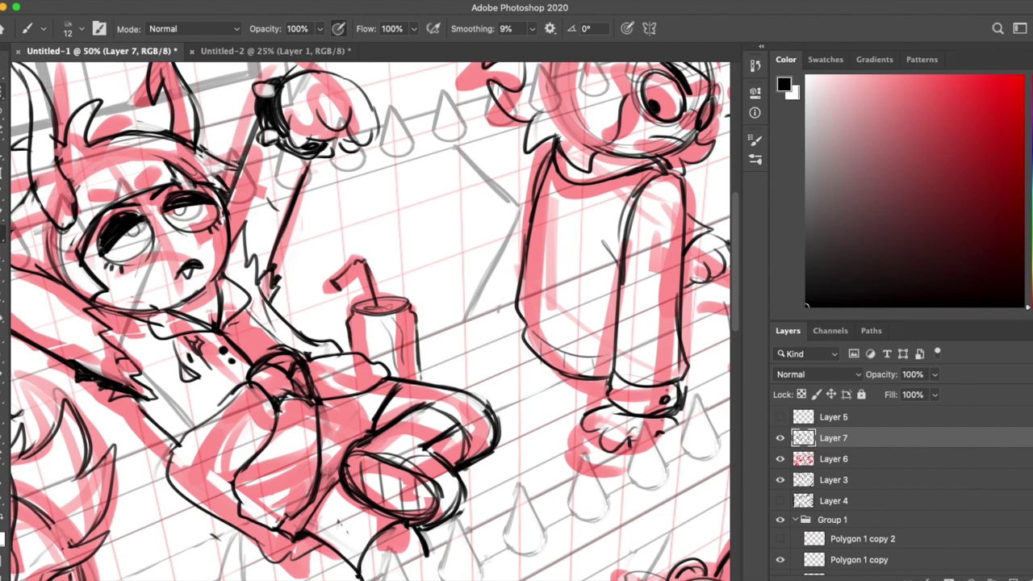
scroll(537, 379, down, 5)
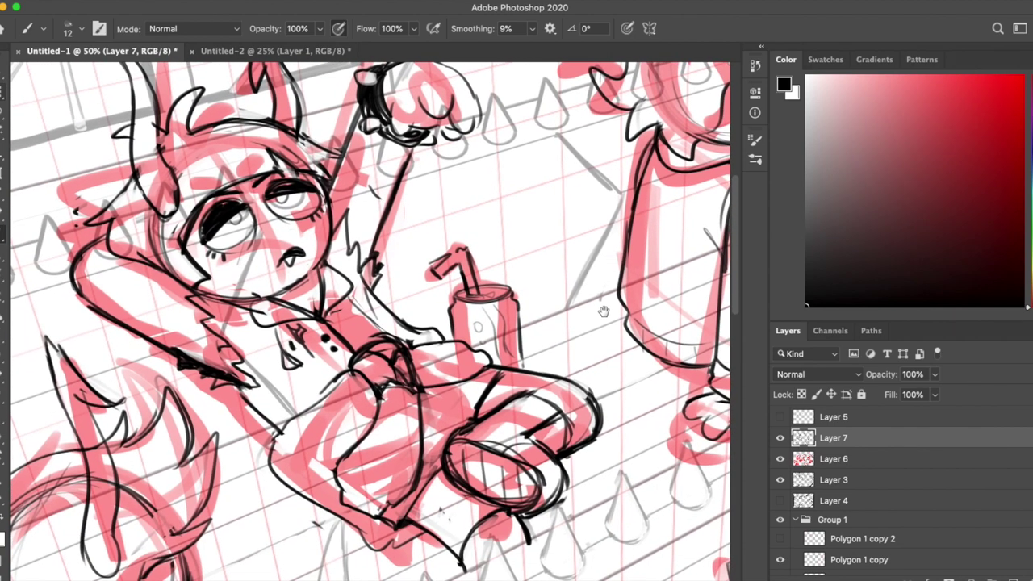
key(e)
scroll(545, 397, down, 2)
click(780, 458)
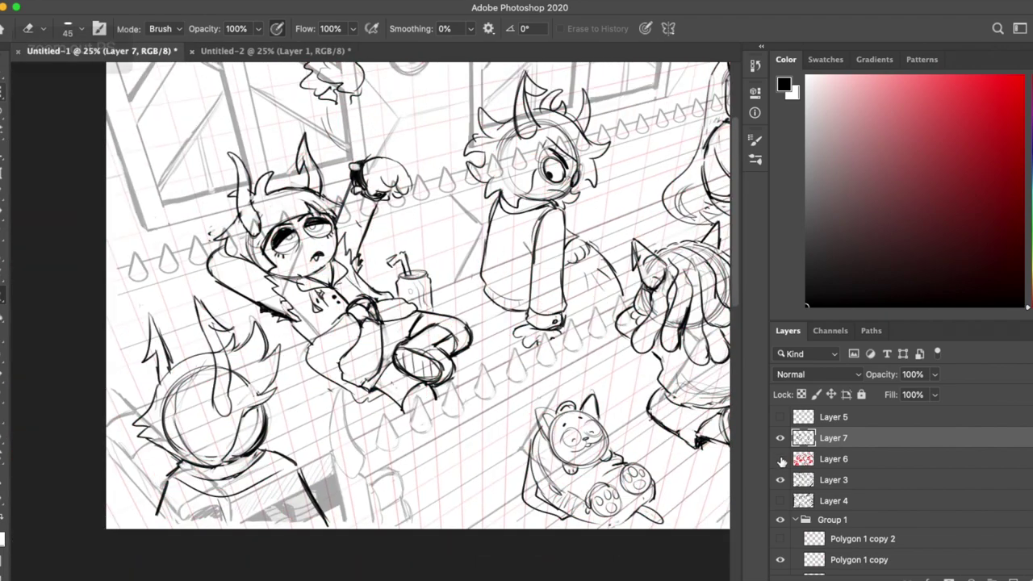
click(780, 458)
scroll(387, 306, up, 2)
key(b)
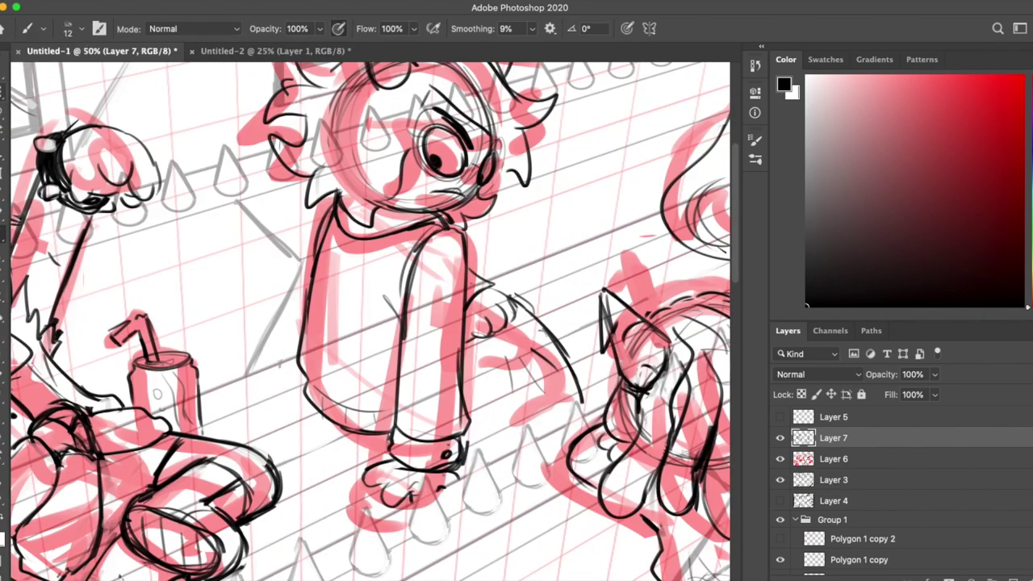
Step: Erase and redraw the foreground character's two tall pointed horns with cleaner outlines
scroll(371, 322, down, 5)
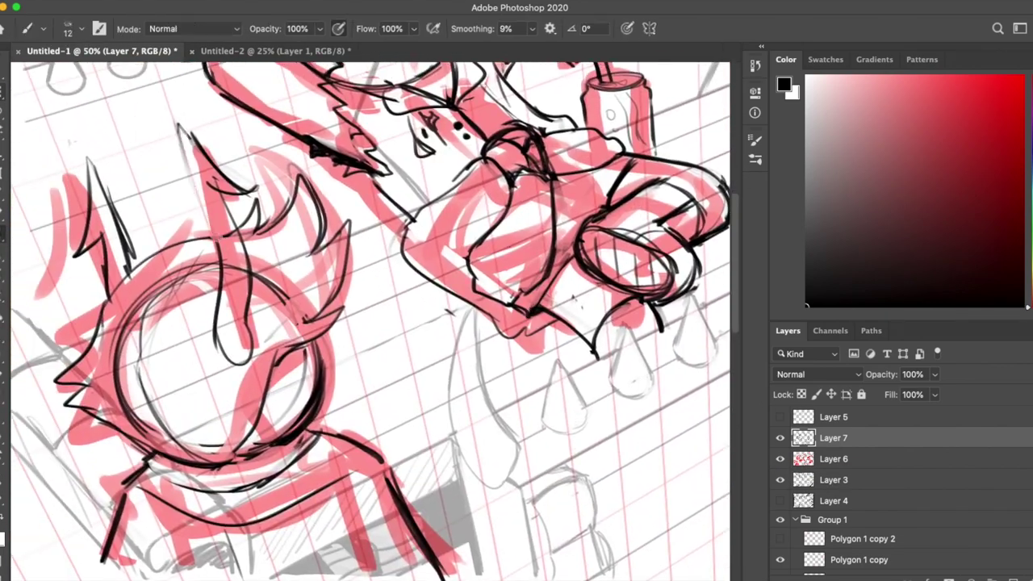
key(e)
key(b)
key(e)
key(b)
key(e)
key(b)
drag(97, 213, 106, 271)
key(e)
key(b)
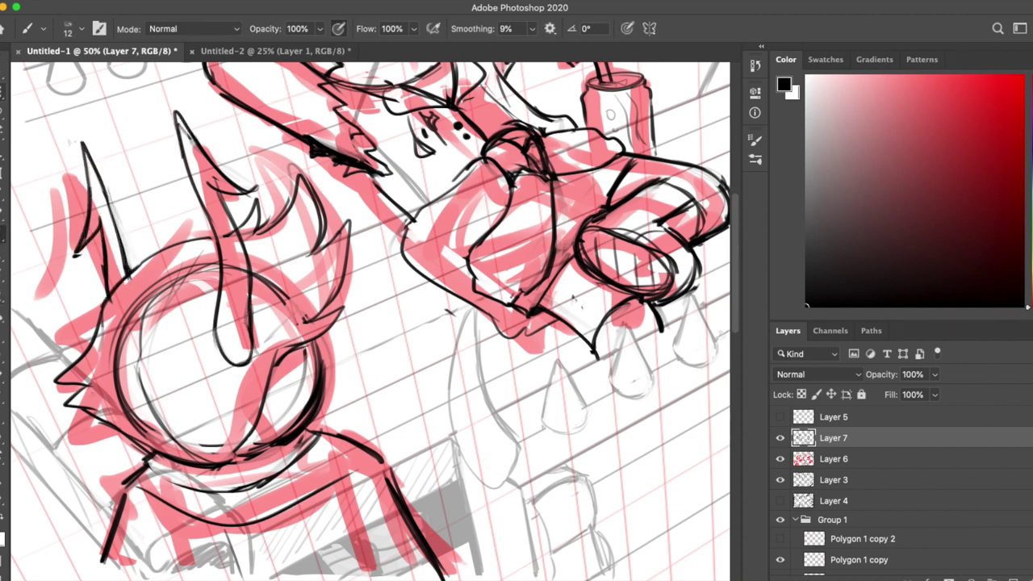
Step: Rework the line inside the far side of the foreground character's head into a jagged edge
key(e)
key(b)
key(e)
key(b)
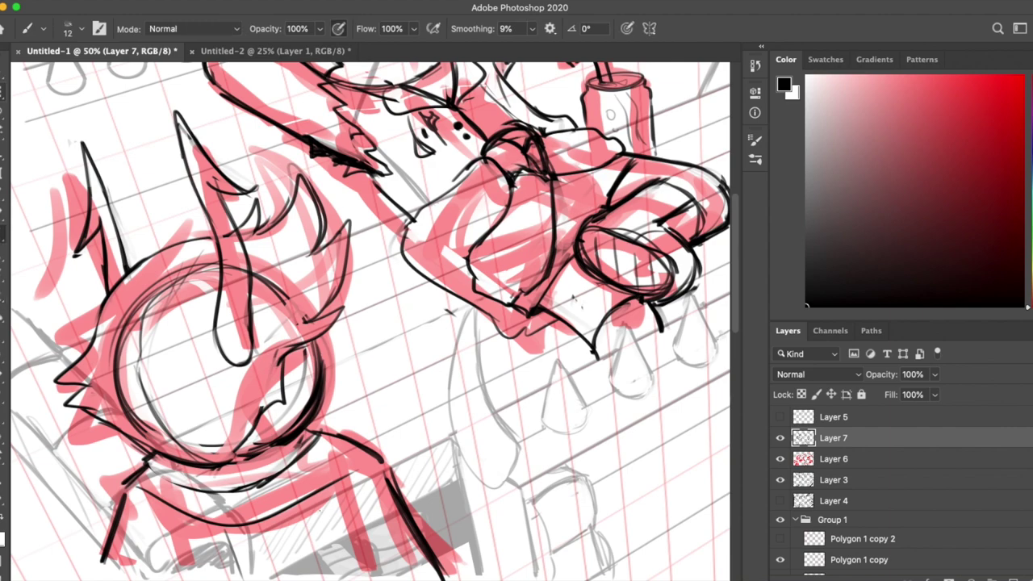
Step: Start a box beside the kneeling character on Layer 7 by drawing the near edges of its top over the red rough
scroll(374, 321, down, 10)
scroll(374, 321, right, 8)
drag(615, 284, 526, 339)
drag(521, 342, 549, 364)
key(e)
mouse_move(633, 282)
mouse_down()
mouse_move(528, 331)
mouse_move(548, 365)
mouse_move(543, 451)
mouse_up()
key(b)
key(ctrl+z)
Step: Draw the box's vertical corner edges, its base line and the remaining edges of its top
drag(541, 361, 546, 465)
drag(632, 300, 639, 408)
drag(599, 411, 550, 457)
drag(635, 284, 535, 229)
drag(448, 276, 529, 334)
drag(524, 376, 535, 461)
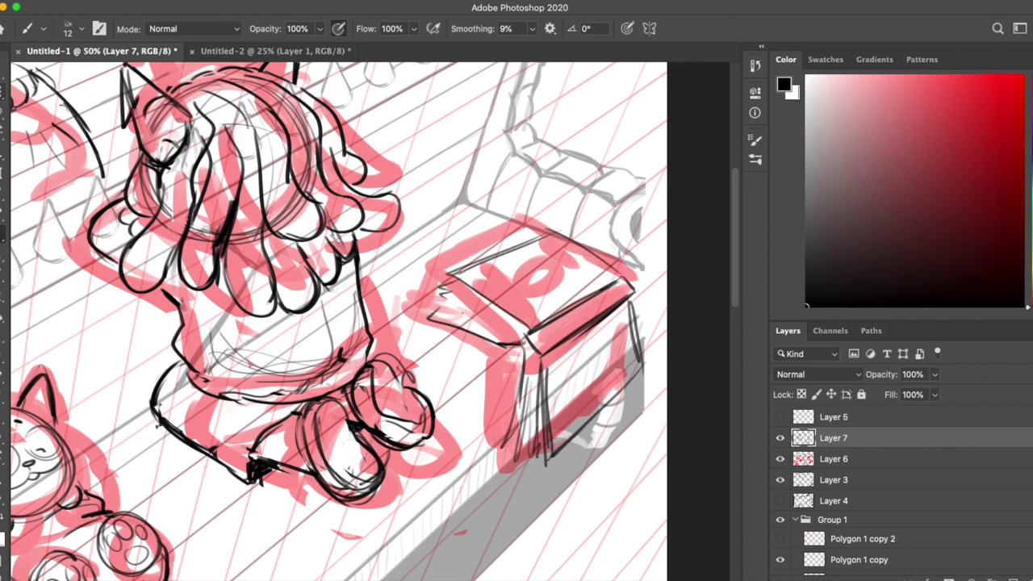
drag(451, 270, 539, 221)
mouse_move(539, 223)
mouse_down()
mouse_move(625, 279)
mouse_move(517, 355)
mouse_up()
Step: Hide the red rough on Layer 6 and the perspective grid in Group 1
click(780, 458)
click(780, 458)
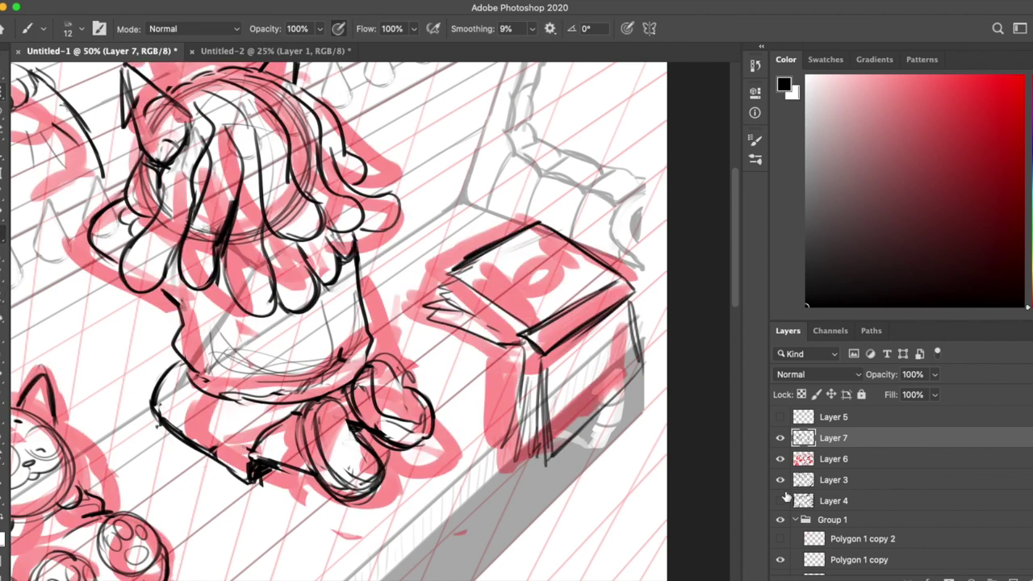
click(780, 458)
click(780, 520)
Step: Lasso the box sketch and move it slightly lower on the floor
key(l)
drag(428, 234, 422, 242)
key(v)
drag(637, 355, 641, 399)
scroll(676, 213, down, 2)
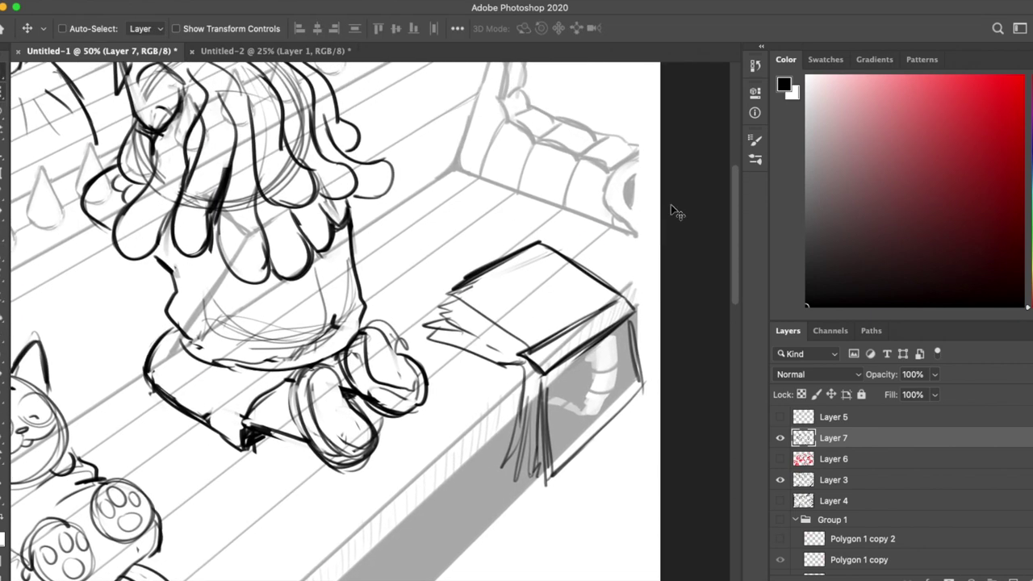
Step: Redraw the box's top and side edges with heavier, straighter lines and close its lower side edge
key(b)
drag(467, 286, 527, 235)
mouse_move(539, 350)
mouse_down()
mouse_move(613, 295)
mouse_move(643, 365)
mouse_up()
key(e)
key(b)
drag(558, 468, 643, 386)
key(e)
key(b)
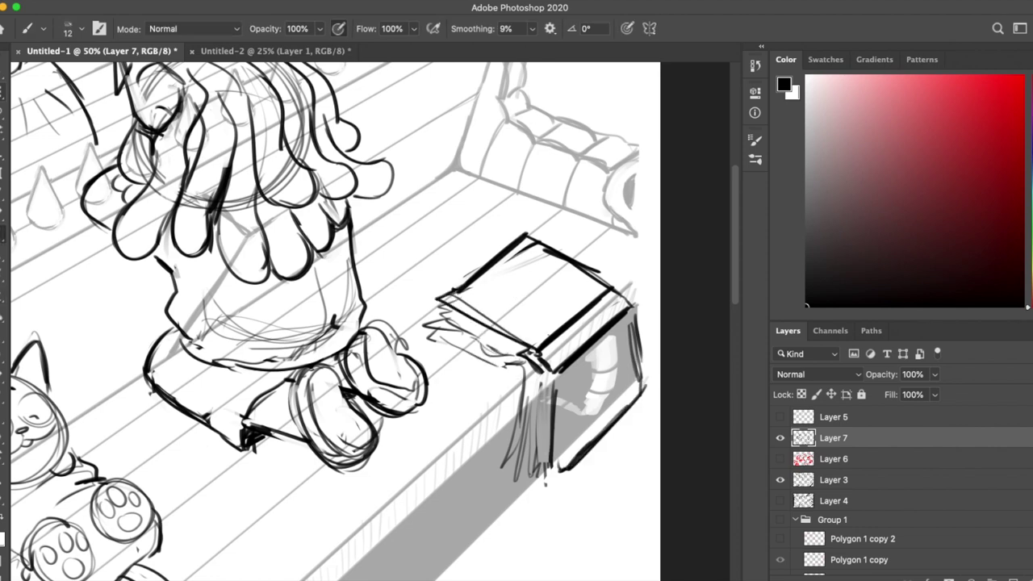
Step: Clean up the frayed lines around the box and sketch an oval in the middle of its lid
key(r)
mouse_move(484, 242)
mouse_down()
mouse_move(322, 435)
mouse_move(458, 360)
mouse_up()
key(b)
key(e)
key(r)
key(b)
drag(524, 300, 492, 339)
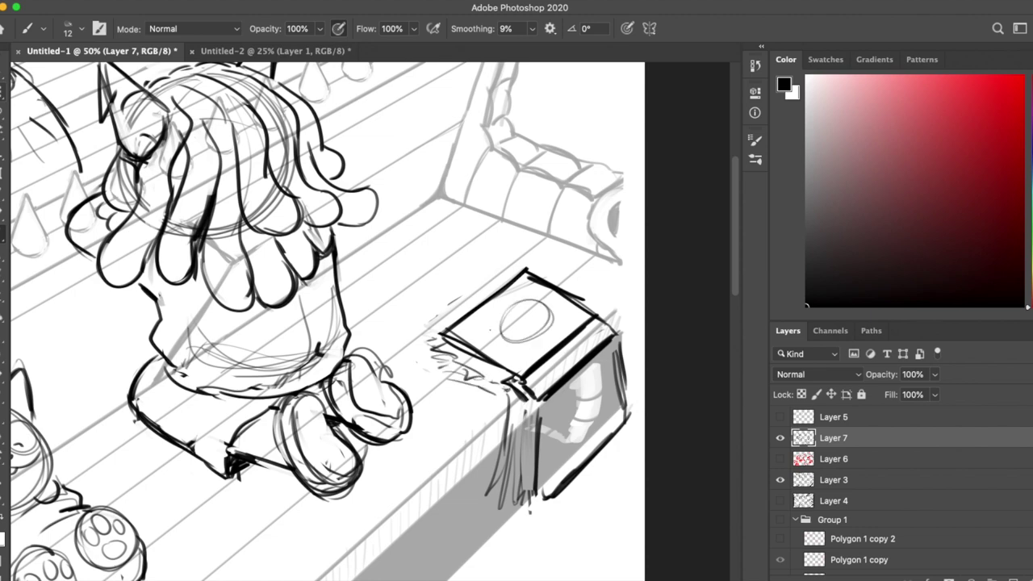
Step: Rework the front side of the box and add hatching and corner marks to it
drag(555, 405, 563, 468)
drag(573, 379, 605, 444)
key(r)
drag(458, 360, 339, 419)
key(b)
mouse_move(315, 399)
mouse_down()
mouse_move(323, 421)
mouse_move(458, 360)
mouse_move(489, 520)
mouse_up()
Step: Lasso the front side of the box, shorten it with Free Transform and deselect it
key(r)
key(l)
key(ctrl+t)
drag(650, 472, 652, 426)
key(Return)
key(ctrl+d)
key(e)
key(b)
Step: Draw a small drink carton with a bent straw behind the box and loose scribbled napkins between them
drag(403, 323, 458, 351)
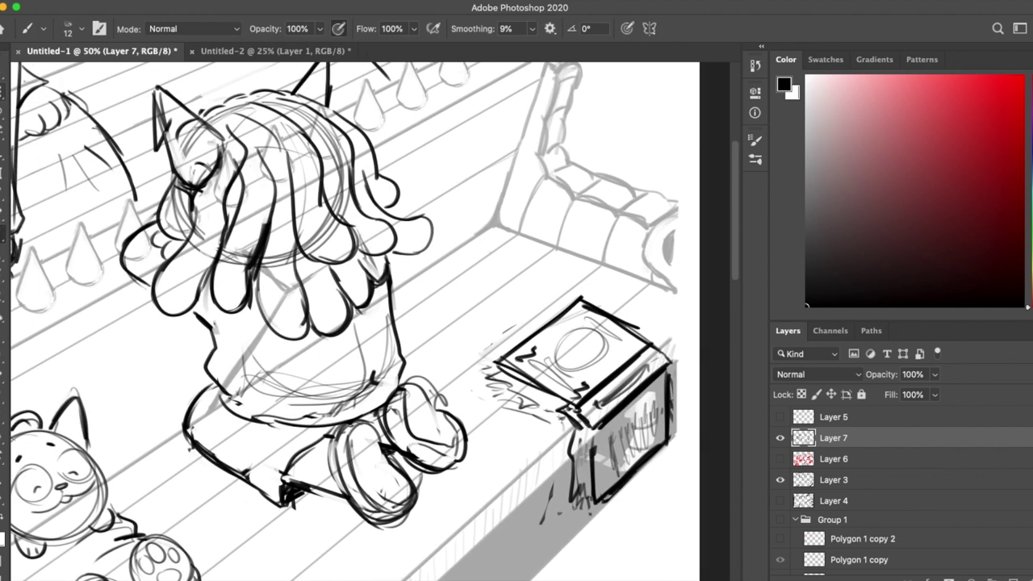
drag(450, 271, 502, 247)
drag(439, 281, 500, 260)
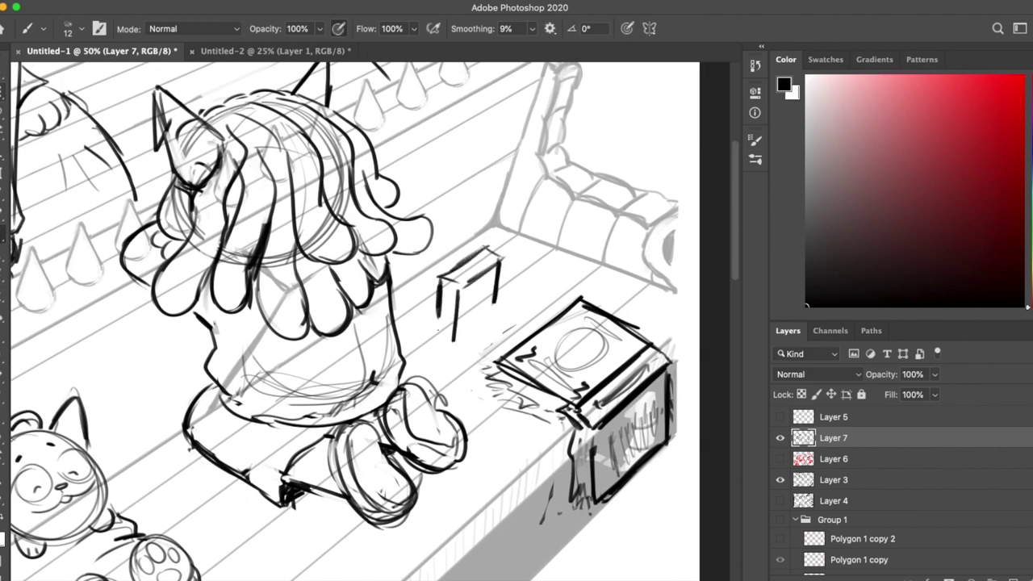
drag(483, 258, 489, 226)
drag(494, 310, 539, 288)
key(super+minus)
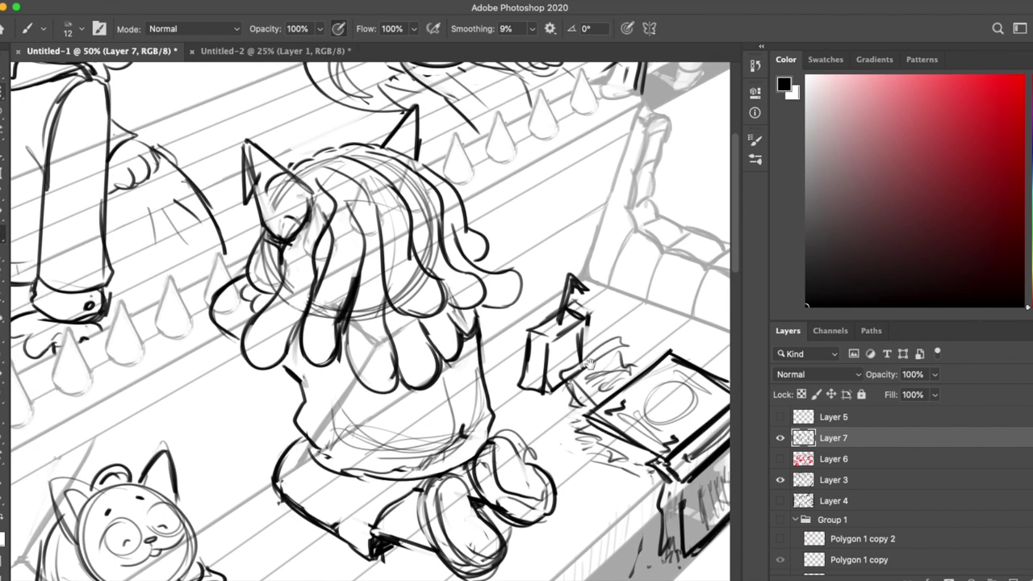
Step: Sketch a small jagged shape above the reclining character's raised fist and undo the unwanted strokes
key(e)
key(super+equal)
key(b)
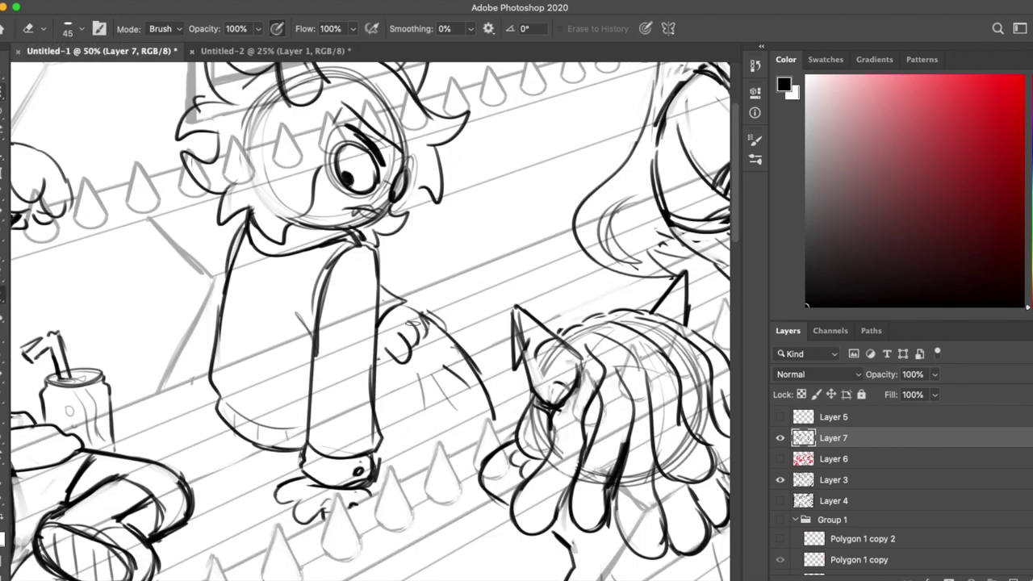
scroll(371, 323, up, 10)
key(e)
key(b)
key(super+z)
key(super+z)
key(super+z)
key(super+z)
key(super+z)
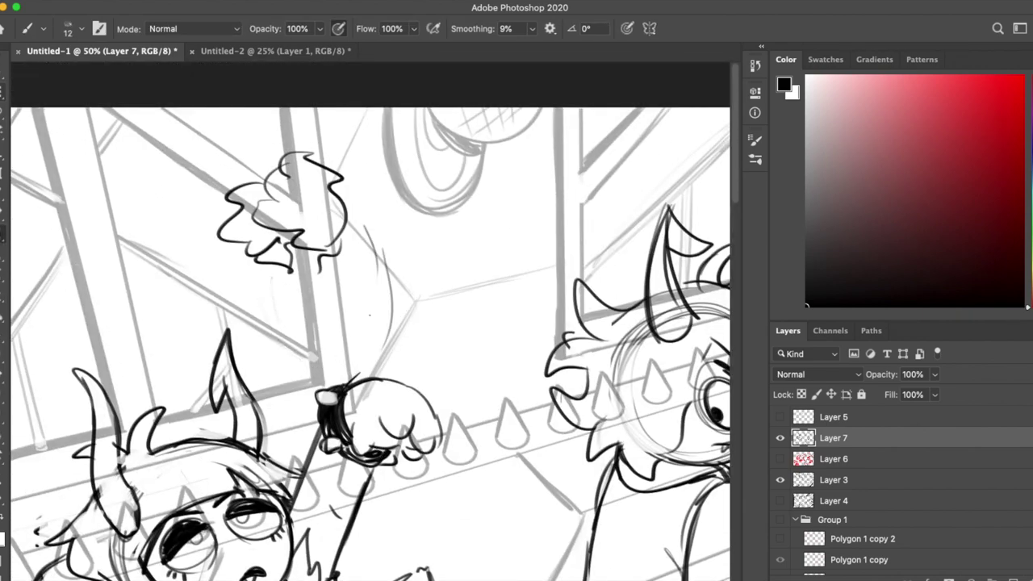
Step: Sketch a bag with a curved handle on the bench next to the long-haired character
key(super+minus)
key(super+minus)
key(super+minus)
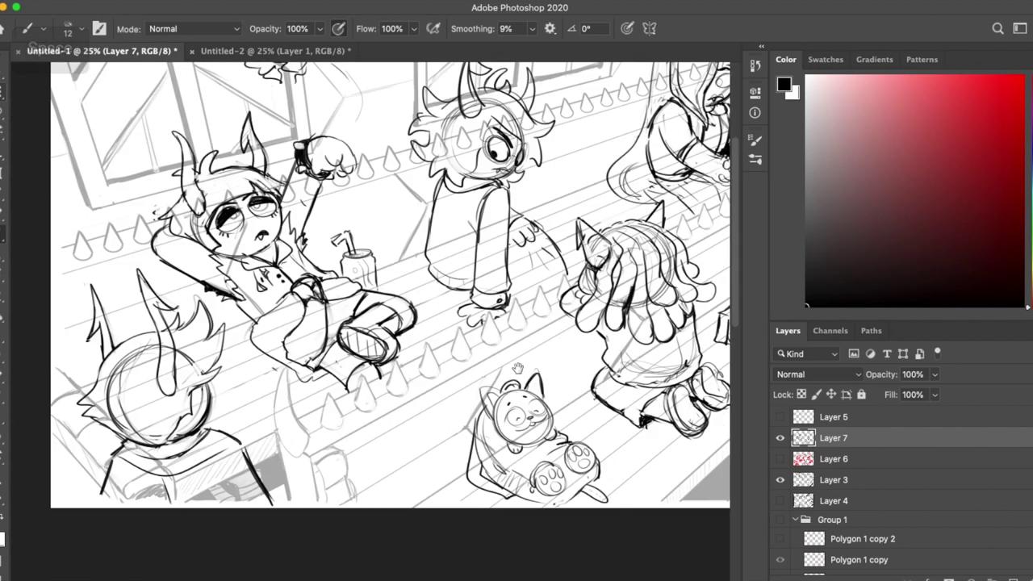
key(super+plus)
key(super+plus)
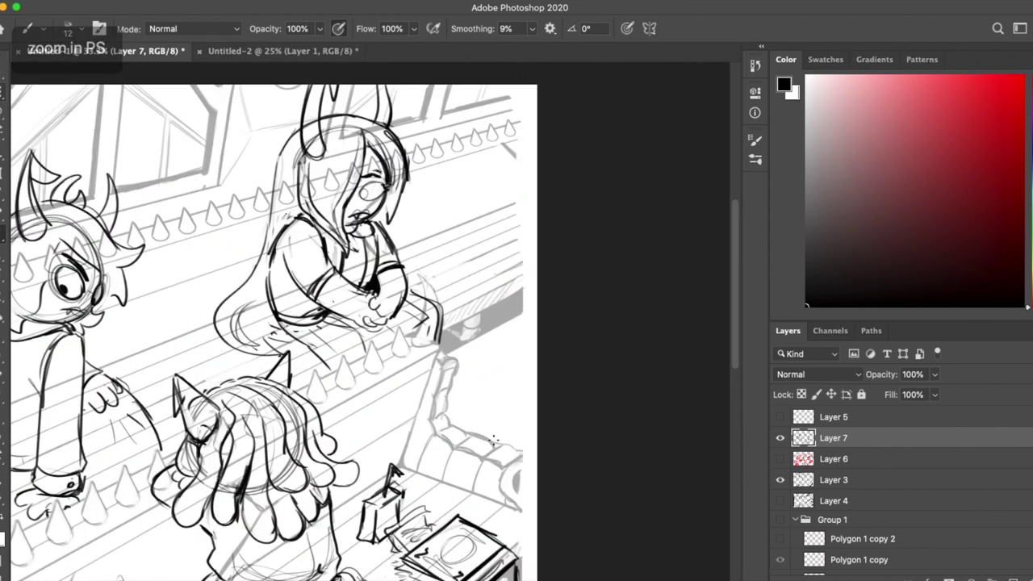
key(e)
key(b)
scroll(530, 341, left, 10)
scroll(530, 341, down, 3)
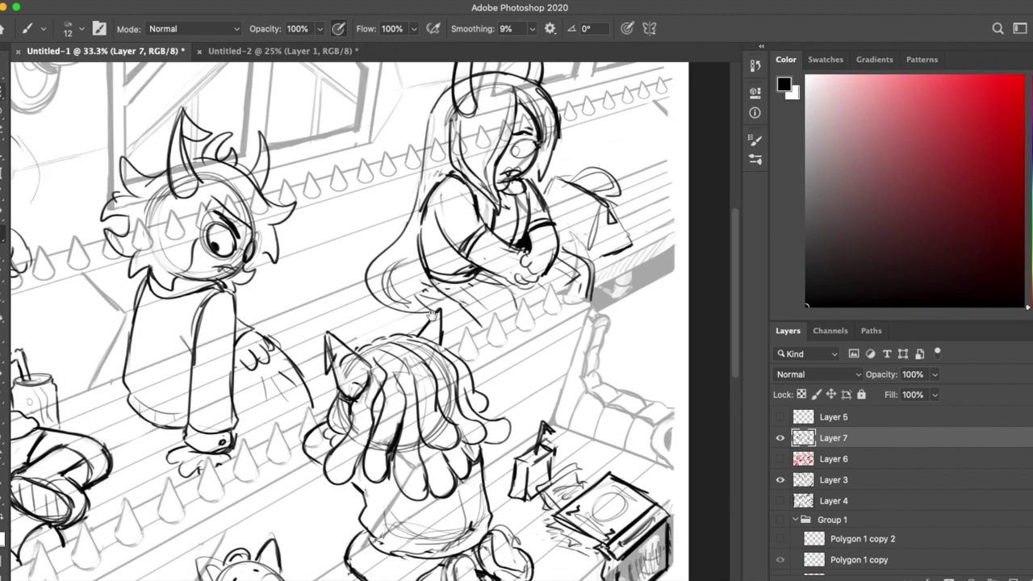
Step: Check the character sketches against the Group 1 perspective grid and hide the grid again
key(e)
key(b)
key(e)
key(b)
click(780, 520)
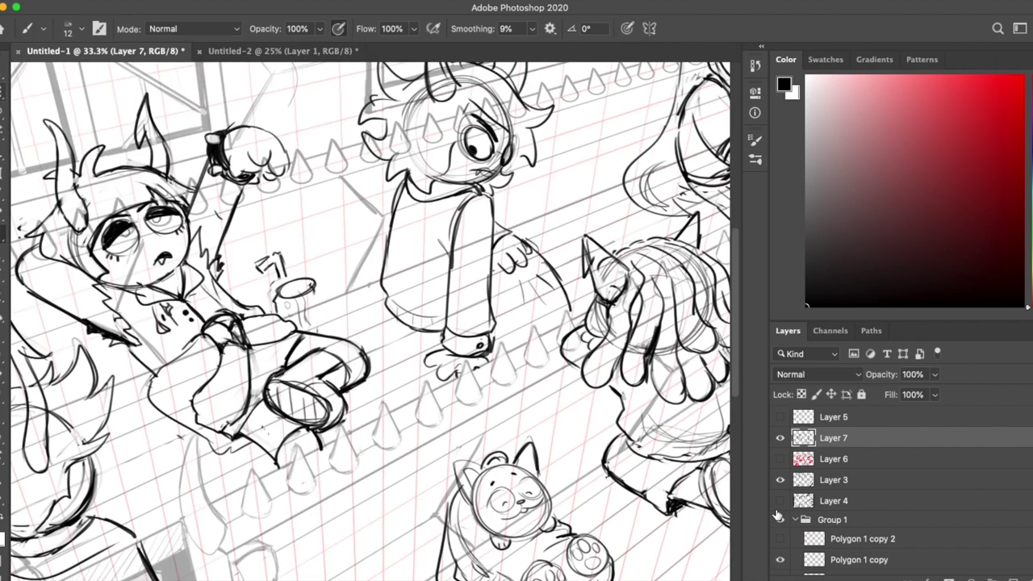
key(super+plus)
key(super+minus)
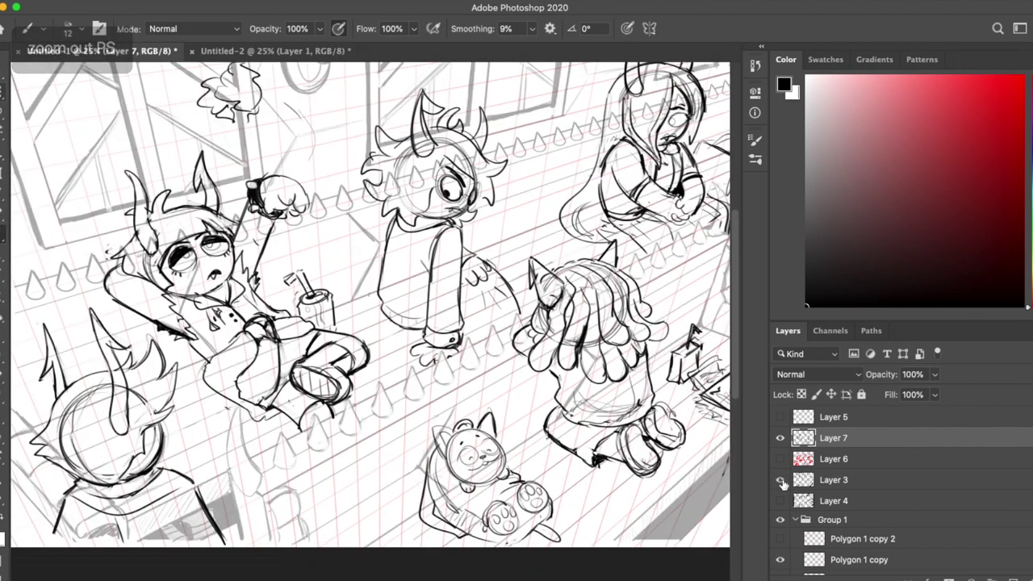
click(780, 519)
Step: Flip the canvas horizontally and lower the opacity of Layer 3, returning to Layer 7 for drawing
click(150, 2)
click(419, 195)
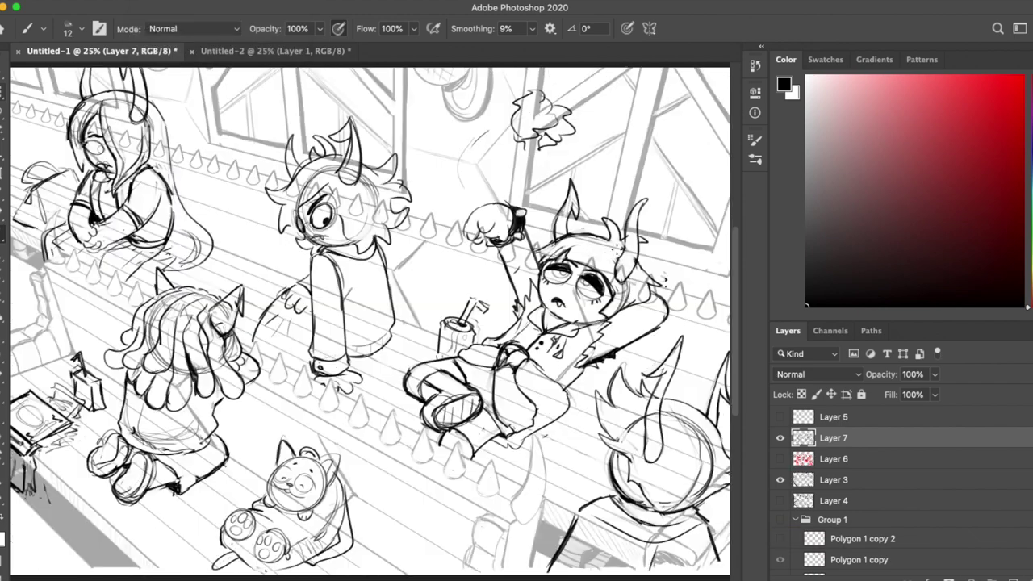
key(super+plus)
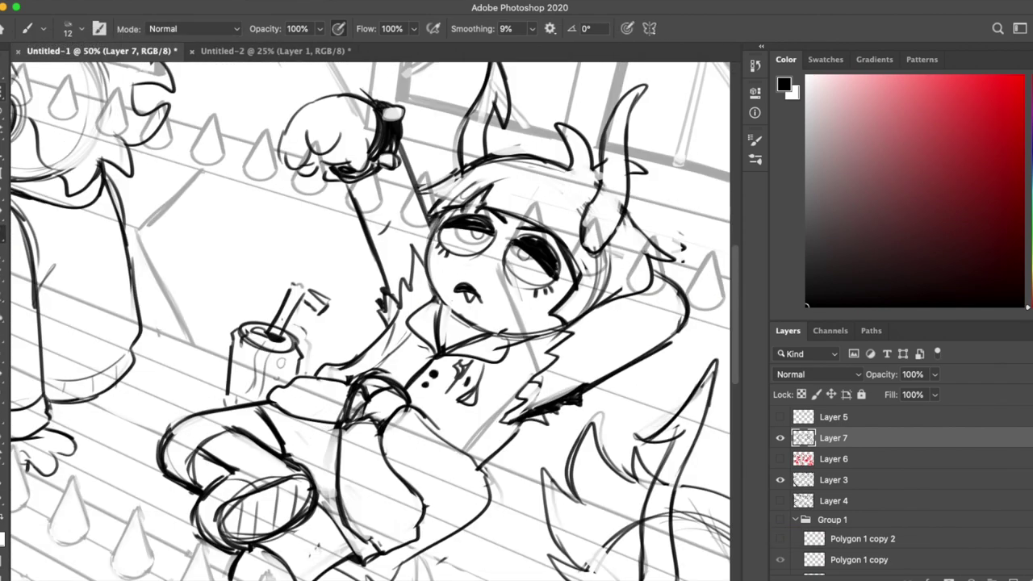
click(833, 479)
click(834, 437)
Step: Lasso the reclining character's lower legs and feet, nudge them slightly away from the body and deselect them
scroll(371, 323, down, 5)
key(l)
drag(159, 444, 292, 539)
drag(359, 295, 229, 319)
key(v)
drag(506, 388, 489, 378)
key(super+d)
key(b)
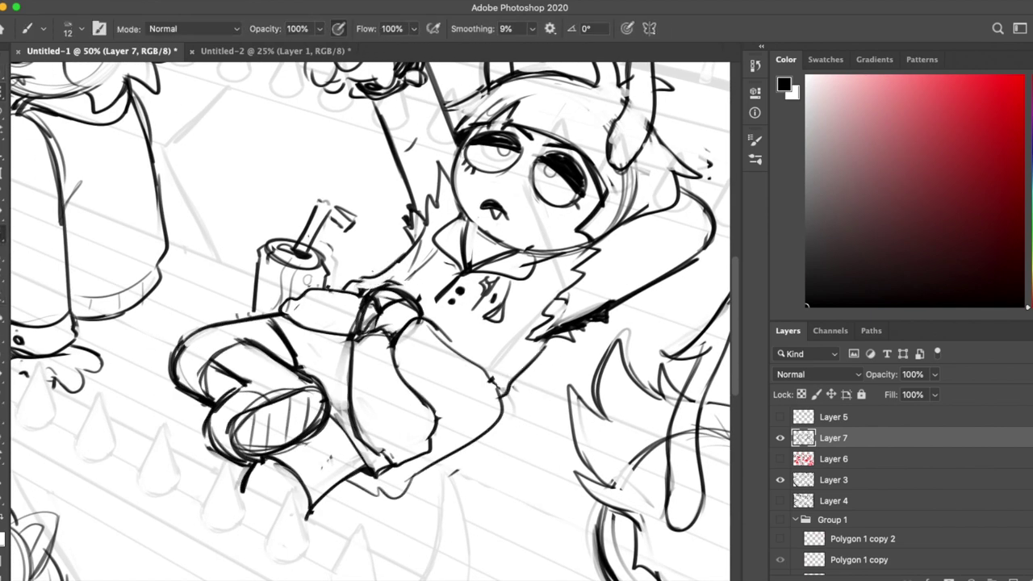
Step: Redraw the standing character's far eye as a dark shape joined to the near eye by a short line
scroll(371, 322, right, 6)
scroll(371, 322, down, 3)
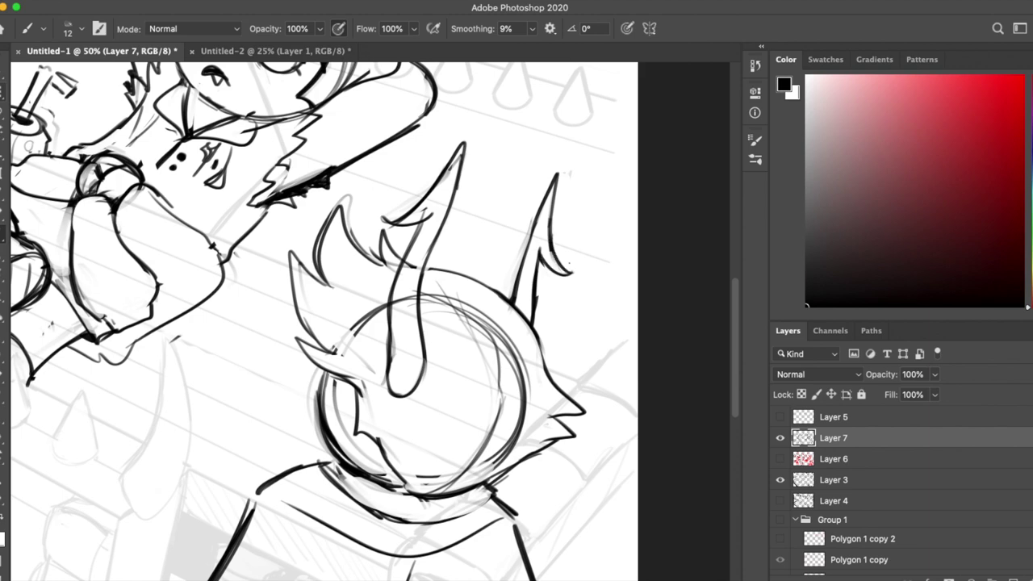
scroll(241, 196, left, 6)
scroll(241, 196, up, 4)
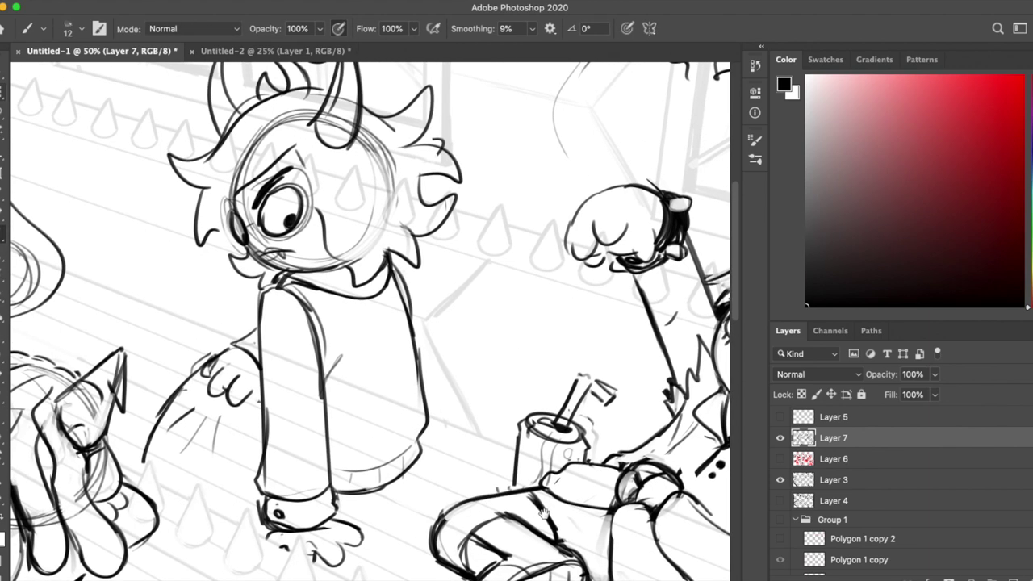
key(e)
mouse_move(240, 196)
mouse_down()
mouse_move(234, 206)
mouse_move(251, 234)
mouse_up()
key(b)
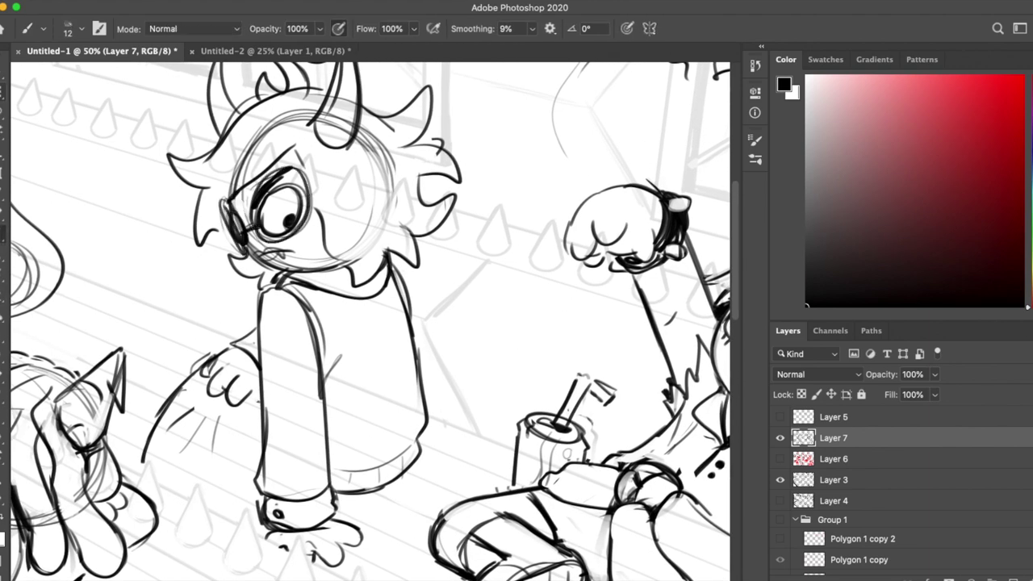
Step: Remove the standing character's far hand and redraw the near hand's fingers below the cuff
mouse_move(445, 426)
mouse_down()
mouse_move(482, 381)
mouse_move(498, 401)
mouse_move(513, 326)
mouse_up()
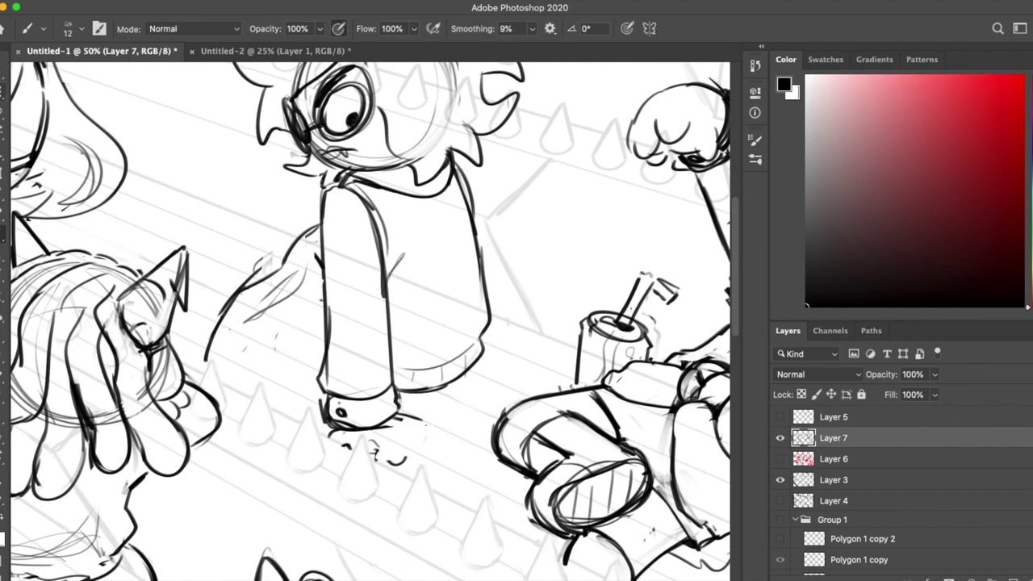
key(super+z)
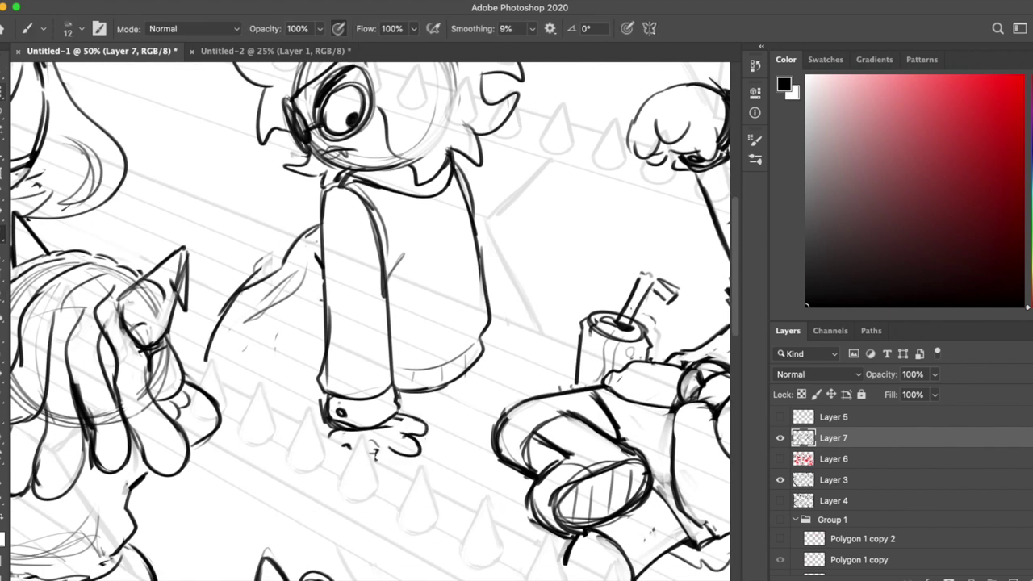
key(e)
drag(367, 448, 428, 424)
key(b)
Step: Erase and redraw the outline of the kneeling character's far shoe
mouse_move(306, 541)
mouse_down()
mouse_move(623, 376)
mouse_move(625, 317)
mouse_up()
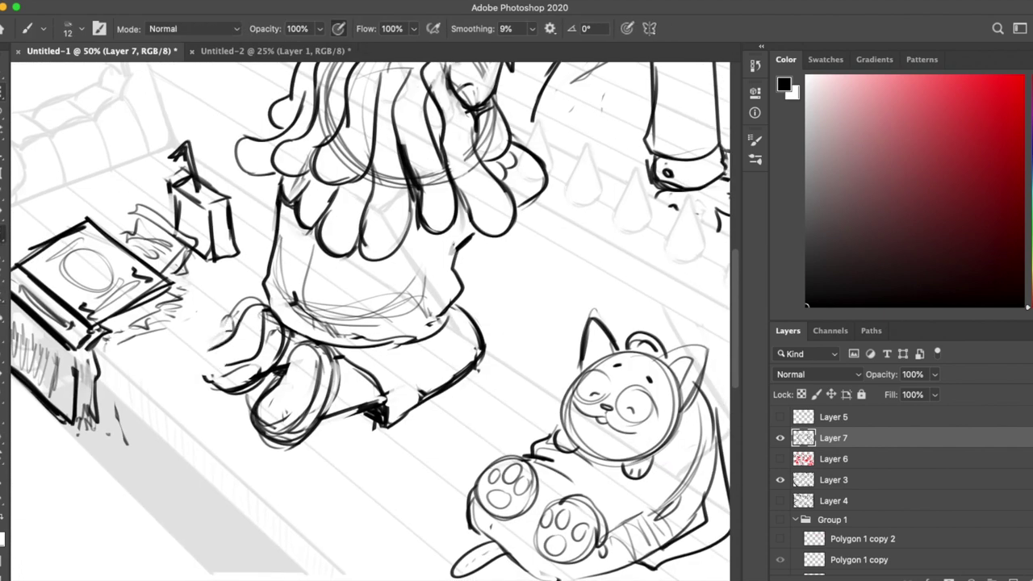
key(e)
key(b)
Step: Erase the cat-like character's arms and redraw them with a cleaner belly line
mouse_move(565, 364)
mouse_down()
mouse_move(439, 283)
mouse_move(427, 229)
mouse_up()
key(l)
key(e)
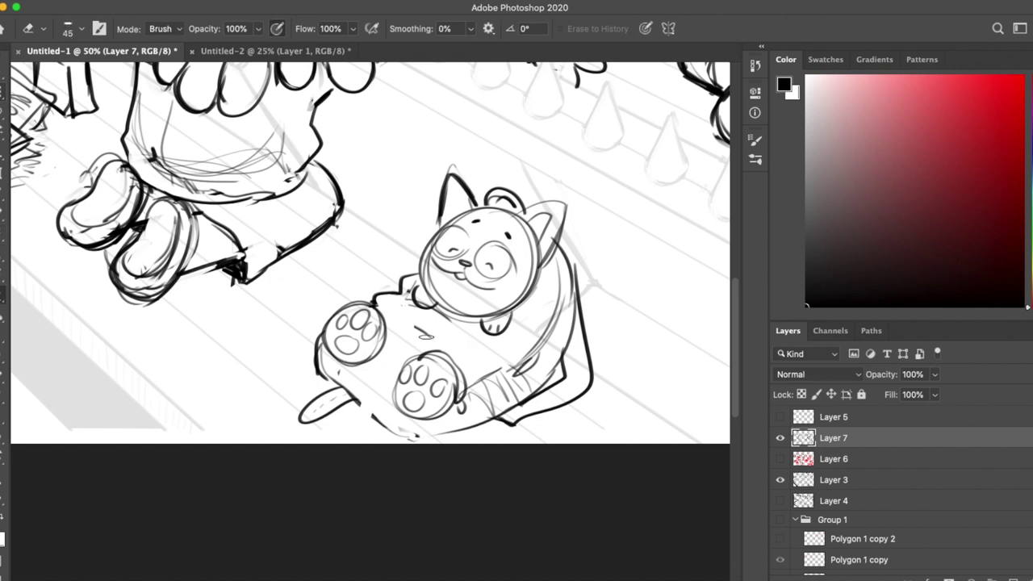
key(b)
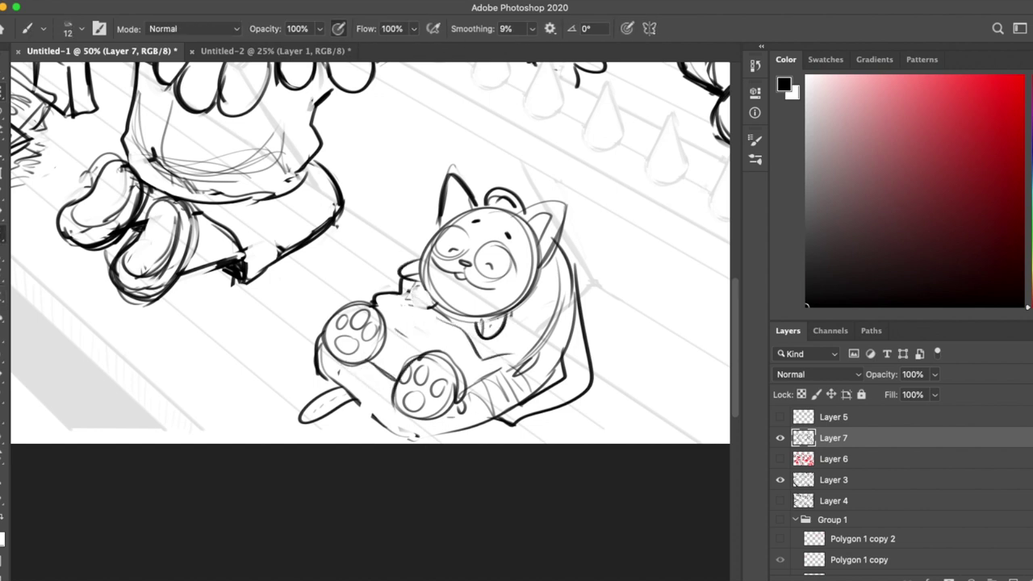
Step: Outline the cat-like character's ears in bold, darken their insides and firm up the lower body edge
drag(529, 211, 540, 265)
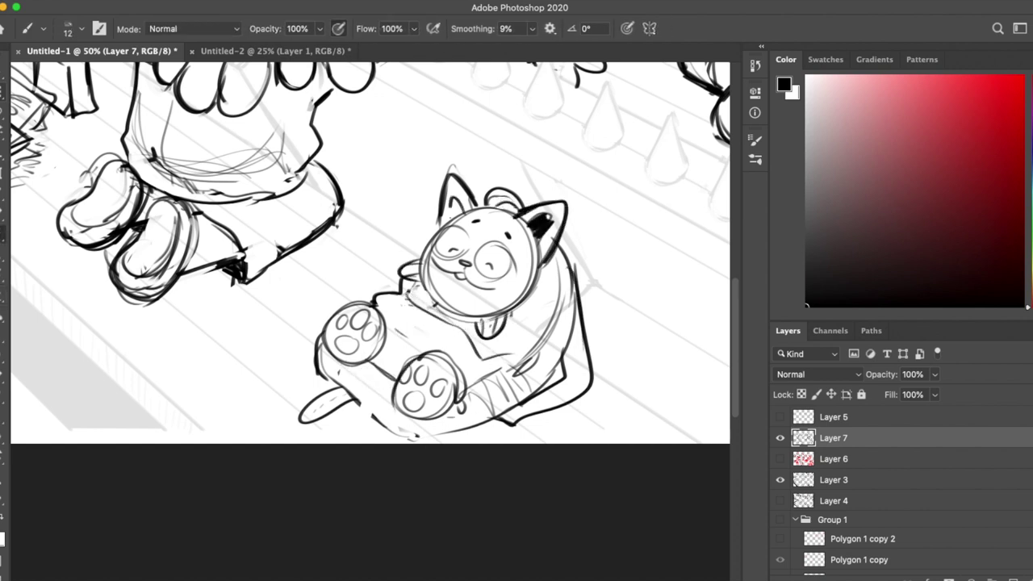
key(ctrl+z)
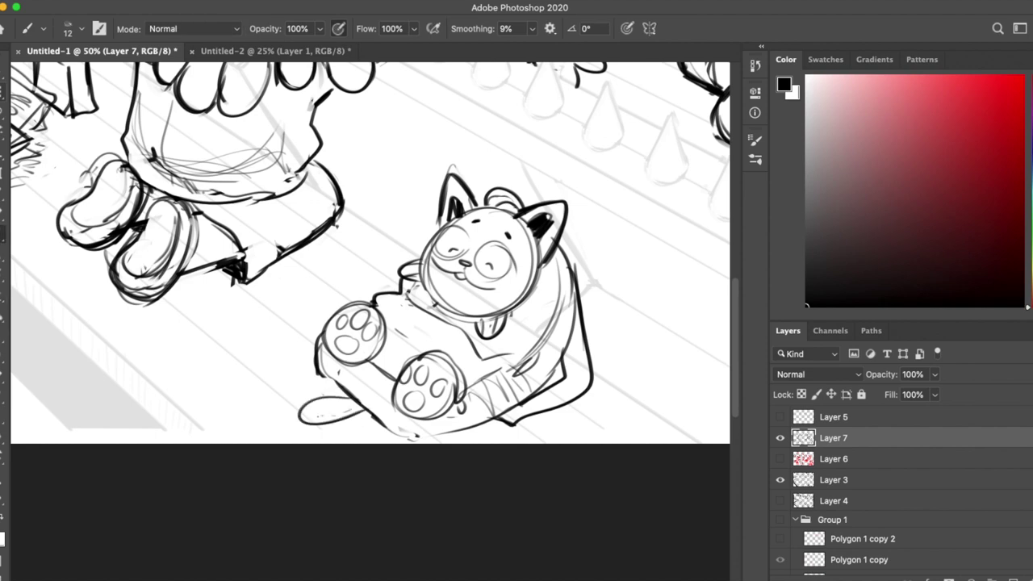
scroll(371, 323, up, 6)
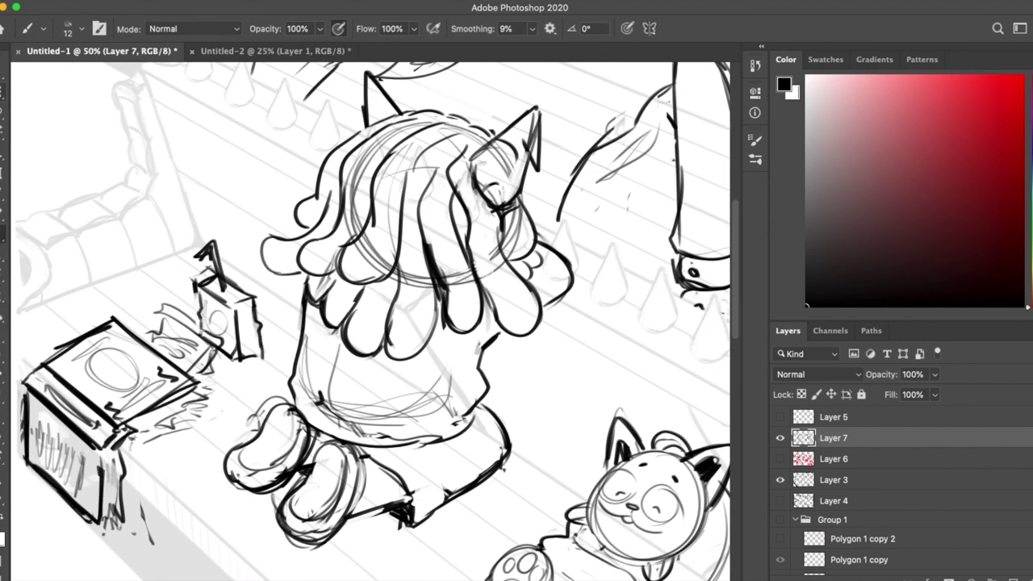
Step: Show the Group 1 grid and rework the long-haired character's neckline, sleeve and clasped hands
scroll(274, 376, up, 10)
click(780, 519)
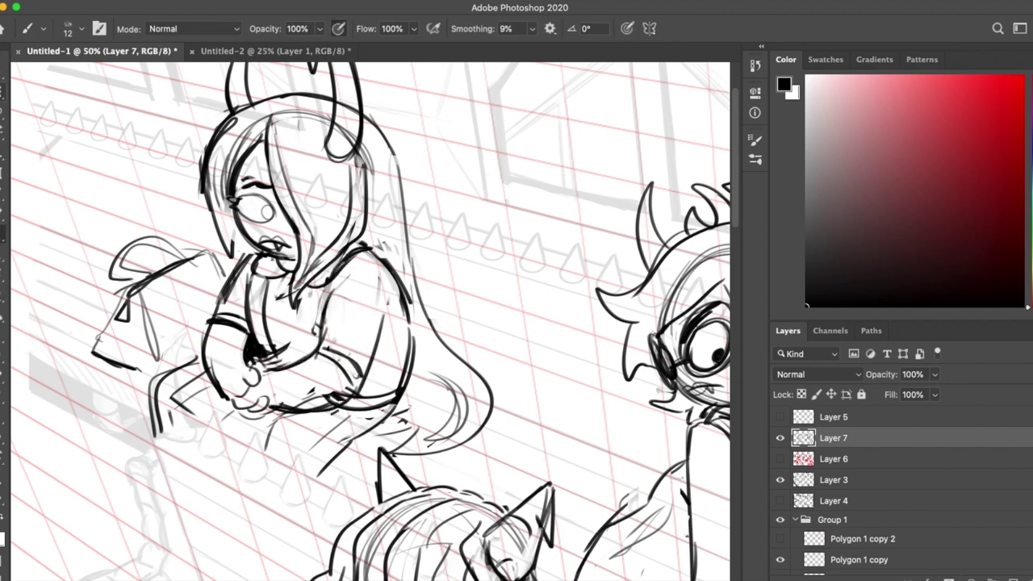
key(e)
key(b)
key(e)
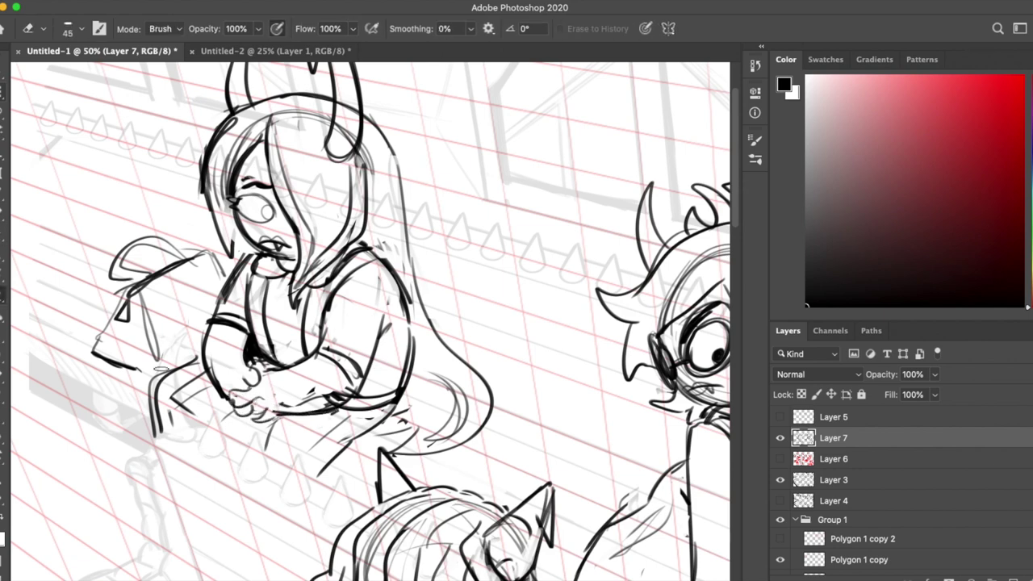
key(b)
key(e)
key(b)
Step: Erase and rework the standing character's tall front horn, undoing the last attempt at its shape
mouse_move(422, 226)
mouse_down()
mouse_move(469, 334)
mouse_move(252, 228)
mouse_up()
key(e)
key(b)
drag(484, 238, 520, 270)
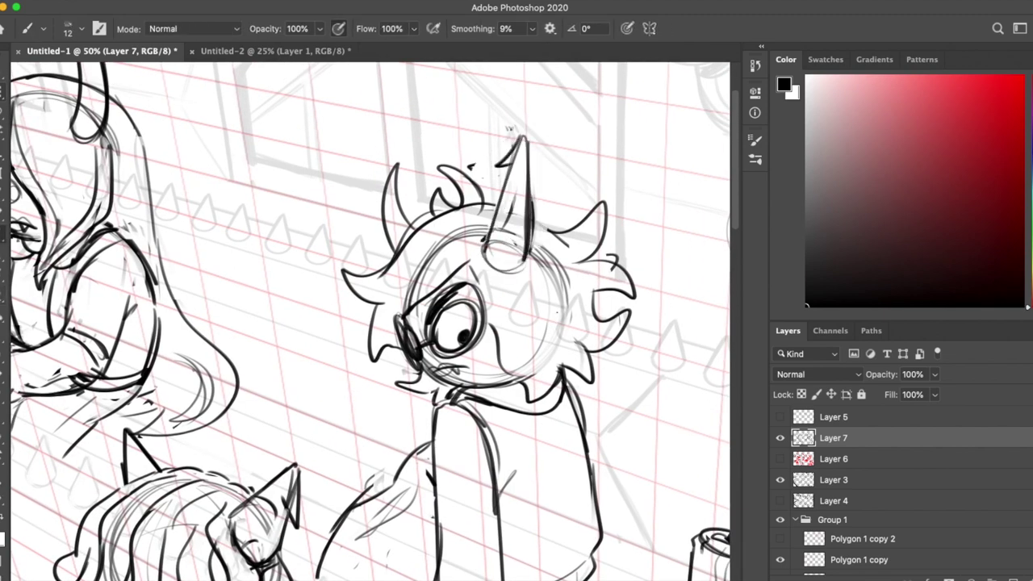
key(e)
key(super+z)
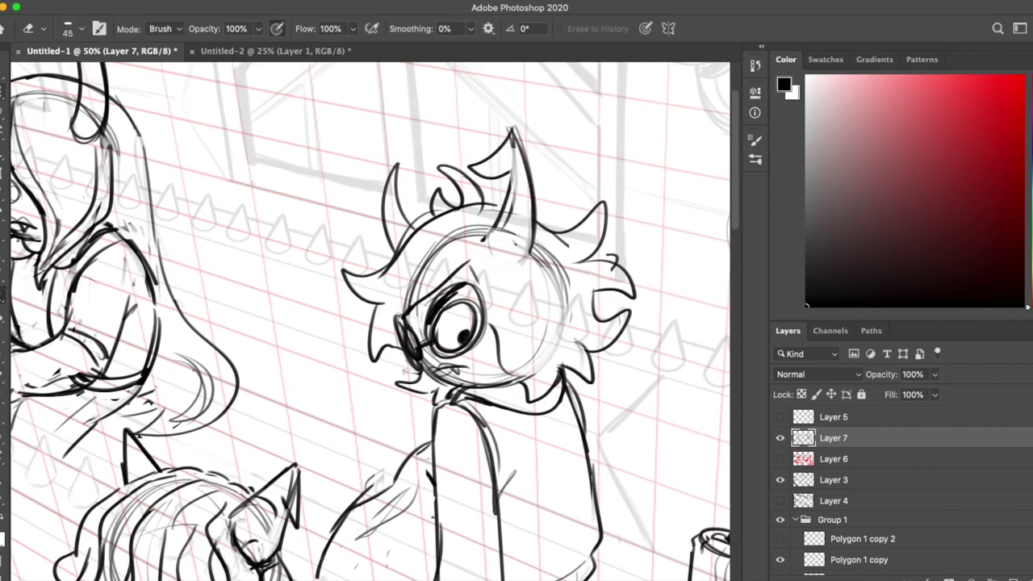
key(super+minus)
key(super+plus)
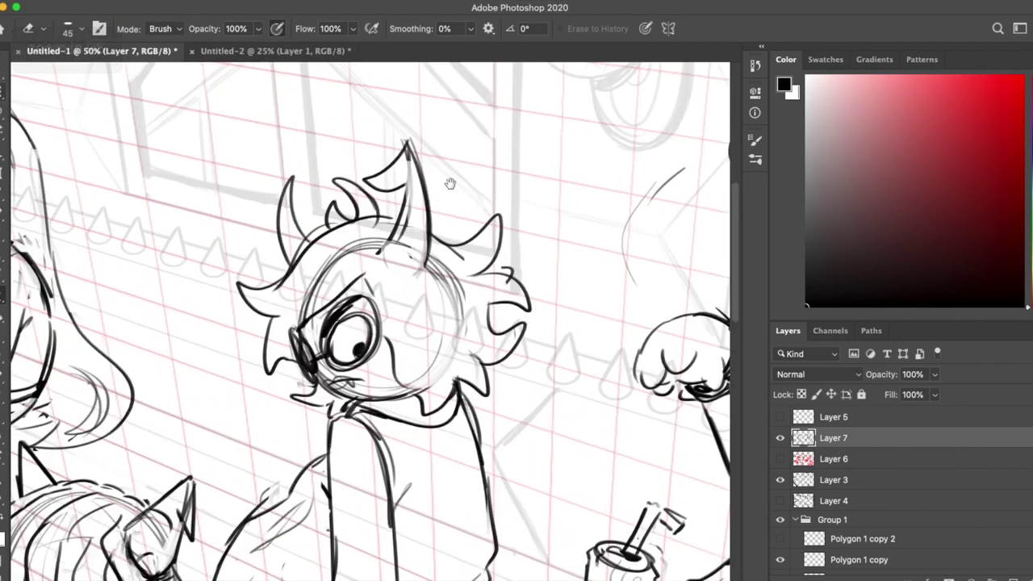
Step: Redraw the standing character's front horn lower over the forehead with a rounded base
key(b)
key(e)
key(b)
scroll(372, 323, down, 1)
mouse_move(358, 144)
mouse_down()
mouse_move(368, 255)
mouse_move(399, 242)
mouse_up()
key(e)
scroll(371, 323, down, 3)
key(b)
drag(345, 194, 336, 196)
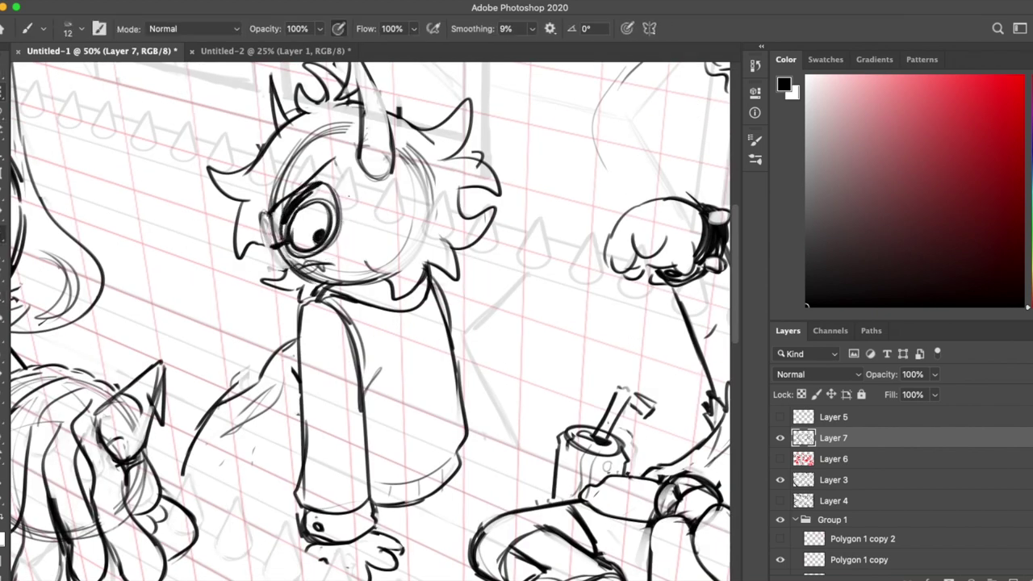
Step: Draw a pointed hair lock across the standing character's face and rework the tufts beside the cheek
drag(365, 261, 393, 284)
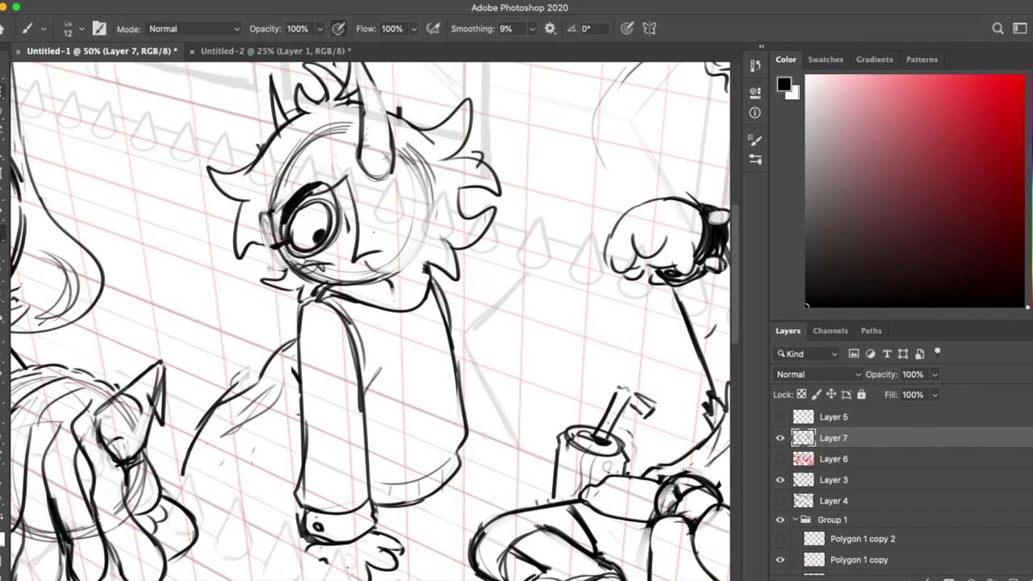
scroll(371, 323, down, 2)
key(l)
key(v)
key(b)
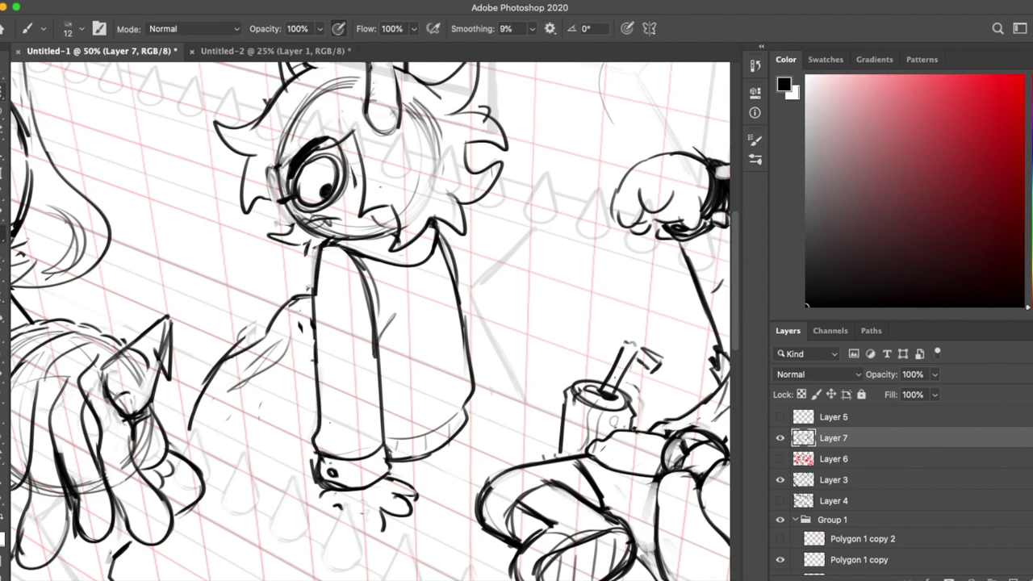
Step: Reshape the curled hair behind the standing character's head and add fold lines to the sleeve
scroll(371, 323, down, 3)
key(e)
scroll(371, 323, up, 5)
key(b)
drag(396, 150, 434, 108)
drag(440, 188, 452, 246)
key(e)
drag(403, 161, 379, 250)
key(b)
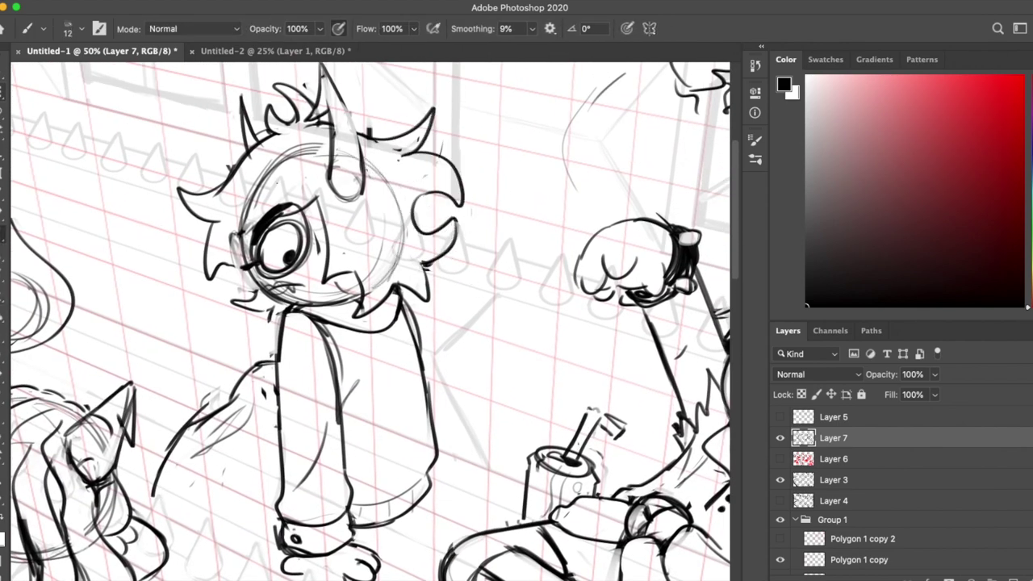
Step: Rework the foreground horned character's round-based horn, hair edge and collar lines
scroll(371, 323, right, 7)
scroll(371, 323, down, 3)
key(e)
key(b)
key(e)
key(b)
key(e)
key(b)
scroll(597, 266, down, 5)
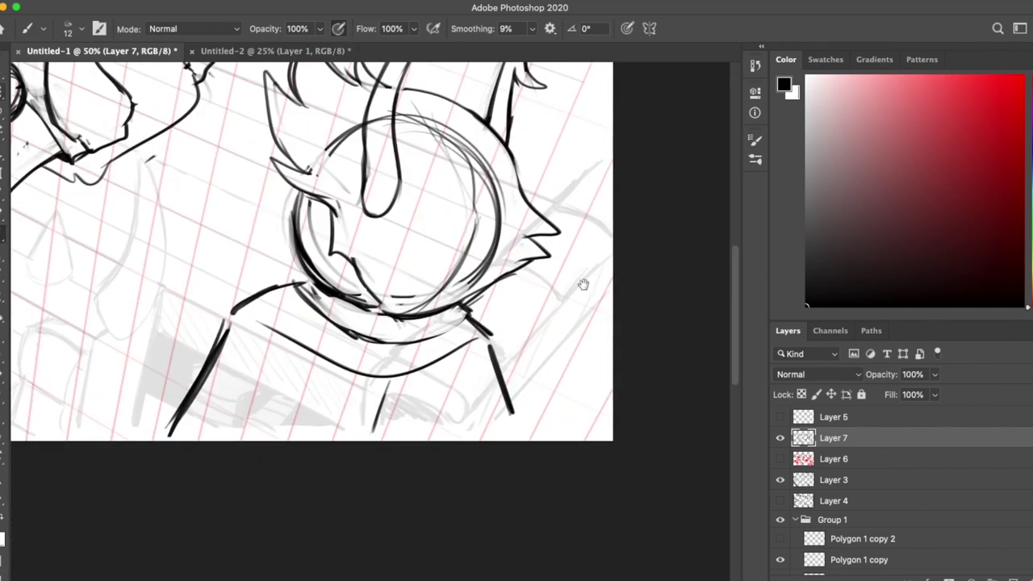
Step: Clean up the kneeling character's leg and shoe outlines
scroll(422, 288, left, 5)
key(e)
key(b)
scroll(371, 299, up, 1)
scroll(371, 298, left, 1)
key(l)
key(v)
key(b)
key(e)
key(b)
key(e)
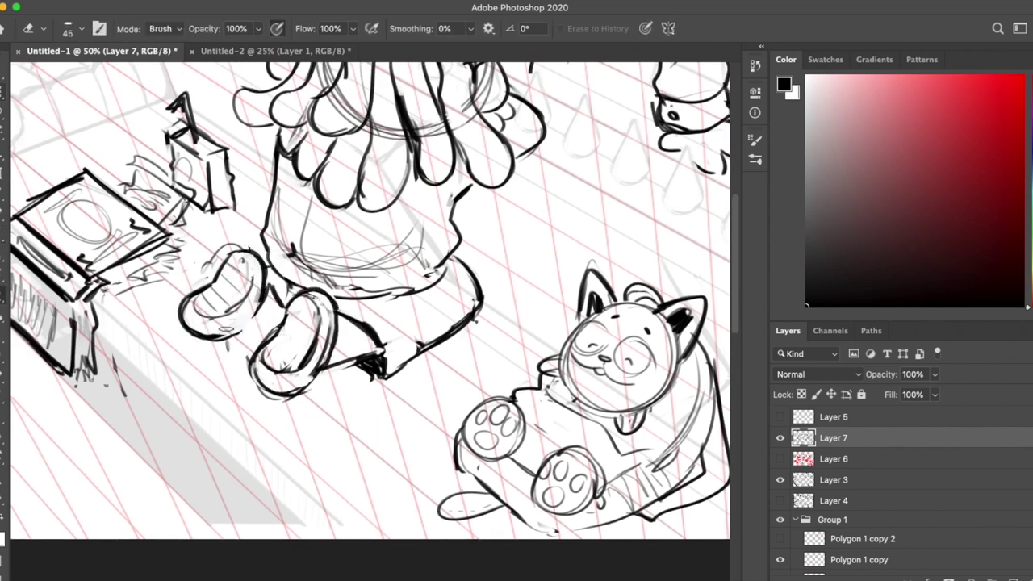
Step: Redraw the kneeling character's shirt hem as a clean bold curve
key(b)
scroll(370, 301, down, 1)
scroll(371, 301, left, 1)
key(e)
key(b)
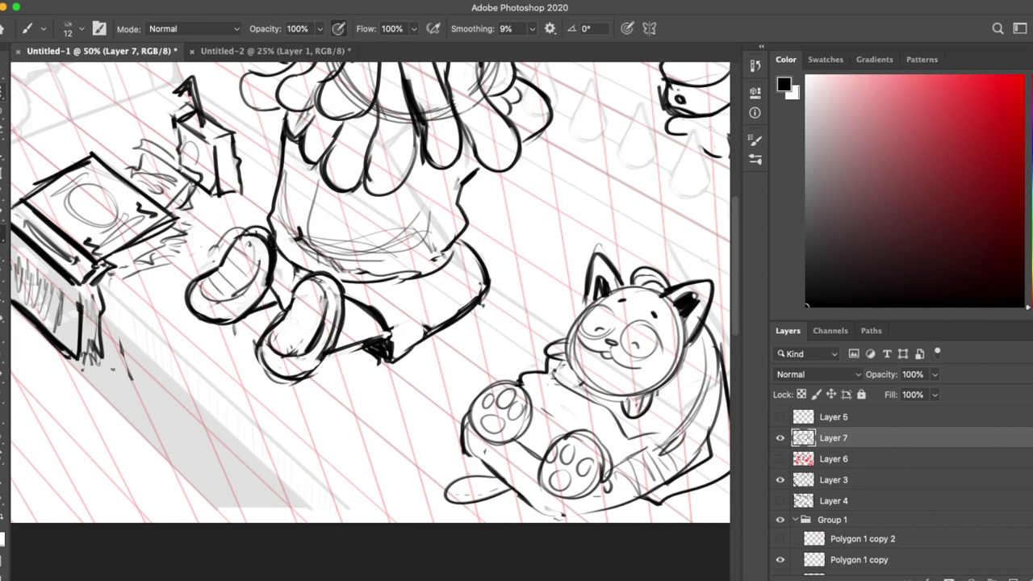
scroll(371, 299, up, 2)
scroll(371, 298, right, 1)
drag(371, 299, 327, 285)
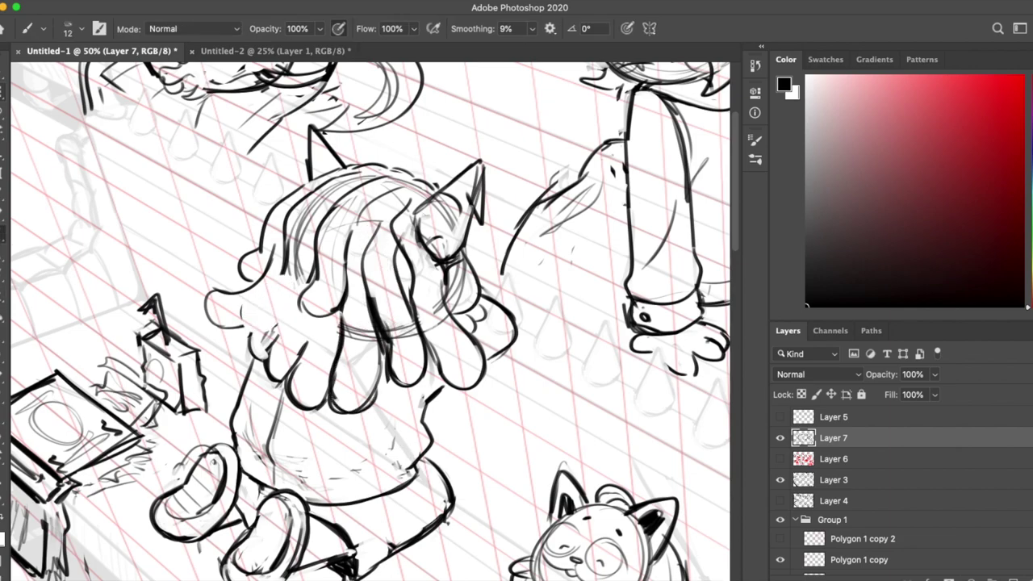
Step: Redraw the rounded hair locks hanging over the kneeling character's shoulder
key(e)
key(b)
key(e)
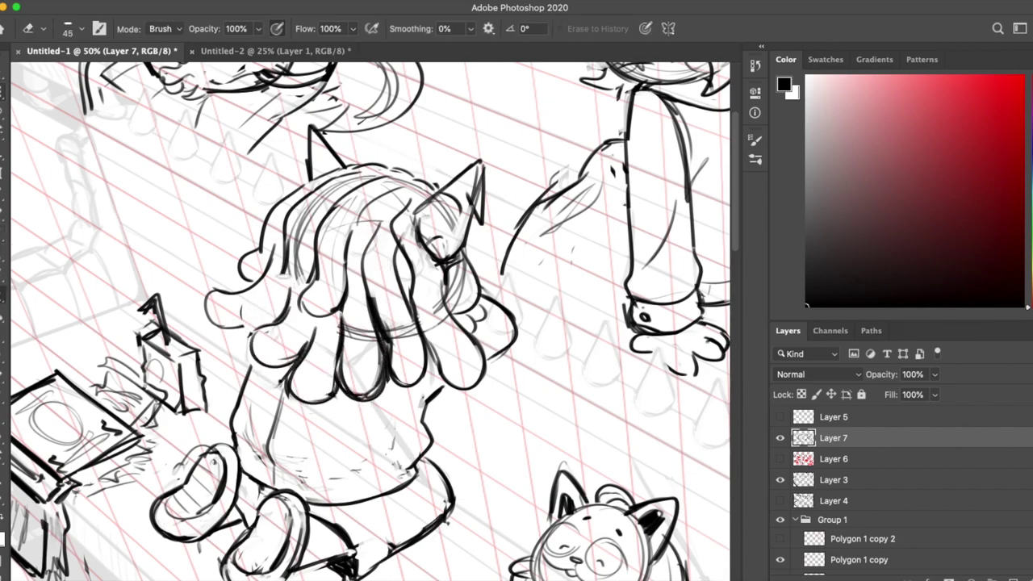
key(b)
Step: Redraw the standing character's back hair as smaller pointed curls down to the collar
scroll(497, 327, down, 2)
scroll(497, 328, up, 10)
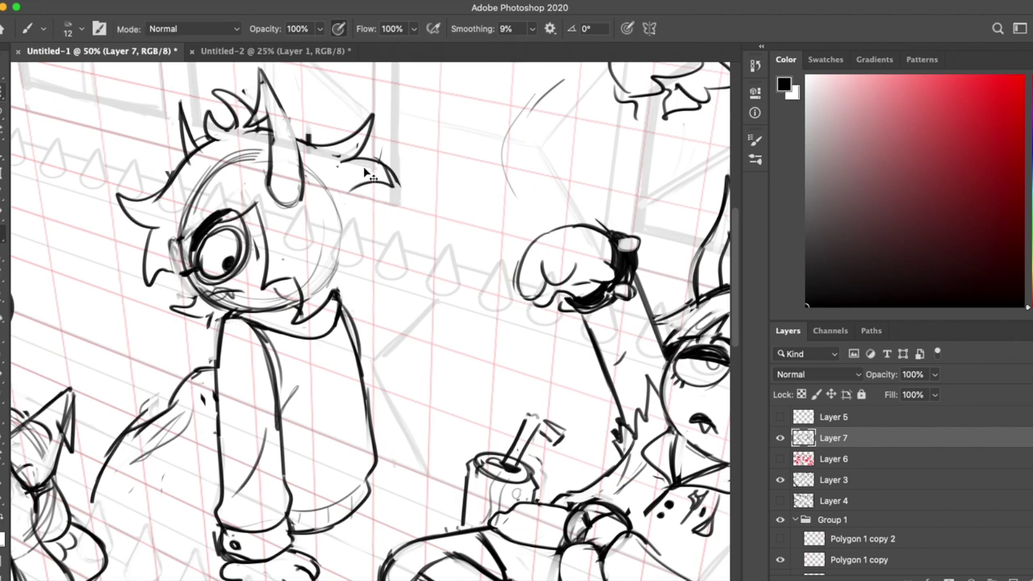
key(e)
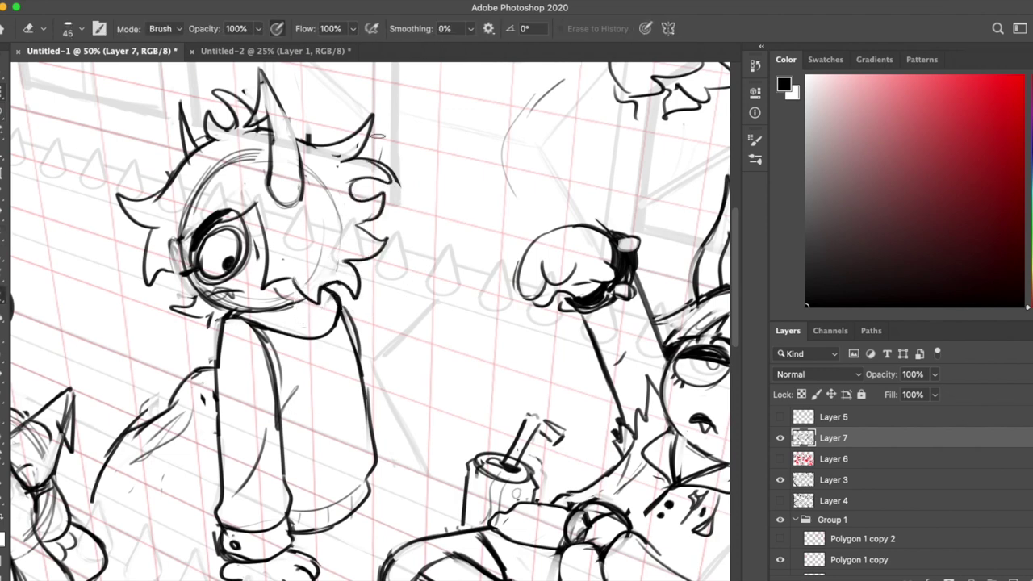
drag(378, 137, 390, 163)
Step: Delete the reclining character's old horns and firm up the top outline of the head
scroll(375, 303, right, 8)
scroll(375, 304, down, 4)
key(b)
scroll(375, 322, up, 3)
key(e)
key(l)
key(Delete)
key(b)
scroll(370, 321, down, 2)
scroll(371, 321, right, 1)
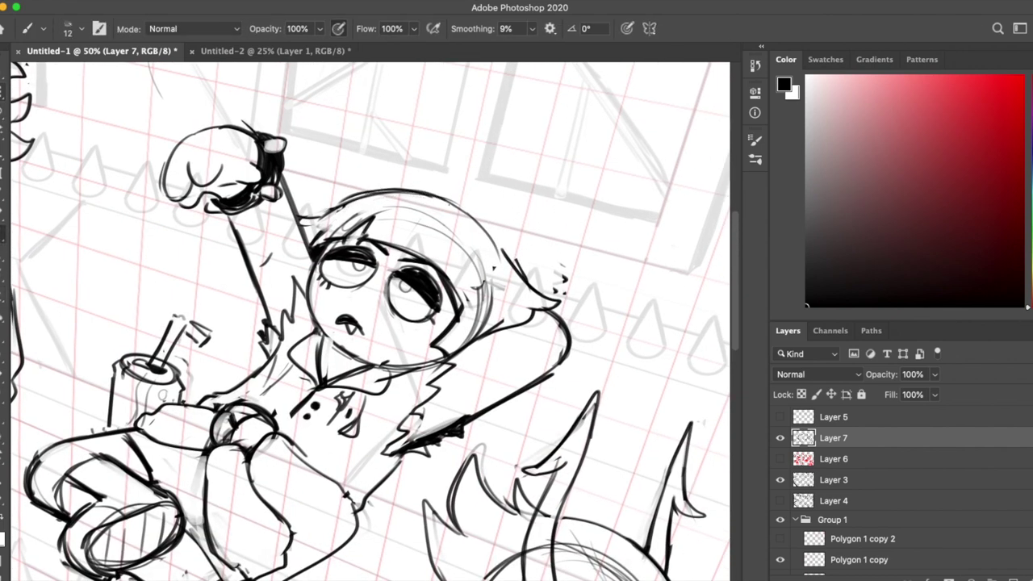
Step: Draw two new curved horns on the reclining character, with a notched tip on the far one
scroll(371, 321, down, 2)
scroll(370, 321, right, 1)
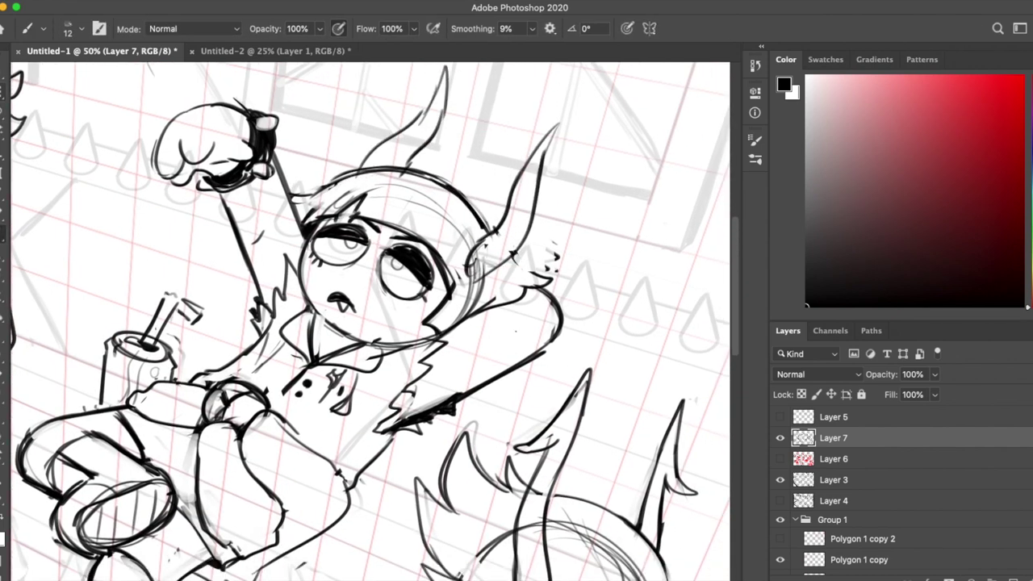
scroll(370, 322, up, 2)
scroll(370, 322, right, 1)
key(e)
key(b)
key(e)
key(b)
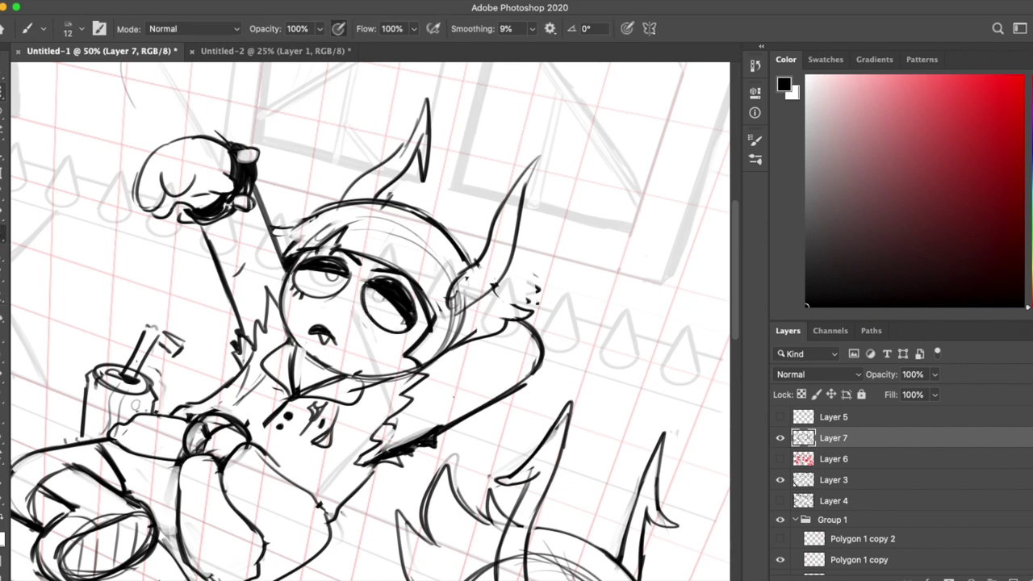
Step: Add a hair tuft between the reclining character's horns, lower eyelashes and a pointed tuft beside the bent arm
key(e)
key(b)
drag(426, 318, 400, 369)
key(e)
key(b)
drag(428, 236, 472, 241)
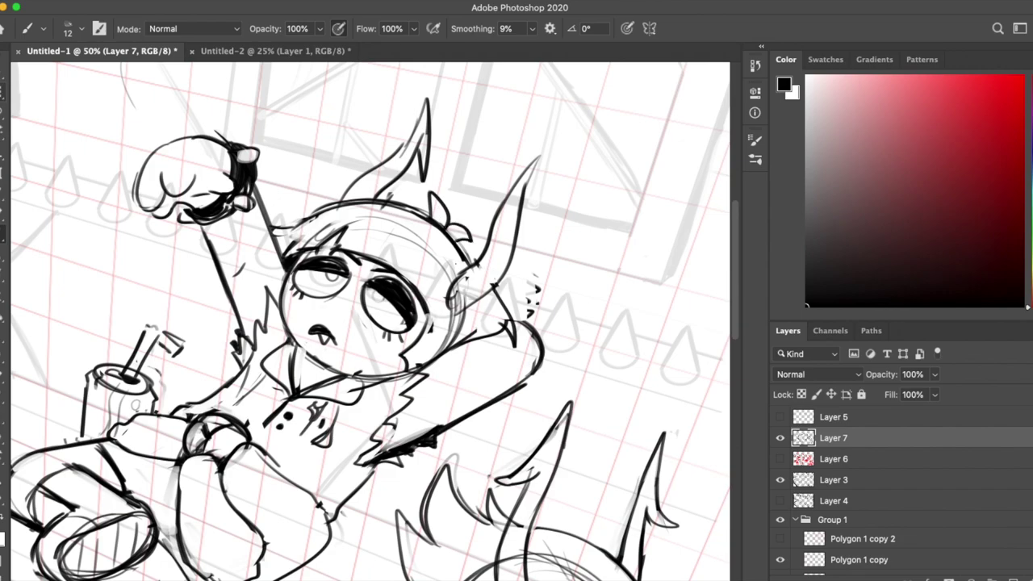
key(e)
Step: Firm up the long-haired character's shoulder, sleeve and forearm outlines and erase stray marks
key(ctrl+minus)
key(b)
key(e)
scroll(329, 219, up, 2)
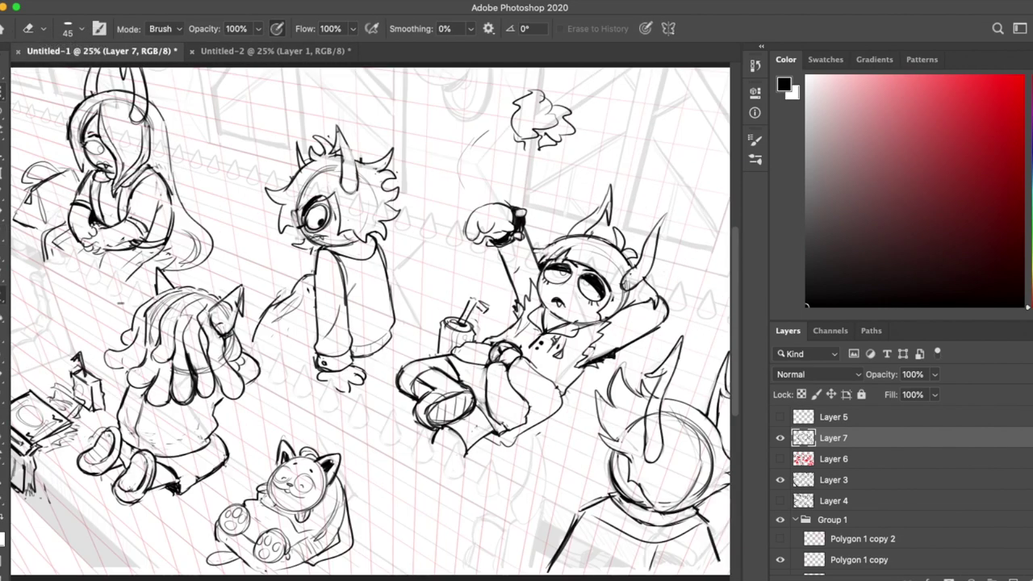
key(b)
scroll(329, 220, up, 2)
drag(413, 284, 398, 382)
drag(282, 245, 271, 340)
scroll(370, 321, down, 1)
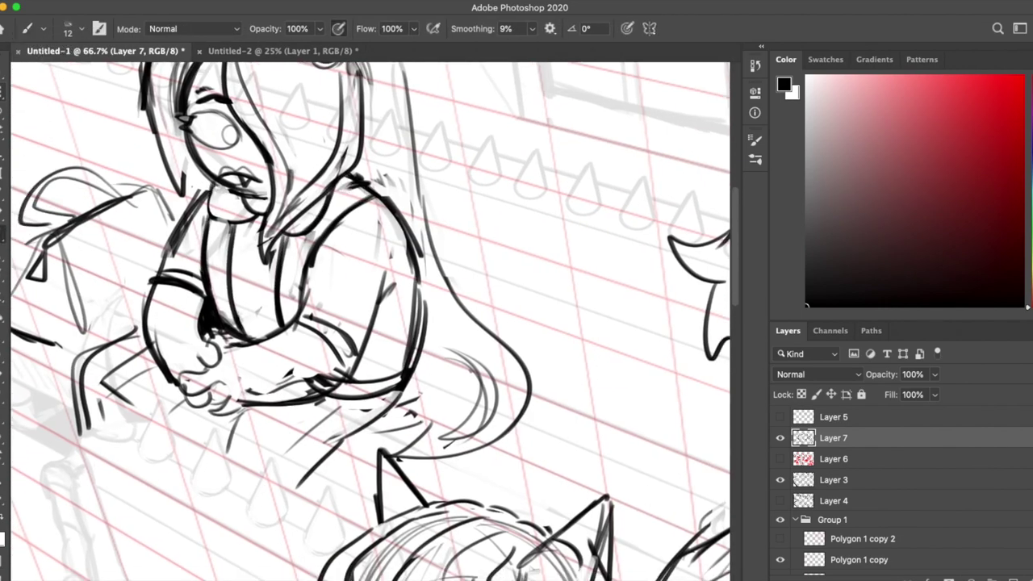
key(e)
scroll(371, 321, up, 1)
click(357, 178)
Step: Flip the canvas horizontally and view the whole drawing
key(ctrl+minus)
key(ctrl+minus)
key(ctrl+minus)
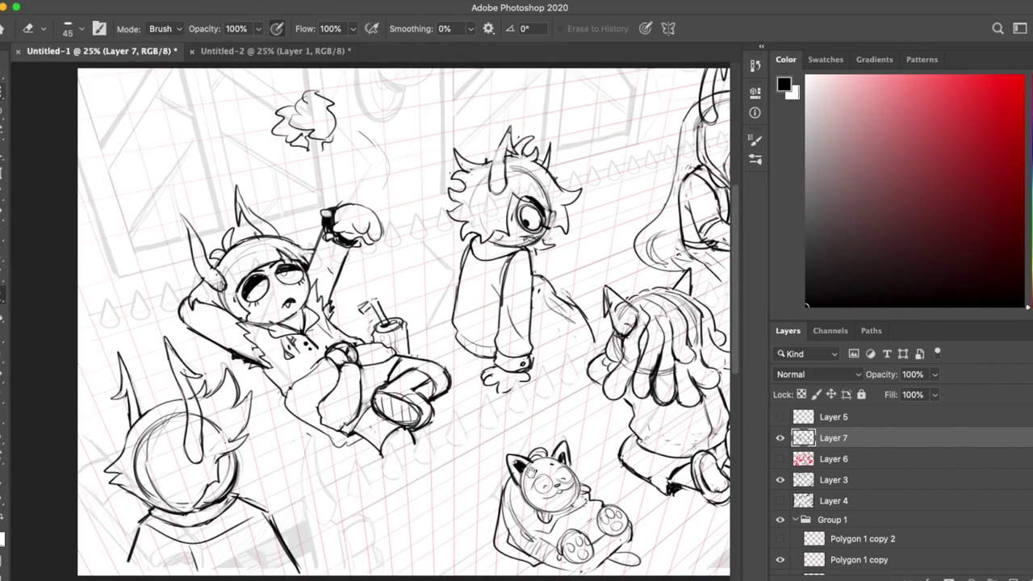
Step: Select the reclining character's upper body and rotate it clockwise by about 7 degrees
key(ctrl+plus)
key(l)
key(ctrl+t)
drag(121, 101, 145, 89)
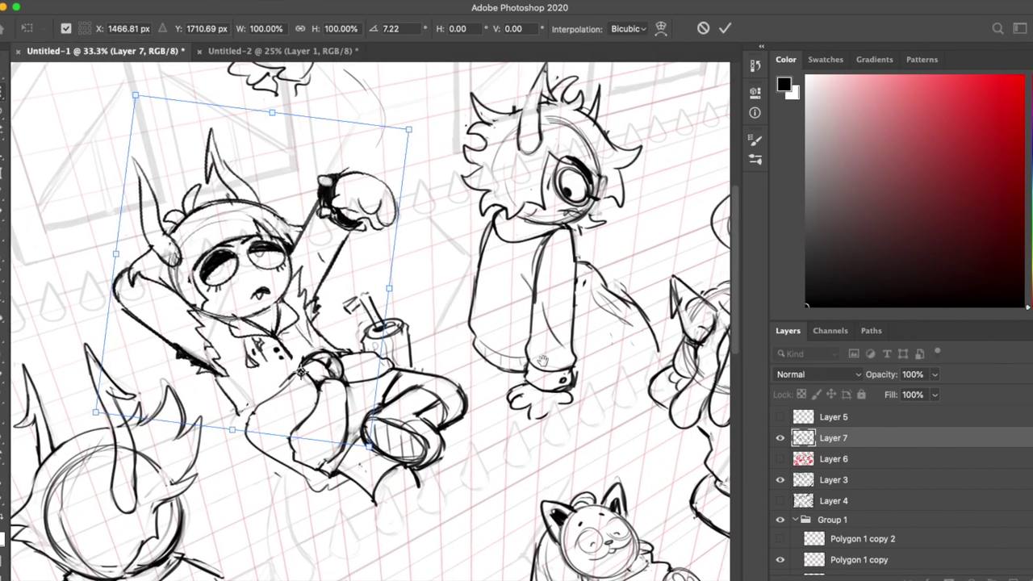
key(Return)
key(ctrl+d)
Step: Reconnect the reclining character's rotated torso to the waist and redraw the can's bent straw
key(b)
scroll(371, 323, down, 2)
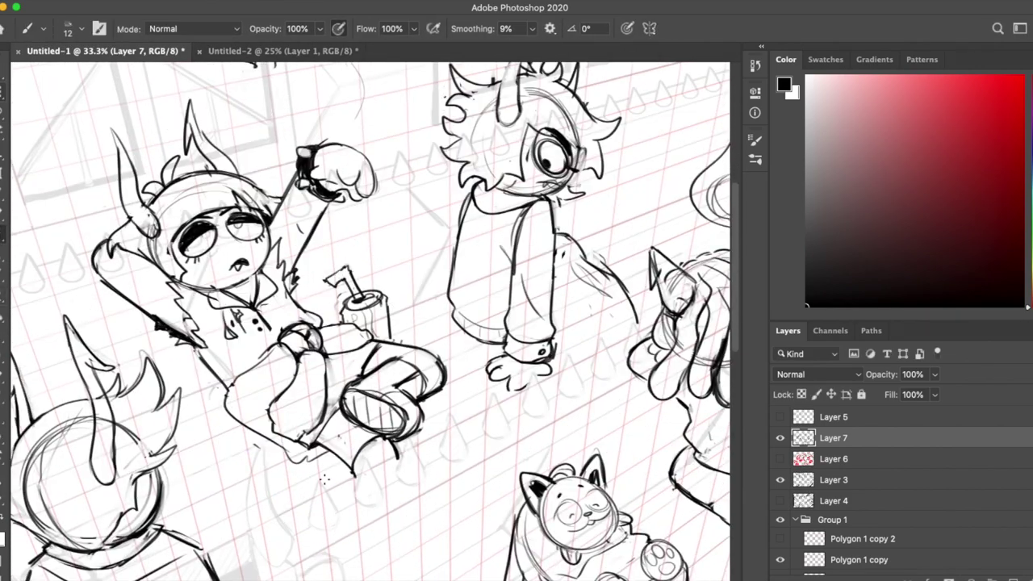
scroll(371, 323, up, 2)
key(e)
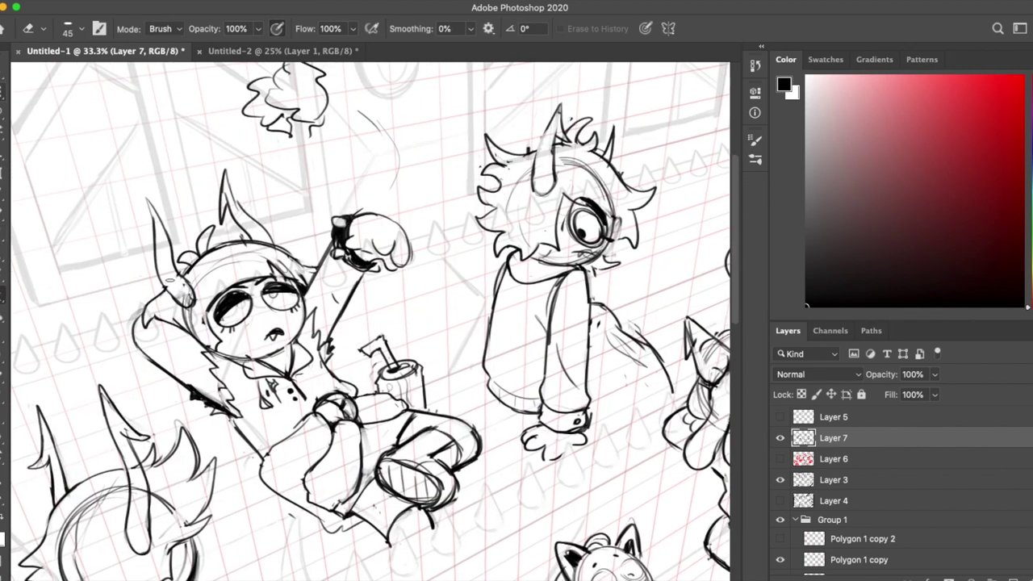
Step: Move the standing character's cuff and hand slightly lower and reconnect the sleeve lines
scroll(372, 323, right, 5)
scroll(371, 323, down, 2)
key(l)
drag(267, 266, 268, 272)
key(v)
drag(313, 302, 316, 312)
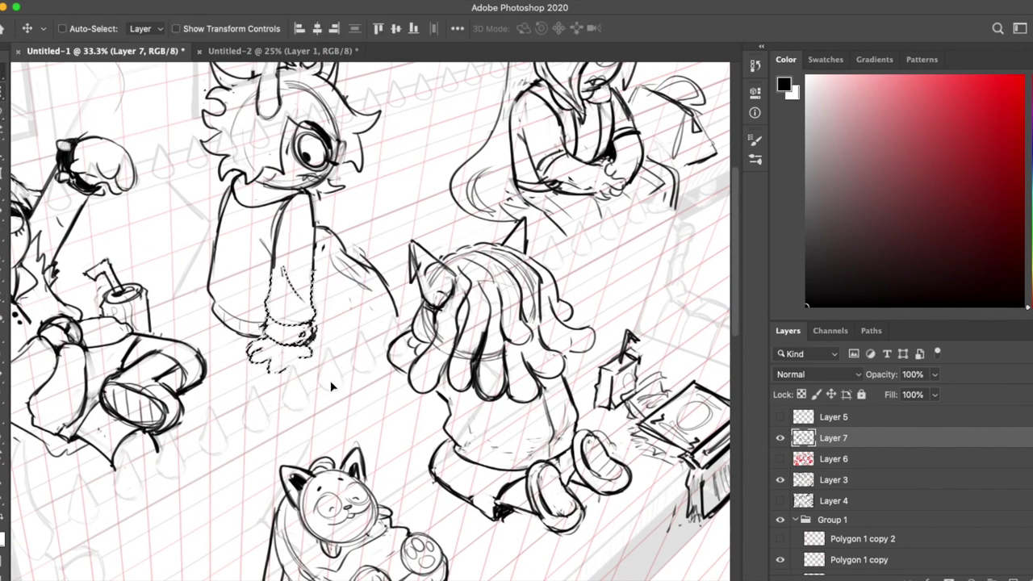
key(b)
key(ctrl+d)
scroll(331, 387, right, 2)
scroll(331, 388, down, 3)
key(e)
key(b)
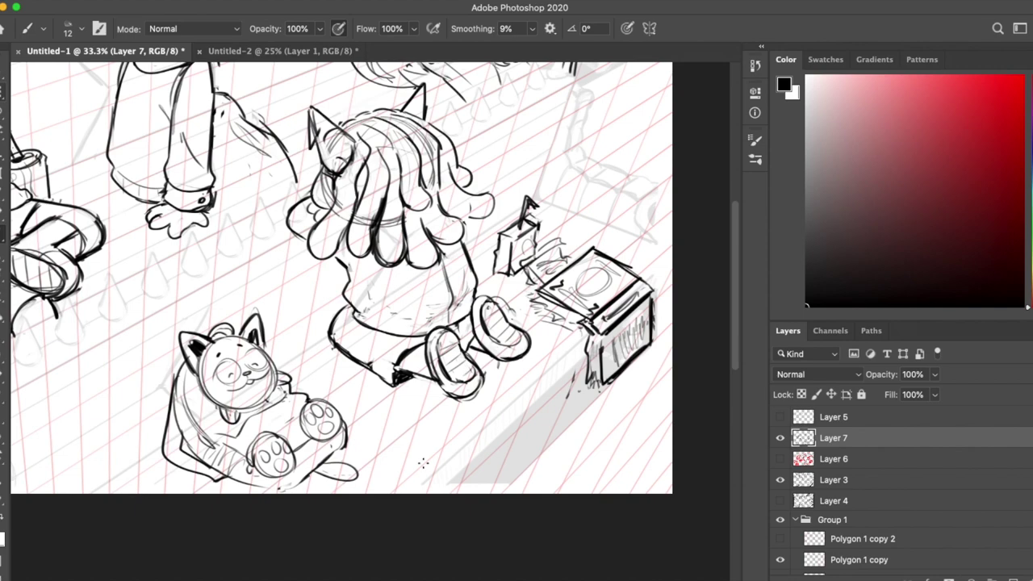
Step: Touch up the reclining character's outlines and rework the raised fist with its dark glove cuff
scroll(422, 463, up, 3)
scroll(422, 462, left, 3)
key(e)
key(b)
key(e)
scroll(323, 357, up, 1)
key(ctrl+z)
key(b)
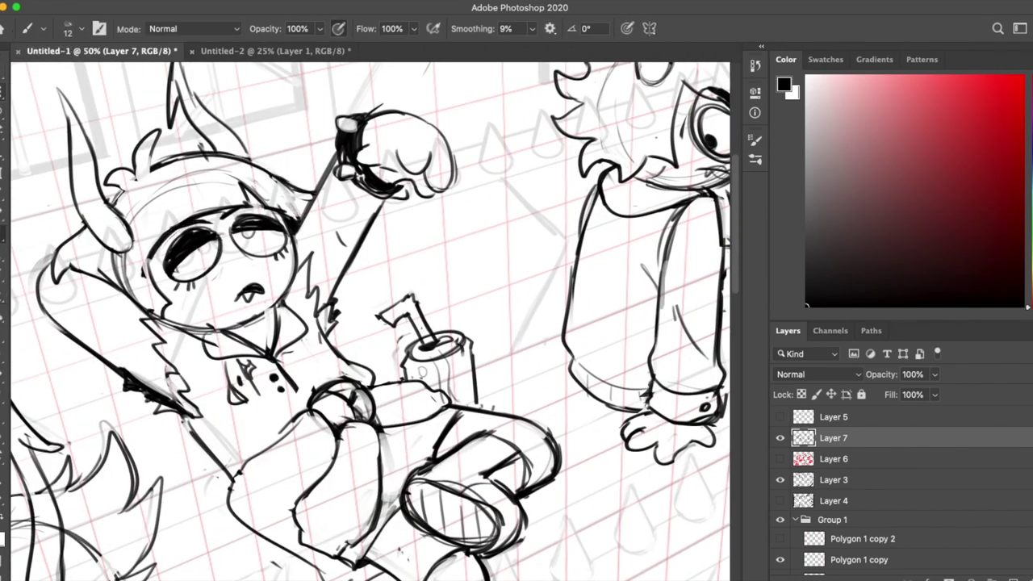
key(e)
drag(339, 170, 353, 173)
key(b)
key(ctrl+minus)
key(ctrl+minus)
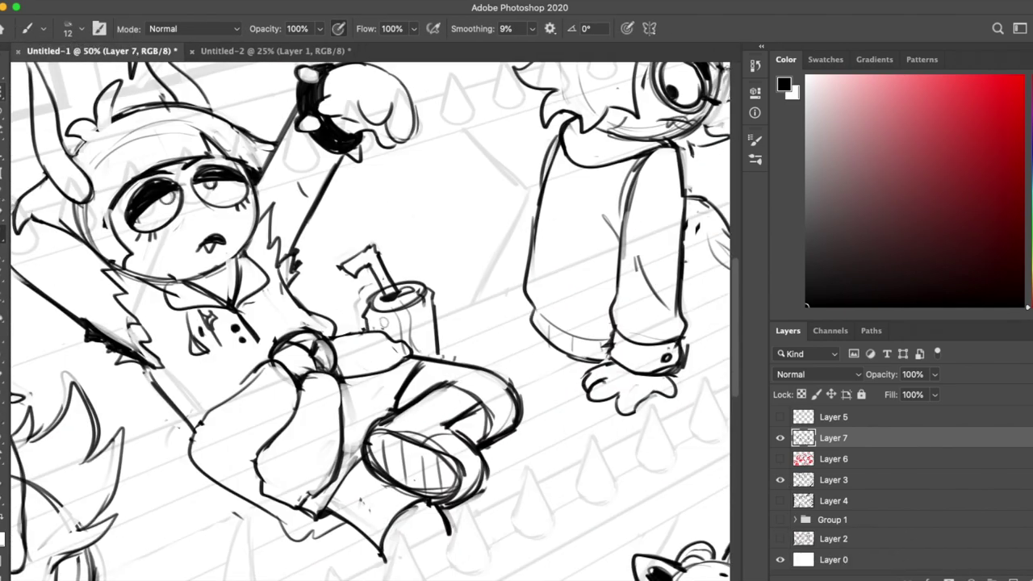
Step: Show the Group 1 grid and redraw the drink can's lid, side and straw opening
scroll(370, 321, down, 1)
click(779, 519)
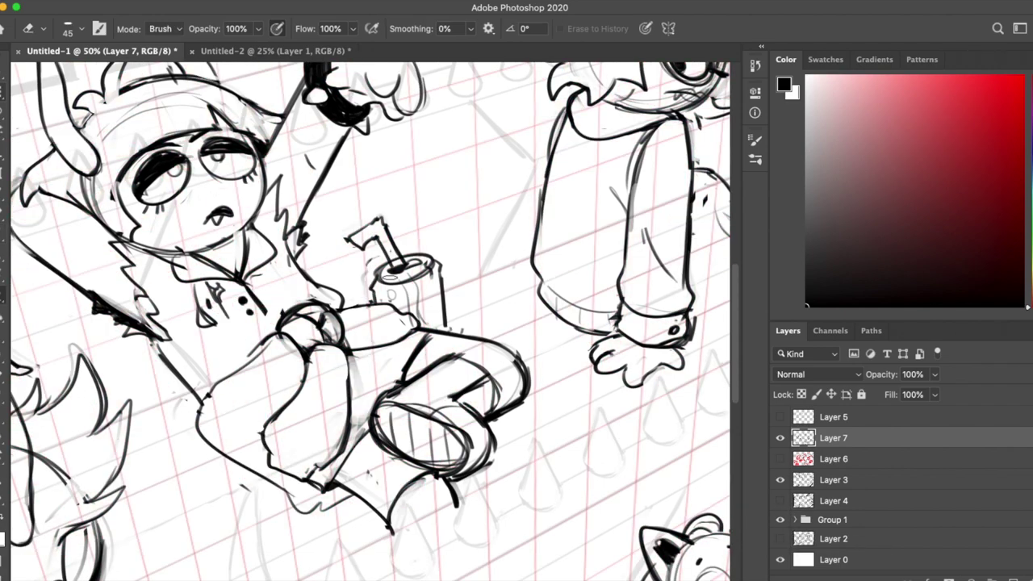
key(e)
key(b)
key(e)
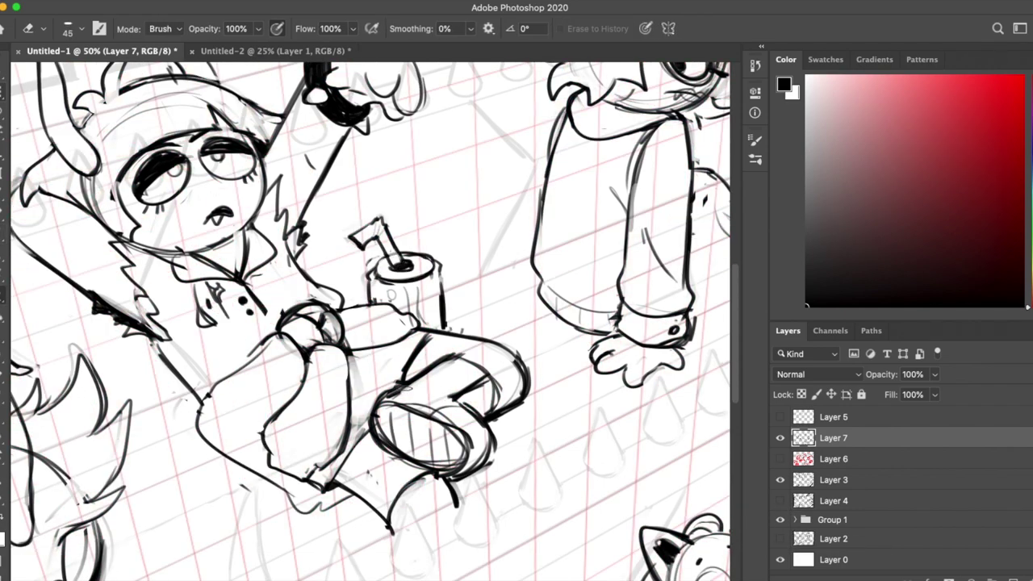
Step: Hide the Layer 7 sketch and add an empty Layer 8 inside a new Group 2 above Layer 3
key(ctrl+minus)
key(ctrl+minus)
key(ctrl+minus)
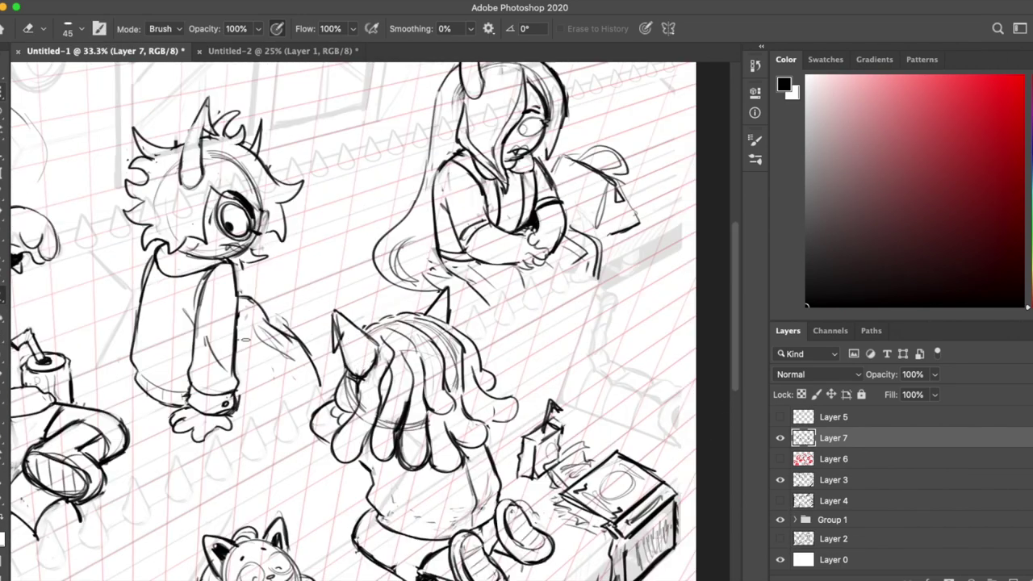
key(space)
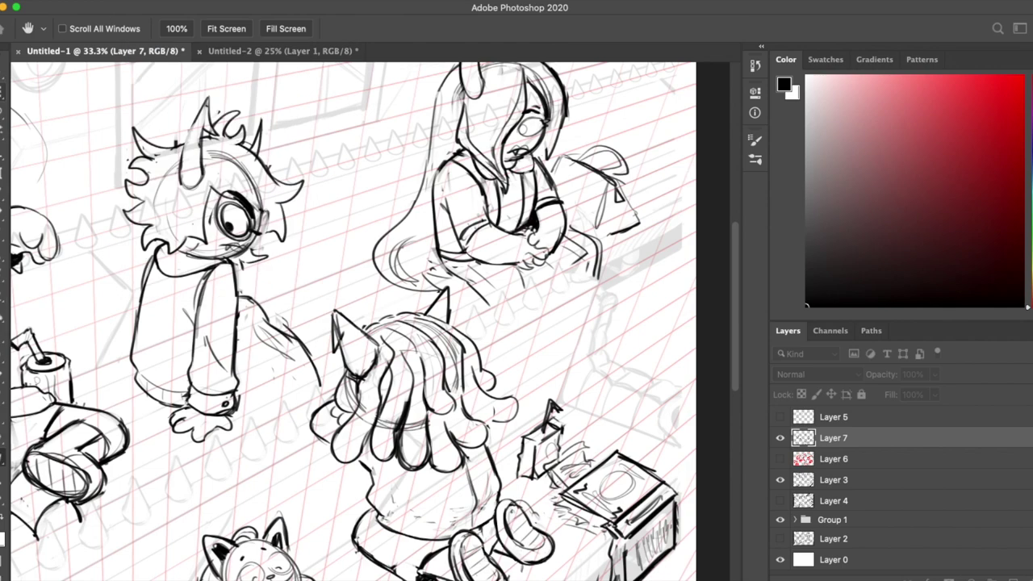
drag(141, 307, 176, 296)
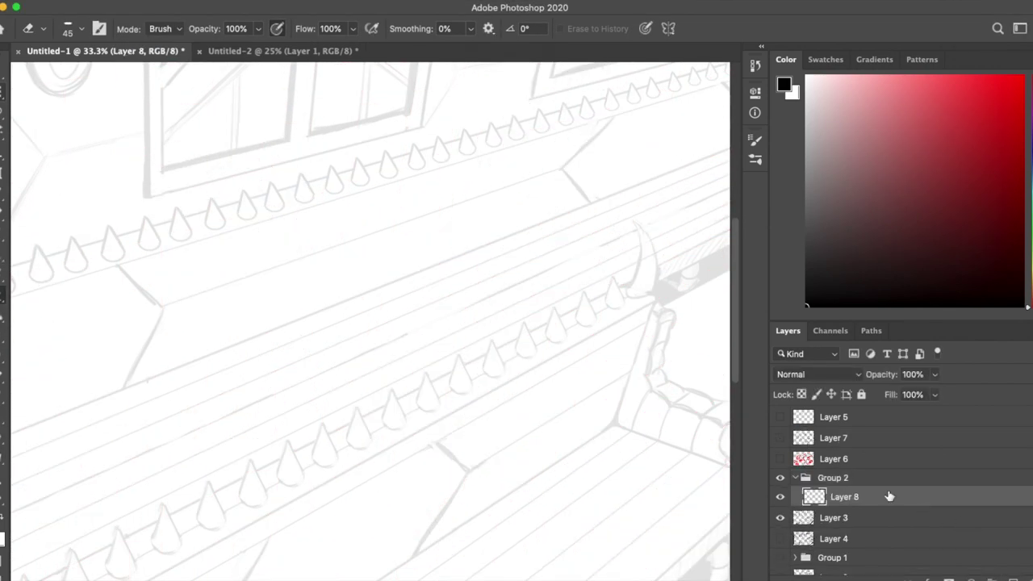
Step: Try to ink a straight black line along the rail behind the upper row of spikes
key(b)
key(ctrl+plus)
key(ctrl+plus)
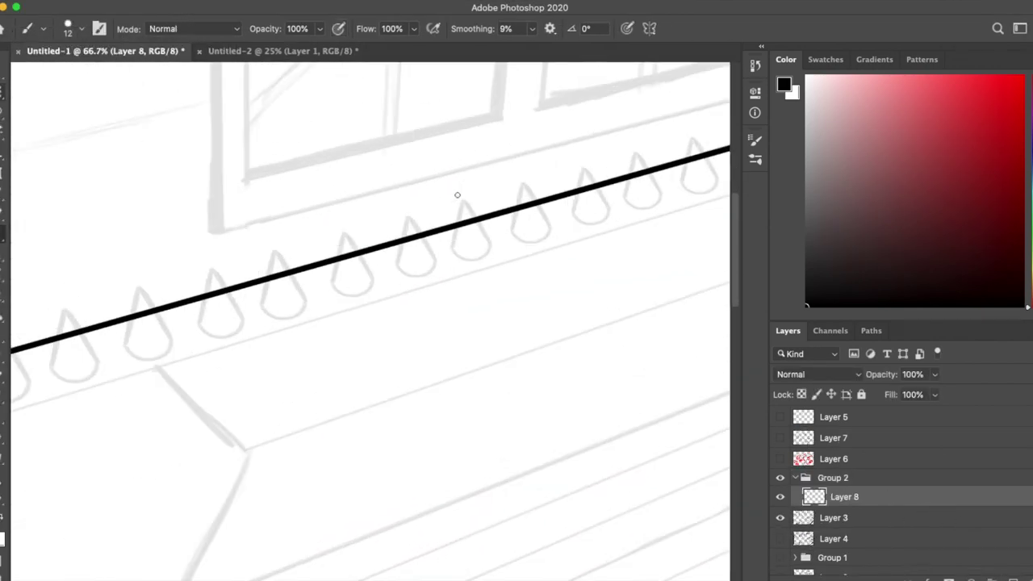
key(space)
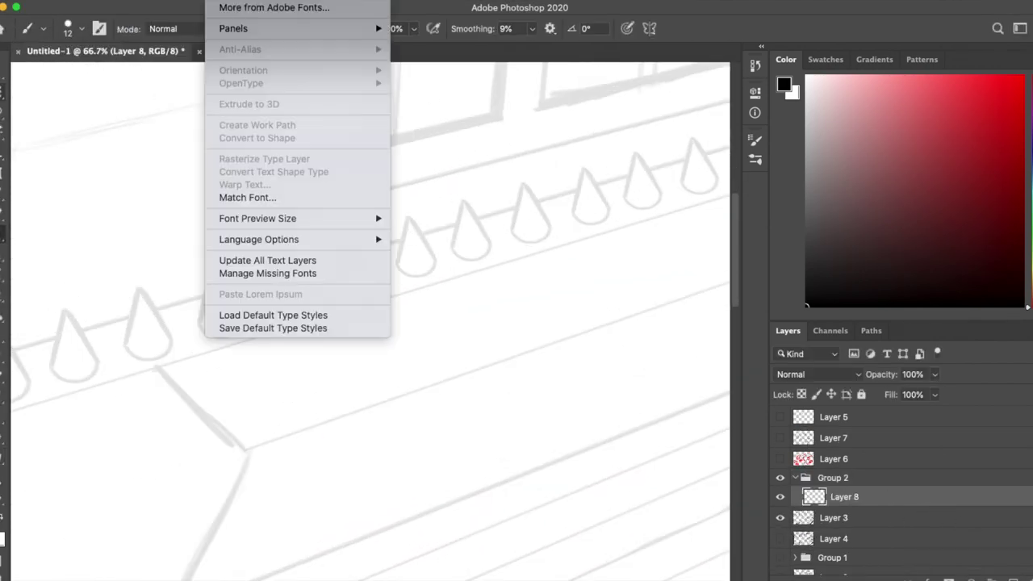
key(Escape)
key(space)
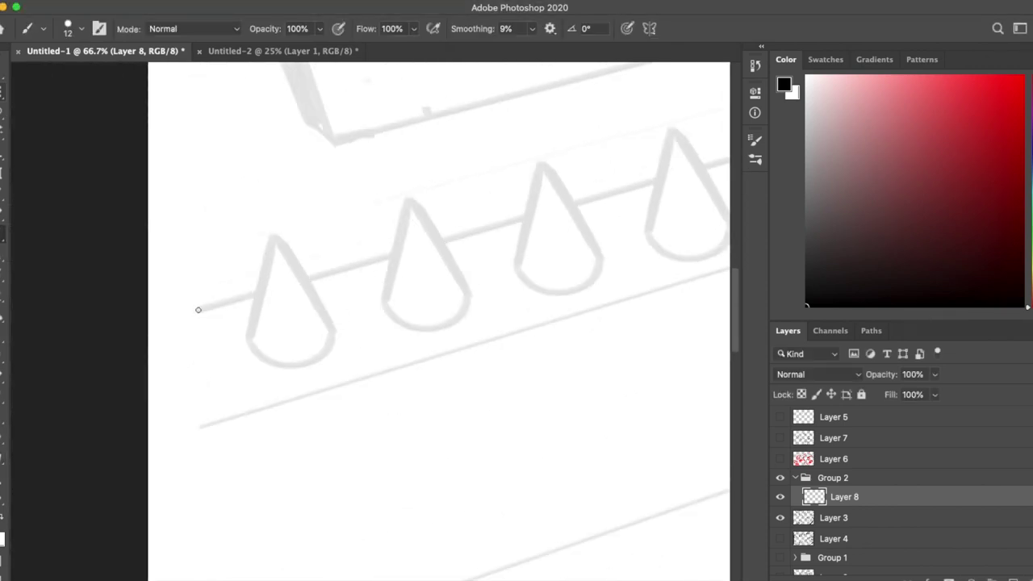
Step: Ink the curved base of the large horn at the rail's end and the straight post edge beneath it with the 12 px brush
key(super+minus)
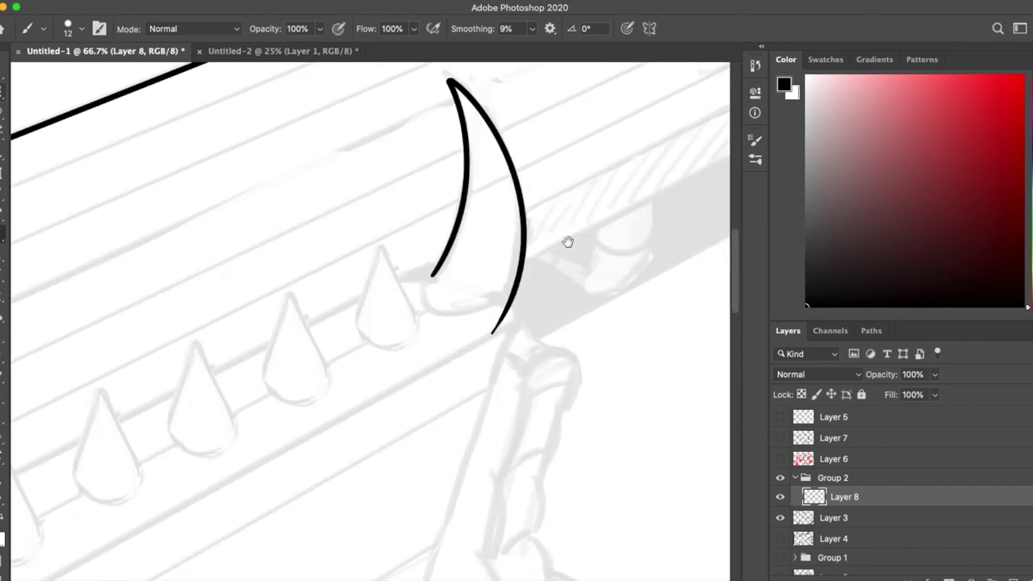
mouse_move(449, 82)
mouse_down()
mouse_move(452, 313)
mouse_move(393, 420)
mouse_move(440, 254)
mouse_up()
key(r)
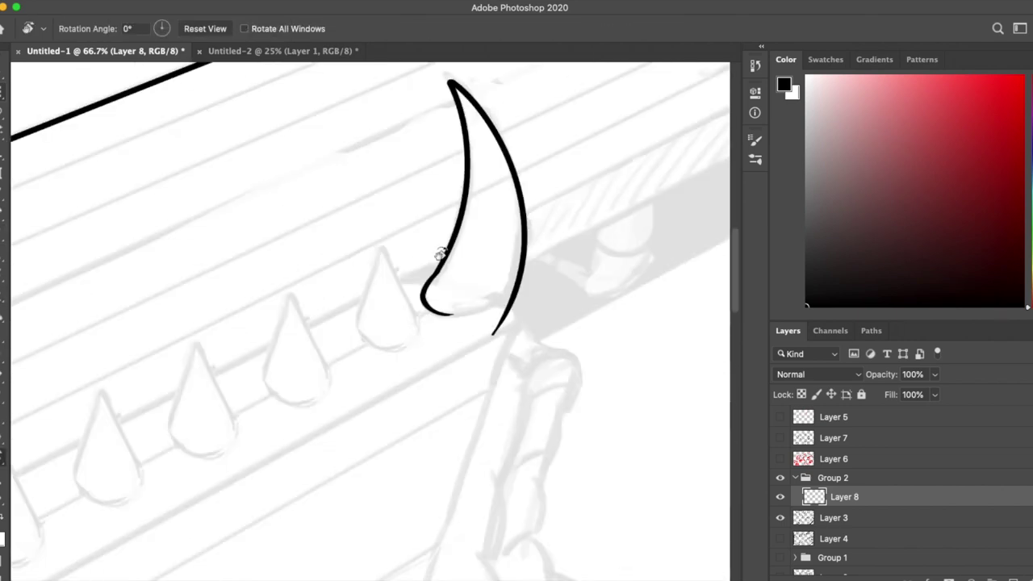
key(b)
drag(527, 295, 505, 360)
scroll(484, 323, down, 5)
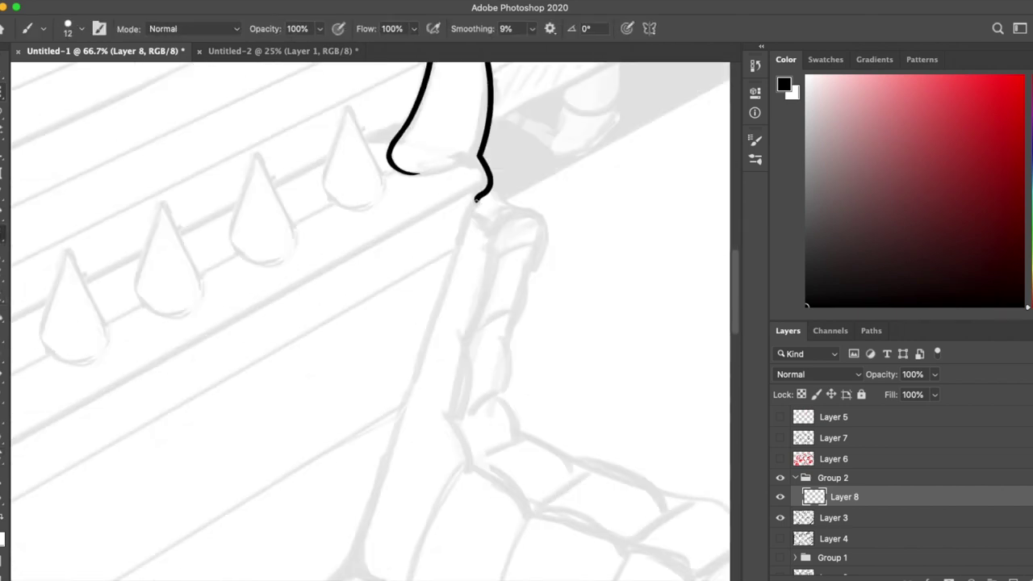
shift+click(389, 377)
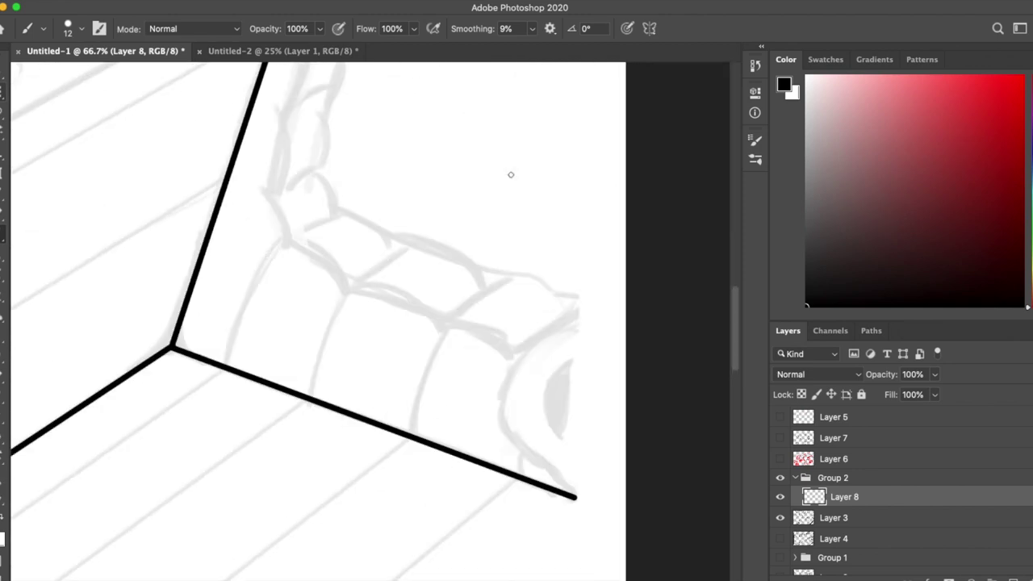
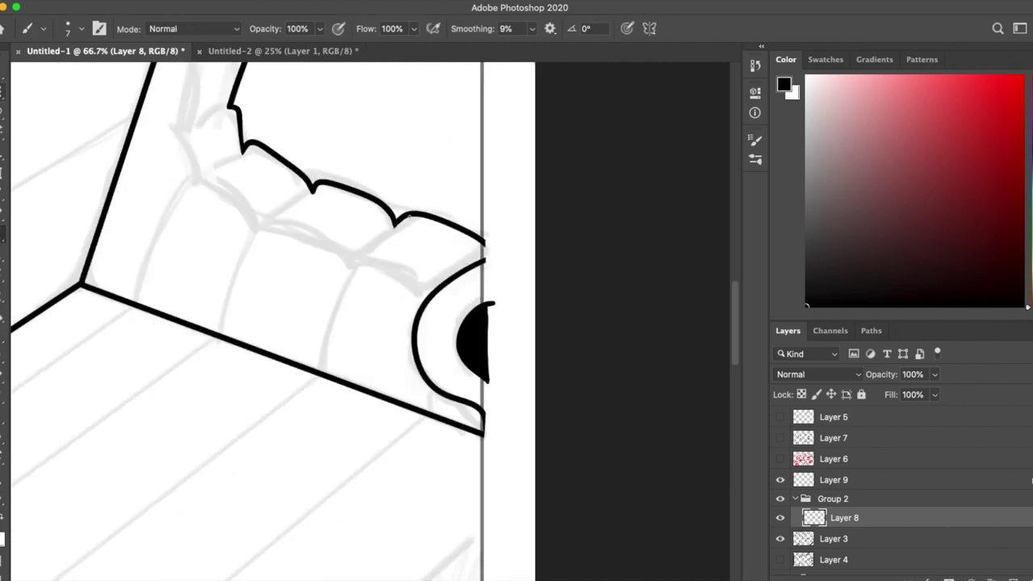
Step: Ink the scalloped inner edge of the padded roll beside the post and its divider nearest the round end, using the 7 px brush
scroll(371, 323, up, 5)
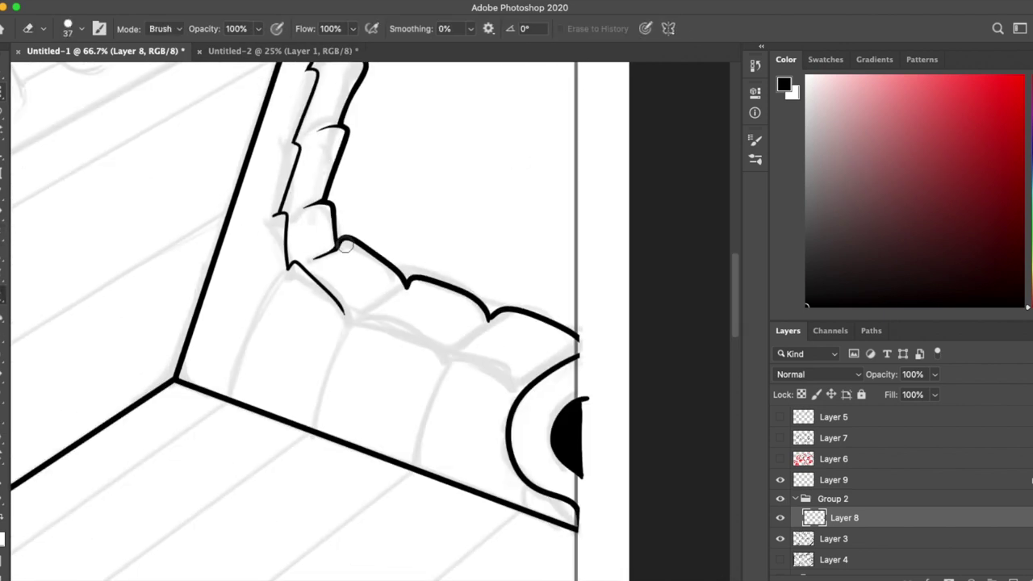
key(b)
drag(345, 313, 437, 350)
key(r)
click(206, 28)
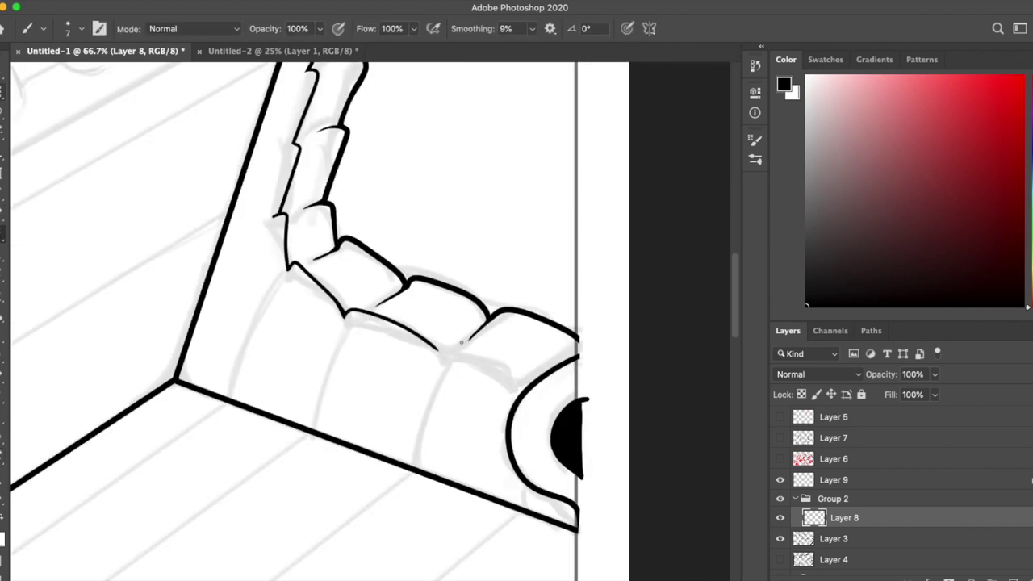
drag(448, 355, 418, 468)
key(super+plus)
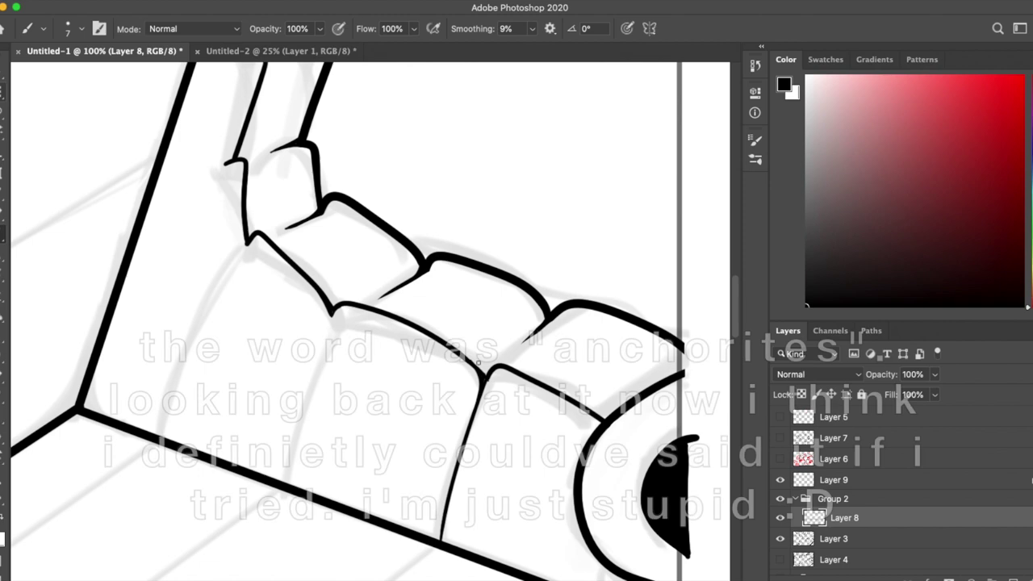
Step: Ink the middle divider of the padded roll's side and thicken the corners where the segment lines meet
key(super+plus)
key(super+minus)
scroll(490, 249, down, 3)
drag(448, 446, 306, 317)
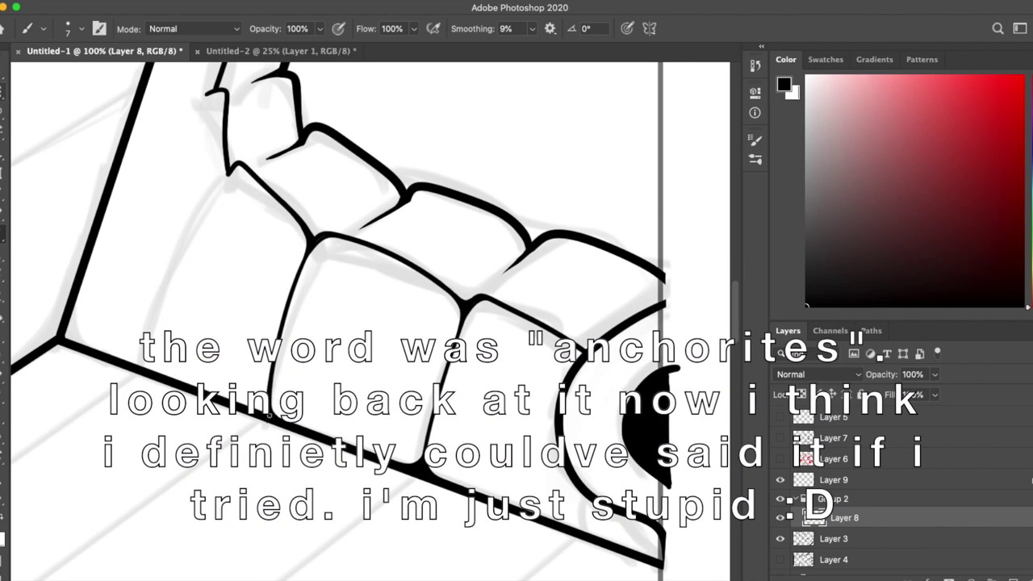
key(super+plus)
key(super+minus)
key(super+minus)
scroll(323, 125, left, 5)
key(super+plus)
scroll(322, 126, up, 4)
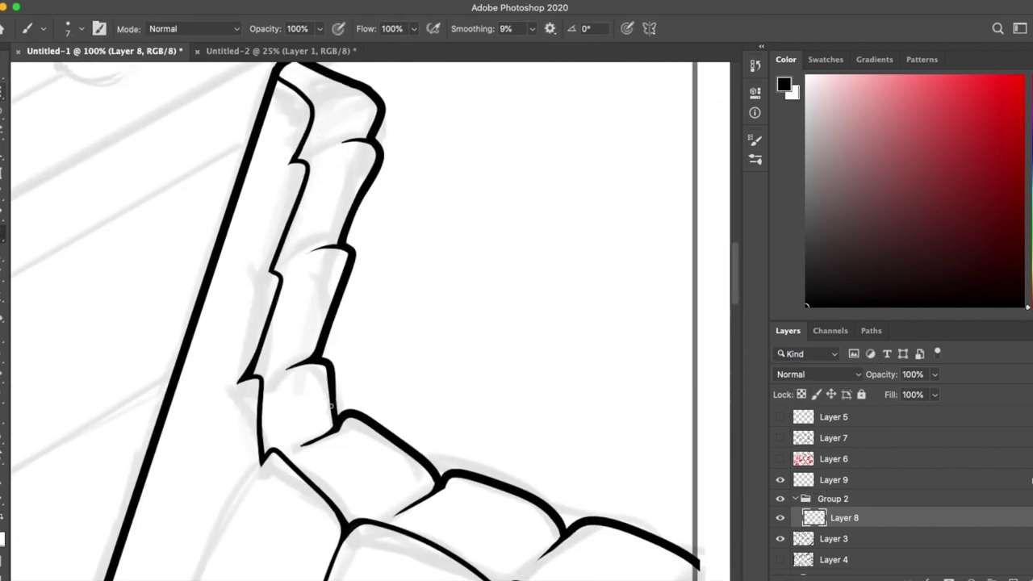
Step: Ink the padded roll's divider nearest the post and clean up the joints between its segments
key(e)
scroll(308, 321, down, 4)
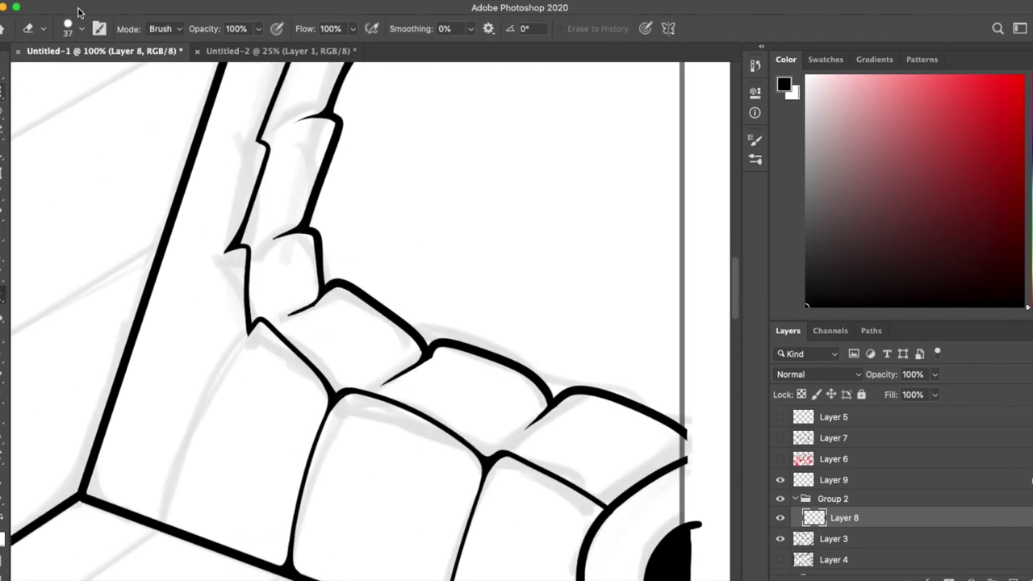
scroll(555, 289, down, 2)
key(b)
scroll(355, 148, left, 3)
drag(325, 170, 321, 203)
key(e)
key(b)
scroll(241, 378, right, 2)
scroll(241, 378, up, 1)
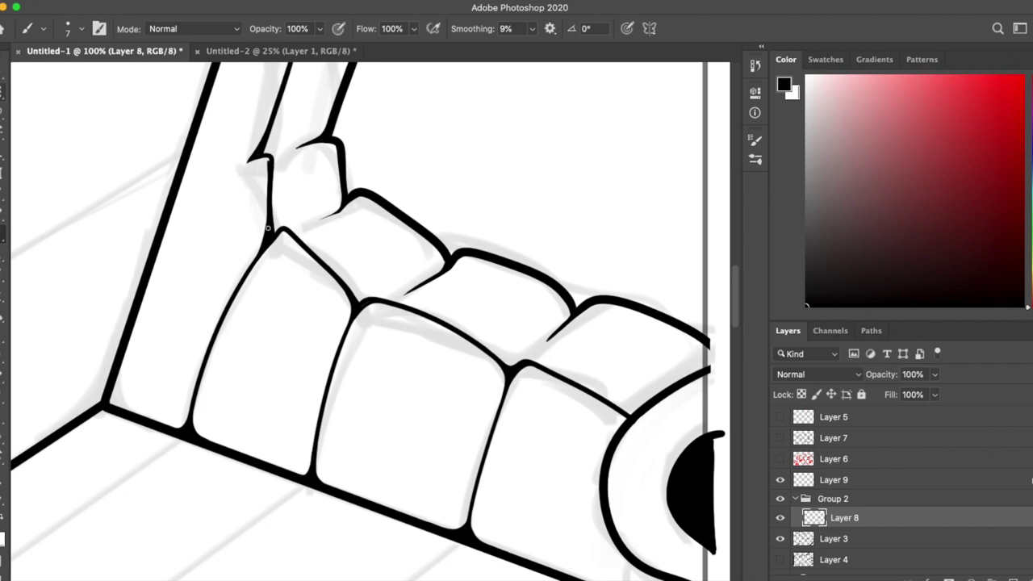
Step: Ink the inner edge of the post below the other horn and fill the rounded corner where it meets the rail
scroll(485, 191, up, 3)
scroll(363, 323, down, 3)
scroll(363, 323, left, 2)
shift+click(396, 295)
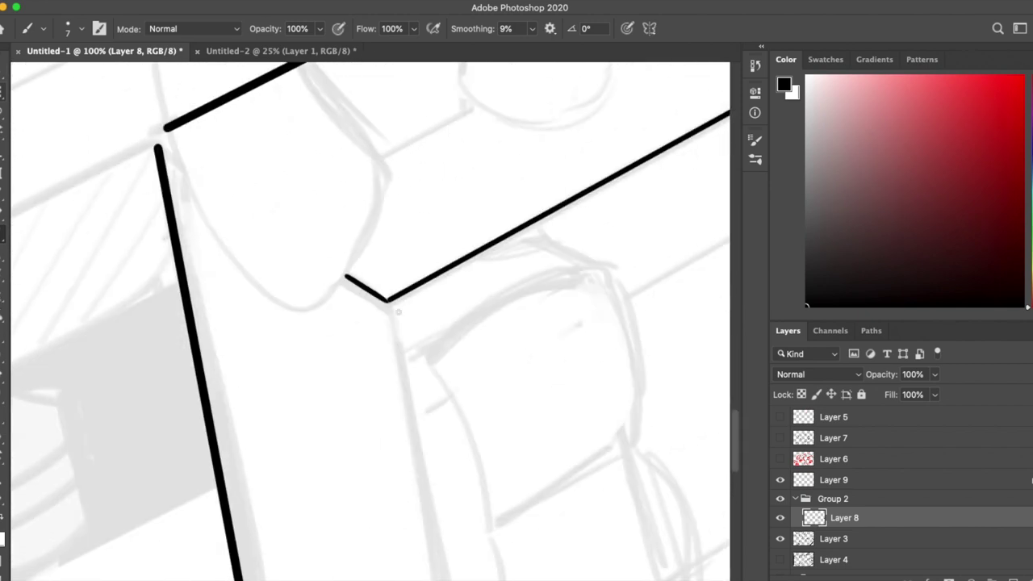
scroll(396, 295, down, 2)
drag(359, 238, 411, 525)
key(r)
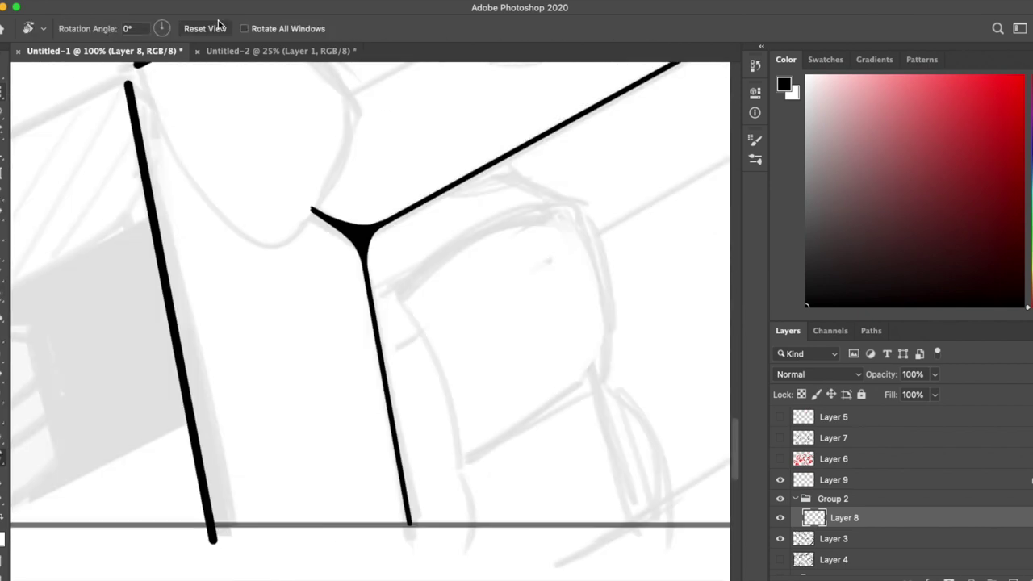
key(b)
scroll(382, 308, up, 4)
key(b)
Step: Ink the outer contours and fold of the padded segments beside the lower post, erasing the overshoot at the frame line
scroll(522, 369, down, 6)
scroll(522, 369, right, 6)
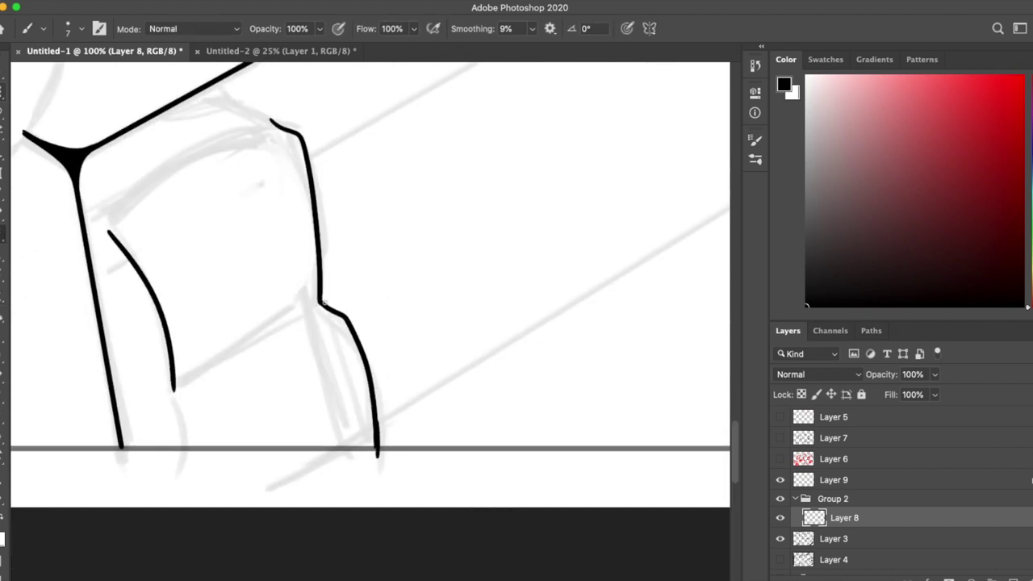
drag(322, 304, 260, 344)
key(e)
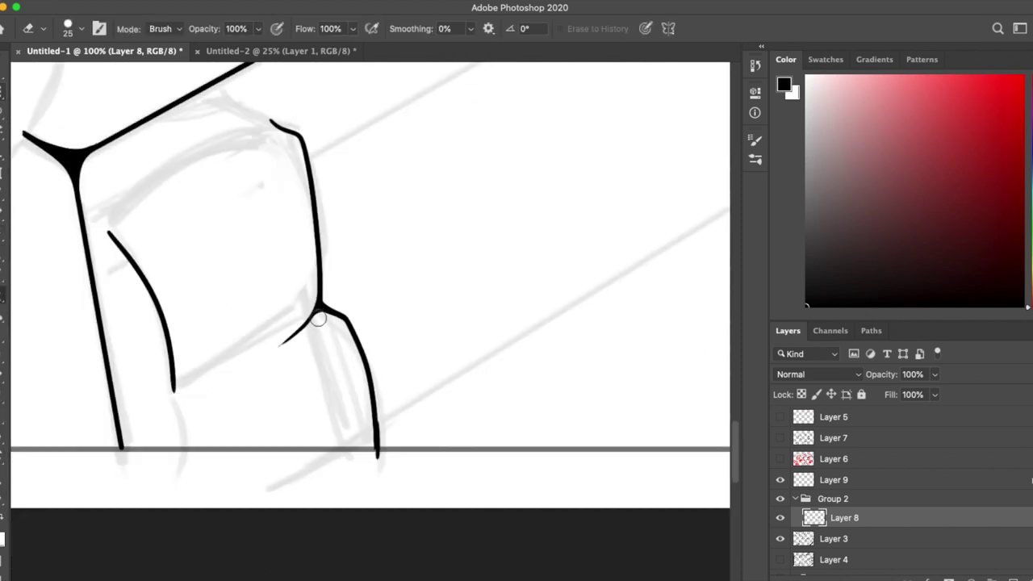
drag(373, 463, 381, 457)
key(b)
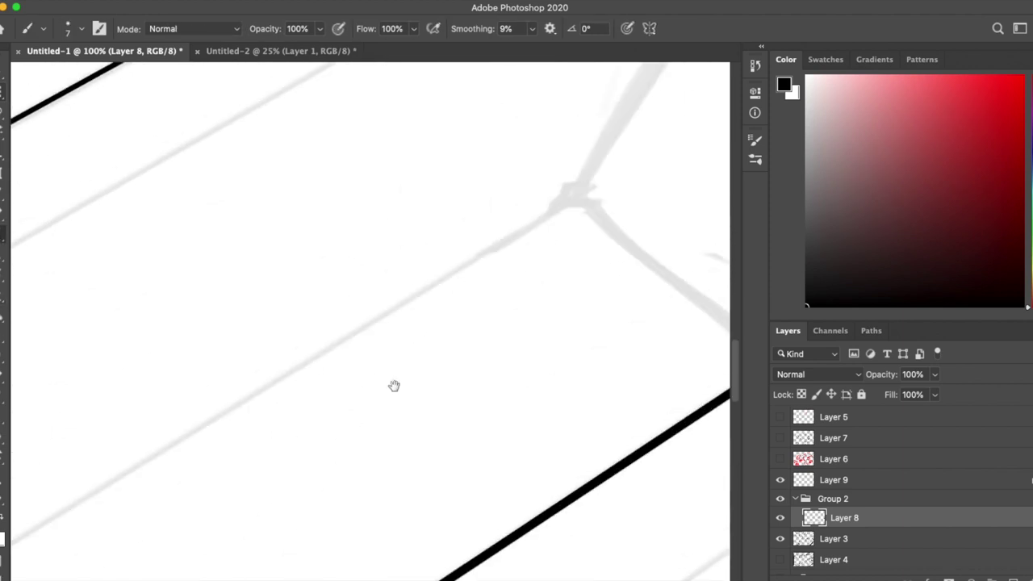
Step: Ink the curved top seam of the upper padded segment and tidy its corner
drag(395, 385, 452, 339)
drag(269, 226, 450, 181)
key(e)
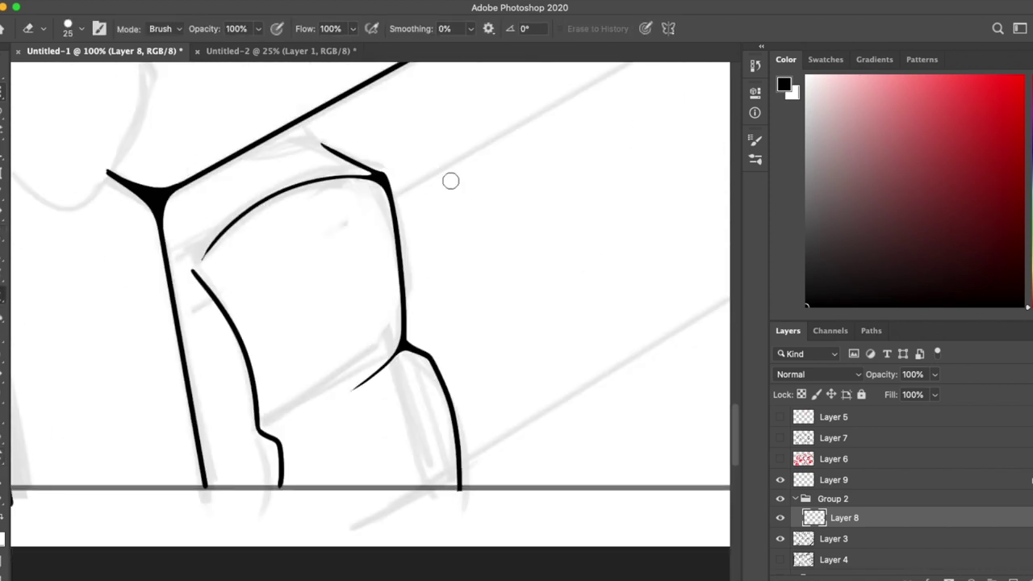
key(b)
Step: Ink the straight plank line below the rail up to the post and the short divider at the padded roll's foot
drag(604, 459, 456, 186)
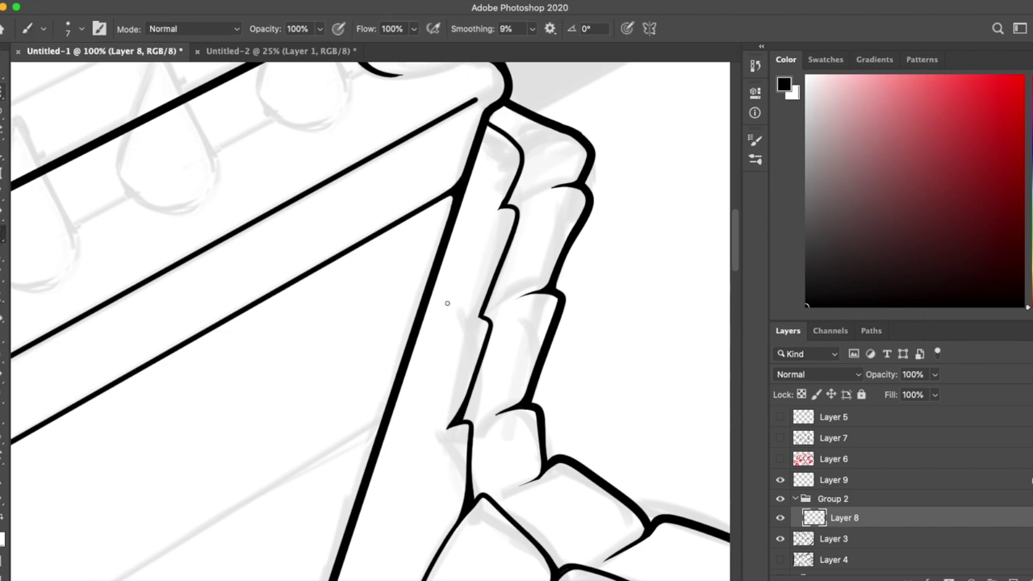
key(super+0)
drag(614, 242, 510, 203)
key(super+equal)
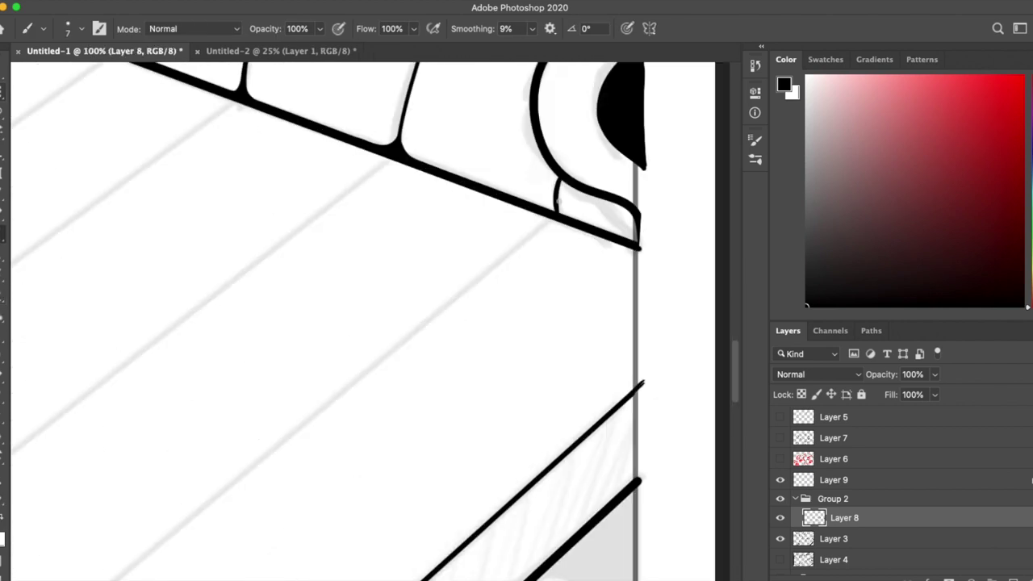
key(e)
Step: Hide Layer 8, add Layer 10 in Group 2, and ink the long curved sides of the remaining horn with the 12 px brush
key(super+minus)
key(super+minus)
drag(363, 169, 563, 181)
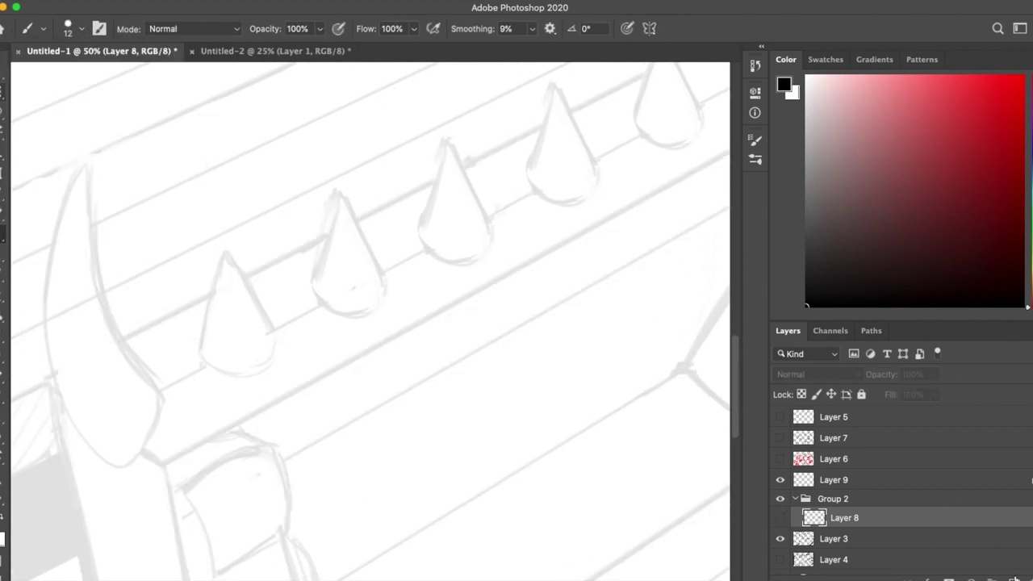
drag(117, 472, 94, 228)
key(e)
key(b)
key(super+equal)
key(super+equal)
key(e)
key(super+minus)
key(b)
Step: Ink the horn's bulging base and rounded lower tip on Layer 10, erasing the overshooting line ends
drag(355, 230, 382, 339)
key(e)
drag(403, 286, 385, 335)
key(b)
drag(274, 407, 365, 376)
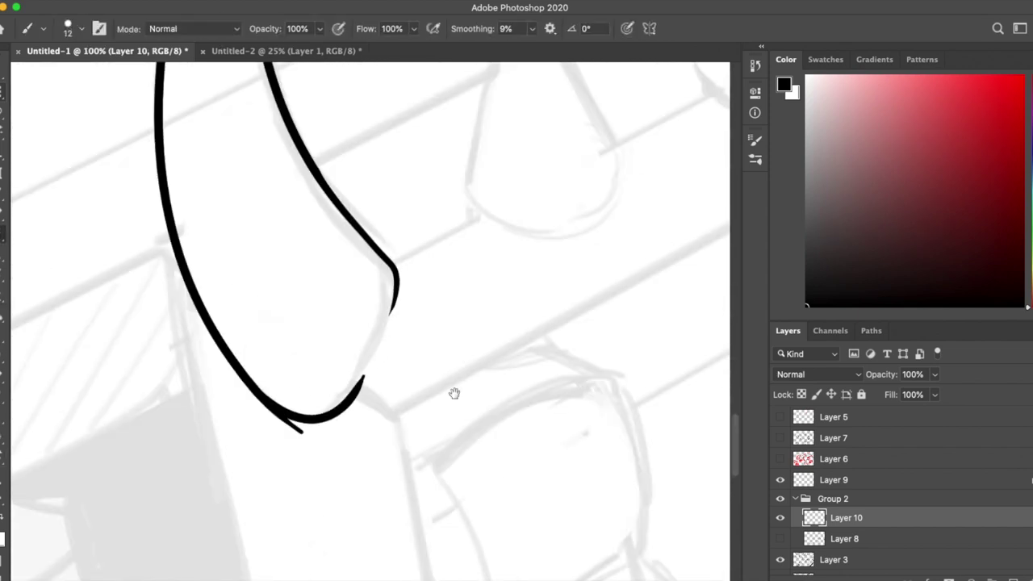
scroll(353, 360, down, 3)
key(e)
drag(379, 266, 353, 323)
key(r)
drag(424, 245, 355, 291)
Step: Erase the rail line crossing inside the horn on Layer 8 and merge Layer 10 into Layer 8
key(e)
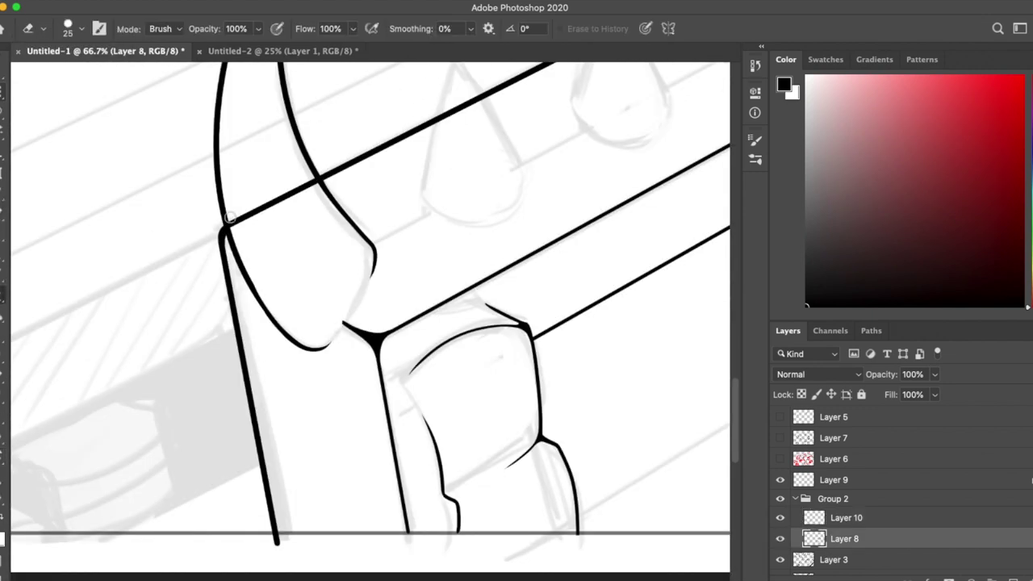
drag(228, 218, 321, 177)
key(b)
scroll(648, 318, up, 5)
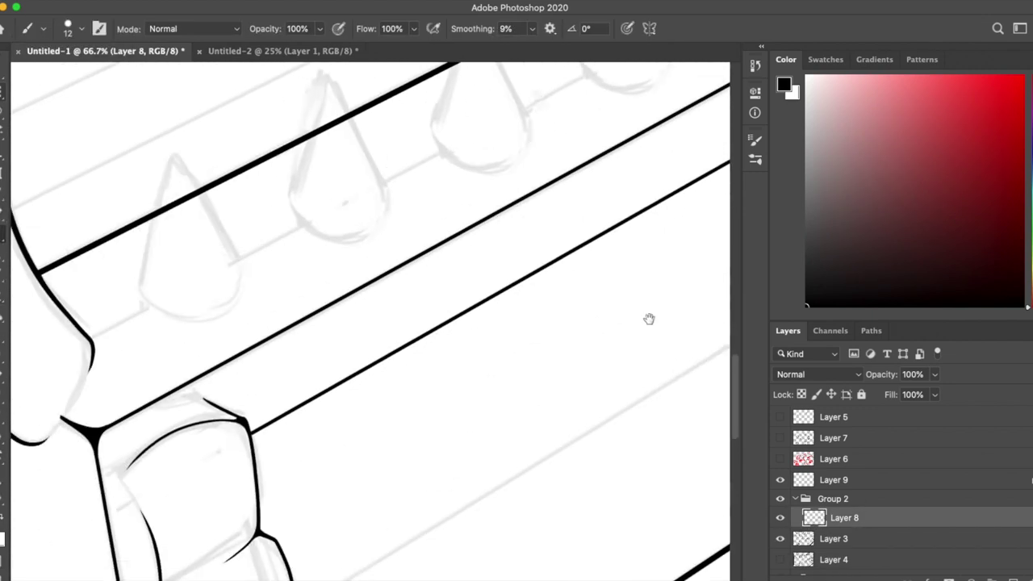
Step: Reduce the brush to 4 px and ink the lower wall plank line up to the post
scroll(424, 376, right, 5)
scroll(387, 179, up, 2)
key([)
scroll(387, 179, down, 5)
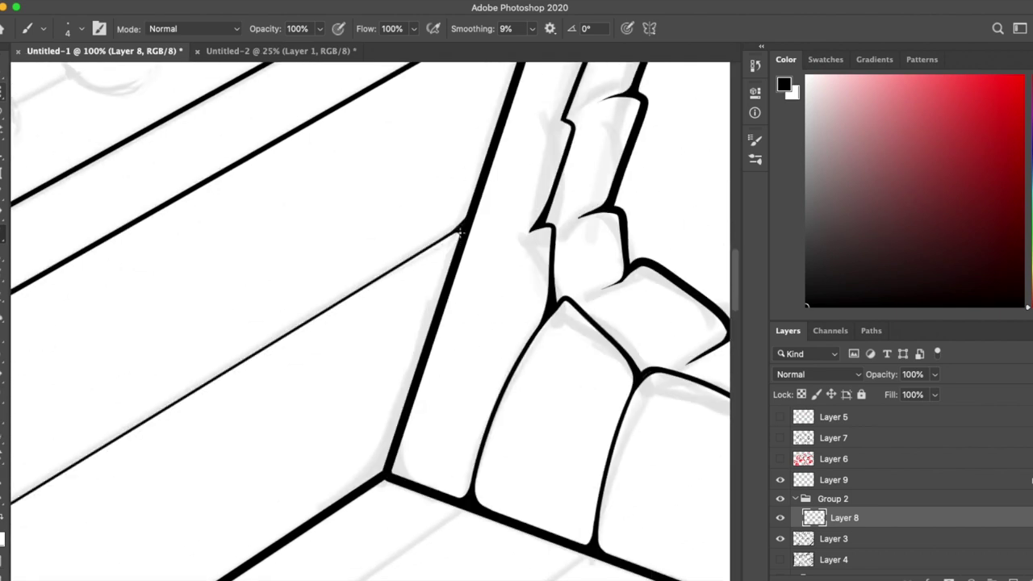
scroll(460, 233, down, 5)
Step: Ink the thin outline of the angular wall panel and round off its corner at the thick floor line
key(super+minus)
key(super+plus)
key(super+plus)
key(super+plus)
key(super+plus)
key(super+plus)
scroll(172, 318, up, 5)
scroll(172, 317, down, 5)
drag(535, 286, 368, 274)
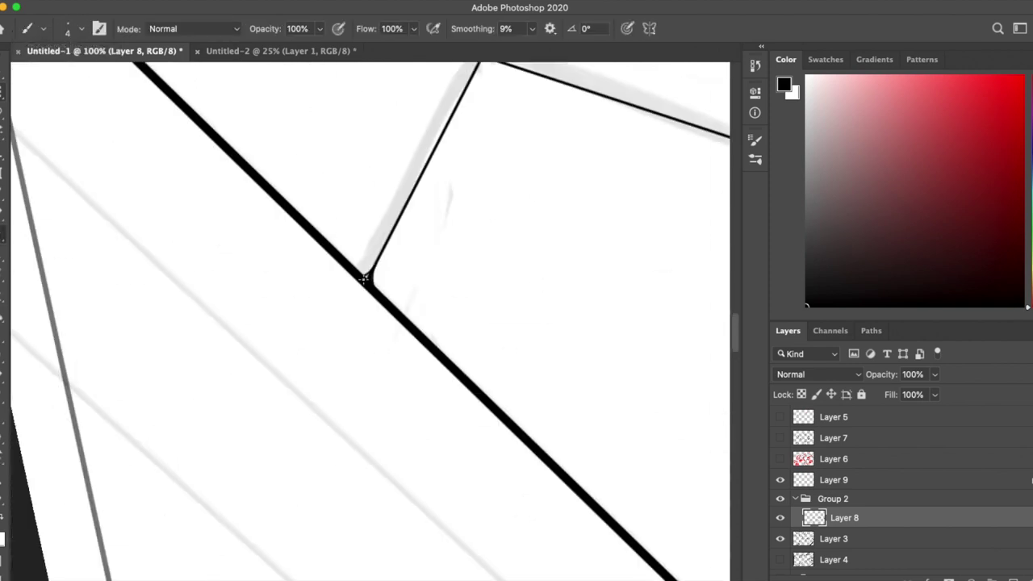
Step: Erase the thick plank line running from the upper padded segment below the rail
key(Escape)
key(super+minus)
scroll(391, 178, up, 3)
key(e)
scroll(391, 178, up, 3)
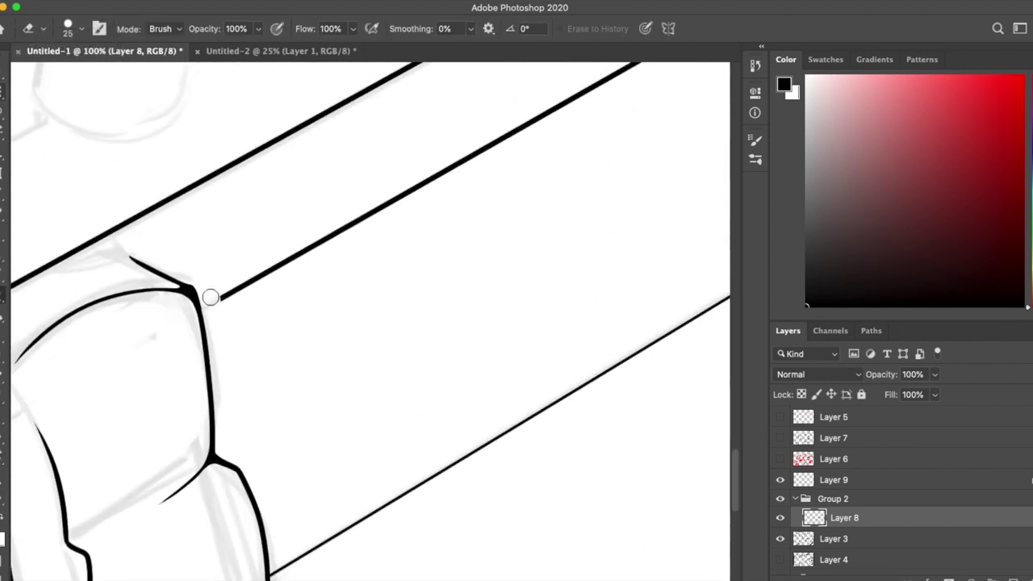
scroll(211, 306, down, 5)
drag(368, 245, 350, 255)
Step: Re-ink that plank line thinly at 4 px, fill its corner at the wall panel, and clean its end at the padded segment
key(w)
scroll(231, 530, down, 5)
key(b)
scroll(326, 202, right, 3)
key(r)
drag(326, 202, 547, 231)
scroll(491, 274, down, 2)
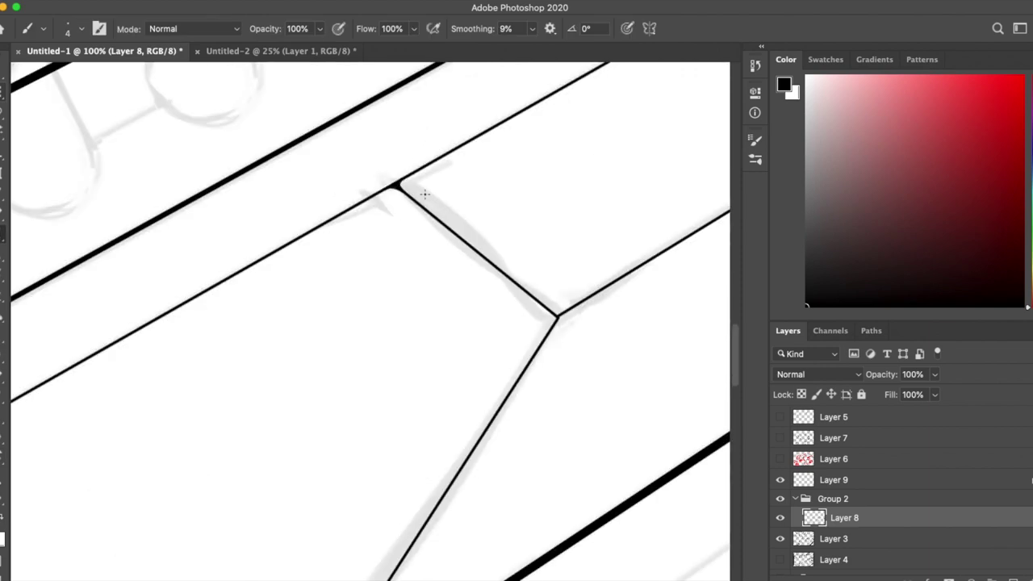
scroll(491, 255, down, 4)
scroll(453, 165, up, 4)
scroll(452, 165, up, 8)
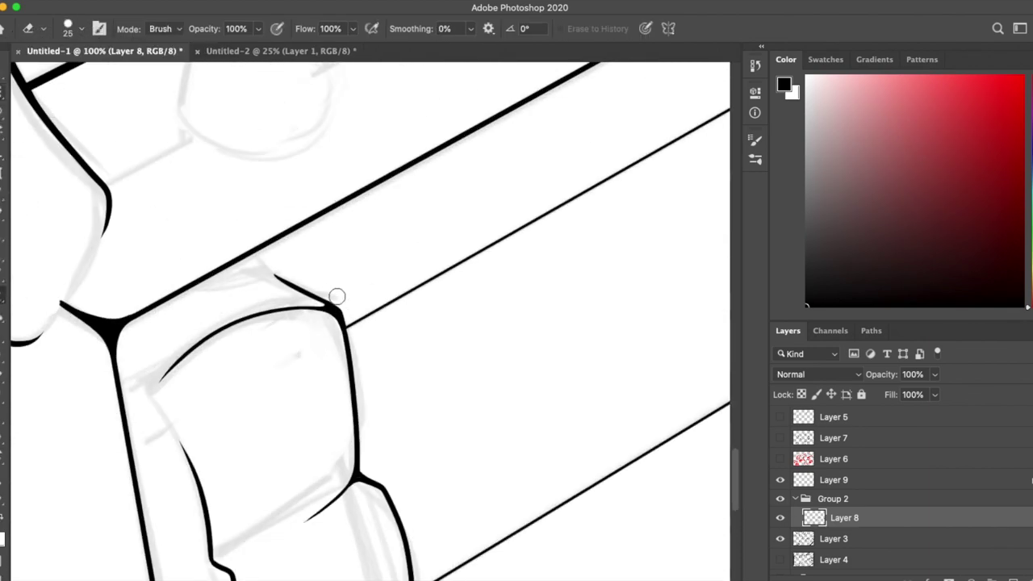
Step: Set the brush size to 4 px and ink the parallel diagonal floor plank lines down to the frame line
right_click(65, 105)
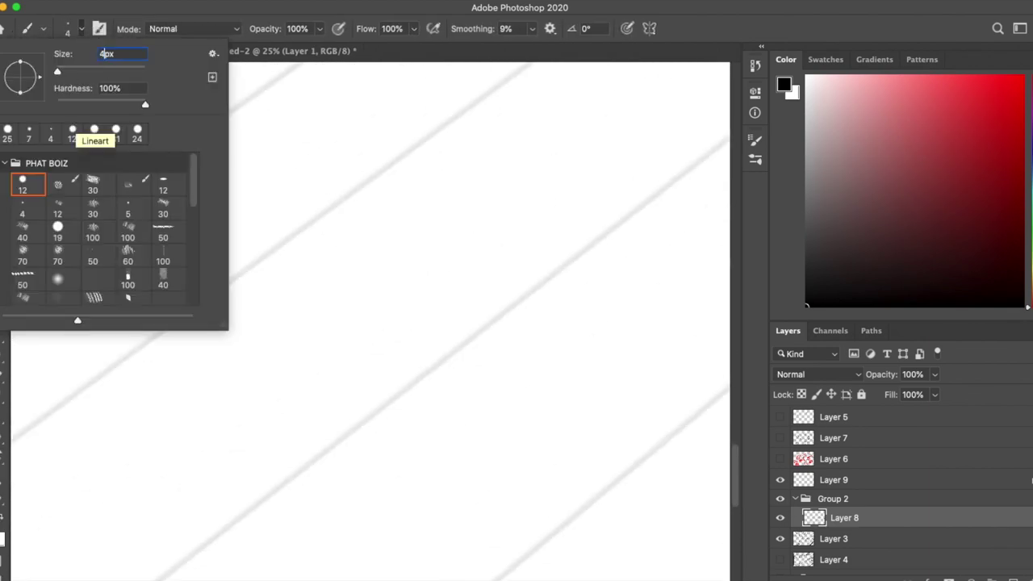
text(4)
key(Return)
scroll(254, 358, down, 5)
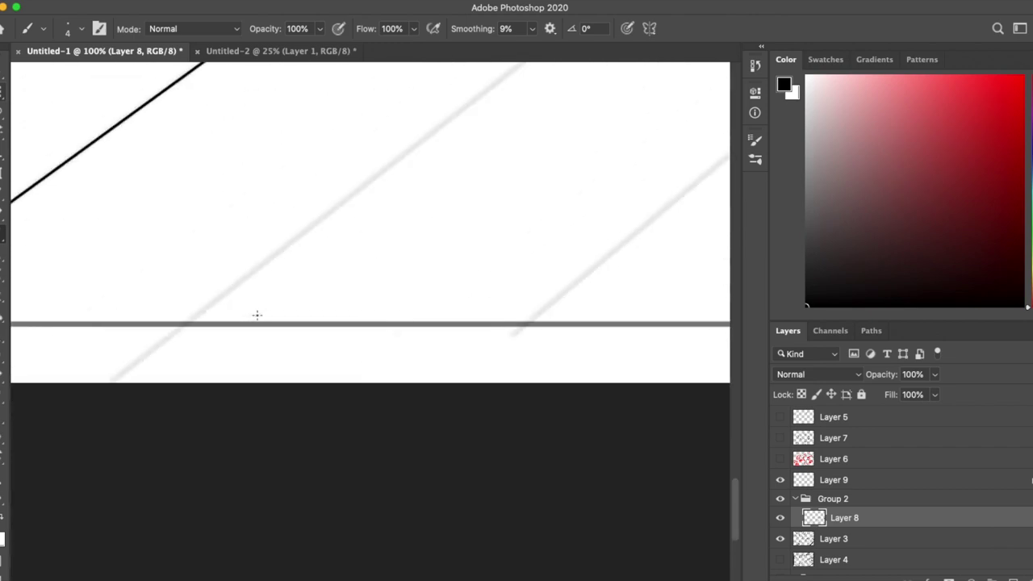
scroll(315, 176, up, 2)
scroll(428, 286, down, 6)
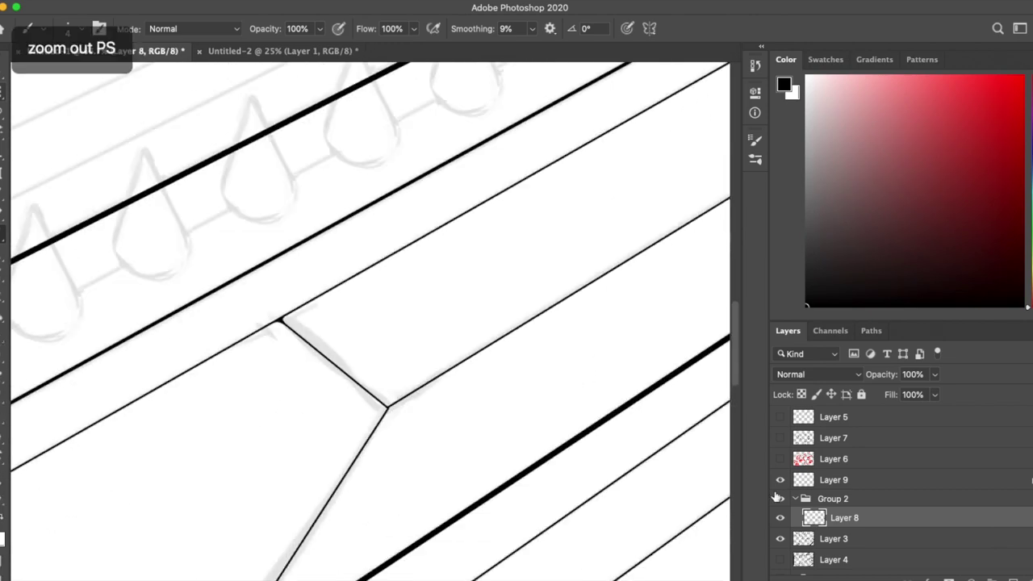
Step: Ink the outer and inner outlines of the bent pipe below the thick floor line at 12 px, cleaning the inner corner
scroll(526, 346, up, 4)
scroll(526, 346, up, 2)
drag(490, 134, 465, 300)
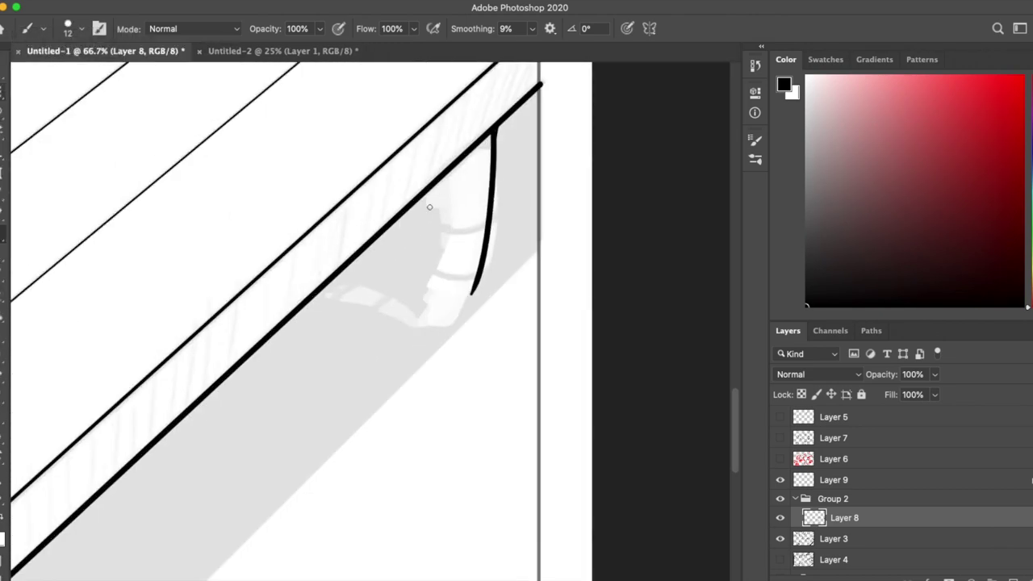
key(super+z)
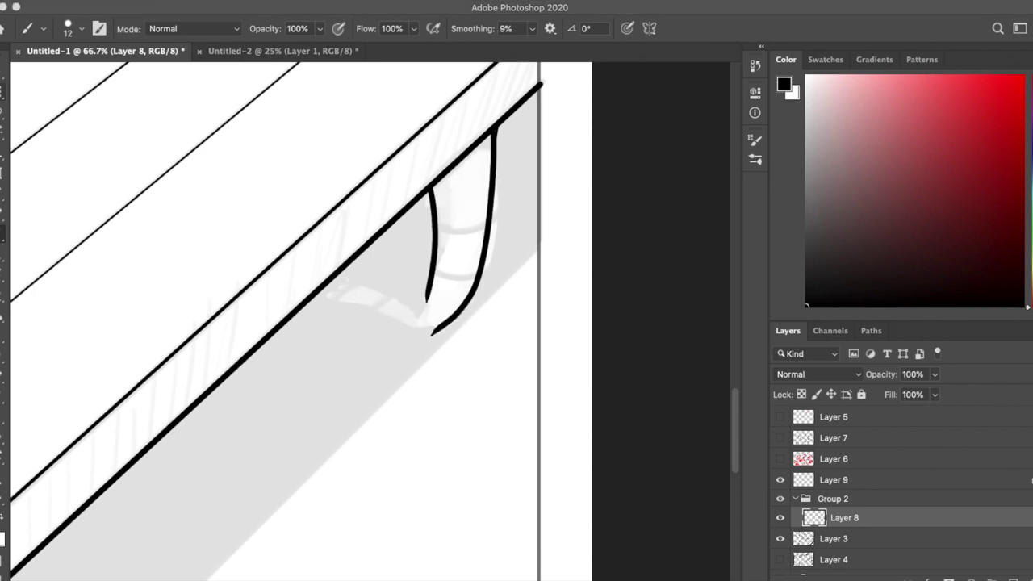
drag(427, 296, 388, 342)
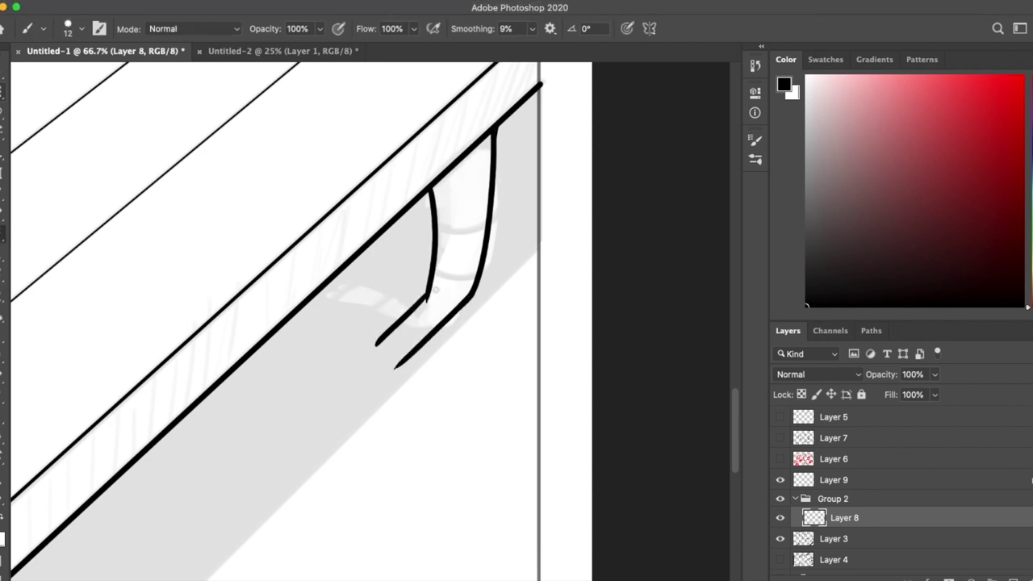
key(r)
mouse_move(274, 332)
mouse_down()
mouse_move(380, 299)
mouse_move(427, 323)
mouse_move(315, 288)
mouse_up()
key(Escape)
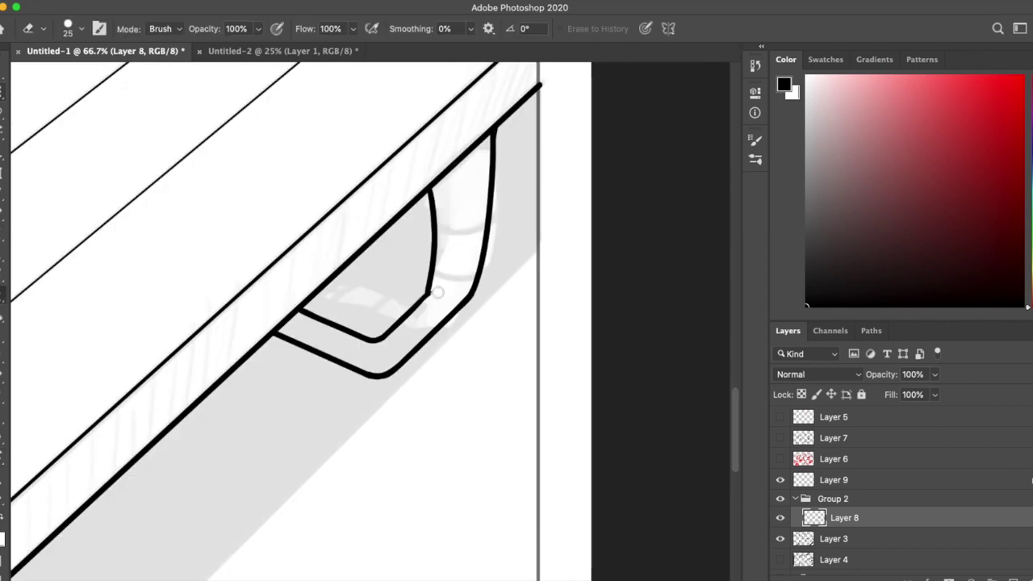
Step: Ink the curved bands across the pipe at 7 px and fill the shadow strip around it with black
drag(410, 314, 436, 325)
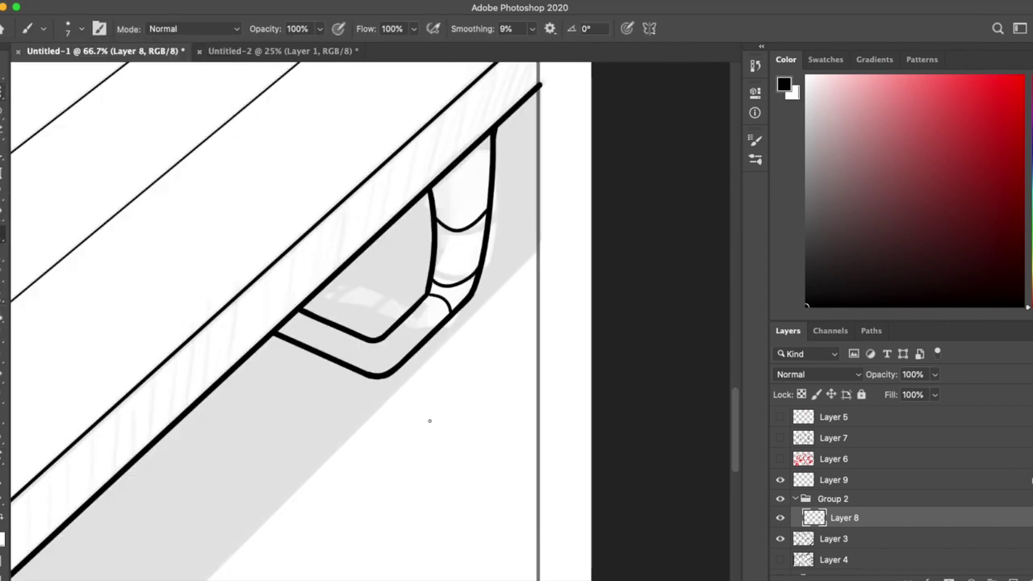
scroll(430, 420, down, 5)
scroll(429, 420, up, 5)
key(w)
scroll(489, 277, down, 4)
scroll(489, 277, up, 4)
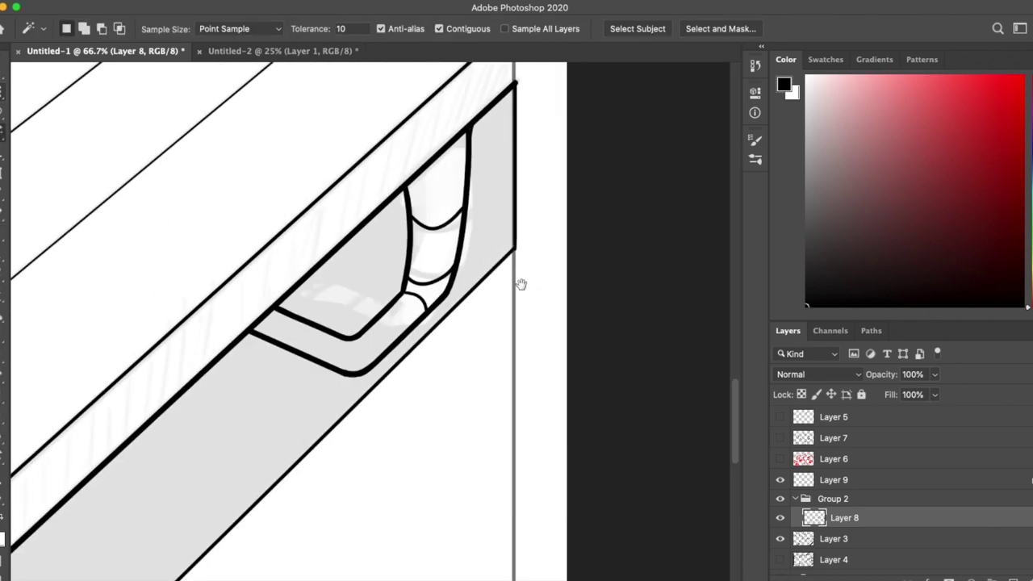
key(alt+shift+BackSpace)
scroll(484, 242, up, 3)
key(b)
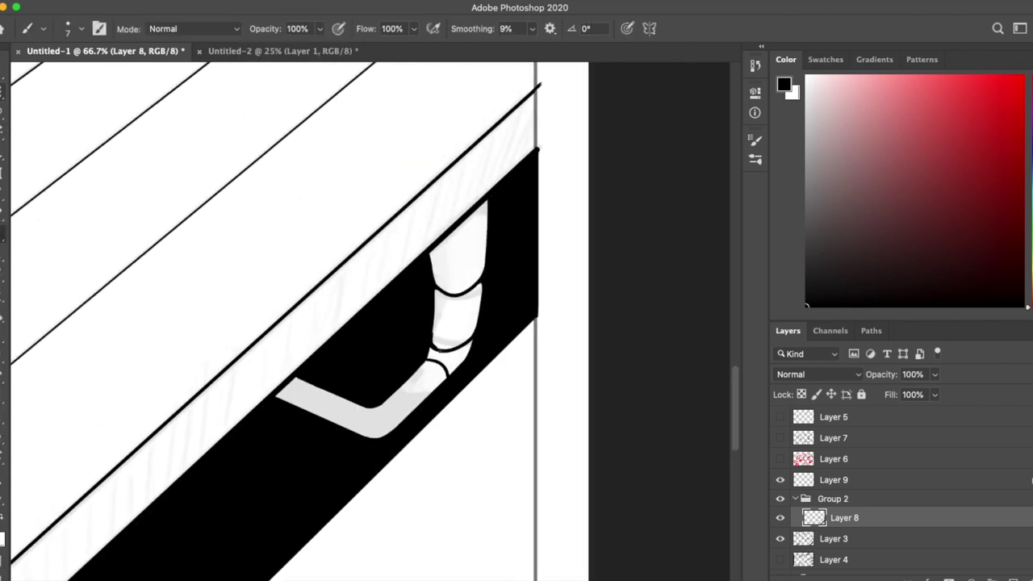
Step: Add a new layer and ink the straight pointed sides of the first teardrop spikes along the rail at 12 px
scroll(462, 228, down, 3)
scroll(193, 403, up, 3)
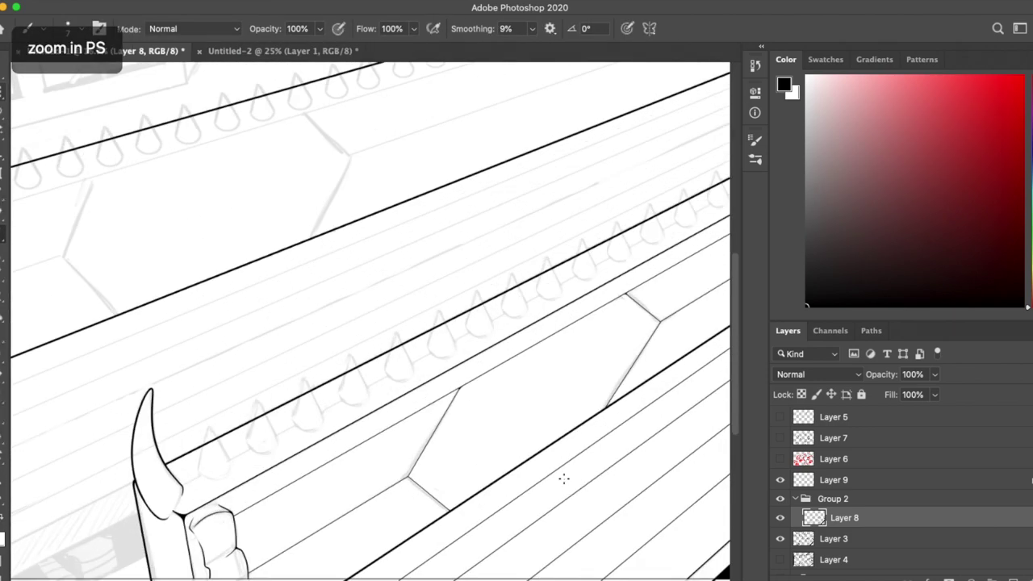
click(80, 28)
key(Return)
key(ctrl+shift+alt+n)
drag(159, 498, 233, 484)
scroll(222, 427, down, 3)
drag(411, 267, 498, 259)
Step: Continue inking the pointed sides of the teardrop spikes along the rail up to the curved horn
scroll(484, 254, right, 5)
scroll(498, 259, right, 10)
drag(299, 368, 325, 287)
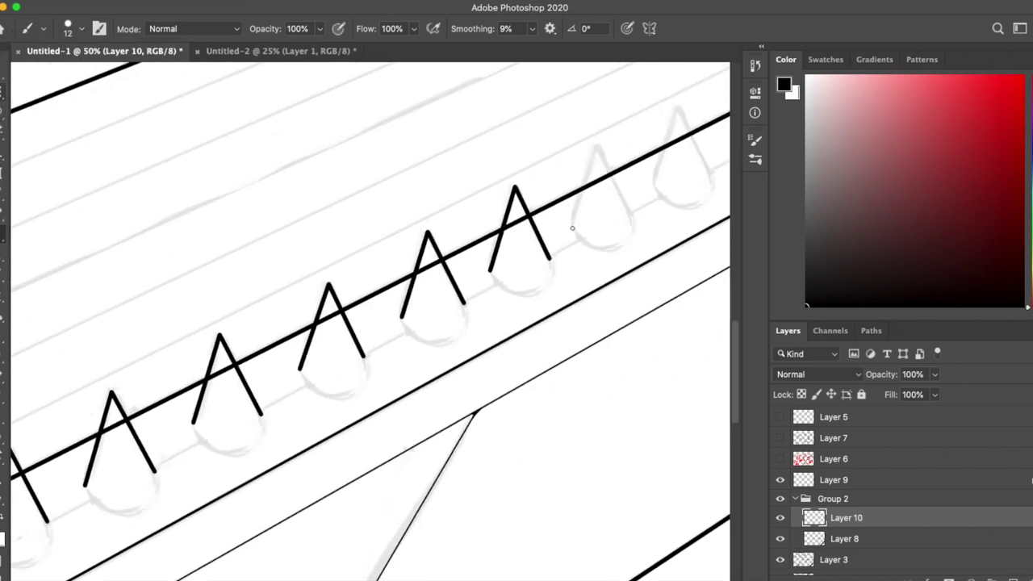
scroll(632, 213, right, 10)
drag(63, 485, 117, 471)
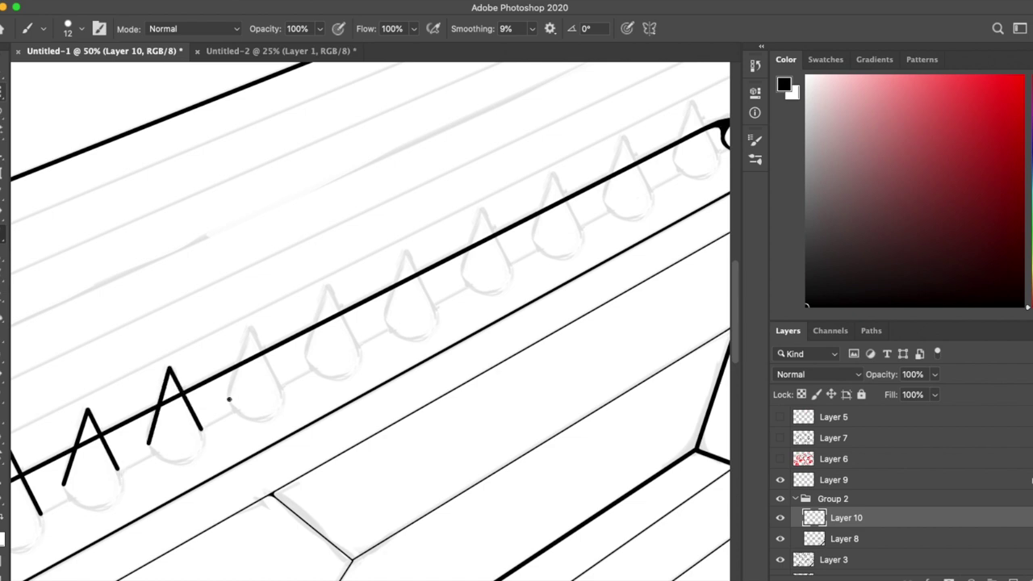
scroll(531, 239, right, 5)
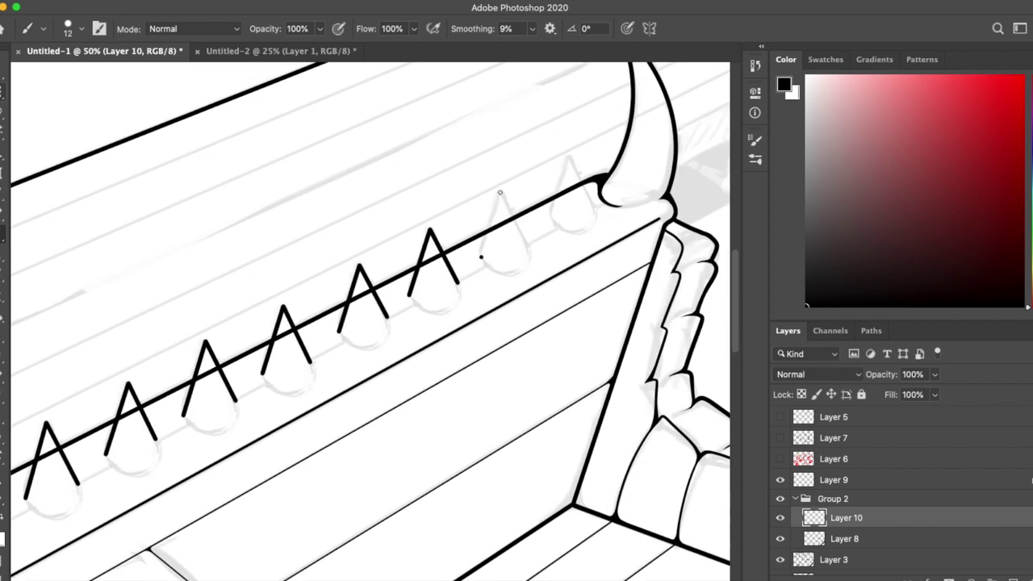
Step: Hide Layer 8 and ink the rounded lower sides of the first two teardrop spikes
key(super+equal)
key(super+z)
drag(231, 343, 236, 364)
drag(284, 279, 287, 288)
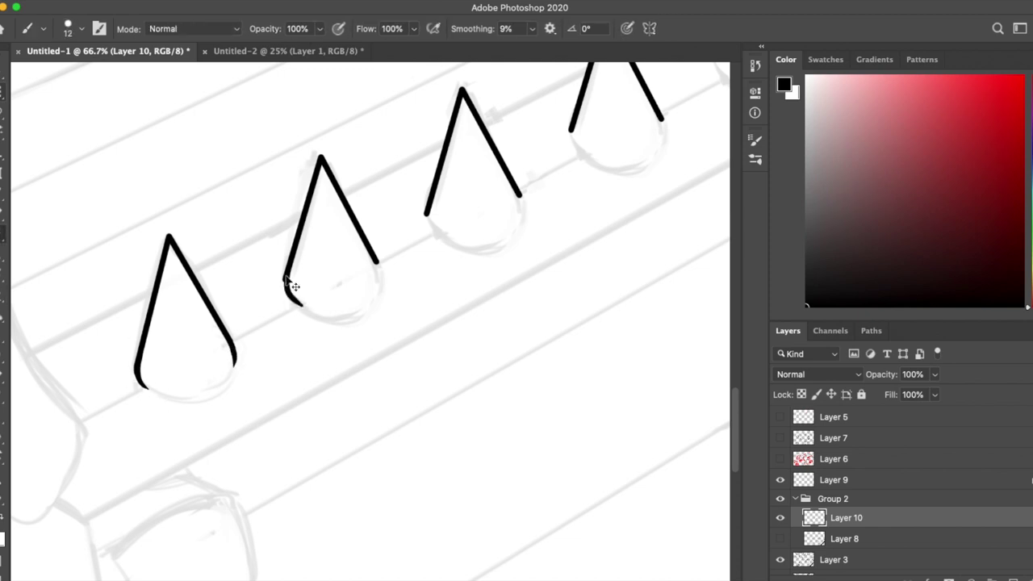
drag(376, 260, 378, 292)
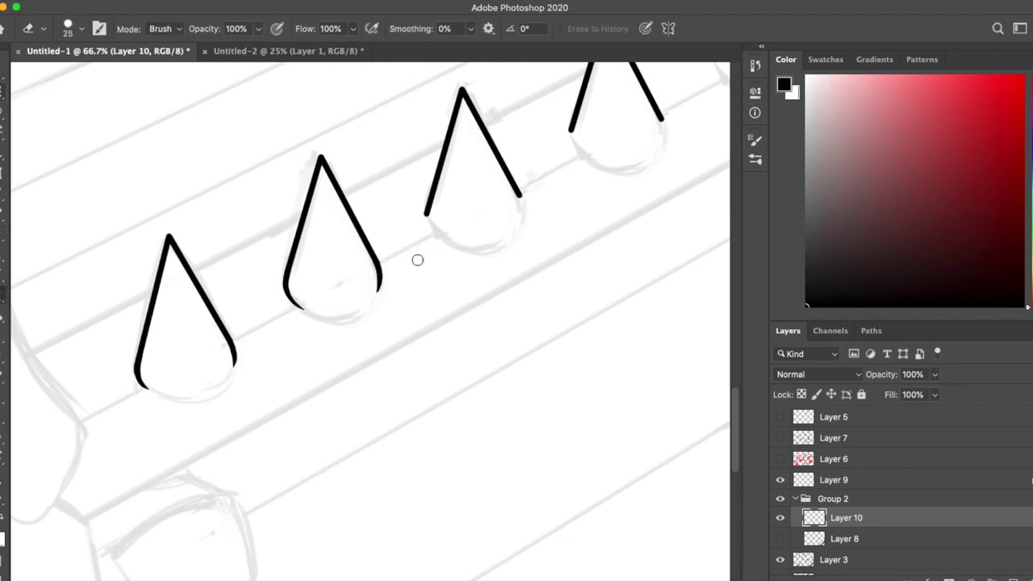
Step: Ink and taper the rounded lower sides of the third and fourth teardrop spikes, redoing the poor strokes
scroll(392, 288, up, 3)
scroll(392, 289, right, 2)
key(super+equal)
drag(399, 252, 425, 312)
drag(534, 283, 529, 242)
key(super+z)
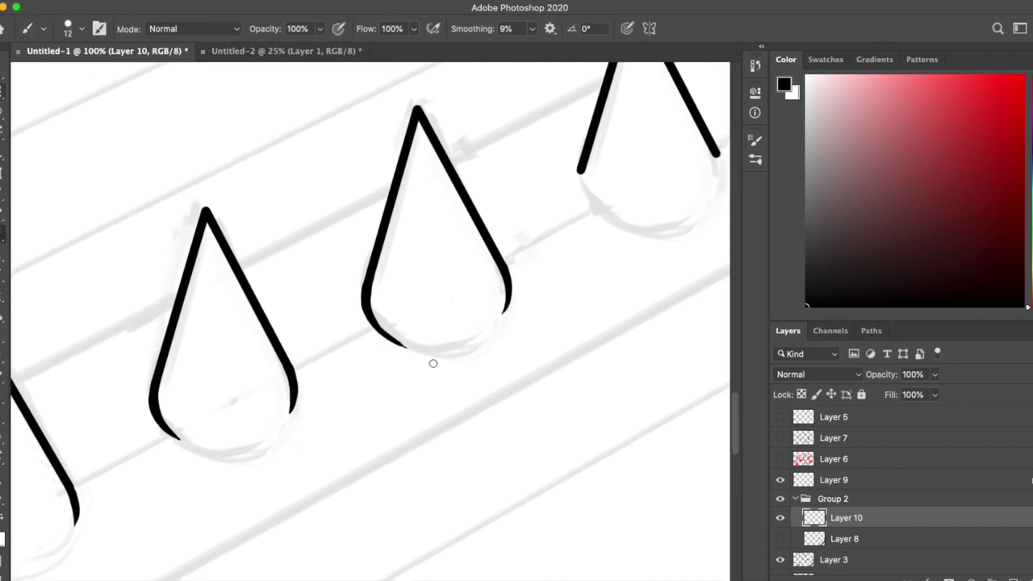
key(super+z)
drag(399, 258, 434, 322)
drag(537, 256, 533, 295)
scroll(516, 383, down, 3)
scroll(516, 382, up, 3)
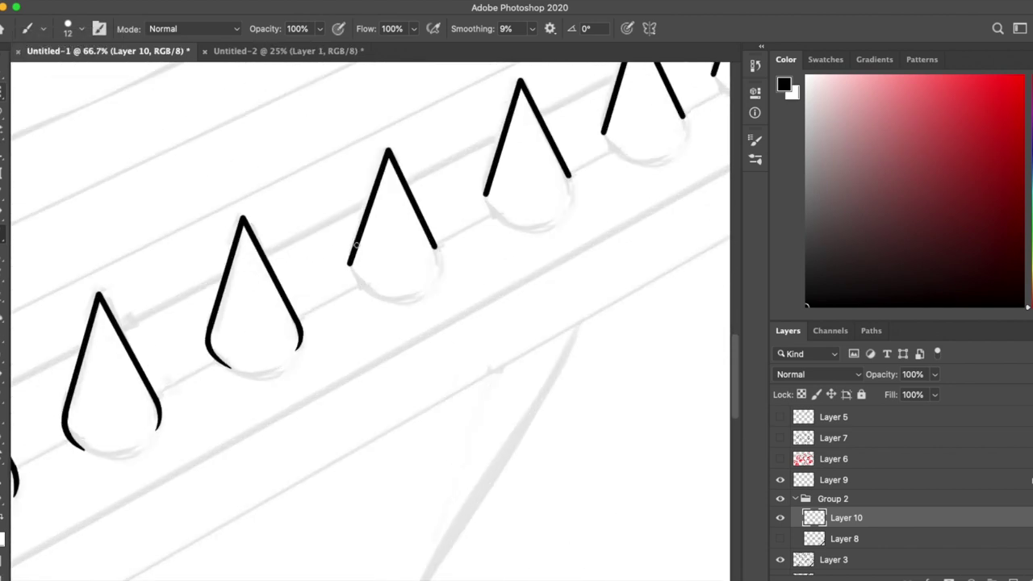
Step: Round the lower sides of the next teardrop spikes up the row and trim their stroke ends to tapered points
key(e)
scroll(420, 226, left, 2)
scroll(420, 226, up, 1)
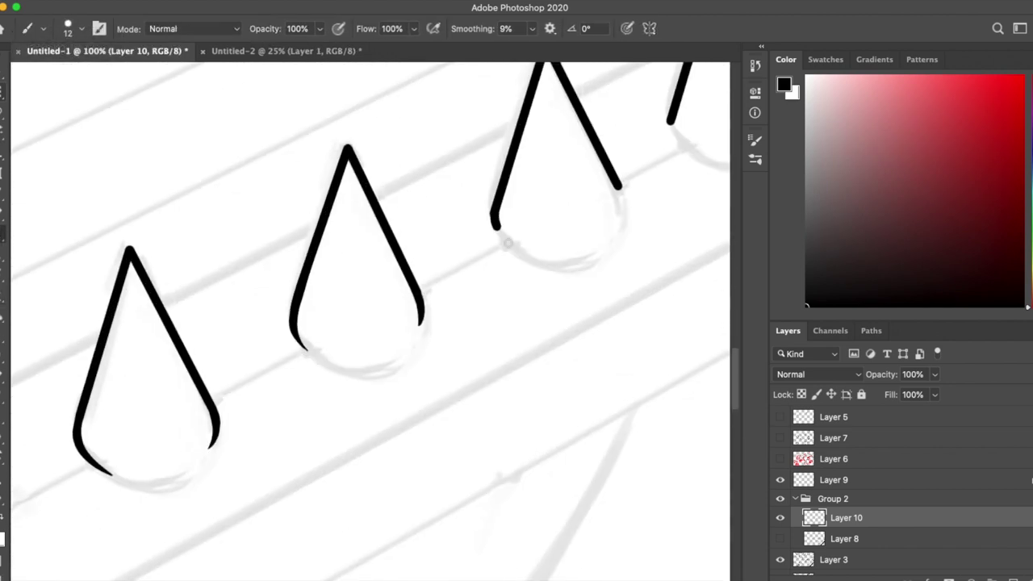
drag(430, 289, 436, 300)
key(b)
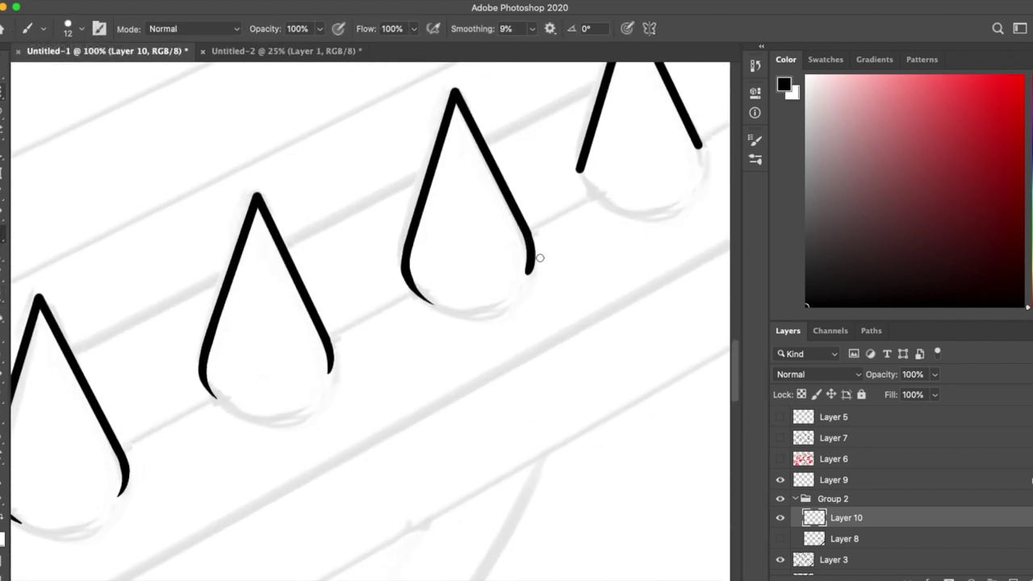
scroll(539, 257, left, 2)
scroll(540, 258, down, 1)
key(e)
drag(565, 234, 549, 288)
key(b)
drag(441, 236, 473, 283)
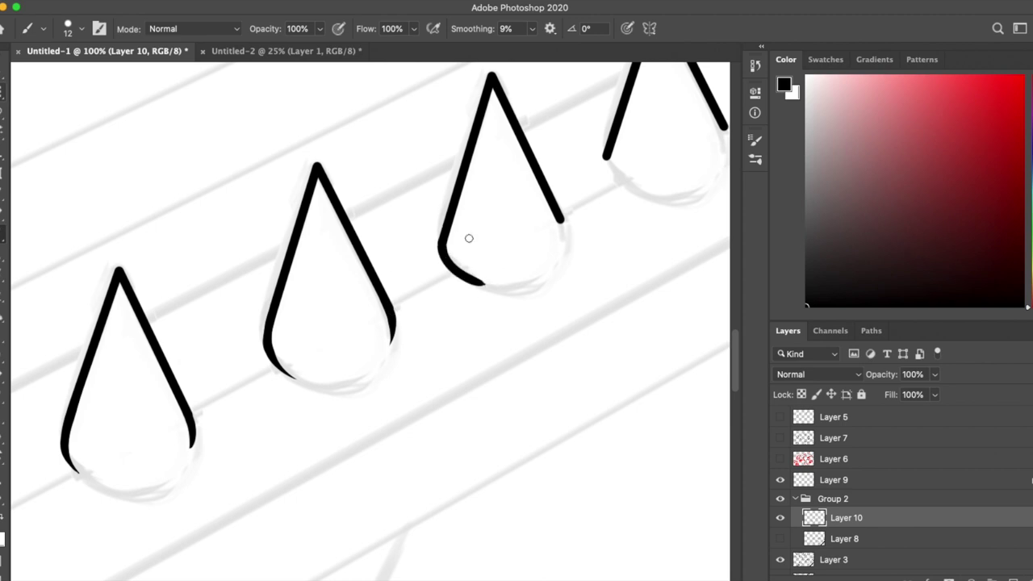
Step: Ink and taper the curved lower sides of the teardrop spikes past the middle of the row
key(e)
key(r)
mouse_move(484, 242)
mouse_down()
mouse_move(549, 339)
mouse_move(472, 252)
mouse_move(502, 360)
mouse_move(565, 242)
mouse_move(596, 333)
mouse_up()
key(b)
key(e)
key(r)
key(b)
key(e)
key(b)
mouse_move(456, 250)
mouse_down()
mouse_move(533, 339)
mouse_move(574, 244)
mouse_up()
key(ctrl+z)
key(r)
key(b)
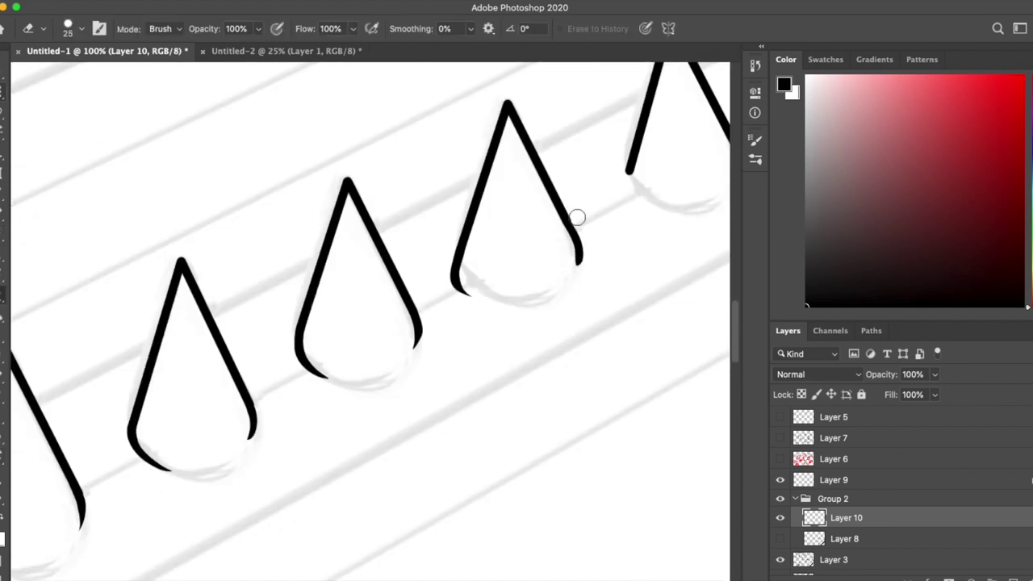
key(b)
key(e)
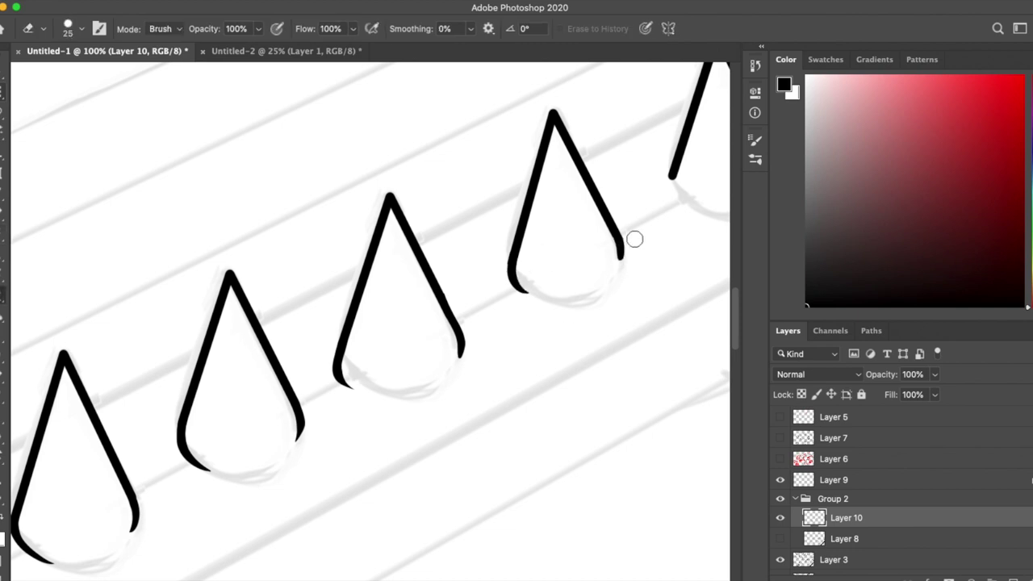
Step: Ink the curved lower sides of the remaining teardrop spikes approaching the horn
key(ctrl+z)
key(b)
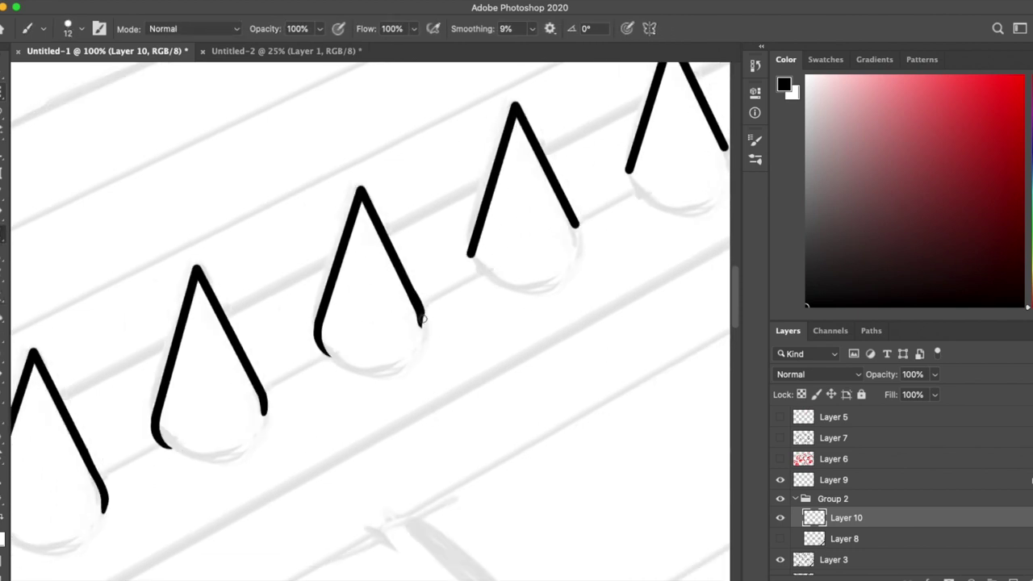
drag(470, 252, 482, 274)
drag(577, 226, 579, 244)
key(b)
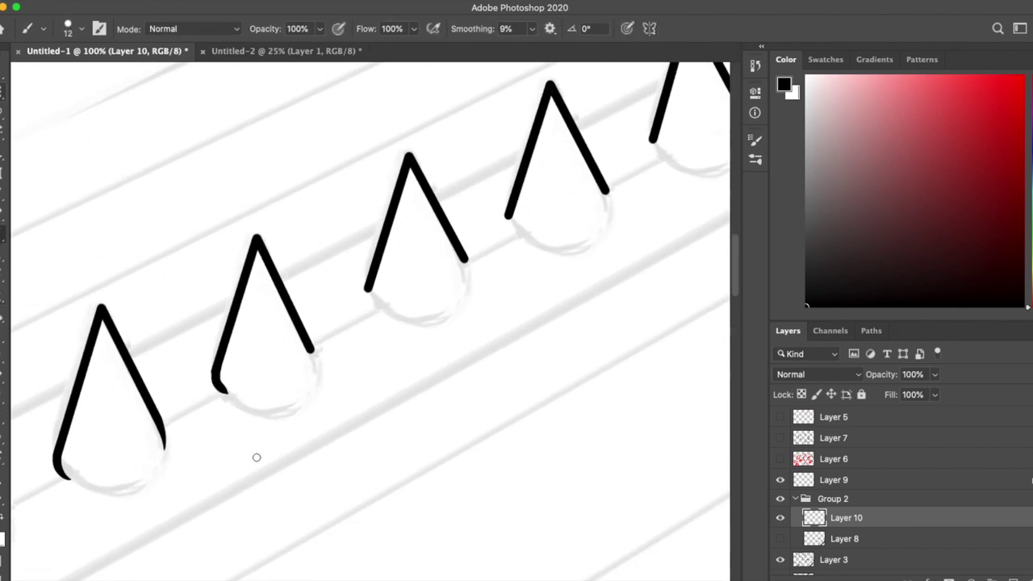
drag(368, 287, 381, 312)
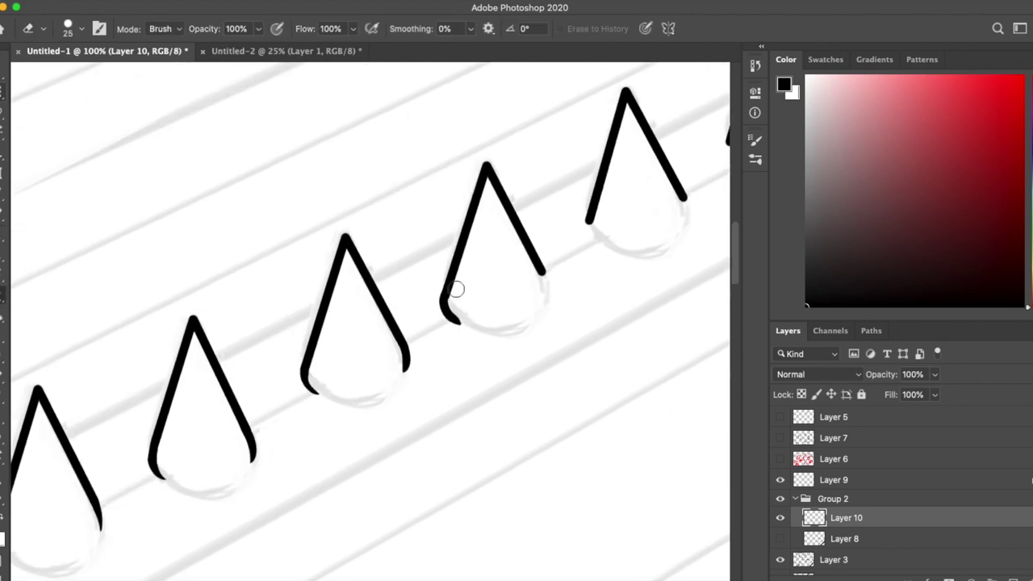
key(b)
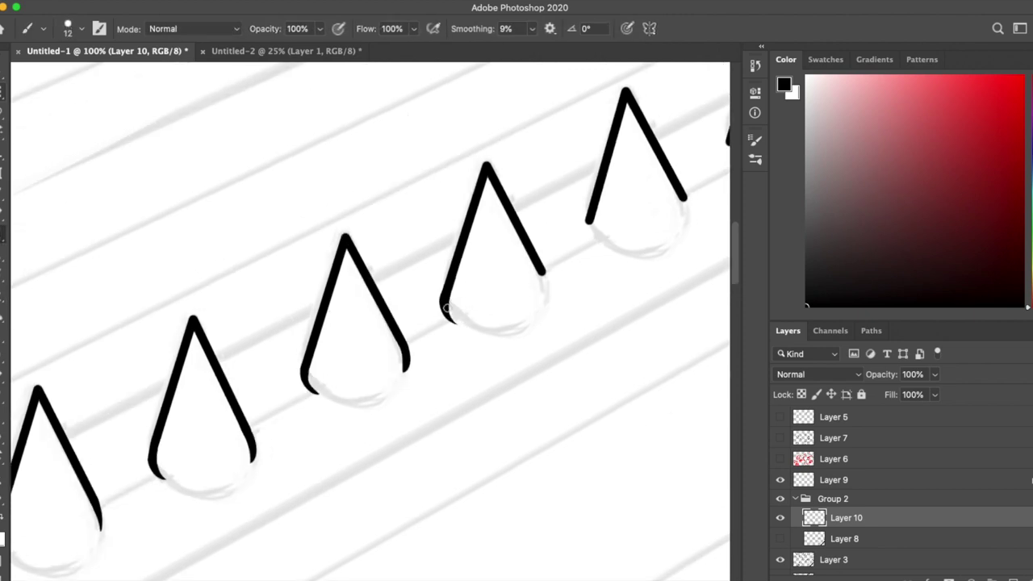
Step: Erase the thick rail line inside each teardrop spike on Layer 8
key(e)
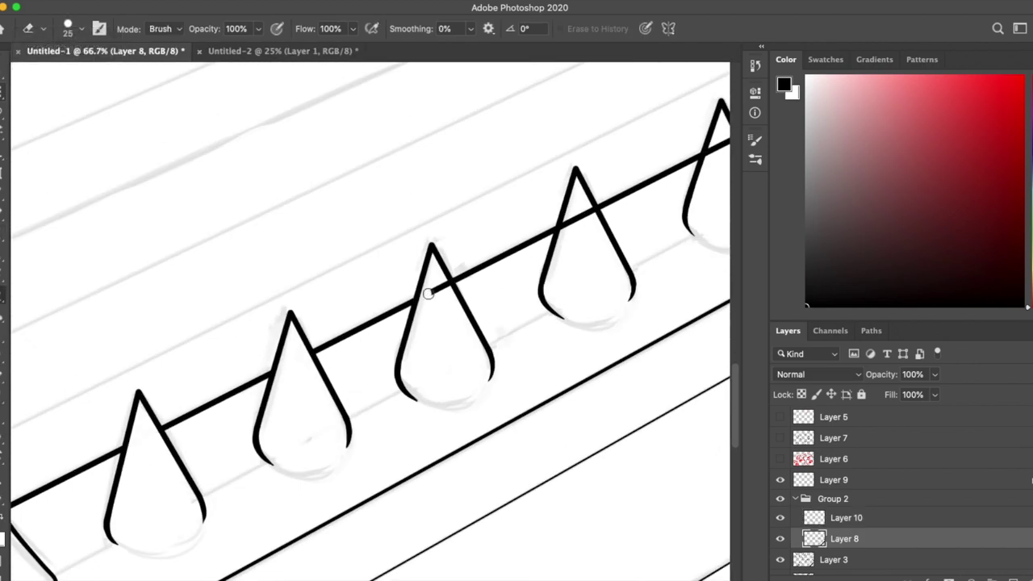
scroll(476, 302, down, 5)
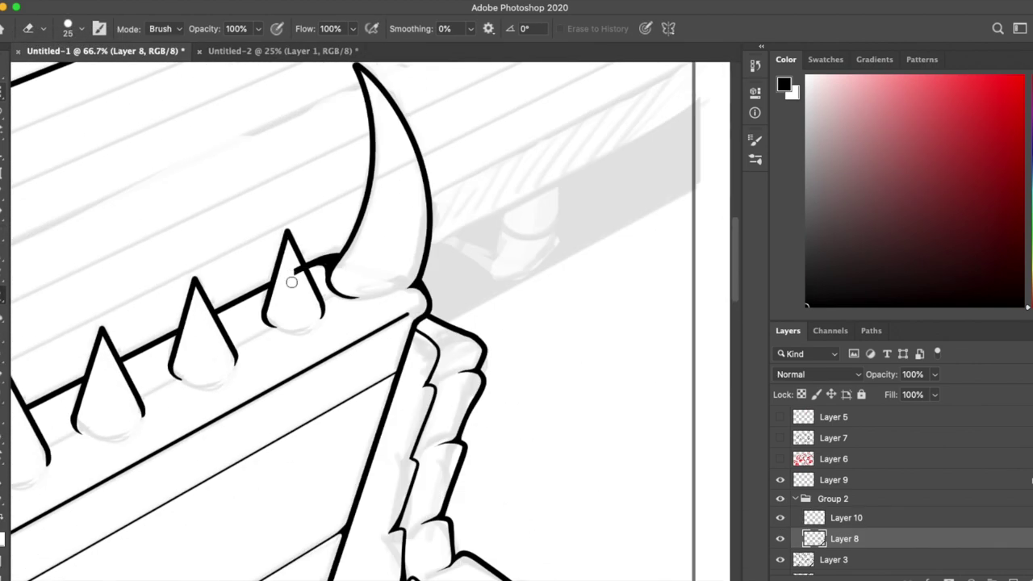
scroll(291, 282, down, 5)
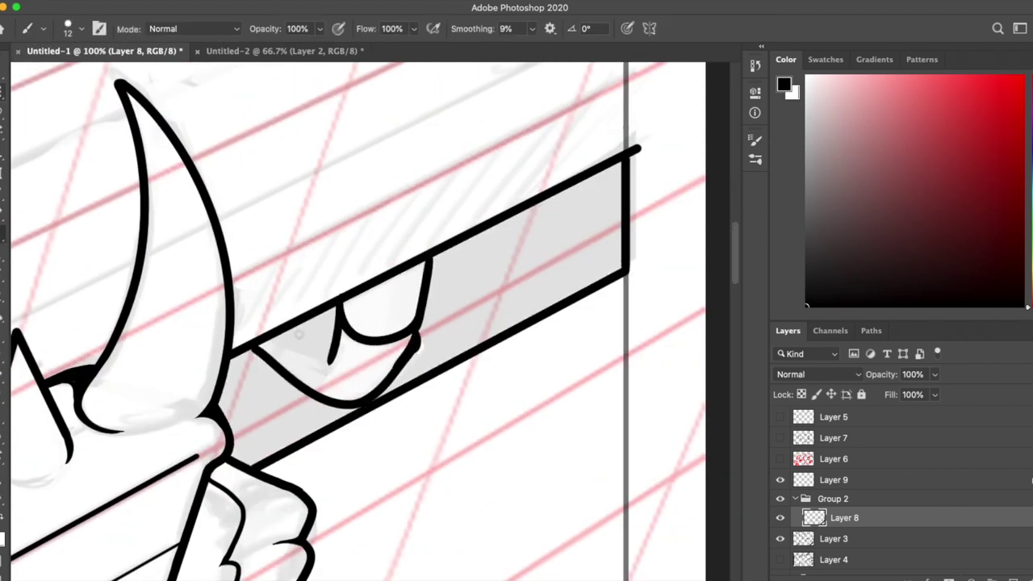
Step: Fill the shadow strip around the pipe beside the horn with black
key(w)
click(419, 379)
key(alt+BackSpace)
key(ctrl+d)
key(b)
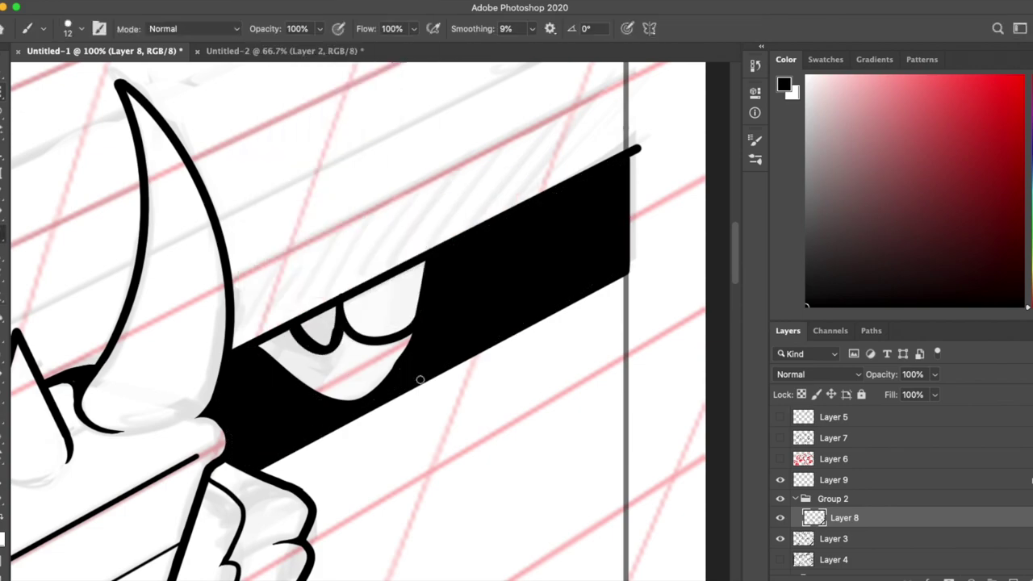
key(e)
key(b)
Step: Ink the straight lower edge, rounded end outline and inner opening of the lowest padded segment at 12 px
key(r)
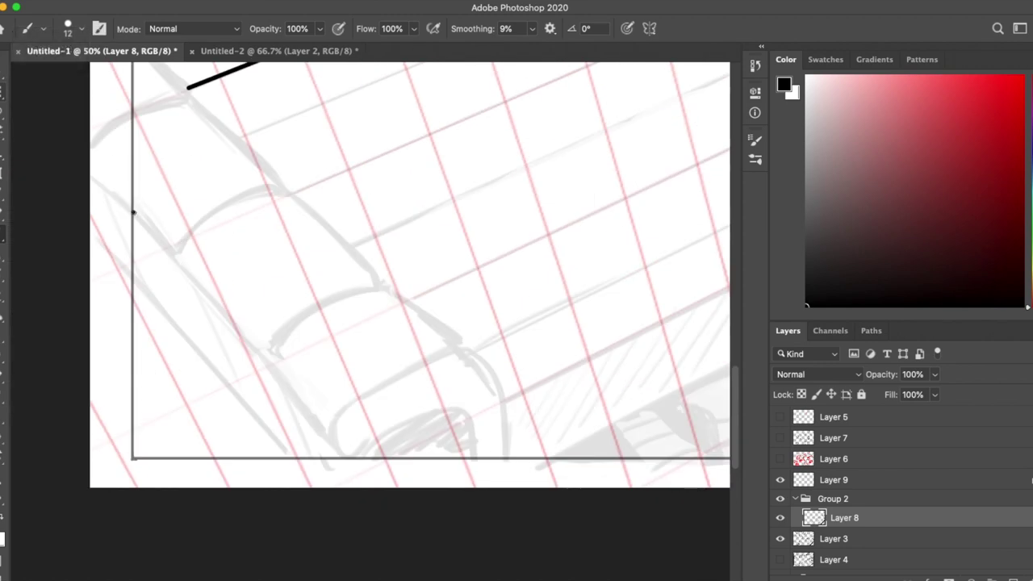
shift+click(323, 431)
drag(348, 463, 470, 352)
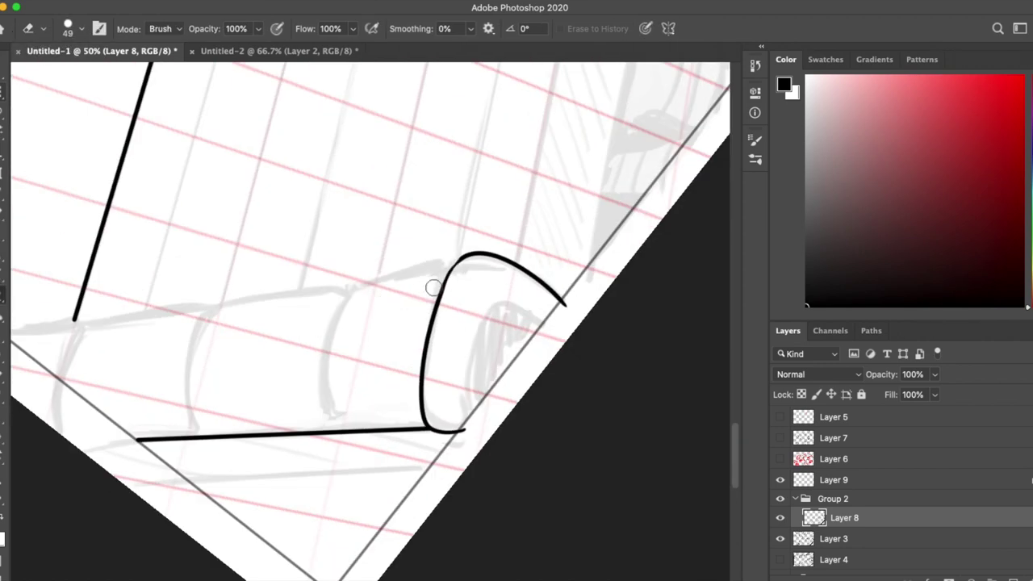
key(b)
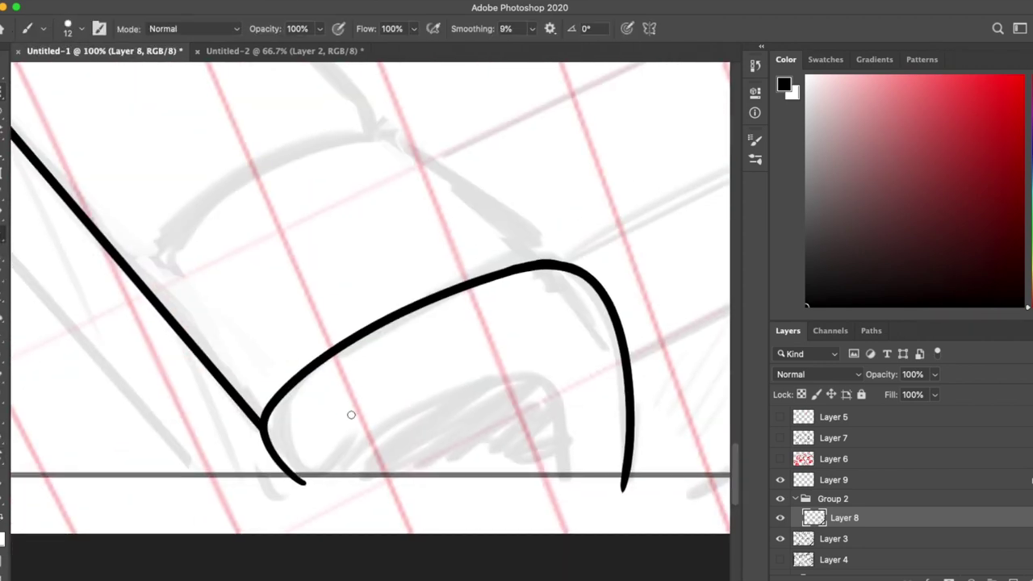
mouse_move(353, 489)
mouse_down()
mouse_move(546, 495)
mouse_move(434, 417)
mouse_up()
Step: Outline the shadow strip and bent pipe beside the lowest padded segment and fill the shadow areas with black
mouse_move(209, 375)
mouse_down()
mouse_move(432, 464)
mouse_move(511, 448)
mouse_up()
mouse_move(504, 557)
mouse_down()
mouse_move(203, 497)
mouse_move(218, 238)
mouse_move(292, 403)
mouse_move(364, 305)
mouse_move(467, 242)
mouse_up()
click(467, 242)
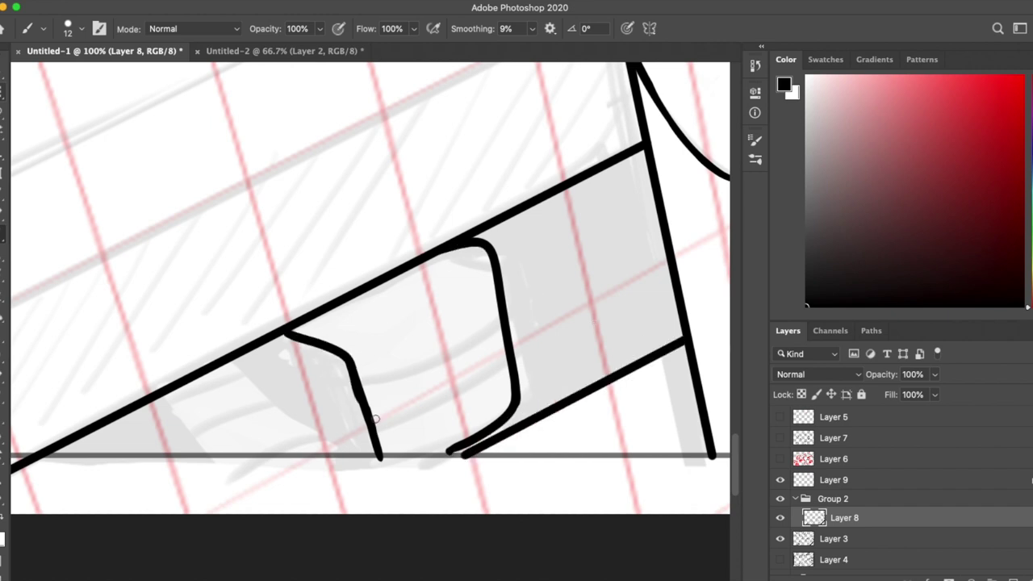
drag(355, 385, 374, 463)
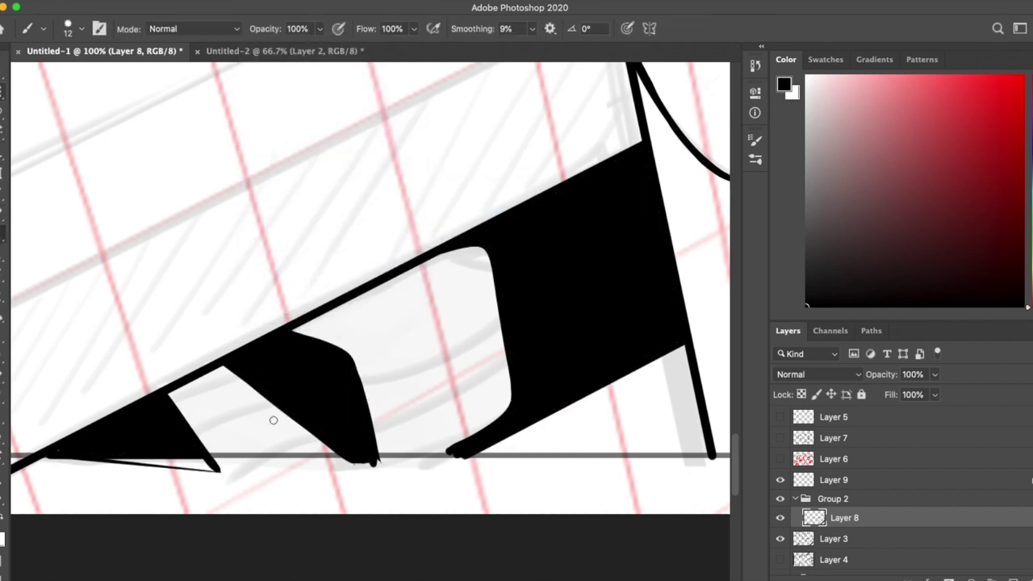
Step: Set the brush size to 7 px and ink the curved band across the pipe in the black strip
key(ctrl+z)
click(67, 28)
drag(494, 297, 361, 379)
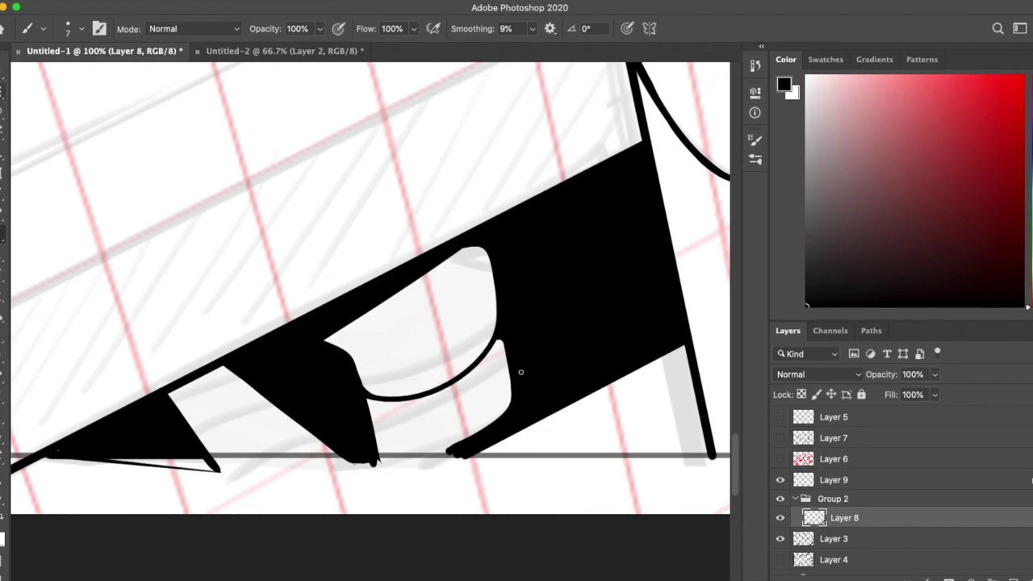
key(ctrl+minus)
drag(445, 301, 363, 284)
key(ctrl+minus)
key(ctrl+minus)
key(ctrl+minus)
key(ctrl+minus)
key(ctrl+minus)
key(ctrl+plus)
key(ctrl+plus)
key(ctrl+plus)
key(ctrl+plus)
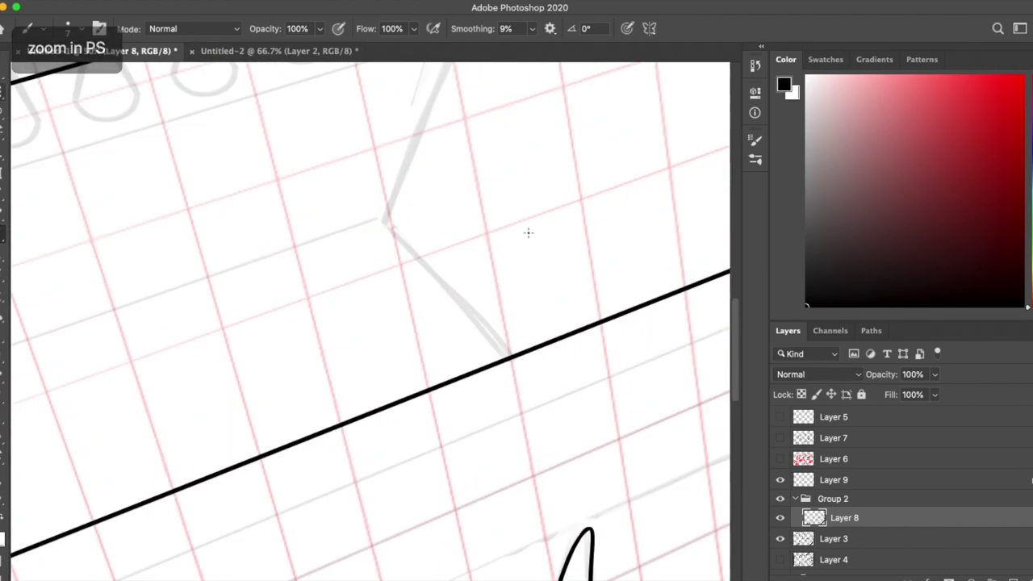
Step: Ink the long rail edge running beneath the sketched row of teardrop spikes with the 7 px brush
key(ctrl+minus)
key(ctrl+minus)
key(ctrl+minus)
key(ctrl+minus)
key(ctrl+plus)
key(ctrl+plus)
key(ctrl+plus)
key(ctrl+plus)
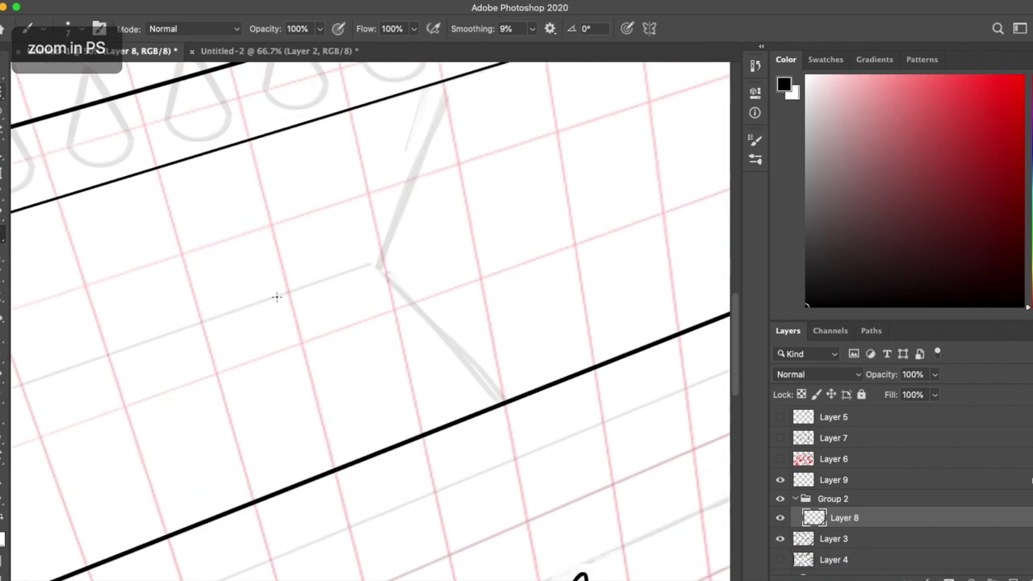
Step: Ink the inner edge of the upper padded segments in the lower-left corner of the drawing, with a tapered seam at their joint
drag(152, 143, 302, 298)
key(e)
key(b)
drag(167, 218, 205, 200)
key(ctrl+plus)
drag(285, 165, 263, 94)
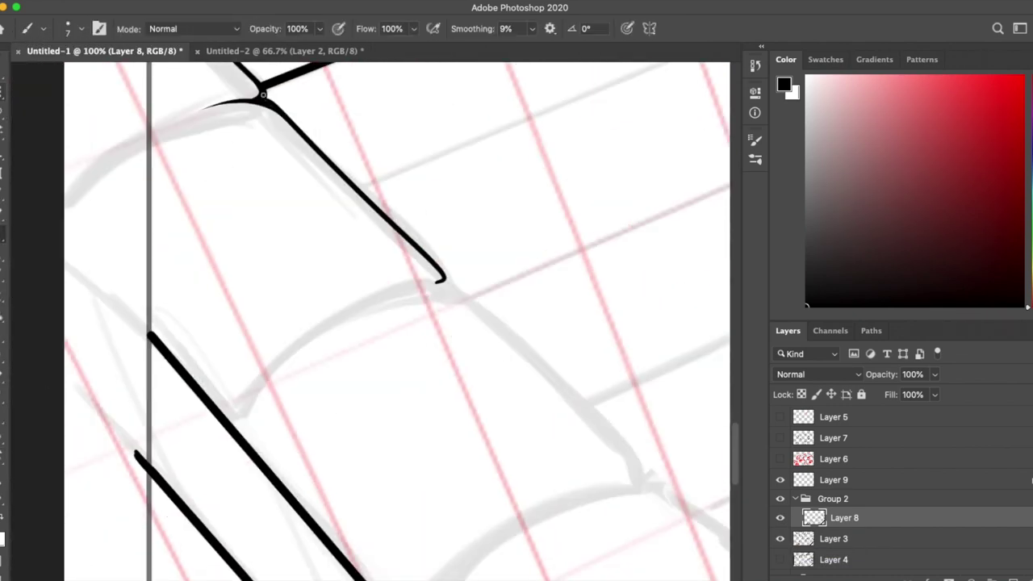
Step: Ink the padded roll's edge and seams down to the rounded end segment and thicken the corner joints
key(e)
mouse_move(339, 314)
mouse_down()
mouse_move(443, 280)
mouse_move(549, 268)
mouse_move(457, 239)
mouse_up()
key(b)
drag(457, 239, 469, 516)
mouse_move(109, 539)
mouse_down()
mouse_move(431, 131)
mouse_move(492, 219)
mouse_move(165, 407)
mouse_up()
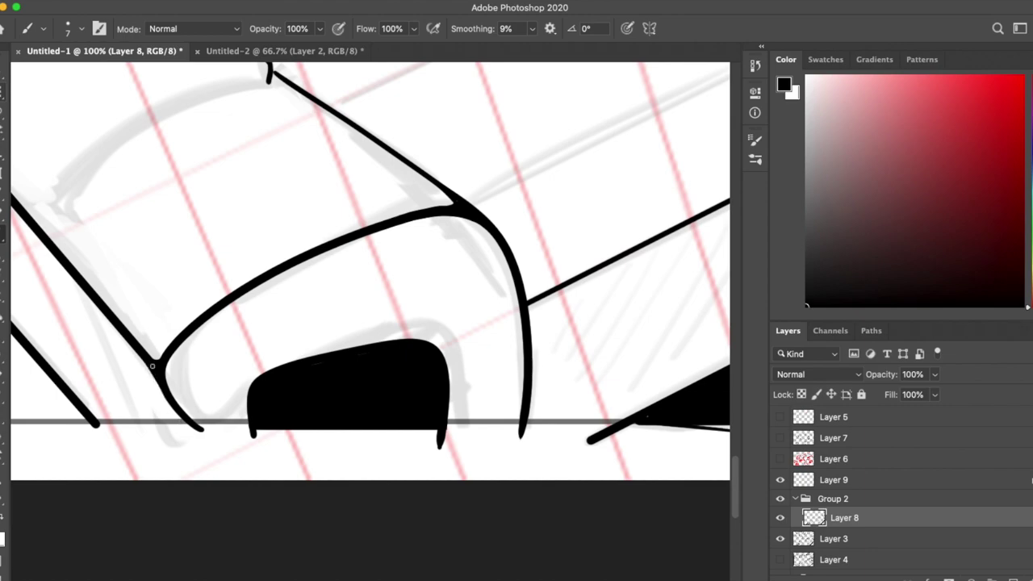
drag(147, 360, 482, 374)
Step: Erase the extra line outside the padded roll and show the additional set of red perspective grid lines
key(e)
mouse_move(320, 207)
mouse_down()
mouse_move(499, 217)
mouse_move(537, 247)
mouse_up()
key(super+minus)
key(super+minus)
key(super+minus)
key(super+plus)
key(b)
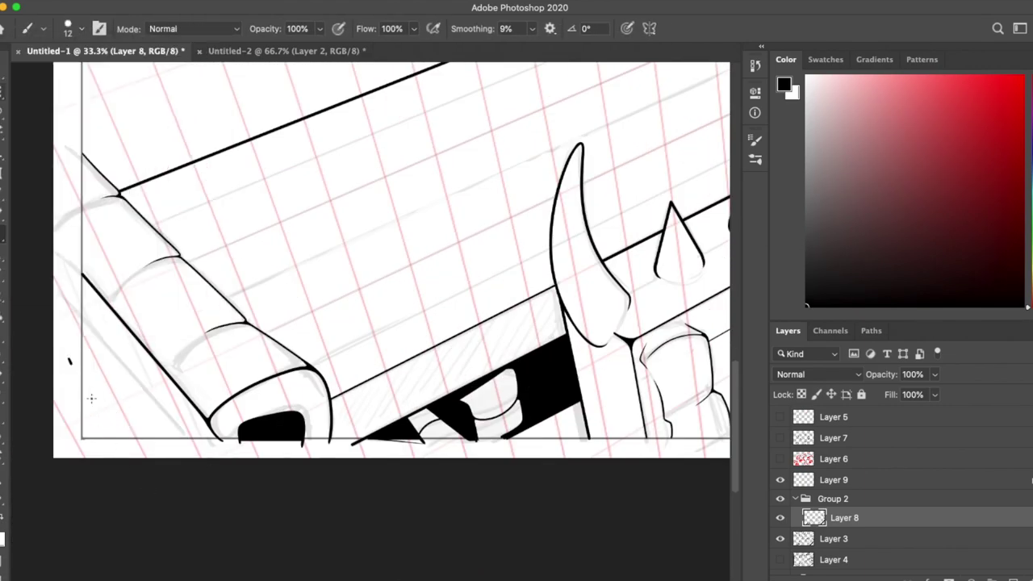
drag(126, 442, 431, 277)
key(super+minus)
key(super+minus)
key(super+plus)
key(super+plus)
key(super+plus)
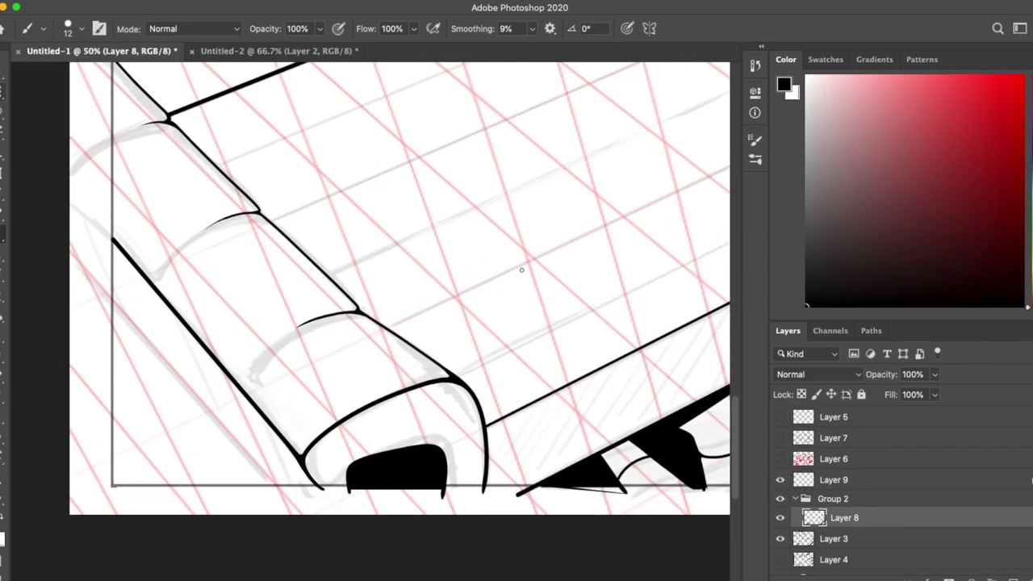
Step: Reduce the brush to 4 px and ink the thin long lines of the rear bench's backrest on Layer 8
key(e)
key(super+minus)
key(b)
click(82, 28)
click(795, 499)
click(834, 480)
key(super+plus)
click(795, 499)
click(843, 518)
key(super+plus)
key(super+plus)
key(super+plus)
key(super+minus)
Step: Ink the angled edges of the first backrest panel and trim the overshoot at its upper corner
click(779, 569)
click(780, 549)
key(super+minus)
key(super+minus)
key(super+minus)
key(super+plus)
key(super+plus)
key(super+minus)
key(super+minus)
key(super+plus)
key(super+plus)
key(e)
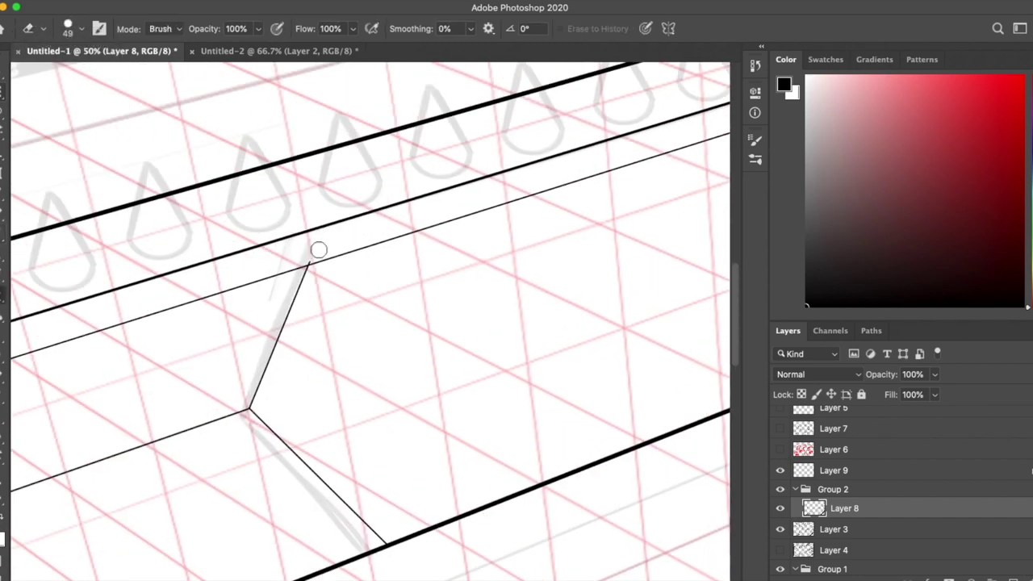
Step: Thicken the joint where the backrest panel's angled edge meets the heavy seat line
key(super+plus)
key(b)
drag(260, 226, 345, 331)
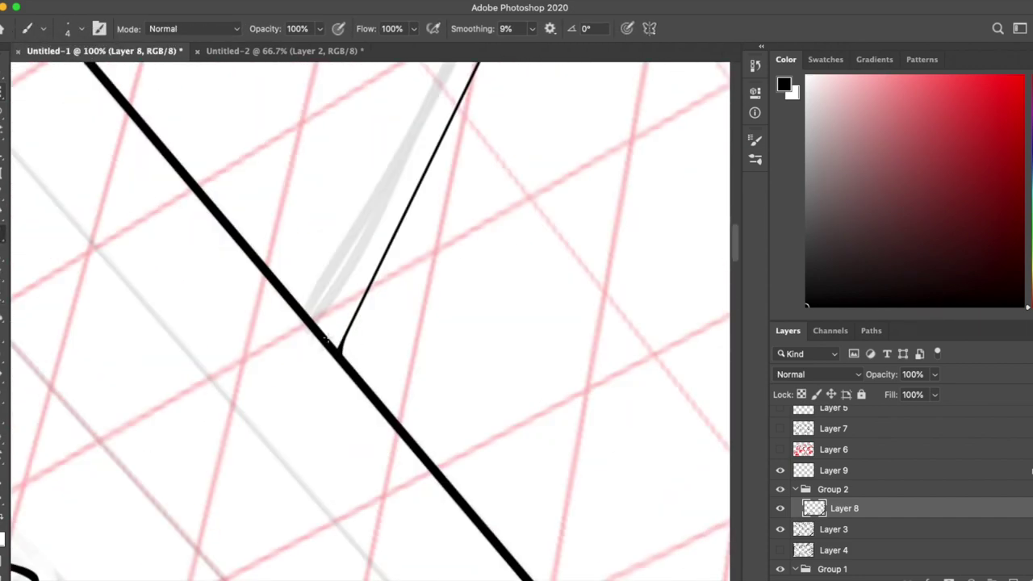
mouse_move(376, 279)
mouse_down()
mouse_move(506, 350)
mouse_move(415, 208)
mouse_move(544, 212)
mouse_move(161, 386)
mouse_move(242, 468)
mouse_up()
Step: Ink the angled edges of the far backrest panel, erasing and redrawing its misplaced short edge near the page border
key(super+minus)
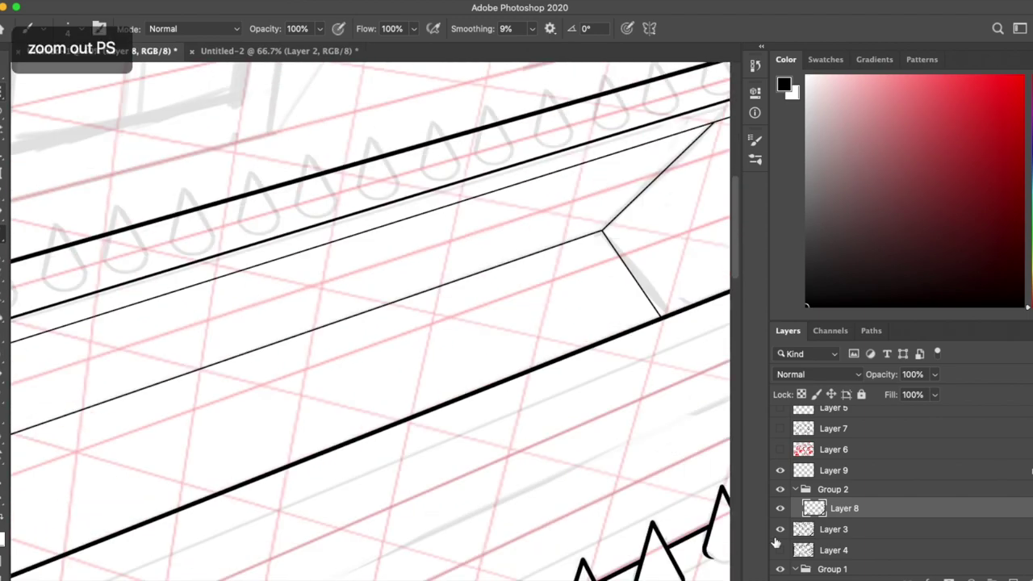
key(super+z)
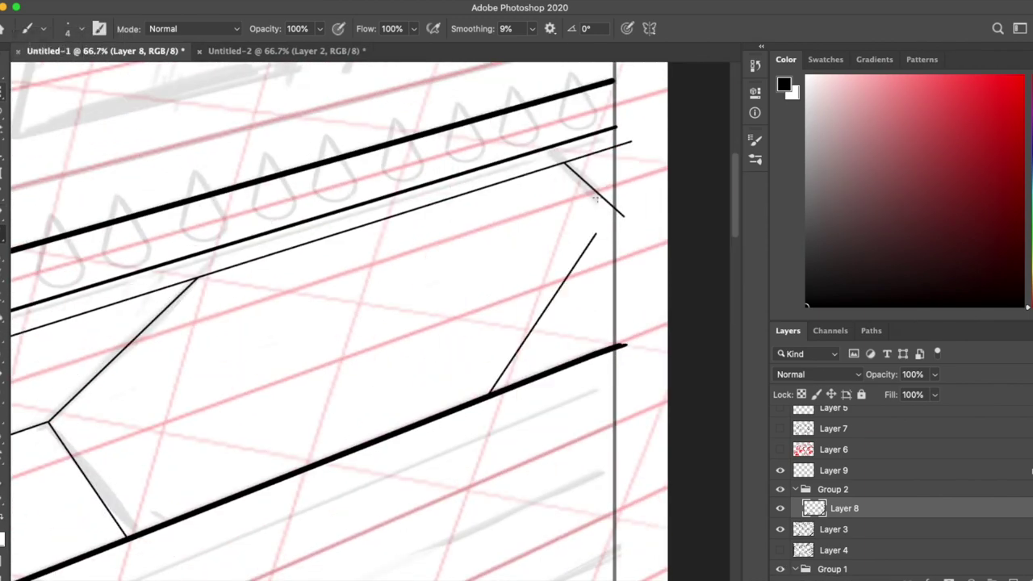
key(super+plus)
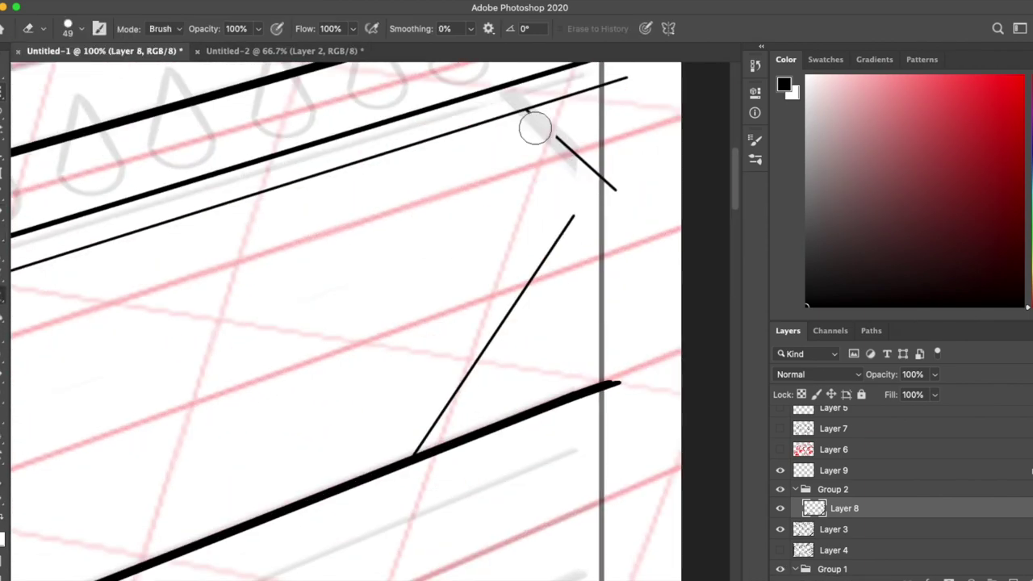
mouse_move(573, 217)
mouse_down()
mouse_move(472, 180)
mouse_move(241, 166)
mouse_up()
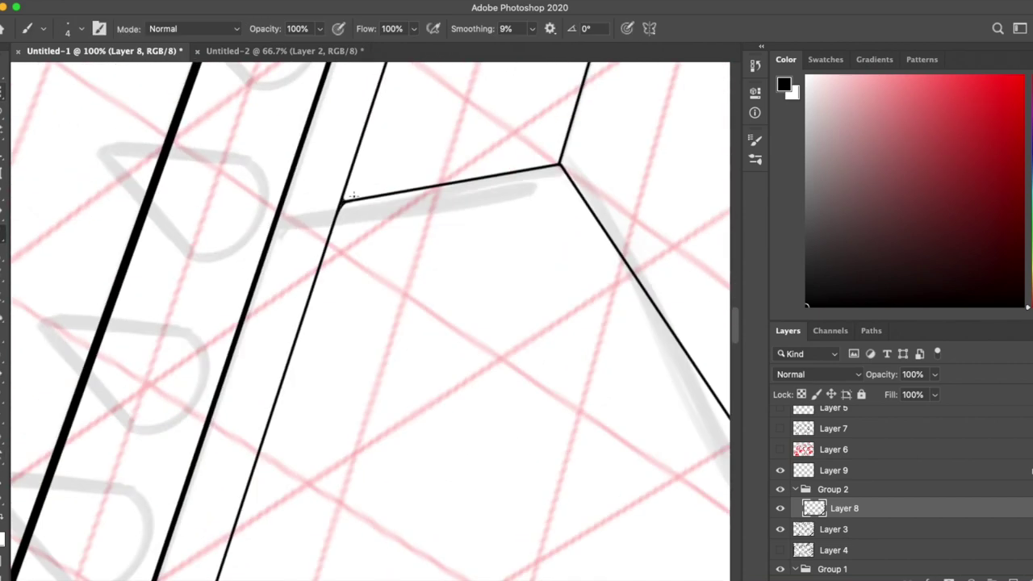
Step: Thicken the corner joints where the backrest panels' angled edges meet the thin upper line
scroll(530, 388, up, 5)
scroll(530, 388, right, 4)
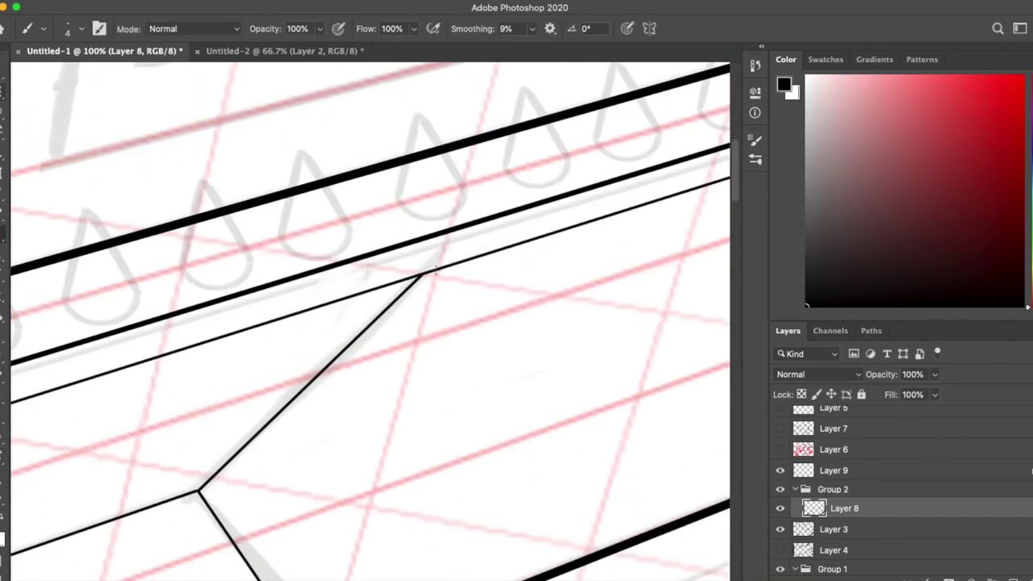
scroll(422, 275, down, 3)
scroll(422, 275, right, 3)
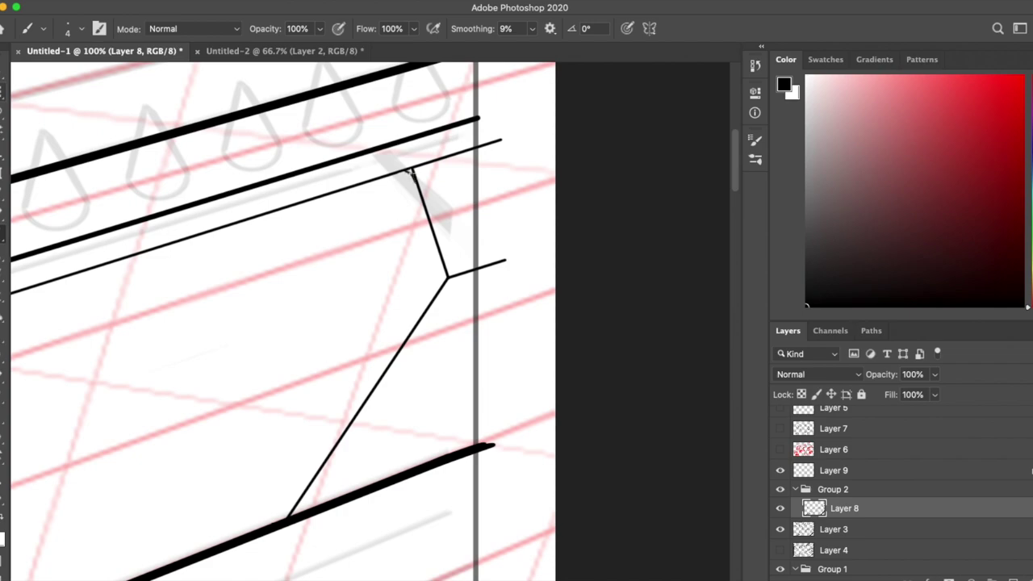
Step: Create a new layer above Layer 8 and ink the first thin plank lines across the rear bench seat at 4 px
scroll(416, 169, down, 4)
key(super+minus)
key(super+minus)
key(super+minus)
key(super+minus)
key(super+minus)
key(super+minus)
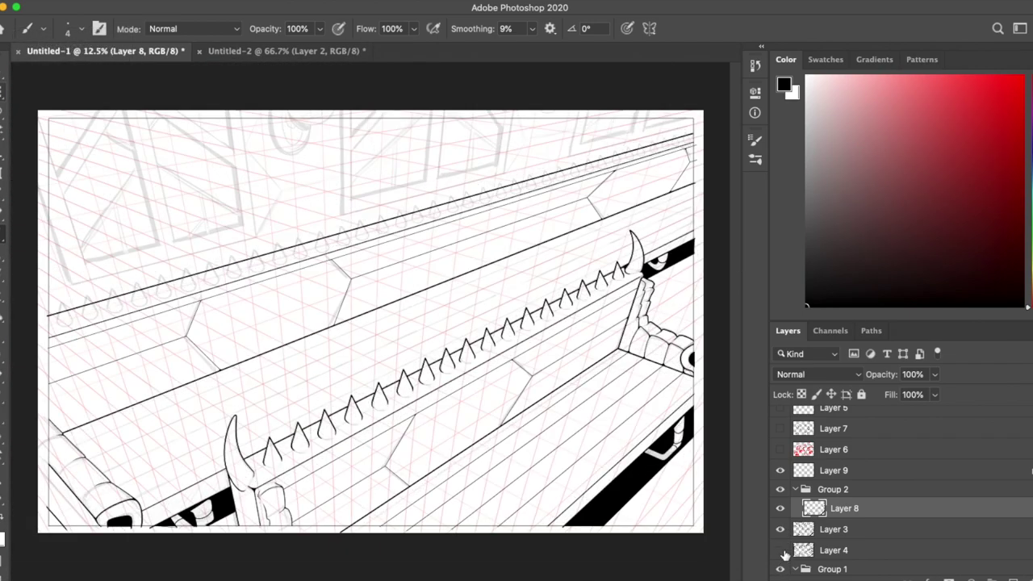
key(super+shift+alt+n)
key(super+plus)
key(super+plus)
key(super+plus)
key(super+plus)
key(super+plus)
key(super+plus)
scroll(346, 330, right, 4)
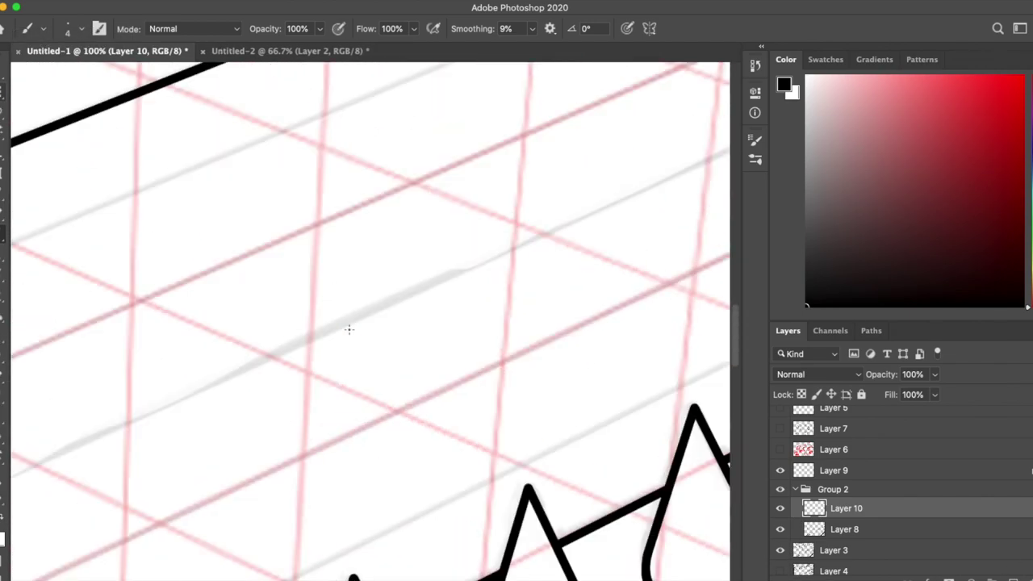
scroll(279, 401, left, 6)
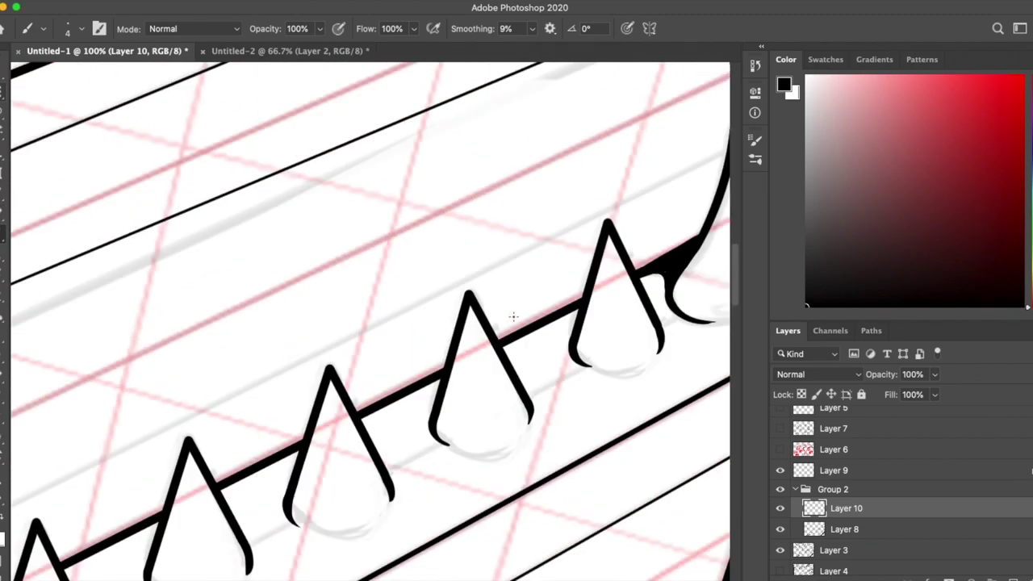
Step: Ink the remaining thin plank lines across the rear seat out to the page's right border
key(super+minus)
key(super+minus)
key(super+minus)
key(super+minus)
key(super+plus)
key(super+plus)
key(super+plus)
scroll(529, 315, right, 5)
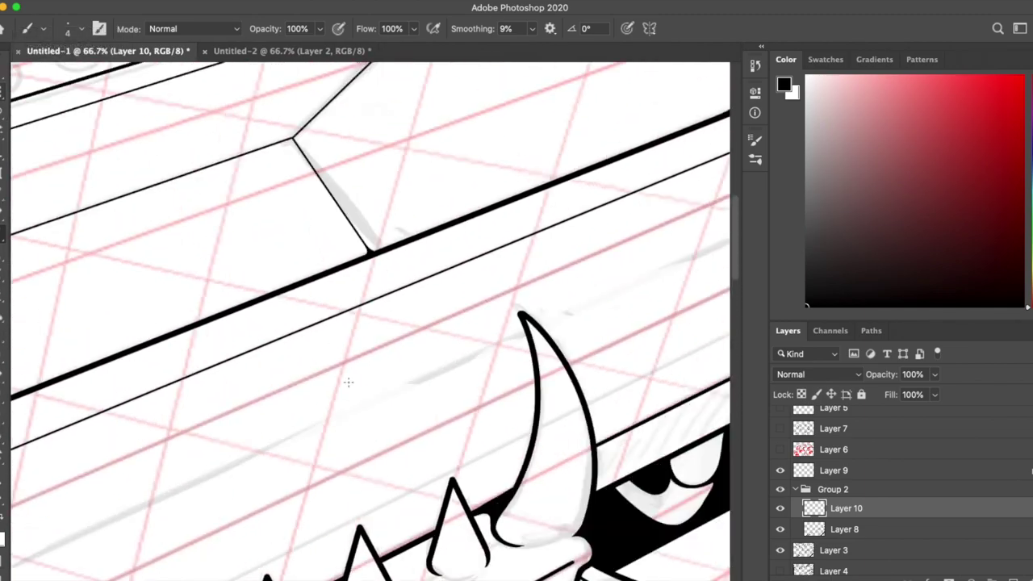
scroll(528, 314, down, 8)
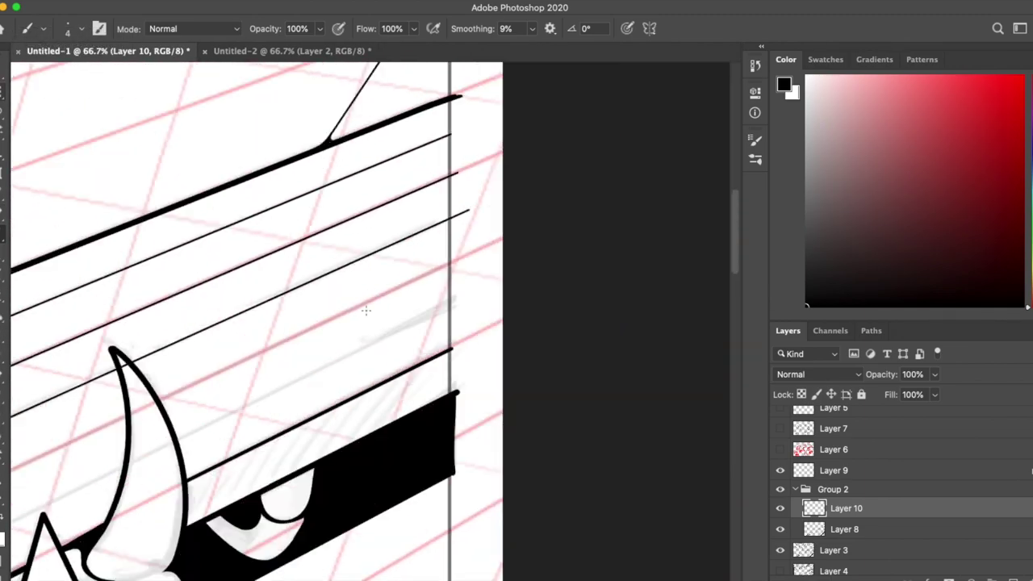
scroll(451, 306, down, 6)
Step: Erase the plank lines crossing the horn and merge the plank layer down into Layer 8
key(e)
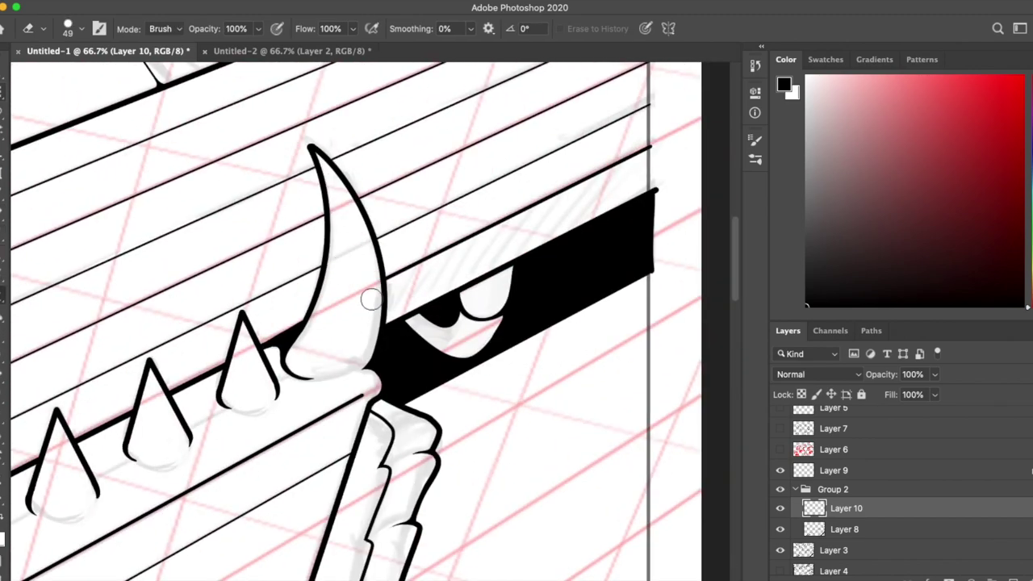
key(super+e)
key(super+minus)
key(super+minus)
key(super+minus)
key(super+minus)
key(super+minus)
Step: Set the brush to 12 px, ink the leftmost window frame's outer side and lower edge, and fill the side strip with black
key(super+plus)
key(super+plus)
key(super+plus)
key(super+plus)
key(b)
scroll(476, 401, up, 10)
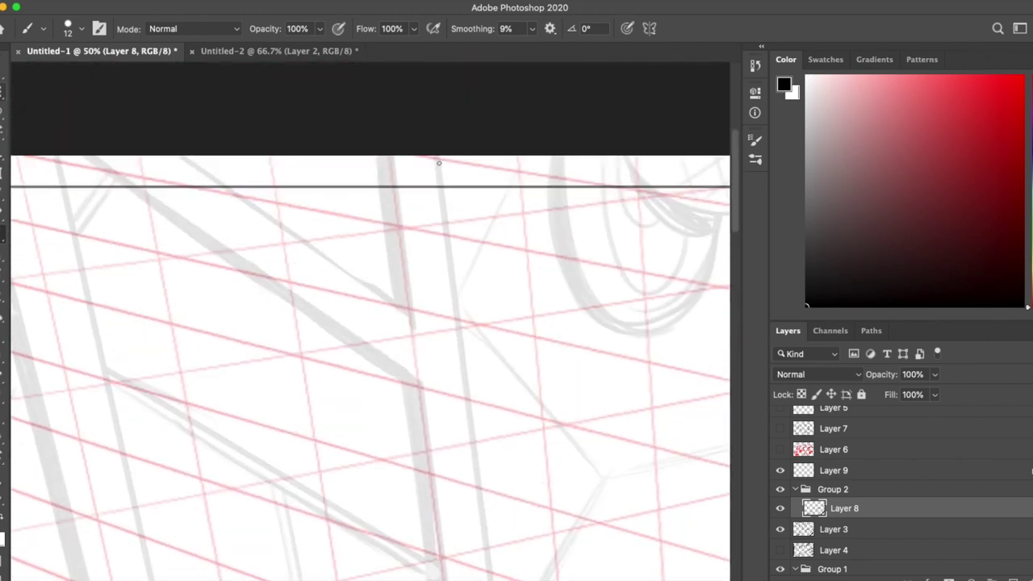
scroll(439, 163, down, 5)
click(169, 121)
shift+click(289, 472)
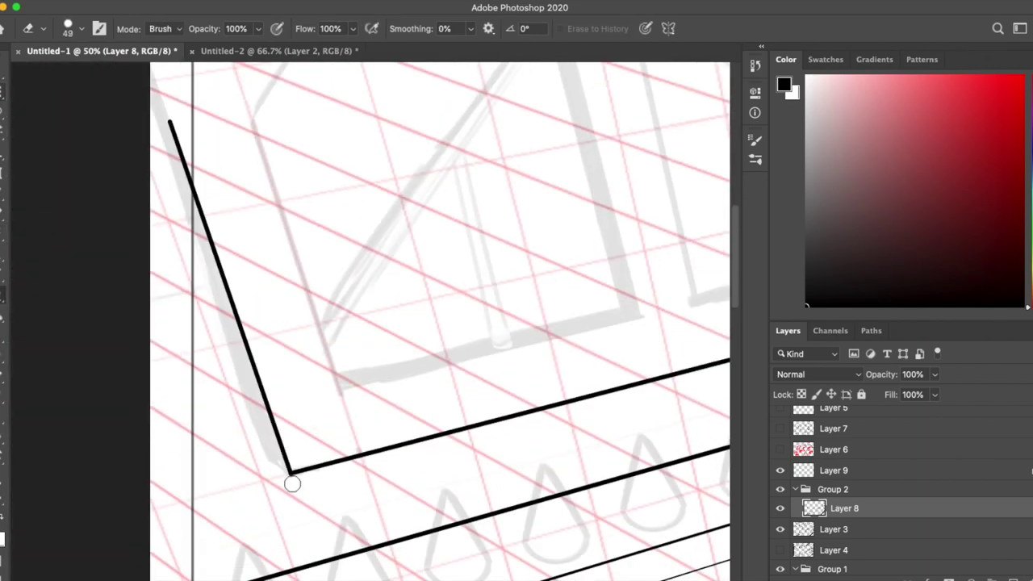
drag(189, 223, 278, 464)
Step: Ink the outlines of the leftmost window's first large pane and the small angled pane above it
scroll(278, 464, right, 5)
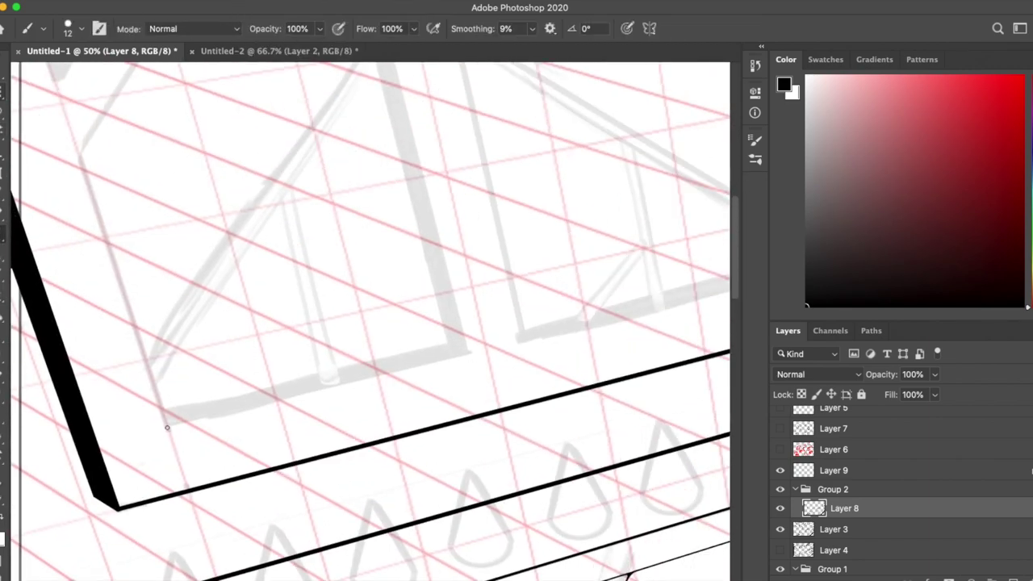
scroll(278, 464, up, 5)
scroll(247, 567, up, 5)
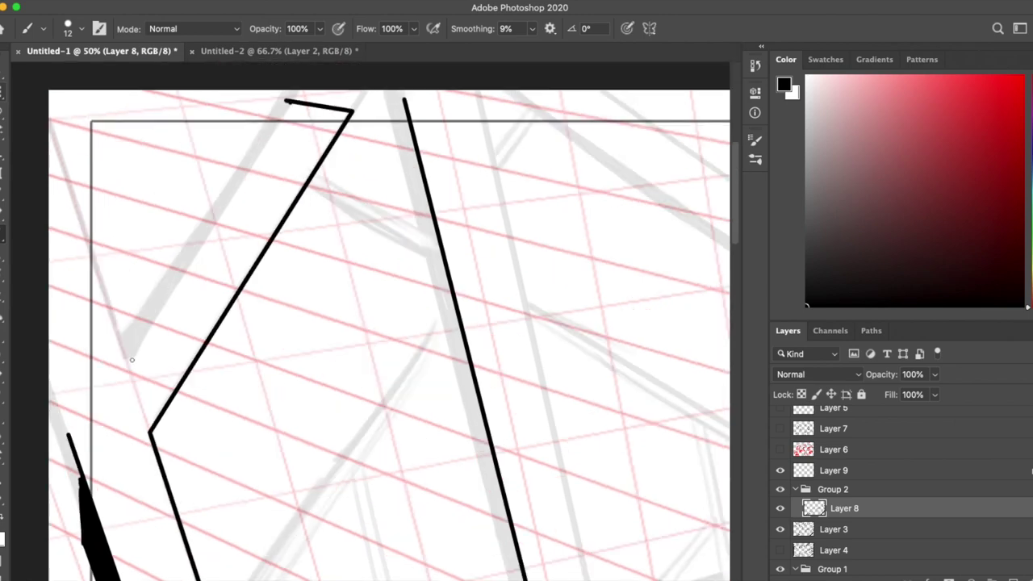
scroll(153, 241, up, 2)
scroll(154, 240, right, 2)
scroll(153, 240, down, 10)
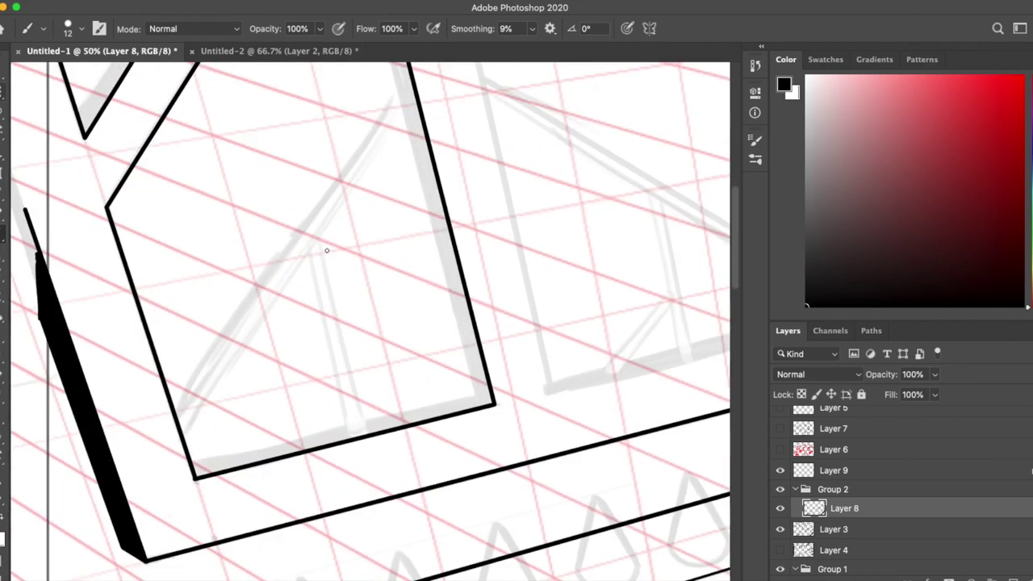
Step: Ink the leftmost window's second pane with its diagonal bar and the frame's right edge
click(309, 494)
shift+click(582, 432)
scroll(522, 187, up, 5)
scroll(522, 187, down, 5)
scroll(522, 186, up, 5)
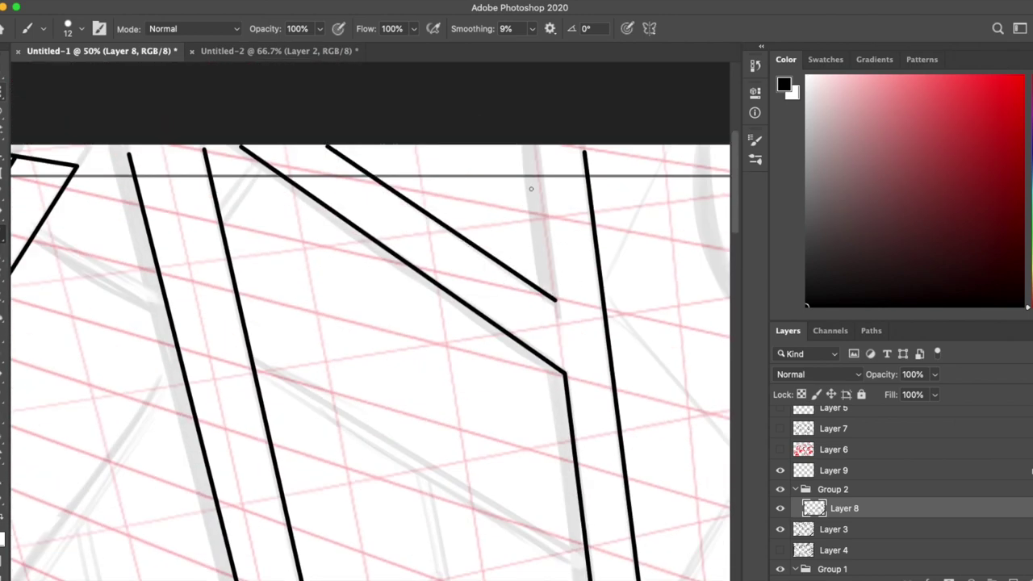
scroll(523, 186, down, 3)
scroll(351, 170, up, 3)
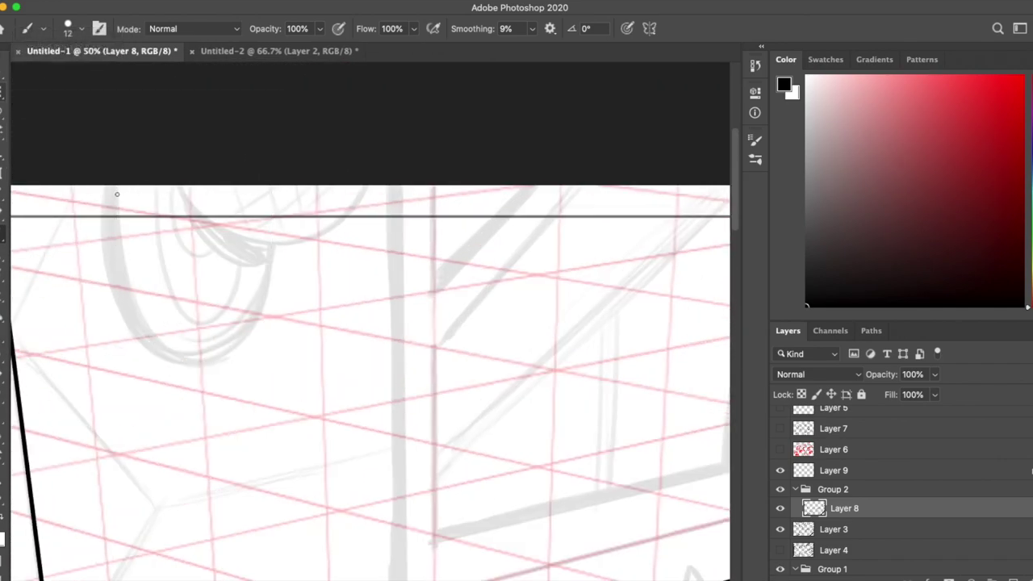
Step: Ink the rounded hanging ornament between the windows and fill its thick left side with black
key(r)
drag(360, 273, 162, 293)
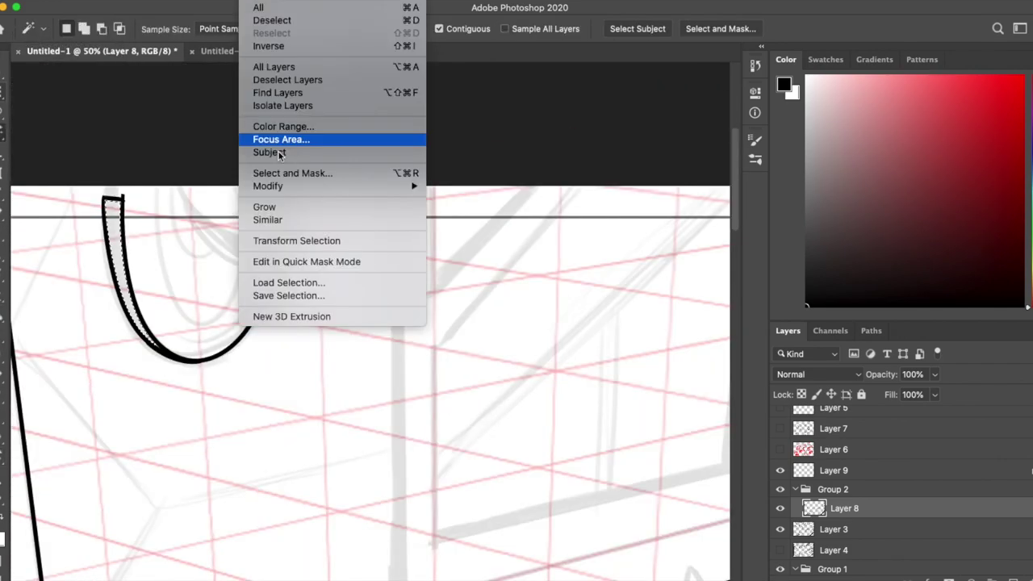
key(e)
key(b)
key(ctrl+z)
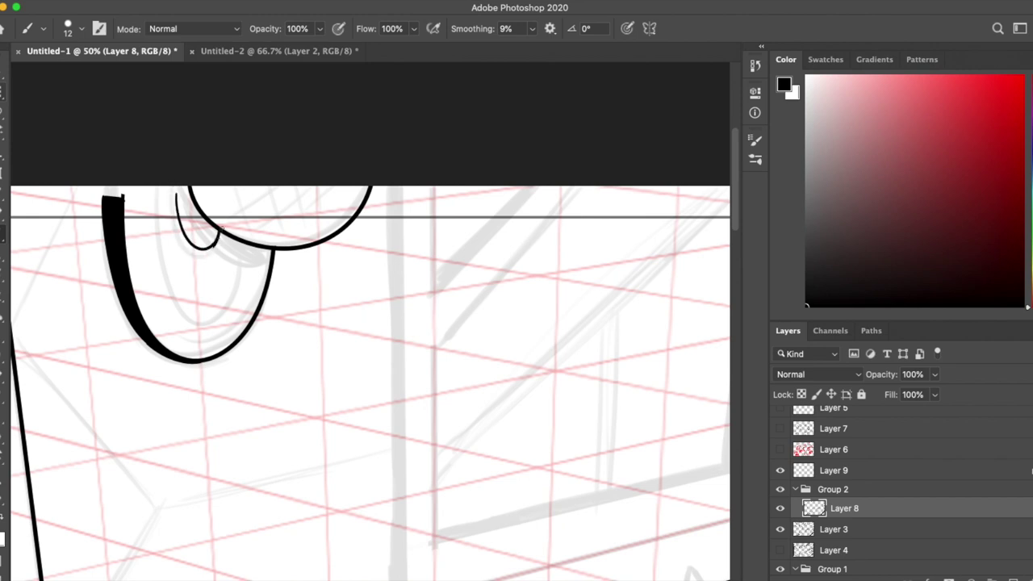
Step: Ink the middle window's frame edges, pane outlines and diagonal bar, erasing the overshoots
scroll(548, 364, down, 3)
scroll(549, 364, right, 3)
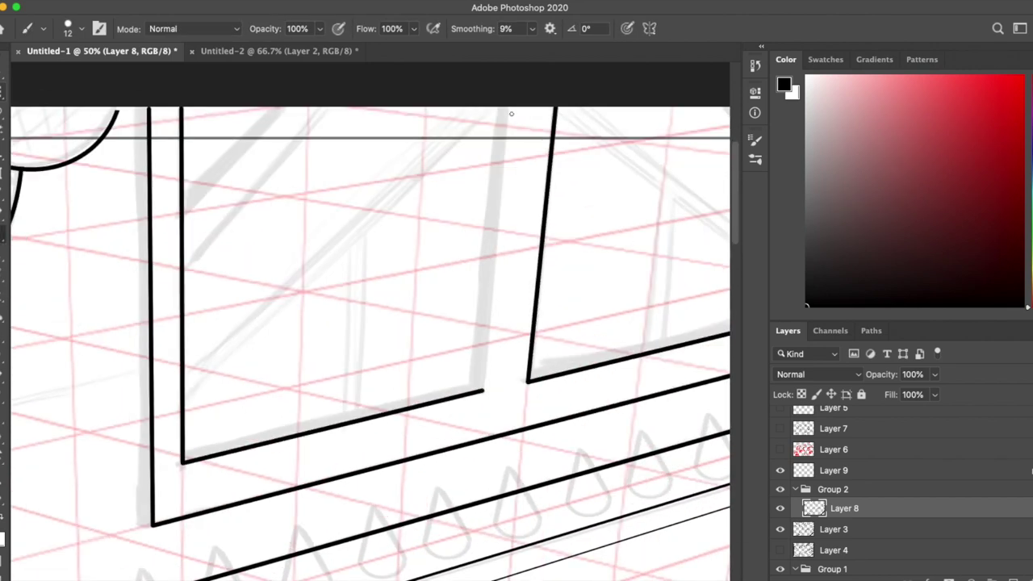
shift+click(183, 214)
key(e)
mouse_move(507, 334)
mouse_down()
mouse_move(481, 350)
mouse_move(466, 312)
mouse_up()
Step: Fill the middle window's left frame strip with black and ink the outer left edge of the far-right window
key(b)
scroll(242, 363, up, 5)
key(w)
key(b)
drag(397, 176, 195, 231)
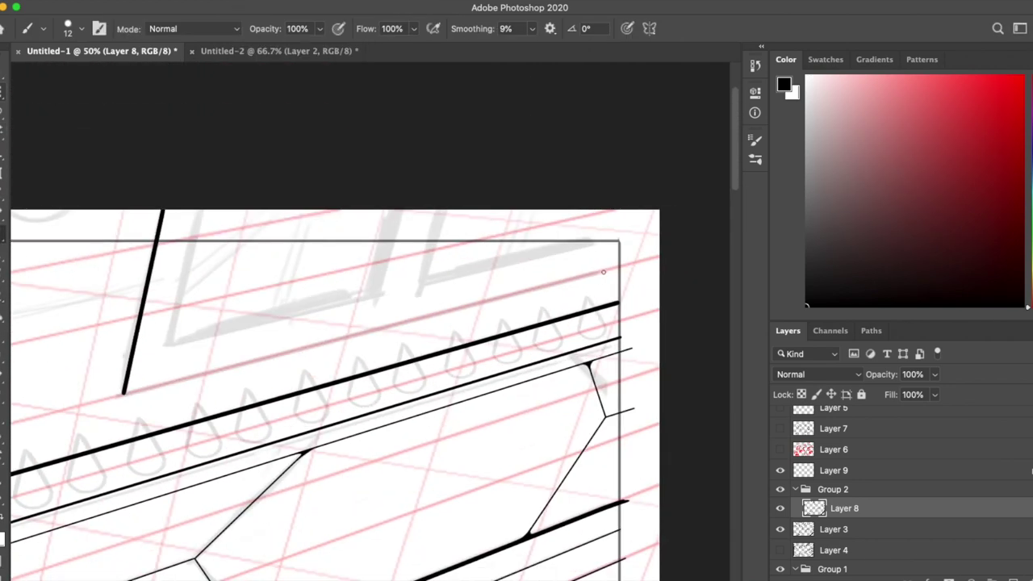
scroll(629, 234, up, 8)
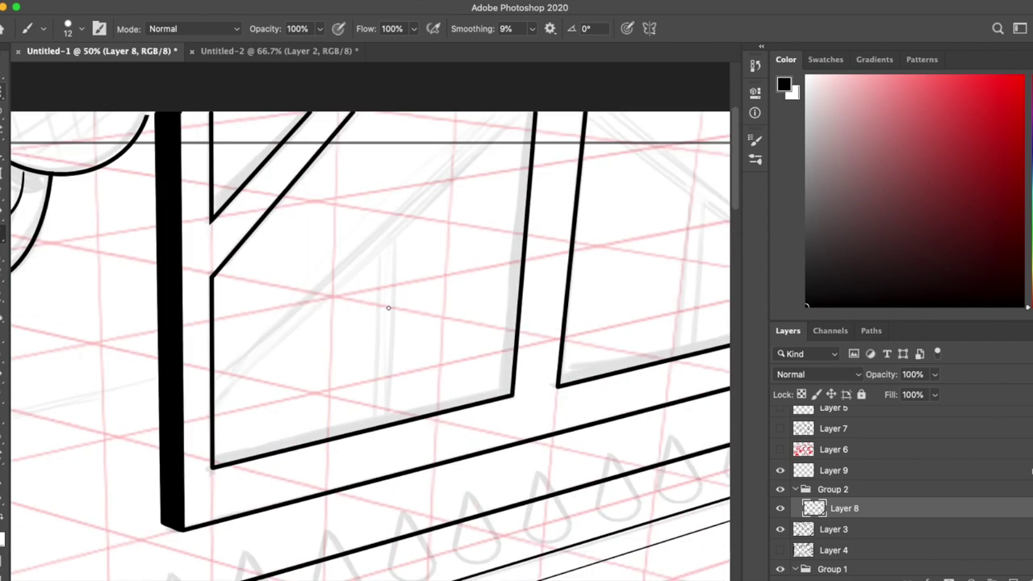
Step: Fill the shadow strips along the lower and right edges of the middle window's two panes with black
key(w)
click(352, 207)
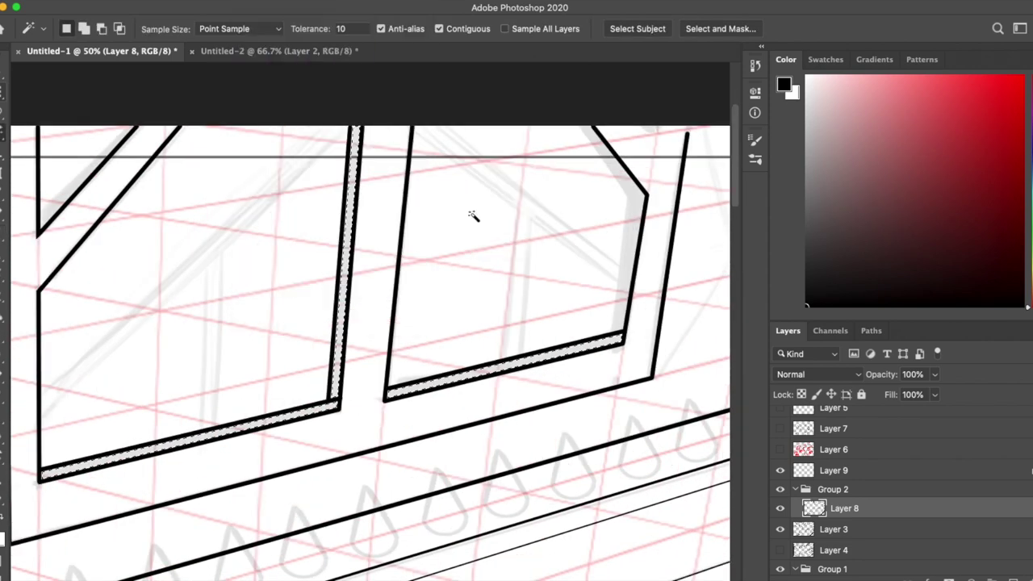
click(495, 202)
key(Return)
key(alt+BackSpace)
key(ctrl+d)
key(b)
key(w)
click(634, 242)
key(alt+BackSpace)
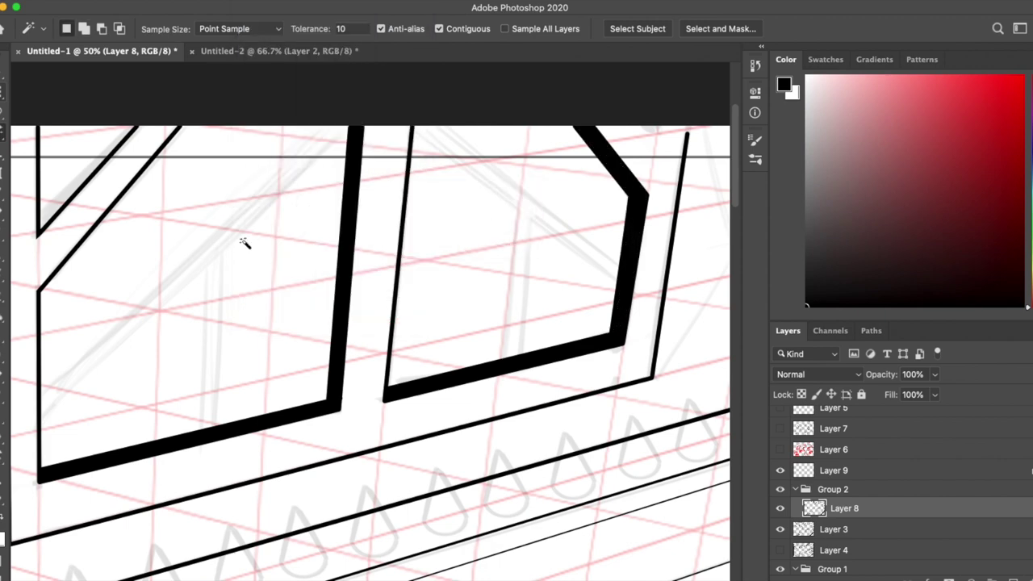
key(ctrl+d)
Step: Ink the far-right window's frame and pane outlines and fill its left frame strip with black
key(b)
scroll(369, 201, left, 3)
scroll(370, 353, up, 3)
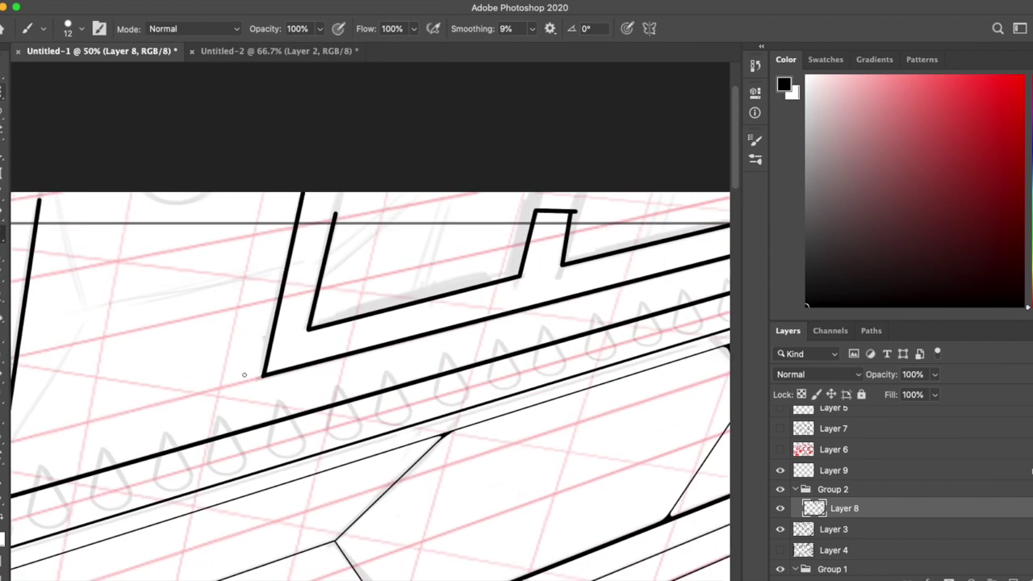
drag(244, 374, 280, 252)
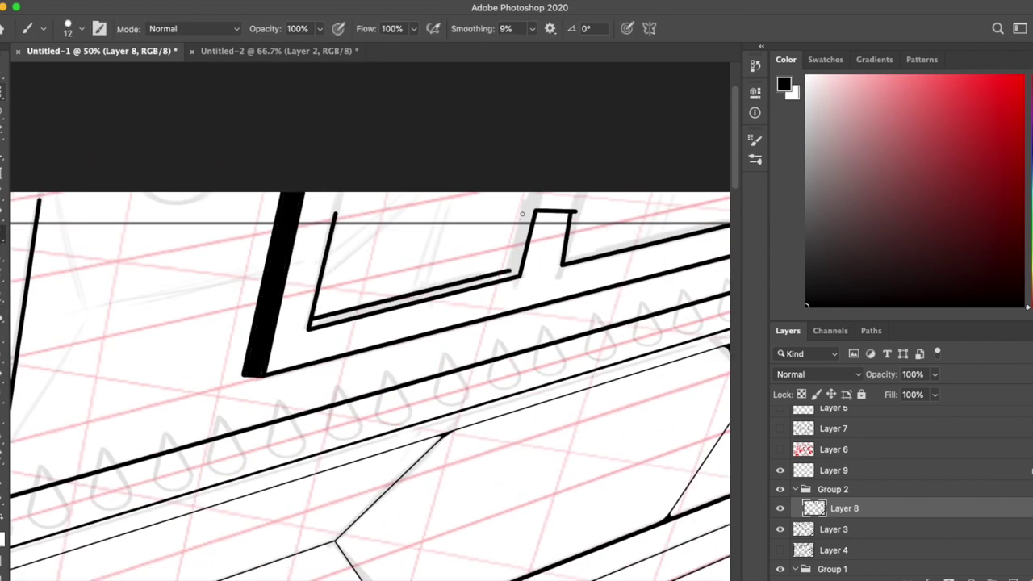
Step: Fill the shadow strips along the lower and right edges of the far-right window's panes with black
key(w)
click(450, 211)
key(Return)
key(b)
scroll(615, 244, down, 5)
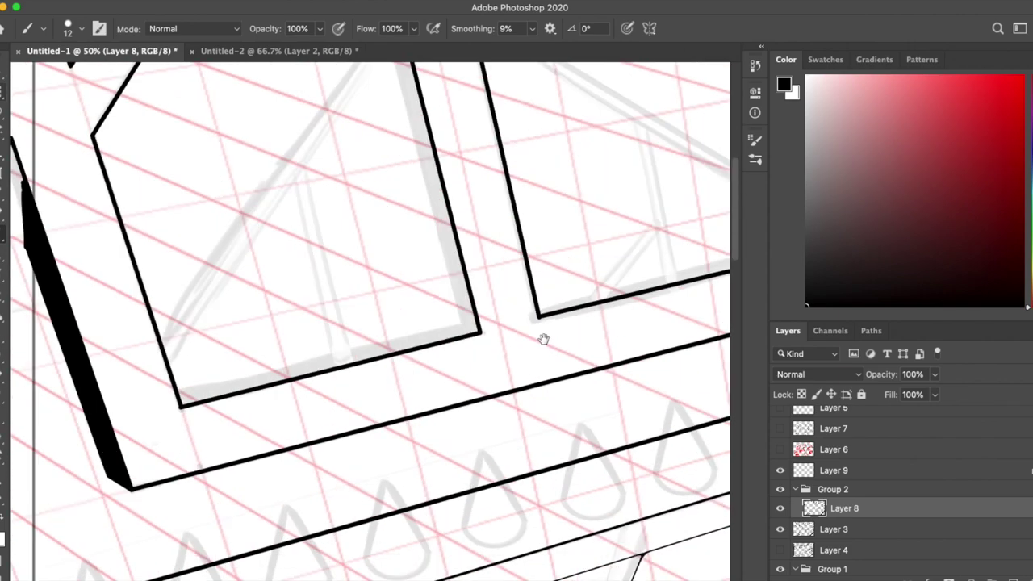
Step: Fill the shadow strips along the lower and right edges of the left window's panes with black
scroll(544, 339, up, 3)
key(i)
key(b)
scroll(475, 206, up, 4)
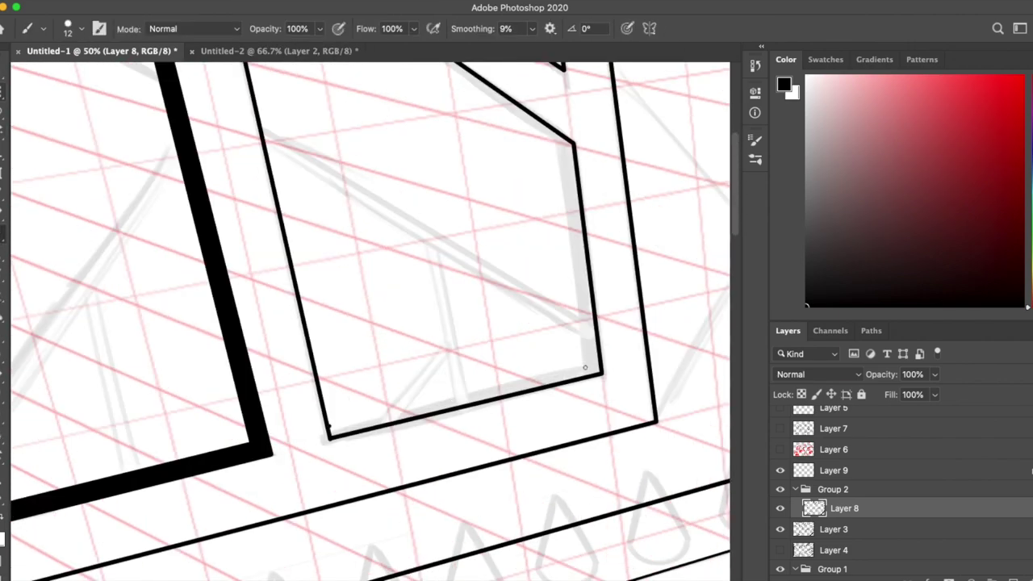
key(w)
key(b)
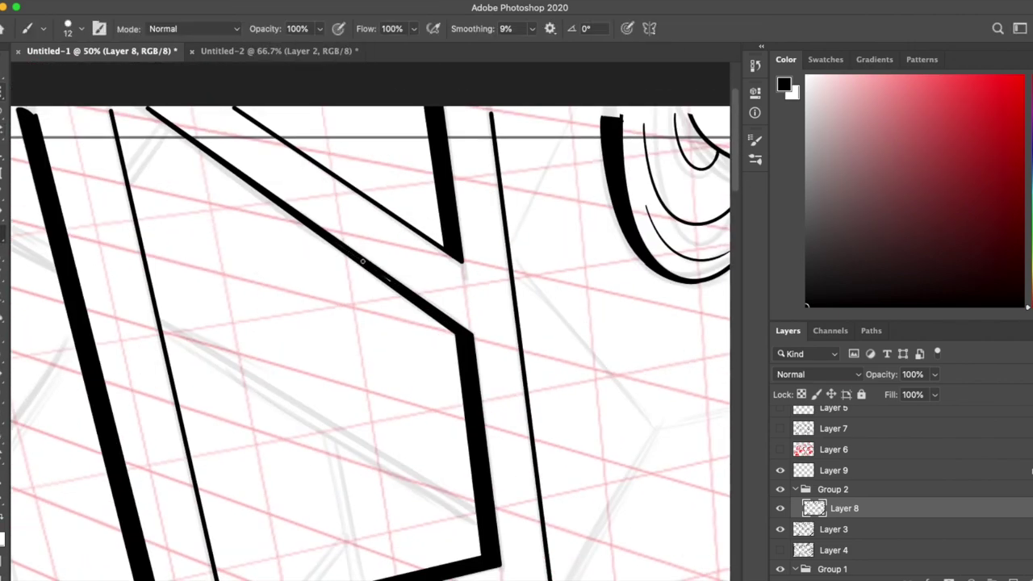
scroll(586, 226, up, 3)
key(w)
click(461, 212)
Step: Add Layer 10 above Layer 8, fade Layer 8 to 40%, and ink the left window's long diagonal bar in its left pane at brush size 7
scroll(572, 398, down, 3)
key(space)
key(b)
click(81, 28)
key(ctrl+Tab)
key(ctrl+plus)
drag(416, 113, 180, 457)
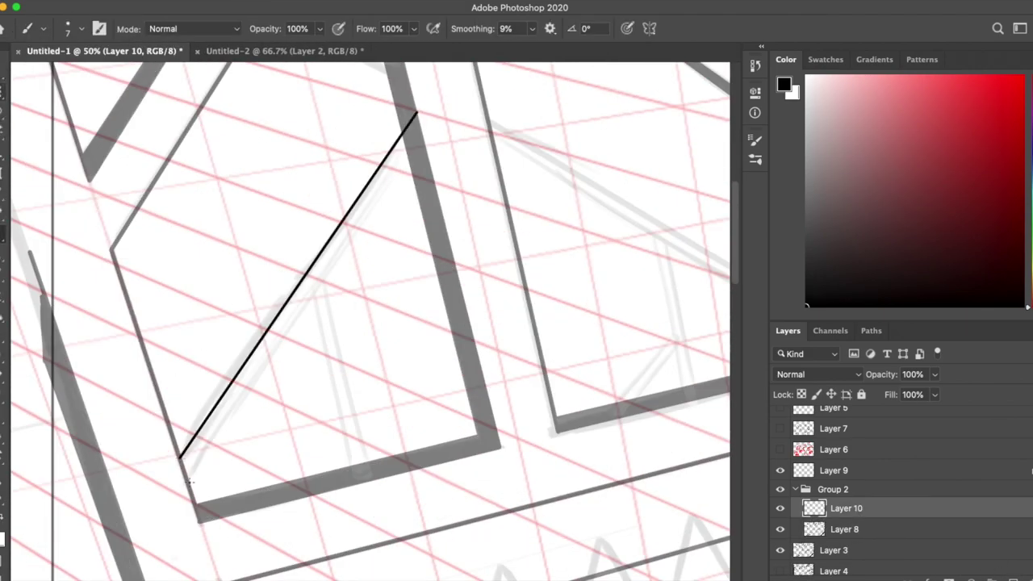
drag(412, 134, 409, 126)
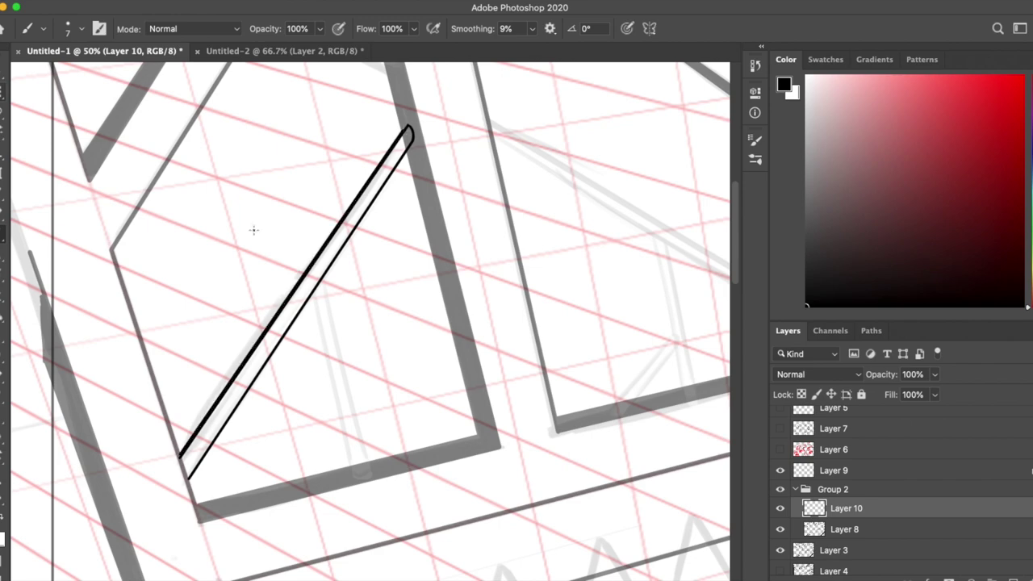
Step: Ink the vertical bar under the left pane's diagonal bar and the short slanted bar above it
key(ctrl+plus)
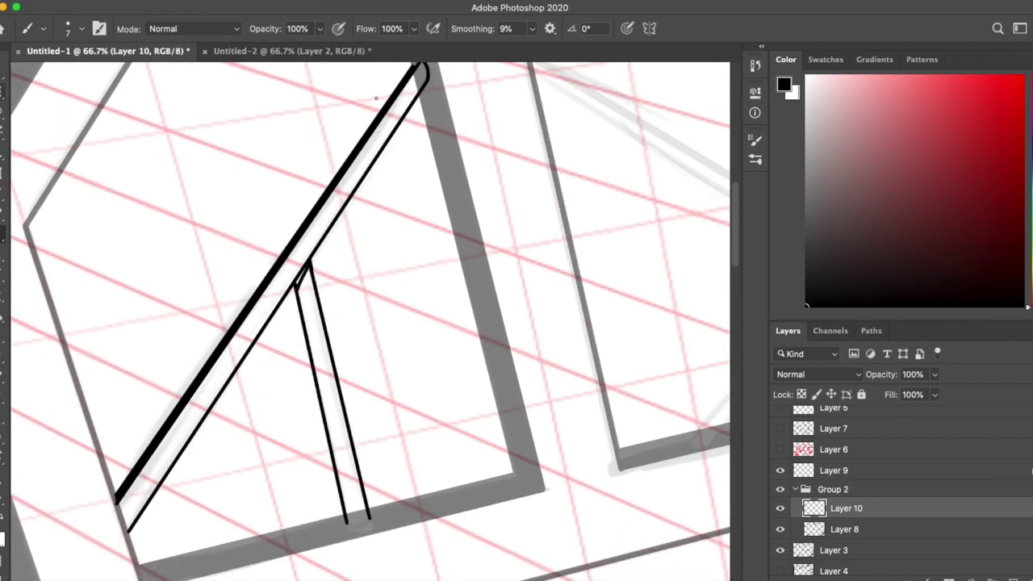
drag(297, 287, 309, 267)
scroll(308, 267, down, 5)
scroll(439, 407, up, 15)
drag(271, 205, 420, 288)
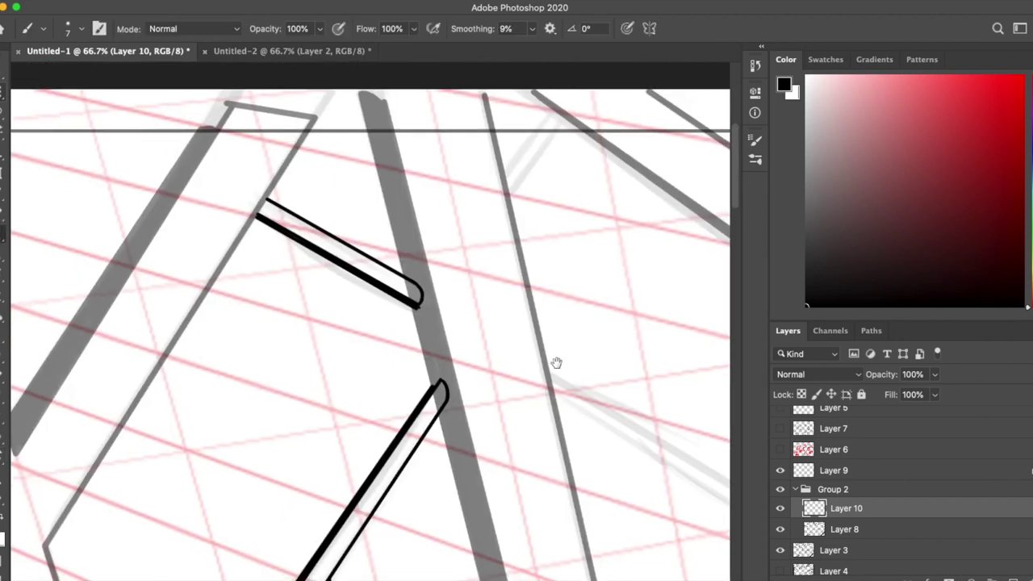
Step: Ink the diagonal bar across the left window's right pane with a heavier lower edge and a rounded end
scroll(556, 363, down, 5)
scroll(556, 362, right, 10)
drag(162, 214, 593, 468)
drag(163, 234, 593, 486)
scroll(588, 489, up, 1)
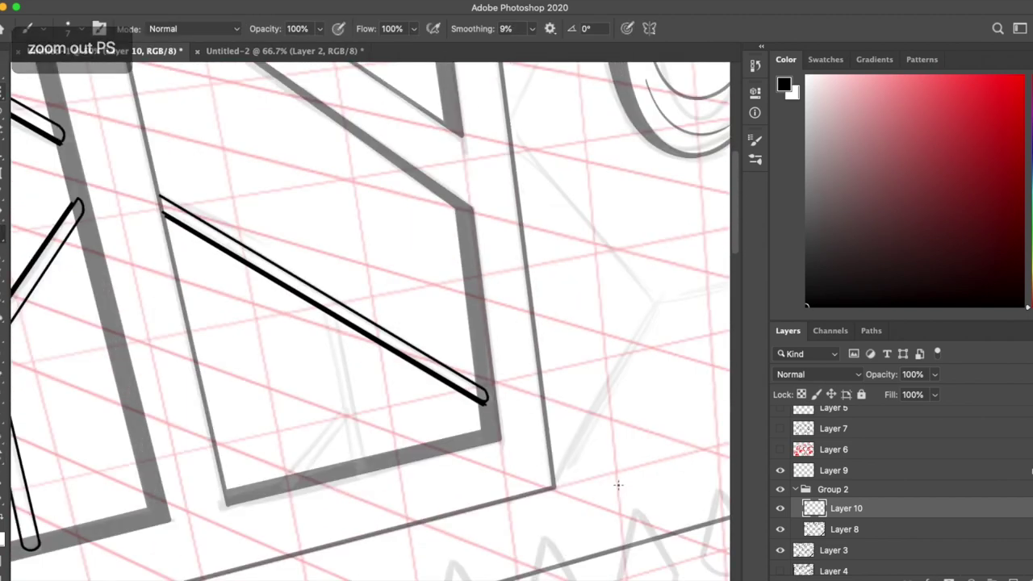
scroll(446, 311, down, 3)
scroll(446, 310, up, 3)
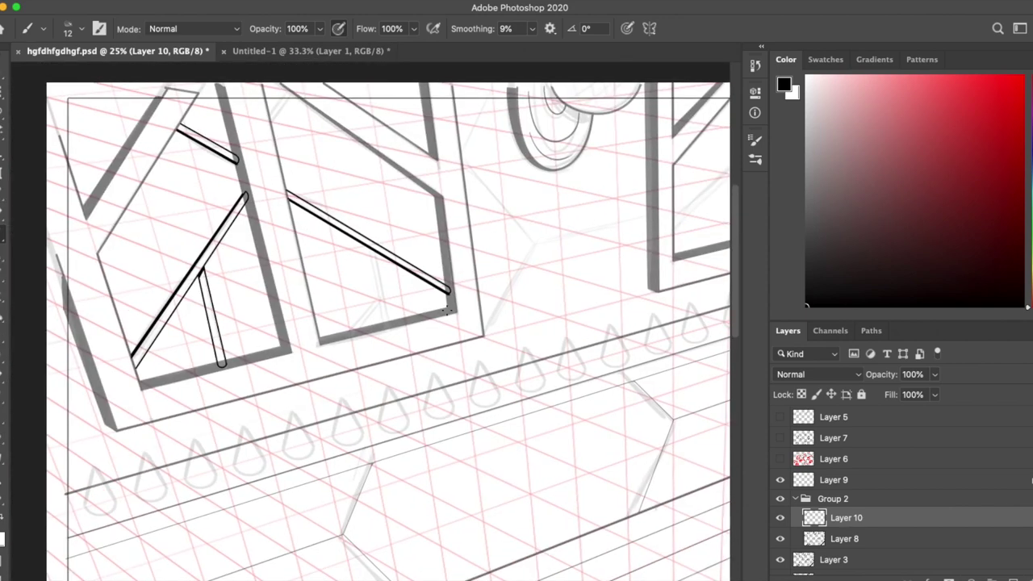
Step: Ink the vertical bar below the right pane's diagonal bar at brush size 7, rounding its ends
click(81, 28)
scroll(373, 334, up, 4)
scroll(373, 334, left, 6)
scroll(373, 334, up, 2)
scroll(373, 334, down, 3)
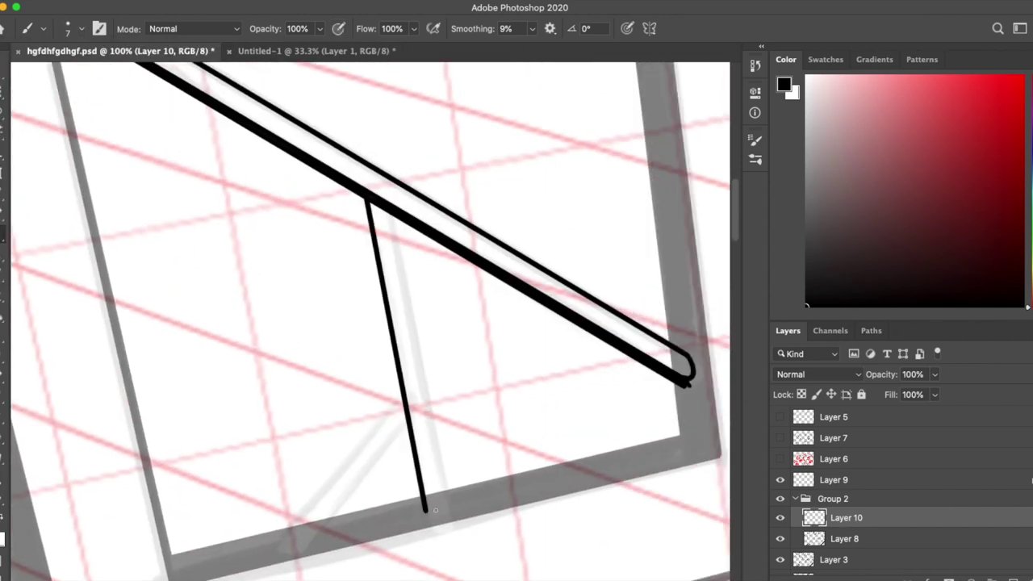
key(e)
drag(371, 201, 391, 214)
key(b)
scroll(436, 323, down, 3)
drag(425, 508, 450, 505)
Step: Ink the short slanted brace against the right pane's vertical bar with rounded ends, erasing the overlapping lines
key(e)
key(b)
scroll(245, 452, up, 1)
key(e)
key(b)
drag(364, 331, 361, 317)
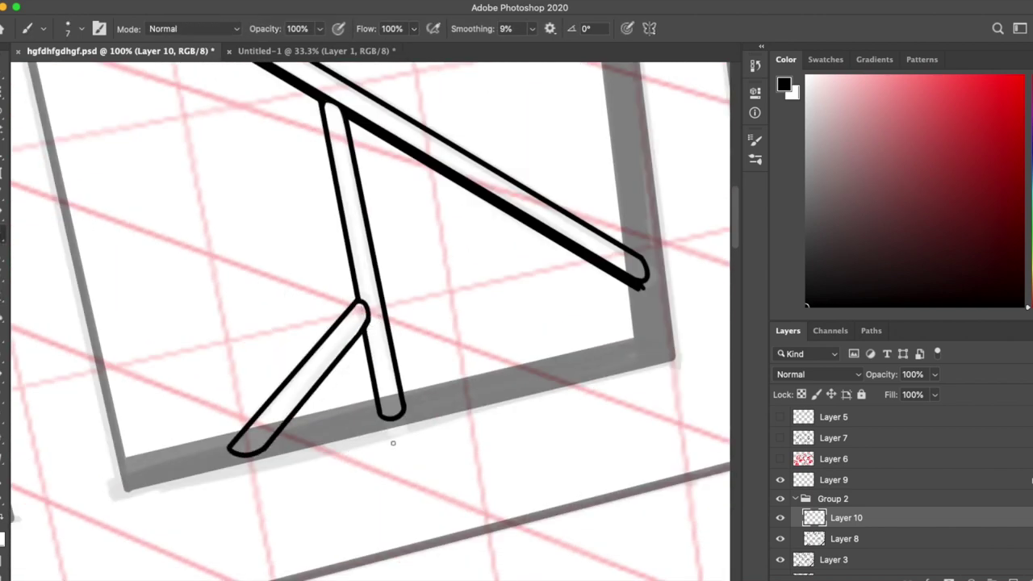
Step: Ink the diagonal bar and the round-ended vertical bar in the middle window's left pane
scroll(392, 438, up, 10)
key(super+minus)
click(121, 484)
shift+click(501, 125)
click(120, 517)
shift+click(541, 124)
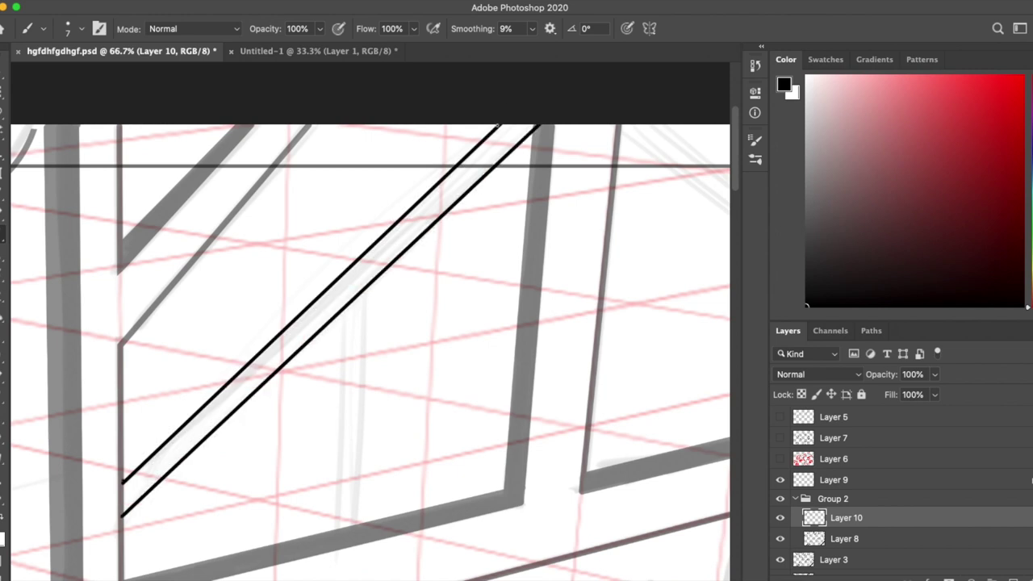
scroll(355, 232, down, 5)
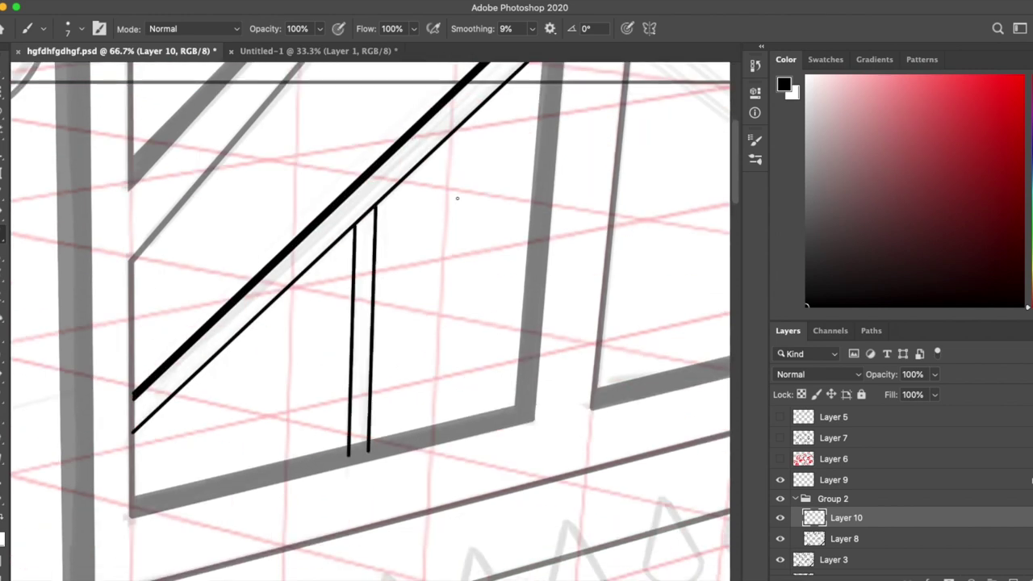
key(super+plus)
drag(345, 412, 377, 408)
Step: Ink the diagonal bar and the vertical bar with its rounded top in the middle window's right pane
scroll(347, 363, up, 10)
click(196, 127)
shift+click(562, 416)
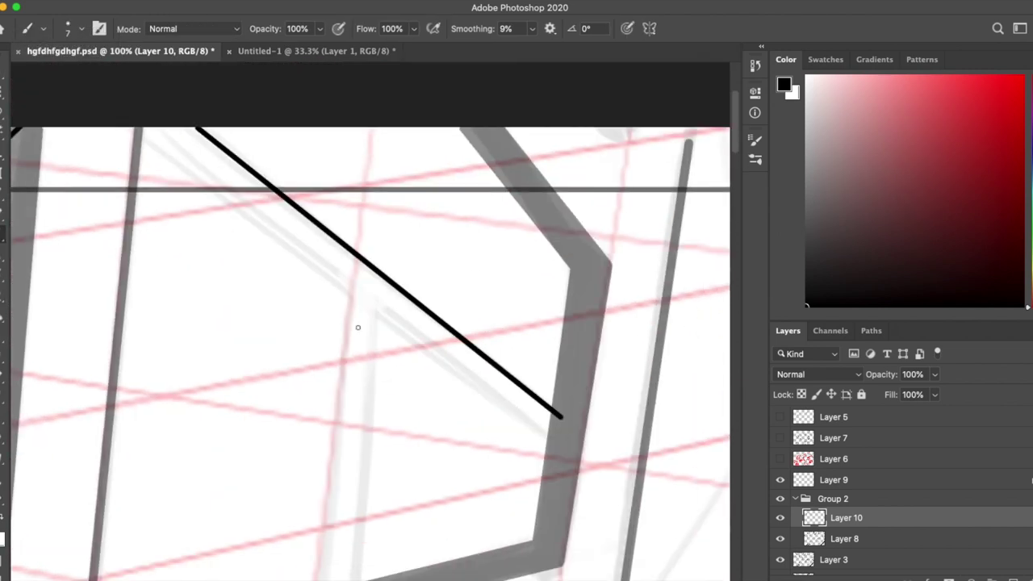
click(158, 127)
shift+click(556, 444)
scroll(366, 475, down, 5)
drag(330, 185, 353, 202)
Step: Ink the diagonal and vertical bars in the far-right window's panes
scroll(242, 282, down, 10)
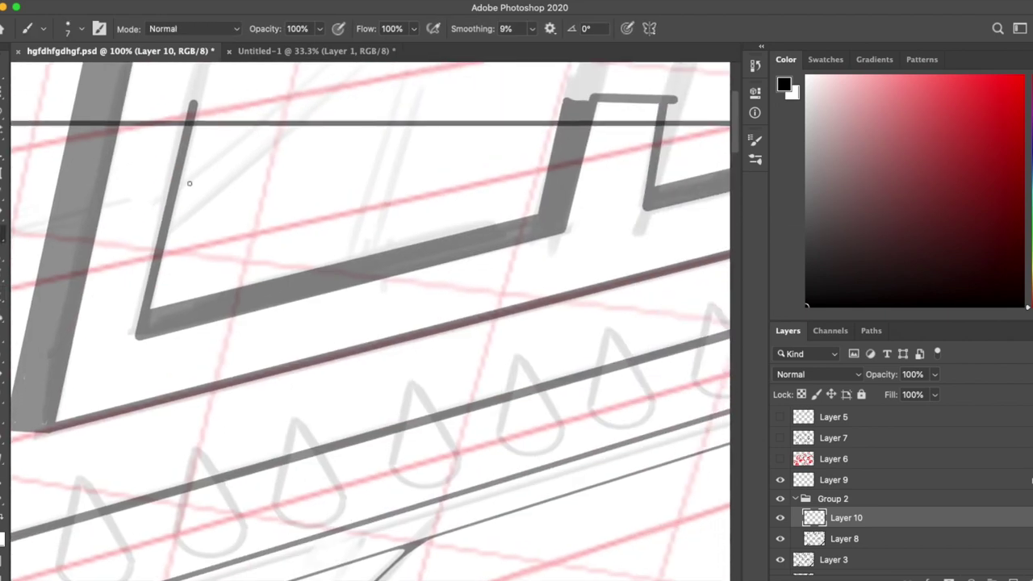
scroll(383, 271, right, 10)
drag(530, 155, 517, 208)
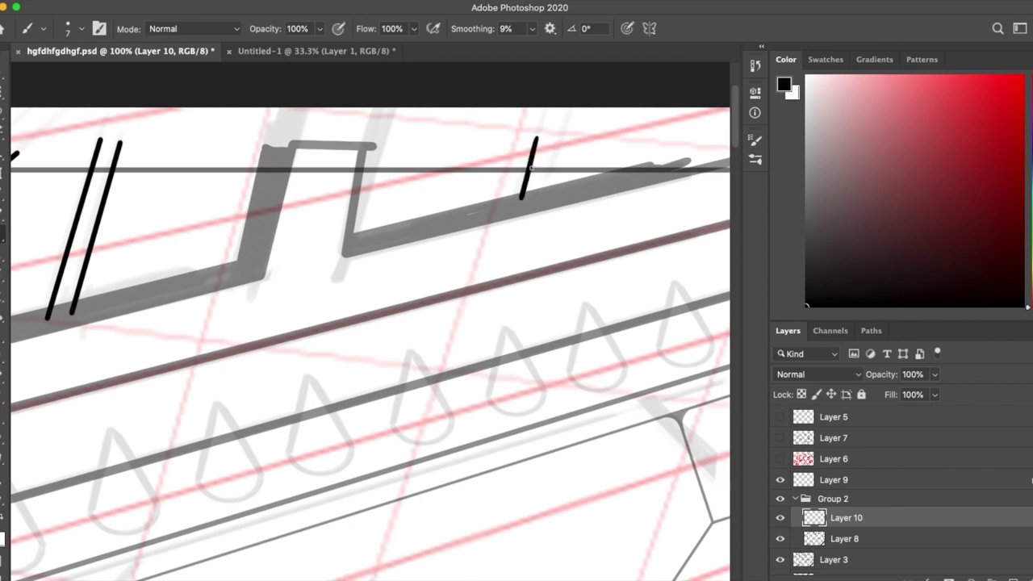
scroll(529, 203, left, 8)
Step: Erase the frame and shadow areas on Layer 8 that show through the inked window bars
key(e)
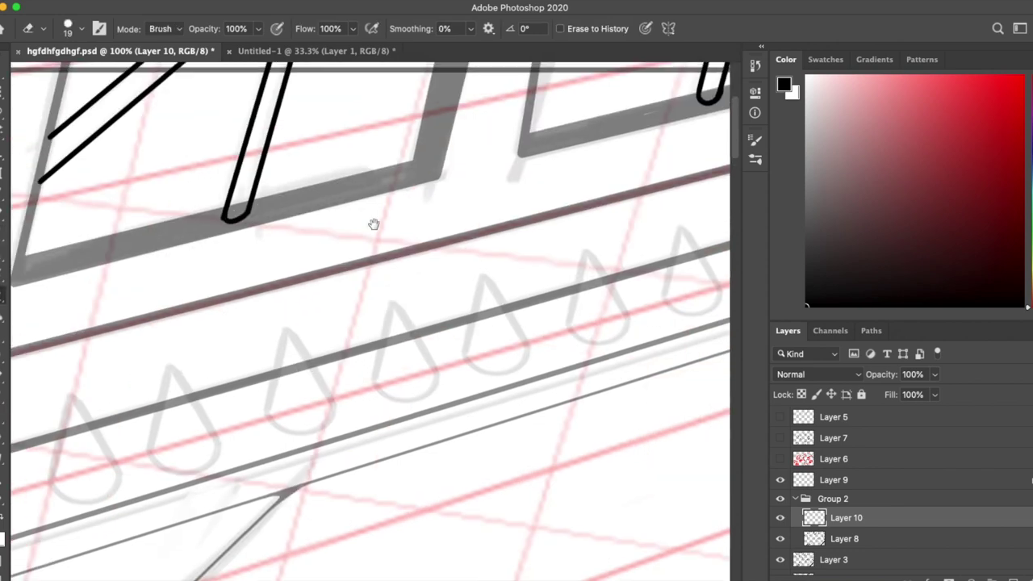
scroll(374, 223, left, 3)
key(alt+bracketleft)
scroll(553, 231, left, 15)
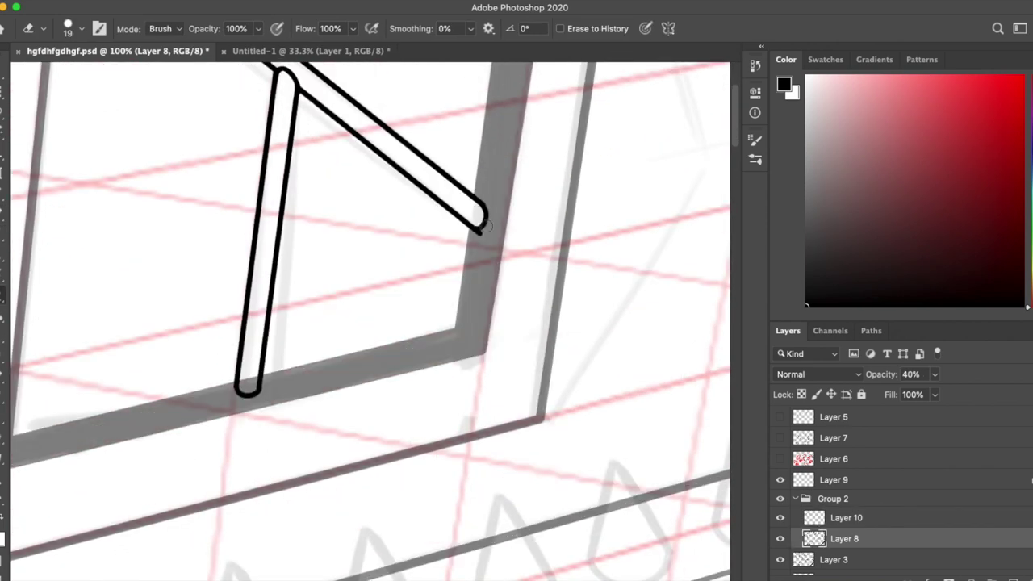
scroll(493, 181, left, 10)
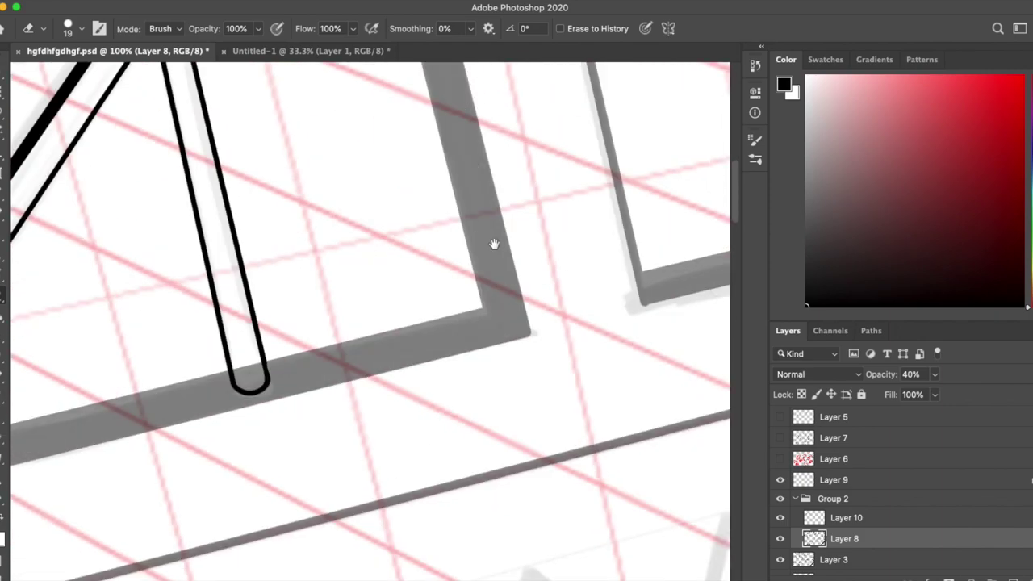
Step: Combine the window bars with Layer 8 and fade it beneath an empty Layer 10 for further inking
key(super+minus)
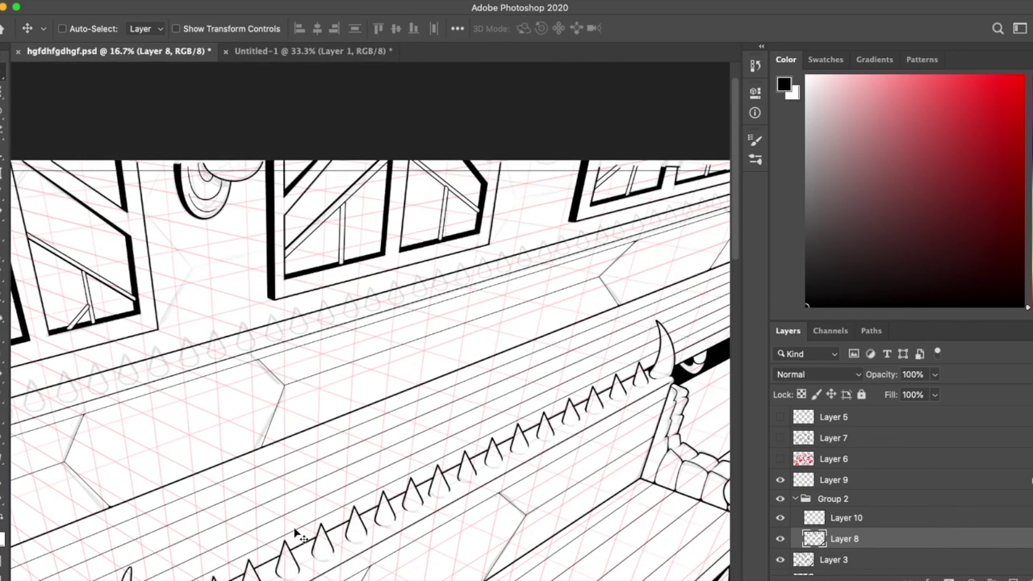
key(super+minus)
key(super+shift+alt+n)
key(b)
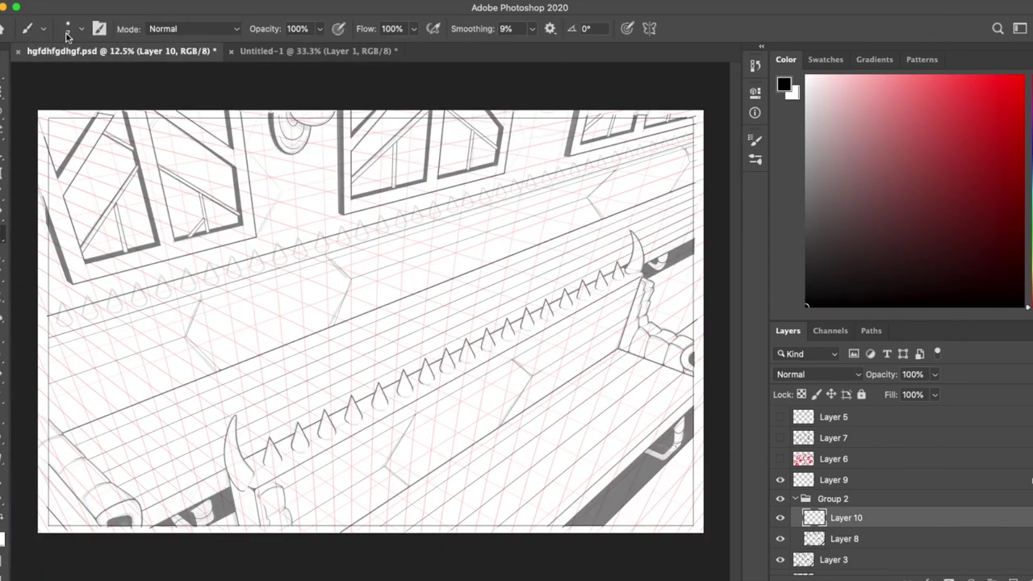
Step: Ink the first two teardrops at the left end of the wall trim at brush size 12, with pointed tops and curled lower ends
key(super+equal)
key(super+equal)
key(super+equal)
scroll(320, 436, up, 5)
key(super+1)
drag(212, 396, 332, 381)
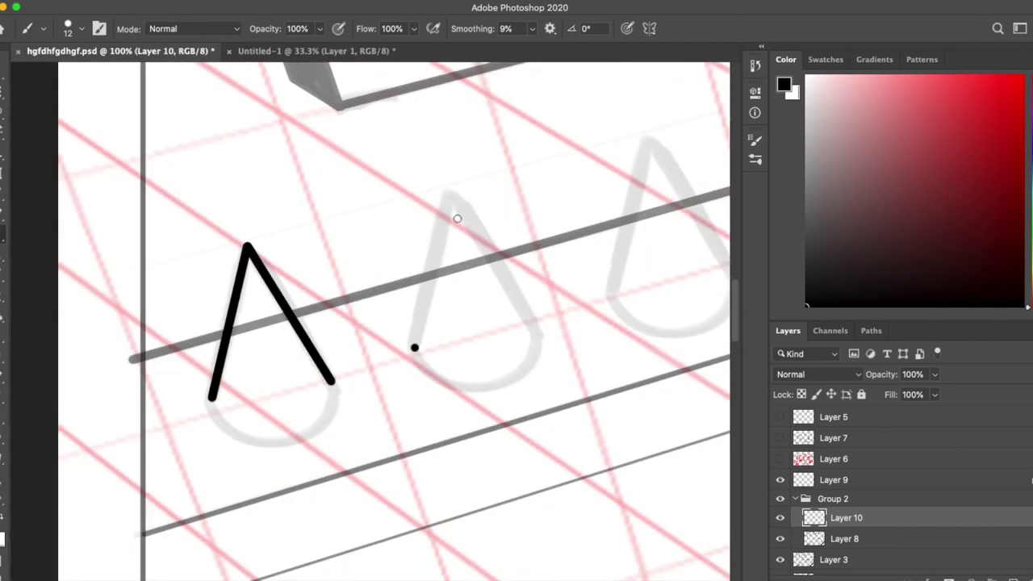
drag(413, 348, 433, 373)
scroll(432, 373, right, 3)
scroll(433, 373, down, 1)
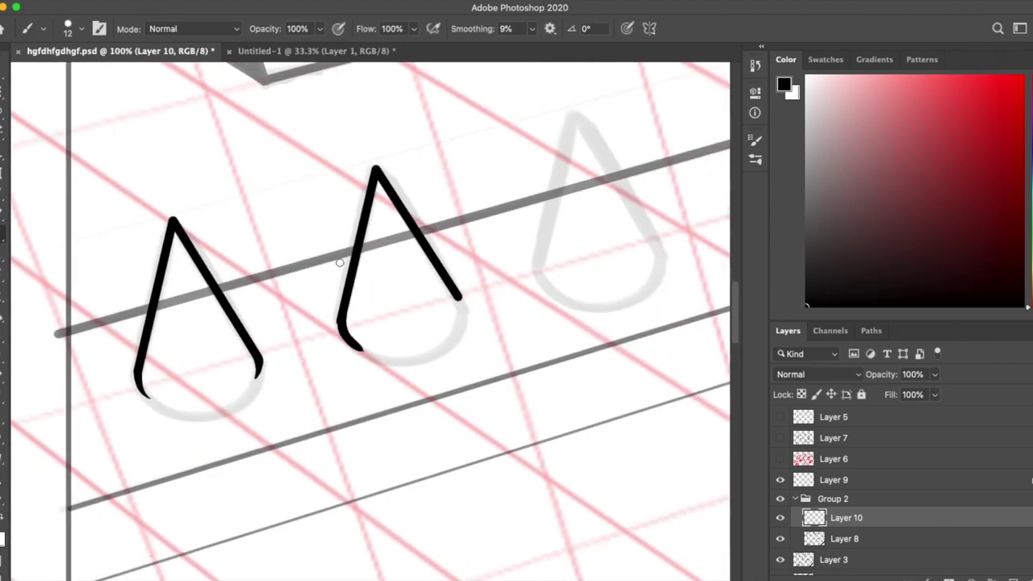
Step: Ink the pointed tops and curled lower ends of the following teardrops below the left window
scroll(462, 319, right, 5)
scroll(463, 319, up, 2)
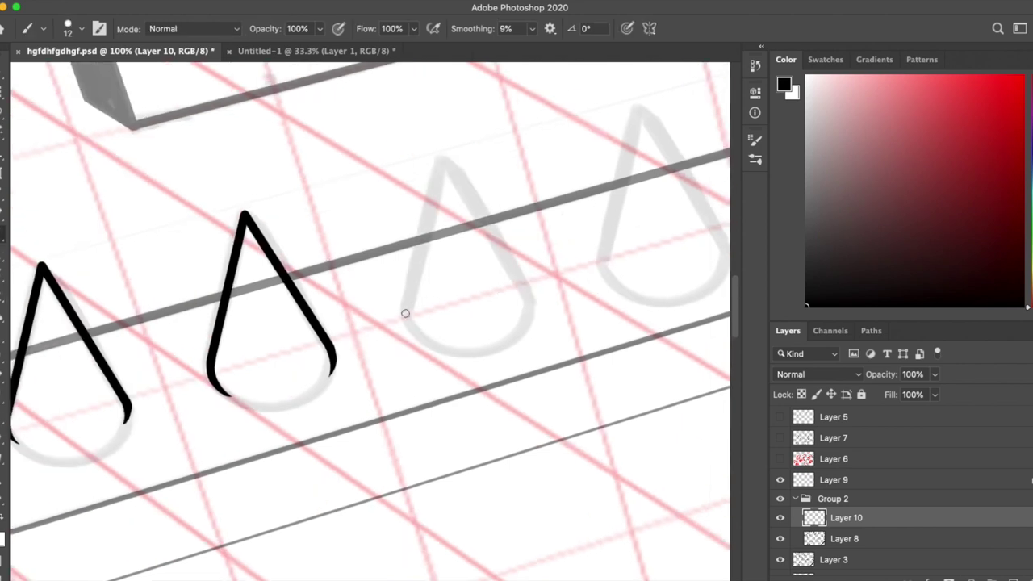
scroll(358, 377, right, 7)
scroll(357, 377, up, 3)
drag(405, 331, 533, 319)
scroll(401, 345, right, 3)
scroll(401, 345, up, 1)
key(e)
key(b)
drag(454, 340, 446, 360)
key(e)
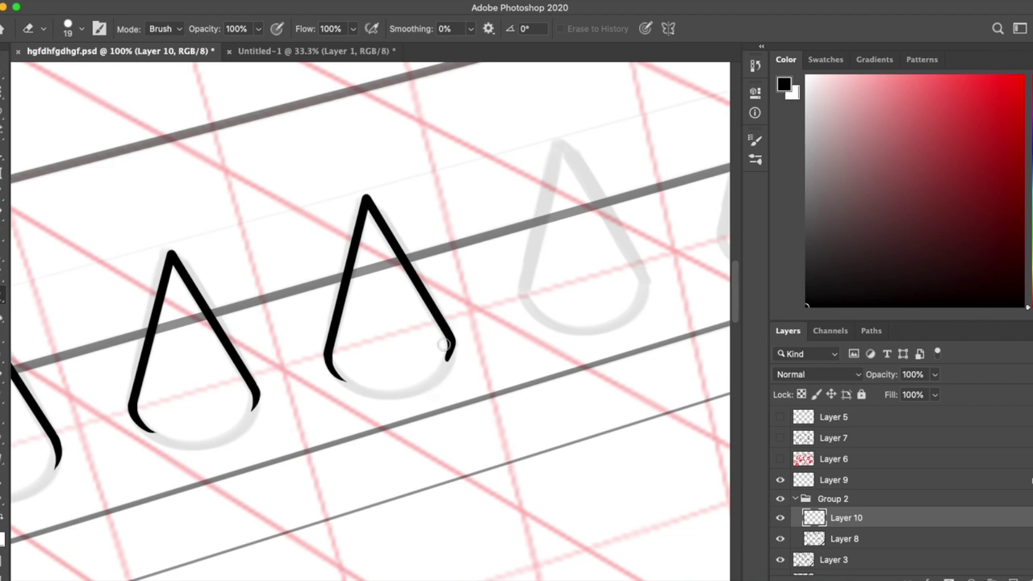
Step: Trim the latest teardrop's curled end and ink the next teardrop along the trim
key(b)
key(ctrl+z)
key(ctrl+z)
scroll(316, 300, right, 5)
key(ctrl+shift+z)
key(e)
click(247, 371)
key(b)
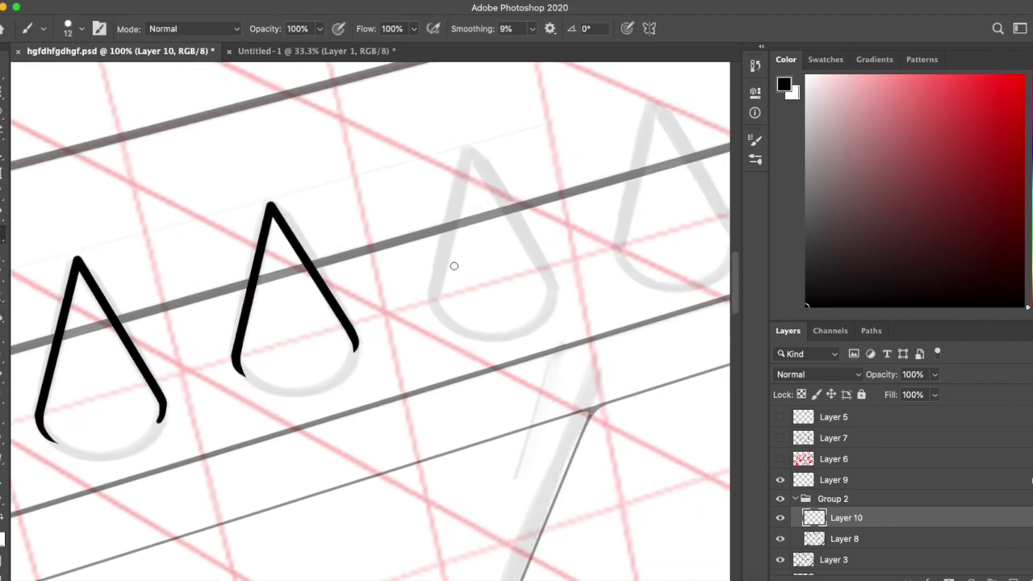
Step: Ink two more teardrops along the trim below the left window, tapering their lower ends
drag(434, 300, 554, 284)
key(ctrl+z)
scroll(441, 282, left, 5)
scroll(440, 283, up, 3)
drag(465, 323, 582, 309)
key(e)
key(b)
key(e)
Step: Ink another teardrop farther along the trim below the left window and taper its curled ends
key(ctrl+z)
scroll(599, 302, down, 1)
key(b)
mouse_move(448, 370)
mouse_down()
mouse_move(473, 203)
mouse_move(554, 333)
mouse_up()
key(e)
key(b)
key(e)
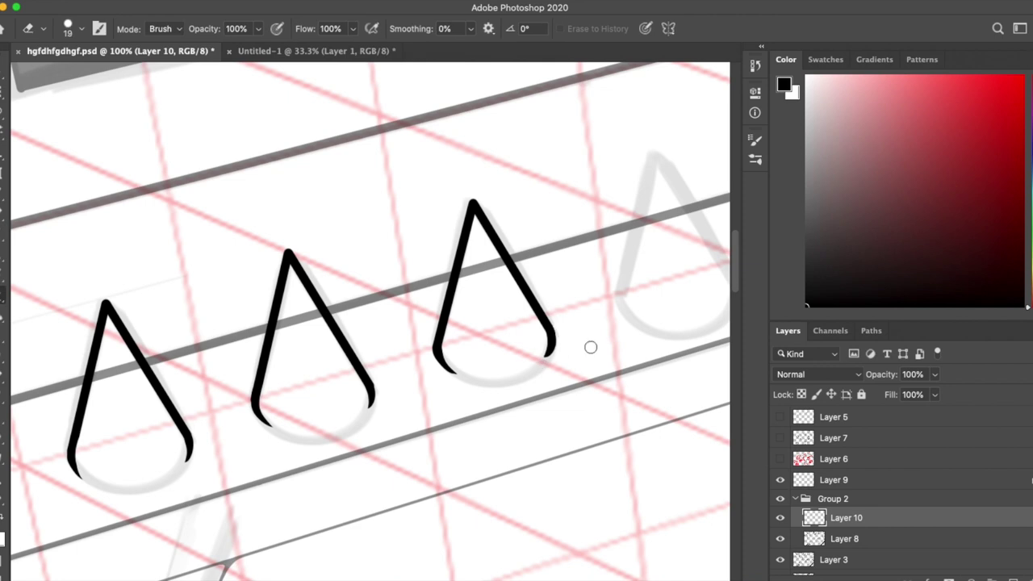
Step: Ink the next teardrops toward and past the left window's lower-right corner, erasing their ends to tapered points
key(b)
key(ctrl+z)
scroll(590, 346, right, 2)
drag(442, 205, 521, 345)
key(e)
key(b)
key(ctrl+z)
scroll(484, 323, right, 2)
scroll(484, 323, up, 1)
drag(340, 384, 429, 315)
key(e)
key(b)
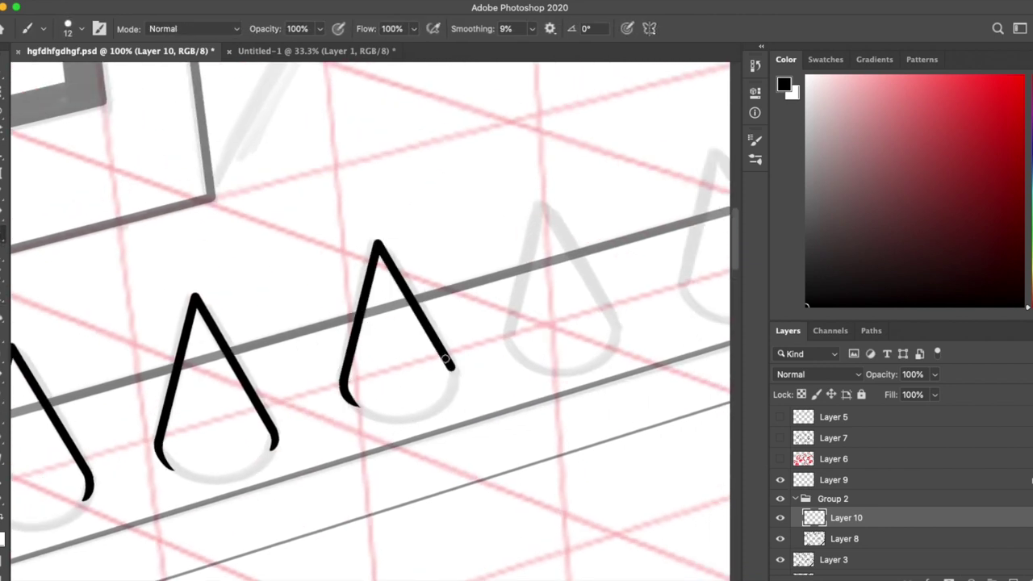
Step: Taper the last teardrop's right end and ink the following one in the gap between the left and middle windows
key(e)
key(ctrl+z)
scroll(414, 382, right, 2)
scroll(414, 382, up, 1)
key(b)
drag(253, 429, 289, 290)
key(e)
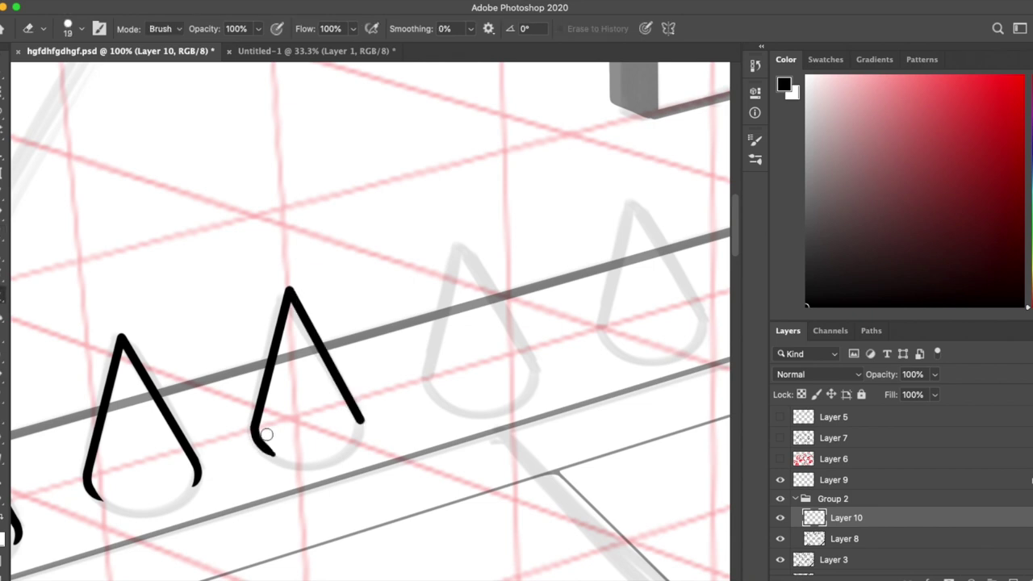
key(b)
drag(362, 421, 353, 442)
key(e)
key(b)
Step: Ink the teardrop just before the middle window's lower-left corner and taper its curled ends
scroll(306, 442, right, 2)
scroll(306, 442, up, 1)
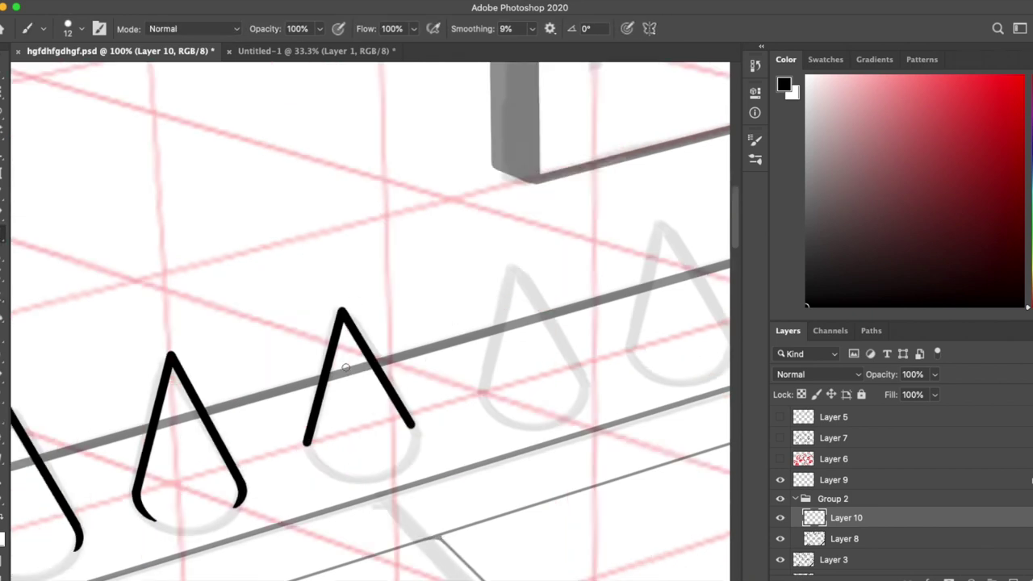
key(e)
key(b)
scroll(333, 488, right, 2)
scroll(332, 488, down, 1)
key(e)
drag(352, 315, 346, 336)
key(b)
key(ctrl+minus)
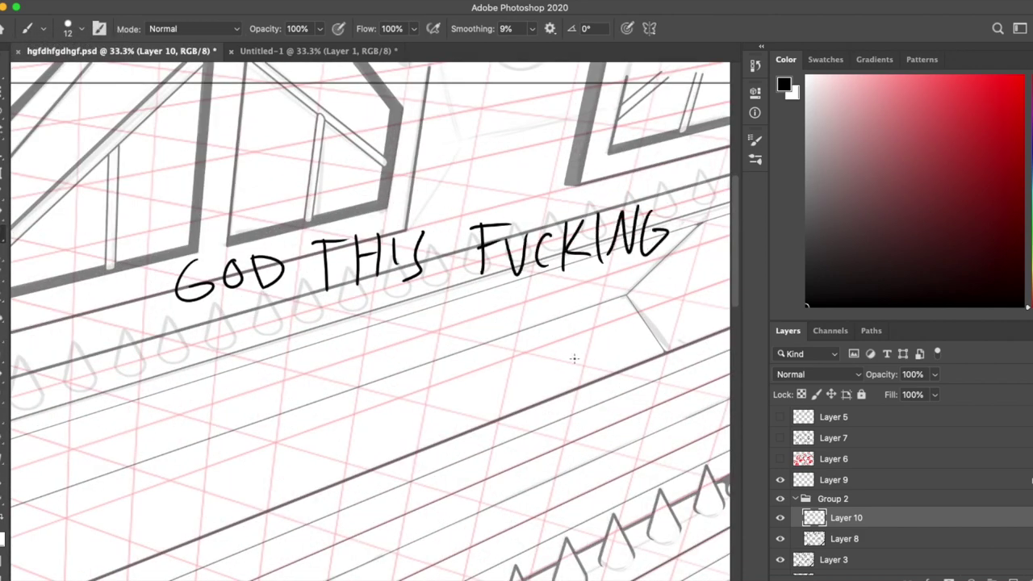
drag(365, 300, 541, 357)
key(l)
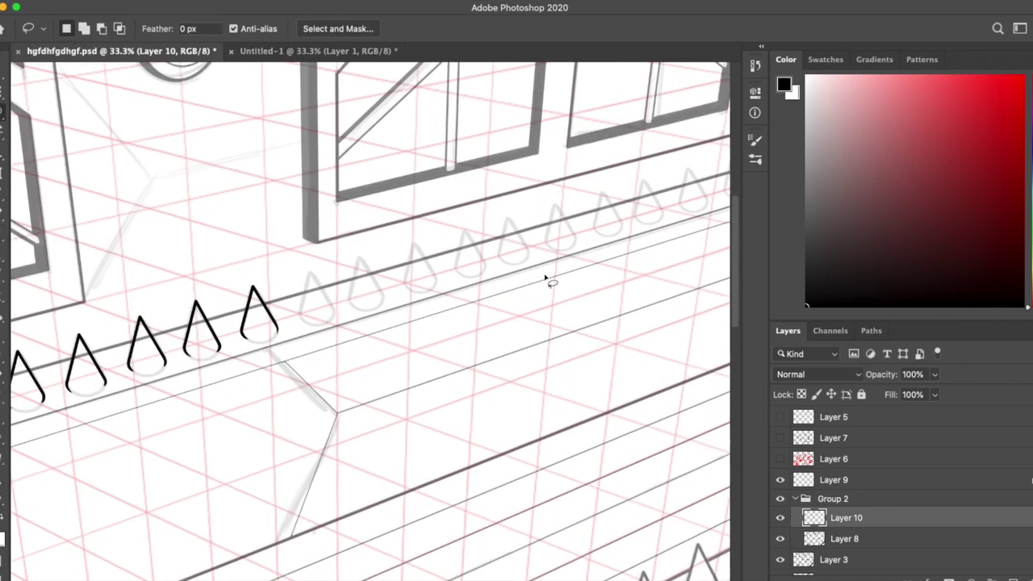
Step: Ink the two teardrops directly below the middle window's lower-left corner, curling and tapering their lower ends
key(ctrl+1)
key(b)
mouse_move(193, 167)
mouse_down()
mouse_move(176, 321)
mouse_move(262, 283)
mouse_up()
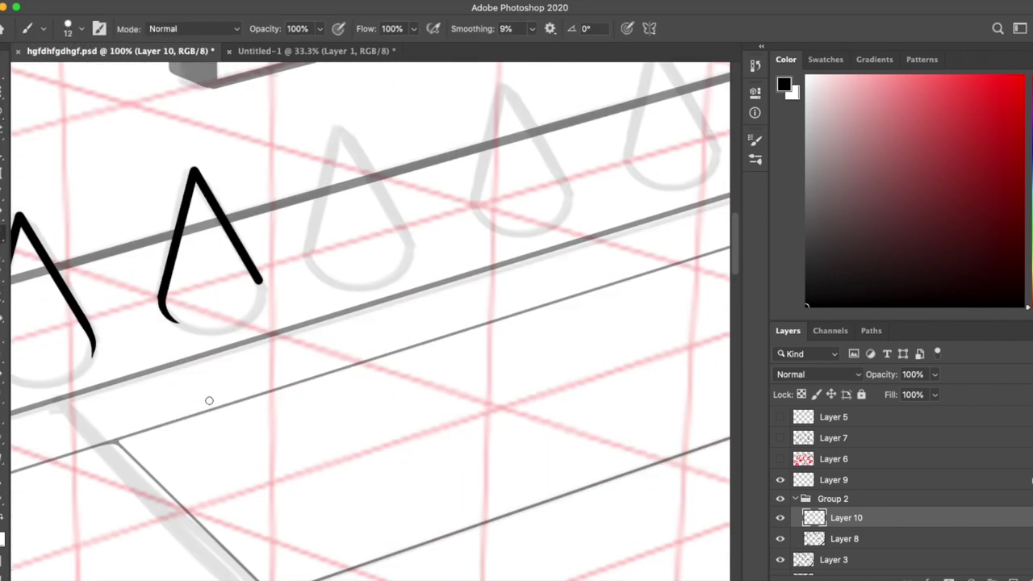
drag(309, 256, 411, 260)
key(e)
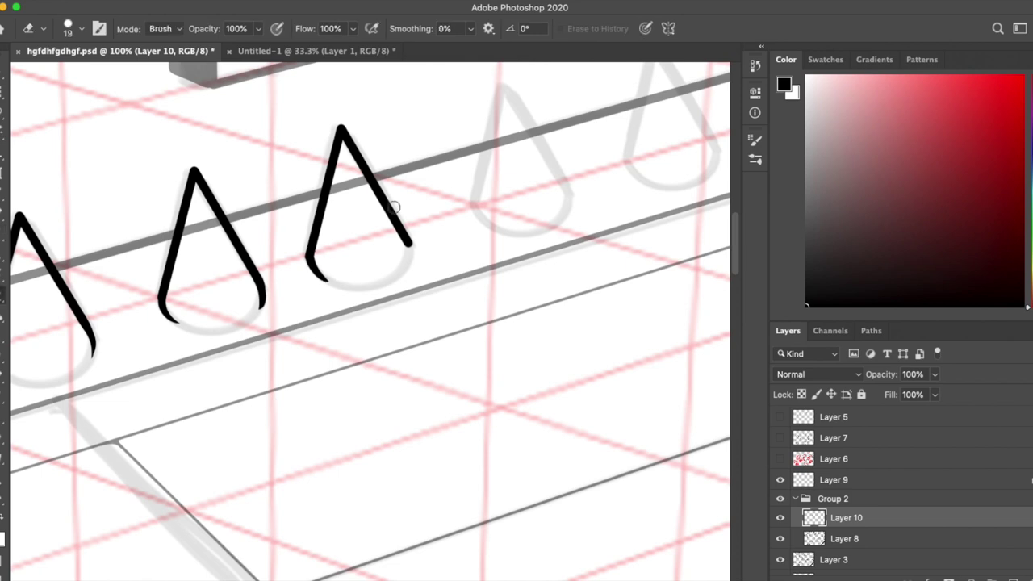
Step: Ink the next two teardrops below the middle window's left pane, following the faded sketch
key(b)
mouse_move(514, 241)
mouse_down()
mouse_move(387, 374)
mouse_move(440, 321)
mouse_up()
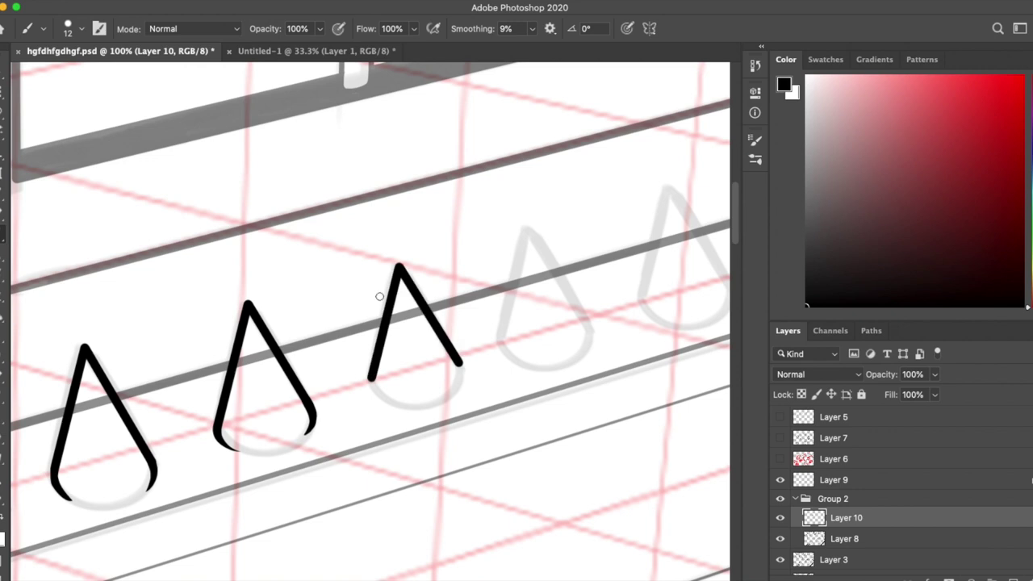
drag(370, 378, 458, 365)
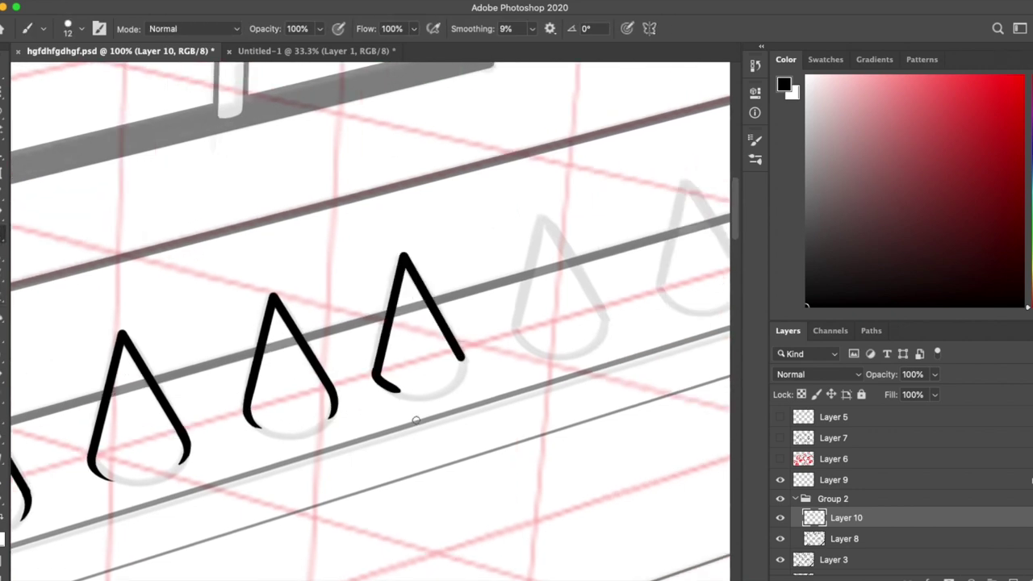
Step: Redo the last teardrop's left curl and ink the following teardrop below the gap between the middle window's panes, tapering its ends
key(ctrl+z)
key(e)
key(b)
key(e)
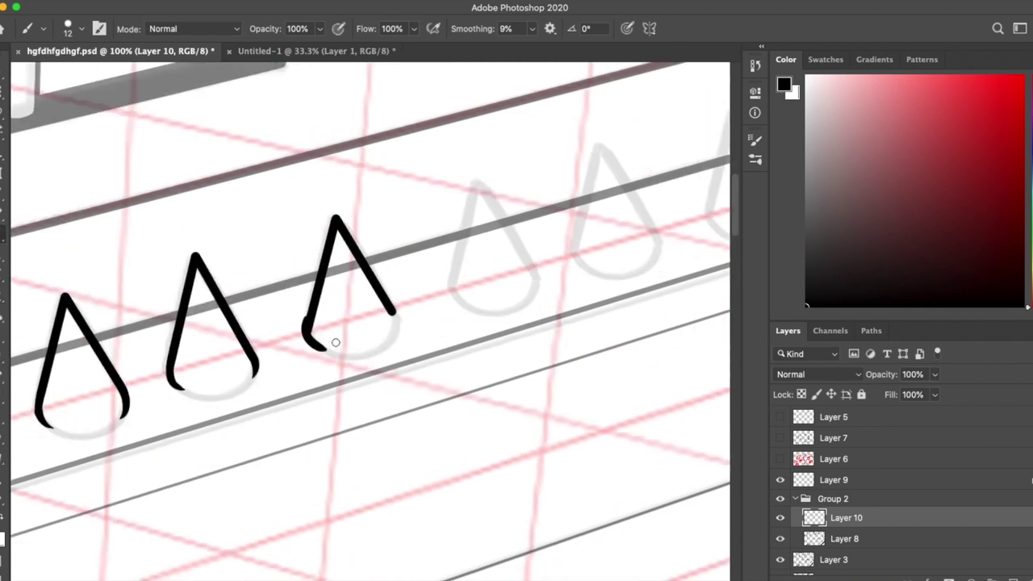
drag(326, 348, 395, 319)
scroll(409, 398, right, 5)
scroll(155, 437, up, 2)
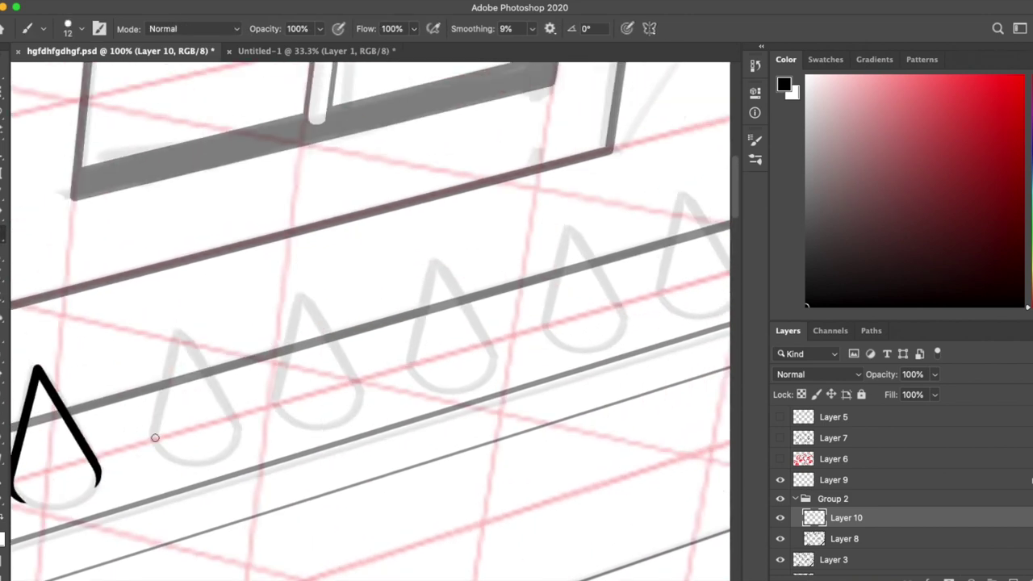
Step: Ink the next two teardrops below the left half of the middle window's right pane and curl their ends
drag(154, 440, 174, 457)
scroll(173, 456, down, 2)
drag(258, 385, 251, 398)
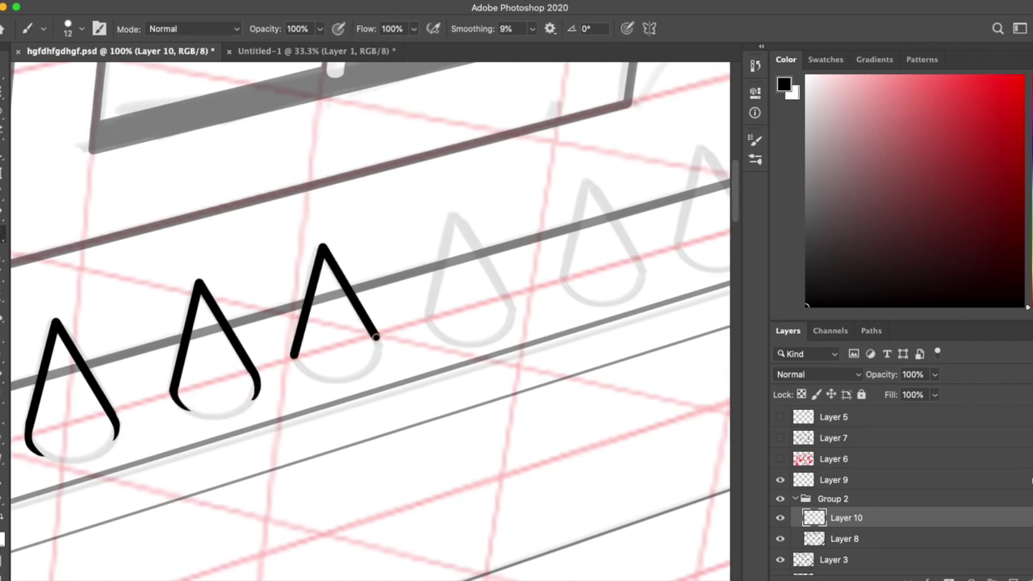
drag(375, 334, 377, 357)
Step: Ink the teardrop below the right end of the middle window's right pane, undoing rough strokes and redrawing its right curl
scroll(392, 474, right, 5)
key(super+z)
key(super+z)
scroll(369, 316, left, 2)
key(super+z)
drag(252, 373, 257, 396)
key(e)
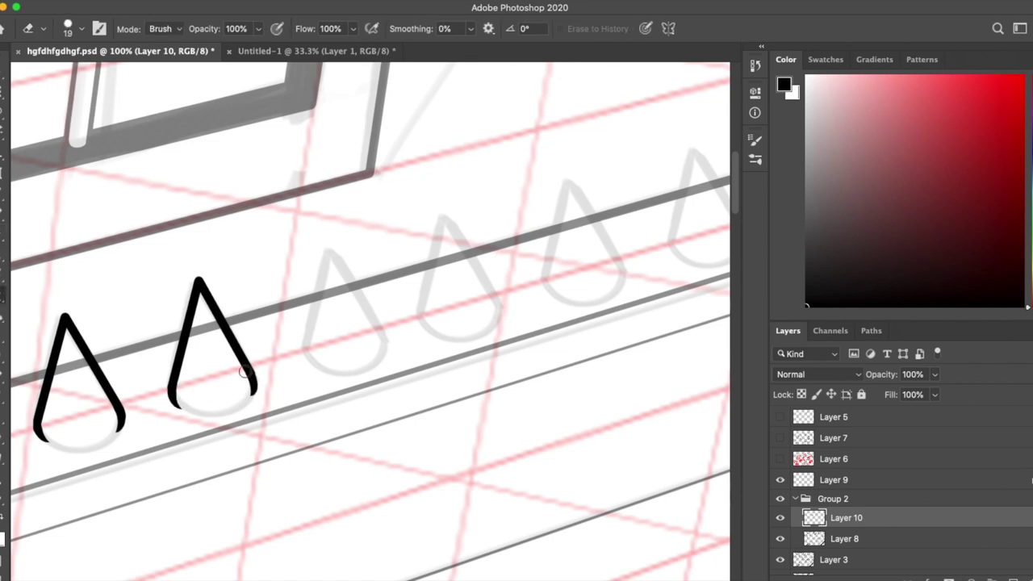
Step: Ink the teardrop below the middle window's lower-right corner and taper its curled ends
key(b)
click(306, 349)
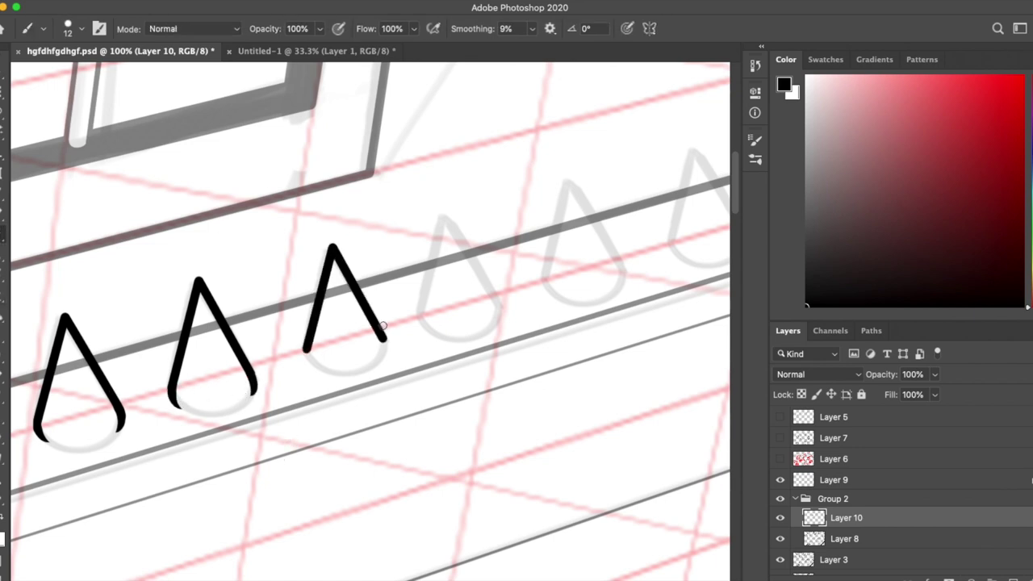
key(e)
key(b)
Step: Ink the last three teardrops at the far right end of the trim and taper their curled ends
scroll(452, 302, right, 10)
mouse_move(434, 205)
mouse_down()
mouse_move(391, 215)
mouse_move(434, 211)
mouse_up()
click(290, 243)
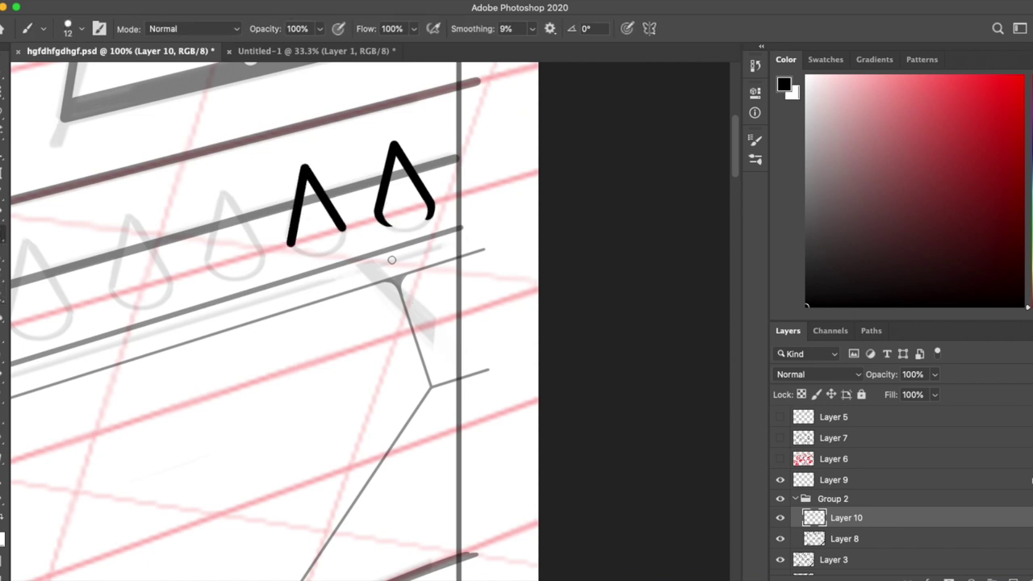
mouse_move(289, 245)
mouse_down()
mouse_move(310, 251)
mouse_move(349, 237)
mouse_up()
scroll(418, 314, left, 5)
drag(352, 284, 300, 294)
drag(300, 295, 352, 283)
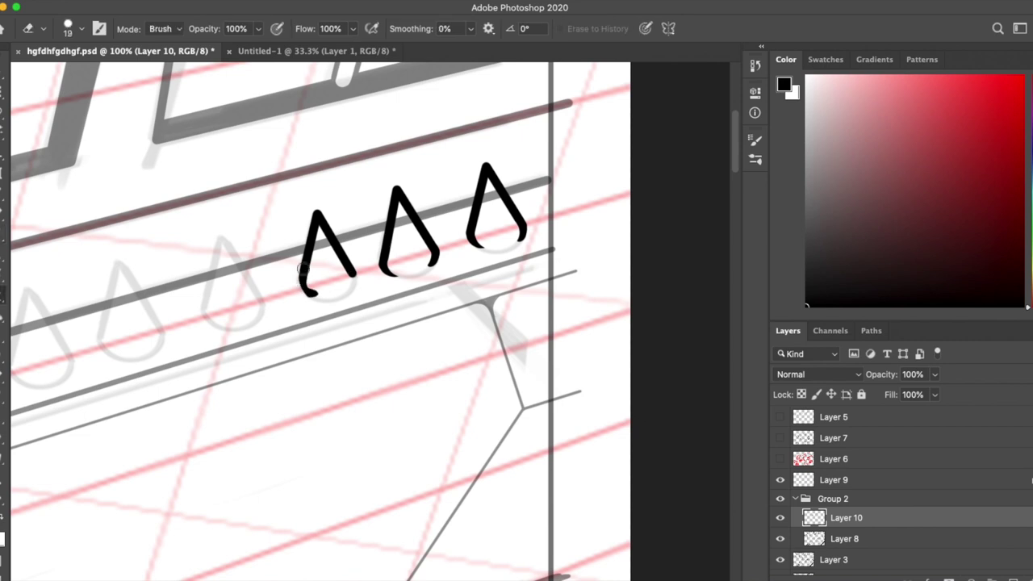
Step: Ink the fourth teardrop from the trim's right end and taper its lower ends
drag(203, 311, 263, 302)
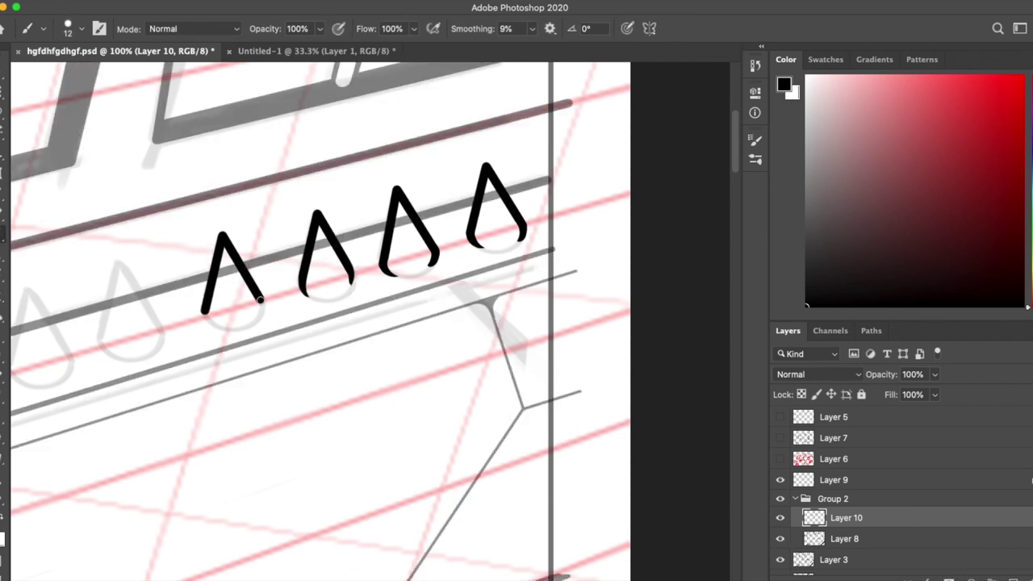
key(e)
key(b)
Step: Ink the two teardrops in the gap between the middle and right windows and taper their curled ends
scroll(258, 374, right, 5)
key(e)
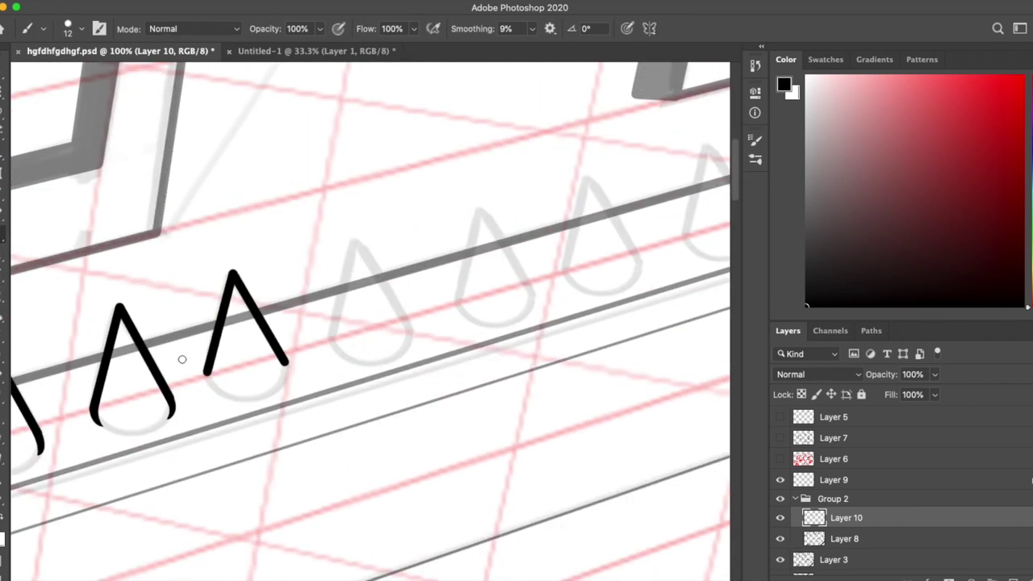
key(b)
drag(287, 363, 283, 379)
drag(409, 326, 412, 347)
key(e)
scroll(585, 289, right, 5)
key(b)
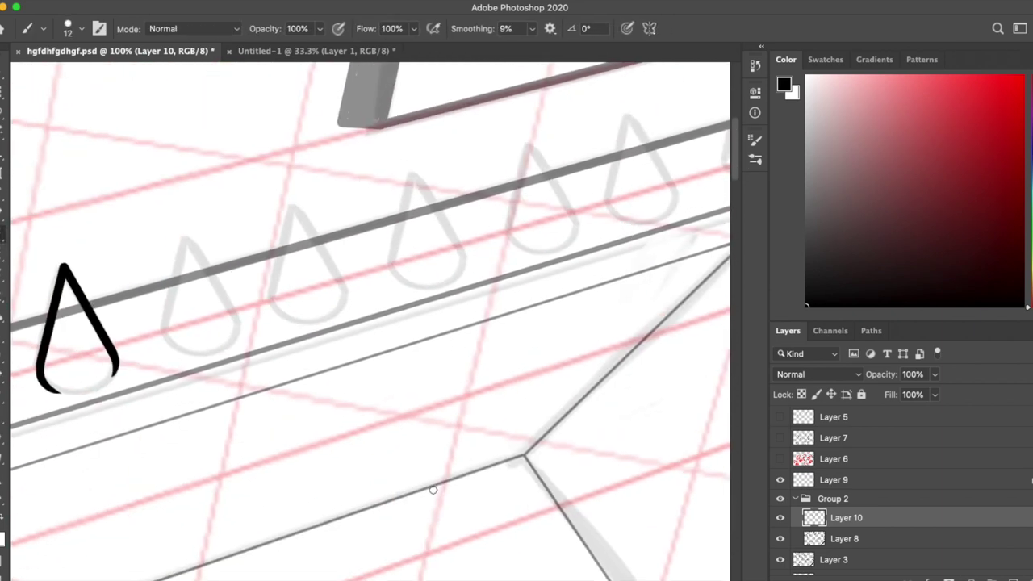
Step: Ink the next three teardrops along the trim up to just past the right window's lower-left corner, curling their lower ends
drag(237, 321, 242, 337)
scroll(242, 337, right, 5)
scroll(242, 337, up, 3)
drag(97, 416, 123, 318)
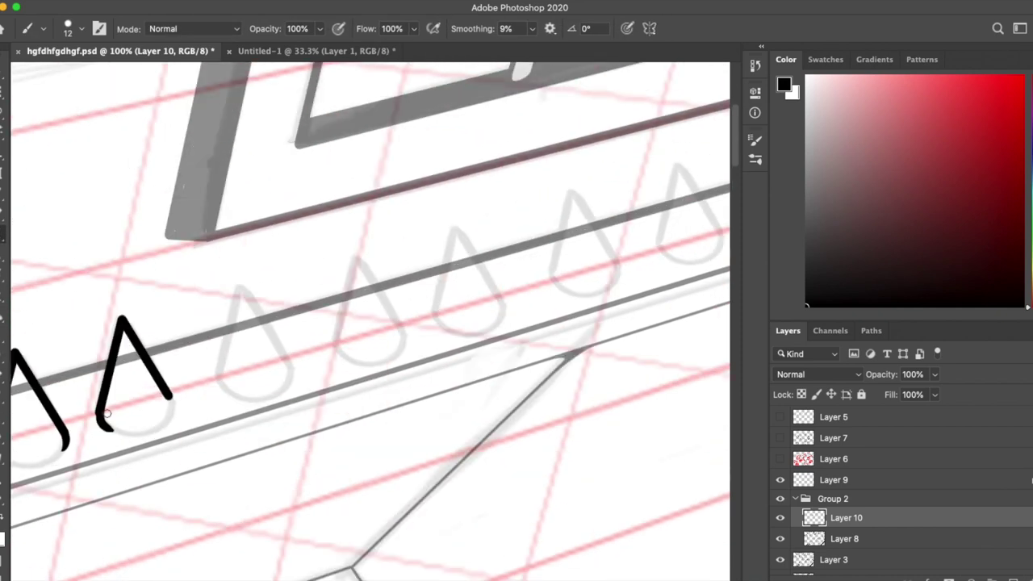
drag(171, 397, 175, 420)
scroll(286, 314, left, 3)
scroll(286, 314, down, 3)
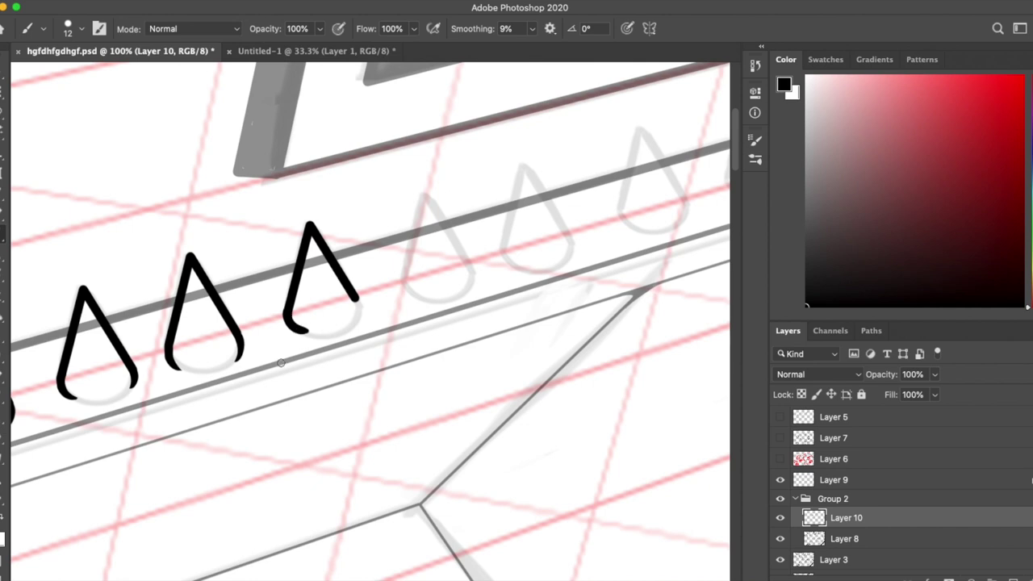
Step: Ink the next teardrop-shaped spike along the bench rail over the grey sketch
drag(357, 300, 361, 319)
scroll(363, 323, right, 3)
scroll(363, 322, up, 3)
drag(400, 226, 448, 300)
mouse_move(399, 228)
mouse_down()
mouse_move(380, 321)
mouse_move(393, 380)
mouse_up()
key(e)
key(b)
Step: Ink the right side of the following rail spike and trim its rough lower end
scroll(429, 391, right, 3)
scroll(430, 391, up, 3)
drag(415, 295, 462, 365)
key(e)
drag(404, 378, 417, 387)
key(b)
Step: Ink both sides of the rail spike below the window and clean up its lower end
scroll(416, 406, right, 5)
scroll(415, 405, right, 2)
scroll(416, 406, up, 3)
drag(343, 331, 317, 422)
drag(343, 330, 386, 401)
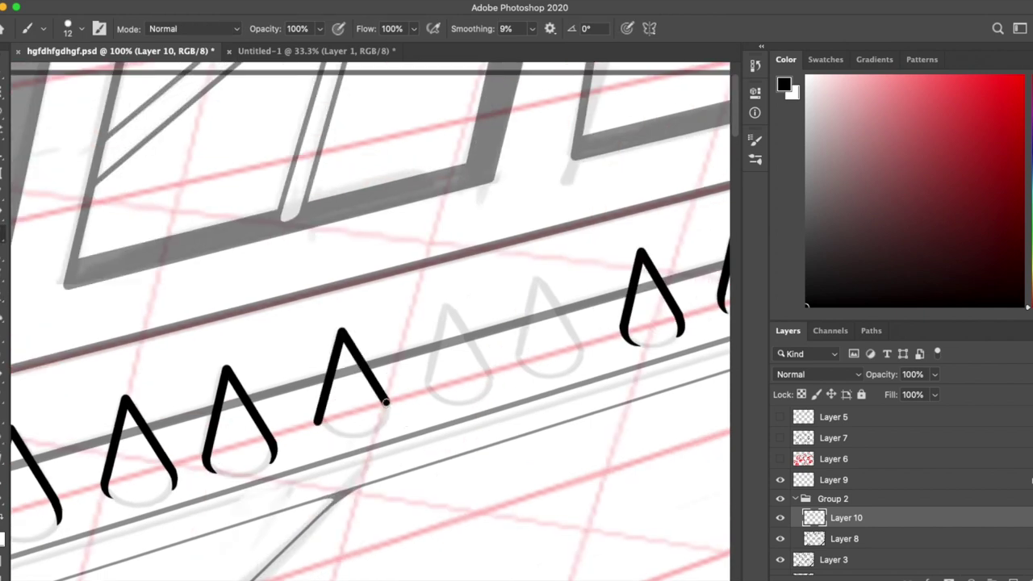
key(e)
drag(331, 433, 319, 421)
key(b)
Step: Ink the last two unfinished rail spikes to close the gap in the row
drag(446, 302, 427, 395)
drag(446, 301, 494, 373)
key(e)
scroll(557, 346, right, 3)
scroll(558, 346, up, 2)
key(b)
mouse_move(442, 300)
mouse_down()
mouse_move(425, 395)
mouse_move(488, 373)
mouse_move(249, 271)
mouse_up()
Step: Make Layer 8 active for erasing and hide the rough background sketch and red perspective grid
key(e)
key(alt+bracketleft)
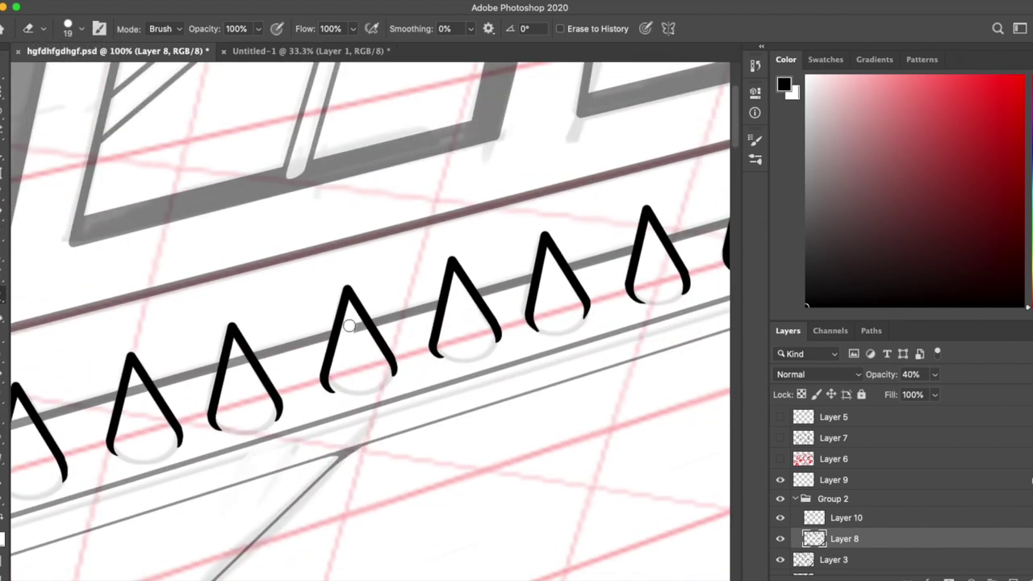
key(b)
key(e)
scroll(887, 501, down, 3)
click(779, 484)
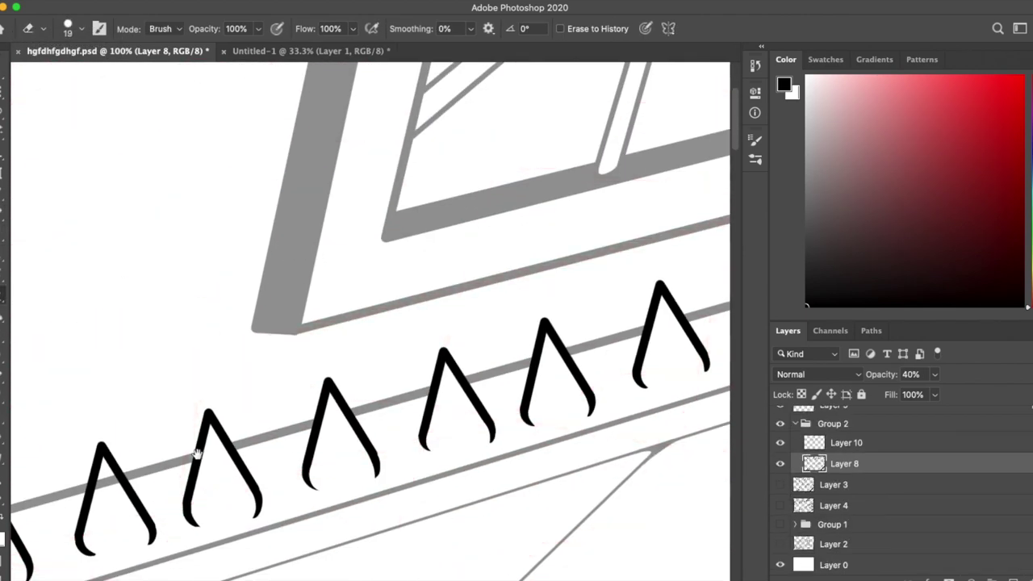
Step: Erase the rail line wherever it passes through the inside of the spikes on Layer 8
scroll(221, 332, left, 4)
scroll(221, 331, down, 2)
scroll(235, 431, right, 5)
scroll(235, 431, down, 2)
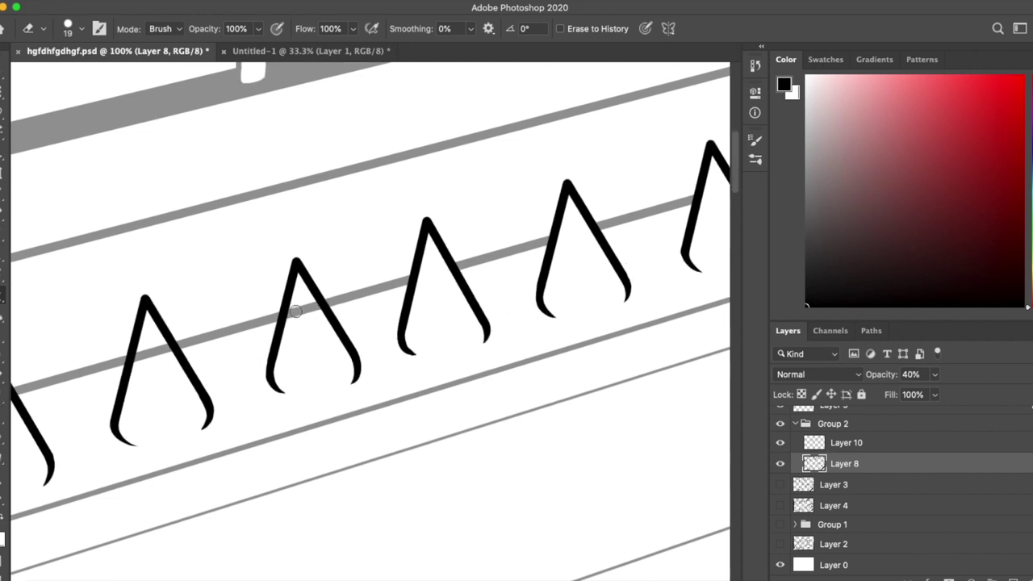
scroll(438, 341, up, 2)
scroll(318, 315, left, 4)
scroll(528, 309, down, 2)
scroll(245, 392, left, 2)
scroll(203, 535, up, 1)
scroll(316, 247, down, 2)
scroll(445, 290, left, 2)
scroll(415, 443, up, 1)
scroll(345, 307, right, 2)
Step: Merge the spike line art into Layer 8 and restore the layer opacity to 100%
key(super+minus)
key(super+minus)
key(super+minus)
key(super+minus)
key(super+minus)
key(super+minus)
key(v)
key(0)
key(m)
key(super+a)
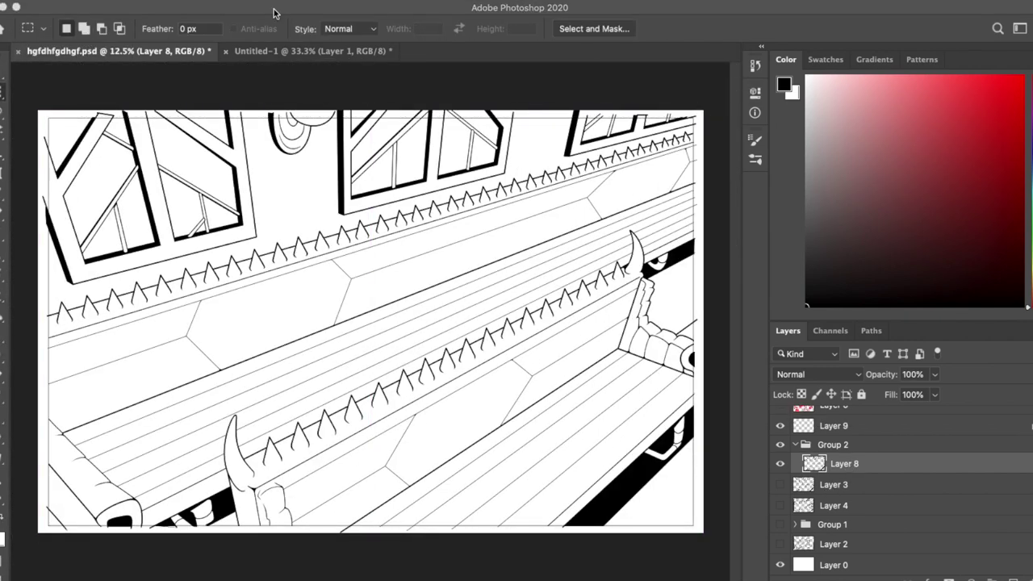
Step: Show the Layer 3 sketch and ink the wall panel's straight edges with a 7 px brush
key(super+plus)
key(b)
click(71, 28)
key(Escape)
key(super+plus)
key(super+plus)
key(super+plus)
key(super+plus)
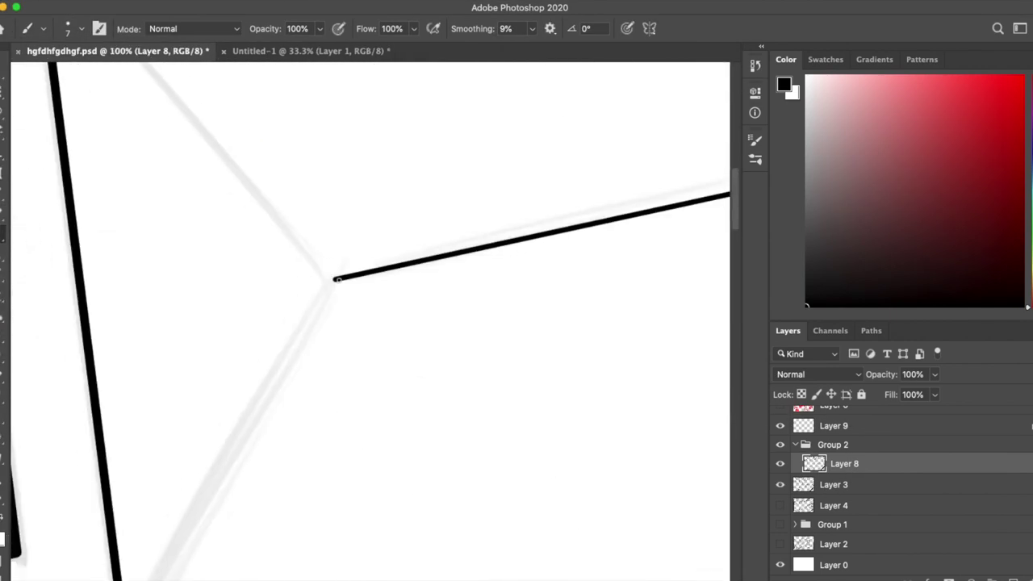
scroll(431, 233, down, 3)
scroll(346, 286, left, 3)
key(super+minus)
key(super+minus)
key(super+minus)
key(super+minus)
key(super+minus)
key(super+minus)
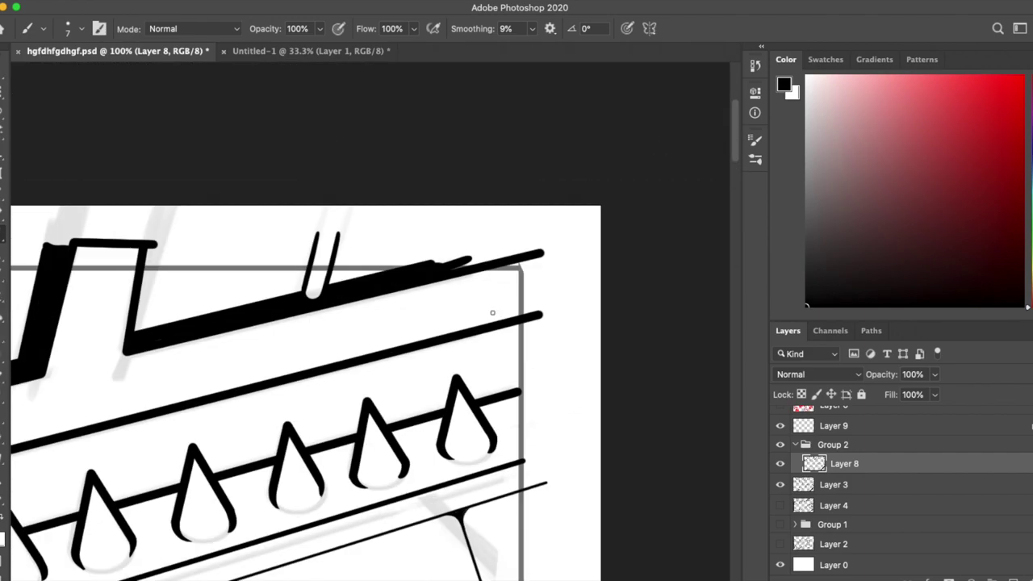
Step: Put the wall panel line on a new layer and rotate it -0.82° about its left corner
key(super+plus)
key(super+plus)
key(super+plus)
key(super+shift+alt+n)
key(super+t)
scroll(452, 166, down, 2)
scroll(554, 169, up, 3)
key(super+minus)
key(super+plus)
key(super+plus)
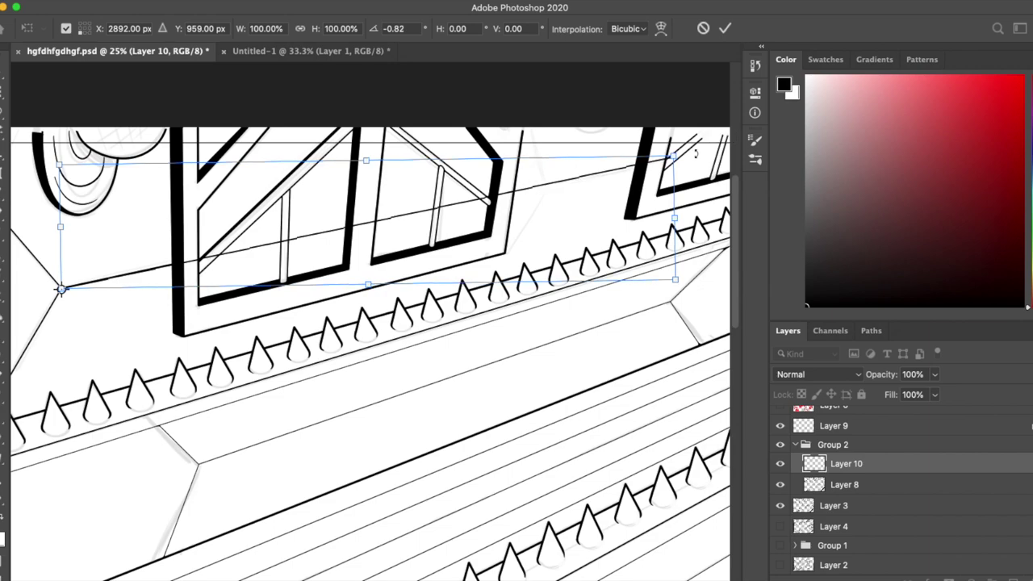
key(Return)
Step: Ink the angled wall panel edges between the windows with two connected straight strokes
key(b)
key(super+plus)
click(304, 105)
shift+click(349, 254)
shift+click(238, 440)
key(e)
key(w)
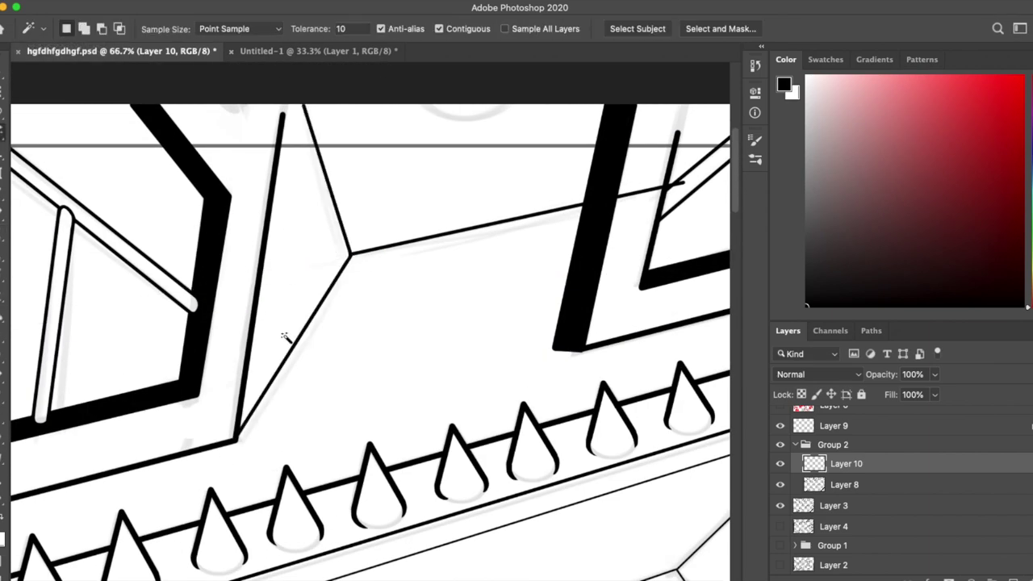
Step: Merge the wall panel line layer down into Layer 8
key(l)
key(super+minus)
key(super+minus)
key(super+minus)
key(super+minus)
key(super+minus)
key(super+e)
Step: Show the character sketch on Layer 7, hide Layer 3 and add a new inking layer in Group 2
key(v)
click(780, 438)
key(super+shift+alt+n)
key(b)
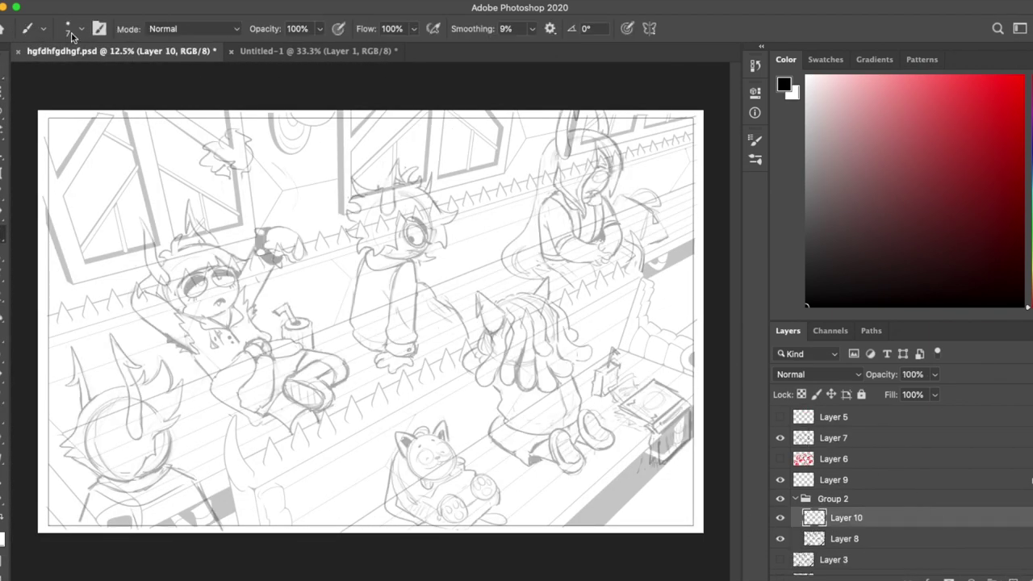
Step: Ink the lower-left character's head outline from the crown past the cheek fur to the chin
key(super+plus)
key(super+plus)
key(super+plus)
key(super+plus)
drag(372, 105, 133, 355)
scroll(129, 347, down, 2)
scroll(129, 347, right, 1)
drag(121, 309, 335, 436)
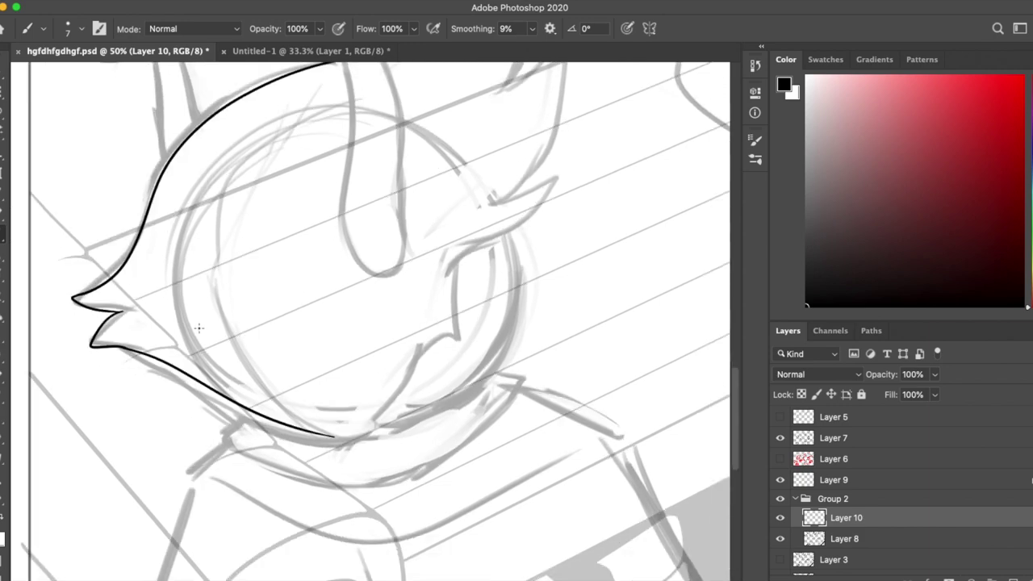
Step: Touch up the cheek fur and ink the small and large hair tufts at the character's crown
key(super+plus)
key(r)
drag(427, 145, 463, 308)
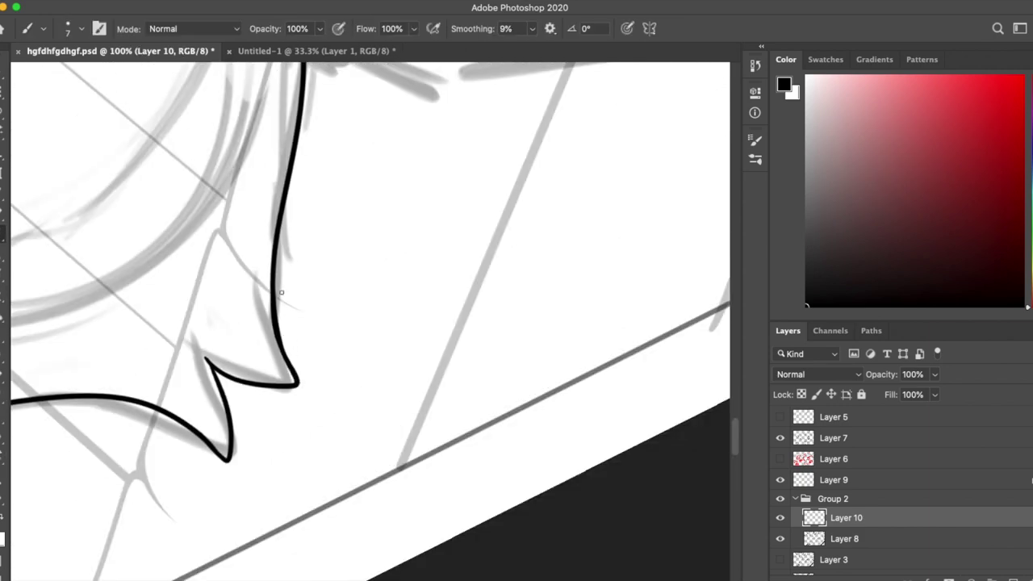
key(e)
key(b)
scroll(463, 307, down, 3)
drag(395, 274, 404, 385)
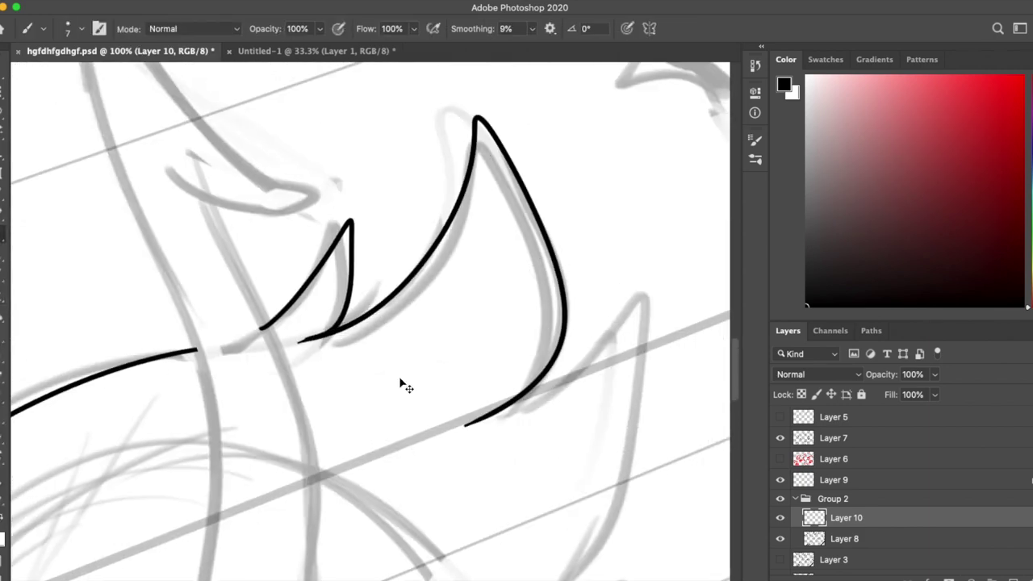
Step: Clean up the crown tufts and ink the next long hair tuft along the head's right side
key(e)
key(b)
scroll(403, 385, right, 3)
key(super+z)
drag(253, 134, 403, 279)
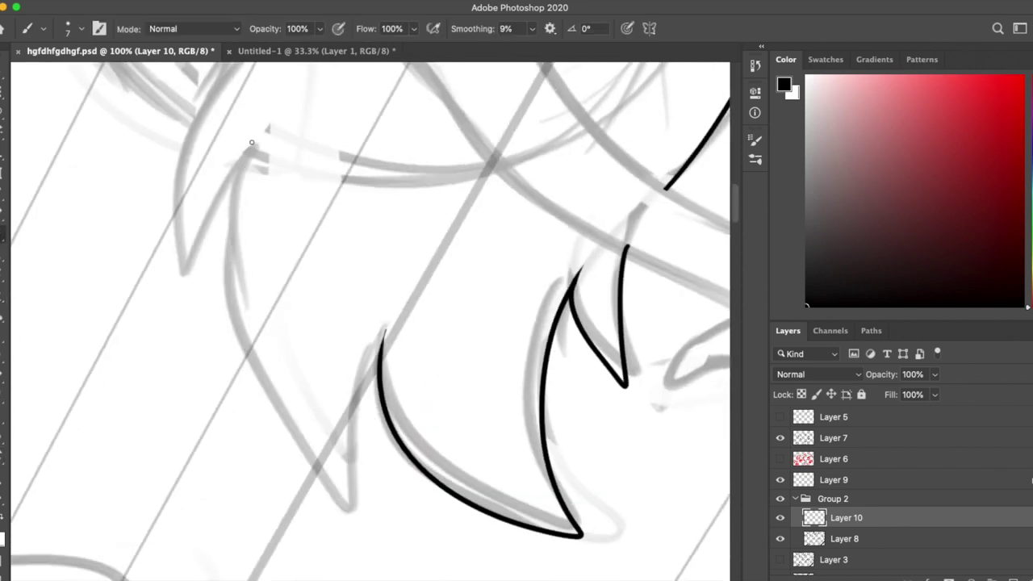
Step: Ink the lowest pointed hair tuft beside the character's face
key(e)
key(r)
drag(396, 396, 420, 266)
scroll(420, 266, down, 3)
key(b)
drag(498, 157, 376, 395)
Step: Ink the jagged face edge below the lowest tuft and trim the chin line's end
key(e)
key(r)
mouse_move(395, 271)
mouse_down()
mouse_move(576, 338)
mouse_move(484, 266)
mouse_up()
key(b)
scroll(576, 187, down, 3)
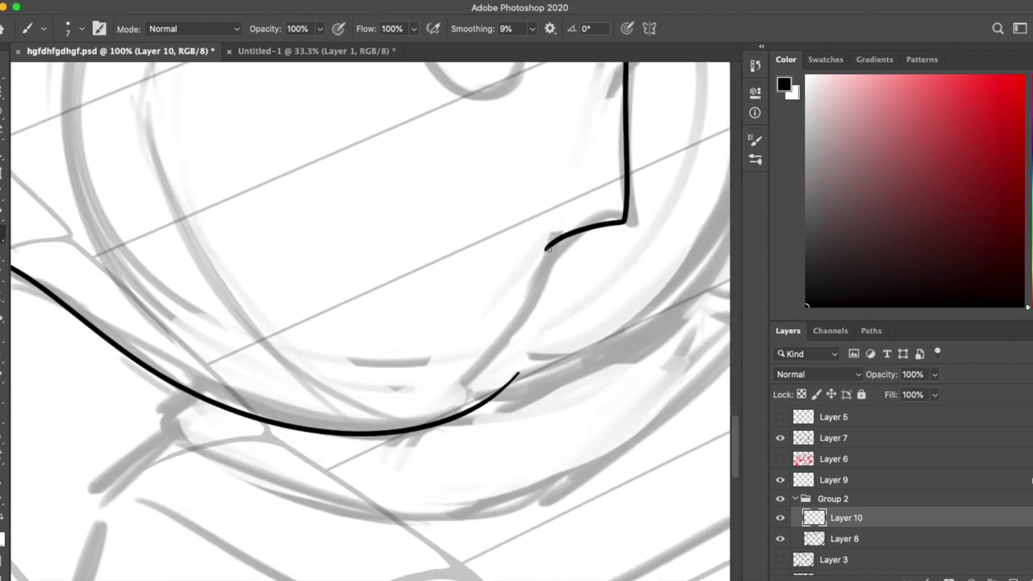
key(e)
mouse_move(517, 373)
mouse_down()
mouse_move(485, 323)
mouse_move(468, 400)
mouse_up()
key(b)
mouse_move(484, 323)
mouse_down()
mouse_move(511, 373)
mouse_move(604, 228)
mouse_move(547, 296)
mouse_up()
key(ctrl+shift+alt+n)
key(ctrl+z)
key(r)
key(e)
key(ctrl+t)
key(Escape)
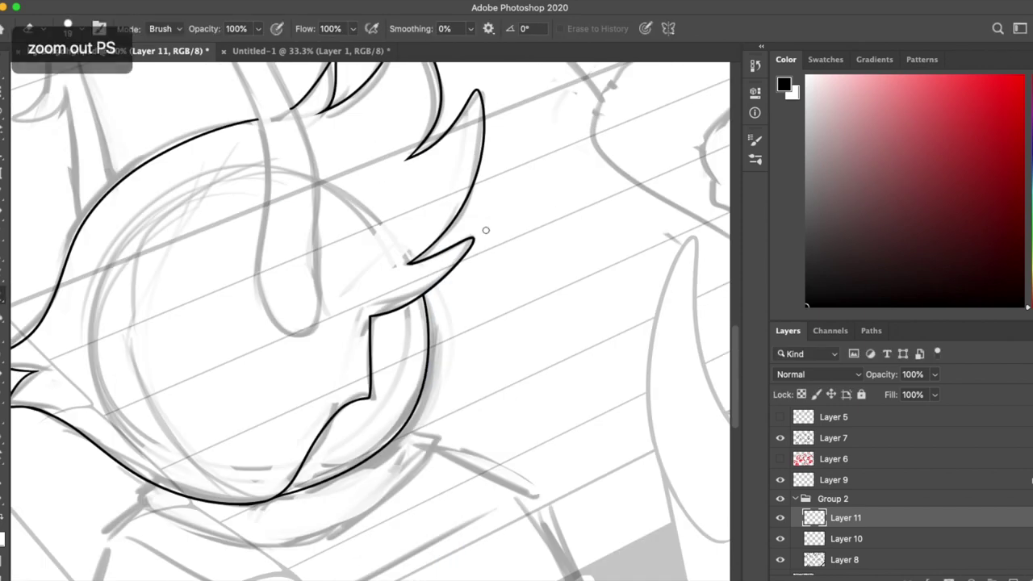
key(ctrl+plus)
key(Delete)
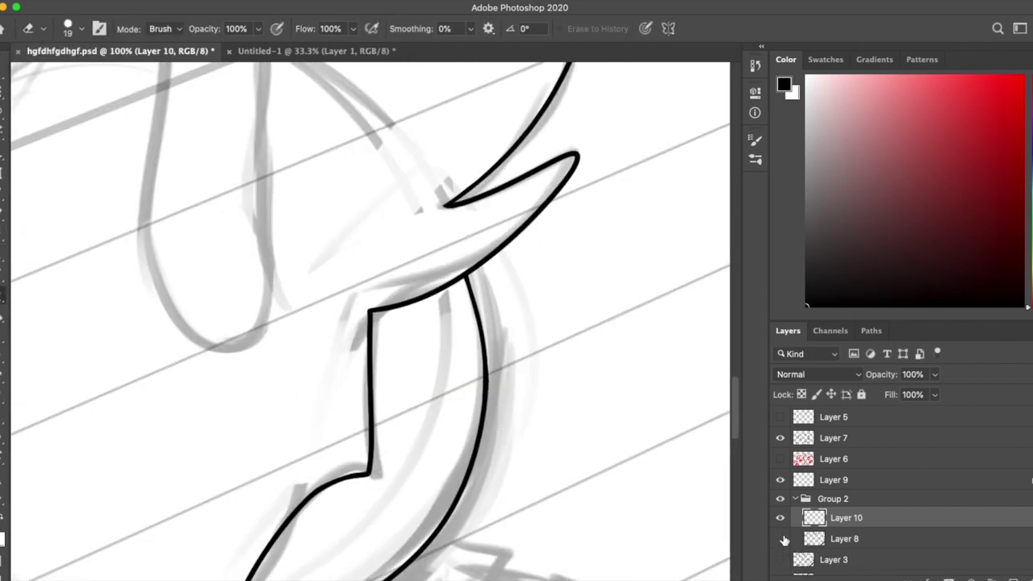
Step: Ink the curved collar beneath the character's chin, including its short left edge
key(ctrl+minus)
key(b)
mouse_move(573, 178)
mouse_down()
mouse_move(613, 178)
mouse_move(310, 192)
mouse_up()
key(e)
key(r)
key(b)
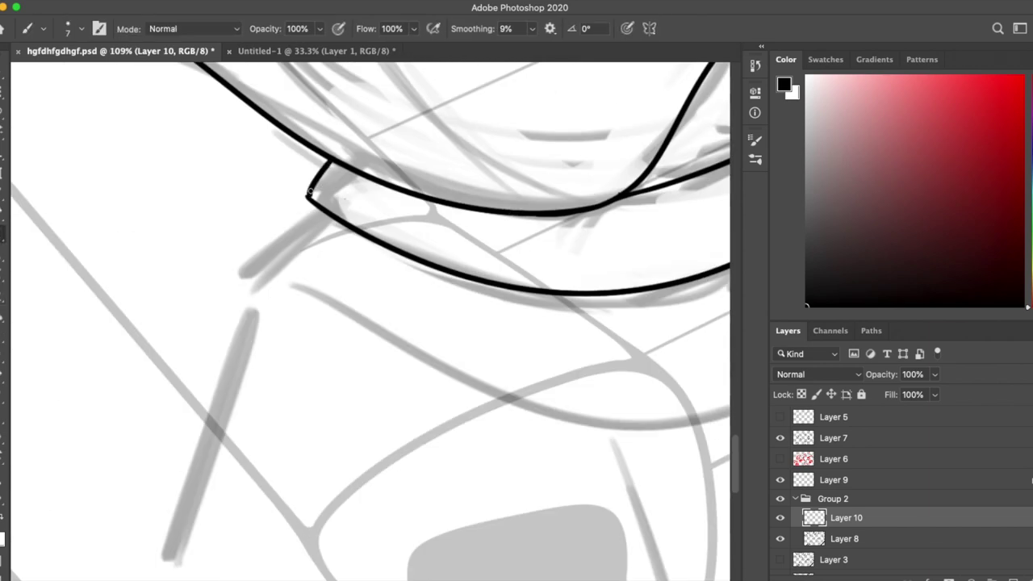
Step: Ink the character's shoulder and upper body outlines below the collar
scroll(309, 192, down, 3)
key(r)
drag(452, 242, 572, 380)
key(b)
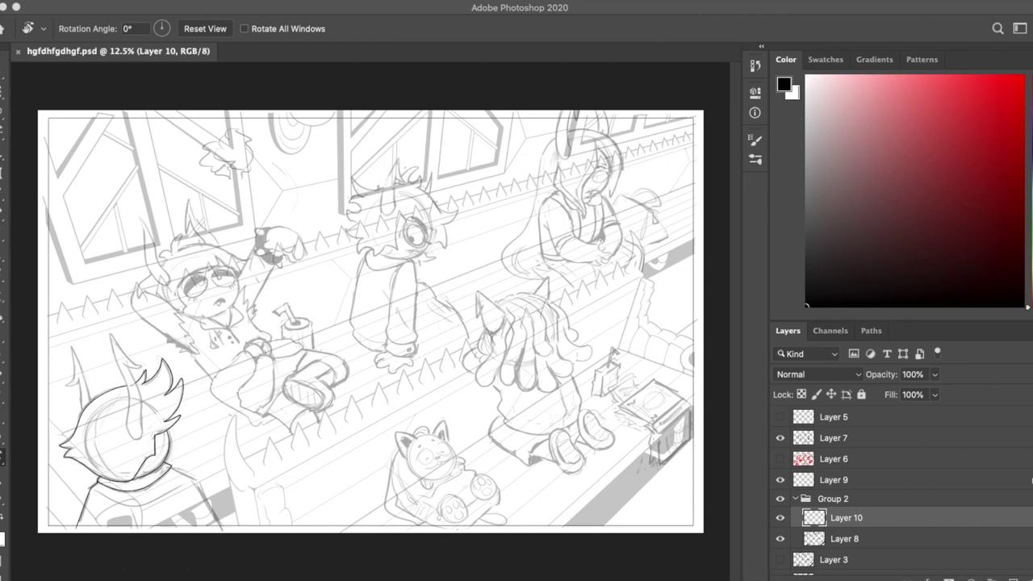
Step: Ink the lower-left character's left horn on a new layer, trimming the lines at the hairline
key(ctrl+plus)
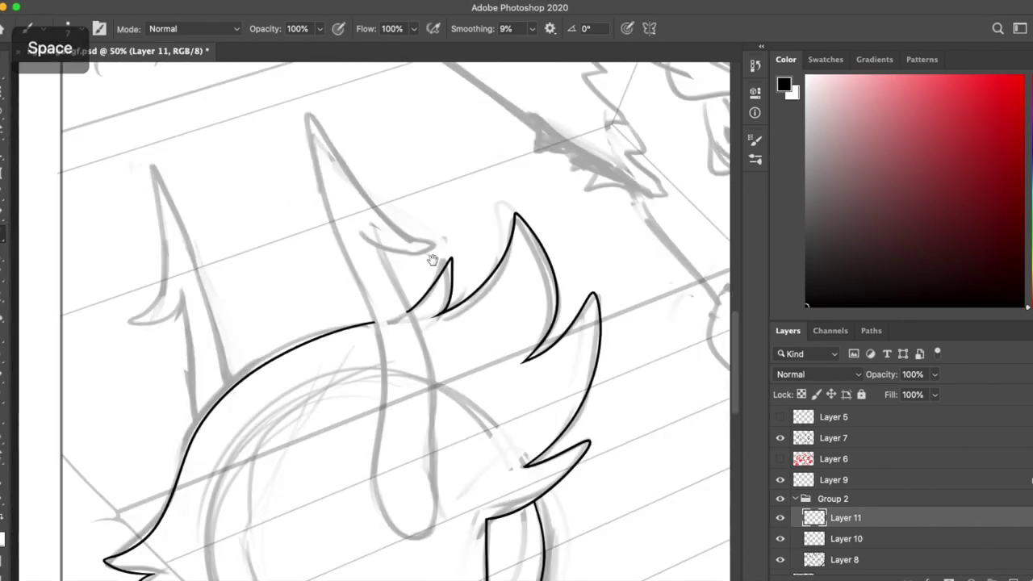
drag(158, 230, 189, 288)
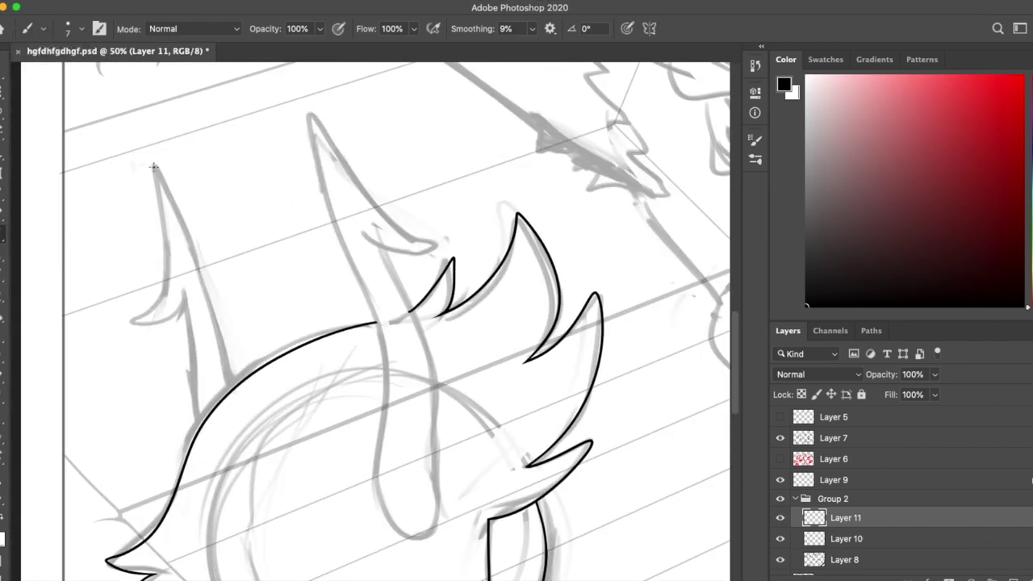
drag(153, 167, 238, 416)
key(ctrl+plus)
drag(217, 113, 288, 456)
key(e)
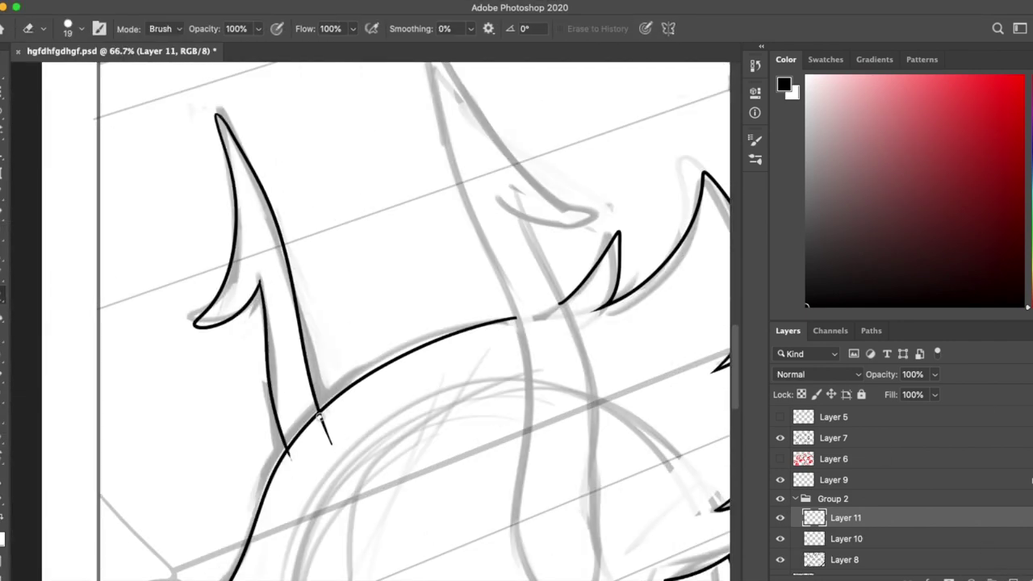
Step: Ink the sides and rounded base of the right horn overlapping the face, cleaning up the stroke end
key(b)
drag(522, 236, 353, 152)
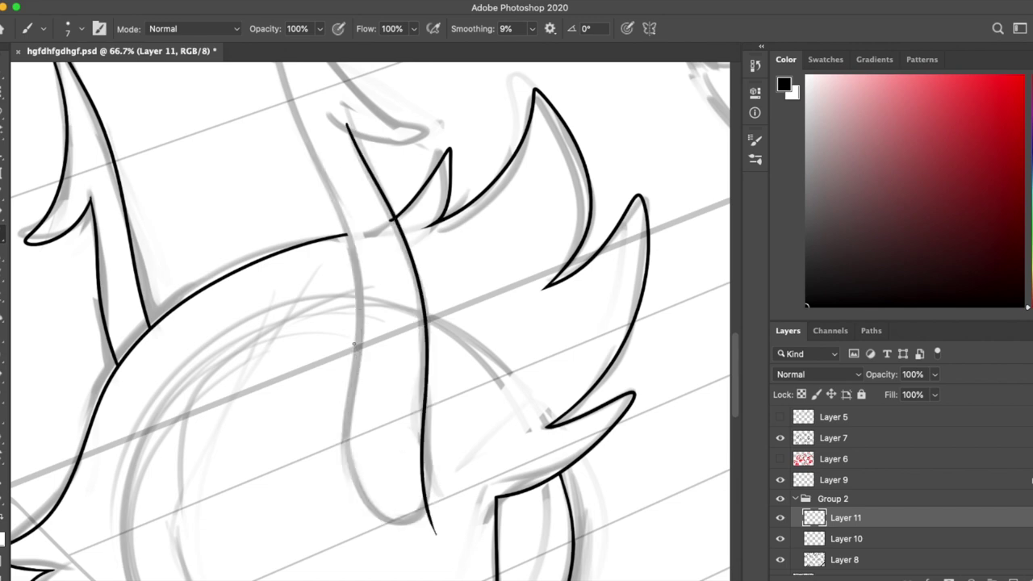
drag(354, 344, 340, 295)
drag(342, 274, 415, 474)
key(e)
key(super+equal)
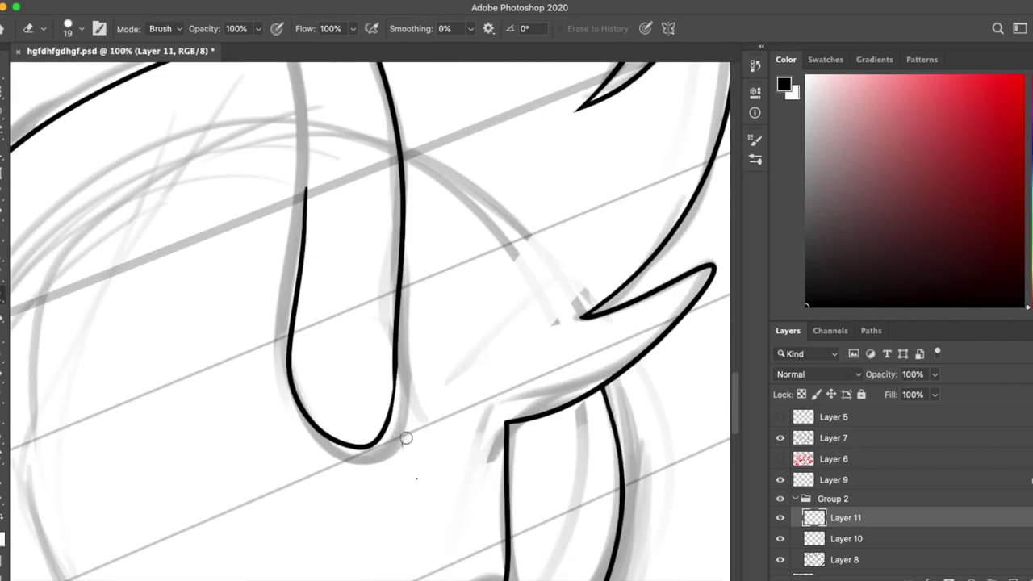
Step: Ink the right horn's upper tip and hooked side prong, and merge the horn line art into Layer 10
key(b)
key(super+minus)
scroll(452, 371, up, 1)
scroll(361, 453, down, 3)
scroll(361, 452, up, 3)
drag(258, 138, 339, 308)
key(e)
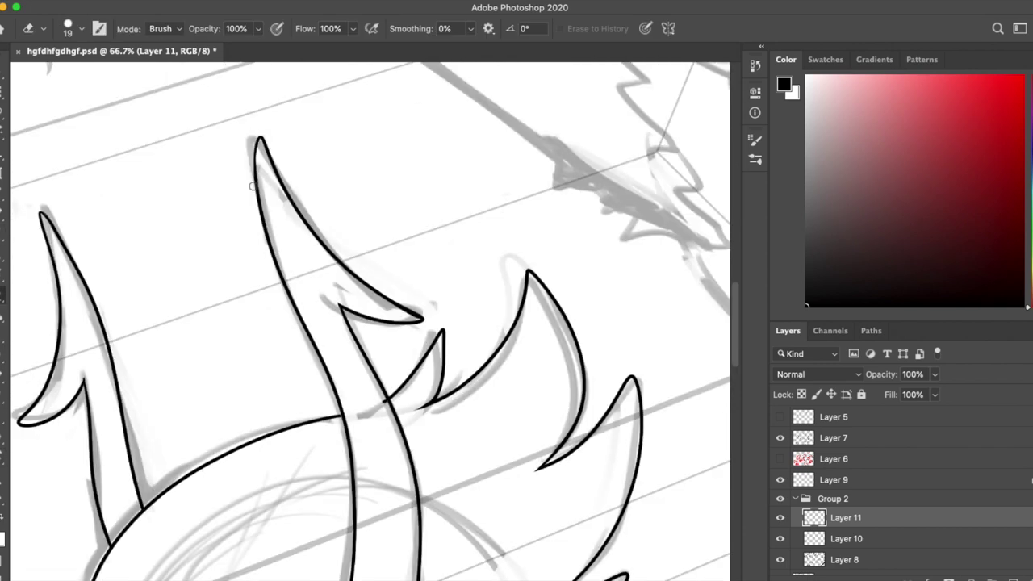
key(b)
click(839, 538)
Step: Ink the shoulder slope and arm line from the lower-left character's collar down to the canvas frame, cleaning the stroke ends
key(super+equal)
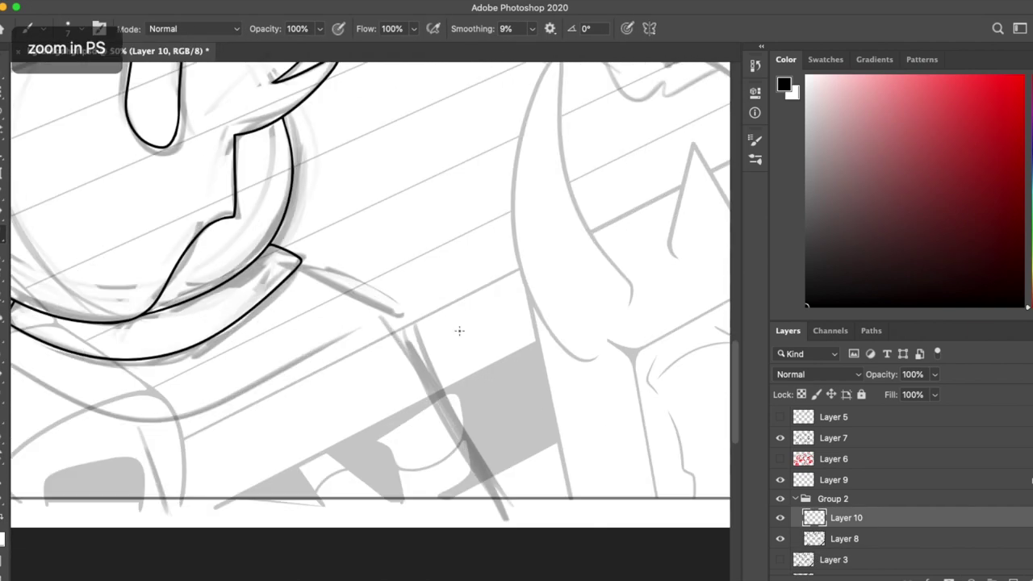
drag(412, 207, 401, 364)
key(r)
drag(419, 143, 484, 339)
drag(343, 214, 476, 485)
key(r)
mouse_move(476, 484)
mouse_down()
mouse_move(471, 406)
mouse_move(358, 339)
mouse_move(365, 247)
mouse_move(553, 404)
mouse_up()
key(e)
key(b)
key(super+equal)
key(e)
key(b)
key(super+minus)
Step: Ink the reclining character's round cheek and chin outline and the small pointed tuft above the forehead
key(r)
key(super+minus)
key(super+minus)
key(super+minus)
key(super+minus)
key(super+equal)
key(super+equal)
key(super+equal)
key(super+equal)
key(b)
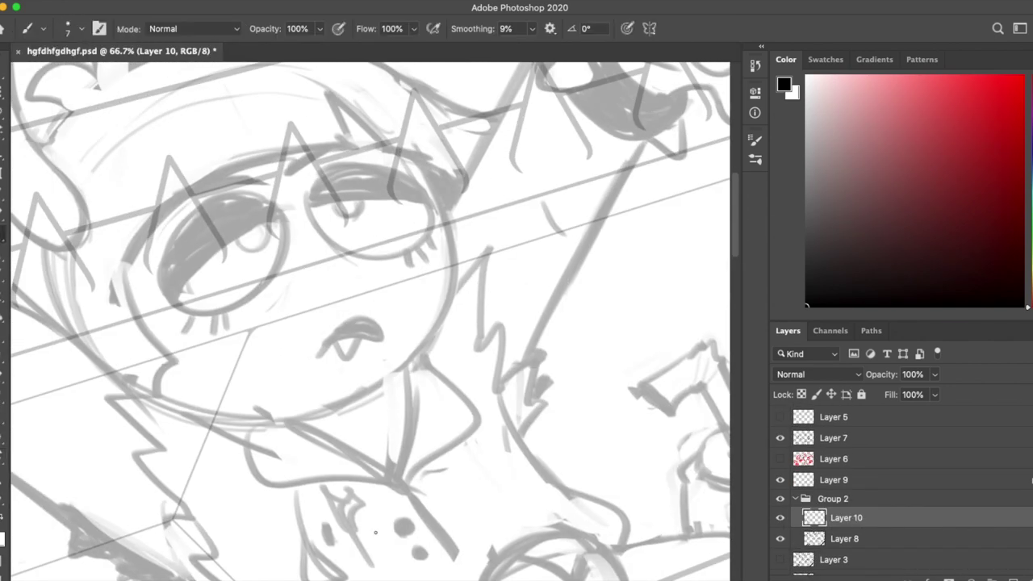
key(r)
drag(371, 119, 516, 339)
drag(201, 161, 435, 315)
key(r)
key(b)
mouse_move(516, 339)
mouse_down()
mouse_move(371, 121)
mouse_move(380, 149)
mouse_up()
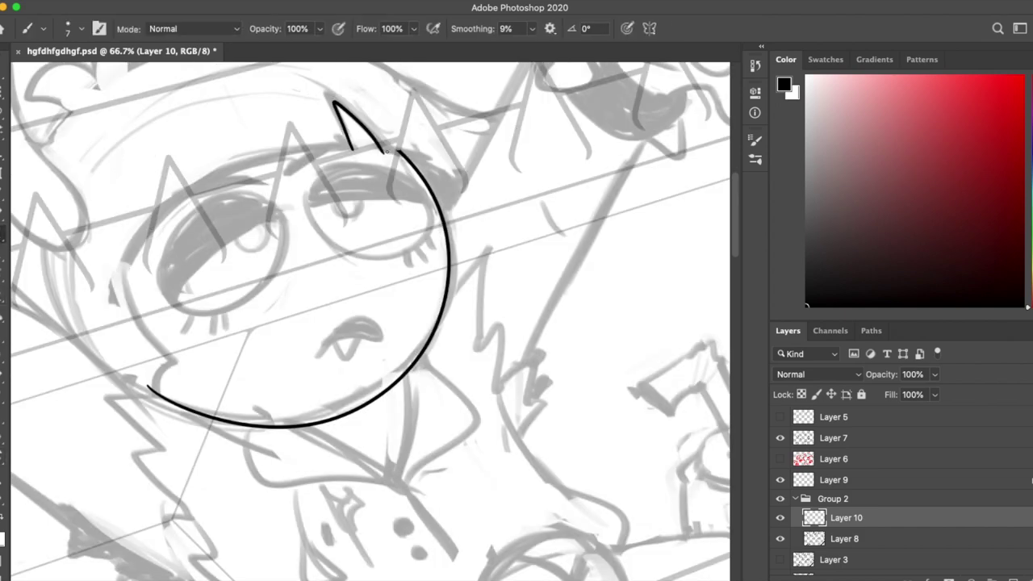
Step: Ink the curved hairline across the reclining character's forehead and trim it where it meets the pointed tuft
key(r)
drag(372, 242, 371, 419)
key(b)
key(r)
mouse_move(505, 456)
mouse_down()
mouse_move(452, 485)
mouse_move(404, 452)
mouse_up()
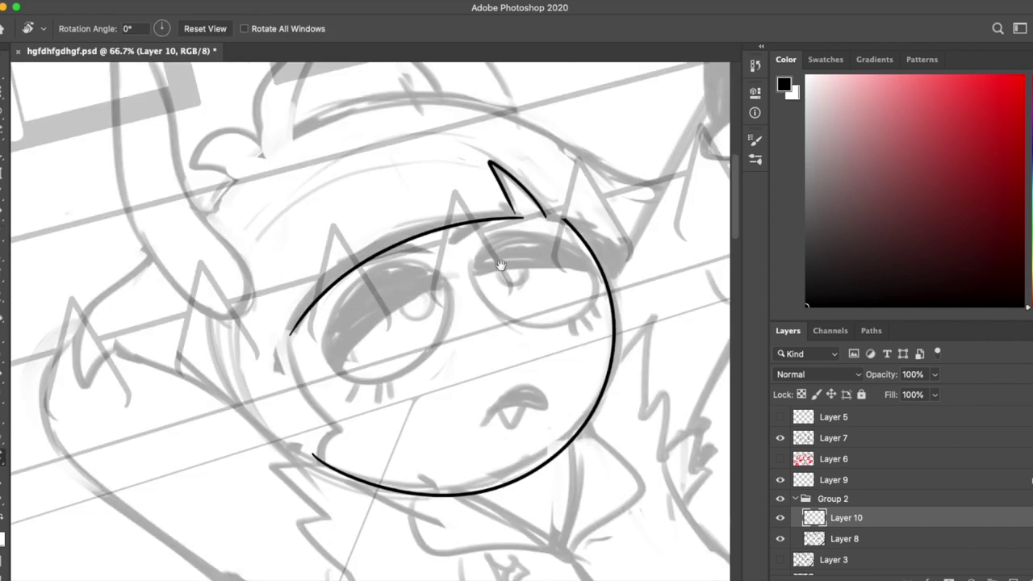
key(b)
key(super+equal)
key(e)
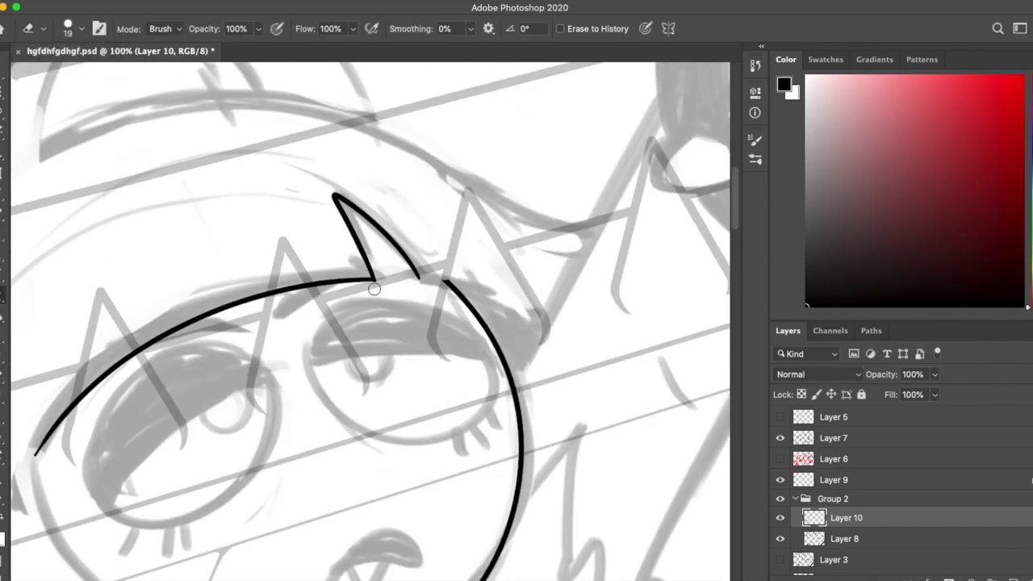
Step: Ink the left face edge with its notch down to the chin, and trim the chin line's overshoot
key(b)
scroll(373, 347, up, 5)
scroll(374, 347, left, 10)
drag(391, 309, 322, 367)
drag(344, 323, 350, 341)
key(e)
key(b)
scroll(505, 403, down, 10)
scroll(505, 403, right, 2)
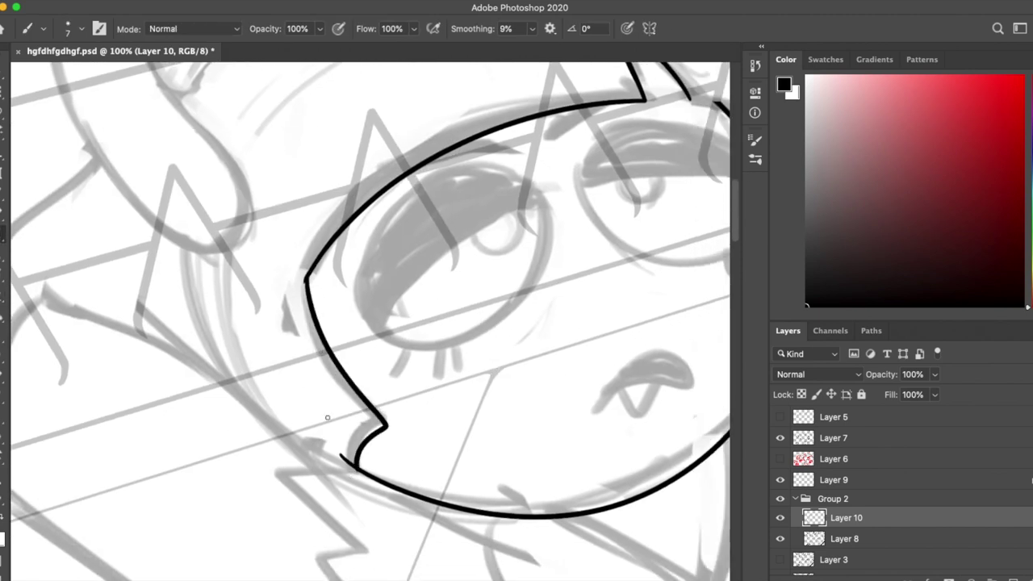
key(e)
drag(337, 450, 349, 460)
Step: Ink the upper zigzag fur tufts descending from the left end of the reclining character's chin
key(b)
scroll(314, 288, down, 10)
scroll(314, 288, right, 2)
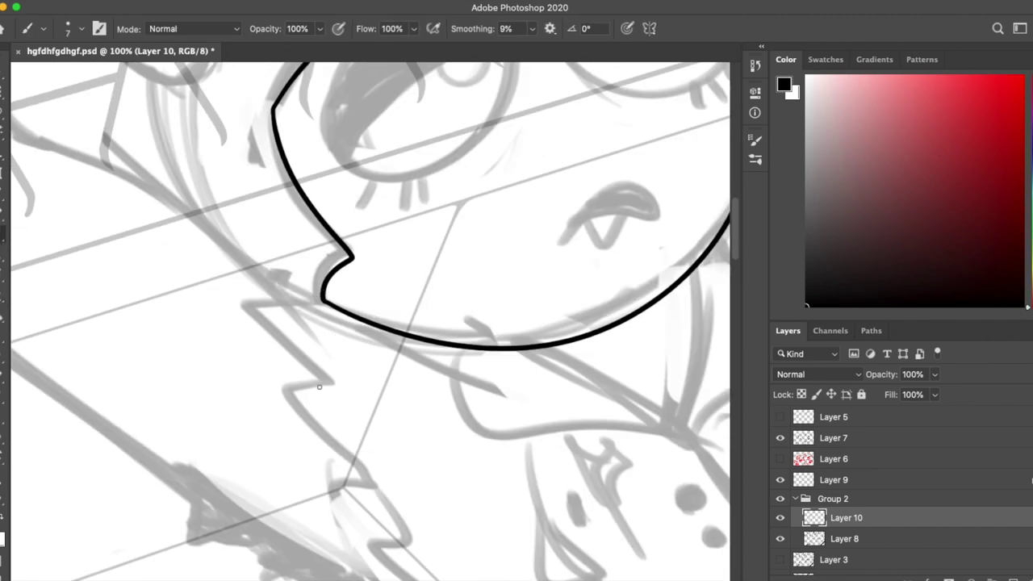
key(e)
scroll(319, 388, down, 5)
key(b)
scroll(319, 387, up, 5)
key(e)
key(r)
drag(436, 419, 346, 461)
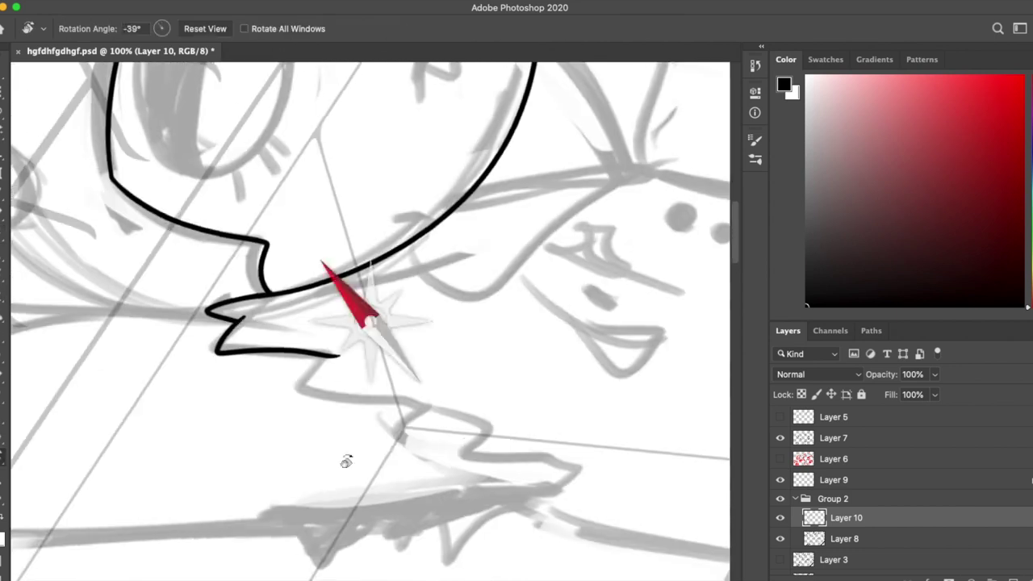
click(205, 28)
key(e)
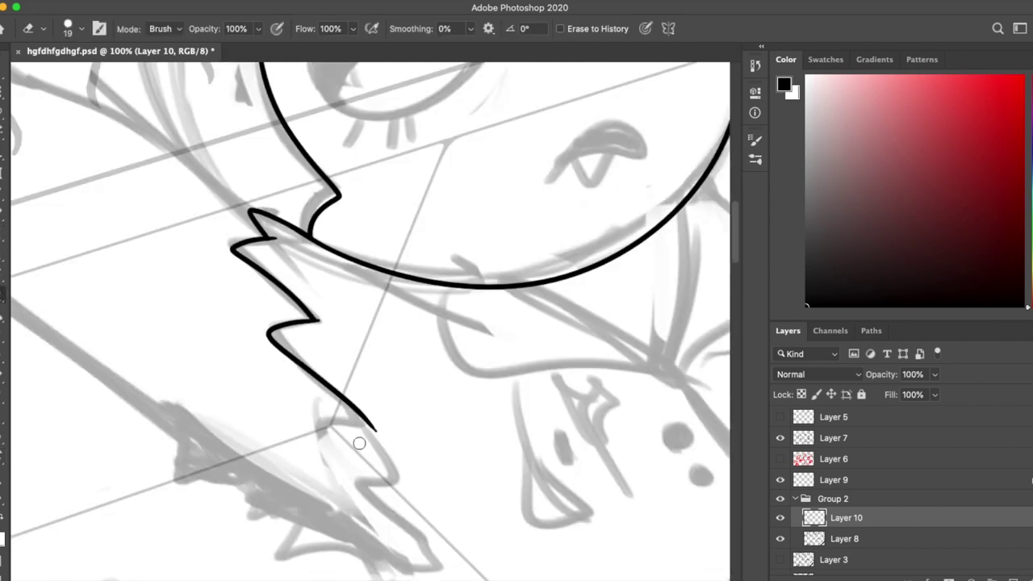
Step: Continue the zigzag fur edge downward with two smaller tufts, erasing the overshooting ends
key(b)
key(e)
key(b)
key(e)
drag(352, 365, 397, 472)
key(b)
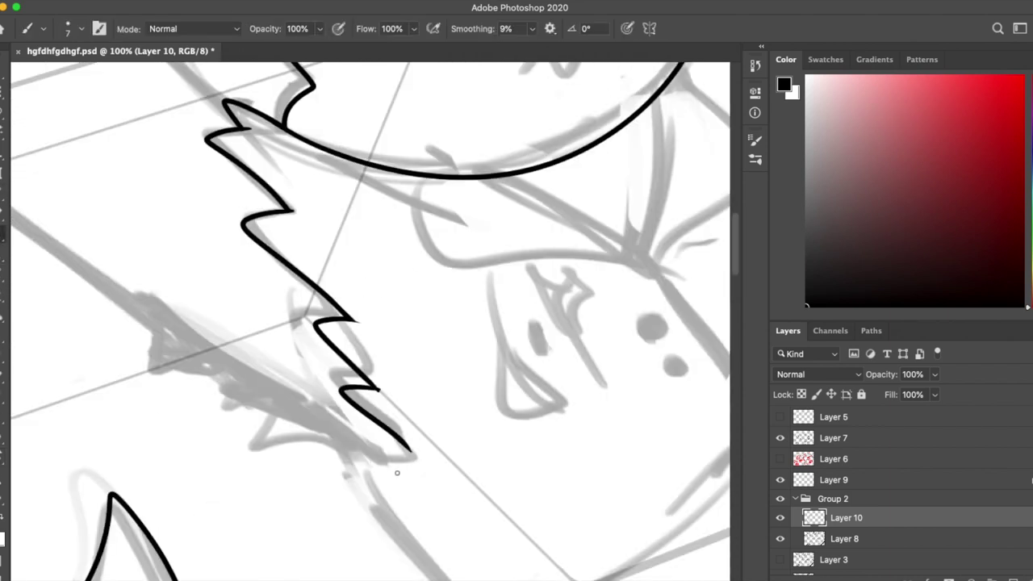
Step: Try to close the bottom of the fur edge with a pointed tip and an extra tuft to its left
key(e)
drag(385, 351, 394, 380)
key(b)
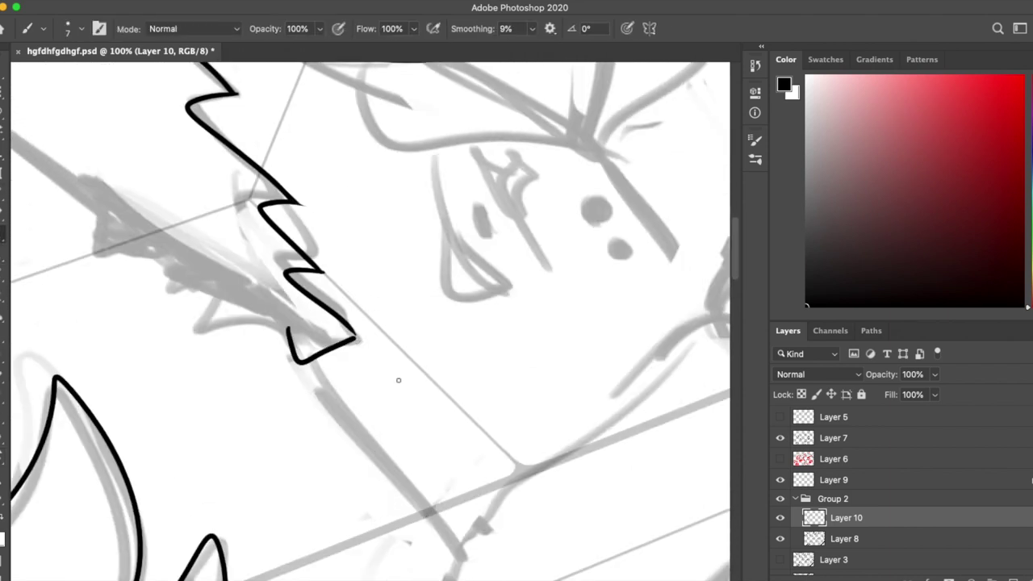
key(e)
key(b)
mouse_move(322, 367)
mouse_down()
mouse_move(477, 451)
mouse_move(294, 394)
mouse_up()
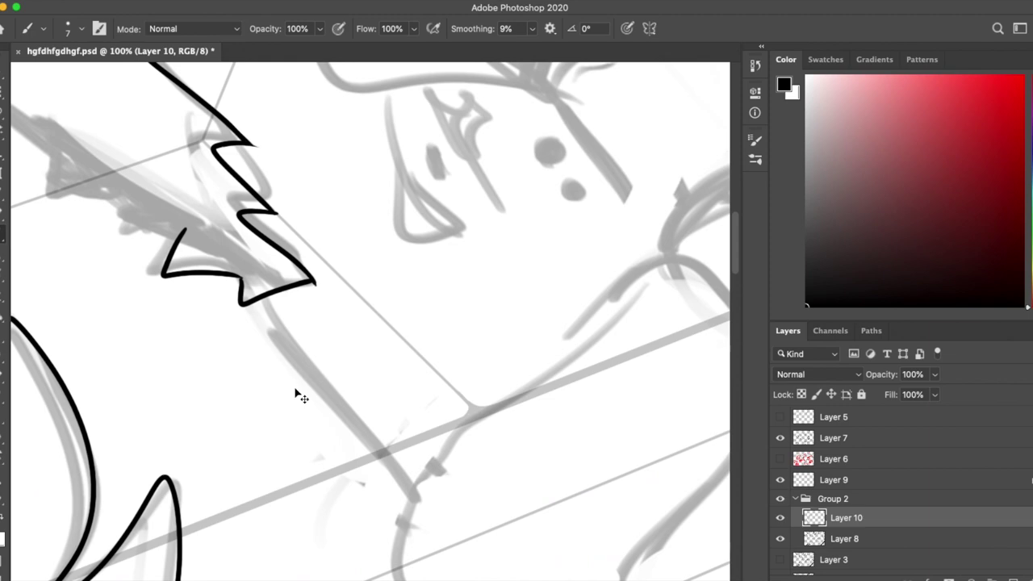
Step: Replace the lowest fur tufts with a smooth curve into the torso side, and ink the torso's opposite outline
key(e)
mouse_move(318, 307)
mouse_down()
mouse_move(379, 266)
mouse_move(436, 274)
mouse_up()
key(b)
drag(376, 212, 539, 440)
key(e)
mouse_move(436, 274)
mouse_down()
mouse_move(452, 457)
mouse_move(501, 347)
mouse_move(565, 326)
mouse_move(420, 278)
mouse_move(491, 353)
mouse_up()
key(r)
Step: Ink the V-shaped neckline and the shirt's front line, and add two solid black buttons beside it
key(b)
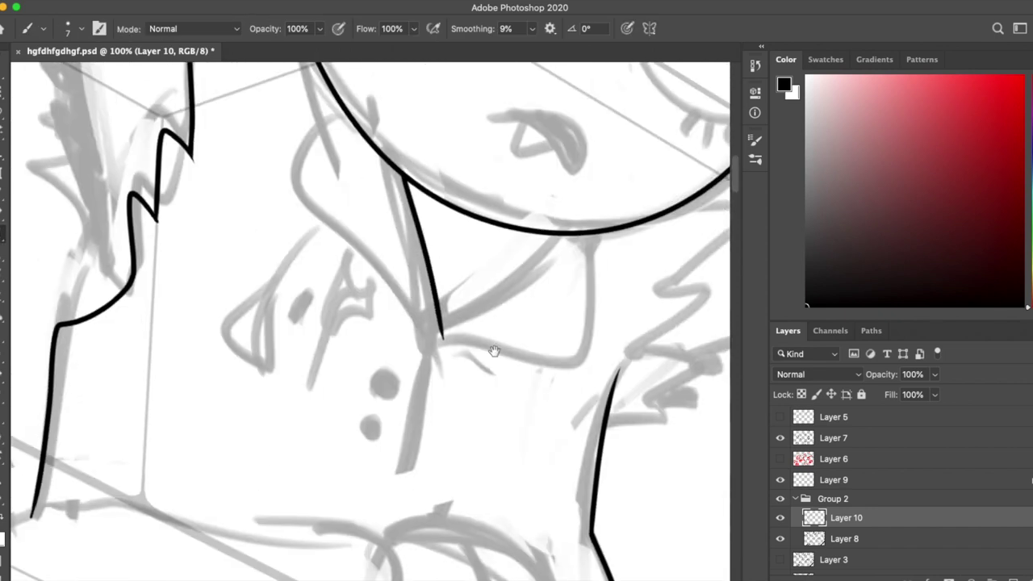
key(r)
drag(429, 381, 461, 300)
key(b)
click(444, 347)
drag(463, 384, 469, 393)
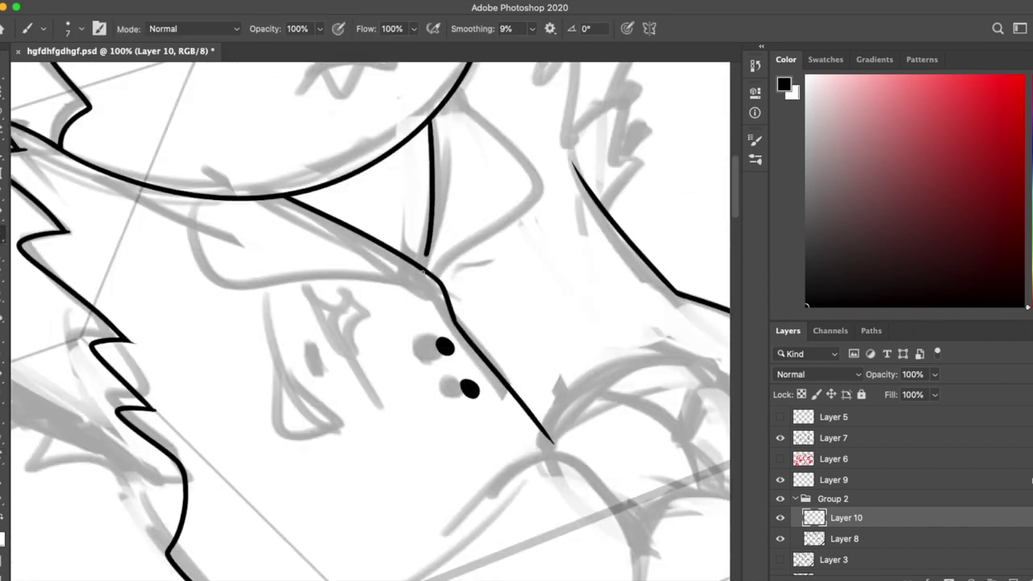
Step: Try to ink rounded collar flaps on both sides of the neckline
key(e)
key(b)
drag(201, 200, 440, 270)
drag(198, 198, 415, 264)
key(e)
key(super+z)
key(b)
drag(217, 200, 416, 266)
key(e)
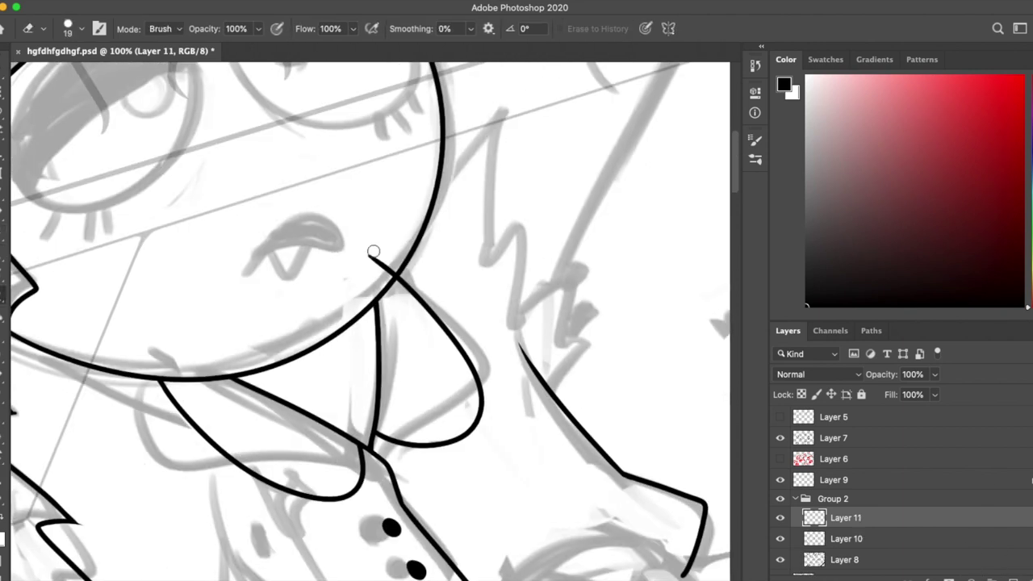
scroll(371, 322, down, 5)
key(r)
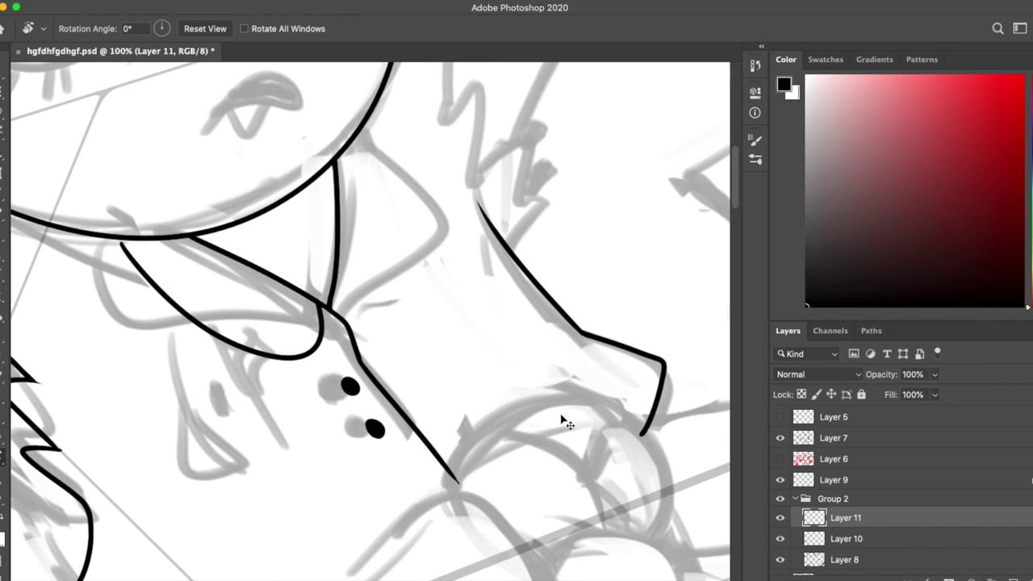
key(super+z)
Step: Ink longer, pointed collar flaps on both sides of the neckline and clean up where they overlap the chin
key(e)
key(b)
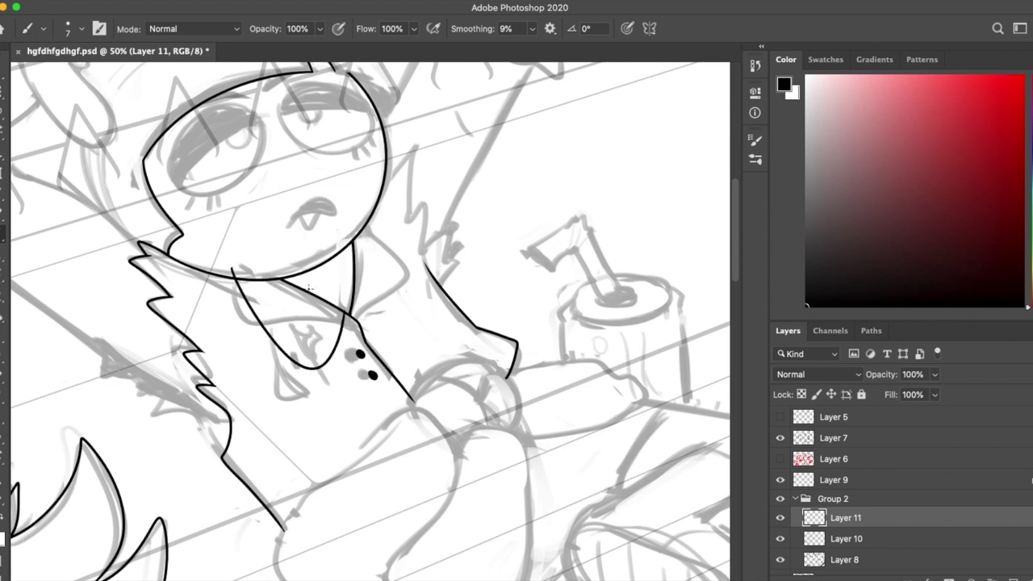
drag(355, 230, 349, 316)
key(super+equal)
key(w)
click(297, 322)
key(v)
key(super+d)
Step: Ink the raised arm's long outer outline and the hair tip overlapping the elbow on a new layer
key(b)
drag(242, 201, 500, 347)
drag(184, 208, 118, 347)
key(super+z)
scroll(369, 461, down, 3)
key(alt+shift+super+n)
drag(117, 173, 452, 537)
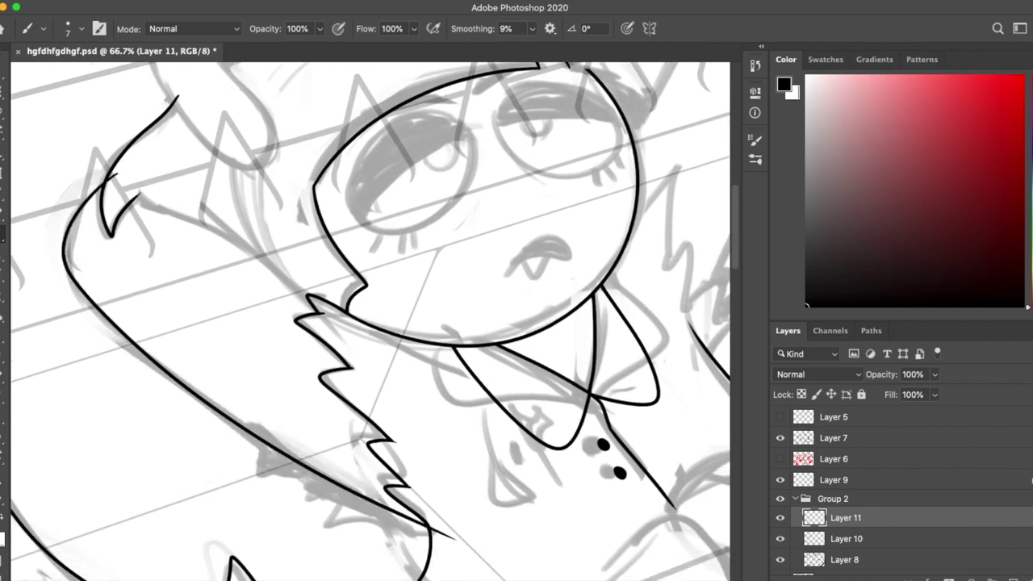
Step: Trim the outer arm line at the torso, ink the arm's inner edge, and merge the arm into Layer 10
scroll(317, 457, down, 3)
key(super+equal)
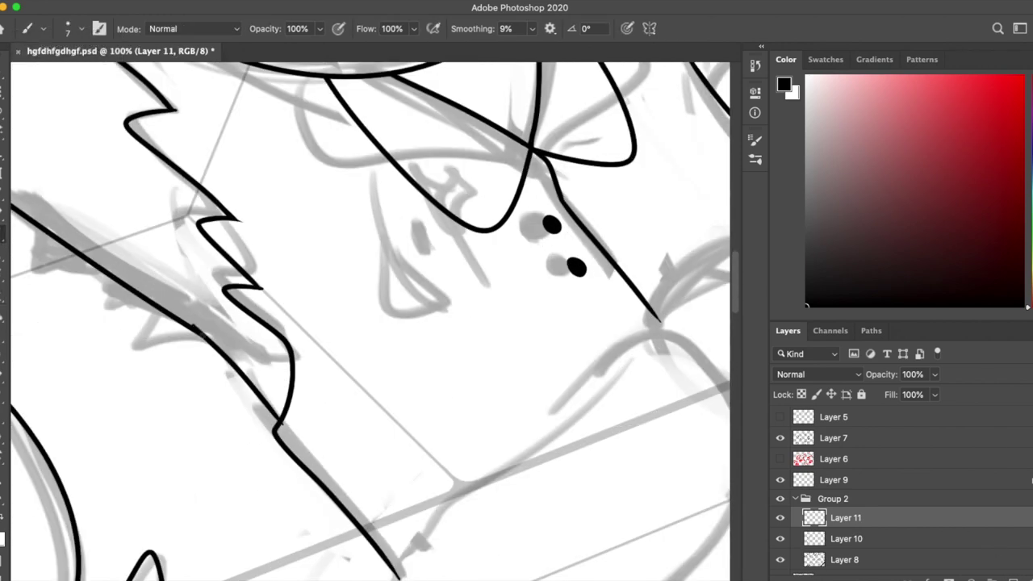
key(e)
scroll(516, 323, up, 5)
key(super+e)
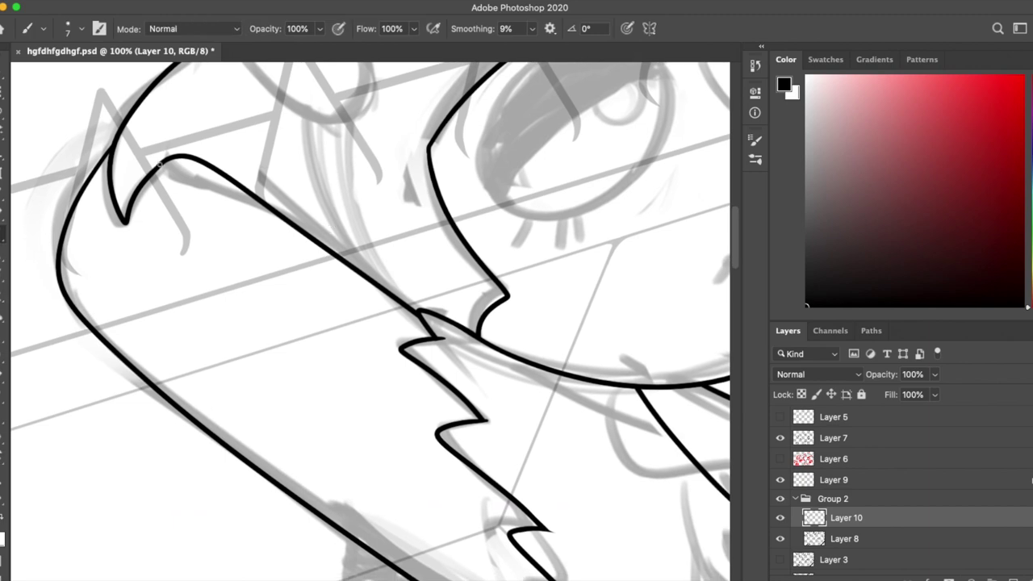
Step: Ink the large pointed hair tuft between the elbow and the arm's inner edge, trimming the overlapping lines
key(b)
scroll(403, 128, down, 5)
scroll(403, 127, right, 3)
key(h)
drag(354, 451, 251, 220)
key(e)
key(b)
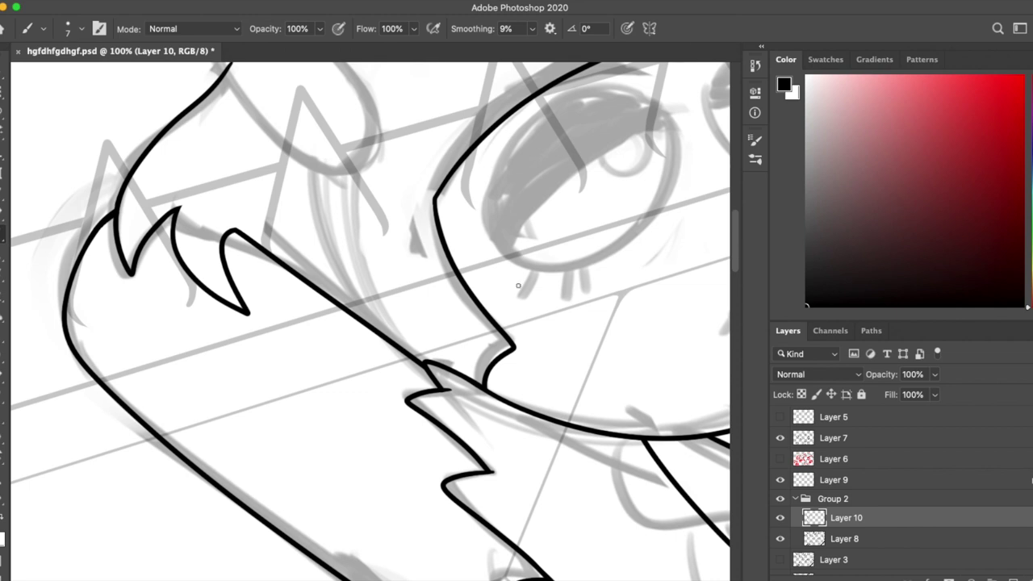
Step: Ink the reclining character's arched mouth and fill it with solid black
scroll(513, 278, right, 8)
key(w)
click(459, 319)
key(b)
key(alt+BackSpace)
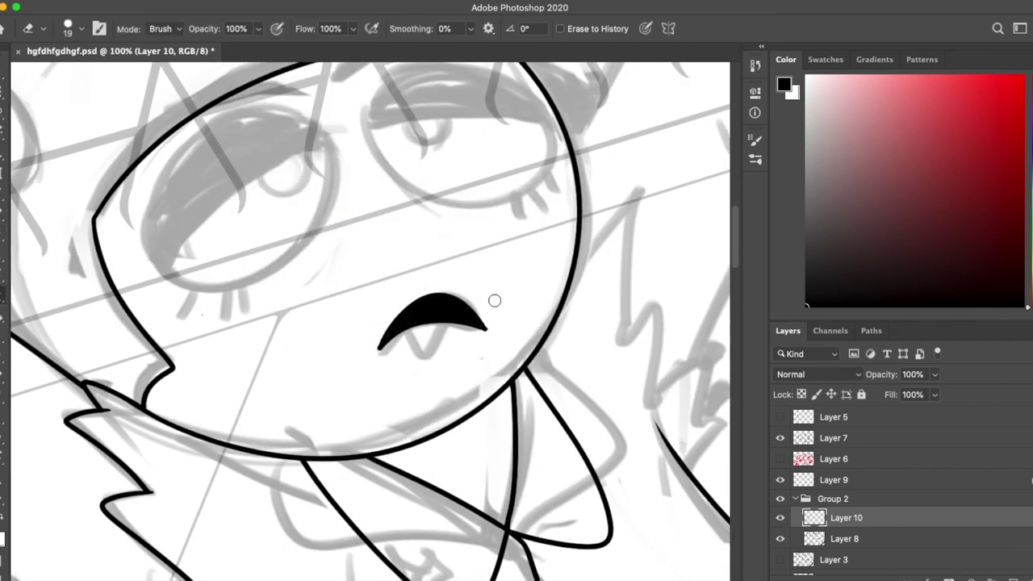
Step: Add two pointed fangs to the mouth, and ink the left eye with a solid black upper lid
key(w)
click(481, 335)
key(b)
drag(403, 339, 452, 339)
key(ctrl+d)
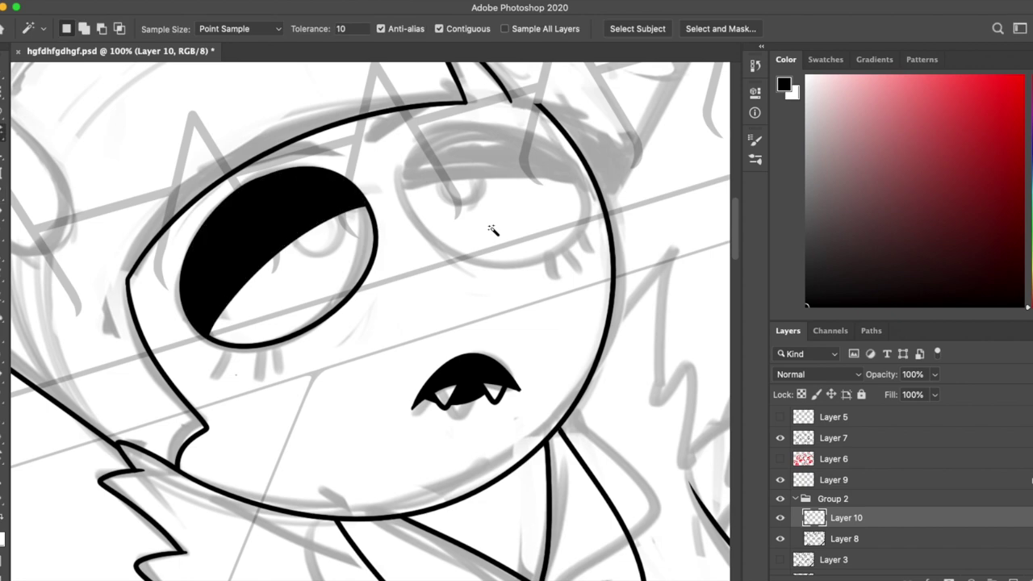
Step: Ink three short lower lashes under the left eye and a curved crease beside it
key(b)
drag(240, 348, 240, 372)
drag(387, 272, 376, 309)
key(e)
key(l)
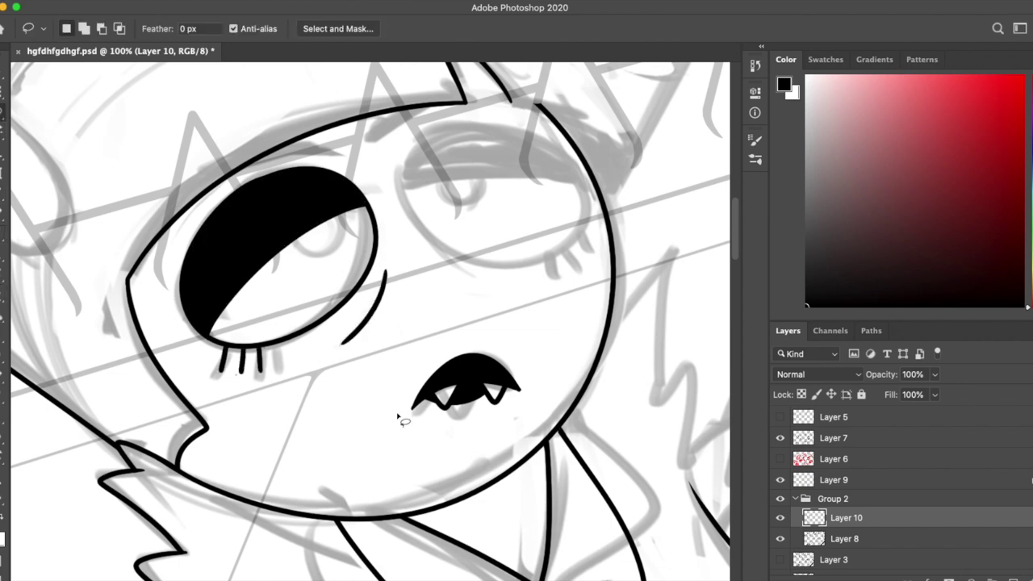
drag(398, 417, 395, 407)
key(ctrl+j)
key(ctrl+t)
drag(274, 266, 553, 233)
key(Escape)
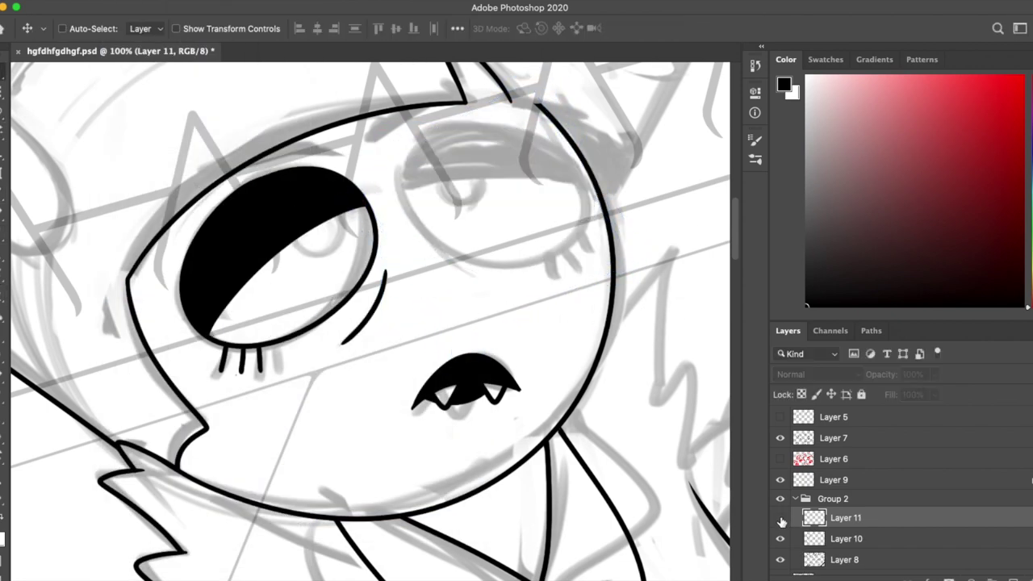
key(Delete)
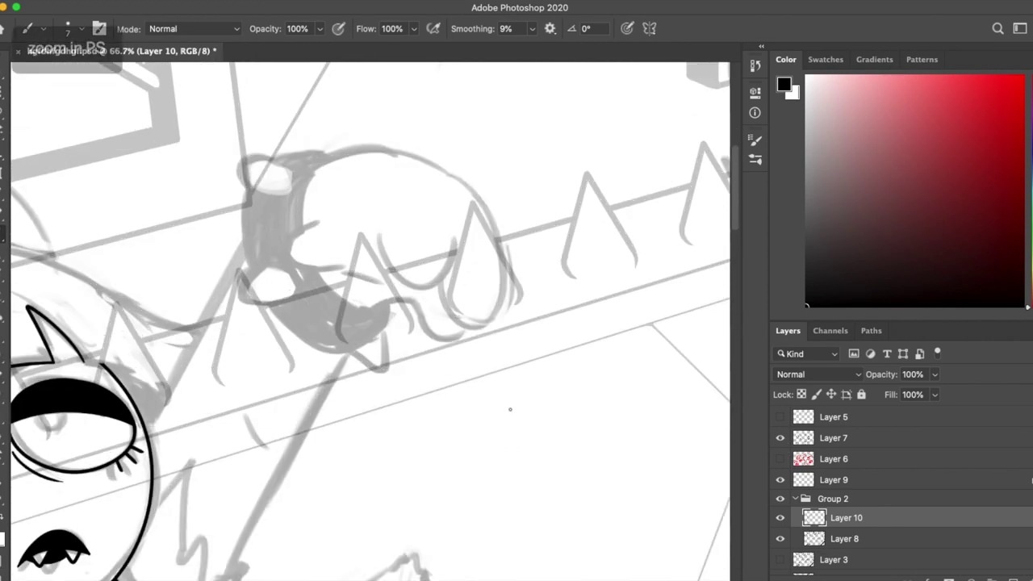
Step: Ink the rounded back, thumb and drooping fingers of the reclining character's hand, cleaning up the stroke ends
drag(317, 220, 342, 259)
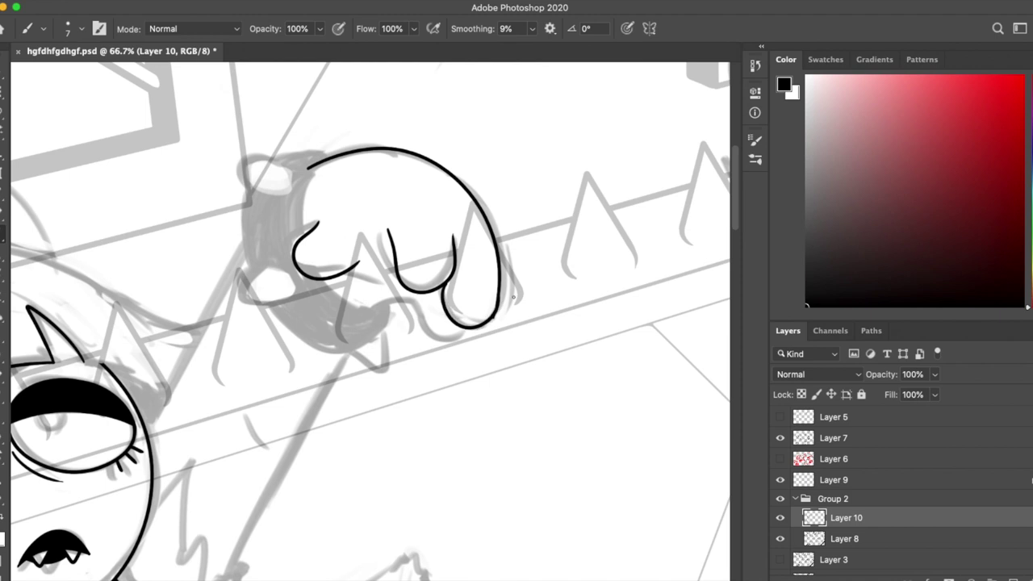
key(e)
key(b)
key(e)
key(b)
key(e)
key(b)
key(e)
key(b)
key(r)
drag(530, 406, 489, 537)
key(e)
key(b)
drag(426, 416, 359, 311)
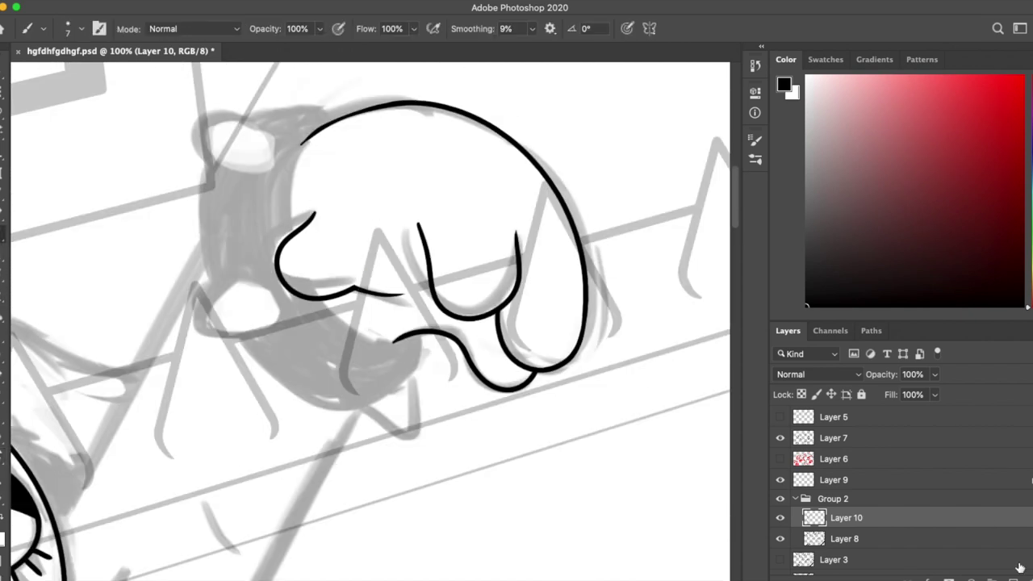
Step: Close the hand outline along its wrist side and underside, joining it to the thumb and lowest finger
key(ctrl+z)
key(ctrl+shift+z)
key(ctrl+t)
key(Escape)
key(e)
mouse_move(451, 339)
mouse_down()
mouse_move(412, 246)
mouse_move(396, 319)
mouse_move(508, 195)
mouse_up()
key(ctrl+e)
key(b)
key(r)
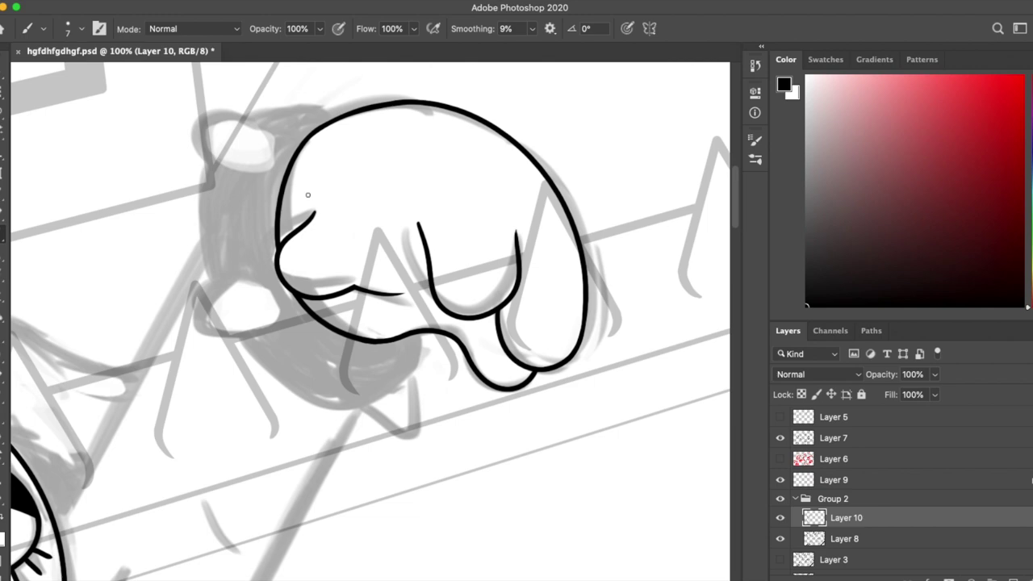
Step: Ink the jagged hair tufts running down beside the face's lower cheek
scroll(304, 202, down, 10)
drag(185, 212, 203, 273)
scroll(198, 261, left, 10)
scroll(198, 261, down, 5)
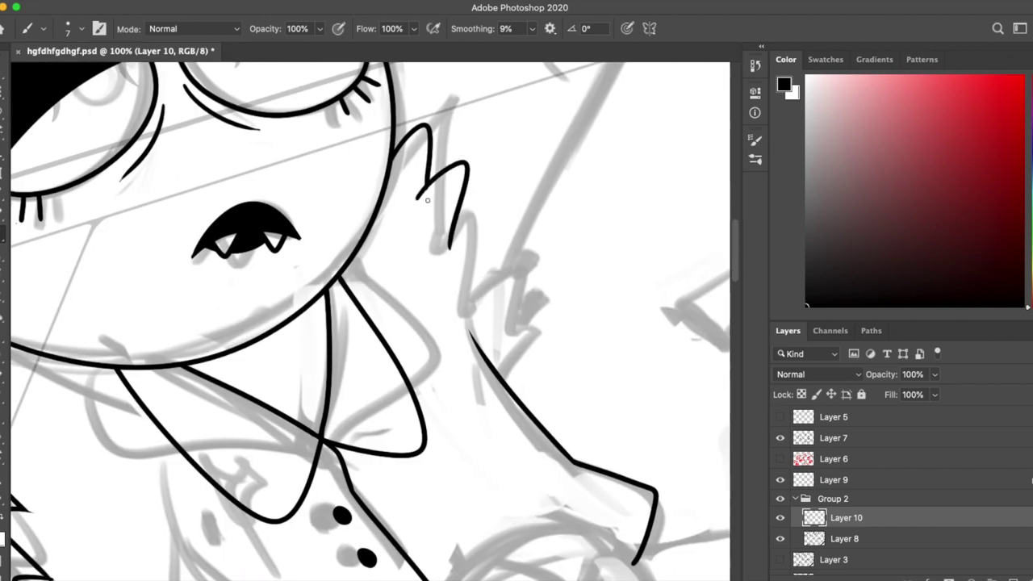
drag(418, 194, 503, 376)
key(e)
scroll(456, 268, right, 2)
scroll(543, 330, up, 8)
scroll(544, 330, right, 3)
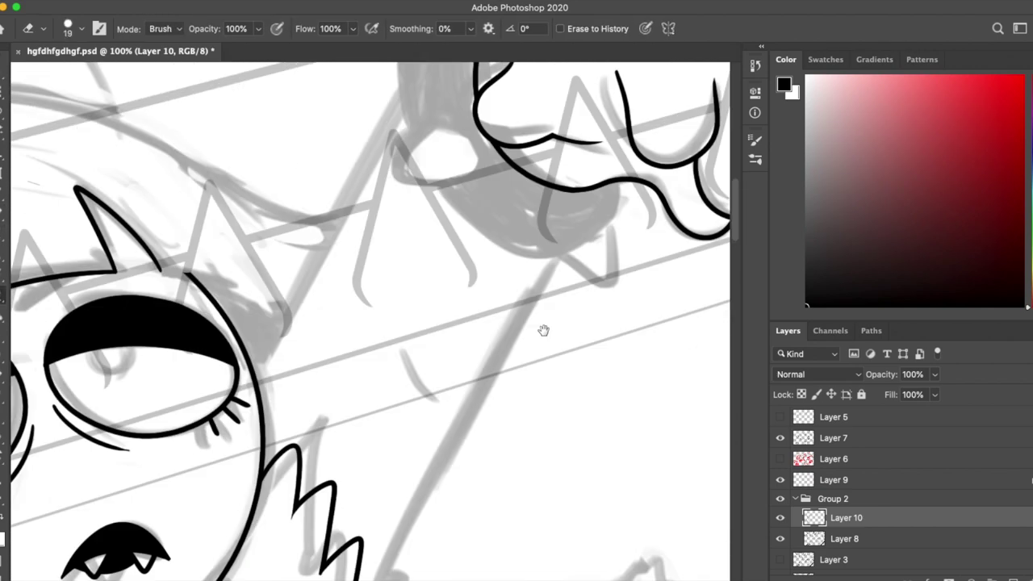
Step: Ink the rounded top and long curved sides of the fabric tail hanging below the waist knot
scroll(643, 141, down, 15)
scroll(643, 141, right, 5)
key(b)
drag(296, 368, 461, 415)
scroll(515, 428, up, 3)
scroll(514, 427, down, 1)
mouse_move(270, 484)
mouse_down()
mouse_move(428, 200)
mouse_move(483, 466)
mouse_up()
key(e)
scroll(290, 434, down, 5)
key(b)
scroll(291, 433, up, 5)
key(e)
key(b)
Step: Close the fabric tail's notched lower end against its curved outer side, trimming the overlapping line
scroll(404, 339, down, 5)
drag(398, 477, 473, 212)
key(e)
key(b)
key(e)
key(b)
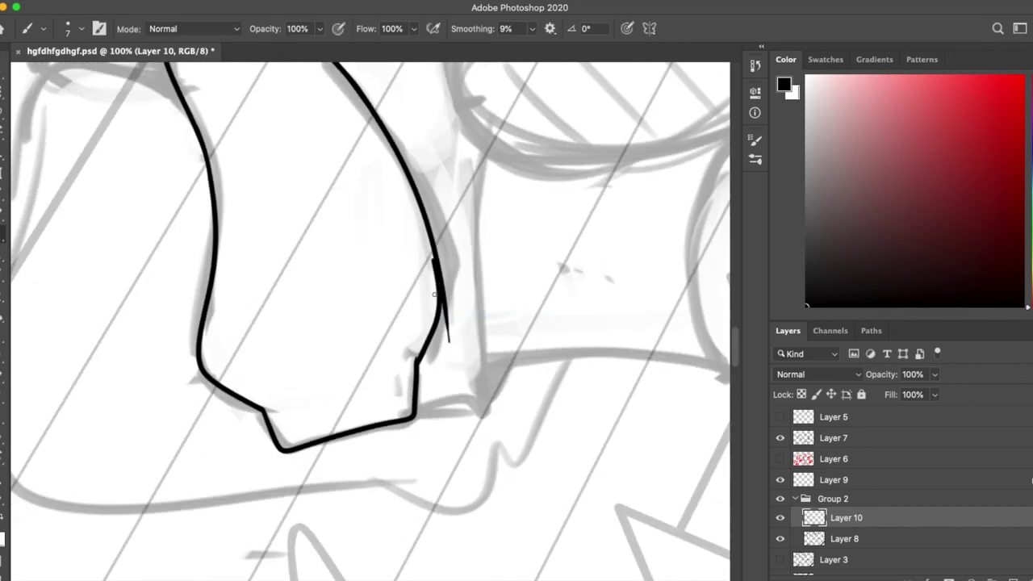
key(r)
drag(376, 173, 470, 433)
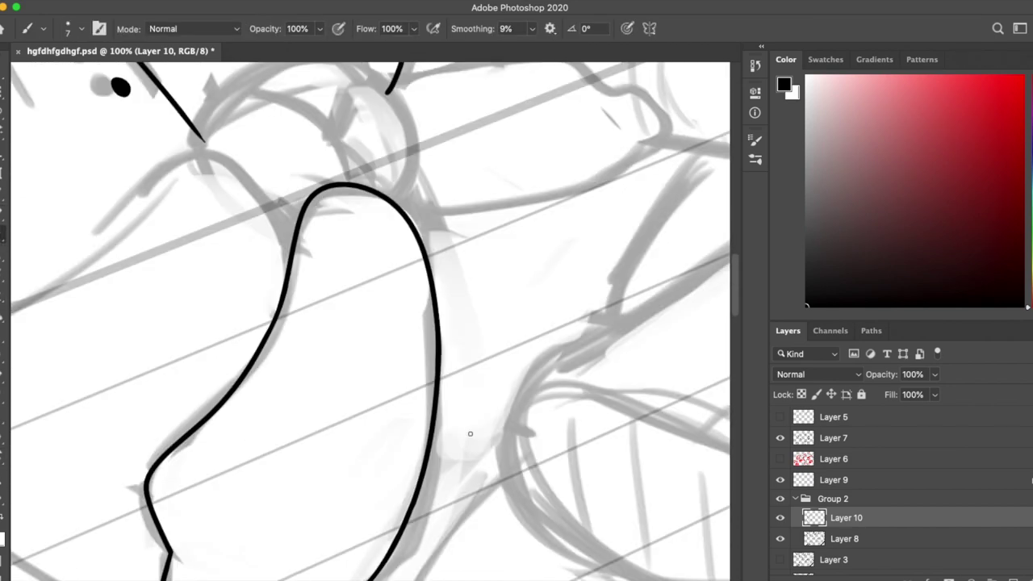
scroll(463, 446, up, 3)
Step: Ink the tilted oval sole of the front shoe and smooth the join in its outline
key(r)
mouse_move(651, 420)
mouse_down()
mouse_move(548, 428)
mouse_move(479, 535)
mouse_up()
key(ctrl+z)
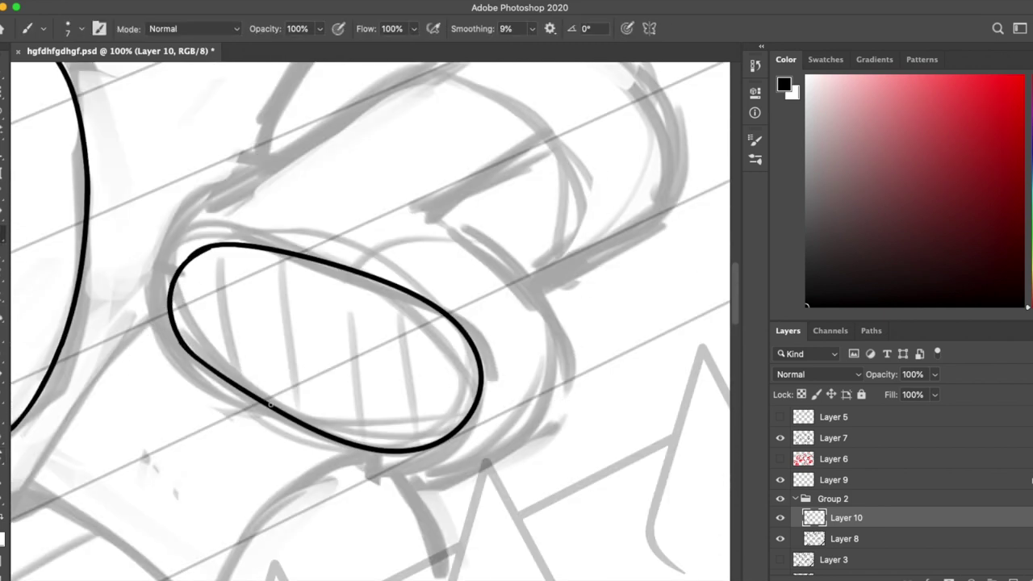
scroll(270, 402, up, 1)
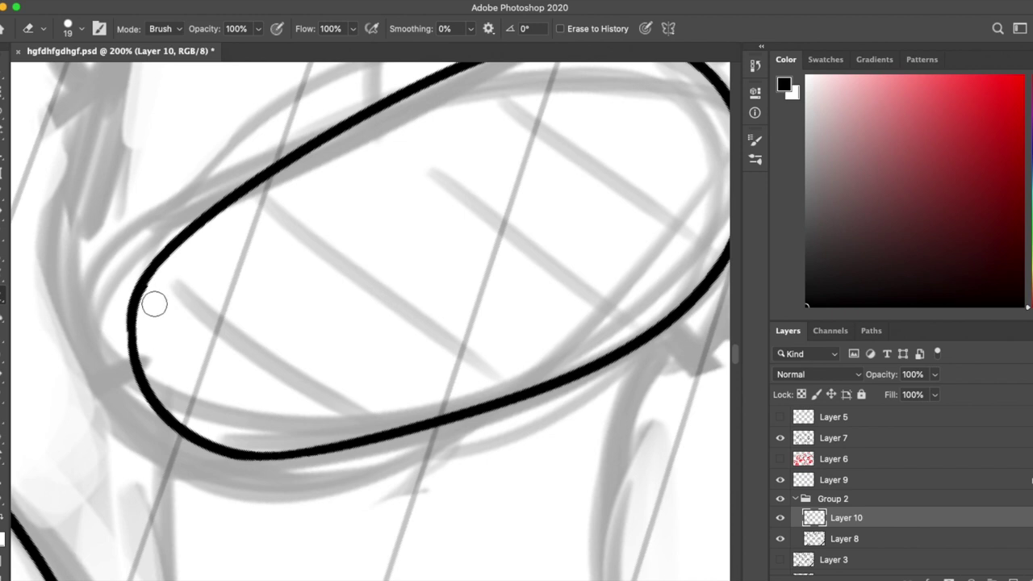
key(r)
mouse_move(154, 303)
mouse_down()
mouse_move(465, 374)
mouse_move(565, 327)
mouse_up()
Step: Ink the shoe's long upper edge from the sole and the rounded curve at its far end
key(b)
key(ctrl+minus)
key(ctrl+minus)
key(ctrl+minus)
key(v)
drag(456, 401, 460, 403)
key(b)
drag(309, 197, 240, 331)
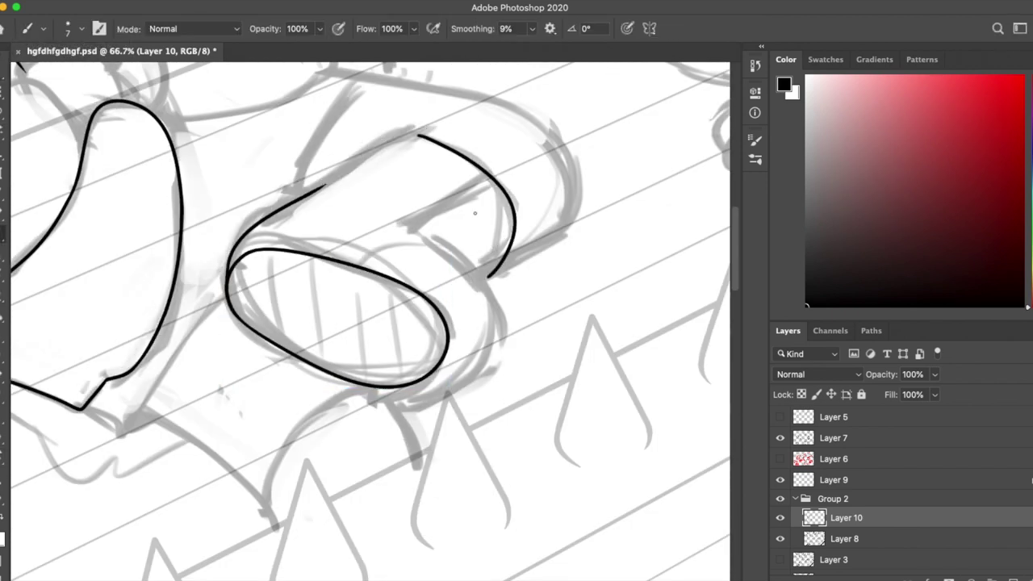
drag(325, 184, 416, 137)
drag(417, 137, 445, 169)
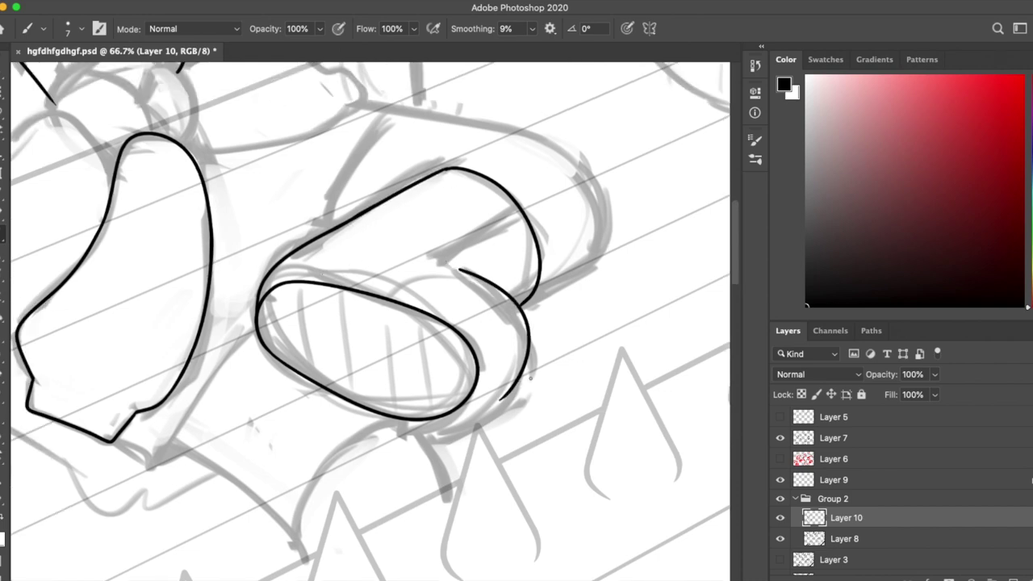
Step: Ink the curved outer side of the shoe around to the bottom of the sole, plus a short connecting arc above
key(r)
drag(498, 413, 500, 266)
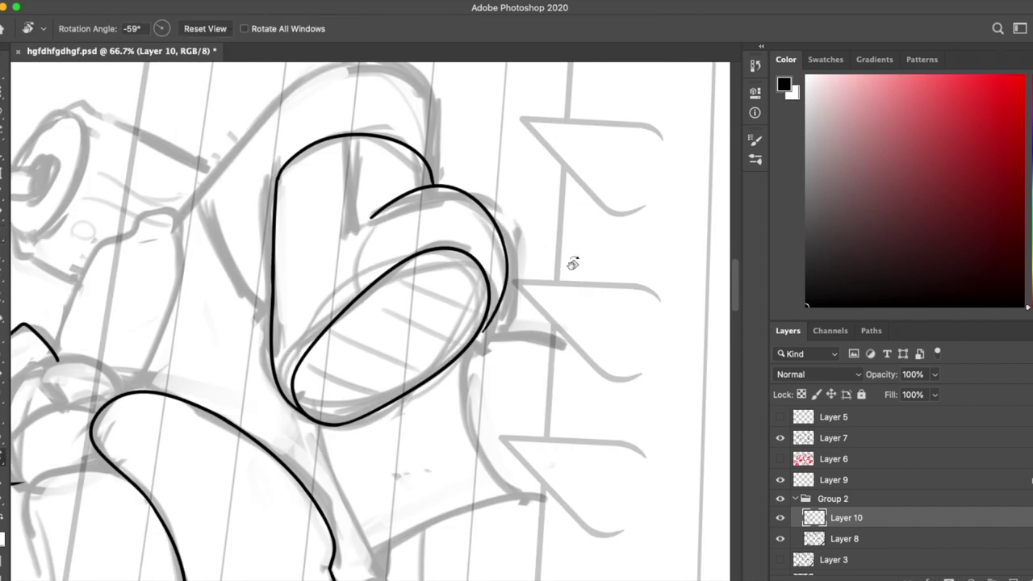
drag(570, 122, 475, 266)
key(e)
key(r)
drag(468, 217, 379, 145)
key(b)
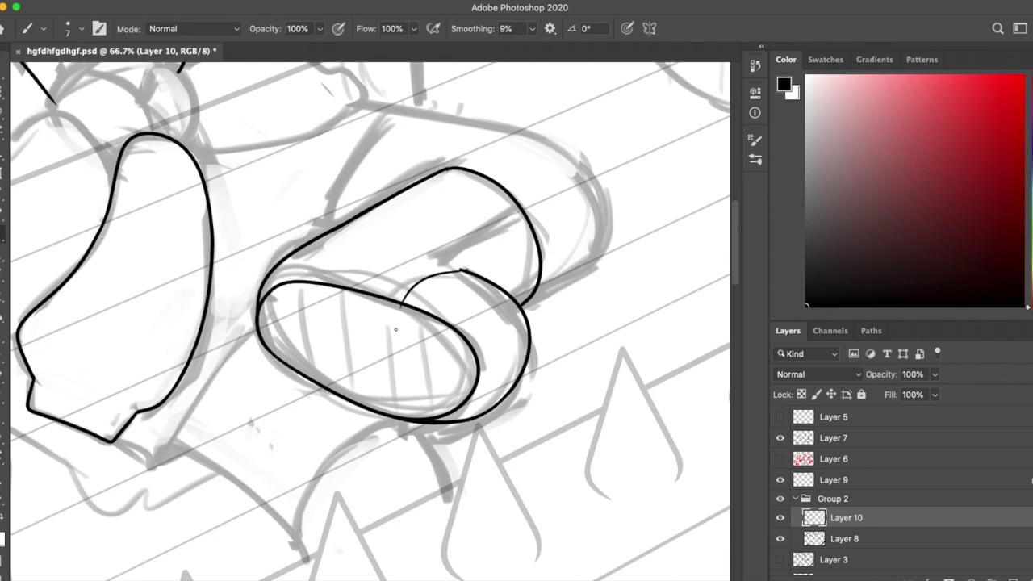
Step: Replace the short arc above the sole with one starting farther along the sole's upper edge
key(r)
key(e)
mouse_move(500, 338)
mouse_down()
mouse_move(420, 201)
mouse_move(511, 226)
mouse_up()
key(r)
key(b)
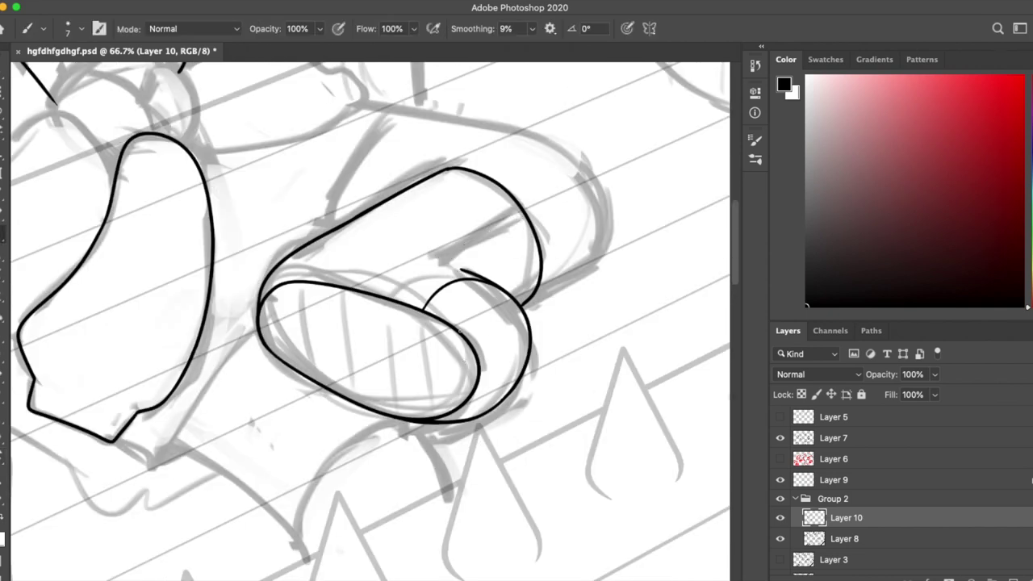
Step: Ink the rounded patch on the shoe's upper edge and the angular notch near its far end, trimming the overshooting stroke
drag(325, 283, 370, 256)
key(e)
key(r)
key(b)
mouse_move(525, 339)
mouse_down()
mouse_move(452, 210)
mouse_move(582, 360)
mouse_up()
key(r)
key(b)
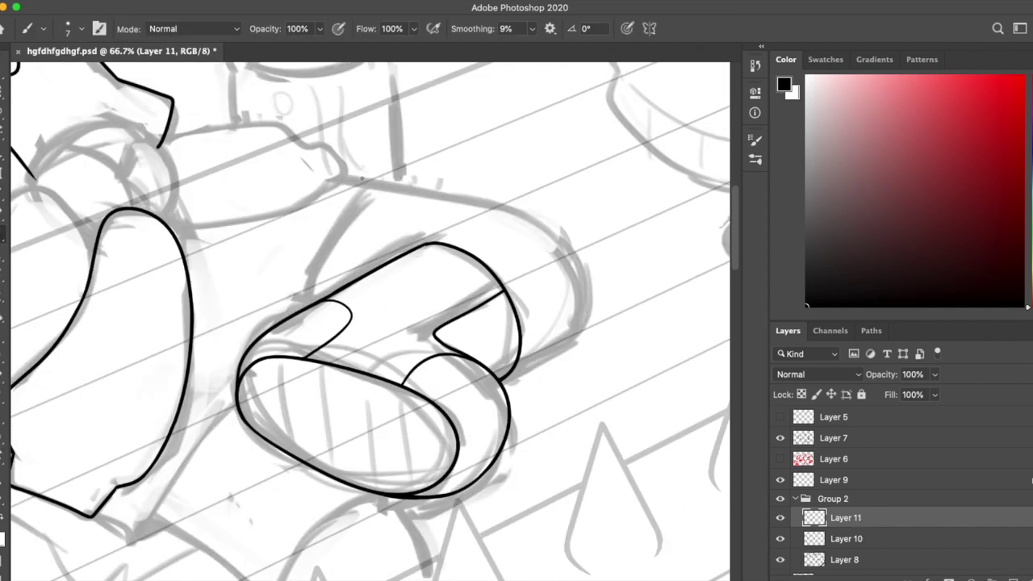
Step: Ink the far leg's long outer contour bending down behind the shoe, and merge the new layer into Layer 10
key(r)
mouse_move(490, 391)
mouse_down()
mouse_move(565, 243)
mouse_move(699, 133)
mouse_move(218, 322)
mouse_move(330, 172)
mouse_up()
key(b)
key(r)
key(b)
key(e)
key(r)
key(b)
key(e)
key(ctrl+e)
key(b)
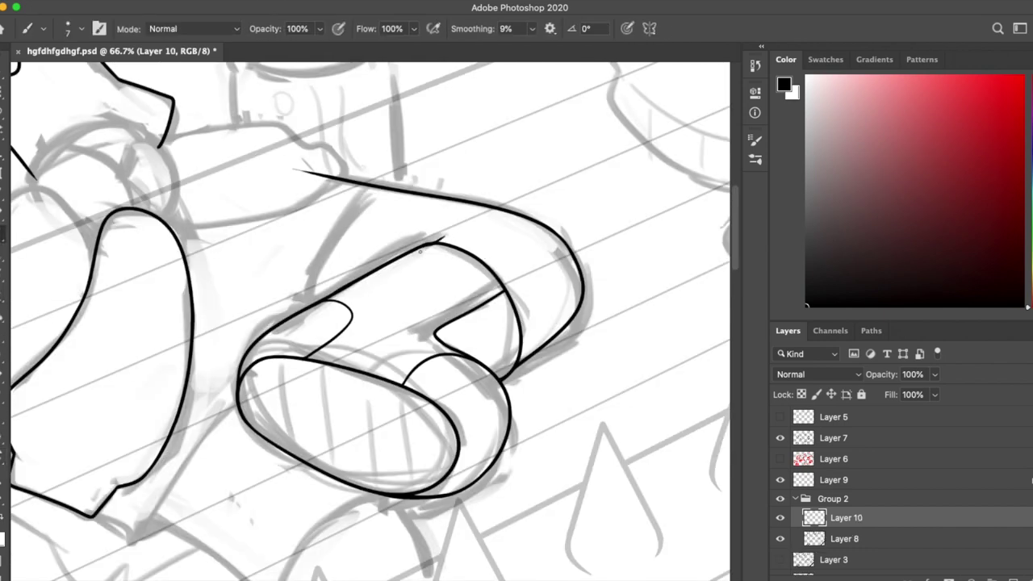
Step: Ink the upper and lower edges of the second fabric tail between the waist knot and the far leg
key(e)
scroll(419, 252, up, 3)
key(b)
drag(471, 200, 297, 167)
drag(305, 252, 471, 207)
key(e)
Step: Ink the round outline of the waist knot between the two fabric tails
key(r)
drag(283, 69, 419, 242)
key(b)
key(e)
key(b)
drag(281, 242, 257, 168)
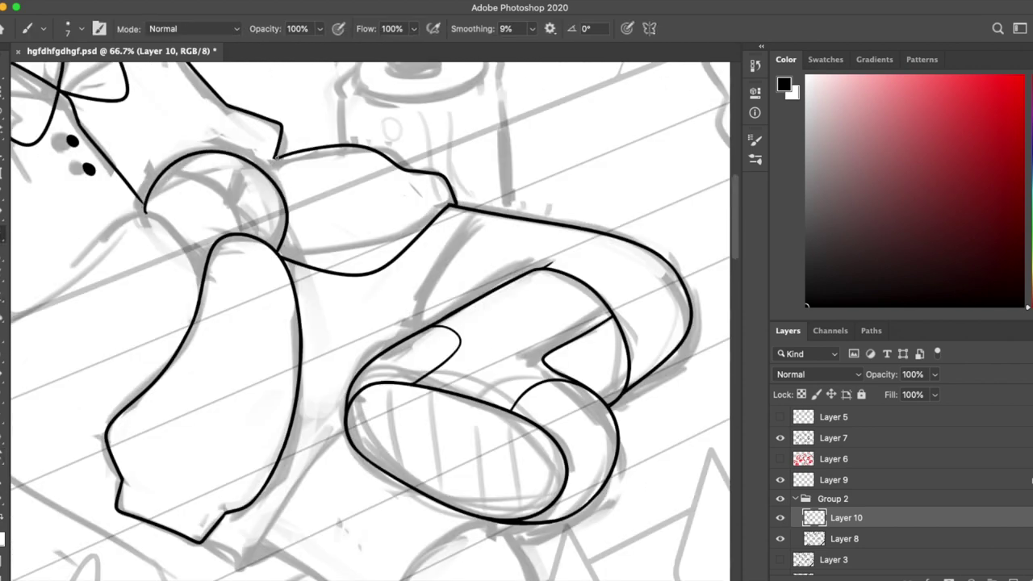
Step: Ink the curved fold lines inside the waist knot
key(e)
key(b)
drag(171, 167, 252, 232)
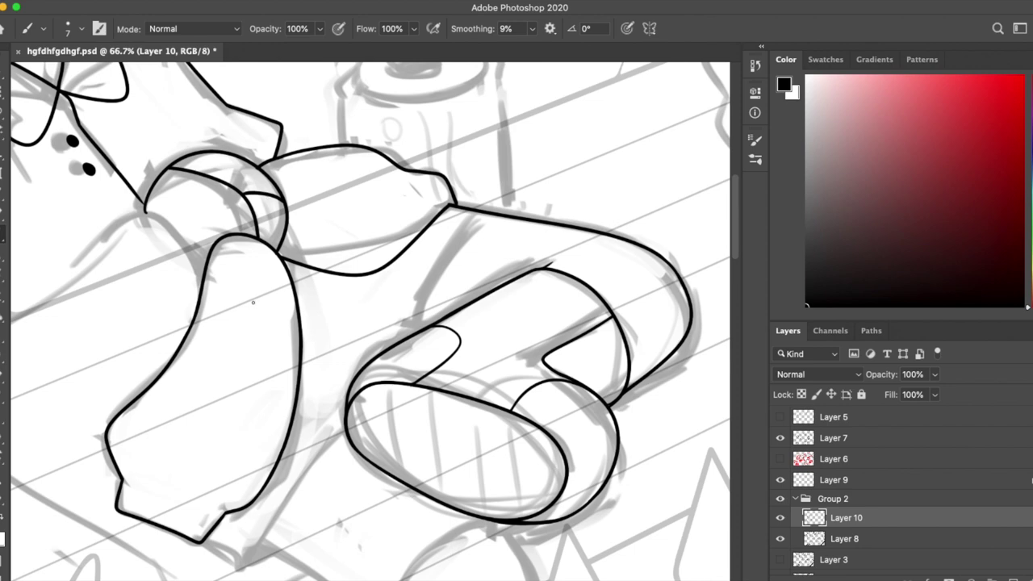
Step: Ink the curved fold above the shoe and the near leg's edge running from the sole down to its hooked corner
scroll(250, 304, left, 3)
scroll(256, 259, down, 5)
scroll(257, 259, right, 2)
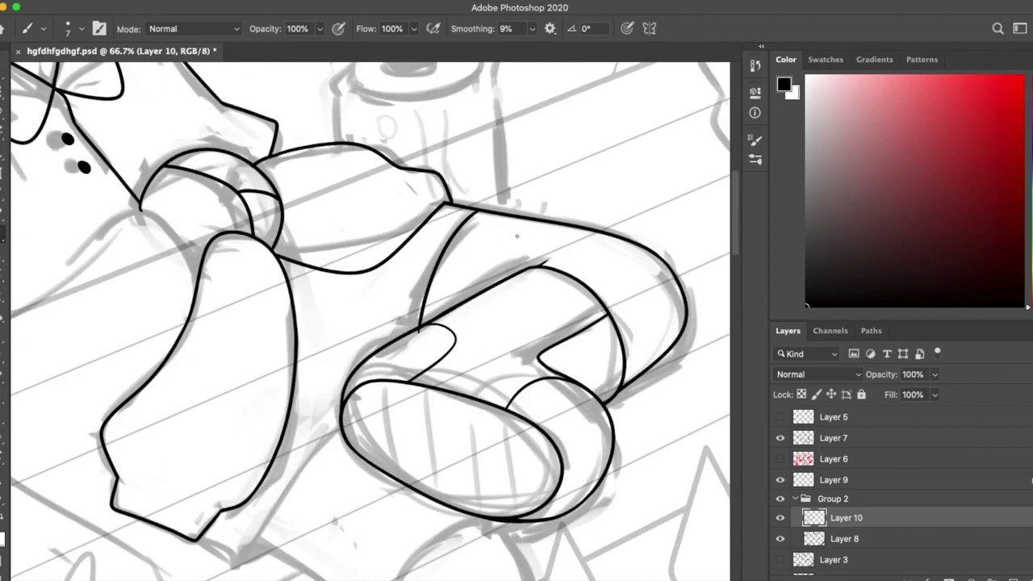
drag(383, 306, 331, 410)
key(e)
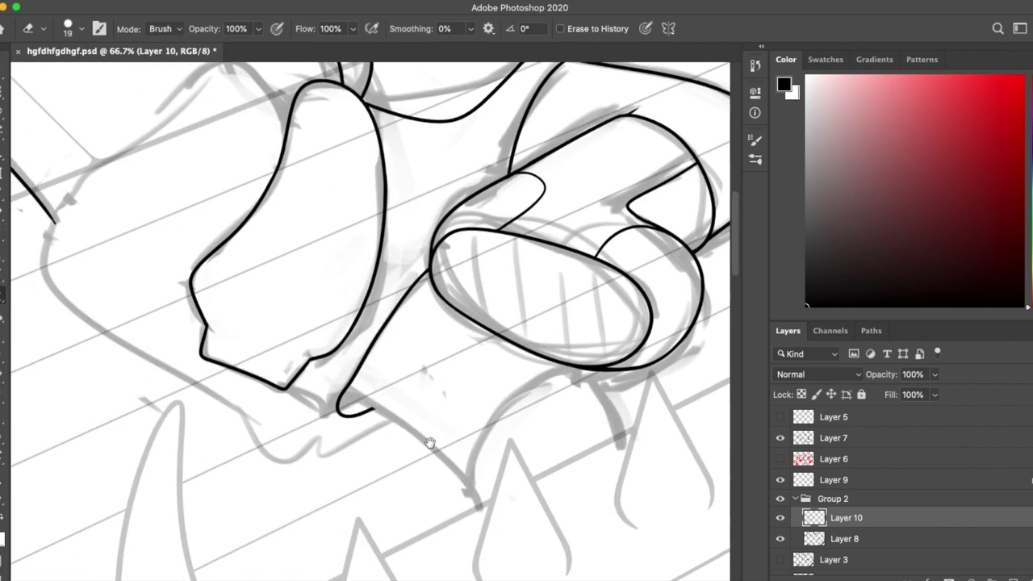
Step: Ink the short edge linking the hanging fabric tail's tip to the near leg's corner
scroll(378, 405, down, 2)
scroll(379, 405, left, 3)
key(b)
key(e)
key(b)
drag(416, 386, 310, 364)
key(r)
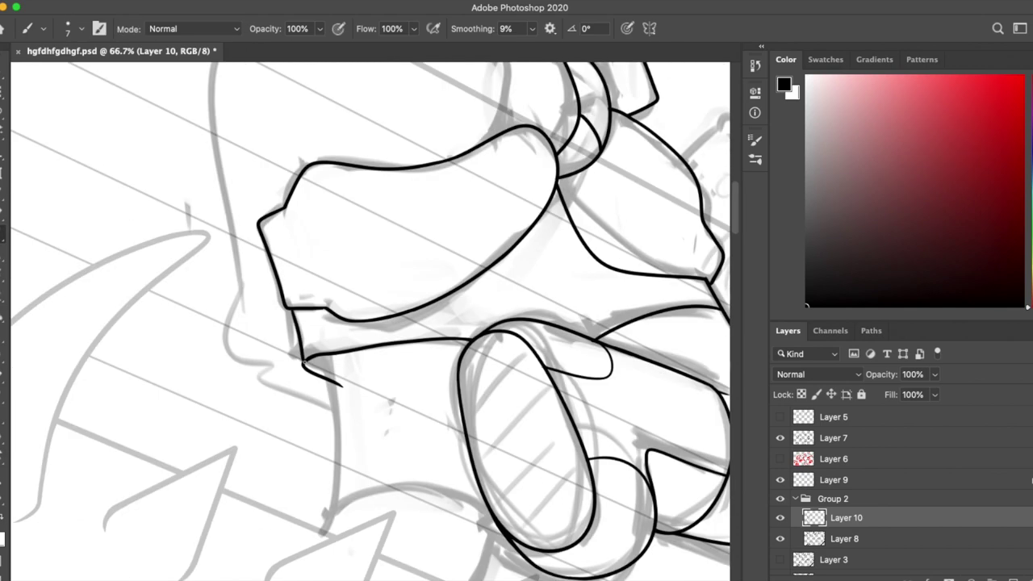
Step: Ink the near leg's long lower edge from the hooked corner, cleaning up the overlapping strokes
key(r)
mouse_move(296, 312)
mouse_down()
mouse_move(339, 347)
mouse_move(370, 523)
mouse_up()
key(r)
mouse_move(369, 523)
mouse_down()
mouse_move(419, 484)
mouse_move(493, 482)
mouse_up()
mouse_move(444, 257)
mouse_down()
mouse_move(306, 317)
mouse_move(246, 387)
mouse_up()
key(e)
key(b)
drag(299, 331, 234, 408)
key(e)
Step: Ink the arch beneath the shoe sole with the curved lines descending inside it
mouse_move(526, 360)
mouse_down()
mouse_move(507, 326)
mouse_move(499, 249)
mouse_up()
key(b)
drag(431, 307, 468, 383)
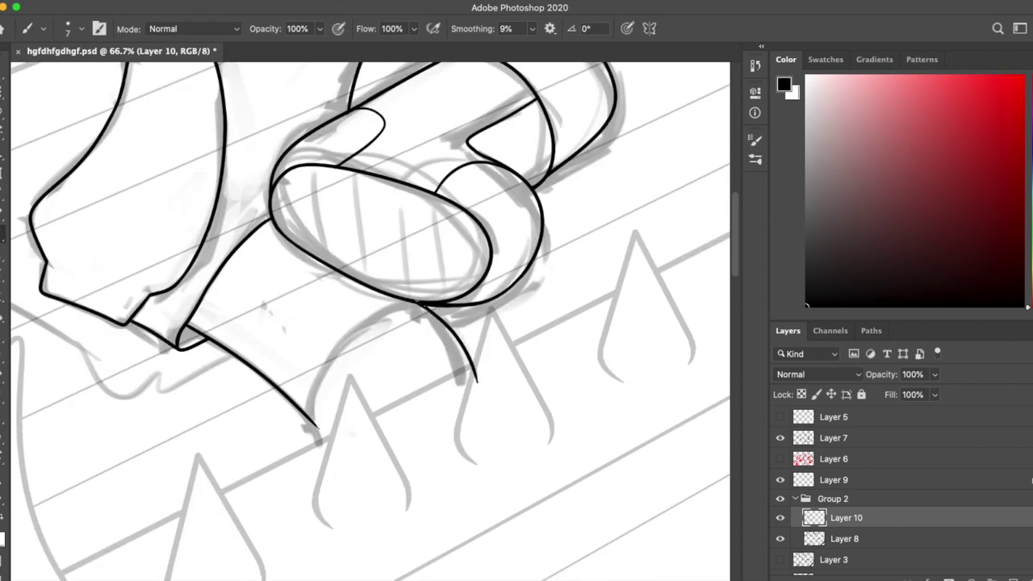
key(ctrl+z)
drag(385, 305, 321, 446)
drag(447, 395, 454, 452)
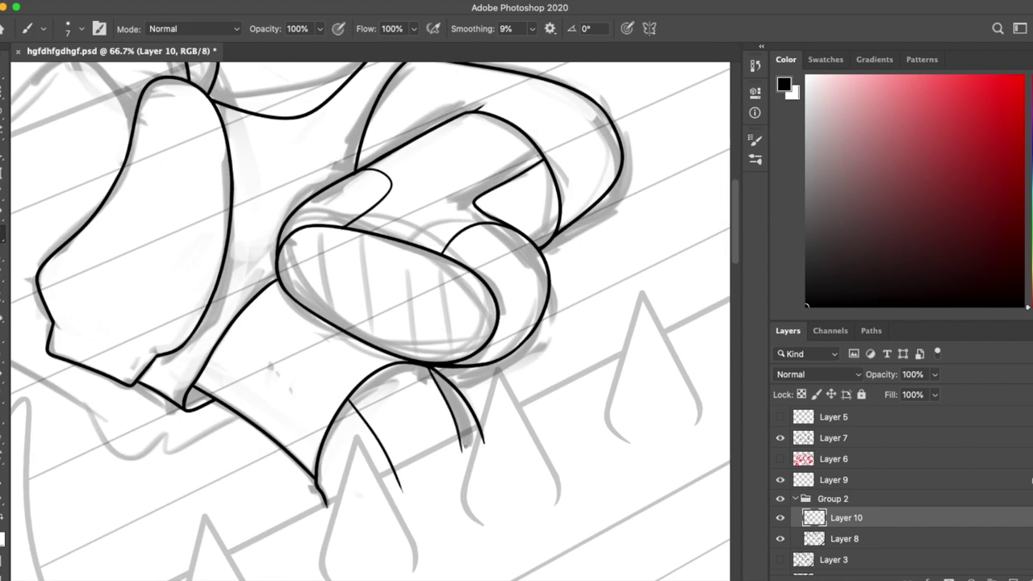
drag(416, 368, 463, 450)
Step: On a new layer, ink the rounded outer hip edge from the waist knot around its lower side, cleaning up stray overlap
key(e)
key(b)
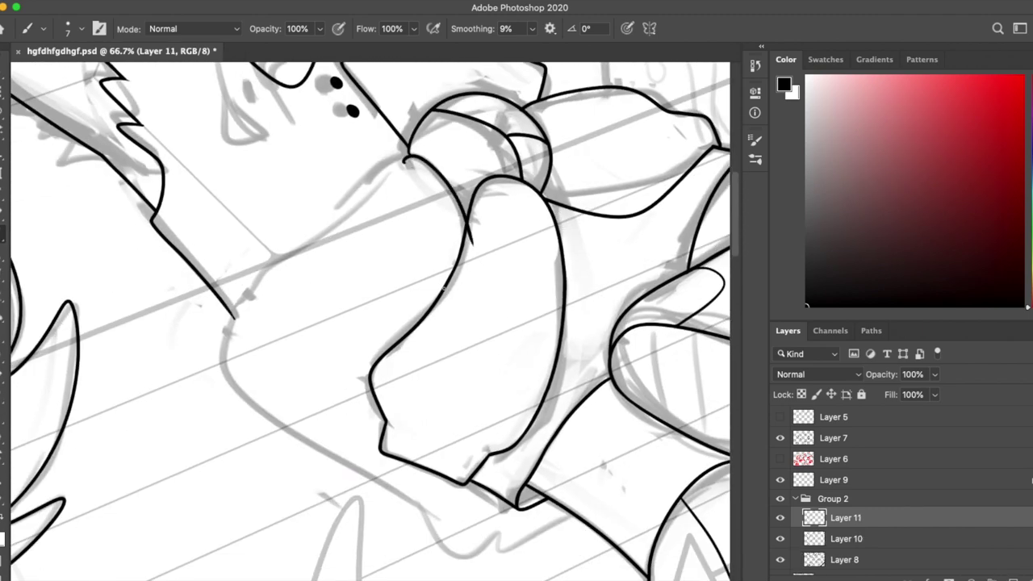
drag(364, 185, 413, 502)
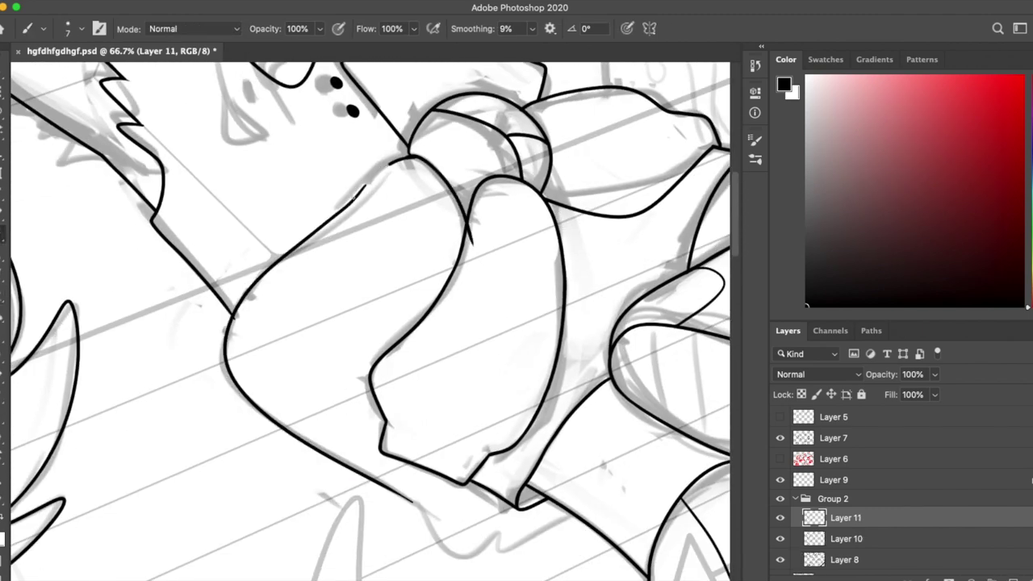
key(e)
drag(346, 211, 355, 203)
key(b)
key(e)
Step: Ink the end of the hip's lower edge, turning at a corner and running across to the near leg's hooked corner
key(super+plus)
key(b)
scroll(397, 178, down, 5)
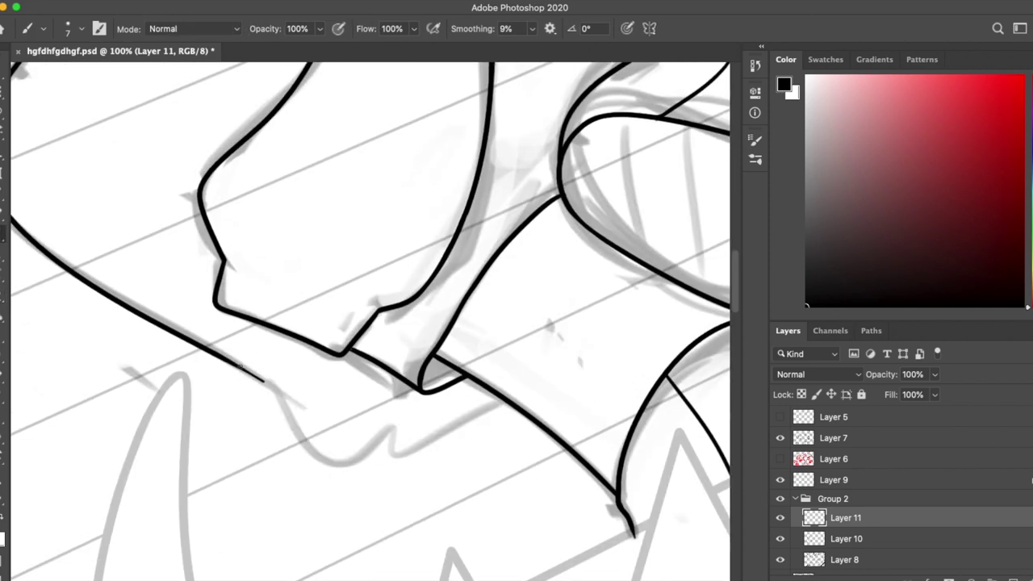
key(r)
mouse_move(587, 418)
mouse_down()
mouse_move(641, 403)
mouse_move(544, 426)
mouse_up()
key(b)
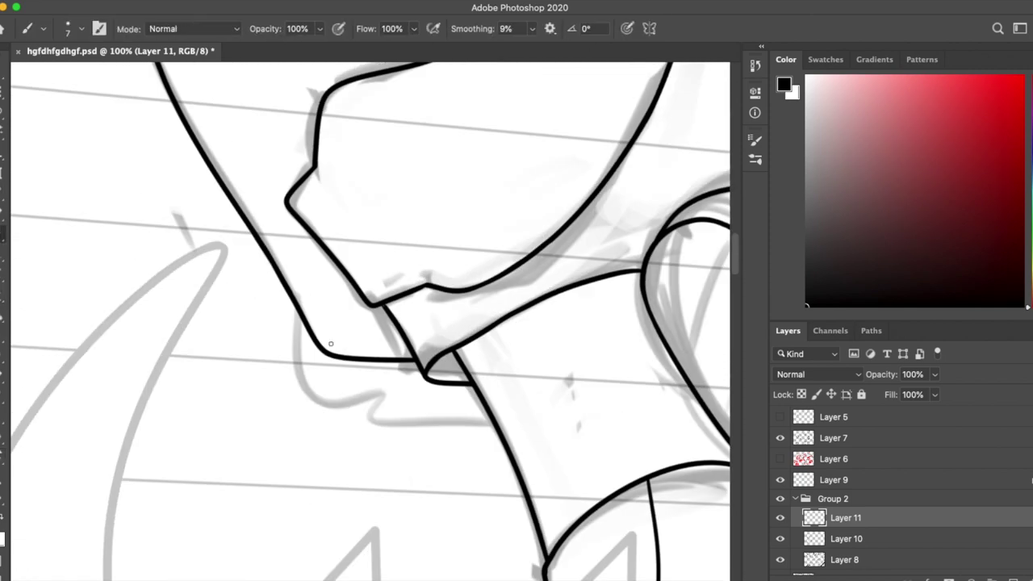
Step: Merge Layer 11 down into Layer 10
key(r)
key(super+minus)
key(Escape)
key(super+minus)
key(super+e)
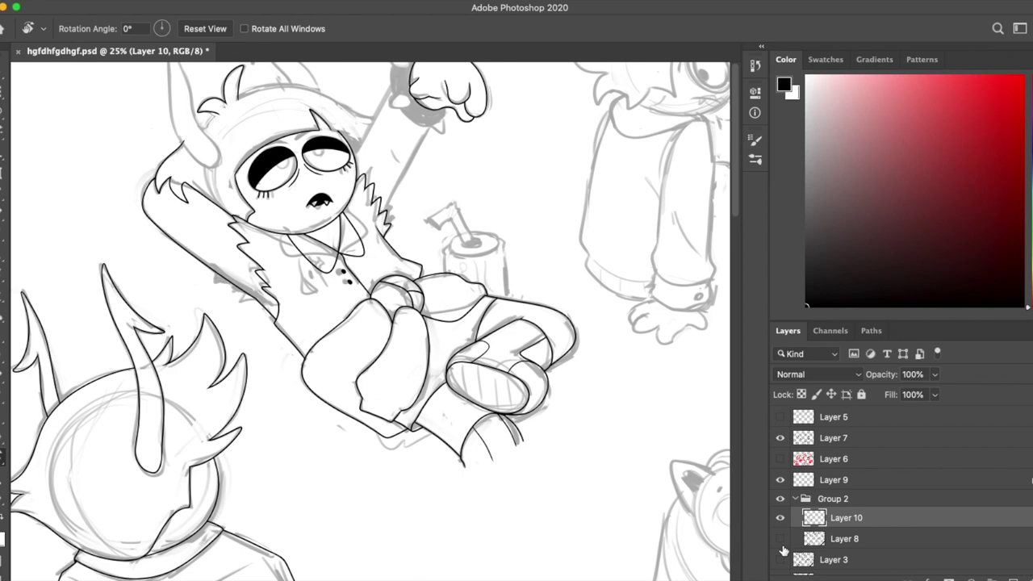
Step: Try inking two curved leg edges between the waist knot and shoe on a new layer, erasing overlapped lines on Layer 10
key(super+plus)
key(super+plus)
key(b)
key(super+plus)
scroll(371, 323, down, 3)
scroll(371, 323, right, 2)
key(super+shift+alt+n)
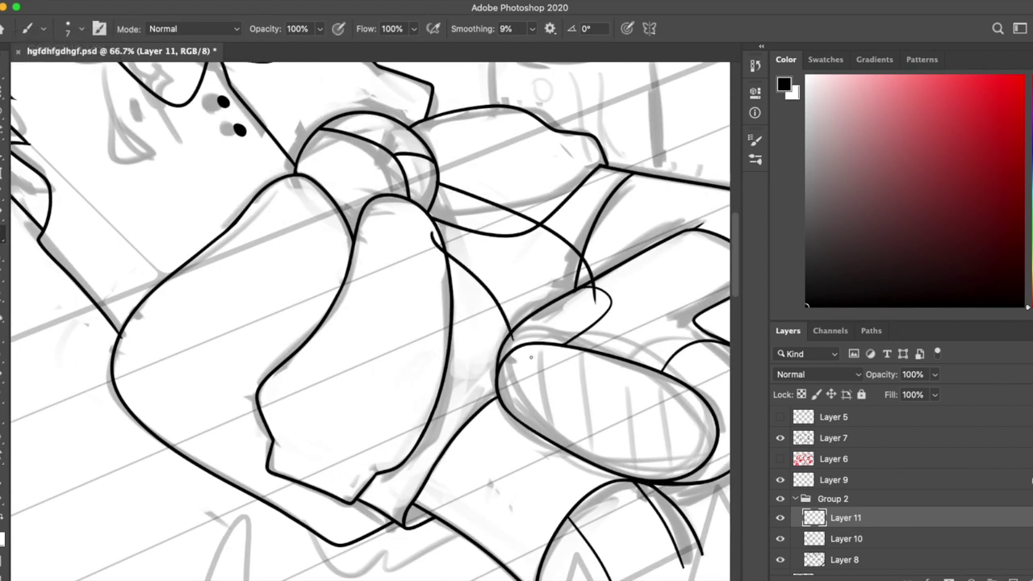
key(e)
key(super+plus)
key(alt+bracketleft)
drag(447, 317, 438, 80)
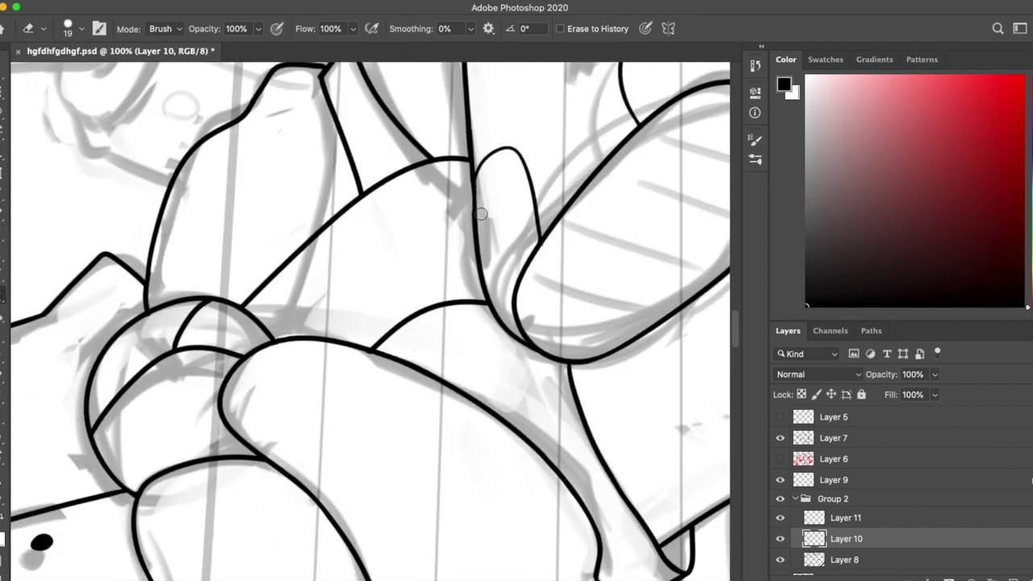
Step: Undo the line cleanup around the curved leg edges
key(r)
key(Escape)
click(857, 517)
key(e)
key(super+minus)
key(super+minus)
key(super+minus)
key(super+minus)
key(super+plus)
key(super+z)
key(super+z)
key(super+z)
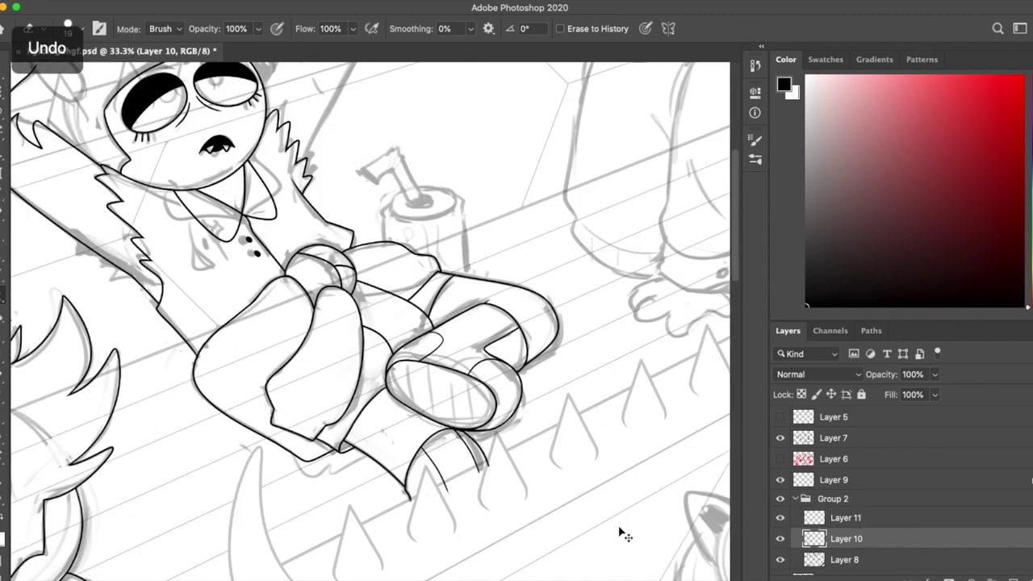
Step: Redraw the two leg edges between the waist knot and shoe on Layer 11, then erase the lines they overlap on Layer 10
click(754, 64)
key(super+plus)
key(super+plus)
key(b)
key(e)
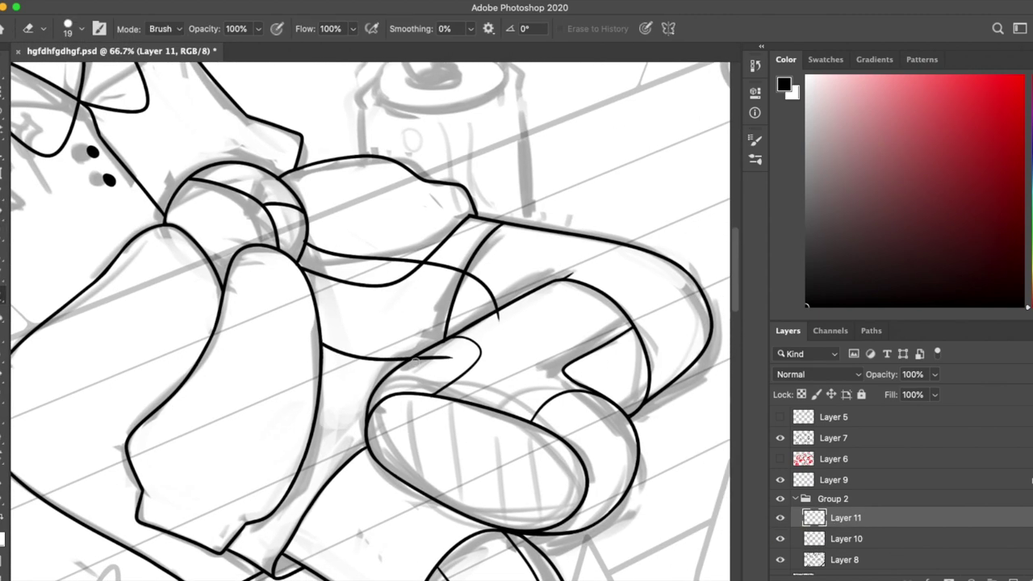
key(alt+bracketleft)
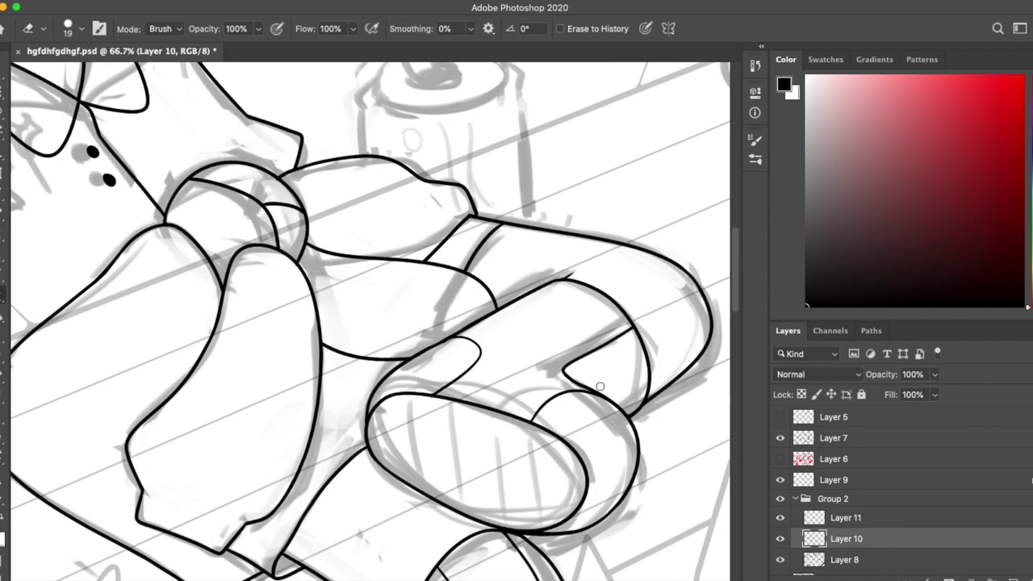
Step: On Layer 11, ink the wristband's two side edges emerging from behind the raised hand
key(b)
key(super+plus)
click(862, 521)
key(super+minus)
key(super+minus)
key(super+minus)
key(super+minus)
key(super+plus)
key(super+plus)
key(super+plus)
key(super+z)
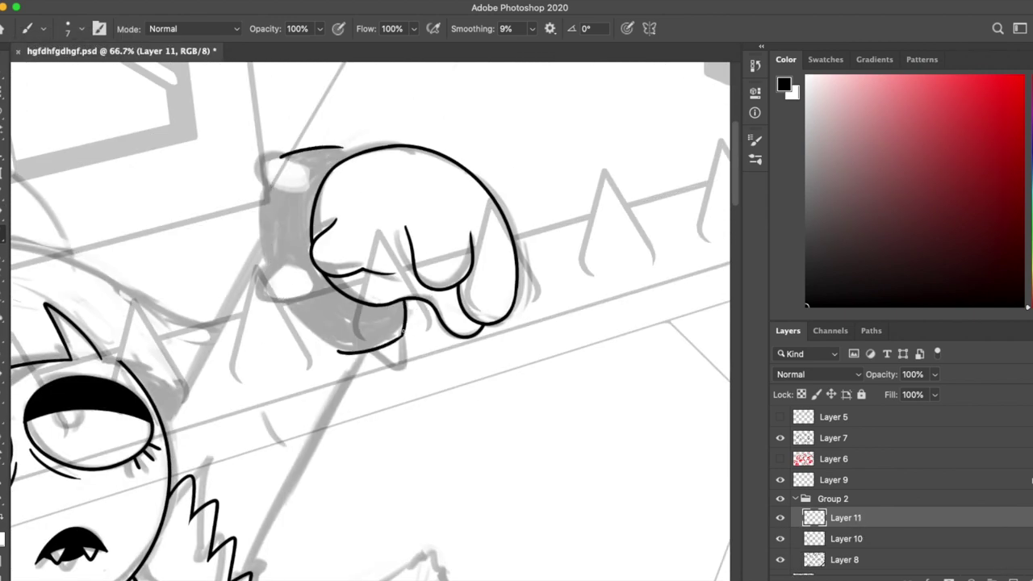
key(super+plus)
key(e)
key(r)
click(205, 28)
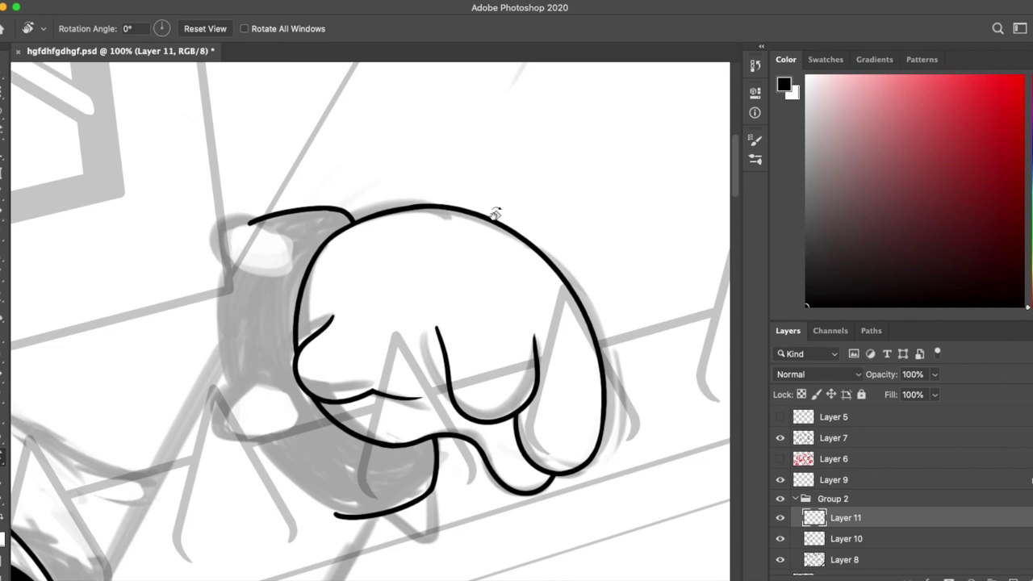
key(b)
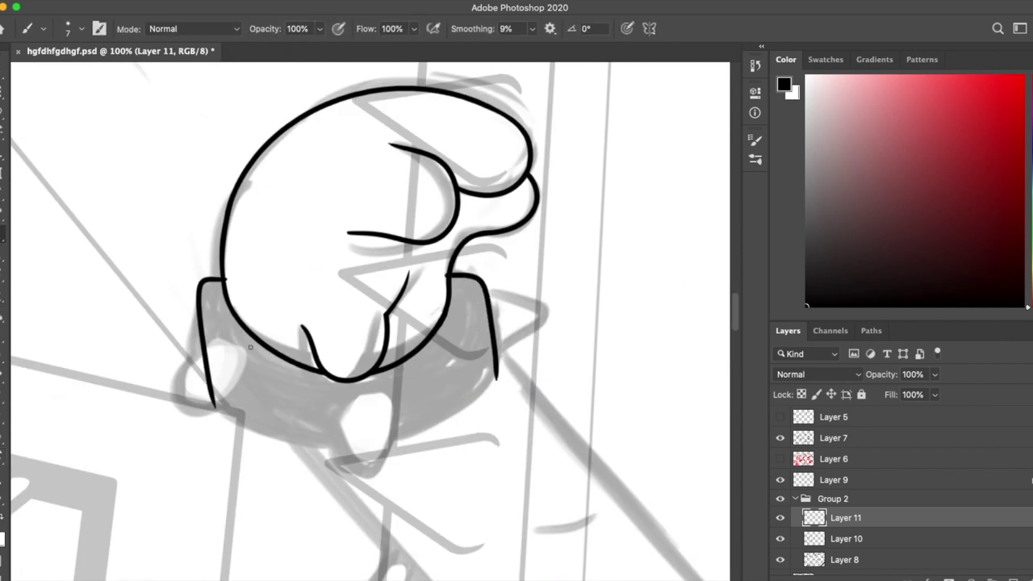
Step: Ink the wristband's curved outer edge and start its pointed spikes, erasing stray ends
drag(250, 347, 359, 456)
drag(359, 456, 244, 197)
key(r)
drag(244, 197, 505, 296)
key(b)
key(e)
key(r)
drag(363, 323, 500, 242)
key(b)
key(e)
drag(254, 197, 265, 212)
key(b)
Step: Finish the wristband's three spikes and erase the overlapping lines on the layer below
drag(278, 331, 230, 375)
drag(399, 416, 419, 435)
key(super+z)
drag(473, 501, 457, 452)
key(e)
key(alt+bracketleft)
mouse_move(391, 388)
mouse_down()
mouse_move(242, 307)
mouse_move(266, 129)
mouse_up()
key(b)
key(alt+bracketright)
Step: Ink the raised arm's two long edges from the wristband down to the head and shoulder fur, trimming their ends
scroll(468, 78, down, 1)
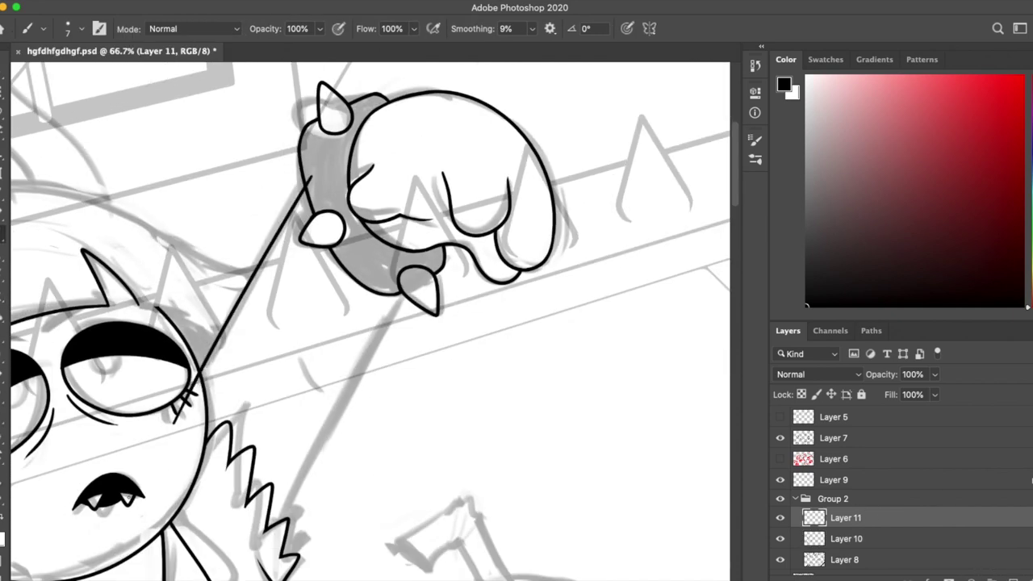
scroll(303, 219, down, 3)
key(e)
scroll(303, 220, up, 4)
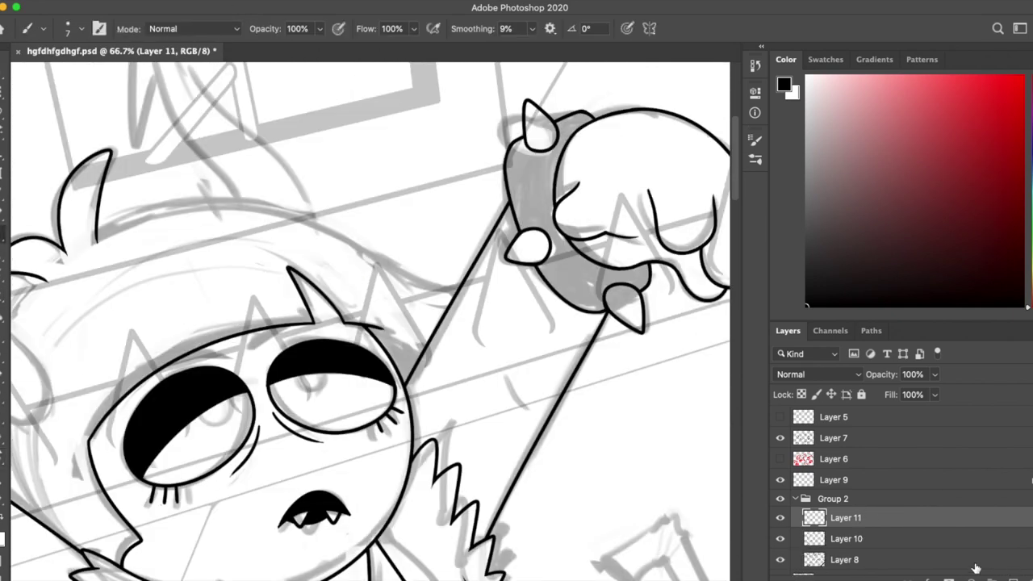
Step: Ink the top of the head as one long curve from the hair tuft to the raised arm
drag(84, 211, 542, 326)
key(ctrl+z)
drag(92, 241, 500, 300)
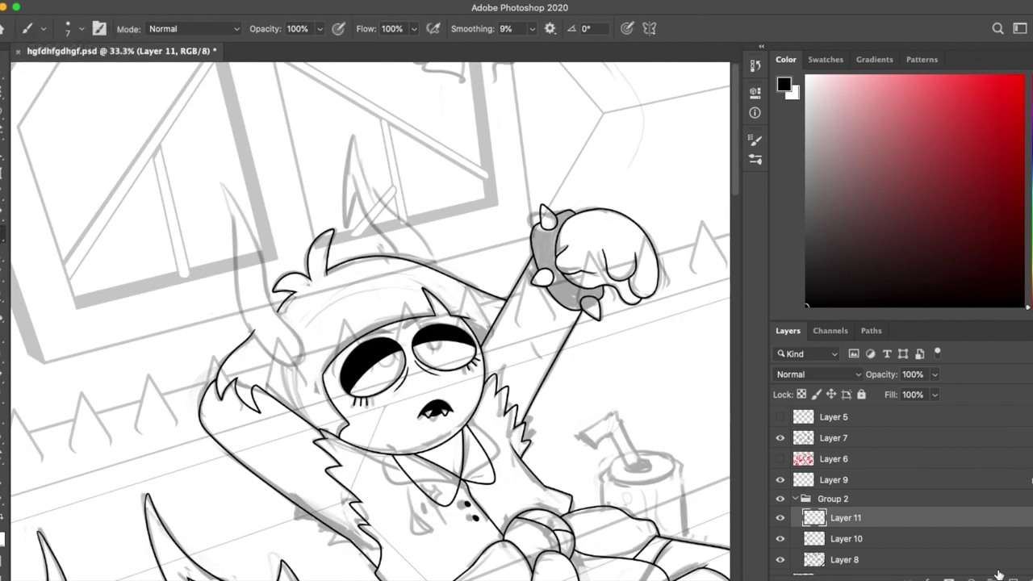
Step: Ink the reclining character's two horns, the plain curved one and the forked one on top of the head
key(super+equal)
key(super+z)
key(super+equal)
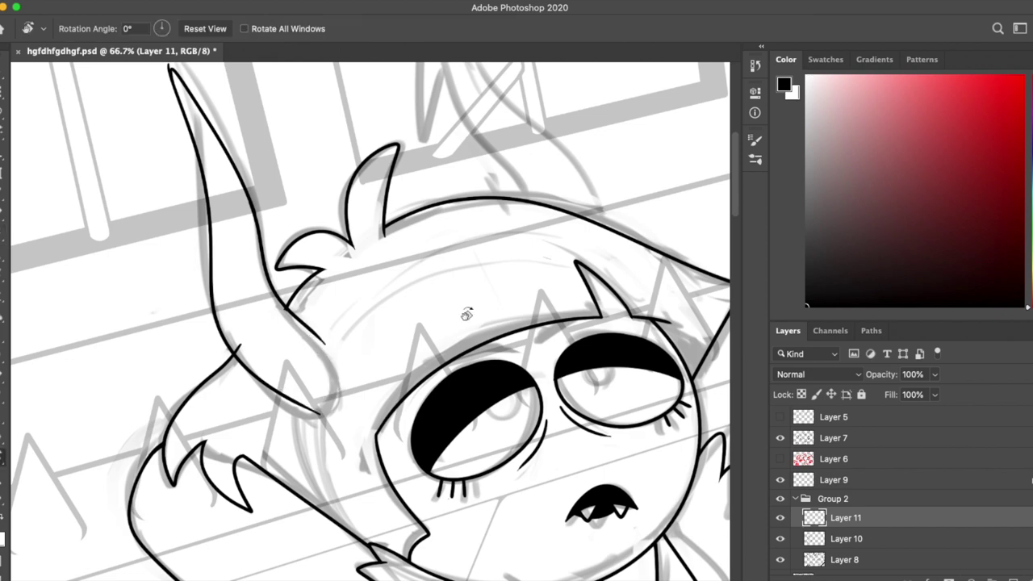
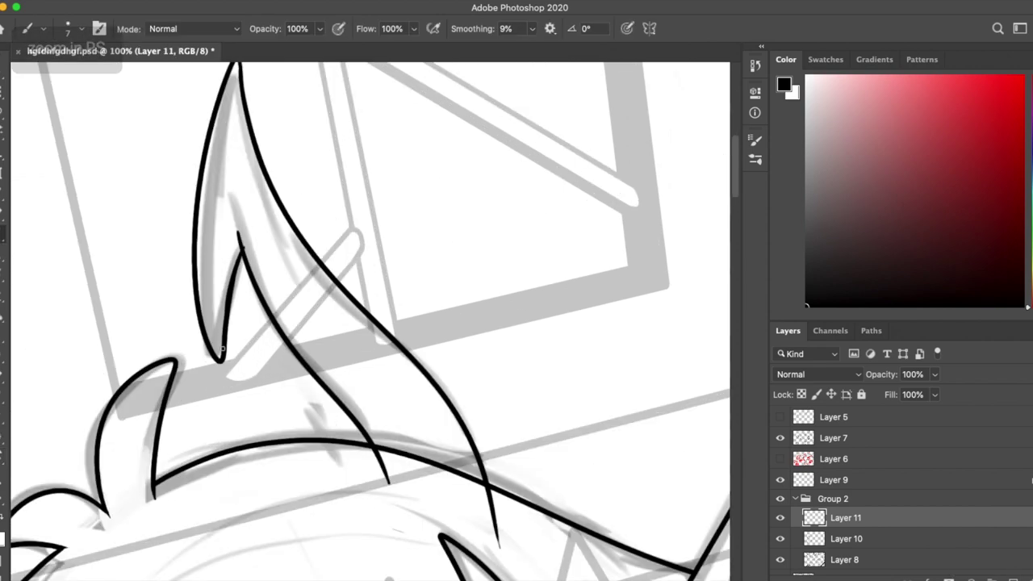
Step: Merge Layer 11 into Layer 10 and check the whole drawing by toggling Layer 6's visibility
click(780, 458)
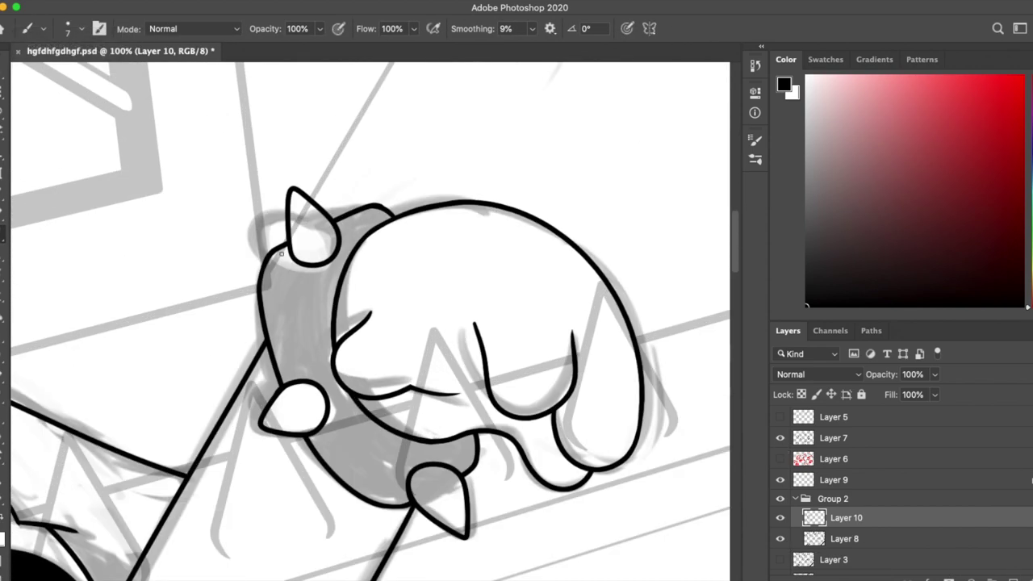
key(e)
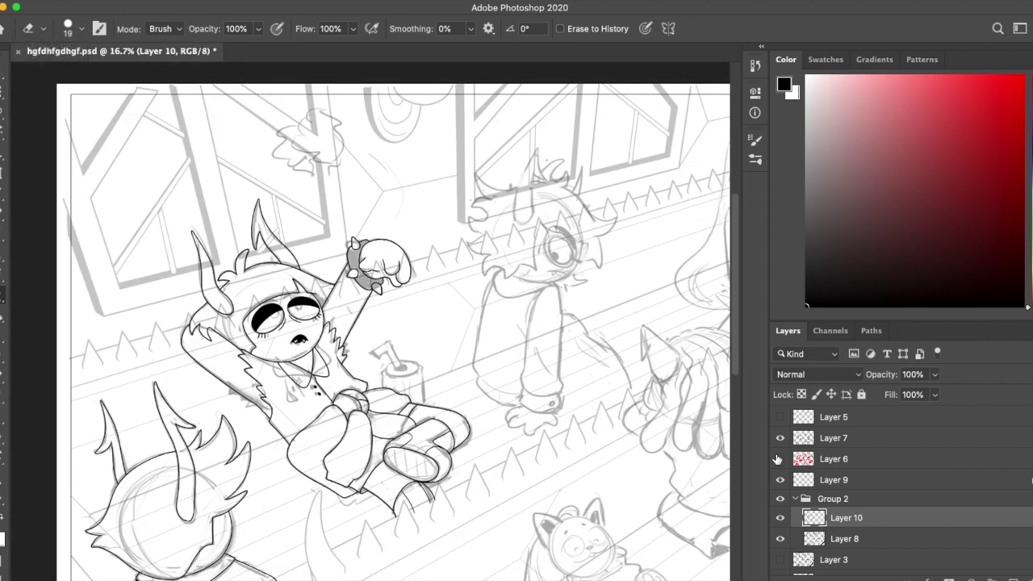
key(b)
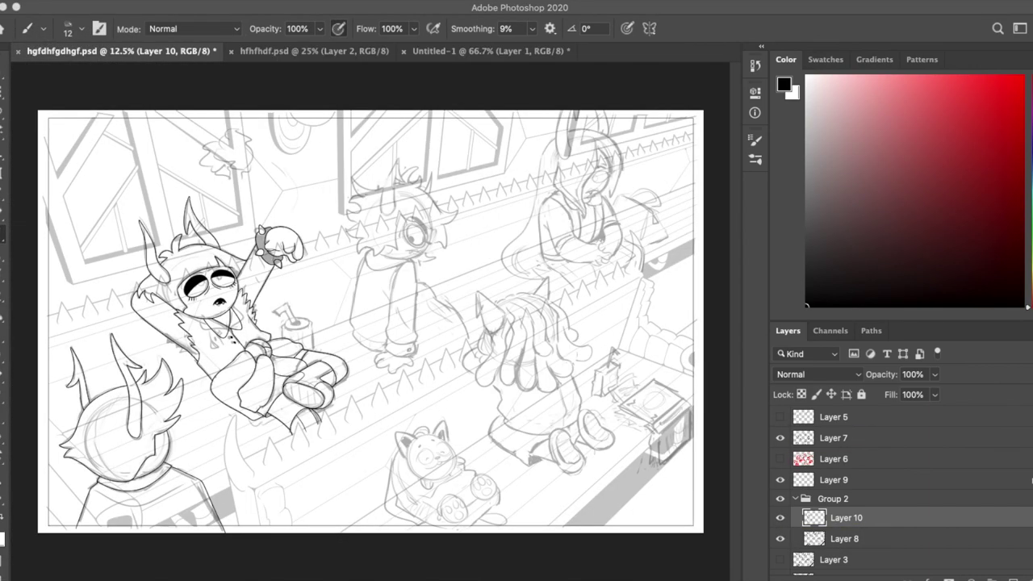
Step: With the 7 px brush, ink the standing middle character's long curved horn and erase its overshooting ends
scroll(438, 299, up, 5)
click(69, 28)
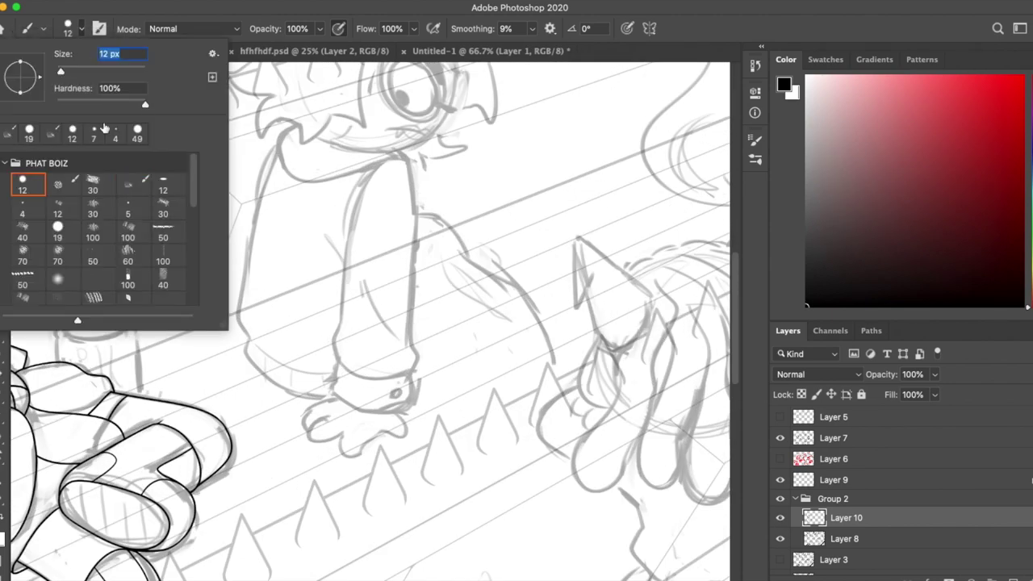
scroll(441, 389, up, 5)
scroll(441, 390, up, 2)
drag(349, 161, 284, 408)
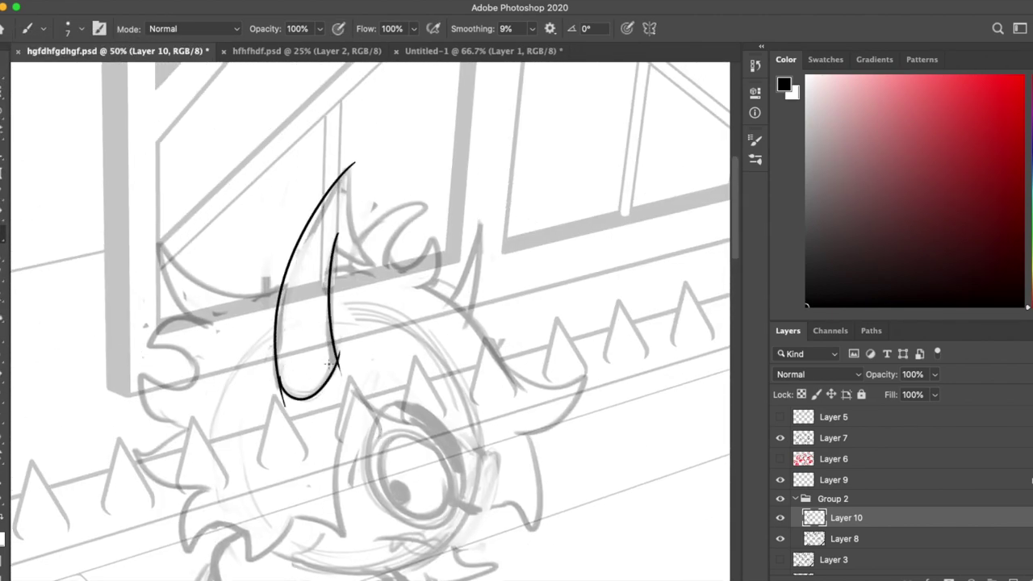
scroll(329, 364, up, 2)
key(e)
drag(189, 420, 192, 482)
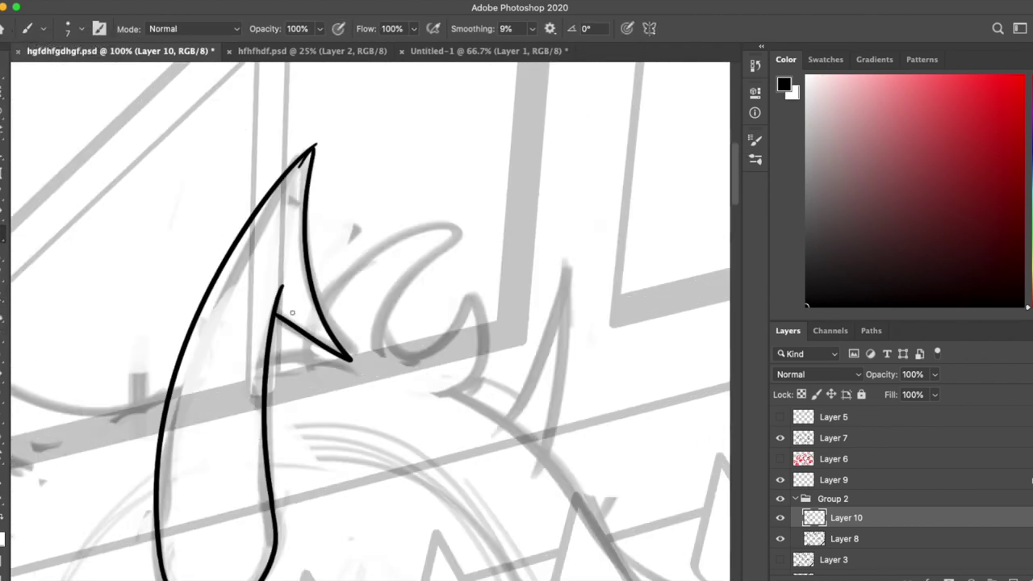
Step: Clean up the standing character's horn at its forked tip and inner notch
drag(292, 312, 300, 157)
drag(278, 315, 315, 152)
key(e)
key(b)
key(e)
key(b)
Step: Ink the inner oval of the standing character's eye
scroll(322, 234, down, 10)
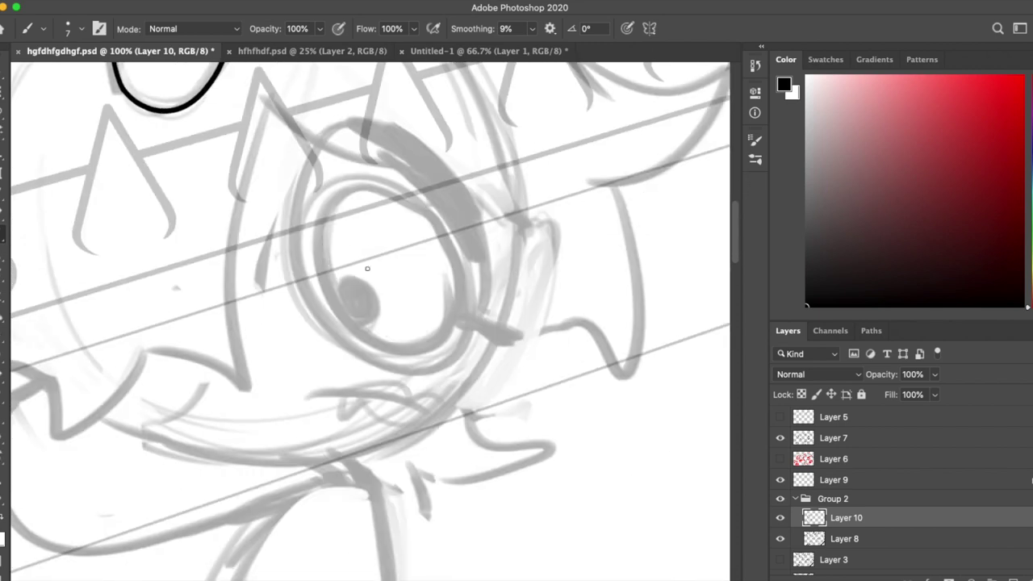
mouse_move(323, 206)
mouse_down()
mouse_move(358, 323)
mouse_move(336, 299)
mouse_up()
key(ctrl+z)
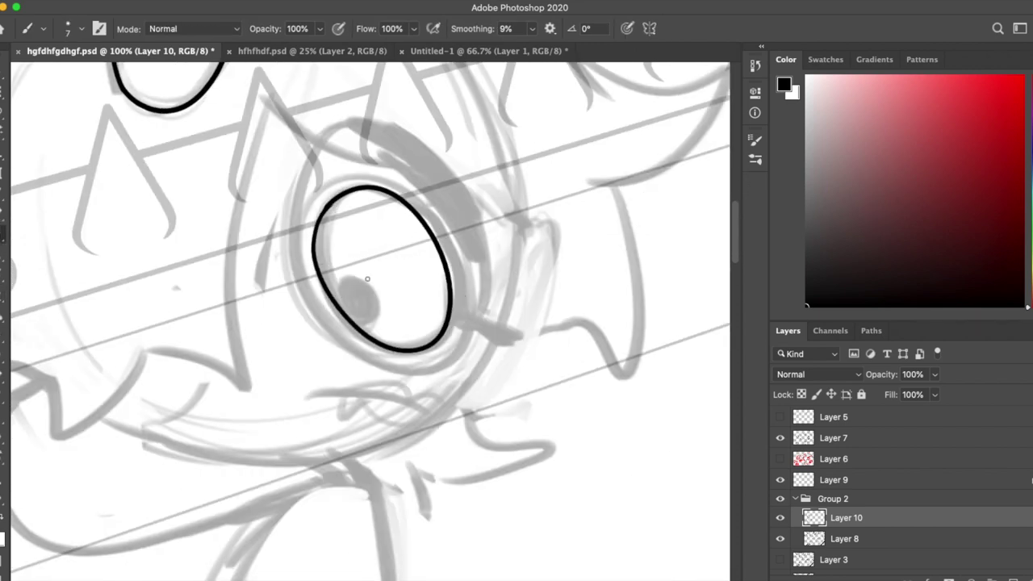
Step: Ink the pointed hair tufts along the lower outer side of the standing character's face, erasing rough joins
scroll(367, 278, left, 5)
scroll(367, 278, up, 1)
drag(351, 368, 199, 331)
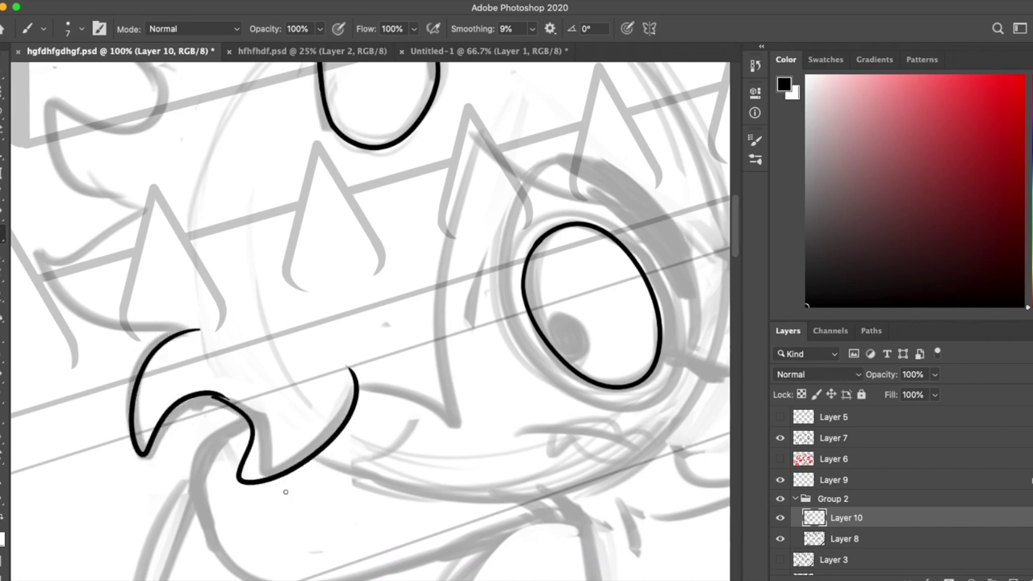
scroll(363, 323, down, 3)
scroll(363, 322, up, 5)
key(e)
mouse_move(234, 279)
mouse_down()
mouse_move(287, 383)
mouse_move(302, 386)
mouse_up()
Step: Ink the outer hair tufts upward from the lower locks toward the window frame, redoing the unsatisfactory stroke
key(b)
scroll(297, 519, up, 3)
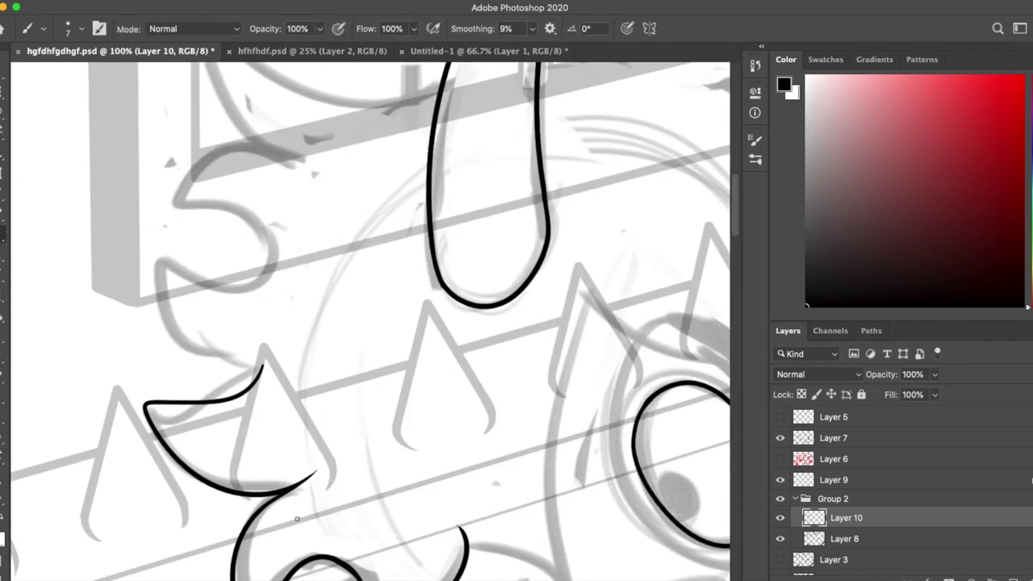
key(ctrl+z)
drag(157, 265, 266, 358)
drag(286, 159, 210, 170)
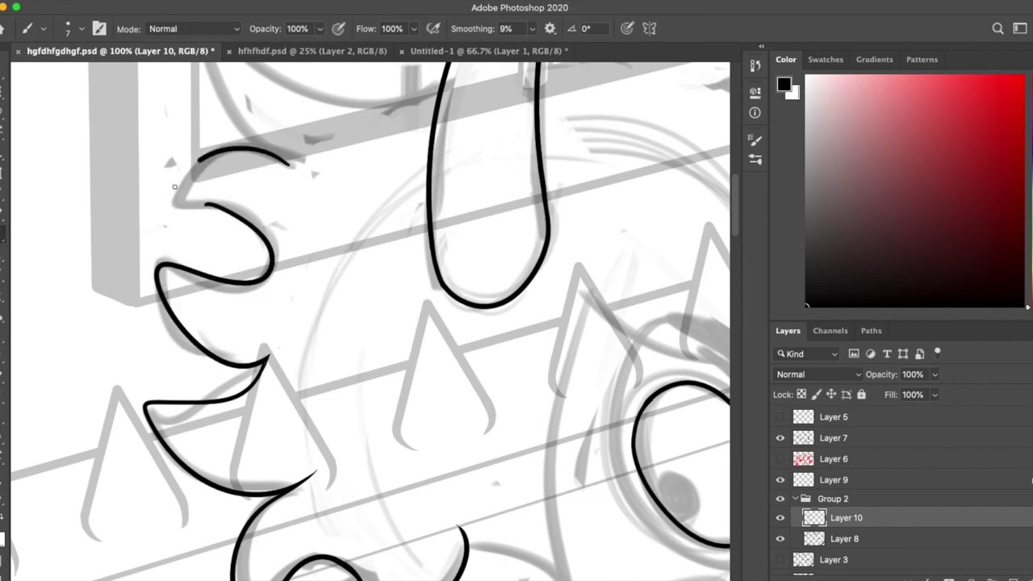
Step: Join the uppermost outer hair tuft and ink the tall pointed lock running down to the curved horn
key(r)
mouse_move(297, 170)
mouse_down()
mouse_move(357, 341)
mouse_move(410, 395)
mouse_up()
key(r)
drag(426, 231, 421, 477)
key(e)
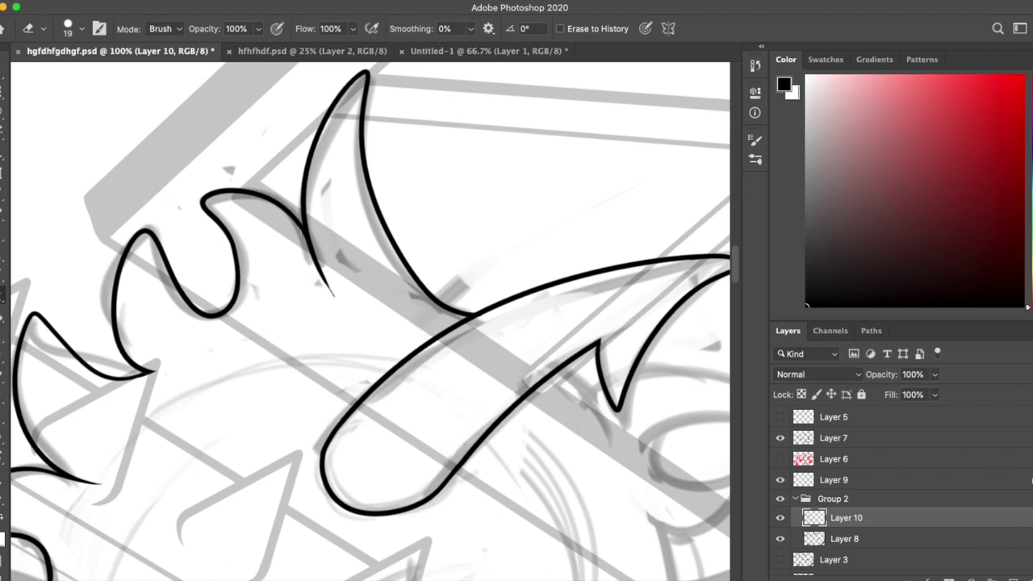
Step: Ink the curled hair tufts on the far side of the horn's base
key(b)
mouse_move(386, 269)
mouse_down()
mouse_move(458, 277)
mouse_move(516, 166)
mouse_move(565, 291)
mouse_move(452, 404)
mouse_up()
key(r)
key(e)
key(b)
drag(363, 323, 296, 196)
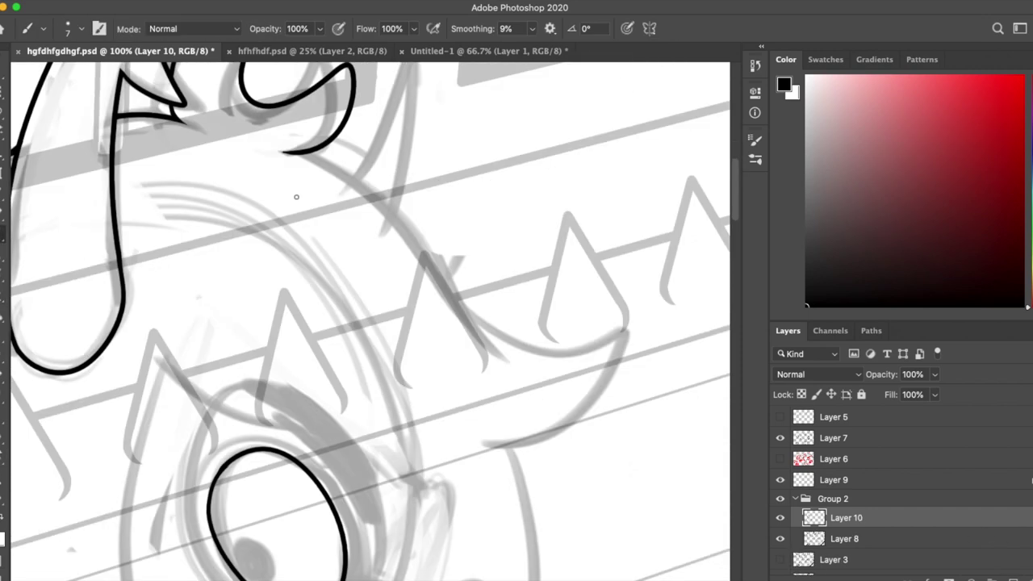
Step: Ink the hair outline from the curled tuft down the far side of the head, redoing strokes and cleaning up the pointed ends
drag(284, 152, 476, 444)
key(ctrl+z)
key(ctrl+z)
mouse_move(284, 152)
mouse_down()
mouse_move(477, 444)
mouse_move(270, 143)
mouse_move(594, 334)
mouse_move(210, 288)
mouse_move(233, 263)
mouse_move(484, 242)
mouse_move(552, 332)
mouse_up()
key(e)
key(b)
key(e)
key(b)
drag(535, 255, 552, 335)
key(e)
drag(535, 255, 552, 335)
Step: Ink the pointed fringe framing the eye, with one side falling to the cheek and the other sweeping across the lid
key(b)
drag(276, 169, 152, 404)
key(e)
mouse_move(293, 122)
mouse_down()
mouse_move(218, 328)
mouse_move(566, 440)
mouse_up()
key(b)
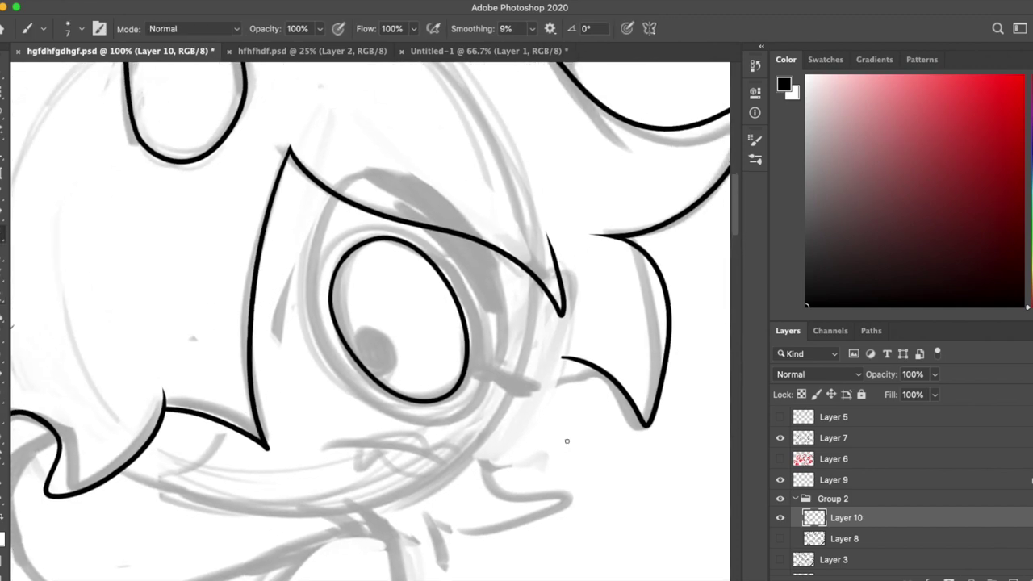
Step: Ink the thick tapered lash beneath the fringe and the rounded face outline from cheek to chin, merging them into the line art layer
click(1004, 578)
key(ctrl+minus)
key(r)
drag(452, 243, 396, 560)
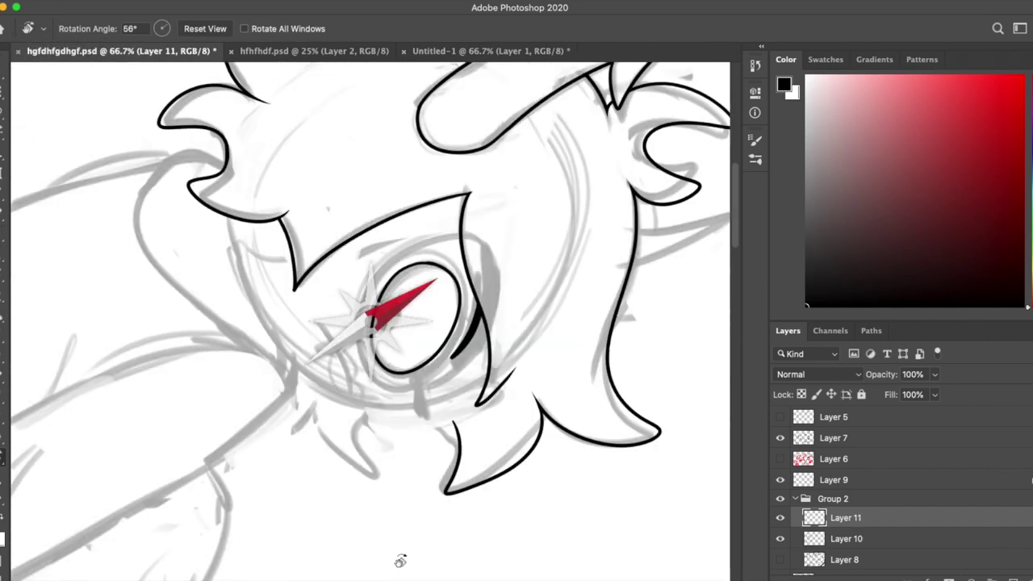
click(198, 24)
key(e)
key(ctrl+z)
key(ctrl+z)
key(b)
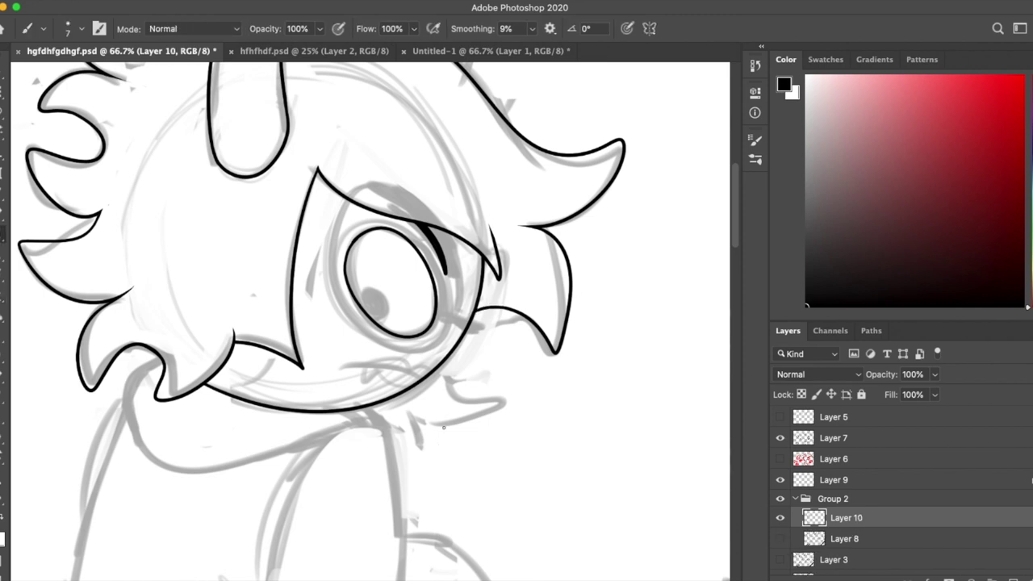
Step: Ink the wide collar curving beneath the standing character's chin, and check the line art without the sketch
scroll(441, 444, down, 5)
drag(431, 208, 463, 236)
key(ctrl+z)
drag(234, 161, 451, 216)
key(e)
click(780, 438)
click(781, 437)
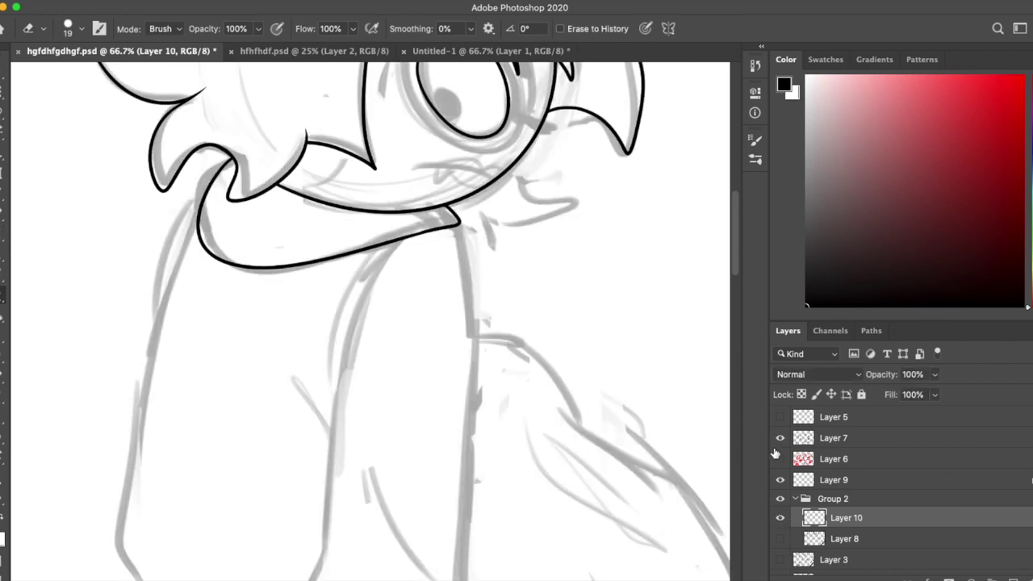
Step: Ink the bunched near side of the sleeve's lower end and the upper and lower curves of the cuff, redoing rough strokes
key(b)
scroll(355, 323, down, 5)
drag(355, 257, 331, 368)
key(ctrl+z)
drag(343, 404, 496, 424)
key(ctrl+z)
drag(348, 320, 343, 408)
drag(331, 468, 510, 467)
key(ctrl+z)
drag(369, 434, 509, 470)
key(ctrl+plus)
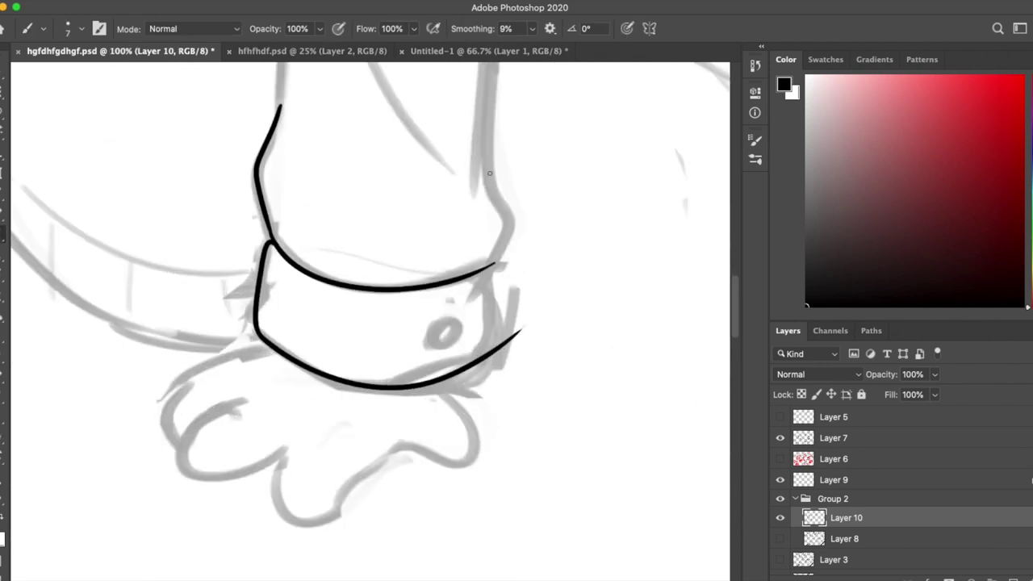
Step: Ink the bulging far side of the sleeve end and close the cuff's far side, trimming the overlapping ends
drag(277, 234, 516, 260)
mouse_move(484, 147)
mouse_down()
mouse_move(507, 256)
mouse_move(452, 294)
mouse_up()
key(e)
key(b)
drag(484, 257, 500, 350)
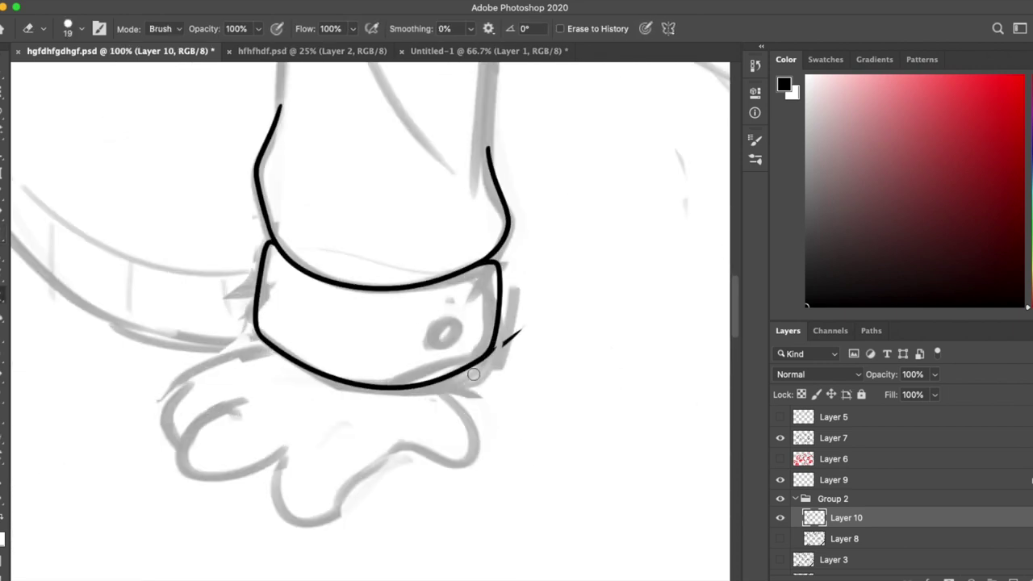
Step: Ink the sleeve's long outer edge from the shoulder down to the bunched end above the cuff
key(ctrl+minus)
scroll(410, 110, up, 5)
drag(410, 110, 410, 499)
scroll(456, 151, down, 3)
key(ctrl+plus)
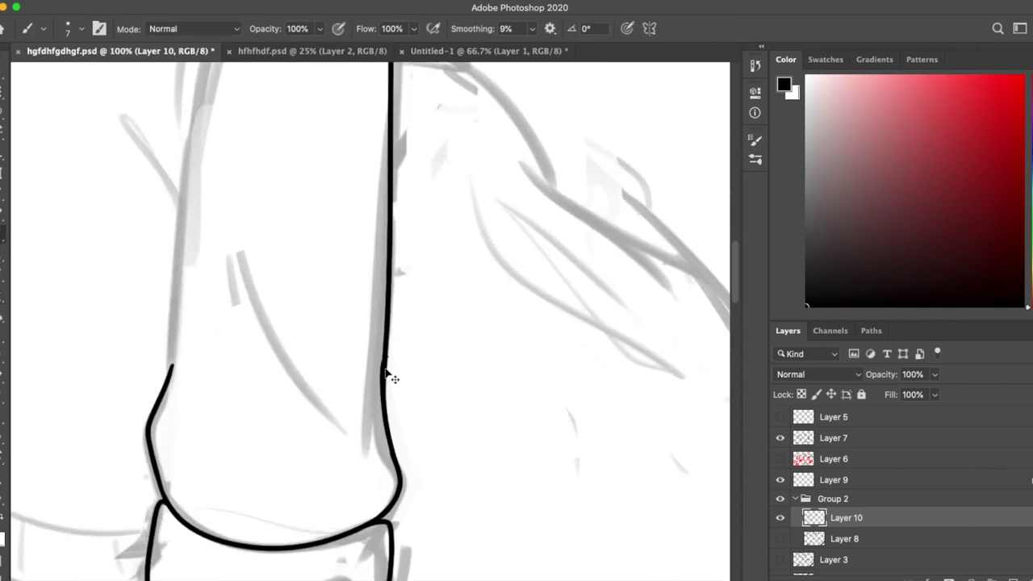
Step: Ink the sleeve's inner edge from the collar to the cuff on a new layer and merge it down
scroll(371, 323, up, 5)
key(ctrl+shift+alt+n)
key(ctrl+minus)
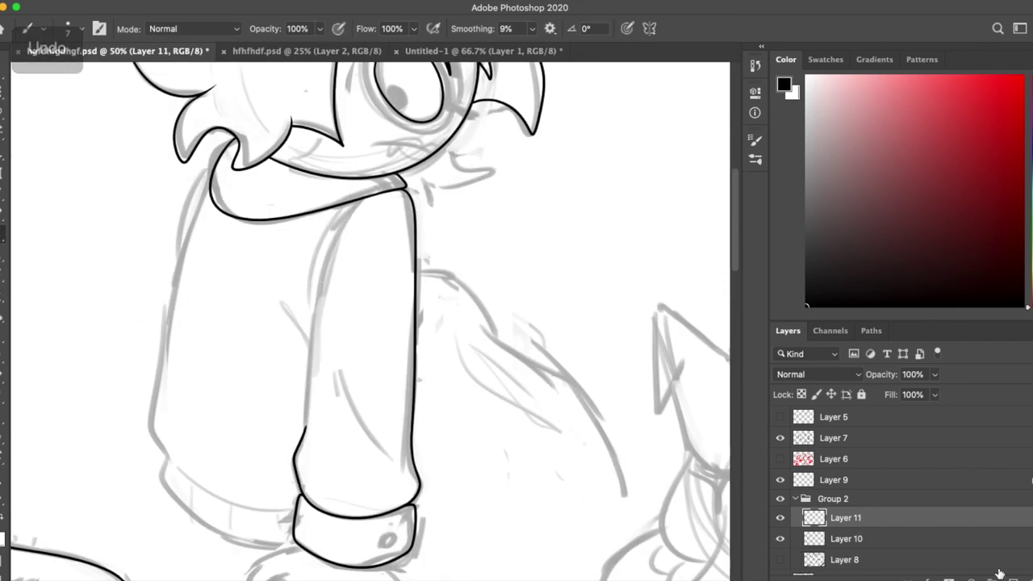
drag(322, 327, 311, 425)
key(ctrl+e)
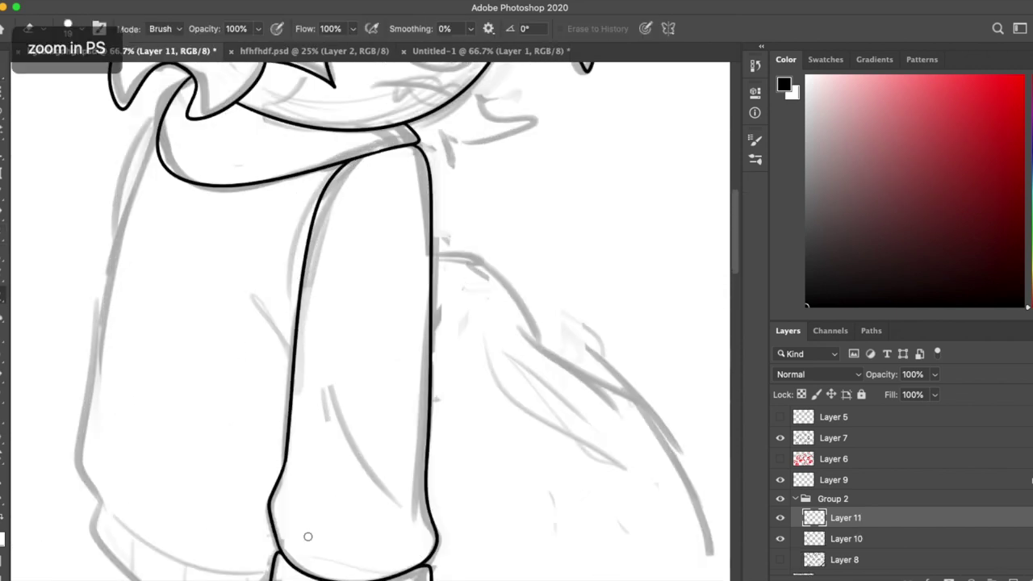
Step: Clean up the overlapping lines where the sleeve meets the collar and ink the curved crease on the sleeve
key(r)
drag(376, 450, 210, 267)
key(ctrl+plus)
key(e)
drag(119, 225, 161, 337)
key(r)
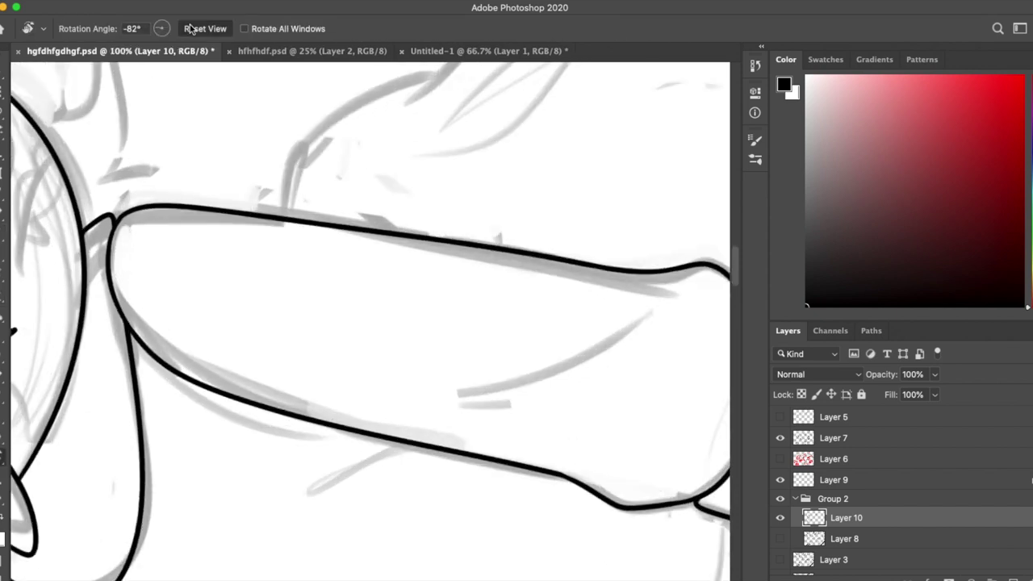
drag(484, 323, 371, 452)
Step: Ink a solid button dot on the cuff and outline the rounded fingers of the hand below it
key(b)
scroll(372, 323, down, 3)
click(398, 369)
drag(398, 370, 438, 278)
drag(292, 389, 401, 396)
drag(235, 349, 267, 408)
mouse_move(250, 294)
mouse_down()
mouse_move(173, 383)
mouse_move(237, 303)
mouse_up()
key(ctrl+z)
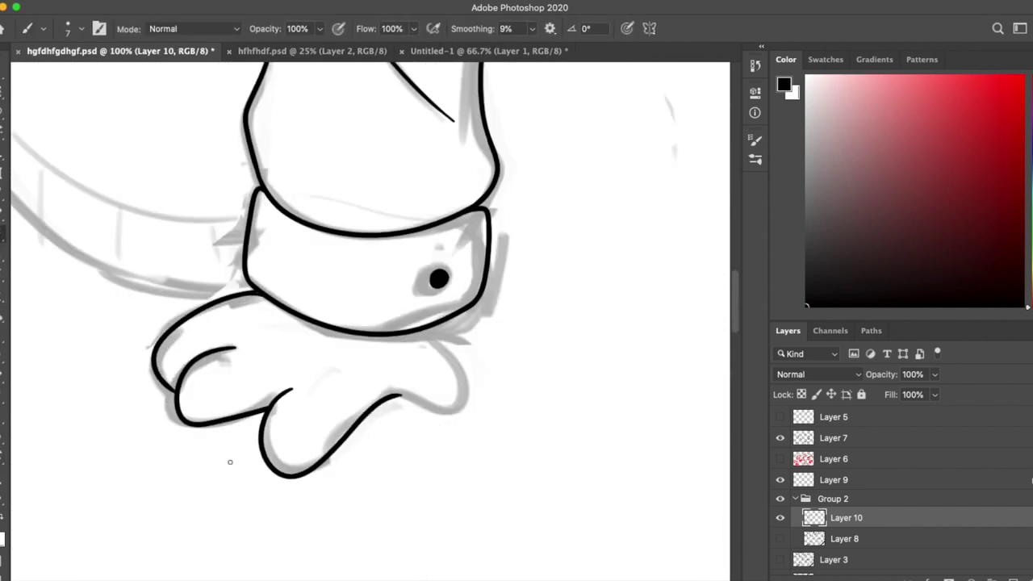
drag(420, 329, 397, 394)
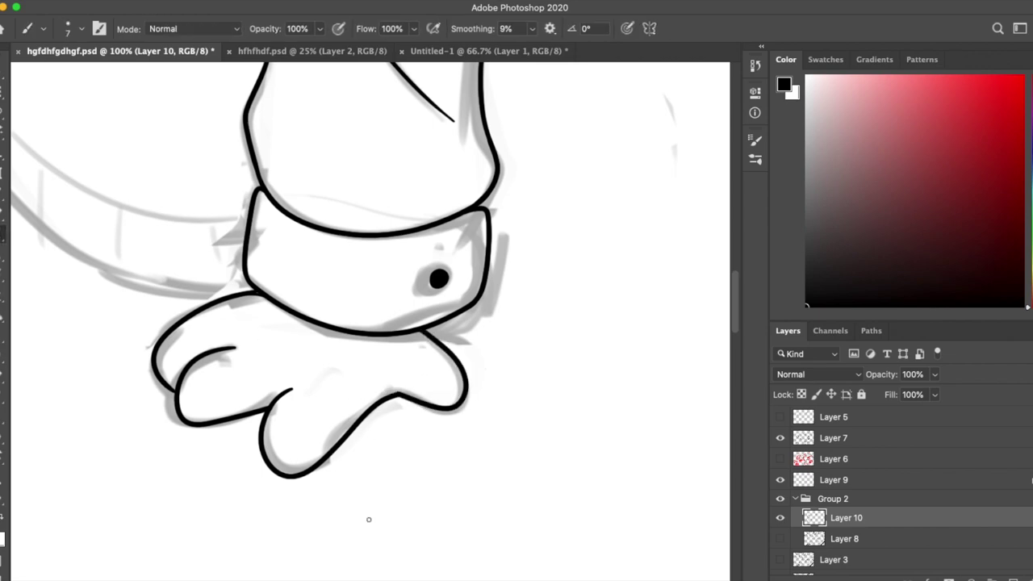
Step: Ink the pointed hair tuft below the cheek and the small far horn, trimming the horn's lines where they cross the hair
scroll(369, 518, up, 10)
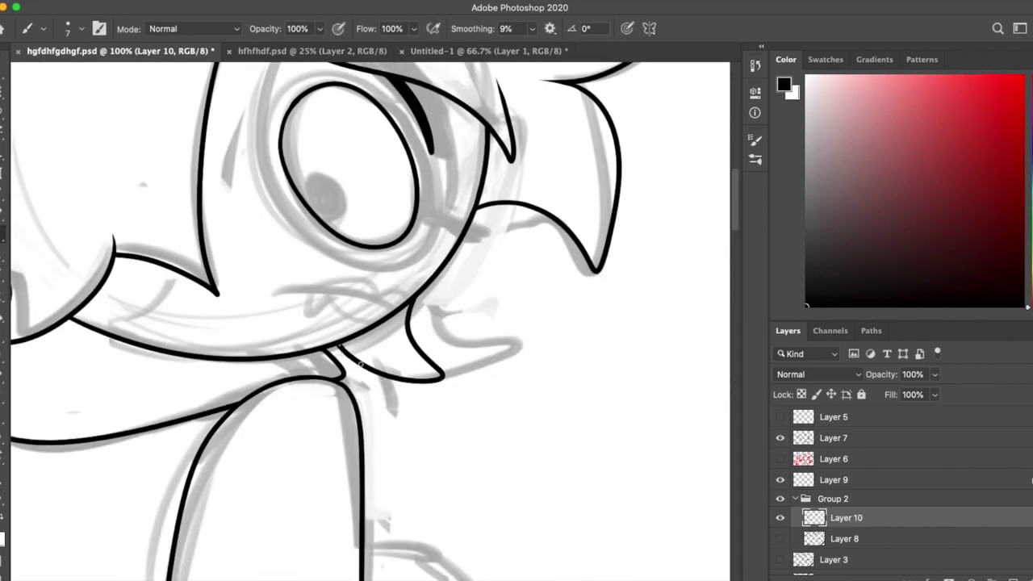
key(super+minus)
key(super+minus)
key(super+plus)
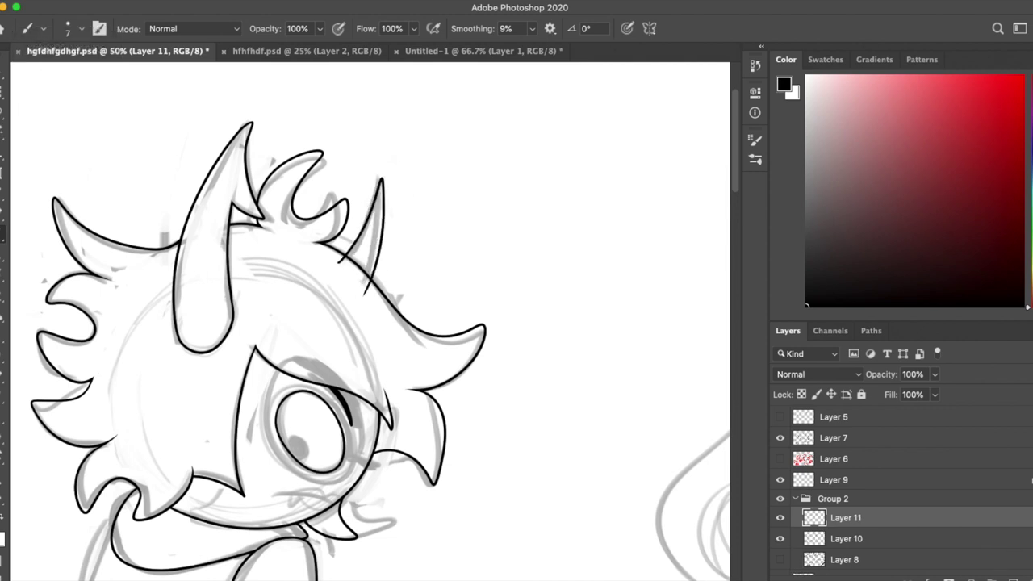
key(e)
click(779, 438)
click(780, 437)
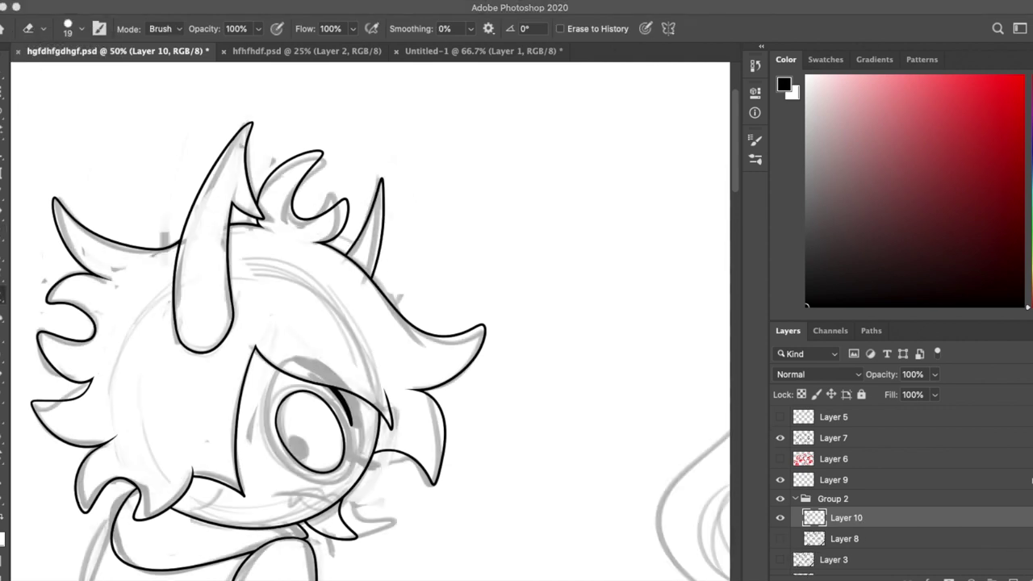
Step: Ink the sweater's long back edge from the collar down to the waist on a new layer, redoing the stroke until smooth
scroll(501, 274, down, 10)
key(b)
key(super+shift+alt+n)
drag(223, 143, 147, 445)
key(super+z)
key(super+plus)
scroll(242, 323, up, 2)
mouse_move(205, 124)
mouse_down()
mouse_move(123, 417)
mouse_move(129, 500)
mouse_move(129, 456)
mouse_up()
key(super+z)
key(super+z)
drag(130, 454, 147, 488)
key(e)
key(b)
Step: Ink the sweater's rounded lower hem and the short crease beside the sleeve, trim the overlaps and merge the layer down
mouse_move(244, 225)
mouse_down()
mouse_move(250, 347)
mouse_move(263, 64)
mouse_up()
drag(165, 345, 339, 466)
key(e)
key(b)
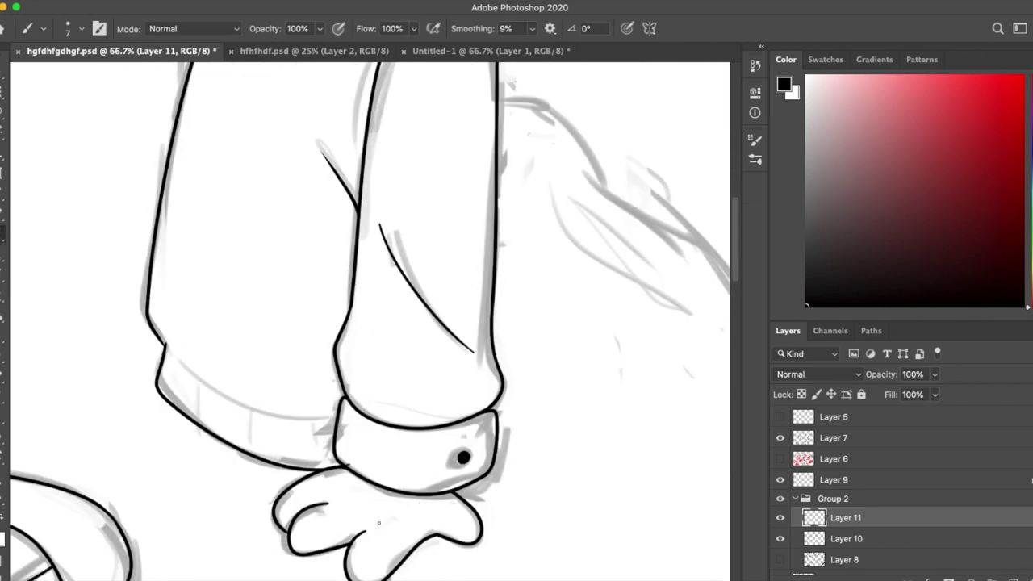
key(super+z)
key(e)
key(super+e)
Step: Ink the standing character's slightly curved mouth with a small pointed fang
scroll(330, 408, up, 10)
key(super+plus)
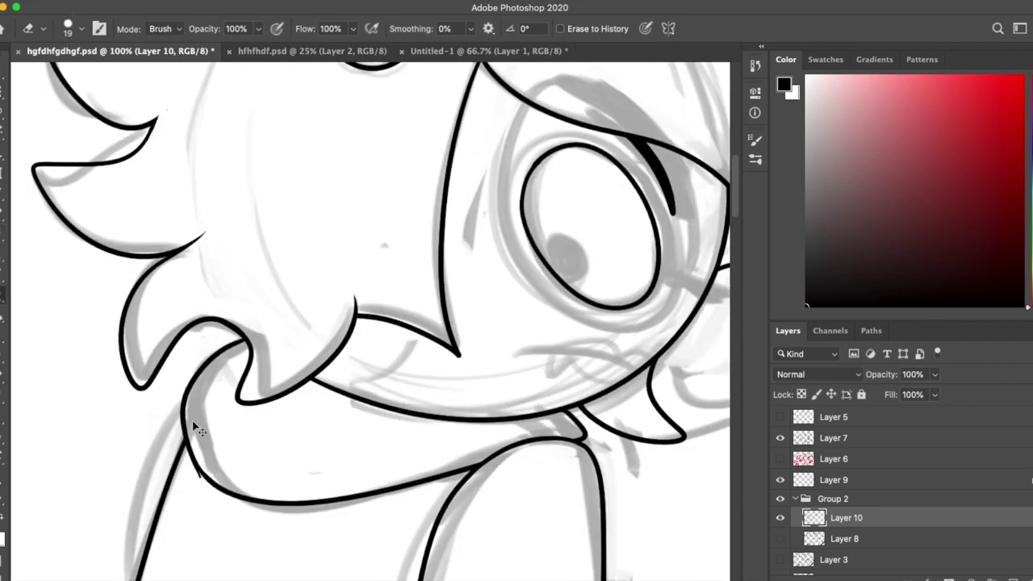
key(b)
scroll(227, 501, down, 2)
scroll(371, 322, right, 5)
scroll(371, 322, up, 2)
drag(355, 349, 468, 360)
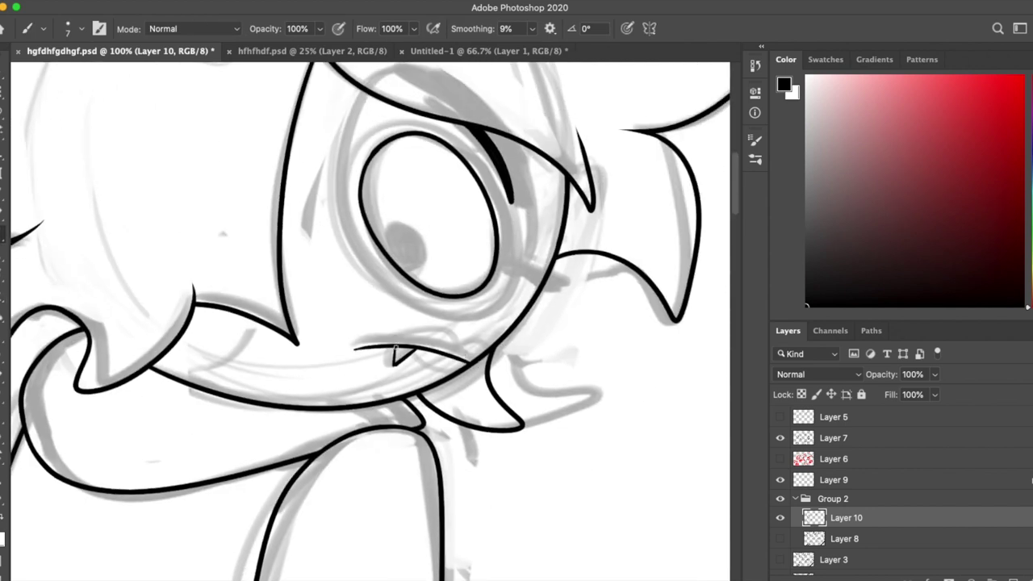
Step: Ink the sloping outline extending behind the sleeve, redoing its long lower curve and adding the inner fold lines
scroll(627, 410, down, 15)
mouse_move(576, 495)
mouse_down()
mouse_move(330, 138)
mouse_move(581, 426)
mouse_up()
key(super+z)
scroll(352, 203, up, 5)
scroll(352, 202, left, 2)
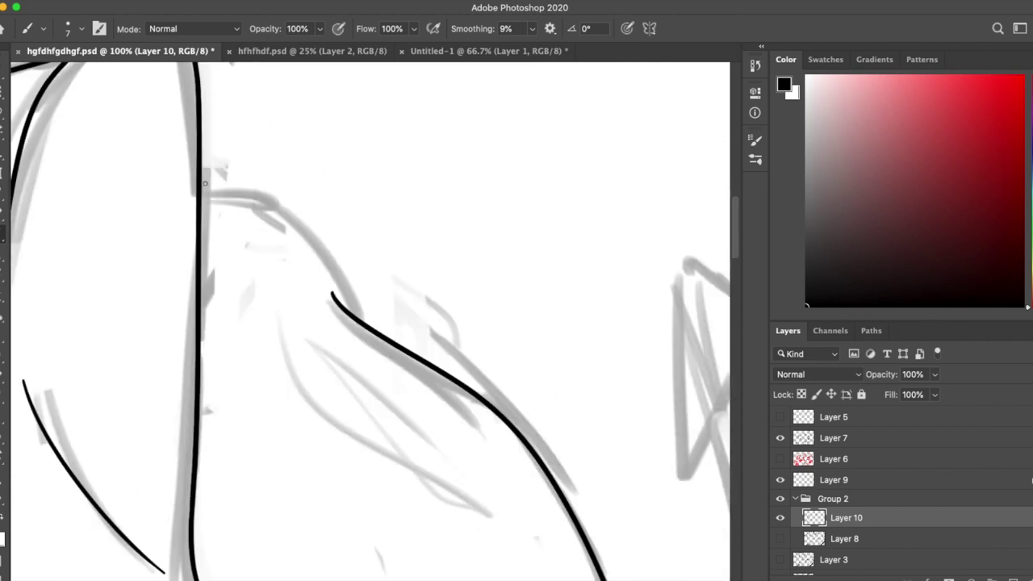
drag(371, 329, 197, 192)
scroll(357, 310, down, 5)
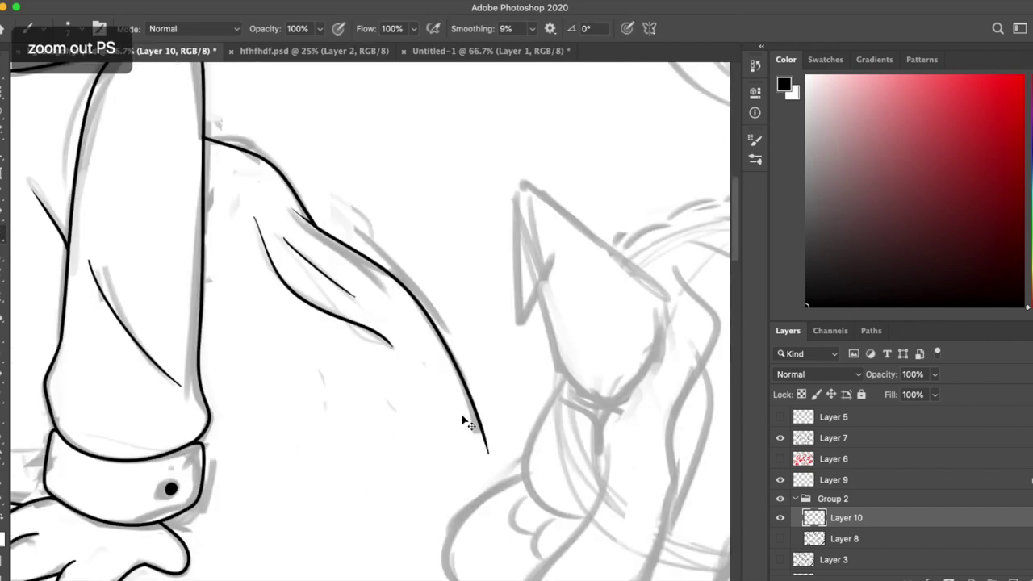
Step: Ink the outer contours of the long-haired character's front locks, meeting in a point over the chest
scroll(363, 226, up, 3)
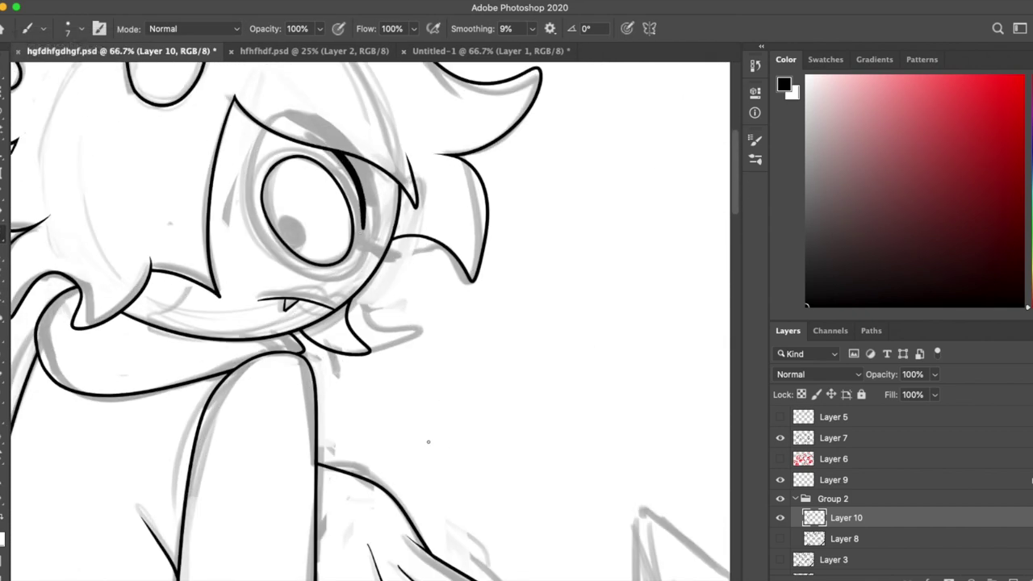
scroll(425, 445, down, 5)
drag(255, 212, 383, 531)
drag(454, 105, 422, 525)
key(super+z)
key(super+z)
mouse_move(456, 102)
mouse_down()
mouse_move(383, 521)
mouse_move(391, 555)
mouse_up()
scroll(398, 397, down, 3)
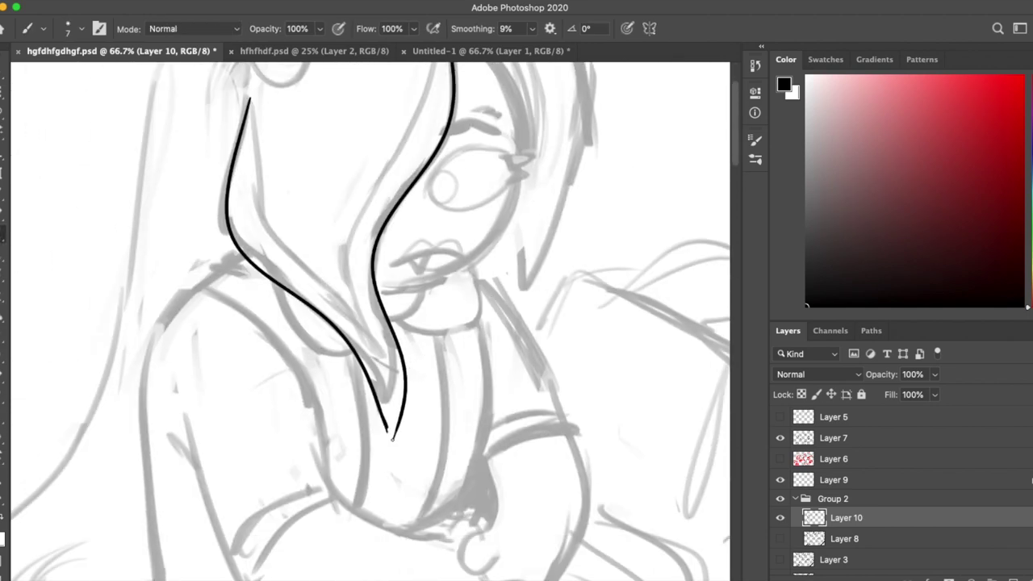
Step: Ink the inner contour lines of the long front locks and trim their ends at the meeting point
scroll(371, 323, up, 3)
drag(257, 226, 377, 470)
key(super+z)
mouse_move(449, 145)
mouse_down()
mouse_move(360, 472)
mouse_move(365, 449)
mouse_up()
key(e)
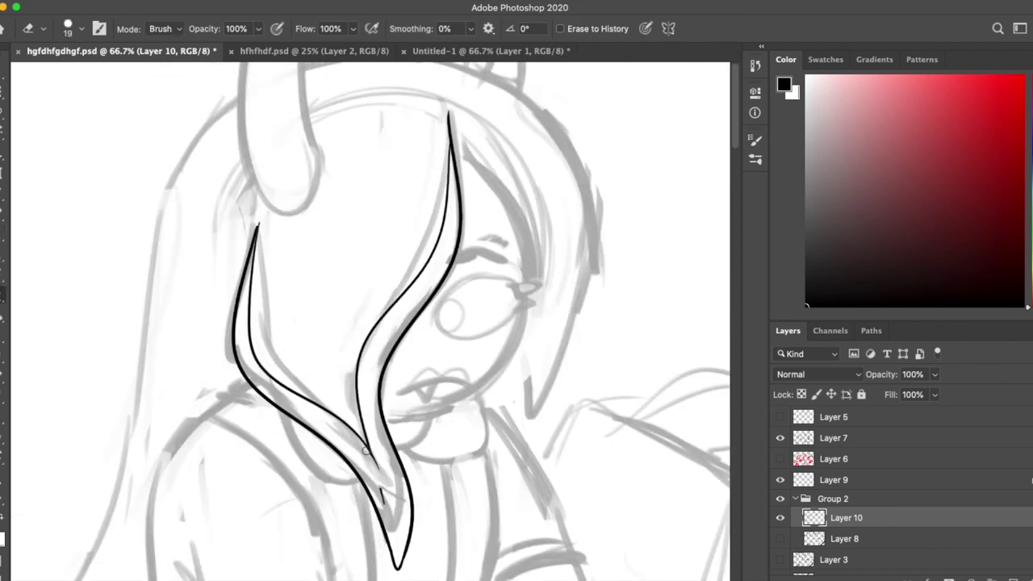
Step: Ink the oval outline of the long-haired character's visible eye and nudge it slightly into position
key(b)
key(super+z)
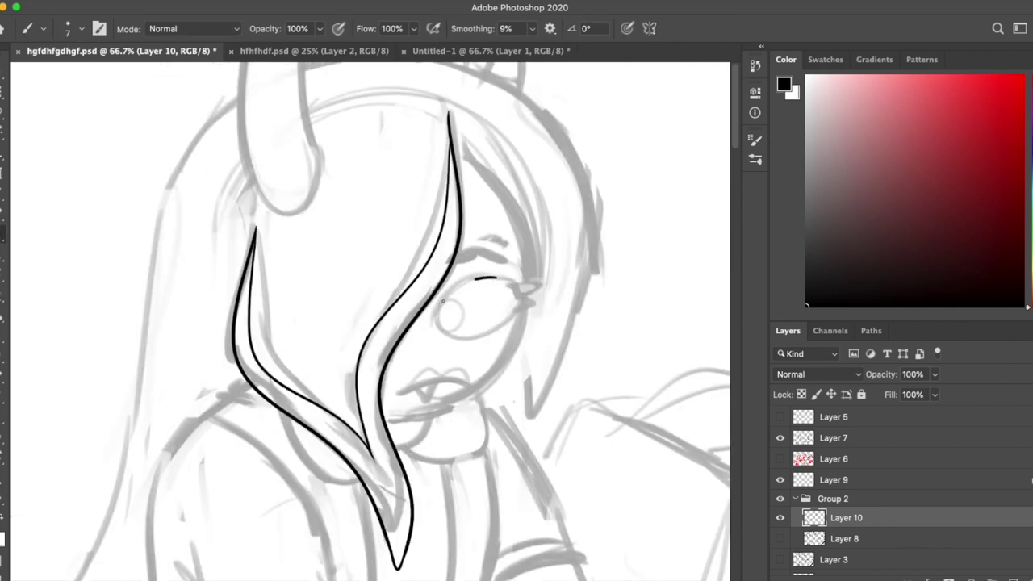
key(super+shift+d)
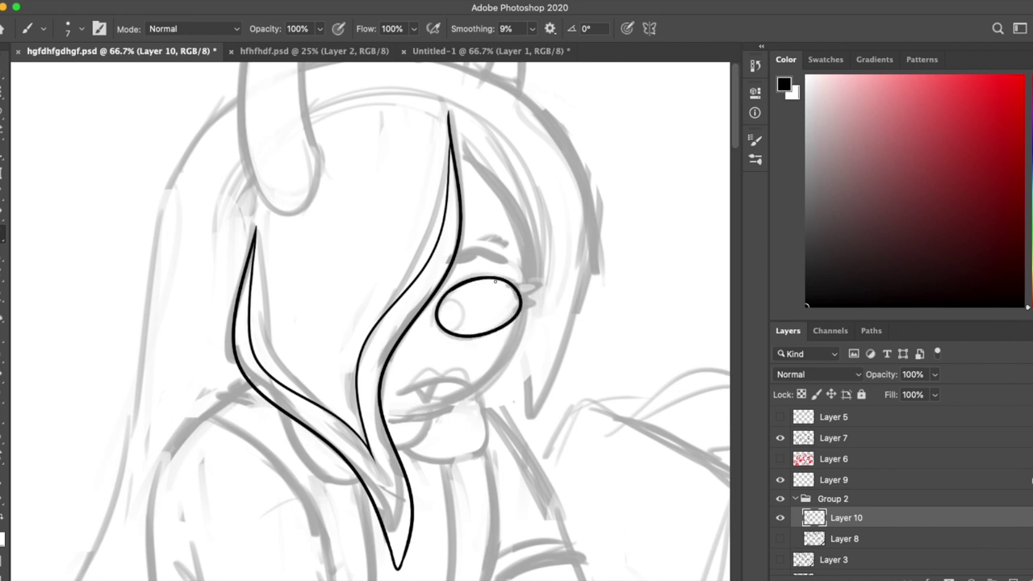
key(v)
drag(510, 296, 519, 299)
key(super+d)
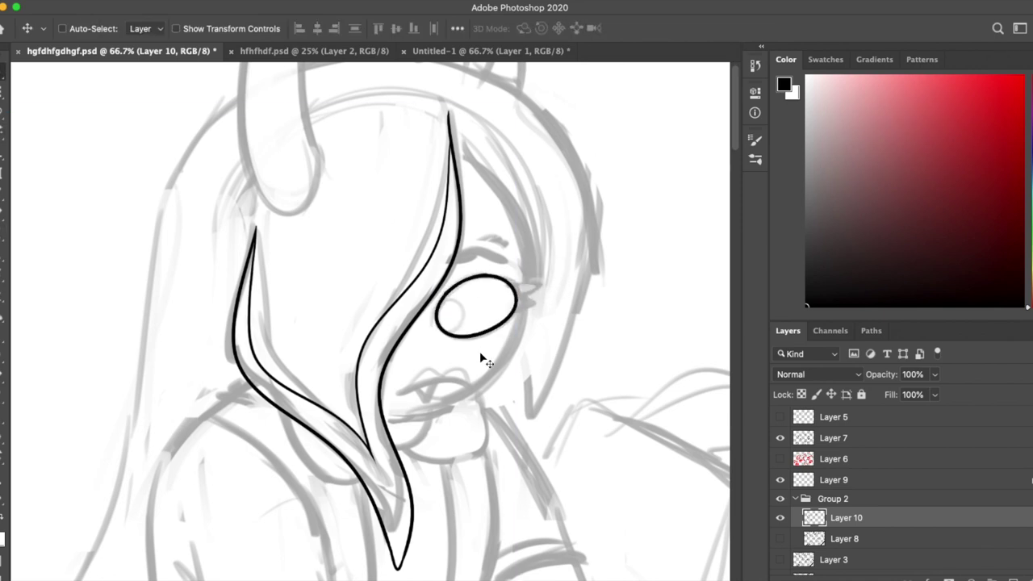
Step: Ink a thick tapered line above the eye, starting at the edge of the front lock, and add a new layer
key(e)
key(b)
drag(455, 261, 508, 260)
key(super+z)
key(super+shift+alt+n)
key(e)
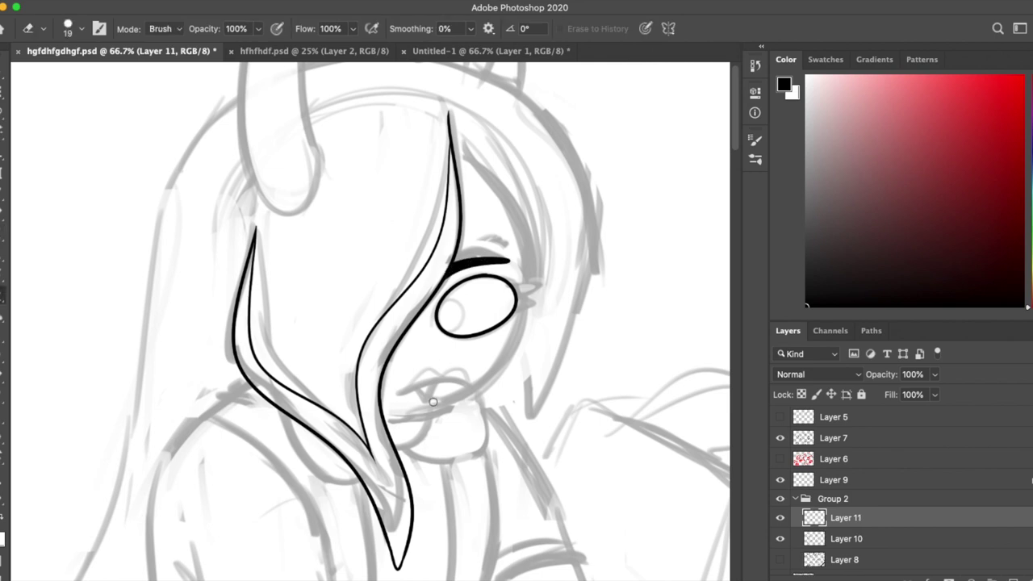
Step: Ink the rounded face outline from the forehead around to the chin, erase the overlap at the front lock and merge it down
key(b)
drag(430, 408, 452, 347)
drag(242, 432, 503, 196)
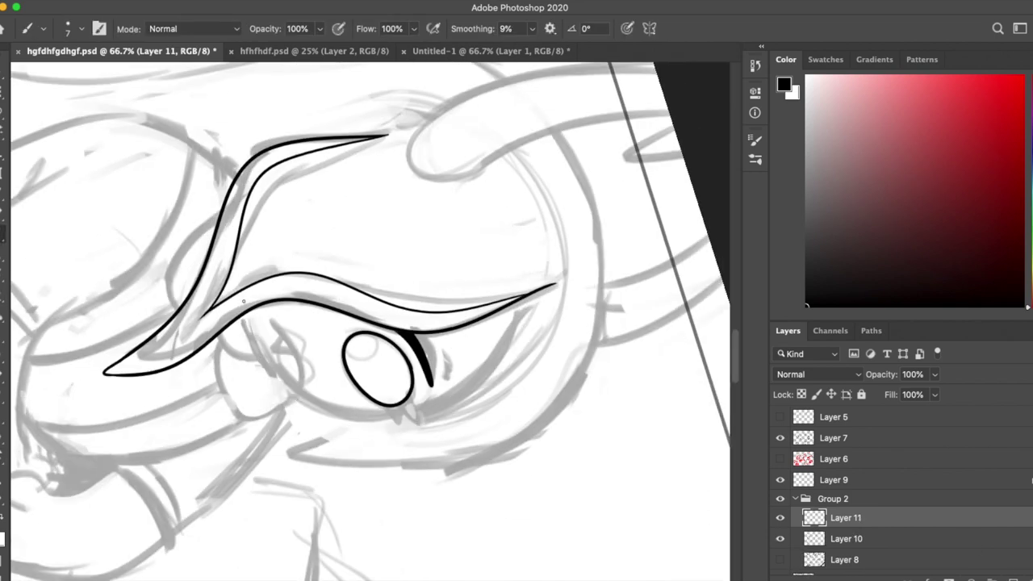
key(r)
click(205, 28)
key(e)
drag(308, 134, 349, 139)
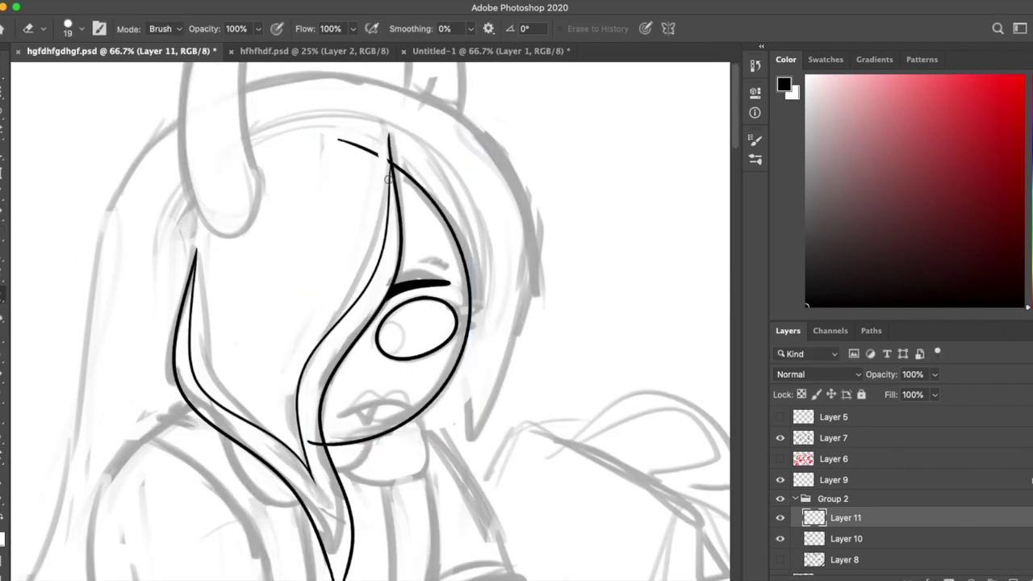
key(super+e)
Step: Ink the long-haired character's small curved mouth with a pointed fang
key(b)
key(e)
key(b)
scroll(414, 242, down, 5)
drag(359, 295, 376, 297)
scroll(455, 292, down, 6)
Step: Ink the short neck curve and the rounded collar shape beneath the chin on a new layer
key(alt+shift+super+n)
mouse_move(361, 174)
mouse_down()
mouse_move(415, 209)
mouse_move(376, 209)
mouse_up()
key(e)
key(b)
drag(446, 139, 375, 206)
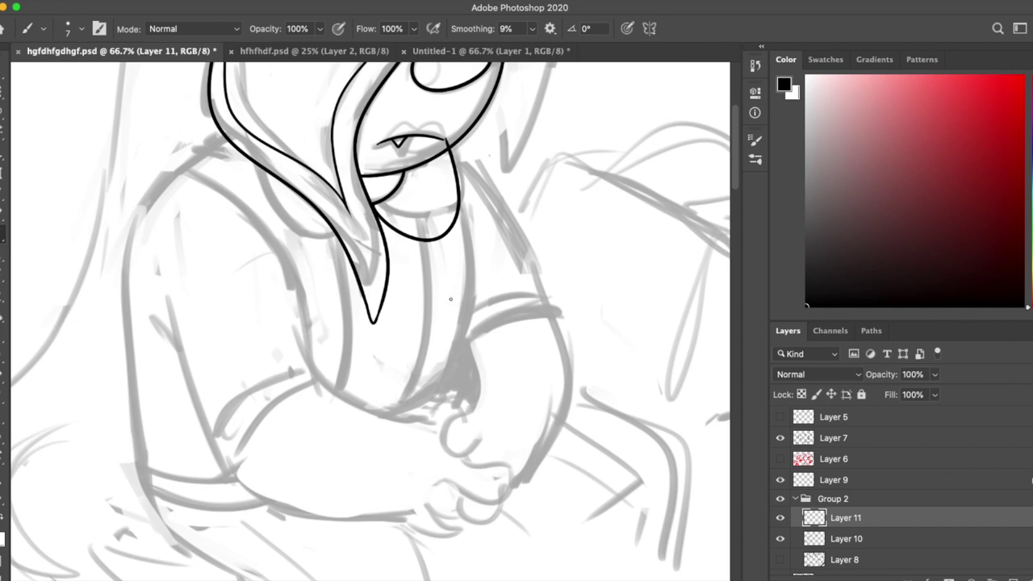
Step: Try to ink the curved collar flap beneath the long-haired character's front lock
drag(246, 158, 332, 234)
key(e)
key(b)
key(ctrl+z)
drag(246, 159, 333, 234)
key(e)
key(super+e)
key(super+z)
key(b)
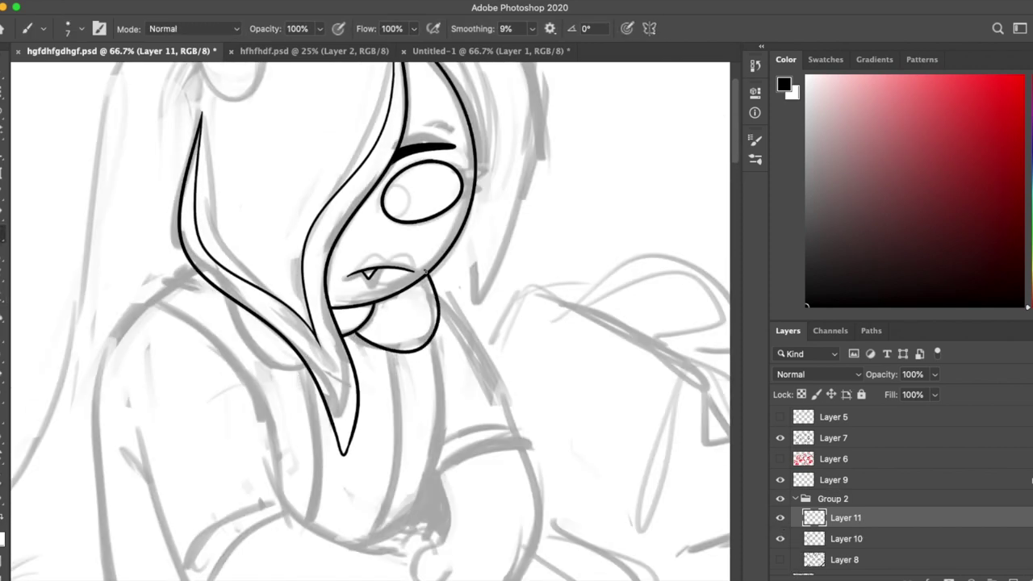
Step: Try redrawing the collar with a rounded flap on each side of the front lock's tip
drag(234, 292, 331, 387)
key(super+z)
drag(242, 291, 348, 401)
key(super+z)
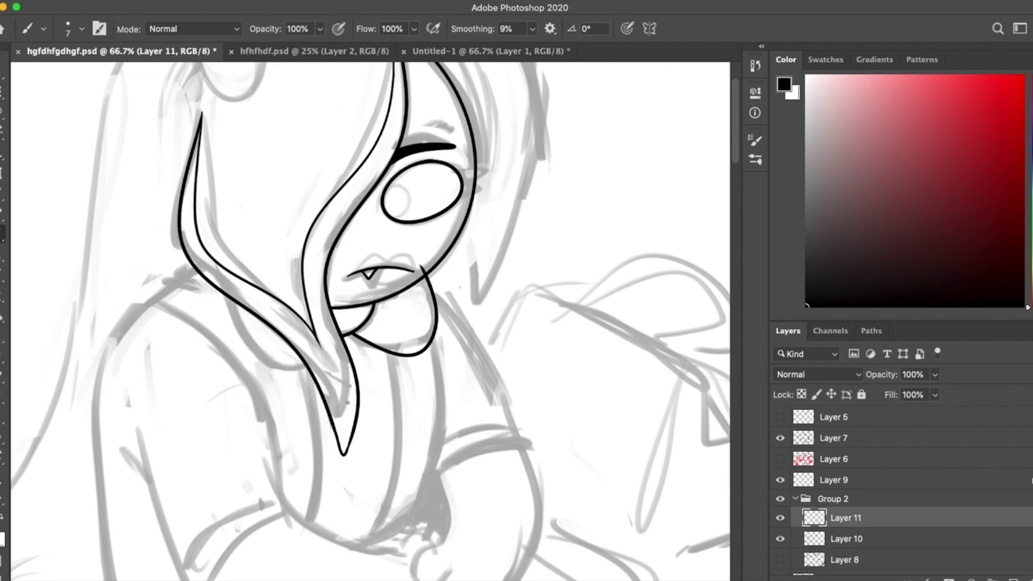
drag(224, 280, 347, 396)
key(super+z)
key(super+z)
drag(241, 300, 347, 392)
key(e)
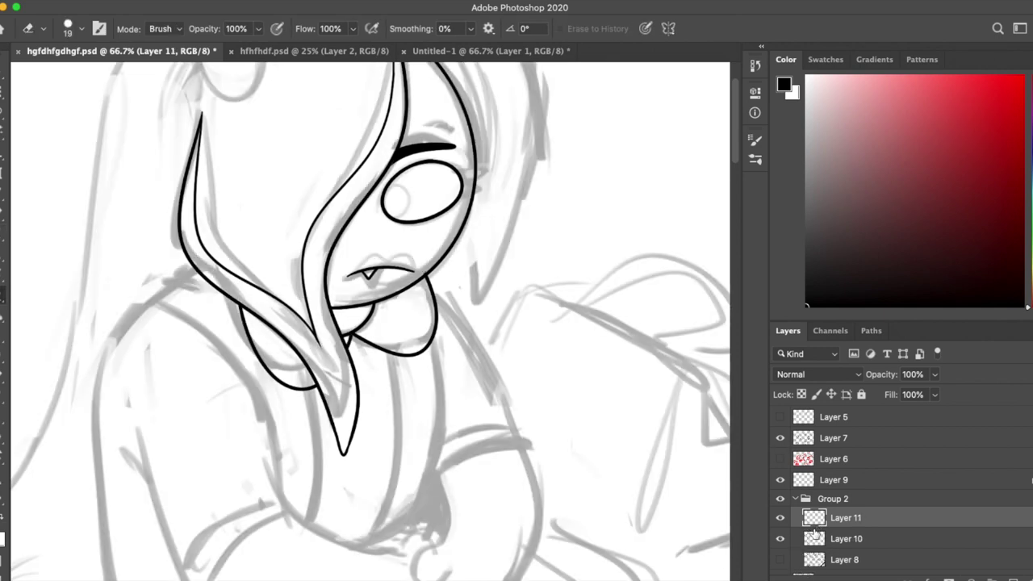
Step: Undo the collar strokes and try narrower flaps closer to the chin and front lock
key(super+z)
key(l)
key(super+z)
key(b)
drag(228, 291, 323, 339)
mouse_move(406, 275)
mouse_down()
mouse_move(353, 329)
mouse_move(331, 333)
mouse_up()
key(e)
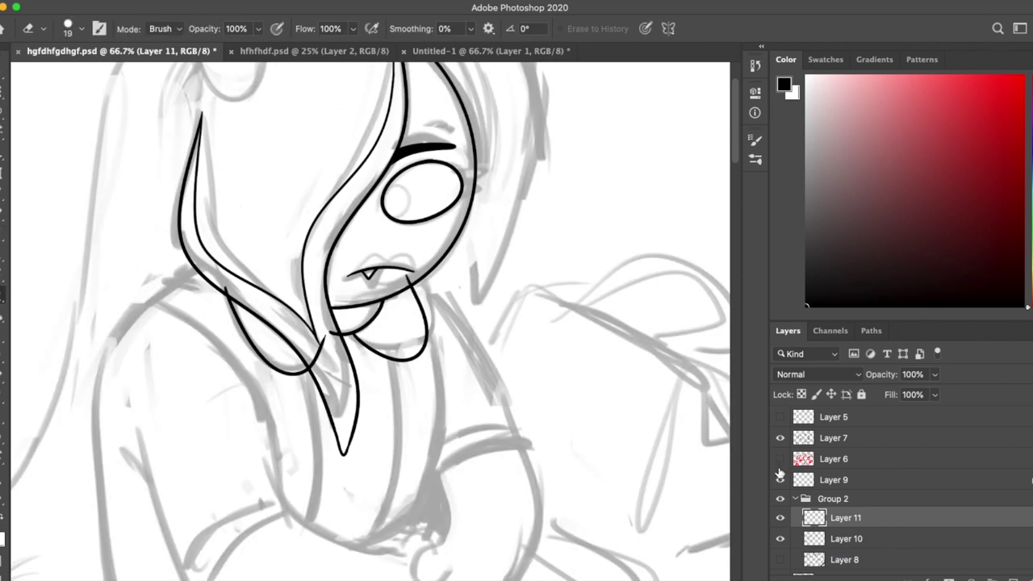
key(super+z)
key(super+z)
key(b)
Step: Ink the two rounded collar flaps beneath the chin, one on each side of the front lock, and erase the overlaps
drag(231, 289, 345, 332)
drag(419, 277, 347, 339)
key(super+z)
drag(424, 274, 347, 339)
mouse_move(383, 299)
mouse_down()
mouse_move(323, 327)
mouse_move(348, 343)
mouse_up()
key(e)
key(b)
key(e)
key(b)
Step: Ink the near arm's outer contour from the elbow fold along the forearm to the wrist
mouse_move(520, 453)
mouse_down()
mouse_move(514, 356)
mouse_move(523, 314)
mouse_up()
mouse_move(139, 292)
mouse_down()
mouse_move(448, 494)
mouse_move(414, 476)
mouse_up()
key(super+z)
drag(441, 454, 437, 365)
key(e)
key(b)
key(e)
key(b)
key(super+z)
Step: Ink the near arm's inner contour down to the clasped fingers and compare it with Layer 9 hidden
drag(261, 218, 443, 309)
key(super+z)
key(e)
click(779, 479)
click(780, 480)
key(b)
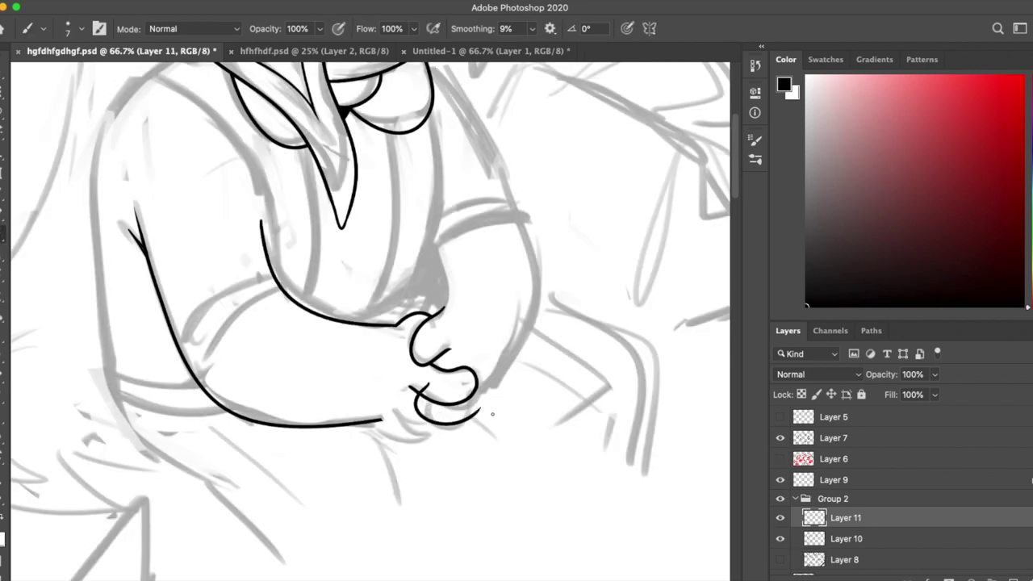
Step: Ink the far arm's outer contour from the upper sleeve around the elbow to beneath the hands
drag(509, 190, 448, 410)
key(super+z)
drag(501, 161, 452, 445)
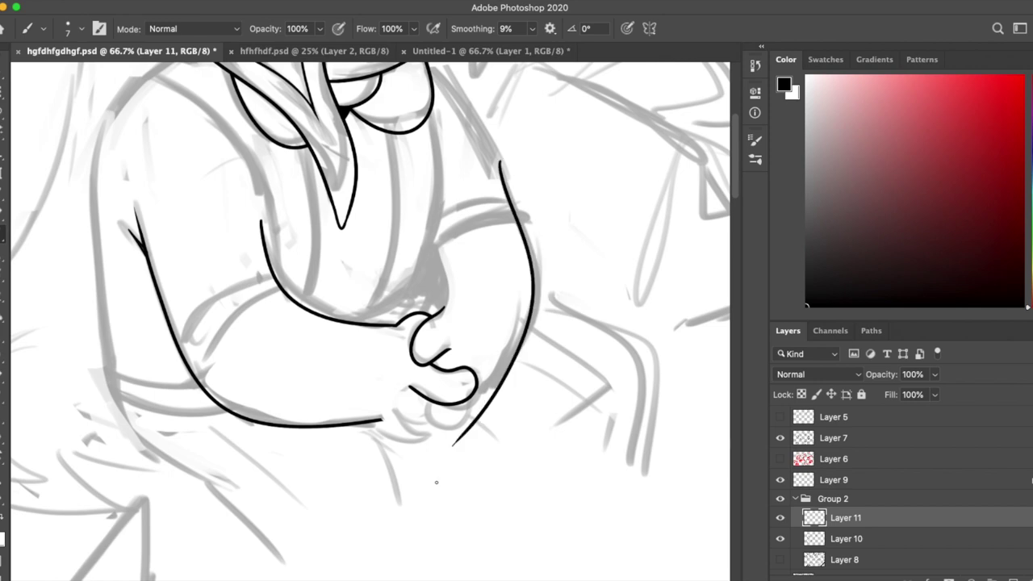
key(e)
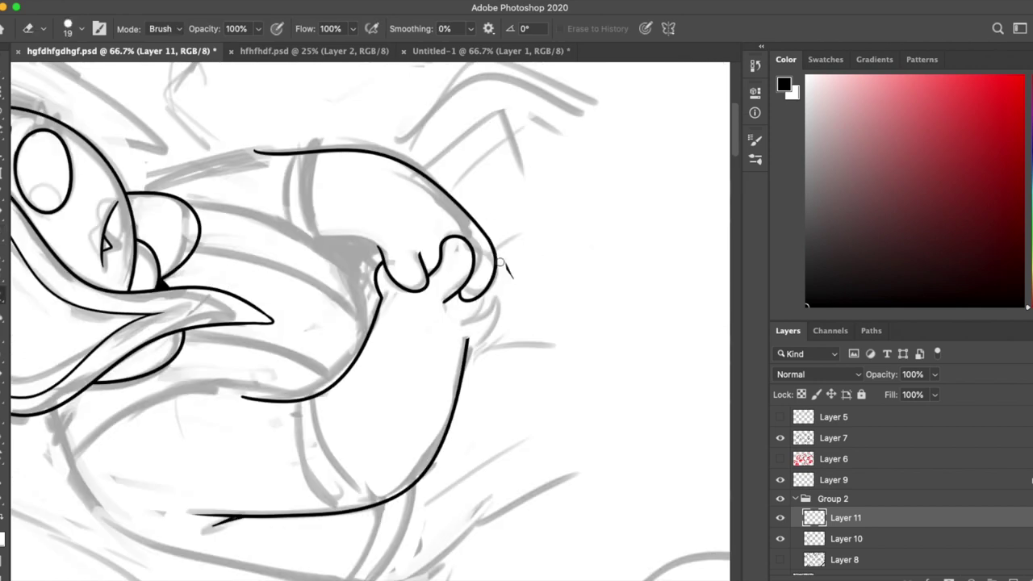
Step: Complete the clasped fingers and the far forearm's inner edge, erase the overlaps and merge the layer down
key(b)
key(r)
key(b)
key(r)
mouse_move(597, 359)
mouse_down()
mouse_move(611, 334)
mouse_move(525, 296)
mouse_up()
key(e)
key(b)
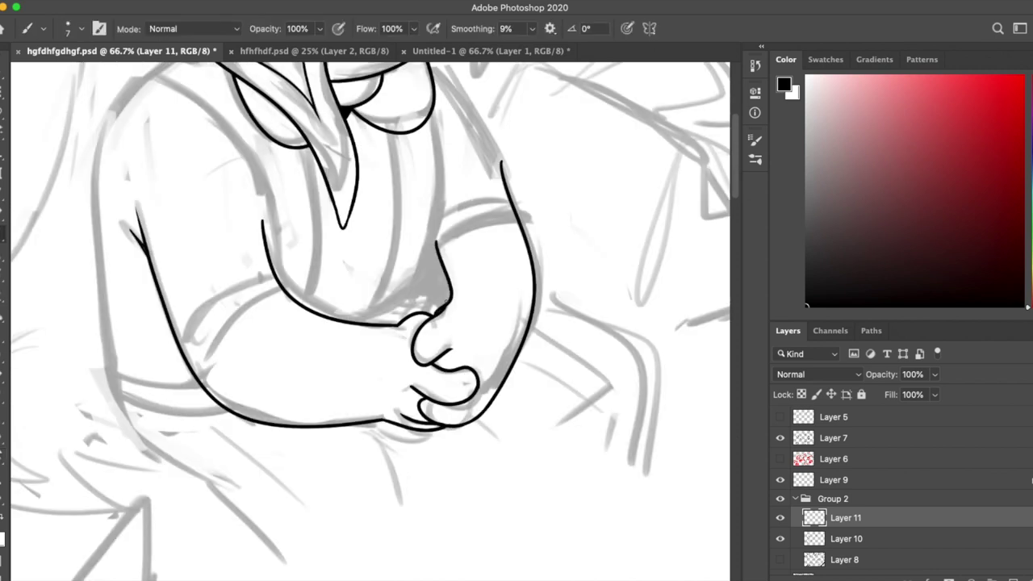
key(e)
key(ctrl+e)
key(b)
Step: Extend the far arm's contour over the shoulder up to the collar and tidy where the lines meet
scroll(500, 267, up, 5)
scroll(500, 266, left, 2)
key(e)
key(b)
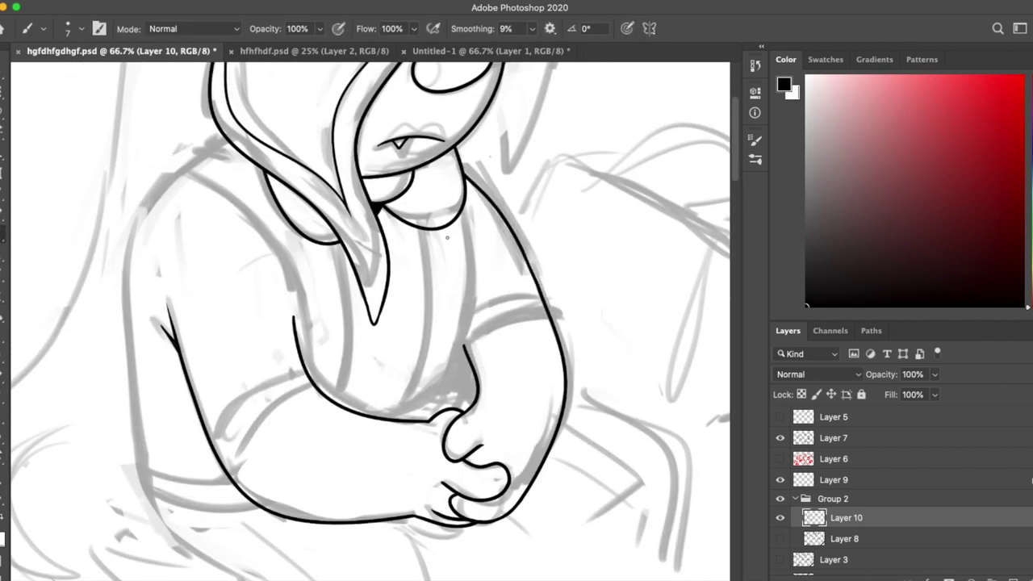
drag(565, 170, 563, 259)
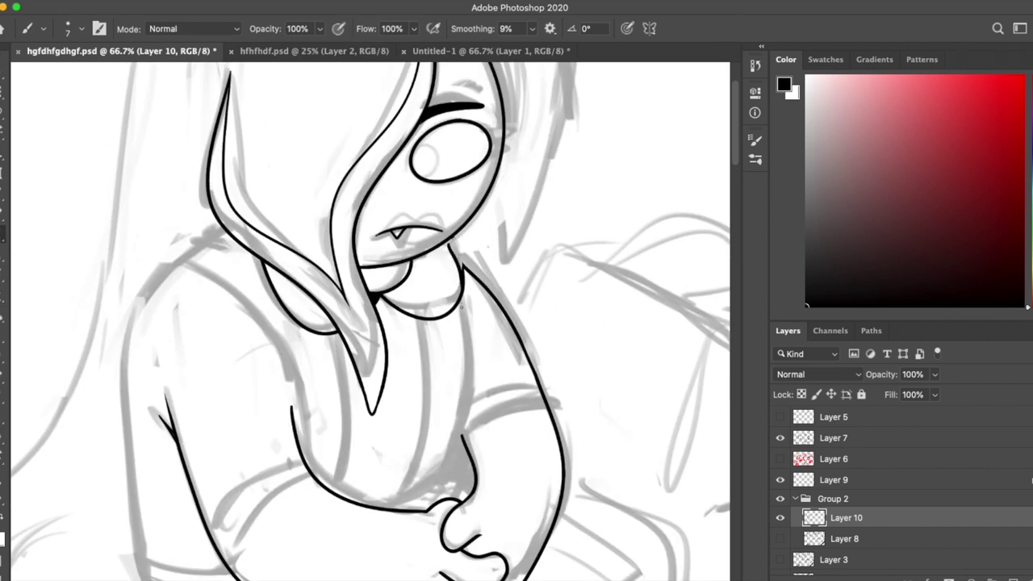
key(e)
key(b)
Step: Ink the torso's far edge from the collar down to the hands on a new layer and erase the overlapping ends
key(super+shift+alt+n)
mouse_move(501, 318)
mouse_down()
mouse_move(436, 222)
mouse_move(423, 401)
mouse_up()
key(e)
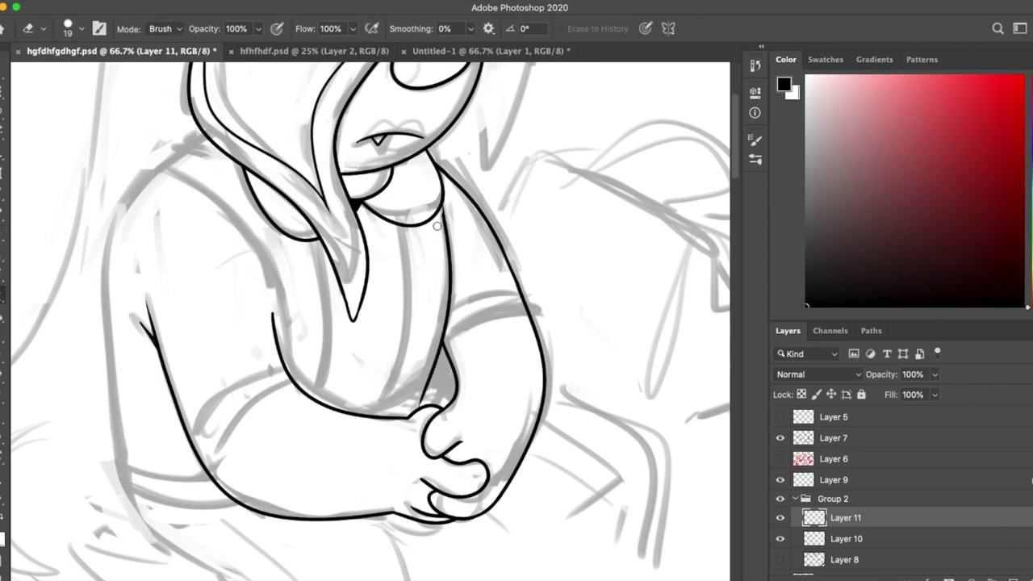
drag(435, 221, 441, 231)
drag(424, 379, 422, 407)
key(b)
drag(436, 379, 436, 228)
Step: Ink the curved thigh line running from the far forearm over the knee and down
drag(494, 242, 607, 436)
key(e)
key(b)
key(e)
Step: Ink the lower back and hip contour behind the near arm
key(r)
drag(613, 323, 499, 529)
key(Escape)
key(b)
mouse_move(373, 351)
mouse_down()
mouse_move(394, 382)
mouse_move(429, 566)
mouse_up()
key(e)
key(b)
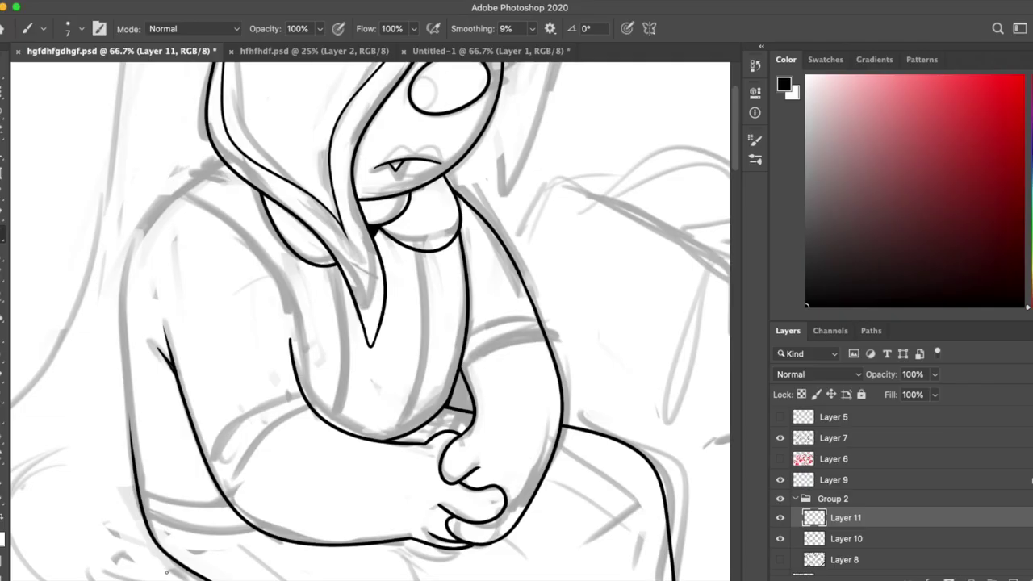
Step: Ink two parallel curved hem lines between the lower back and the near forearm, and clean up their ends
scroll(590, 288, down, 5)
key(e)
key(b)
drag(80, 303, 246, 339)
drag(76, 347, 242, 385)
key(e)
drag(173, 353, 242, 348)
key(b)
Step: Ink the back contour from the near shoulder down to the hip and erase the hem lines sticking out beyond it
drag(198, 109, 157, 468)
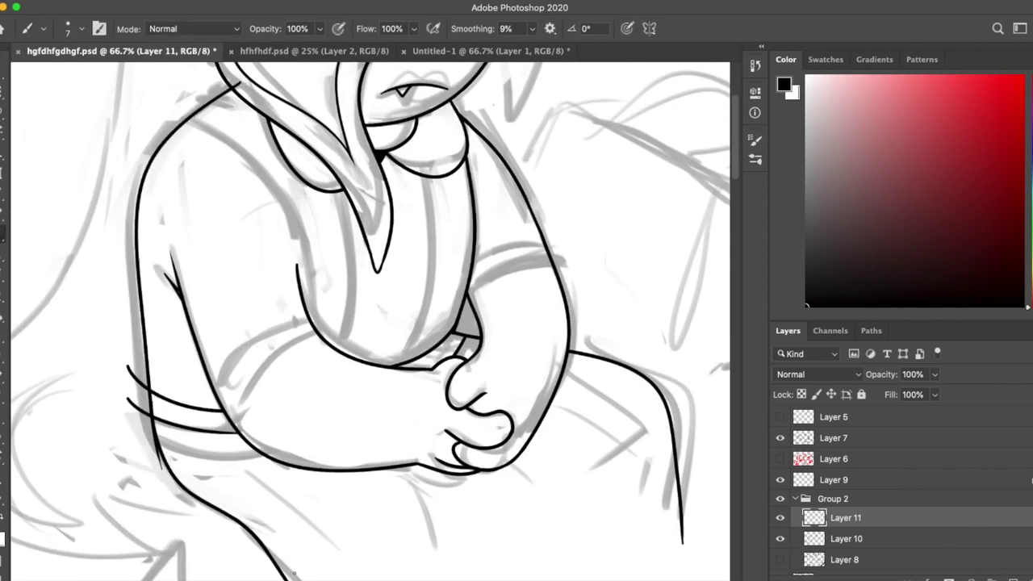
key(e)
key(b)
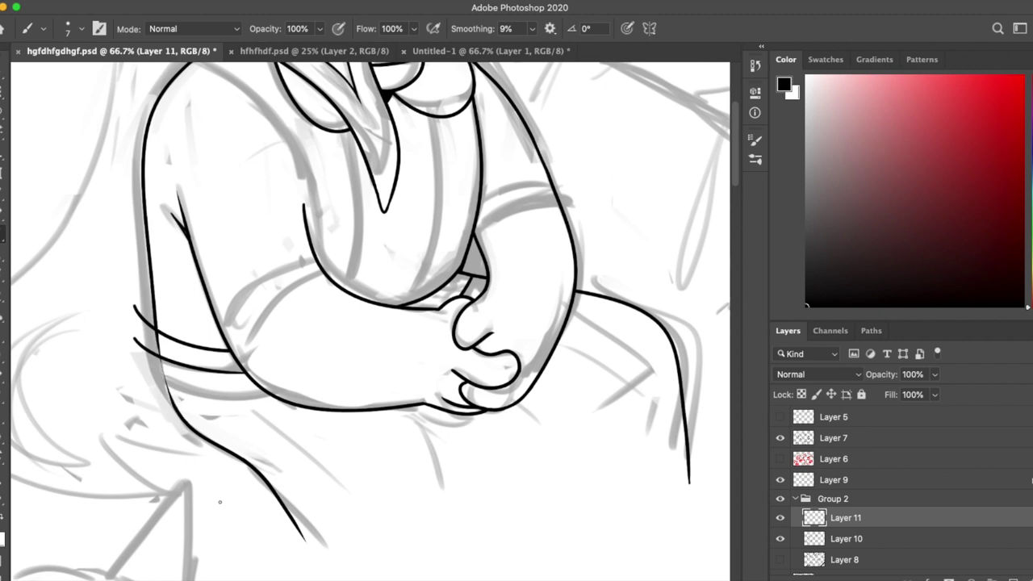
key(alt+bracketleft)
key(e)
drag(150, 310, 147, 355)
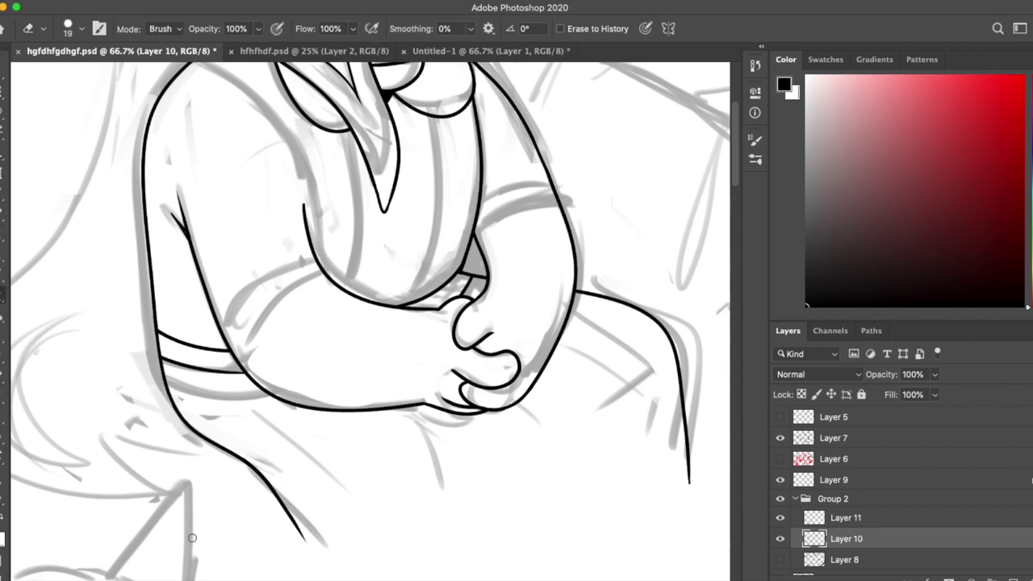
Step: Ink the long curved garment stripe on the far side of the chest and try the matching near-side lines
scroll(187, 450, up, 2)
key(alt+bracketright)
key(b)
mouse_move(449, 170)
mouse_down()
mouse_move(429, 355)
mouse_move(412, 387)
mouse_up()
drag(355, 194, 337, 380)
drag(326, 171, 305, 323)
key(super+z)
key(super+z)
Step: Ink the near shoulder seam curving down to the forearm and the garment stripe below the front lock
drag(198, 121, 355, 359)
key(super+z)
key(super+z)
drag(373, 225, 353, 392)
key(e)
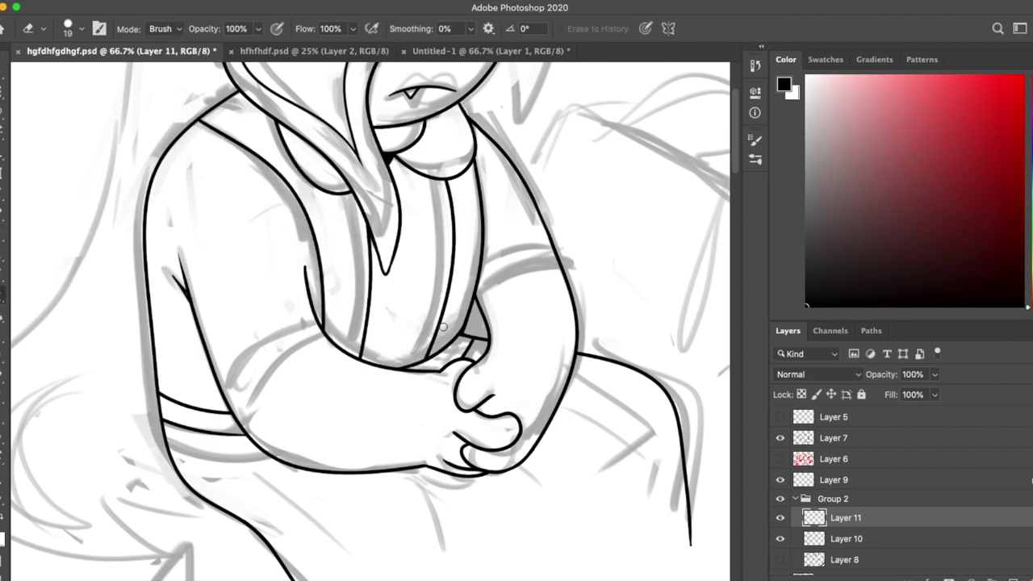
Step: Ink the cuff lines across both sleeves, erase the overlaps and merge the layer down
key(alt+bracketleft)
key(b)
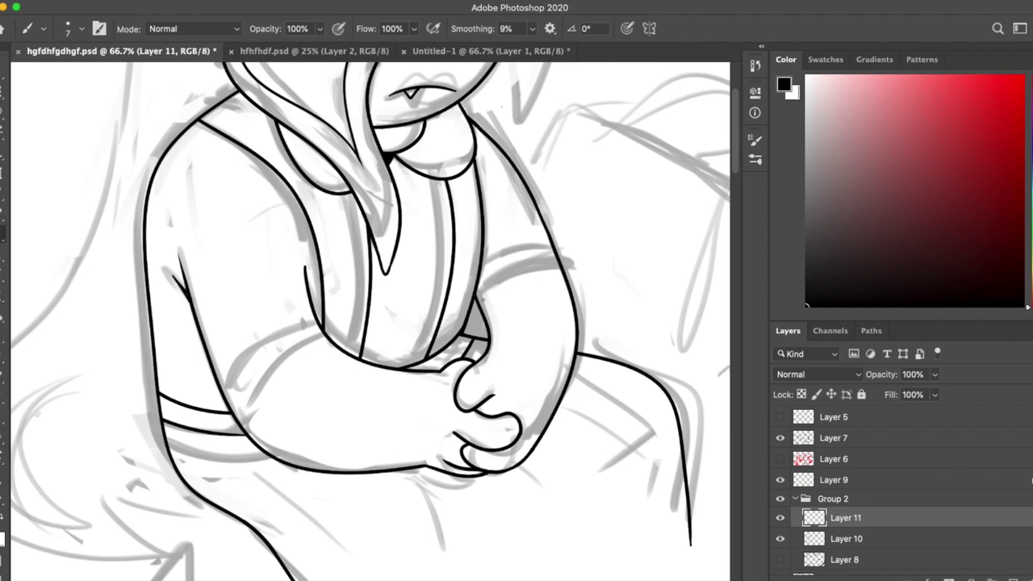
drag(221, 405, 489, 337)
key(e)
key(super+e)
key(b)
mouse_move(476, 301)
mouse_down()
mouse_move(572, 301)
mouse_move(575, 315)
mouse_up()
key(e)
drag(621, 444, 611, 517)
Step: Ink the near horn with its rounded base above the front hair and erase the stray end at the base
scroll(610, 518, up, 5)
key(b)
mouse_move(276, 404)
mouse_down()
mouse_move(257, 161)
mouse_move(309, 355)
mouse_move(260, 408)
mouse_up()
key(e)
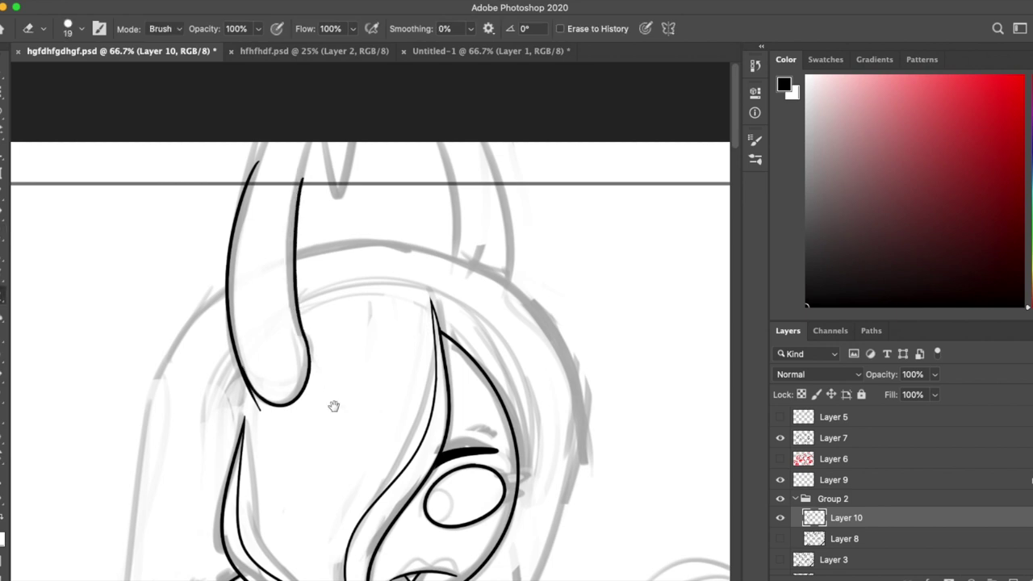
scroll(334, 406, down, 3)
scroll(334, 406, right, 3)
key(b)
drag(164, 277, 179, 314)
scroll(465, 274, up, 2)
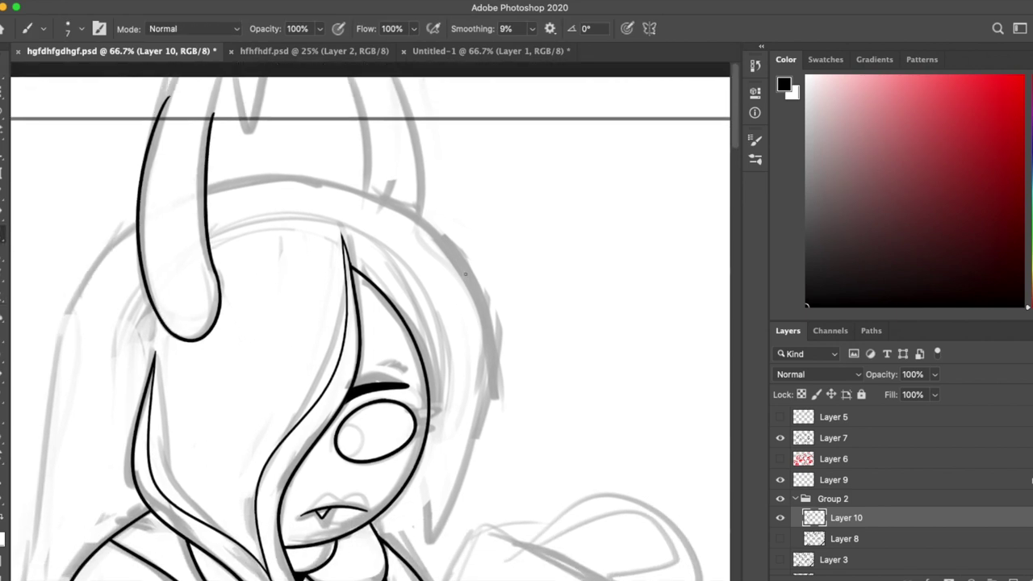
Step: Erase and re-ink the near horn's inner edge as one smooth line
key(e)
drag(212, 113, 214, 275)
key(b)
drag(210, 105, 215, 278)
Step: Ink the outer hair contour on a new layer, from the near horn over the head to the pointed lock beside the face
key(ctrl+alt+shift+n)
drag(191, 191, 443, 541)
scroll(442, 553, down, 2)
scroll(442, 553, right, 1)
key(ctrl+z)
drag(158, 124, 395, 488)
scroll(390, 409, down, 2)
Step: Ink the pointed side lock's inner edge from its tip up to the cheek and merge the layer down
key(e)
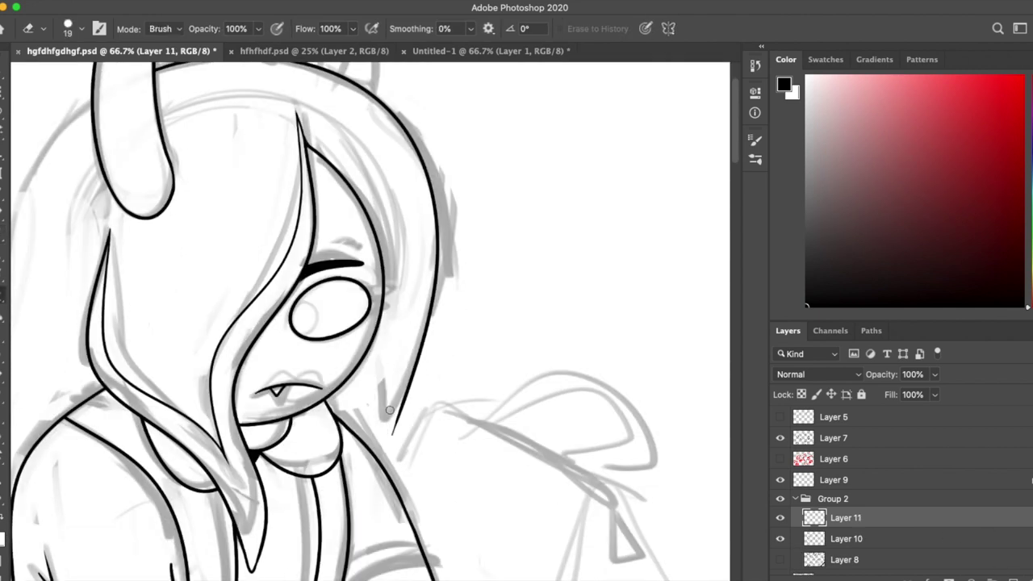
key(b)
key(e)
key(b)
key(Delete)
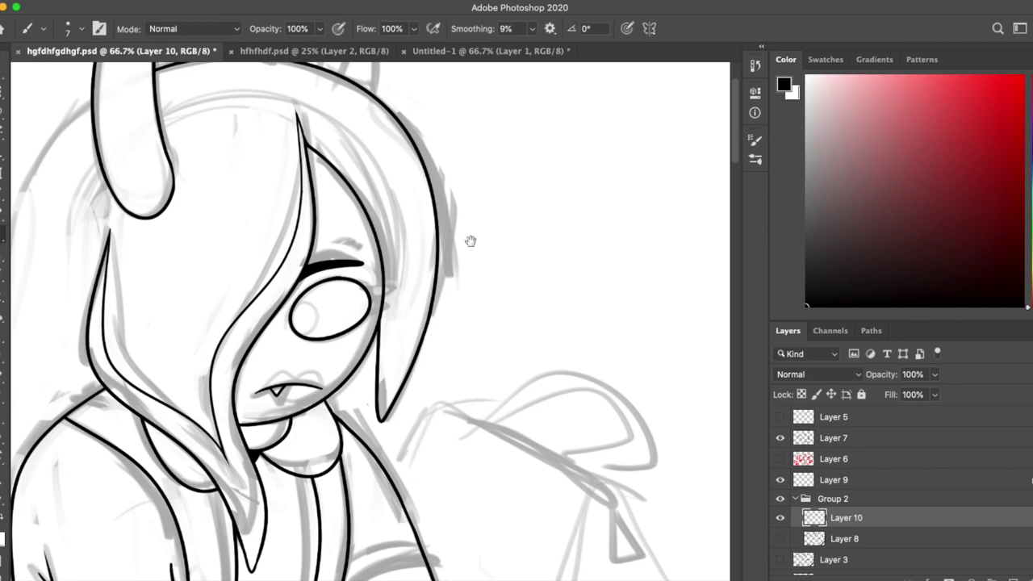
Step: Ink the far horn above the head and check the line art against the whole illustration
scroll(461, 272, up, 8)
drag(347, 189, 355, 278)
scroll(369, 323, down, 10)
key(e)
scroll(370, 323, up, 2)
key(b)
scroll(370, 323, down, 3)
scroll(370, 323, up, 4)
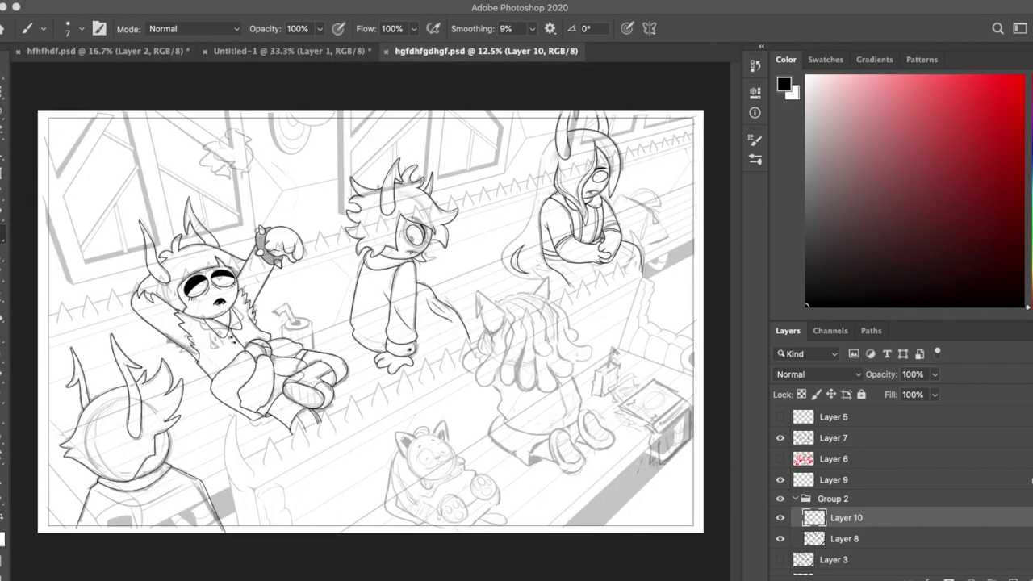
Step: Ink the long-haired character's back hair contour on a new layer, from the shoulder down around the curved lower end
key(ctrl+plus)
key(ctrl+plus)
key(ctrl+plus)
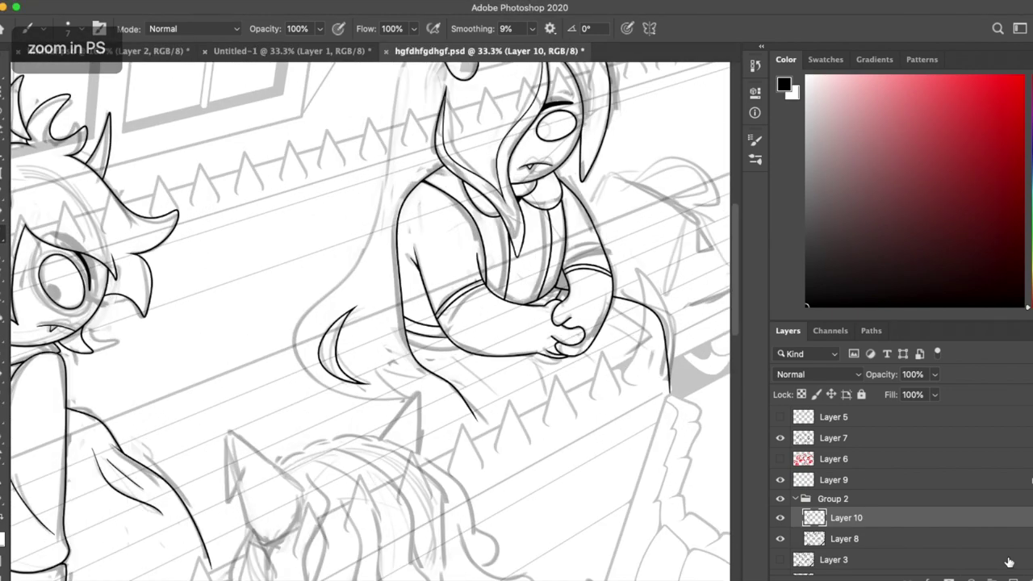
key(ctrl+shift+alt+n)
key(ctrl+minus)
key(ctrl+plus)
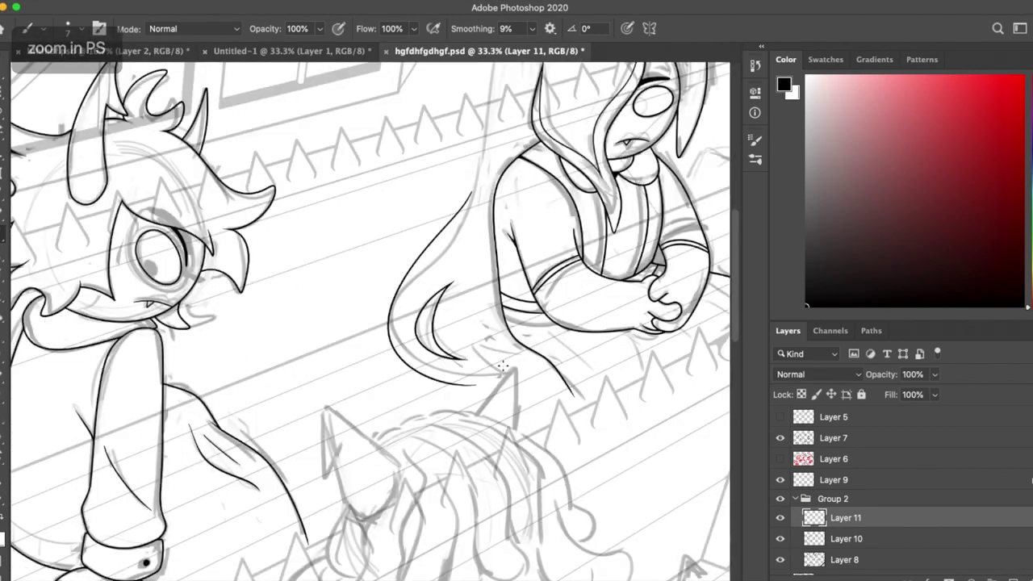
Step: Ink the thin curved clothing folds below the long-haired character's clasped hands and across the knee
key(ctrl+plus)
scroll(419, 497, down, 3)
key(e)
key(b)
scroll(560, 282, right, 5)
scroll(560, 283, down, 2)
drag(443, 362, 508, 427)
drag(435, 390, 488, 443)
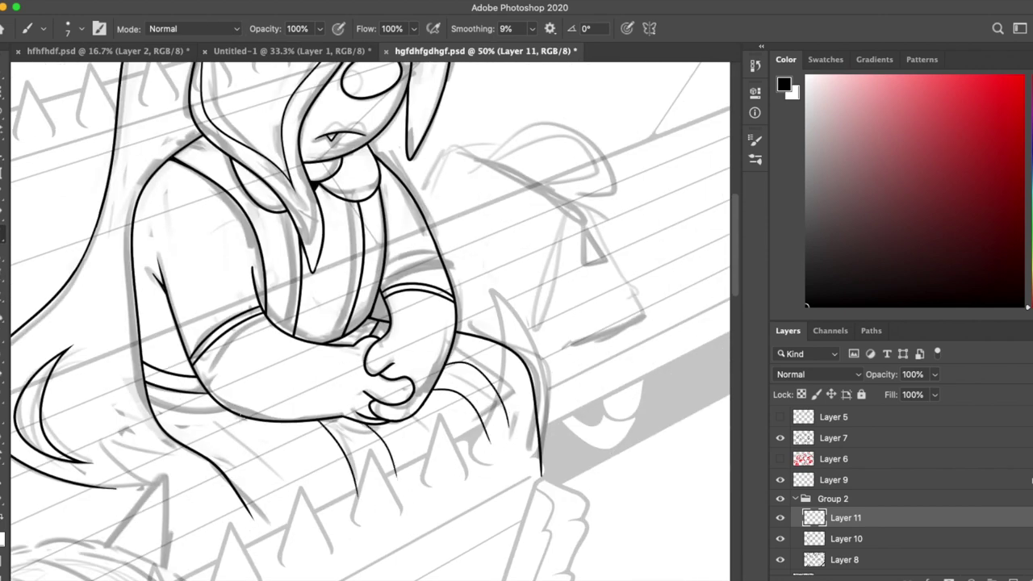
Step: Ink the drink can with its bent straw beside the reclining character, merging the inked layers down
scroll(578, 295, down, 3)
key(e)
key(b)
scroll(579, 295, right, 5)
key(ctrl+e)
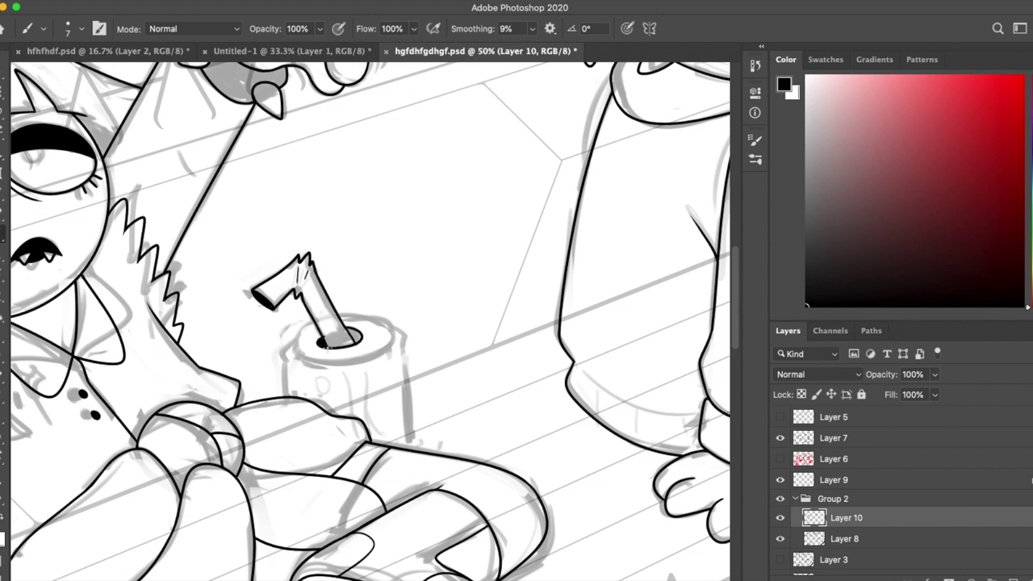
drag(368, 336, 394, 332)
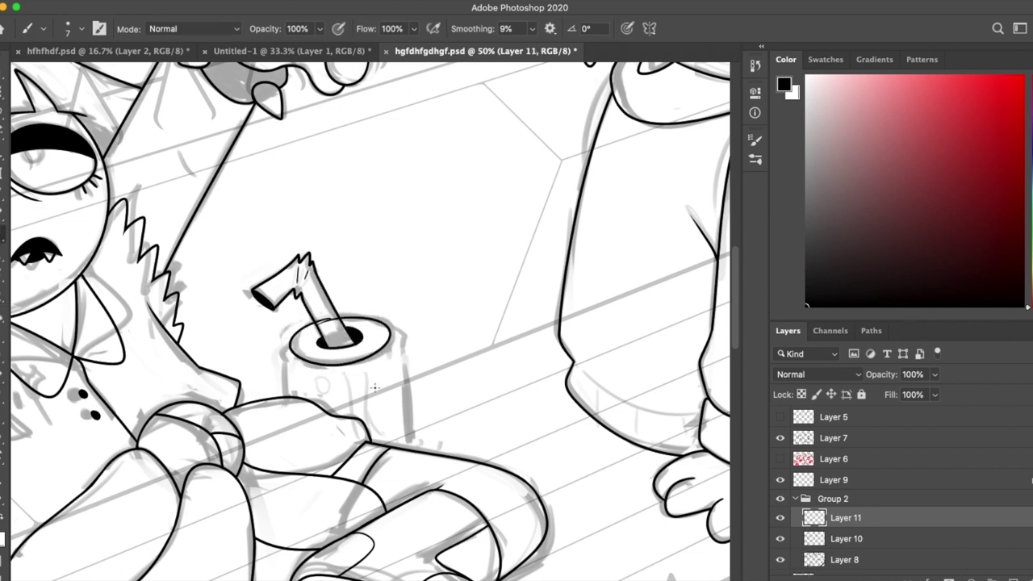
key(ctrl+e)
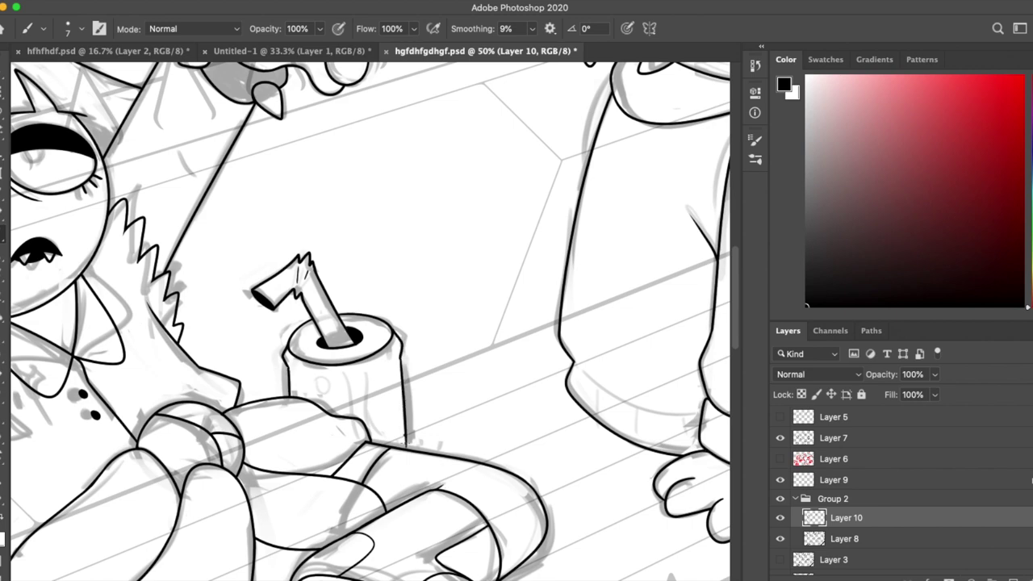
Step: Ink a circle with a small hexagonal nut inside it over the splatter sketch on the wall
scroll(239, 176, up, 10)
key(e)
key(b)
key(super+plus)
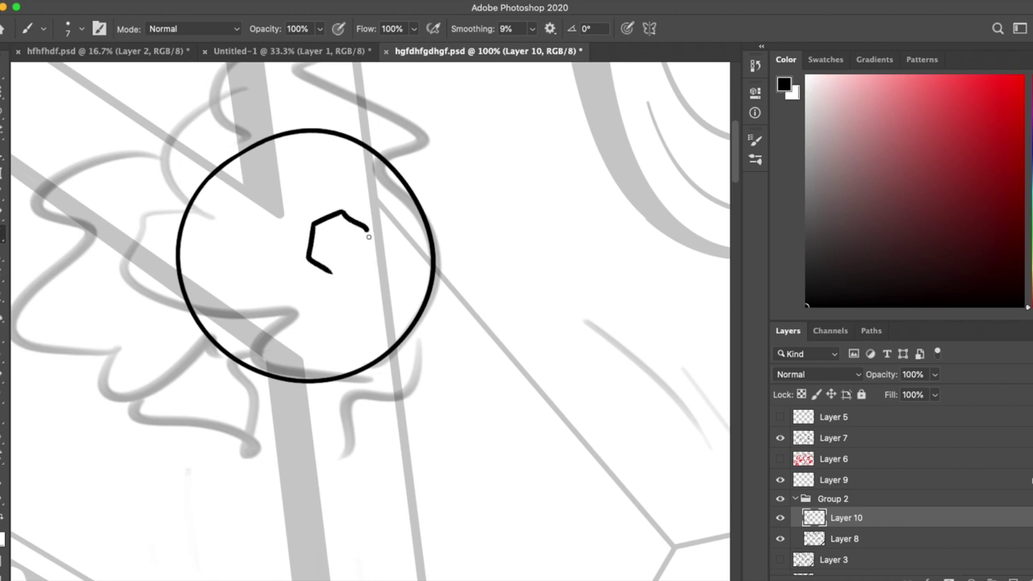
drag(331, 233, 323, 253)
key(e)
key(b)
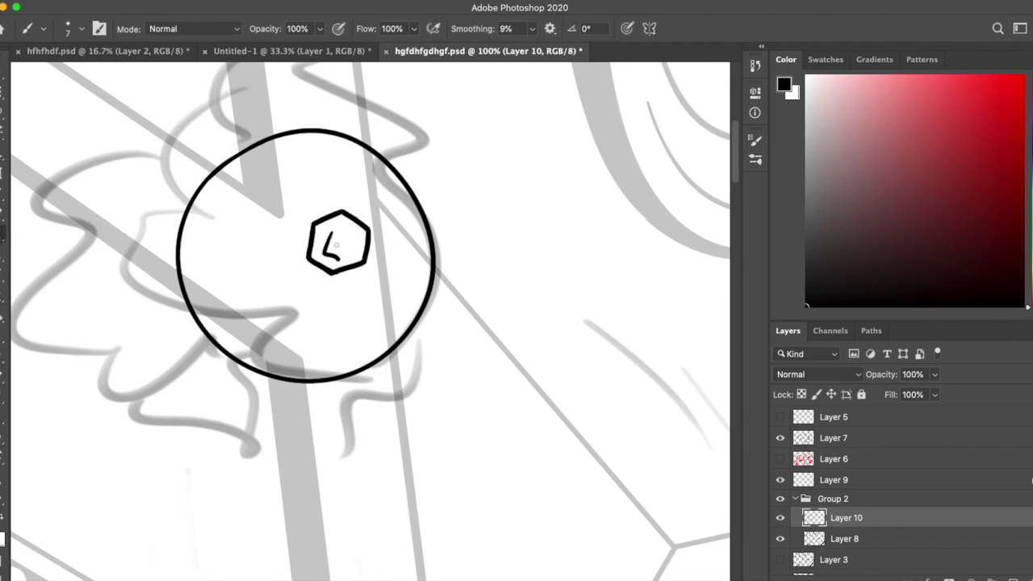
Step: Redo the nut's inner hexagon with a thick lower edge and ink a curved seam across the circle on both sides
key(ctrl+z)
key(e)
key(b)
drag(354, 257, 367, 251)
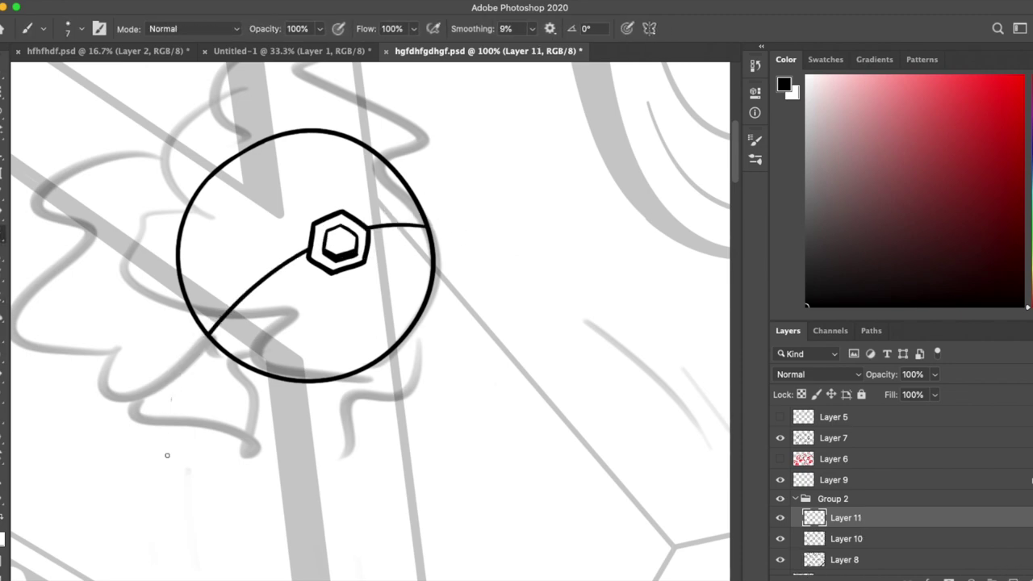
key(b)
key(e)
key(b)
Step: Ink the middle character's lower body contour on both sides of the lowered hand
scroll(212, 188, right, 2)
key(r)
key(ctrl+0)
scroll(279, 364, up, 4)
key(e)
key(ctrl+shift+alt+n)
scroll(279, 364, down, 3)
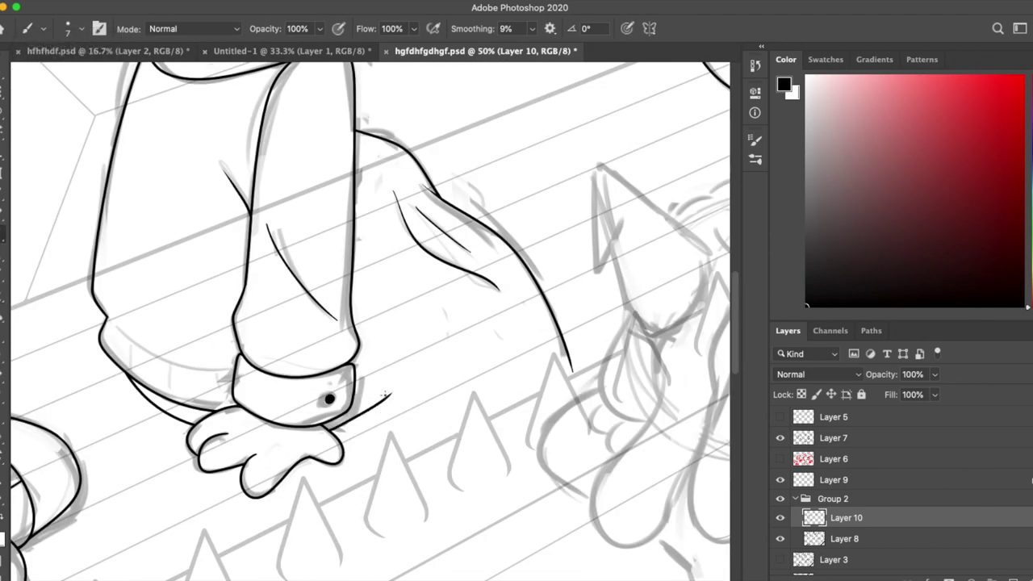
key(e)
key(b)
Step: Hide Layer 8 and ink the curly-haired character's near ear and the upper edges of the first lock below it
scroll(371, 323, up, 5)
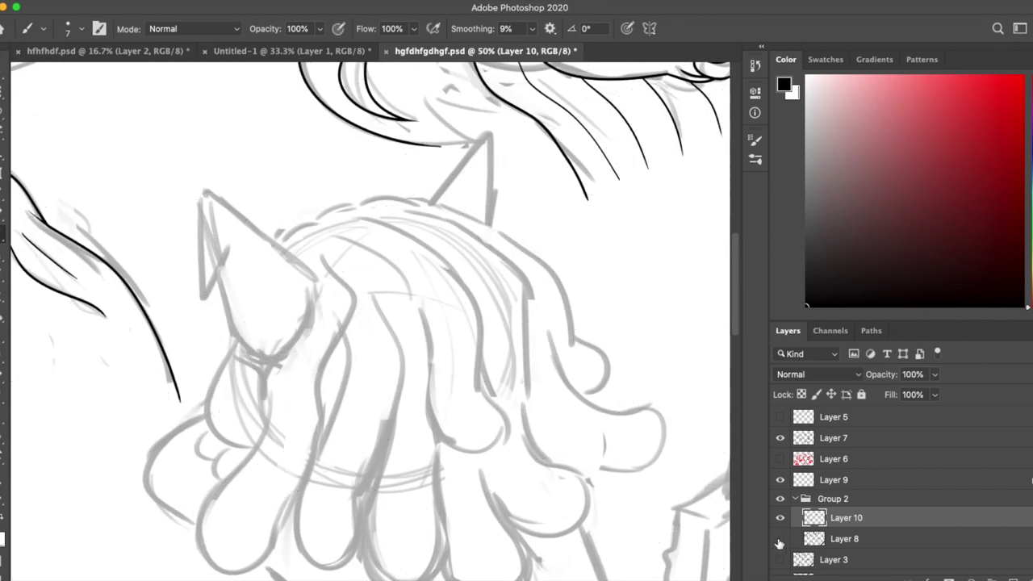
key(e)
key(b)
drag(310, 290, 263, 431)
drag(311, 278, 234, 339)
drag(347, 322, 319, 464)
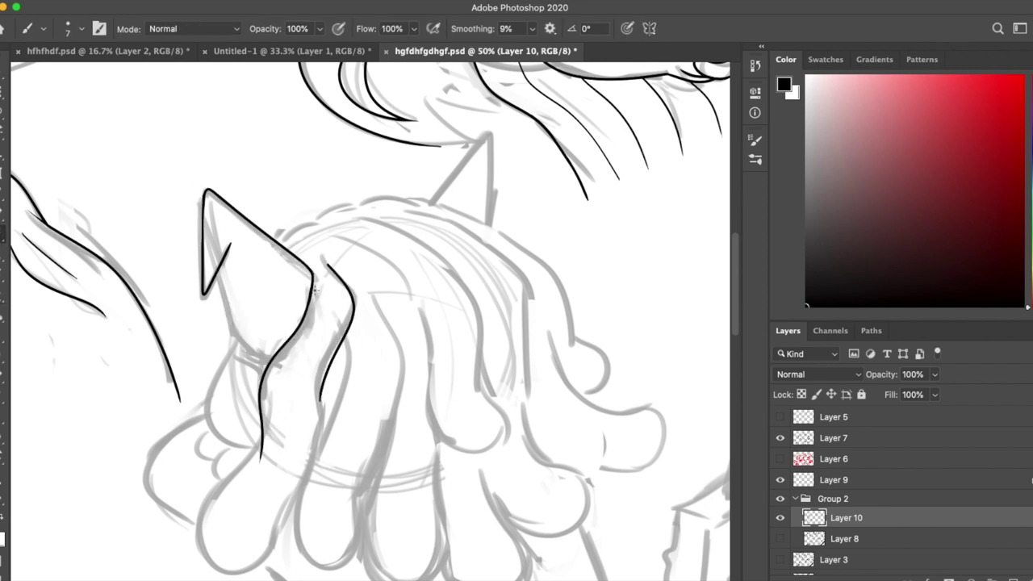
Step: Close the ear's lower edge and ink the first hanging lock down to its rounded end, correcting its overlapping strokes
scroll(312, 443, down, 2)
drag(247, 395, 286, 409)
key(super+z)
key(super+z)
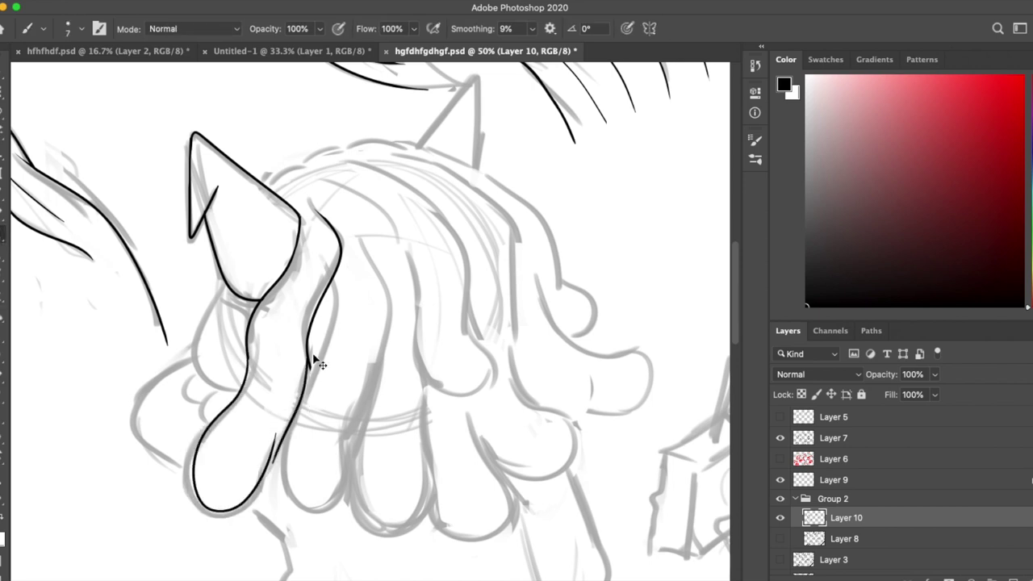
scroll(320, 365, down, 5)
key(e)
key(b)
key(super+equal)
key(e)
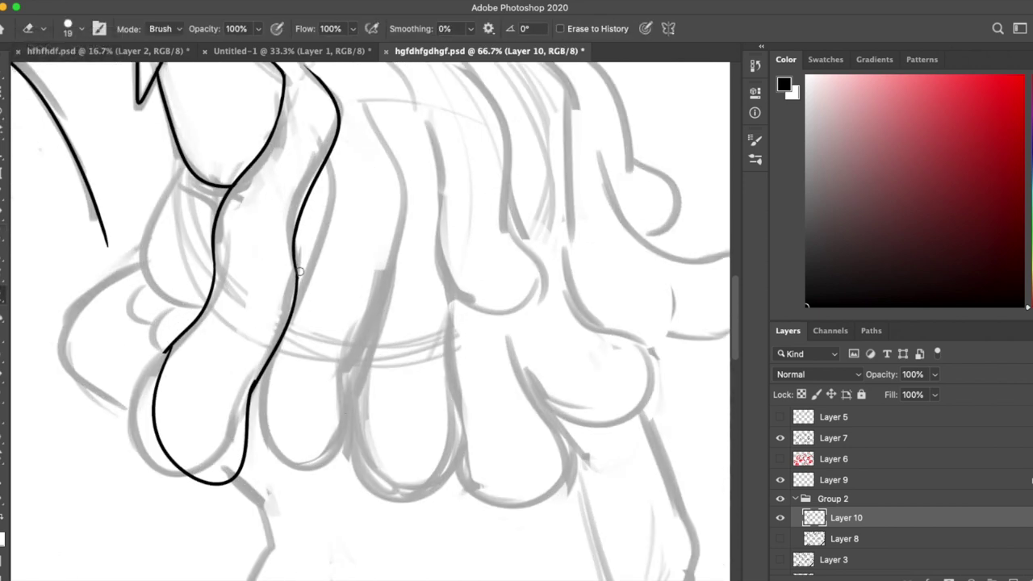
Step: Ink the short rounded side lock behind the first lock, starting at the near ear's base
key(b)
scroll(162, 353, up, 2)
scroll(161, 354, left, 1)
drag(254, 375, 225, 232)
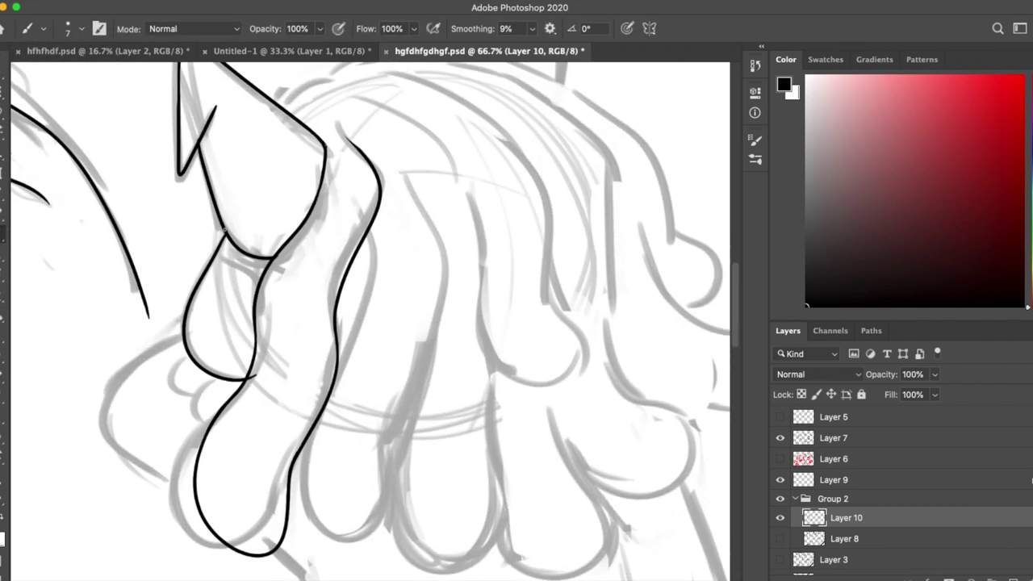
Step: Ink the fingertips under the side lock and the scalloped hair contour over the top of the head
key(e)
key(b)
key(e)
key(b)
scroll(562, 304, up, 3)
scroll(563, 304, down, 4)
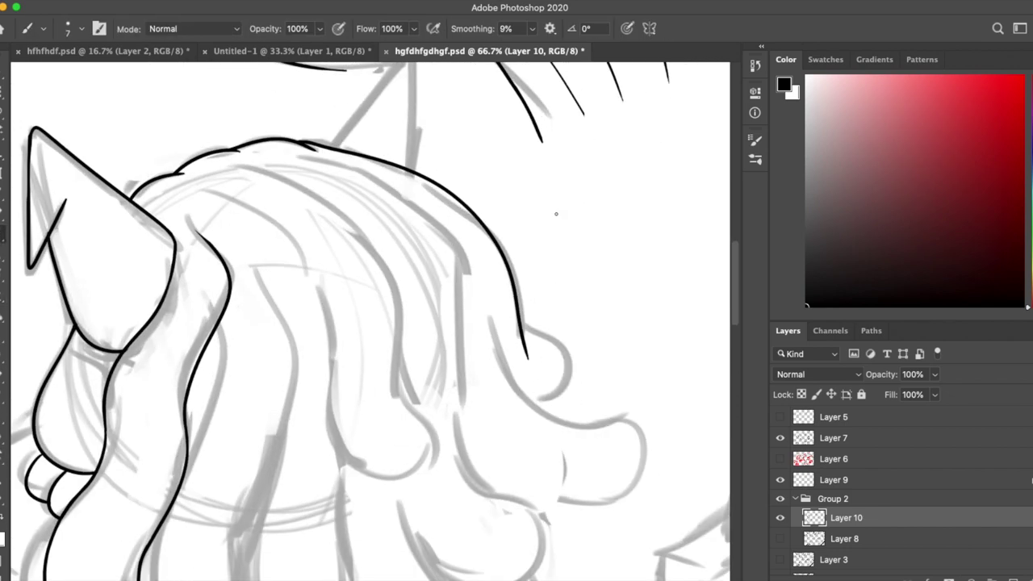
Step: Ink the long wavy locks falling from the crown, including the second hanging lock and the rounded middle lock
drag(208, 157, 438, 407)
drag(235, 137, 431, 378)
key(e)
key(b)
drag(306, 126, 530, 469)
drag(546, 507, 539, 392)
drag(238, 113, 144, 399)
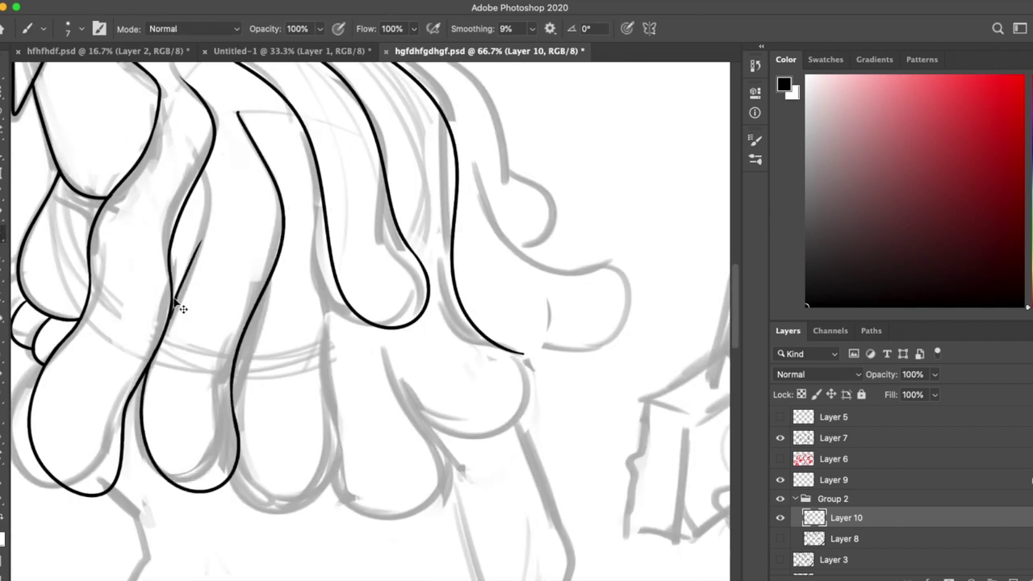
Step: Erase the overlapping ends around the second lock and ink the third hanging lock beside it
key(e)
drag(202, 240, 184, 284)
drag(240, 112, 247, 134)
key(b)
drag(498, 168, 486, 159)
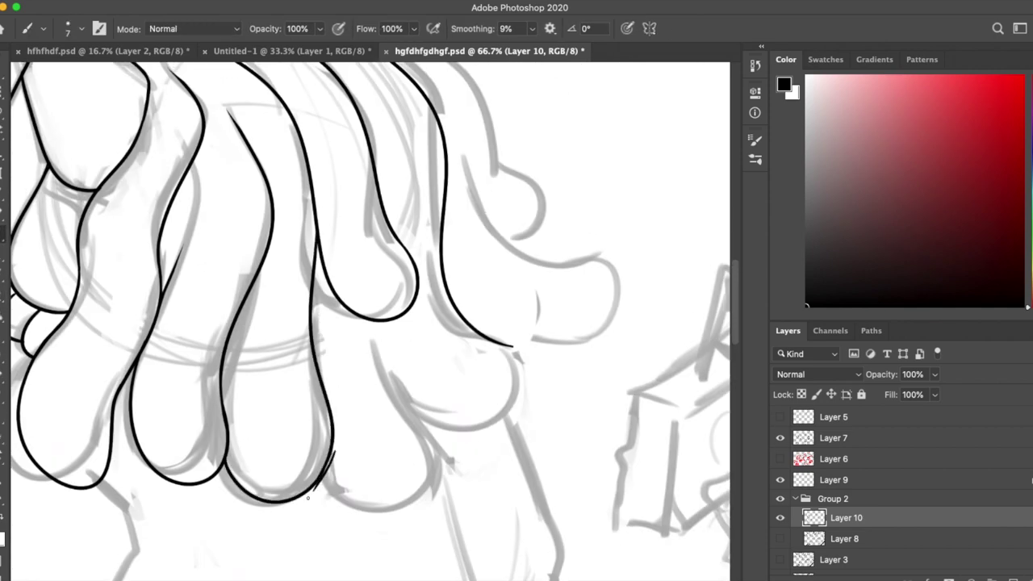
Step: Redo the third lock's rounded end, ink the fourth hanging lock and erase its overshooting strokes
key(ctrl+z)
mouse_move(373, 322)
mouse_down()
mouse_move(436, 452)
mouse_move(327, 478)
mouse_up()
key(e)
drag(435, 423, 434, 456)
key(b)
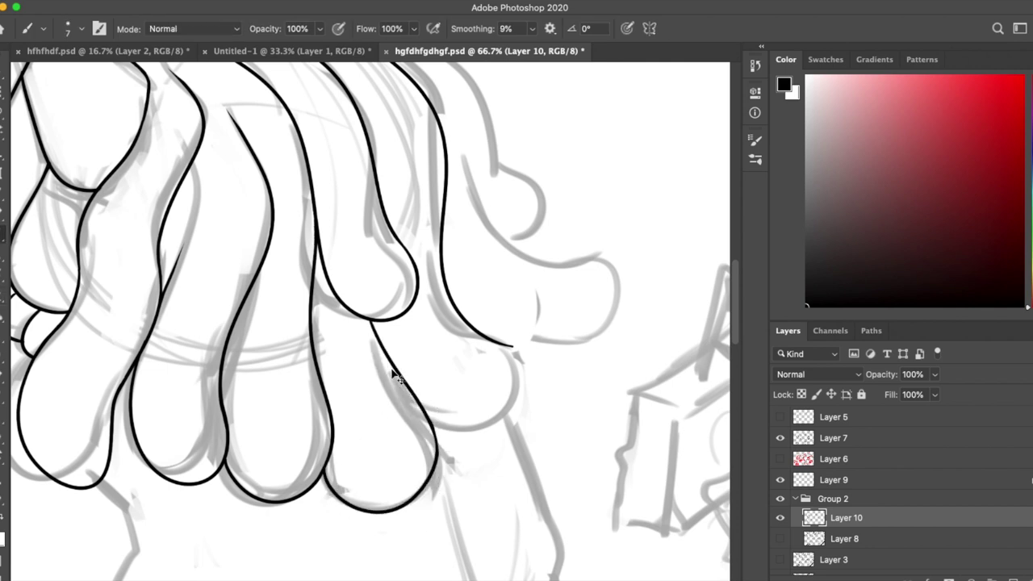
Step: Rotate the canvas and ink the rounded lock behind the fourth hanging lock as a smooth curve
key(ctrl+z)
key(e)
key(r)
mouse_move(485, 393)
mouse_down()
mouse_move(439, 402)
mouse_move(484, 339)
mouse_up()
key(b)
key(e)
key(b)
mouse_move(408, 254)
mouse_down()
mouse_move(557, 367)
mouse_move(436, 415)
mouse_move(594, 472)
mouse_up()
Step: Ink the far side's long outward-curling lock on a new layer and turn the canvas back to work on the outer contour
key(ctrl+shift+alt+n)
key(r)
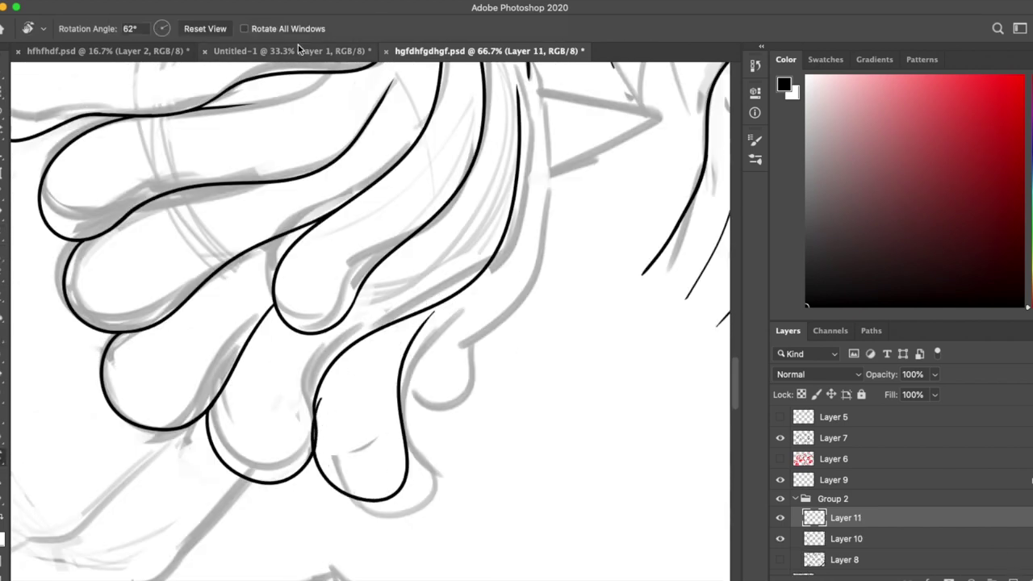
key(Escape)
key(e)
key(b)
key(r)
drag(525, 249, 452, 323)
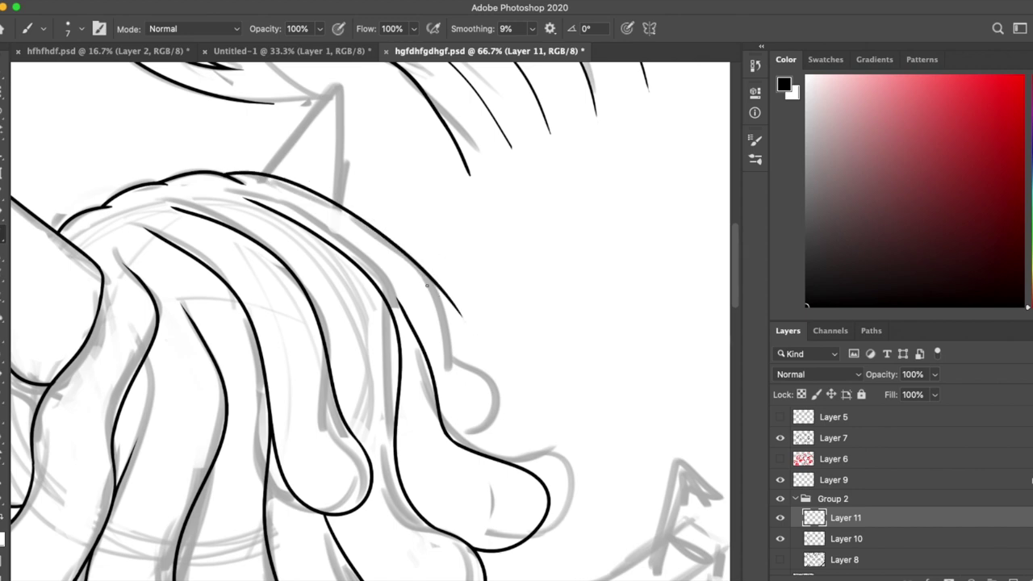
Step: Ink the outermost hair contour with its small rounded curl, and the pointed far ear above it
key(w)
click(443, 329)
key(ctrl+d)
key(b)
mouse_move(399, 205)
mouse_down()
mouse_move(419, 274)
mouse_move(476, 339)
mouse_move(423, 367)
mouse_up()
key(e)
key(b)
scroll(272, 248, up, 5)
drag(336, 175, 344, 287)
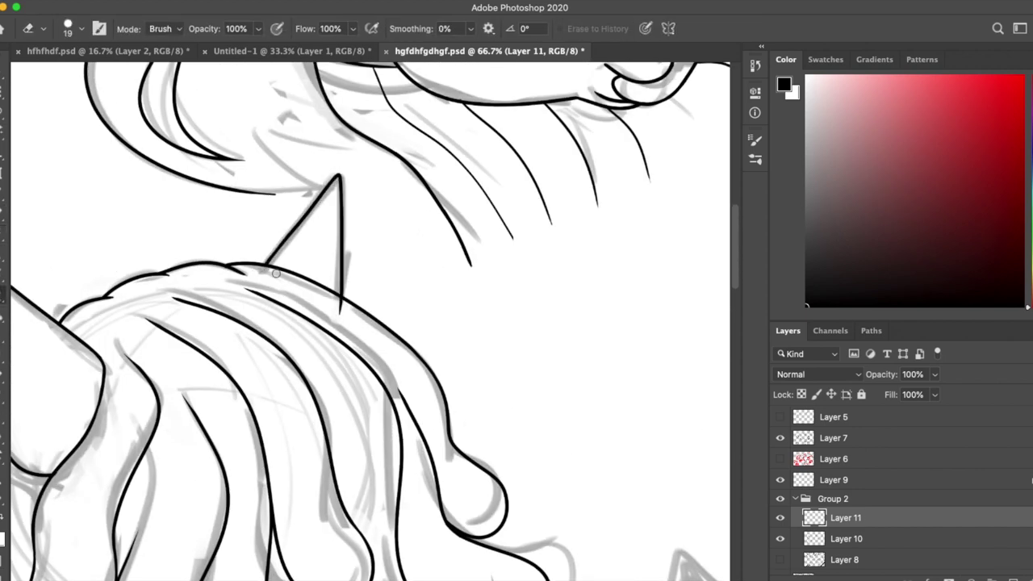
Step: Ink both sides of the curly-haired character's torso below the hanging locks
scroll(570, 364, down, 5)
scroll(484, 363, up, 2)
drag(241, 148, 249, 334)
mouse_move(311, 370)
mouse_down()
mouse_move(349, 413)
mouse_move(327, 322)
mouse_up()
scroll(519, 200, right, 6)
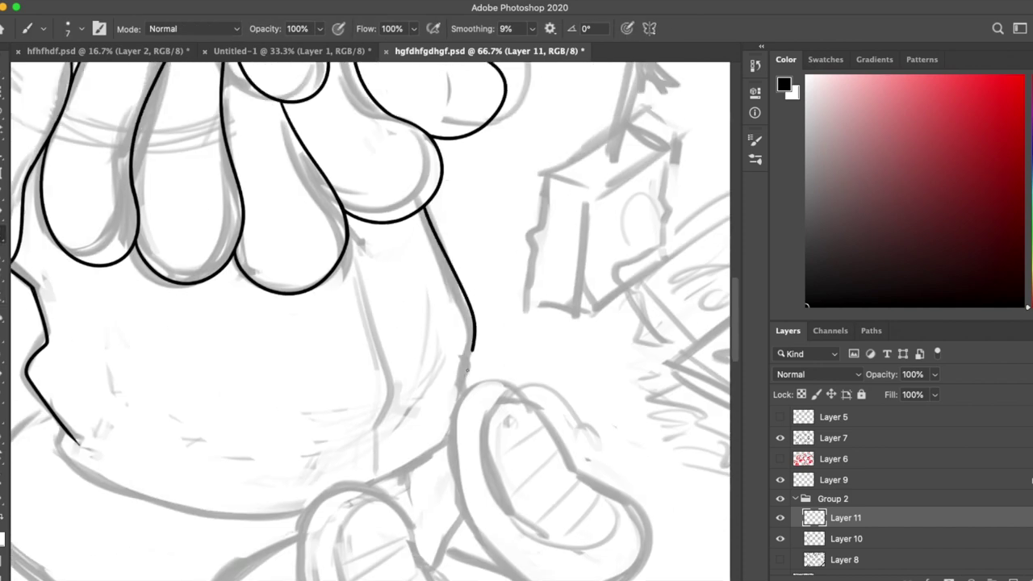
Step: Ink the curved hem along the bottom of the curly-haired character's top, with a thin fold line above it
scroll(466, 399, down, 2)
drag(116, 348, 519, 355)
key(super+z)
key(e)
key(b)
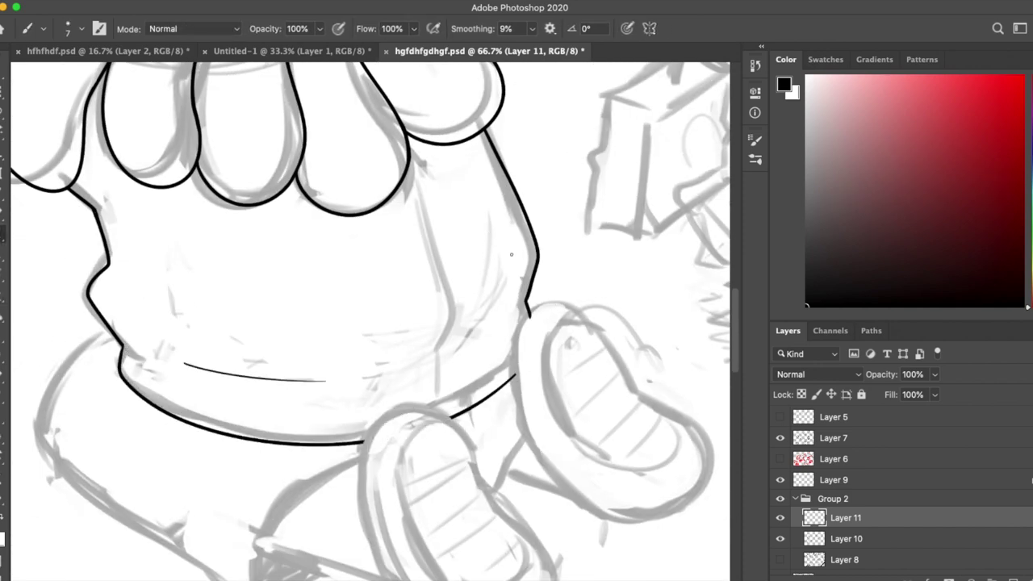
Step: Check the line art across the whole illustration, toggling Layer 7's visibility
key(super+minus)
key(super+minus)
key(super+minus)
key(super+minus)
key(super+minus)
click(780, 438)
Step: Merge the new line layer down and ink the upper eyelid above the long-haired character's visible eye
key(super+plus)
key(super+plus)
key(super+plus)
key(super+plus)
scroll(408, 295, right, 4)
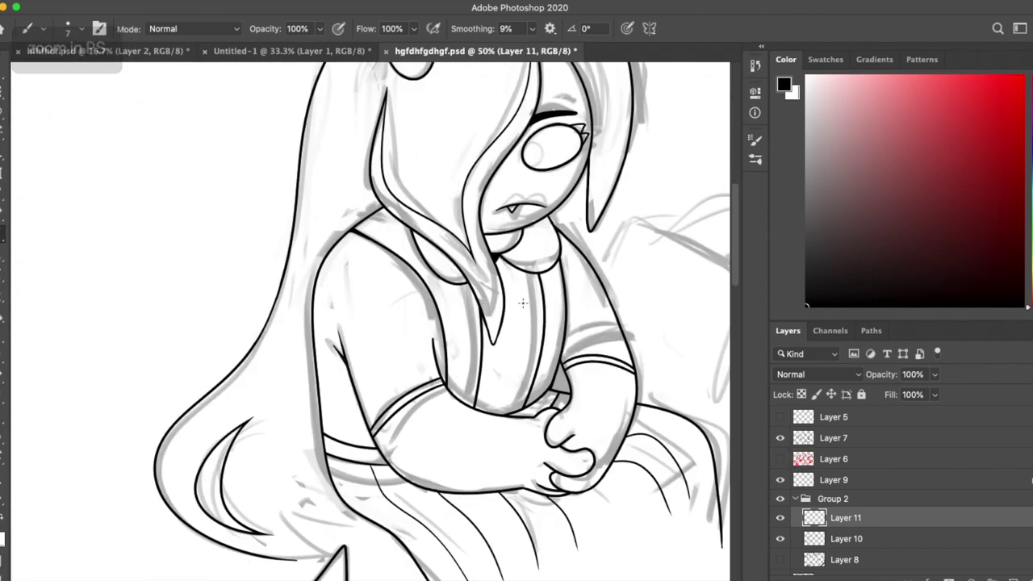
scroll(492, 197, up, 3)
key(super+e)
key(e)
key(b)
drag(482, 194, 528, 202)
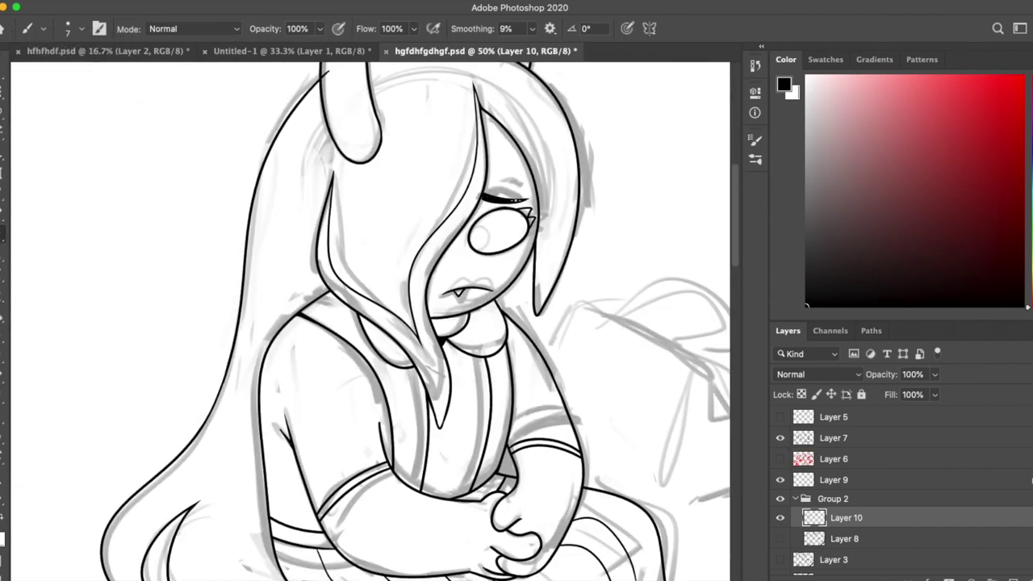
Step: Ink the kneeling curly-haired character's near shoe with its outer outline, inner sole and tread lines
scroll(493, 198, down, 10)
key(super+plus)
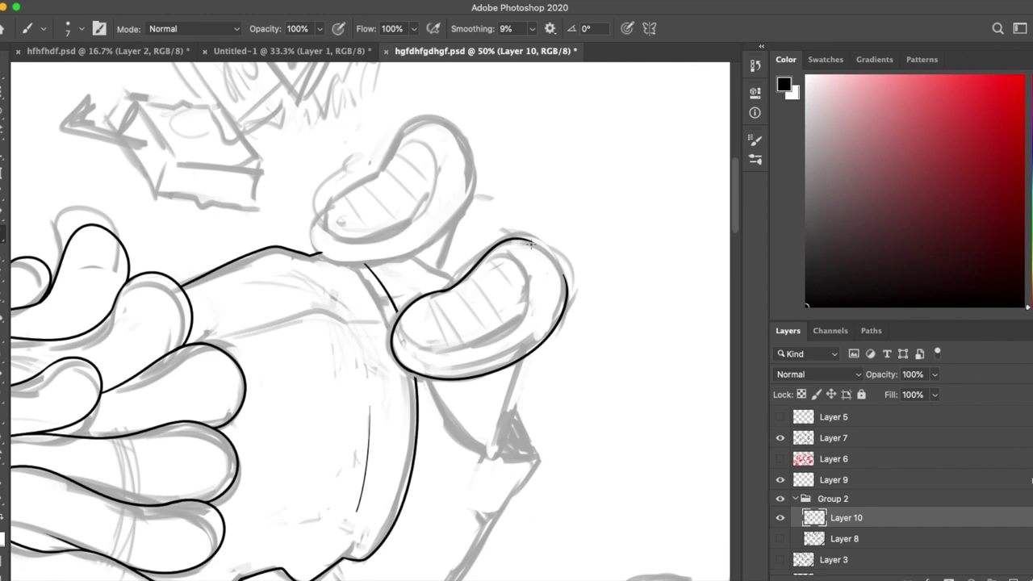
key(e)
key(b)
mouse_move(388, 232)
mouse_down()
mouse_move(462, 371)
mouse_move(470, 331)
mouse_move(381, 330)
mouse_up()
drag(444, 325, 400, 365)
drag(456, 335, 426, 377)
Step: Ink the folded near leg's contours around the shoe and hem, erasing the strokes that overshoot at the corner
drag(315, 260, 205, 397)
key(e)
scroll(404, 323, up, 3)
key(b)
drag(69, 283, 332, 476)
key(e)
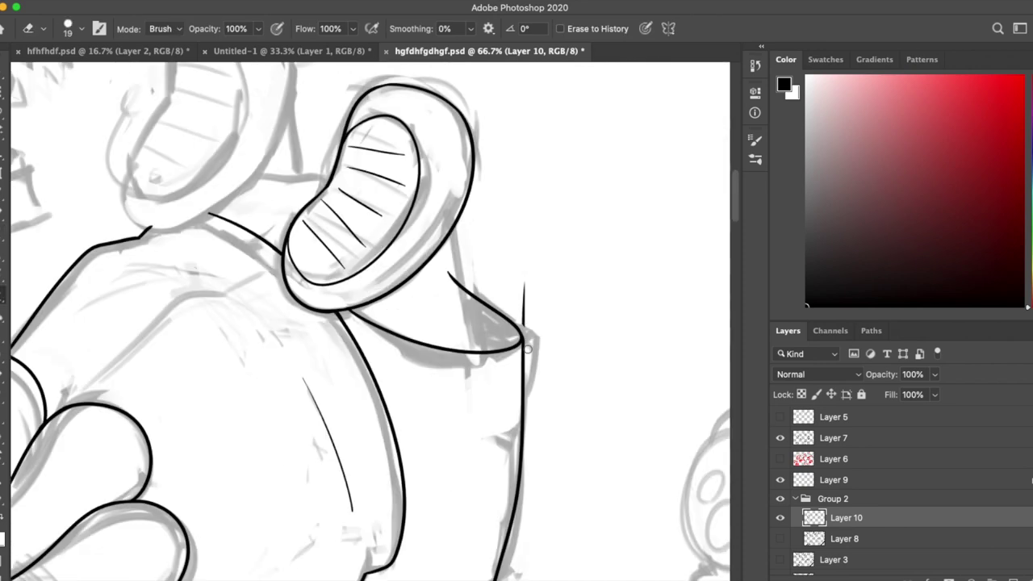
key(b)
key(r)
key(e)
mouse_move(266, 347)
mouse_down()
mouse_move(317, 400)
mouse_move(547, 422)
mouse_move(460, 419)
mouse_move(339, 484)
mouse_up()
Step: Ink the outer outline of the kneeling character's far shoe, redrawing the first stroke and cleaning up the overlaps
key(r)
key(b)
mouse_move(297, 288)
mouse_down()
mouse_move(404, 492)
mouse_move(476, 436)
mouse_up()
key(ctrl+z)
drag(345, 300, 482, 424)
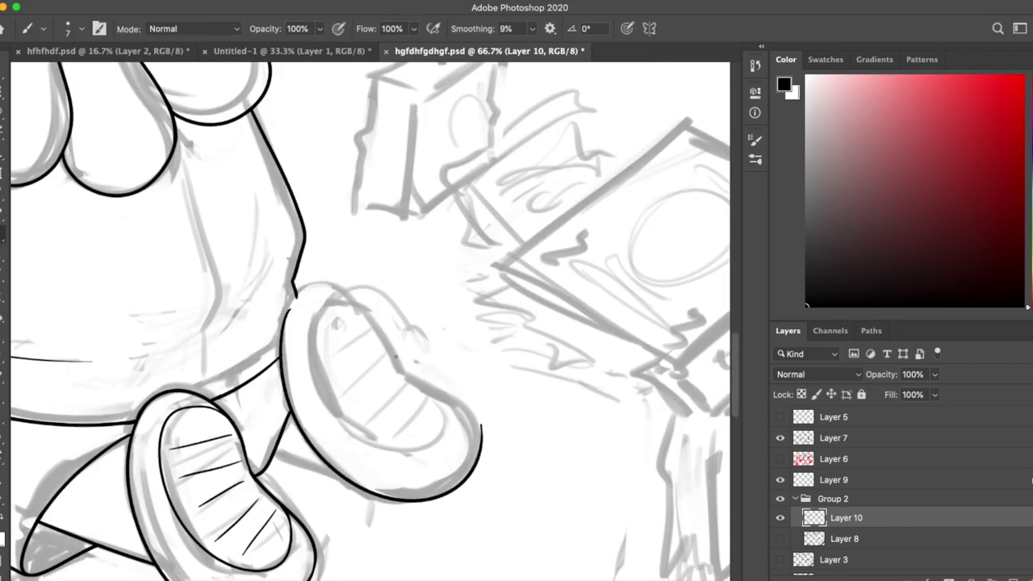
key(e)
drag(399, 367, 277, 331)
key(b)
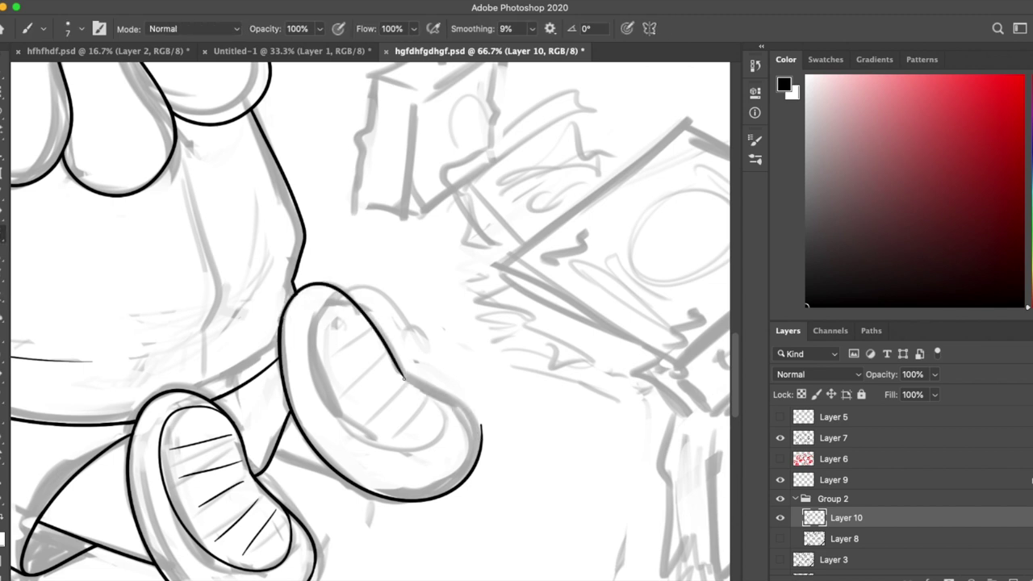
Step: Close the far shoe's outer outline and ink its inner sole shape with tread lines
key(e)
key(b)
mouse_move(322, 313)
mouse_down()
mouse_move(447, 413)
mouse_move(466, 356)
mouse_up()
key(e)
key(b)
drag(335, 248, 349, 258)
key(e)
key(b)
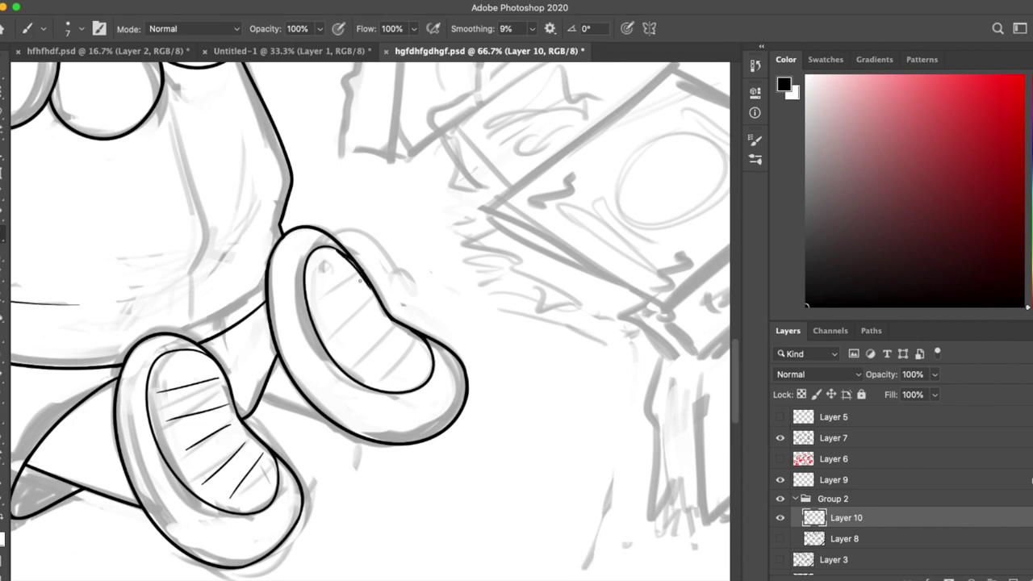
key(e)
key(b)
Step: On a new layer, ink the far leg's contour lines between the two shoes
key(ctrl+shift+alt+n)
scroll(337, 345, down, 3)
scroll(337, 344, left, 3)
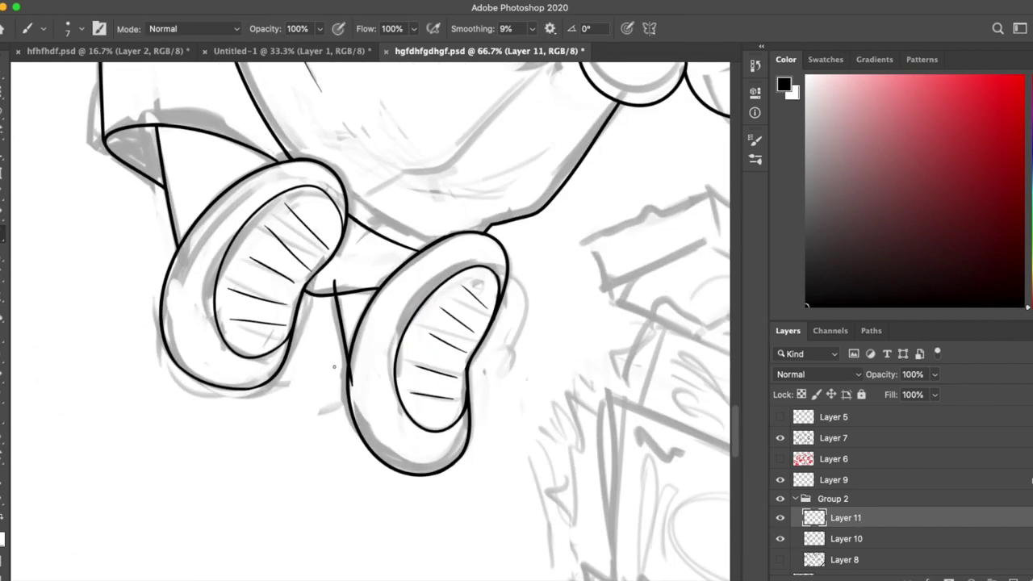
Step: Ink the round outline of the reclining cat character's head and tidy where the stroke closes
key(ctrl+0)
scroll(371, 283, up, 3)
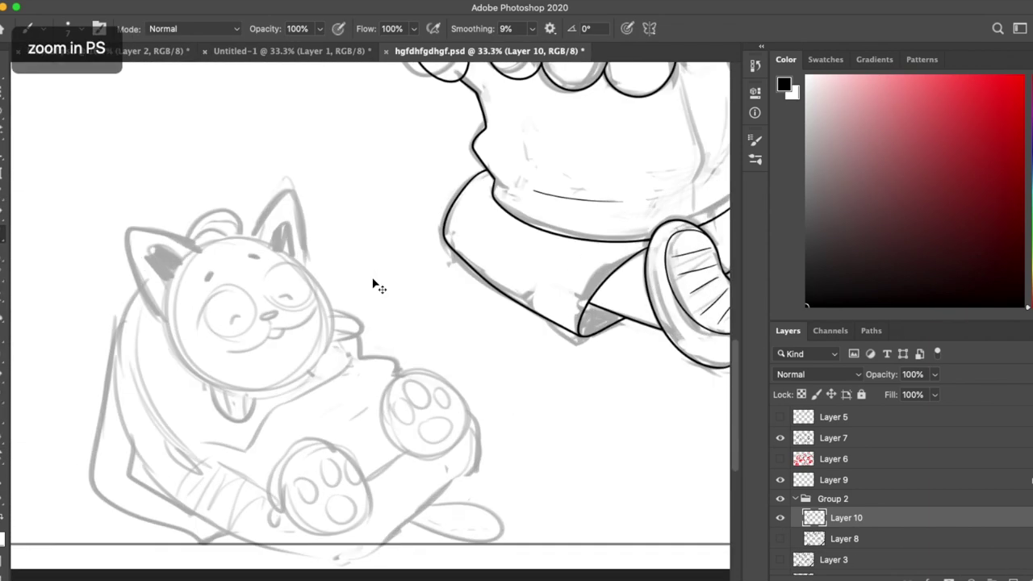
drag(166, 234, 170, 230)
key(ctrl+z)
drag(129, 305, 224, 213)
key(e)
key(b)
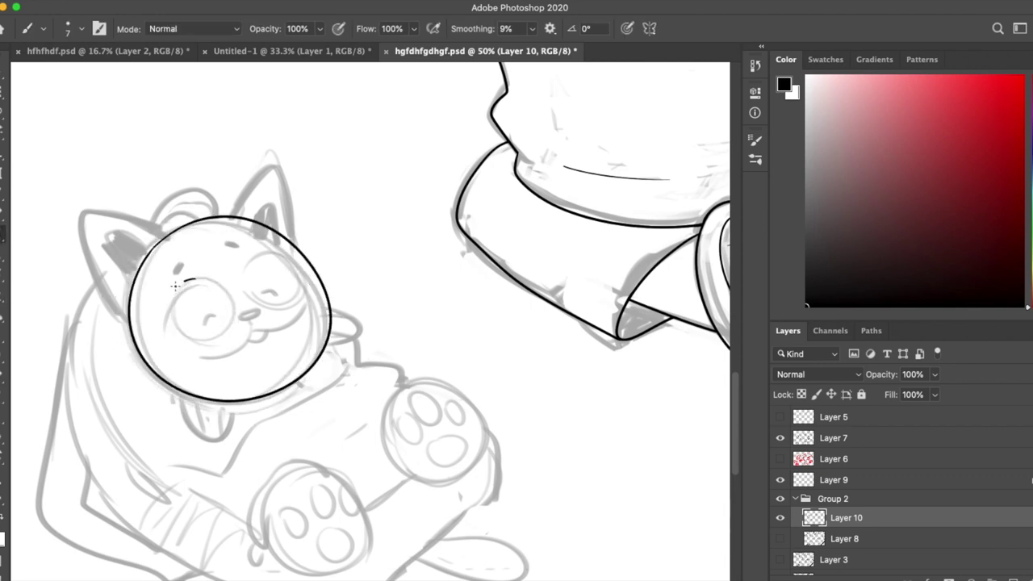
Step: Ink a circle around one of the cat's eyes, duplicate it and transform the copy to fit the other eye
drag(175, 286, 171, 313)
scroll(178, 314, up, 3)
key(e)
key(w)
click(292, 282)
key(ctrl+j)
key(ctrl+t)
key(Return)
Step: Ink the small curved closed-eye lines inside both of the cat's eye circles
mouse_move(267, 339)
mouse_down()
mouse_move(407, 276)
mouse_move(269, 305)
mouse_up()
key(b)
drag(352, 260, 380, 268)
Step: Ink the cat's nose and smiling mouth with the tongue, and add three whisker dots on each cheek
drag(312, 323, 320, 325)
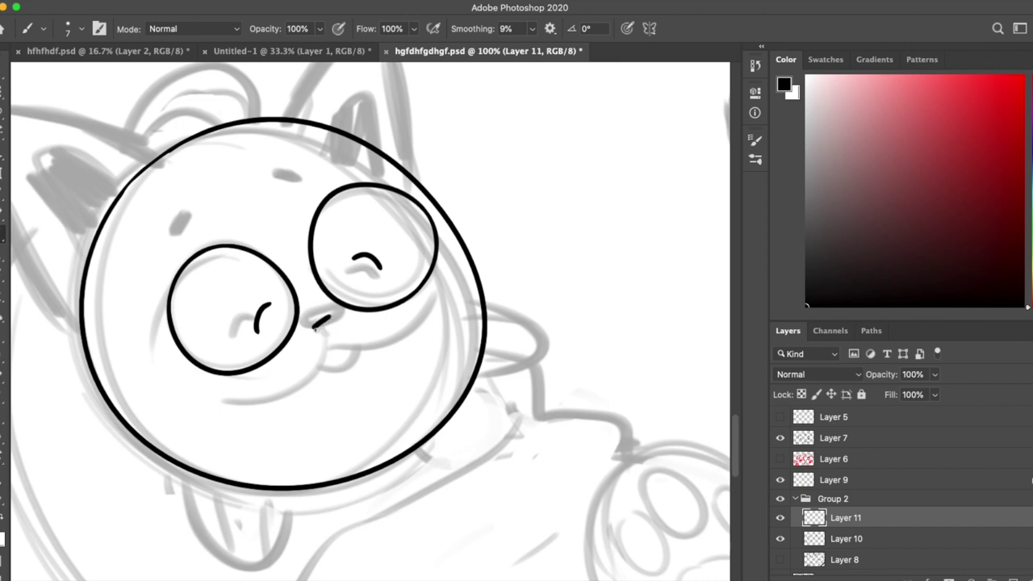
mouse_move(331, 321)
mouse_down()
mouse_move(334, 344)
mouse_move(346, 345)
mouse_move(186, 408)
mouse_up()
key(ctrl+z)
mouse_move(333, 347)
mouse_down()
mouse_move(225, 400)
mouse_move(449, 292)
mouse_move(440, 290)
mouse_up()
key(ctrl+t)
key(Return)
drag(326, 368, 366, 356)
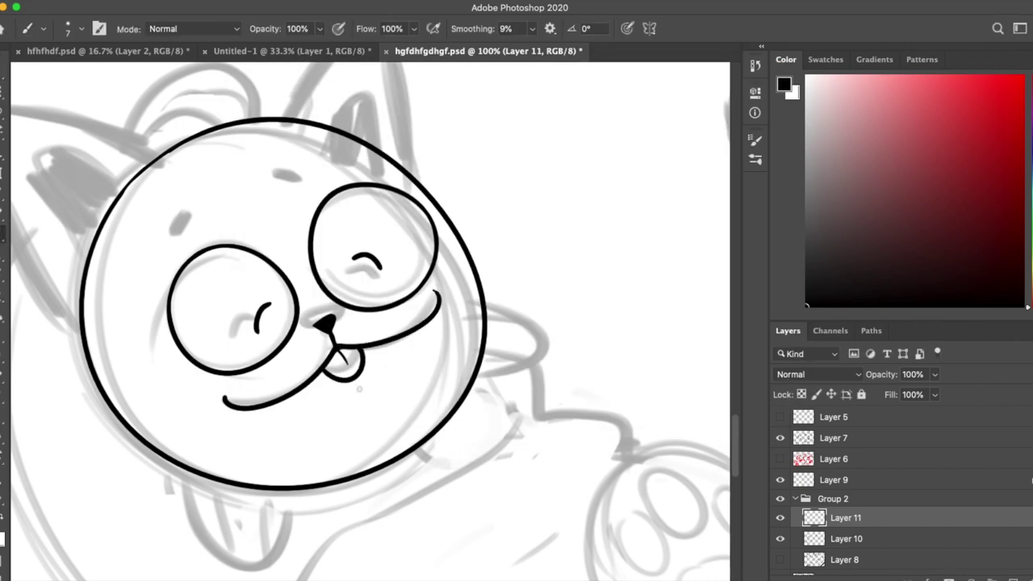
scroll(357, 333, right, 2)
Step: Ink both of the cat's ears with their tapered inner-ear marks, then merge the layer down
scroll(357, 332, left, 5)
drag(301, 234, 214, 435)
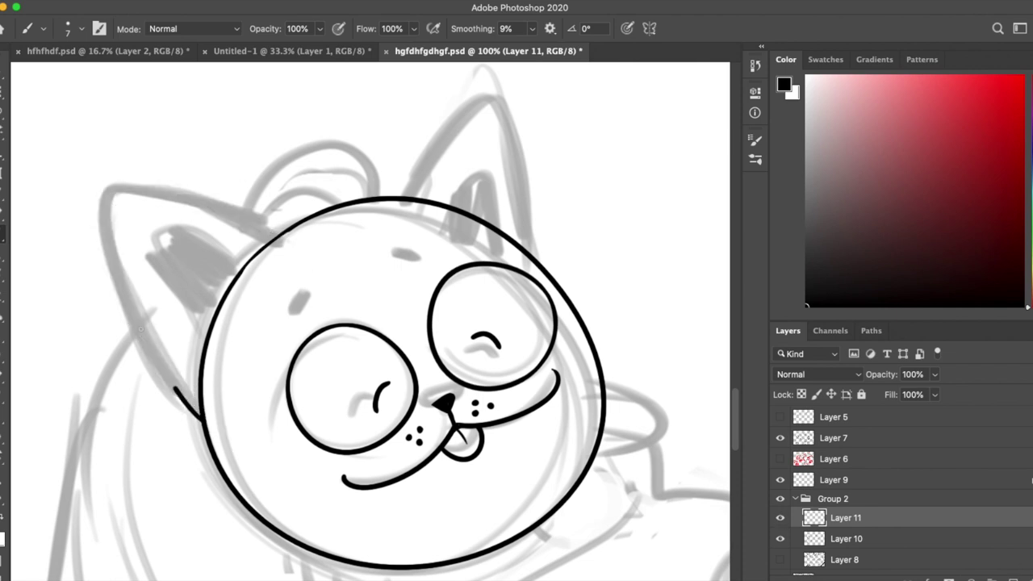
scroll(411, 214, up, 3)
mouse_move(381, 255)
mouse_down()
mouse_move(536, 373)
mouse_move(524, 348)
mouse_up()
key(e)
key(b)
drag(229, 376, 117, 308)
key(e)
key(b)
drag(489, 171, 458, 291)
key(e)
key(b)
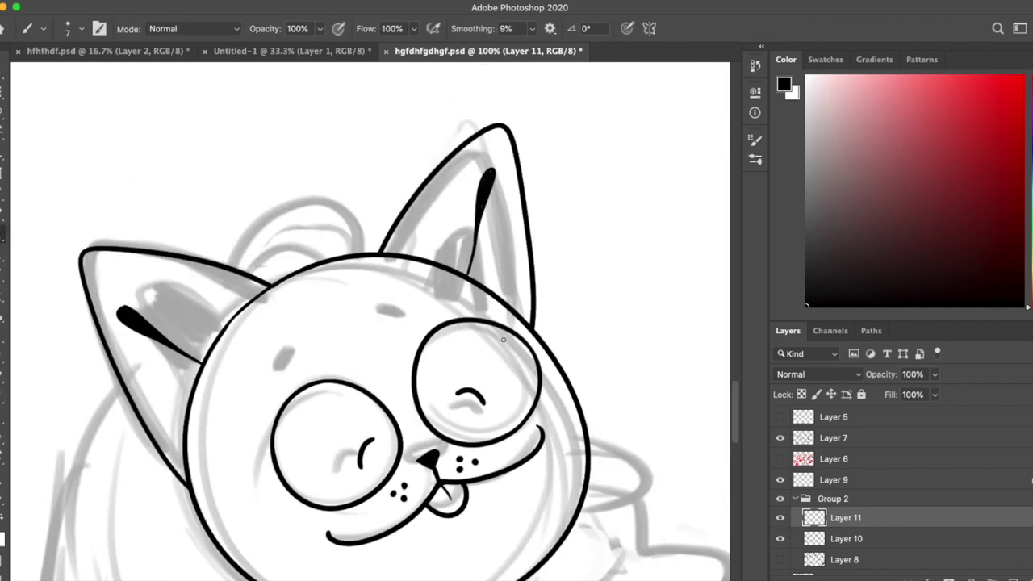
key(ctrl+e)
Step: Ink the oval outline of the cat's near foot, redrawing it until it fits the sketch
scroll(419, 305, down, 10)
drag(326, 291, 419, 452)
key(ctrl+z)
mouse_move(371, 288)
mouse_down()
mouse_move(485, 455)
mouse_move(500, 496)
mouse_up()
key(ctrl+z)
key(Escape)
key(e)
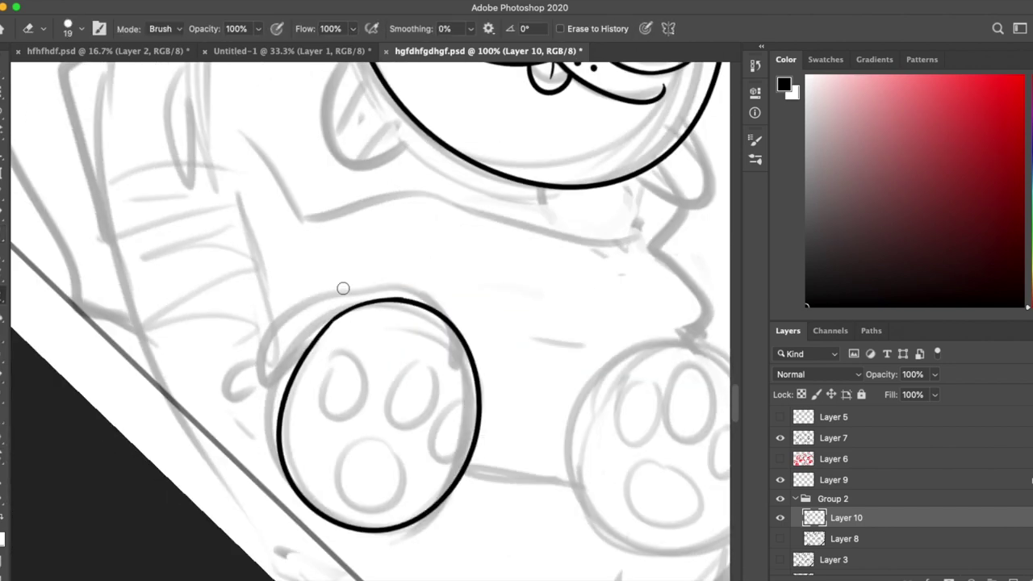
Step: Ink the oval outline of the cat's far foot, undoing the strokes that miss the sketch
key(b)
scroll(387, 307, down, 5)
scroll(387, 307, right, 5)
drag(448, 215, 392, 299)
key(ctrl+z)
mouse_move(408, 223)
mouse_down()
mouse_move(392, 299)
mouse_move(390, 265)
mouse_move(401, 265)
mouse_up()
key(ctrl+z)
key(ctrl+z)
key(ctrl+z)
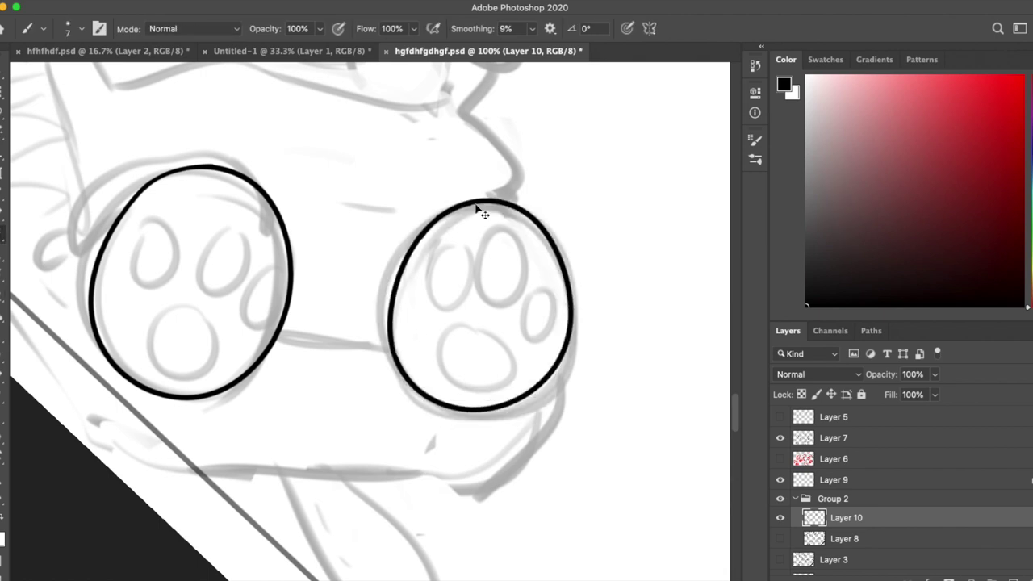
Step: Reshape the far foot's oval by transforming it and shifting its lower half, then close the gaps in the line
key(ctrl+t)
drag(565, 452, 514, 417)
key(Return)
key(r)
drag(452, 363, 185, 25)
key(v)
drag(525, 266, 546, 253)
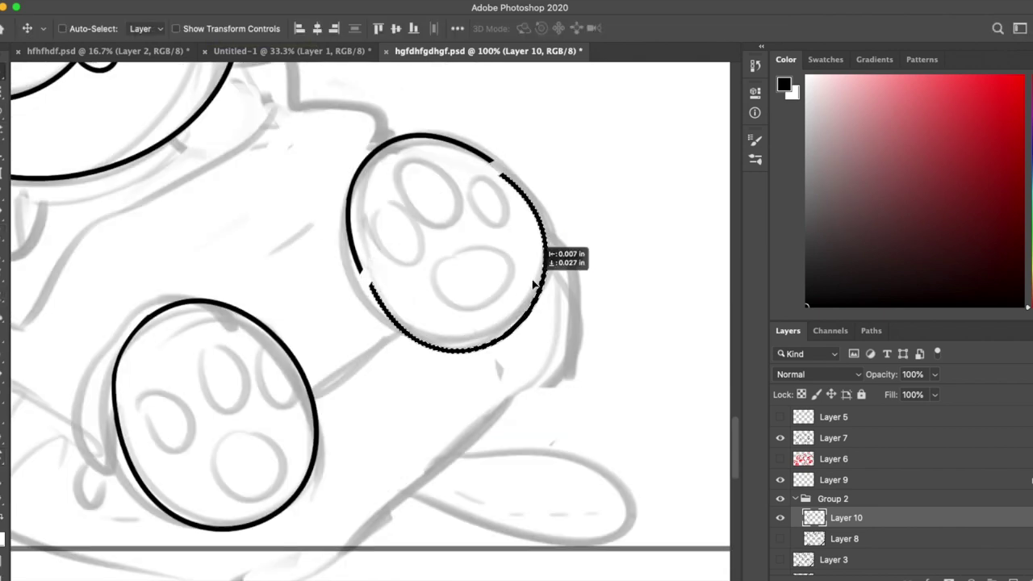
key(b)
key(e)
key(b)
Step: Ink the body's outer curve beside the far foot, its diagonal lower edge and the crease between the feet
key(r)
drag(554, 334, 452, 242)
drag(565, 196, 576, 368)
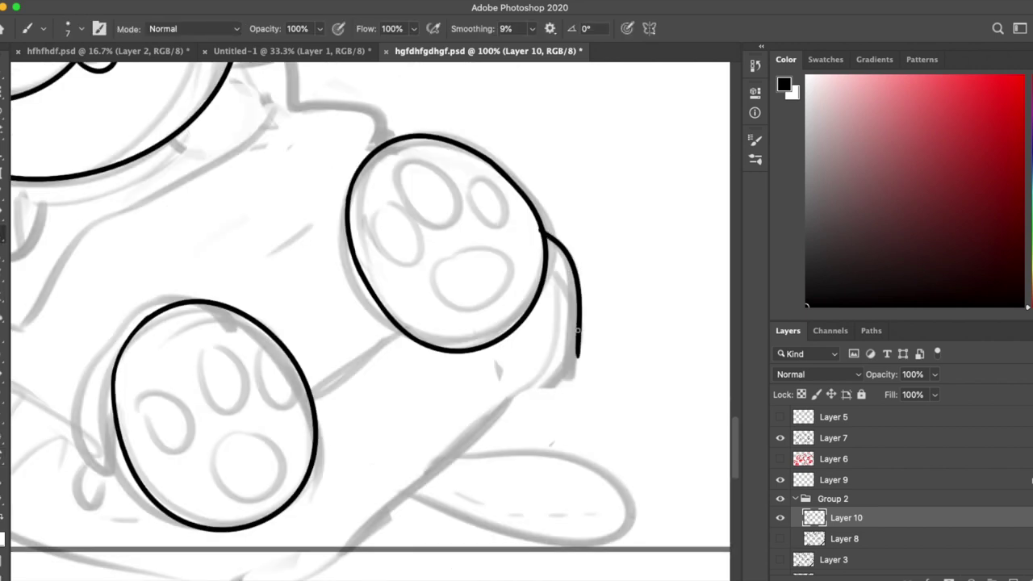
scroll(571, 345, down, 2)
drag(577, 307, 303, 507)
key(e)
key(b)
drag(397, 266, 331, 317)
key(e)
key(b)
Step: Ink the inner rim lines on both feet and the small eyelet beside the near foot
drag(169, 337, 109, 392)
key(ctrl+z)
key(e)
key(b)
mouse_move(122, 355)
mouse_down()
mouse_move(234, 239)
mouse_move(274, 242)
mouse_move(291, 259)
mouse_up()
drag(343, 166, 352, 304)
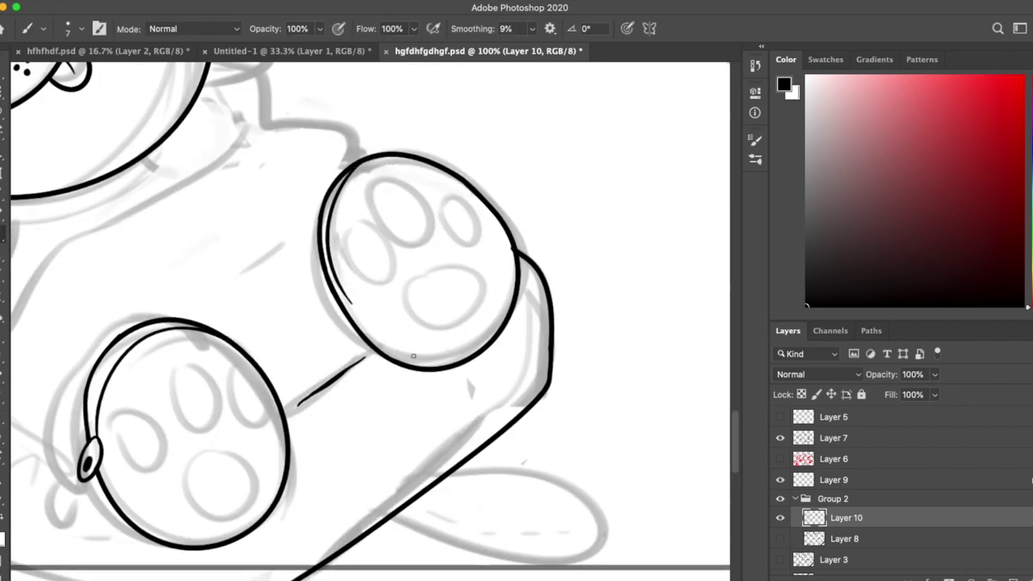
key(e)
key(b)
Step: On a new layer, ink the cat's hand below the chin with its finger lines, redrawing the misplaced stroke
scroll(379, 307, left, 5)
scroll(409, 406, up, 5)
key(alt+shift+super+n)
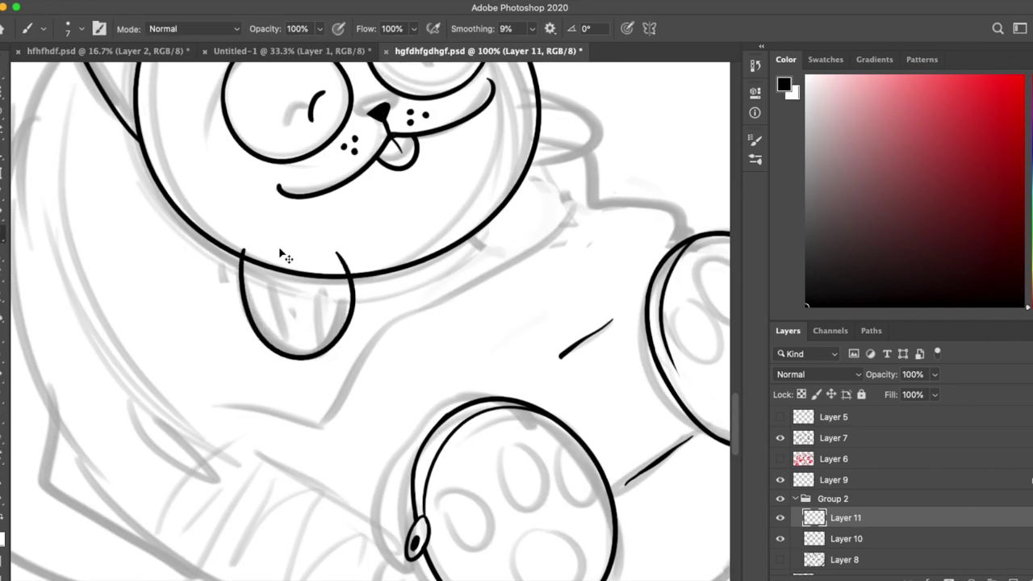
scroll(277, 242, up, 3)
key(super+z)
drag(247, 408, 255, 453)
drag(288, 452, 283, 408)
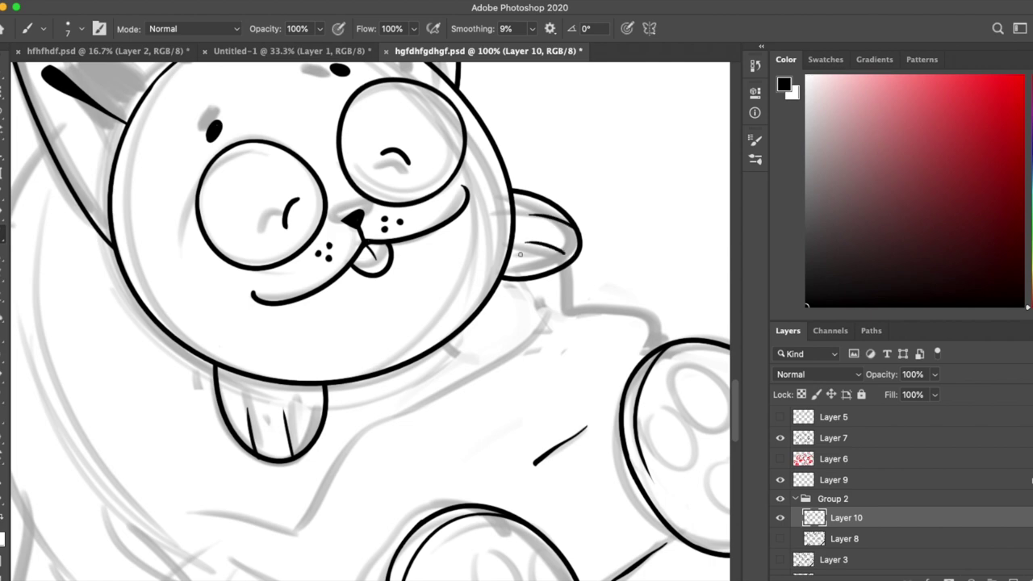
Step: Ink the cat's shoulder and belly contours from the far hand across the chest, with the fold lines above the feet
key(e)
scroll(669, 338, right, 5)
scroll(669, 338, down, 3)
key(b)
key(r)
mouse_move(363, 274)
mouse_down()
mouse_move(452, 202)
mouse_move(363, 277)
mouse_up()
scroll(450, 230, up, 5)
mouse_move(452, 234)
mouse_down()
mouse_move(217, 420)
mouse_move(105, 492)
mouse_up()
scroll(323, 323, down, 5)
drag(500, 172, 157, 379)
Step: Ink the three toe pads and the large round pad on the cat's near foot
key(r)
mouse_move(450, 199)
mouse_down()
mouse_move(363, 275)
mouse_move(452, 202)
mouse_up()
scroll(374, 380, down, 2)
drag(319, 370, 321, 372)
drag(275, 418, 276, 421)
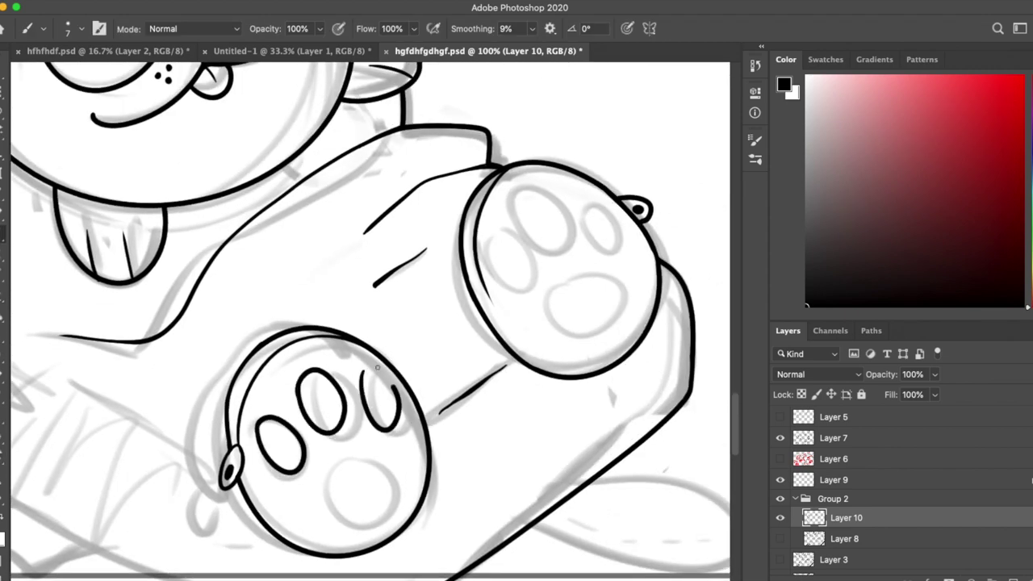
mouse_move(326, 501)
mouse_down()
mouse_move(339, 460)
mouse_move(554, 261)
mouse_up()
Step: Duplicate the near foot's pads and transform the copy to fit the far foot
key(super+j)
key(super+t)
key(Return)
key(super+t)
drag(612, 230, 615, 227)
key(Return)
Step: Ink the rounded tail shape below the cat's body with a dashed stitch line along its lower edge
scroll(565, 258, down, 3)
scroll(565, 258, right, 5)
drag(404, 340, 451, 396)
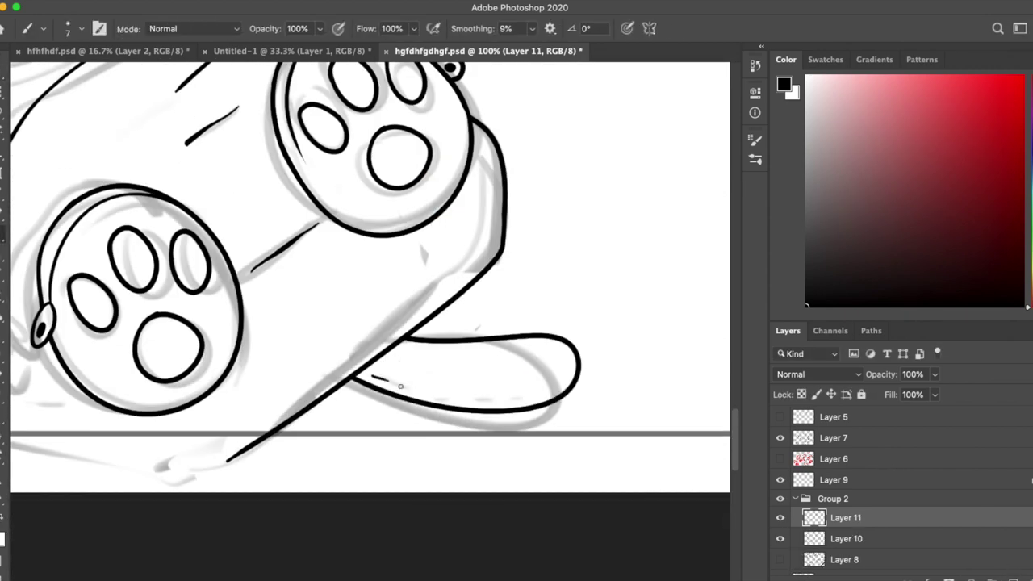
key(super+minus)
Step: Ink the curved back contour from behind the cat's ear and the looped tuft between the ears
scroll(371, 323, up, 5)
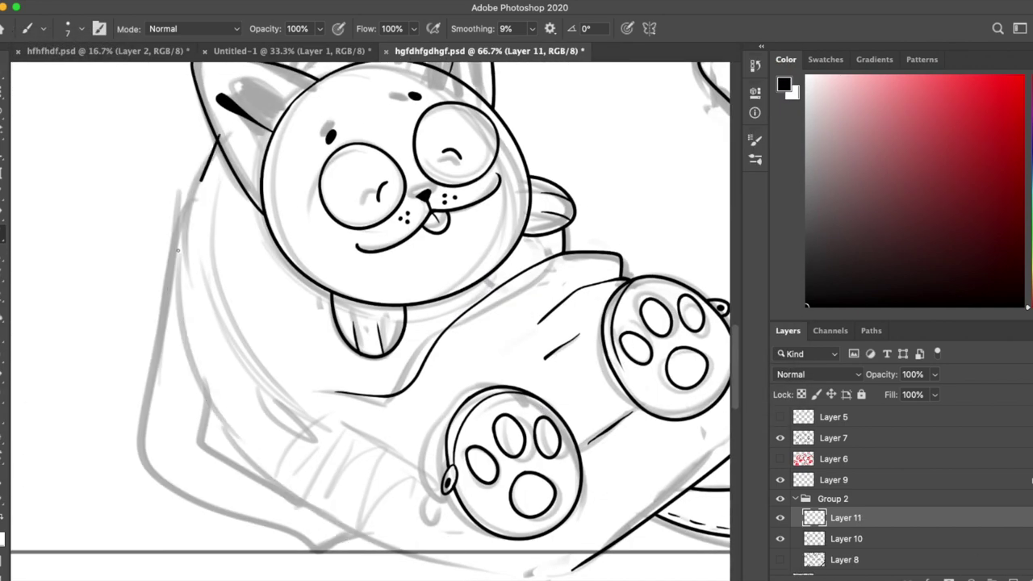
key(e)
scroll(372, 322, right, 2)
key(b)
scroll(179, 166, up, 3)
scroll(180, 165, right, 2)
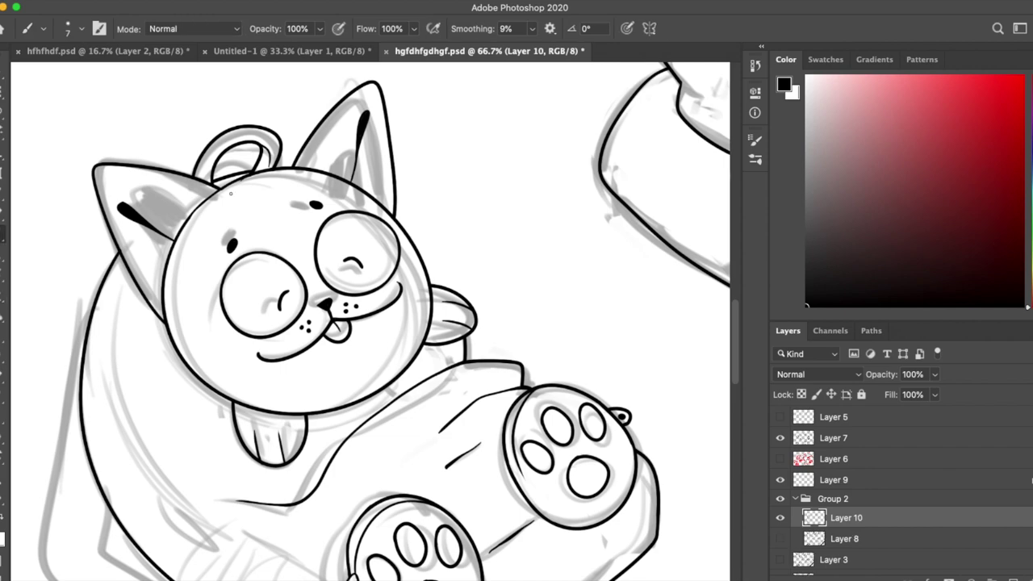
Step: Ink the cat's lower body curve, the cord ending in an eyelet, and the angular shape behind the back with its folds
scroll(267, 172, down, 4)
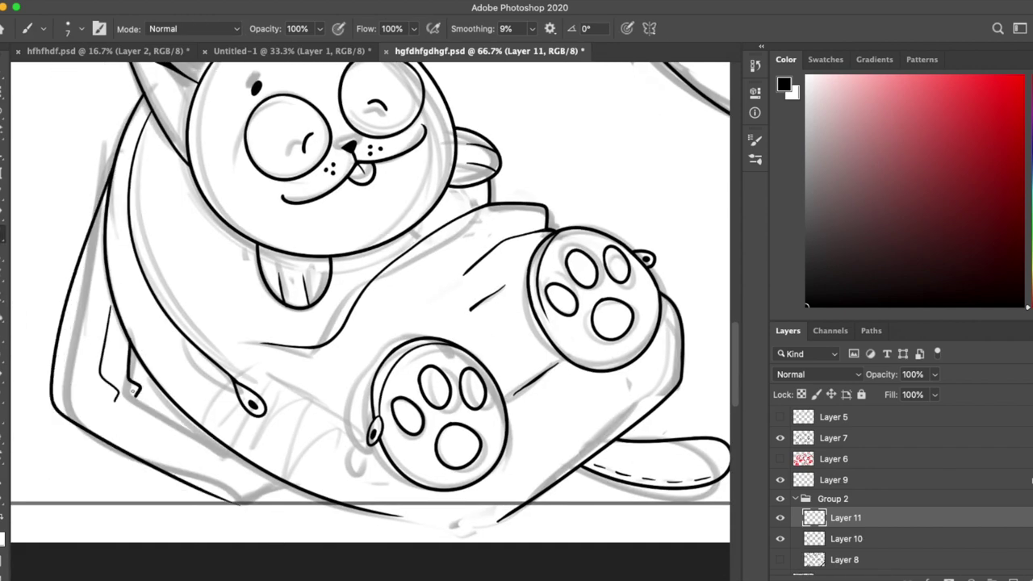
key(e)
key(b)
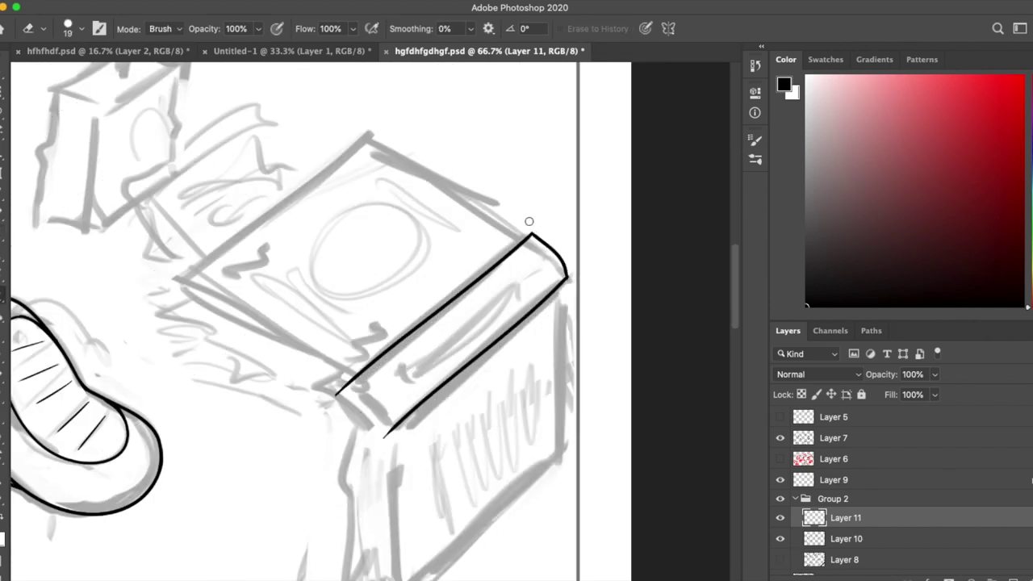
Step: Ink the open book's back cover edges and the layered page edges beneath the spine
key(b)
scroll(295, 322, down, 3)
mouse_move(351, 297)
mouse_down()
mouse_move(370, 450)
mouse_move(360, 452)
mouse_up()
key(e)
drag(360, 347, 361, 413)
key(b)
key(e)
mouse_move(353, 315)
mouse_down()
mouse_move(353, 369)
mouse_move(349, 346)
mouse_move(372, 306)
mouse_move(395, 300)
mouse_up()
key(b)
key(e)
key(b)
key(e)
key(b)
drag(394, 476, 585, 303)
drag(555, 141, 563, 159)
key(e)
drag(584, 304, 567, 327)
key(b)
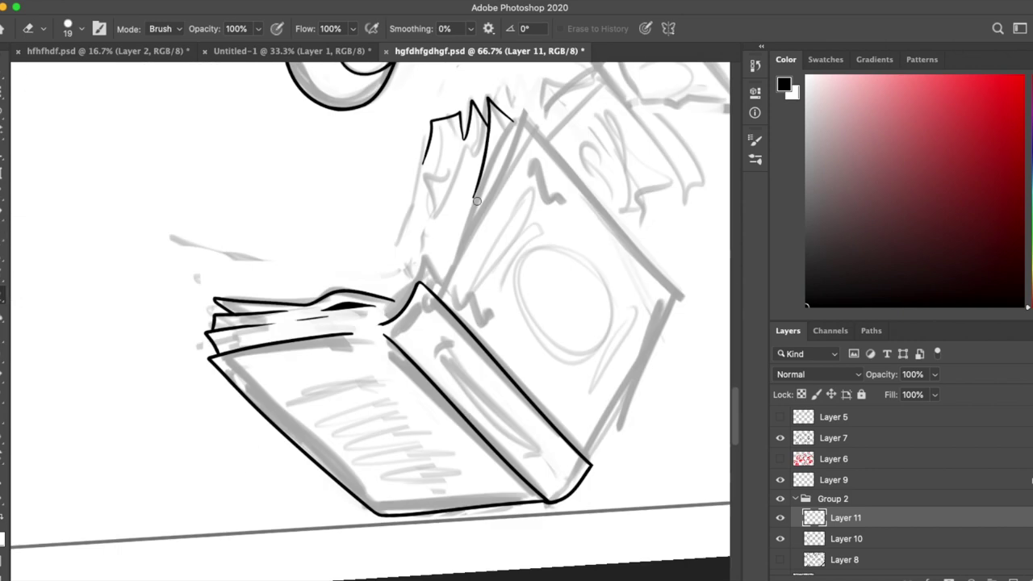
Step: Ink the ragged, torn page edges on the other half of the open book
key(b)
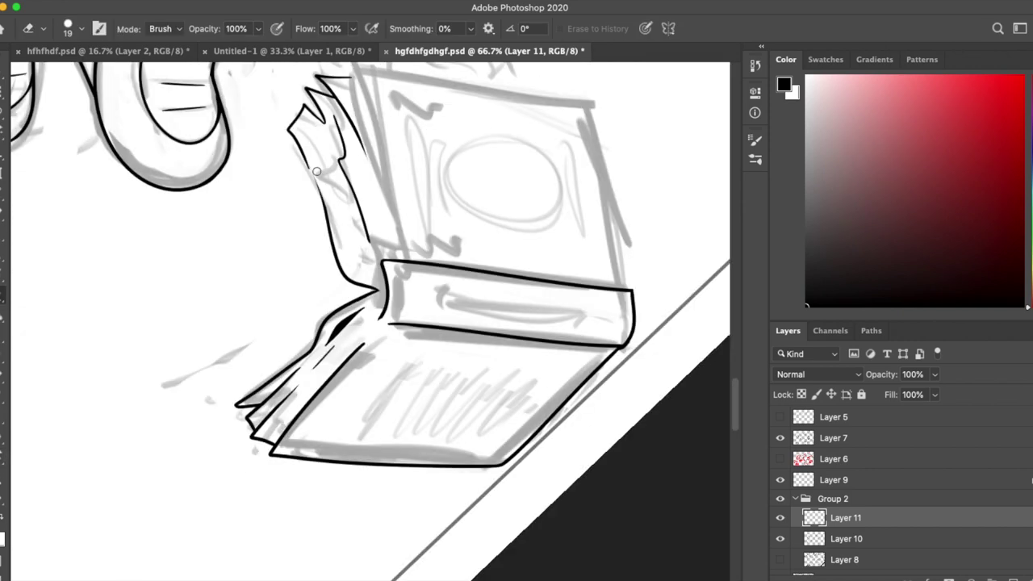
key(b)
key(r)
drag(397, 212, 298, 23)
key(e)
key(b)
key(e)
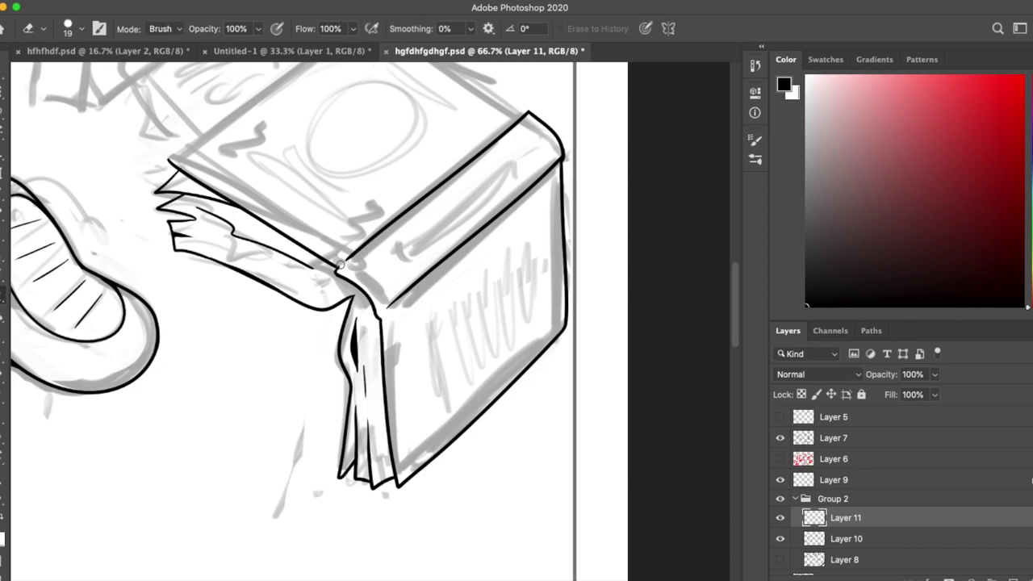
Step: Ink the outline of the book's front cover, joining it to the spine and the page edges
key(b)
key(r)
drag(387, 236, 212, 217)
key(e)
key(b)
key(e)
key(b)
key(r)
key(Escape)
key(e)
key(b)
drag(354, 386, 371, 372)
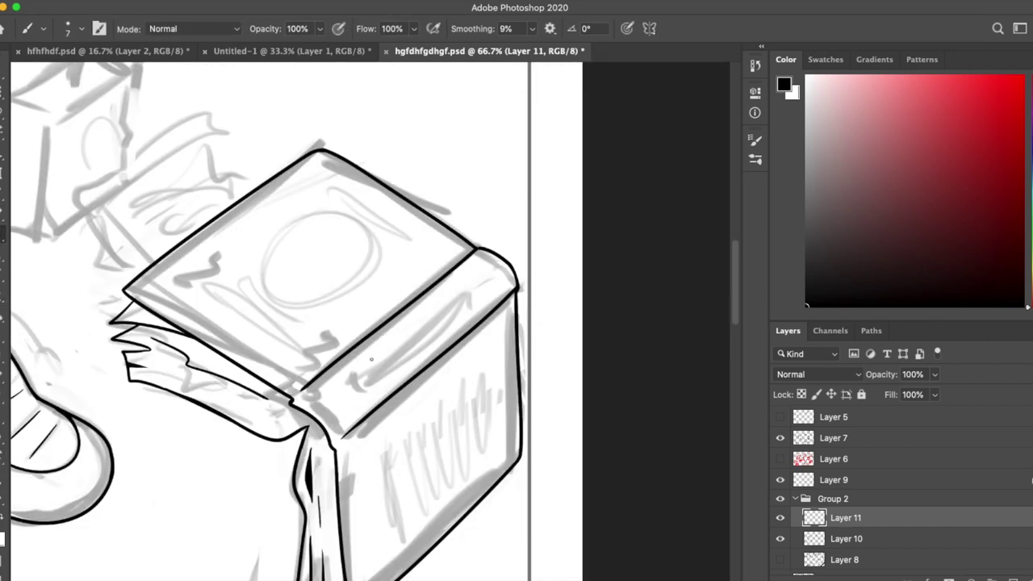
Step: Ink the circle and corner swirls on the book's front cover and the bar and spiral on its spine
scroll(492, 289, down, 5)
scroll(492, 289, right, 1)
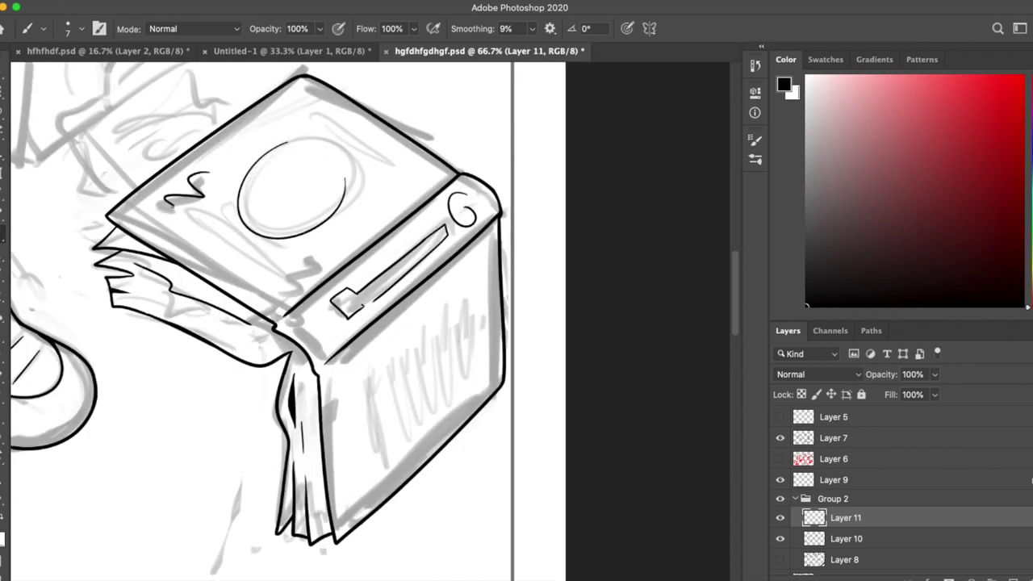
key(r)
drag(197, 187, 589, 313)
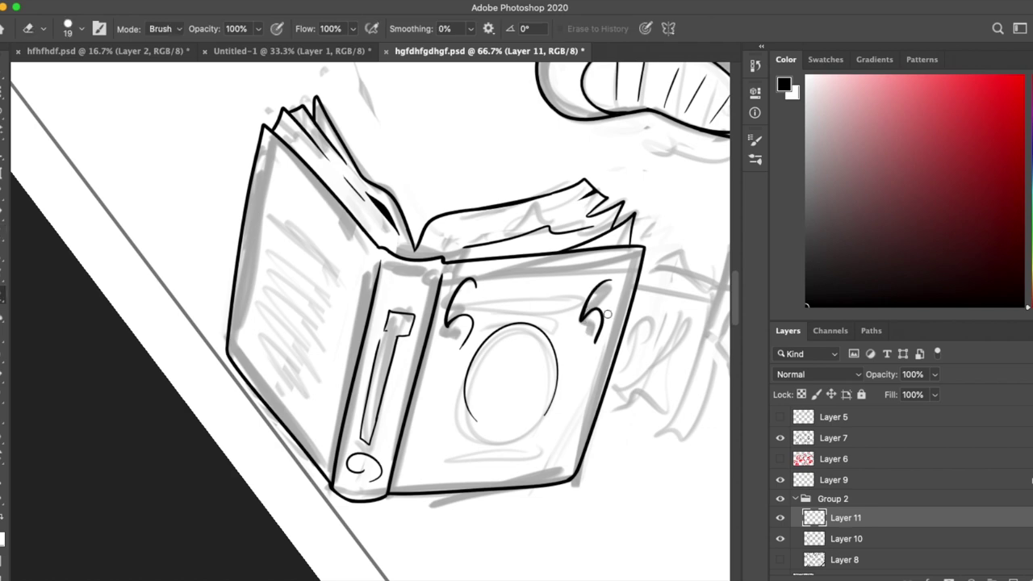
Step: Ink the crumpled snack pouch behind the book and the drink carton with its straw
key(r)
drag(528, 454, 595, 300)
drag(278, 360, 268, 333)
drag(389, 274, 283, 347)
drag(281, 360, 268, 421)
drag(284, 379, 313, 428)
key(r)
drag(516, 363, 452, 282)
key(Escape)
drag(380, 355, 347, 379)
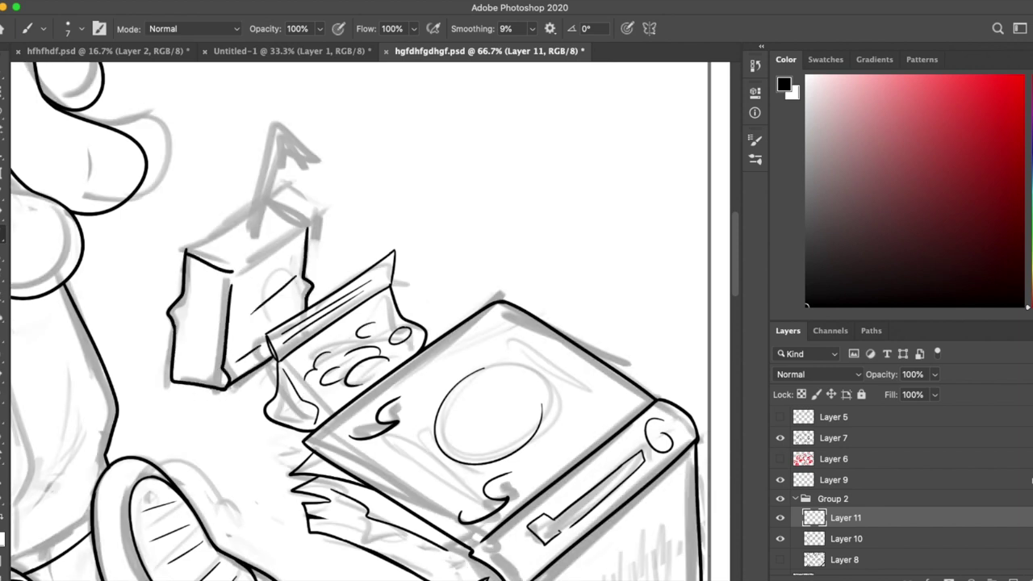
drag(308, 216, 307, 234)
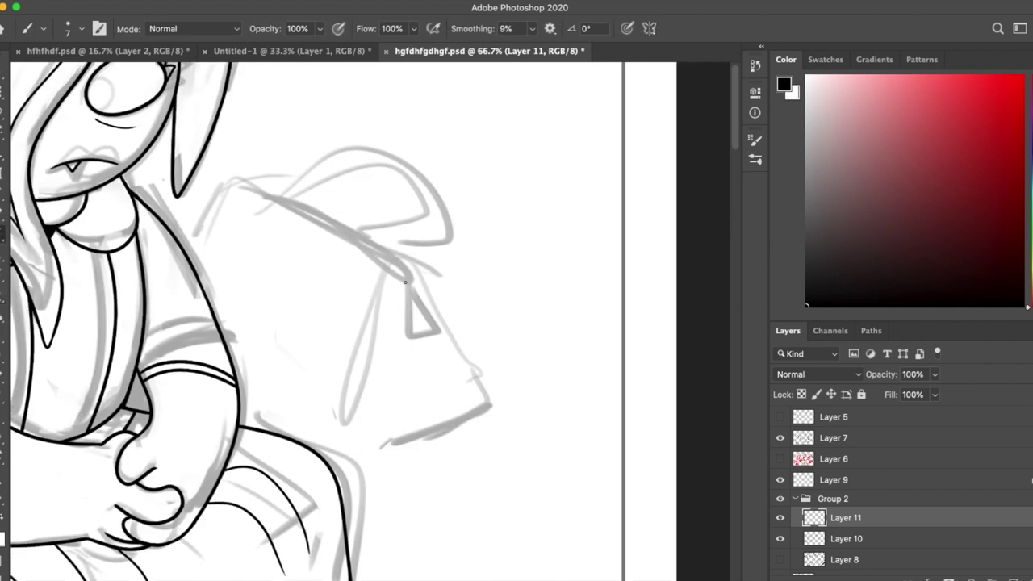
Step: Ink the handbag behind the long-haired character, including its zipper pull, zipper strip, body outline and looped handle
drag(407, 285, 440, 331)
key(e)
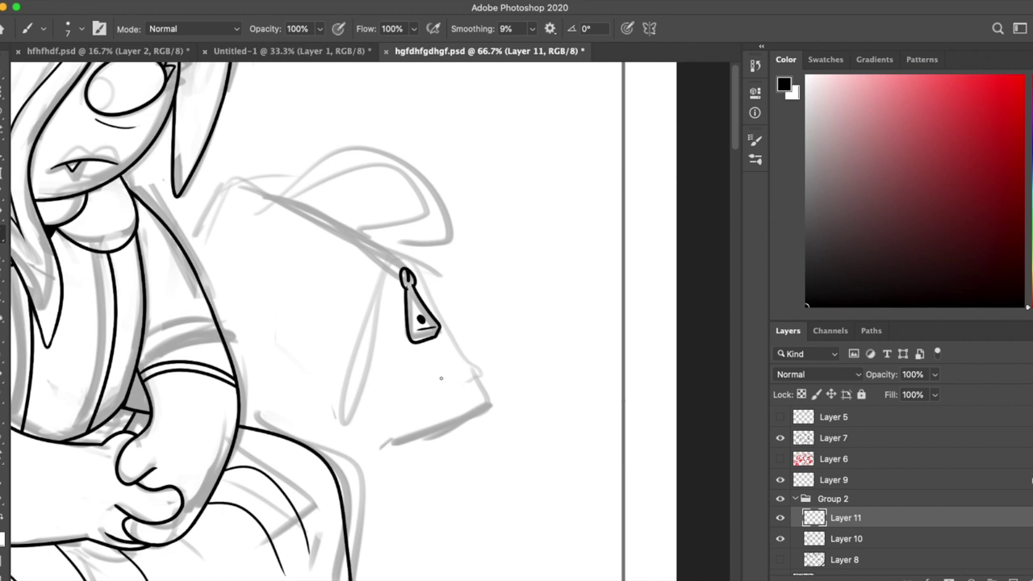
drag(408, 273, 239, 182)
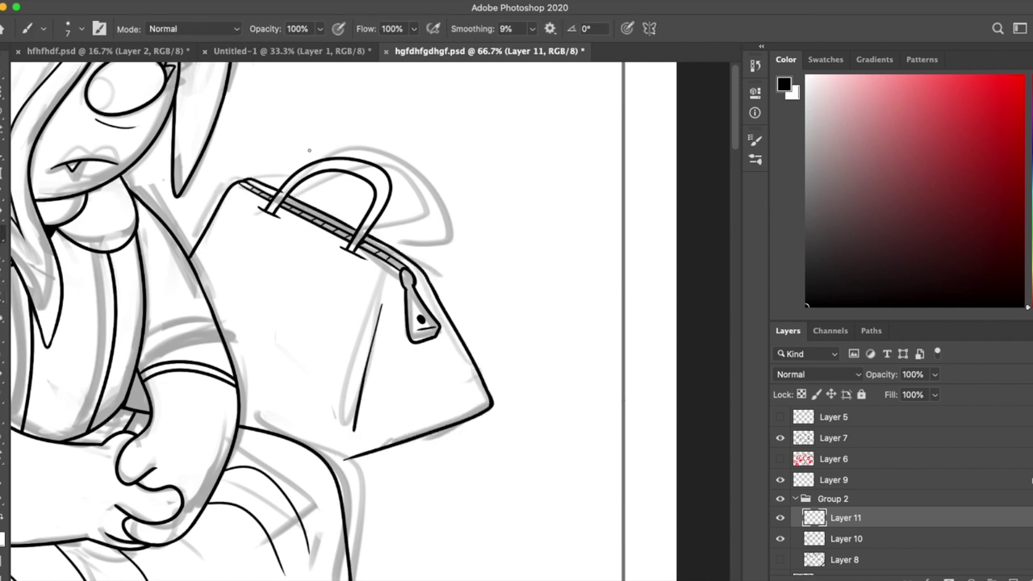
Step: Merge the prop line art on Layer 11 down into Layer 10
key(r)
mouse_move(323, 242)
mouse_down()
mouse_move(363, 363)
mouse_move(323, 250)
mouse_up()
key(v)
mouse_move(355, 472)
mouse_down()
mouse_move(368, 474)
mouse_move(420, 339)
mouse_up()
key(r)
key(l)
key(b)
key(ctrl+e)
scroll(363, 322, up, 5)
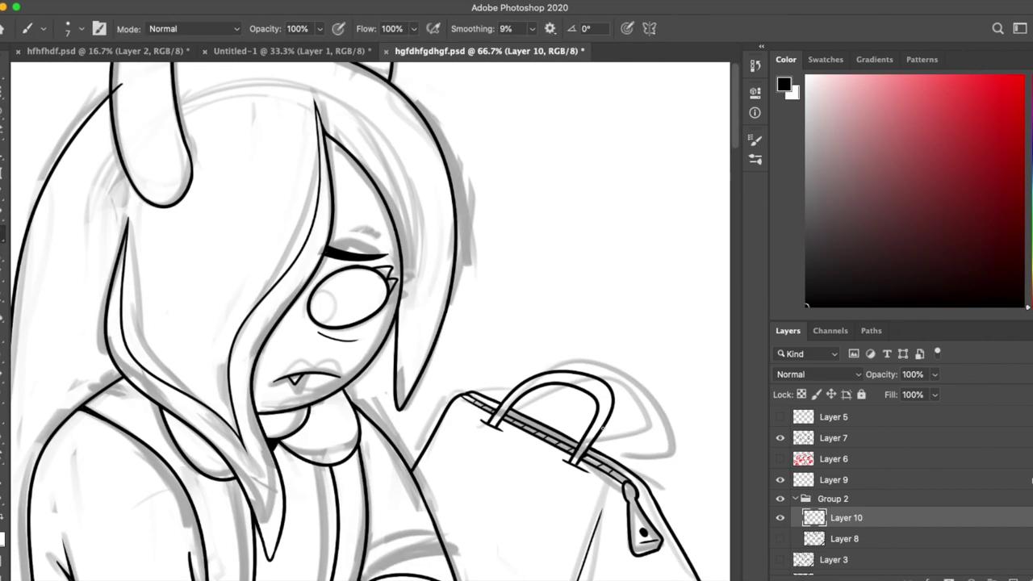
Step: Show the background line art on Layer 8 at full opacity and hide the character line art
key(ctrl+0)
click(780, 539)
click(845, 538)
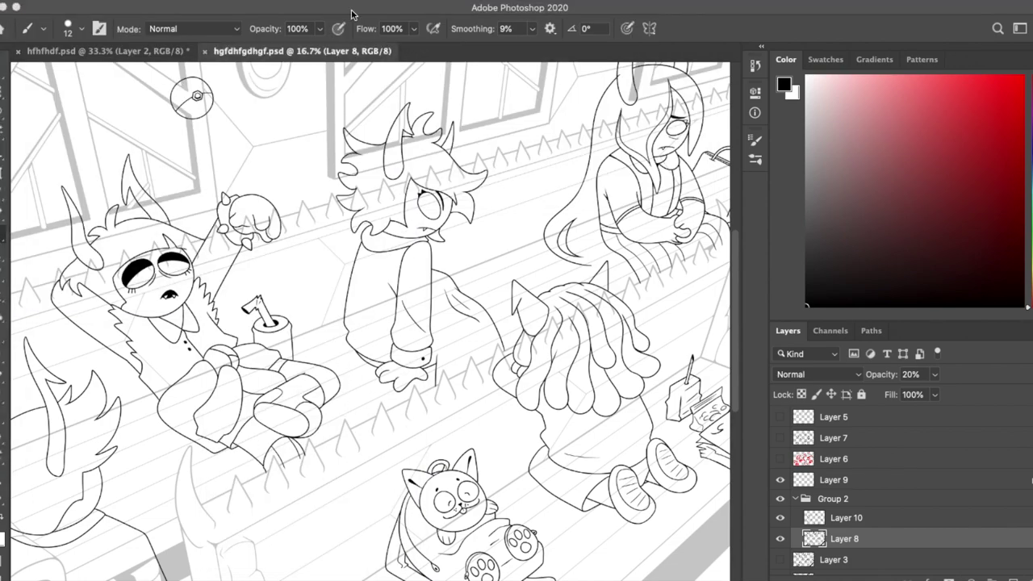
key(ctrl+0)
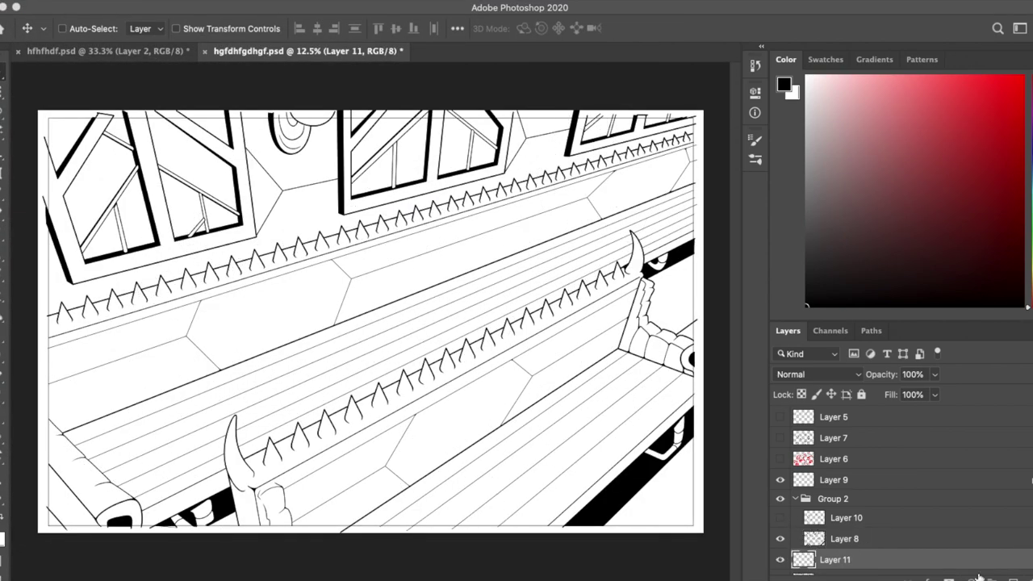
Step: Fill the new layer below the line art with coral red and blend a deeper red gradient over the lower area
click(937, 78)
key(g)
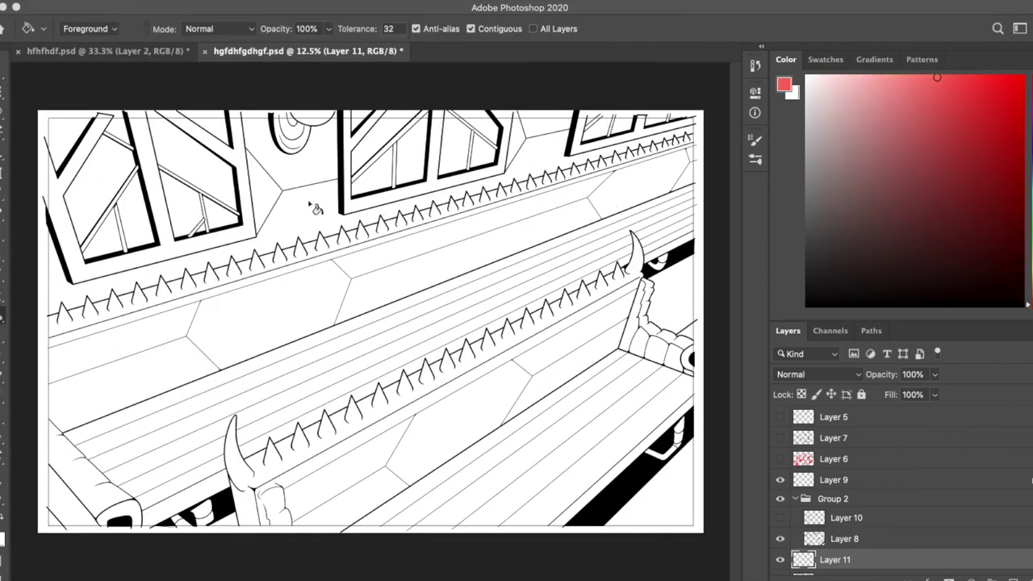
click(314, 243)
key(shift+g)
drag(335, 440, 338, 397)
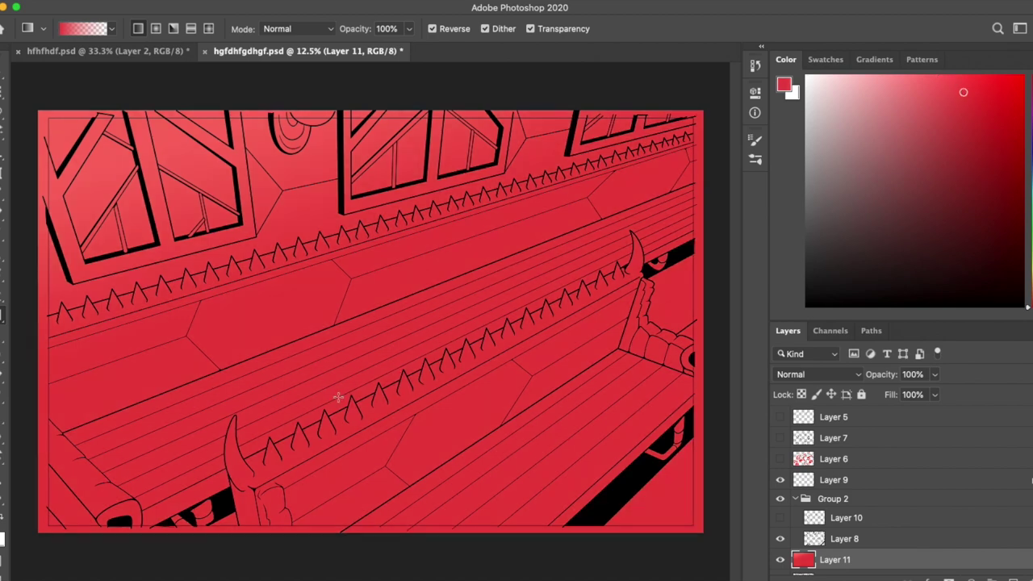
Step: Add an orange gradient glow in the wall's upper corner and a dark crimson gradient across the lower area
click(255, 117)
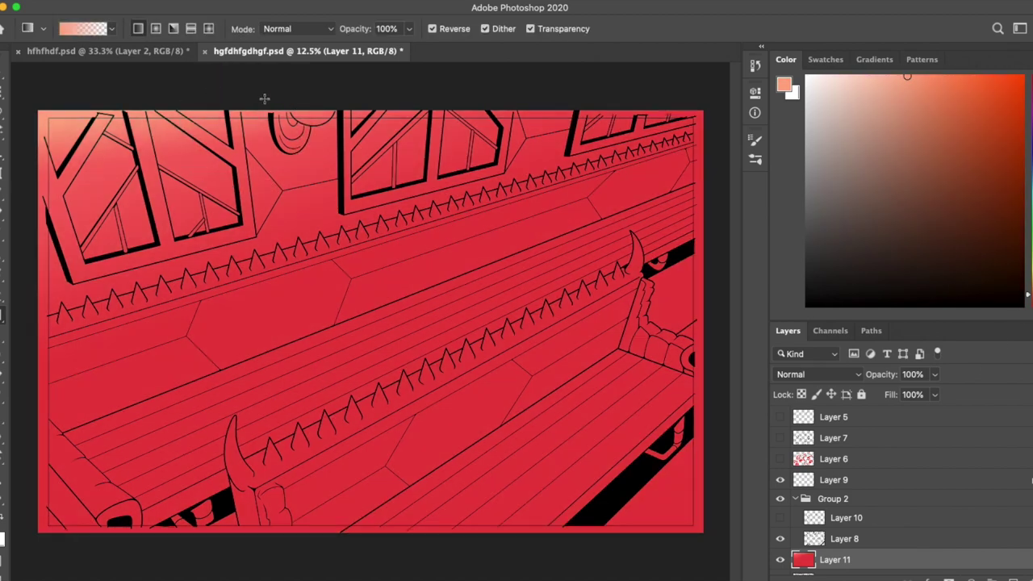
alt+click(380, 242)
drag(386, 227, 327, 339)
Step: Fill a new layer with bright green for the benches and delete the green from the wall strip and floor gaps
drag(1031, 257, 1030, 210)
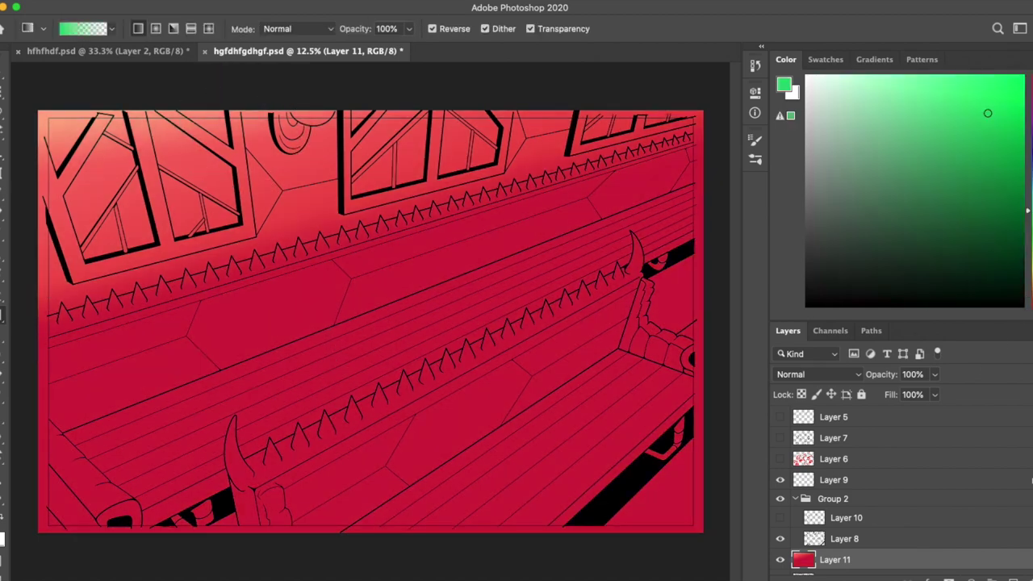
key(b)
drag(369, 300, 427, 286)
right_click(4, 316)
click(69, 329)
click(404, 363)
key(w)
click(672, 284)
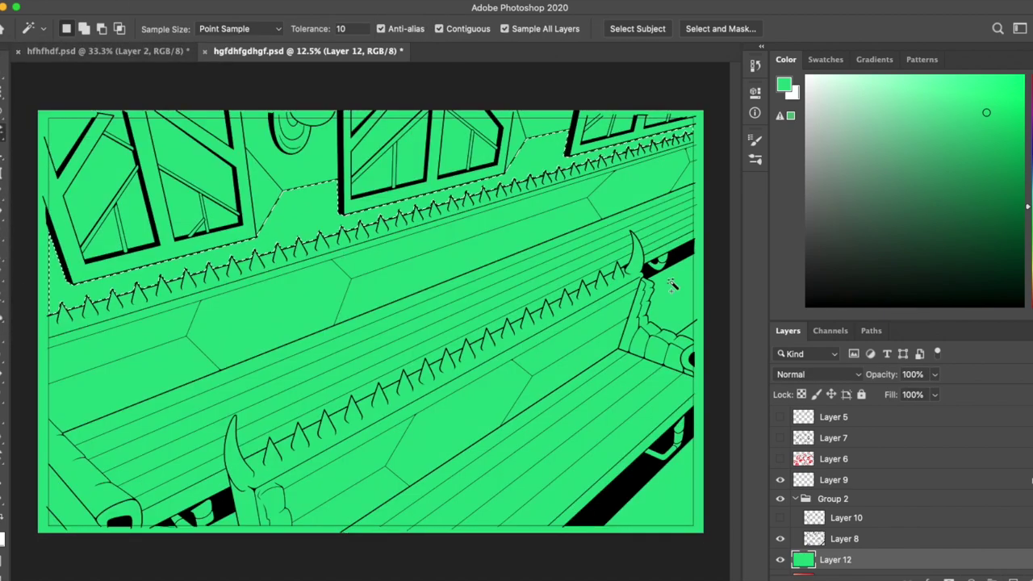
key(Delete)
key(ctrl+d)
Step: Remove the remaining green from the windows, the upper wall and the page margin on Layer 12
key(l)
drag(50, 292, 433, 202)
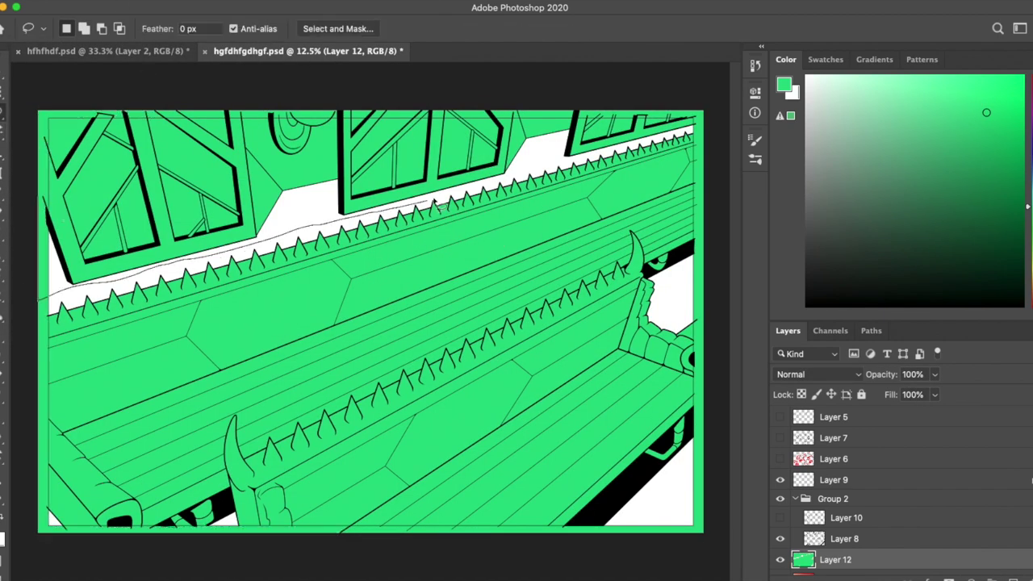
key(w)
click(484, 203)
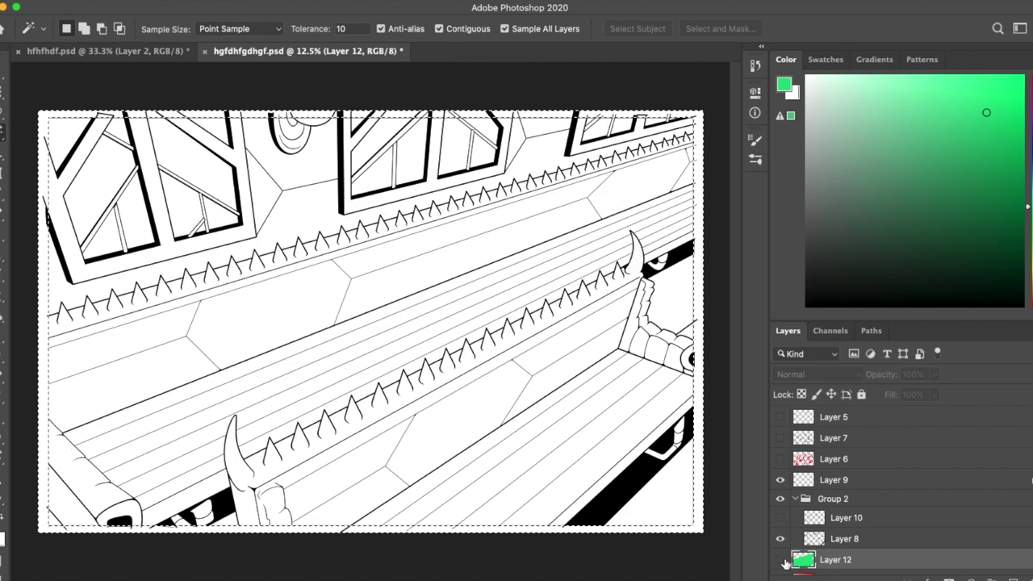
Step: Overlay the background with a red layer at 70% opacity and merge it into Layer 11
key(i)
click(290, 179)
key(v)
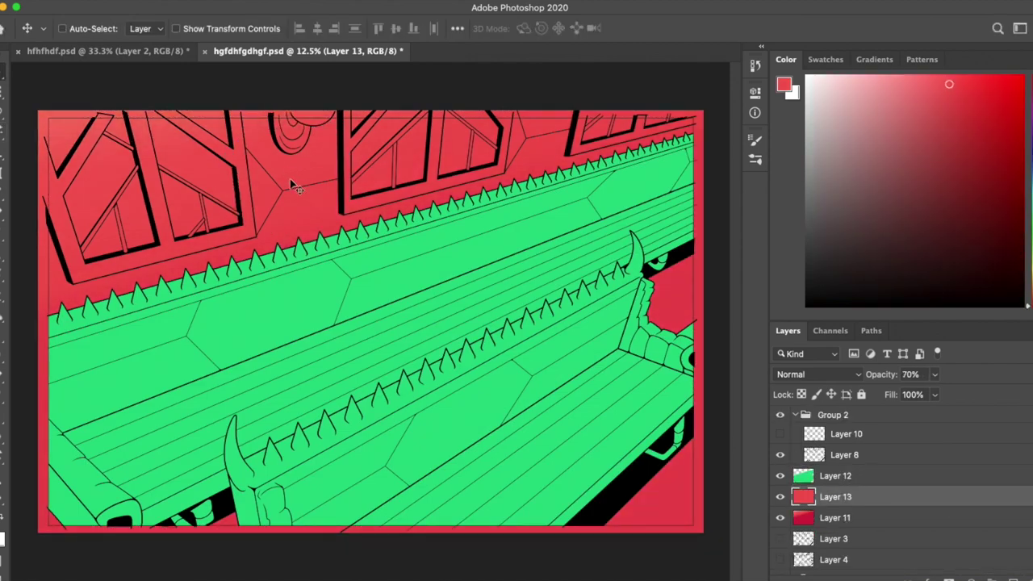
key(ctrl+e)
Step: Select the benches' side panels and front edges, expand the selection, and fill it with darker teal green
click(373, 287)
key(b)
key(w)
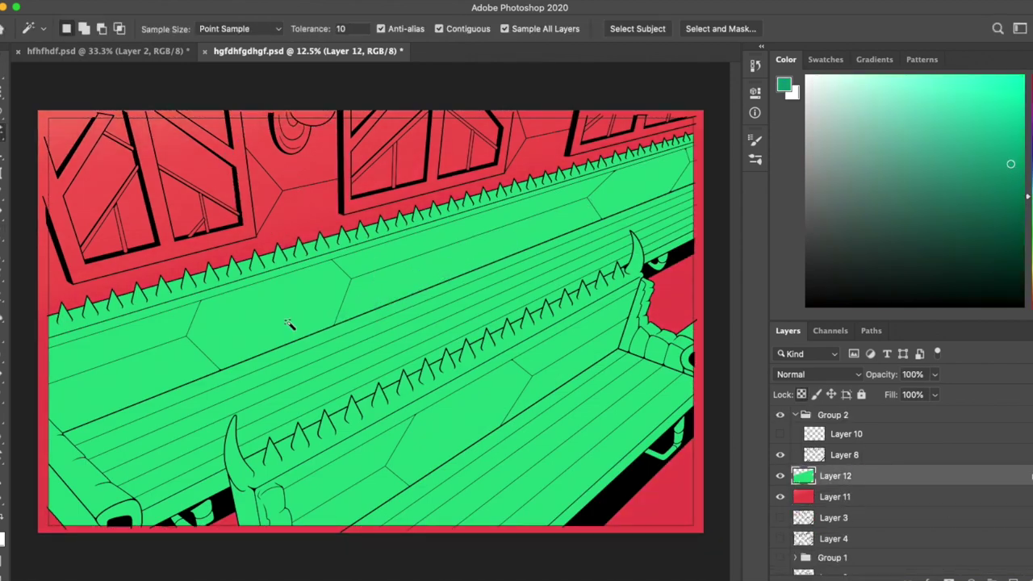
click(262, 1)
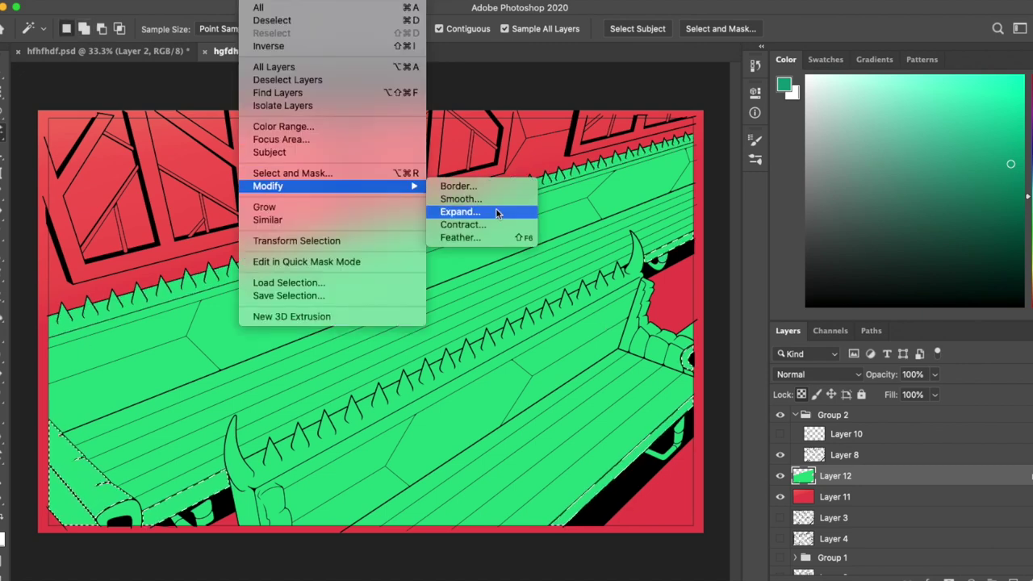
click(461, 214)
key(Return)
key(alt+BackSpace)
key(ctrl+d)
Step: Shade the carved end of the front bench's backrest with a teal gradient over the bright green
key(b)
key(g)
key(ctrl+plus)
scroll(549, 263, down, 5)
key(b)
key(w)
click(476, 235)
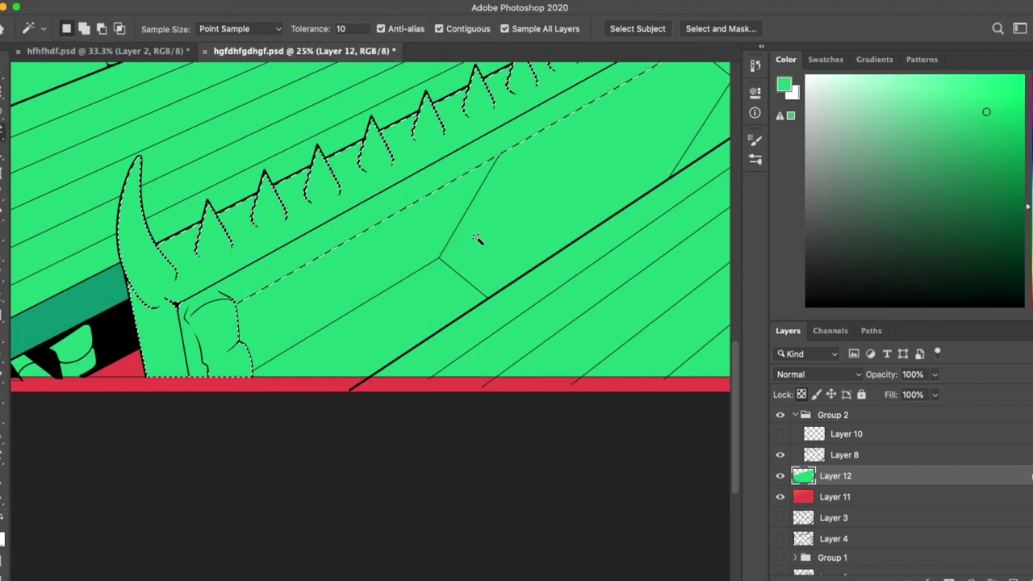
key(i)
click(73, 293)
key(g)
drag(213, 228, 270, 461)
key(b)
key(ctrl+d)
scroll(565, 272, up, 3)
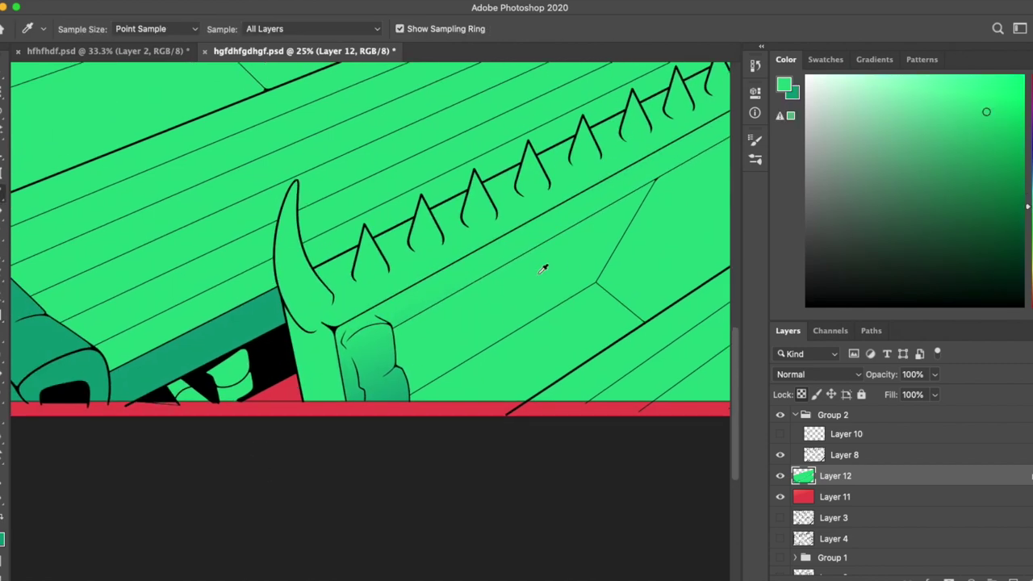
Step: Clear the green from the small gap behind the front bench's scaly armrest
scroll(419, 357, right, 5)
key(w)
click(404, 315)
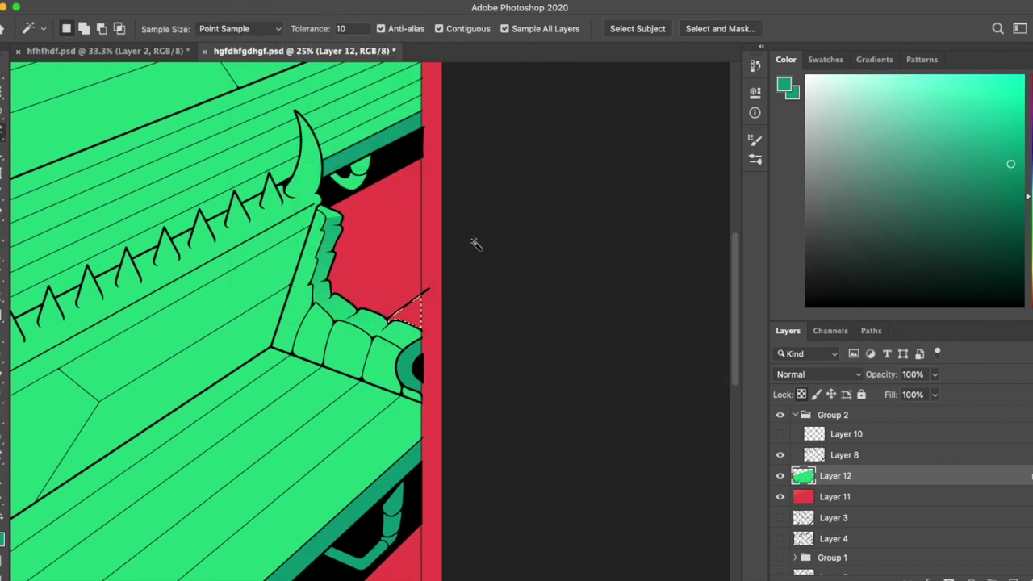
key(ctrl+minus)
key(ctrl+minus)
key(g)
Step: Add a new layer above the bench color and try a teal gradient on the front seat's rearmost plank
key(w)
click(595, 388)
key(x)
click(999, 576)
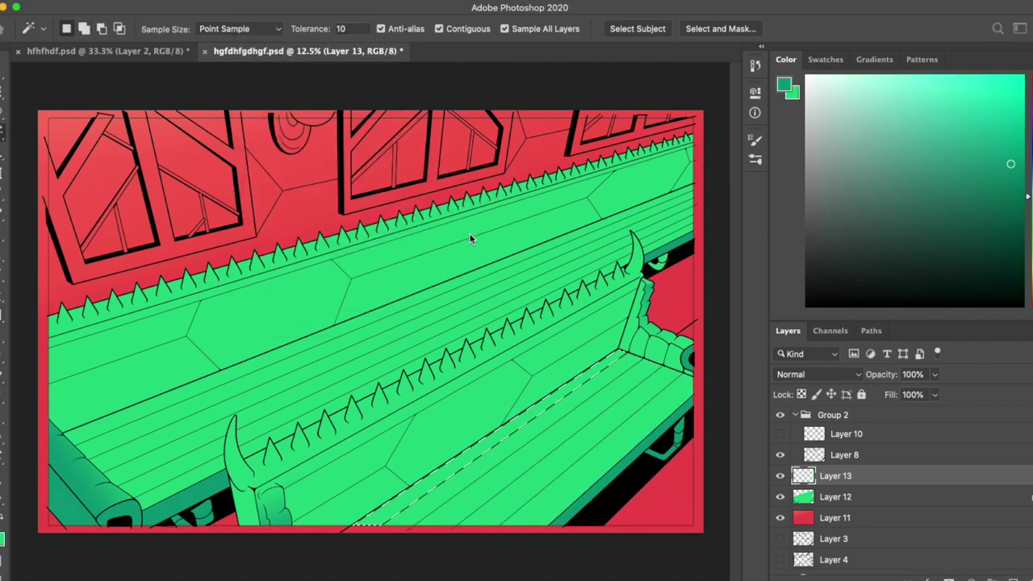
key(g)
drag(613, 355, 500, 498)
key(ctrl+plus)
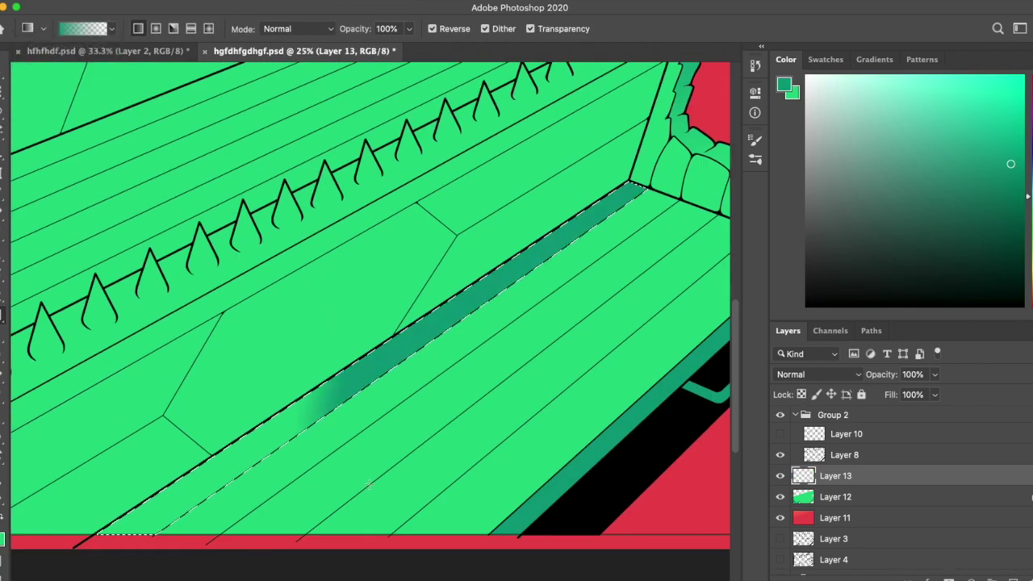
scroll(339, 554, down, 5)
scroll(360, 528, up, 5)
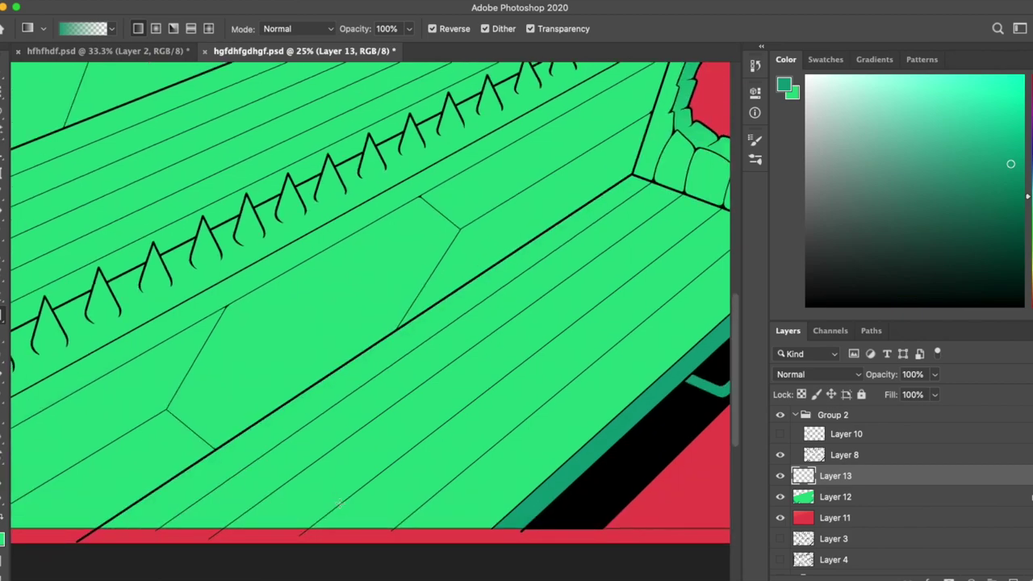
Step: Shade the front bench's backrest with a teal gradient on Layer 13 and set the layer's opacity to 50%
key(ctrl+minus)
key(w)
click(343, 268)
click(257, 2)
key(g)
drag(344, 268, 357, 288)
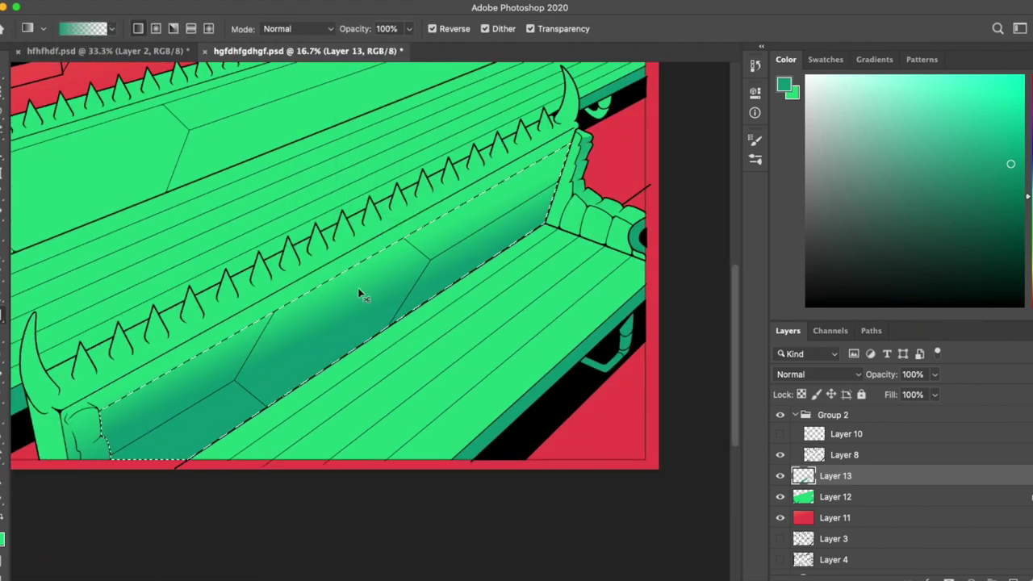
key(v)
key(5)
Step: Shade the rear bench's backrest with the same teal gradient
scroll(358, 288, up, 5)
key(w)
click(285, 311)
key(g)
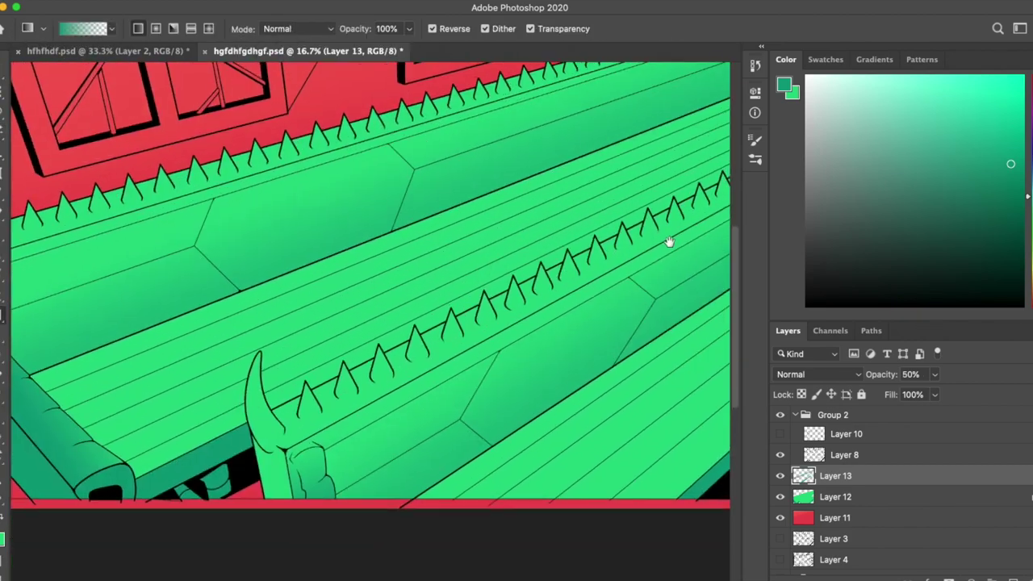
key(ctrl+minus)
key(ctrl+plus)
Step: Select the window panes and fill them with purple
key(w)
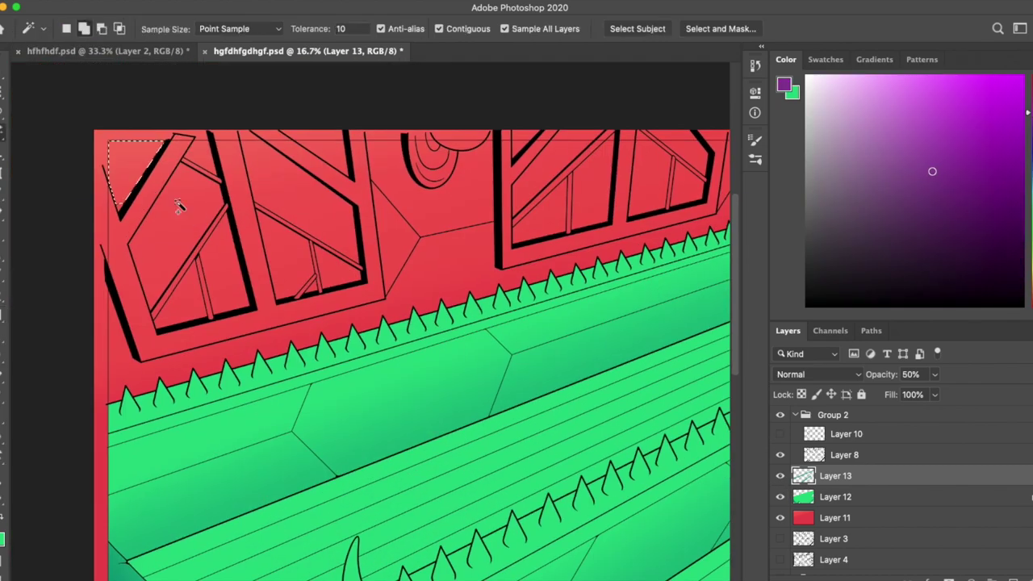
scroll(180, 207, up, 5)
key(ctrl+minus)
shift+click(439, 255)
key(0)
Step: Reselect the window panes with Layer 11 hidden, show it again, and fill the panes with dark plum
click(840, 517)
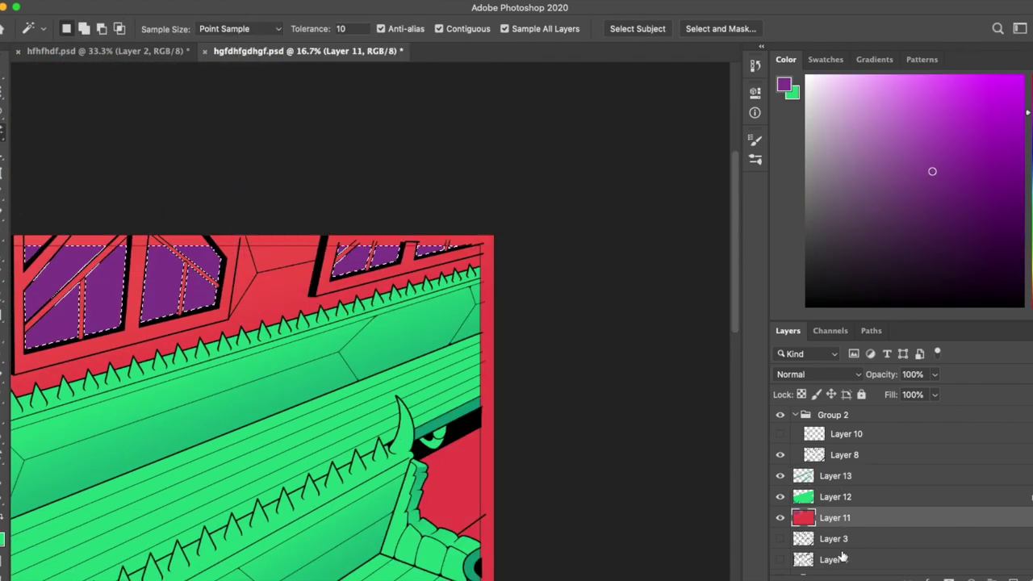
key(ctrl+comma)
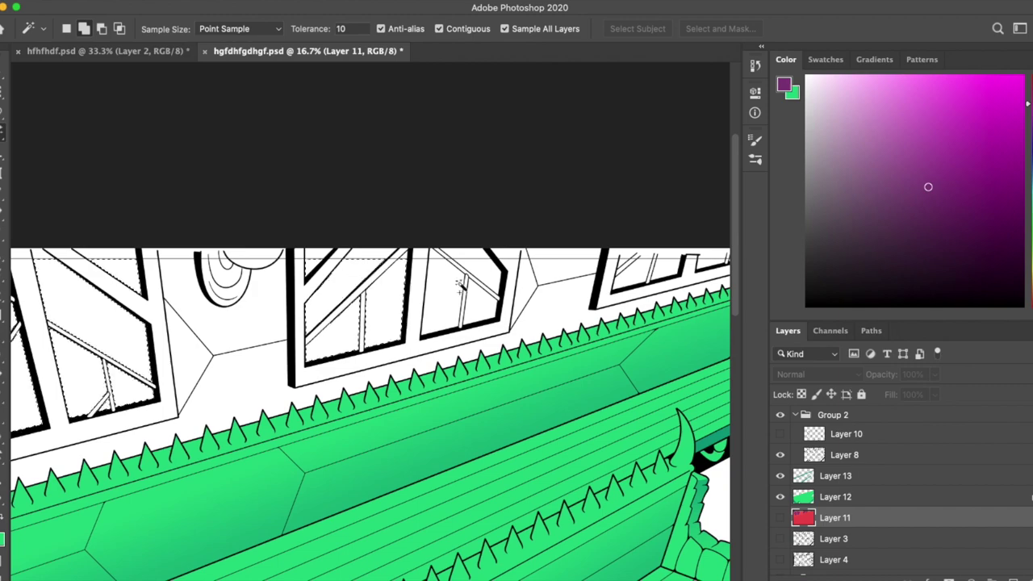
drag(503, 200, 514, 236)
key(ctrl+comma)
key(ctrl+plus)
key(ctrl+plus)
drag(557, 374, 595, 417)
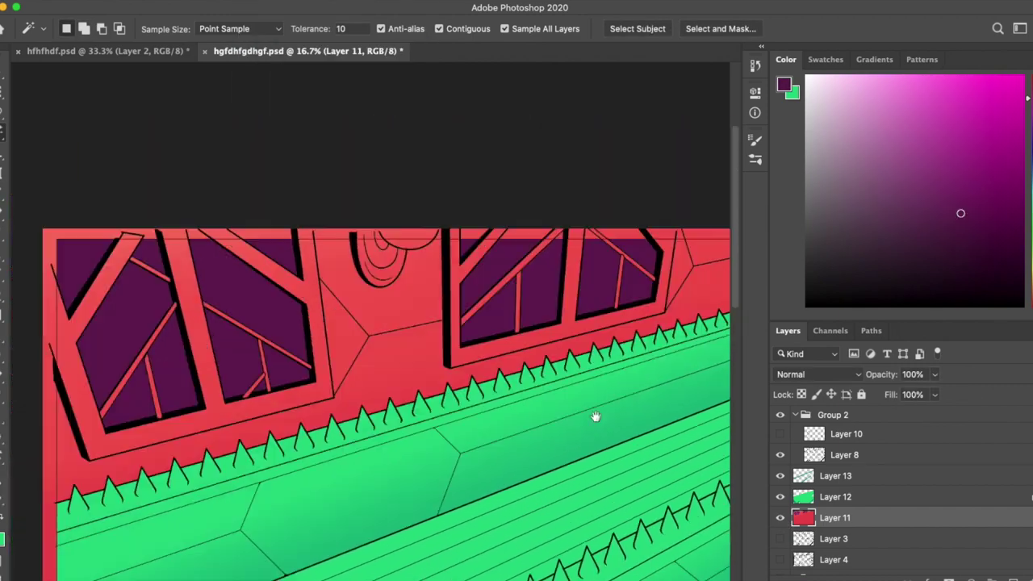
Step: Select the window frames with Layer 11 hidden, show it again, and fill the frames with orange and a pale yellow-orange gradient
key(i)
click(623, 290)
click(927, 75)
key(w)
key(ctrl+comma)
key(ctrl+minus)
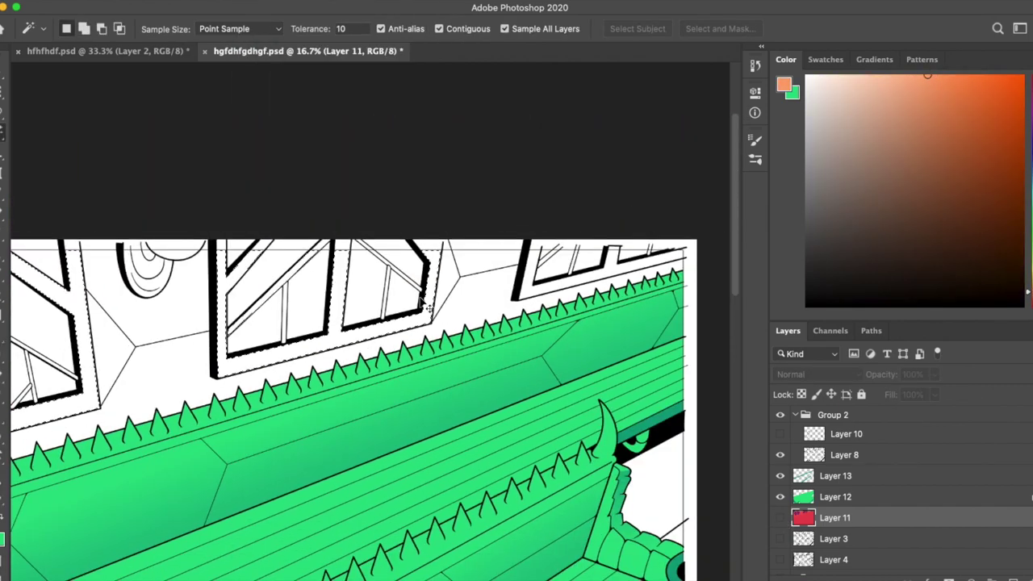
drag(294, 311, 452, 267)
key(ctrl+comma)
key(g)
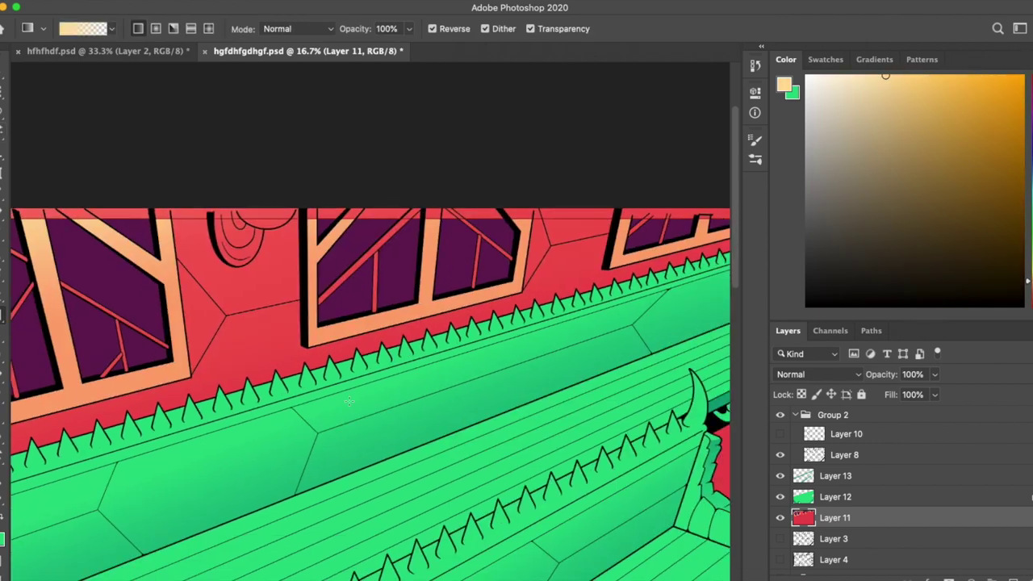
key(ctrl+minus)
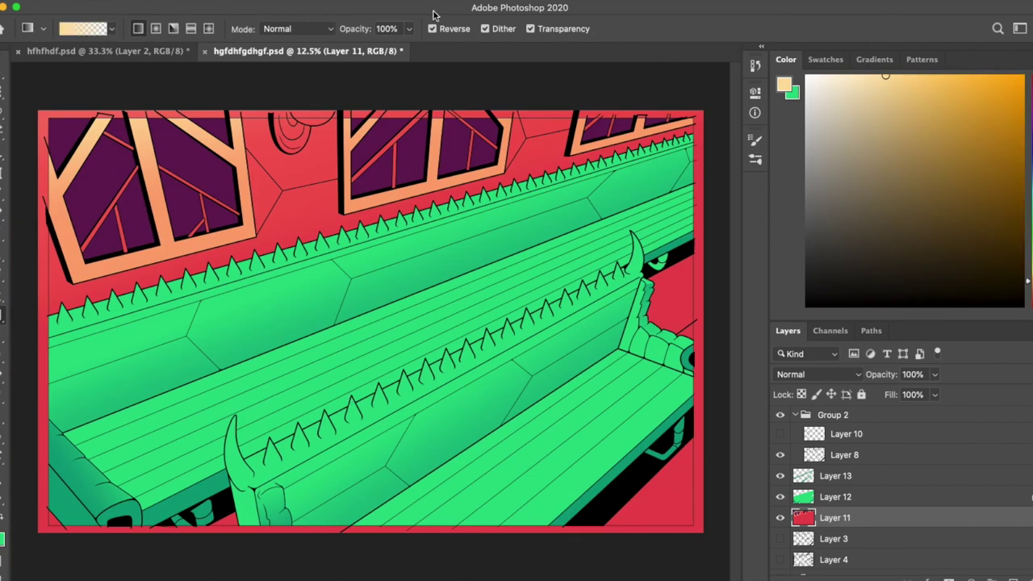
Step: Select the rear bench's seat planks and shade them on Layer 12 with a teal gradient from both ends
key(ctrl+plus)
key(w)
click(388, 201)
key(alt+bracketright)
key(alt+bracketright)
key(alt+bracketleft)
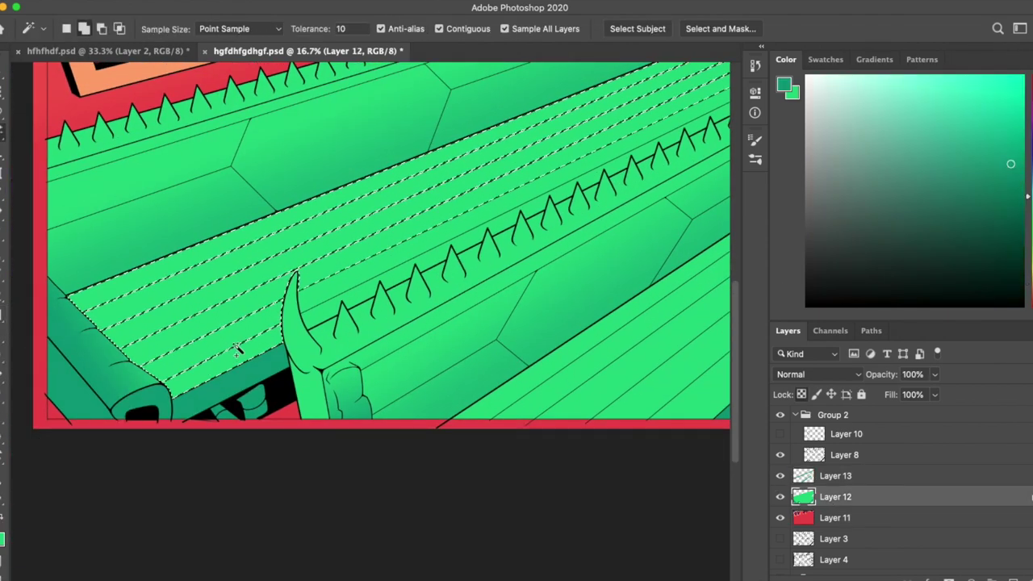
drag(232, 355, 283, 312)
key(g)
drag(517, 184, 356, 262)
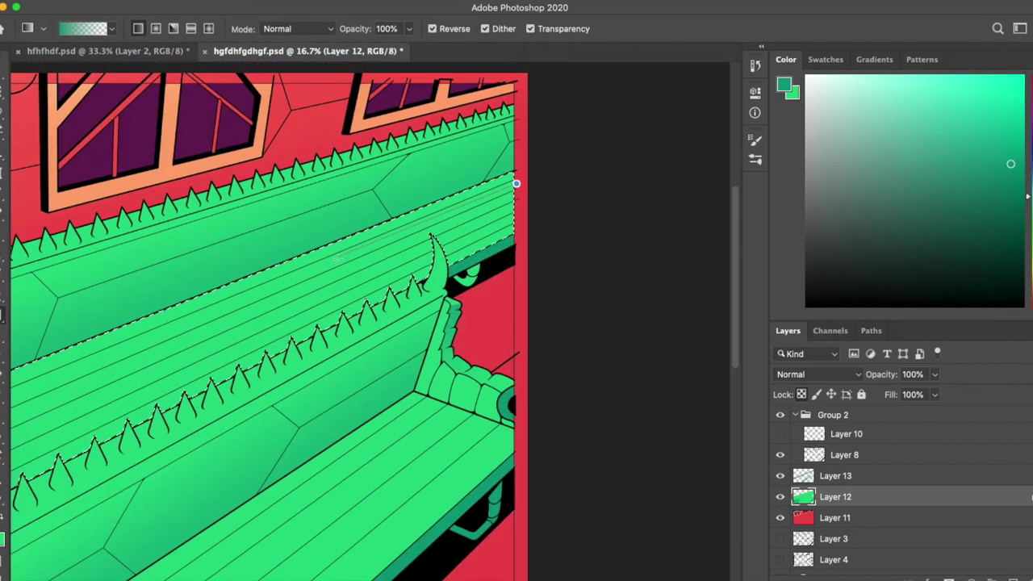
Step: Select the front bench's seat and shade its ends with a teal gradient on Layer 12
drag(498, 310, 537, 109)
key(w)
click(490, 226)
key(g)
drag(494, 207, 368, 308)
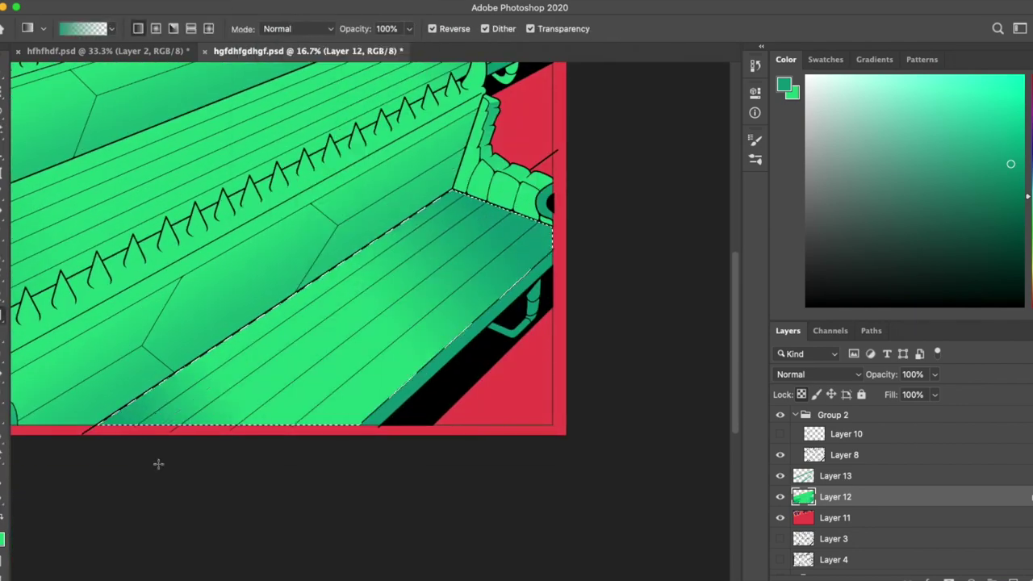
key(b)
right_click(133, 447)
key(Escape)
key(ctrl+plus)
scroll(354, 229, down, 5)
scroll(355, 230, down, 5)
key(ctrl+minus)
key(ctrl+minus)
Step: Select the rear bench's seat and draw a diagonal teal gradient for it on a new Layer 14
key(alt+bracketright)
key(w)
click(275, 424)
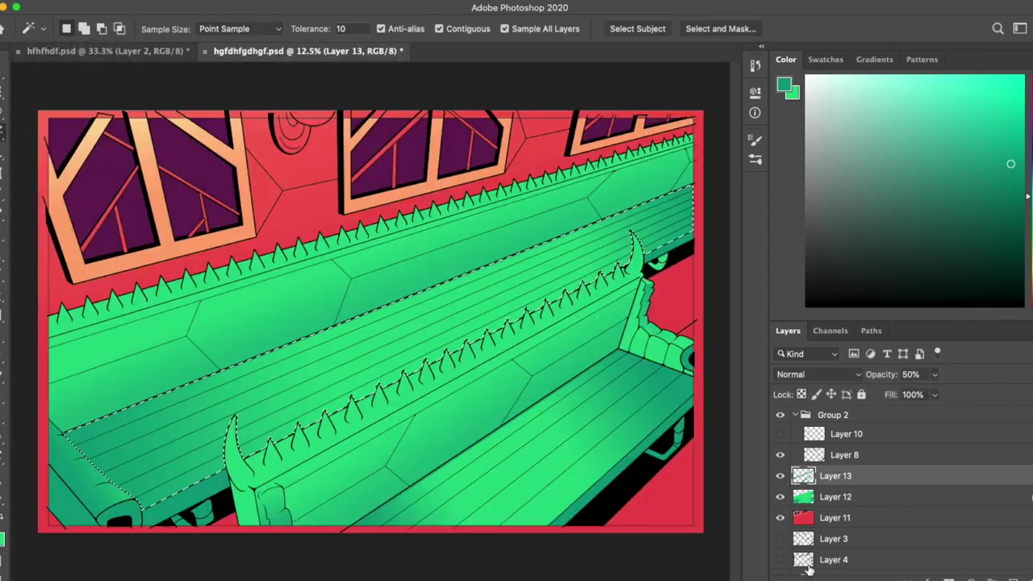
key(g)
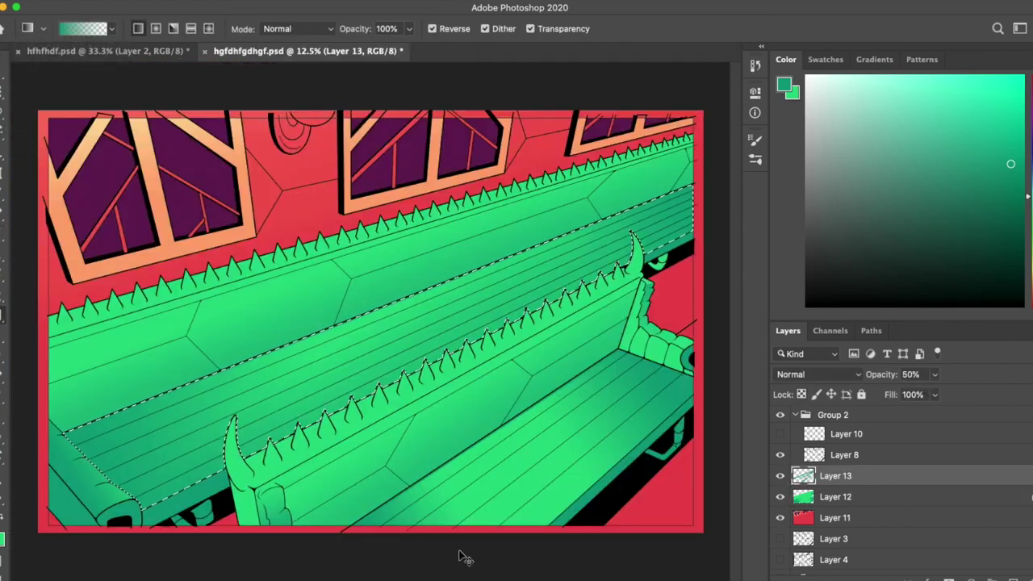
drag(343, 281, 519, 554)
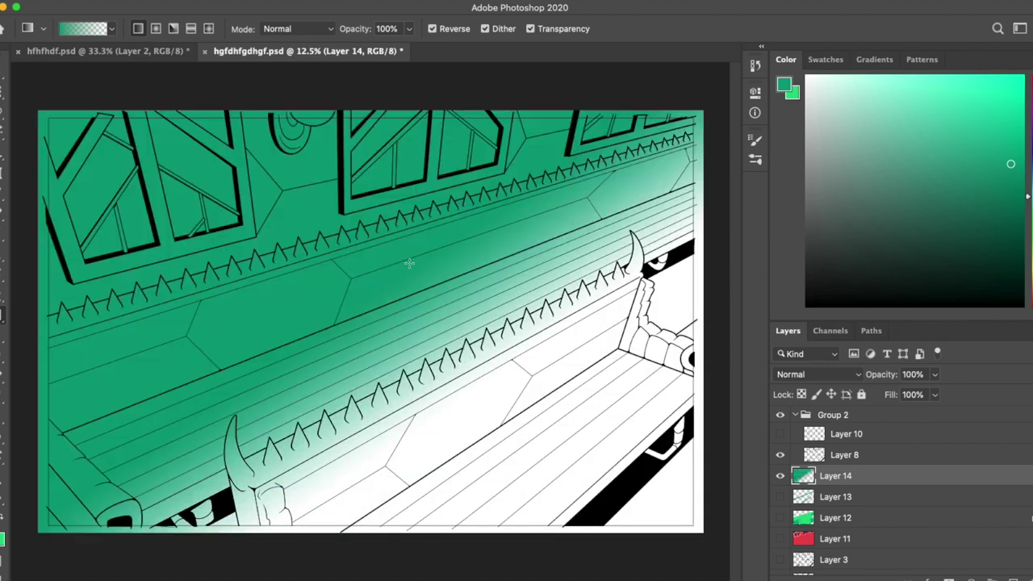
Step: Transform the Layer 14 gradient, limit it to the rear bench's seat planks, show all color layers, and deselect
key(ctrl+t)
drag(726, 162, 757, 185)
key(Return)
key(ctrl+t)
key(Return)
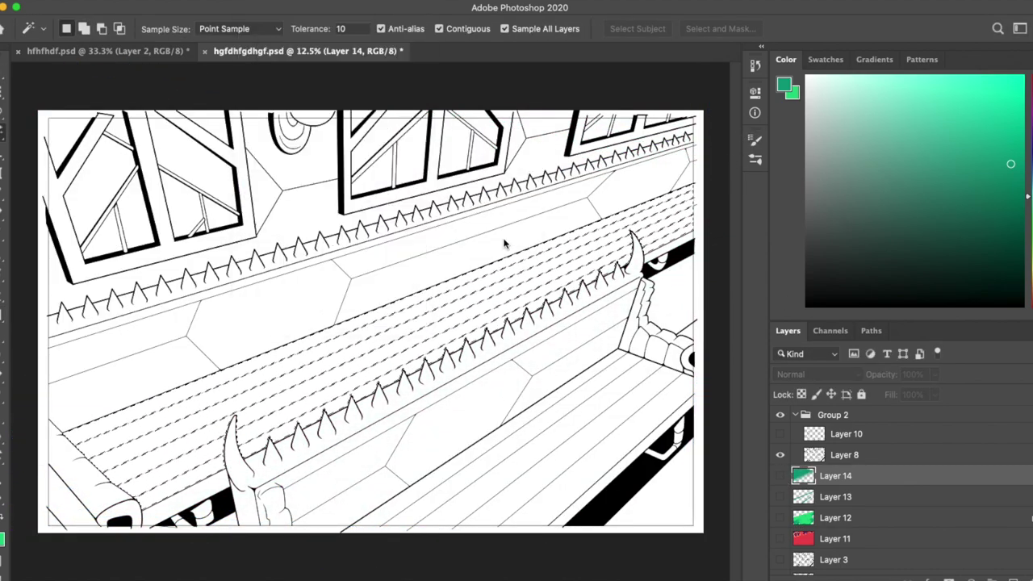
drag(779, 475, 780, 538)
key(ctrl+d)
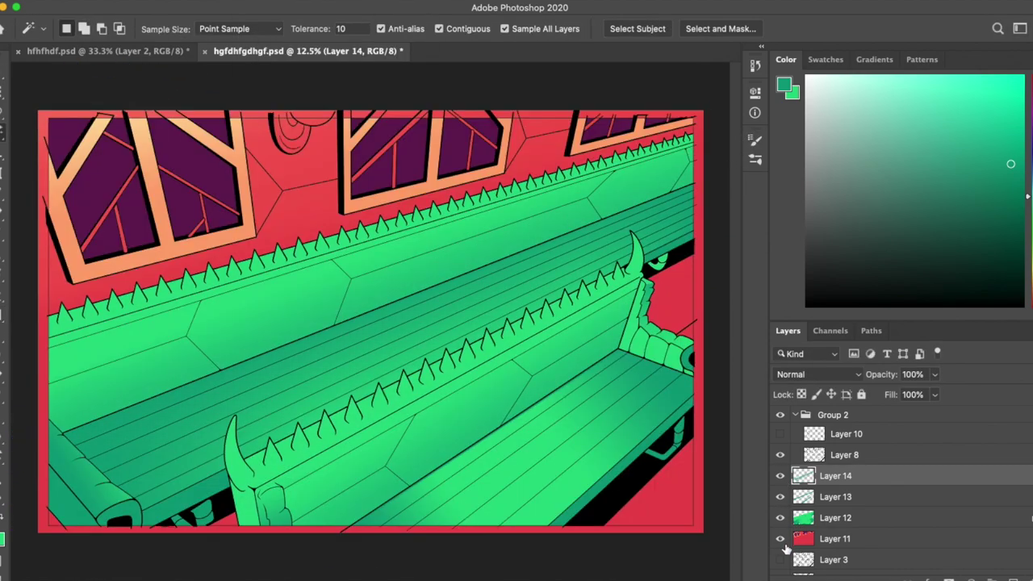
Step: Remove Layer 13 and position a teal gradient on a new layer to shade the front bench's seat
key(v)
click(836, 496)
key(Delete)
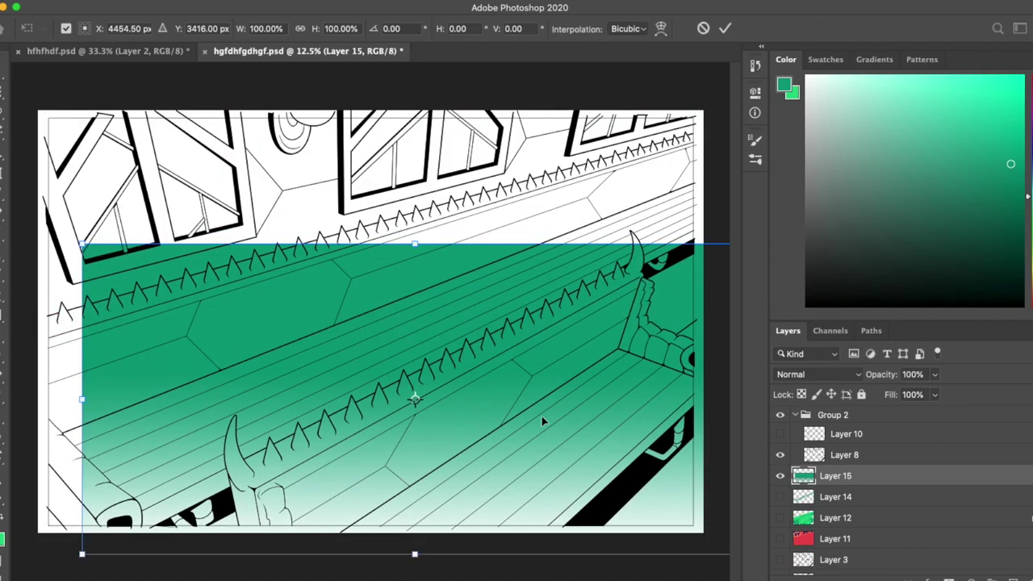
drag(544, 419, 512, 396)
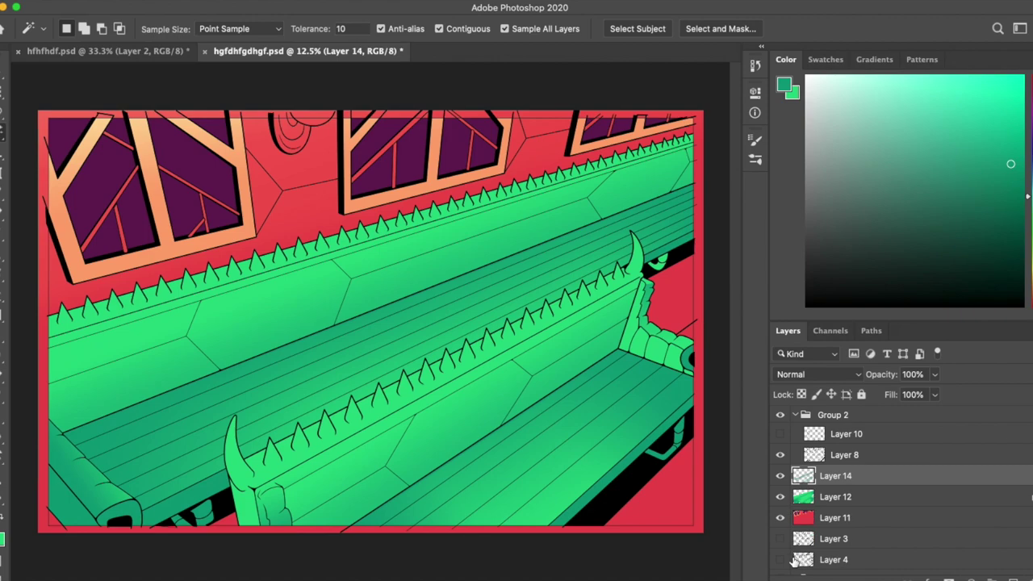
Step: Outline teal shadow shapes with the Lasso on the front bench's near armrest on Layer 15 and clean up the edges with the Eraser
key(super+equal)
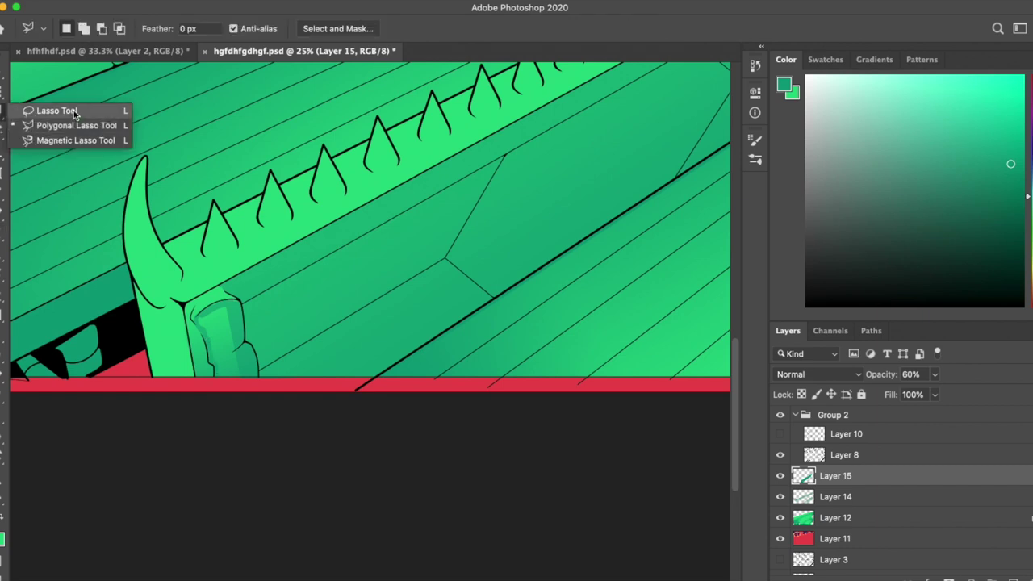
click(73, 113)
drag(218, 300, 214, 378)
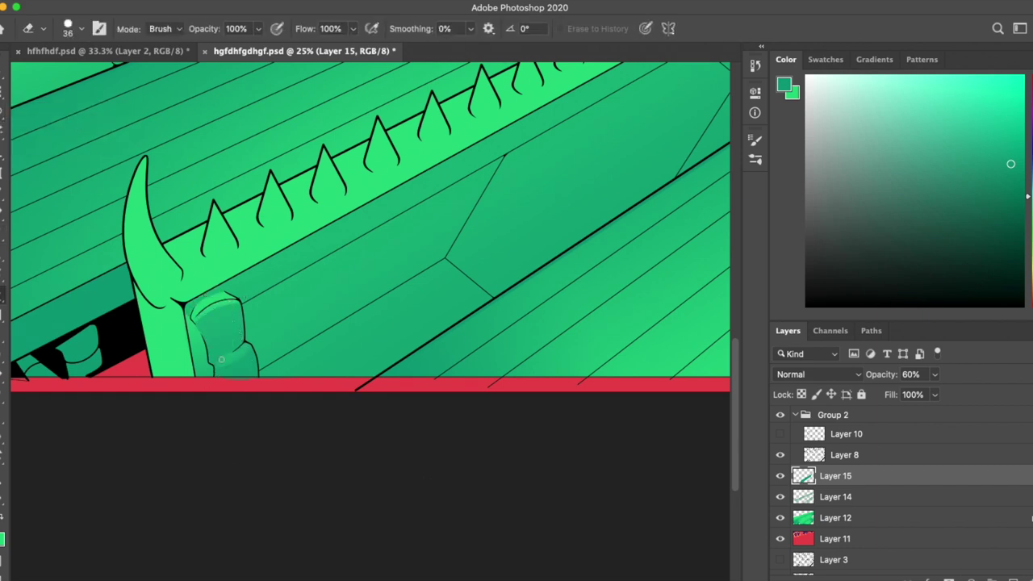
drag(274, 390, 263, 302)
key(e)
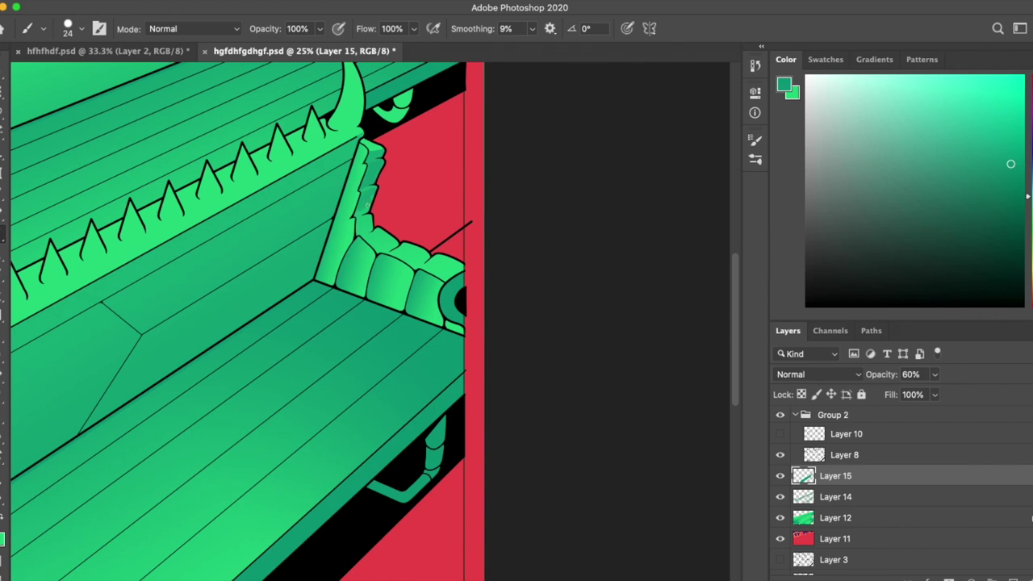
Step: Paint teal shadows on the outer segments of the front bench's far armrest on Layer 15
key(b)
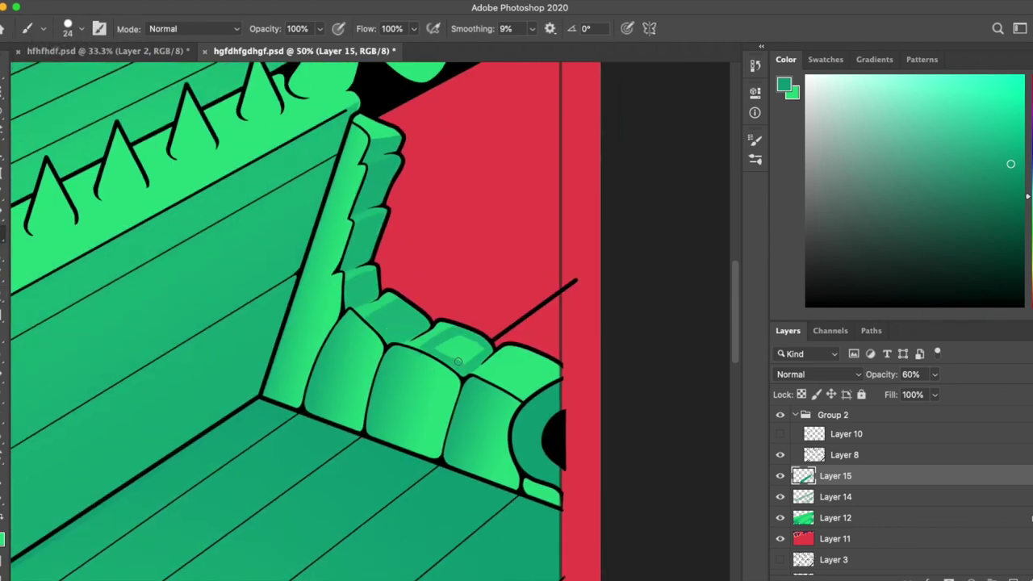
key(ctrl+z)
drag(489, 373, 557, 363)
scroll(572, 249, down, 5)
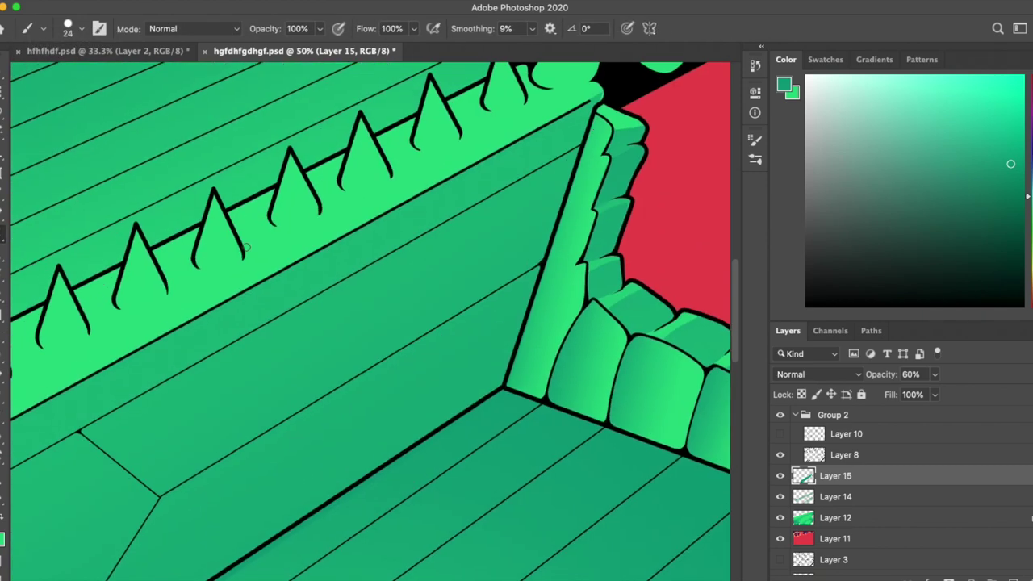
scroll(344, 315, up, 5)
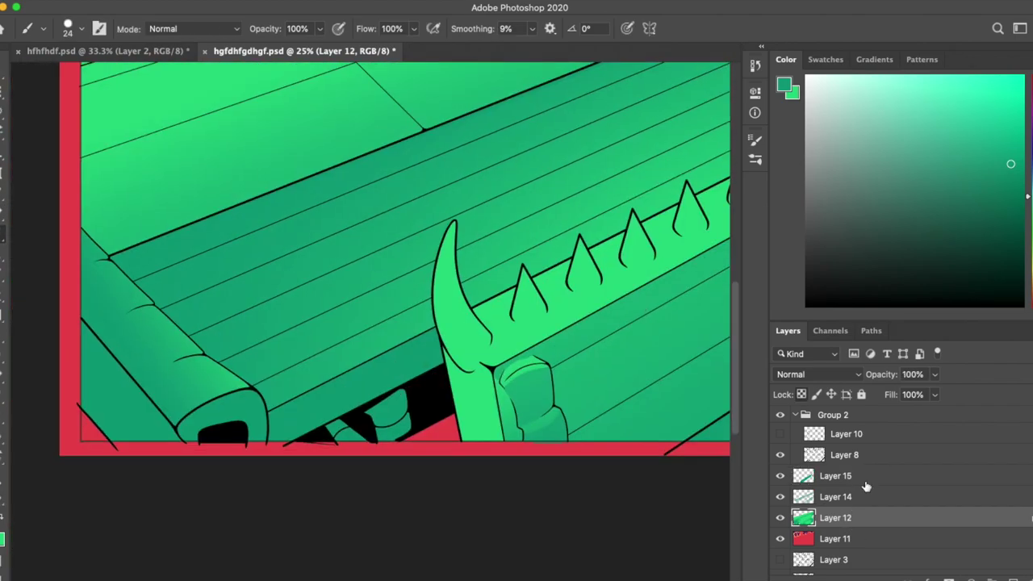
Step: Lasso the rolled side of the rear bench's armrest on Layer 15 and shade it teal, leaving a light upper edge
click(836, 476)
scroll(406, 339, down, 3)
scroll(374, 277, up, 2)
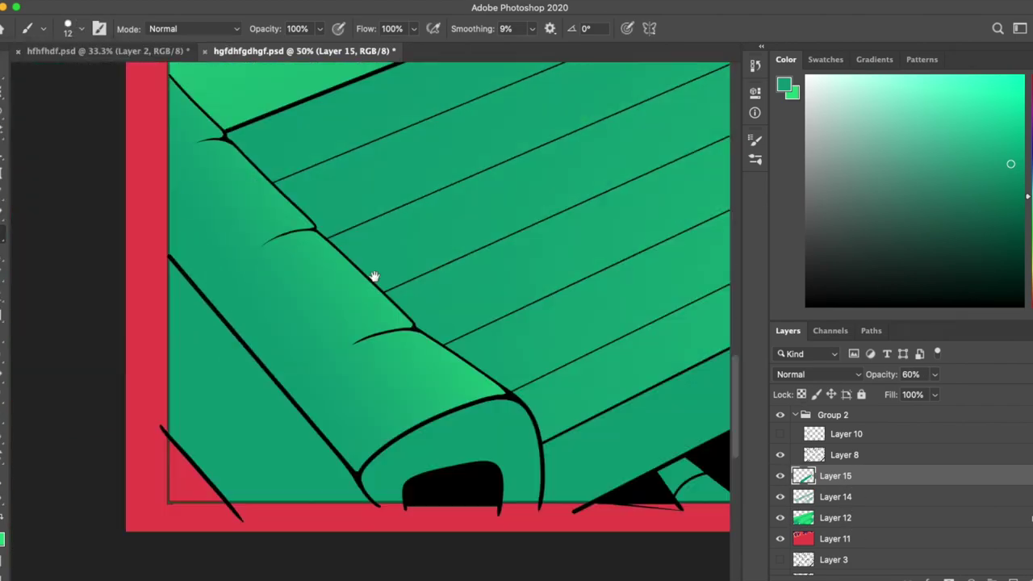
key(w)
key(l)
mouse_move(299, 254)
mouse_down()
mouse_move(401, 361)
mouse_move(313, 281)
mouse_up()
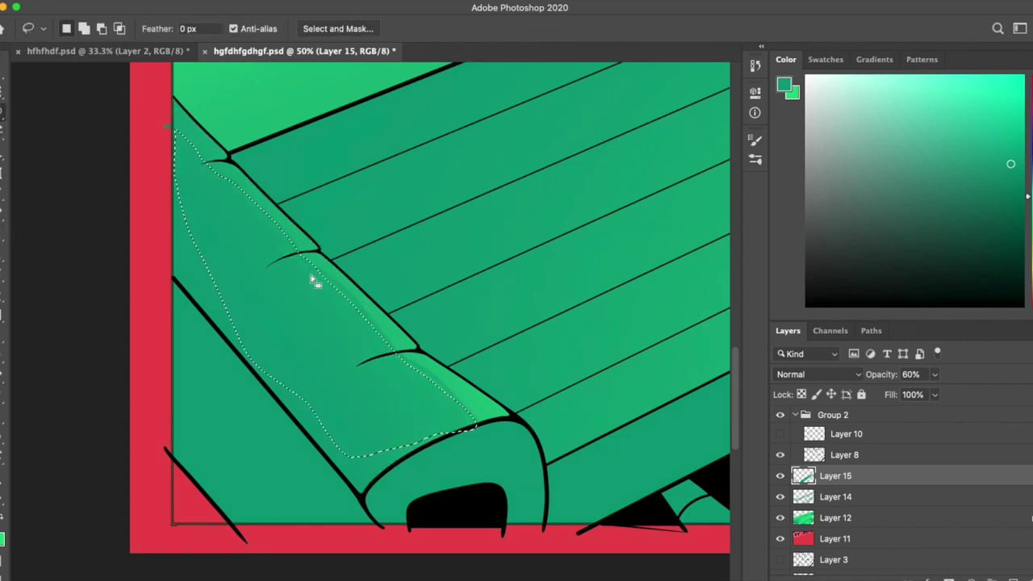
key(b)
key(e)
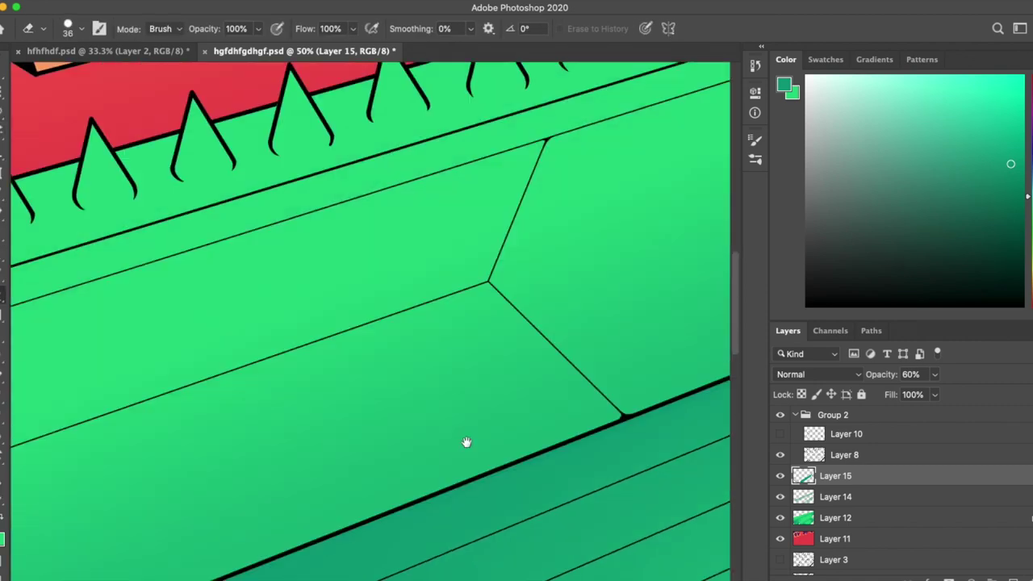
drag(465, 441, 464, 312)
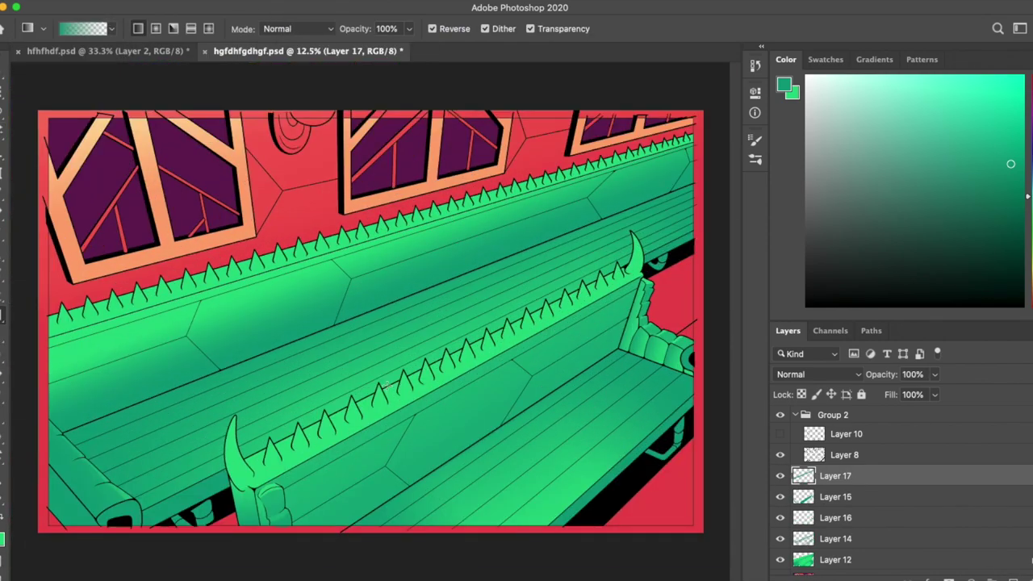
Step: Pick a bright green and add thin highlights along the front bench's backrest seams on Layer 18 using the Polygonal Lasso
key(b)
click(983, 98)
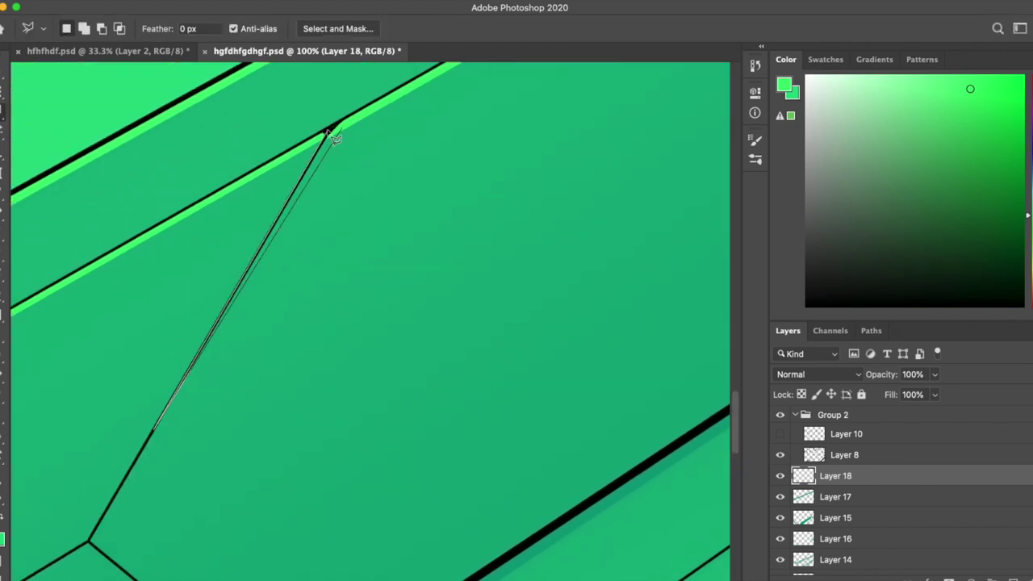
key(super+minus)
key(super+minus)
key(super+minus)
key(super+minus)
key(super+minus)
key(super+minus)
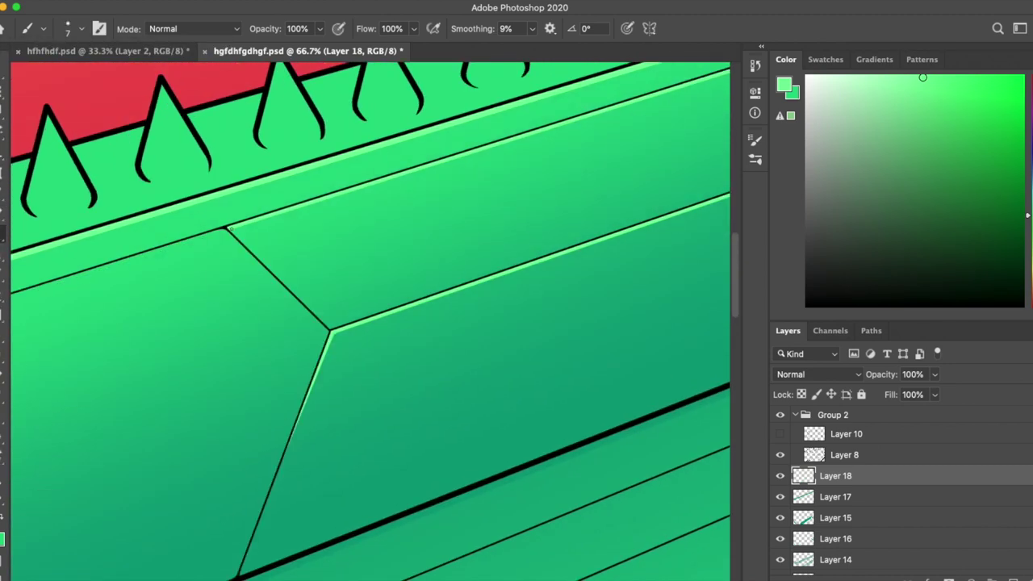
Step: Add thin light green highlights along the rear bench's backrest seams and armrest edges on Layer 18
key(l)
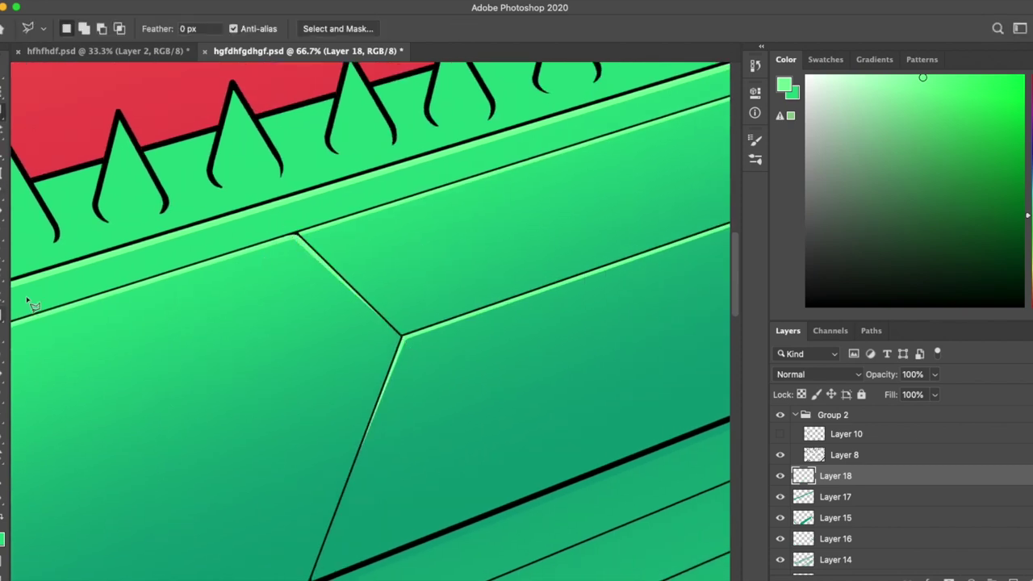
key(b)
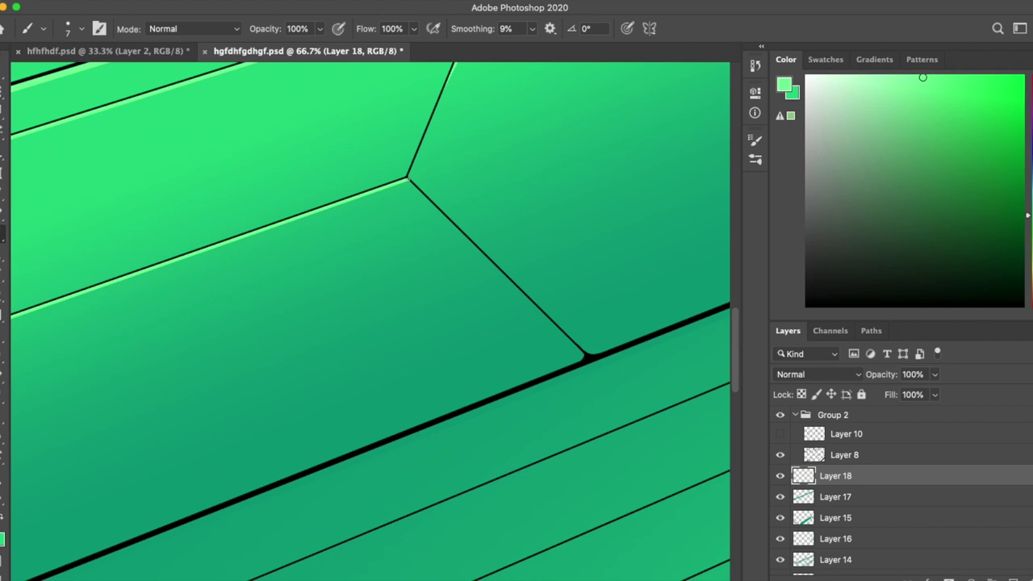
key(l)
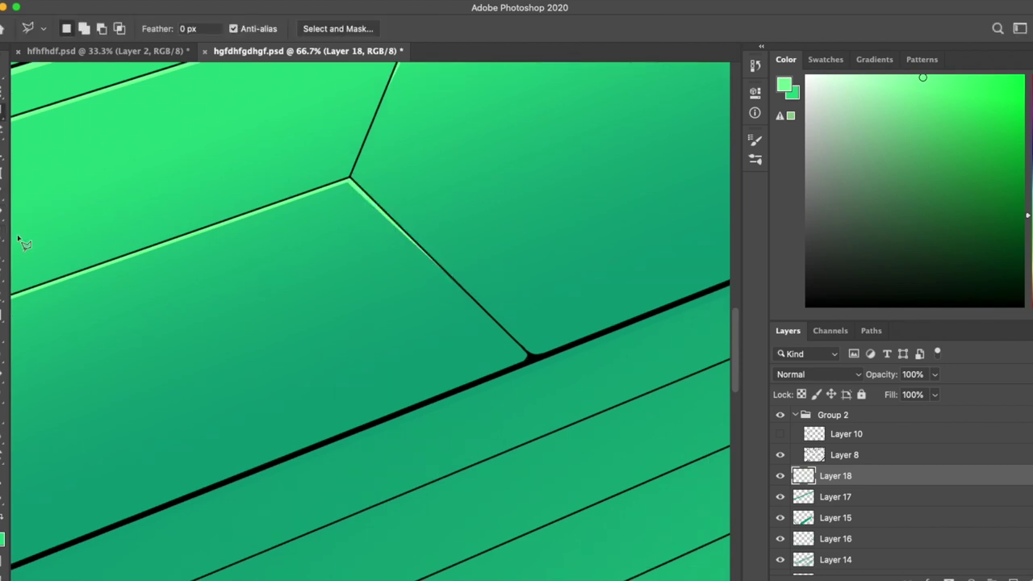
key(b)
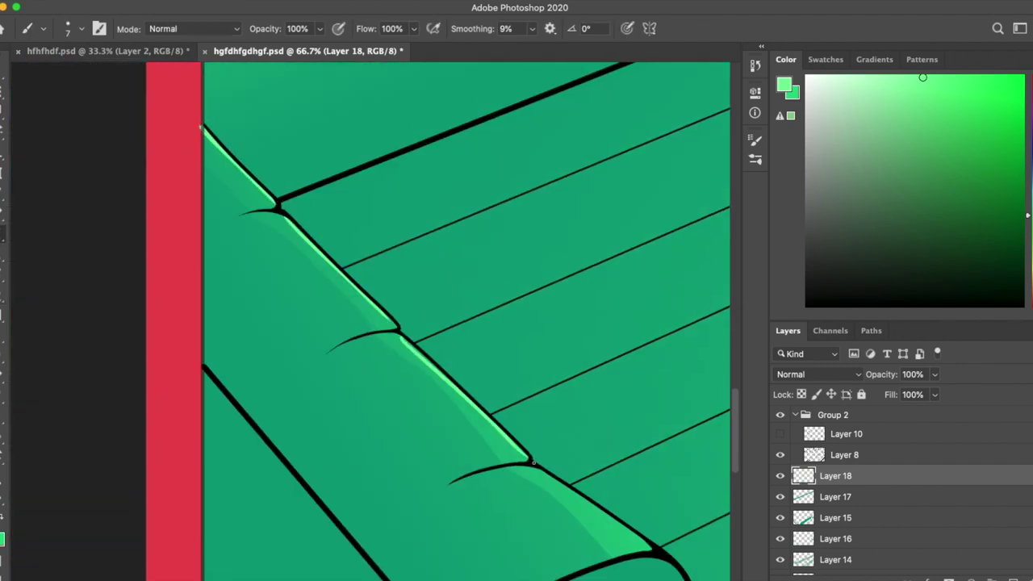
drag(533, 462, 404, 301)
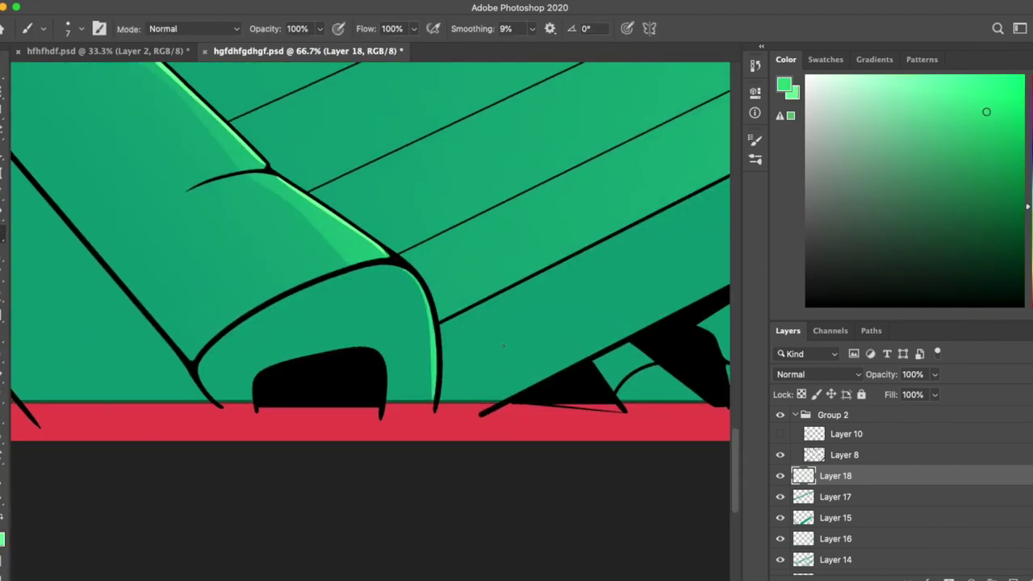
Step: Draw medium green highlight lines beneath the rear bench's seat plank seams with a 7 px brush on Layer 18
key(super+minus)
key(super+minus)
key(super+equal)
key(super+equal)
key(super+equal)
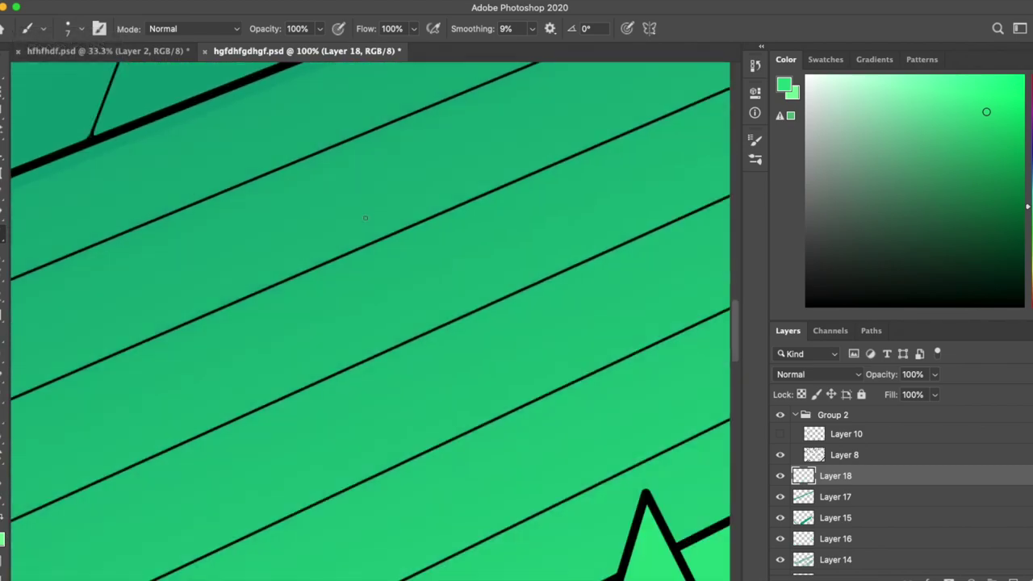
scroll(364, 217, right, 5)
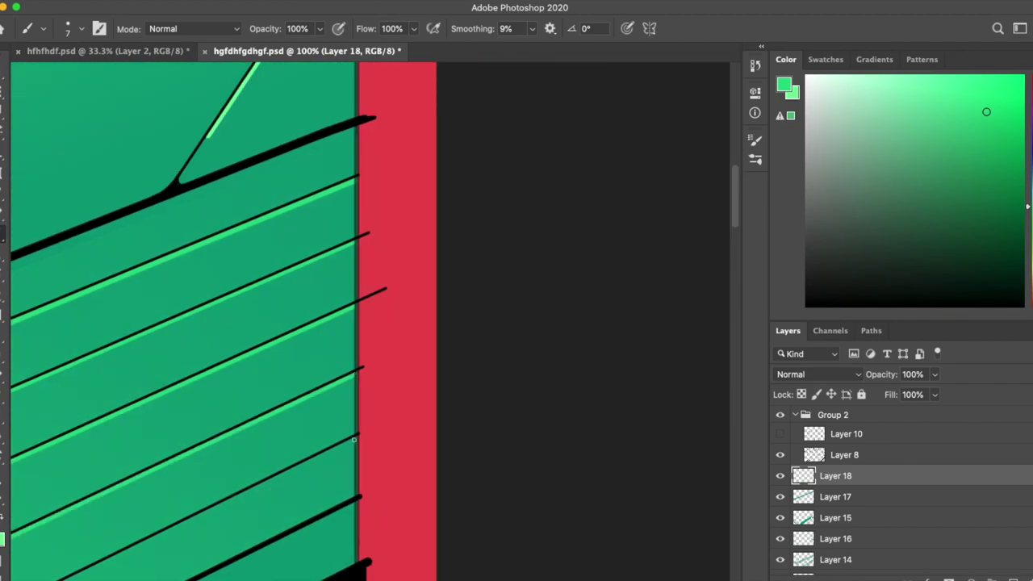
scroll(395, 351, down, 10)
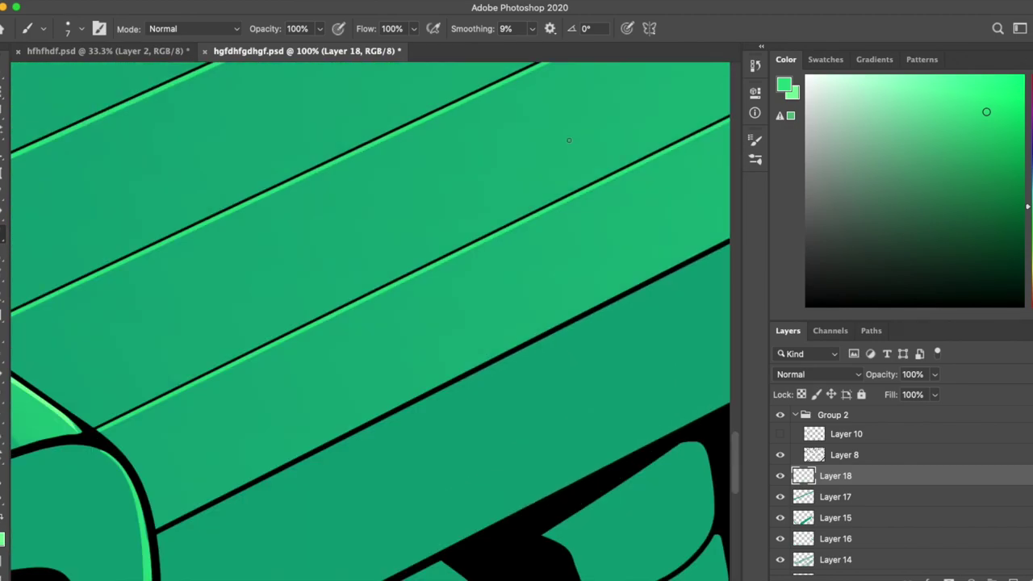
Step: Draw medium green highlight lines beneath the front bench's seat plank seams and front edge on Layer 18 with the 7 px brush
scroll(399, 183, down, 5)
scroll(454, 203, right, 5)
scroll(453, 203, down, 10)
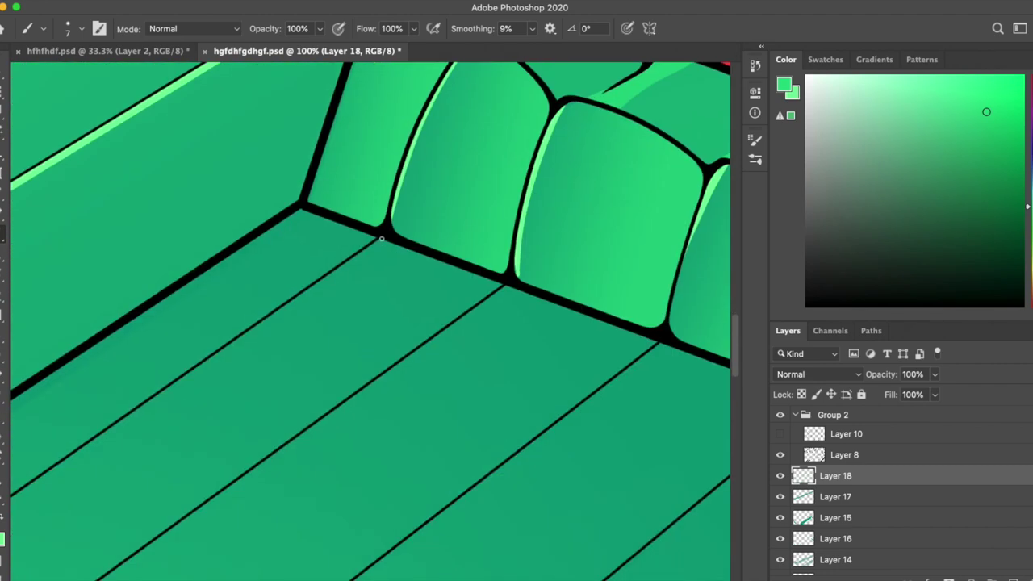
scroll(392, 429, up, 10)
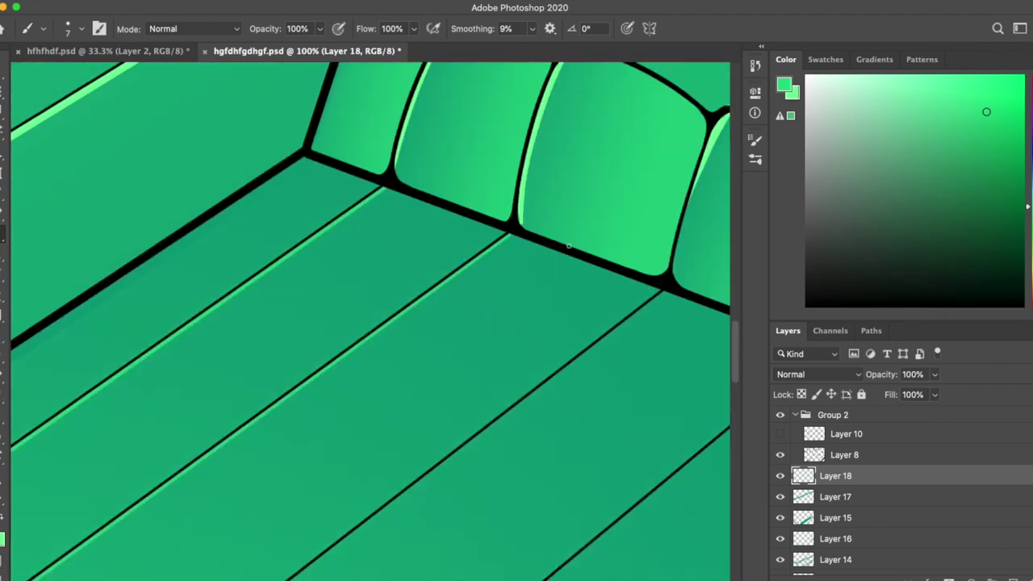
scroll(534, 335, down, 10)
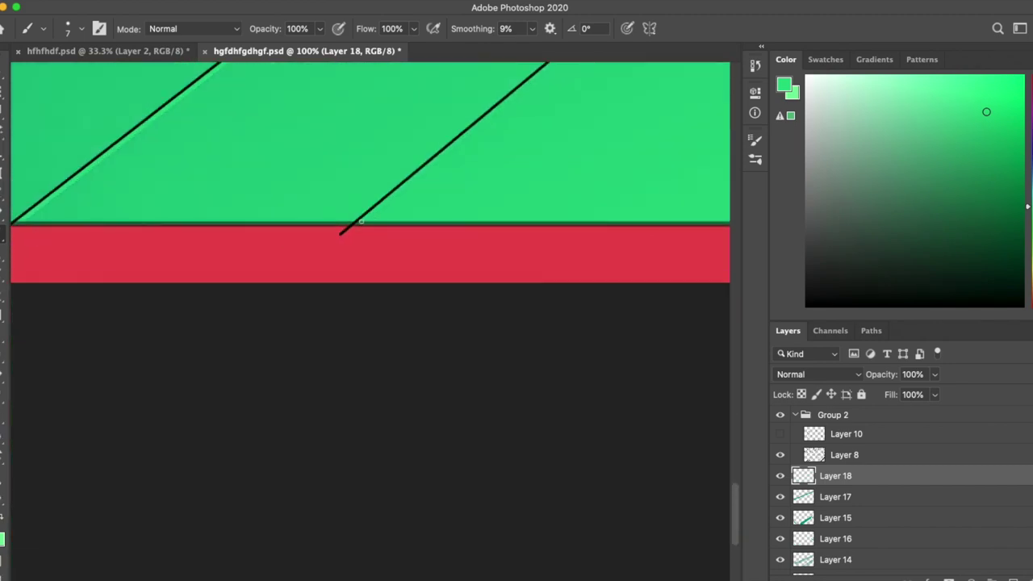
scroll(512, 263, up, 10)
scroll(512, 263, right, 3)
scroll(511, 263, down, 8)
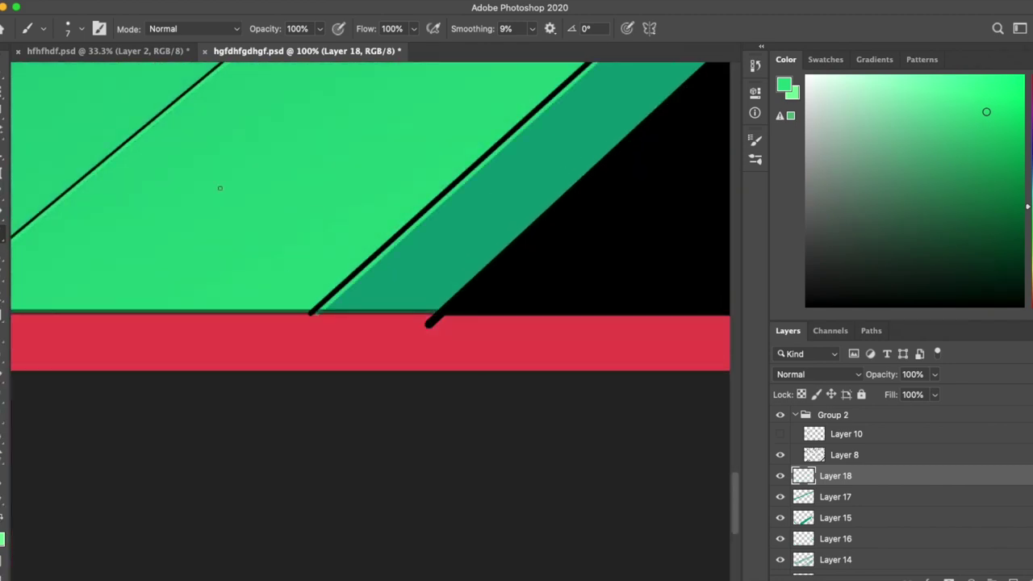
Step: Examine the finished seam and plank highlights across both benches at overview and closer magnification
key(super+minus)
key(super+minus)
key(super+minus)
key(super+minus)
key(super+minus)
key(super+minus)
key(super+plus)
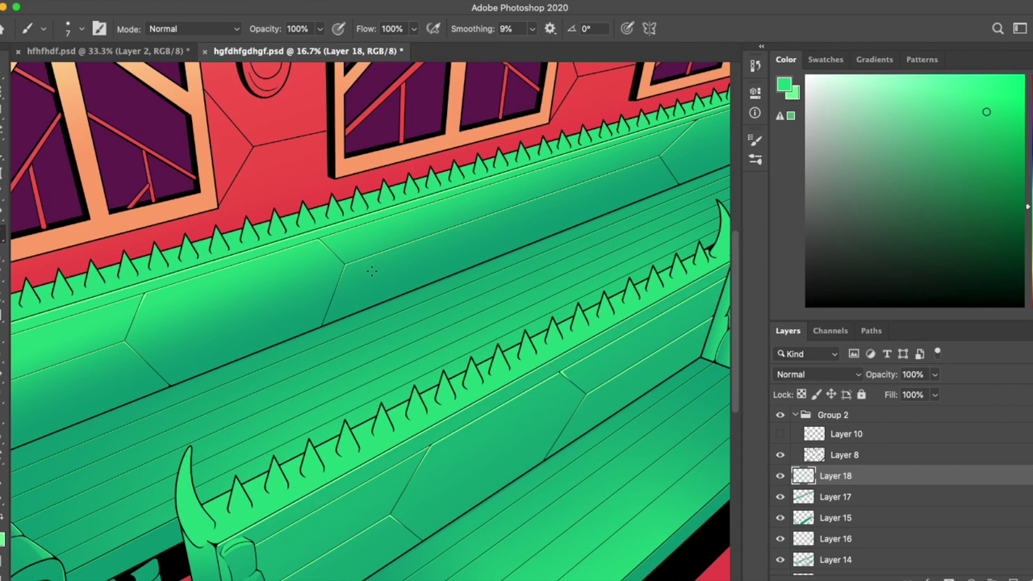
scroll(371, 271, down, 2)
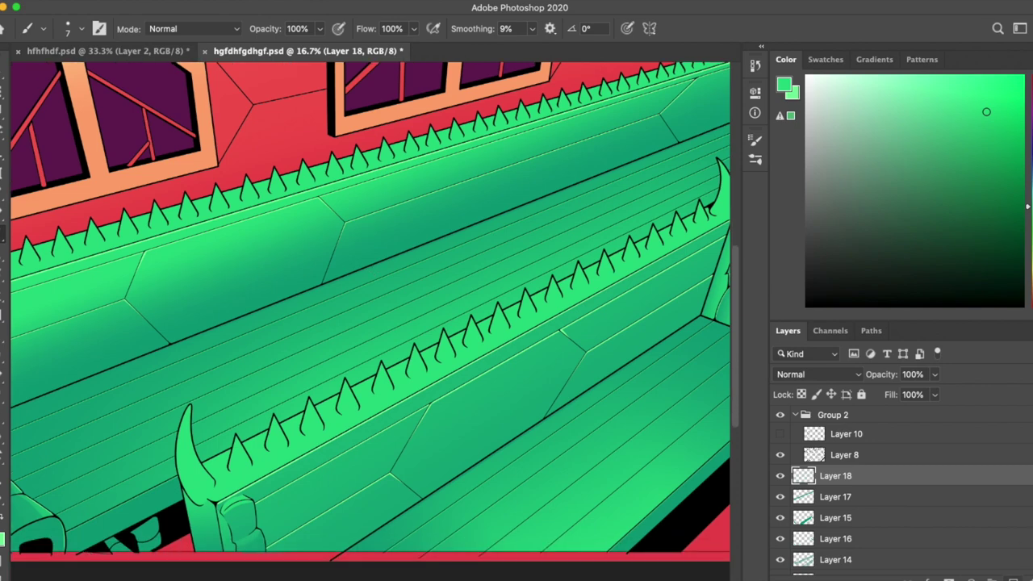
key(super+plus)
scroll(327, 364, up, 5)
scroll(275, 378, up, 2)
key(super+minus)
key(super+minus)
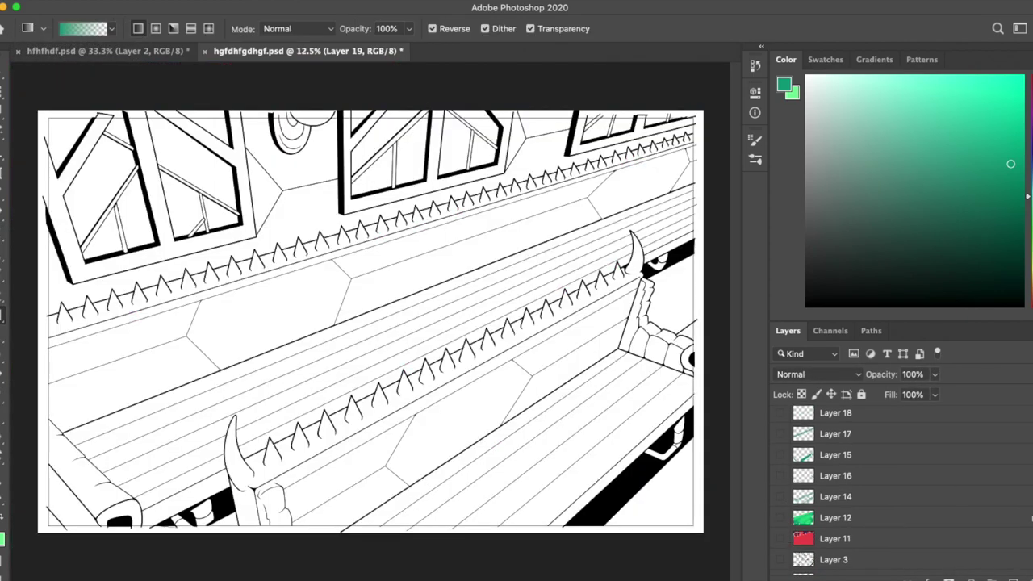
scroll(888, 485, up, 3)
drag(48, 113, 242, 371)
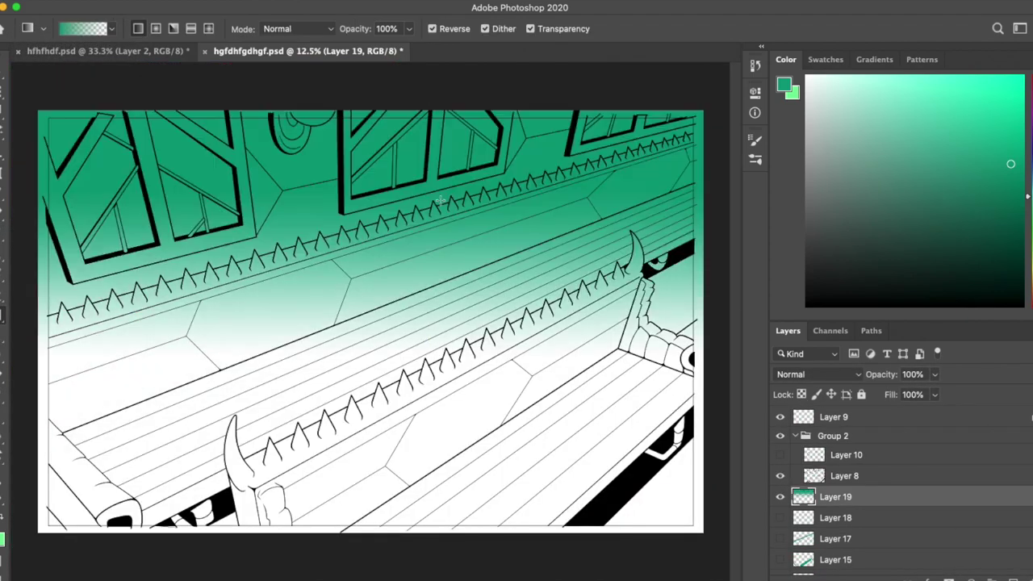
key(super+z)
drag(32, 109, 702, 534)
key(super+z)
Step: Create a teal-to-transparent gradient on Layer 19 and transform it into a narrow slanted band along the rear bench's spikes
mouse_move(272, 199)
mouse_down()
mouse_move(360, 346)
mouse_move(371, 192)
mouse_up()
key(super+z)
key(super+t)
drag(711, 138, 418, 238)
drag(690, 171, 715, 166)
drag(376, 242, 42, 325)
drag(718, 145, 720, 116)
drag(367, 218, 376, 240)
key(Return)
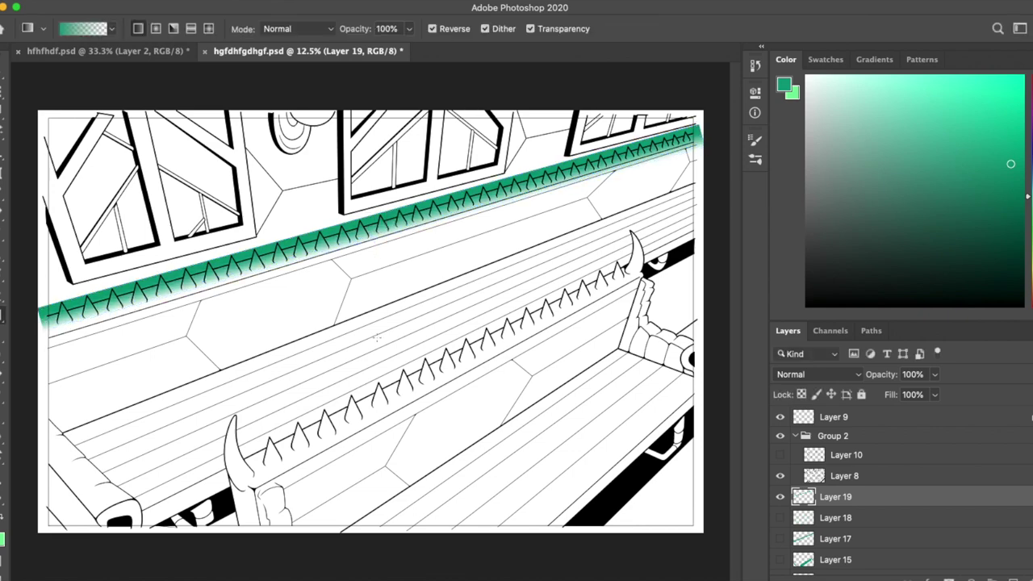
Step: Add a teal-to-transparent gradient on Layer 20, scaled to 10.34% height and rotated -27.17° along the front bench's spikes
drag(427, 407, 427, 326)
key(super+t)
mouse_move(370, 111)
mouse_down()
mouse_move(371, 376)
mouse_move(557, 475)
mouse_move(231, 471)
mouse_up()
drag(696, 393, 614, 187)
drag(510, 311, 522, 329)
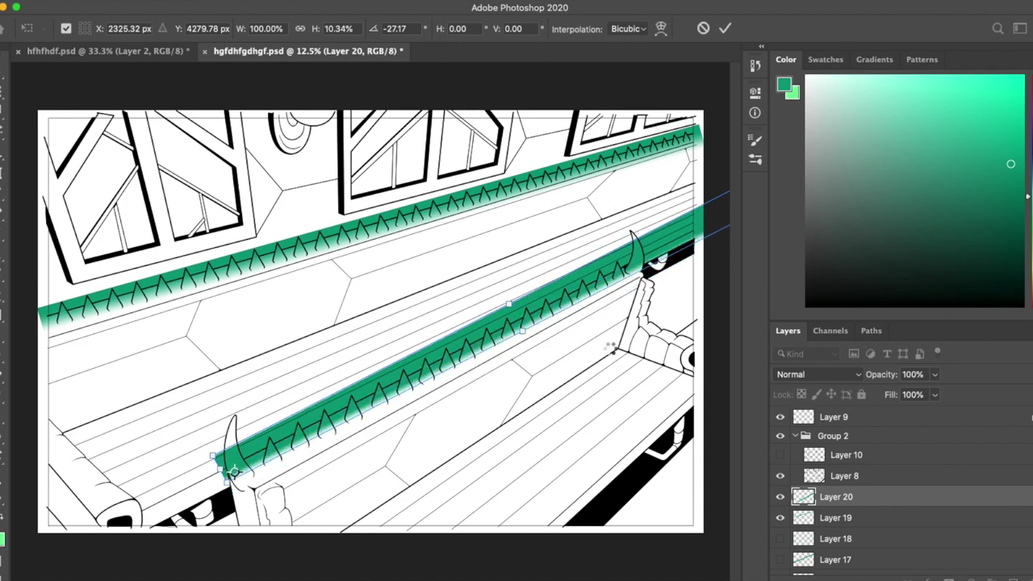
key(Return)
Step: Erase the teal around the outlines of the front bench's first three spikes on Layer 20 with a 36 px eraser
key(super+plus)
key(super+minus)
key(super+plus)
key(super+plus)
key(e)
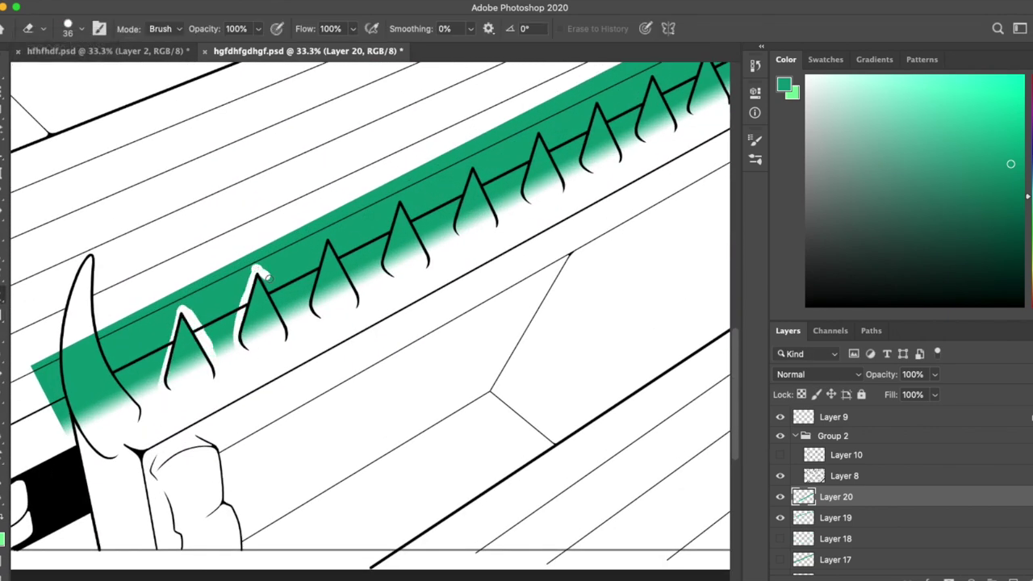
drag(323, 242, 308, 311)
Step: Lasso the end of the teal band covering the front bench's large near horn and delete it from Layer 20
key(l)
click(36, 331)
click(178, 269)
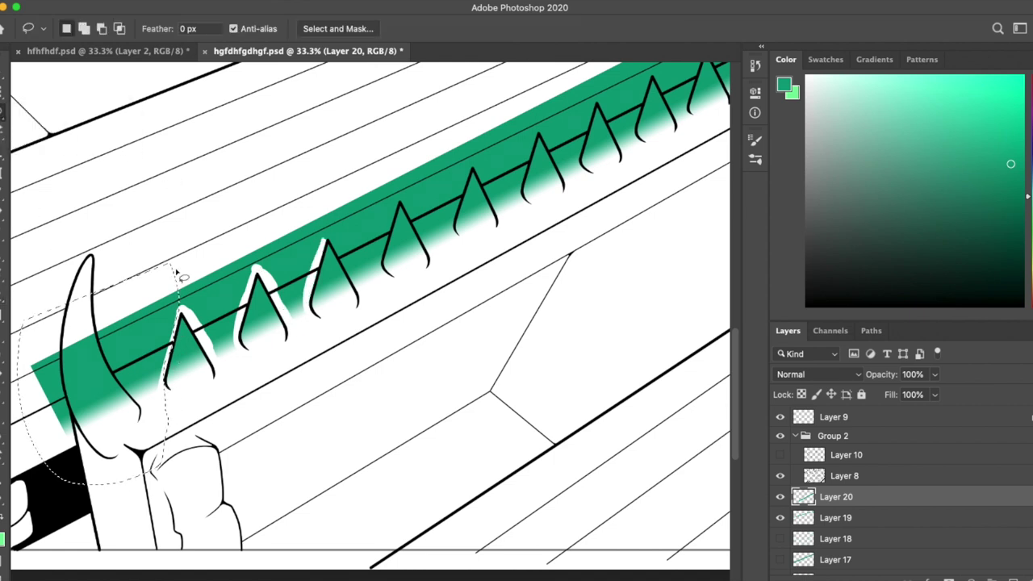
click(171, 373)
click(77, 473)
click(37, 331)
key(Delete)
key(ctrl+d)
Step: Continue erasing teal around the outlines of the spikes along the middle of the front bench on Layer 20
key(e)
drag(398, 195, 369, 273)
drag(436, 256, 327, 316)
mouse_move(359, 223)
mouse_down()
mouse_move(339, 280)
mouse_move(372, 238)
mouse_up()
drag(420, 211, 339, 274)
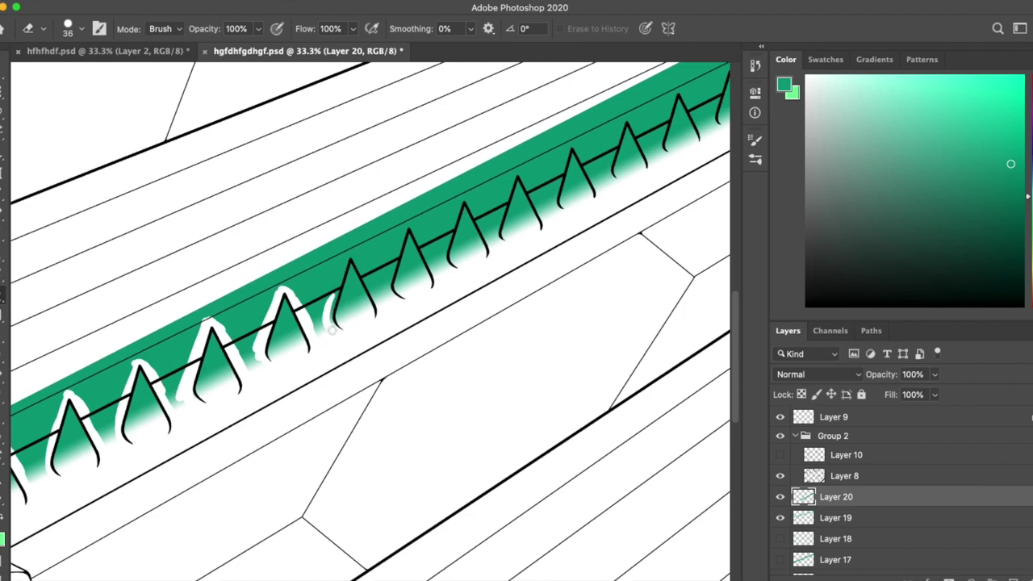
drag(415, 232, 434, 279)
drag(454, 211, 361, 235)
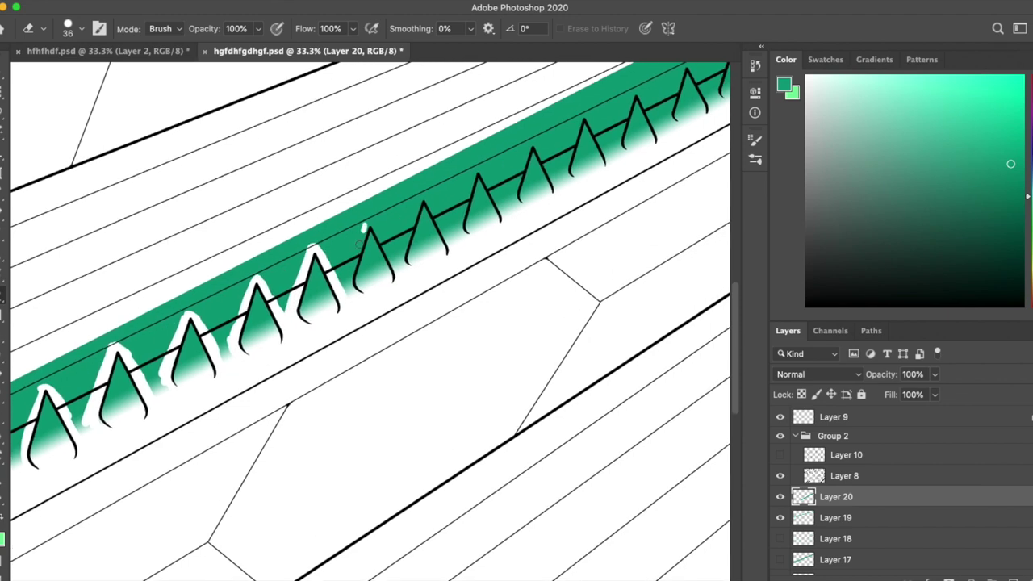
drag(466, 238, 411, 303)
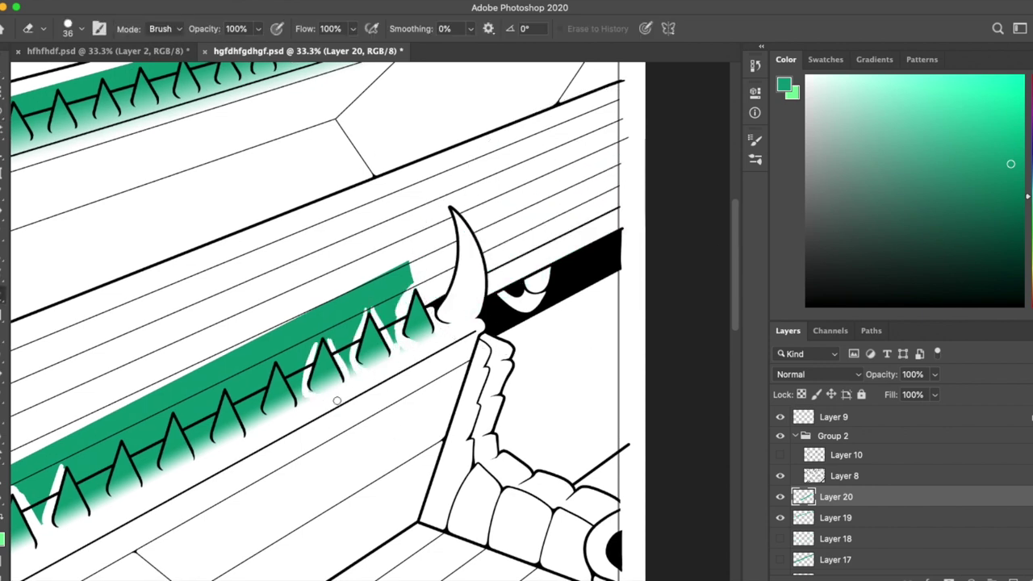
Step: Erase the teal around the remaining spikes toward the front bench's far horn on Layer 20
drag(310, 356, 331, 337)
drag(330, 337, 400, 207)
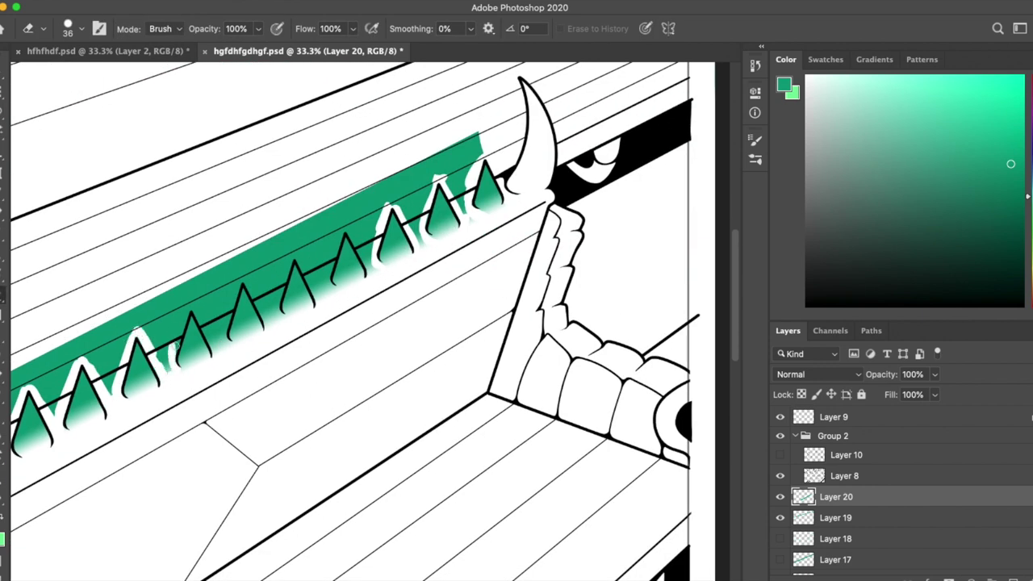
scroll(215, 394, up, 2)
drag(314, 250, 311, 318)
mouse_move(310, 247)
mouse_down()
mouse_move(396, 274)
mouse_move(417, 263)
mouse_move(346, 340)
mouse_up()
mouse_move(343, 252)
mouse_down()
mouse_move(378, 201)
mouse_move(449, 283)
mouse_up()
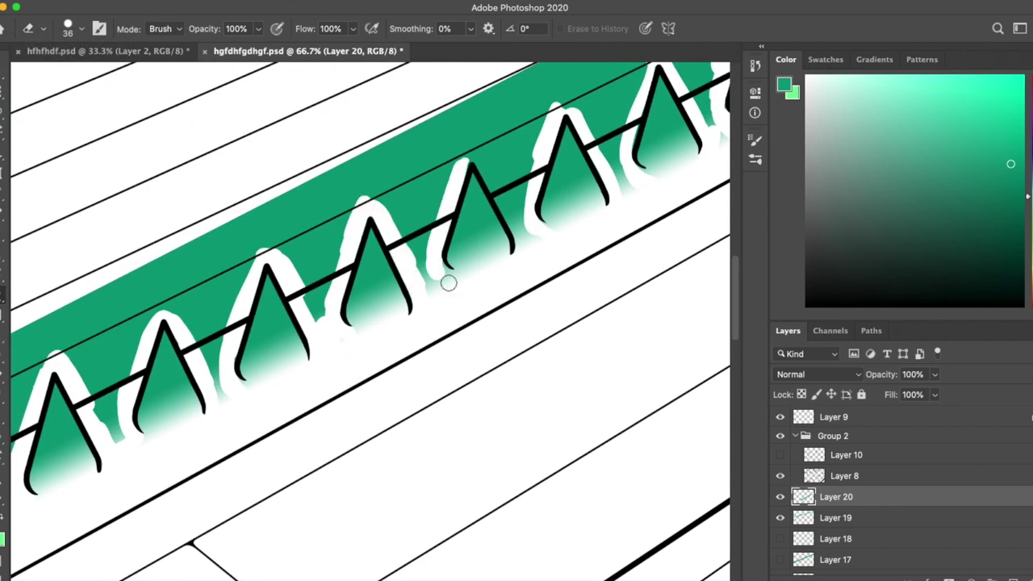
Step: Clear the leftover teal band outside the front bench's spikes on Layer 20, keeping the gradient only inside them
scroll(491, 438, down, 2)
key(w)
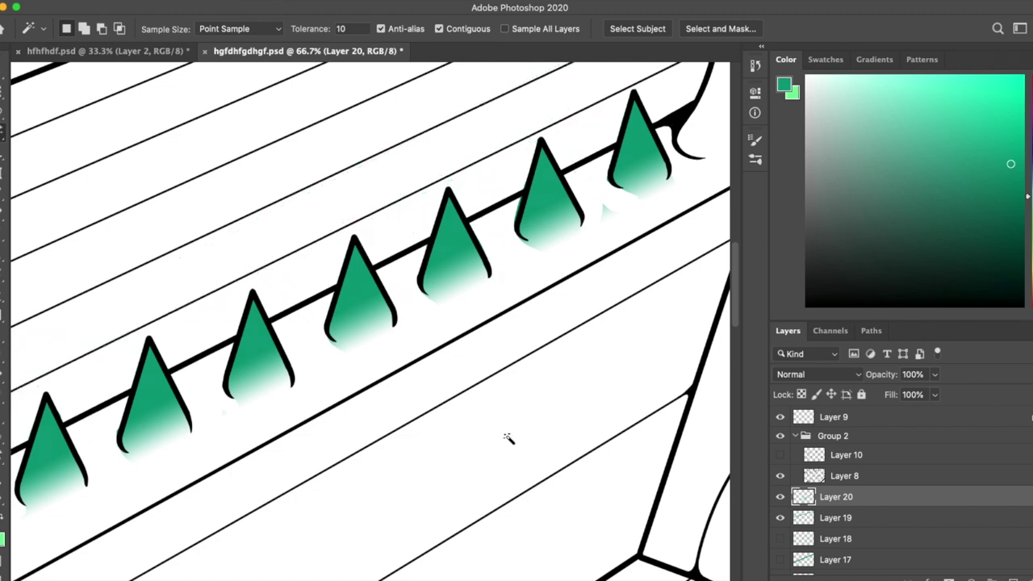
key(r)
click(205, 28)
key(e)
scroll(517, 299, right, 6)
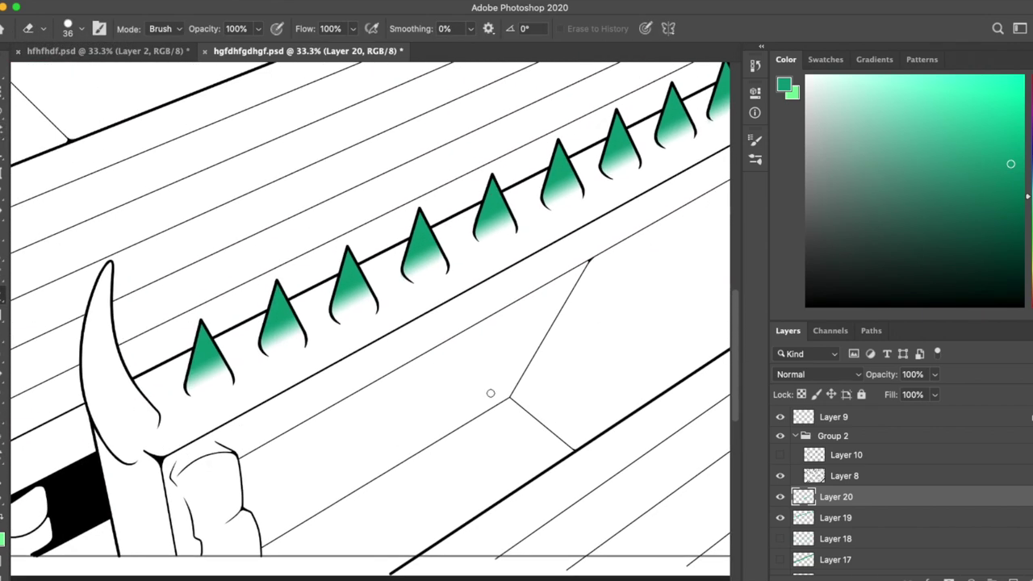
Step: On Layer 19, erase around the rear bench's first spikes and delete the teal between them using the Magic Wand
click(782, 521)
scroll(183, 225, left, 8)
key(w)
click(153, 267)
key(Delete)
key(e)
key(w)
click(222, 246)
key(Delete)
key(e)
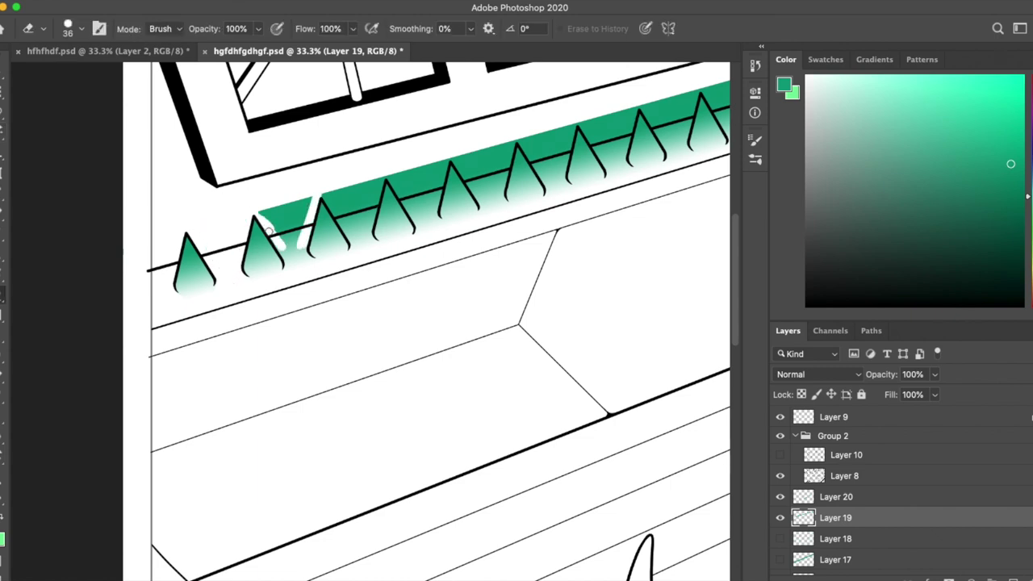
key(w)
click(369, 213)
key(Delete)
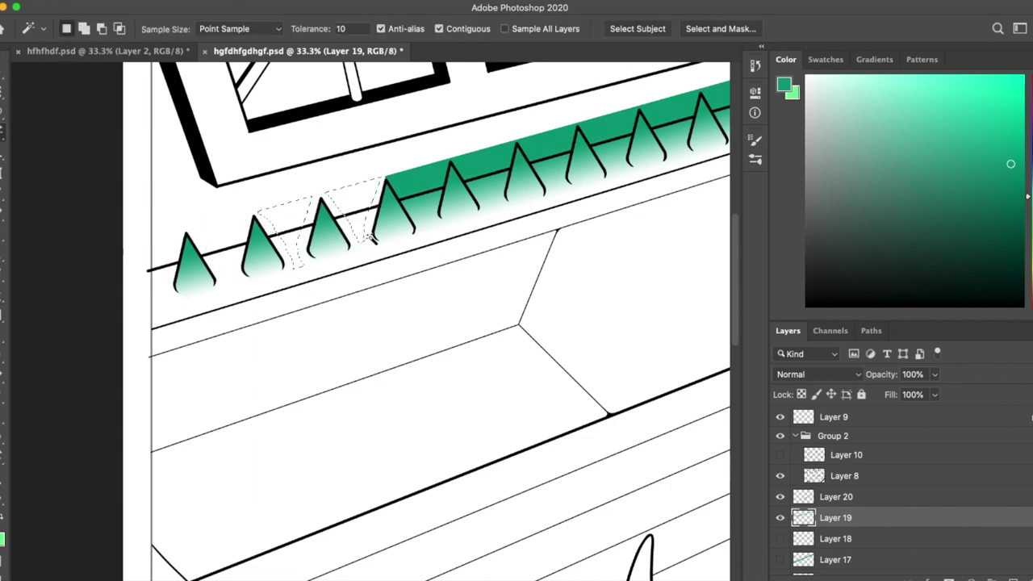
Step: Erase beside the rear bench's fourth and fifth spikes, then lasso and delete the teal patch between them
scroll(371, 220, right, 5)
scroll(623, 261, left, 3)
key(e)
key(l)
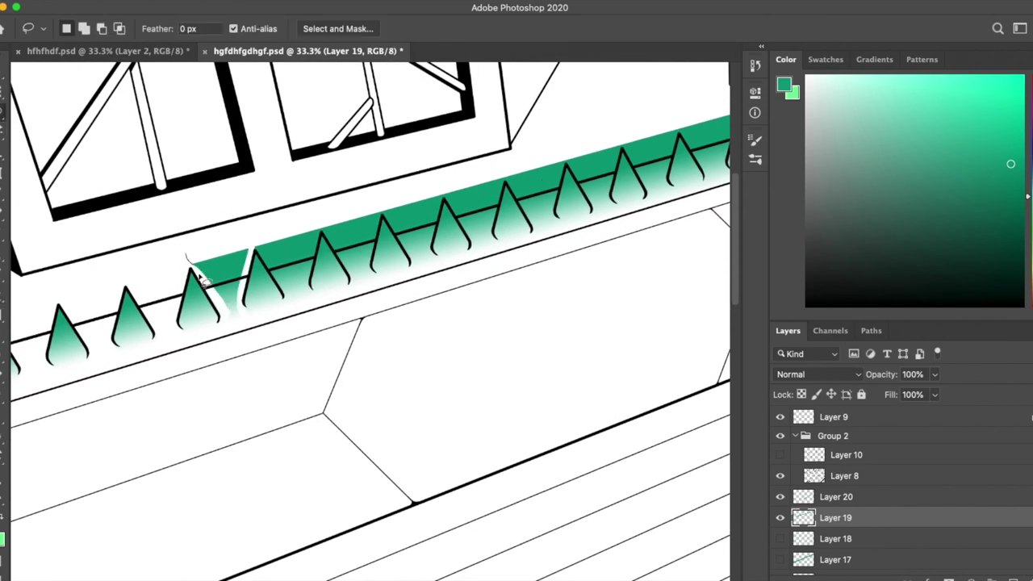
drag(189, 260, 272, 219)
key(Delete)
Step: Hide the color layers below Layer 19 and delete the teal above the rear bench's top edge using the Magic Wand
key(super+minus)
key(super+minus)
scroll(787, 565, down, 2)
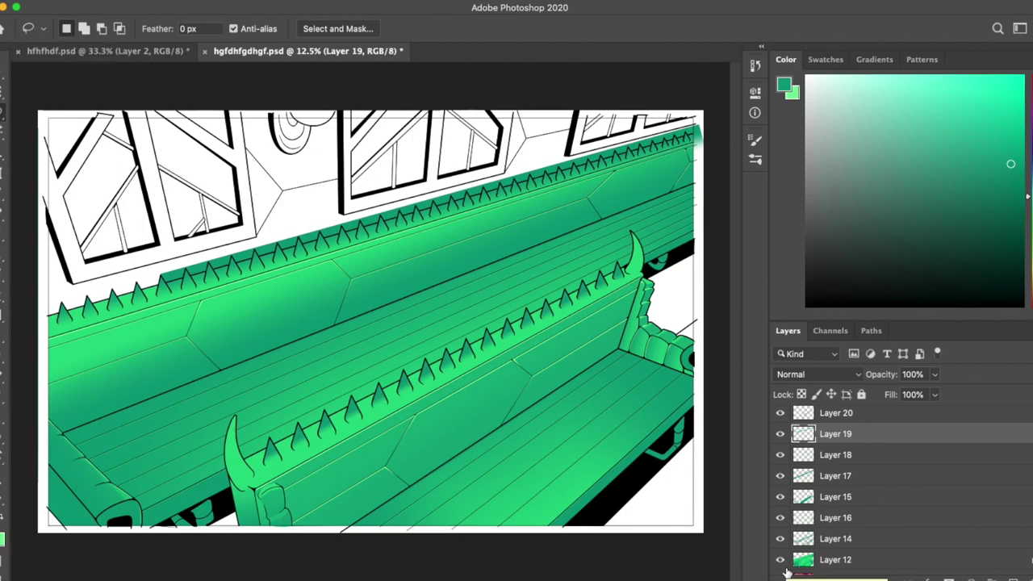
drag(780, 559, 779, 455)
key(super+plus)
key(super+plus)
key(w)
click(585, 133)
key(Delete)
click(323, 183)
Step: Erase the teal between the next group of rear bench spikes on Layer 19 with the 36 px eraser
key(e)
key(super+plus)
scroll(482, 268, left, 3)
drag(344, 193, 367, 246)
drag(440, 181, 464, 224)
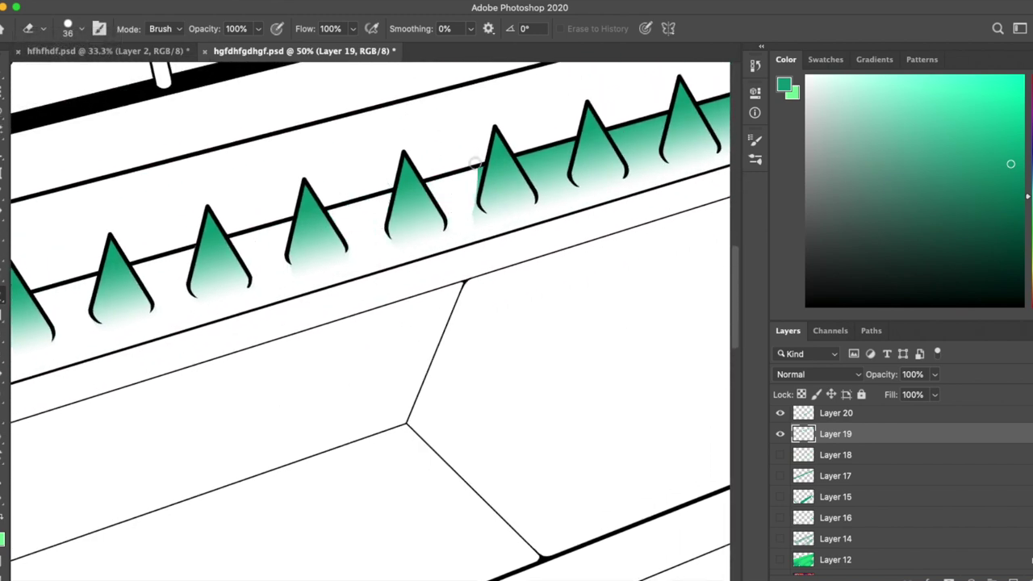
drag(468, 165, 480, 222)
scroll(516, 239, up, 3)
drag(399, 254, 417, 306)
drag(464, 271, 484, 234)
drag(496, 279, 517, 230)
Step: Continue erasing the teal between the spikes along the middle of the rear bench on Layer 19
scroll(487, 277, right, 5)
mouse_move(408, 254)
mouse_down()
mouse_move(497, 207)
mouse_move(506, 238)
mouse_move(505, 169)
mouse_move(552, 242)
mouse_move(434, 243)
mouse_up()
scroll(485, 260, right, 5)
scroll(485, 260, up, 2)
drag(517, 218, 557, 250)
scroll(484, 266, right, 5)
drag(456, 198, 438, 248)
scroll(510, 230, right, 13)
scroll(510, 230, up, 5)
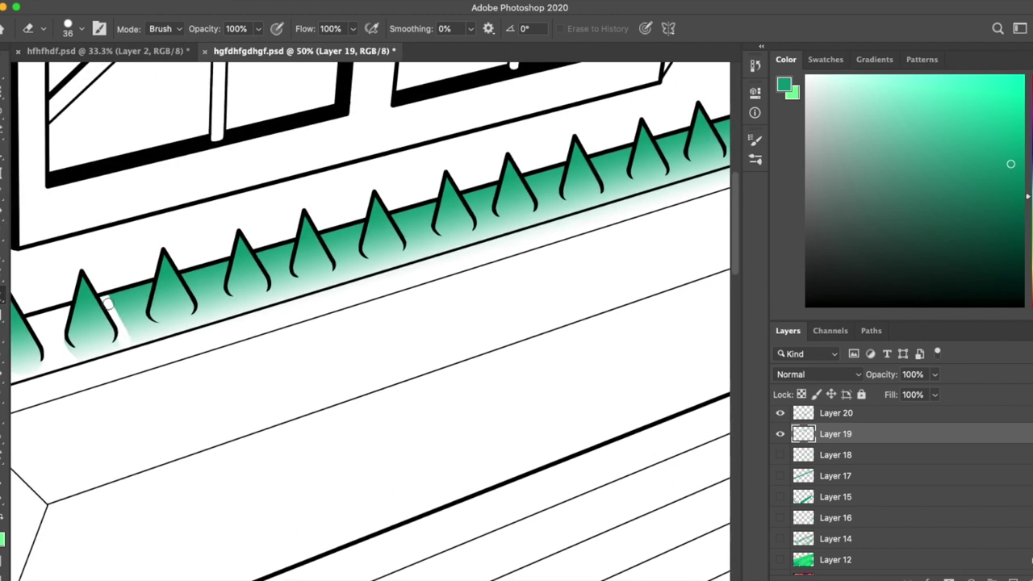
drag(118, 299, 148, 345)
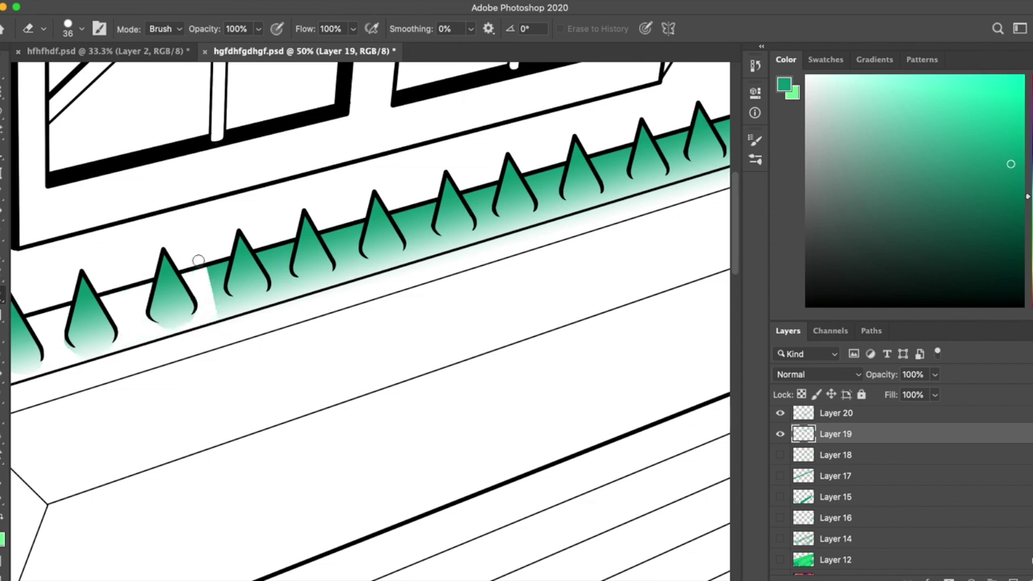
drag(261, 254, 280, 286)
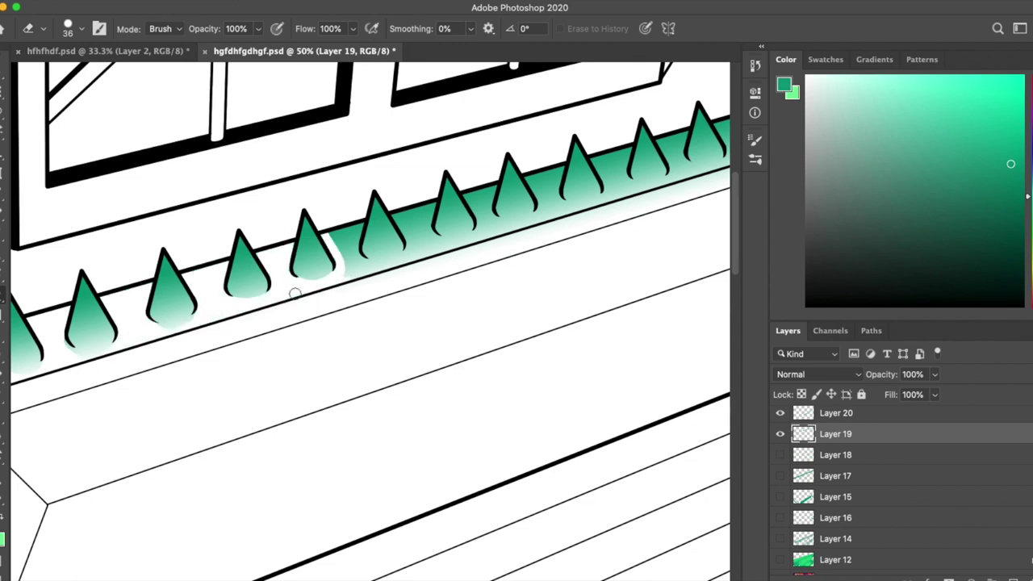
Step: Erase curved gaps beneath the remaining rear bench spikes on Layer 19 to separate their shading from the band
scroll(295, 294, right, 7)
scroll(296, 294, up, 4)
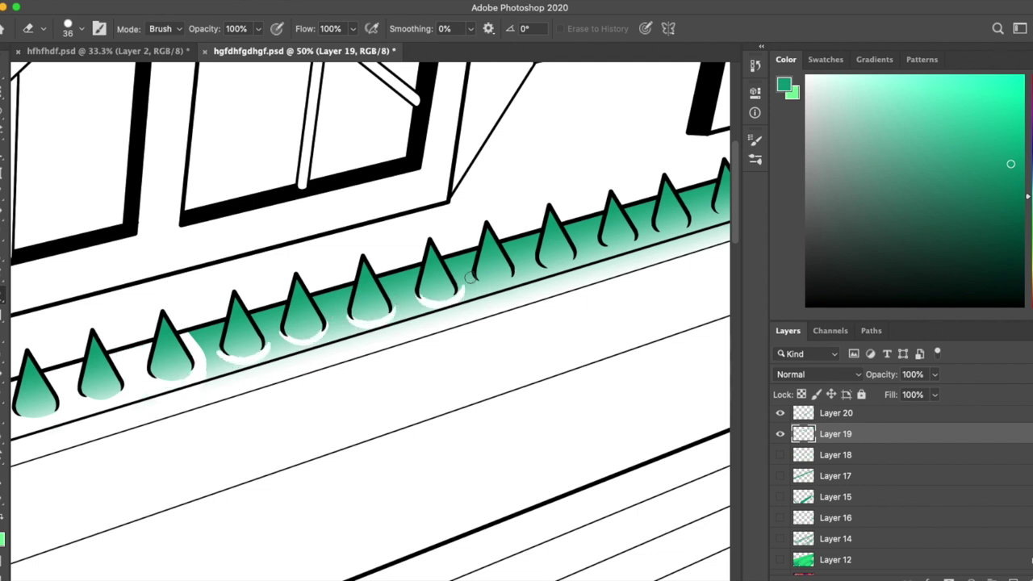
drag(470, 277, 517, 270)
scroll(450, 197, right, 6)
scroll(451, 197, up, 2)
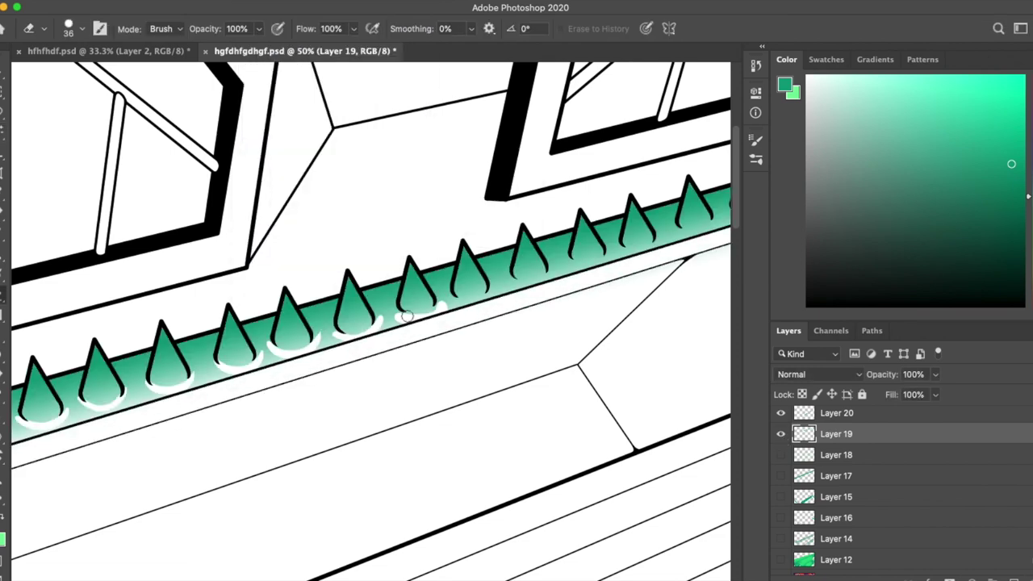
scroll(548, 276, down, 3)
scroll(476, 253, up, 3)
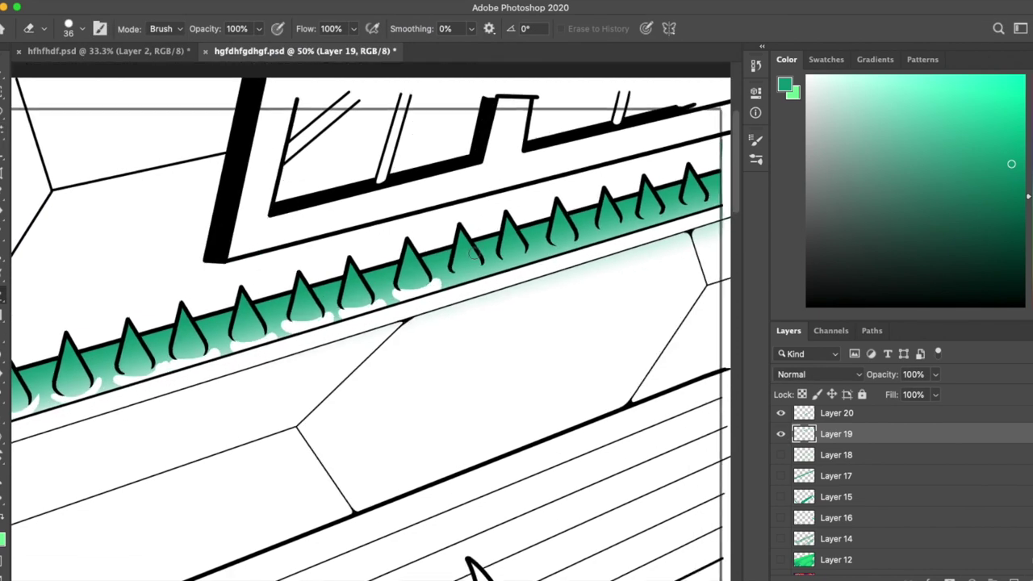
Step: Select the teal patches between the mid-bench spikes with the Magic Wand at tolerance 32, sampling all layers, and delete them
key(w)
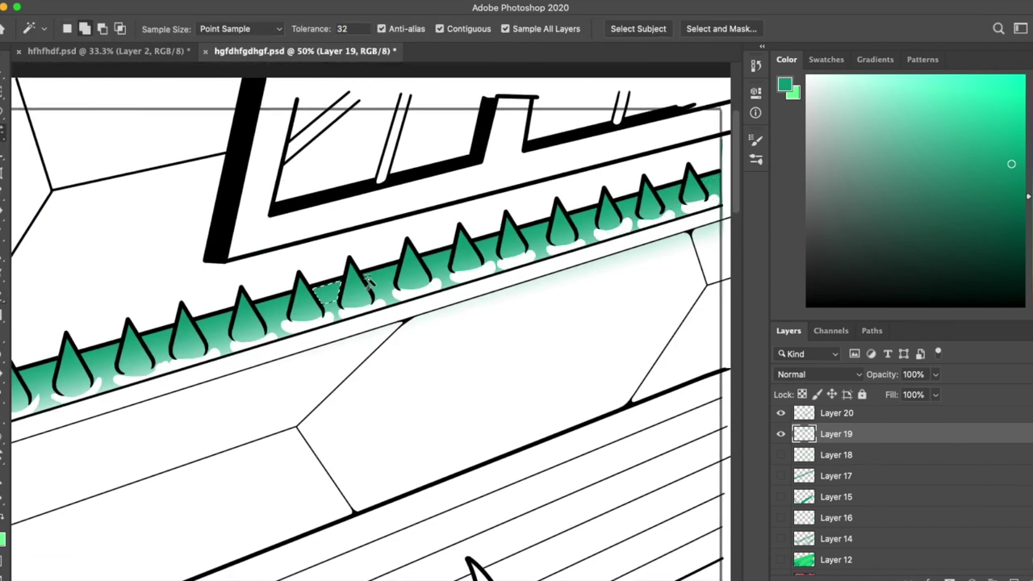
key(e)
scroll(391, 256, down, 3)
key(w)
click(309, 226)
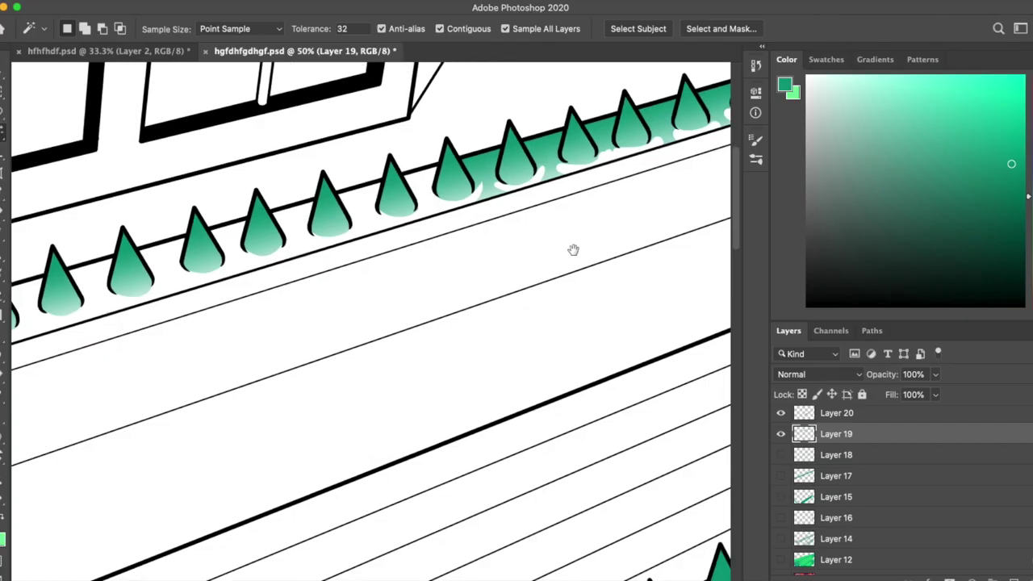
scroll(700, 246, up, 3)
shift+click(414, 242)
shift+click(305, 275)
shift+click(242, 291)
key(Delete)
Step: Select and delete the last teal patches between the spikes at the rear bench's far end, then clear the selection
key(b)
key(w)
scroll(501, 284, down, 1)
shift+click(538, 236)
shift+click(579, 236)
shift+click(634, 229)
key(Delete)
key(super+d)
Step: Show the hidden color layers from Layer 18 down to Layer 11 again
key(e)
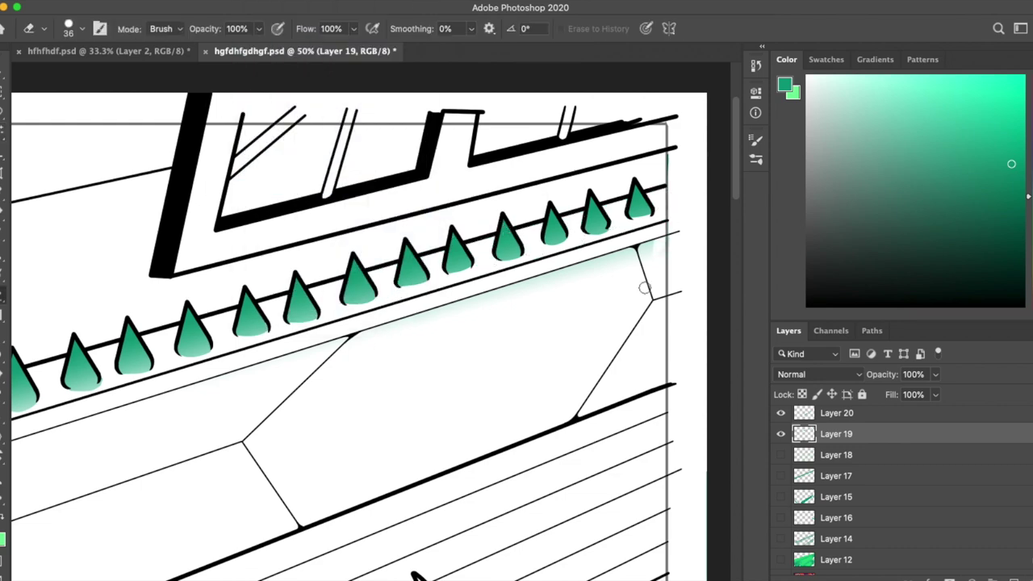
scroll(641, 277, down, 4)
drag(780, 455, 780, 568)
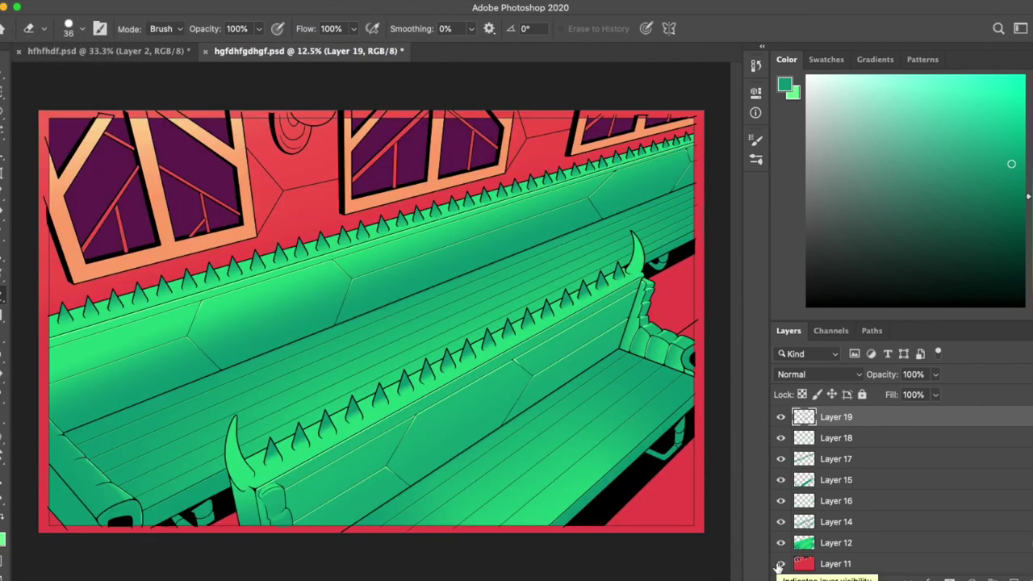
scroll(228, 445, up, 1)
key(w)
scroll(229, 444, down, 3)
click(408, 318)
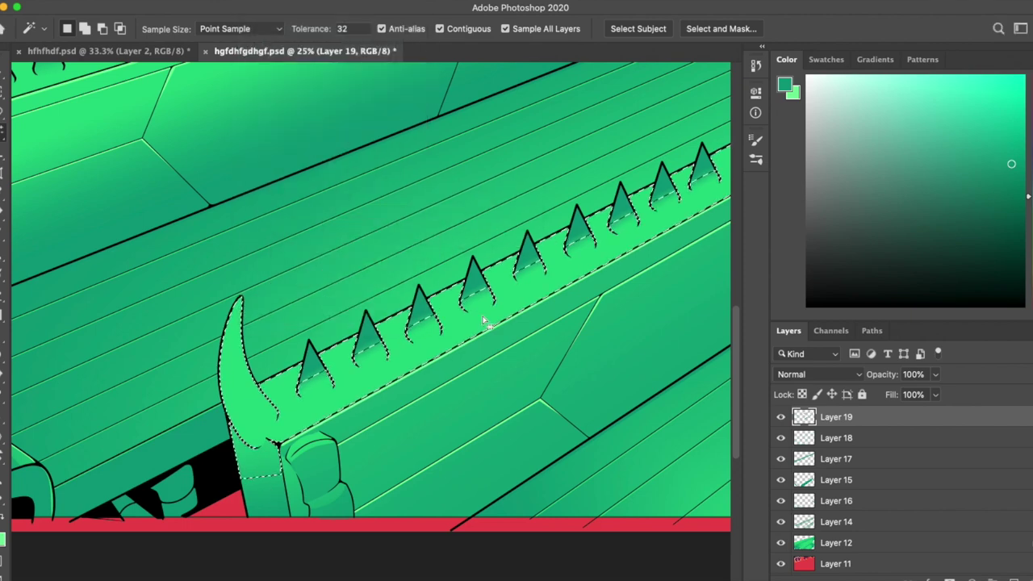
key(g)
drag(239, 275, 239, 272)
key(super+d)
Step: Select the horn at the mid bench's near end with the Magic Wand and shade it with a teal gradient darkest at the tip
key(b)
key(w)
key(b)
key(g)
key(b)
key(w)
click(259, 408)
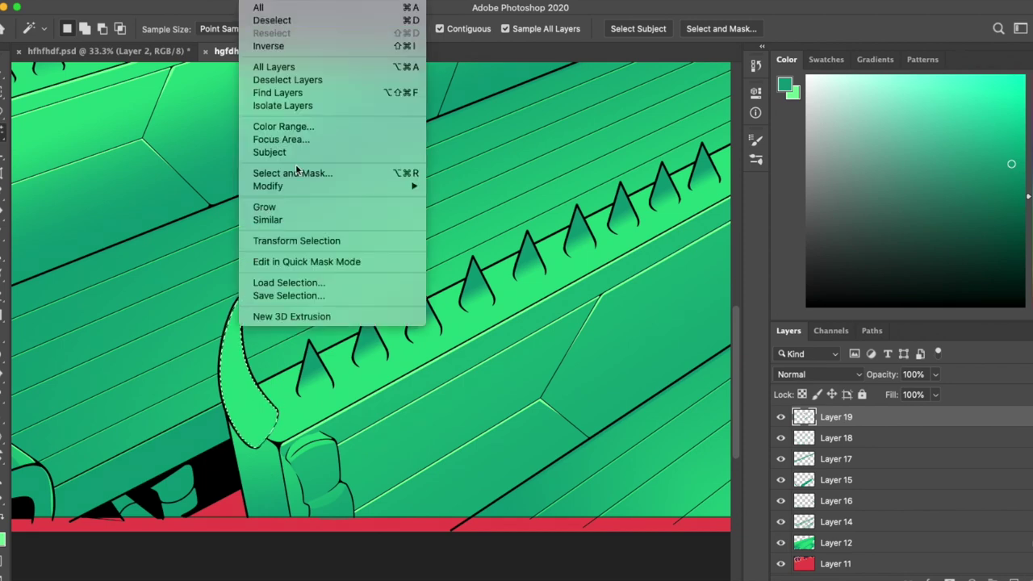
key(g)
drag(253, 425, 242, 323)
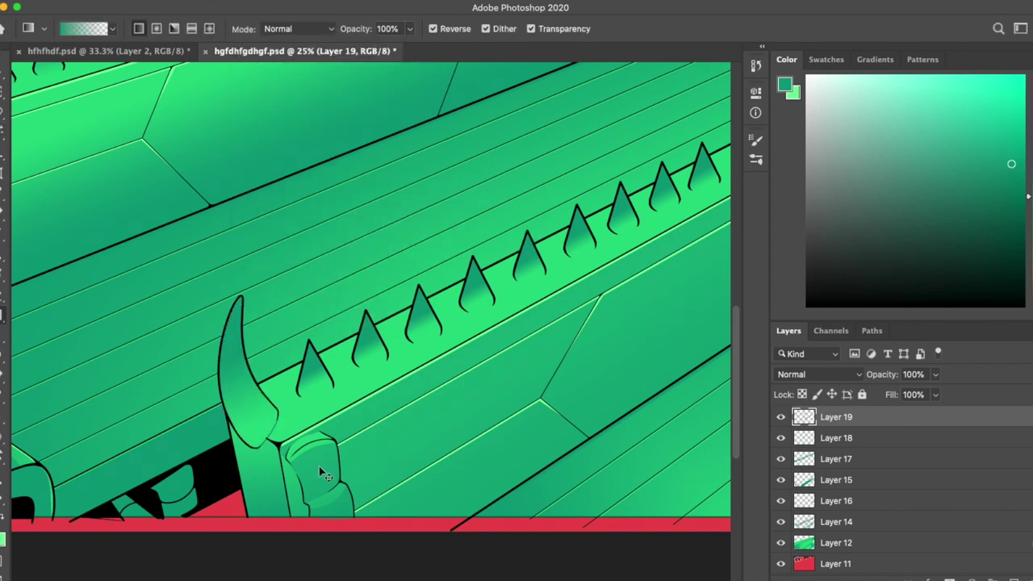
Step: Shade the horn at the mid bench's far end with the same teal gradient and clear the selection
key(b)
scroll(363, 323, down, 5)
scroll(446, 113, up, 3)
key(w)
key(g)
key(ctrl+d)
key(b)
scroll(639, 465, down, 1)
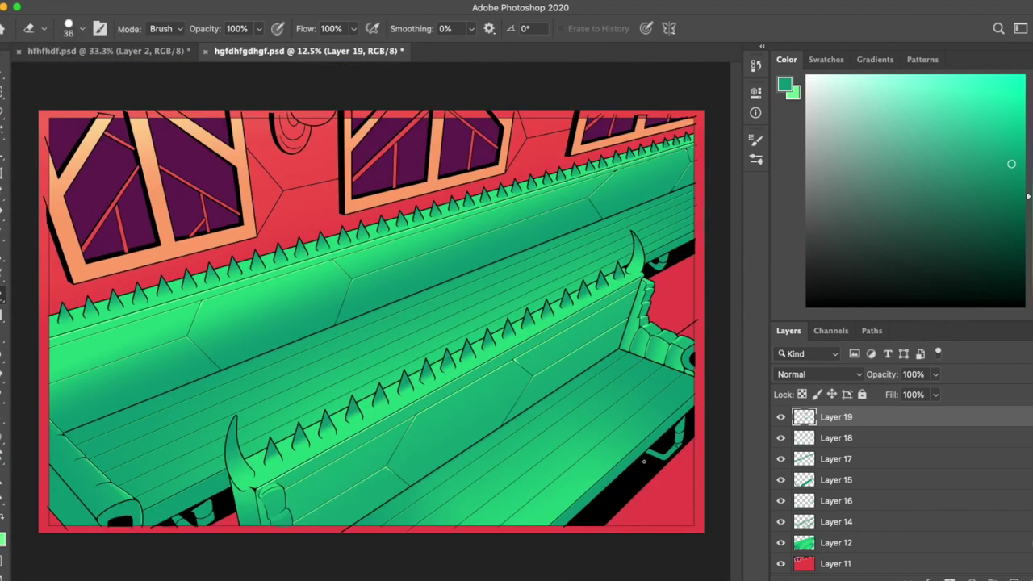
key(b)
drag(157, 327, 359, 323)
mouse_move(395, 259)
mouse_down()
mouse_move(599, 258)
mouse_move(210, 452)
mouse_move(662, 371)
mouse_move(622, 484)
mouse_move(703, 404)
mouse_up()
drag(468, 492, 703, 477)
key(Delete)
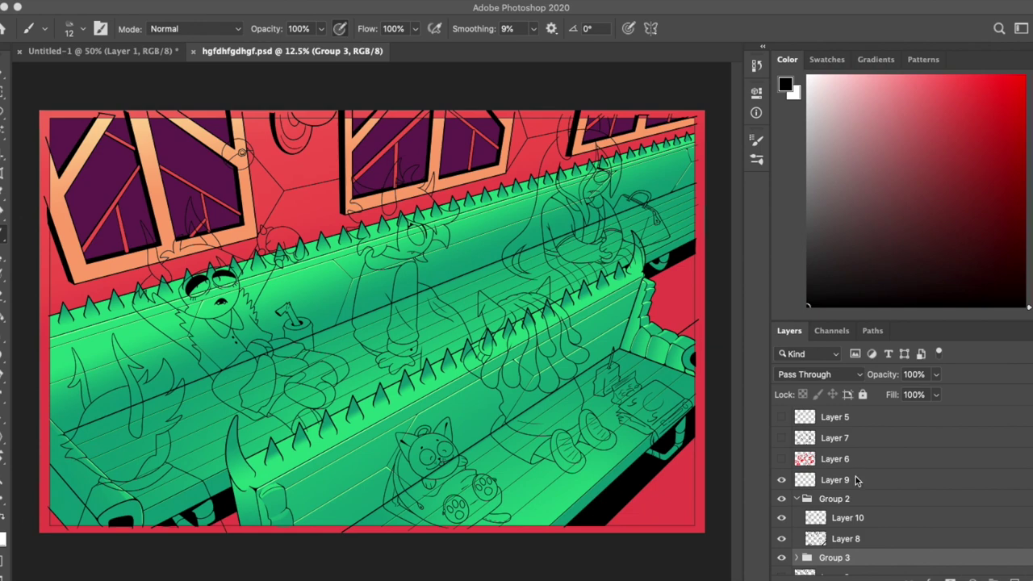
Step: Hide the character line art on Layer 10 and expand Group 3
click(781, 517)
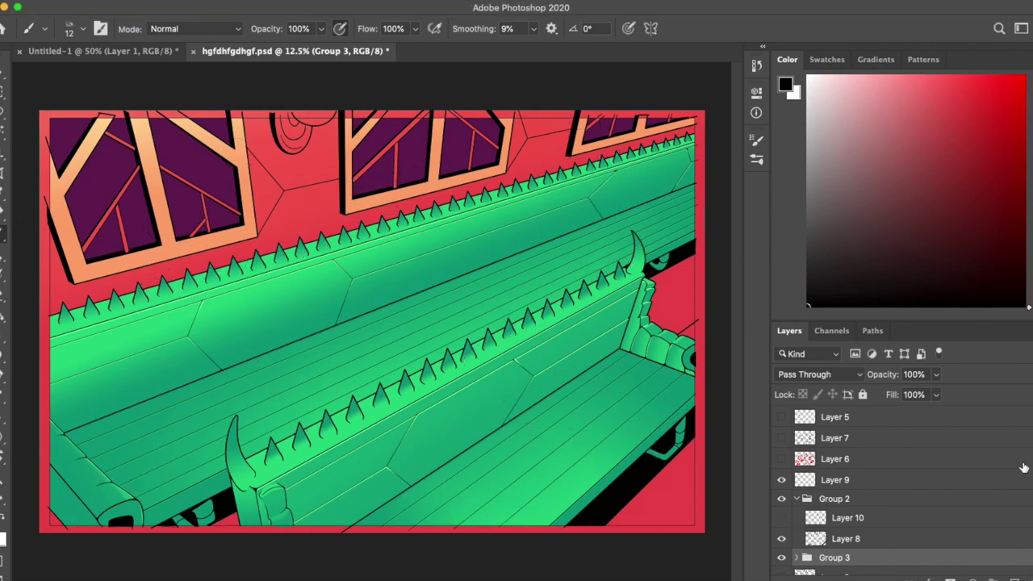
scroll(855, 501, down, 3)
click(797, 466)
Step: Sample the bench's dark teal and add a new layer above Layer 18 at 50% opacity
click(781, 506)
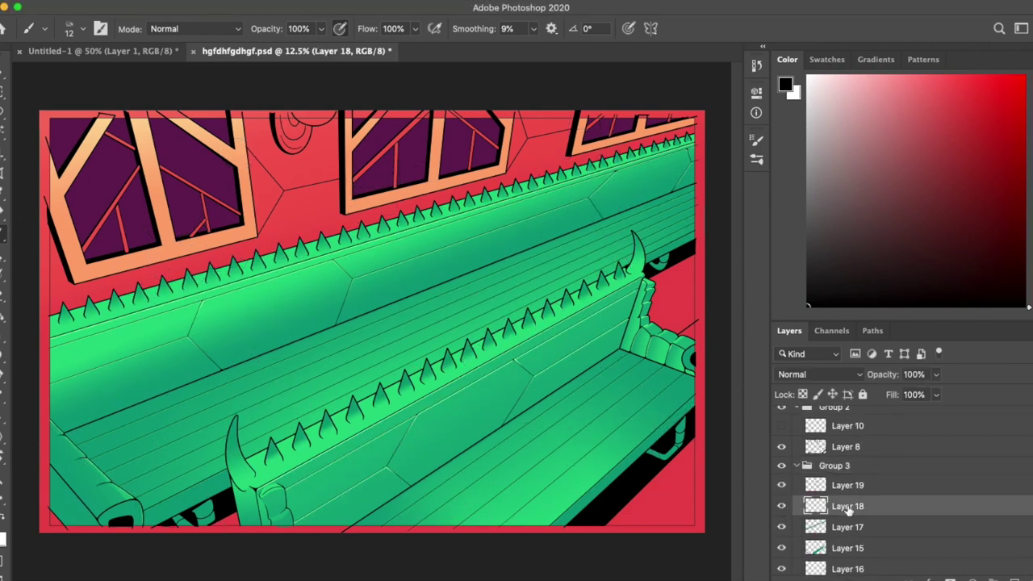
scroll(708, 258, up, 3)
key(i)
click(295, 108)
click(1009, 575)
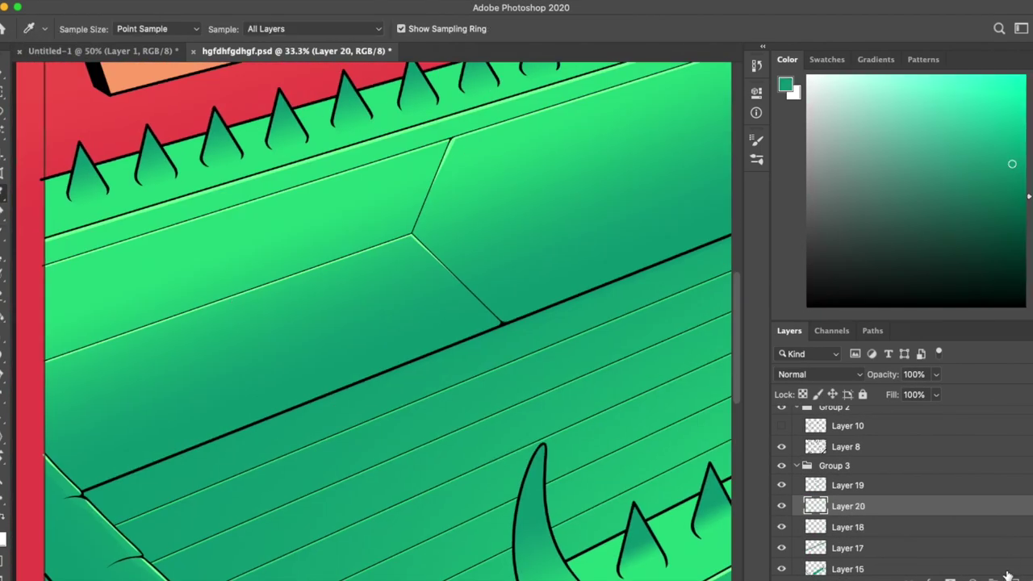
key(5)
Step: Paint a cast shadow under the rear bench's first spike with a 48 px brush and erase a lit area on the spike
key(b)
click(72, 30)
key(Return)
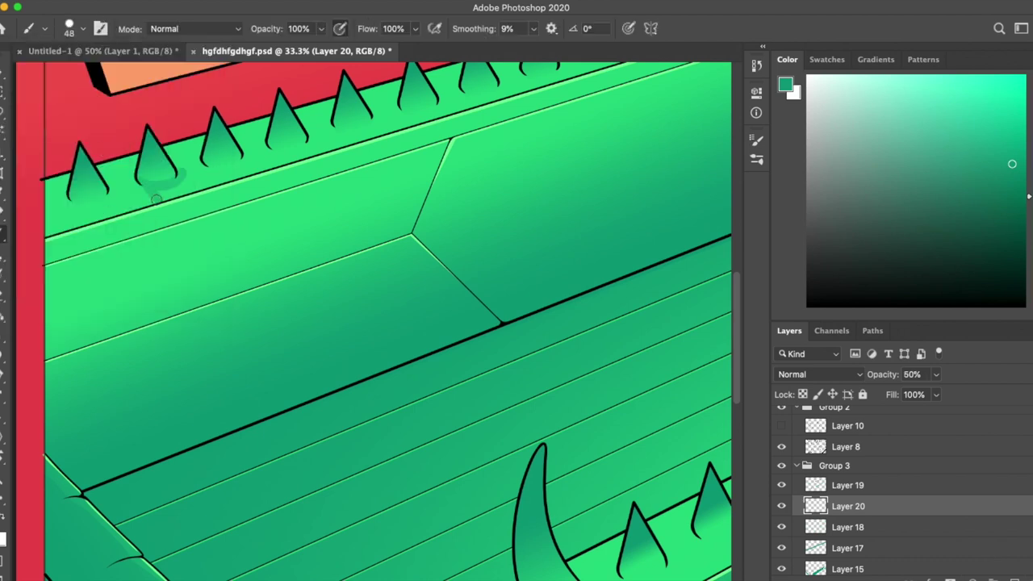
scroll(156, 200, up, 3)
scroll(161, 258, left, 2)
key(ctrl+z)
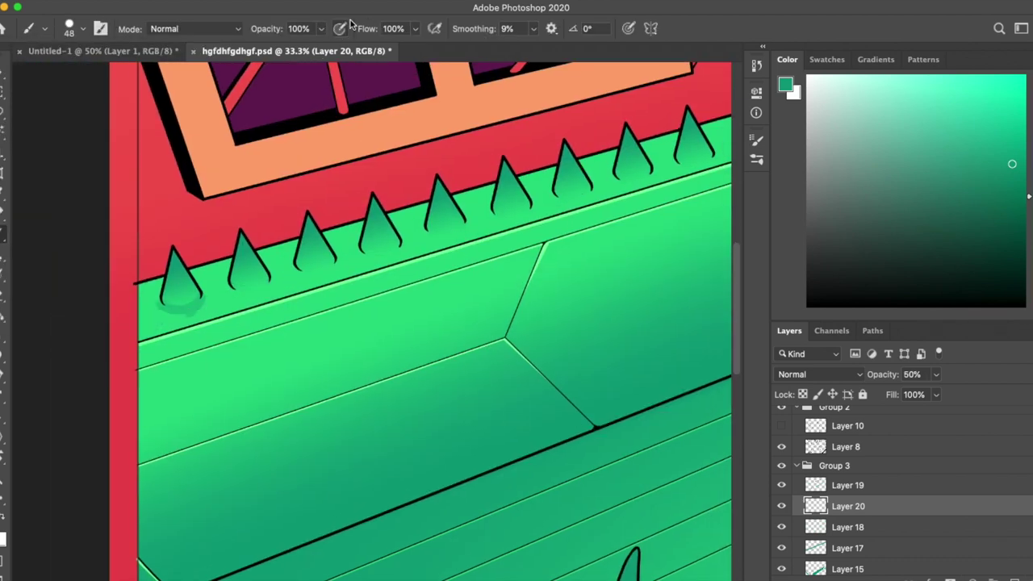
key(e)
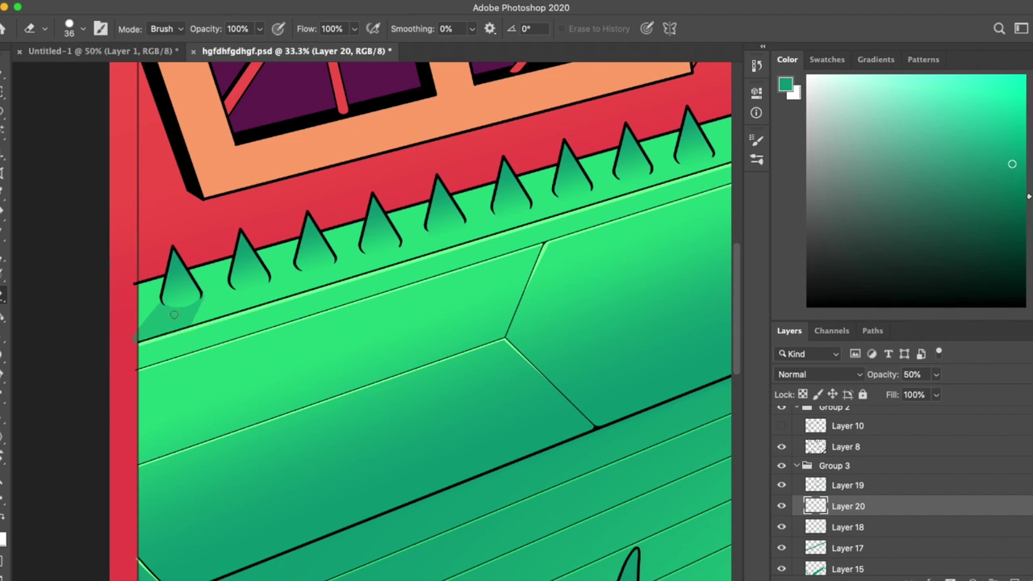
scroll(174, 314, up, 3)
scroll(584, 275, down, 2)
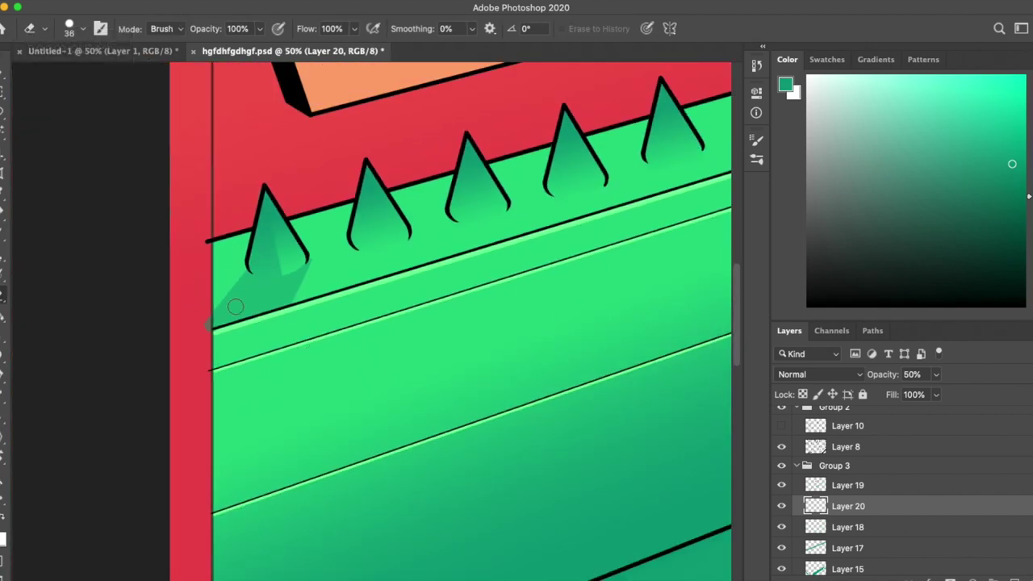
Step: Paint the second rear bench spike's cast shadow on Layer 20 and erase a curved lit area inside the spike
key(b)
scroll(331, 228, up, 1)
scroll(331, 228, right, 1)
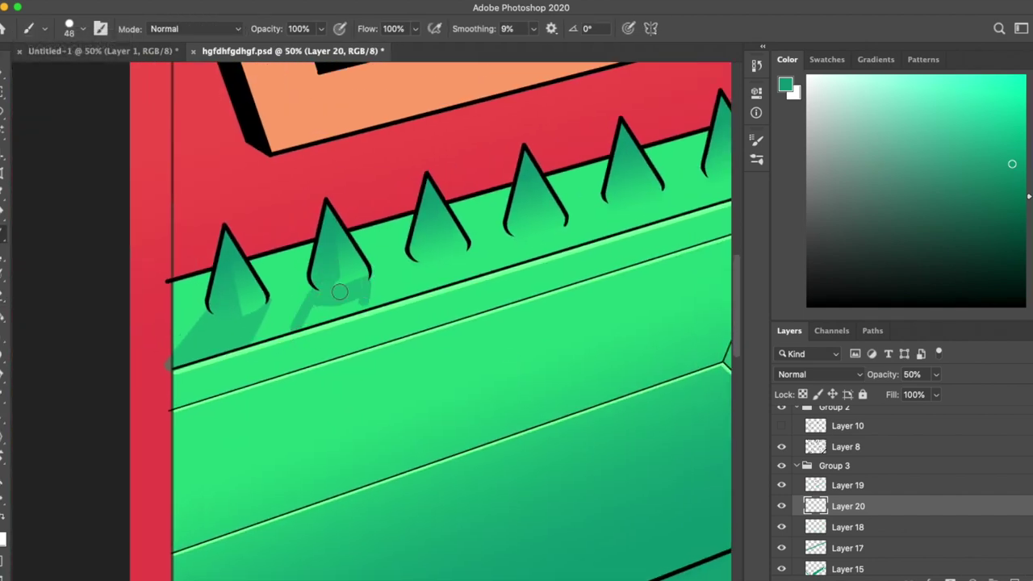
drag(339, 291, 364, 313)
key(e)
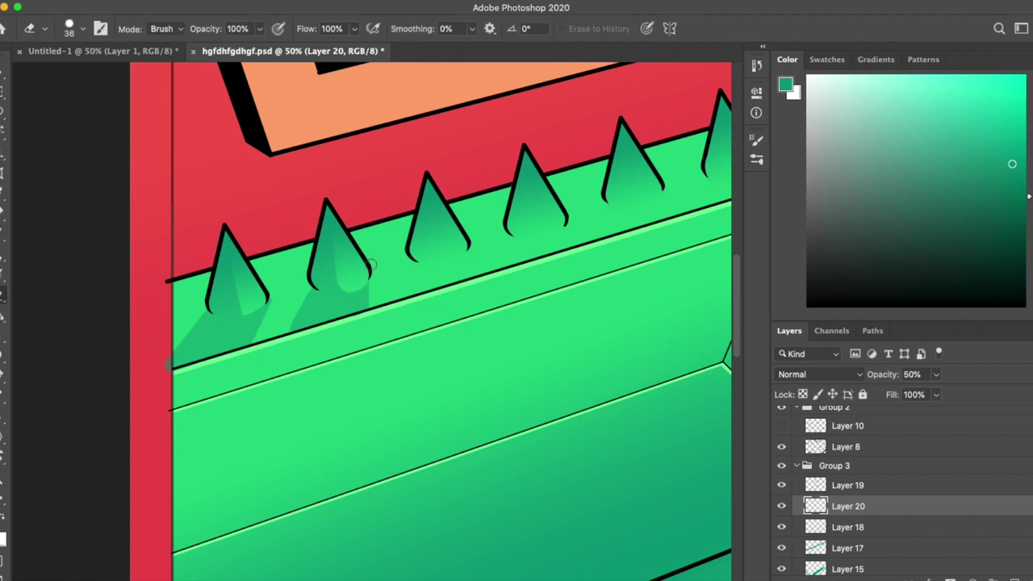
scroll(310, 289, up, 1)
scroll(310, 289, left, 1)
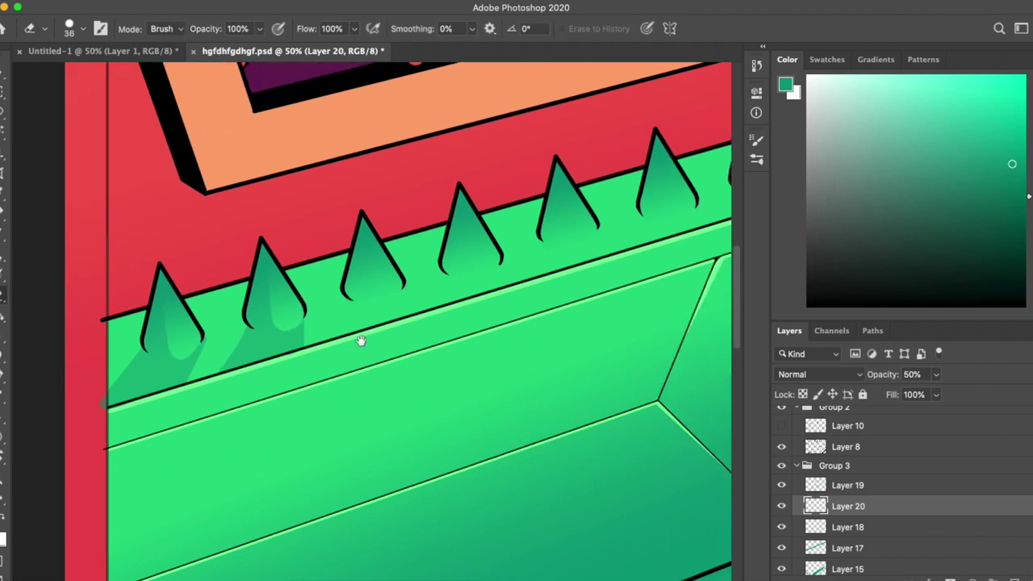
Step: Paint cast shadows under the third and fourth rear bench spikes and erase their curved lit areas
key(b)
mouse_move(362, 250)
mouse_down()
mouse_move(367, 319)
mouse_move(382, 286)
mouse_up()
key(e)
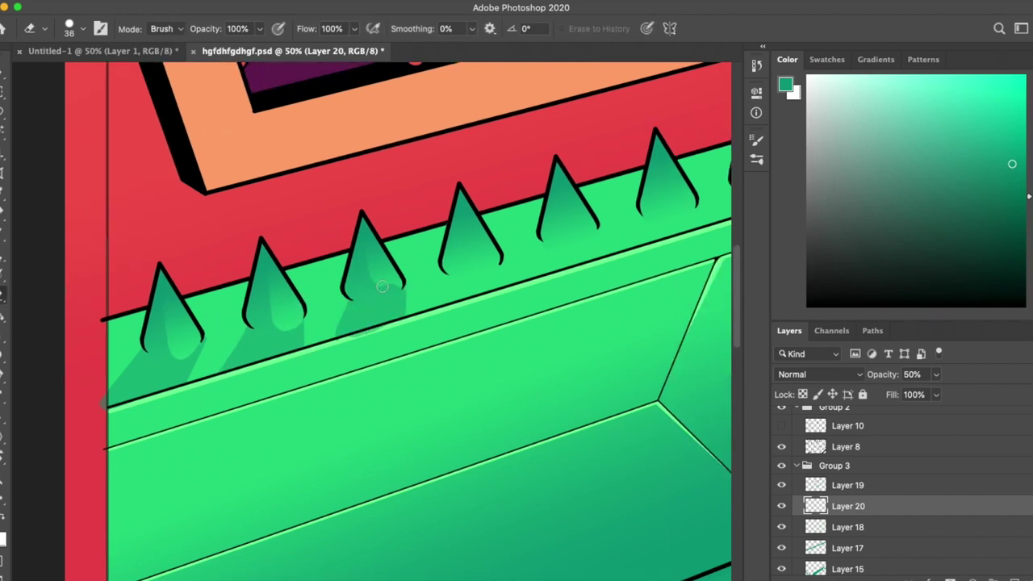
drag(337, 368, 279, 254)
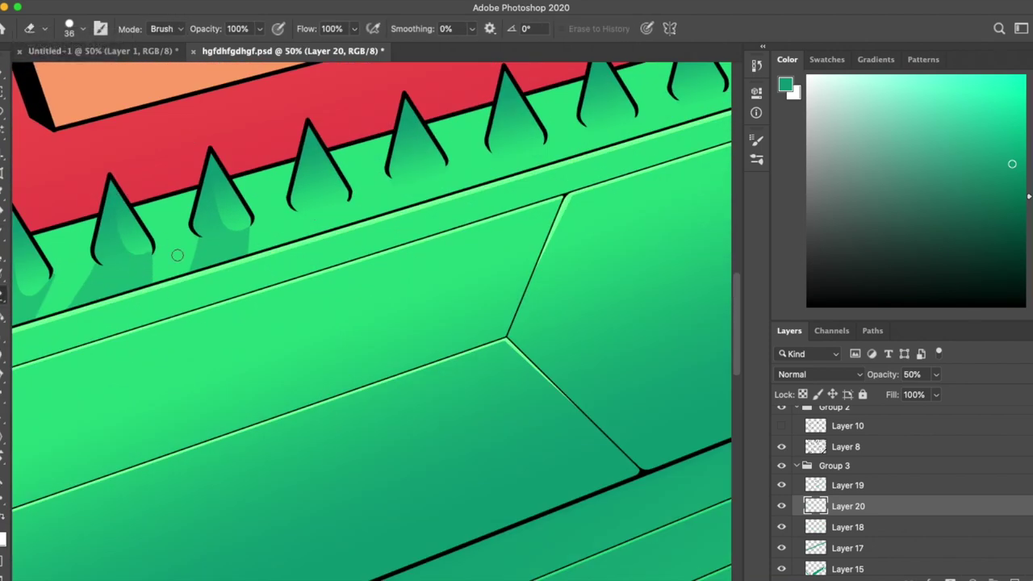
scroll(161, 256, up, 2)
key(b)
drag(291, 182, 315, 206)
key(e)
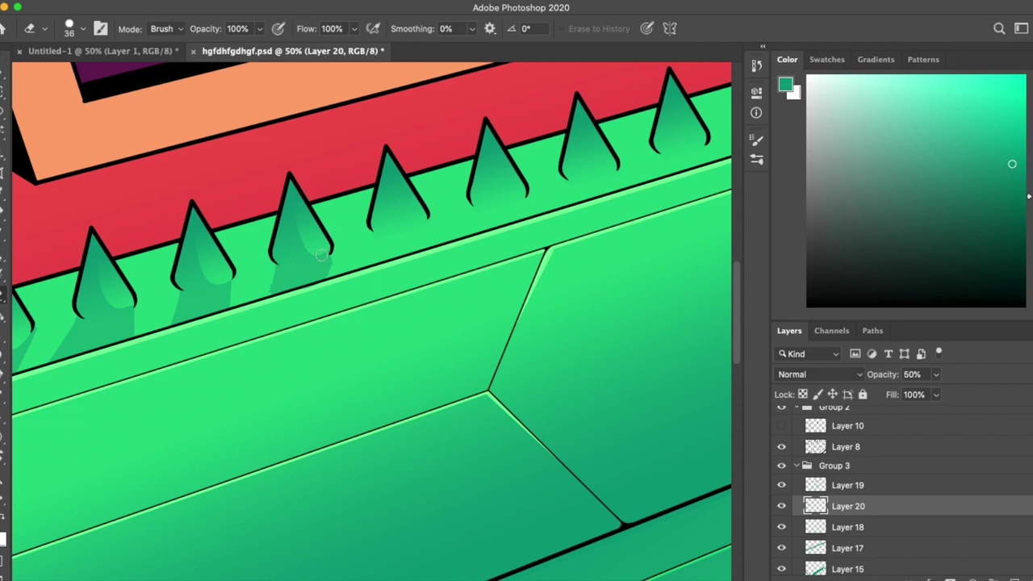
Step: Paint the fifth rear bench spike's shaded side and its cast shadow down to the band's lower line
key(b)
mouse_move(333, 283)
mouse_down()
mouse_move(321, 268)
mouse_move(371, 282)
mouse_up()
scroll(355, 323, up, 2)
scroll(355, 322, right, 2)
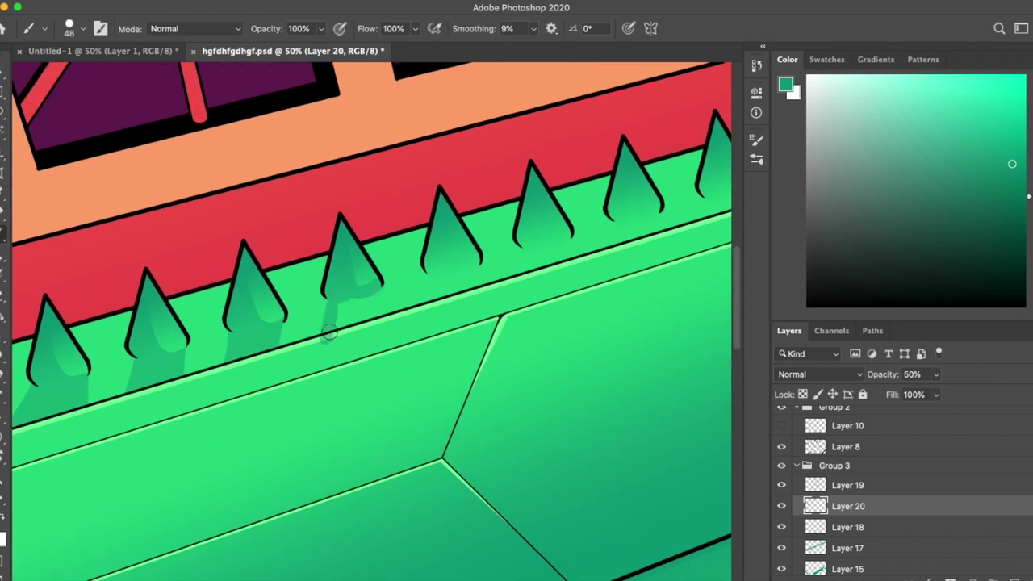
drag(331, 315, 401, 331)
scroll(200, 365, up, 2)
scroll(200, 364, right, 1)
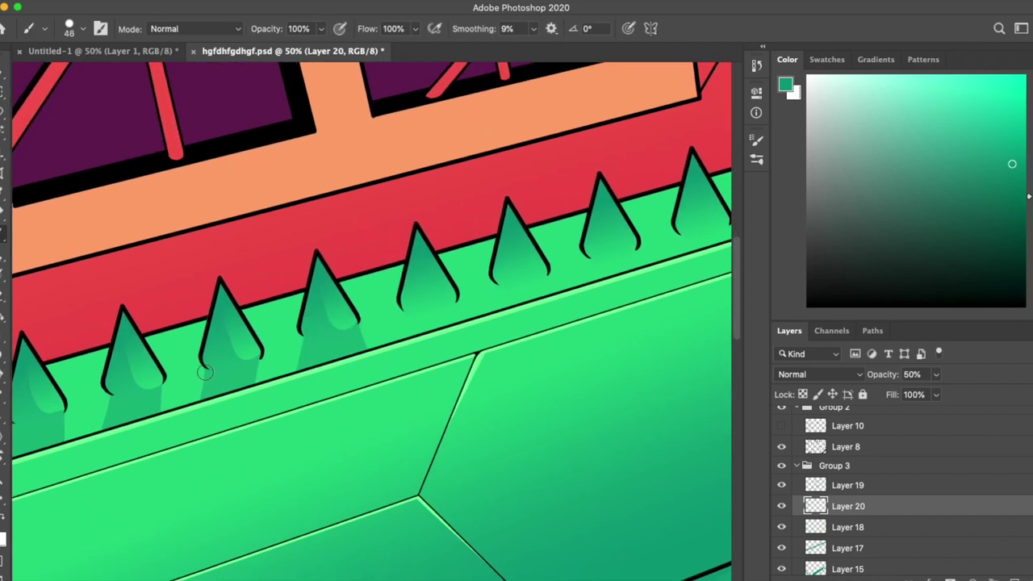
Step: Paint and trim a cast shadow under a rear bench spike below the wall section between the first and second windows
key(super+minus)
key(super+minus)
key(super+minus)
key(super+plus)
key(super+plus)
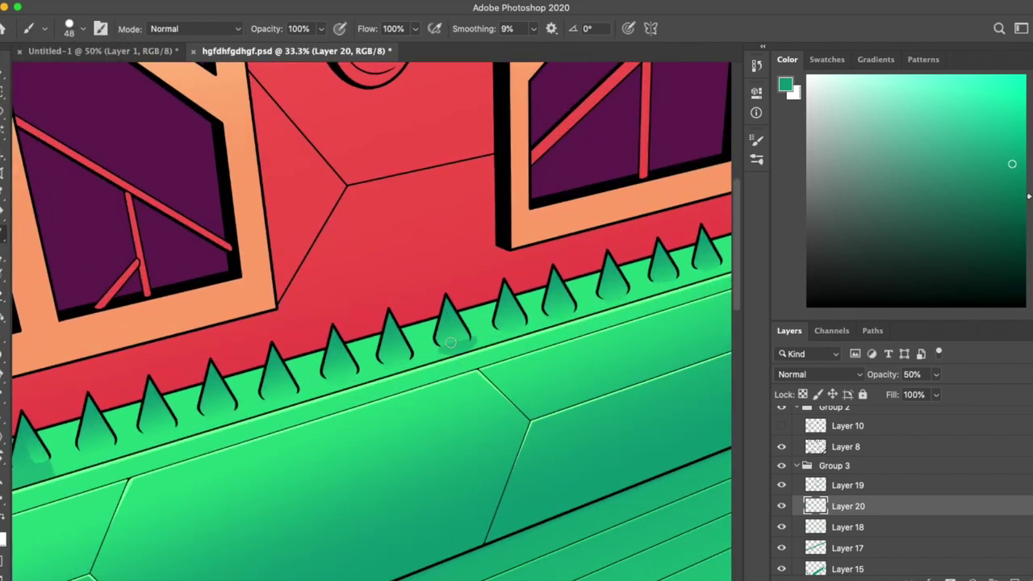
key(super+plus)
key(e)
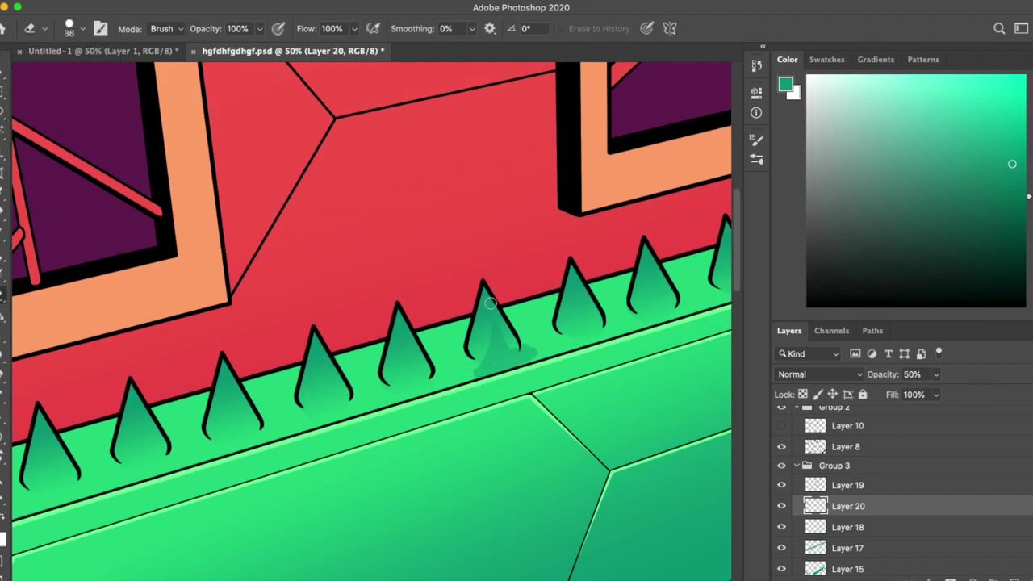
drag(622, 385, 549, 434)
key(b)
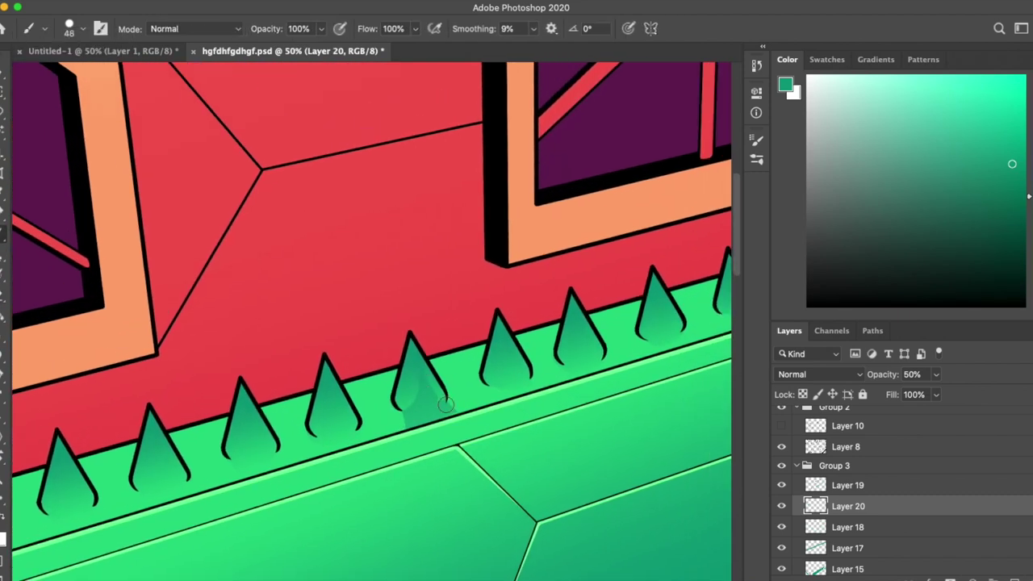
Step: Add a trimmed cast shadow to the neighboring rear bench spike, just before the second window
scroll(460, 470, right, 1)
key(e)
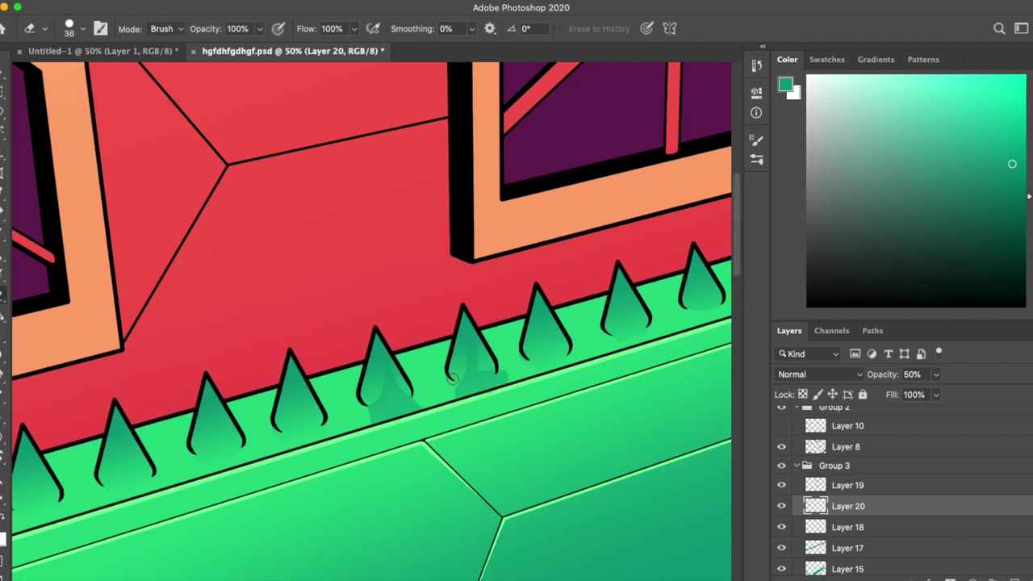
key(b)
key(e)
key(super+minus)
key(super+minus)
key(super+minus)
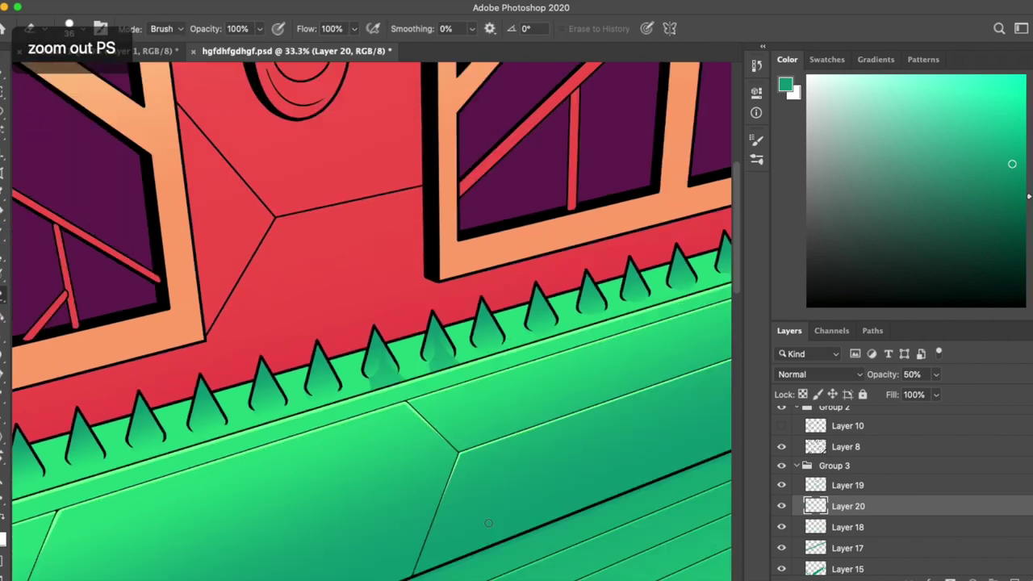
Step: Paint and trim cast shadows under the rear bench spikes below and just past the second window
key(super+equal)
key(super+equal)
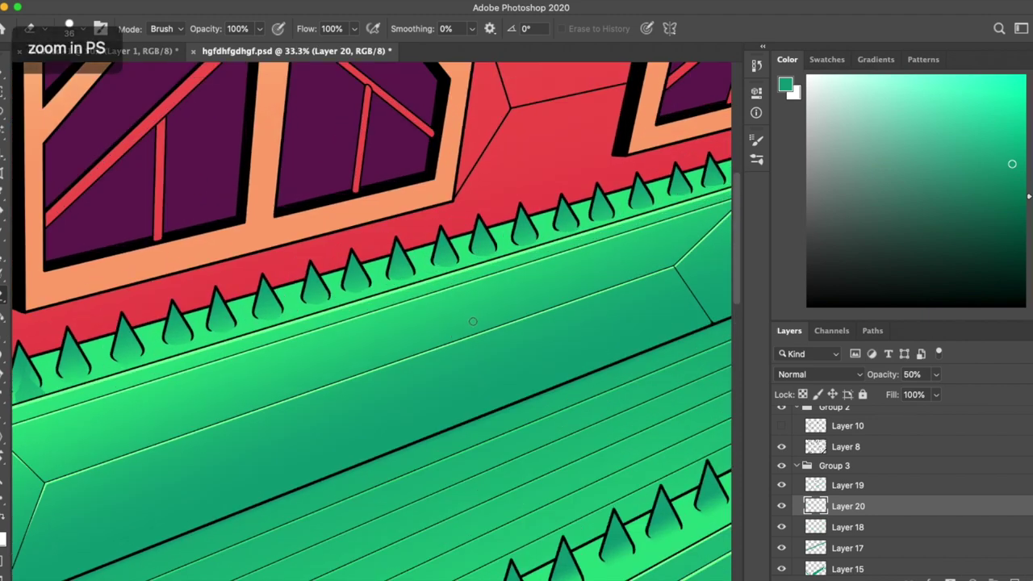
key(b)
key(e)
key(b)
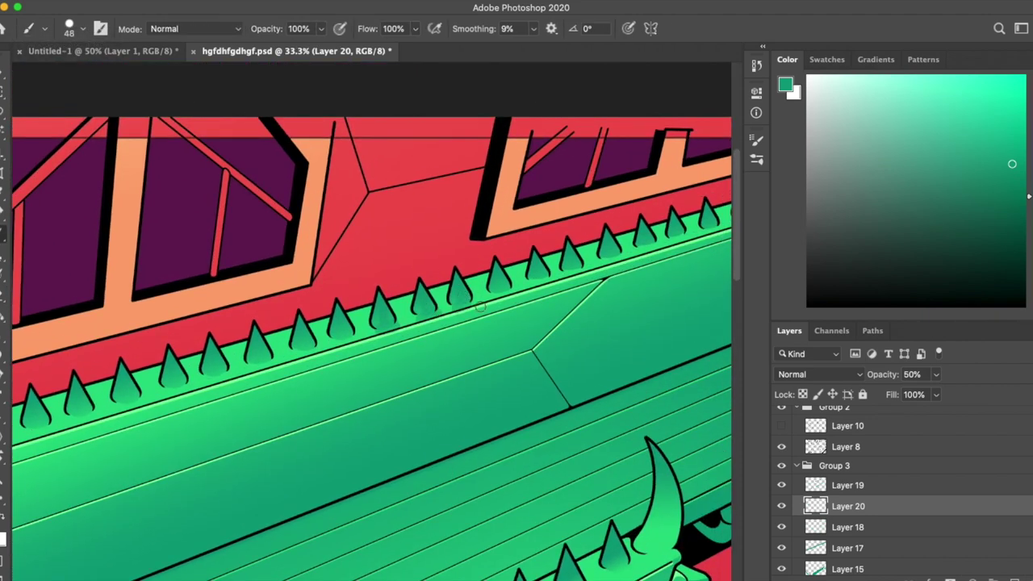
key(e)
scroll(464, 355, right, 2)
scroll(464, 355, up, 1)
key(b)
key(e)
key(b)
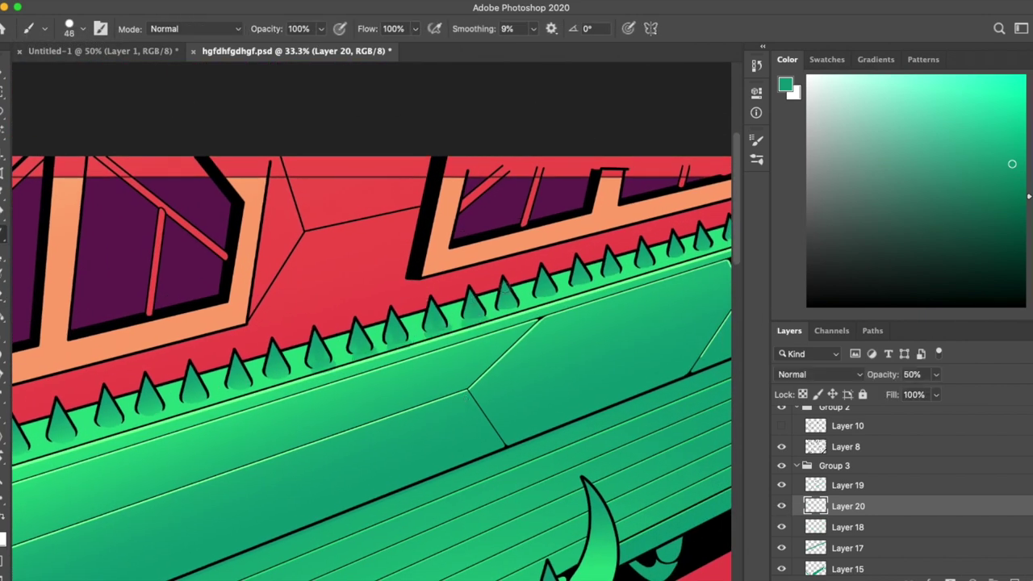
Step: Paint cast shadows under the small rear bench spikes below the third window, toward the bench's far end
key(super+minus)
key(super+minus)
key(super+minus)
key(super+equal)
key(super+equal)
key(super+equal)
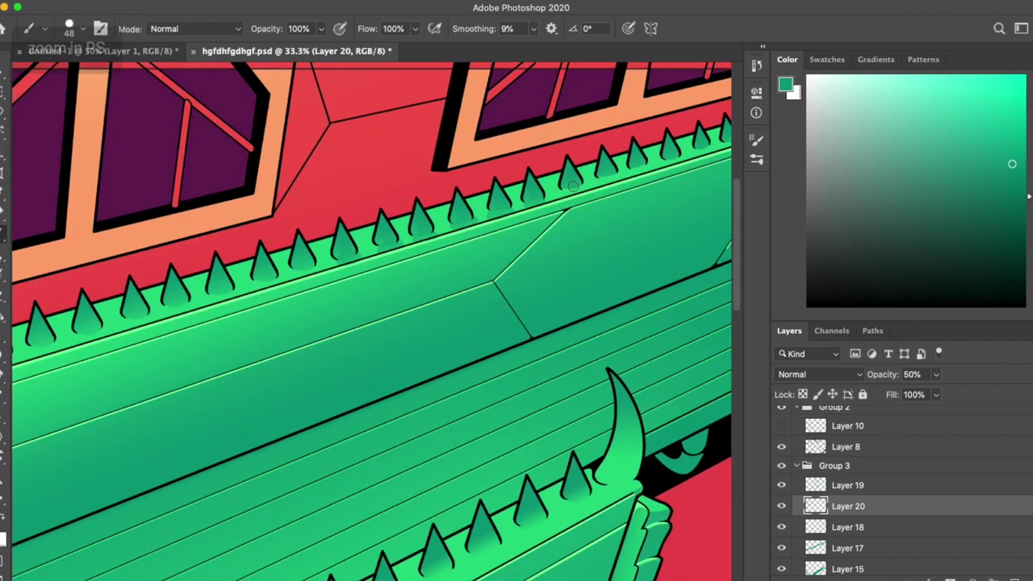
drag(398, 299, 498, 376)
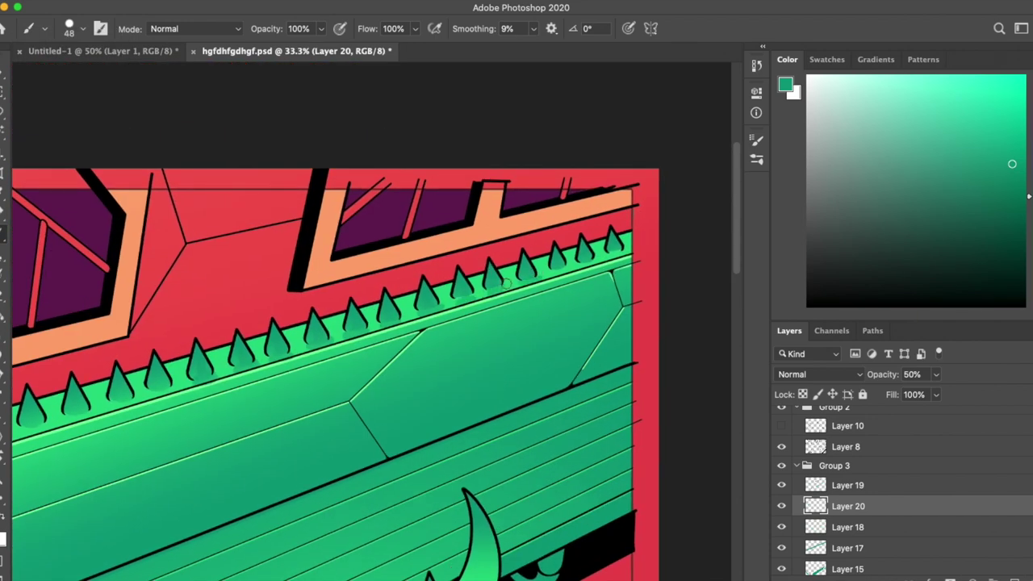
Step: Return to the near end of the rear bench and paint and trim cast shadows on the sixth and seventh spikes
scroll(423, 349, up, 3)
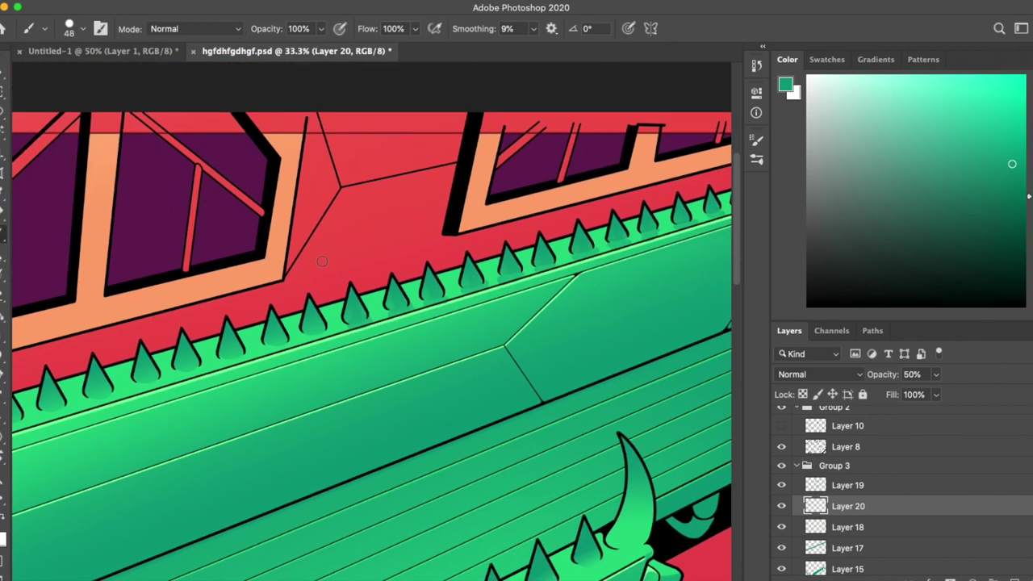
scroll(342, 329, up, 3)
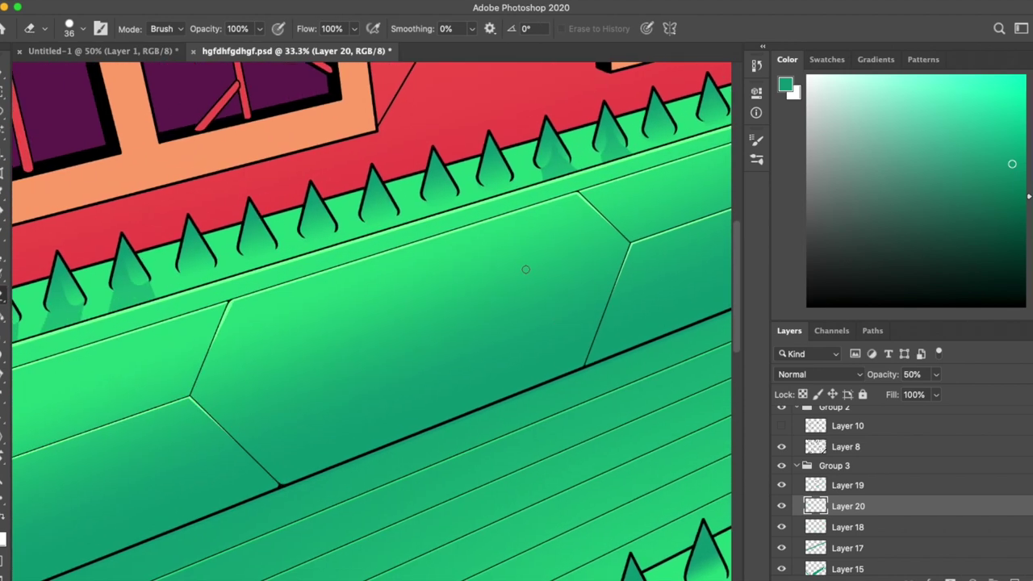
scroll(301, 106, up, 2)
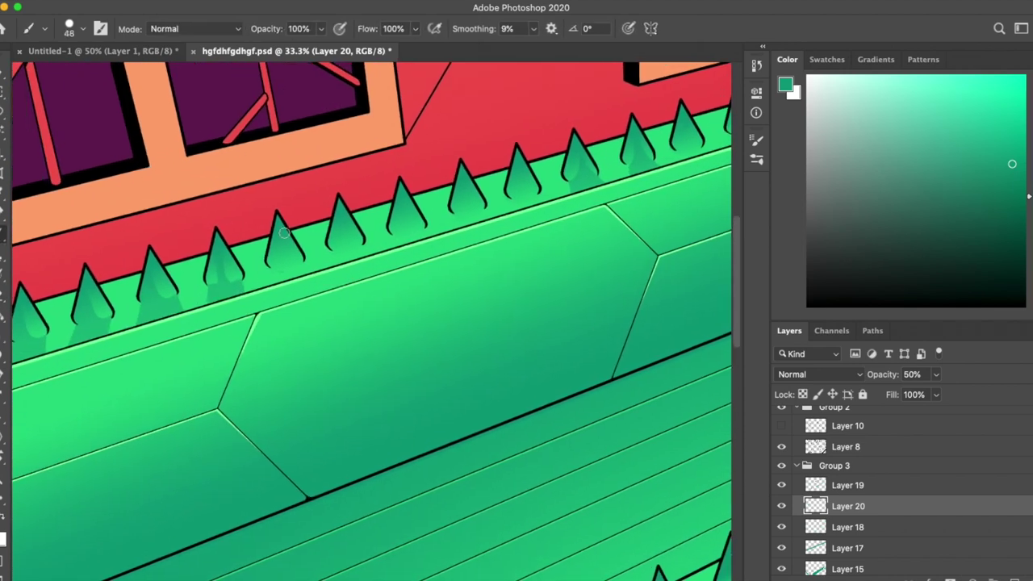
drag(288, 272, 300, 267)
key(e)
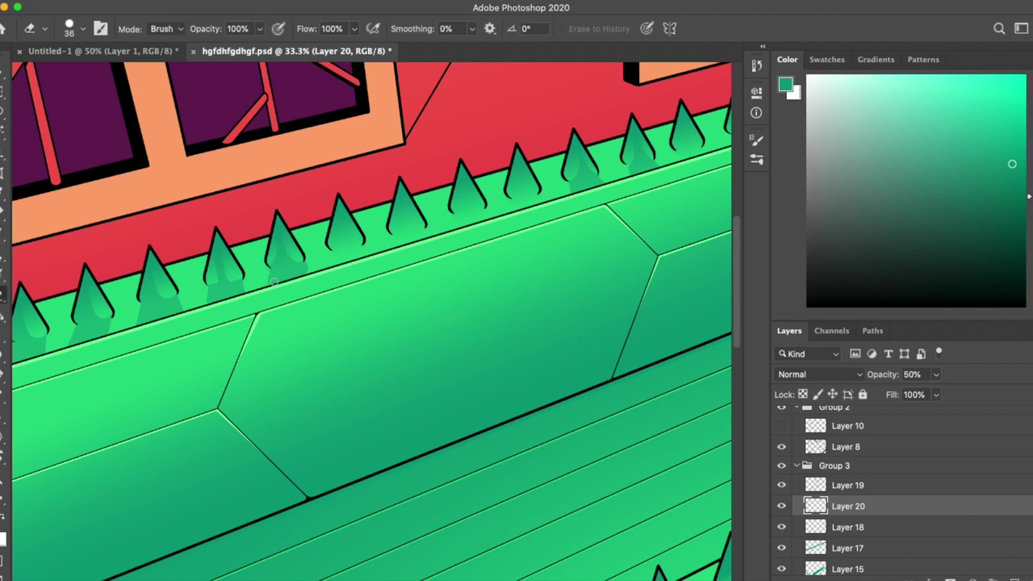
Step: On Layer 20, brush and erase shadows on the back bench's spikes below the first window
scroll(265, 275, up, 2)
scroll(266, 275, right, 1)
key(b)
key(e)
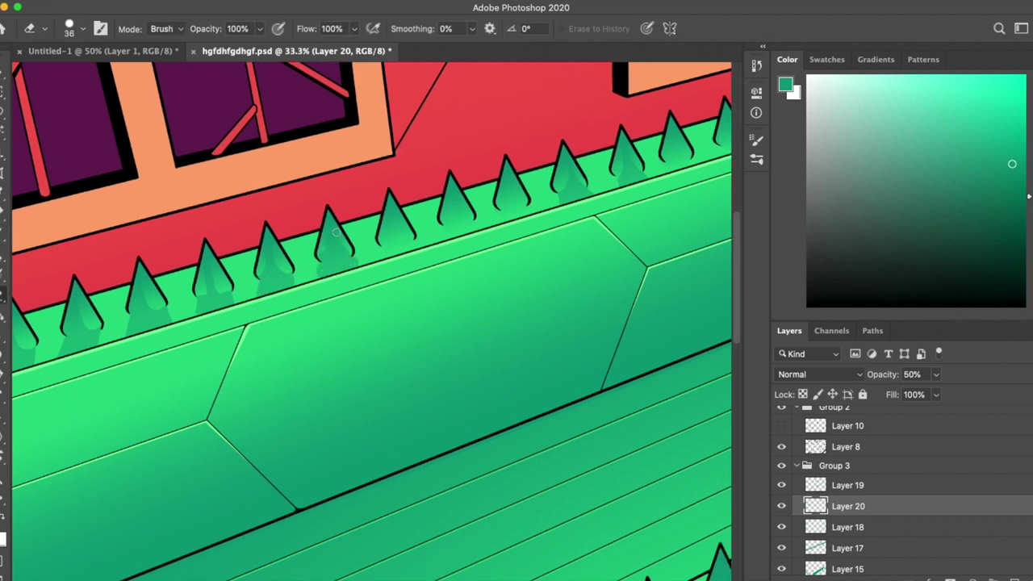
scroll(393, 383, left, 1)
key(b)
key(e)
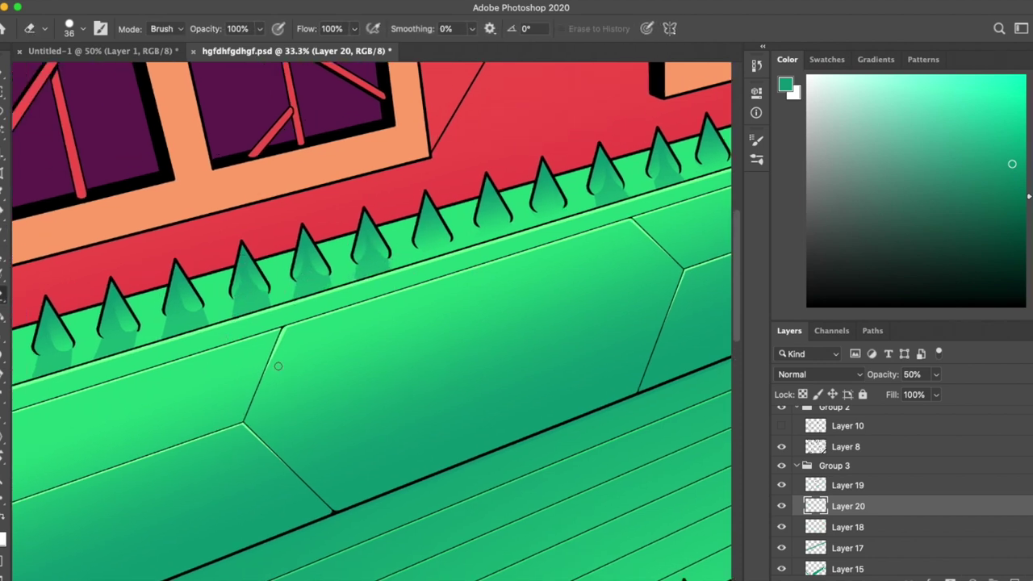
Step: Review the spike shading up close and across the whole bench scene
key(ctrl+plus)
key(ctrl+plus)
key(ctrl+plus)
scroll(379, 279, up, 2)
key(ctrl+minus)
key(ctrl+minus)
key(ctrl+minus)
key(ctrl+minus)
key(ctrl+minus)
key(ctrl+minus)
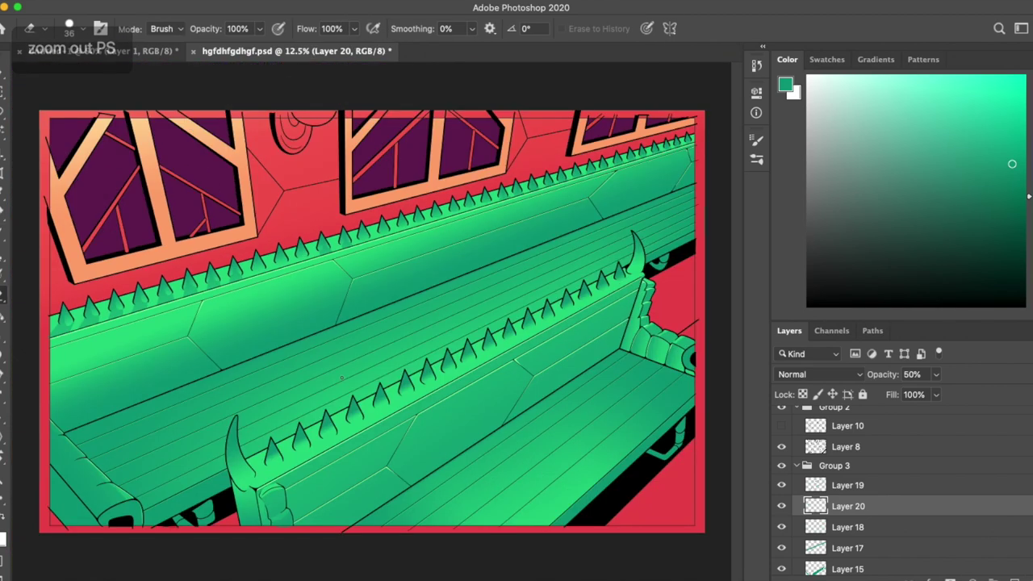
Step: Paint shadows inside and beneath the back bench's spikes near the first window's lower corner, trimming them with the Eraser
key(ctrl+plus)
key(ctrl+plus)
key(ctrl+plus)
key(ctrl+plus)
scroll(380, 299, left, 3)
scroll(380, 299, up, 5)
scroll(403, 225, up, 1)
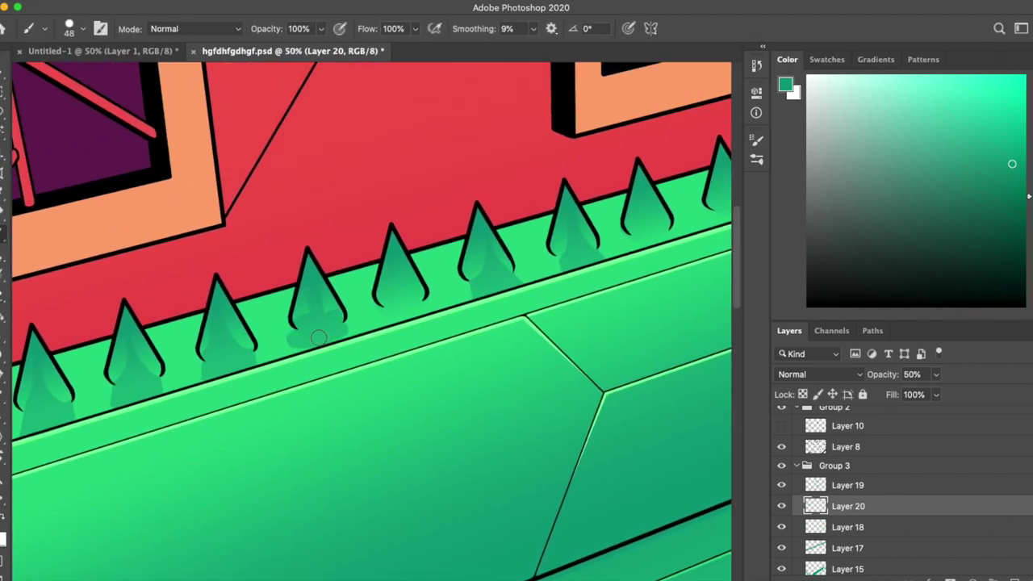
scroll(411, 306, left, 3)
scroll(412, 307, down, 2)
key(ctrl+minus)
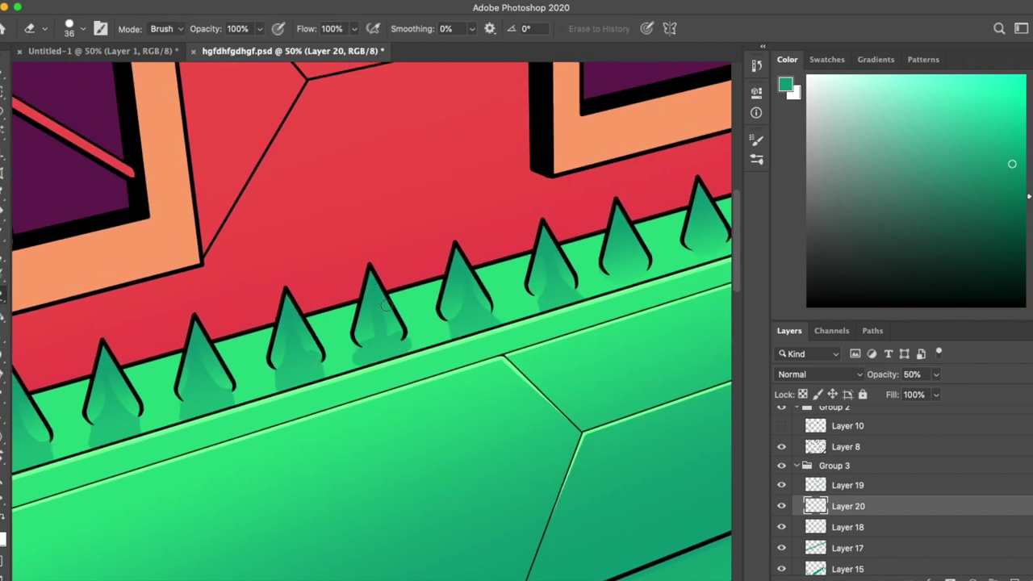
Step: Continue the brushed and erased shadows on the back bench's spikes up to the second window's near edge
key(ctrl+minus)
key(ctrl+minus)
key(ctrl+minus)
key(ctrl+plus)
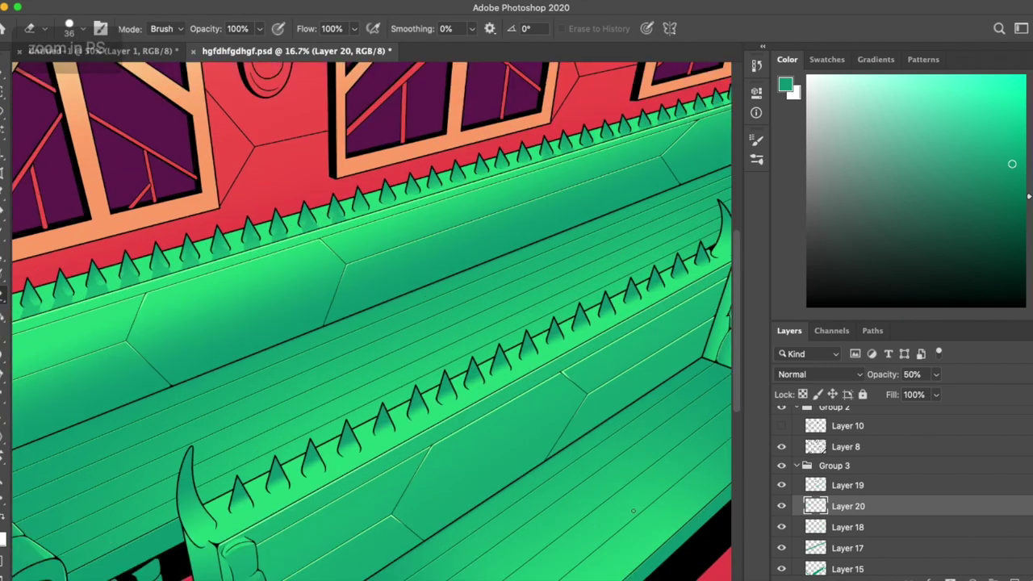
key(ctrl+plus)
key(ctrl+plus)
key(ctrl+plus)
key(b)
key(e)
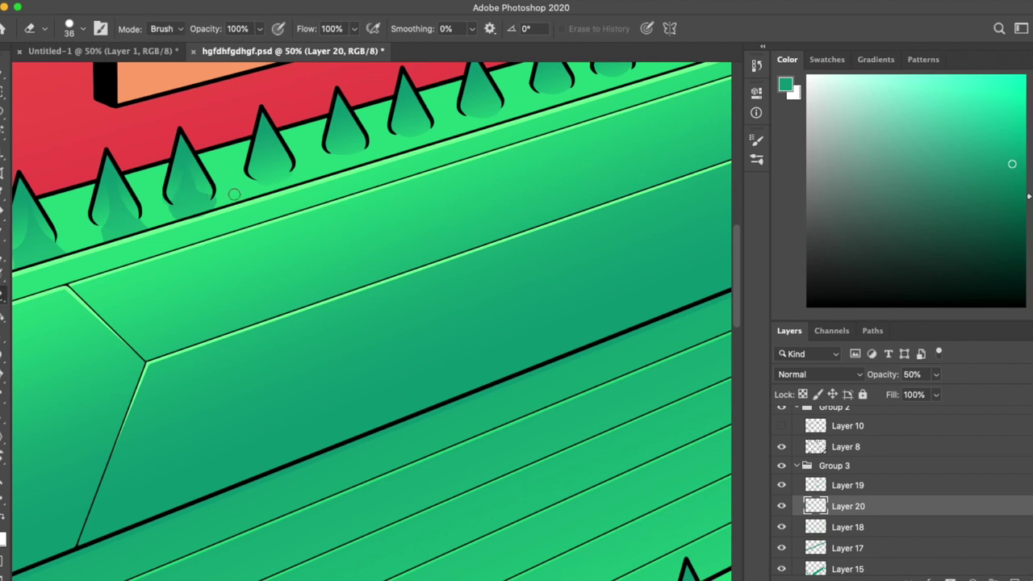
scroll(320, 230, up, 2)
key(b)
key(e)
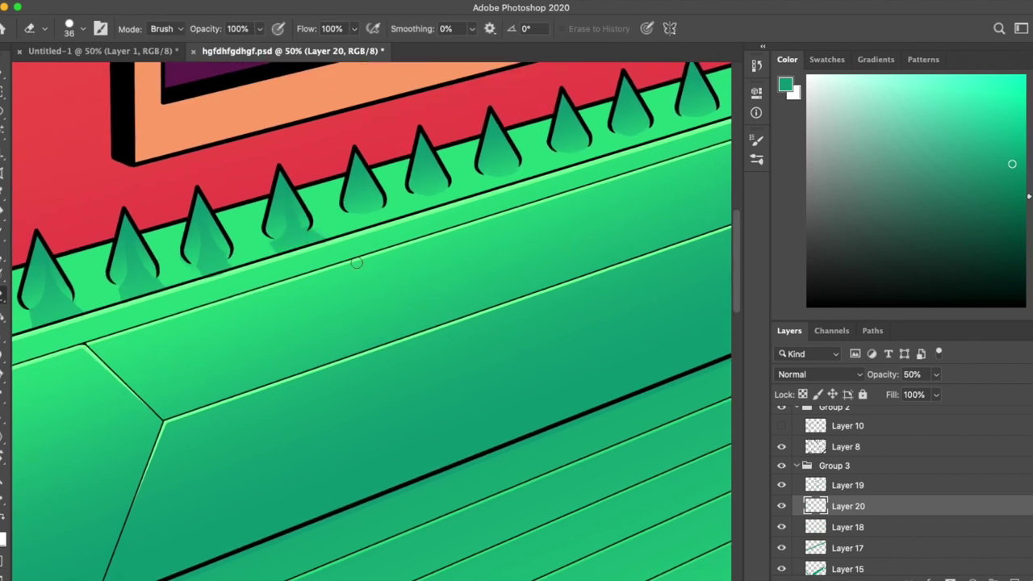
Step: Paint shadows on the back bench's spikes beneath the second window and trim their edges with the Eraser
key(b)
key(e)
key(b)
scroll(355, 259, up, 3)
key(e)
key(b)
scroll(400, 262, up, 2)
key(e)
scroll(424, 318, up, 2)
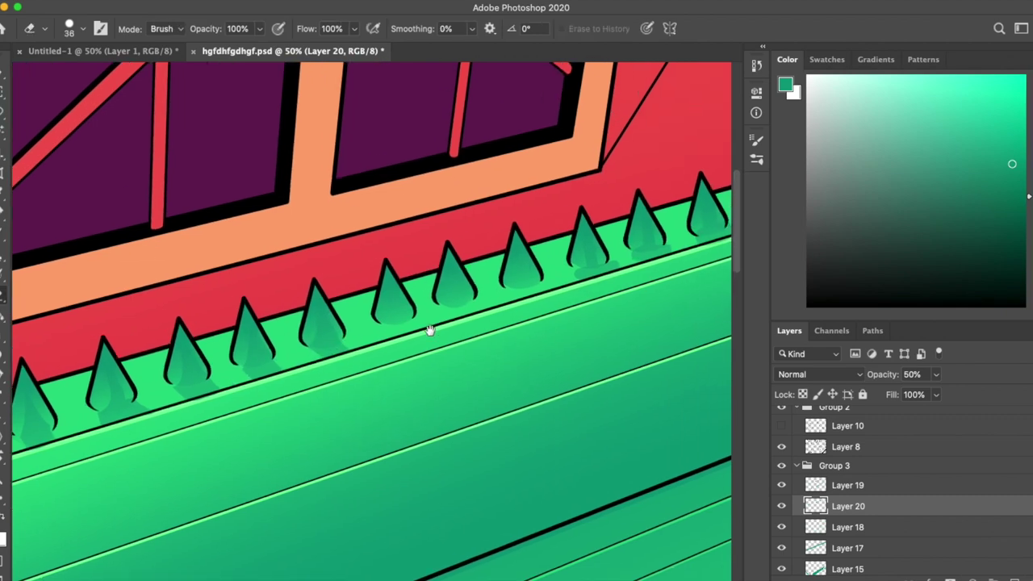
Step: Shade the remaining spikes toward the far end of the back bench, alternating Brush and Eraser
key(b)
key(e)
key(b)
key(e)
key(b)
key(super+minus)
key(e)
key(super+minus)
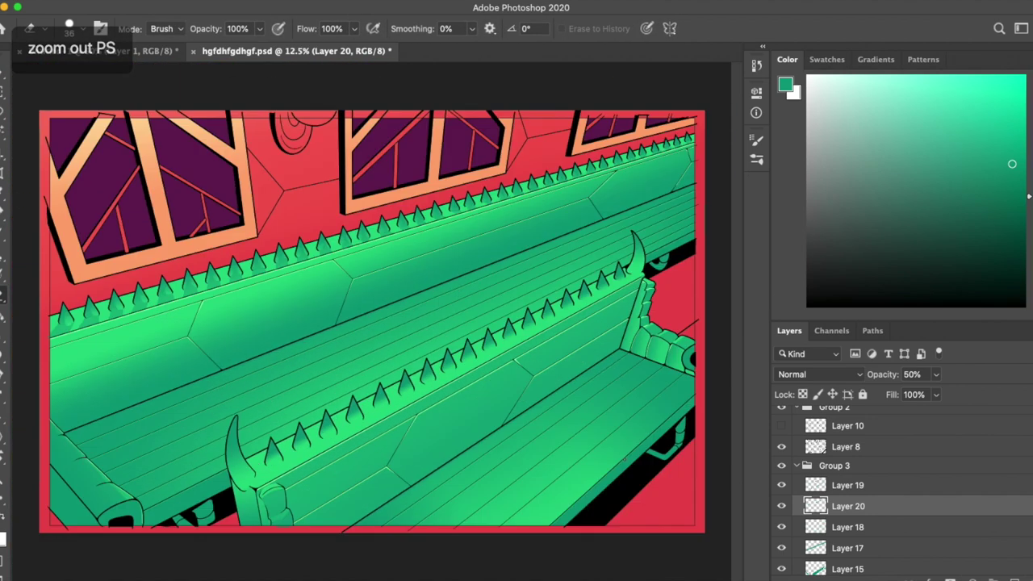
Step: Paint a shadow under the front bench's first spike beside the large horn and erase its edges into shape
key(super+plus)
key(super+plus)
key(super+plus)
key(b)
drag(242, 359, 269, 369)
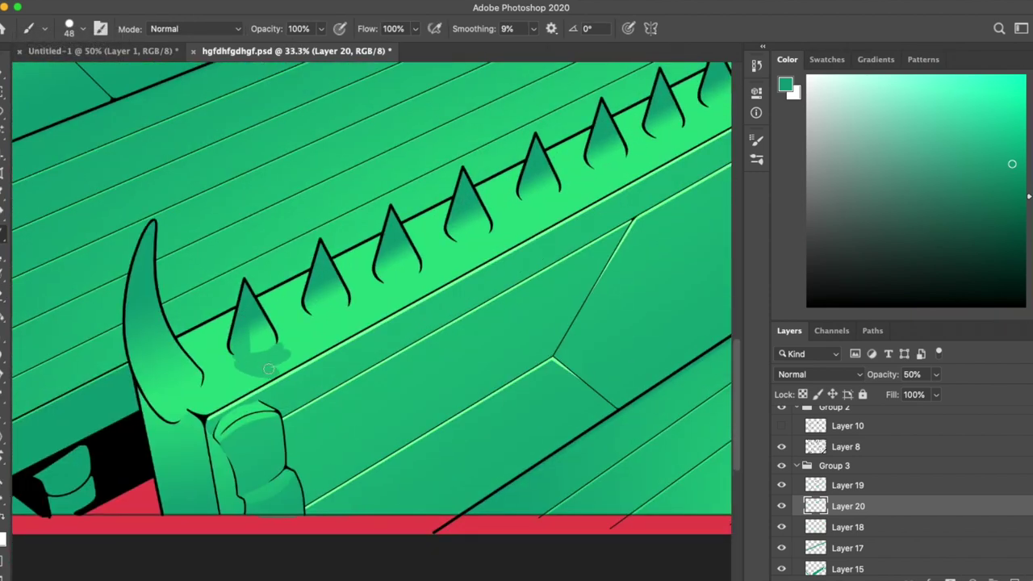
key(e)
drag(256, 321, 331, 370)
key(b)
key(e)
Step: Shade the front bench's second and third spikes, and brush shadow around the base of the near horn
key(b)
mouse_move(321, 313)
mouse_down()
mouse_move(317, 292)
mouse_move(376, 316)
mouse_up()
key(e)
key(b)
scroll(360, 327, up, 2)
key(e)
mouse_move(360, 337)
mouse_down()
mouse_move(424, 349)
mouse_move(358, 274)
mouse_move(388, 296)
mouse_move(373, 320)
mouse_move(422, 305)
mouse_up()
key(b)
key(e)
key(b)
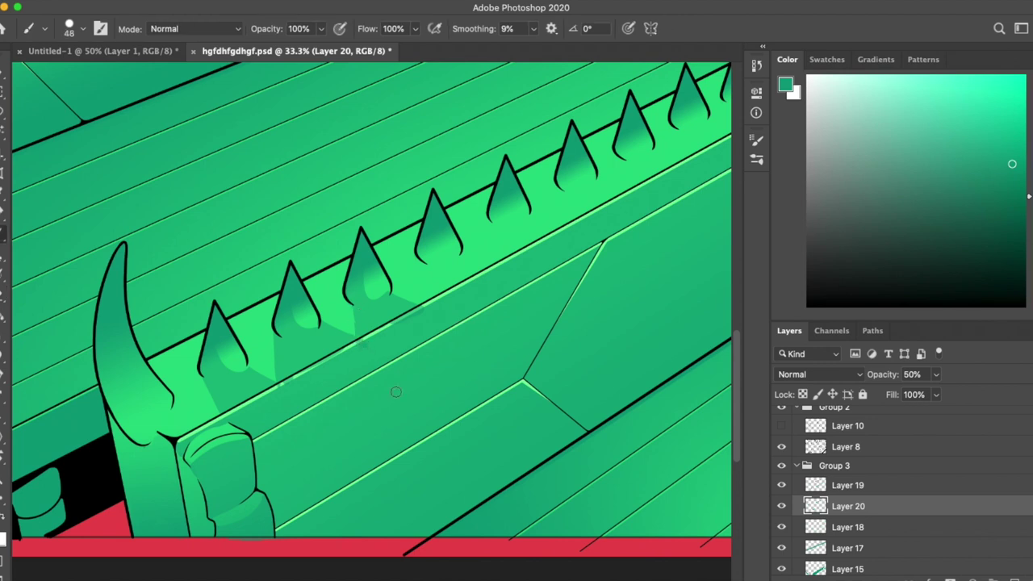
scroll(355, 323, up, 2)
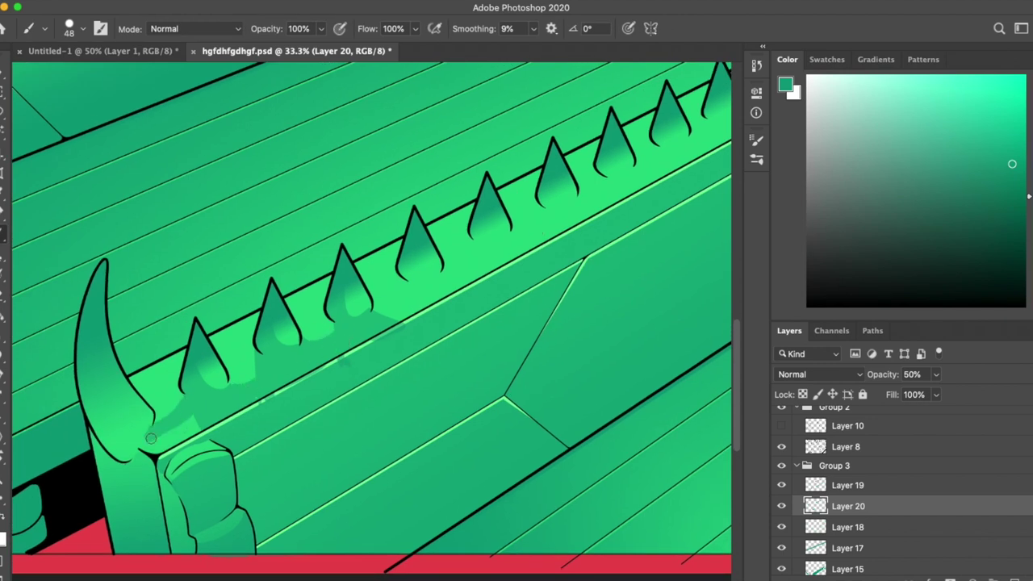
scroll(165, 395, down, 3)
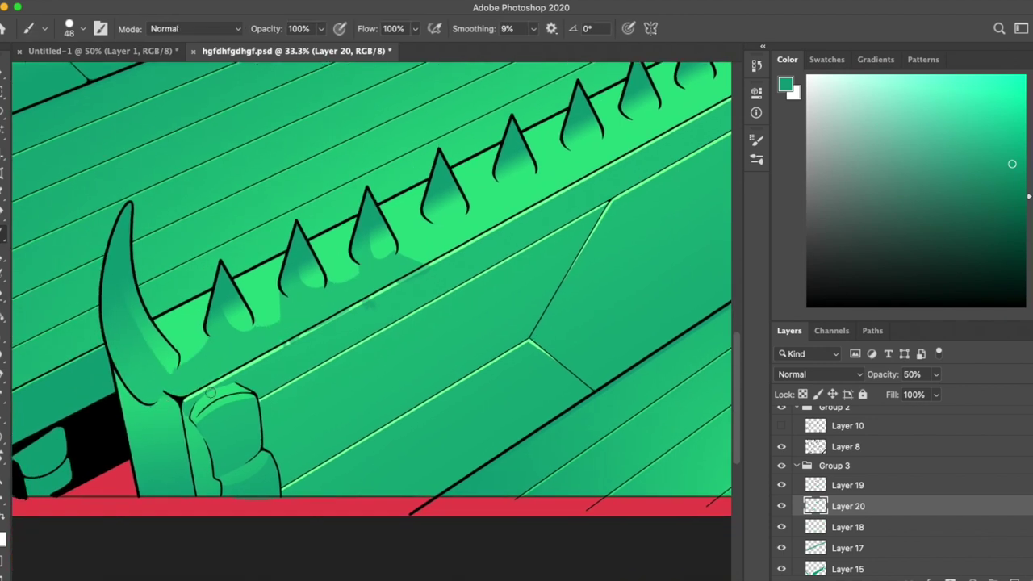
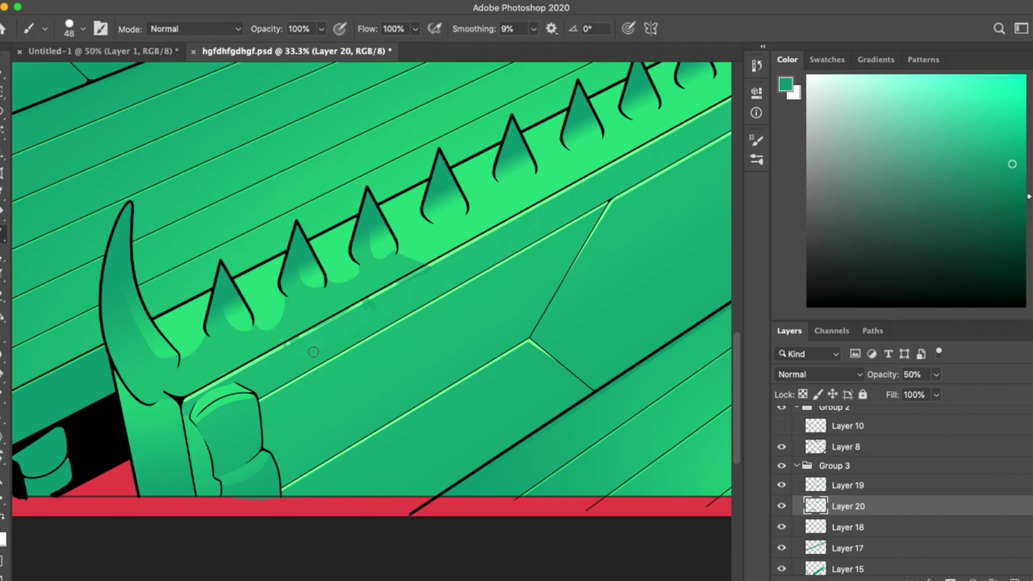
Step: Paint curved shadow strokes between the front bench's middle spikes and round off the shading inside them
scroll(323, 351, up, 5)
scroll(323, 351, right, 8)
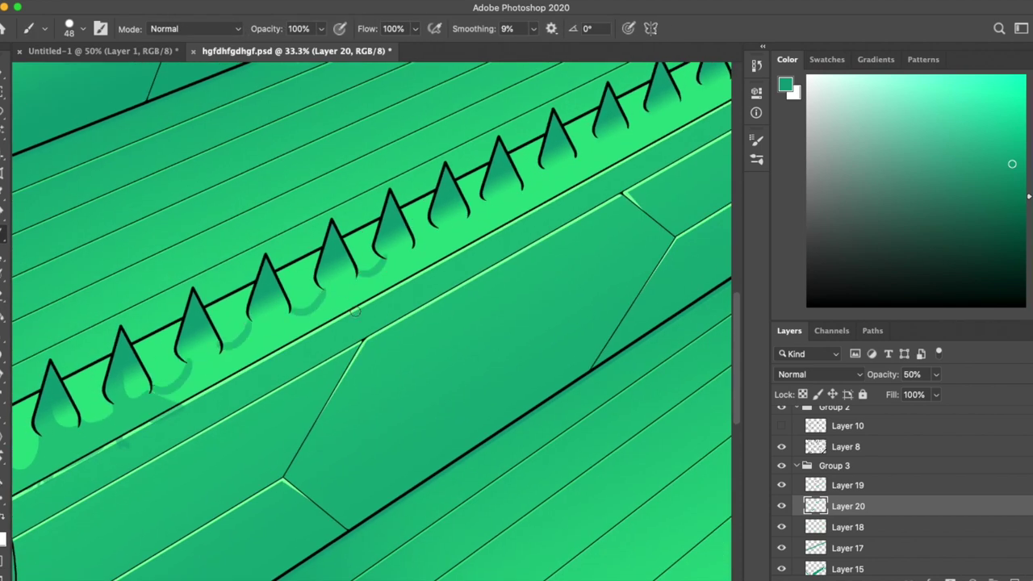
key(e)
scroll(257, 303, up, 1)
scroll(257, 302, right, 1)
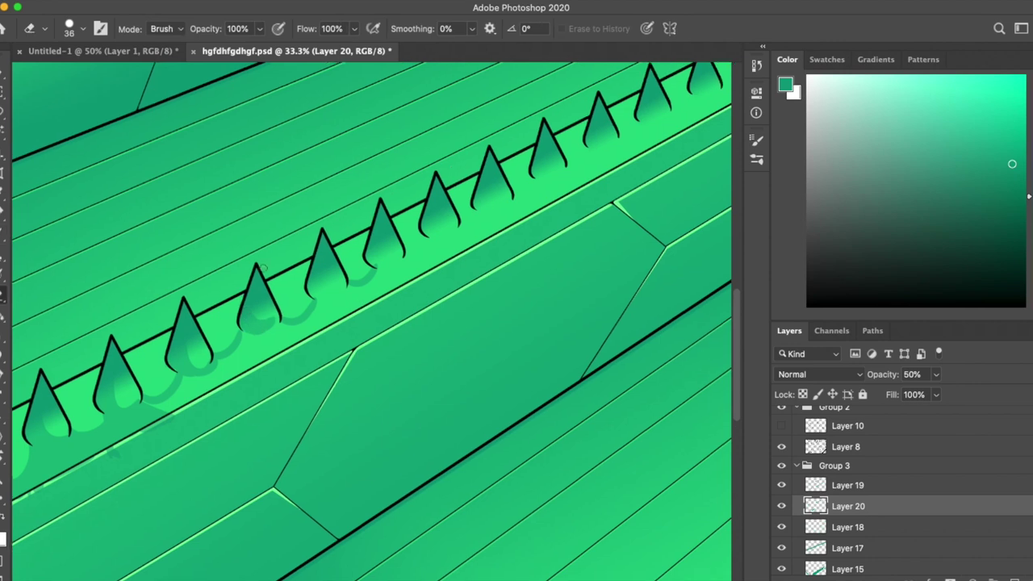
key(b)
scroll(345, 276, up, 1)
scroll(344, 276, right, 1)
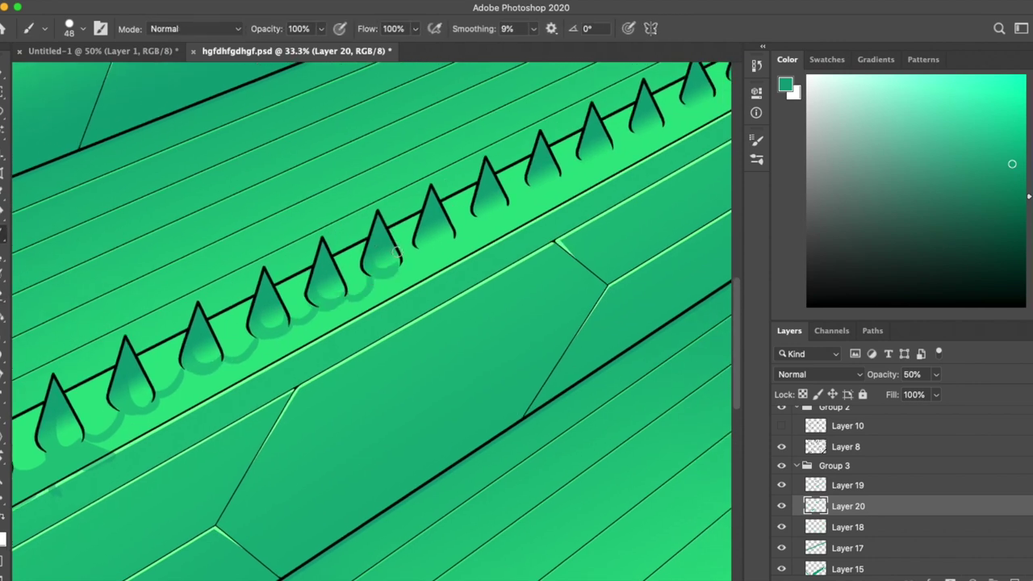
Step: Continue the scalloped shadow outline along the front bench's spikes toward the far horn
scroll(373, 301, up, 1)
scroll(373, 301, right, 2)
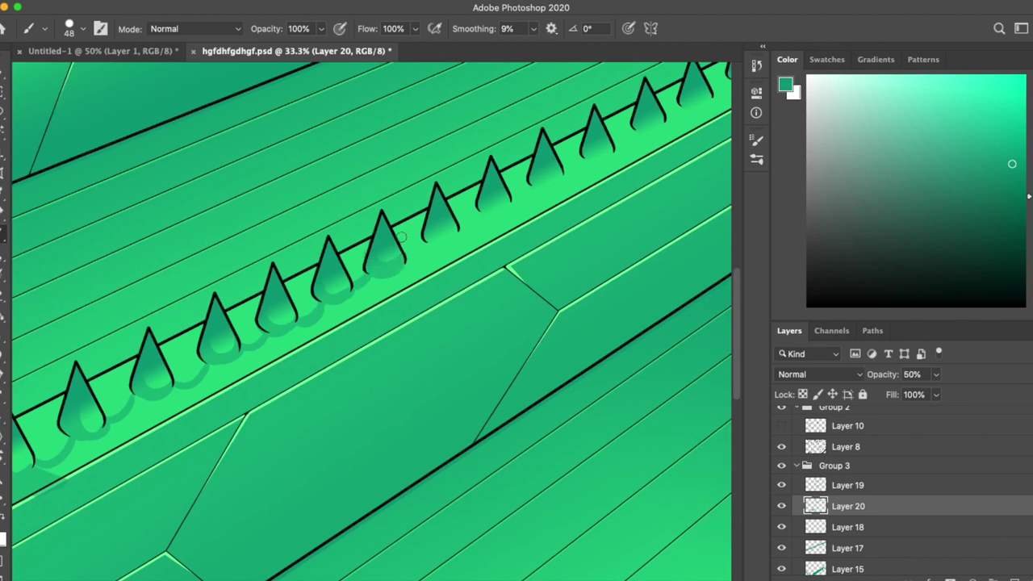
scroll(401, 237, up, 1)
scroll(401, 237, right, 1)
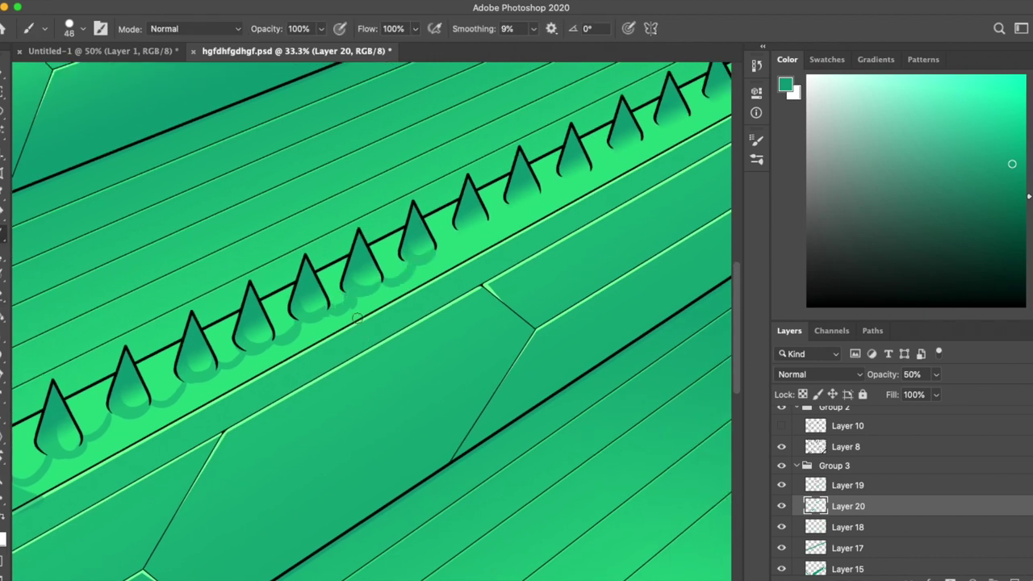
scroll(357, 318, up, 3)
scroll(358, 318, right, 4)
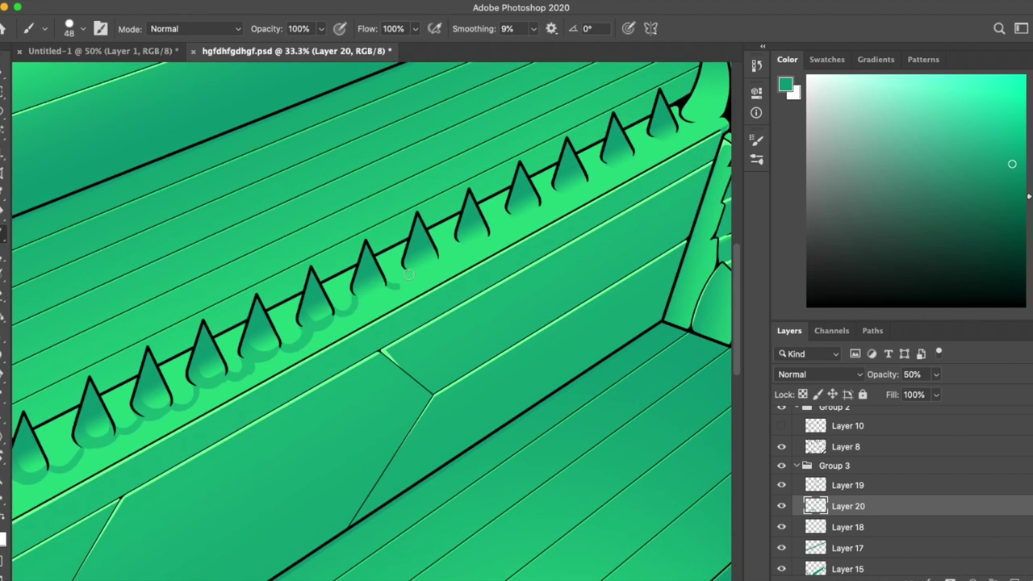
scroll(551, 209, up, 3)
scroll(552, 208, right, 4)
scroll(459, 279, down, 5)
scroll(459, 279, left, 8)
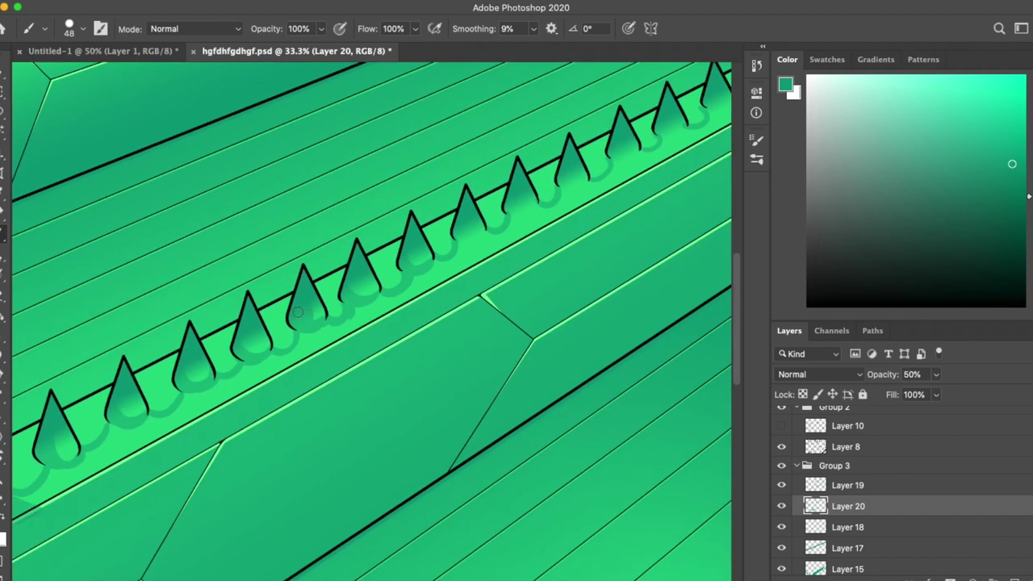
Step: Refine the scalloped shadow edges on the front bench's middle spikes with the Brush and Eraser
key(e)
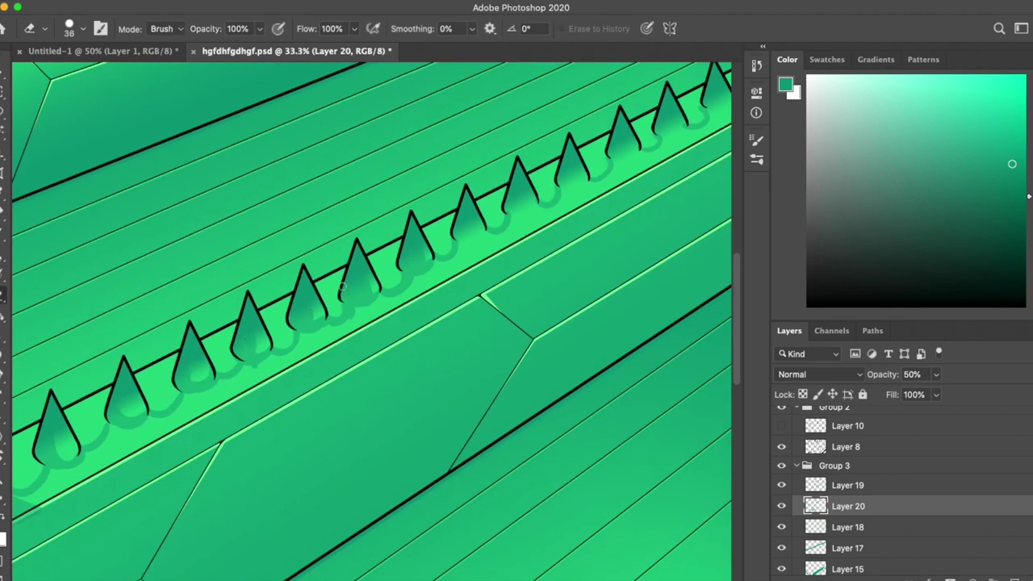
scroll(445, 267, up, 1)
scroll(445, 267, right, 1)
key(b)
key(e)
Step: Fill the front bench's ridge below the scalloped outline with the green shadow color
key(w)
key(super+minus)
scroll(574, 414, up, 2)
scroll(574, 414, right, 3)
key(super+minus)
key(super+plus)
key(super+plus)
key(super+plus)
Step: Erase excess shadow inside the front bench's spikes to leave crisp light patches
key(e)
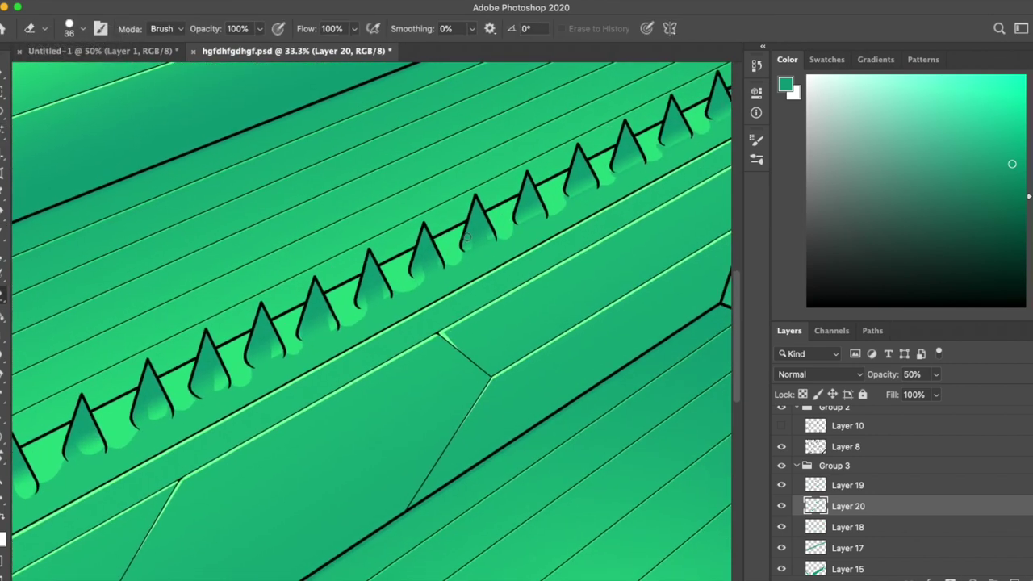
scroll(364, 304, up, 3)
scroll(364, 304, right, 5)
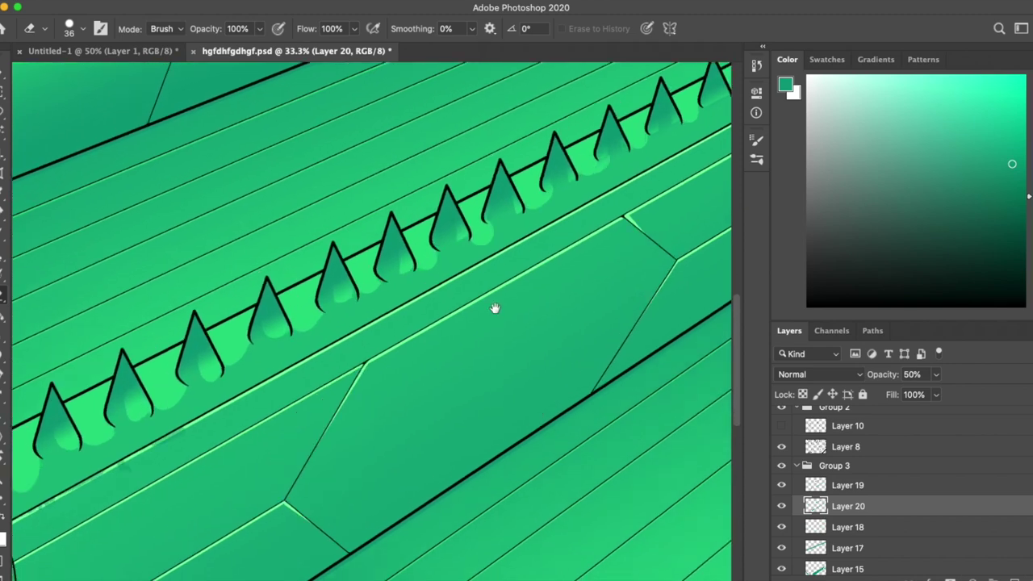
Step: Shade the front bench's far horn and last spikes, erasing the shadow edges into shape
key(b)
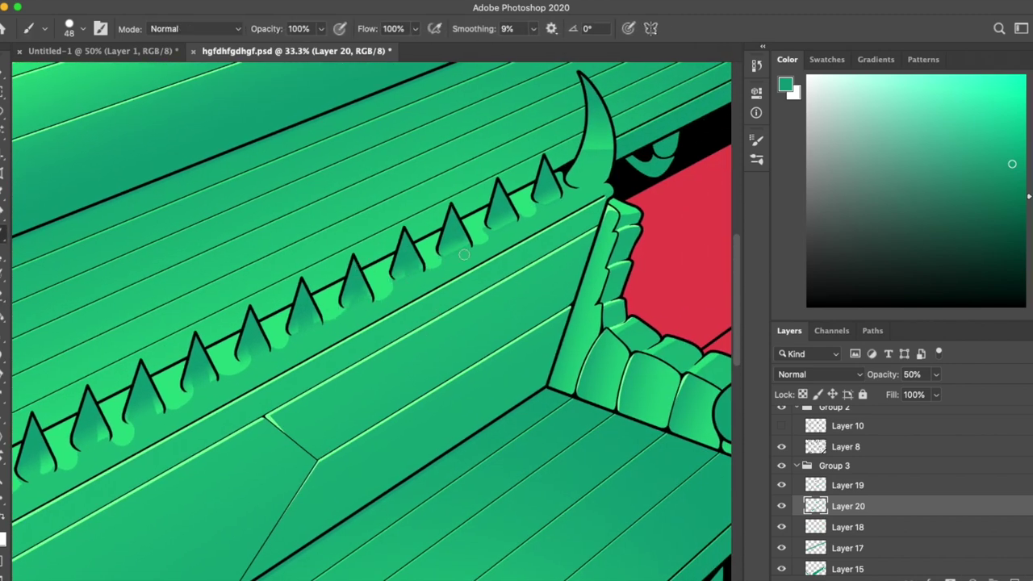
key(e)
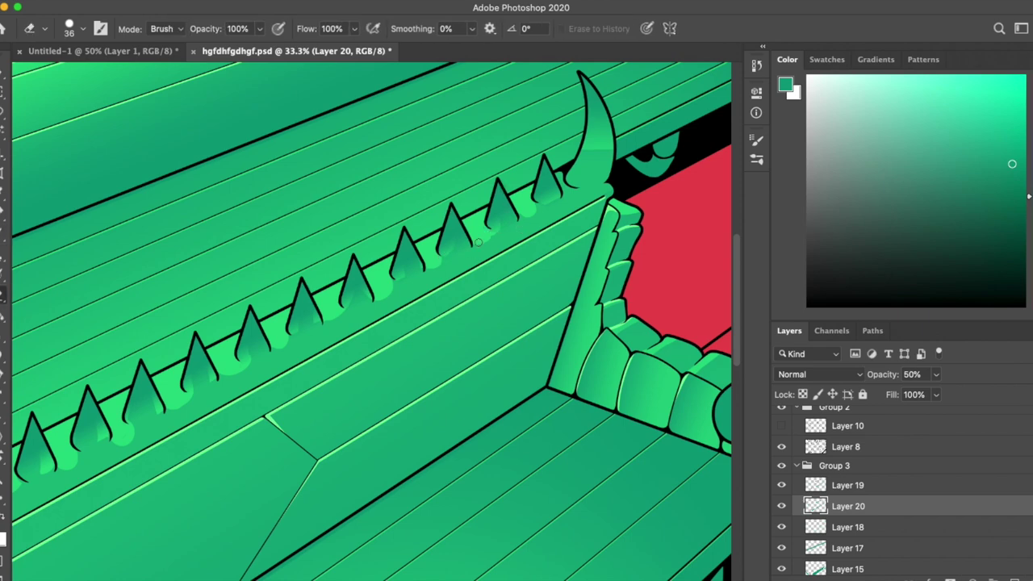
drag(488, 240, 450, 317)
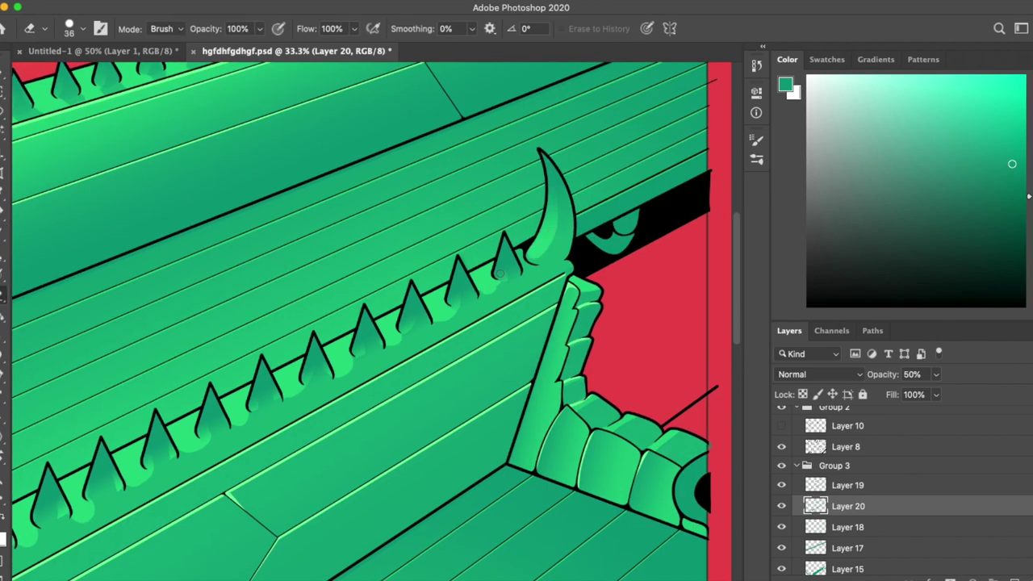
key(super+minus)
key(super+minus)
key(super+minus)
key(super+equal)
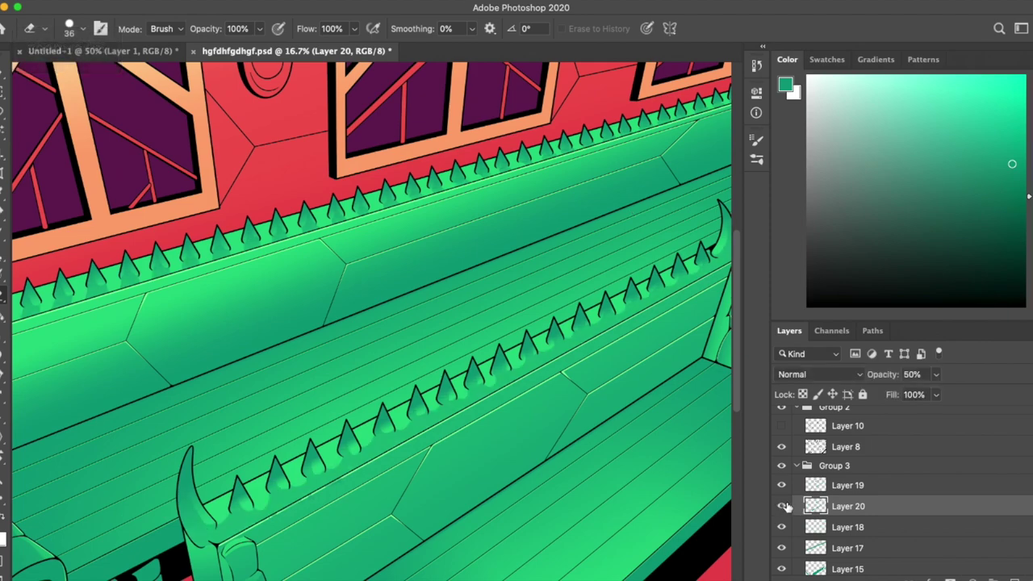
Step: With Group 3 temporarily hidden to expose the line art, outline the strip below the front bench's spikes using the Polygonal Lasso
key(w)
click(410, 452)
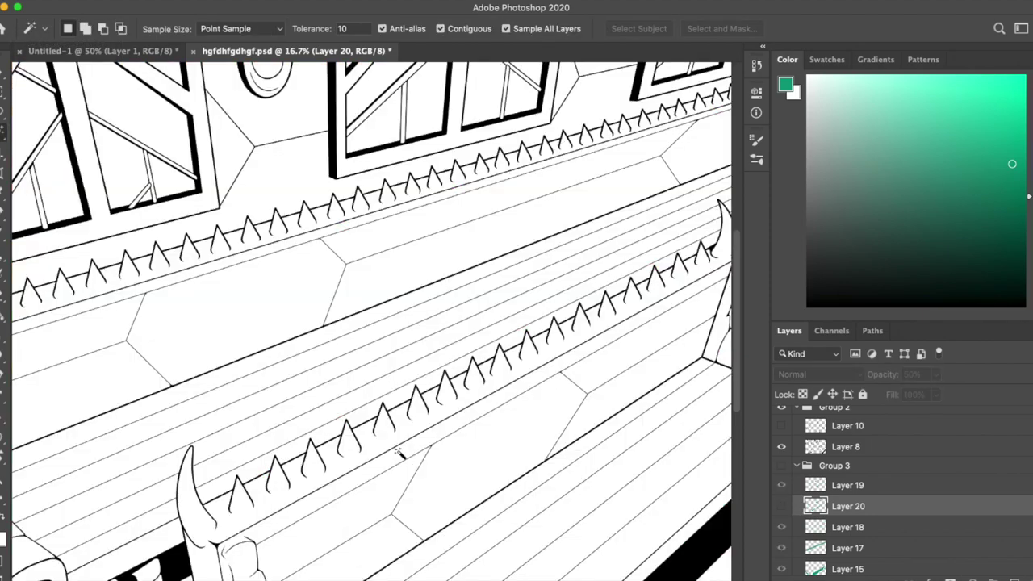
mouse_move(398, 453)
mouse_down()
mouse_move(478, 320)
mouse_move(328, 376)
mouse_up()
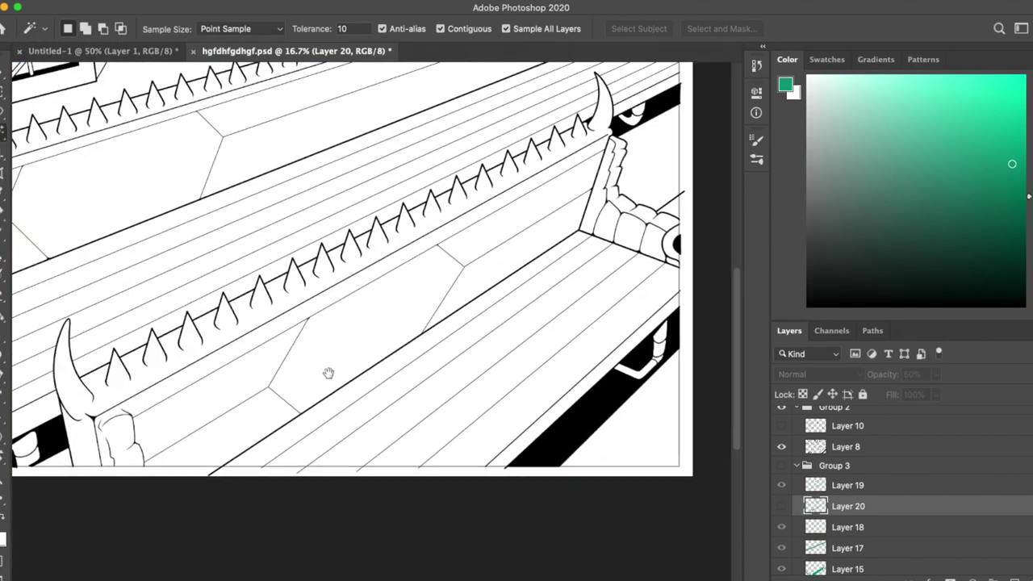
key(l)
key(shift+l)
key(super+equal)
key(super+equal)
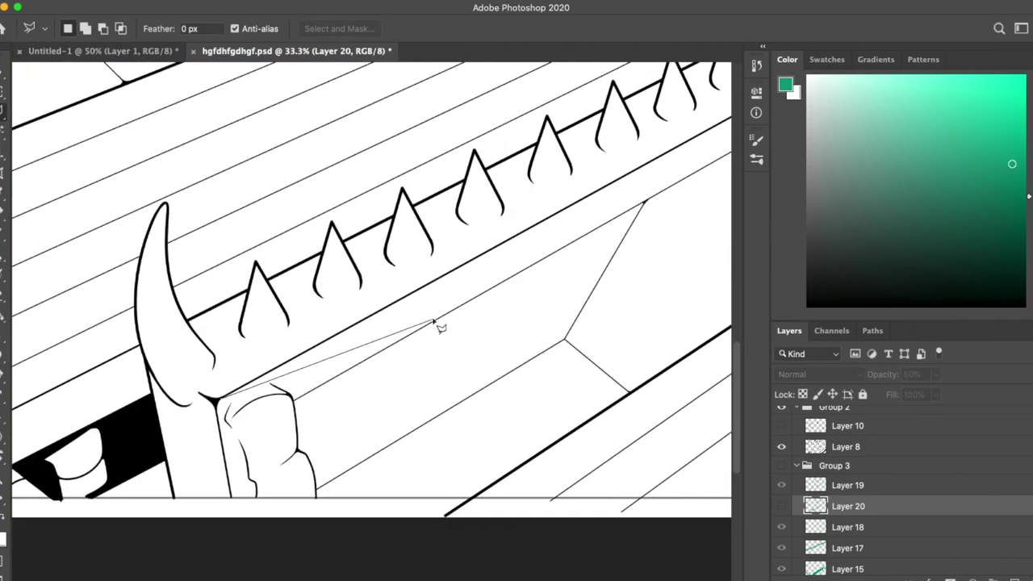
scroll(234, 371, right, 10)
scroll(240, 464, down, 5)
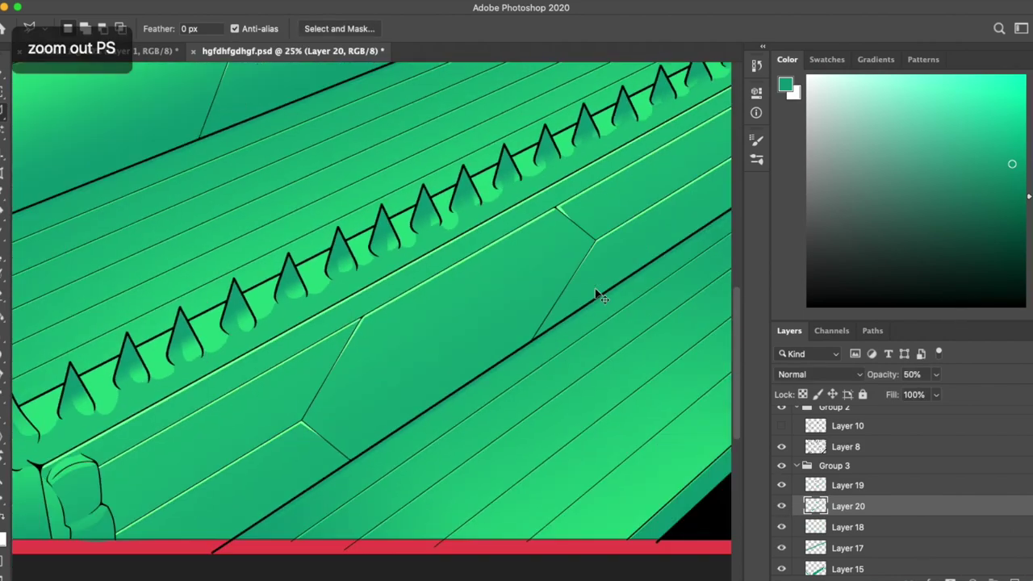
Step: Move Layer 18 to the top of Group 3 and sample the rail's pale green highlight for a 12 px brush
key(super+minus)
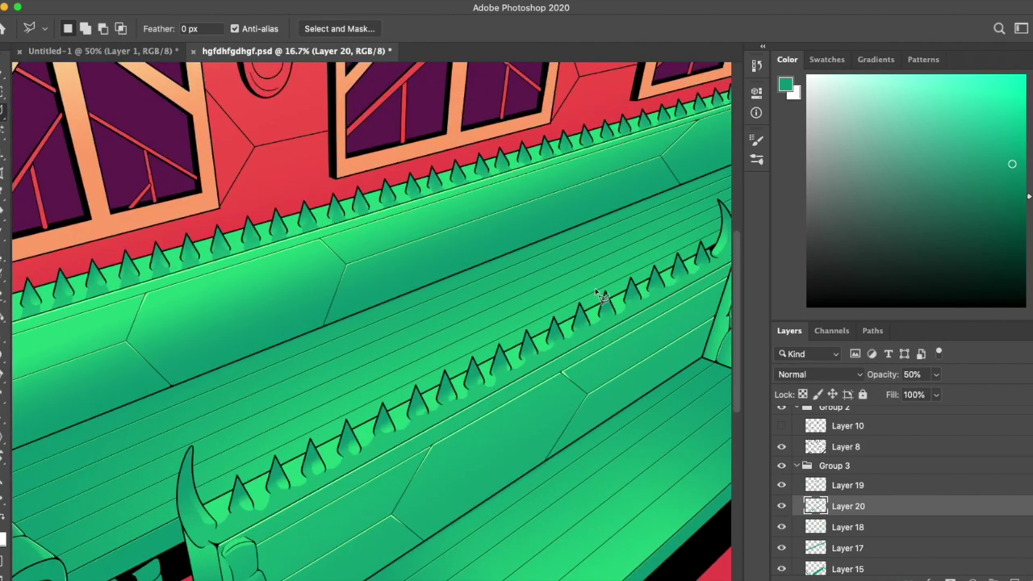
drag(847, 527, 844, 500)
key(super+plus)
key(super+plus)
key(super+plus)
key(super+plus)
key(super+plus)
key(i)
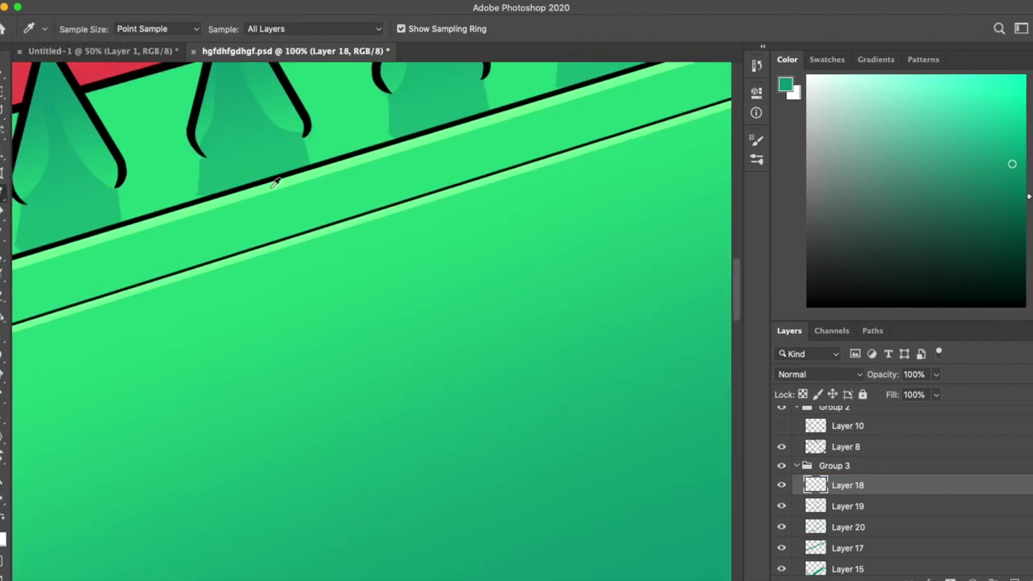
click(612, 219)
key(b)
click(70, 28)
key(Return)
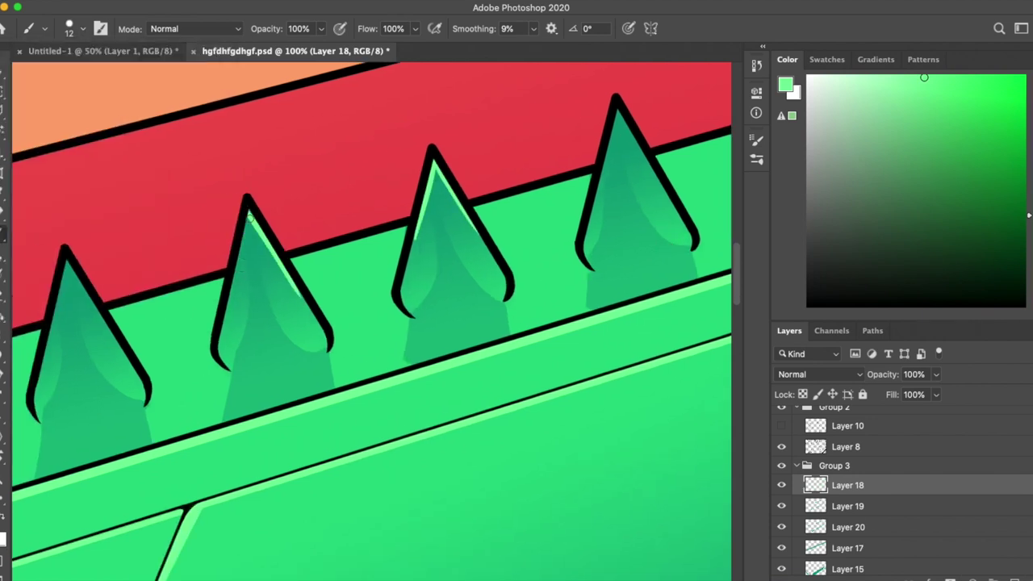
Step: Paint thin pale green highlights along the edges of the back bench's nearest spikes
scroll(148, 398, left, 4)
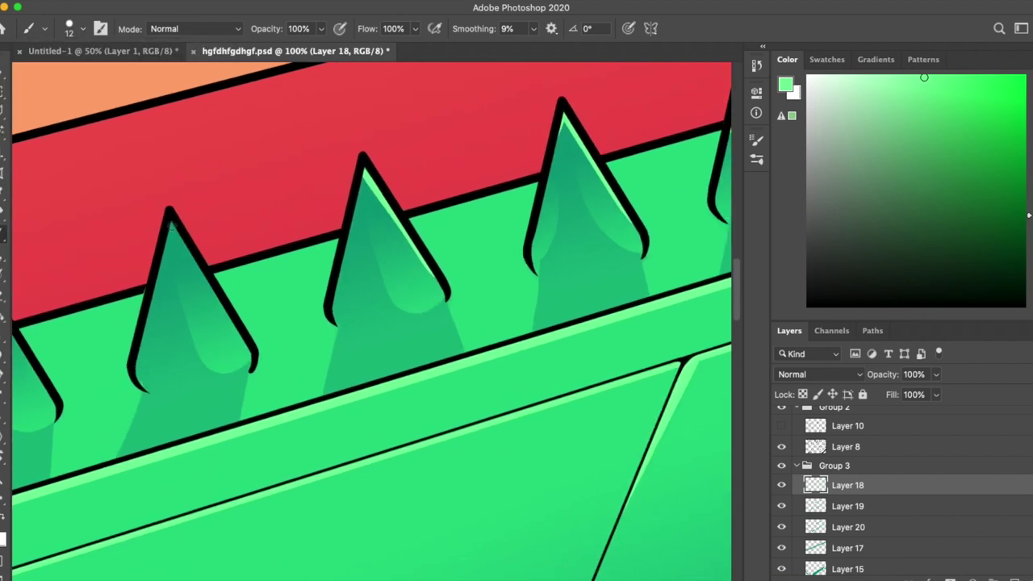
drag(179, 204, 236, 310)
scroll(242, 322, right, 3)
key(super+minus)
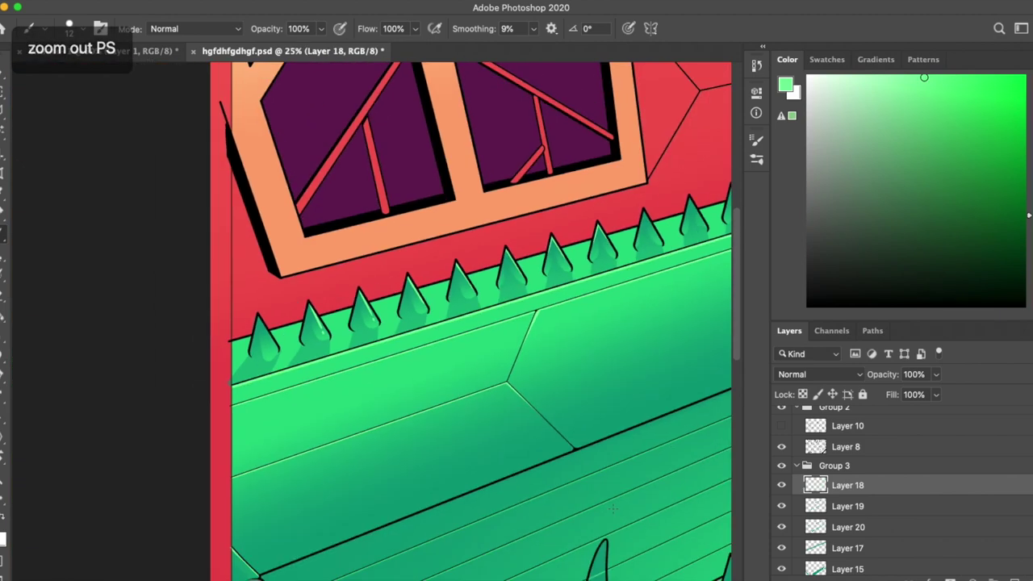
key(super+plus)
drag(165, 368, 147, 316)
scroll(169, 379, right, 5)
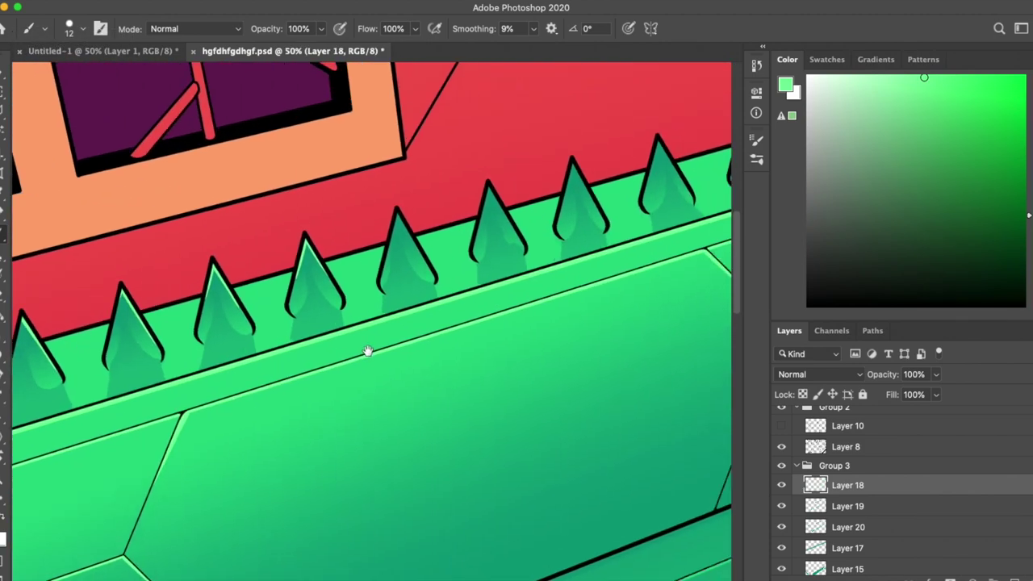
Step: Continue the pale green edge highlights along the back bench's middle and far spikes
scroll(520, 242, right, 5)
drag(402, 224, 394, 264)
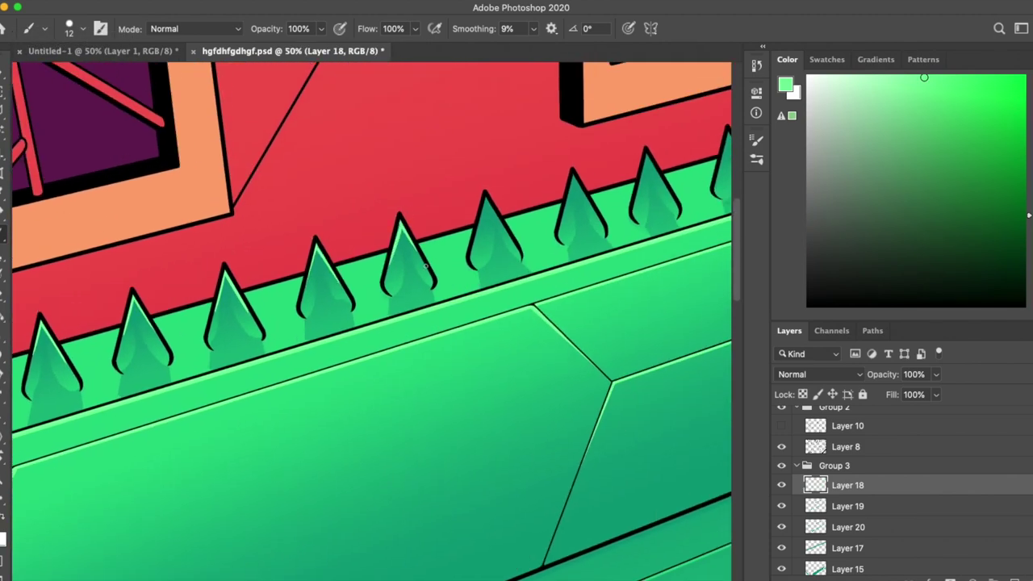
scroll(371, 323, right, 5)
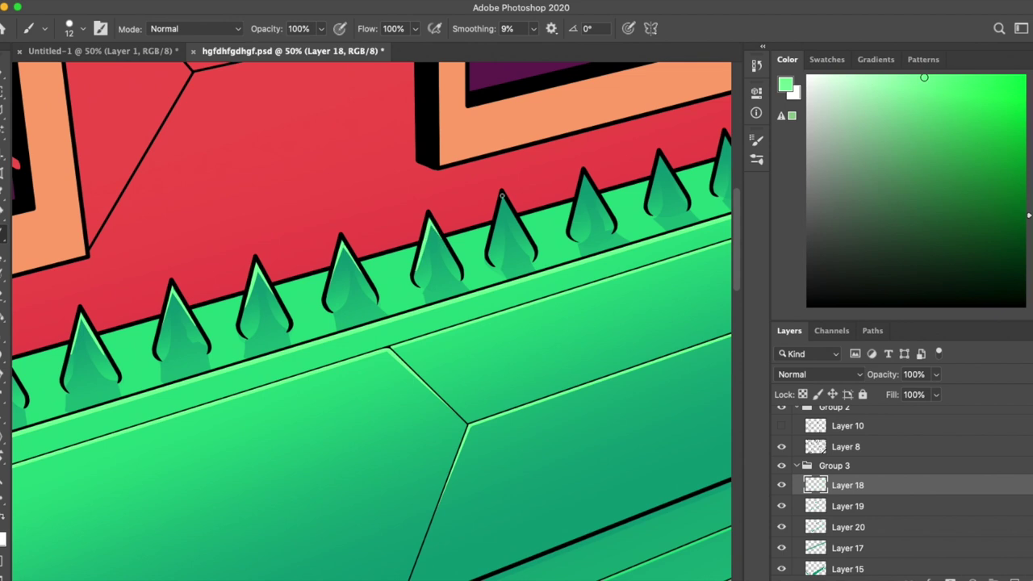
scroll(497, 209, right, 5)
scroll(483, 273, right, 4)
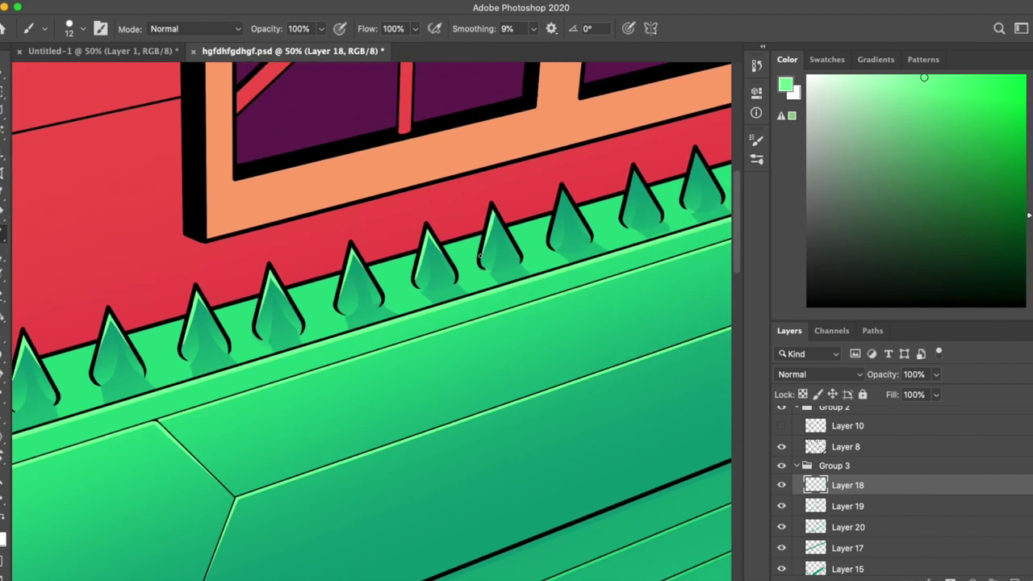
scroll(557, 216, right, 4)
scroll(565, 174, right, 4)
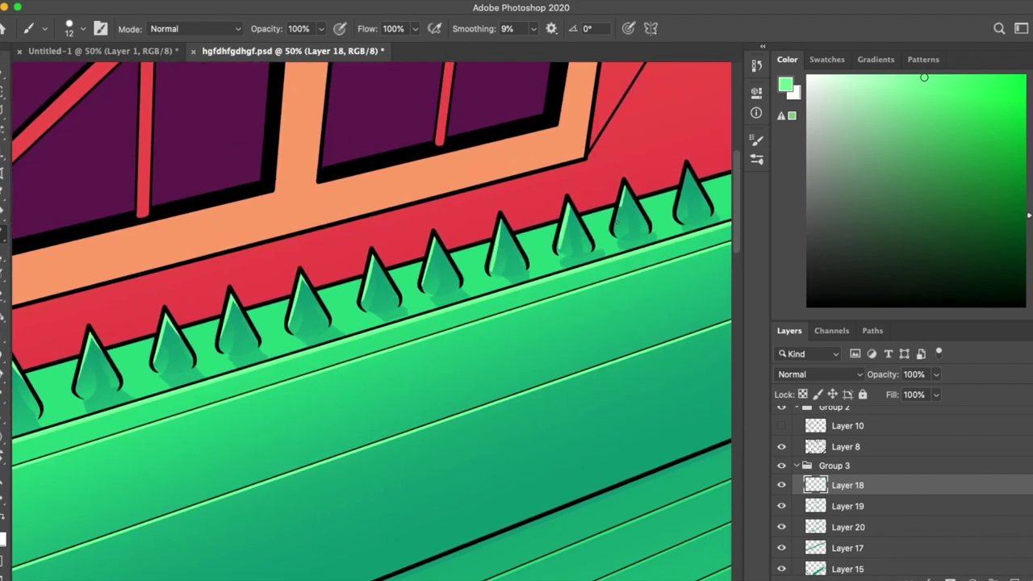
scroll(629, 200, right, 8)
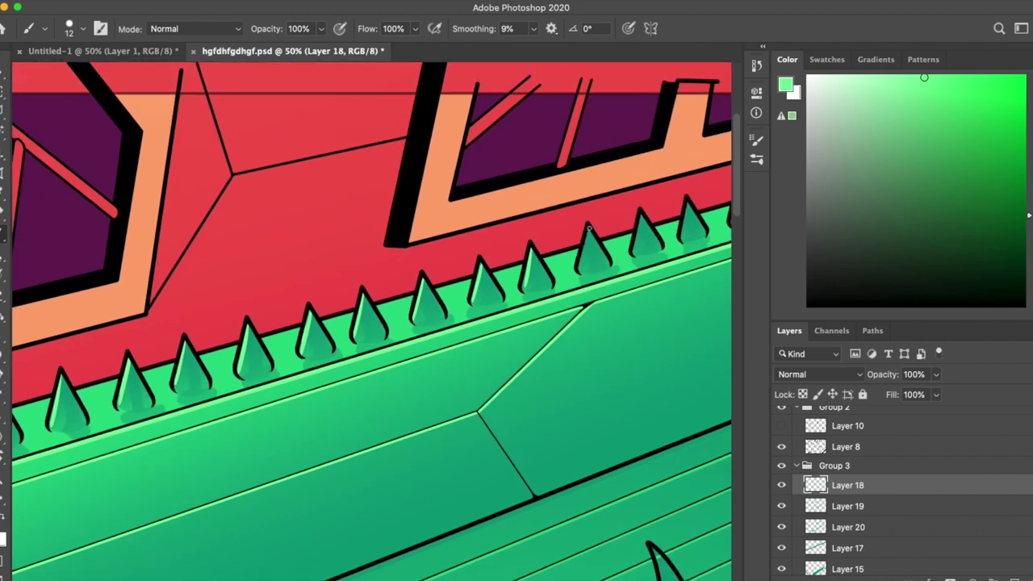
Step: Erase the plank highlight lines that cross the front bench's near and far horns
key(super+minus)
key(super+minus)
key(super+minus)
key(super+minus)
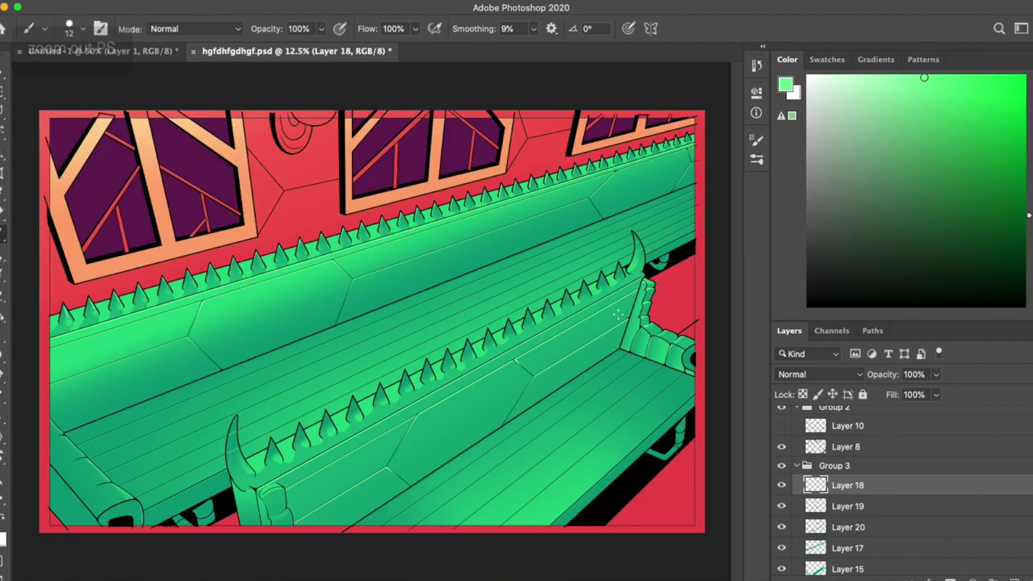
key(super+equal)
key(super+equal)
key(super+equal)
key(super+equal)
key(e)
scroll(237, 139, up, 3)
scroll(237, 139, left, 2)
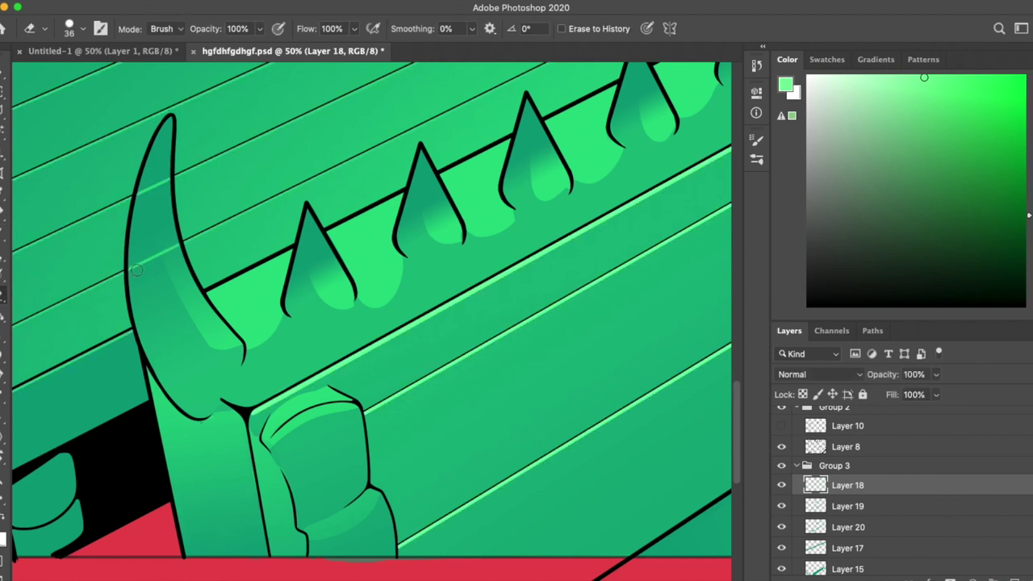
scroll(562, 369, up, 3)
scroll(562, 325, right, 6)
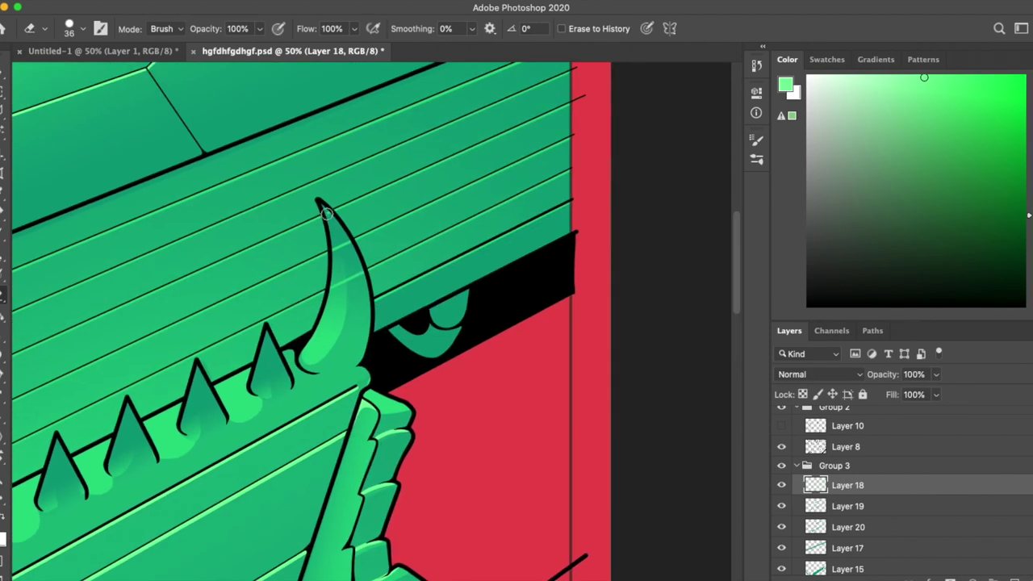
Step: Paint pale green glossy highlights on the front bench's nearest spikes, trimming the strokes with the eraser
scroll(374, 330, left, 10)
key(b)
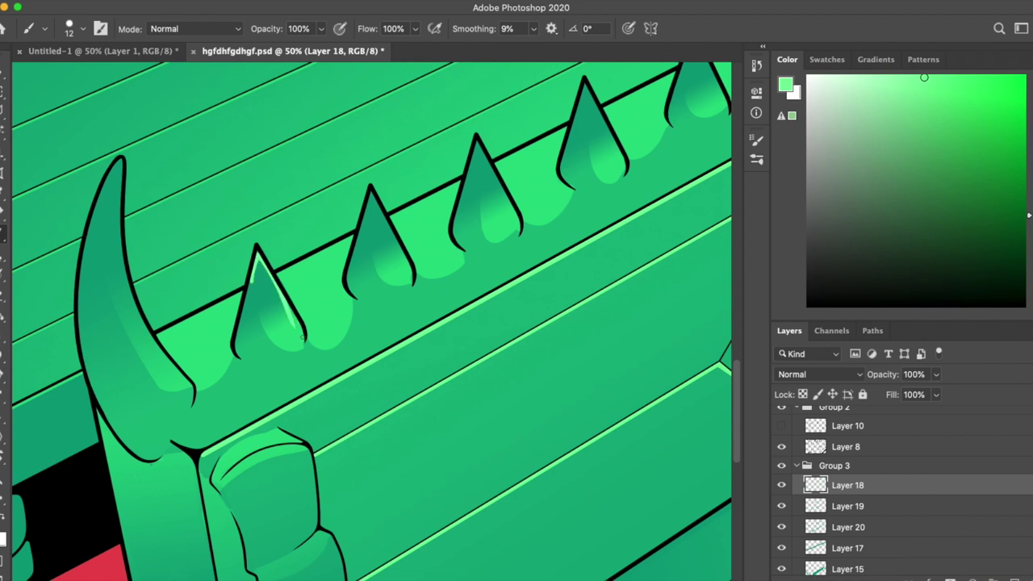
drag(261, 274, 284, 319)
key(e)
key(b)
key(e)
drag(267, 274, 275, 298)
key(b)
scroll(394, 258, right, 5)
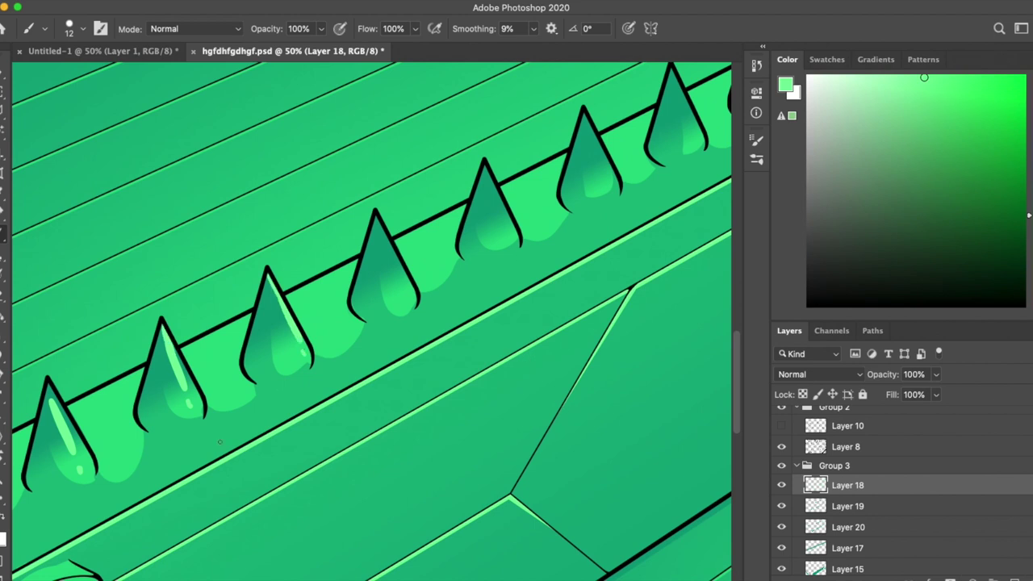
Step: Add pale green edge highlights to the front bench's remaining spikes up to the far horn
drag(534, 257, 524, 339)
drag(431, 205, 330, 271)
drag(420, 208, 423, 238)
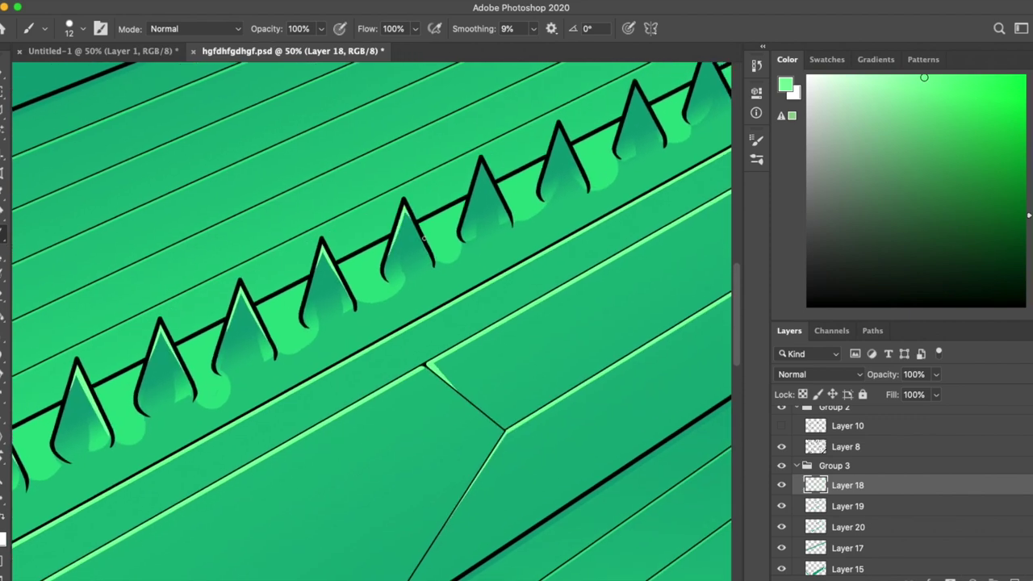
drag(549, 210, 400, 243)
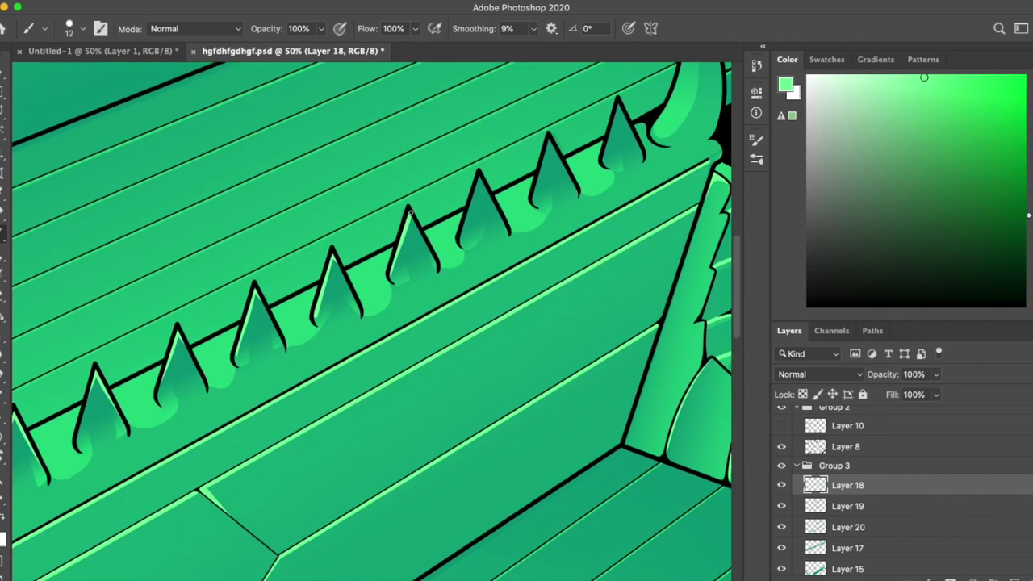
drag(566, 176, 457, 227)
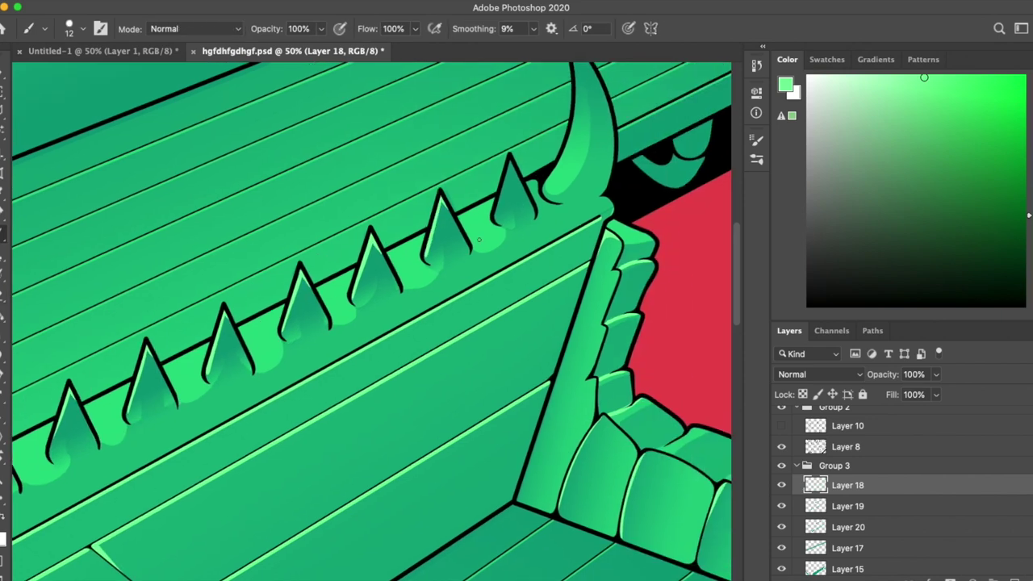
Step: Paint curved pale green highlights on both horns of the front bench, tapering them with the eraser
scroll(549, 347, down, 3)
scroll(156, 438, up, 3)
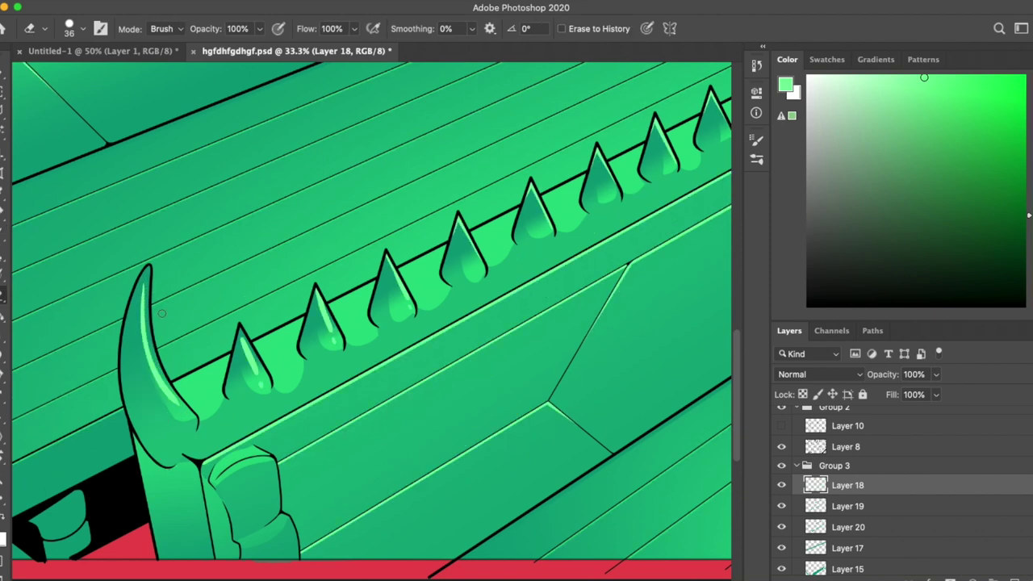
drag(147, 280, 397, 188)
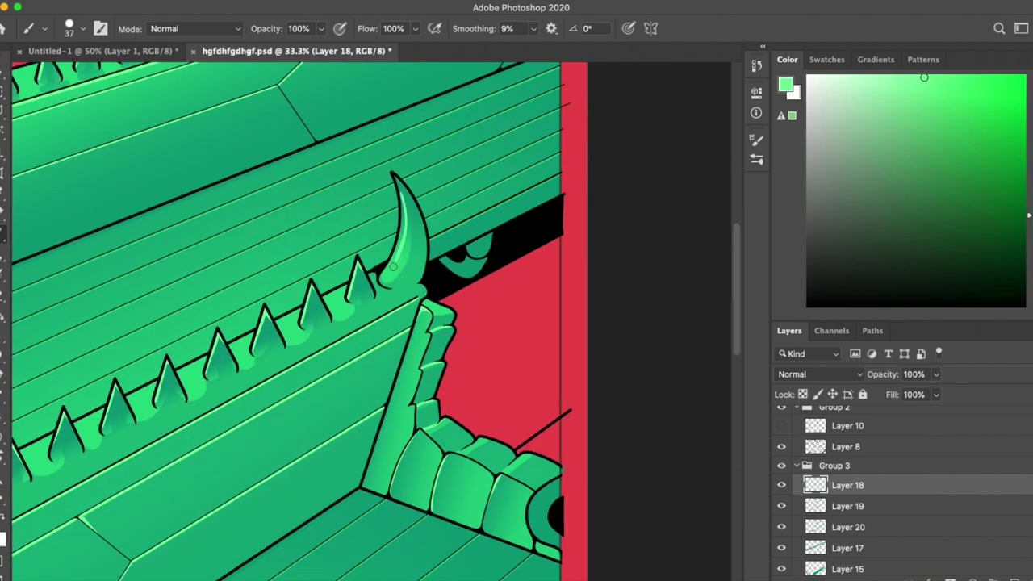
scroll(408, 220, up, 5)
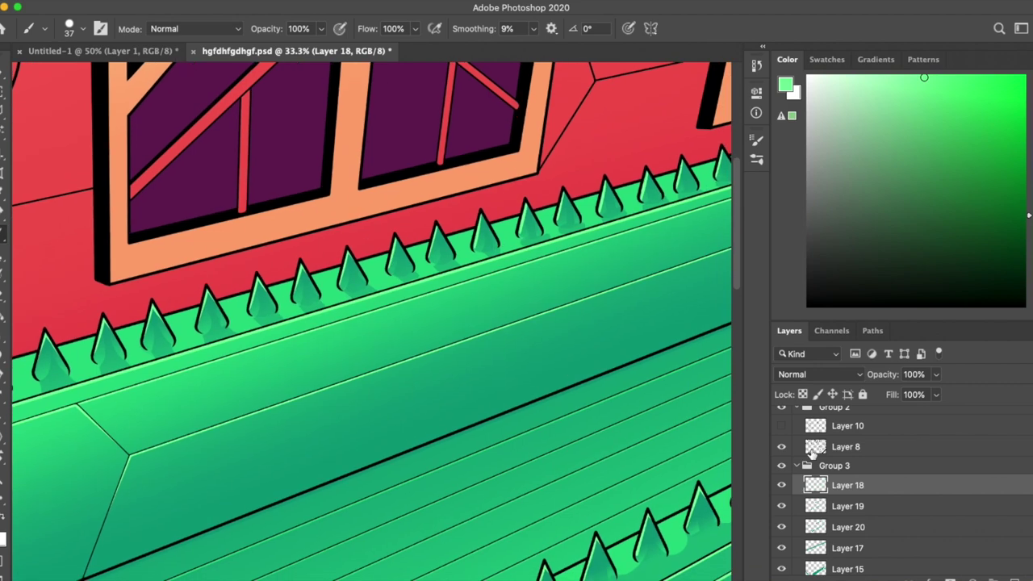
Step: Add a new layer directly above the red wall's Layer 11 and set its opacity to 20%
click(797, 465)
key(super+minus)
key(super+minus)
key(super+minus)
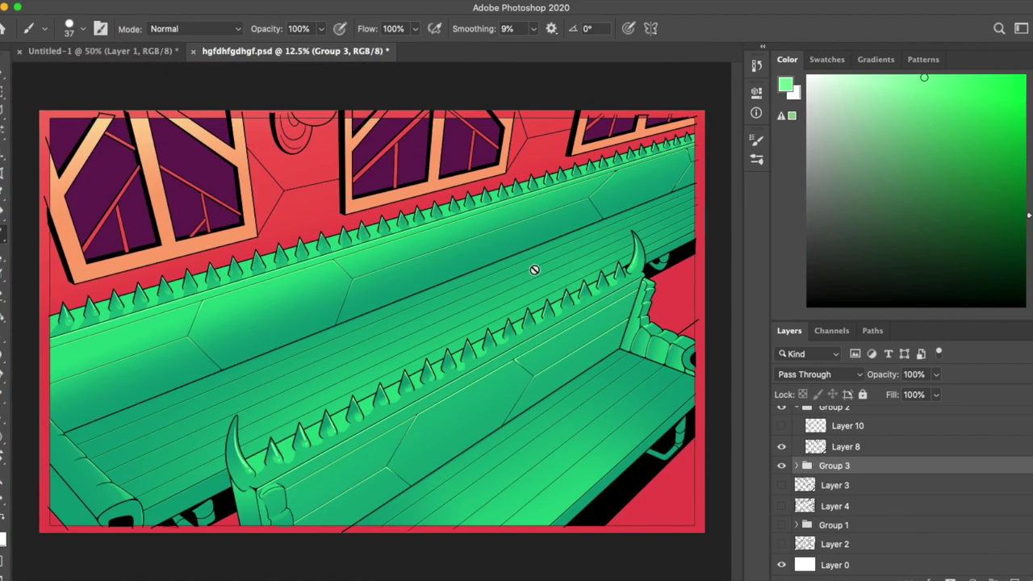
key(super+plus)
click(991, 576)
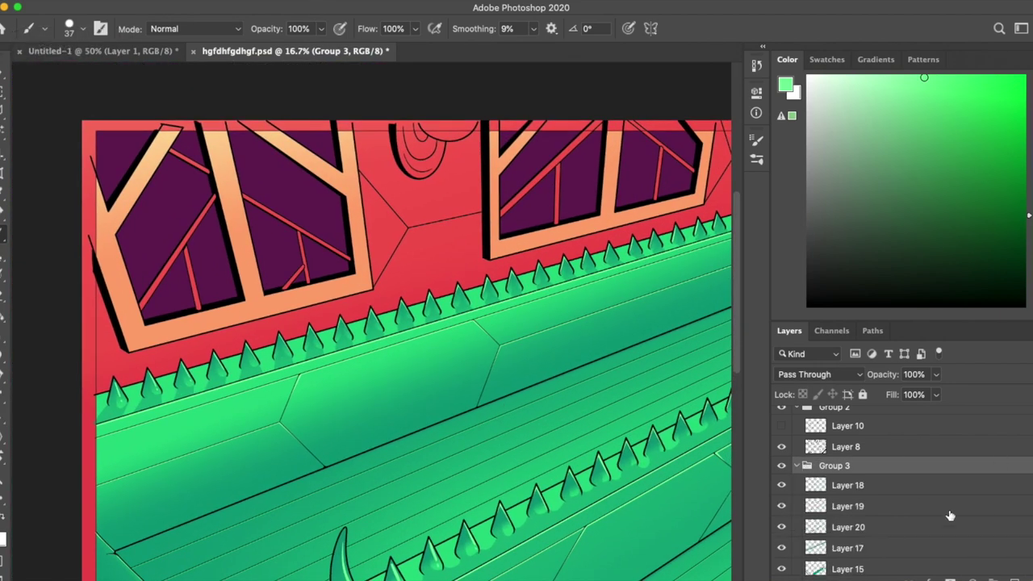
key(super+plus)
alt+click(312, 193)
key(2)
drag(419, 229, 491, 251)
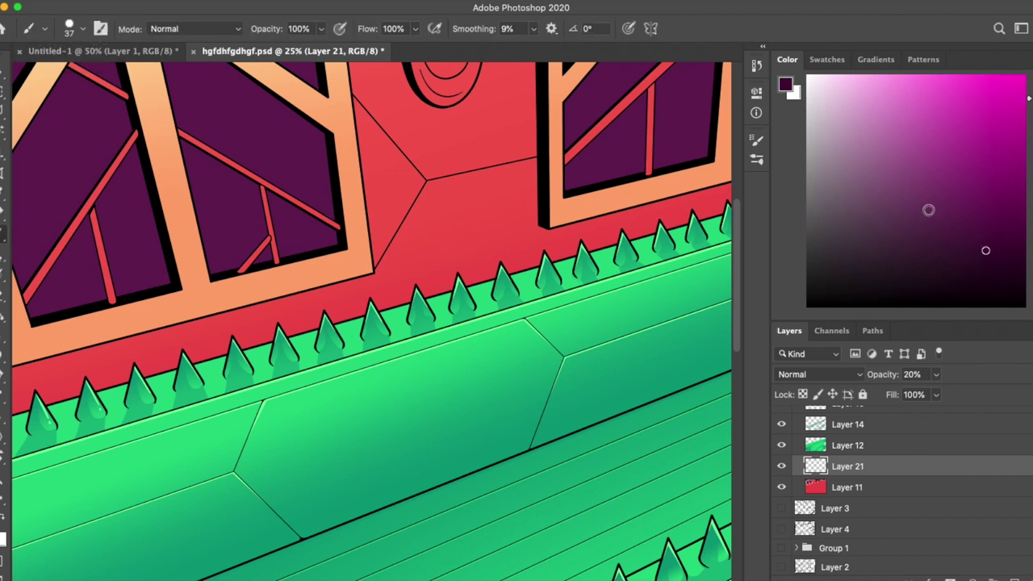
Step: Paint dark crimson blotches on the red wall between and below the windows with a 49 px textured brush
alt+click(484, 225)
click(80, 29)
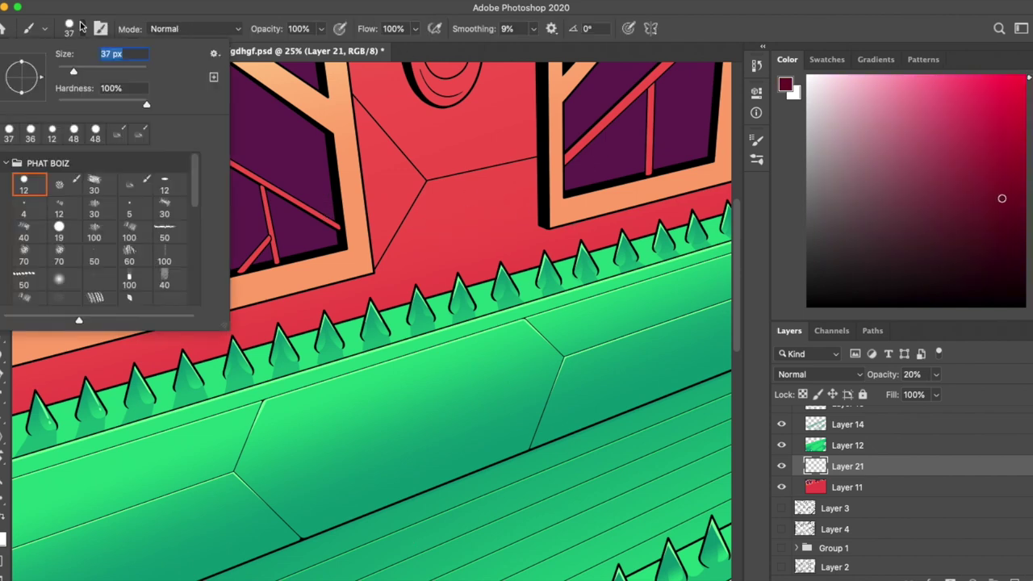
double_click(152, 226)
scroll(527, 199, up, 2)
scroll(527, 200, right, 3)
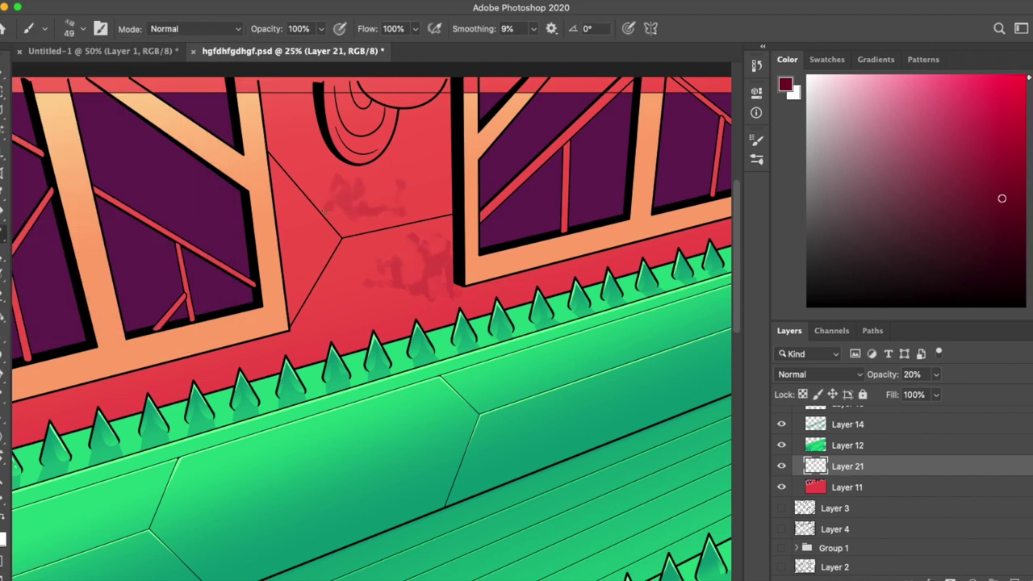
scroll(325, 210, left, 6)
scroll(324, 210, down, 1)
scroll(285, 366, left, 2)
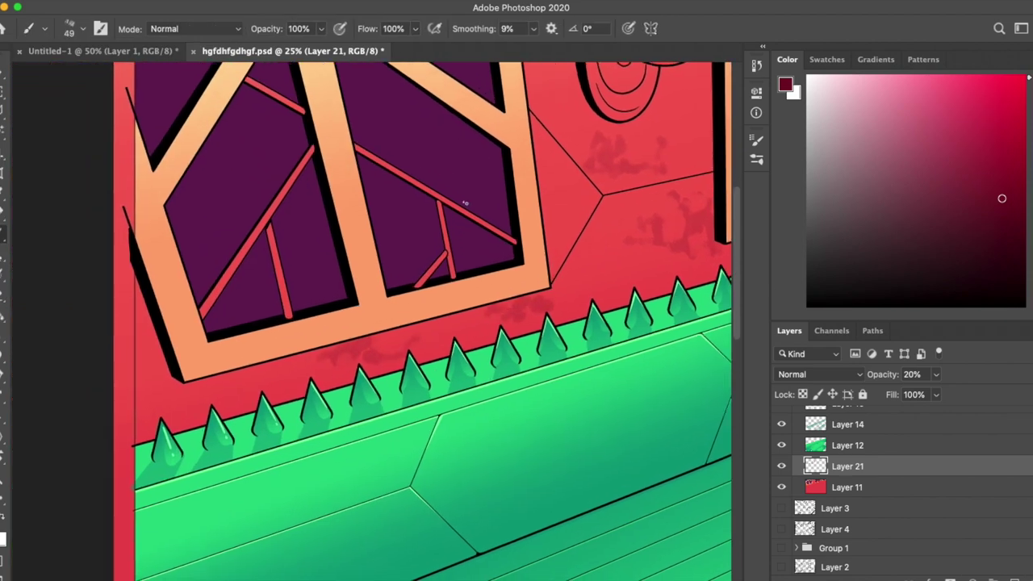
Step: Add more dark blotches around the wall's round ornament and break them up with an 86 px textured eraser
key(e)
scroll(252, 129, right, 8)
scroll(253, 130, up, 2)
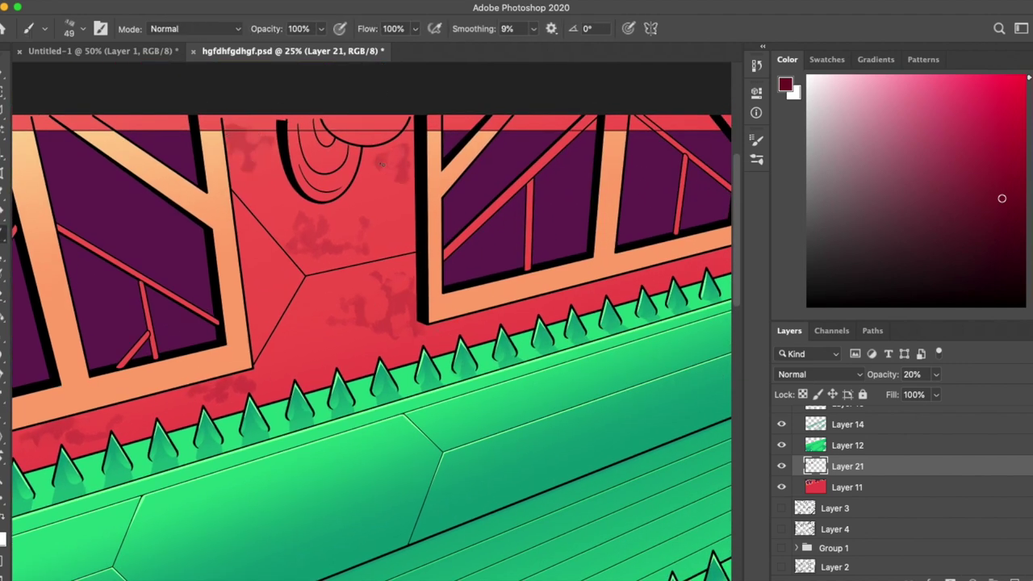
scroll(234, 275, right, 2)
scroll(234, 274, up, 1)
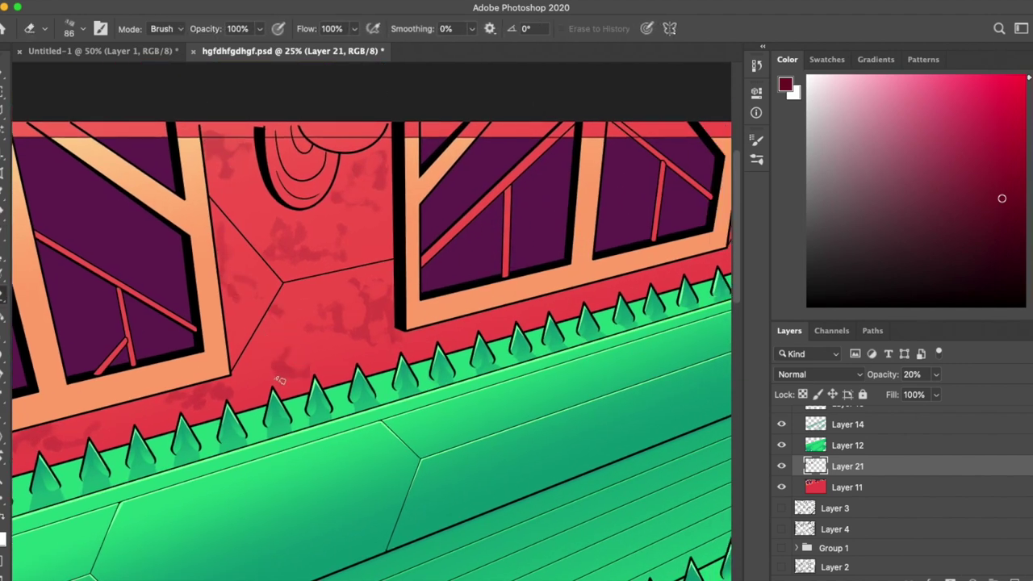
Step: Extend the mottled texture across the red wall around the farther windows
scroll(607, 344, right, 10)
scroll(608, 345, up, 2)
key(b)
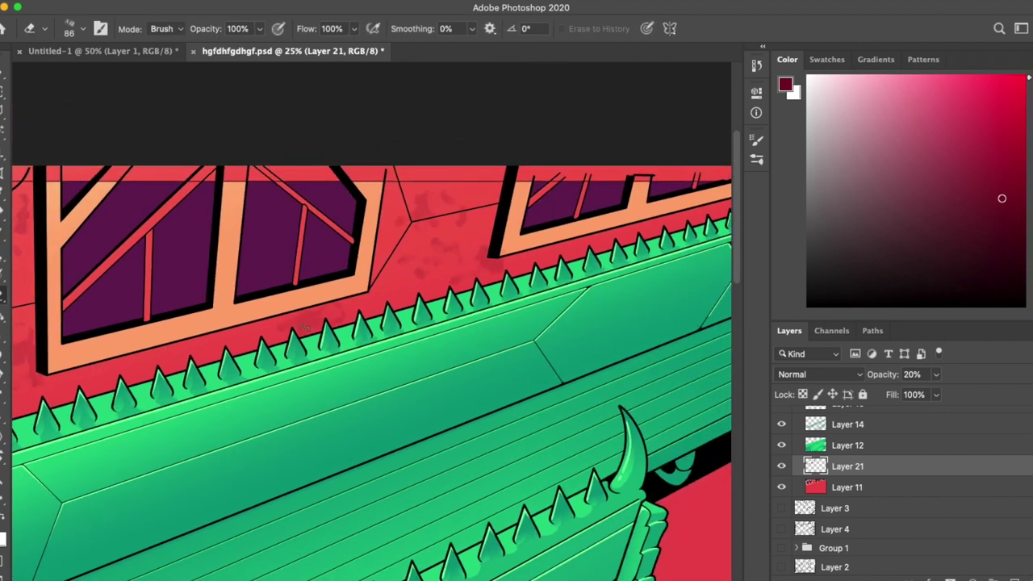
scroll(353, 321, left, 4)
scroll(353, 321, down, 1)
mouse_move(526, 263)
mouse_down()
mouse_move(629, 170)
mouse_move(565, 242)
mouse_move(579, 351)
mouse_move(597, 331)
mouse_up()
Step: Set Layer 21 to Multiply with its transparent pixels locked, and choose a purple foreground color
key(e)
key(i)
click(985, 143)
key(e)
click(819, 374)
click(796, 415)
key(ctrl+minus)
key(ctrl+minus)
key(ctrl+plus)
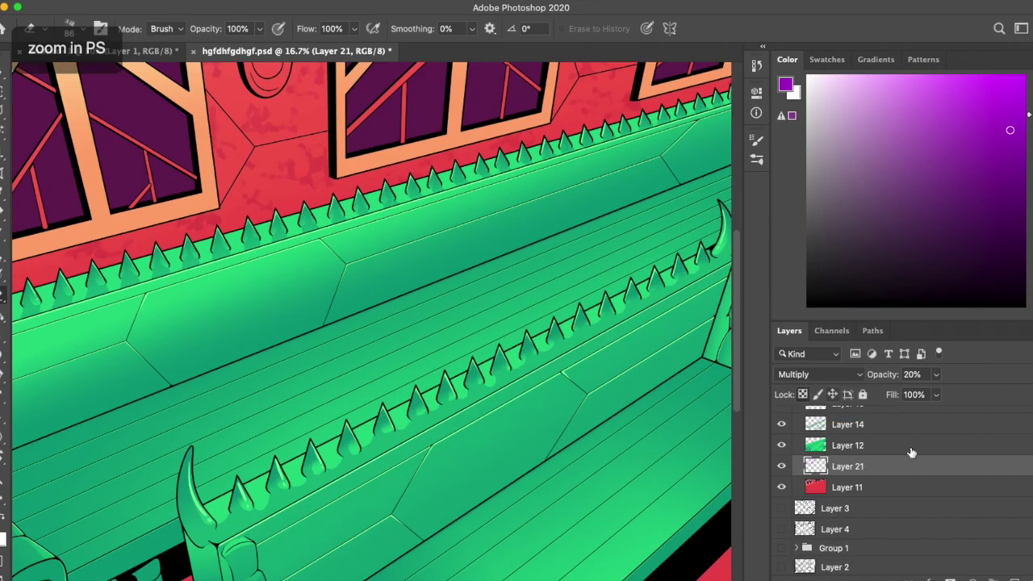
Step: On Layer 11, select the red floor areas around the front bench and fill them with dark crimson
drag(559, 350, 386, 270)
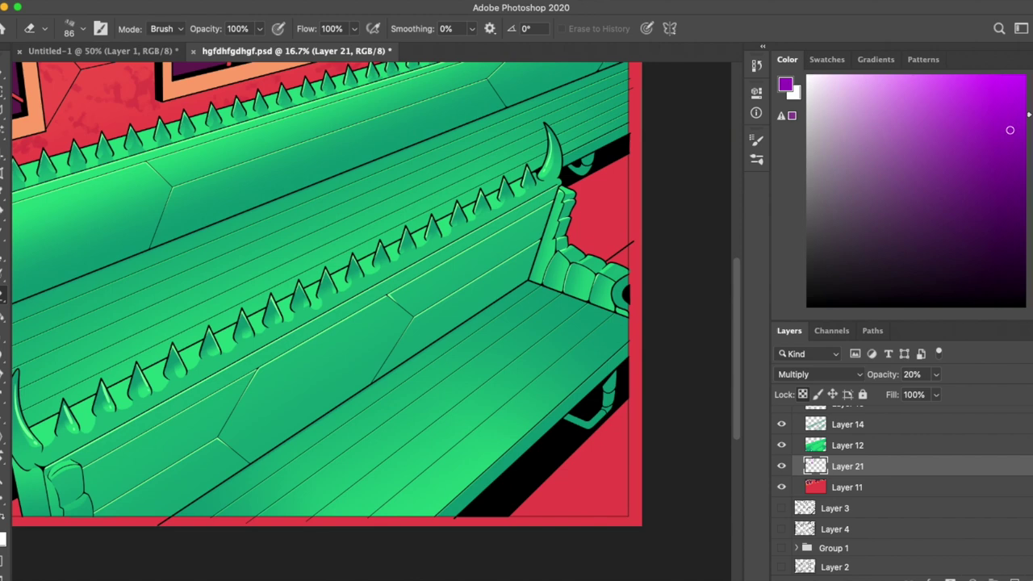
click(847, 487)
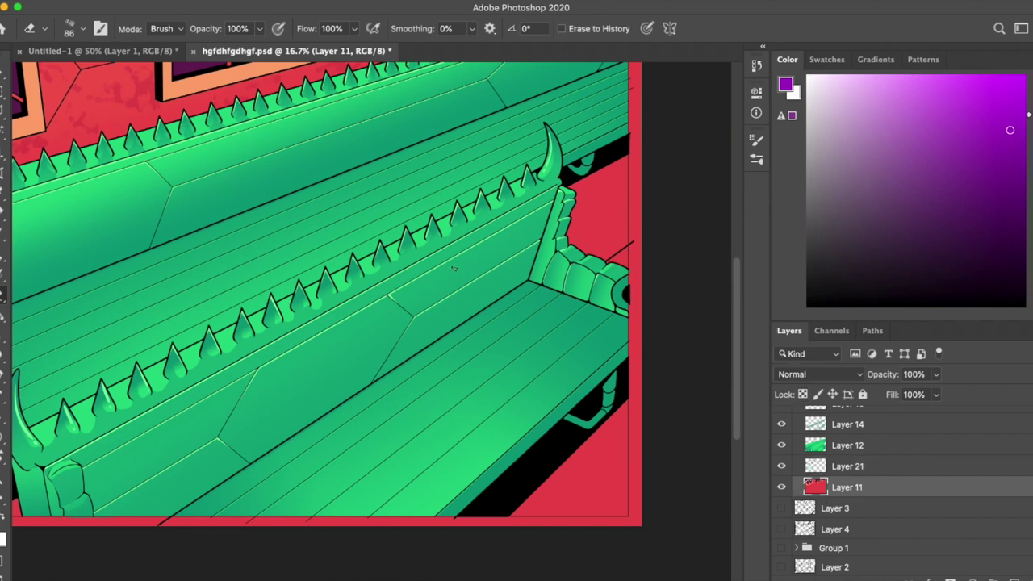
key(i)
drag(444, 287, 541, 360)
click(356, 89)
key(b)
click(83, 28)
key(Escape)
scroll(255, 266, right, 5)
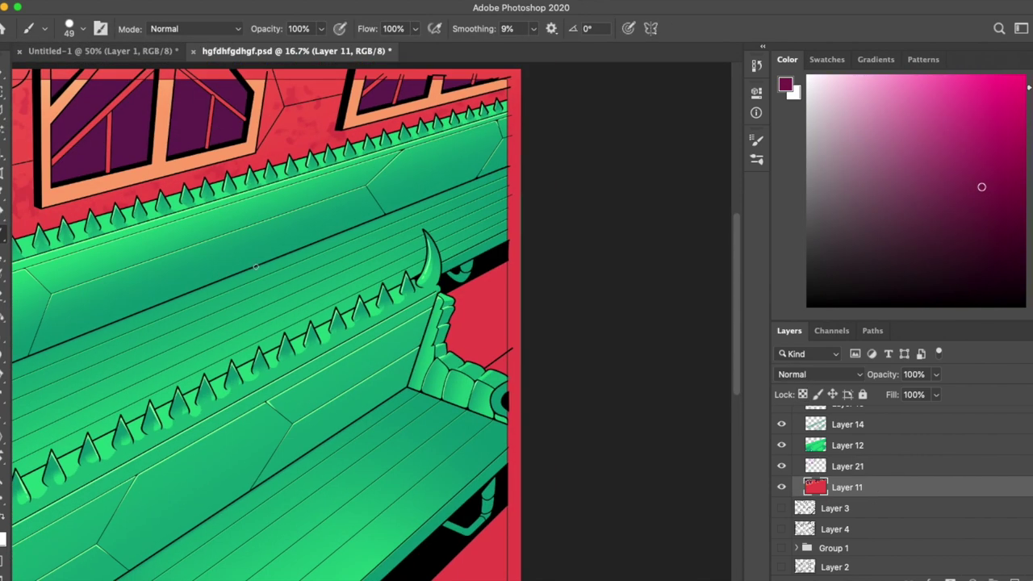
key(w)
scroll(484, 315, down, 5)
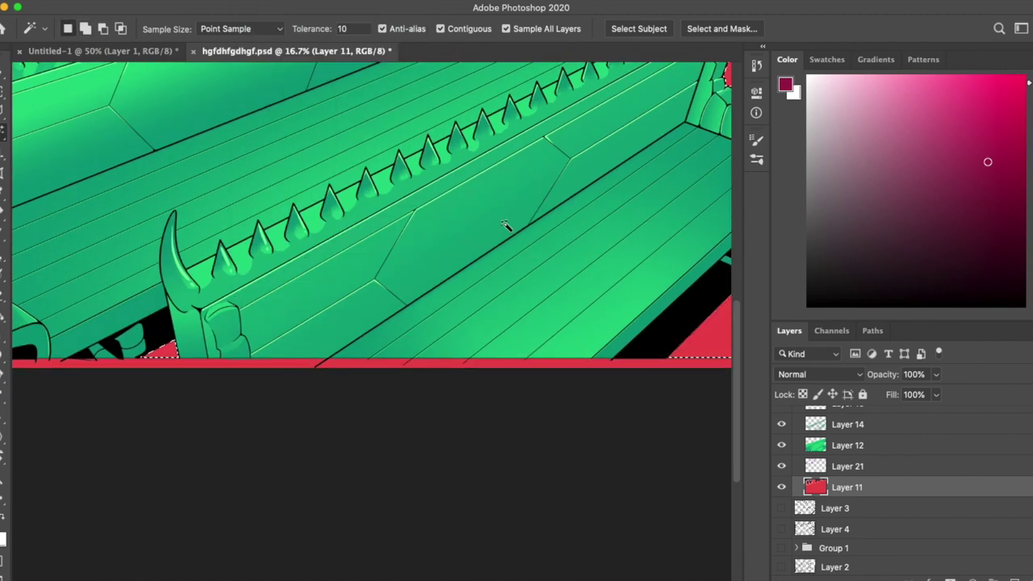
scroll(640, 212, up, 4)
drag(640, 211, 637, 174)
click(585, 201)
Step: Paint the floor corner beneath the front bench muted purple and streak it with teal using a 130 px textured brush, then deselect
key(b)
click(82, 29)
key(Escape)
click(884, 217)
drag(581, 420, 512, 502)
click(1029, 200)
click(1001, 145)
click(70, 28)
double_click(28, 184)
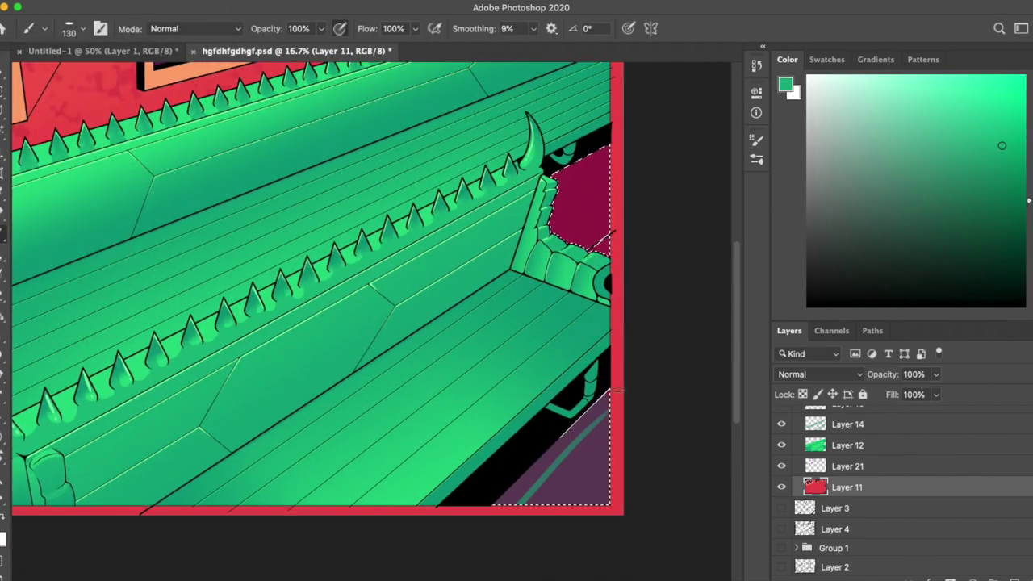
drag(601, 399, 506, 513)
alt+click(554, 415)
key(super+d)
Step: Select the nearest window's purple panes and paint soft magenta and violet streaks across them with a 397 px brush
drag(643, 359, 659, 481)
scroll(659, 481, up, 10)
scroll(659, 481, left, 10)
key(w)
click(234, 222)
click(263, 0)
mouse_move(324, 189)
key(Escape)
key(i)
key(b)
mouse_move(121, 146)
mouse_down()
mouse_move(97, 242)
mouse_move(145, 137)
mouse_move(242, 161)
mouse_move(165, 144)
mouse_up()
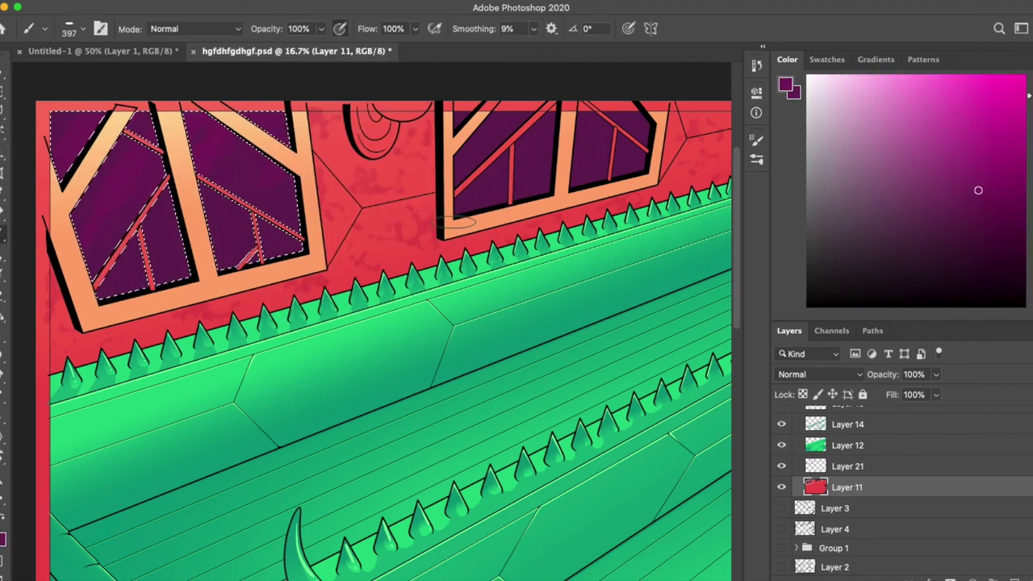
alt+click(208, 228)
drag(146, 193, 105, 282)
drag(81, 145, 242, 201)
drag(146, 137, 274, 234)
drag(105, 202, 186, 274)
key(ctrl+d)
Step: Select the middle window's panes and paint them with the same magenta and violet streaks at 397 px
mouse_move(387, 275)
mouse_down()
mouse_move(410, 299)
mouse_move(311, 351)
mouse_up()
key(w)
click(444, 234)
shift+click(549, 210)
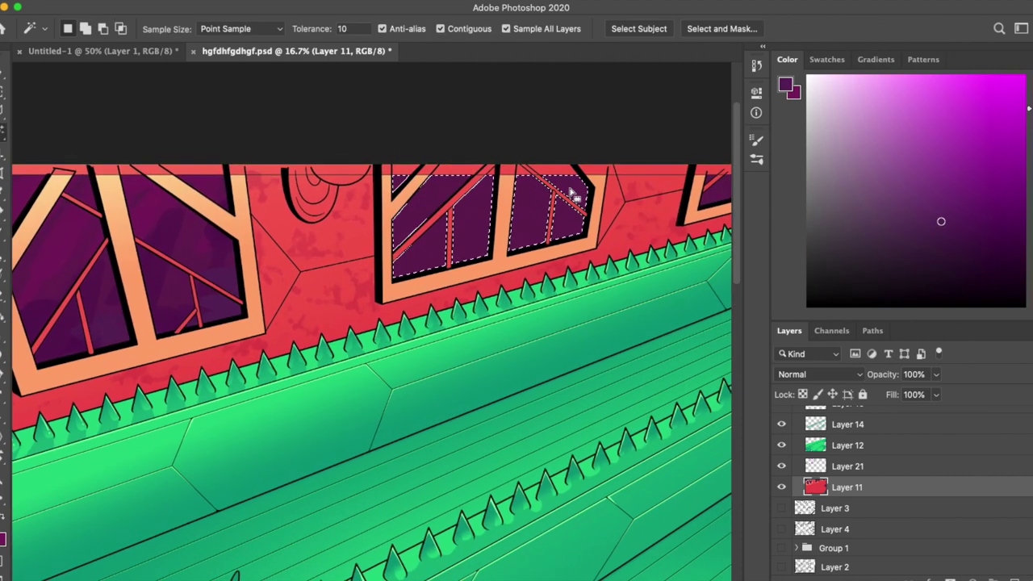
key(b)
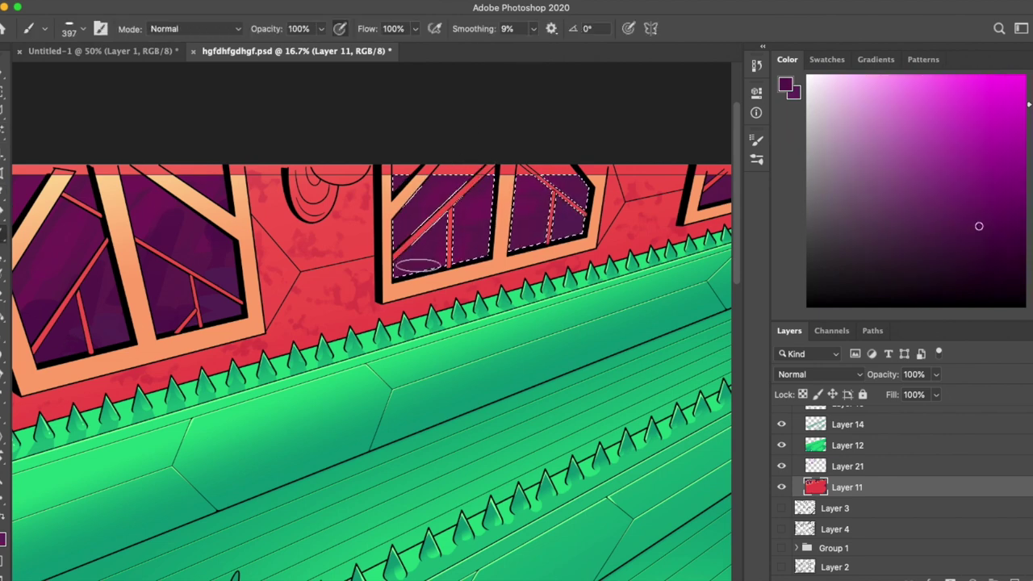
key(ctrl+minus)
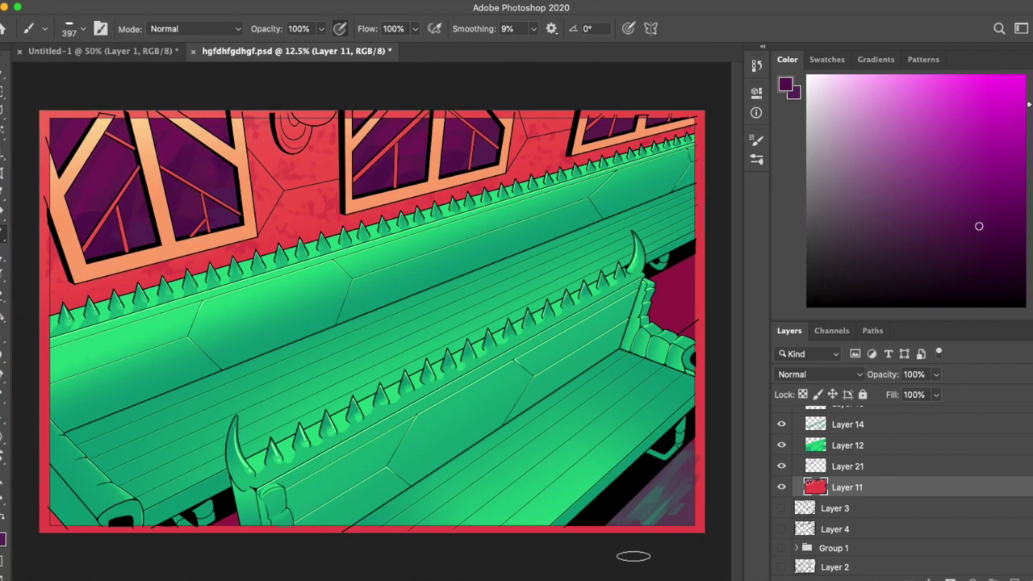
Step: Select the far window's panes and vary their purple with the 397 px brush
key(ctrl+plus)
key(w)
click(492, 184)
key(b)
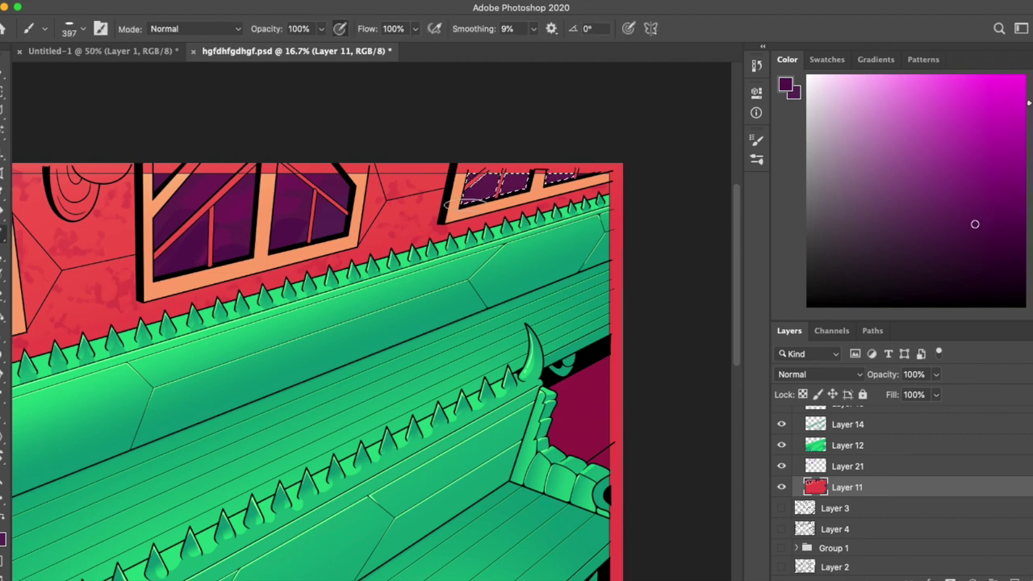
Step: Sample the pale peach from the window frame and fill the red lattice bars of the windows with it
key(ctrl+plus)
scroll(524, 315, left, 5)
key(i)
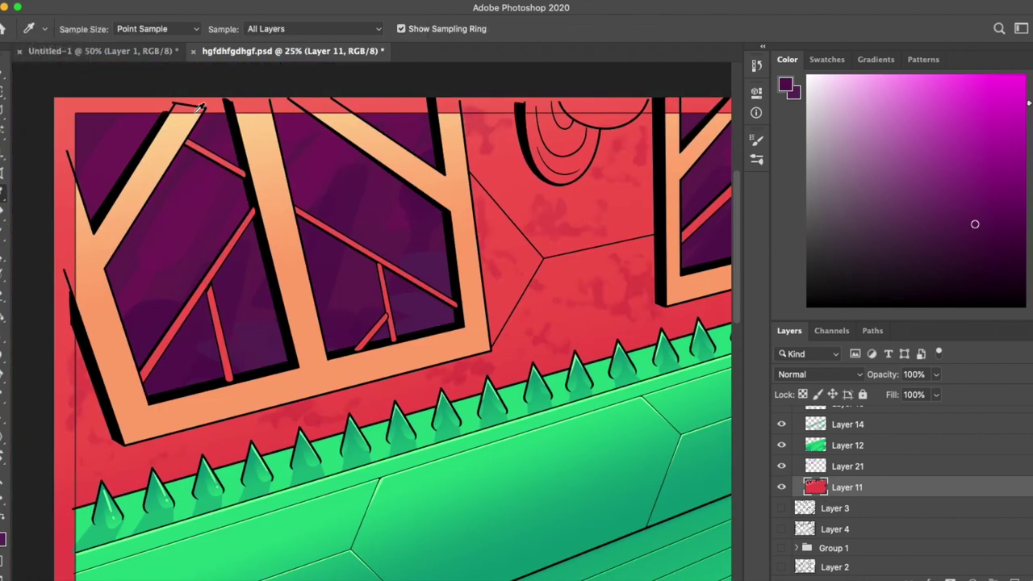
click(202, 109)
key(w)
click(197, 295)
shift+click(379, 261)
scroll(400, 247, right, 10)
scroll(399, 246, up, 2)
shift+click(398, 245)
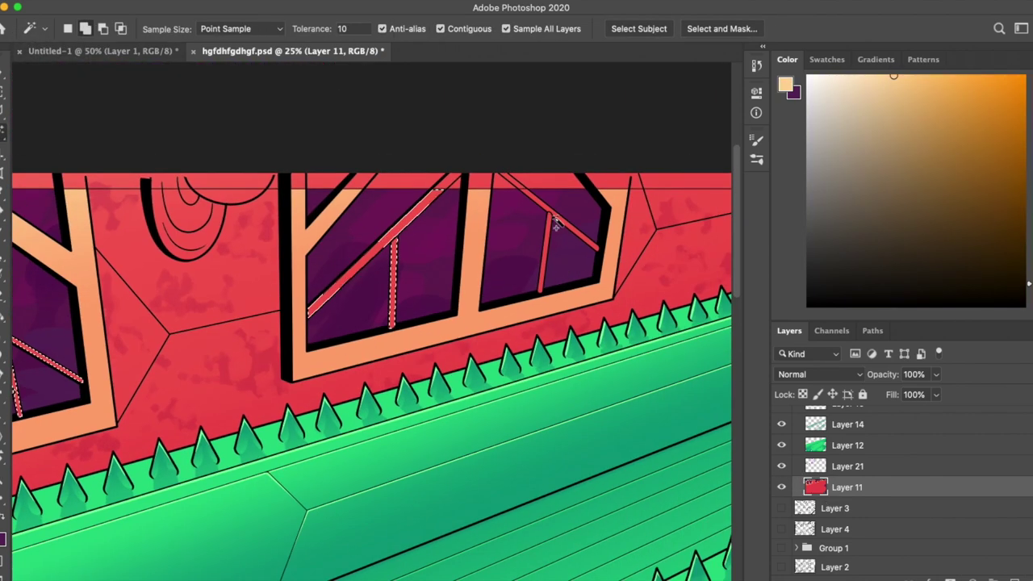
key(alt+BackSpace)
key(ctrl+d)
key(ctrl+minus)
key(i)
key(w)
key(ctrl+plus)
scroll(534, 462, left, 5)
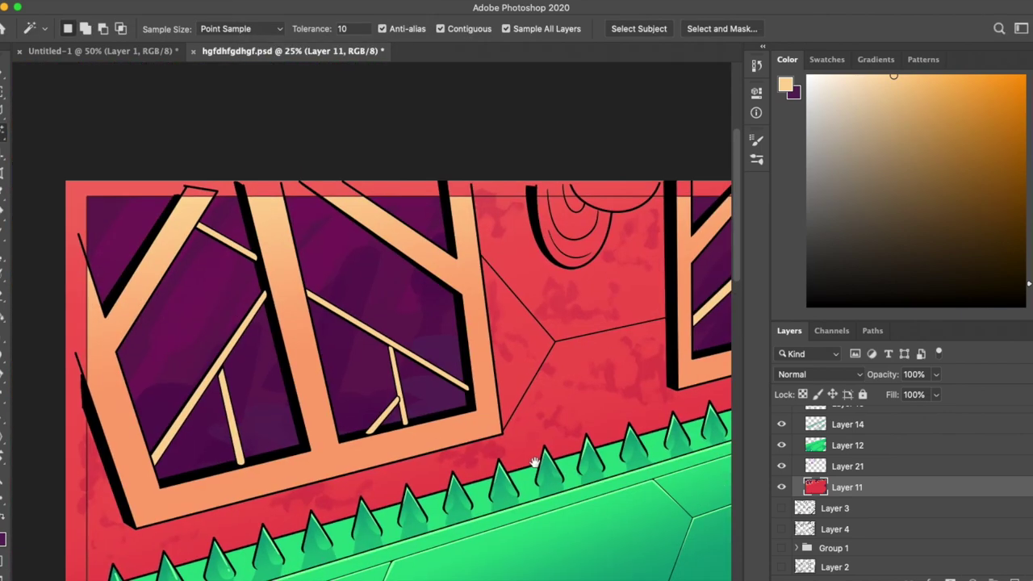
Step: Add a new layer above Layer 11 and set up a 12 px hard brush in a lighter cream
drag(534, 461, 518, 433)
key(i)
click(870, 75)
key(b)
click(81, 29)
double_click(170, 184)
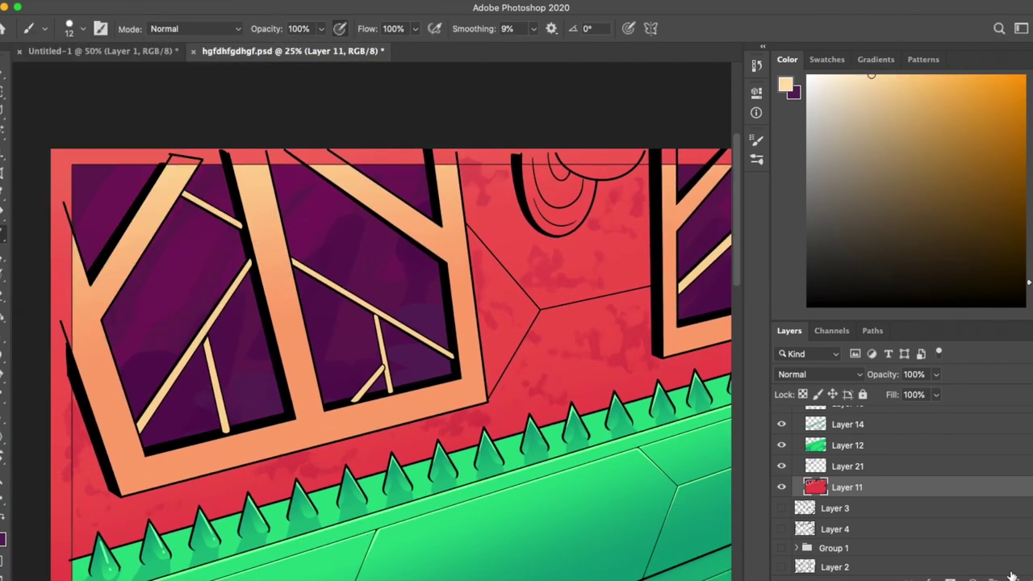
click(1011, 574)
Step: On Layer 11, paint straight cream highlights along the right-hand edges of the nearest window's frame with a 21 px brush
key(ctrl+plus)
click(69, 28)
key(Return)
key(alt+bracketleft)
shift+click(309, 443)
click(486, 114)
shift+click(525, 428)
drag(332, 106, 454, 97)
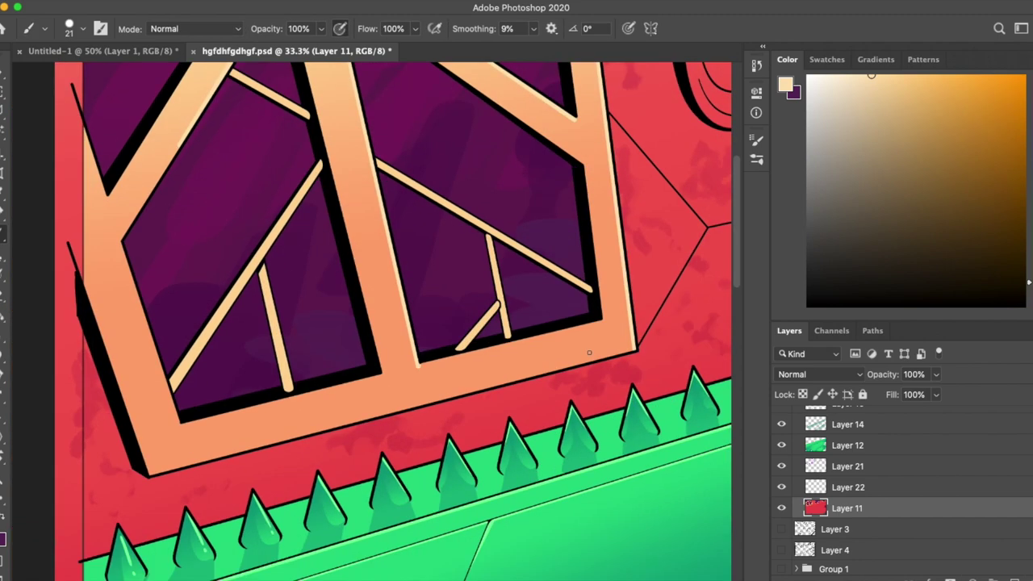
Step: On Layer 22, add a wide diagonal cream gradient glint across the nearest window's center post and erase the overshoot
click(887, 489)
key(l)
key(g)
drag(376, 165, 327, 404)
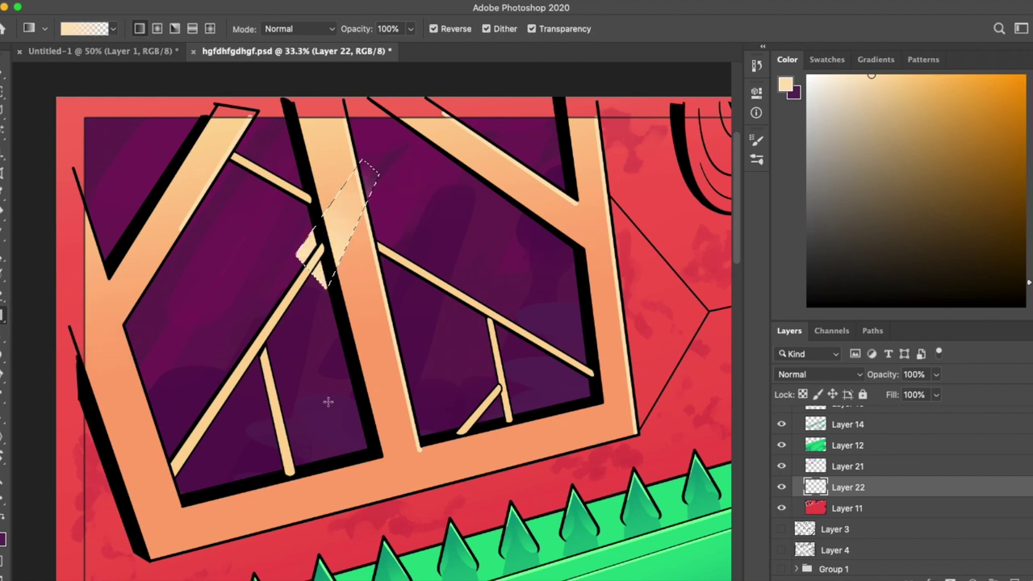
key(ctrl+d)
key(e)
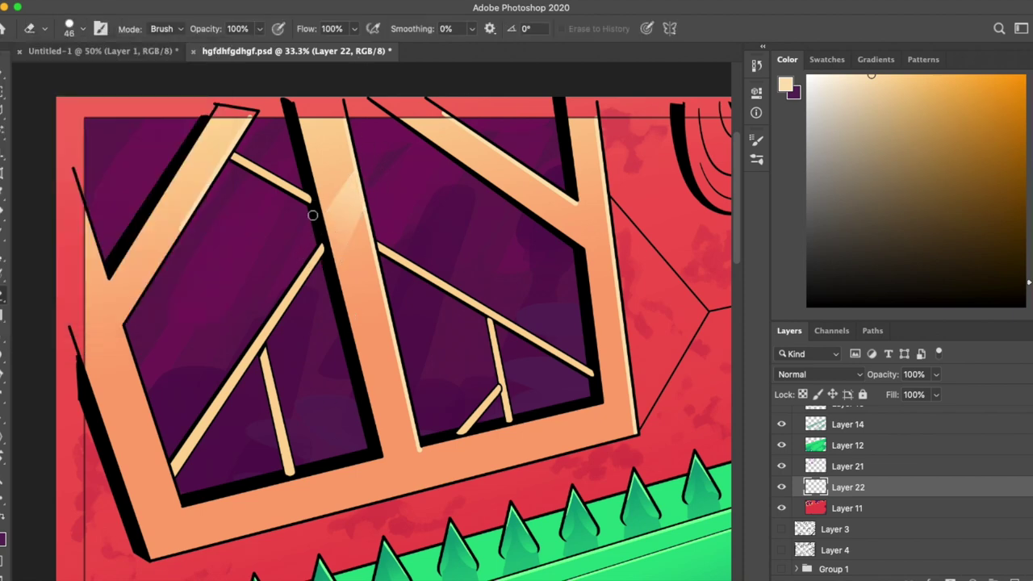
Step: Add a narrower parallel gradient glint just above the first one on the nearest window's center post
key(l)
double_click(361, 155)
key(g)
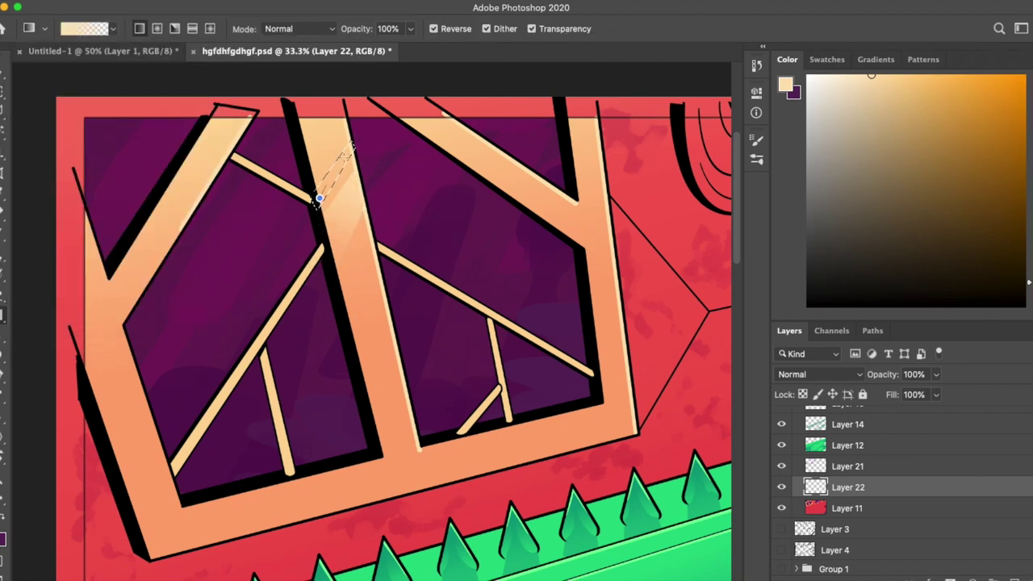
scroll(631, 353, down, 3)
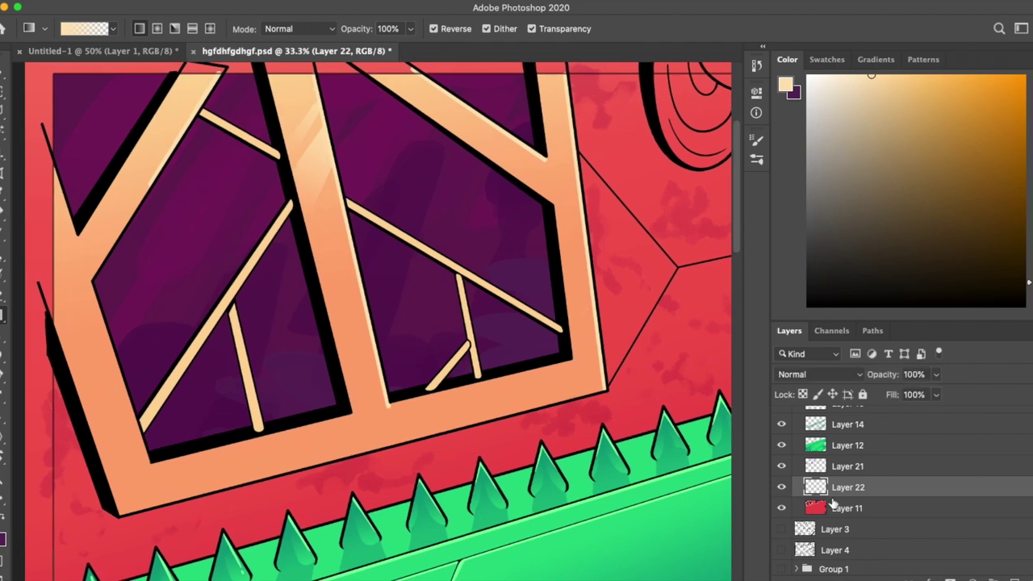
Step: On Layer 11, shade the lower and left edges of the nearest window's frame in darker orange, expanding the shadow's selection
click(834, 504)
key(b)
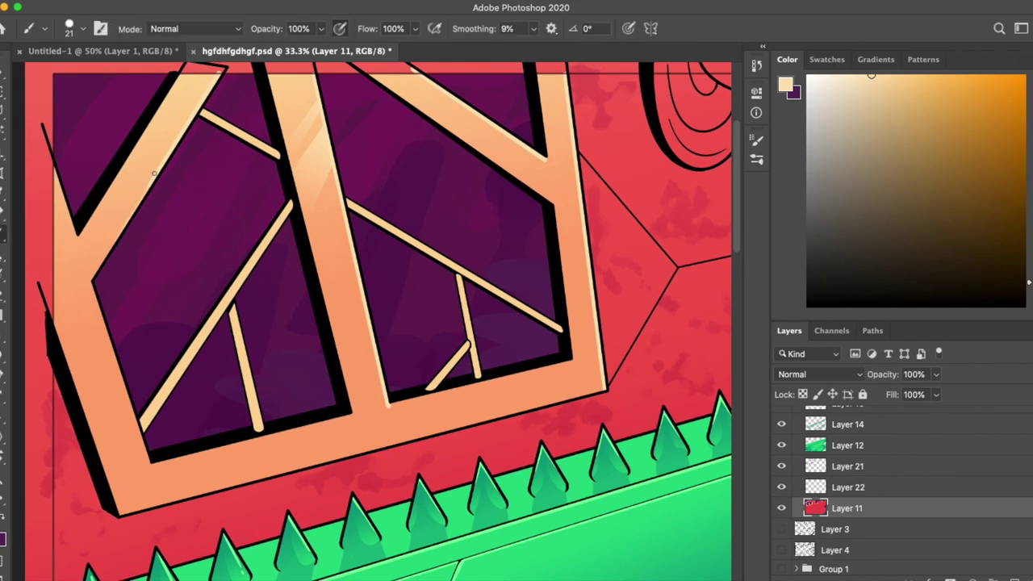
alt+click(134, 492)
drag(69, 323, 122, 421)
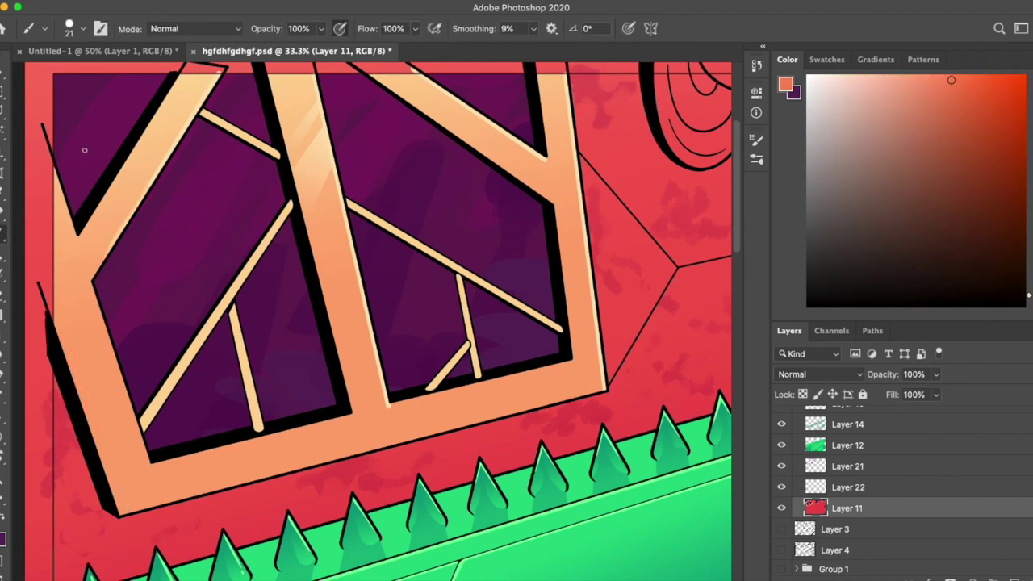
drag(123, 513, 69, 354)
key(w)
click(267, 0)
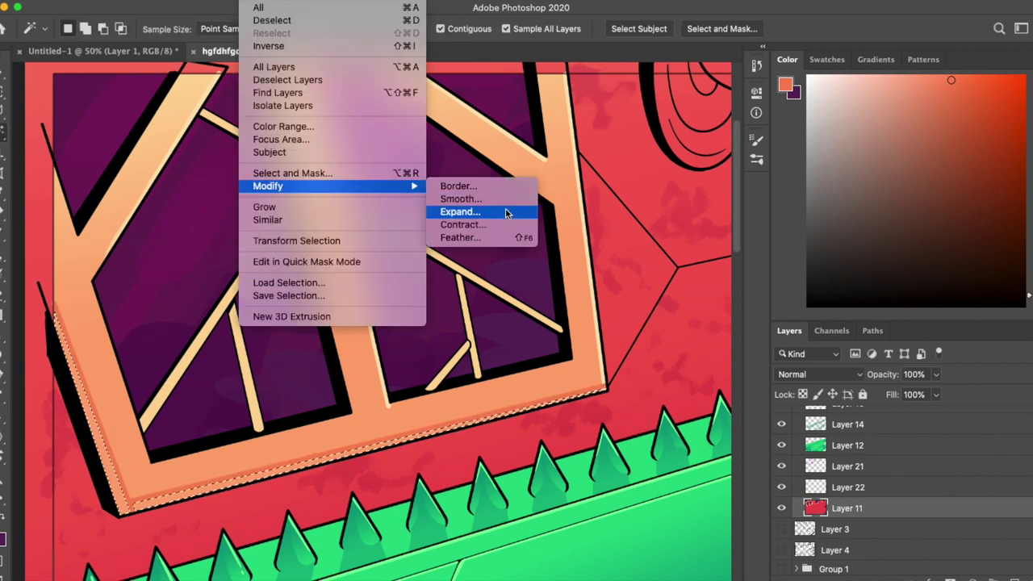
click(443, 213)
Step: Sample the frame's orange and shade the upper end of the nearest window's short lattice bar
key(i)
click(286, 207)
key(b)
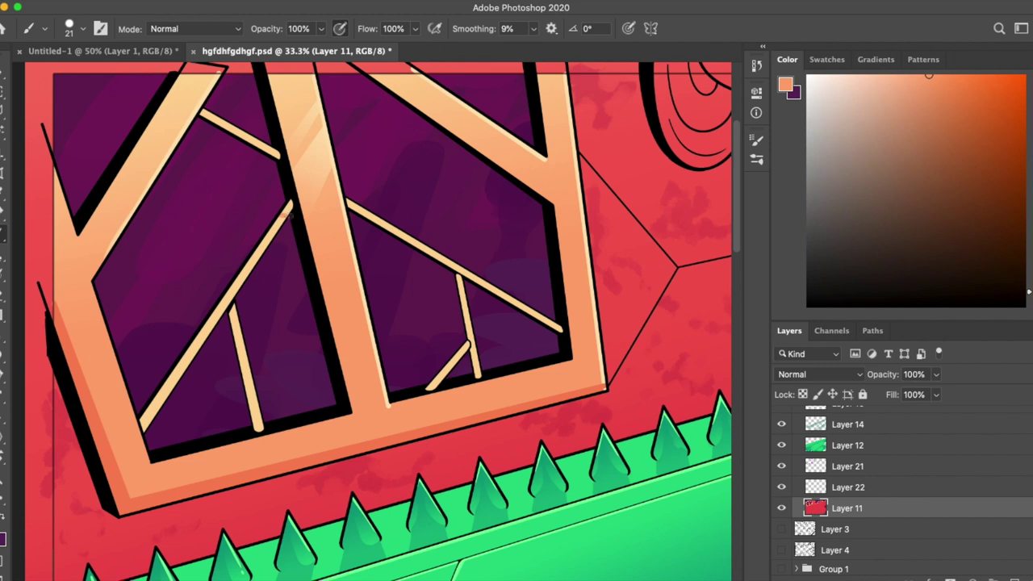
key(i)
alt+click(450, 421)
key(b)
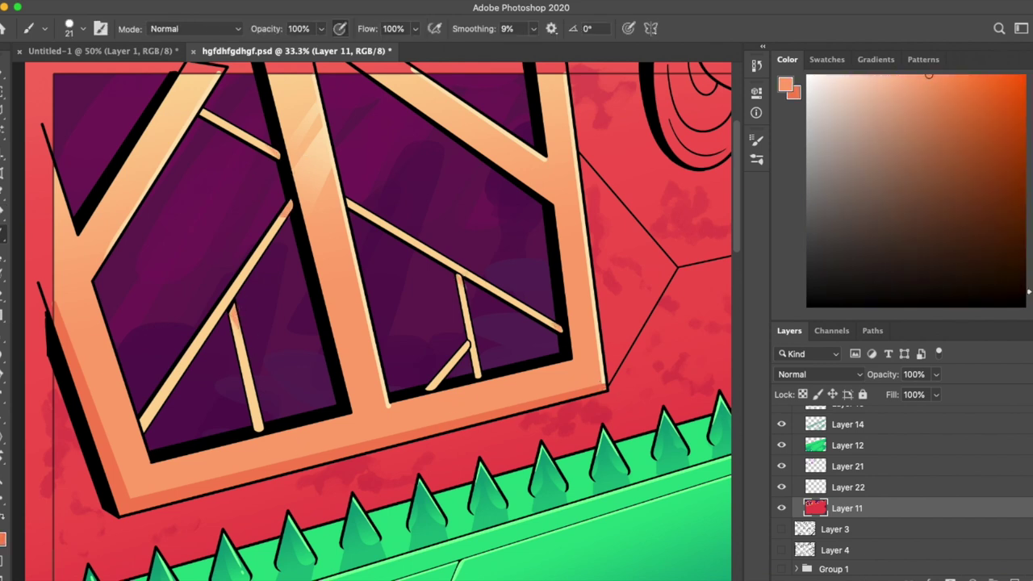
Step: Paint orange shadows at the upper ends of the middle window's short lattice bars
key(super+minus)
key(super+plus)
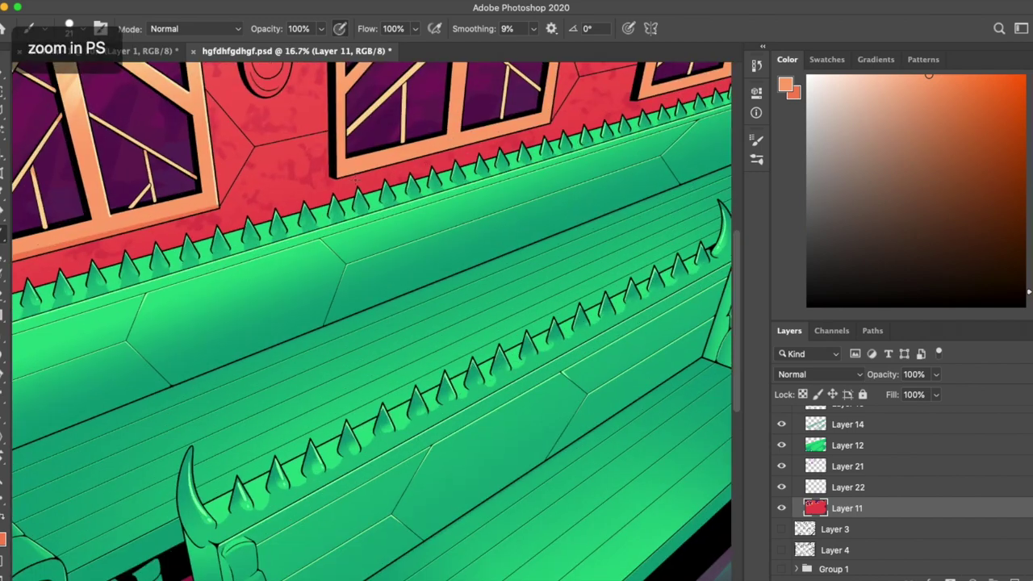
drag(388, 296, 272, 271)
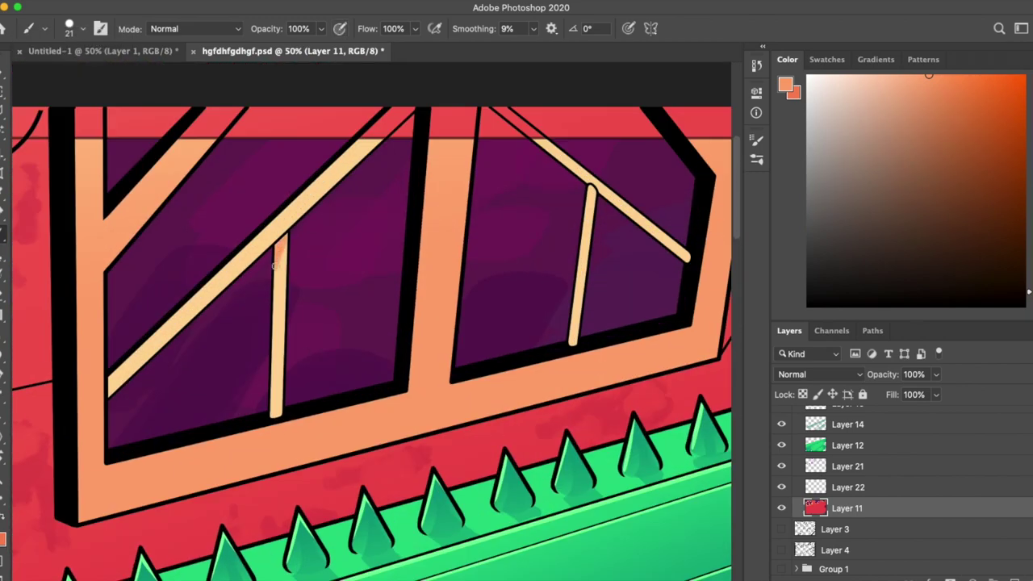
drag(619, 272, 502, 280)
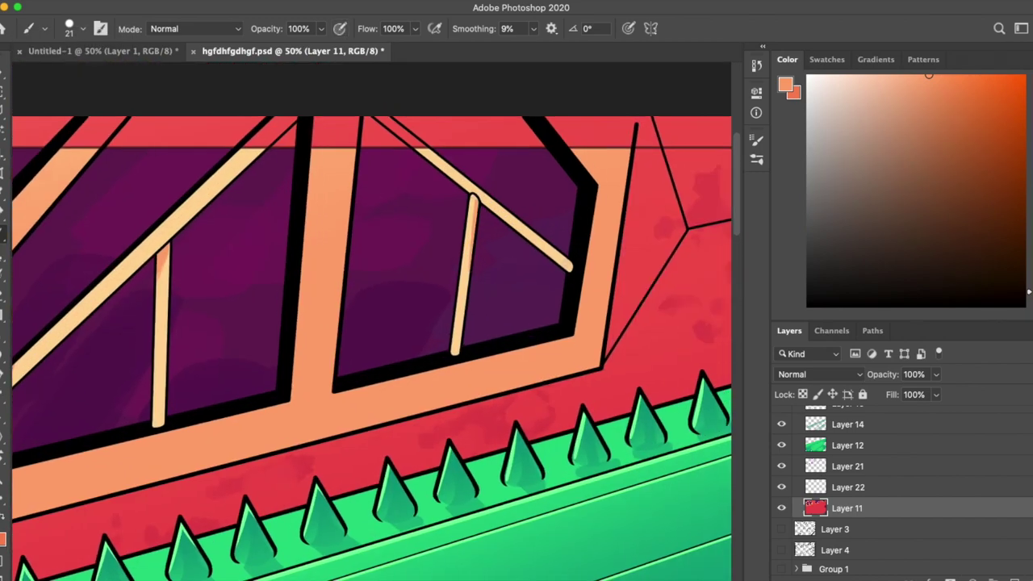
drag(582, 279, 393, 279)
Step: Shade the ends of the middle window's diagonal bars and the outer lower edge of its frame in orange
alt+click(509, 232)
drag(510, 232, 151, 268)
mouse_move(684, 151)
mouse_down()
mouse_move(581, 242)
mouse_move(500, 186)
mouse_move(472, 403)
mouse_up()
mouse_move(496, 212)
mouse_down()
mouse_move(473, 162)
mouse_move(136, 296)
mouse_up()
Step: Sample the cream and highlight the left and inner edges of the middle window's frame with a 12 px brush
alt+click(136, 295)
click(78, 29)
text(12)
key(Return)
drag(565, 242, 281, 179)
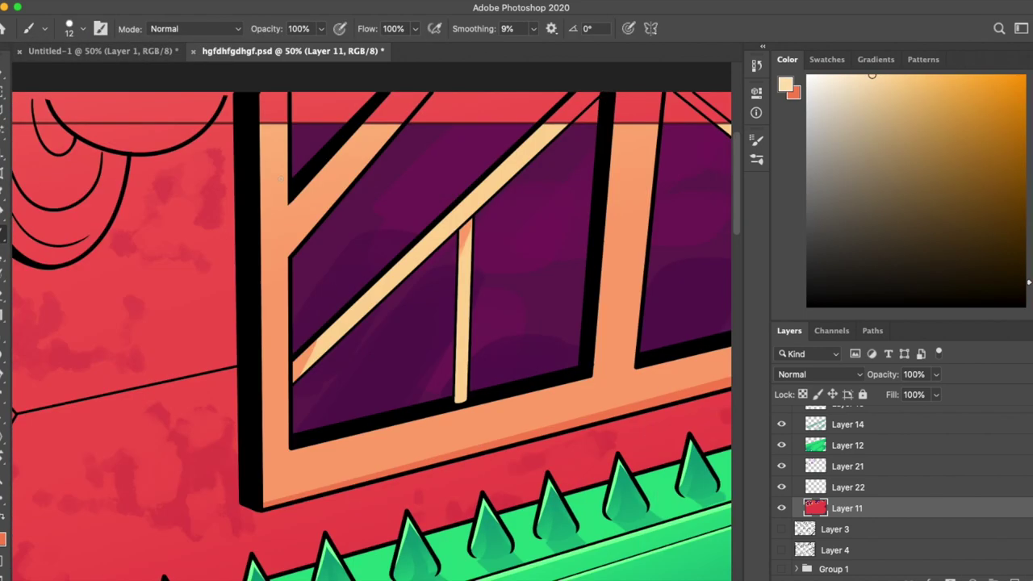
drag(492, 326, 330, 348)
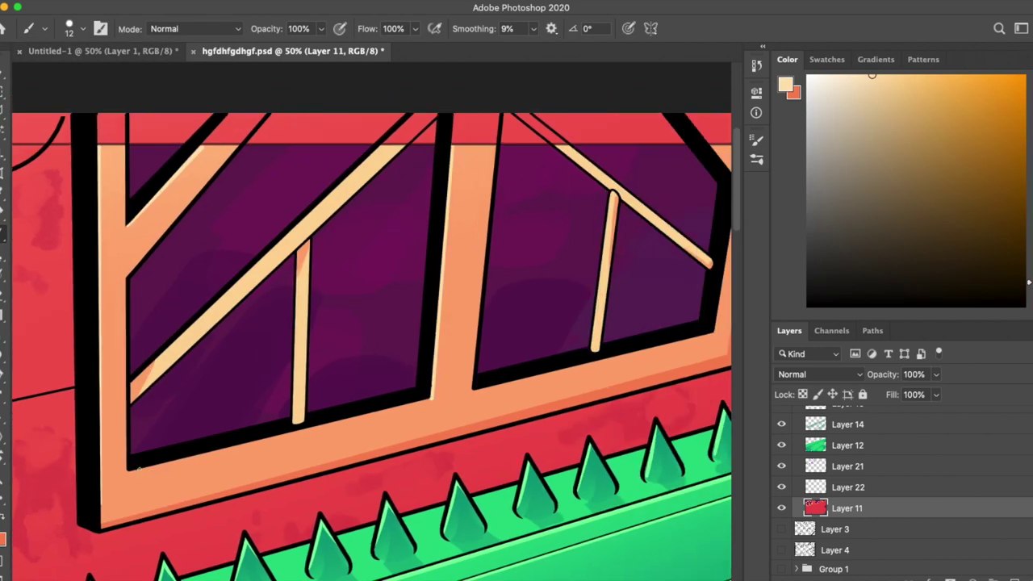
scroll(138, 468, down, 2)
drag(137, 468, 247, 453)
Step: Paint a cream highlight along the inner sill beneath the nearest window's panes
scroll(84, 502, up, 3)
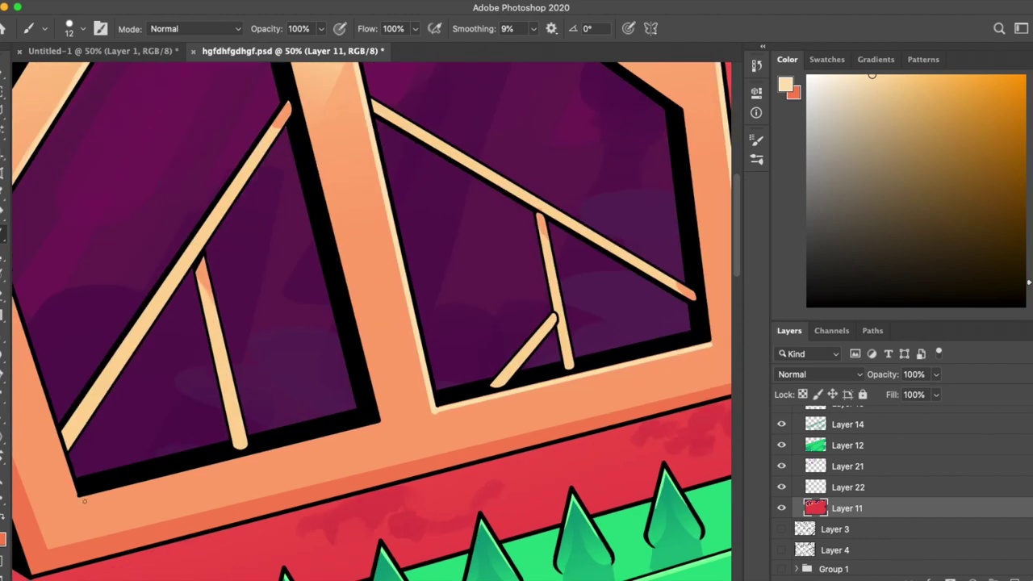
drag(130, 427, 558, 417)
key(super+minus)
key(super+minus)
key(super+plus)
Step: On Layer 22, add a wide diagonal cream gradient glint across the middle window's center post
key(alt+bracketright)
key(super+plus)
key(l)
click(434, 157)
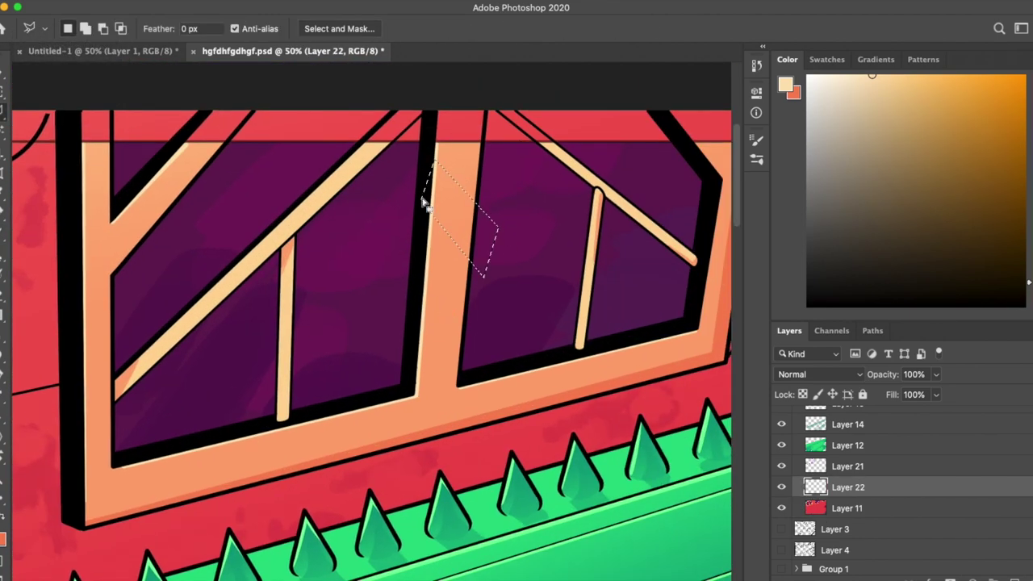
double_click(425, 206)
key(g)
drag(440, 161, 484, 243)
key(super+d)
Step: Add a second, narrower gradient glint below the first on the middle window's center post and clean up the overshoot
key(l)
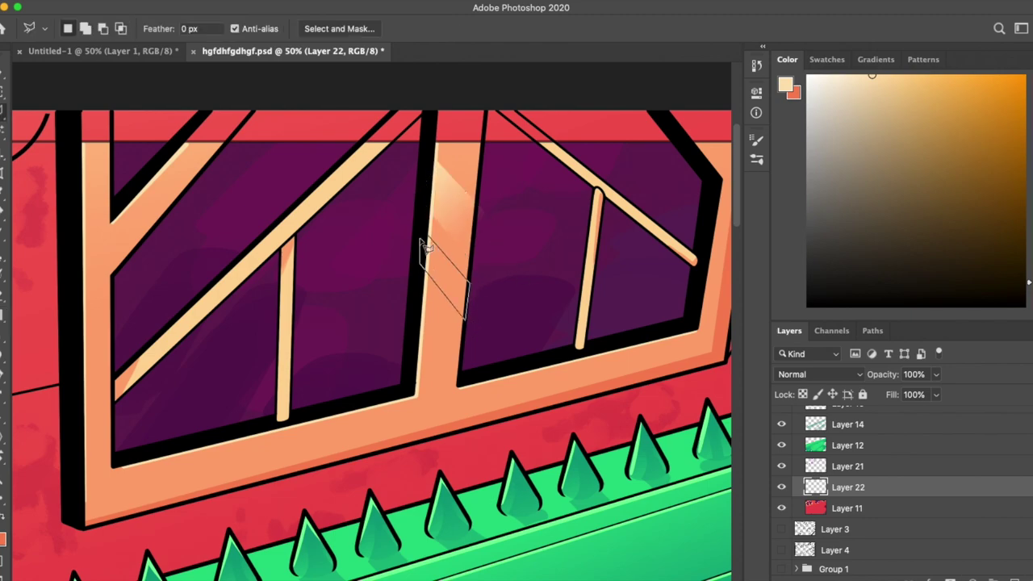
key(g)
drag(425, 270, 468, 304)
key(super+d)
key(e)
key(super+minus)
key(super+minus)
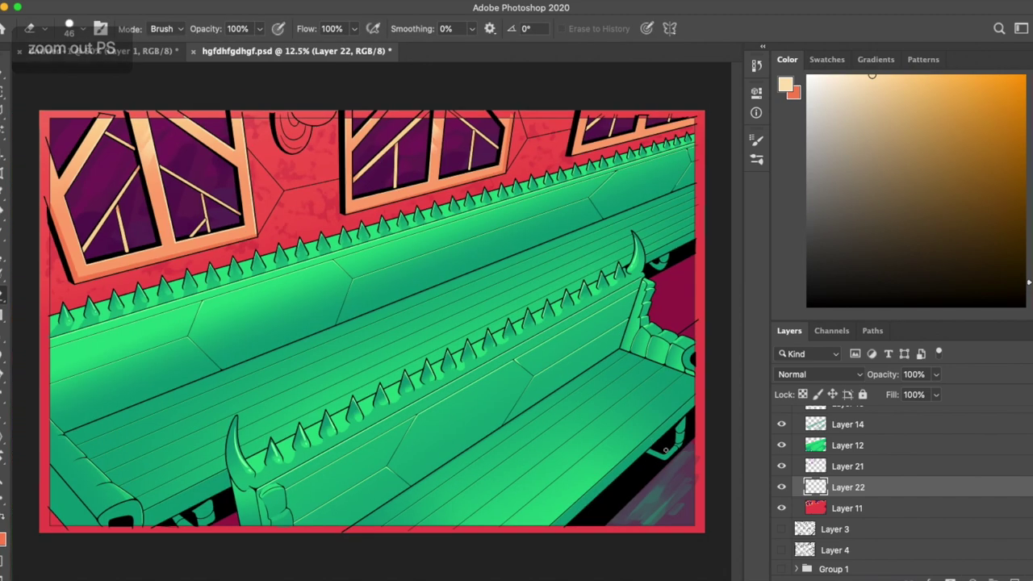
Step: On Layer 11, sample the darker orange and paint 12 px shadows along the far window frame's lower edge and center post
key(super+plus)
key(super+plus)
key(super+plus)
key(b)
key(alt+bracketleft)
alt+click(214, 151)
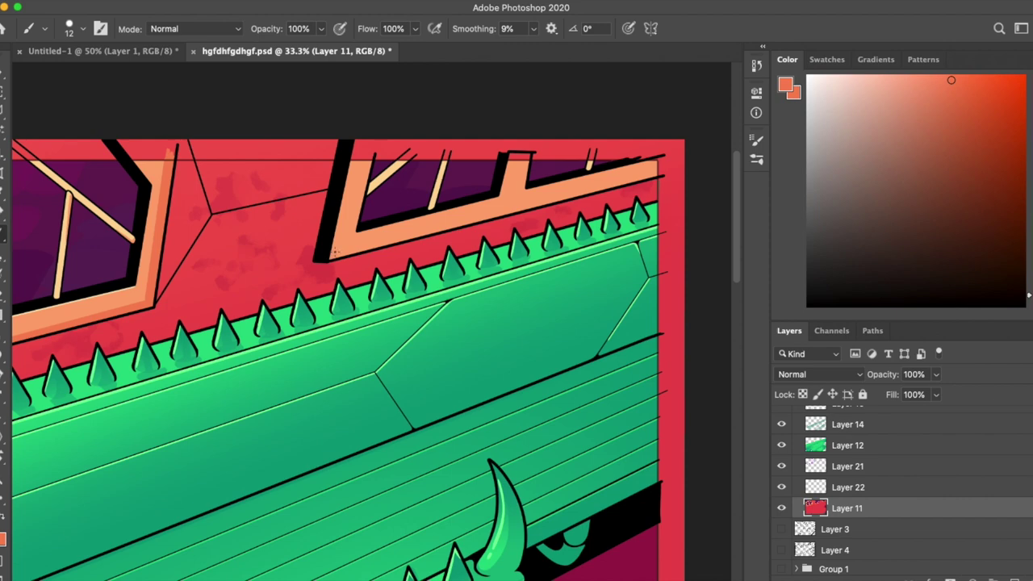
key(super+plus)
drag(622, 156, 400, 234)
scroll(355, 224, left, 5)
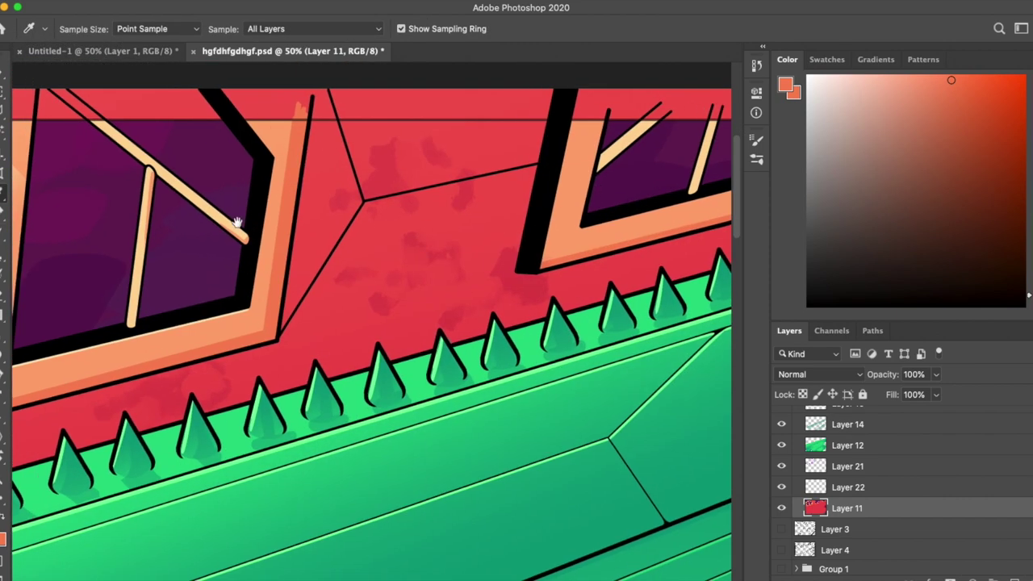
alt+click(473, 247)
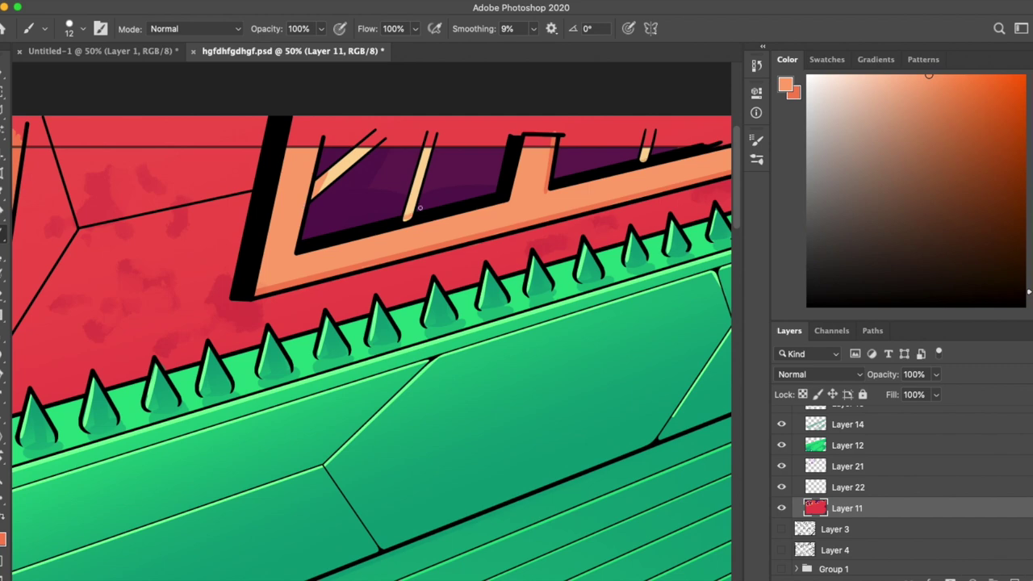
Step: Sample the cream and paint highlights along the left and inner edges of the far window's frame
scroll(416, 210, left, 10)
alt+click(181, 113)
scroll(181, 113, right, 10)
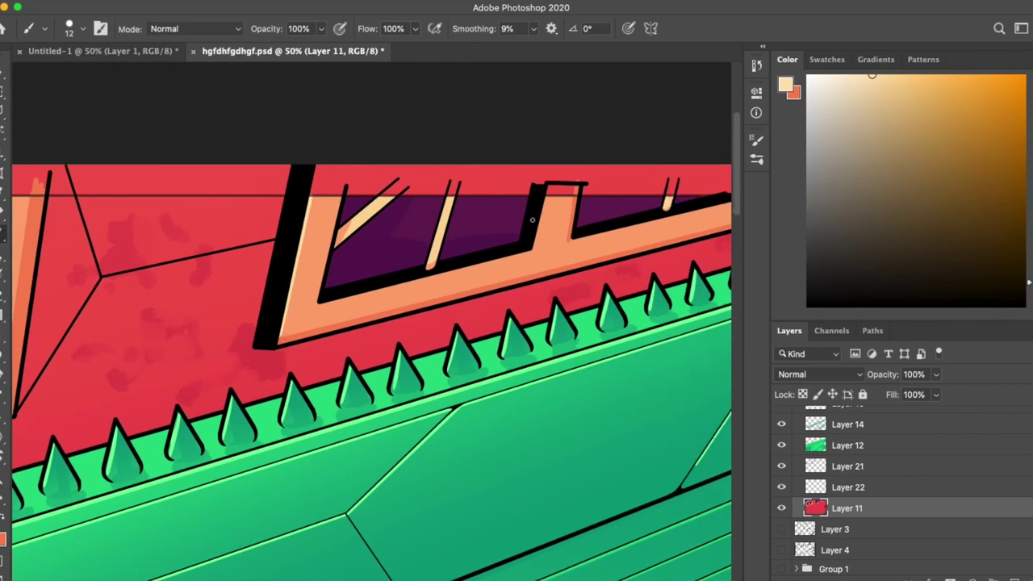
scroll(451, 271, right, 3)
scroll(452, 270, up, 1)
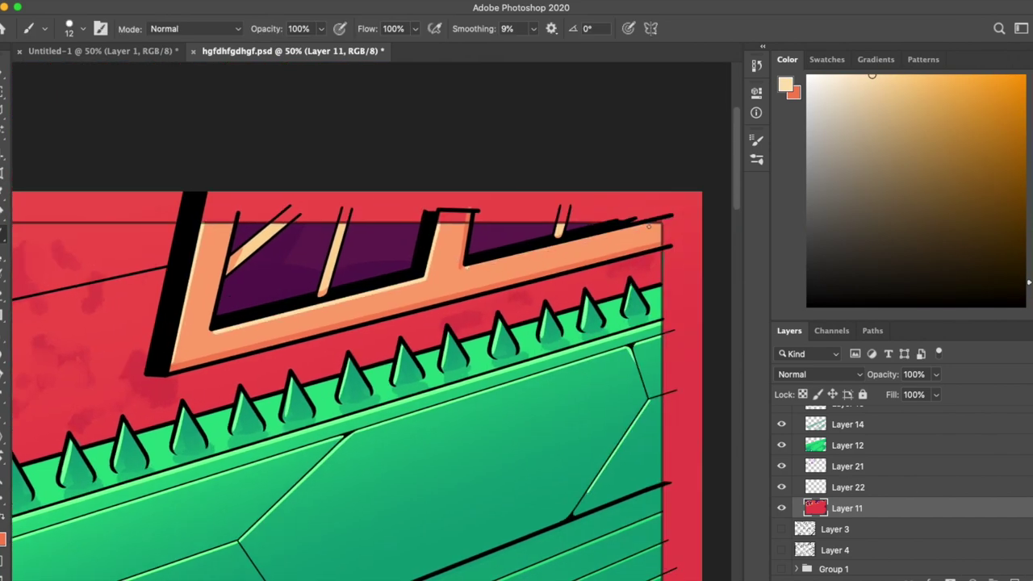
key(super+minus)
key(super+minus)
key(super+minus)
key(super+minus)
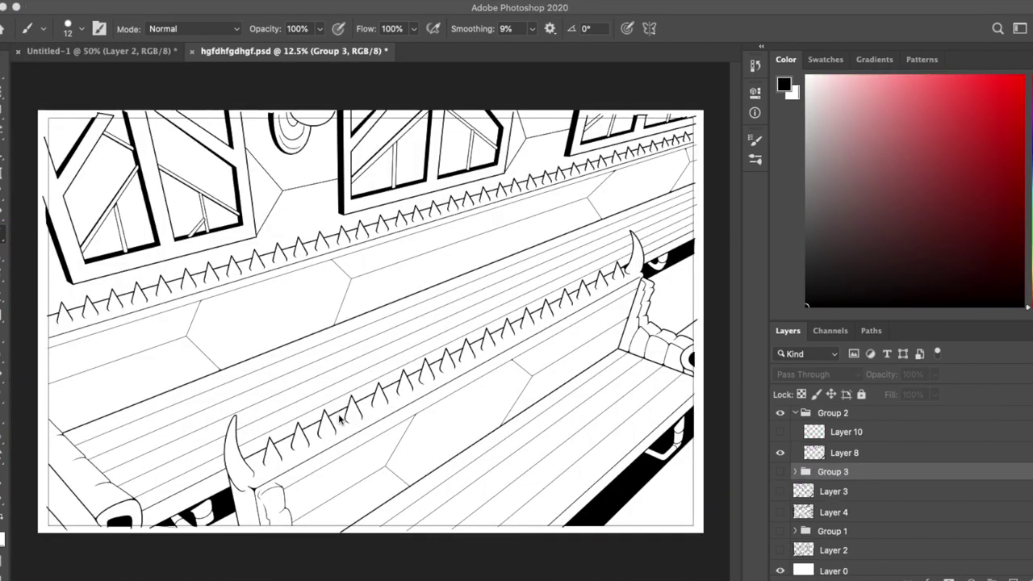
Step: Show the Layer 10 character line art and add a new layer directly beneath it in Group 2
key(super+plus)
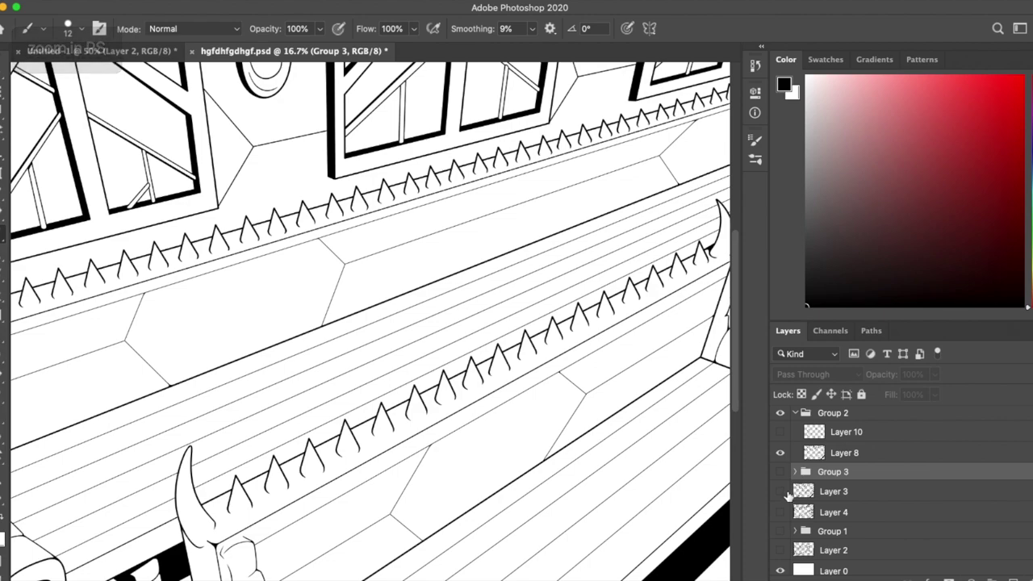
click(780, 432)
click(853, 453)
key(super+shift+alt+n)
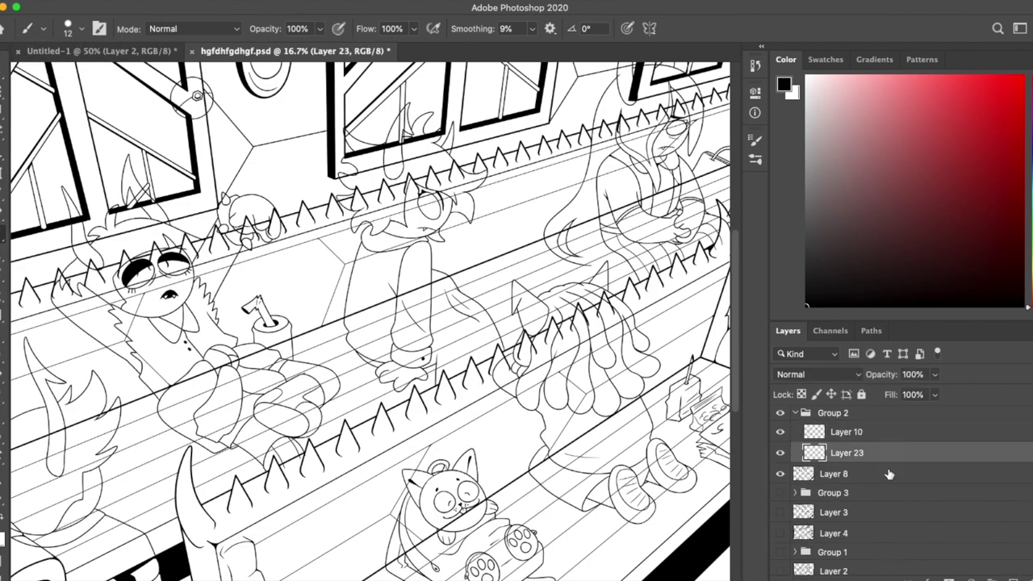
Step: Fill the new layer behind the character line art with white
key(x)
key(g)
right_click(6, 313)
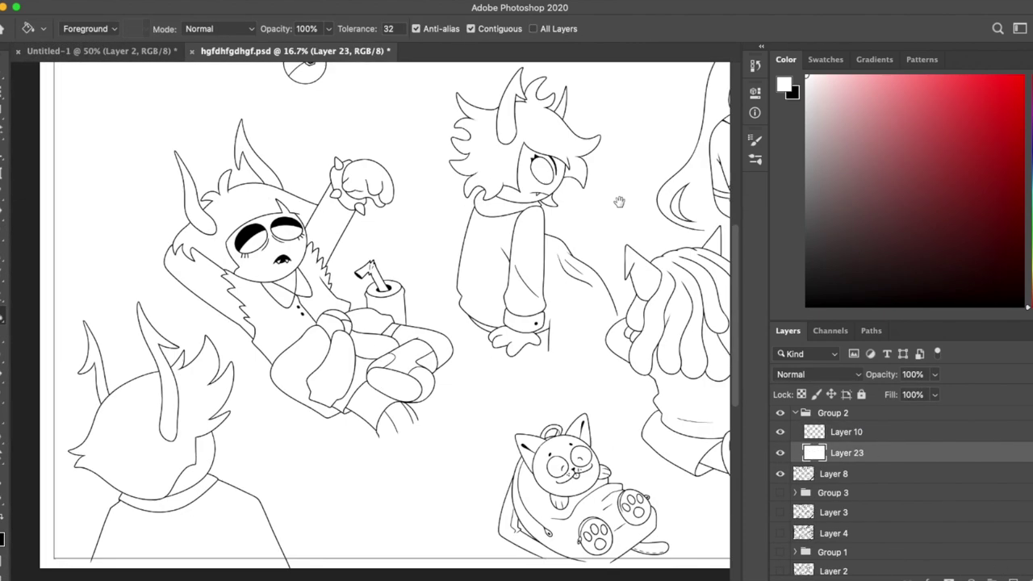
Step: Fill Layer 23 behind the character line art with solid red
key(w)
key(e)
key(alt+BackSpace)
Step: Erase boundary strokes in the red across the open lower edges of the characters' legs and clothing
key(super+plus)
key(super+plus)
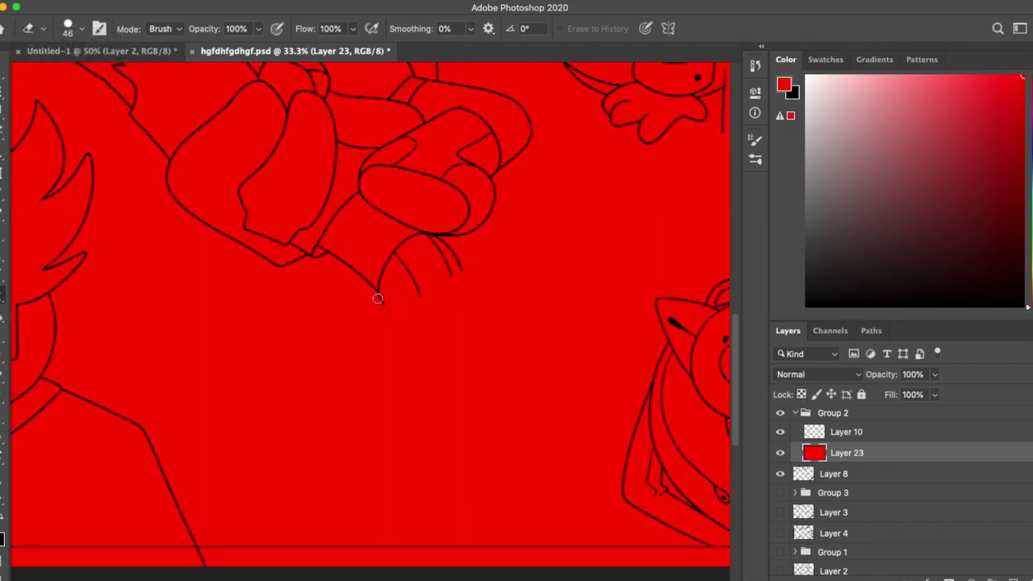
drag(127, 403, 208, 369)
mouse_move(484, 266)
mouse_down()
mouse_move(585, 266)
mouse_move(476, 573)
mouse_up()
Step: Select the red background around all the characters with the Magic Wand and delete it from Layer 23
key(w)
click(519, 455)
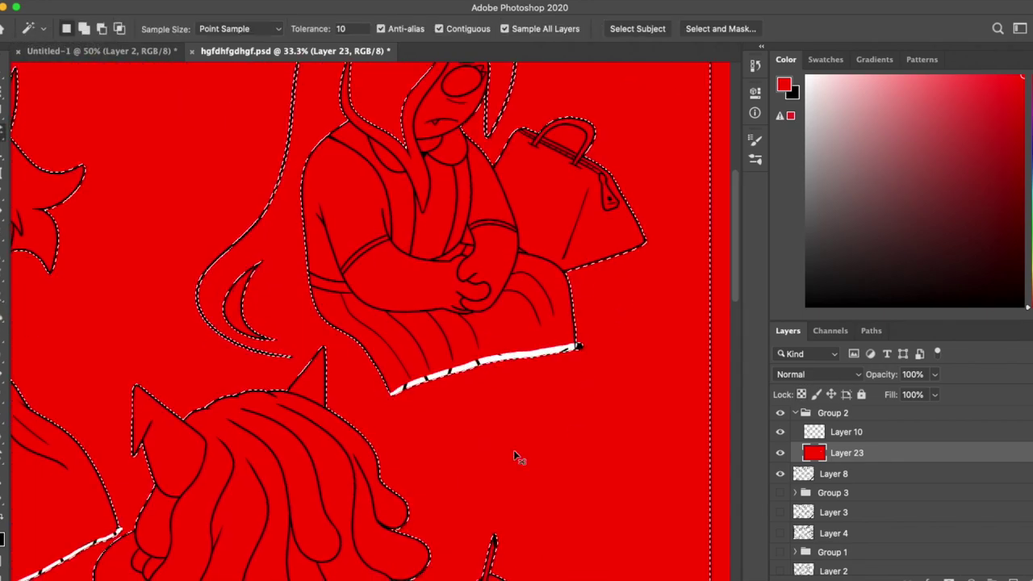
key(super+d)
key(b)
key(super+minus)
key(super+minus)
key(super+minus)
key(w)
click(272, 492)
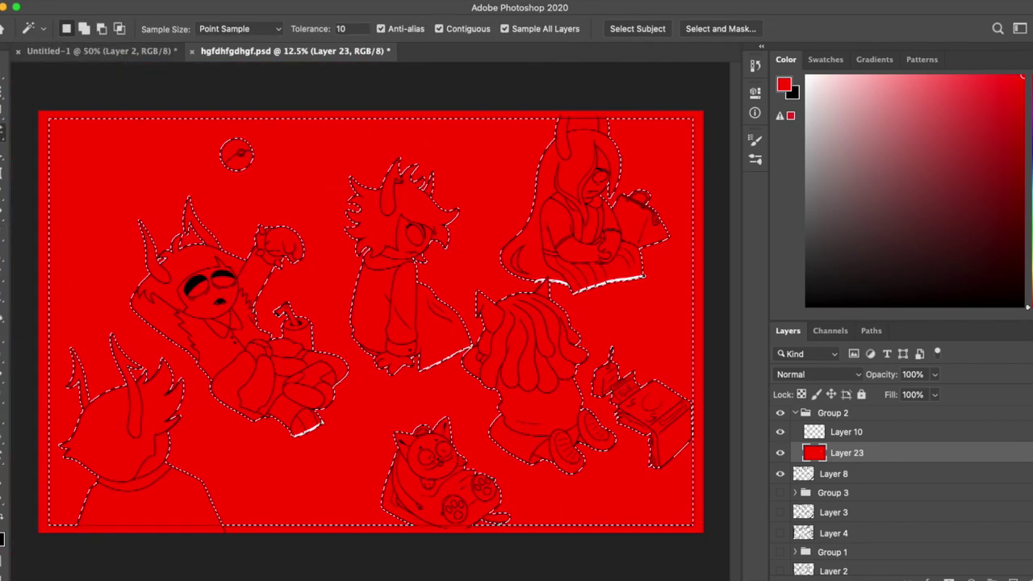
key(Delete)
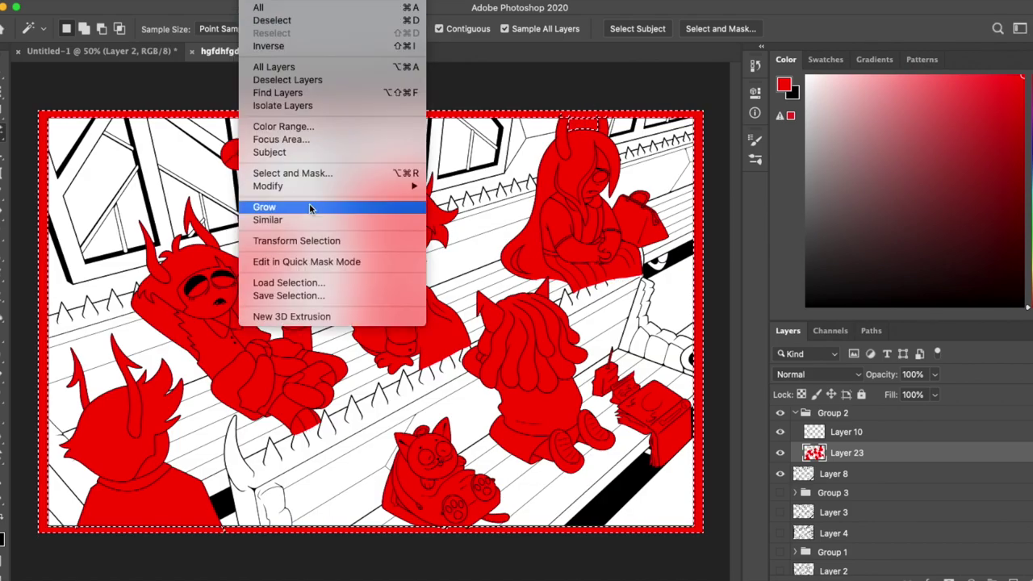
Step: Clear the leftover red border outside the picture's frame line
click(846, 432)
key(super+plus)
drag(576, 303, 388, 384)
key(super+plus)
key(super+plus)
key(super+plus)
key(b)
key(alt+[)
click(250, 7)
key(Escape)
key(w)
click(242, 412)
Step: Hide Layer 23, draw the long-haired character's missing hair outline beside the pointed ear on a new layer, and merge it into Layer 10
click(779, 453)
click(846, 432)
key(super+shift+alt+n)
key(b)
click(73, 28)
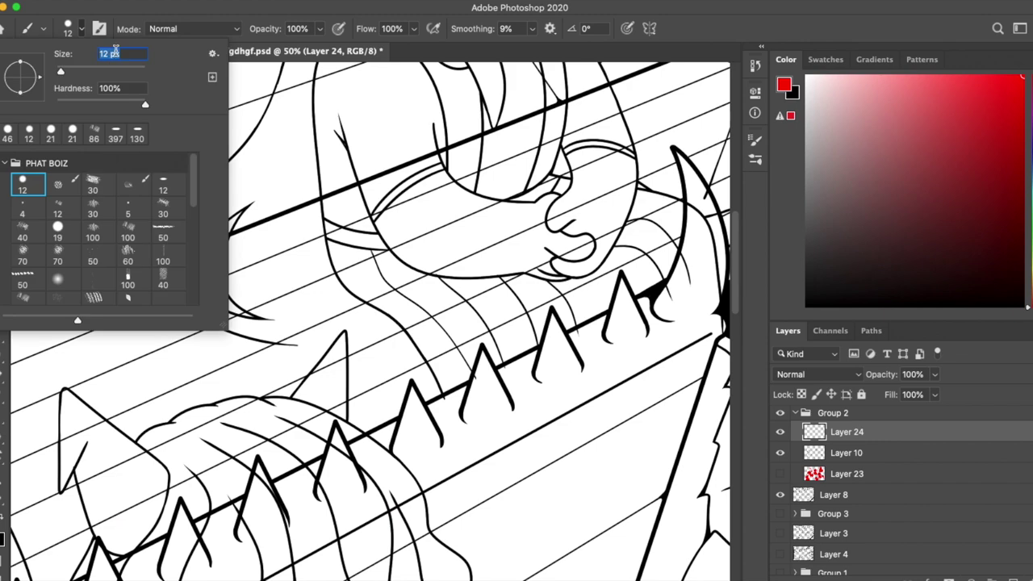
key(r)
drag(404, 323, 452, 267)
key(b)
key(e)
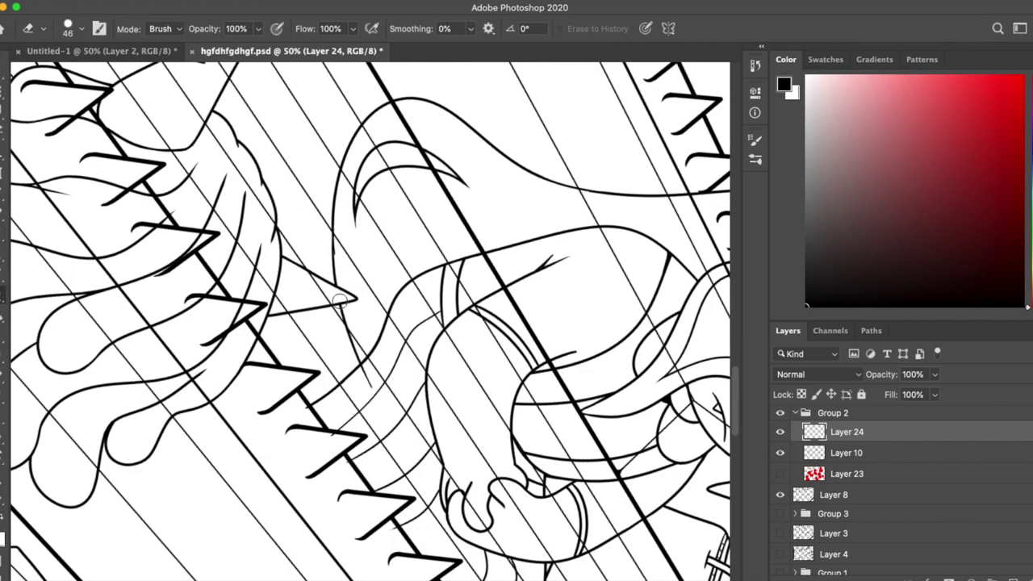
key(r)
drag(341, 298, 347, 242)
key(BackSpace)
Step: Show Layer 23, fill the long-haired character's newly outlined hair with red, and erase the spill outside the line
click(780, 474)
click(846, 474)
key(i)
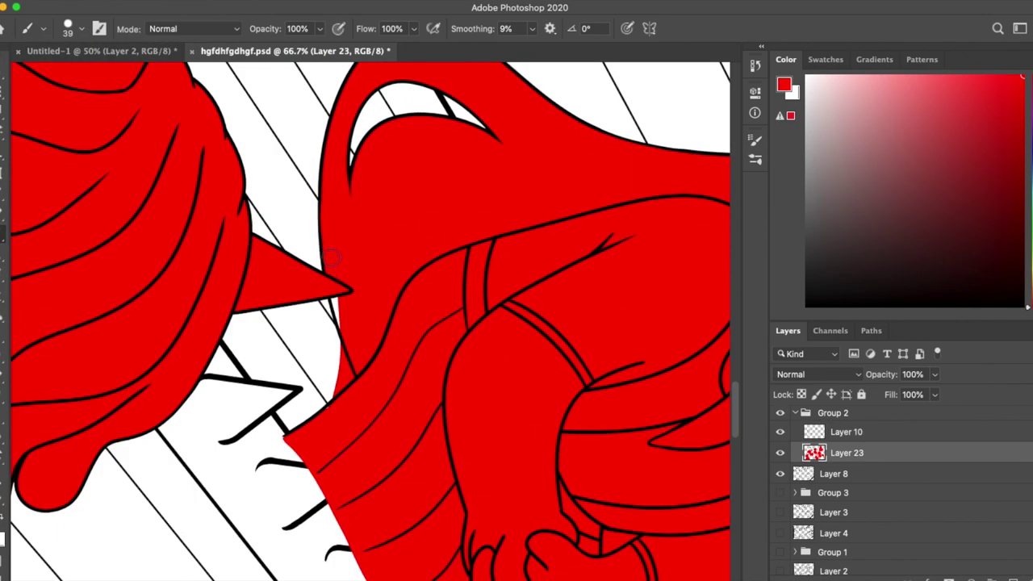
key(e)
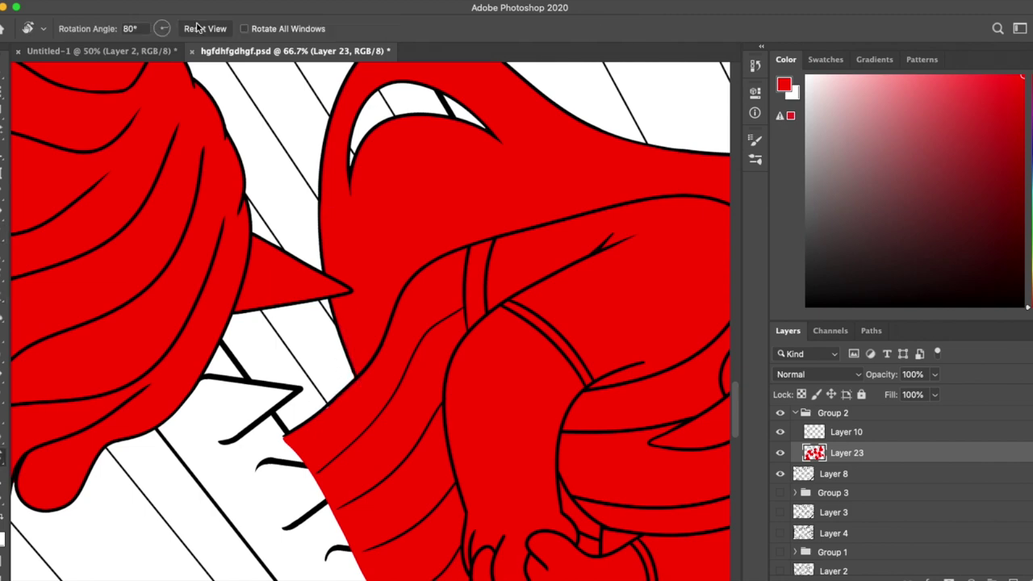
Step: Straighten the rotated canvas and set Layer 23's opacity to 70%
key(r)
drag(331, 198, 460, 376)
key(e)
key(v)
key(7)
key(e)
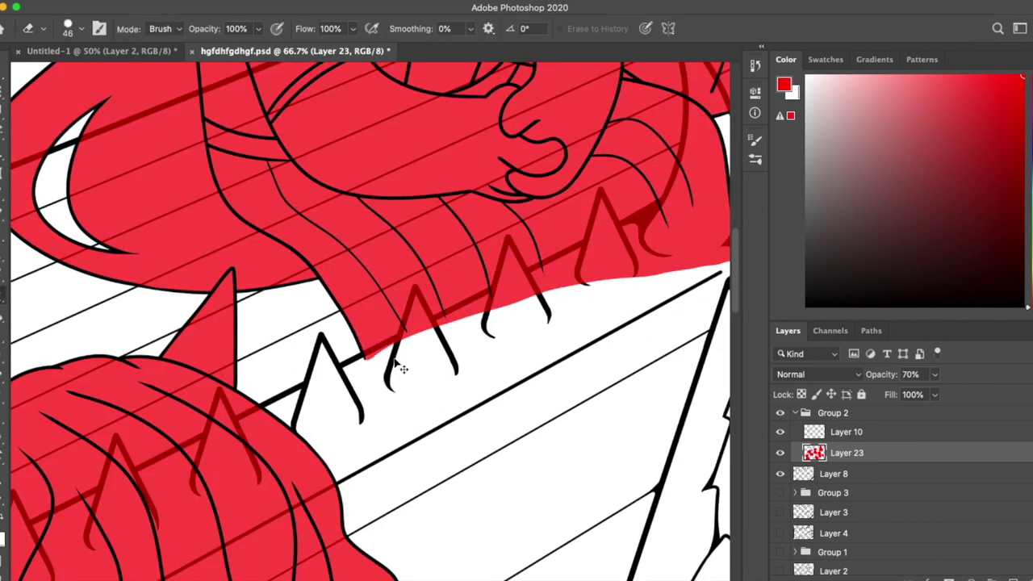
Step: Outline the robe's overlap along the front bench's top edge and spikes with the Polygonal Lasso and delete the red inside
scroll(401, 368, up, 1)
key(l)
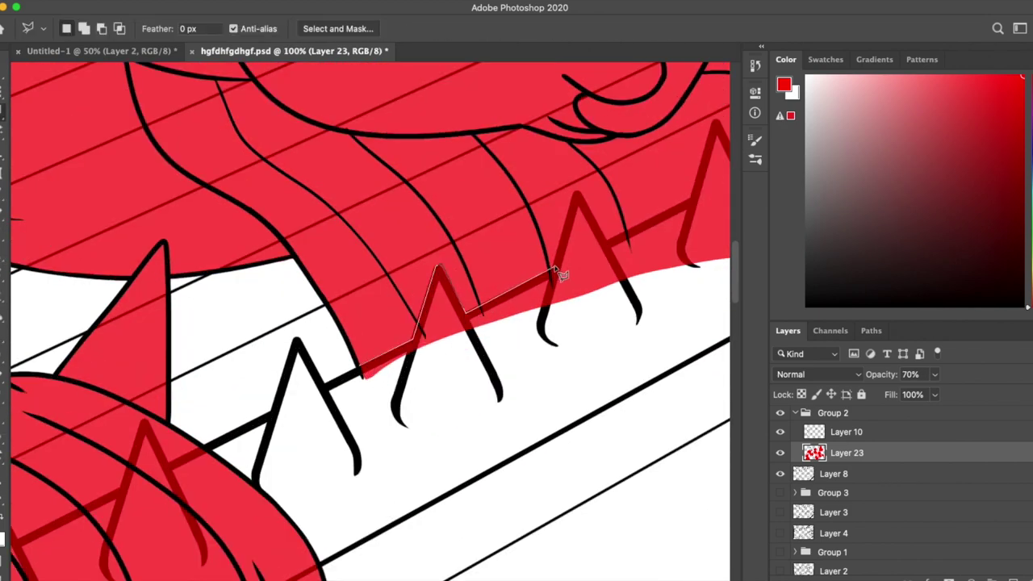
click(610, 244)
scroll(225, 201, right, 6)
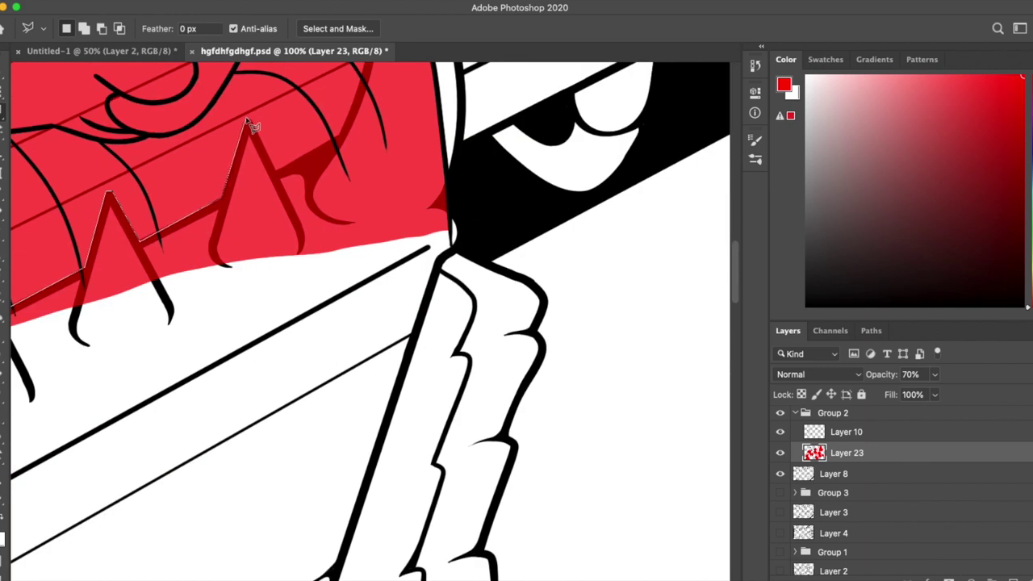
key(Return)
key(Delete)
Step: Erase the stray red at the robe's lower corner and touch up the red edges around the bench spikes
key(b)
scroll(295, 362, left, 5)
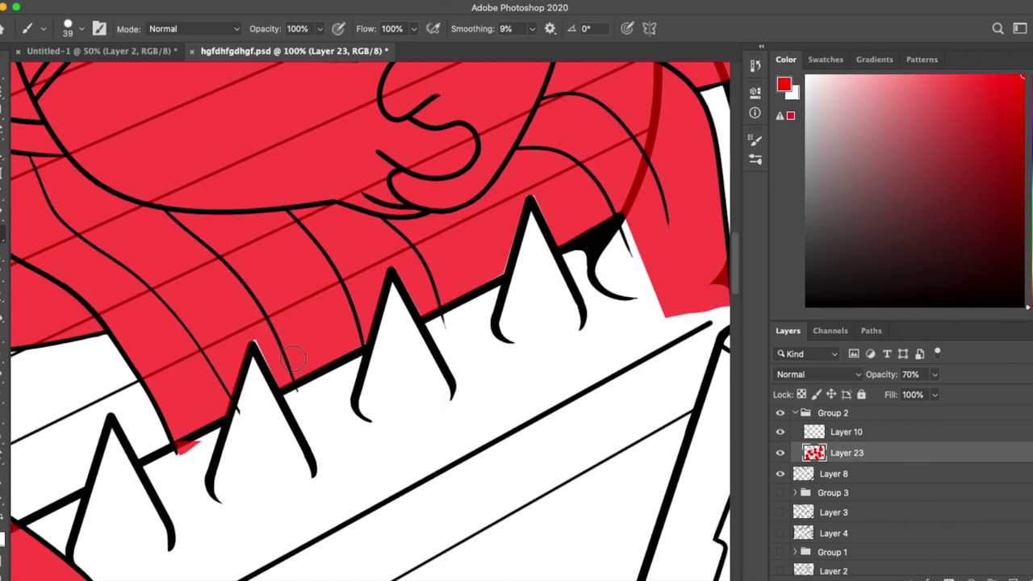
key(e)
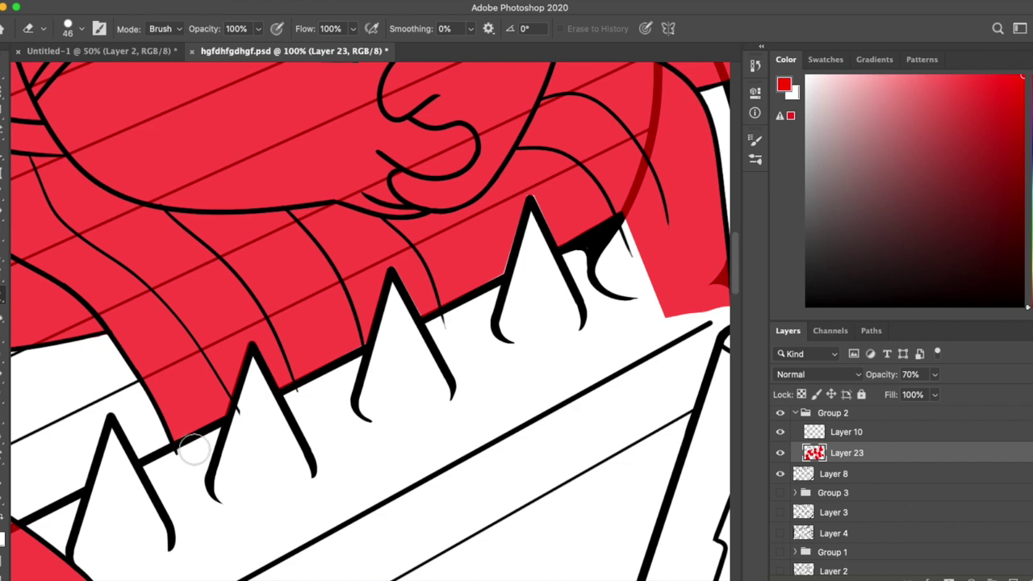
key(b)
key(e)
key(b)
key(e)
key(b)
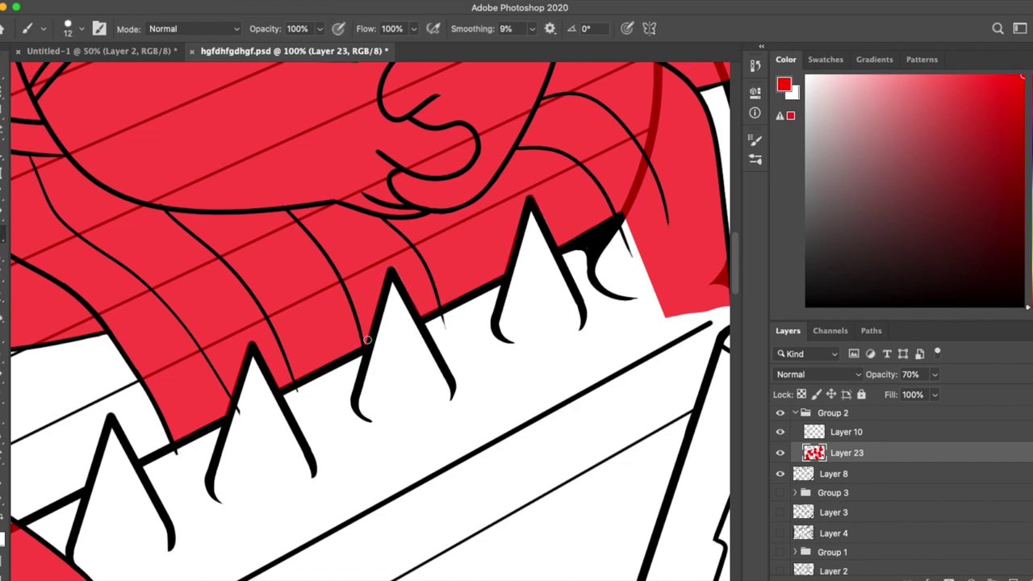
key(e)
Step: Deselect and erase the red from the small gaps beside the long-haired character's sleeve with a 12 px eraser
scroll(532, 509, up, 5)
scroll(532, 509, right, 5)
key(ctrl+d)
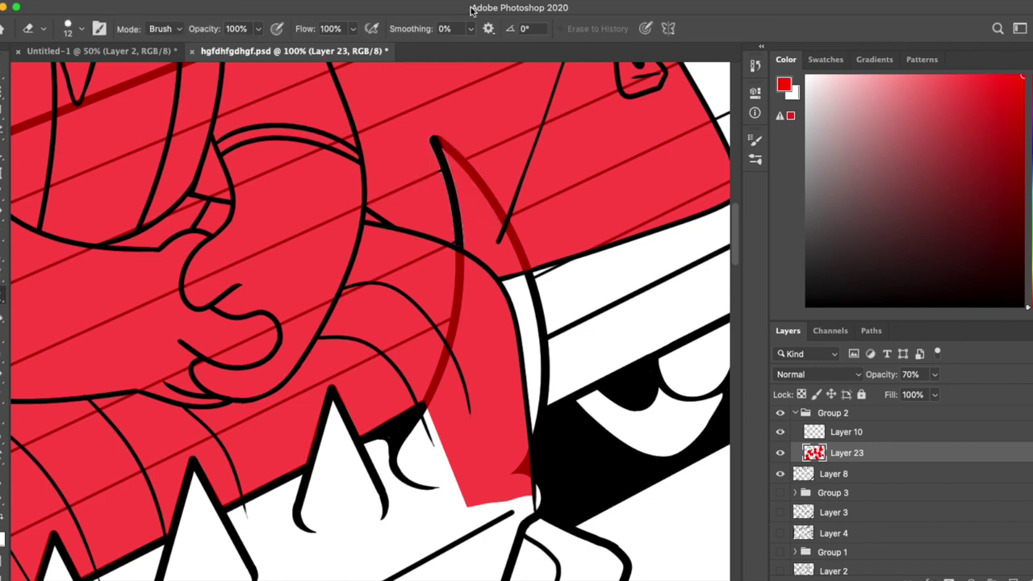
key(b)
scroll(434, 202, up, 5)
key(e)
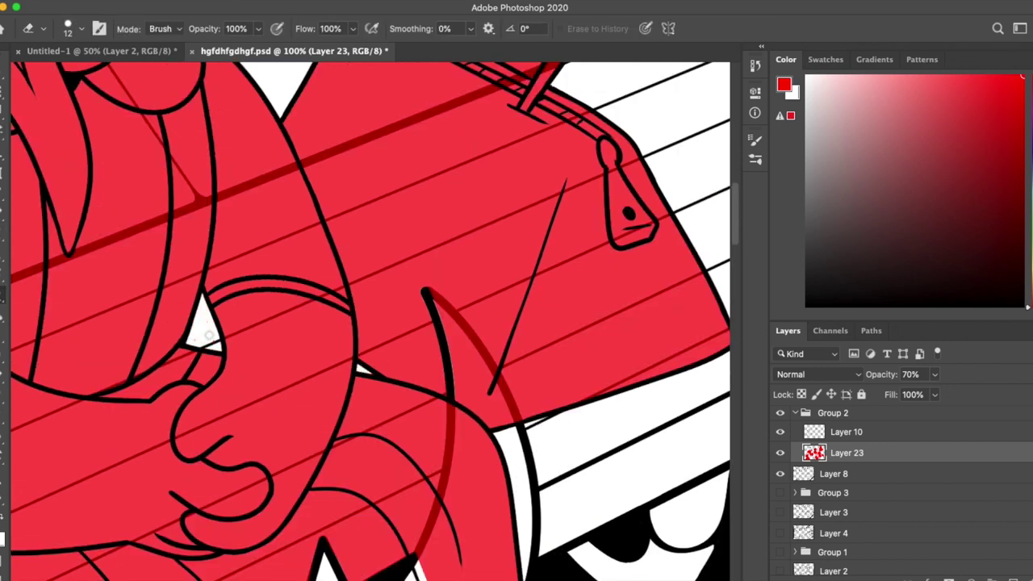
key(b)
Step: Erase the red along the bench horn's inner edges, then lasso the horn and delete the red overlapping it
key(e)
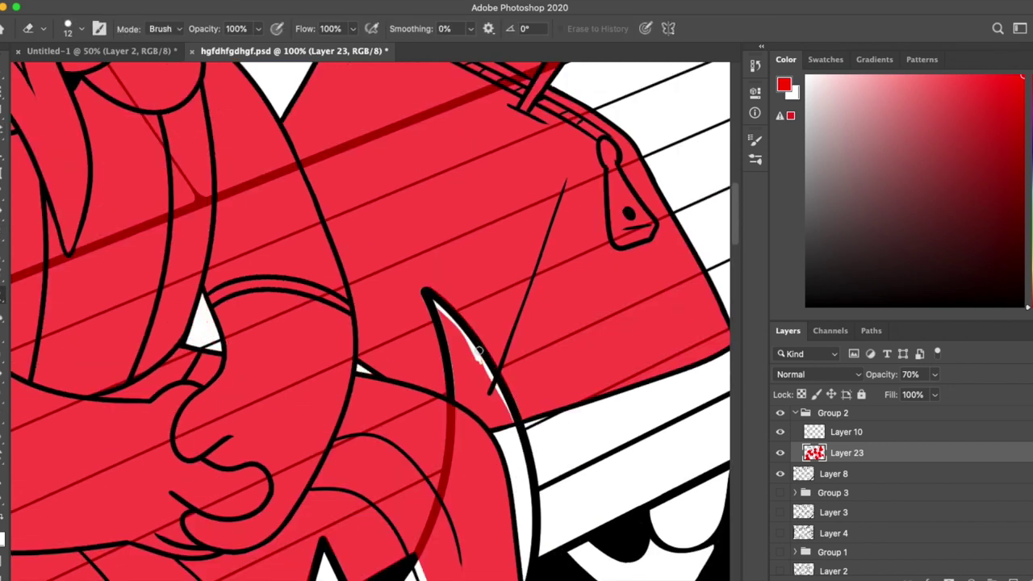
scroll(469, 322, down, 5)
scroll(468, 323, right, 2)
key(r)
key(e)
drag(420, 272, 393, 419)
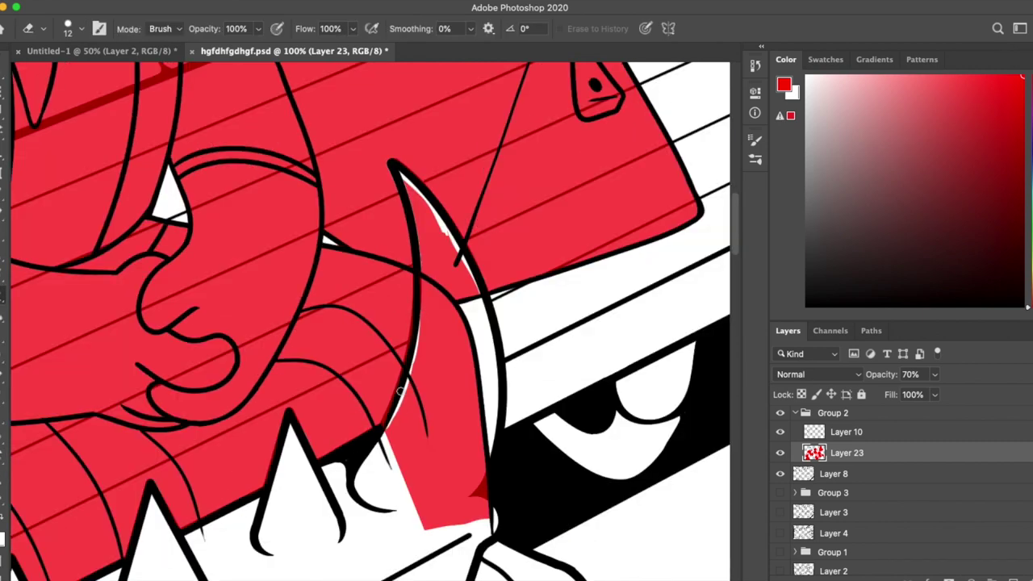
key(l)
click(400, 171)
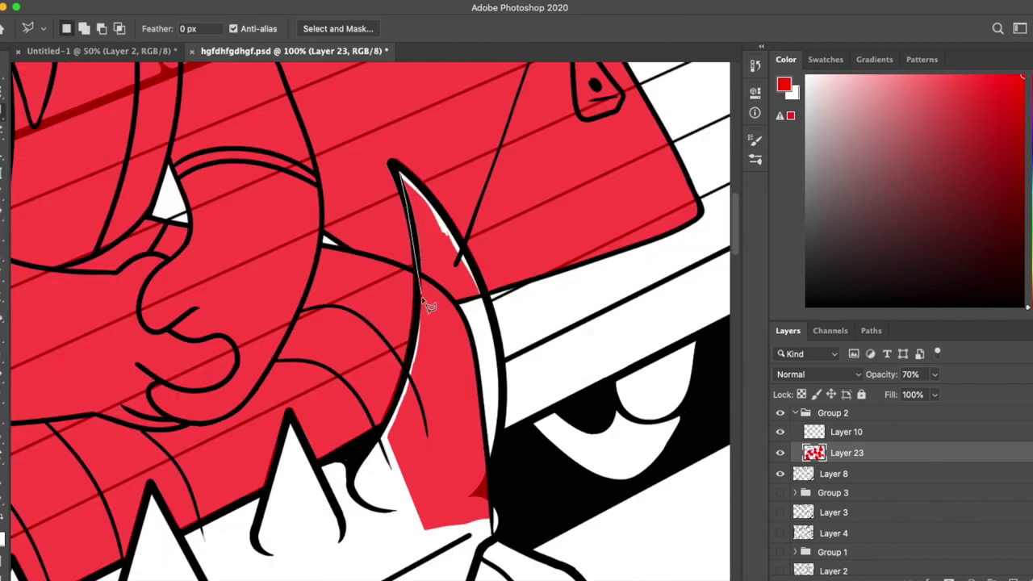
click(402, 171)
key(BackSpace)
Step: Erase and lasso-delete the red covering the bench spike in front of the reclining character's boots
key(b)
key(super+minus)
key(super+minus)
key(super+plus)
key(super+plus)
key(super+plus)
key(super+plus)
key(e)
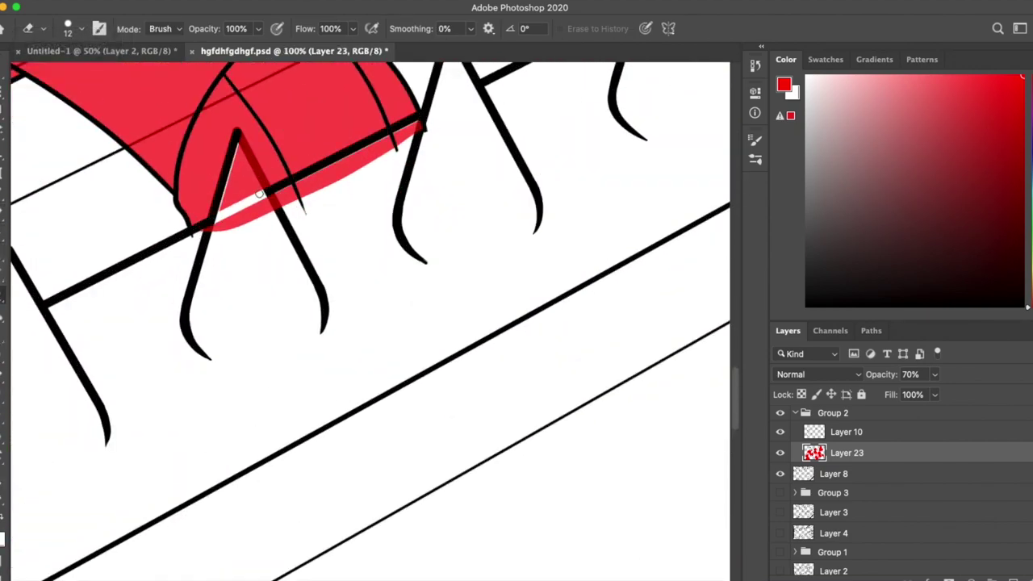
key(l)
click(231, 219)
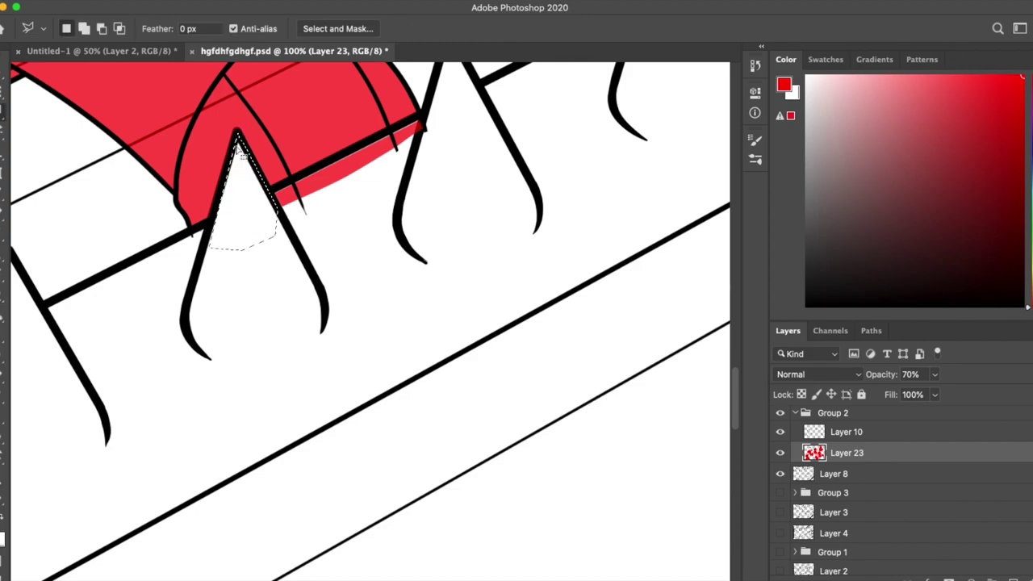
Step: Lasso the remaining red strip below the bench edge at the reclining character's boots and delete it
scroll(396, 270, up, 3)
click(401, 195)
click(431, 224)
double_click(355, 290)
key(BackSpace)
Step: Return Layer 23's opacity to 100% and lock its transparent pixels
key(super+minus)
key(super+minus)
key(super+minus)
key(super+minus)
key(super+minus)
key(super+minus)
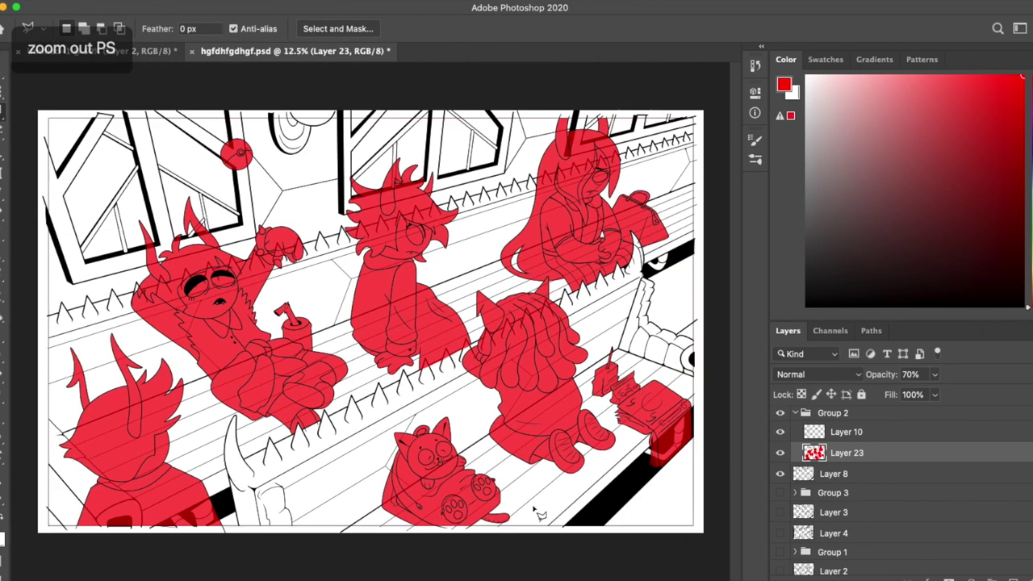
key(0)
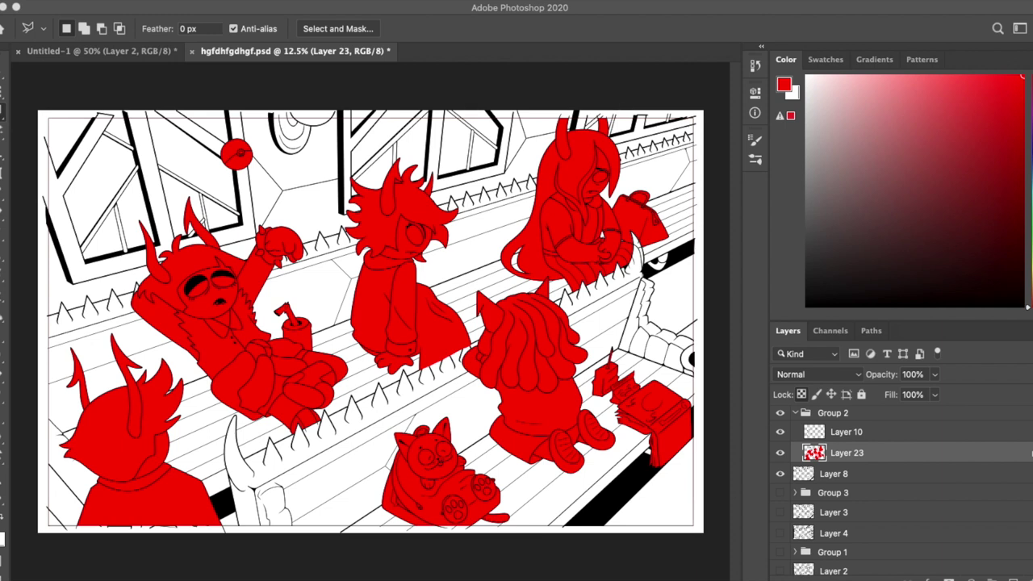
Step: Create a new document and paste the character reference sprite sheet into it
key(ctrl+n)
key(Return)
key(ctrl+v)
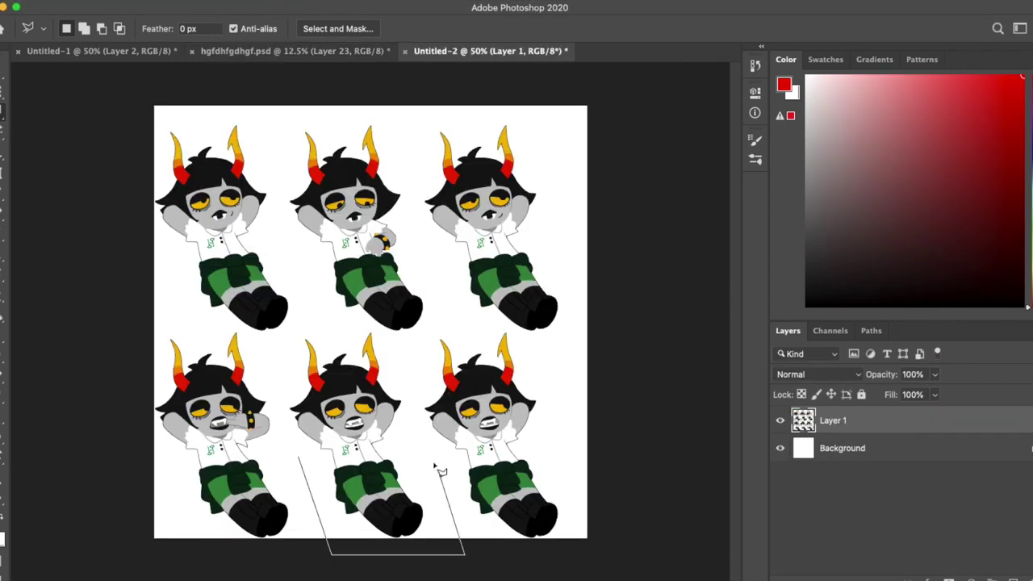
Step: Lasso the lower middle sprite, close the sheet, paste the sprite into Untitled-1, and move it toward the canvas's upper left
click(293, 393)
key(ctrl+w)
click(472, 205)
key(v)
key(ctrl+v)
drag(462, 324, 217, 215)
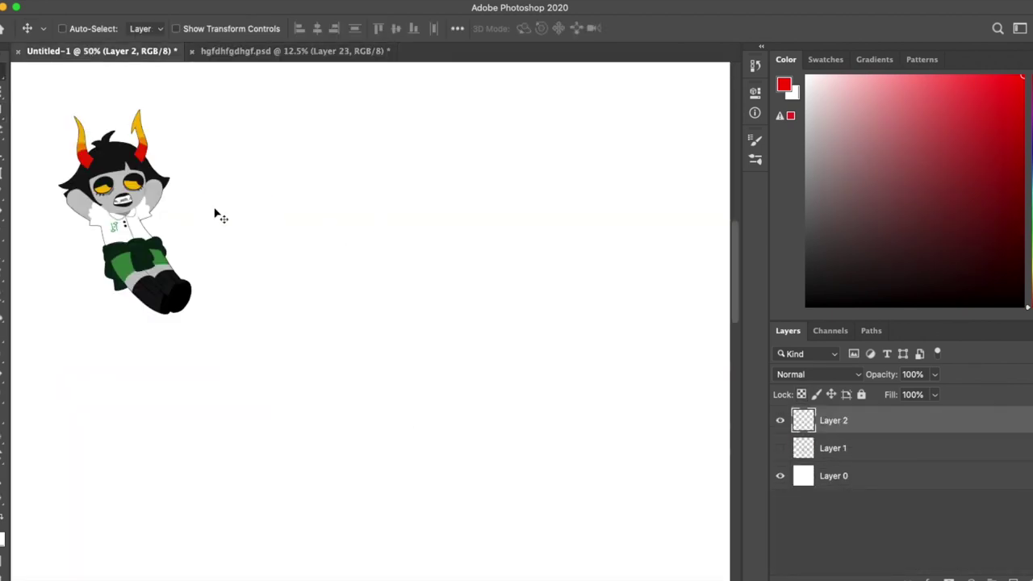
Step: Fill the silhouettes on Layer 23 of hgfdhfgdhgf.psd with the sprite's grey skin color and sample its black hair color
key(i)
click(156, 196)
click(290, 50)
key(ctrl+plus)
key(ctrl+Tab)
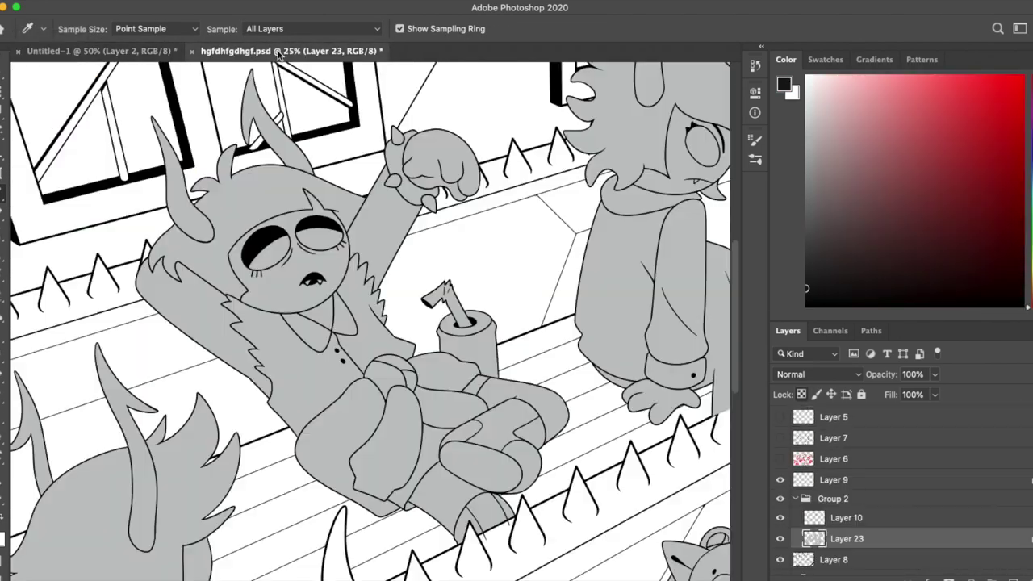
Step: Select the reclining character's hair on Layer 23, expand the selection, and fill it with the sampled black
click(277, 51)
key(w)
click(242, 0)
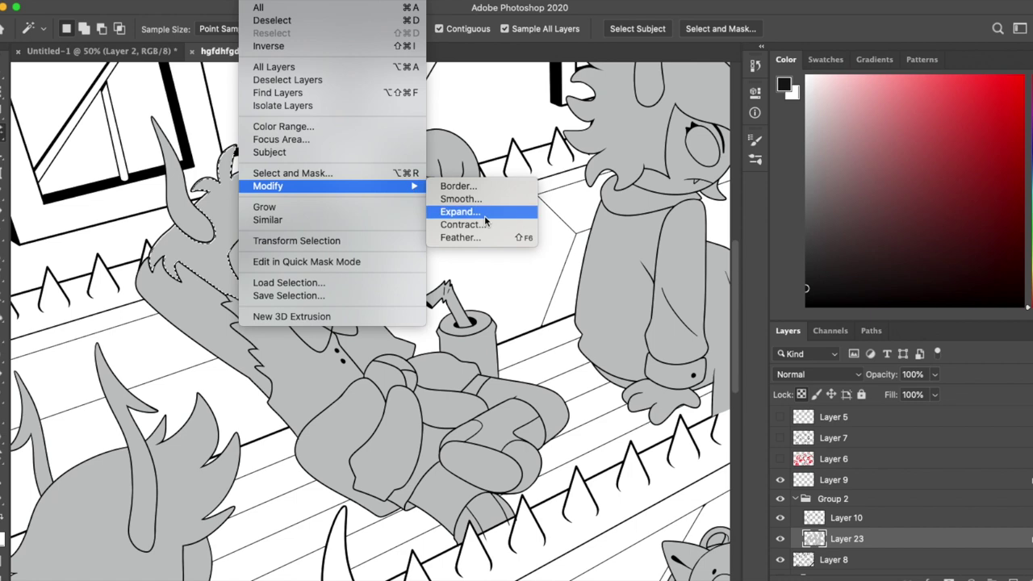
click(494, 203)
key(Return)
key(alt+BackSpace)
key(ctrl+d)
key(ctrl+plus)
key(ctrl+plus)
key(b)
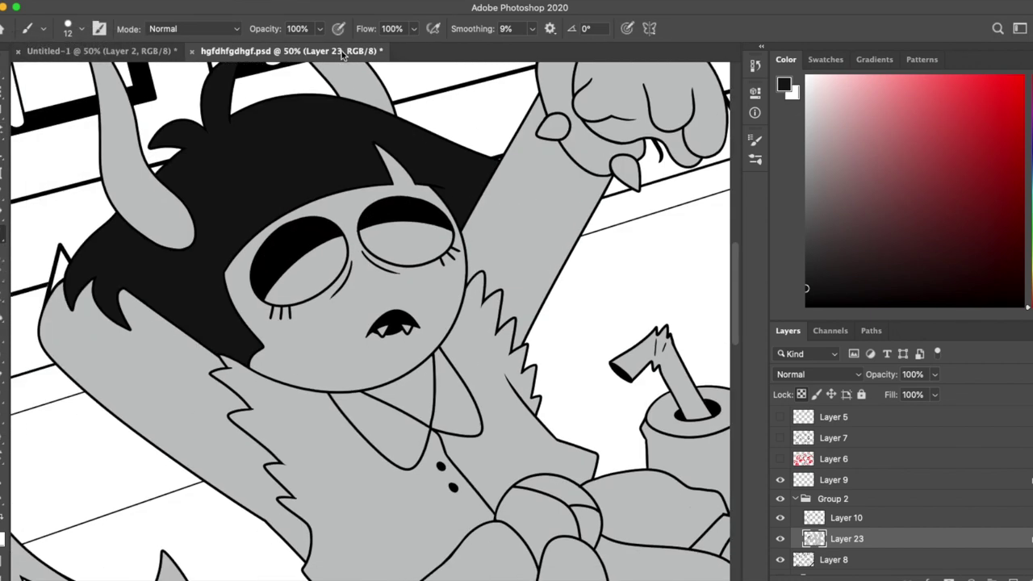
Step: Sample the green of the sprite's shorts and fill the reclining character's shorts with it, expanding the selection first
key(ctrl+Tab)
key(i)
click(128, 257)
click(267, 51)
key(w)
click(242, 0)
click(484, 215)
key(Return)
key(alt+BackSpace)
Step: Fill the wristband on the reclining character's raised arm with the sprite's black
key(ctrl+Tab)
key(ctrl+Tab)
key(d)
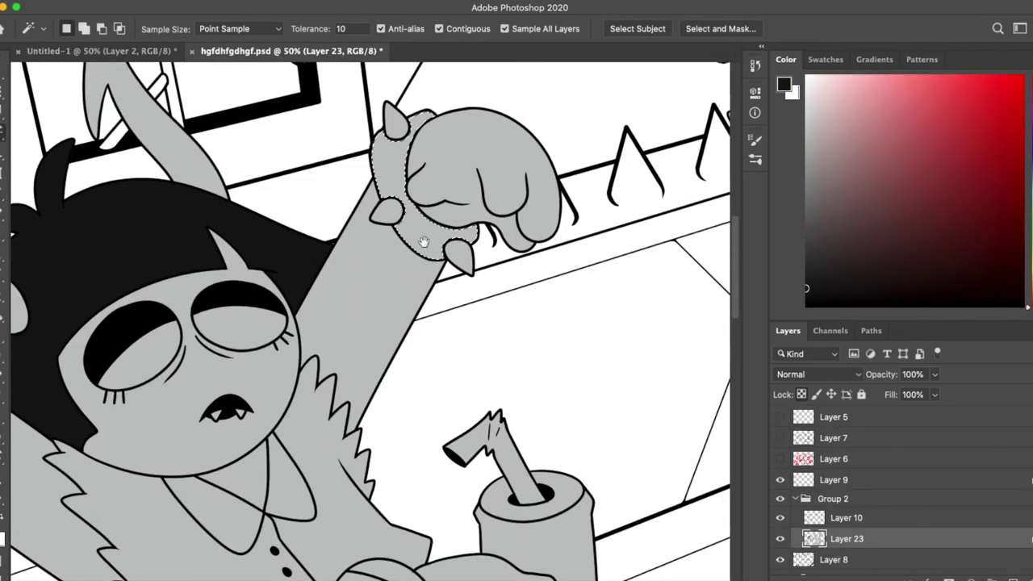
scroll(560, 381, down, 5)
key(i)
key(w)
scroll(560, 381, up, 5)
Step: Sample the sprite's yellow and fill the reclining character's eyes and wristband spikes with it
key(ctrl+Tab)
key(i)
click(92, 143)
key(ctrl+Tab)
key(w)
click(326, 92)
shift+click(321, 184)
shift+click(90, 309)
key(alt+BackSpace)
Step: Paint dark pupils inside the selected yellow eyes with a 45 px brush
scroll(371, 323, down, 3)
key(d)
key(b)
scroll(371, 323, up, 3)
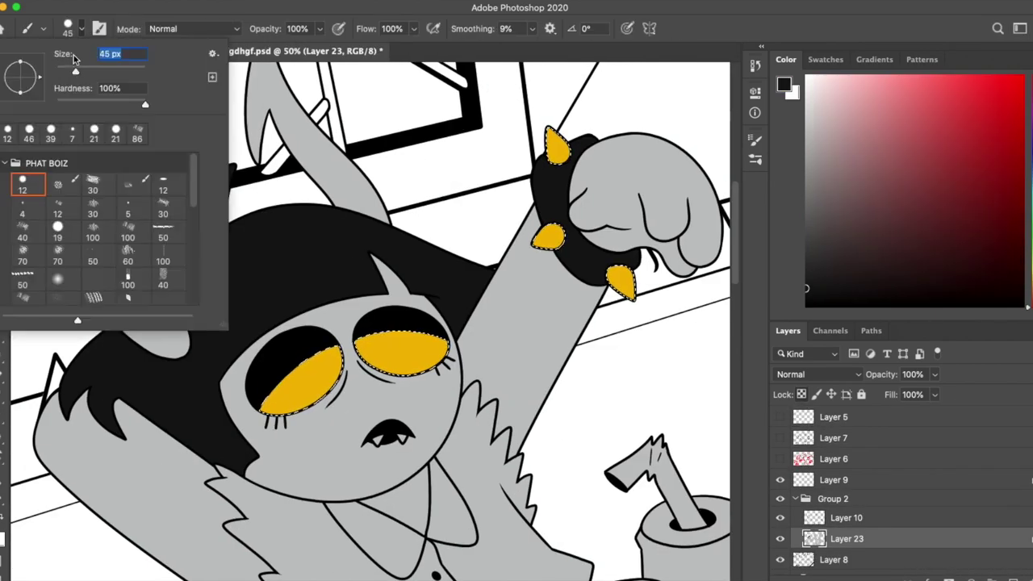
scroll(521, 465, down, 5)
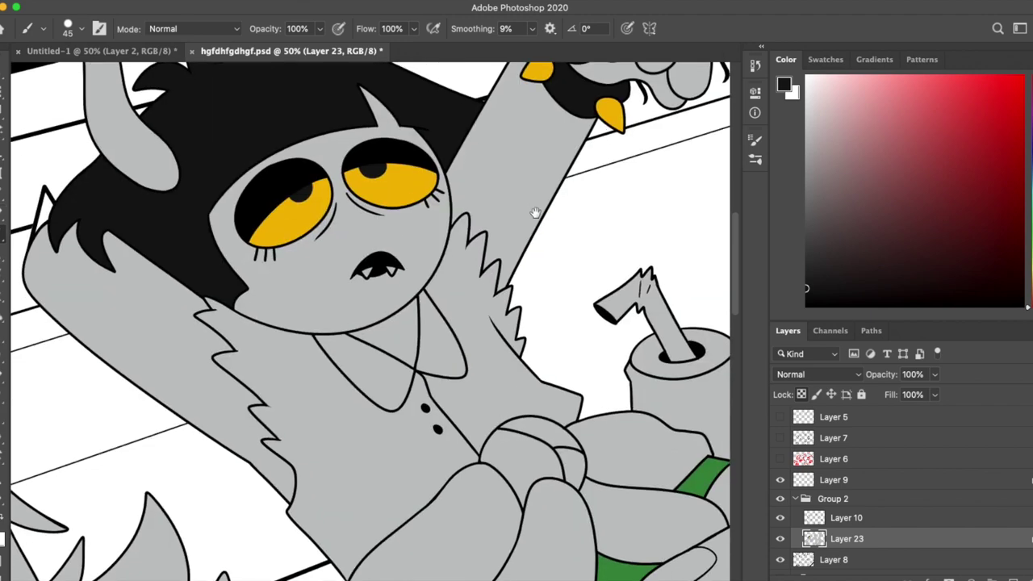
scroll(398, 221, left, 5)
Step: Sample the sprite's darker grey and paint shadows beneath both eyes with a 12 px brush
key(ctrl+Tab)
key(i)
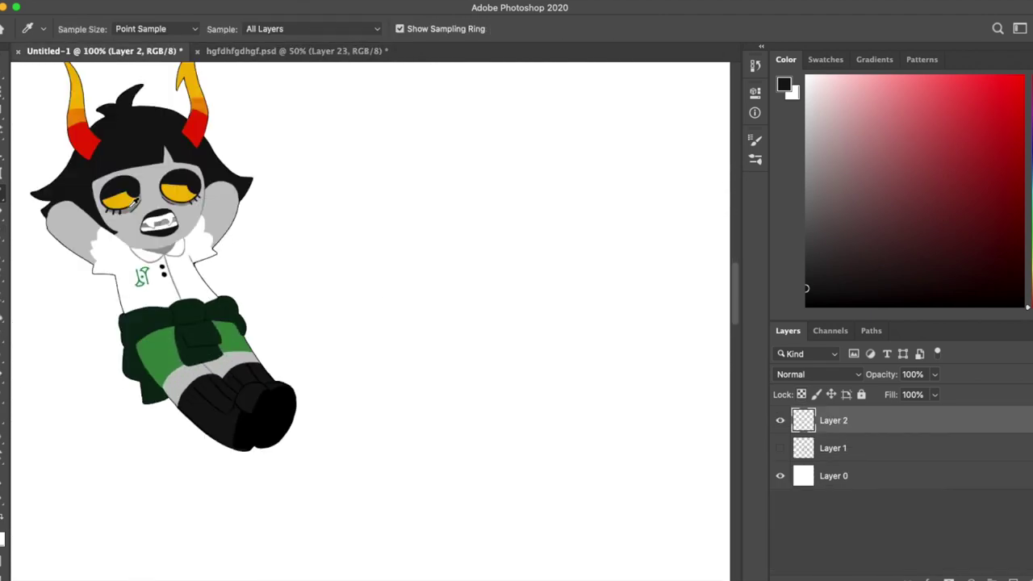
click(105, 242)
key(ctrl+Tab)
key(b)
click(44, 29)
key(ctrl+plus)
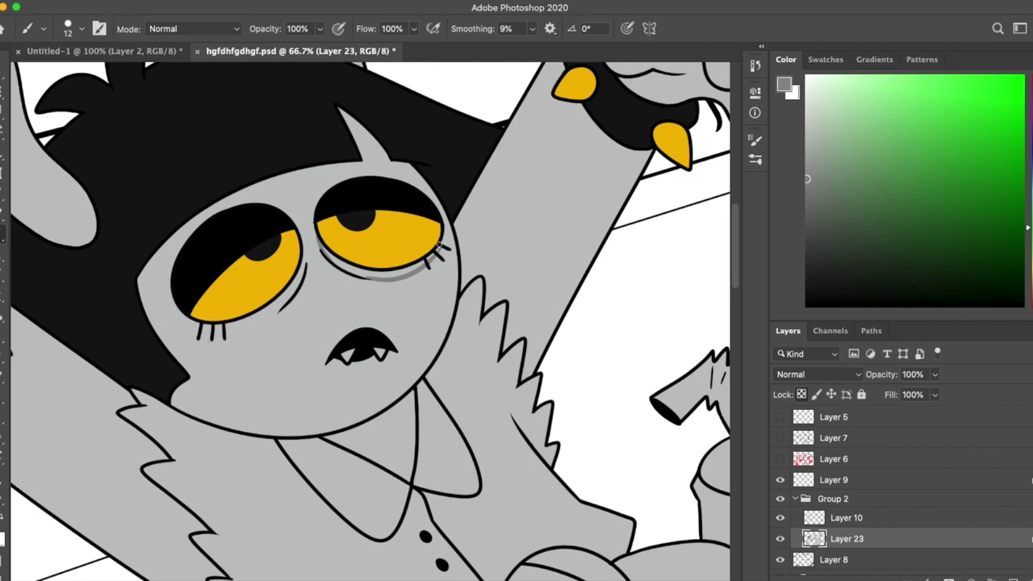
key(w)
key(alt+BackSpace)
key(b)
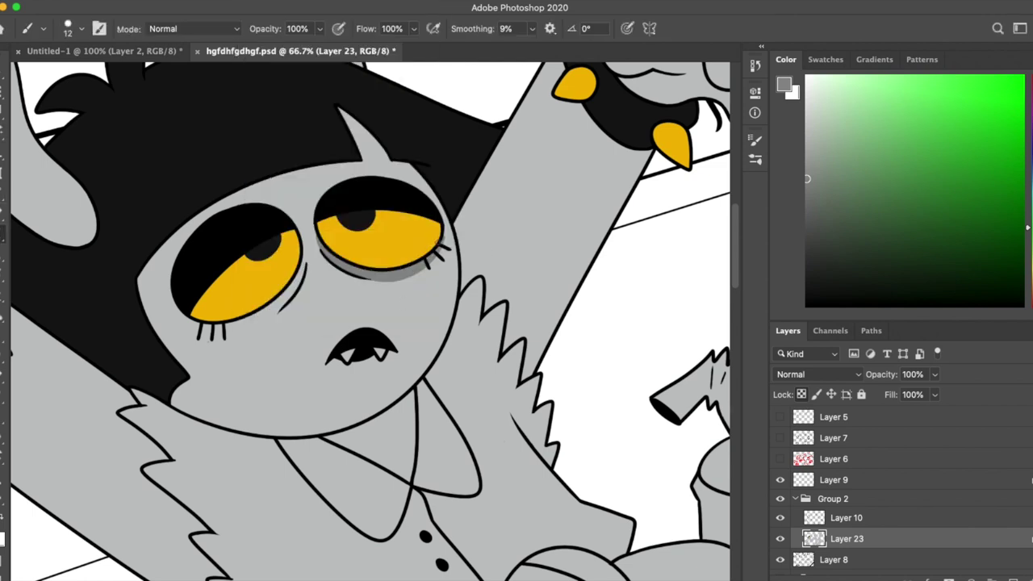
key(w)
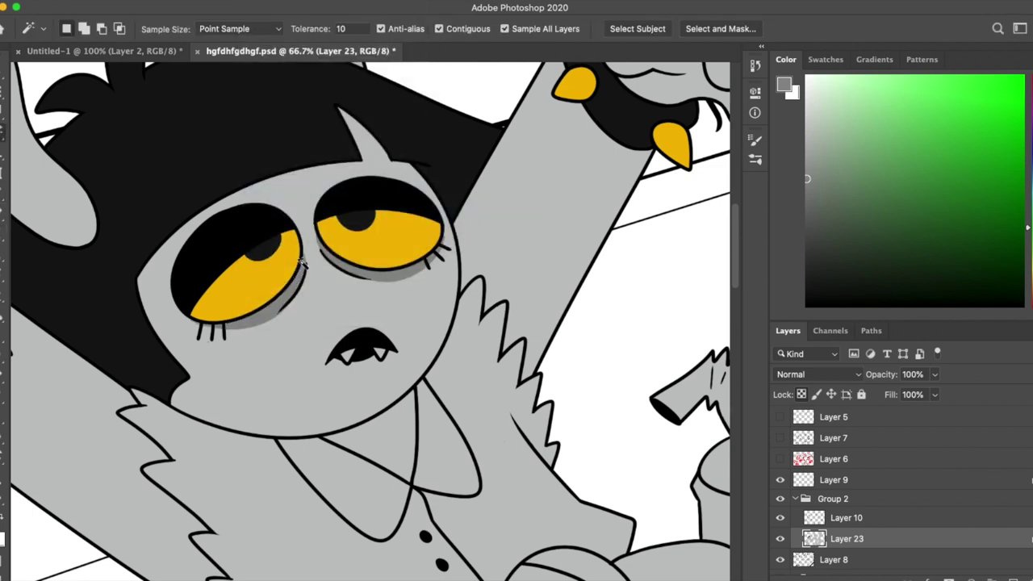
key(b)
Step: Fill the reclining character's shirt and collar with white and clear the selection
key(d)
key(x)
scroll(363, 351, down, 5)
click(273, 0)
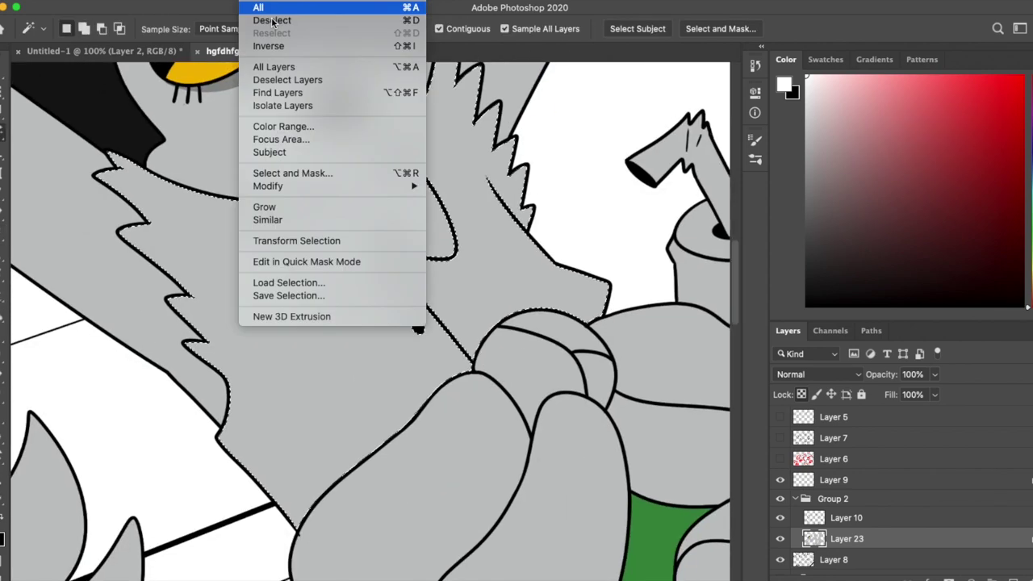
click(273, 20)
Step: Sample the green of the shorts and paint the curled emblem on the chest of the white shirt
key(b)
alt+click(661, 533)
mouse_move(261, 305)
mouse_down()
mouse_move(303, 363)
mouse_move(327, 355)
mouse_up()
click(307, 323)
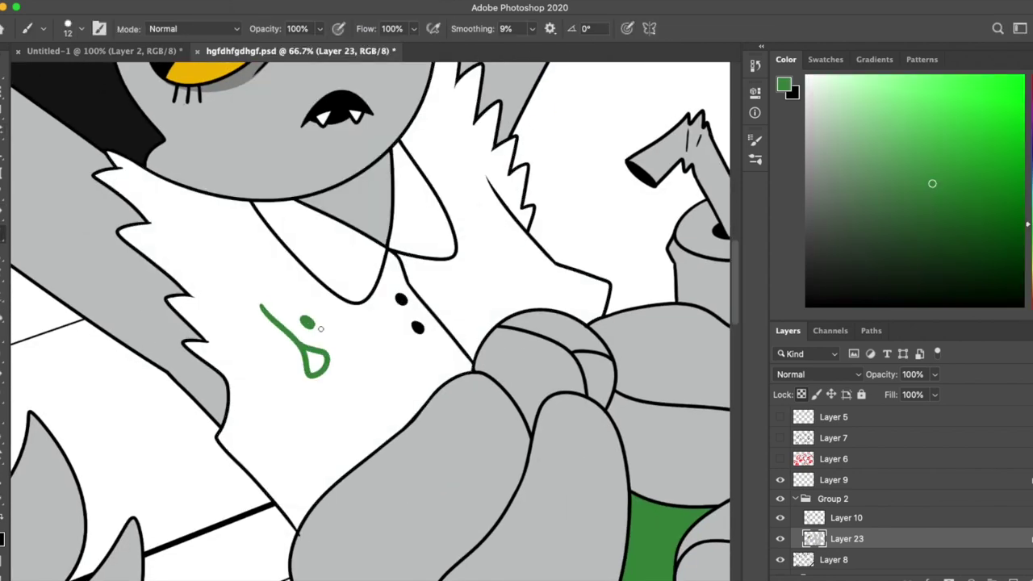
Step: Fill the garment tied around the waist with dark green and color the inside hem of the shorts green
scroll(549, 421, up, 5)
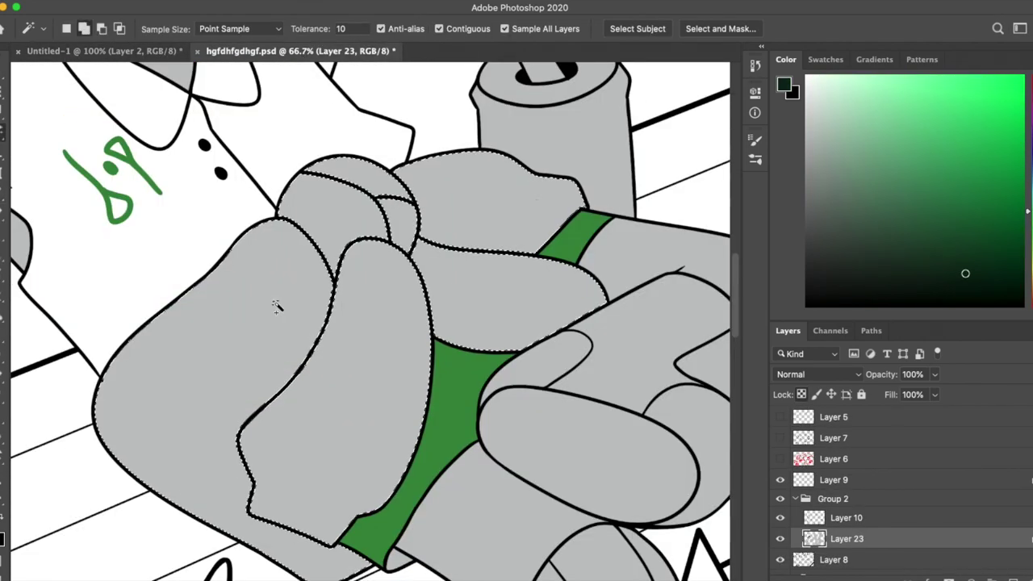
scroll(493, 219, down, 4)
key(alt+BackSpace)
key(ctrl+d)
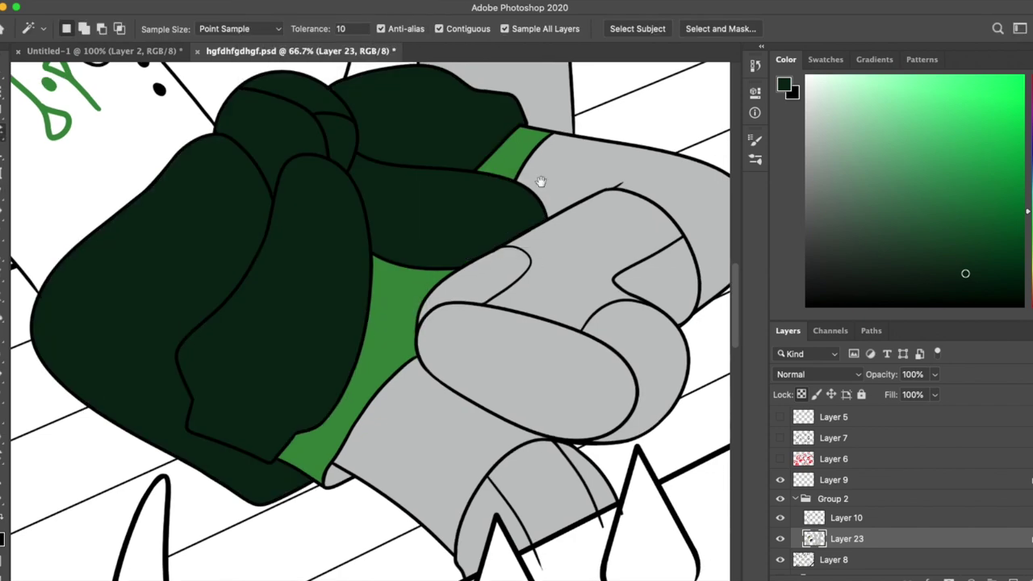
key(i)
click(381, 329)
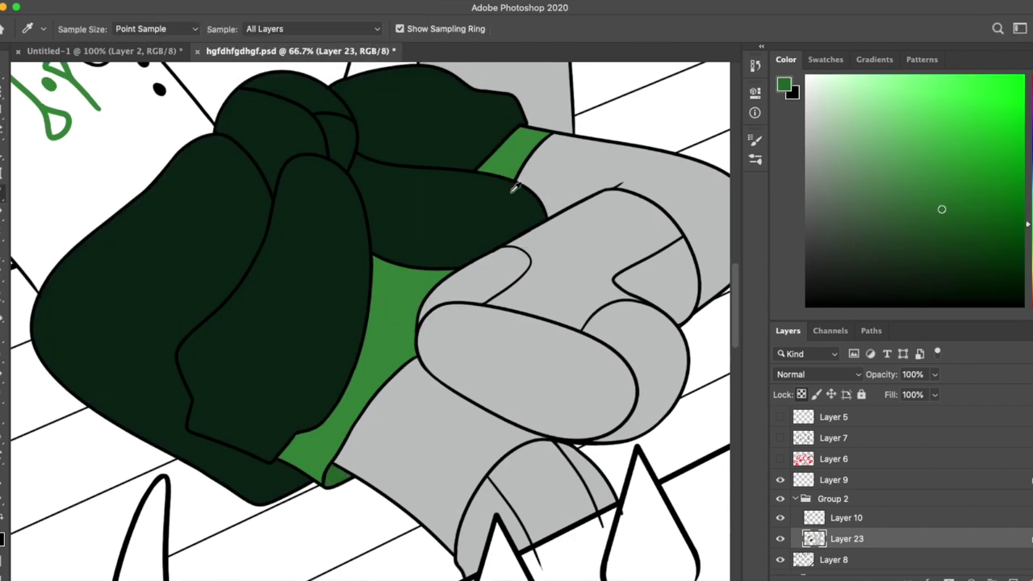
Step: Select the sections of the reclining character's socks, expand the selection, and fill them with the sprite's black
scroll(498, 201, right, 5)
key(d)
key(w)
click(498, 200)
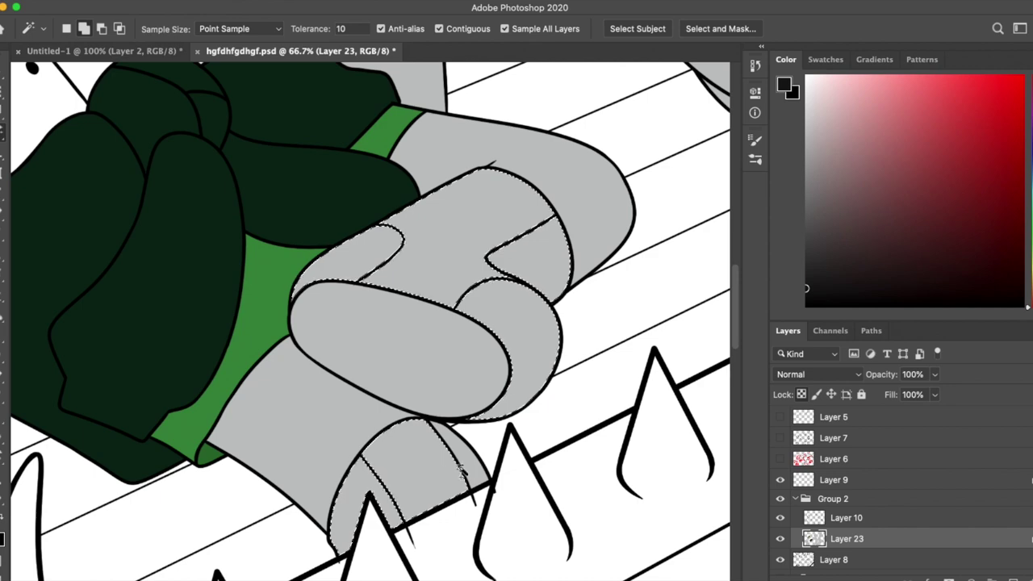
click(503, 210)
key(Return)
key(alt+BackSpace)
key(ctrl+d)
key(b)
scroll(510, 196, down, 3)
Step: Sample the pure black of the sprite's shoes for the reclining character's footwear
click(105, 51)
key(i)
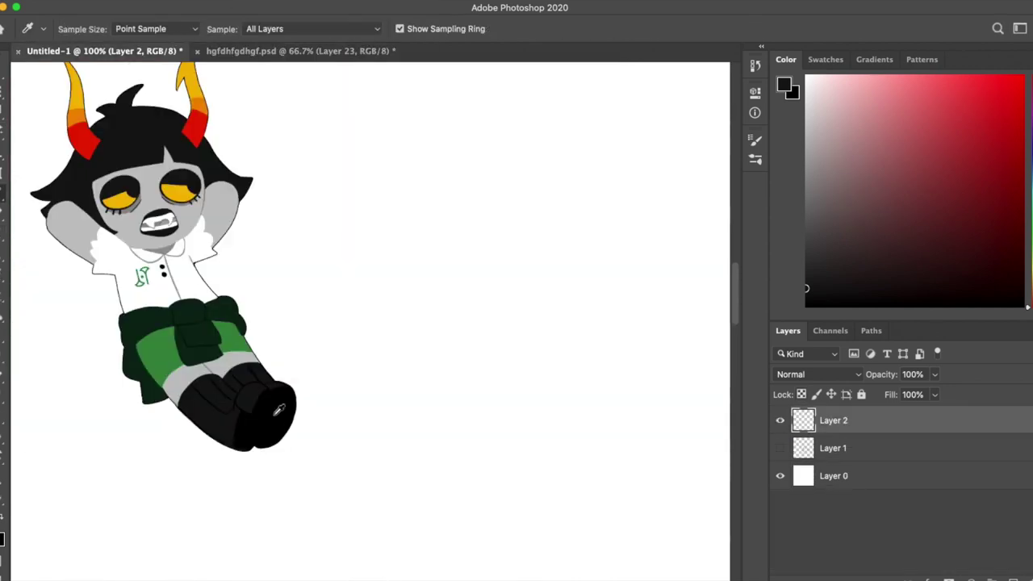
key(ctrl+Tab)
key(w)
scroll(503, 240, up, 10)
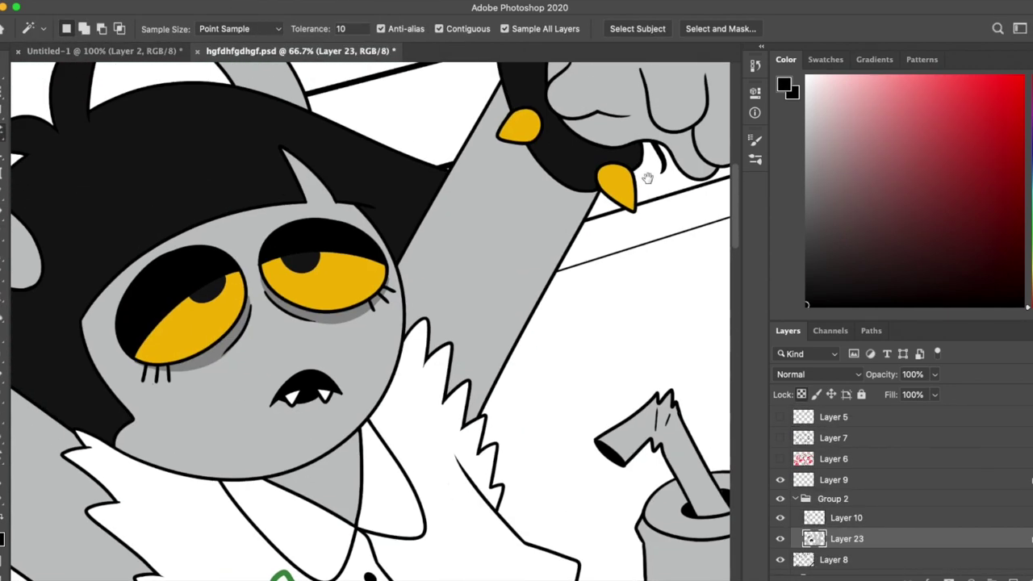
drag(646, 177, 614, 266)
Step: Hide Layer 23, lasso the reclining character's left-hand eye on Layer 10, and narrow it to about 93% width
click(105, 51)
key(i)
click(300, 50)
key(l)
click(846, 518)
click(780, 538)
mouse_move(348, 238)
mouse_down()
mouse_move(198, 258)
mouse_move(345, 234)
mouse_move(313, 240)
mouse_up()
key(ctrl+t)
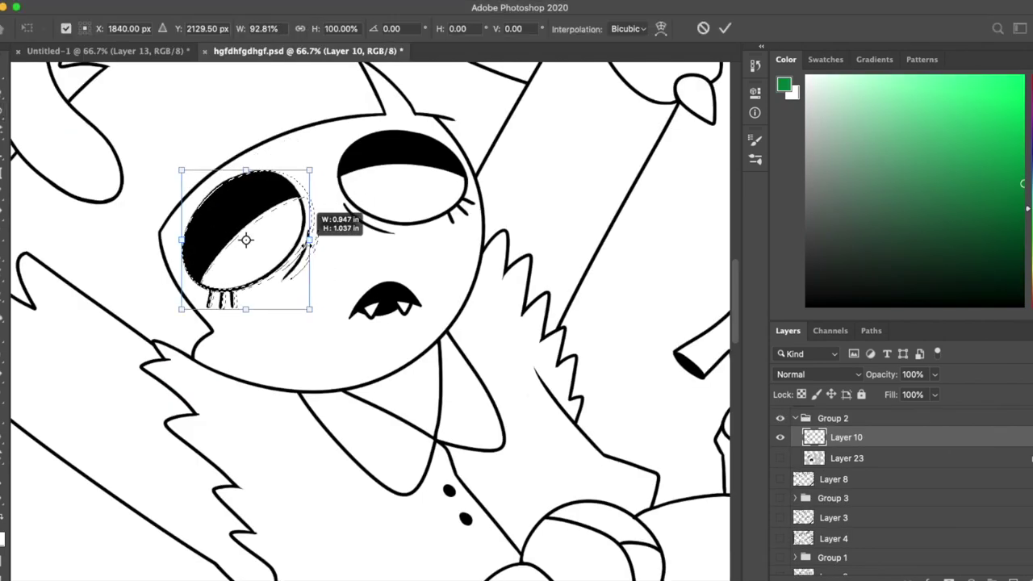
key(Return)
Step: Lasso the mouth's line art on Layer 10 and rotate it by about -7.3°
scroll(519, 219, up, 2)
drag(318, 318, 323, 367)
key(ctrl+t)
drag(420, 377, 421, 374)
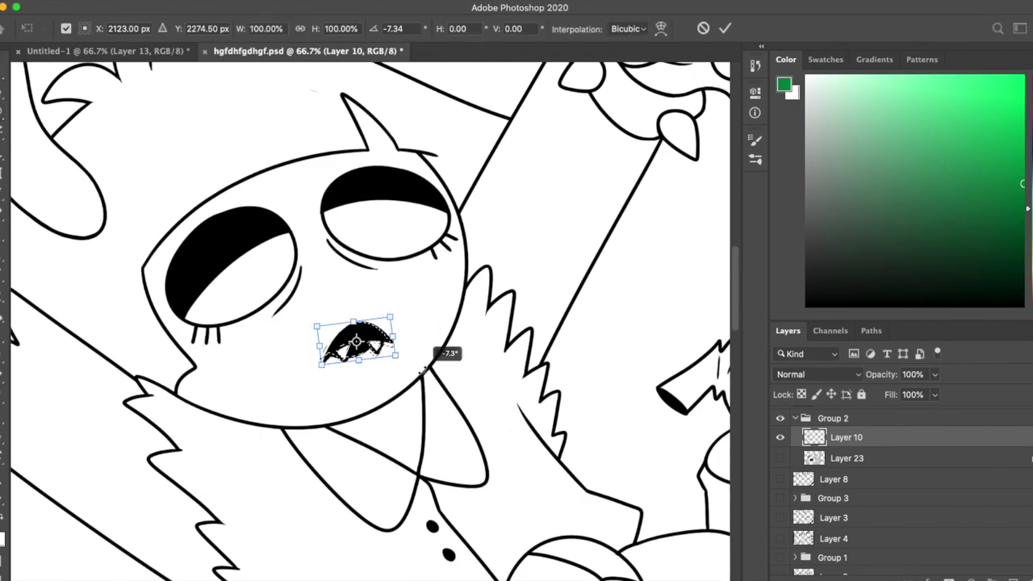
key(Return)
Step: Show Layer 23, shift the left-hand eye's colors to match the adjusted line art, and sample the face's grey
click(780, 458)
click(846, 458)
key(l)
drag(279, 206, 287, 257)
drag(286, 256, 290, 258)
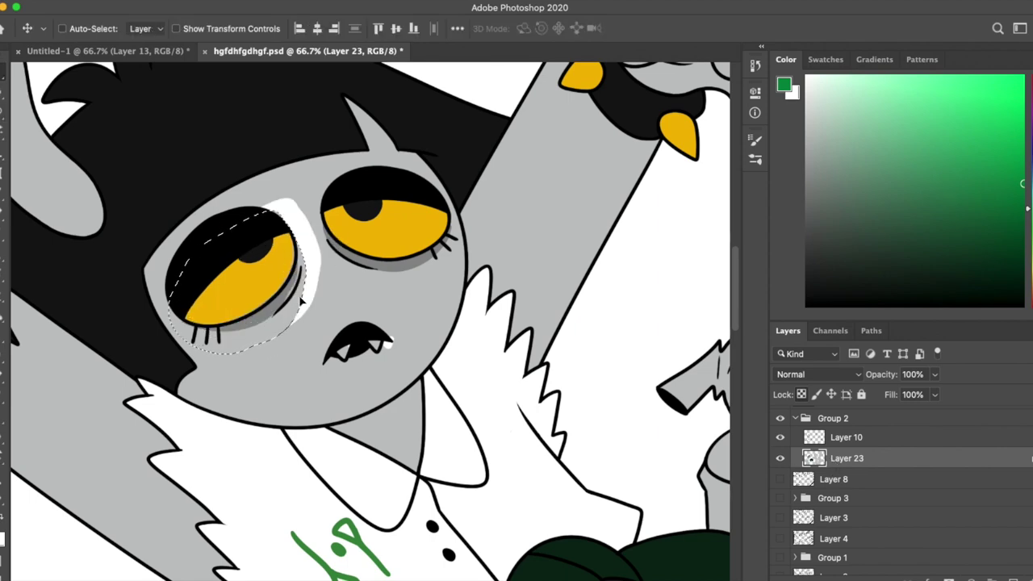
key(i)
click(311, 348)
key(ctrl+minus)
key(l)
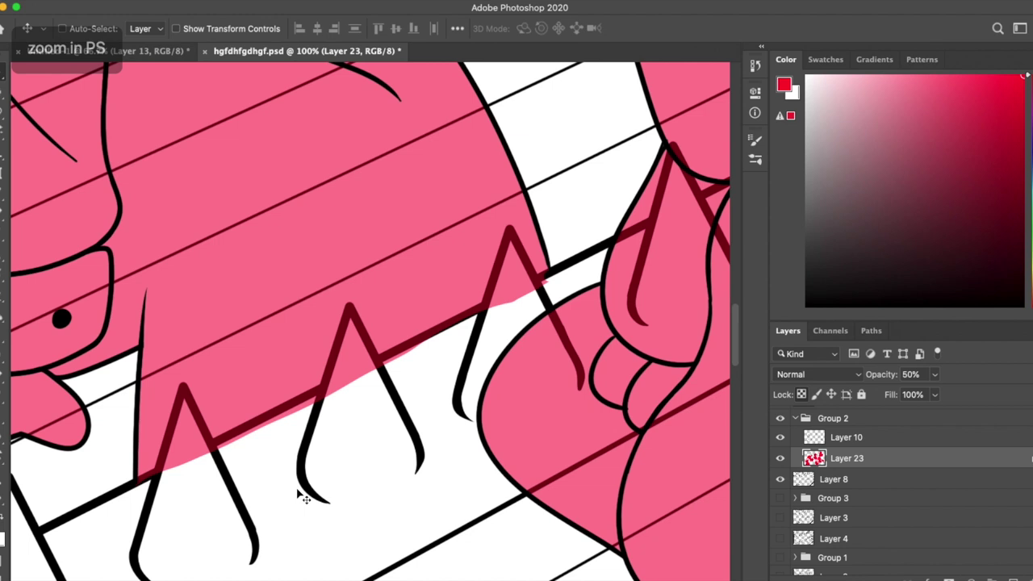
Step: Erase the red silhouette's overflow below the bench rail and inside the right-hand spike on Layer 23, using a 12 px tip
key(b)
click(81, 28)
double_click(22, 185)
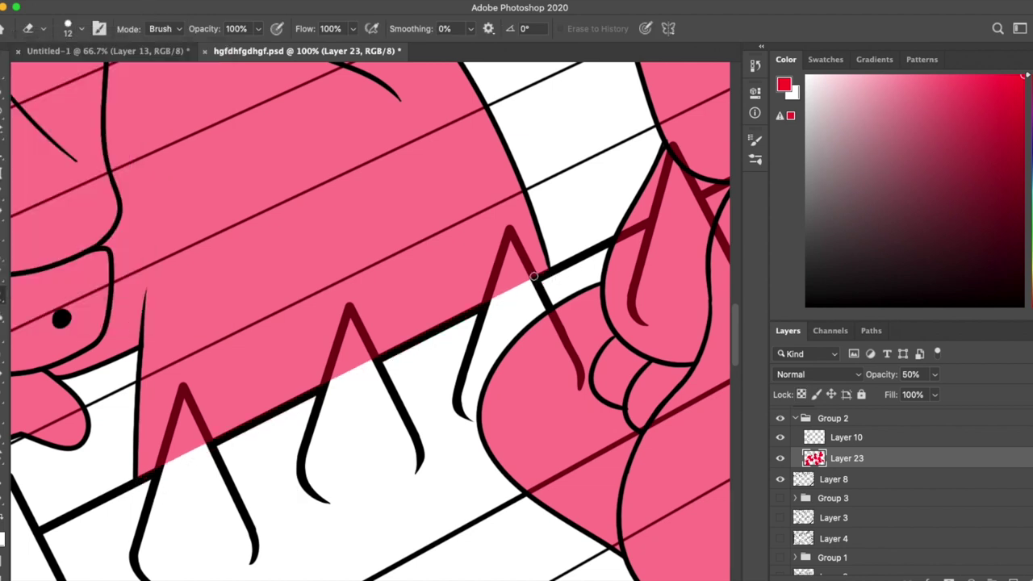
drag(486, 307, 524, 260)
key(b)
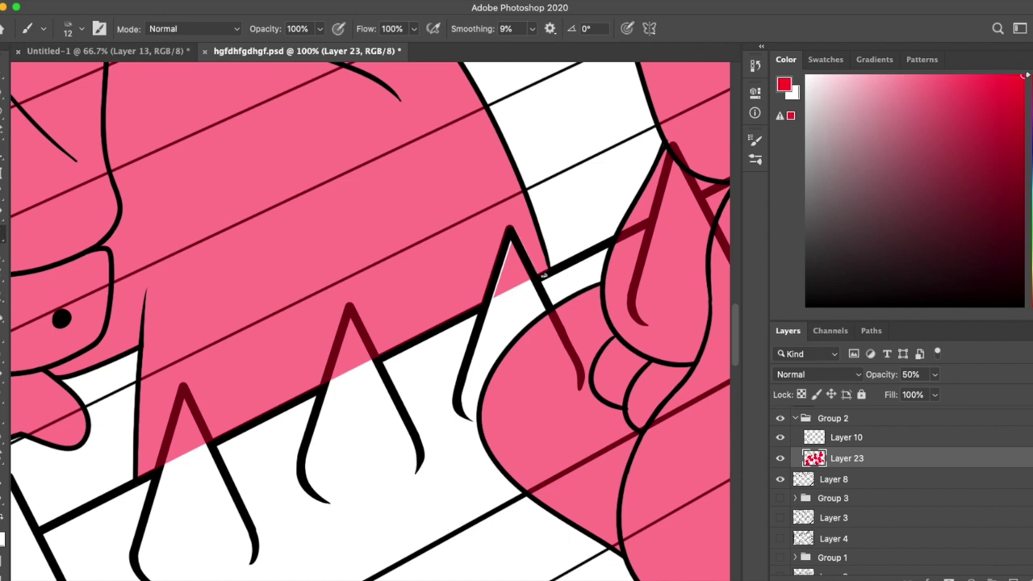
key(w)
key(ctrl+d)
Step: Erase the red silhouette from inside the remaining two spikes along the bench rail
key(e)
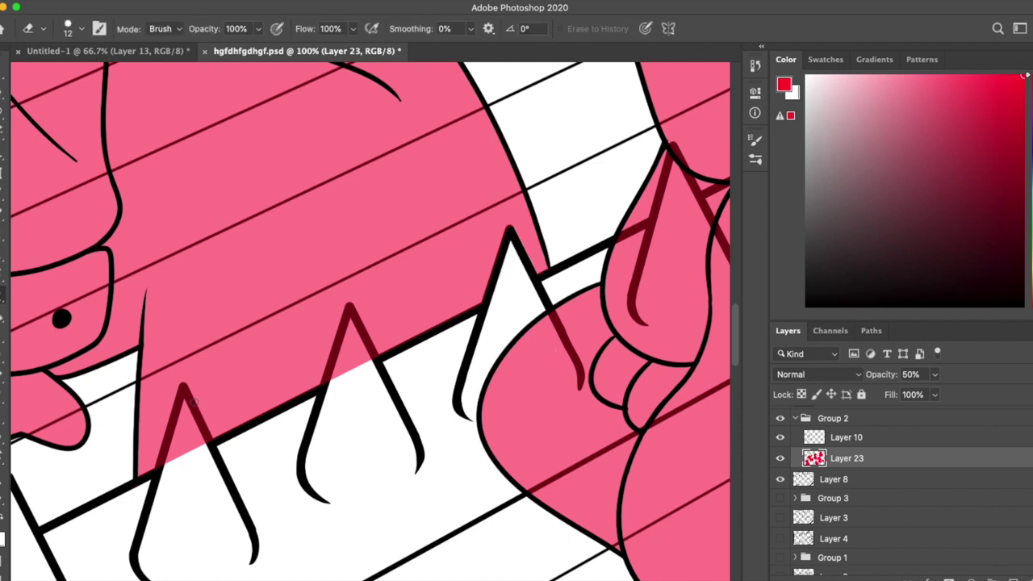
drag(202, 408, 171, 452)
key(w)
key(b)
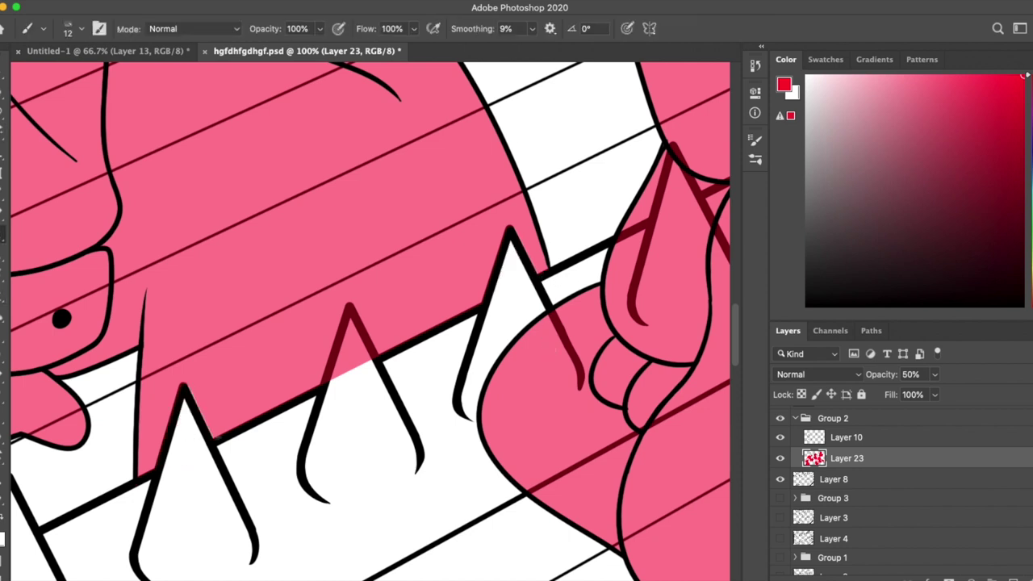
click(80, 28)
double_click(132, 182)
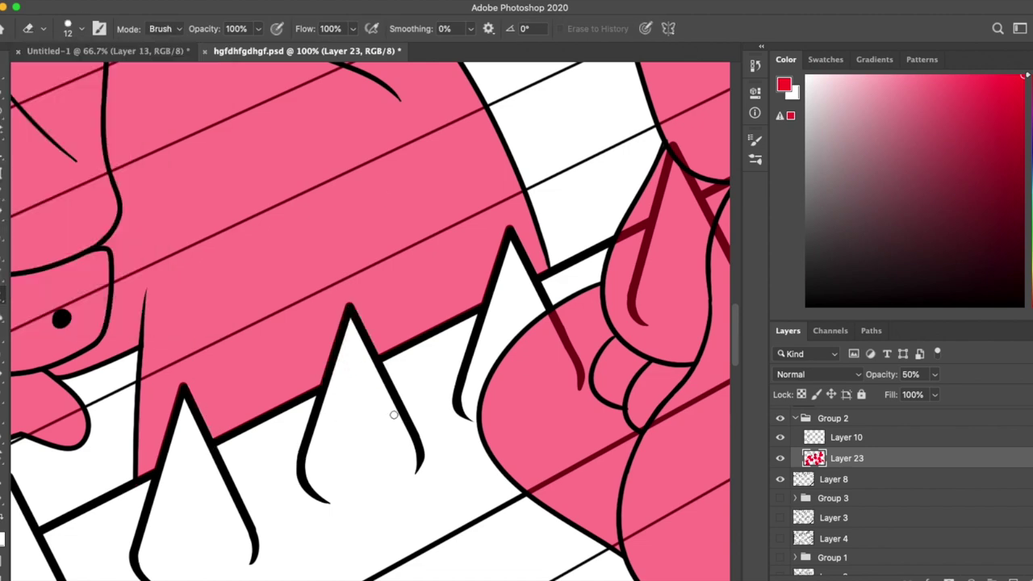
Step: Set Layer 23 to 100% opacity with locked transparency and fill all its silhouettes with the grey sampled from the sprites
key(v)
key(ctrl+minus)
key(ctrl+minus)
key(ctrl+minus)
key(ctrl+minus)
key(ctrl+minus)
key(ctrl+minus)
click(143, 48)
key(i)
click(421, 197)
key(ctrl+Tab)
Step: Sample the sprites' green and fill the skirts, shorts, hair streaks, and sleeve trims with it, expanding the selection first
key(ctrl+Tab)
key(ctrl+Tab)
key(w)
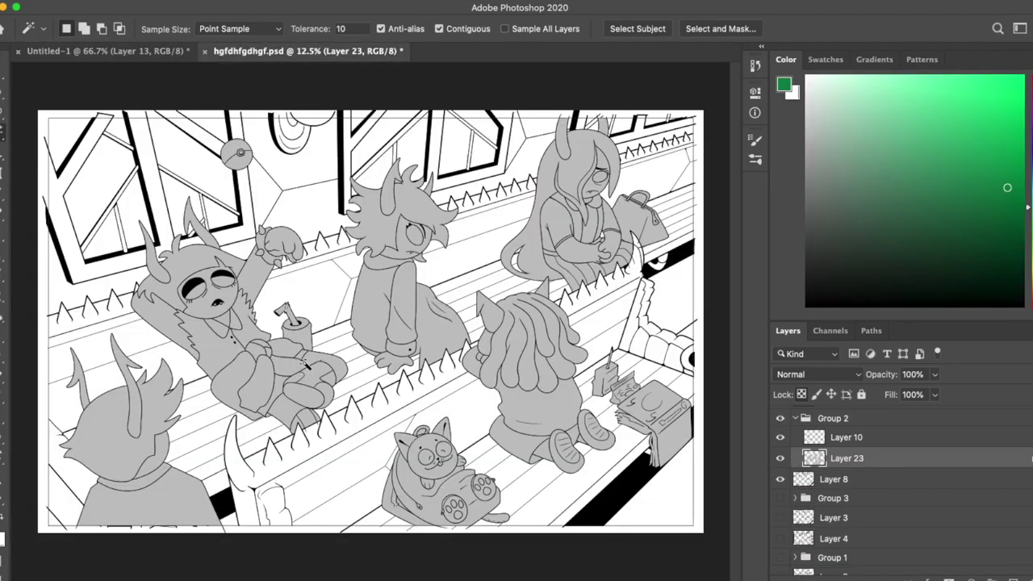
key(ctrl+plus)
key(ctrl+plus)
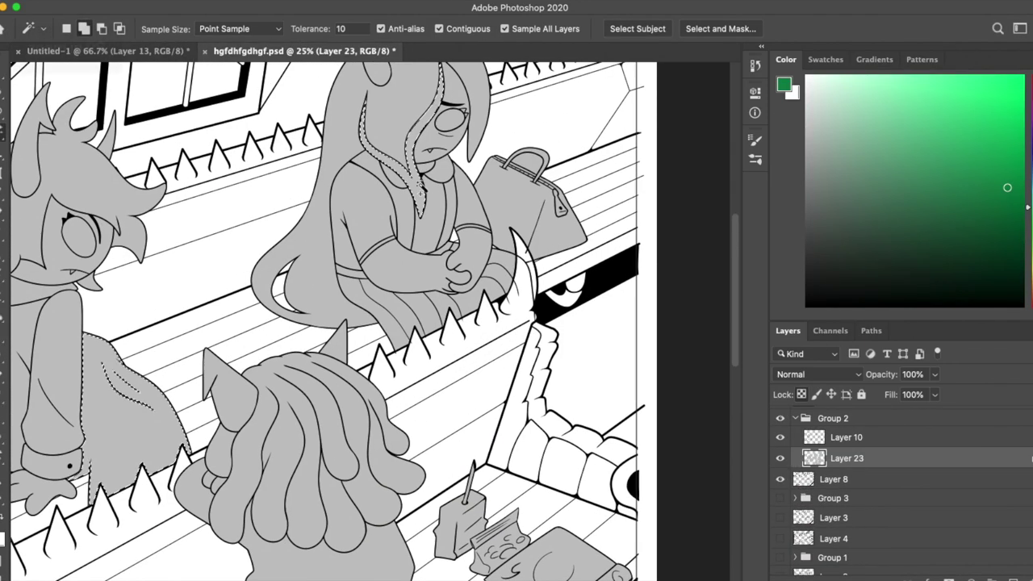
scroll(455, 418, up, 3)
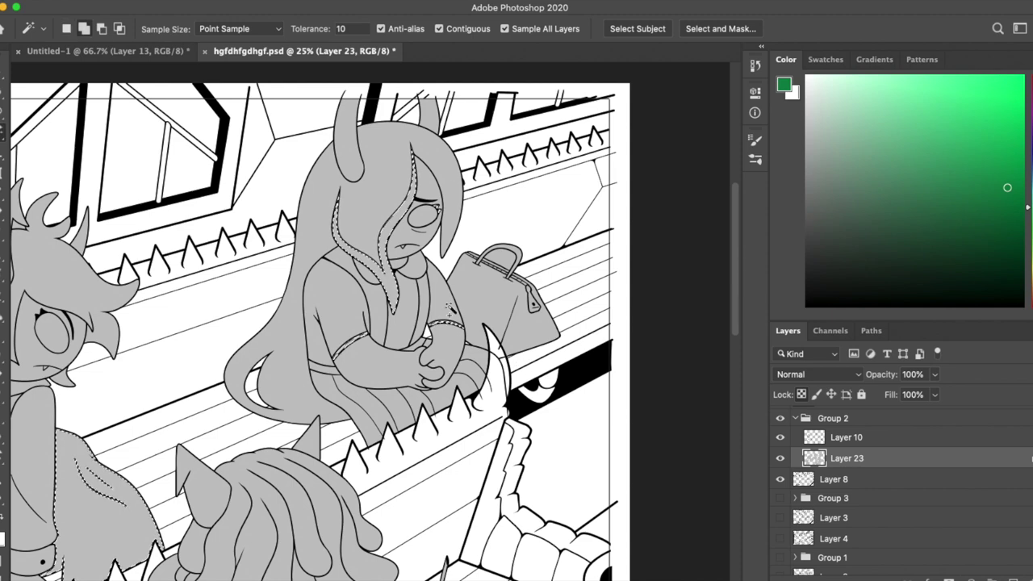
click(452, 213)
key(Return)
key(alt+BackSpace)
key(ctrl+plus)
key(Escape)
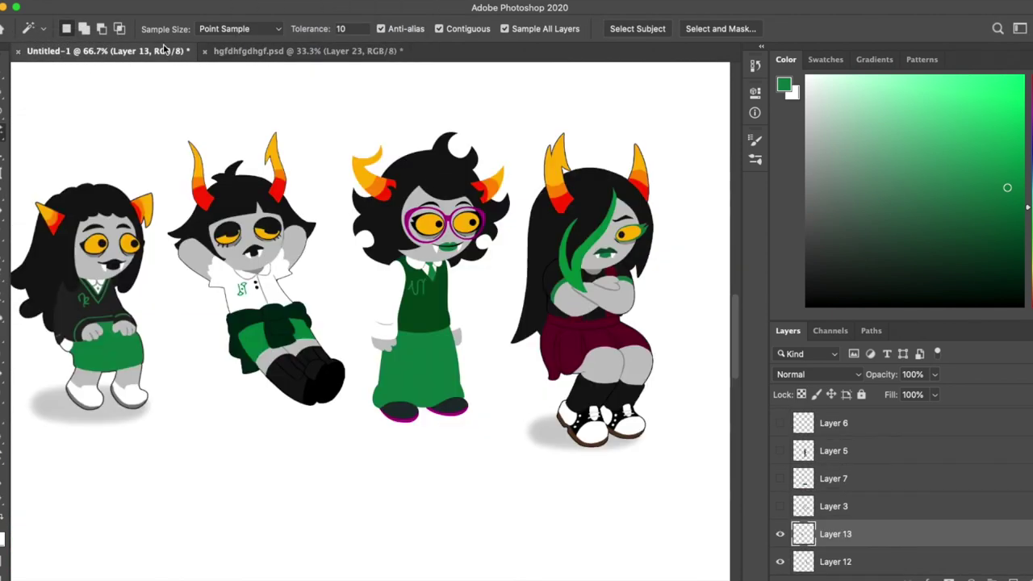
Step: Sample the sprites' black and fill the characters' hair and the long-haired character's top with it
key(i)
key(d)
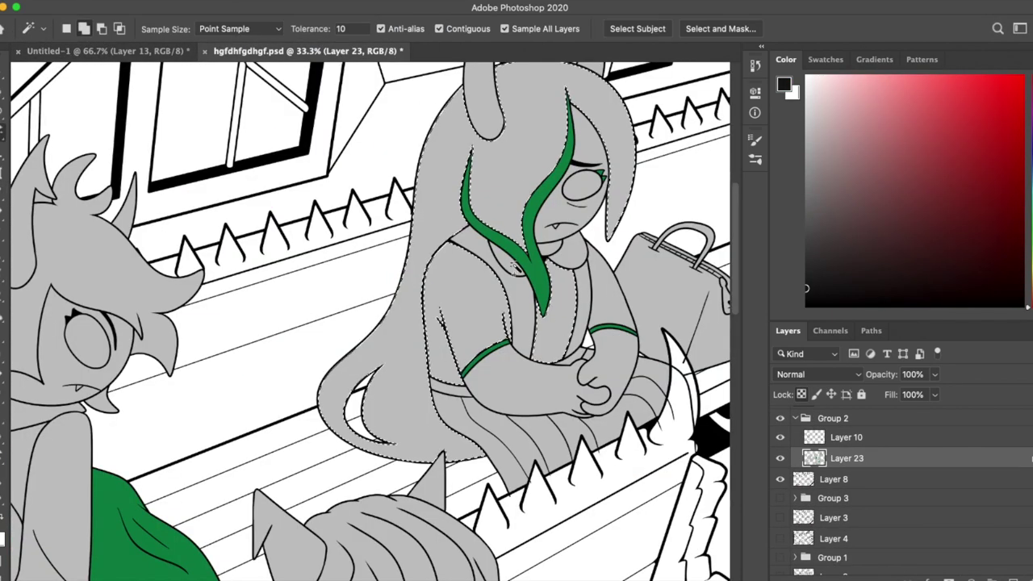
scroll(255, 235, left, 5)
scroll(255, 236, down, 2)
scroll(360, 347, left, 5)
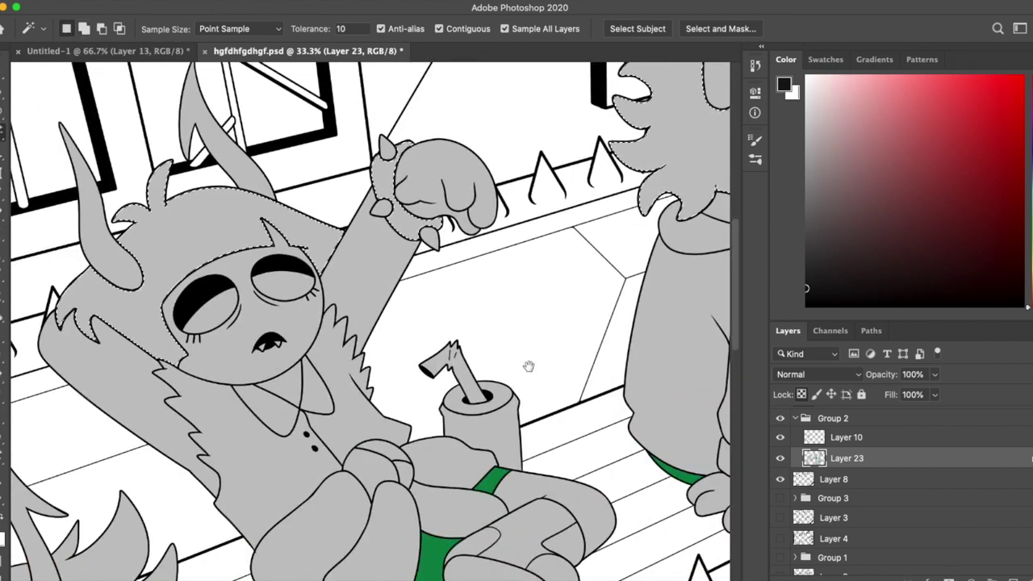
scroll(360, 347, down, 6)
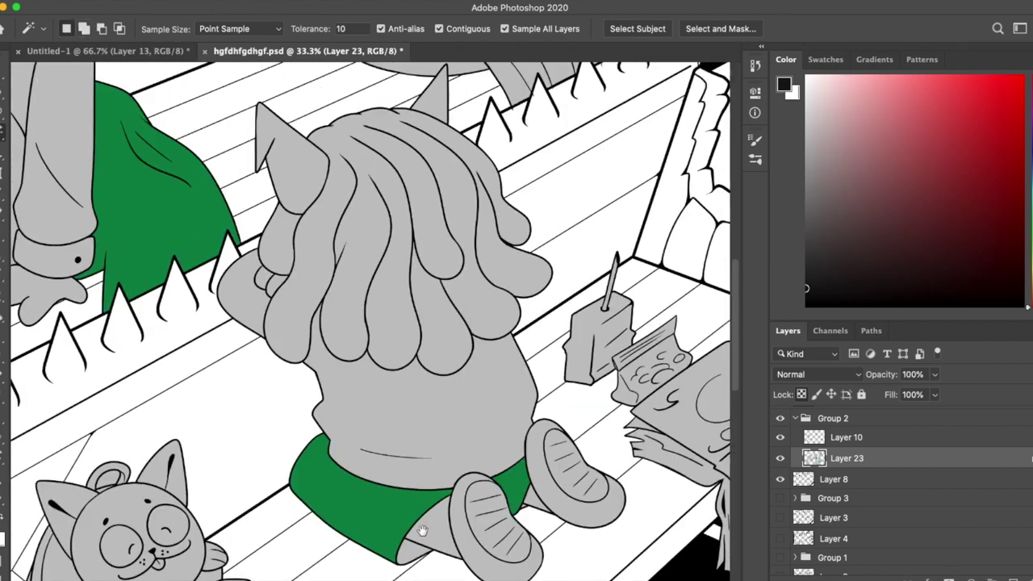
scroll(484, 257, up, 1)
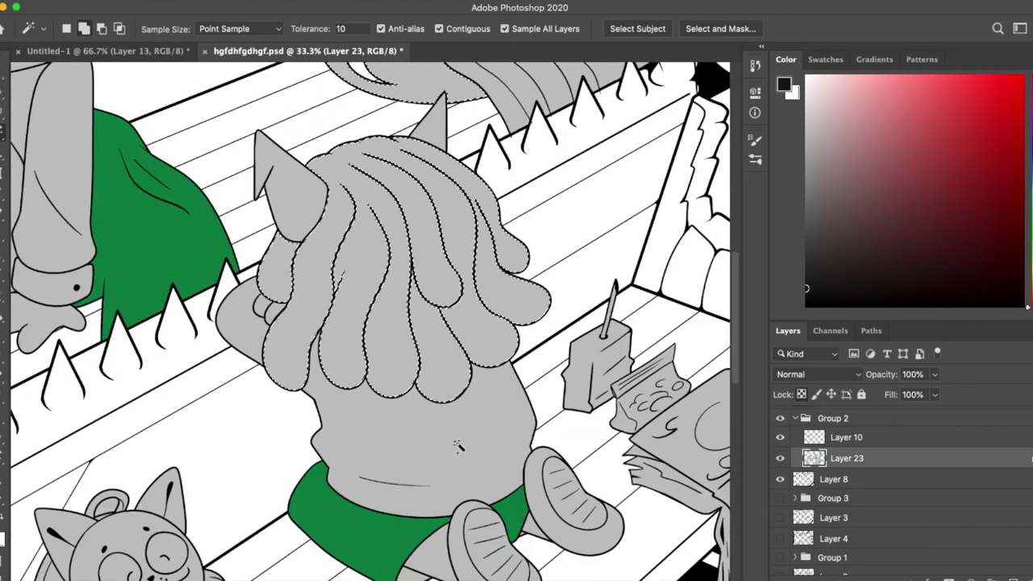
key(i)
key(alt+BackSpace)
key(b)
scroll(363, 323, down, 10)
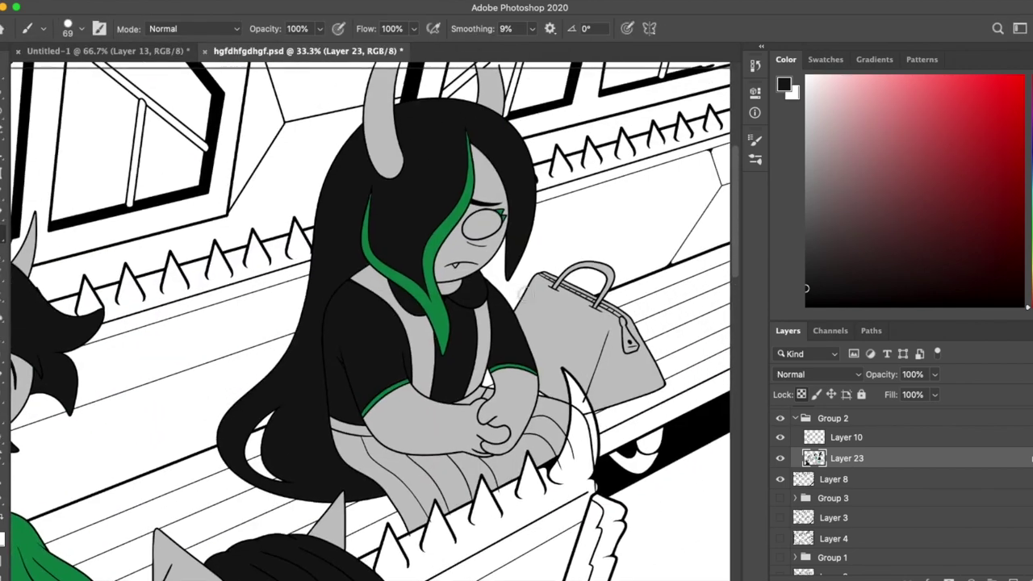
Step: Fill the sole of the reclining character's boot with black and the fringed shirt with white
scroll(363, 323, left, 6)
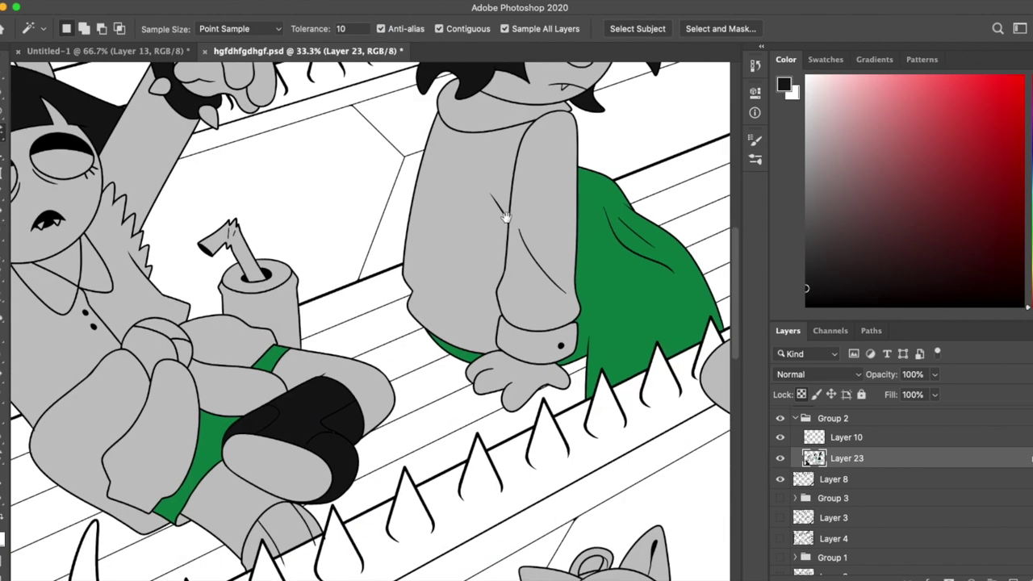
scroll(487, 236, left, 3)
key(alt+BackSpace)
key(ctrl+d)
key(x)
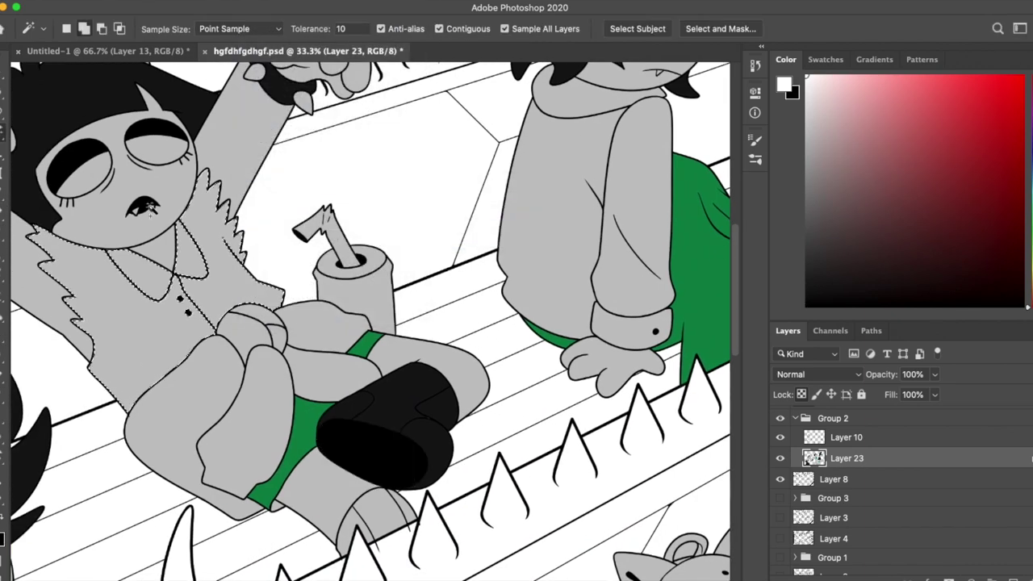
scroll(398, 367, right, 10)
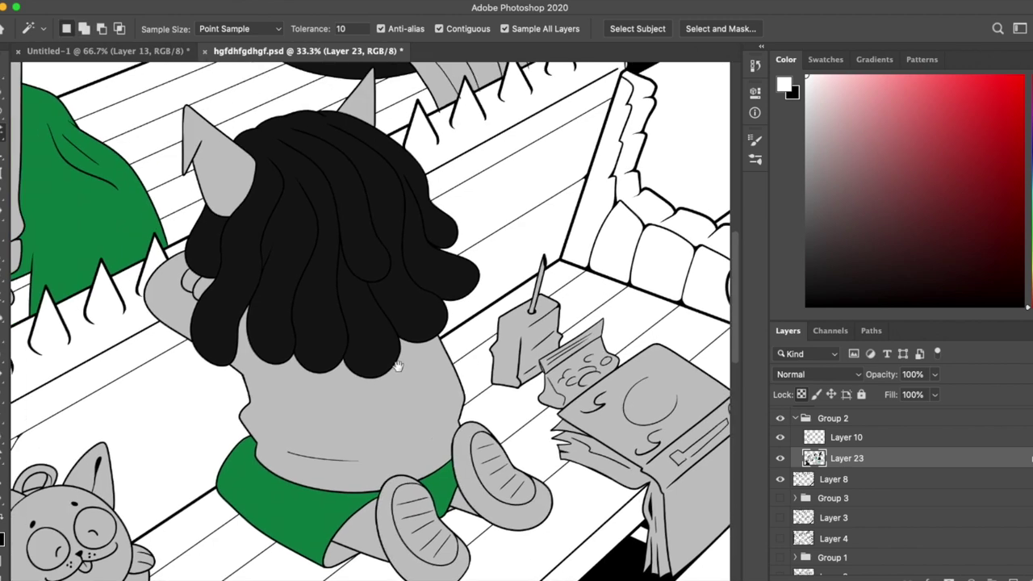
Step: Sample the sprites' dark red and fill the long-haired character's skirt and suspenders with it
scroll(398, 367, up, 5)
key(ctrl+Tab)
key(i)
click(621, 323)
key(ctrl+Tab)
key(w)
click(495, 317)
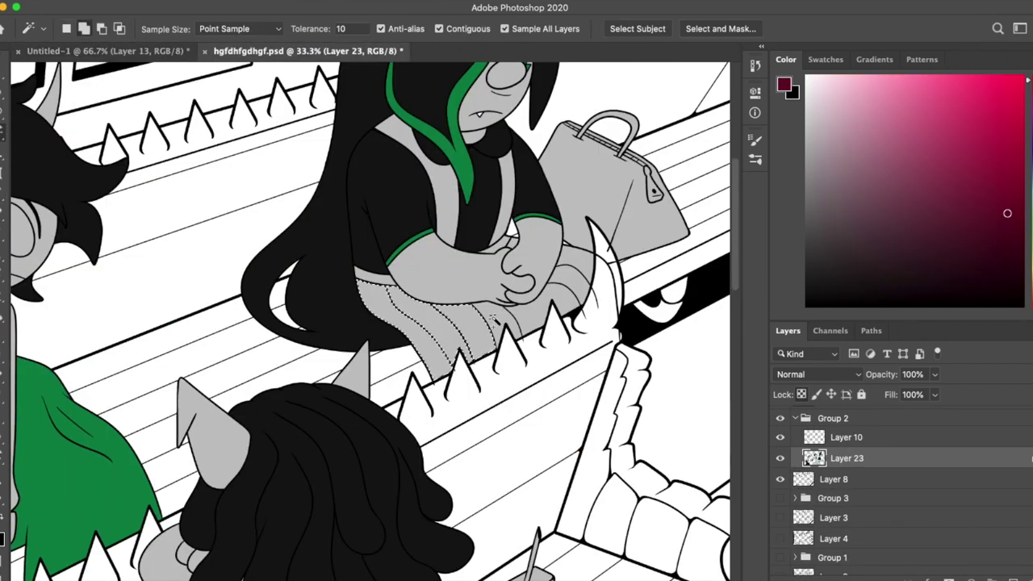
key(alt+BackSpace)
key(ctrl+d)
Step: Touch up the dark red around the long-haired character's skirt and suspenders with the Brush tool
key(ctrl+plus)
key(ctrl+plus)
key(ctrl+plus)
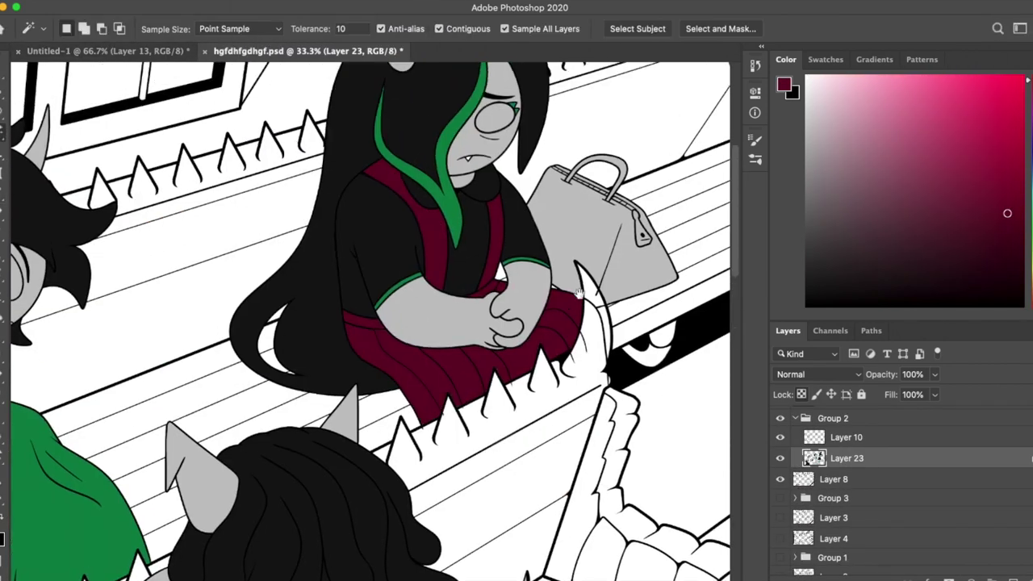
key(x)
key(b)
key(x)
key(ctrl+minus)
scroll(546, 296, down, 5)
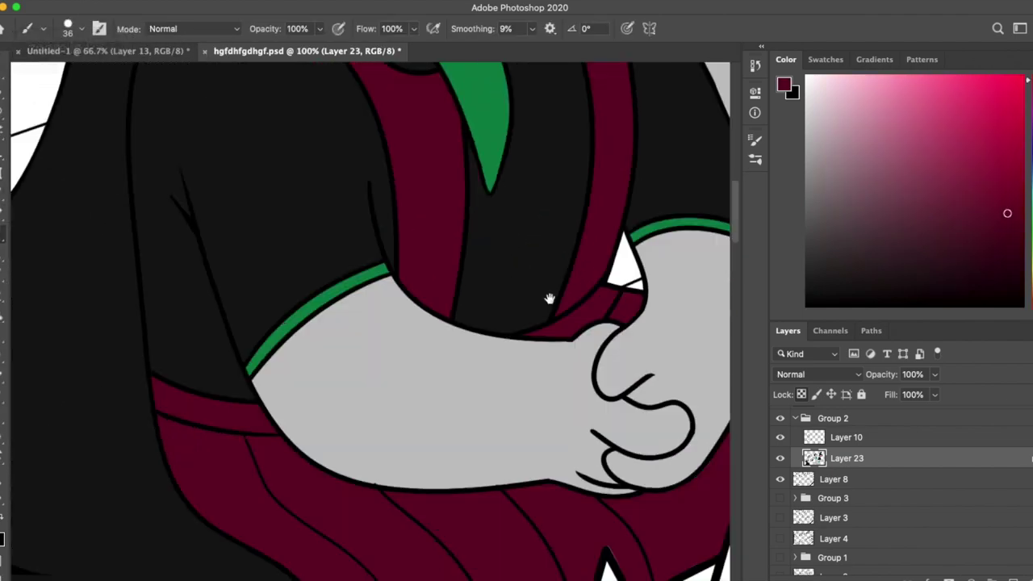
key(ctrl+minus)
key(ctrl+minus)
Step: Fill the collar, sleeve and cuff of the seated character in the green skirt with white, expanding the selection first
key(w)
click(186, 323)
click(519, 214)
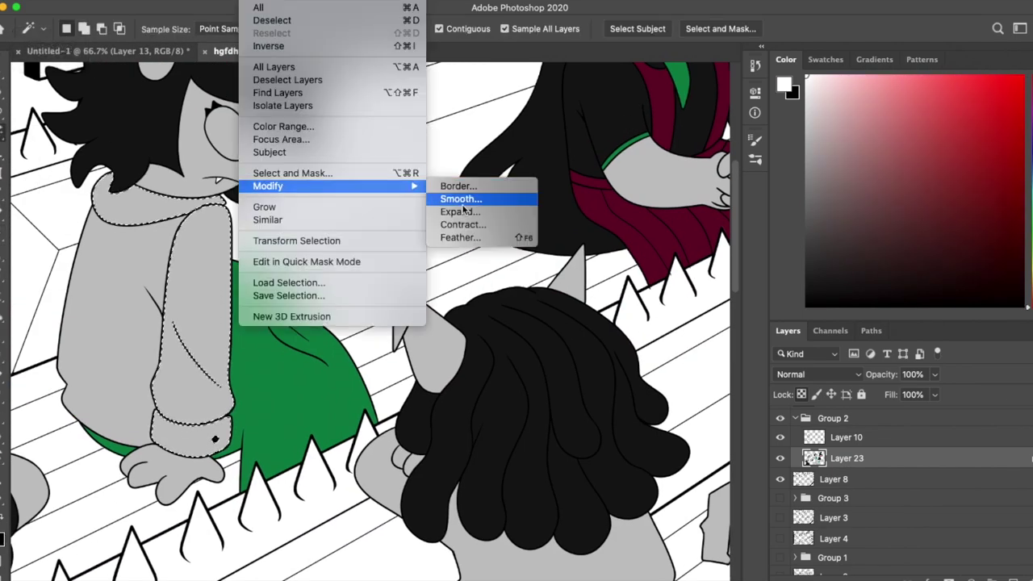
key(Return)
key(alt+BackSpace)
key(ctrl+d)
scroll(156, 54, up, 5)
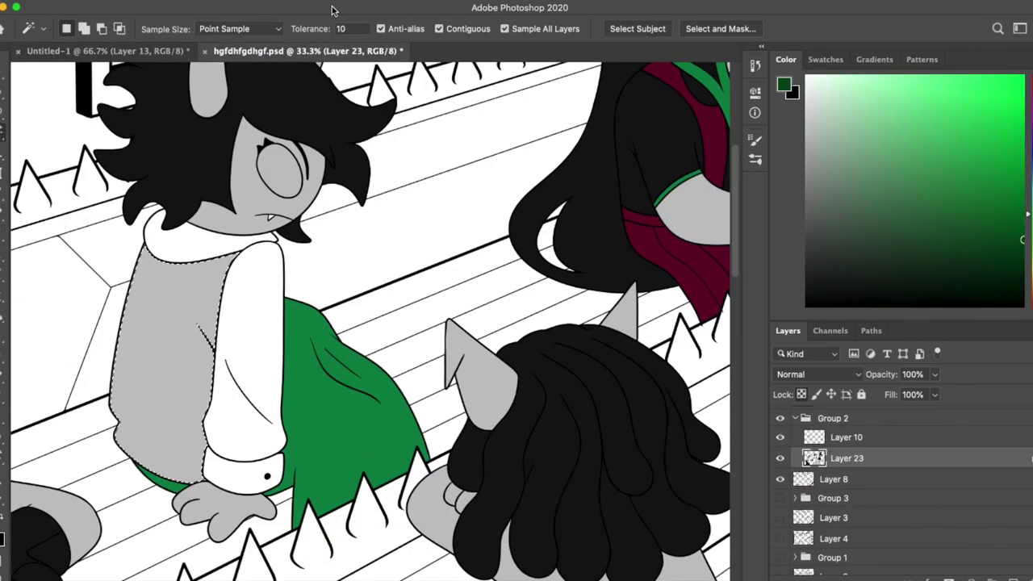
Step: Fill the vest and tied jacket with the sprites' dark greens and paint the green emblem on the long-haired character's top
click(171, 50)
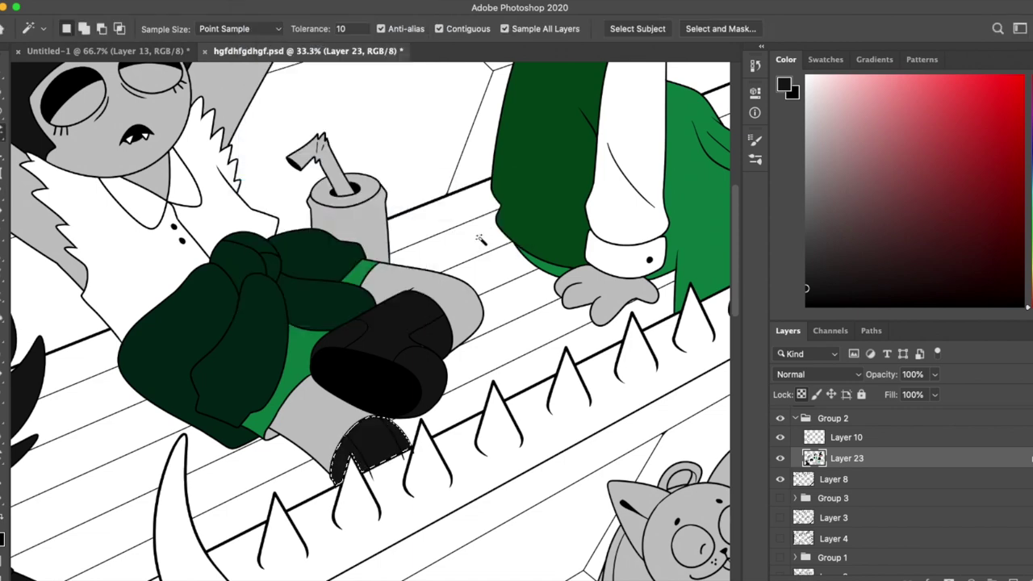
drag(159, 194, 206, 244)
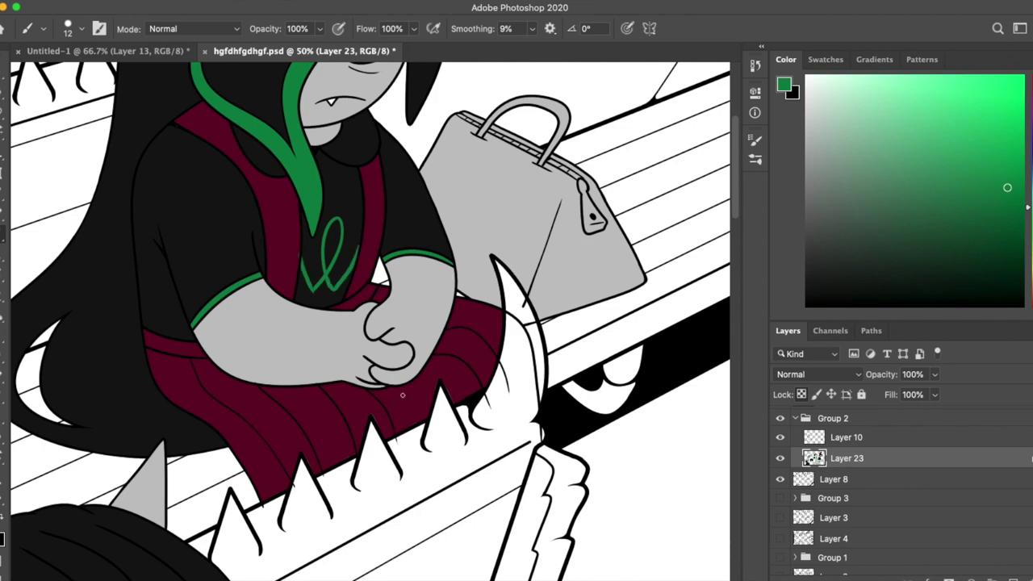
alt+click(304, 153)
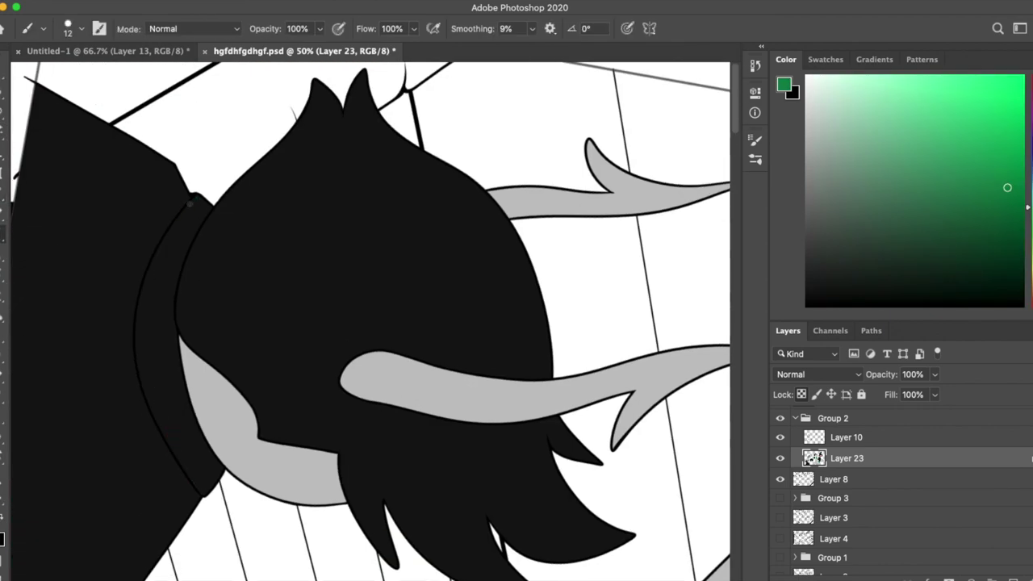
key(b)
drag(191, 203, 138, 355)
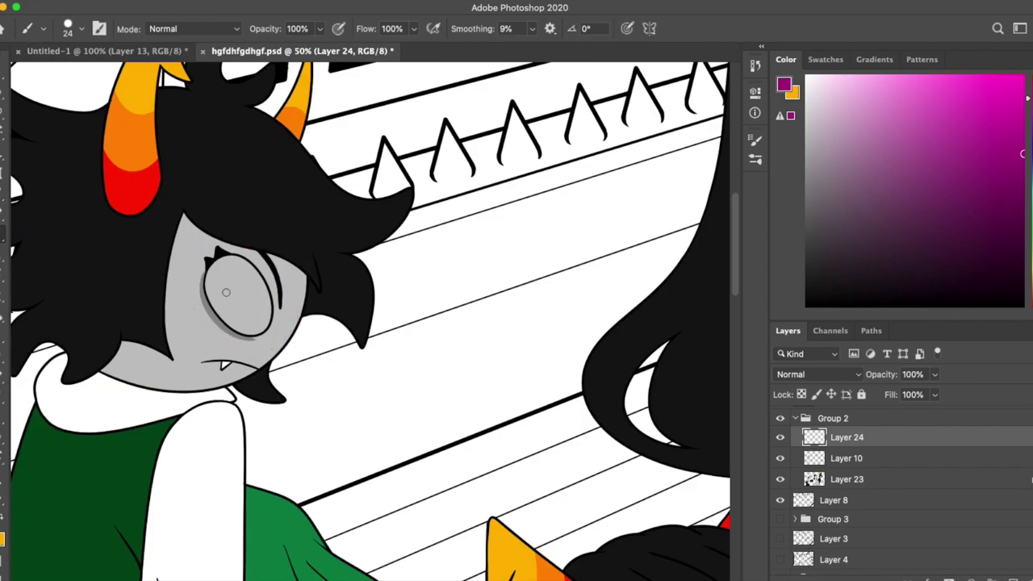
Step: Paint a purple monocle rim around the vest-wearing character's eye on Layer 24 and transform the eye outline on Layer 10
key(bracketleft)
drag(234, 232, 242, 234)
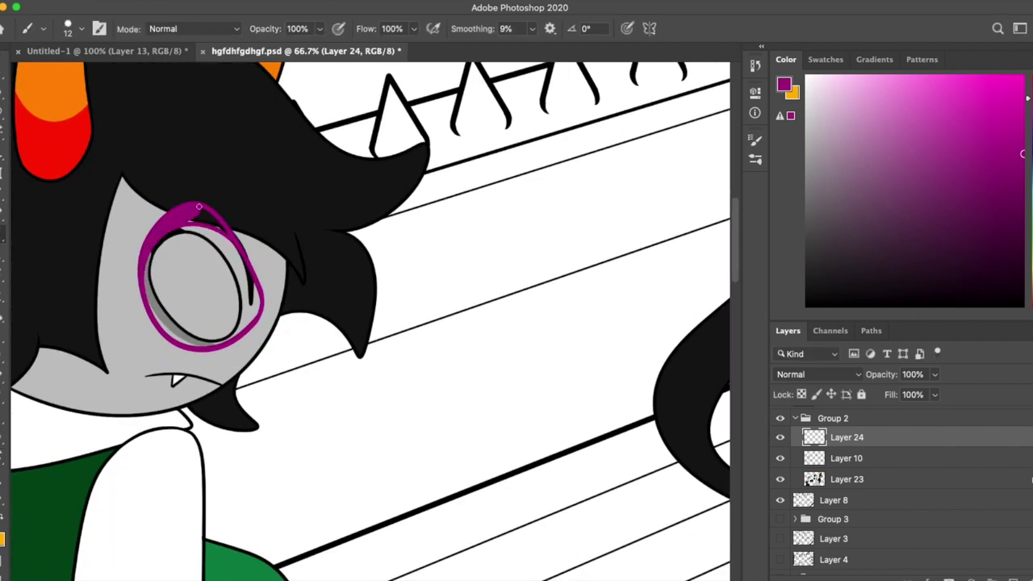
click(780, 437)
click(846, 457)
key(w)
click(198, 287)
key(ctrl+t)
drag(271, 360, 268, 355)
key(Return)
Step: Transform the purple rim on Layer 24 to fit the eye and paint a short handle at its lower edge
click(779, 436)
click(846, 437)
key(ctrl+t)
key(Return)
key(b)
drag(251, 331, 235, 337)
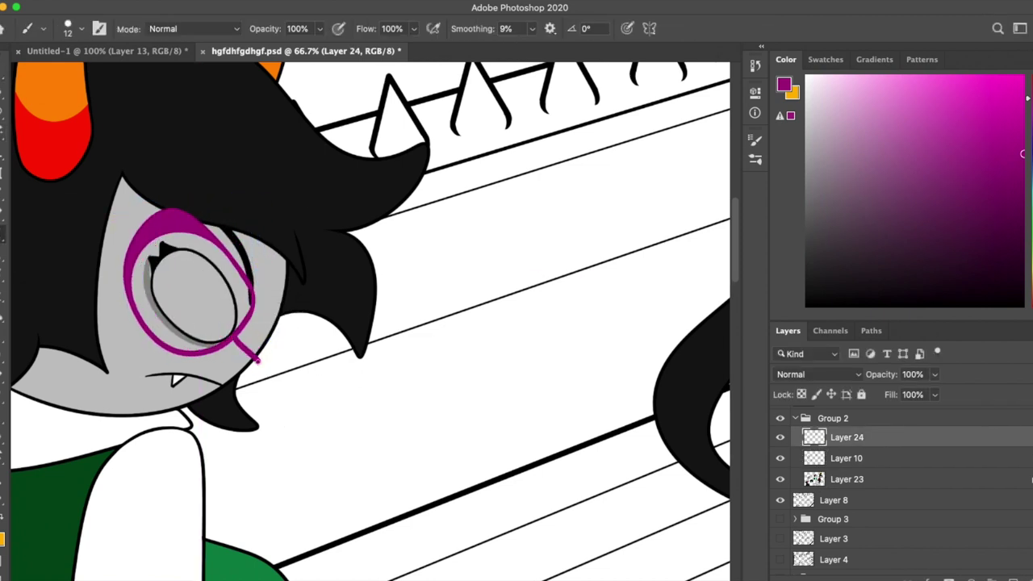
Step: Hide Layer 24 and paint over the stray shadow beside the eye with the sampled skin grey on Layer 23
click(780, 437)
click(846, 457)
click(845, 478)
alt+click(200, 357)
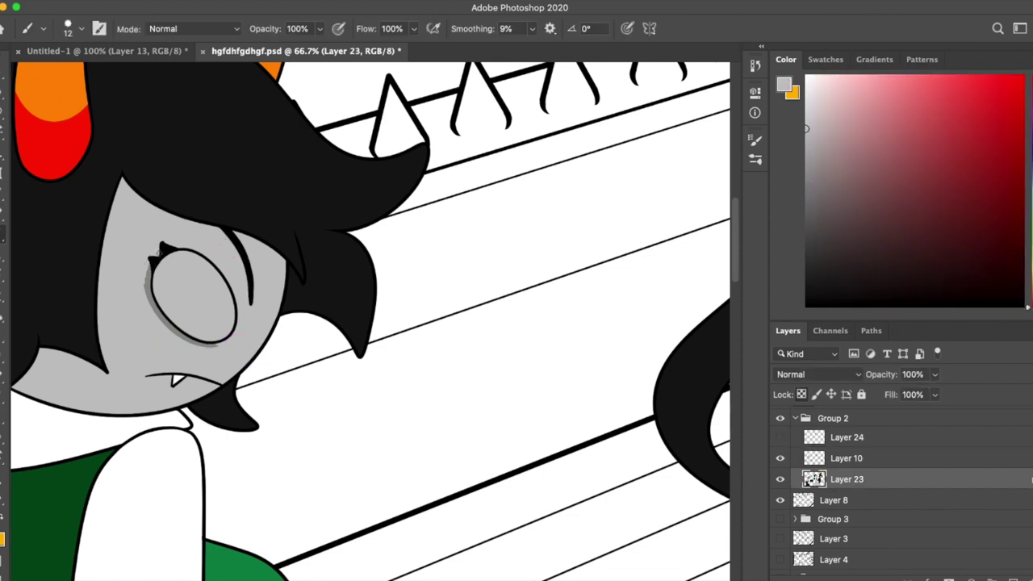
Step: Thicken the eye's outline with black on Layer 23, rotating the canvas for the strokes and resetting it
key(ctrl+Tab)
key(ctrl+Tab)
key(d)
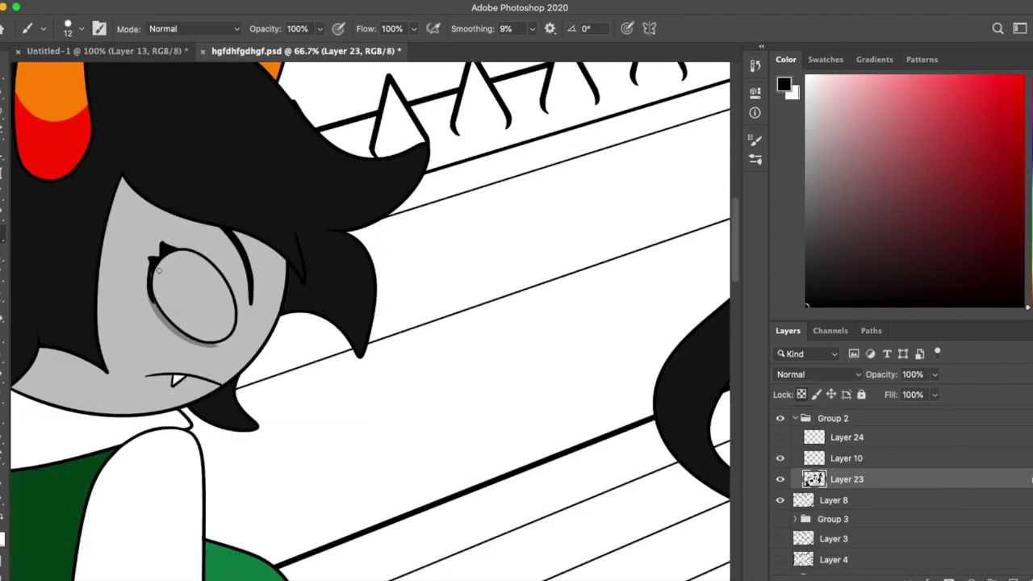
drag(221, 364, 396, 114)
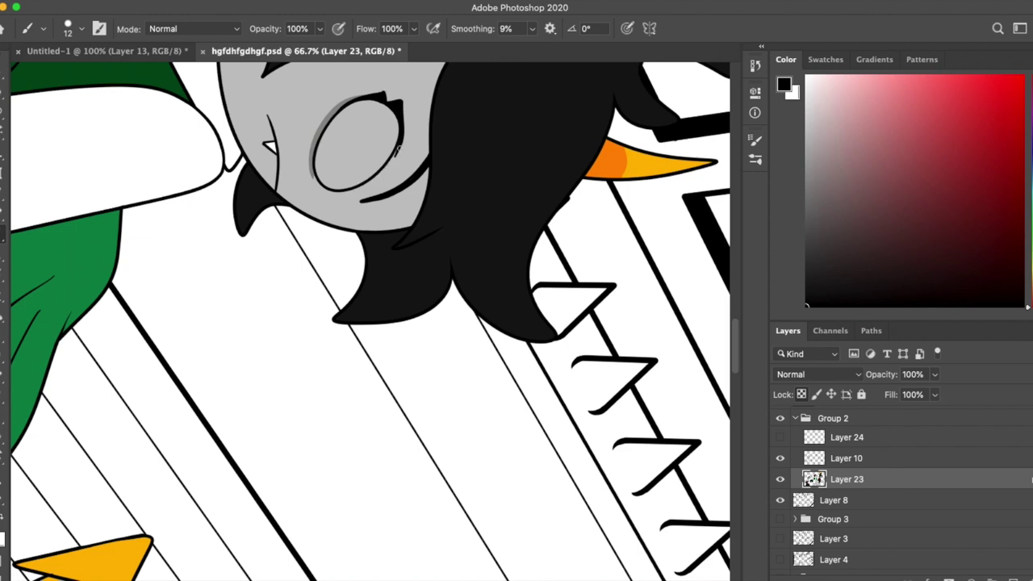
drag(417, 112, 218, 48)
click(205, 29)
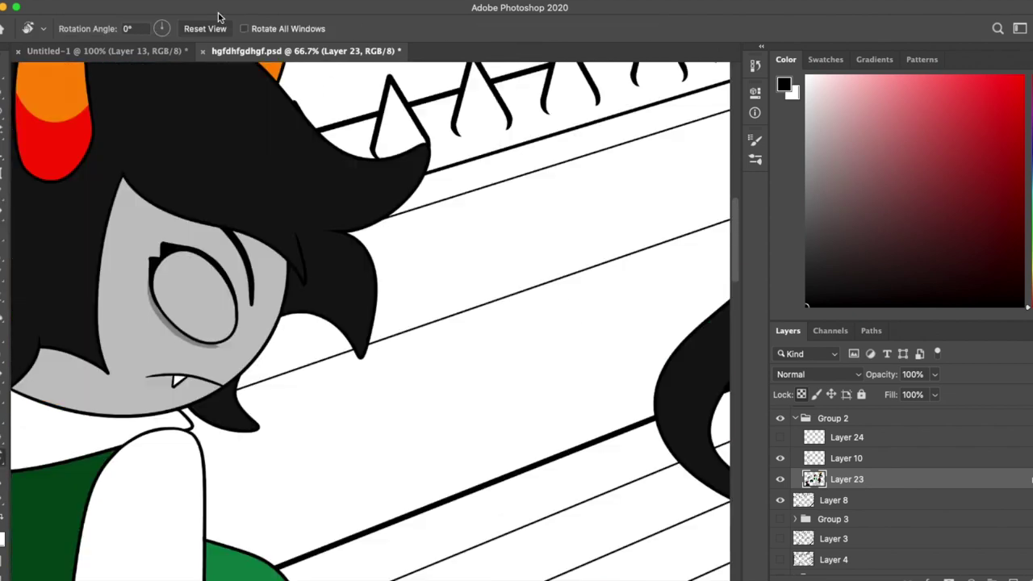
Step: Hide Layers 10 and 23 and clean up the purple monocle on Layer 24 with the Eraser
click(779, 457)
click(780, 479)
click(846, 437)
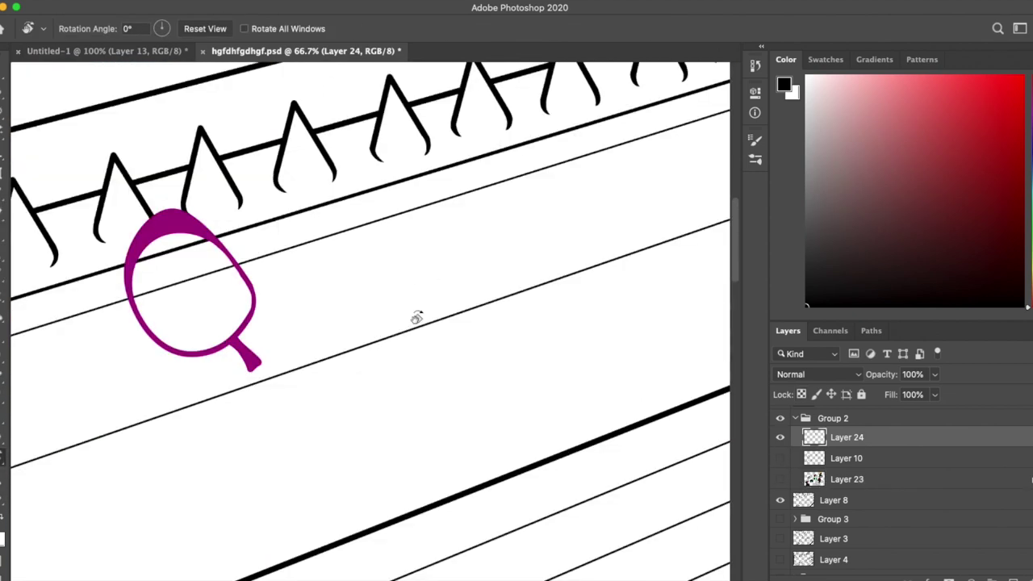
key(e)
key(t)
click(302, 121)
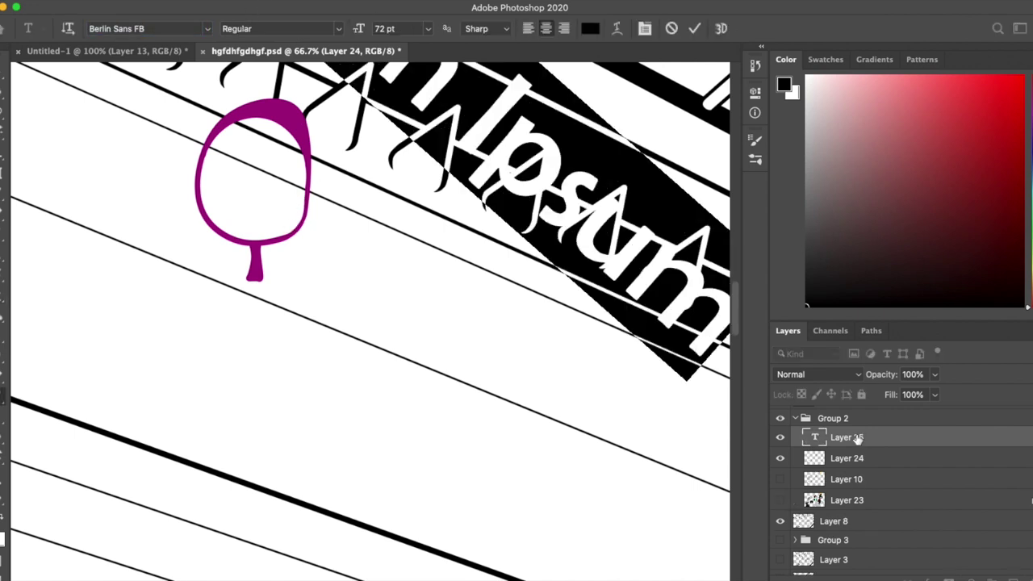
key(Escape)
Step: Reset the canvas rotation, show Layers 10 and 23, and nudge the purple monocle into place over the eye
key(r)
click(205, 28)
click(780, 458)
click(780, 478)
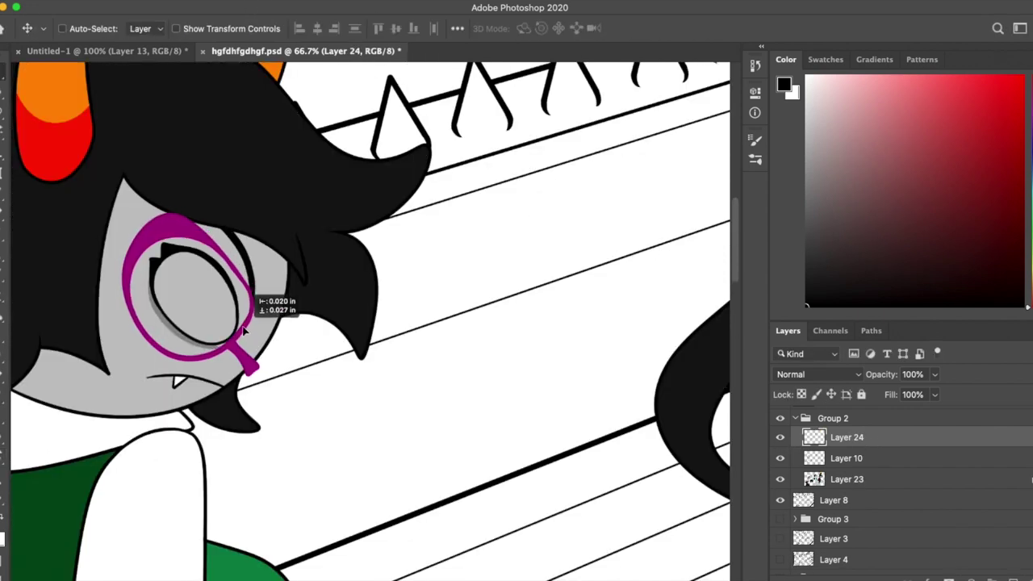
Step: Hide Layer 24 and fill the eye behind the monocle with golden yellow on Layer 23
click(780, 437)
key(w)
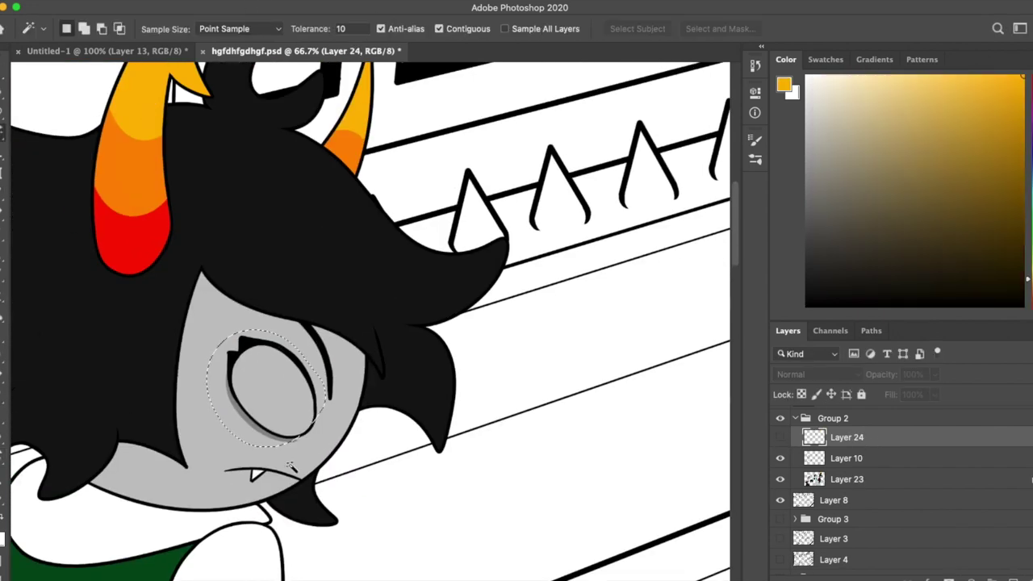
click(846, 478)
key(super+minus)
key(super+minus)
drag(565, 323, 404, 400)
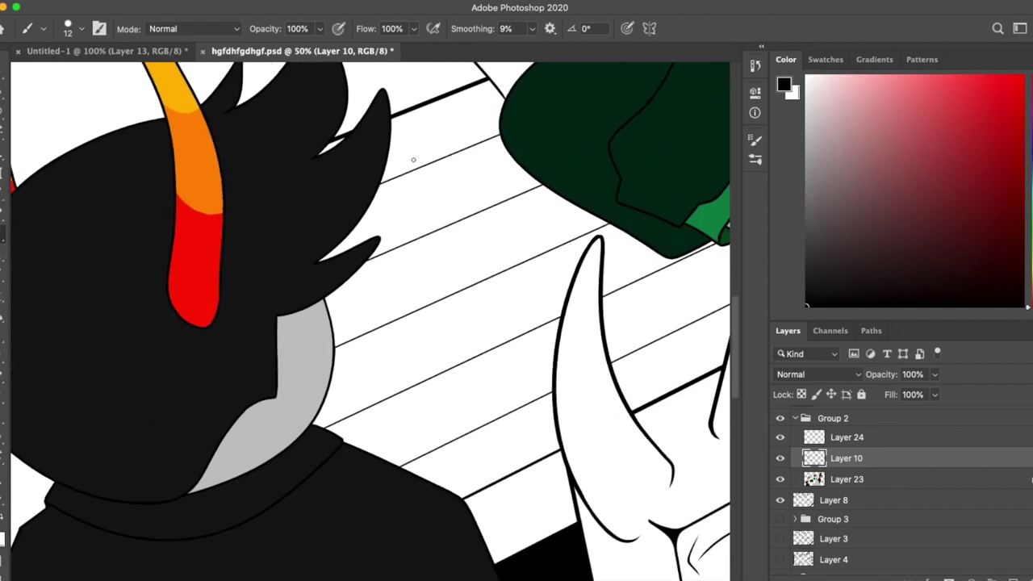
Step: Set the brush size to 7 and paint green lipstick along the monocle character's mouth on Layer 23
key(ctrl+minus)
key(ctrl+minus)
key(ctrl+minus)
key(ctrl+minus)
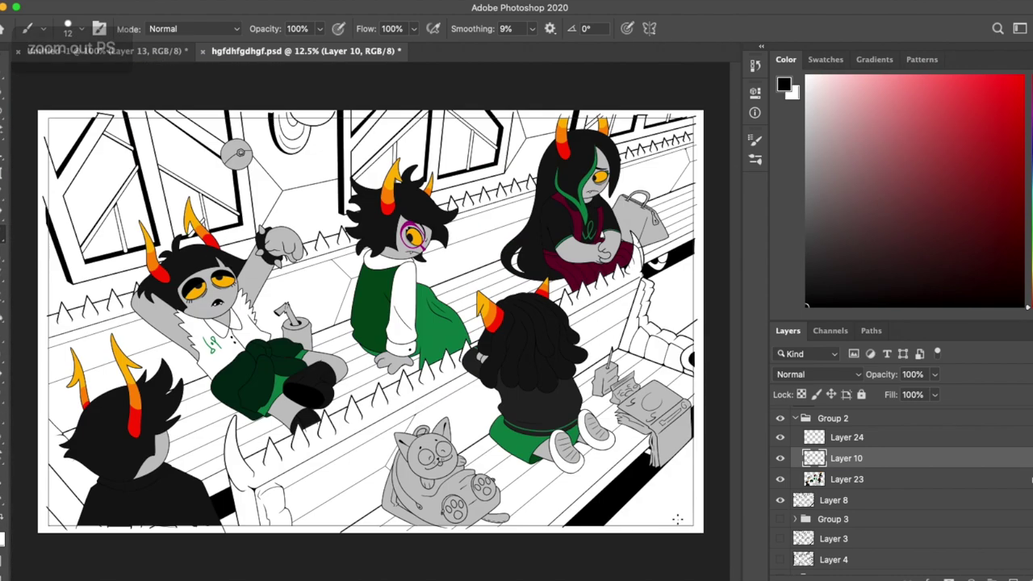
key(ctrl+Tab)
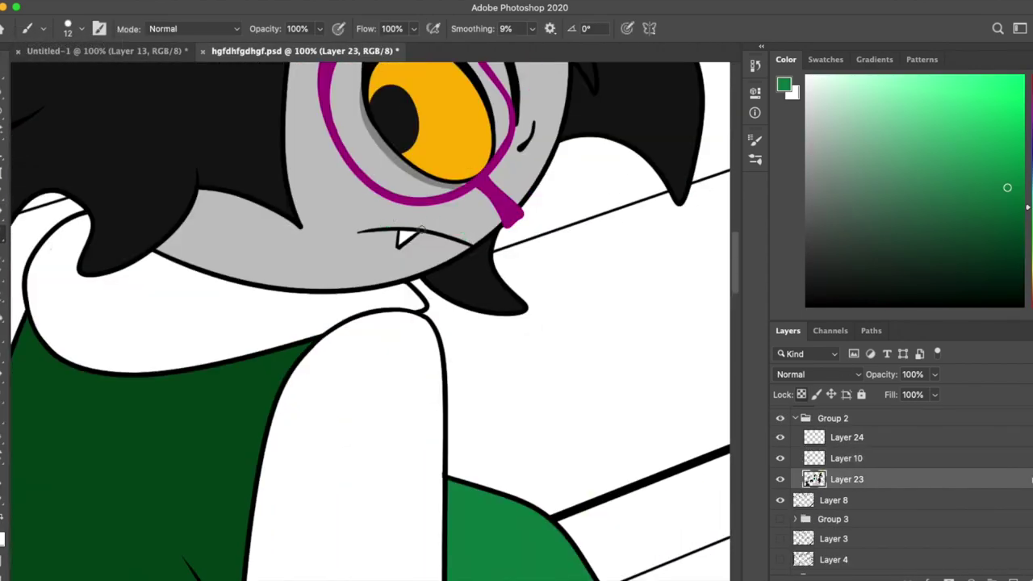
click(80, 27)
text(7)
key(Return)
drag(381, 225, 463, 238)
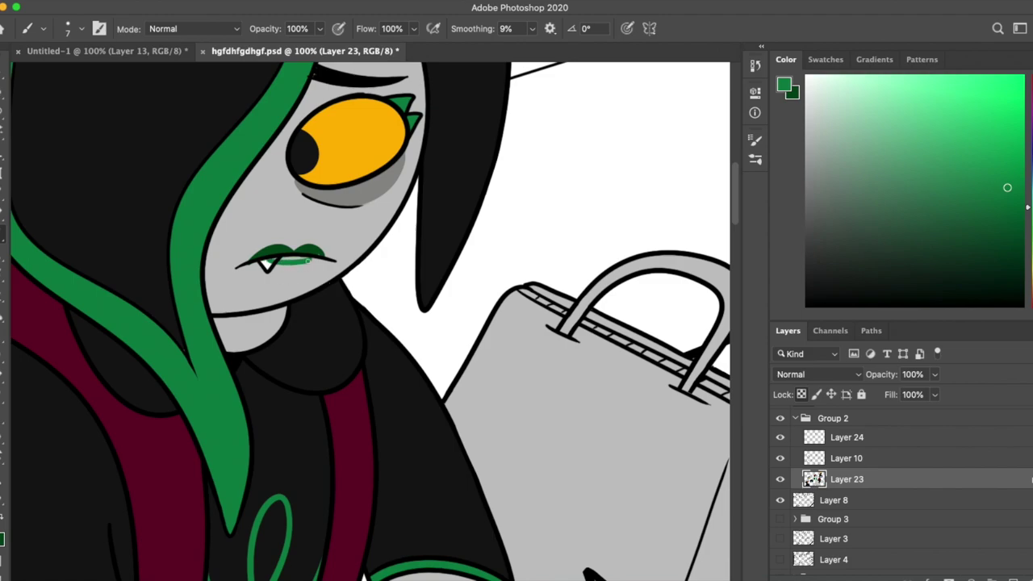
Step: Paint the long-haired character's lips in dark and medium green and clean up around the fang with sampled colors
alt+click(266, 259)
alt+click(293, 255)
alt+click(280, 246)
key(ctrl+minus)
key(ctrl+minus)
key(ctrl+minus)
key(ctrl+minus)
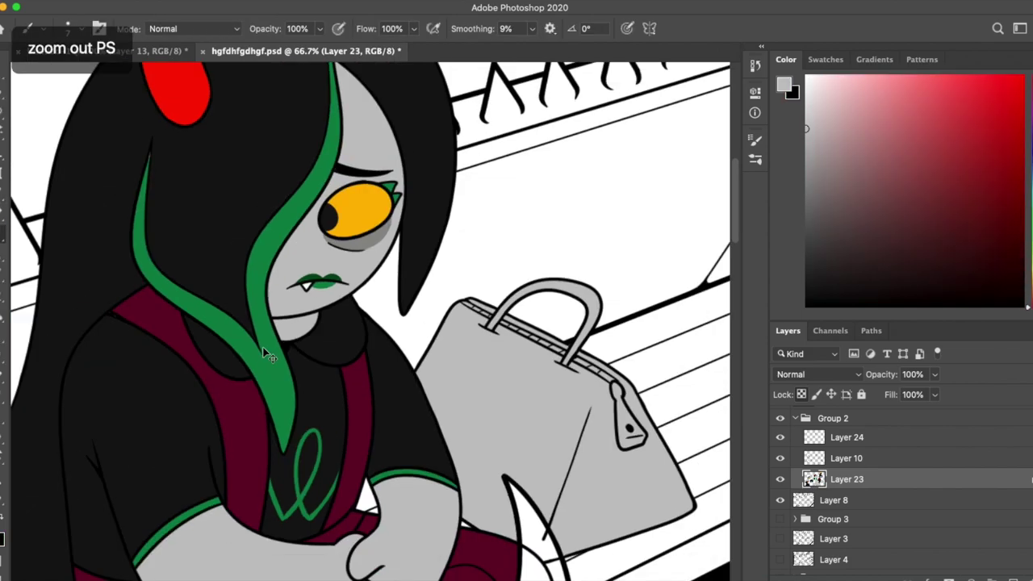
Step: Fill the upper part of the ball with purple and its lower half and button with white, expanding the selection
drag(594, 301, 517, 183)
key(w)
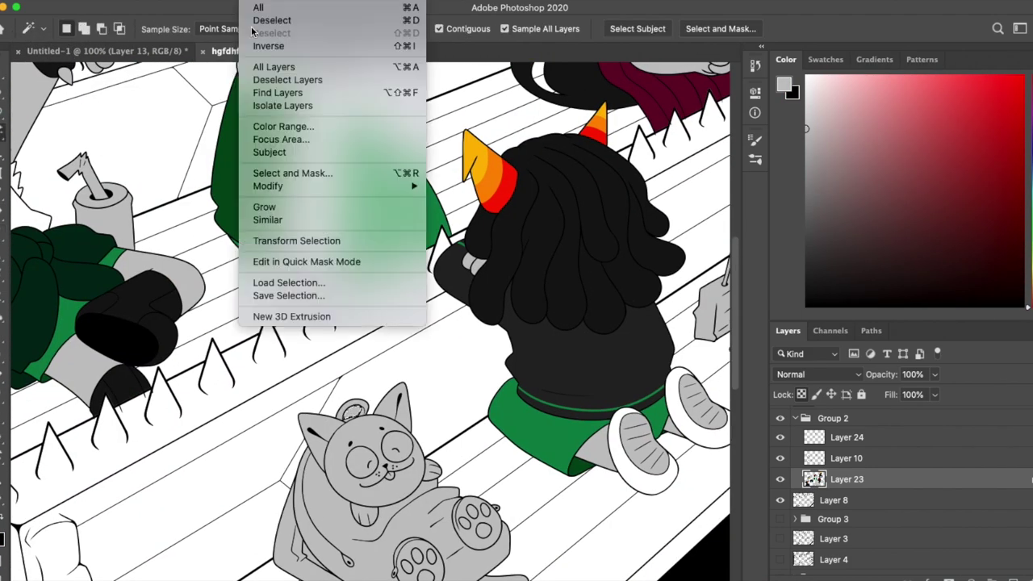
drag(514, 231, 708, 441)
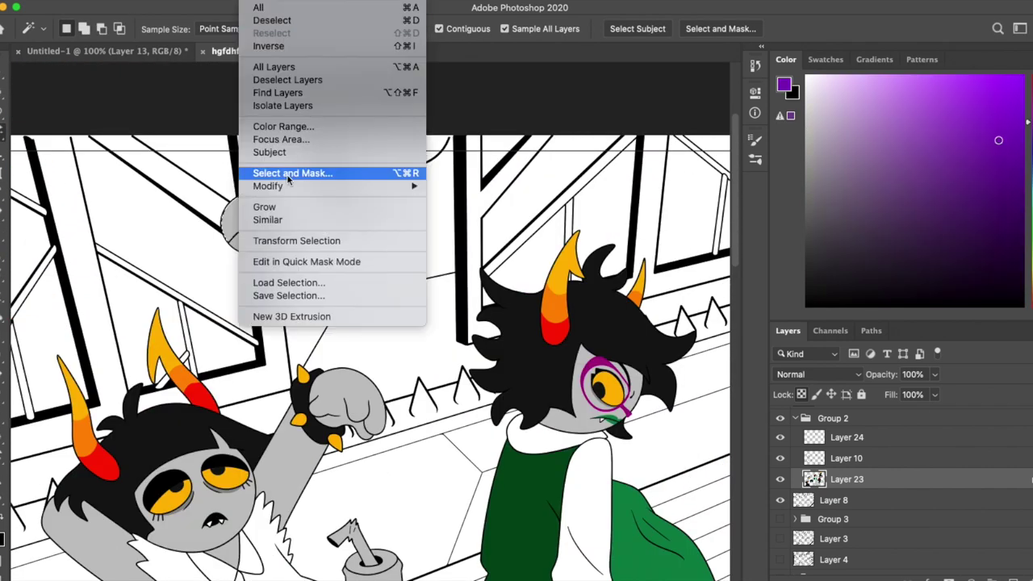
click(472, 266)
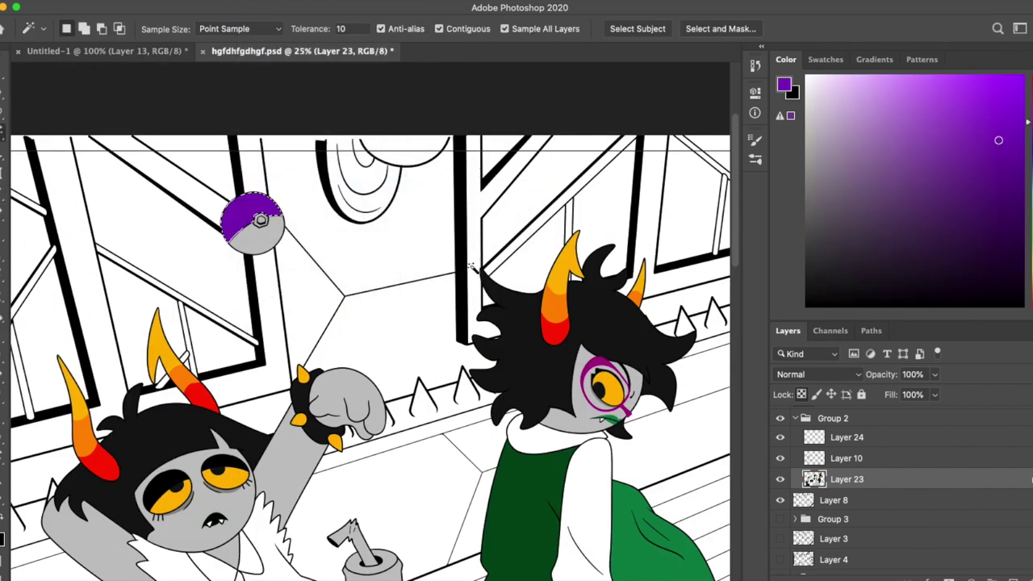
click(266, 234)
key(ctrl+plus)
key(i)
key(b)
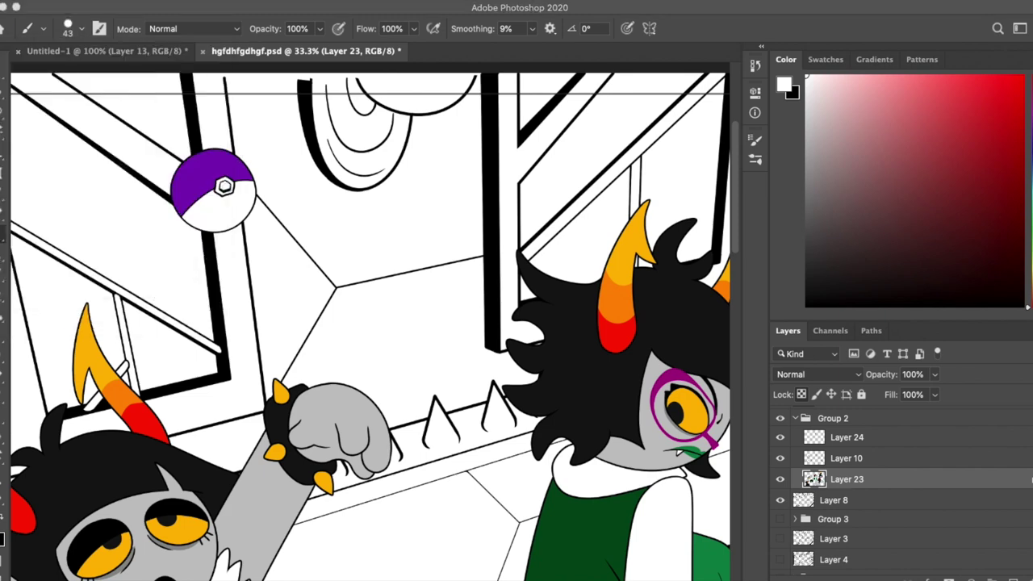
Step: Sample the ball's purple, brighten it to magenta, and paint a cracked cell pattern over the purple half with a size 12 brush
alt+click(200, 177)
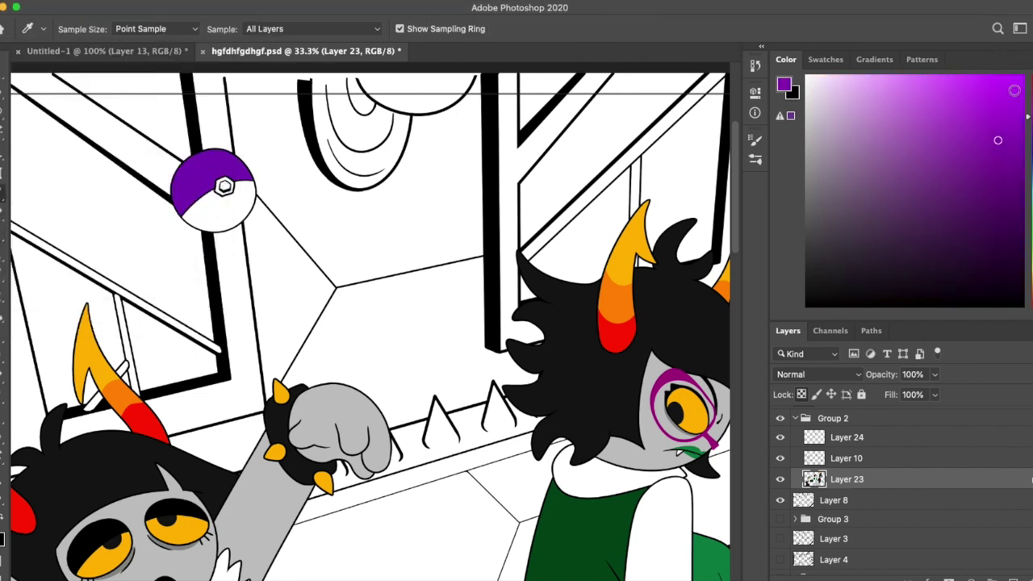
key(bracketleft)
key(bracketleft)
key(bracketleft)
key(super+equal)
scroll(194, 172, up, 5)
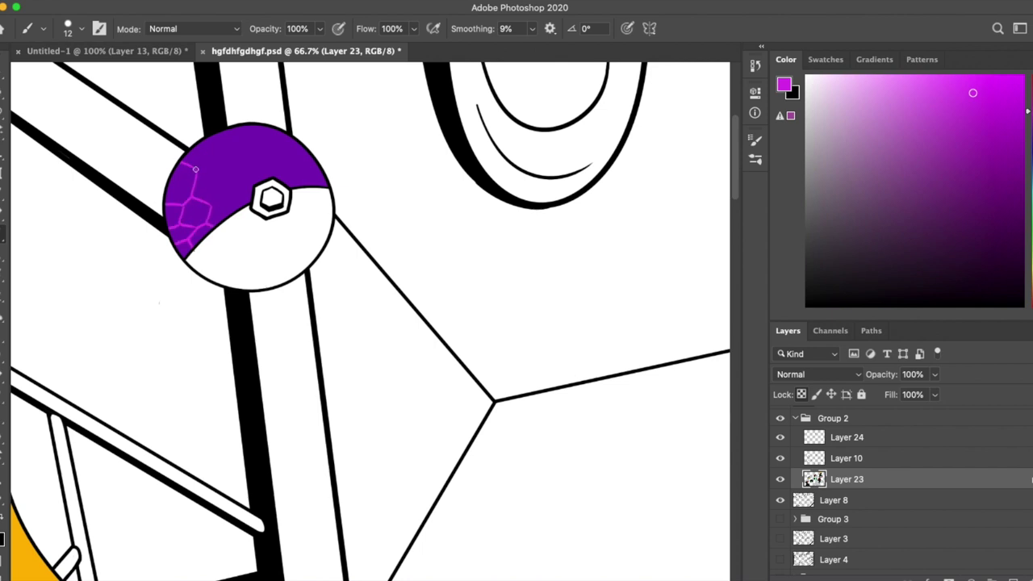
scroll(229, 199, up, 3)
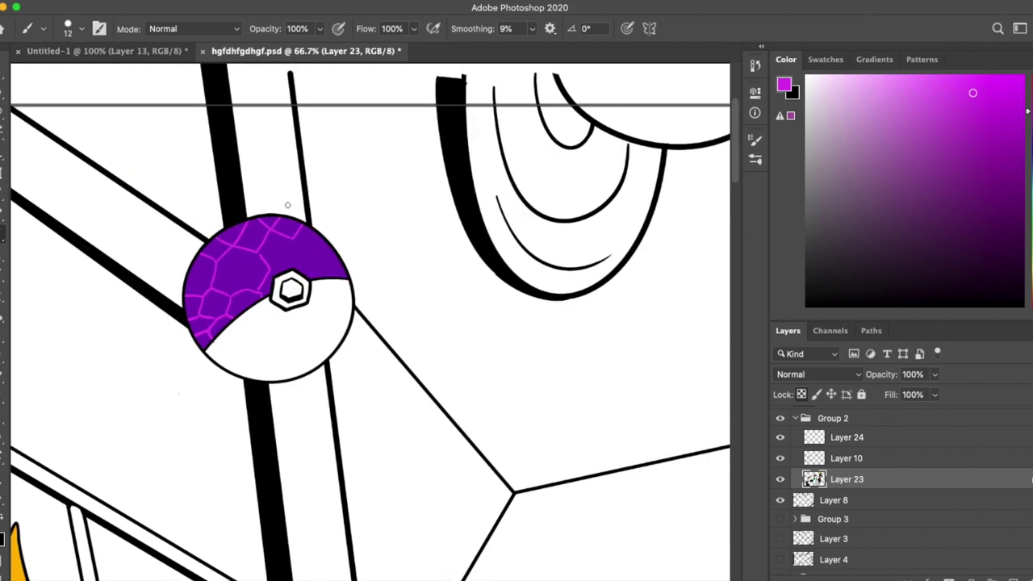
key(super+minus)
key(super+minus)
key(super+minus)
key(super+minus)
key(super+minus)
key(super+equal)
key(super+equal)
key(super+equal)
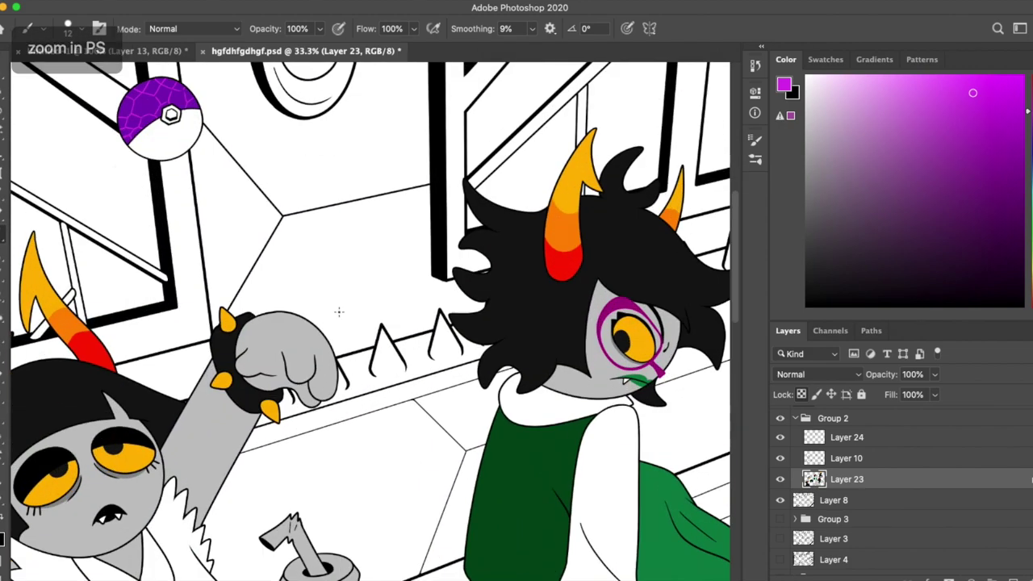
Step: Set the brush size to 7 and refine the ball's magenta crack pattern, touching it up with the sampled purple
scroll(312, 201, up, 3)
key(bracketleft)
key(super+equal)
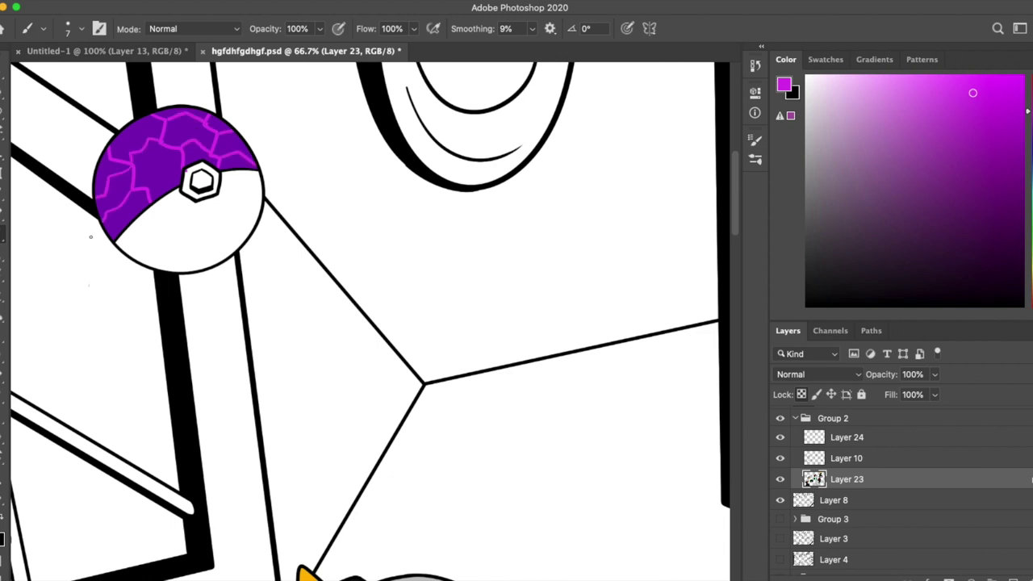
alt+click(183, 219)
alt+click(178, 137)
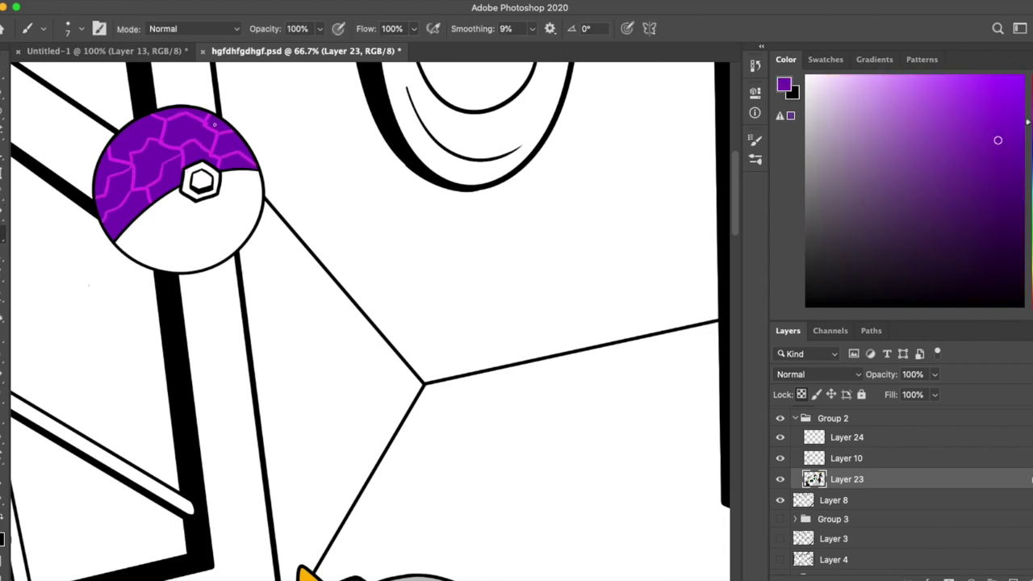
Step: Color the drink can lime green with white areas and dots, and fill its bent straw with the sampled purple
key(super+minus)
key(super+minus)
key(super+minus)
drag(223, 163, 85, 101)
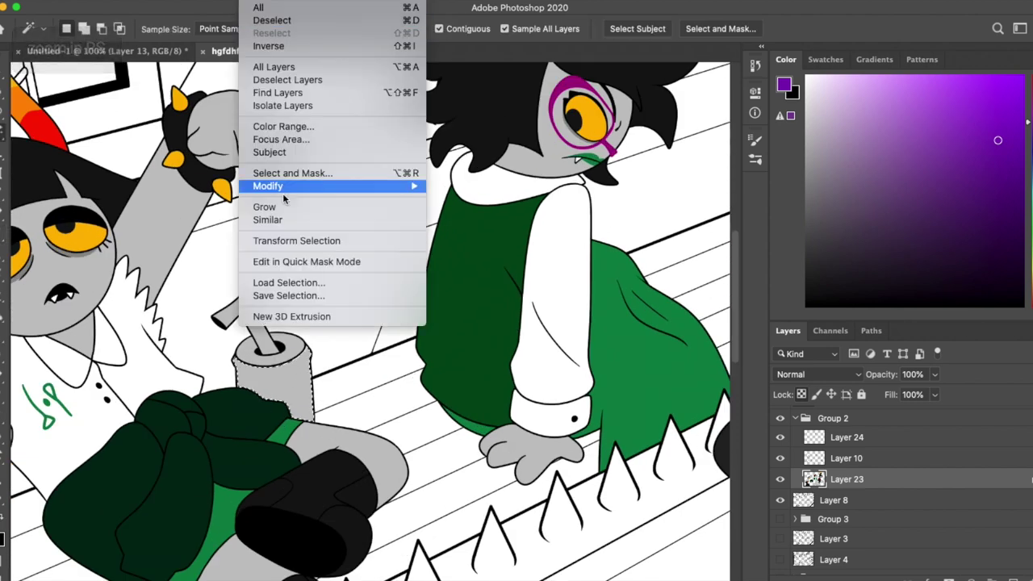
key(alt+BackSpace)
key(b)
key(d)
key(x)
drag(297, 355, 297, 415)
right_click(291, 244)
key(Return)
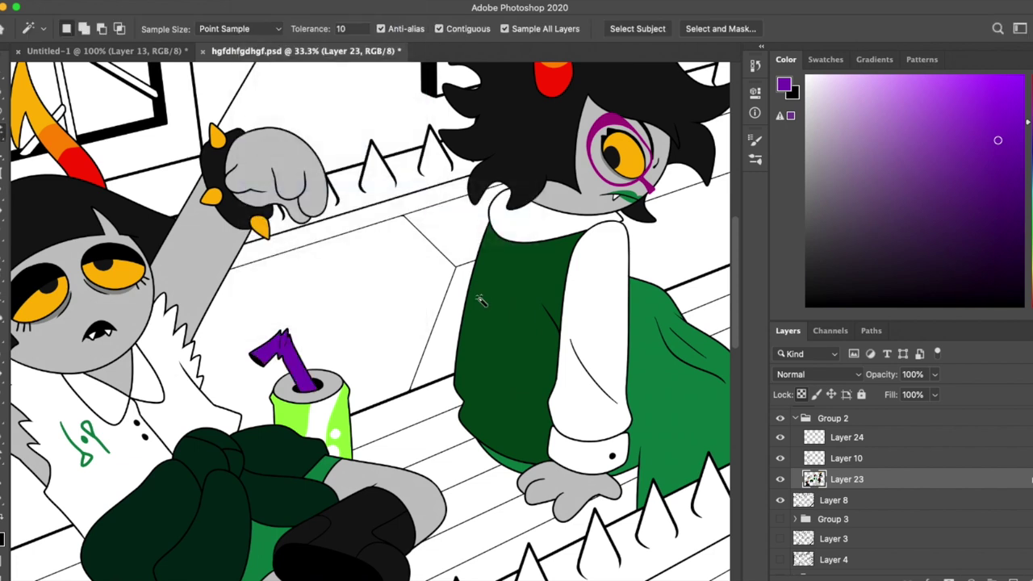
Step: Fill the drink can's lid with a darker gray
key(i)
click(896, 79)
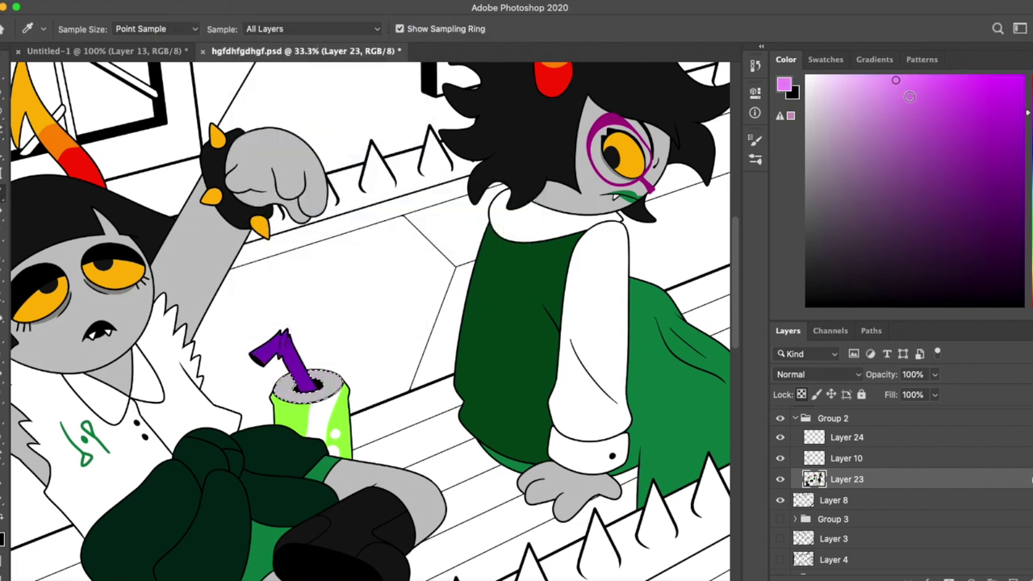
click(62, 312)
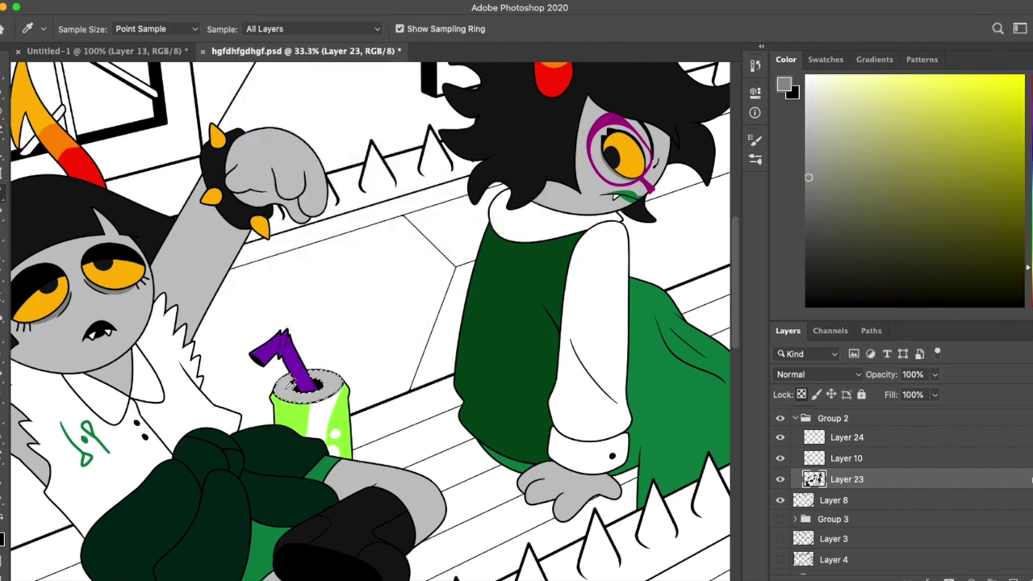
key(b)
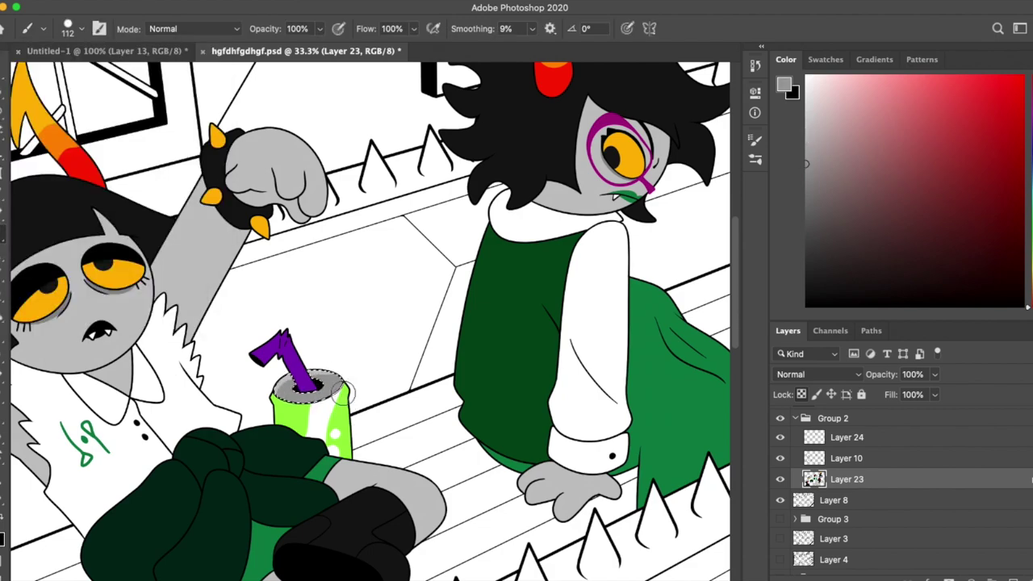
Step: Select the handbag's body beside the long-haired character, expand the selection and fill it with near-black
scroll(339, 393, up, 10)
key(w)
click(524, 273)
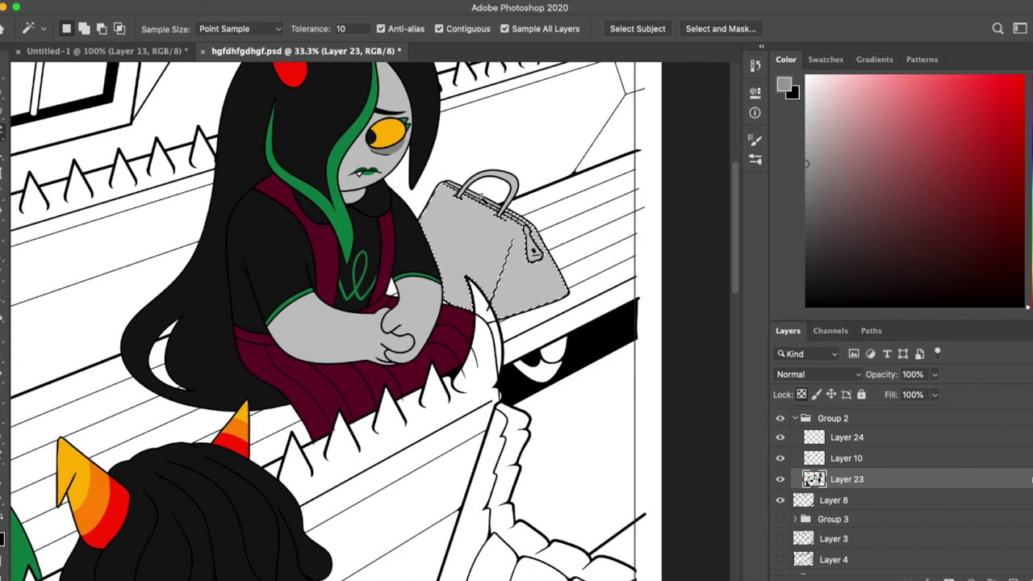
key(ctrl+plus)
click(450, 219)
key(Return)
key(d)
key(alt+BackSpace)
Step: Sample navy blue from the reference document and paint a spade outline on a new layer above Layer 23
key(i)
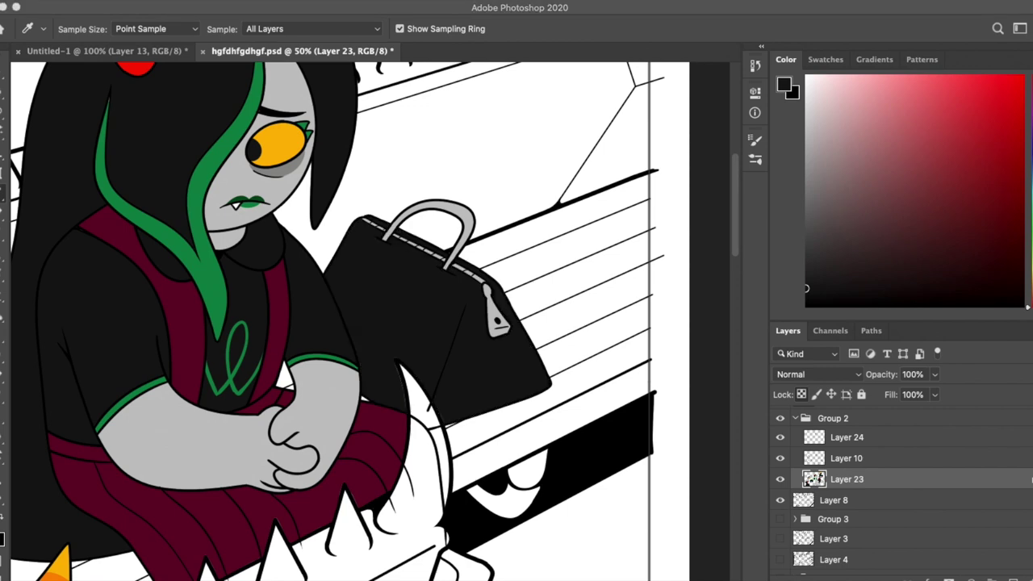
click(140, 51)
click(302, 51)
key(b)
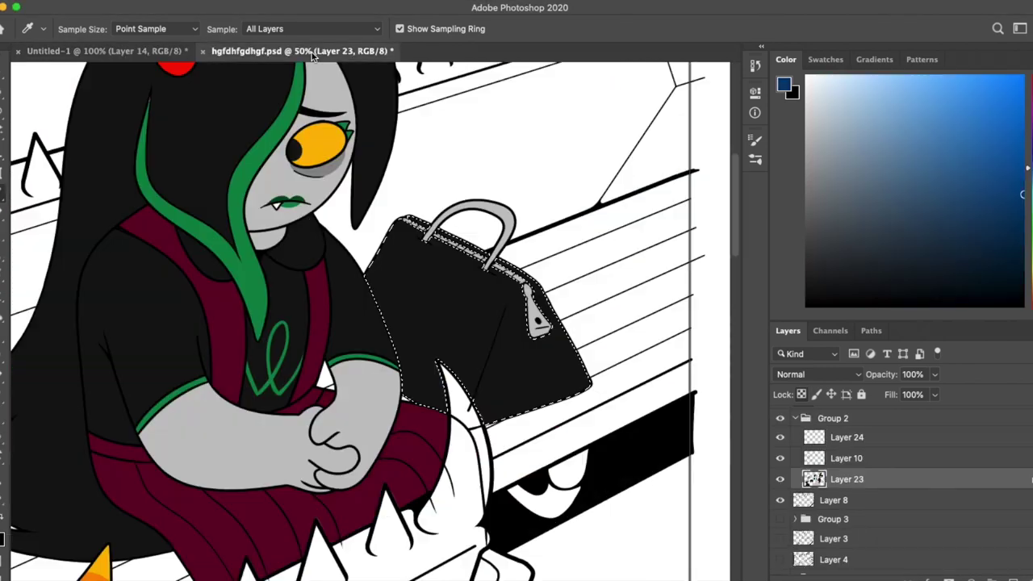
key(ctrl+plus)
key(ctrl+shift+alt+n)
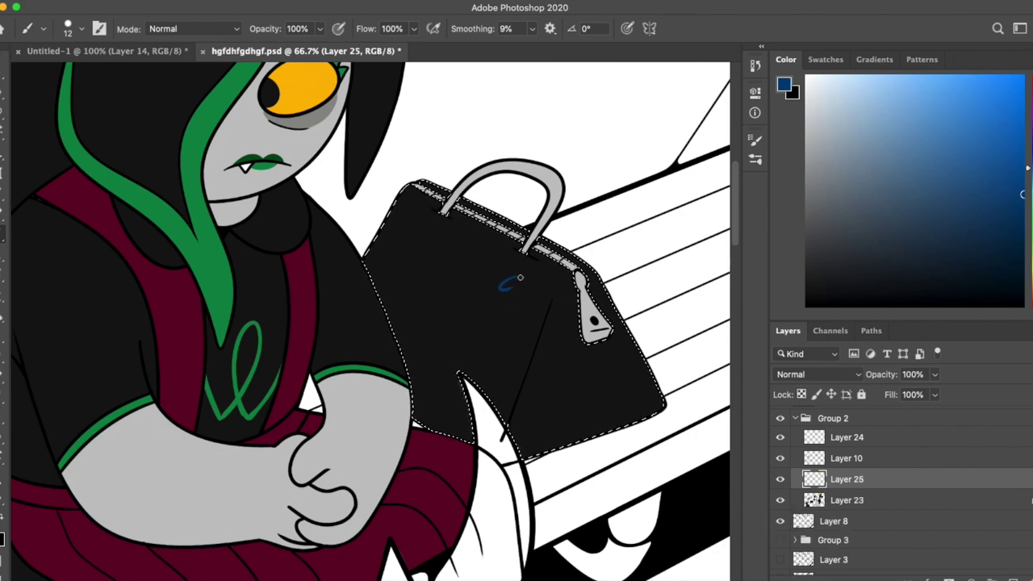
drag(513, 284, 510, 281)
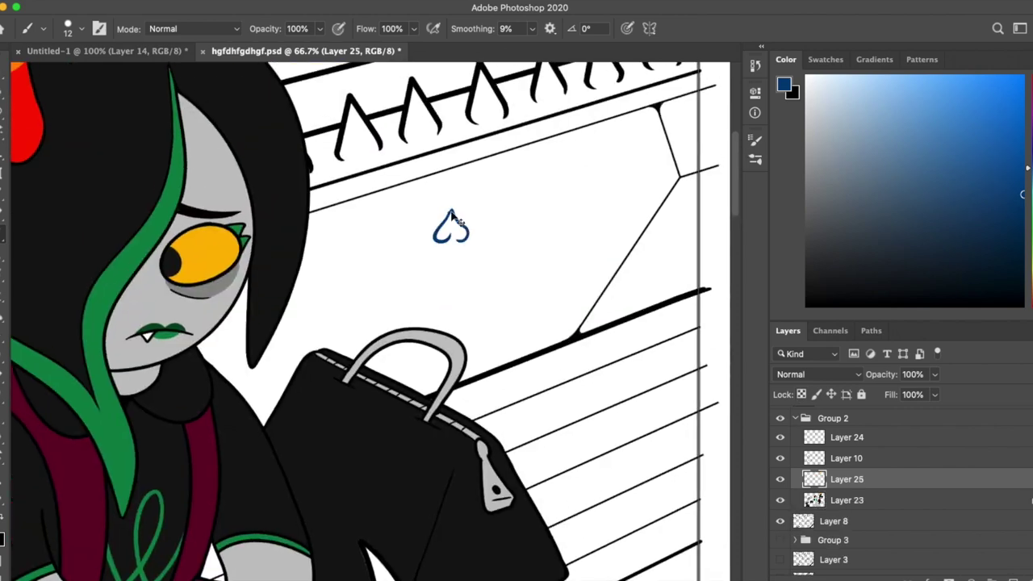
Step: Complete the spade from a duplicated half merged into Layer 25, and paint its stem
key(ctrl+j)
key(v)
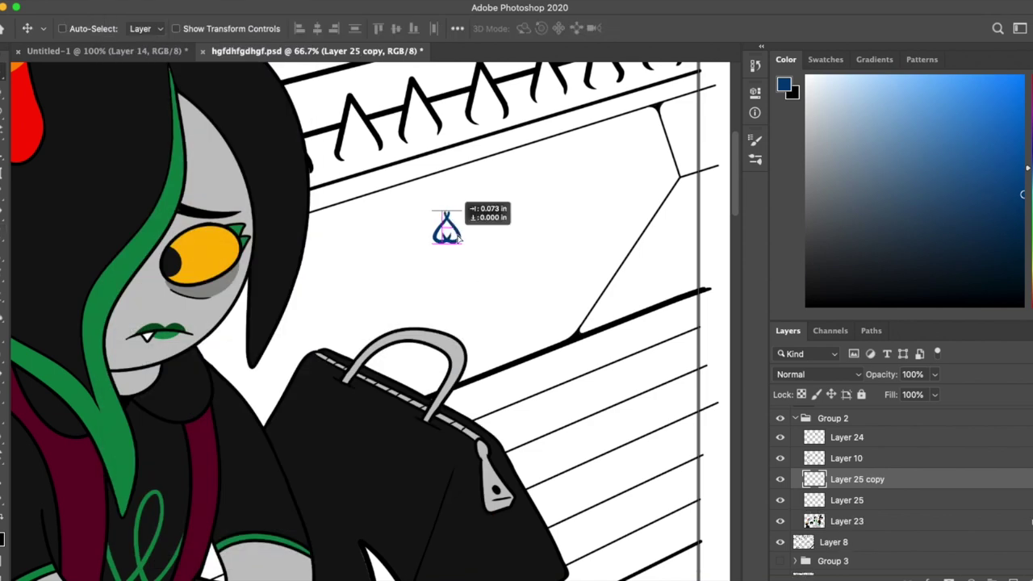
key(ctrl+e)
key(b)
mouse_move(450, 237)
mouse_down()
mouse_move(456, 246)
mouse_move(500, 221)
mouse_move(484, 203)
mouse_up()
Step: Draw half of a navy heart beside the spade and duplicate that half to form a complete heart
key(e)
key(b)
key(l)
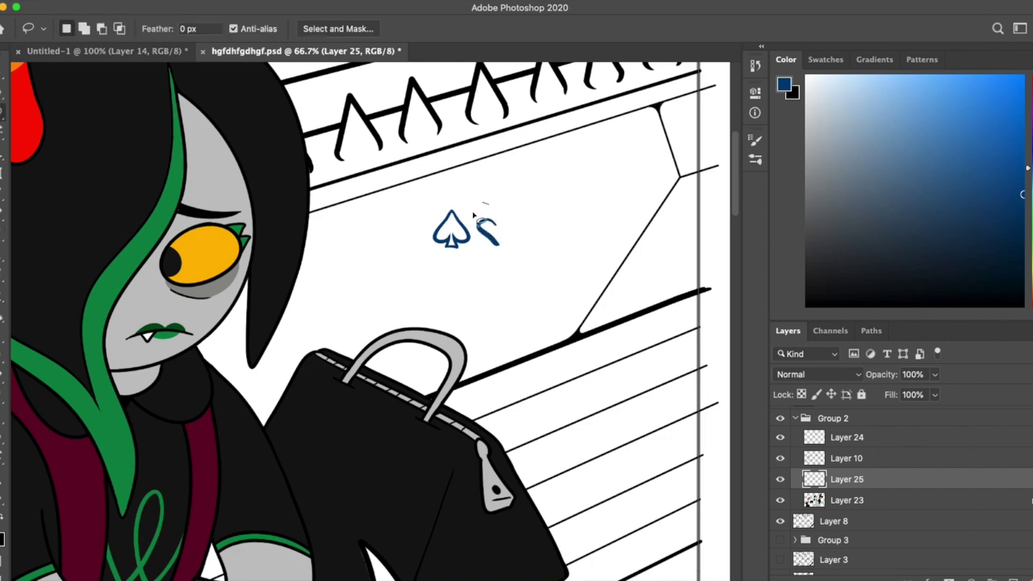
key(ctrl+j)
click(369, 469)
key(v)
drag(545, 263, 570, 264)
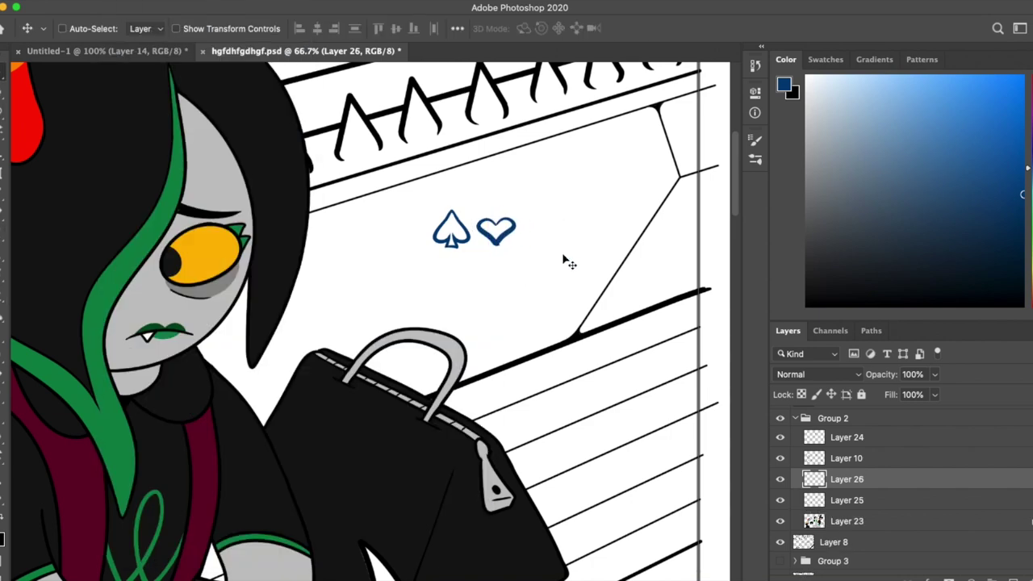
Step: Duplicate and merge the spade and heart pair repeatedly to build a staggered grid of motifs
key(ctrl+z)
key(w)
key(ctrl+j)
key(v)
drag(523, 224, 432, 223)
key(ctrl+e)
key(ctrl+e)
key(ctrl+e)
key(ctrl+z)
drag(491, 246, 572, 438)
key(ctrl+j)
key(ctrl+e)
key(ctrl+e)
key(ctrl+j)
scroll(587, 472, down, 5)
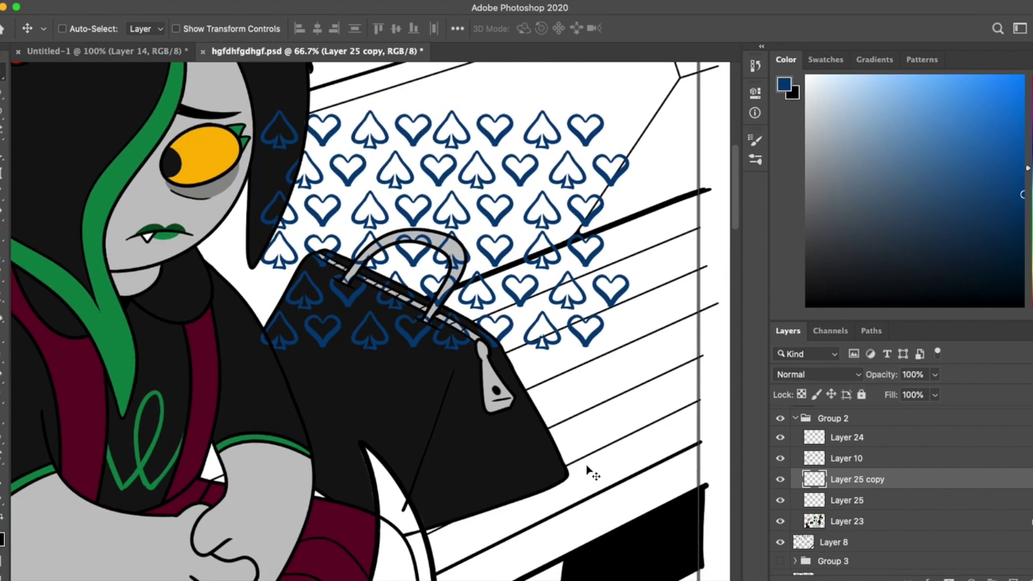
Step: Merge the motif grid into Layer 25, move it over the handbag, and make a hidden duplicate
key(ctrl+e)
drag(548, 191, 476, 341)
key(ctrl+j)
key(ctrl+comma)
click(455, 7)
click(455, 7)
click(455, 8)
text(pers)
key(BackSpace)
key(BackSpace)
key(BackSpace)
key(BackSpace)
text(transfo)
key(BackSpace)
key(BackSpace)
key(BackSpace)
key(BackSpace)
key(BackSpace)
key(BackSpace)
key(BackSpace)
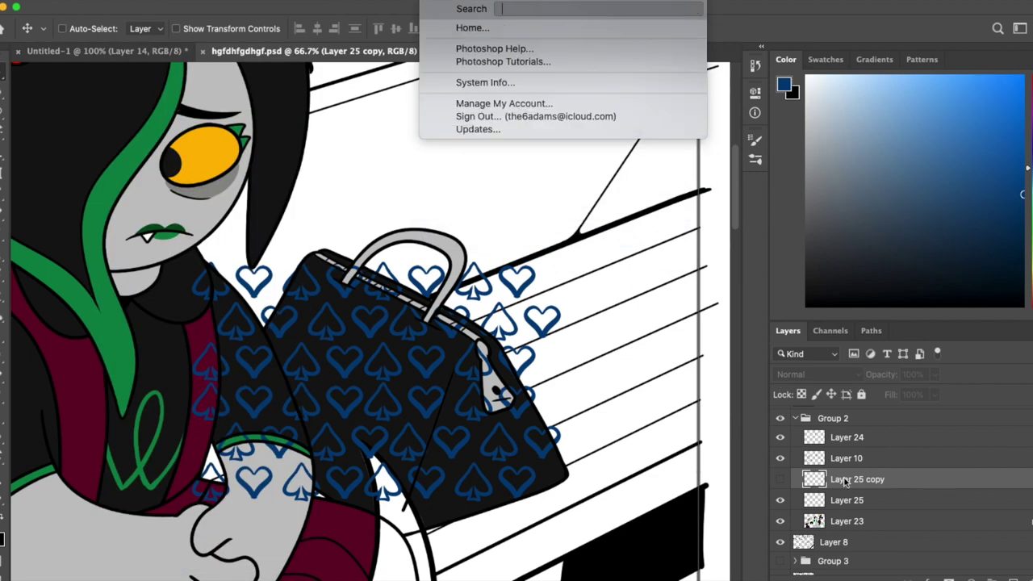
Step: Try to skew and enlarge Layer 25's motif pattern over the handbag with a perspective transform
click(847, 500)
click(455, 7)
text(pers)
click(493, 101)
drag(191, 501, 158, 501)
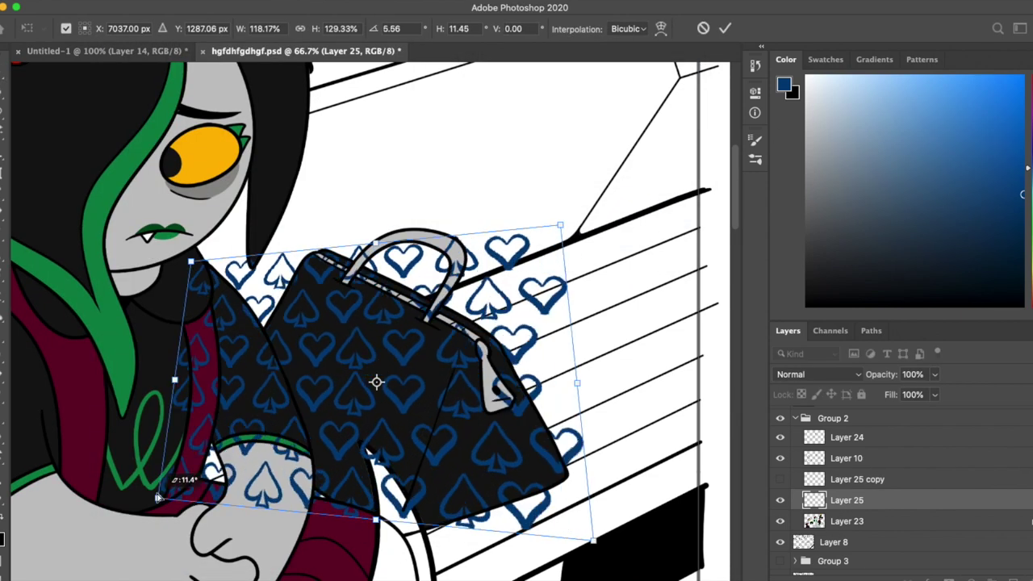
drag(587, 387, 696, 389)
scroll(489, 539, right, 3)
scroll(489, 538, down, 2)
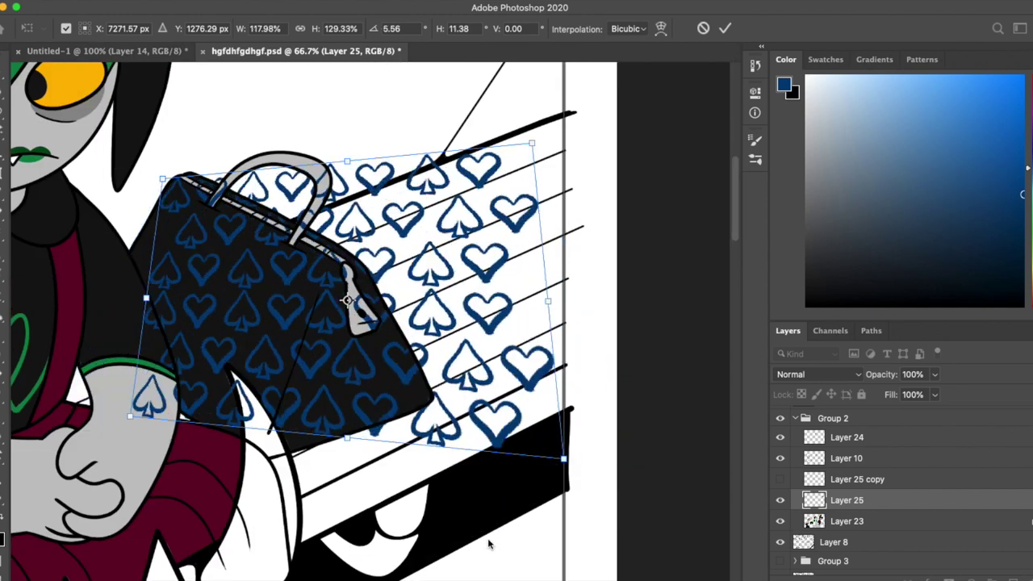
key(Escape)
Step: Apply Perspective Warp to Layer 25, fitting the spade and heart pattern to the angle of the handbag's front face
drag(58, 176, 427, 426)
click(119, 27)
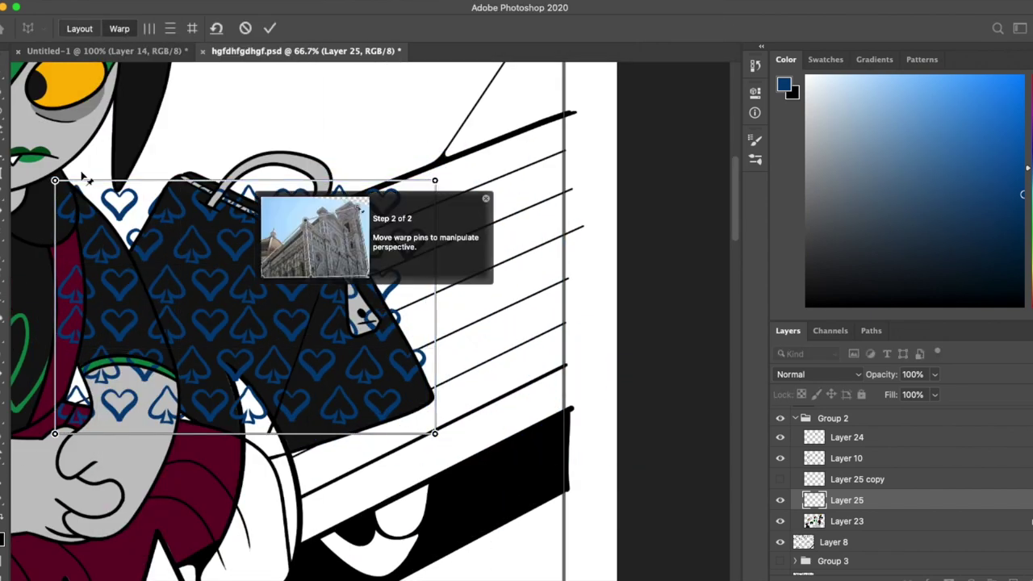
drag(58, 176, 173, 179)
drag(434, 427, 230, 490)
drag(434, 181, 338, 268)
drag(230, 490, 257, 506)
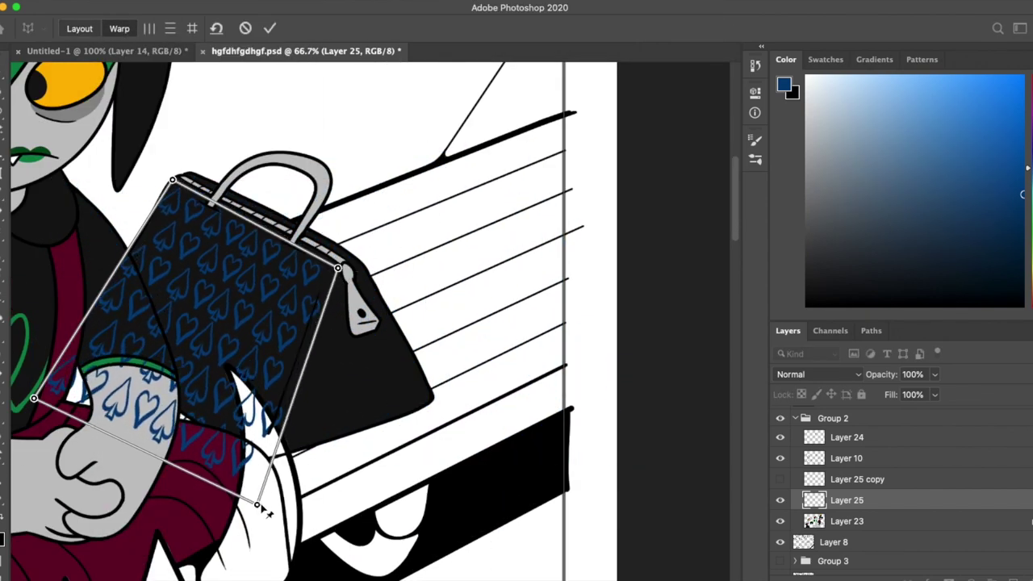
key(Return)
Step: Select the area outside the handbag's front face and delete the Layer 25 pattern there
key(e)
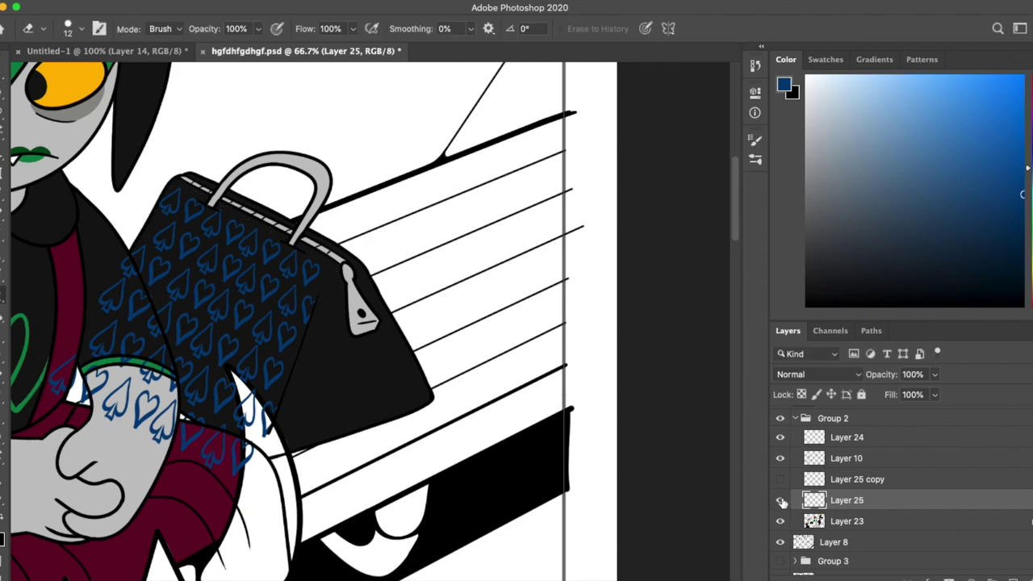
click(781, 500)
key(w)
click(780, 500)
key(Delete)
scroll(565, 323, up, 2)
Step: Show Layer 25 copy with Layer 25 hidden, warp the copy to the handbag's side panel perspective and scale it down
click(780, 480)
click(780, 501)
click(855, 479)
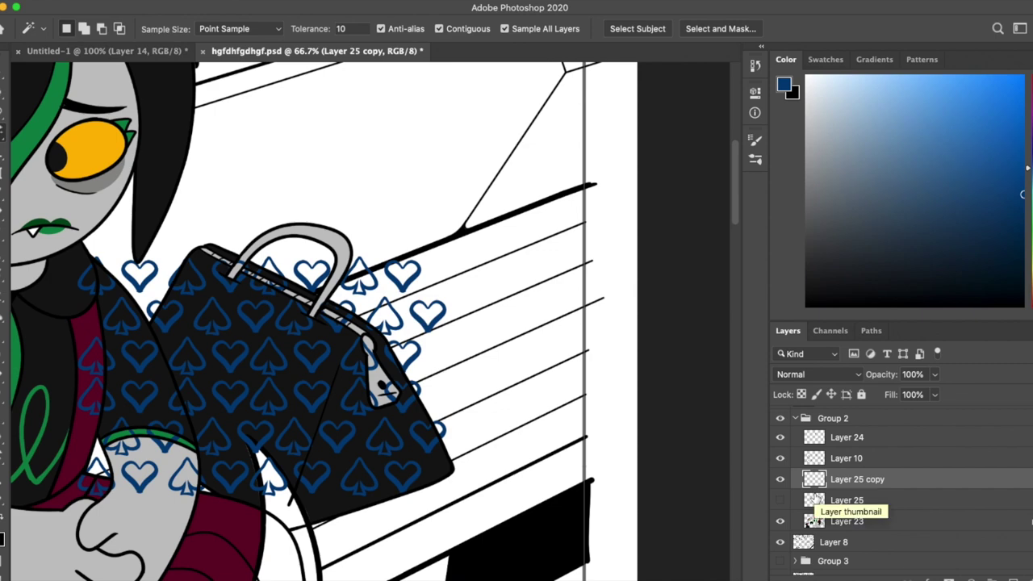
key(ctrl+t)
drag(452, 498, 483, 464)
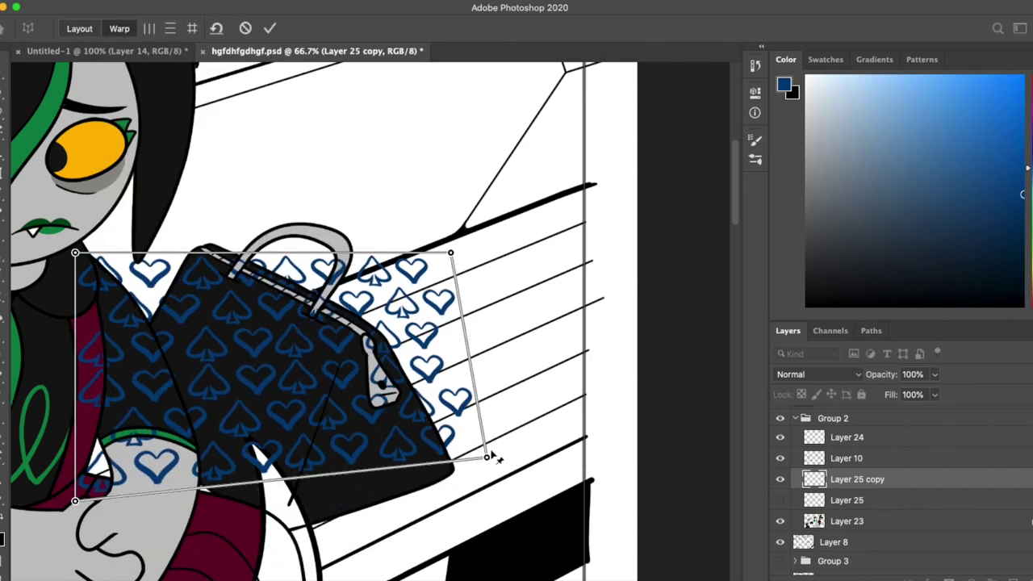
drag(75, 501, 143, 560)
drag(451, 204, 411, 242)
drag(76, 207, 78, 317)
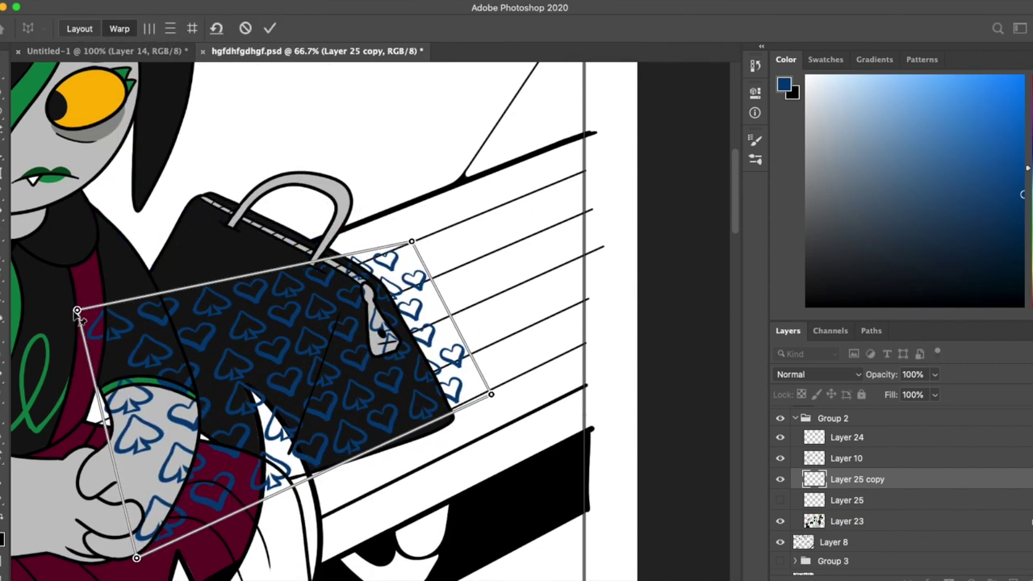
key(Escape)
key(ctrl+t)
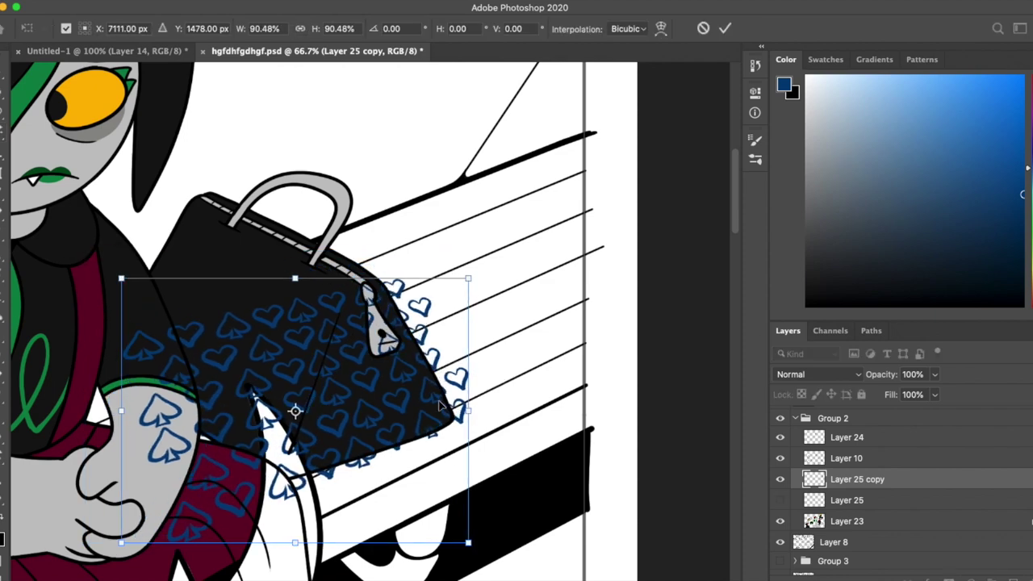
key(Escape)
Step: Outline the handbag's side panel with the lasso, trim the copied pattern to it and merge it into Layer 25
key(ctrl+comma)
key(ctrl+1)
key(l)
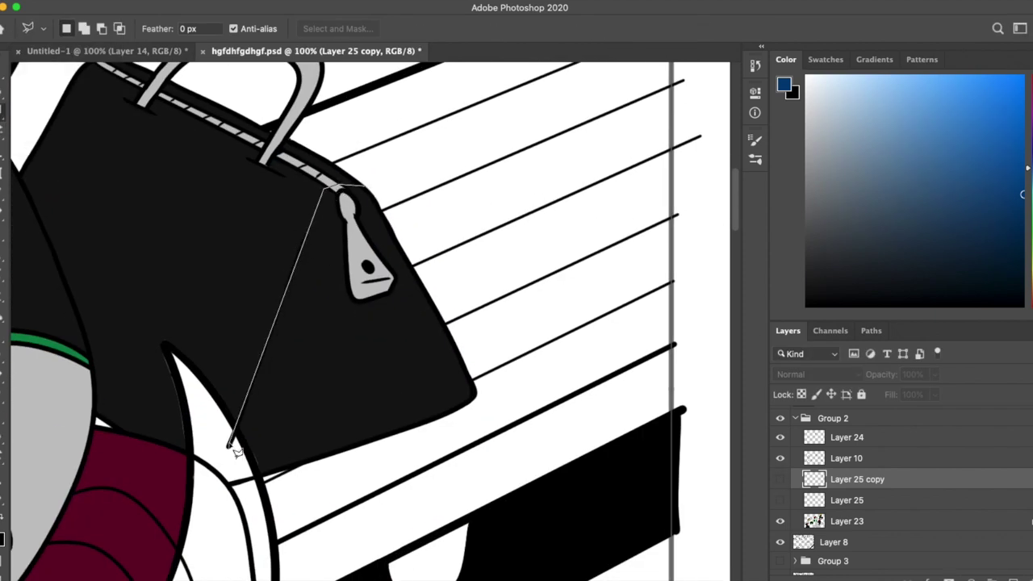
drag(381, 197, 403, 212)
click(780, 479)
click(779, 499)
key(ctrl+e)
Step: Erase the pattern overlapping the zipper pull and spilling past the handbag's edges with a size 12 eraser
key(e)
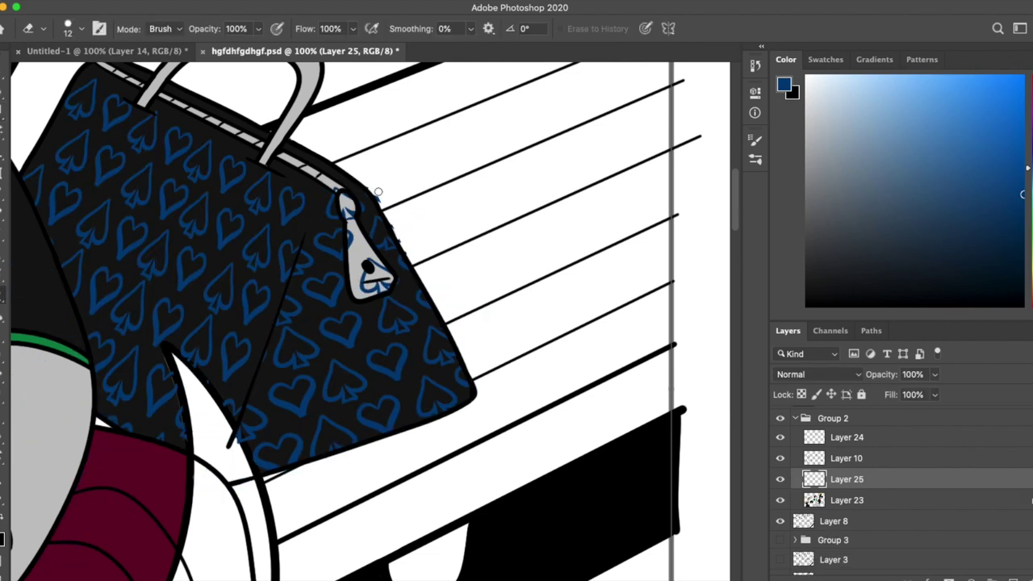
scroll(378, 192, down, 3)
scroll(546, 312, up, 2)
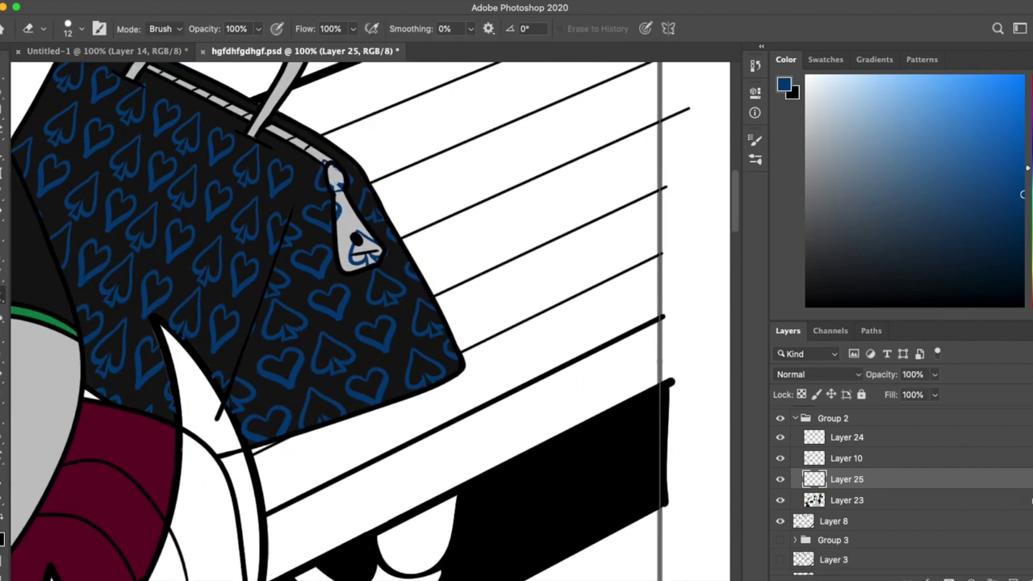
scroll(412, 284, up, 4)
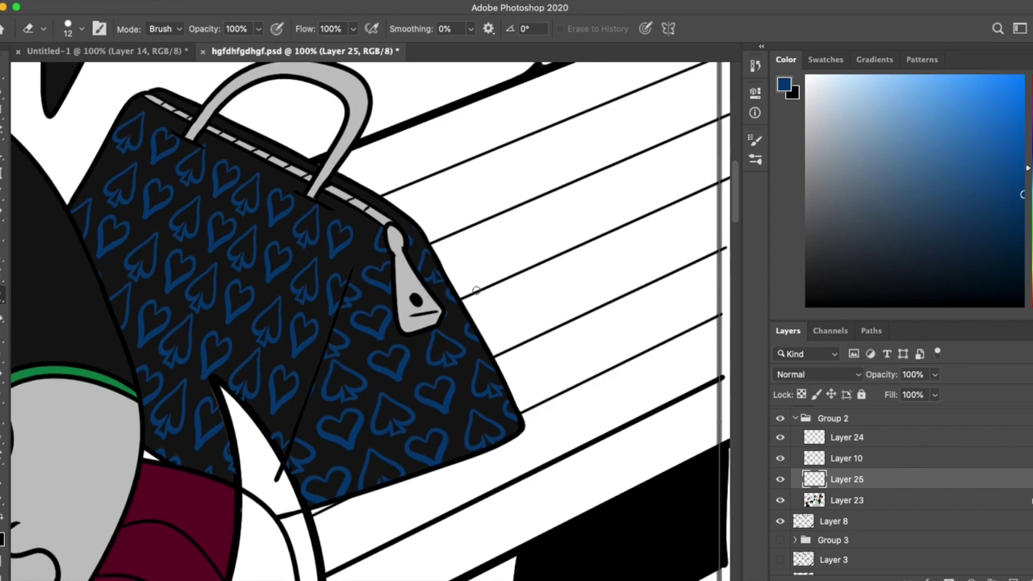
Step: Sample the golden yellow and fill the handbag's zipper teeth and zipper pull with it
key(i)
click(455, 184)
key(w)
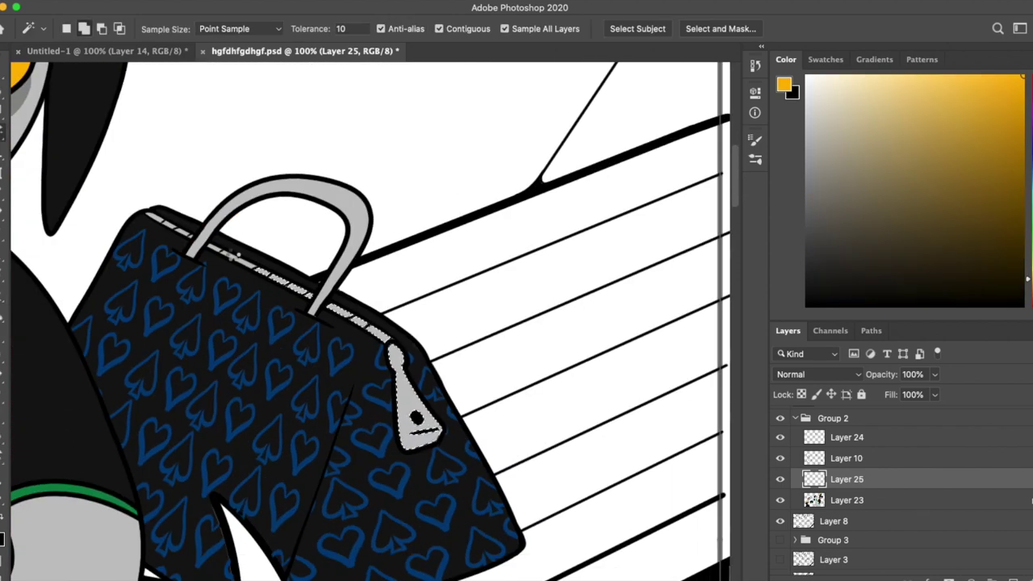
key(i)
key(alt+BackSpace)
key(ctrl+d)
key(b)
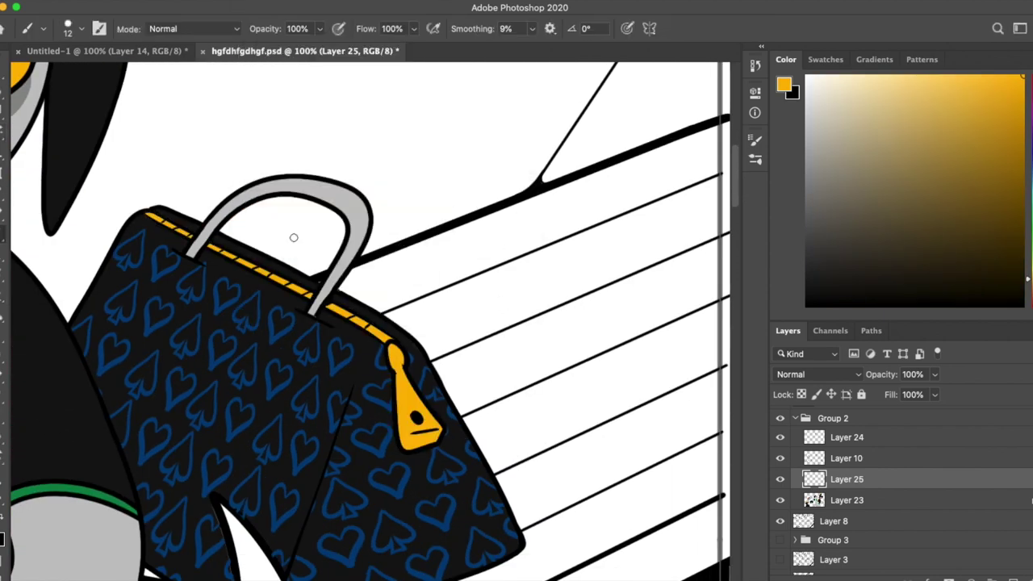
Step: Select the handbag's handle, expand the selection and fill it with the same golden yellow
key(w)
click(360, 227)
click(495, 212)
key(Return)
key(alt+BackSpace)
key(ctrl+d)
Step: Show the background colors in Group 3, sample a light green and merge Layer 25 into Layer 23
key(ctrl+minus)
key(ctrl+minus)
key(ctrl+minus)
key(ctrl+minus)
key(ctrl+minus)
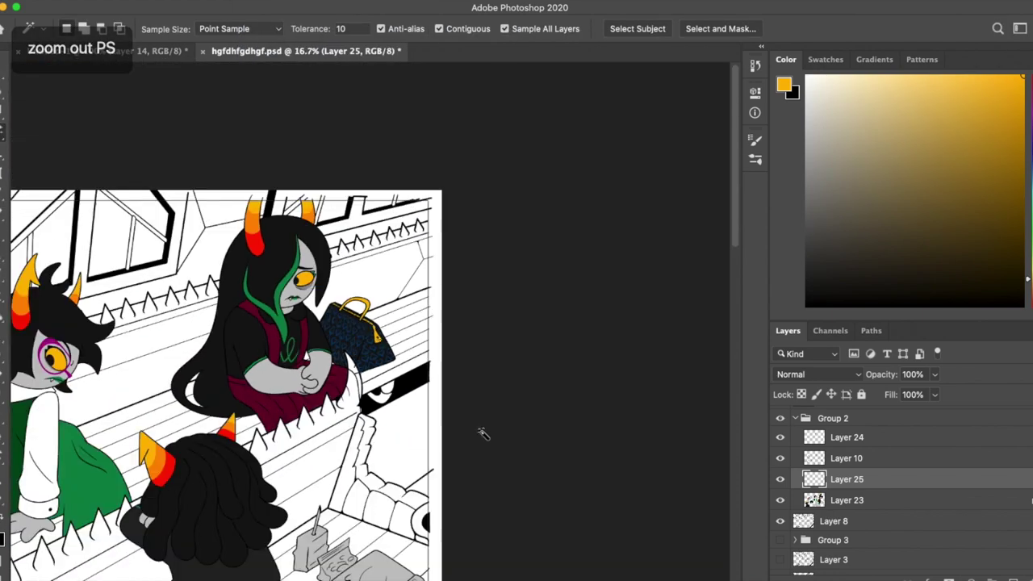
key(ctrl+minus)
key(ctrl+plus)
key(ctrl+plus)
key(ctrl+plus)
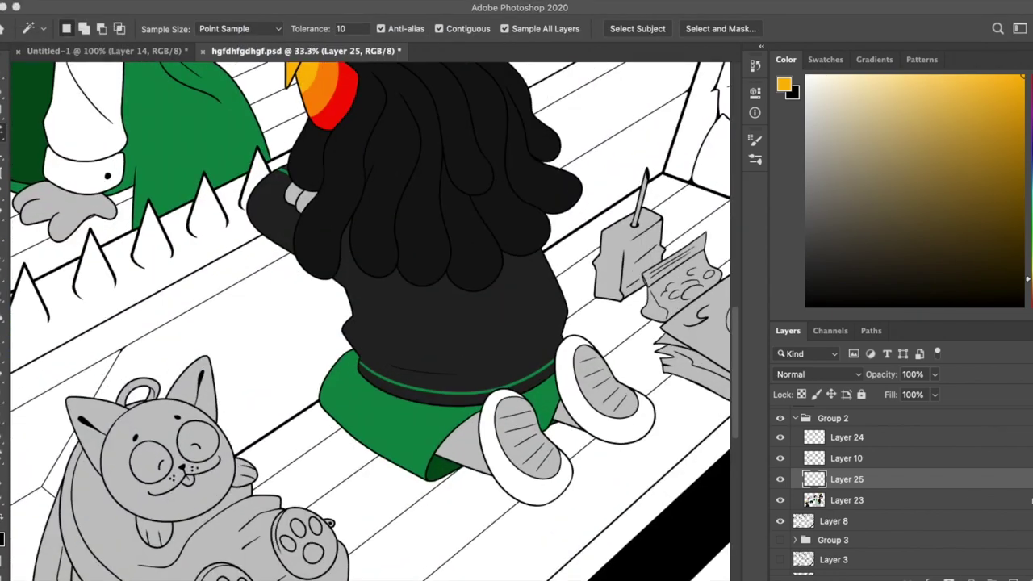
key(i)
click(255, 342)
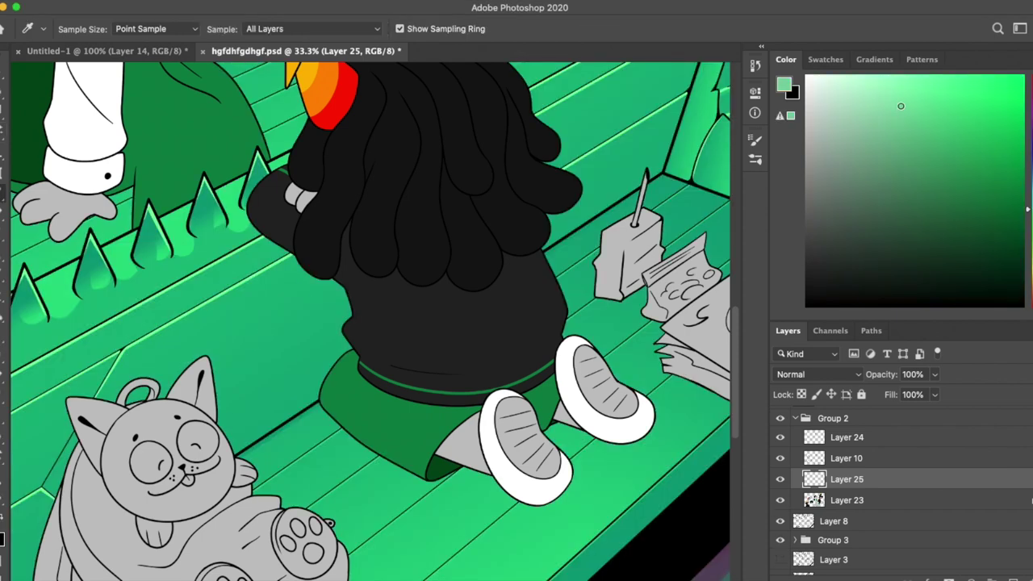
key(ctrl+e)
Step: Lasso around the cat backpack and fill its flat shapes on Layer 23 with the sampled light green
key(l)
drag(386, 514, 442, 393)
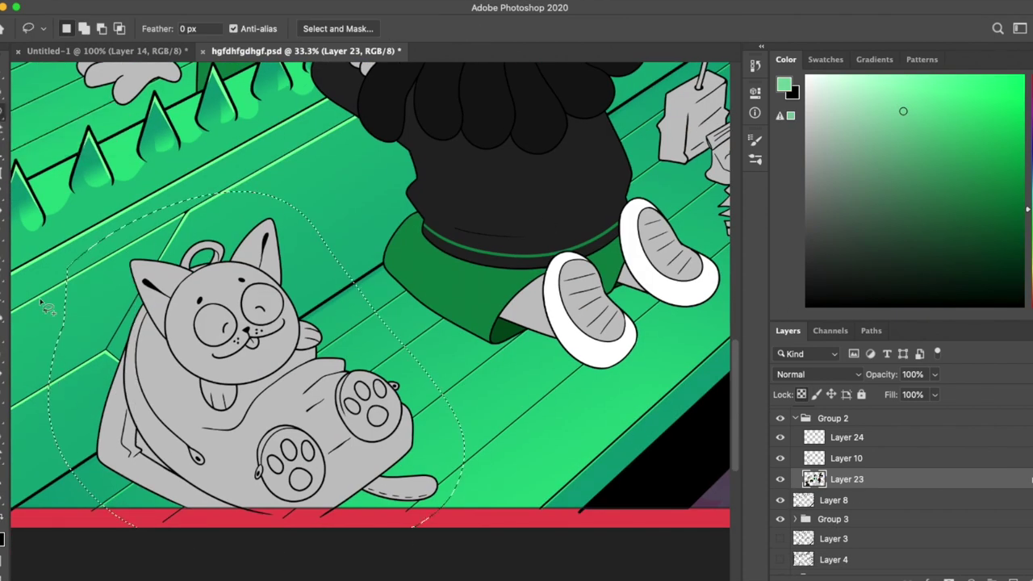
key(alt+BackSpace)
key(w)
key(ctrl+minus)
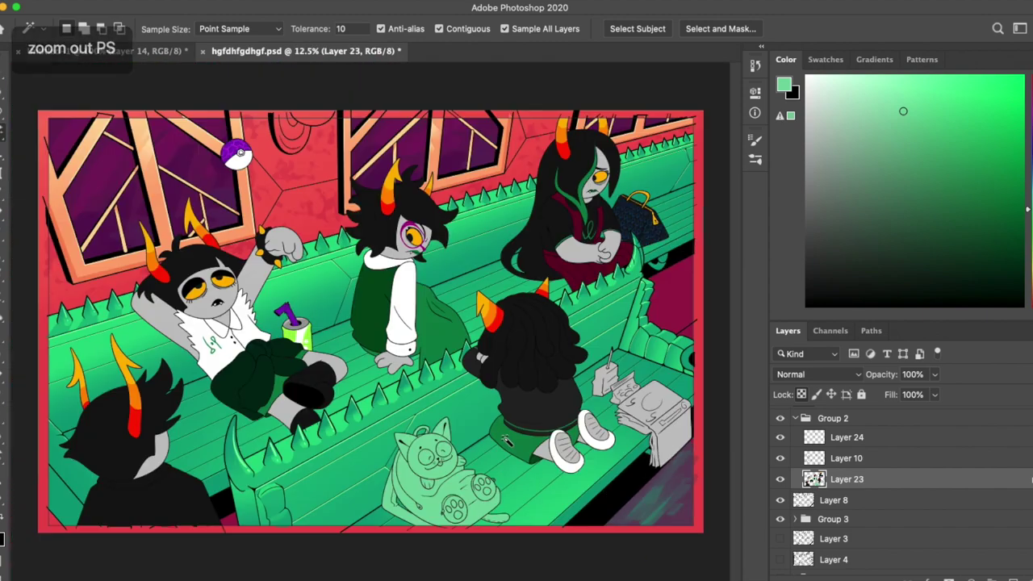
Step: Fill the cat backpack's paw pads with a muted, slightly darker green
key(ctrl+plus)
drag(438, 371, 576, 81)
key(ctrl+plus)
key(i)
click(275, 449)
key(w)
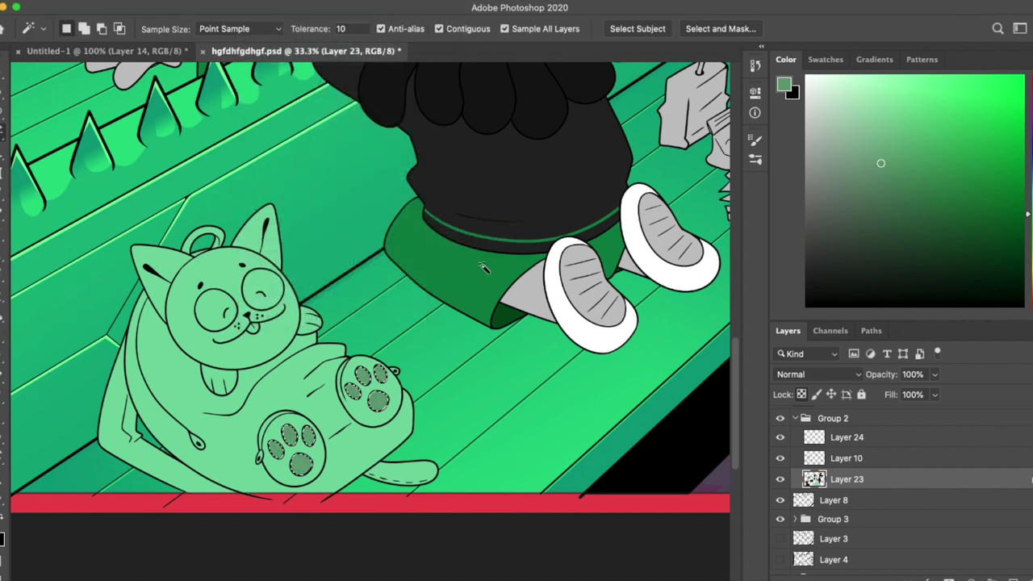
key(i)
click(884, 158)
key(alt+BackSpace)
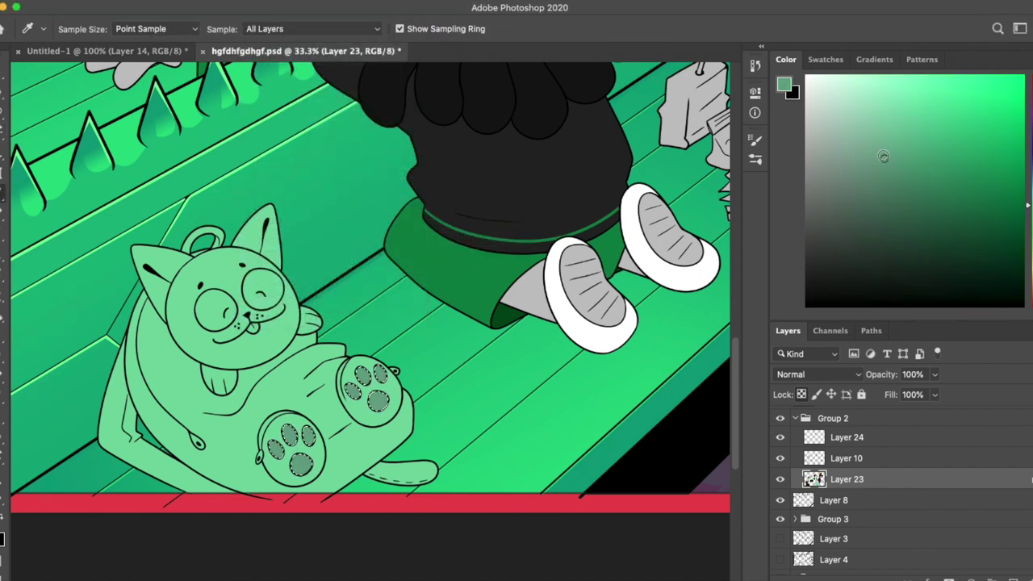
Step: Fill the cat backpack's ears and front paws with a darker gray-green
click(169, 265)
key(w)
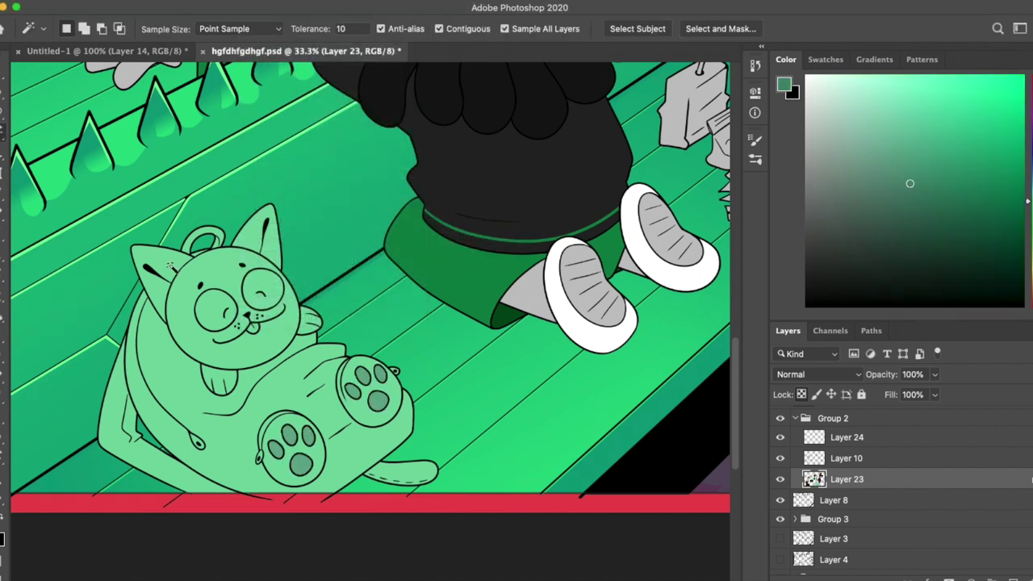
key(alt+BackSpace)
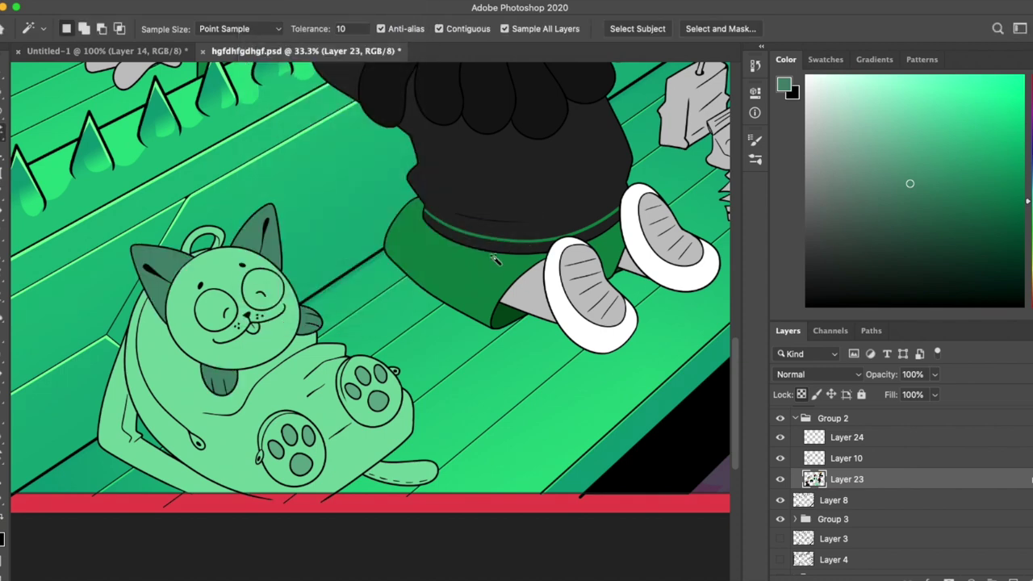
Step: Fill the cat's eyes, the backpack's top loop and its side panel with a pale mint
key(i)
click(222, 305)
key(w)
shift+click(262, 284)
shift+click(206, 236)
shift+click(121, 420)
click(262, 7)
mouse_move(291, 189)
click(493, 247)
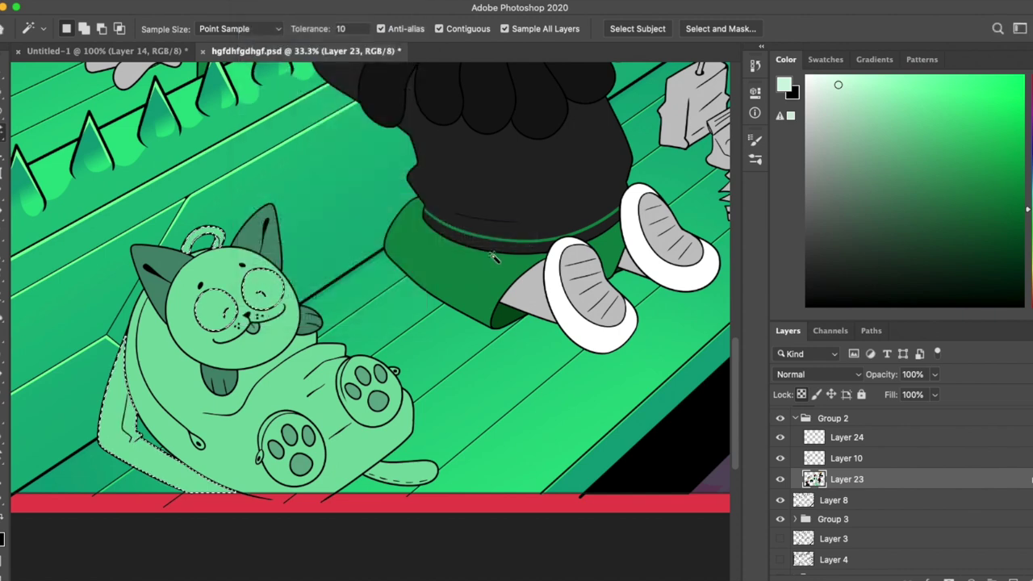
key(alt+BackSpace)
key(i)
click(262, 3)
click(267, 19)
key(b)
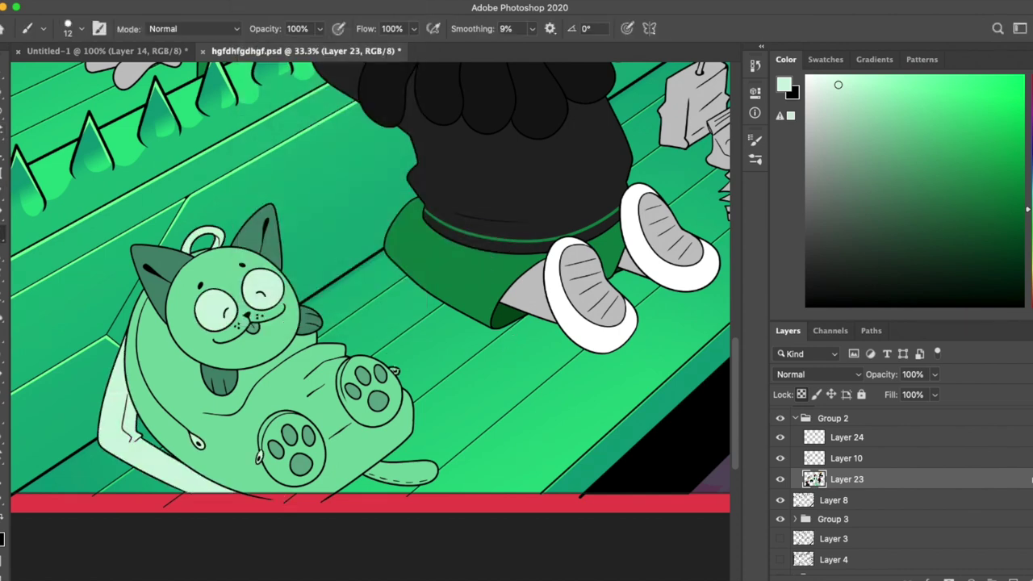
Step: Add a new layer above Layer 23, fill the cat backpack's area with yellow and try another blend mode
key(super+minus)
key(super+minus)
key(super+minus)
key(super+plus)
key(super+shift+alt+n)
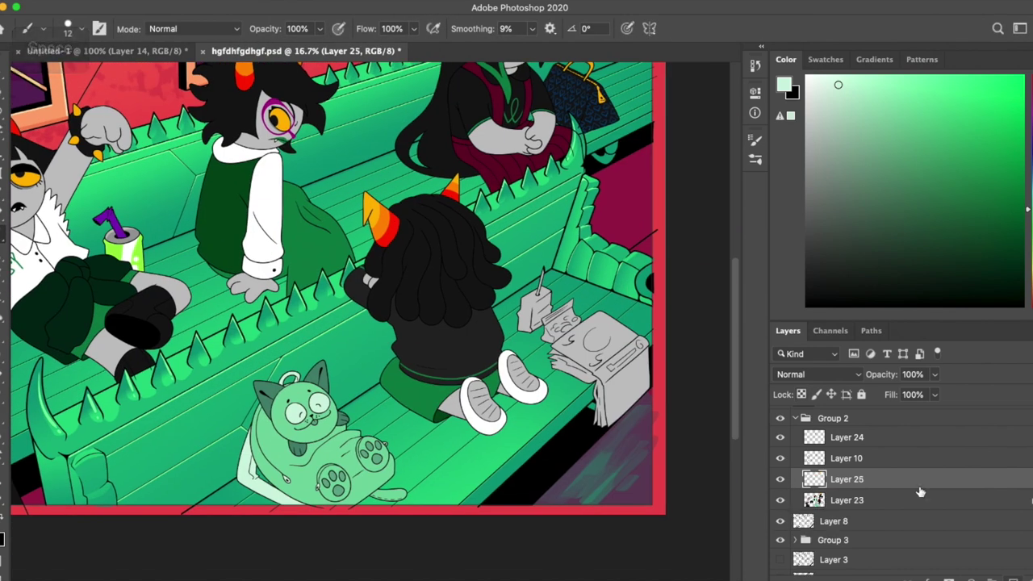
key(l)
key(alt+BackSpace)
click(819, 374)
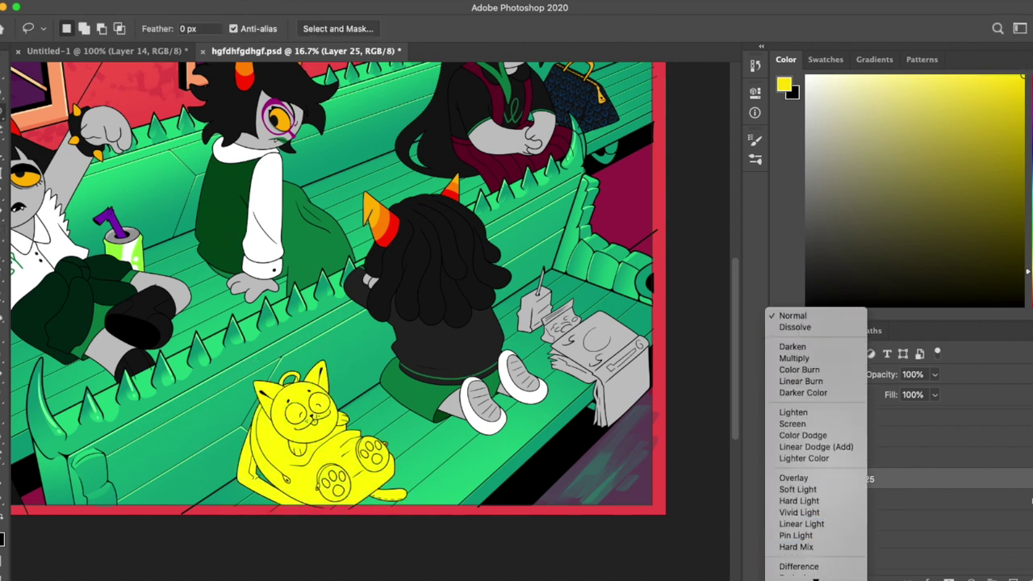
click(811, 575)
Step: Clip Layer 25 to Layer 23, lower its opacity to 30% and set its blend mode to Color
key(v)
click(784, 488)
key(1)
click(815, 373)
click(813, 363)
click(815, 373)
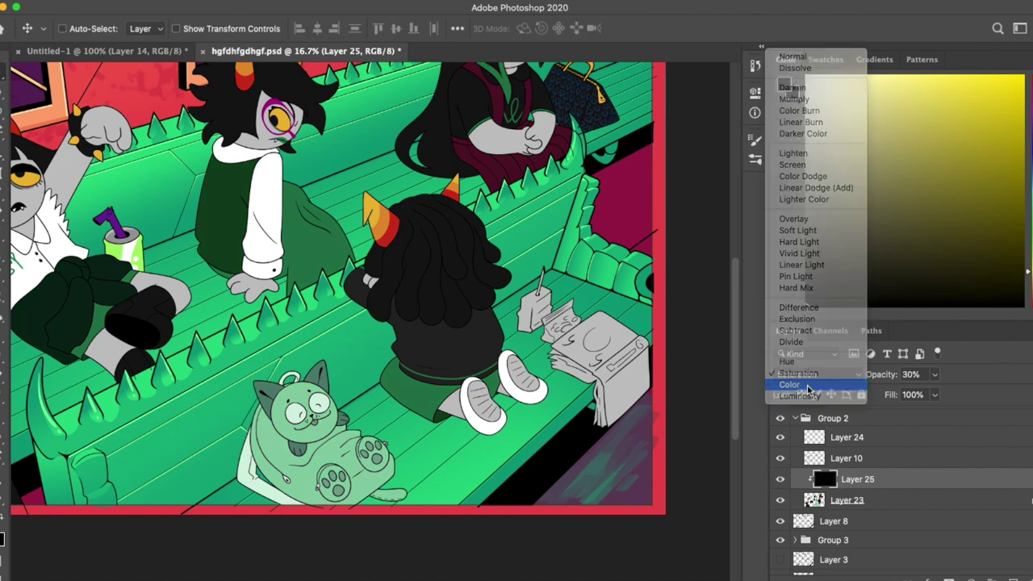
click(807, 386)
Step: Try a purple tint over the cat backpack on the clipped layer
key(l)
key(alt+BackSpace)
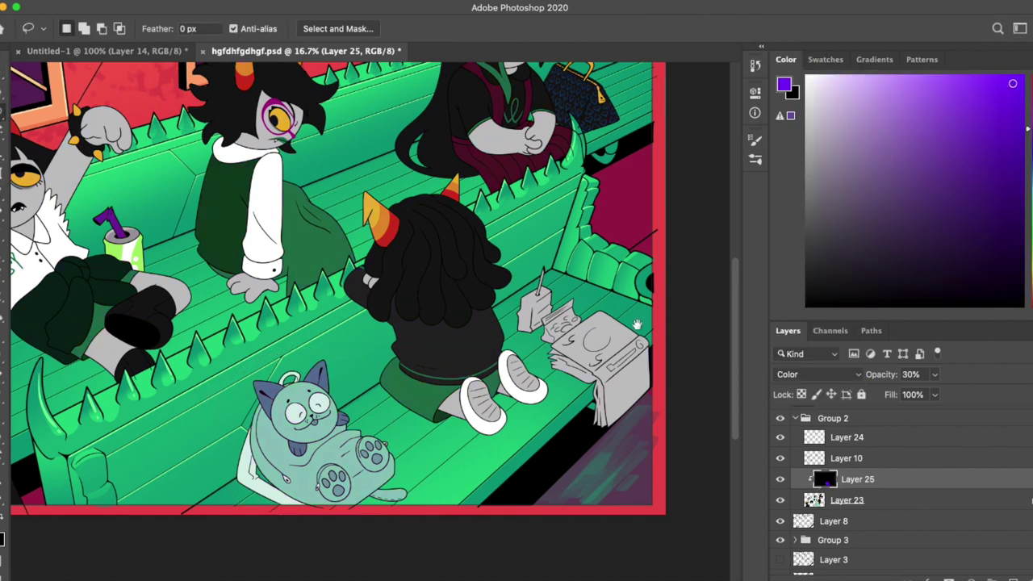
scroll(593, 412, up, 2)
scroll(593, 412, right, 1)
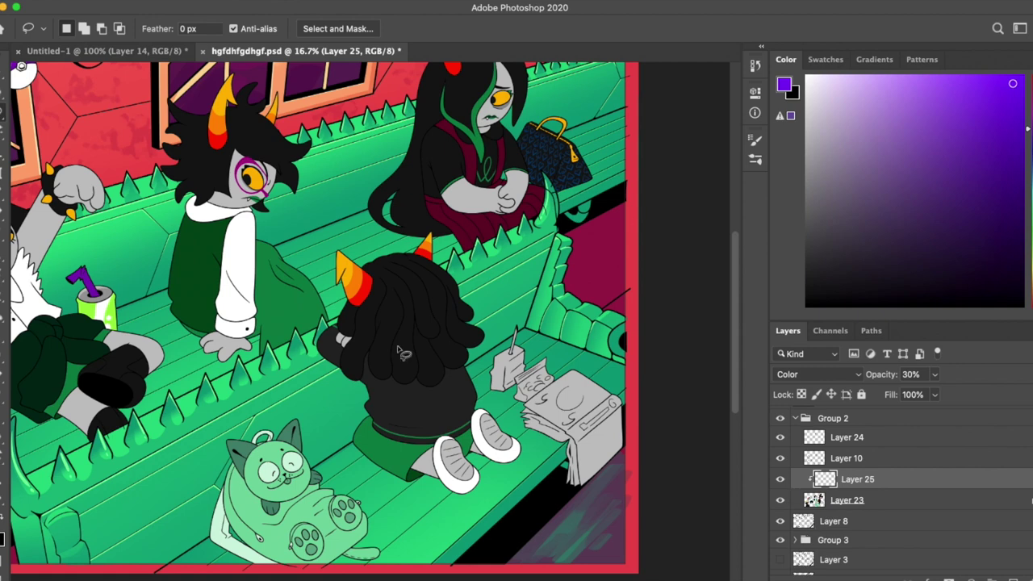
Step: Lasso the cat backpack, tint it with white at Normal mode and 30% opacity, and merge the tint into Layer 23
scroll(464, 330, down, 2)
scroll(464, 329, left, 1)
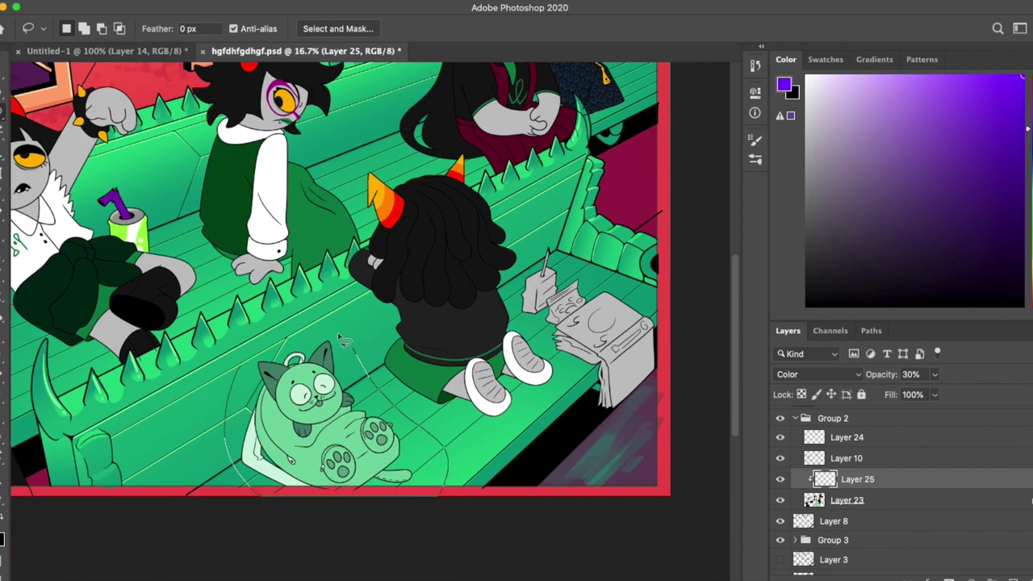
key(i)
key(alt+BackSpace)
key(ctrl+d)
key(l)
click(815, 373)
click(787, 41)
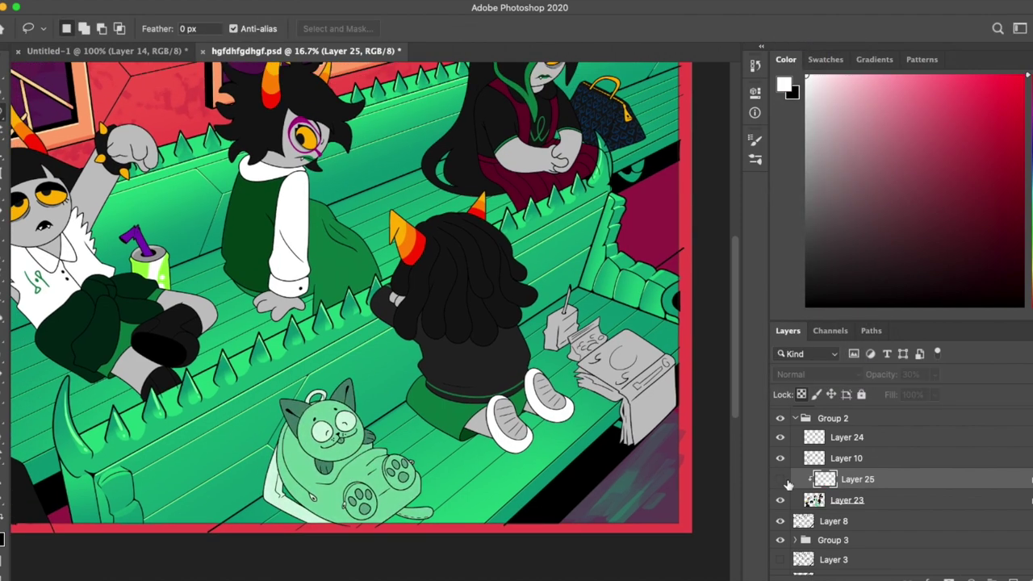
key(BackSpace)
Step: Select the book's cover, fill it with dark magenta and brush darker purple patches inside the selection
drag(677, 180, 634, 277)
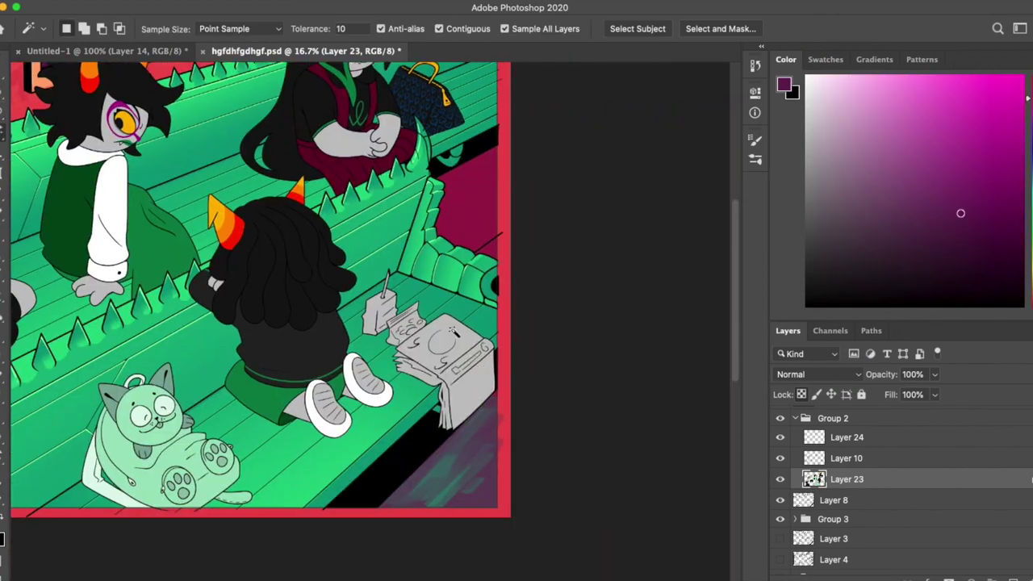
click(456, 347)
click(296, 203)
key(alt+BackSpace)
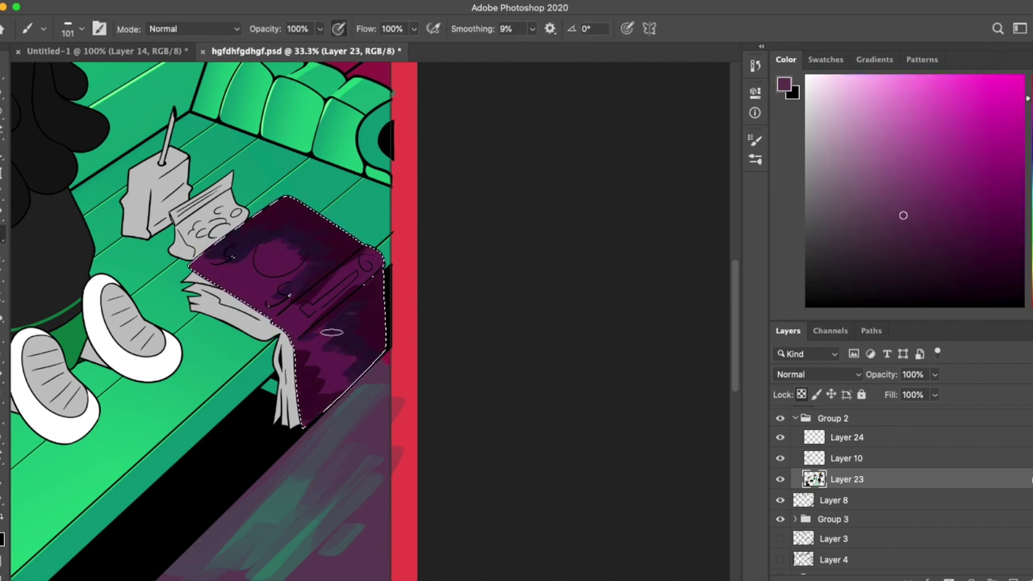
alt+click(308, 256)
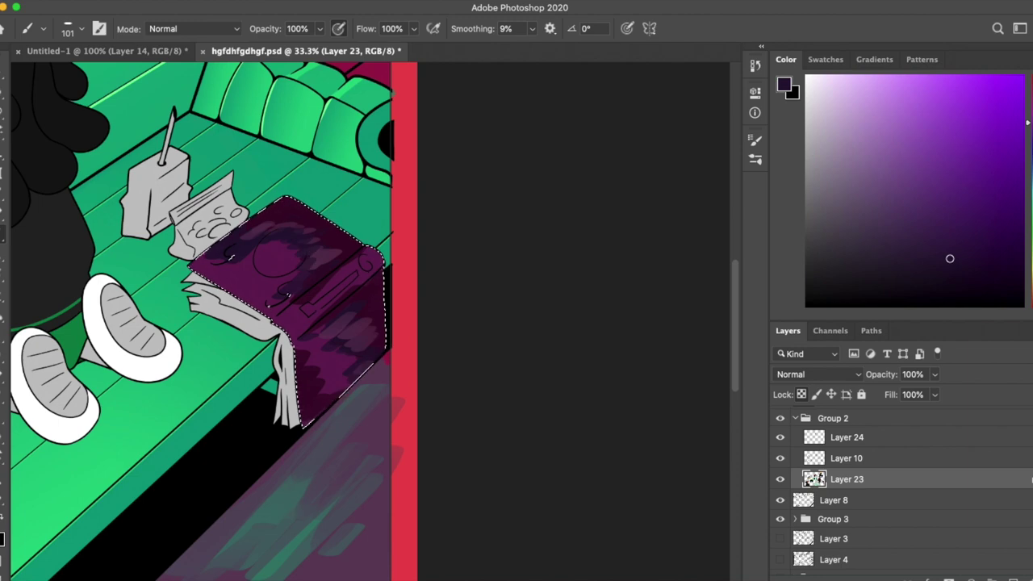
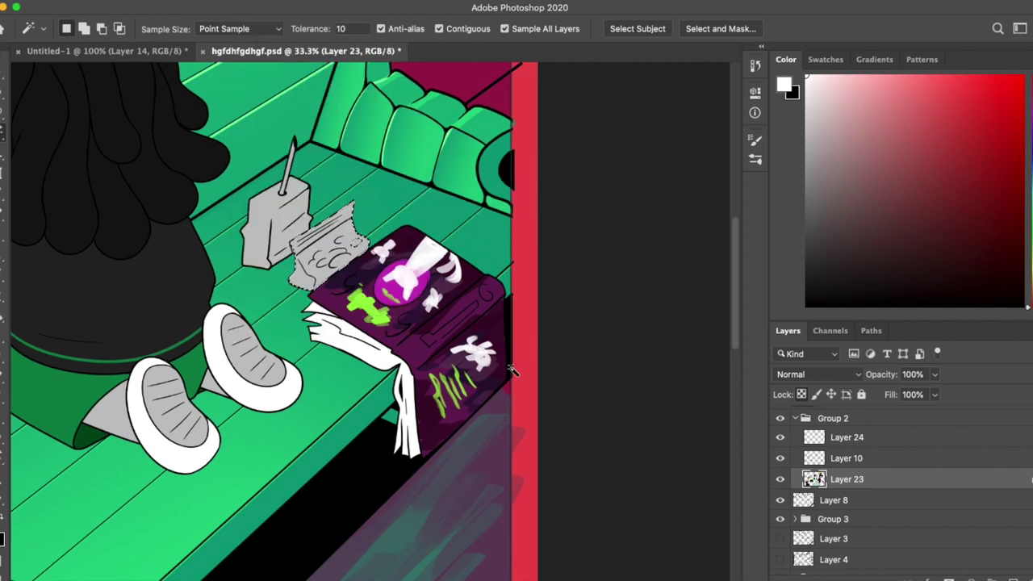
Step: Fill the snack bag with cyan on a new layer beneath Layer 23, set to Overlay at 50% opacity
key(super+shift+alt+n)
key(alt+BackSpace)
click(819, 374)
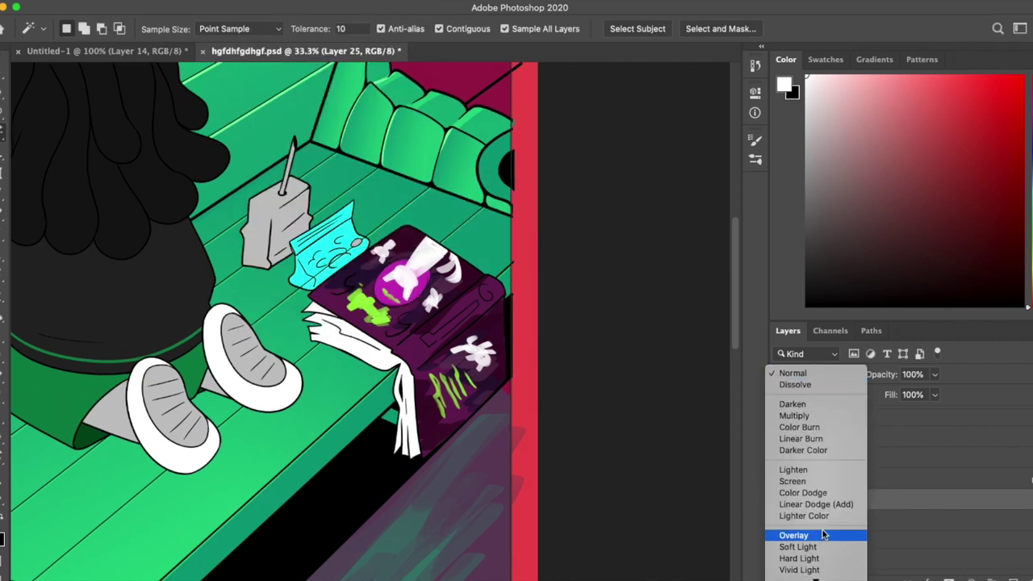
click(821, 533)
key(super+d)
key(v)
key(super+equal)
key(b)
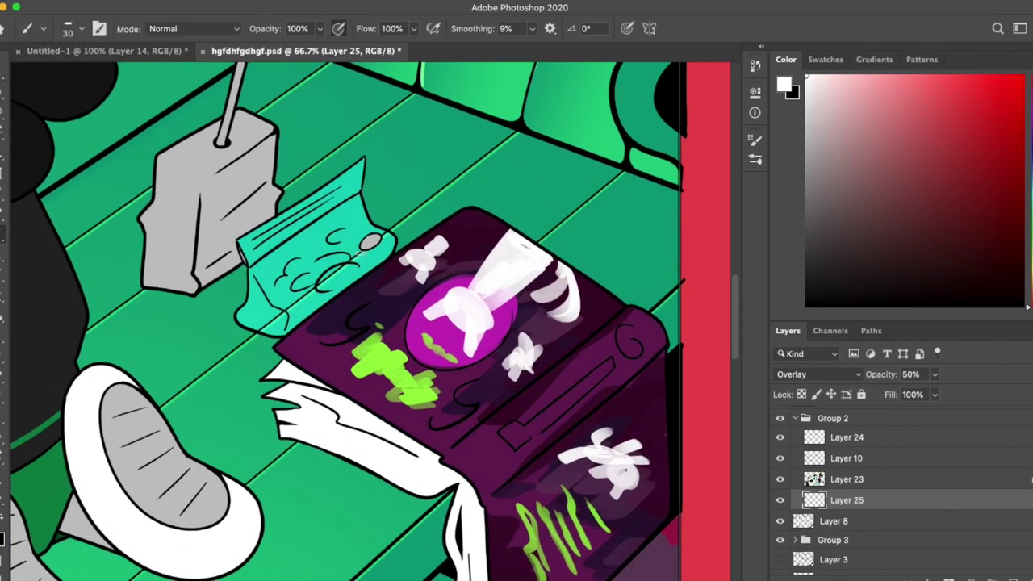
Step: Paint the cookies inside the snack bag light orange on Layer 23 with a size 30 brush
key(alt+bracketright)
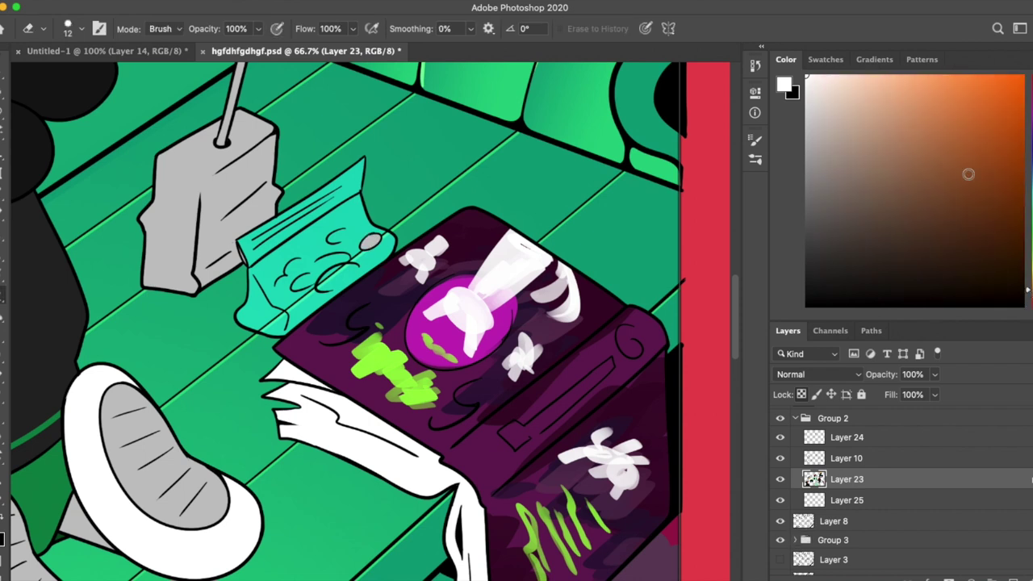
click(369, 241)
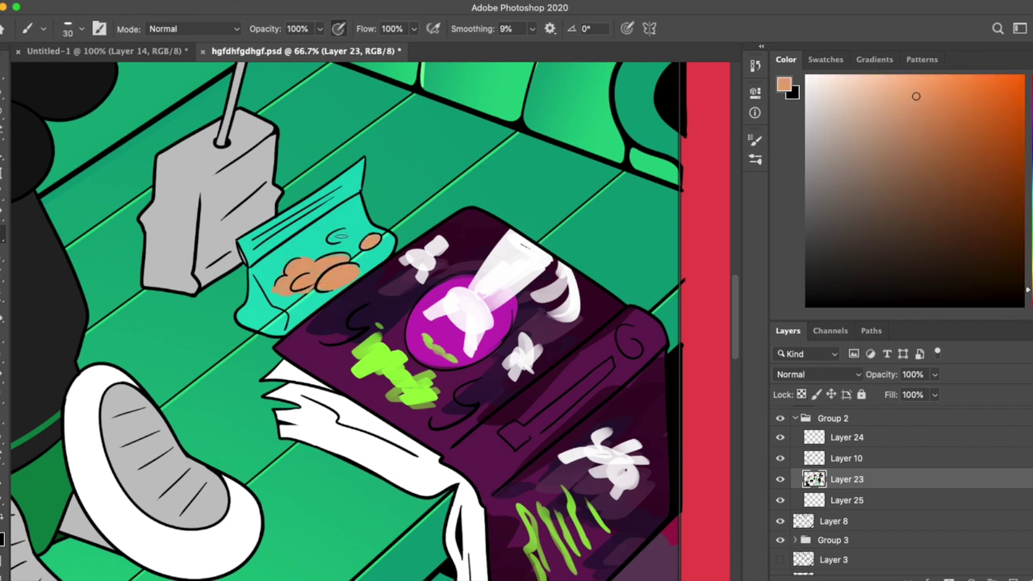
scroll(526, 314, up, 2)
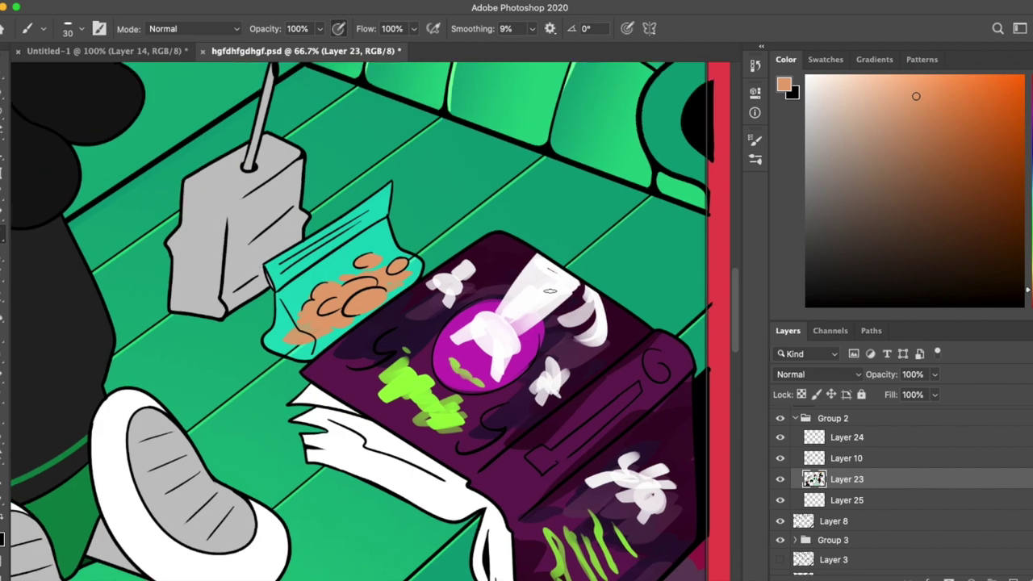
Step: Fill the snack bag's top strip and the juice box with purple and dab a lime green spot on the box
key(w)
click(331, 234)
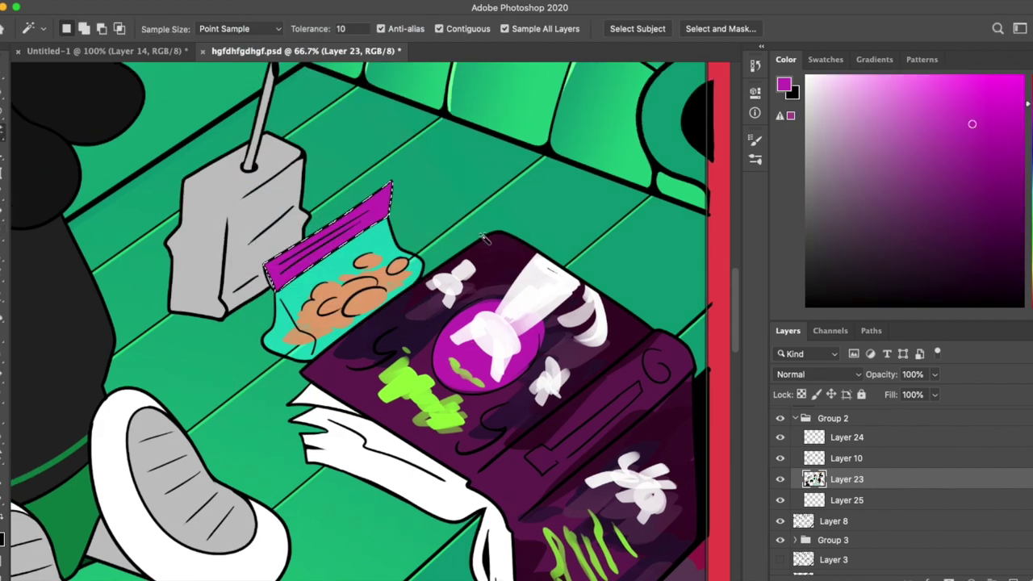
key(i)
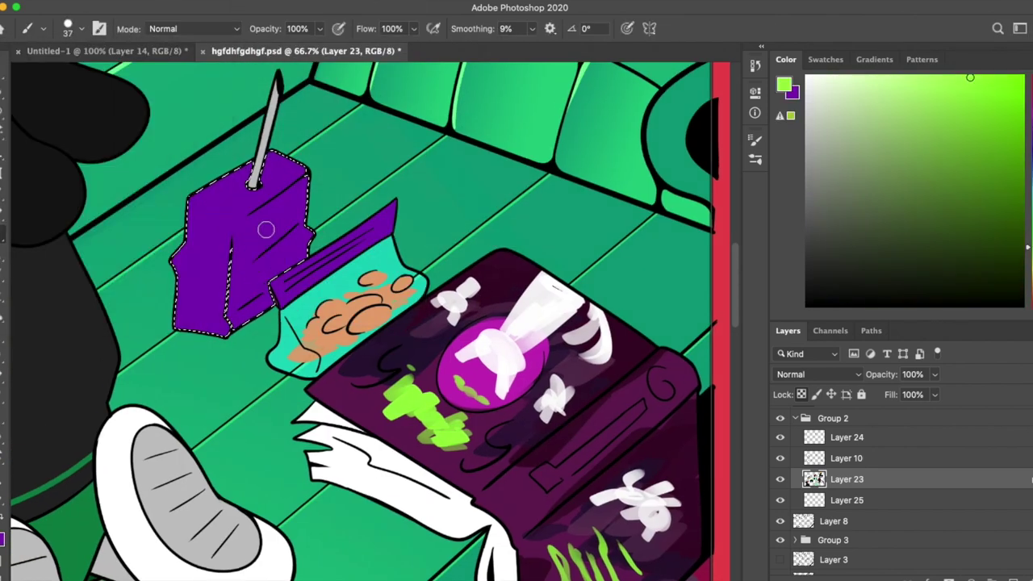
drag(265, 230, 269, 266)
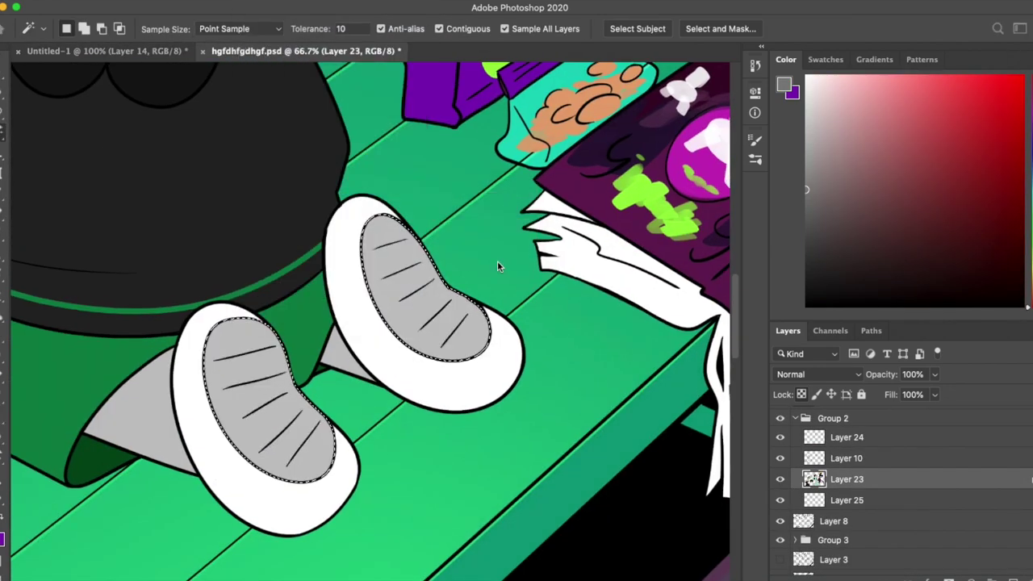
Step: Fill the soles of both of the kneeling character's shoes with a medium gray
key(super+minus)
key(super+minus)
key(super+minus)
key(super+minus)
key(super+minus)
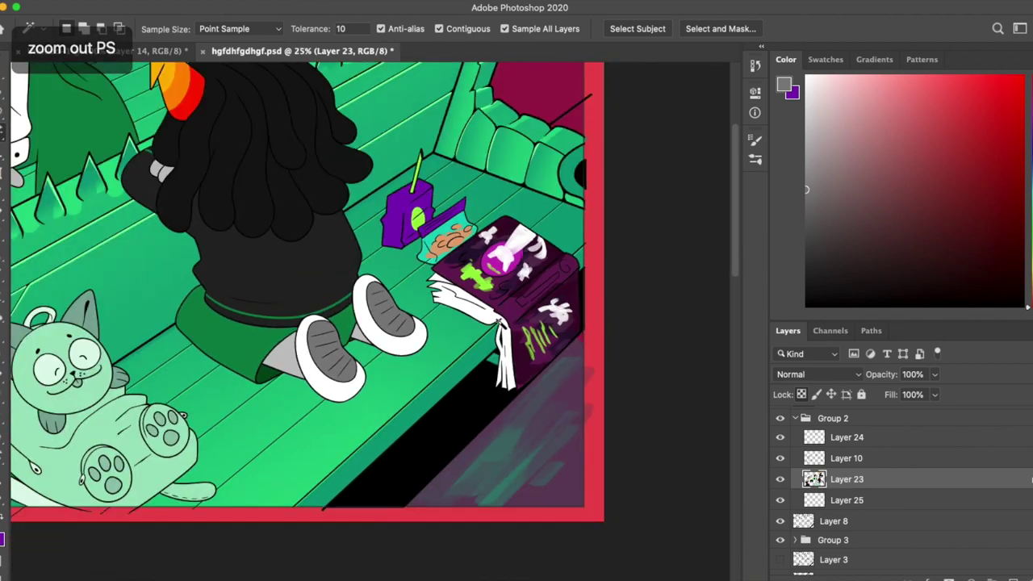
Step: Recolor the collar line of the foreground character's black top green on Layer 10
scroll(602, 218, up, 4)
scroll(224, 223, left, 5)
scroll(224, 231, down, 5)
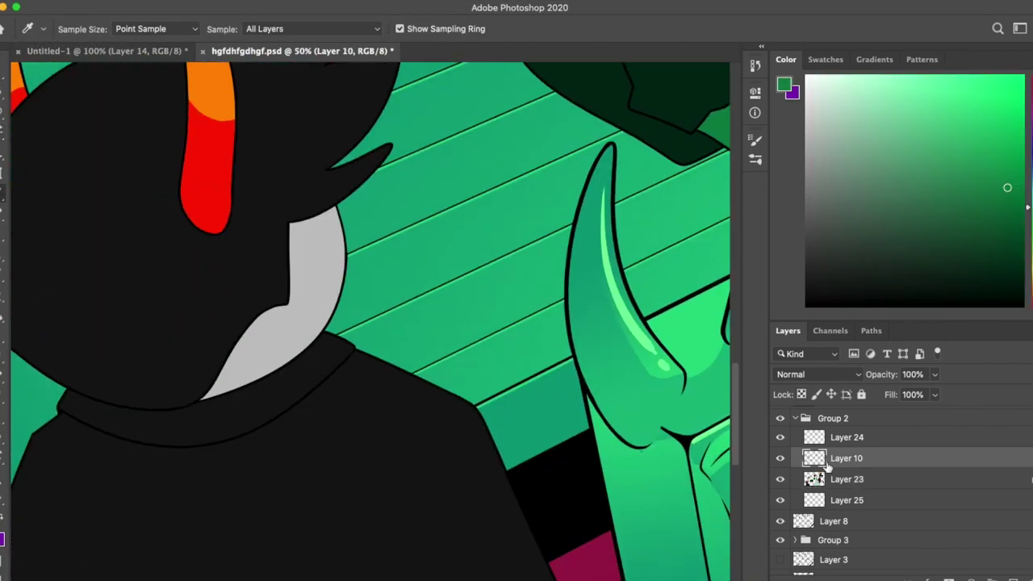
drag(63, 412, 341, 364)
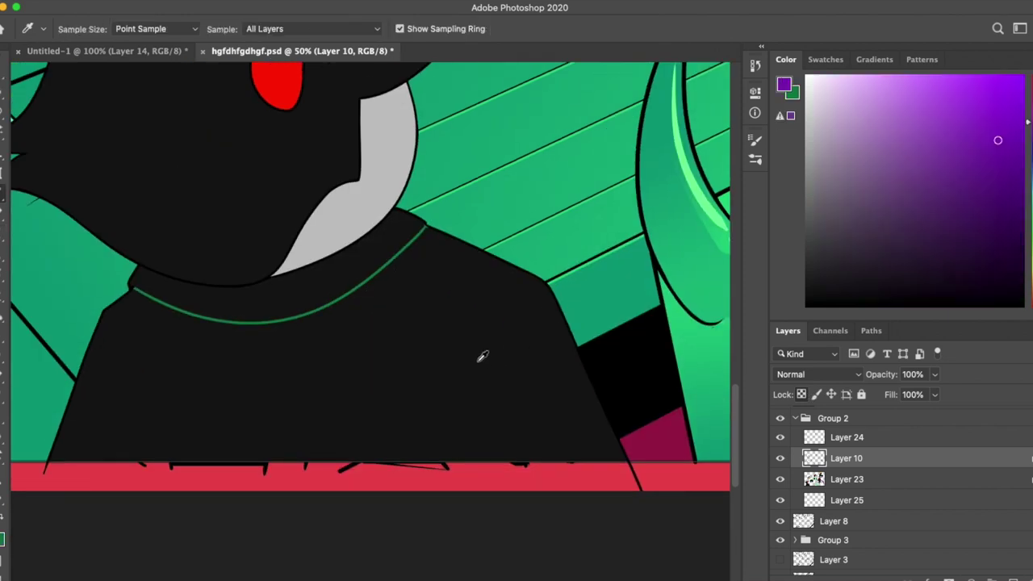
Step: Recolor the foreground character's face outline light gray and the hair line above the collar near-black on Layer 10
key(x)
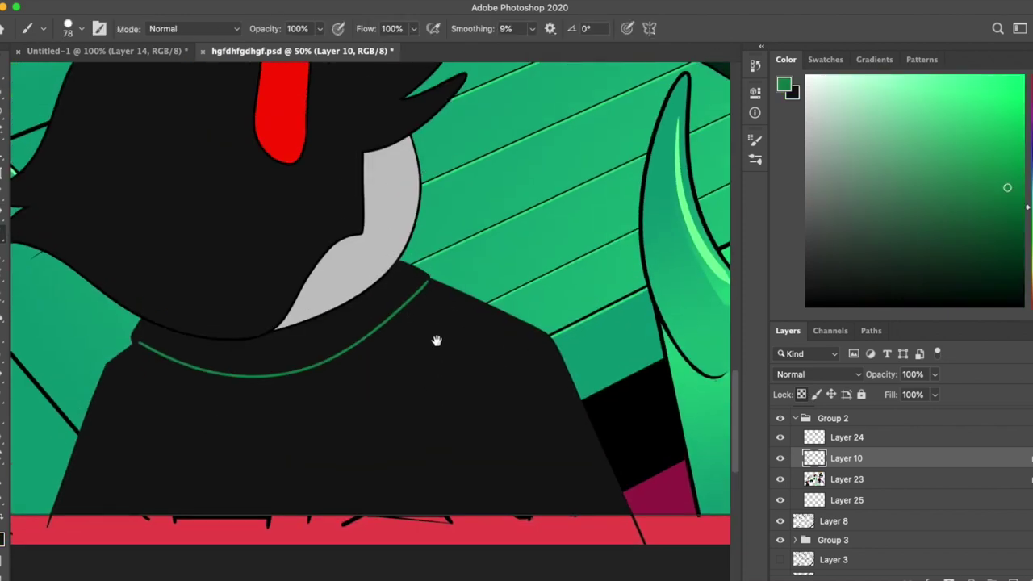
alt+click(293, 331)
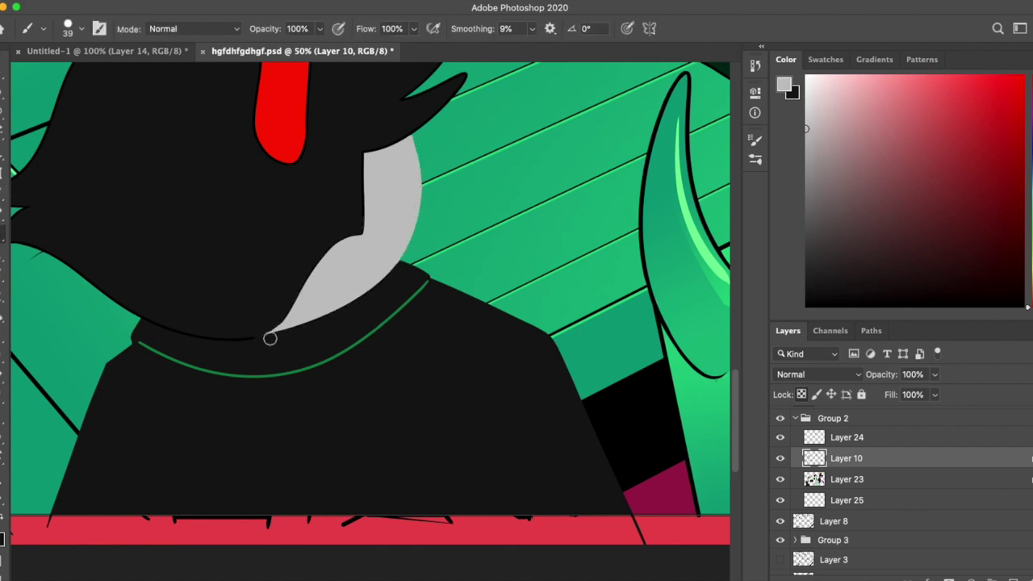
scroll(331, 319, up, 2)
key(x)
scroll(409, 309, down, 2)
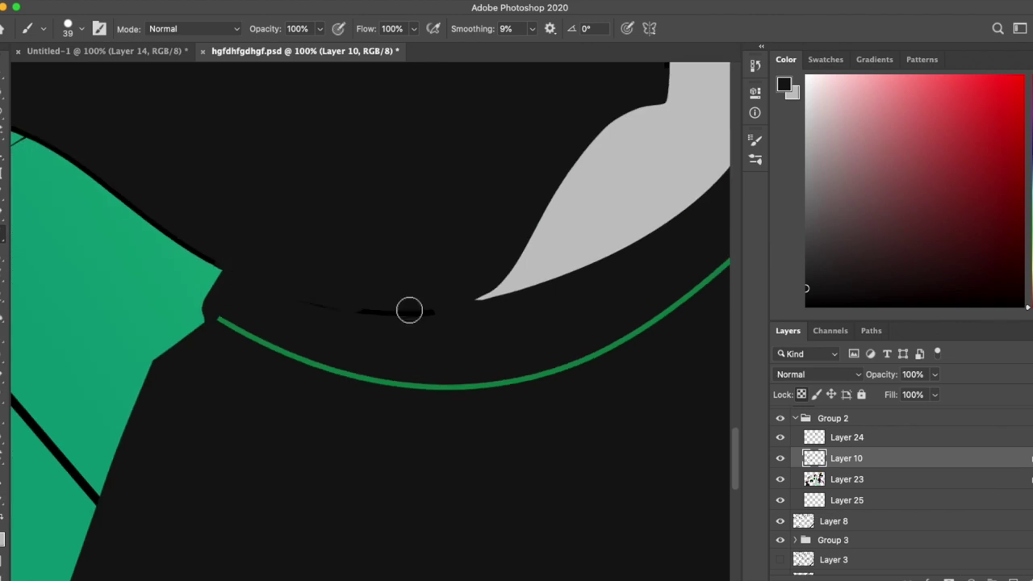
Step: Recolor the outlines of the foreground character's hair, nape and spiky strands in the sampled near-black hair color
key(r)
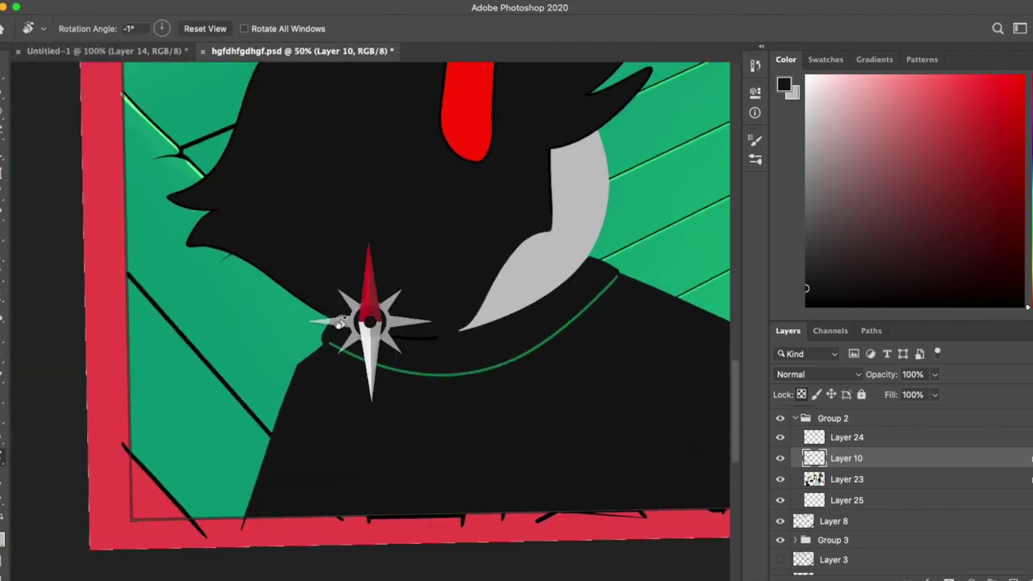
drag(427, 339, 415, 480)
key(l)
drag(231, 258, 145, 278)
key(ctrl+d)
scroll(352, 233, right, 4)
key(l)
mouse_move(431, 242)
mouse_down()
mouse_move(490, 371)
mouse_move(437, 139)
mouse_up()
key(Escape)
key(b)
key(ctrl+plus)
key(ctrl+plus)
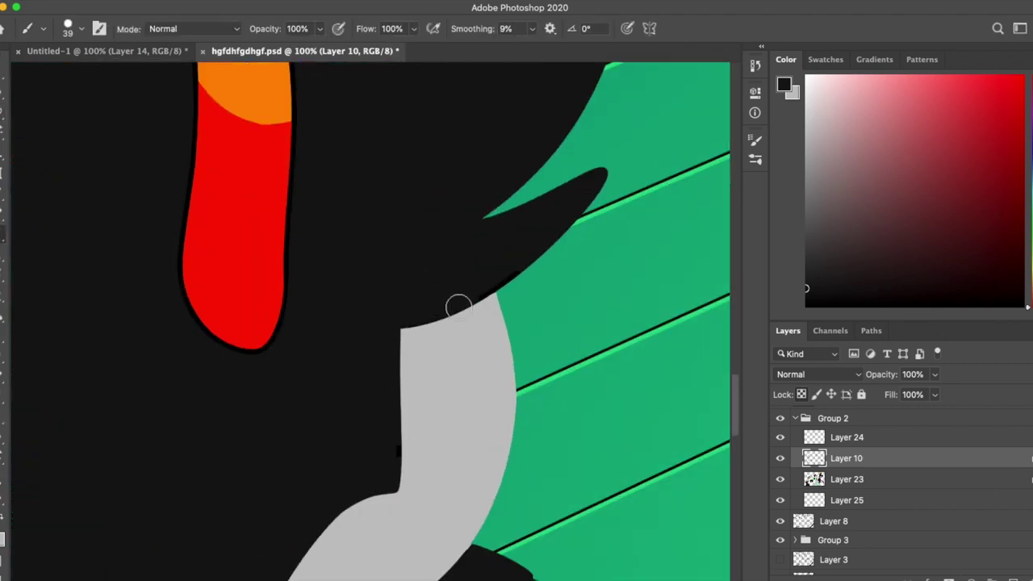
key(ctrl+minus)
key(ctrl+minus)
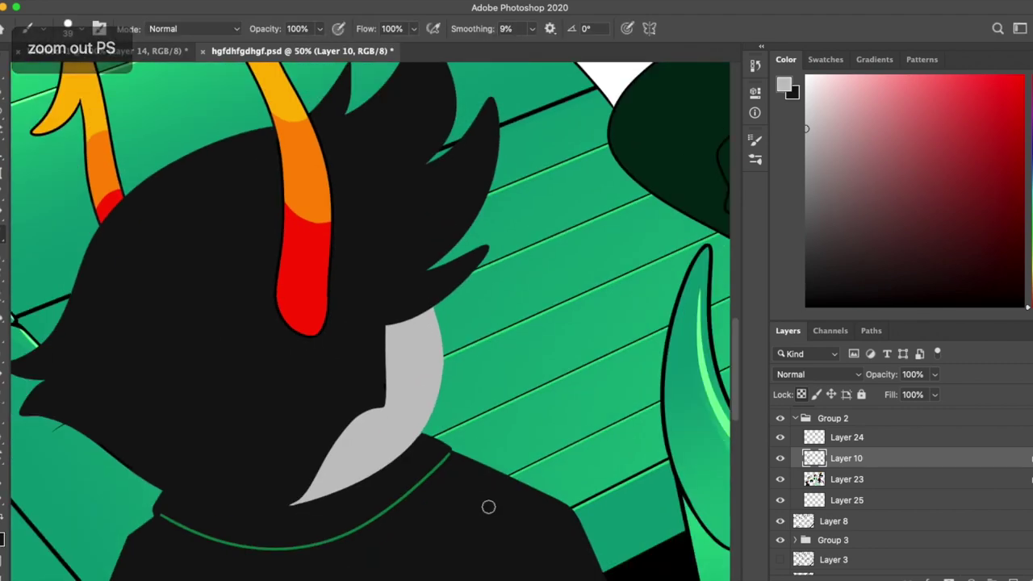
Step: Recolor the outlines around the red bases of the foreground character's two horns with the sampled red
key(ctrl+plus)
alt+click(297, 328)
scroll(323, 196, left, 5)
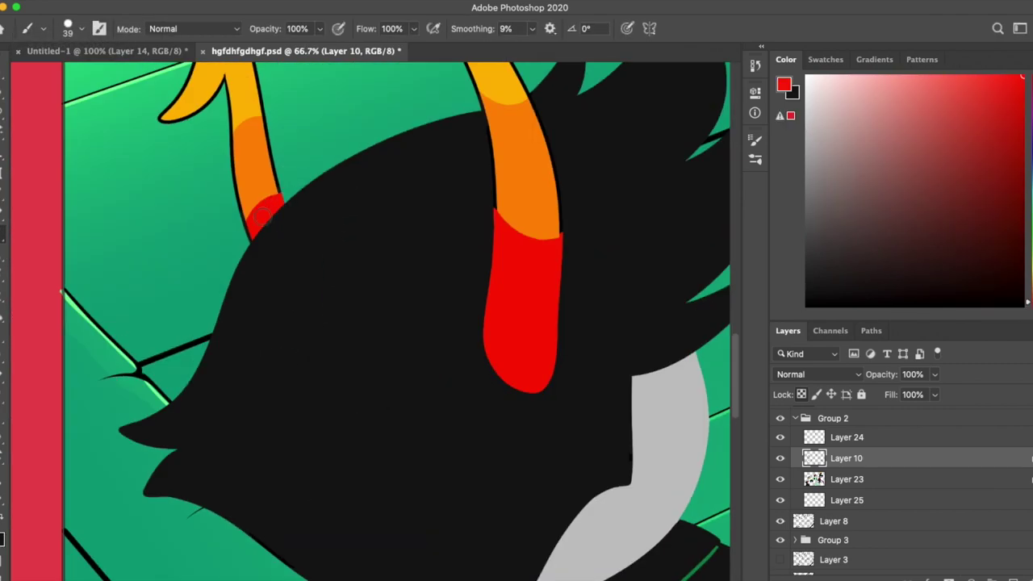
scroll(512, 258, right, 5)
scroll(511, 258, up, 2)
Step: Recolor the outline around the middle section of the foreground character's larger horn with the sampled orange
alt+click(381, 243)
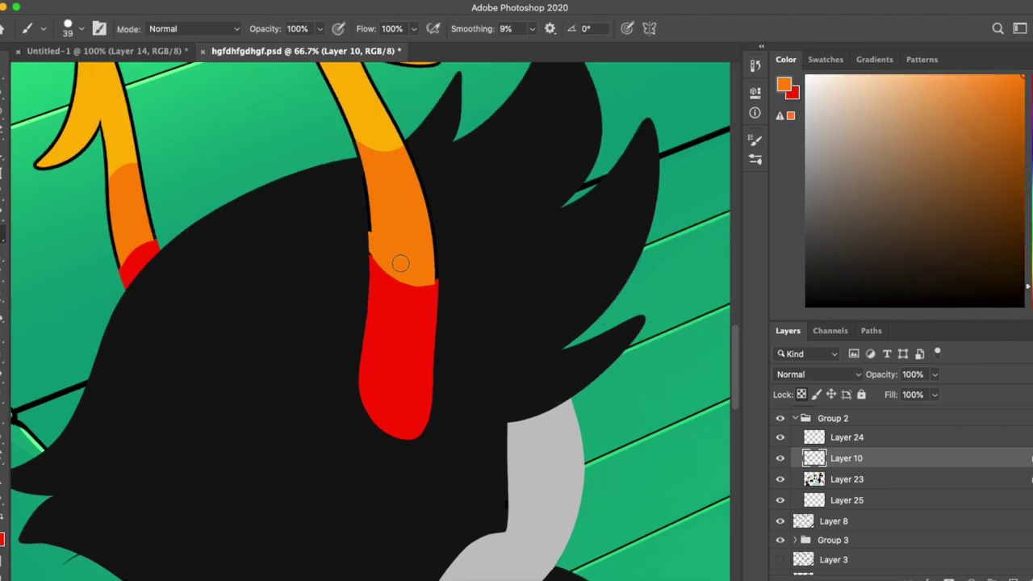
drag(436, 279, 363, 230)
key(ctrl+plus)
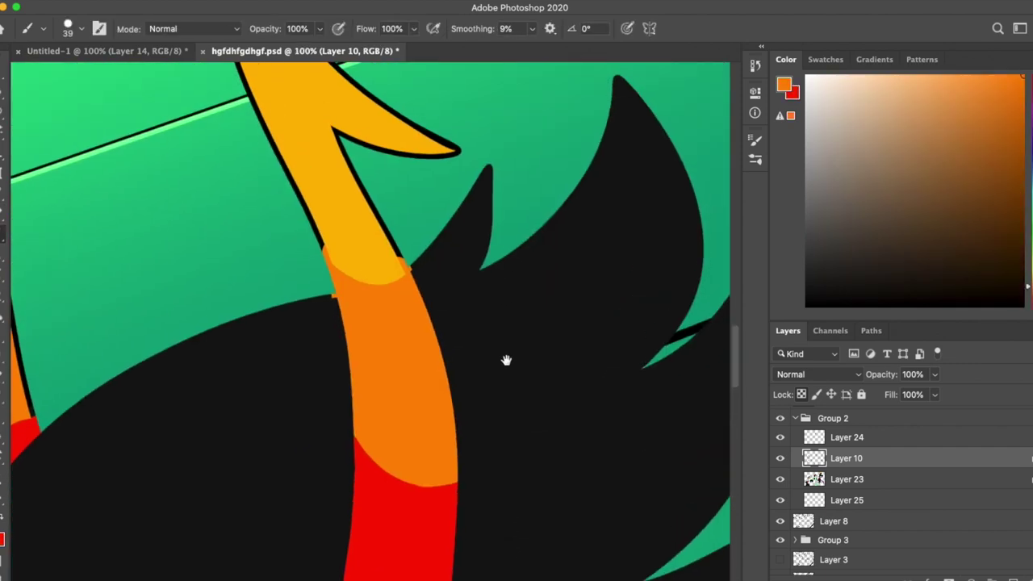
drag(507, 357, 504, 360)
alt+click(503, 342)
Step: Recolor the outline around the upper section and prong of the larger horn with the sampled yellow-orange
alt+click(380, 218)
mouse_move(396, 261)
mouse_down()
mouse_move(340, 133)
mouse_move(265, 121)
mouse_up()
alt+click(328, 329)
scroll(422, 266, up, 5)
alt+click(368, 282)
key(alt+bracketleft)
scroll(318, 295, left, 5)
click(845, 457)
Step: Recolor the smaller horn's outlines to match its fill, orange in the middle section and yellow-orange on the tip and prong
scroll(323, 307, down, 5)
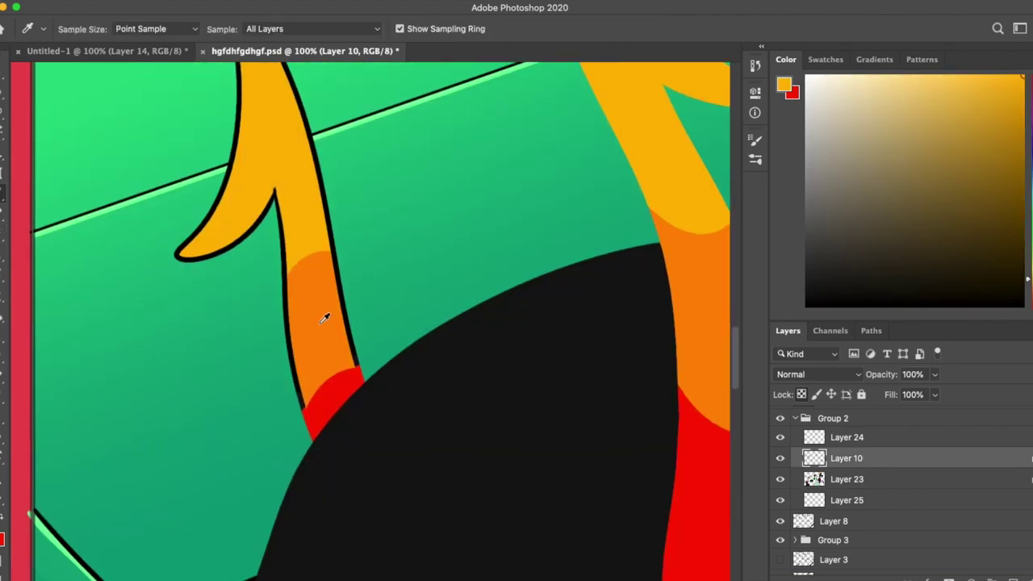
alt+click(318, 272)
drag(286, 267, 296, 386)
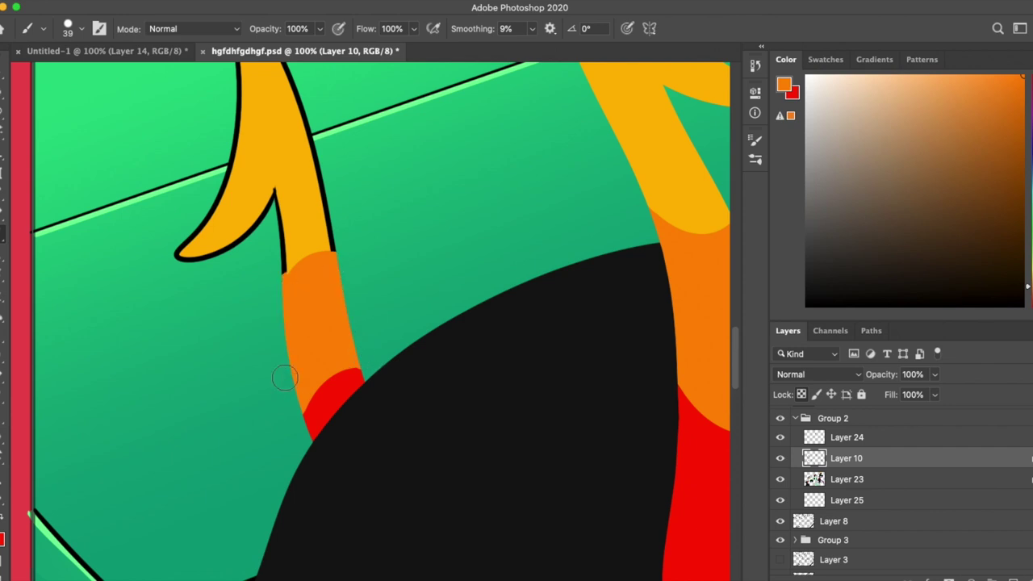
alt+click(327, 238)
drag(331, 246, 331, 220)
alt+click(339, 272)
key(x)
alt+click(333, 232)
scroll(353, 244, up, 3)
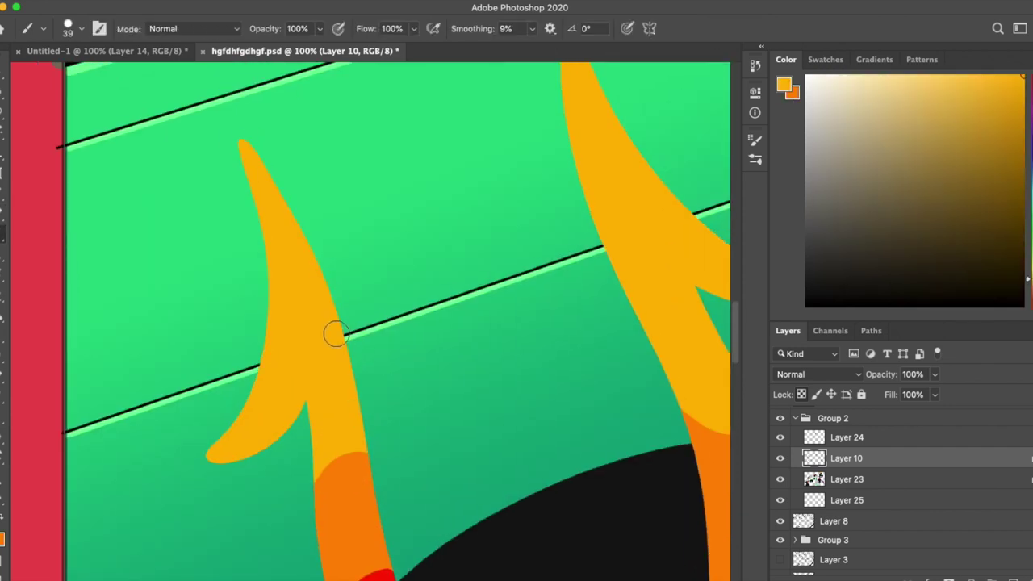
Step: Compare the reclining character with the reference character sheet in the other open document
key(super+minus)
key(super+minus)
key(super+minus)
key(super+minus)
key(super+equal)
key(super+equal)
key(ctrl+Tab)
key(ctrl+Tab)
key(ctrl+Tab)
key(ctrl+Tab)
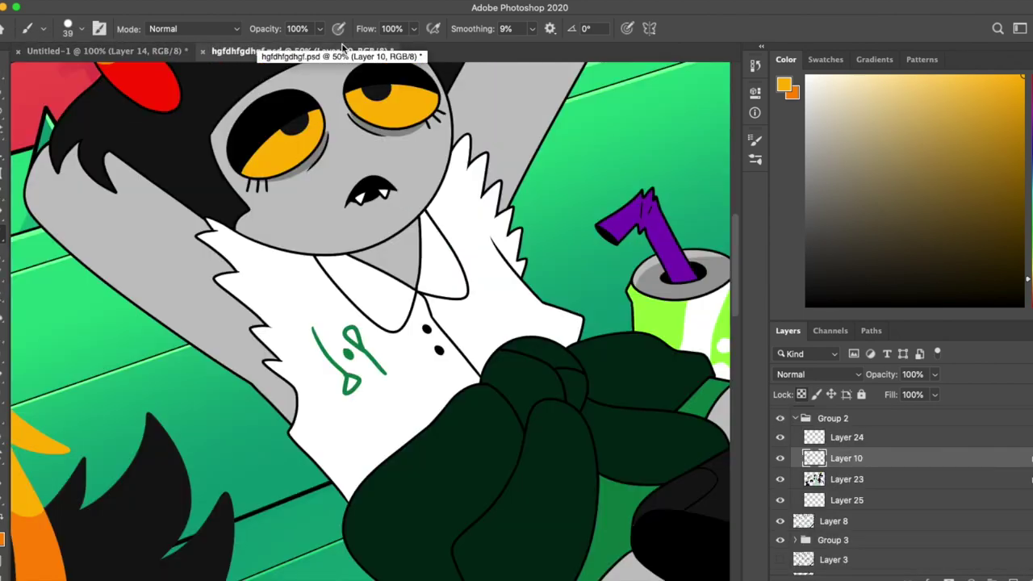
Step: Select the reclining character's neck area on Layer 23 and paint a medium gray shadow under the chin
click(846, 478)
key(w)
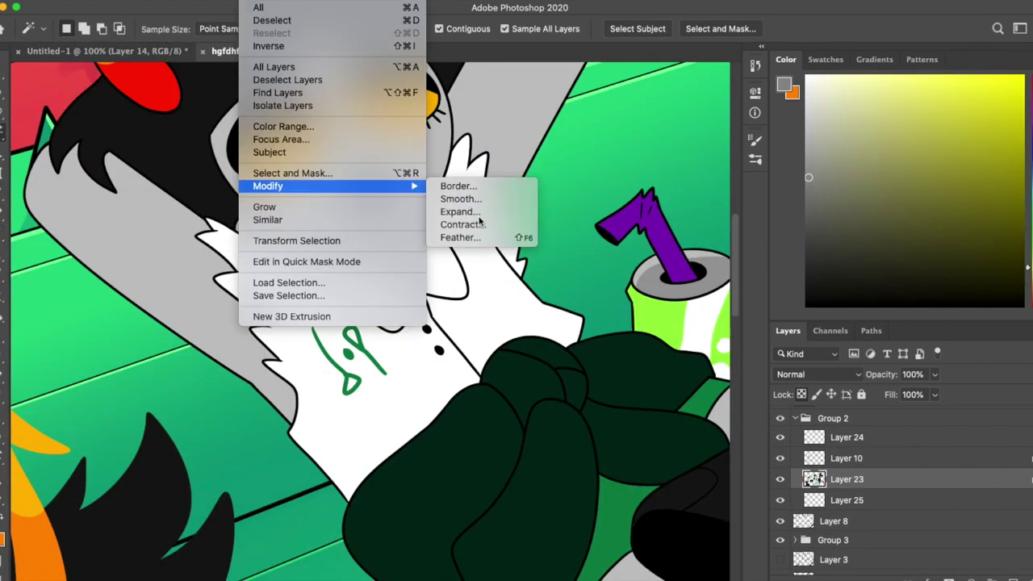
key(Escape)
scroll(363, 242, up, 3)
key(b)
alt+click(414, 331)
key(super+d)
Step: Recolor the collar and front opening lines of the reclining character's white shirt medium gray on Layer 10
key(alt+bracketright)
key(super+equal)
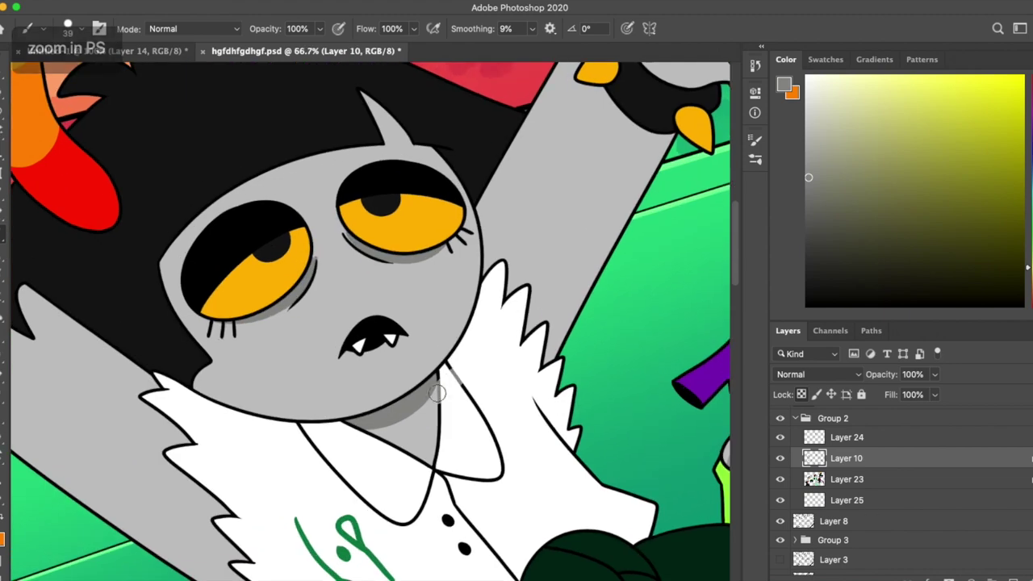
key(alt+shift+BackSpace)
scroll(412, 530, down, 3)
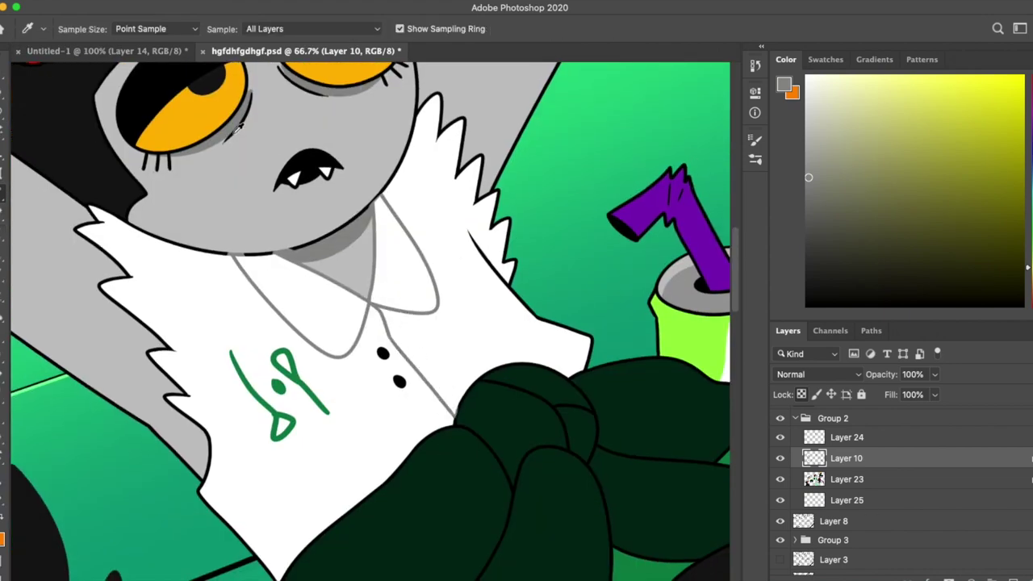
Step: Recolor the reclining character's chin and lower cheek outline with the sampled light gray skin color
alt+click(431, 415)
alt+click(129, 222)
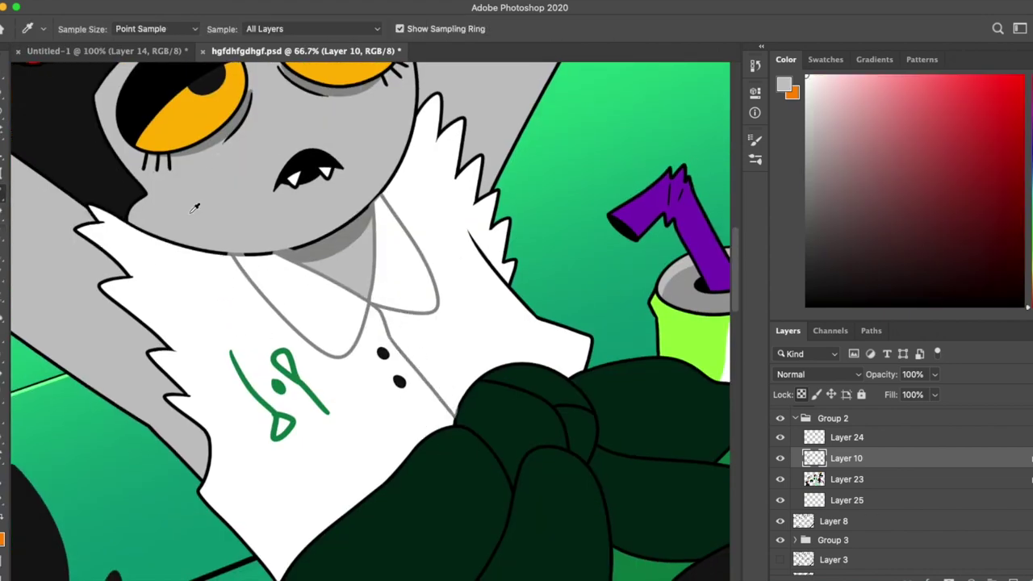
drag(335, 229, 373, 197)
scroll(378, 193, up, 3)
drag(405, 165, 398, 267)
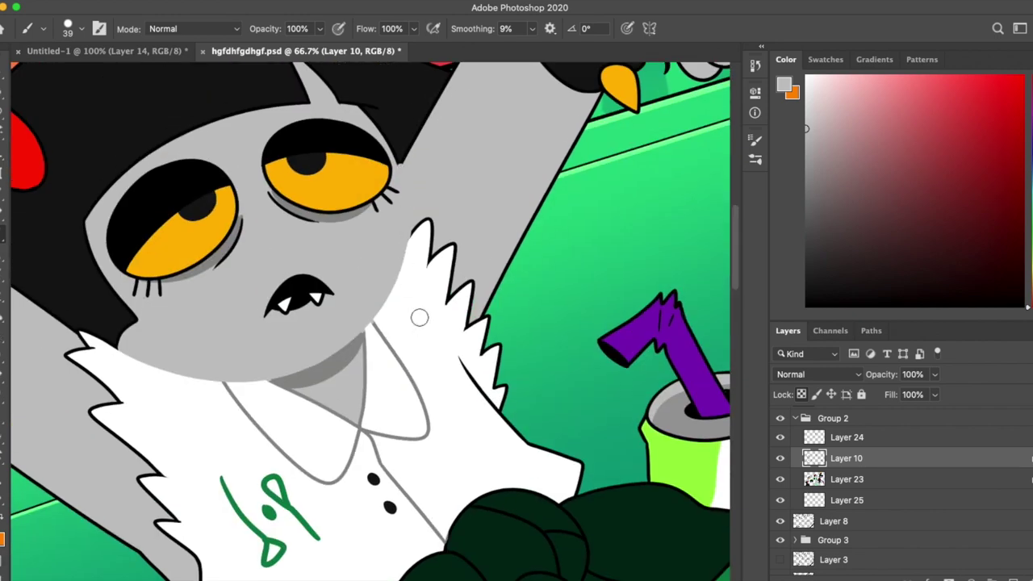
Step: Set the brush size to 24 and recolor the cheek line beside the raised arm medium gray
key(super+plus)
click(43, 28)
text(24)
key(Return)
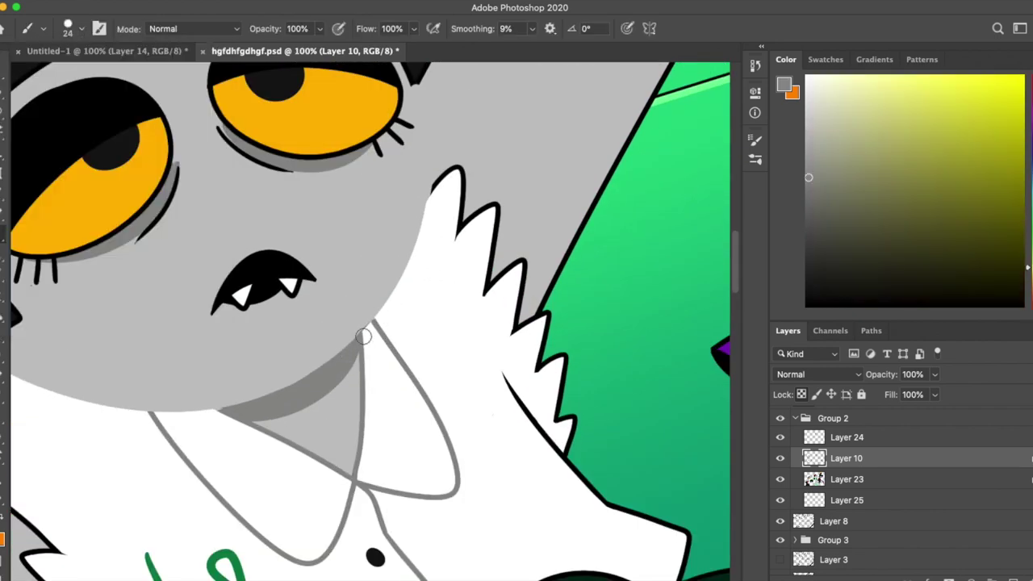
key(r)
drag(388, 320, 561, 407)
key(i)
key(b)
key(ctrl+Tab)
key(ctrl+Tab)
Step: Recolor the shirt's fluffy edge below the raised arm white and the crease beside it medium gray
alt+click(427, 339)
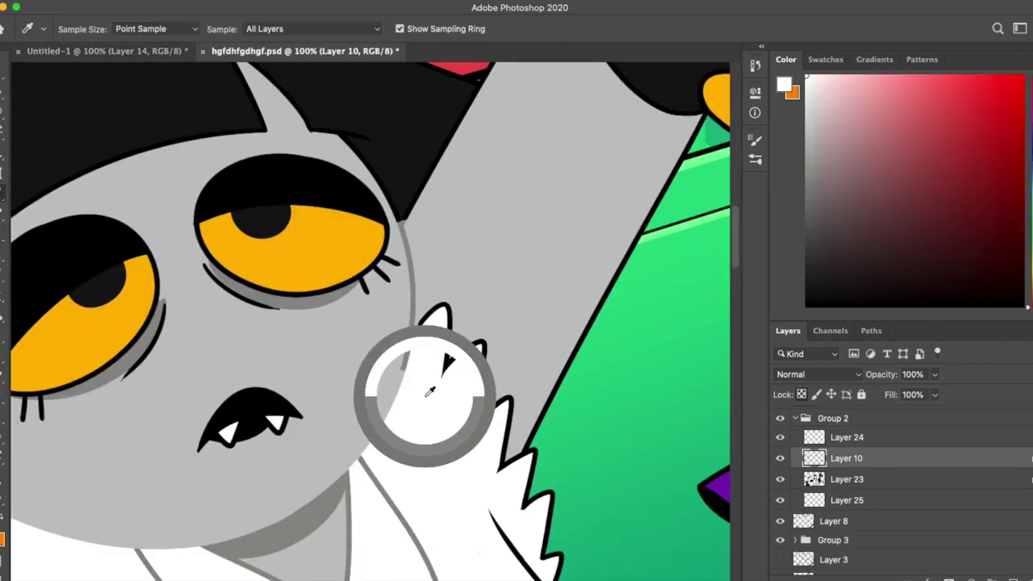
scroll(484, 363, down, 3)
mouse_move(516, 339)
mouse_down()
mouse_move(557, 380)
mouse_move(576, 580)
mouse_up()
alt+click(535, 462)
drag(534, 462, 481, 379)
scroll(549, 464, down, 3)
scroll(549, 464, right, 2)
alt+click(539, 429)
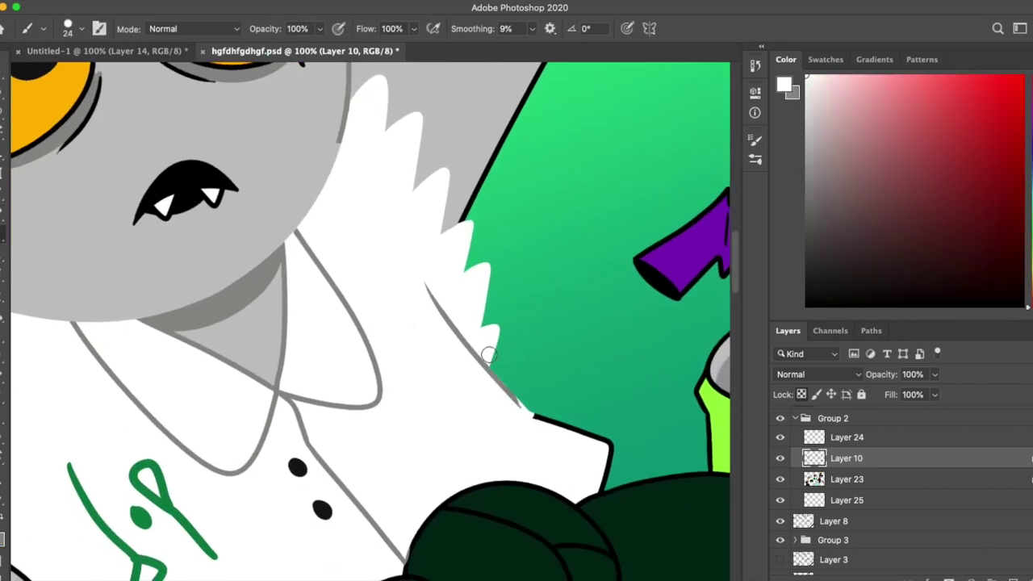
scroll(507, 420, up, 5)
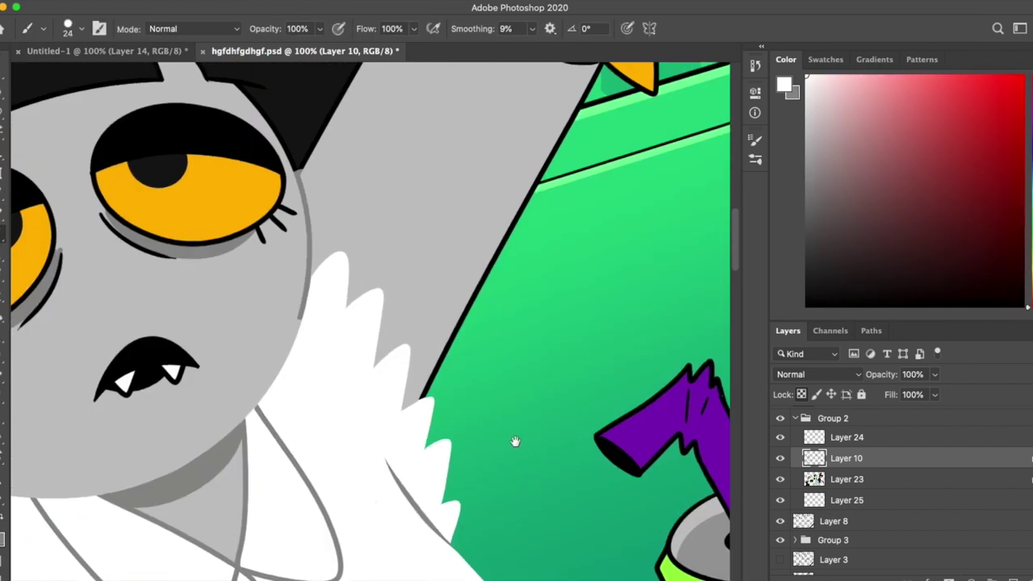
scroll(403, 364, left, 1)
Step: Recolor both outlines of the reclining character's raised arm with the sampled light gray skin color
alt+click(311, 313)
scroll(361, 358, up, 3)
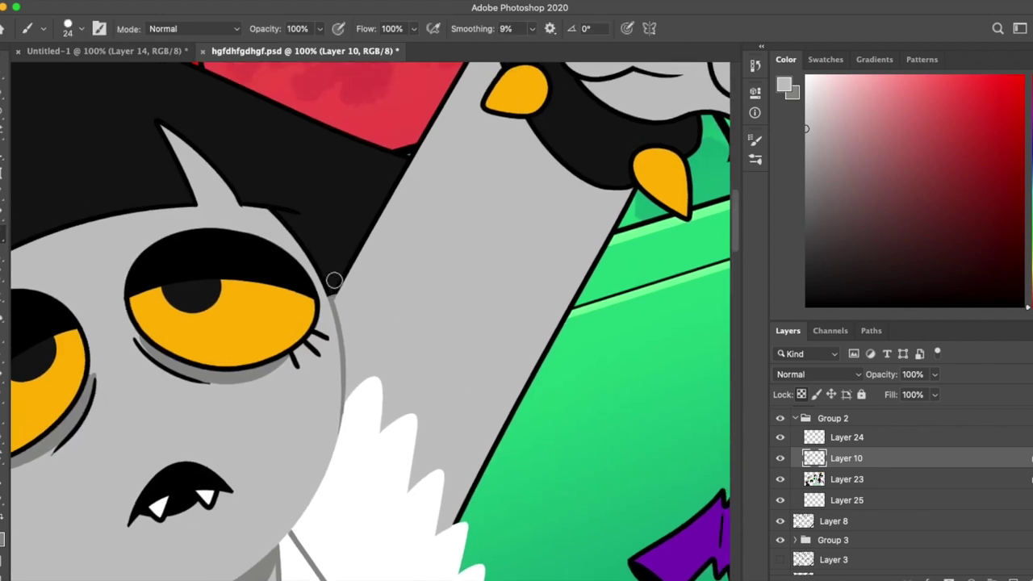
drag(339, 284, 431, 131)
scroll(428, 137, up, 3)
scroll(404, 250, down, 2)
drag(500, 238, 410, 443)
scroll(410, 443, down, 4)
scroll(410, 443, right, 2)
drag(360, 415, 435, 284)
Step: Recolor the outline of the reclining character's bent arm light gray and the shirt's fluffy edge beside it white
scroll(415, 371, down, 5)
scroll(253, 296, up, 5)
scroll(315, 428, up, 4)
scroll(395, 487, left, 1)
key(x)
mouse_move(226, 282)
mouse_down()
mouse_move(216, 292)
mouse_move(535, 427)
mouse_up()
scroll(535, 427, down, 3)
scroll(535, 427, right, 3)
drag(161, 230, 330, 335)
alt+click(485, 418)
scroll(486, 418, down, 3)
drag(305, 281, 380, 404)
scroll(276, 277, down, 3)
scroll(276, 277, right, 2)
scroll(277, 242, down, 5)
scroll(277, 242, right, 3)
drag(242, 270, 355, 420)
alt+click(233, 278)
scroll(247, 251, down, 5)
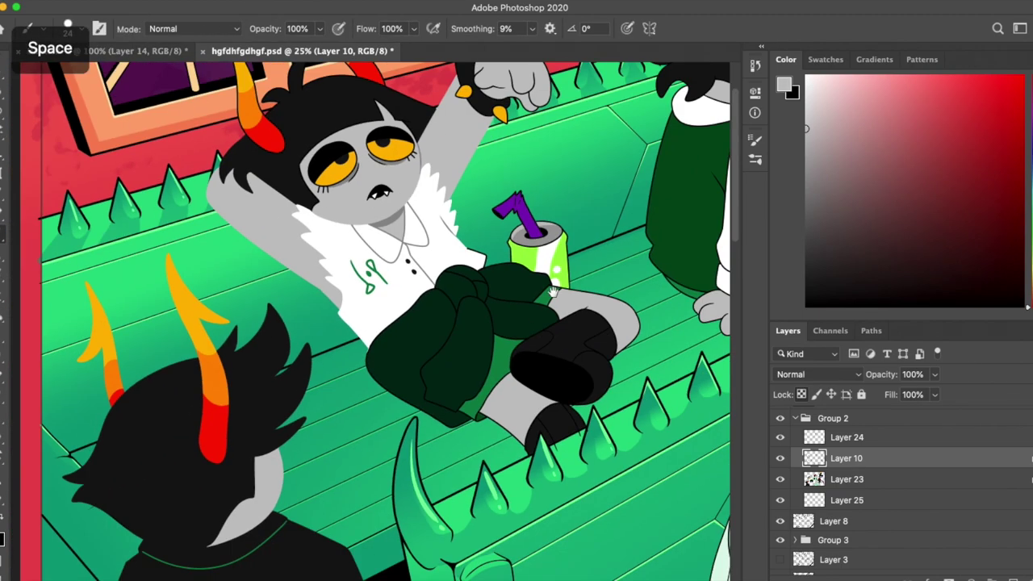
Step: Recolor the hair outline around the reclining character's face near-black and touch up the edge where hair, cheek and arm meet
drag(452, 266, 161, 339)
scroll(161, 339, up, 4)
alt+click(217, 362)
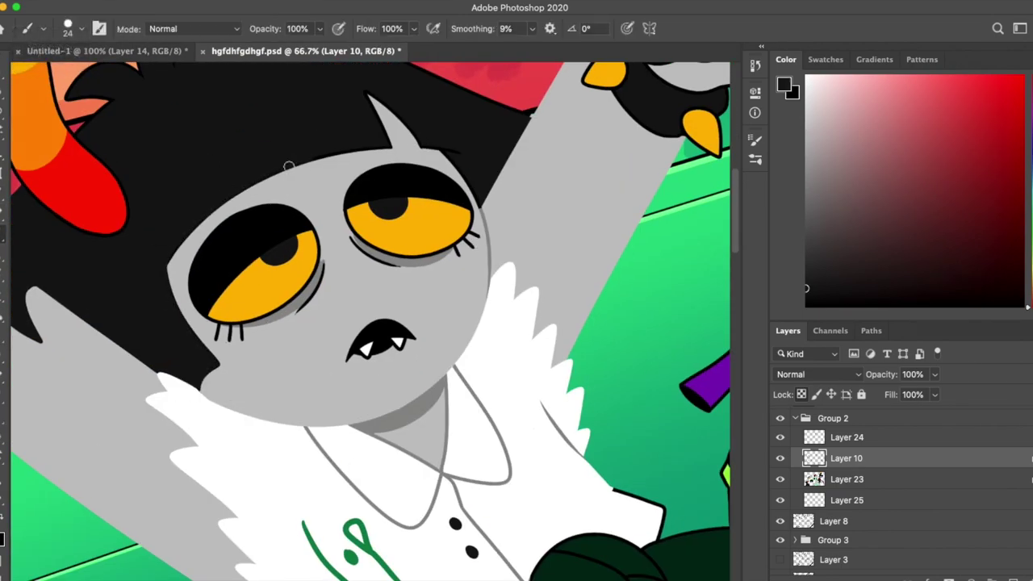
scroll(409, 127, up, 2)
scroll(408, 127, right, 3)
scroll(394, 255, up, 1)
alt+click(404, 240)
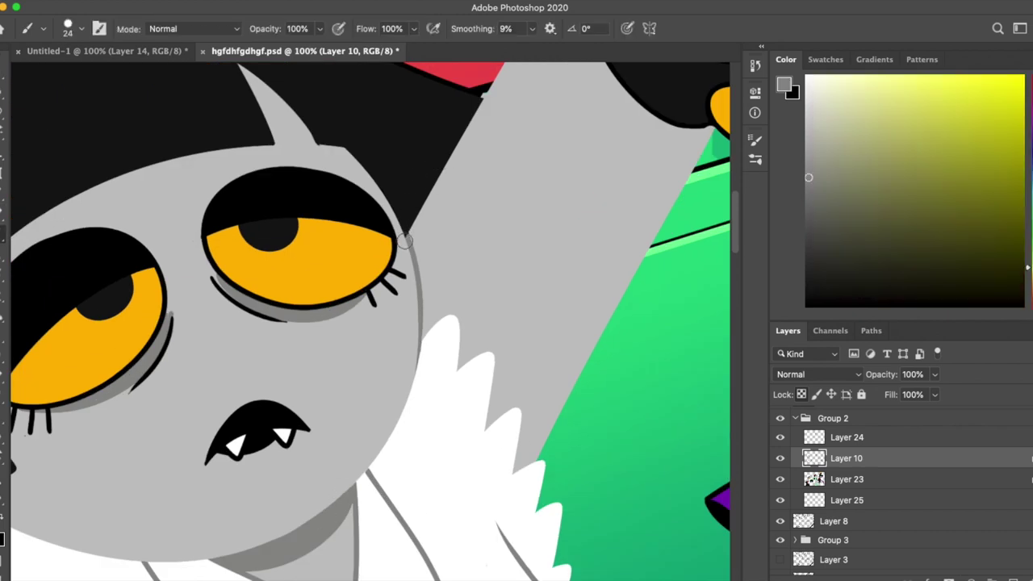
alt+click(419, 241)
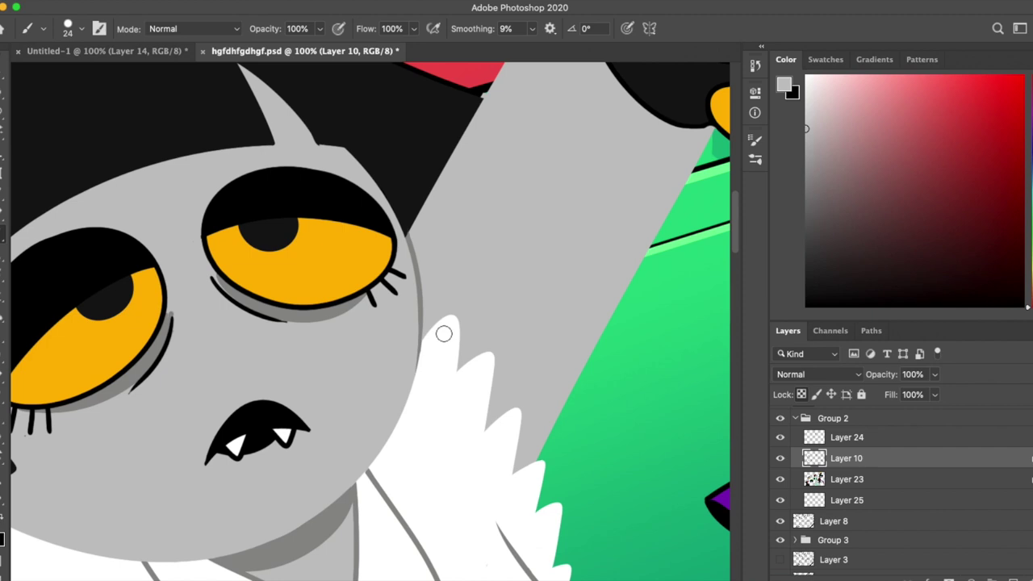
alt+click(428, 132)
mouse_move(428, 131)
mouse_down()
mouse_move(482, 171)
mouse_move(454, 203)
mouse_move(529, 231)
mouse_up()
Step: Check the line colors of the characters on the reference sheet in the other open document
key(l)
drag(208, 231, 202, 194)
click(526, 318)
scroll(565, 323, down, 5)
scroll(565, 323, right, 8)
drag(609, 323, 595, 325)
key(ctrl+Tab)
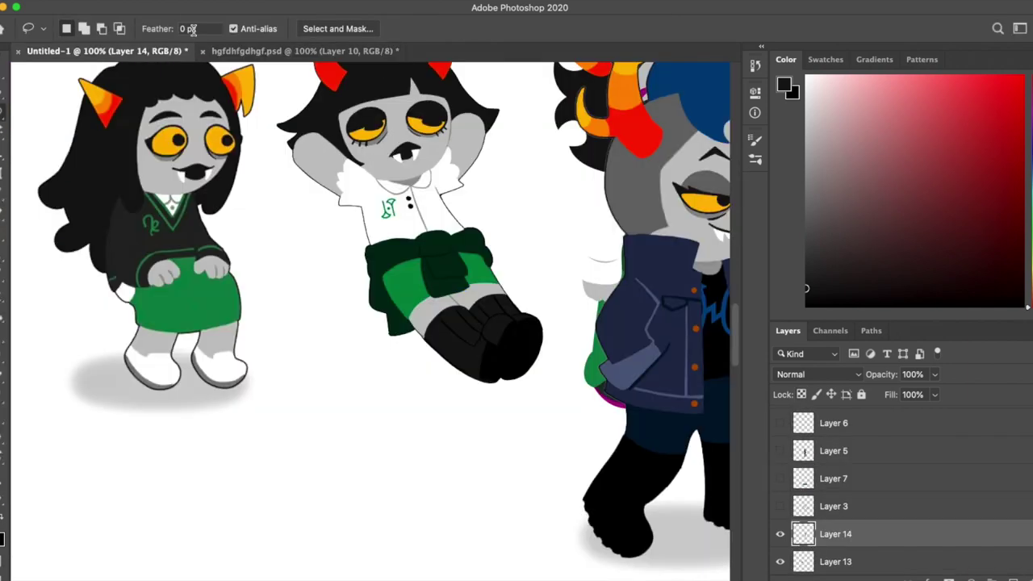
Step: Return to the hgfdhfgdhgf.psd drawing and recolor the thumb line of the raised hand medium gray
key(ctrl+Tab)
key(i)
click(293, 392)
key(b)
scroll(357, 387, down, 5)
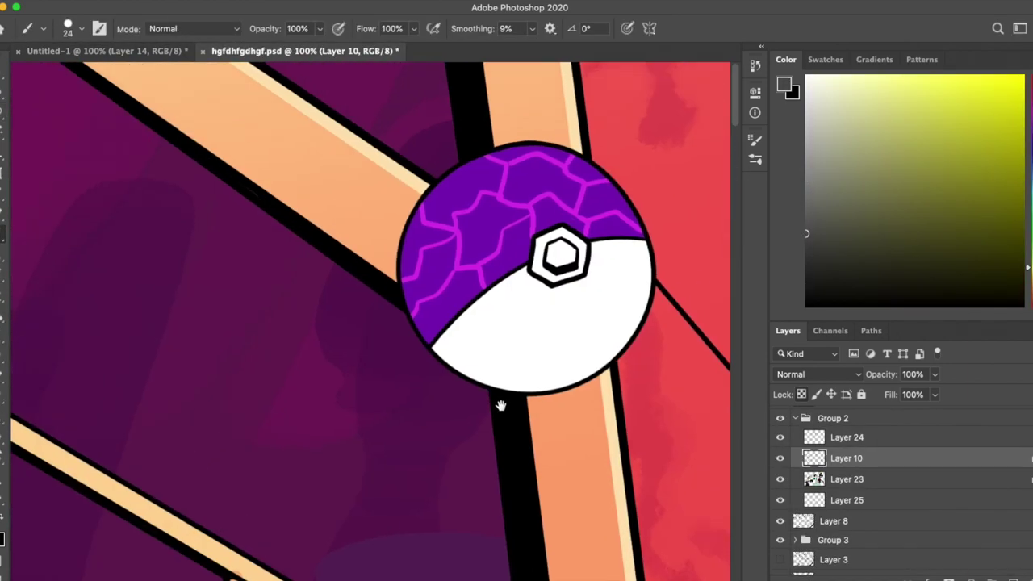
alt+click(434, 373)
scroll(465, 230, down, 5)
key(i)
scroll(536, 140, up, 5)
scroll(484, 242, down, 5)
click(305, 311)
key(b)
drag(339, 360, 412, 349)
Step: Recolor the spiked wristband's outline near-black and the raised hand's finger lines medium gray
alt+click(331, 171)
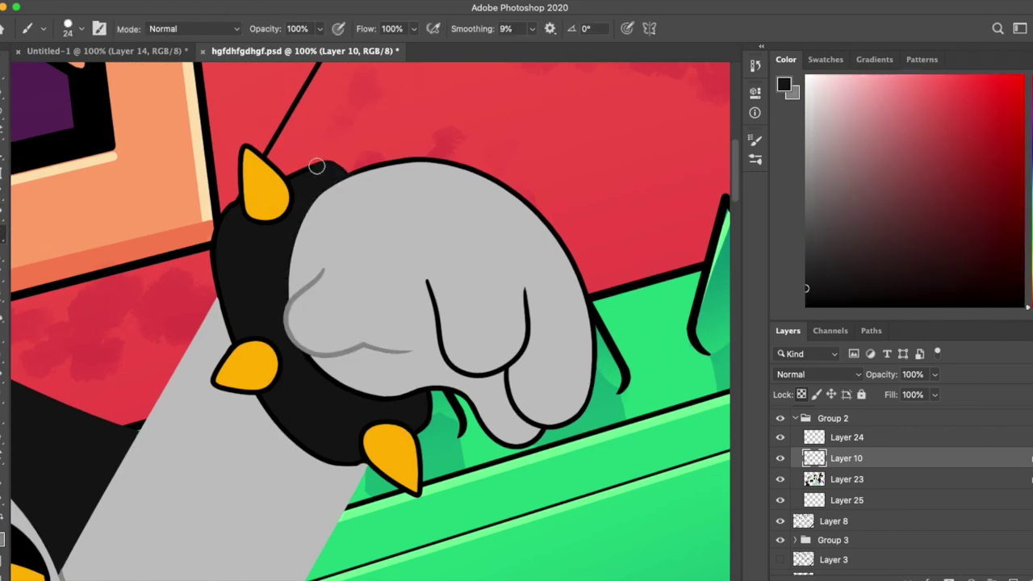
alt+click(464, 323)
drag(427, 281, 496, 369)
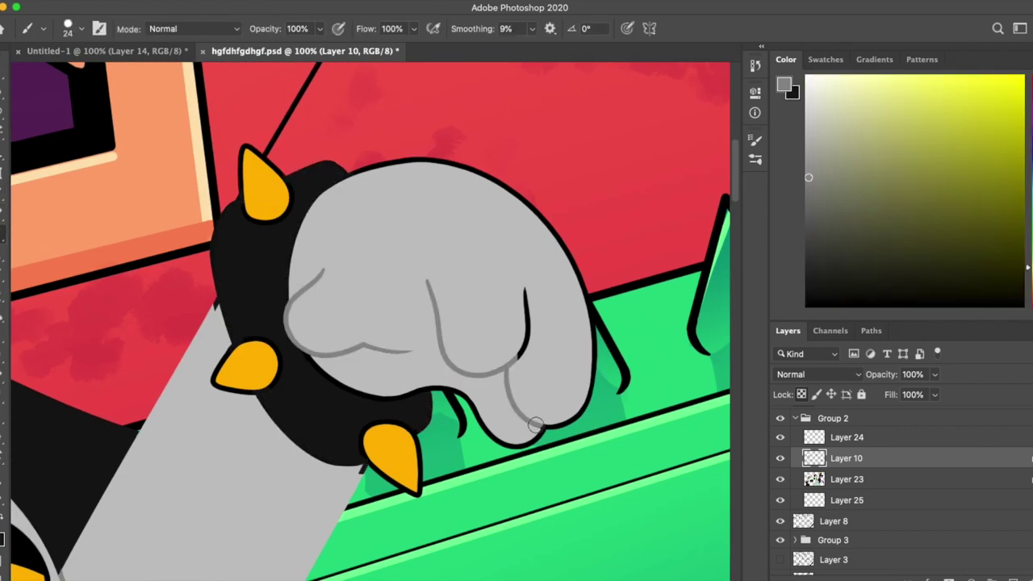
scroll(533, 414, down, 5)
Step: Recolor the outer outline of the raised hand with the sampled light gray skin color
alt+click(546, 253)
scroll(386, 329, up, 3)
alt+click(380, 313)
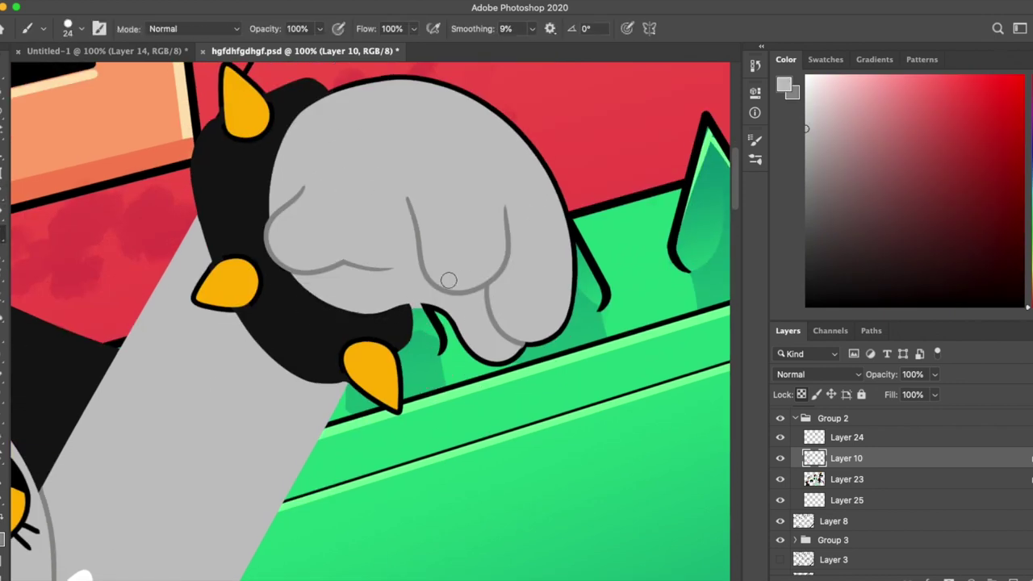
drag(534, 343, 478, 107)
drag(298, 135, 472, 87)
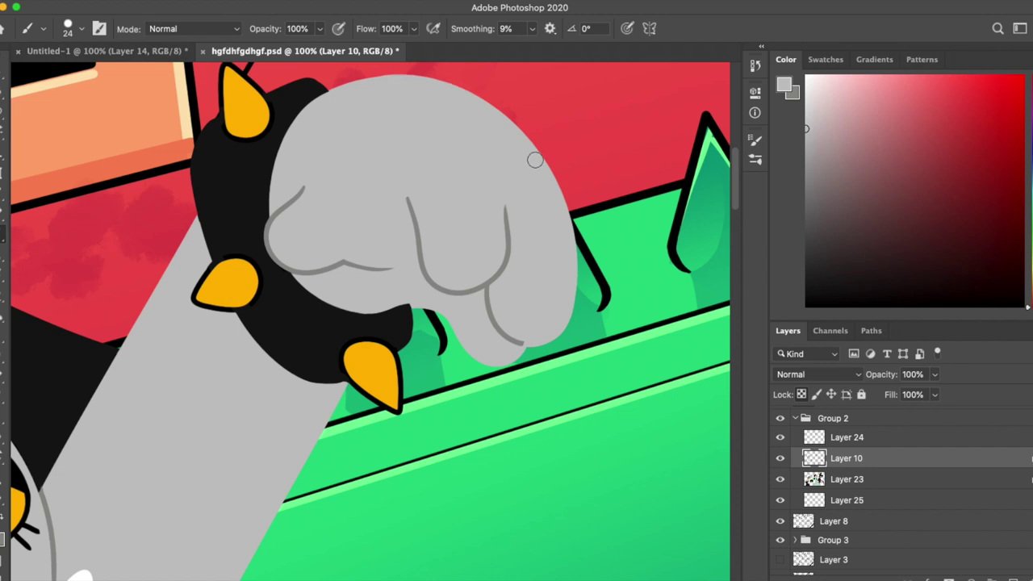
Step: Touch up the end of the raised hand's finger line with light gray and reset the canvas rotation
alt+click(533, 343)
key(r)
drag(546, 336, 473, 460)
click(205, 29)
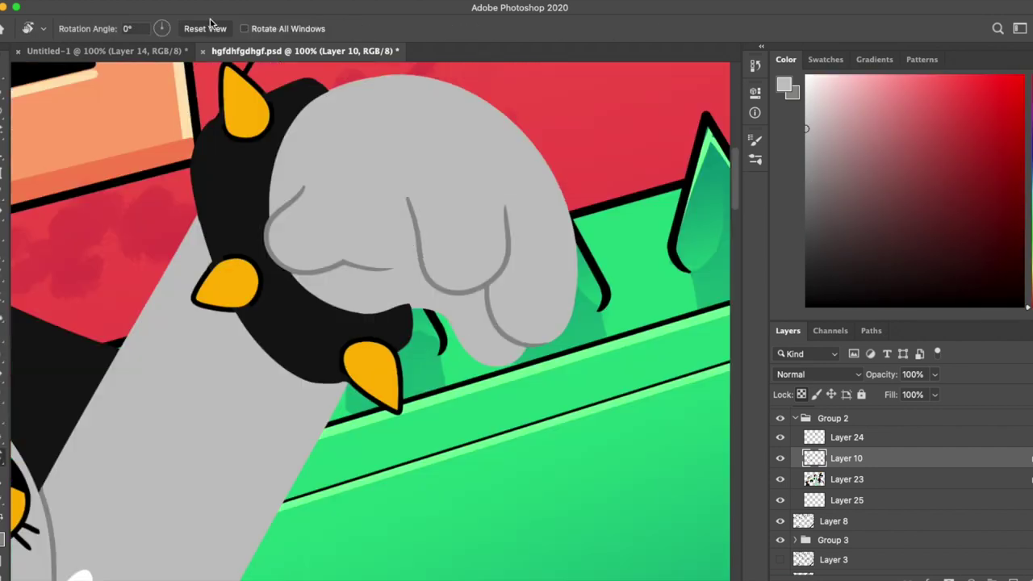
Step: Recolor the outlines of the wristband's three spikes with yellow-orange and clean their bases with the band's near-black
key(b)
alt+click(234, 262)
mouse_move(350, 358)
mouse_down()
mouse_move(369, 340)
mouse_move(353, 387)
mouse_up()
alt+click(354, 387)
alt+click(344, 386)
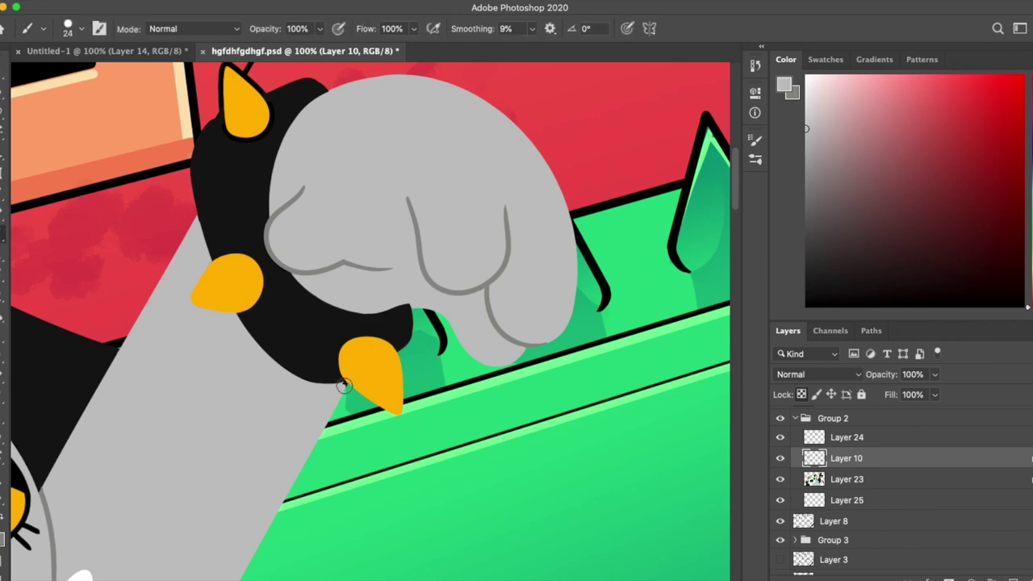
alt+click(245, 129)
mouse_move(245, 147)
mouse_down()
mouse_move(325, 260)
mouse_move(347, 212)
mouse_up()
alt+click(355, 209)
Step: Recolor the outline around the base of the reclining character's left-hand horn red, matching its fill
scroll(292, 249, down, 10)
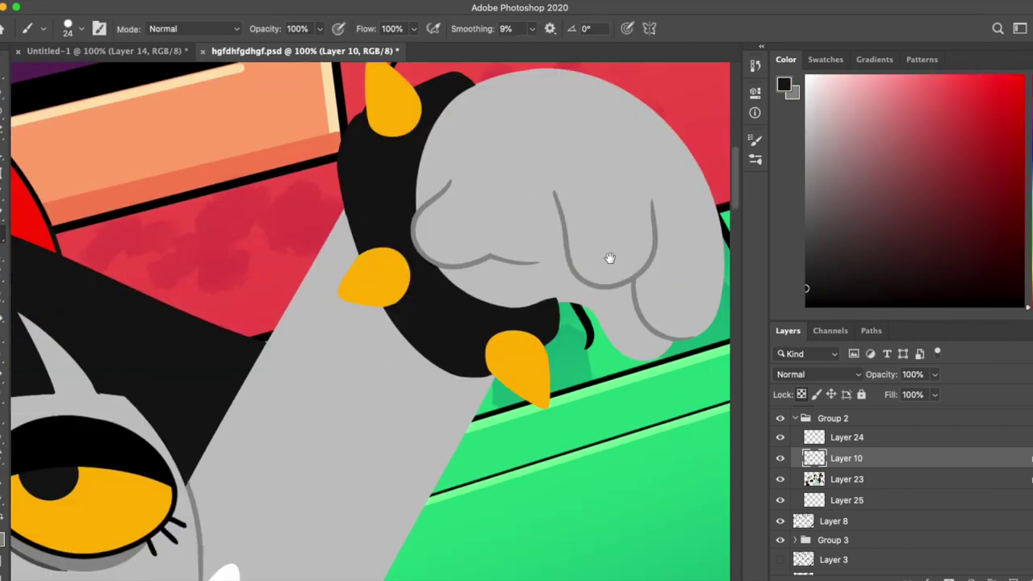
scroll(606, 259, left, 10)
alt+click(297, 197)
drag(295, 198, 311, 332)
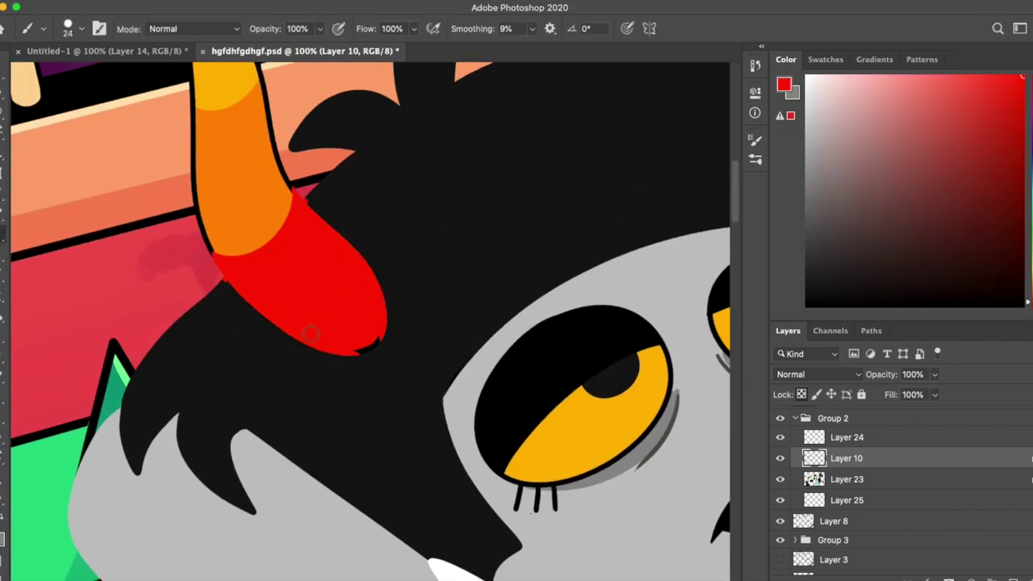
alt+click(367, 339)
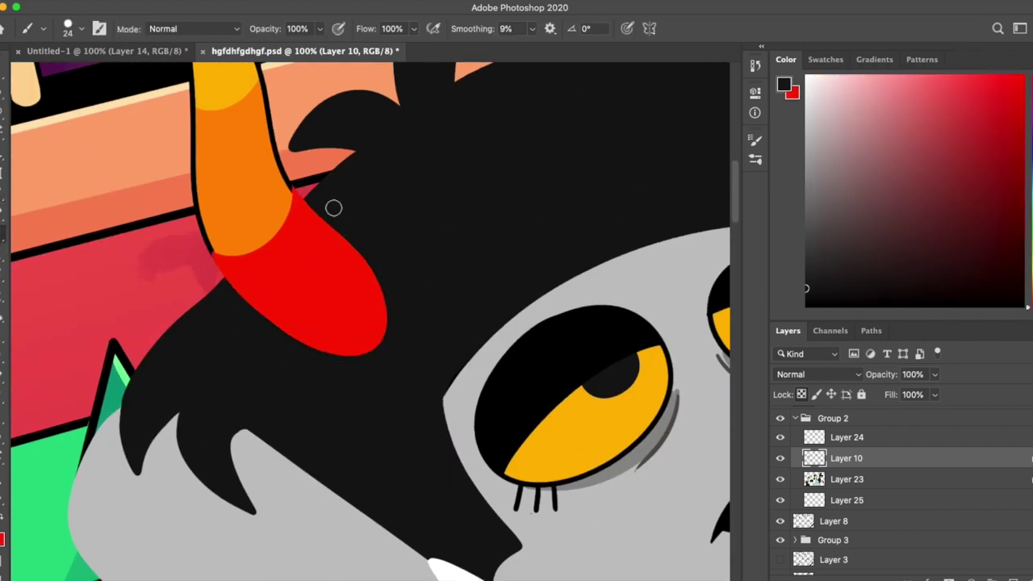
Step: Recolor the same horn's middle outline orange and its tip outline yellow-orange
alt+click(214, 240)
scroll(439, 272, up, 5)
scroll(438, 272, left, 2)
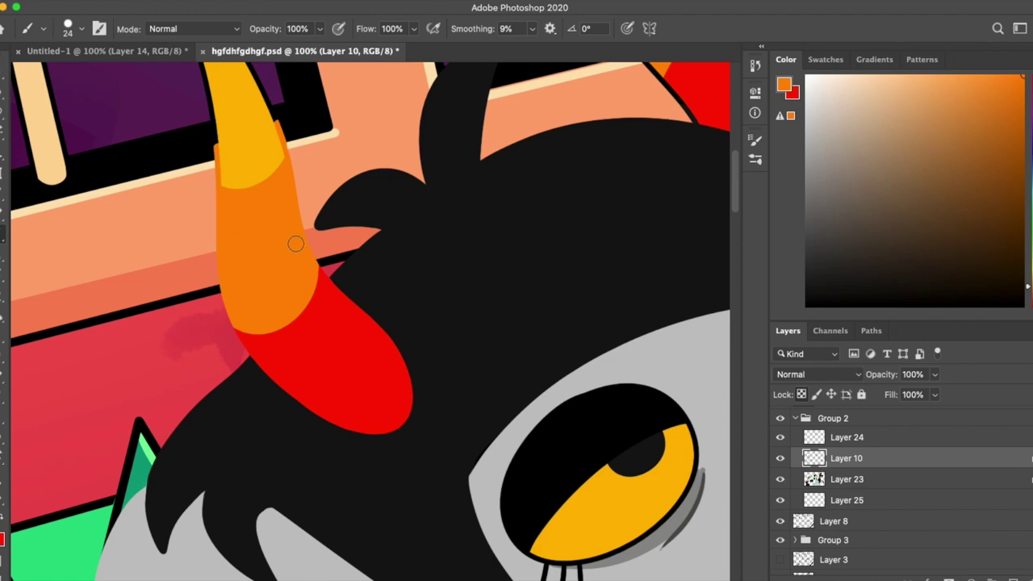
scroll(220, 258, up, 5)
scroll(221, 259, left, 2)
alt+click(287, 325)
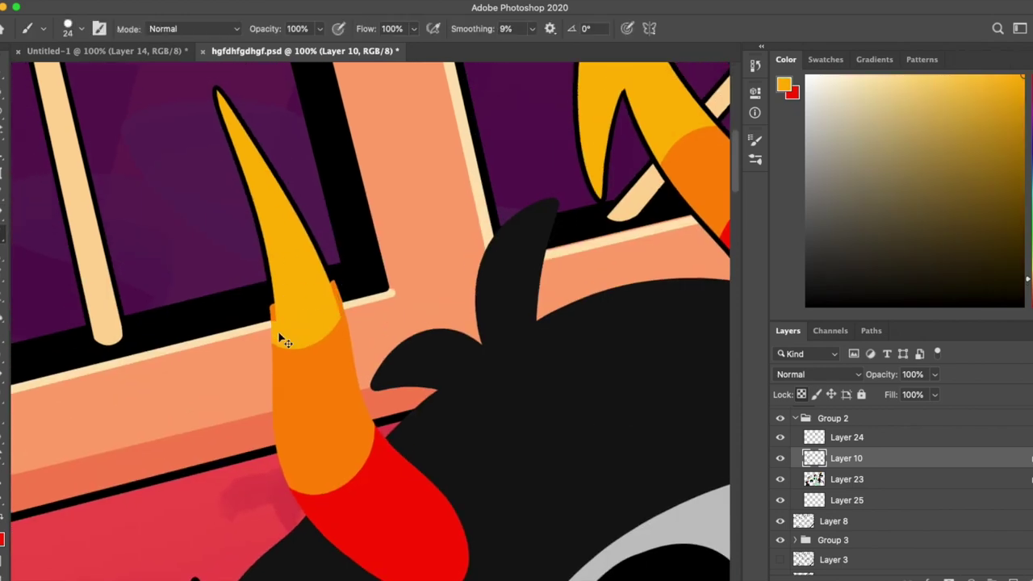
Step: Recolor the outline around the base of the reclining character's forked horn red
alt+click(492, 319)
scroll(492, 323, down, 8)
scroll(492, 323, right, 8)
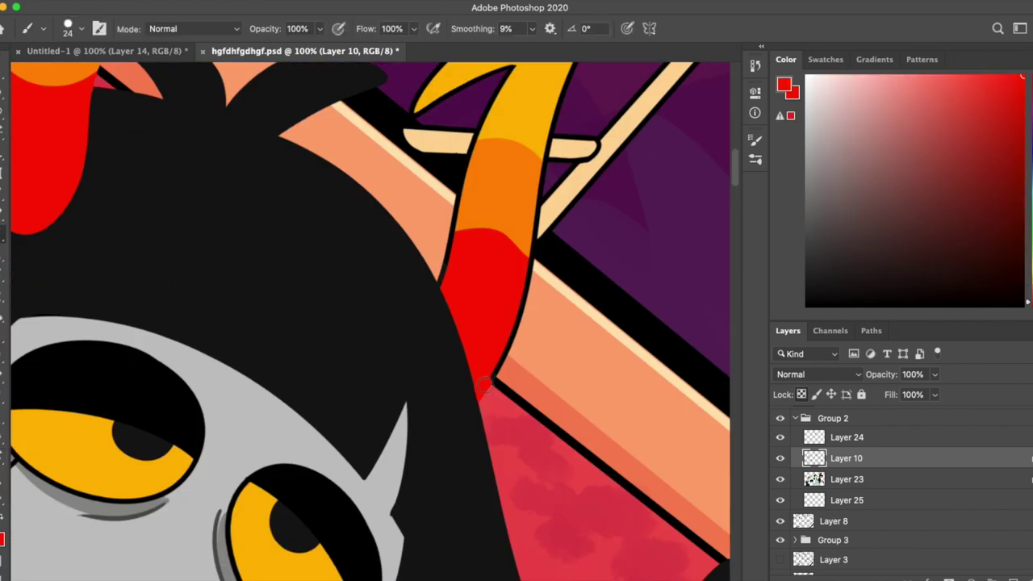
scroll(472, 311, up, 5)
scroll(472, 311, right, 2)
Step: Recolor the forked horn's middle outline orange and its tip outline yellow-orange on Layer 10
alt+click(487, 323)
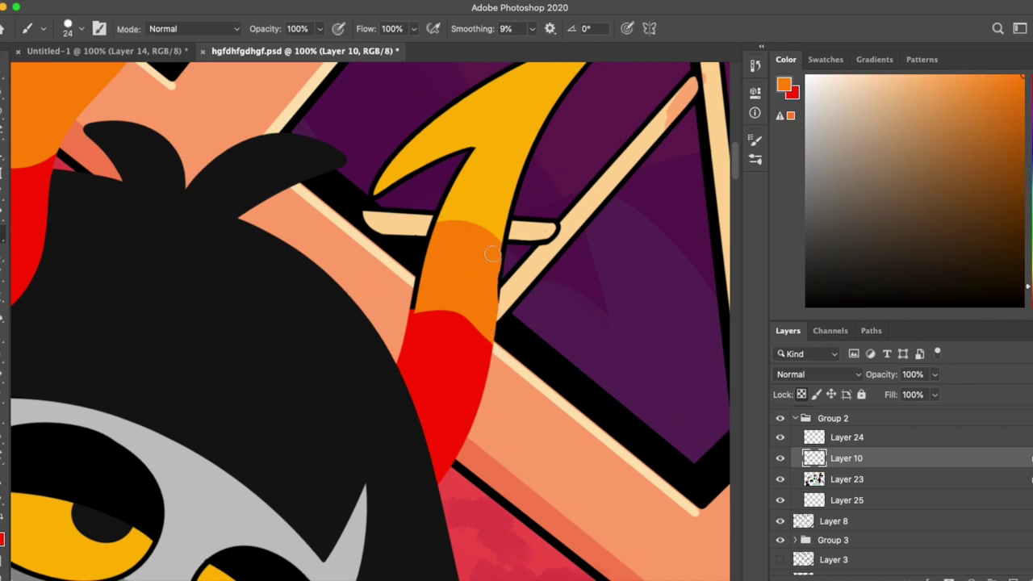
scroll(546, 208, left, 10)
alt+click(475, 302)
alt+click(468, 249)
click(877, 483)
key(alt+bracketright)
alt+click(410, 167)
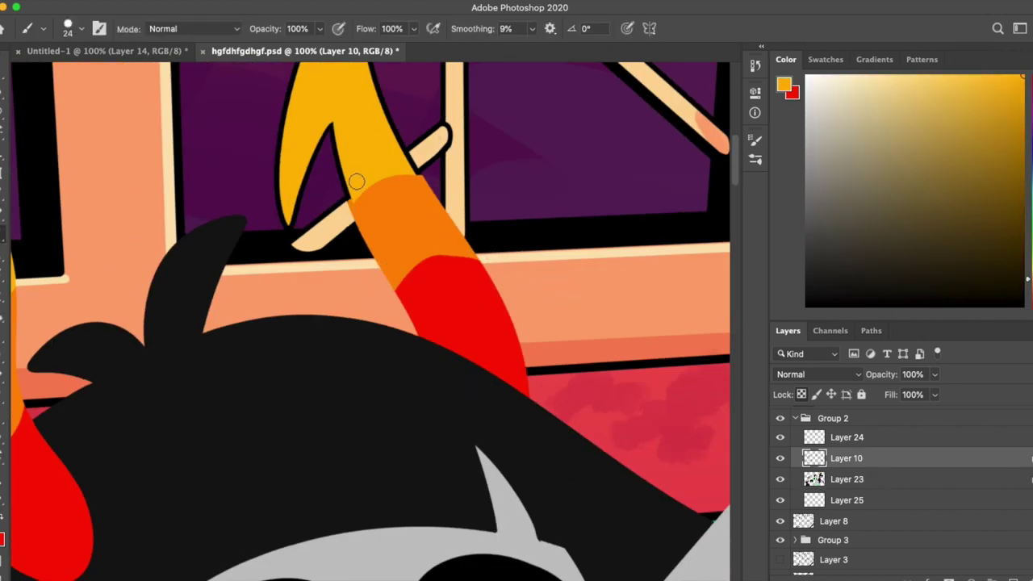
key(l)
drag(291, 266, 347, 415)
Step: Examine the reclining character's lower clothing and shoes, comparing them with the reference sheet in the other open document
key(ctrl+minus)
key(ctrl+minus)
key(ctrl+minus)
key(ctrl+plus)
key(ctrl+plus)
key(ctrl+plus)
key(ctrl+plus)
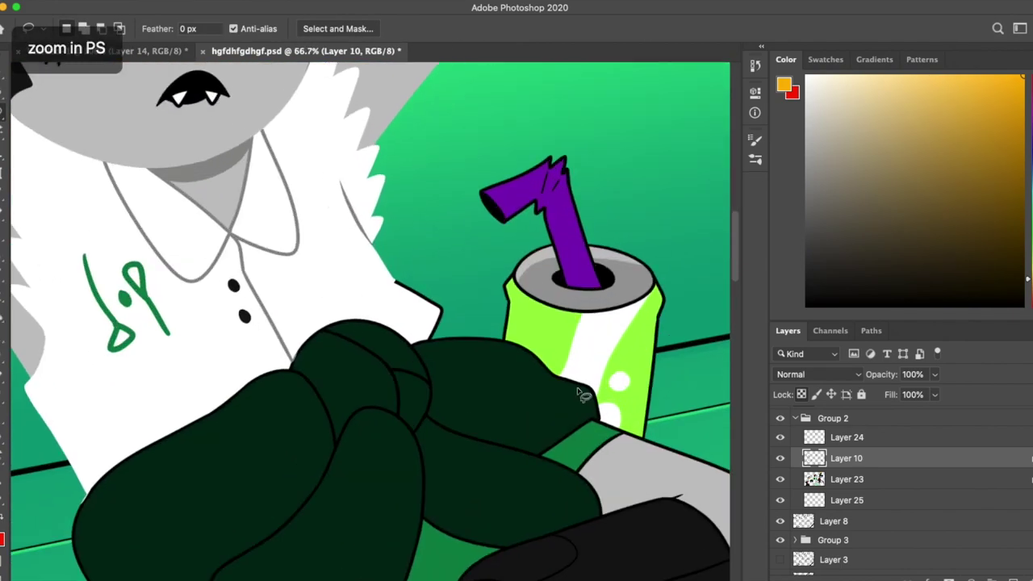
key(b)
scroll(690, 431, down, 5)
key(alt+bracketleft)
alt+click(338, 355)
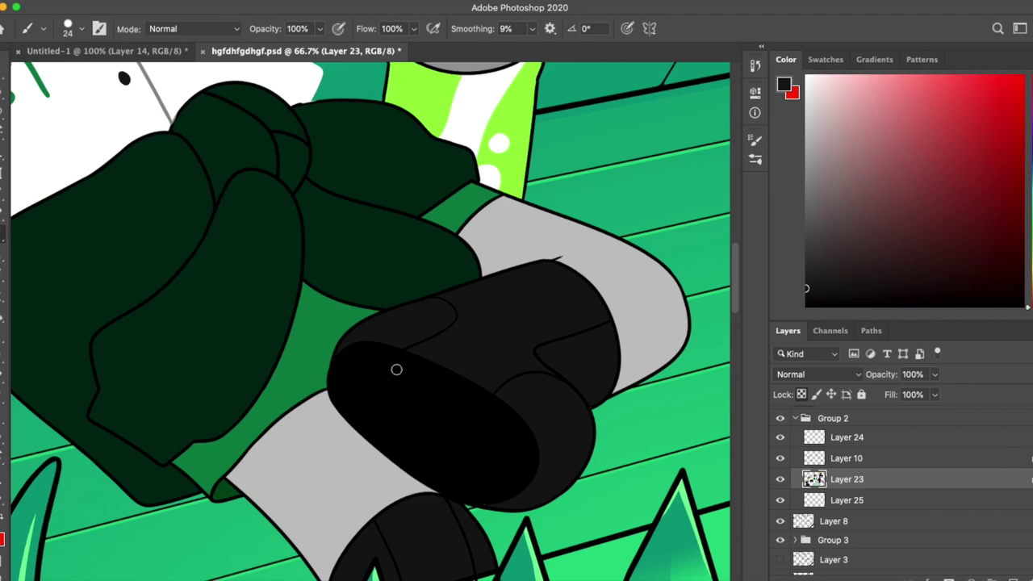
click(887, 458)
key(ctrl+Tab)
key(ctrl+Tab)
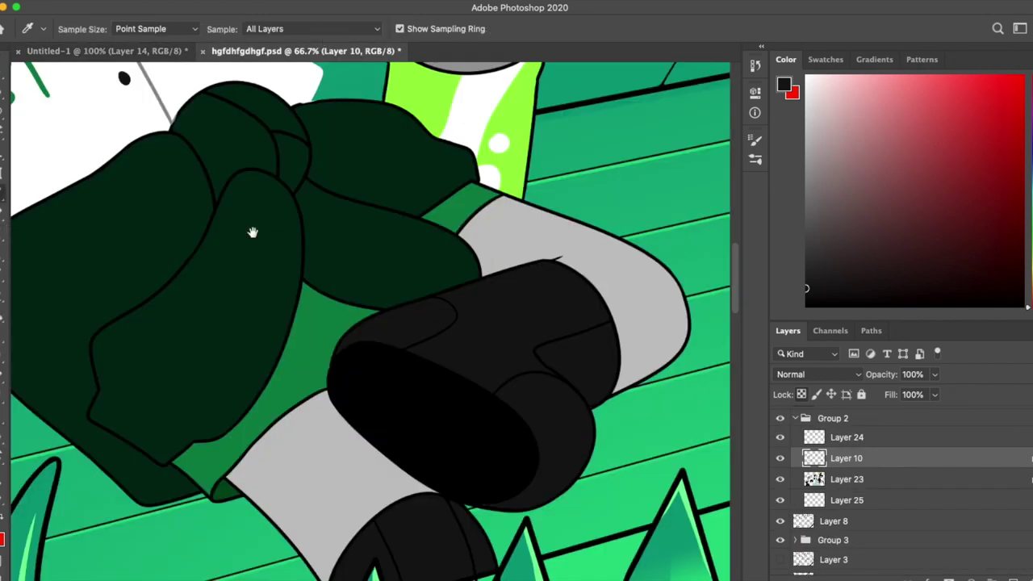
Step: Recolor the outer outline of the dark green garment around the character's waist with its sampled dark green
alt+click(251, 234)
scroll(159, 296, left, 5)
key(ctrl+plus)
drag(380, 170, 535, 177)
drag(659, 177, 544, 323)
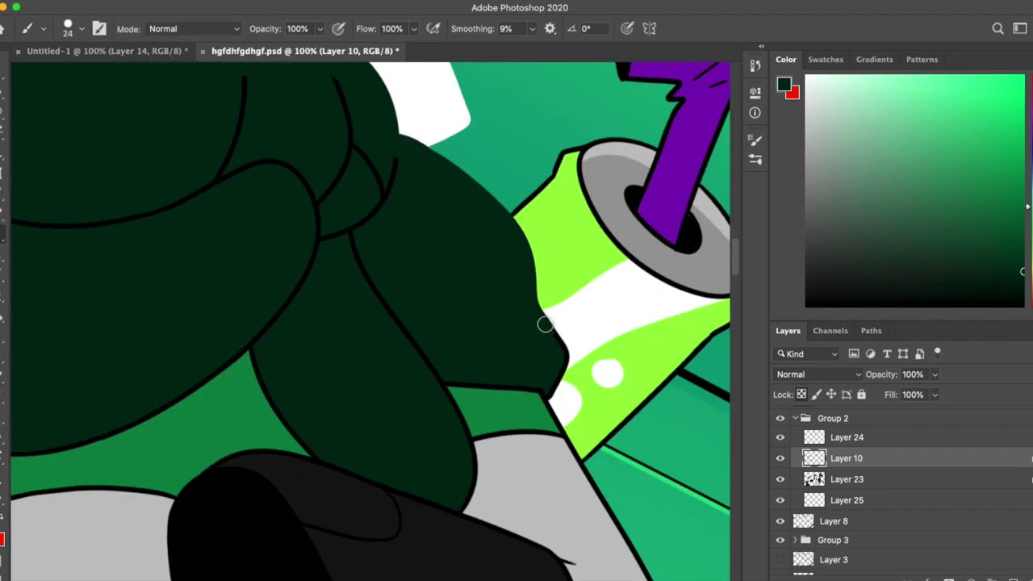
scroll(360, 463, left, 6)
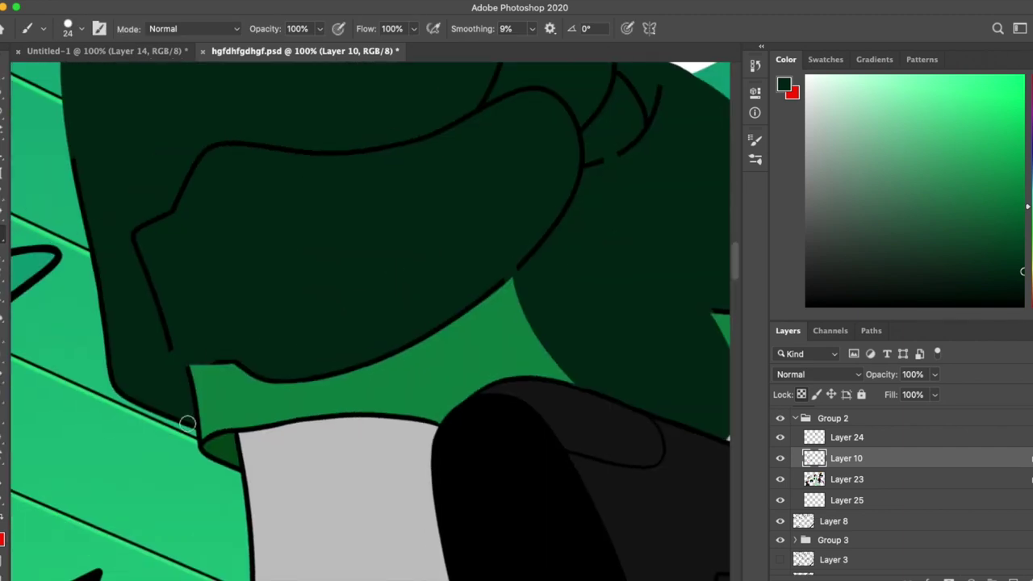
Step: Lasso the garment's remaining black lines, fill them with dark green, and deselect
key(l)
mouse_move(218, 371)
mouse_down()
mouse_move(147, 124)
mouse_move(111, 234)
mouse_move(484, 295)
mouse_up()
key(alt+BackSpace)
key(ctrl+d)
key(b)
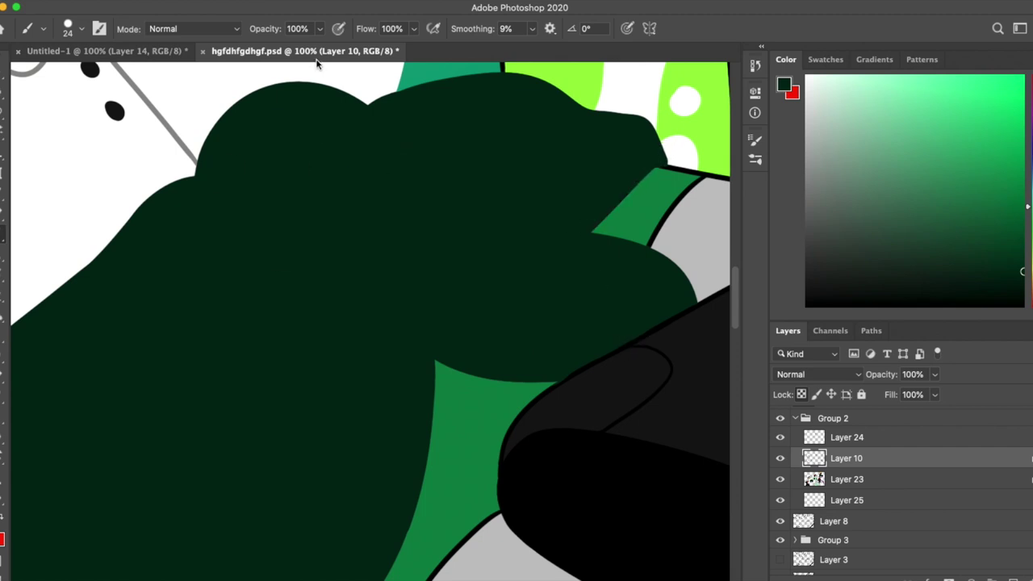
Step: Make Layer 23 semi-transparent and repaint the garment's inner fold lines on Layer 10 in a darker green
click(825, 479)
click(845, 458)
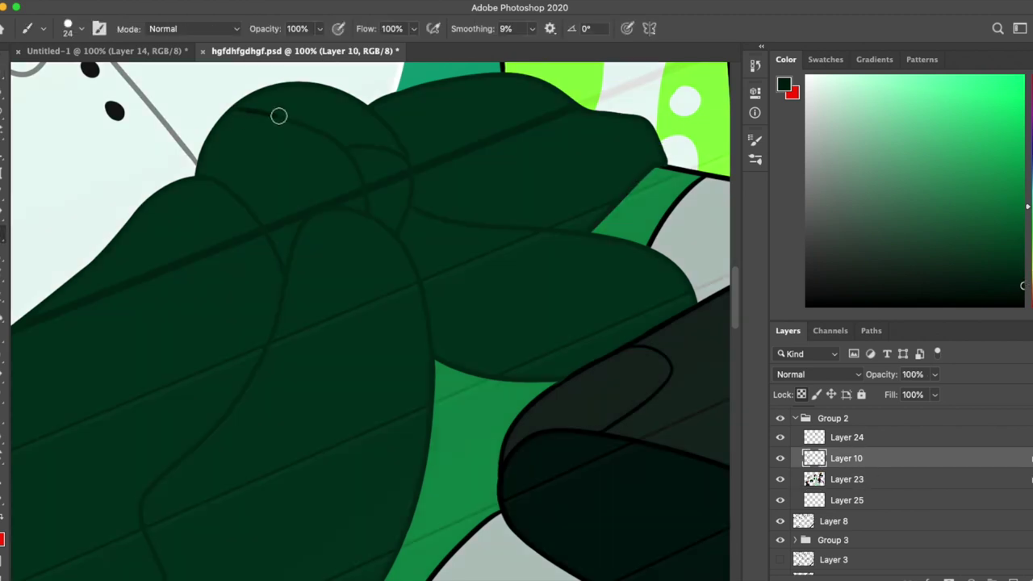
scroll(319, 167, down, 5)
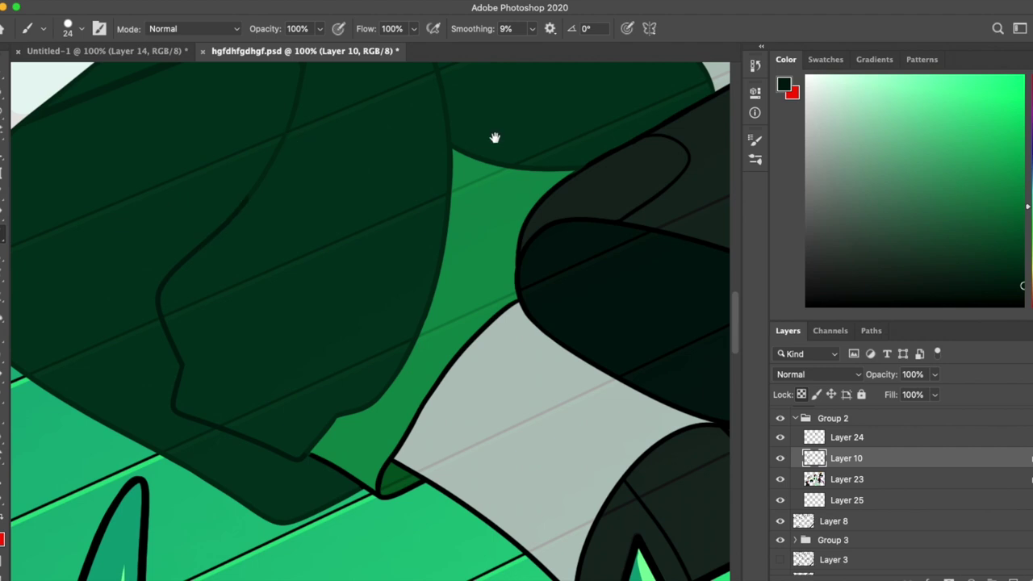
scroll(433, 260, up, 5)
key(l)
mouse_move(98, 423)
mouse_down()
mouse_move(484, 226)
mouse_move(131, 276)
mouse_up()
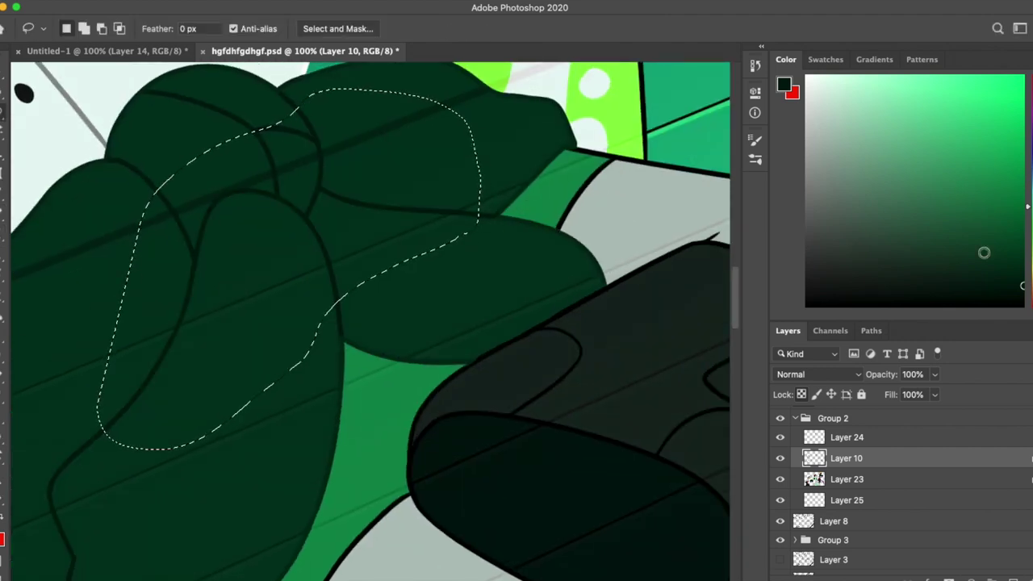
Step: Restore Layer 23 to full opacity and refine the garment's fold lines and their ends with the two dark greens
super+click(618, 165)
key(b)
super+click(496, 202)
alt+click(564, 224)
key(r)
mouse_move(565, 223)
mouse_down()
mouse_move(382, 255)
mouse_move(600, 164)
mouse_move(329, 410)
mouse_up()
key(r)
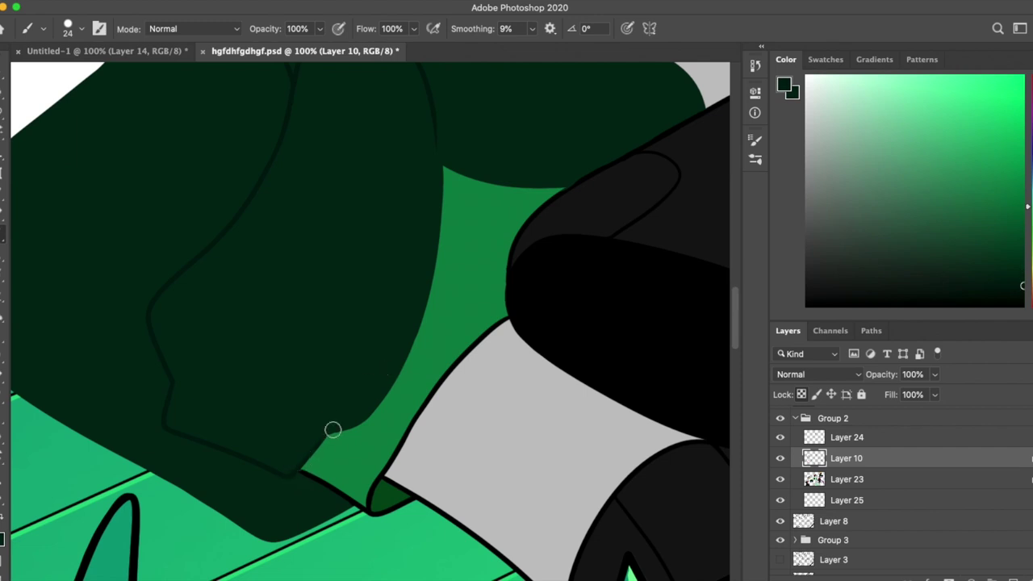
scroll(301, 466, up, 5)
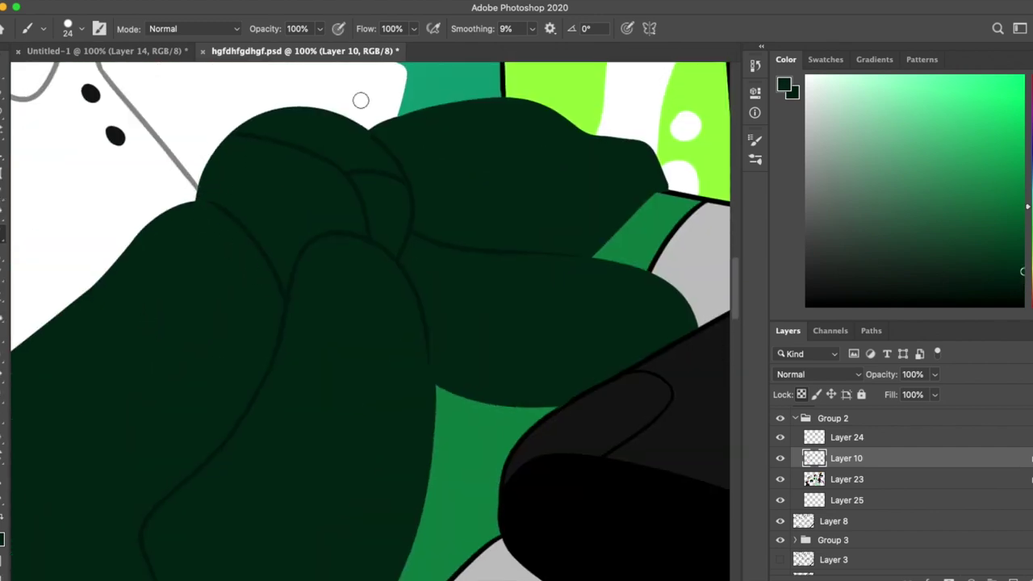
scroll(343, 152, down, 6)
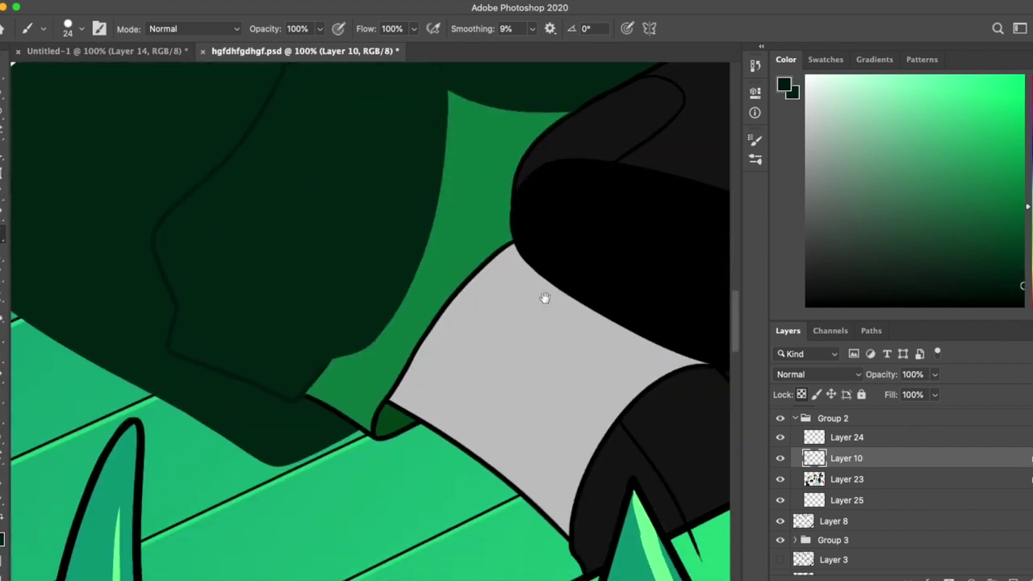
Step: Recolor the lower shorts hem's outlines with its green shades and the adjoining leg's outline light gray
scroll(335, 333, down, 2)
alt+click(341, 302)
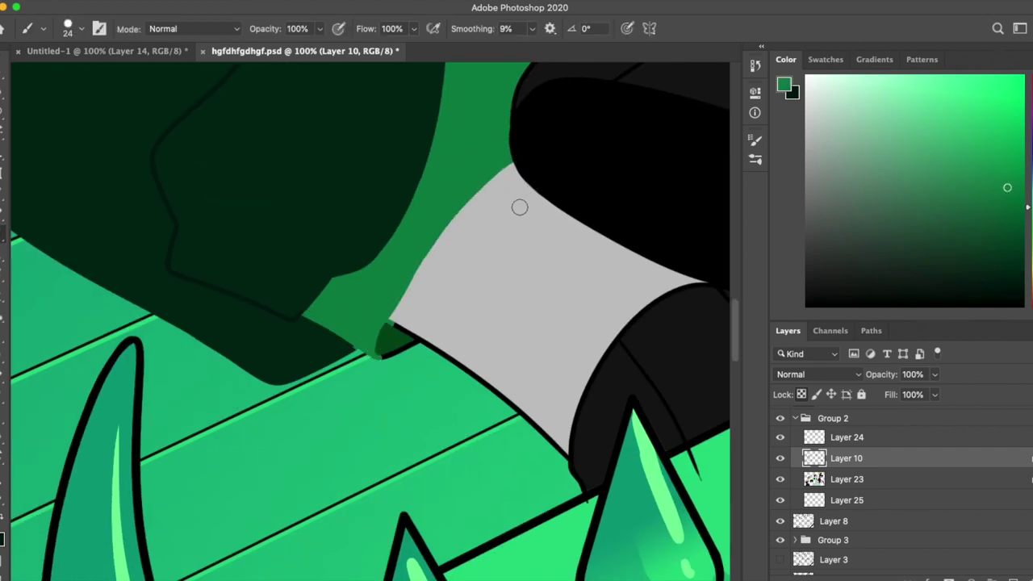
alt+click(392, 364)
alt+click(404, 327)
mouse_move(395, 331)
mouse_down()
mouse_move(427, 335)
mouse_move(528, 411)
mouse_move(565, 464)
mouse_up()
alt+click(395, 345)
scroll(417, 357, down, 5)
scroll(565, 306, right, 5)
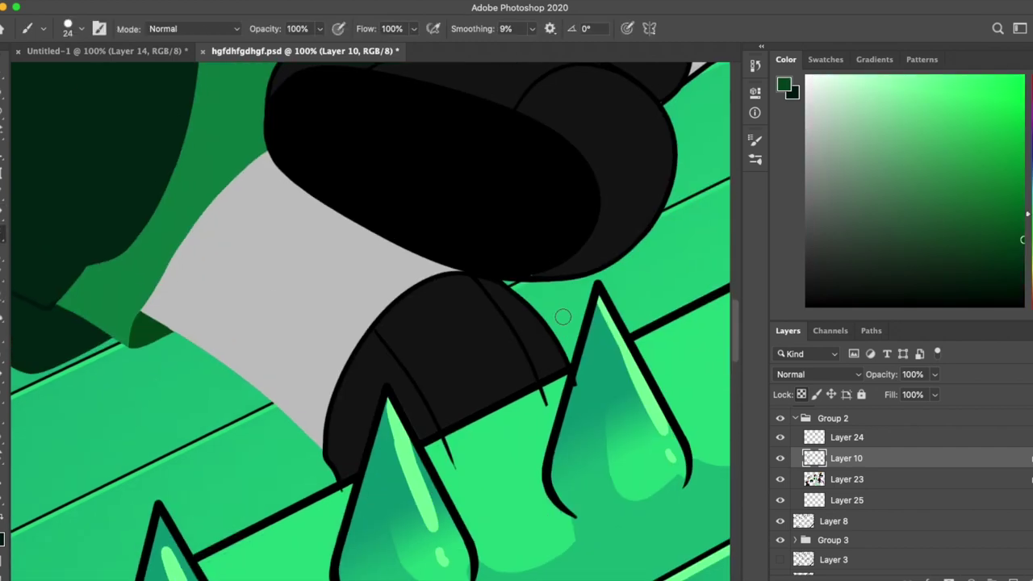
Step: Recolor the outline of the lower shoe behind the spikes near-black, rotating the canvas to follow its edges
alt+click(392, 203)
scroll(392, 203, up, 2)
key(r)
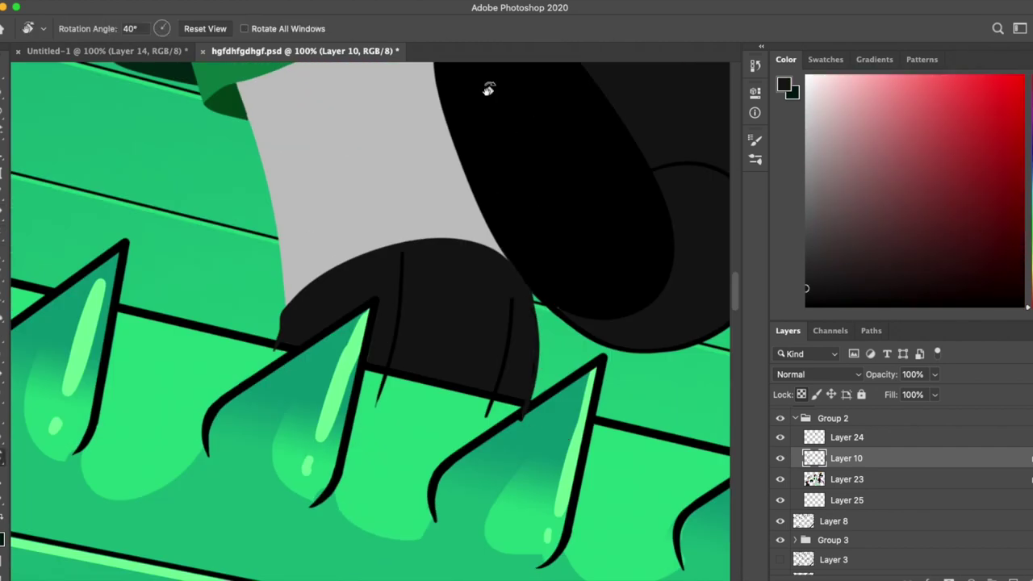
drag(489, 87, 499, 312)
scroll(402, 308, up, 3)
key(r)
drag(608, 298, 428, 88)
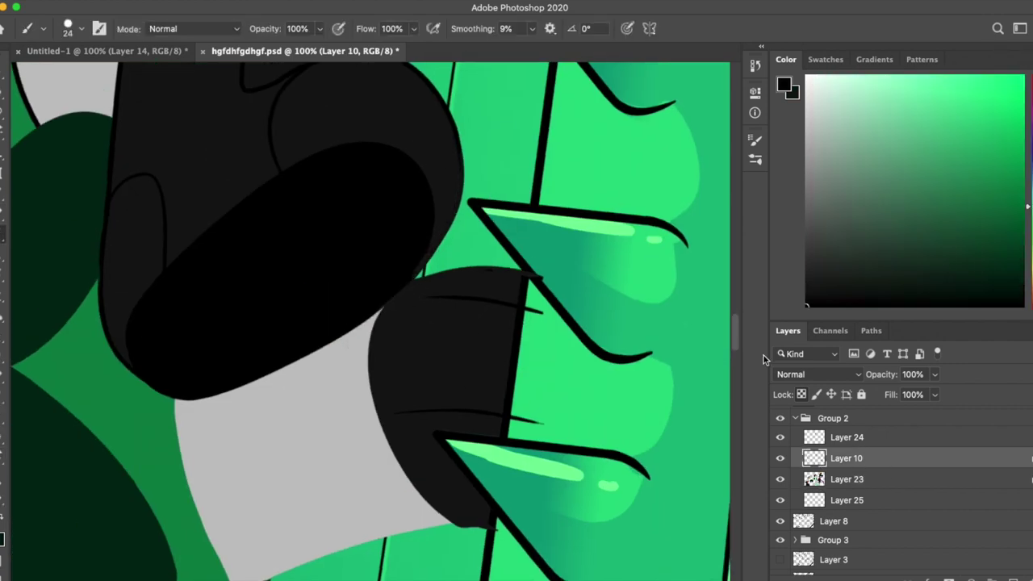
Step: Recolor the outer outline of the upper shoe around its toe and long side near-black
key(r)
mouse_move(381, 292)
mouse_down()
mouse_move(565, 277)
mouse_move(563, 251)
mouse_up()
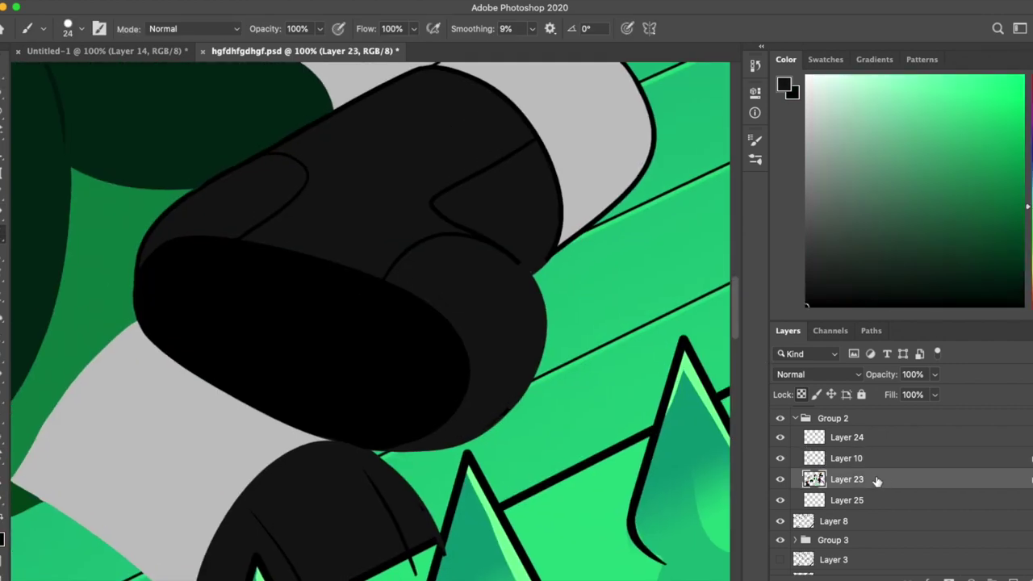
scroll(216, 266, left, 5)
scroll(216, 266, up, 1)
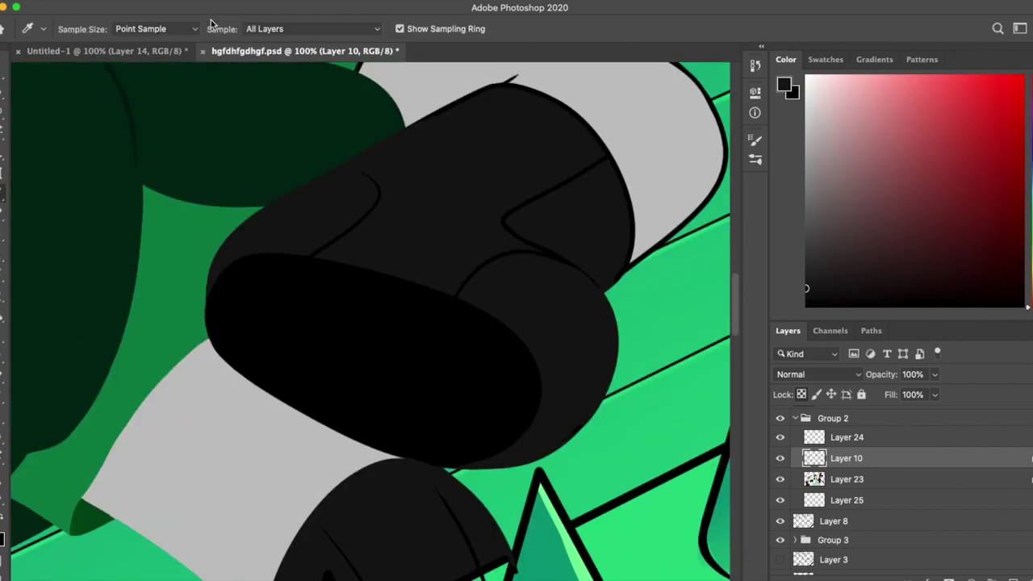
alt+click(431, 210)
scroll(431, 210, up, 5)
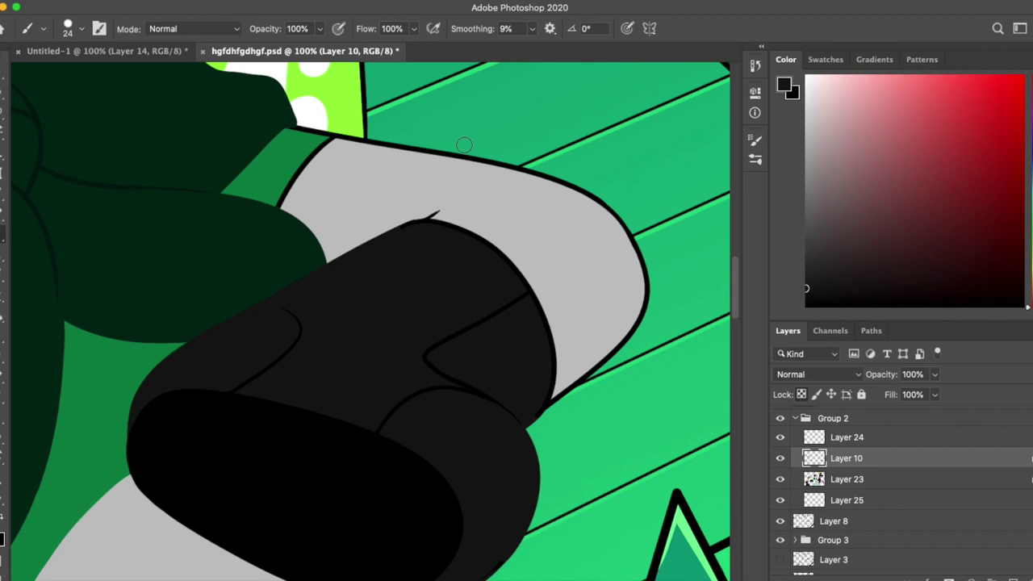
Step: Recolor the upper shoe's ankle edge near-black on Layer 10 and taper the ends of its black fold lines
click(896, 471)
click(896, 458)
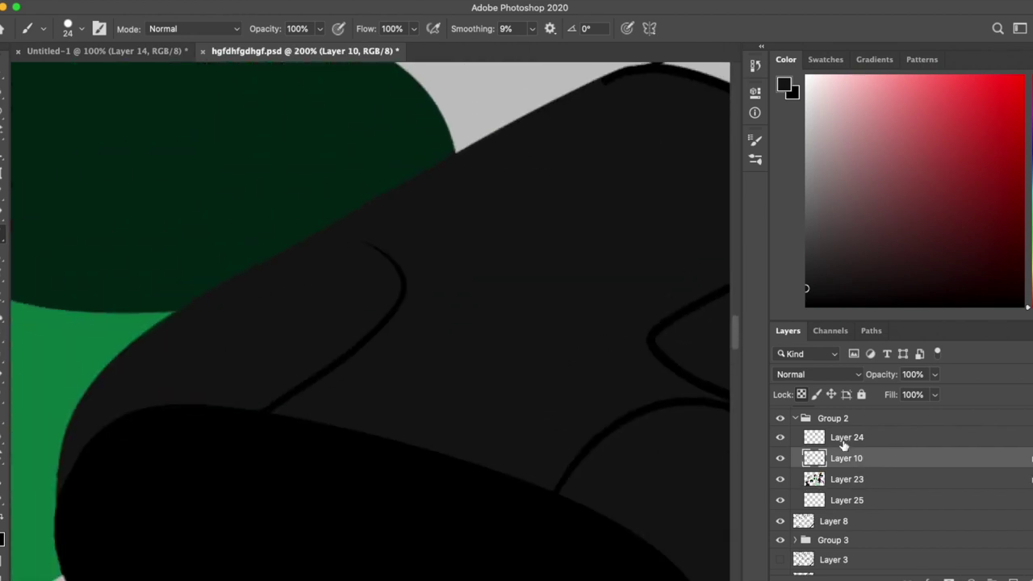
alt+click(385, 173)
scroll(551, 119, up, 3)
alt+click(438, 168)
scroll(452, 120, right, 5)
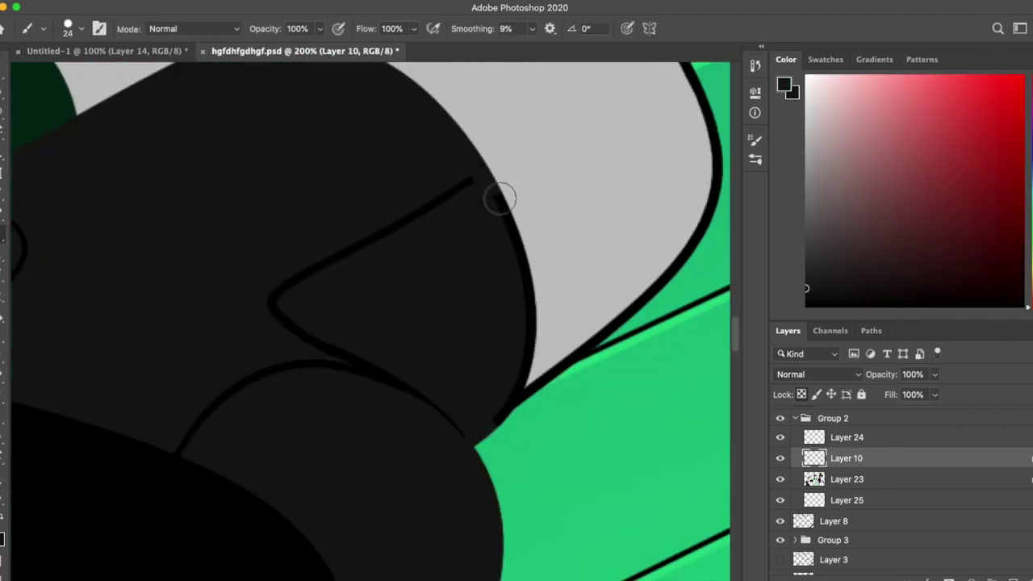
scroll(517, 247, down, 3)
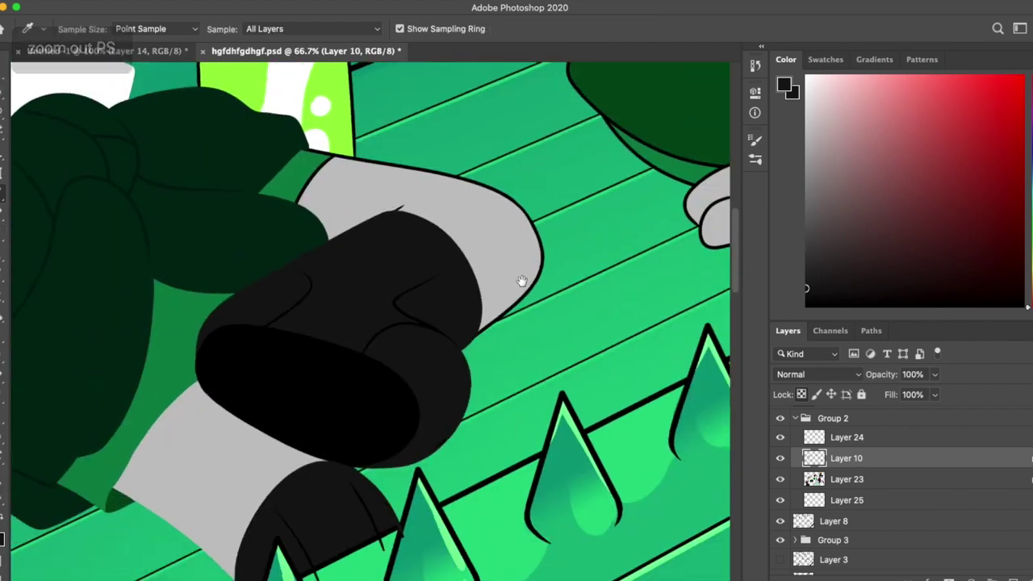
alt+click(461, 323)
Step: Recolor the shorts hem beside the soda can green and the bent leg's outline light gray
scroll(361, 310, left, 5)
drag(361, 311, 274, 292)
alt+click(279, 291)
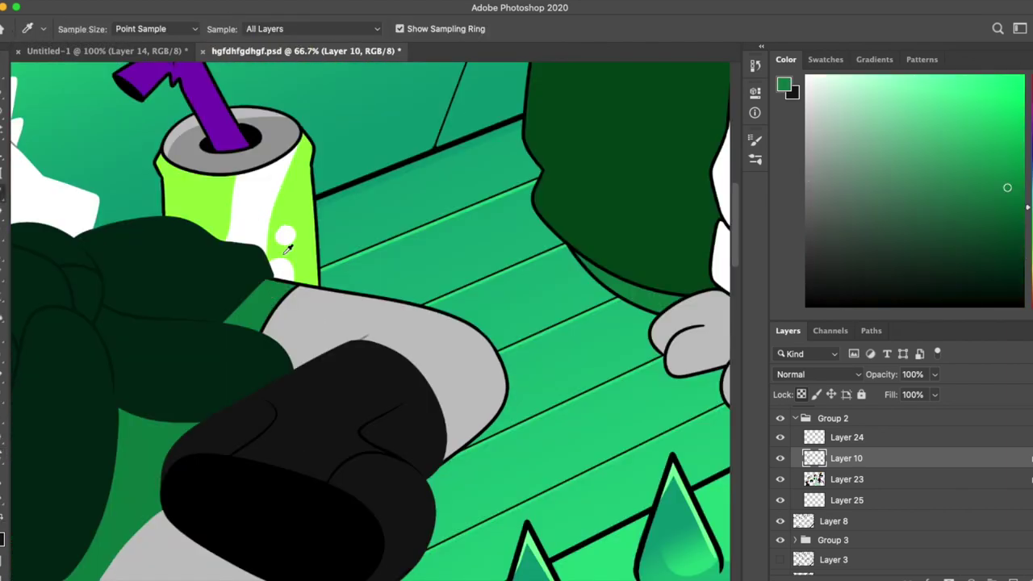
alt+click(347, 311)
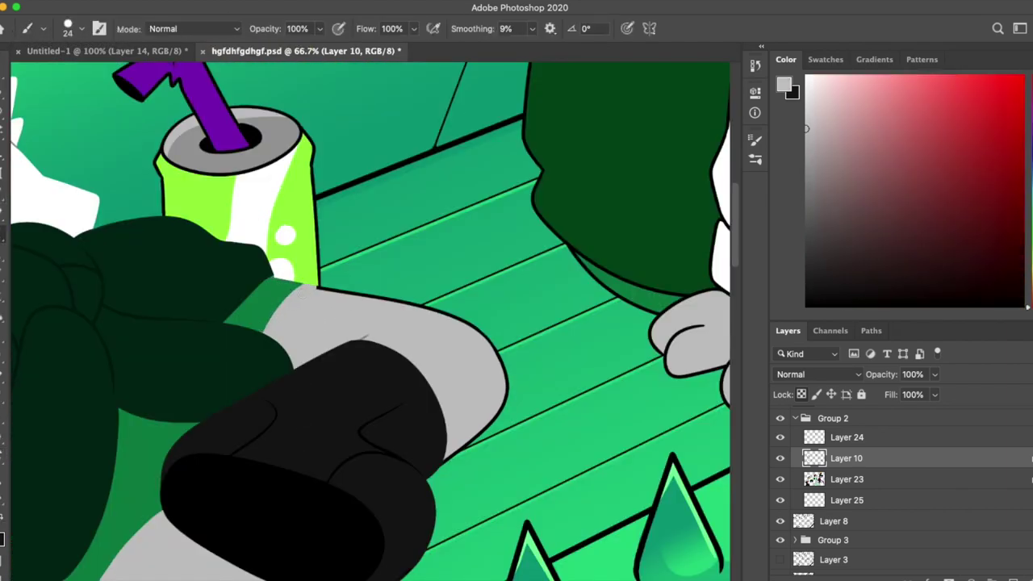
drag(318, 290, 487, 440)
scroll(449, 457, down, 4)
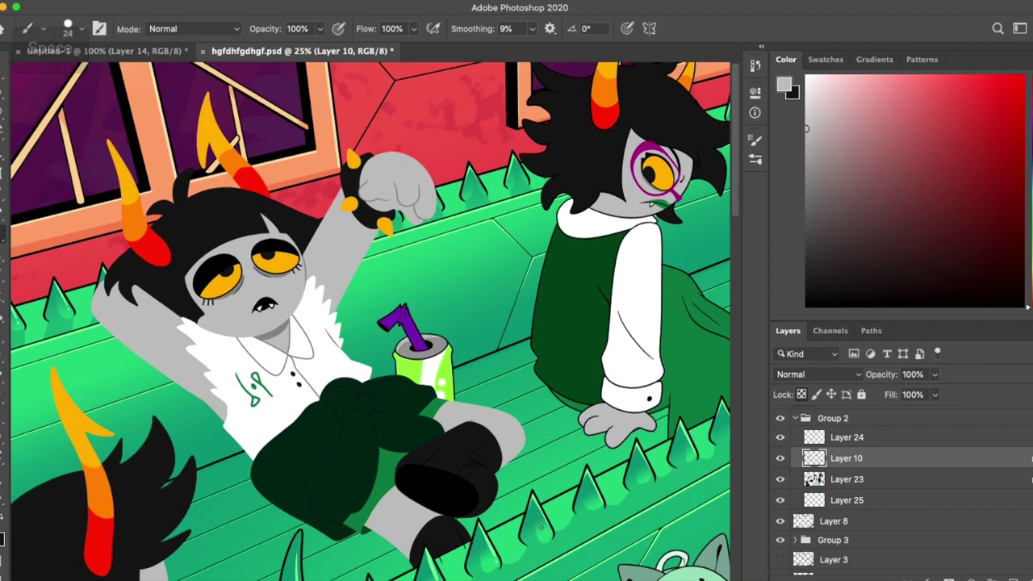
Step: Recolor the soda can's side outlines on Layer 10 lime green to match its body
scroll(540, 527, up, 1)
scroll(396, 341, up, 1)
drag(604, 396, 531, 302)
alt+click(327, 288)
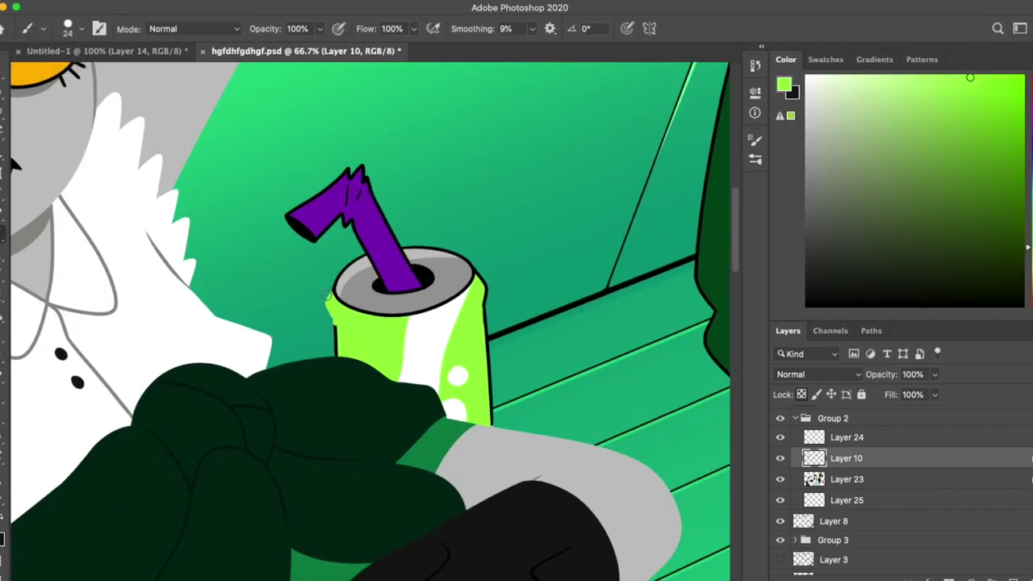
key(super+plus)
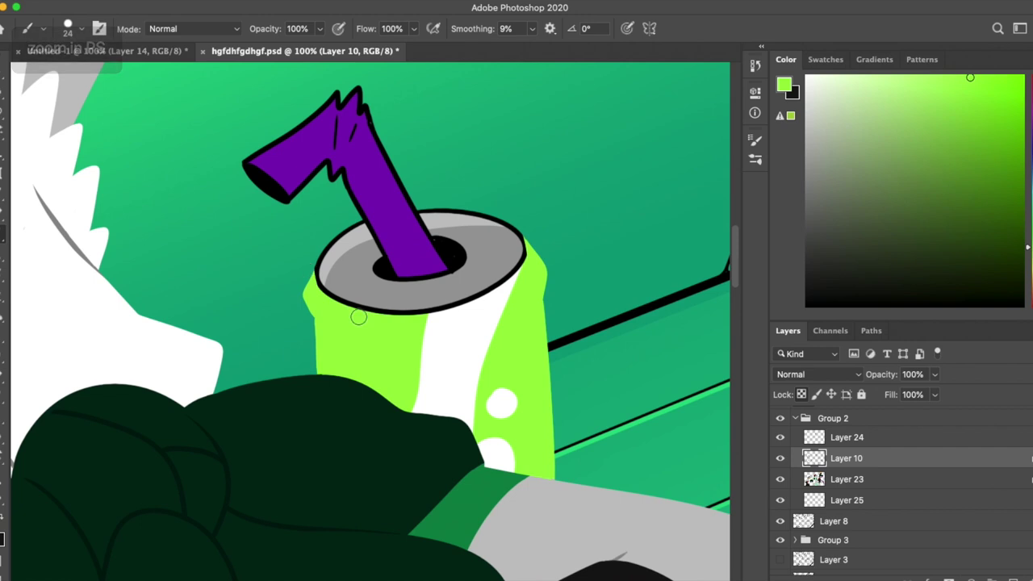
Step: Recolor the front and side rim outline of the can's lid with the adjoining grays
alt+click(493, 262)
drag(322, 287, 506, 258)
drag(319, 286, 353, 233)
Step: Recolor the outline of the can's opening near-black and touch up the can's shoulder in lime green
alt+click(386, 244)
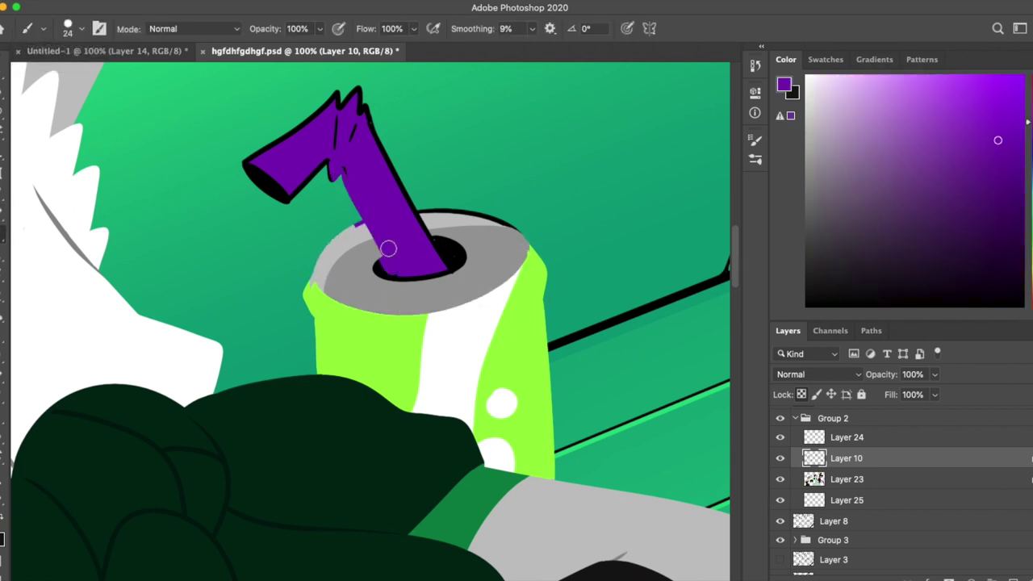
alt+click(380, 267)
alt+click(380, 239)
alt+click(440, 256)
drag(565, 361, 533, 312)
key(b)
alt+click(339, 303)
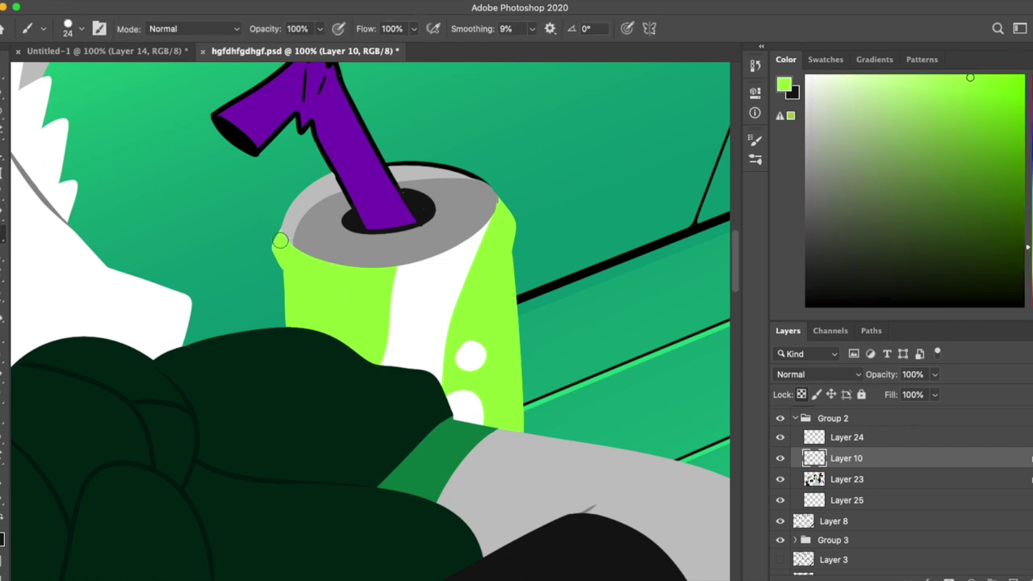
Step: Recolor the straw stem's outline purple and clean up the edge of the can's opening with near-black and gray
alt+click(361, 211)
key(r)
key(Escape)
key(x)
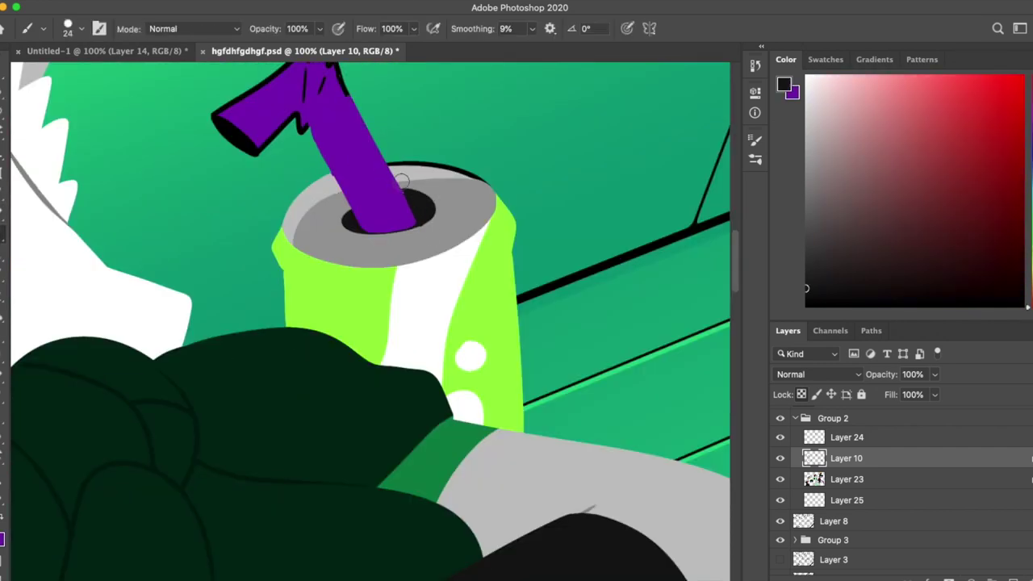
click(848, 479)
key(alt+bracketright)
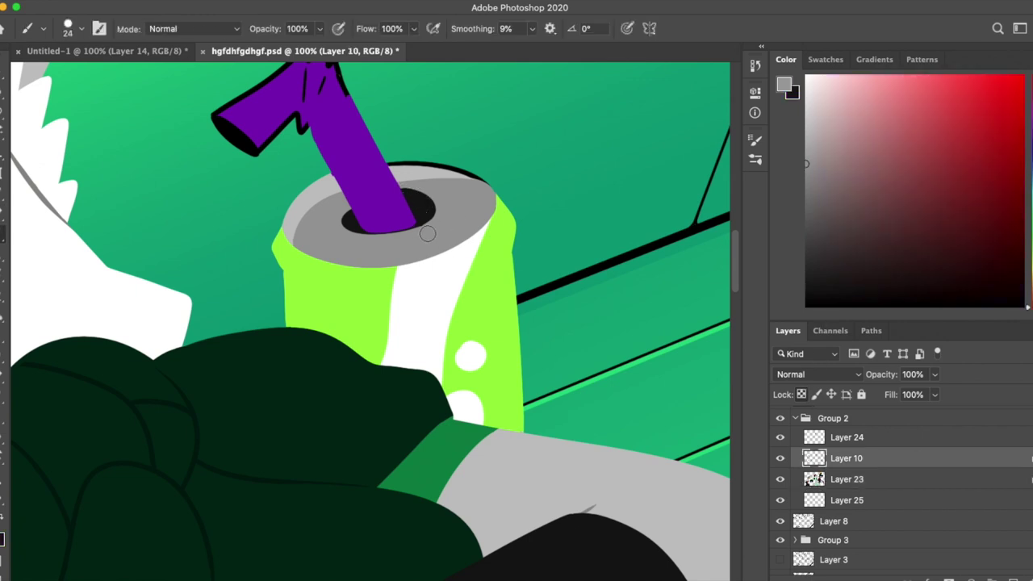
Step: Recolor the outline and crease lines of the straw's bent upper part purple
scroll(427, 231, up, 2)
key(x)
key(ctrl+z)
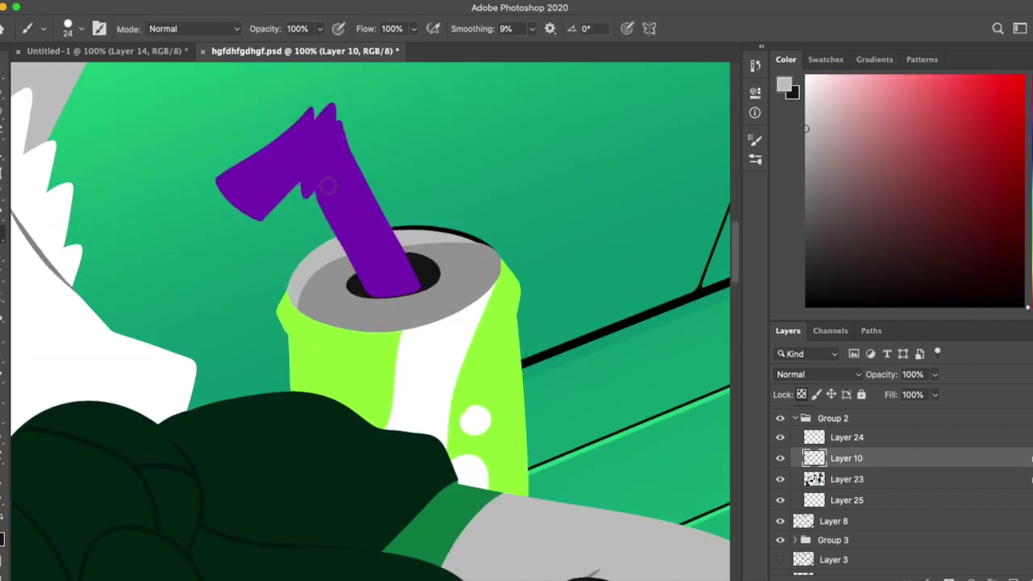
Step: Recolor the back rim of the can's lid light gray and choose a darker purple based on the straw's color
drag(398, 220, 484, 244)
alt+click(311, 162)
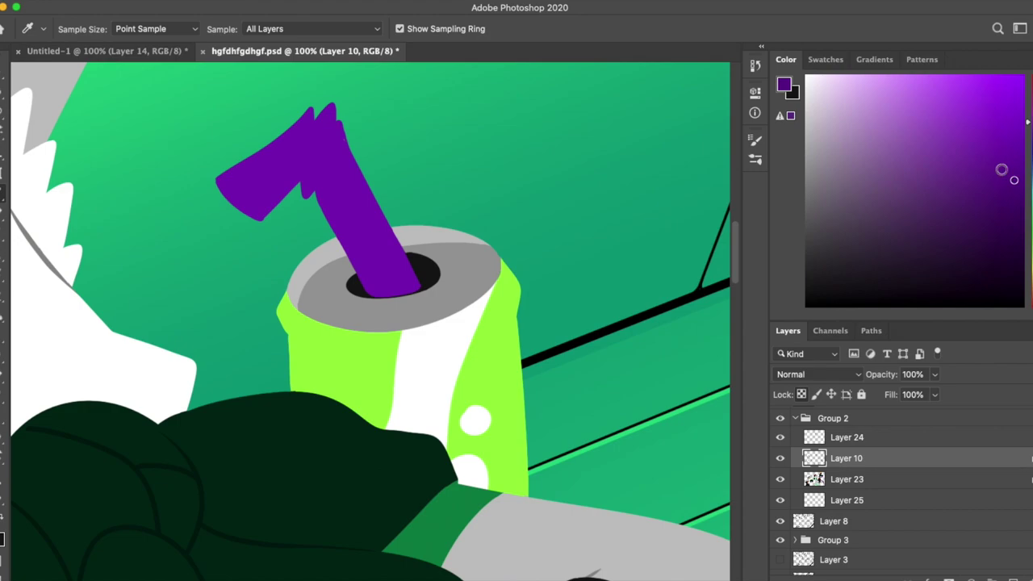
Step: Paint the purple straw's open end and the creases at its bend dark purple on Layer 10
drag(256, 212, 228, 192)
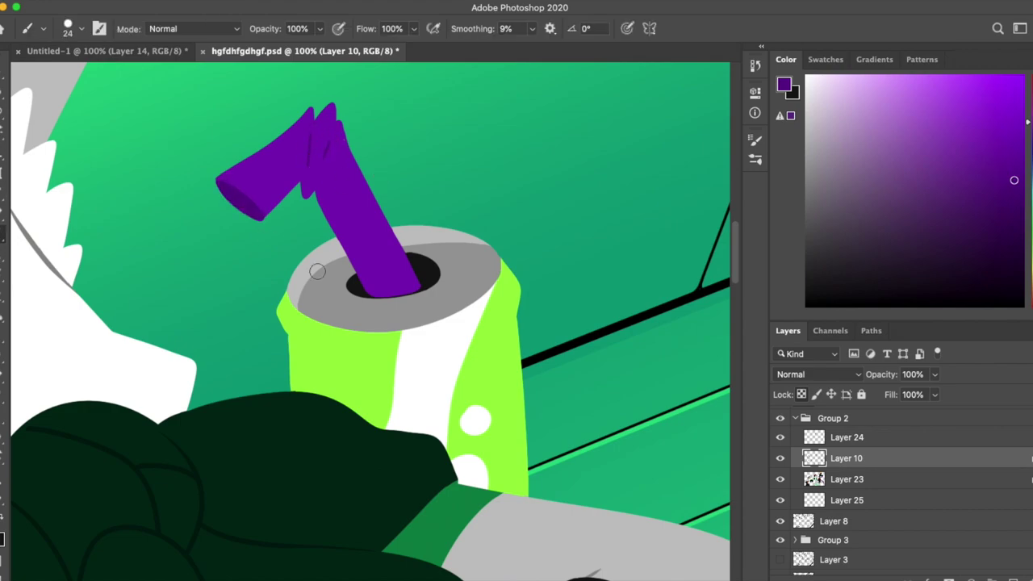
Step: Recolour the ball's outline purple around its upper half and white around its lower half
scroll(317, 271, down, 6)
scroll(380, 161, up, 6)
alt+click(331, 176)
drag(339, 165, 432, 139)
drag(194, 268, 256, 322)
alt+click(334, 108)
alt+click(277, 300)
mouse_move(492, 219)
mouse_down()
mouse_move(334, 350)
mouse_move(468, 339)
mouse_up()
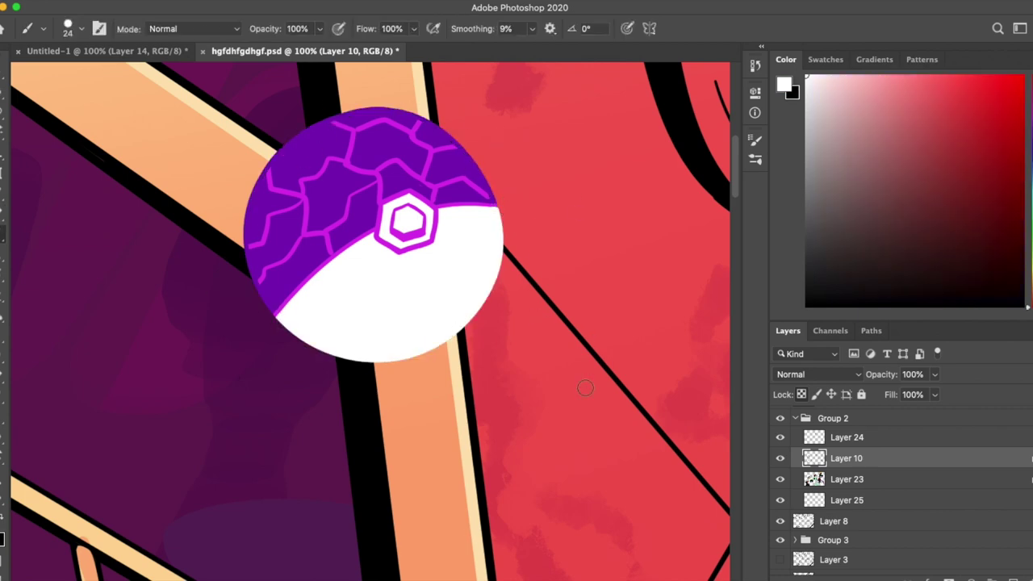
Step: Examine the characters' outlines across the illustration and sample green and grey from the long-haired character's face
scroll(585, 388, down, 5)
scroll(595, 364, up, 2)
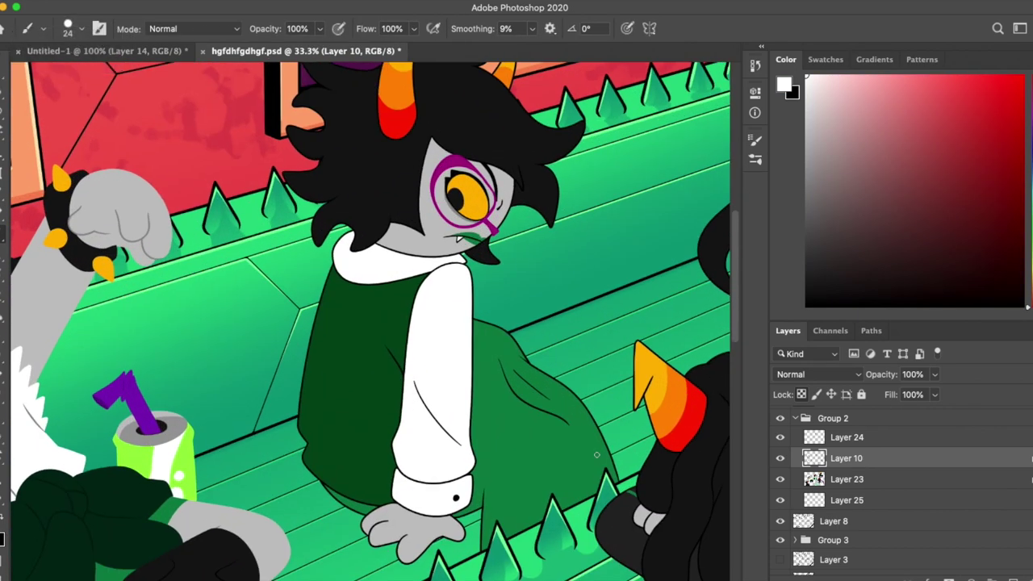
scroll(596, 454, up, 1)
scroll(557, 178, down, 5)
scroll(602, 245, right, 5)
scroll(573, 287, down, 5)
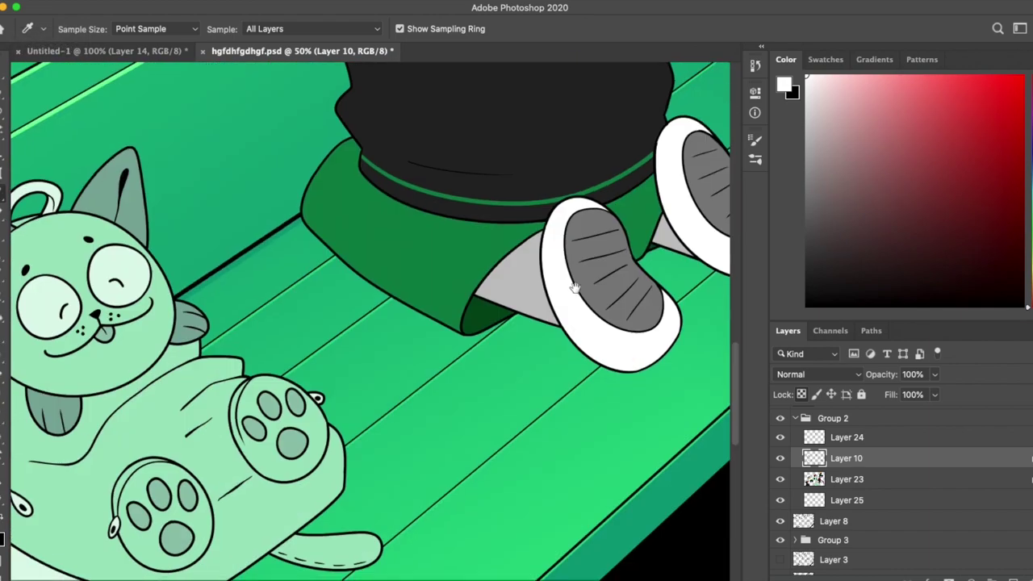
scroll(573, 286, up, 10)
alt+click(422, 258)
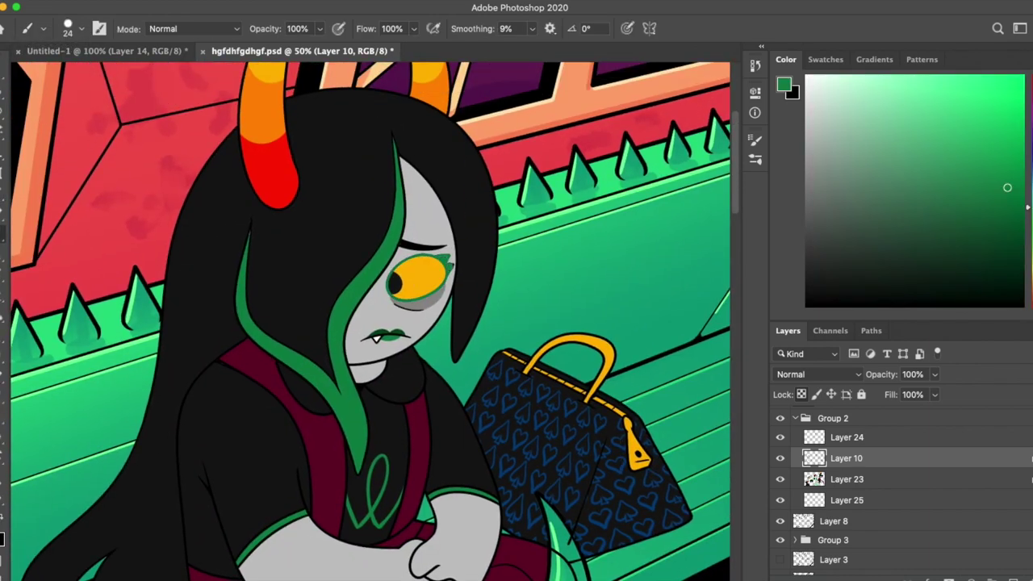
scroll(436, 273, up, 2)
scroll(435, 273, down, 2)
key(i)
click(464, 266)
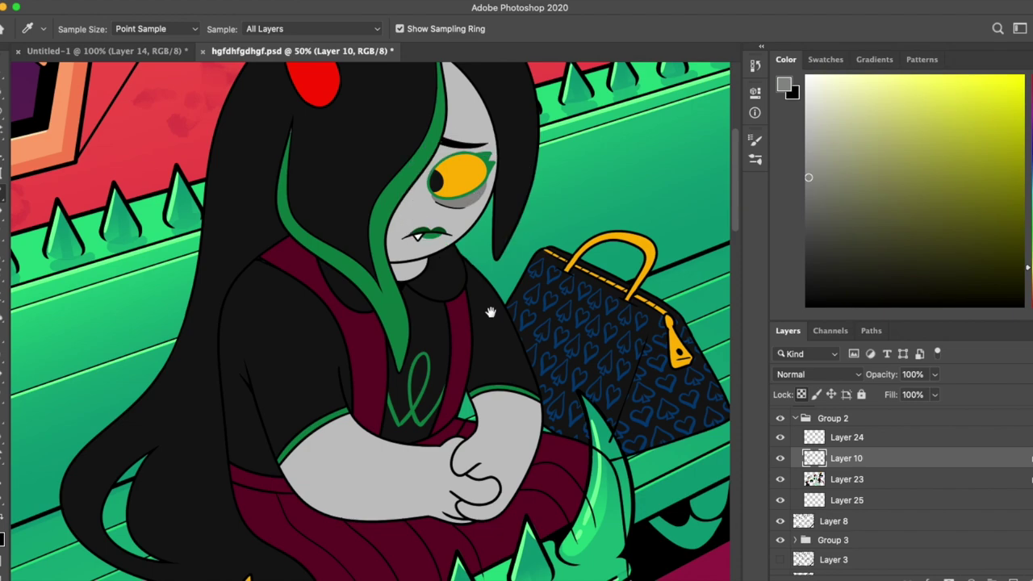
scroll(272, 459, left, 5)
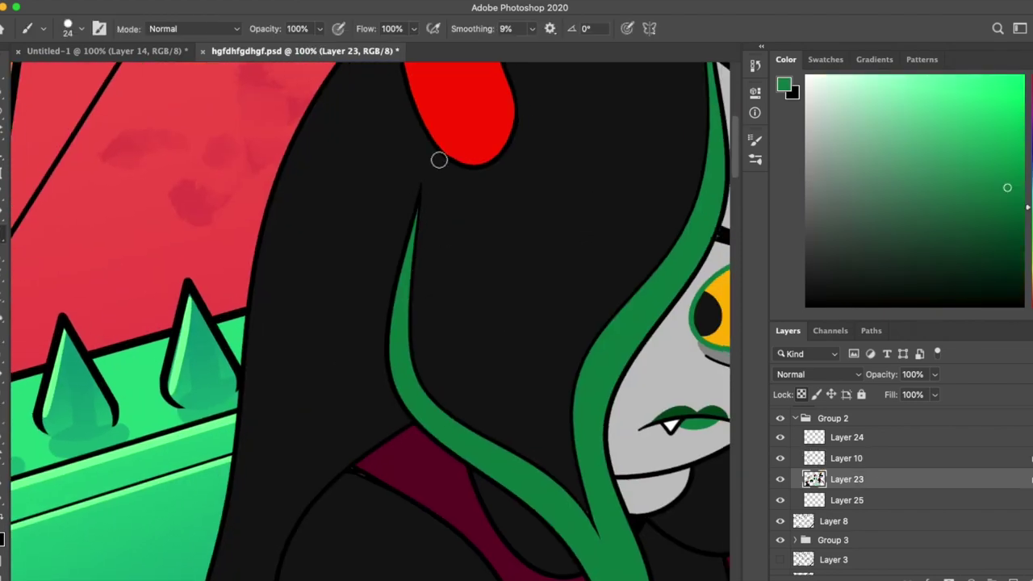
key(ctrl+minus)
key(ctrl+minus)
key(ctrl+minus)
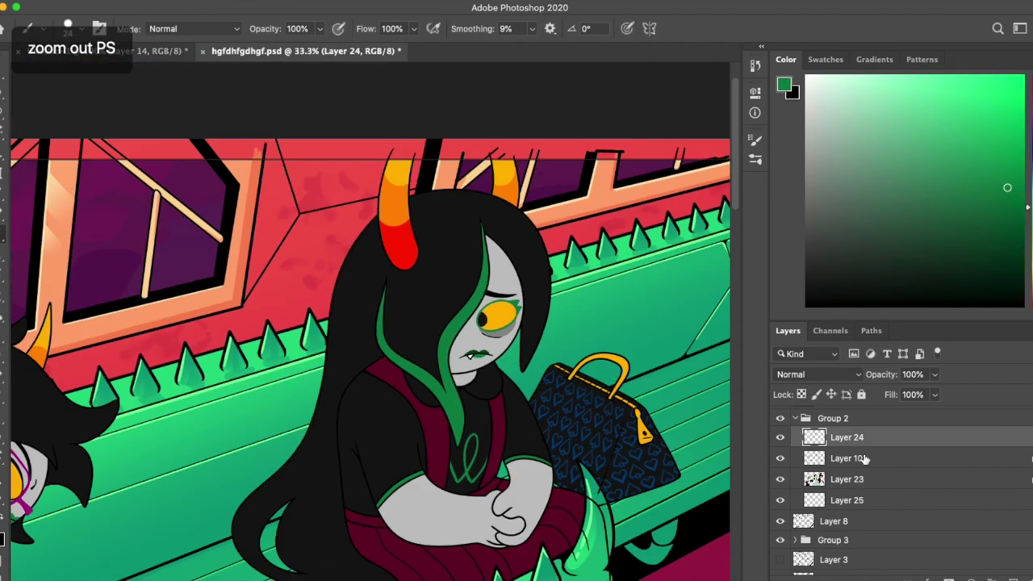
key(ctrl+minus)
key(ctrl+minus)
double_click(834, 418)
double_click(892, 420)
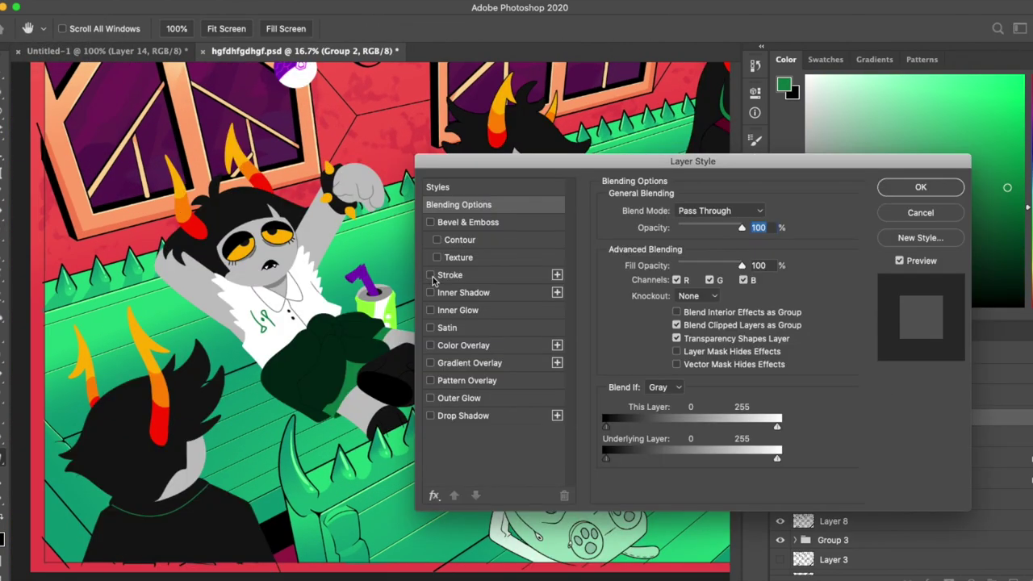
click(449, 274)
text(4)
key(BackSpace)
text(7)
drag(721, 161, 802, 199)
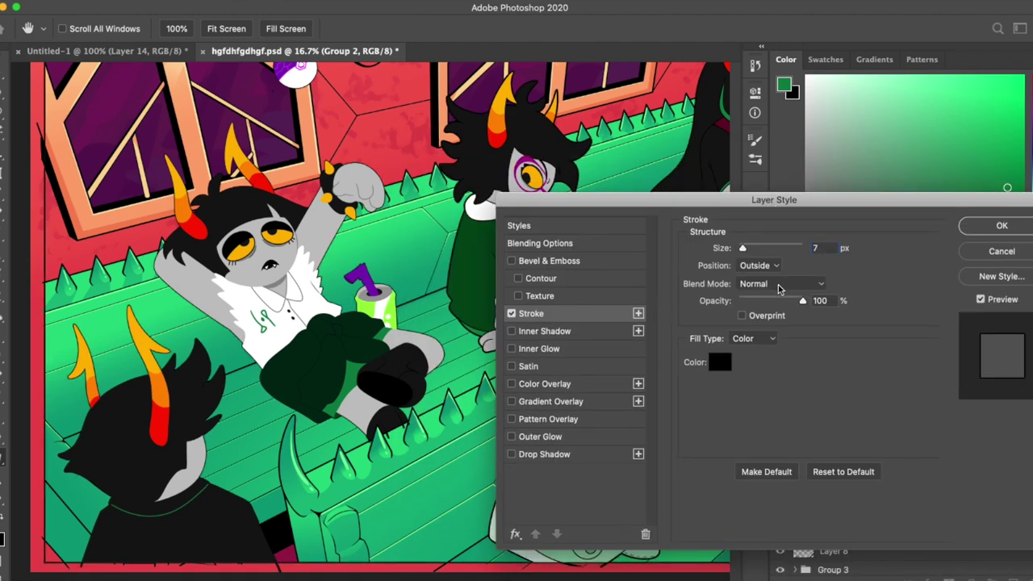
click(1001, 251)
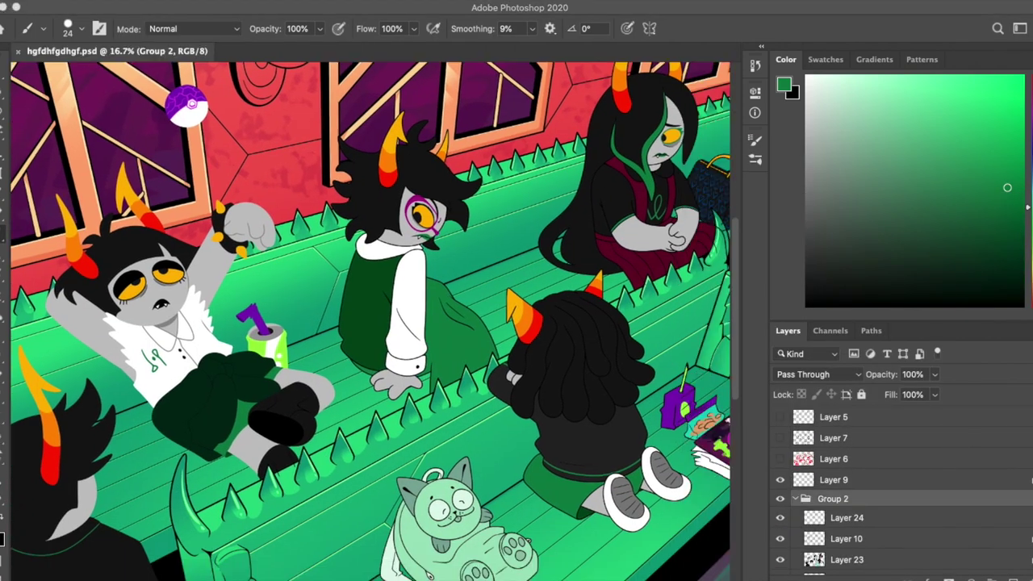
Step: On Layer 10, recolour the black hair outlines of the character with glasses in the hair's own near-black using a 57 px brush
click(836, 547)
key(super+plus)
key(super+plus)
key(super+plus)
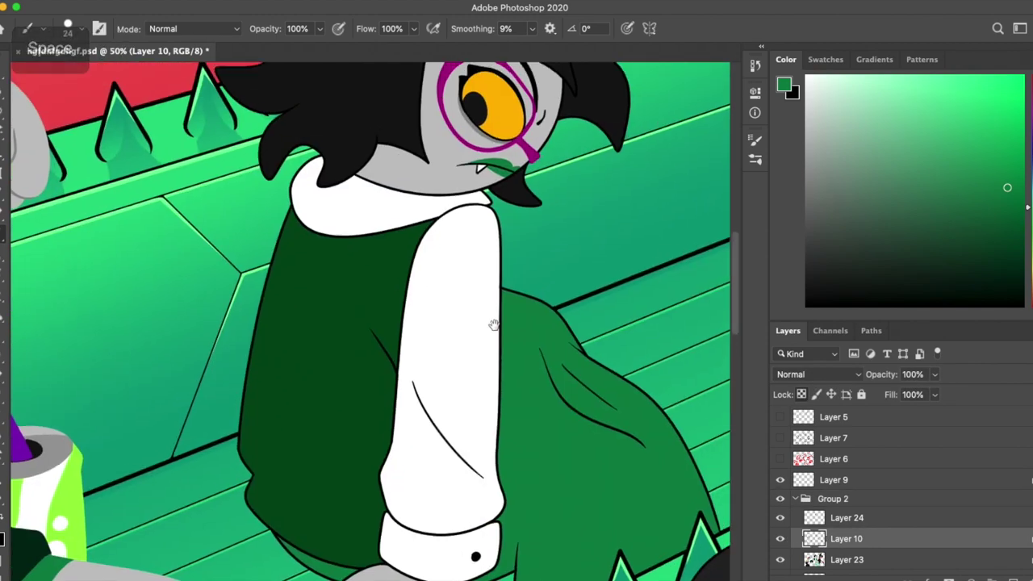
alt+click(468, 150)
scroll(468, 149, up, 5)
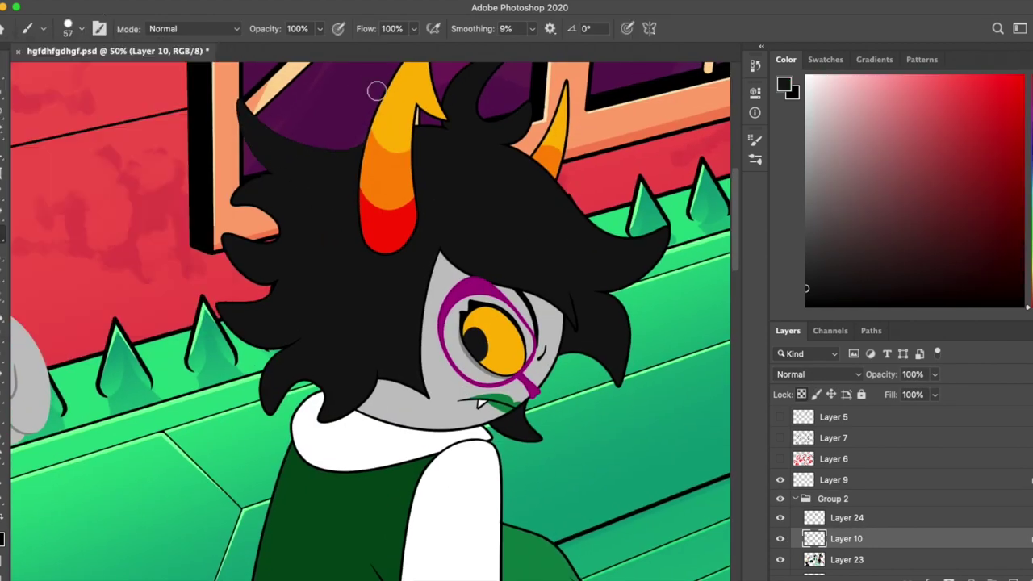
key(super+plus)
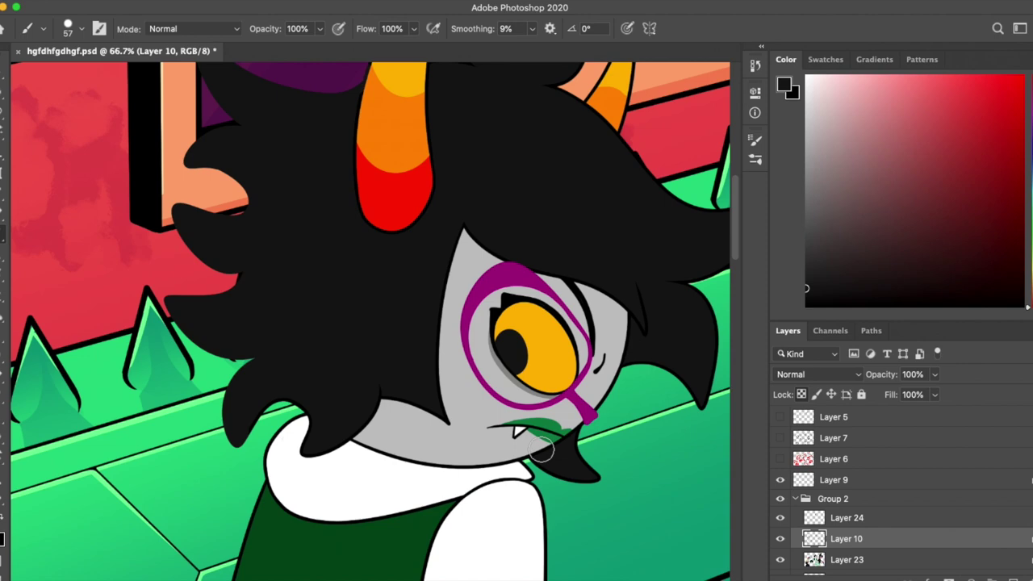
scroll(541, 450, down, 5)
scroll(578, 280, up, 2)
scroll(578, 280, right, 2)
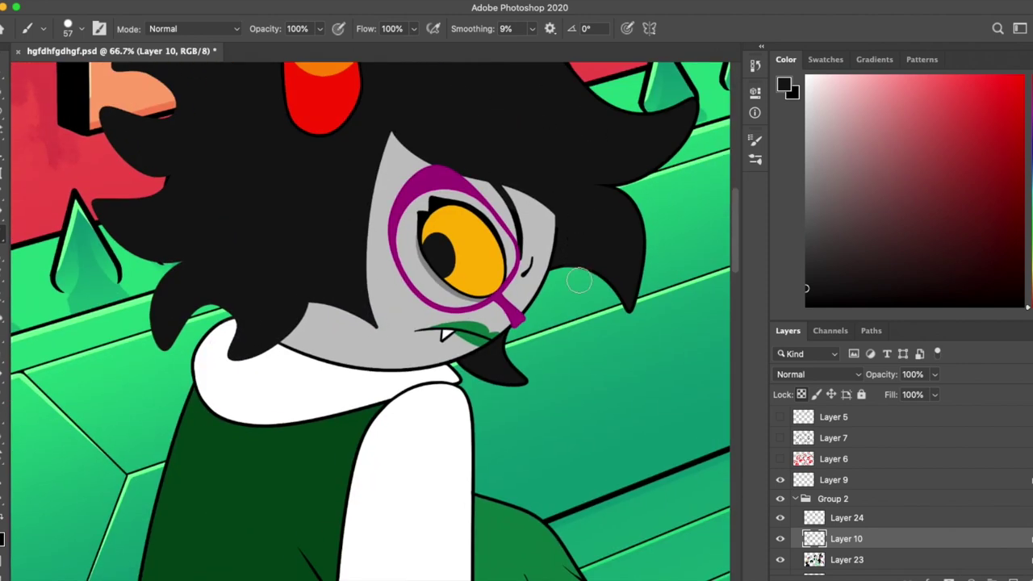
scroll(619, 201, up, 5)
scroll(619, 201, right, 2)
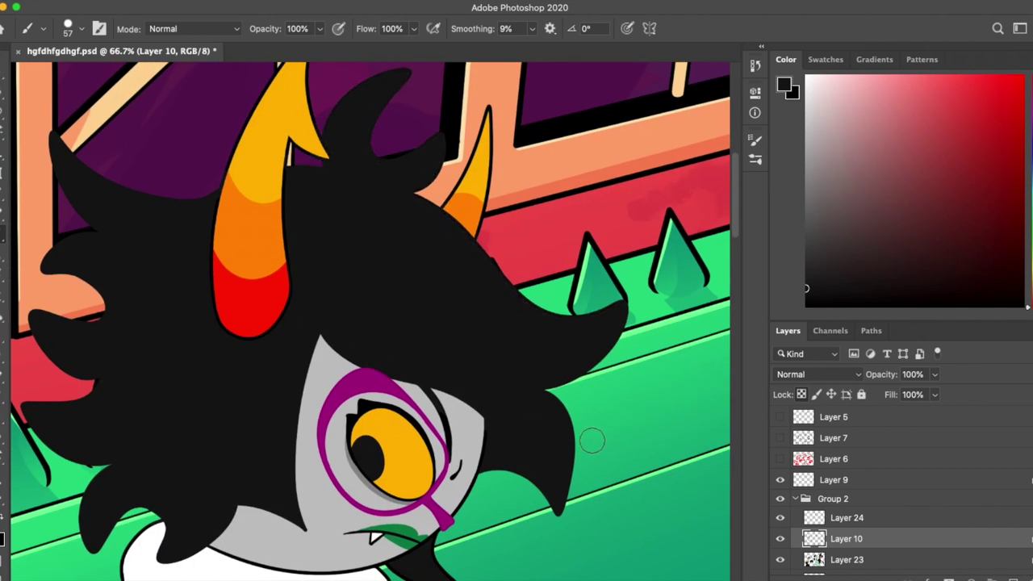
scroll(601, 475, down, 4)
Step: Recolour the face outline of the character with glasses in the skin grey and restore the hair edges in near-black
key(super+plus)
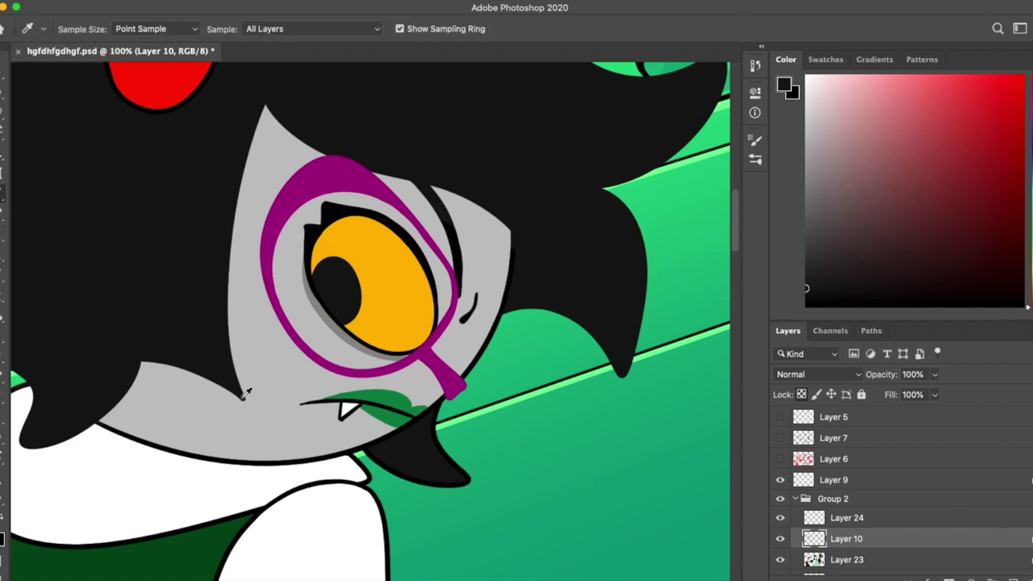
alt+click(333, 430)
mouse_move(332, 430)
mouse_down()
mouse_move(477, 335)
mouse_move(491, 290)
mouse_up()
key(x)
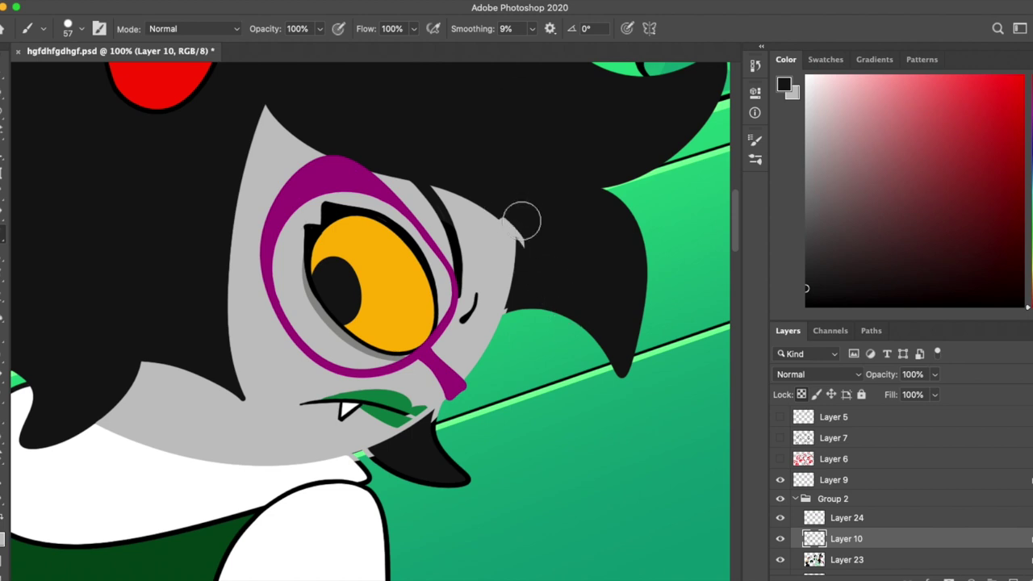
key(x)
key(x)
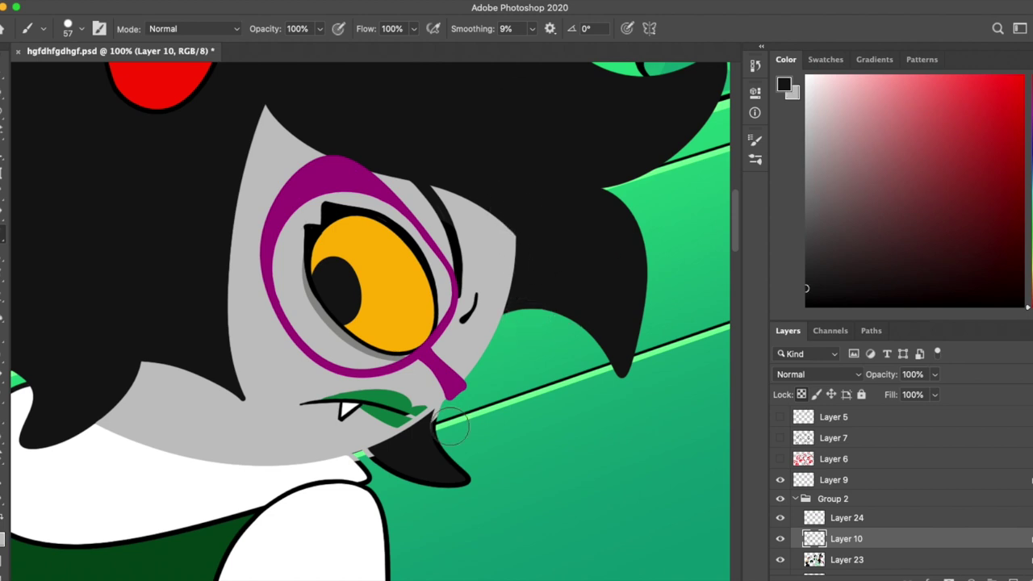
scroll(479, 485, up, 2)
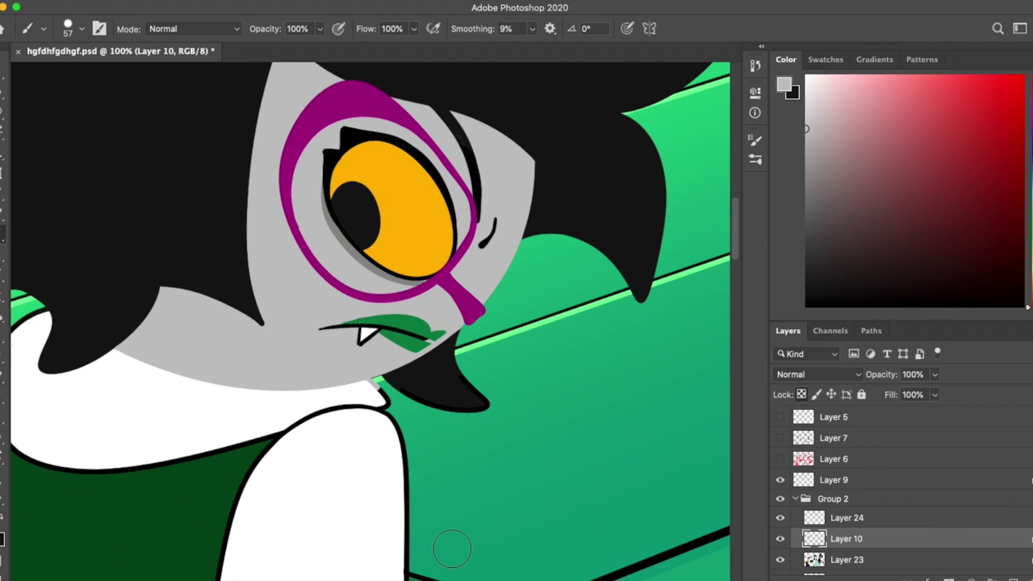
Step: With a 12 px brush, redraw the black mouth line's outer corner and repaint the end of the lips green
key(i)
key(x)
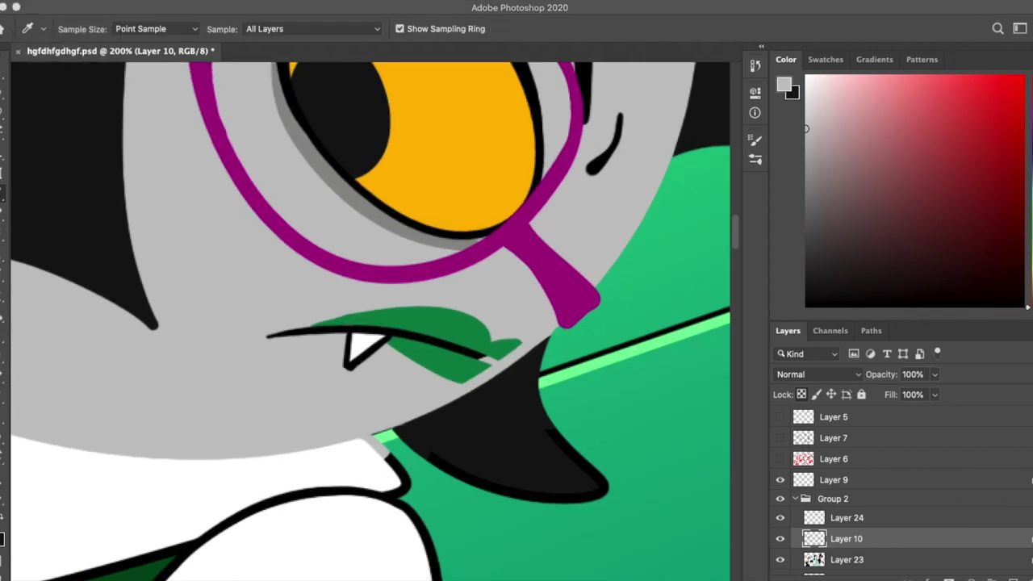
key(b)
key(d)
click(71, 29)
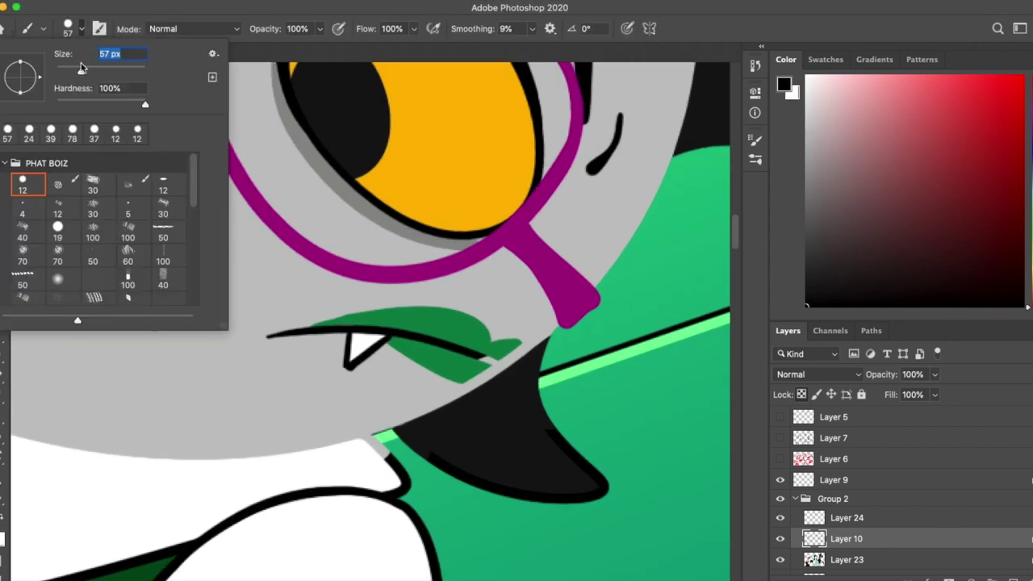
key(Escape)
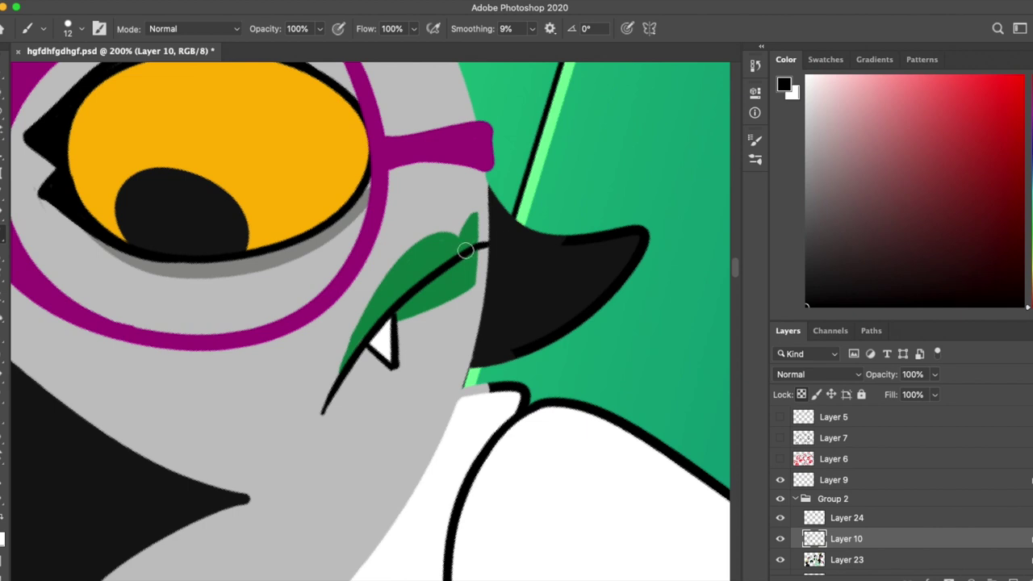
key(r)
drag(464, 254, 564, 277)
key(b)
alt+click(465, 376)
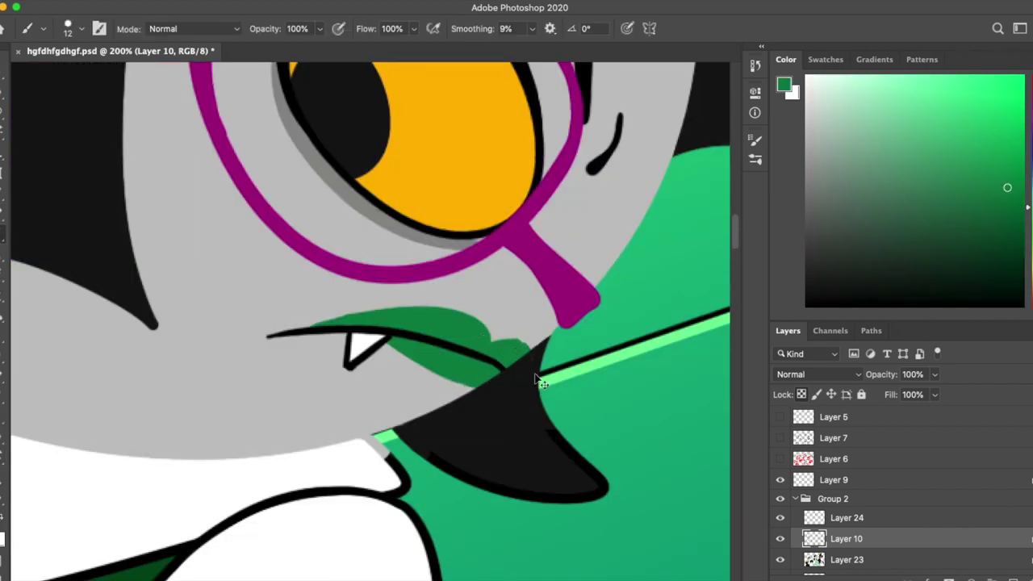
Step: Recolour the outline of the character's collar white to match its fill
scroll(515, 481, down, 3)
scroll(515, 481, right, 2)
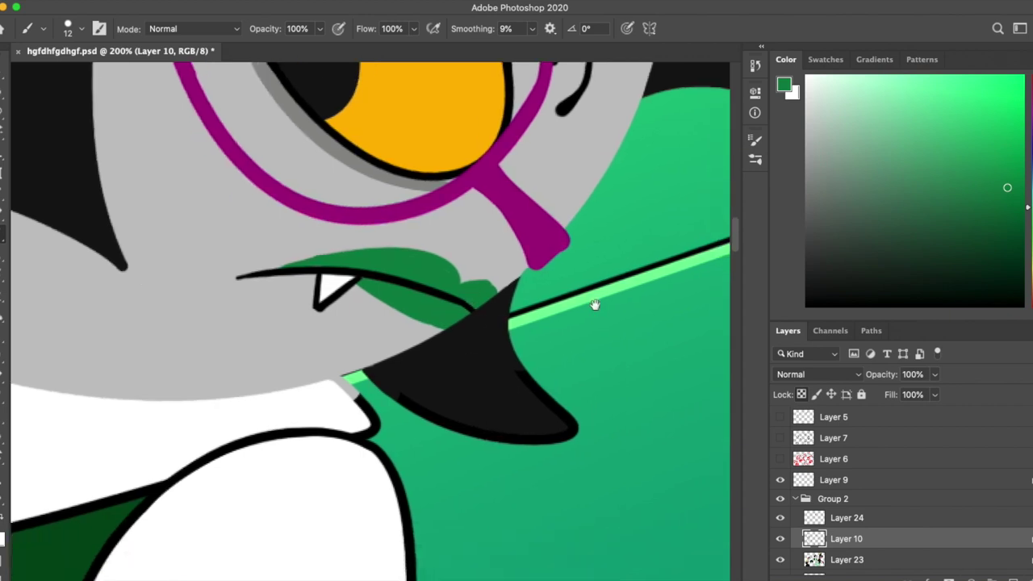
alt+click(484, 380)
scroll(445, 500, down, 4)
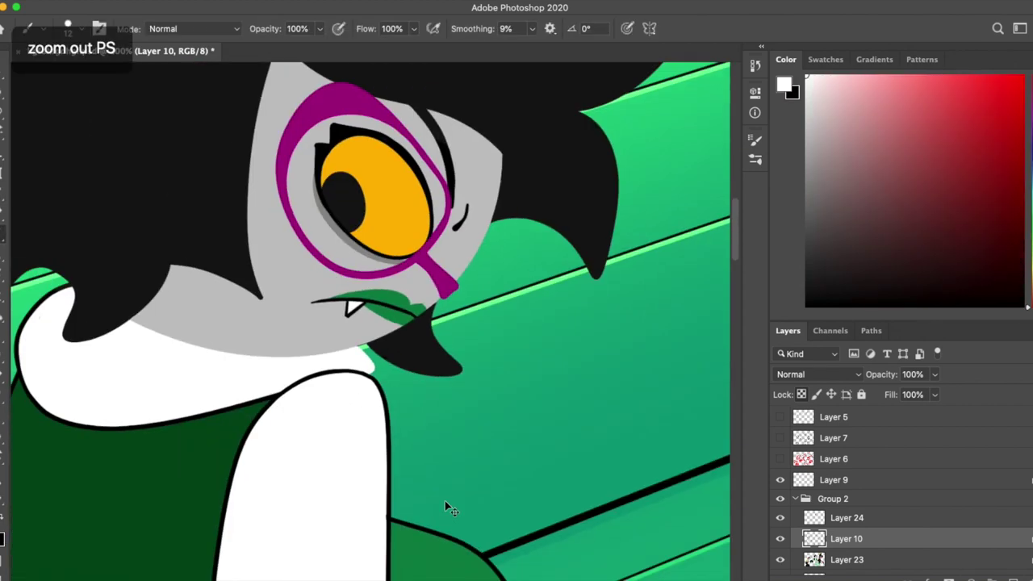
scroll(361, 224, up, 3)
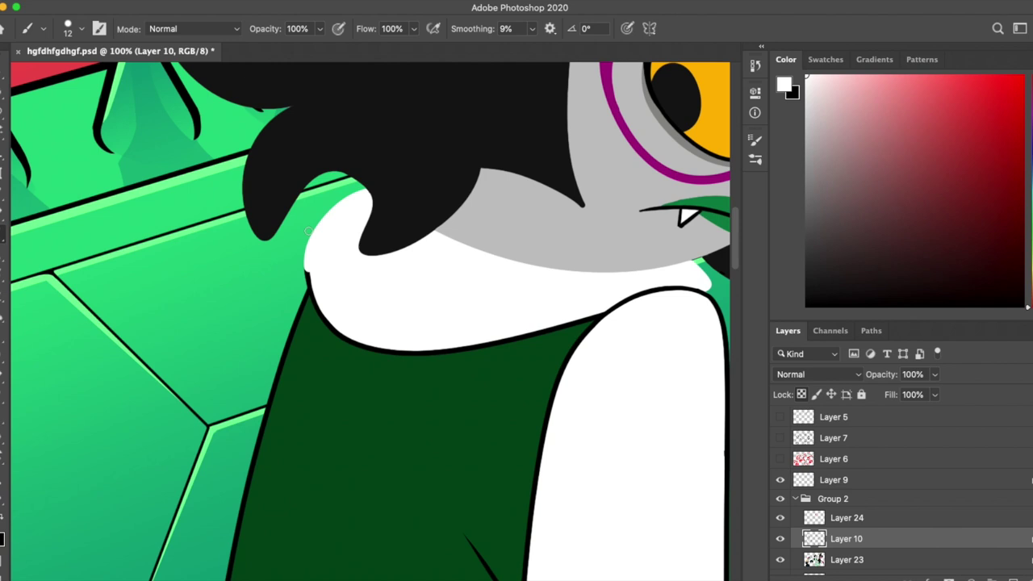
scroll(334, 331, right, 3)
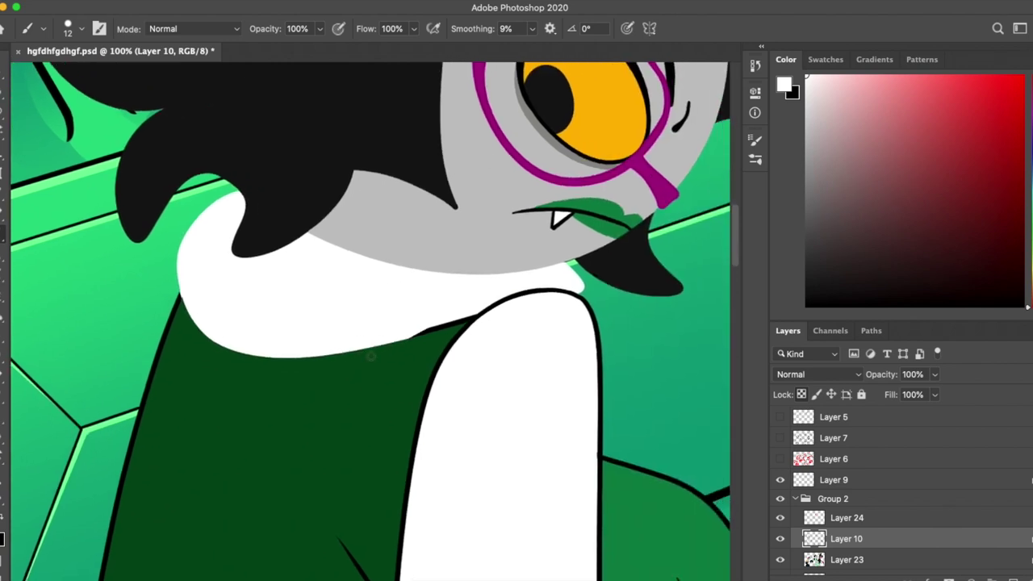
Step: Recolour the line between the collar and the shoulder grey and clean up its ends in white
alt+click(465, 332)
drag(471, 323, 534, 295)
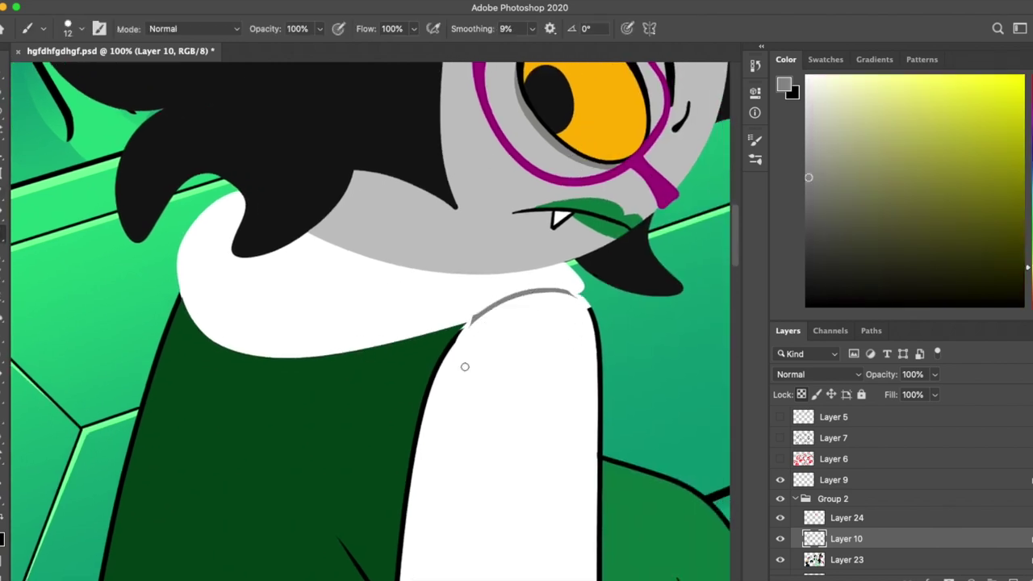
alt+click(477, 315)
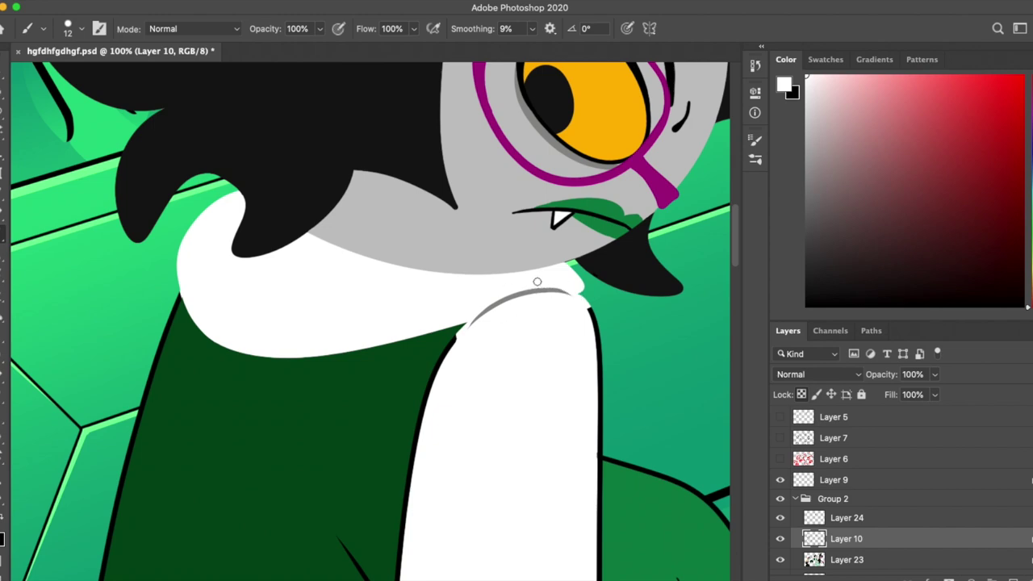
Step: Enlarge the brush and recolour the outlines along both sides of the sleeve white
scroll(457, 333, down, 5)
key(bracketright)
key(bracketright)
key(bracketright)
key(bracketright)
key(bracketright)
key(bracketright)
mouse_move(396, 161)
mouse_down()
mouse_move(415, 306)
mouse_move(349, 514)
mouse_up()
scroll(349, 514, down, 3)
scroll(611, 208, up, 5)
Step: Recolour the cuff's seam line and button grey and the cuff's outer outline white with a 34 px brush
alt+click(427, 330)
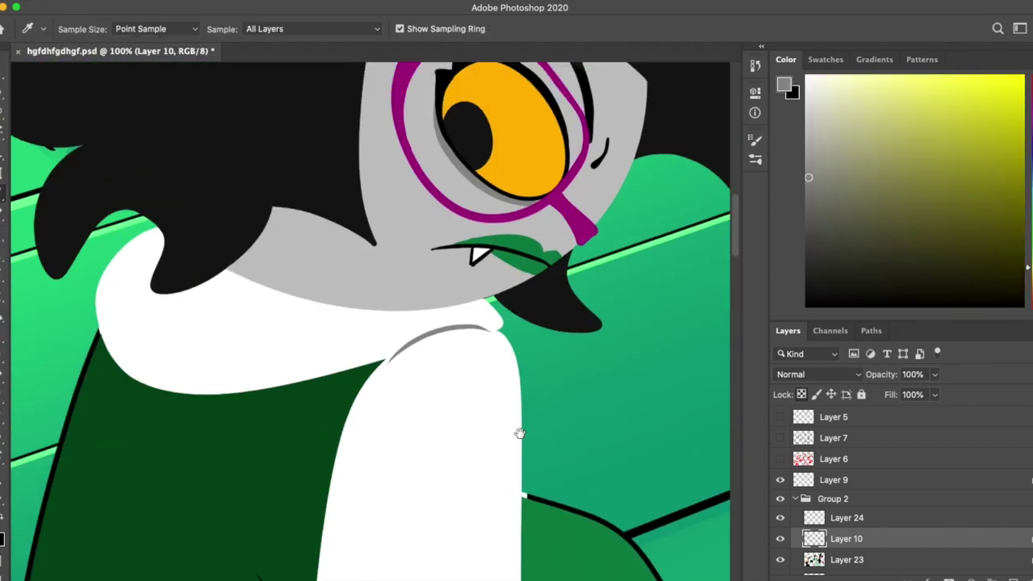
scroll(427, 330, down, 5)
drag(263, 427, 472, 440)
key(bracketleft)
key(bracketleft)
key(bracketleft)
key(bracketleft)
click(433, 513)
key(x)
drag(432, 513, 353, 422)
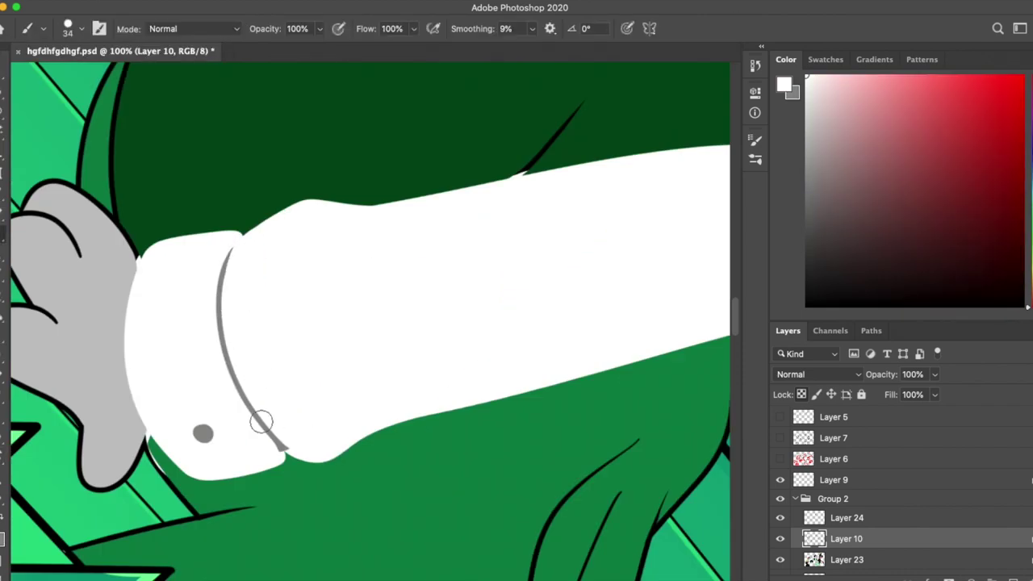
drag(263, 441, 549, 162)
Step: Recolour the outer outline of the character's vest in the vest's dark green
alt+click(121, 231)
scroll(280, 193, up, 6)
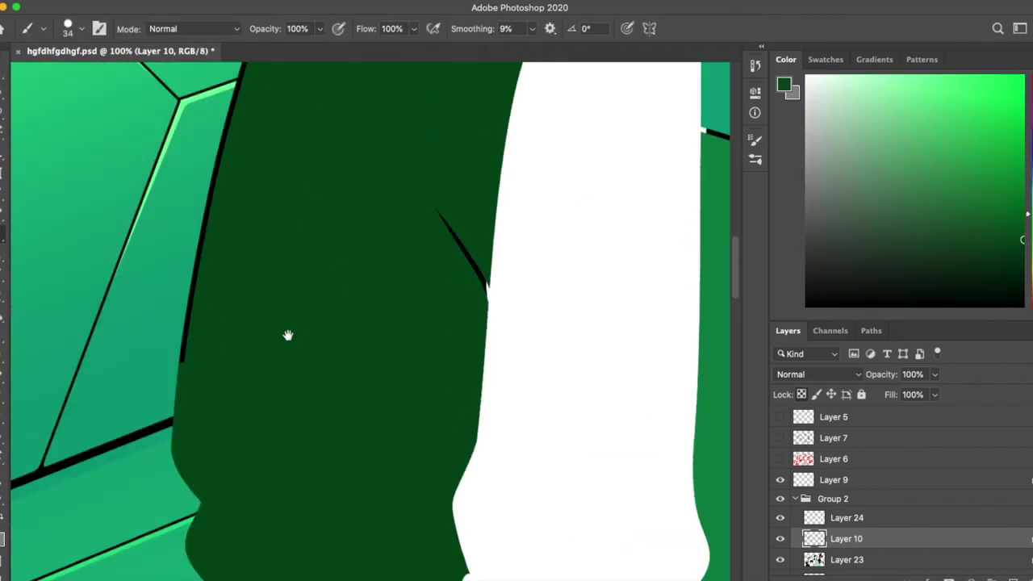
scroll(321, 213, down, 5)
scroll(414, 284, down, 5)
scroll(302, 318, up, 5)
alt+click(302, 318)
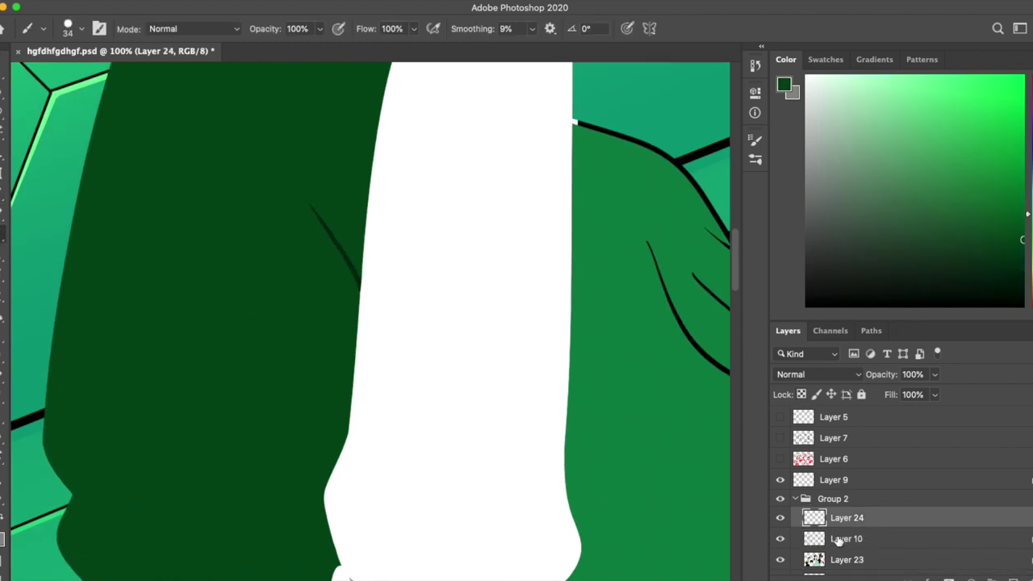
Step: On Layer 10, recolour the skirt outlines around the cuff in the skirt's green and the vertical fold line dark green, finishing with a 19 px brush
scroll(202, 330, down, 5)
alt+click(196, 215)
drag(204, 266, 544, 205)
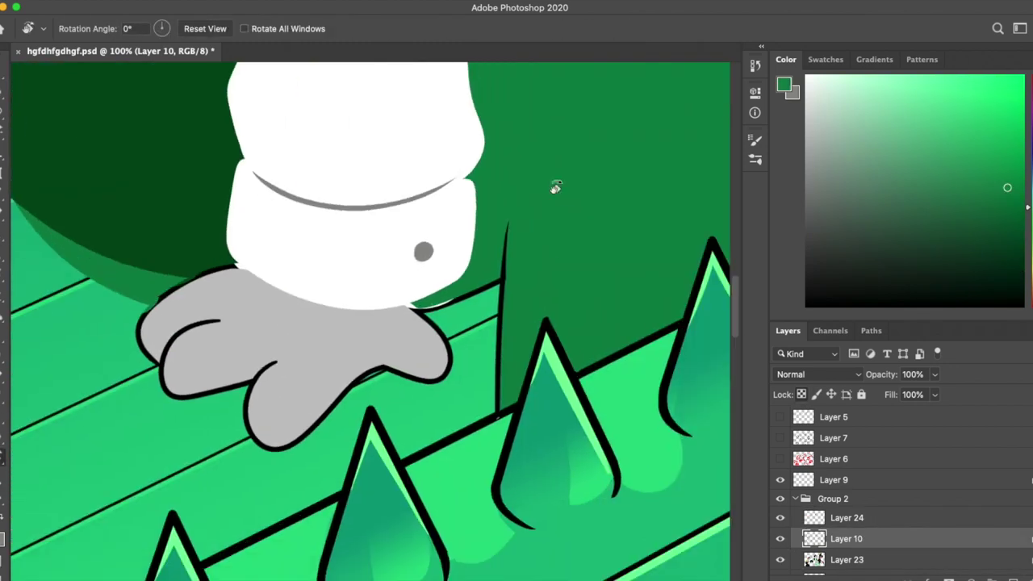
scroll(544, 205, up, 2)
alt+click(568, 321)
alt+click(566, 323)
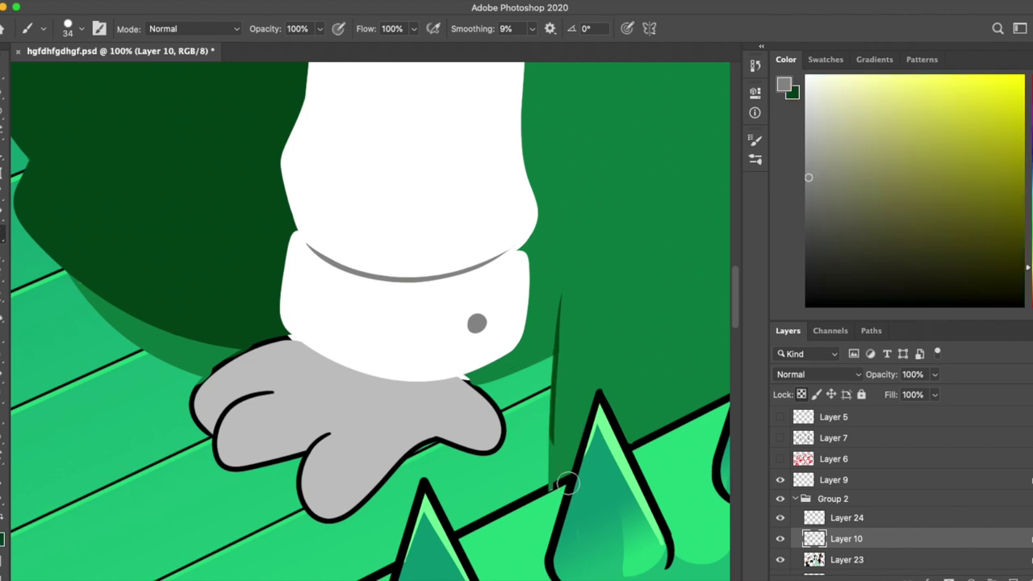
key([)
key([)
key([)
scroll(556, 458, right, 5)
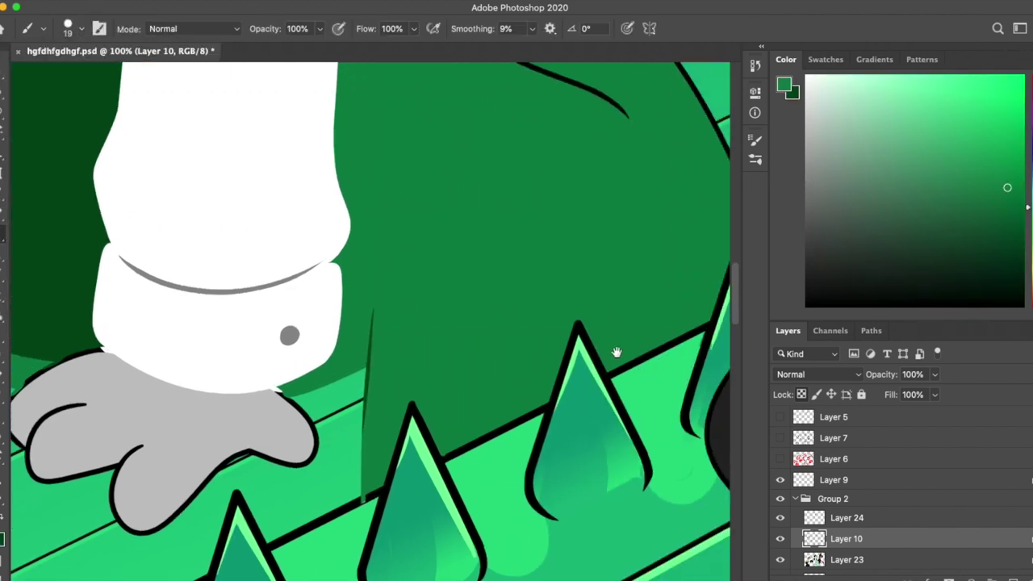
scroll(615, 350, down, 2)
Step: Recolour the resting hand's outline in its light grey and the lines between its fingers in a darker grey
alt+click(319, 332)
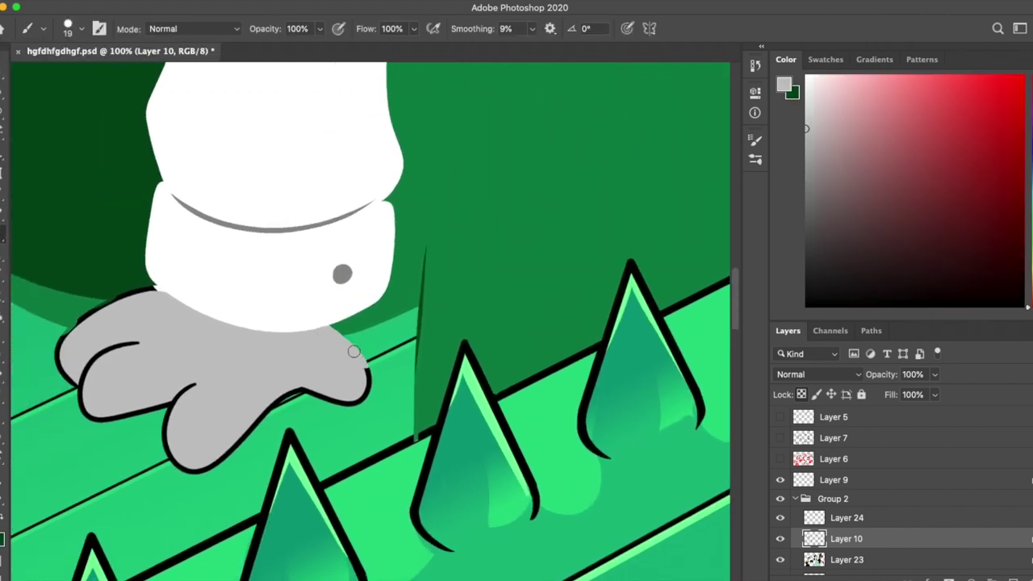
mouse_move(355, 389)
mouse_down()
mouse_move(219, 454)
mouse_move(85, 392)
mouse_move(65, 347)
mouse_up()
scroll(279, 275, left, 5)
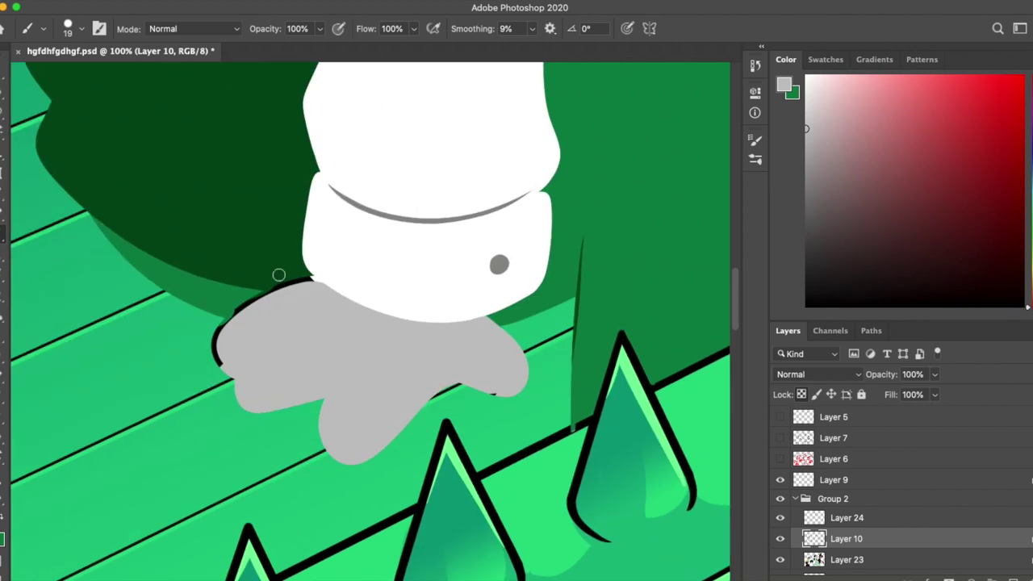
alt+click(291, 450)
alt+click(375, 213)
drag(321, 396, 352, 374)
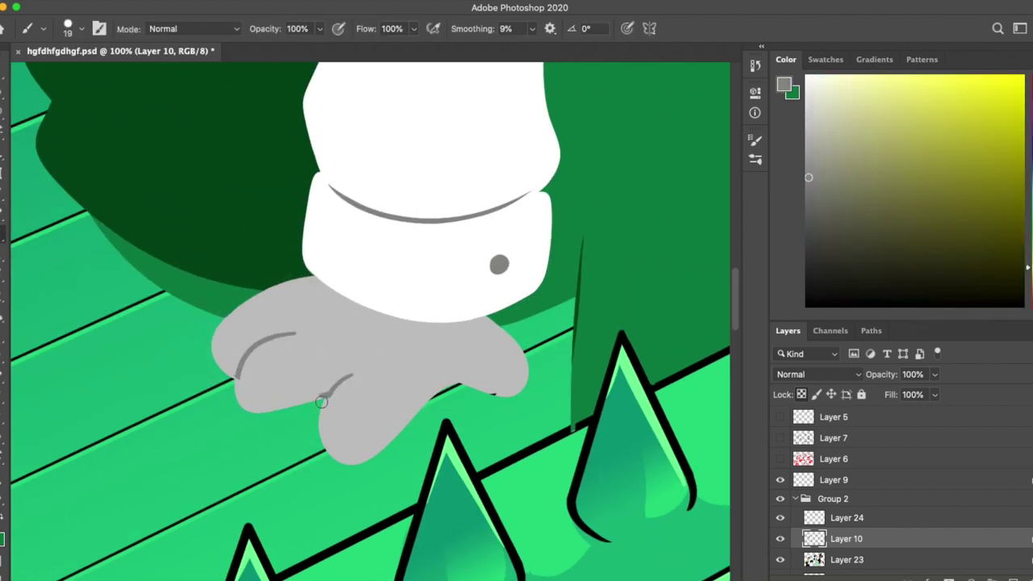
alt+click(284, 396)
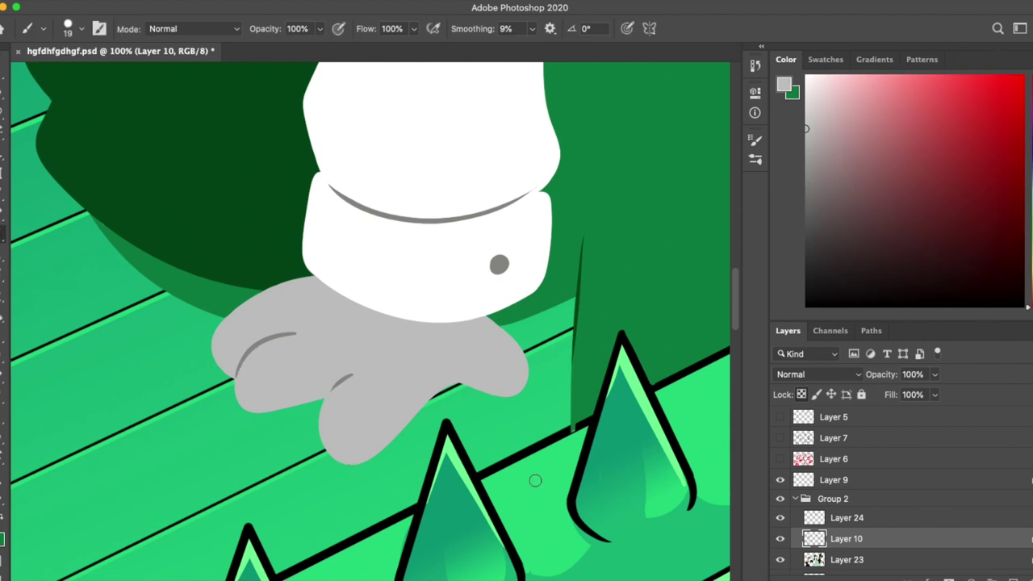
Step: Recolour the skirt's fold lines dark green and its outer outline up to the sleeve in the skirt's own green
scroll(536, 480, up, 5)
alt+click(115, 258)
scroll(115, 258, up, 2)
key(l)
drag(369, 185, 381, 196)
key(super+d)
key(b)
drag(474, 226, 549, 278)
alt+click(417, 209)
scroll(450, 225, down, 5)
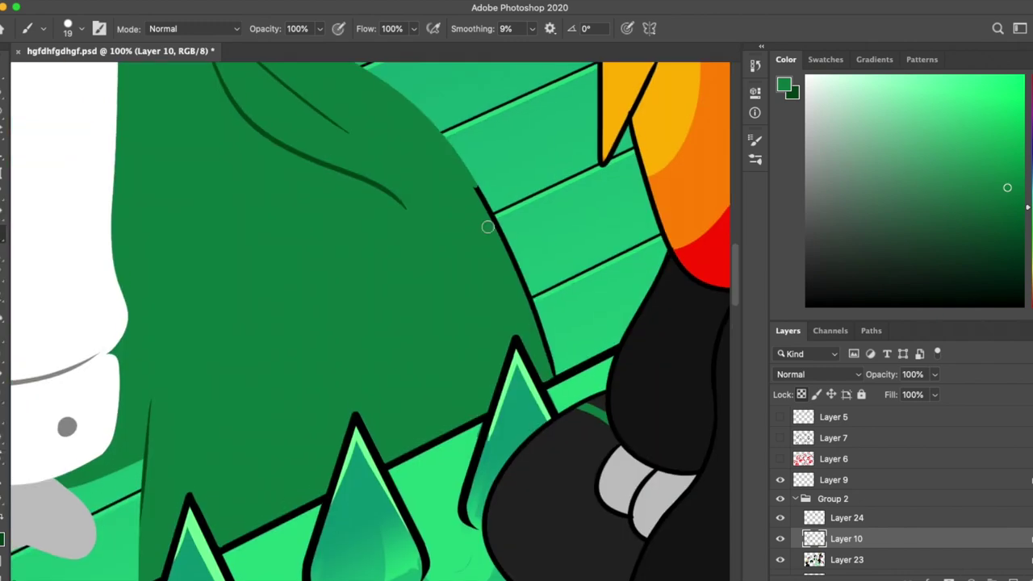
scroll(528, 270, up, 5)
drag(400, 231, 338, 211)
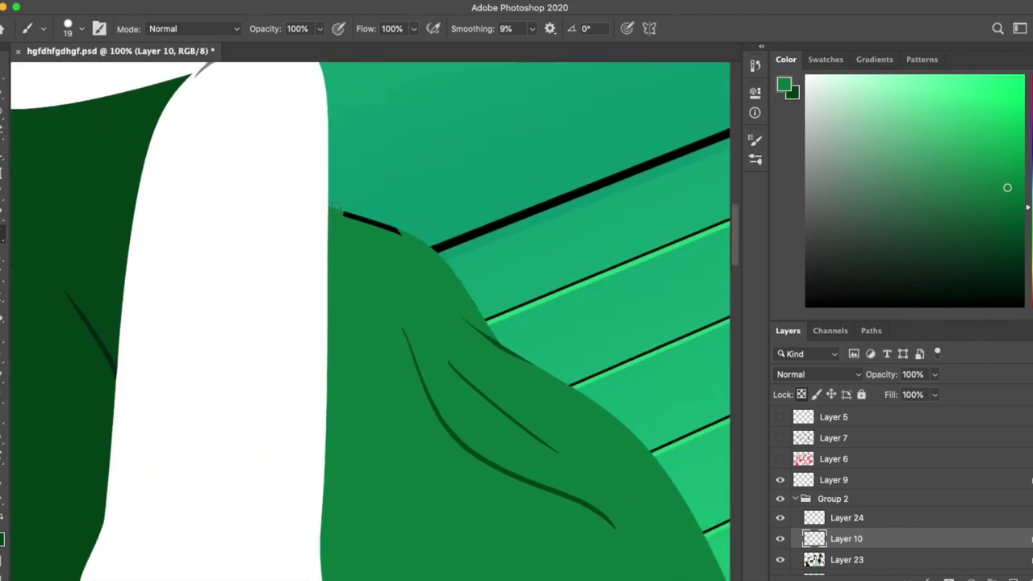
Step: Recolour the outlines of the horns' red and orange bands on the short-haired character to match each band
scroll(435, 264, up, 10)
alt+click(235, 295)
drag(235, 295, 357, 288)
alt+click(267, 166)
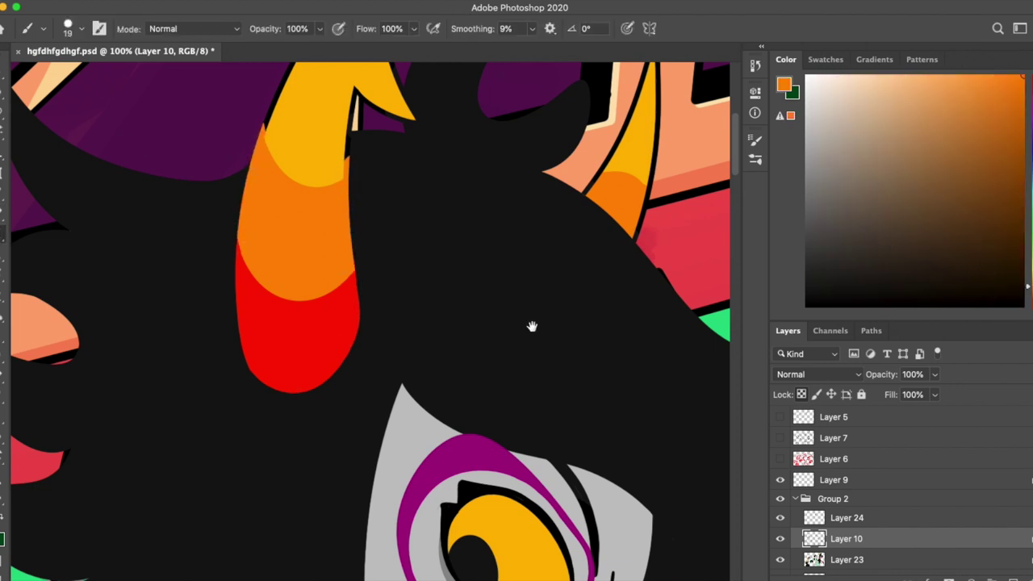
alt+click(360, 258)
scroll(406, 339, right, 5)
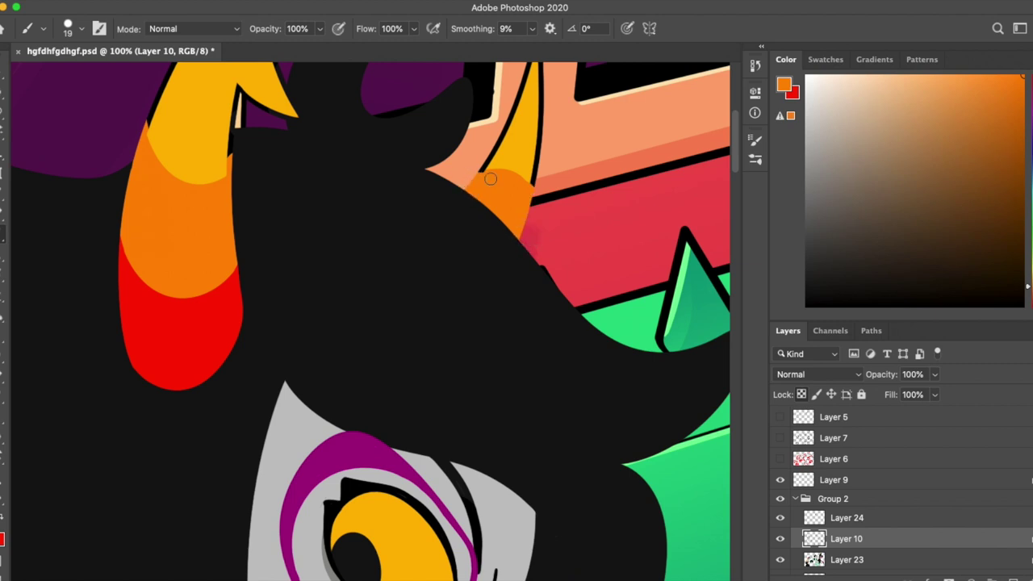
Step: Recolour the outline of the front horn's forked tip yellow and the adjoining hair edge in the hair's near-black
scroll(480, 182, up, 4)
alt+click(145, 185)
scroll(145, 185, up, 2)
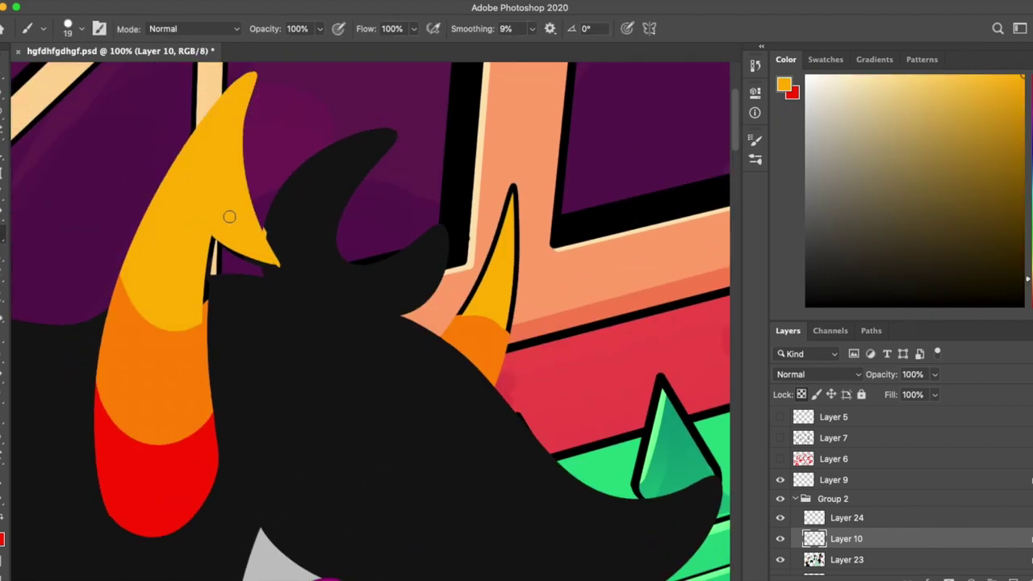
key(x)
alt+click(254, 270)
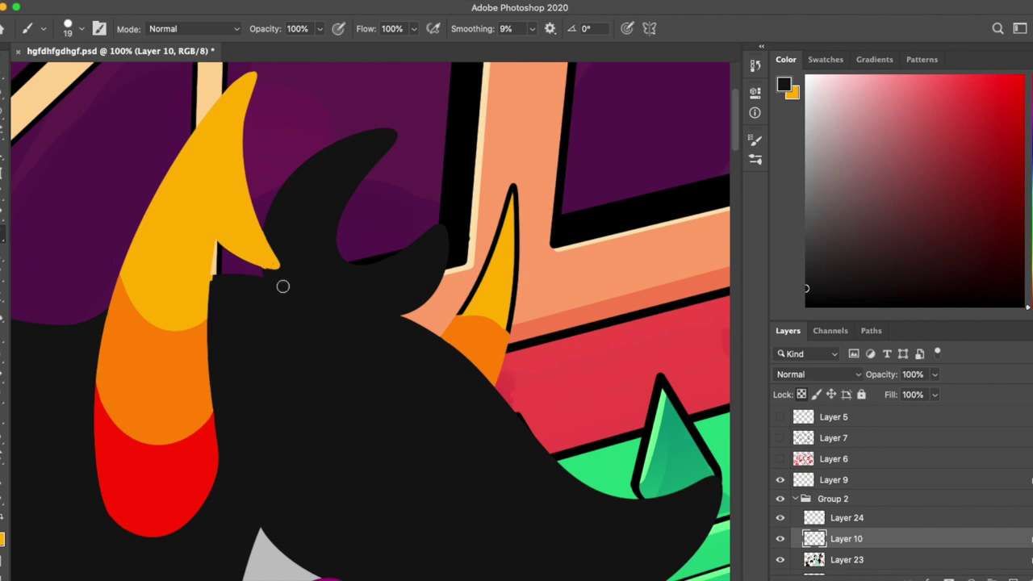
alt+click(209, 267)
Step: Recolour the back horn's tip outline yellow on Layer 10 and touch up its yellow and orange boundary on Layer 23
click(847, 559)
click(846, 539)
shift+click(509, 322)
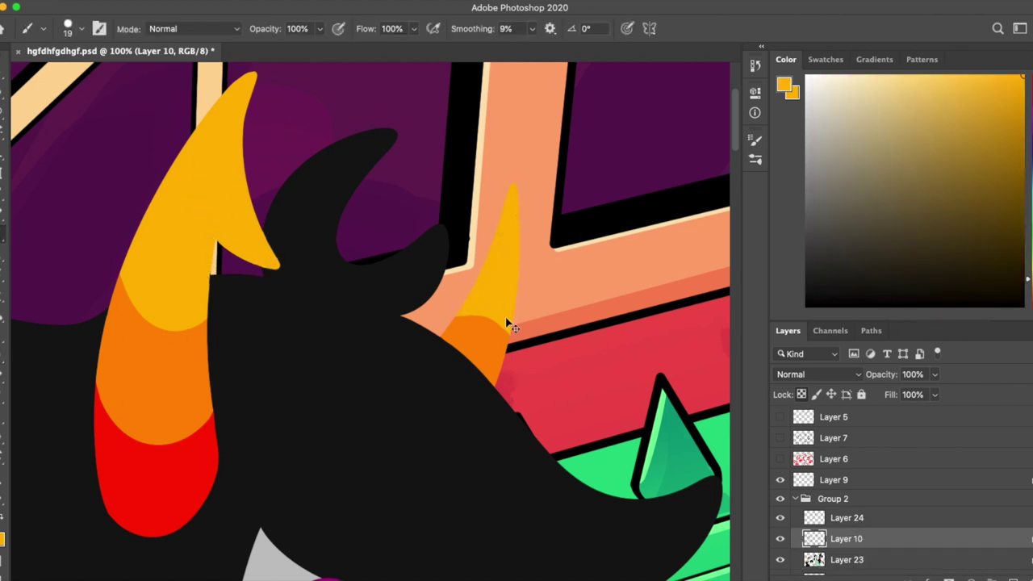
drag(553, 376, 517, 301)
click(877, 557)
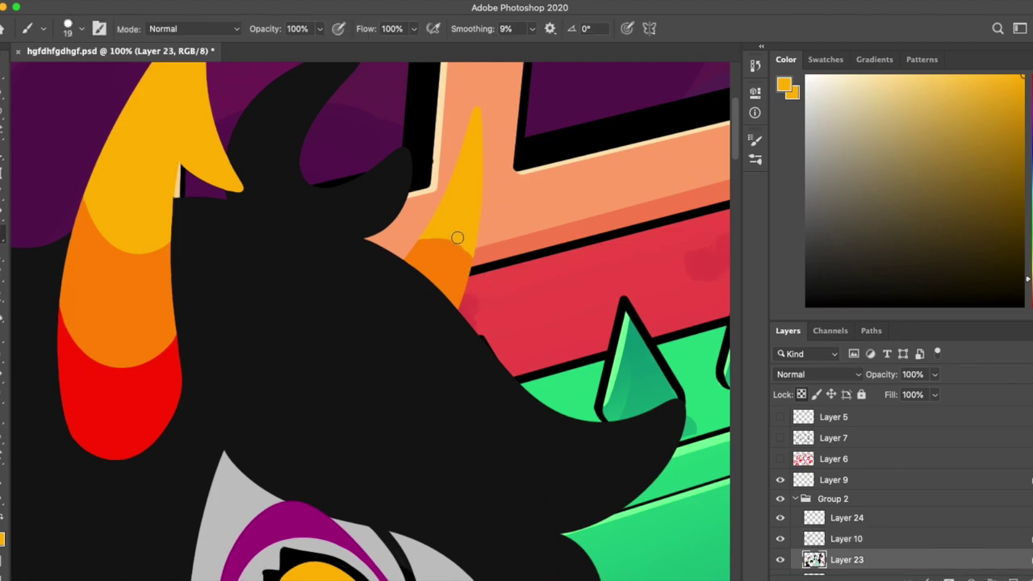
alt+click(443, 242)
Step: Recolour the outlines of the long-haired character's green hair streaks on Layer 10 in the streaks' green
scroll(581, 270, down, 4)
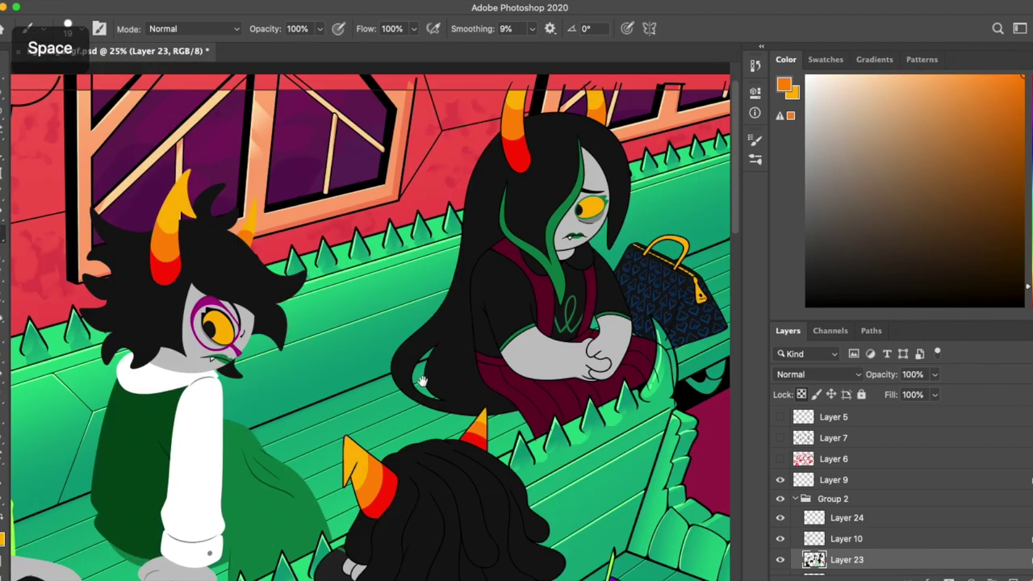
scroll(645, 195, up, 3)
alt+click(268, 170)
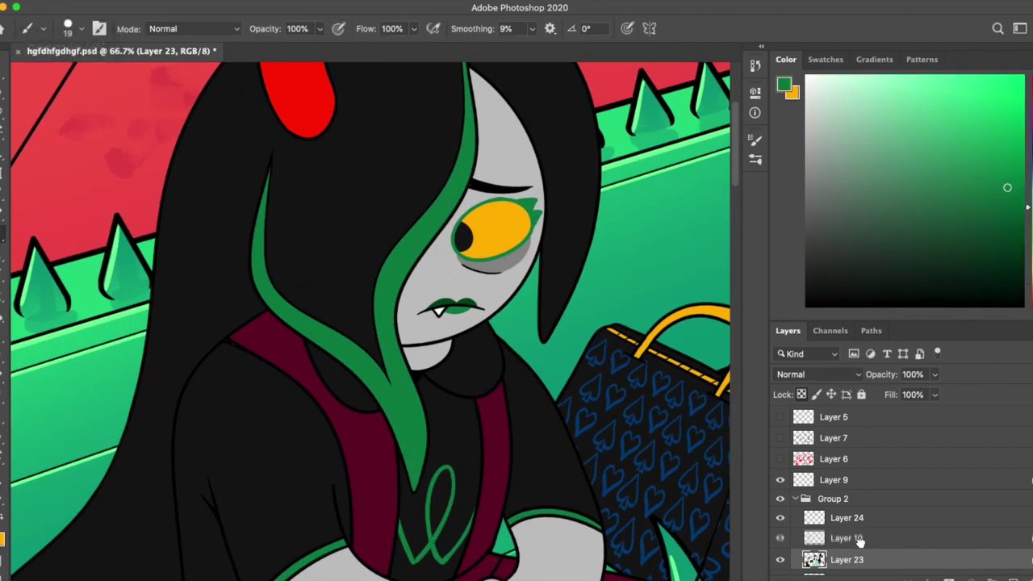
click(847, 538)
drag(534, 298, 528, 375)
click(859, 557)
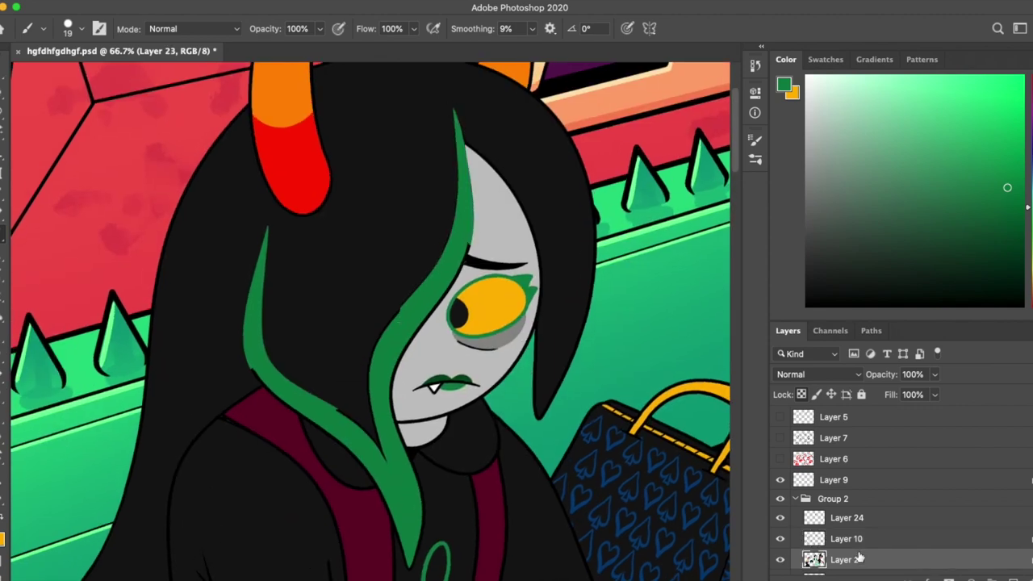
click(847, 538)
key(ctrl+plus)
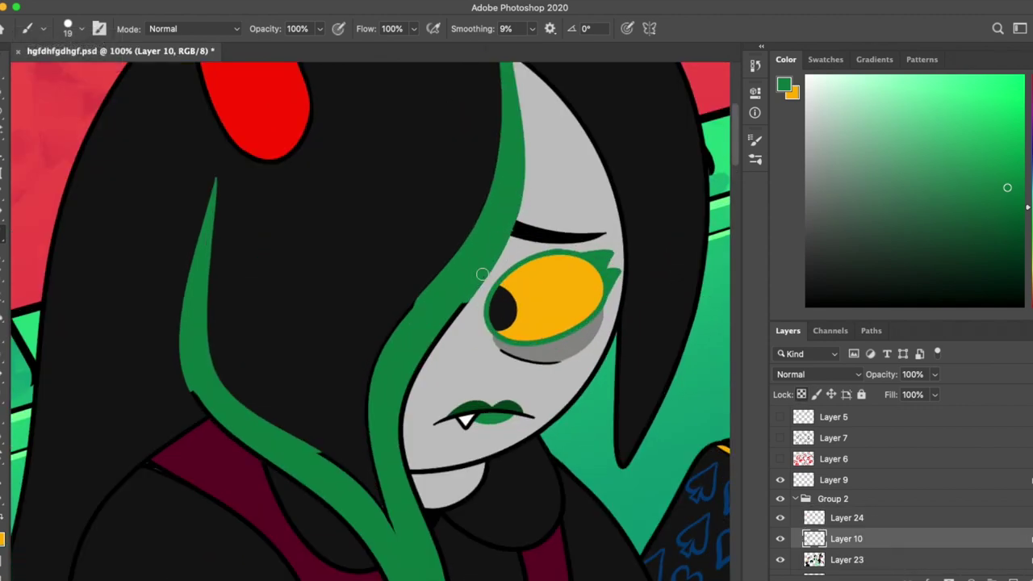
drag(452, 310, 387, 514)
drag(403, 349, 433, 479)
Step: Recolour the outer outline of the long hair on the face side and over the crown in the hair's near-black
scroll(433, 479, down, 5)
key(alt+bracketleft)
alt+click(330, 185)
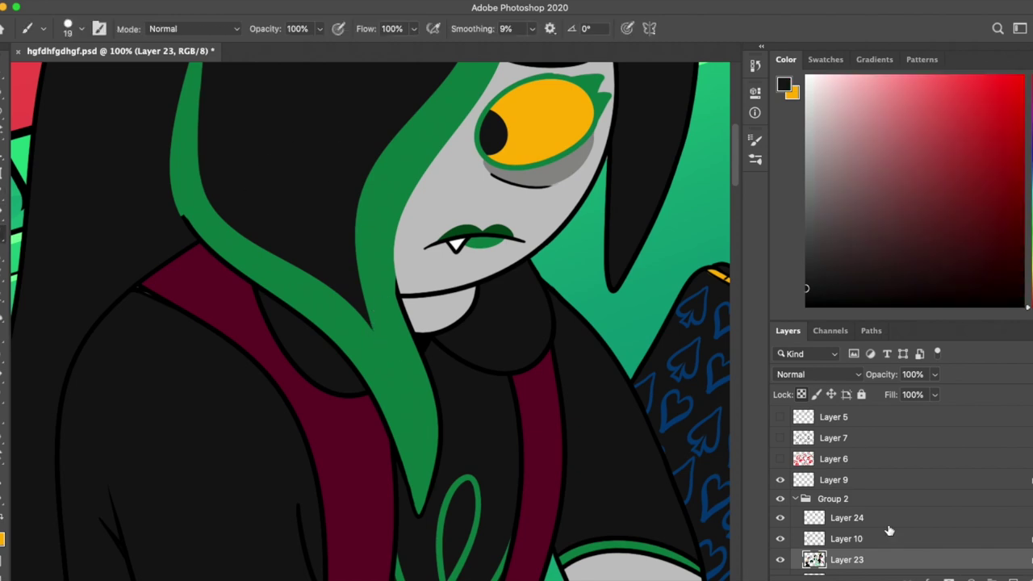
click(889, 536)
alt+click(180, 213)
drag(569, 232, 573, 452)
key(ctrl+minus)
key(ctrl+minus)
alt+click(567, 106)
key(ctrl+plus)
key(ctrl+plus)
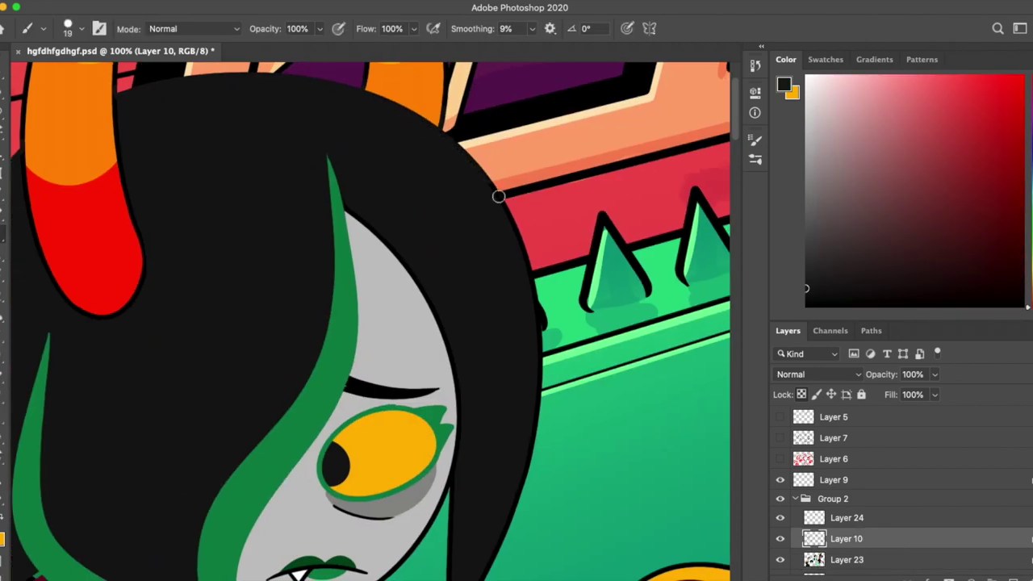
Step: Recolour the long-haired character's face and neck outlines light grey and clean up where the face meets the hair in near-black
scroll(468, 250, down, 6)
alt+click(388, 323)
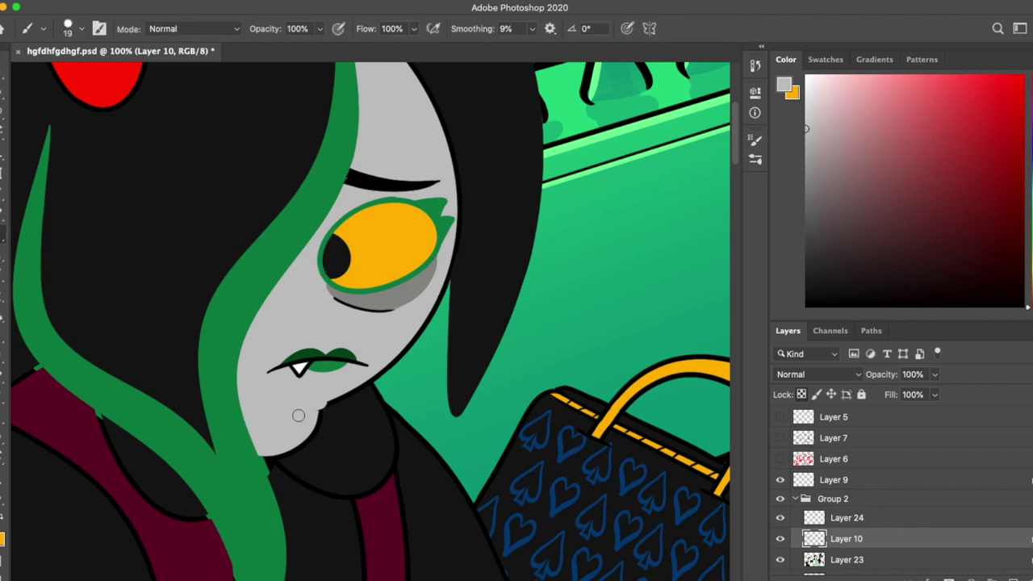
drag(315, 403, 434, 308)
scroll(456, 167, up, 6)
alt+click(354, 184)
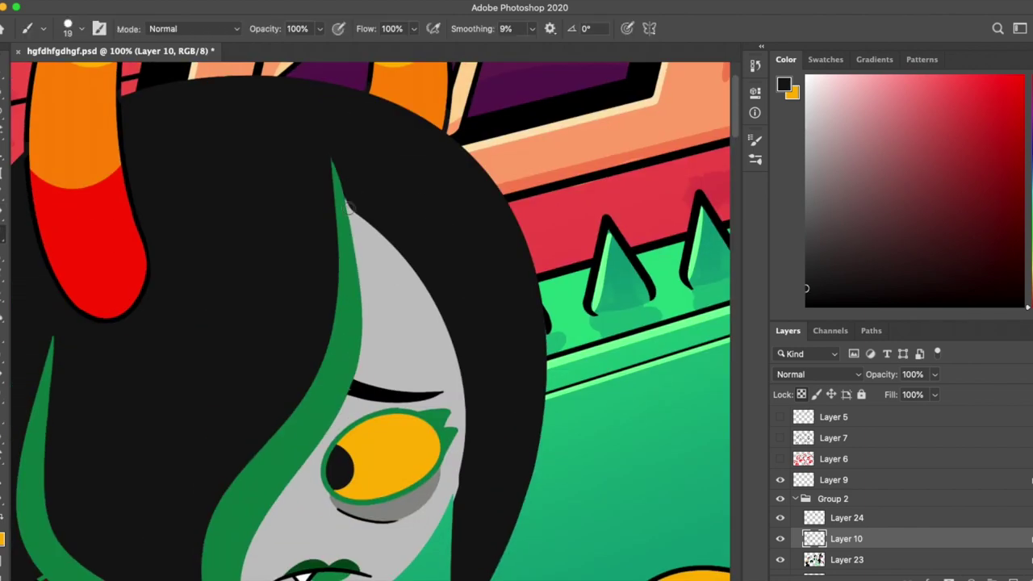
alt+click(334, 166)
scroll(558, 433, down, 5)
alt+click(431, 305)
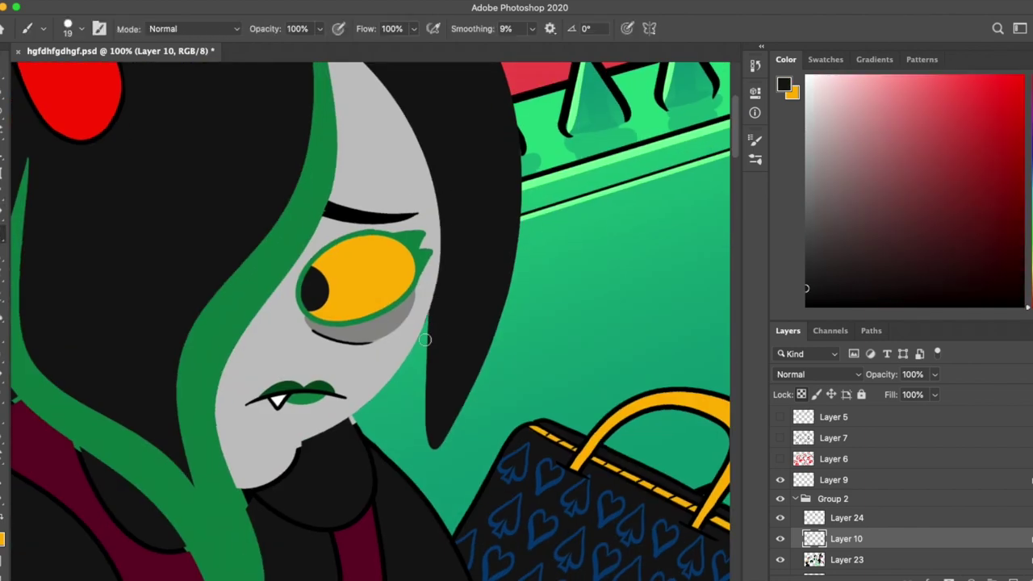
scroll(436, 277, down, 2)
Step: Recolour the line under the eye and the jawline above the neck darker grey, cleaning up the jawline's end in light grey
alt+click(434, 278)
drag(302, 405, 286, 403)
alt+click(287, 400)
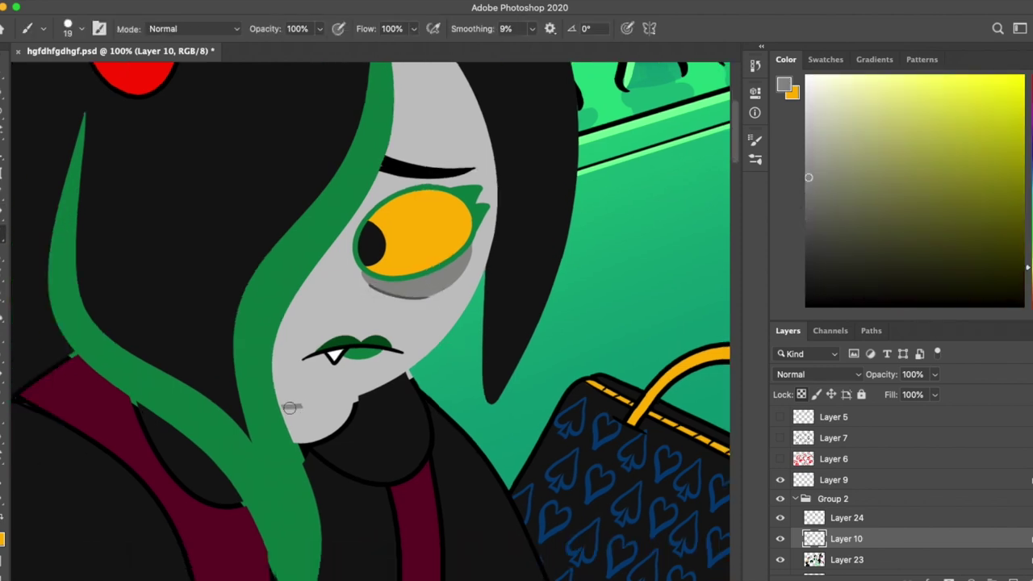
scroll(252, 390, down, 10)
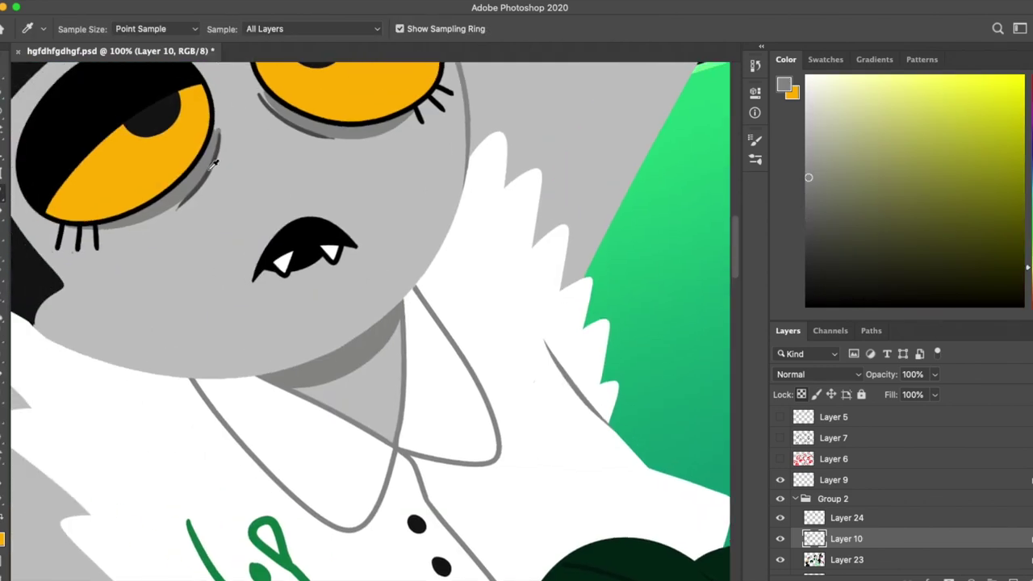
scroll(330, 238, down, 8)
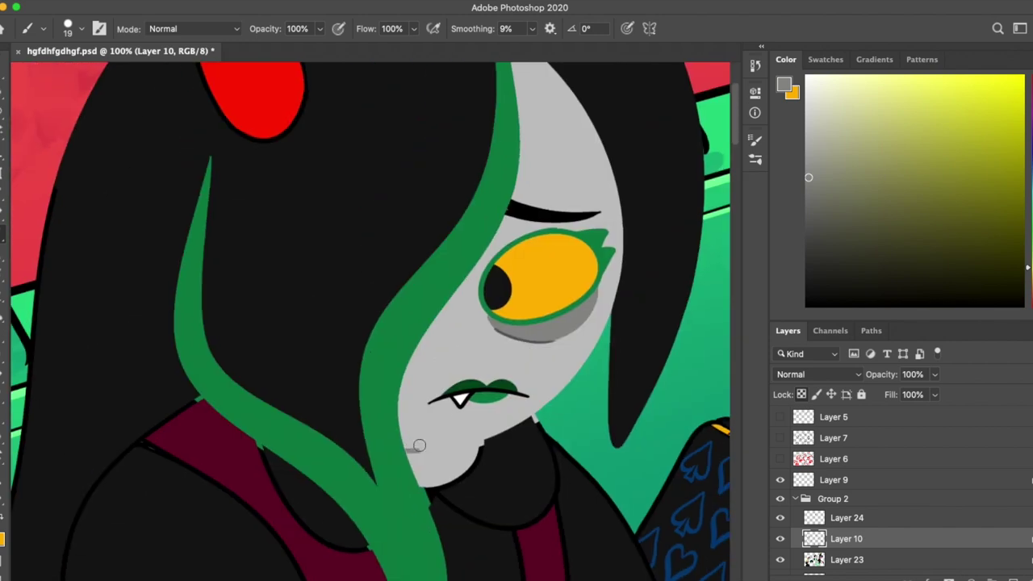
drag(529, 497, 549, 323)
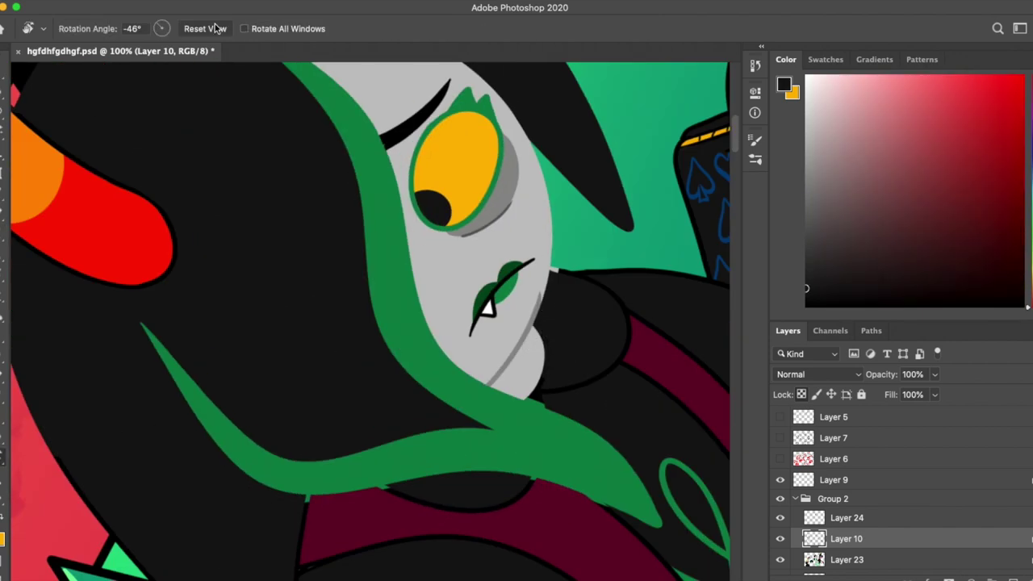
key(Escape)
alt+click(505, 248)
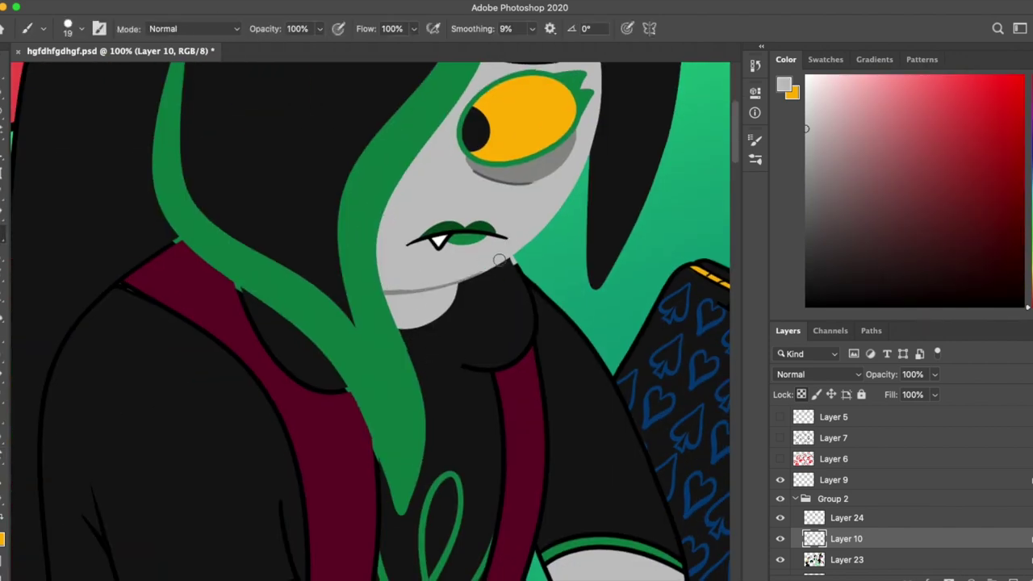
Step: Recolour the black line along the upper edge of the shoulder strap in the strap's maroon
alt+click(173, 315)
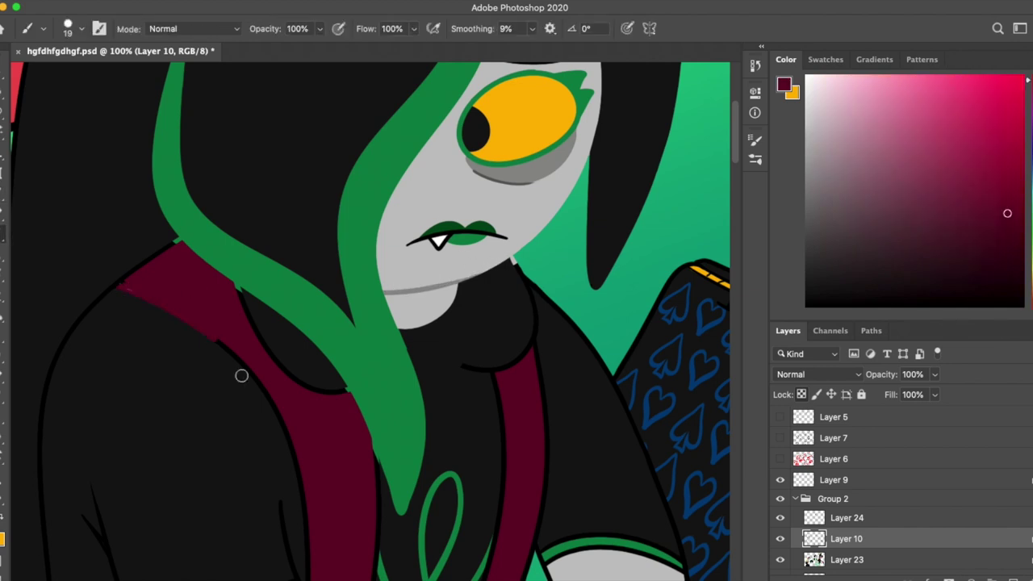
click(847, 559)
click(792, 538)
Step: Recolour the shirt collar's lower and outer edges in a black slightly darker than the shirt
alt+click(592, 374)
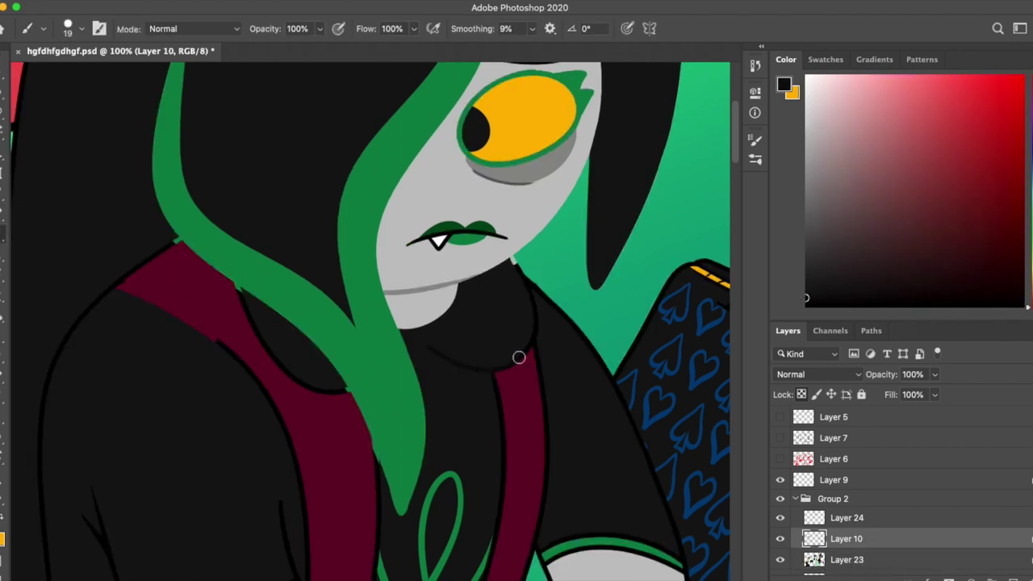
key(x)
alt+click(517, 262)
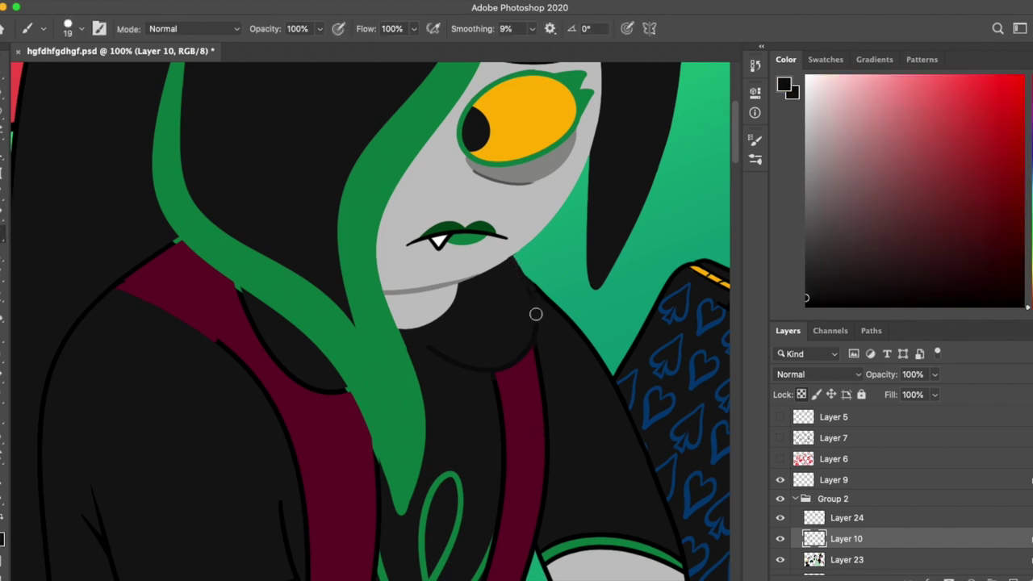
alt+click(524, 276)
Step: Recolour the outline of the shoulder and sleeve beside the bag and the collar's other edge in the shirt's near-black
drag(528, 282, 646, 467)
drag(397, 376, 474, 352)
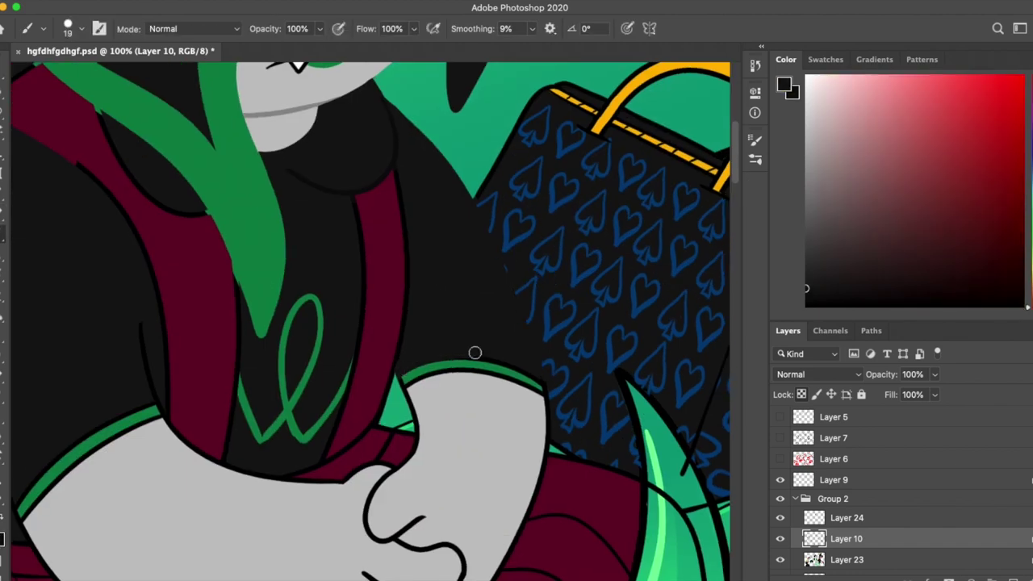
scroll(408, 346, left, 4)
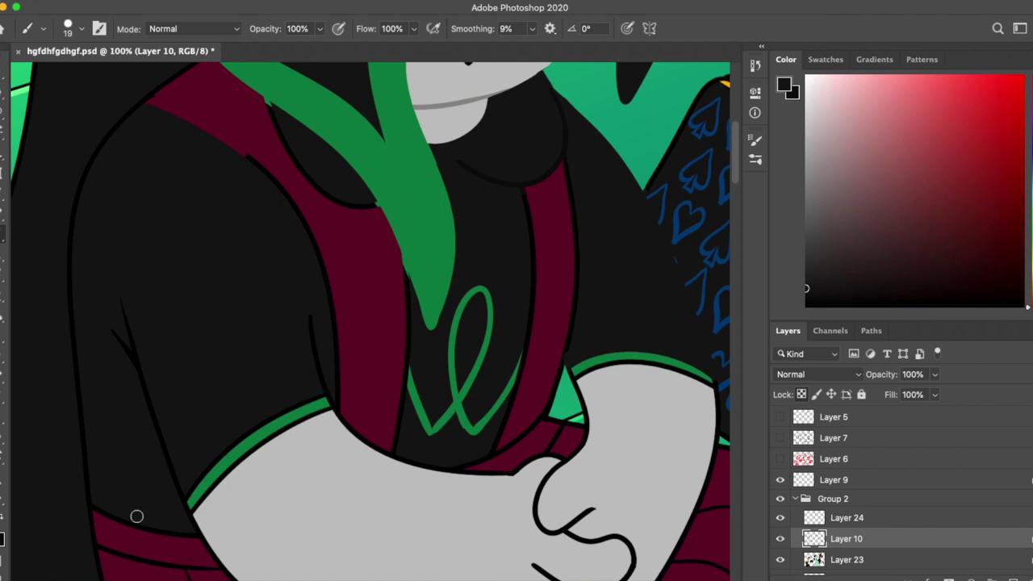
scroll(278, 226, up, 3)
drag(290, 236, 375, 317)
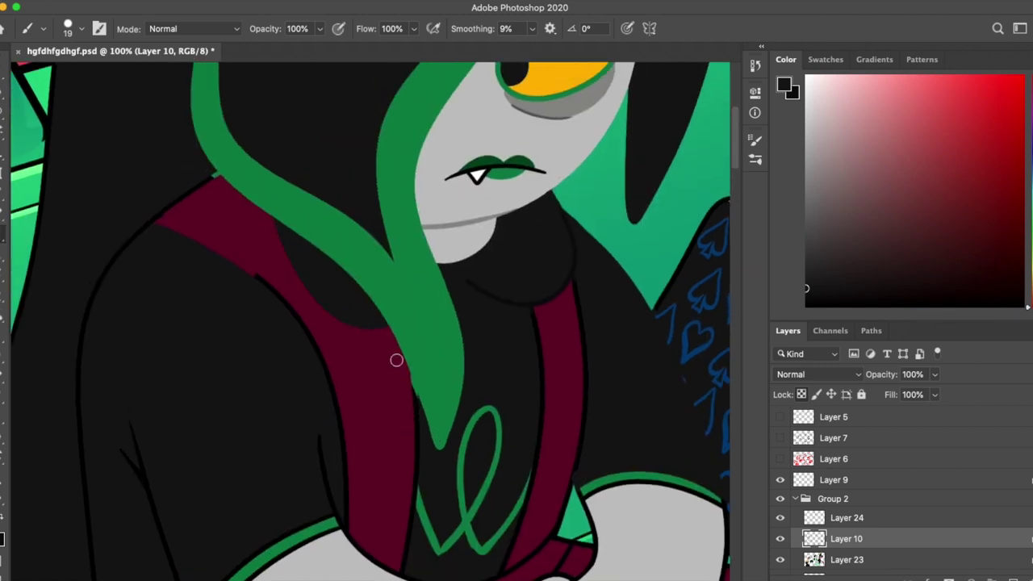
Step: Recolour the black edge lines of the wide shoulder strap below the green hair strand in the strap's maroon
alt+click(374, 313)
scroll(375, 313, down, 3)
mouse_move(402, 367)
mouse_down()
mouse_move(396, 316)
mouse_move(386, 468)
mouse_up()
drag(332, 436, 319, 275)
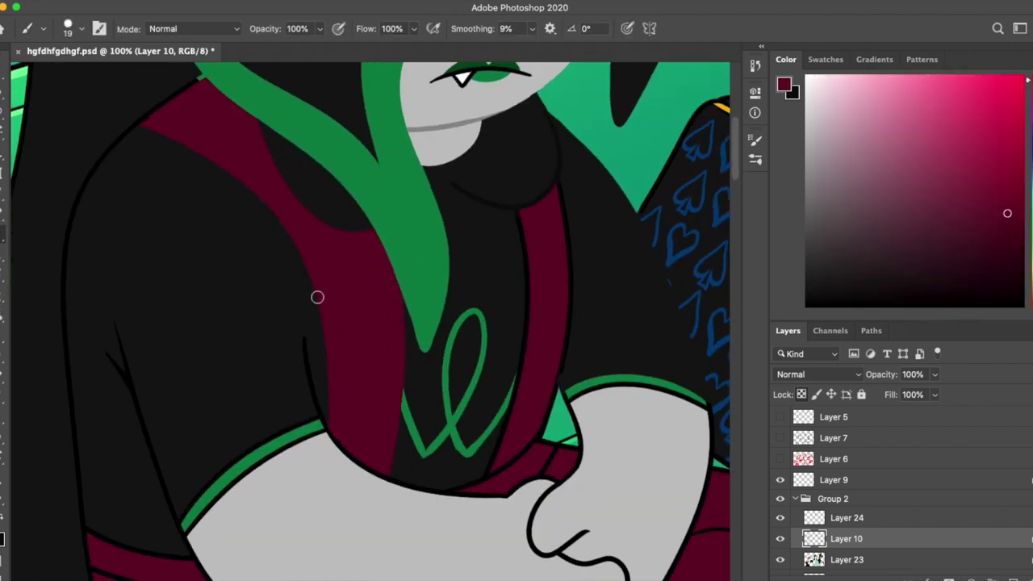
Step: Recolour both black edge lines of the narrower strap, from the collar down to the waist, in maroon
scroll(283, 168, up, 3)
drag(664, 381, 620, 304)
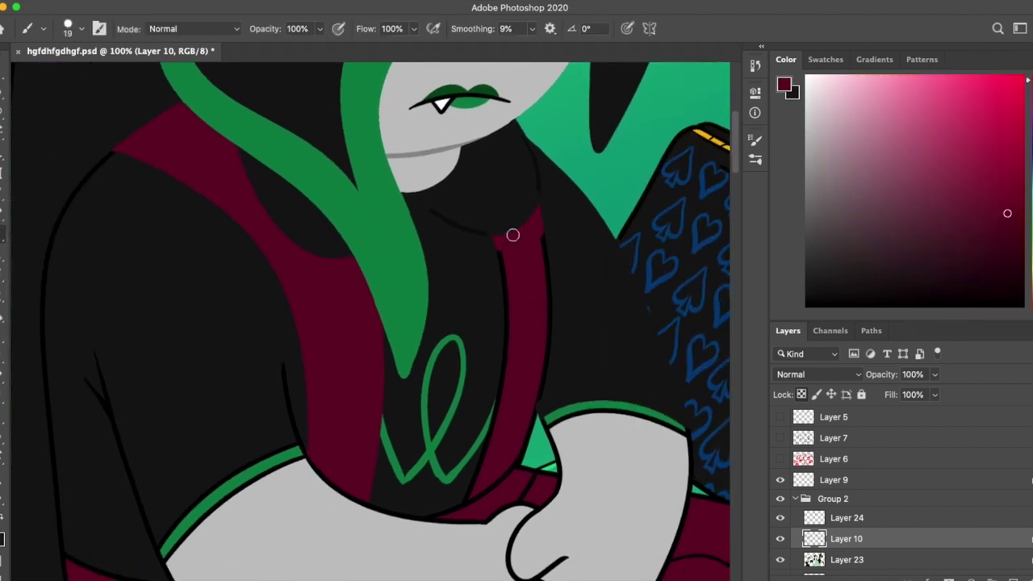
drag(512, 240, 551, 309)
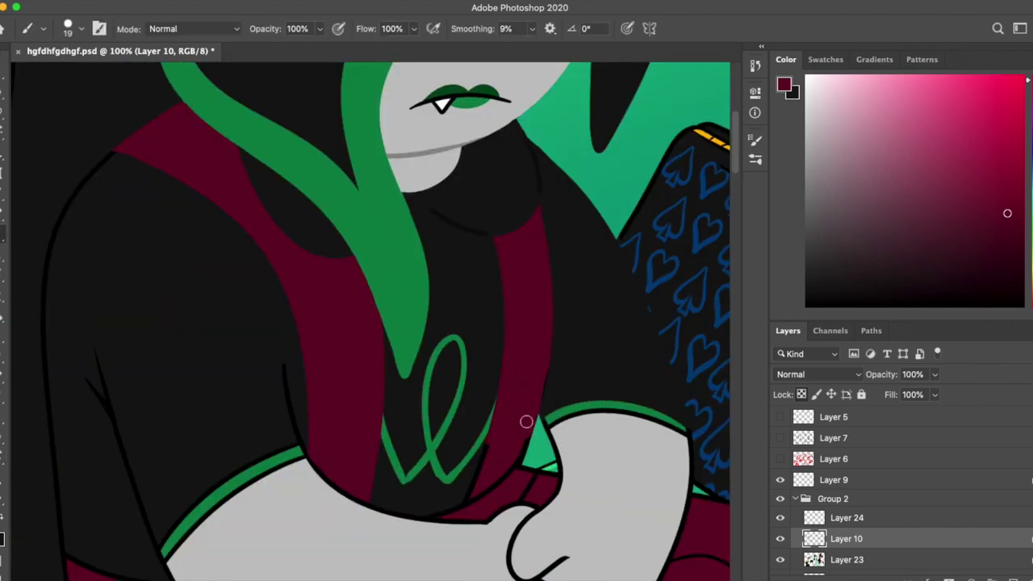
scroll(535, 275, down, 5)
drag(534, 275, 374, 417)
key(super+minus)
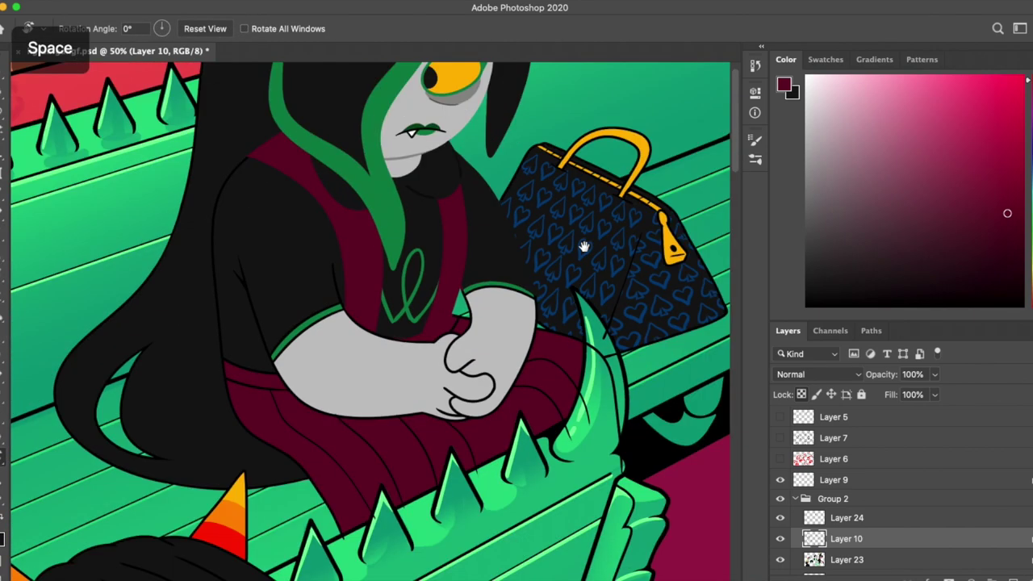
Step: Recolour the large sleeve's outer outline and elbow fold lines in a black slightly darker than the shirt
scroll(363, 331, up, 2)
scroll(304, 143, up, 4)
scroll(351, 260, down, 5)
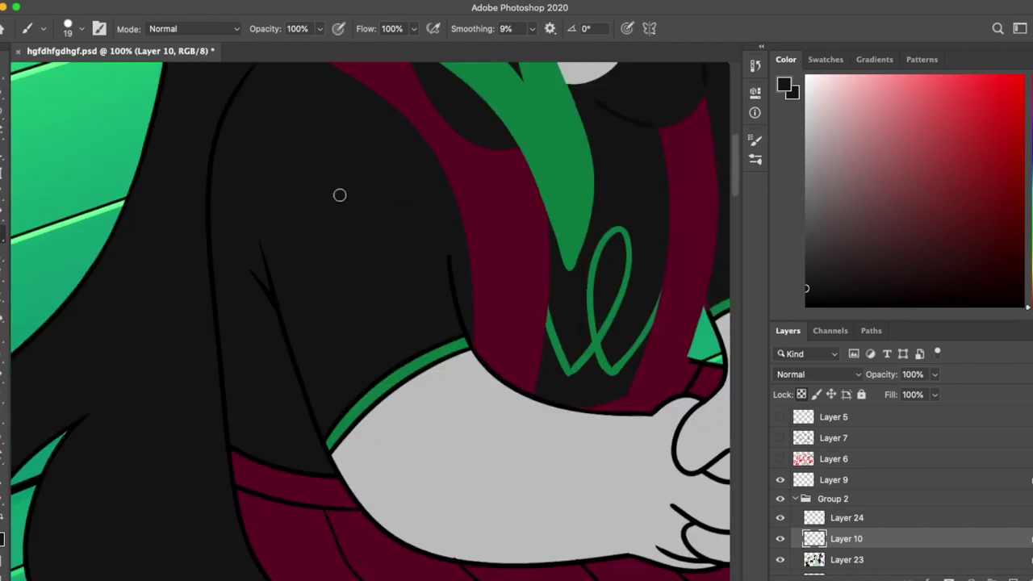
scroll(356, 522, up, 3)
scroll(356, 522, right, 4)
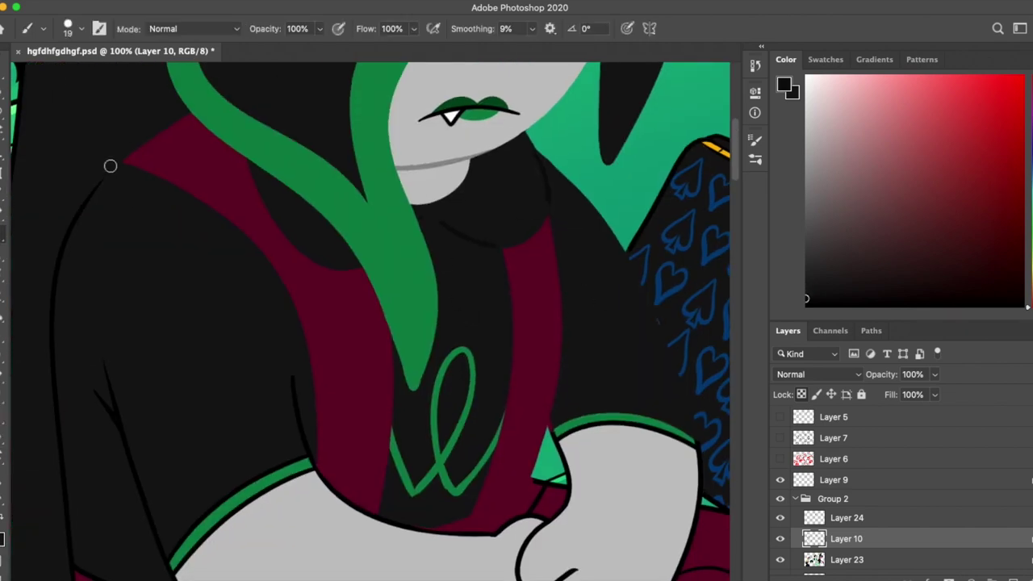
scroll(76, 298, down, 2)
key(l)
drag(115, 173, 108, 247)
scroll(277, 231, left, 2)
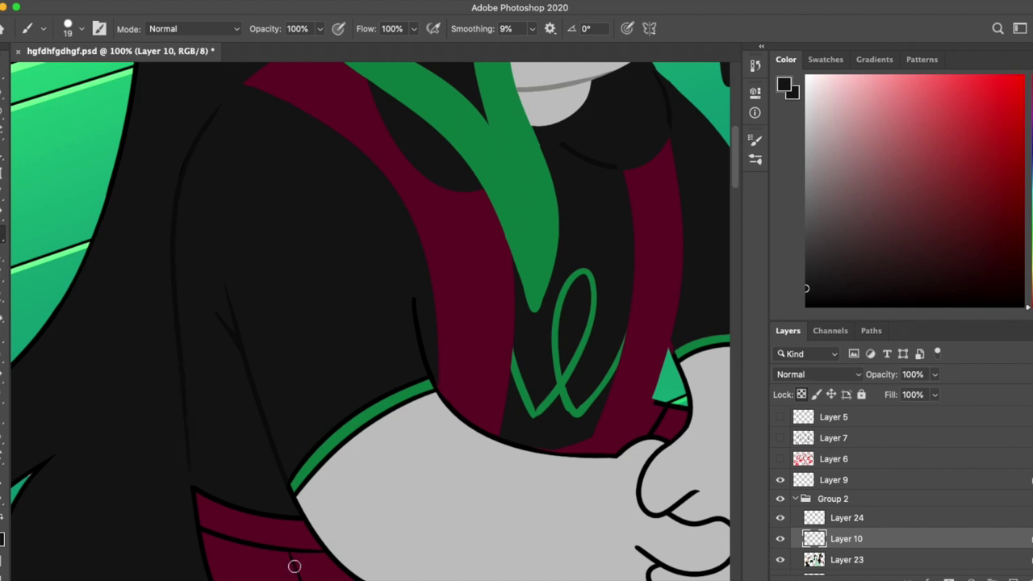
Step: Paint over the black outline of the upper hand and fingers in the skin's light grey
scroll(422, 323, down, 4)
alt+click(423, 323)
drag(598, 347, 638, 307)
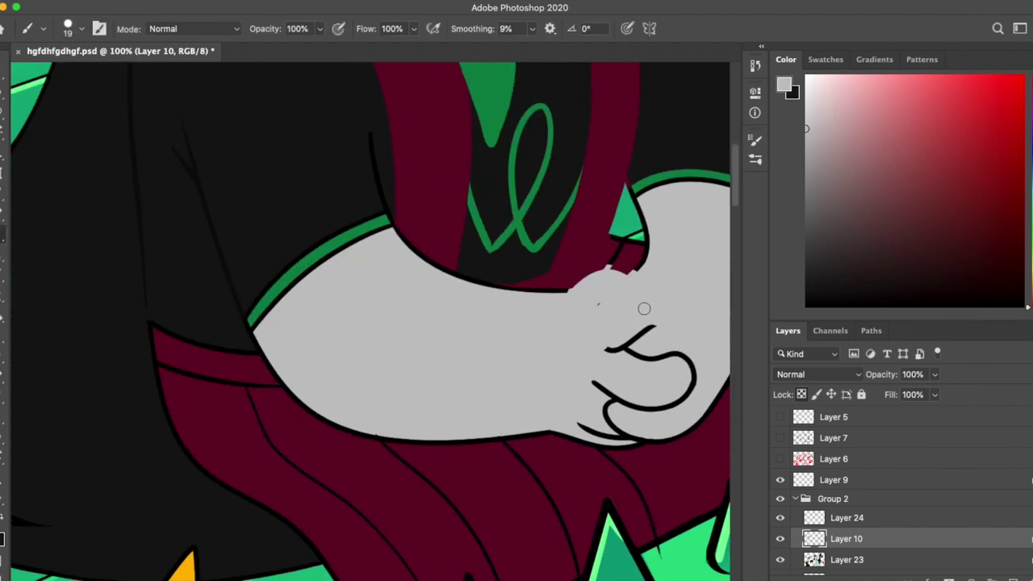
scroll(638, 306, up, 2)
mouse_move(573, 249)
mouse_down()
mouse_move(642, 237)
mouse_move(480, 422)
mouse_up()
Step: Fill the lassoed line art of the clasped hands and forearms with light grey and paint over the remaining arm outline
key(r)
key(l)
scroll(364, 323, up, 2)
drag(138, 297, 597, 408)
key(alt+BackSpace)
key(ctrl+d)
key(r)
mouse_move(452, 363)
mouse_down()
mouse_move(479, 145)
mouse_move(246, 197)
mouse_up()
key(b)
drag(136, 292, 283, 190)
Step: Clean up the grey overpaint around the forearm, using maroon along the strap and green at the cuff's ends
alt+click(297, 197)
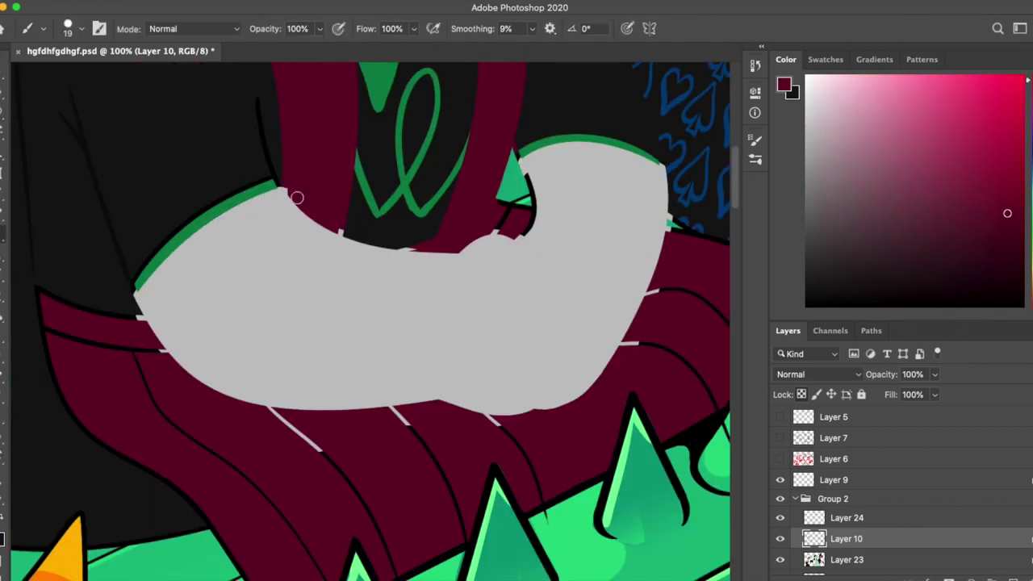
alt+click(281, 183)
alt+click(291, 188)
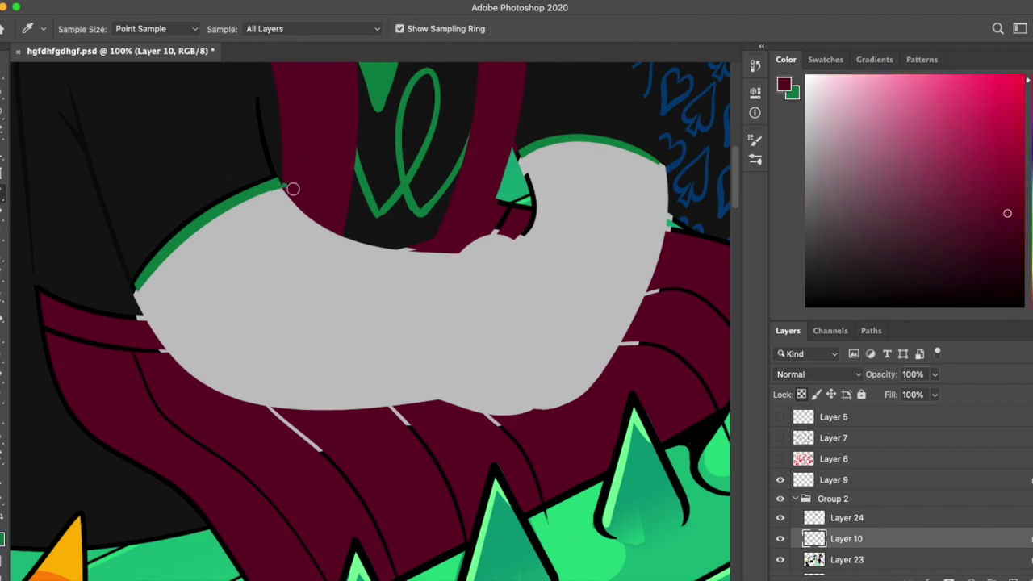
alt+click(140, 282)
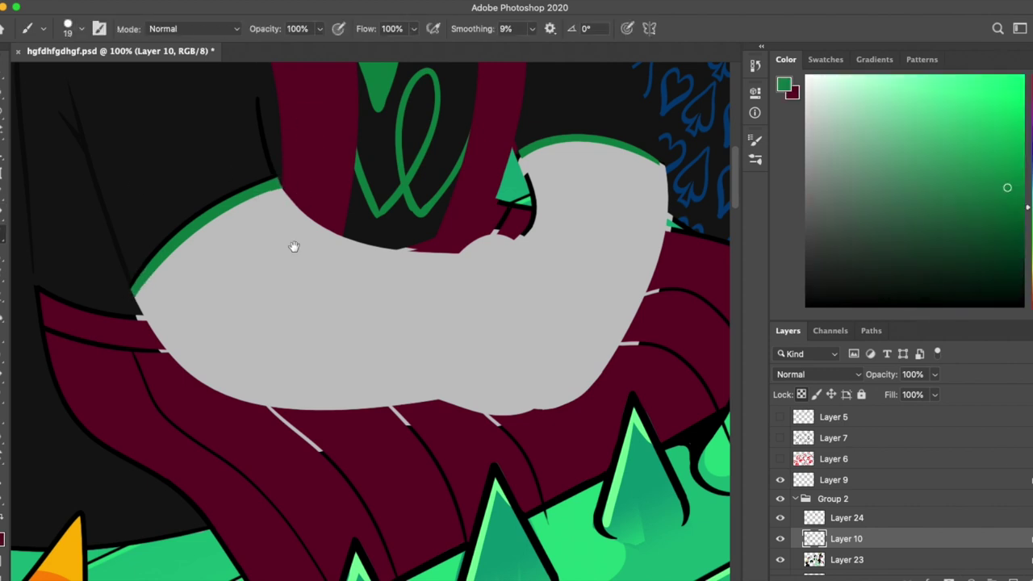
drag(294, 247, 371, 256)
Step: Recolour the large sleeve's cuff outline in green and the sleeve lines meeting it in near-black
alt+click(213, 221)
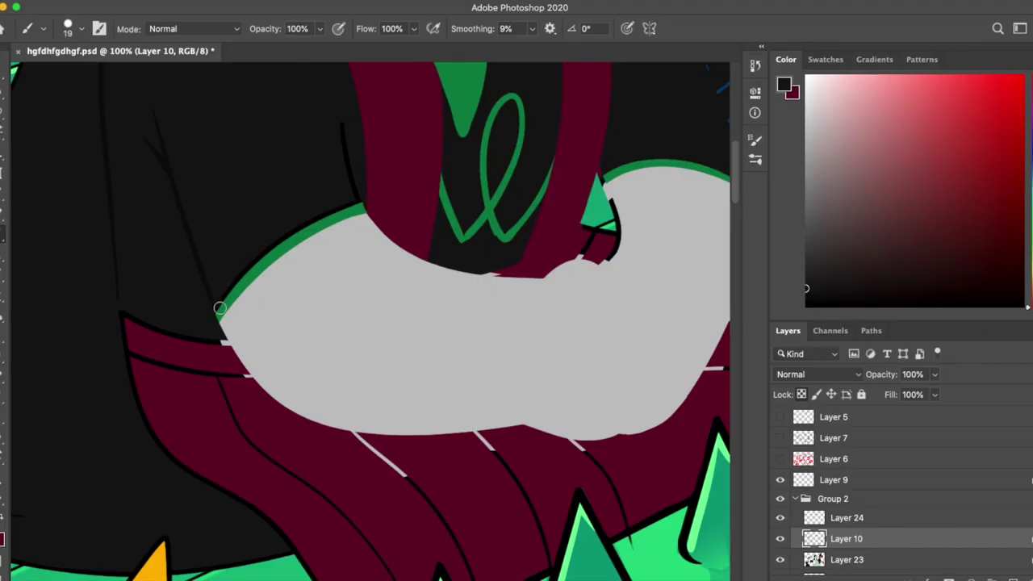
alt+click(354, 206)
scroll(355, 207, up, 4)
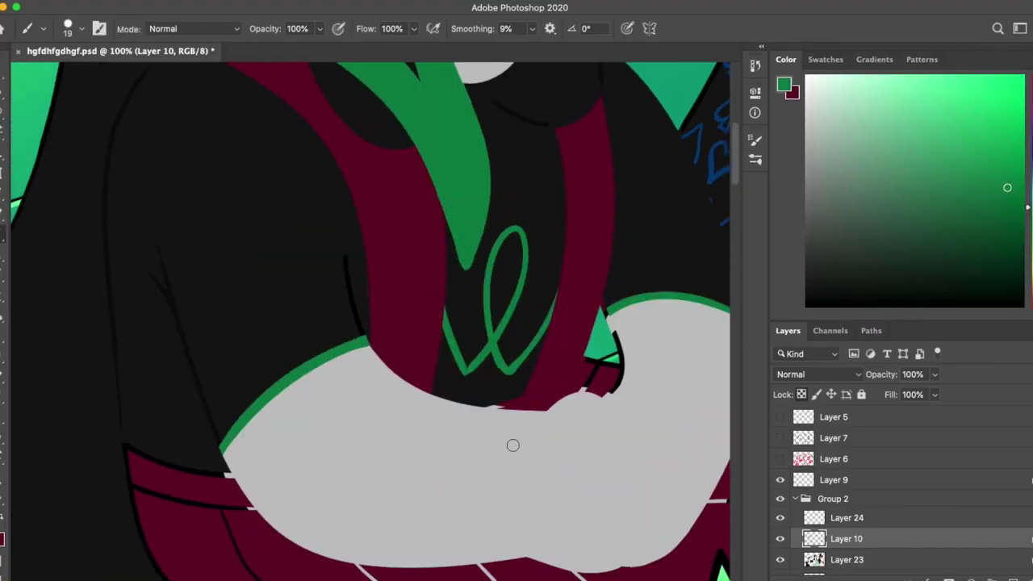
alt+click(228, 396)
alt+click(357, 328)
scroll(569, 295, down, 4)
Step: Recolour the skirt's waistband and outer outlines in the skirt's maroon, including the upper edge beside the bag
alt+click(150, 322)
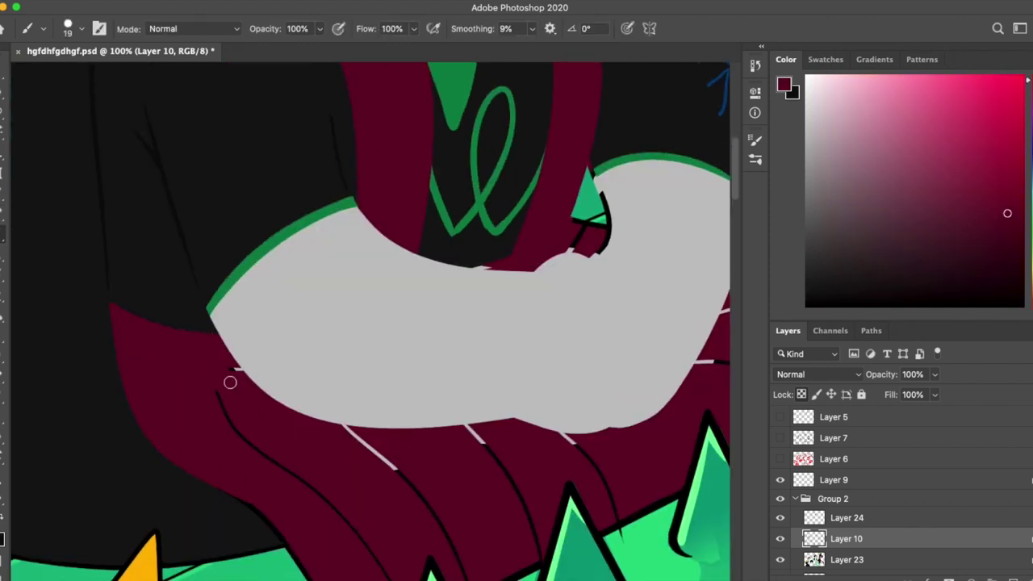
key(x)
scroll(511, 434, down, 5)
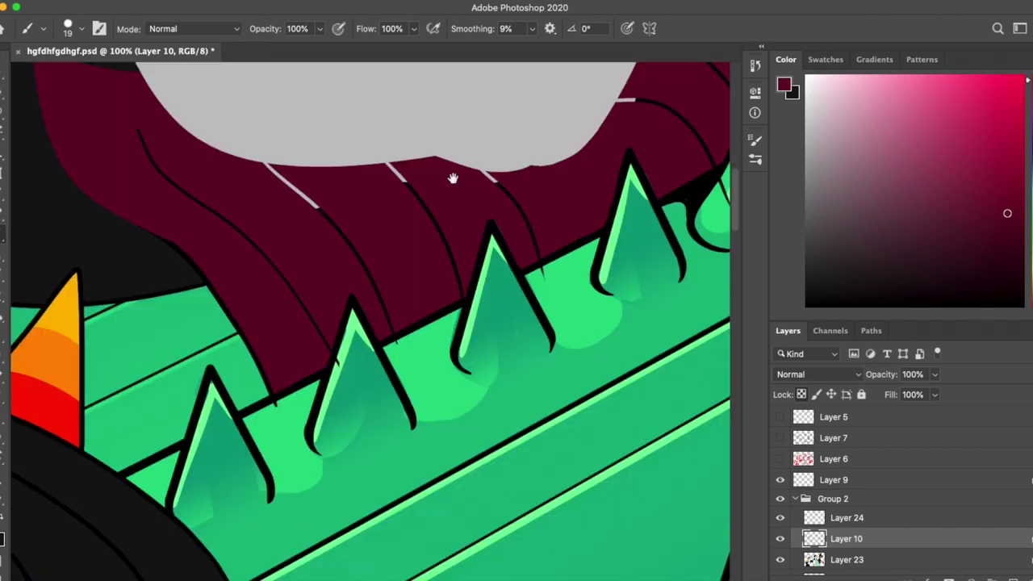
scroll(484, 339, up, 5)
scroll(484, 339, right, 4)
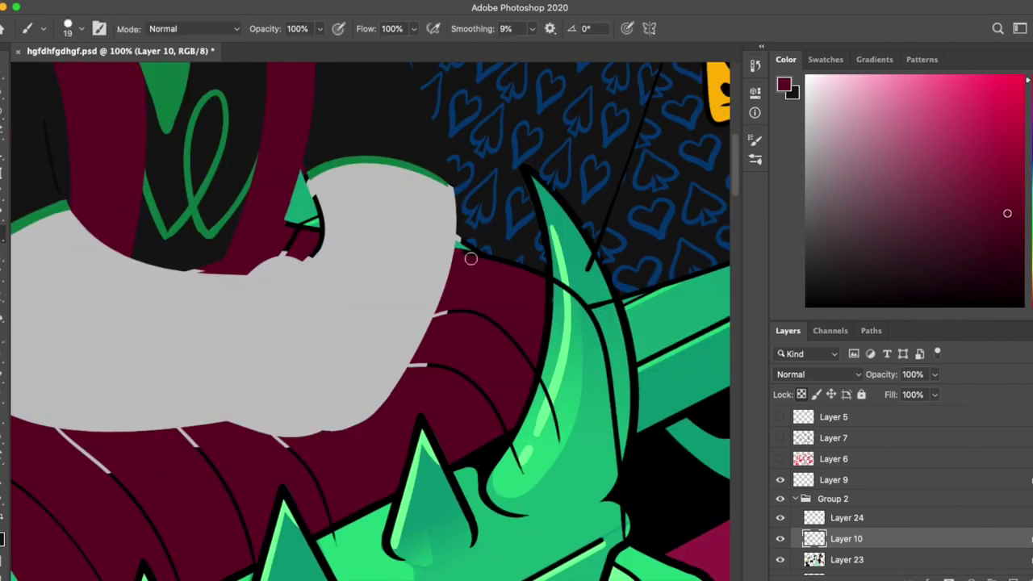
scroll(554, 362, up, 2)
scroll(554, 362, left, 2)
mouse_move(339, 313)
mouse_down()
mouse_move(373, 308)
mouse_move(517, 379)
mouse_up()
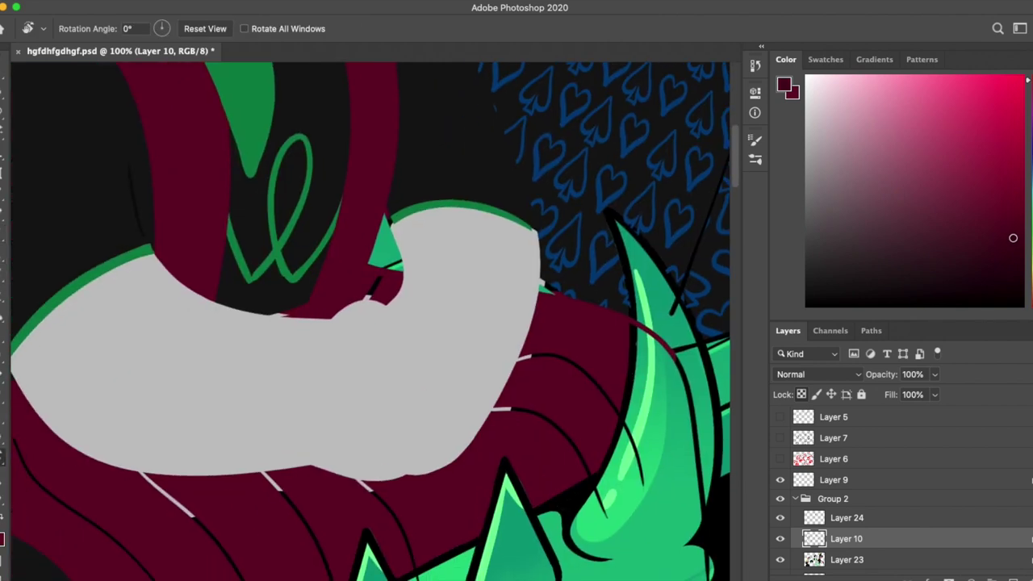
Step: Recolour the two skirt pleat lines beside the large green claw in a darker maroon
drag(624, 432, 564, 359)
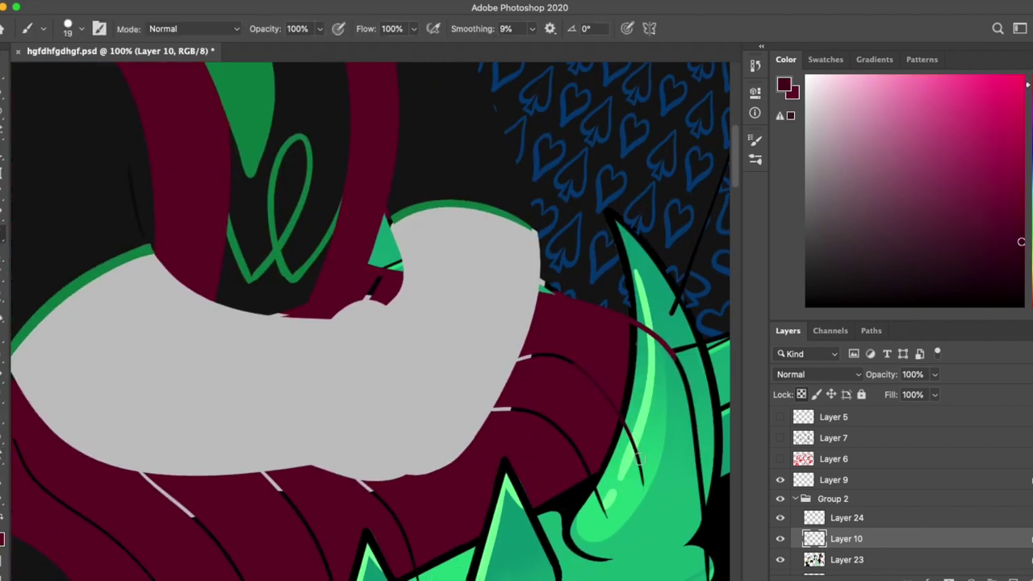
alt+click(592, 340)
drag(492, 409, 601, 499)
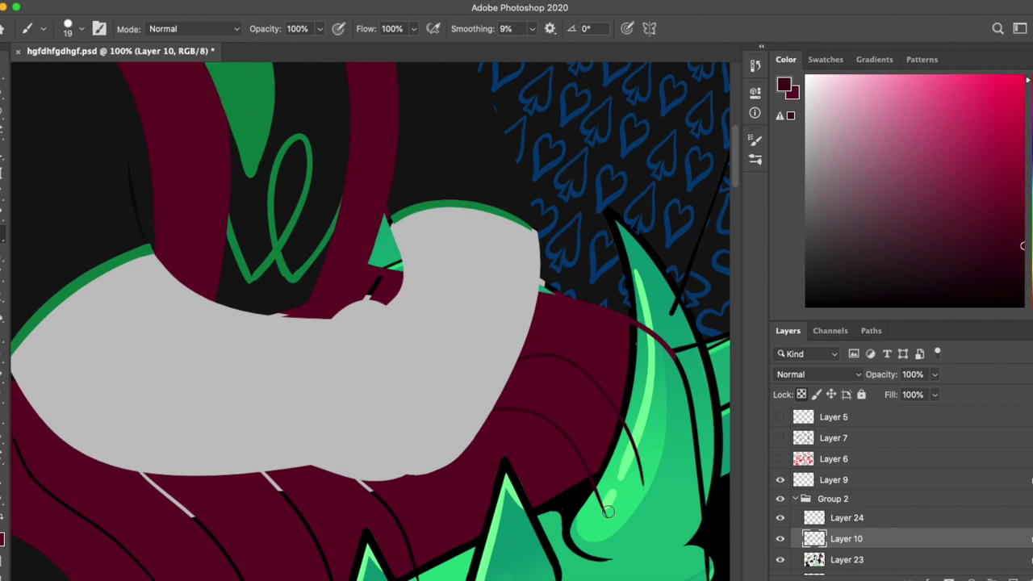
Step: Recolour the skirt lines between the strap and the hands in maroon shades and clean up the hand's edge
key(r)
mouse_move(372, 285)
mouse_down()
mouse_move(385, 288)
mouse_move(438, 510)
mouse_up()
click(212, 29)
key(r)
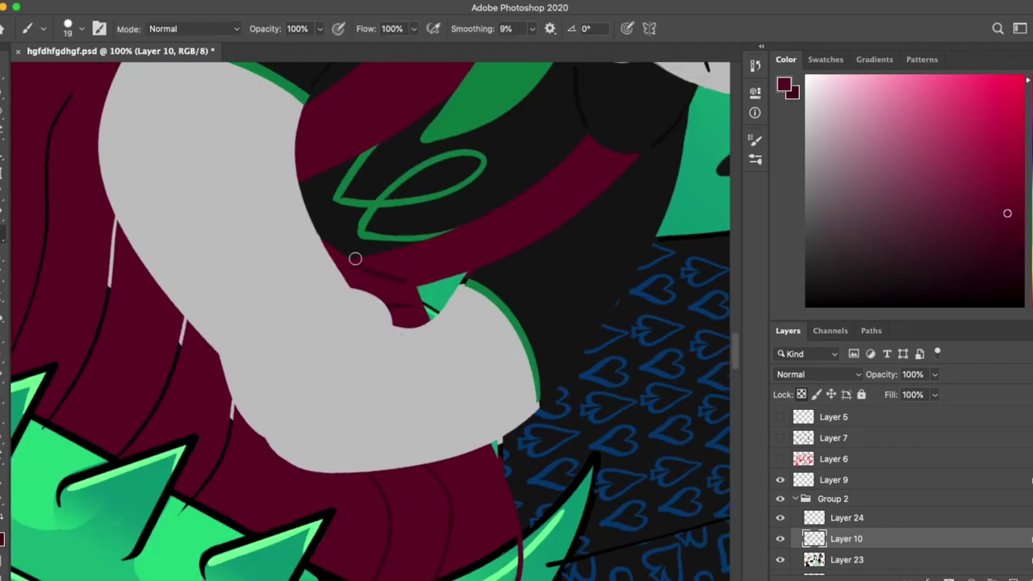
key(r)
drag(355, 260, 380, 275)
alt+click(356, 307)
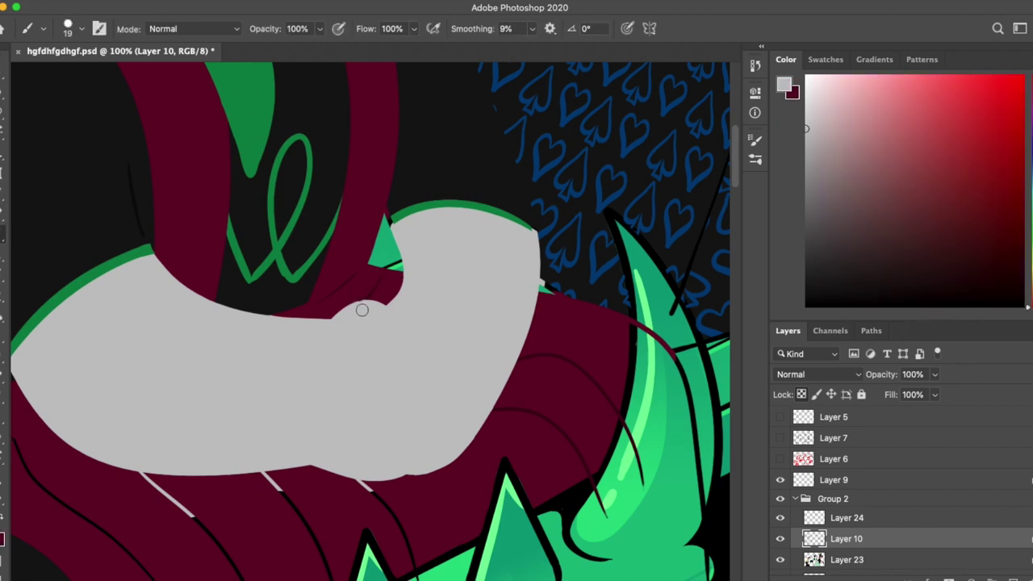
Step: Recolour the remaining skirt pleat lines below the arms and the waistband line in the darker maroon
alt+click(570, 224)
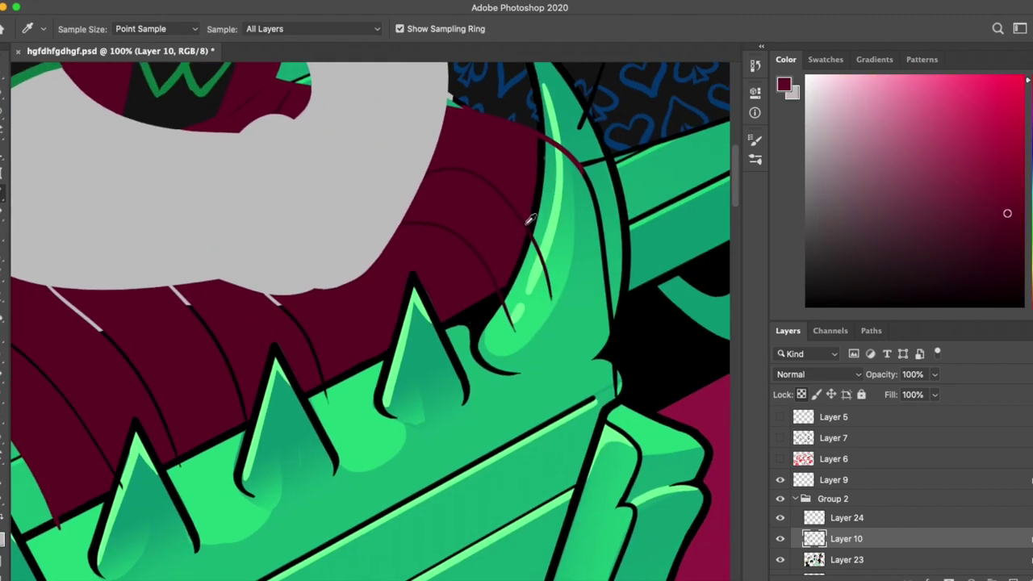
alt+click(531, 219)
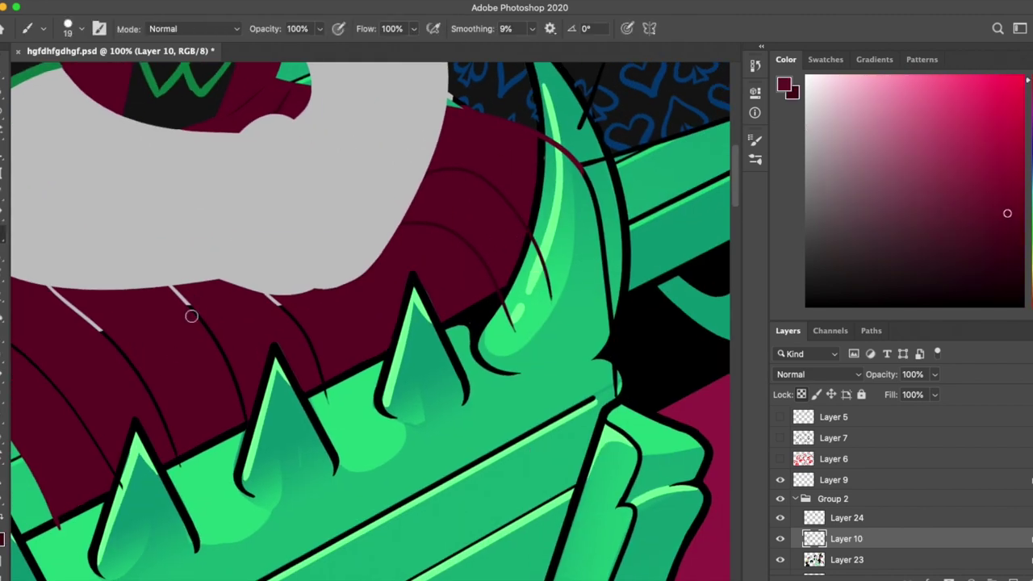
drag(265, 300, 323, 381)
drag(172, 296, 233, 376)
key(r)
mouse_move(232, 376)
mouse_down()
mouse_move(234, 266)
mouse_move(363, 431)
mouse_up()
mouse_move(104, 232)
mouse_down()
mouse_move(216, 329)
mouse_move(300, 300)
mouse_move(374, 237)
mouse_up()
key(r)
key(r)
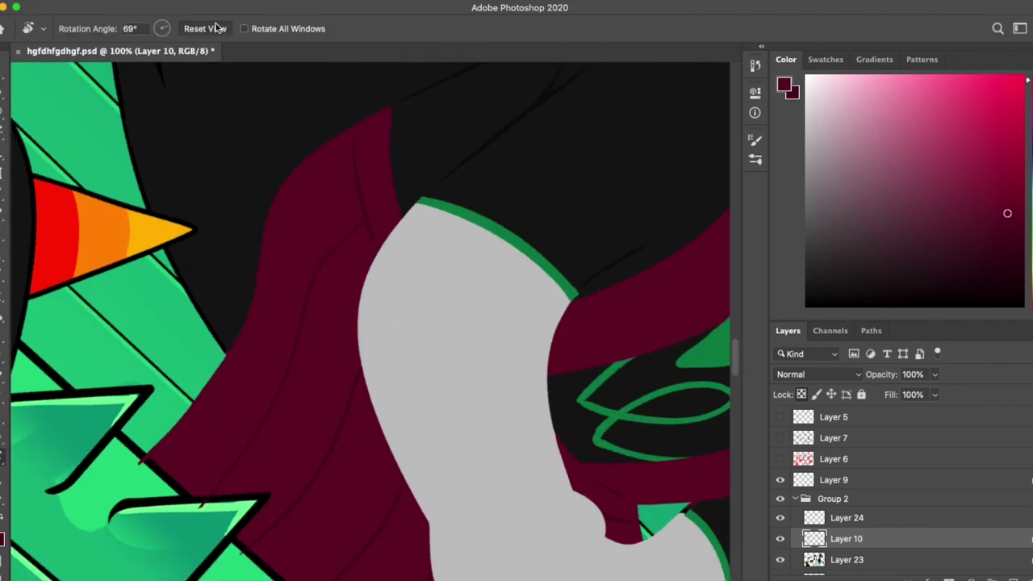
drag(353, 99, 541, 436)
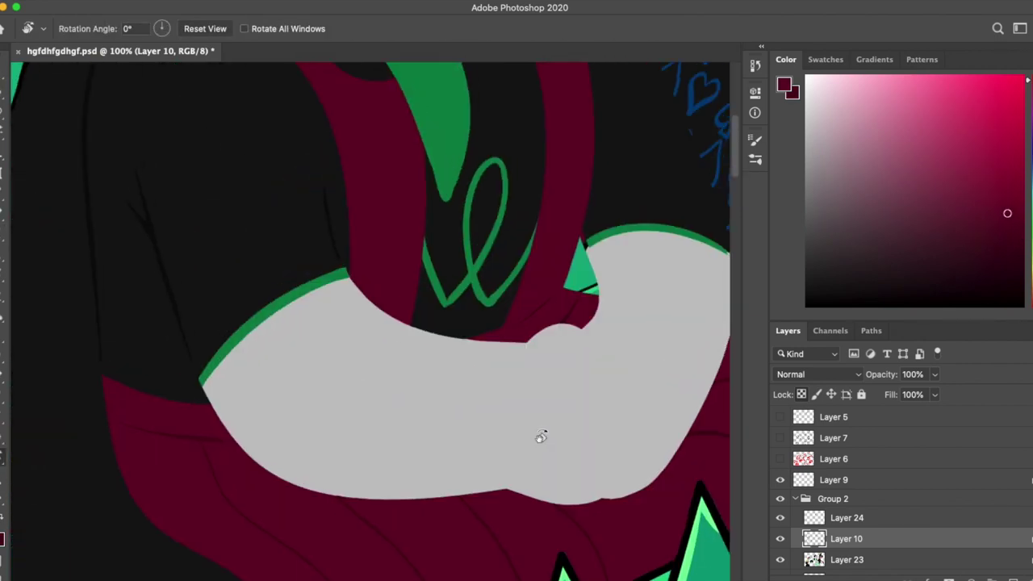
Step: Redraw the finger lines of the clasped hands in a medium grey darker than the skin
mouse_move(705, 273)
mouse_down()
mouse_move(474, 385)
mouse_move(484, 201)
mouse_up()
key(l)
mouse_move(378, 226)
mouse_down()
mouse_move(467, 273)
mouse_move(467, 296)
mouse_up()
key(b)
drag(375, 321, 461, 339)
drag(391, 339, 363, 367)
drag(465, 293, 443, 345)
drag(420, 376, 450, 370)
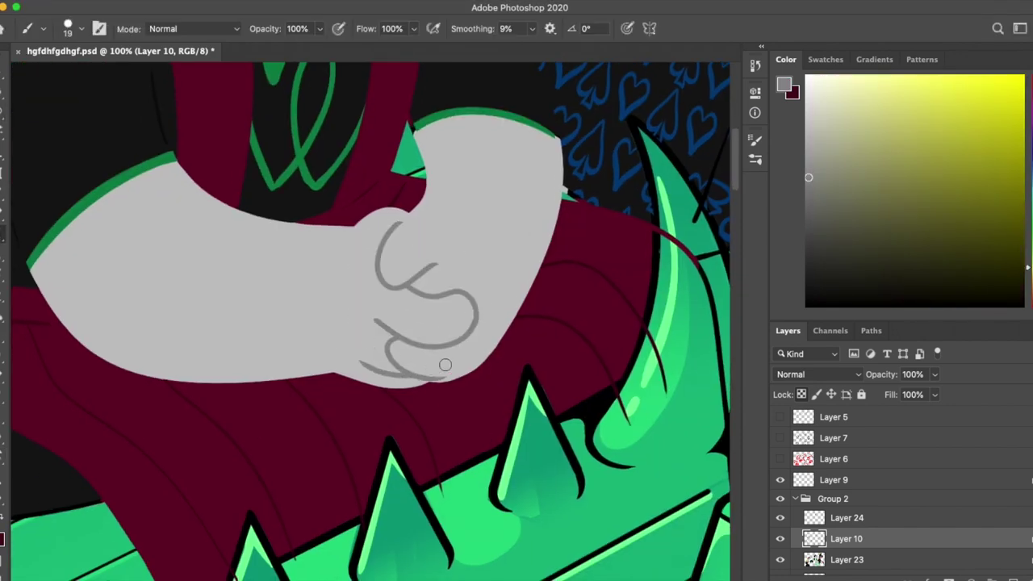
Step: Clean up the ends of the finger lines and the hand's outer edge in the skin's light grey
alt+click(378, 233)
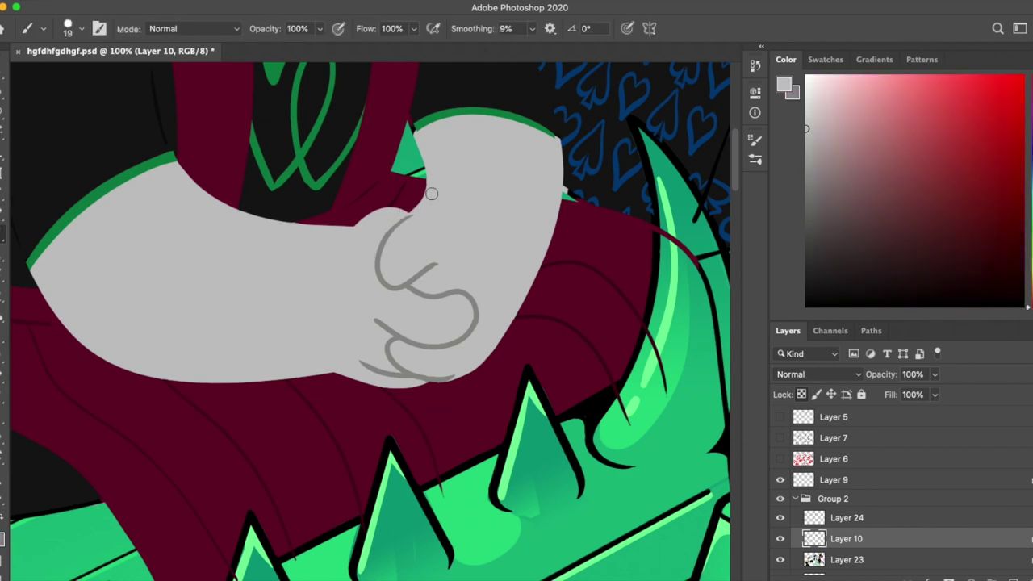
drag(431, 194, 454, 271)
key(r)
click(206, 28)
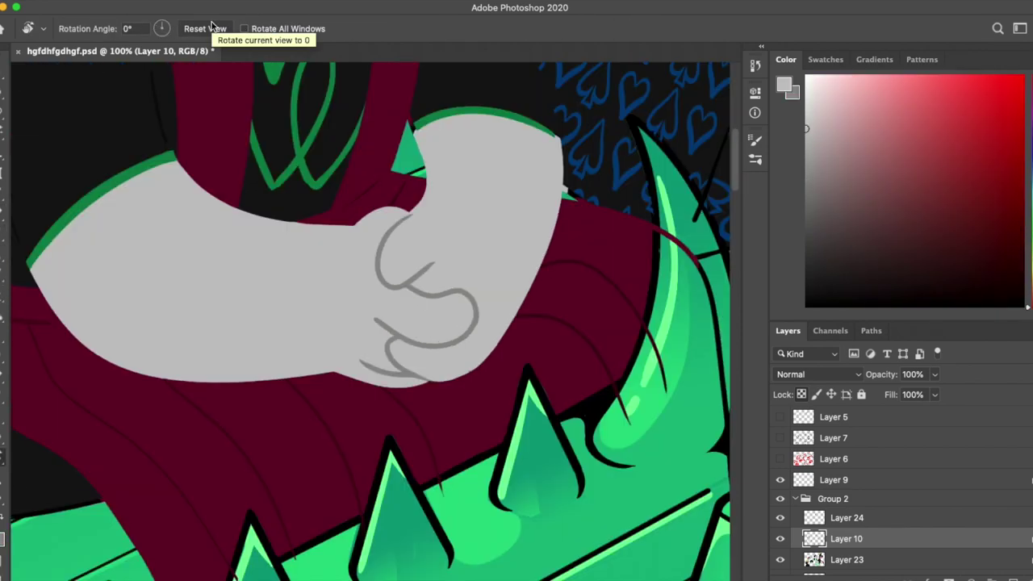
Step: Paint over the stray line bits between the wrist and the patterned bag in near-black
scroll(371, 323, up, 5)
scroll(371, 323, right, 5)
key(b)
alt+click(396, 374)
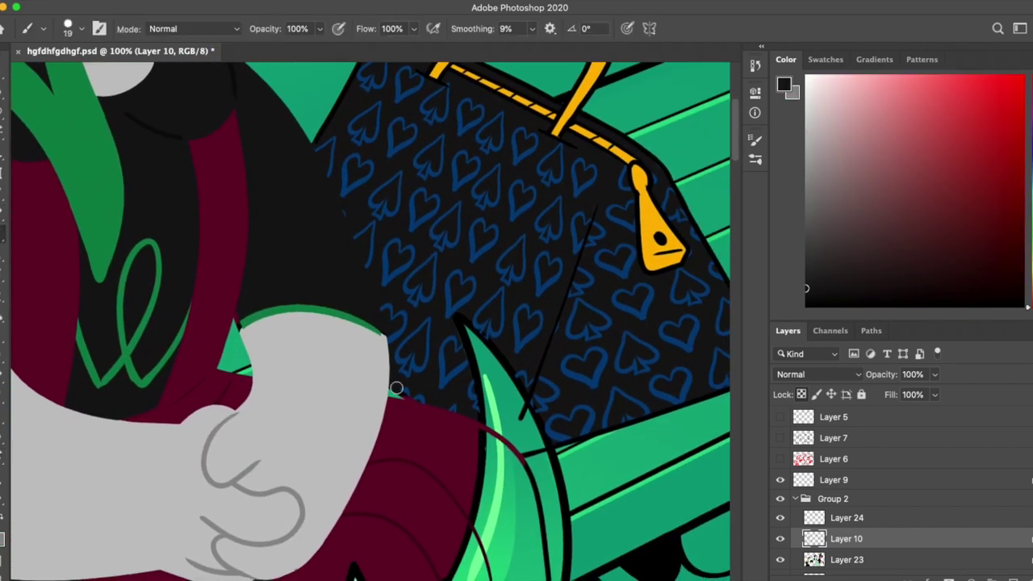
drag(396, 388, 452, 323)
key(r)
click(201, 28)
key(b)
scroll(614, 490, up, 3)
scroll(614, 490, right, 4)
drag(436, 275, 367, 475)
key(ctrl+minus)
key(ctrl+minus)
key(ctrl+minus)
key(ctrl+minus)
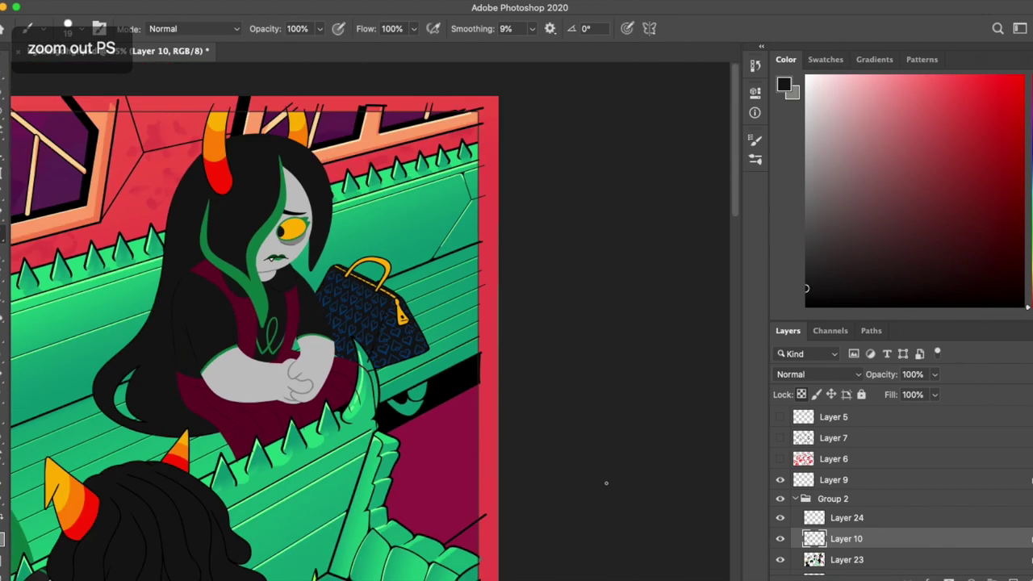
Step: Recolour the outline of the long hair around its lower curl in the hair's near-black
key(ctrl+equal)
key(ctrl+equal)
key(ctrl+equal)
key(l)
mouse_move(135, 331)
mouse_down()
mouse_move(296, 480)
mouse_move(121, 186)
mouse_up()
key(b)
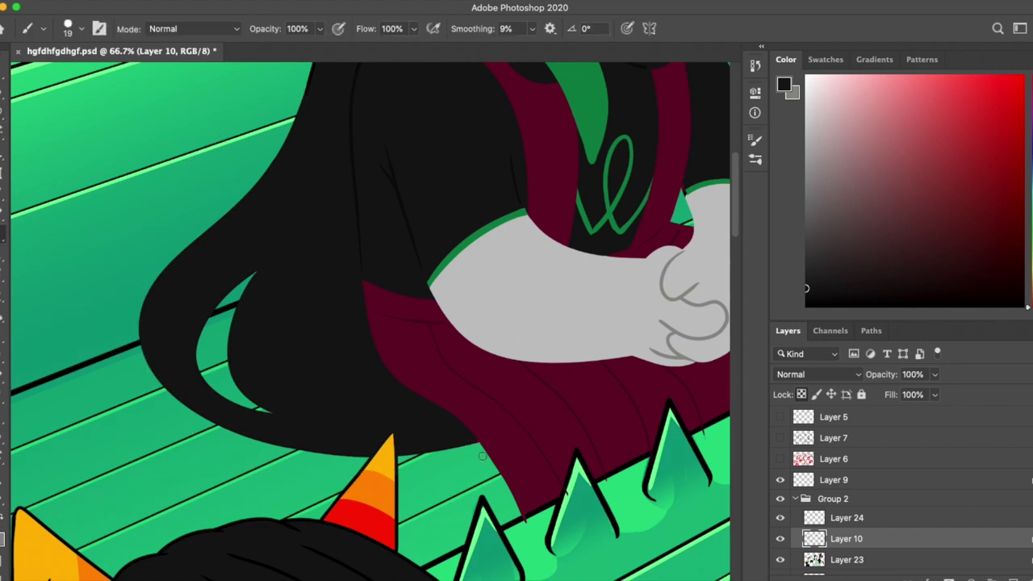
scroll(310, 349, up, 10)
scroll(535, 330, down, 3)
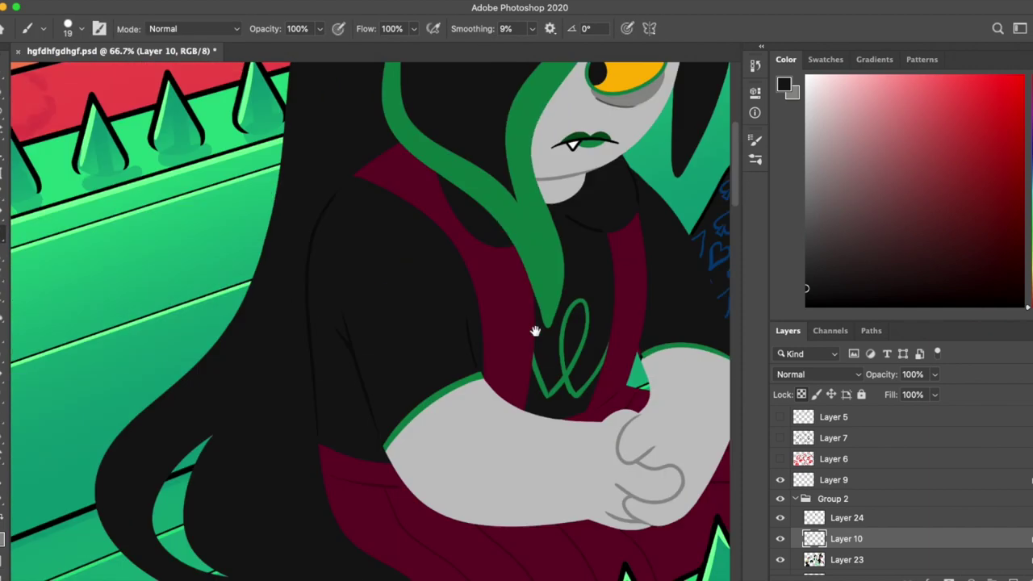
Step: Recolour the outline of the front horn's base section in red
scroll(535, 330, up, 5)
key(ctrl+equal)
alt+click(410, 321)
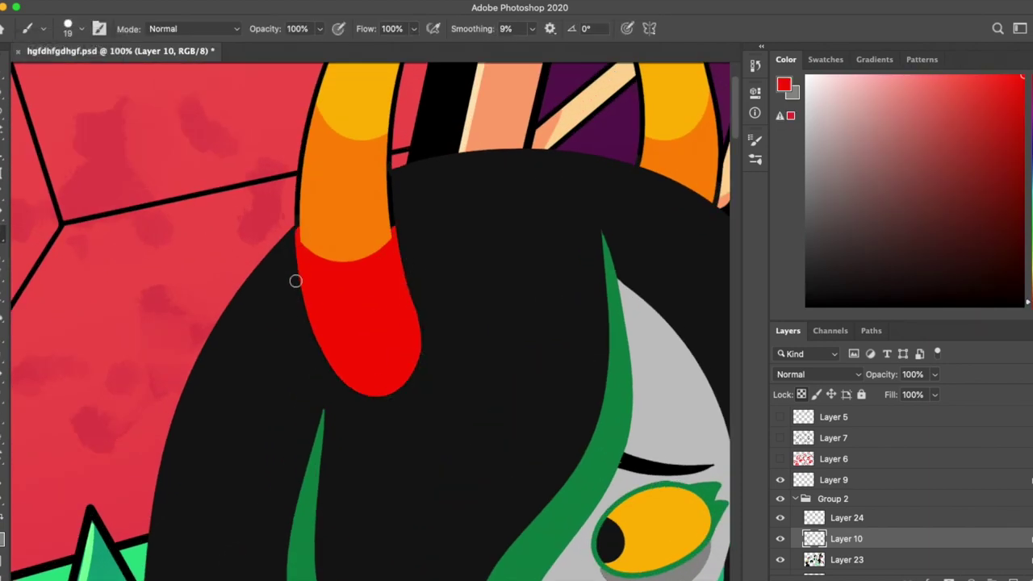
Step: Recolour both outlines of the front horn's middle section in orange
scroll(296, 281, up, 3)
scroll(295, 281, right, 3)
alt+click(210, 291)
mouse_move(208, 331)
mouse_down()
mouse_move(208, 296)
mouse_move(234, 311)
mouse_move(300, 187)
mouse_up()
key(x)
alt+click(199, 290)
alt+click(291, 301)
Step: Recolour both outlines of the front horn's tip in yellow and clean up the horn's edge against the hair
alt+click(236, 201)
drag(237, 201, 249, 119)
drag(294, 208, 311, 110)
key(ctrl+z)
drag(290, 213, 313, 123)
alt+click(307, 256)
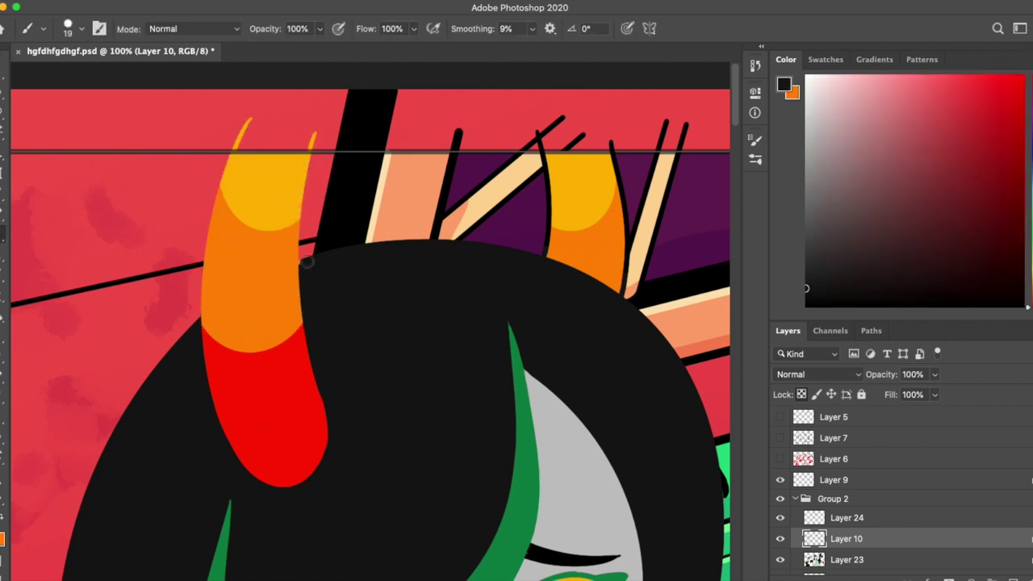
alt+click(326, 421)
Step: Recolour both outlines of the long-haired character's back horn in orange along its middle section
key(t)
key(b)
key(r)
drag(549, 422, 425, 387)
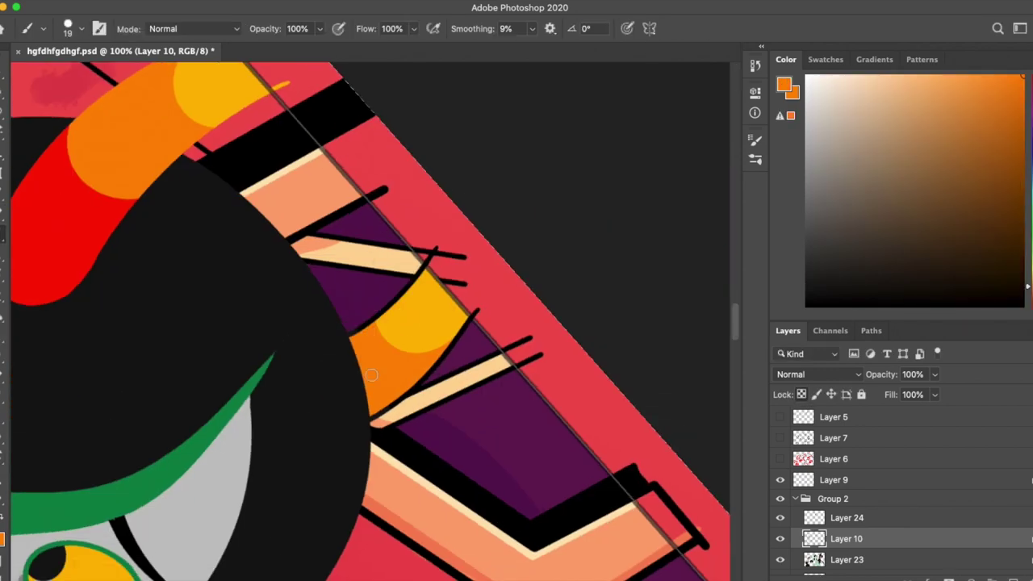
drag(377, 420, 476, 332)
Step: Recolour both outlines of the back horn's tip in yellow
key(r)
key(Escape)
key(b)
alt+click(391, 275)
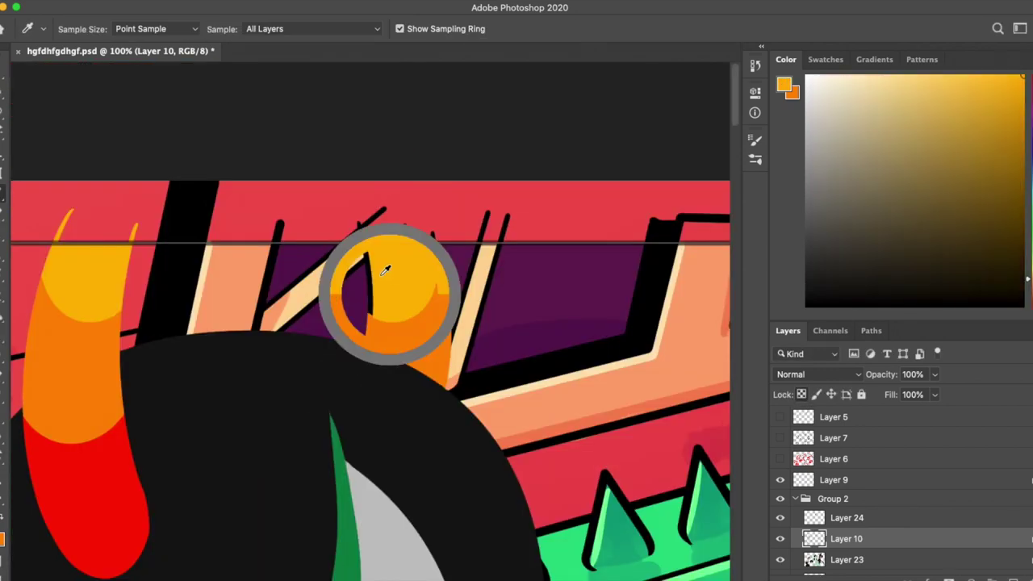
drag(355, 228, 369, 303)
key(x)
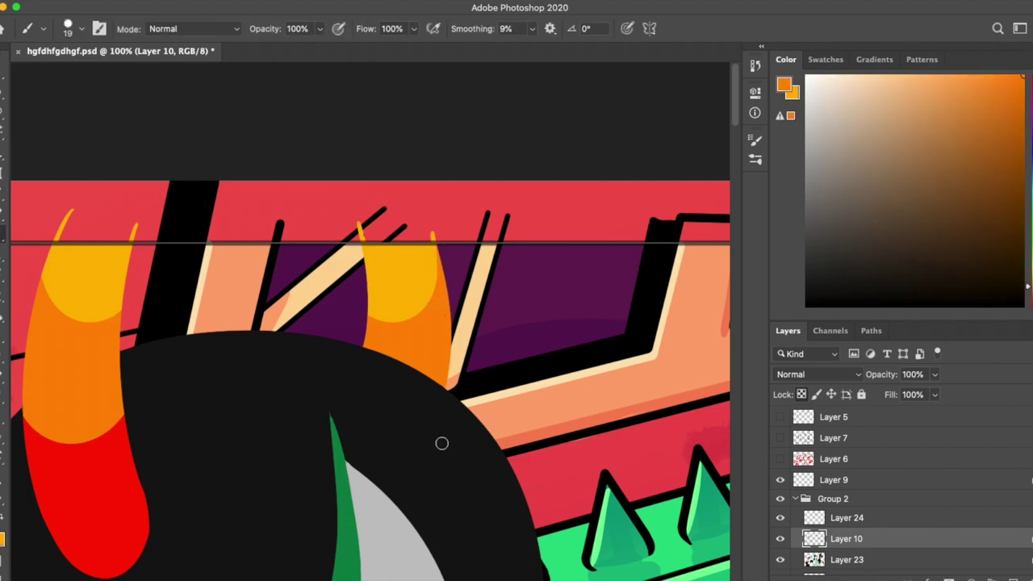
Step: Recolour the outline of the glasses-wearing character's fang in white
key(super+minus)
drag(595, 493, 536, 299)
key(super+equal)
key(d)
key(x)
mouse_move(476, 197)
mouse_down()
mouse_move(506, 190)
mouse_move(231, 380)
mouse_move(464, 197)
mouse_up()
key(super+minus)
key(super+equal)
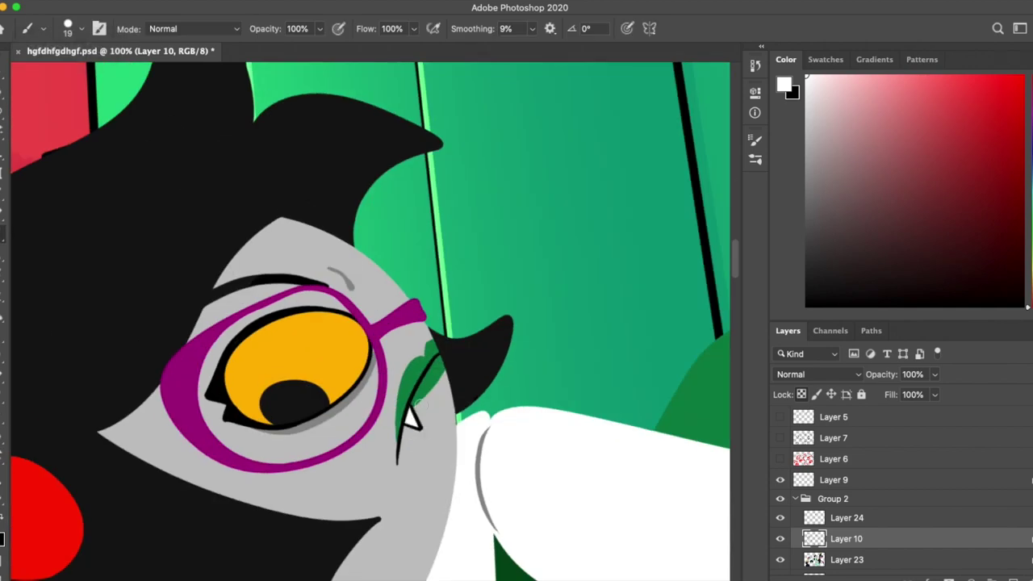
key(r)
drag(414, 401, 616, 427)
key(super+0)
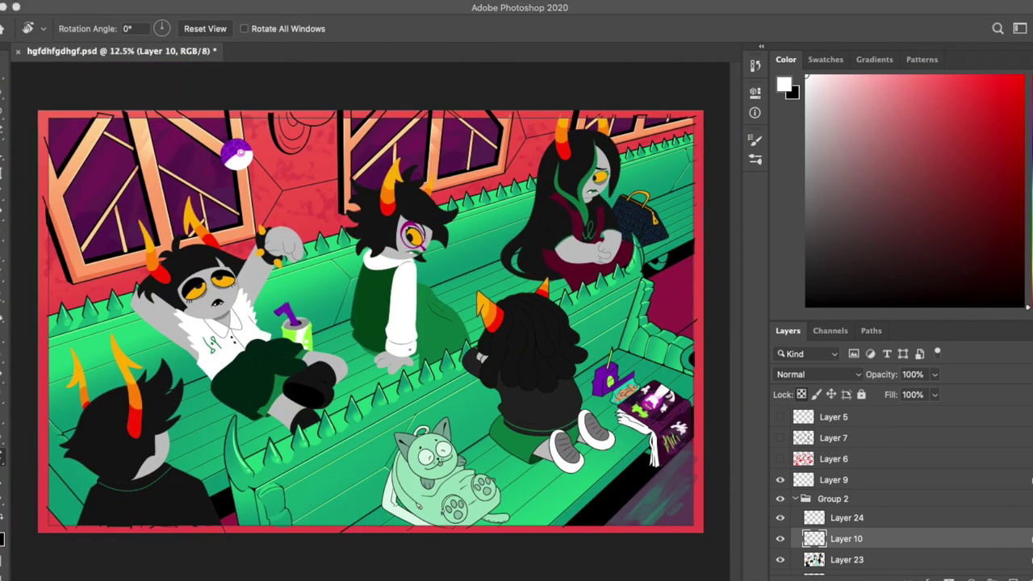
Step: Recolour the outline and inner lines of the curly-haired character's hair in the hair's near-black
key(super+equal)
key(super+equal)
key(super+equal)
key(super+equal)
key(o)
key(b)
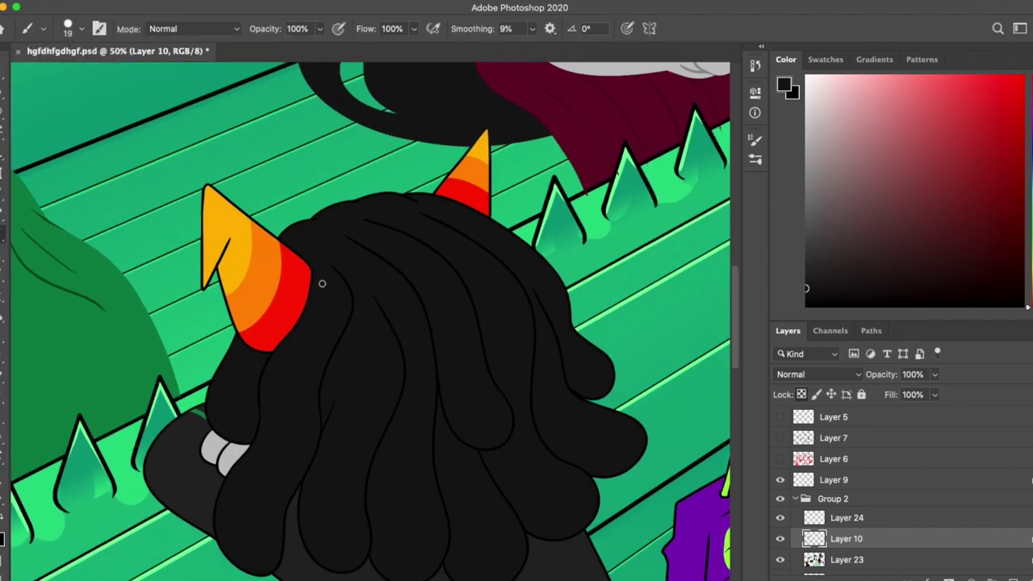
key(l)
key(super+equal)
mouse_move(242, 242)
mouse_down()
mouse_move(692, 452)
mouse_move(702, 196)
mouse_up()
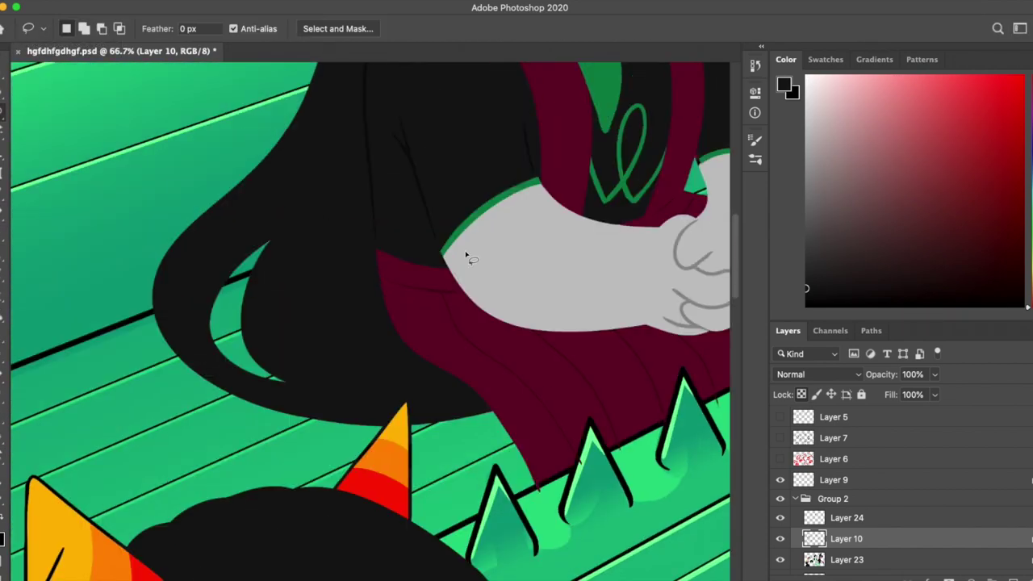
Step: Redraw the curly hair's inner strand lines in a slightly darker black and touch them up with the hair's near-black
key(i)
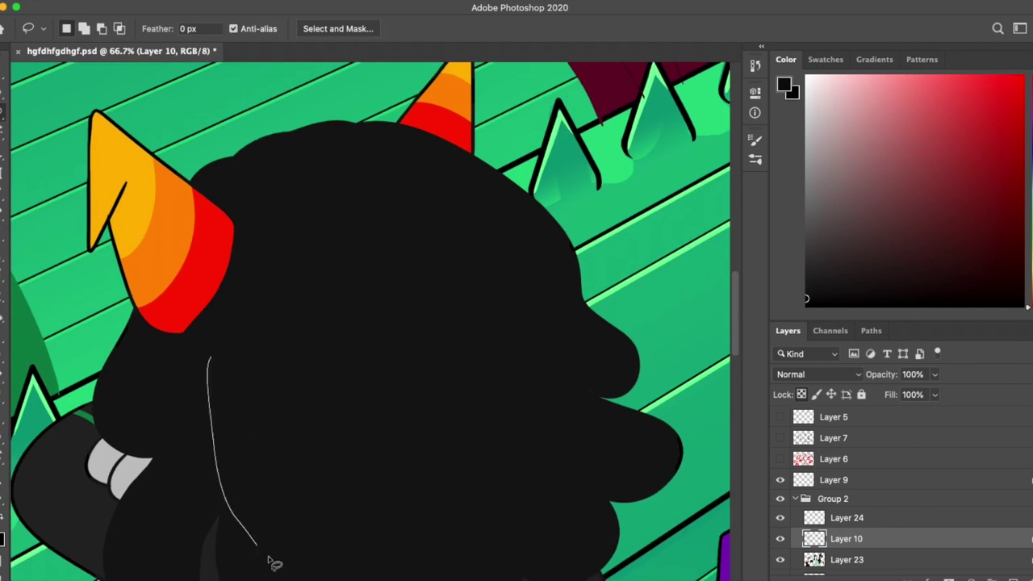
drag(269, 560, 266, 323)
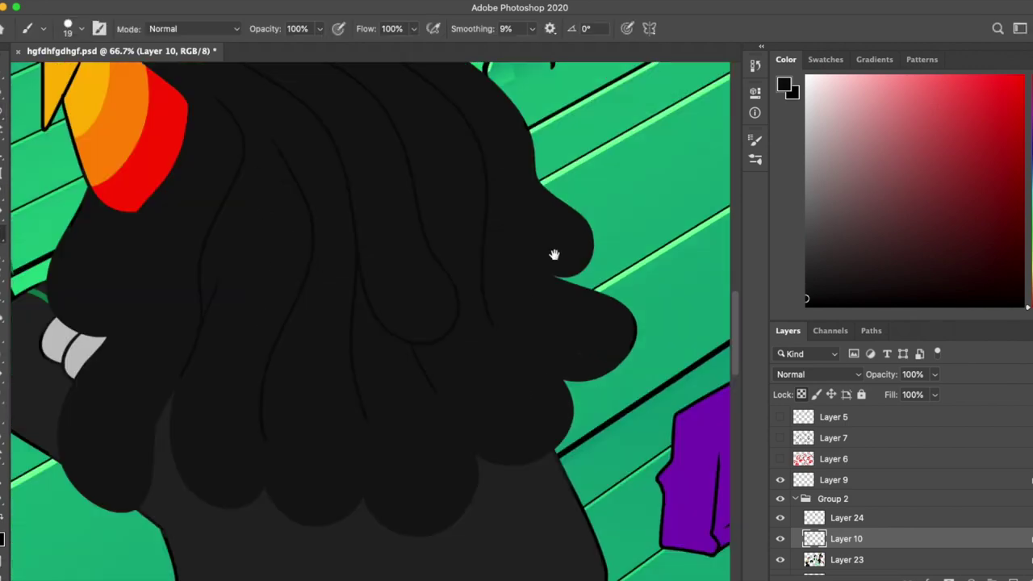
scroll(554, 250, down, 2)
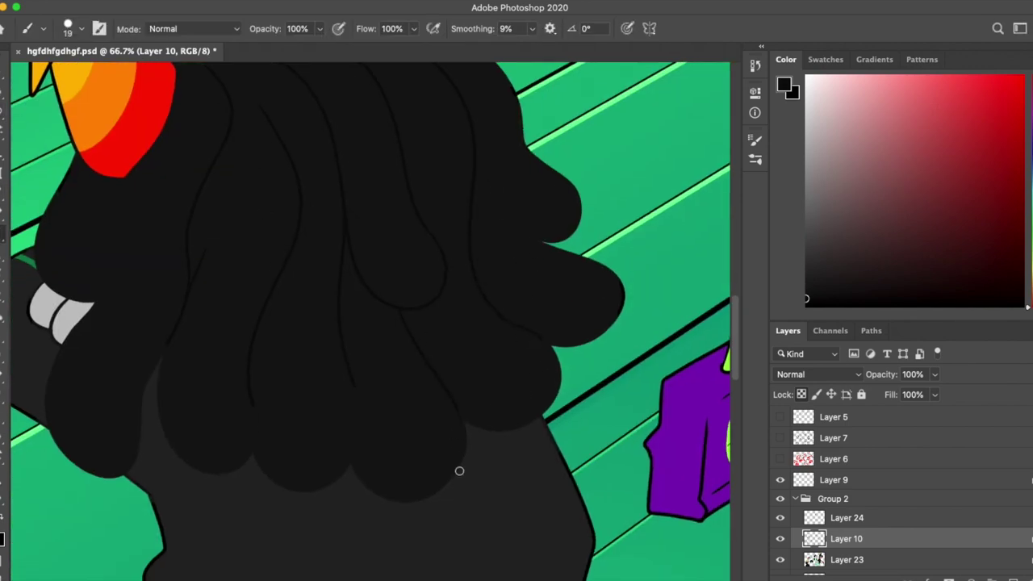
scroll(459, 470, down, 2)
scroll(151, 285, up, 3)
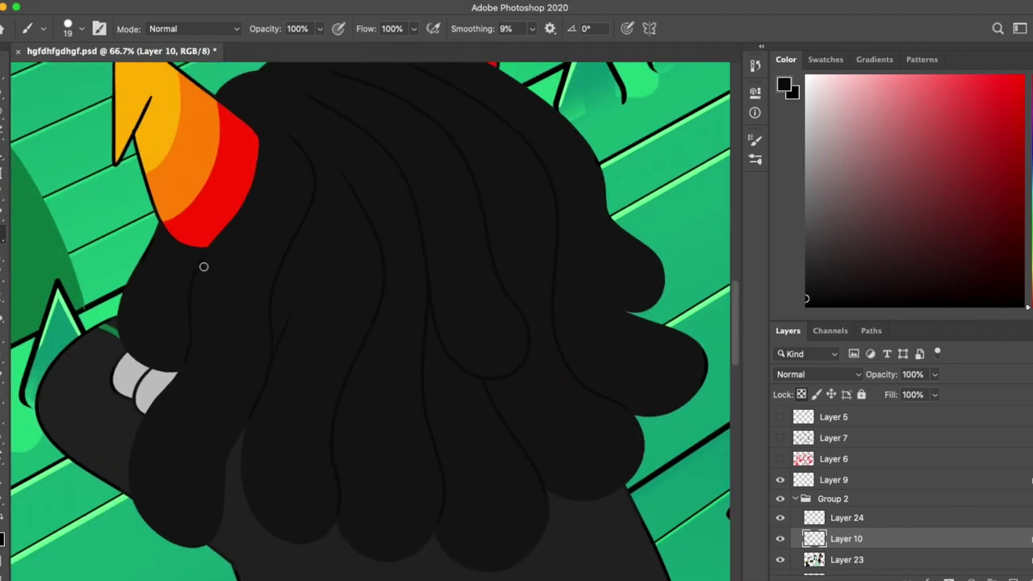
scroll(203, 266, up, 2)
scroll(537, 328, down, 3)
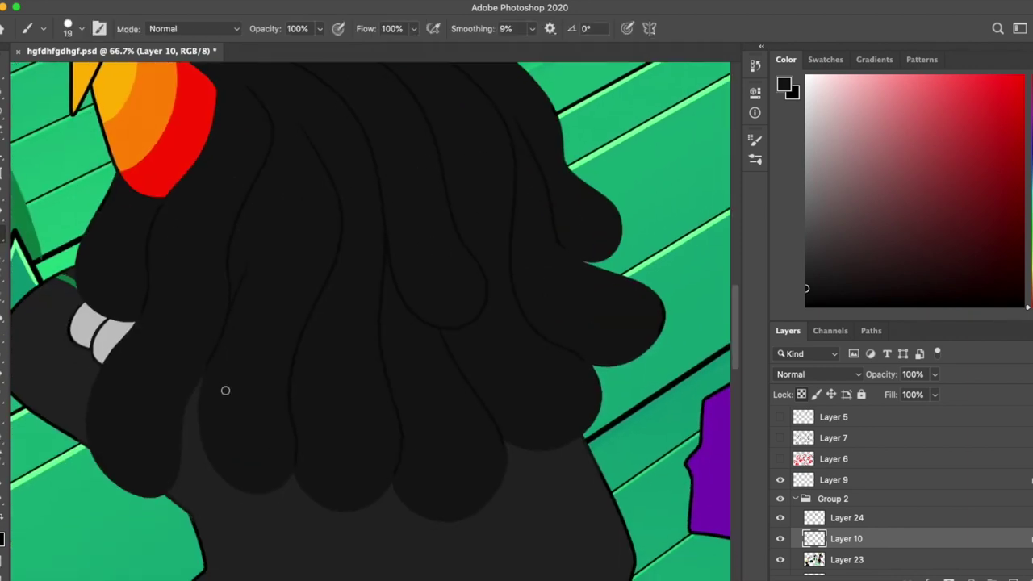
scroll(560, 334, right, 1)
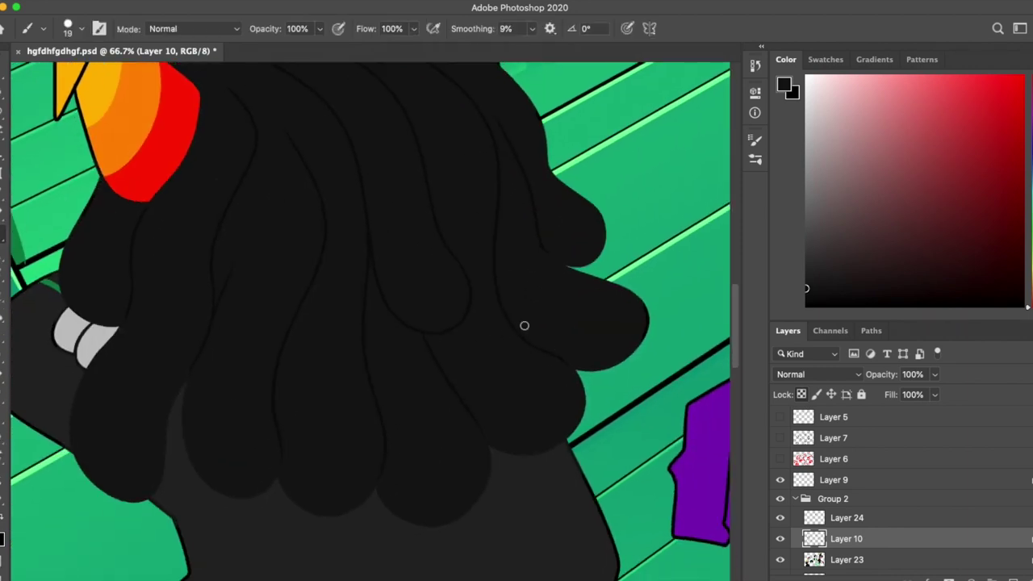
scroll(215, 270, up, 2)
scroll(525, 427, down, 3)
scroll(600, 353, up, 4)
scroll(505, 417, up, 2)
Step: Recolour the outlines of the curly-haired character's front horn in red at the base and orange along the middle section
alt+click(285, 362)
alt+click(212, 364)
alt+click(355, 173)
alt+click(313, 136)
scroll(262, 385, up, 3)
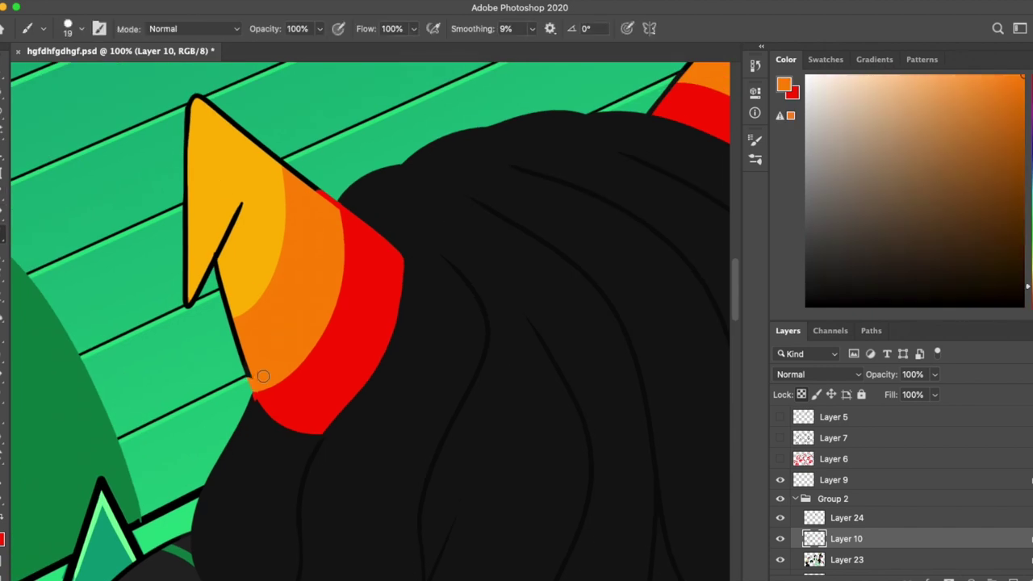
key(x)
alt+click(248, 379)
key(x)
drag(251, 383, 231, 317)
Step: Recolour the outline of the front horn's bent tip in yellow and its inner fold line in orange
scroll(503, 311, up, 3)
alt+click(293, 346)
mouse_move(293, 347)
mouse_down()
mouse_move(246, 352)
mouse_move(330, 240)
mouse_up()
alt+click(358, 261)
drag(278, 322, 311, 233)
alt+click(304, 235)
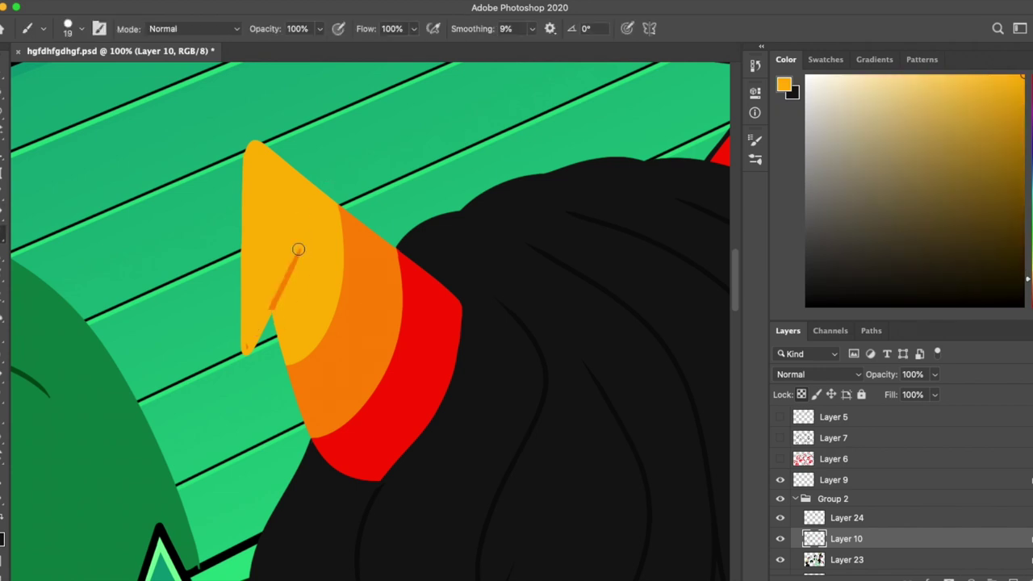
drag(278, 322, 283, 278)
Step: Recolour the outlines of the curly-haired character's back horn in yellow at the tip and orange along the middle section
scroll(521, 299, right, 5)
scroll(521, 299, up, 2)
drag(484, 226, 497, 150)
alt+click(445, 187)
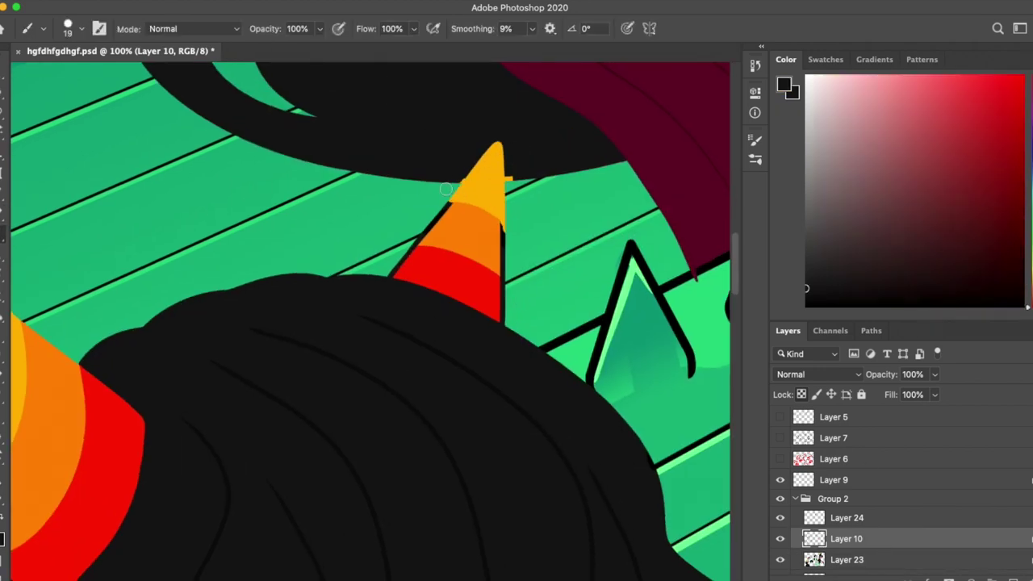
alt+click(495, 242)
drag(412, 239, 452, 210)
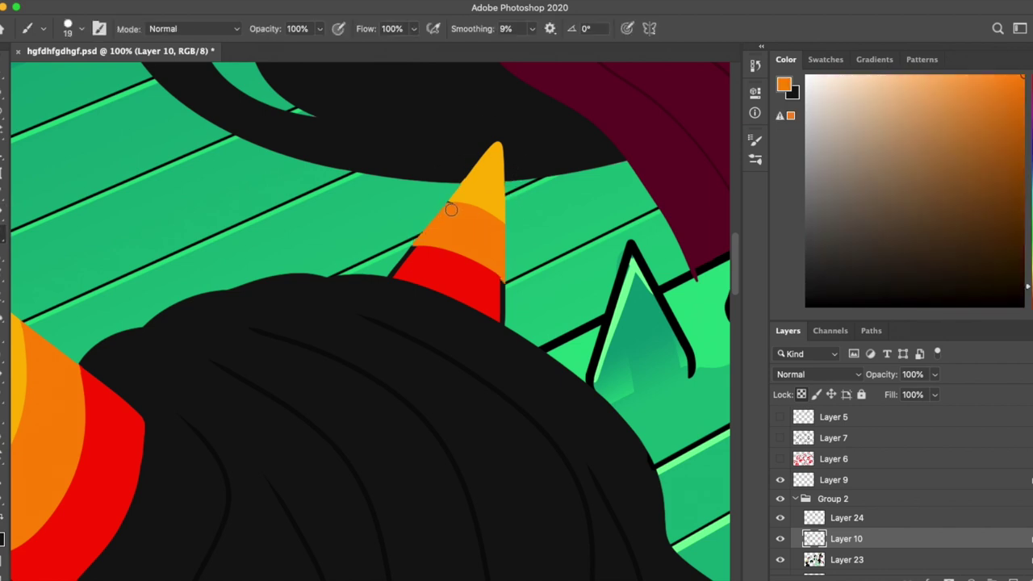
Step: Recolour the outlines of the back horn's base in red and clean up the colour boundaries
alt+click(446, 262)
scroll(427, 438, left, 5)
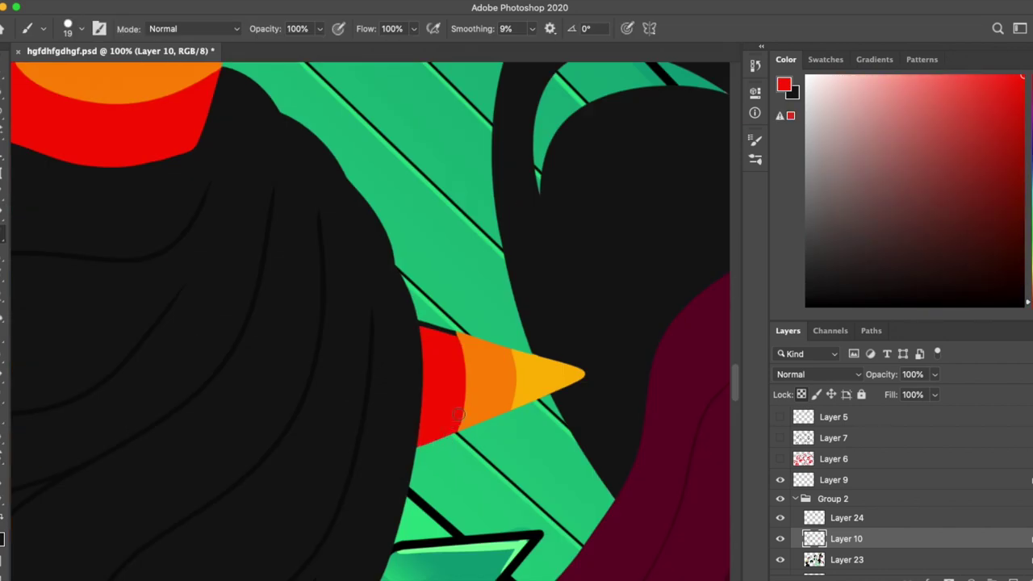
alt+click(463, 339)
key(r)
scroll(462, 339, right, 5)
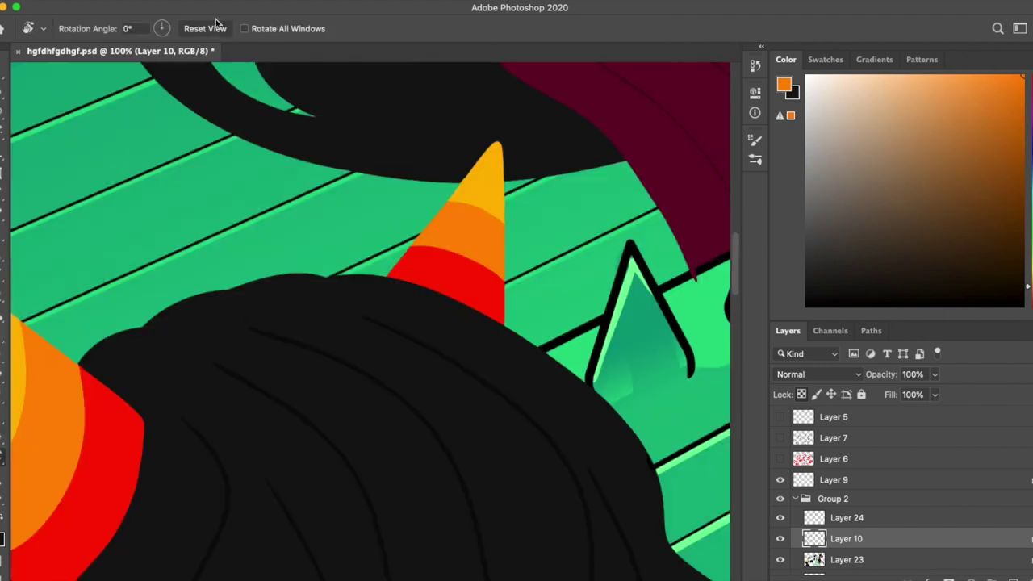
key(b)
alt+click(418, 249)
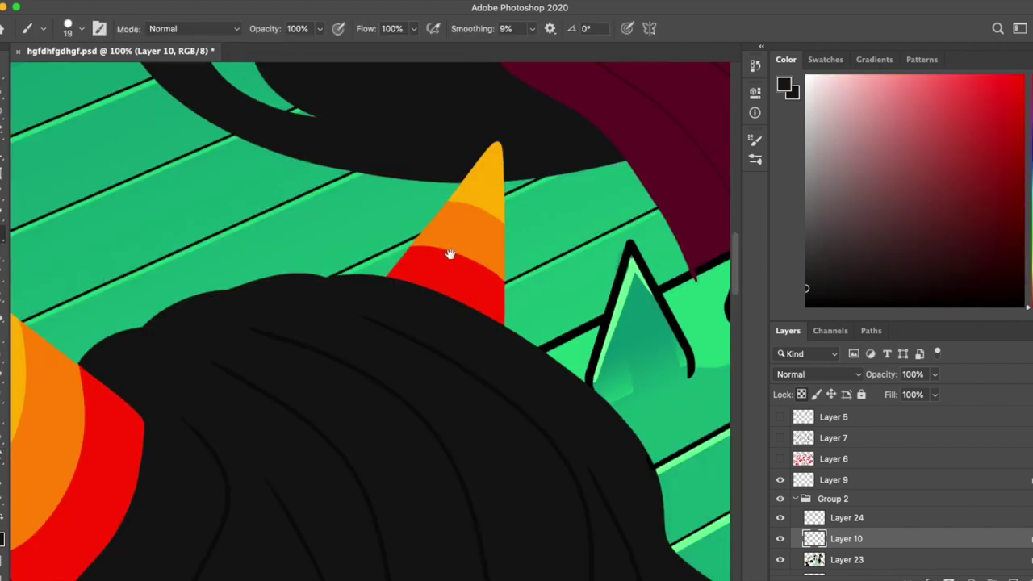
Step: Recolour the outline of the curly-haired character's sweater along the sleeve, side and start of the hem in its dark grey
scroll(417, 250, down, 5)
alt+click(238, 284)
scroll(288, 468, down, 6)
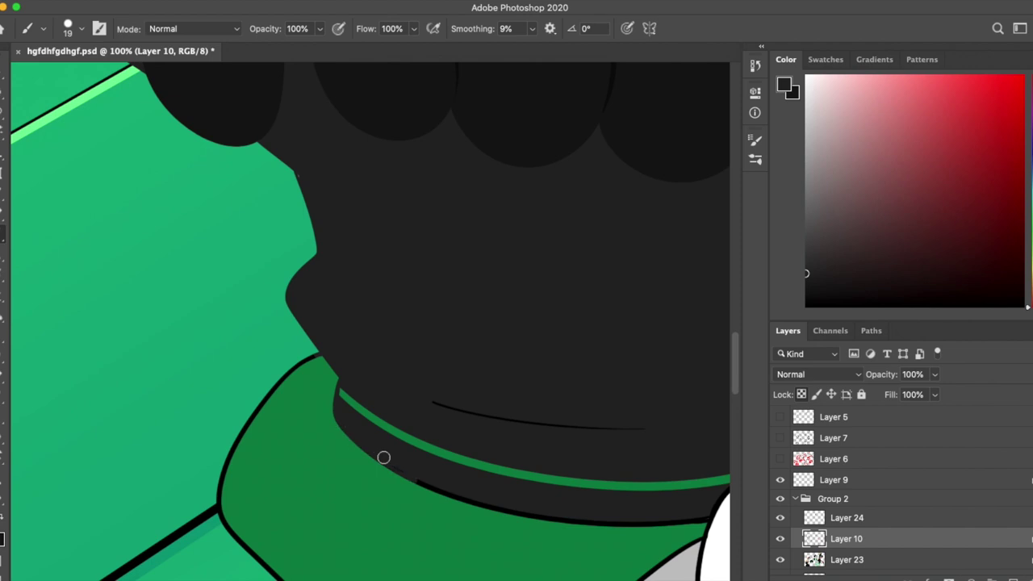
scroll(384, 457, up, 6)
Step: Recolour the outline of the curly-haired character's fingers in light grey and the line between them in a darker grey
alt+click(345, 334)
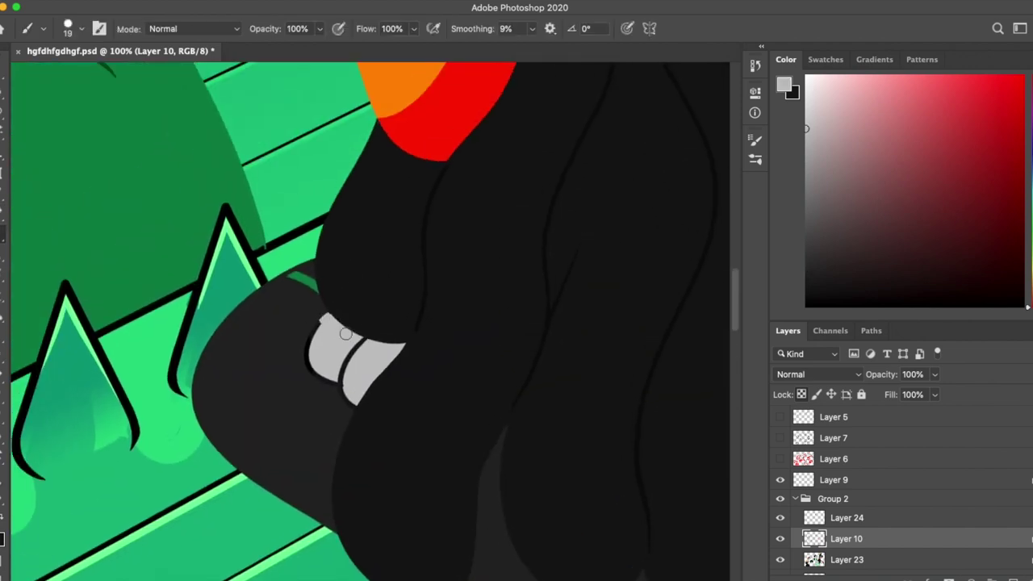
drag(319, 306, 351, 332)
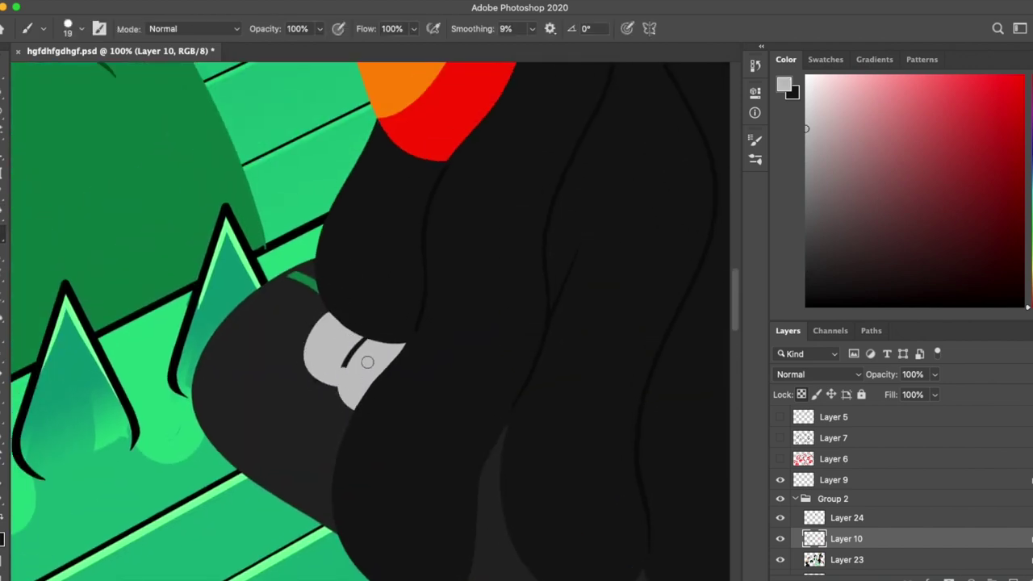
scroll(367, 363, up, 5)
scroll(367, 362, left, 5)
scroll(422, 321, down, 2)
alt+click(45, 422)
scroll(401, 271, down, 5)
scroll(401, 270, right, 5)
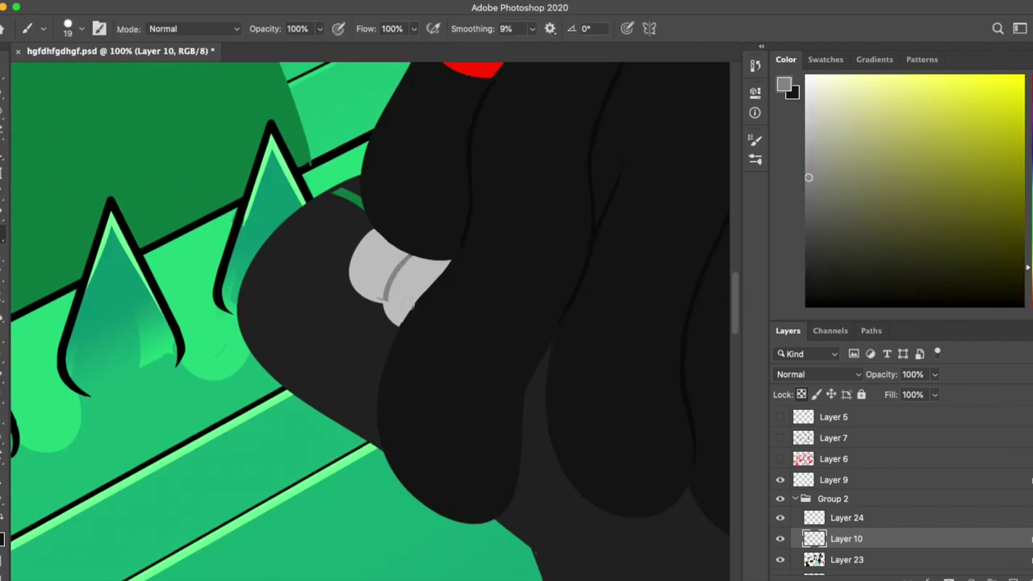
alt+click(389, 292)
Step: Recolour the outline beneath the sweater's hem, up to the left shoe, in the sweater's dark grey
drag(593, 327, 365, 323)
scroll(485, 339, down, 5)
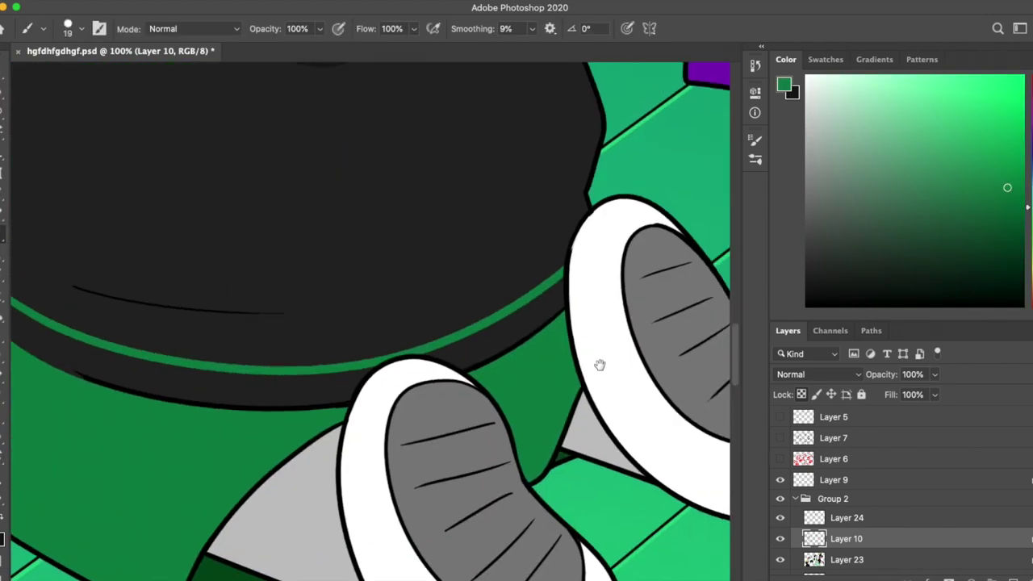
alt+click(358, 259)
scroll(560, 341, right, 3)
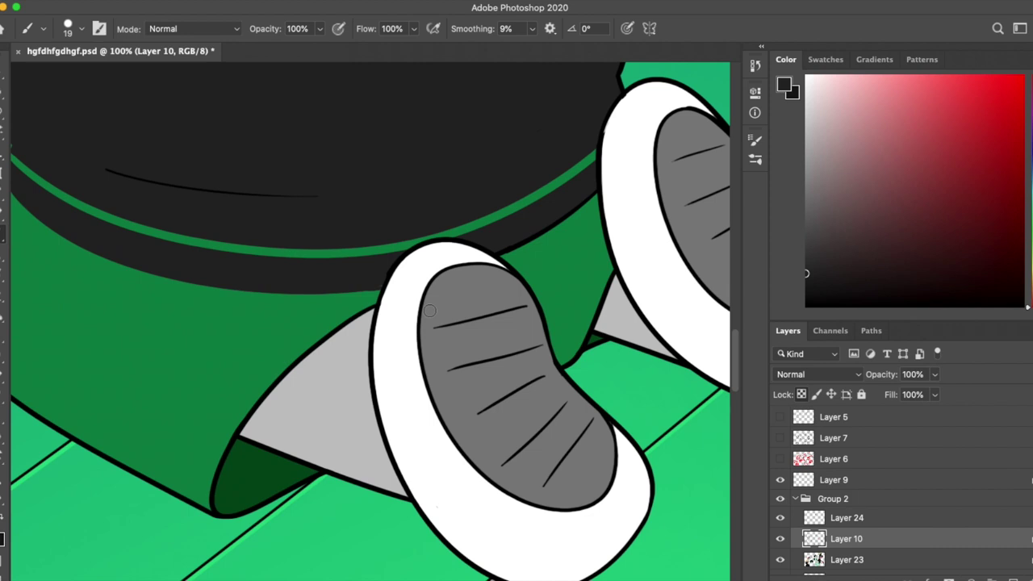
Step: Recolour the left shoe's outer outline in white and the outline around its sole in the sole's grey
key(x)
mouse_move(395, 258)
mouse_down()
mouse_move(373, 396)
mouse_move(477, 565)
mouse_move(536, 306)
mouse_move(618, 436)
mouse_up()
alt+click(460, 279)
mouse_move(452, 268)
mouse_down()
mouse_move(537, 310)
mouse_move(601, 415)
mouse_move(610, 482)
mouse_up()
mouse_move(424, 267)
mouse_down()
mouse_move(436, 460)
mouse_move(613, 509)
mouse_up()
drag(625, 391, 557, 403)
alt+click(432, 275)
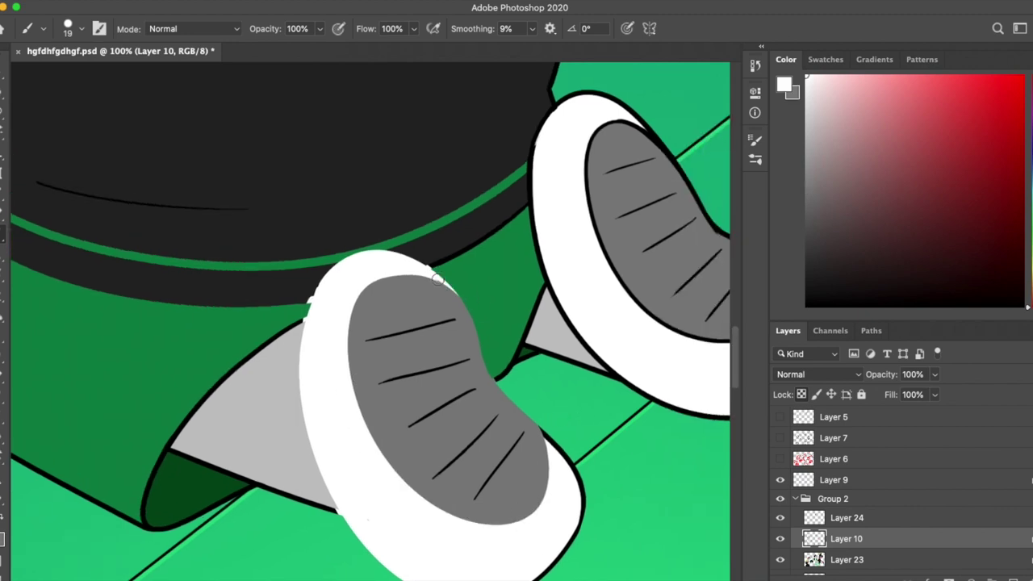
Step: Recolour the sweater hem's outline between the two shoes in the sweater's dark grey
key(alt+bracketleft)
key(alt+bracketright)
drag(517, 343, 484, 242)
alt+click(456, 335)
key(r)
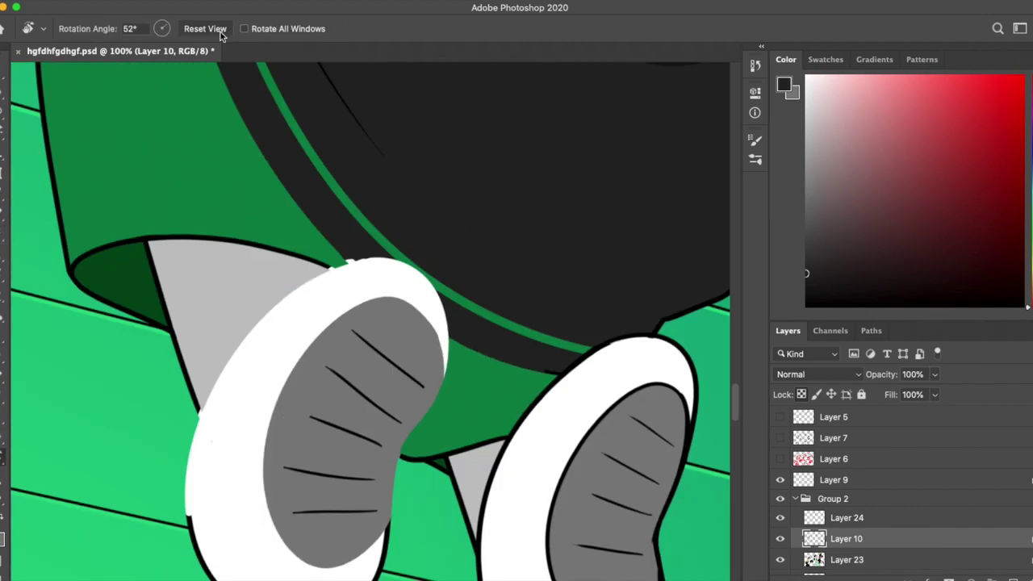
scroll(494, 198, up, 5)
scroll(594, 386, down, 5)
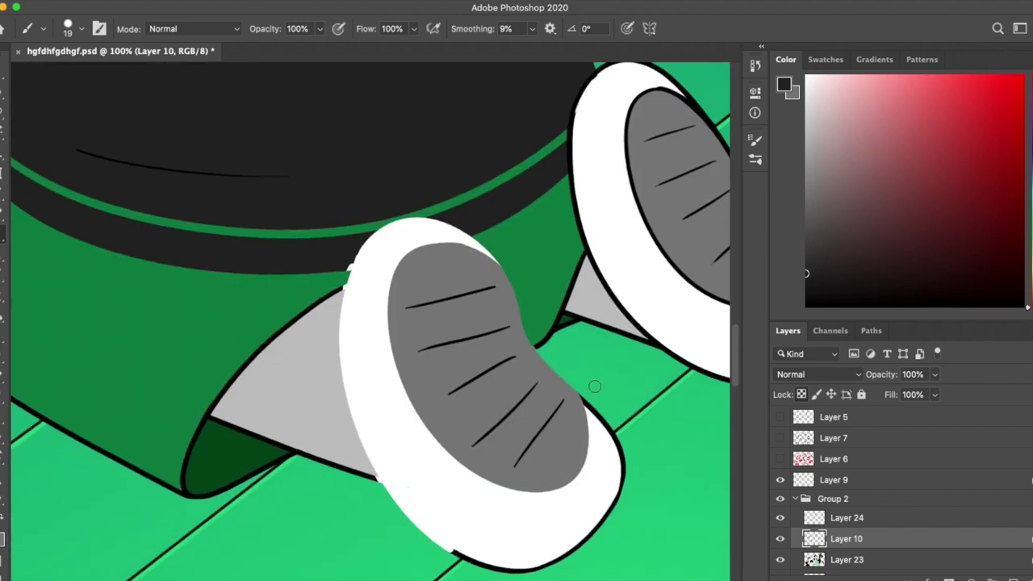
Step: Recolour the green skirt's outline along the left leg opening and around its outer edge in the skirt's green
alt+click(345, 278)
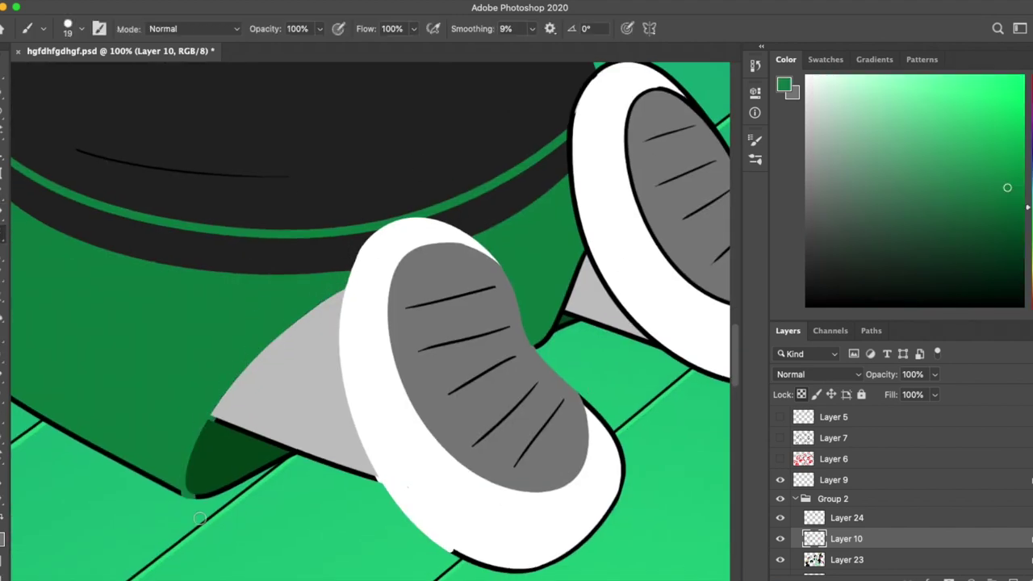
scroll(338, 285, left, 10)
key(l)
drag(349, 88, 531, 496)
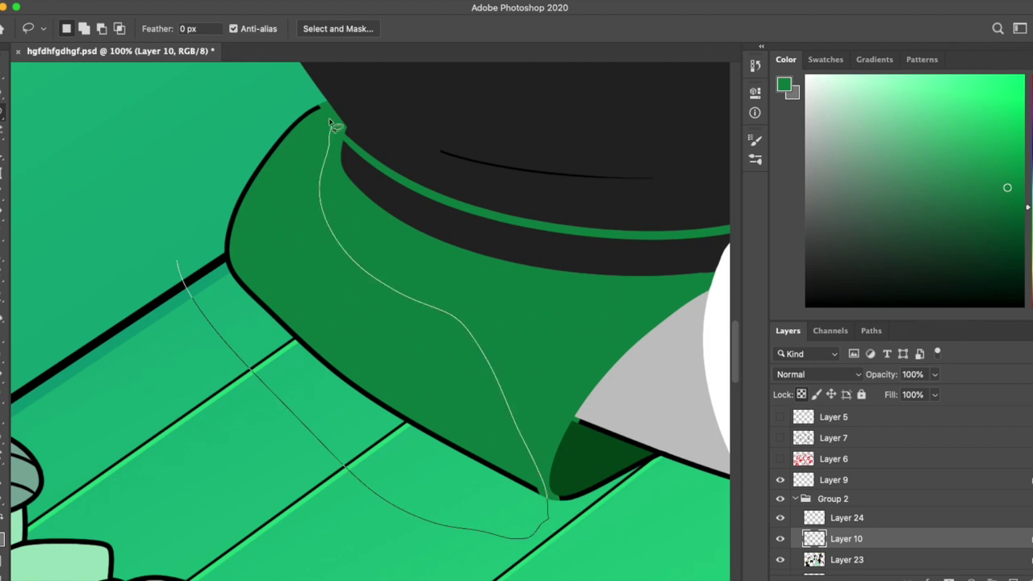
scroll(495, 346, right, 5)
Step: Recolour the left leg's lower outline in light grey and the skirt lining's outline in dark green
key(b)
alt+click(488, 343)
scroll(487, 498, up, 5)
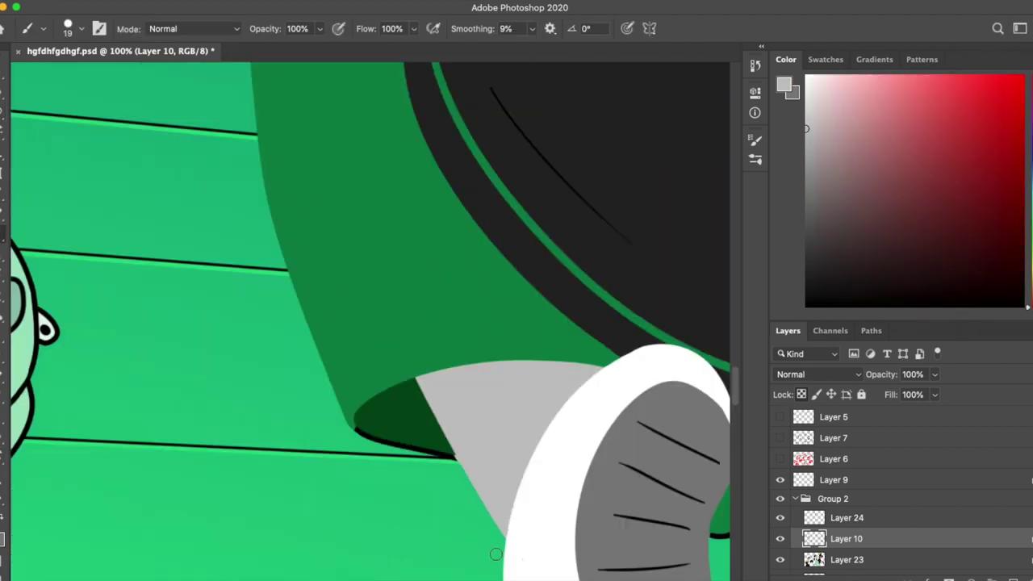
scroll(492, 524, down, 3)
alt+click(460, 411)
key(r)
drag(503, 396, 552, 226)
key(b)
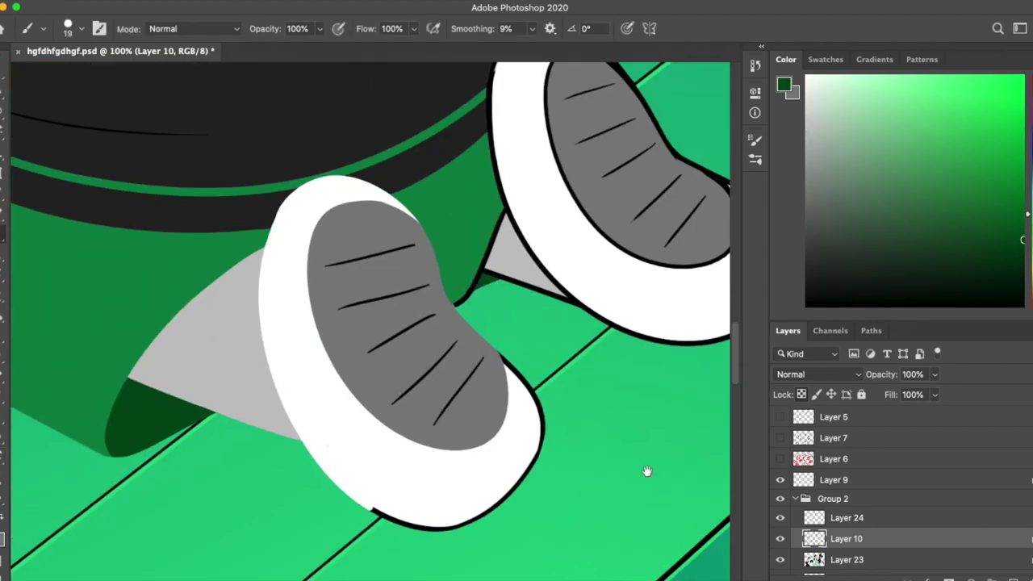
Step: Recolour the remaining black outline around the left shoe's toe in white and touch up the sole in grey
key(d)
key(x)
key(i)
key(l)
key(b)
scroll(351, 163, up, 3)
scroll(351, 164, right, 3)
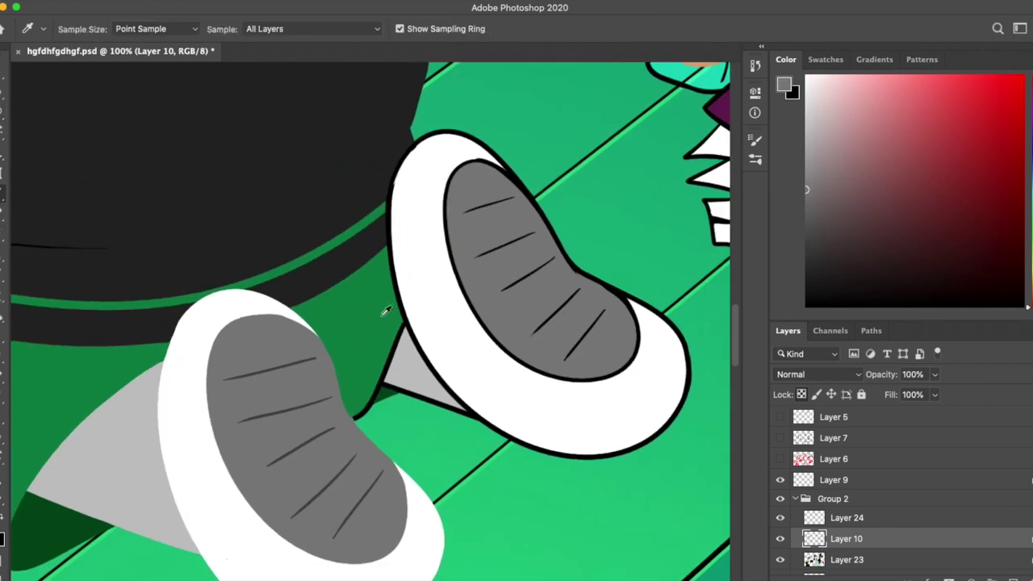
Step: Recolour the right leg's outlines: skirt opening in green, skirt lining in dark green and lower leg edge in light grey
alt+click(406, 349)
alt+click(376, 403)
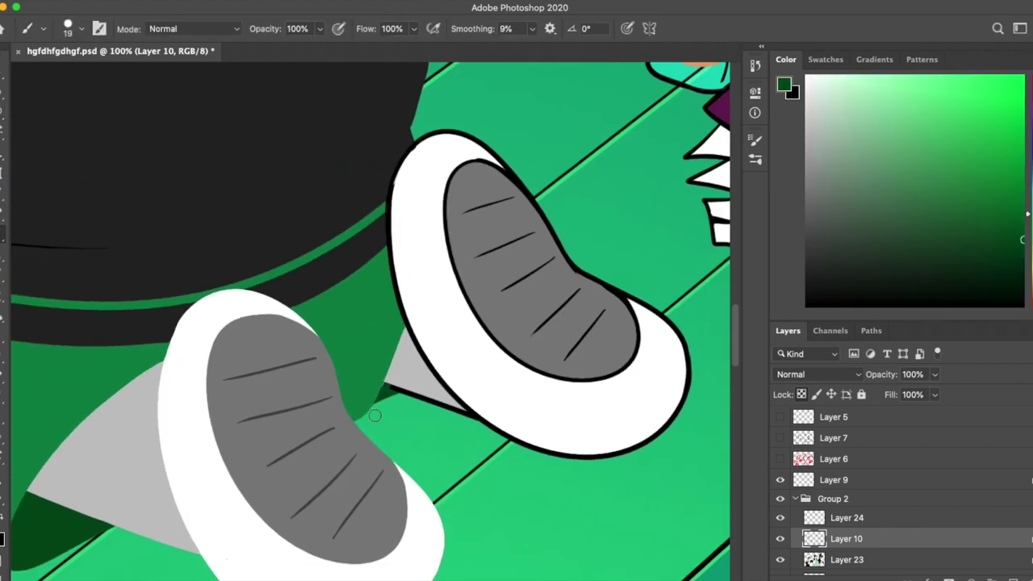
key(r)
drag(544, 315, 368, 452)
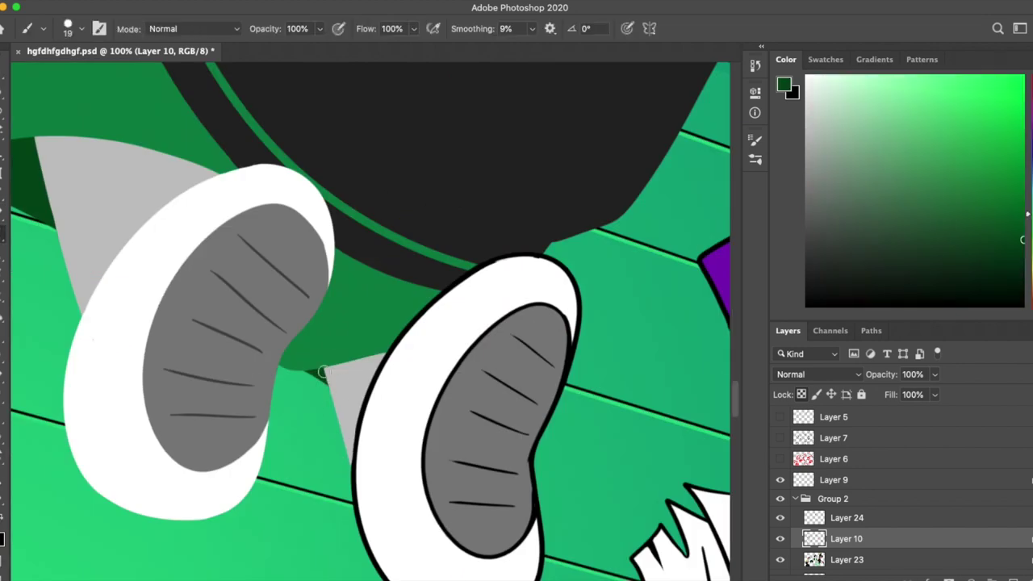
key(r)
drag(323, 311, 569, 449)
Step: Recolour the right shoe's outer outline in white and the outline of its sole to match the fills
alt+click(570, 449)
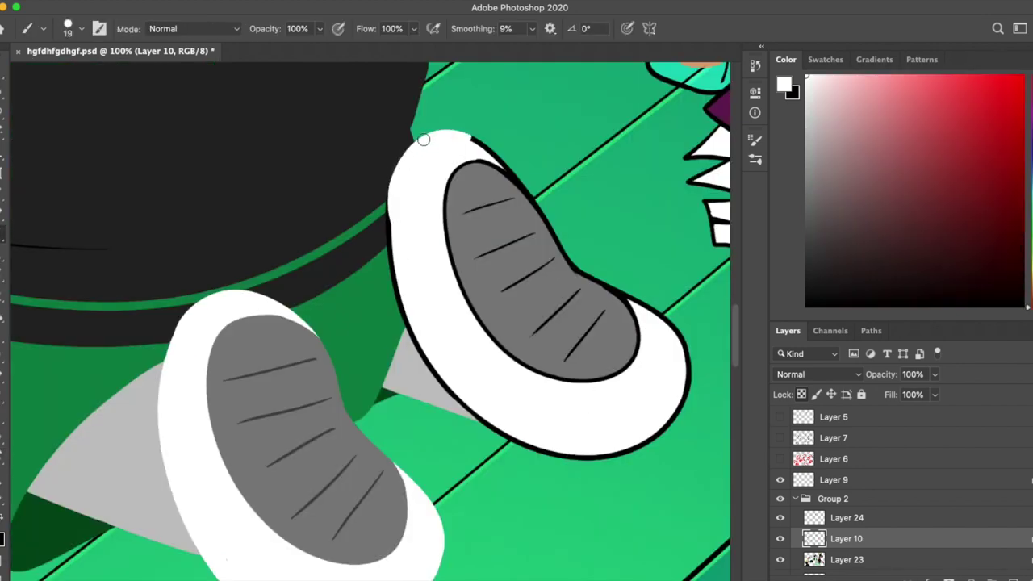
mouse_move(405, 187)
mouse_down()
mouse_move(443, 376)
mouse_move(605, 456)
mouse_up()
alt+click(369, 337)
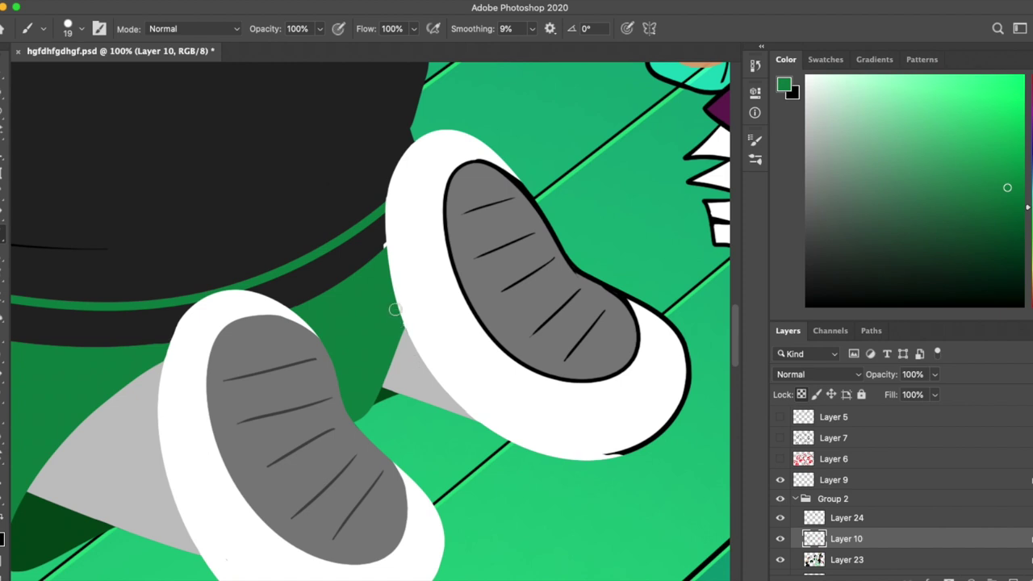
alt+click(379, 282)
alt+click(476, 202)
mouse_move(454, 167)
mouse_down()
mouse_move(508, 371)
mouse_move(637, 314)
mouse_up()
Step: Recolour the tread lines on the right shoe's sole in the dark grey of the left sole's lines
scroll(501, 174, down, 3)
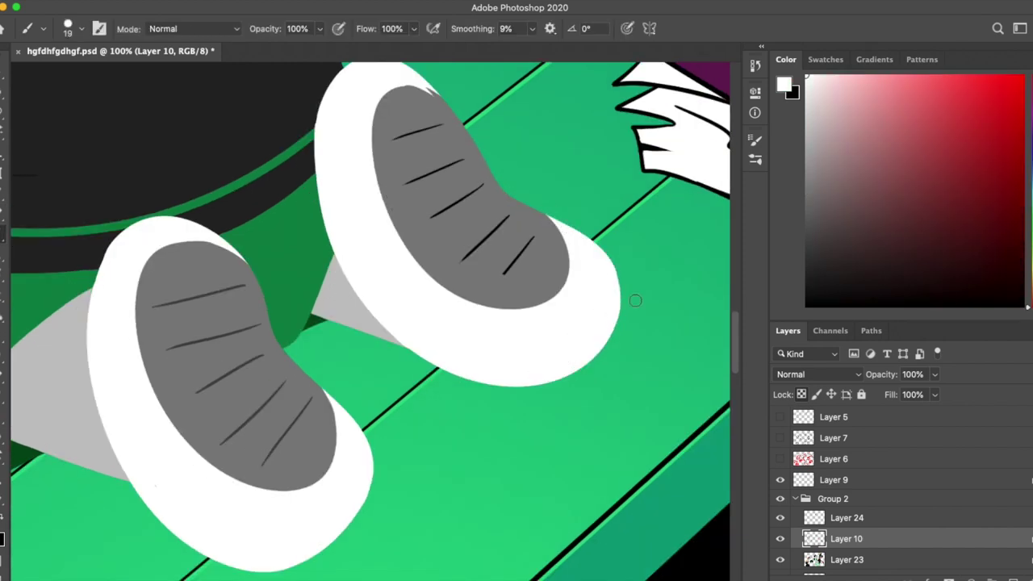
scroll(565, 323, up, 3)
scroll(403, 307, down, 3)
alt+click(232, 283)
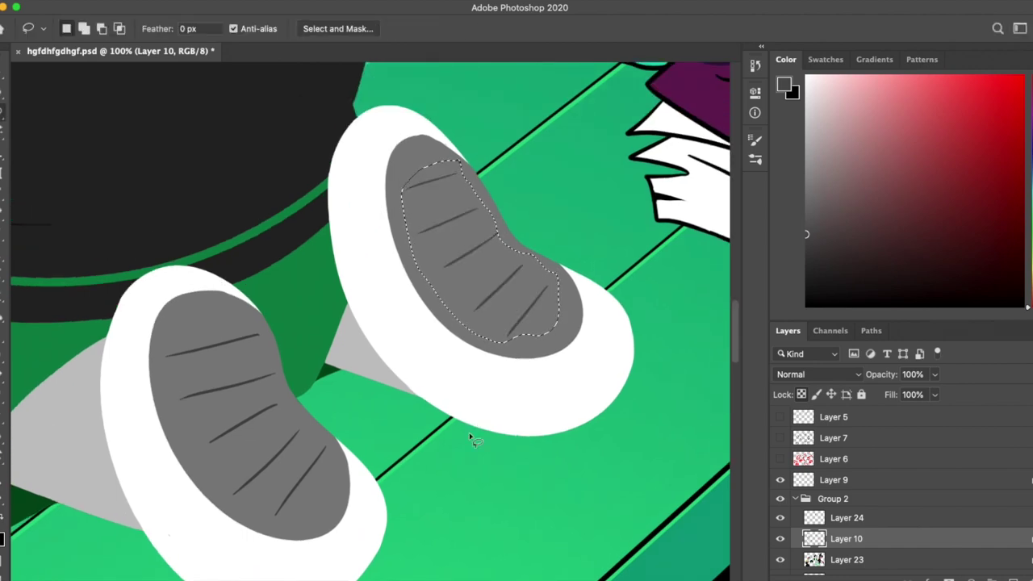
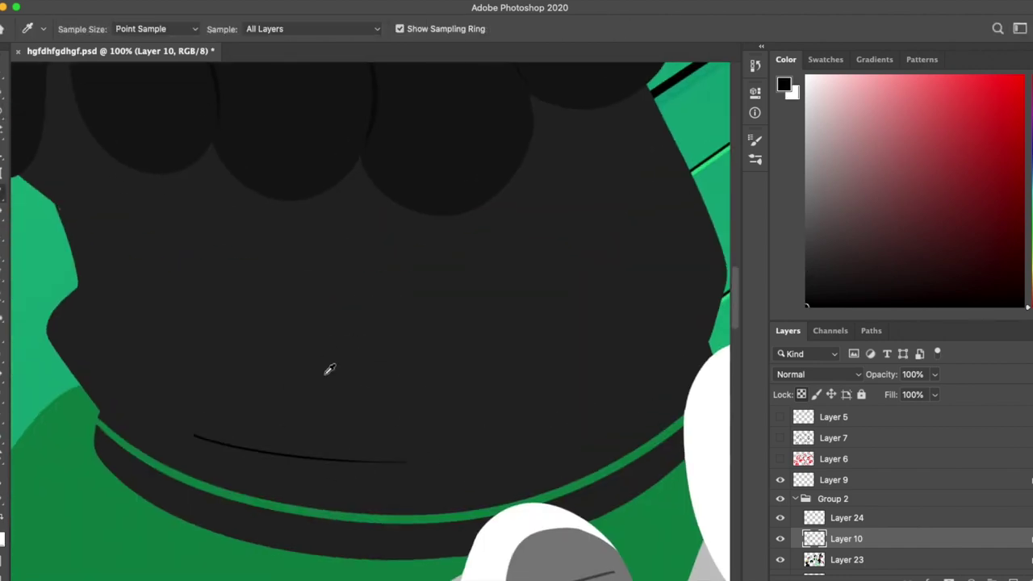
Step: Try to fill all of the cat plush's line art on Layer 10 with its light green body colour
key(super+minus)
key(super+minus)
key(super+minus)
key(super+minus)
key(super+minus)
key(super+minus)
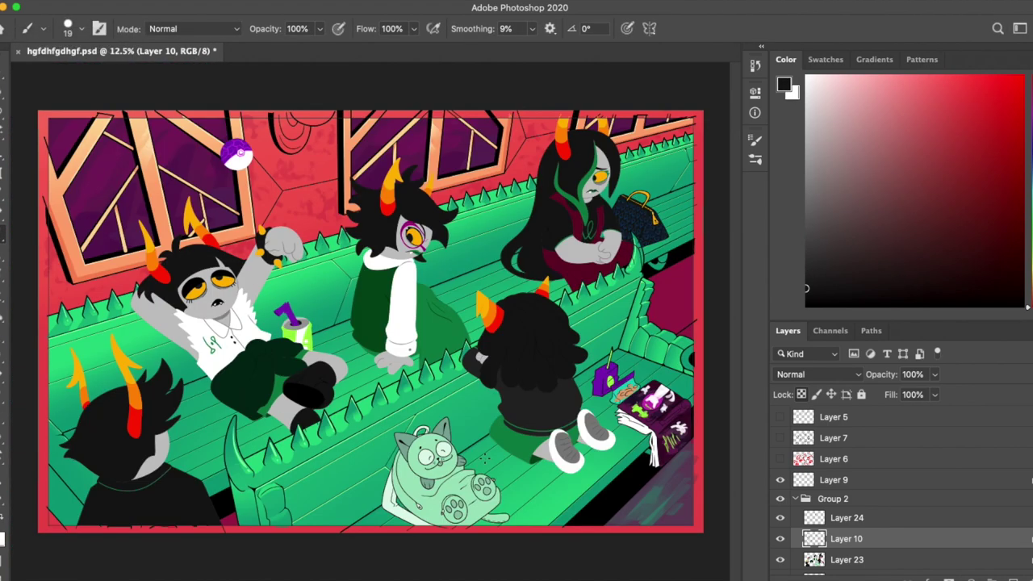
click(781, 501)
click(846, 568)
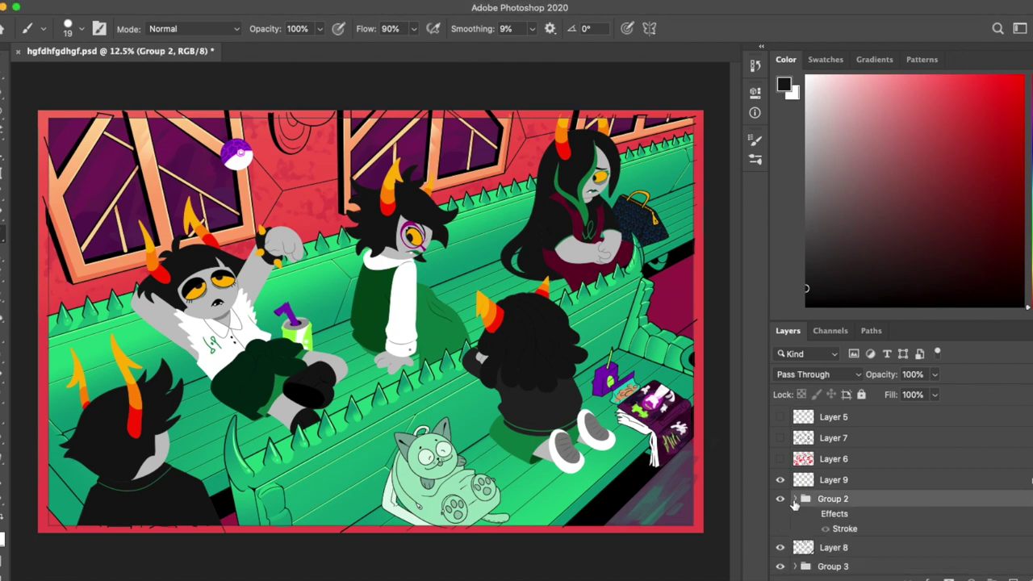
key(super+plus)
key(super+plus)
key(super+plus)
key(super+plus)
drag(363, 484, 272, 317)
key(i)
click(272, 317)
key(l)
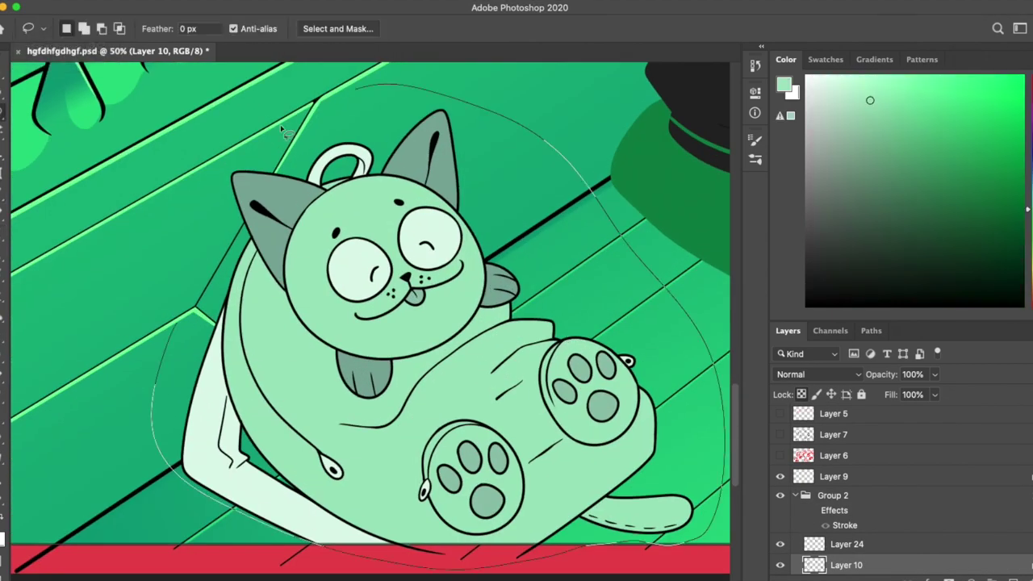
key(alt+BackSpace)
Step: Try to repaint the cat's facial features and foot outlines in grey-green over the filled lines with an 83 px brush
key(i)
key(b)
key(bracketright)
key(bracketright)
key(bracketright)
key(bracketright)
key(bracketright)
key(bracketright)
mouse_move(392, 300)
mouse_down()
mouse_move(368, 245)
mouse_move(453, 249)
mouse_up()
drag(481, 421, 428, 484)
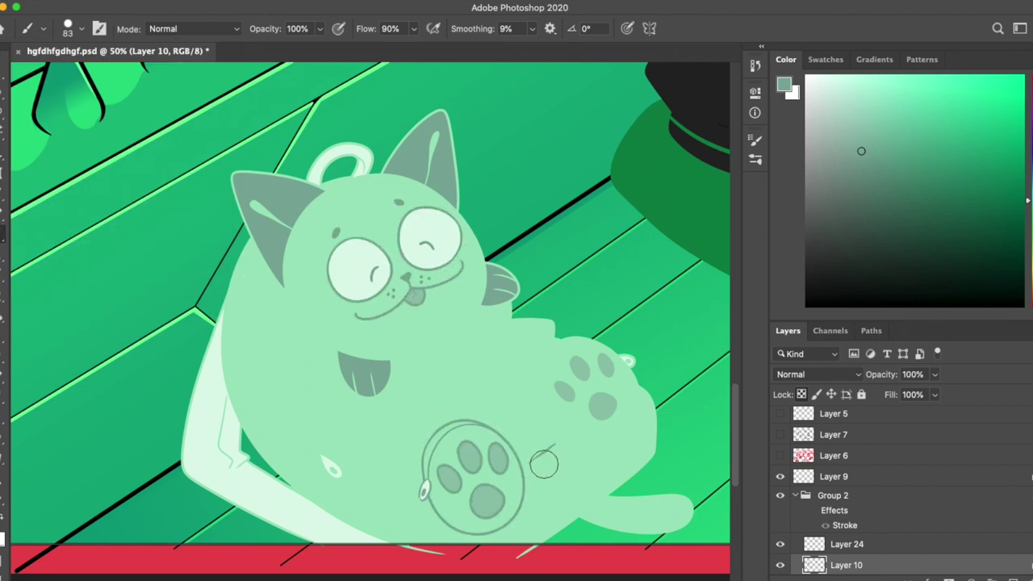
scroll(452, 363, down, 2)
mouse_move(565, 420)
mouse_down()
mouse_move(535, 331)
mouse_move(572, 342)
mouse_up()
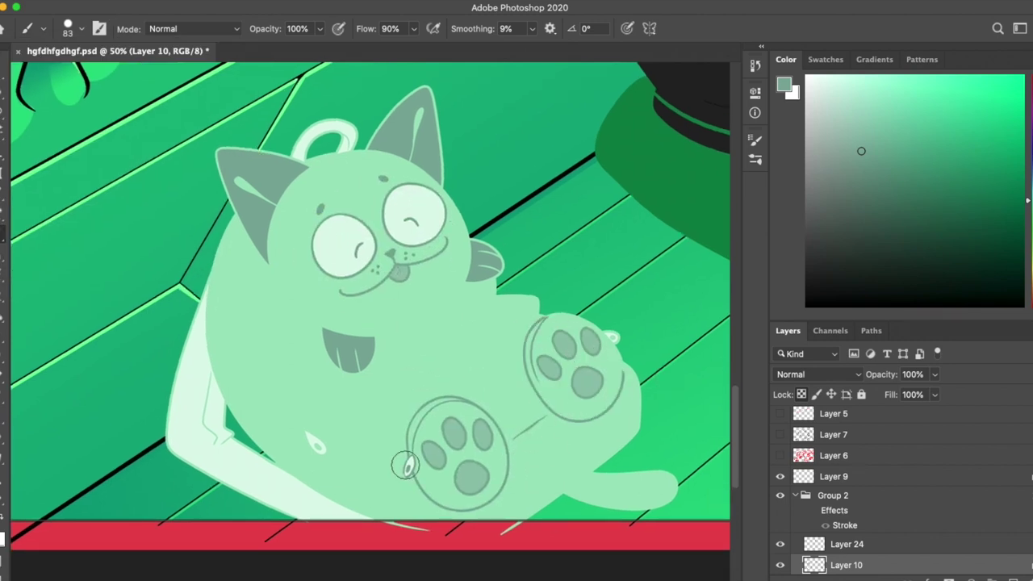
alt+click(315, 436)
alt+click(275, 267)
Step: Recolour the cat's facial features and the lower outline of its head in the ears' grey-green
scroll(377, 376, up, 1)
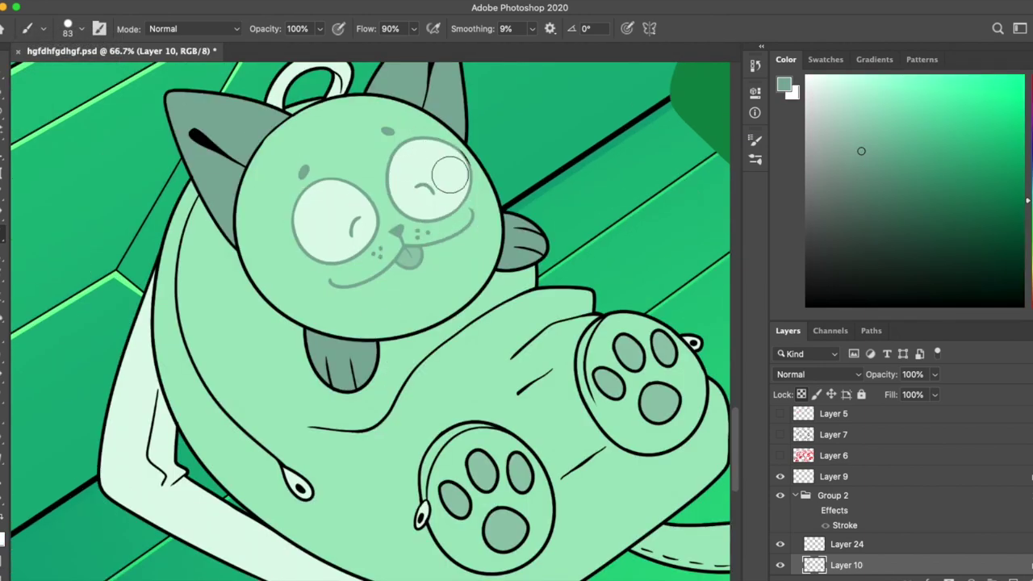
scroll(371, 312, up, 1)
mouse_move(174, 230)
mouse_down()
mouse_move(392, 331)
mouse_move(554, 210)
mouse_up()
scroll(299, 156, up, 4)
alt+click(344, 139)
mouse_move(345, 139)
mouse_down()
mouse_move(513, 184)
mouse_move(574, 306)
mouse_move(605, 300)
mouse_move(557, 242)
mouse_move(525, 281)
mouse_move(139, 428)
mouse_move(570, 252)
mouse_up()
Step: Recolour the outline of the paw beside the cat's right cheek in grey-green and its toe lines in a darker green
scroll(556, 306, down, 2)
alt+click(531, 299)
alt+click(549, 258)
key(r)
alt+click(577, 278)
key(r)
drag(645, 239, 434, 275)
alt+click(403, 316)
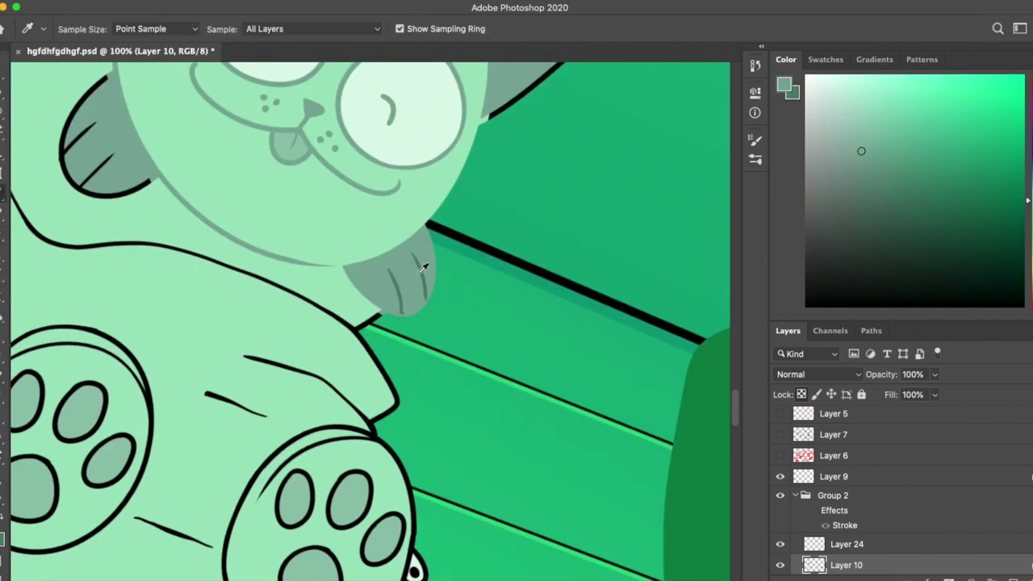
Step: Recolour the outline of the paw below the cat's chin in grey-green and its toe lines in a darker green
key(r)
drag(413, 310, 462, 329)
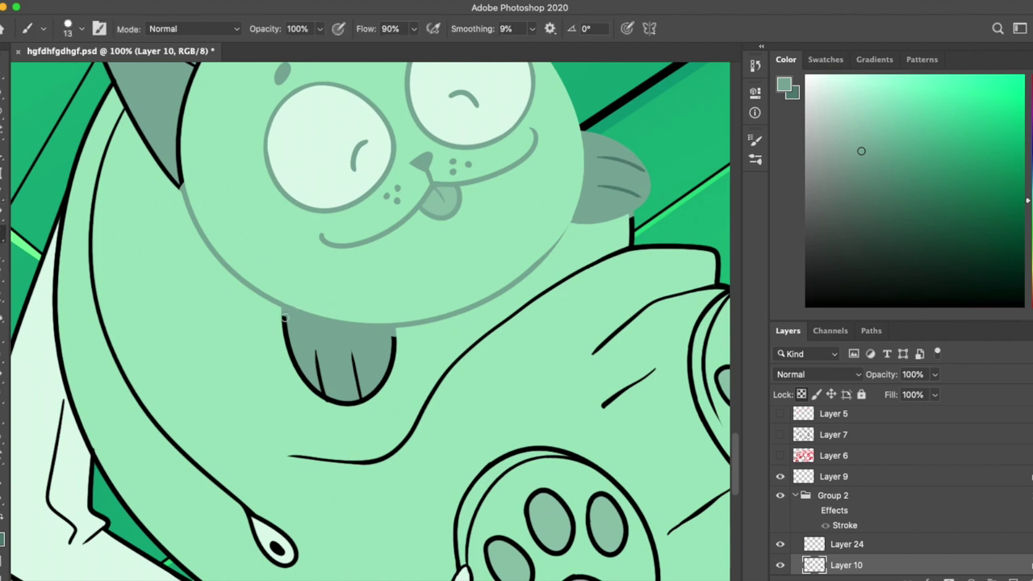
drag(284, 313, 394, 355)
alt+click(619, 155)
drag(316, 349, 327, 403)
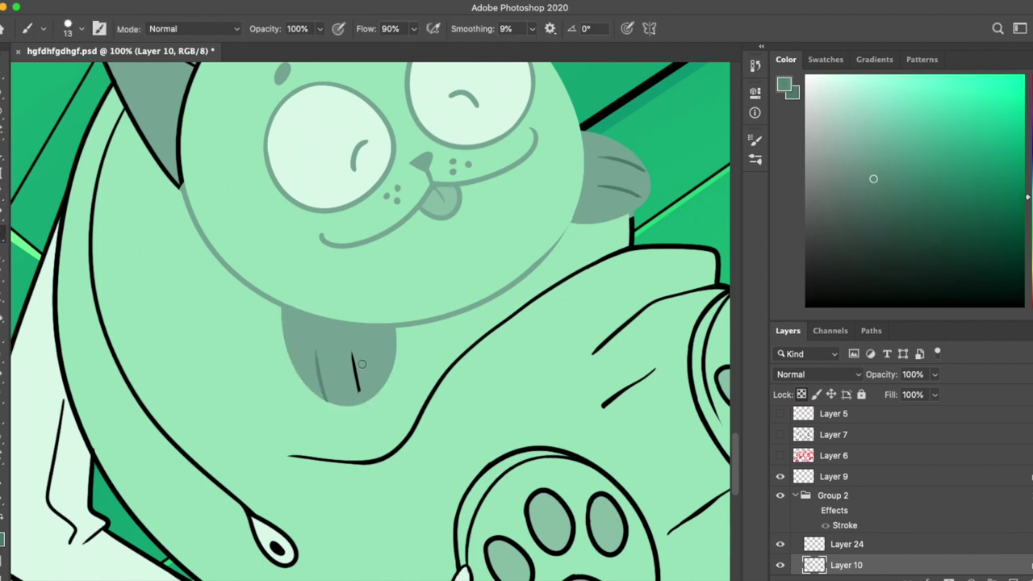
Step: Recolour the head's upper outline in light green and the left ear's outline and inner mark in grey-green and darker green
scroll(359, 405, up, 5)
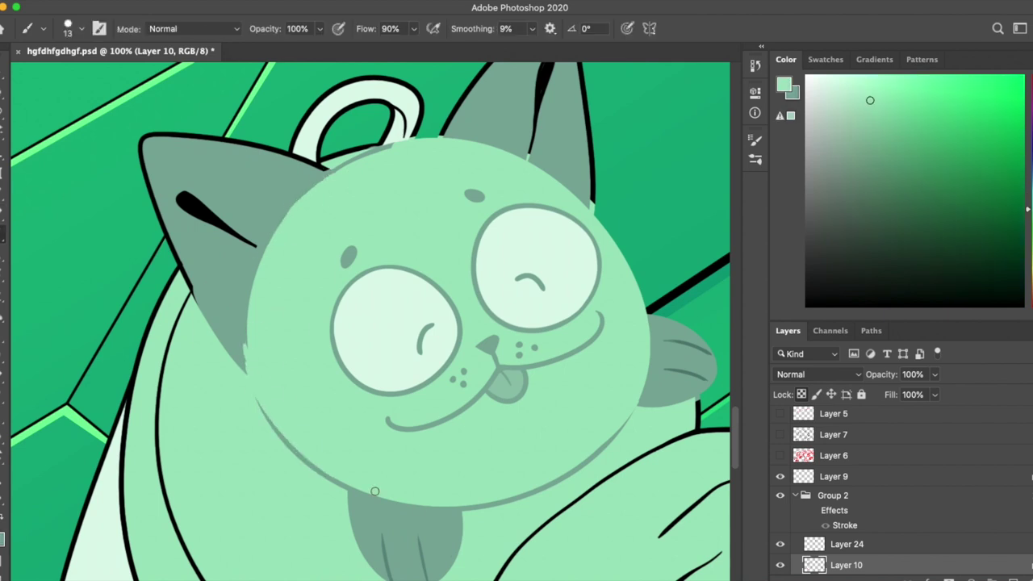
alt+click(336, 166)
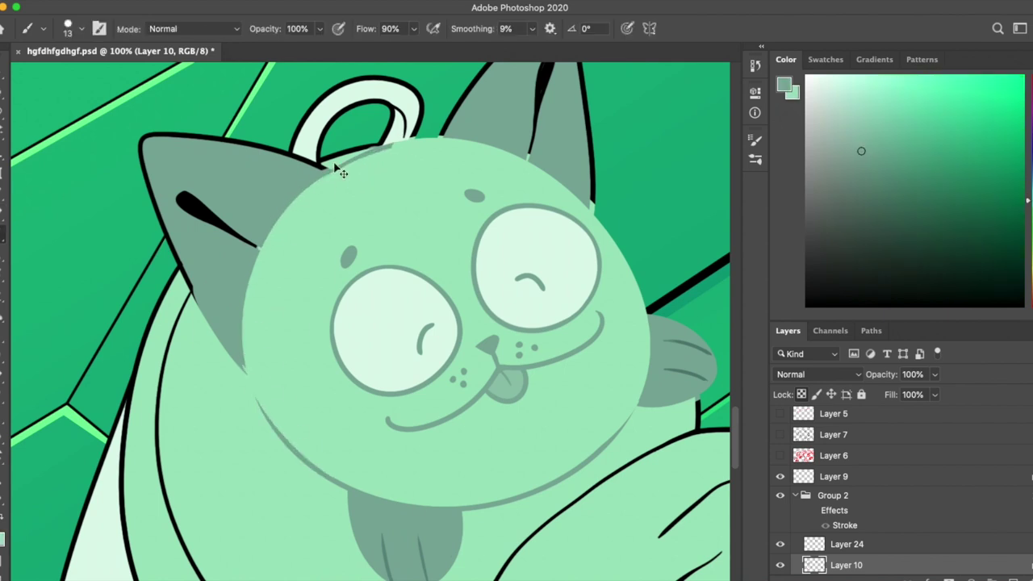
drag(169, 234, 194, 305)
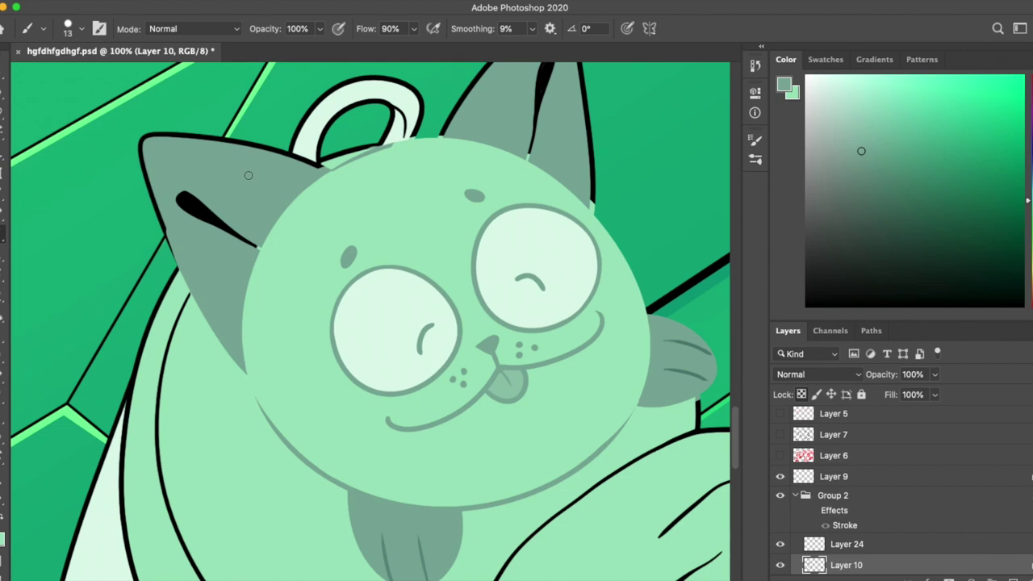
scroll(473, 376, down, 5)
alt+click(388, 357)
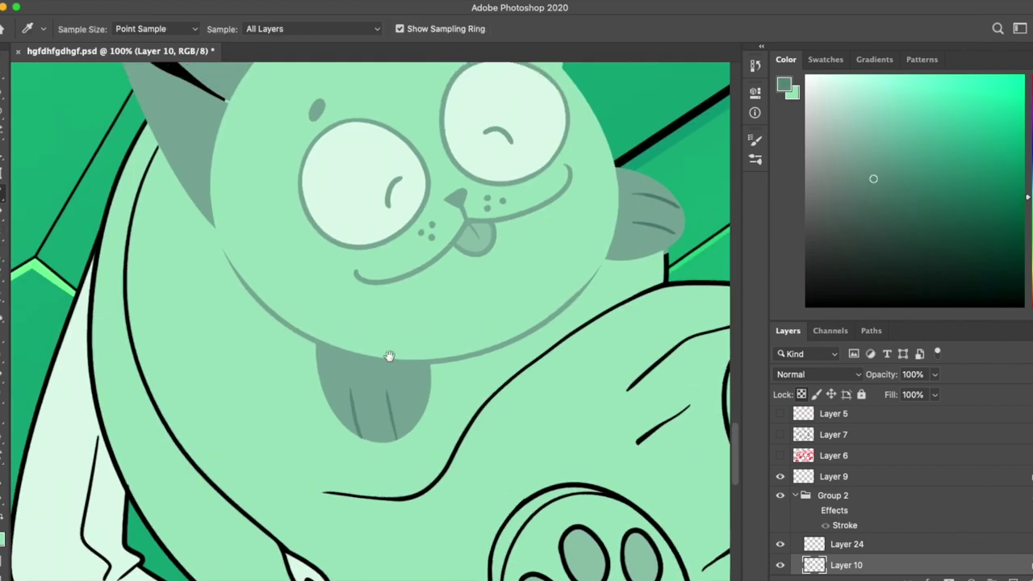
scroll(387, 358, up, 5)
drag(234, 223, 300, 266)
Step: Recolour the right ear's outline in grey-green and its inner mark in the darker green
alt+click(306, 282)
key(ctrl+shift+h)
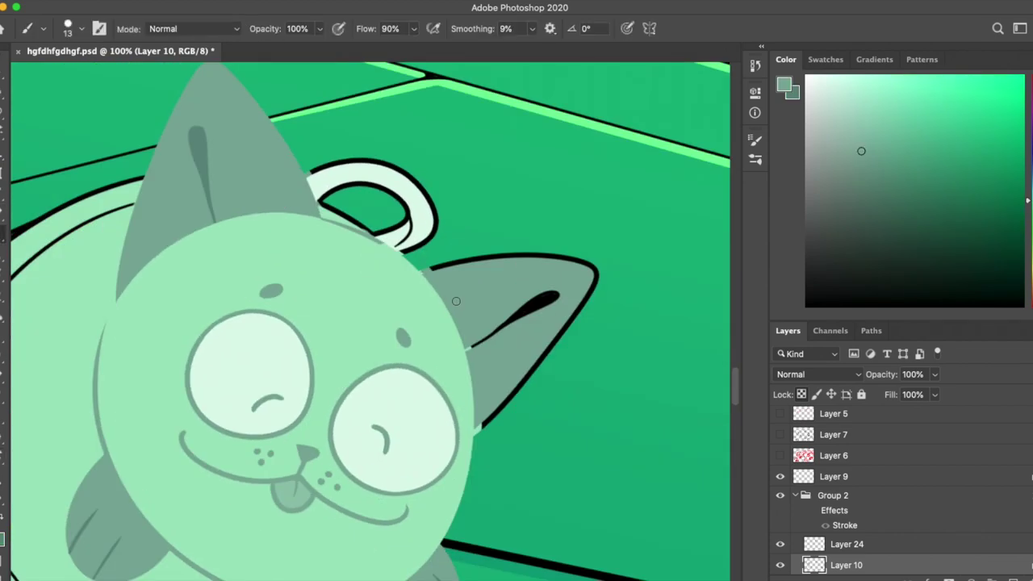
drag(457, 259, 565, 255)
key(r)
mouse_move(565, 255)
mouse_down()
mouse_move(516, 162)
mouse_move(534, 329)
mouse_up()
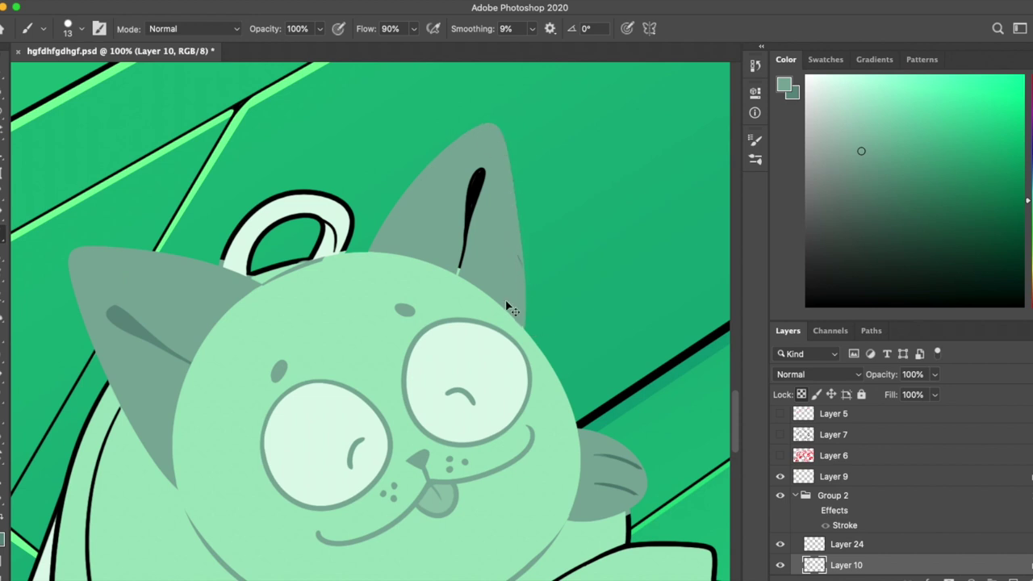
alt+click(516, 275)
drag(460, 269, 469, 221)
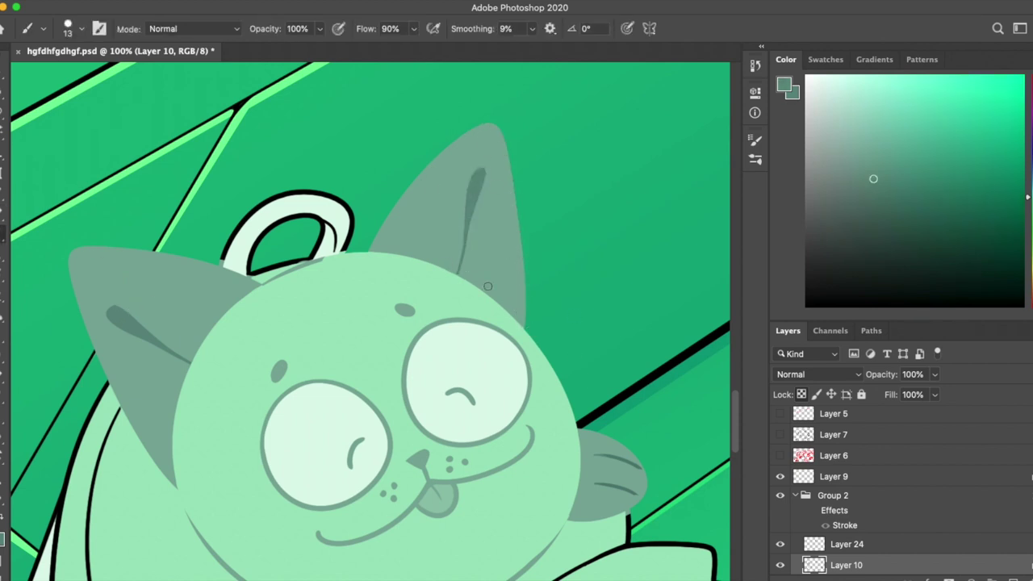
Step: Recolour the long seam below the left ear in grey-green and its zipper pull in pale mint with a light green hole
scroll(488, 286, down, 5)
drag(173, 155, 242, 496)
alt+click(181, 153)
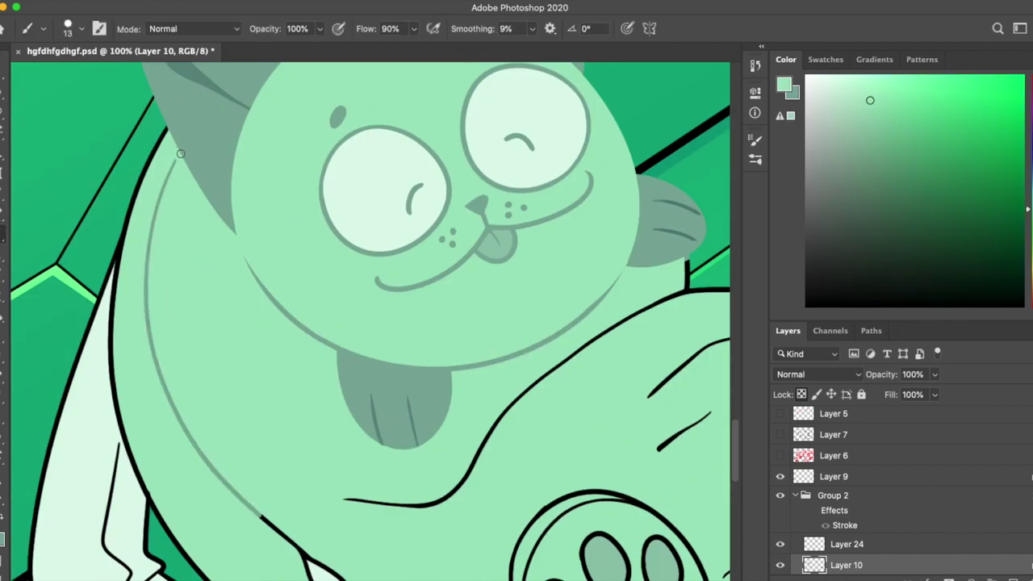
scroll(202, 139, down, 5)
drag(266, 399, 282, 452)
alt+click(256, 428)
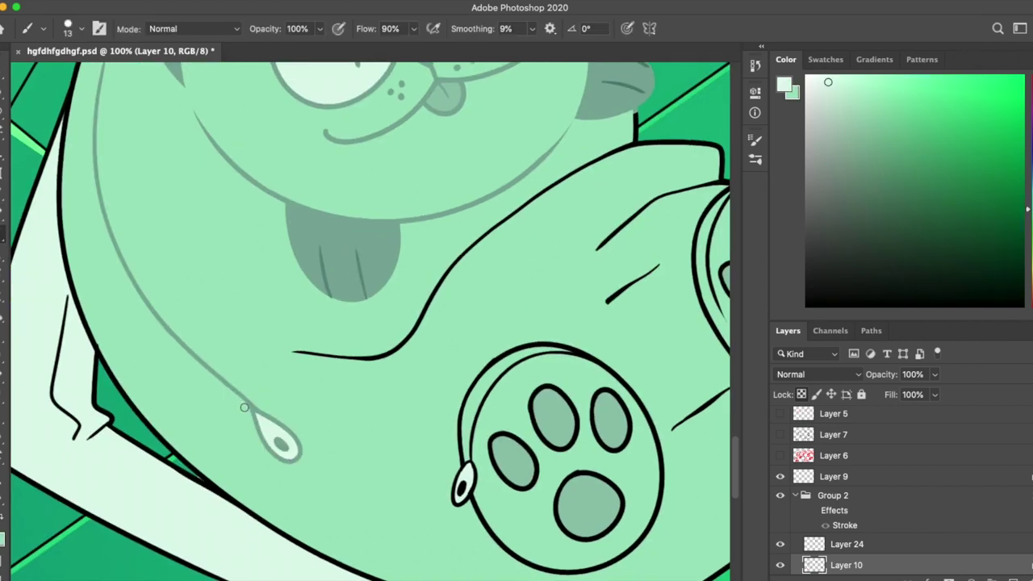
drag(250, 408, 299, 460)
scroll(549, 395, down, 5)
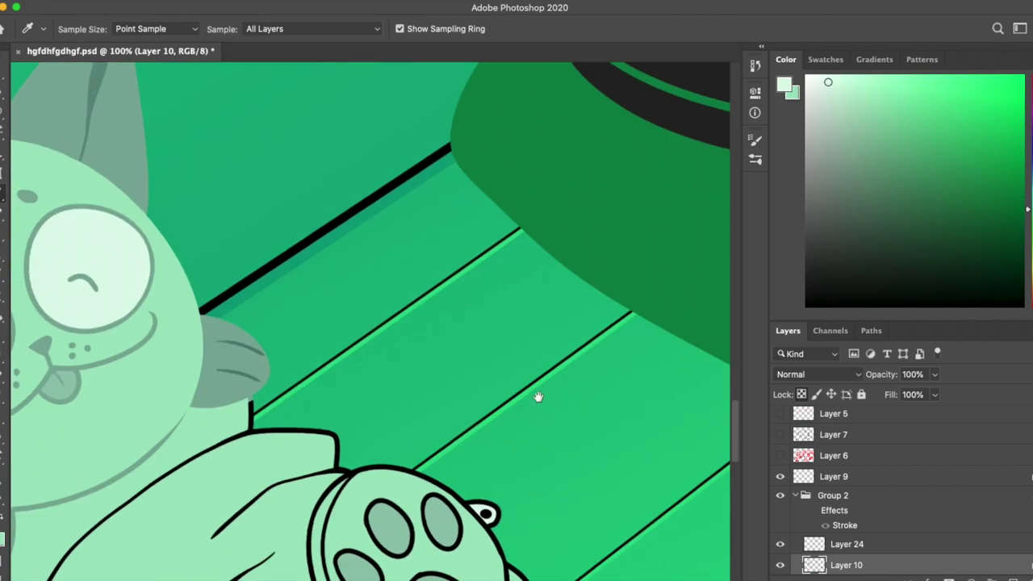
Step: Recolour the outlines of the toe and paw pads on both of the cat's feet in the pads' green
key(r)
drag(223, 61, 372, 32)
drag(379, 290, 484, 403)
key(r)
drag(662, 300, 612, 157)
drag(484, 234, 535, 246)
scroll(536, 246, up, 10)
Step: Recolour the outline along the left side of the cat's body in light green with a 30 px brush
alt+click(318, 383)
right_click(196, 107)
alt+click(229, 107)
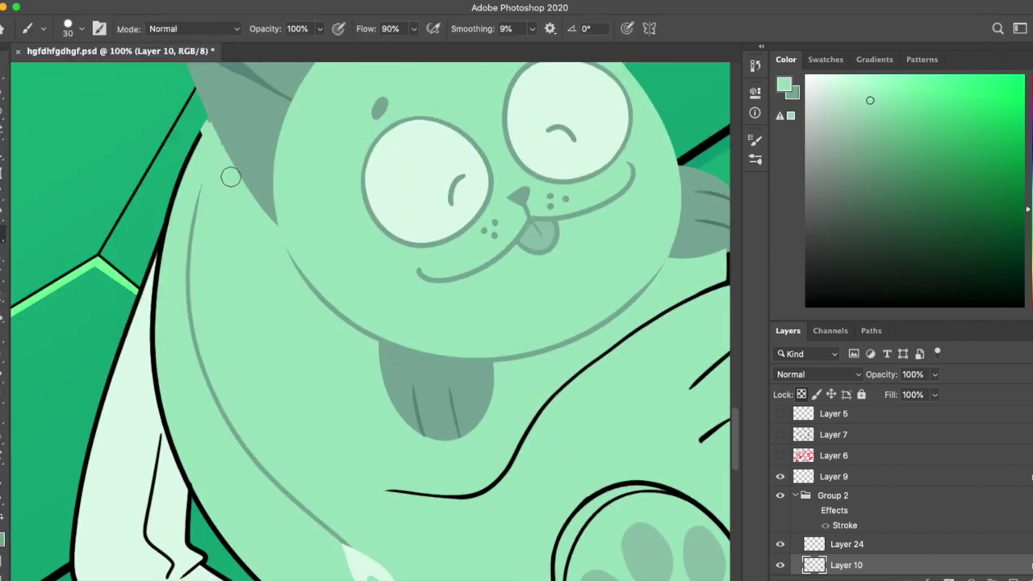
drag(202, 115, 221, 500)
scroll(507, 441, down, 8)
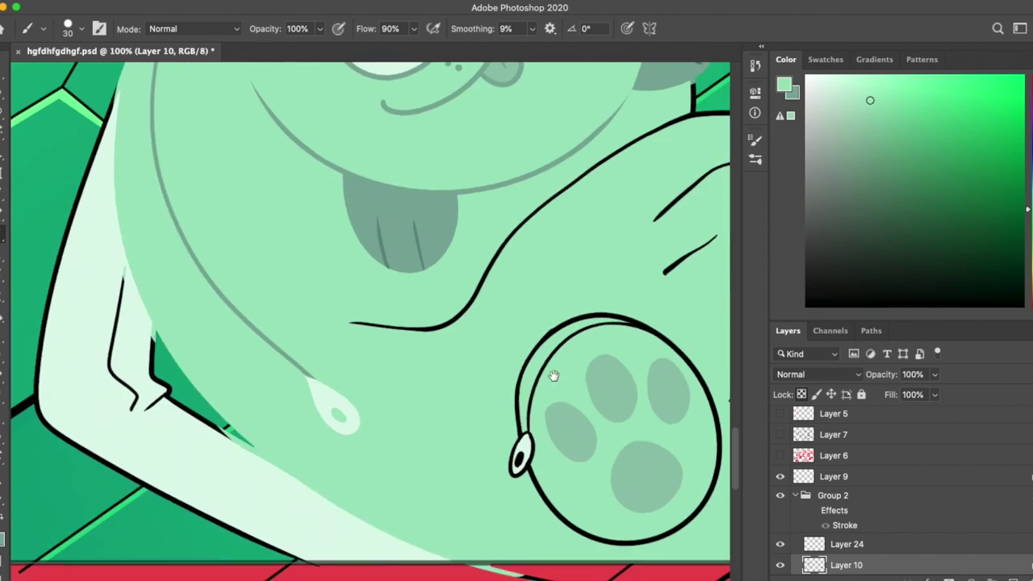
Step: Recolour the outline of the pale strap beside the cat's body in pale mint
scroll(543, 300, left, 3)
mouse_move(203, 191)
mouse_down()
mouse_move(253, 386)
mouse_move(369, 528)
mouse_move(163, 142)
mouse_up()
scroll(177, 175, up, 5)
scroll(880, 508, down, 2)
click(880, 502)
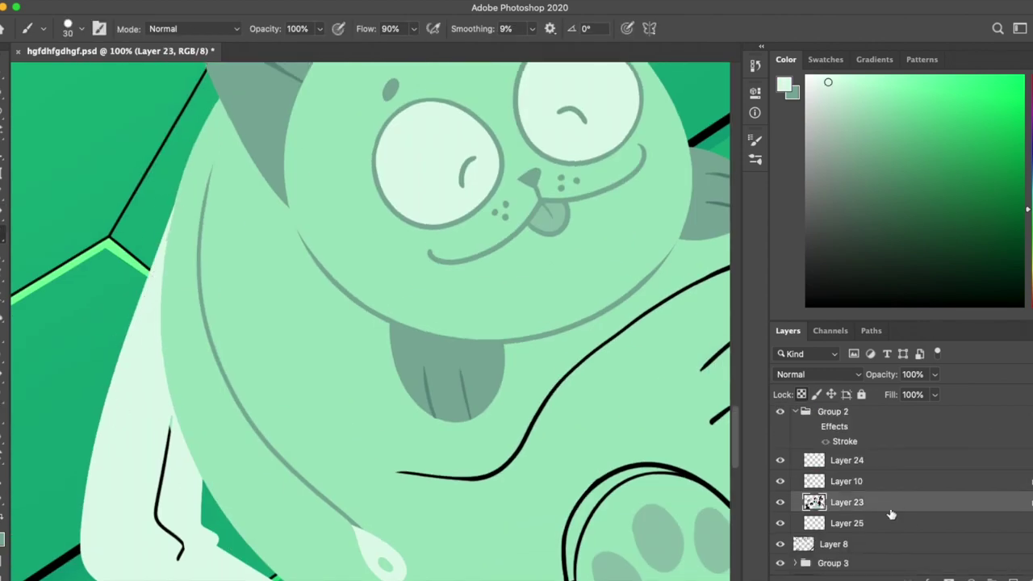
super+click(194, 156)
Step: Recolour the fold lines on the pale strap in the cat's light green on Layer 10
scroll(371, 222, down, 5)
drag(197, 355, 210, 426)
alt+click(207, 412)
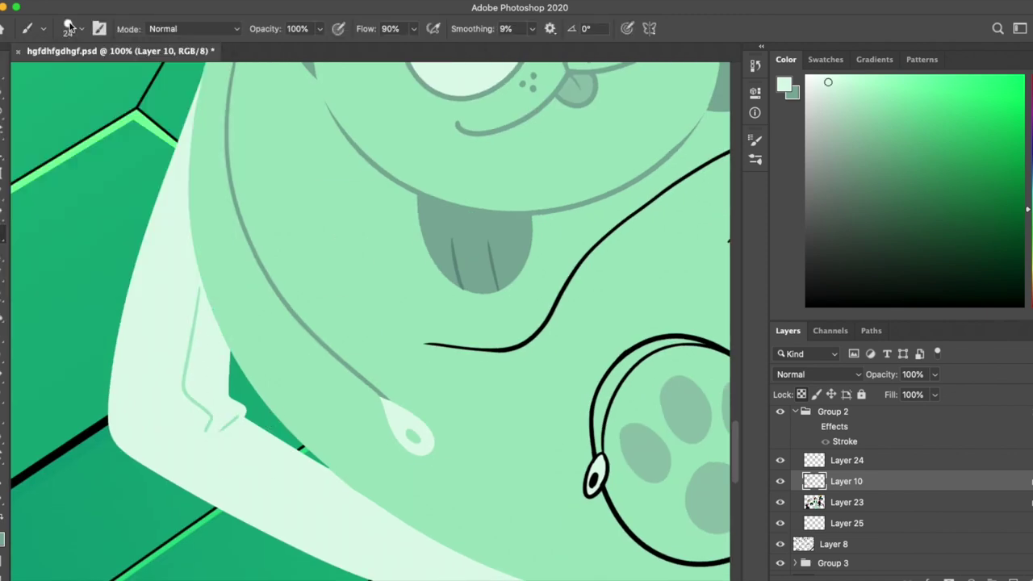
Step: Recolour the belly fold line in grey-green and the body outline beside the right paw in light green with a 24 px brush
scroll(309, 178, up, 5)
alt+click(304, 455)
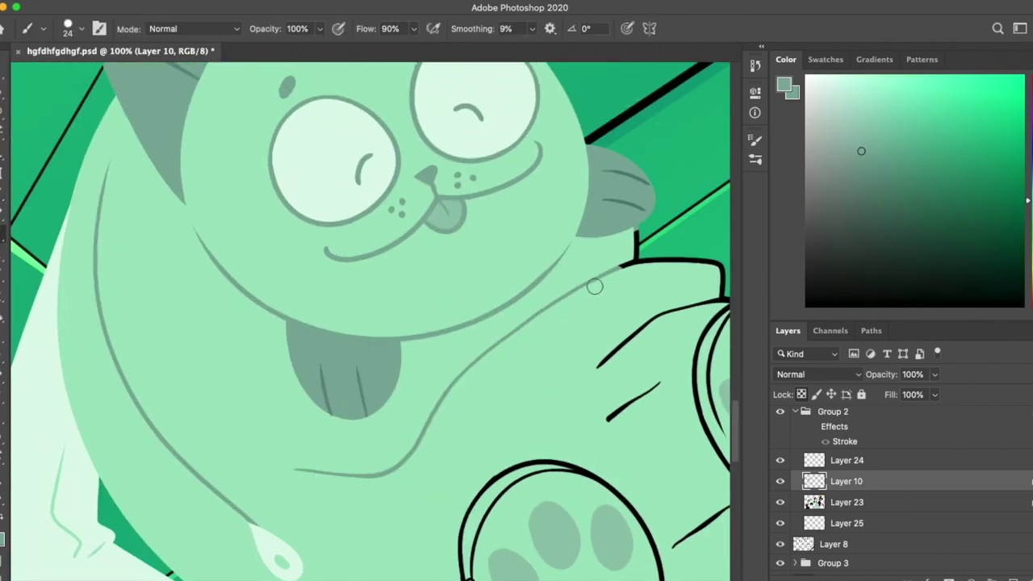
mouse_move(690, 260)
mouse_down()
mouse_move(630, 255)
mouse_move(671, 249)
mouse_move(632, 254)
mouse_move(703, 274)
mouse_up()
scroll(613, 259, down, 4)
alt+click(553, 235)
Step: Recolour the upper foot's sole outline and nearby creases in grey-green, its outer edge in light green and its zipper pull in pale mint
scroll(525, 323, down, 4)
mouse_move(484, 385)
mouse_down()
mouse_move(485, 179)
mouse_move(573, 381)
mouse_move(645, 283)
mouse_up()
alt+click(629, 242)
mouse_move(622, 217)
mouse_down()
mouse_move(499, 177)
mouse_move(567, 186)
mouse_move(530, 379)
mouse_up()
alt+click(565, 184)
alt+click(449, 242)
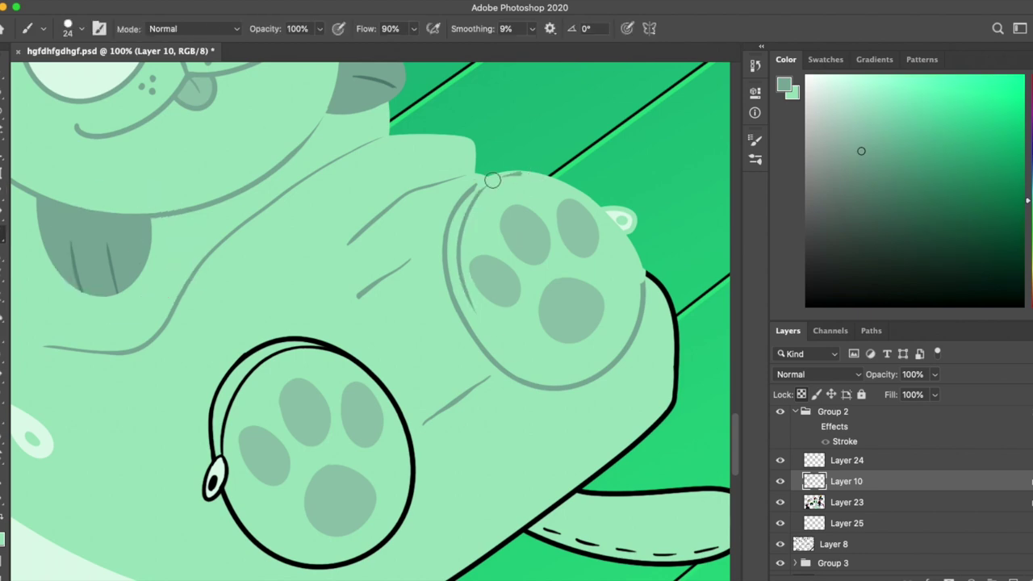
alt+click(492, 180)
drag(492, 178, 515, 171)
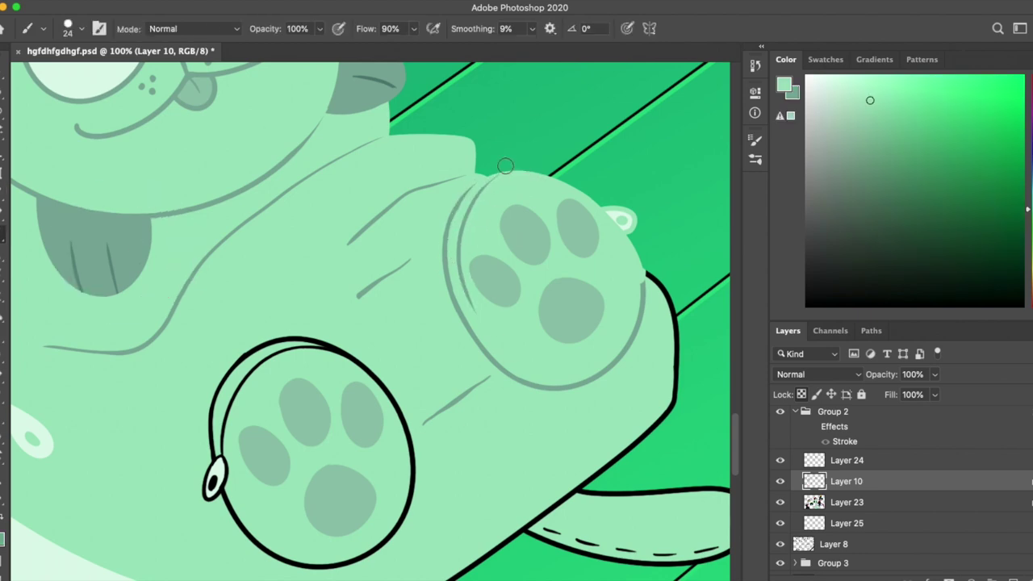
Step: Recolour the lower body and tail outlines in light green and the tail's stitching in grey-green
mouse_move(483, 296)
mouse_down()
mouse_move(341, 382)
mouse_move(362, 392)
mouse_move(524, 217)
mouse_move(279, 561)
mouse_up()
alt+click(428, 393)
mouse_move(444, 444)
mouse_down()
mouse_move(412, 492)
mouse_move(614, 452)
mouse_up()
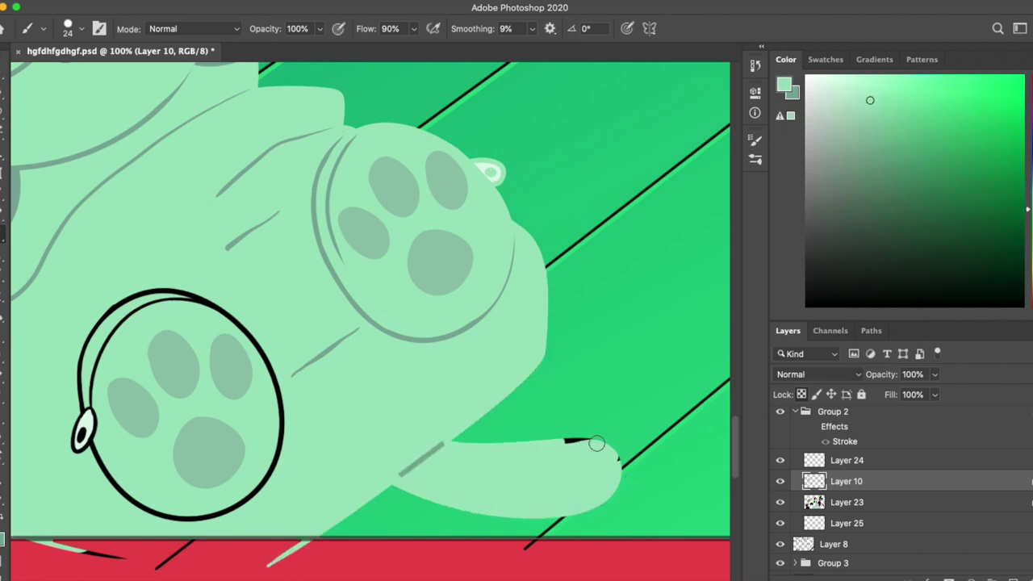
alt+click(467, 482)
alt+click(441, 431)
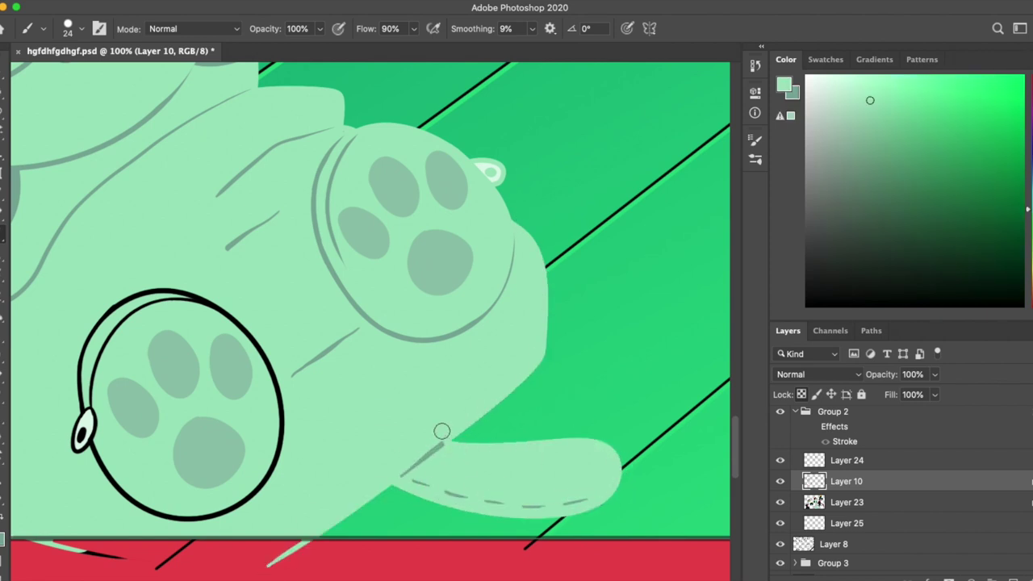
Step: Recolour the lower foot's black sole outline in the cat's grey-green on Layer 10
drag(534, 342, 619, 409)
alt+click(565, 242)
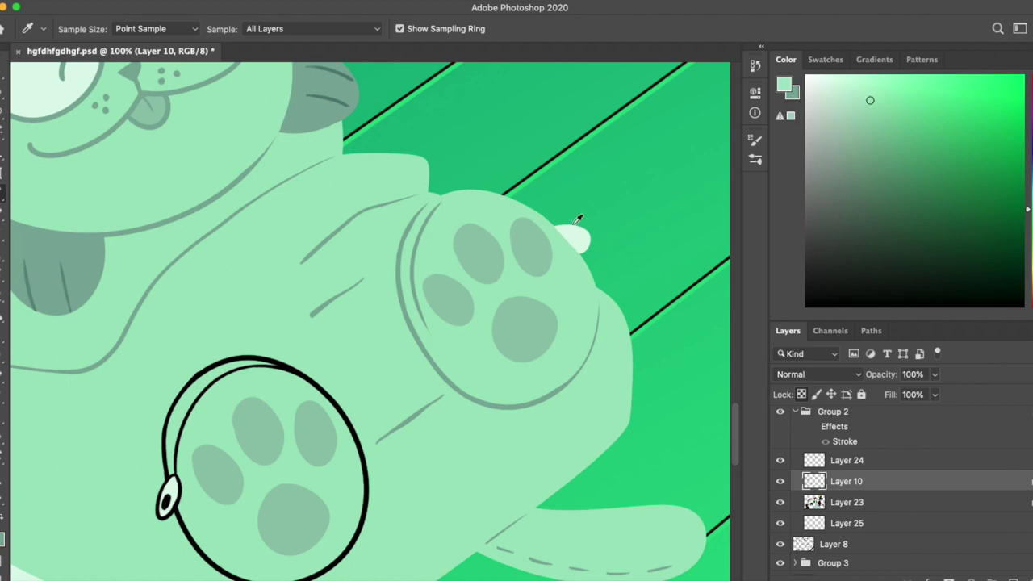
drag(673, 281, 746, 127)
key(l)
drag(208, 247, 208, 224)
key(i)
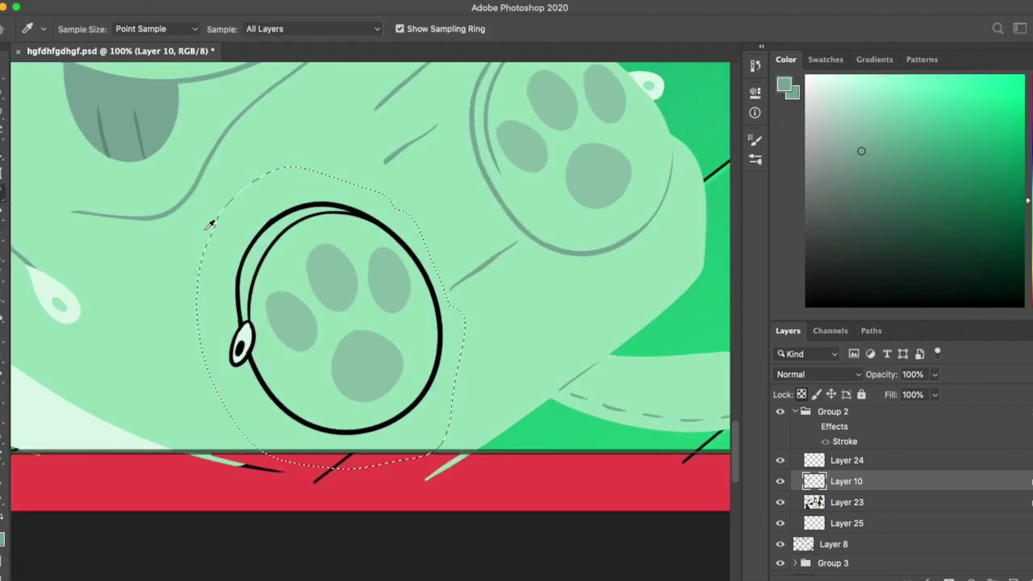
key(Delete)
key(ctrl+d)
key(b)
key(r)
drag(380, 328, 282, 173)
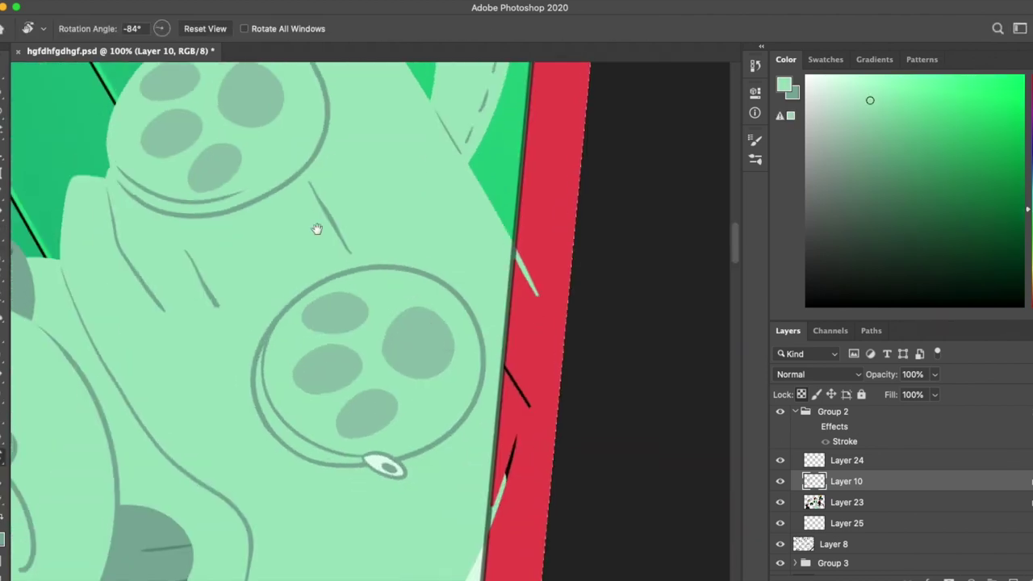
Step: Recolour the outline of the lower foot's zipper pull in pale mint
key(r)
drag(264, 383, 291, 227)
key(b)
alt+click(231, 355)
drag(232, 355, 235, 348)
alt+click(237, 302)
Step: Recolour the outlines of the loop above the cat's head in pale mint
scroll(248, 310, down, 5)
scroll(445, 171, up, 5)
key(r)
key(i)
click(234, 244)
mouse_move(445, 170)
mouse_down()
mouse_move(266, 234)
mouse_move(379, 149)
mouse_up()
key(r)
key(b)
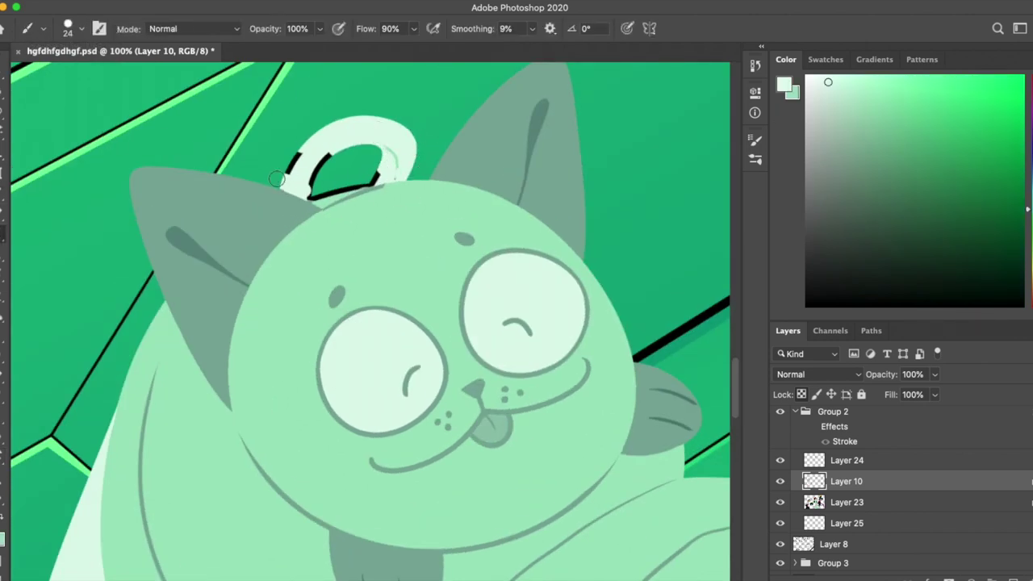
key(ctrl+z)
Step: Recolour the head loop's crease in grey-green and the outline where the loop meets the head in light green
alt+click(272, 213)
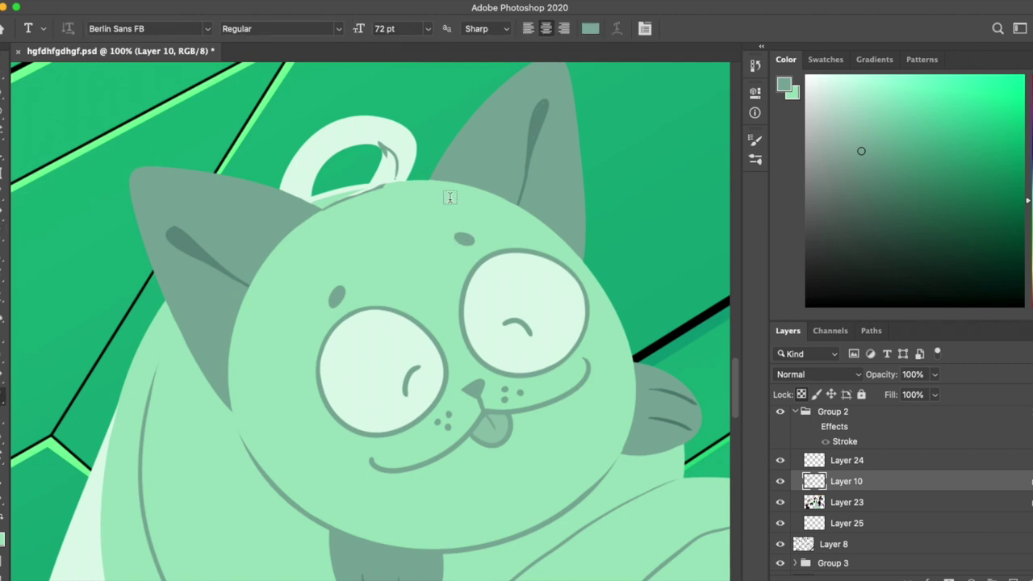
key(r)
drag(449, 198, 339, 242)
key(i)
key(b)
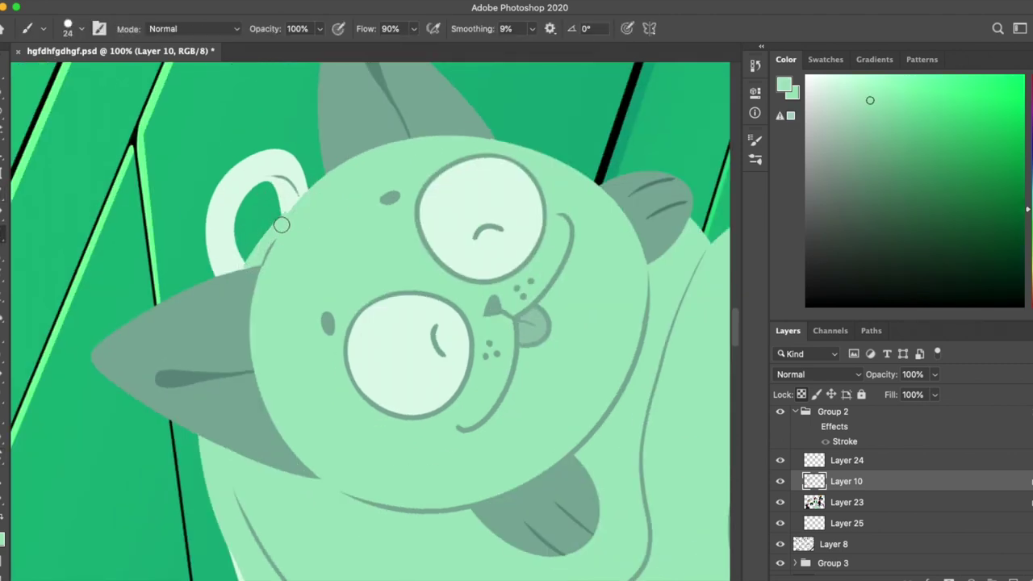
key(r)
drag(280, 225, 357, 197)
alt+click(376, 175)
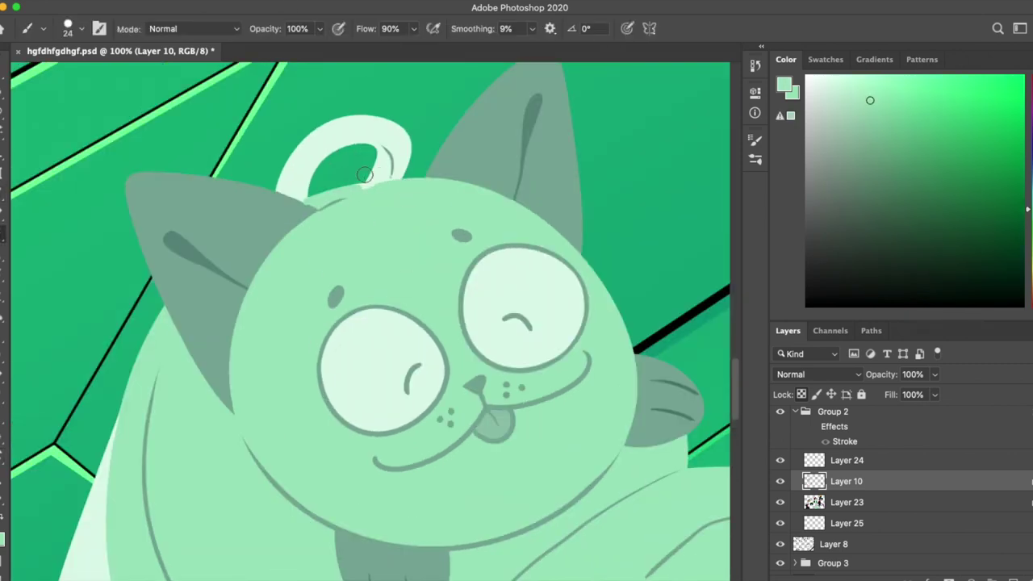
Step: Clean up the head loop's ends in pale mint and refine its grey-green crease with a 12 px brush
alt+click(278, 194)
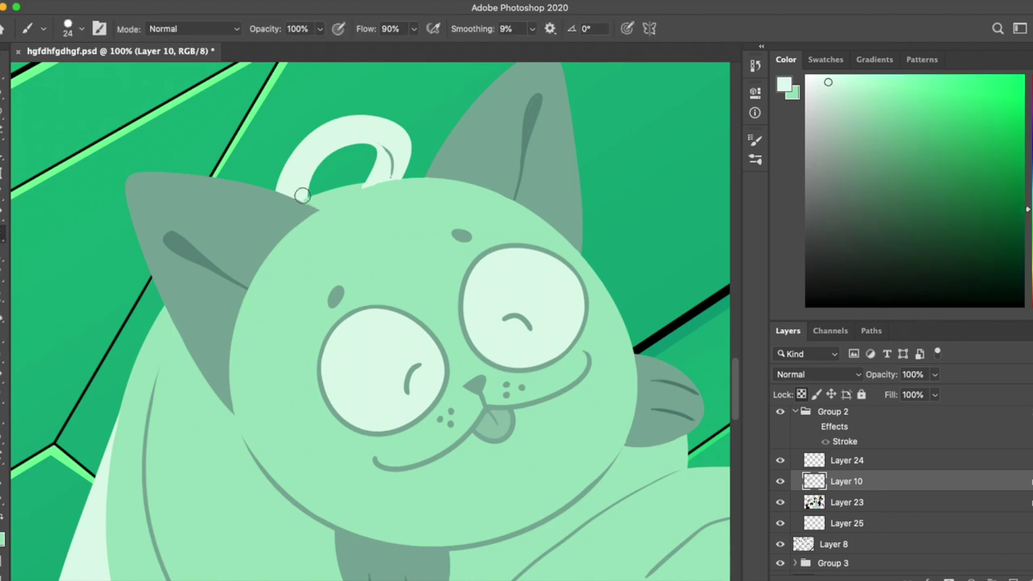
right_click(306, 209)
text(12)
key(Return)
drag(377, 215, 526, 336)
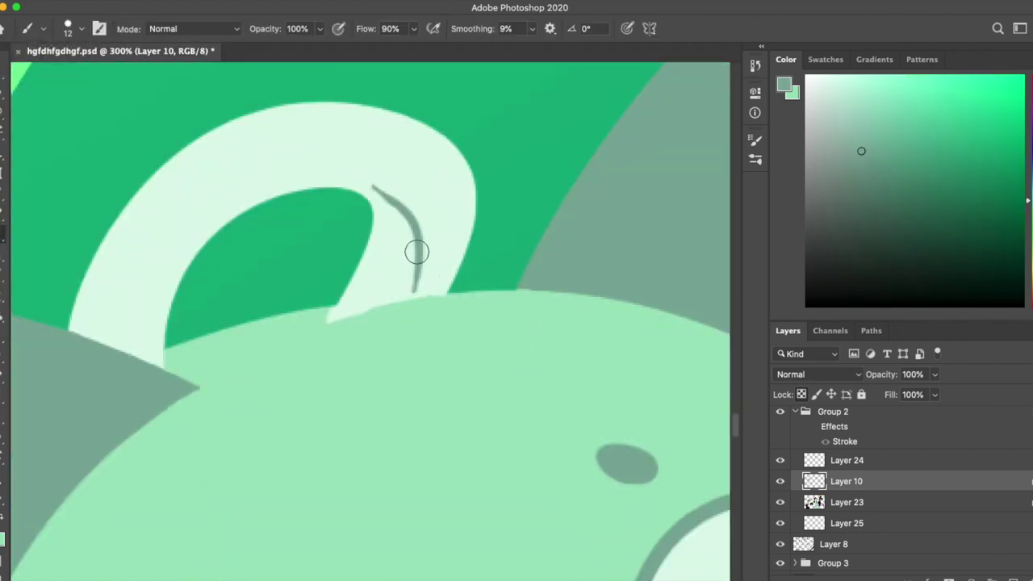
Step: Recolour the drink carton's outline in its purple and its creases in dark purple on Layer 10
scroll(417, 252, down, 6)
scroll(256, 255, up, 3)
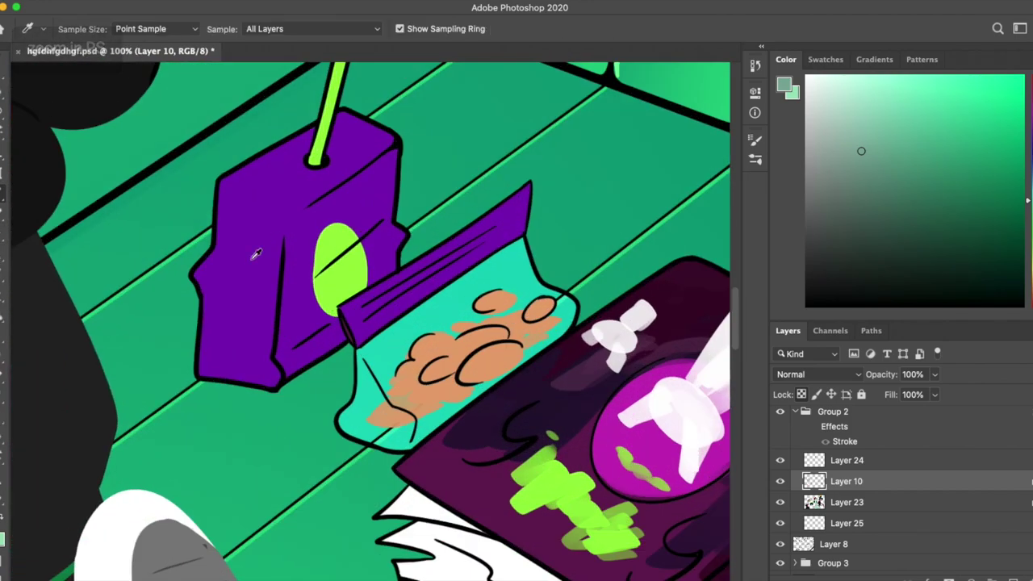
alt+click(256, 254)
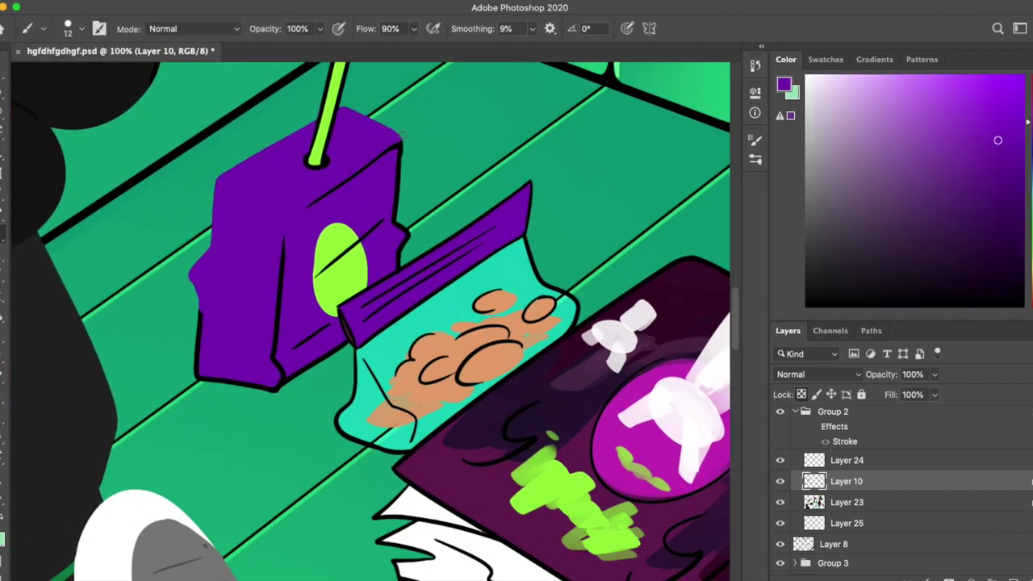
mouse_move(399, 258)
mouse_down()
mouse_move(503, 337)
mouse_move(547, 353)
mouse_move(702, 195)
mouse_move(970, 135)
mouse_up()
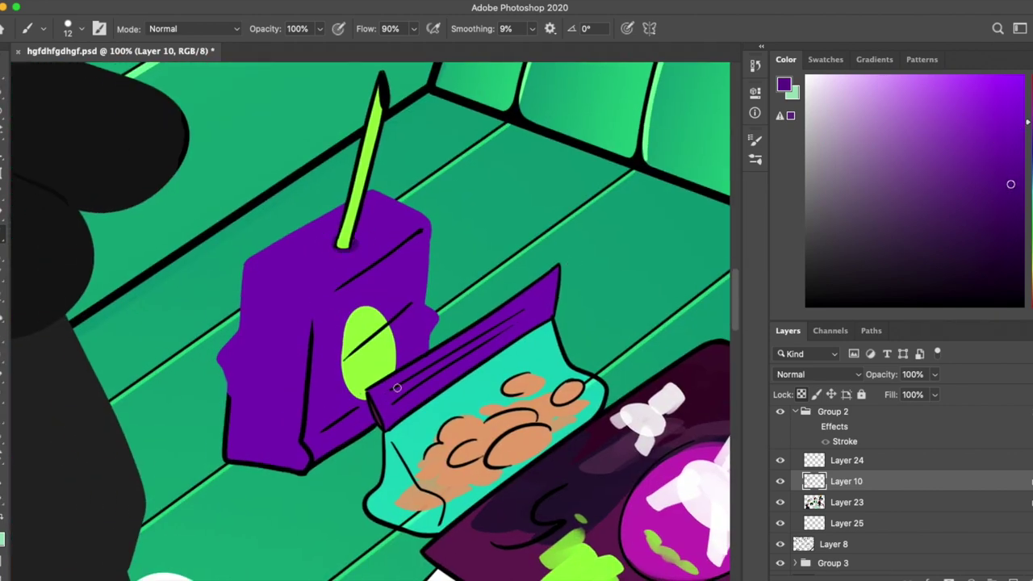
mouse_move(331, 423)
mouse_down()
mouse_move(309, 322)
mouse_move(326, 226)
mouse_up()
drag(246, 295, 330, 374)
click(847, 502)
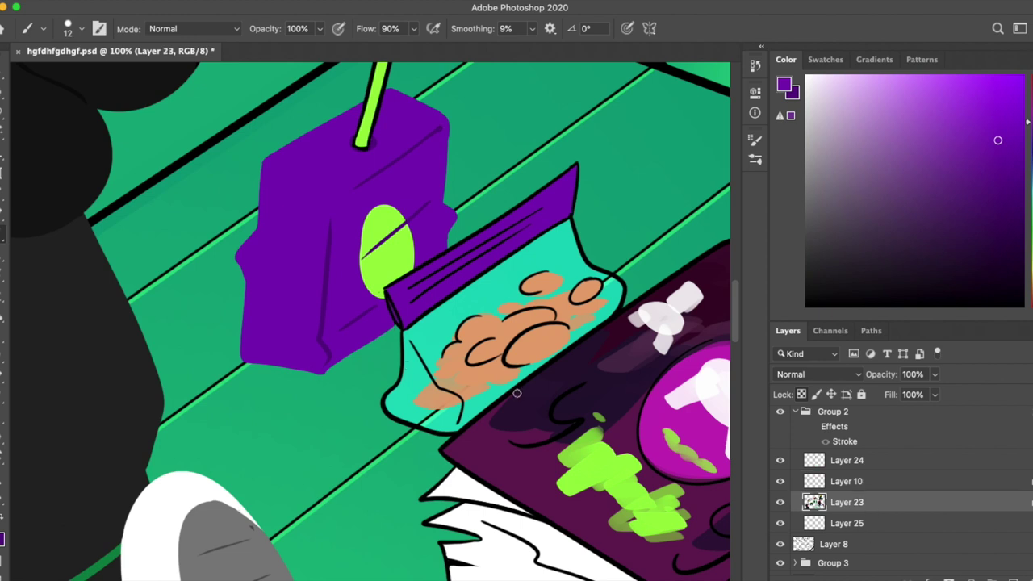
key(alt+bracketright)
Step: Recolour the snack bag's folded flap outline in purple and its fold lines in dark purple
alt+click(398, 281)
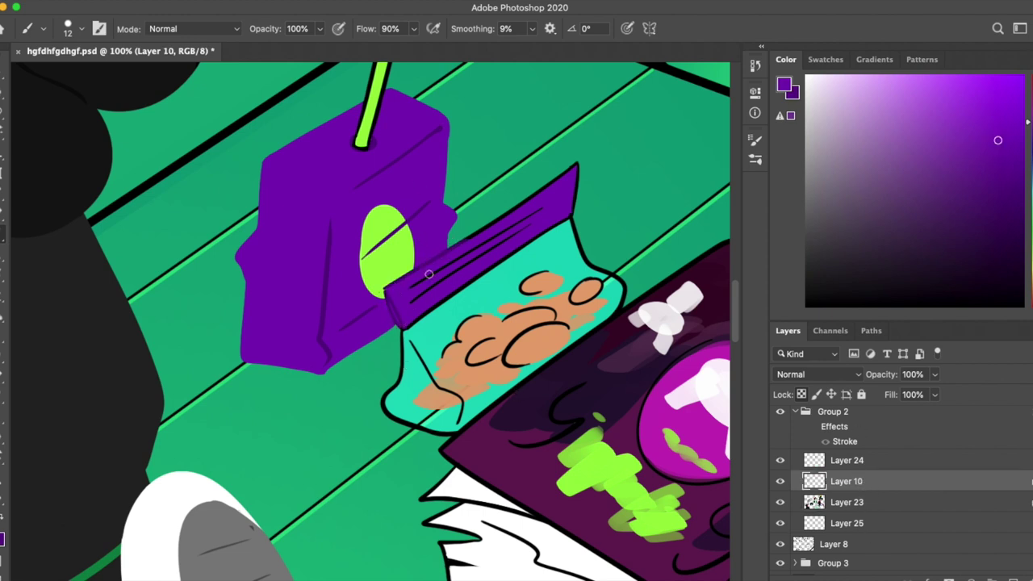
alt+click(449, 270)
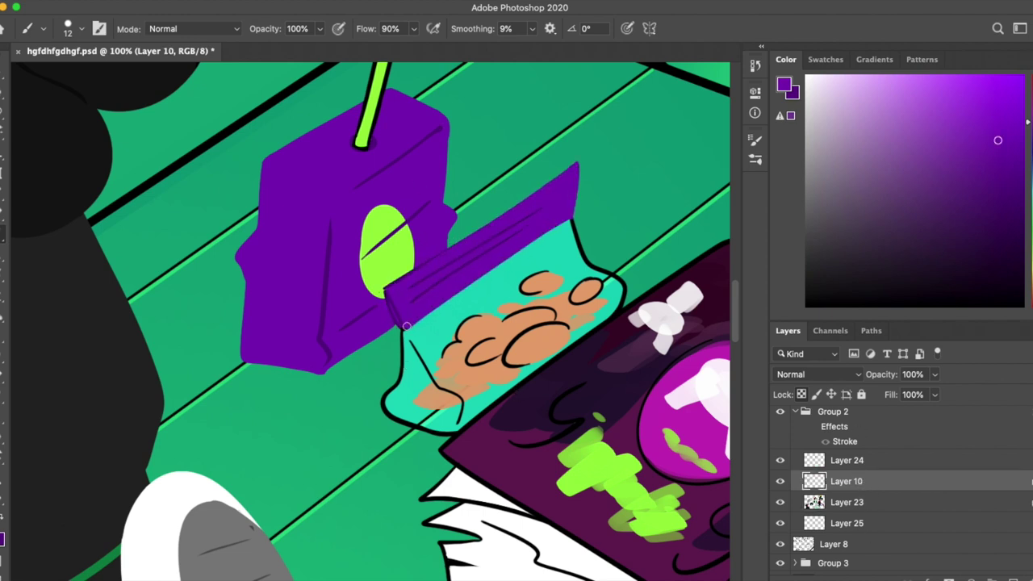
drag(623, 387, 545, 298)
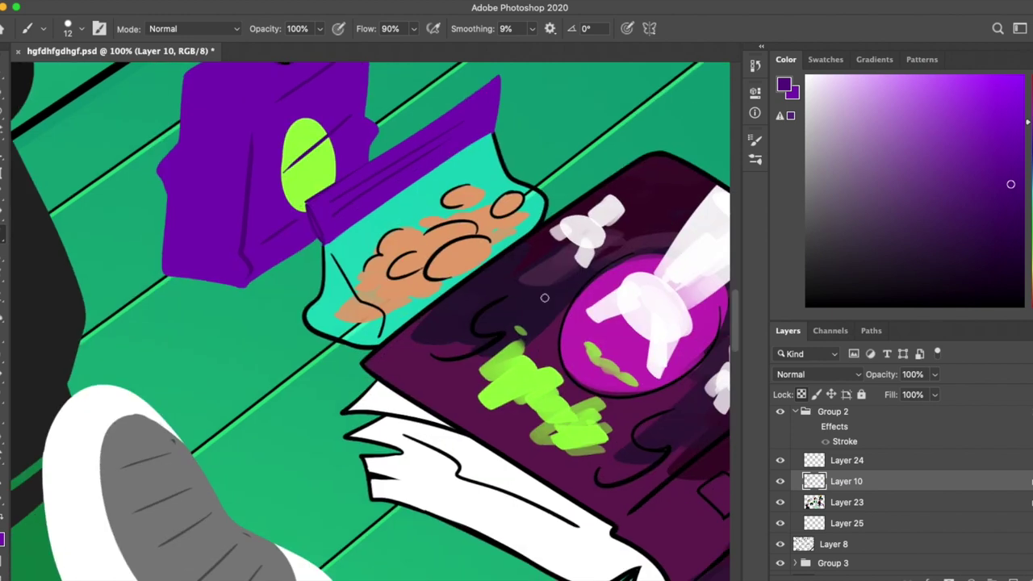
Step: Recolour the snack bag's outline in turquoise, its crease in dark teal and the cookie lines in reddish brown, using a 43 px brush for the cookies
alt+click(355, 251)
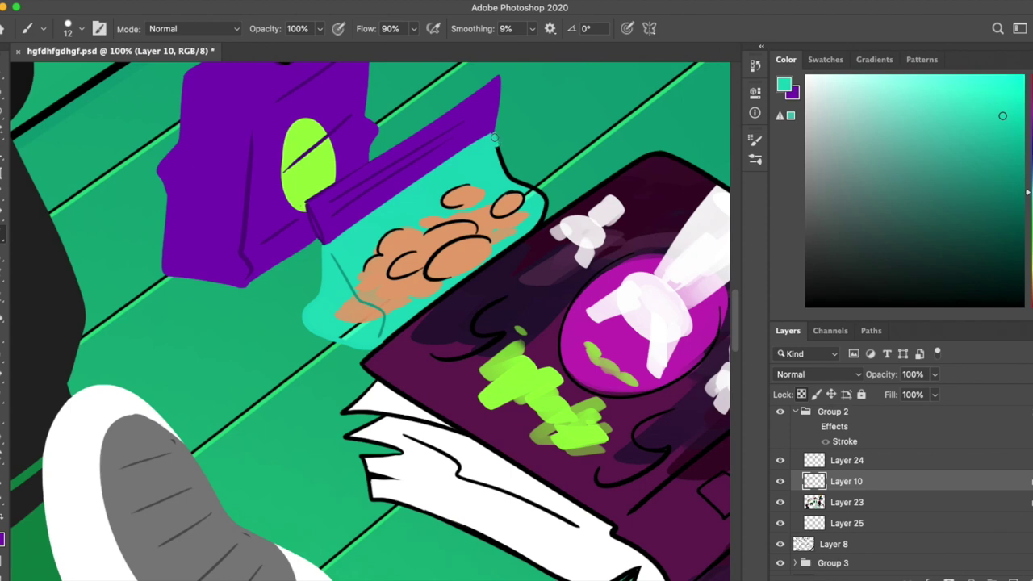
alt+click(464, 202)
click(81, 28)
text(74)
key(Return)
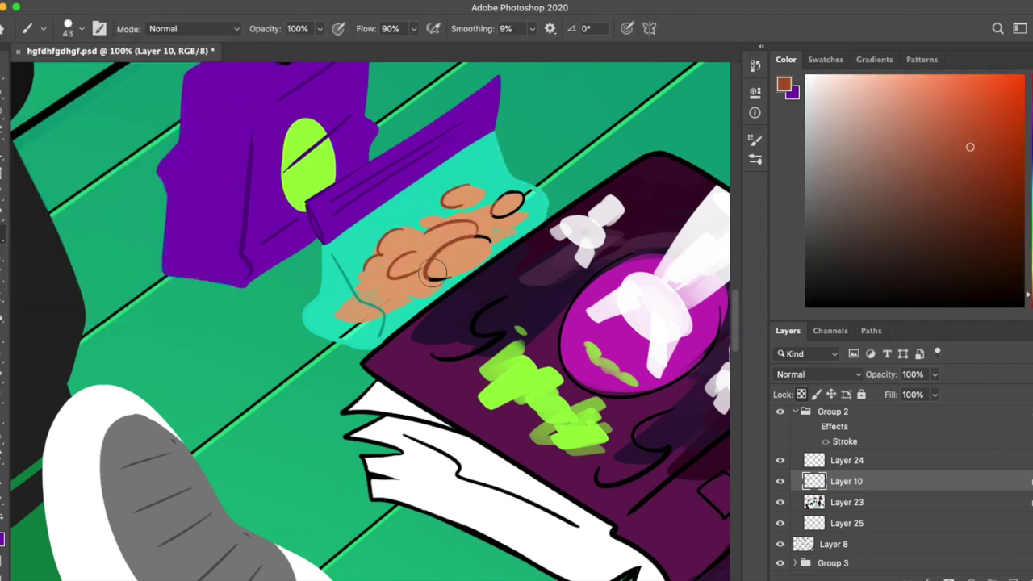
Step: Recolour the carton's straw outline in lime green and the lines at its label and straw hole with a 21 px brush
scroll(464, 198, up, 10)
scroll(464, 197, left, 4)
alt+click(434, 203)
alt+click(436, 274)
click(81, 28)
text(21)
key(Return)
alt+click(404, 234)
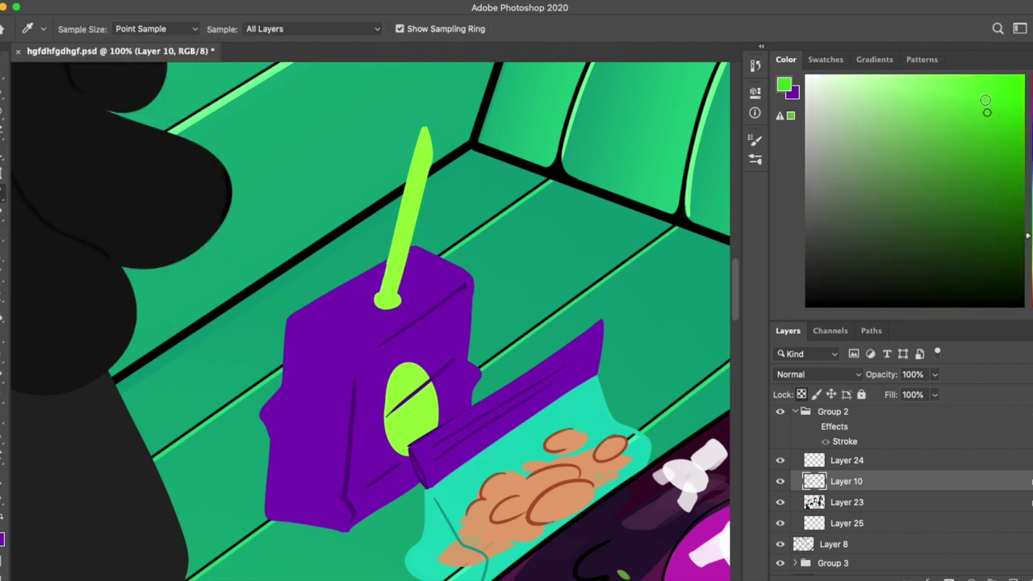
drag(425, 155, 433, 133)
alt+click(351, 410)
drag(373, 312, 403, 305)
Step: Recolour the outlines of the book's torn upper pages in white and their creases in grey
scroll(363, 258, down, 10)
scroll(364, 258, right, 8)
alt+click(180, 271)
scroll(326, 436, down, 5)
scroll(326, 436, left, 8)
scroll(363, 323, right, 5)
scroll(363, 323, up, 2)
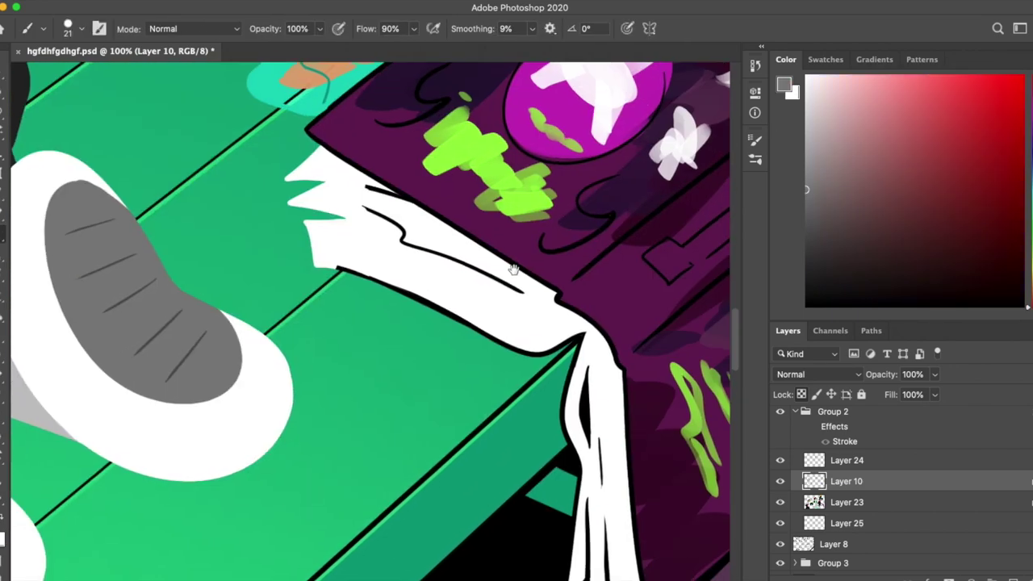
scroll(434, 224, down, 5)
scroll(434, 224, up, 5)
alt+click(357, 213)
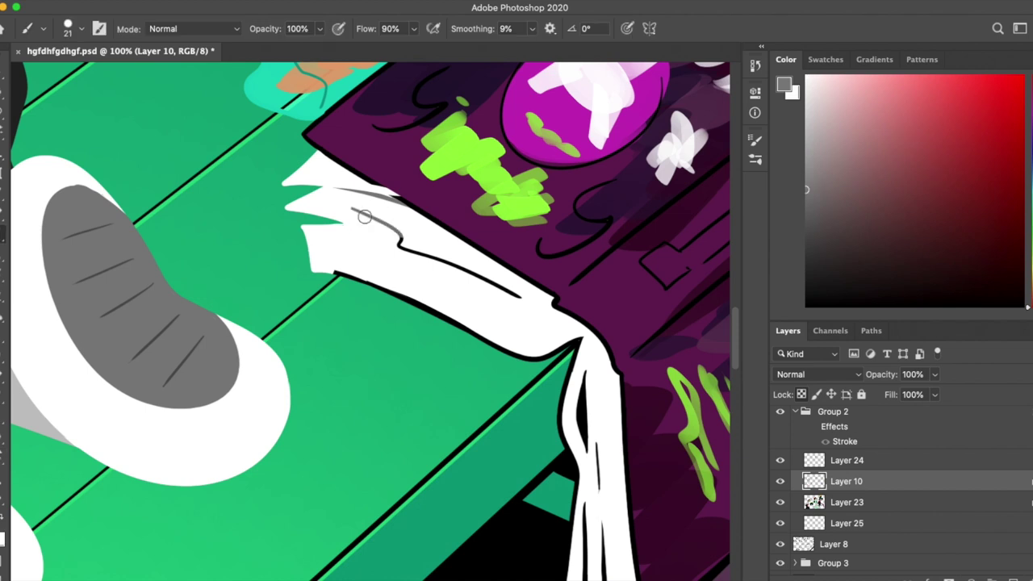
alt+click(312, 255)
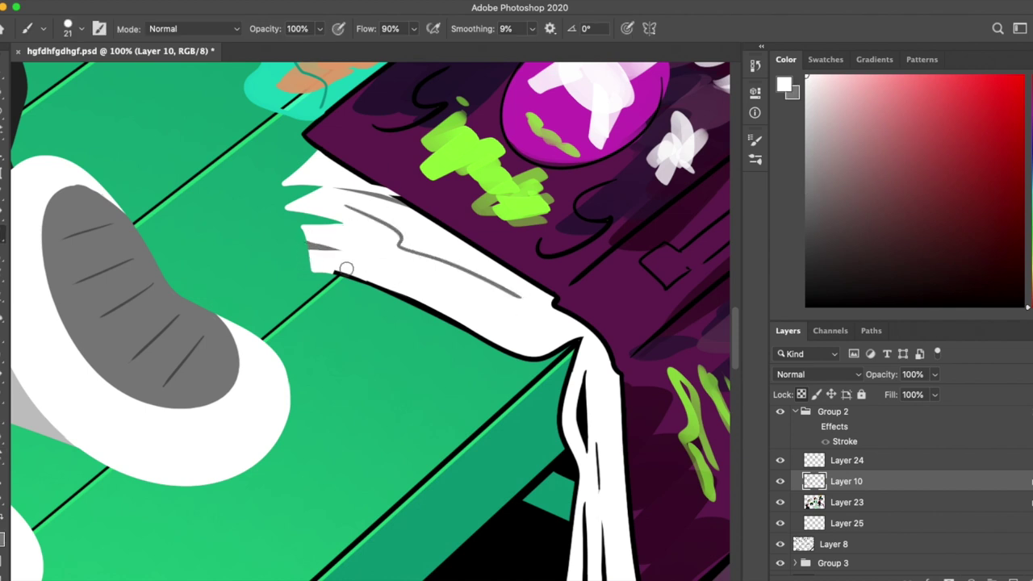
Step: Recolour the creases of the book's hanging pages in grey and their outer outlines in white
scroll(361, 262, down, 3)
scroll(361, 262, right, 2)
drag(532, 380, 532, 462)
drag(555, 400, 561, 497)
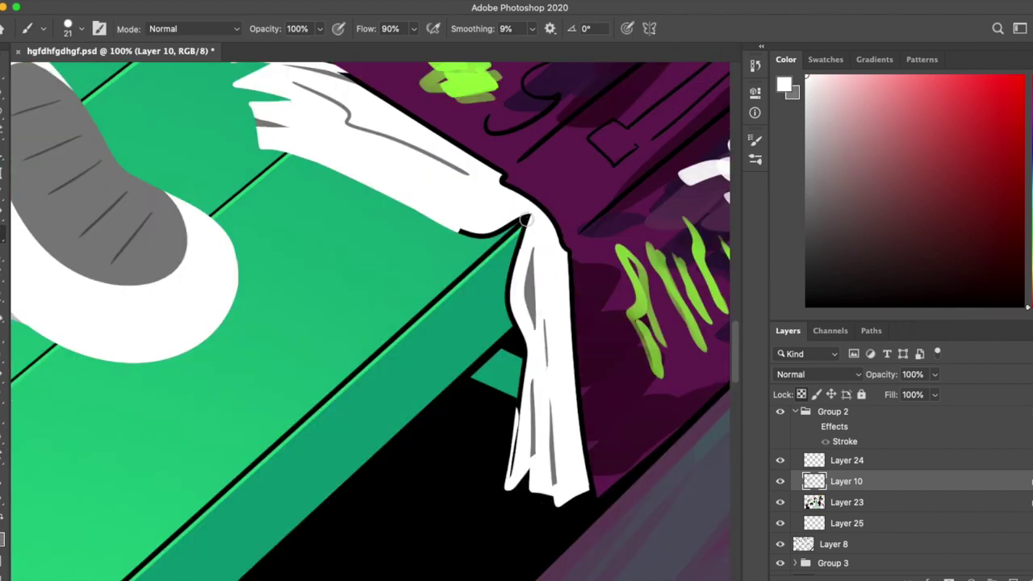
drag(519, 229, 507, 228)
drag(550, 400, 555, 484)
Step: Recolour the book cover's edge along the pages in plum and its edge beside the snack bag in dark purple
scroll(554, 484, up, 3)
scroll(554, 484, right, 1)
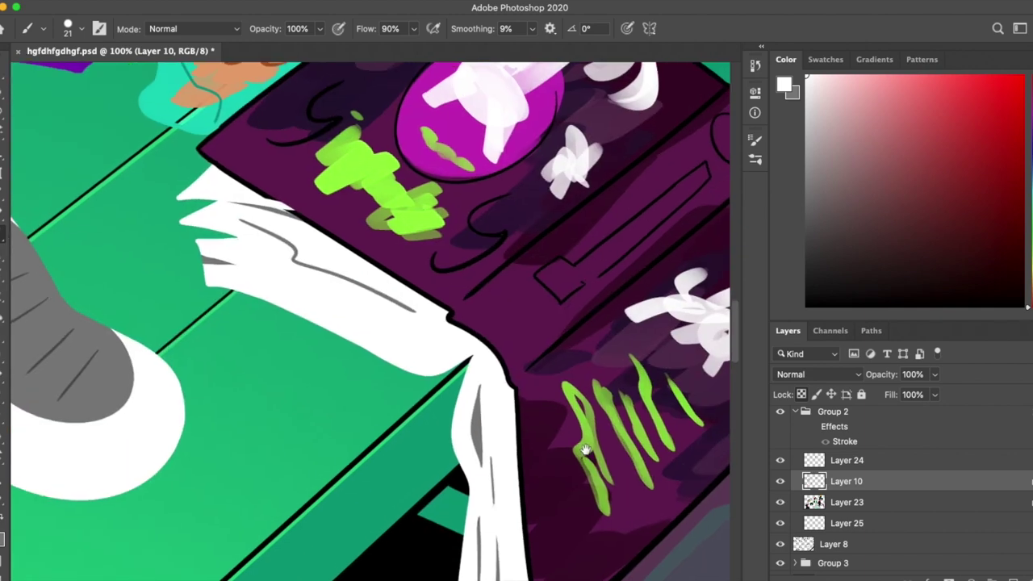
alt+click(290, 201)
drag(291, 201, 354, 247)
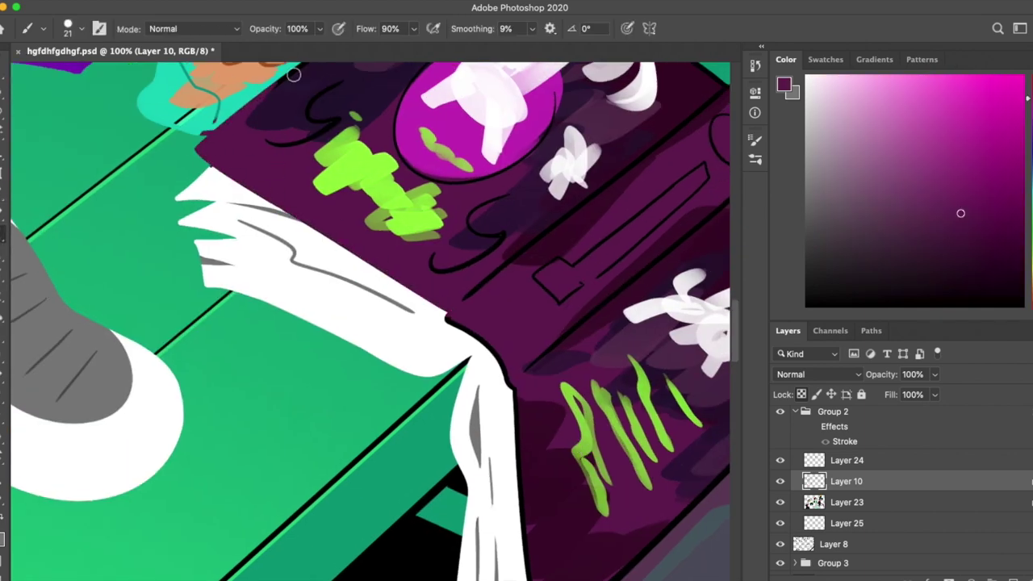
scroll(337, 245, up, 3)
scroll(338, 245, left, 4)
alt+click(441, 179)
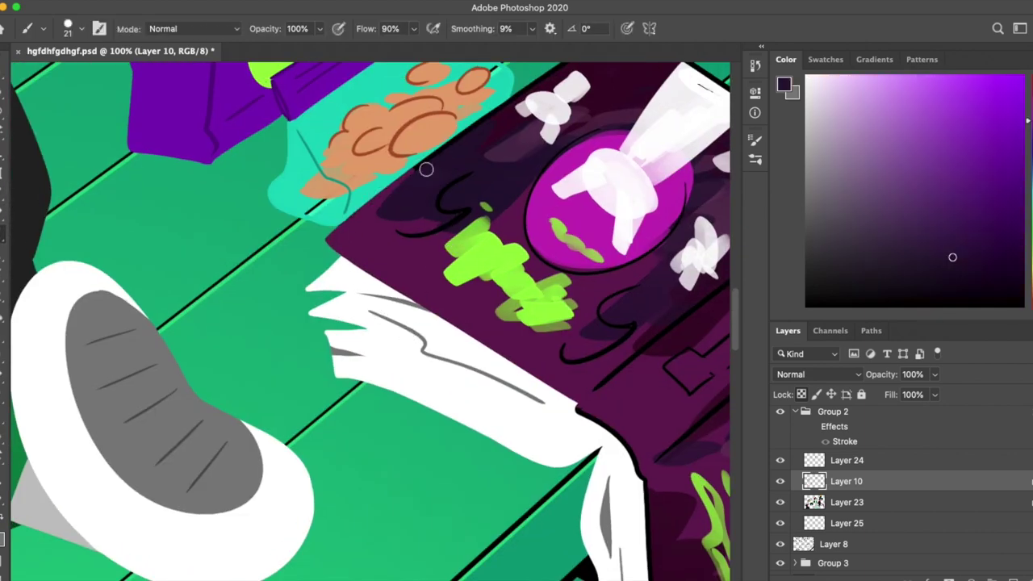
scroll(493, 117, up, 3)
scroll(493, 117, right, 2)
Step: Recolour the book cover's two squiggles in lime green and the central circle's outline in magenta
alt+click(373, 238)
alt+click(448, 311)
drag(444, 241, 367, 299)
mouse_move(533, 428)
mouse_down()
mouse_move(569, 408)
mouse_move(610, 351)
mouse_up()
scroll(610, 351, up, 2)
scroll(609, 351, right, 3)
alt+click(436, 266)
drag(415, 242, 468, 373)
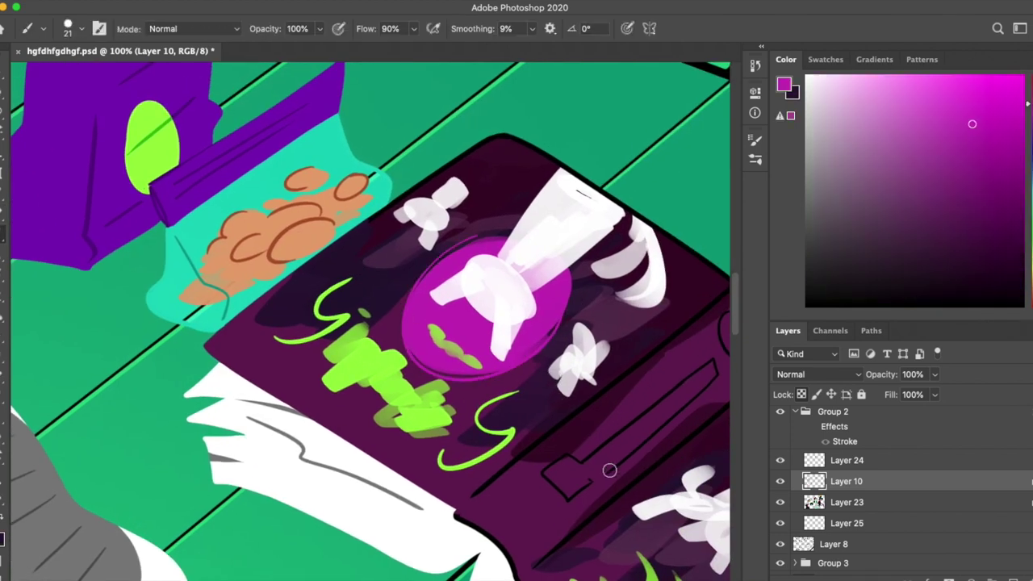
Step: Recolour the book cover's far edge in dark maroon and the outline of the figure crossing it in white
alt+click(466, 158)
scroll(512, 131, down, 1)
scroll(513, 131, right, 3)
alt+click(416, 135)
key(x)
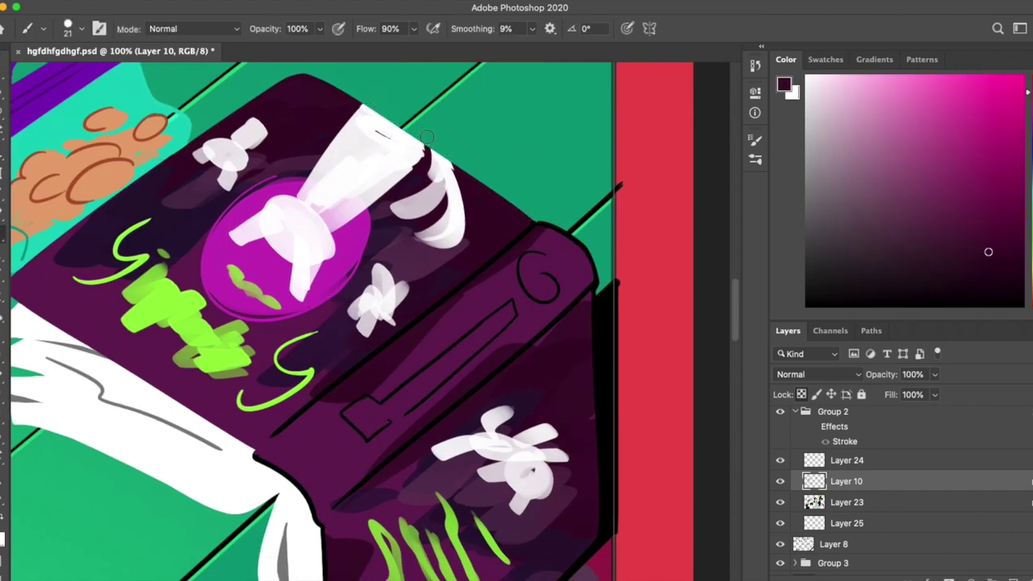
key(x)
key(x)
Step: Recolour the outer edges of the book's lower cover in matching dark maroon and plum tones
scroll(574, 168, down, 3)
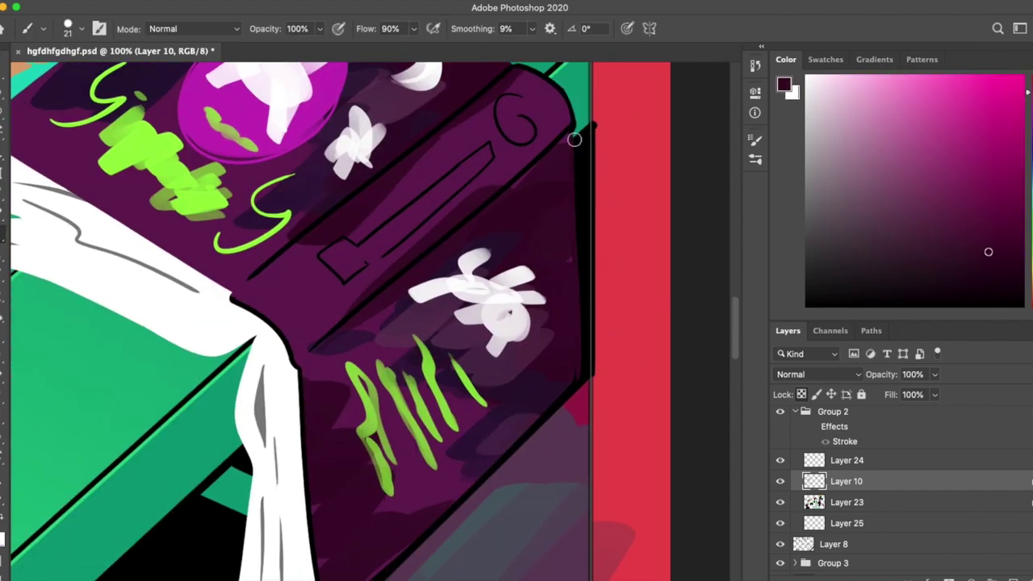
scroll(566, 270, down, 3)
drag(567, 270, 520, 319)
alt+click(512, 325)
drag(460, 376, 403, 431)
drag(317, 243, 311, 376)
key(x)
drag(327, 448, 316, 476)
key(x)
scroll(336, 222, up, 2)
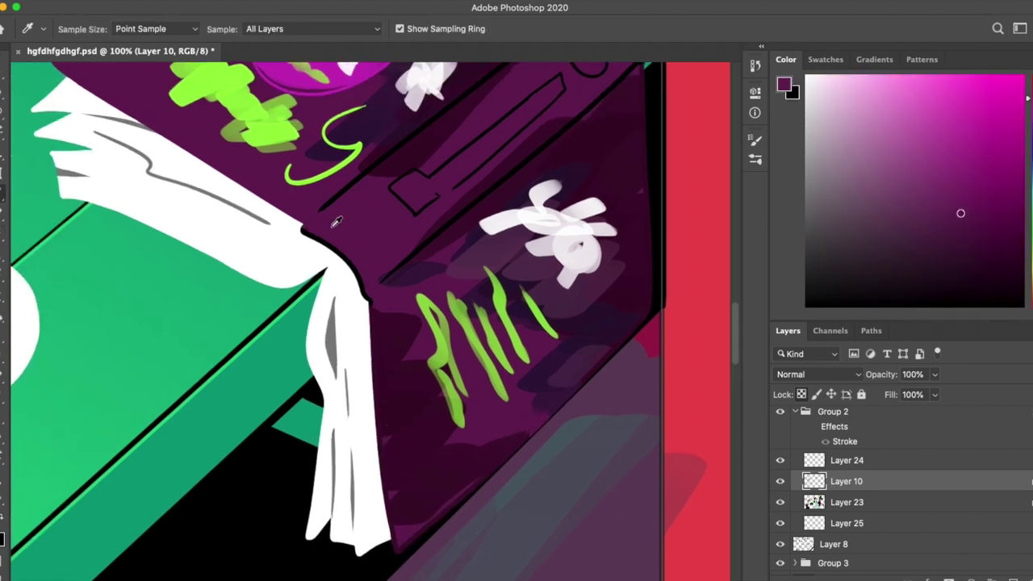
Step: Recolour the curl and the long tool-shaped drawing on the book's spine in lime green
scroll(337, 222, up, 5)
alt+click(202, 266)
drag(557, 206, 565, 238)
drag(355, 355, 529, 250)
drag(474, 295, 400, 372)
Step: Recolour the fold lines along both sides of the book's spine in dark maroon and its rounded end in plum
scroll(613, 436, down, 2)
alt+click(306, 367)
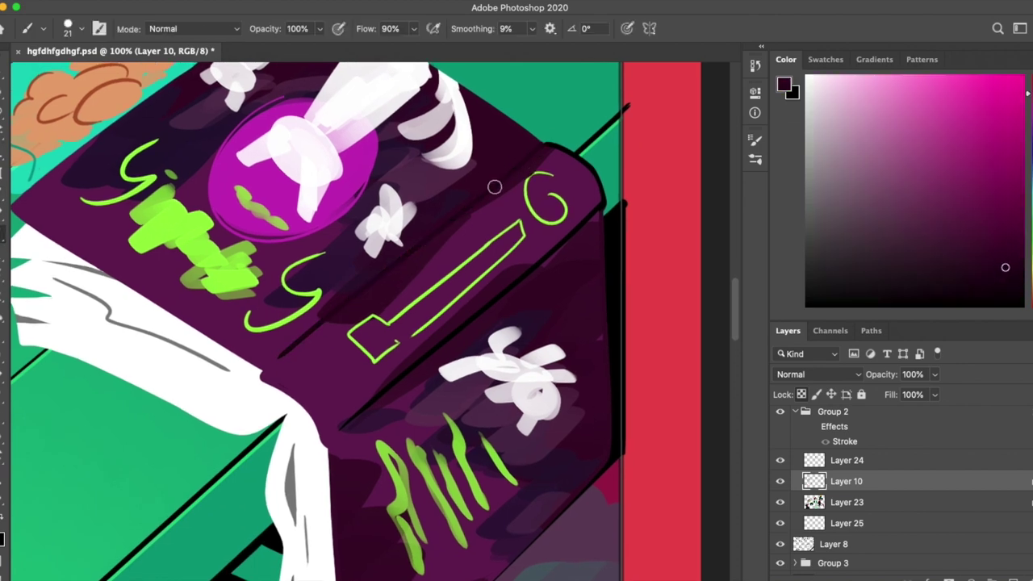
key(b)
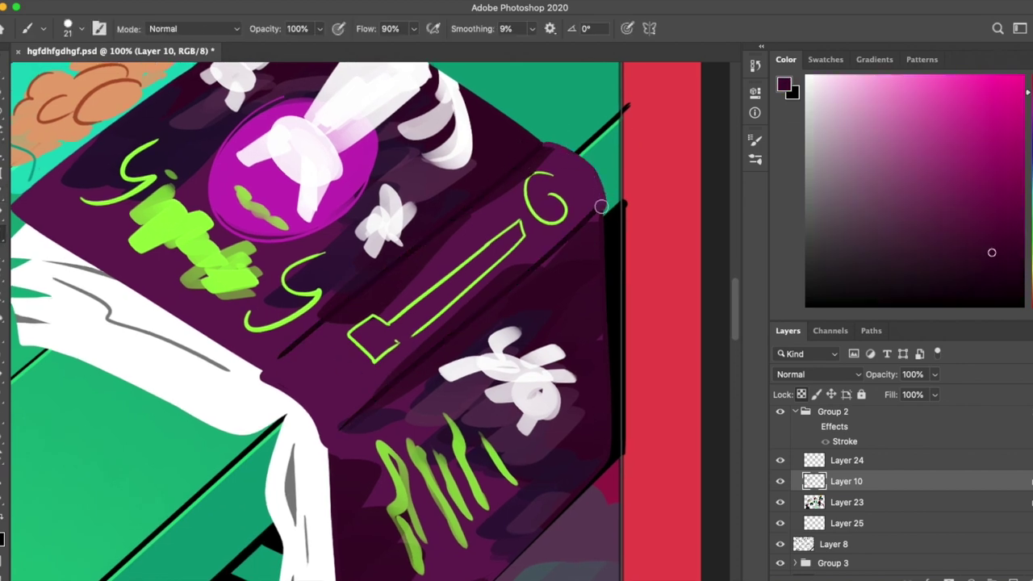
scroll(577, 224, down, 5)
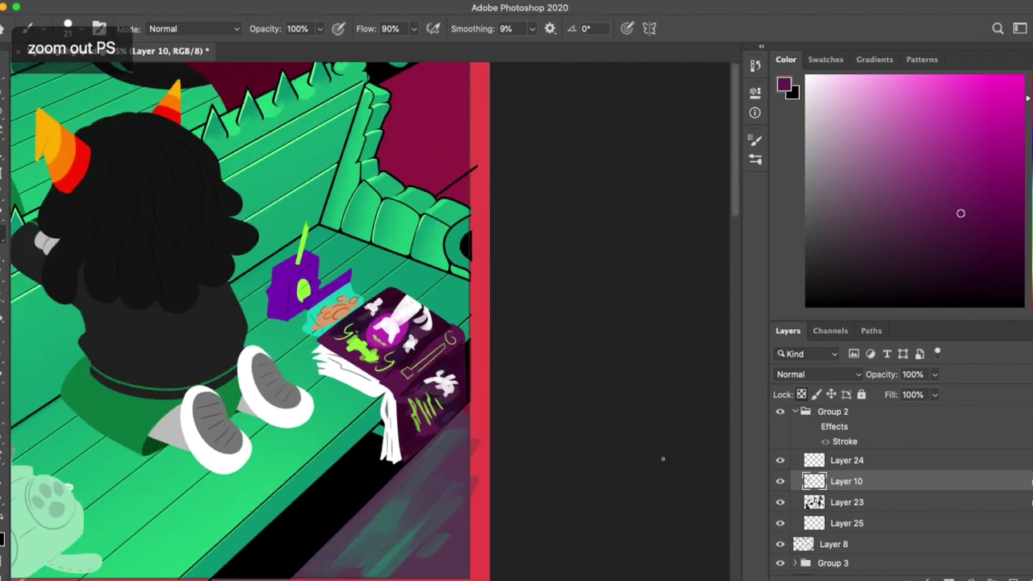
Step: Recolour the patterned handbag's outline in its near-black fill colour
scroll(429, 344, up, 5)
click(428, 344)
key(b)
drag(429, 345, 388, 415)
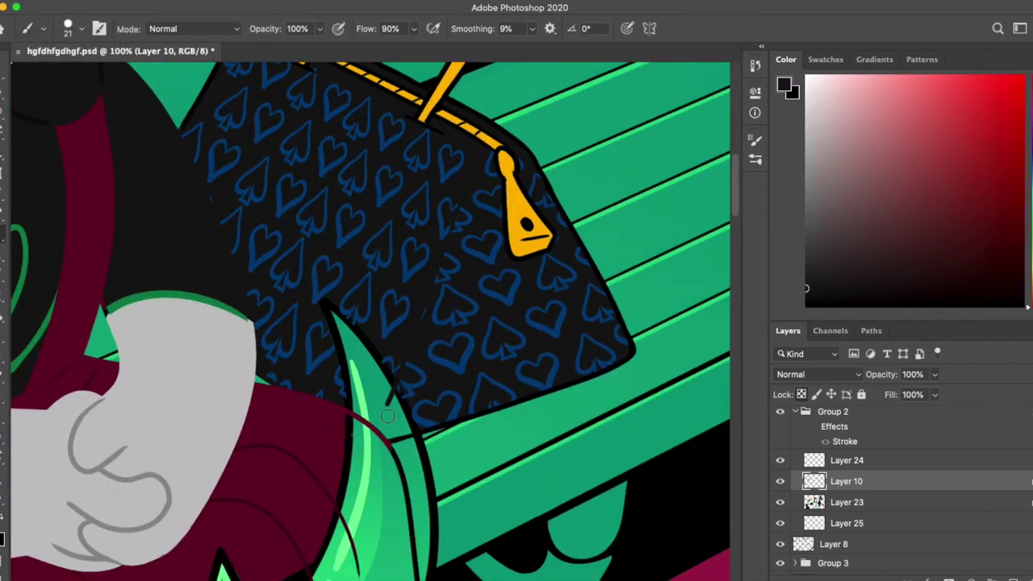
scroll(638, 380, up, 3)
key(l)
drag(295, 101, 284, 104)
key(ctrl+d)
Step: Recolour the black lines of the handbag's handle, top trim and zip pull in golden yellow, keeping the pull's hole near-black
key(b)
alt+click(342, 194)
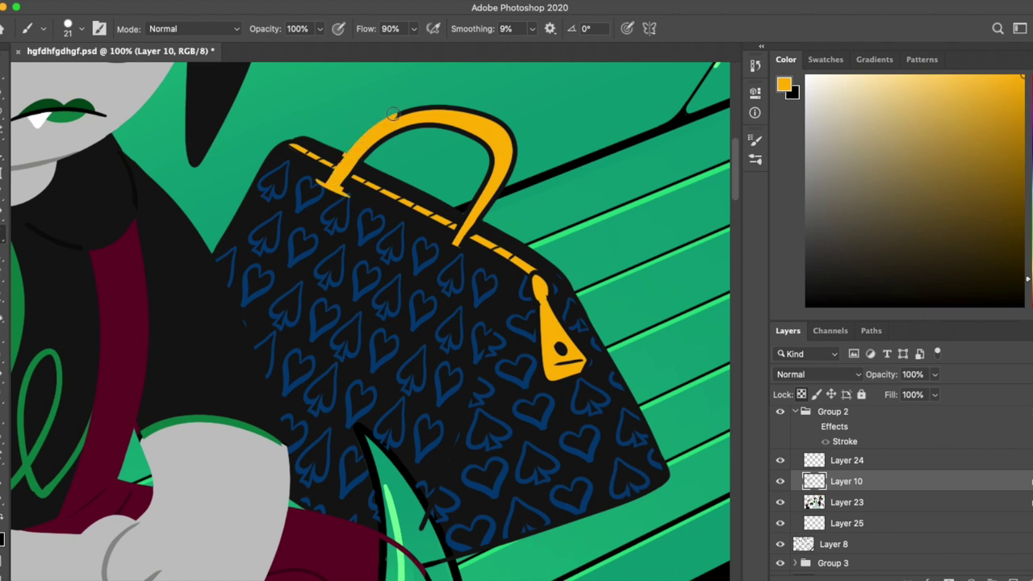
drag(345, 189, 474, 254)
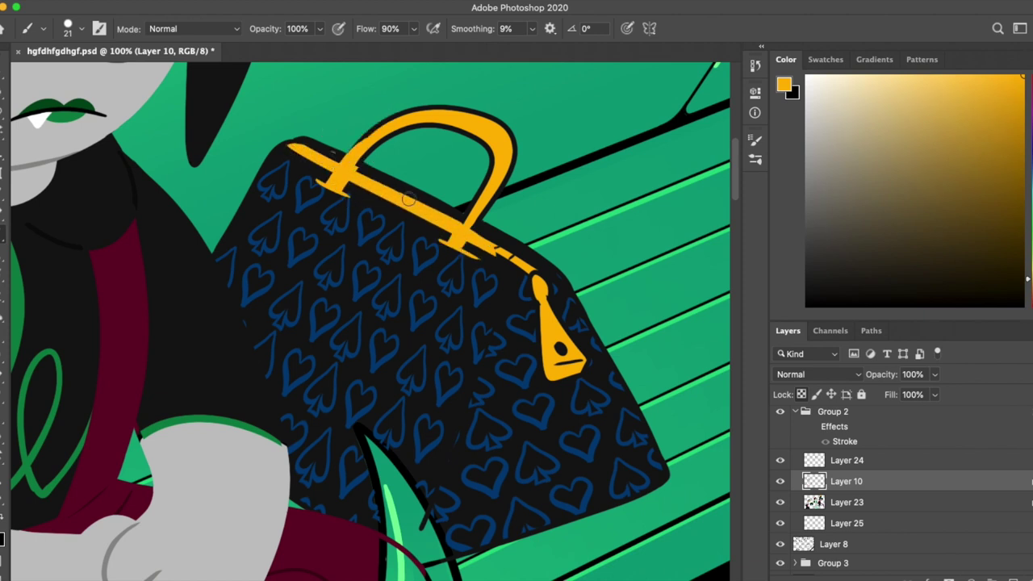
key(x)
key(x)
key(x)
key(x)
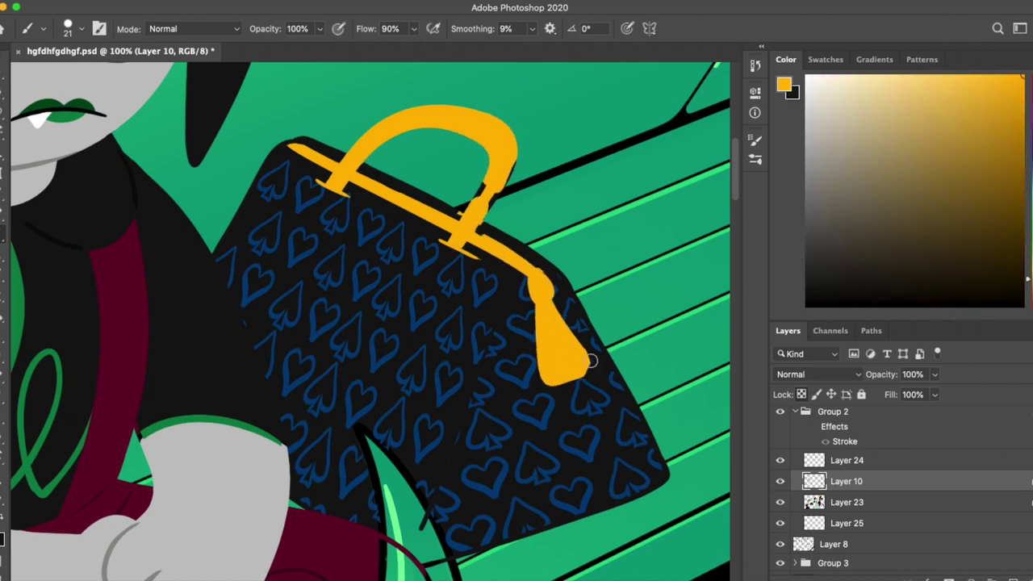
key(x)
key(x)
key(x)
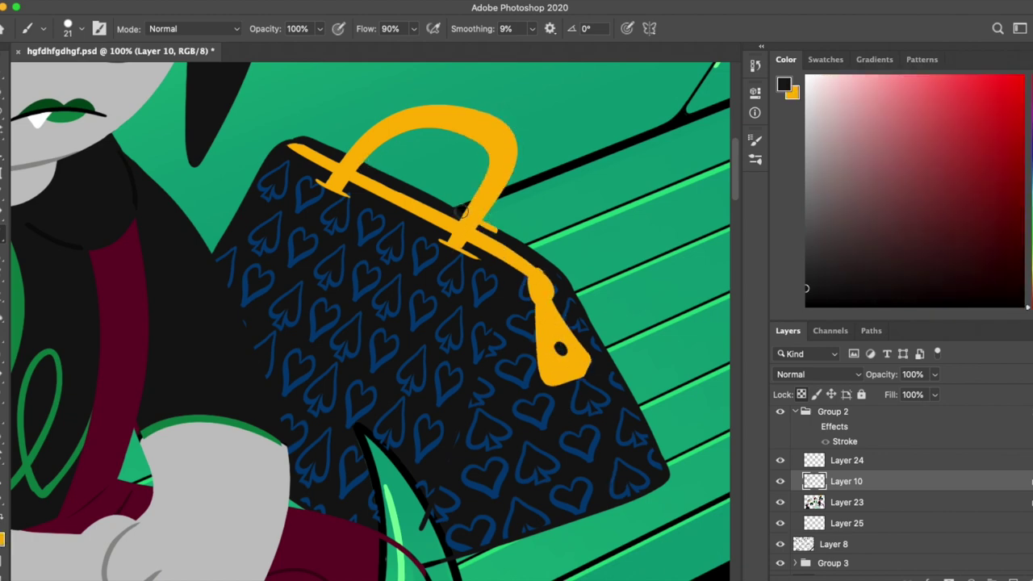
Step: Redraw the stitch lines on the handbag's top trim and the mark on its zip pull in orange with a 12 px brush
alt+click(546, 291)
scroll(537, 86, up, 3)
click(68, 28)
click(466, 217)
drag(484, 242, 523, 321)
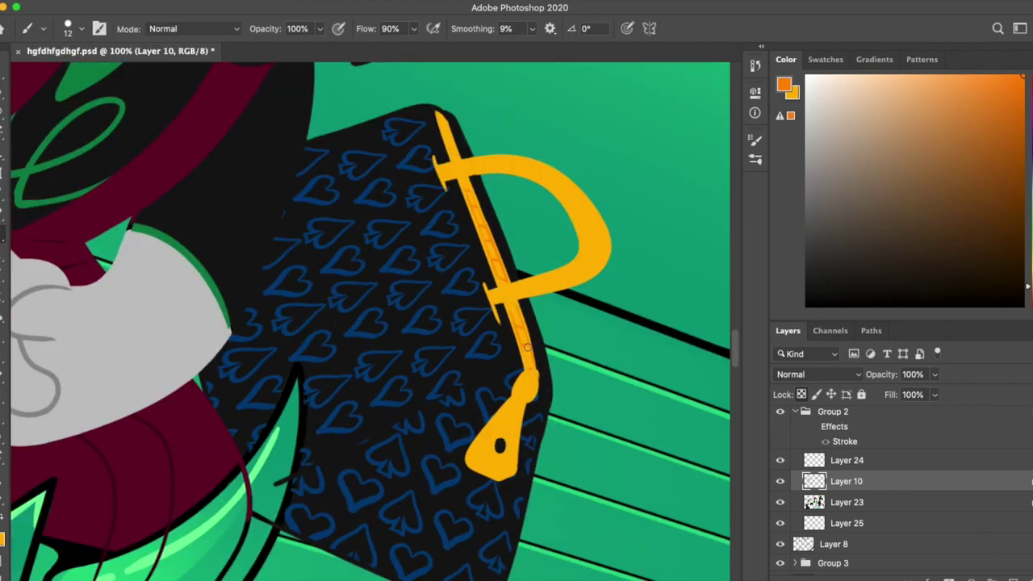
drag(453, 154, 600, 162)
mouse_move(532, 399)
mouse_down()
mouse_move(562, 399)
mouse_move(571, 202)
mouse_up()
Step: Switch to Layer 23 and pick up the handbag's near-black fill colour
alt+click(525, 302)
click(846, 502)
alt+click(448, 258)
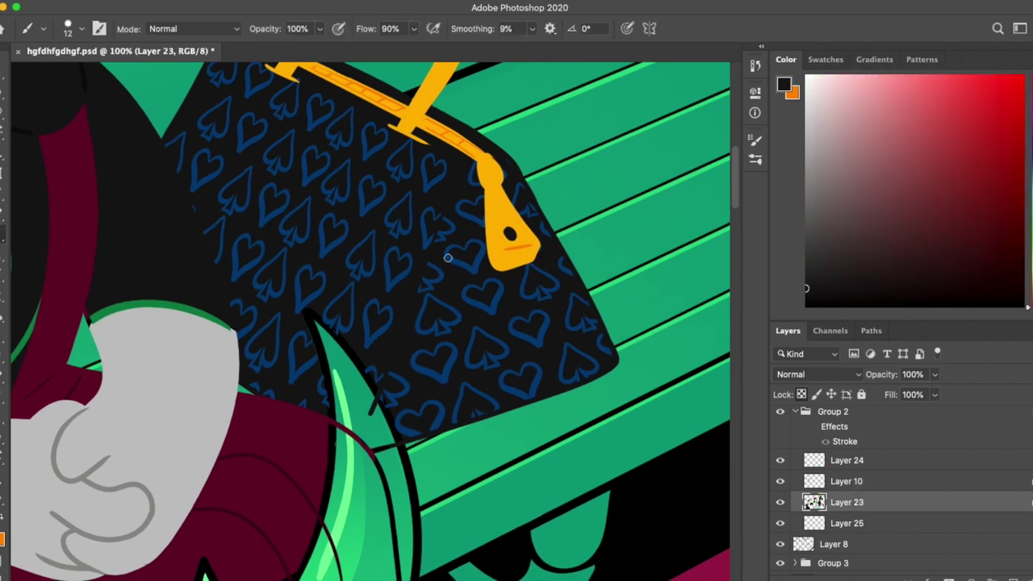
scroll(627, 199, down, 6)
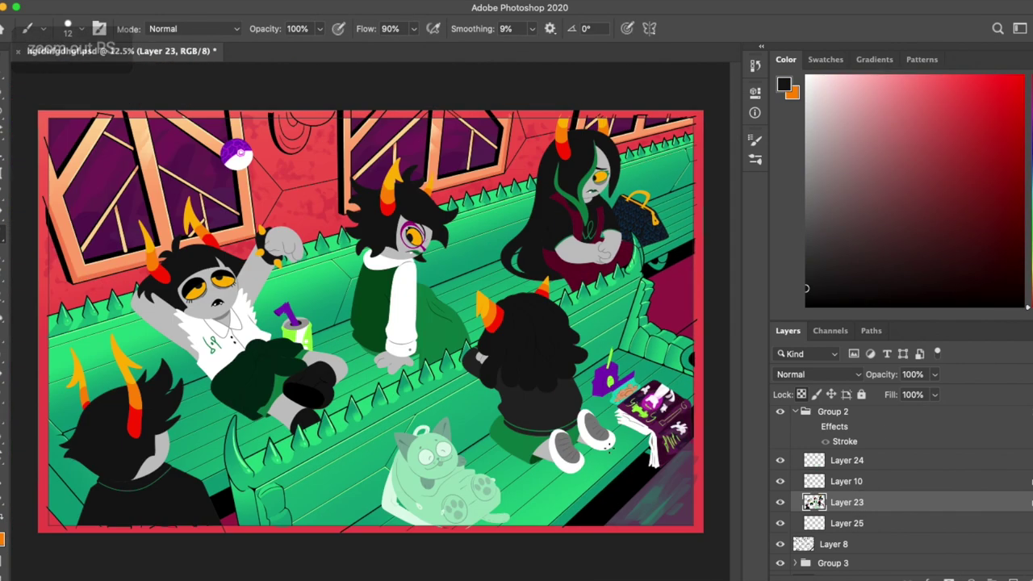
Step: Collapse Group 2, add a new layer directly above it and fill the layer with bright orange-red
click(795, 412)
click(991, 576)
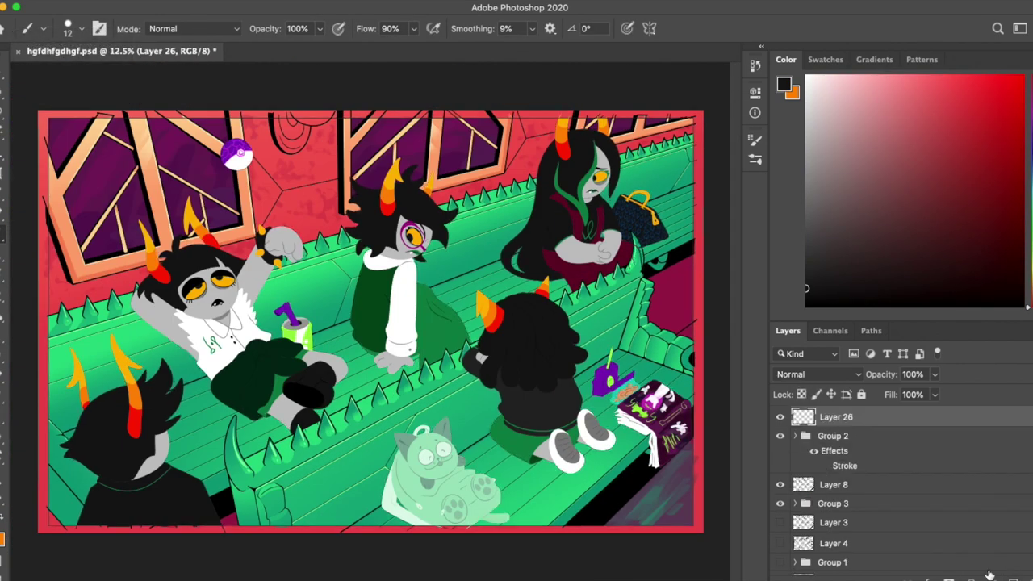
scroll(896, 485, up, 2)
click(988, 84)
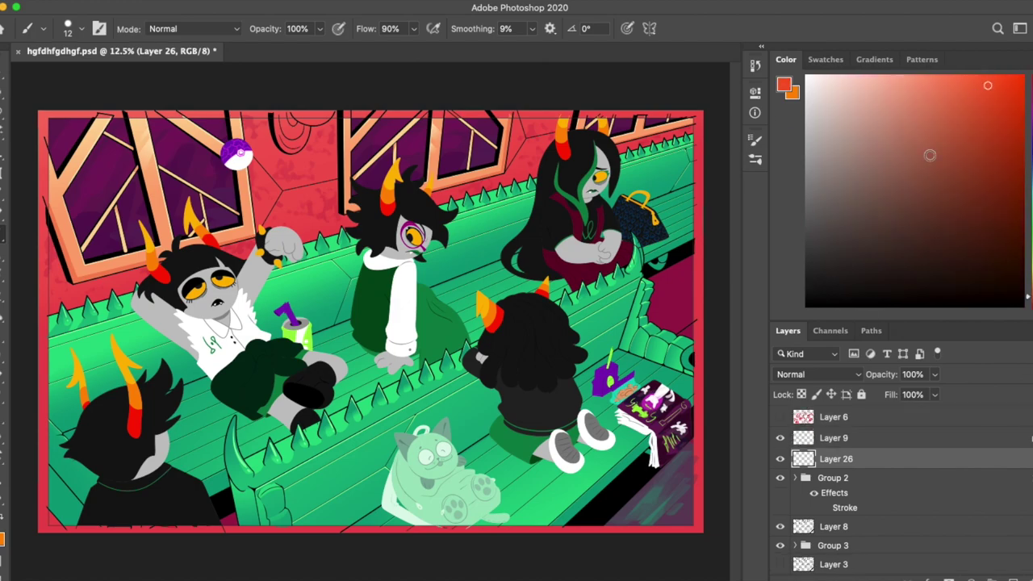
key(alt+BackSpace)
Step: Set the orange-red layer's blend mode to Color and its opacity to 30%
click(819, 374)
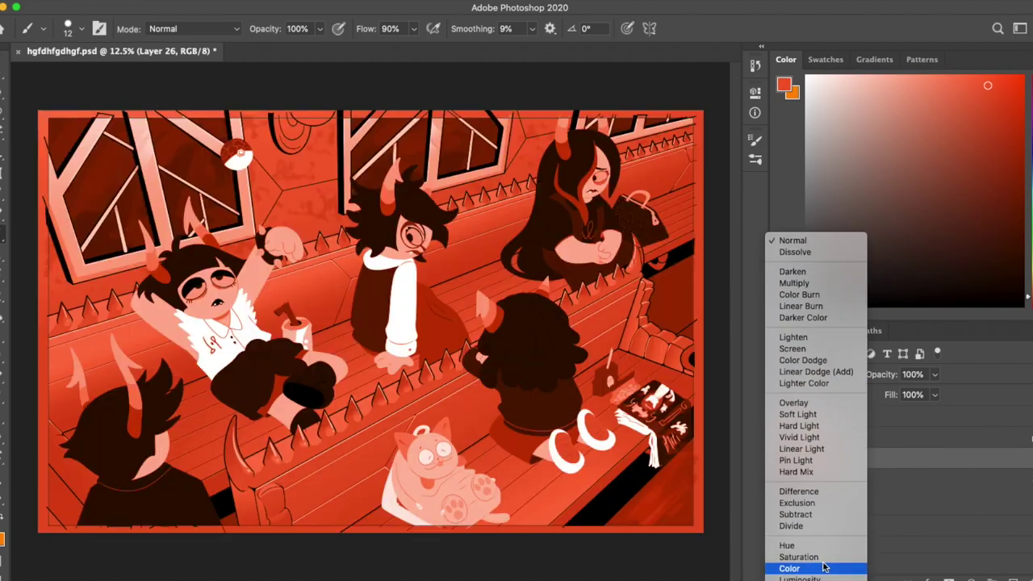
click(799, 565)
key(v)
key(3)
scroll(483, 335, up, 1)
scroll(482, 335, up, 1)
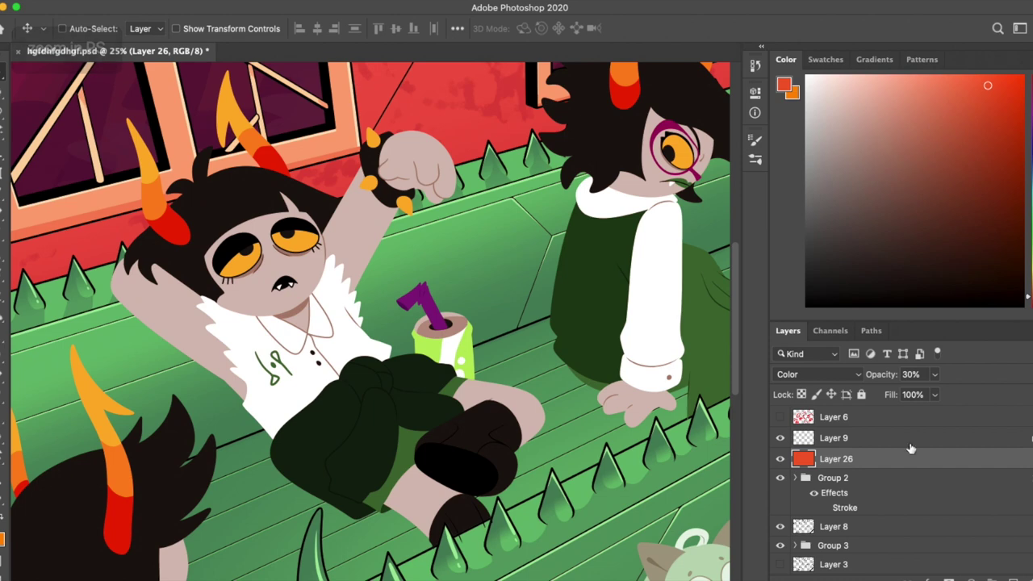
Step: Hide the orange-red layer and add a new layer clipped to Group 2 beneath it
click(780, 458)
super+click(999, 579)
right_click(847, 481)
click(944, 258)
Step: Outline the lit area of the reclining character with a polygonal selection and paint black shadow around its edges and over the horns
key(l)
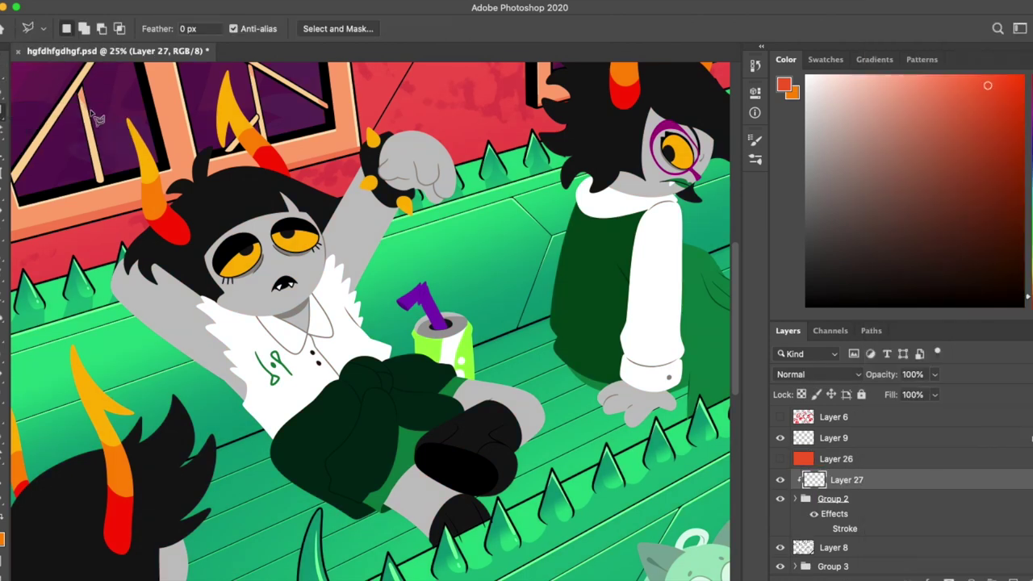
click(254, 176)
key(b)
drag(145, 121, 153, 201)
key(d)
mouse_move(230, 76)
mouse_down()
mouse_move(146, 145)
mouse_move(161, 208)
mouse_move(440, 524)
mouse_move(379, 368)
mouse_move(419, 161)
mouse_move(234, 121)
mouse_up()
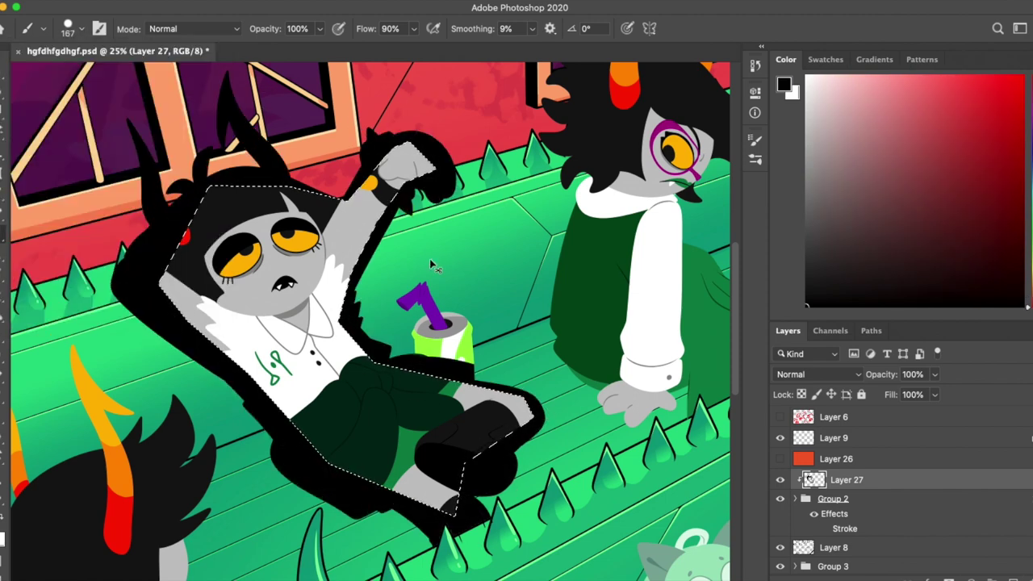
drag(430, 258, 444, 339)
Step: Drop the selection, set the shadow layer's opacity to 40% and recolour its painted pixels in very dark violet
key(v)
key(ctrl+d)
key(4)
click(1027, 136)
click(994, 265)
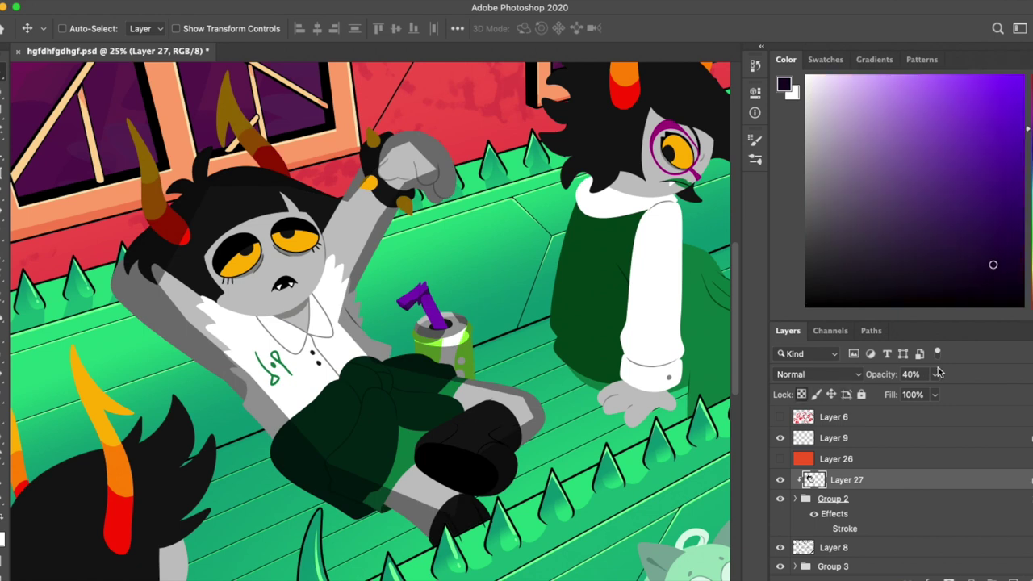
scroll(371, 323, left, 2)
key(shift+alt+BackSpace)
Step: Add fold shadows to the reclining character's skirt and clear the shading from the lit parts of the horns
key(b)
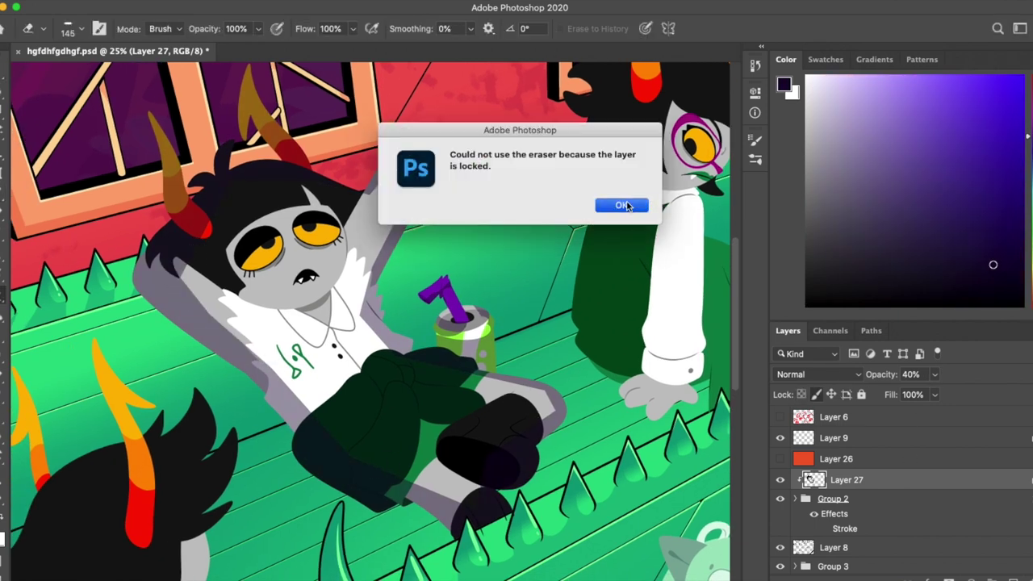
key(Return)
key(b)
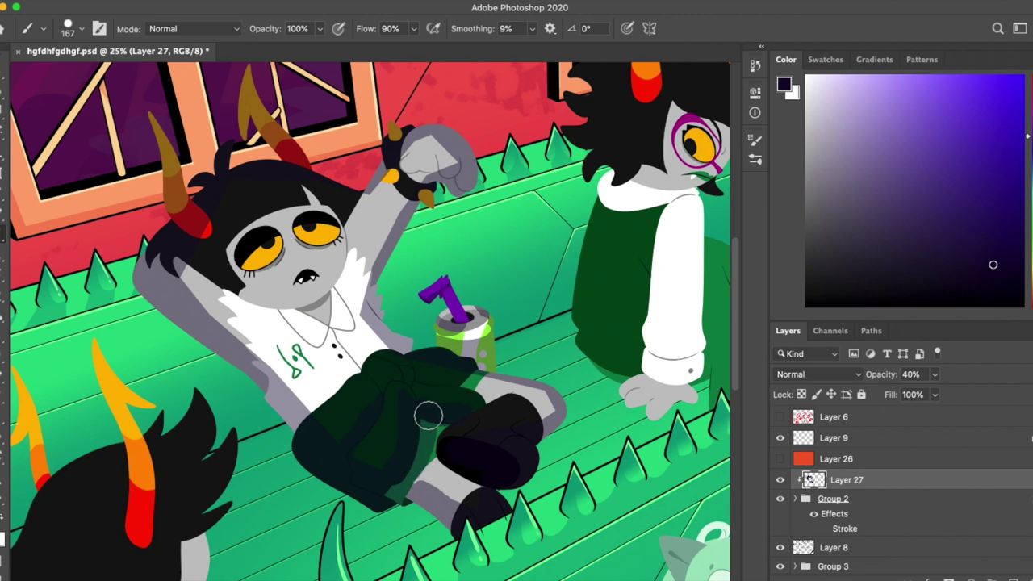
drag(162, 133, 193, 209)
drag(246, 76, 282, 137)
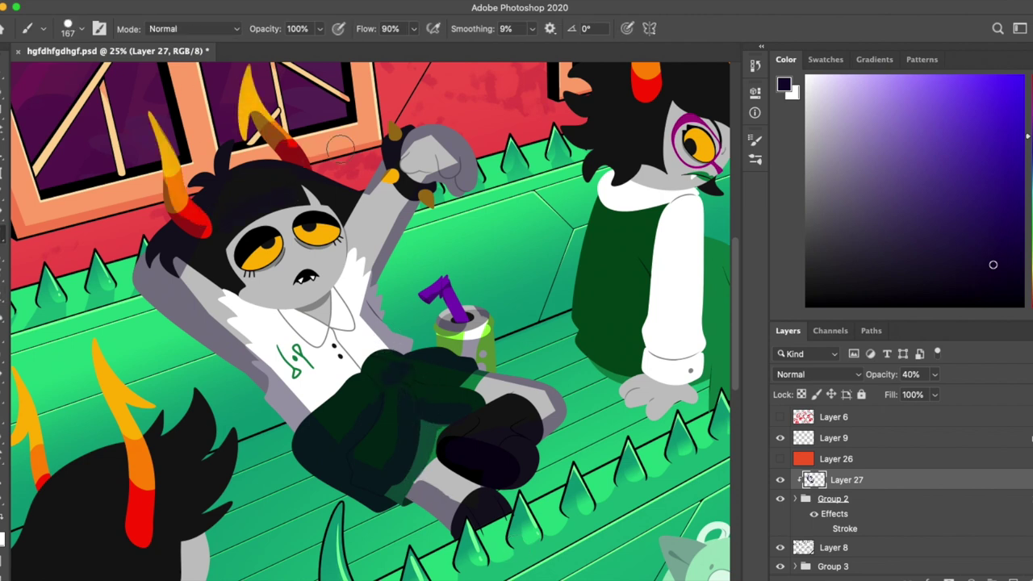
Step: Refine the shading on the reclining character's raised hand, wristband spikes, neck and shirt sleeves
drag(436, 133, 468, 166)
mouse_move(388, 177)
mouse_down()
mouse_move(396, 128)
mouse_move(420, 170)
mouse_up()
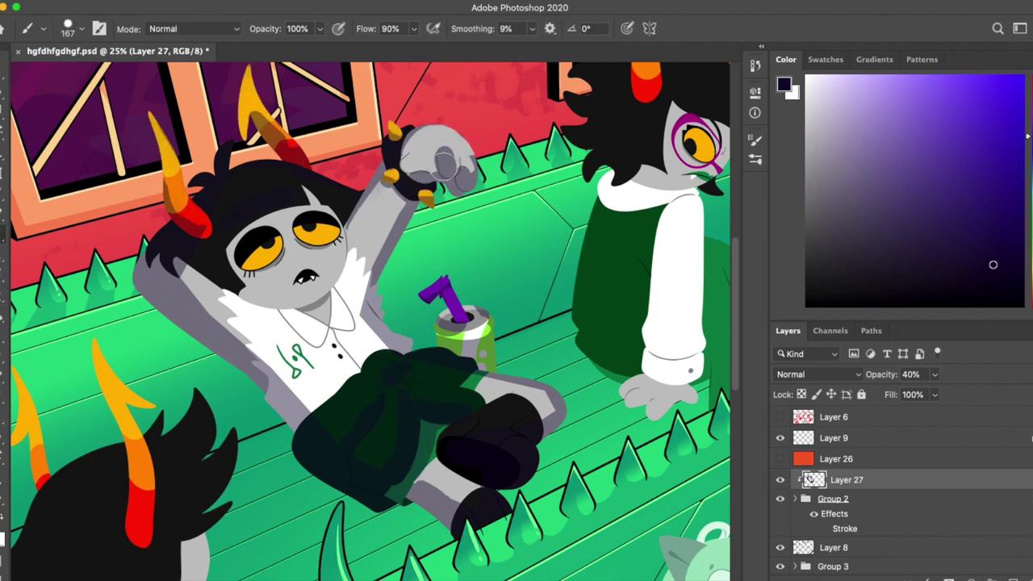
drag(269, 314, 247, 296)
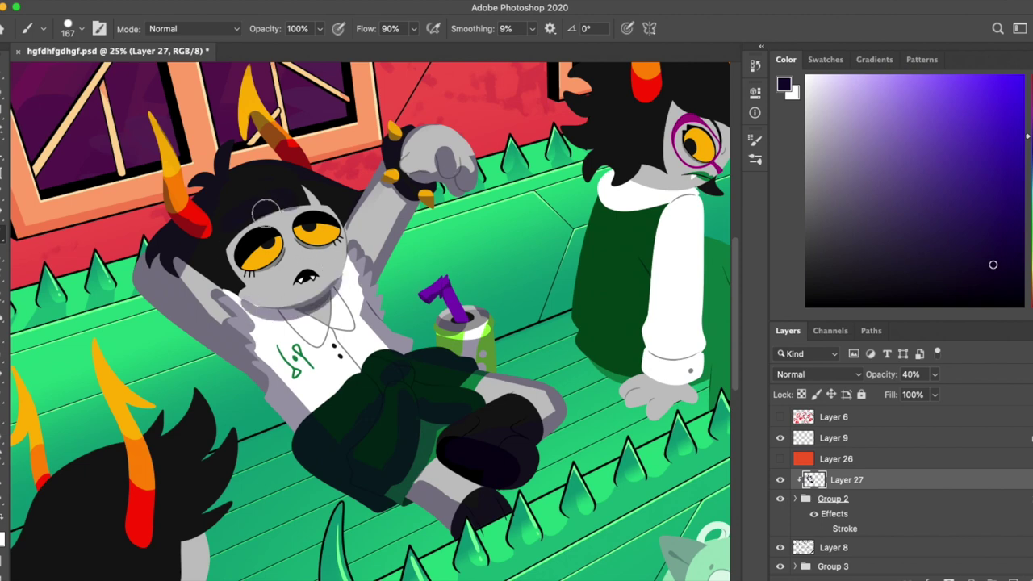
Step: Change the shadow colour to near-black maroon and shade the middle seated character's horns, face, collar, sleeve and vest
scroll(265, 210, down, 5)
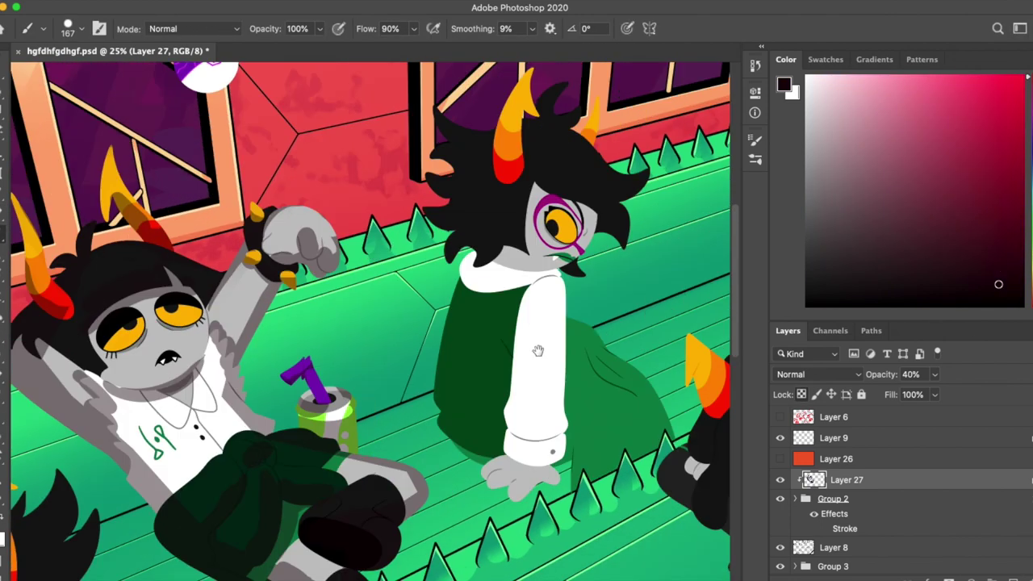
scroll(371, 323, right, 6)
scroll(371, 323, up, 4)
mouse_move(398, 416)
mouse_down()
mouse_move(505, 433)
mouse_move(531, 498)
mouse_move(469, 305)
mouse_move(499, 292)
mouse_move(451, 224)
mouse_up()
scroll(468, 194, up, 3)
scroll(476, 169, left, 3)
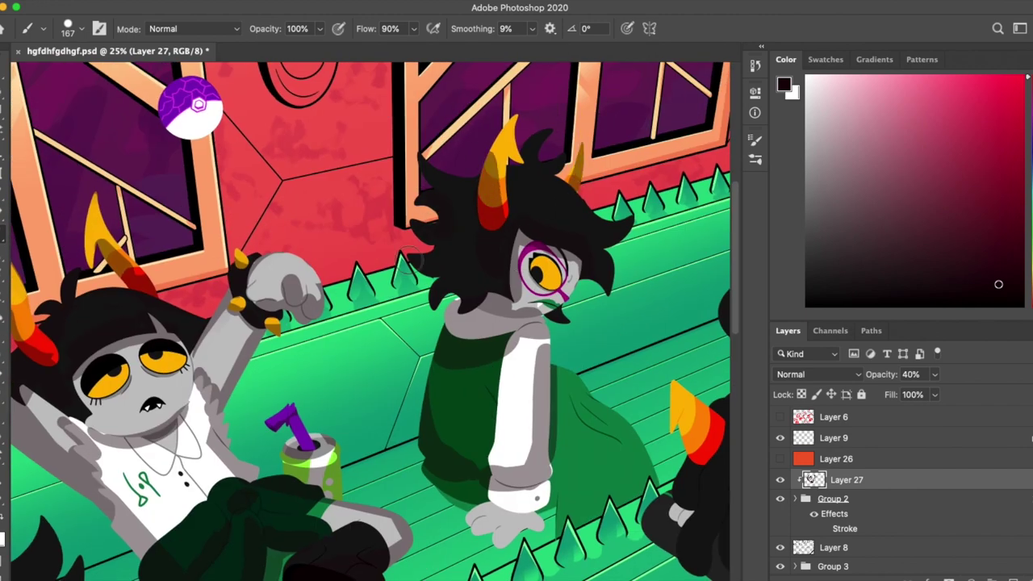
Step: Shade the middle character's skirt and the long-haired character's hair, face, horns, arms and dress
scroll(524, 323, down, 5)
scroll(525, 323, right, 2)
scroll(578, 366, up, 3)
scroll(578, 365, right, 2)
scroll(578, 366, right, 5)
scroll(578, 365, up, 3)
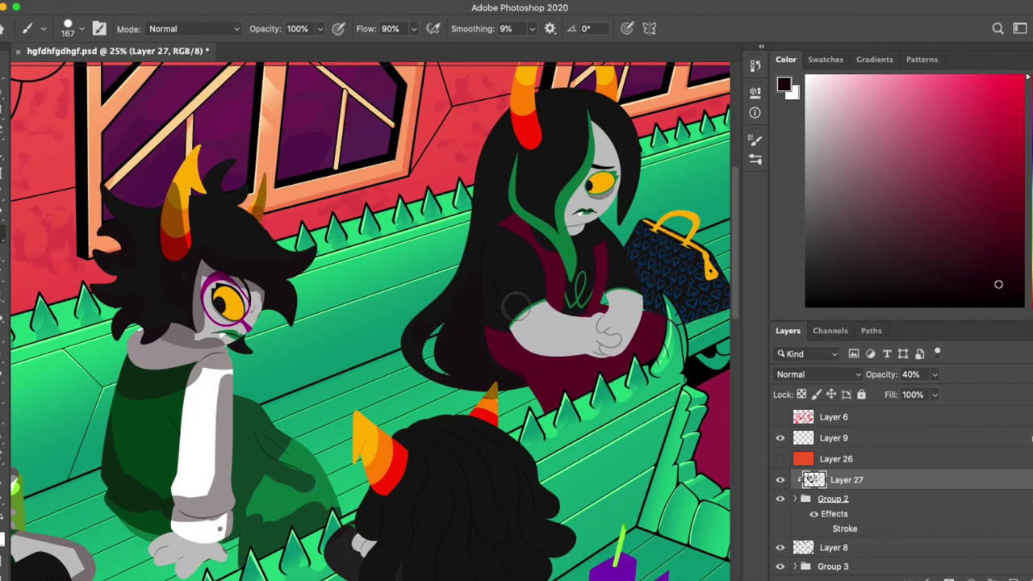
scroll(587, 126, up, 3)
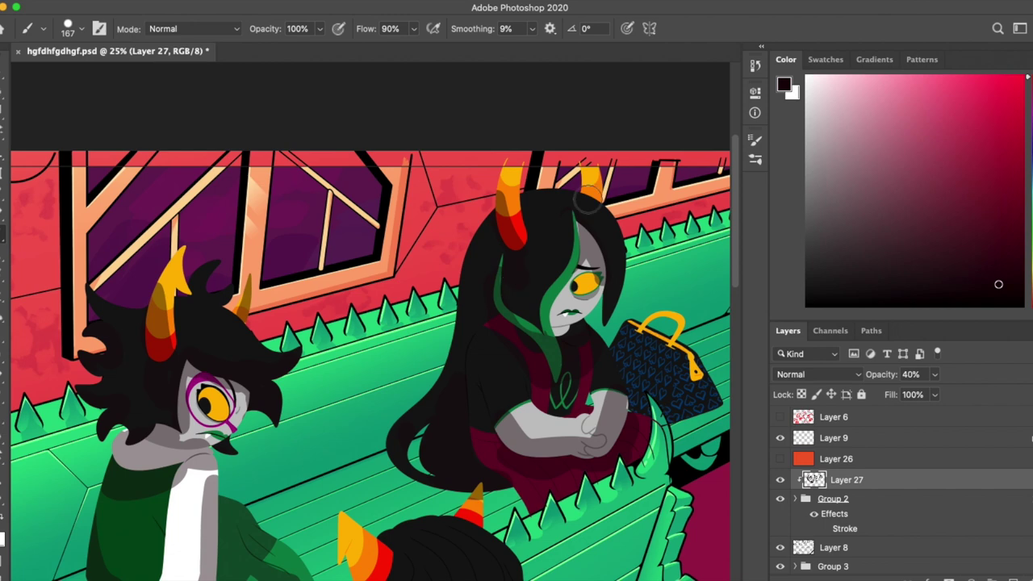
Step: Shade the cat plush, the kneeling character's hair, clothes and shoes, and the book with the shadow colour
scroll(514, 350, down, 8)
scroll(463, 418, down, 8)
drag(243, 274, 339, 428)
drag(298, 298, 436, 403)
scroll(465, 311, up, 2)
scroll(464, 310, right, 5)
drag(464, 315, 440, 291)
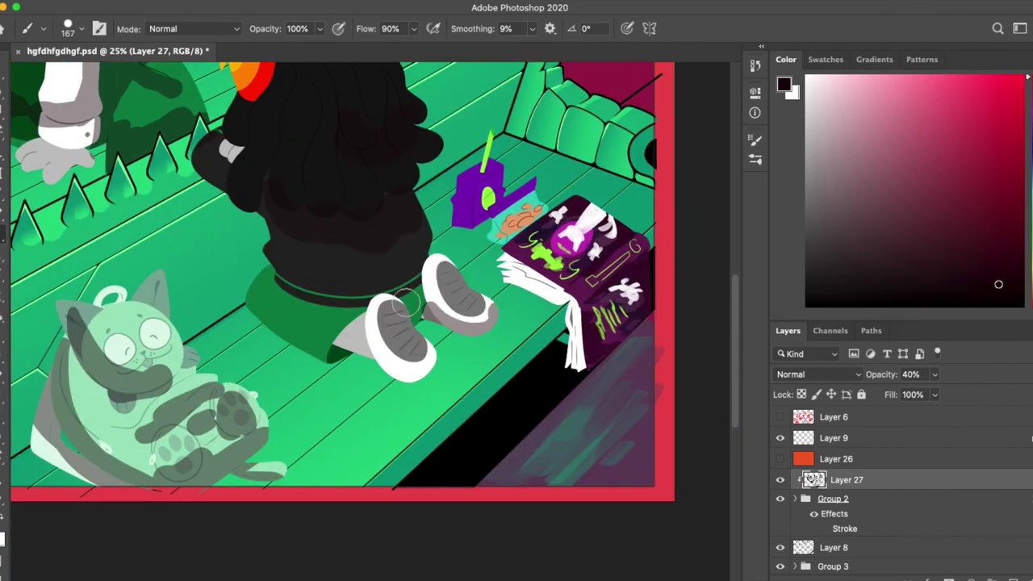
drag(404, 347, 386, 307)
Step: Shade the horns and hair of the character seen from behind in the lower-left foreground
scroll(370, 411, up, 3)
scroll(185, 350, left, 10)
scroll(185, 351, down, 3)
drag(219, 173, 219, 291)
drag(101, 173, 121, 242)
scroll(364, 466, up, 5)
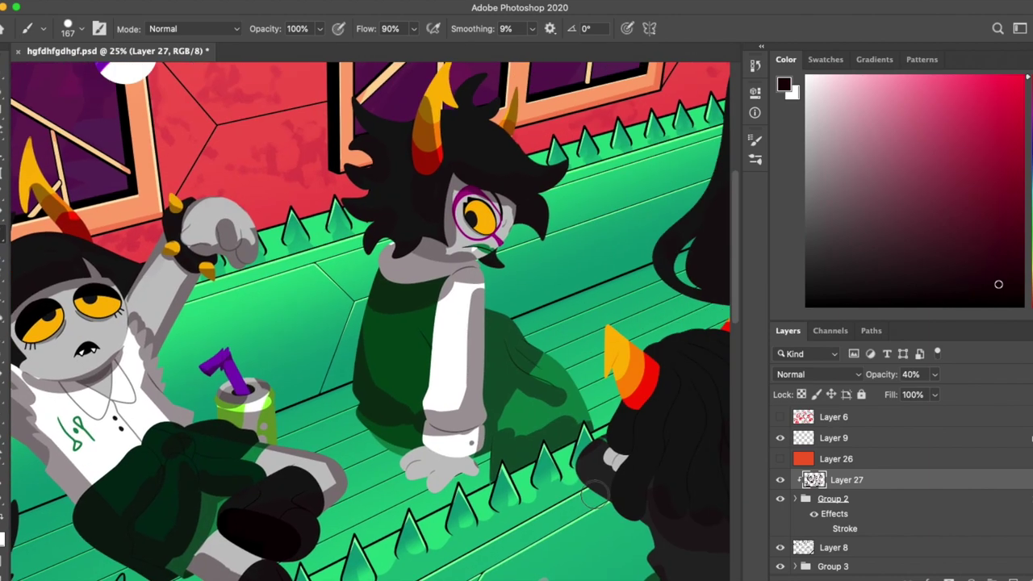
Step: Set the shadow layer's opacity to 50%
key(v)
scroll(601, 504, down, 2)
scroll(601, 504, up, 1)
key(5)
Step: Compare the artwork with and without shadows, hide the shadow layer and Group 2, and expand the background's Group 3
click(779, 479)
click(780, 479)
drag(780, 479, 780, 500)
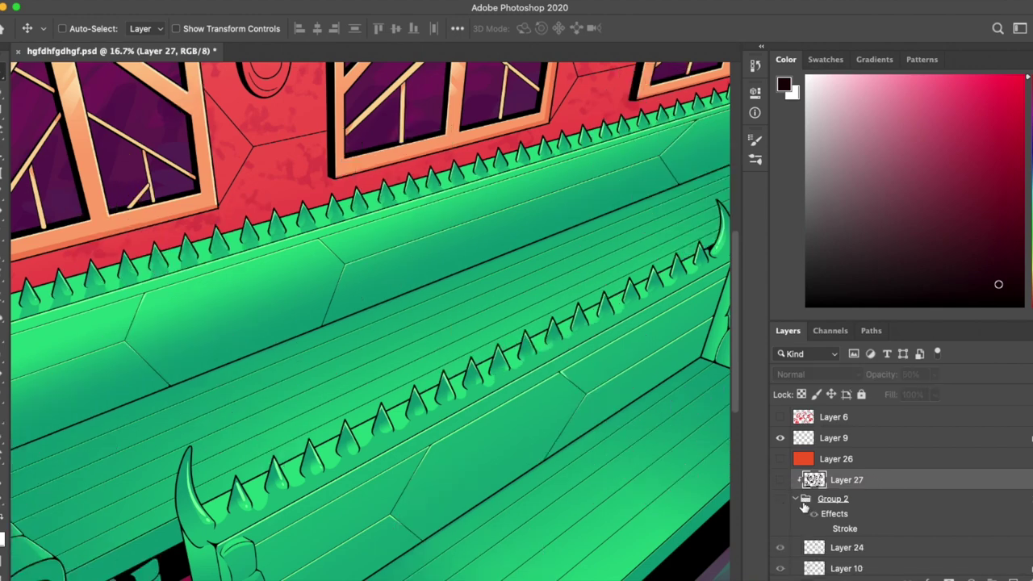
scroll(940, 512, down, 3)
scroll(844, 545, down, 6)
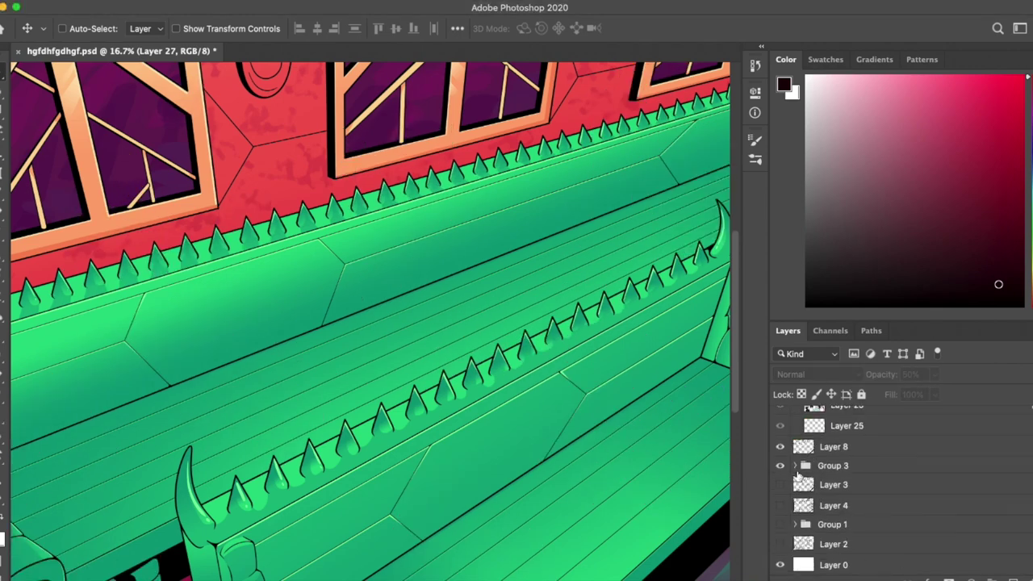
Step: Fill the rounded lower piece of the wall ornament between the windows with the window frame's light orange on Layer 11
key(super+plus)
key(i)
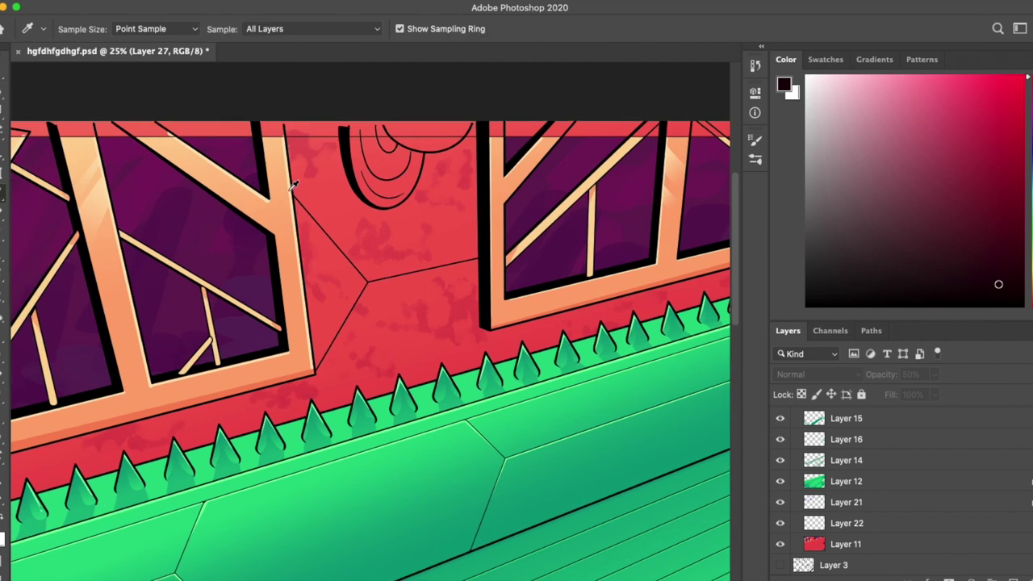
click(311, 150)
key(w)
drag(669, 242, 410, 343)
key(alt+BackSpace)
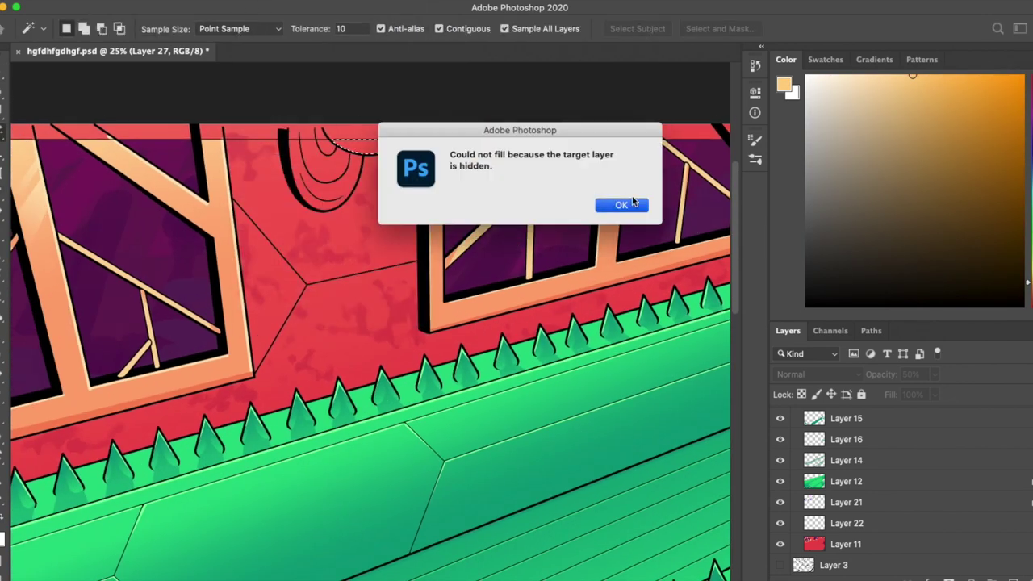
click(618, 202)
click(846, 544)
key(alt+BackSpace)
Step: Brush pale yellow highlights and thin crossing lines onto the light orange piece of the wall ornament
key(b)
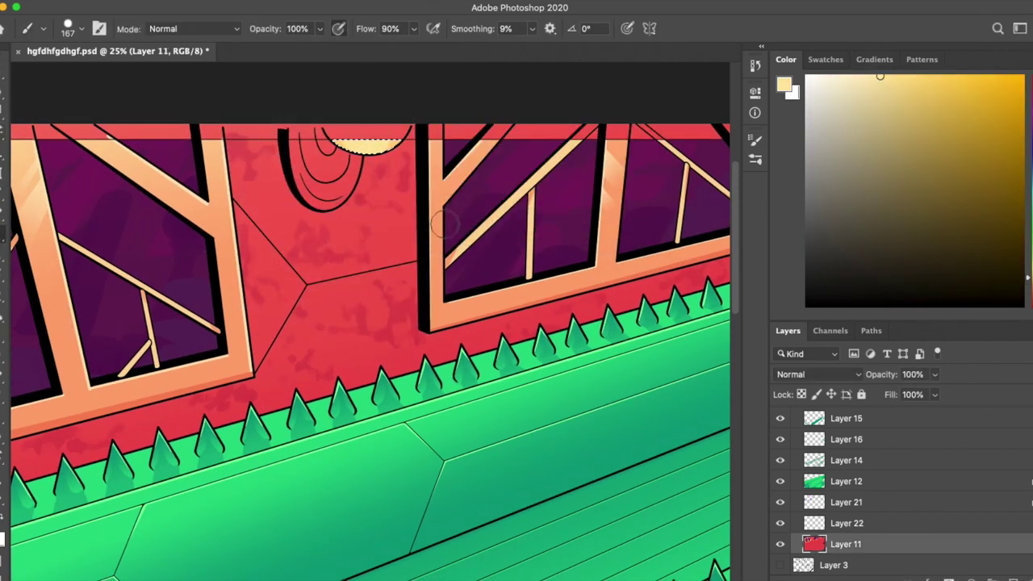
key(super+equal)
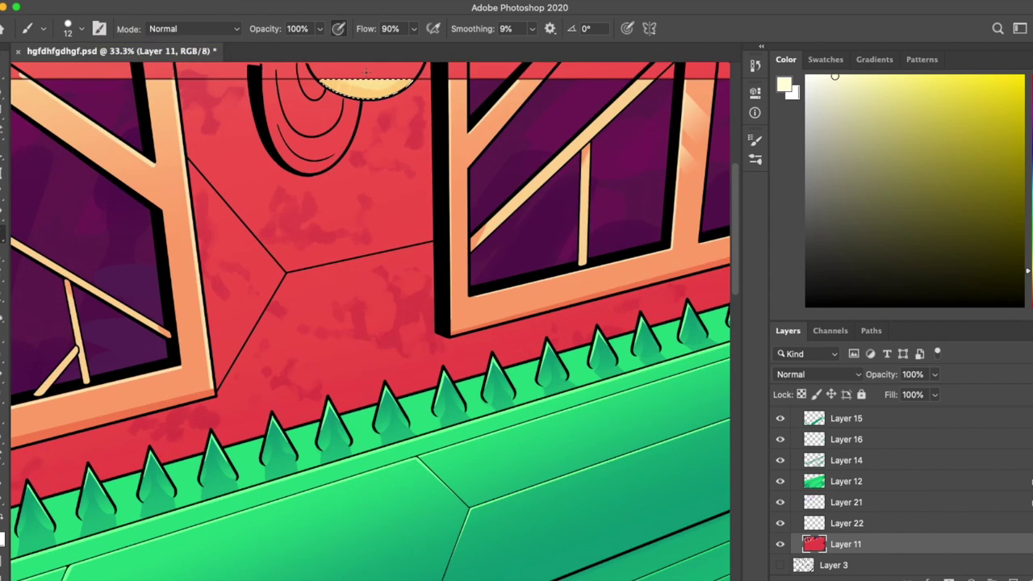
key(r)
drag(452, 81, 422, 254)
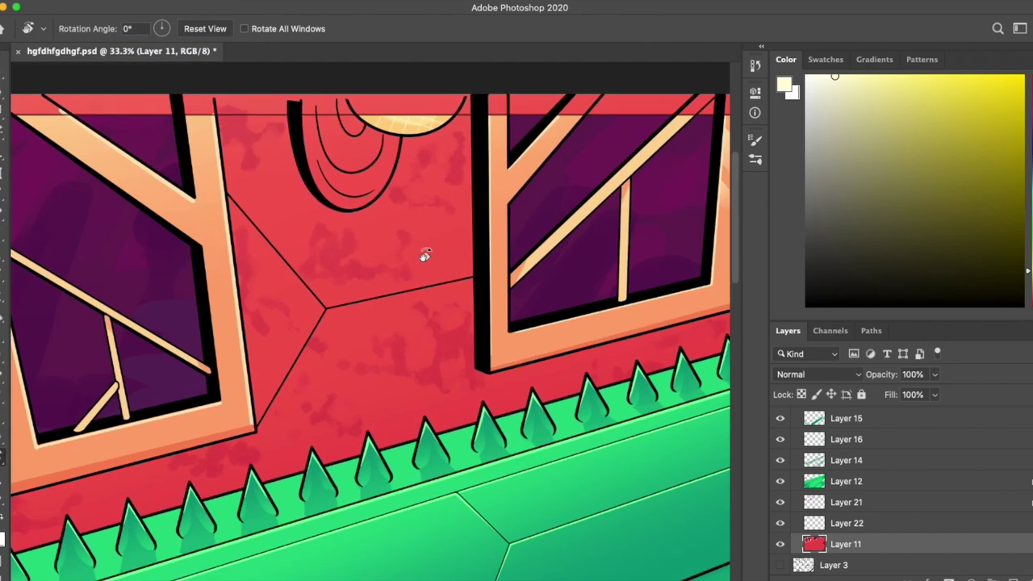
Step: Select the ringed part of the wall ornament, fill it with muted greyish pink and brush lighter tones over it
key(b)
key(w)
click(355, 169)
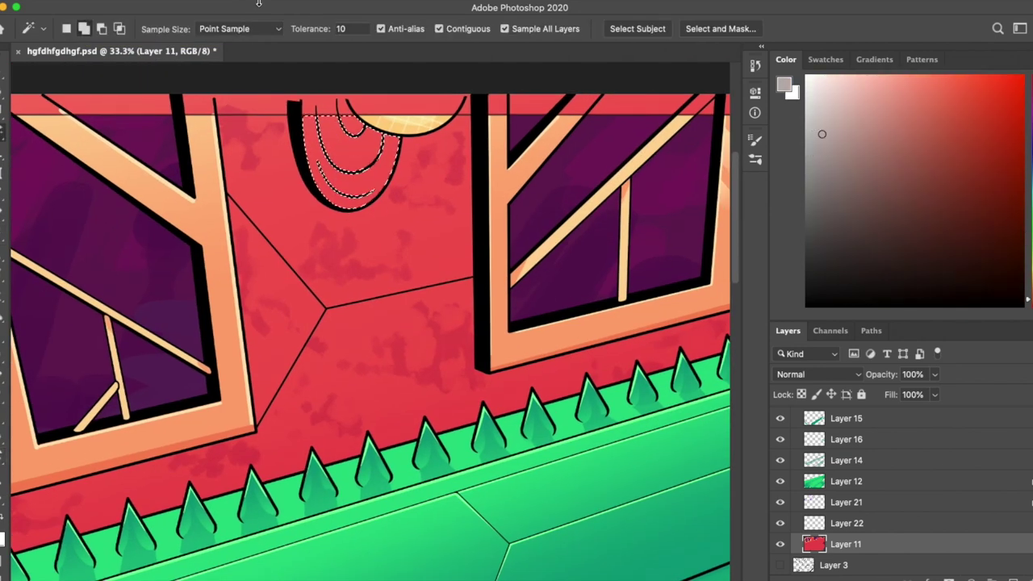
key(alt+BackSpace)
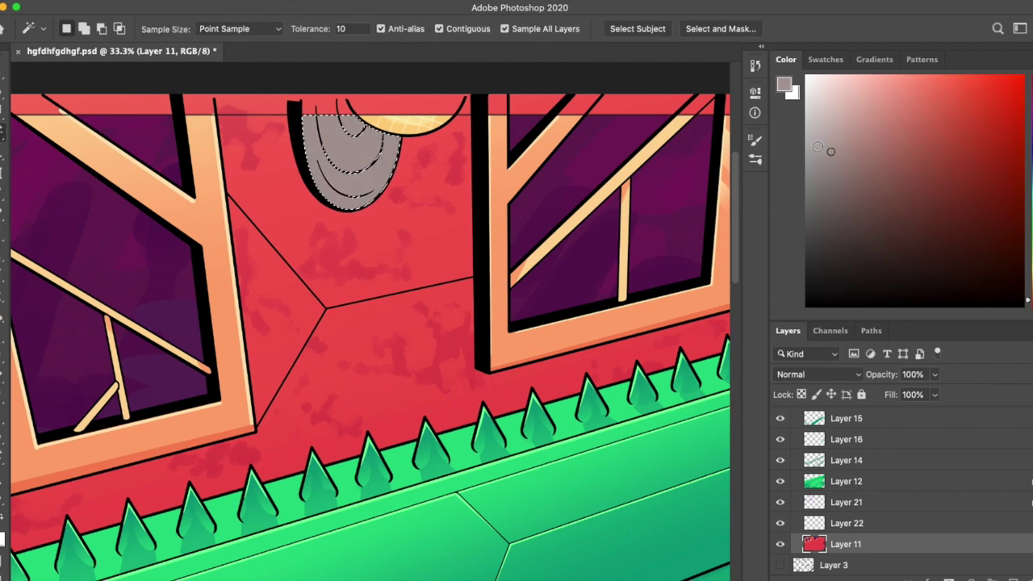
key(b)
drag(305, 121, 380, 178)
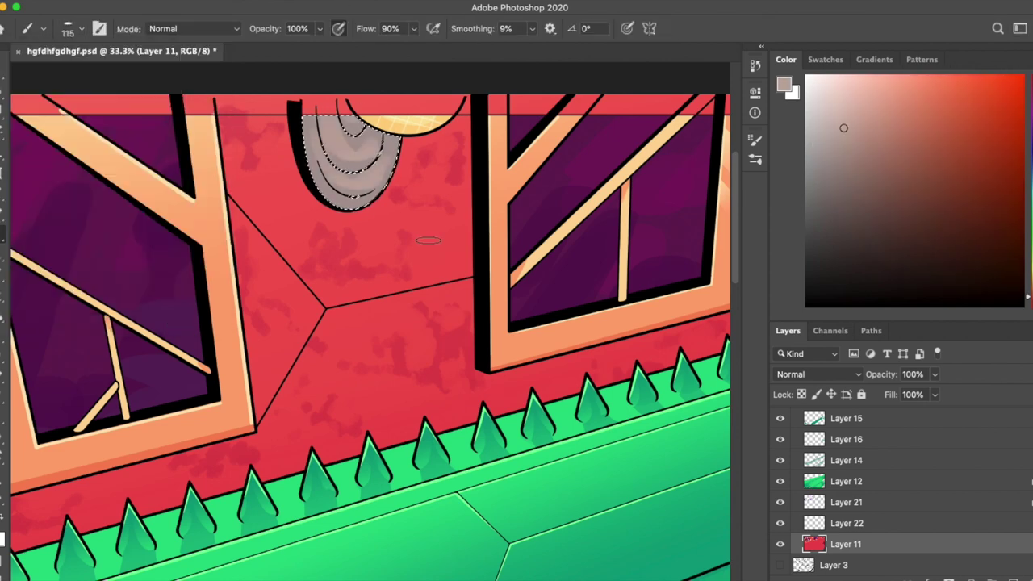
Step: Brush a lighter greyish pink over the ringed part of the wall ornament and clear the selection
alt+click(355, 186)
drag(310, 129, 383, 185)
key(ctrl+d)
Step: Recolour the background line art on Layer 8 from black to a very dark red
mouse_move(546, 203)
mouse_down()
mouse_move(545, 228)
mouse_move(546, 32)
mouse_up()
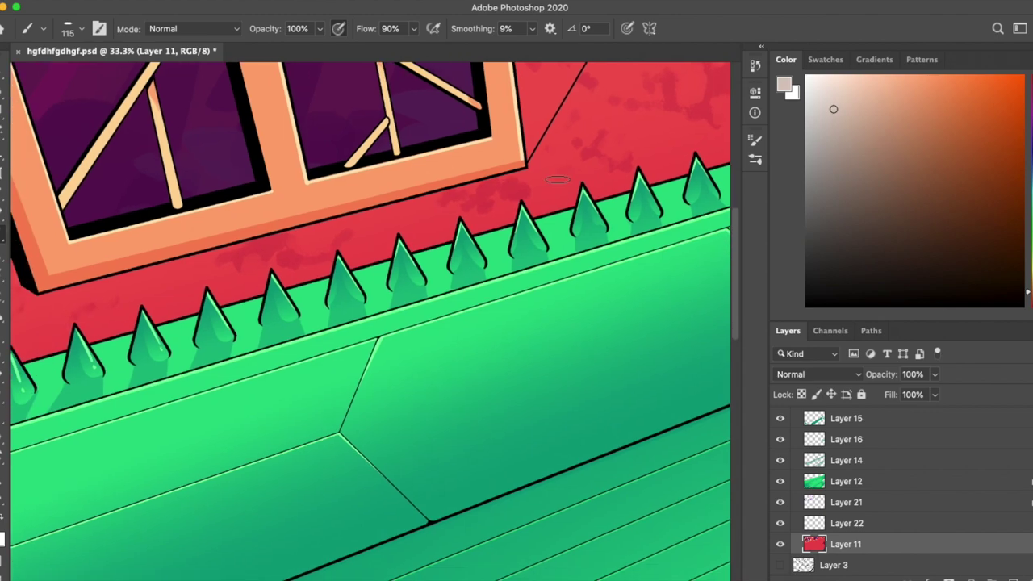
scroll(888, 484, up, 3)
click(833, 442)
key(ctrl+minus)
key(ctrl+minus)
key(ctrl+minus)
key(i)
drag(985, 275, 998, 223)
key(ctrl+plus)
scroll(461, 431, up, 5)
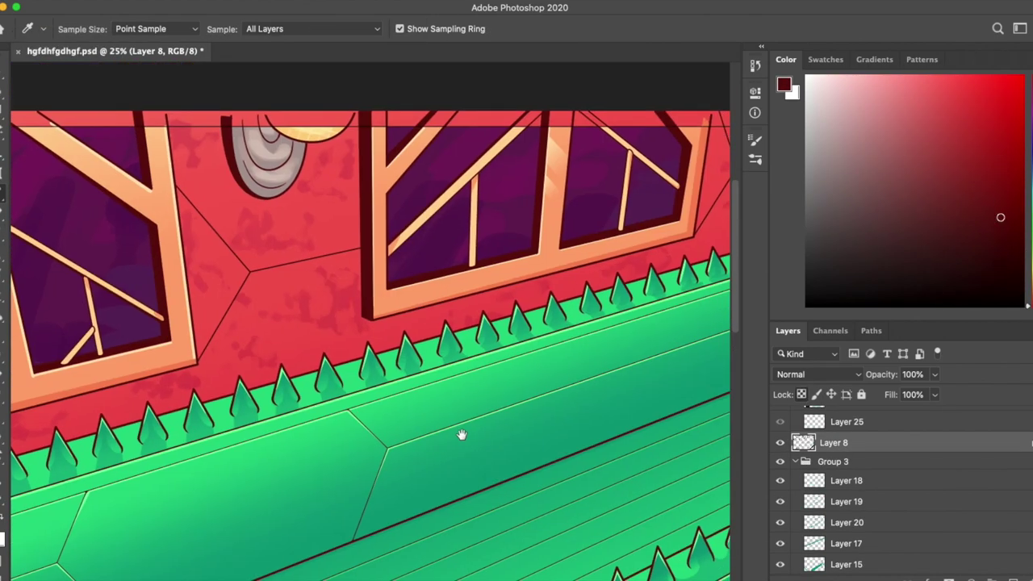
scroll(277, 339, down, 10)
click(276, 285)
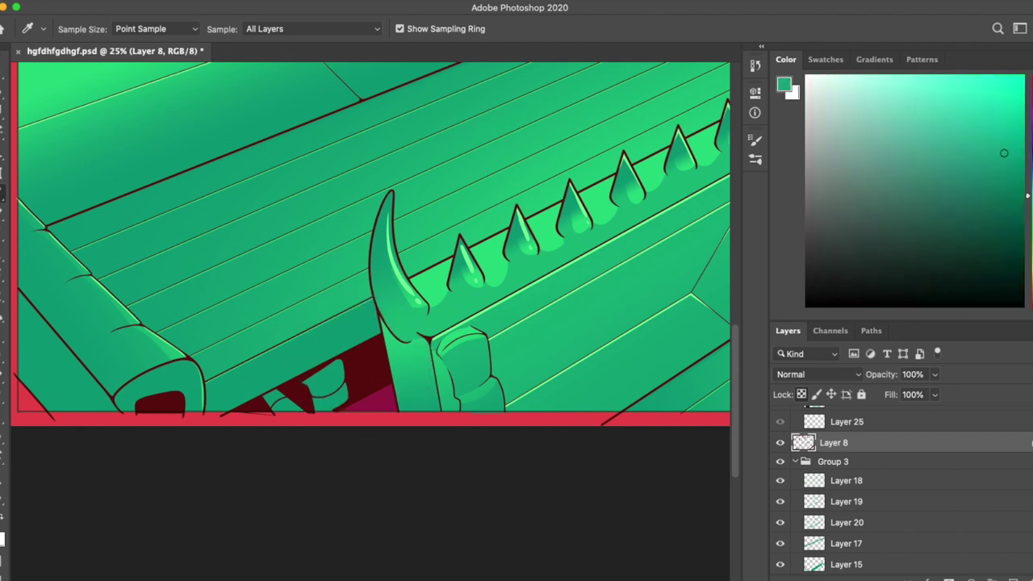
key(b)
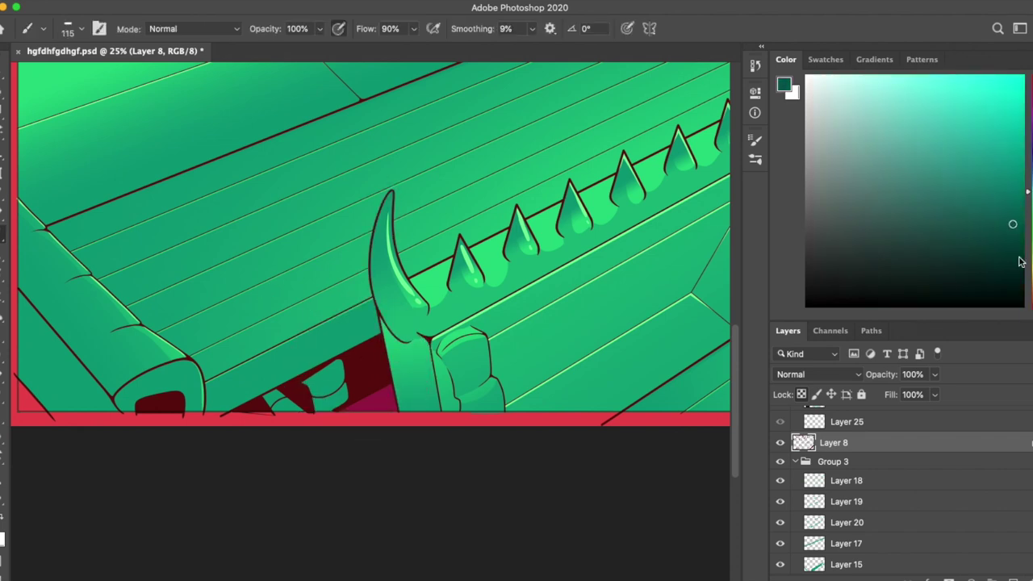
key(l)
Step: Select the small red triangle in the lower corner beside the rear bench on Layer 11 and fill it with dark magenta
scroll(196, 323, left, 2)
scroll(910, 496, down, 3)
click(910, 498)
key(w)
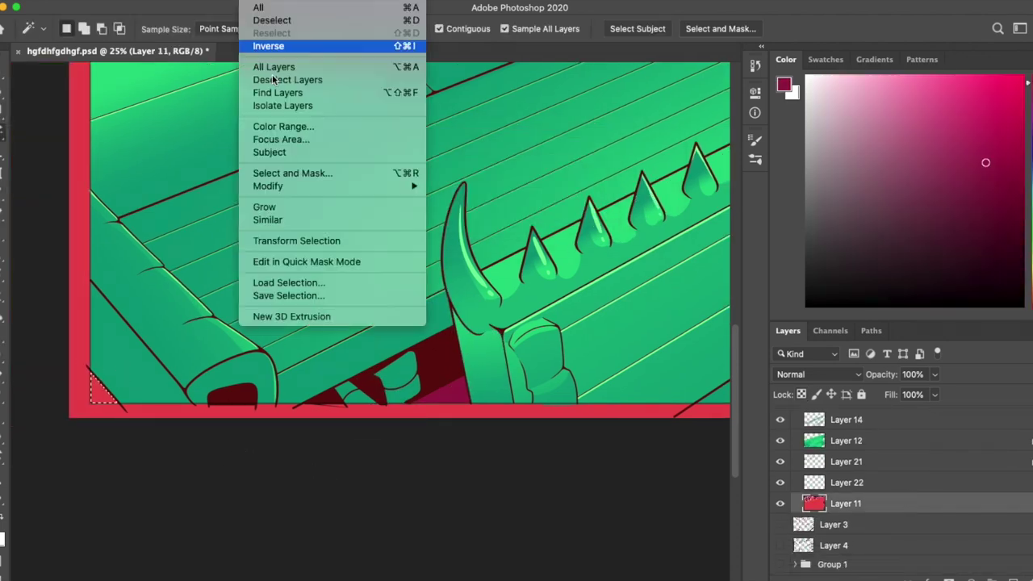
scroll(885, 513, up, 5)
Step: On Layer 8, pick a bench green darkened to very dark teal and recolour the dark area under the rear bench
click(834, 447)
key(i)
drag(564, 226, 603, 555)
click(603, 555)
key(b)
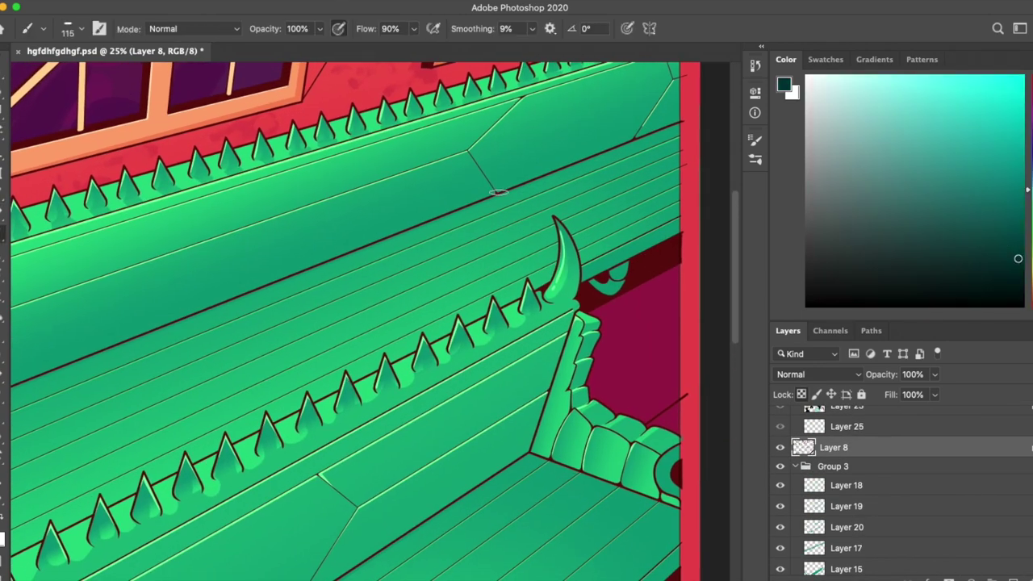
Step: Enclose both green benches in a polygonal lasso selection and recolour their line art very dark teal on Layer 8
key(l)
scroll(656, 357, up, 5)
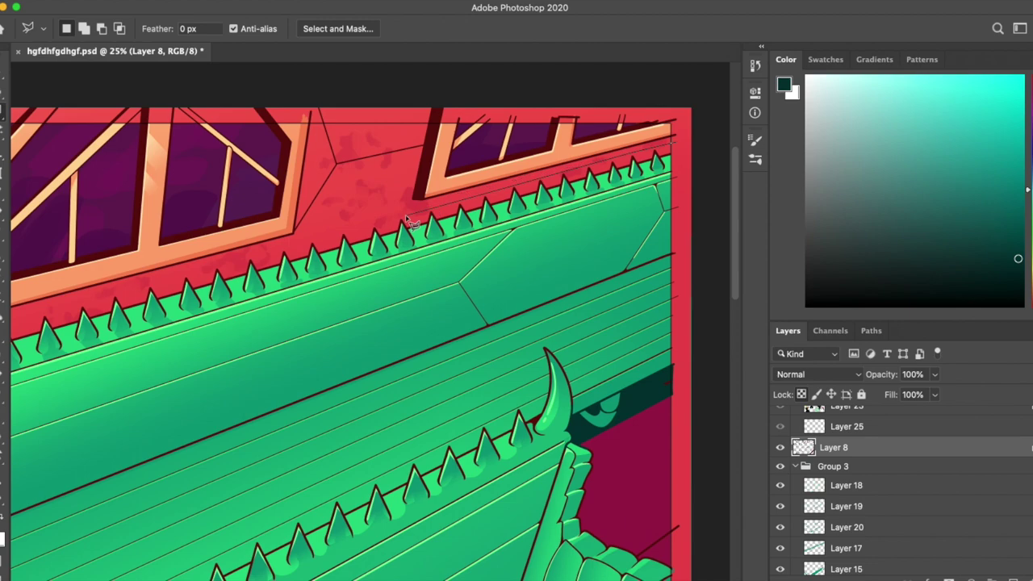
scroll(410, 218, down, 10)
scroll(565, 363, right, 5)
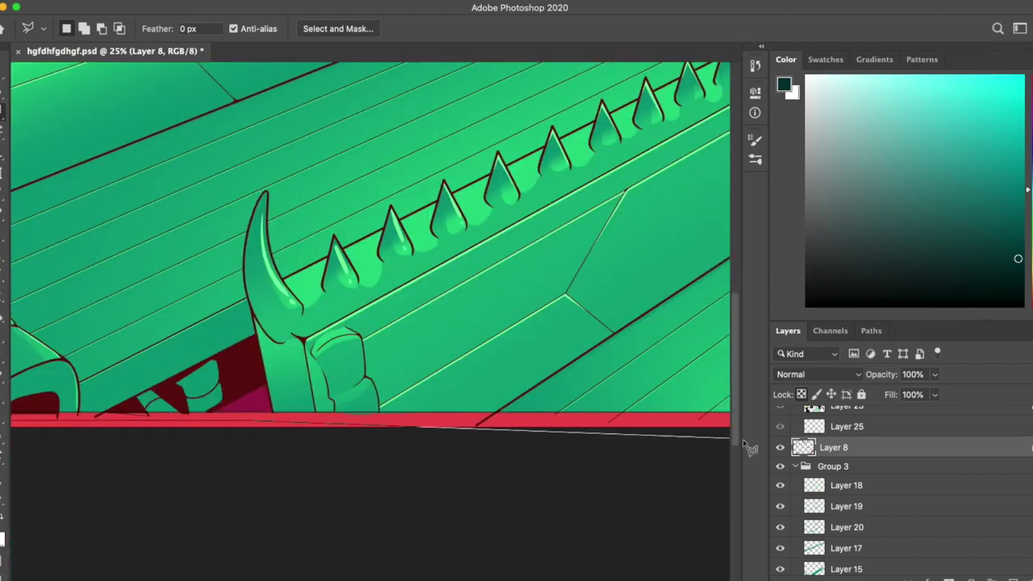
scroll(610, 166, right, 5)
scroll(597, 363, up, 10)
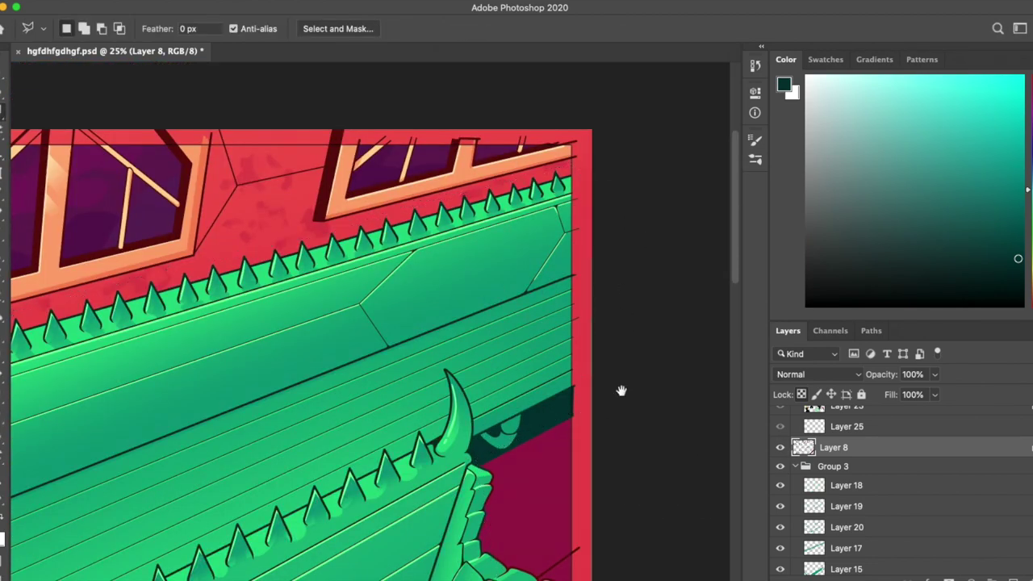
key(b)
scroll(621, 316, down, 8)
scroll(565, 242, right, 1)
scroll(569, 289, up, 10)
Step: Set the brush size to 12 and try light red strokes on the wall between the windows on Layer 11
alt+click(495, 115)
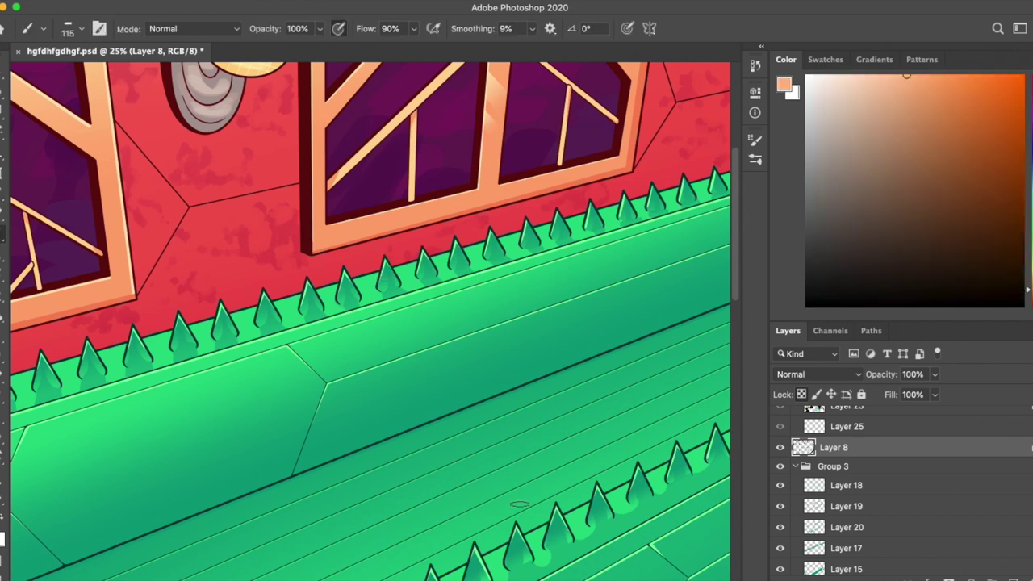
scroll(484, 274, down, 3)
drag(542, 299, 586, 165)
scroll(587, 166, up, 10)
scroll(936, 485, down, 3)
click(936, 479)
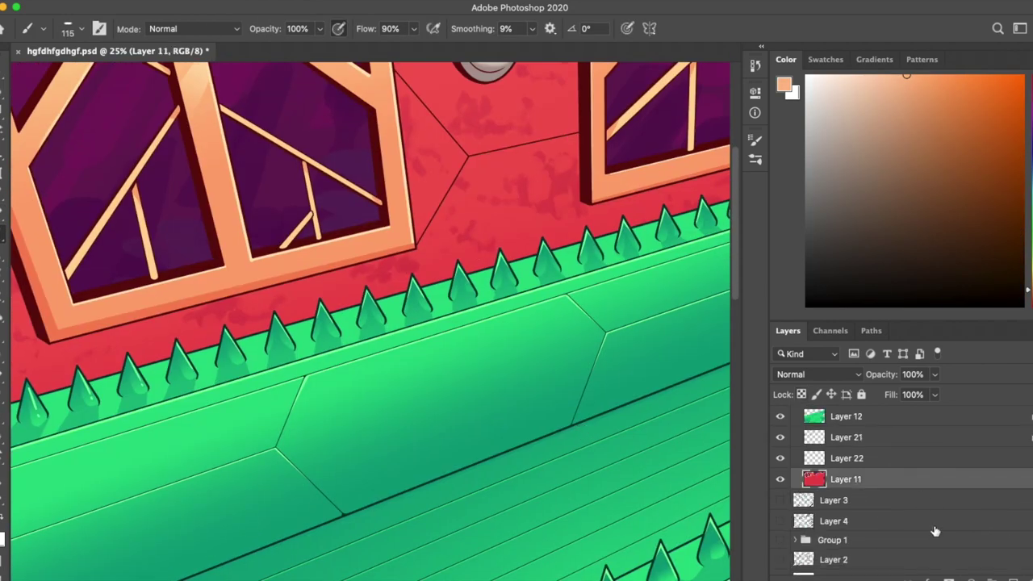
alt+click(529, 160)
click(80, 29)
text(12)
key(Return)
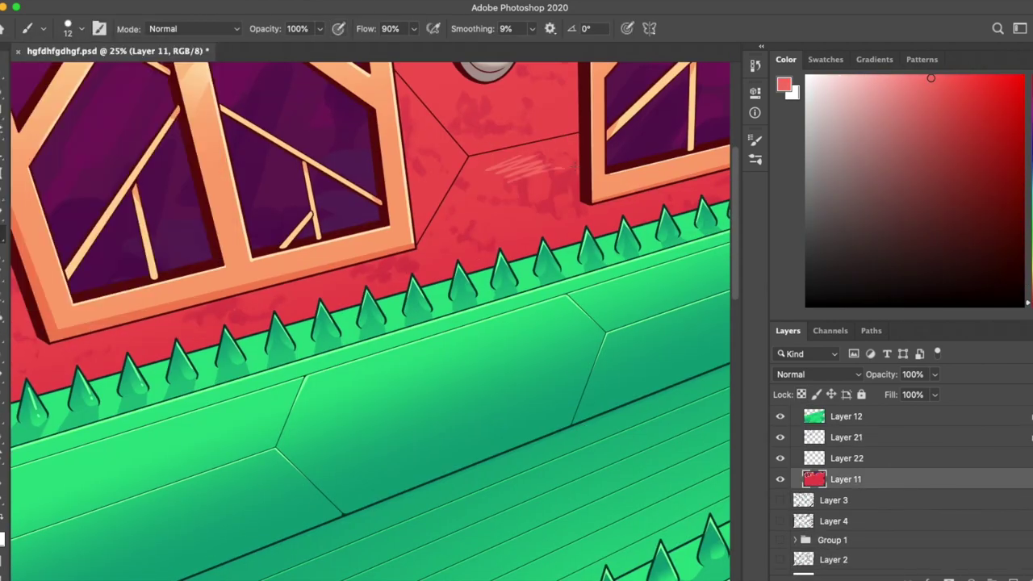
Step: Add a new layer above Layer 21 and draw thin light orange highlights along the seams of the red wall
scroll(575, 166, up, 3)
key(super+shift+alt+n)
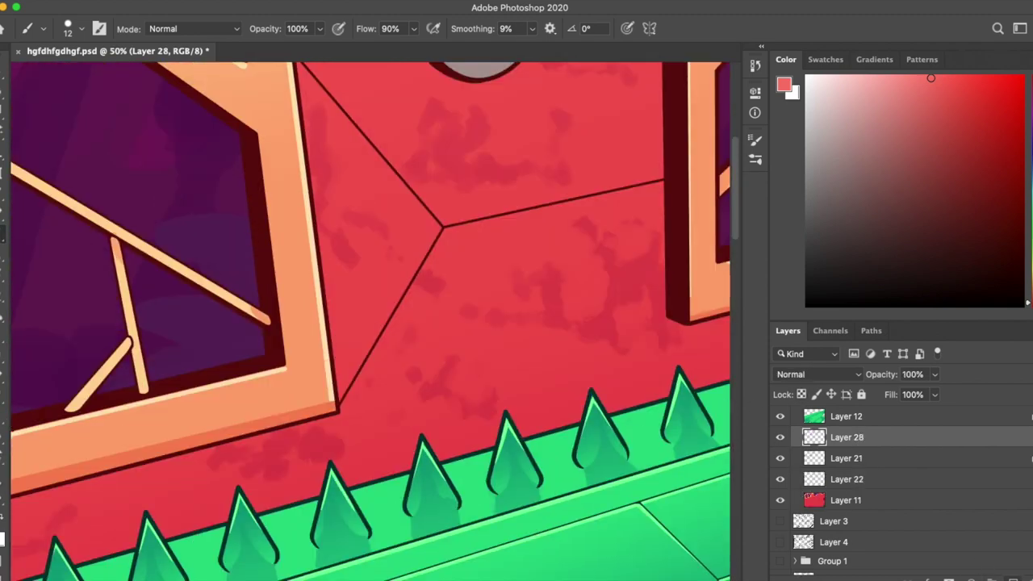
scroll(447, 167, up, 4)
scroll(447, 166, right, 3)
alt+click(447, 166)
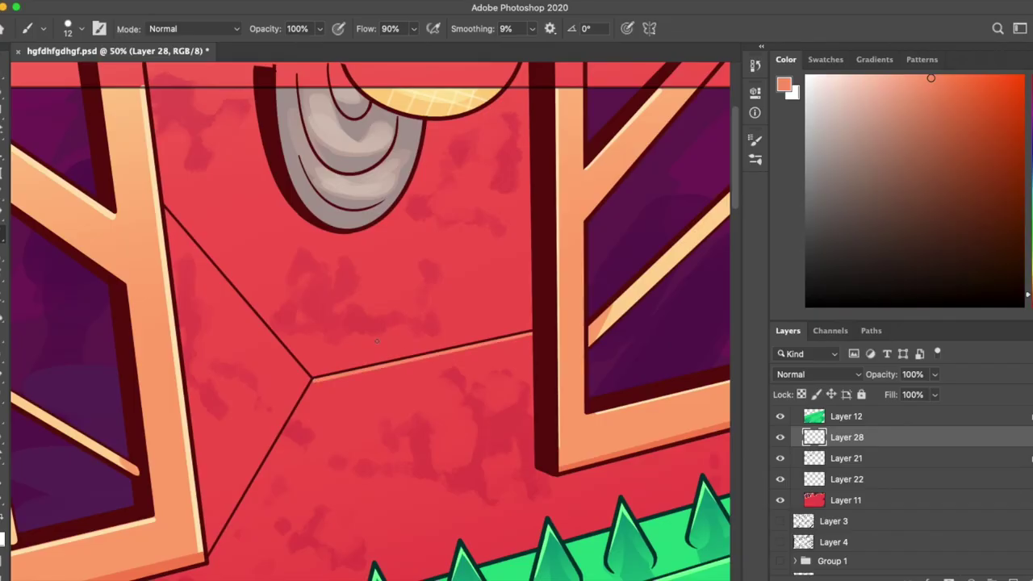
key(l)
key(Escape)
scroll(319, 388, up, 2)
scroll(319, 387, left, 3)
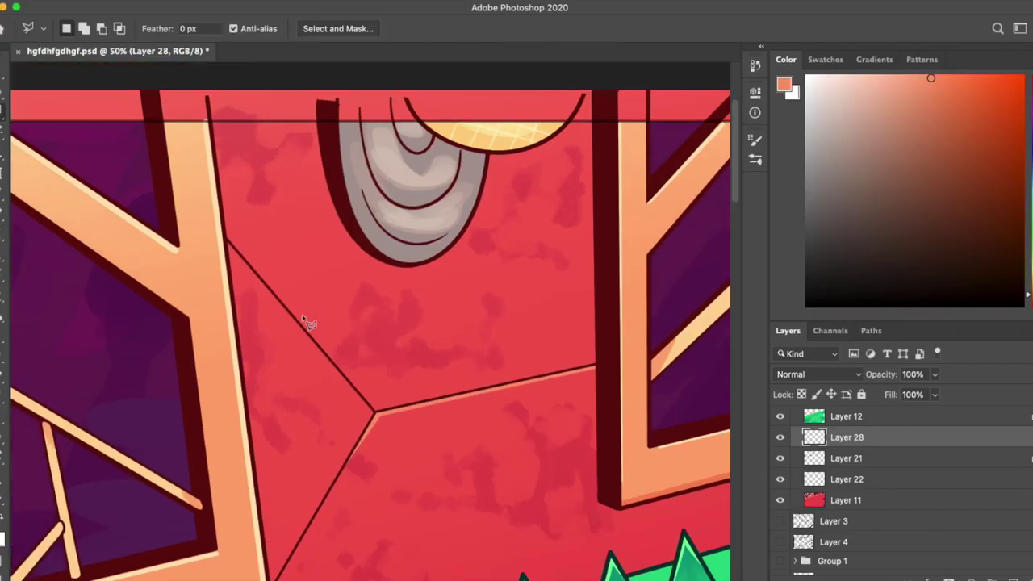
Step: Lower the opacity of the wall seam highlight layer to 50%
key(v)
key(5)
key(b)
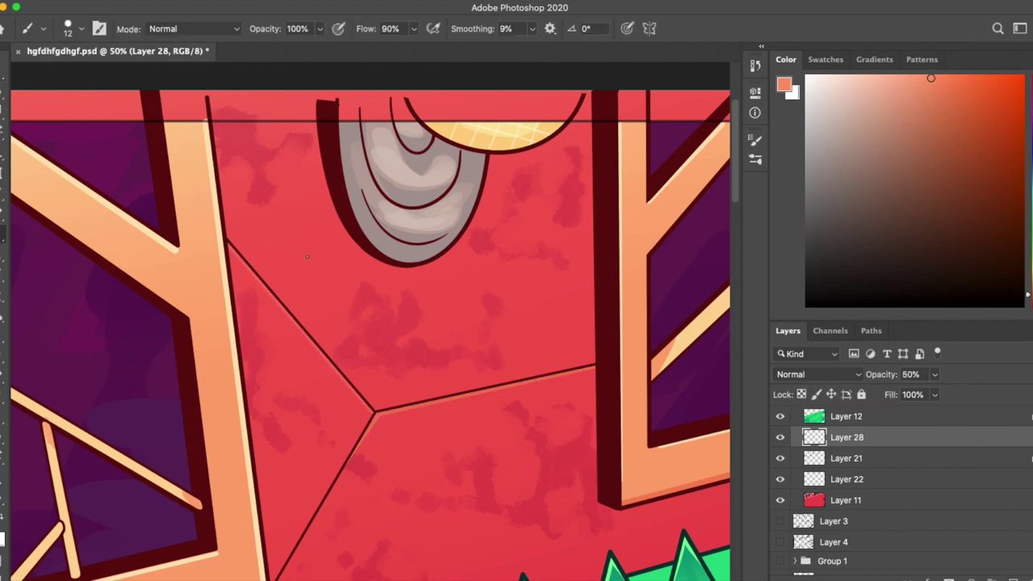
scroll(307, 256, down, 3)
scroll(306, 250, up, 3)
Step: Return to Layer 8 and brush a near-black blue-teal under the rear bench with an 86-size brush
scroll(306, 248, down, 4)
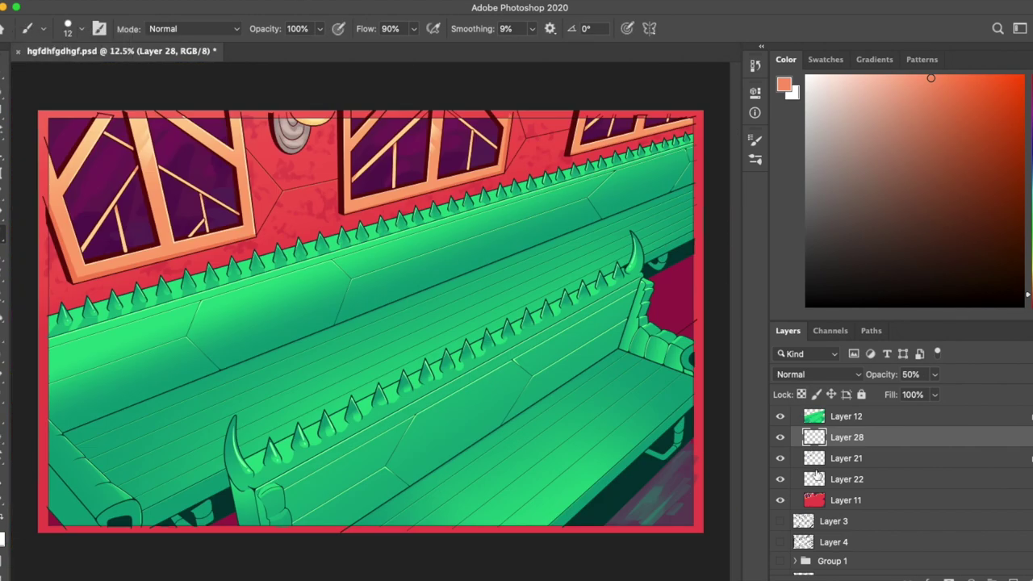
scroll(817, 488, up, 5)
click(839, 417)
key(ctrl+plus)
key(i)
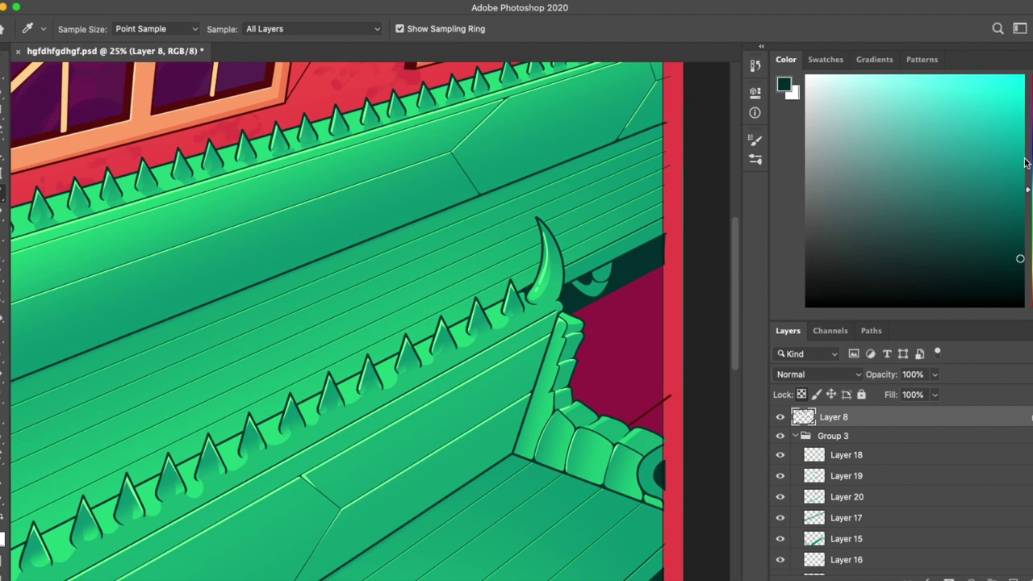
key(b)
click(43, 28)
key(Escape)
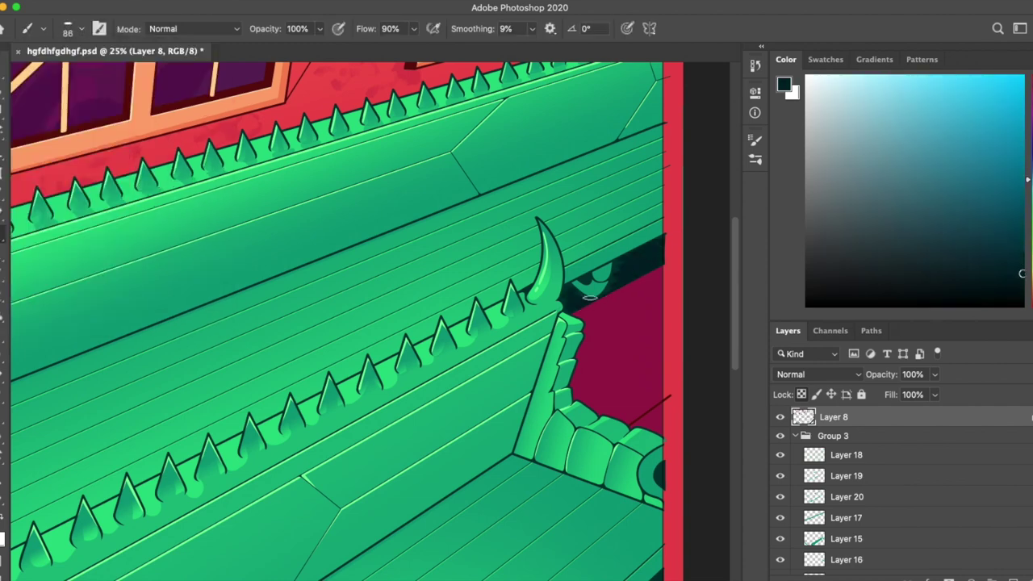
scroll(652, 488, down, 5)
Step: Sample the floor's muted purple and brush dark purple tones over the shadows under both benches on Layer 8
alt+click(484, 362)
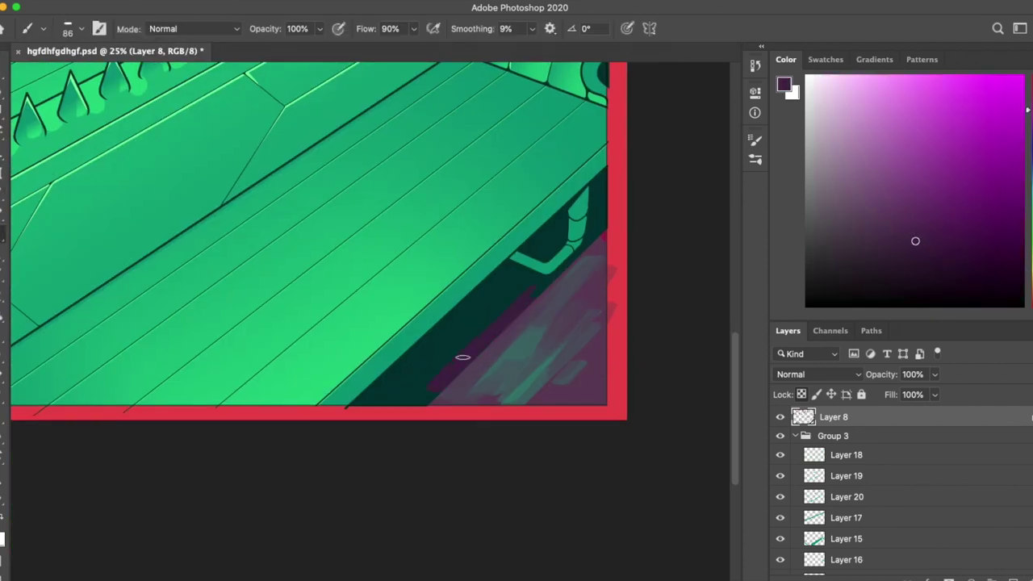
drag(545, 341, 511, 580)
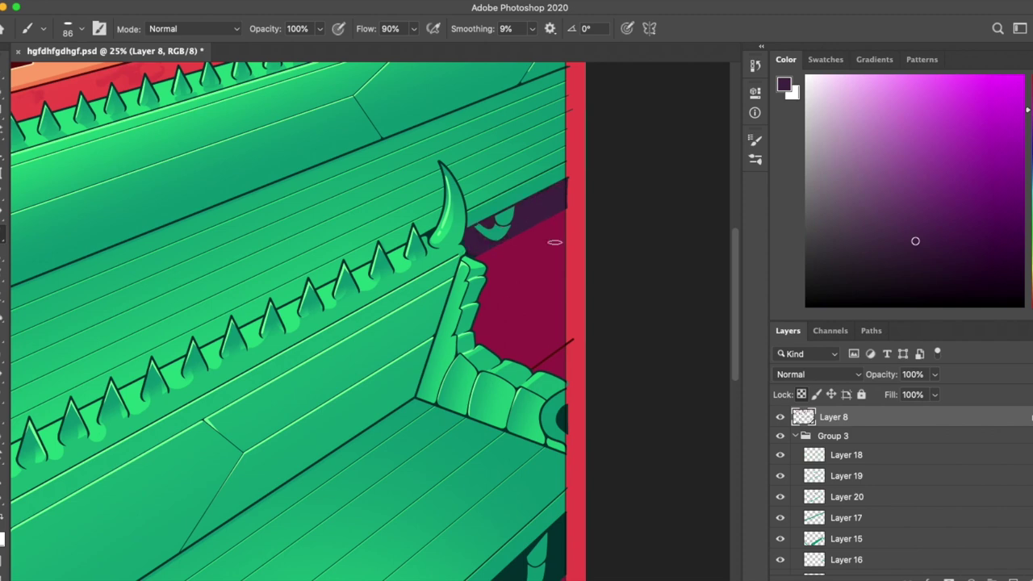
scroll(461, 422, down, 5)
drag(314, 533, 443, 411)
scroll(484, 398, up, 5)
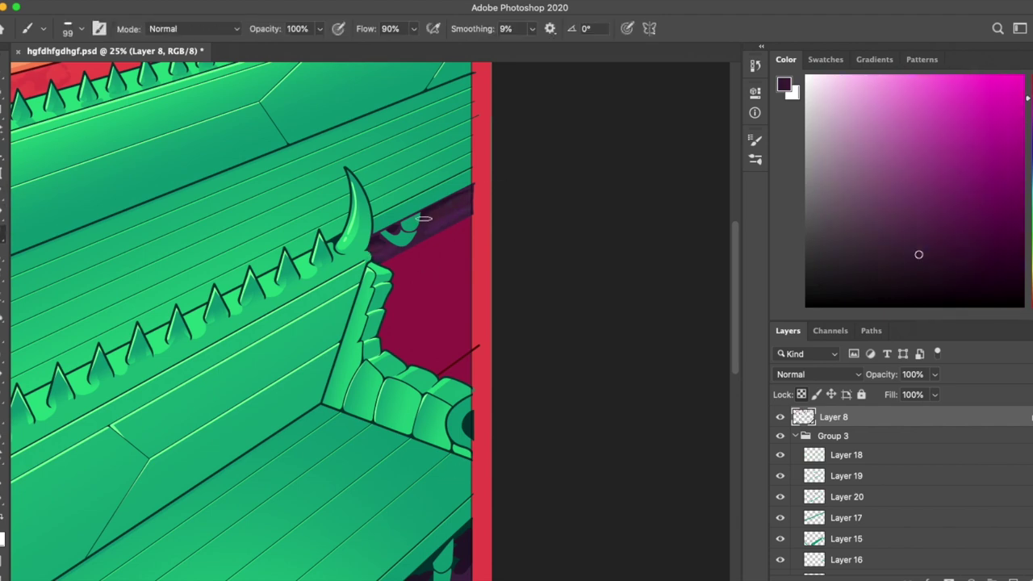
key(super+minus)
super+click(403, 363)
super+click(277, 396)
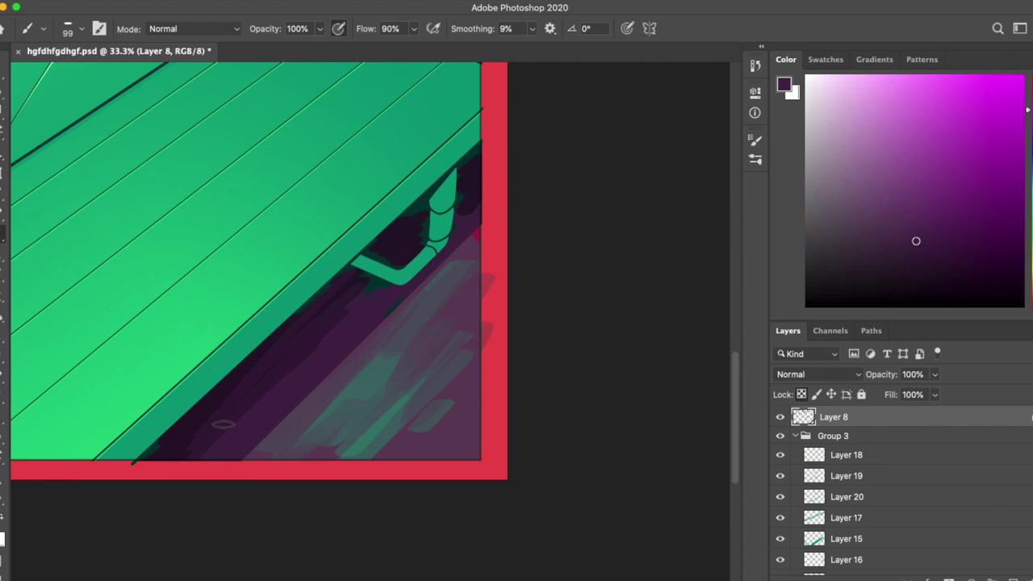
Step: Blend lighter and darker sampled purples into the shadow under the front bench and around its leg
alt+click(301, 367)
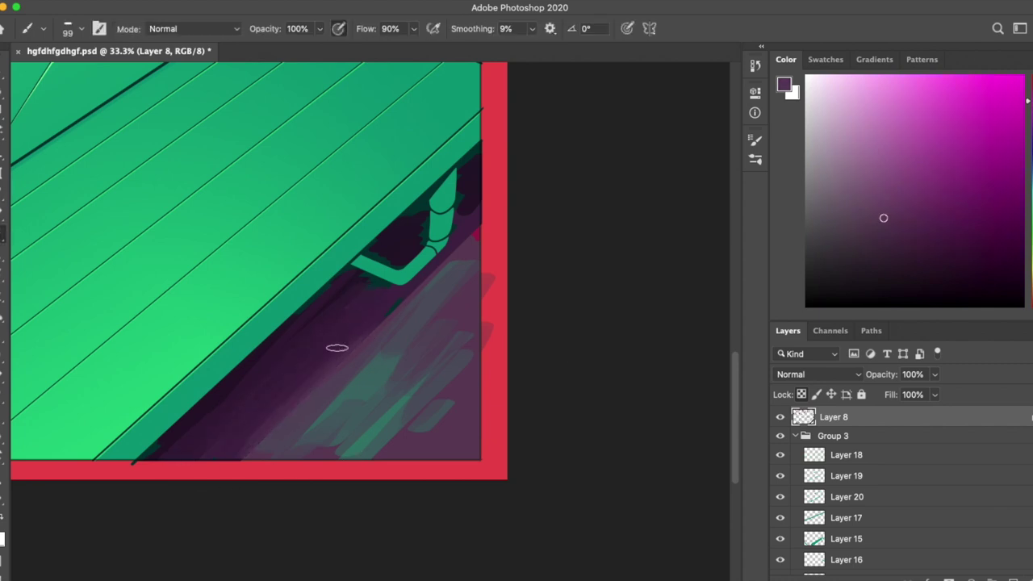
scroll(521, 314, up, 2)
scroll(522, 314, left, 2)
alt+click(420, 286)
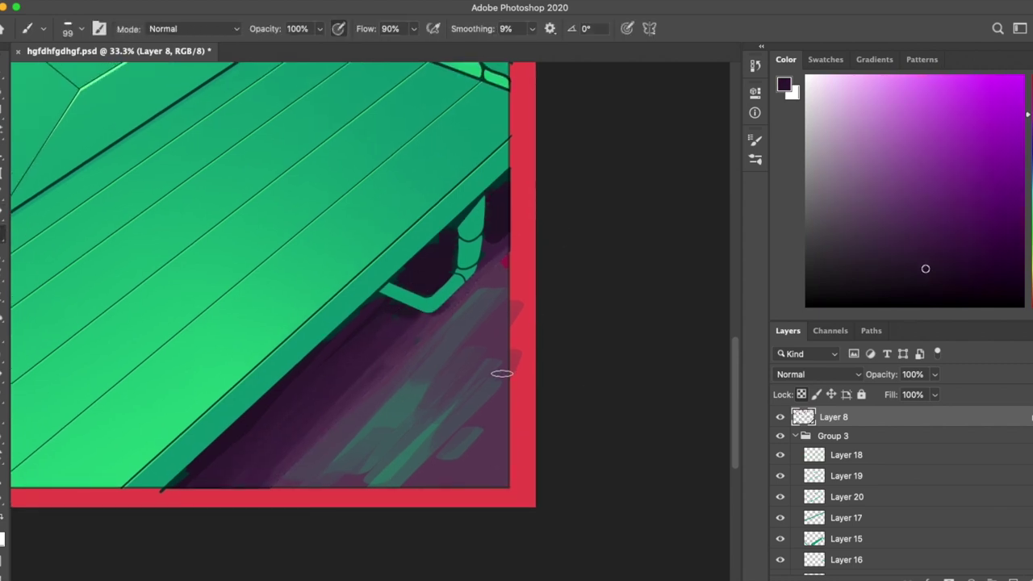
alt+click(198, 481)
Step: Blend sampled dark magenta and deep purple into the shadow beneath the rear bench beside the horn
key(super+minus)
key(super+plus)
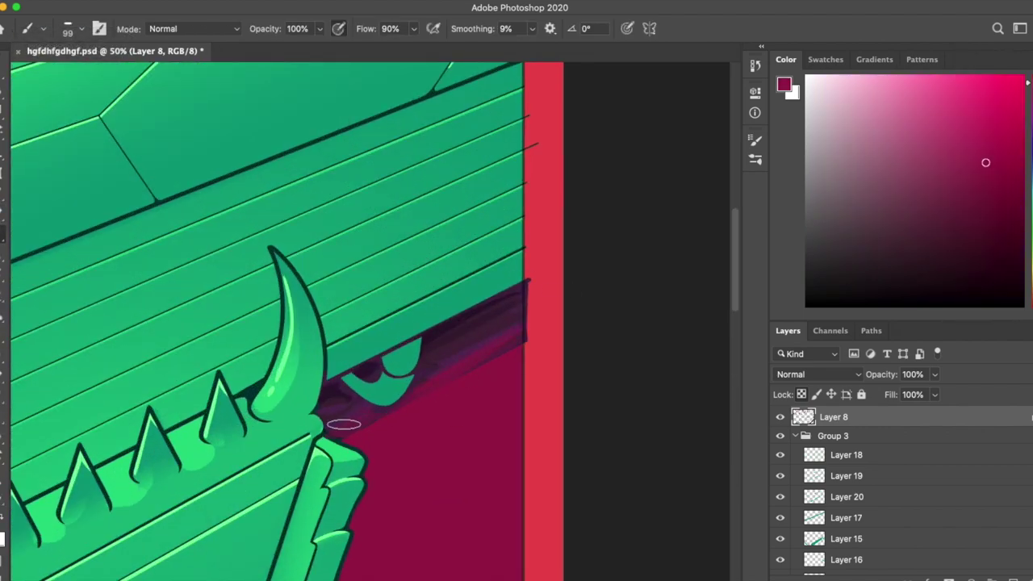
alt+click(502, 346)
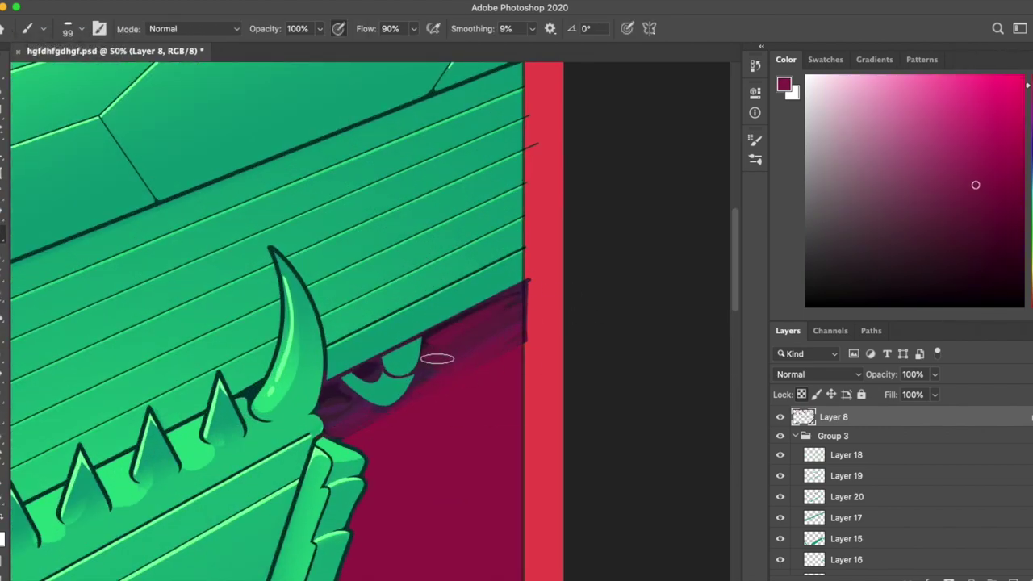
key(super+minus)
alt+click(484, 242)
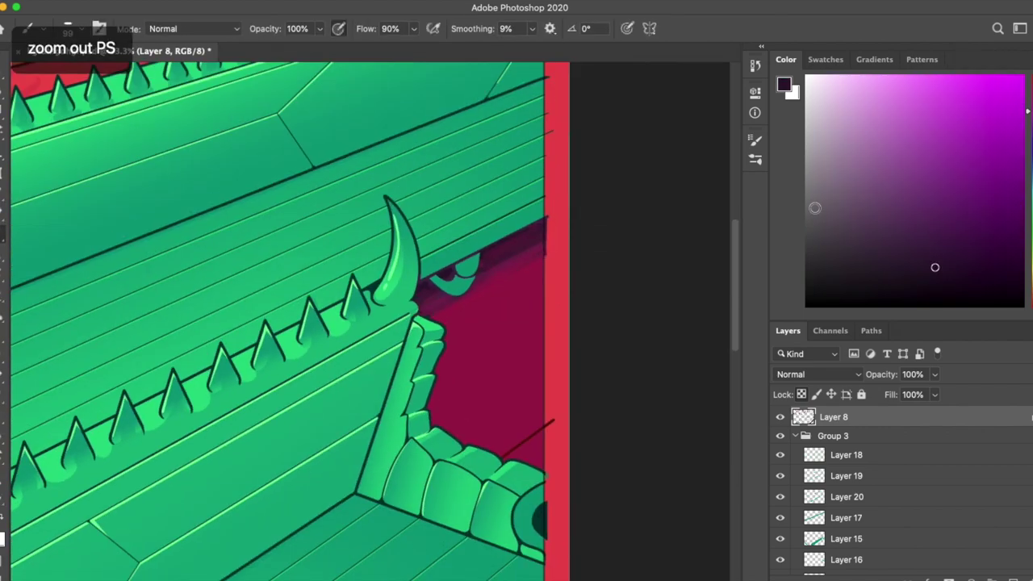
key(super+minus)
key(super+plus)
alt+click(569, 157)
Step: Sample the dark teal of the spike outlines and choose a lighter mid green for the front bench's line art
drag(637, 372, 703, 242)
key(i)
scroll(363, 323, down, 5)
key(super+plus)
key(super+plus)
key(super+plus)
key(super+plus)
click(206, 212)
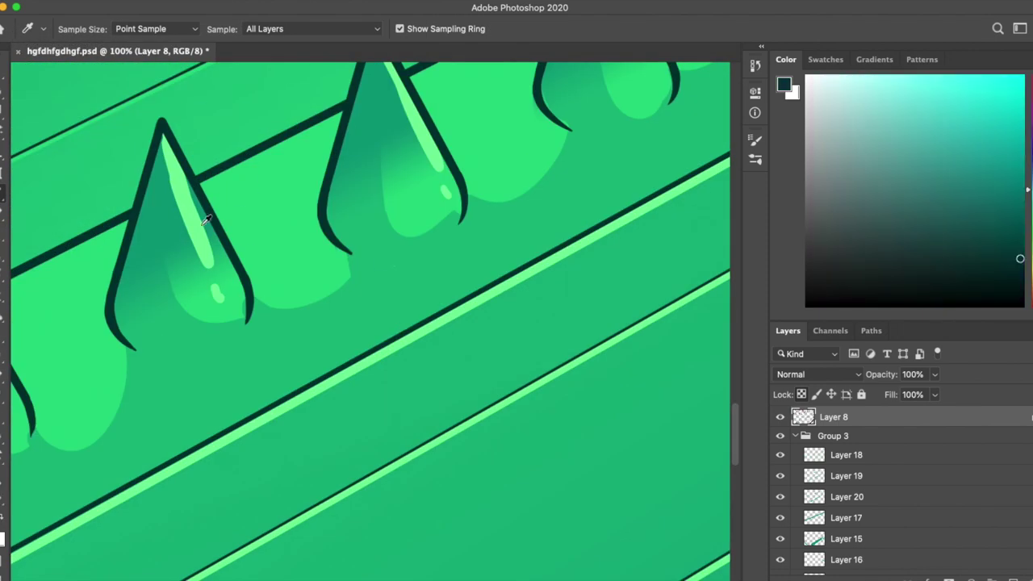
key(super+minus)
key(super+minus)
click(494, 187)
key(b)
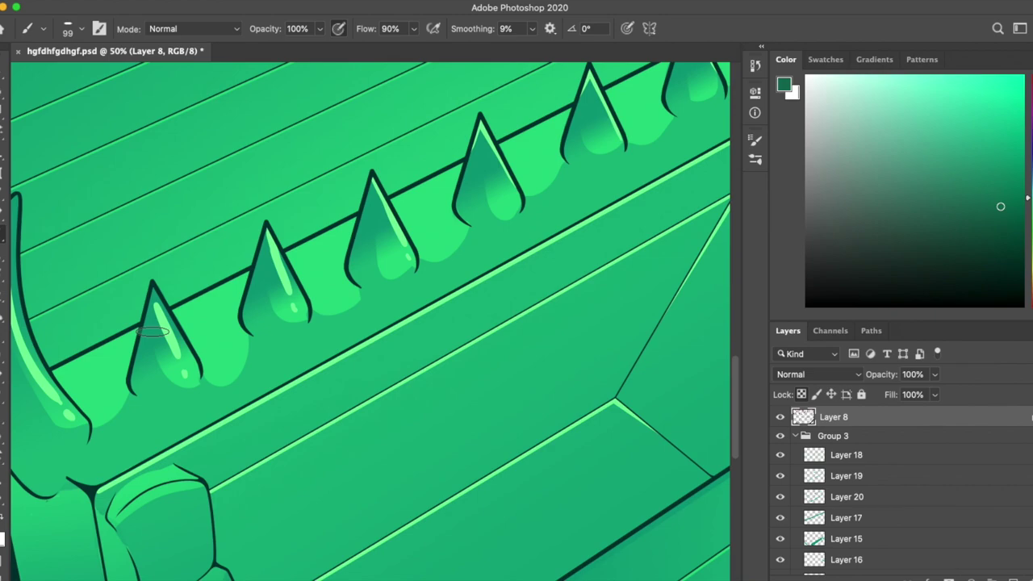
Step: Enclose the front bench in a polygonal lasso selection and brush its line art a lighter teal on Layer 8
key(super+minus)
key(l)
scroll(363, 323, down, 3)
scroll(363, 323, right, 5)
drag(176, 514, 468, 230)
drag(383, 159, 473, 258)
scroll(473, 258, up, 5)
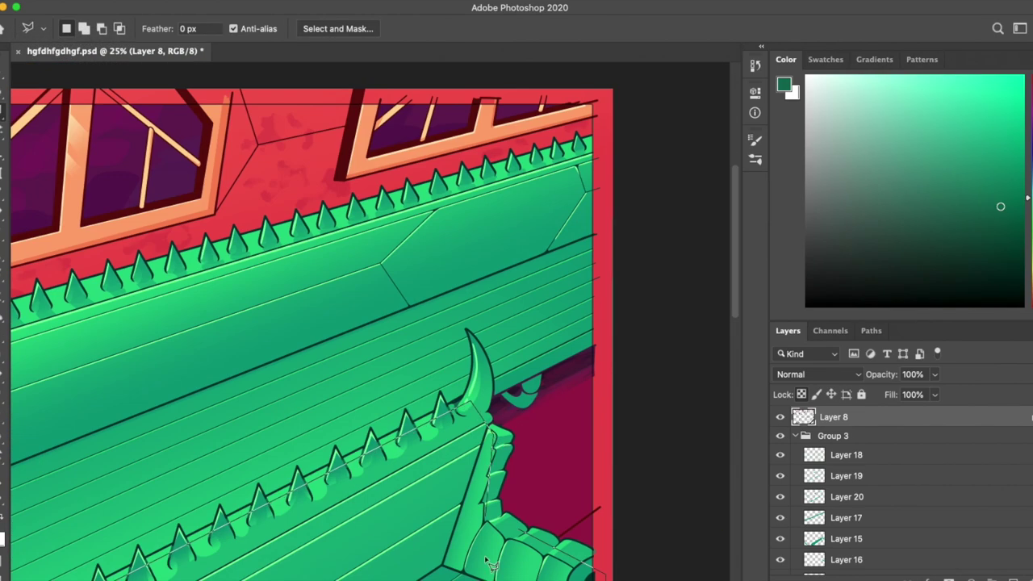
scroll(488, 565, down, 10)
drag(585, 281, 637, 278)
key(b)
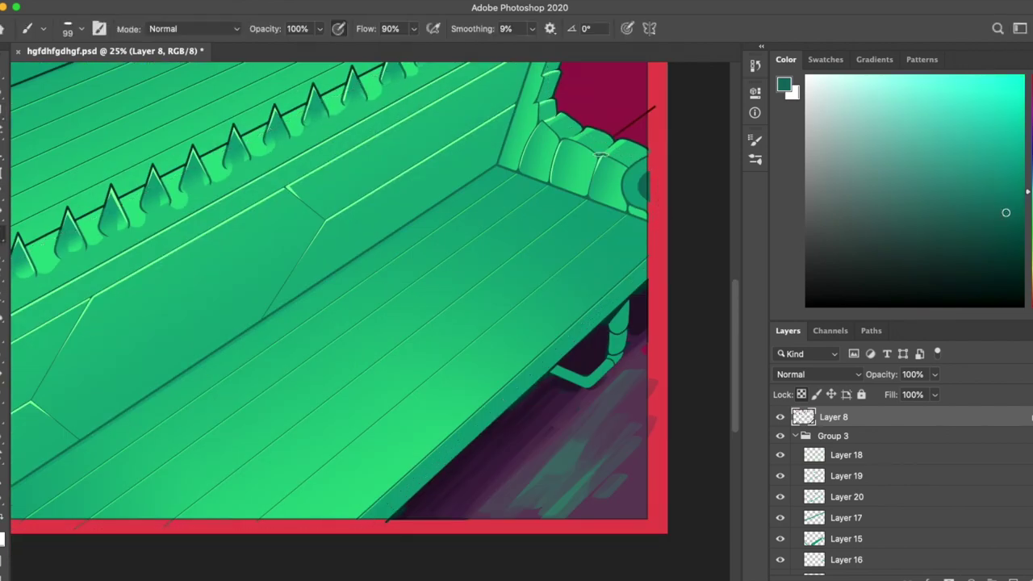
scroll(339, 322, up, 5)
scroll(581, 210, down, 10)
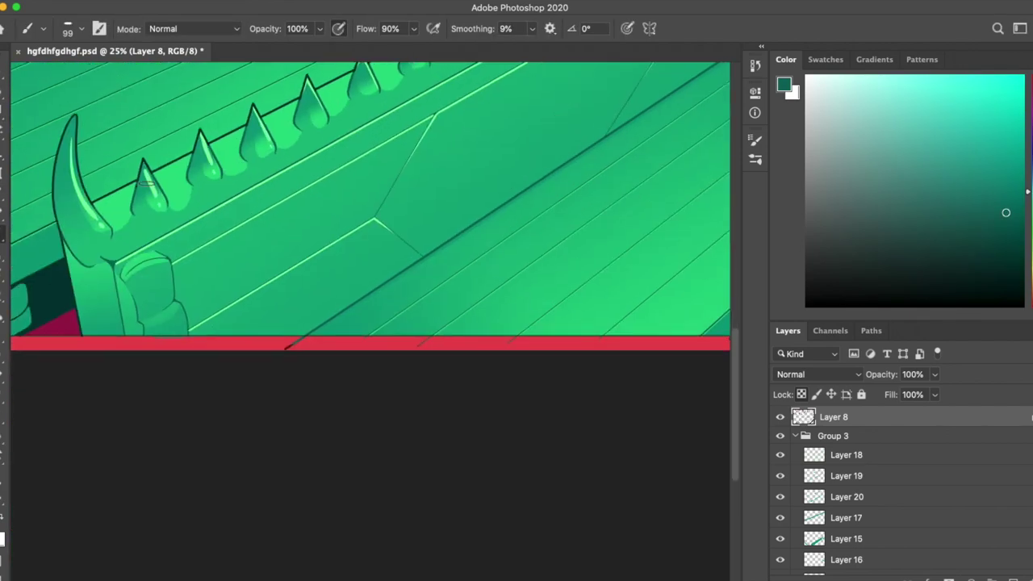
Step: Enclose the rear bench in a polygonal lasso selection and brush its line art the lighter teal on Layer 8
scroll(586, 339, left, 10)
key(l)
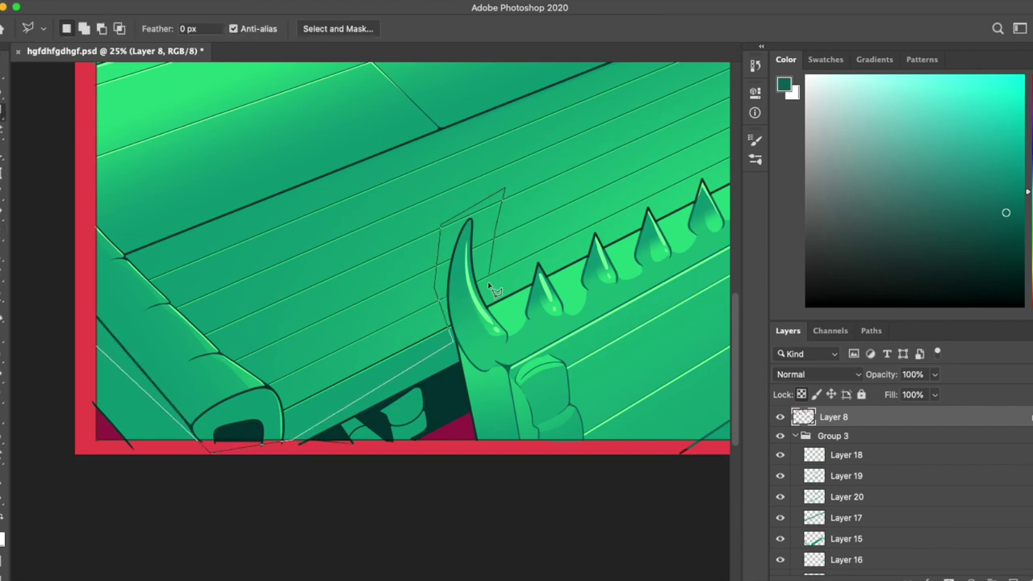
scroll(493, 289, right, 10)
scroll(492, 289, up, 5)
scroll(492, 289, up, 5)
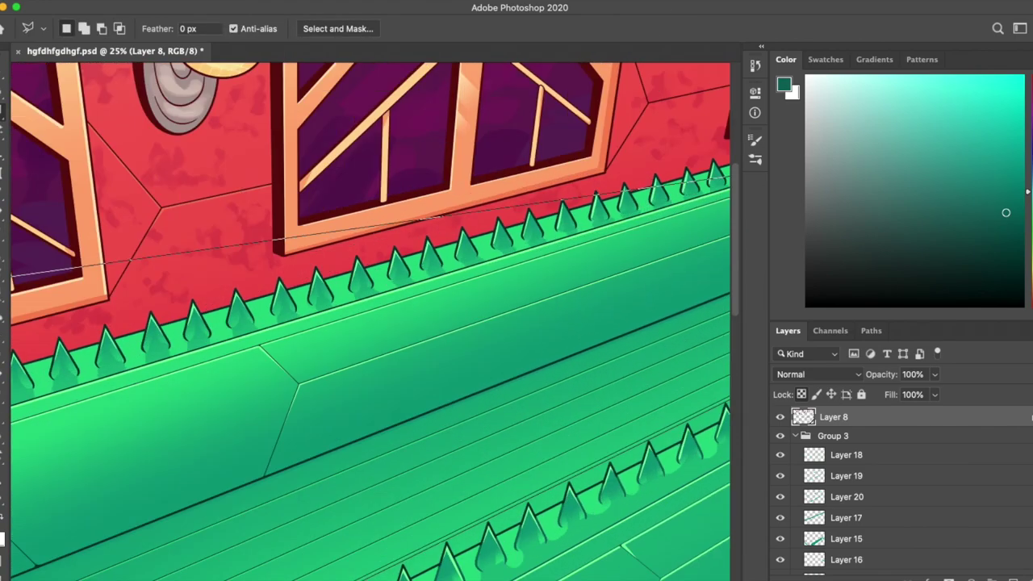
scroll(372, 255, left, 5)
scroll(372, 255, down, 10)
scroll(372, 255, right, 3)
key(b)
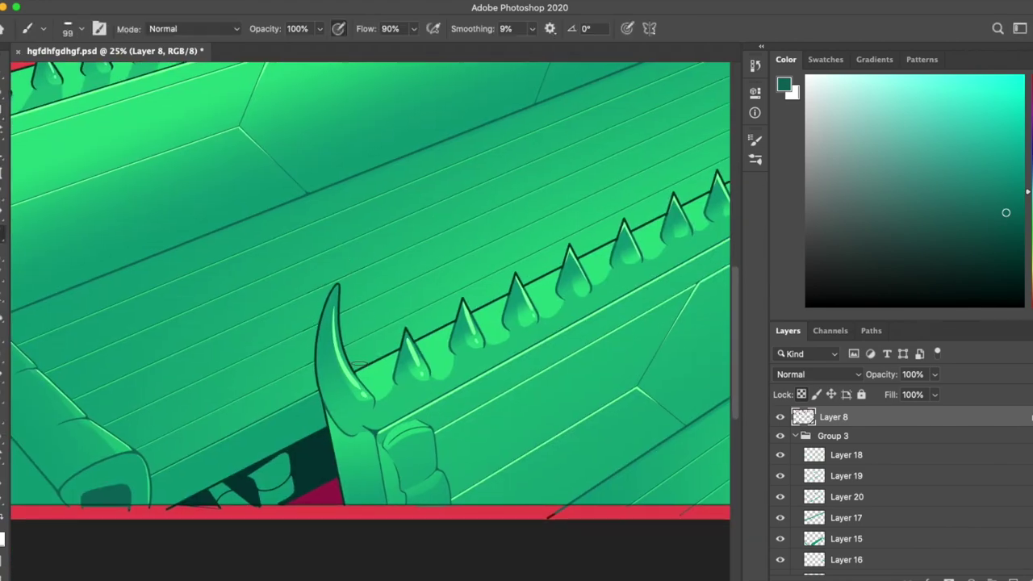
Step: Sample the very dark teal and repaint the opening in the rear bench's armrest with it
scroll(359, 365, down, 3)
scroll(359, 364, left, 3)
alt+click(347, 348)
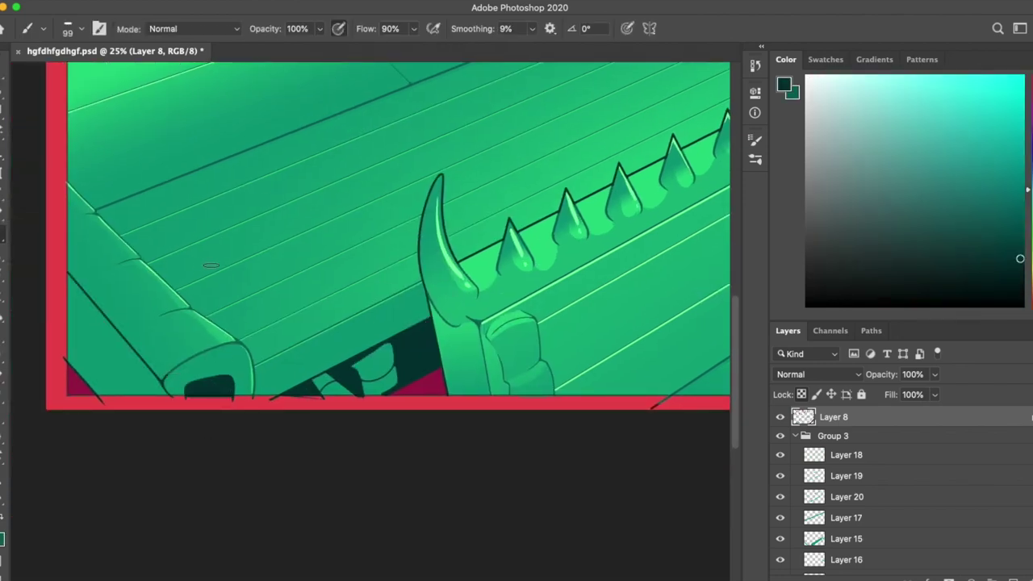
Step: Lasso the far end of the rear bench beside the curved horn and brush its remaining dark line art the lighter teal
scroll(117, 267, up, 5)
scroll(454, 243, right, 10)
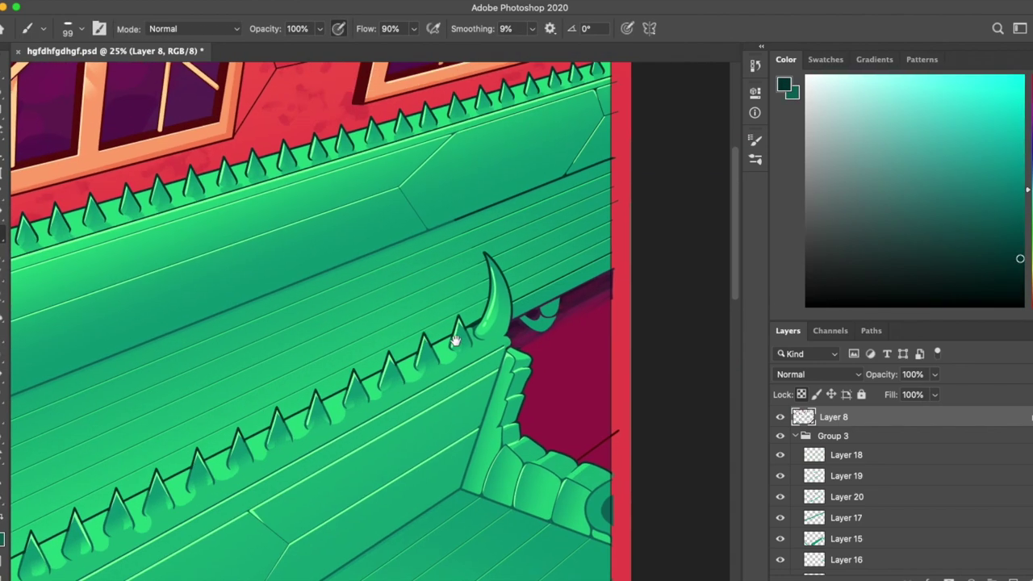
key(l)
click(367, 191)
click(411, 319)
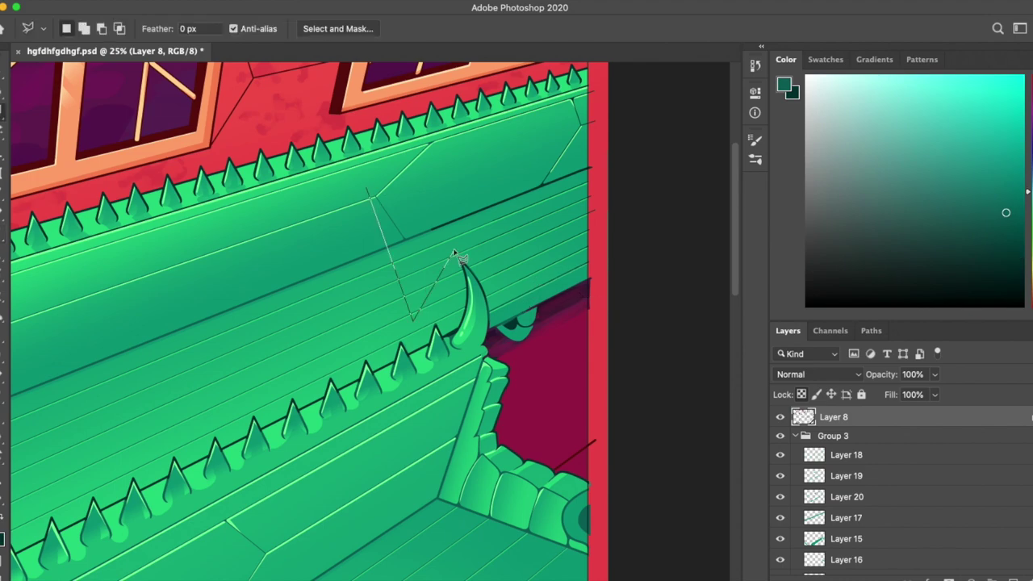
drag(357, 177, 830, 297)
key(super+minus)
key(b)
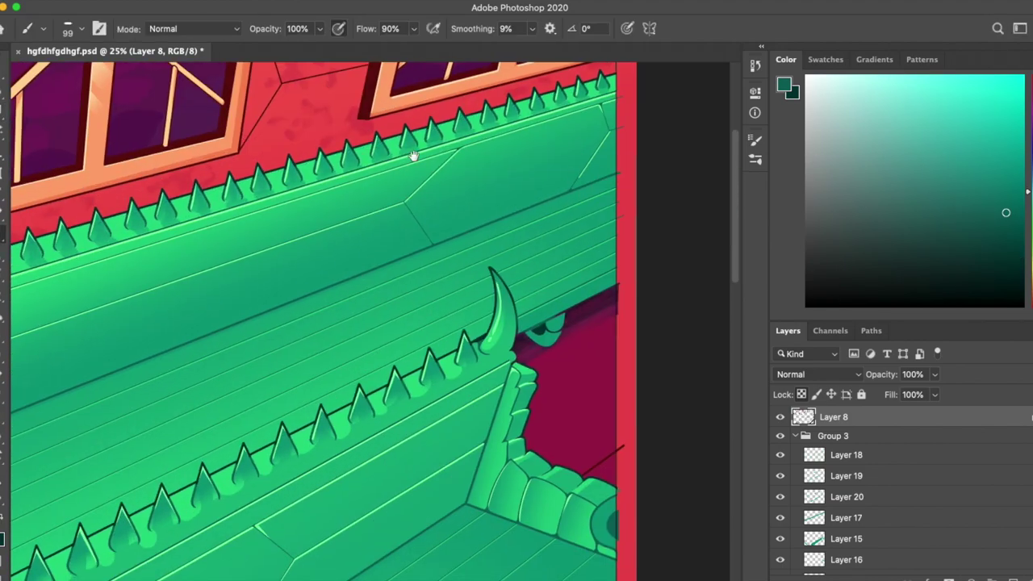
Step: Sample a red from the wall and recolour the wall's black crack lines dark red
key(super+minus)
key(super+plus)
alt+click(222, 76)
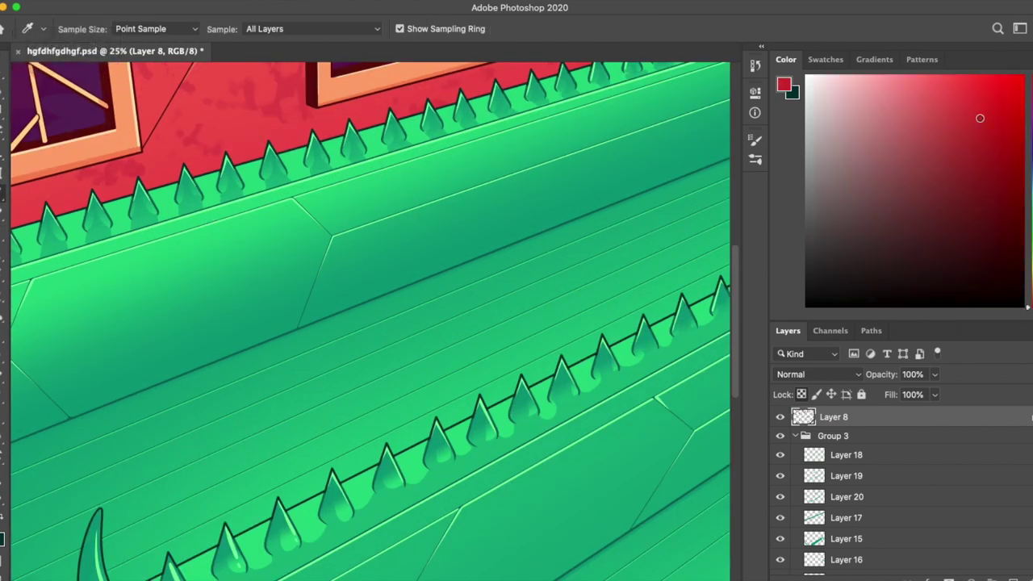
drag(221, 76, 351, 201)
key(super+minus)
key(super+plus)
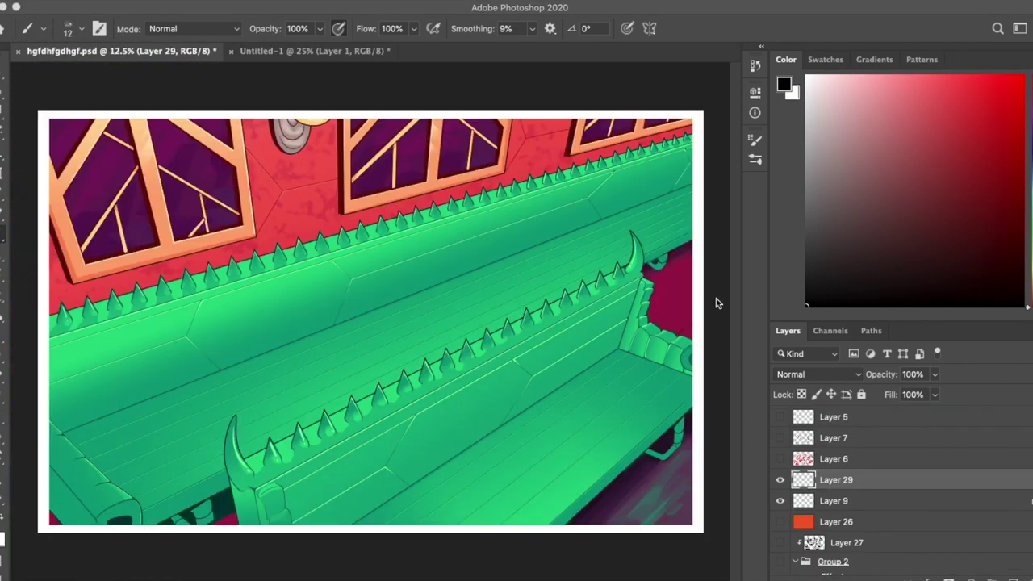
Step: Sample a dark purple from the window glass and shade the inner frame edge of the leftmost window's upper pane on Layer 8
drag(717, 299, 502, 202)
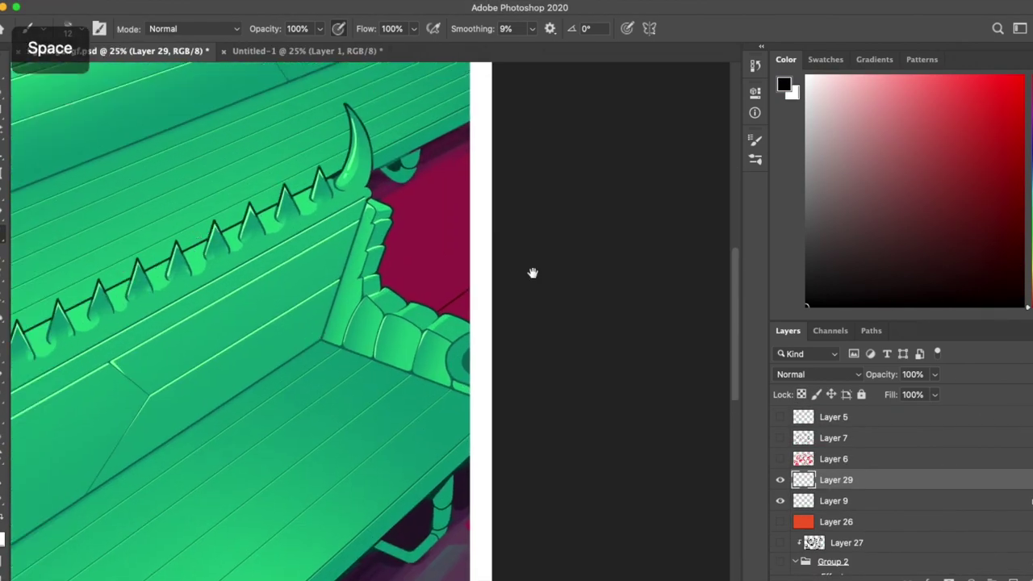
scroll(911, 513, down, 3)
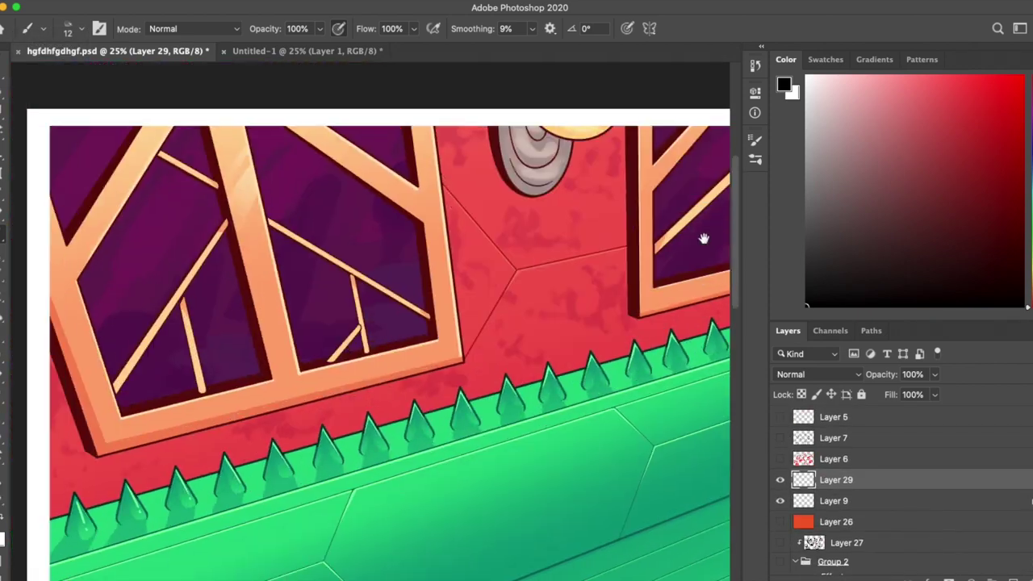
alt+click(703, 233)
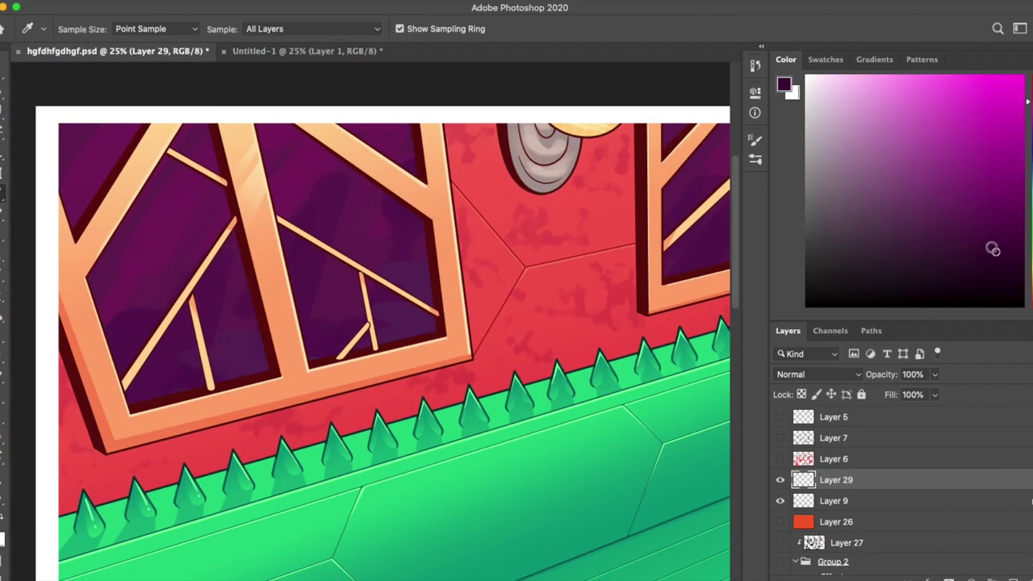
key(super+plus)
key(l)
click(394, 159)
click(410, 284)
click(365, 239)
click(357, 147)
click(394, 159)
scroll(968, 537, down, 5)
click(857, 480)
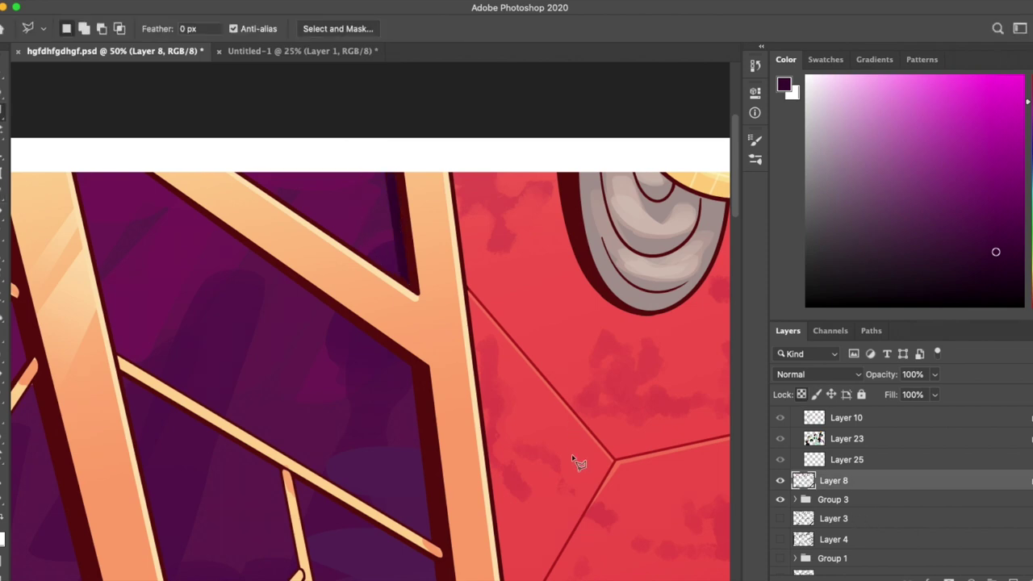
Step: Lasso the side and lower inner edges of the leftmost window's right half and recolour them dark purple beside the glass
scroll(573, 460, down, 3)
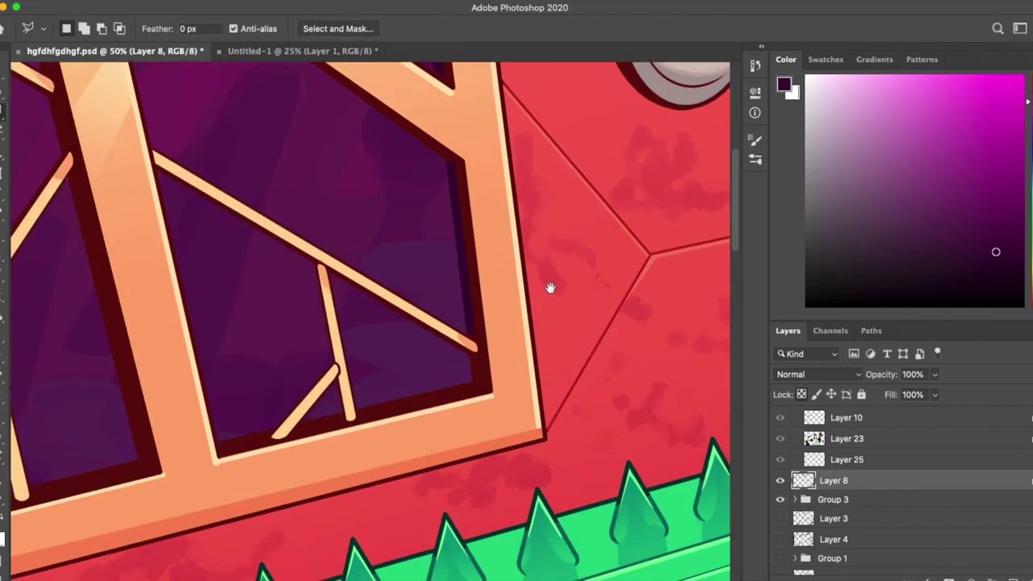
key(b)
key(l)
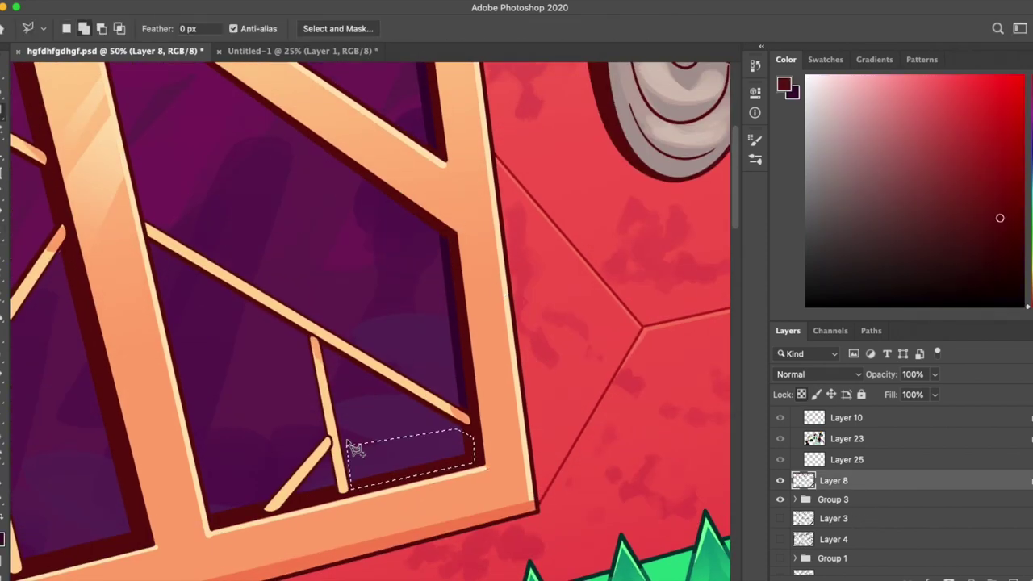
key(i)
click(433, 101)
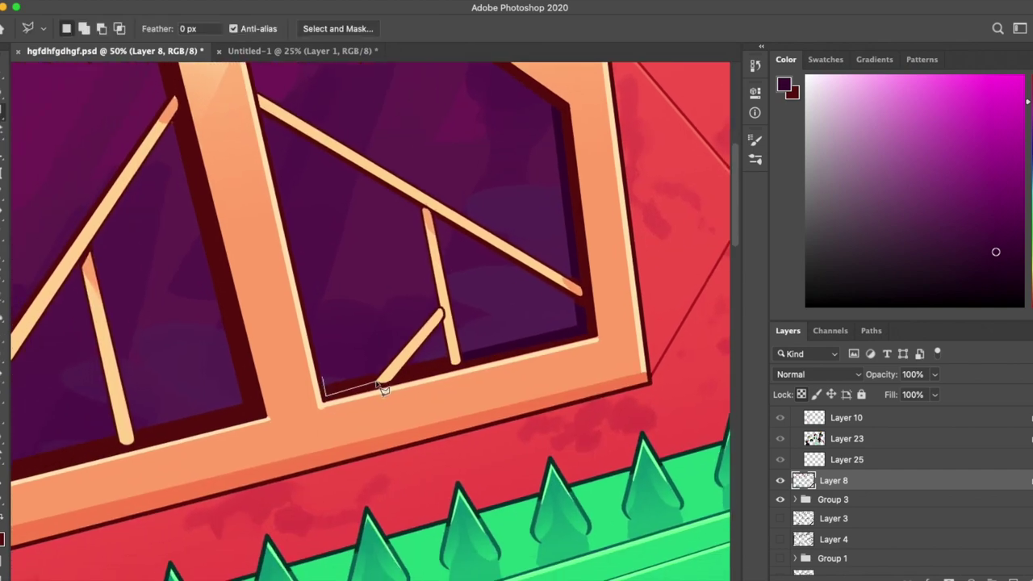
key(b)
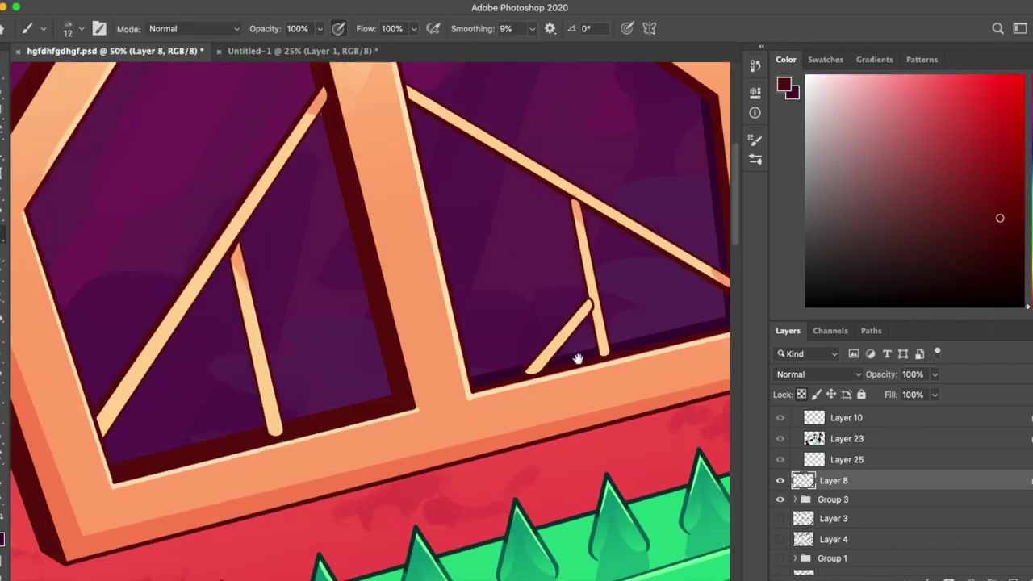
Step: Recolour the inner frame edges in both halves of the second window dark purple using lasso selections
key(l)
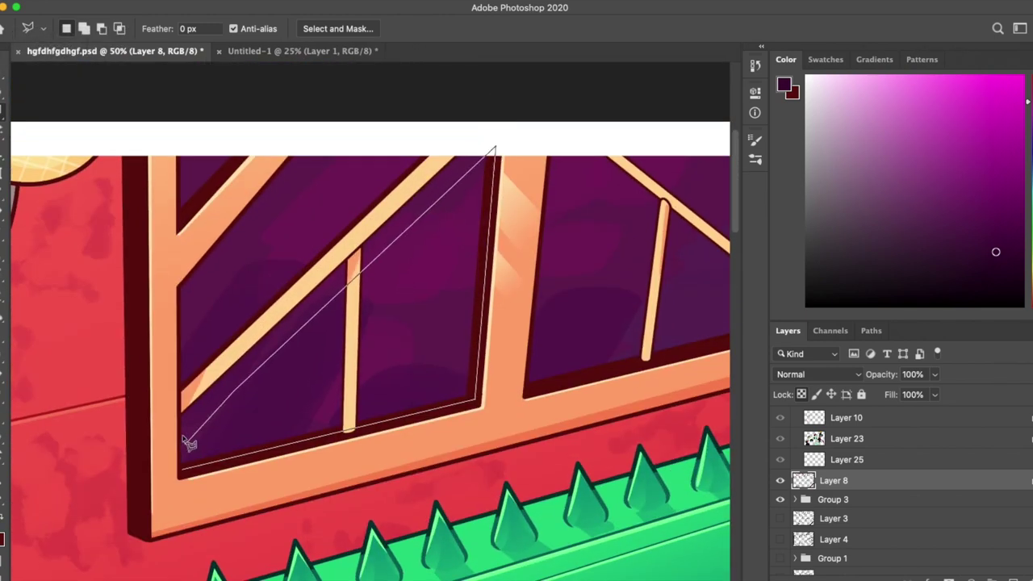
key(Escape)
key(x)
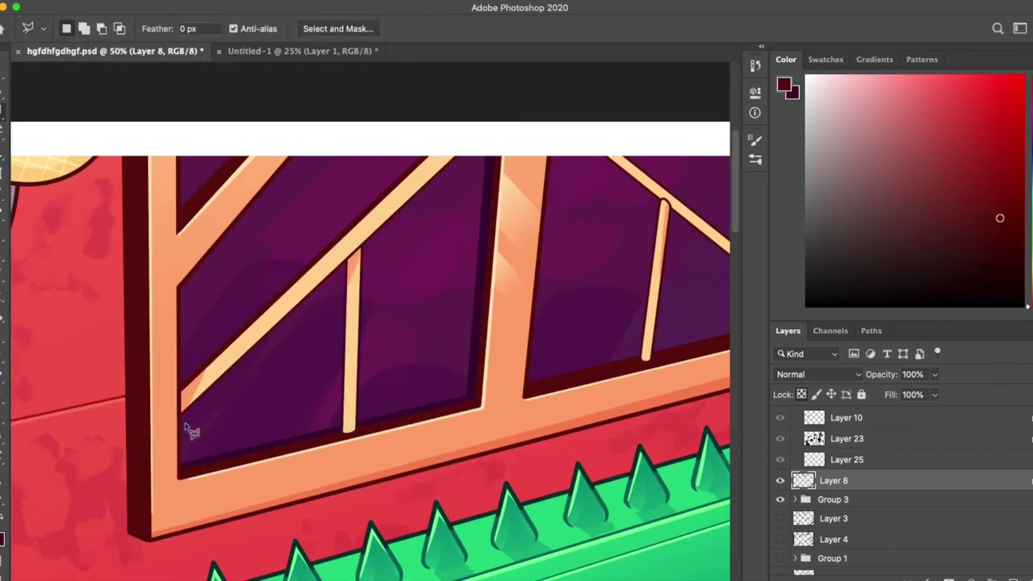
key(i)
click(231, 219)
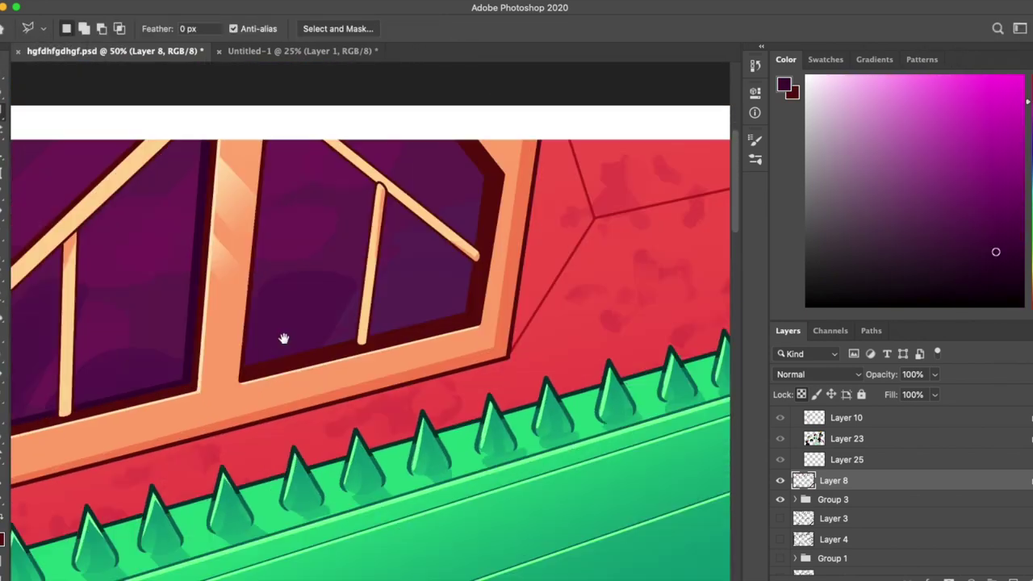
drag(284, 339, 269, 347)
click(232, 378)
click(464, 327)
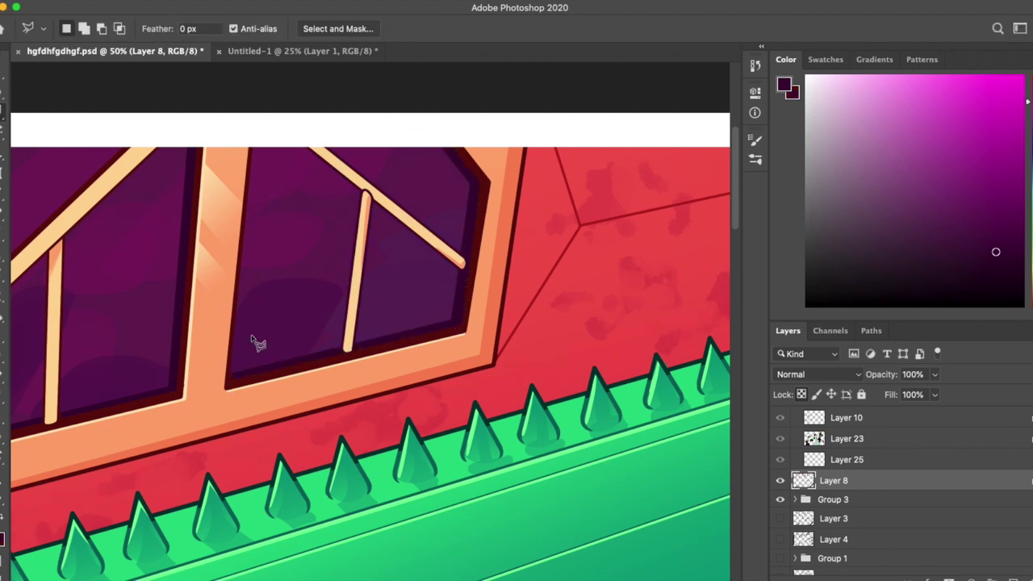
key(x)
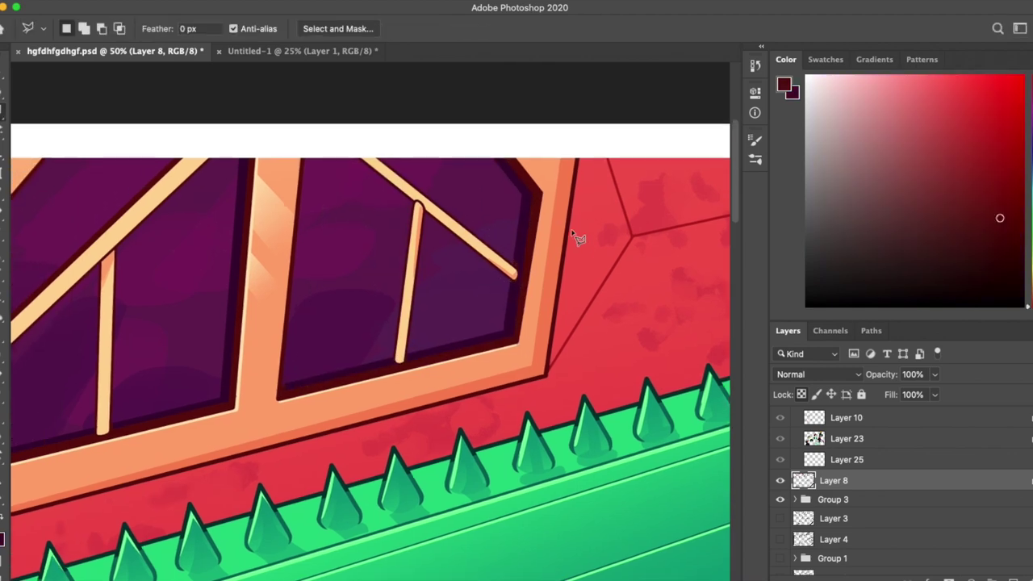
Step: Sample the frame and glass colours and shade the inner pane edges of the third window dark purple
key(b)
key(i)
key(l)
key(super+minus)
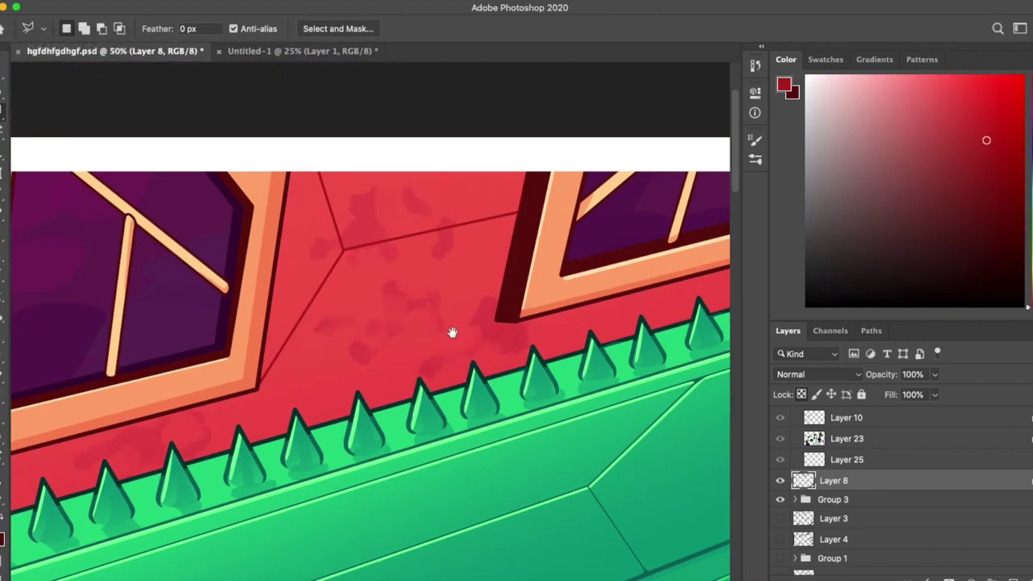
scroll(457, 230, left, 5)
key(i)
click(272, 323)
key(l)
scroll(246, 219, left, 5)
key(i)
key(l)
key(i)
key(l)
click(452, 262)
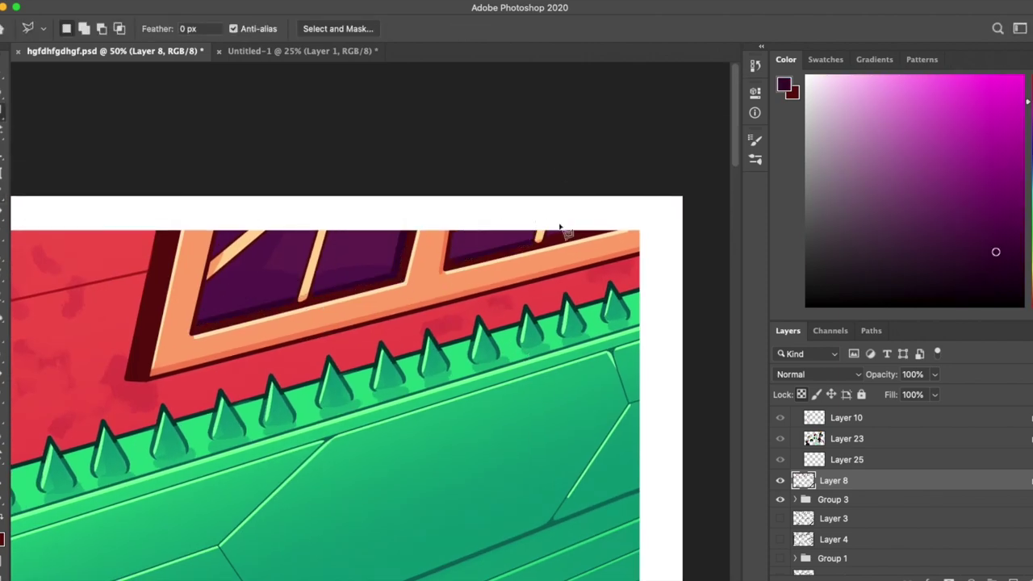
Step: Try recolouring the dark outer sides of the window frames with a sampled magenta inside lasso selections
key(super+minus)
key(super+plus)
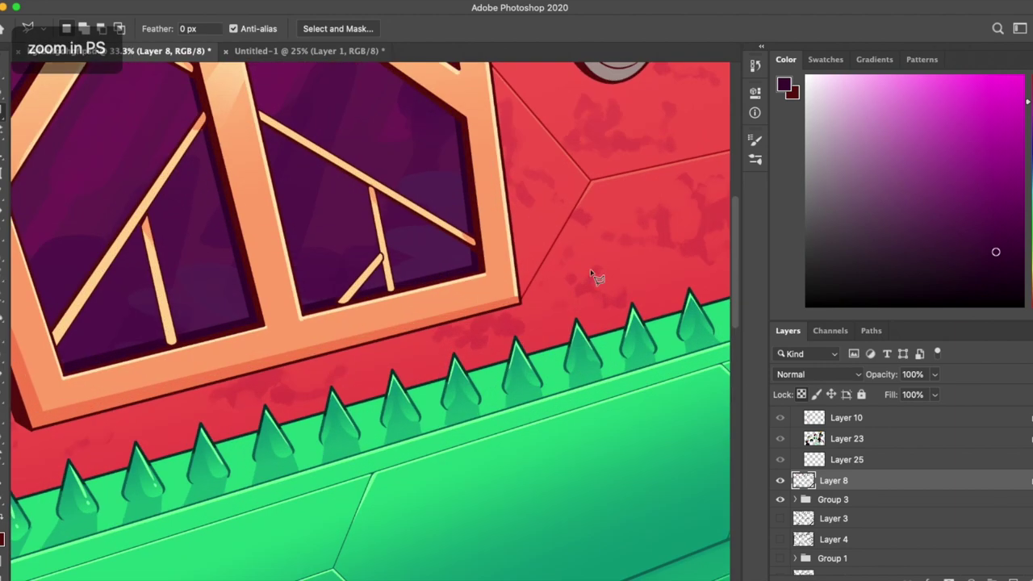
key(i)
click(189, 311)
key(l)
key(i)
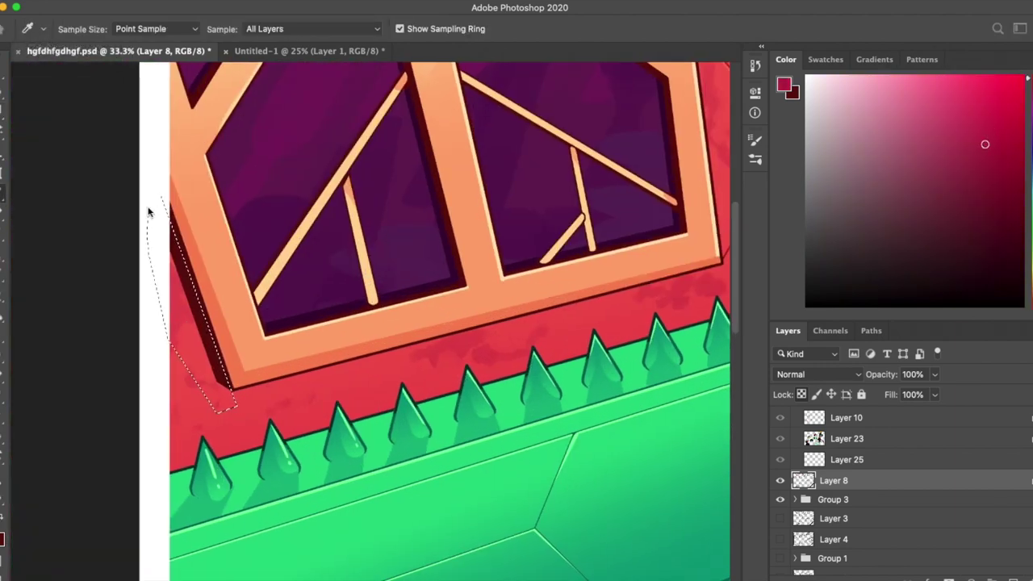
key(l)
scroll(364, 295, right, 3)
scroll(363, 294, up, 3)
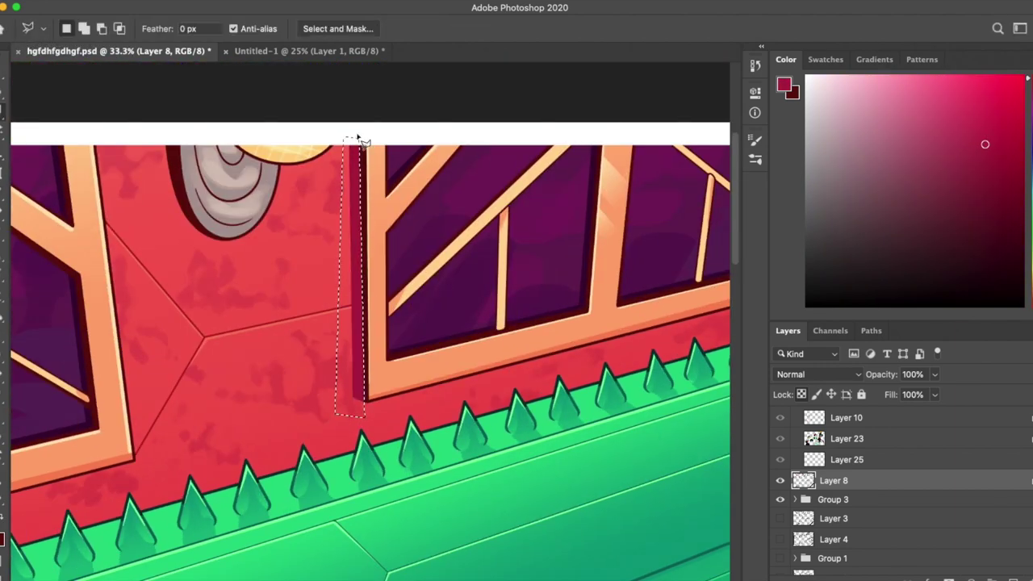
scroll(361, 139, right, 5)
scroll(619, 277, up, 1)
key(super+minus)
key(super+minus)
key(super+minus)
key(super+z)
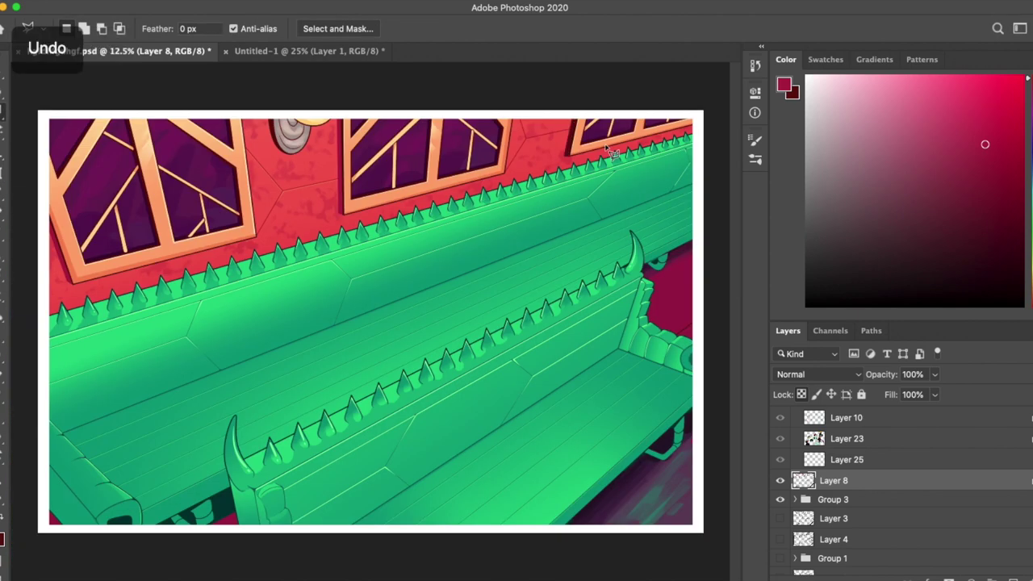
Step: Sample an orange-red and recolour the dark outer side of the leftmost window frame with it
key(i)
key(super+plus)
key(super+plus)
click(565, 185)
key(l)
scroll(403, 282, left, 5)
scroll(403, 283, up, 2)
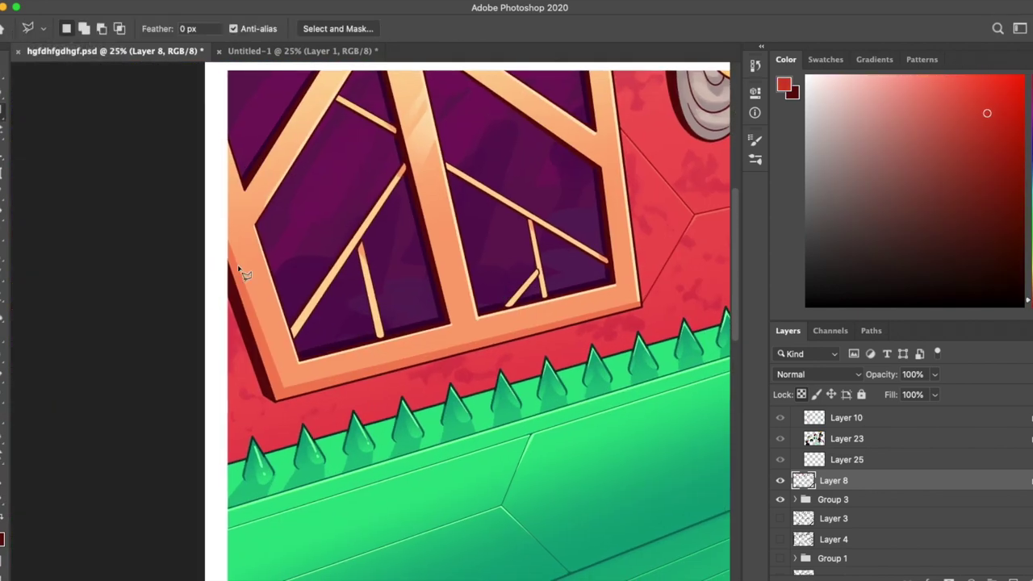
key(super+plus)
key(super+plus)
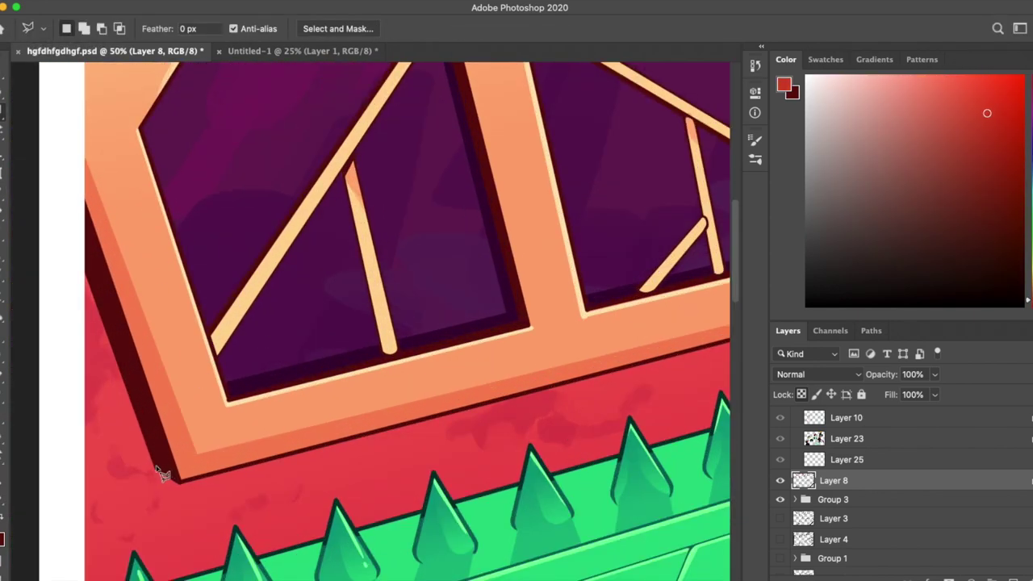
Step: Lasso the dark outer sides of the second and third window frames and recolour them the same orange-red
scroll(439, 347, up, 5)
scroll(438, 347, right, 5)
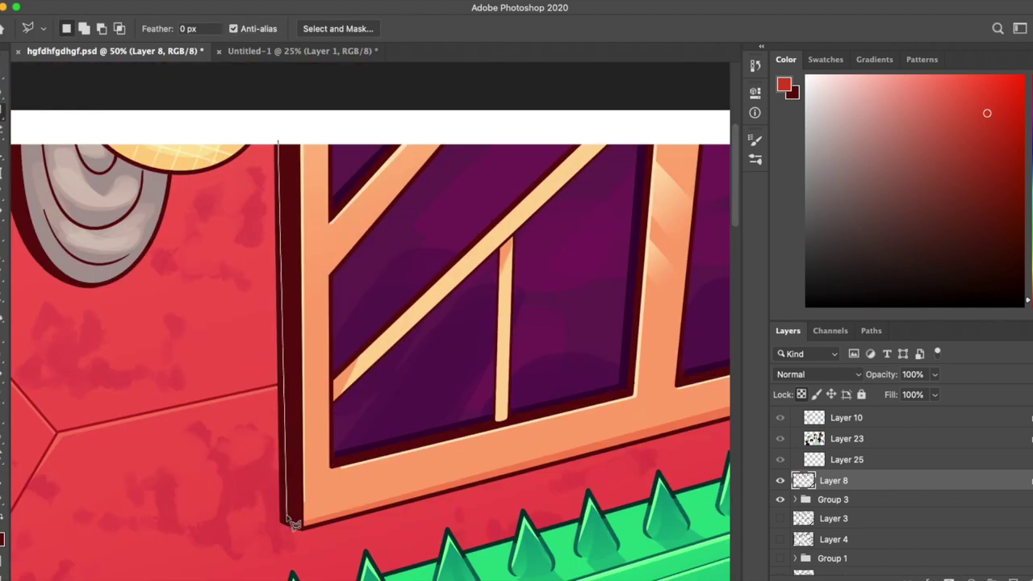
key(Escape)
scroll(361, 206, up, 2)
scroll(360, 206, right, 3)
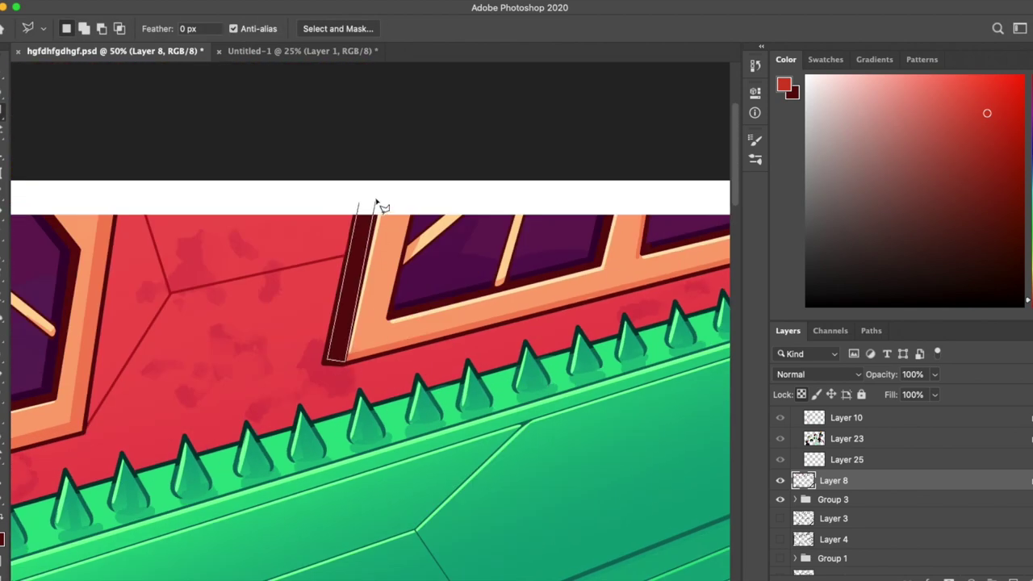
key(super+minus)
key(super+minus)
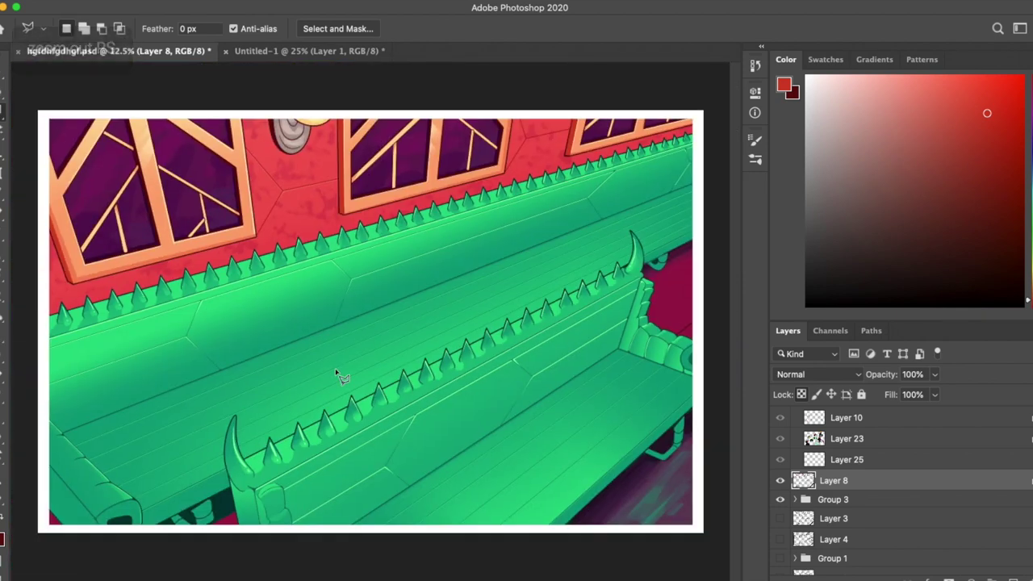
Step: Add a new layer at the top of Group 3, lasso the wall below the leftmost window and sample a dark crimson
key(super+plus)
click(923, 500)
click(1014, 573)
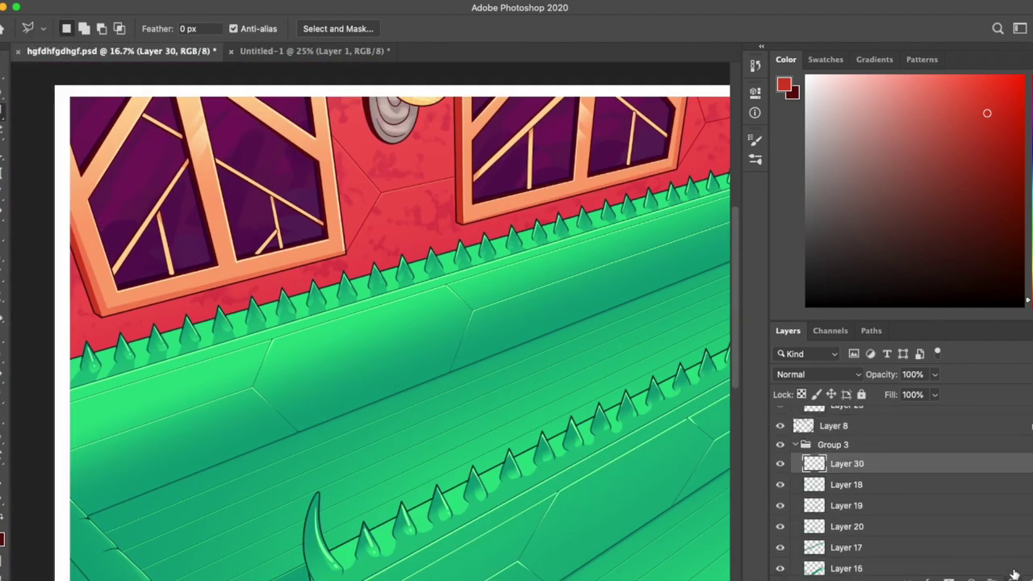
key(super+plus)
click(145, 130)
key(i)
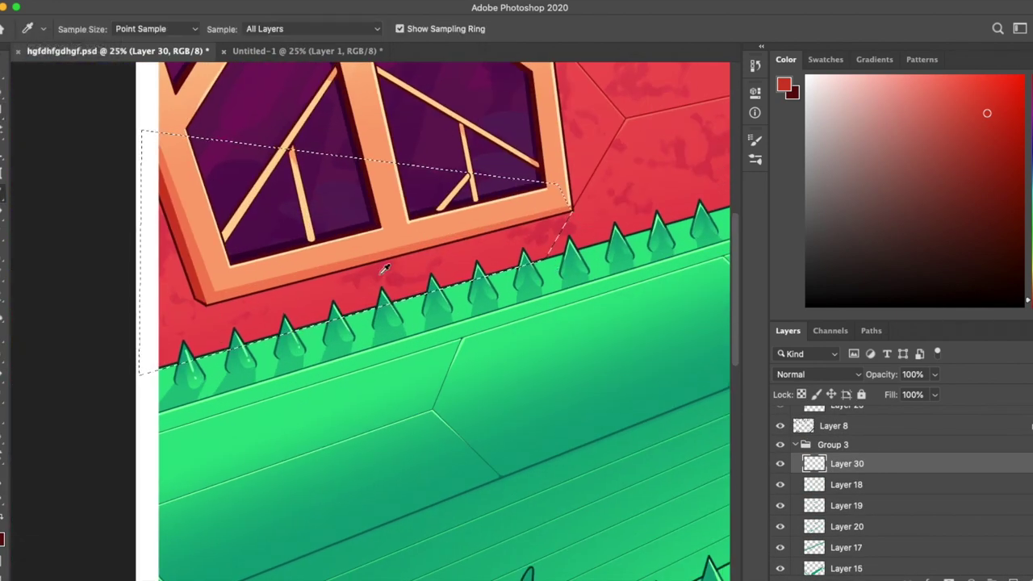
click(379, 266)
Step: Try casting a dark crimson gradient shadow across the lassoed area below the leftmost window
key(g)
click(275, 369)
key(super+z)
key(shift+g)
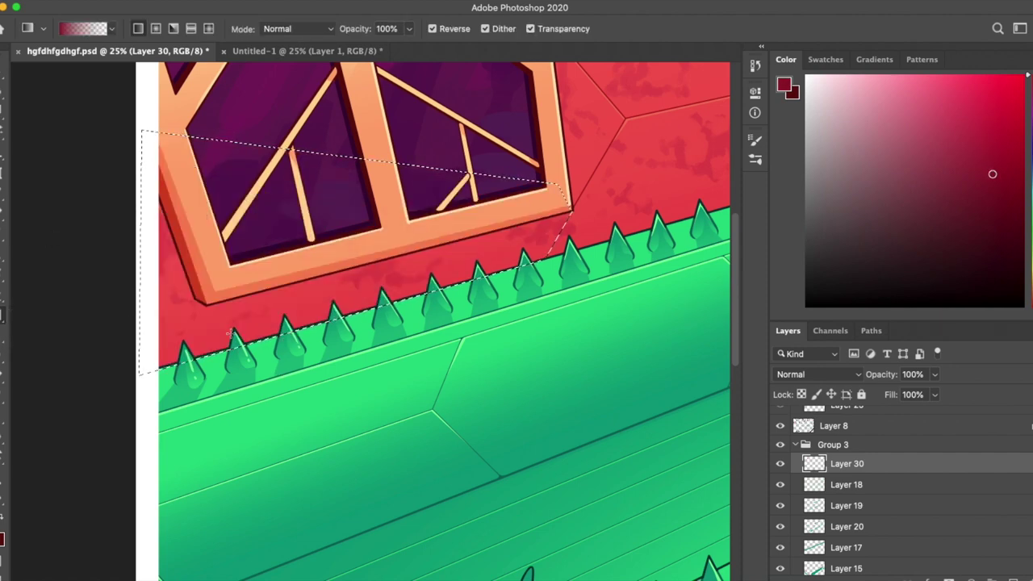
key(v)
key(super+d)
scroll(590, 368, up, 3)
scroll(589, 368, right, 2)
key(3)
key(super+z)
key(super+z)
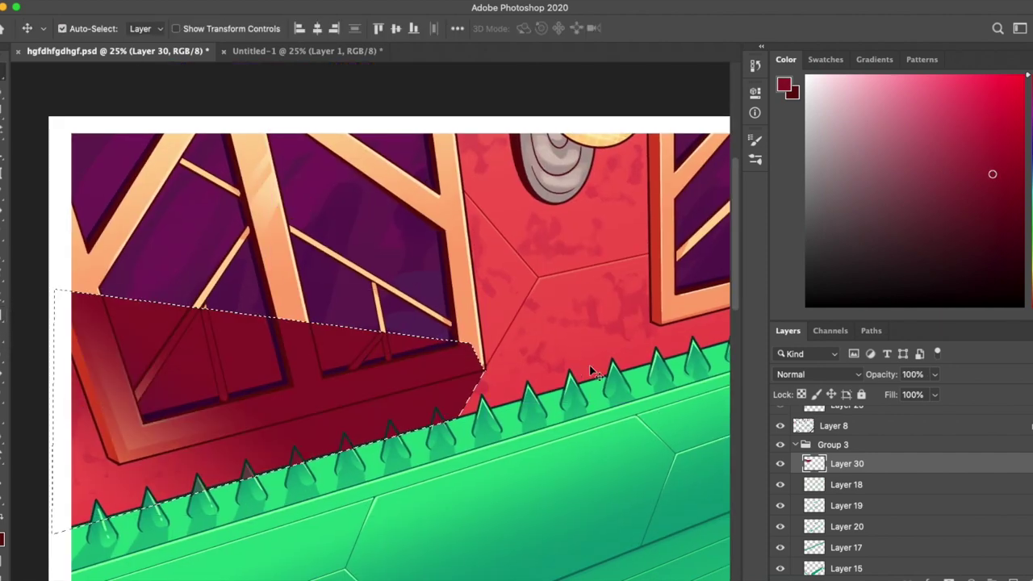
key(Delete)
key(g)
drag(219, 363, 224, 477)
key(super+d)
scroll(224, 476, down, 2)
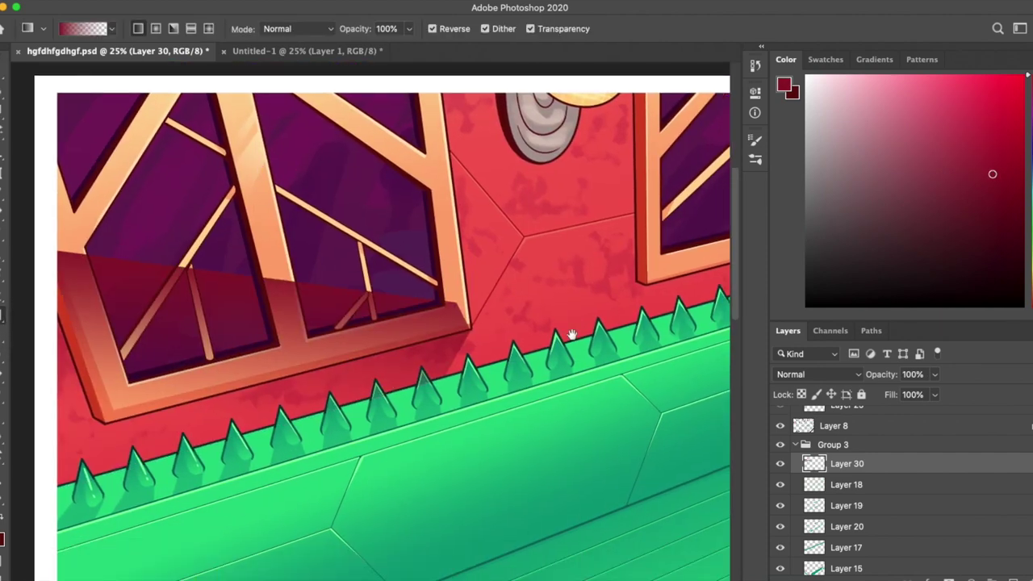
Step: Try lassoing the wall below the second window and filling it with a crimson gradient shadow
scroll(242, 404, right, 5)
key(l)
double_click(595, 265)
key(g)
drag(478, 308, 446, 224)
scroll(445, 224, left, 5)
scroll(697, 234, right, 4)
key(super+d)
scroll(369, 399, up, 2)
Step: Set the window shadow layer's opacity to 30%
key(v)
key(3)
scroll(413, 356, right, 4)
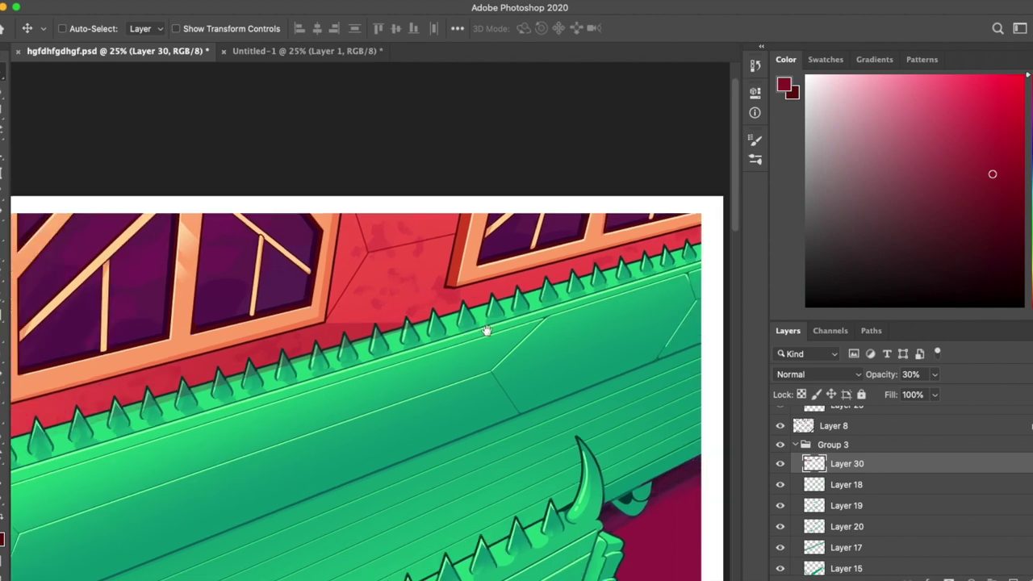
Step: Lasso the area below the leftmost window down to the bench top and fill it with a crimson gradient shadow
scroll(412, 356, up, 4)
key(l)
scroll(323, 323, left, 3)
click(517, 303)
click(514, 331)
click(105, 462)
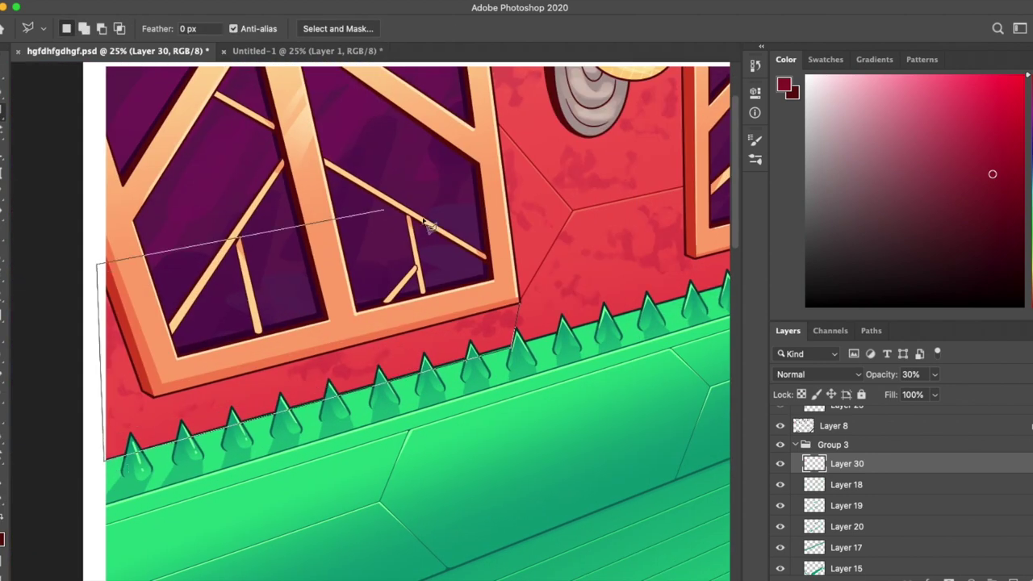
double_click(103, 266)
key(g)
drag(266, 420, 276, 351)
key(super+d)
Step: Lasso the wall strip between the second window and the bench spikes and add the same crimson gradient shadow
key(l)
scroll(277, 351, right, 6)
scroll(277, 351, up, 1)
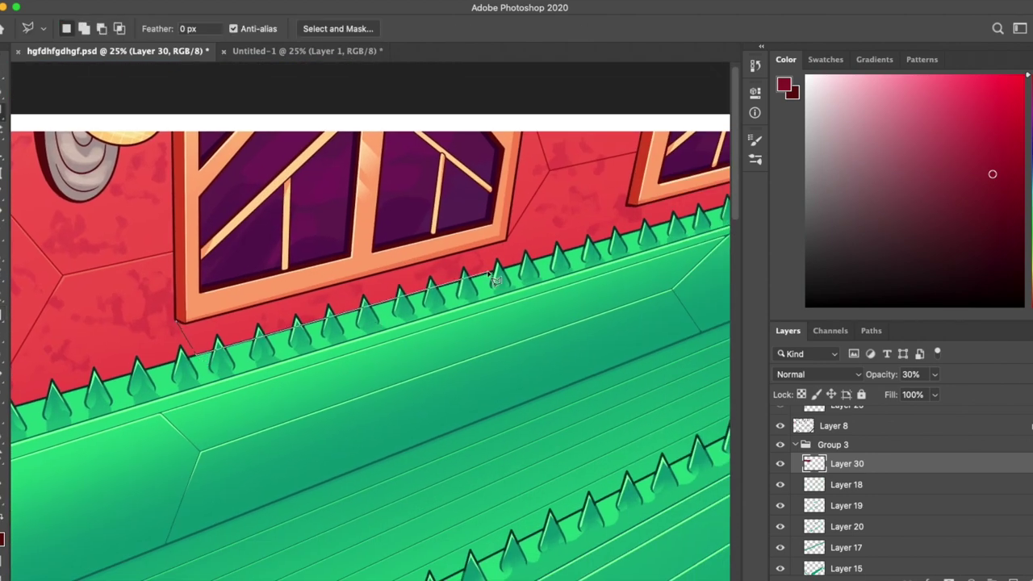
click(186, 326)
key(g)
drag(378, 319, 602, 286)
key(super+d)
Step: Lasso the wall strip below the third window and add a crimson gradient shadow to it
key(l)
scroll(355, 300, right, 5)
scroll(355, 301, up, 1)
click(352, 305)
key(g)
drag(359, 305, 597, 258)
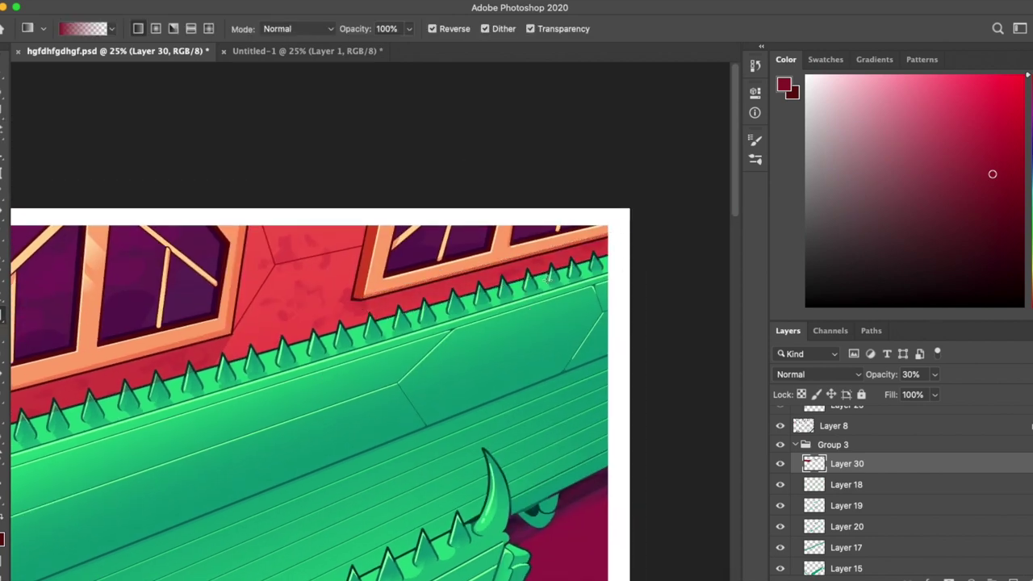
Step: Hide the white border around the artwork and make the Magic Wand sample all layers
key(super+minus)
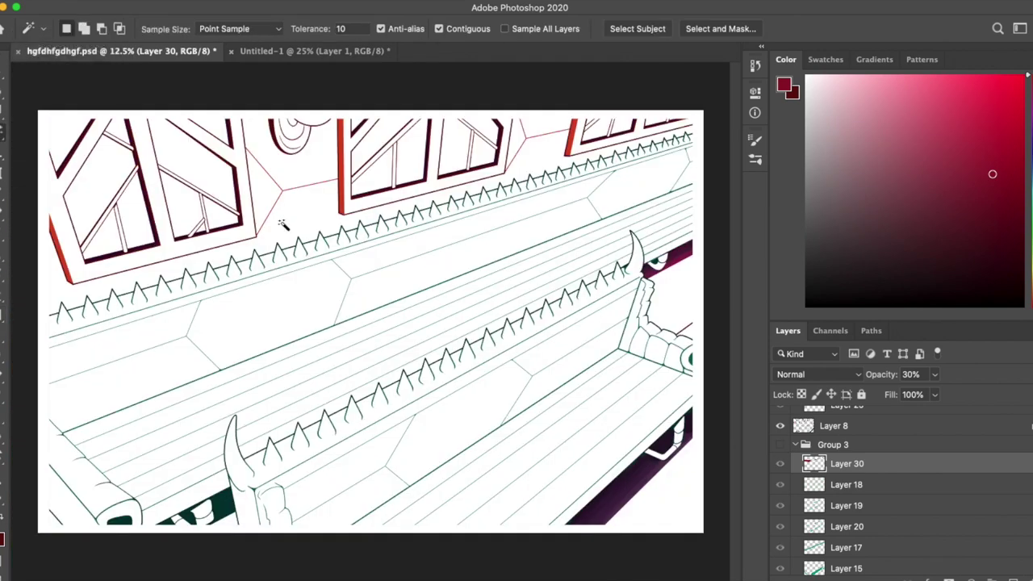
super+click(813, 485)
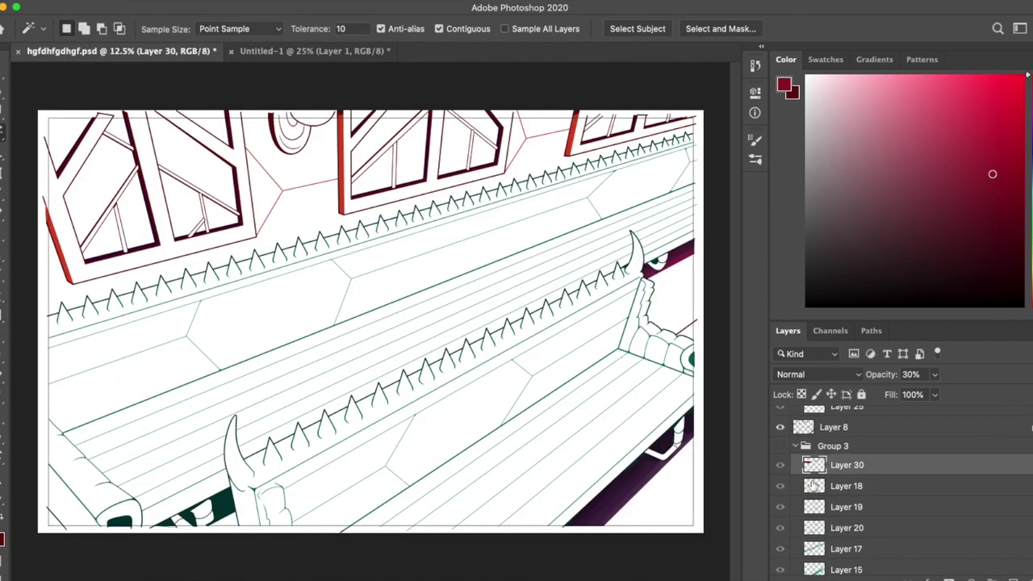
click(263, 2)
click(461, 213)
click(779, 445)
Step: On Layer 8, recolour the dark side of the wall lamp's base with sampled greys using an 83 px brush
click(834, 427)
scroll(314, 133, up, 3)
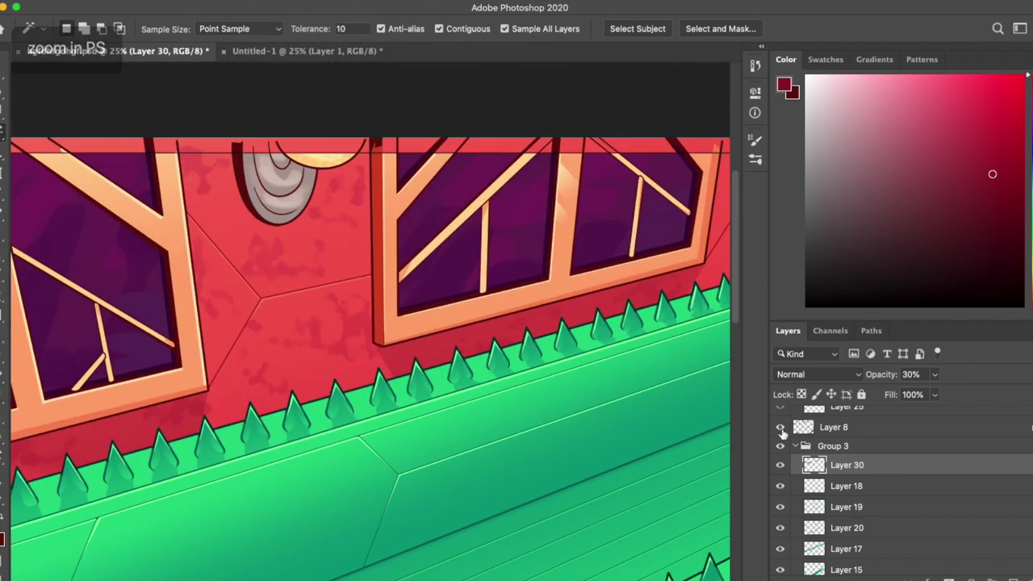
key(i)
click(242, 202)
key(b)
right_click(232, 89)
drag(81, 72, 137, 72)
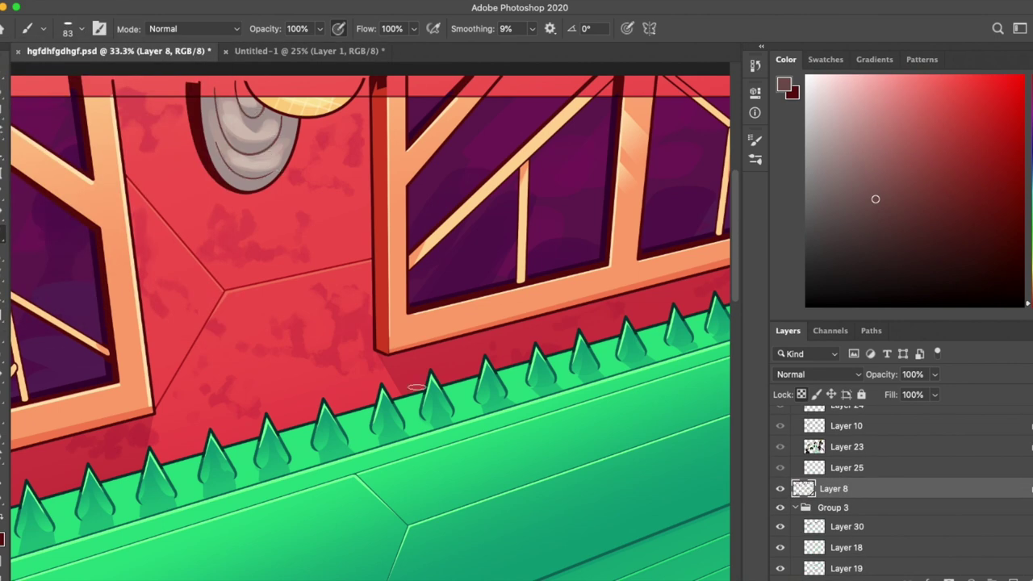
alt+click(211, 155)
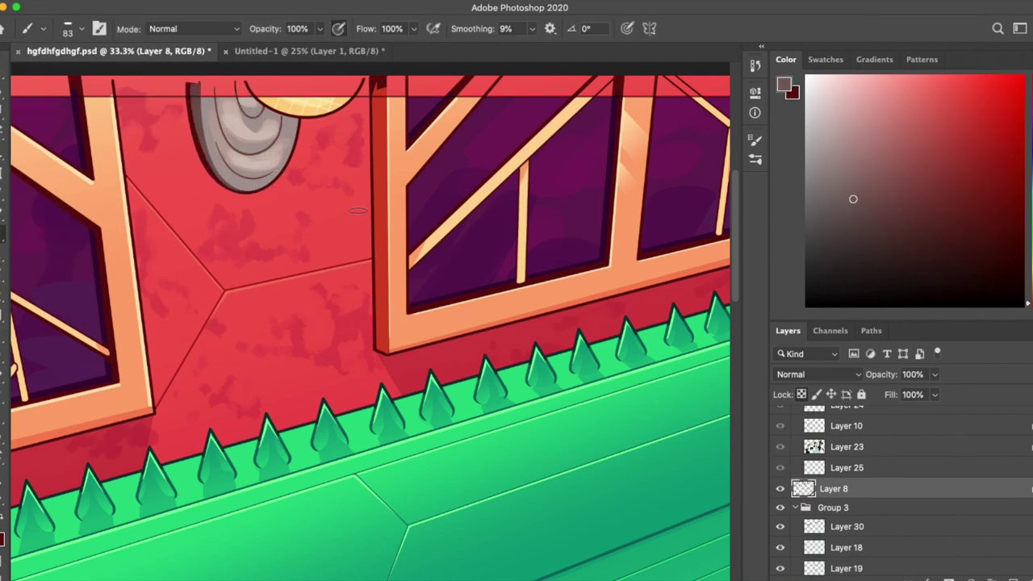
Step: On Layer 30, select the wall panel around the lamp and brush a sampled crimson shadow along the lamp's base
key(alt+bracketleft)
key(alt+bracketleft)
alt+click(211, 97)
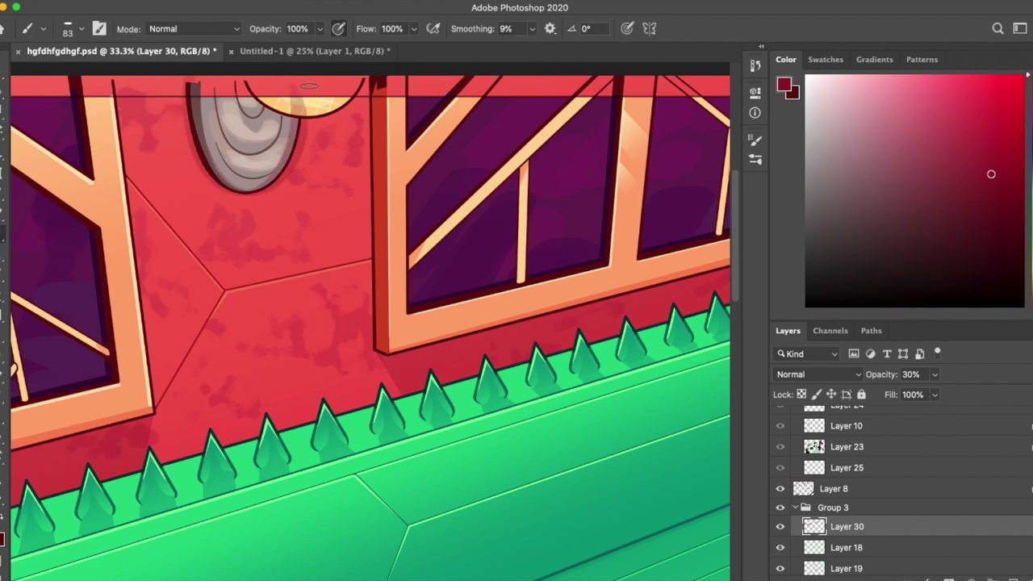
key(w)
click(319, 153)
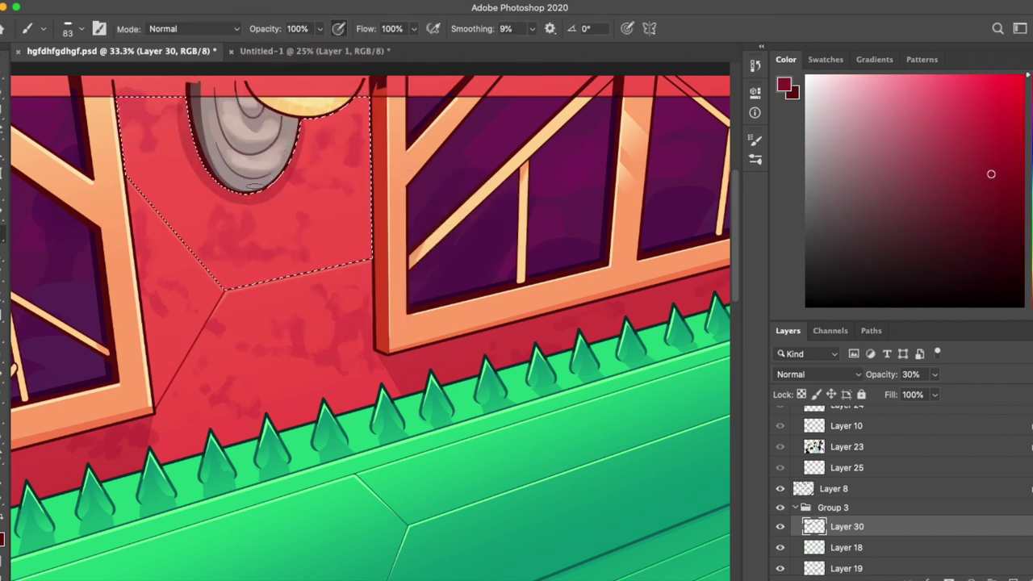
drag(456, 220, 502, 340)
Step: On Layer 11, blend the shadow under the back bench's far end with streaky strokes of sampled purple and crimson
key(super+minus)
key(super+minus)
key(super+minus)
key(super+plus)
key(super+plus)
key(super+plus)
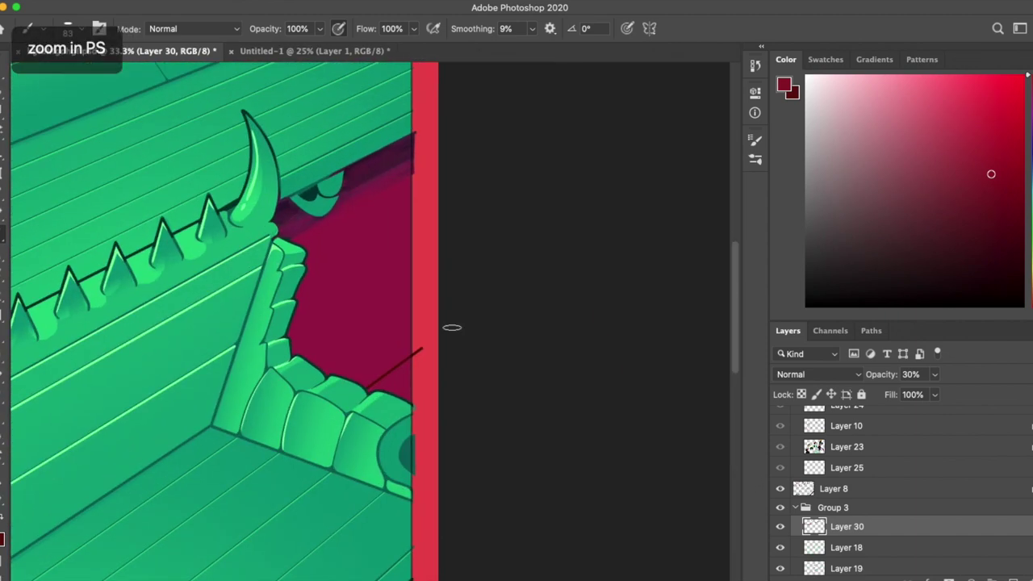
scroll(910, 516, down, 5)
click(855, 500)
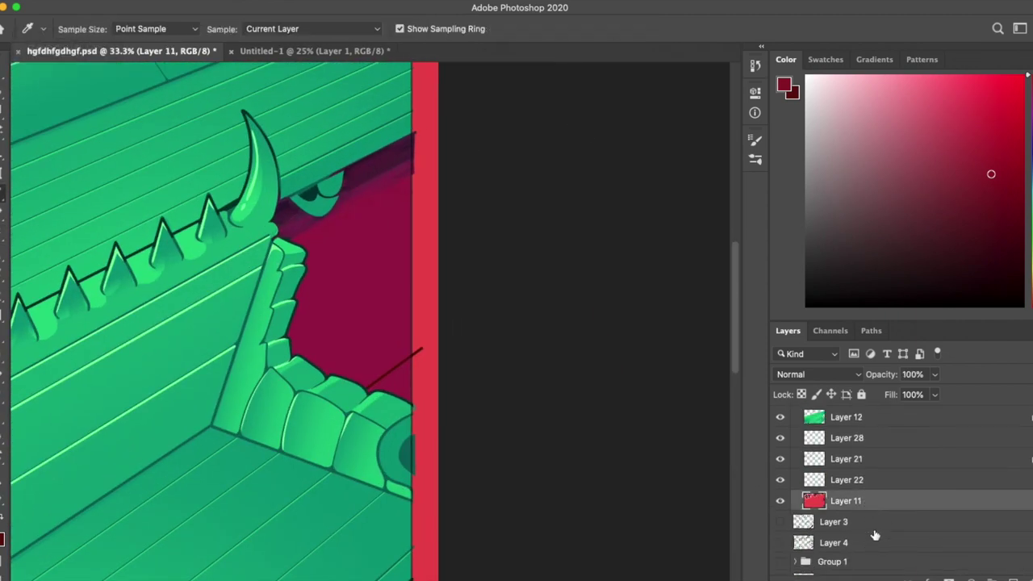
drag(436, 227, 415, 238)
alt+click(305, 238)
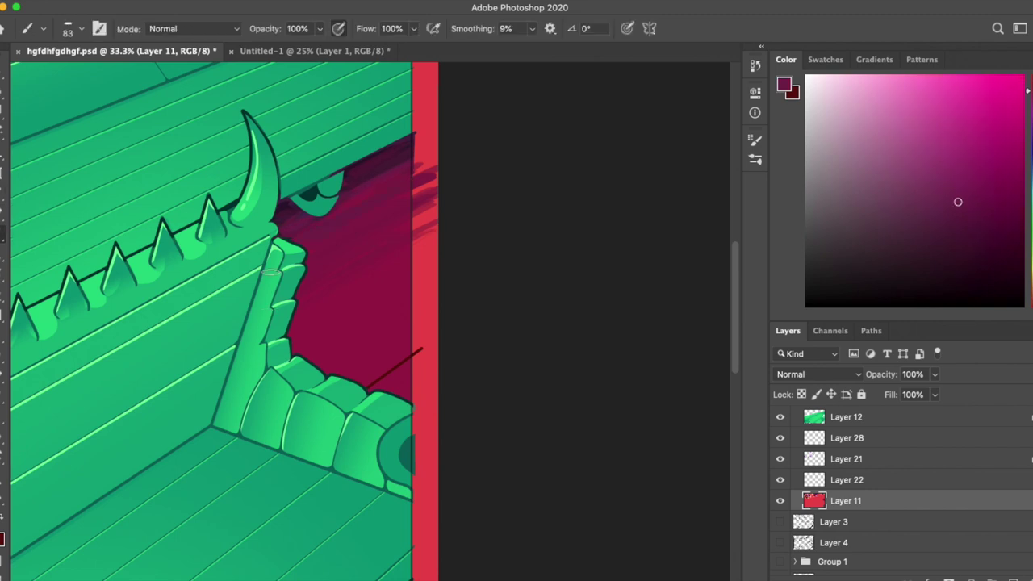
alt+click(316, 307)
scroll(272, 264, left, 3)
scroll(272, 264, down, 1)
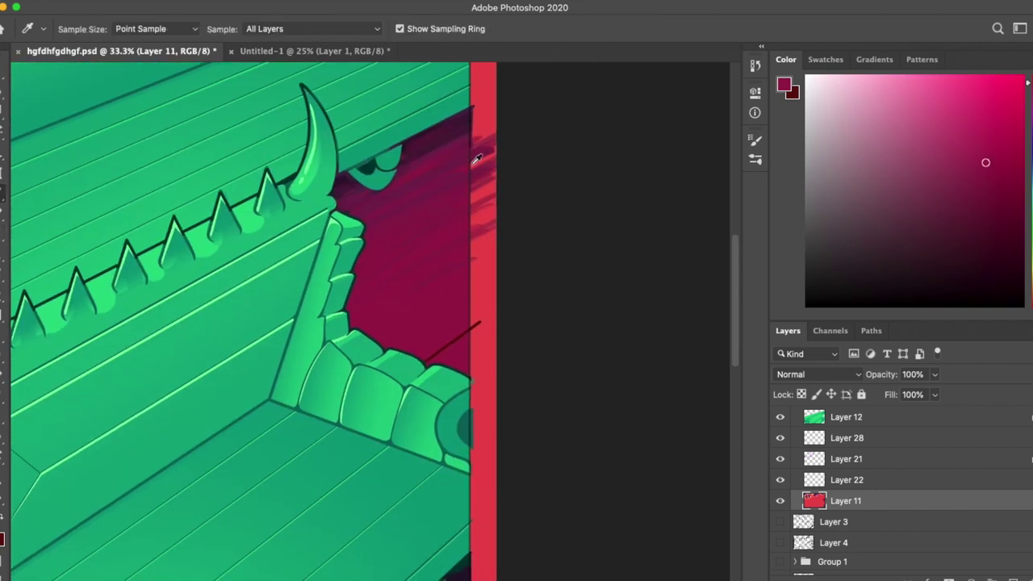
Step: Sample the dark red floor line and paint a shadow beside the front bench's armrest at 50% brush opacity
alt+click(445, 342)
key(5)
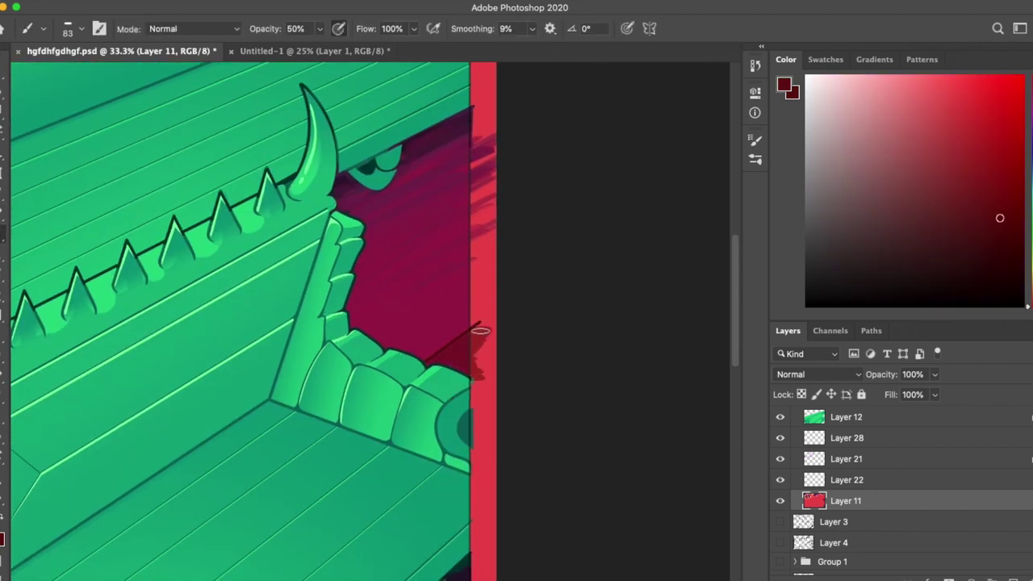
key(0)
Step: Select Layer 30 and sample a dark green to shade the back bench's foot
scroll(472, 337, left, 5)
scroll(472, 337, up, 1)
scroll(904, 508, down, 5)
click(846, 449)
alt+click(551, 190)
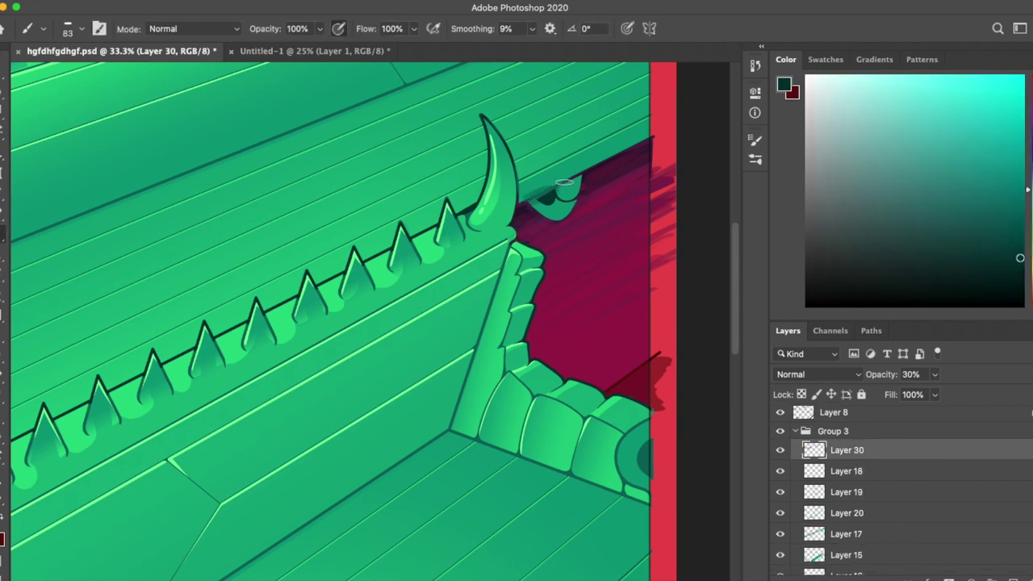
Step: On Layer 8, sample a teal from the bench and recolour the front bench's outlines, reducing the brush to 12 px
key(alt+bracketright)
key(alt+bracketright)
scroll(541, 65, up, 1)
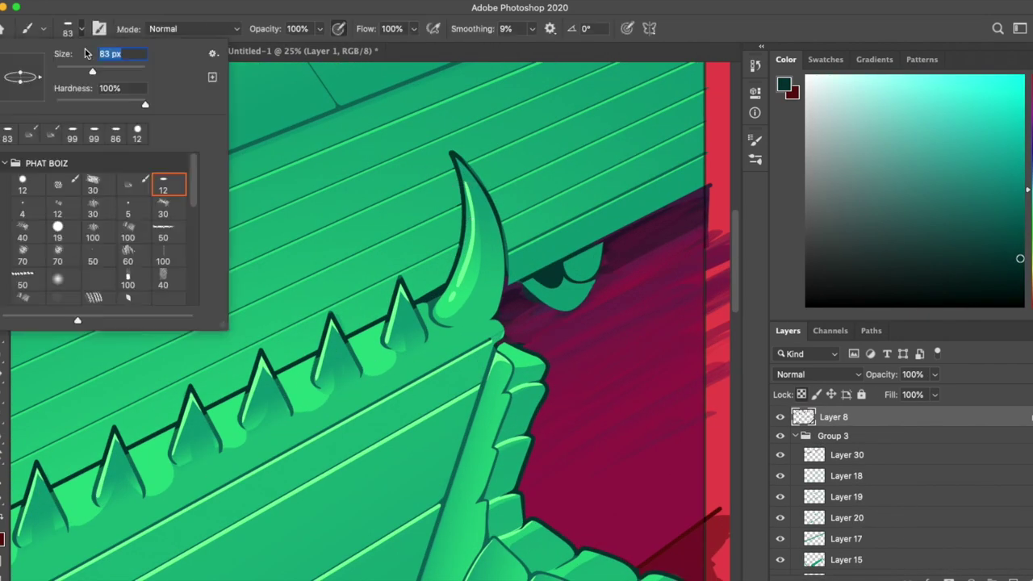
alt+click(231, 145)
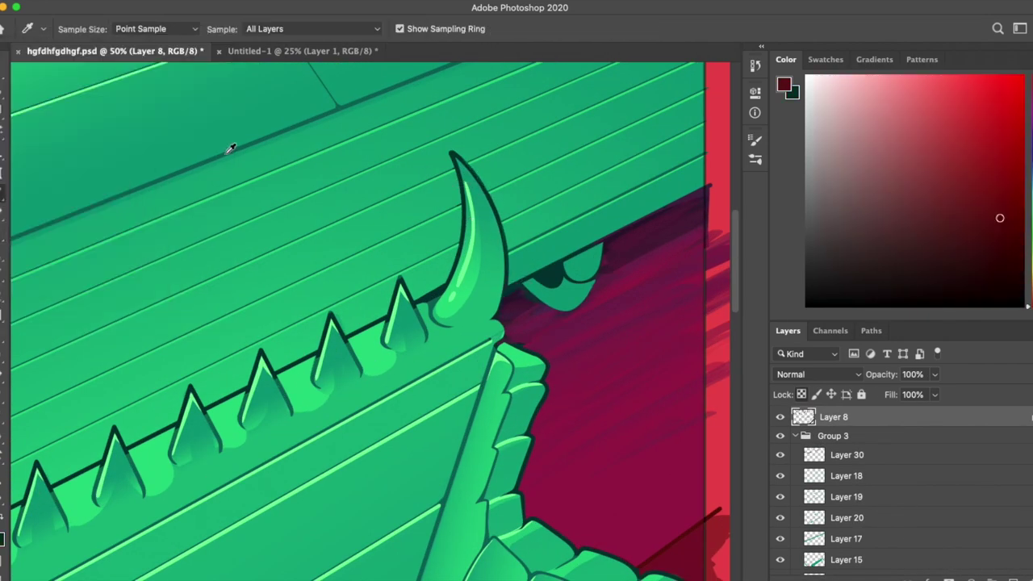
scroll(406, 276, down, 3)
alt+click(445, 174)
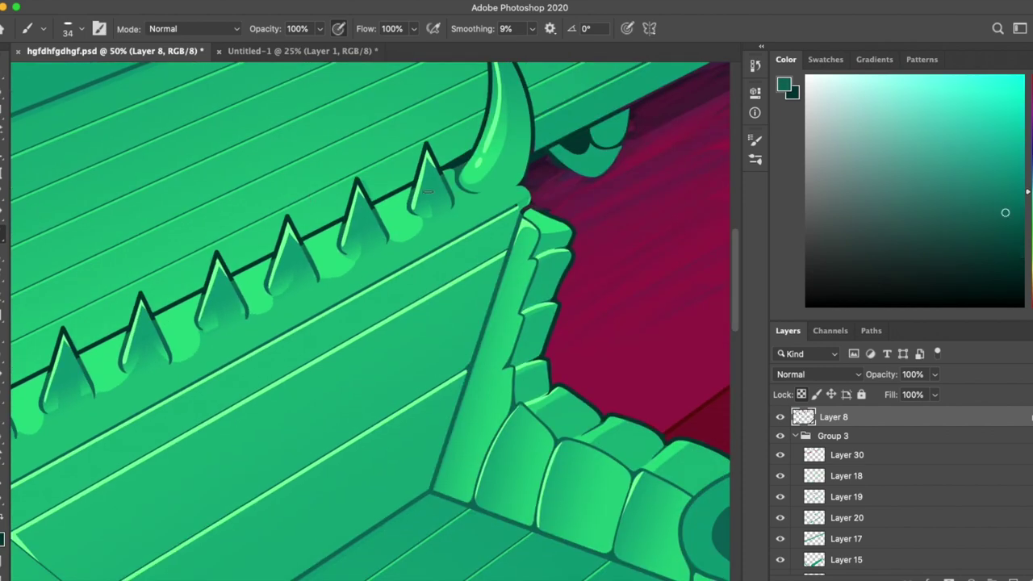
scroll(445, 175, right, 8)
scroll(331, 265, up, 2)
key(bracketleft)
key(bracketleft)
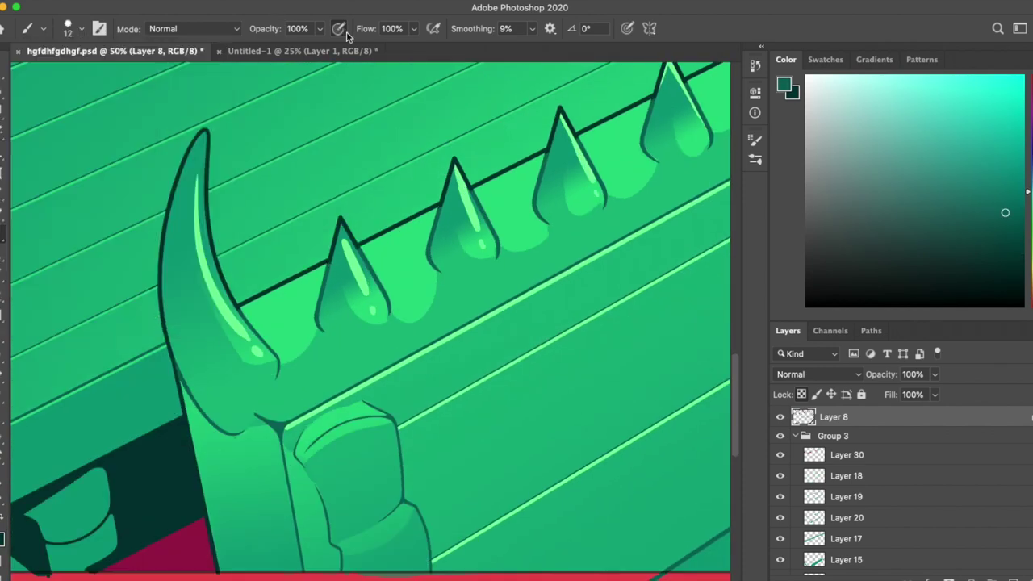
scroll(331, 264, right, 10)
scroll(331, 264, up, 5)
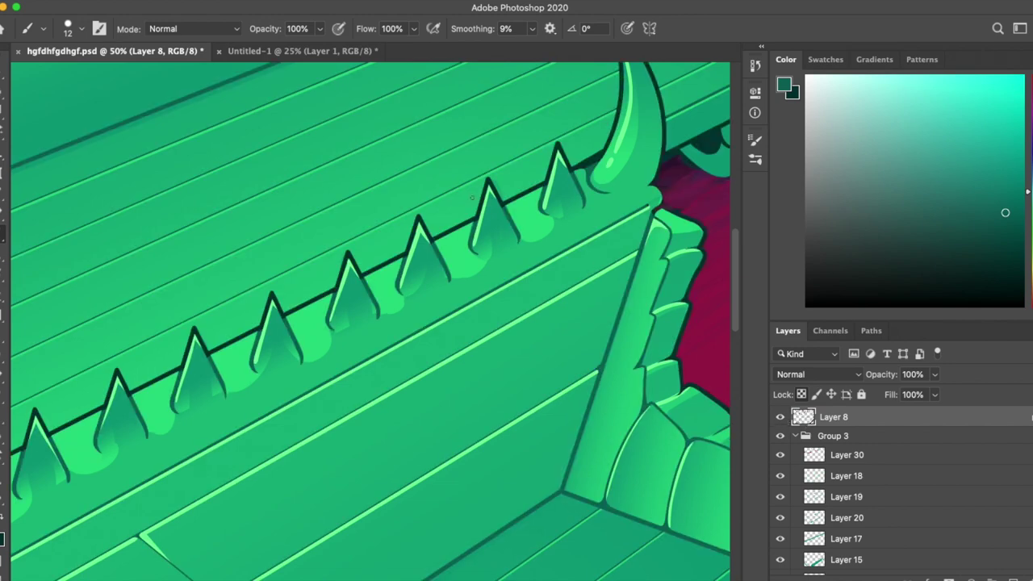
key(super+minus)
key(super+minus)
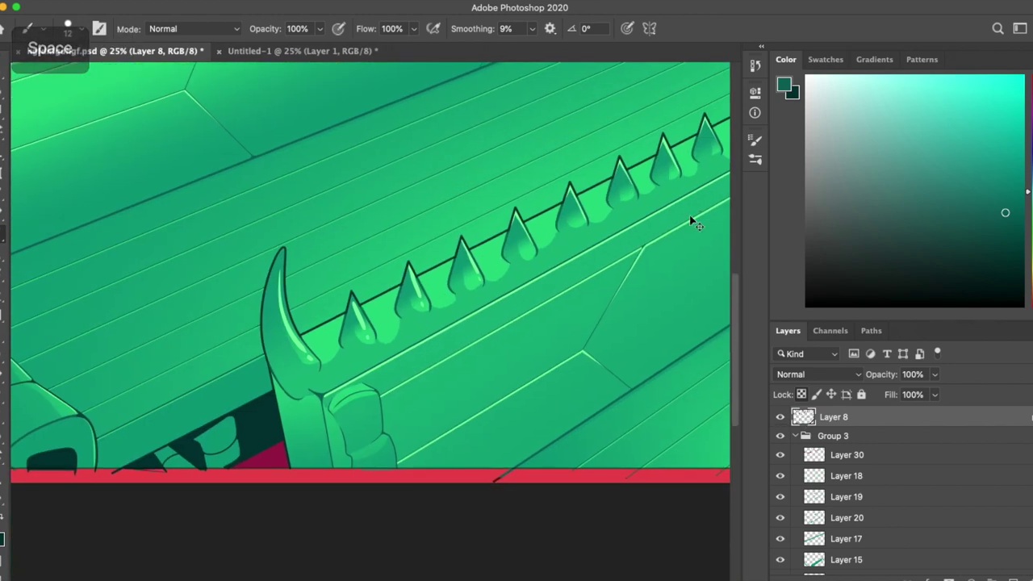
Step: On Layer 8, repaint the dark green gap beneath the back bench in sampled dark purple and crimson with a 124 px brush
key(super+minus)
scroll(941, 460, down, 5)
click(887, 503)
click(794, 429)
key(super+equal)
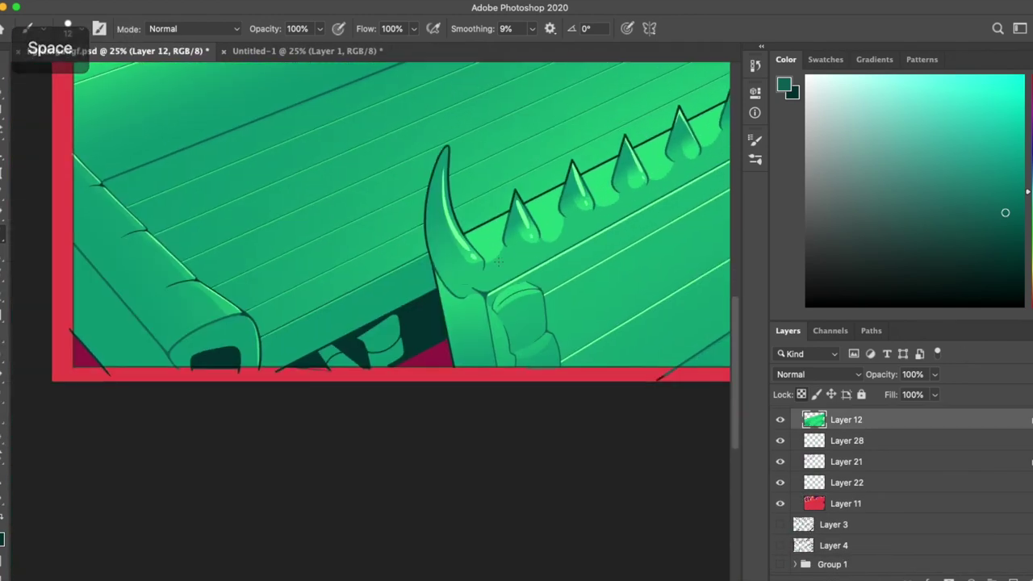
scroll(388, 242, right, 5)
scroll(887, 484, down, 5)
click(834, 469)
alt+click(427, 323)
right_click(171, 182)
double_click(171, 183)
scroll(387, 322, down, 10)
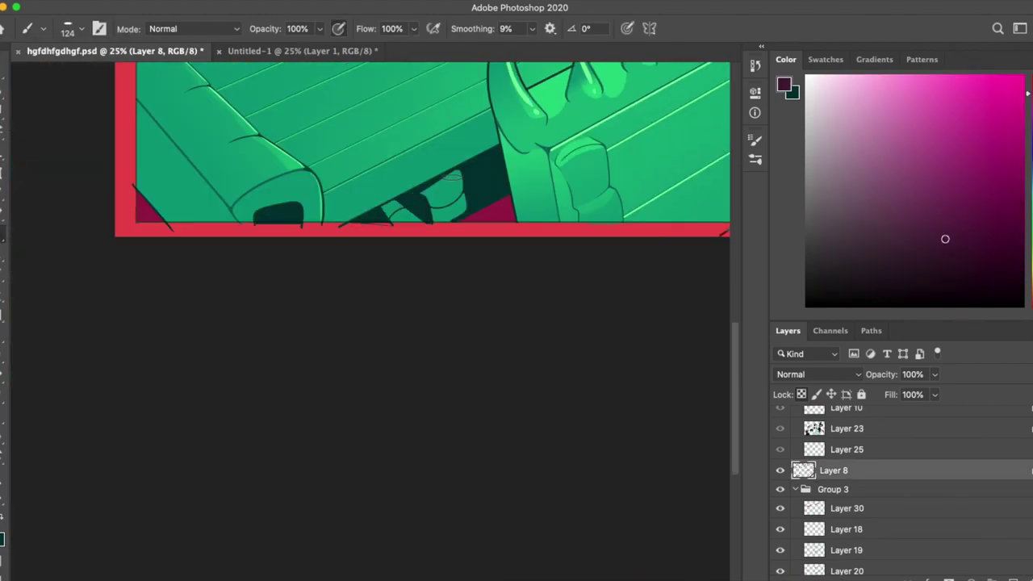
alt+click(450, 222)
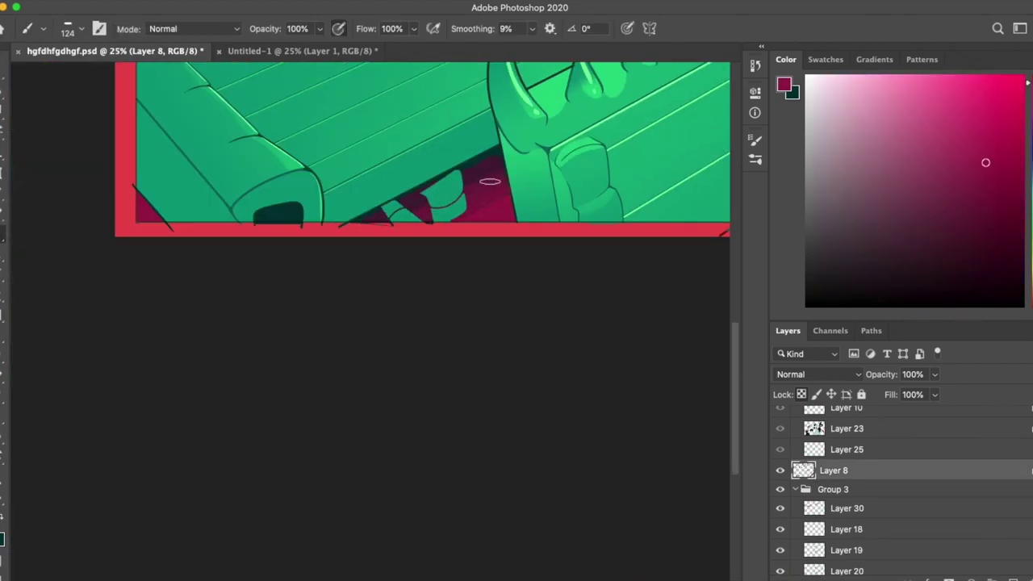
scroll(957, 517, down, 2)
scroll(496, 311, up, 5)
Step: Add a new layer above Layer 30, draw a bright yellow radial glow at the wall lamp and set Linear Dodge (Add) blending
key(super+minus)
scroll(883, 473, down, 2)
click(1001, 578)
click(1028, 270)
click(1024, 76)
key(g)
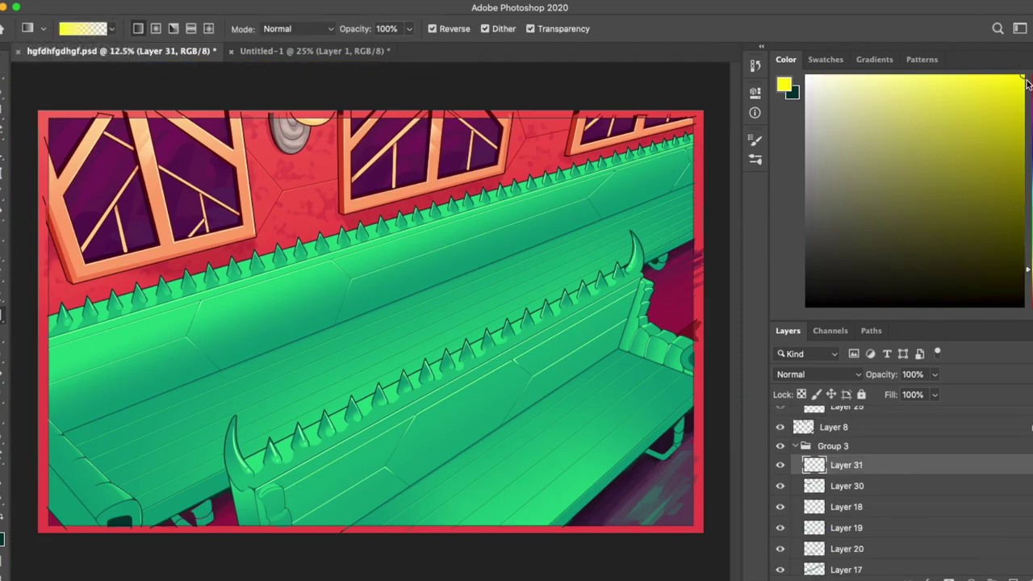
drag(305, 121, 392, 286)
click(817, 374)
click(815, 508)
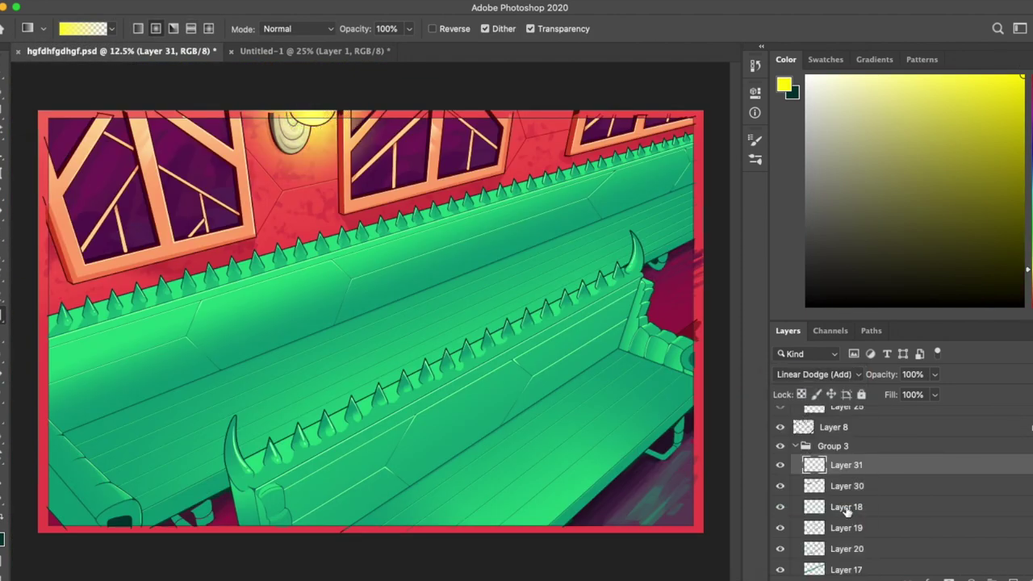
Step: Replace the yellow lamp glow with an orange radial gradient and set the glow layer's opacity to 30%
key(Delete)
click(933, 76)
drag(305, 121, 351, 297)
key(v)
key(5)
key(3)
key(g)
key(b)
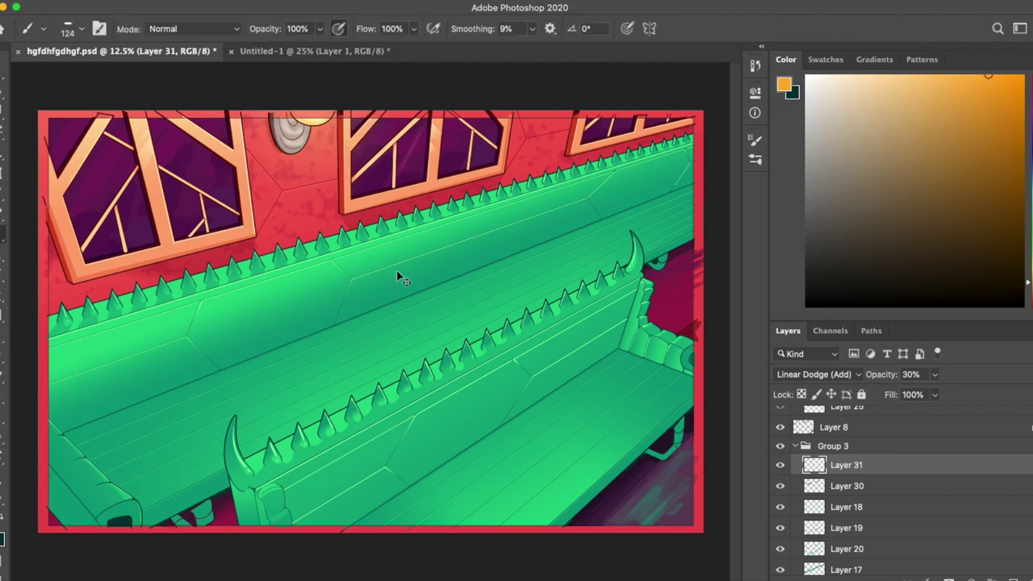
Step: Compare the artwork with and without Layer 18
click(780, 505)
click(780, 505)
click(781, 505)
click(781, 505)
scroll(819, 517, down, 5)
scroll(819, 562, down, 1)
Step: Select Layer 28, sample the salmon orange of the window frame and set the brush to 12 px
click(847, 456)
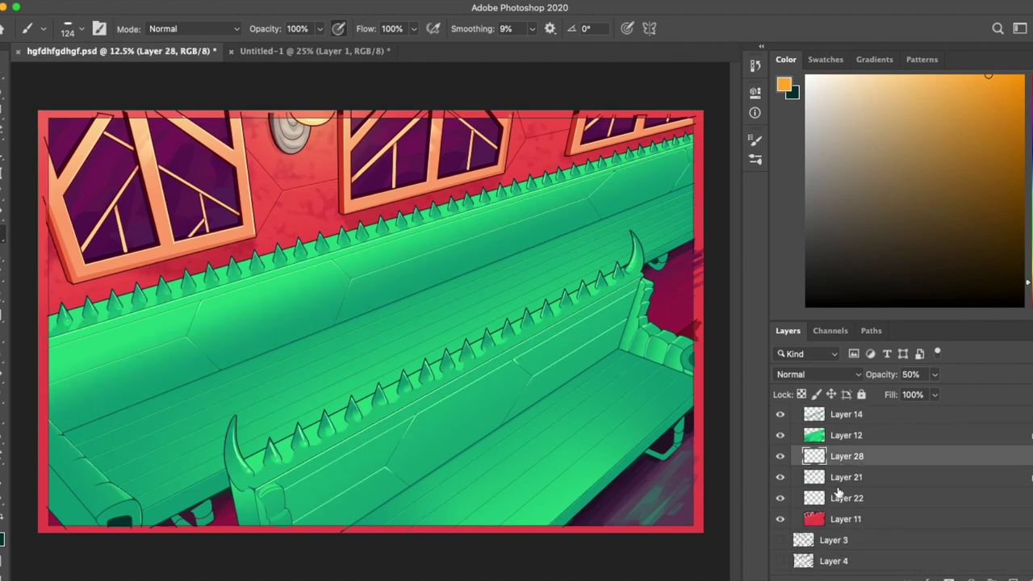
key(i)
scroll(286, 162, up, 6)
key(b)
click(43, 28)
scroll(135, 281, down, 3)
scroll(135, 281, up, 2)
scroll(205, 170, down, 4)
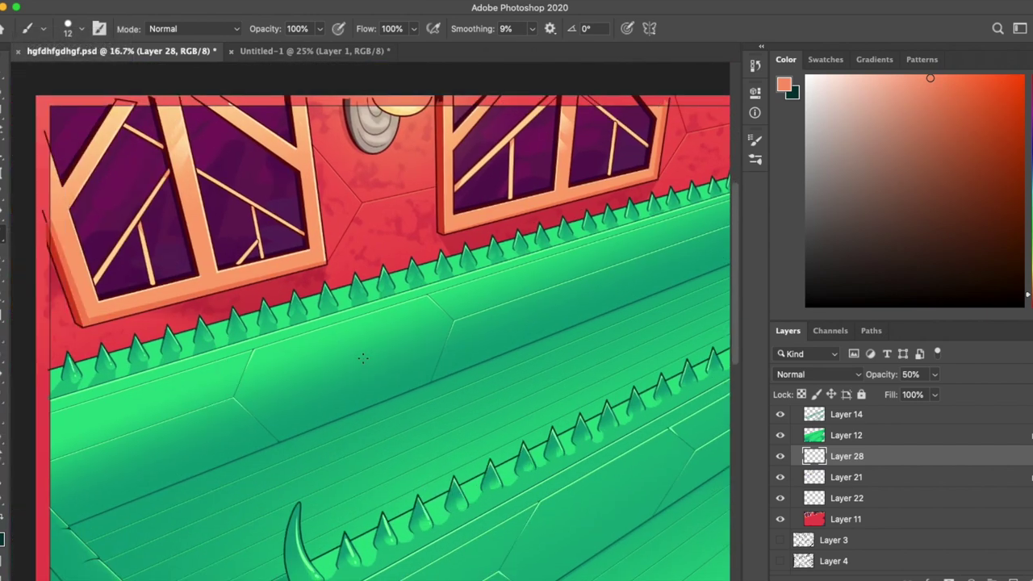
Step: Show the characters again and create a new group above Layer 8 with a new empty layer inside it
scroll(847, 500, down, 3)
click(835, 497)
click(779, 498)
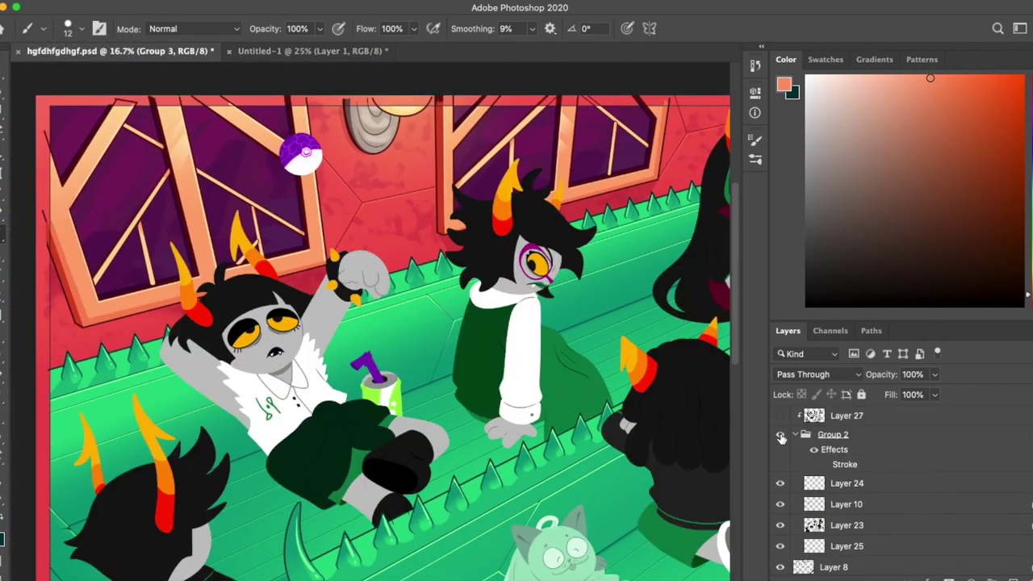
click(834, 518)
click(972, 576)
click(993, 576)
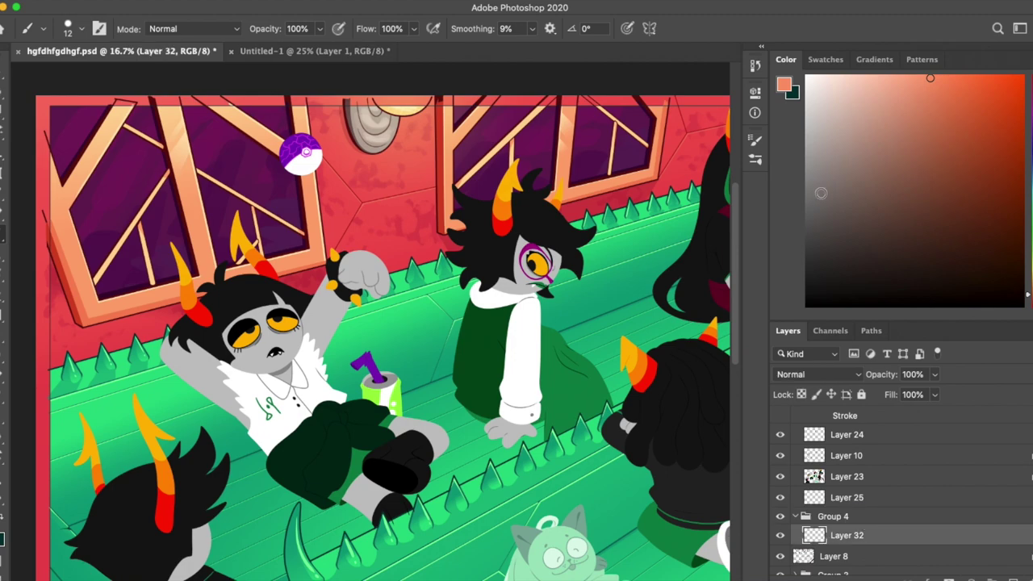
Step: Paint loose dark purple shadows on the bench beneath the reclining figure on Layer 32, cleaning up their edges with the Eraser
key(d)
click(68, 28)
click(423, 20)
click(1027, 131)
click(997, 234)
key(r)
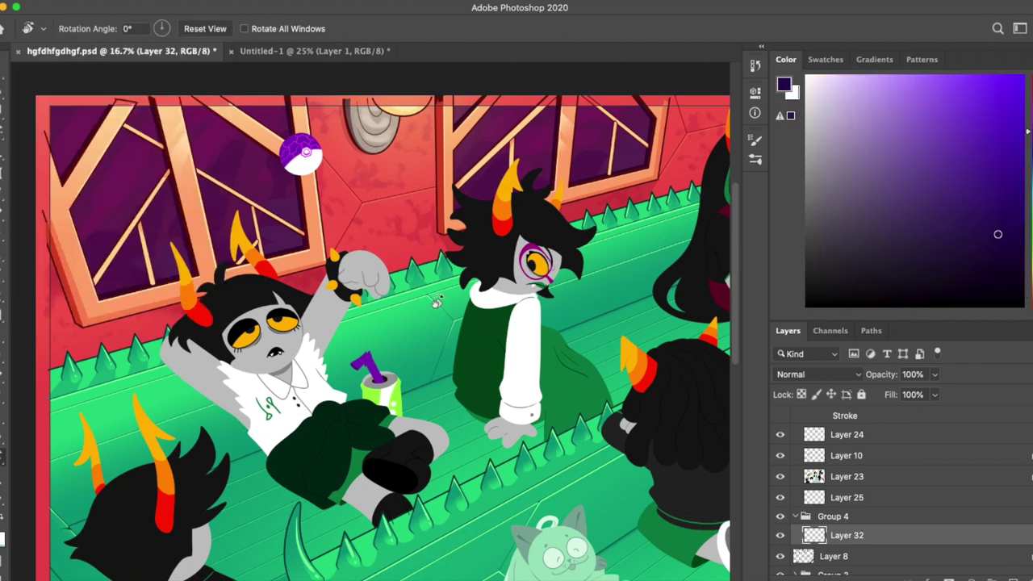
drag(484, 323, 363, 242)
drag(355, 484, 448, 533)
key(r)
drag(363, 242, 484, 323)
key(r)
drag(317, 459, 404, 339)
drag(250, 371, 416, 383)
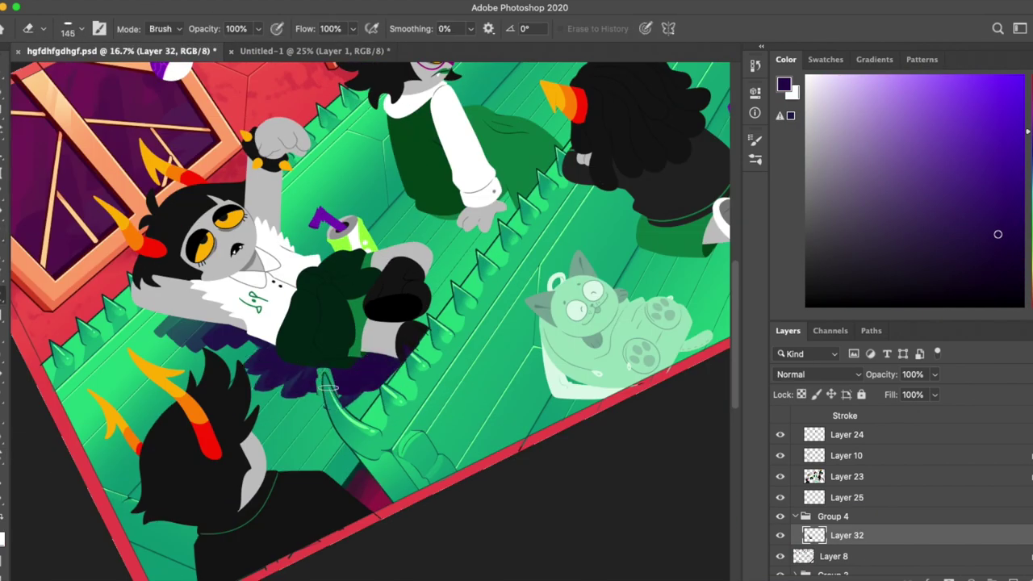
Step: Paint dark purple shadows beneath the other figures, handbag, book and cat, and lower the layer's opacity to 50%
key(r)
drag(323, 379, 360, 253)
drag(404, 282, 282, 392)
scroll(479, 352, right, 5)
scroll(479, 352, up, 2)
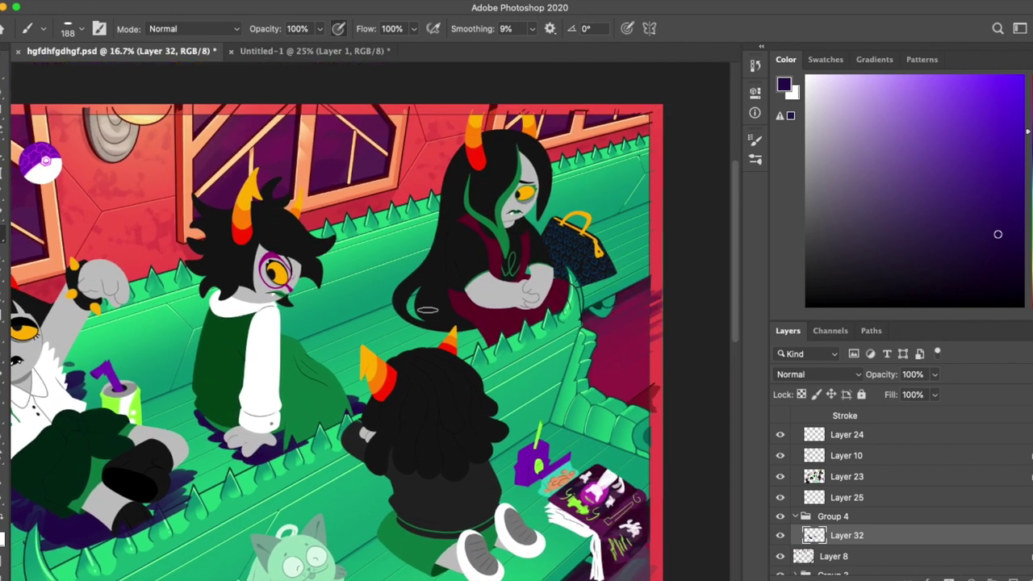
scroll(417, 412, down, 7)
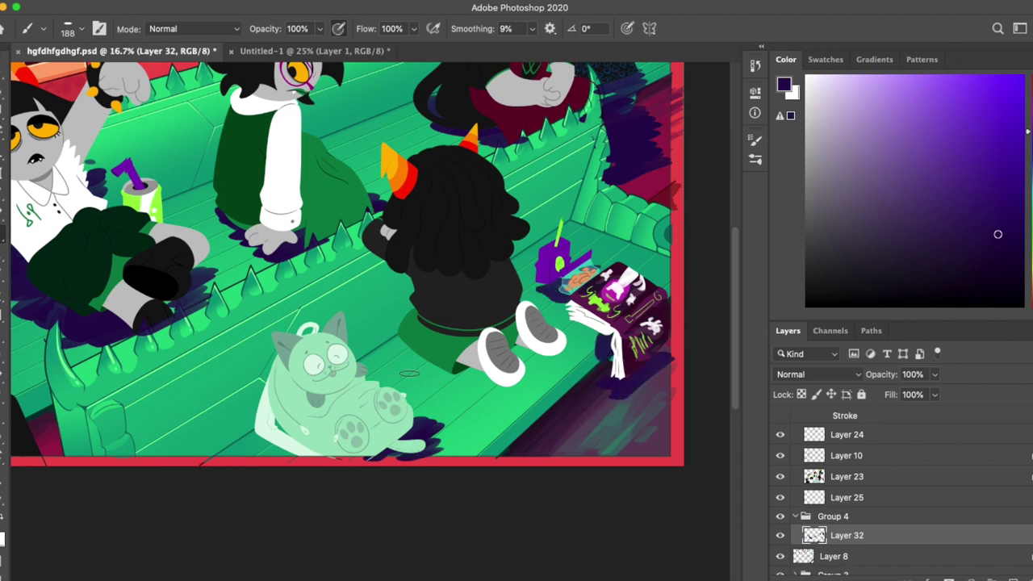
key(h)
drag(543, 416, 253, 285)
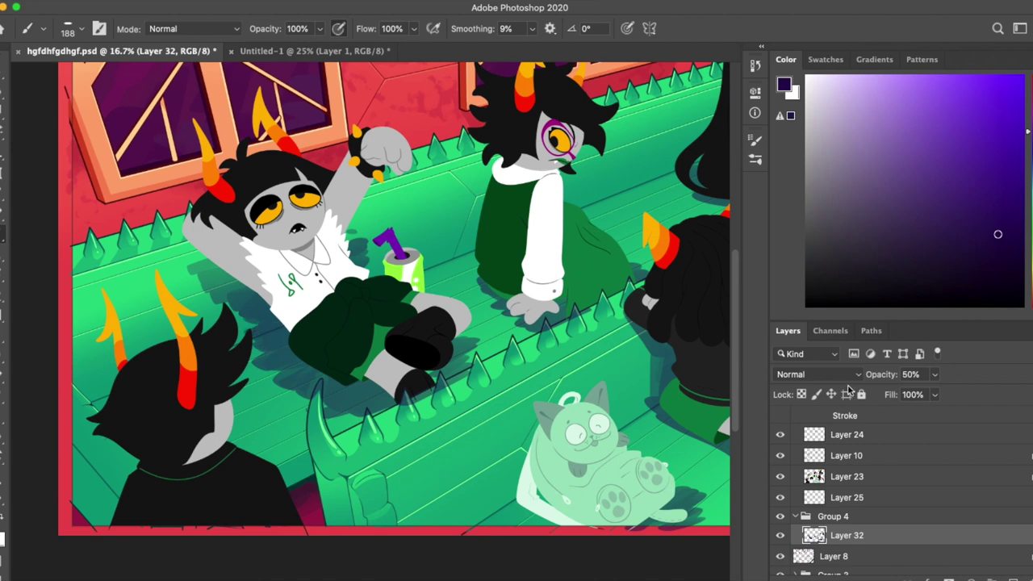
Step: Recolour the painted shadows on Layer 32 to a medium blue
drag(1028, 131, 1028, 161)
click(956, 172)
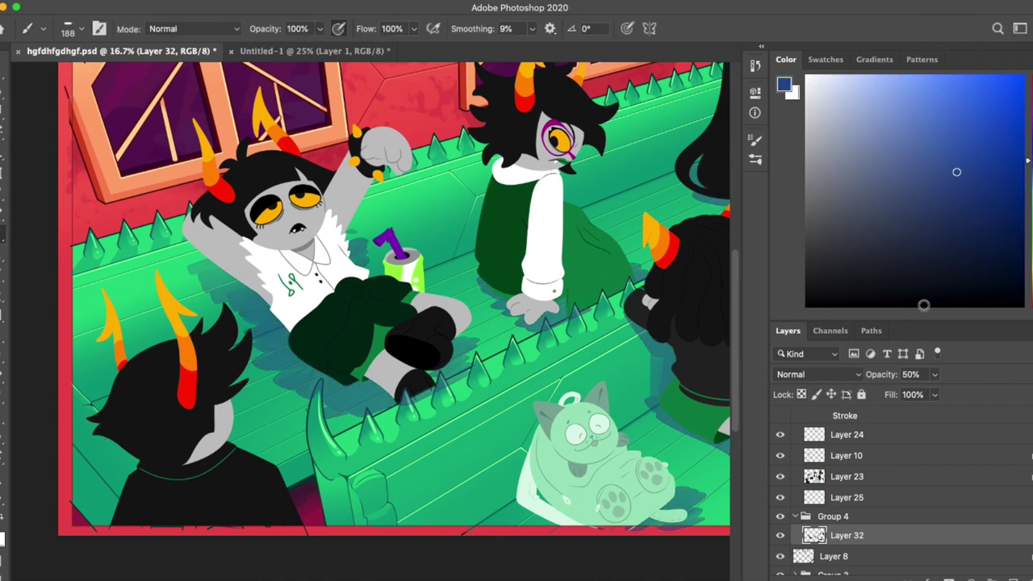
key(e)
key(r)
drag(200, 266, 342, 292)
key(Escape)
key(b)
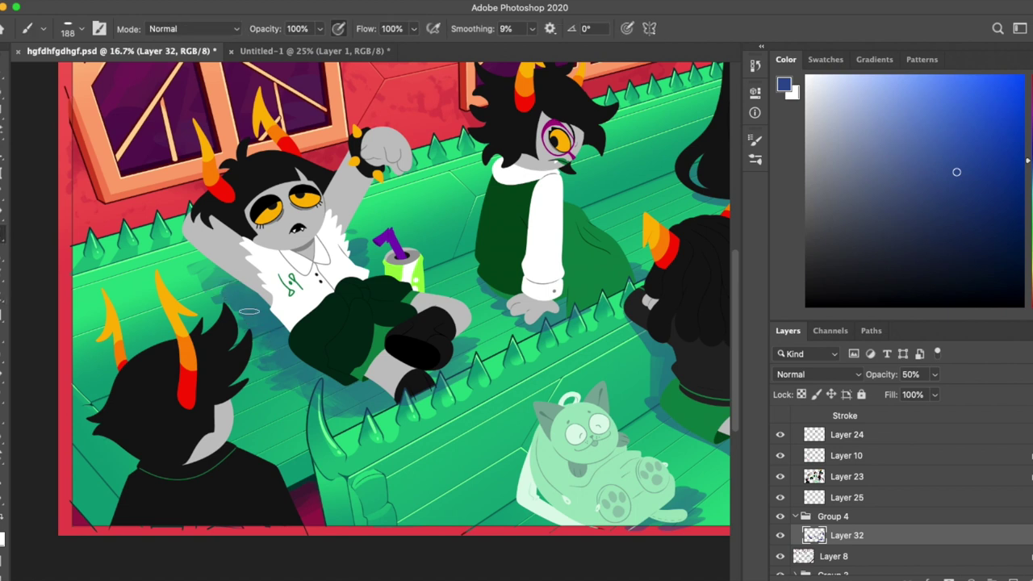
Step: Refine the blue shadow shapes around the figures on the benches with the Brush and Eraser
key(e)
right_click(228, 277)
key(Escape)
key(b)
key(e)
key(b)
mouse_move(492, 310)
mouse_down()
mouse_move(274, 216)
mouse_move(555, 267)
mouse_move(428, 255)
mouse_move(409, 259)
mouse_move(388, 296)
mouse_up()
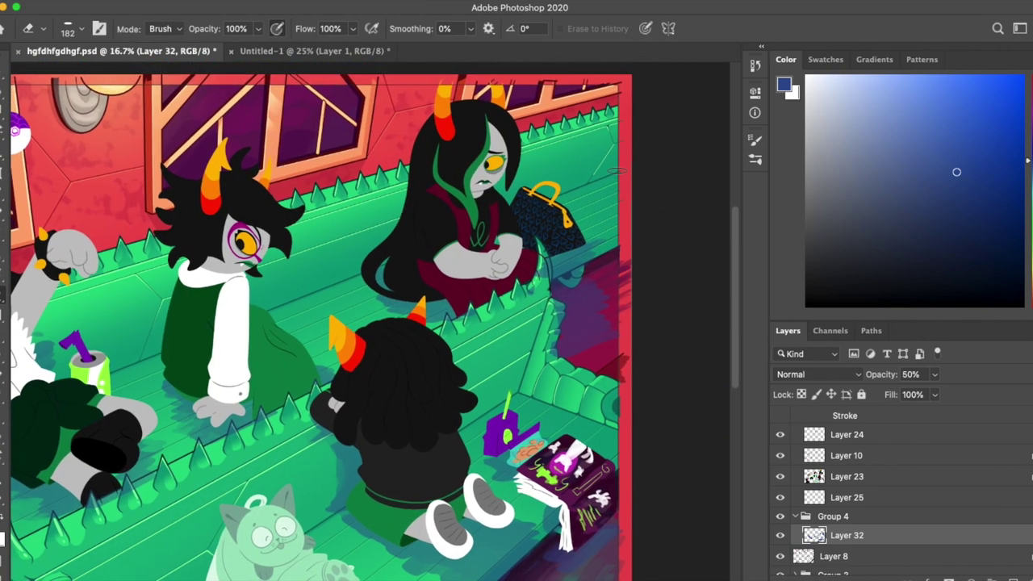
scroll(347, 323, up, 1)
mouse_move(239, 339)
mouse_down()
mouse_move(274, 319)
mouse_move(290, 323)
mouse_move(263, 335)
mouse_move(291, 357)
mouse_move(363, 239)
mouse_up()
Step: Add a new layer above Layer 32 and set its opacity to 50%
key(b)
click(1014, 578)
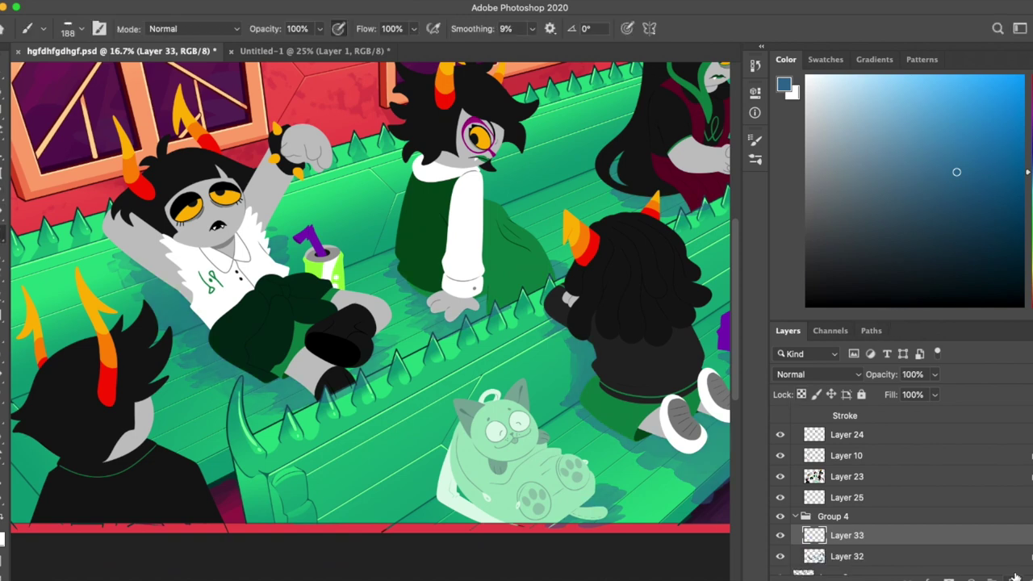
click(979, 201)
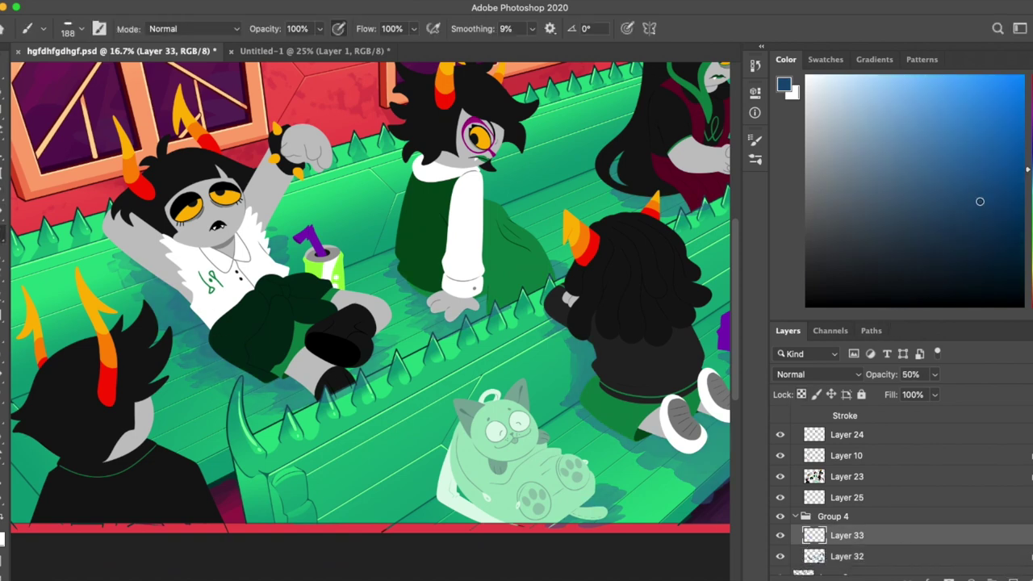
Step: Paint darker blue contact shadows close to the reclining and seated figures on the new layer
mouse_move(178, 298)
mouse_down()
mouse_move(259, 465)
mouse_move(252, 364)
mouse_up()
key(e)
key(r)
key(b)
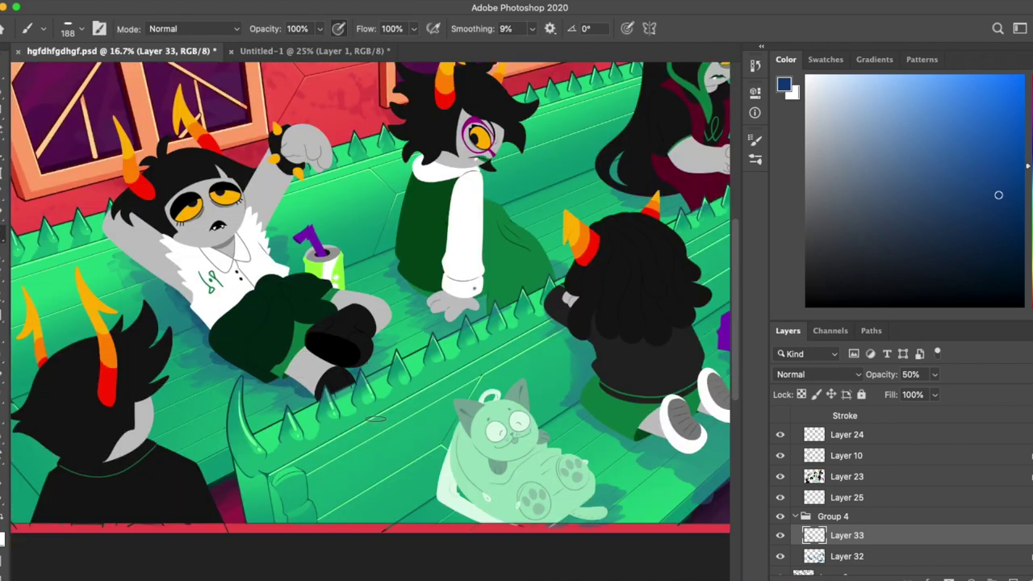
drag(439, 315, 258, 242)
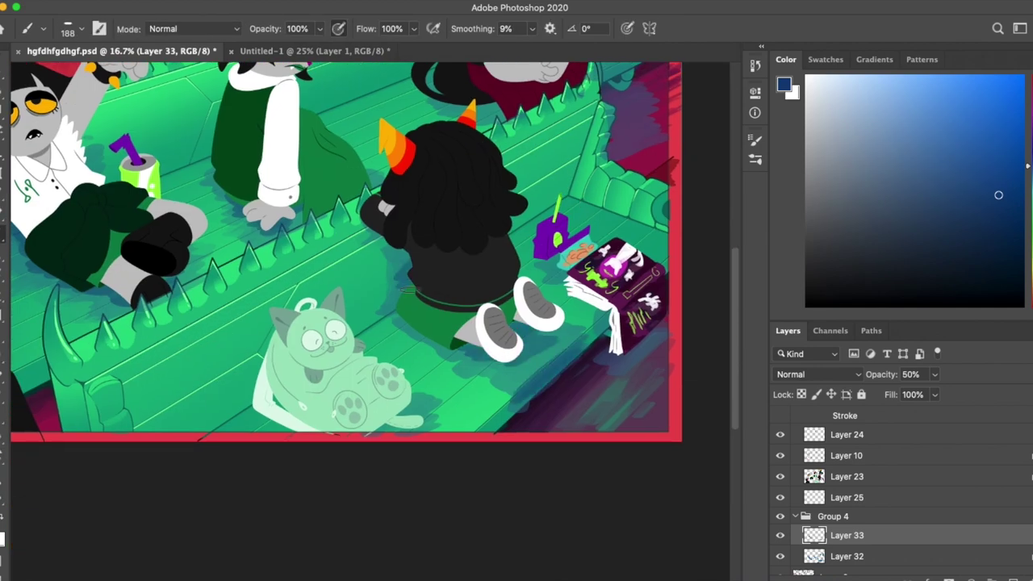
Step: Switch the foreground colour to dark navy and rework the shadows beneath the handbag, book and kneeling figure with the Brush and Eraser
scroll(417, 273, up, 5)
click(1007, 253)
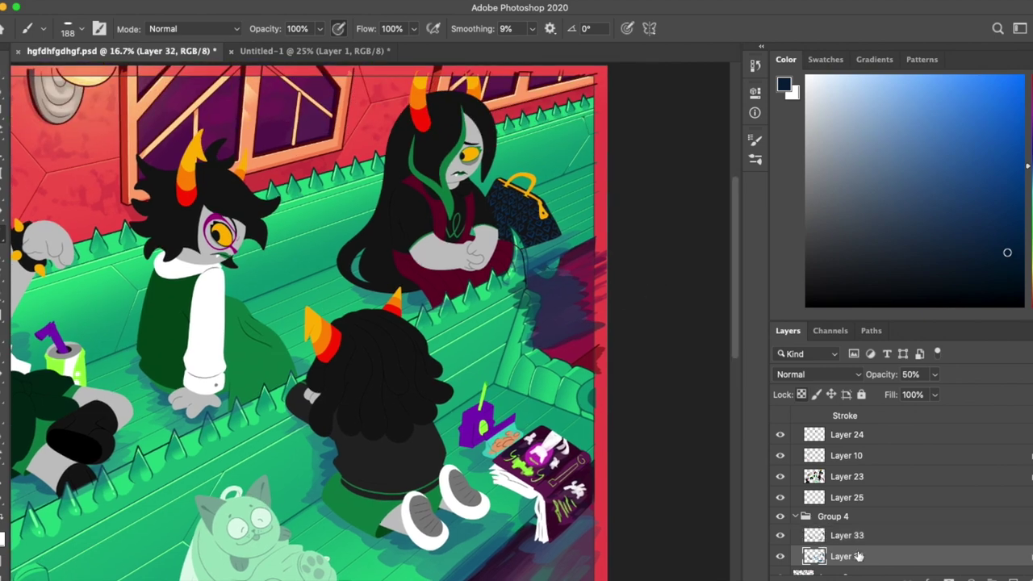
key(e)
key(r)
drag(609, 299, 496, 224)
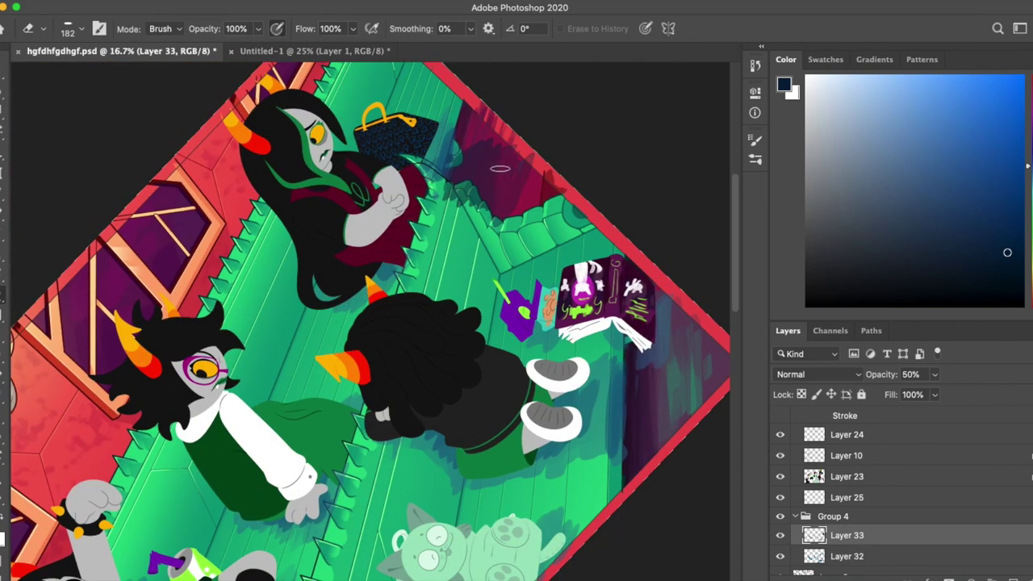
key(r)
key(Escape)
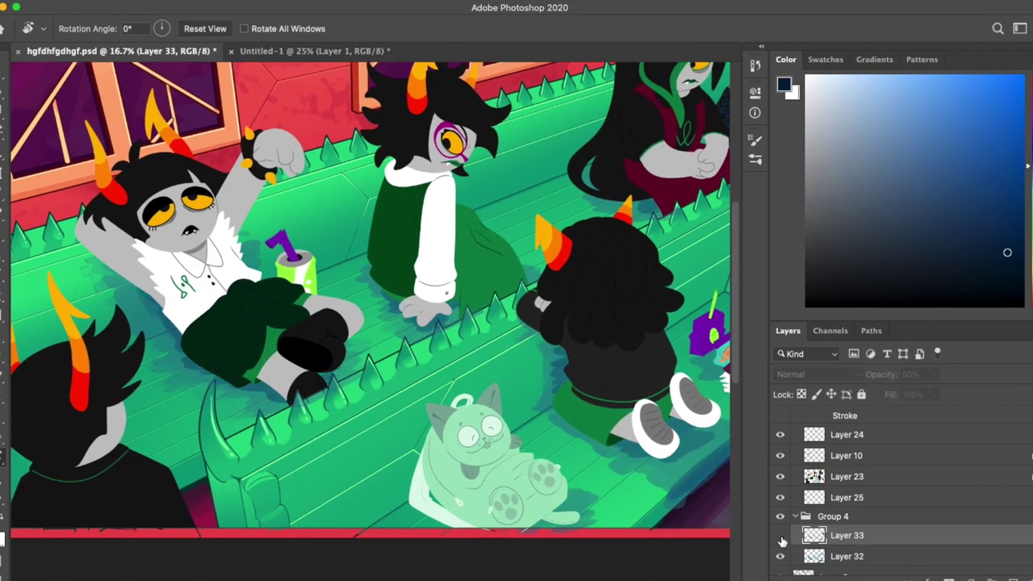
Step: Clear the painted shadows from Layer 32 and Layer 33, leaving Layer 33 selected
click(826, 556)
key(e)
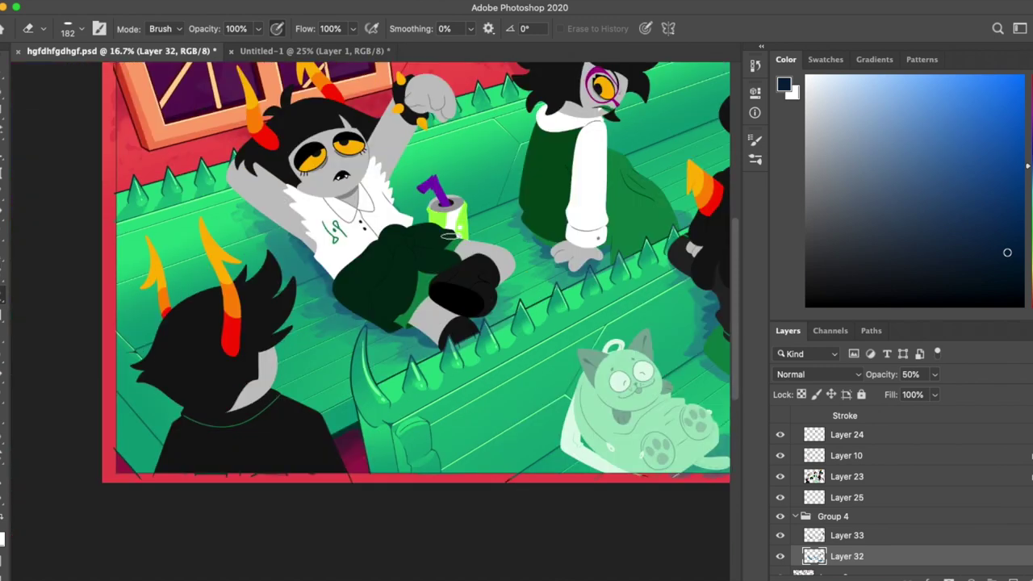
click(781, 556)
click(781, 557)
click(782, 557)
click(846, 535)
Step: Try filling a straight-edged lasso selection beneath the reclining figure with a navy gradient shadow
key(l)
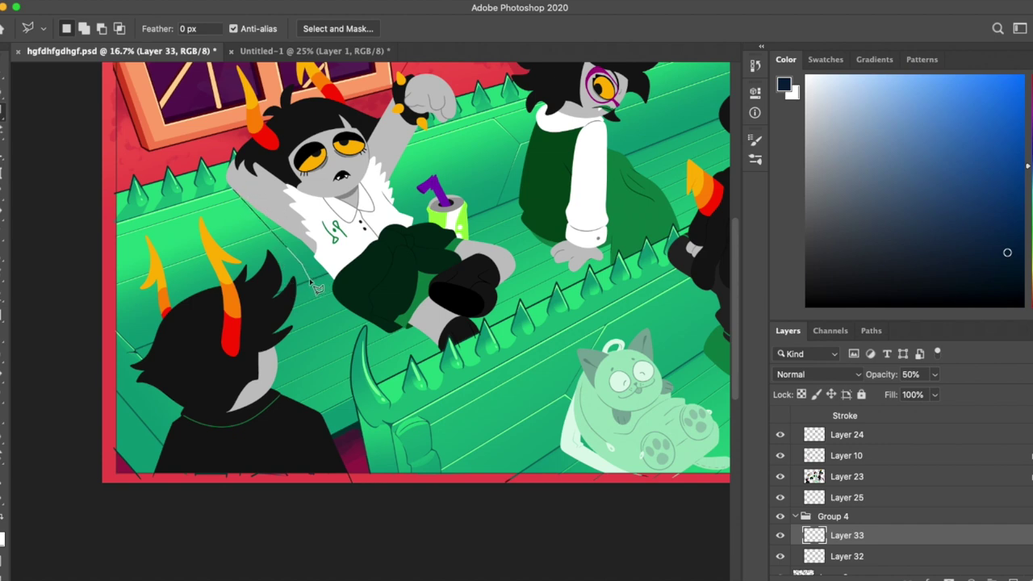
click(232, 186)
scroll(232, 185, up, 5)
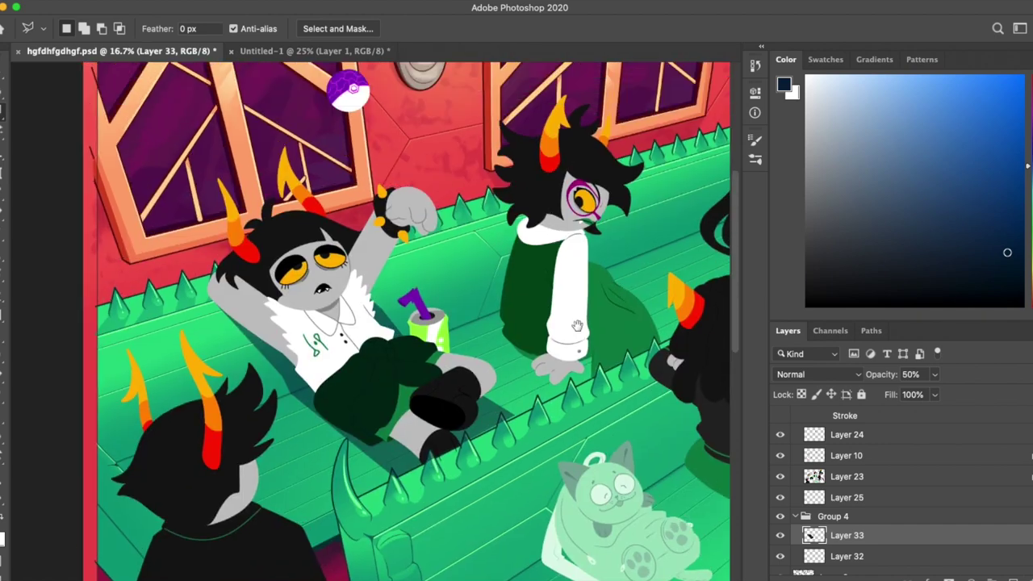
key(g)
key(ctrl+d)
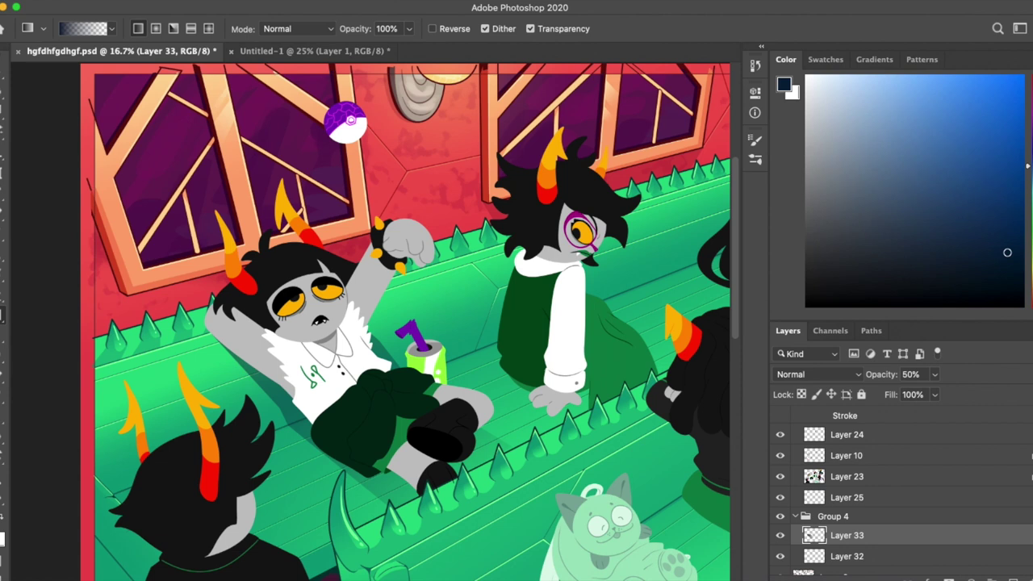
key(ctrl+z)
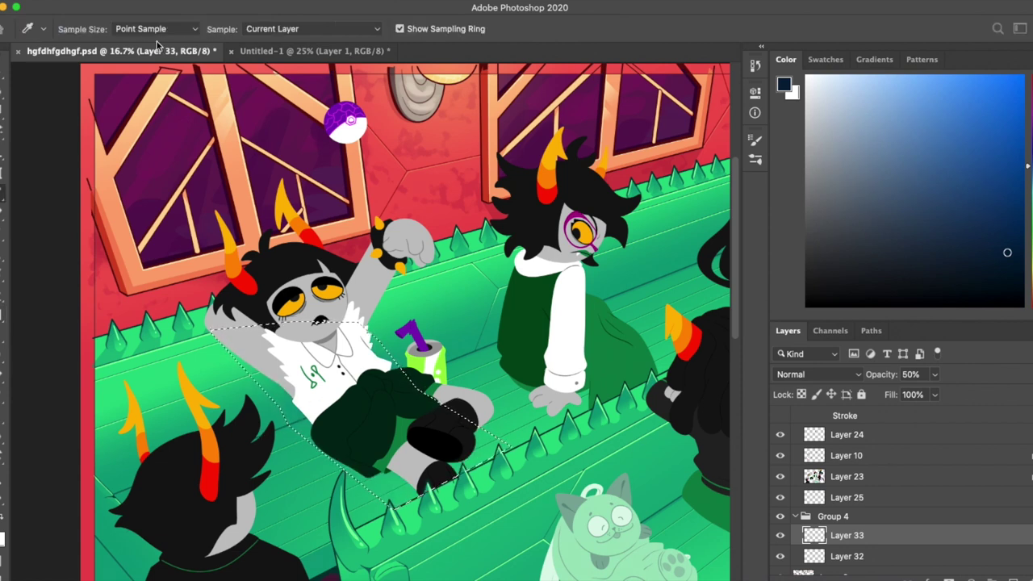
key(ctrl+d)
Step: Outline an angular shadow beneath the reclining figure with the Polygonal Lasso and fill it with dark navy
scroll(242, 363, down, 3)
scroll(242, 363, right, 3)
key(l)
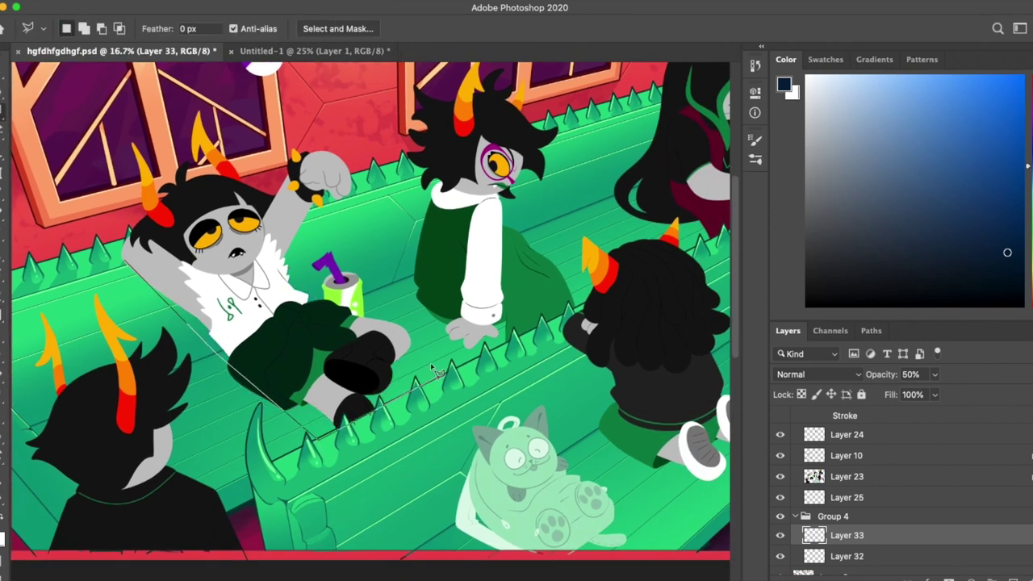
scroll(484, 322, right, 3)
scroll(484, 323, up, 1)
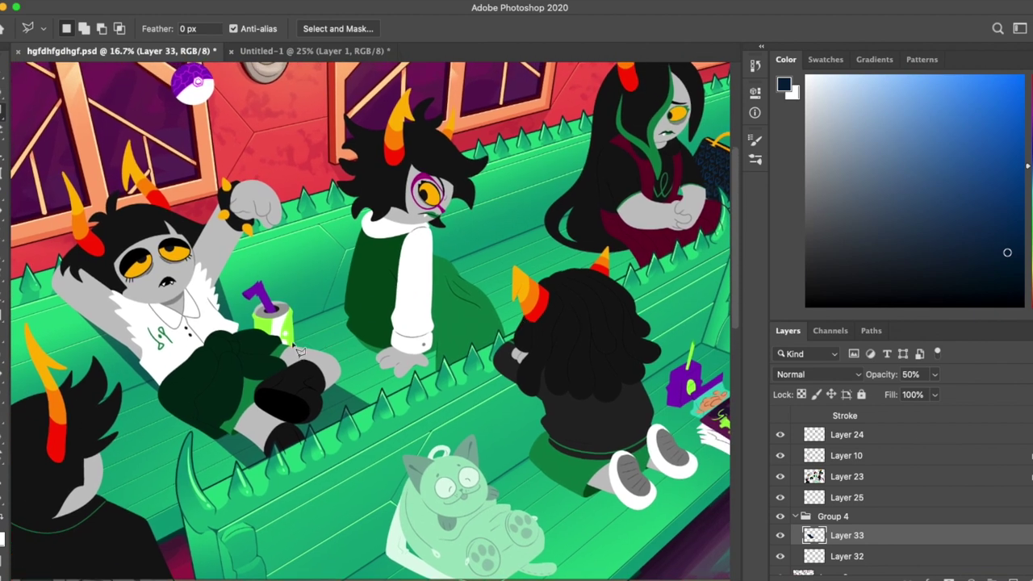
Step: Refine the reclining figure's shadow around the legs and soda can with the Eraser and straight-edged lasso selections
key(e)
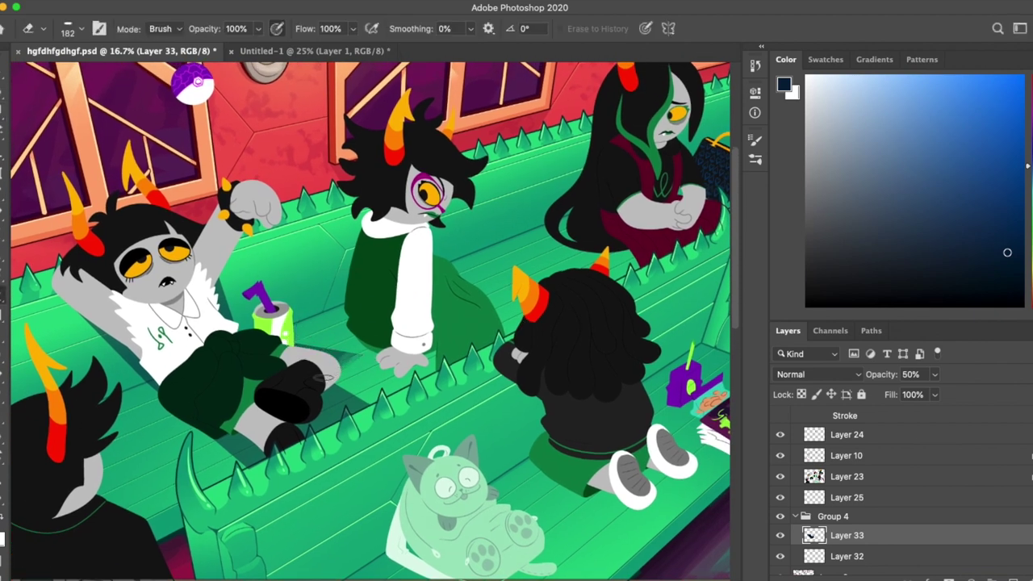
key(b)
key(e)
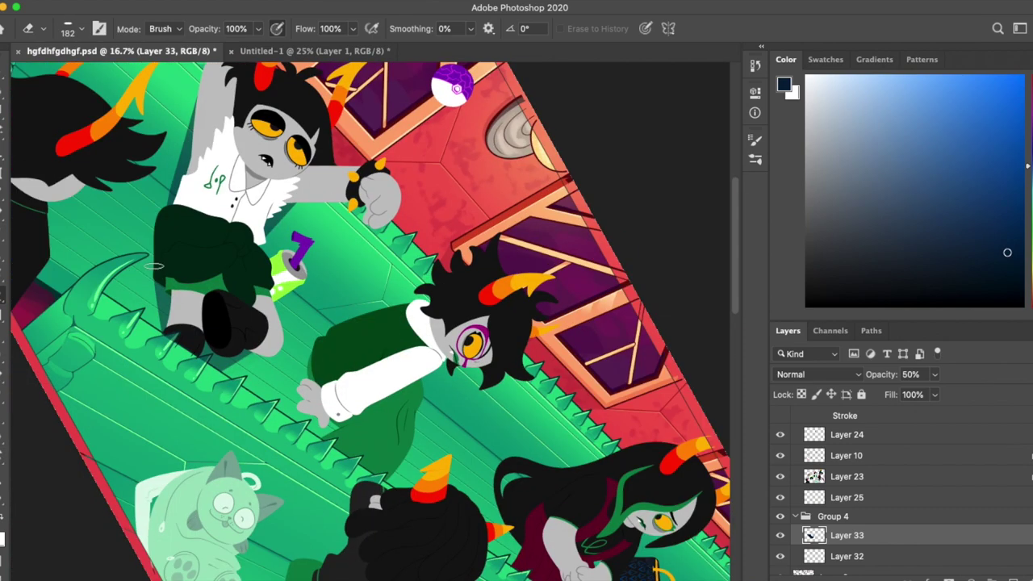
key(r)
scroll(502, 351, up, 2)
key(l)
click(353, 403)
key(e)
key(r)
mouse_move(484, 363)
mouse_down()
mouse_move(517, 339)
mouse_move(490, 371)
mouse_up()
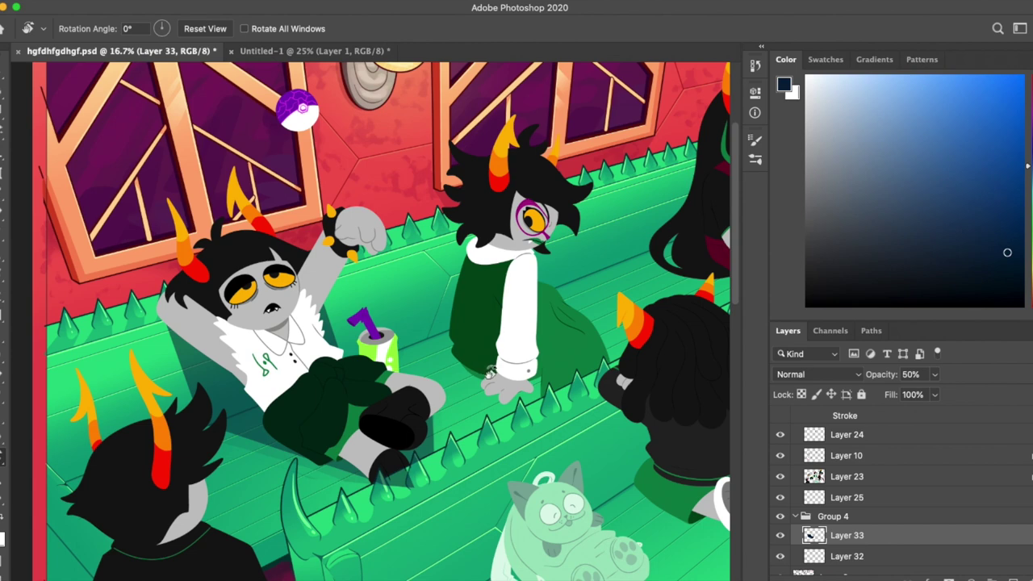
Step: Fill an angular navy shadow beneath the seated figure in the green vest after briefly previewing the Layer 27 shading
scroll(846, 483, up, 3)
click(780, 479)
click(780, 479)
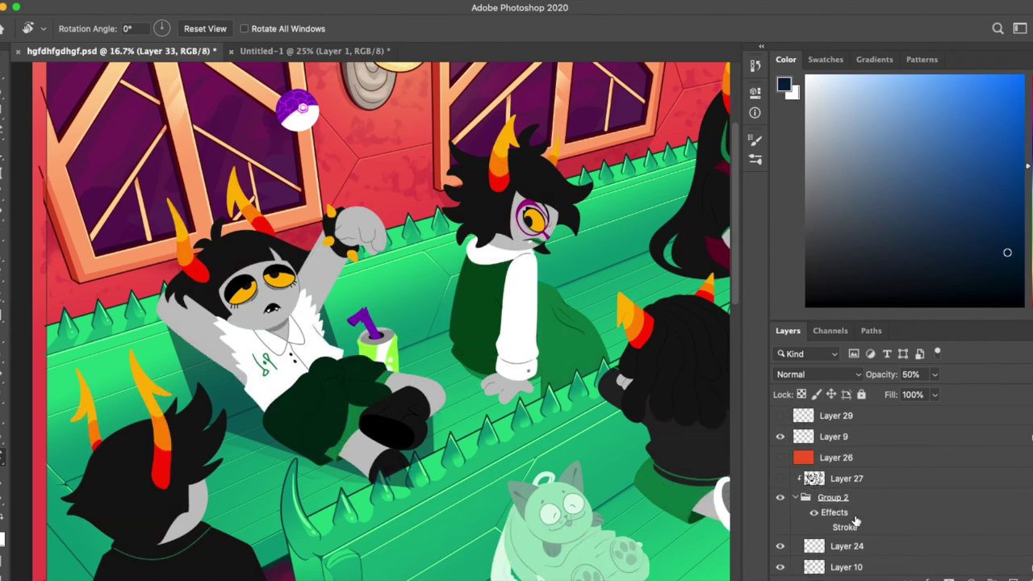
scroll(847, 483, down, 3)
scroll(363, 323, right, 3)
key(l)
mouse_move(406, 355)
mouse_down()
mouse_move(453, 445)
mouse_move(581, 355)
mouse_up()
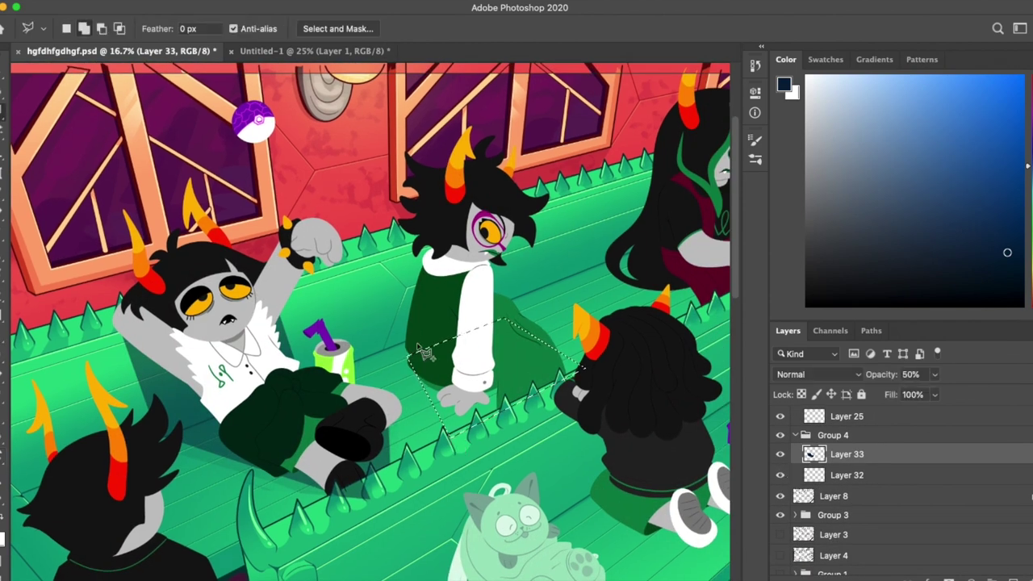
key(e)
Step: Outline an angular shadow beneath the kneeling figure and its shoes and fill it with dark navy
scroll(363, 323, down, 3)
scroll(363, 323, right, 3)
key(l)
drag(421, 397, 542, 488)
drag(625, 417, 620, 404)
key(i)
key(alt+BackSpace)
key(ctrl+d)
Step: Fill straight-edged navy shadows beneath the open book and the cat, and trim the overspill with the Eraser
key(l)
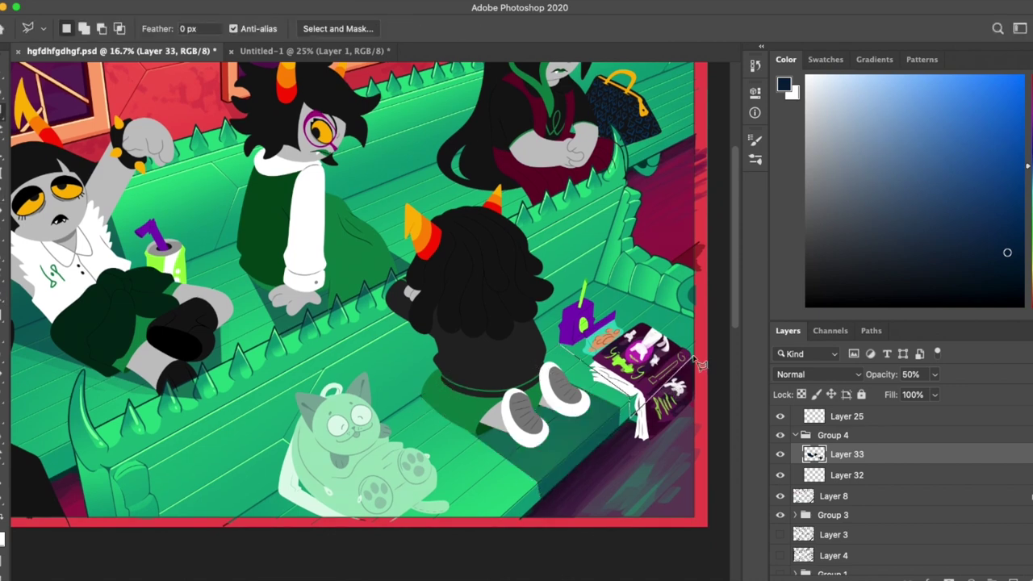
scroll(699, 359, up, 1)
scroll(646, 244, down, 5)
drag(537, 437, 339, 339)
scroll(370, 259, up, 1)
key(e)
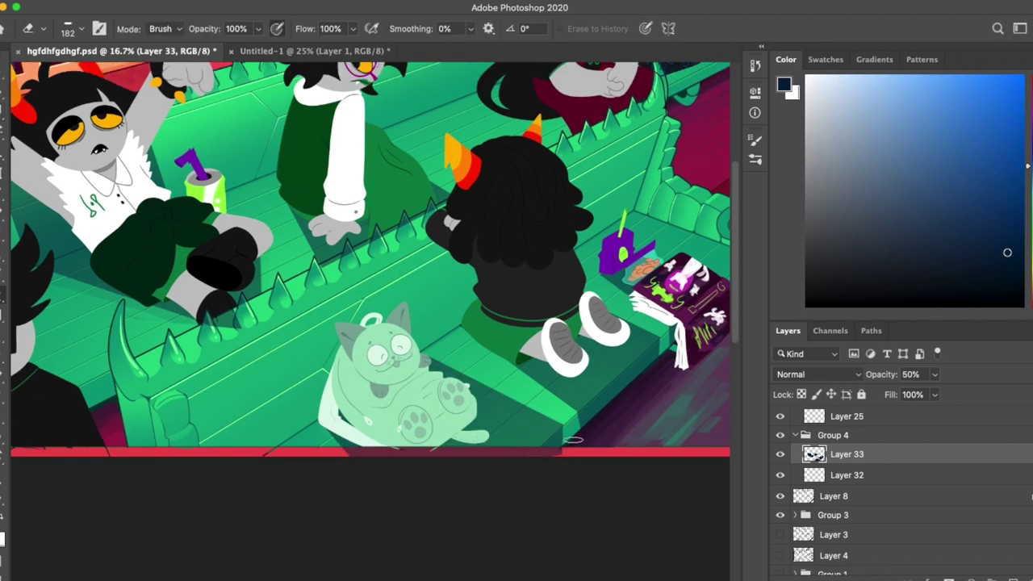
Step: Outline the area beneath the long-haired figure and handbag with the Polygonal Lasso and fill it with a navy shadow
scroll(652, 539, up, 5)
scroll(634, 468, right, 3)
scroll(635, 468, up, 1)
key(l)
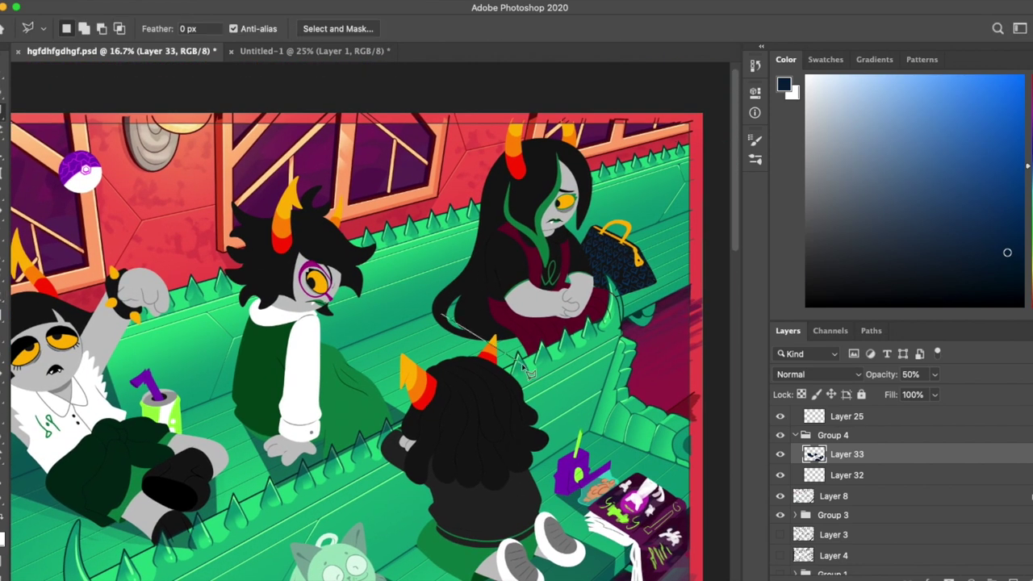
drag(579, 217, 487, 323)
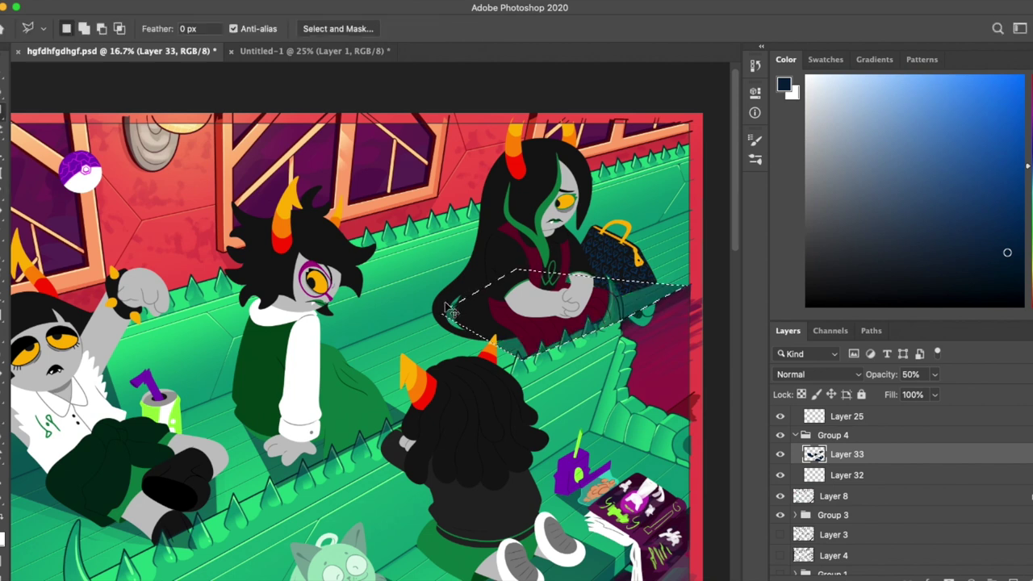
key(e)
Step: Try filling a navy shadow across the carved armrest and the floor below the handbag
key(l)
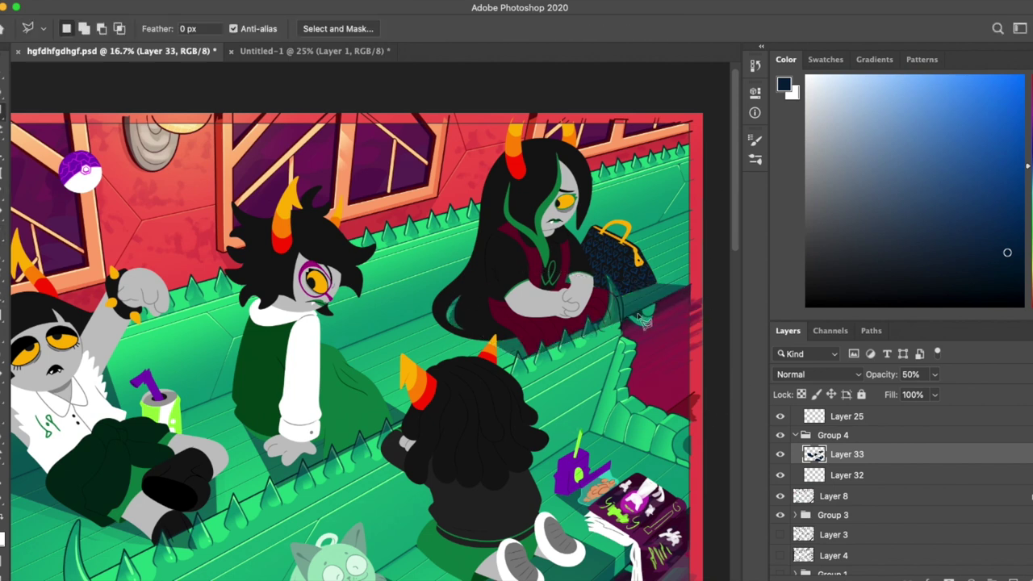
double_click(577, 341)
key(alt+BackSpace)
key(b)
mouse_move(645, 367)
mouse_down()
mouse_move(686, 388)
mouse_move(680, 278)
mouse_up()
key(e)
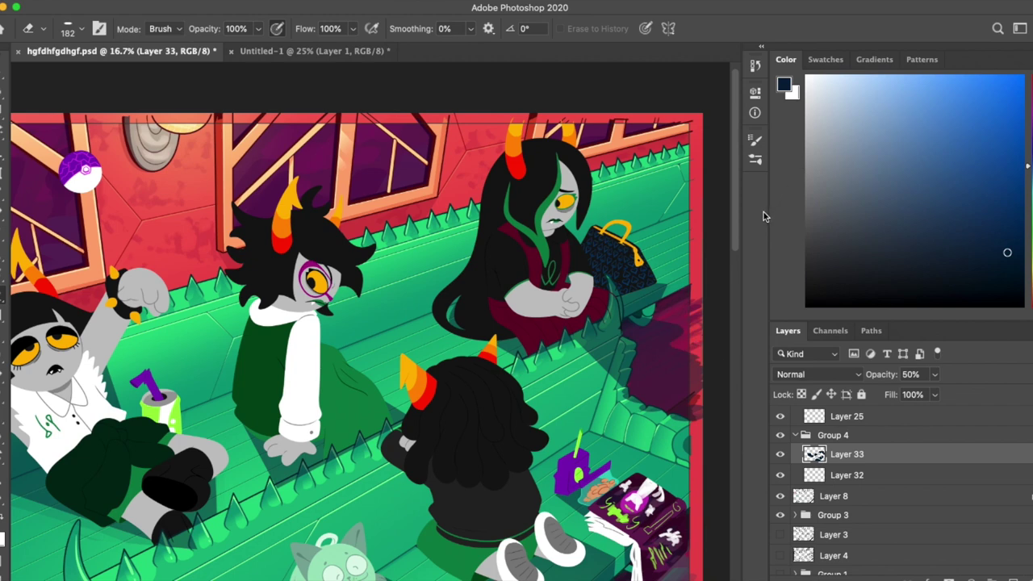
Step: Show the clipped shading layer, Layer 27, and make it the active layer for the Brush
scroll(367, 323, down, 3)
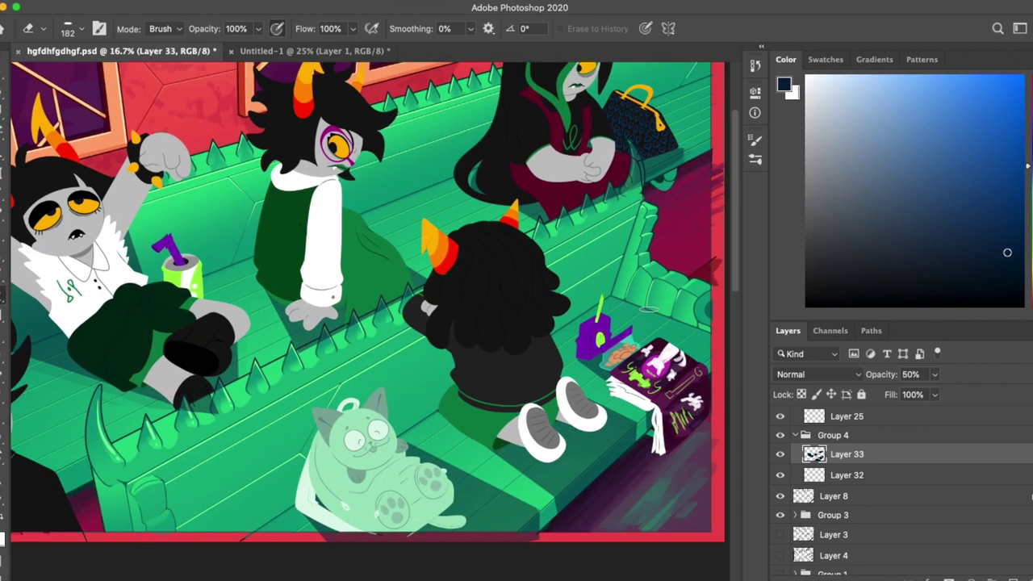
scroll(367, 307, left, 3)
key(b)
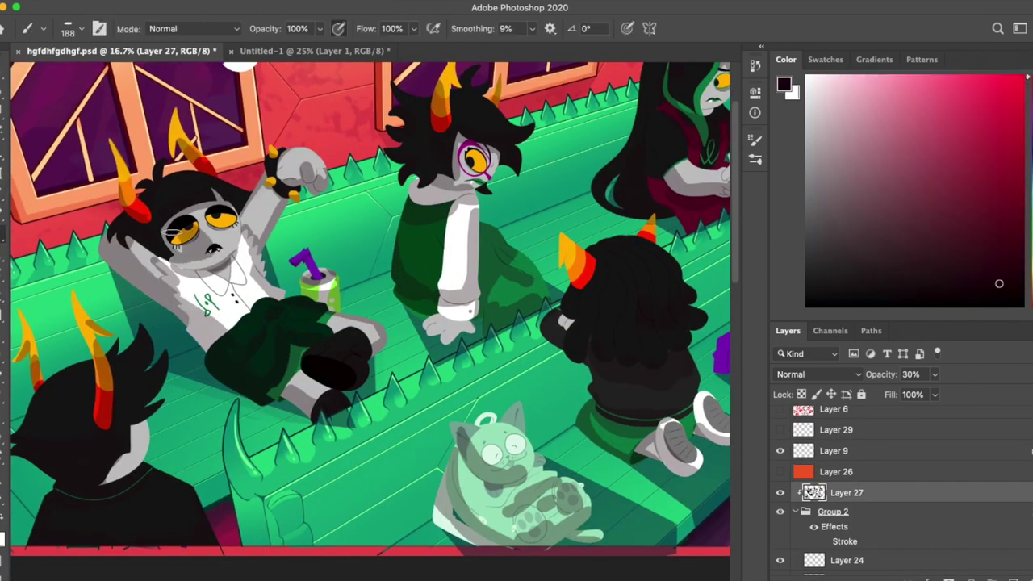
Step: Brush near-black shading over the skin, clothes and hair of the bench characters on the clipped Layer 27
drag(241, 58, 286, 83)
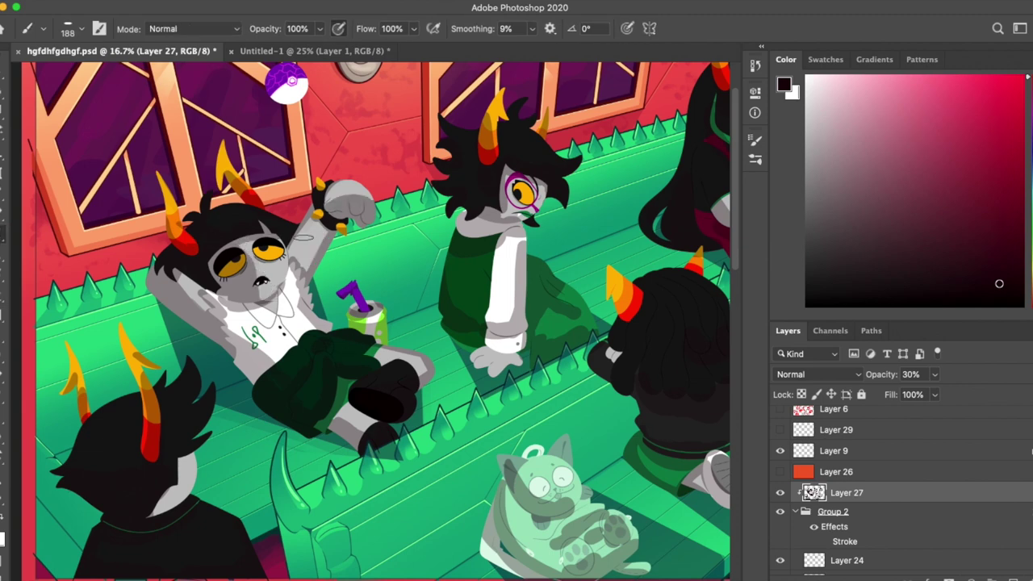
scroll(294, 323, up, 2)
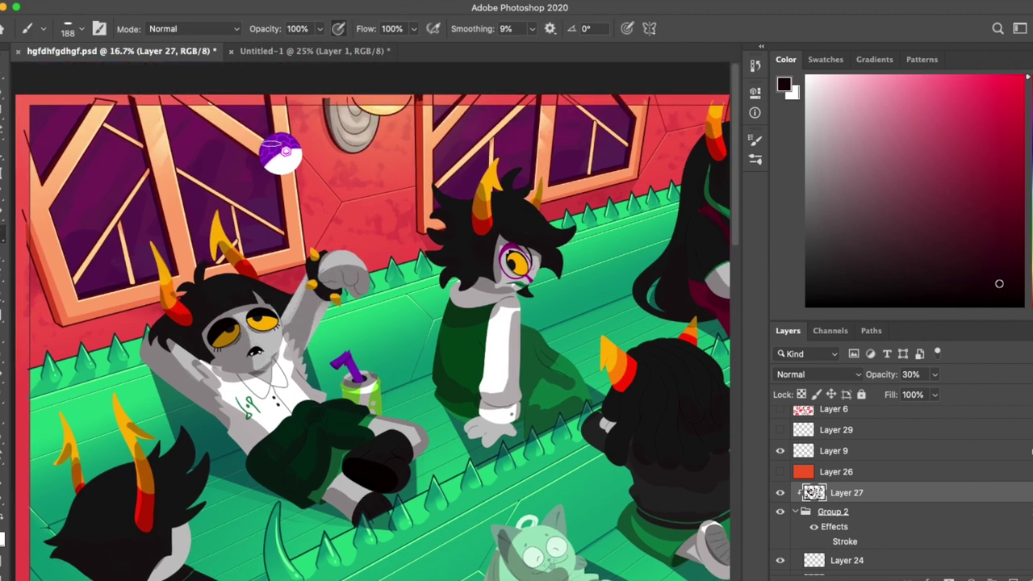
scroll(372, 339, down, 3)
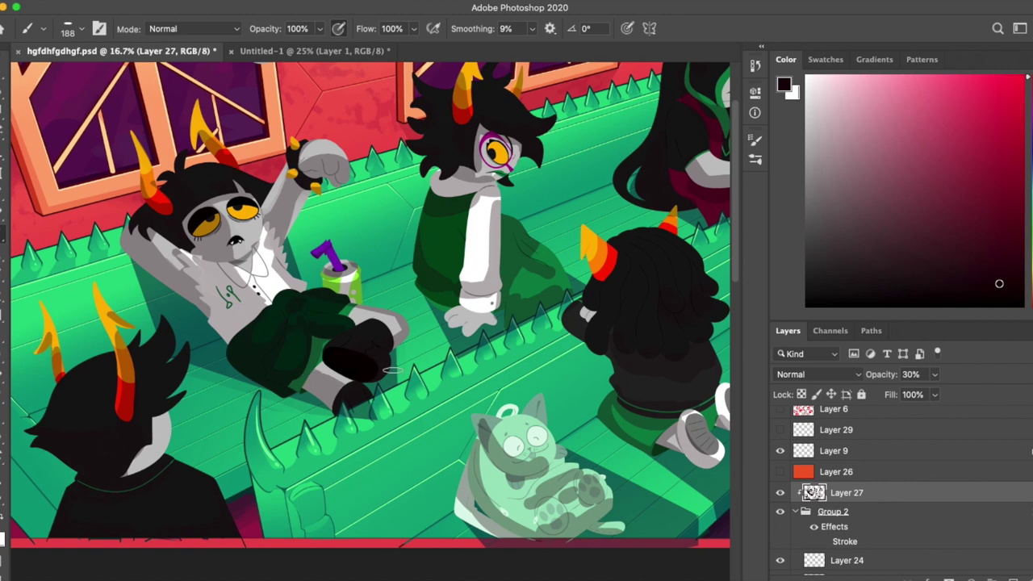
scroll(382, 351, down, 3)
scroll(416, 309, right, 5)
scroll(417, 309, up, 1)
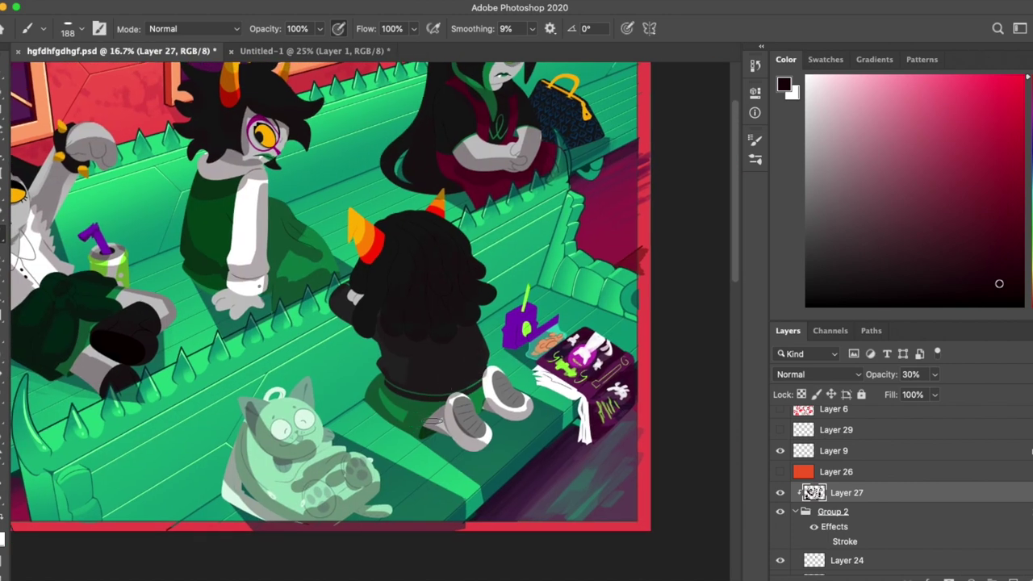
scroll(374, 320, up, 3)
scroll(374, 321, left, 1)
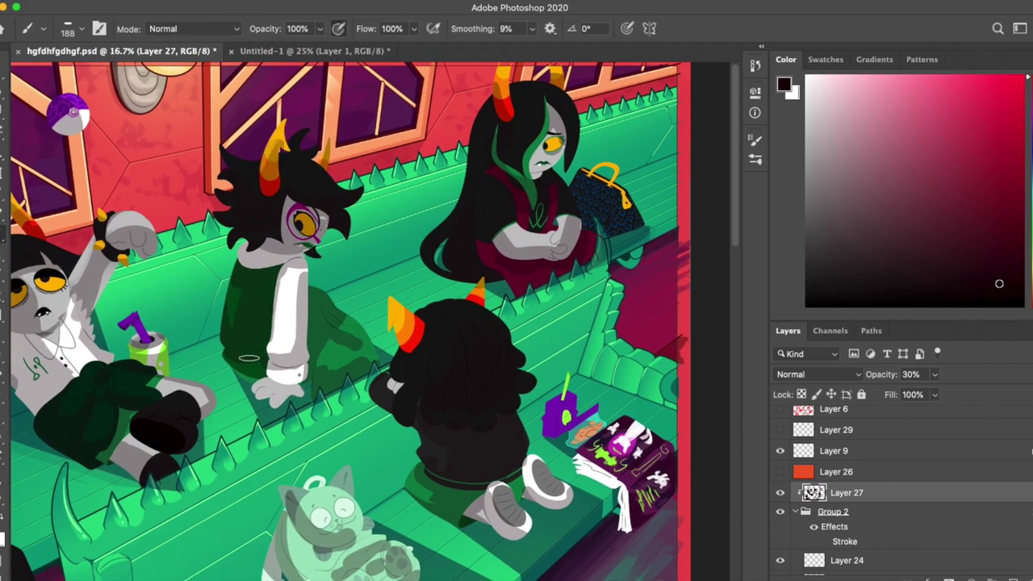
scroll(247, 372, up, 2)
scroll(247, 371, left, 1)
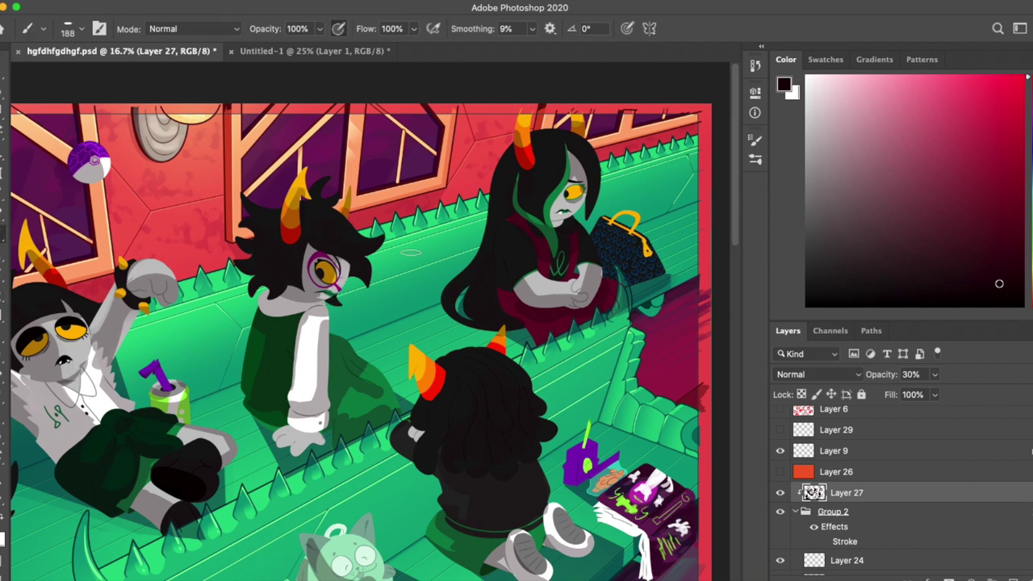
Step: Refine the long-haired figure's face shading with the Brush and erase lit areas out of the shading on her forearms
key(e)
scroll(435, 469, up, 2)
scroll(435, 469, right, 2)
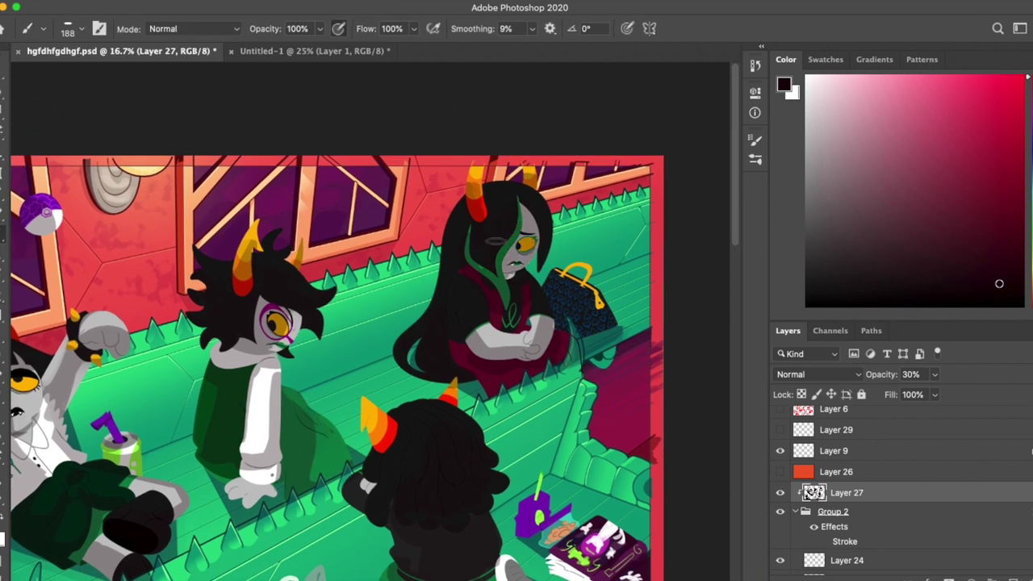
key(b)
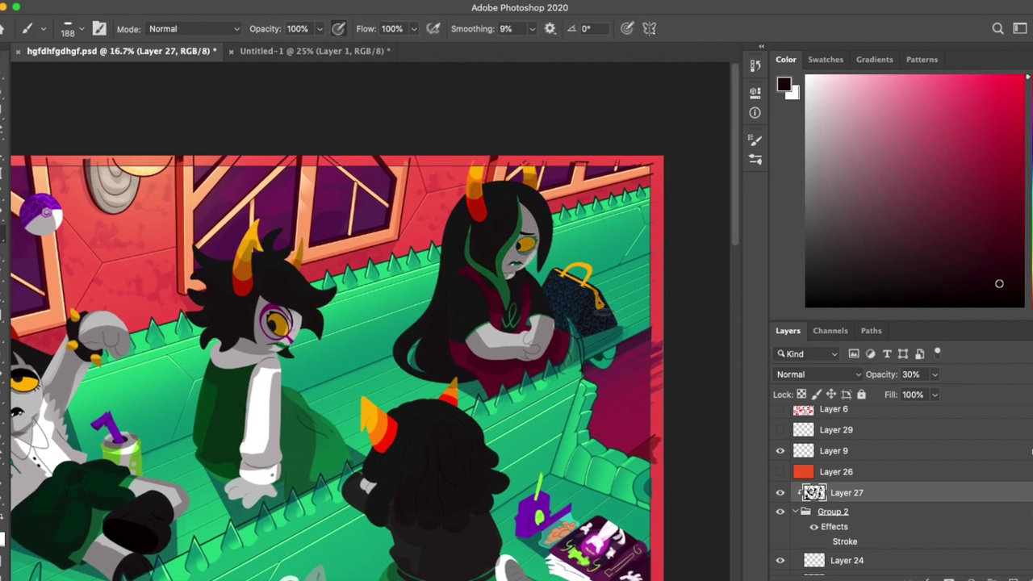
key(e)
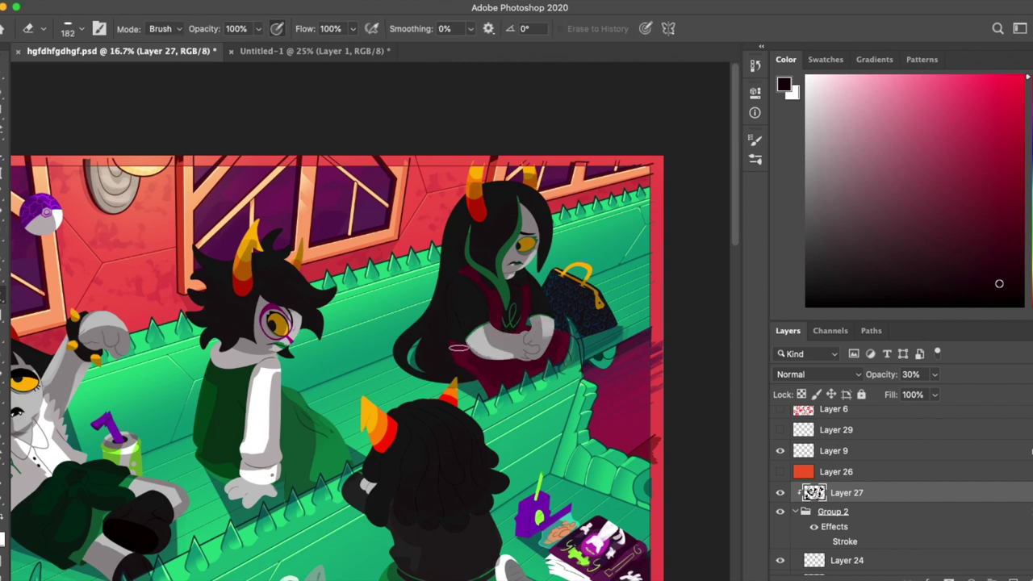
scroll(453, 385, up, 2)
scroll(512, 330, up, 3)
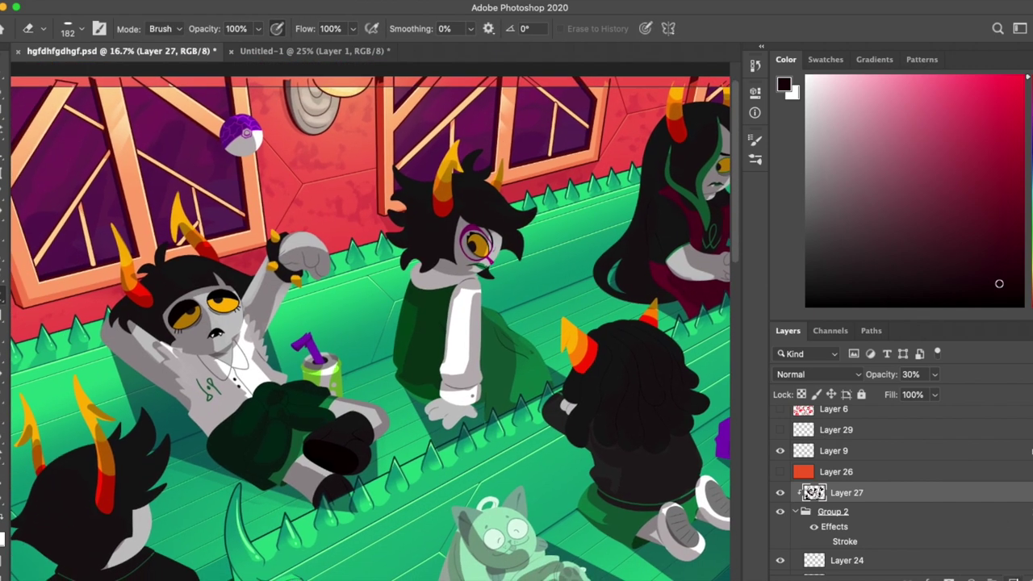
Step: Add a clipped layer above the shading and brush a pale yellow-green highlight onto the reclining figure's hair
key(ctrl+shift+alt+n)
click(845, 75)
key(b)
drag(182, 274, 230, 262)
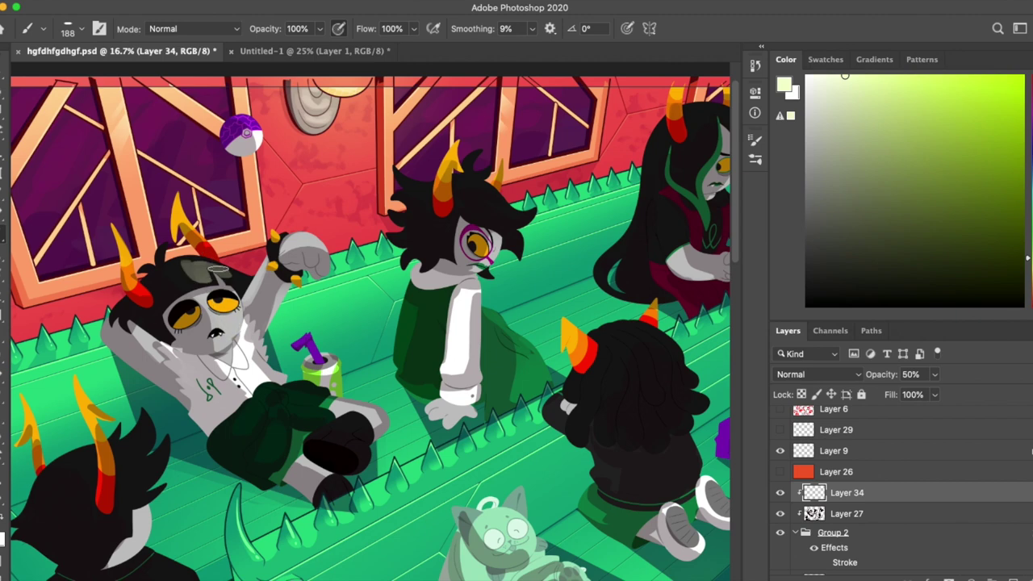
scroll(371, 323, left, 2)
drag(84, 187, 28, 187)
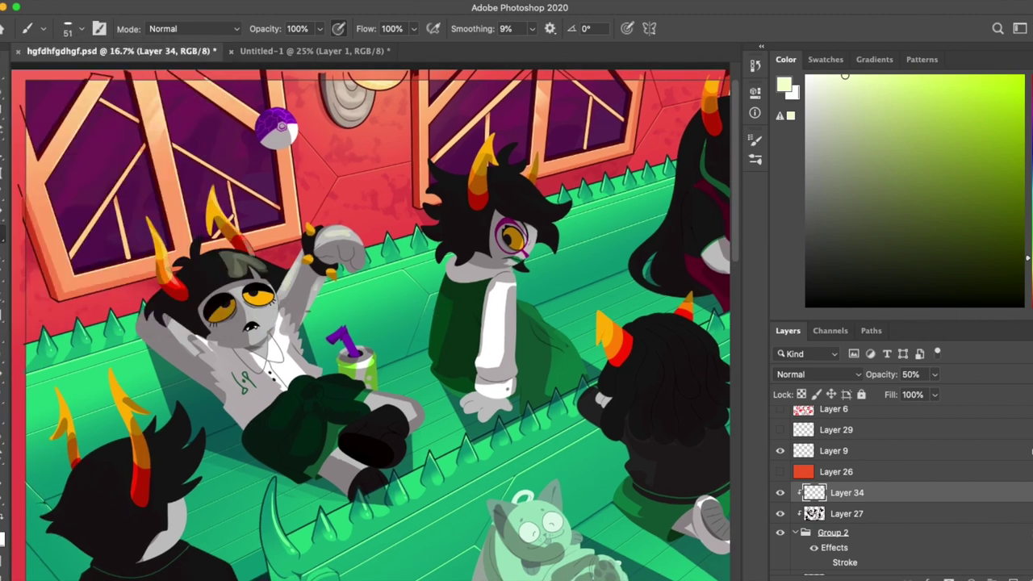
Step: Set the highlight layer to Overlay at 100% opacity and paint highlights on the reclining figure and the middle figure's green clothes
click(818, 373)
click(818, 533)
key(0)
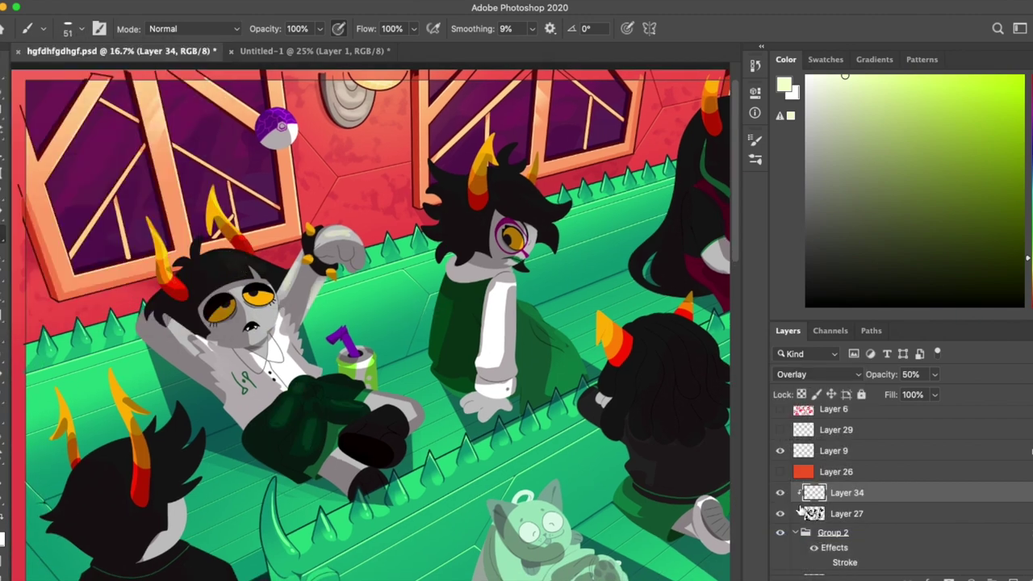
scroll(169, 309, down, 3)
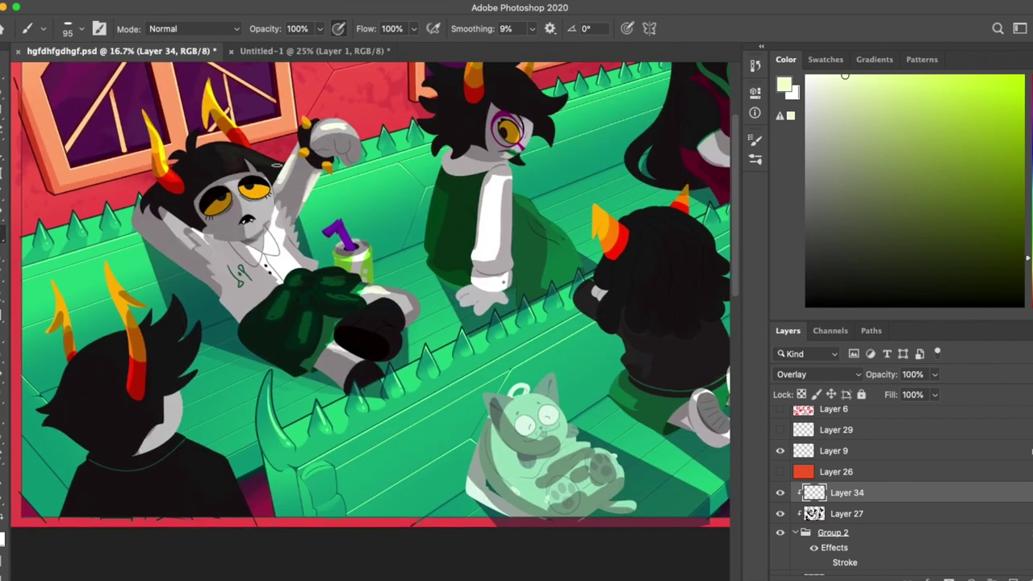
scroll(277, 163, up, 4)
scroll(323, 186, right, 2)
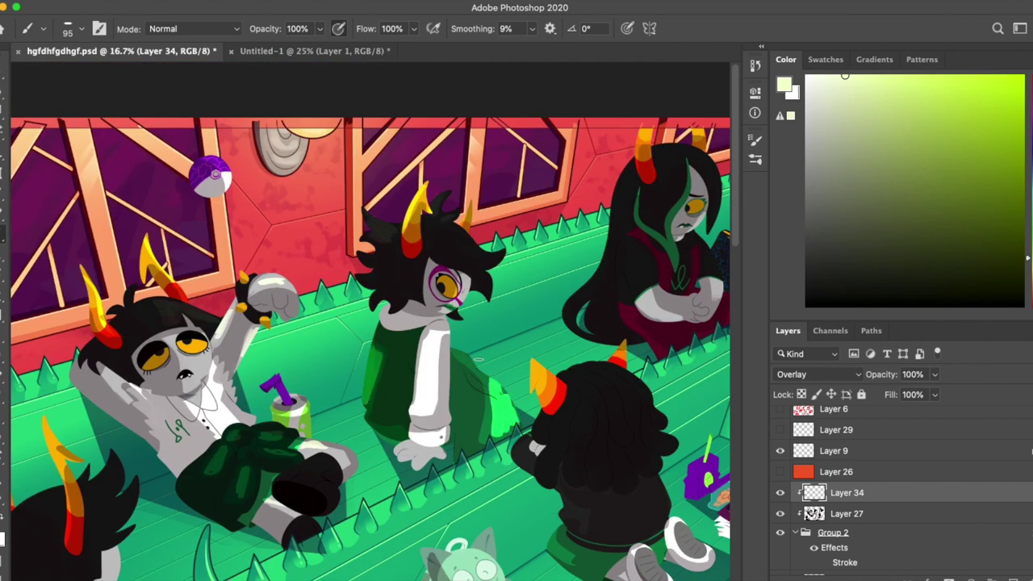
Step: Remove the bright highlight from the middle figure's skirt and switch to the shading on Layer 27
key(alt+bracketleft)
alt+click(493, 421)
key(alt+bracketright)
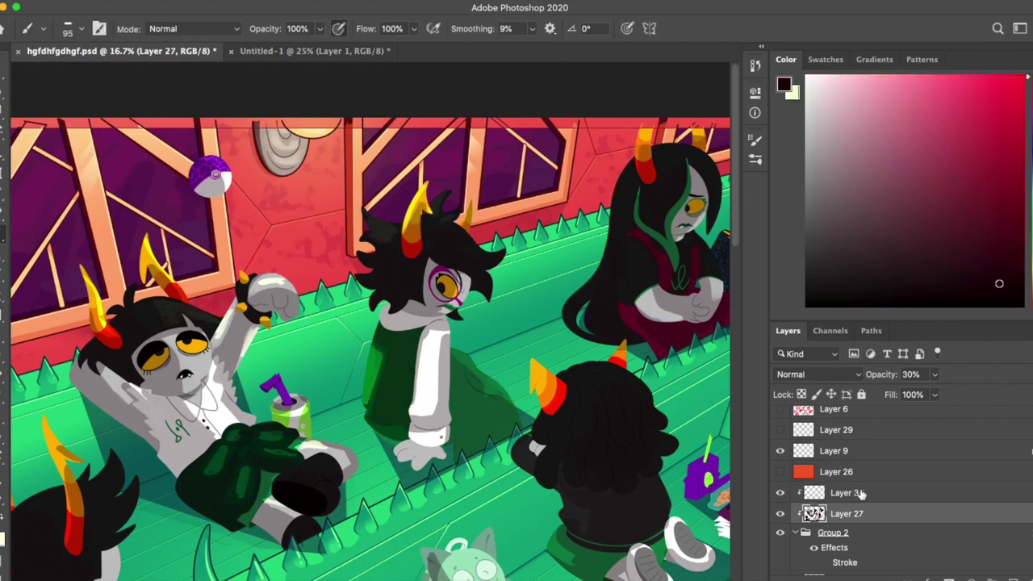
Step: Paint pale yellow-green highlights on the long-haired figure's forearms and the kneeling figure's horn on Layer 34
key(x)
scroll(484, 322, right, 3)
scroll(484, 323, up, 1)
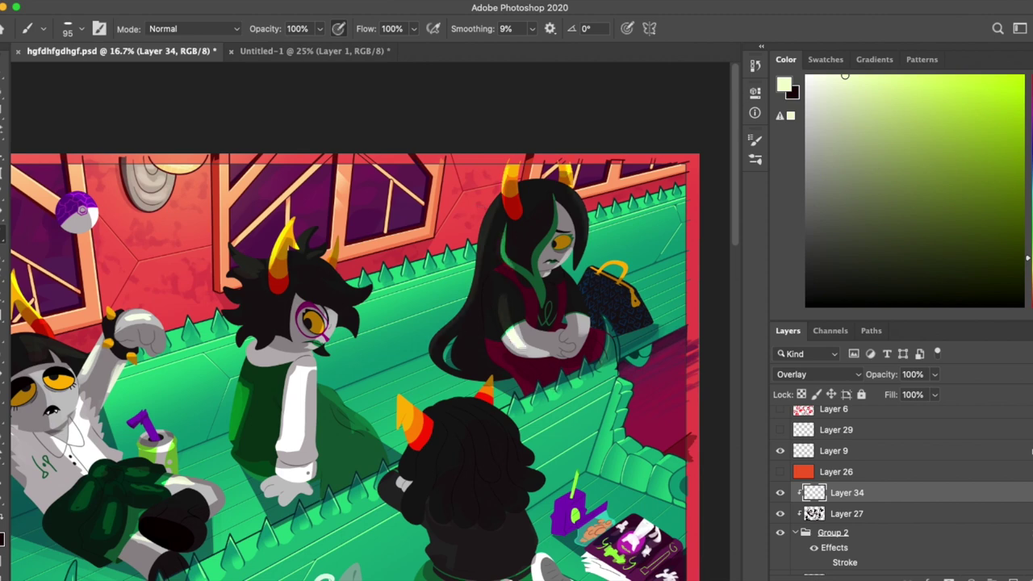
scroll(585, 308, down, 5)
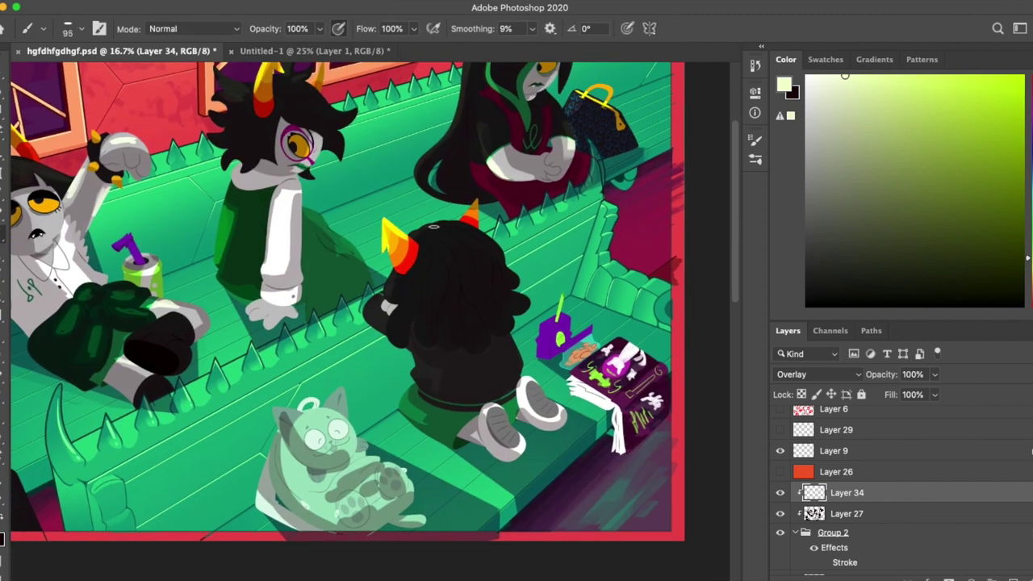
Step: Brush dark shading over the cat on Layer 27 and erase the lit spots from it
key(alt+bracketleft)
key(x)
mouse_move(307, 427)
mouse_down()
mouse_move(330, 492)
mouse_move(379, 516)
mouse_move(321, 519)
mouse_up()
key(e)
key(b)
key(e)
scroll(355, 356, down, 2)
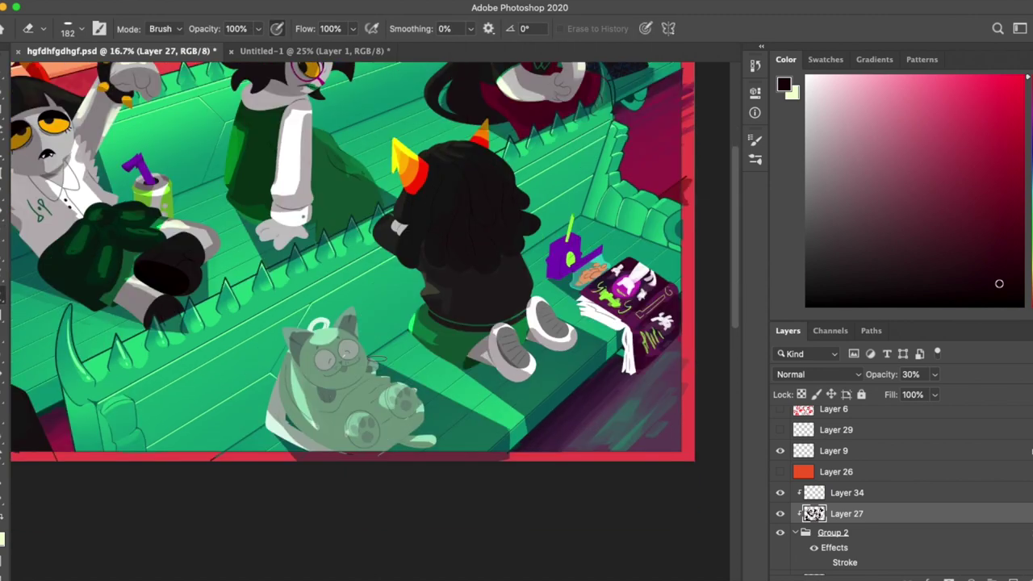
Step: Brush shading across the open book and the purple drink carton beside the kneeling figure
key(b)
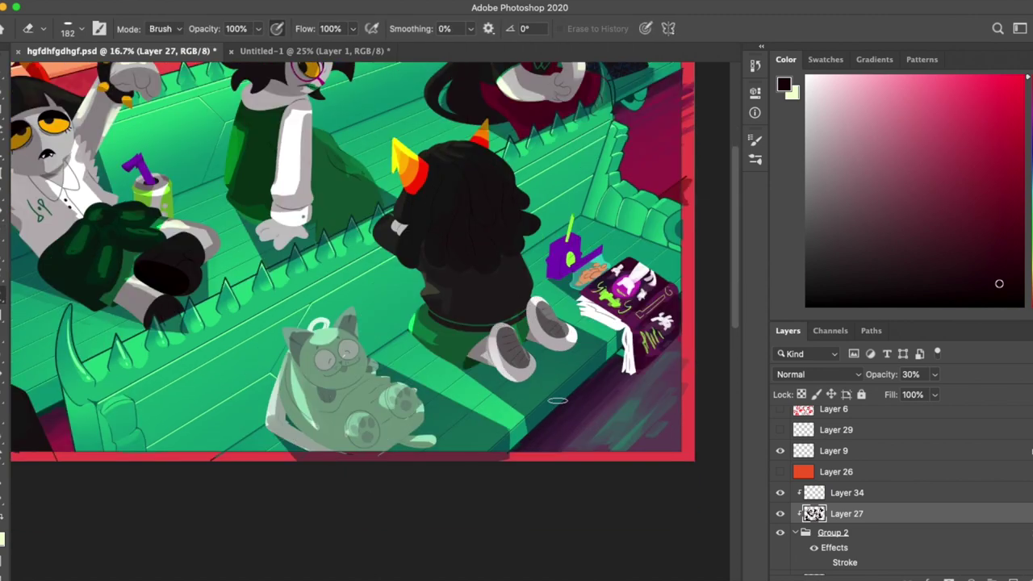
key(alt+bracketright)
drag(640, 251, 589, 296)
key(alt+bracketleft)
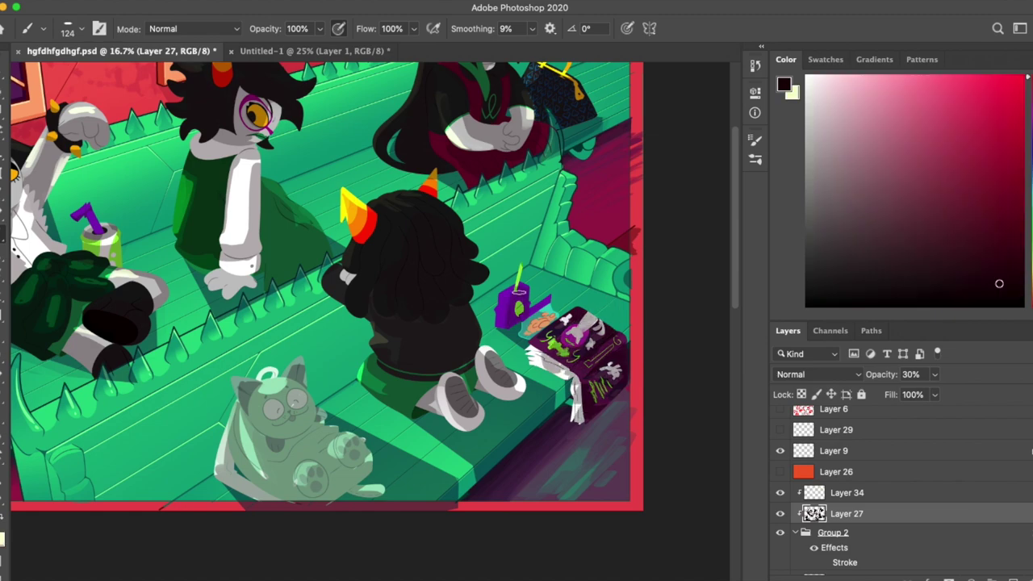
scroll(372, 323, up, 3)
scroll(371, 323, left, 5)
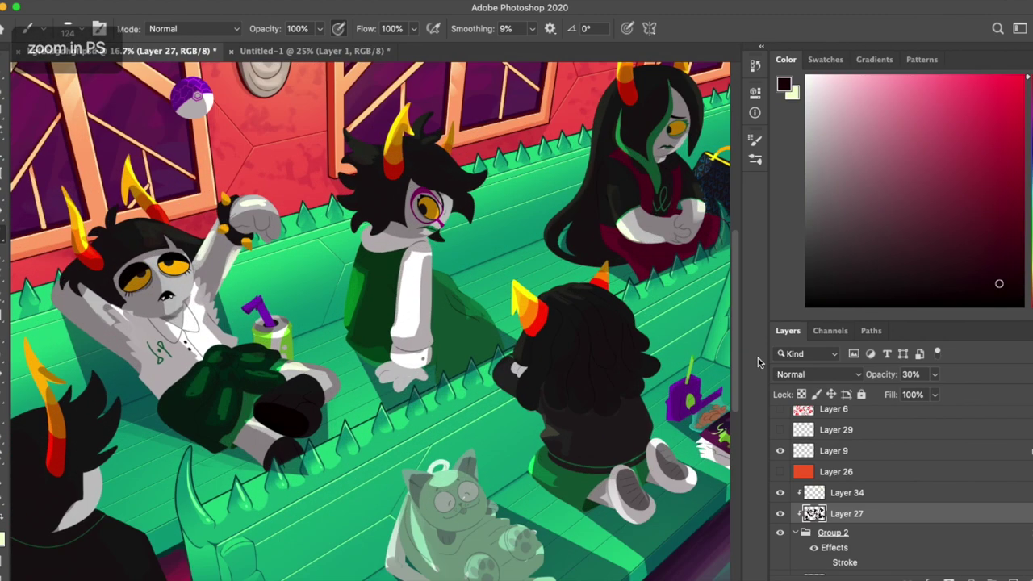
Step: Preview the orange tint of Layer 26 on and off, and hide Layers 26 and 9
click(780, 471)
click(780, 472)
click(780, 471)
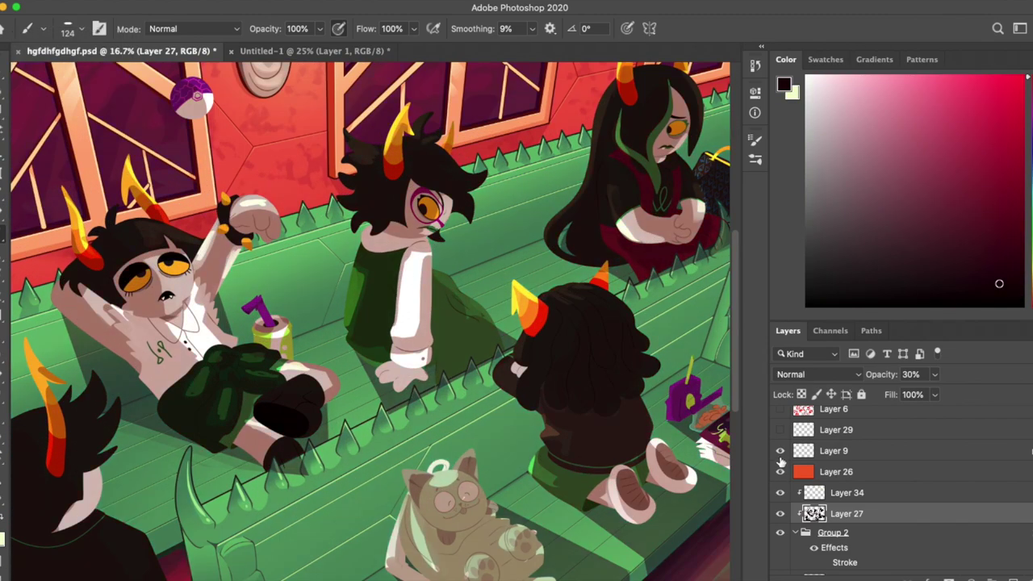
click(779, 472)
Step: Add a clipped layer at 50% opacity and paint darker shadows on the reclining figure's shirt and leg, reducing the brush size to 54
click(1001, 575)
key(5)
drag(88, 318, 157, 371)
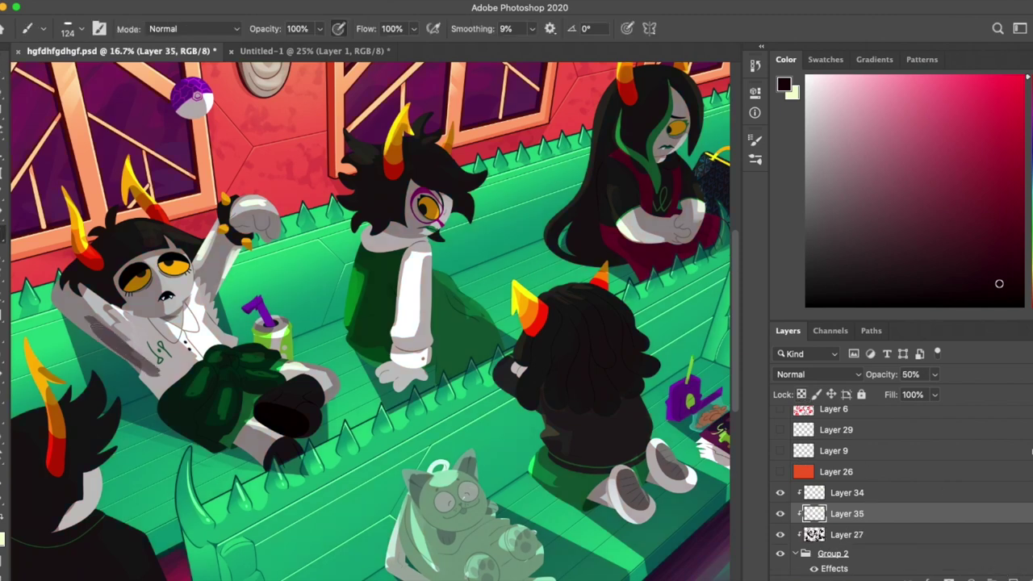
drag(113, 331, 173, 396)
right_click(81, 70)
text(54)
key(Return)
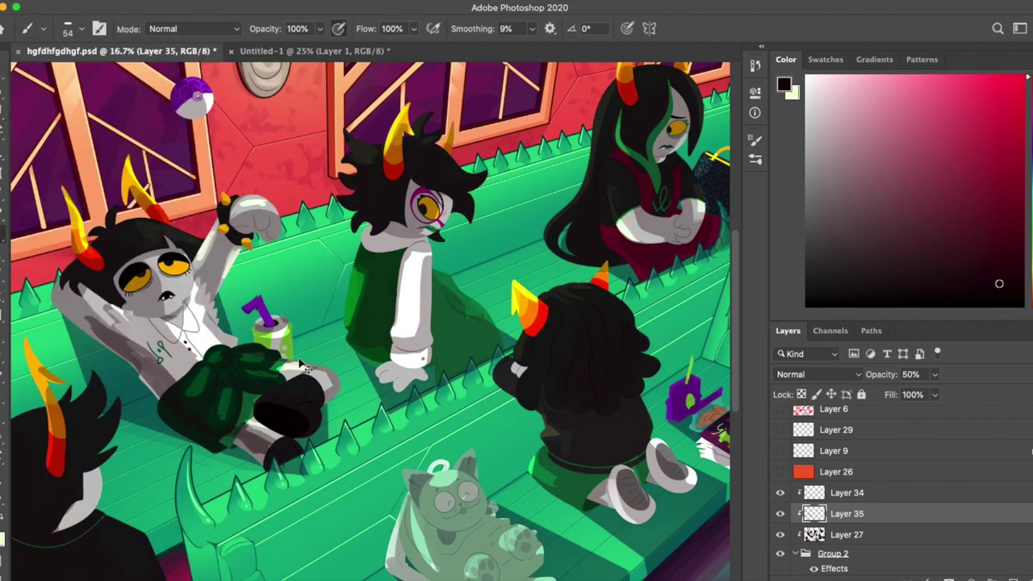
key(v)
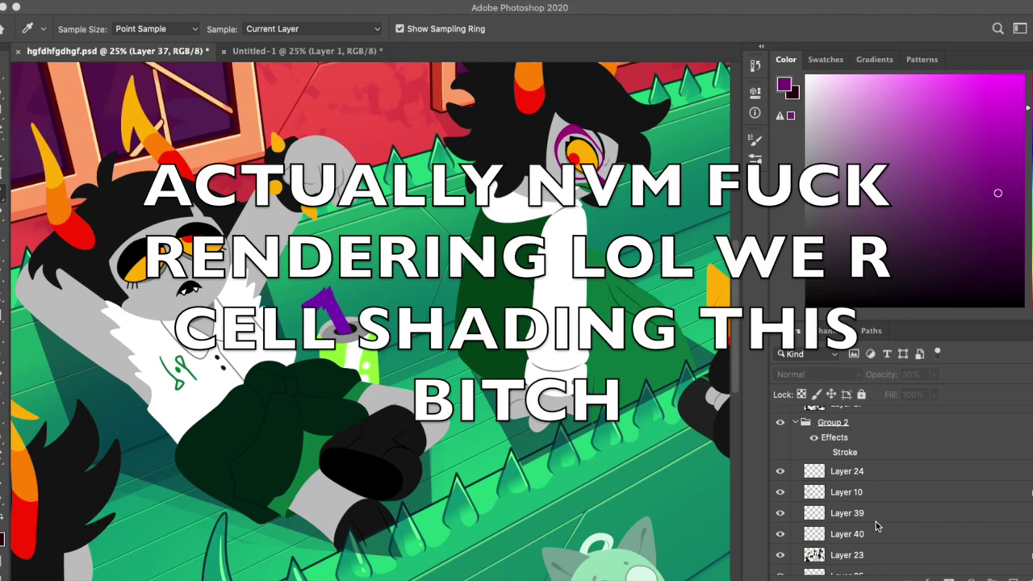
Step: Make Layer 40 active, rotate the canvas around the reclining figure and set the Eyedropper to sample all layers
key(v)
key(i)
key(r)
mouse_move(183, 227)
mouse_down()
mouse_move(322, 202)
mouse_move(363, 242)
mouse_up()
key(b)
key(i)
click(299, 29)
click(298, 57)
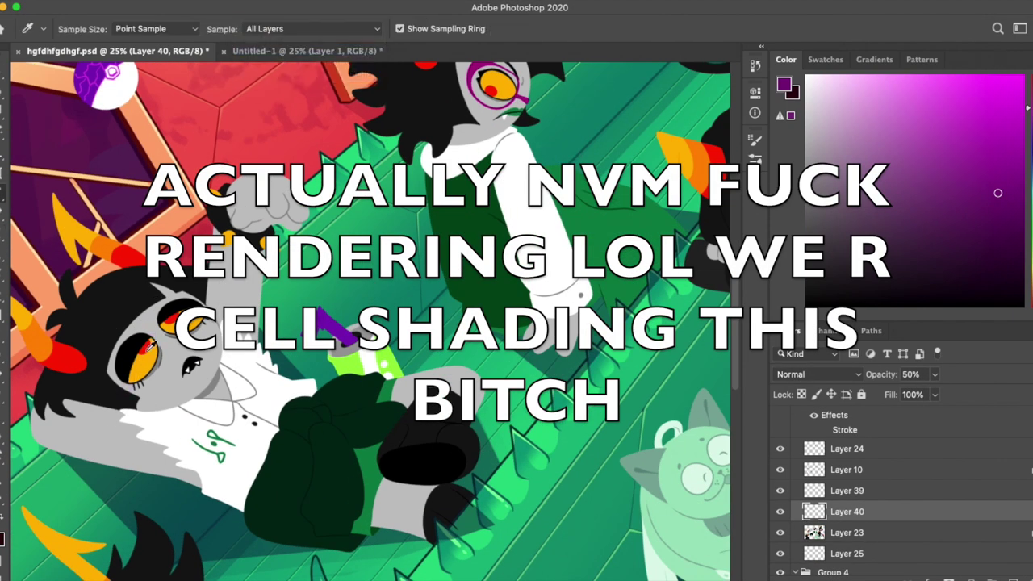
Step: Sample the red of the reclining figure's eye for the Brush and set Layer 40's opacity to 30%
click(149, 345)
key(b)
key(super+equal)
key(super+z)
key(v)
key(3)
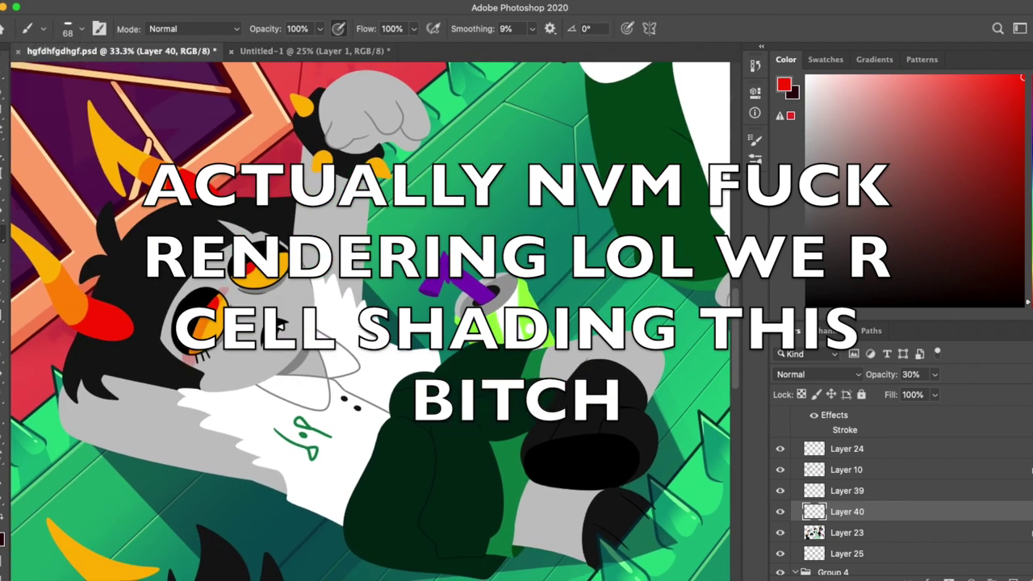
Step: Shade the reclining figure's irises with translucent red, trim them with the Eraser and reset the canvas rotation
key(e)
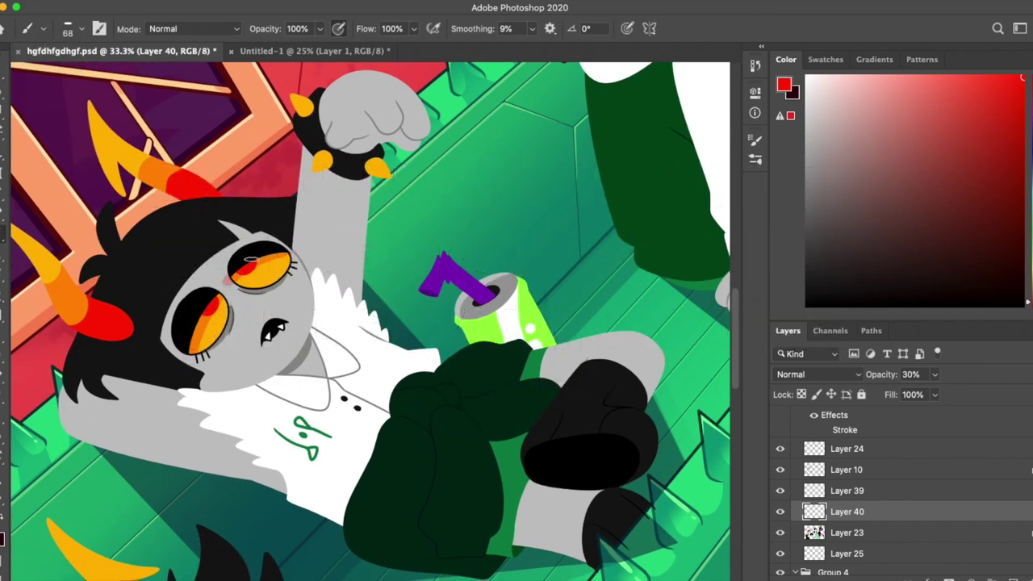
key(r)
click(209, 28)
key(b)
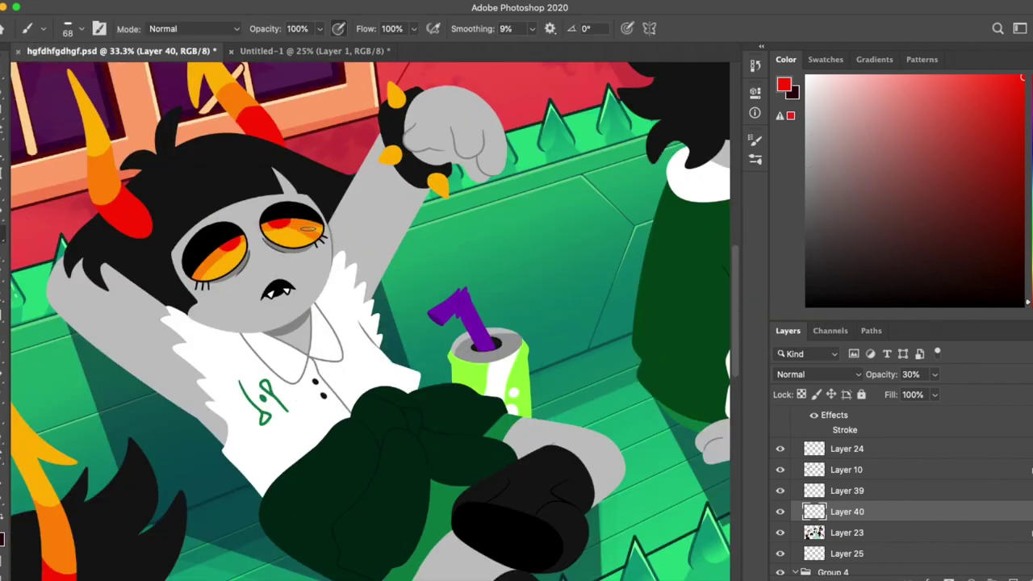
key(e)
key(b)
key(e)
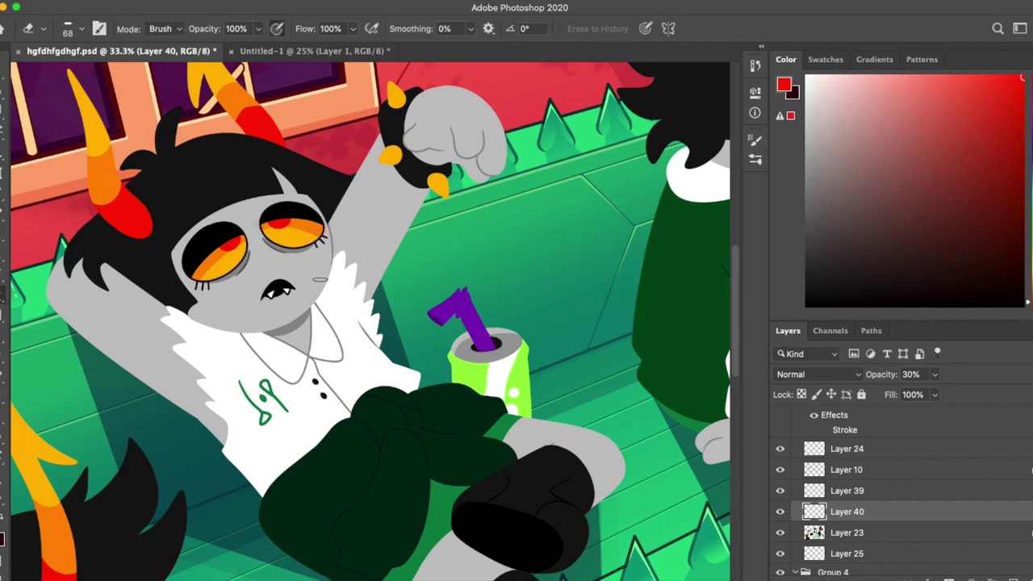
Step: Select the reclining figure's eye areas with the Magic Wand and trim the iris shading using a round Eraser tip
key(w)
click(266, 7)
click(488, 304)
key(e)
click(81, 29)
click(28, 184)
key(Return)
drag(228, 263, 318, 268)
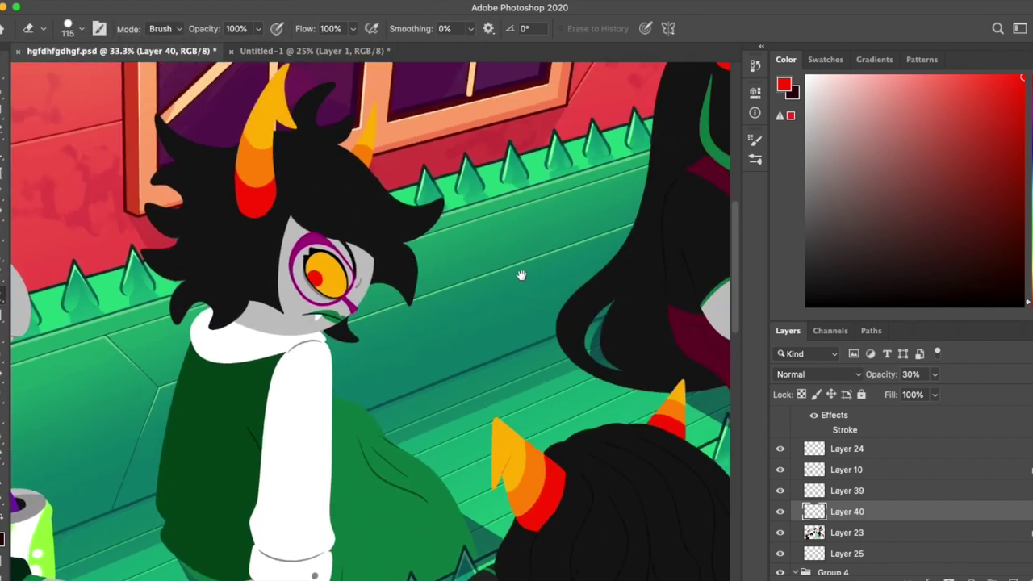
Step: Select the middle figure's iris with the Magic Wand, expand the selection and work the red shading inside it
key(w)
click(267, 7)
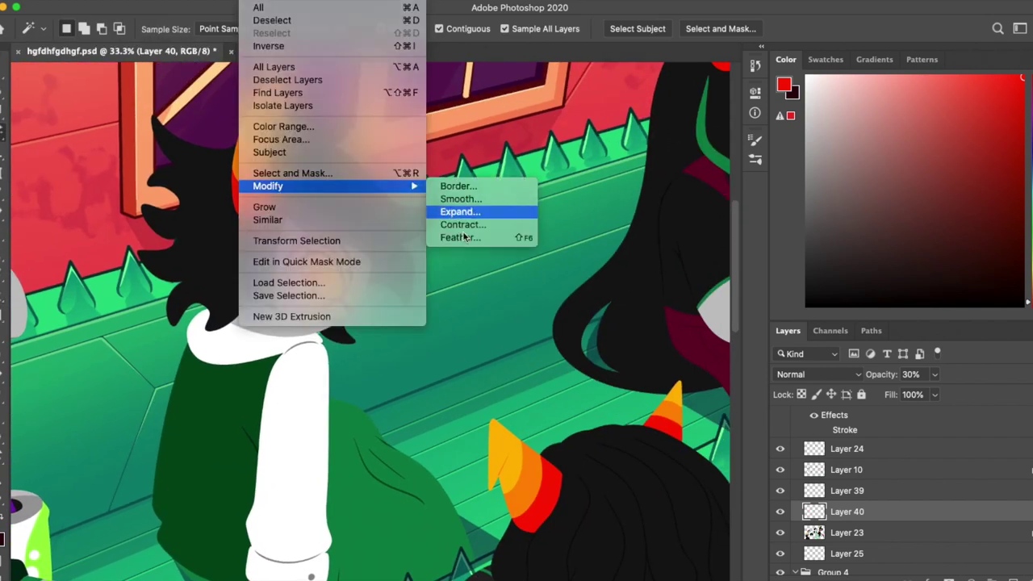
key(Escape)
key(i)
key(e)
click(323, 274)
drag(379, 334, 309, 268)
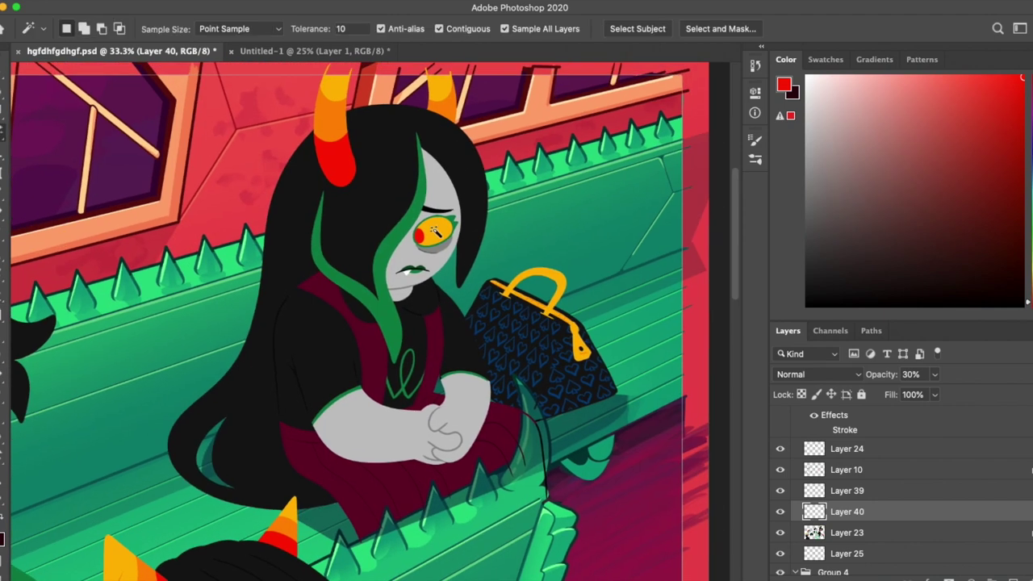
Step: Expand the selection of the long-haired figure's iris and brush translucent red shading over its upper part
click(266, 7)
key(Escape)
key(b)
drag(427, 235, 449, 238)
key(e)
Step: Merge the iris shading down into Layer 23, clear the selection and set the colours to white over black
key(ctrl+e)
key(ctrl+d)
key(d)
key(x)
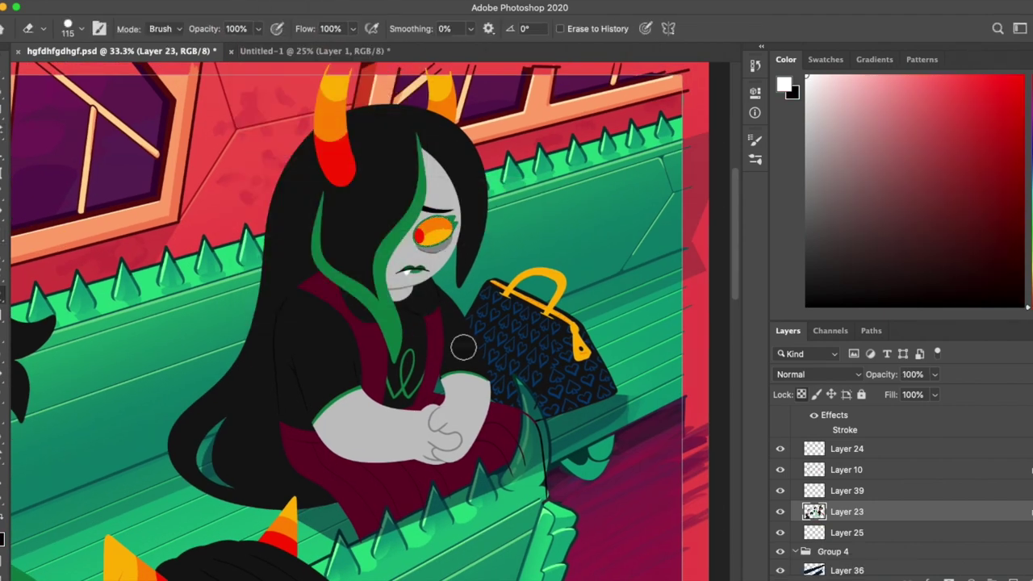
Step: Brush a white highlight onto the long-haired figure's iris on Layer 23 with the 31 px tip
key(b)
click(68, 28)
key(Escape)
key(ctrl+equal)
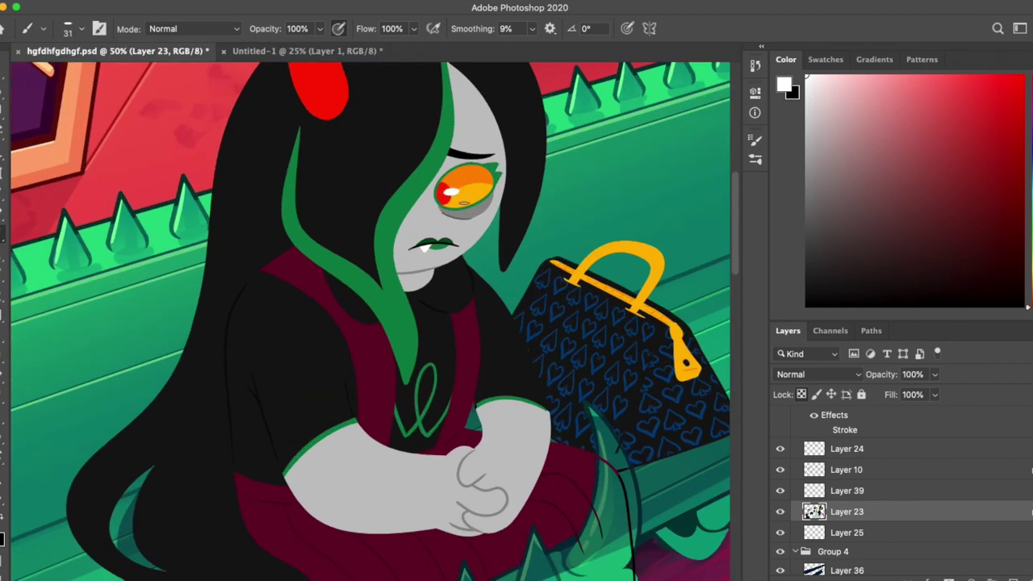
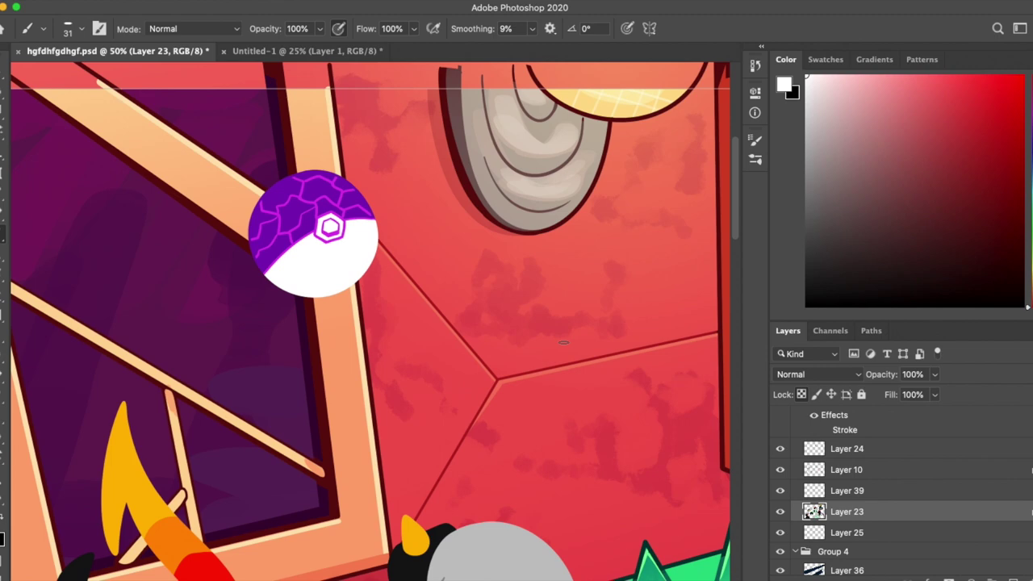
Step: Turn on the Stroke effect of Group 2 to outline the characters and props
key(ctrl+minus)
key(ctrl+minus)
key(ctrl+minus)
key(ctrl+minus)
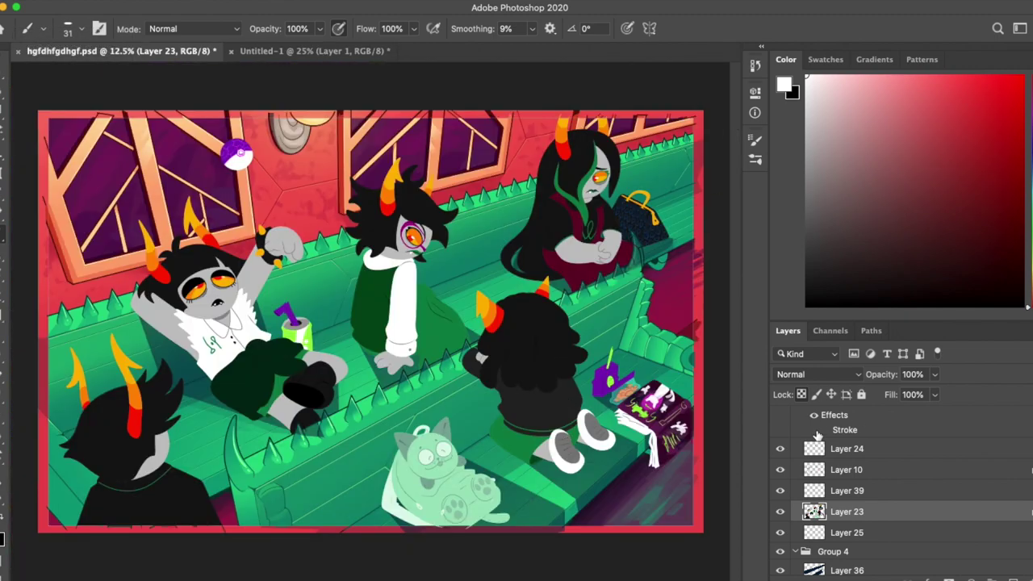
click(817, 435)
click(823, 445)
Step: Add a new layer below Layer 25, above Group 4, and fill it with white
click(823, 484)
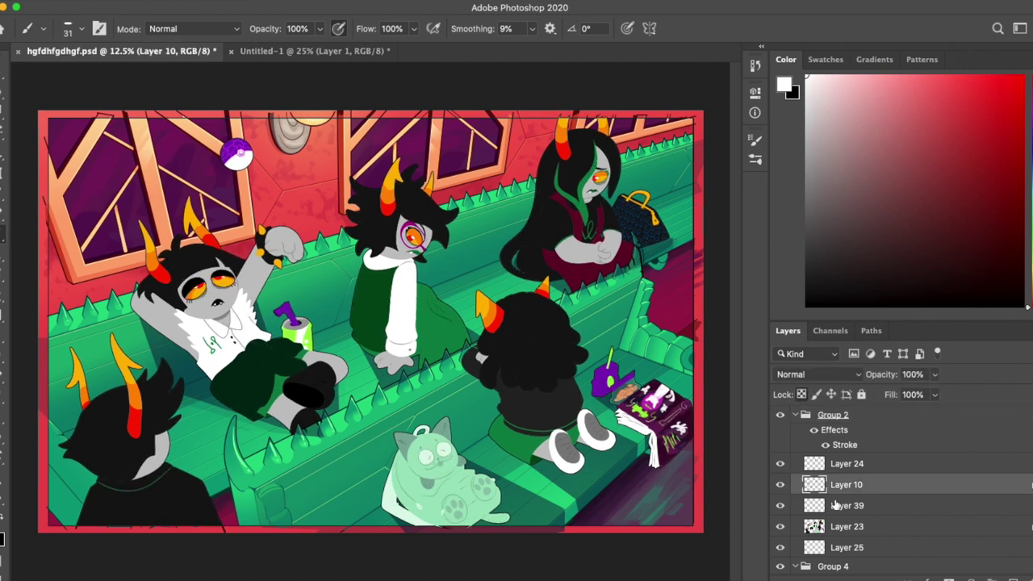
scroll(871, 500, down, 2)
click(871, 501)
click(998, 576)
mouse_move(869, 518)
mouse_down()
mouse_move(870, 497)
mouse_move(855, 517)
mouse_move(866, 504)
mouse_move(865, 521)
mouse_up()
key(alt+BackSpace)
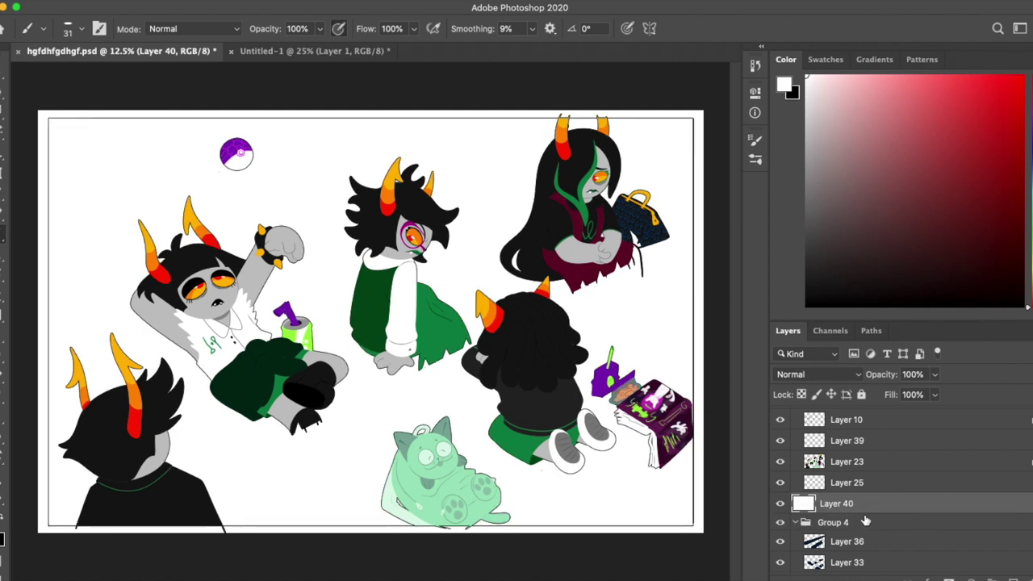
Step: Try to convert Group 2 with its stroke into a smart object and undo the conversion
key(super+equal)
key(super+equal)
key(super+equal)
scroll(883, 498, up, 1)
click(831, 484)
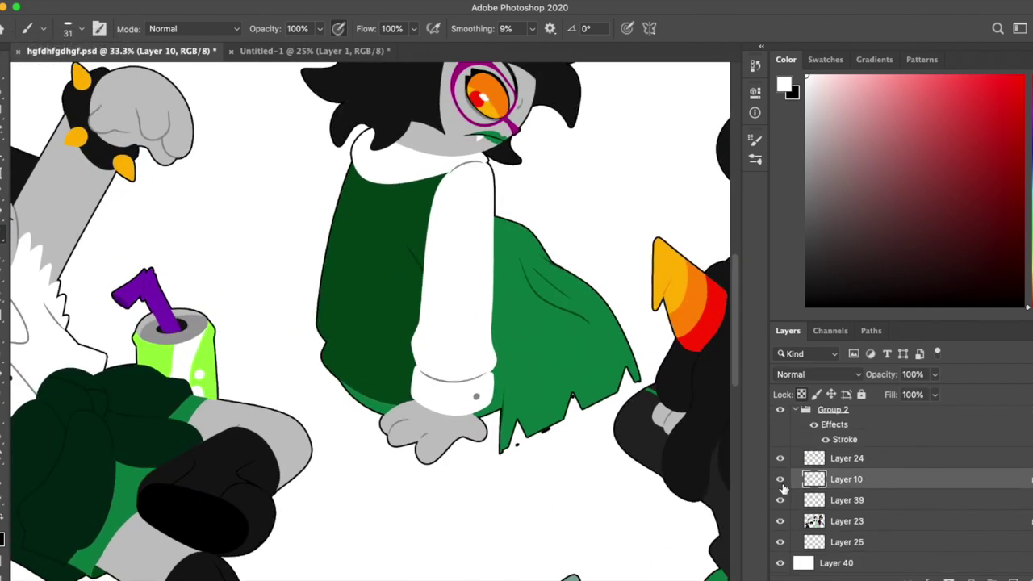
scroll(469, 374, down, 1)
key(super+minus)
click(858, 418)
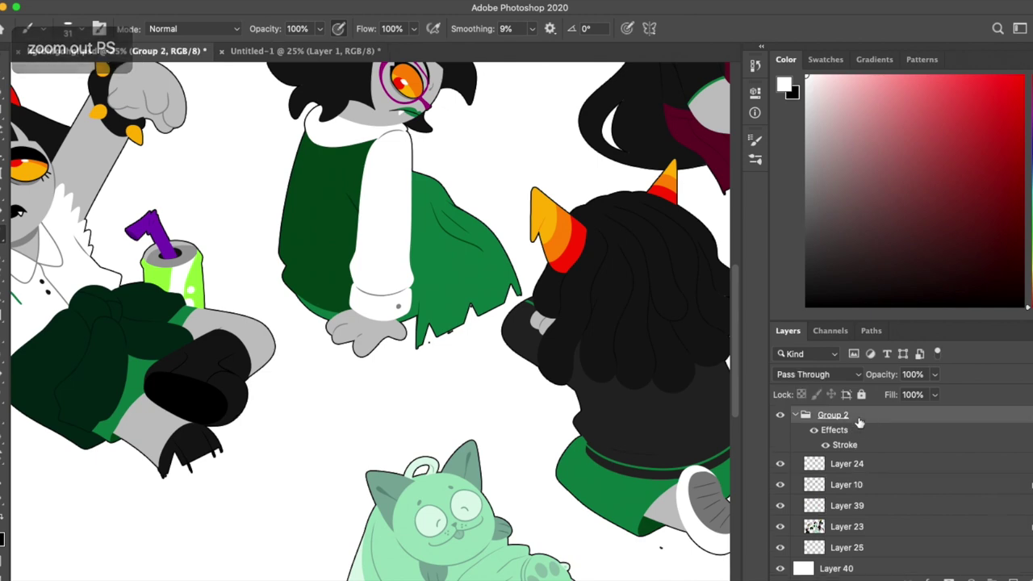
right_click(859, 419)
click(958, 211)
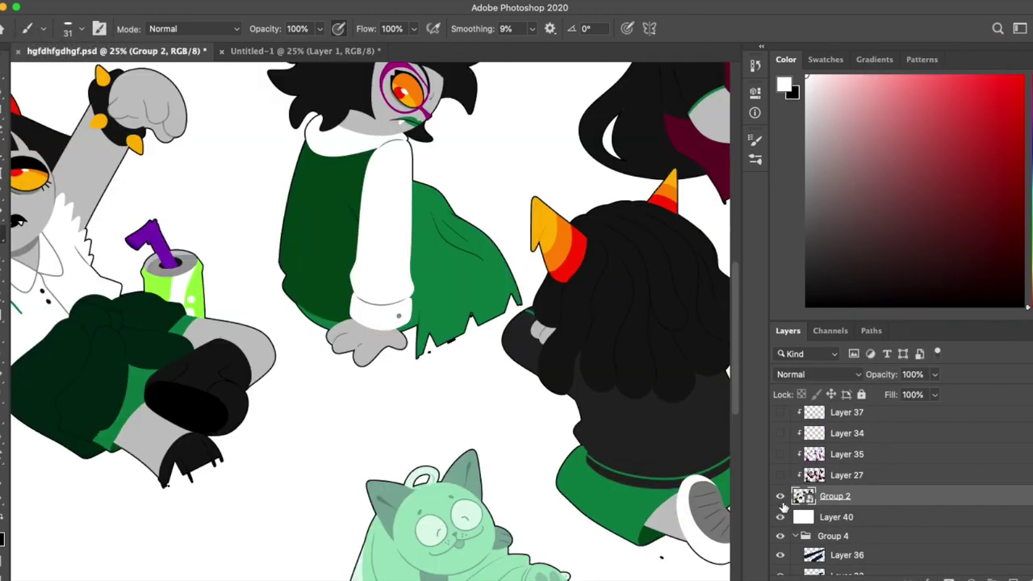
key(ctrl+equal)
key(e)
click(456, 360)
click(578, 200)
key(ctrl+z)
Step: Erase the stray specks along the middle figure's torn skirt hem on Layer 23 with a 12 px Eraser
scroll(839, 500, down, 2)
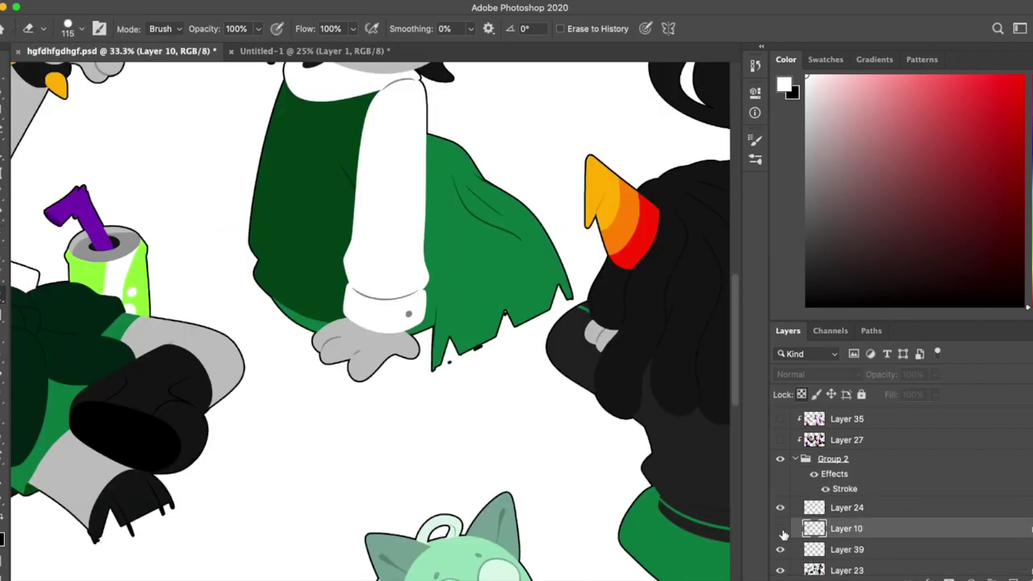
scroll(790, 540, down, 3)
click(846, 509)
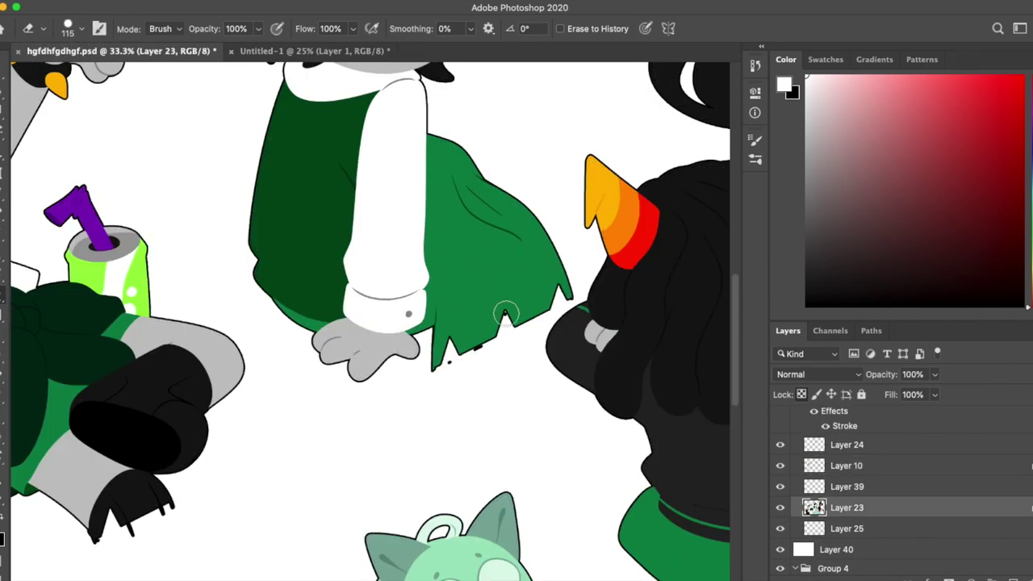
click(85, 29)
text(12)
key(Return)
scroll(449, 366, up, 3)
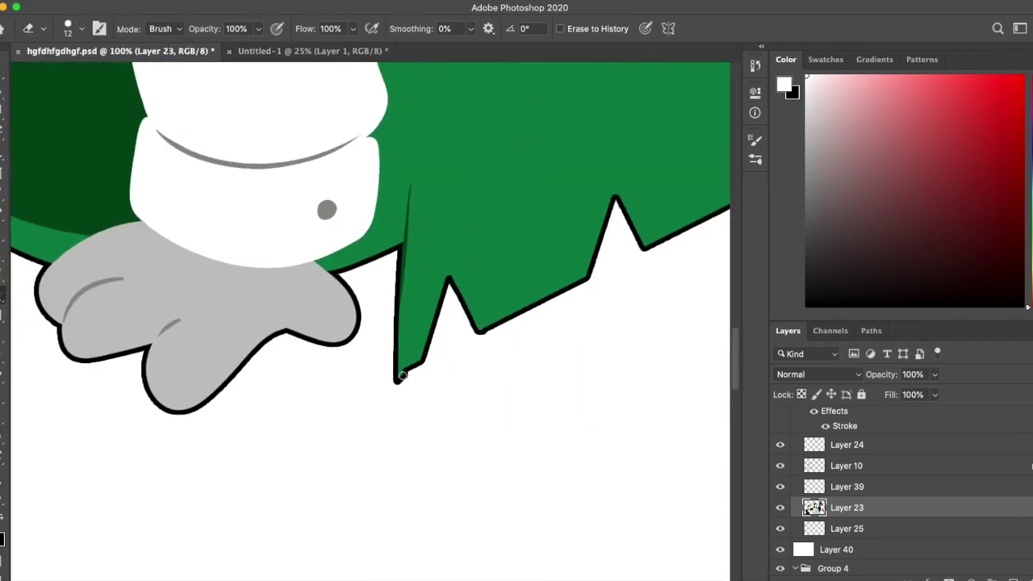
scroll(500, 372, up, 10)
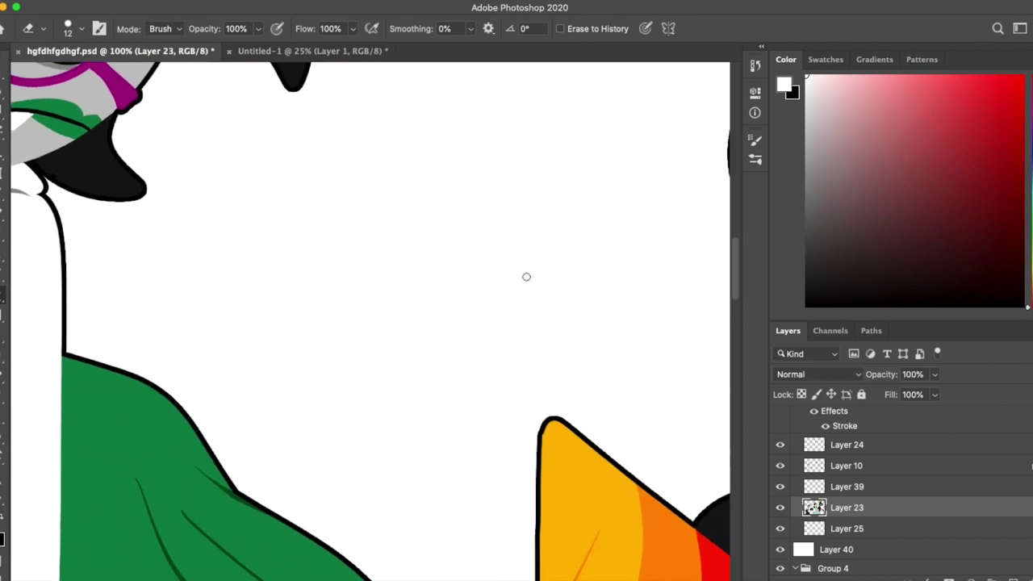
Step: Sample the long-haired figure's dark hair colour, paint over the thin ends of the gap in her hair, and set the brush to 12 px
scroll(524, 364, down, 2)
scroll(524, 364, down, 3)
scroll(572, 385, up, 5)
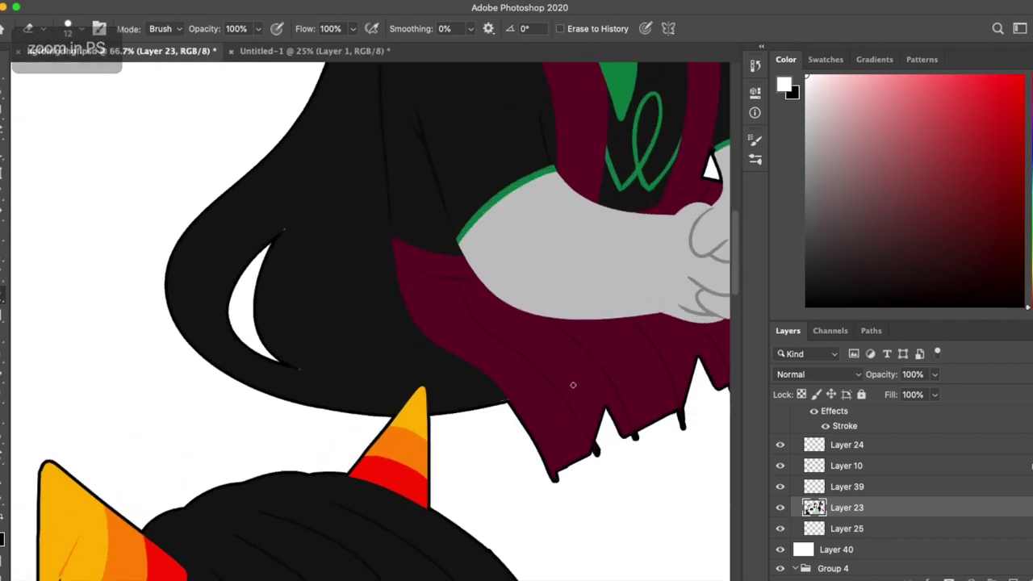
key(i)
click(347, 273)
key(b)
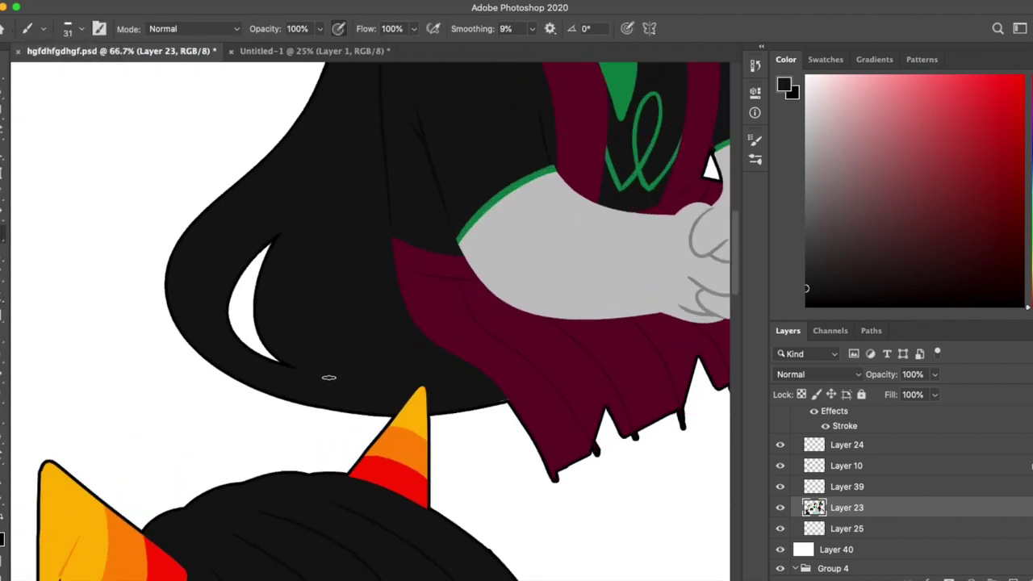
scroll(329, 377, right, 5)
click(71, 30)
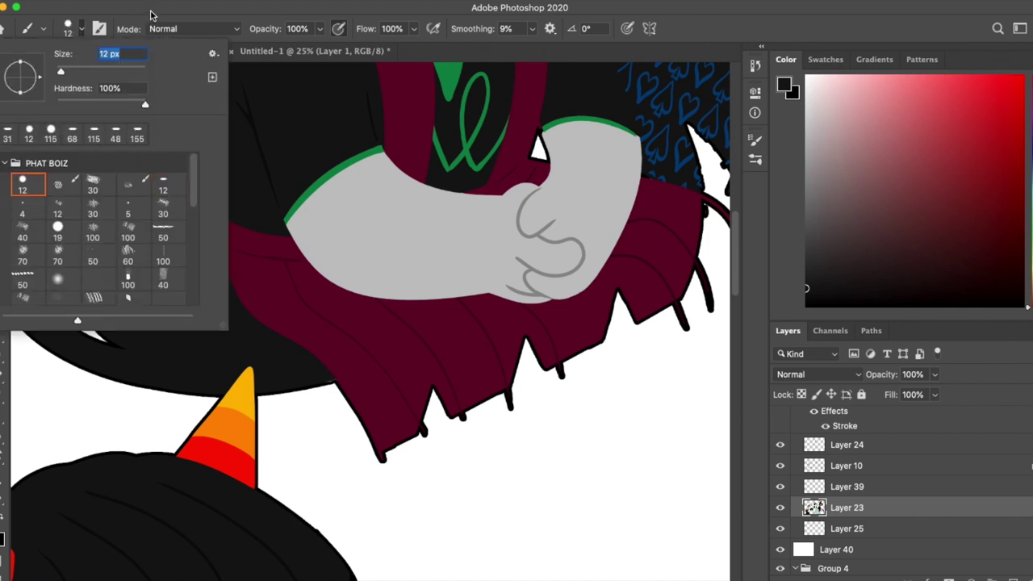
scroll(326, 344, up, 1)
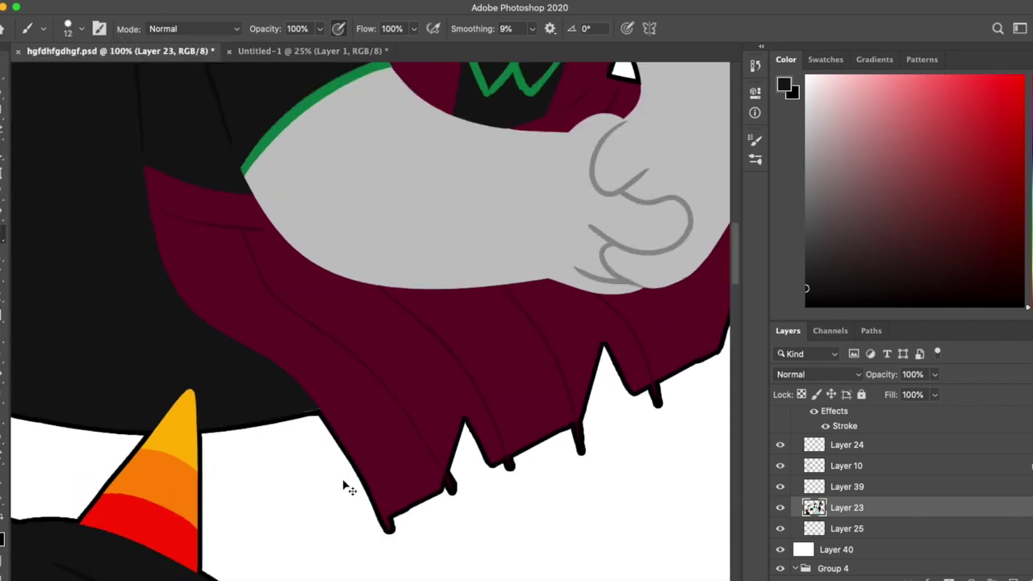
Step: Identify the layer holding the stray line ends on the long-haired figure's skirt hem and erase them on Layer 23
key(r)
drag(393, 288, 441, 210)
click(780, 465)
click(779, 466)
click(780, 466)
click(780, 466)
click(839, 466)
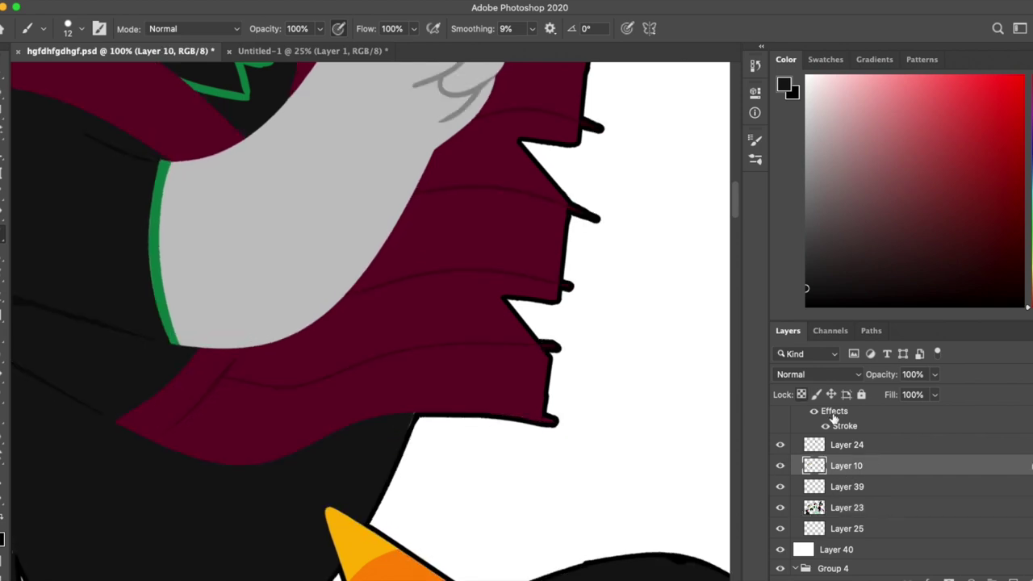
click(783, 508)
click(783, 509)
click(783, 508)
click(783, 509)
click(844, 508)
key(e)
mouse_move(614, 323)
mouse_down()
mouse_move(638, 341)
mouse_move(576, 376)
mouse_move(498, 272)
mouse_move(476, 212)
mouse_up()
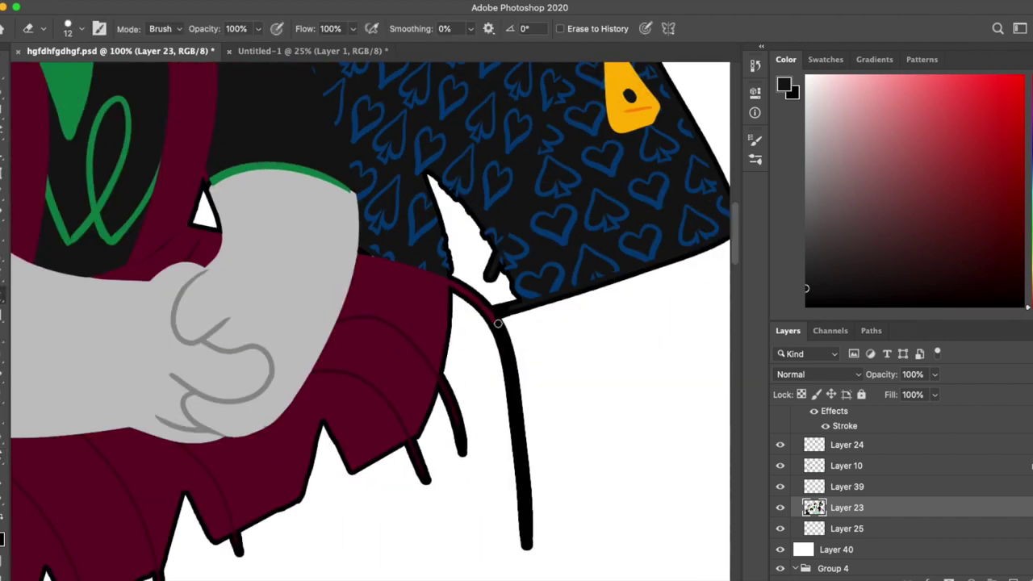
Step: Tidy the outline around the long-haired figure's collar, horns and hair with the Eraser on Layer 10
scroll(580, 418, up, 10)
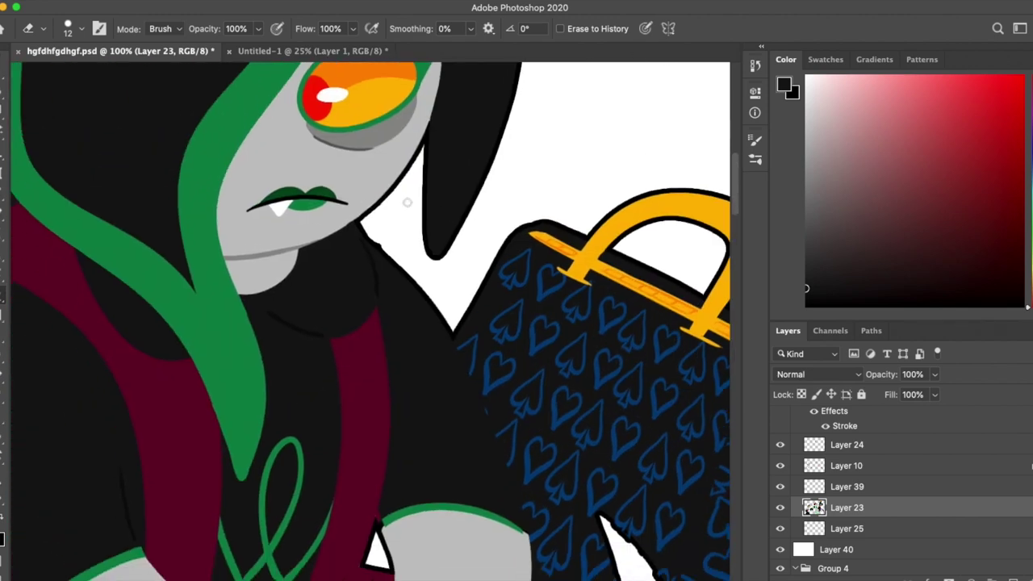
click(844, 466)
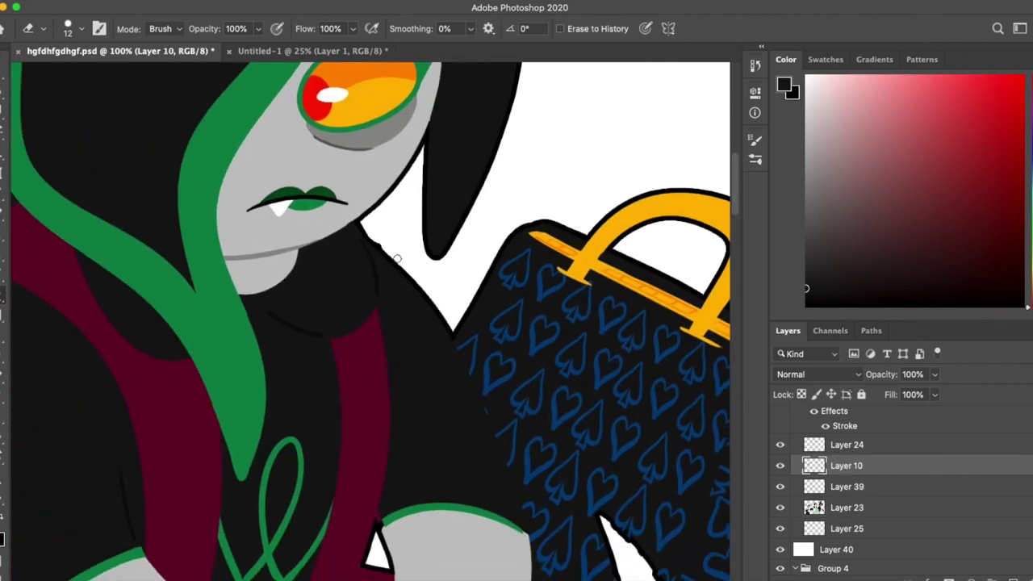
scroll(567, 283, up, 5)
scroll(622, 188, down, 2)
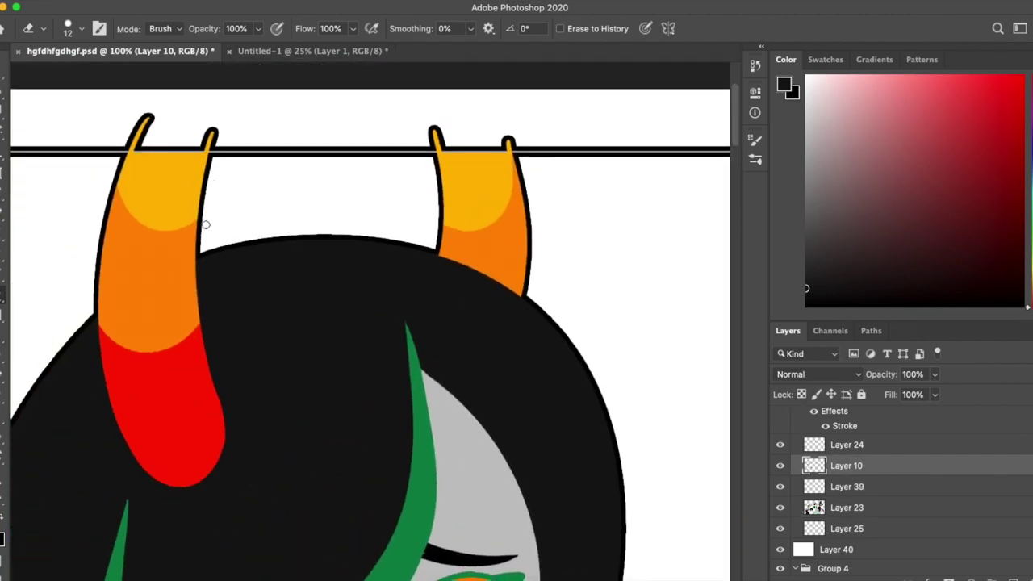
scroll(529, 231, right, 5)
scroll(529, 232, down, 10)
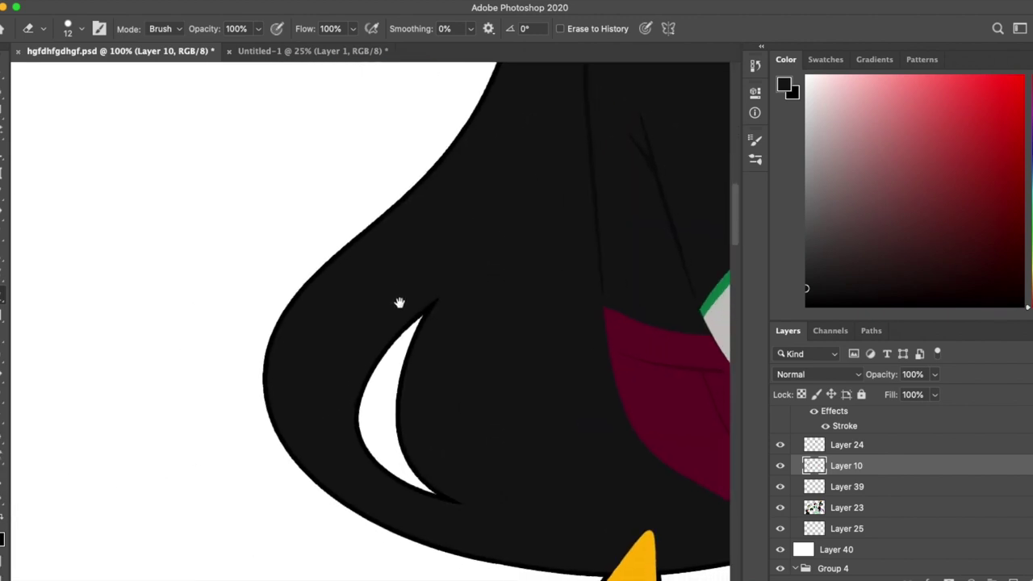
Step: Paint the dark hair colour into the notches between the middle figure's hair spikes on Layer 23
scroll(396, 299, up, 10)
click(869, 514)
key(b)
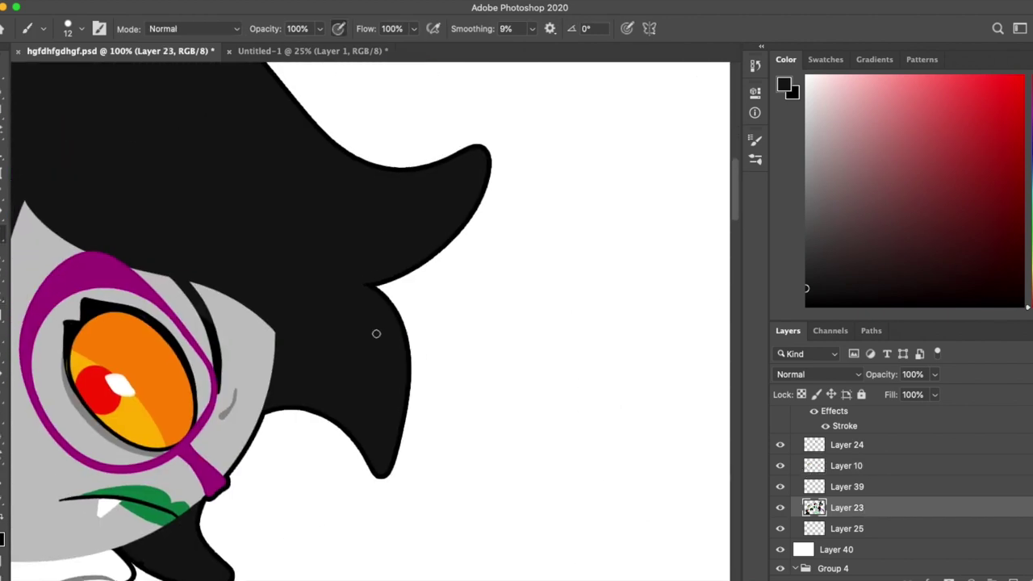
click(858, 445)
click(835, 465)
scroll(450, 297, up, 5)
scroll(563, 366, left, 3)
scroll(479, 337, down, 5)
super+click(488, 313)
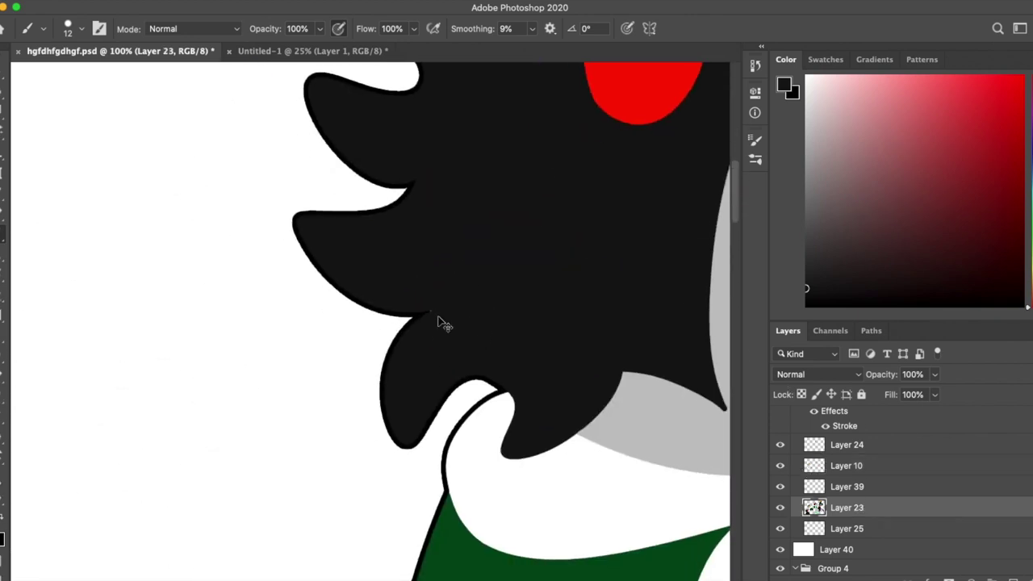
Step: Erase stray marks at the torn lower edge of the reclining figure's black legwear on Layer 23
scroll(459, 289, down, 15)
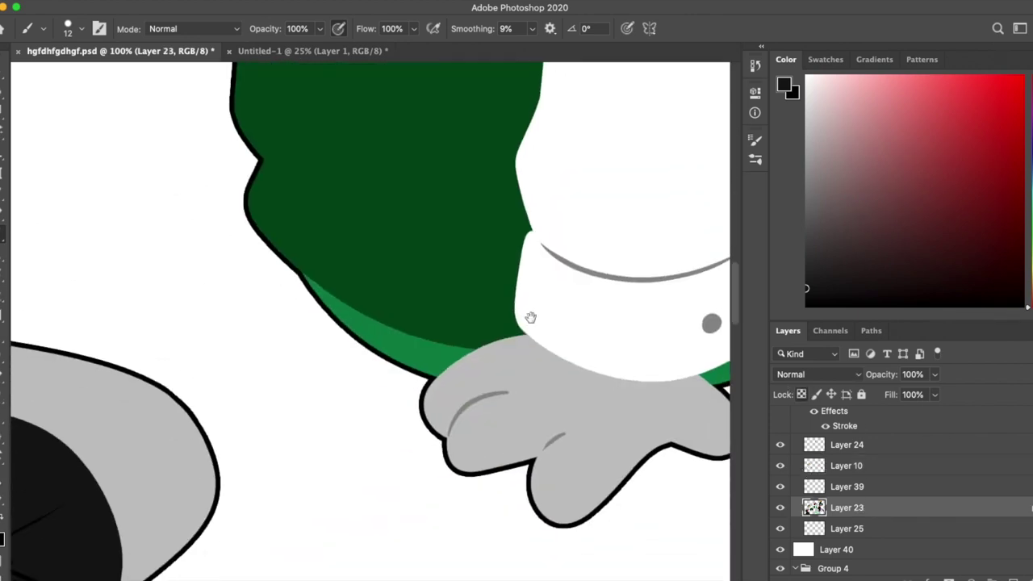
scroll(567, 166, down, 1)
key(e)
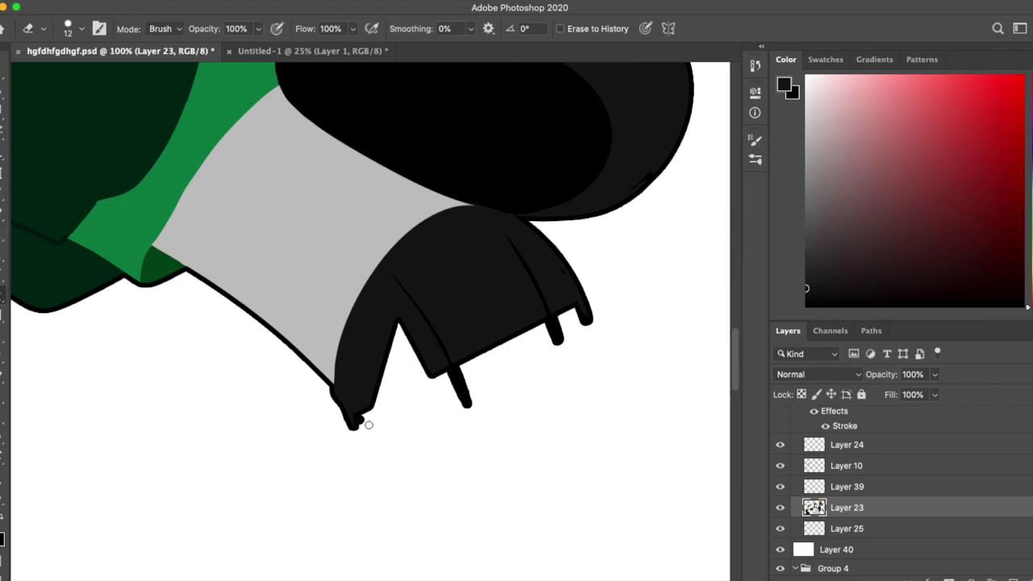
scroll(371, 441, up, 15)
scroll(371, 442, left, 5)
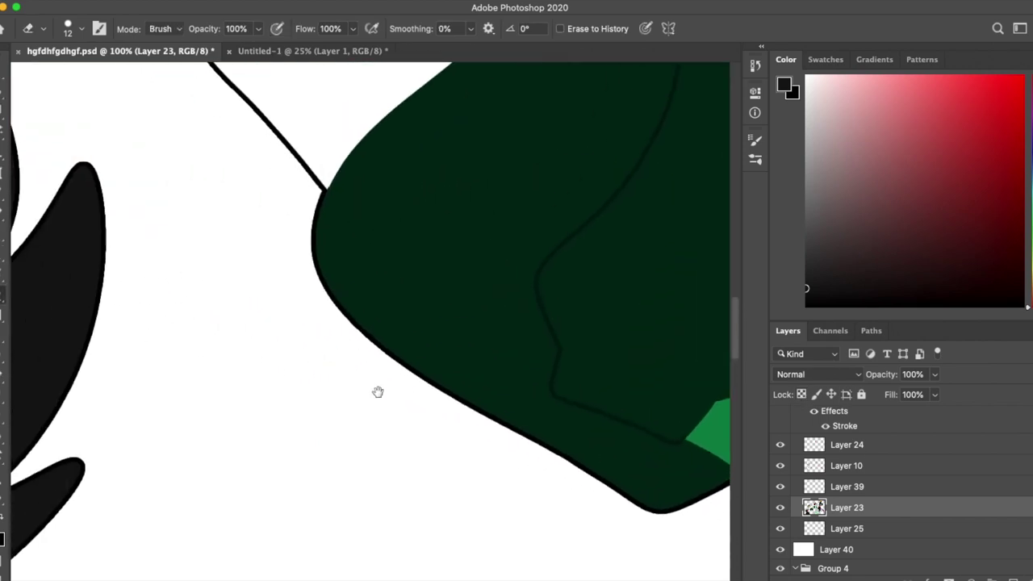
Step: Brush the dark hair colour over the notches between the foreground figure's hair spikes and check the collar edge
key(i)
key(b)
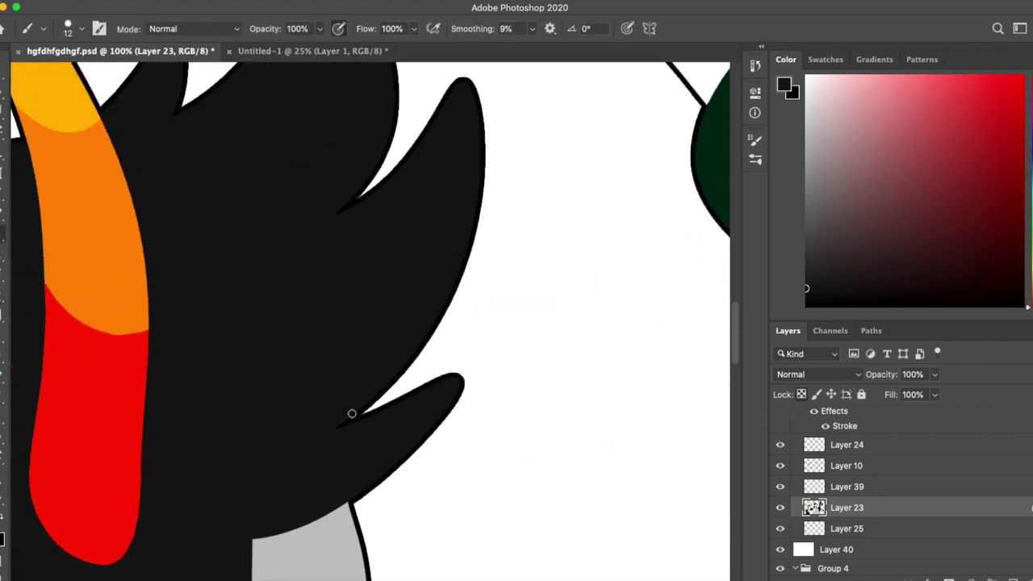
scroll(569, 263, left, 5)
scroll(178, 262, down, 5)
scroll(179, 262, down, 10)
scroll(439, 275, right, 5)
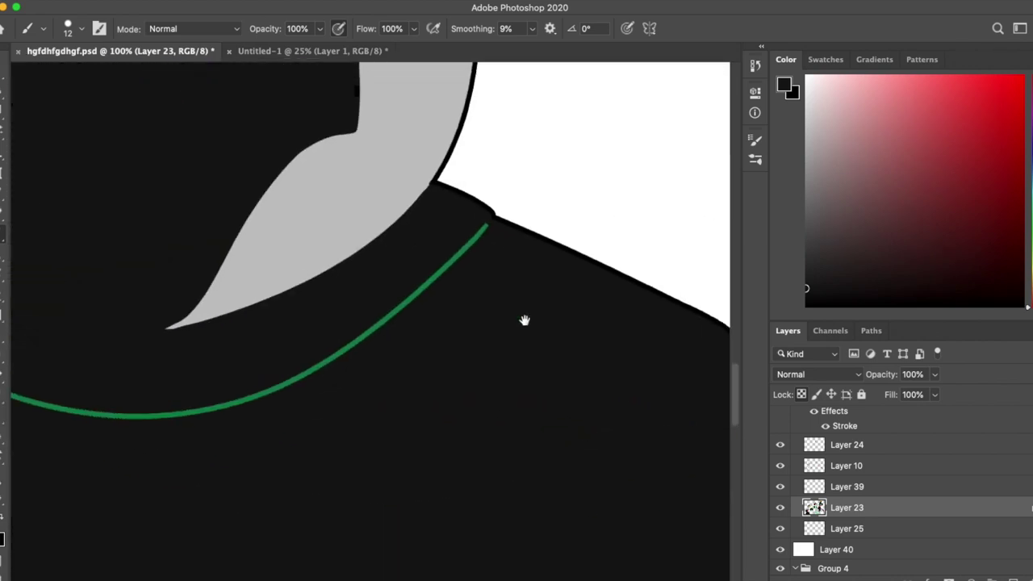
scroll(560, 384, up, 3)
Step: Erase stray specks around the kneeling figure's skirt and shoes and the neighbouring book on Layer 10
key(super+minus)
key(super+minus)
key(super+minus)
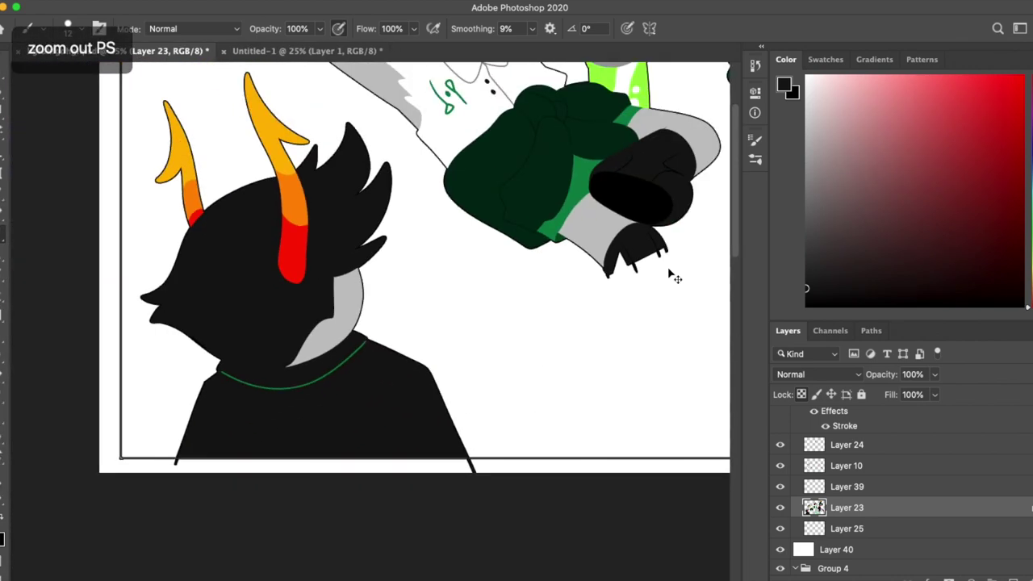
key(super+minus)
key(super+minus)
key(super+equal)
key(super+equal)
key(super+equal)
key(super+equal)
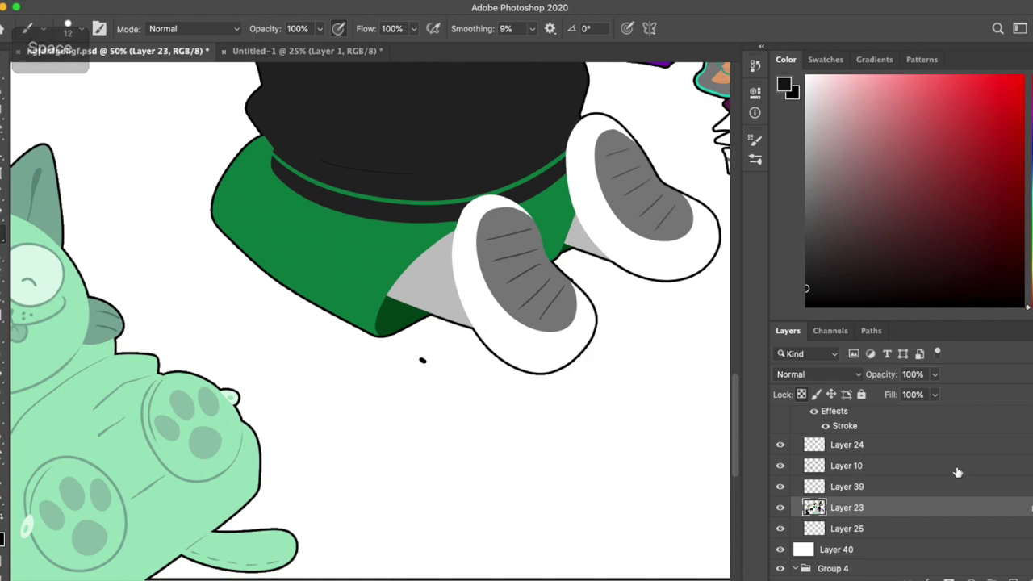
click(846, 465)
key(e)
key(super+equal)
key(super+equal)
scroll(556, 293, up, 10)
scroll(556, 293, right, 3)
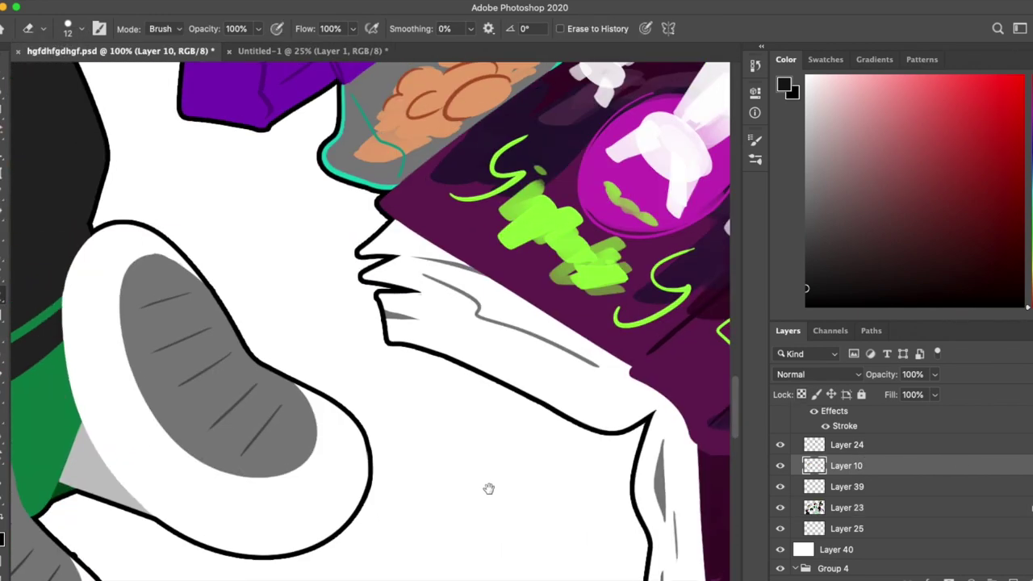
Step: Hide the white Layer 40 so the green bench background shows behind the characters
key(super+minus)
key(super+minus)
key(super+minus)
key(super+minus)
key(super+minus)
key(super+minus)
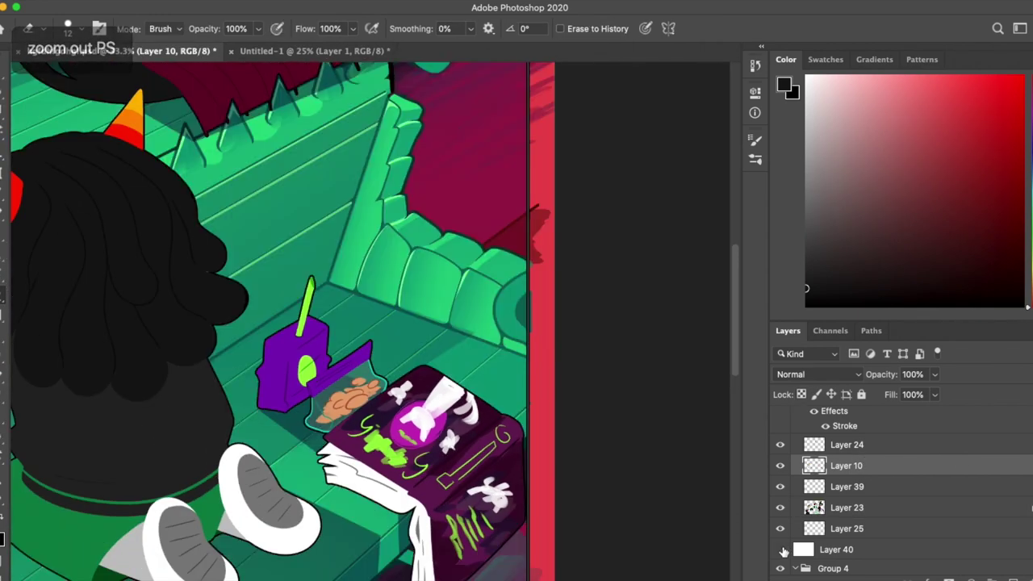
scroll(613, 379, up, 5)
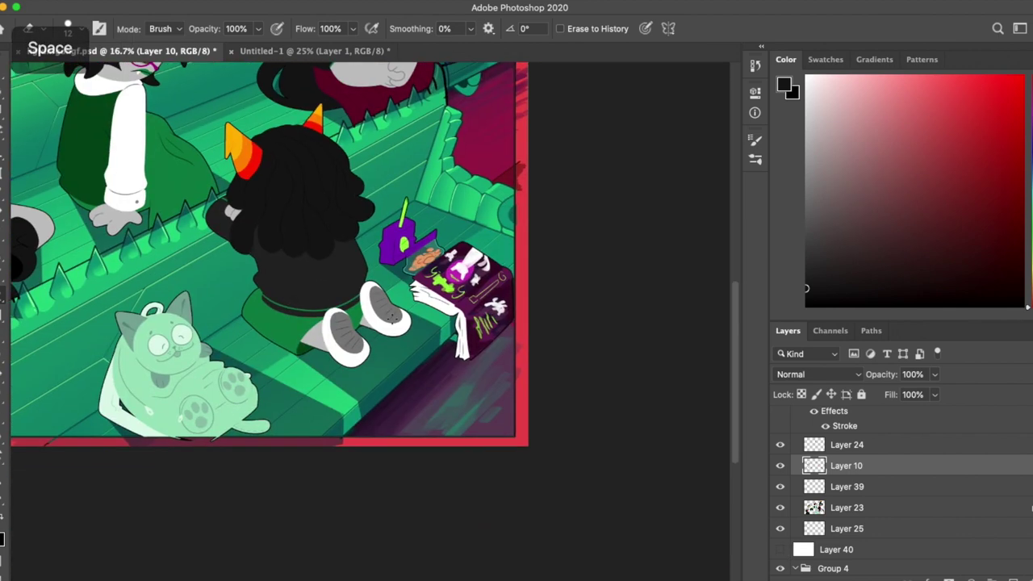
Step: Compare the artwork with and without Group 2's Stroke effect and leave the effect hidden
click(825, 426)
click(825, 426)
click(824, 426)
click(825, 426)
click(825, 428)
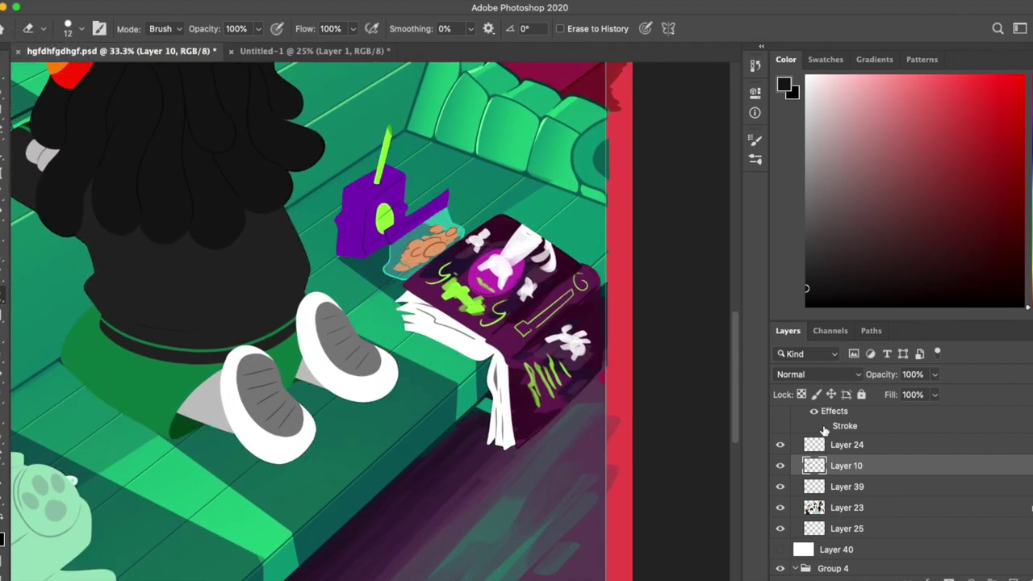
Step: Turn Group 2's Stroke effect back on and collapse the group in the layer stack
click(824, 428)
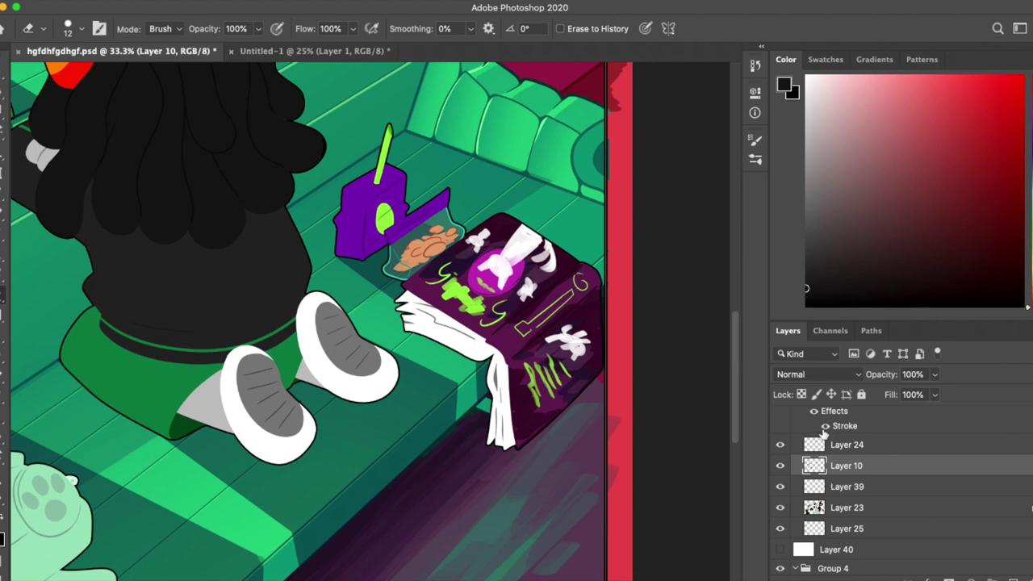
key(super+minus)
key(super+minus)
key(super+minus)
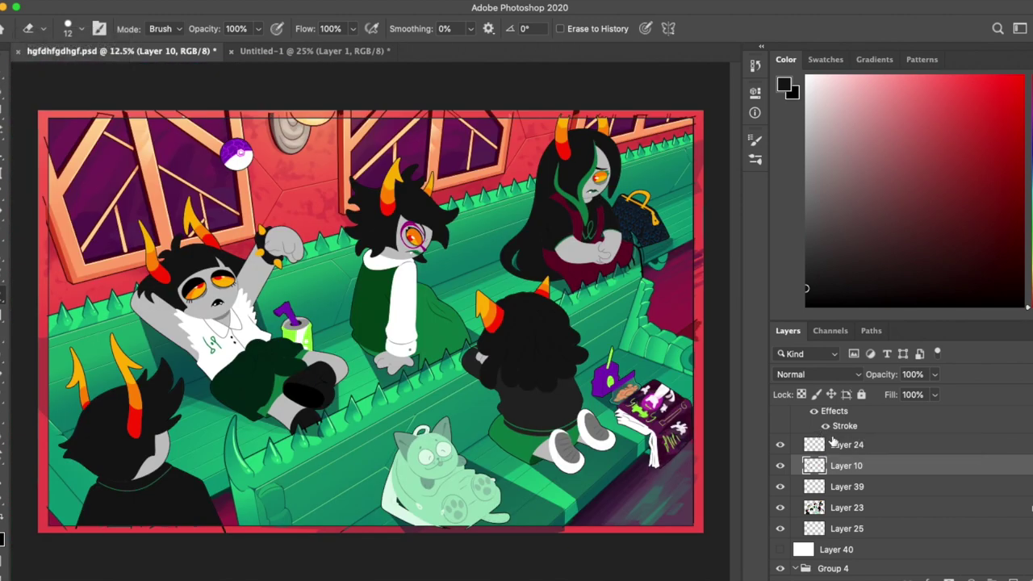
scroll(910, 514, up, 2)
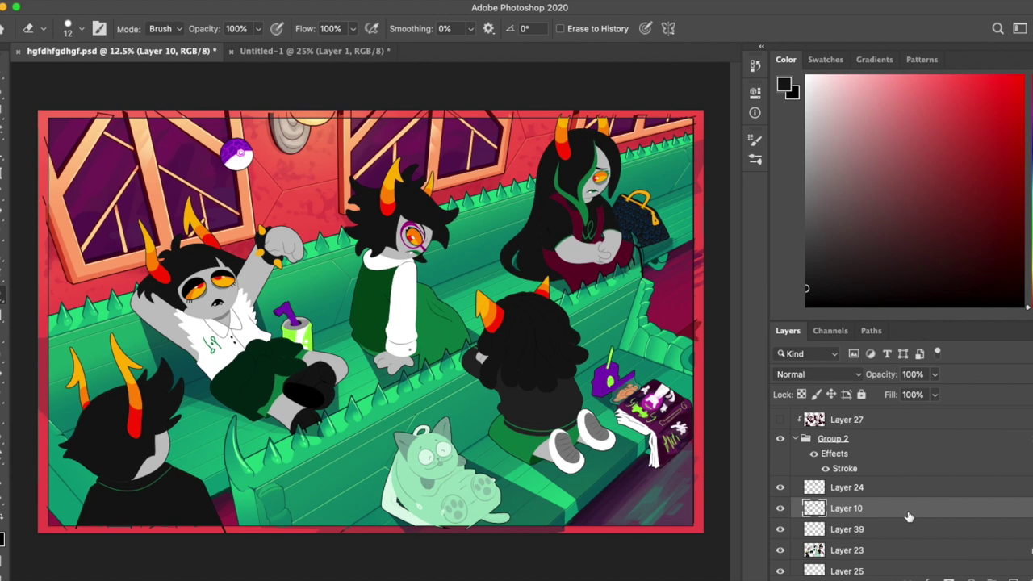
scroll(910, 516, up, 1)
click(872, 494)
scroll(872, 494, down, 1)
click(795, 444)
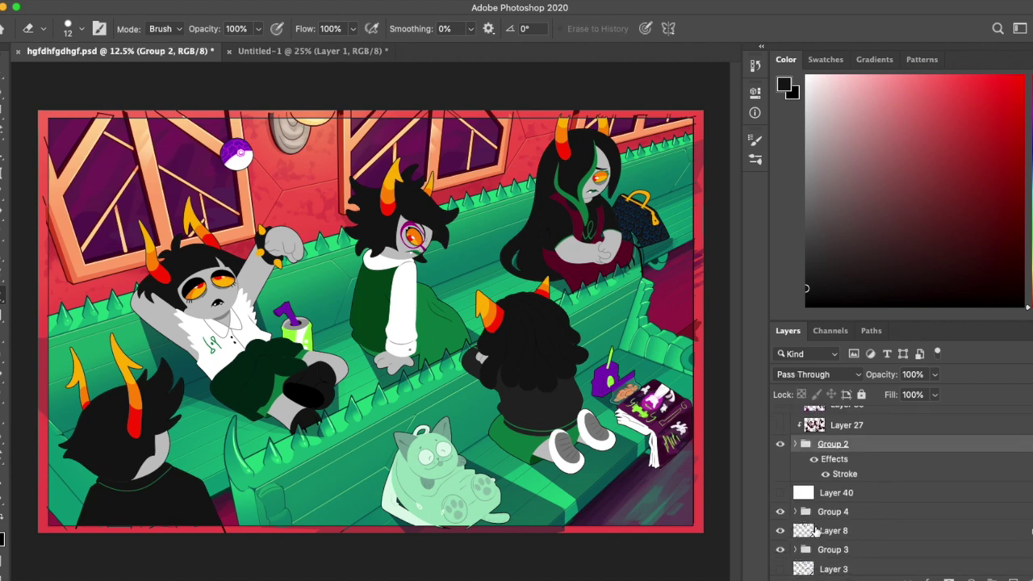
Step: Put Layer 8 into Group 3 and copy the group's merged artwork onto Layer 38, keeping the original group unmerged
drag(822, 542, 832, 550)
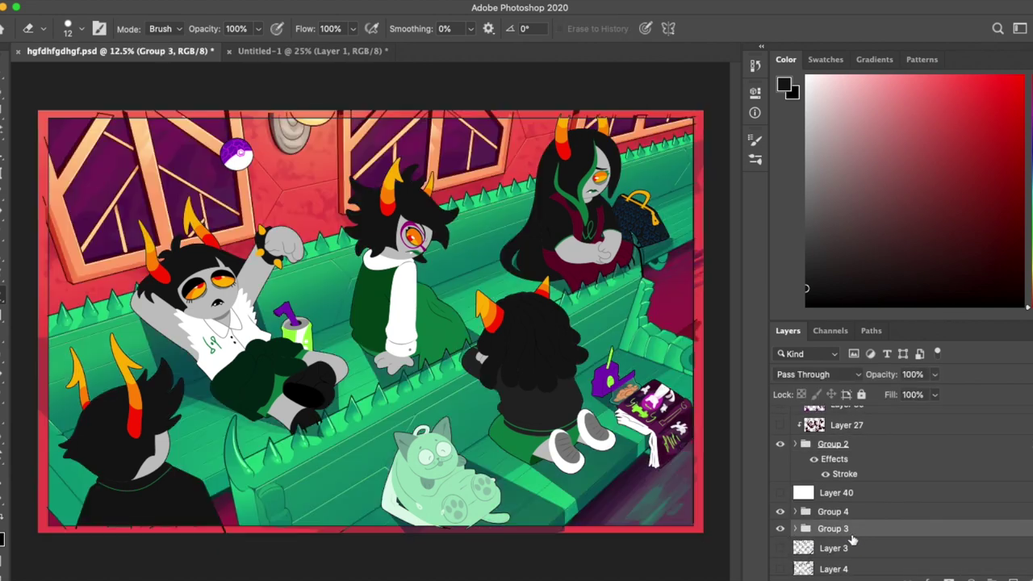
right_click(852, 539)
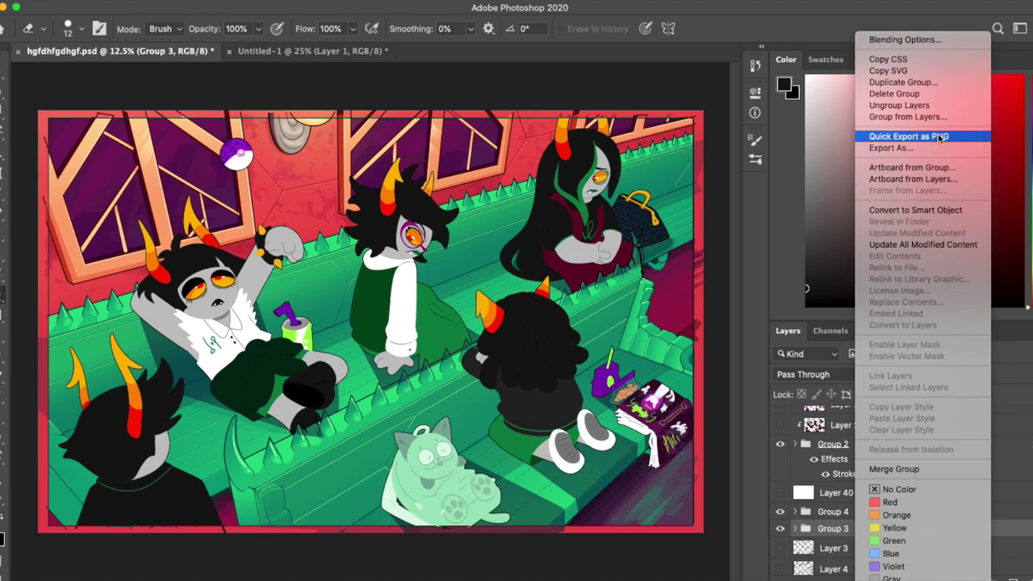
click(893, 469)
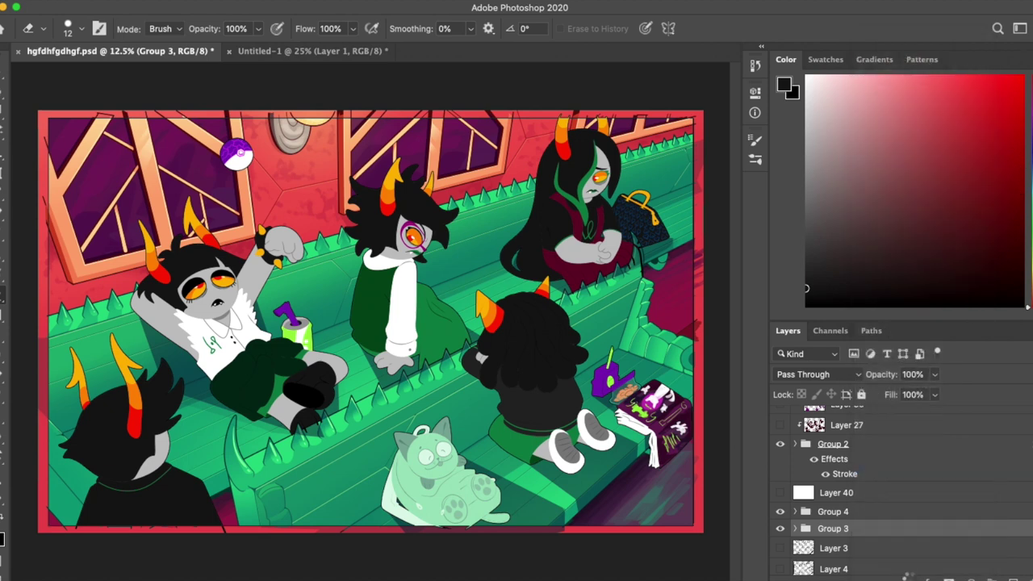
key(ctrl+a)
click(755, 66)
click(671, 324)
click(670, 306)
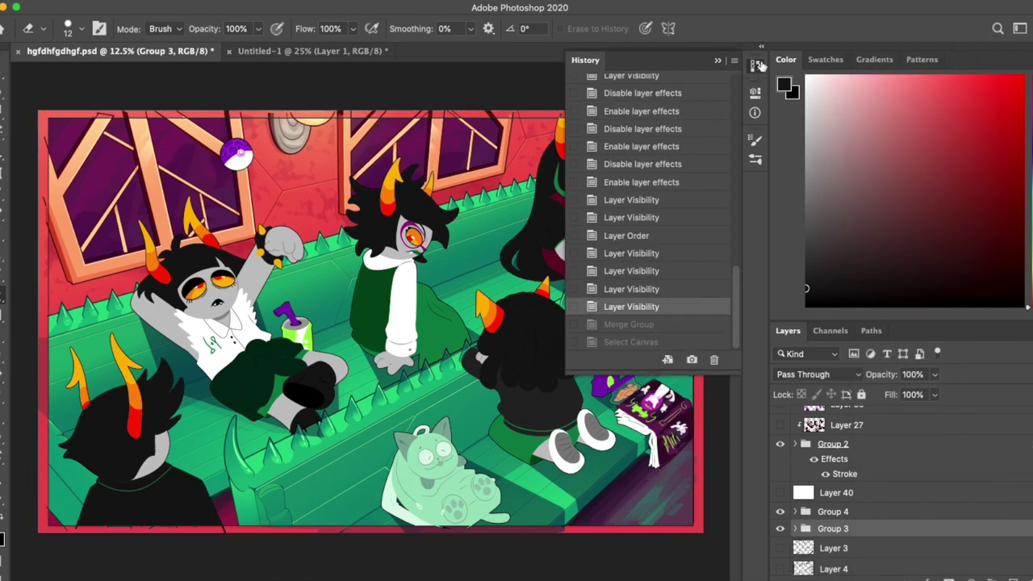
click(754, 66)
scroll(851, 529, down, 5)
click(804, 543)
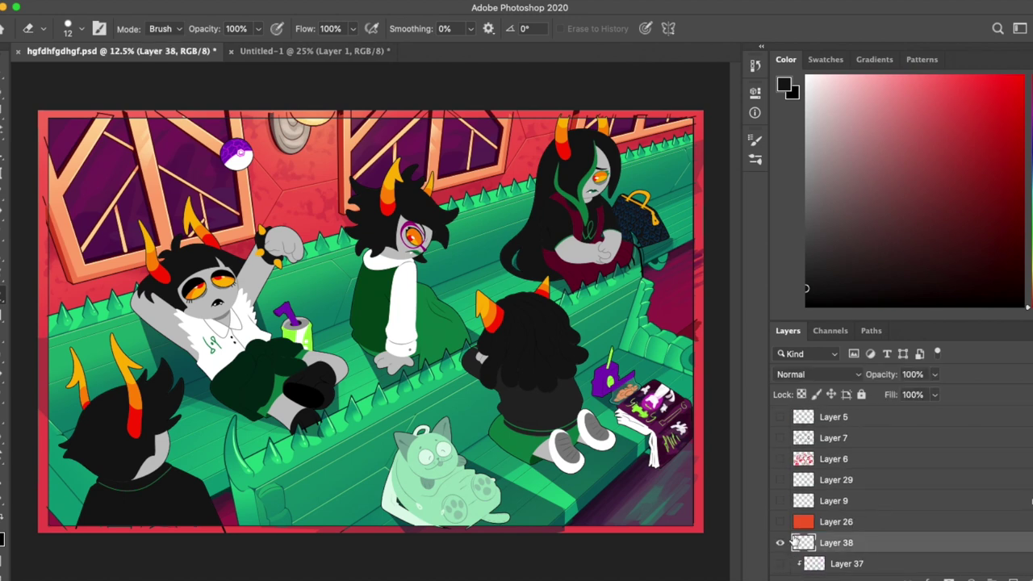
Step: Select the seat planks behind the front bench's spiked rail with the Magic Wand at tolerance 32 and delete them from Layer 38
key(ctrl+plus)
key(ctrl+plus)
key(w)
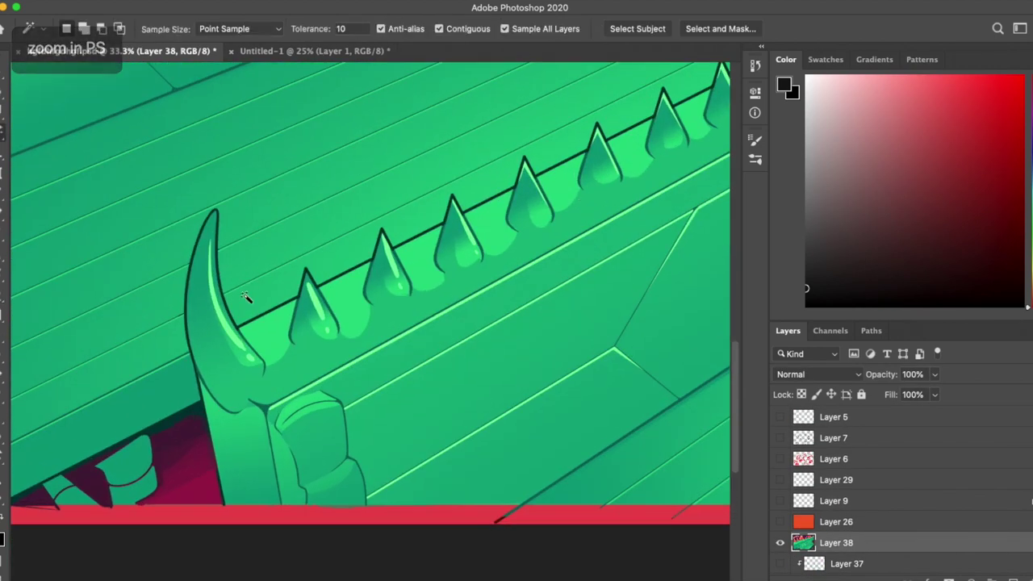
click(266, 295)
key(ctrl+d)
click(318, 239)
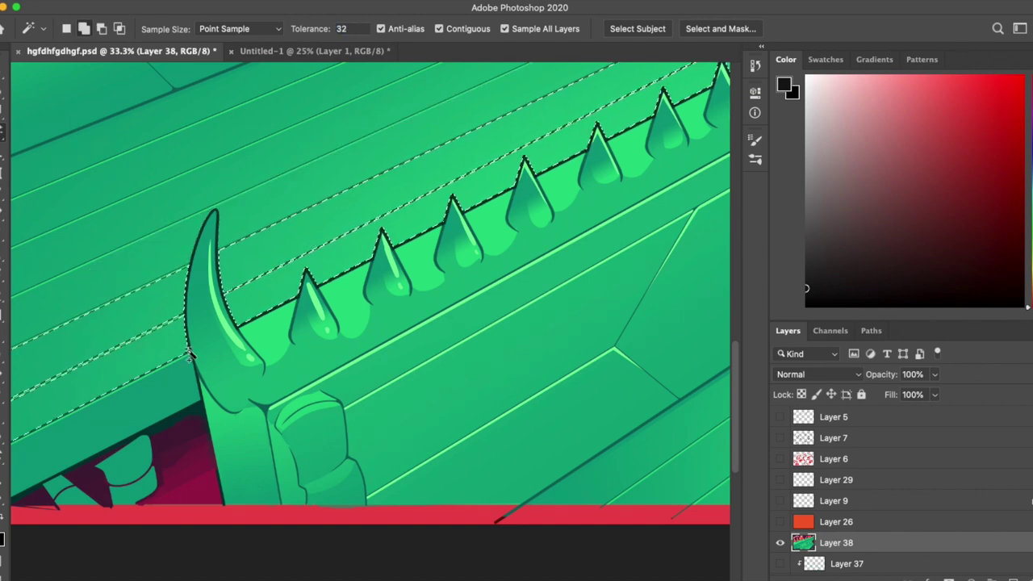
scroll(316, 270, right, 7)
scroll(316, 269, up, 3)
key(h)
mouse_move(526, 245)
mouse_down()
mouse_move(511, 202)
mouse_move(485, 178)
mouse_move(623, 173)
mouse_move(322, 213)
mouse_move(278, 397)
mouse_up()
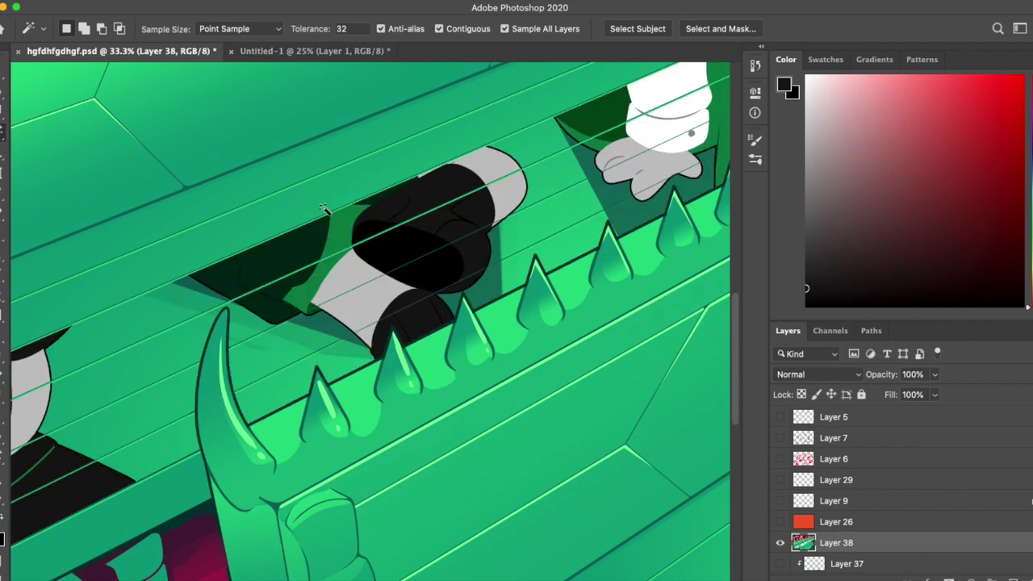
Step: Lasso and clear the leftover planks beside the front bench's large near horn on Layer 38
key(e)
scroll(278, 397, up, 3)
scroll(278, 397, left, 7)
scroll(259, 347, down, 5)
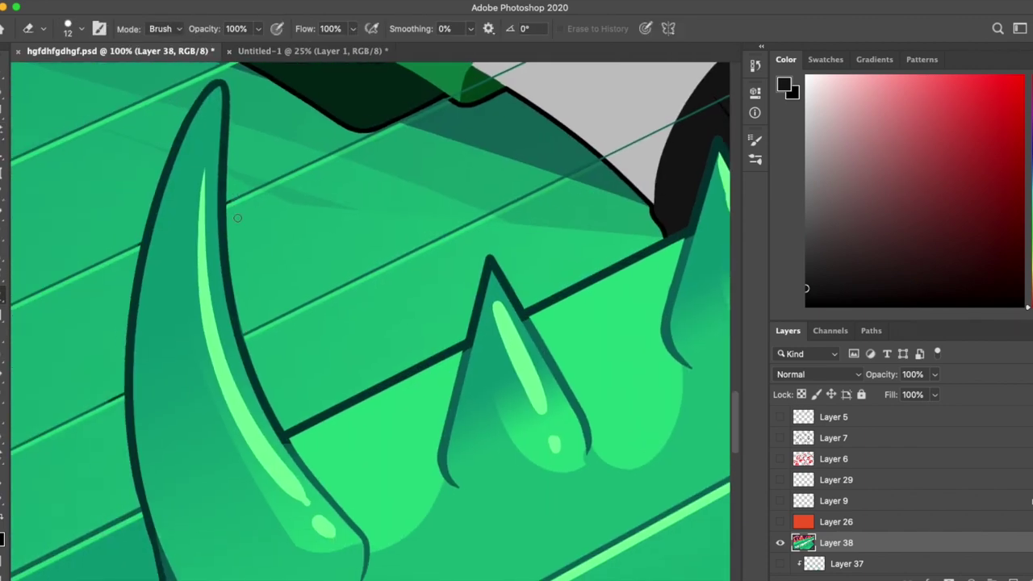
scroll(194, 418, left, 4)
key(l)
mouse_move(184, 361)
mouse_down()
mouse_move(213, 140)
mouse_move(250, 83)
mouse_move(294, 83)
mouse_move(336, 207)
mouse_move(356, 416)
mouse_move(448, 377)
mouse_move(512, 270)
mouse_move(543, 276)
mouse_move(593, 239)
mouse_move(608, 242)
mouse_move(771, 127)
mouse_move(578, 132)
mouse_move(547, 191)
mouse_up()
key(super+minus)
mouse_move(415, 81)
mouse_down()
mouse_move(104, 296)
mouse_move(69, 449)
mouse_move(342, 180)
mouse_move(318, 377)
mouse_up()
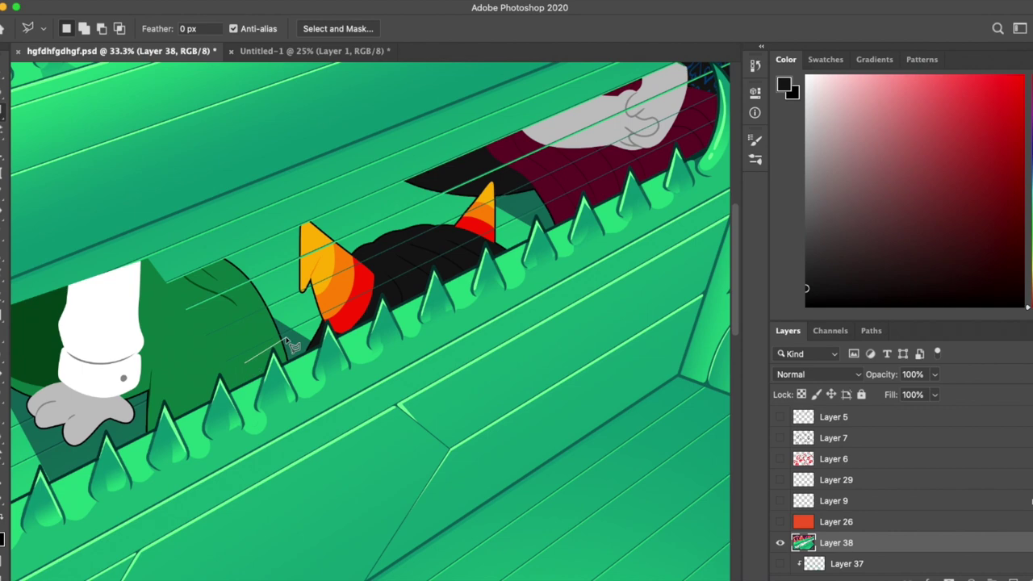
Step: Lasso along the rest of the front bench's spiked rail and clear the copied planks covering the characters on Layer 38
scroll(206, 327, down, 3)
scroll(205, 327, left, 2)
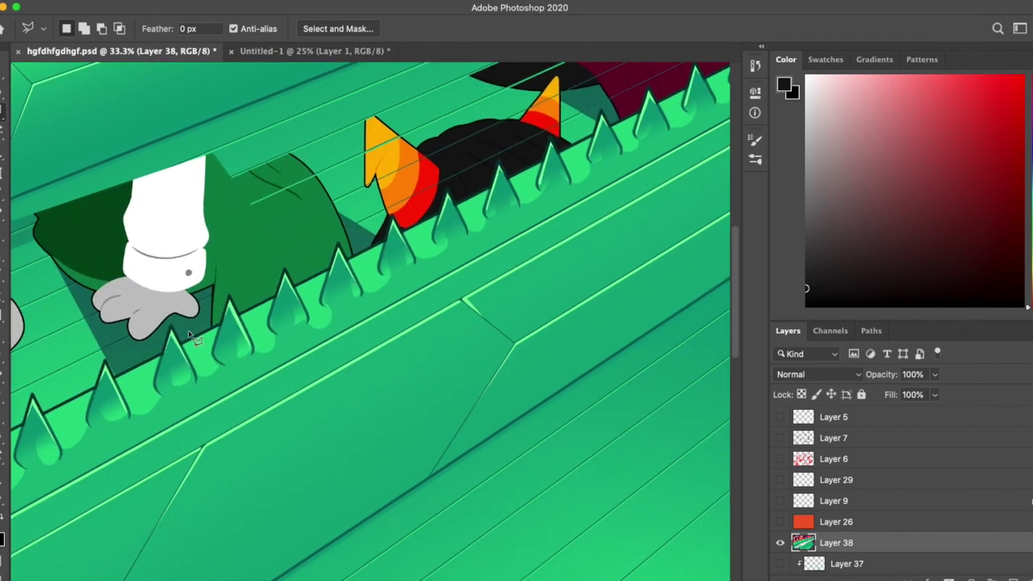
scroll(208, 314, down, 5)
scroll(209, 315, left, 8)
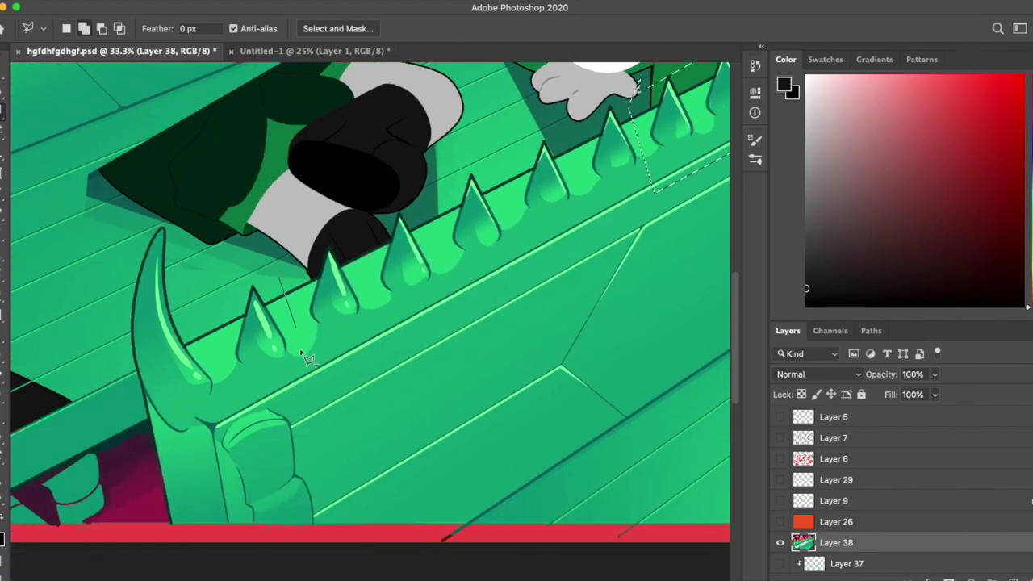
click(284, 274)
scroll(406, 317, right, 10)
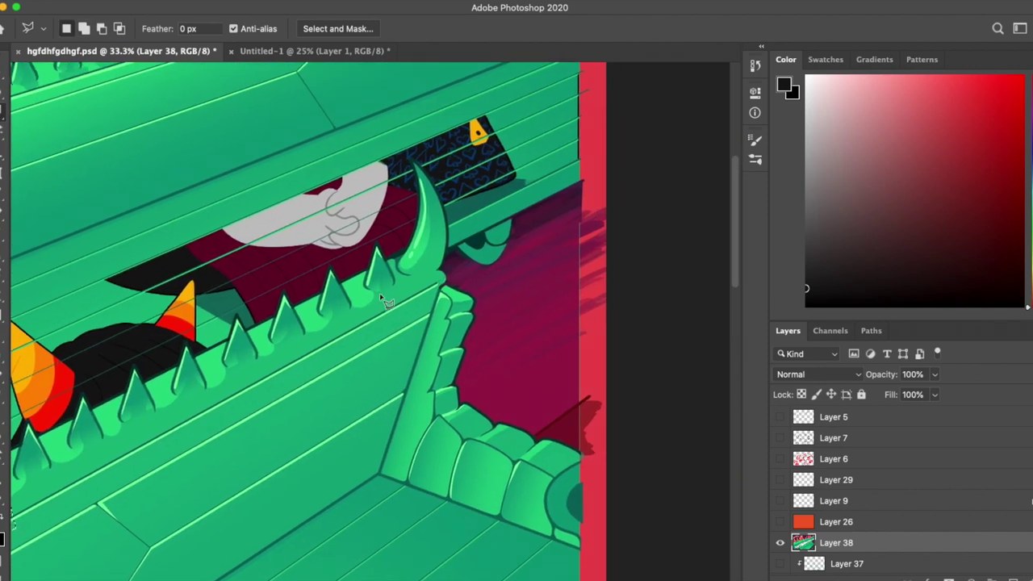
click(438, 286)
click(247, 289)
scroll(242, 277, down, 5)
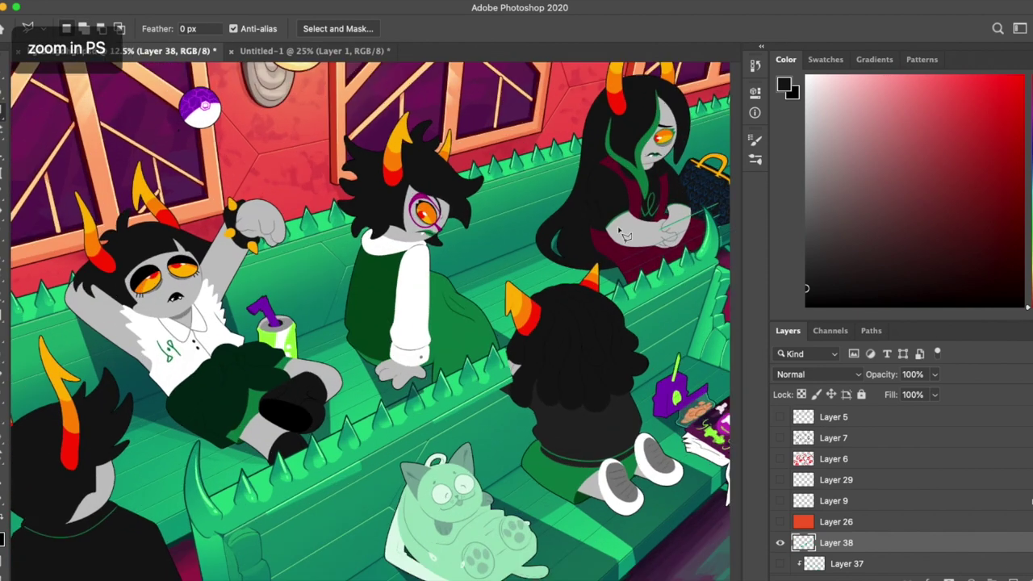
Step: Try to lasso and delete the leftover plank lines across the long-haired figure's hands and skirt
scroll(621, 234, up, 8)
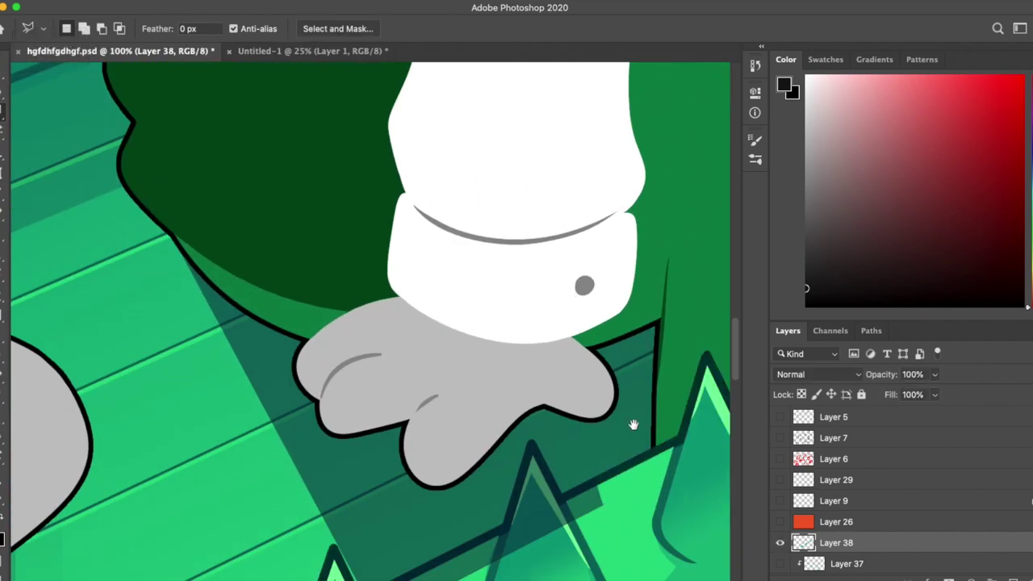
scroll(622, 395, right, 5)
scroll(436, 379, down, 8)
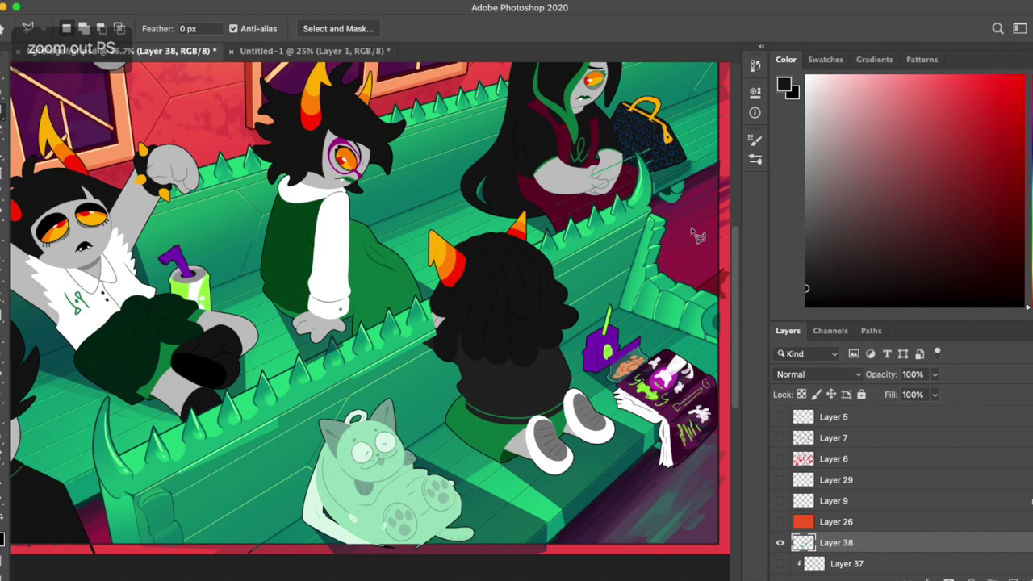
scroll(438, 380, up, 5)
click(347, 327)
click(393, 301)
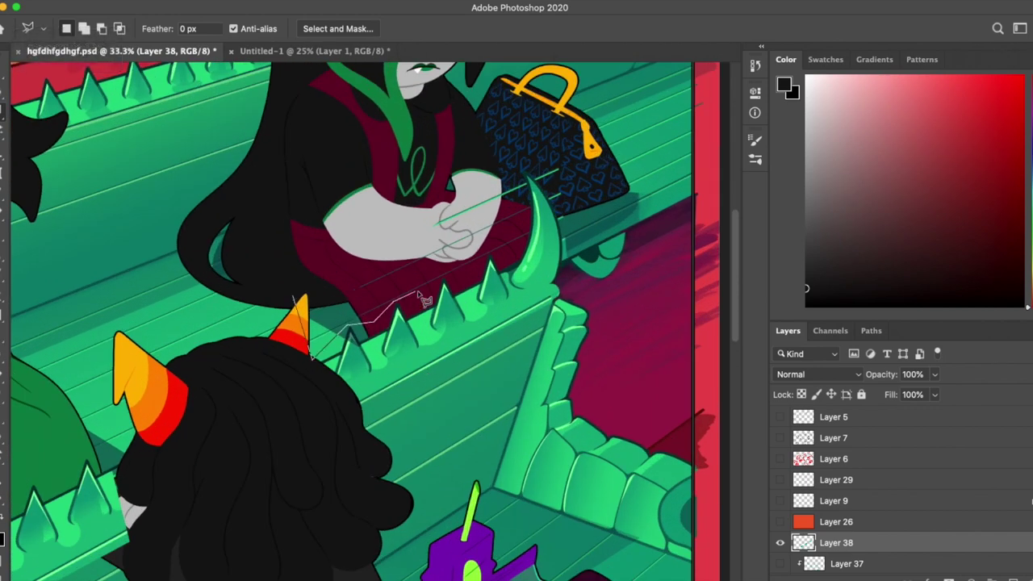
click(284, 254)
key(Delete)
key(ctrl+d)
key(e)
click(82, 30)
key(Return)
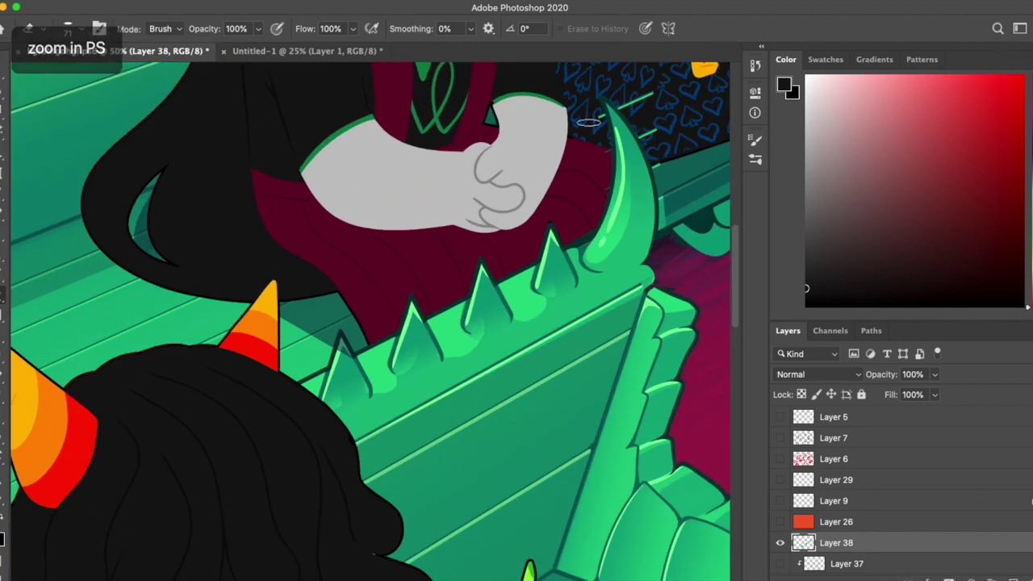
Step: Undo the last removal of plank lines over the long-haired figure
scroll(464, 288, up, 2)
key(b)
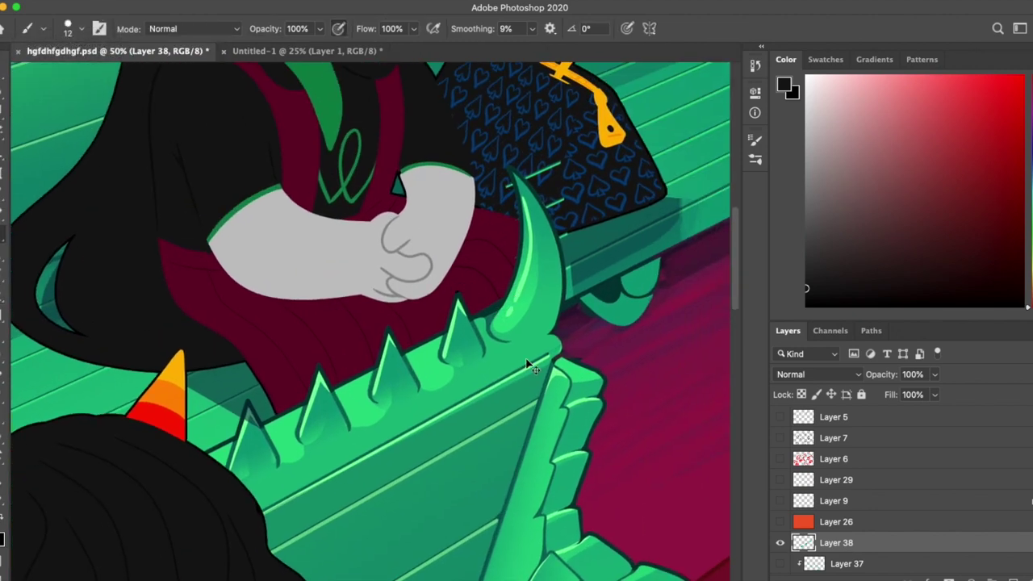
key(ctrl+z)
key(ctrl+z)
key(ctrl+d)
key(l)
key(e)
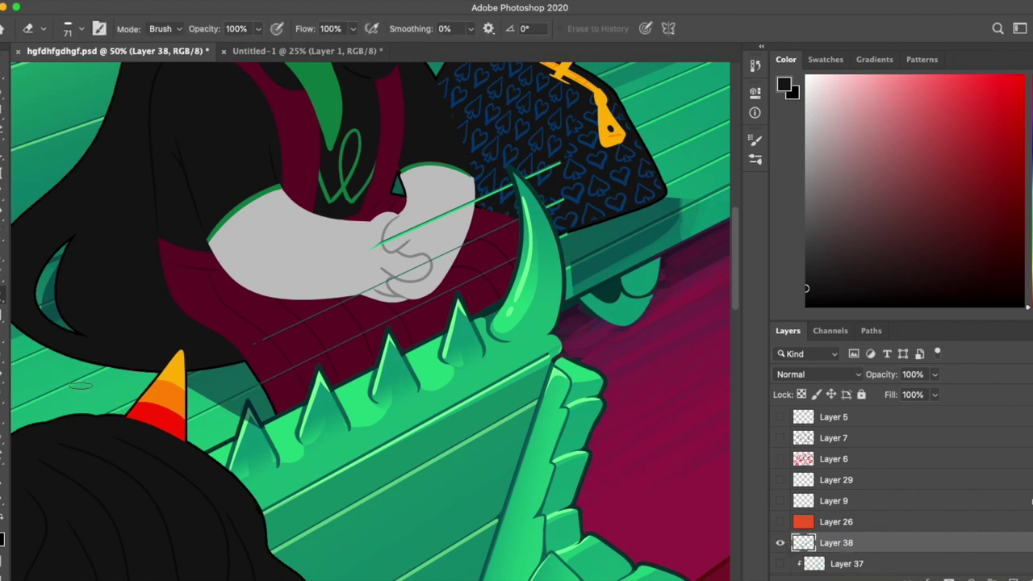
Step: Lasso just above the rail's spikes and delete the plank lines over the long-haired figure's hands and skirt
key(l)
mouse_move(261, 394)
mouse_down()
mouse_move(484, 261)
mouse_move(504, 267)
mouse_move(311, 370)
mouse_up()
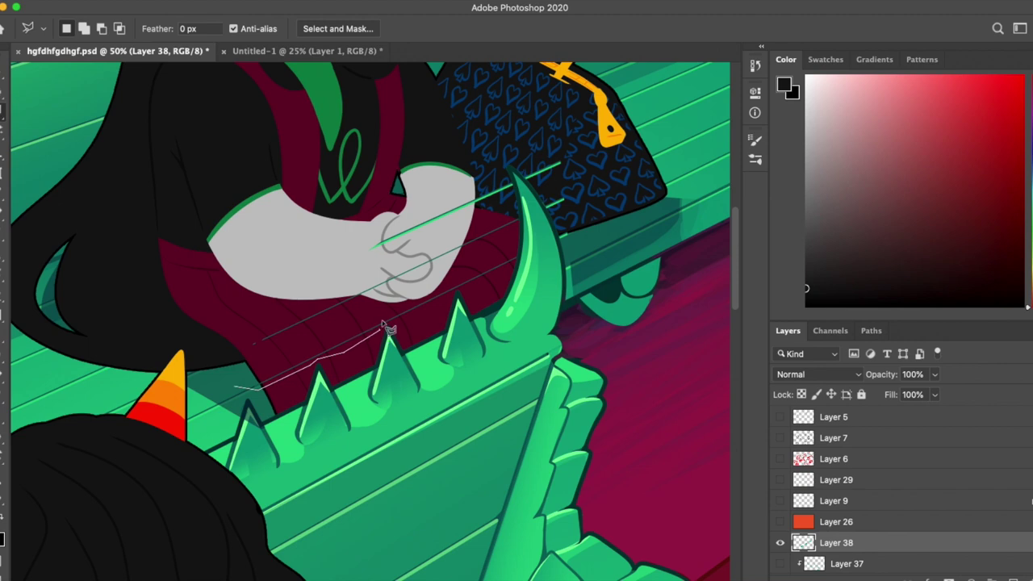
mouse_move(512, 271)
mouse_down()
mouse_move(266, 290)
mouse_move(238, 379)
mouse_up()
key(Delete)
key(ctrl+d)
Step: Set the eraser size to 31 and erase the leftover plank lines around the far horn and over the handbag
key(ctrl+1)
key(e)
click(69, 28)
scroll(549, 224, right, 5)
scroll(549, 224, up, 2)
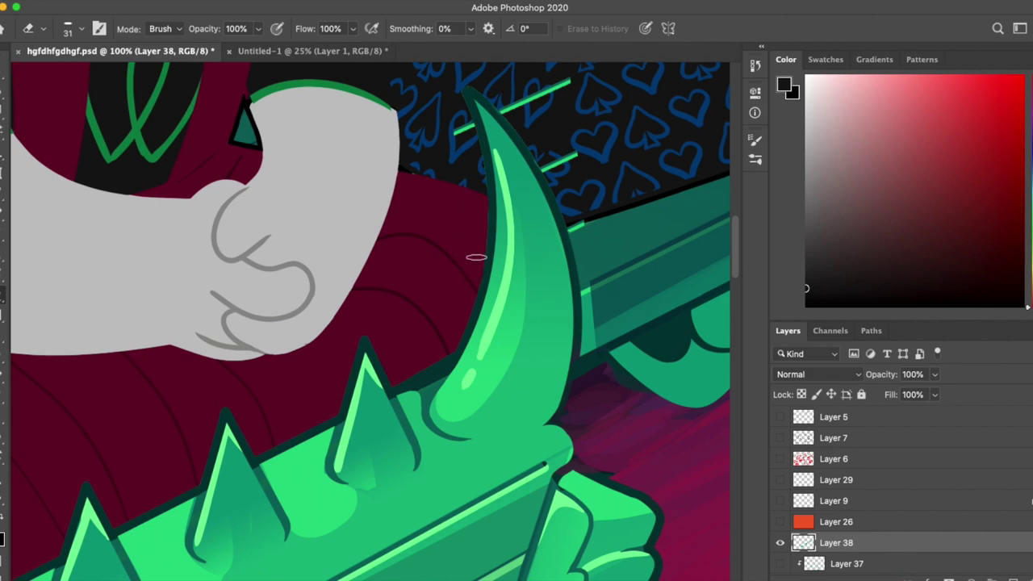
scroll(421, 148, up, 3)
scroll(415, 285, right, 1)
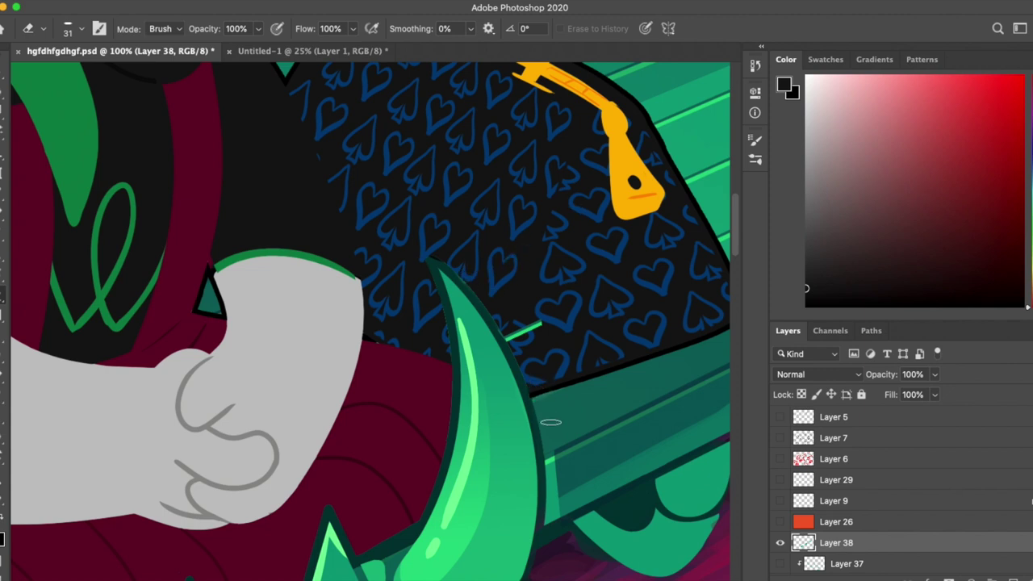
Step: Lock Layer 38's transparent pixels and paint the sampled dark green over the plank-line remnants along the horn and rail outlines
key(b)
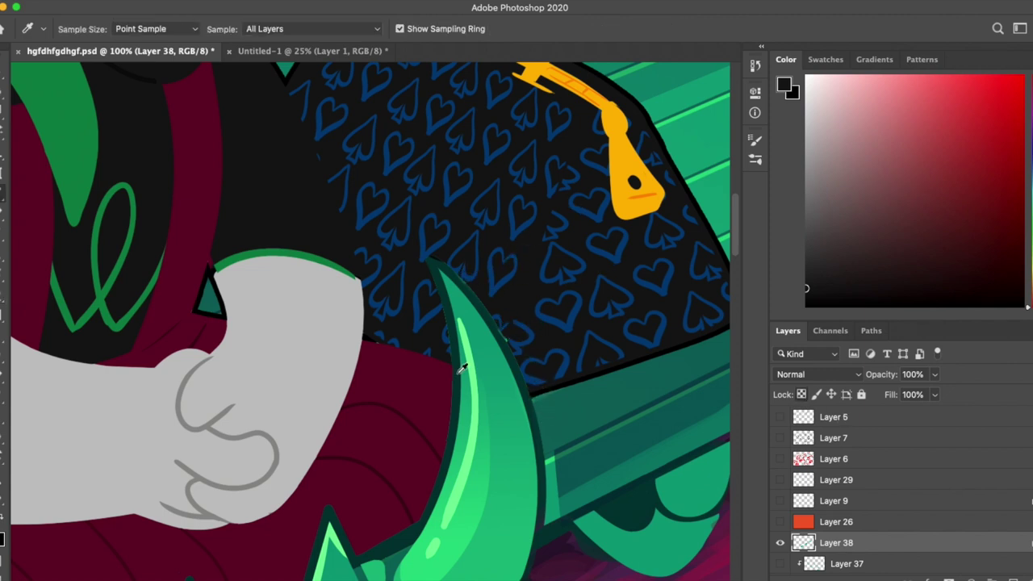
alt+click(452, 358)
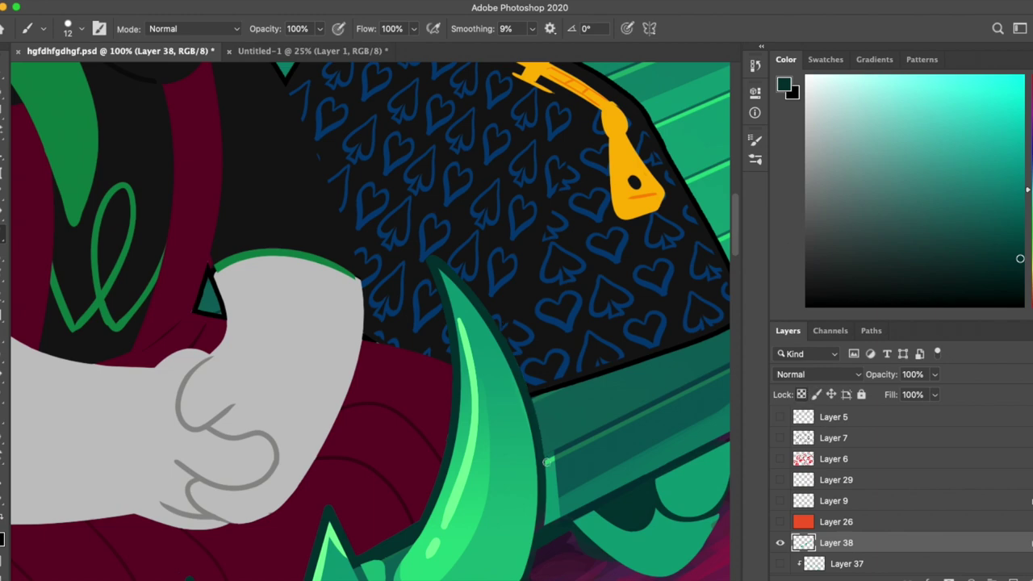
scroll(547, 461, down, 5)
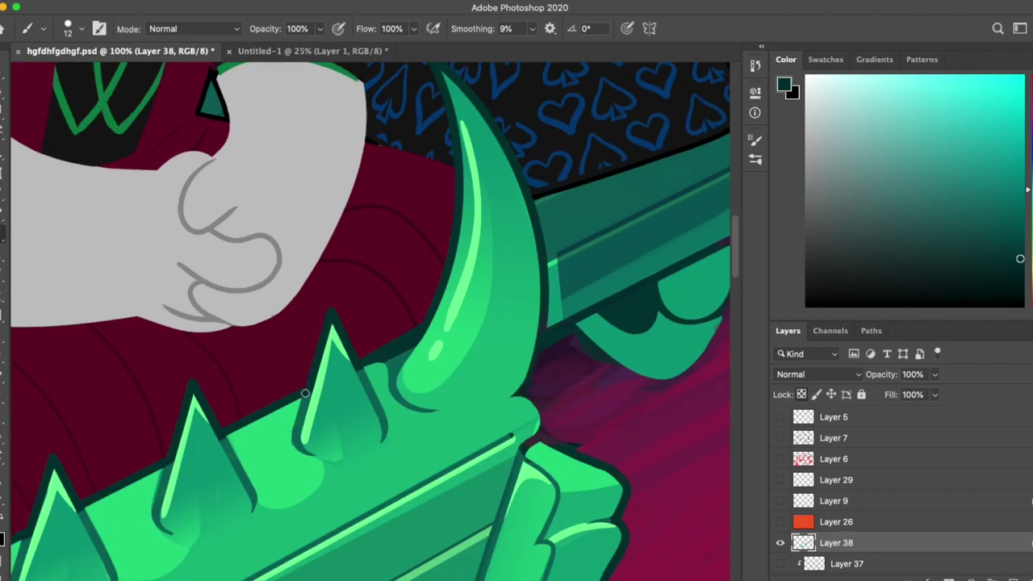
scroll(165, 456, left, 5)
scroll(245, 448, down, 2)
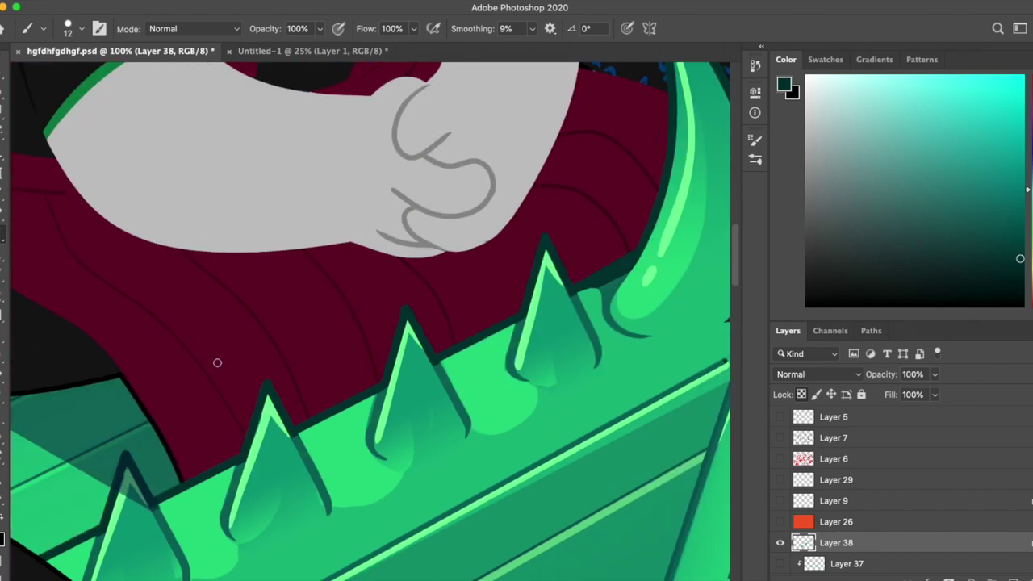
scroll(194, 446, right, 10)
scroll(217, 362, left, 5)
scroll(365, 279, left, 10)
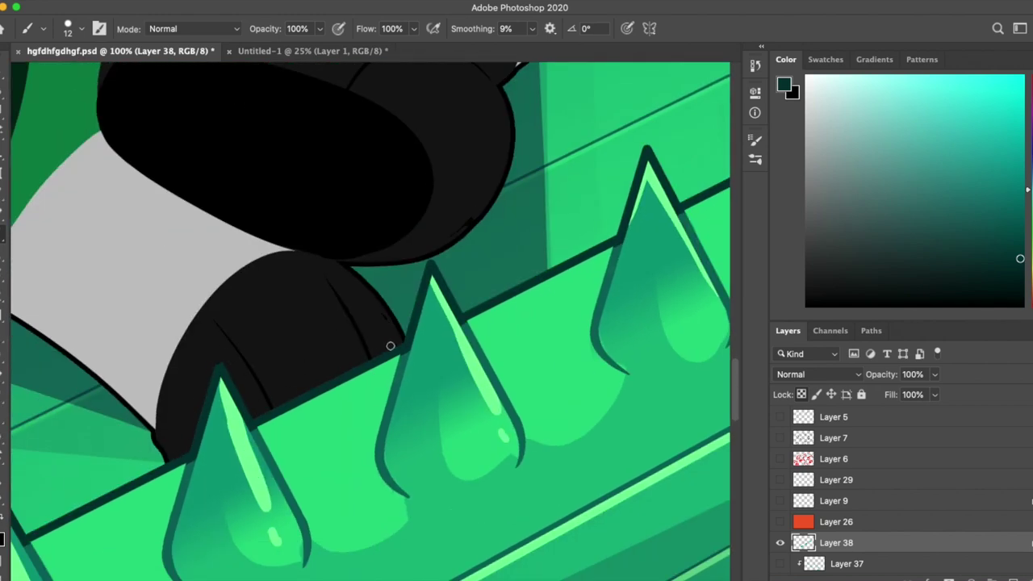
Step: Select Layer 23 in Group 2 and sample the near-black colour of the reclining figure's boot
key(super+minus)
key(super+equal)
scroll(930, 548, down, 3)
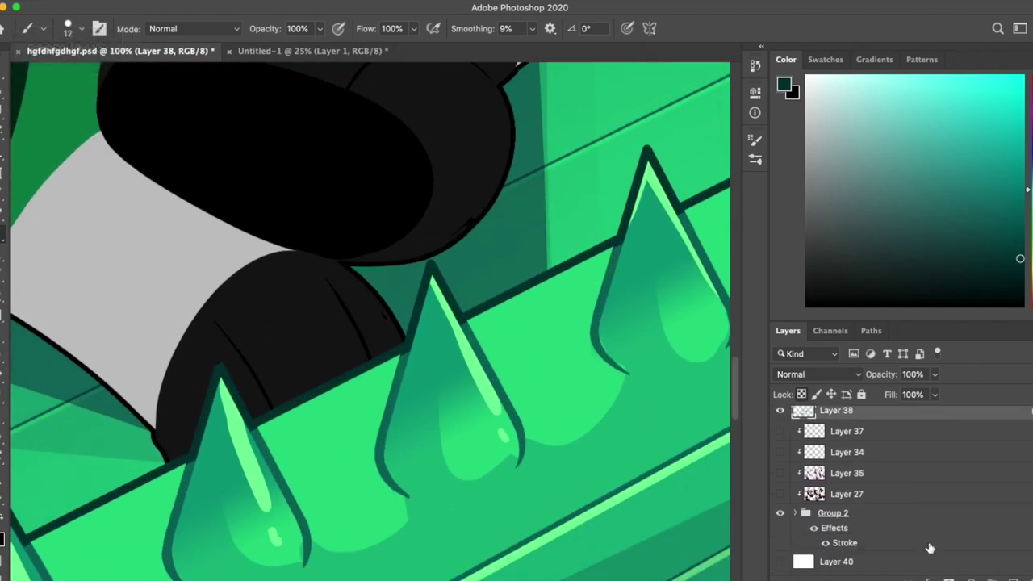
click(876, 495)
scroll(873, 530, down, 3)
click(891, 535)
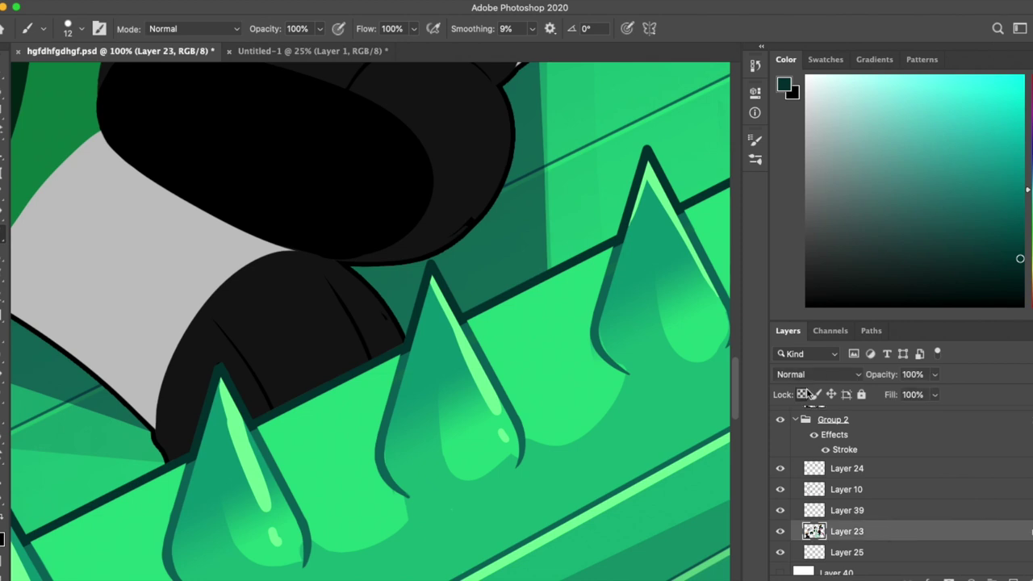
alt+click(457, 143)
Step: Toggle Layers 23 and 39 to locate the stray marks on the reclining figure's boots, and touch up the outline on Layer 10
click(782, 532)
click(781, 532)
click(781, 532)
click(781, 533)
click(781, 533)
click(781, 532)
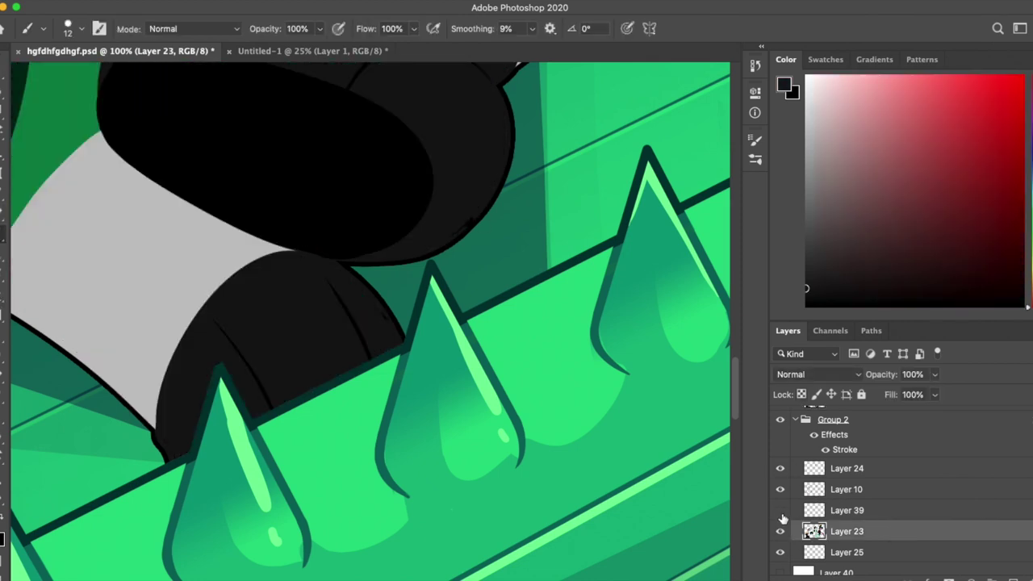
click(813, 489)
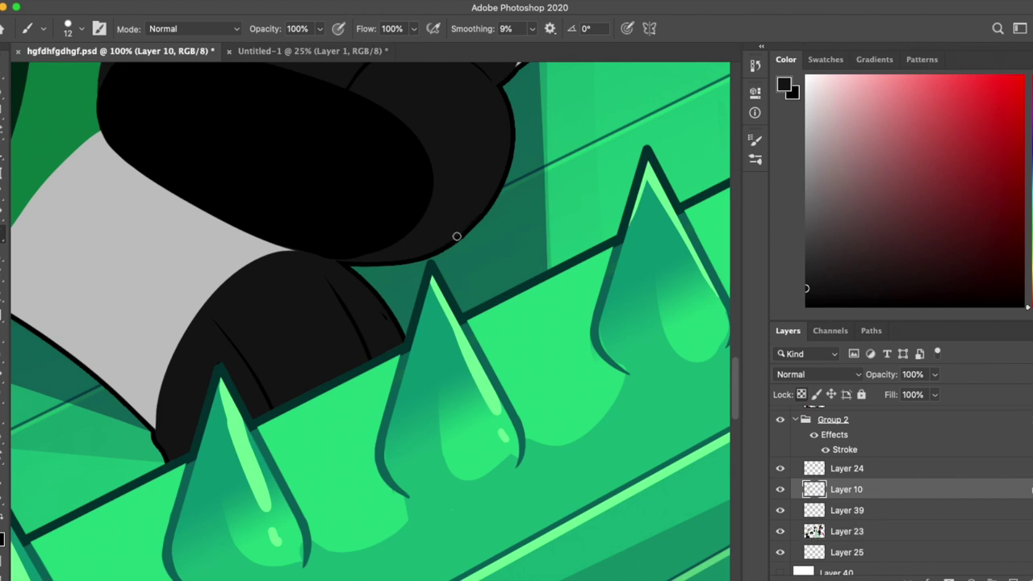
key(super+minus)
key(super+minus)
key(super+minus)
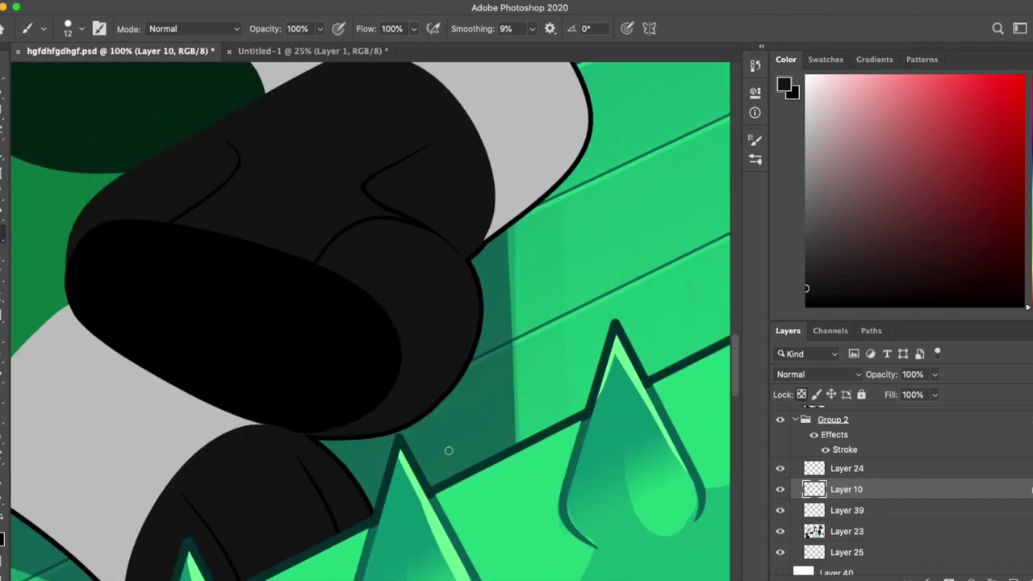
key(super+plus)
key(super+plus)
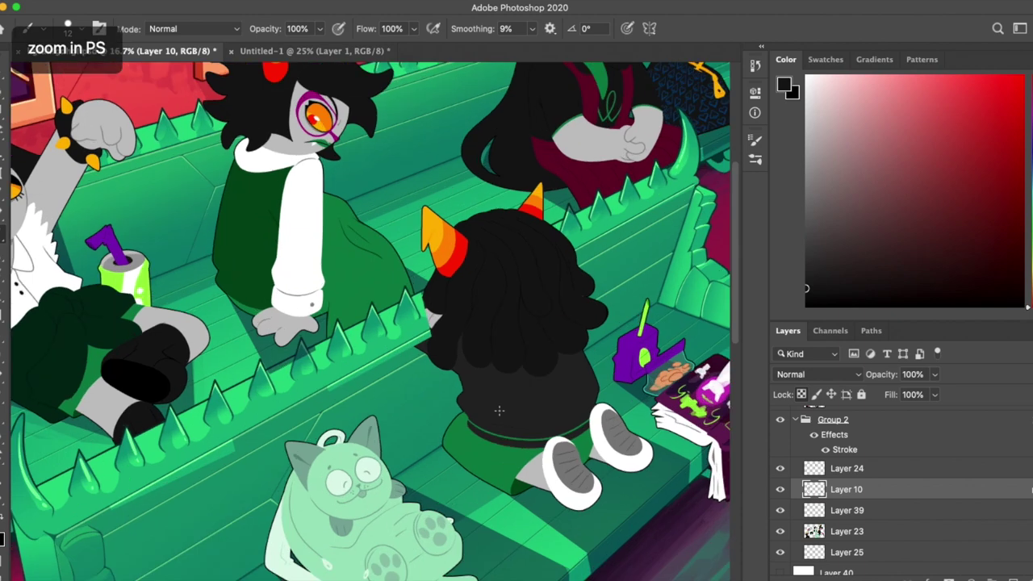
Step: Collapse Group 2, lasso the band along the lower edge of the front bench's rail, and delete it from Layer 38
scroll(803, 493, up, 2)
click(803, 493)
scroll(804, 505, up, 3)
scroll(804, 503, down, 2)
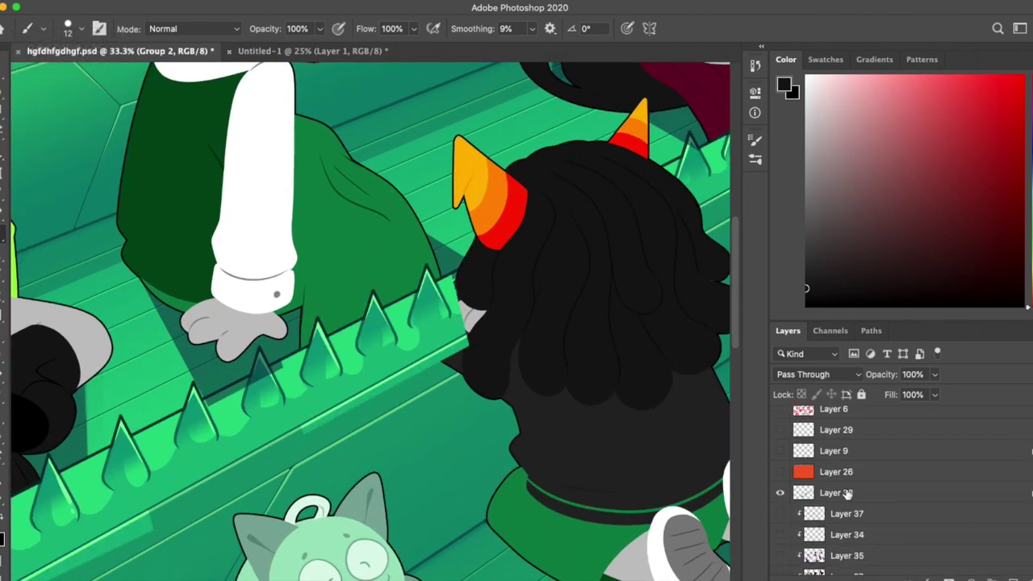
scroll(579, 453, down, 5)
scroll(484, 347, left, 3)
key(l)
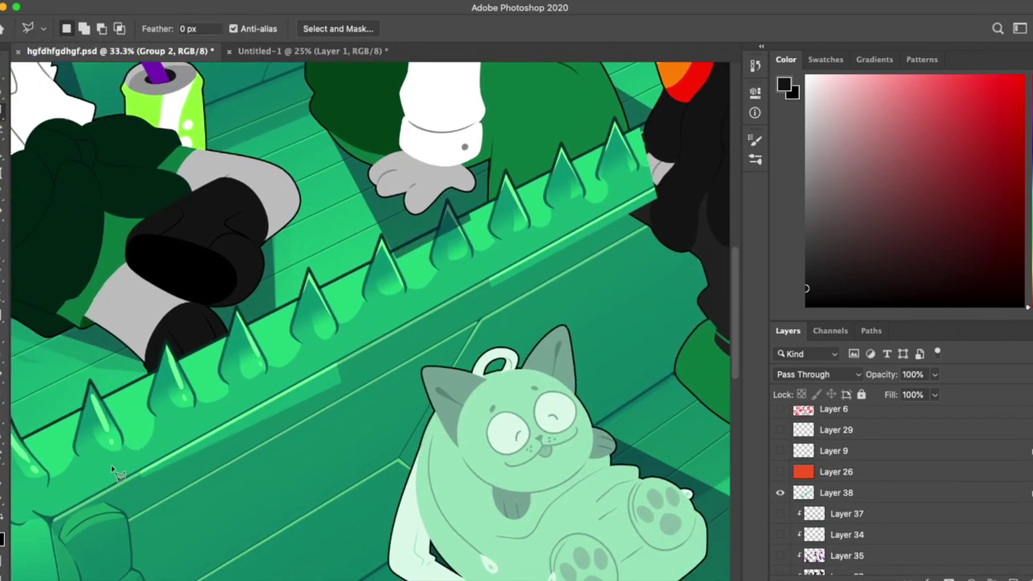
click(660, 171)
click(690, 232)
click(170, 516)
double_click(103, 484)
key(Delete)
key(Return)
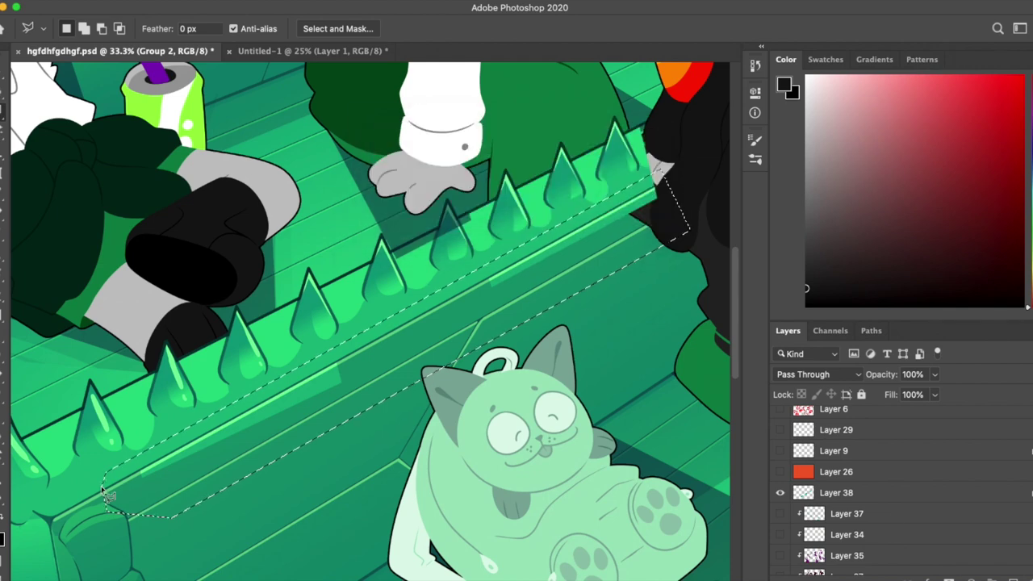
scroll(885, 526, up, 2)
scroll(885, 525, down, 3)
click(839, 464)
key(Delete)
key(ctrl+d)
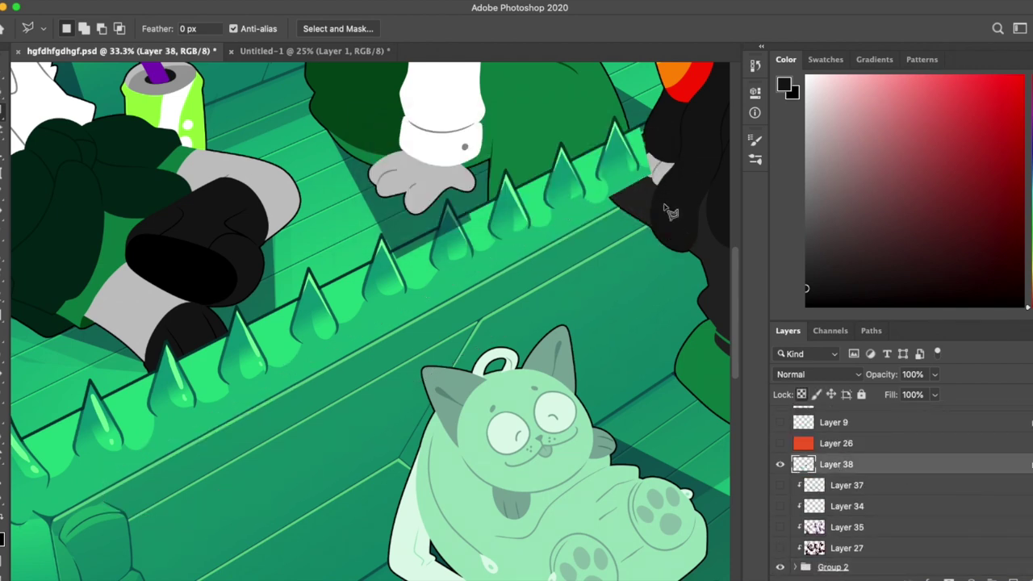
Step: Lasso the end of the rail covering the kneeling figure's hand and sleeve and delete it from Layer 38
scroll(511, 249, up, 3)
scroll(511, 249, right, 3)
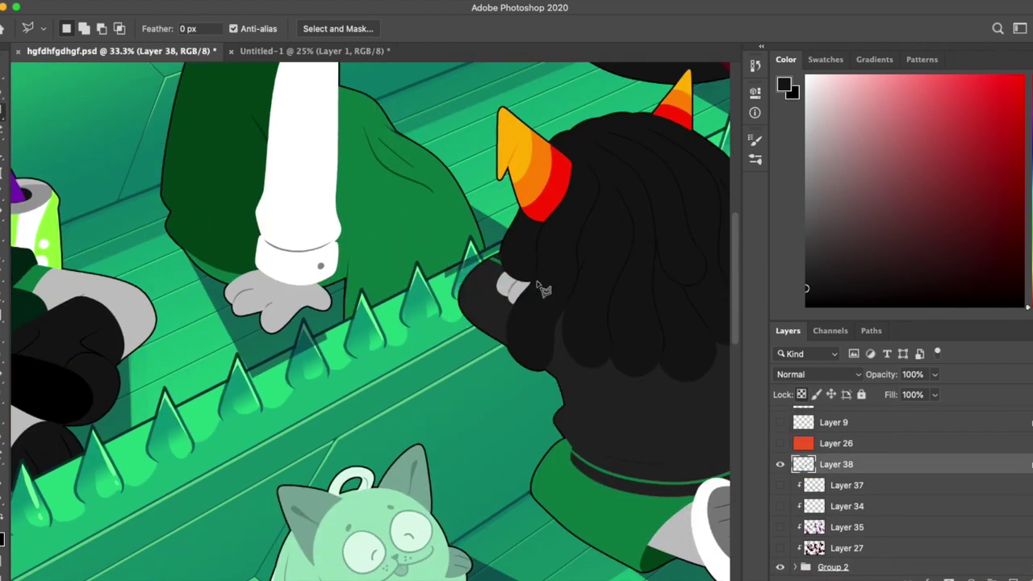
key(i)
key(l)
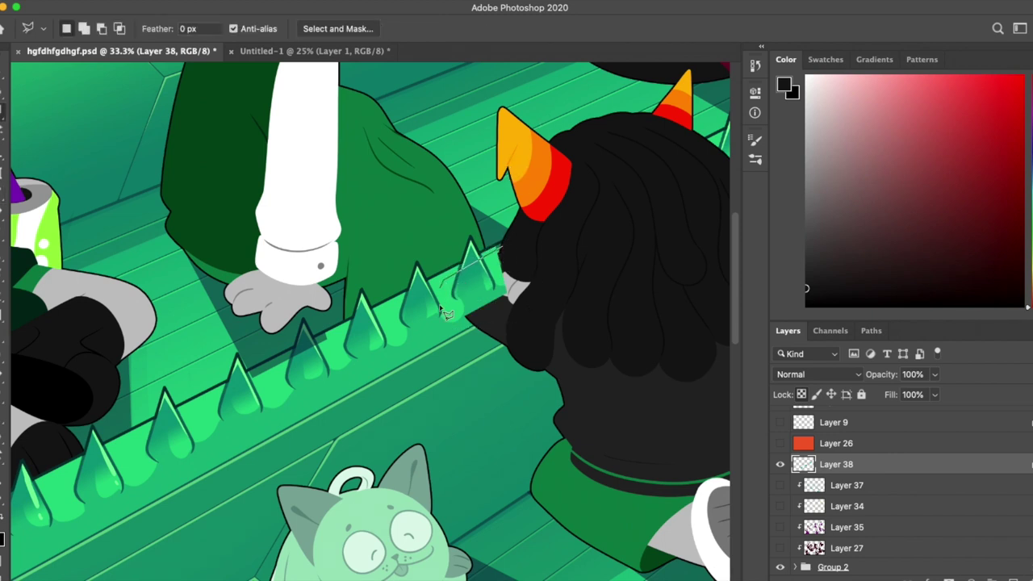
key(alt+BackSpace)
key(ctrl+d)
Step: On Layer 33 in Group 4, lasso the seat shadow area around the middle figure's hand and fill it with the sampled dark navy
scroll(847, 529, down, 5)
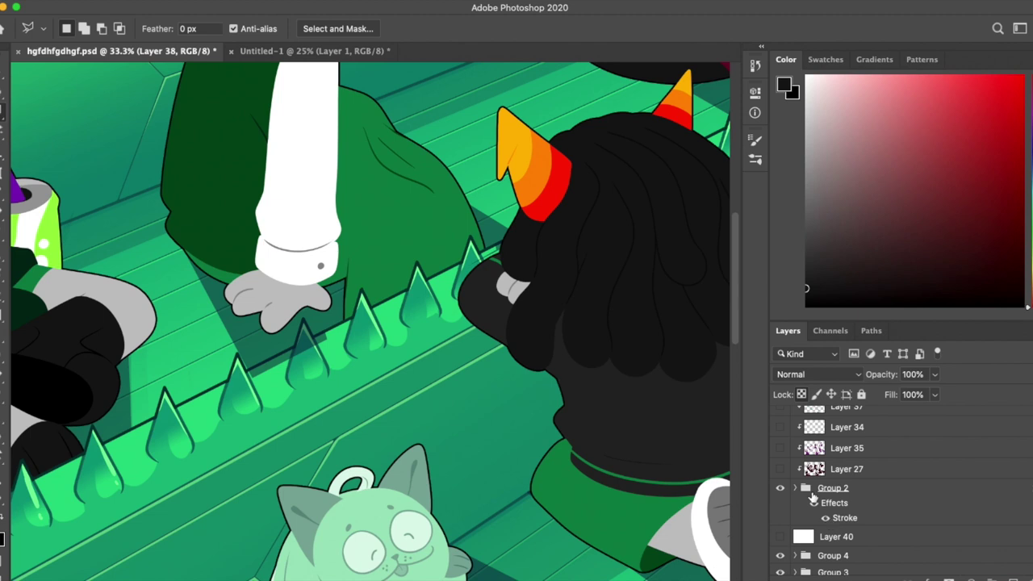
click(794, 524)
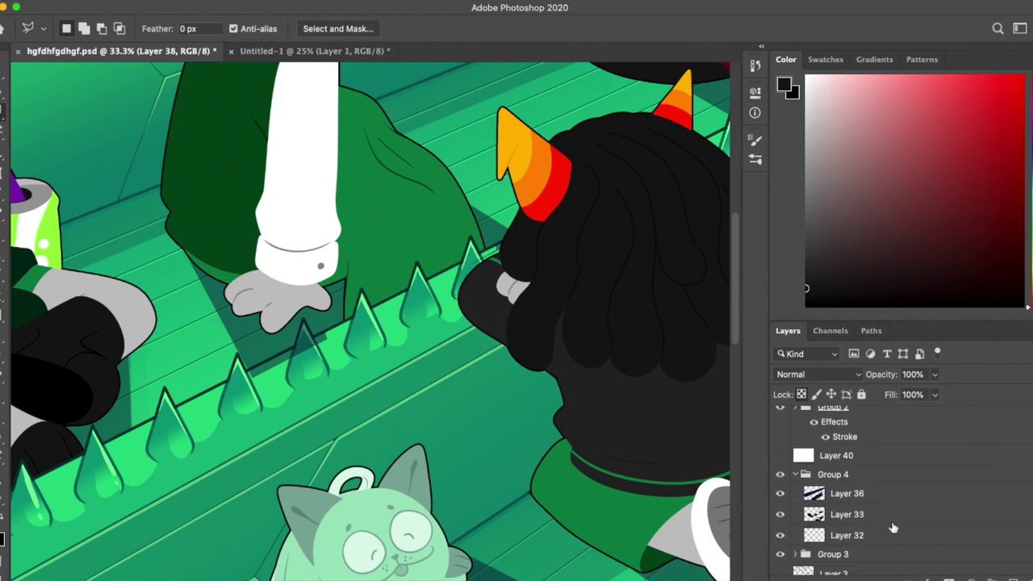
click(846, 515)
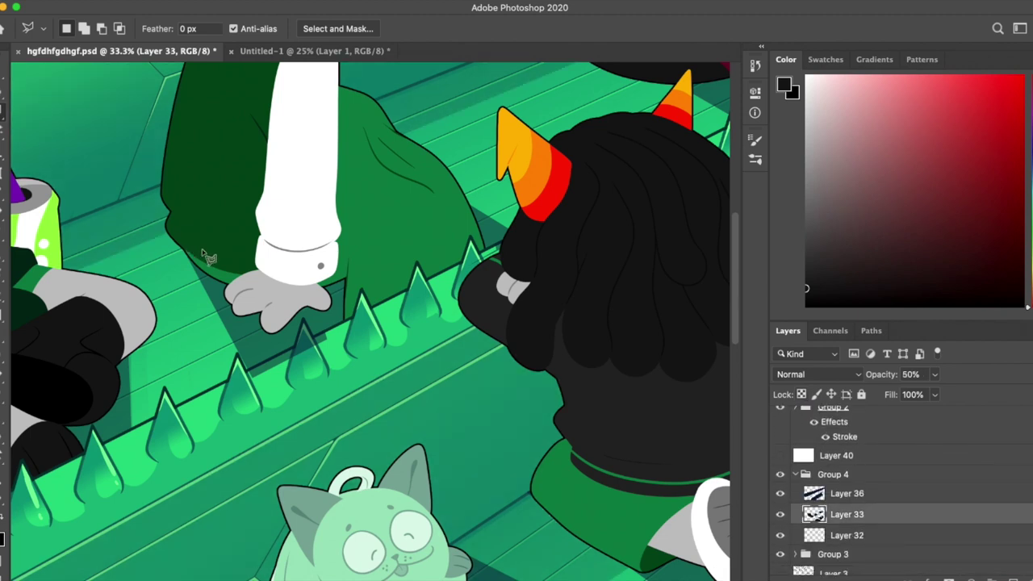
key(i)
click(295, 28)
click(283, 10)
click(234, 318)
key(l)
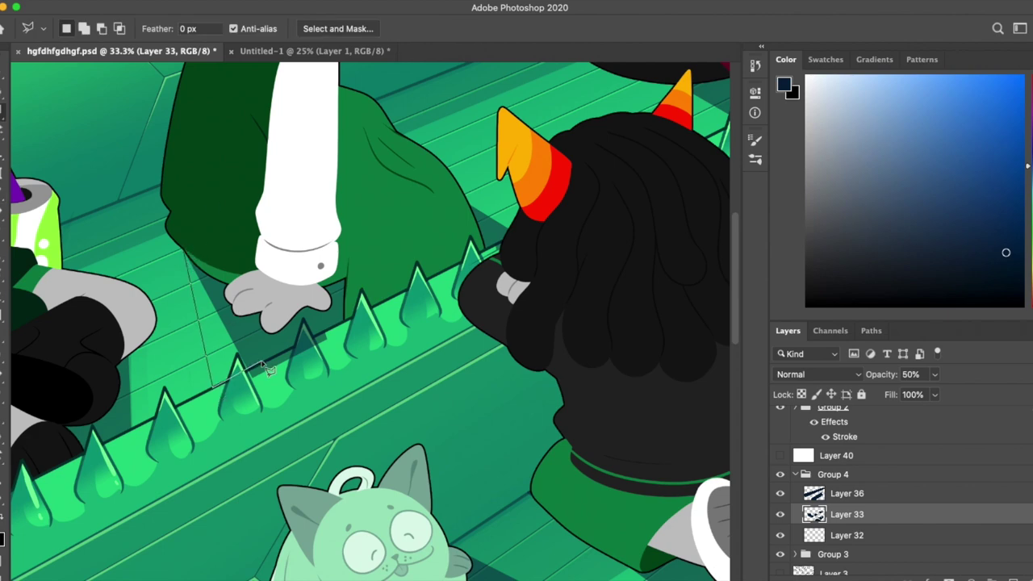
click(201, 236)
key(alt+BackSpace)
key(super+d)
Step: Remove the shadow spilling over the front rail and its spike tips from Layer 33, up to the kneeling figure's sleeve
key(super+1)
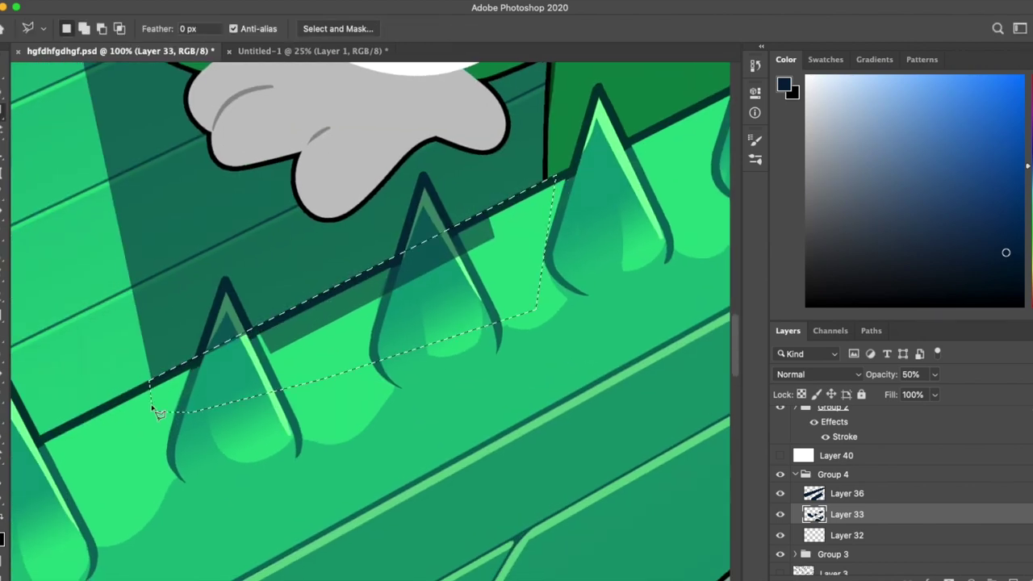
key(super+z)
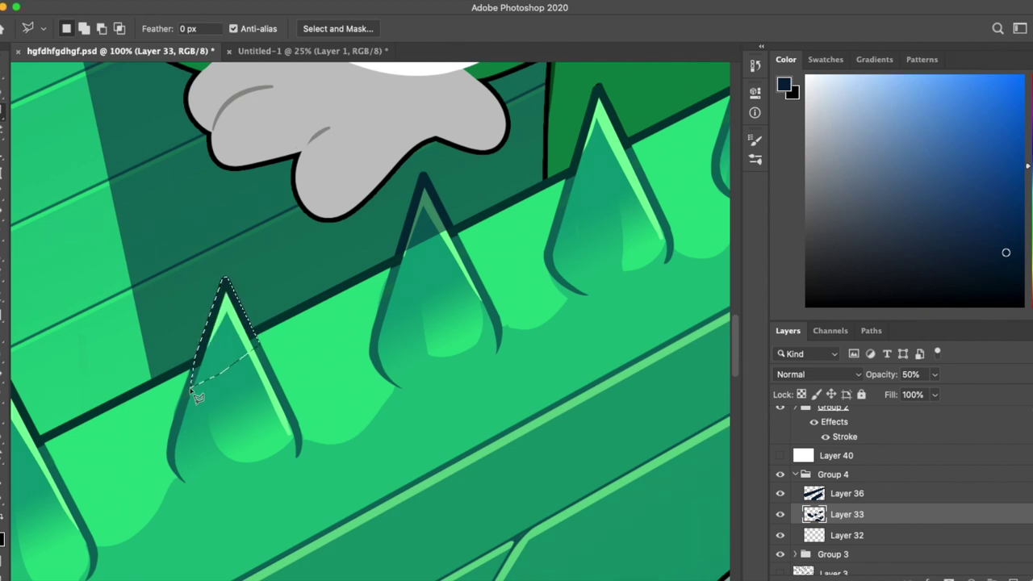
drag(514, 235, 445, 324)
double_click(323, 396)
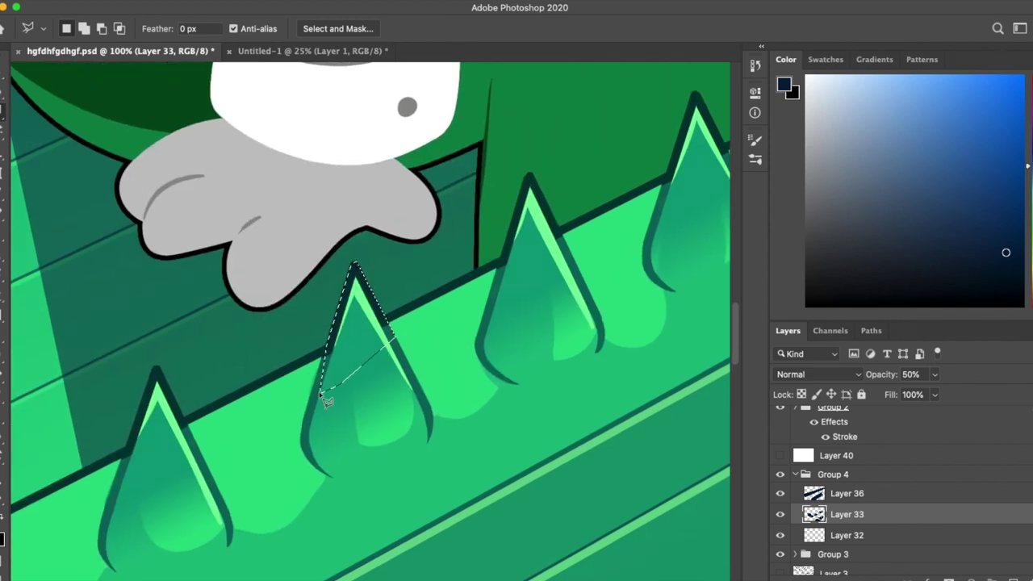
scroll(364, 406, right, 10)
key(e)
scroll(459, 258, down, 5)
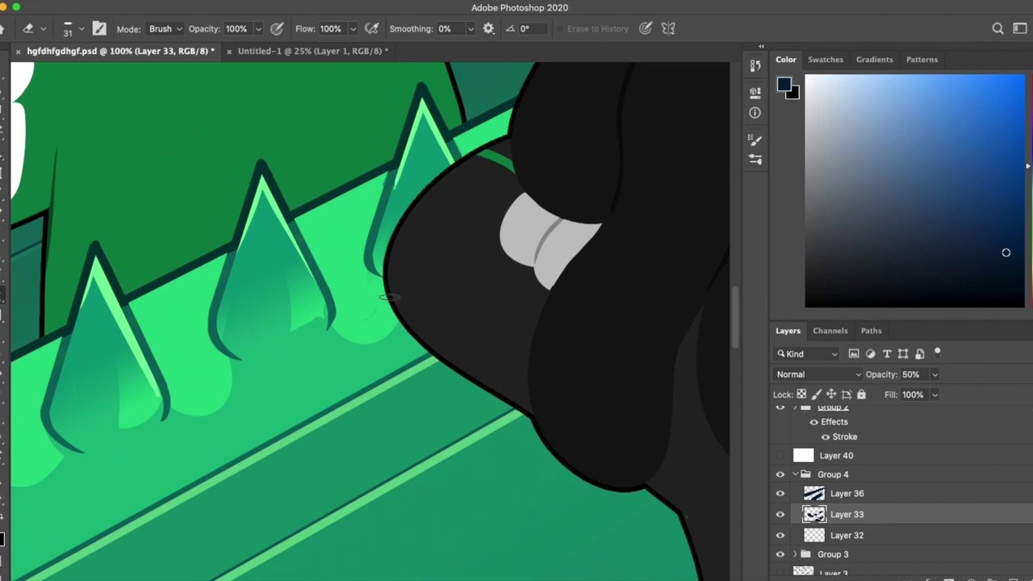
scroll(459, 257, up, 5)
key(super+0)
scroll(592, 514, up, 1)
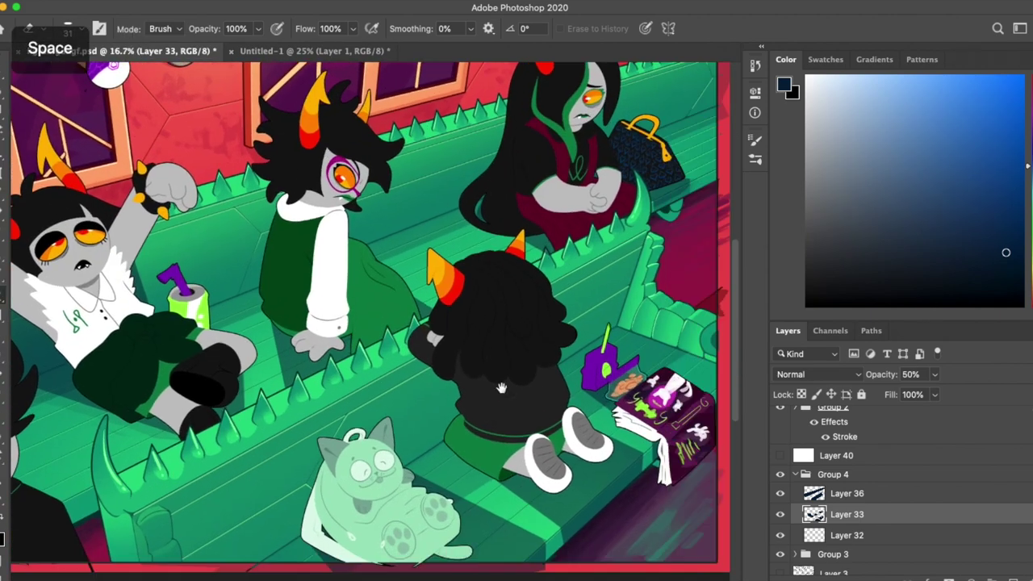
Step: Lower Layer 33's opacity to 20%
scroll(646, 516, right, 3)
key(v)
key(3)
key(2)
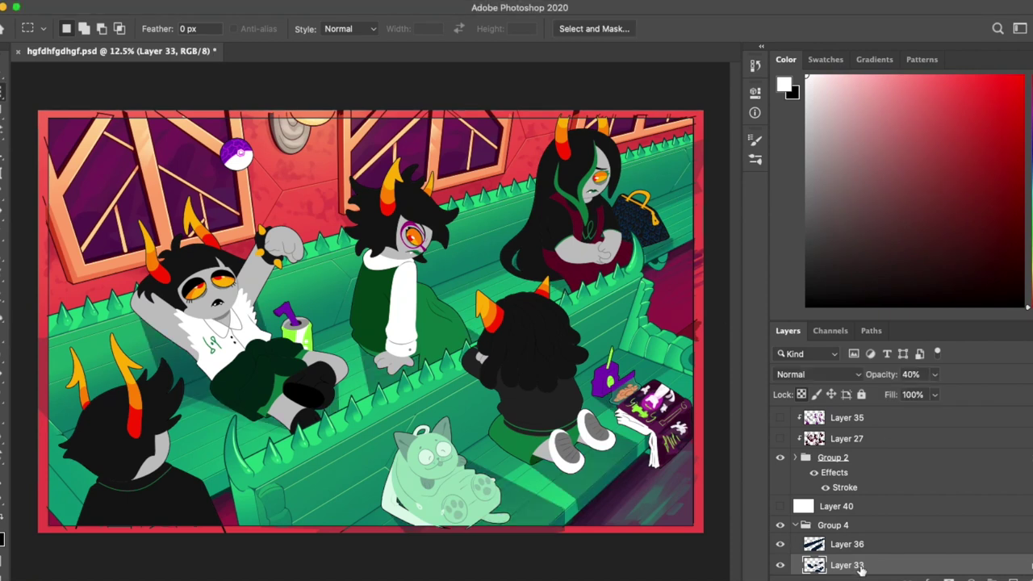
key(v)
key(2)
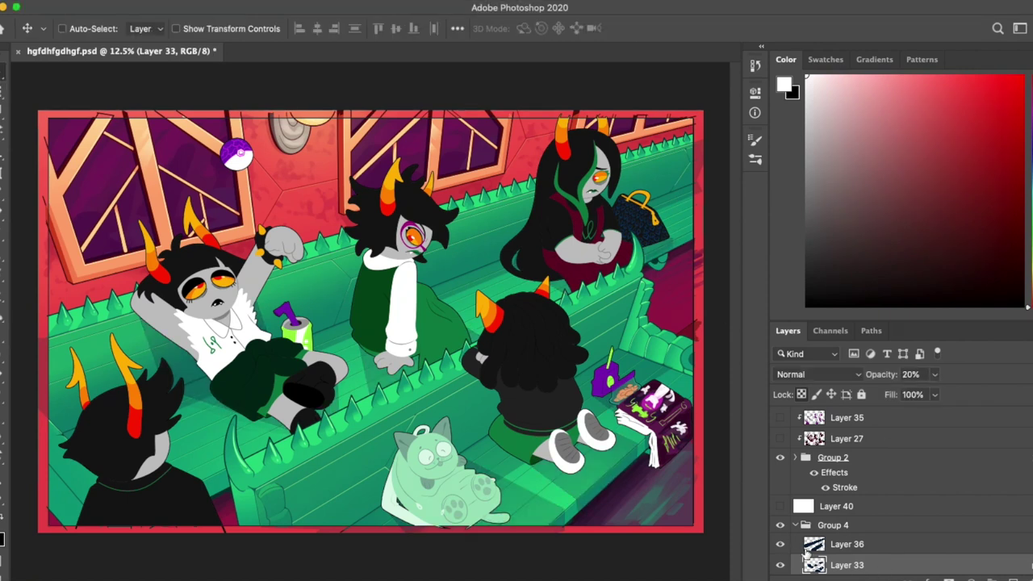
Step: Soften the bench shadows on Layer 33 with a large soft eraser, using sizes 412 and 909
key(e)
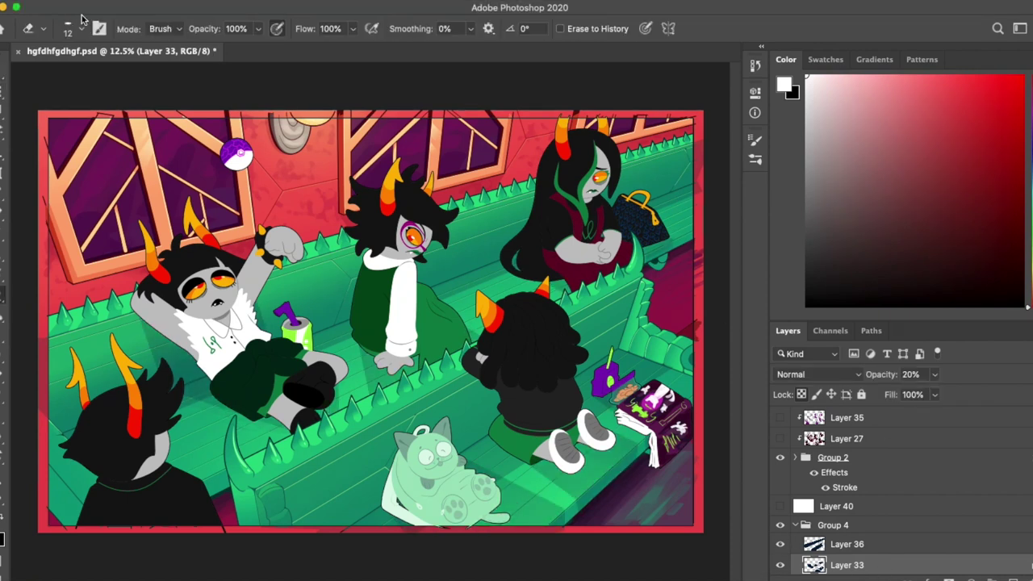
click(68, 28)
text(412)
key(Return)
drag(182, 371, 144, 442)
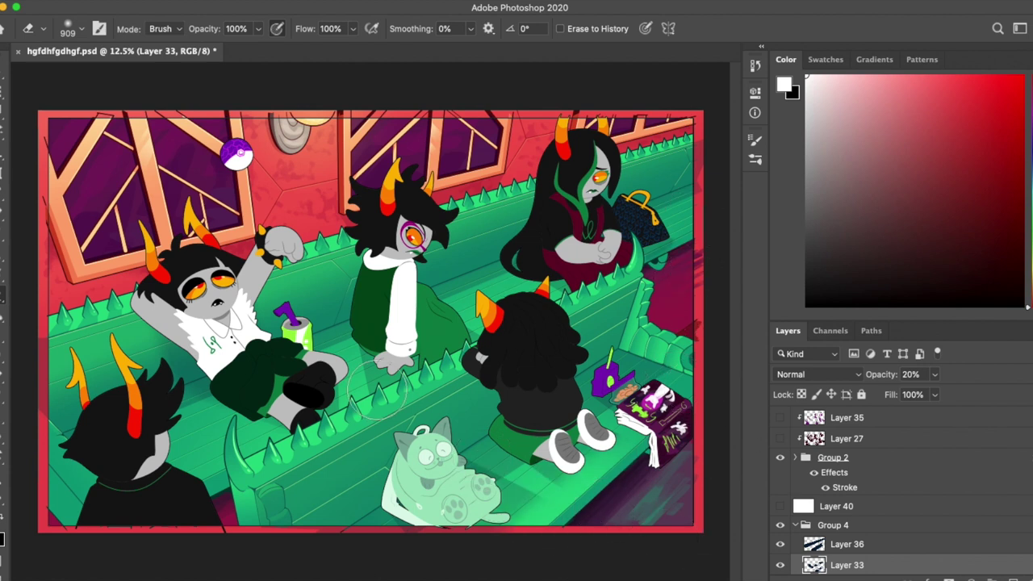
Step: Lasso around the middle figure's body and softly erase the bench shadow inside the selection
key(l)
double_click(477, 281)
key(e)
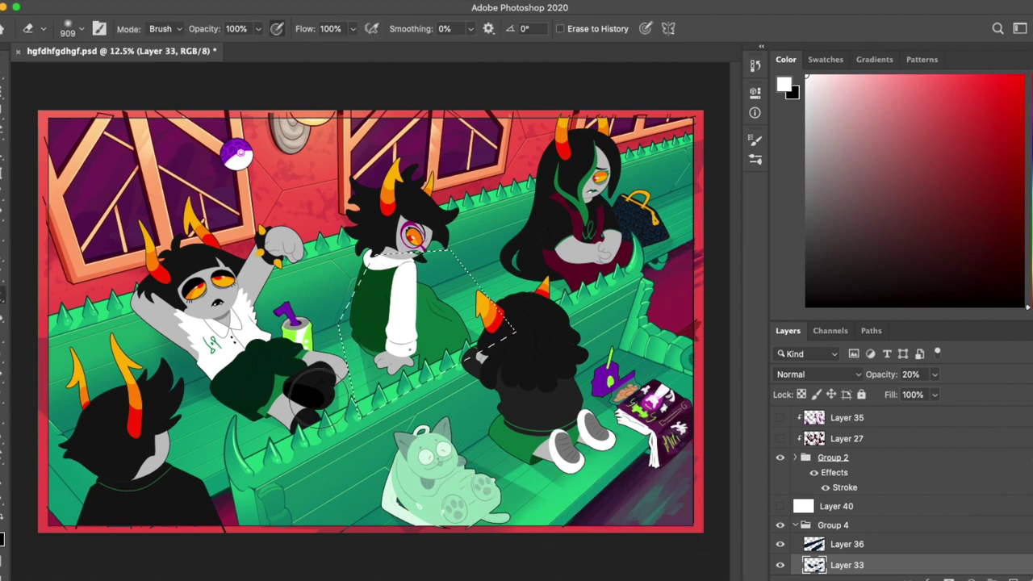
key(ctrl+d)
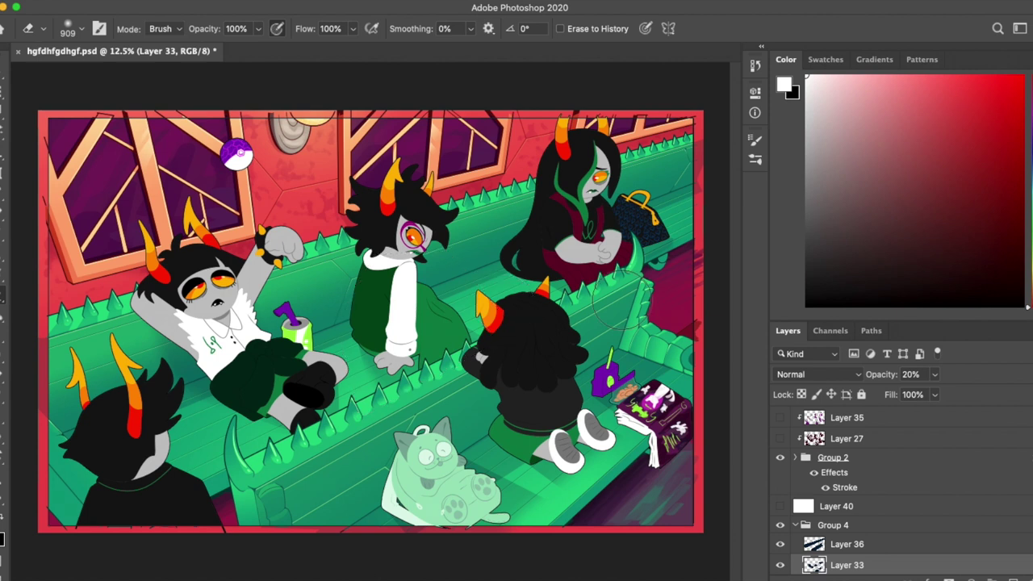
Step: Add a new layer clipped to Group 2, directly beneath Layer 27
scroll(839, 500, up, 5)
scroll(839, 500, down, 2)
click(781, 539)
click(780, 537)
key(super+shift+alt+n)
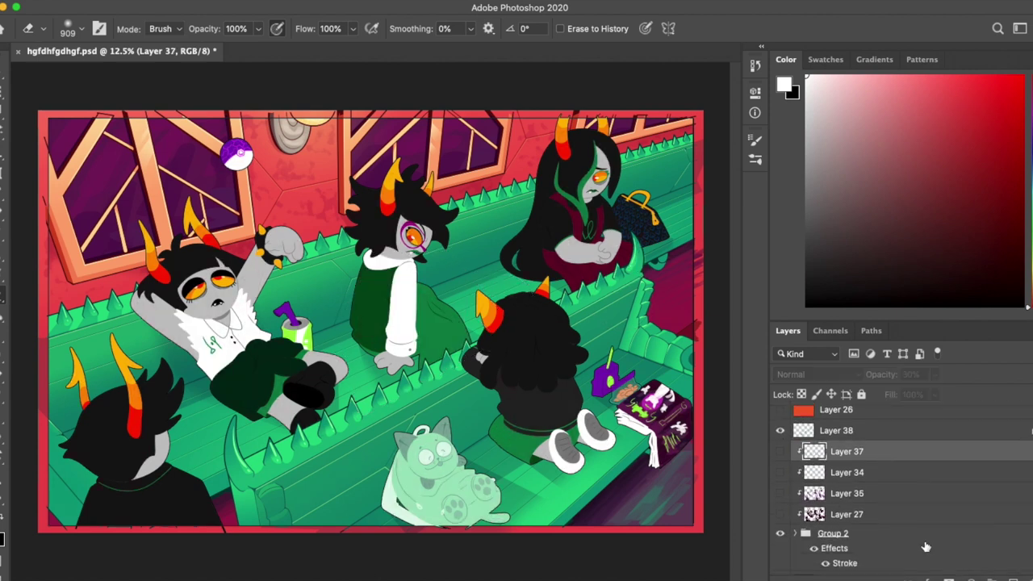
Step: Set the eyedropper to sample the current layer and pick the dark maroon from Layer 27's shading
click(780, 514)
key(i)
click(304, 28)
click(275, 5)
click(779, 514)
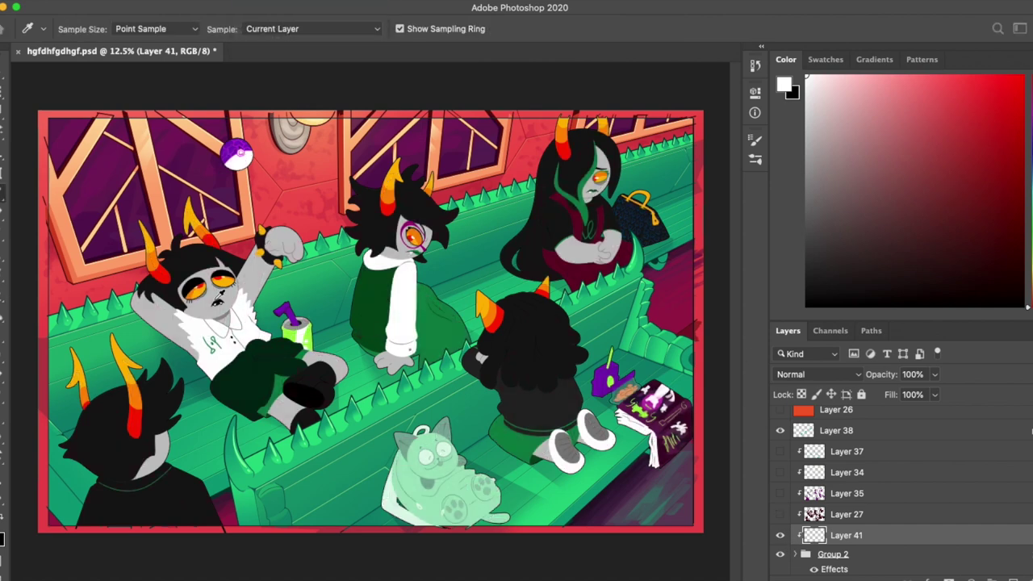
click(780, 514)
click(857, 517)
click(379, 296)
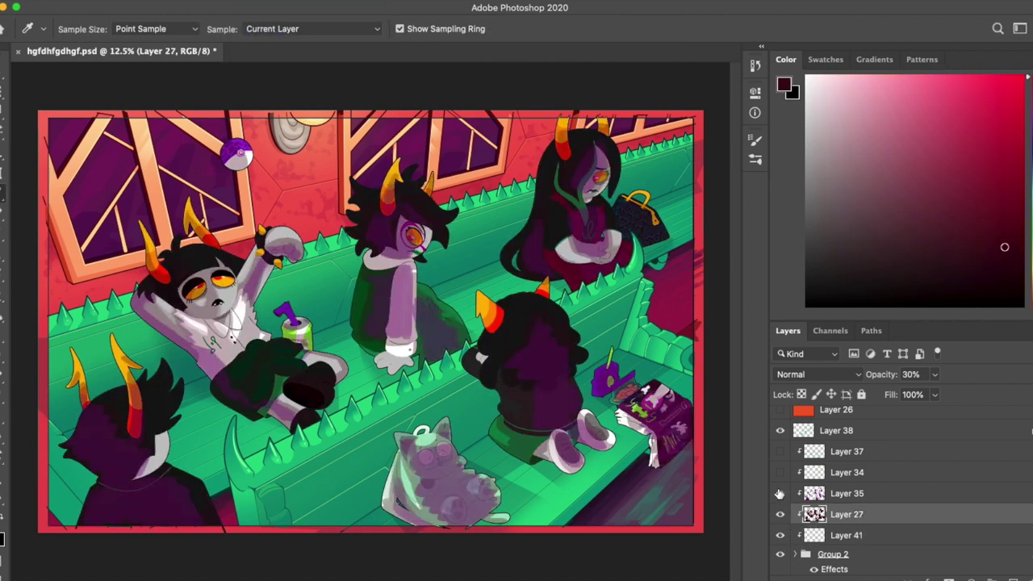
Step: Hide Layer 27, fill Layer 41 with the dark maroon, and set its opacity to 50%
click(779, 514)
click(847, 535)
key(alt+BackSpace)
key(v)
key(super+plus)
key(5)
Step: Set the eraser size to 321 and erase the maroon shade over the reclining figure's face and shirt front
key(e)
click(72, 28)
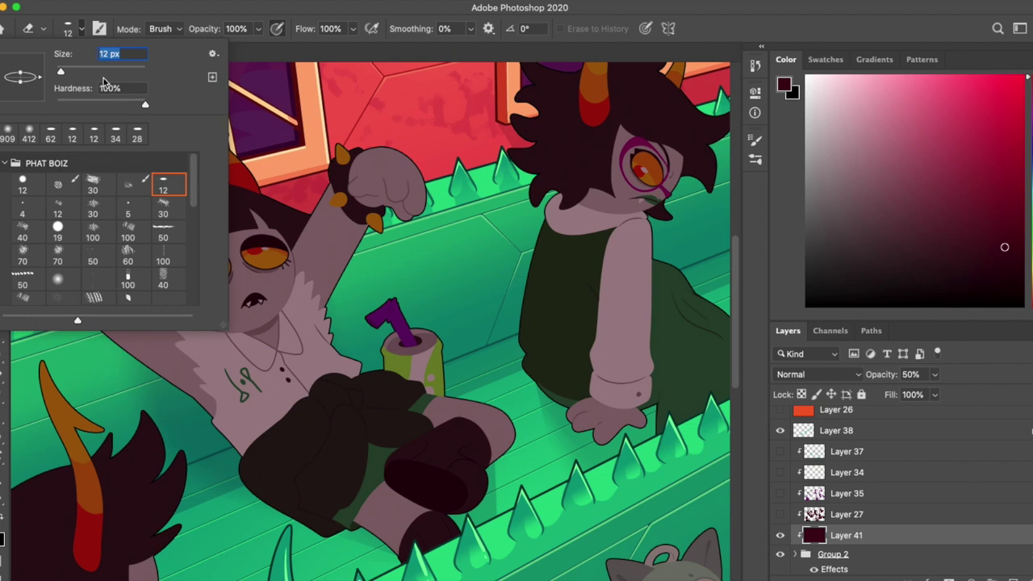
text(321)
key(Return)
drag(201, 242, 274, 307)
drag(226, 355, 339, 387)
key(super+z)
key(super+z)
key(super+shift+z)
key(super+shift+z)
key(super+plus)
Step: Paint the maroon shade back over the neck and the middle of the reclining figure's shirt with a size 62 brush
key(b)
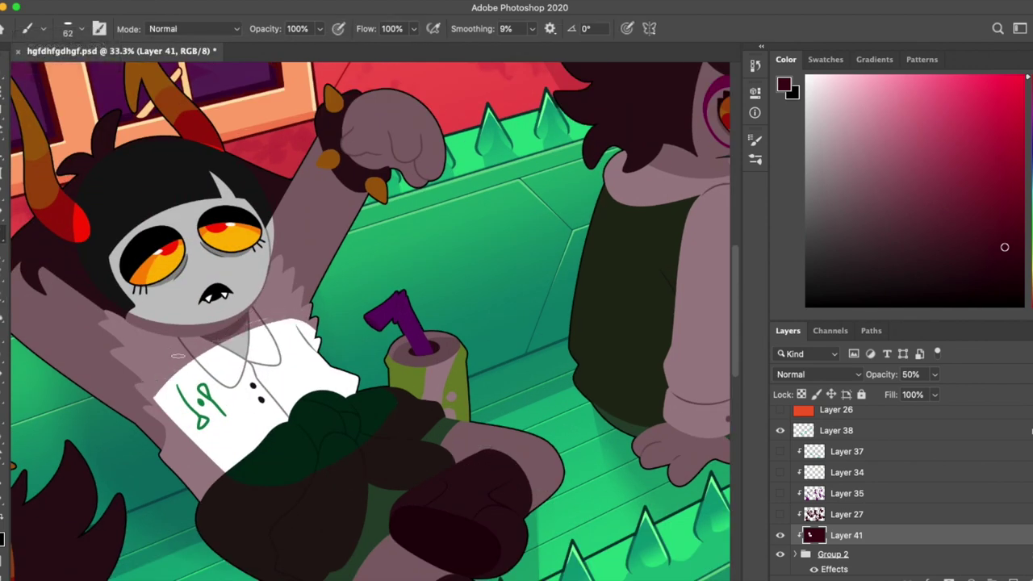
drag(242, 323, 287, 460)
key(super+z)
key(super+shift+z)
key(super+z)
drag(201, 355, 234, 460)
mouse_move(242, 339)
mouse_down()
mouse_move(282, 468)
mouse_move(242, 476)
mouse_up()
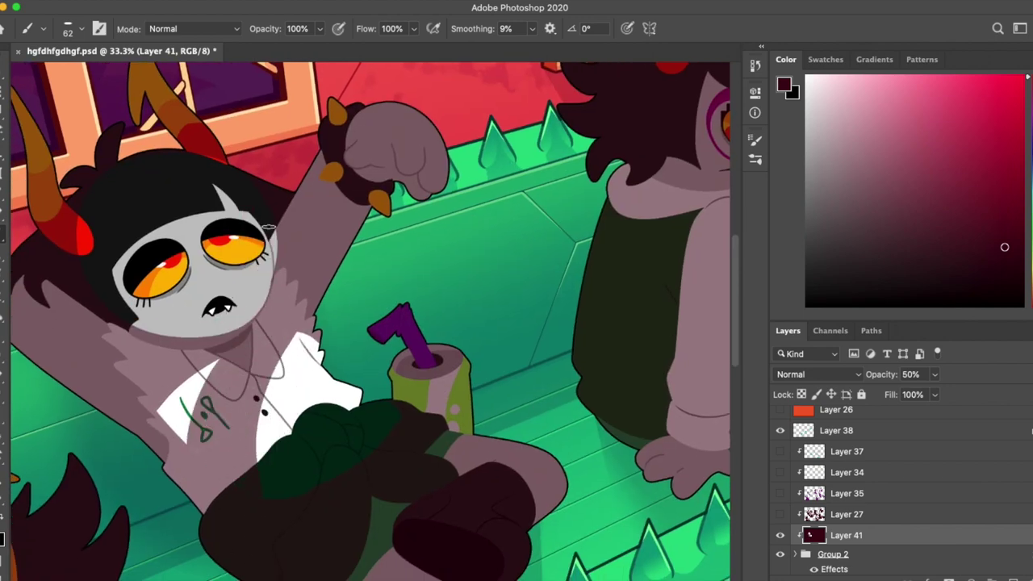
Step: Lasso a narrow strip along the edge of the reclining figure's raised arm and delete the shade inside it
key(e)
key(l)
double_click(315, 311)
key(BackSpace)
scroll(363, 323, up, 2)
Step: Paint the maroon shade along the side and underside of the reclining figure's jaw, using a size 27 brush for the finer edge
key(b)
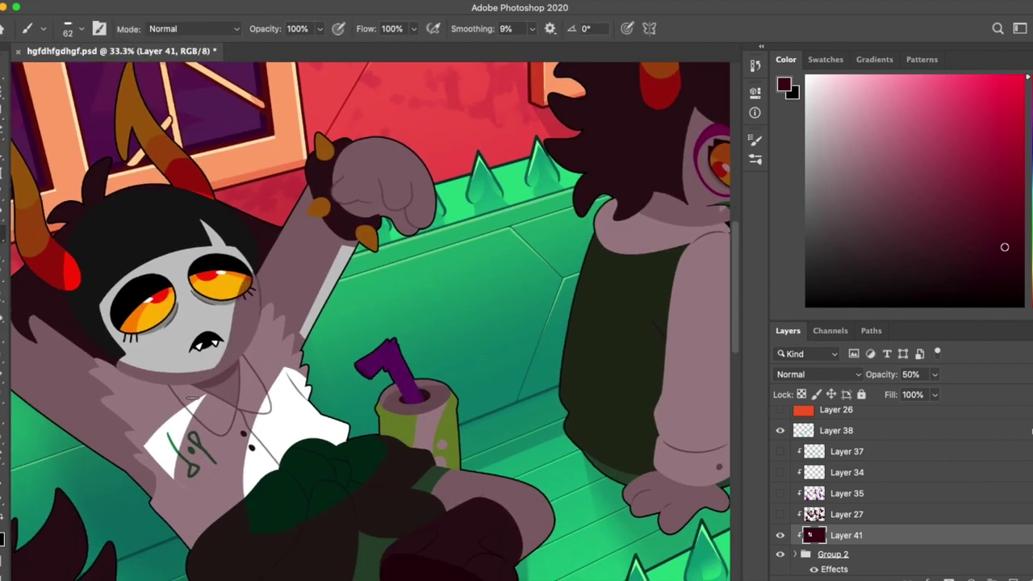
click(80, 29)
click(81, 28)
key(e)
click(81, 29)
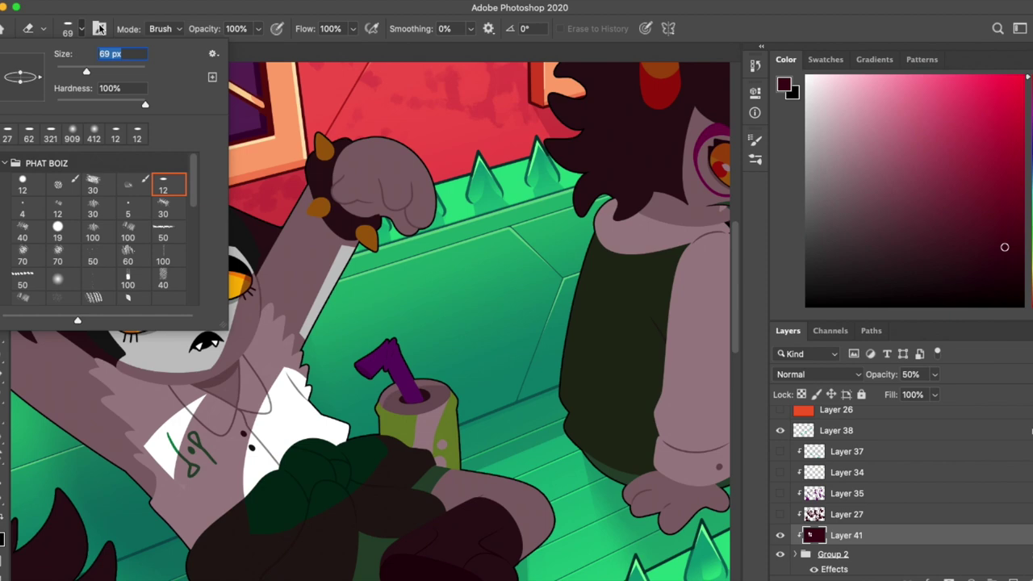
key(Escape)
key(b)
key(e)
key(b)
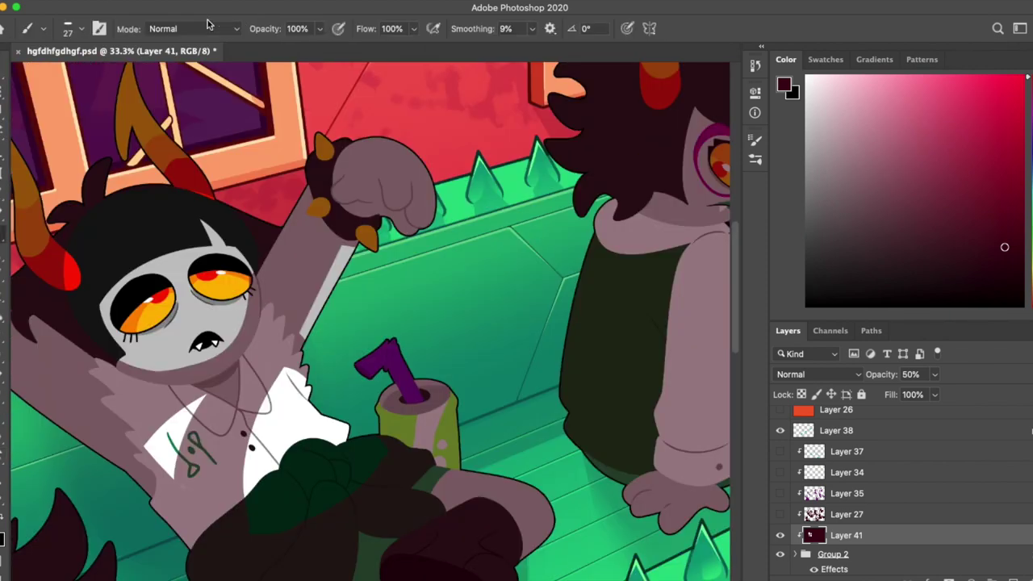
Step: Paint a band of maroon shade along the reclining figure's forehead just under the fringe
key(r)
drag(120, 363, 185, 323)
key(r)
scroll(120, 312, down, 3)
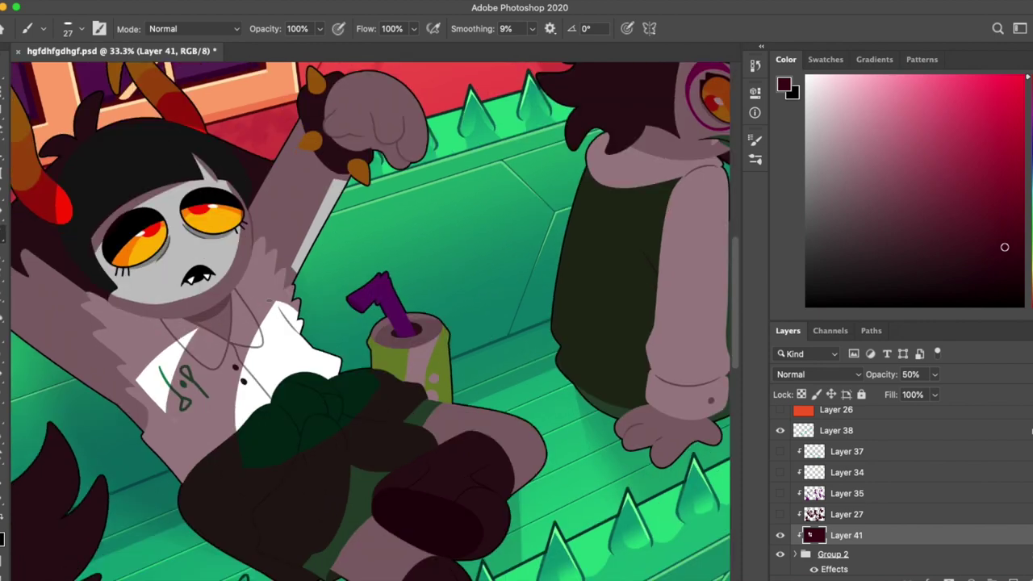
Step: Extend the lit patch beside the green shirt symbol by outlining it with a size 12 eraser and clearing the enclosed sliver
key(e)
click(81, 28)
key(Escape)
scroll(119, 444, up, 1)
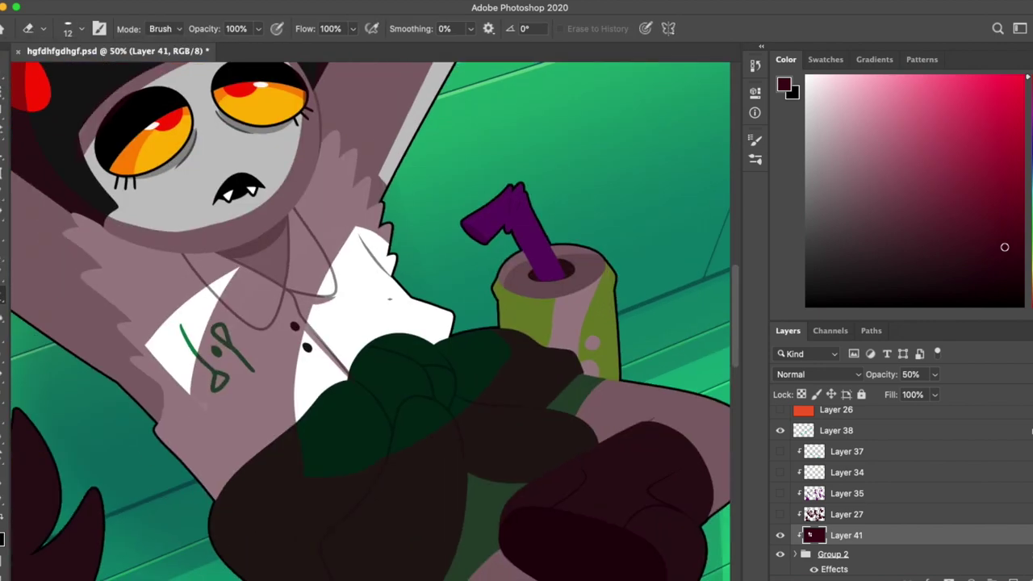
drag(198, 407, 222, 306)
key(b)
key(w)
key(e)
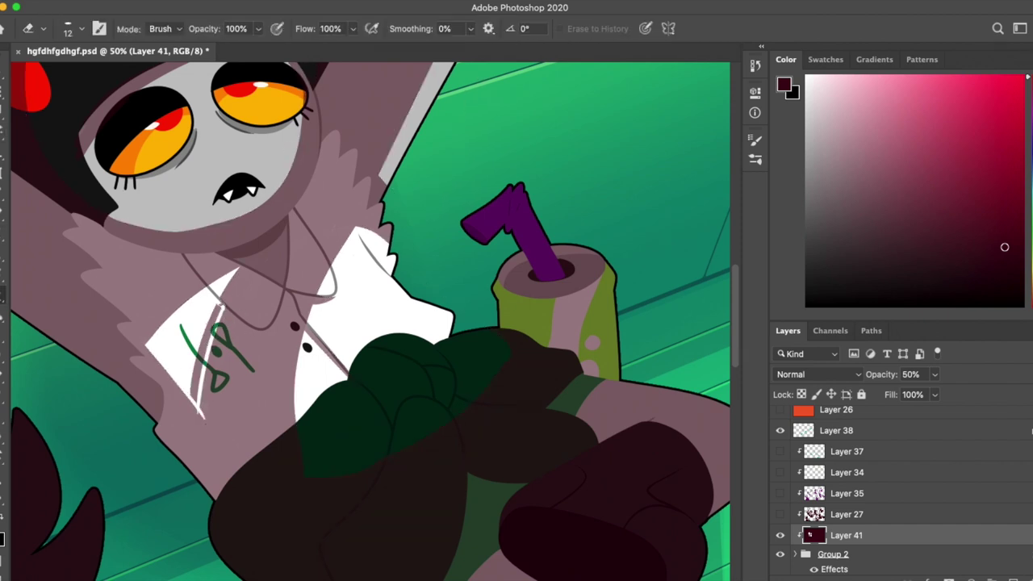
key(l)
click(182, 382)
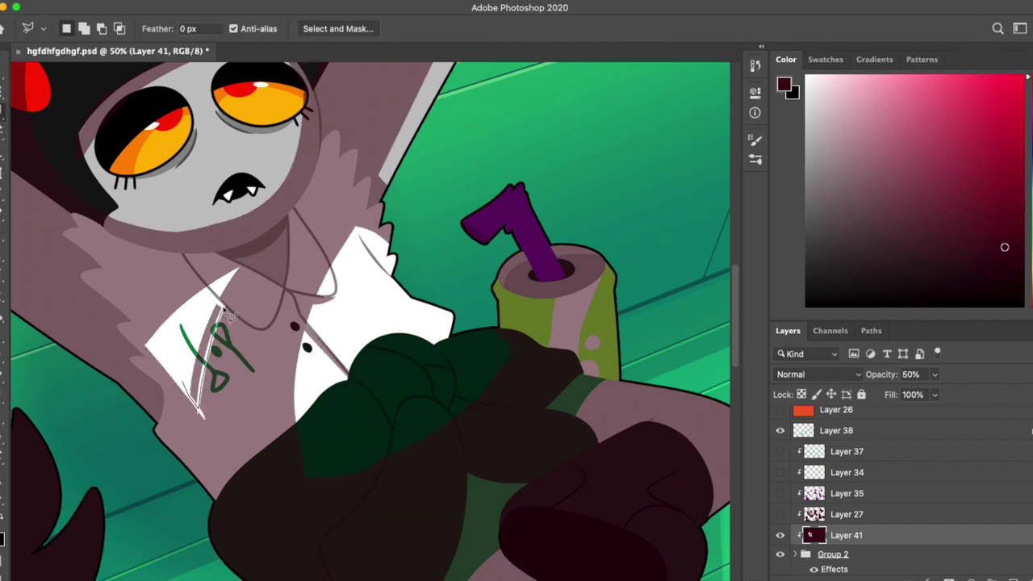
key(b)
Step: Erase the maroon shade from the jagged shirt tufts below the raised arm with the size 12 eraser
scroll(209, 339, up, 3)
scroll(210, 339, right, 2)
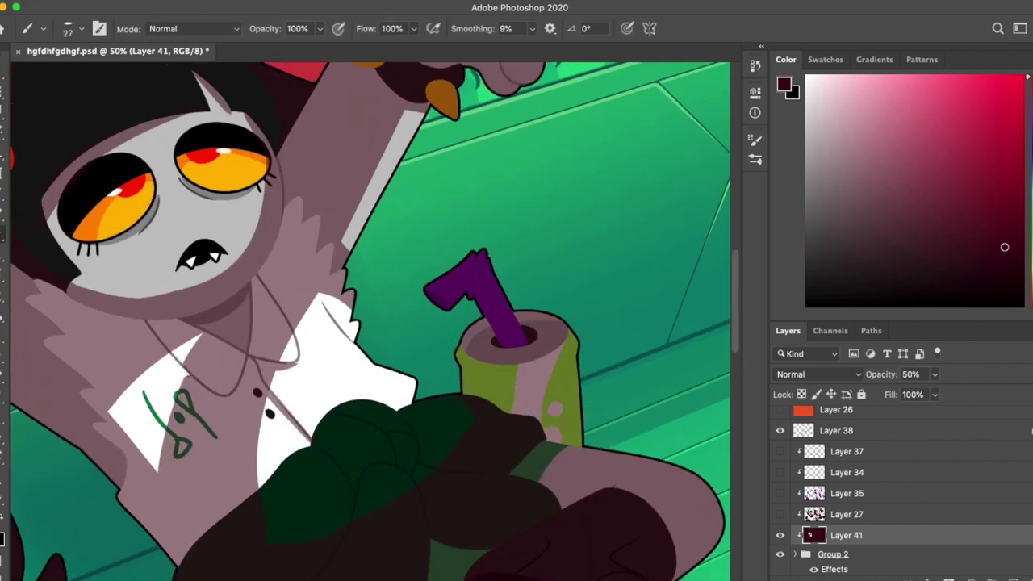
scroll(300, 401, up, 5)
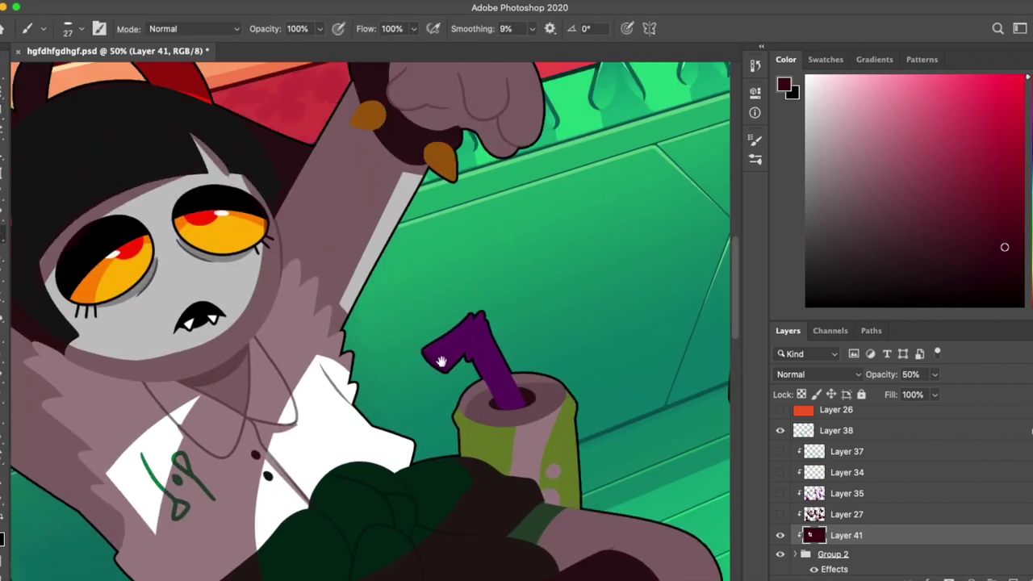
key(e)
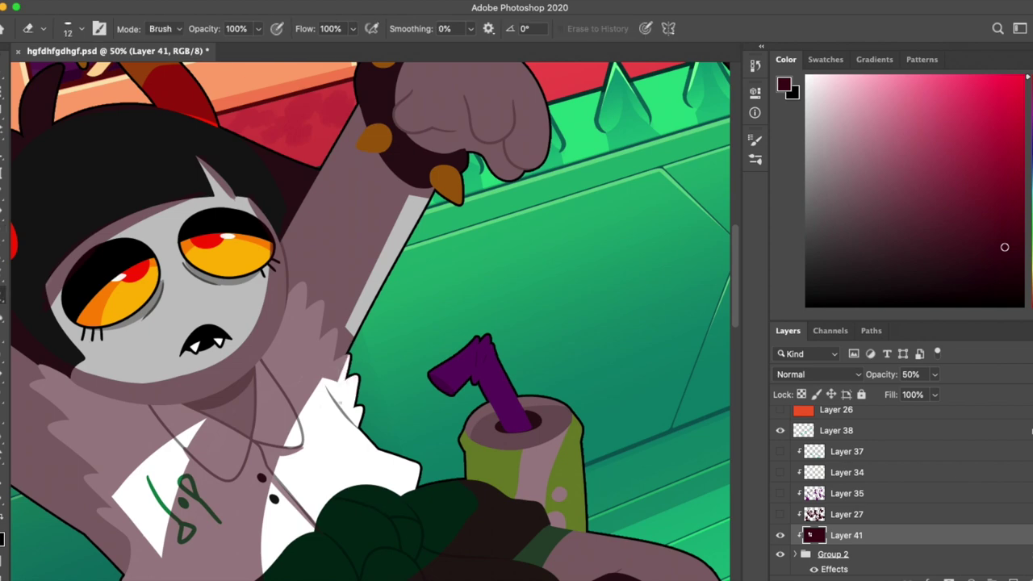
key(b)
scroll(381, 313, down, 8)
scroll(382, 313, down, 4)
scroll(382, 313, up, 8)
key(e)
Step: Try to outline and refill the shade on the lower loop of the green cloth at the waist
scroll(303, 467, down, 5)
key(b)
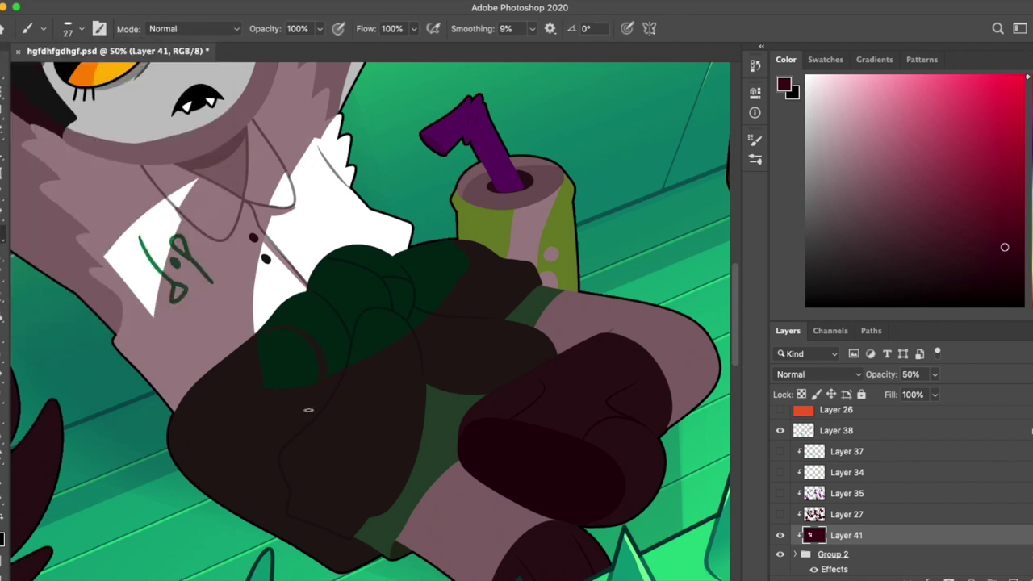
key(w)
click(308, 388)
key(Delete)
Step: Touch up the shade around the shirt collar's tip with the eraser and the size 27 brush
key(e)
scroll(445, 351, up, 6)
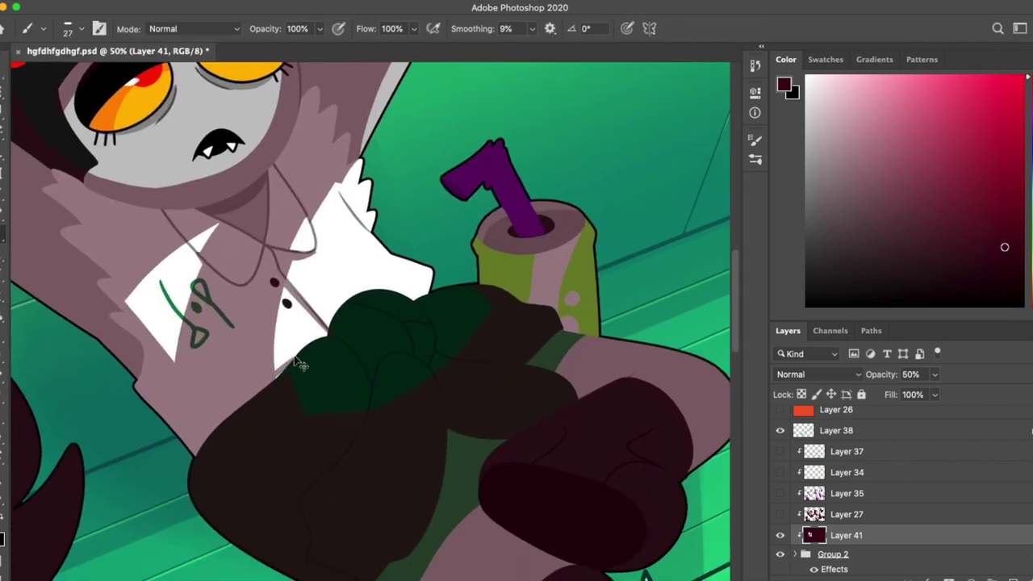
key(b)
key(e)
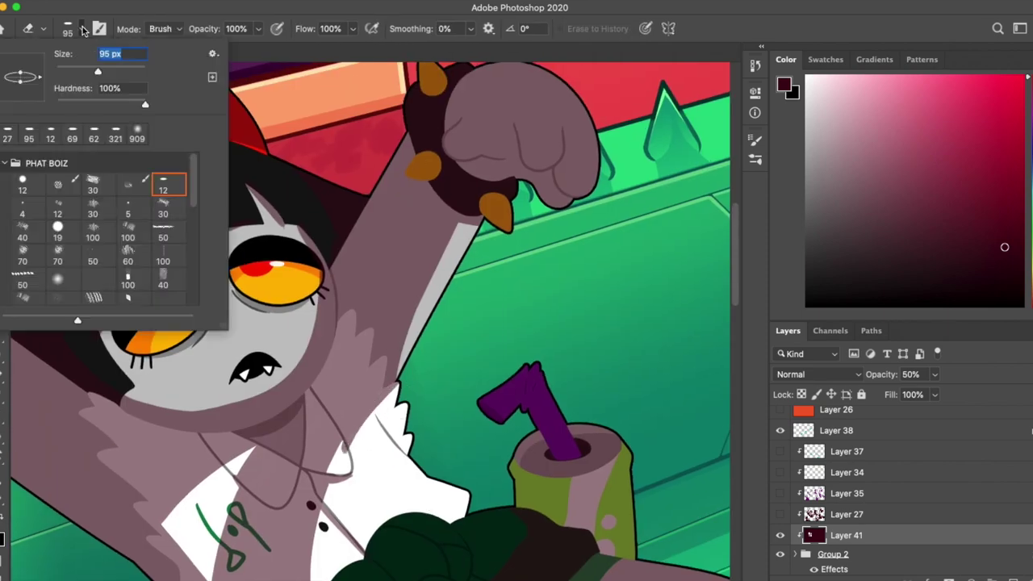
key(b)
scroll(363, 484, down, 3)
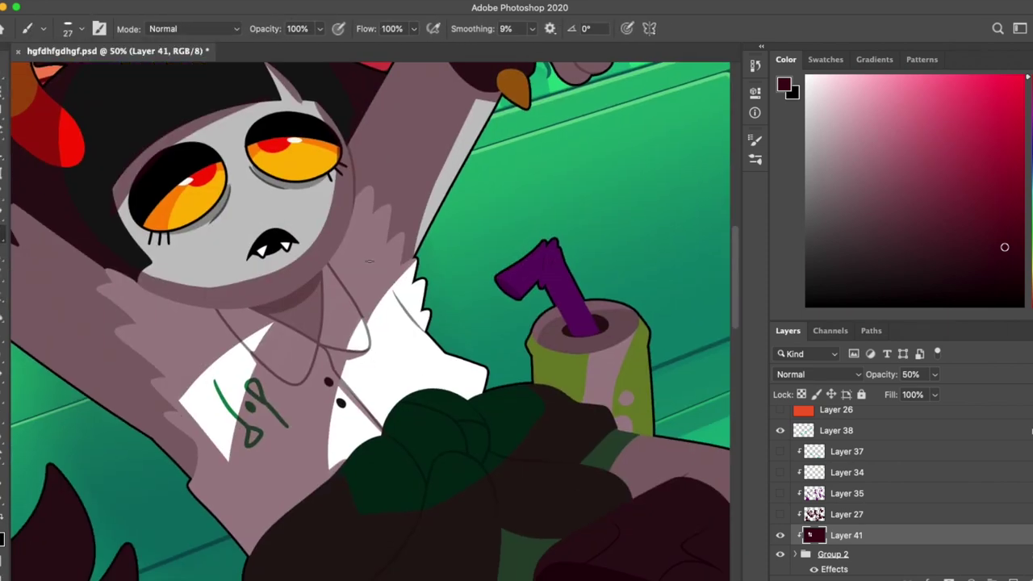
Step: Lasso the half of the face around the eye nearest the bent arm and fill it with the maroon shade
key(r)
mouse_move(555, 375)
mouse_down()
mouse_move(517, 512)
mouse_move(428, 272)
mouse_move(153, 474)
mouse_move(250, 579)
mouse_up()
mouse_move(241, 224)
mouse_down()
mouse_move(287, 373)
mouse_move(145, 355)
mouse_move(242, 226)
mouse_up()
key(l)
key(alt+BackSpace)
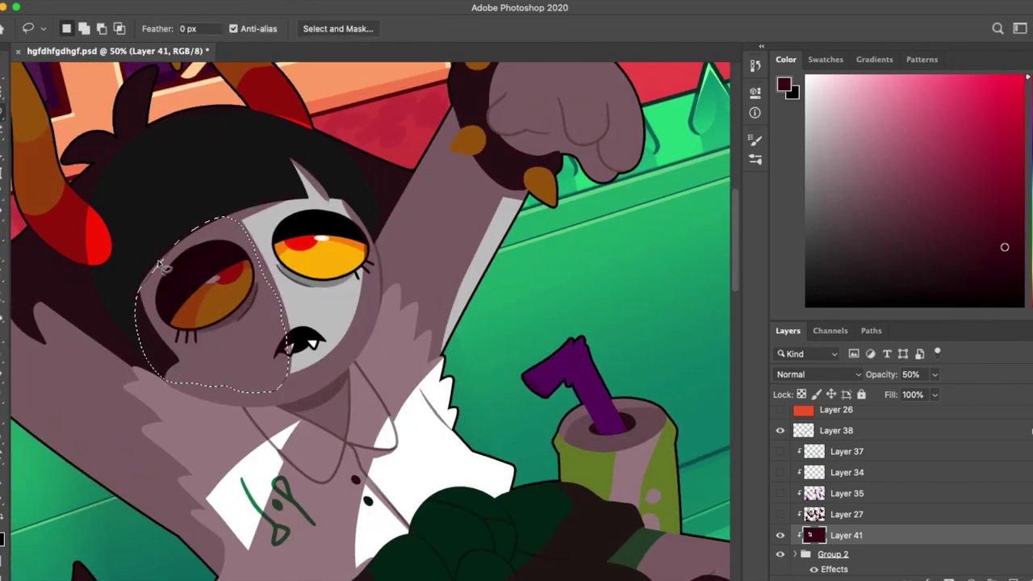
drag(488, 305, 504, 227)
Step: Refine the face shadow around the mouth and chin with a size 34 eraser and size 27 brush, keeping the other eye lit
key(e)
key(b)
key(e)
scroll(339, 345, up, 3)
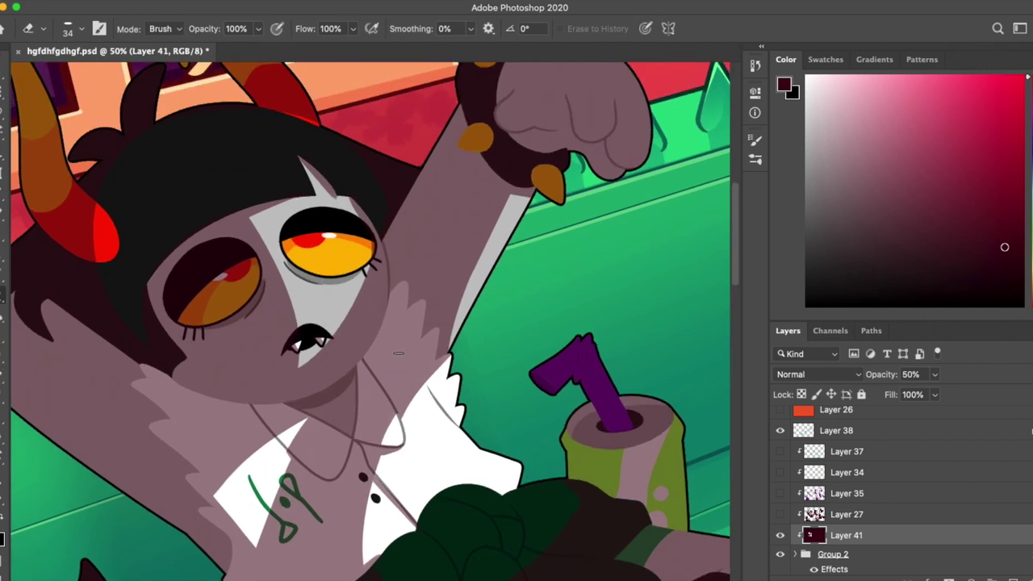
key(b)
key(e)
Step: Reshape the lit strip on the shirt beside the lower button with the size 27 brush
scroll(354, 262, right, 3)
key(b)
scroll(403, 433, up, 1)
drag(404, 433, 424, 329)
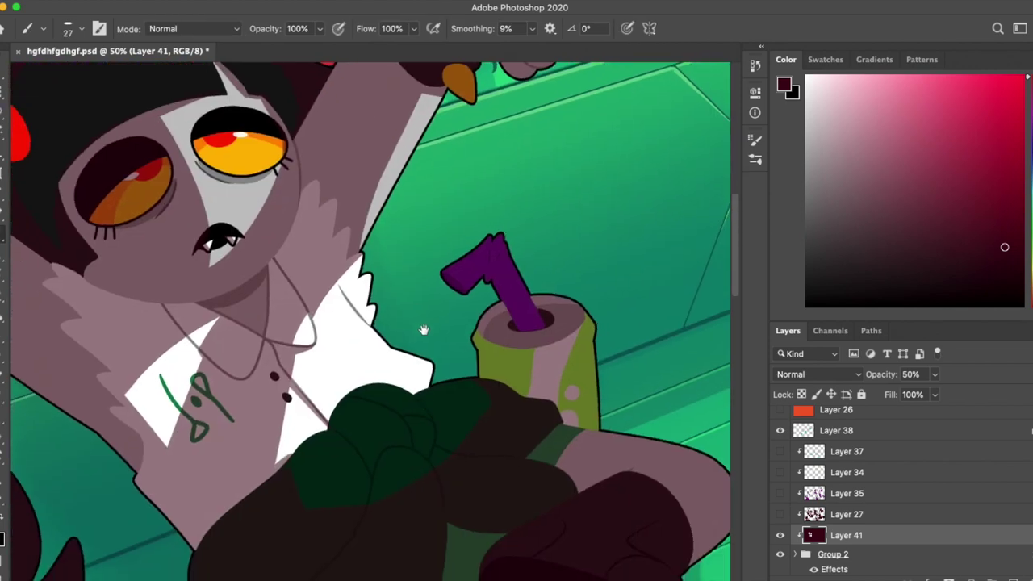
key(super+minus)
key(super+equal)
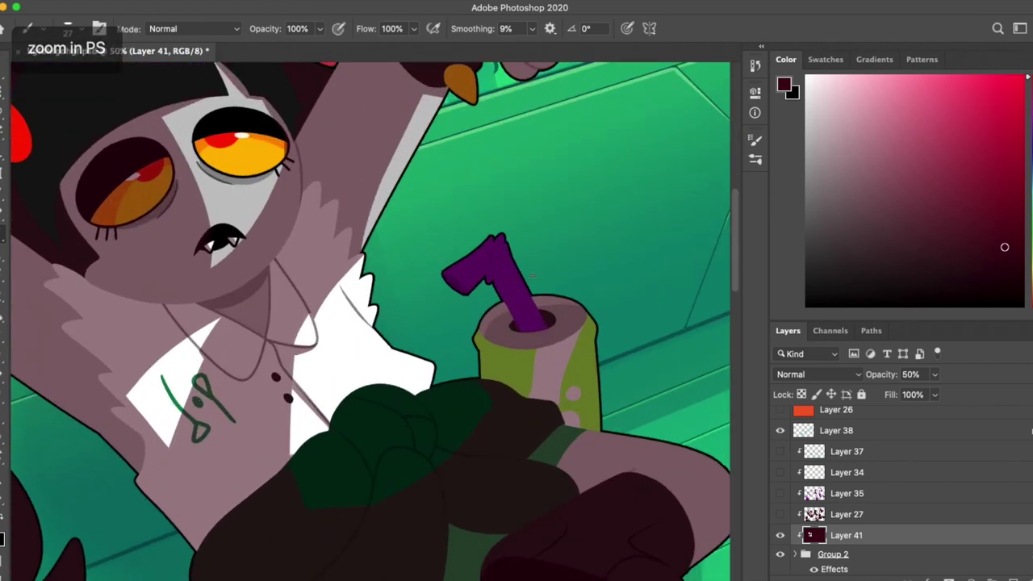
Step: Select the centre section of the cloth knot with the Magic Wand, fill it with the maroon shade, and deselect
scroll(434, 326, down, 4)
key(w)
click(369, 295)
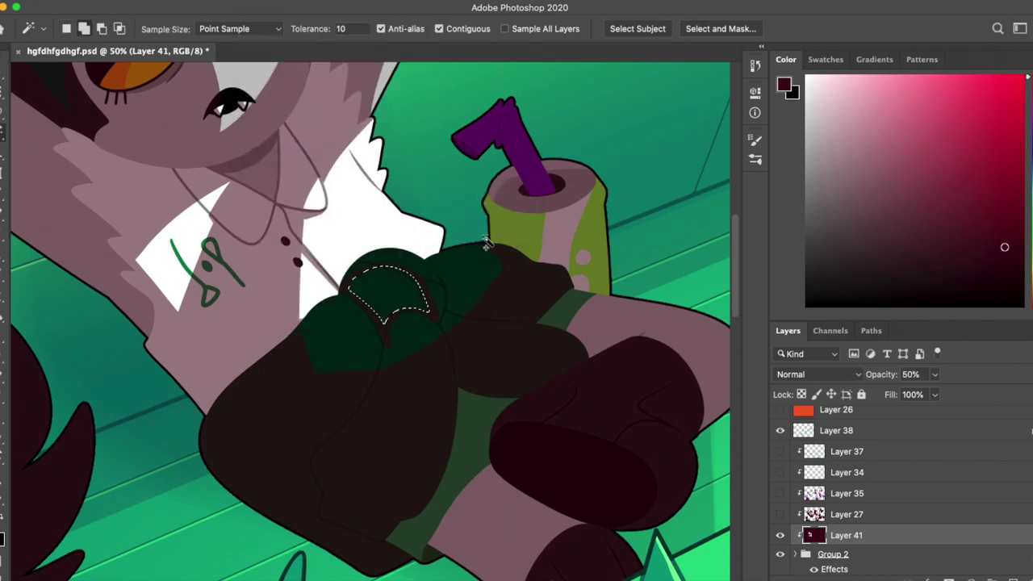
key(alt+BackSpace)
key(super+d)
key(e)
key(b)
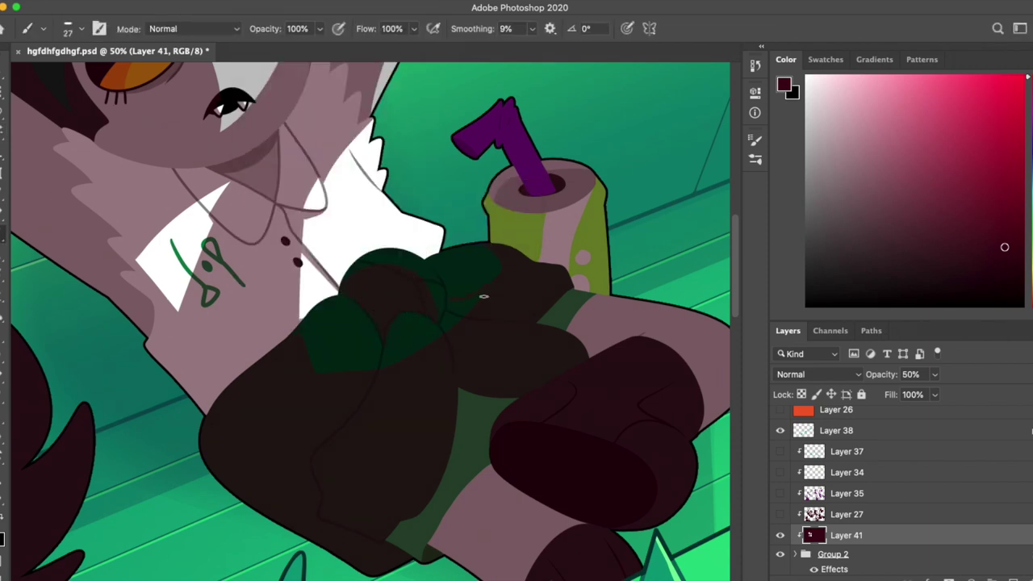
Step: Carve lit patches into the front and middle folds of the green waist cloth with a size 34 eraser and size 27 brush
mouse_move(452, 283)
mouse_down()
mouse_move(396, 231)
mouse_move(387, 391)
mouse_move(450, 470)
mouse_up()
key(r)
key(e)
key(b)
key(e)
key(b)
key(e)
key(b)
key(e)
mouse_move(659, 394)
mouse_down()
mouse_move(484, 323)
mouse_move(451, 339)
mouse_up()
key(b)
key(e)
key(b)
drag(342, 238, 363, 337)
key(e)
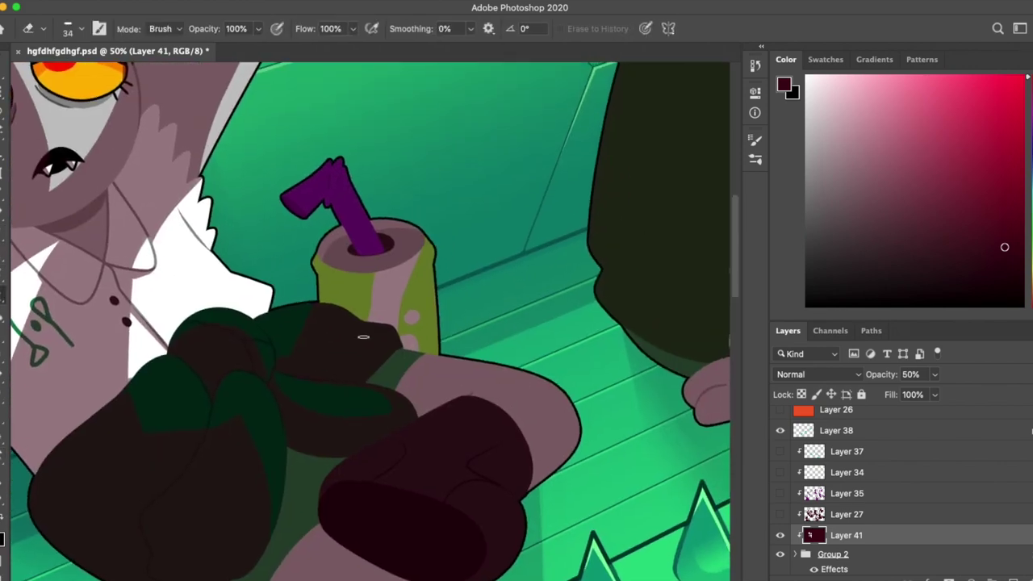
Step: Paint the shade back over most of the middle fold, leaving only a small lit patch
key(b)
mouse_move(343, 373)
mouse_down()
mouse_move(484, 322)
mouse_move(315, 388)
mouse_move(299, 516)
mouse_move(304, 327)
mouse_up()
mouse_move(326, 214)
mouse_down()
mouse_move(272, 341)
mouse_move(493, 383)
mouse_up()
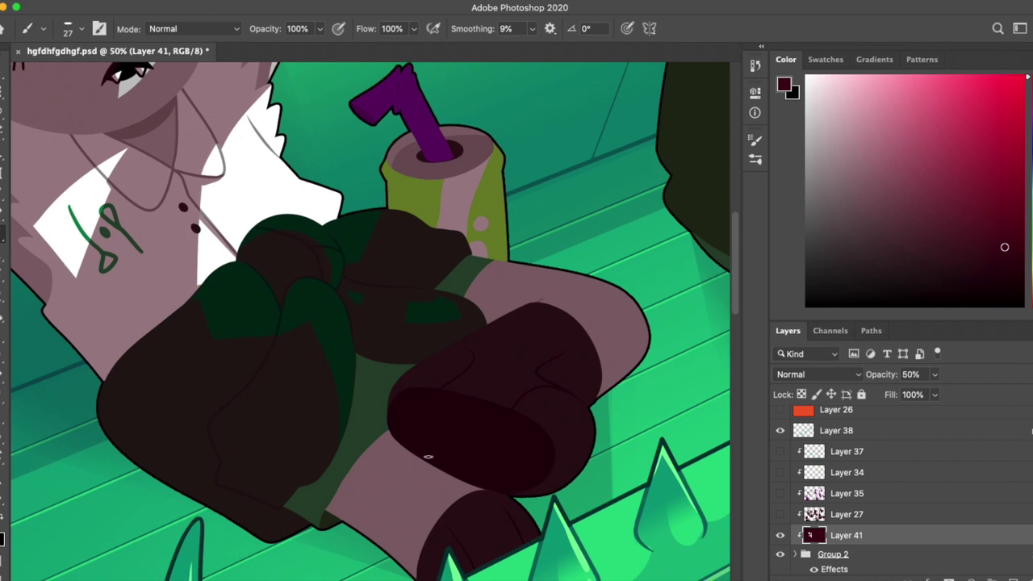
Step: Add maroon shade to the top of the front fold's lit strip just below the knot
key(w)
click(299, 303)
click(246, 0)
click(258, 21)
key(e)
key(b)
drag(496, 374, 456, 443)
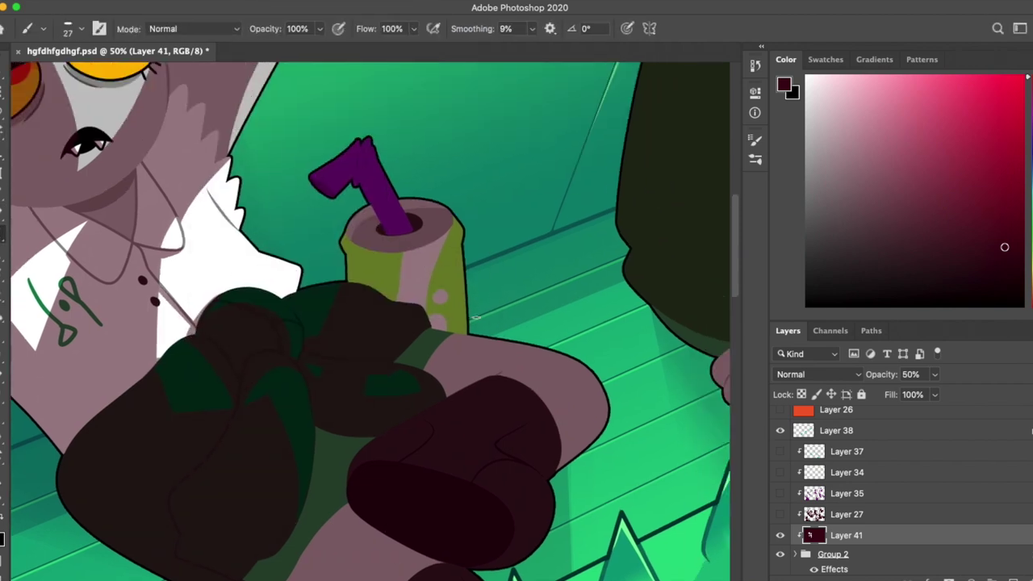
Step: Outline the bent knee and the upper part of its boot with the Polygonal Lasso and delete the shade inside
key(e)
scroll(388, 323, down, 5)
key(l)
scroll(387, 323, up, 4)
key(e)
key(shift+l)
click(400, 287)
click(371, 383)
click(517, 452)
drag(488, 348, 531, 309)
Step: Round off the shadow edge on the bent knee with the size 27 brush and resample the maroon from the shade
key(b)
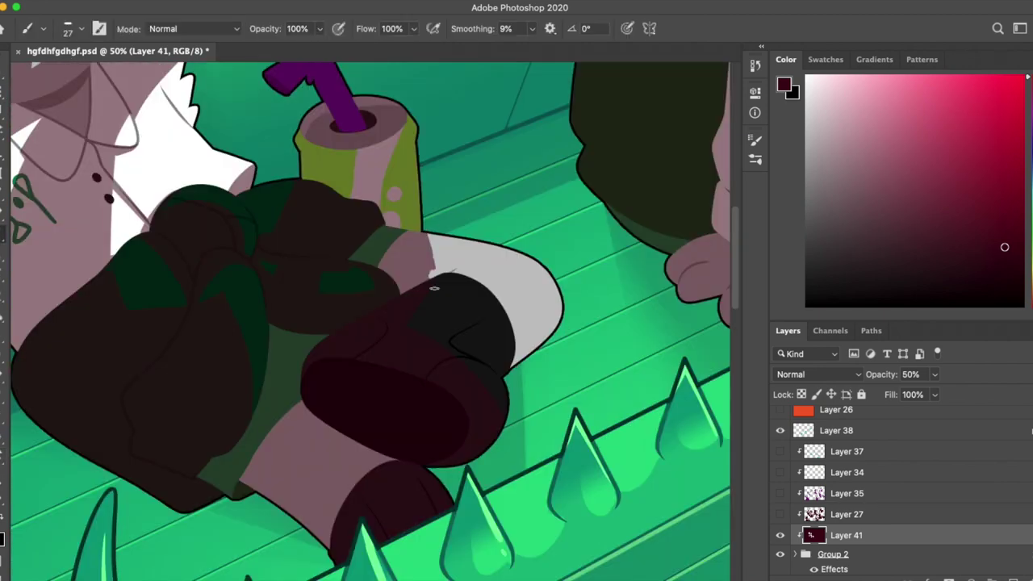
scroll(460, 407, up, 4)
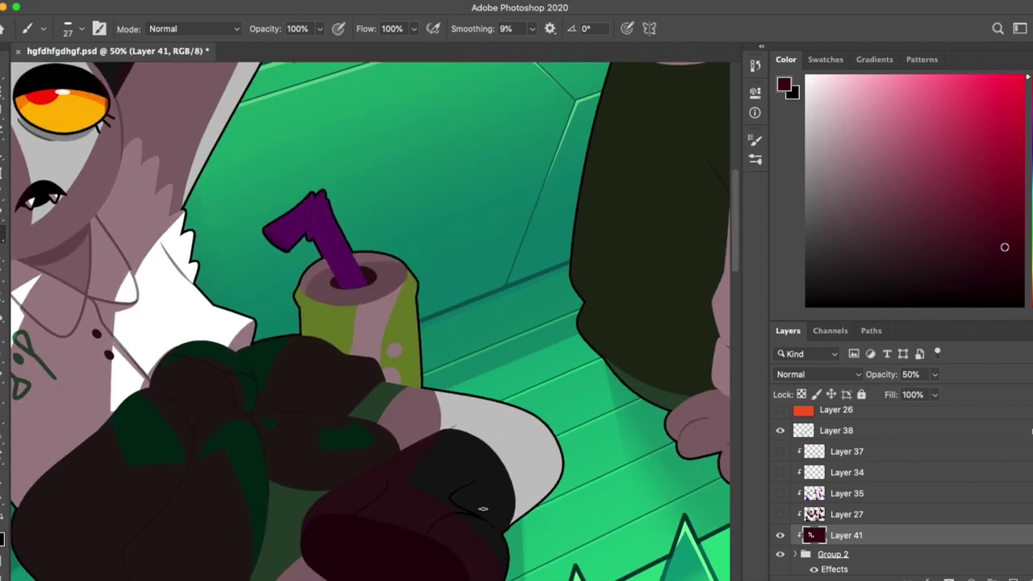
key(d)
key(e)
key(i)
click(436, 413)
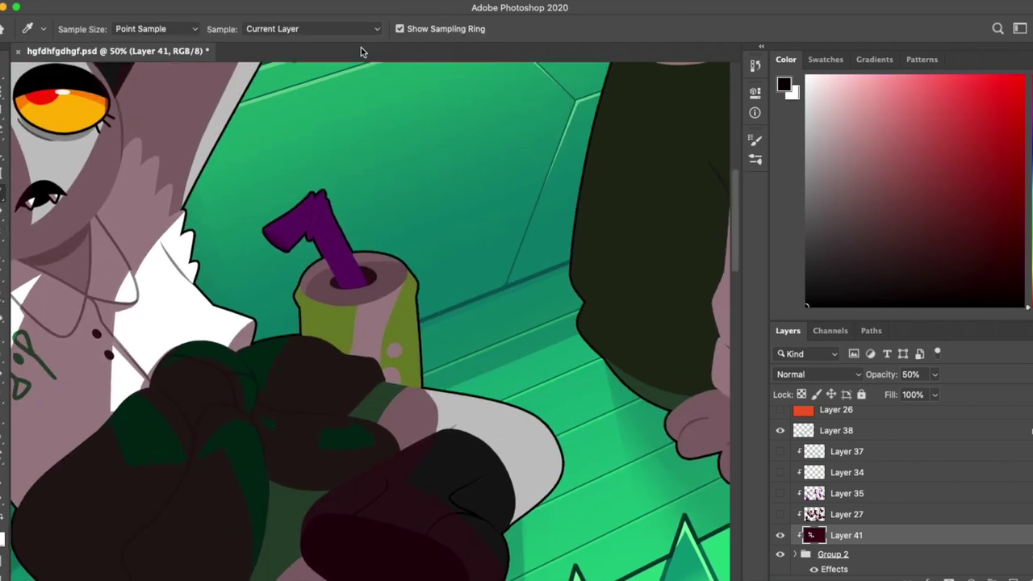
key(b)
Step: Erase a narrow lit strip down the lower leg between the green cloth and the boot
key(e)
key(r)
drag(341, 343, 235, 83)
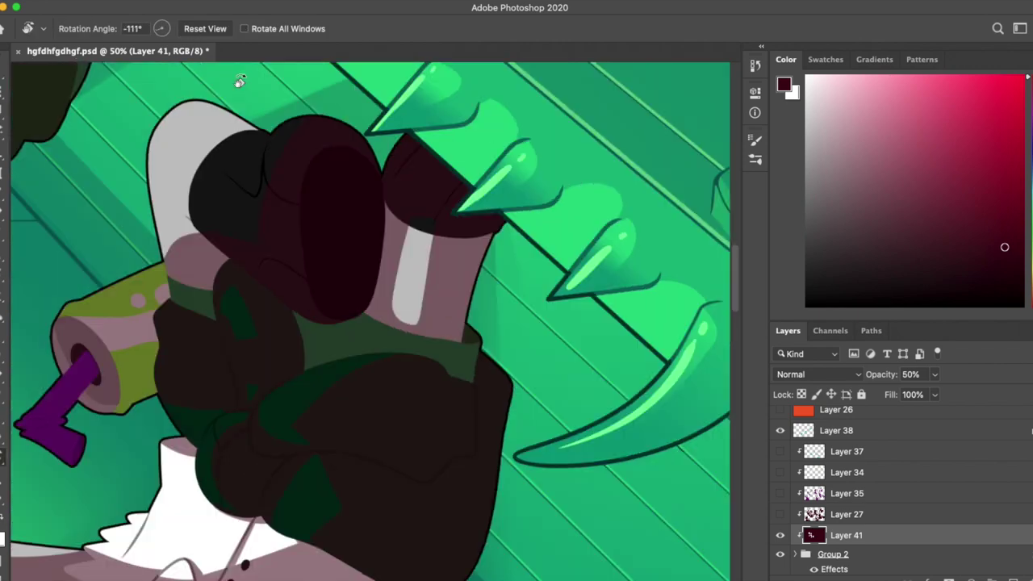
Step: Erase the maroon shade along one side of the reclining figure's horn nearest the bent arm
click(271, 29)
key(e)
mouse_move(121, 170)
mouse_down()
mouse_move(212, 347)
mouse_move(179, 251)
mouse_up()
key(b)
drag(223, 396, 239, 418)
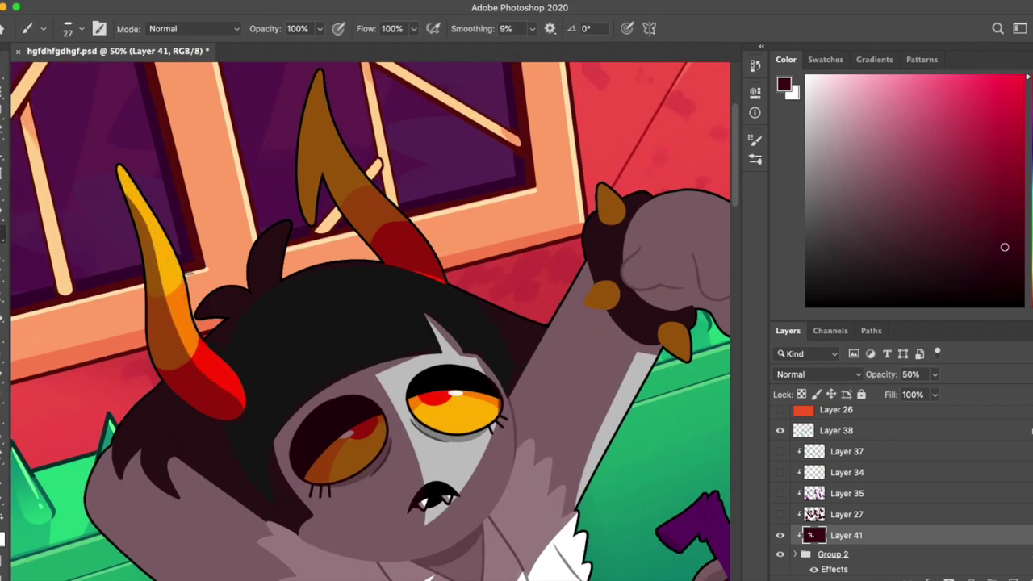
Step: Erase lit strips along the inner edge of the bent arm and its sleeve behind the reclining figure's head
key(r)
drag(218, 349, 339, 202)
key(e)
mouse_move(259, 121)
mouse_down()
mouse_move(257, 258)
mouse_move(253, 198)
mouse_move(185, 379)
mouse_move(231, 346)
mouse_up()
key(r)
key(r)
key(b)
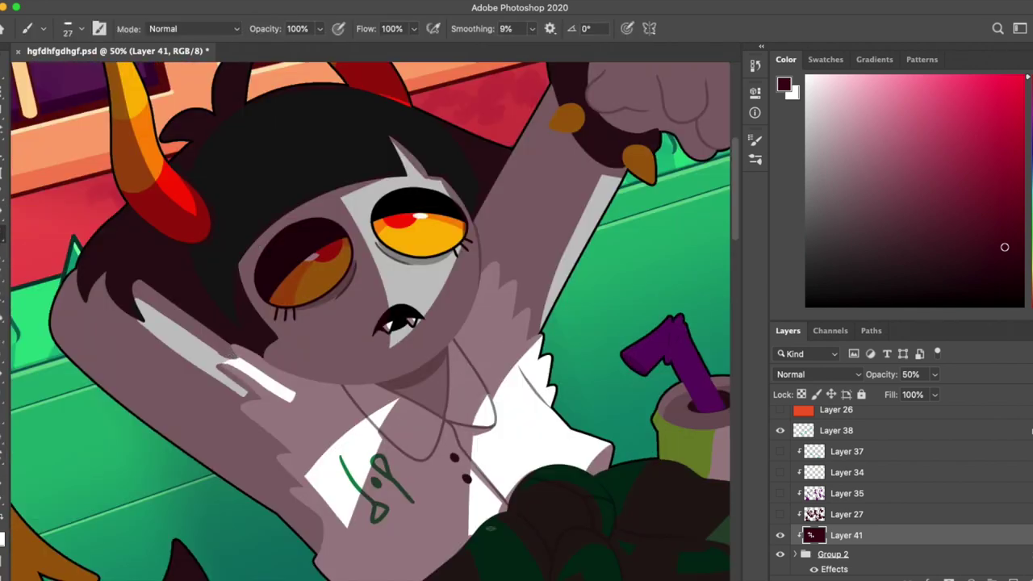
Step: Lower the opacity of Layer 41 to 30%
key(v)
key(ctrl+minus)
key(3)
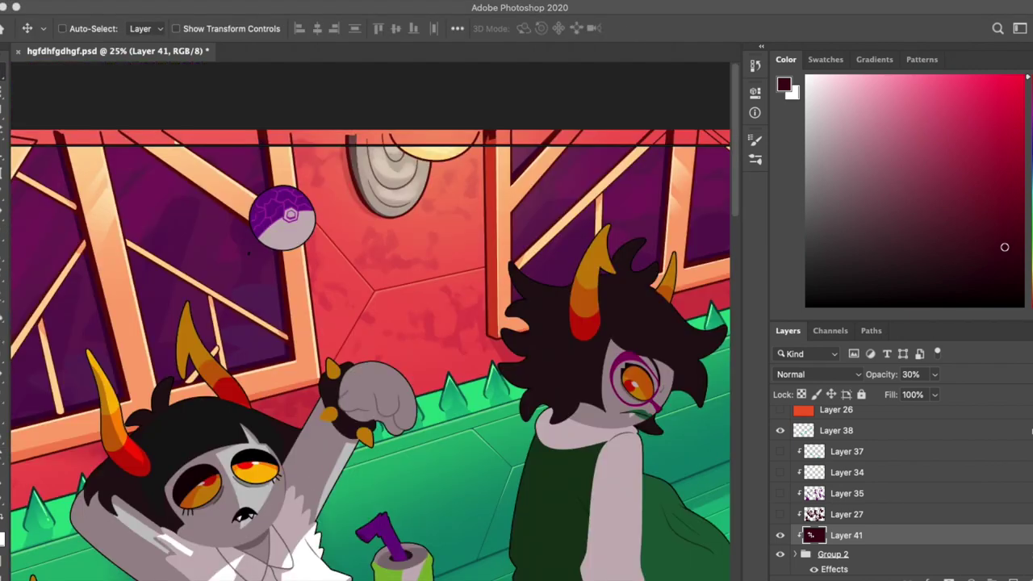
Step: Erase the stray dot near the purple ball on Layer 10 and reselect Layer 41
key(ctrl+plus)
scroll(777, 514, down, 3)
scroll(807, 460, down, 3)
click(807, 457)
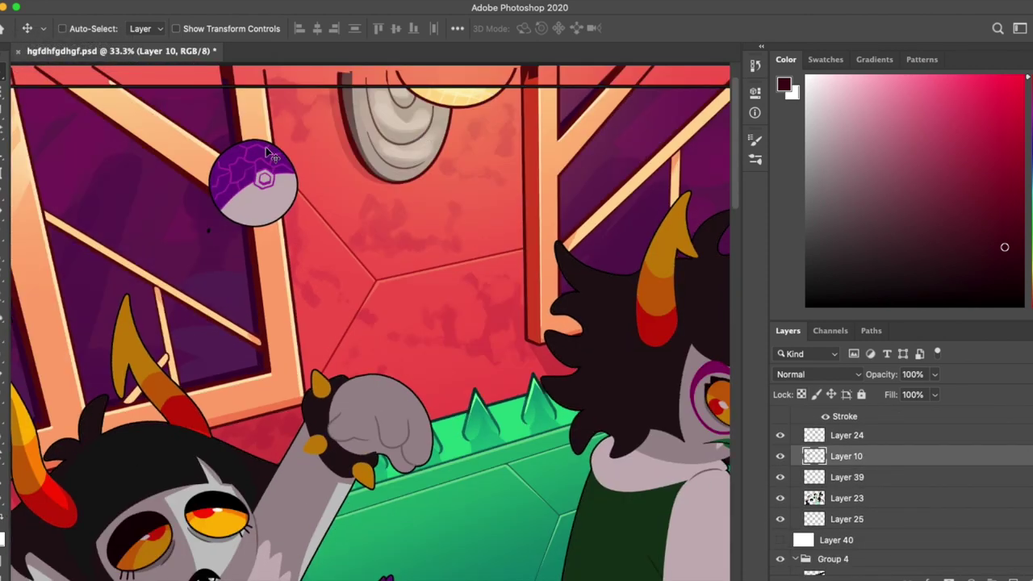
key(e)
scroll(805, 476, up, 3)
click(807, 455)
scroll(807, 484, up, 2)
Step: Erase the maroon shade from the top of the raised hand, the nearest bracelet spike, and the arm's upper edge
mouse_move(276, 511)
mouse_down()
mouse_move(349, 400)
mouse_move(421, 343)
mouse_up()
key(m)
key(b)
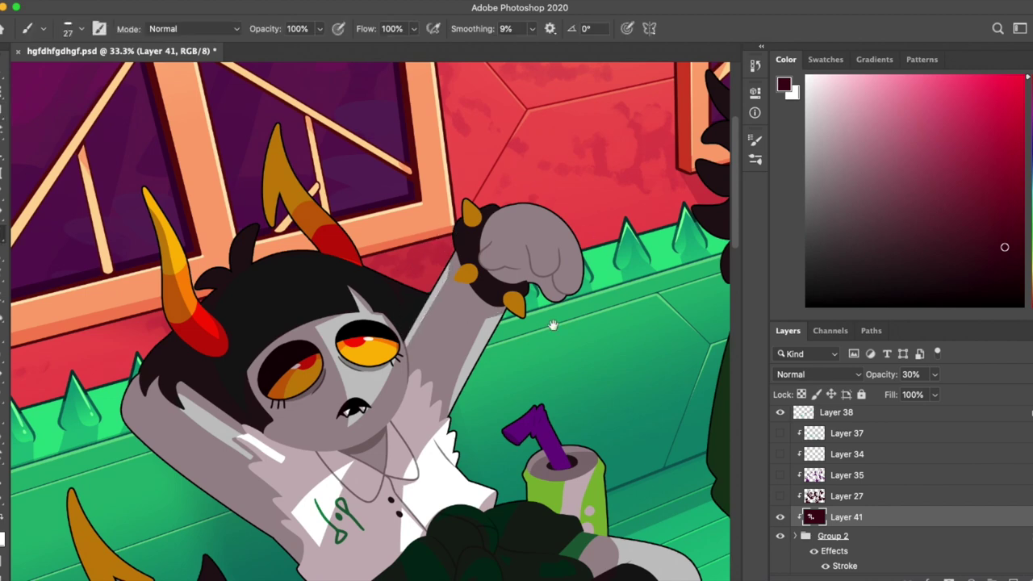
drag(494, 313, 436, 390)
key(e)
key(r)
mouse_move(430, 311)
mouse_down()
mouse_move(485, 339)
mouse_move(428, 276)
mouse_up()
key(b)
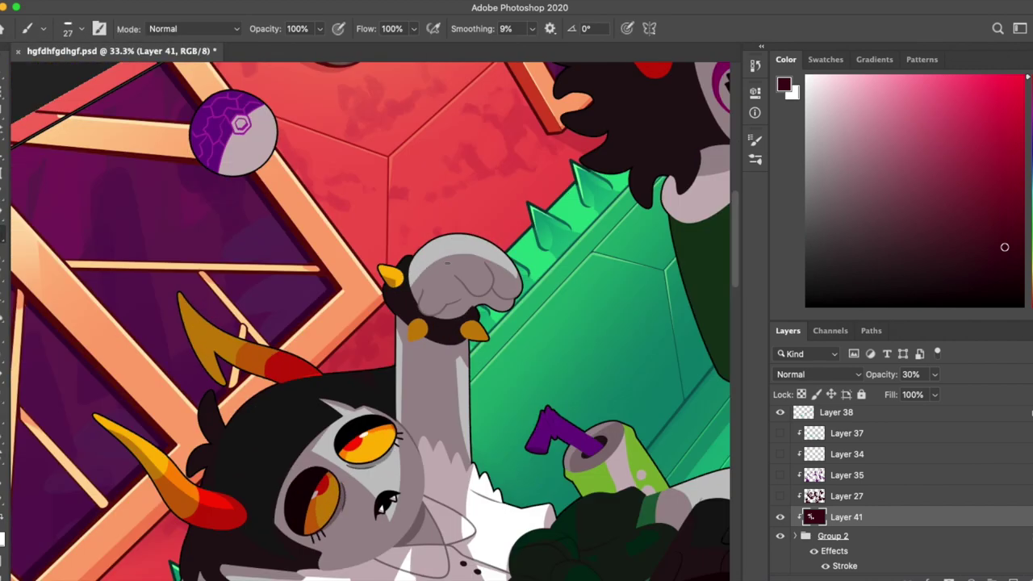
Step: Erase the shade from the lit side of the second horn and the raised fingers with the eraser, using size 87
key(e)
key(b)
key(r)
mouse_move(630, 302)
mouse_down()
mouse_move(292, 220)
mouse_move(436, 391)
mouse_move(459, 346)
mouse_up()
key(e)
key(r)
key(e)
key(r)
key(e)
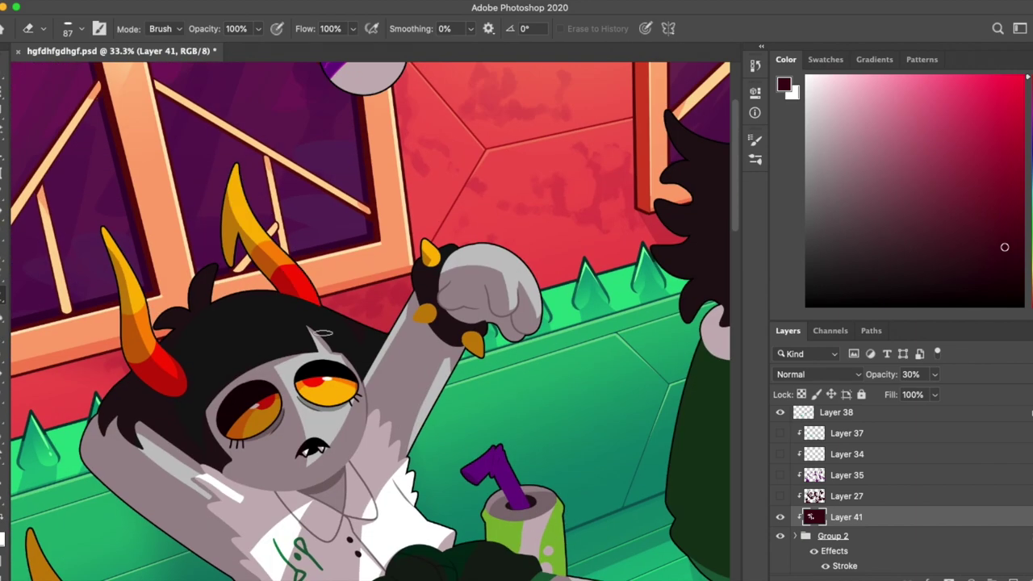
key(b)
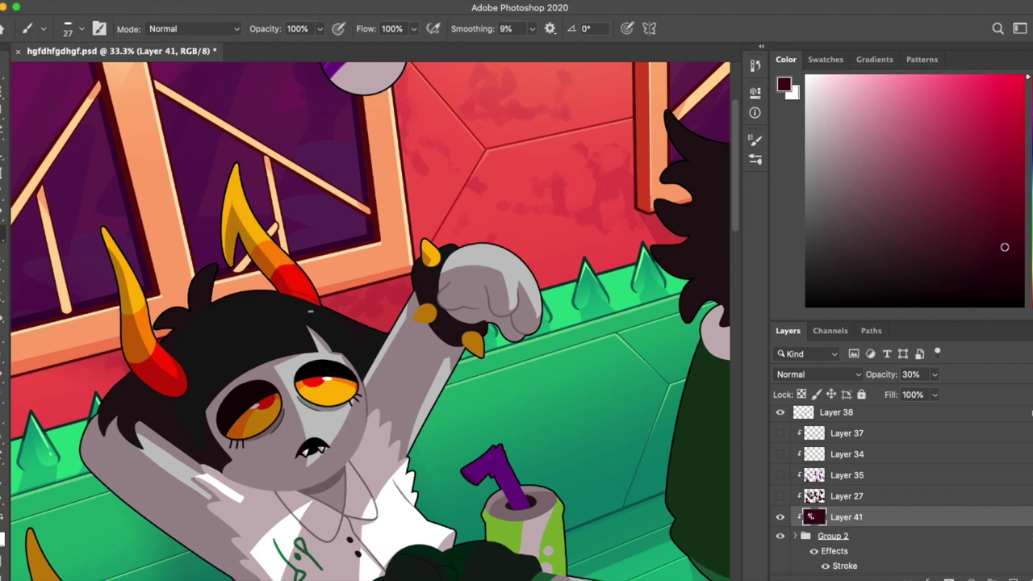
Step: Refine the maroon shade around the reclining character's hairline above the eye, erasing a small lit sliver on the face
key(e)
key(b)
key(e)
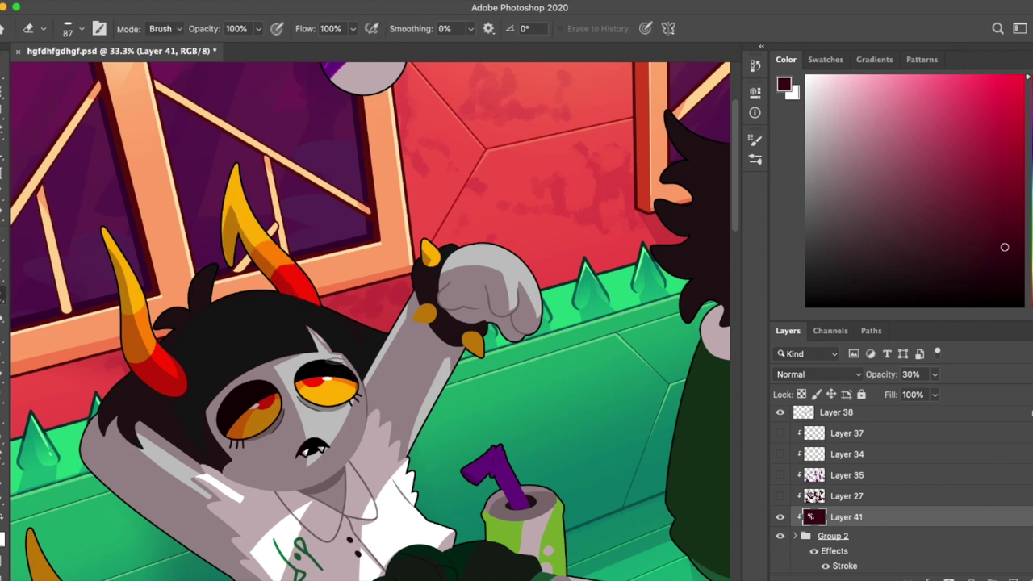
key(b)
key(e)
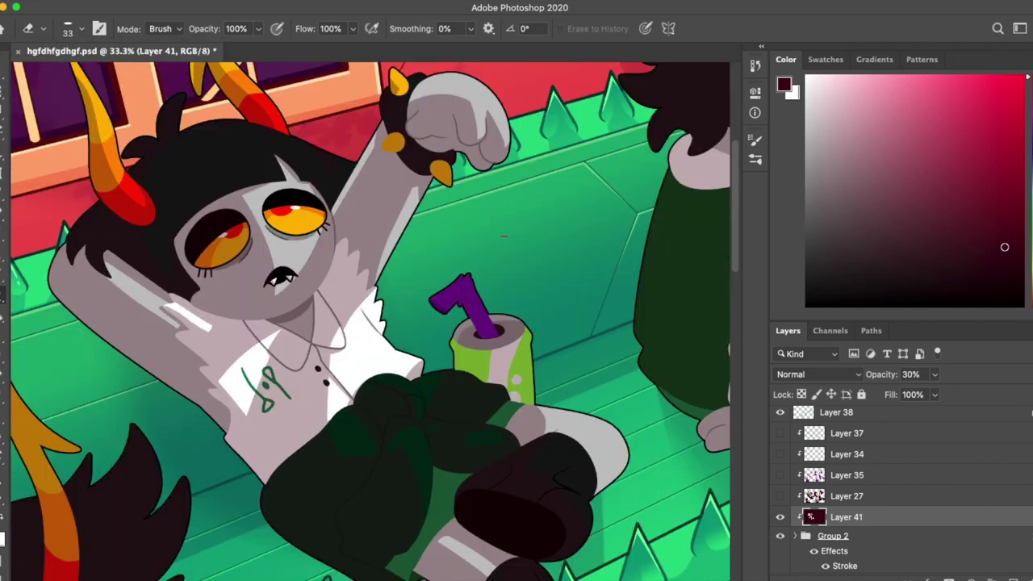
Step: Erase the maroon shade from the purple straw and the lit parts of the green can, repainting stray edges
key(r)
mouse_move(313, 309)
mouse_down()
mouse_move(363, 306)
mouse_move(404, 339)
mouse_up()
key(b)
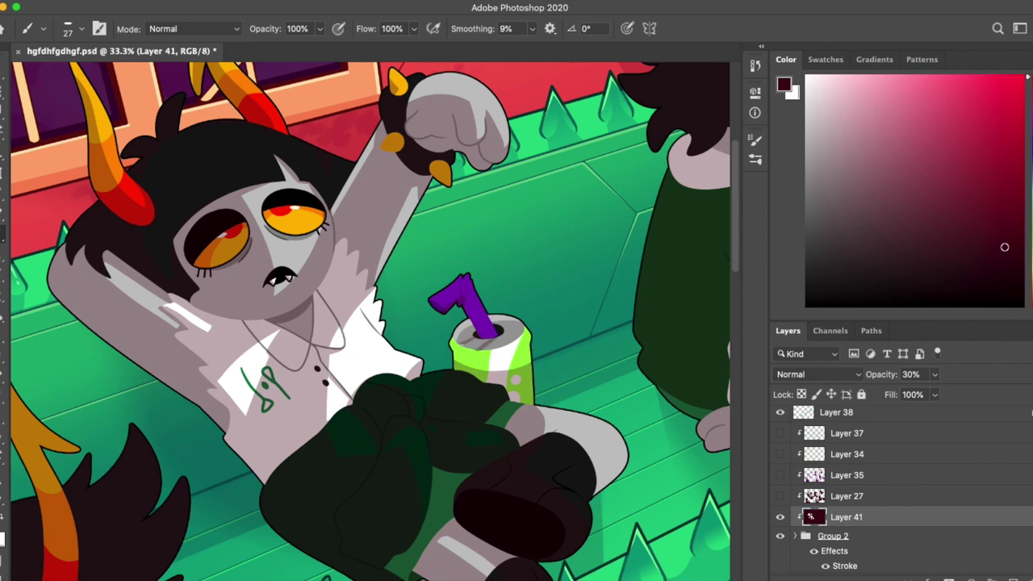
scroll(479, 341, right, 3)
scroll(479, 341, down, 1)
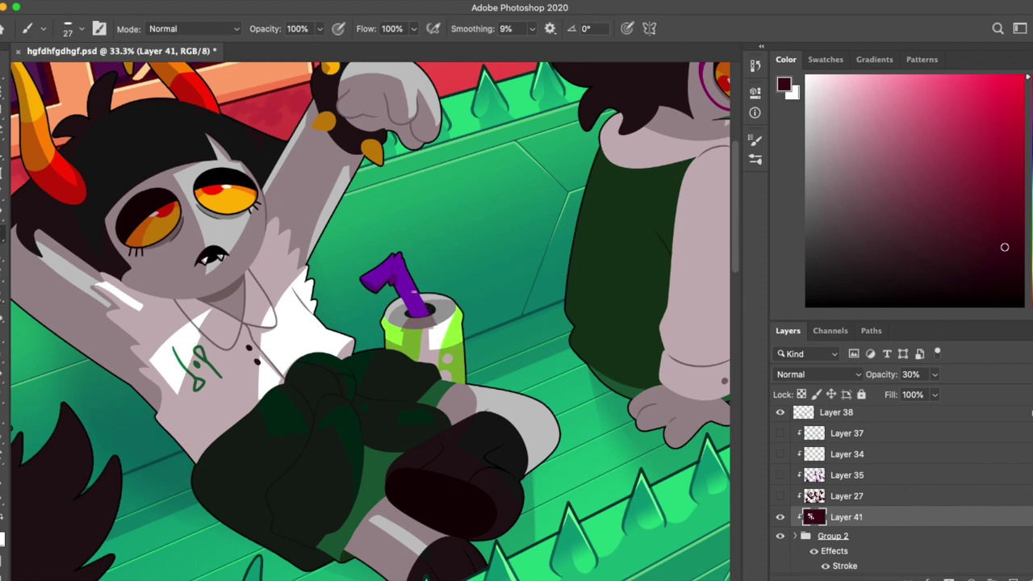
drag(413, 310, 413, 313)
Step: Erase the shade from the back of the bespectacled character's green vest with the eraser, using size 96
scroll(604, 461, up, 5)
scroll(542, 330, right, 6)
key(e)
drag(355, 427, 377, 339)
key(b)
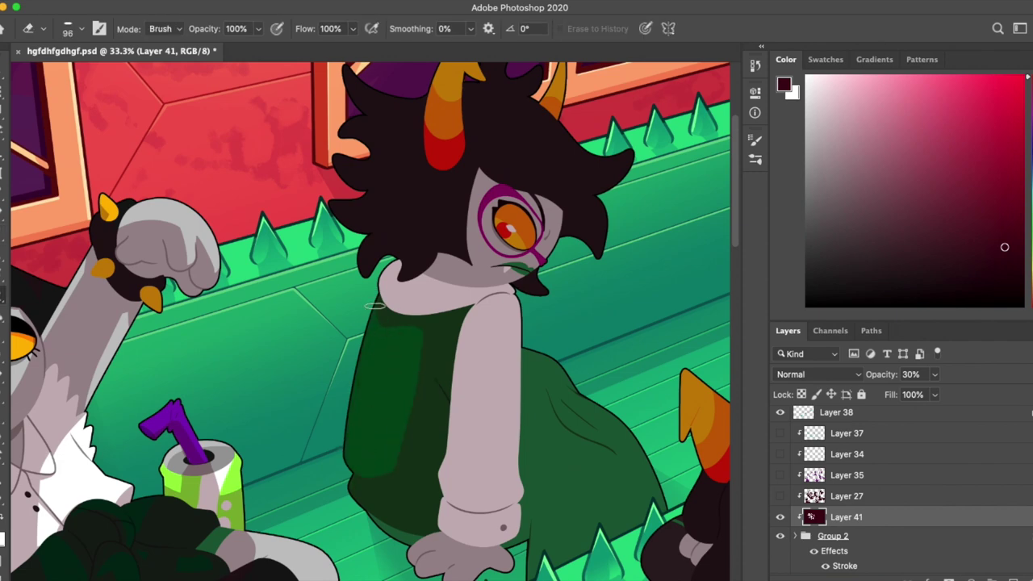
key(r)
drag(459, 355, 484, 379)
key(b)
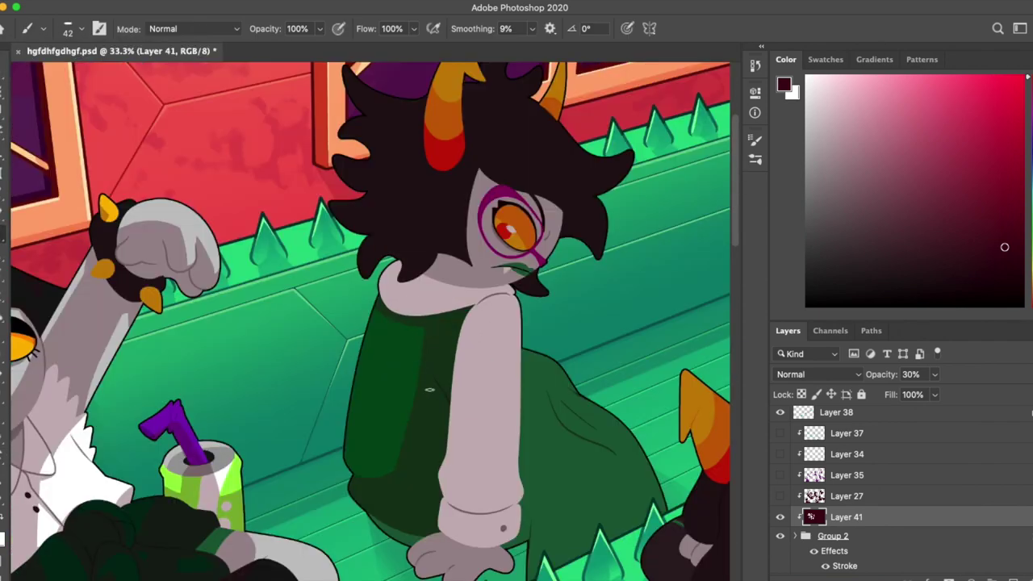
Step: Clean up the vest's shadow boundary and extend its lit area toward the neckline and lower edge
key(r)
drag(429, 390, 384, 221)
key(r)
click(206, 28)
key(b)
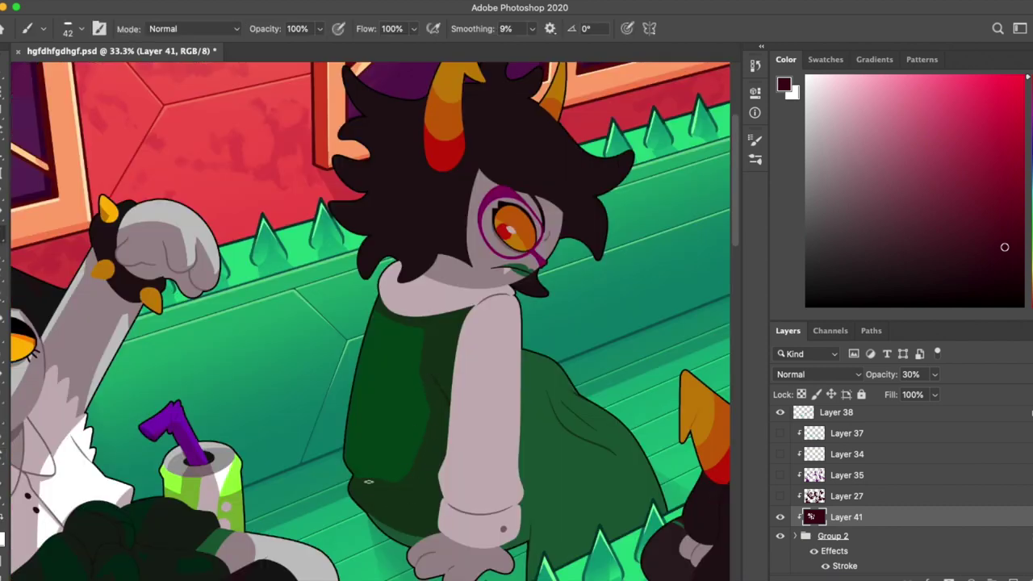
key(e)
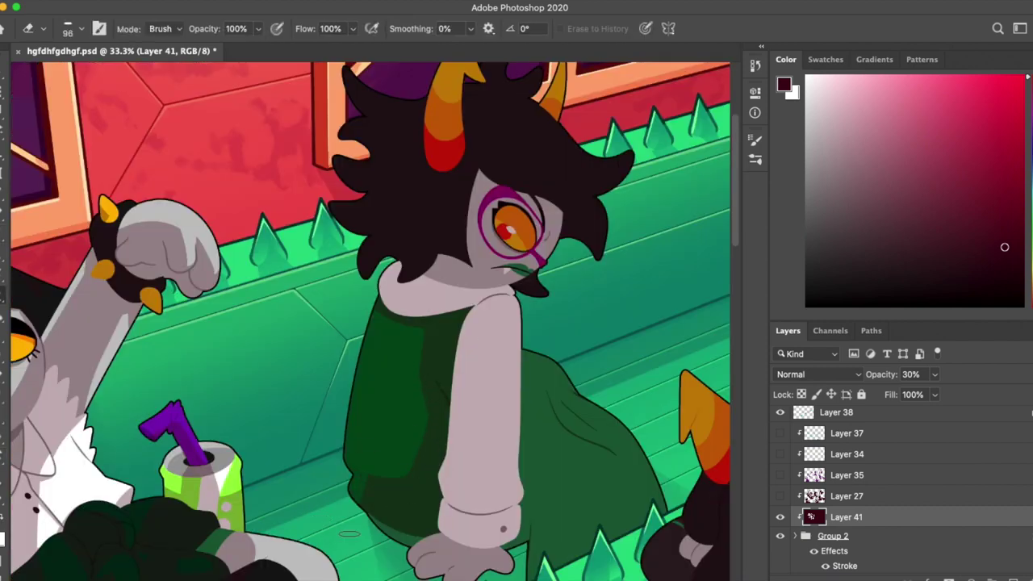
Step: Erase the shade from the top of the bespectacled character's hand on the bench and repaint shadows on the fingers
scroll(535, 468, up, 5)
scroll(624, 239, down, 9)
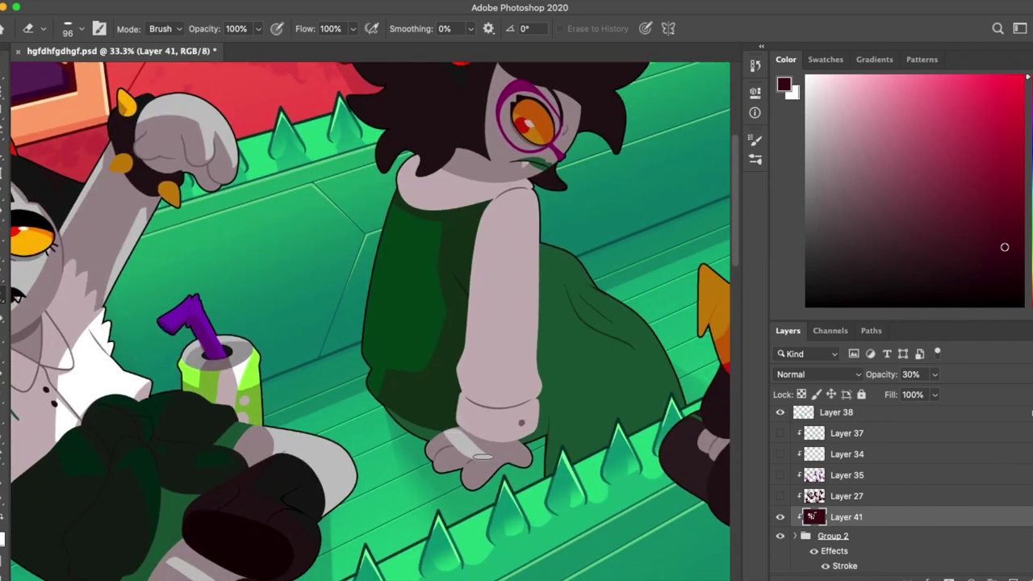
key(r)
key(b)
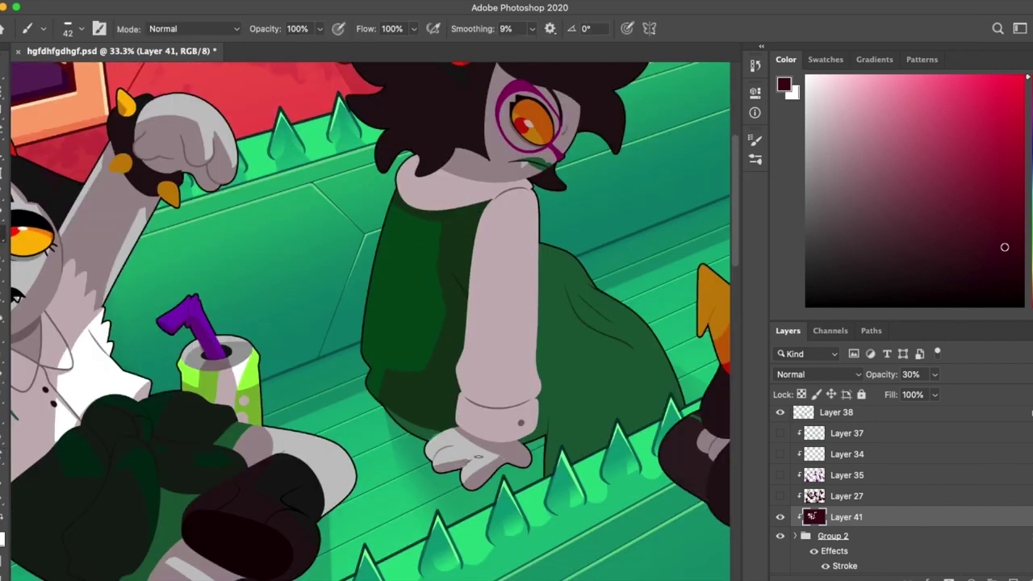
key(e)
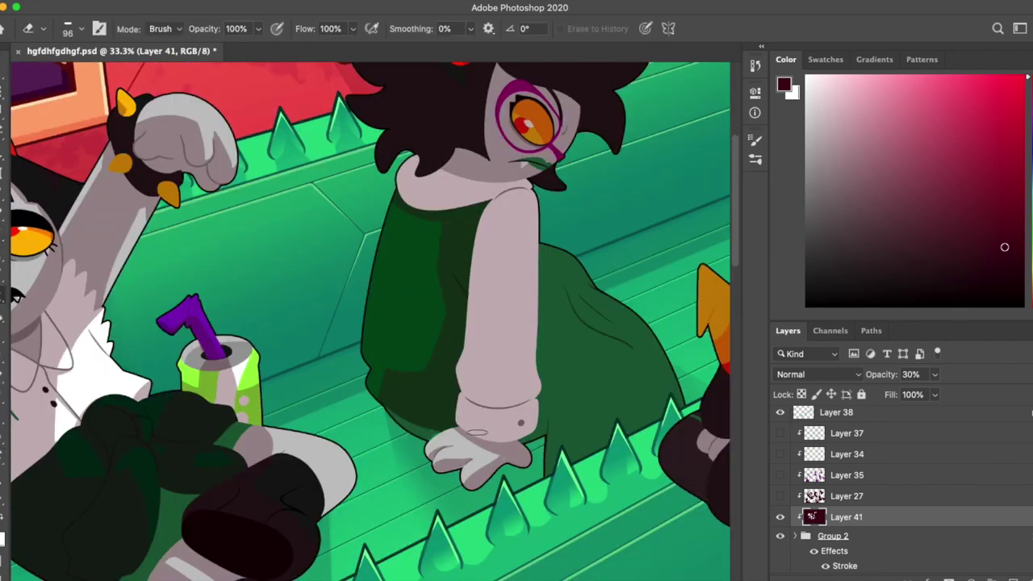
Step: Erase the shade from the lit sides of the bespectacled character's horns and the outer edge of the face
drag(593, 293, 538, 487)
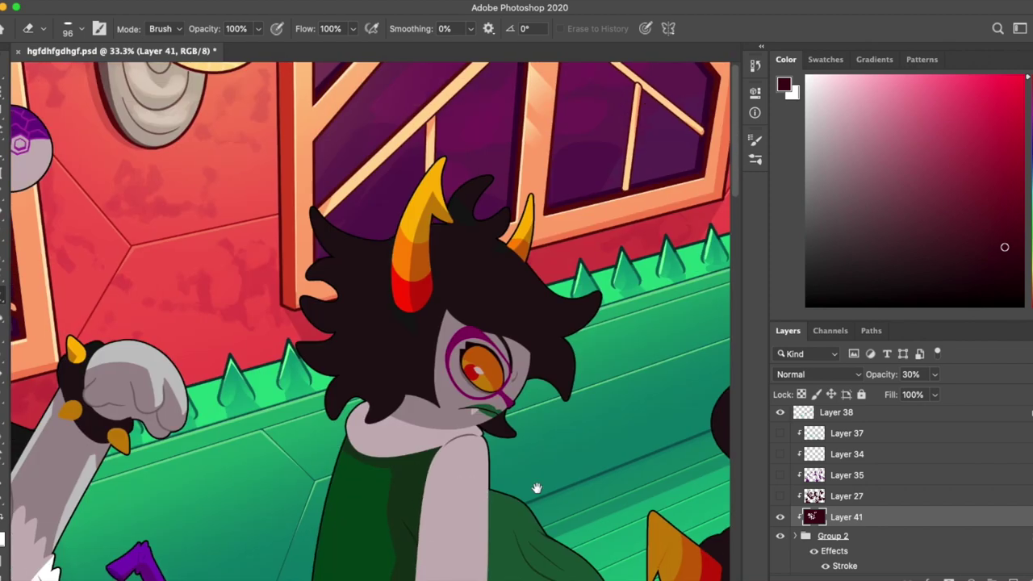
key(b)
scroll(516, 347, up, 3)
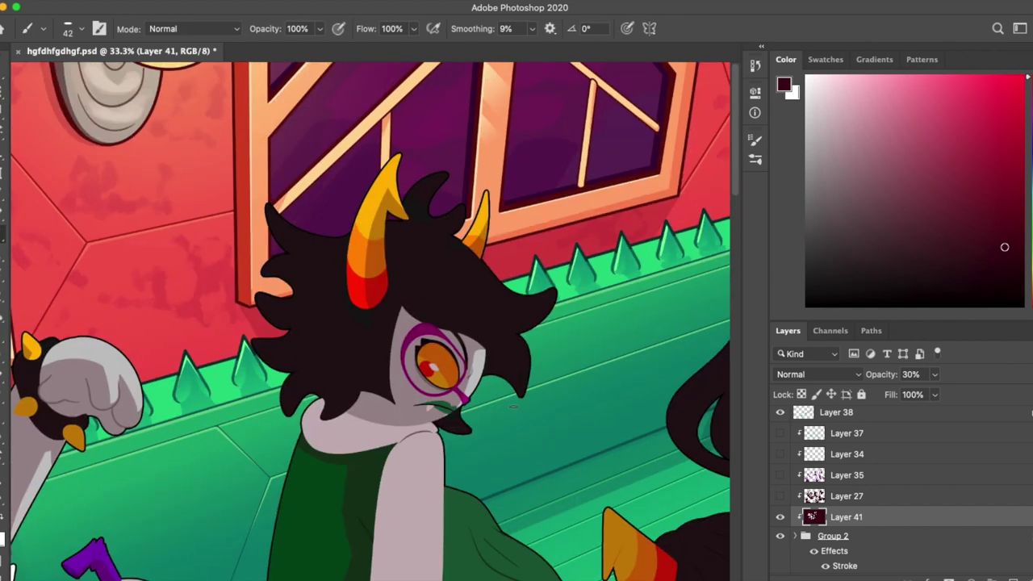
key(e)
Step: Erase the shade from the back edge of the bespectacled character's collar
drag(558, 253, 560, 254)
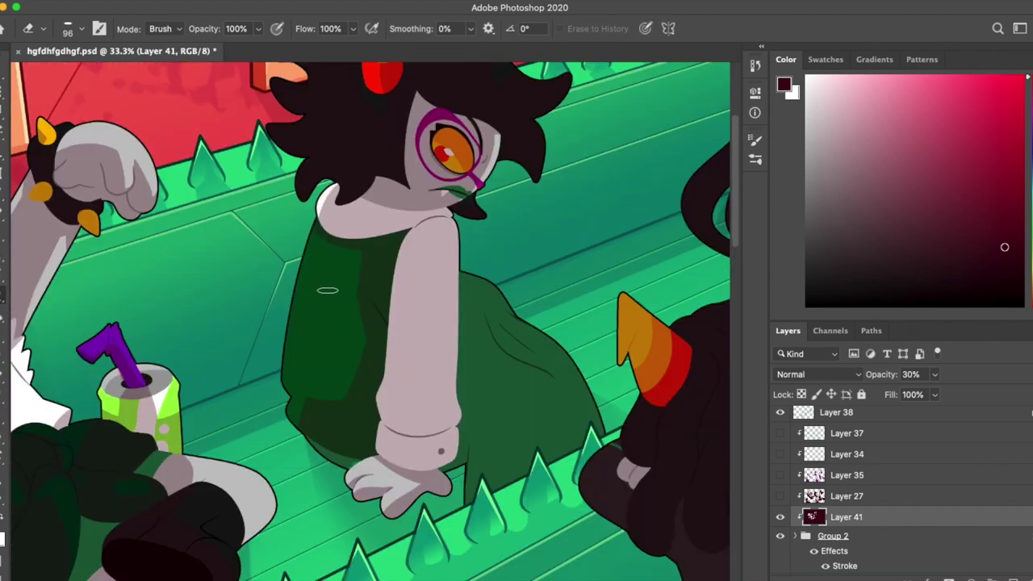
drag(346, 194, 330, 211)
key(b)
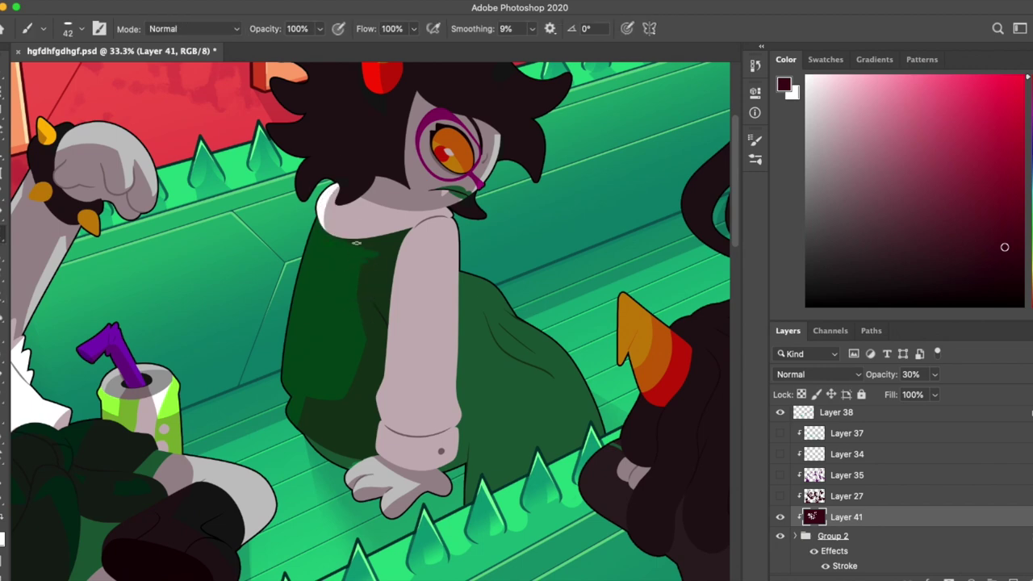
Step: Select the bespectacled character's sleeve with the Magic Wand and erase the shade along the back edge of the sleeve and cuff
drag(561, 287, 513, 340)
key(w)
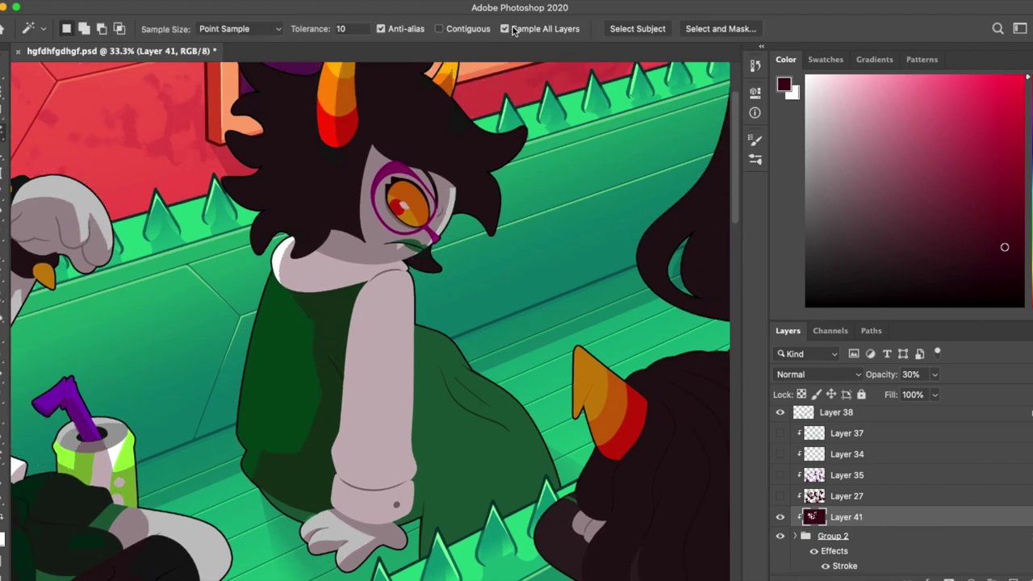
click(375, 363)
key(b)
drag(351, 314, 339, 460)
scroll(371, 323, down, 3)
key(e)
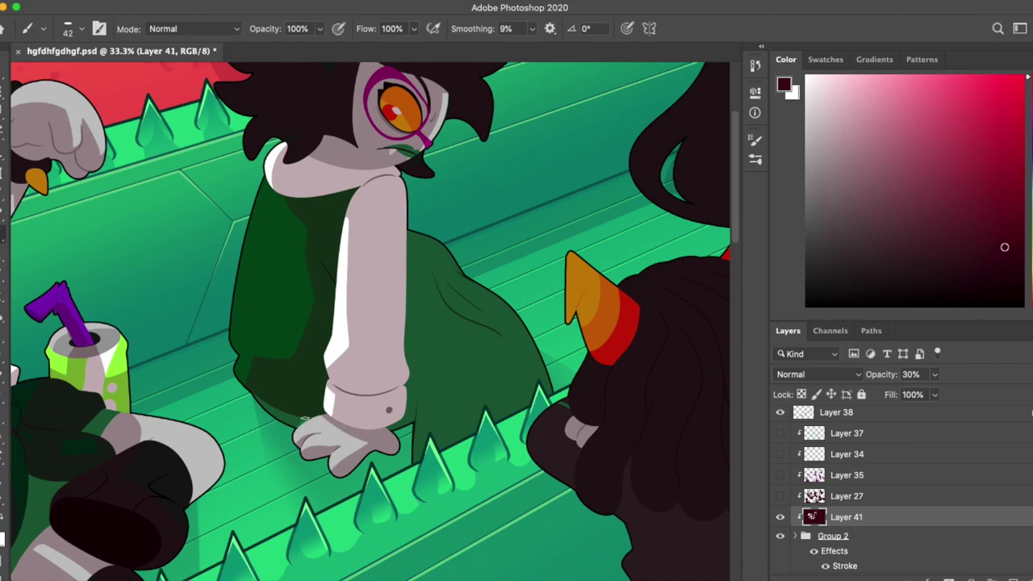
key(b)
drag(323, 417, 349, 456)
key(e)
Step: Erase the shade along the upper edge of the selected green skirt, repaint its shadow boundary, and deselect
key(r)
drag(535, 362, 282, 113)
key(Escape)
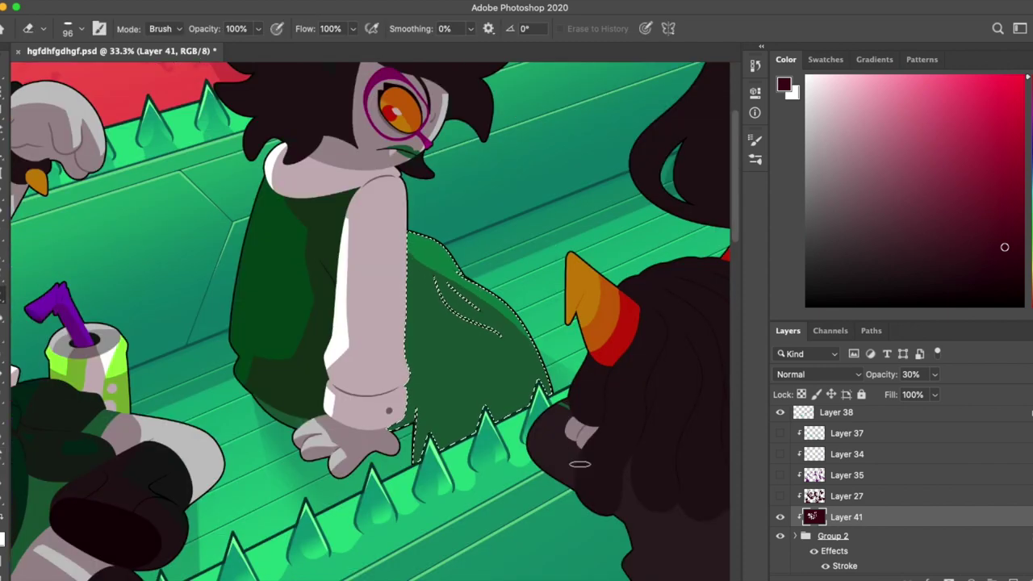
key(b)
key(r)
drag(437, 513, 339, 242)
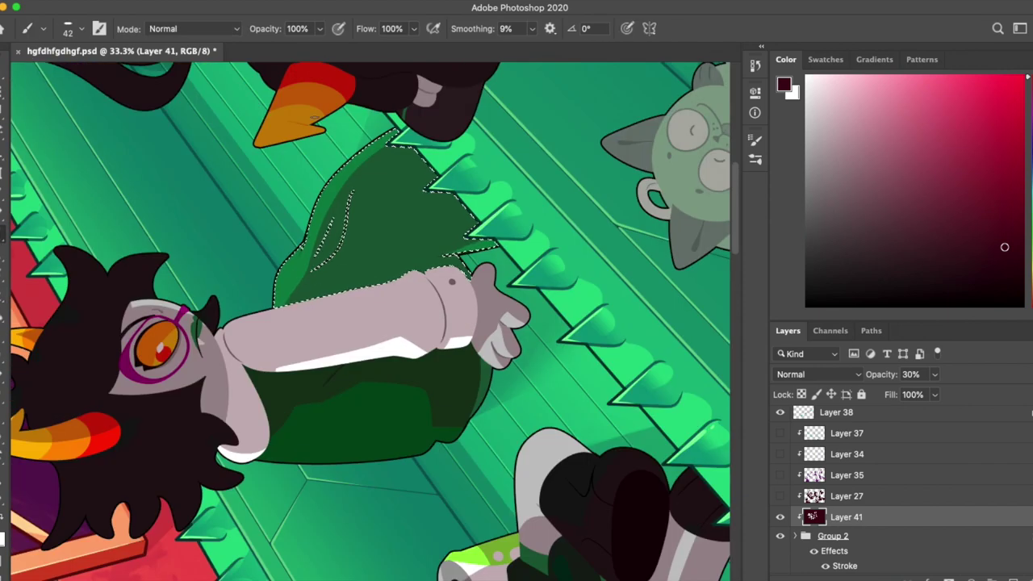
key(Escape)
Step: Clear the shade from the bespectacled and foreground characters' hair and the reclining character's spiked bracelet using Magic Wand selections
drag(590, 346, 562, 491)
key(w)
click(389, 200)
scroll(383, 224, left, 10)
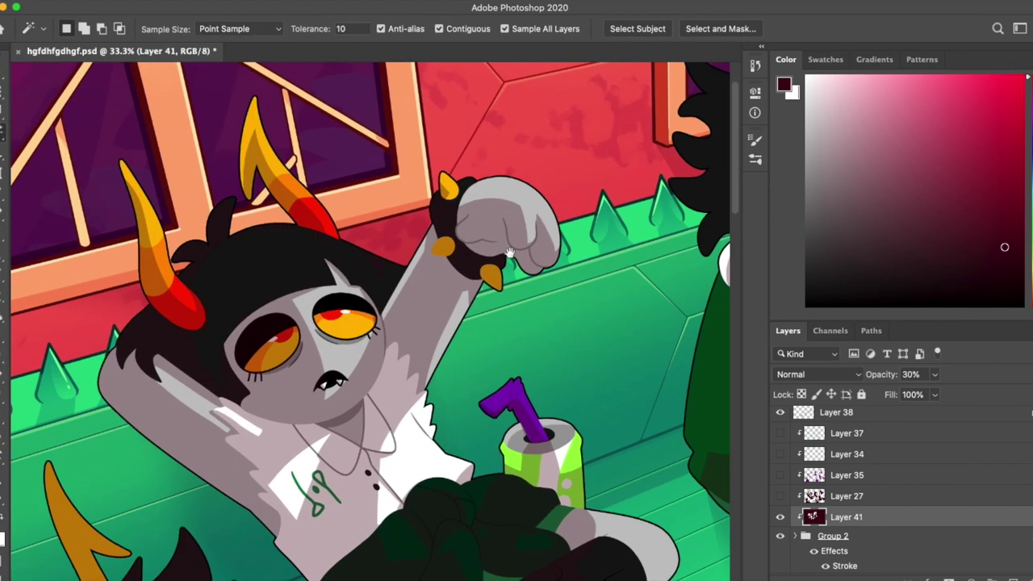
click(453, 227)
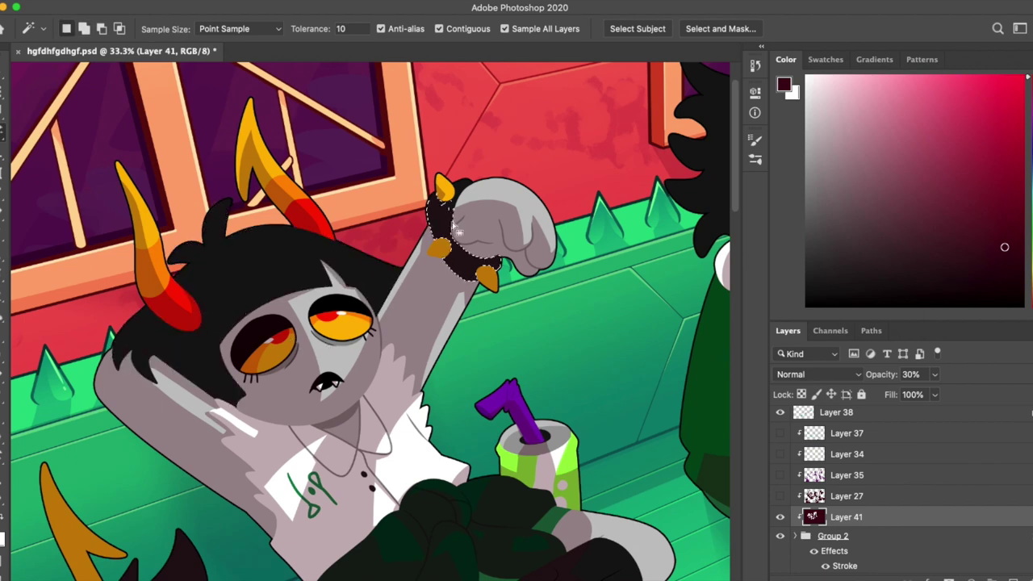
scroll(454, 505, down, 10)
click(364, 498)
Step: Erase the shade from the lit sides of the foreground character's two barbed horns
key(b)
scroll(363, 498, up, 3)
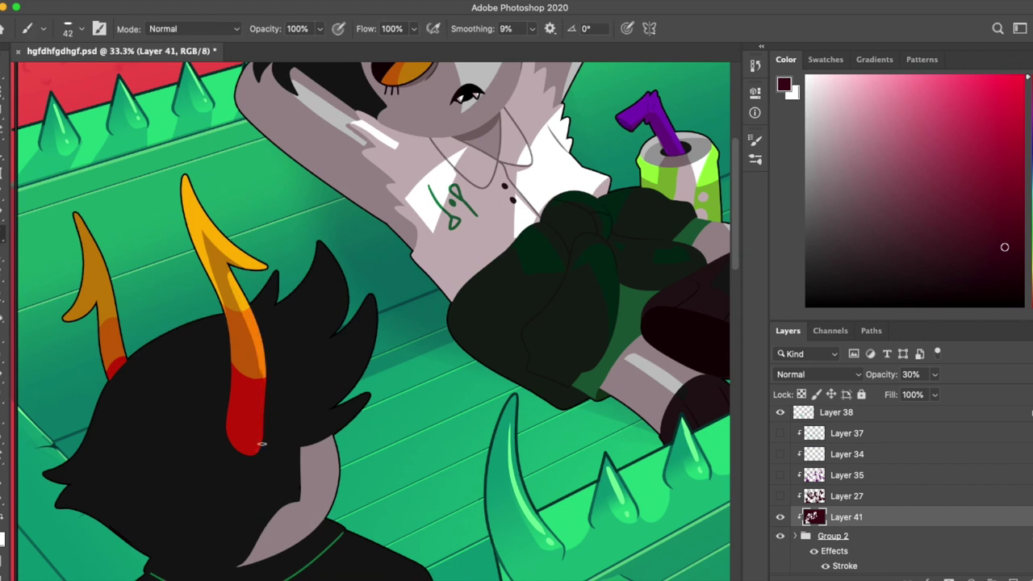
key(b)
key(e)
scroll(371, 322, down, 3)
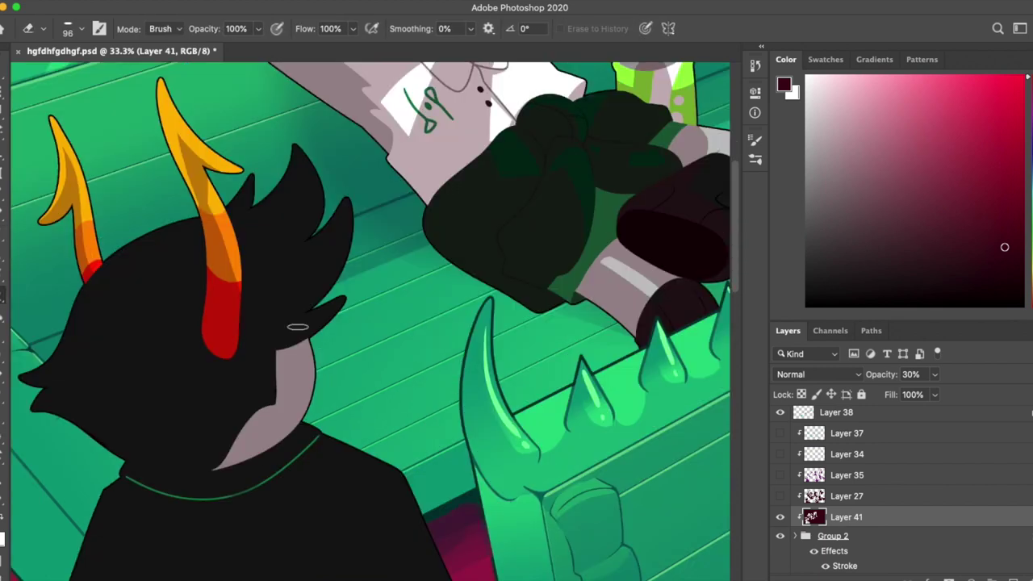
Step: Clear the shade from the long-haired character's hair and black clothing and from the handbag using Magic Wand selections
key(b)
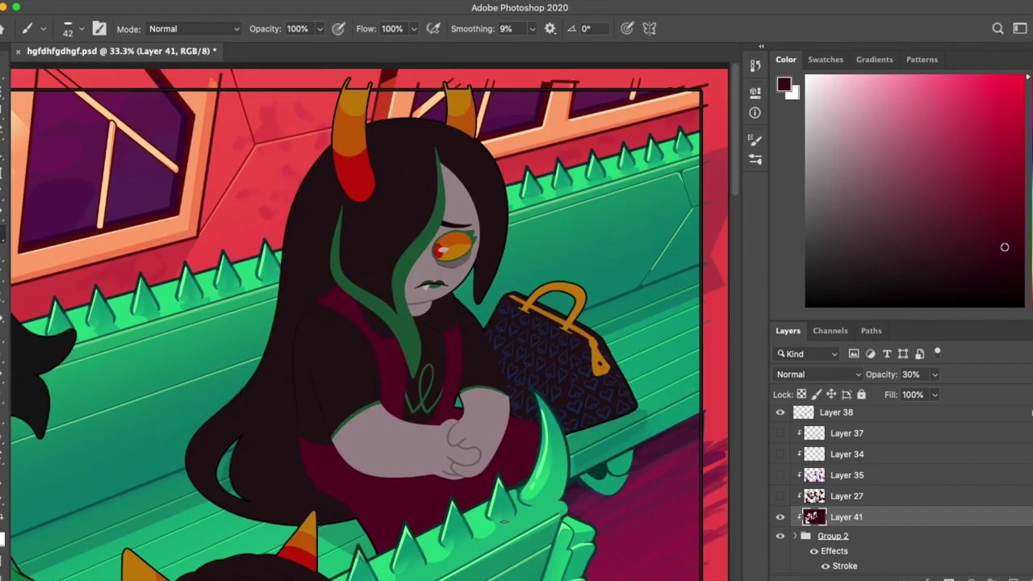
key(w)
key(e)
key(w)
click(565, 355)
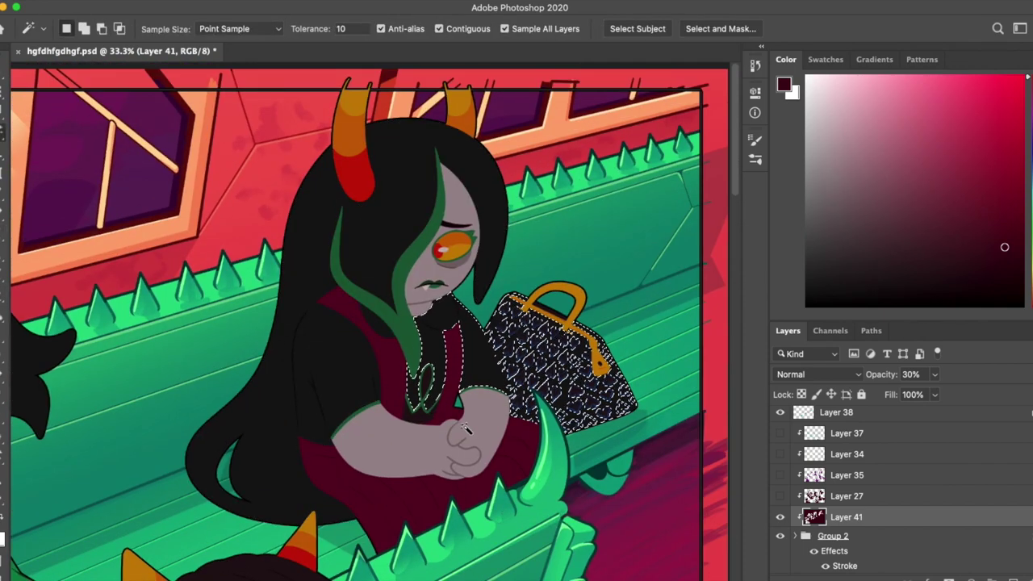
key(e)
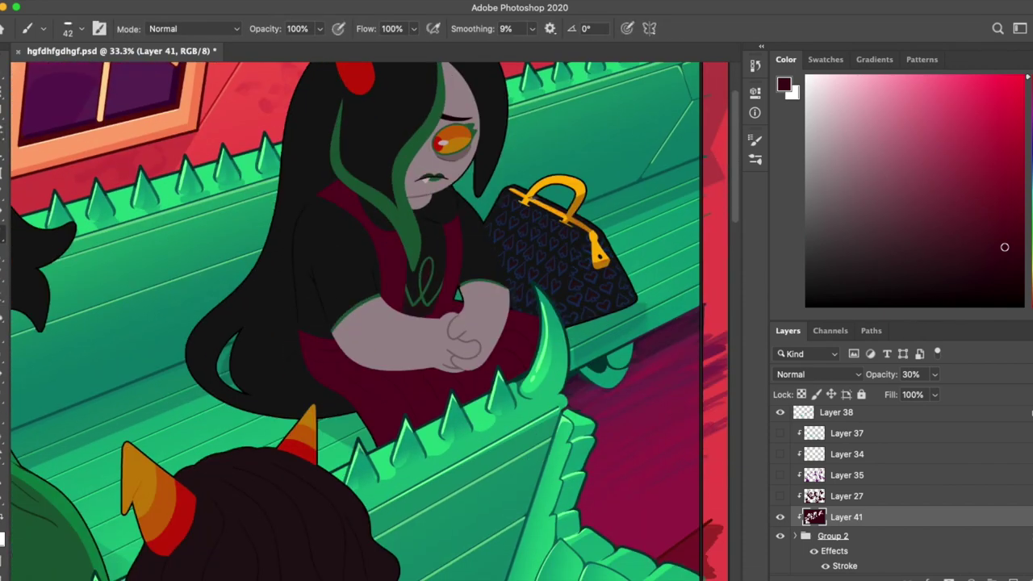
Step: Drop the current selection and erase the shade from the lit sides of the long-haired character's horns
scroll(371, 323, up, 2)
key(w)
click(525, 339)
key(ctrl+d)
key(b)
key(e)
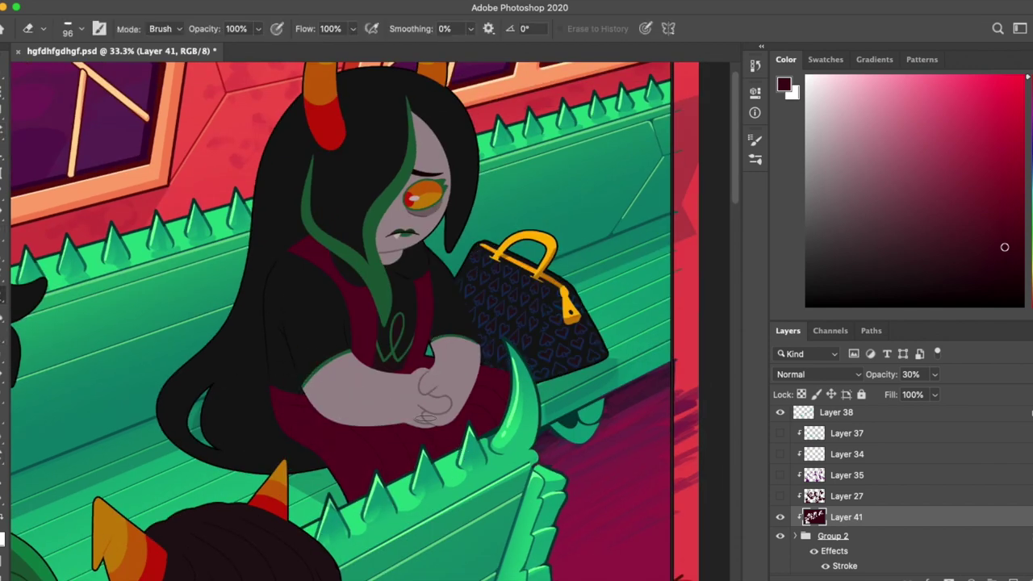
scroll(315, 257, up, 3)
key(b)
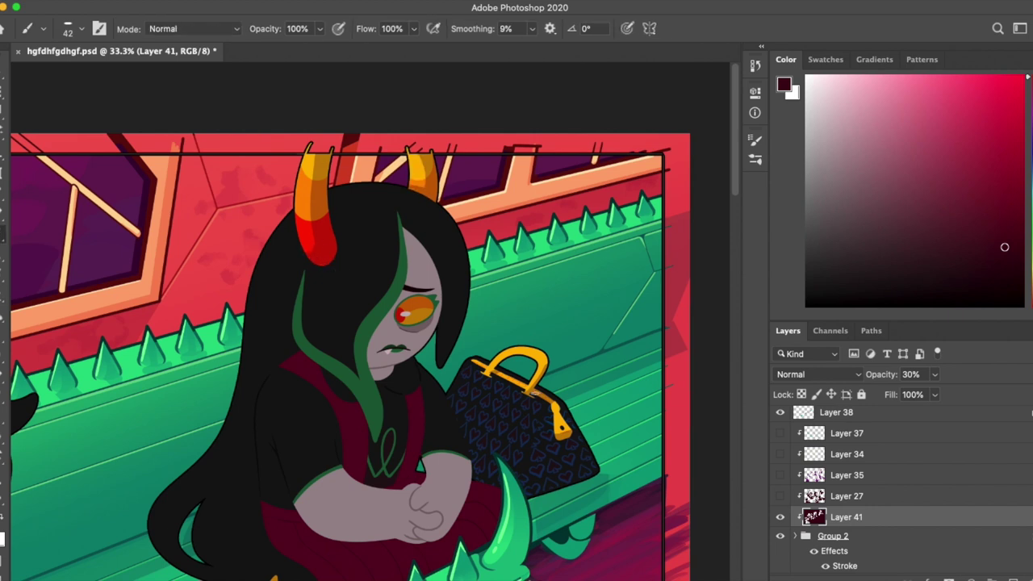
Step: Erase the shade from the long-haired character's cheek edge and the underside of the nearer forearm
scroll(443, 321, down, 3)
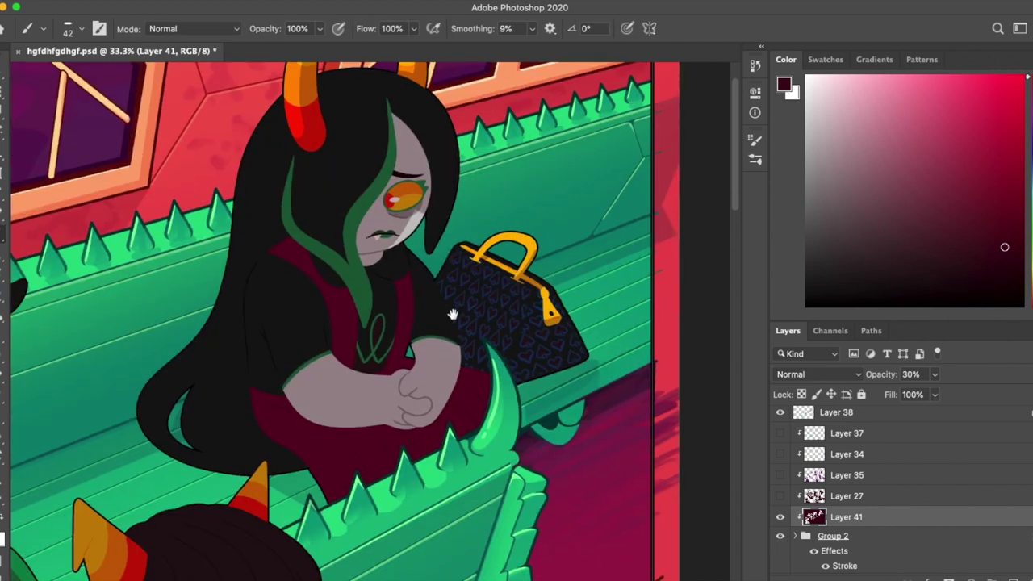
key(e)
drag(350, 389, 410, 421)
key(r)
drag(403, 323, 452, 347)
click(203, 28)
key(b)
key(e)
key(b)
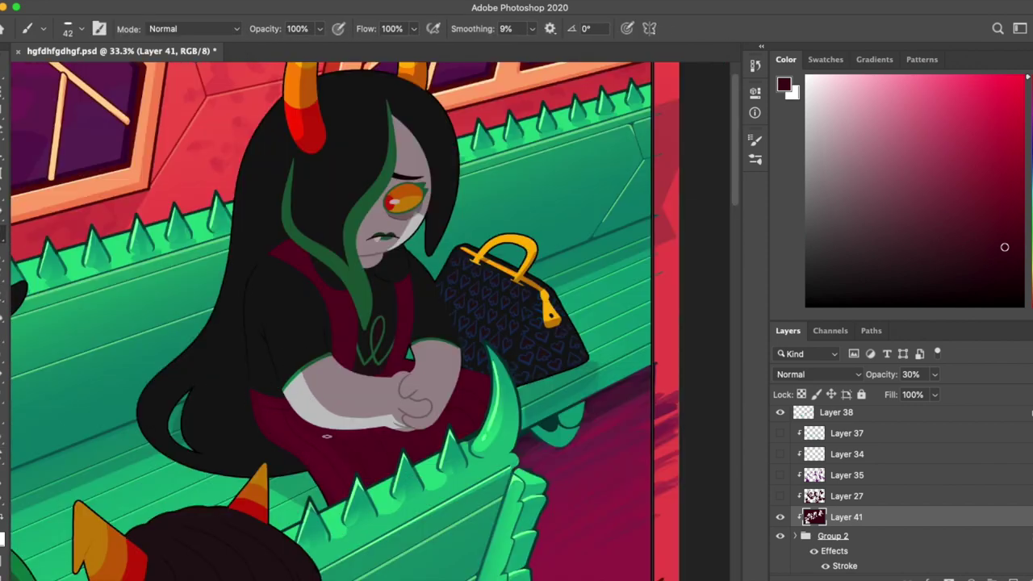
Step: Refine the shadow boundary on the long-haired character's nearer forearm with alternating eraser and brush strokes
key(e)
drag(349, 479, 420, 339)
key(r)
key(Escape)
key(b)
key(e)
key(b)
scroll(452, 363, up, 3)
key(e)
key(b)
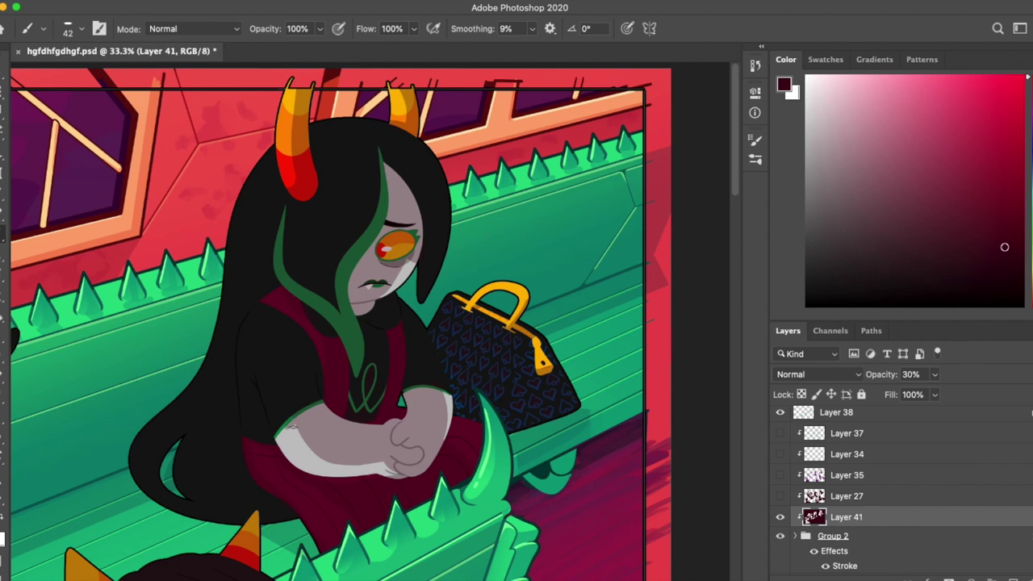
Step: Erase the shade from the outer edge of the long-haired character's other forearm and touch up the clasped hands
key(w)
key(e)
key(w)
key(e)
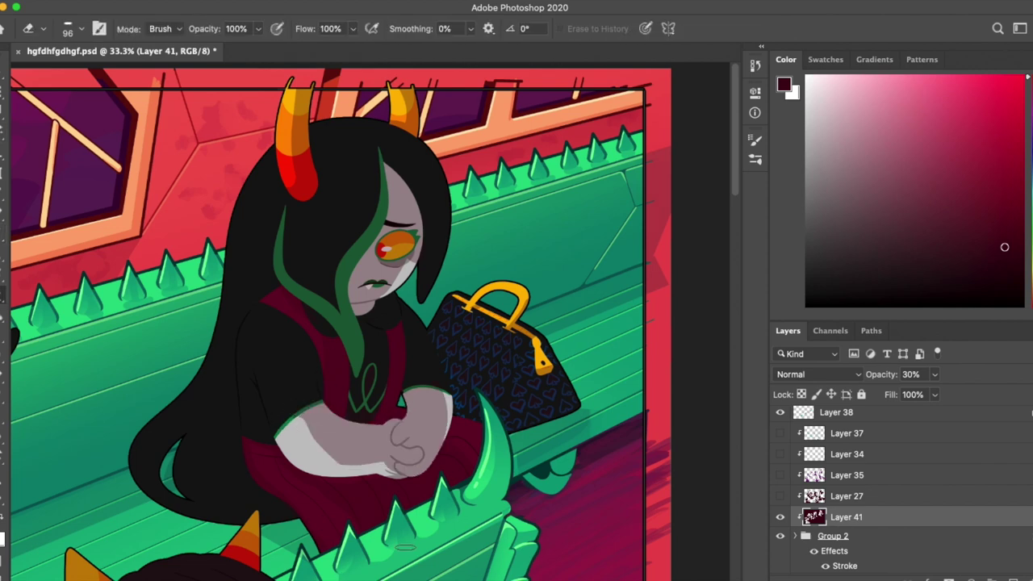
key(b)
key(r)
key(b)
scroll(401, 362, down, 3)
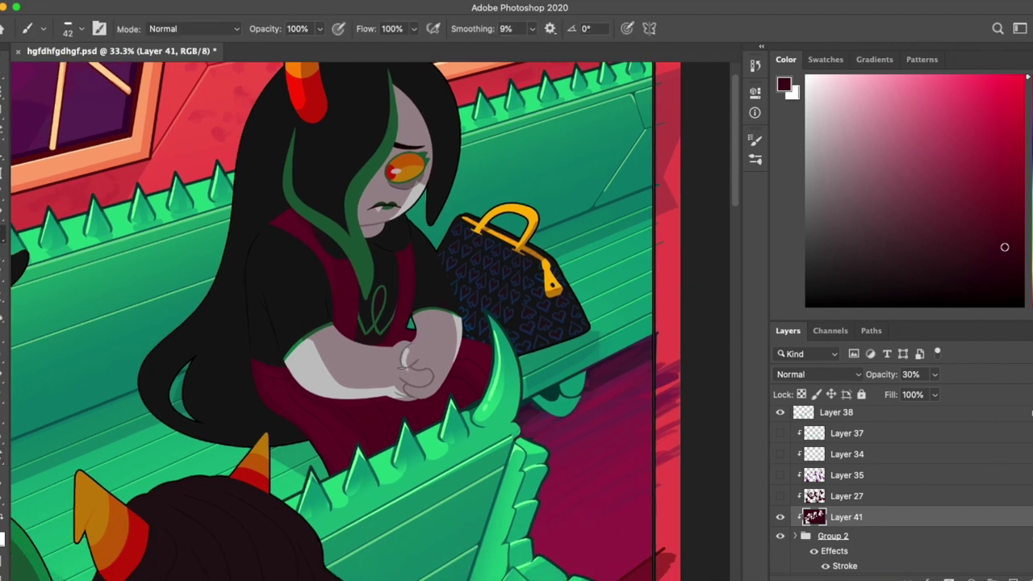
scroll(426, 392, up, 2)
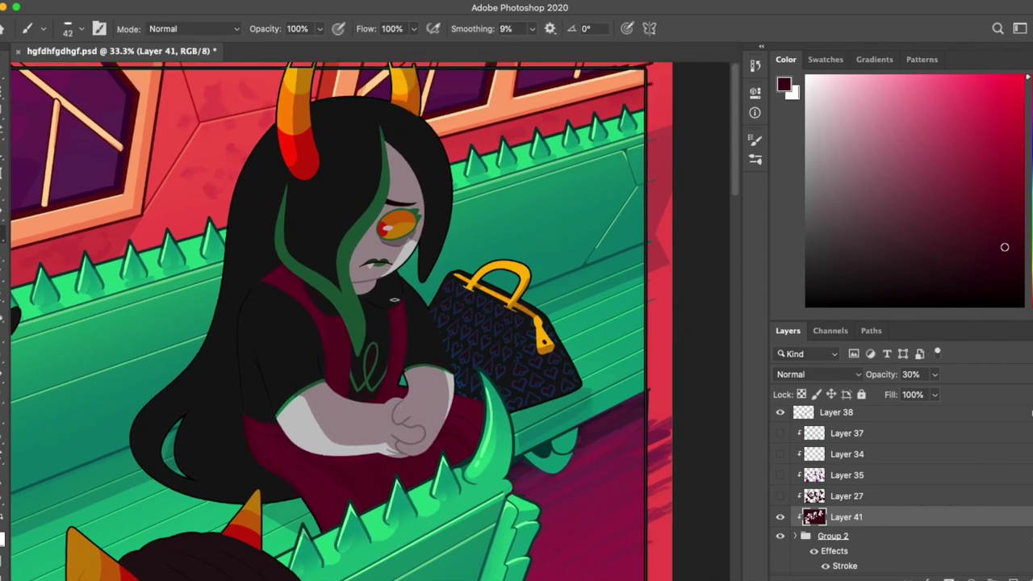
scroll(395, 300, down, 2)
scroll(404, 339, up, 3)
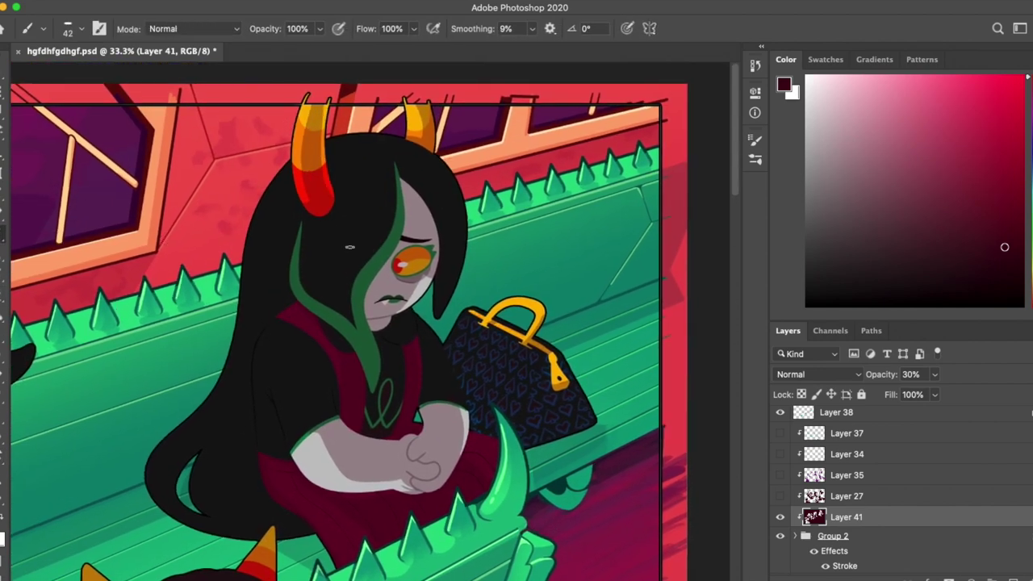
Step: Erase the shade along the upper edges of the cat plush's two foot paws, redoing the first overly wide stroke as a thin rim
scroll(349, 247, down, 3)
scroll(493, 353, up, 2)
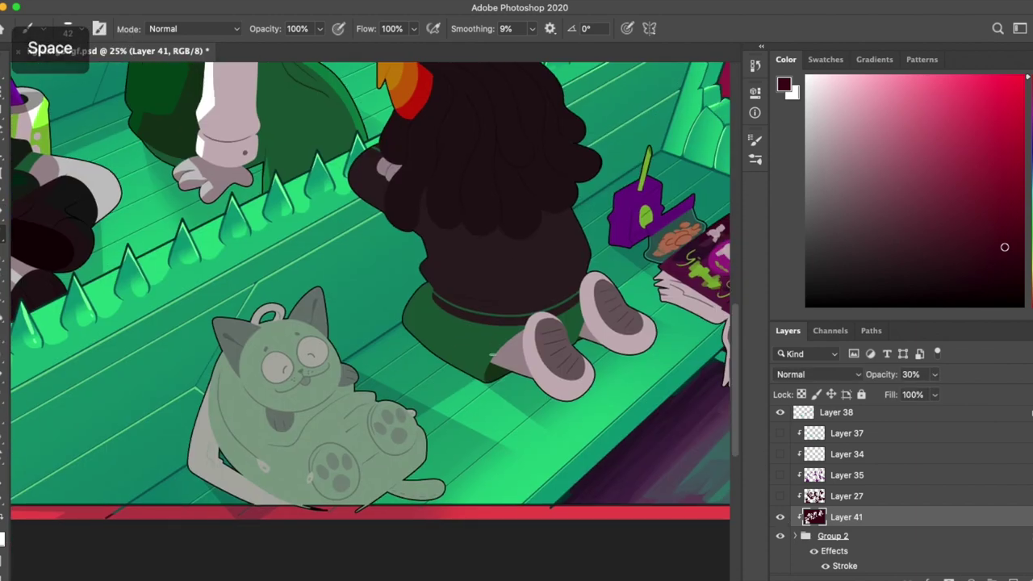
scroll(379, 302, up, 1)
drag(379, 432, 384, 478)
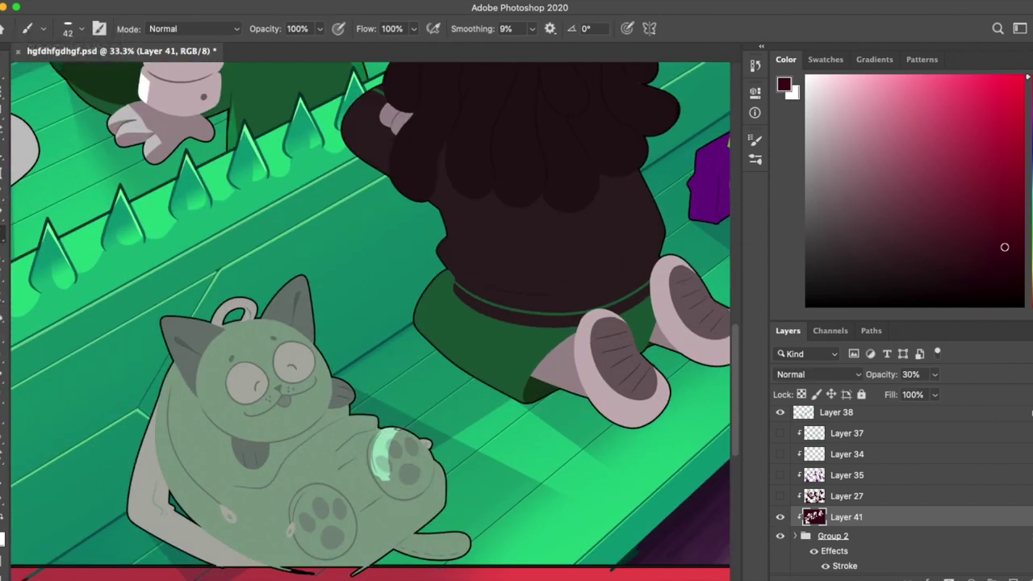
key(super+z)
key(e)
drag(314, 500, 338, 536)
key(b)
key(e)
drag(306, 480, 313, 533)
Step: Erase the shade from the hanging loop above the cat plush's head and along the pale outer side of its body
key(b)
key(e)
drag(217, 314, 255, 305)
key(b)
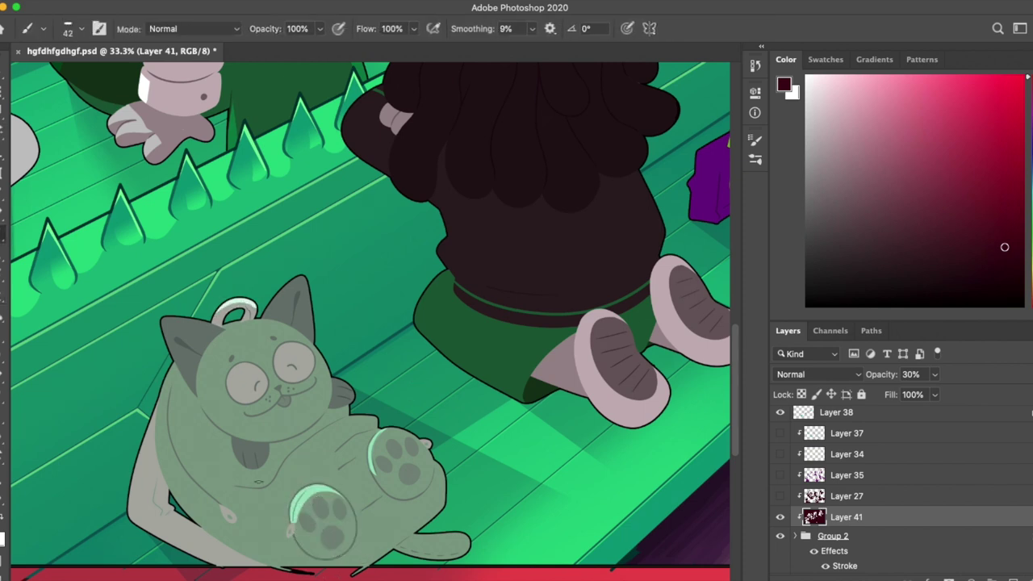
drag(216, 332, 407, 454)
key(r)
drag(216, 305, 176, 448)
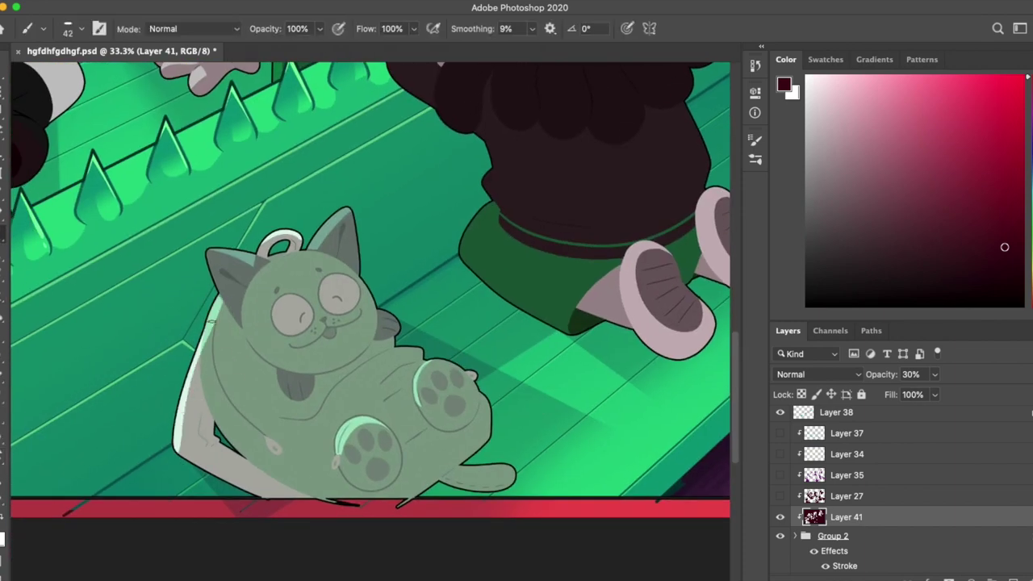
Step: Refine the lit edge on the cat plush's outer side with eraser and brush, and erase the shade from its tail tip
key(e)
key(b)
key(e)
drag(208, 307, 187, 436)
key(b)
key(e)
drag(206, 363, 179, 440)
key(b)
key(e)
key(b)
key(e)
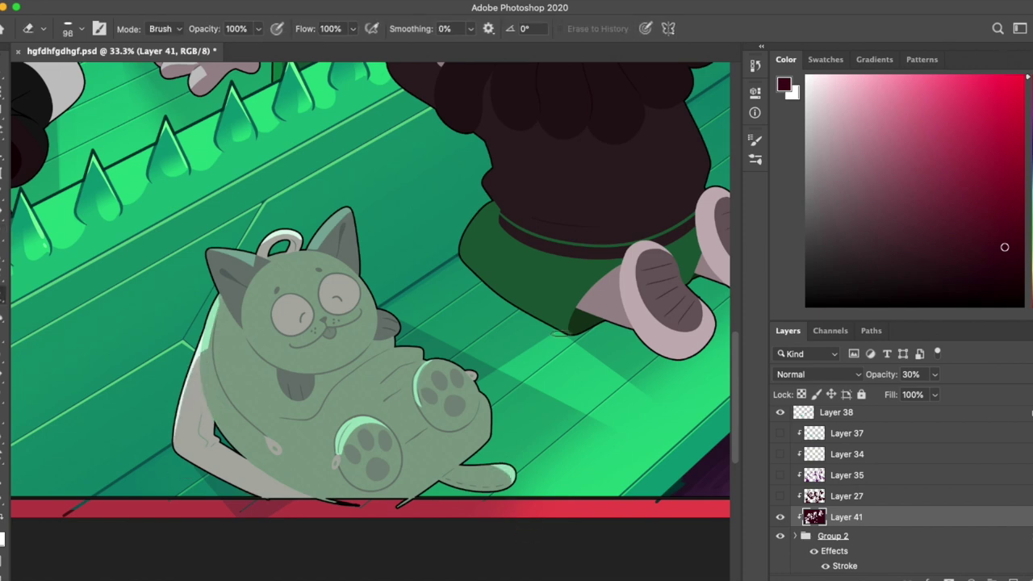
Step: Carve the lit areas out of the shade on the kneeling character's two horns and the hair beside the nearer horn
scroll(221, 171, up, 5)
key(b)
key(e)
mouse_move(220, 172)
mouse_down()
mouse_move(274, 211)
mouse_move(237, 177)
mouse_up()
key(b)
key(e)
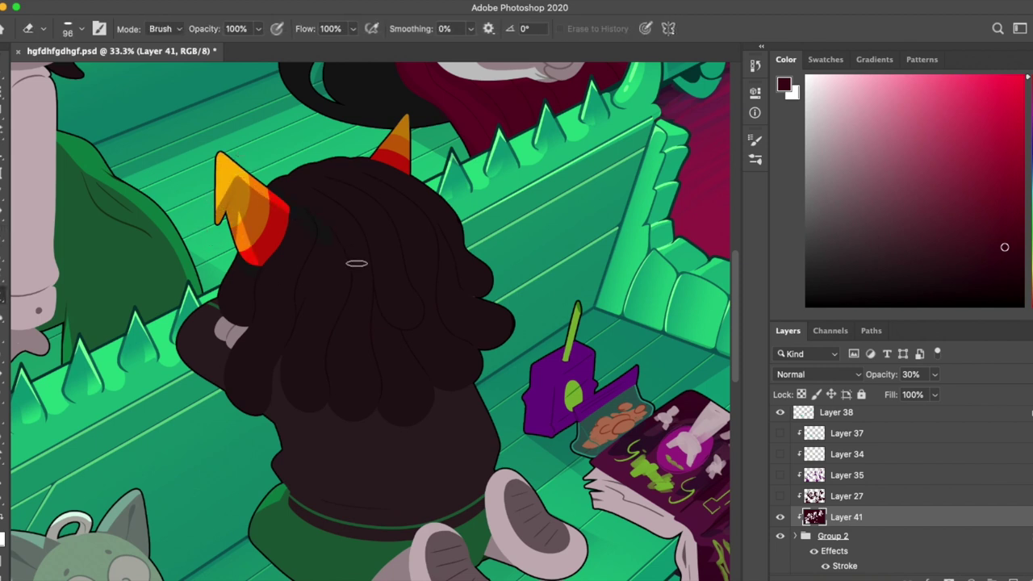
mouse_move(242, 194)
mouse_down()
mouse_move(266, 242)
mouse_move(232, 189)
mouse_move(214, 217)
mouse_up()
key(b)
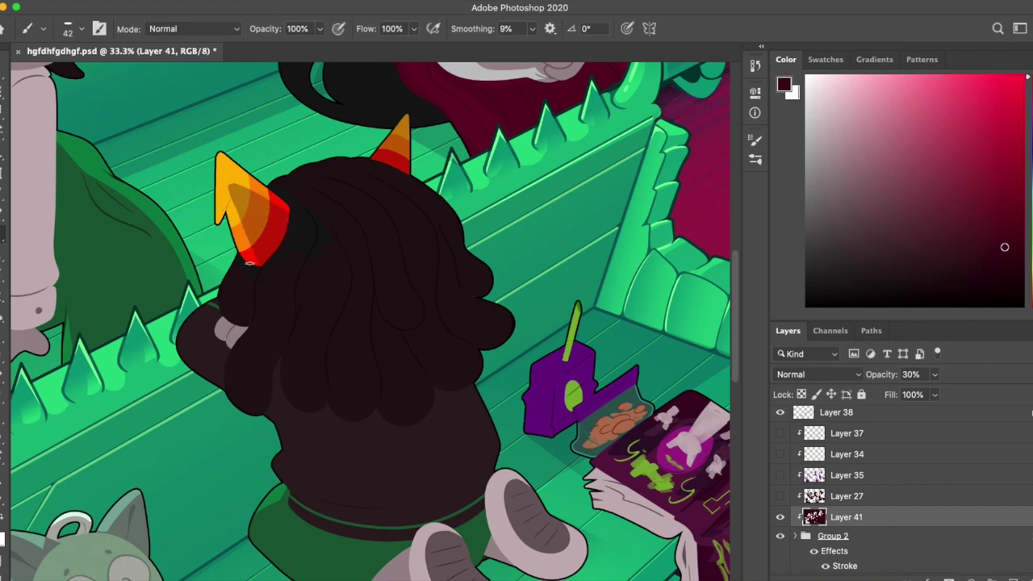
key(e)
key(b)
key(e)
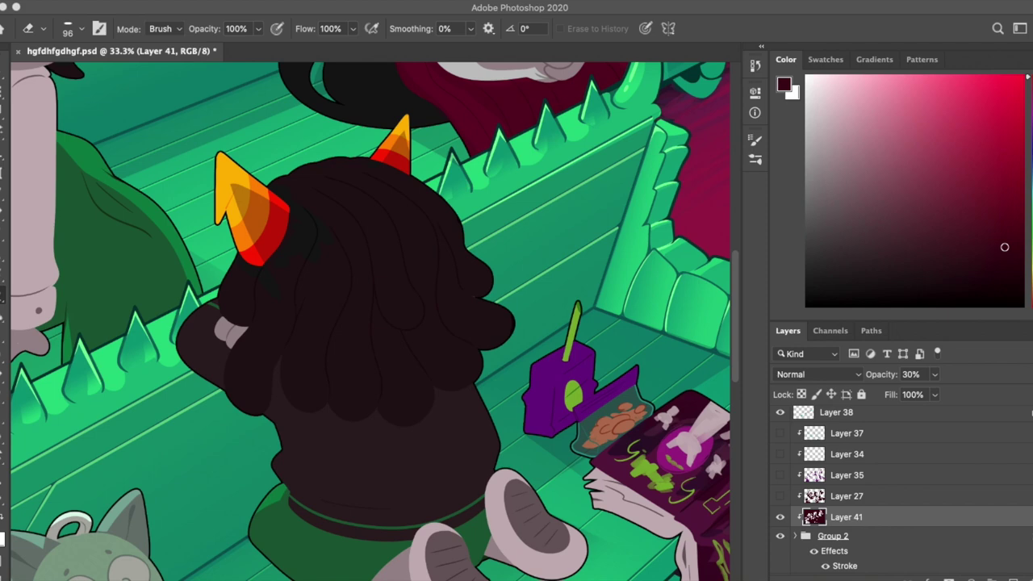
Step: Erase the shade from the outer rims of the kneeling character's shoes and a patch of the lower leg
scroll(371, 323, down, 4)
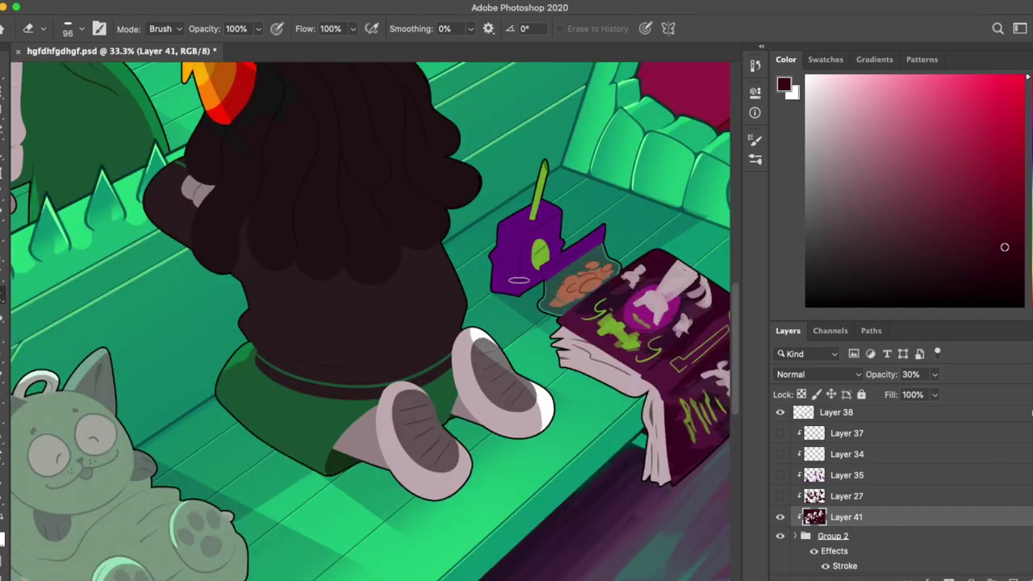
key(r)
mouse_move(398, 470)
mouse_down()
mouse_move(452, 436)
mouse_move(441, 459)
mouse_up()
key(r)
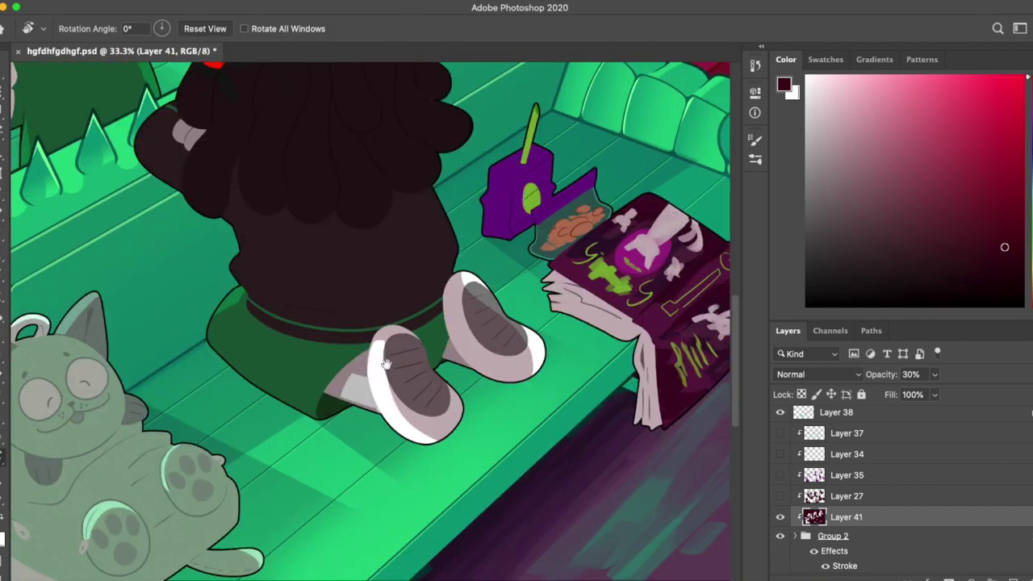
key(b)
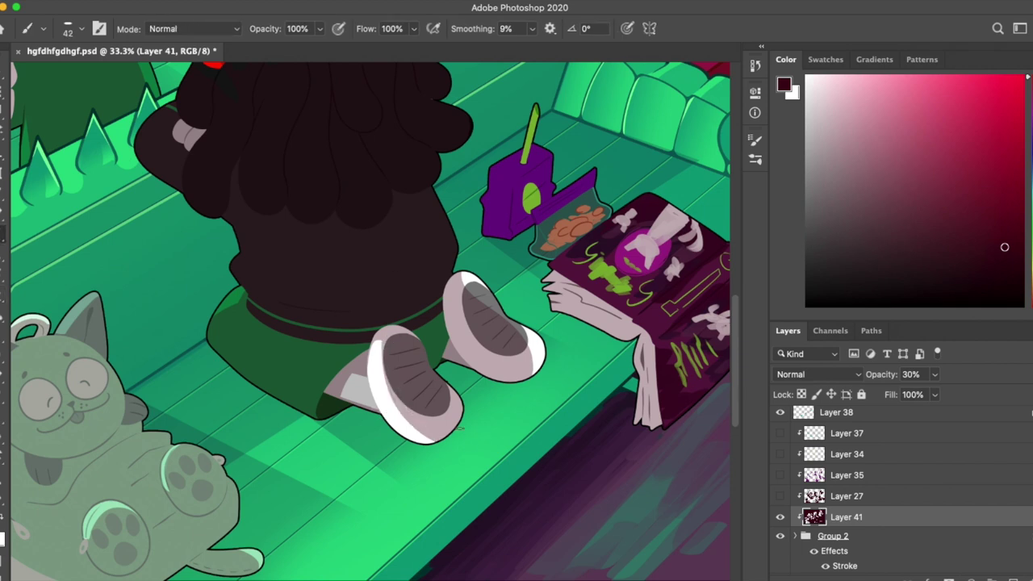
scroll(482, 436, up, 2)
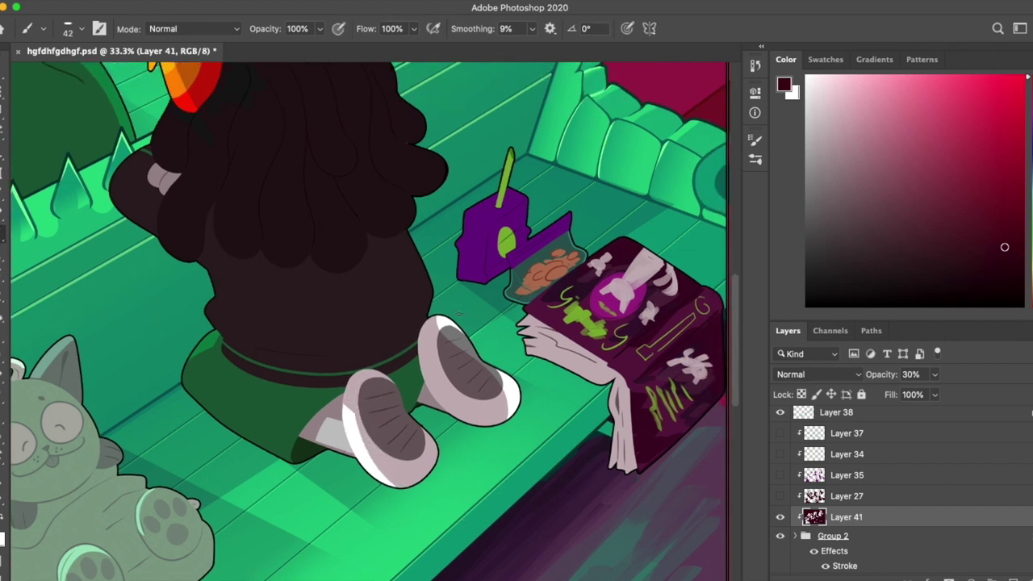
key(e)
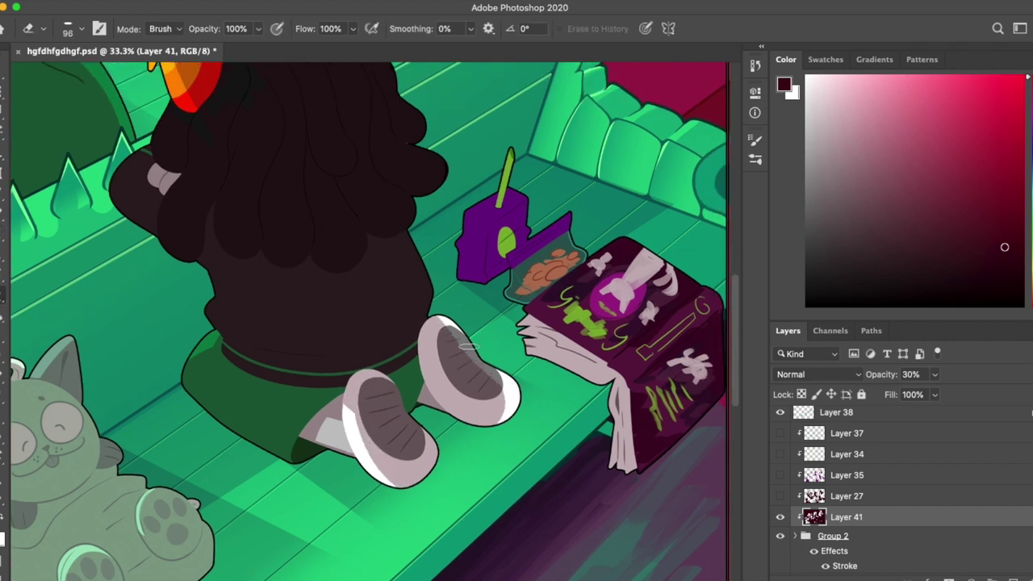
Step: Clear the shade from the cookie bag and from lassoed areas of the juice box and open book
scroll(368, 323, right, 5)
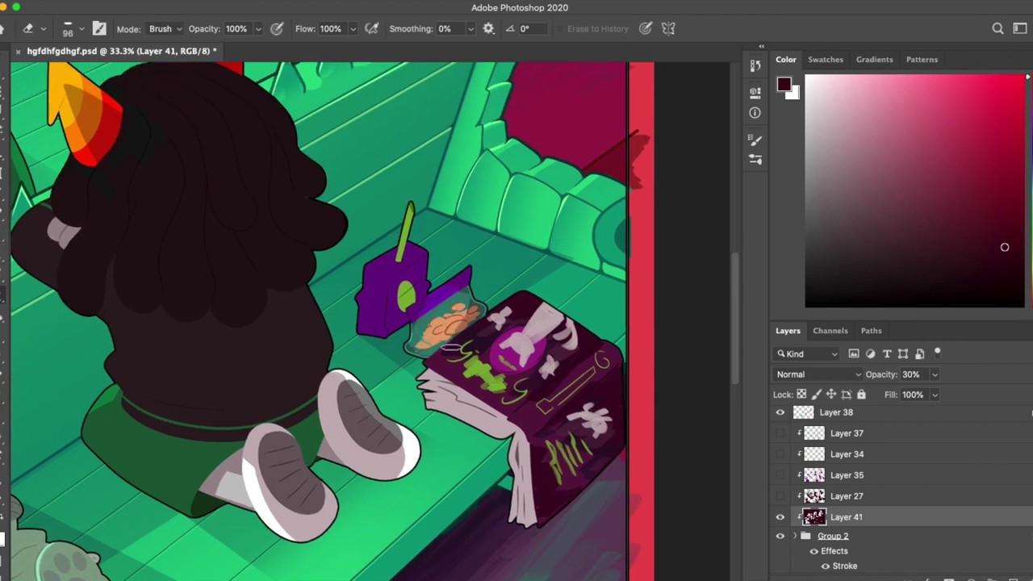
key(l)
mouse_move(346, 268)
mouse_down()
mouse_move(373, 382)
mouse_move(345, 268)
mouse_up()
key(Delete)
key(ctrl+d)
key(b)
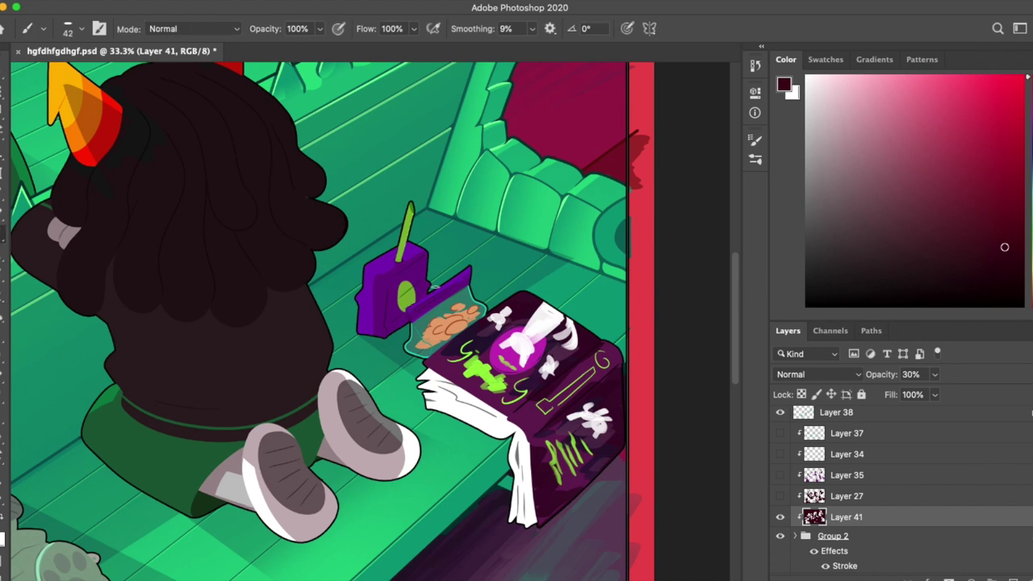
Step: Undo the last shade edits on the book, drop the selection and light only small patches of its pages and cover
key(l)
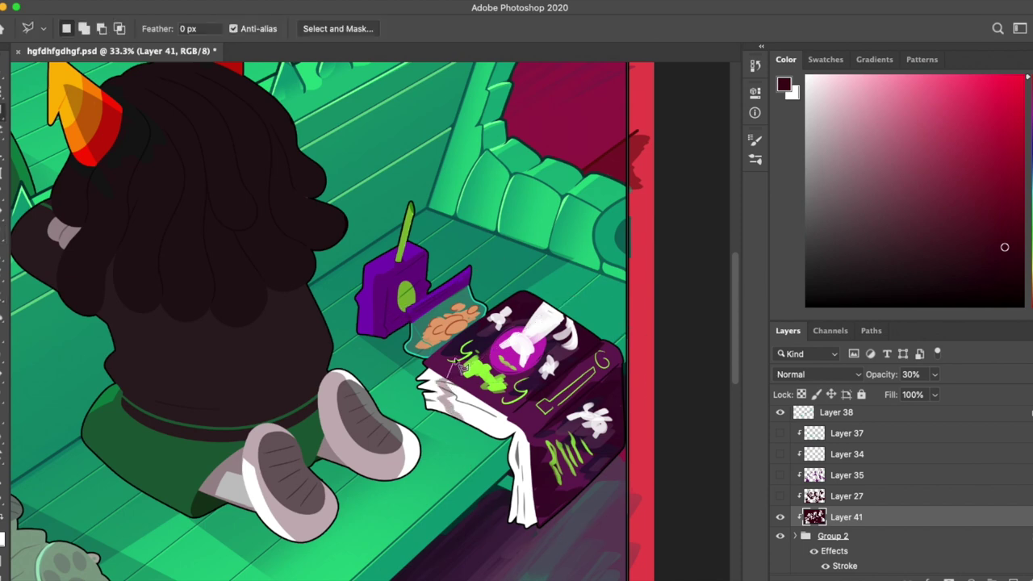
key(ctrl+z)
key(ctrl+z)
key(ctrl+d)
key(b)
key(ctrl+minus)
key(e)
key(b)
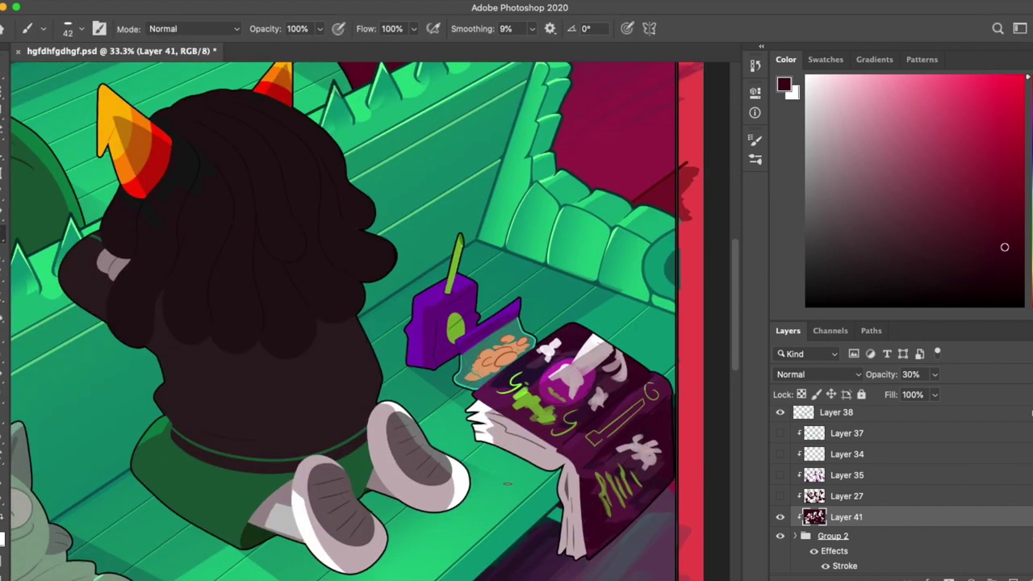
Step: Set Layer 41's opacity to 20% and lock its transparent pixels
key(ctrl+minus)
key(ctrl+minus)
key(v)
key(2)
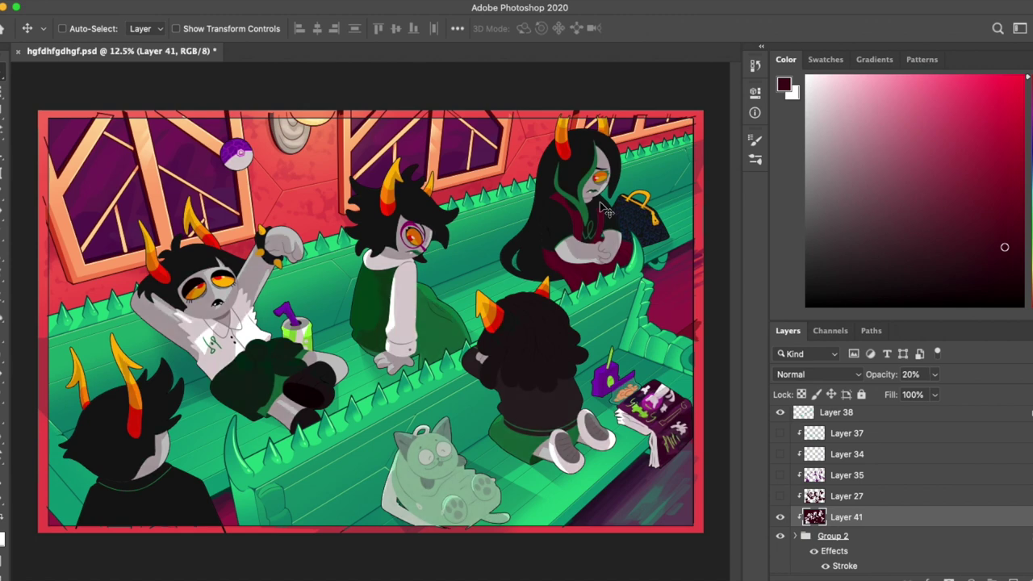
key(i)
click(420, 458)
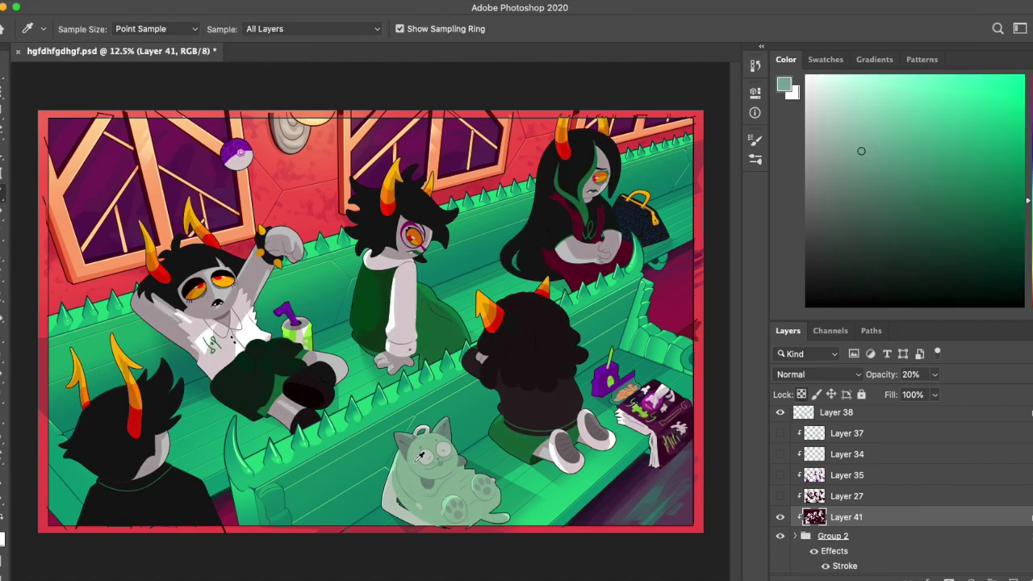
Step: Try Multiply on Layer 41, then recolour its shade hot pink at 15% opacity in Normal mode
click(817, 374)
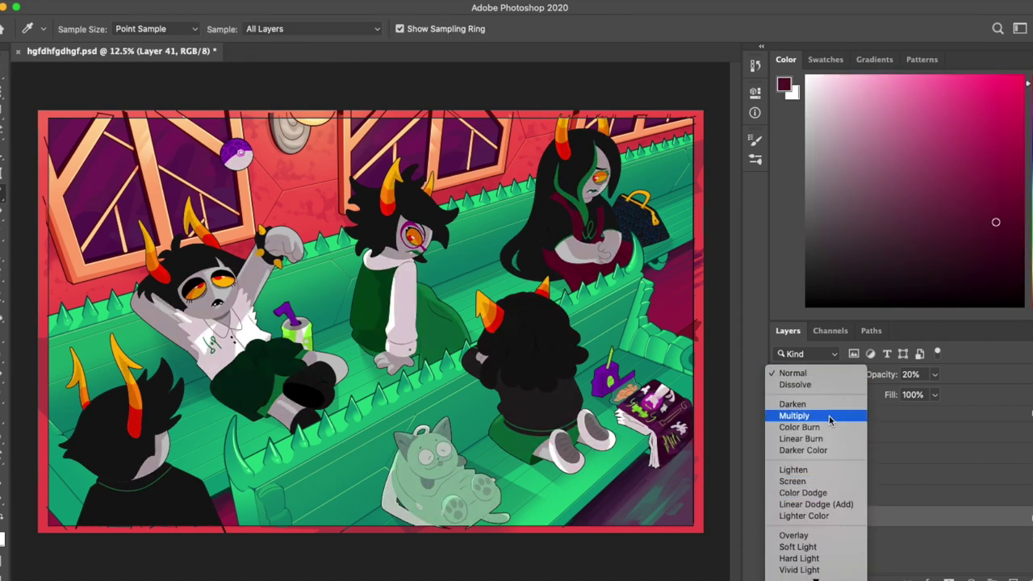
click(799, 417)
drag(935, 374, 920, 426)
click(812, 377)
click(789, 330)
Step: Clear the pink shade from the kneeling character's black hair
key(e)
key(w)
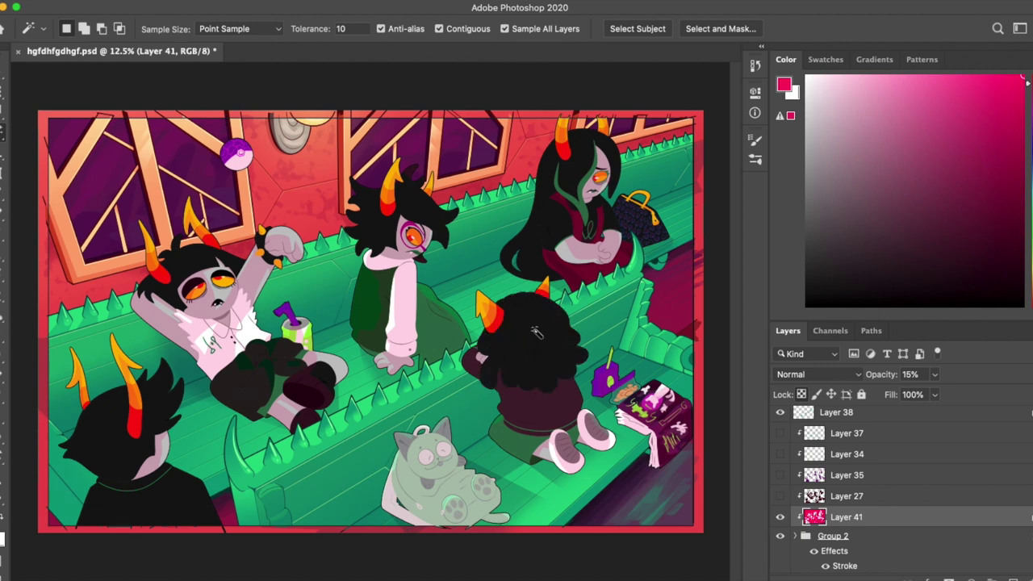
key(super+plus)
key(e)
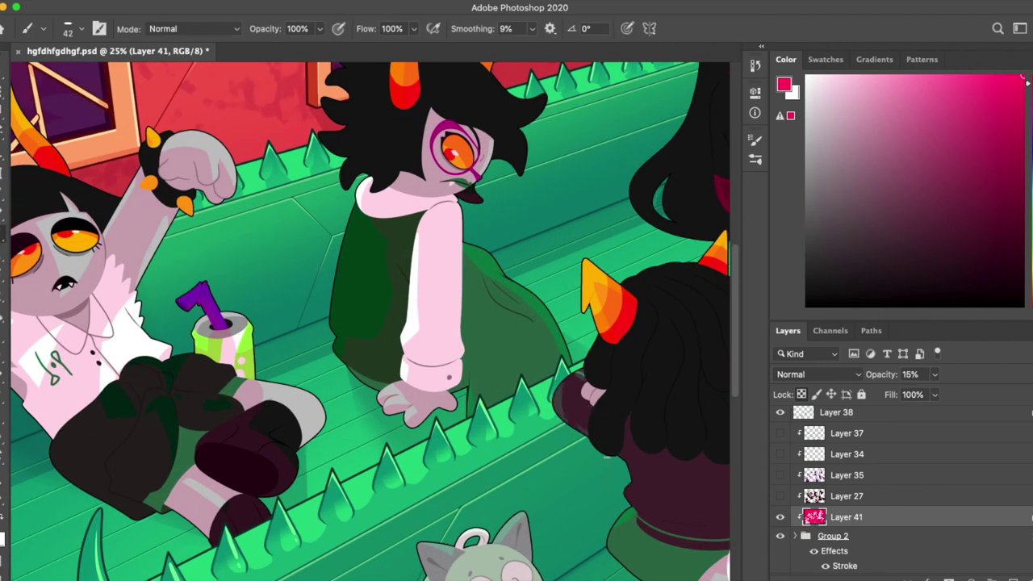
scroll(588, 406, down, 2)
scroll(587, 407, right, 1)
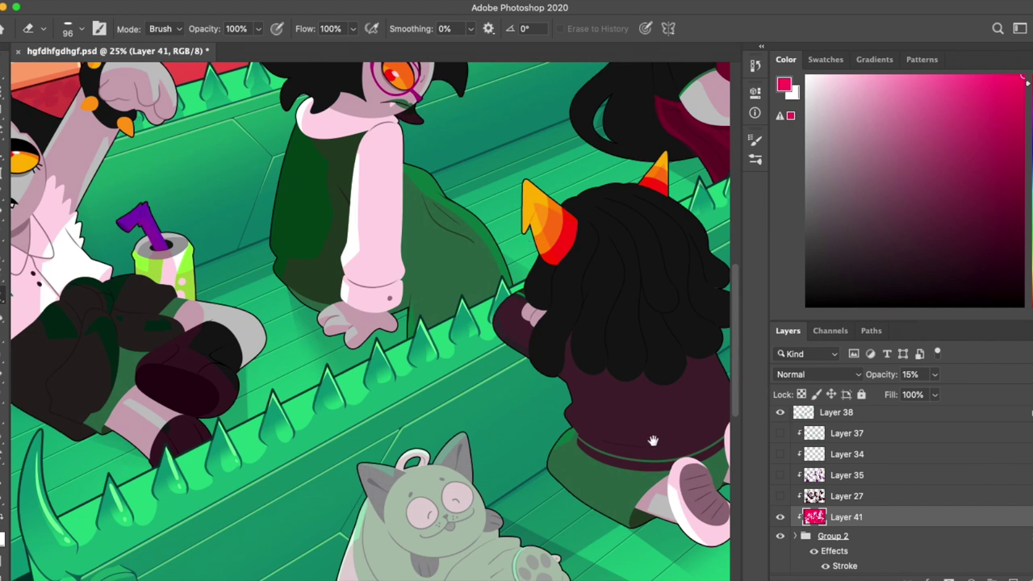
key(b)
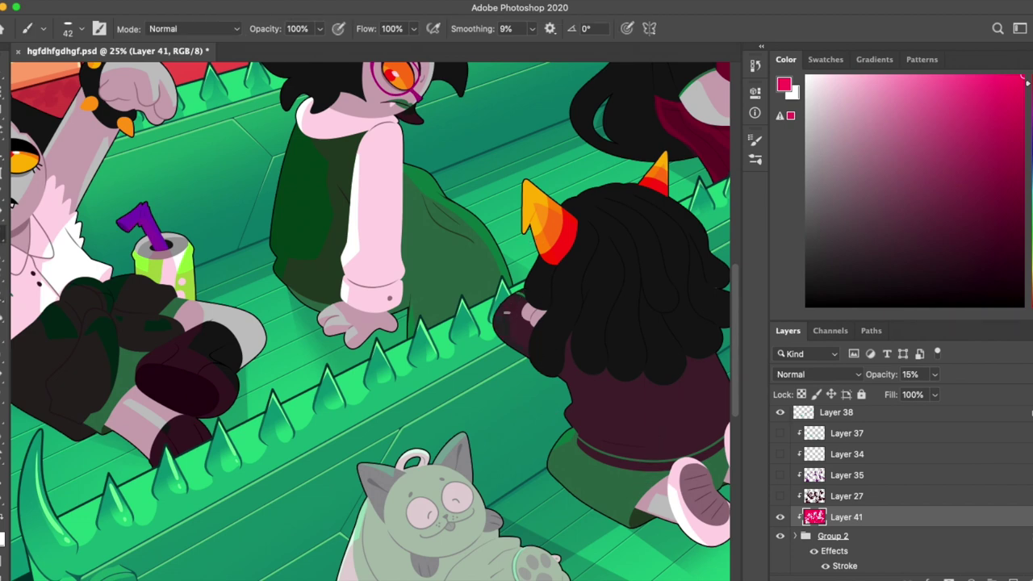
key(r)
drag(510, 310, 484, 338)
key(r)
Step: Switch Layer 41 to the Multiply blend mode and shift its shade colour to red
click(820, 373)
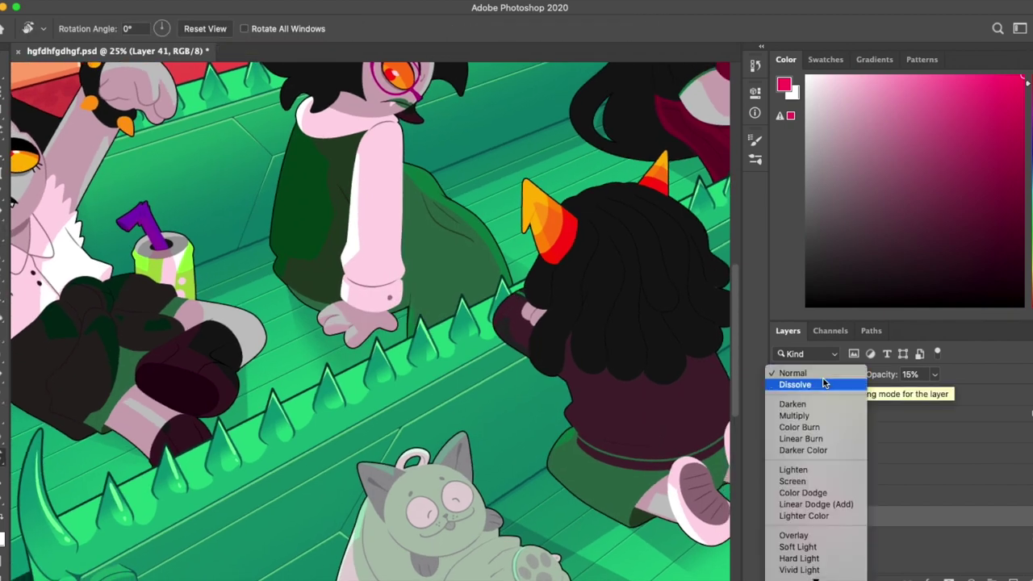
click(794, 415)
drag(422, 298, 669, 298)
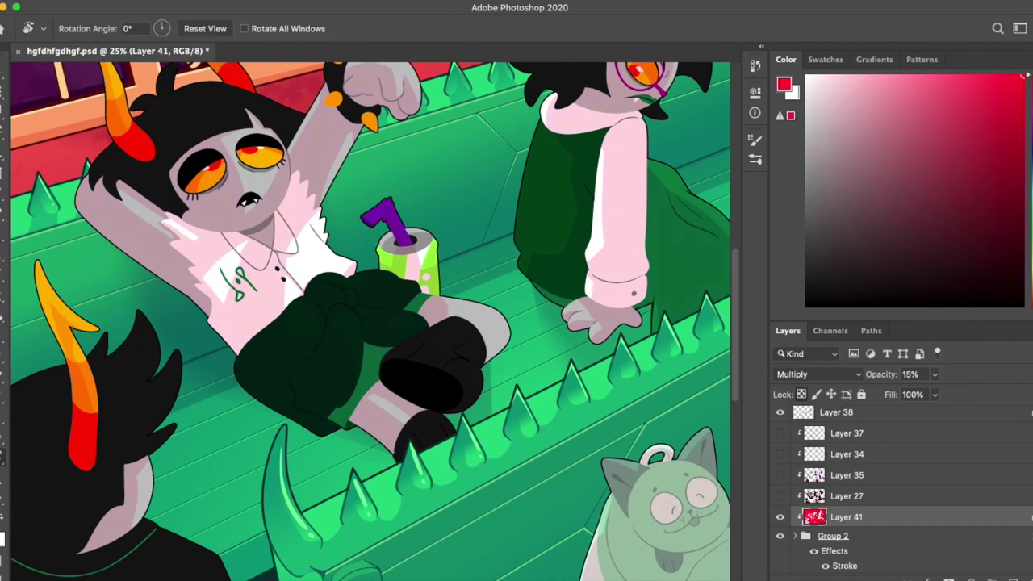
key(i)
Step: Readjust Layer 41's opacity and shift its shade colour to orange, comparing the full scene with close views
key(ctrl+minus)
key(v)
key(5)
key(2)
key(ctrl+plus)
key(ctrl+plus)
key(ctrl+plus)
key(b)
drag(678, 347, 541, 339)
key(ctrl+minus)
key(ctrl+minus)
drag(623, 339, 718, 307)
Step: Add a new layer above Layer 41, clip it to the character group and set its blend mode to Multiply
key(ctrl+shift+alt+n)
right_click(941, 516)
click(942, 525)
click(818, 373)
click(807, 555)
click(817, 374)
click(807, 257)
Step: Outline the shadow boundary within the foreground character's selected hair and shirt, and fill the enclosed shadow areas with the orange shade
key(ctrl+plus)
key(ctrl+plus)
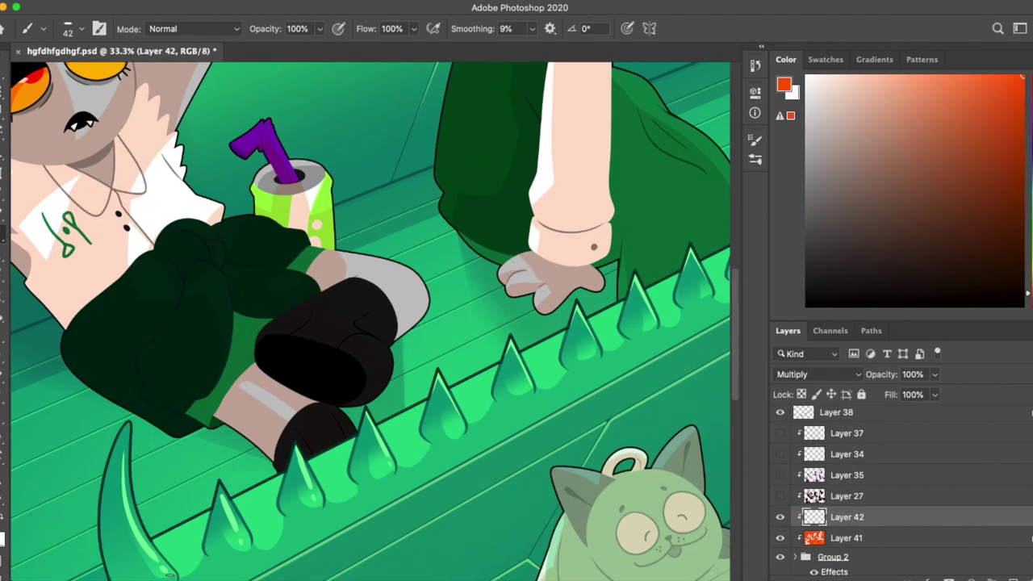
scroll(283, 281, left, 5)
scroll(283, 281, down, 3)
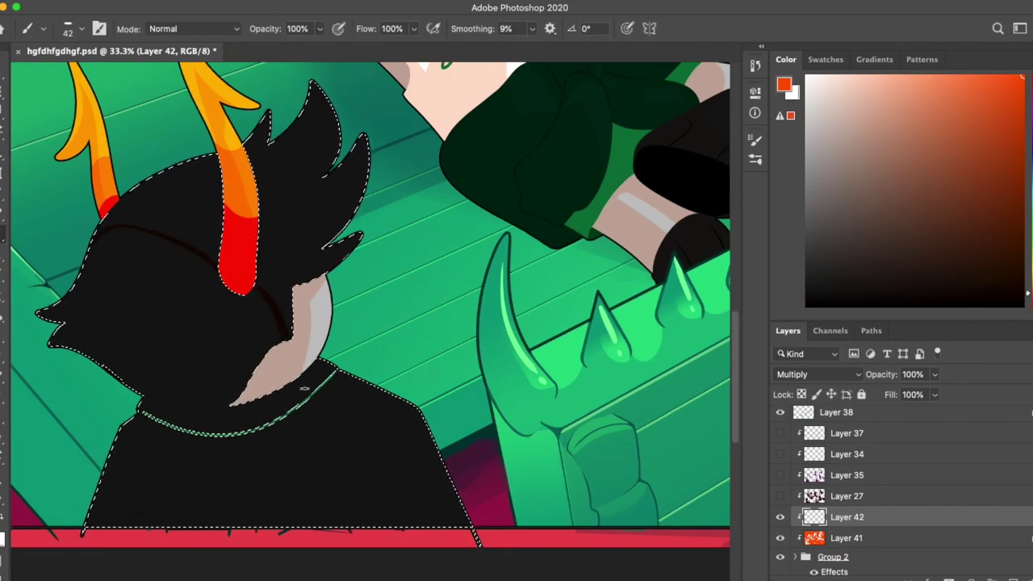
key(ctrl+d)
key(w)
click(392, 491)
key(alt+BackSpace)
key(ctrl+d)
key(b)
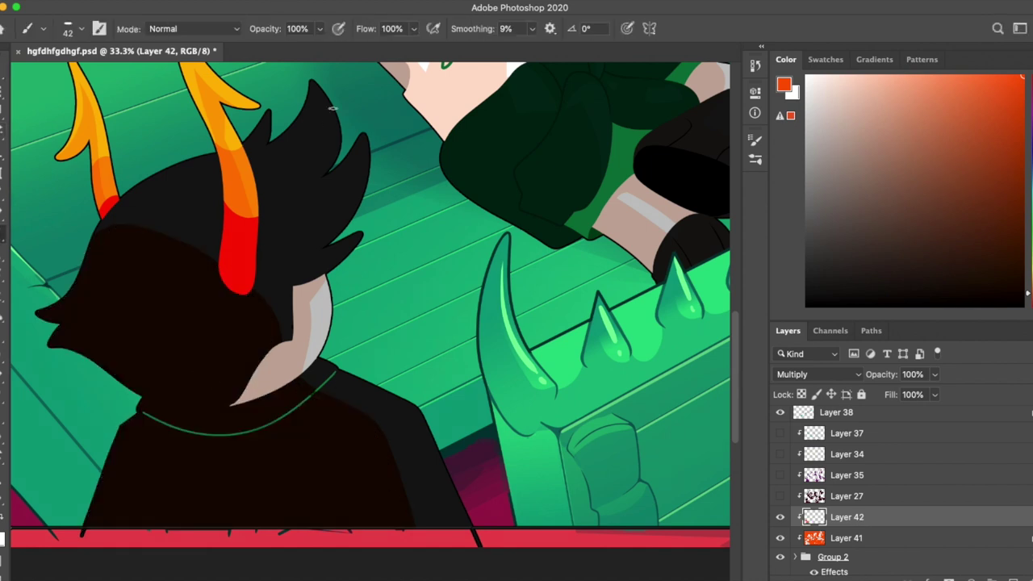
Step: Outline the shadow boundary in the reclining character's selected hair and fill its shaded parts with the orange shade
scroll(297, 238, up, 3)
mouse_move(289, 246)
mouse_down()
mouse_move(307, 232)
mouse_move(276, 246)
mouse_up()
drag(349, 273, 329, 316)
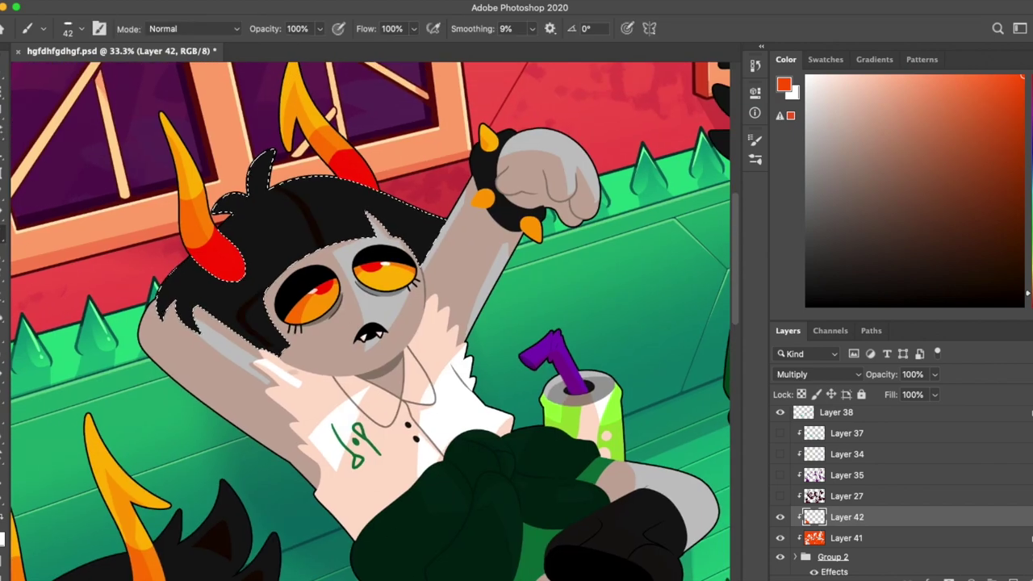
key(w)
click(404, 218)
key(b)
key(w)
key(b)
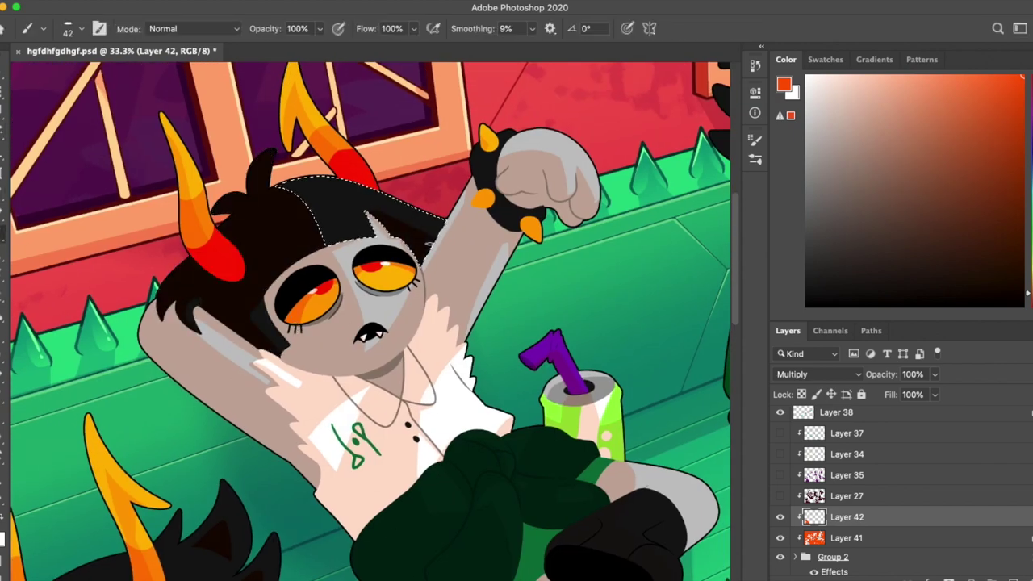
Step: Outline the shadow boundary across the seated middle character's hair, fill the inner area with the orange shade and drop the selection
scroll(521, 418, up, 1)
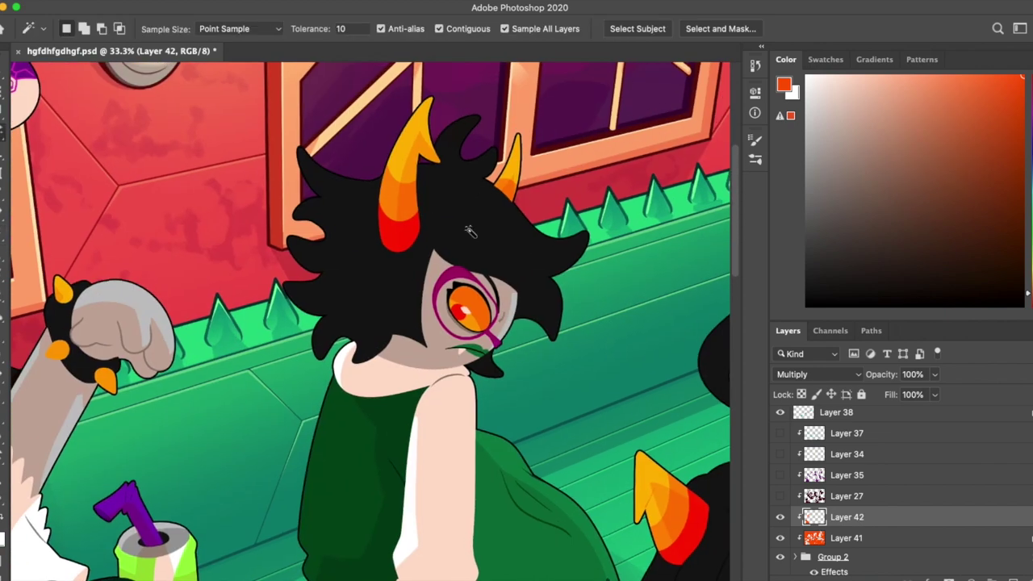
key(b)
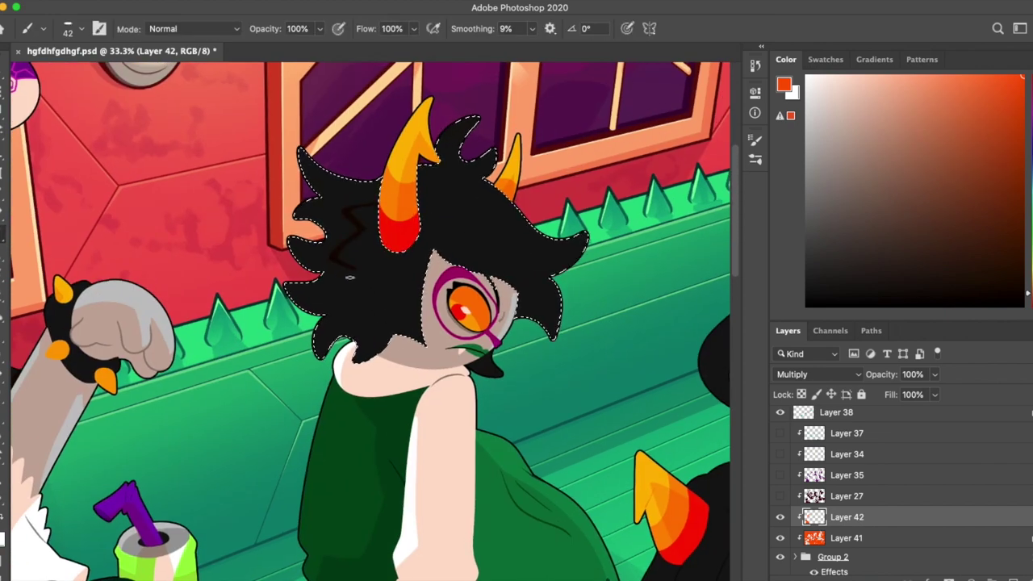
drag(420, 191, 555, 241)
key(w)
click(452, 216)
key(b)
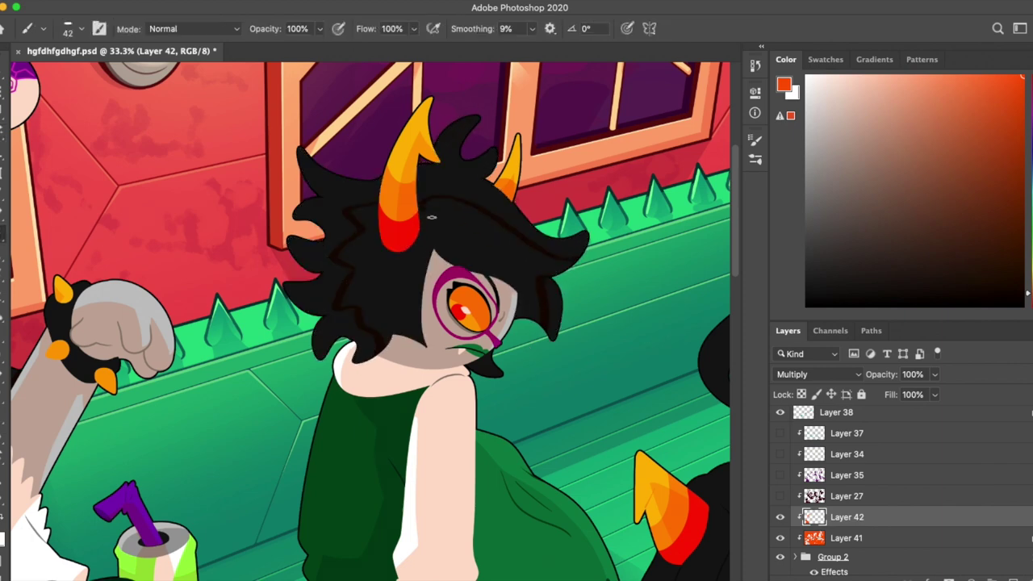
key(w)
key(ctrl+d)
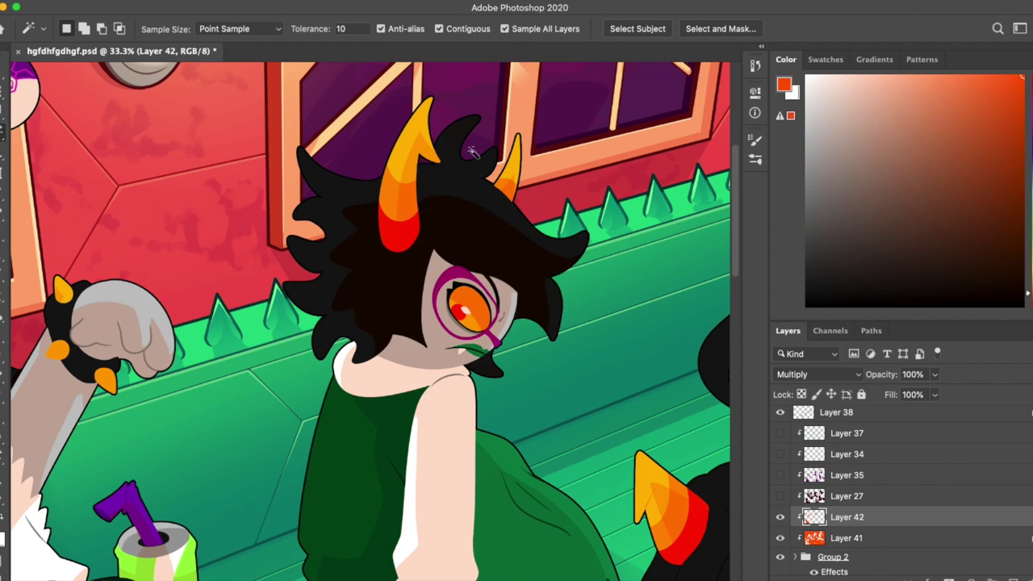
Step: Outline the shadow boundary in the seated middle character's selected upper hair and fringe, and fill the inner area with the orange shade
key(b)
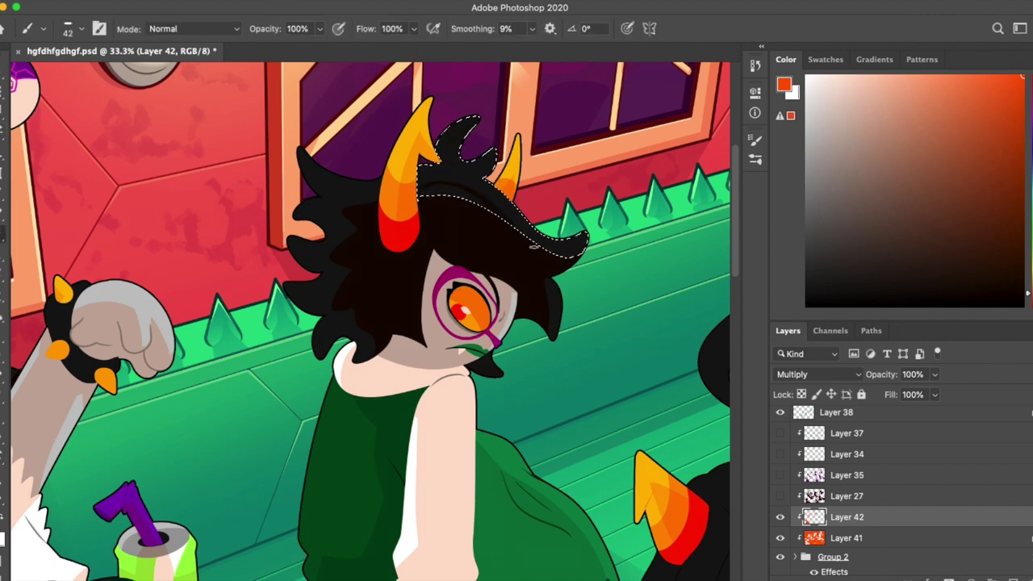
key(e)
key(b)
key(e)
key(b)
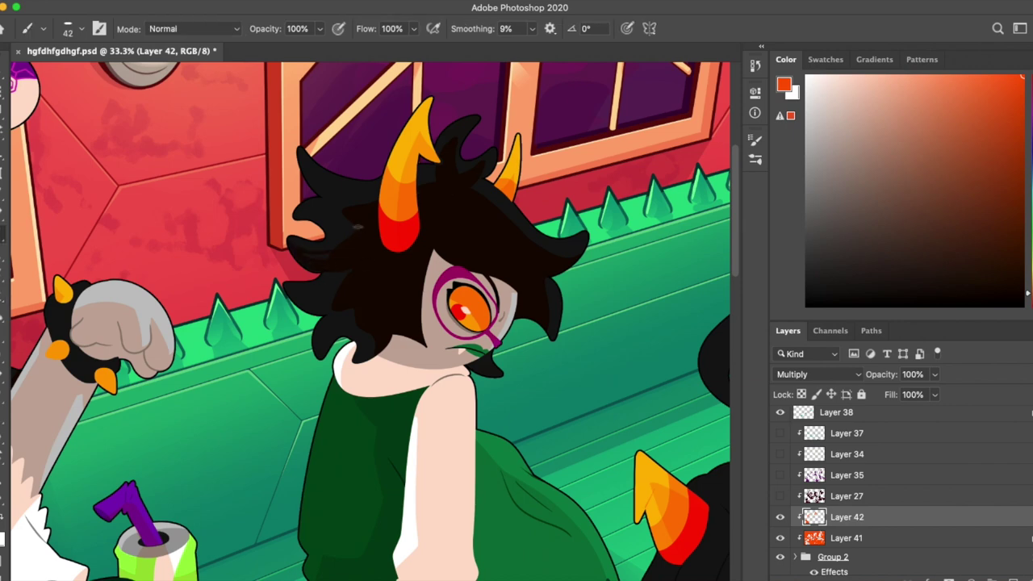
Step: Extend the orange shade into the middle character's outer hair locks, clean up its edges and drop the selection
drag(287, 317, 355, 314)
key(Escape)
key(e)
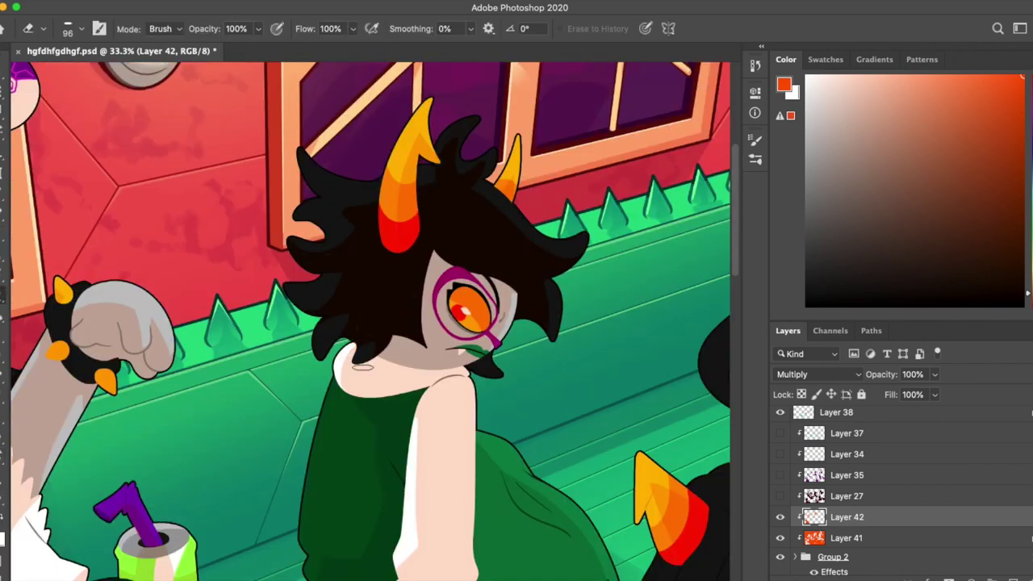
key(b)
mouse_move(565, 323)
mouse_down()
mouse_move(667, 321)
mouse_move(223, 385)
mouse_up()
key(e)
key(Escape)
key(b)
Step: Lasso the shaded end of the black handbag, fill it with the orange shade and deselect
key(w)
key(l)
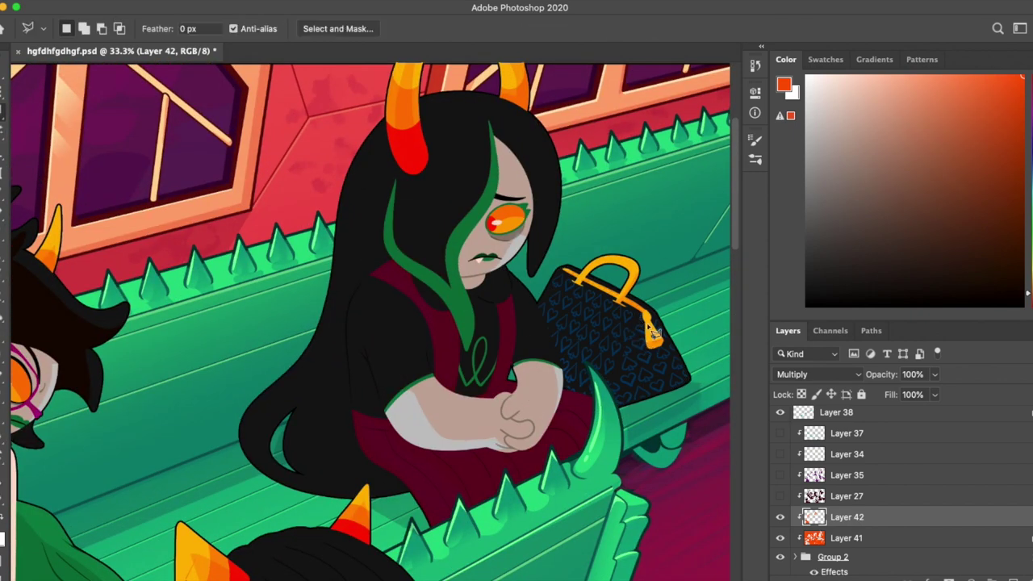
drag(690, 323, 684, 318)
key(alt+BackSpace)
key(ctrl+d)
Step: Fill the long-haired character's near black sleeve with the orange shade inside a Magic Wand selection, and deselect
key(w)
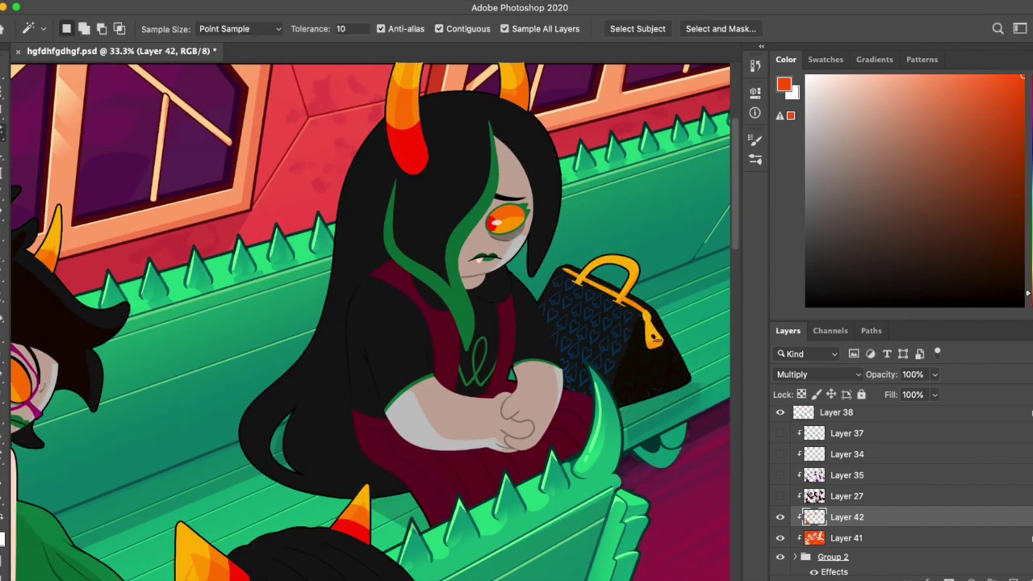
key(b)
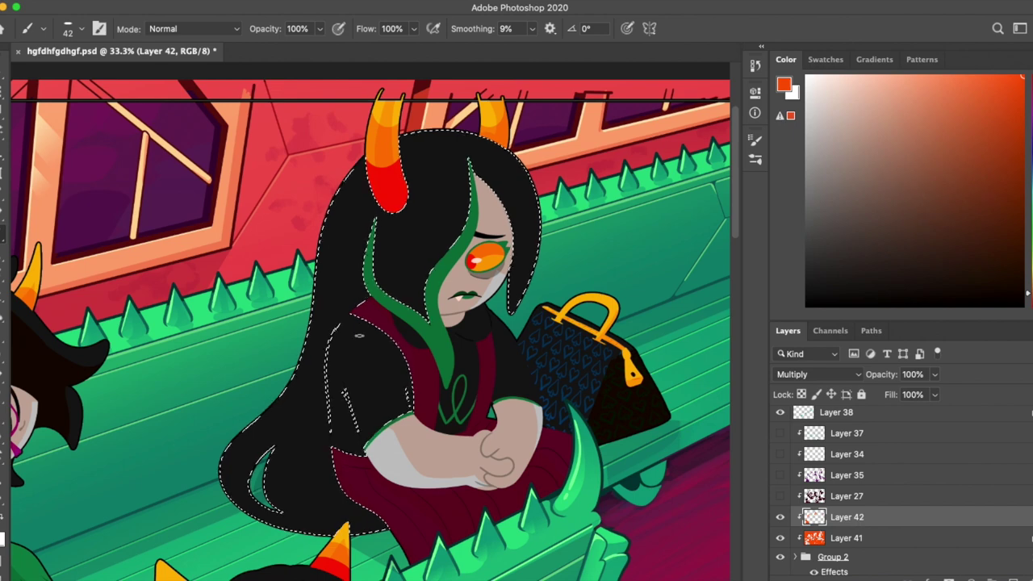
drag(379, 348, 392, 404)
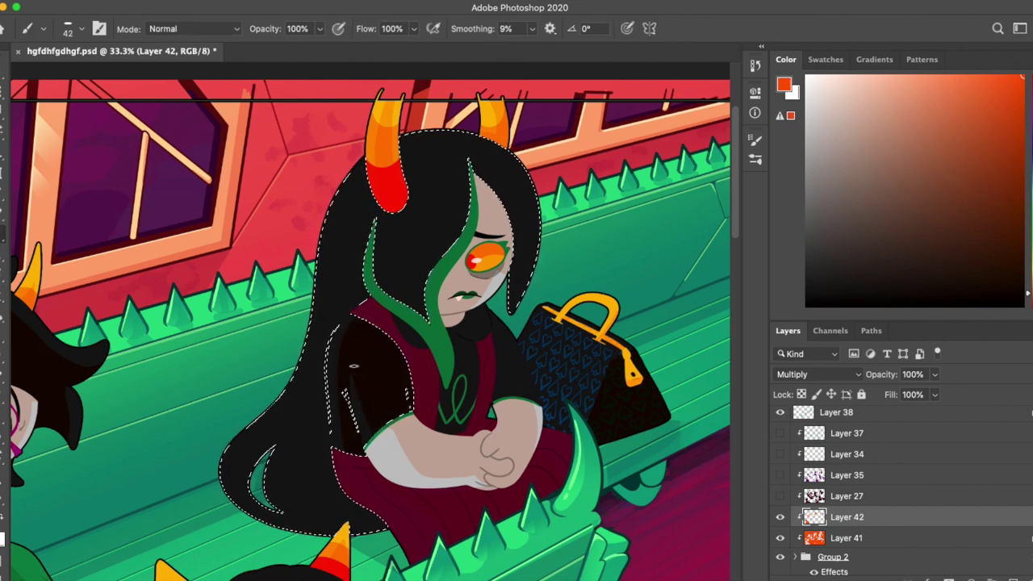
key(ctrl+d)
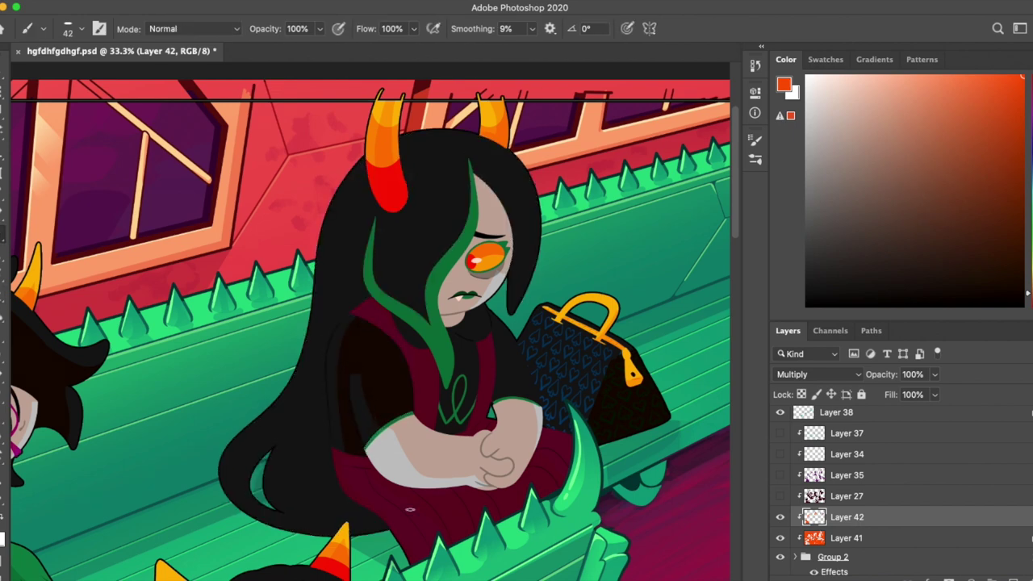
Step: Select the long-haired character's shirt front and far sleeve, and paint both with the orange shade
key(w)
click(508, 388)
key(b)
key(w)
click(531, 322)
key(b)
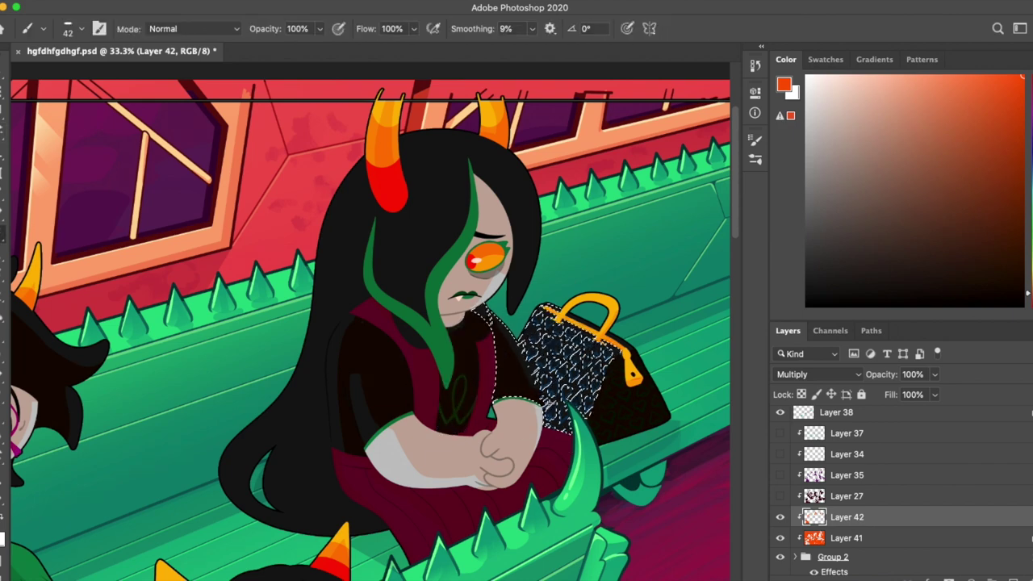
Step: Select the long black hair, outline its shadow boundary, fill the inner area with the orange shade and deselect
key(w)
click(349, 323)
key(b)
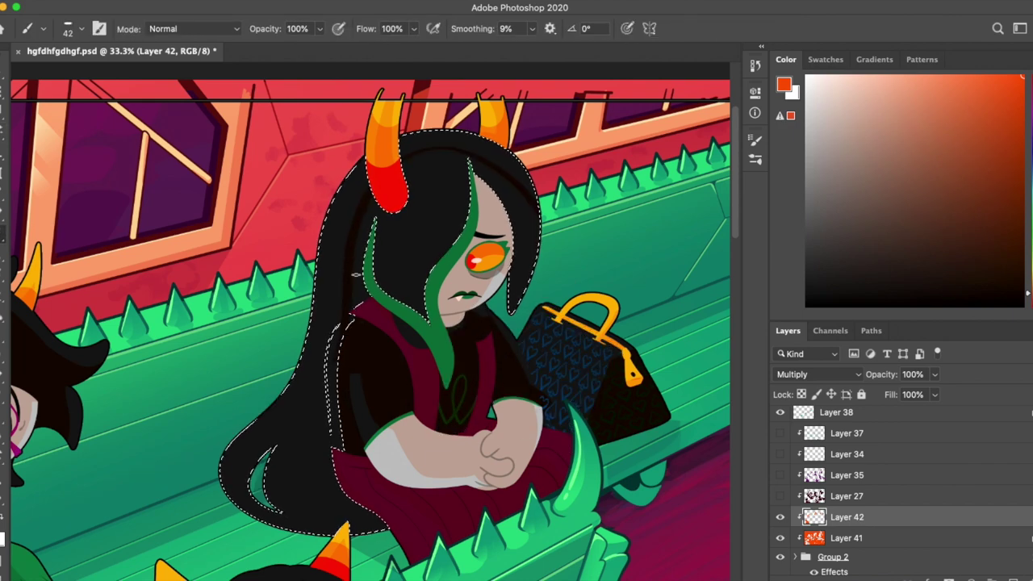
key(i)
key(ctrl+d)
key(b)
key(e)
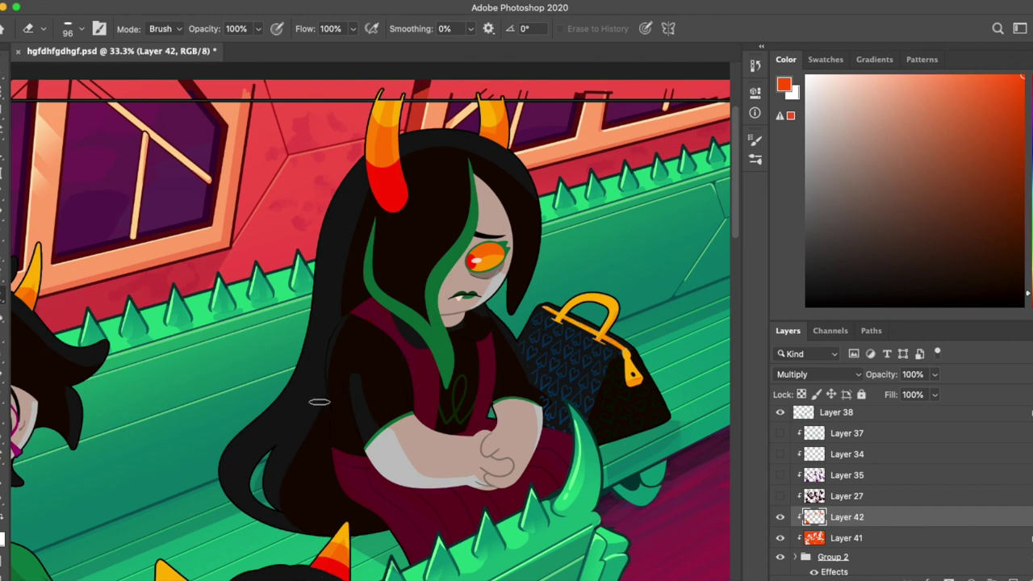
Step: Refine the shadow edges in the long black hair and set Layer 42's opacity to 50%
key(b)
key(e)
key(b)
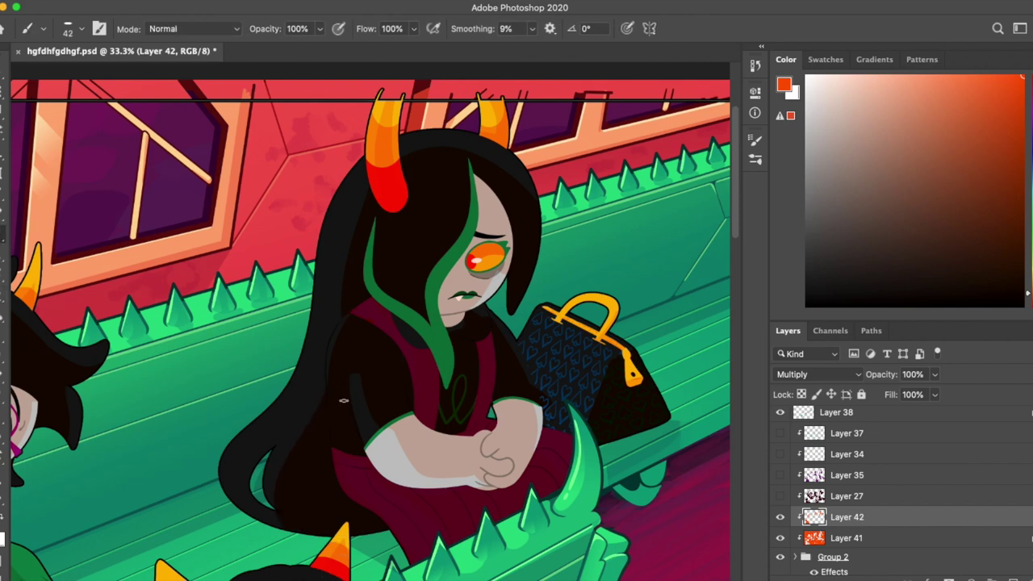
key(e)
key(v)
key(5)
Step: Select the kneeling character's curly black hair and paint its shaded mass with the orange shade, leaving the crown lit
drag(278, 510, 456, 147)
key(w)
click(488, 414)
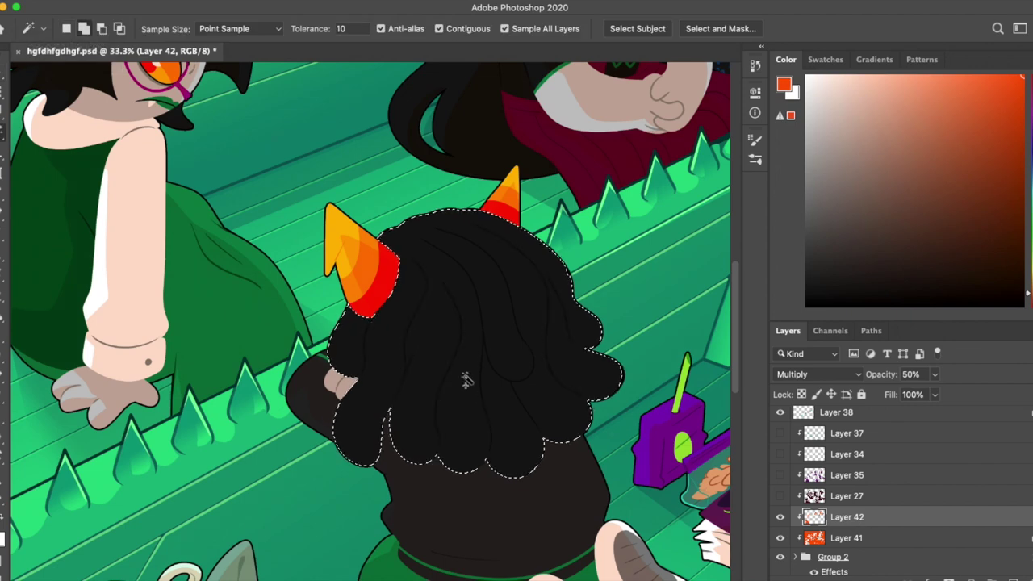
key(b)
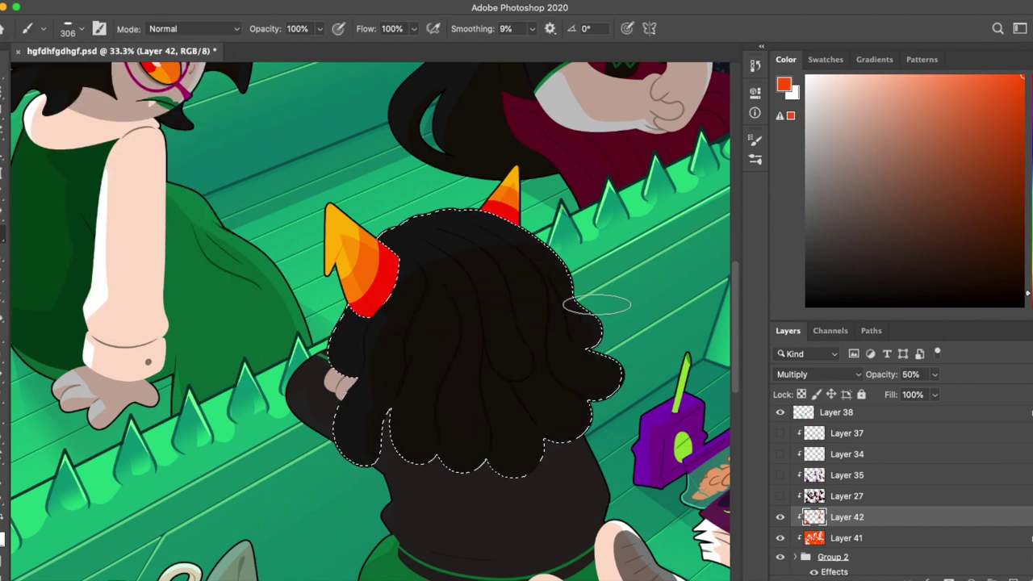
key(e)
key(b)
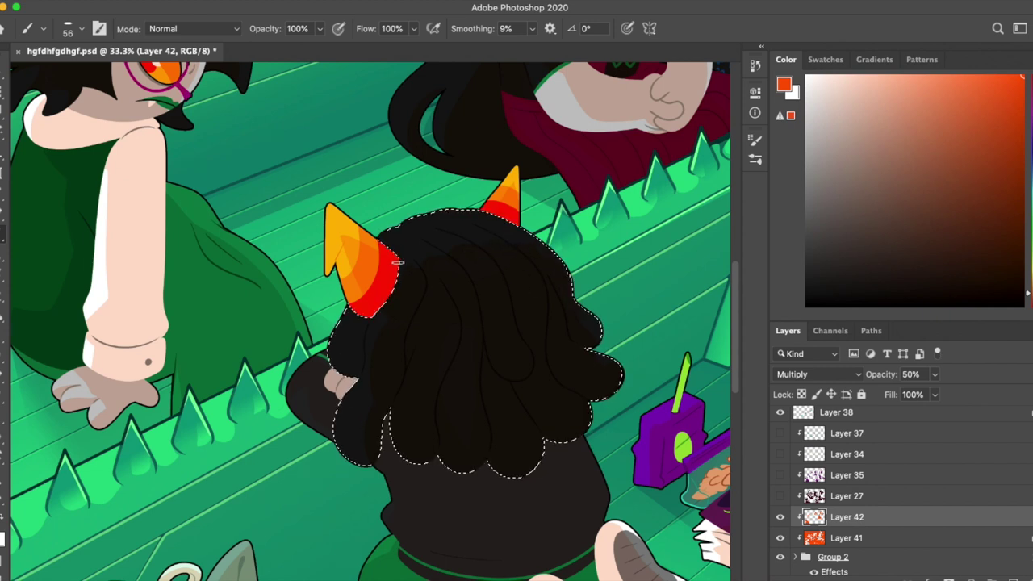
key(e)
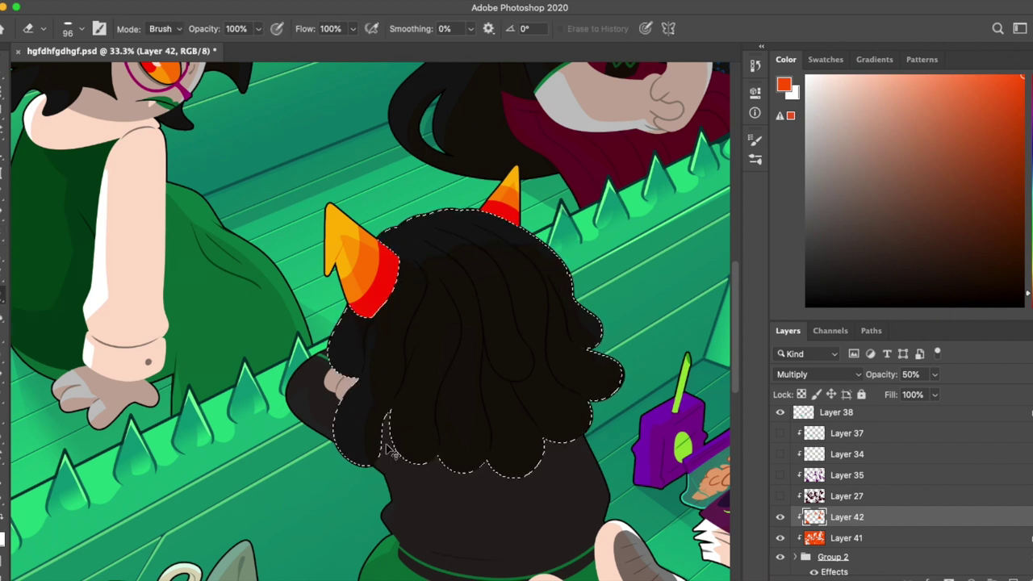
key(b)
key(e)
key(b)
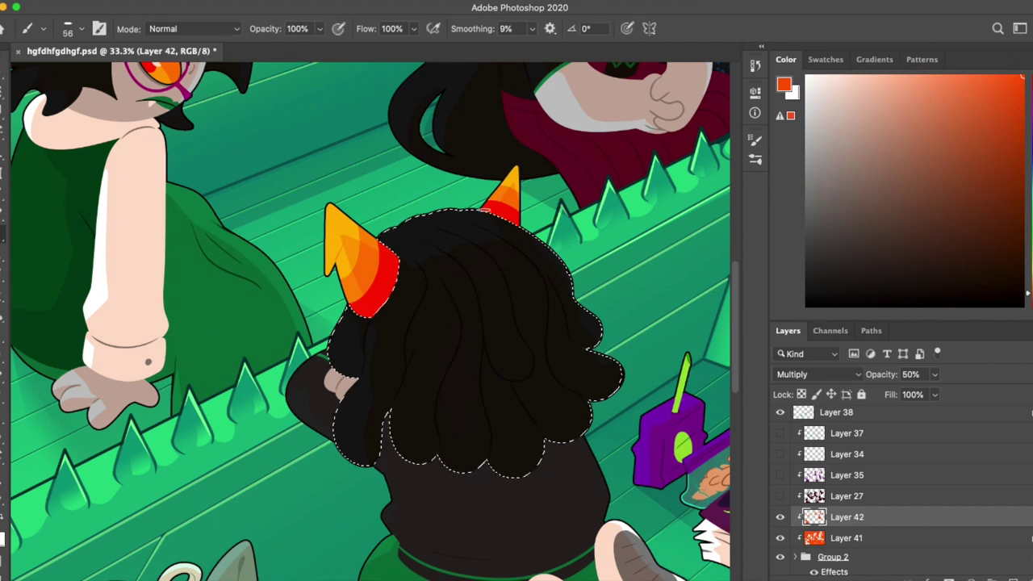
Step: Show the orange Layer 26 tint and examine the shading across the whole illustration
scroll(465, 279, up, 5)
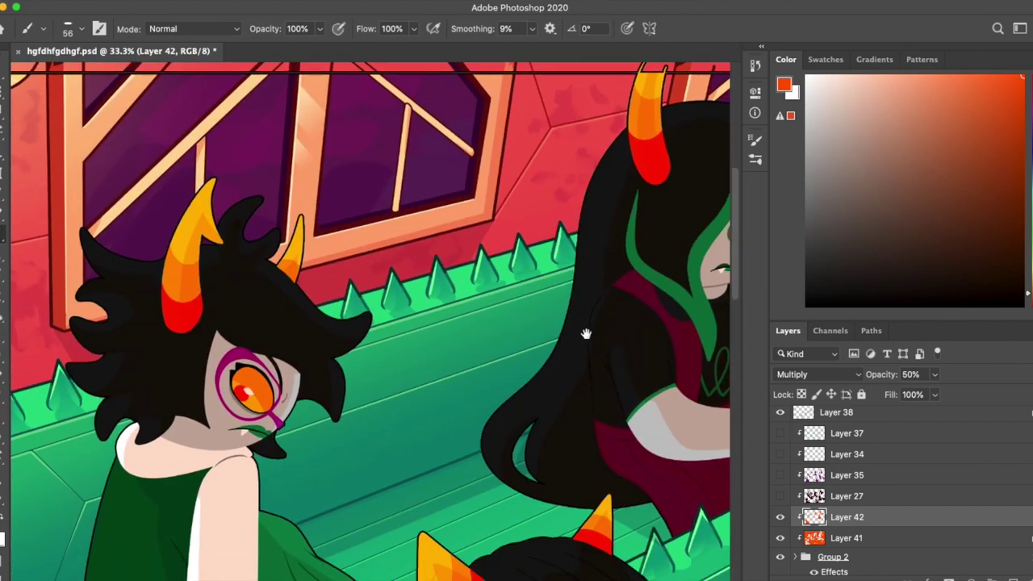
key(super+minus)
key(super+minus)
key(super+minus)
scroll(920, 484, up, 4)
click(779, 474)
click(836, 472)
key(v)
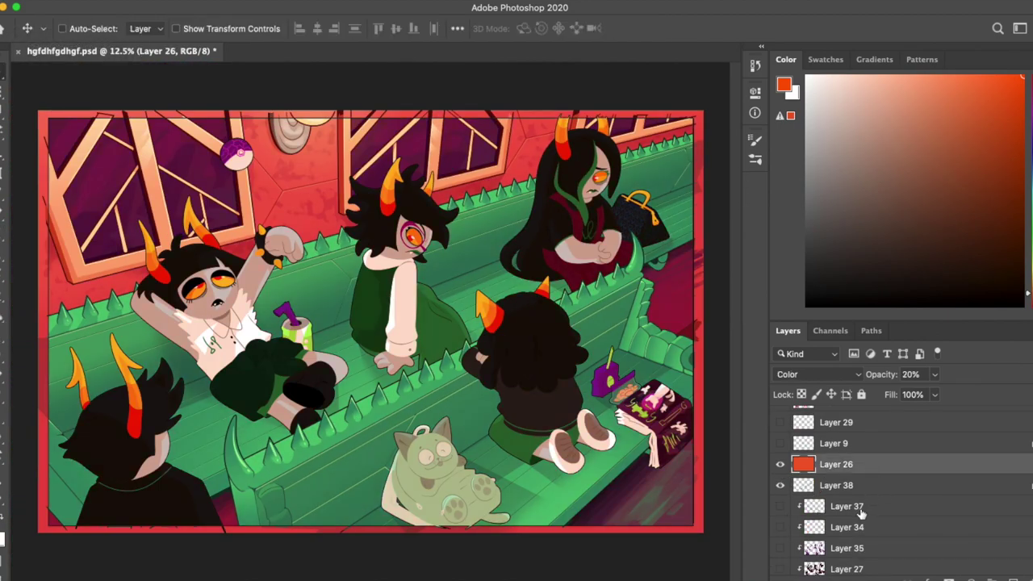
Step: Add a clipped layer above Layer 42, set its blend mode to Overlay and choose a pale cream brush colour
scroll(868, 501, down, 3)
click(868, 494)
click(817, 374)
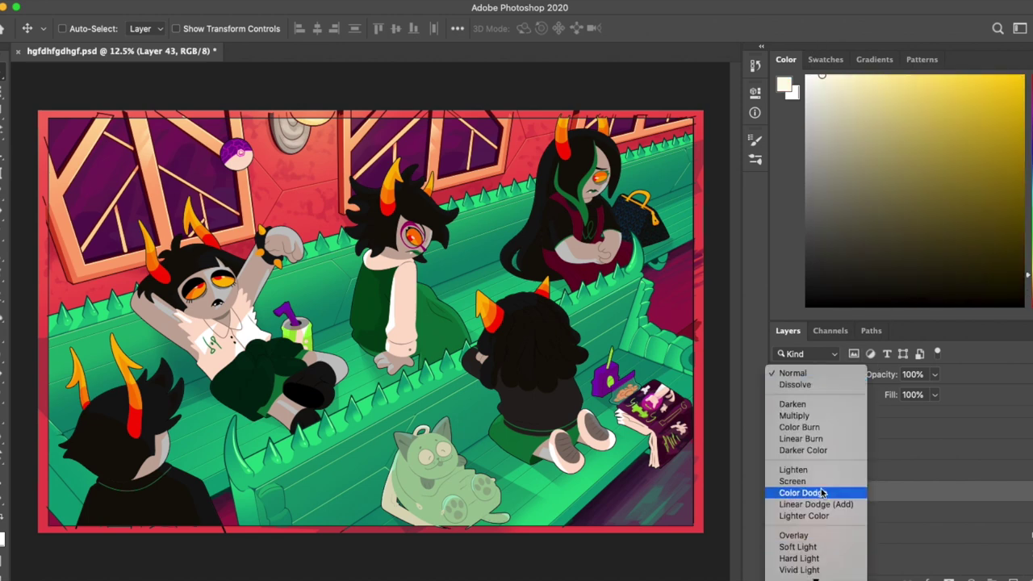
click(820, 415)
key(b)
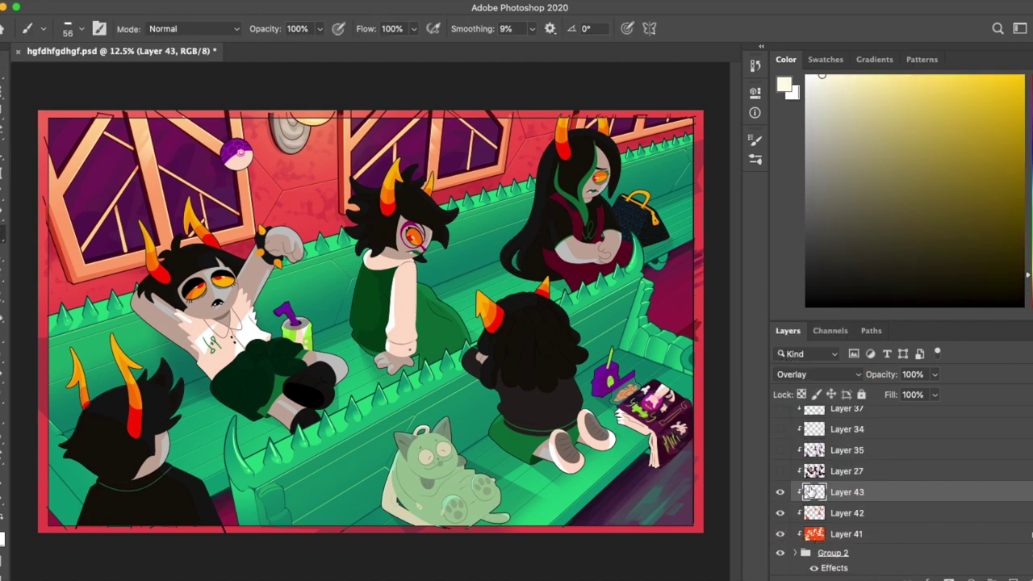
Step: Paint cream highlight streaks on the lit part of the reclining character's black hair, trimming them with the Eraser
scroll(203, 259, up, 5)
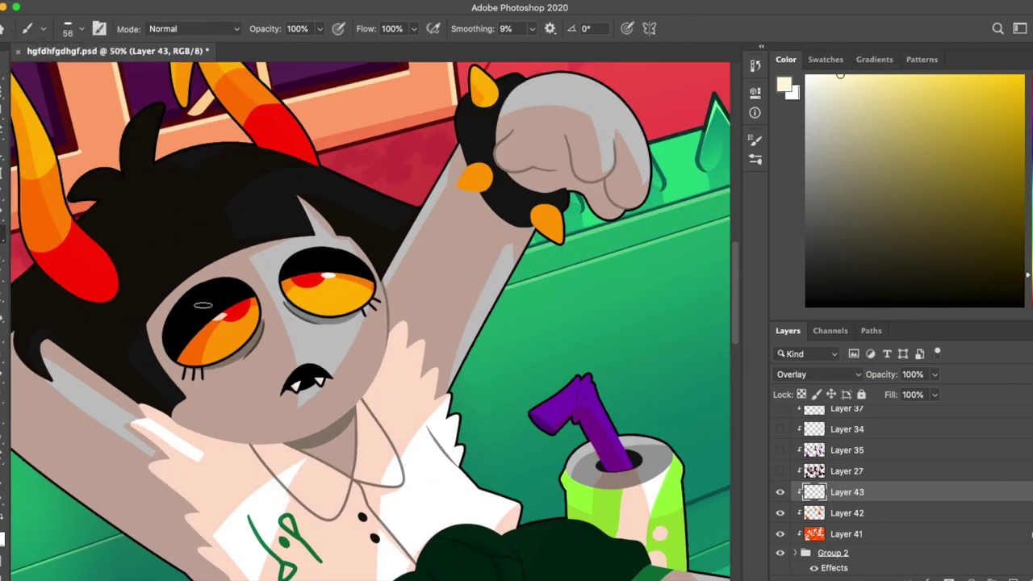
drag(273, 188, 259, 218)
key(e)
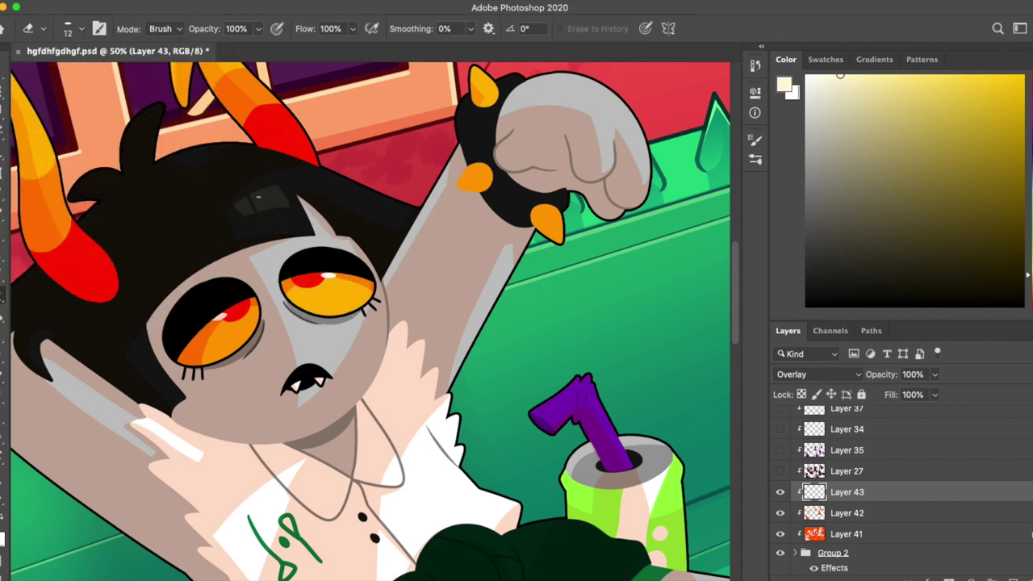
key(b)
key(r)
mouse_move(345, 192)
mouse_down()
mouse_move(307, 266)
mouse_move(250, 282)
mouse_move(339, 243)
mouse_move(404, 266)
mouse_move(339, 242)
mouse_up()
key(b)
key(r)
key(b)
mouse_move(235, 208)
mouse_down()
mouse_move(371, 197)
mouse_move(282, 234)
mouse_move(242, 347)
mouse_move(339, 243)
mouse_move(404, 267)
mouse_move(472, 224)
mouse_up()
Step: Paint and trim small cream highlights on the orange spikes of the reclining character's wristband
key(r)
key(e)
key(r)
key(b)
key(e)
key(b)
key(e)
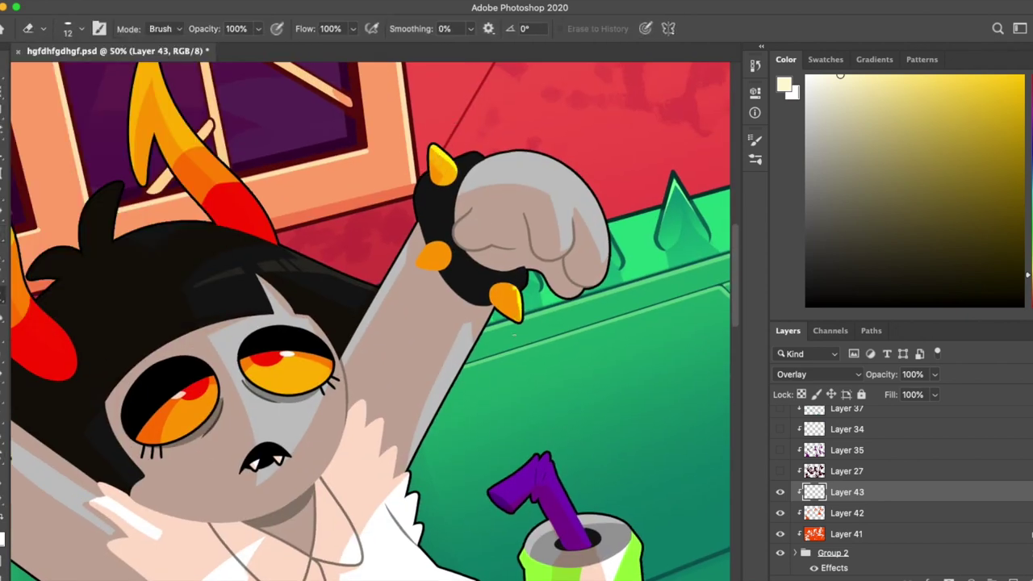
Step: Add cream highlights to the reclining character's raised hand and along the edges of the purple straw
key(r)
drag(371, 323, 339, 202)
key(e)
key(b)
key(e)
key(b)
key(e)
key(b)
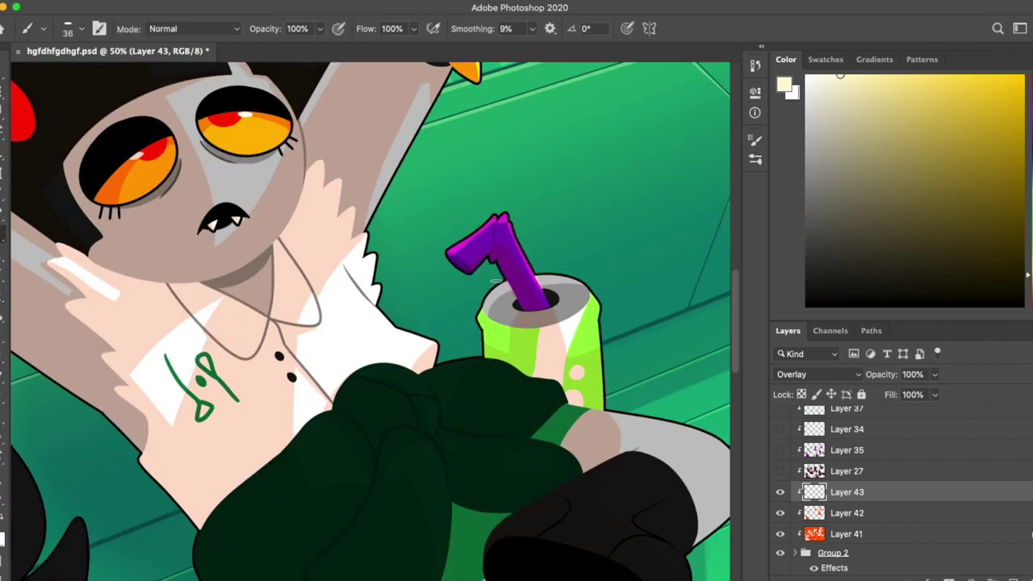
Step: Set the brush size to 21 and paint cream highlights on the green can's edges and the reclining character's dark green shorts
drag(500, 218, 420, 452)
click(80, 28)
text(21)
key(Return)
mouse_move(565, 363)
mouse_down()
mouse_move(589, 347)
mouse_move(576, 349)
mouse_move(572, 333)
mouse_move(561, 204)
mouse_up()
key(e)
key(b)
mouse_move(410, 317)
mouse_down()
mouse_move(440, 321)
mouse_move(402, 278)
mouse_move(442, 267)
mouse_up()
key(e)
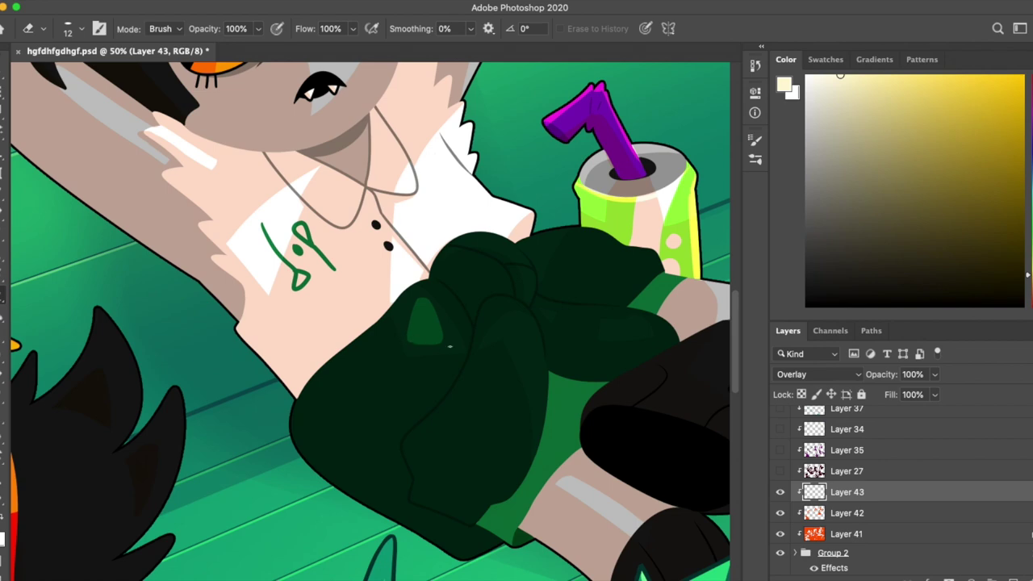
Step: Paint small cream highlights on the knotted folds of the reclining character's shorts
key(b)
drag(516, 291, 361, 157)
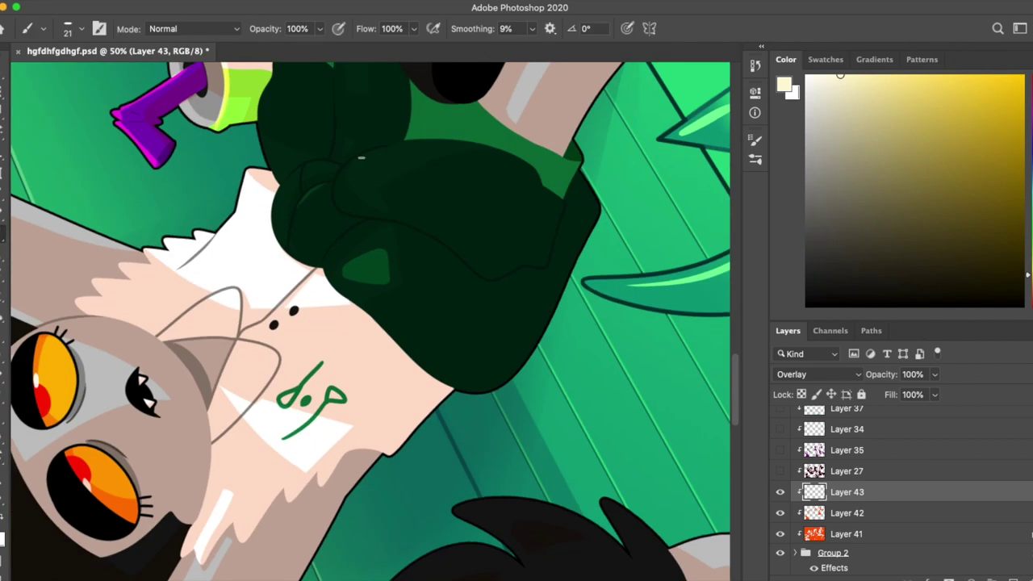
mouse_move(292, 239)
mouse_down()
mouse_move(538, 247)
mouse_move(593, 225)
mouse_up()
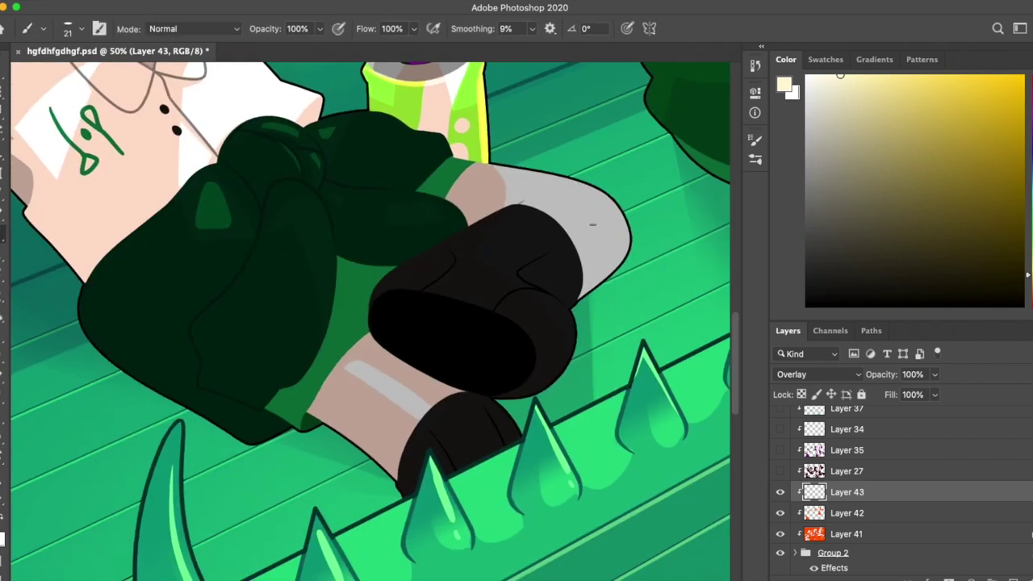
Step: Highlight the upper edge of the reclining character's grey leg, and paint the black boot's sheen with an 83-size brush
mouse_move(414, 215)
mouse_down()
mouse_move(561, 167)
mouse_move(484, 234)
mouse_move(462, 285)
mouse_up()
click(44, 28)
text(83)
key(Return)
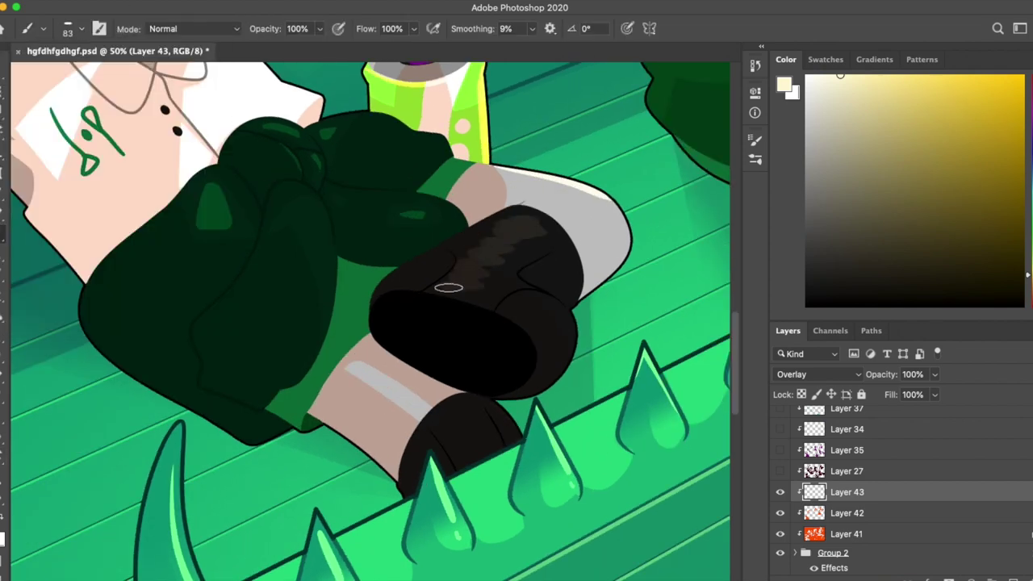
drag(535, 231, 417, 280)
Step: Undo the cheek highlight, reduce the brush size to 31 and paint cream highlights on the reclining character's horns
scroll(417, 280, up, 10)
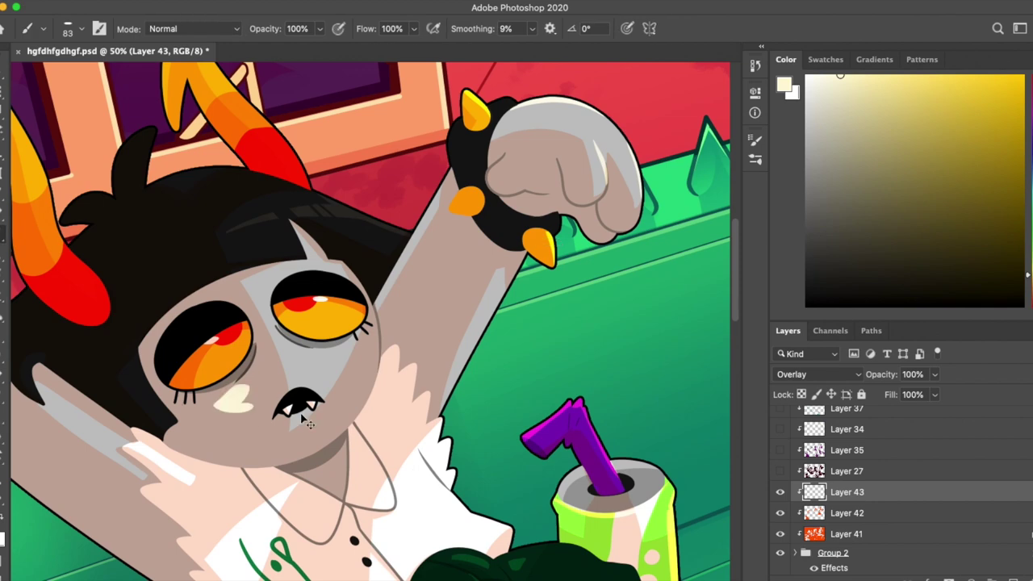
key(super+z)
scroll(371, 323, up, 5)
key(bracketleft)
key(bracketleft)
key(bracketleft)
key(bracketleft)
key(bracketleft)
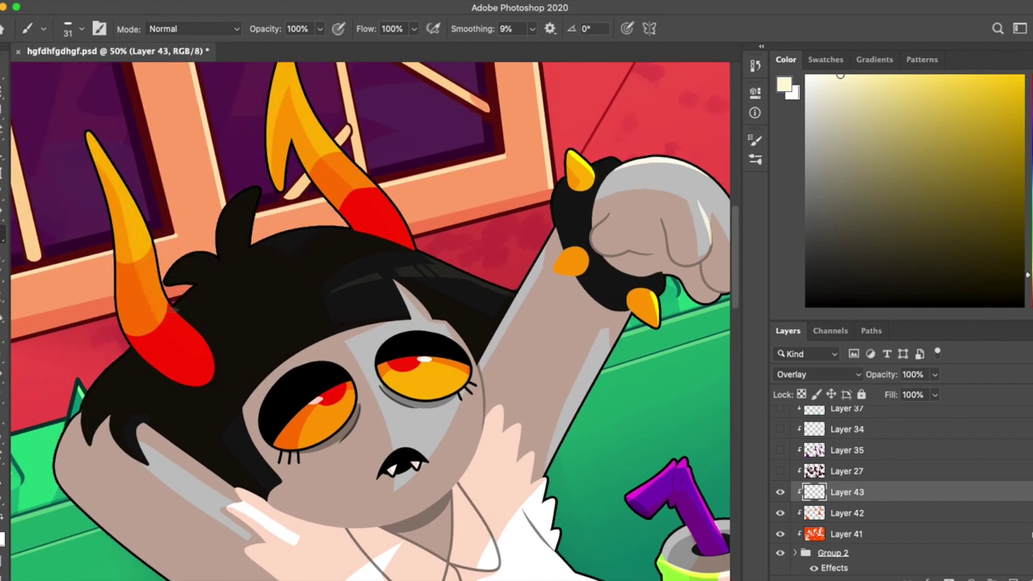
scroll(174, 305, up, 5)
scroll(174, 304, right, 4)
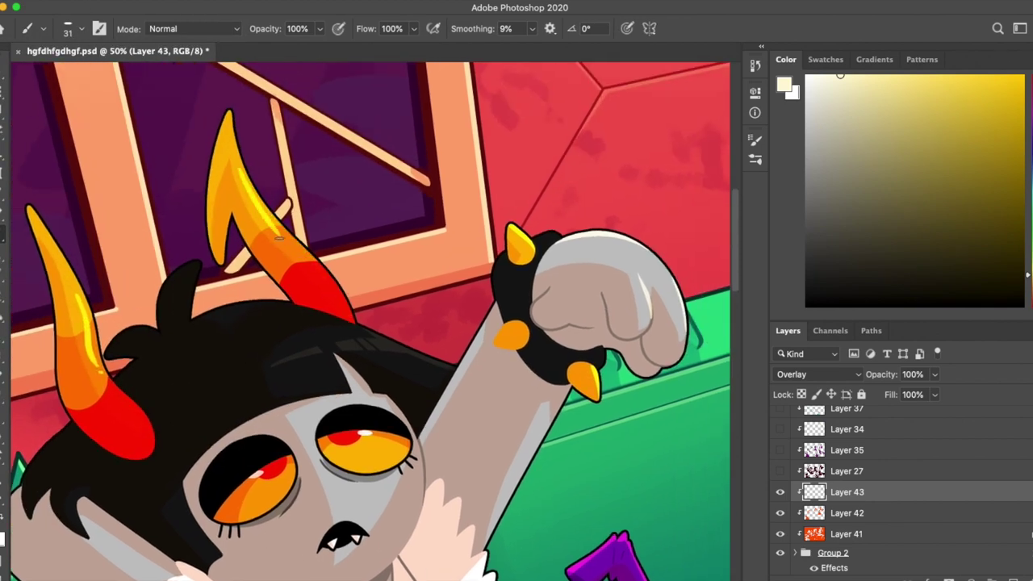
Step: Paint a tall cream highlight on the back of the middle character's green dress and set the eraser size to 33
scroll(301, 261, down, 10)
scroll(301, 262, left, 3)
scroll(452, 437, down, 15)
scroll(452, 437, right, 20)
scroll(323, 323, up, 18)
scroll(322, 323, right, 18)
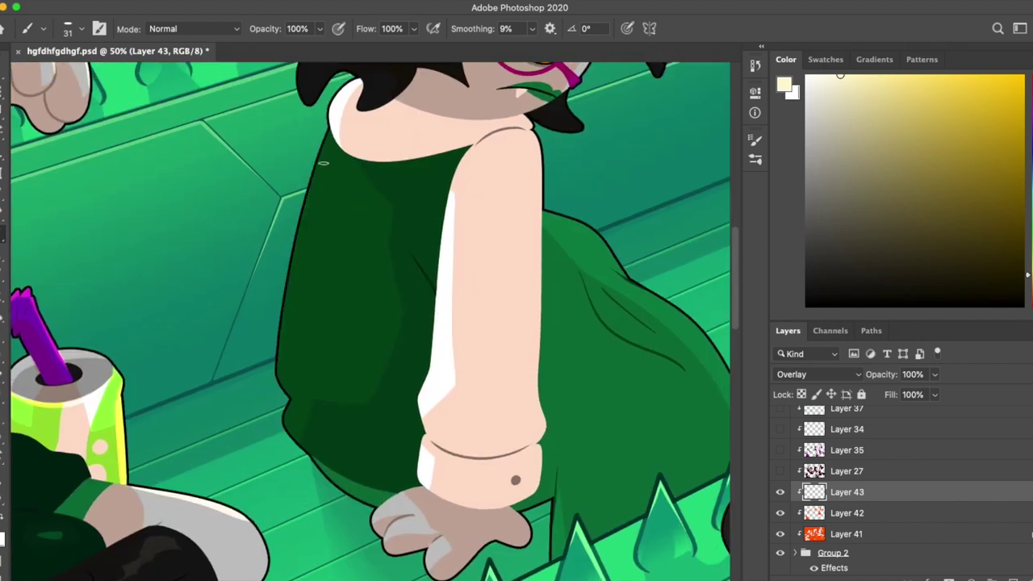
key(e)
scroll(258, 341, right, 10)
scroll(258, 342, up, 4)
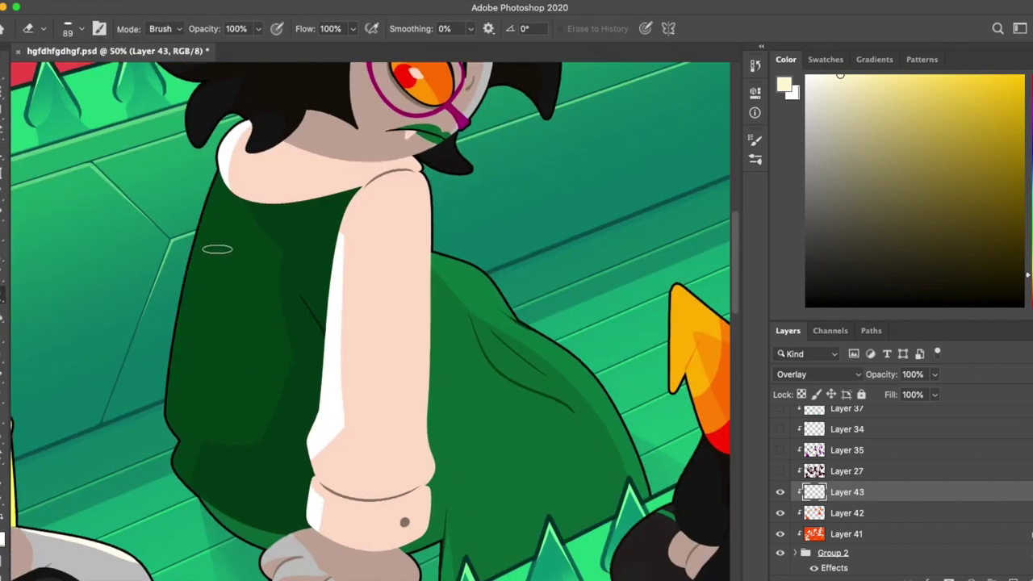
drag(230, 238, 242, 401)
right_click(236, 242)
text(33)
key(Return)
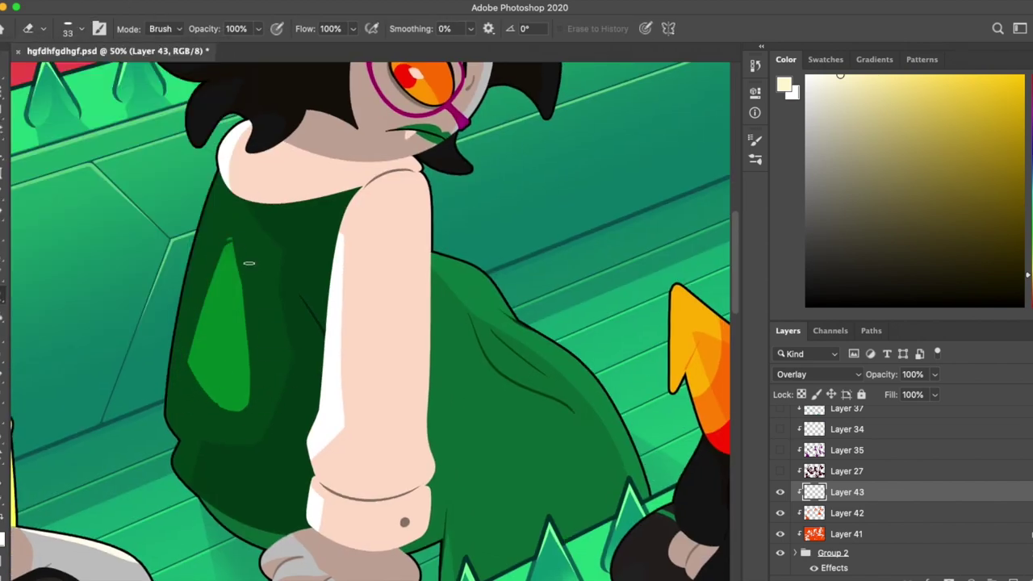
Step: Paint cream highlights on the hip and along the skirt fold of the middle character's green dress
key(b)
key(e)
key(b)
drag(485, 274, 515, 318)
scroll(626, 433, right, 15)
scroll(625, 433, down, 3)
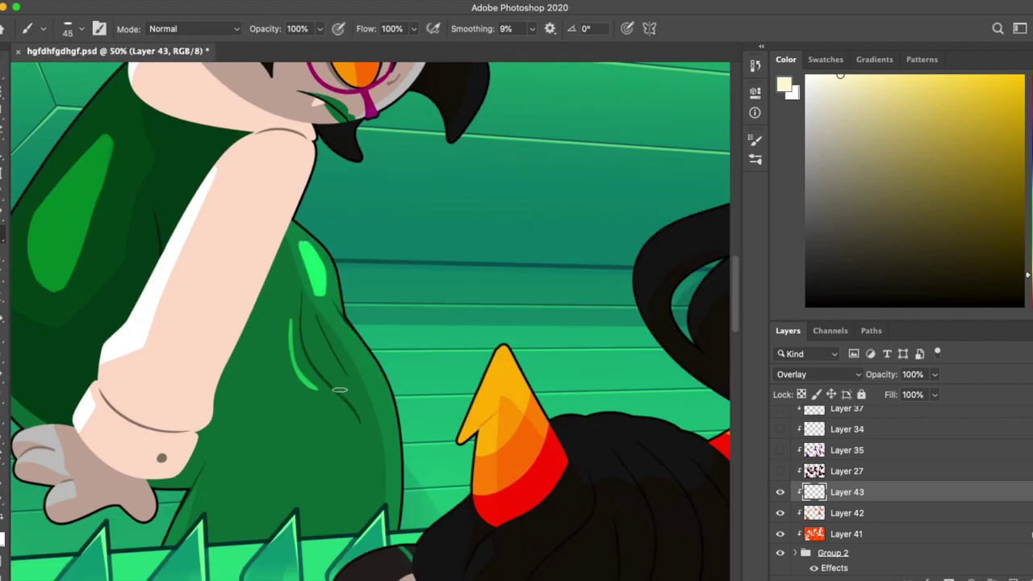
Step: Paint faint cream sheen on the black hair tips of the middle character with glasses
key(r)
drag(294, 323, 242, 283)
scroll(201, 274, up, 10)
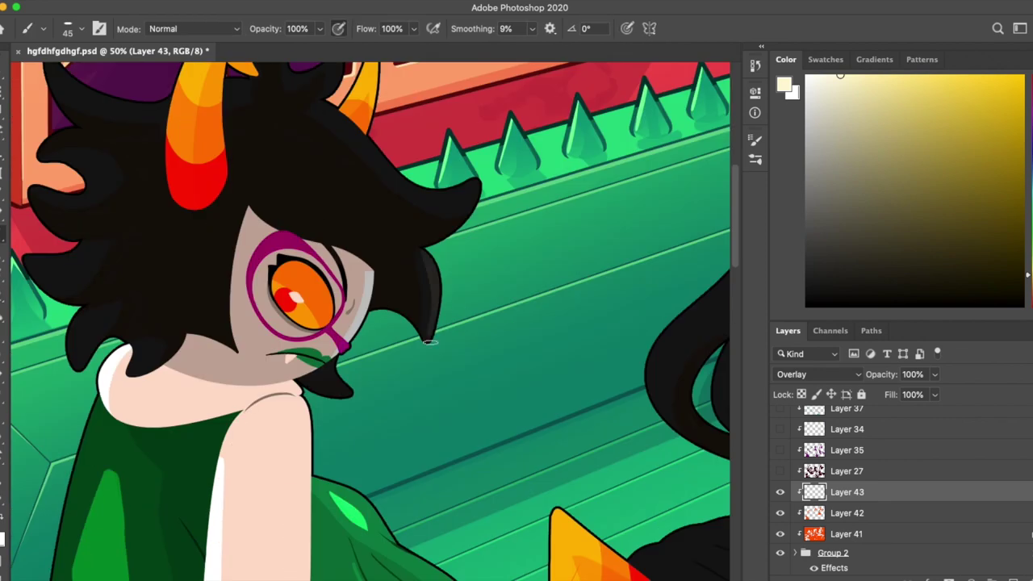
key(r)
drag(190, 323, 352, 499)
key(e)
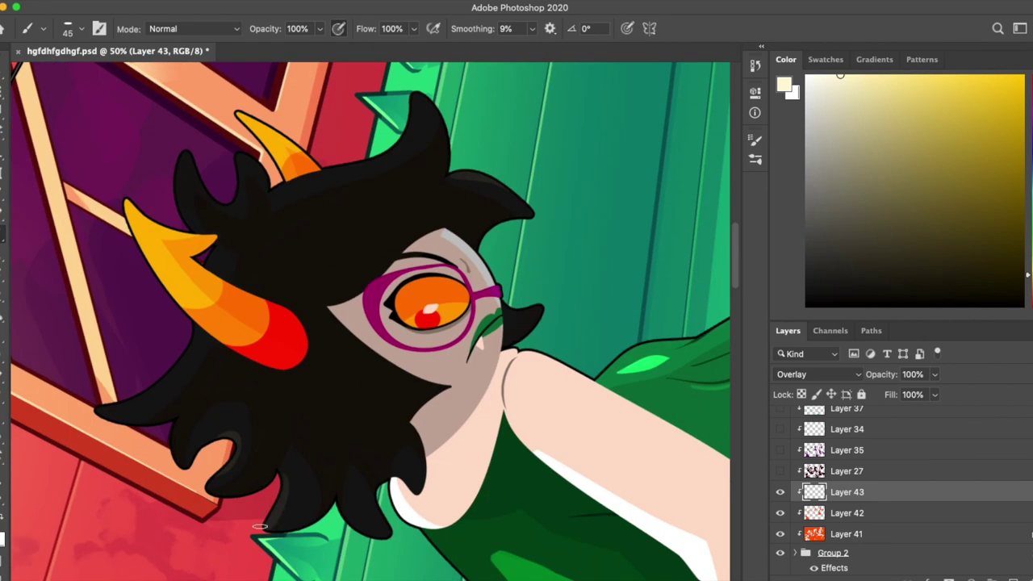
key(r)
drag(384, 452, 247, 365)
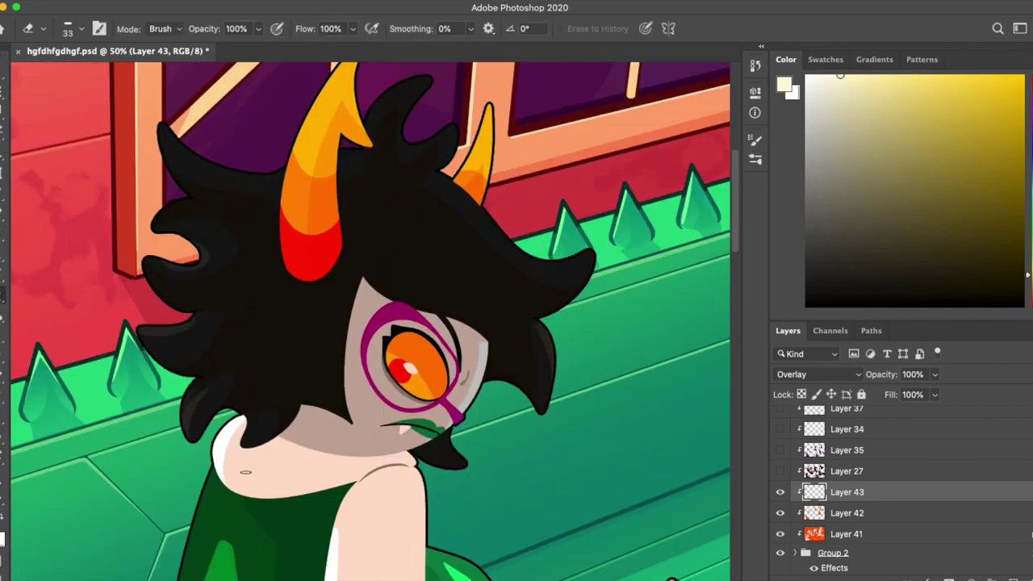
Step: Paint cream highlights on both horns of the middle character with glasses
key(b)
drag(279, 294, 315, 197)
drag(448, 260, 466, 234)
key(e)
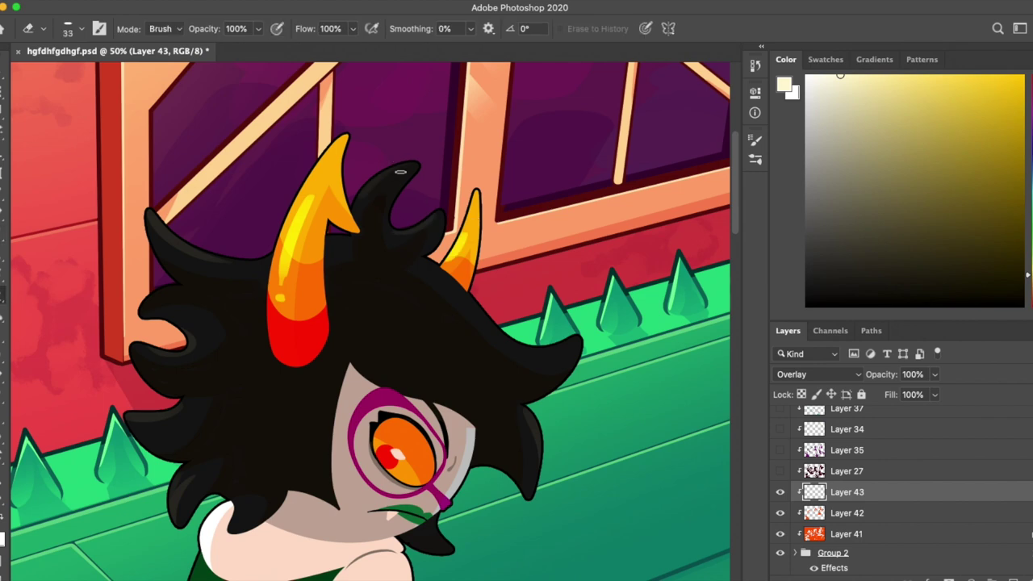
Step: Paint cream highlights on the horns and black curls of the kneeling character seen from behind
key(b)
scroll(489, 330, down, 10)
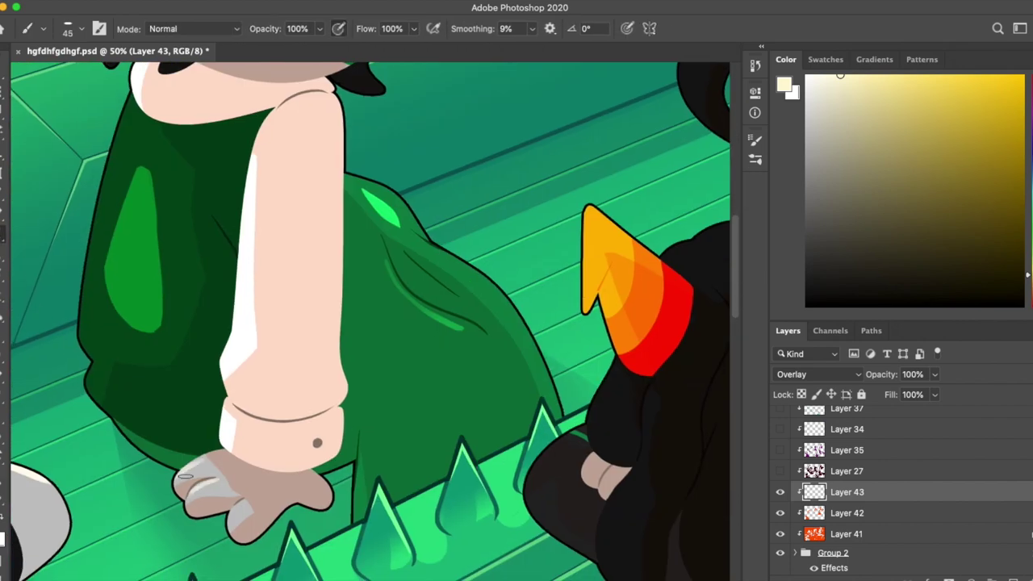
scroll(185, 476, right, 10)
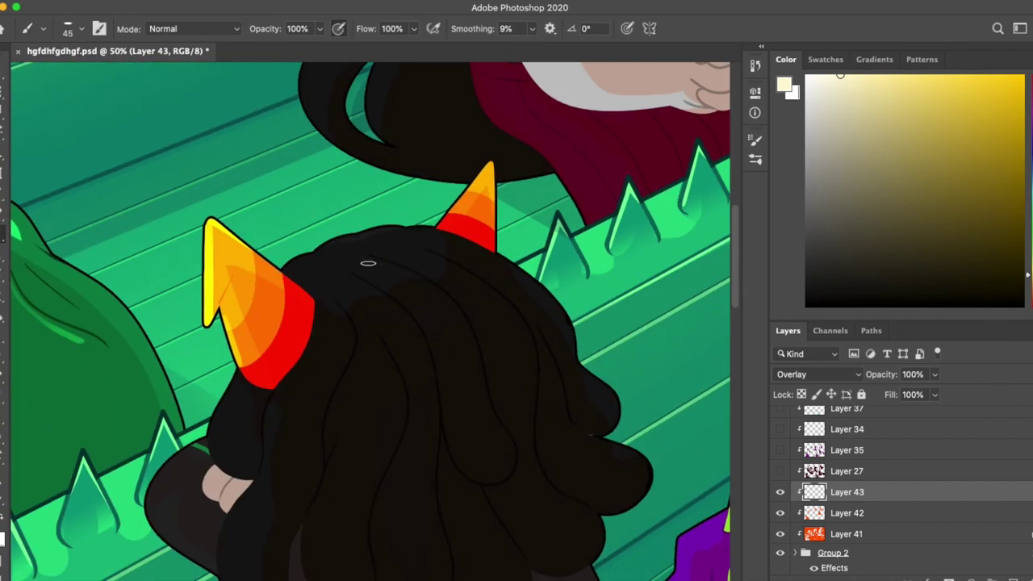
scroll(323, 240, down, 4)
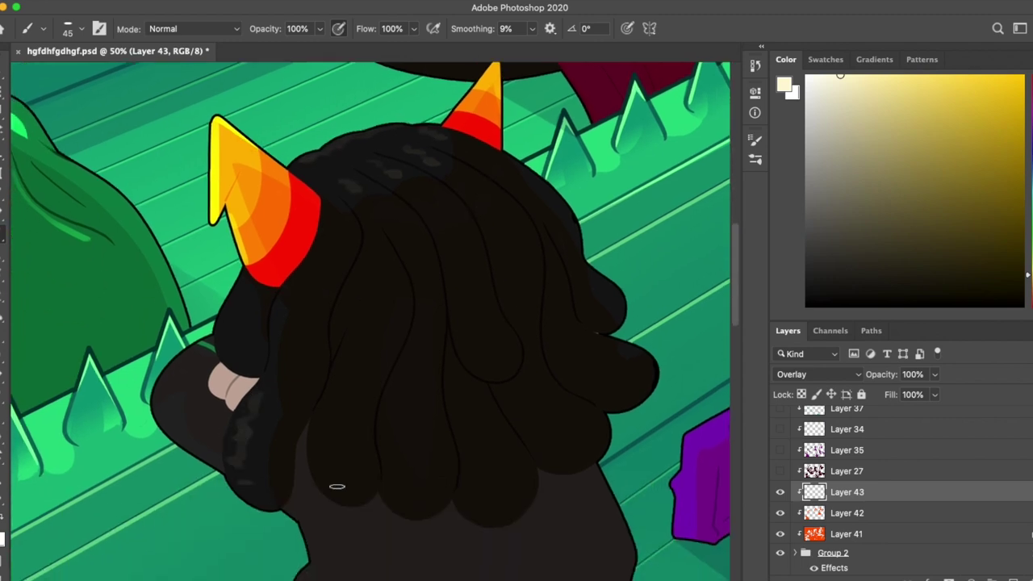
key(e)
scroll(247, 468, down, 8)
scroll(228, 328, up, 5)
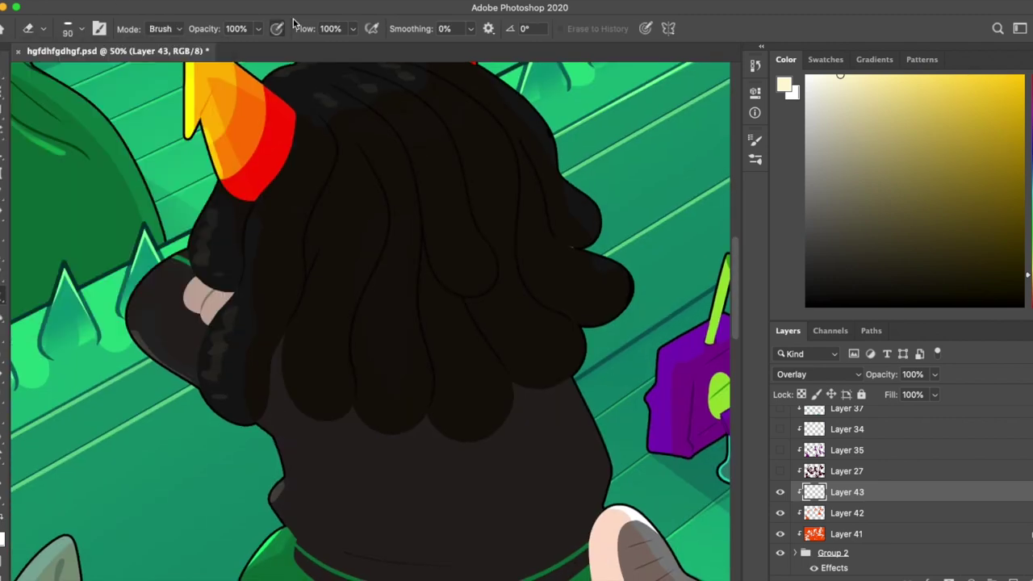
scroll(427, 434, up, 6)
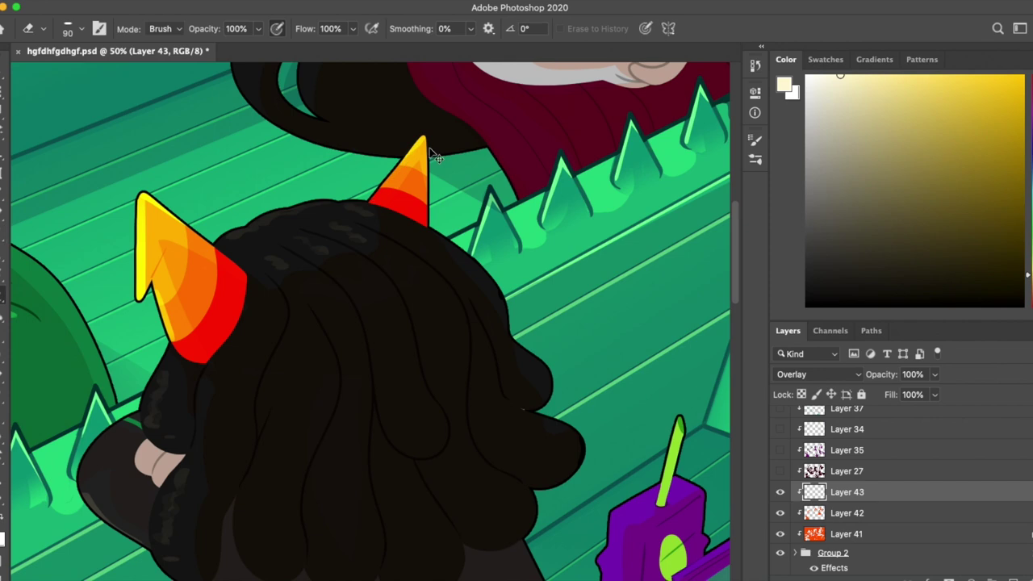
key(b)
scroll(484, 275, down, 15)
scroll(489, 337, left, 6)
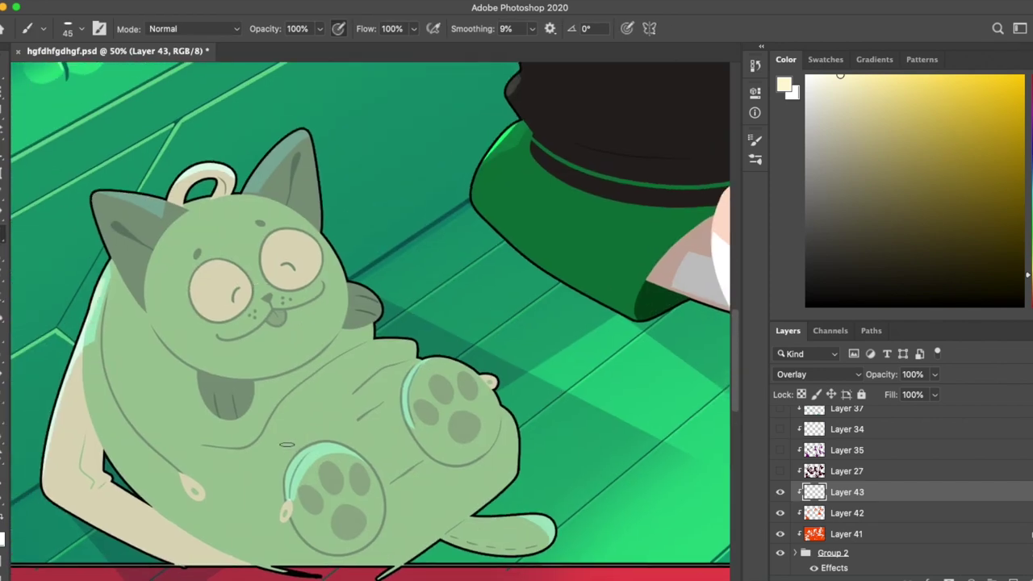
Step: Paint faint cream highlights on the seated long-haired character's black hair and green streak, trimming them with the eraser
scroll(290, 451, up, 15)
scroll(461, 330, right, 6)
mouse_move(238, 255)
mouse_down()
mouse_move(299, 283)
mouse_move(225, 249)
mouse_up()
key(e)
key(b)
key(e)
key(b)
key(e)
scroll(189, 393, down, 5)
scroll(188, 393, left, 3)
key(b)
scroll(207, 323, down, 3)
key(e)
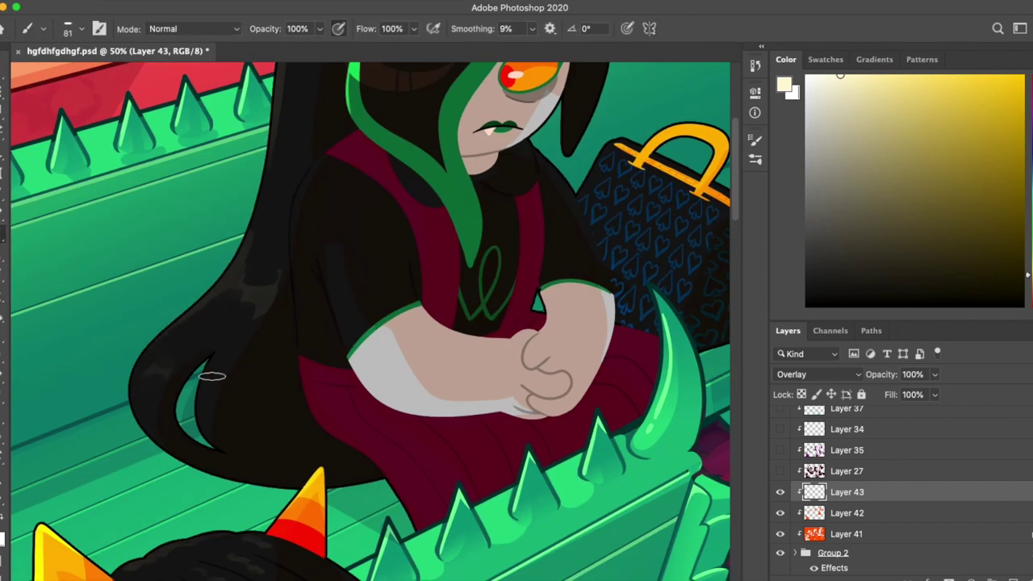
Step: Paint cream highlights on the seated long-haired character's horns with a 28-size brush
scroll(214, 377, up, 5)
scroll(215, 377, right, 2)
key(b)
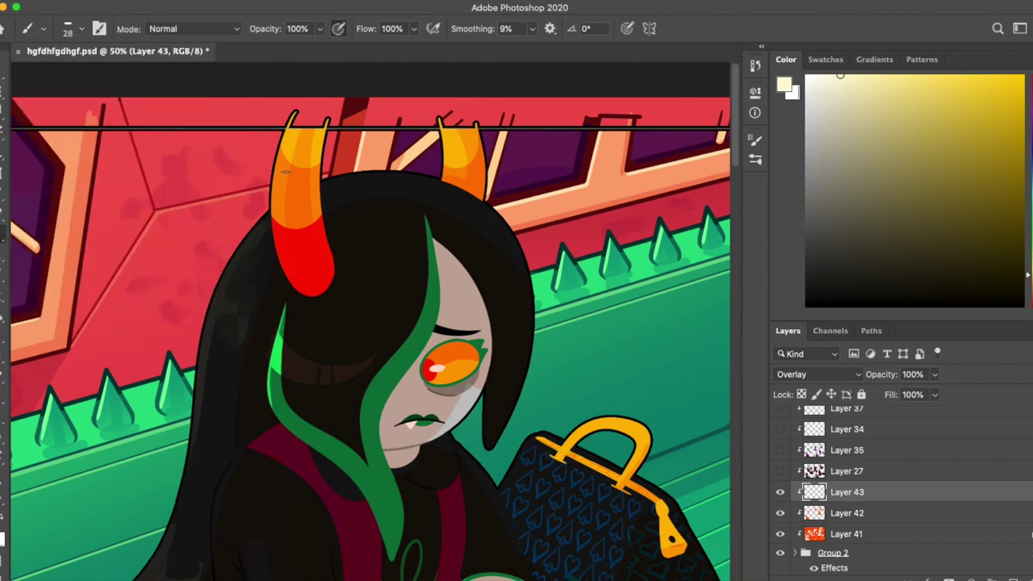
scroll(546, 233, down, 6)
scroll(546, 233, up, 2)
scroll(511, 332, right, 2)
Step: Set the brush size to 18 and add a small cream highlight on the seated long-haired character
key(bracketright)
key(bracketright)
key(bracketright)
key(bracketright)
key(bracketright)
key(bracketright)
key(bracketright)
click(81, 28)
text(18)
key(Return)
drag(468, 181, 452, 211)
scroll(553, 180, down, 6)
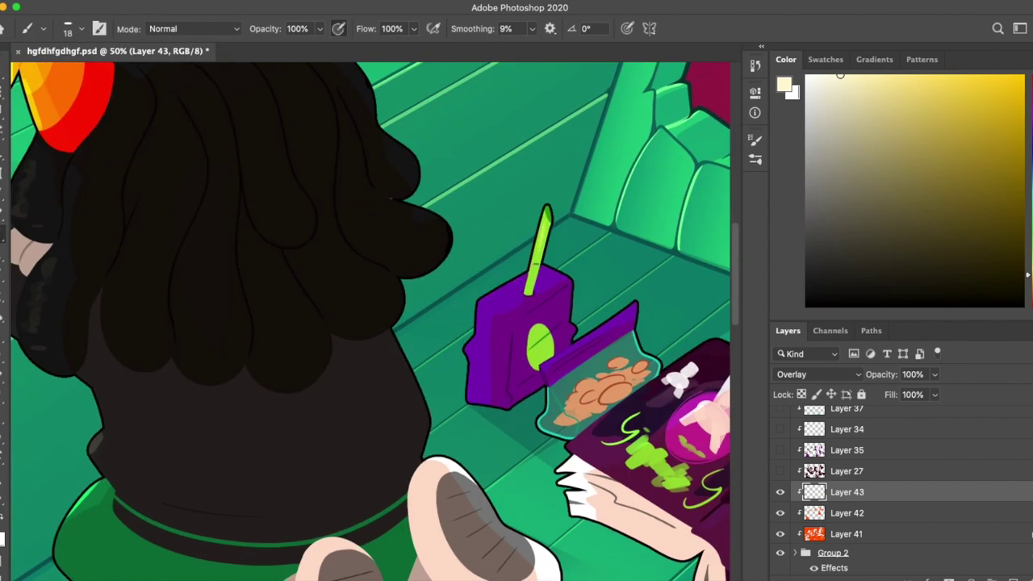
Step: Highlight the foreground character's horn and paint a zigzag sheen across the black hair, trimming it with the eraser
drag(578, 351, 398, 230)
drag(444, 264, 534, 320)
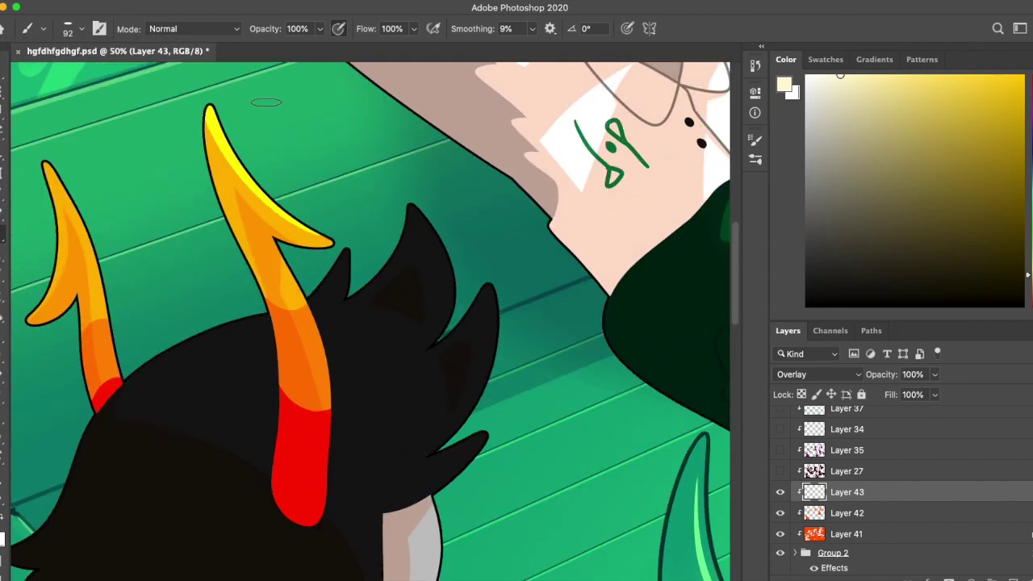
mouse_move(137, 379)
mouse_down()
mouse_move(247, 392)
mouse_move(393, 492)
mouse_up()
key(e)
drag(171, 372, 369, 408)
Step: Paint faint cream sheen on the foreground character's black sleeve and on the hair tips
scroll(530, 304, down, 6)
key(b)
scroll(493, 477, down, 5)
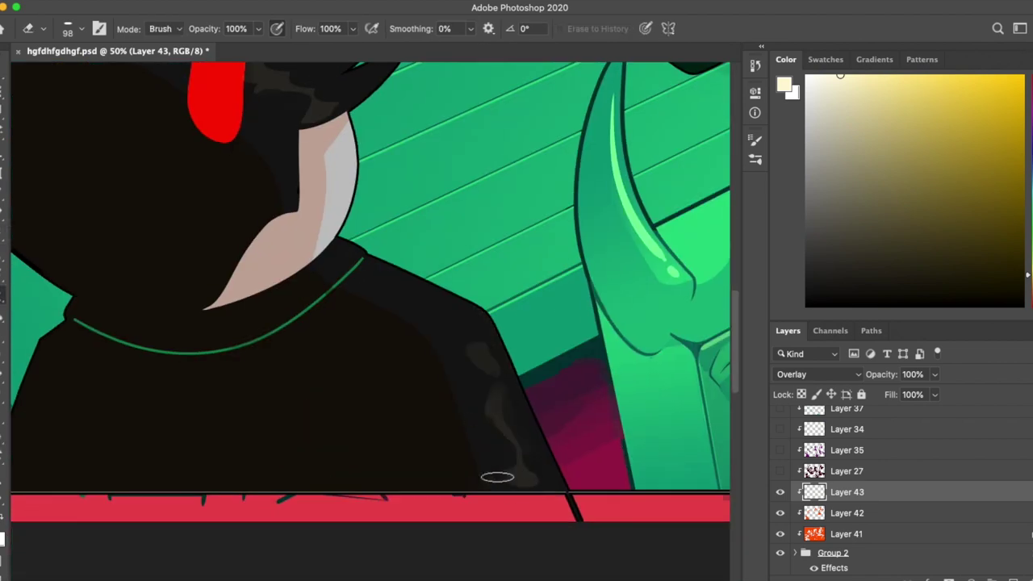
scroll(493, 477, right, 1)
scroll(512, 454, up, 10)
key(e)
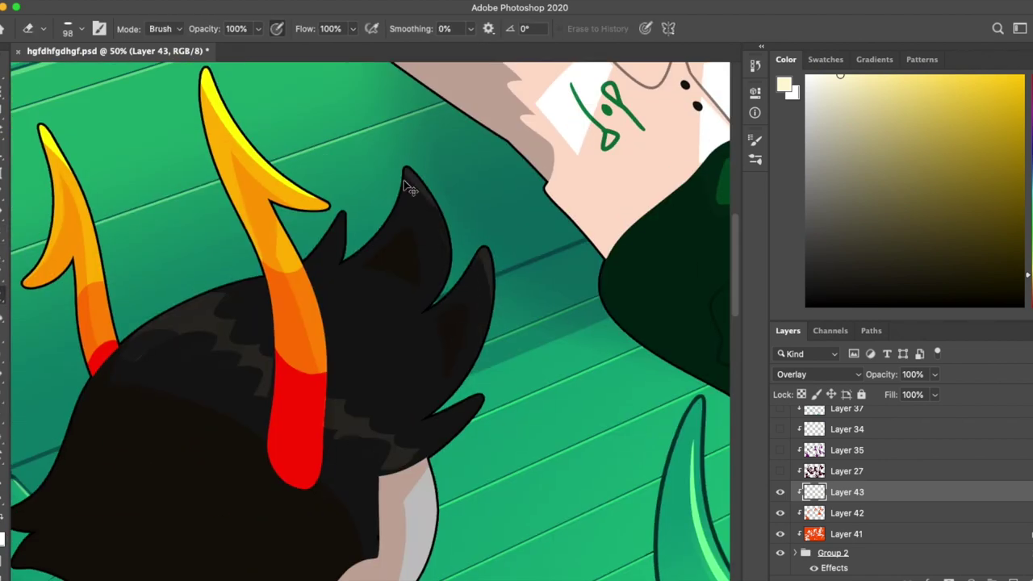
Step: Fit the whole illustration in view and duplicate the cream highlight layer, Layer 43
key(super+0)
scroll(862, 554, up, 3)
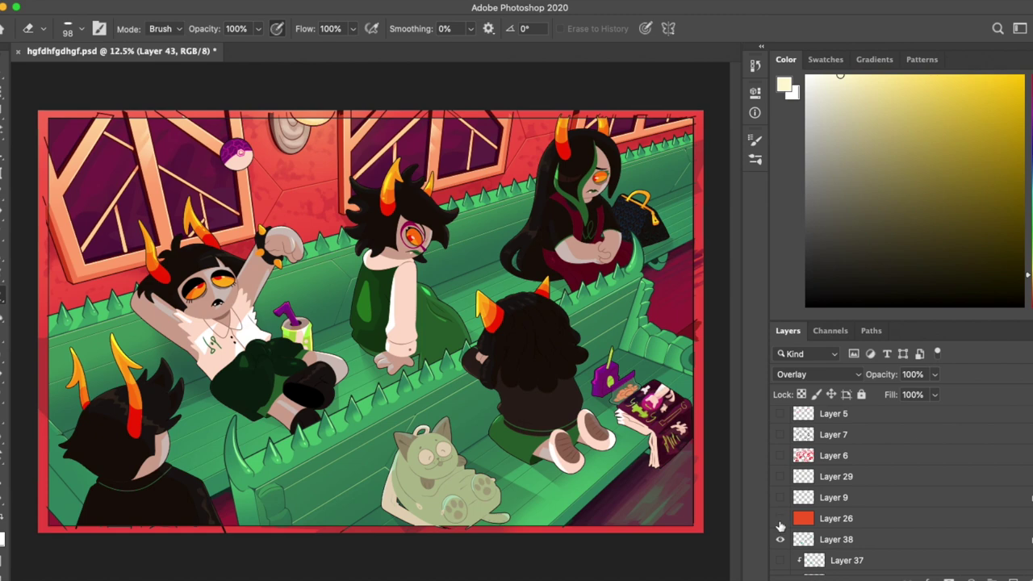
scroll(862, 553, down, 3)
key(super+j)
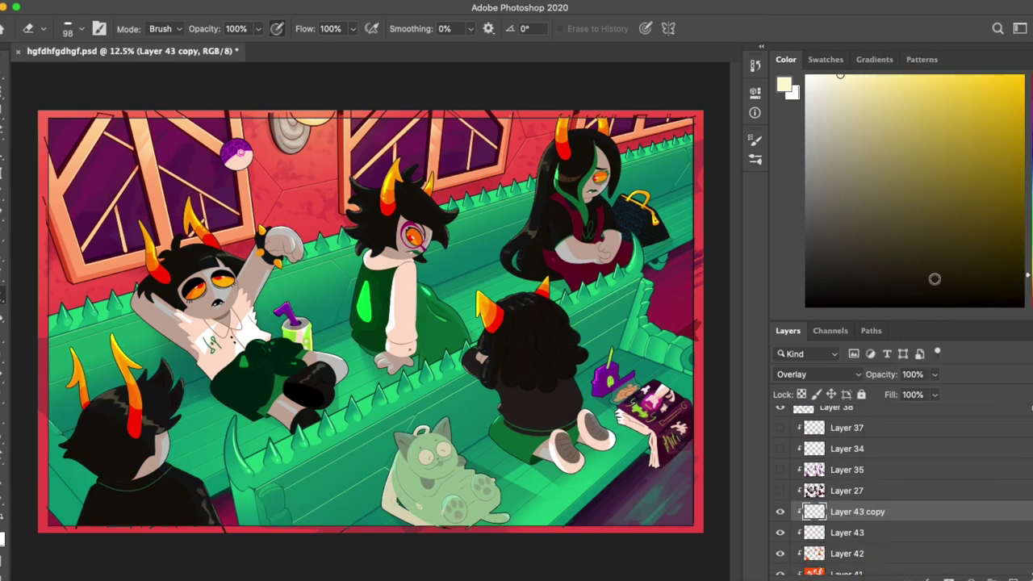
Step: Lasso the bright highlights on the middle character's green dress and remove them from both highlight layers
click(779, 533)
key(l)
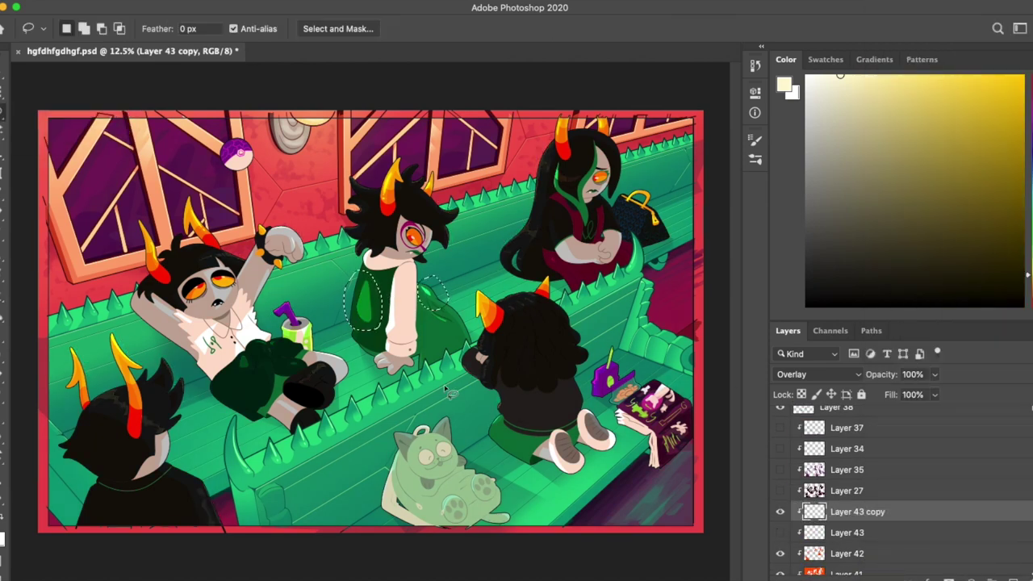
key(super+j)
key(super+z)
key(super+d)
key(v)
click(779, 532)
click(848, 532)
key(l)
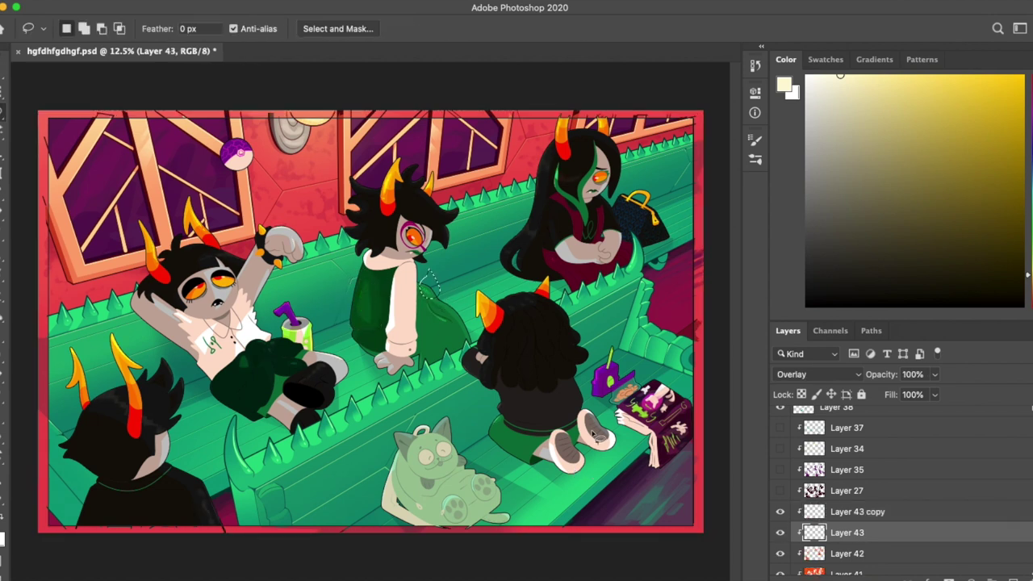
Step: Show the white border on Layer 29 and the orange colour overlay on Layer 26
scroll(855, 524, up, 5)
click(779, 500)
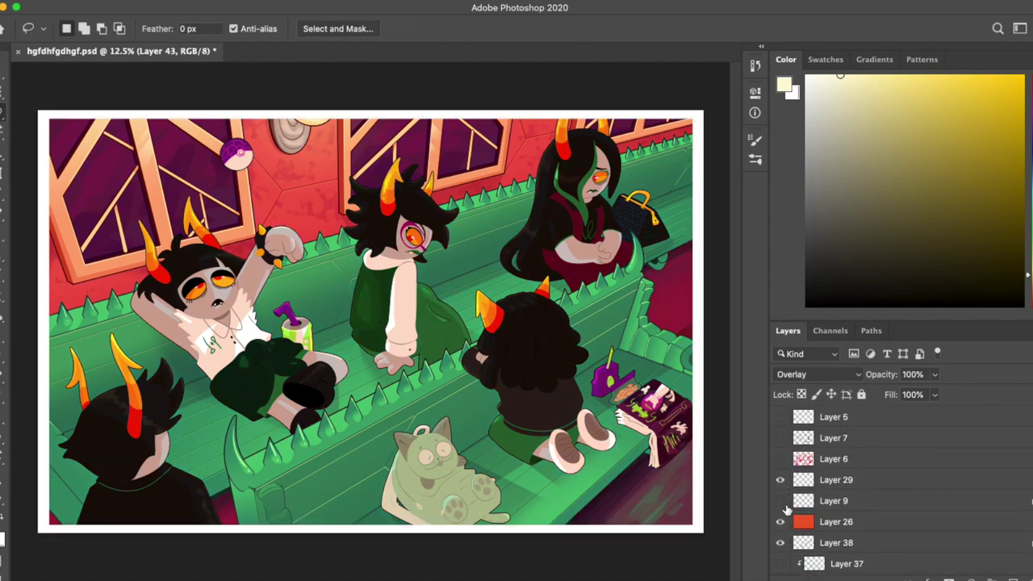
scroll(782, 500, down, 5)
click(780, 485)
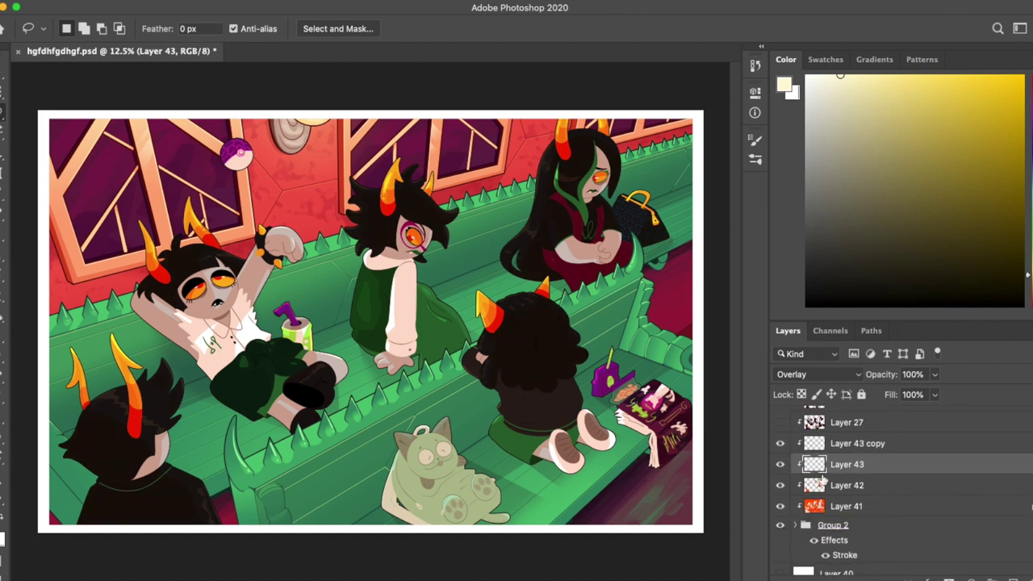
Step: Select the orange Multiply shadow layer, Layer 41, and sample its orange as the foreground colour
click(848, 485)
key(i)
key(ctrl+equal)
key(alt+bracketleft)
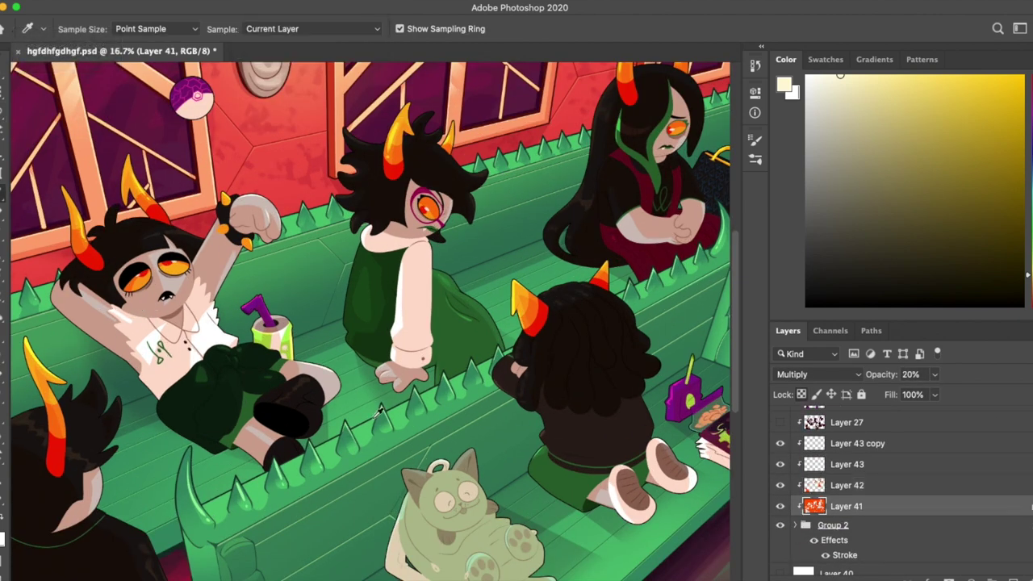
click(152, 321)
key(b)
scroll(152, 321, up, 3)
key(e)
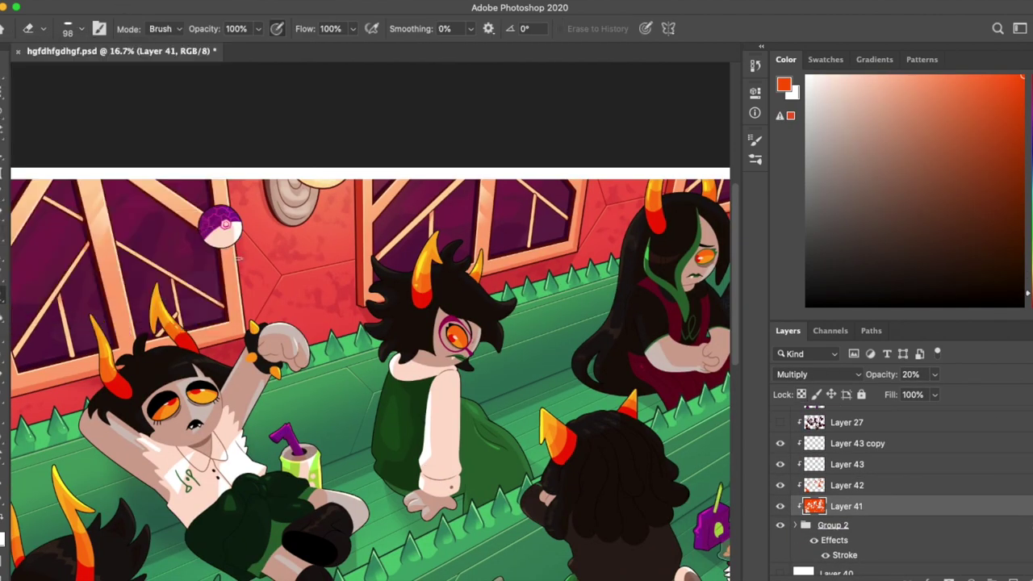
Step: Add a layer above Layer 38 and fill a lassoed light ray below the lamp with a white-to-transparent gradient
scroll(830, 457, up, 5)
click(836, 452)
key(ctrl+shift+alt+n)
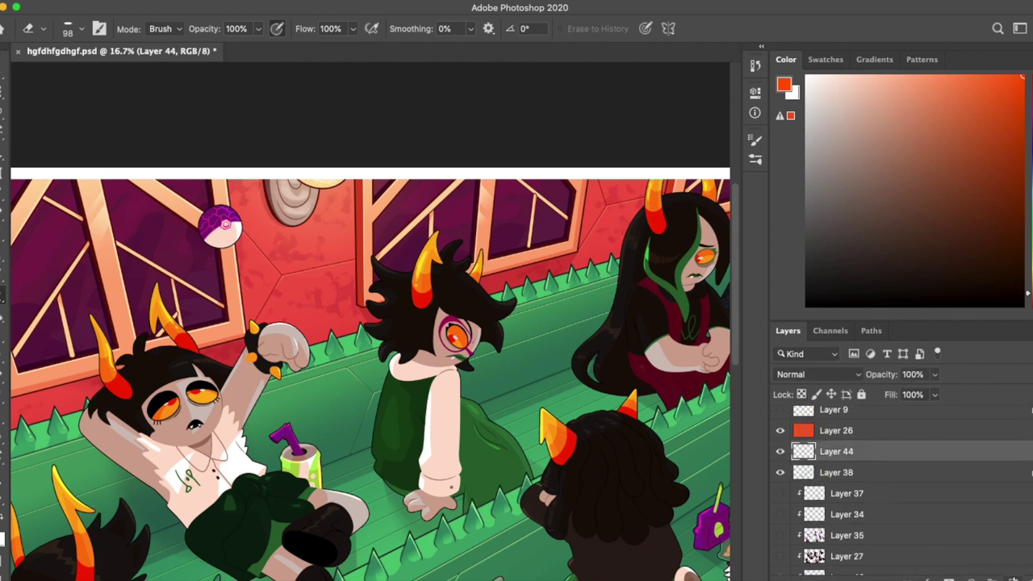
key(l)
drag(4, 311, 173, 307)
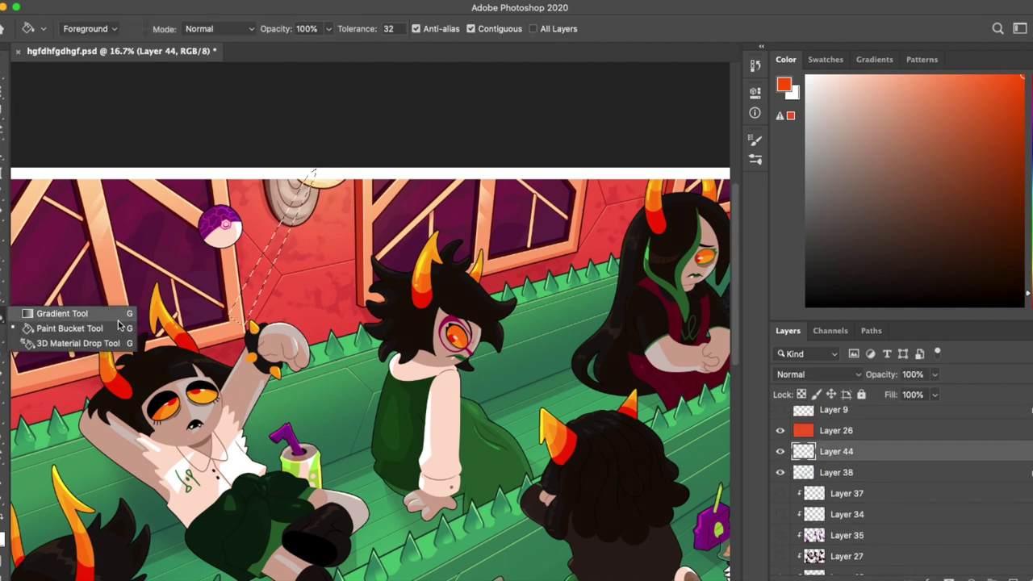
click(173, 307)
key(x)
drag(311, 184, 250, 291)
key(l)
key(ctrl+d)
Step: Add a second, wider gradient ray from the lamp toward the middle character and set the layer to Linear Dodge (Add)
key(g)
key(b)
key(l)
mouse_move(329, 183)
mouse_down()
mouse_move(456, 197)
mouse_move(331, 179)
mouse_move(477, 293)
mouse_up()
key(g)
click(819, 374)
click(815, 557)
Step: Add a yellow radial gradient glow around the lamp on a new layer and set that layer's opacity to 30%
drag(1001, 89, 1021, 60)
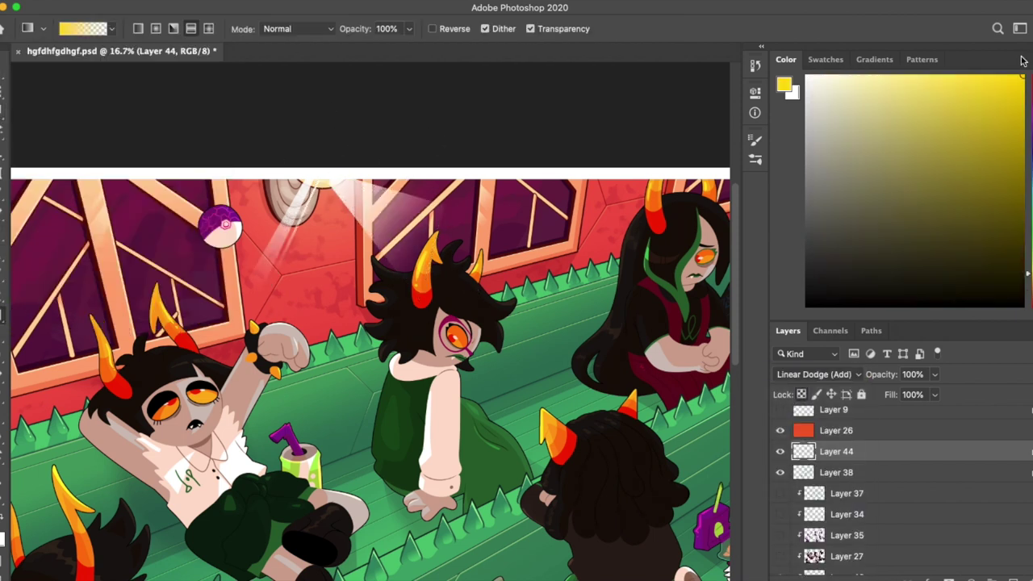
key(super+z)
click(1001, 578)
click(156, 28)
drag(322, 182, 363, 218)
key(v)
key(super+minus)
key(3)
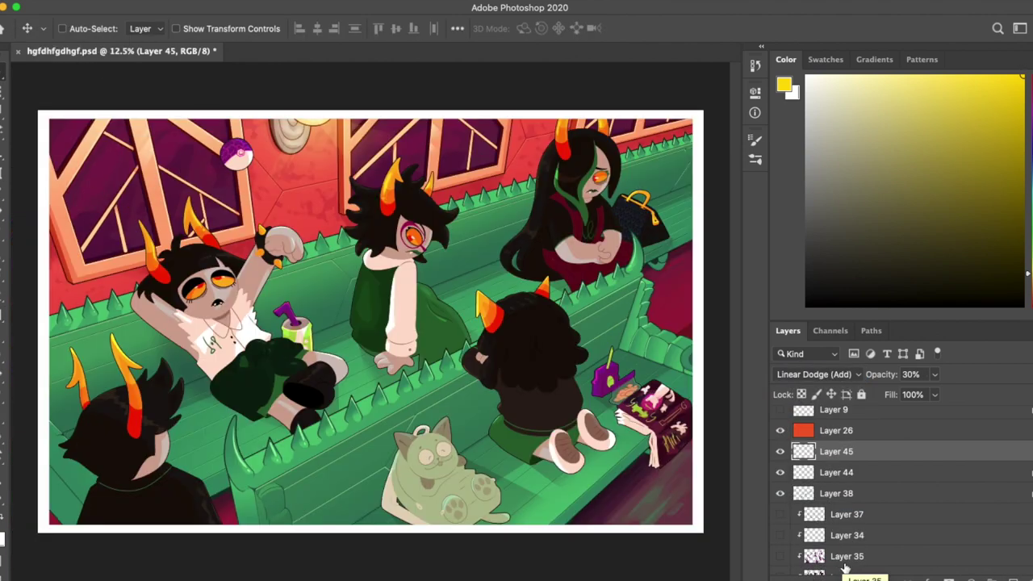
Step: Add a layer above Layer 29, handwrite the artist's signature in white on the purple floor and reposition it near the corner
scroll(928, 505, up, 4)
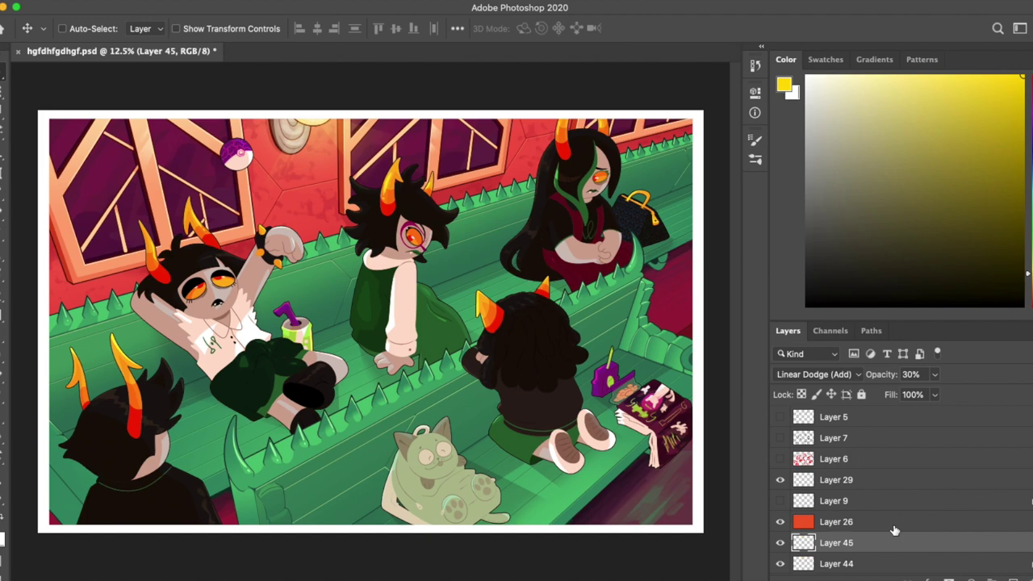
click(880, 479)
click(1001, 578)
key(b)
key(d)
key(x)
scroll(646, 549, up, 4)
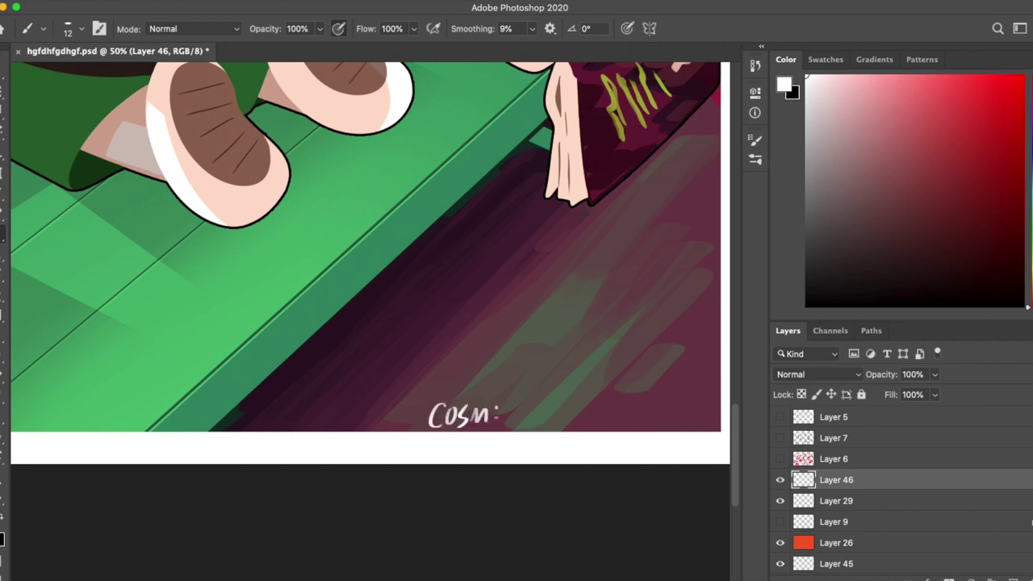
key(v)
drag(627, 416, 586, 444)
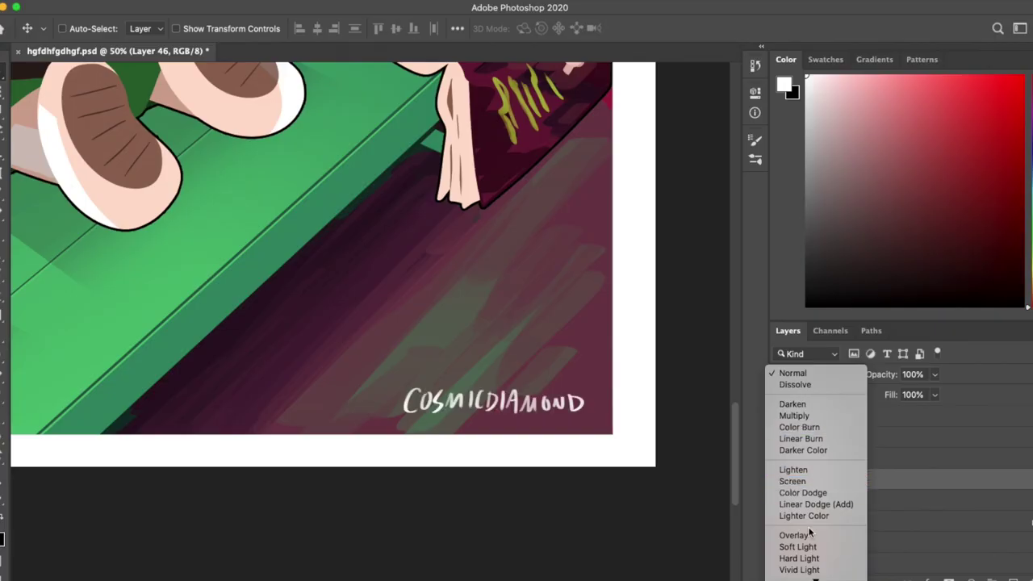
Step: Set the signature layer to Overlay at 30% opacity and draw a small mark above the signature
click(807, 533)
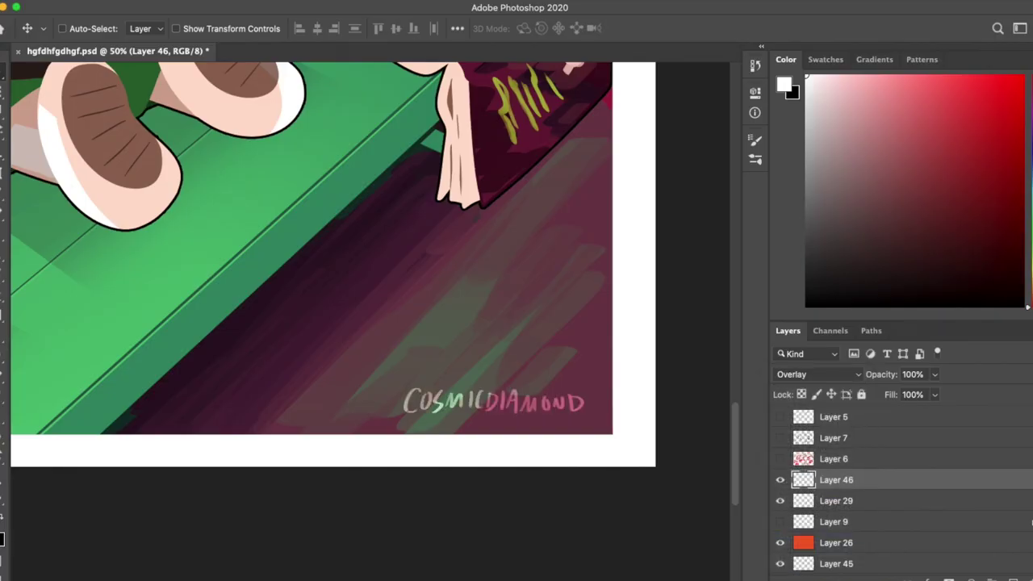
key(3)
key(b)
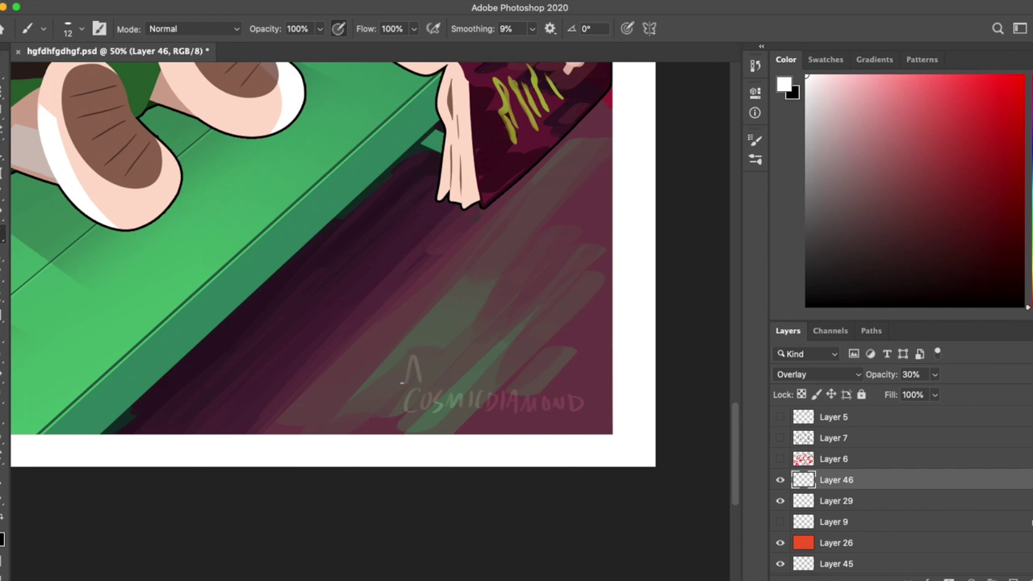